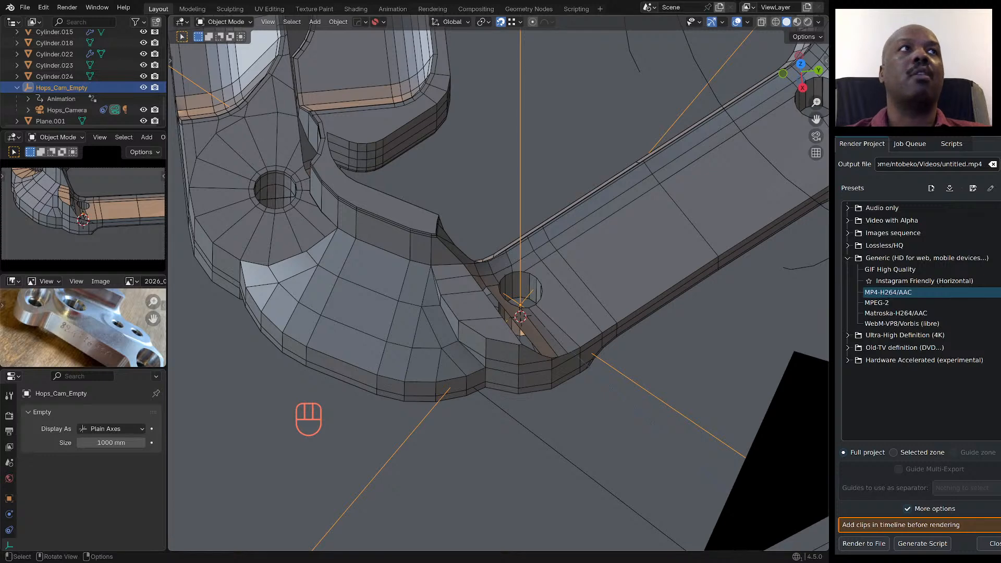
Select the triangular bracket and isolate it in local view.
{"action": "middle_click_drag", "start_coordinate": [498, 281], "coordinate": [485, 291]}
{"action": "scroll", "coordinate": [485, 292], "scroll_direction": "down", "scroll_amount": 3}
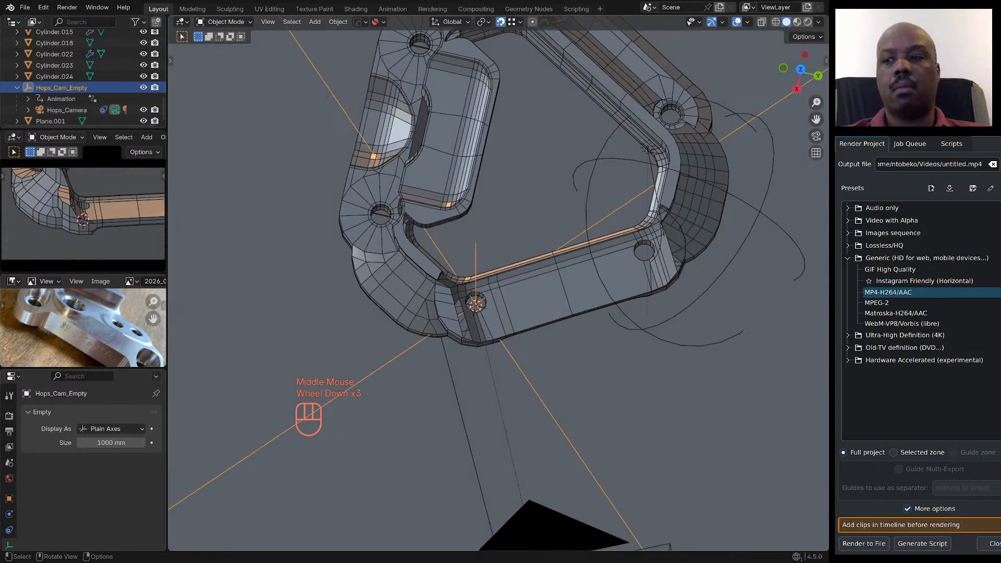
{"action": "left_click", "coordinate": [485, 292]}
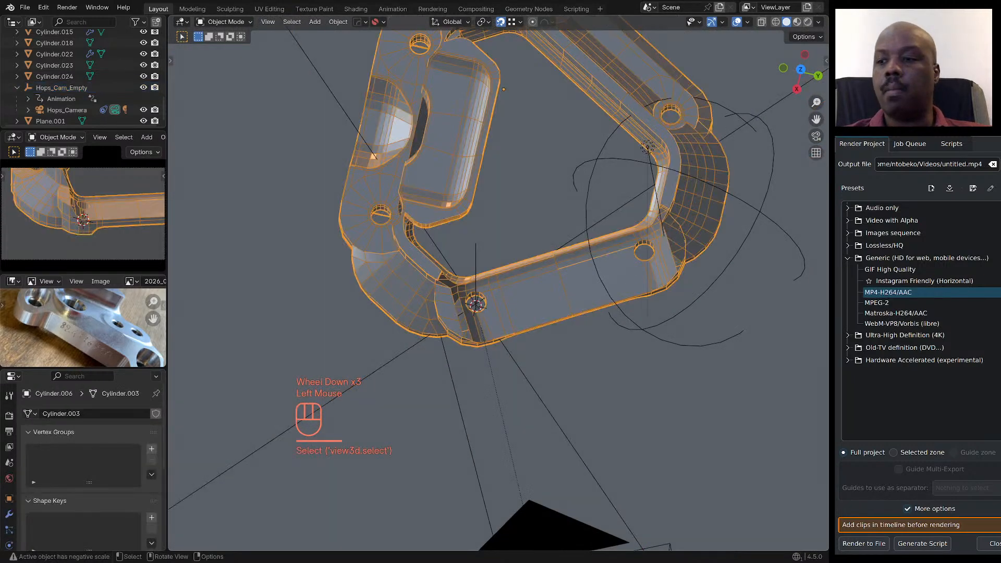
{"action": "key", "text": "KP_Divide"}
{"action": "scroll", "coordinate": [490, 277], "scroll_direction": "down", "scroll_amount": 1}
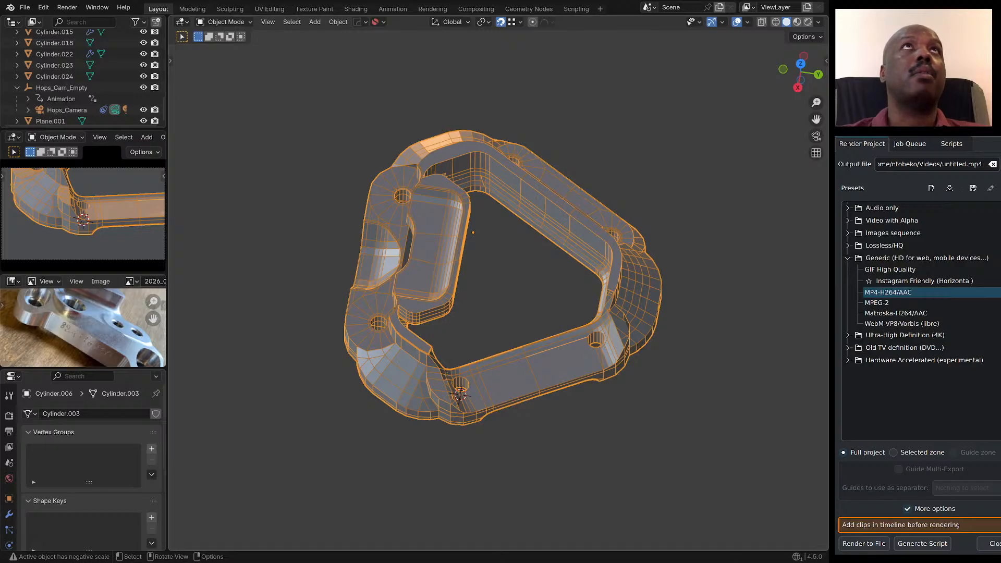
Examine the isolated bracket's mesh from all sides in Edit Mode, and return to the full scene in Object Mode.
{"action": "middle_click_drag", "start_coordinate": [495, 292], "coordinate": [463, 320]}
{"action": "key", "text": "Tab"}
{"action": "scroll", "coordinate": [514, 294], "scroll_direction": "up", "scroll_amount": 2}
{"action": "scroll", "coordinate": [490, 274], "scroll_direction": "down", "scroll_amount": 2}
{"action": "middle_click_drag", "start_coordinate": [537, 313], "coordinate": [589, 281]}
{"action": "scroll", "coordinate": [531, 247], "scroll_direction": "up", "scroll_amount": 3}
{"action": "scroll", "coordinate": [542, 240], "scroll_direction": "down", "scroll_amount": 4}
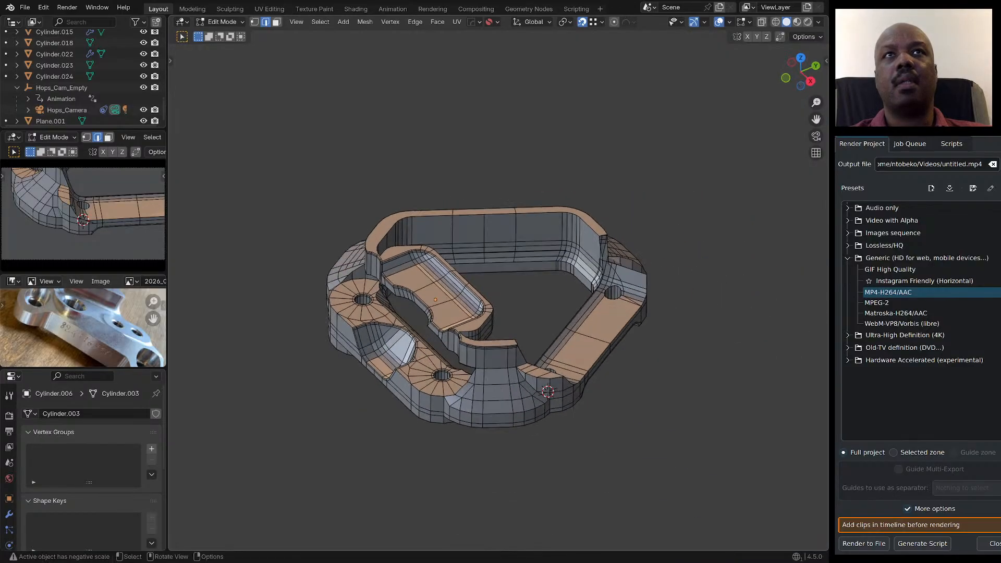
{"action": "scroll", "coordinate": [464, 310], "scroll_direction": "up", "scroll_amount": 4}
{"action": "middle_click_drag", "start_coordinate": [464, 310], "coordinate": [404, 287]}
{"action": "scroll", "coordinate": [526, 283], "scroll_direction": "up", "scroll_amount": 2}
{"action": "middle_click_drag", "start_coordinate": [532, 286], "coordinate": [375, 307]}
{"action": "scroll", "coordinate": [375, 307], "scroll_direction": "down", "scroll_amount": 5}
{"action": "scroll", "coordinate": [547, 312], "scroll_direction": "up", "scroll_amount": 6}
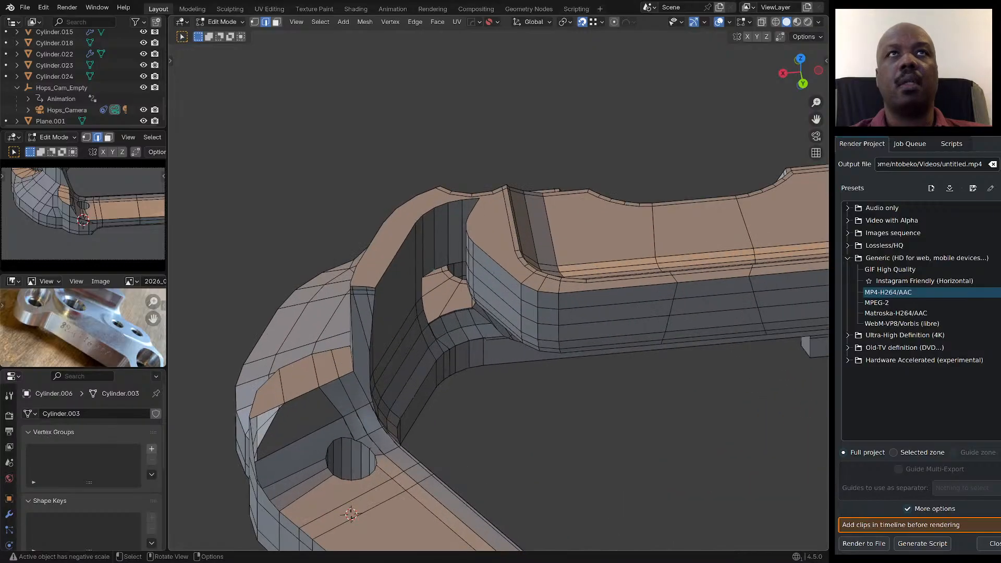
{"action": "middle_click_drag", "start_coordinate": [443, 249], "coordinate": [453, 250]}
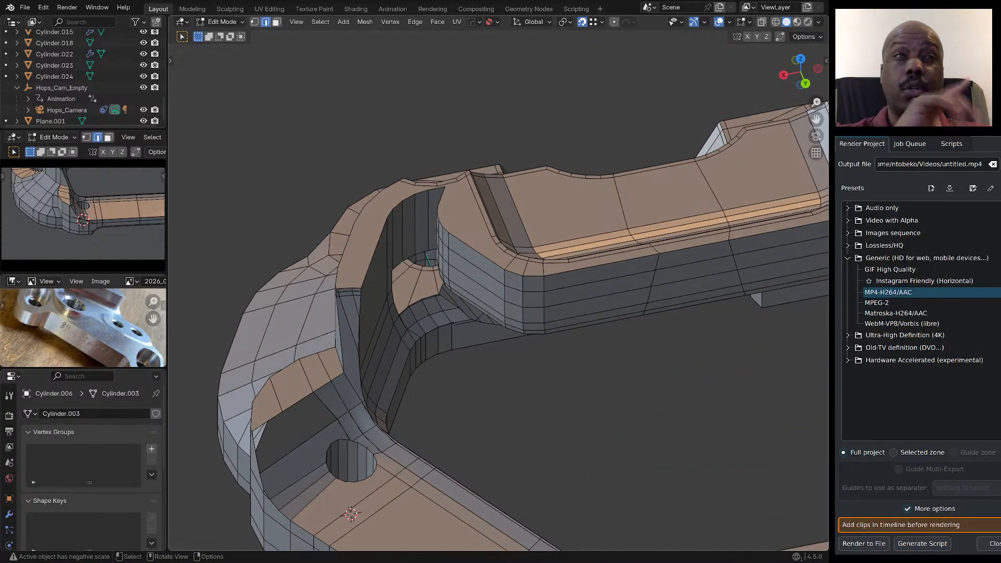
{"action": "scroll", "coordinate": [453, 250], "scroll_direction": "down", "scroll_amount": 5}
{"action": "middle_click_drag", "start_coordinate": [277, 297], "coordinate": [219, 313]}
{"action": "scroll", "coordinate": [336, 319], "scroll_direction": "up", "scroll_amount": 1}
{"action": "scroll", "coordinate": [377, 329], "scroll_direction": "up", "scroll_amount": 3}
{"action": "scroll", "coordinate": [443, 292], "scroll_direction": "down", "scroll_amount": 3}
{"action": "scroll", "coordinate": [493, 466], "scroll_direction": "up", "scroll_amount": 1}
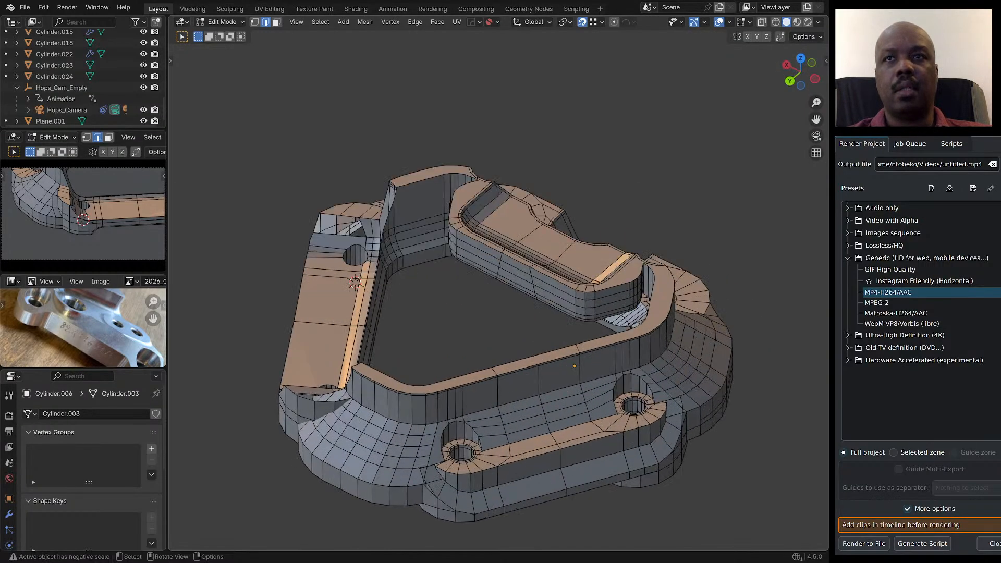
{"action": "middle_click_drag", "start_coordinate": [493, 467], "coordinate": [480, 421]}
{"action": "scroll", "coordinate": [485, 334], "scroll_direction": "down", "scroll_amount": 3}
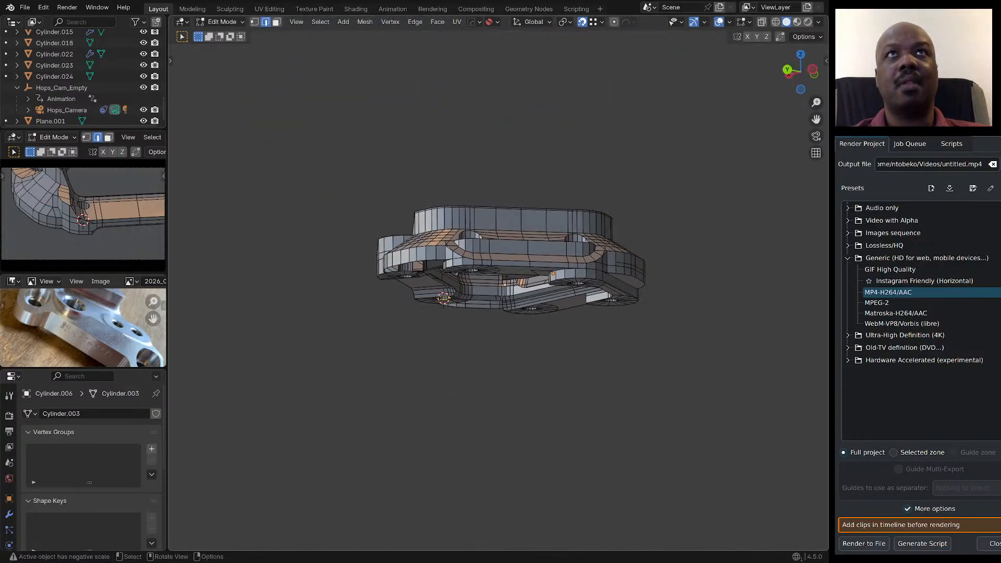
{"action": "middle_click_drag", "start_coordinate": [484, 333], "coordinate": [594, 383]}
{"action": "scroll", "coordinate": [495, 292], "scroll_direction": "up", "scroll_amount": 6}
{"action": "middle_click_drag", "start_coordinate": [495, 292], "coordinate": [496, 344]}
{"action": "scroll", "coordinate": [494, 317], "scroll_direction": "down", "scroll_amount": 6}
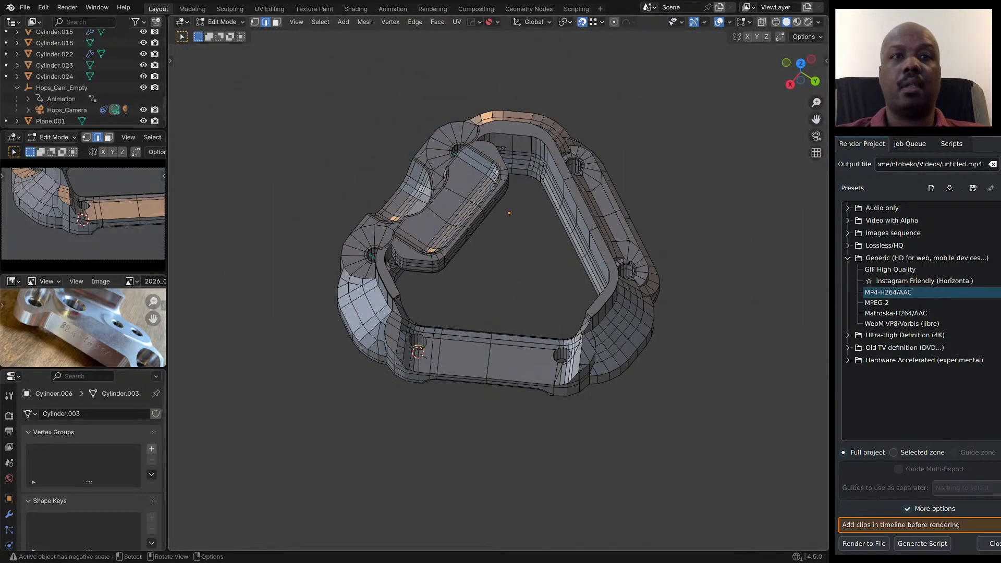
{"action": "key", "text": "Tab"}
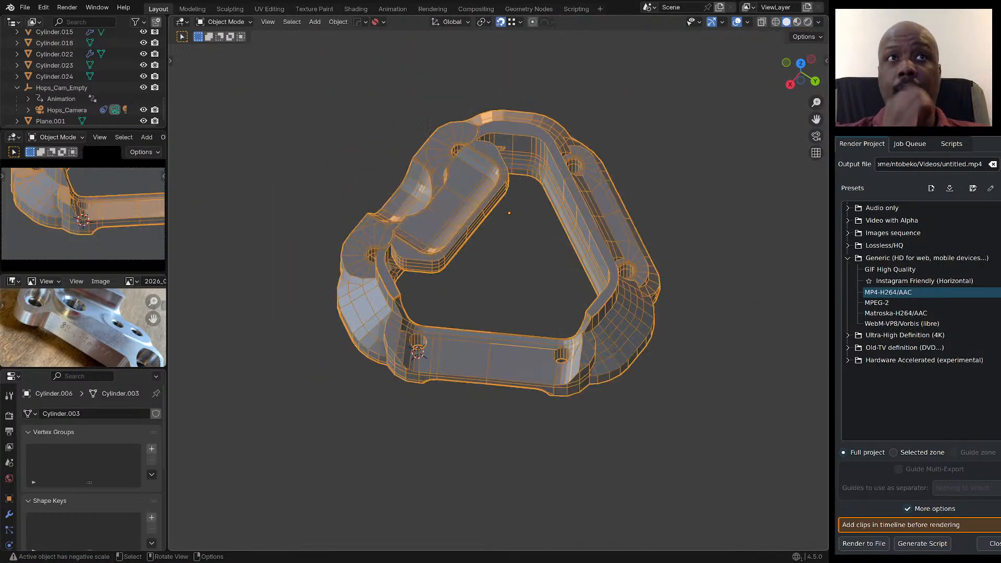
{"action": "key", "text": "KP_Divide"}
{"action": "scroll", "coordinate": [472, 355], "scroll_direction": "down", "scroll_amount": 3}
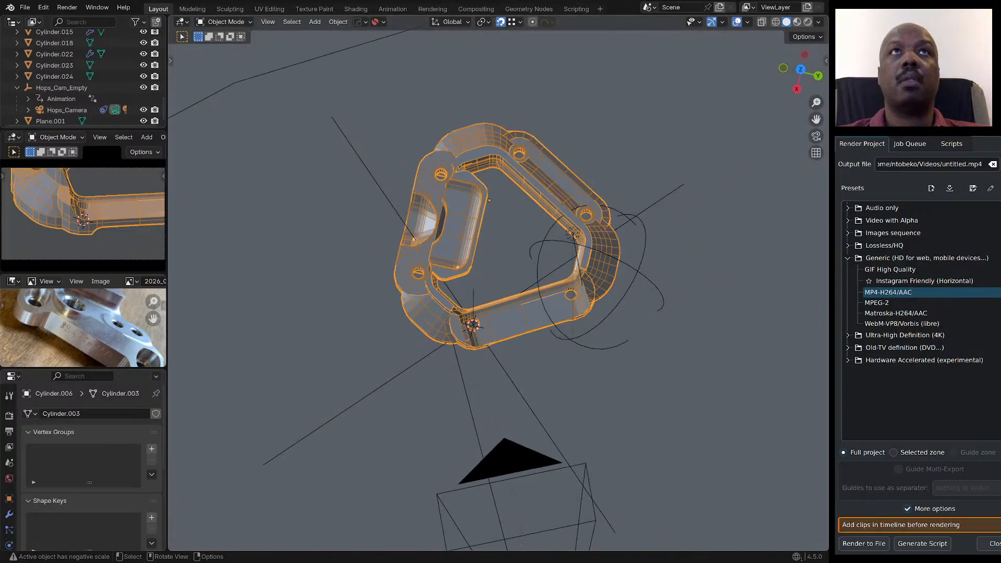
In Edit Mode face selection, select two vertically adjacent faces on the outer side wall of the sloped corner flange.
{"action": "middle_click_drag", "start_coordinate": [472, 355], "coordinate": [475, 324]}
{"action": "scroll", "coordinate": [406, 329], "scroll_direction": "up", "scroll_amount": 4}
{"action": "key", "text": "Tab"}
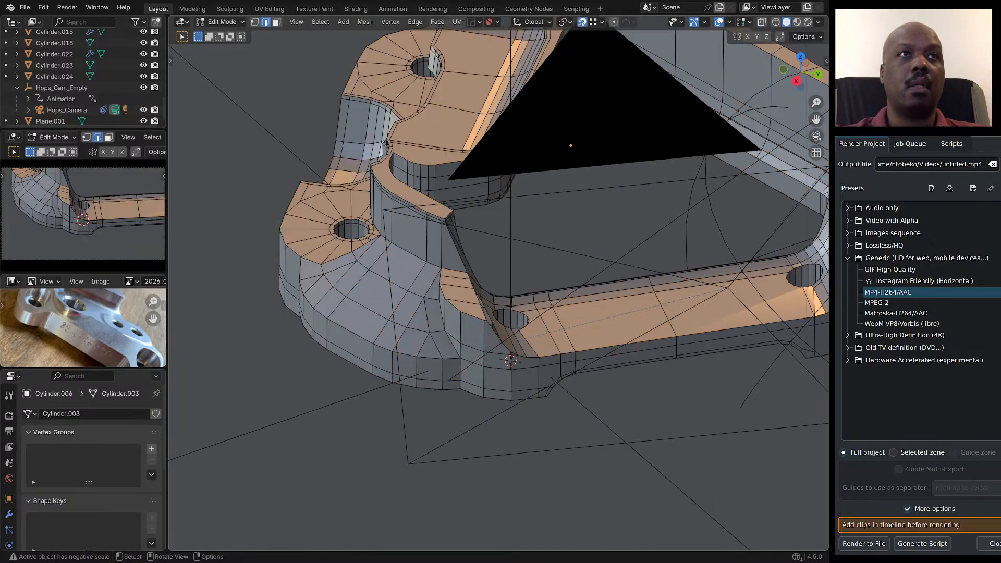
{"action": "left_click", "coordinate": [351, 354]}
{"action": "key", "text": "3"}
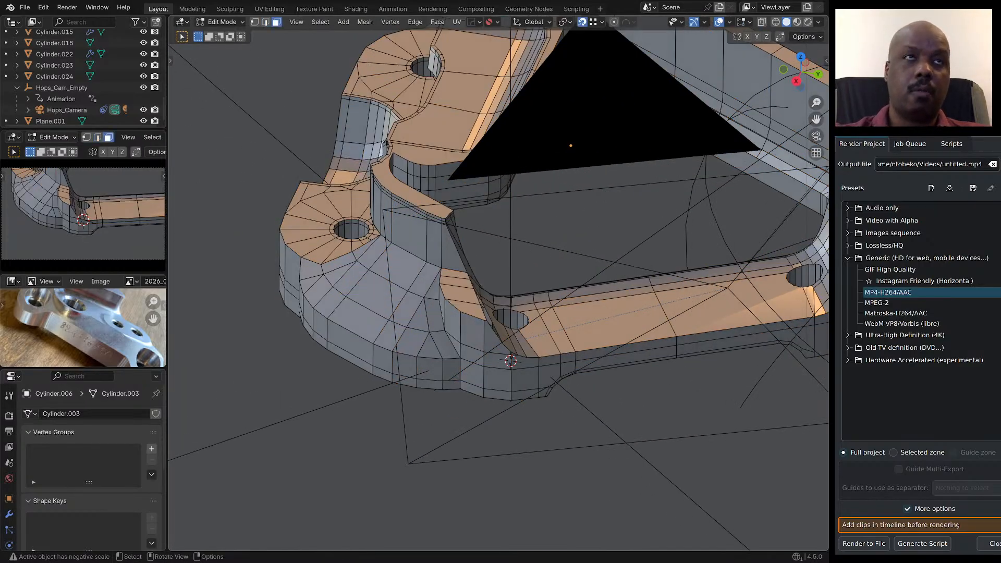
{"action": "left_click", "coordinate": [351, 342]}
{"action": "scroll", "coordinate": [447, 306], "scroll_direction": "down", "scroll_amount": 5}
{"action": "middle_click_drag", "start_coordinate": [447, 306], "coordinate": [399, 307]}
{"action": "middle_click_drag", "start_coordinate": [318, 309], "coordinate": [417, 303]}
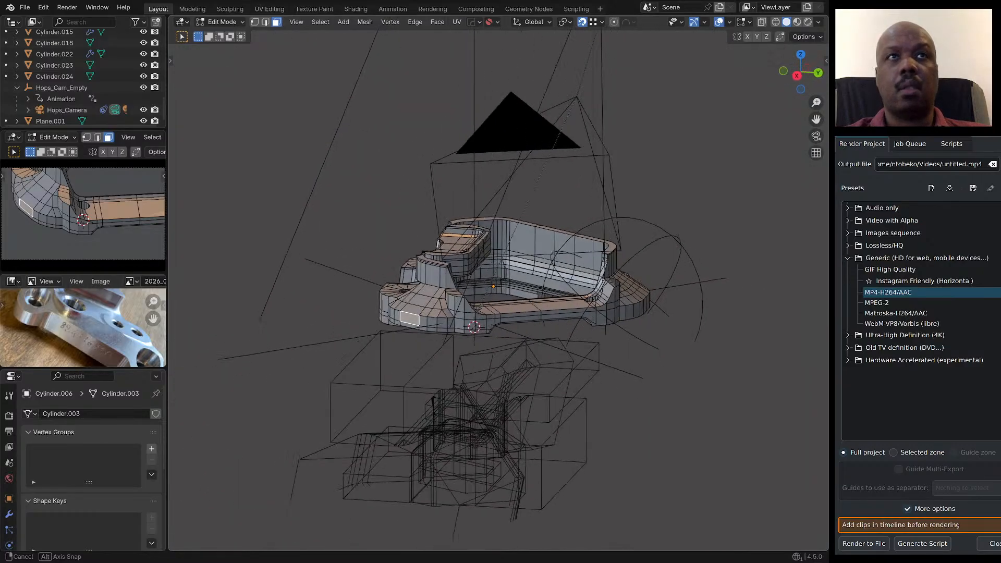
{"action": "scroll", "coordinate": [418, 303], "scroll_direction": "up", "scroll_amount": 4}
{"action": "left_click", "coordinate": [404, 340], "text": "shift"}
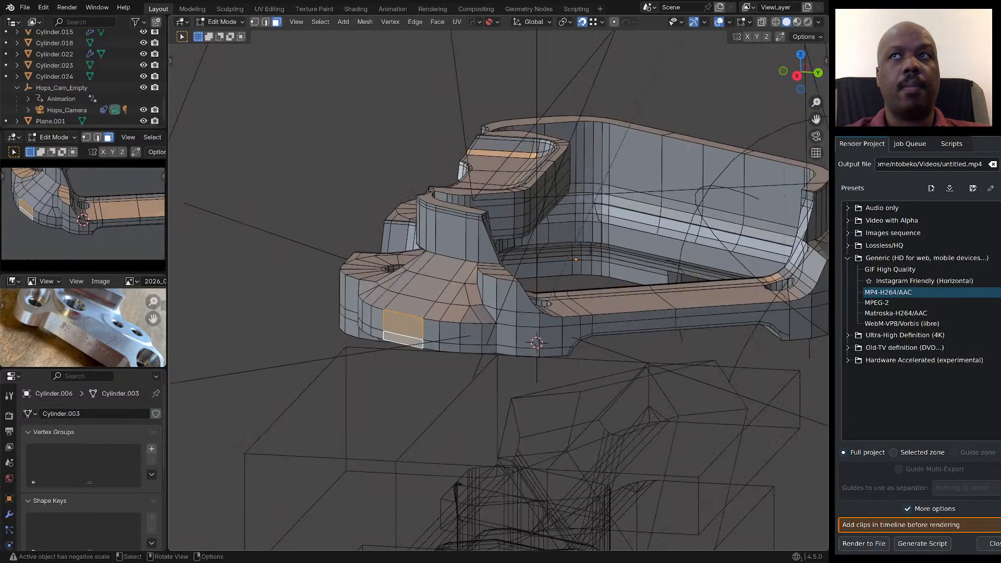
Select the upper rim edge of the sloped corner flange's side wall in edge mode and isolate the bracket.
{"action": "scroll", "coordinate": [404, 340], "scroll_direction": "down", "scroll_amount": 5}
{"action": "middle_click_drag", "start_coordinate": [404, 340], "coordinate": [384, 355]}
{"action": "key", "text": "2"}
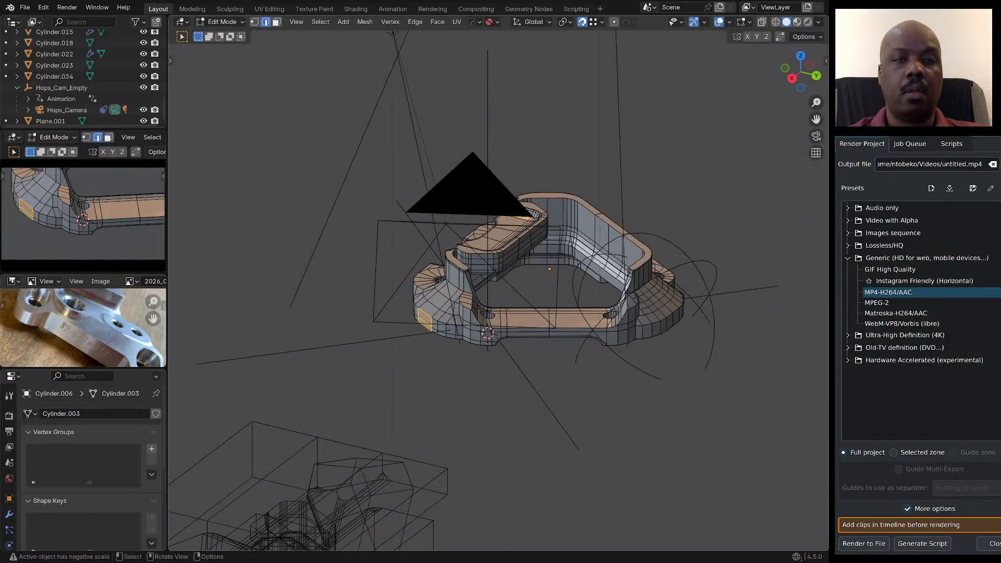
{"action": "left_click", "coordinate": [425, 313]}
{"action": "middle_click_drag", "start_coordinate": [425, 313], "coordinate": [381, 315]}
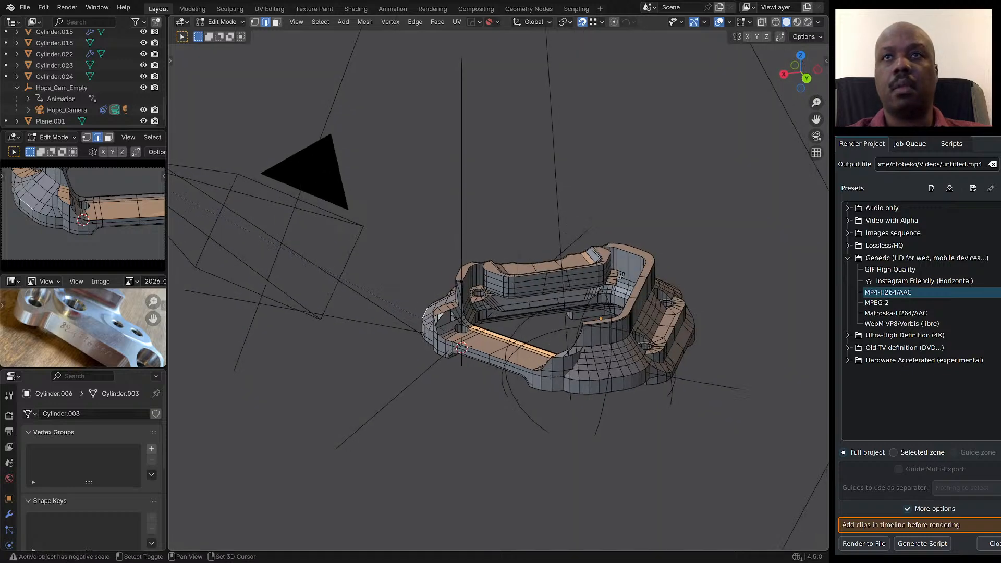
{"action": "middle_click_drag", "start_coordinate": [605, 379], "coordinate": [503, 379]}
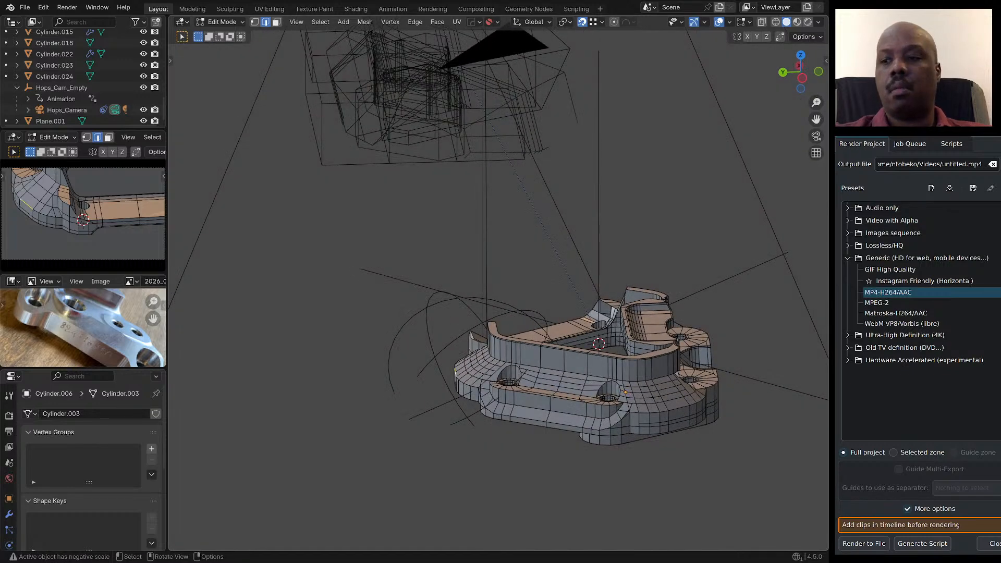
{"action": "key", "text": "KP_Divide"}
{"action": "scroll", "coordinate": [500, 313], "scroll_direction": "down", "scroll_amount": 2}
{"action": "middle_click_drag", "start_coordinate": [501, 312], "coordinate": [502, 290]}
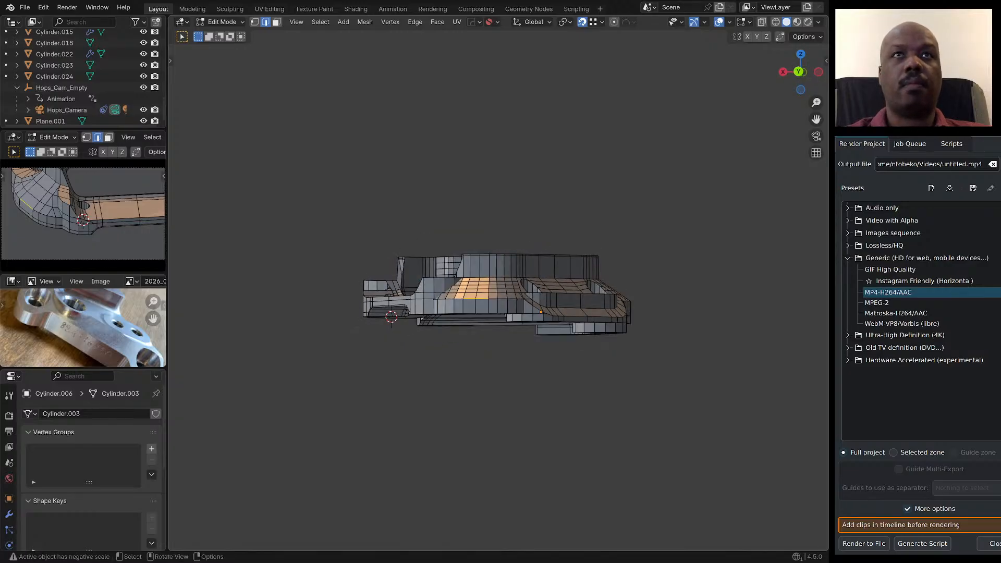
Duplicate the selected rim edge in place and flatten the copy by scaling it to 0 along Z.
{"action": "key", "text": "shift+d"}
{"action": "key", "text": "Escape"}
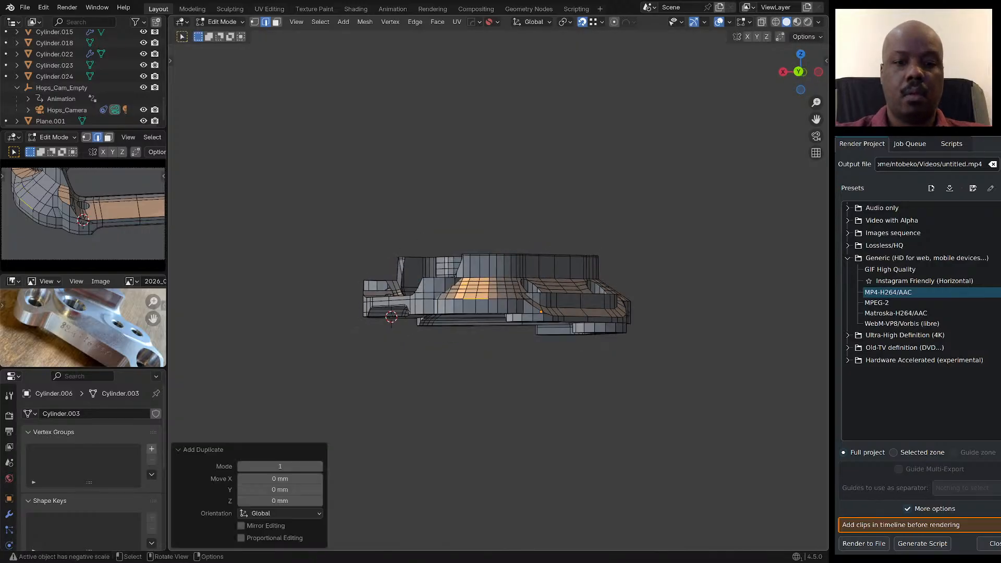
{"action": "key", "text": "s"}
{"action": "key", "text": "z"}
{"action": "key", "text": "0"}
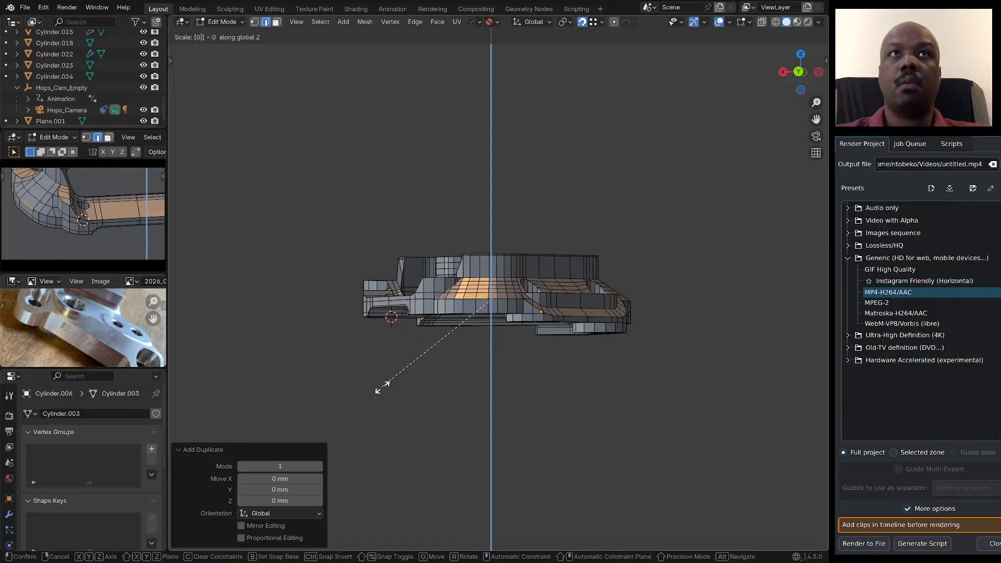
{"action": "key", "text": "Return"}
Move the flattened edge copy -2.7025 mm along the global Z axis.
{"action": "middle_click_drag", "start_coordinate": [501, 292], "coordinate": [448, 311]}
{"action": "scroll", "coordinate": [448, 310], "scroll_direction": "up", "scroll_amount": 5}
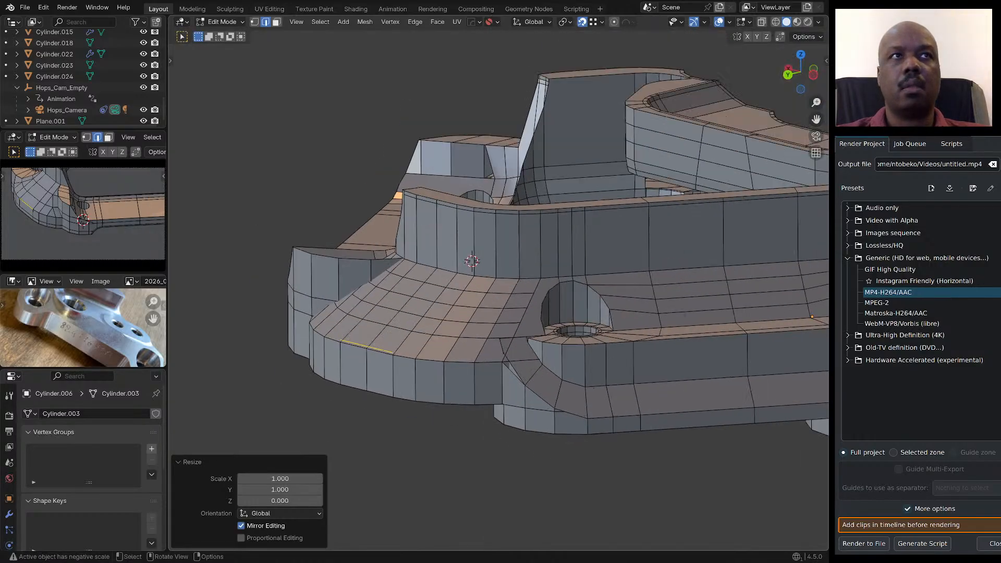
{"action": "key", "text": "g"}
{"action": "key", "text": "z"}
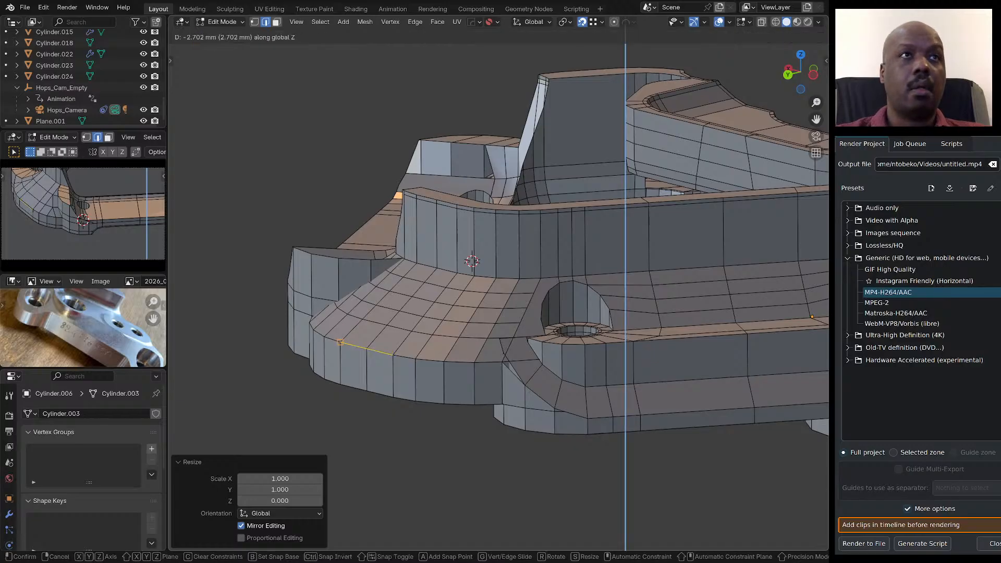
{"action": "key", "text": "Return"}
Separate the duplicated edge from the bracket into its own object and select it in Object Mode.
{"action": "key", "text": "p"}
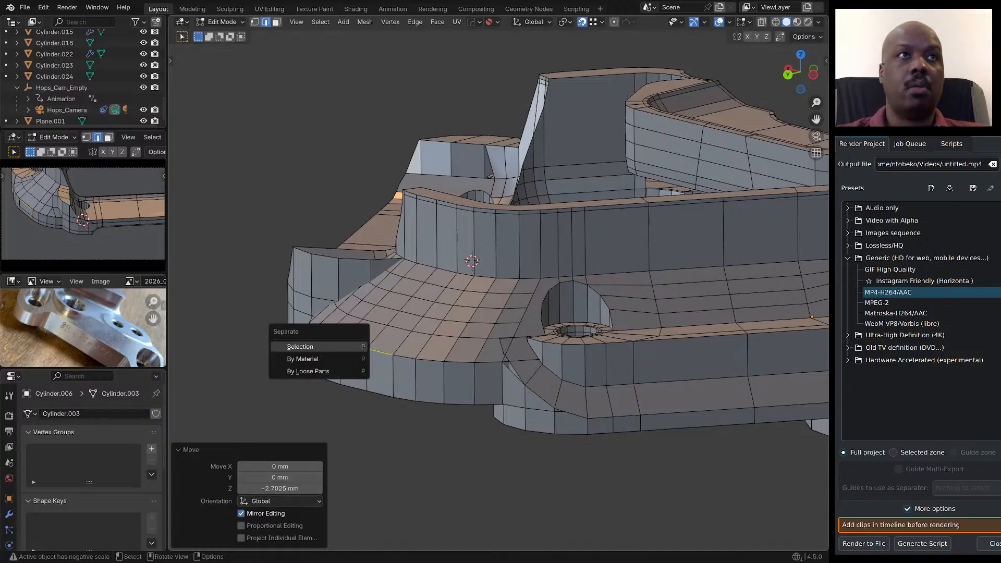
{"action": "key", "text": "Return"}
{"action": "key", "text": "Tab"}
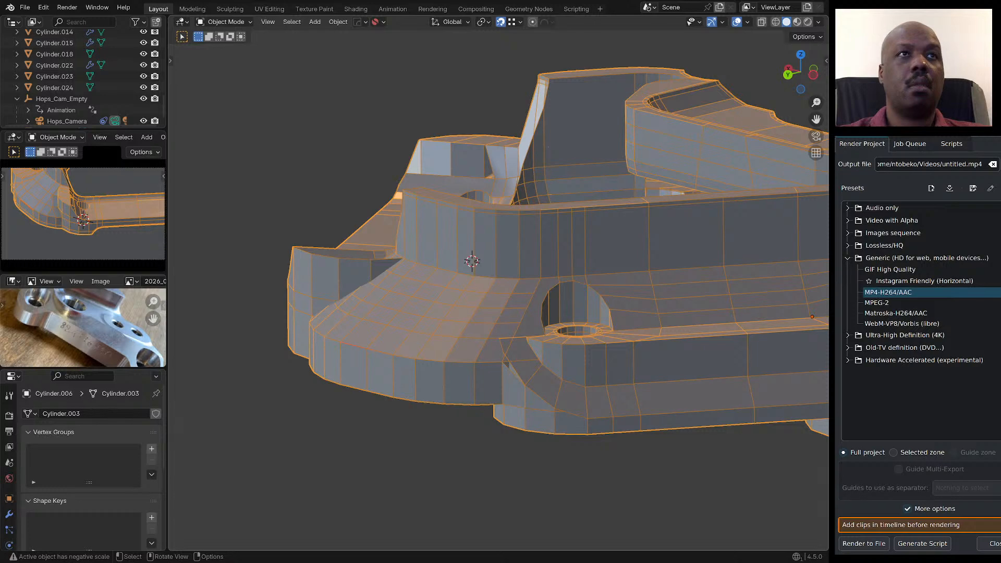
{"action": "left_click", "coordinate": [368, 348]}
{"action": "left_click", "coordinate": [366, 348]}
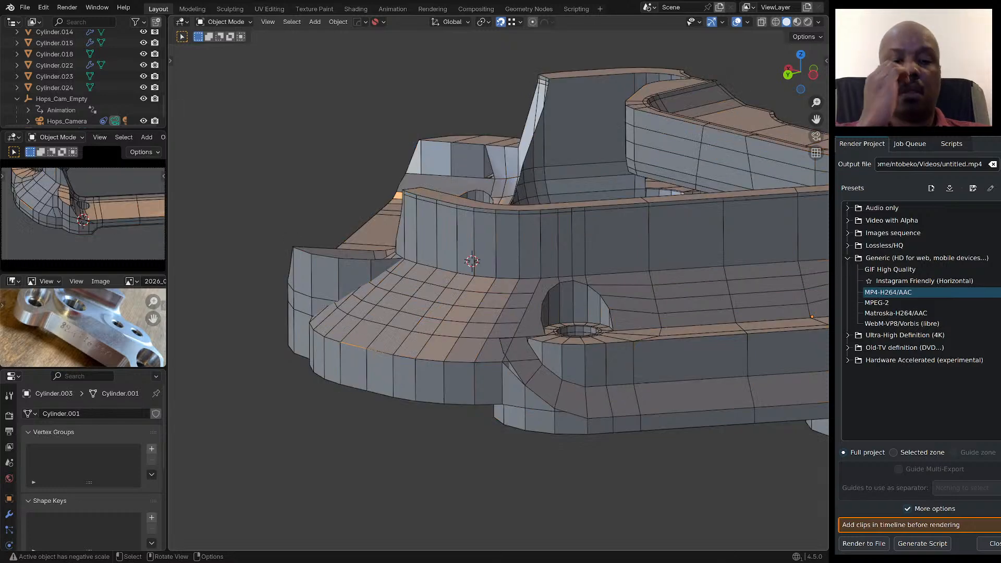
Set the separated edge object's origin to its geometry.
{"action": "key", "text": "shift+s"}
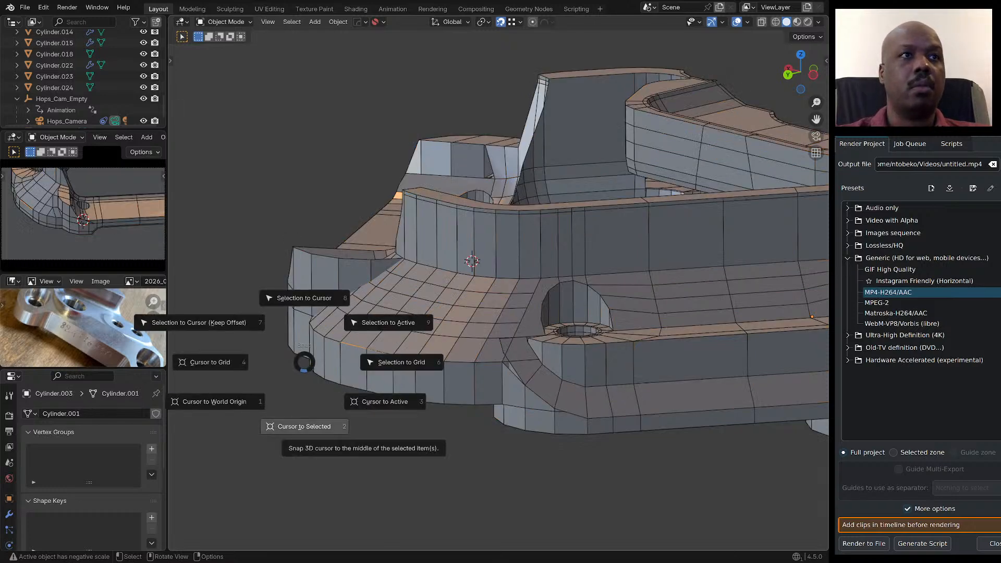
{"action": "left_click", "coordinate": [215, 402]}
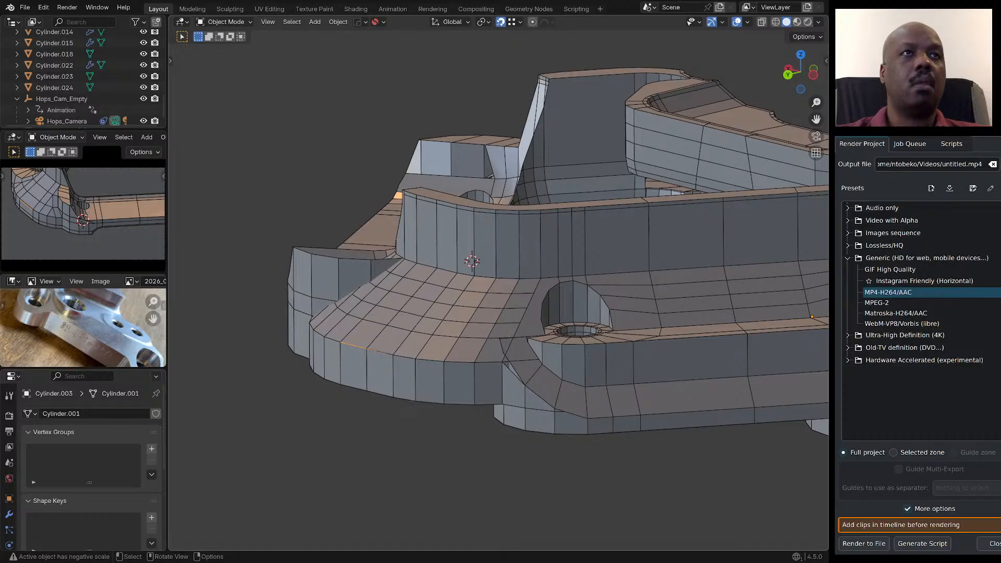
{"action": "right_click", "coordinate": [356, 343]}
{"action": "mouse_move", "coordinate": [355, 384]}
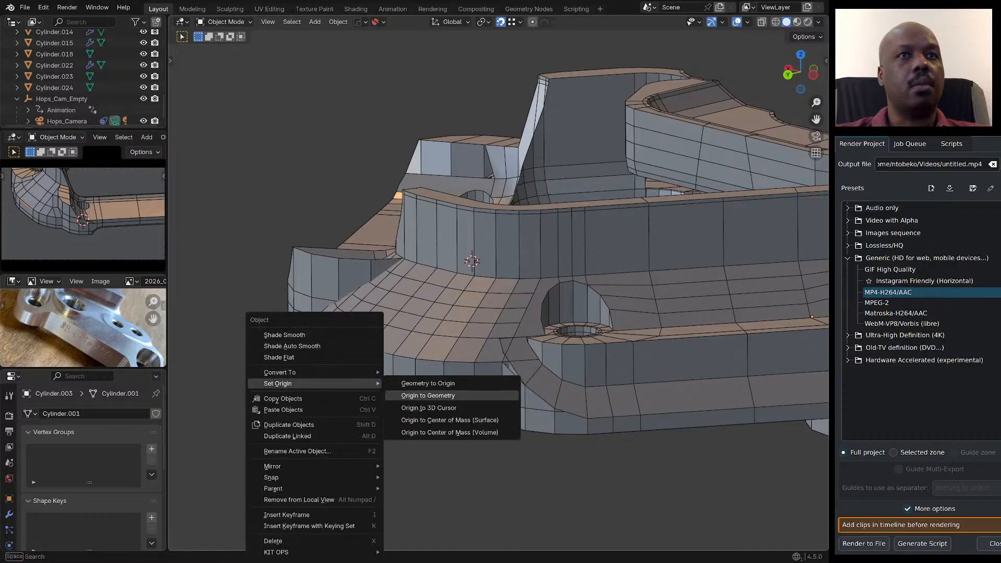
{"action": "left_click", "coordinate": [428, 396]}
Try to rotate the separated edge object 120° about the global Z axis in top view.
{"action": "scroll", "coordinate": [429, 396], "scroll_direction": "down", "scroll_amount": 7}
{"action": "middle_click_drag", "start_coordinate": [429, 396], "coordinate": [441, 484]}
{"action": "key", "text": "KP_7"}
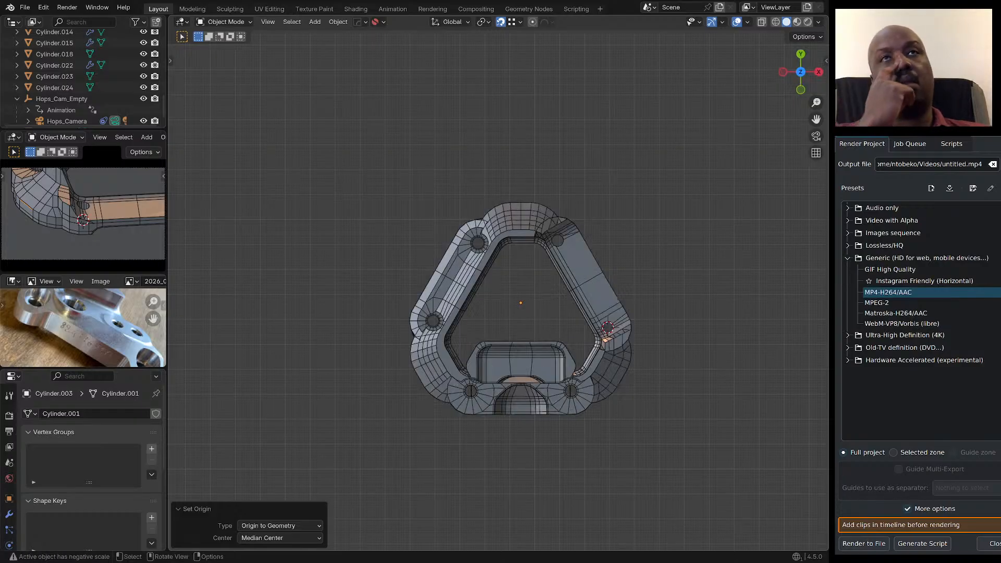
{"action": "key", "text": "r"}
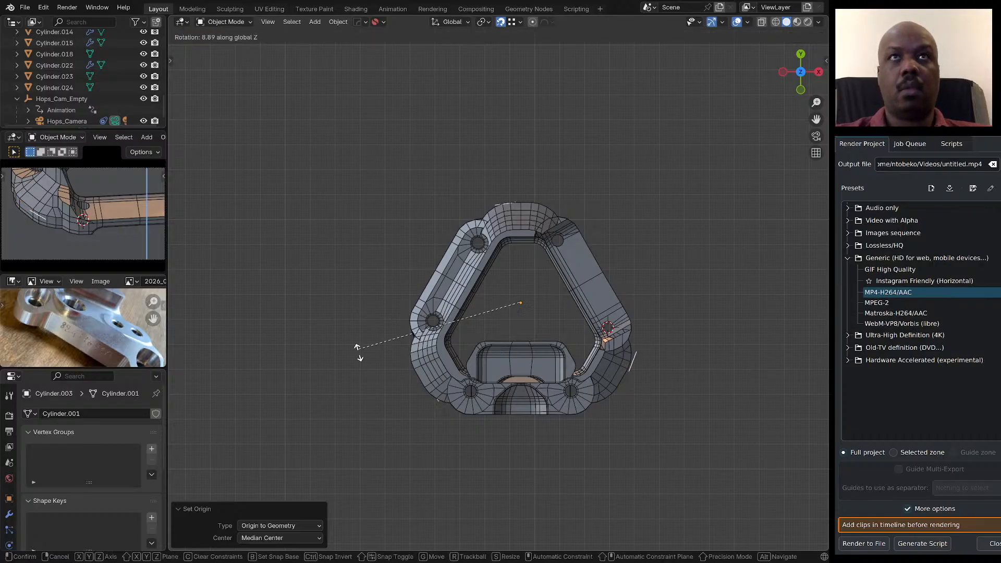
{"action": "type", "text": "120"}
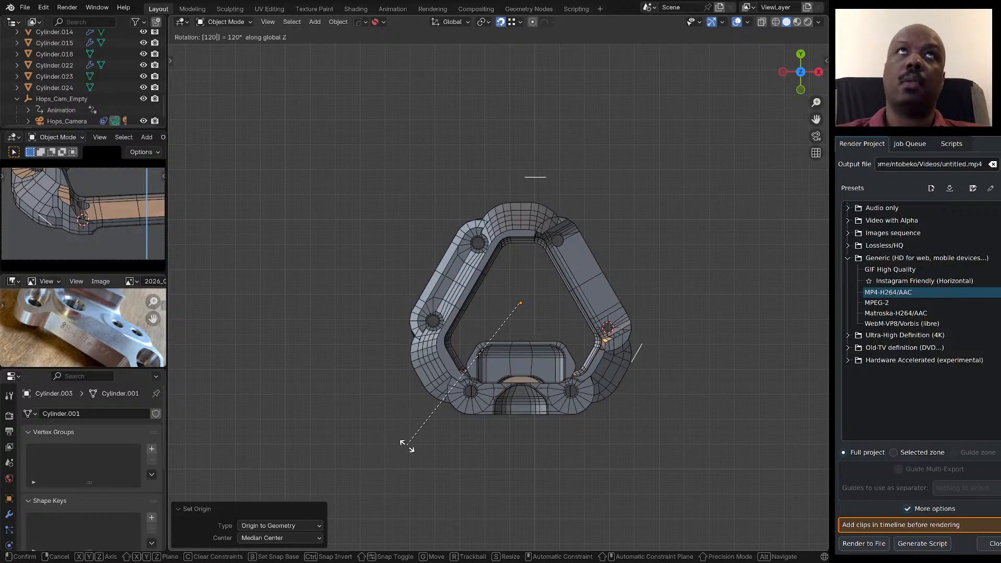
{"action": "key", "text": "Return"}
{"action": "middle_click_drag", "start_coordinate": [521, 333], "coordinate": [522, 283]}
Isolate the separated edge object without the bracket and show it in top view.
{"action": "key", "text": "KP_Divide"}
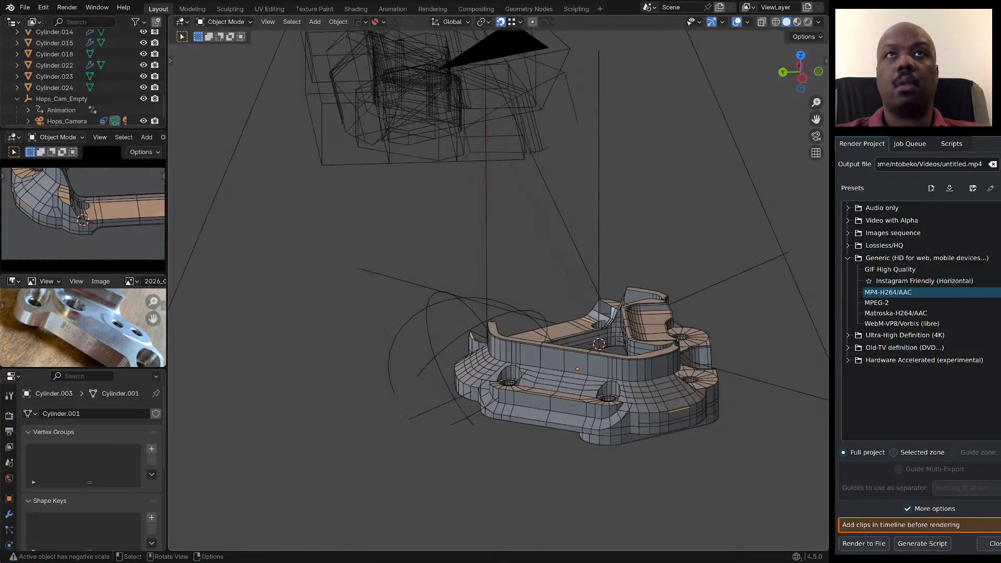
{"action": "key", "text": "KP_Divide"}
{"action": "middle_click_drag", "start_coordinate": [492, 251], "coordinate": [489, 306]}
{"action": "scroll", "coordinate": [489, 295], "scroll_direction": "down", "scroll_amount": 7}
{"action": "key", "text": "KP_7"}
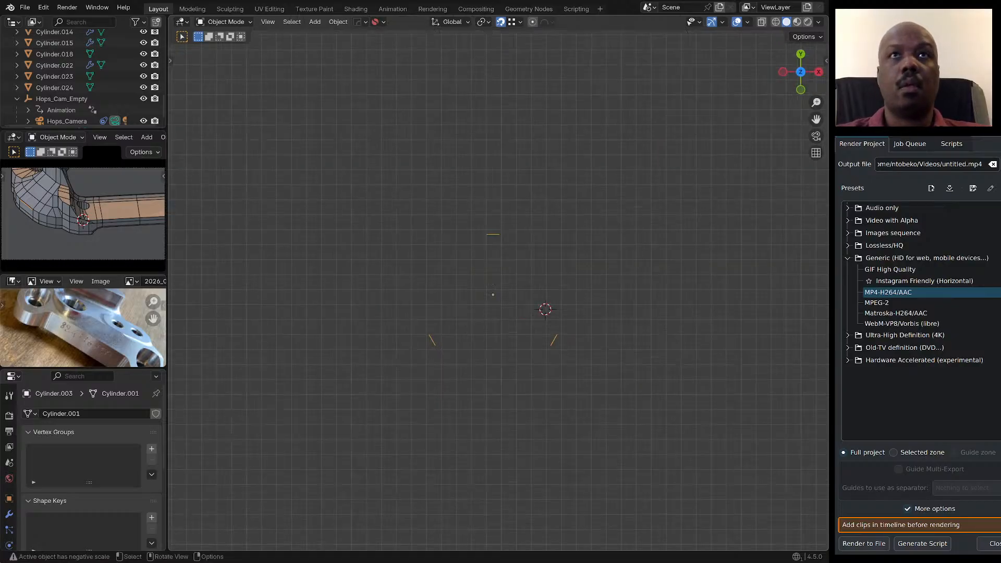
{"action": "scroll", "coordinate": [483, 305], "scroll_direction": "up", "scroll_amount": 2}
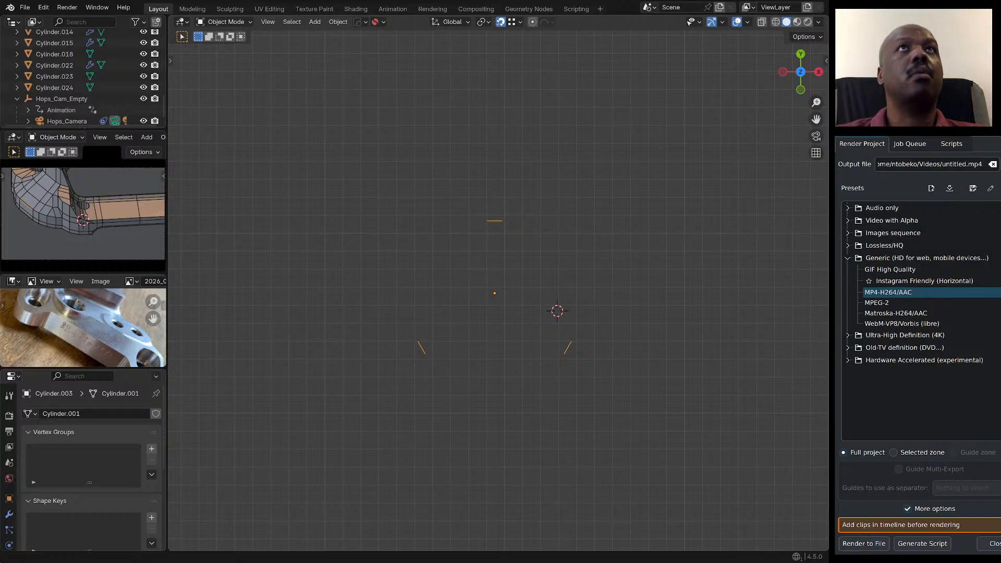
Dissolve the middle vertex of the uppermost edge in the isolated construction object.
{"action": "scroll", "coordinate": [501, 292], "scroll_direction": "up", "scroll_amount": 3}
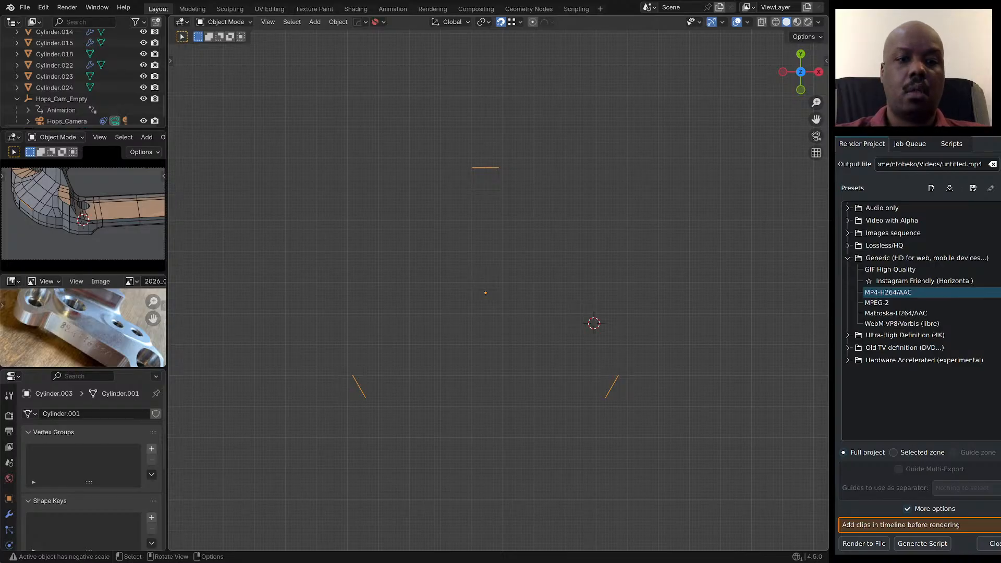
{"action": "key", "text": "Tab"}
{"action": "middle_click_drag", "start_coordinate": [495, 324], "coordinate": [509, 267]}
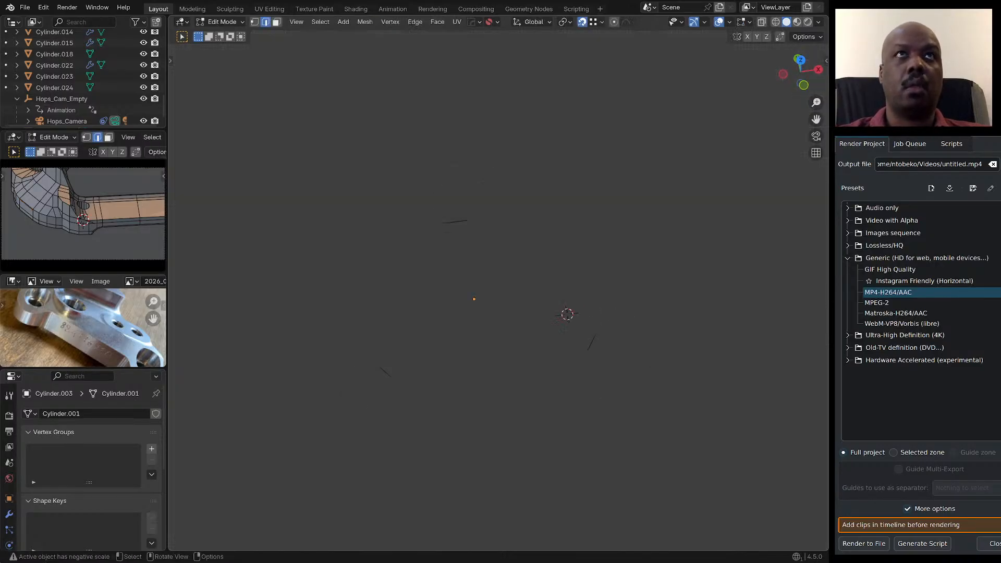
{"action": "key", "text": "1"}
{"action": "left_click", "coordinate": [456, 222]}
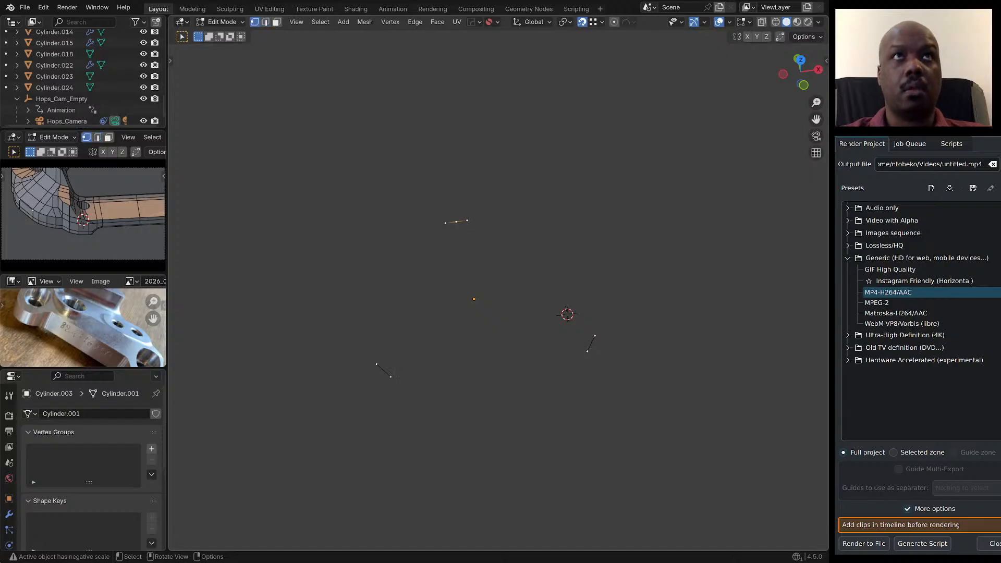
{"action": "key", "text": "ctrl+x"}
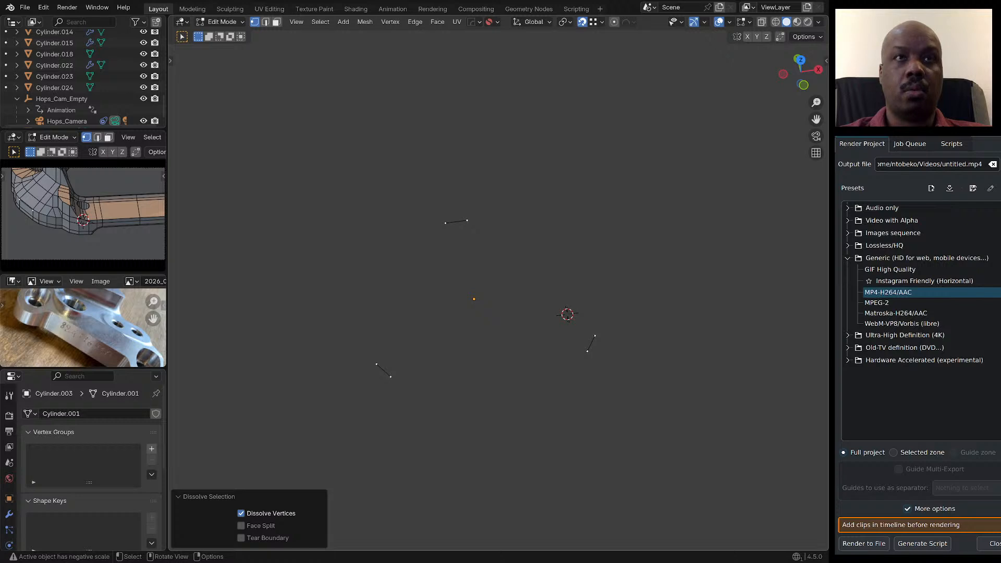
Extrude all three construction edges in place and merge the extruded vertices at their center.
{"action": "key", "text": "a"}
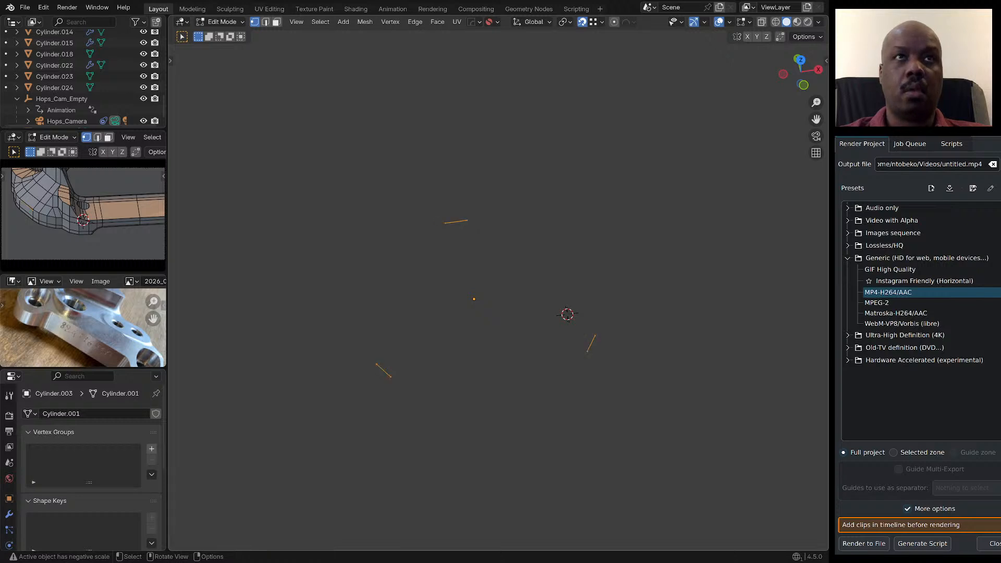
{"action": "key", "text": "e"}
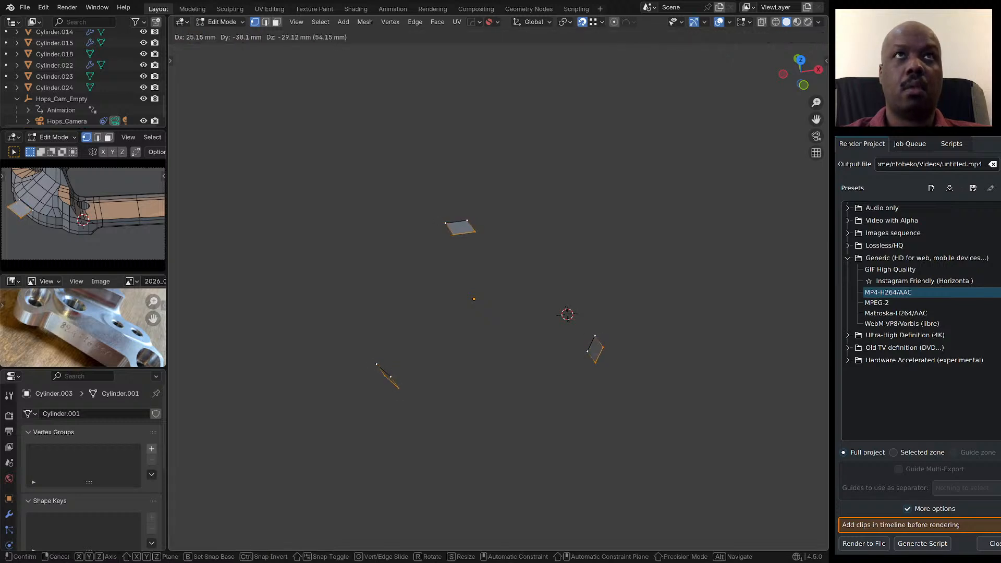
{"action": "key", "text": "Escape"}
{"action": "key", "text": "q"}
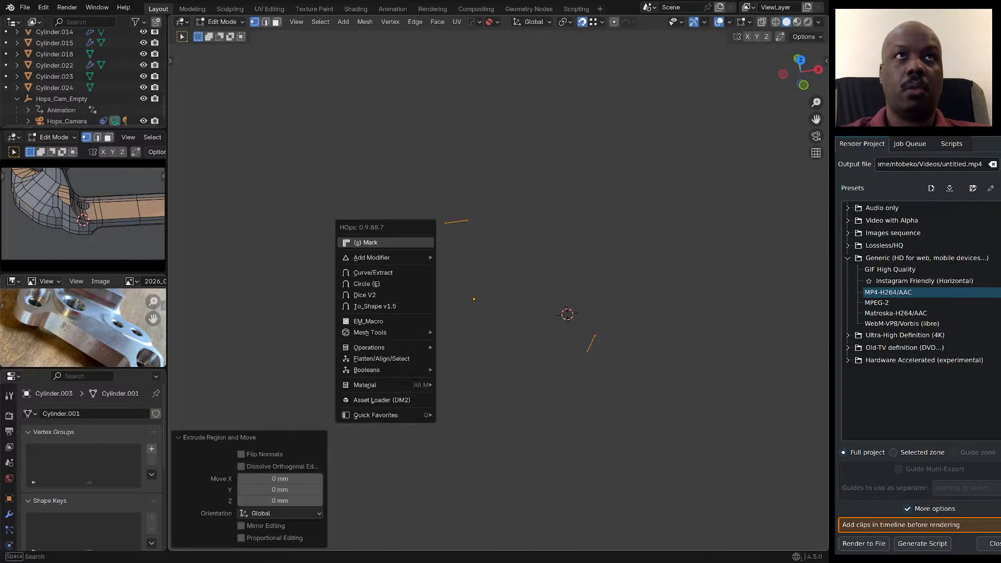
{"action": "mouse_move", "coordinate": [375, 415]}
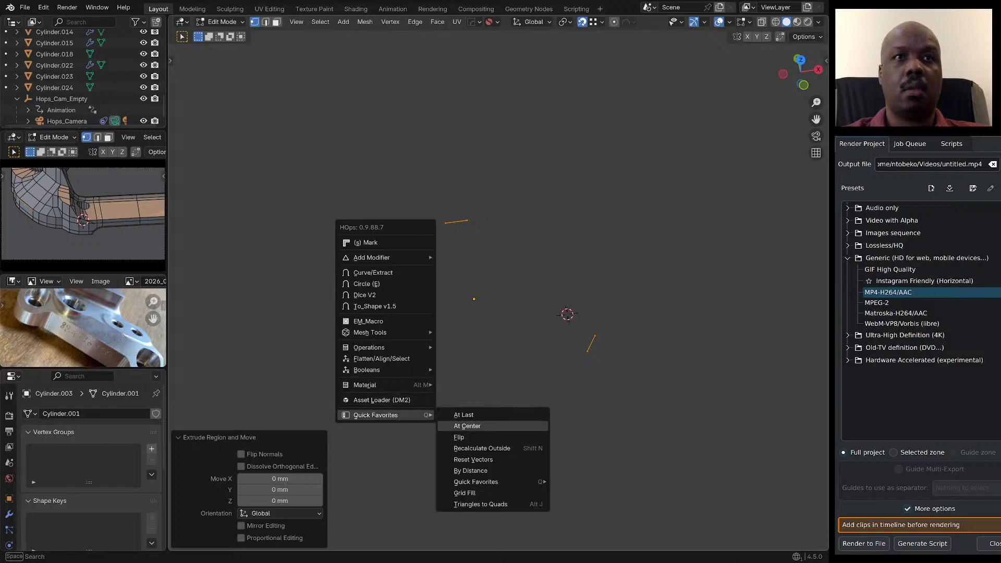
{"action": "left_click", "coordinate": [467, 426]}
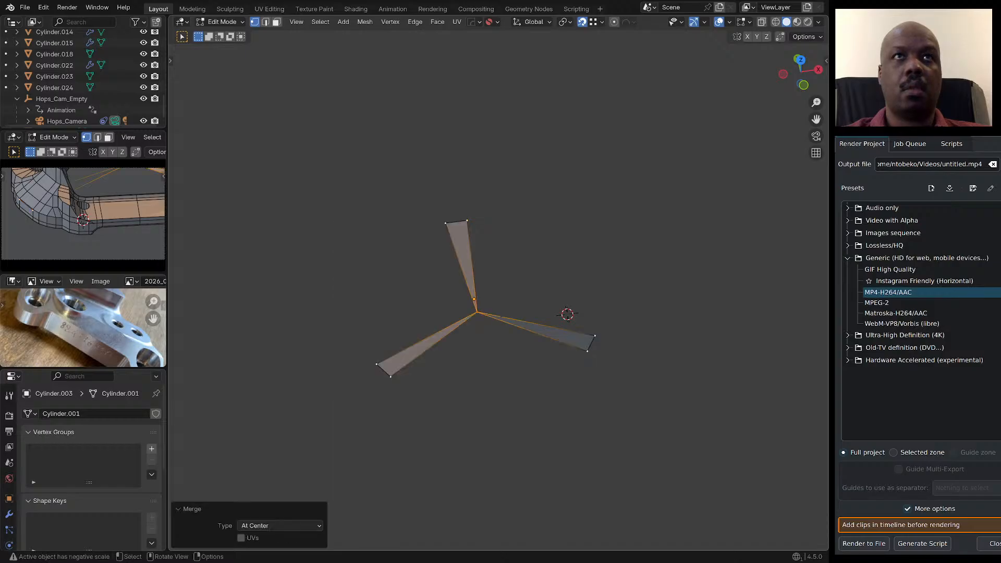
Snap the 3D cursor to the merged central vertex and return to Object Mode.
{"action": "middle_click_drag", "start_coordinate": [467, 426], "coordinate": [430, 453]}
{"action": "key", "text": "KP_7"}
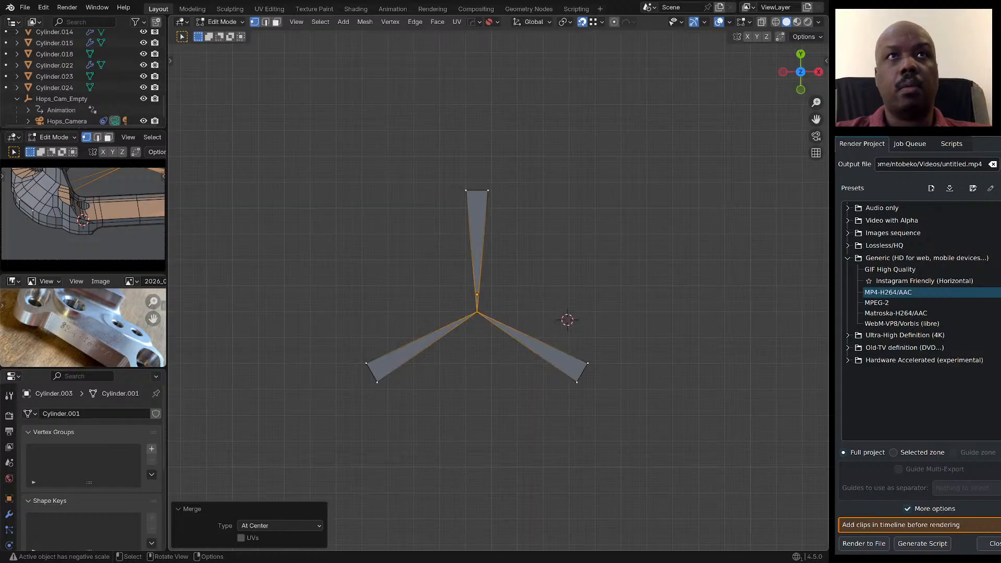
{"action": "scroll", "coordinate": [485, 294], "scroll_direction": "up", "scroll_amount": 1}
{"action": "key", "text": "shift+s"}
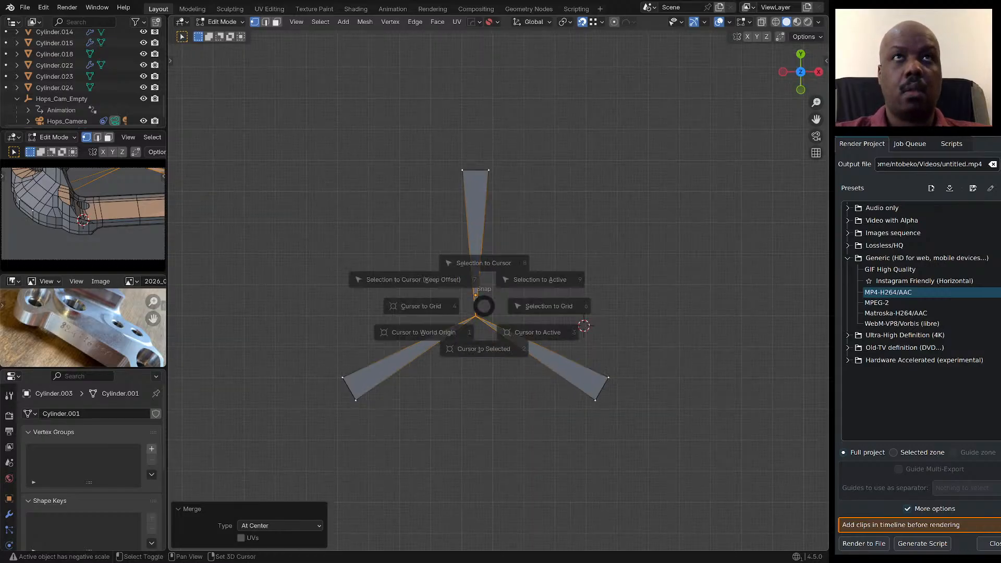
{"action": "left_click", "coordinate": [483, 371]}
{"action": "key", "text": "Tab"}
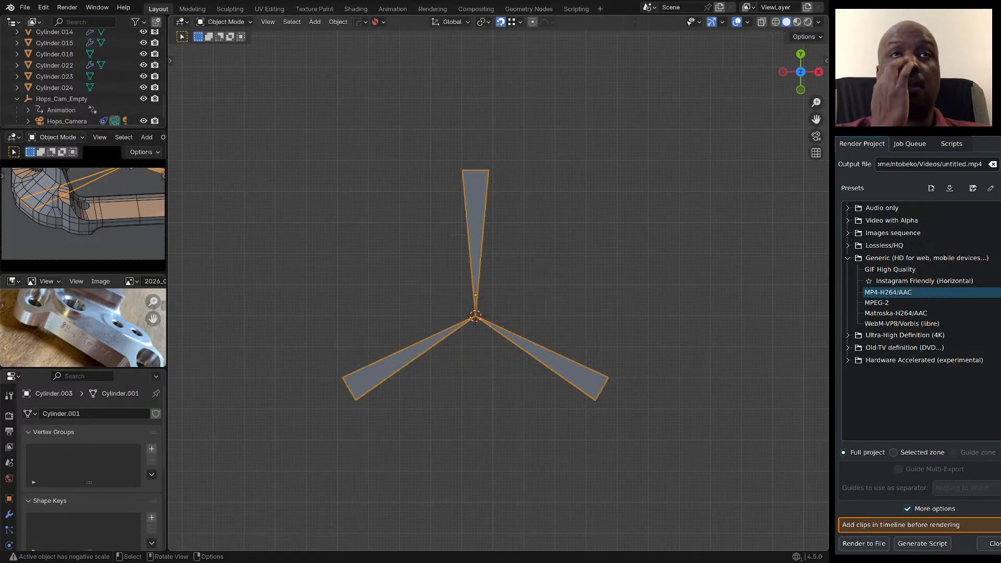
Set the three-armed construction object's origin to the 3D cursor.
{"action": "right_click", "coordinate": [472, 329]}
{"action": "mouse_move", "coordinate": [473, 329]}
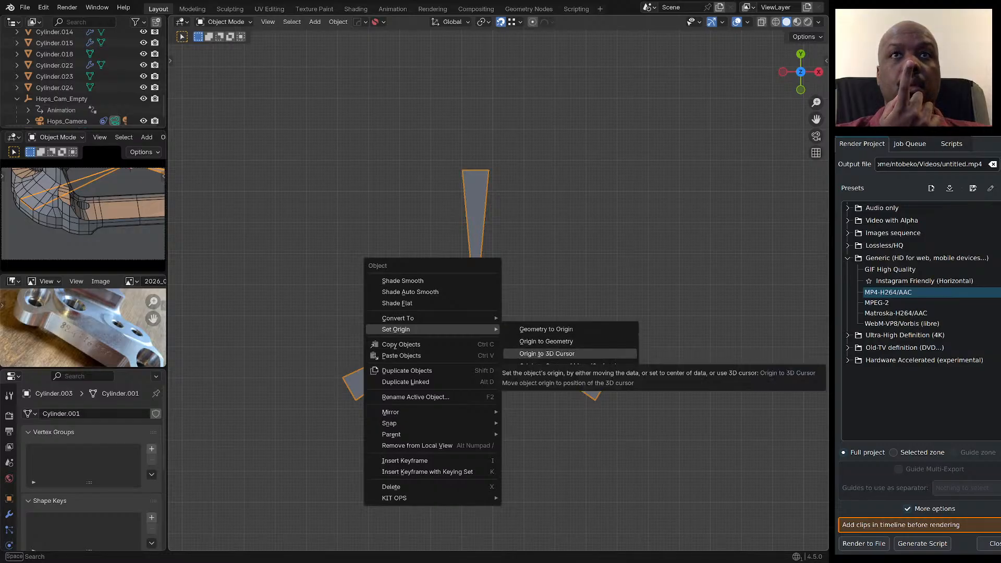
{"action": "left_click", "coordinate": [542, 354]}
{"action": "right_click", "coordinate": [443, 289]}
{"action": "mouse_move", "coordinate": [443, 289]}
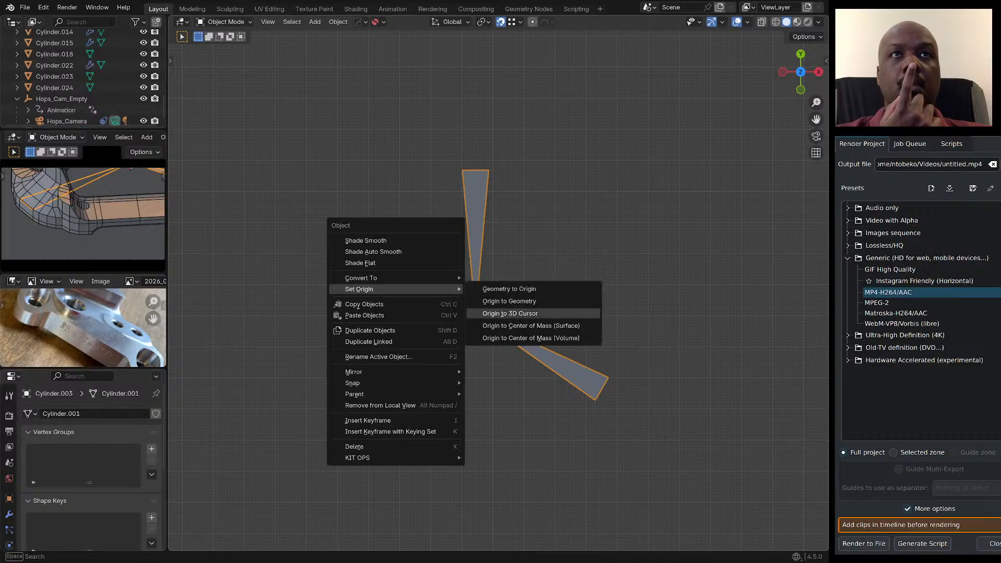
{"action": "left_click", "coordinate": [510, 314]}
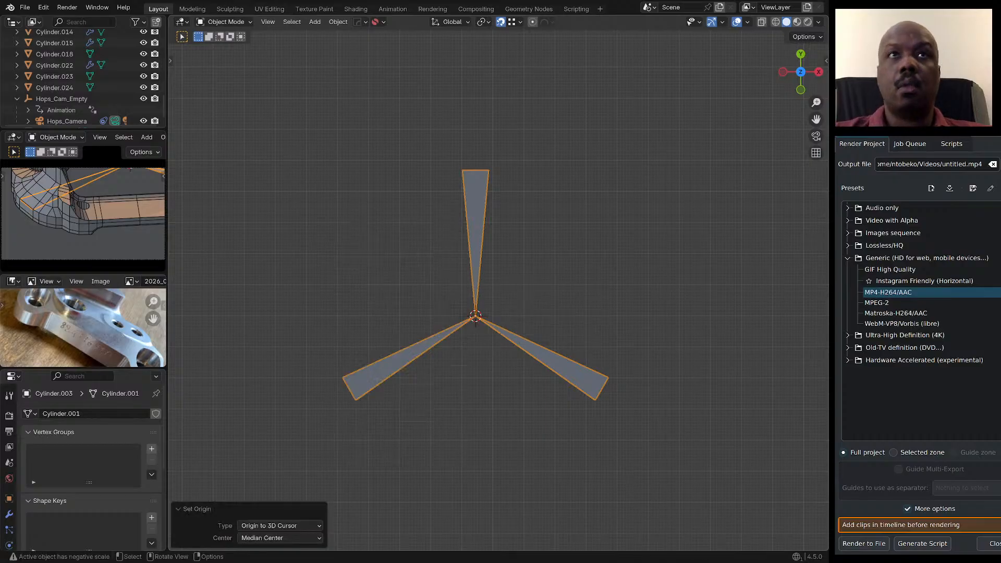
Bring the bracket back into view and set its origin to the 3D cursor.
{"action": "key", "text": "KP_Divide"}
{"action": "key", "text": "KP_7"}
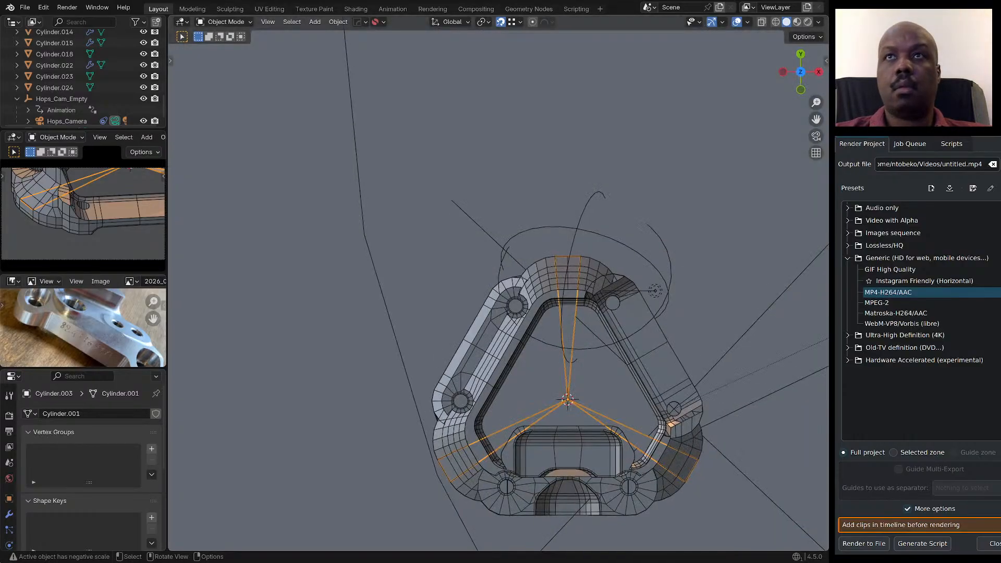
{"action": "left_click", "coordinate": [449, 359]}
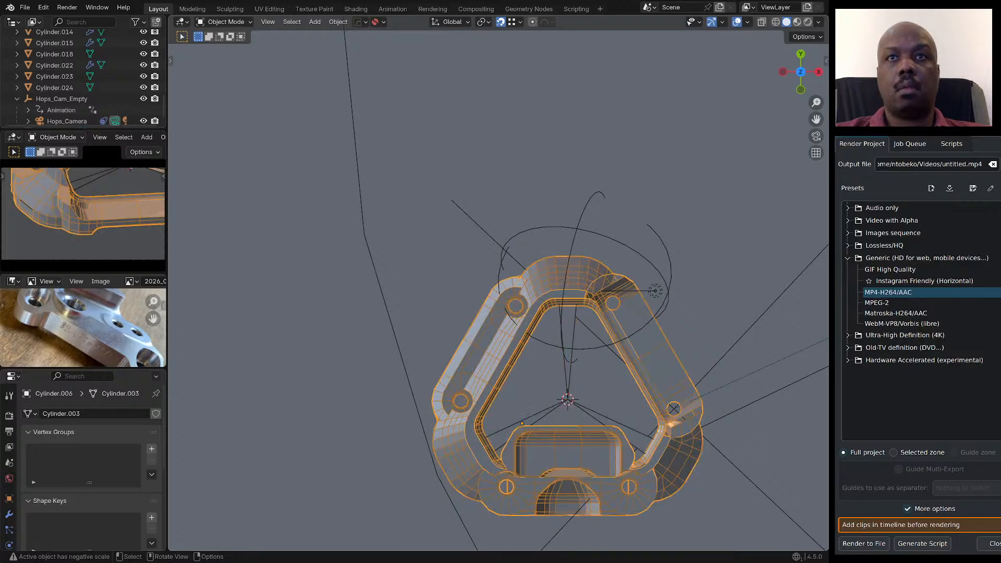
{"action": "right_click", "coordinate": [448, 358]}
{"action": "left_click", "coordinate": [557, 383]}
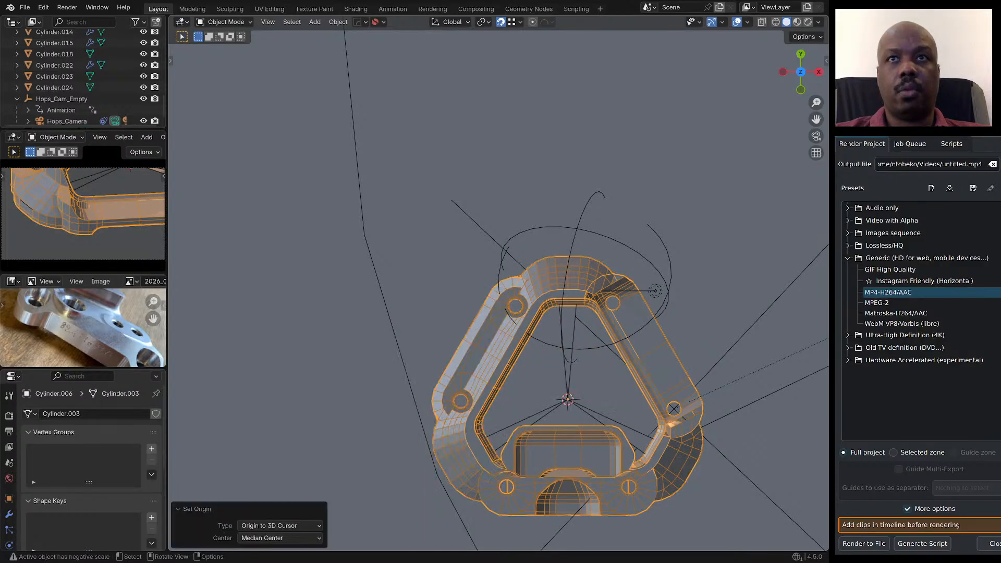
Rotate the three-armed construction object 120° about the global Z axis in top view.
{"action": "left_click", "coordinate": [543, 411]}
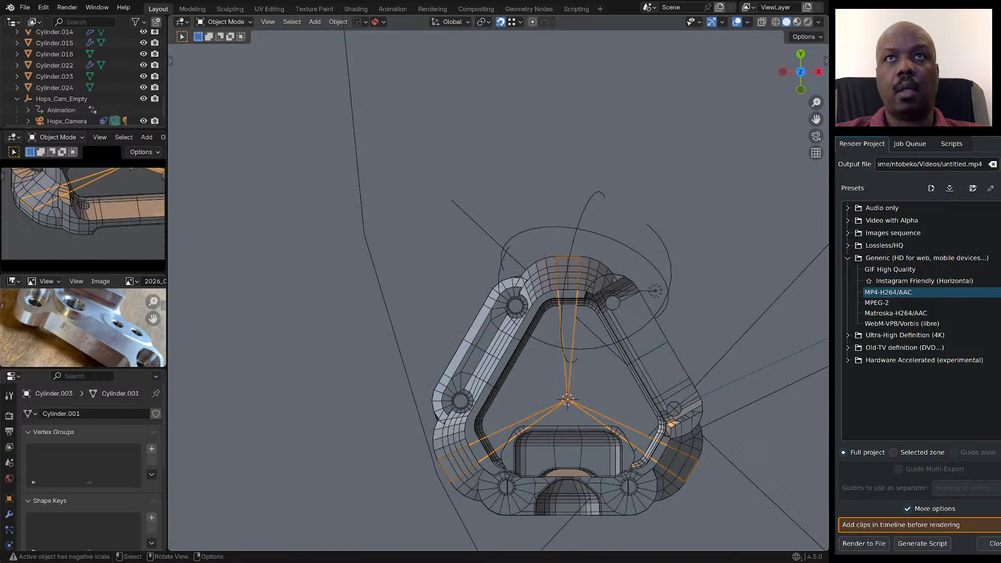
{"action": "scroll", "coordinate": [443, 280], "scroll_direction": "down", "scroll_amount": 1}
{"action": "type", "text": "r"}
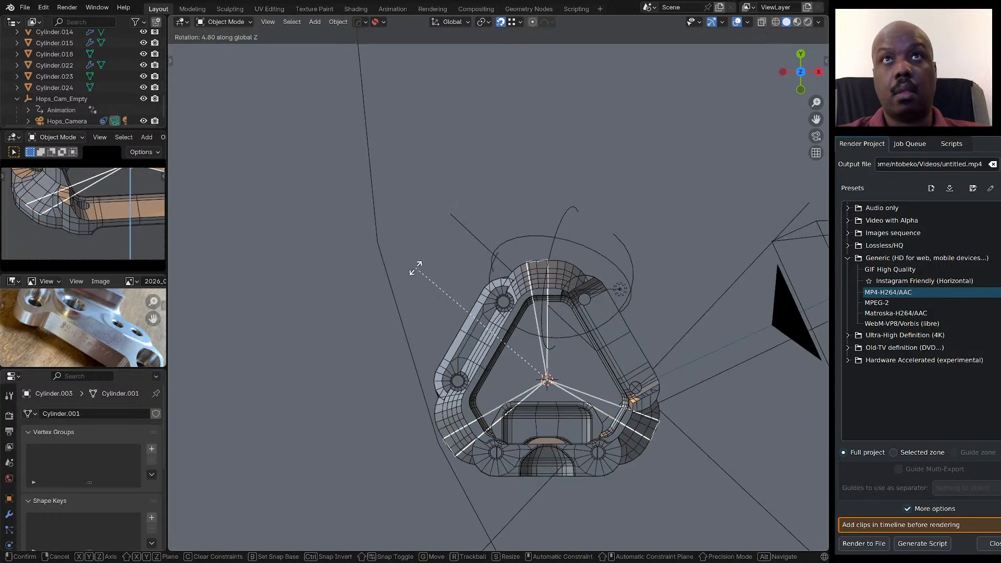
{"action": "type", "text": "120"}
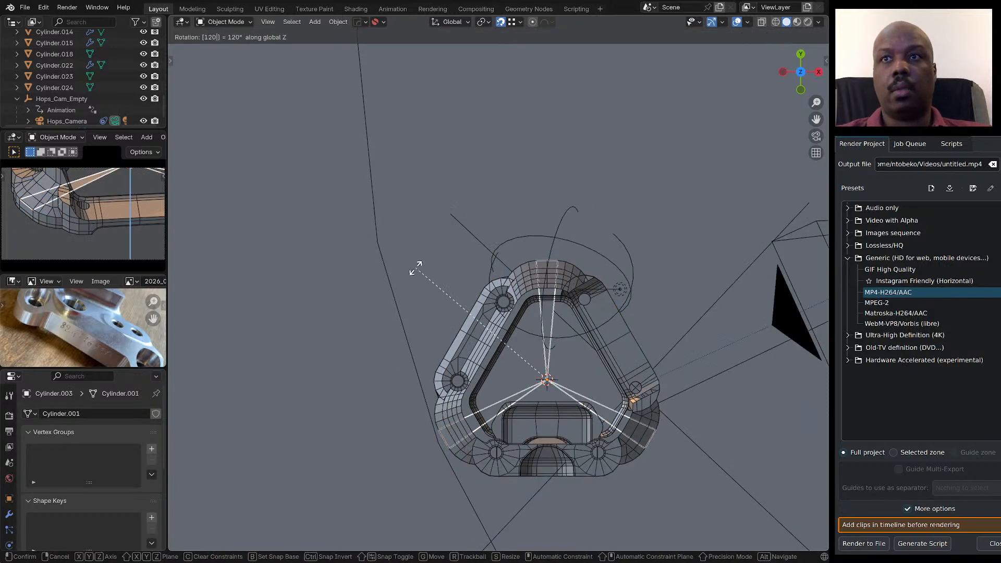
{"action": "key", "text": "Return"}
Delete the three-armed construction object and select the bracket.
{"action": "key", "text": "Delete"}
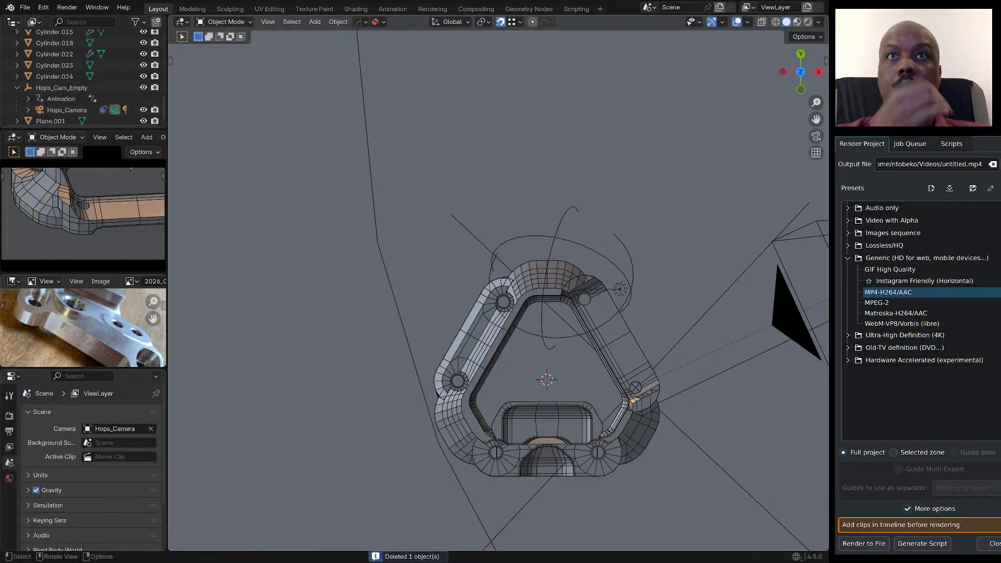
{"action": "scroll", "coordinate": [547, 379], "scroll_direction": "up", "scroll_amount": 1}
{"action": "key", "text": "ctrl+z"}
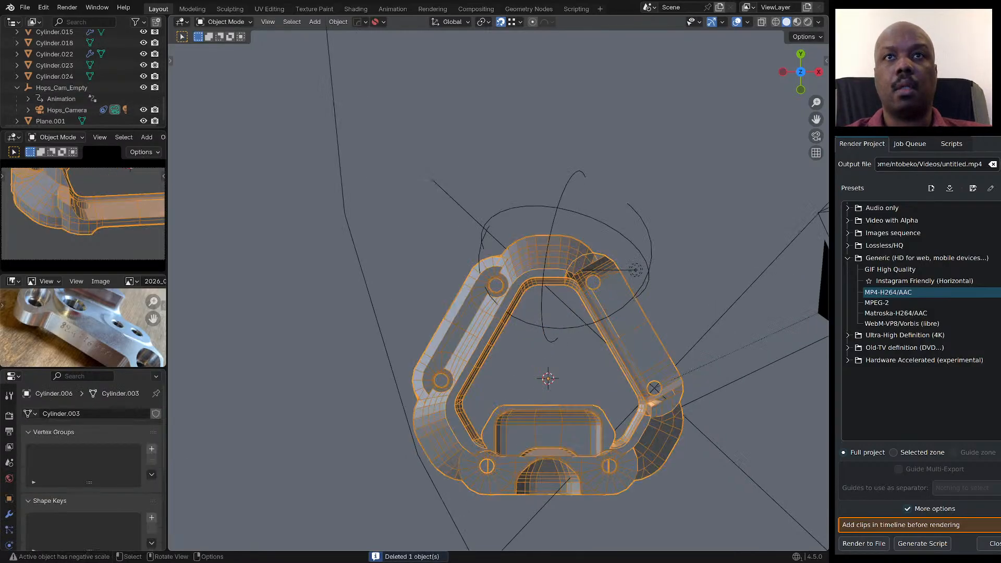
Isolate the bracket in local view and open its mesh in Edit Mode.
{"action": "scroll", "coordinate": [499, 290], "scroll_direction": "down", "scroll_amount": 3}
{"action": "middle_click_drag", "start_coordinate": [498, 290], "coordinate": [455, 271]}
{"action": "scroll", "coordinate": [458, 216], "scroll_direction": "up", "scroll_amount": 4}
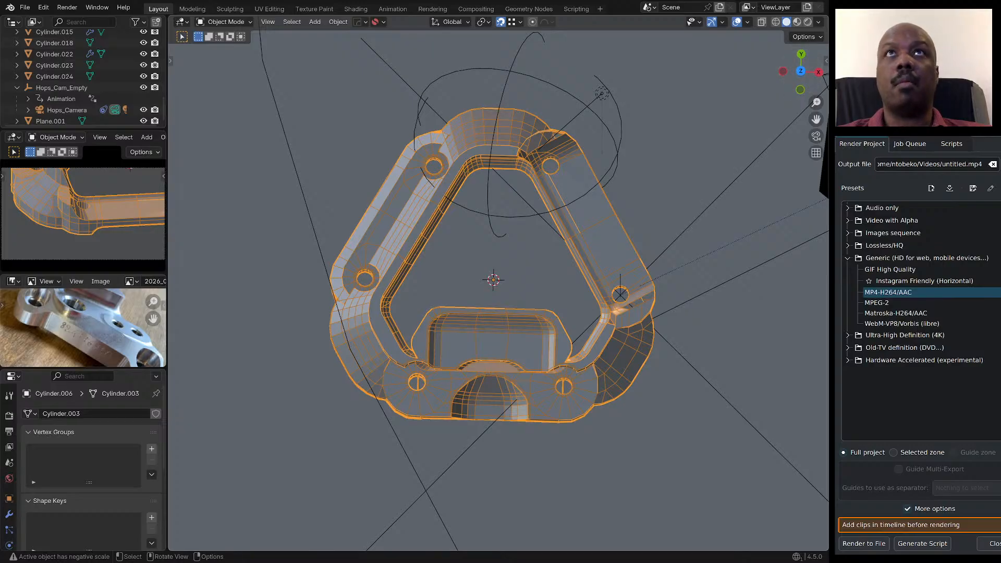
{"action": "middle_click_drag", "start_coordinate": [495, 261], "coordinate": [553, 209]}
{"action": "scroll", "coordinate": [534, 289], "scroll_direction": "down", "scroll_amount": 6}
{"action": "scroll", "coordinate": [441, 294], "scroll_direction": "up", "scroll_amount": 9}
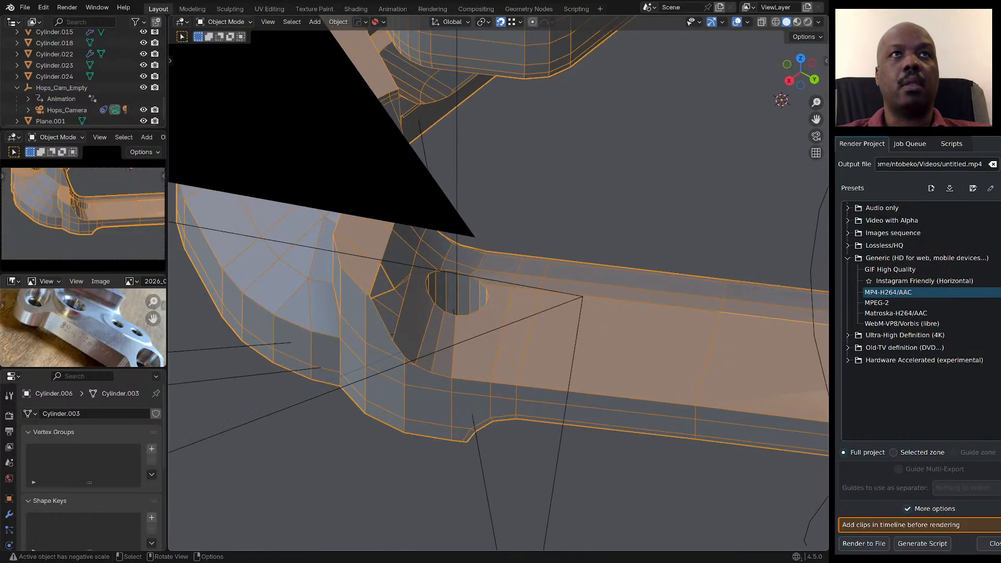
{"action": "scroll", "coordinate": [455, 234], "scroll_direction": "down", "scroll_amount": 8}
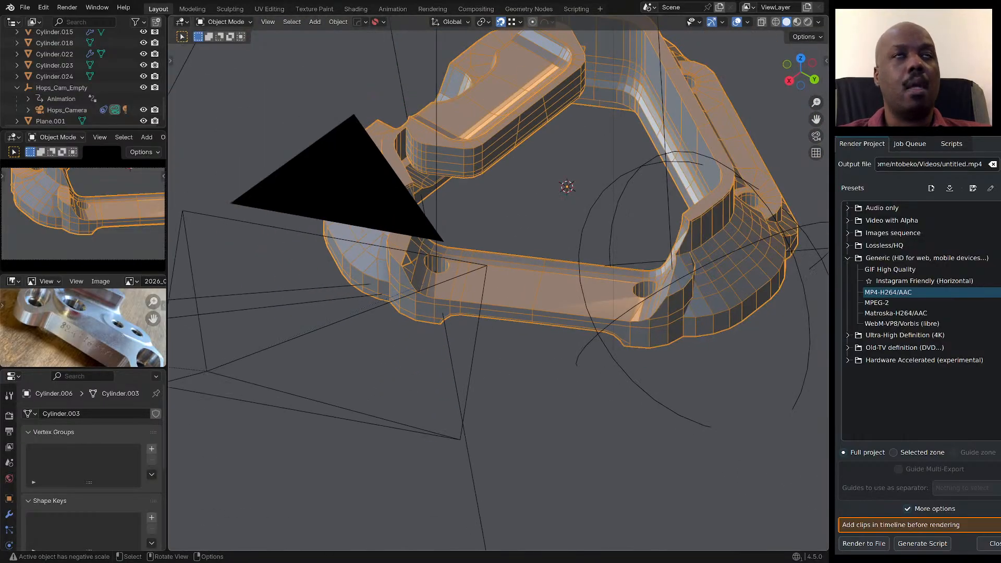
{"action": "middle_click_drag", "start_coordinate": [455, 234], "coordinate": [514, 245]}
{"action": "key", "text": "KP_Divide"}
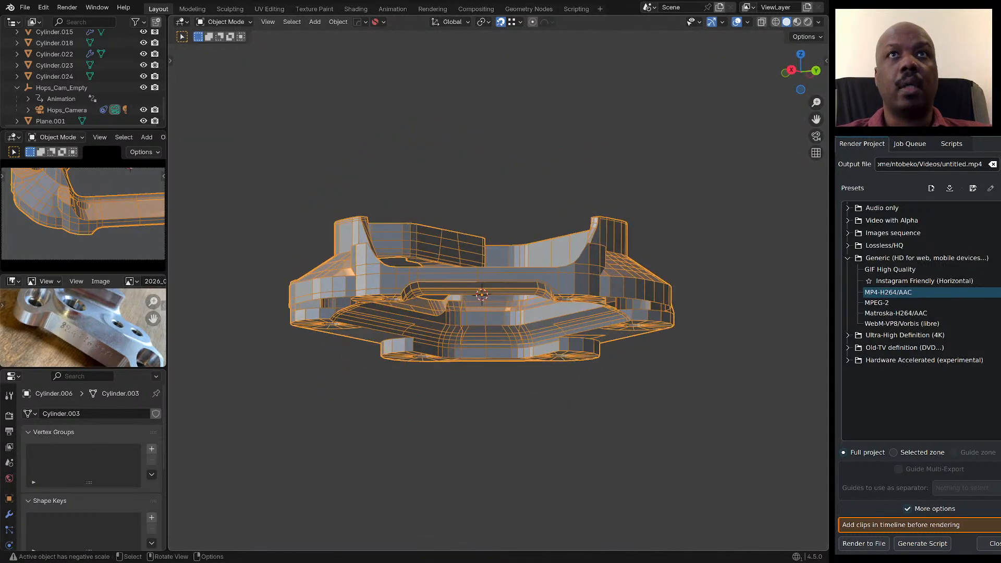
{"action": "scroll", "coordinate": [482, 292], "scroll_direction": "up", "scroll_amount": 3}
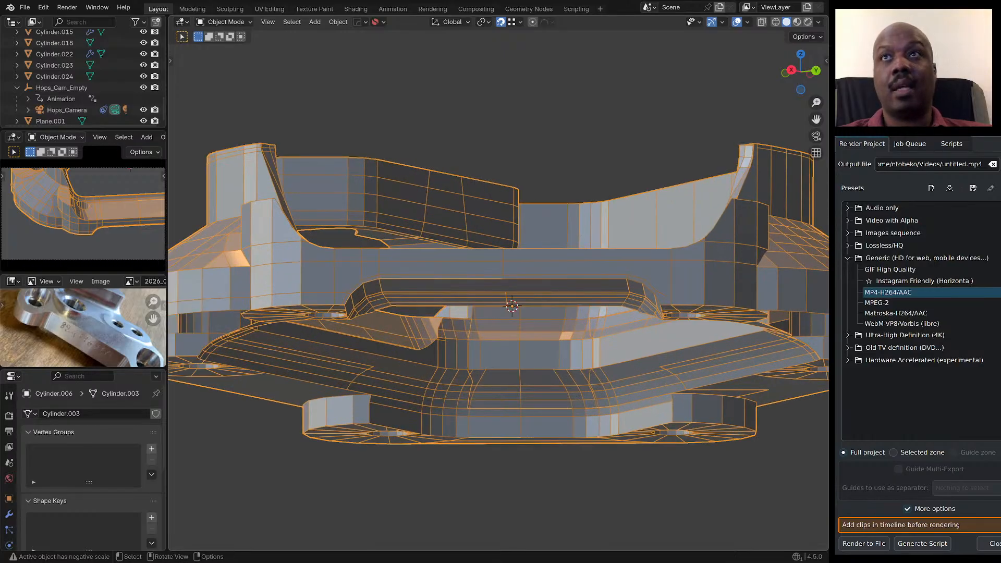
{"action": "key", "text": "Tab"}
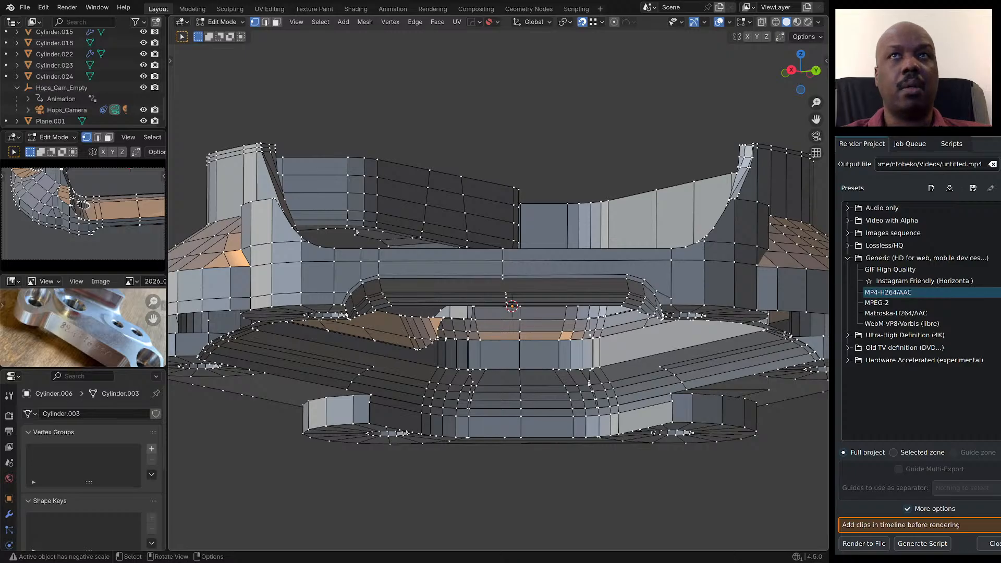
Select only the faces of the corner transition around one hole of the flat side rail, excluding the middle rail and outer flange faces.
{"action": "middle_click_drag", "start_coordinate": [501, 313], "coordinate": [496, 290]}
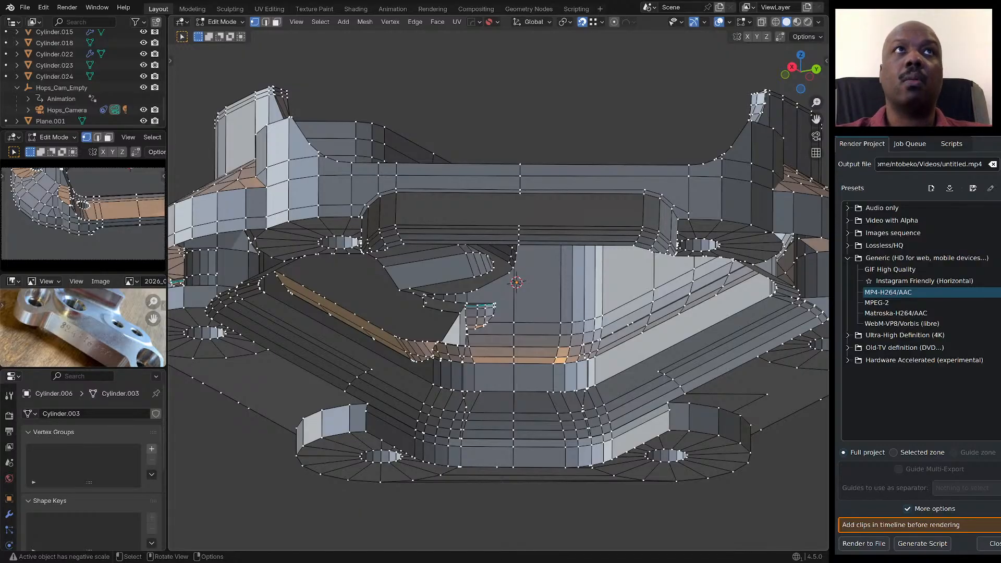
{"action": "middle_click_drag", "start_coordinate": [369, 158], "coordinate": [367, 259]}
{"action": "scroll", "coordinate": [358, 208], "scroll_direction": "up", "scroll_amount": 3}
{"action": "scroll", "coordinate": [360, 228], "scroll_direction": "down", "scroll_amount": 2}
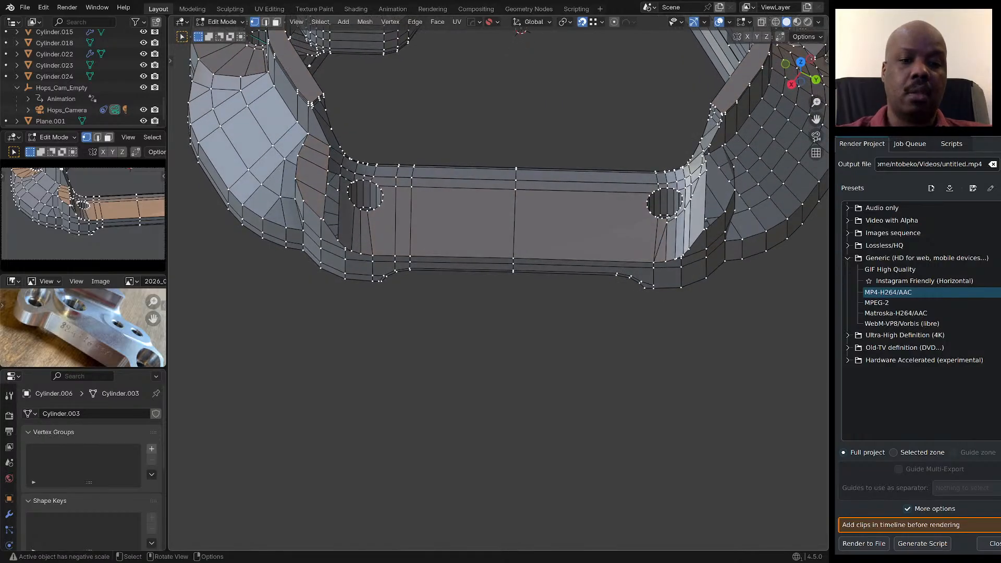
{"action": "key", "text": "3"}
{"action": "left_click_drag", "start_coordinate": [262, 128], "coordinate": [426, 356]}
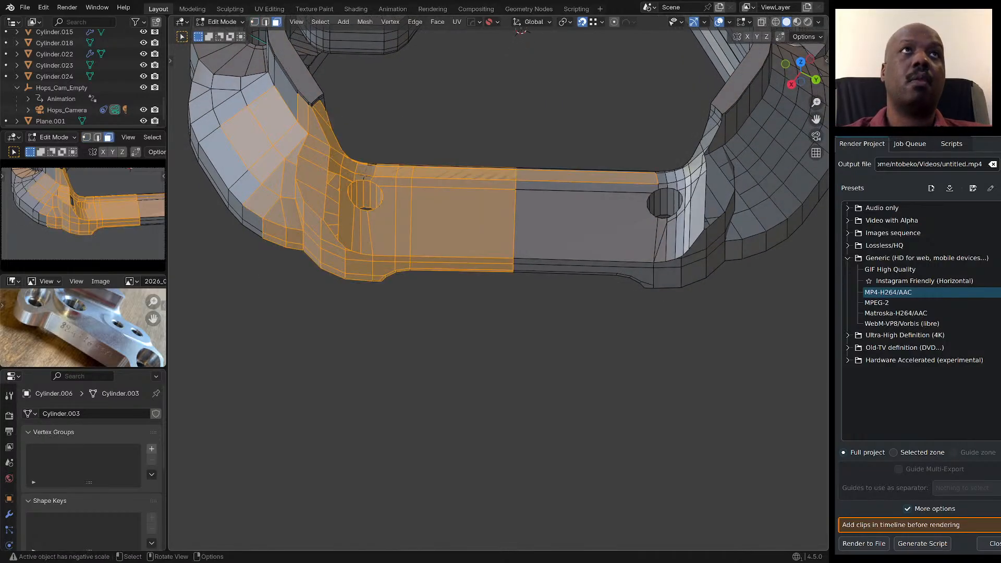
{"action": "left_click_drag", "start_coordinate": [521, 142], "coordinate": [442, 341], "text": "ctrl"}
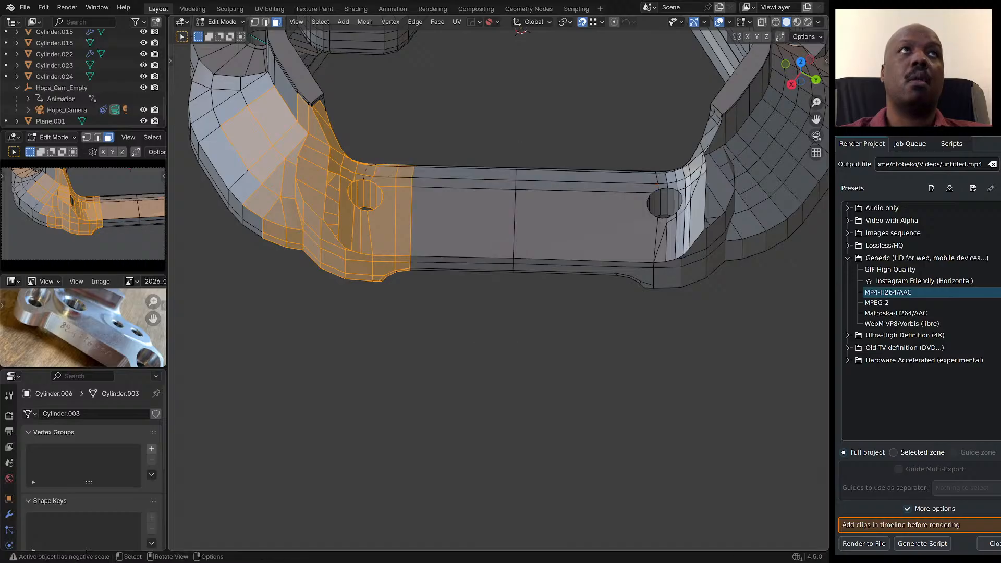
{"action": "left_click_drag", "start_coordinate": [276, 135], "coordinate": [195, 273], "text": "ctrl"}
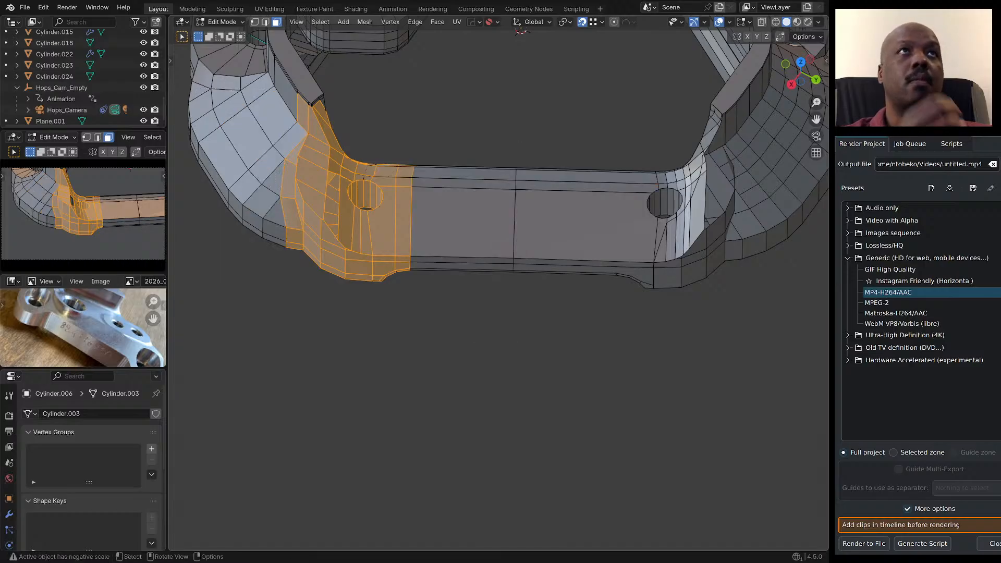
{"action": "scroll", "coordinate": [488, 334], "scroll_direction": "down", "scroll_amount": 3}
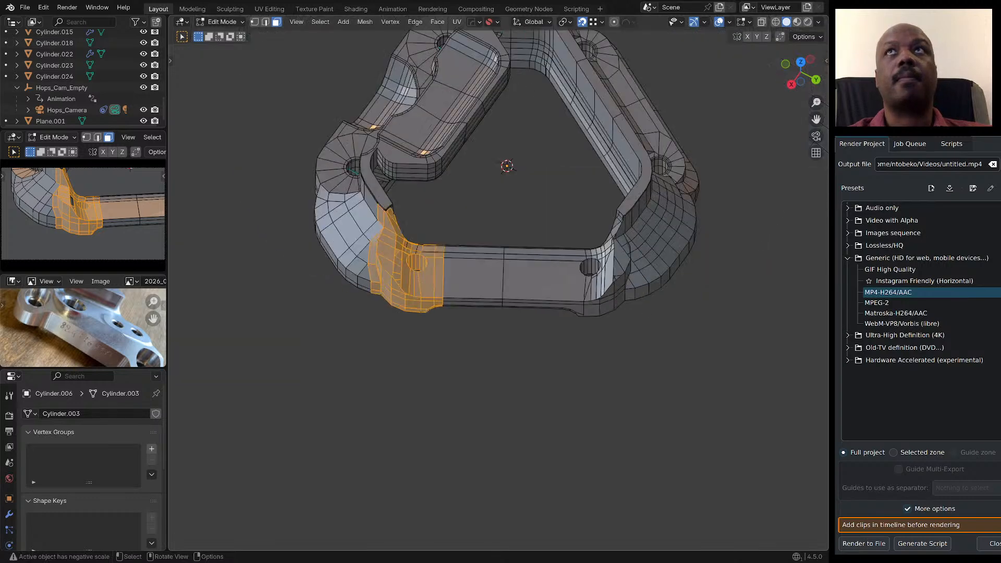
Examine the selected corner transition faces around the flat rail's hole from above, from below and from outside the bracket.
{"action": "middle_click_drag", "start_coordinate": [488, 334], "coordinate": [461, 306]}
{"action": "middle_click_drag", "start_coordinate": [514, 279], "coordinate": [482, 256]}
{"action": "scroll", "coordinate": [483, 256], "scroll_direction": "down", "scroll_amount": 4}
{"action": "middle_click_drag", "start_coordinate": [429, 228], "coordinate": [474, 180]}
{"action": "scroll", "coordinate": [452, 254], "scroll_direction": "up", "scroll_amount": 5}
{"action": "scroll", "coordinate": [473, 208], "scroll_direction": "up", "scroll_amount": 4}
{"action": "middle_click_drag", "start_coordinate": [458, 261], "coordinate": [476, 189]}
{"action": "scroll", "coordinate": [406, 229], "scroll_direction": "down", "scroll_amount": 2}
{"action": "mouse_move", "coordinate": [339, 243]}
{"action": "middle_mouse_down"}
{"action": "mouse_move", "coordinate": [331, 252]}
{"action": "mouse_move", "coordinate": [334, 240]}
{"action": "middle_mouse_up"}
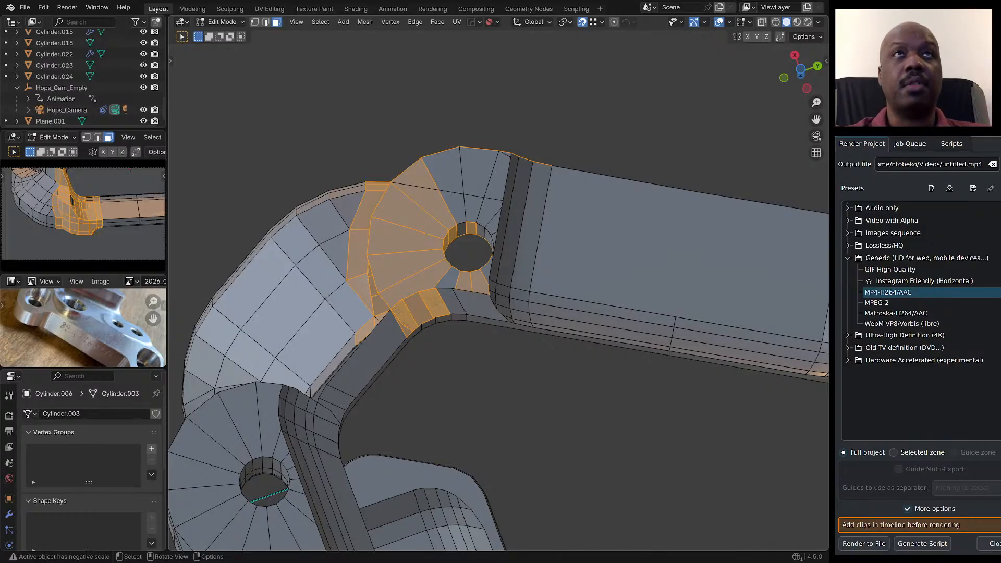
{"action": "middle_click_drag", "start_coordinate": [458, 219], "coordinate": [436, 368]}
{"action": "scroll", "coordinate": [450, 231], "scroll_direction": "up", "scroll_amount": 3}
{"action": "middle_click_drag", "start_coordinate": [450, 231], "coordinate": [482, 209]}
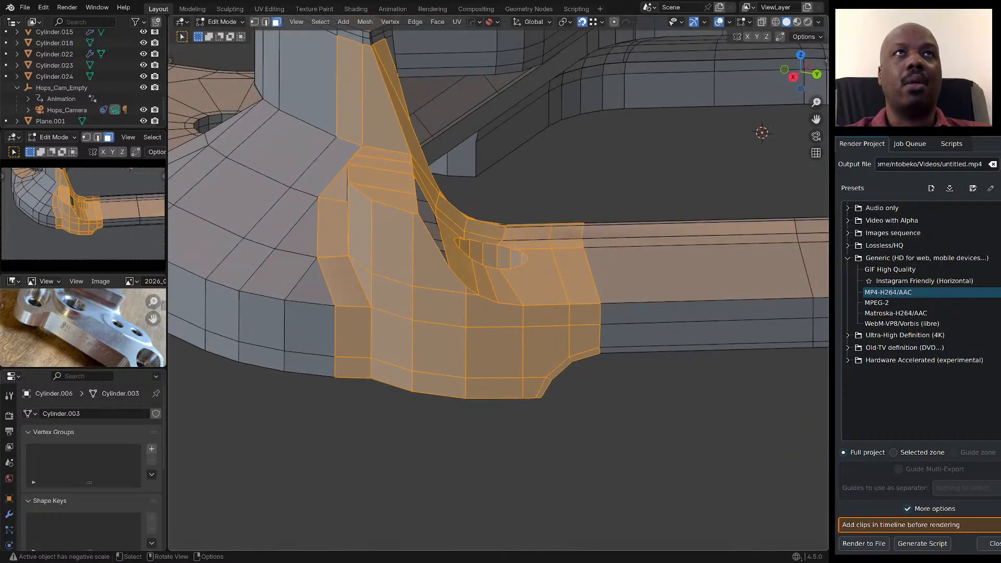
Select the strip of faces running from the corner's upright wall down its sloped flange.
{"action": "left_click", "coordinate": [393, 241]}
{"action": "middle_click_drag", "start_coordinate": [393, 241], "coordinate": [443, 290]}
{"action": "scroll", "coordinate": [444, 250], "scroll_direction": "down", "scroll_amount": 6}
{"action": "scroll", "coordinate": [442, 289], "scroll_direction": "up", "scroll_amount": 3}
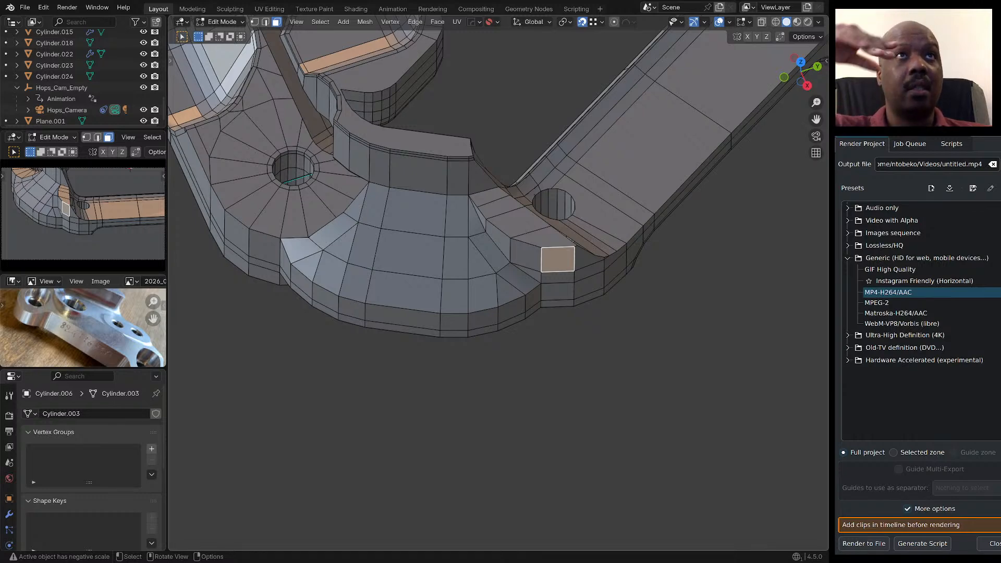
{"action": "middle_click_drag", "start_coordinate": [443, 277], "coordinate": [459, 240]}
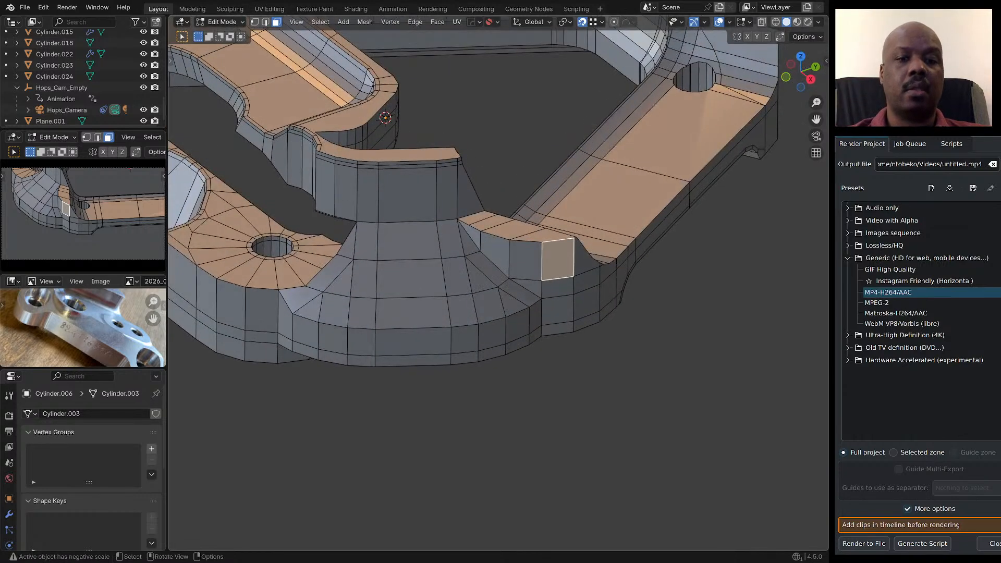
{"action": "left_click", "coordinate": [409, 197]}
{"action": "left_click", "coordinate": [413, 313], "text": "ctrl"}
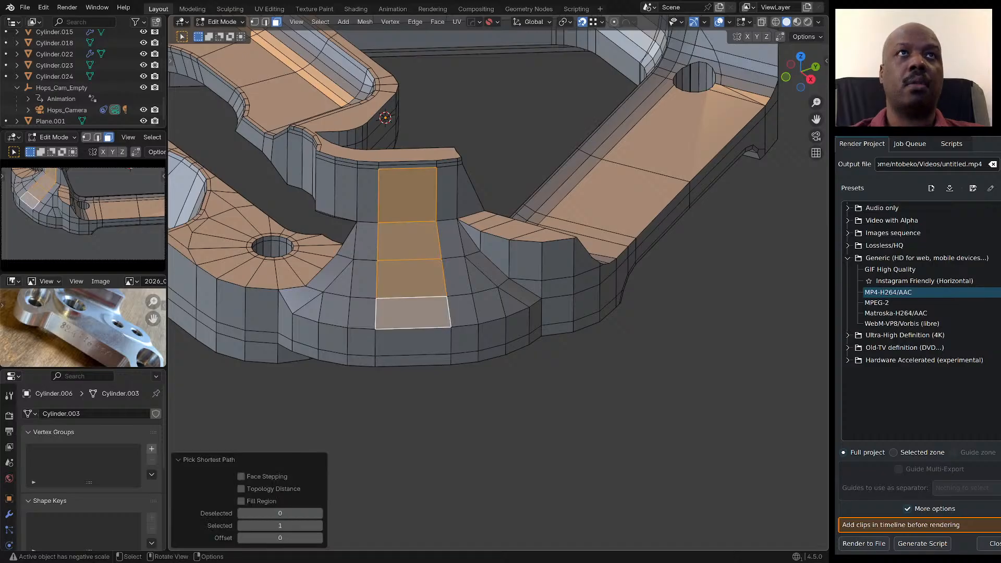
Examine the selected face strip in relation to the neighbouring hole and flat rail, and clear the face selection.
{"action": "middle_click_drag", "start_coordinate": [412, 312], "coordinate": [365, 340]}
{"action": "scroll", "coordinate": [385, 327], "scroll_direction": "down", "scroll_amount": 5}
{"action": "scroll", "coordinate": [438, 310], "scroll_direction": "up", "scroll_amount": 4}
{"action": "scroll", "coordinate": [438, 310], "scroll_direction": "up", "scroll_amount": 1}
{"action": "middle_click_drag", "start_coordinate": [438, 310], "coordinate": [400, 330]}
{"action": "scroll", "coordinate": [416, 319], "scroll_direction": "down", "scroll_amount": 3}
{"action": "middle_click_drag", "start_coordinate": [478, 323], "coordinate": [476, 326]}
{"action": "scroll", "coordinate": [476, 326], "scroll_direction": "up", "scroll_amount": 3}
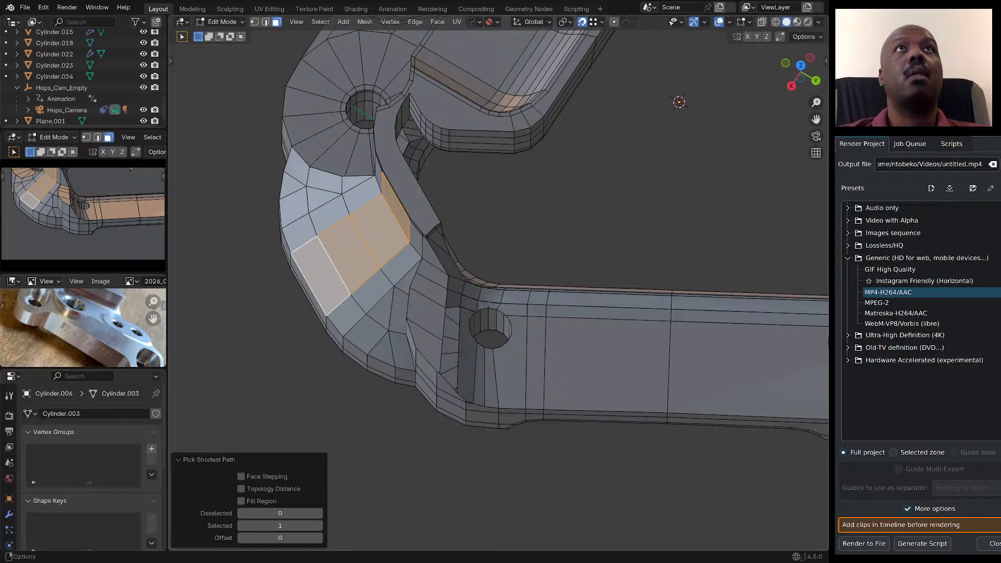
{"action": "middle_click_drag", "start_coordinate": [396, 271], "coordinate": [399, 271]}
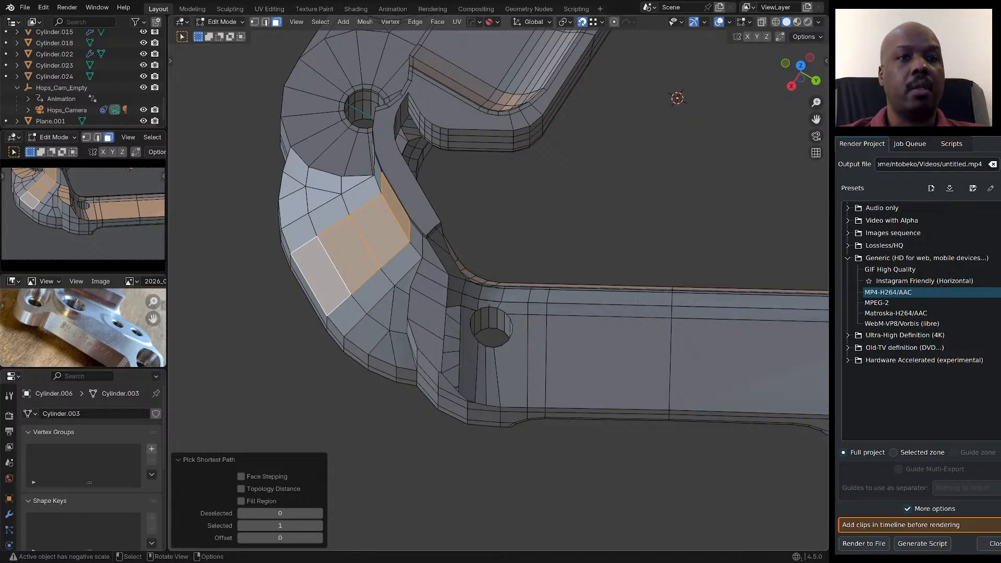
{"action": "key", "text": "alt+a"}
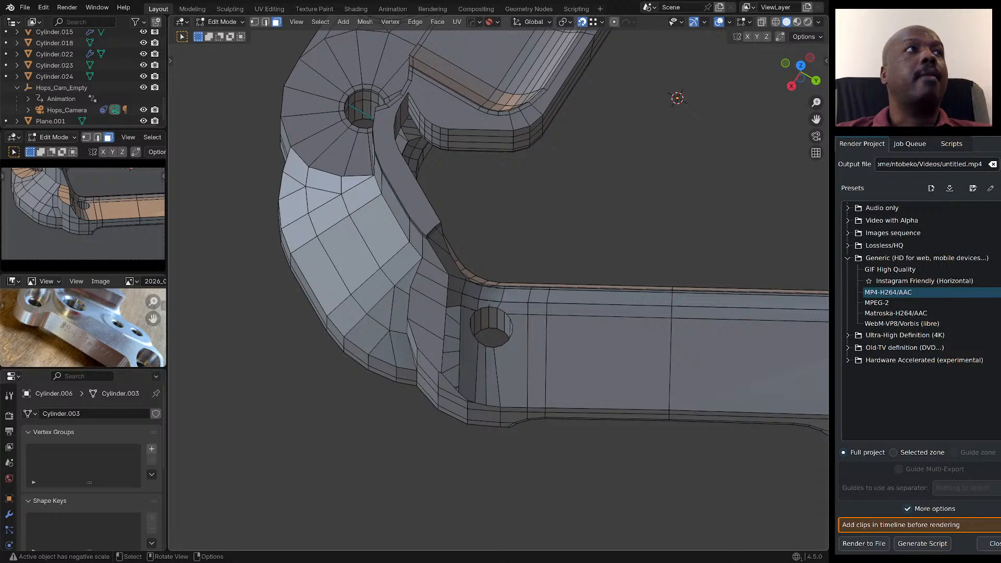
Examine the corner transition beside the flat rail's hole up close and in relation to the whole bracket.
{"action": "middle_click_drag", "start_coordinate": [498, 289], "coordinate": [496, 308]}
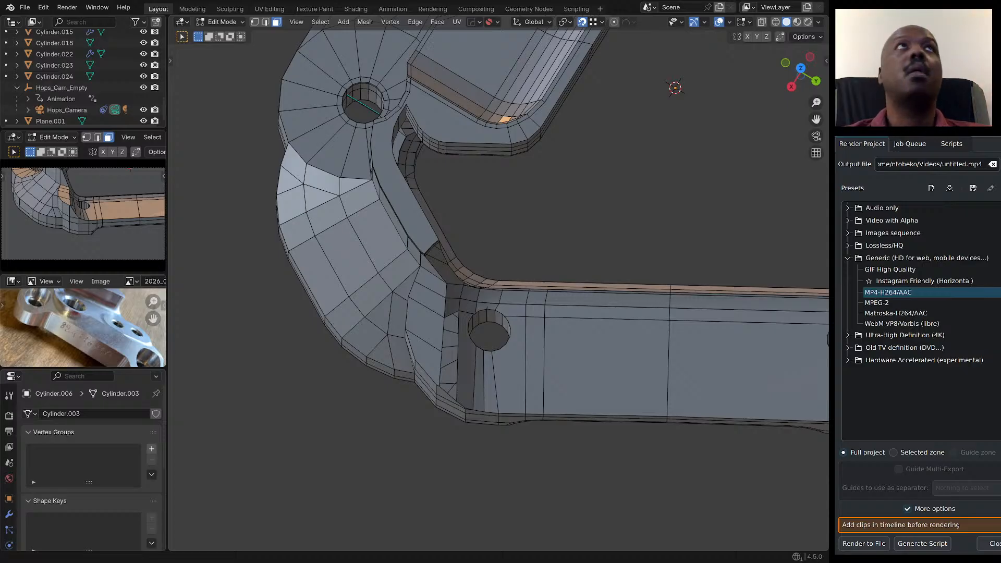
{"action": "middle_click_drag", "start_coordinate": [507, 288], "coordinate": [513, 256]}
{"action": "scroll", "coordinate": [508, 236], "scroll_direction": "down", "scroll_amount": 5}
{"action": "scroll", "coordinate": [521, 264], "scroll_direction": "up", "scroll_amount": 6}
{"action": "scroll", "coordinate": [513, 227], "scroll_direction": "up", "scroll_amount": 2}
{"action": "scroll", "coordinate": [513, 227], "scroll_direction": "up", "scroll_amount": 1}
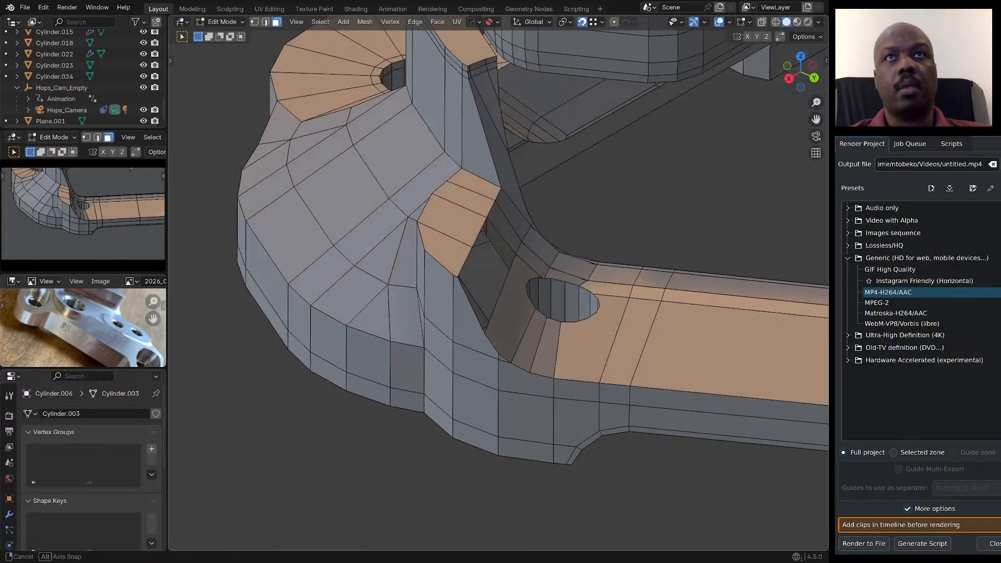
{"action": "middle_click_drag", "start_coordinate": [573, 266], "coordinate": [354, 288]}
{"action": "scroll", "coordinate": [534, 289], "scroll_direction": "up", "scroll_amount": 5}
{"action": "scroll", "coordinate": [504, 290], "scroll_direction": "down", "scroll_amount": 6}
{"action": "scroll", "coordinate": [470, 281], "scroll_direction": "down", "scroll_amount": 5}
{"action": "middle_click_drag", "start_coordinate": [469, 282], "coordinate": [470, 291]}
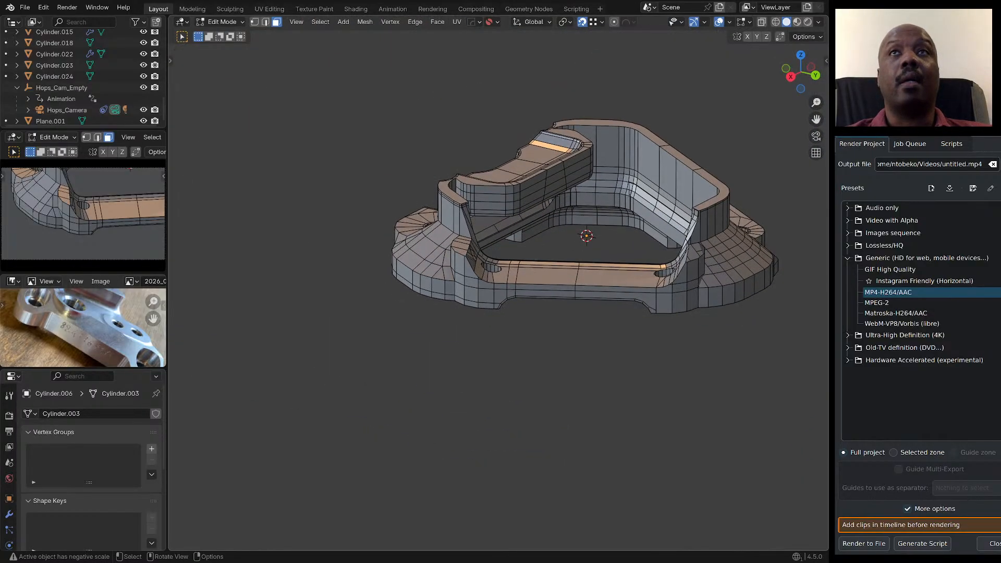
{"action": "scroll", "coordinate": [470, 291], "scroll_direction": "up", "scroll_amount": 2}
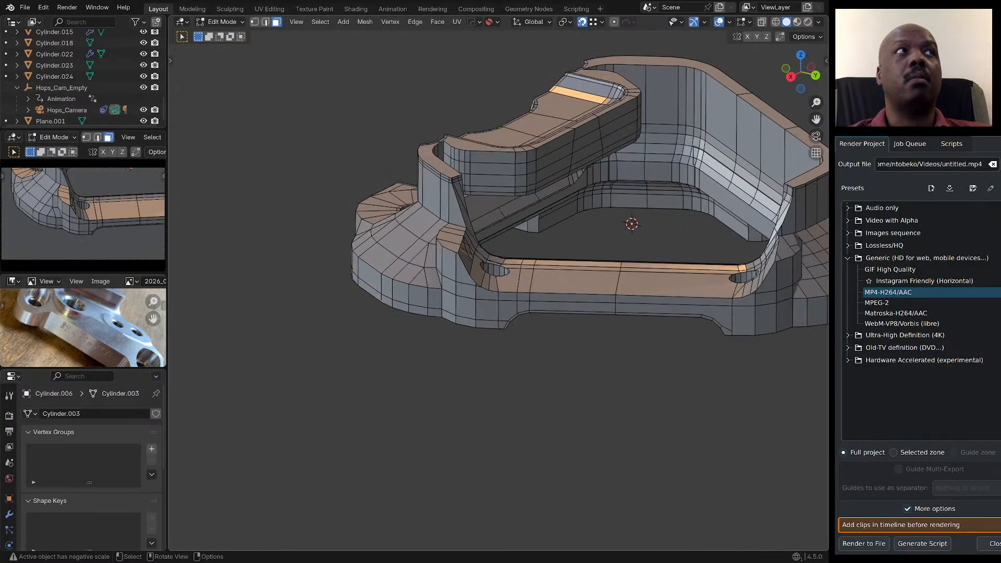
{"action": "scroll", "coordinate": [493, 271], "scroll_direction": "up", "scroll_amount": 8}
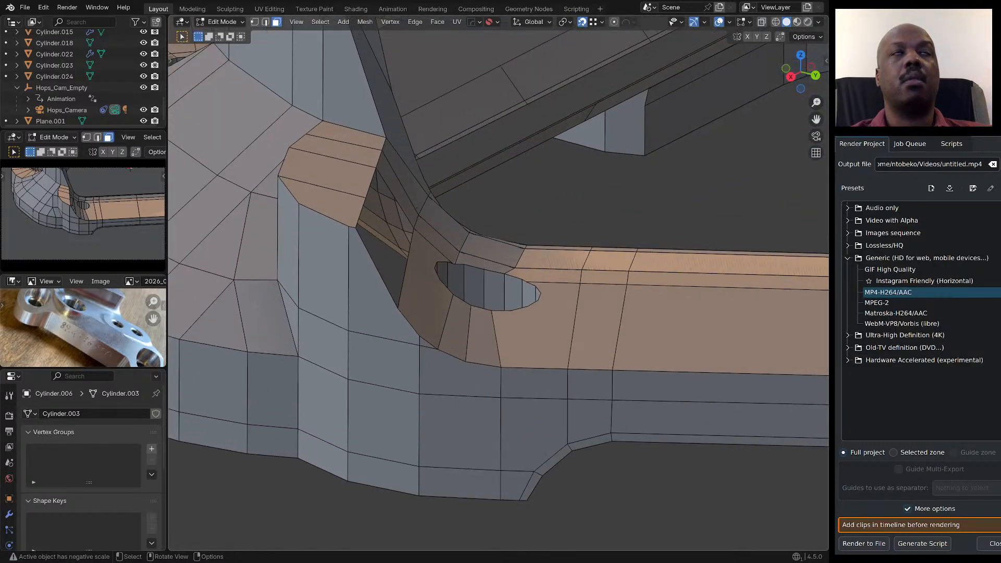
{"action": "scroll", "coordinate": [469, 286], "scroll_direction": "down", "scroll_amount": 6}
Return the bracket to Object Mode and rotate it 120° about the Z axis in top view.
{"action": "key", "text": "Tab"}
{"action": "scroll", "coordinate": [495, 281], "scroll_direction": "down", "scroll_amount": 4}
{"action": "middle_click_drag", "start_coordinate": [495, 282], "coordinate": [497, 310]}
{"action": "key", "text": "KP_7"}
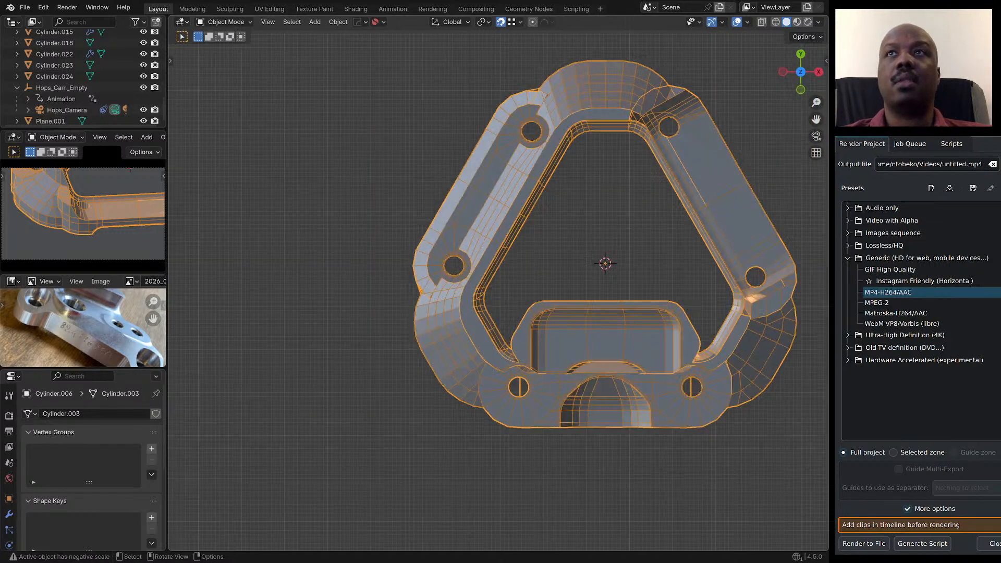
{"action": "scroll", "coordinate": [429, 312], "scroll_direction": "down", "scroll_amount": 2}
{"action": "type", "text": "r"}
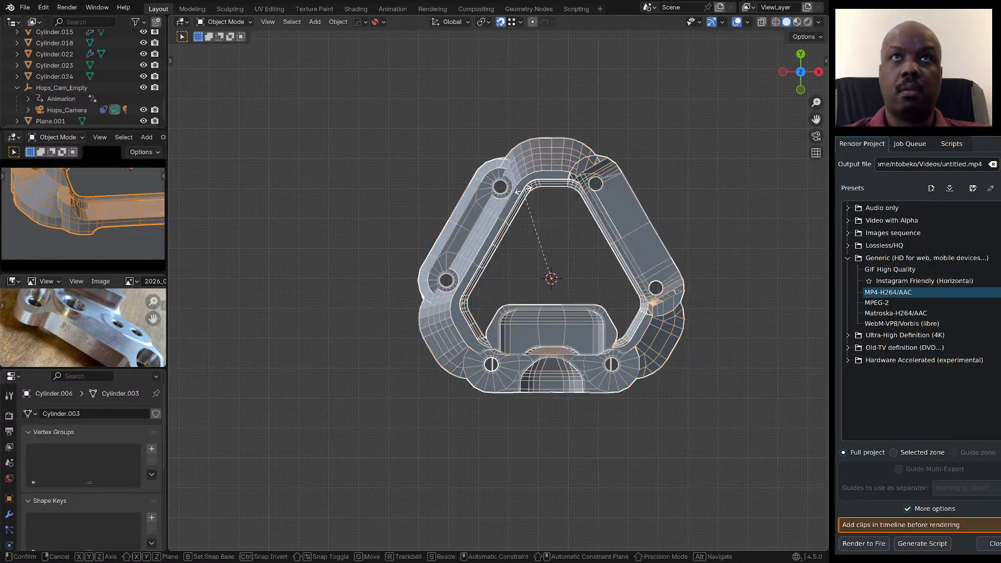
{"action": "type", "text": "120"}
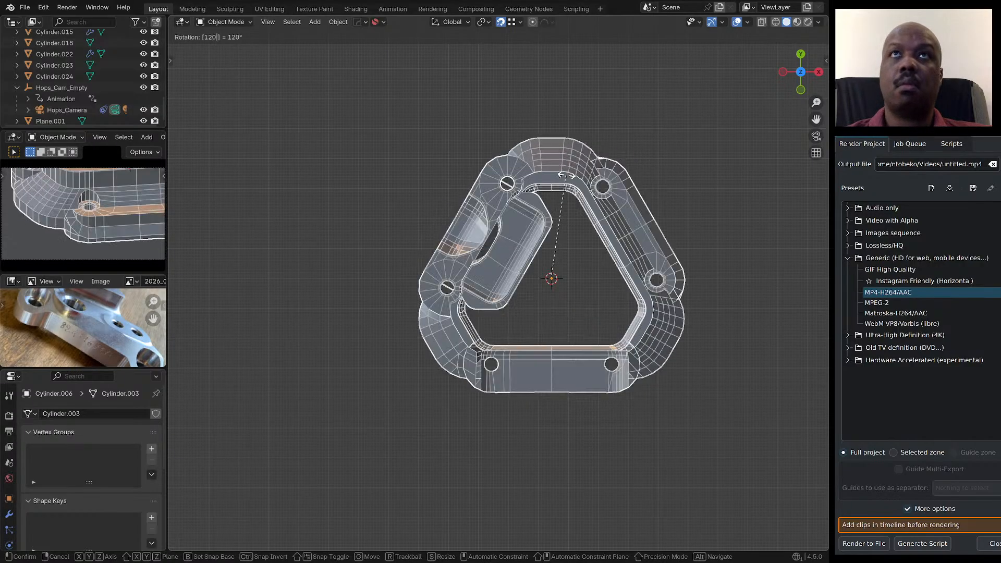
{"action": "key", "text": "Return"}
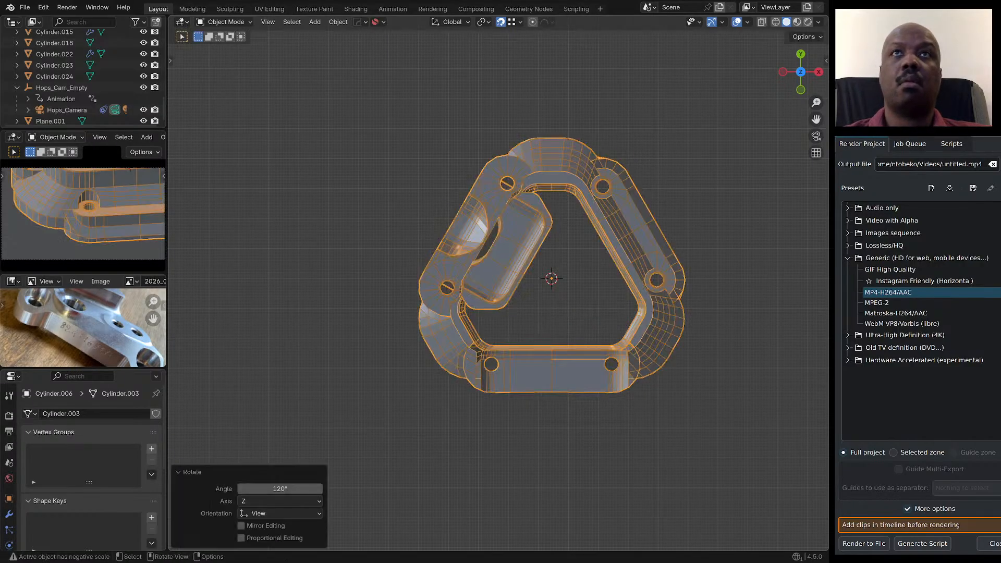
Apply only the rotation transform to the bracket.
{"action": "key", "text": "q"}
{"action": "mouse_move", "coordinate": [474, 263]}
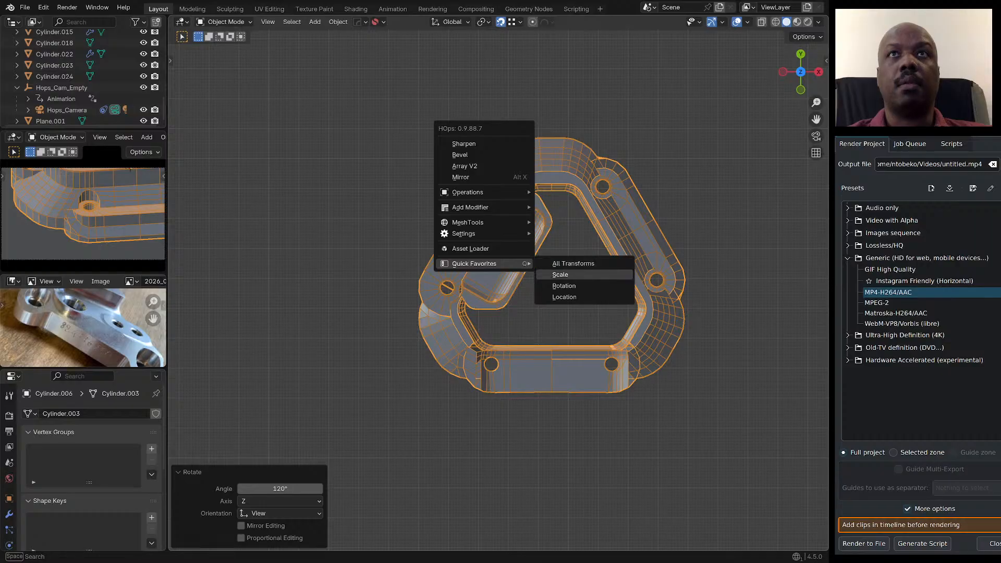
{"action": "left_click", "coordinate": [564, 286]}
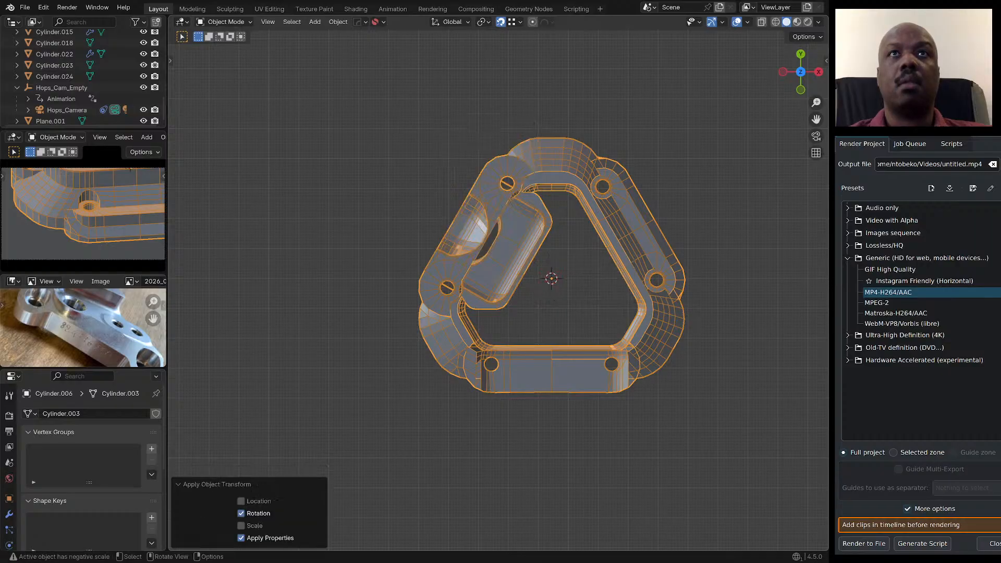
{"action": "scroll", "coordinate": [544, 292], "scroll_direction": "up", "scroll_amount": 3}
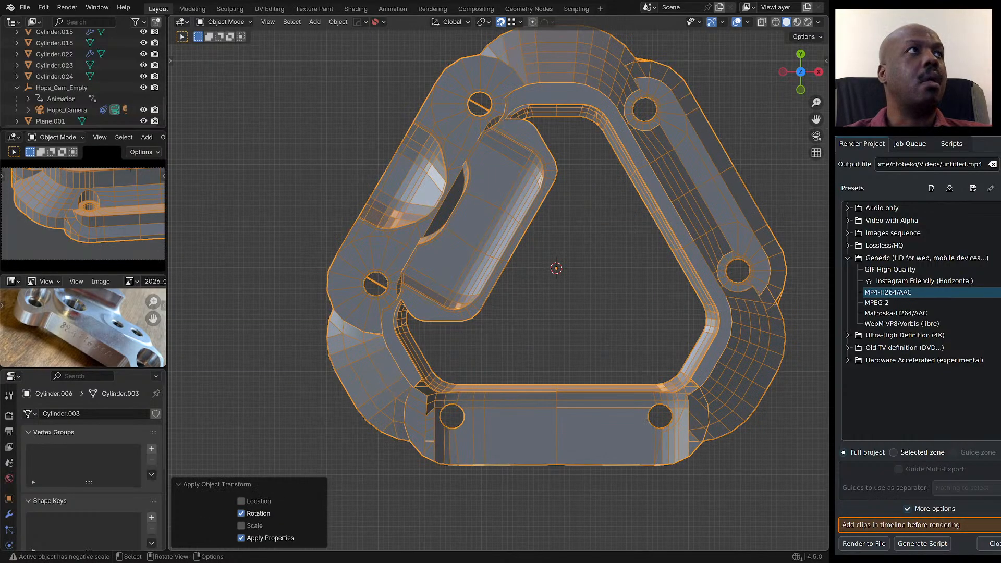
{"action": "scroll", "coordinate": [587, 232], "scroll_direction": "down", "scroll_amount": 4}
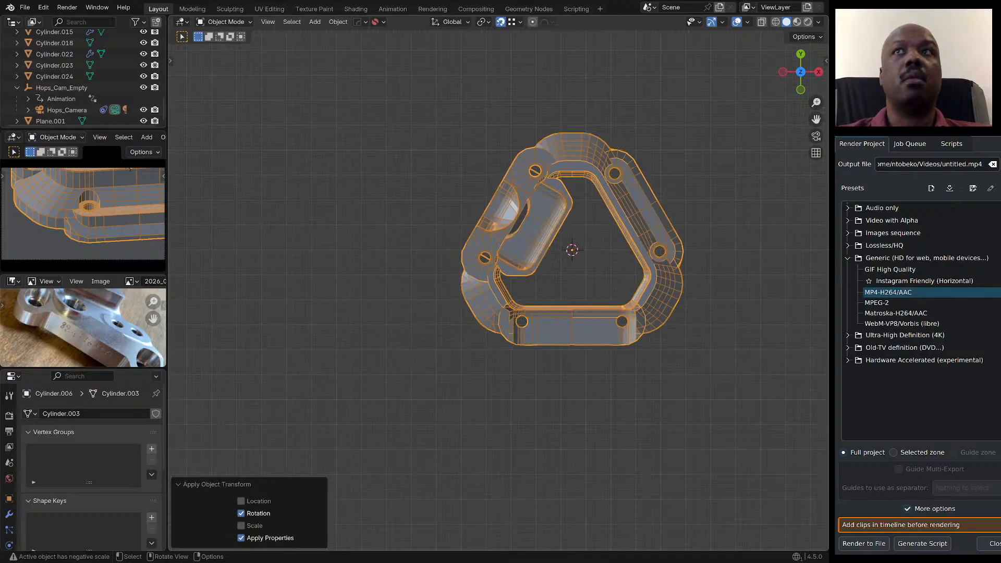
Leave local view and move Hops_Camera about -930 mm in X and -1829 mm in Y, facing the bracket's flat rail.
{"action": "middle_click_drag", "start_coordinate": [587, 260], "coordinate": [456, 214]}
{"action": "scroll", "coordinate": [457, 214], "scroll_direction": "down", "scroll_amount": 7}
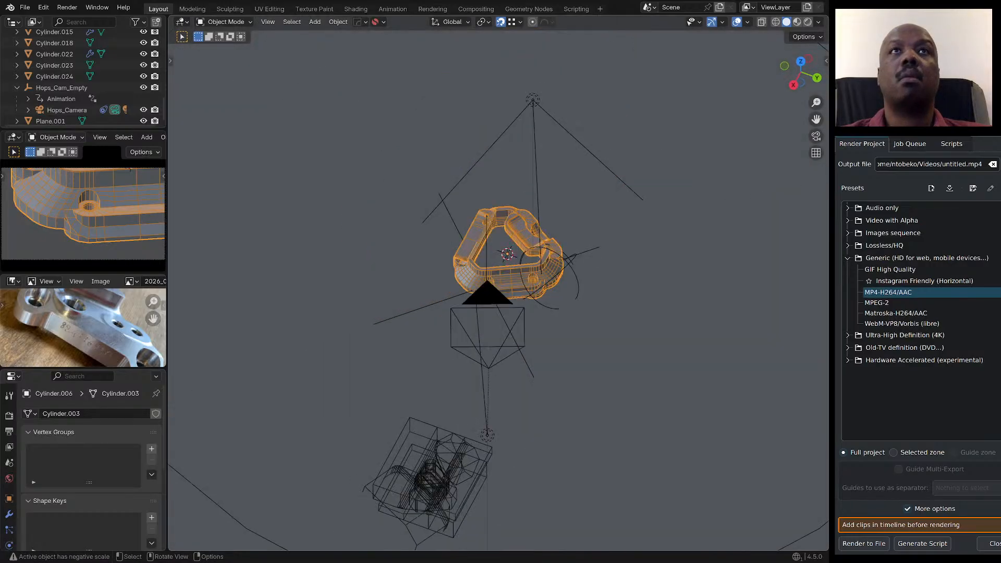
{"action": "left_click", "coordinate": [487, 308]}
{"action": "middle_click_drag", "start_coordinate": [489, 307], "coordinate": [560, 286]}
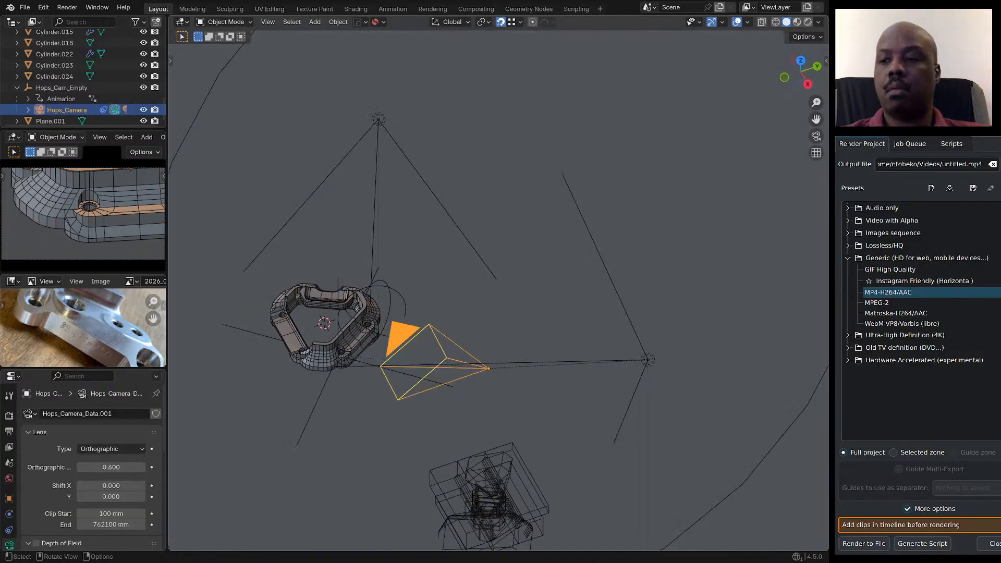
{"action": "key", "text": "KP_7"}
{"action": "scroll", "coordinate": [562, 284], "scroll_direction": "down", "scroll_amount": 4}
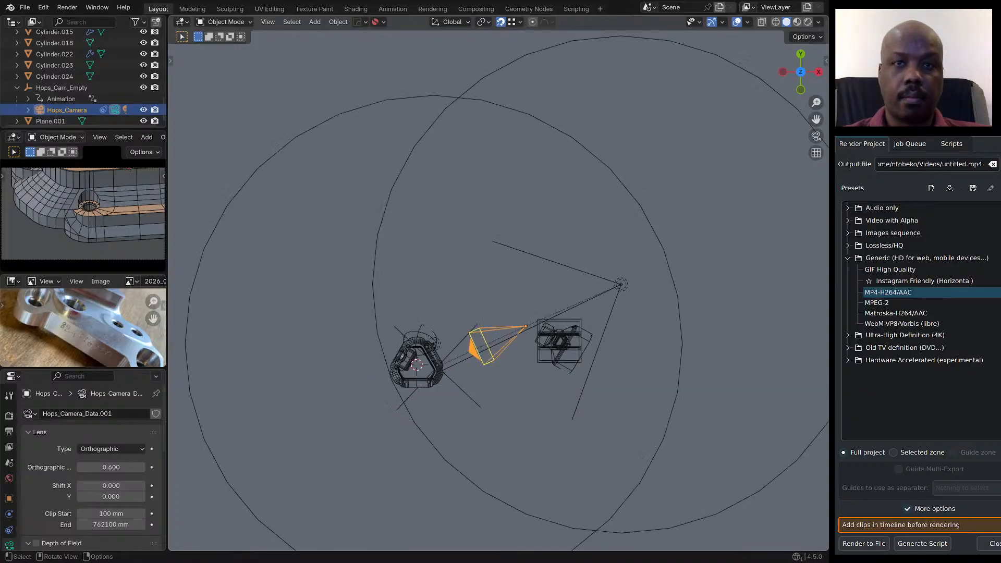
{"action": "scroll", "coordinate": [665, 202], "scroll_direction": "down", "scroll_amount": 4}
{"action": "scroll", "coordinate": [581, 284], "scroll_direction": "up", "scroll_amount": 6}
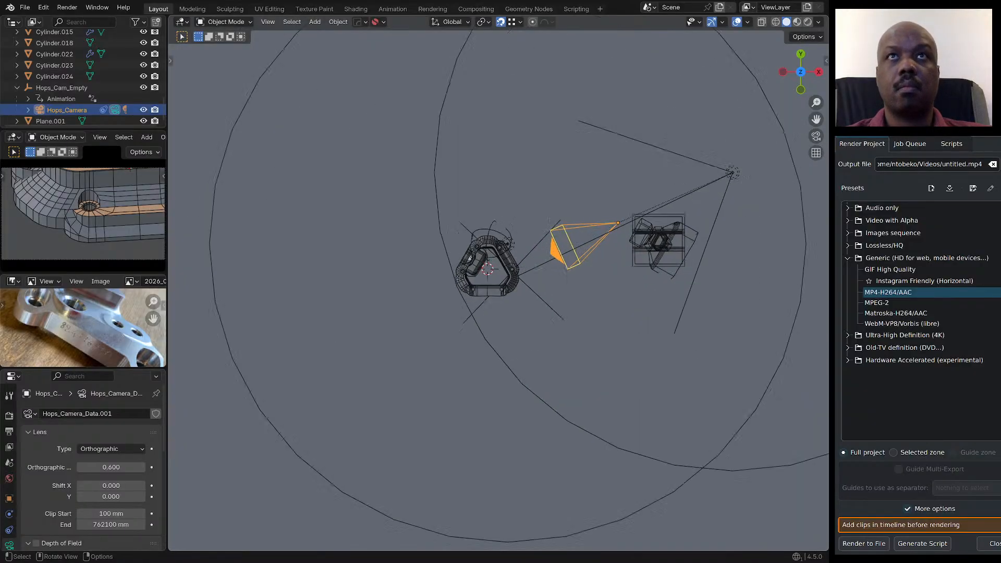
{"action": "key", "text": "g"}
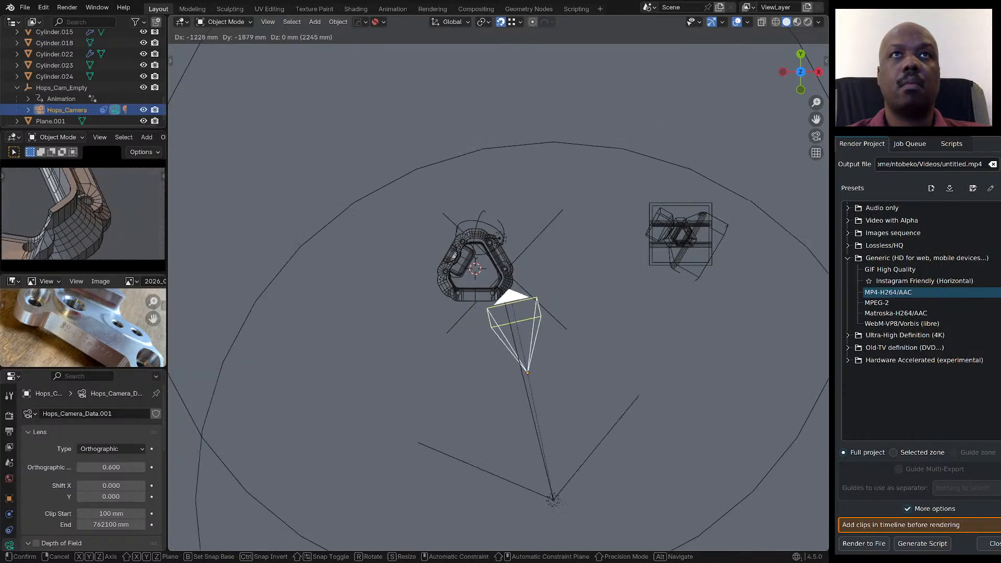
{"action": "key", "text": "Return"}
{"action": "scroll", "coordinate": [455, 293], "scroll_direction": "up", "scroll_amount": 9}
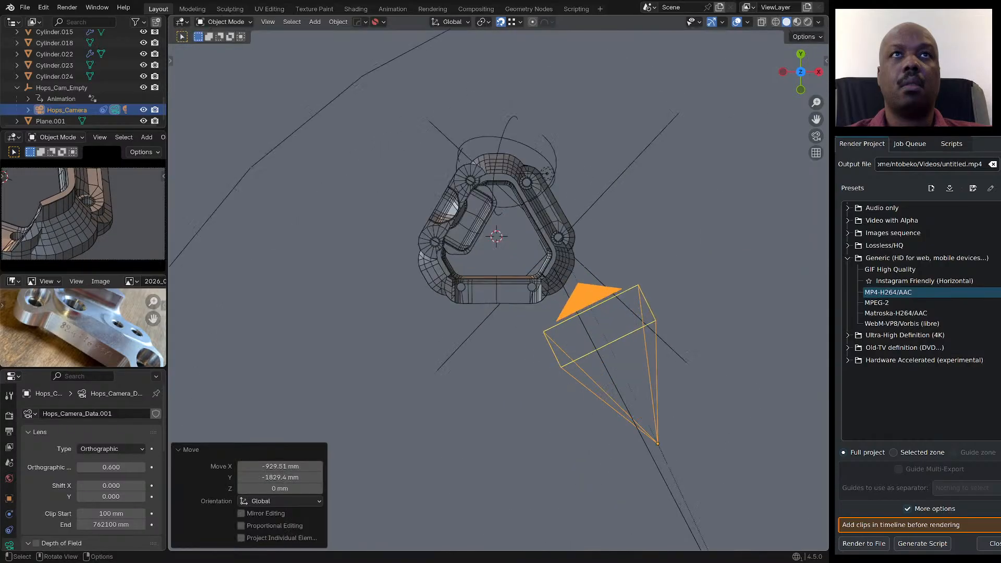
Open the bracket's mesh in Edit Mode and select the inner wall faces of the hole at the flat rail's corner.
{"action": "left_click", "coordinate": [466, 314]}
{"action": "key", "text": "Tab"}
{"action": "middle_click_drag", "start_coordinate": [466, 307], "coordinate": [468, 262]}
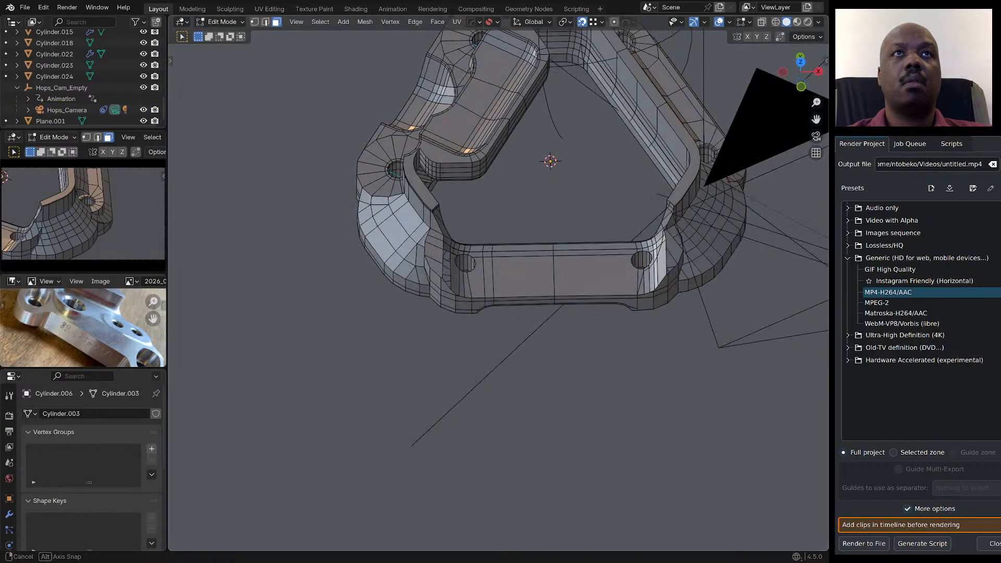
{"action": "scroll", "coordinate": [468, 262], "scroll_direction": "up", "scroll_amount": 3}
{"action": "scroll", "coordinate": [468, 260], "scroll_direction": "up", "scroll_amount": 3}
{"action": "left_click", "coordinate": [459, 266], "text": "alt"}
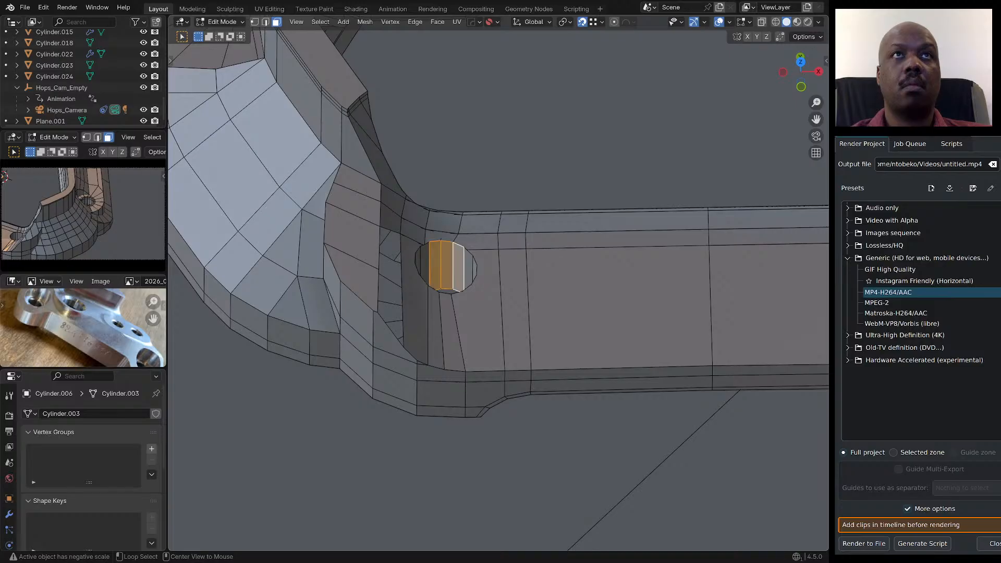
{"action": "left_click", "coordinate": [425, 265], "text": "shift"}
{"action": "middle_click_drag", "start_coordinate": [424, 264], "coordinate": [308, 267]}
{"action": "left_click", "coordinate": [395, 252], "text": "ctrl"}
{"action": "mouse_move", "coordinate": [394, 251]}
{"action": "middle_mouse_down"}
{"action": "mouse_move", "coordinate": [303, 251]}
{"action": "mouse_move", "coordinate": [415, 237]}
{"action": "mouse_move", "coordinate": [300, 238]}
{"action": "middle_mouse_up"}
{"action": "left_click", "coordinate": [515, 204], "text": "ctrl"}
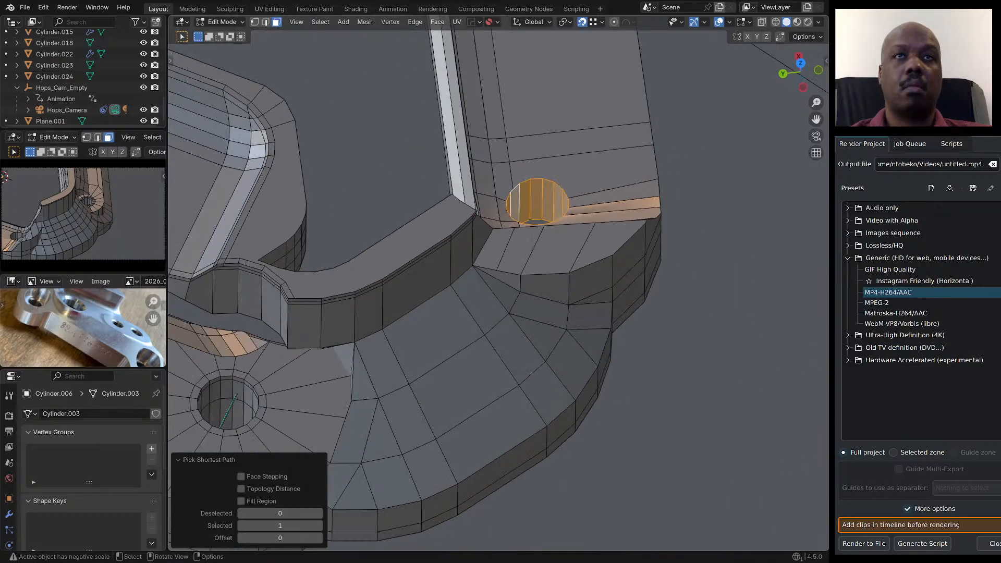
Snap the 3D cursor to the selected hole faces and return to Object Mode.
{"action": "key", "text": "shift+s"}
{"action": "left_click", "coordinate": [440, 293]}
{"action": "key", "text": "Tab"}
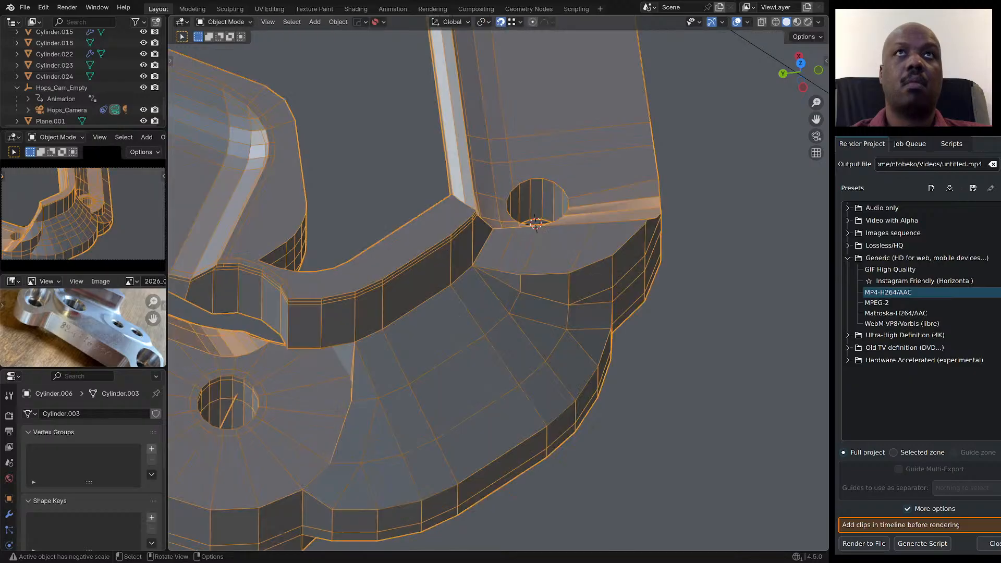
Snap Hops_Cam_Empty to the 3D cursor at the hole with the Offset option enabled.
{"action": "middle_click_drag", "start_coordinate": [440, 293], "coordinate": [555, 293]}
{"action": "scroll", "coordinate": [556, 294], "scroll_direction": "down", "scroll_amount": 10}
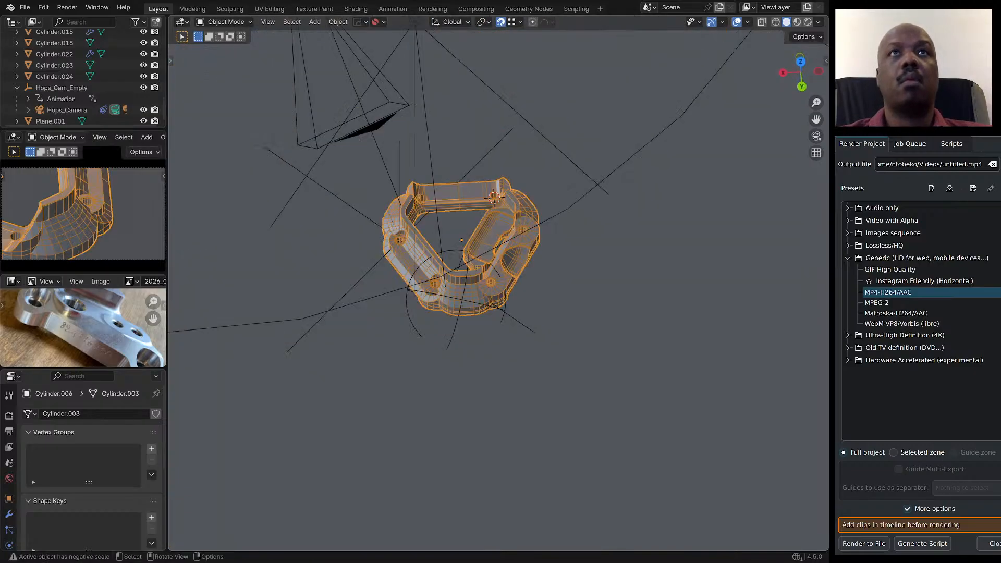
{"action": "left_click", "coordinate": [517, 320]}
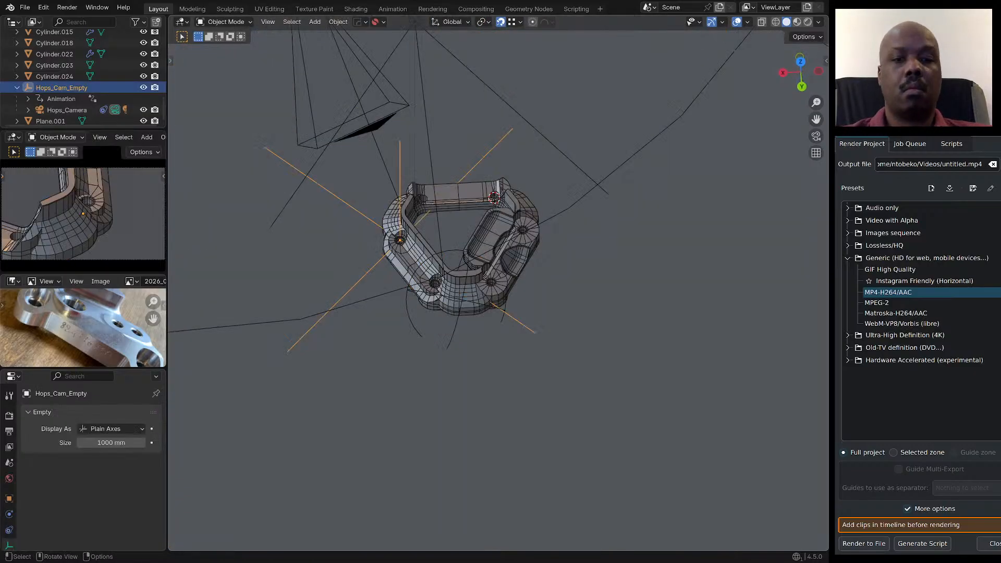
{"action": "key", "text": "shift+s"}
{"action": "left_click", "coordinate": [343, 282]}
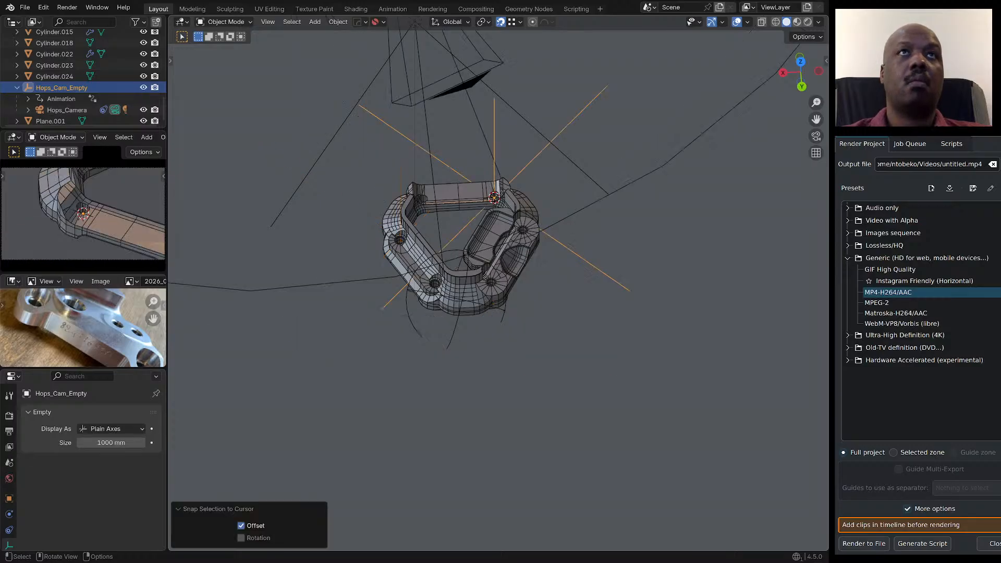
{"action": "middle_click_drag", "start_coordinate": [344, 284], "coordinate": [470, 284]}
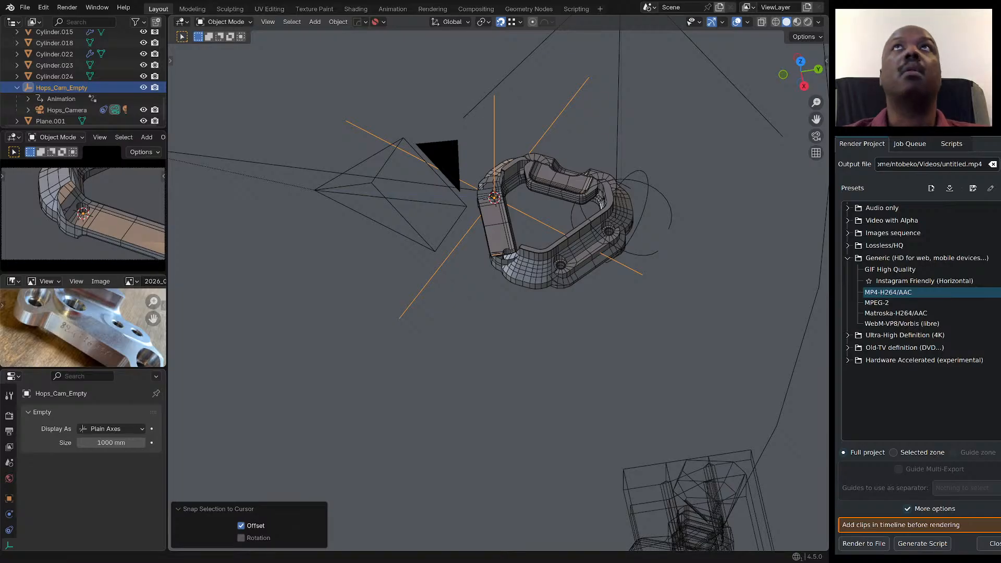
{"action": "middle_click_drag", "start_coordinate": [459, 174], "coordinate": [594, 193]}
{"action": "scroll", "coordinate": [521, 164], "scroll_direction": "up", "scroll_amount": 3}
{"action": "left_click", "coordinate": [552, 202]}
{"action": "key", "text": "KP_Divide"}
{"action": "scroll", "coordinate": [597, 193], "scroll_direction": "down", "scroll_amount": 2}
{"action": "scroll", "coordinate": [477, 359], "scroll_direction": "up", "scroll_amount": 5}
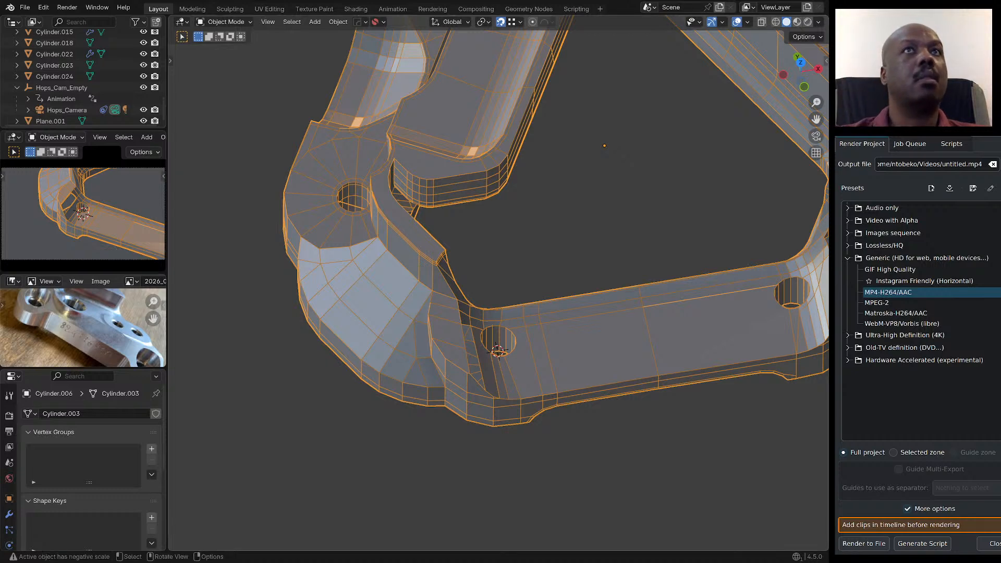
{"action": "key", "text": "KP_Divide"}
{"action": "scroll", "coordinate": [335, 266], "scroll_direction": "down", "scroll_amount": 1}
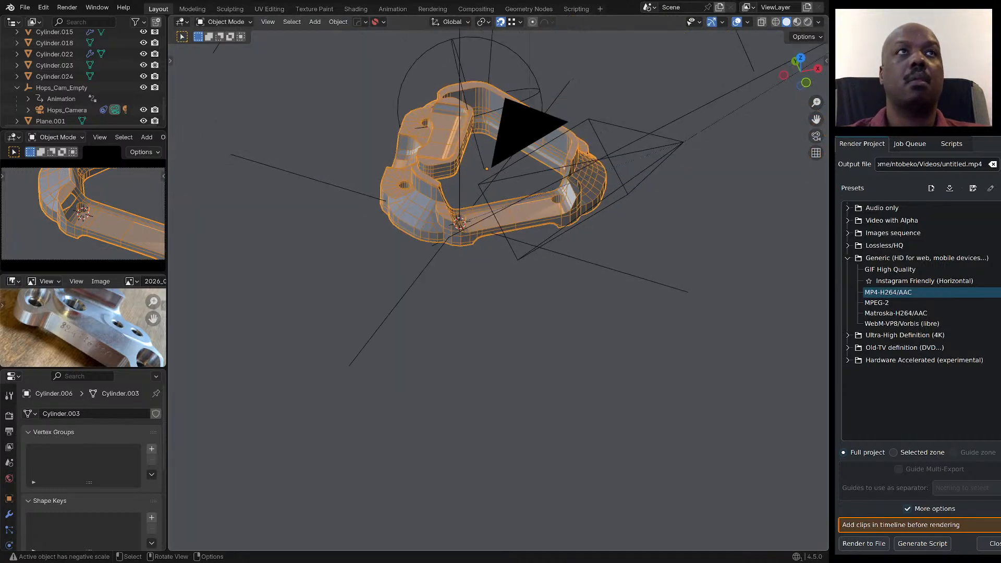
Select Hops_Cam_Empty and raise it about 15.8 mm along global Z.
{"action": "left_click", "coordinate": [416, 218]}
{"action": "scroll", "coordinate": [417, 218], "scroll_direction": "up", "scroll_amount": 5}
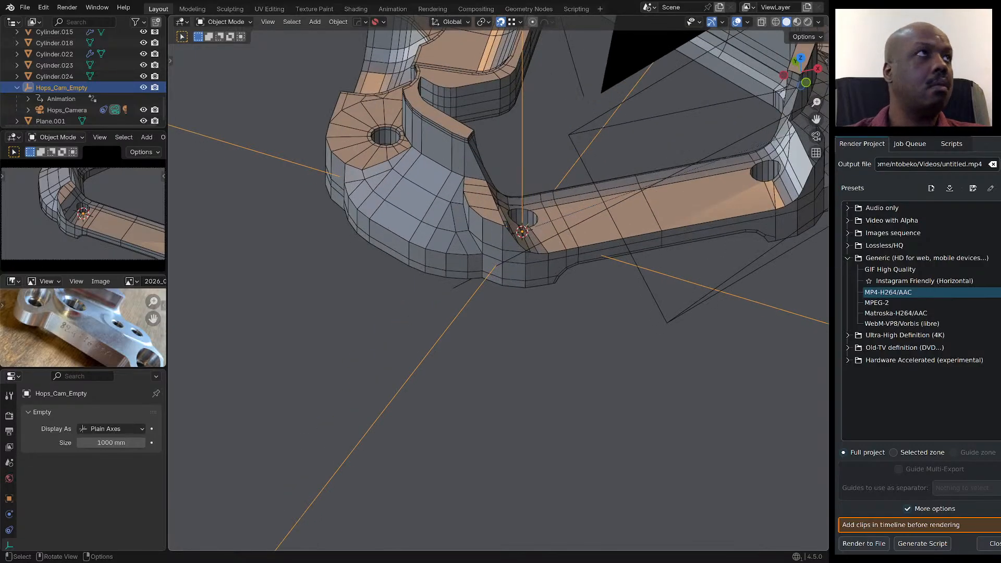
{"action": "key", "text": "g"}
{"action": "key", "text": "z"}
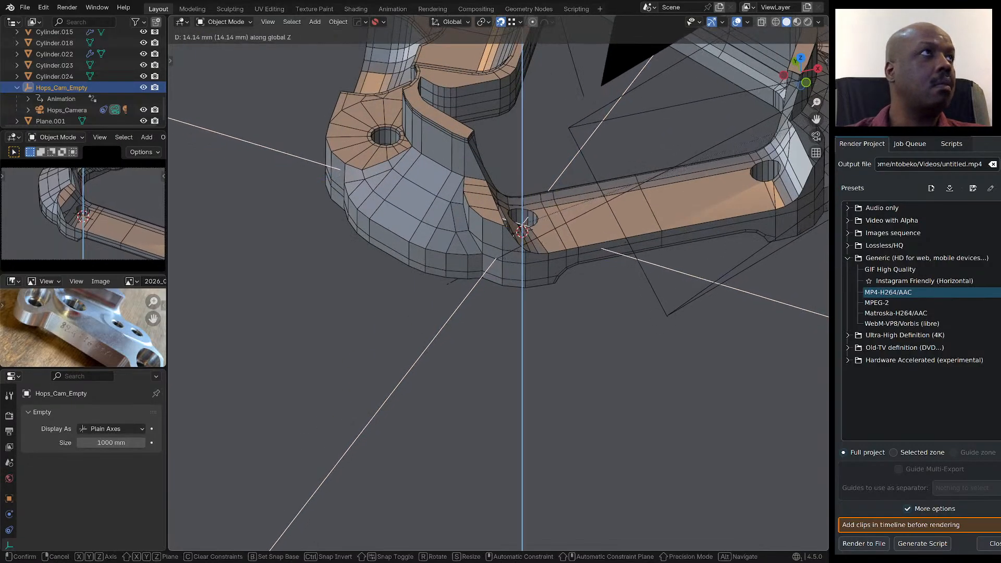
{"action": "key", "text": "Return"}
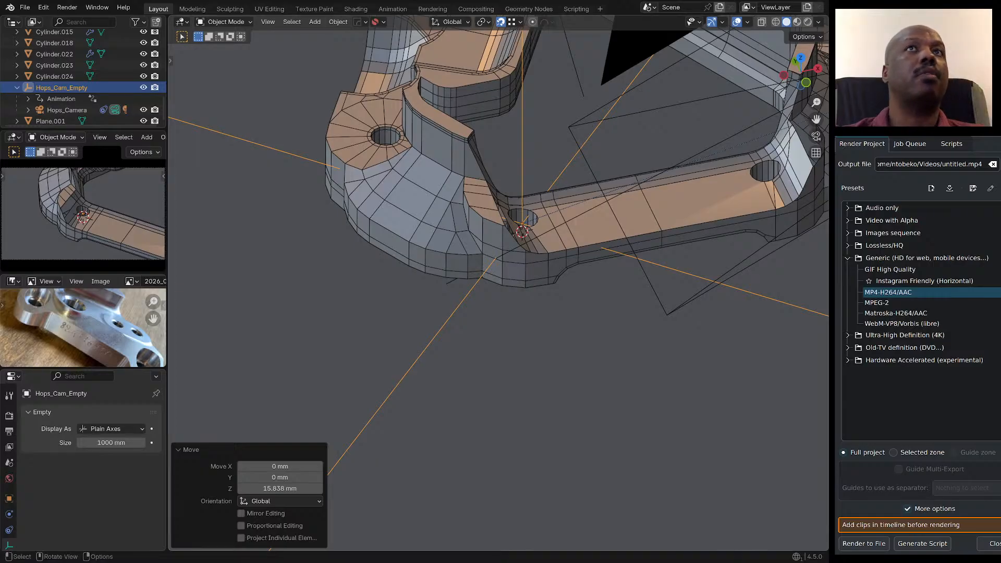
Isolate the bracket in local view and open its mesh in Edit Mode.
{"action": "middle_click_drag", "start_coordinate": [594, 209], "coordinate": [585, 214]}
{"action": "left_click", "coordinate": [585, 214]}
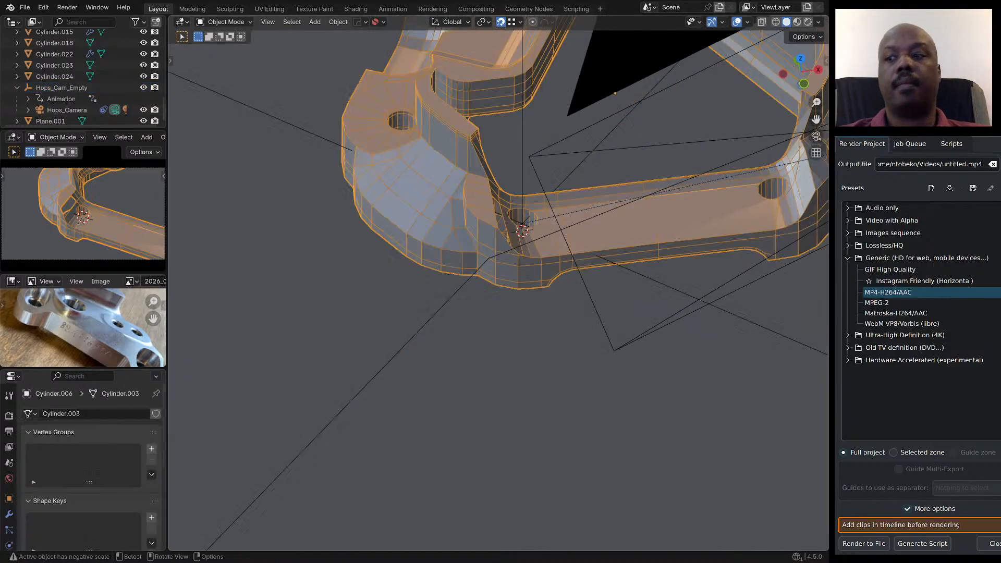
{"action": "key", "text": "KP_Divide"}
{"action": "middle_click_drag", "start_coordinate": [425, 382], "coordinate": [445, 314]}
{"action": "scroll", "coordinate": [446, 314], "scroll_direction": "up", "scroll_amount": 1}
{"action": "key", "text": "Tab"}
{"action": "scroll", "coordinate": [475, 305], "scroll_direction": "up", "scroll_amount": 3}
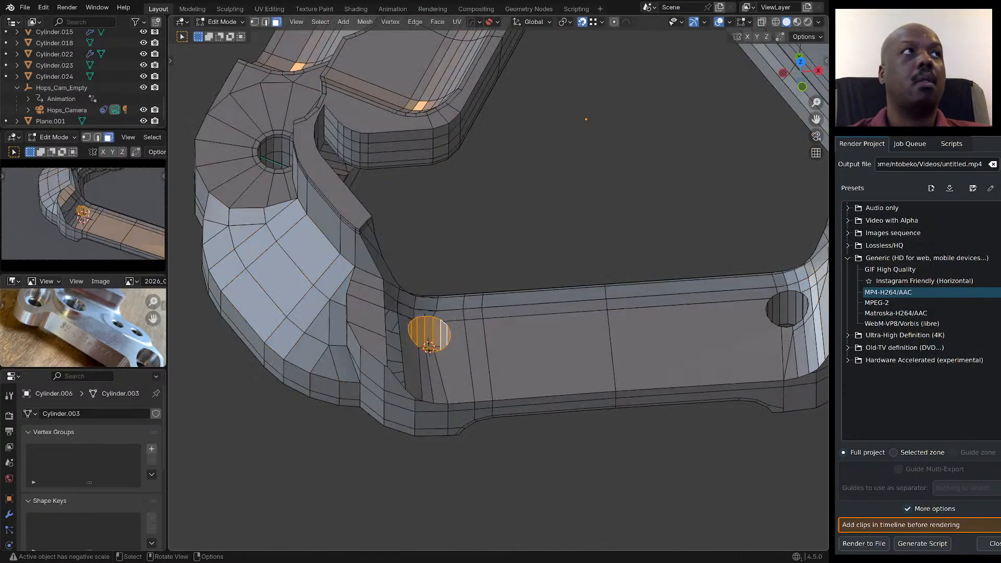
Start animation playback and switch the bracket's mesh to vertex selection with nothing selected.
{"action": "key", "text": "alt+a"}
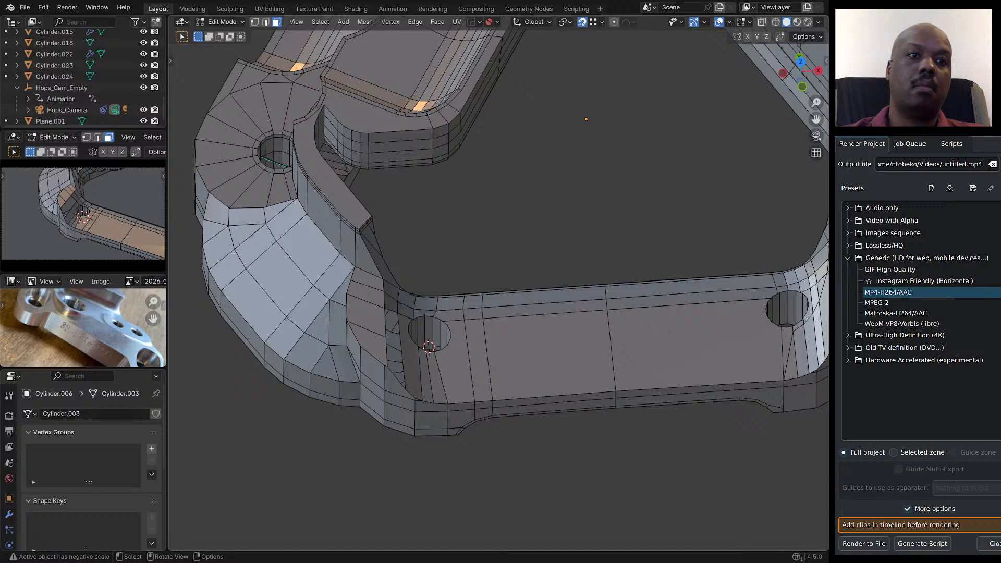
{"action": "key", "text": "space"}
{"action": "middle_click_drag", "start_coordinate": [490, 390], "coordinate": [488, 365]}
{"action": "scroll", "coordinate": [463, 385], "scroll_direction": "up", "scroll_amount": 2}
{"action": "left_click", "coordinate": [462, 386]}
{"action": "key", "text": "2"}
{"action": "key", "text": "1"}
{"action": "key", "text": "alt+a"}
{"action": "mouse_move", "coordinate": [449, 418]}
{"action": "middle_mouse_down"}
{"action": "mouse_move", "coordinate": [443, 409]}
{"action": "mouse_move", "coordinate": [443, 421]}
{"action": "middle_mouse_up"}
{"action": "scroll", "coordinate": [443, 409], "scroll_direction": "up", "scroll_amount": 2}
Slide the rail-edge vertex below the corner hole unclamped, snapping it in line with the matching hole-rim vertex.
{"action": "left_click", "coordinate": [443, 436]}
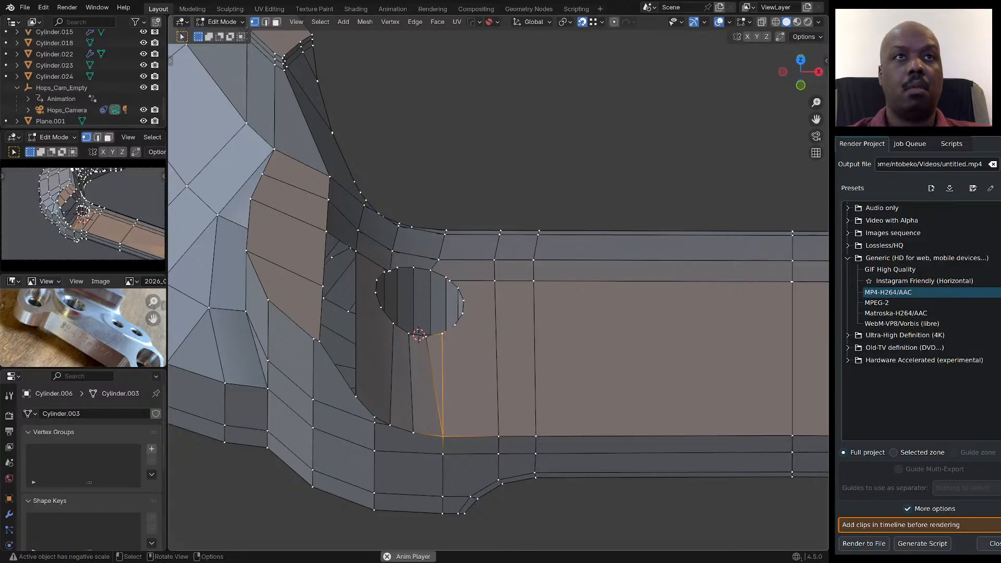
{"action": "middle_click_drag", "start_coordinate": [443, 435], "coordinate": [416, 418]}
{"action": "left_click", "coordinate": [415, 432]}
{"action": "scroll", "coordinate": [416, 422], "scroll_direction": "up", "scroll_amount": 2}
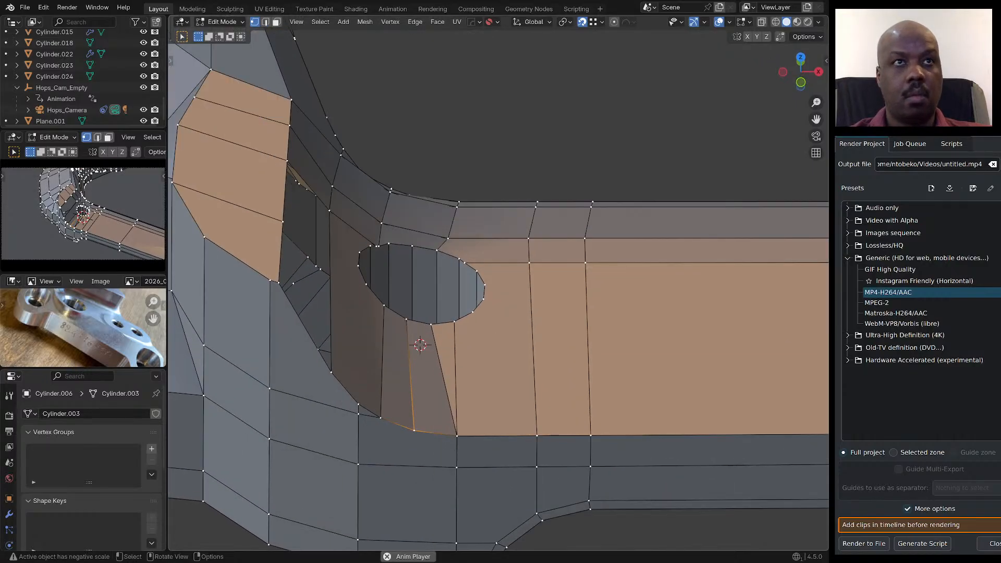
{"action": "key", "text": "g"}
{"action": "key", "text": "g"}
{"action": "key", "text": "c"}
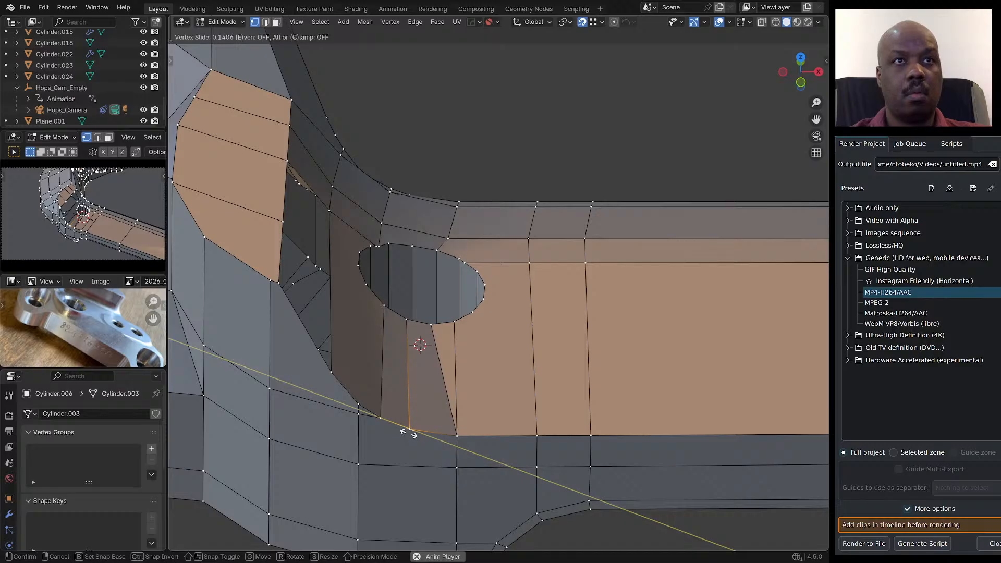
{"action": "left_click", "coordinate": [407, 319]}
Slide the neighbouring rail-edge vertex nearer the curved corner by a factor of 0.334, snapping to its hole-rim vertex.
{"action": "middle_click_drag", "start_coordinate": [407, 319], "coordinate": [448, 292]}
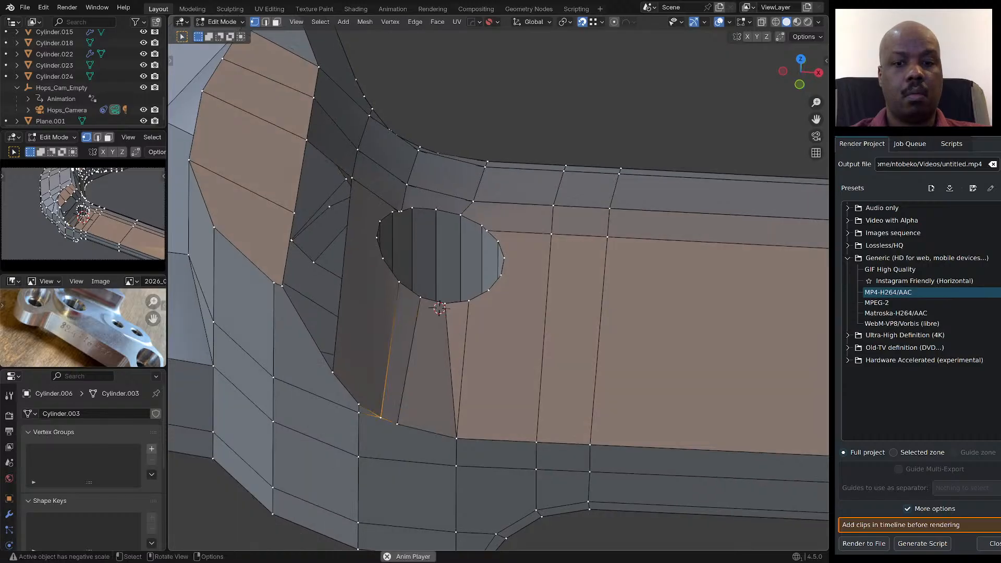
{"action": "key", "text": "shift+v"}
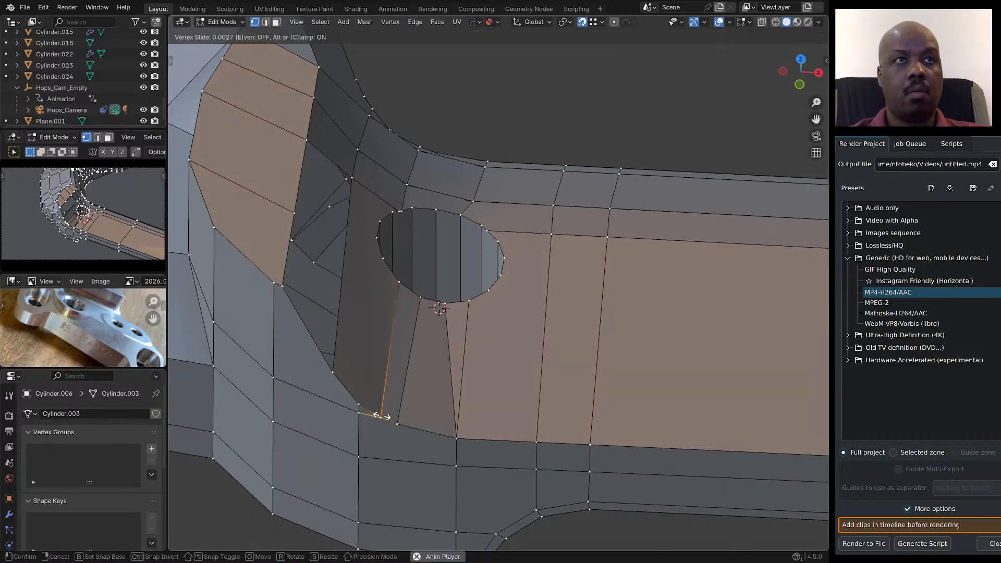
{"action": "key", "text": "c"}
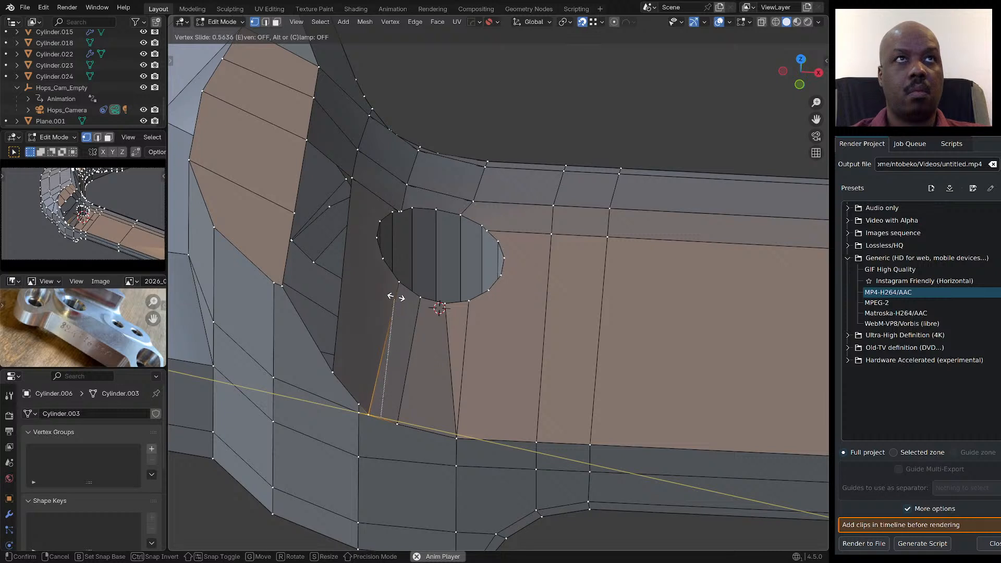
{"action": "left_click", "coordinate": [397, 282]}
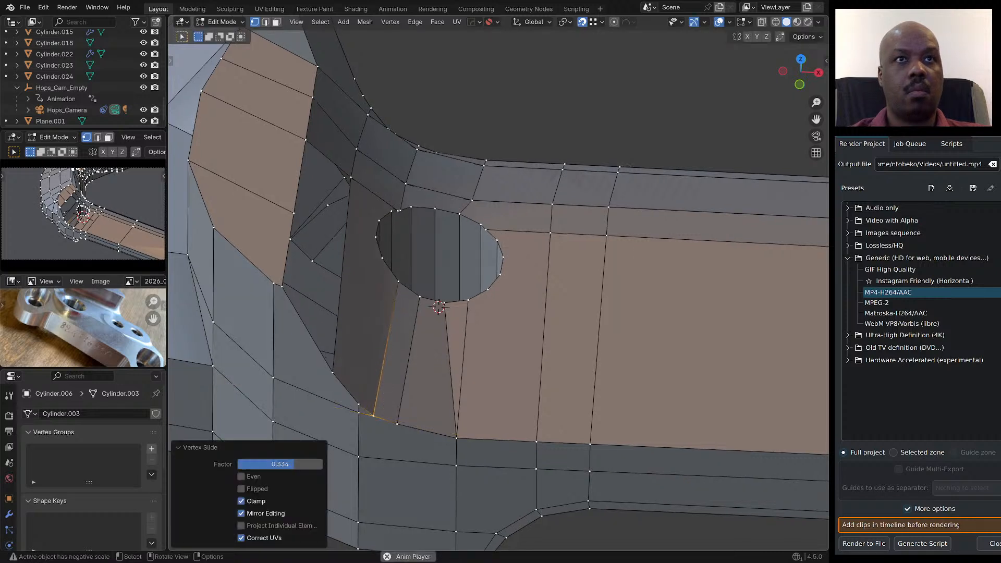
Knife-cut a new edge between the rail's outer edge and the corner hole's rim, and slide its outer vertex by a factor of -0.026.
{"action": "key", "text": "ctrl+r"}
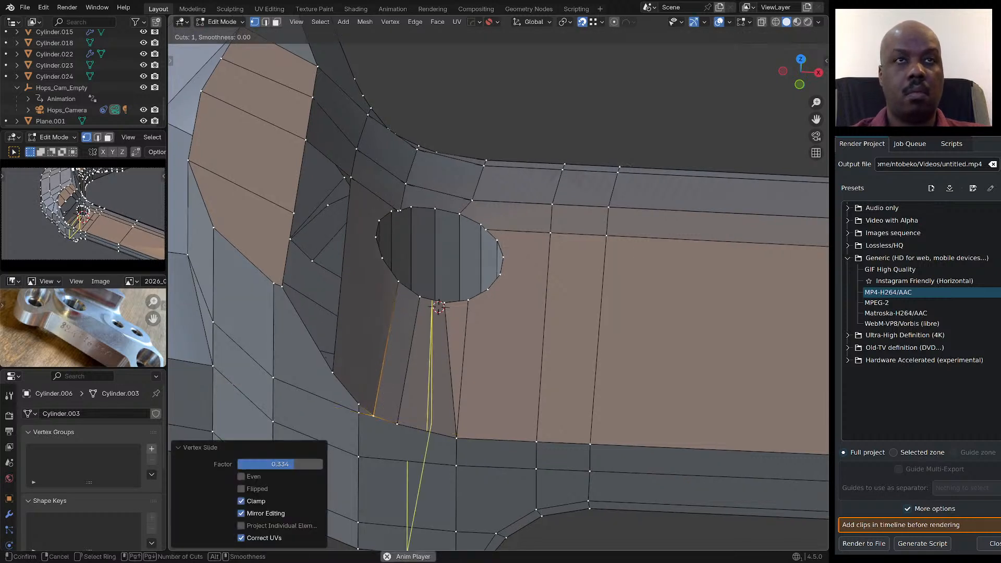
{"action": "key", "text": "Escape"}
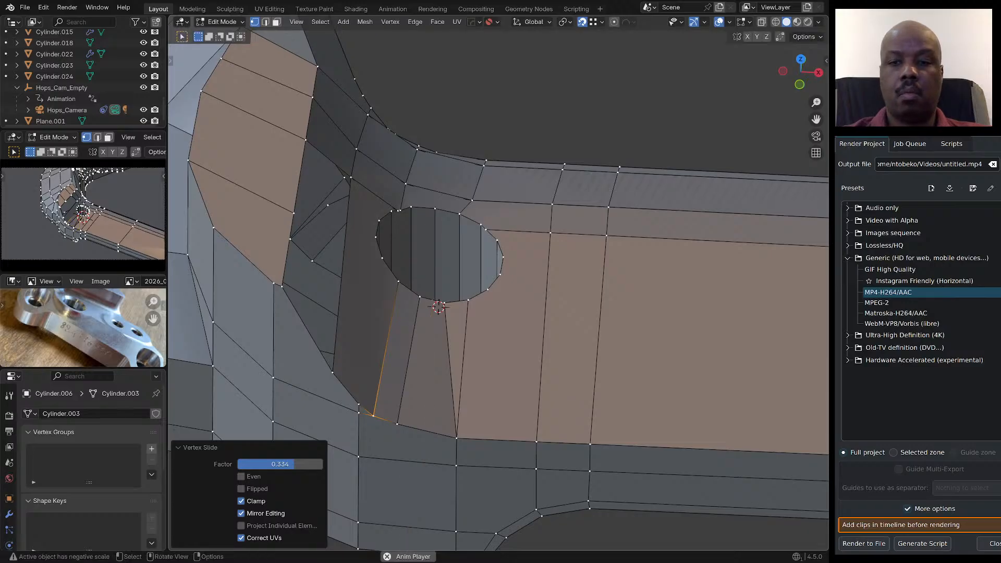
{"action": "key", "text": "k"}
{"action": "left_click", "coordinate": [421, 430]}
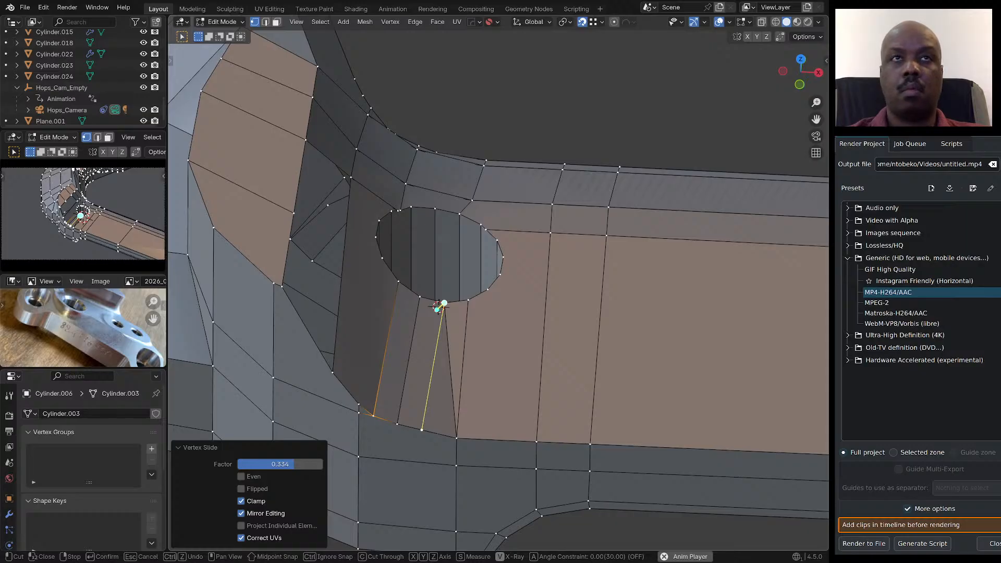
{"action": "left_click", "coordinate": [439, 307]}
{"action": "key", "text": "Return"}
{"action": "left_click", "coordinate": [424, 430]}
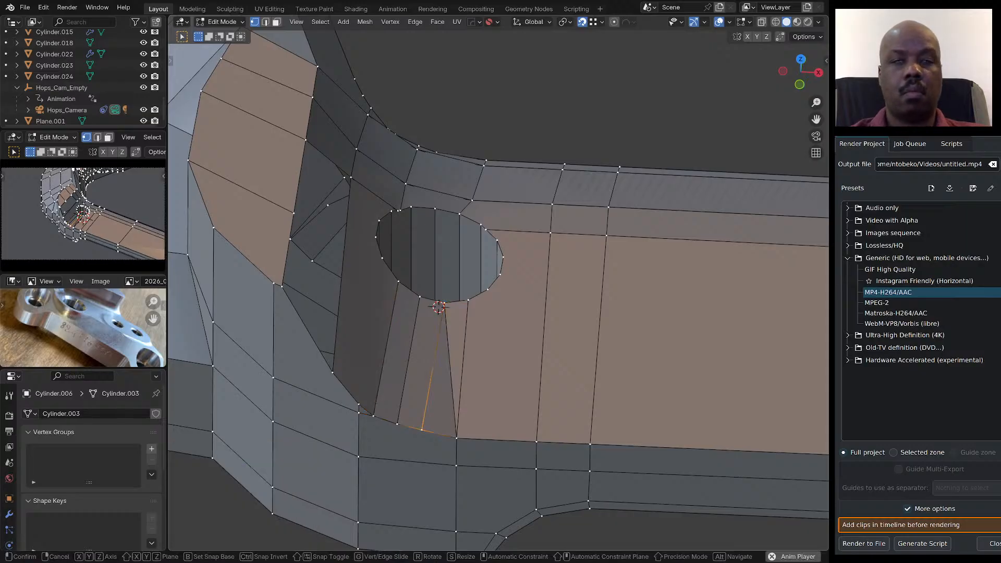
{"action": "key", "text": "shift+v"}
{"action": "key", "text": "c"}
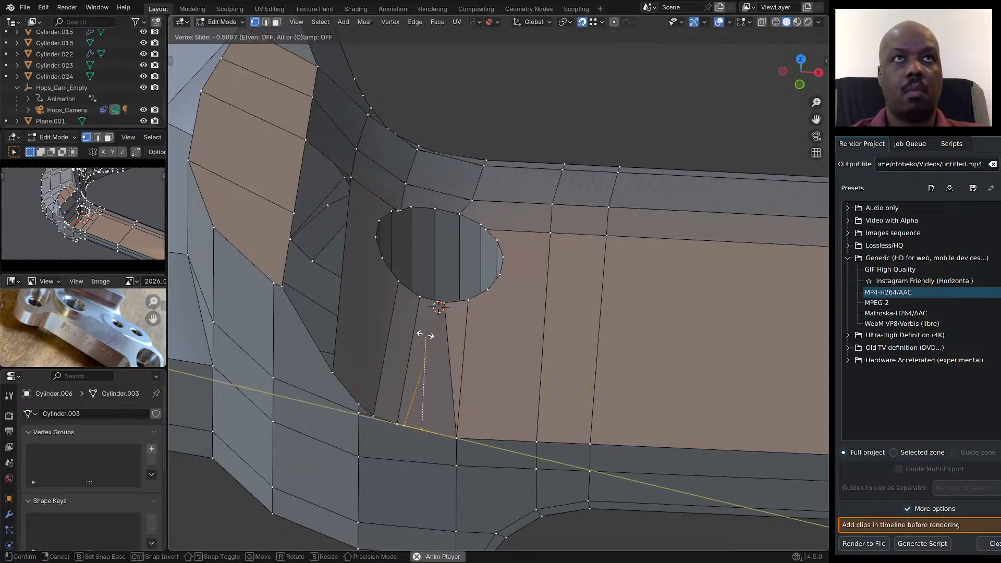
{"action": "left_click", "coordinate": [439, 307]}
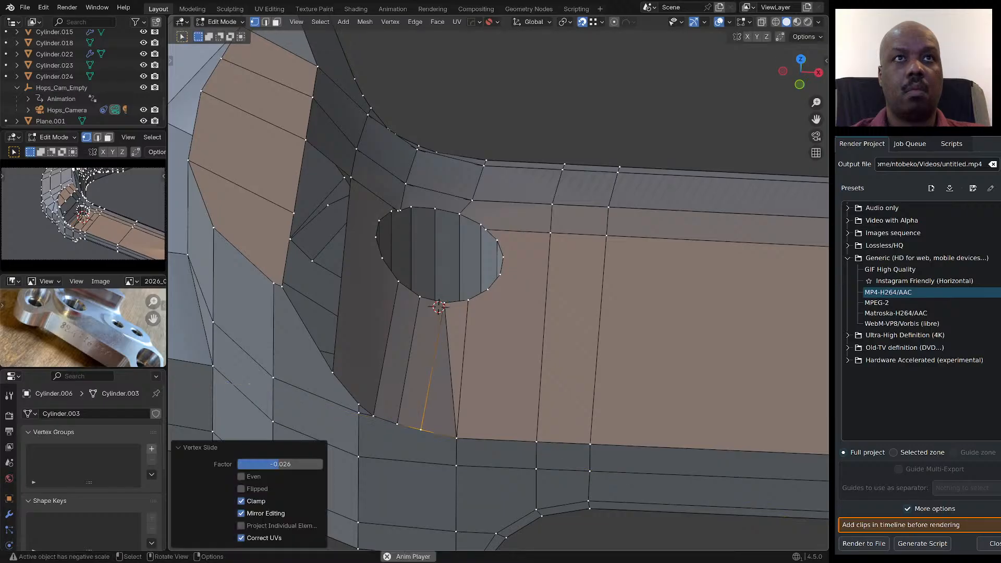
Select the run of hole-rim vertices facing the rail's outer edge and extrude them about -19.3 mm along global Y.
{"action": "key", "text": "alt+a"}
{"action": "middle_click_drag", "start_coordinate": [440, 307], "coordinate": [355, 220]}
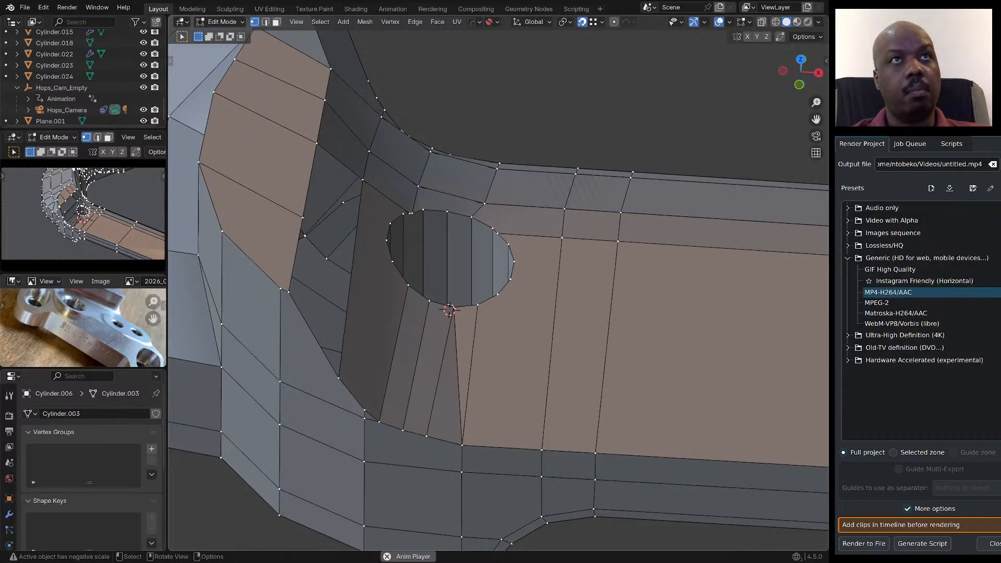
{"action": "left_click", "coordinate": [453, 307]}
{"action": "left_click", "coordinate": [408, 286], "text": "ctrl"}
{"action": "scroll", "coordinate": [448, 306], "scroll_direction": "down", "scroll_amount": 3}
{"action": "middle_click_drag", "start_coordinate": [447, 306], "coordinate": [454, 305]}
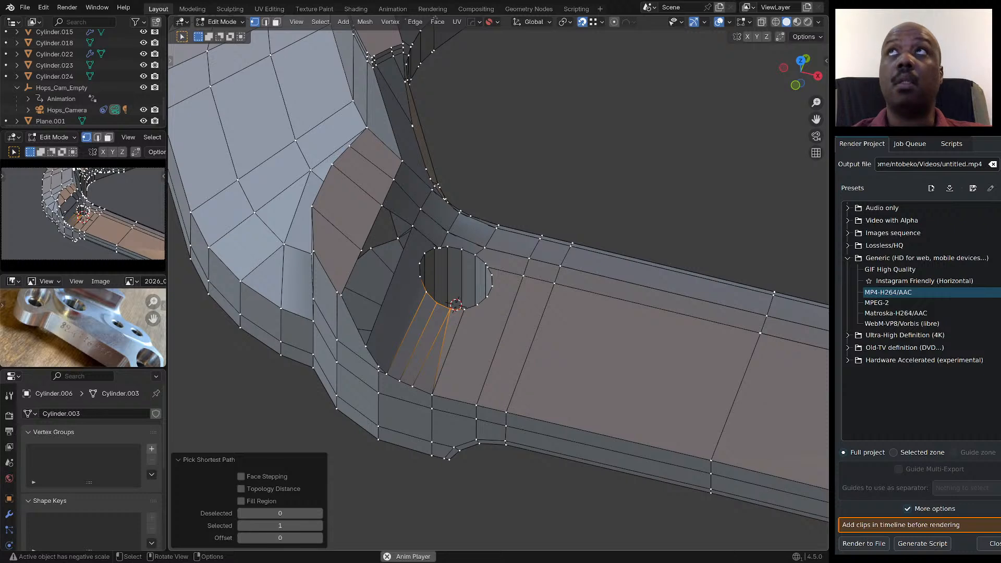
{"action": "key", "text": "g"}
{"action": "key", "text": "y"}
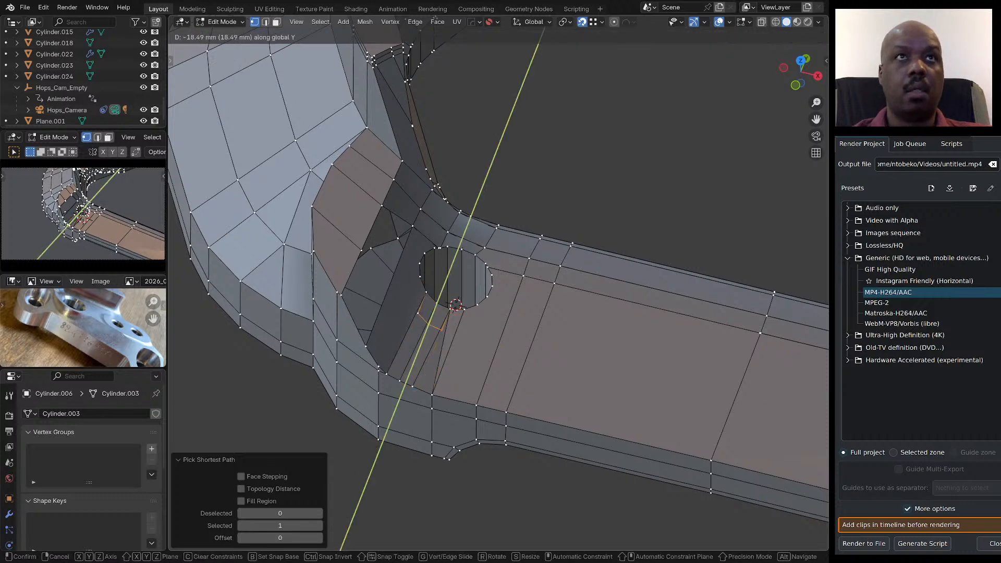
{"action": "key", "text": "Return"}
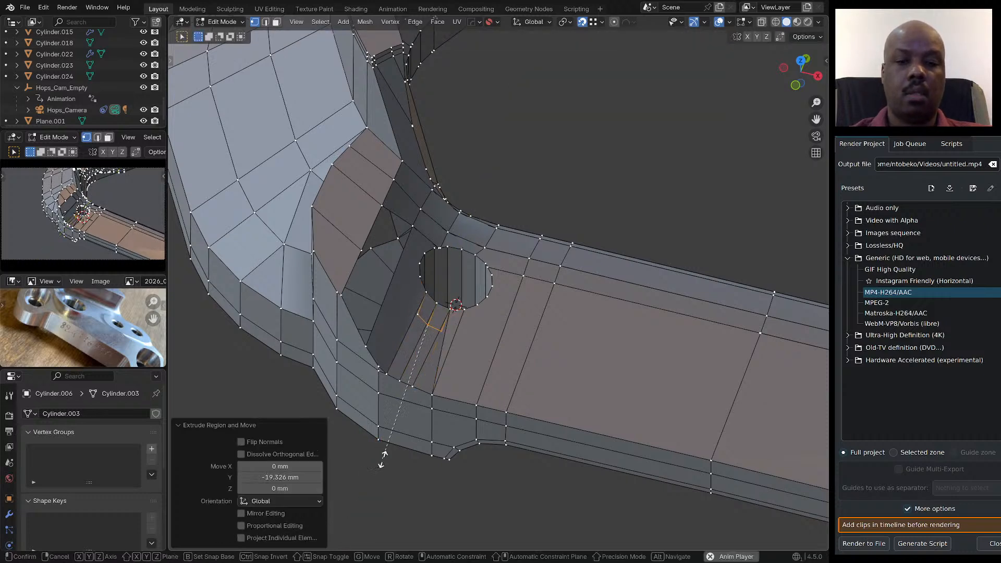
Flatten the extruded vertices with a Y scale of 0 and move them about -52.1 mm along Y to the rail's outer edge.
{"action": "key", "text": "s"}
{"action": "key", "text": "y"}
{"action": "key", "text": "Return"}
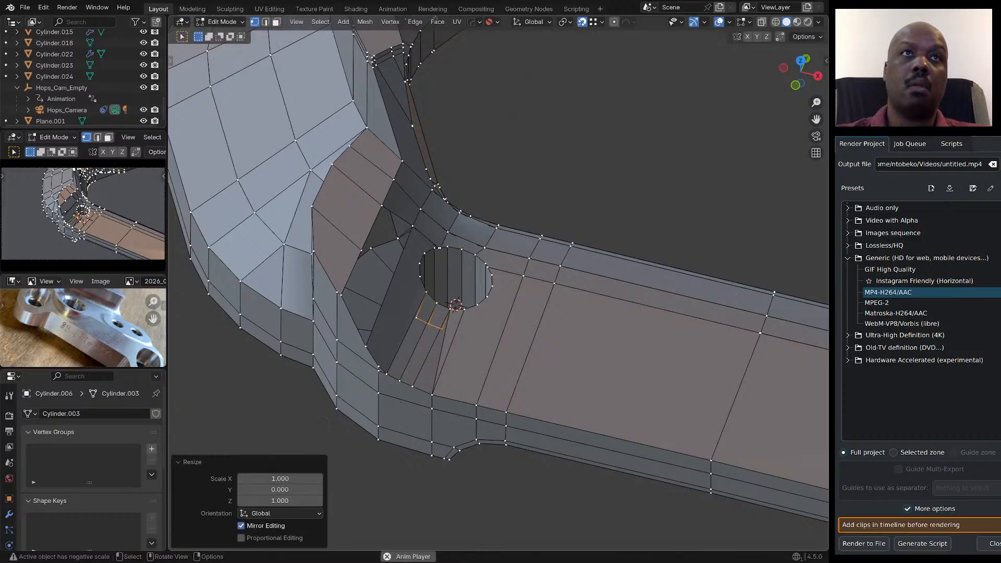
{"action": "key", "text": "g"}
{"action": "key", "text": "y"}
{"action": "left_click", "coordinate": [400, 381]}
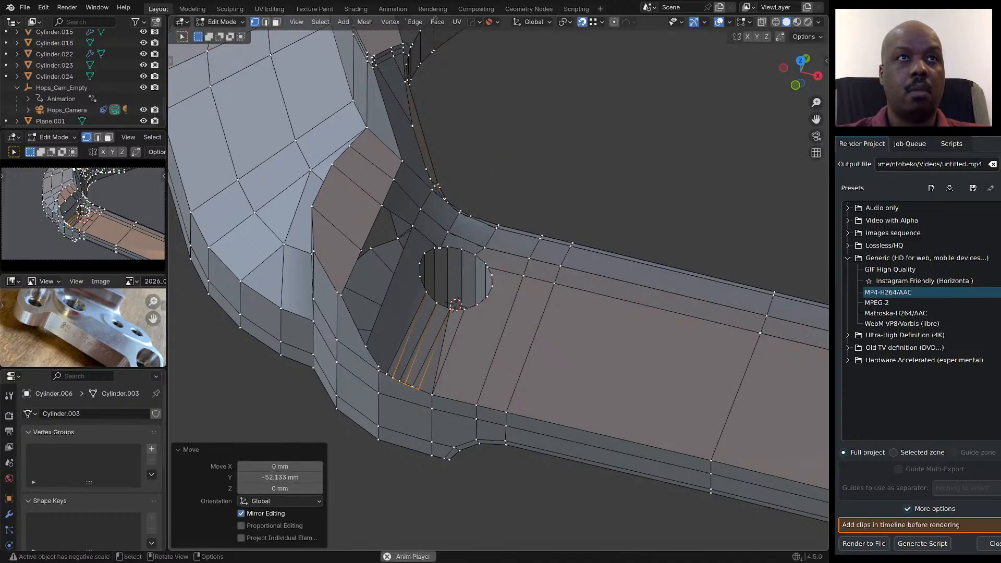
Merge the first rail-edge vertex near the curved corner into the adjacent extruded vertex using At Last.
{"action": "scroll", "coordinate": [401, 381], "scroll_direction": "up", "scroll_amount": 9}
{"action": "middle_click_drag", "start_coordinate": [401, 381], "coordinate": [402, 357]}
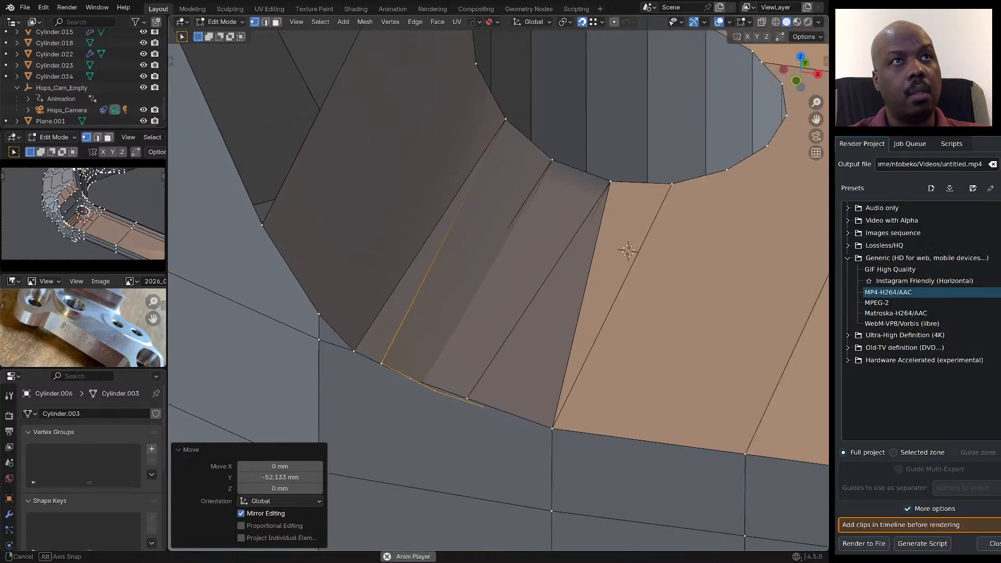
{"action": "left_click", "coordinate": [354, 352]}
{"action": "left_click", "coordinate": [381, 363], "text": "shift"}
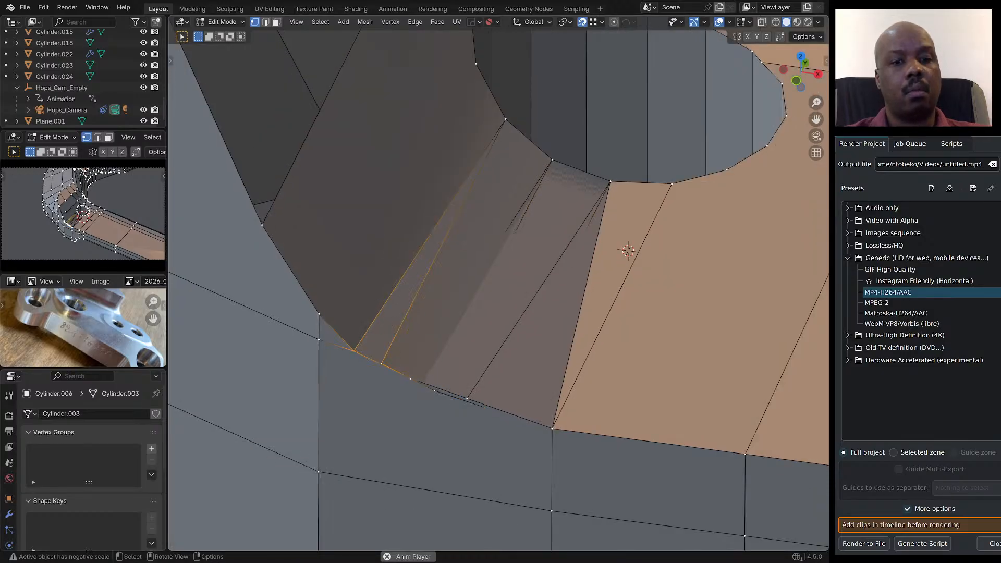
{"action": "key", "text": "q"}
{"action": "mouse_move", "coordinate": [382, 367]}
{"action": "left_click", "coordinate": [427, 367]}
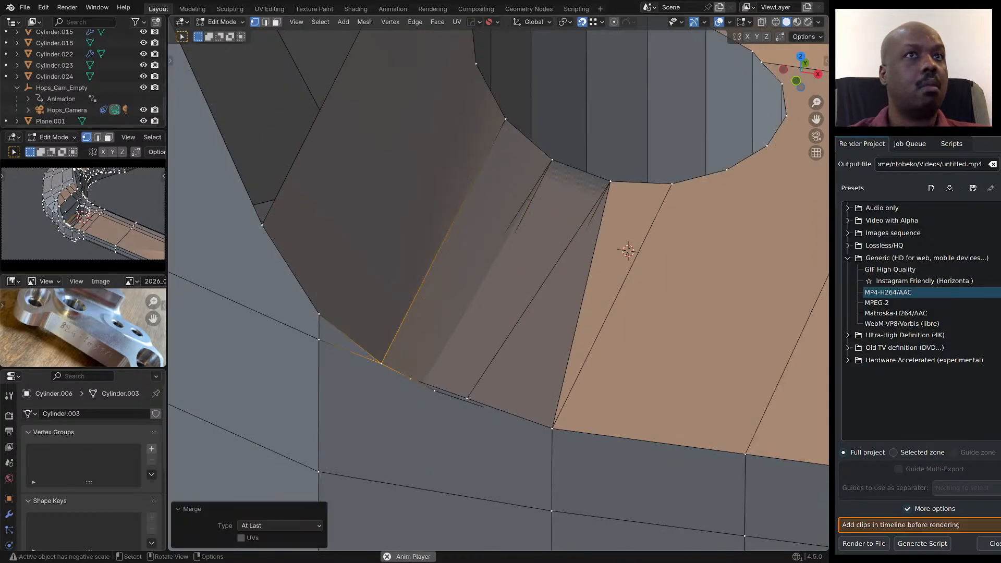
Repeat the At Last merge for the other two rail-edge vertices and their extruded counterparts, using X-ray to reach the hidden one.
{"action": "middle_click_drag", "start_coordinate": [417, 367], "coordinate": [426, 348]}
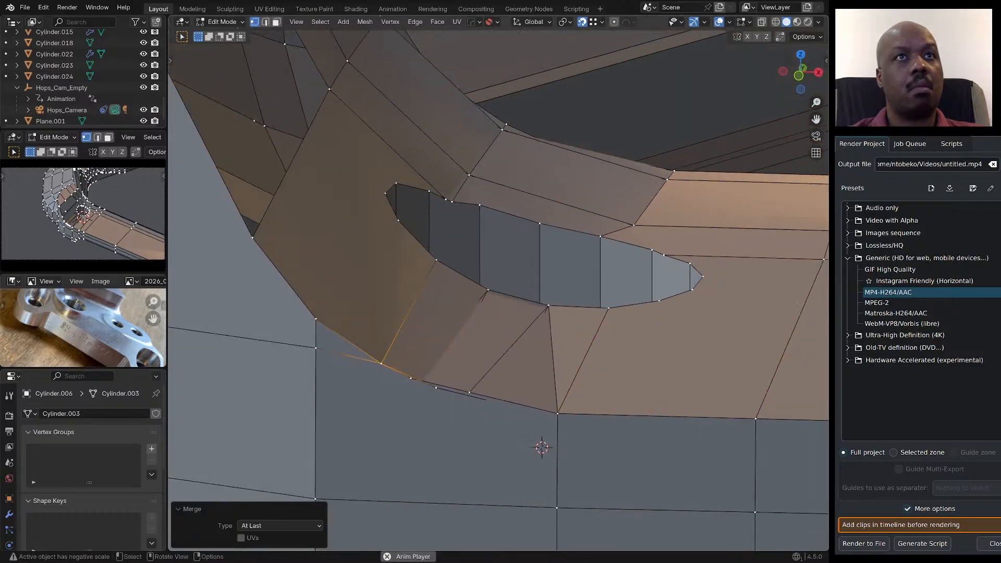
{"action": "left_click", "coordinate": [410, 378]}
{"action": "key", "text": "shift+r"}
{"action": "mouse_move", "coordinate": [436, 386]}
{"action": "middle_mouse_down"}
{"action": "mouse_move", "coordinate": [439, 355]}
{"action": "mouse_move", "coordinate": [442, 392]}
{"action": "middle_mouse_up"}
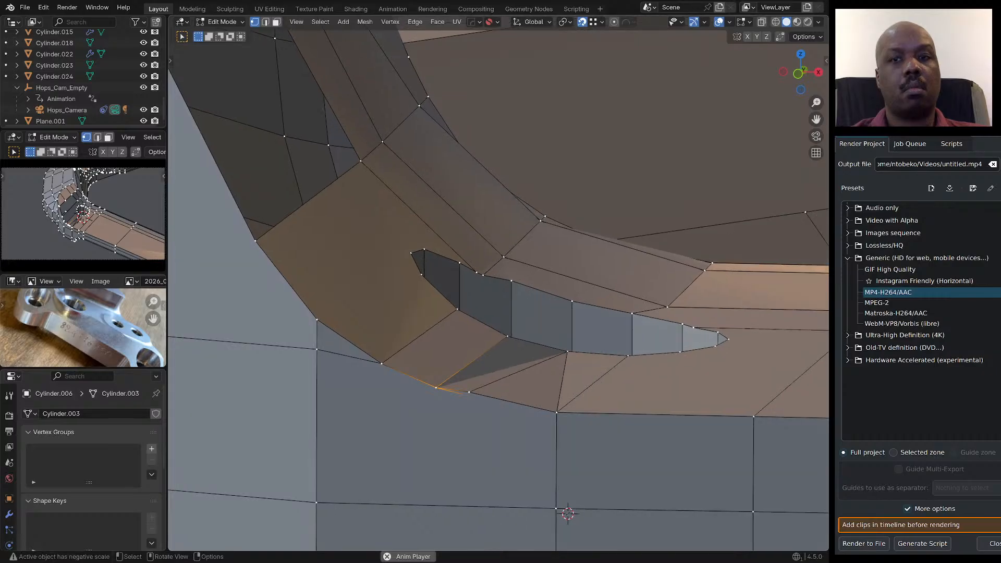
{"action": "key", "text": "alt+z"}
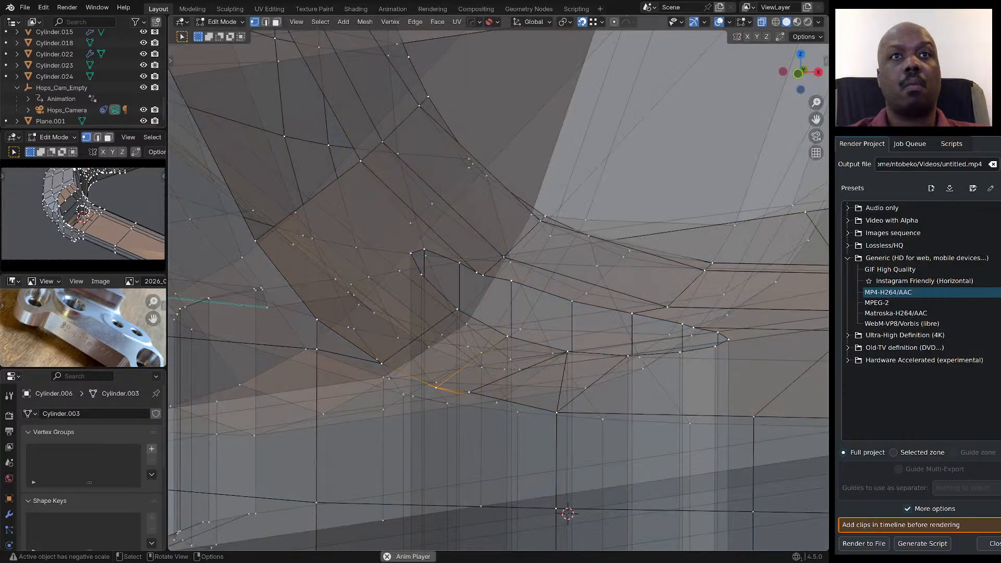
{"action": "left_click", "coordinate": [469, 392]}
{"action": "left_click", "coordinate": [496, 402], "text": "shift"}
{"action": "key", "text": "shift+r"}
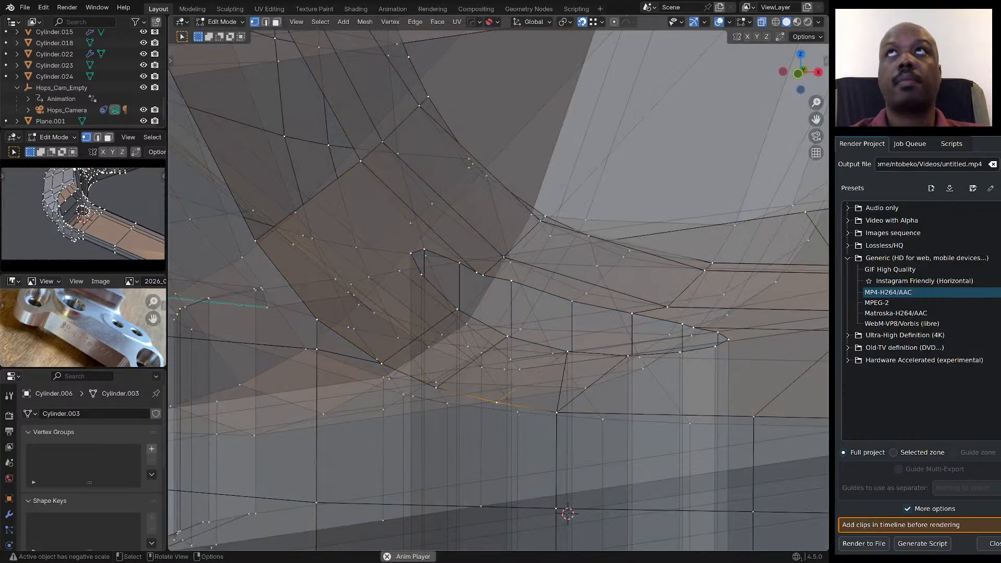
{"action": "key", "text": "alt+z"}
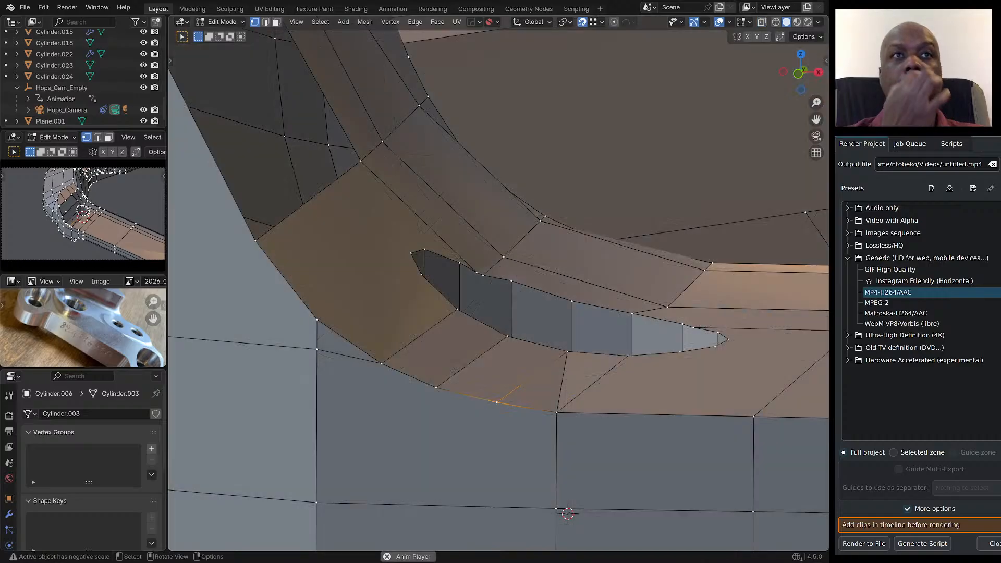
Dissolve the leftover edge running between the corner hole's rim and the rail's outer edge.
{"action": "scroll", "coordinate": [444, 316], "scroll_direction": "down", "scroll_amount": 5}
{"action": "middle_click_drag", "start_coordinate": [449, 284], "coordinate": [450, 327]}
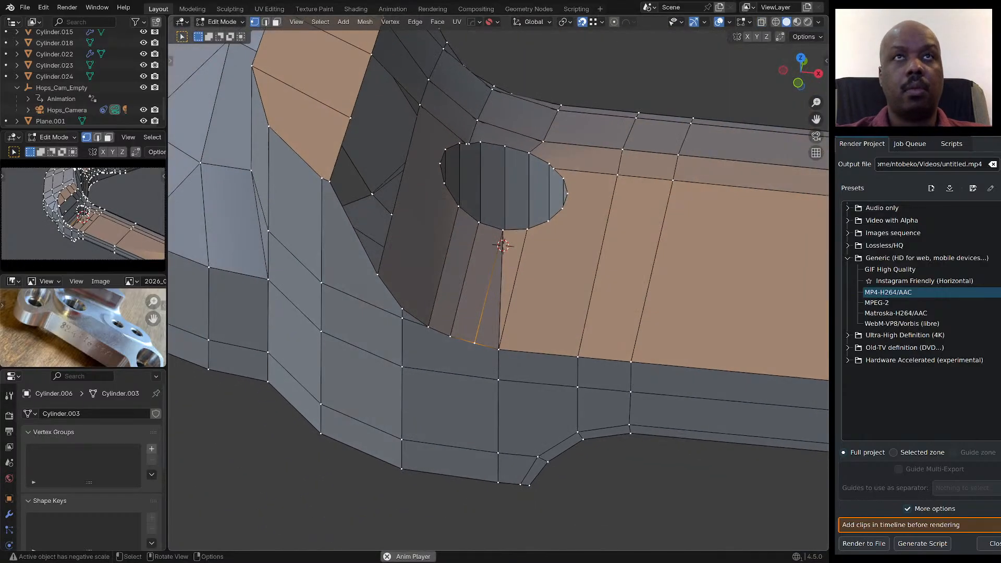
{"action": "key", "text": "2"}
{"action": "key", "text": "ctrl+x"}
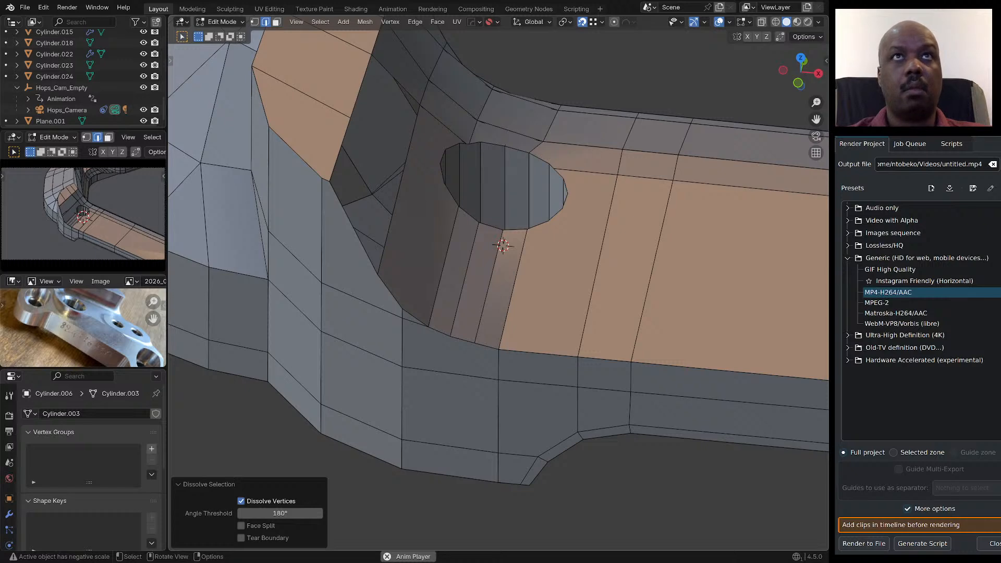
{"action": "scroll", "coordinate": [471, 297], "scroll_direction": "down", "scroll_amount": 4}
{"action": "middle_click_drag", "start_coordinate": [472, 297], "coordinate": [476, 301]}
{"action": "scroll", "coordinate": [475, 300], "scroll_direction": "up", "scroll_amount": 6}
{"action": "scroll", "coordinate": [518, 224], "scroll_direction": "down", "scroll_amount": 2}
{"action": "middle_click_drag", "start_coordinate": [508, 238], "coordinate": [531, 217]}
{"action": "scroll", "coordinate": [506, 240], "scroll_direction": "down", "scroll_amount": 4}
{"action": "scroll", "coordinate": [507, 250], "scroll_direction": "up", "scroll_amount": 5}
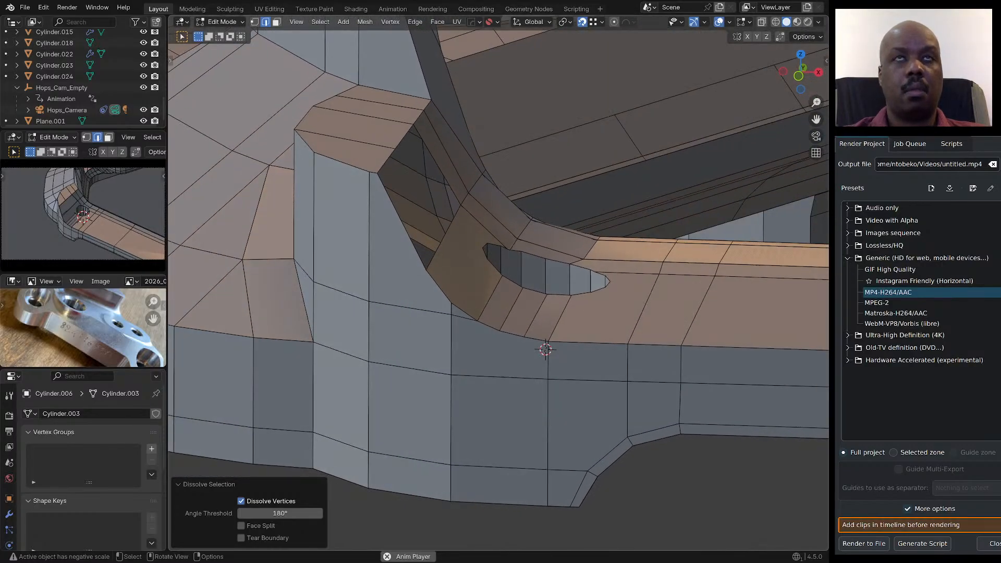
Connect the hole-rim vertex nearest the curved corner to the matching vertex on the bracket's outer edge with a straight edge.
{"action": "key", "text": "1"}
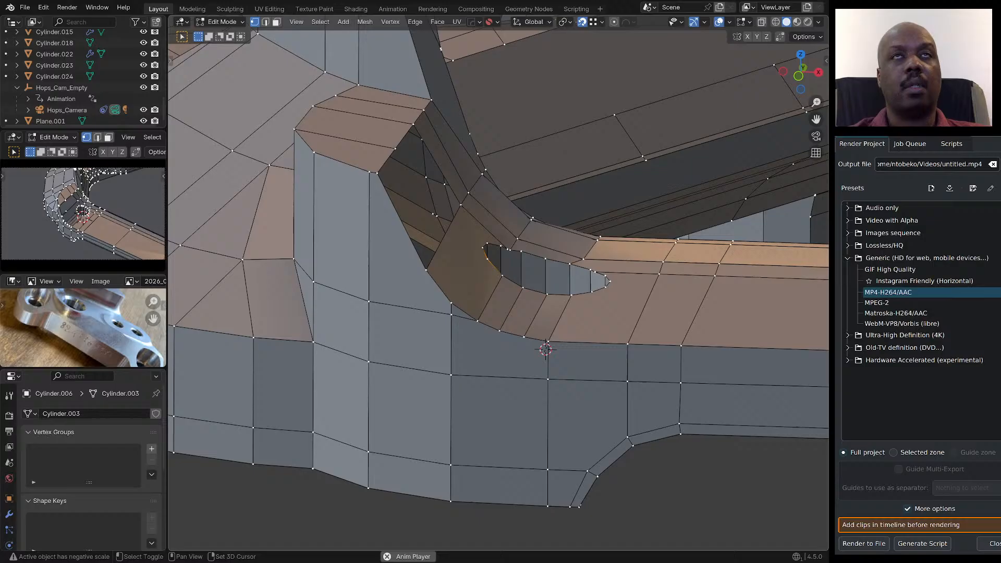
{"action": "left_click", "coordinate": [451, 303], "text": "shift"}
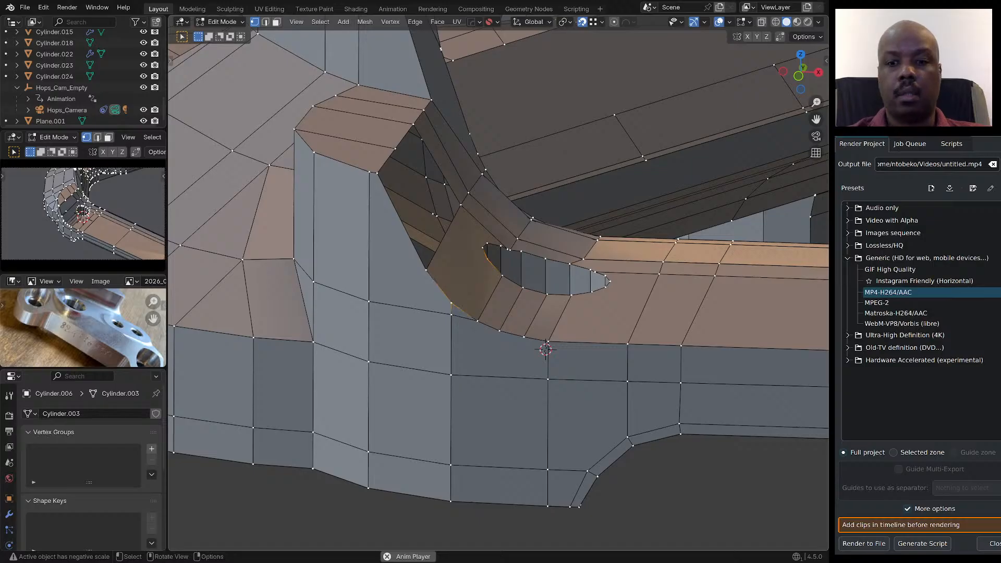
{"action": "middle_click_drag", "start_coordinate": [501, 250], "coordinate": [480, 270]}
{"action": "scroll", "coordinate": [488, 266], "scroll_direction": "down", "scroll_amount": 4}
{"action": "scroll", "coordinate": [480, 270], "scroll_direction": "up", "scroll_amount": 3}
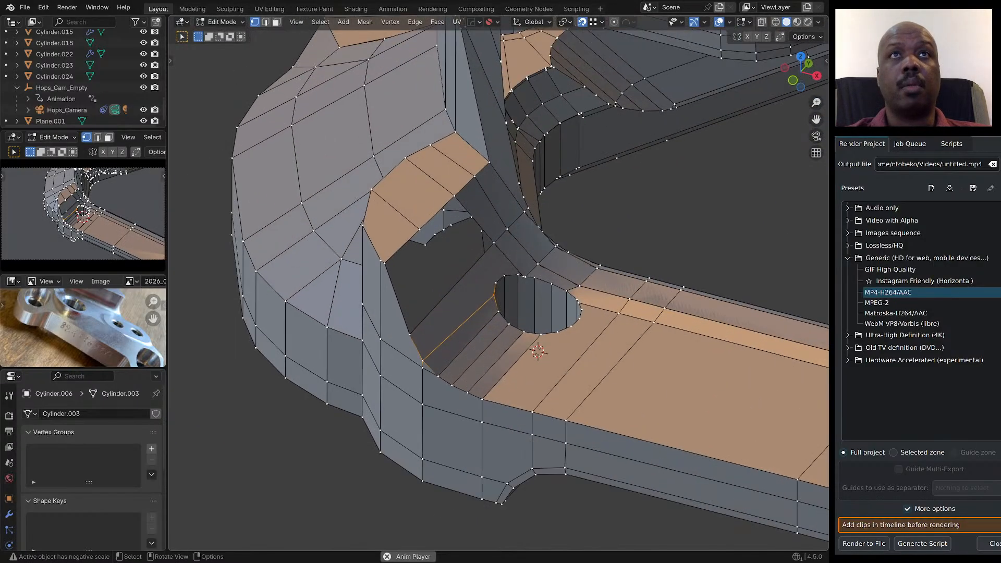
Try to merge the extra vertex on the wall-side hole rim into the adjacent rim vertex.
{"action": "scroll", "coordinate": [498, 285], "scroll_direction": "up", "scroll_amount": 6}
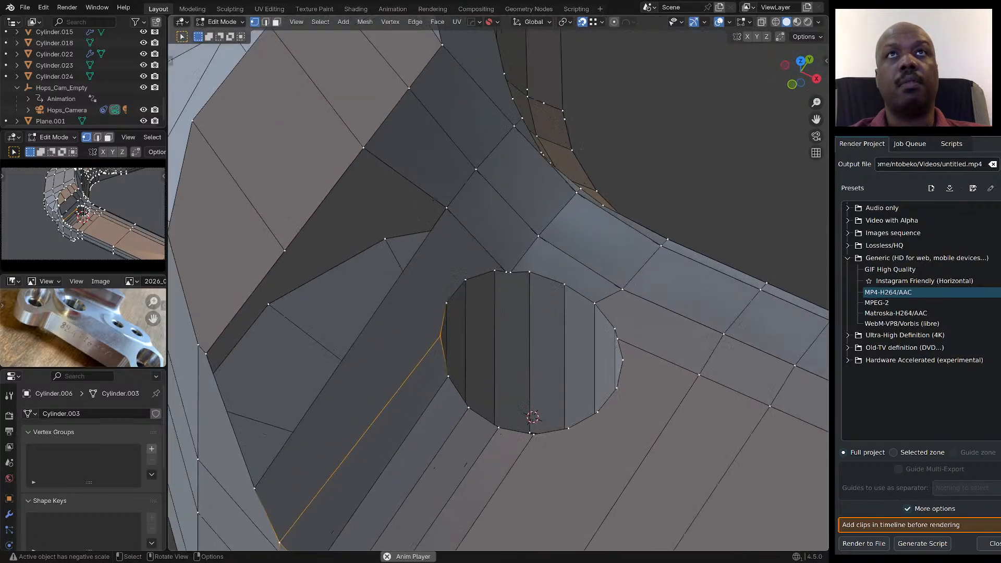
{"action": "left_click", "coordinate": [511, 271]}
{"action": "left_click", "coordinate": [529, 272], "text": "shift"}
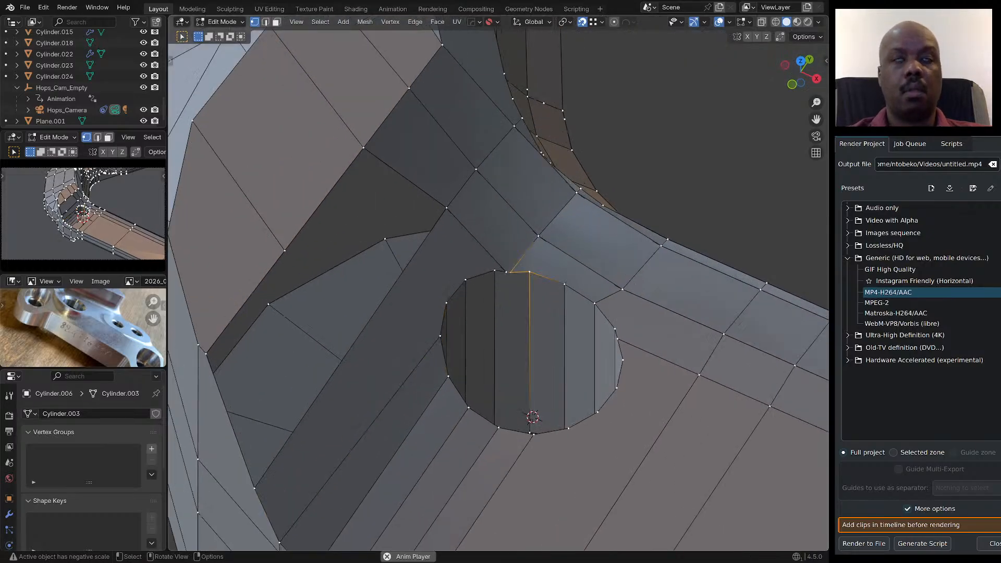
{"action": "key", "text": "q"}
{"action": "key", "text": "q"}
{"action": "left_click", "coordinate": [577, 271]}
{"action": "middle_click_drag", "start_coordinate": [577, 276], "coordinate": [537, 258]}
{"action": "scroll", "coordinate": [521, 270], "scroll_direction": "up", "scroll_amount": 7}
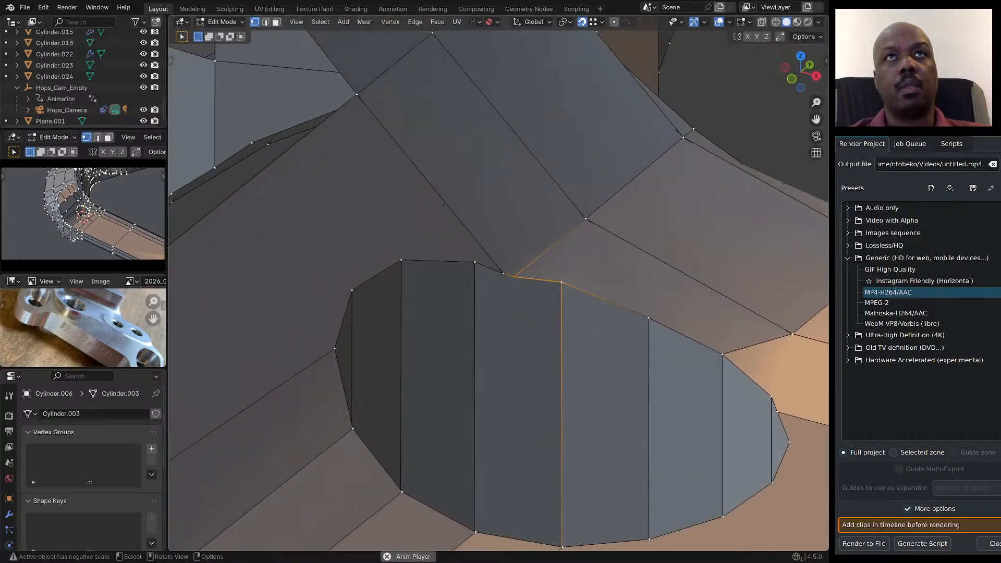
Merge each of the two extra vertices on the wall-side hole rim into its adjacent rim vertex using At Last.
{"action": "left_click", "coordinate": [502, 265]}
{"action": "left_click", "coordinate": [462, 249], "text": "shift"}
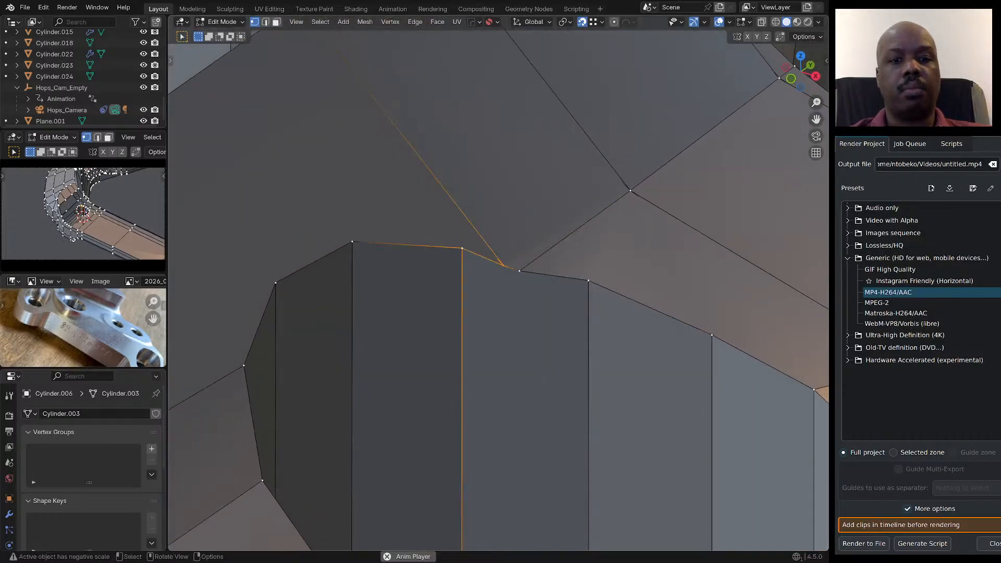
{"action": "key", "text": "q"}
{"action": "mouse_move", "coordinate": [464, 248]}
{"action": "left_click", "coordinate": [514, 248]}
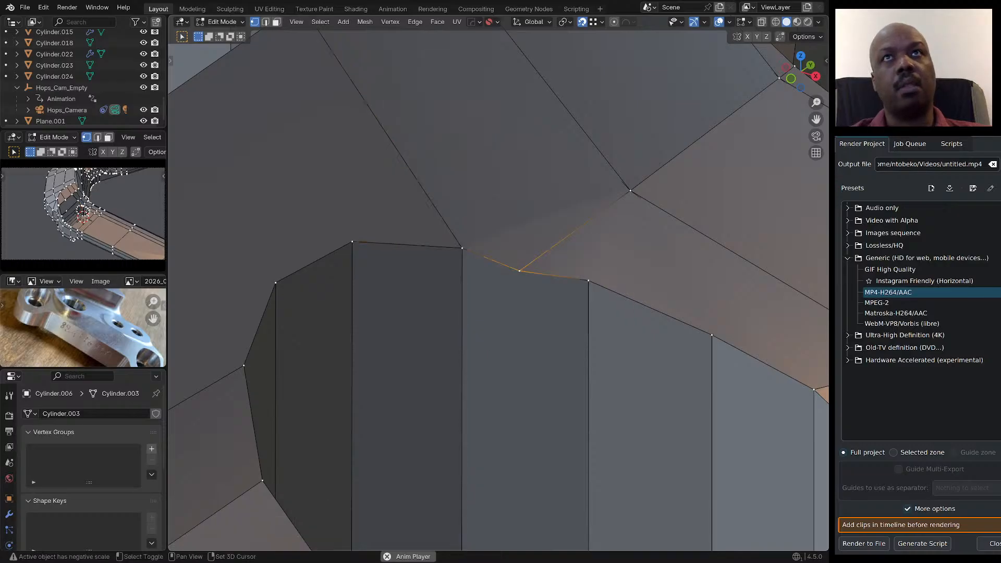
{"action": "left_click", "coordinate": [588, 281], "text": "shift"}
{"action": "key", "text": "shift+r"}
{"action": "scroll", "coordinate": [588, 281], "scroll_direction": "down", "scroll_amount": 7}
{"action": "middle_click_drag", "start_coordinate": [588, 280], "coordinate": [603, 288]}
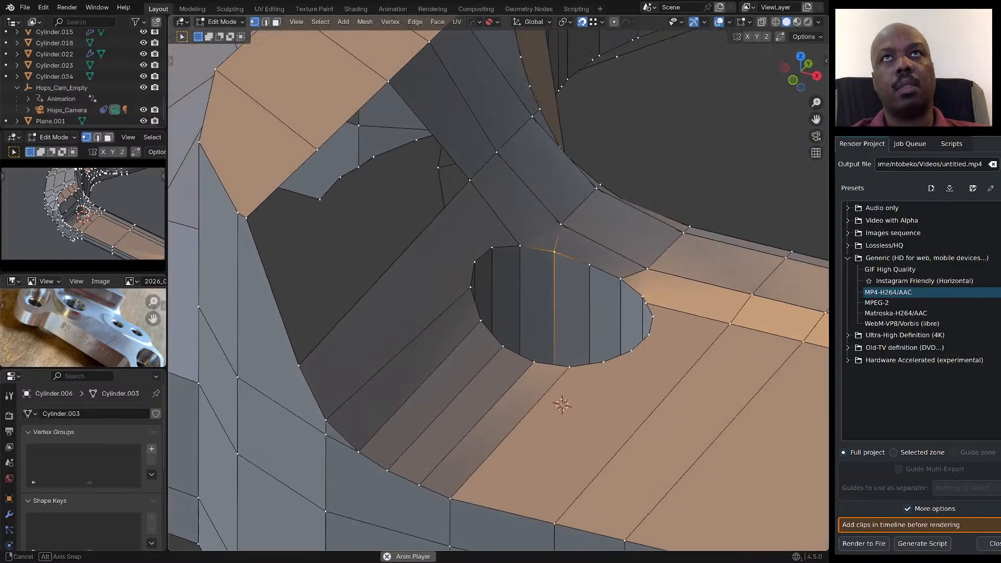
Delete the small triangular face between the hole's rim and the curved wall's corner vertex.
{"action": "scroll", "coordinate": [529, 245], "scroll_direction": "down", "scroll_amount": 2}
{"action": "middle_click_drag", "start_coordinate": [529, 245], "coordinate": [542, 260]}
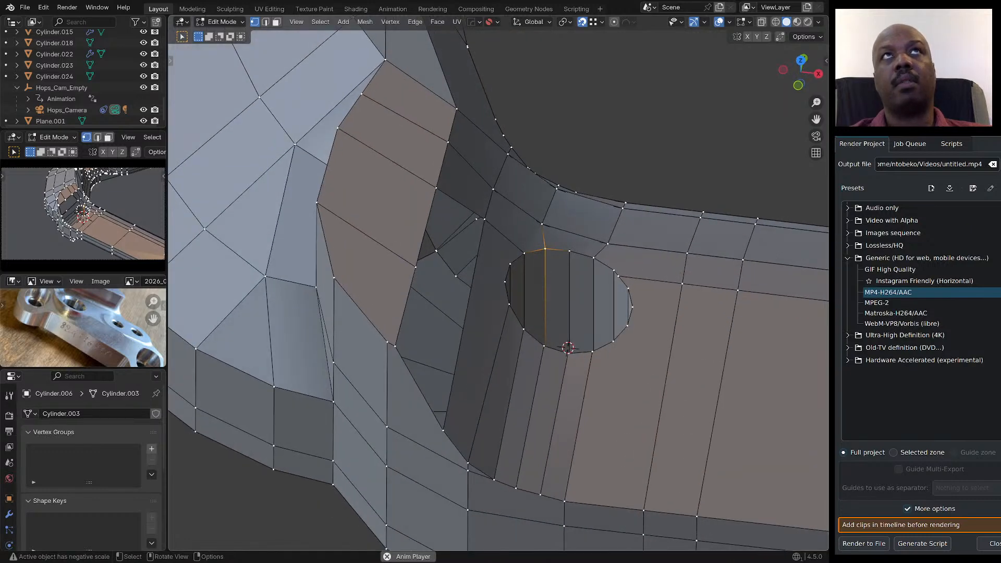
{"action": "scroll", "coordinate": [466, 190], "scroll_direction": "down", "scroll_amount": 6}
{"action": "scroll", "coordinate": [511, 212], "scroll_direction": "up", "scroll_amount": 7}
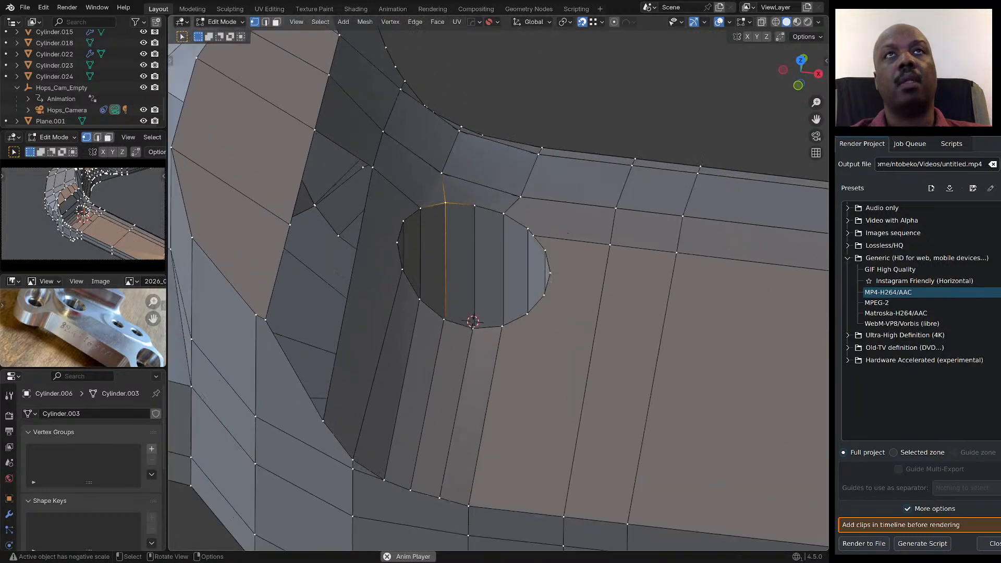
{"action": "left_click", "coordinate": [533, 235]}
{"action": "middle_click_drag", "start_coordinate": [533, 236], "coordinate": [559, 133]}
{"action": "scroll", "coordinate": [595, 134], "scroll_direction": "down", "scroll_amount": 3}
{"action": "scroll", "coordinate": [559, 134], "scroll_direction": "up", "scroll_amount": 1}
{"action": "middle_click_drag", "start_coordinate": [522, 224], "coordinate": [613, 233]}
{"action": "scroll", "coordinate": [543, 226], "scroll_direction": "up", "scroll_amount": 3}
{"action": "scroll", "coordinate": [626, 215], "scroll_direction": "down", "scroll_amount": 1}
{"action": "left_click", "coordinate": [469, 265]}
{"action": "middle_click_drag", "start_coordinate": [469, 265], "coordinate": [534, 256]}
{"action": "key", "text": "3"}
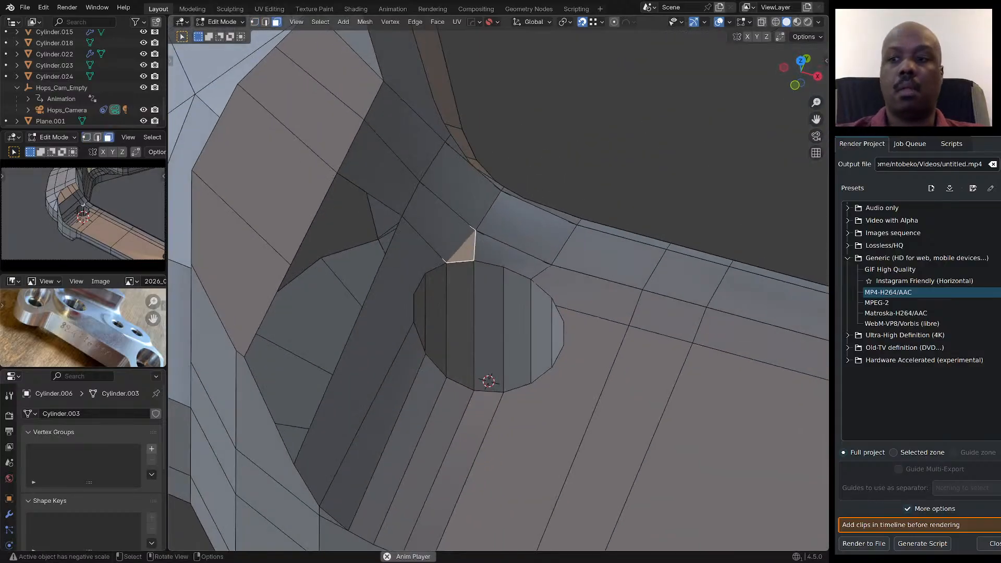
{"action": "key", "text": "x"}
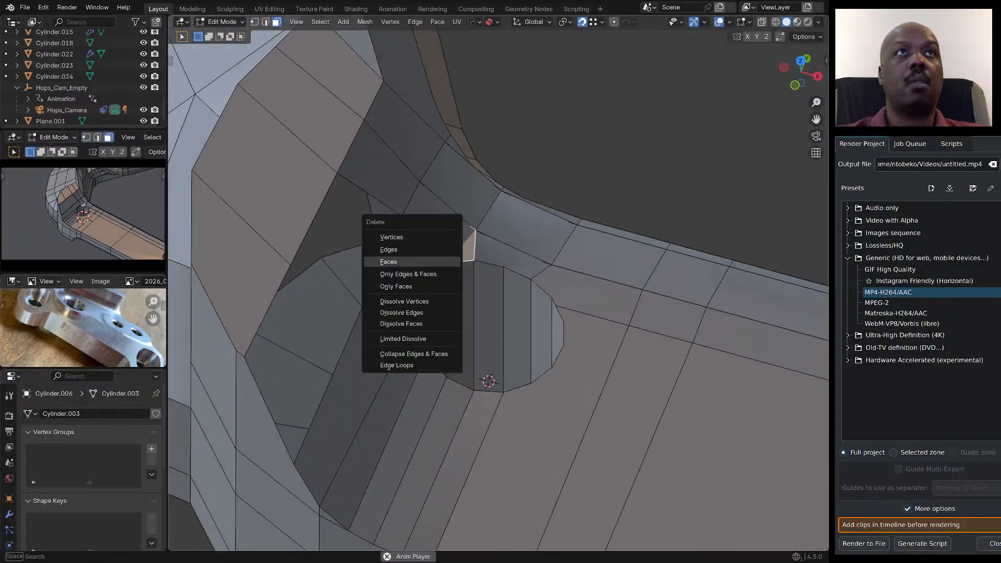
{"action": "left_click", "coordinate": [386, 259]}
Connect the hole-rim vertex to the curved wall's corner vertex with a new edge.
{"action": "scroll", "coordinate": [453, 240], "scroll_direction": "up", "scroll_amount": 2}
{"action": "middle_click_drag", "start_coordinate": [535, 255], "coordinate": [548, 242]}
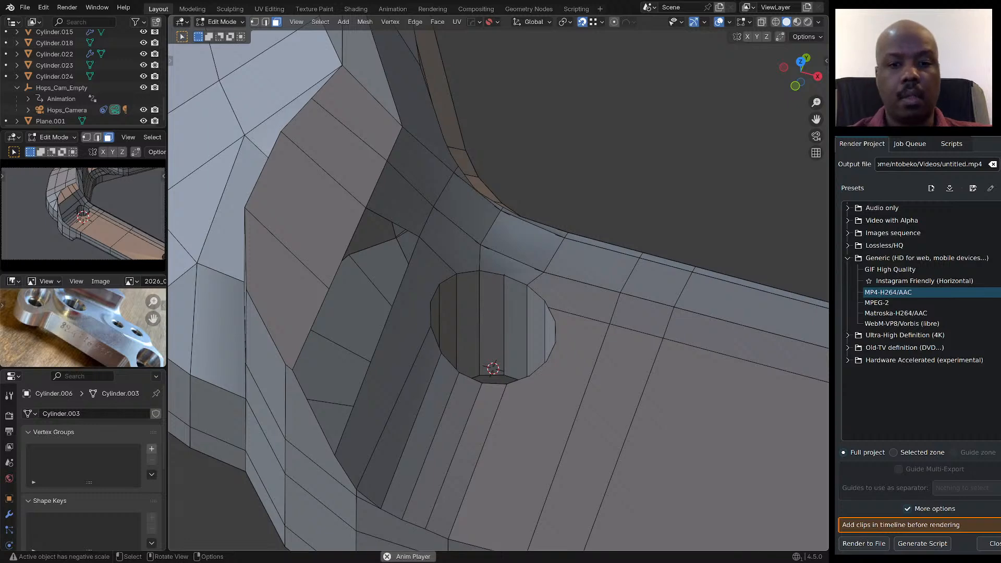
{"action": "key", "text": "1"}
{"action": "left_click", "coordinate": [480, 245], "text": "shift"}
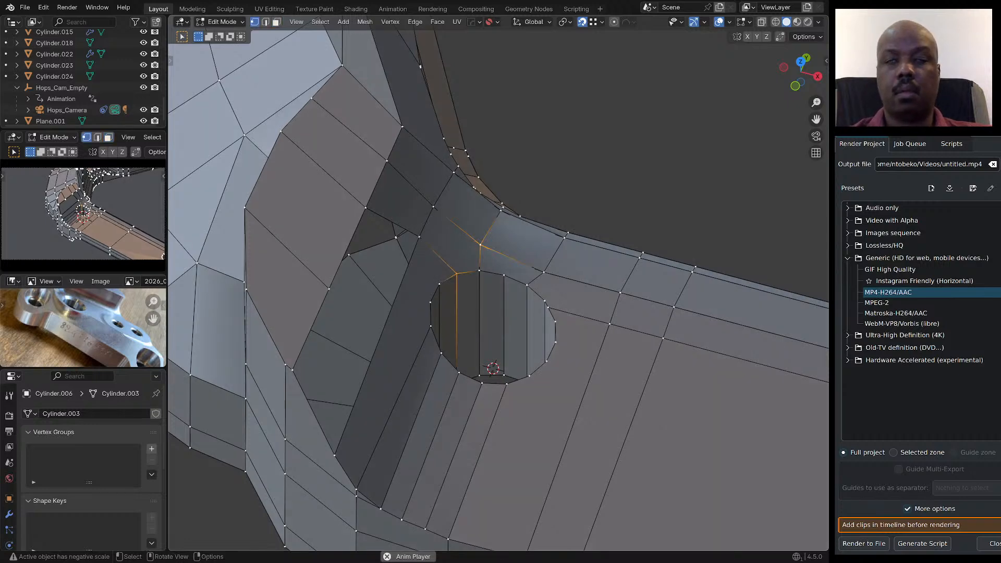
{"action": "middle_click_drag", "start_coordinate": [465, 245], "coordinate": [482, 255]}
{"action": "scroll", "coordinate": [481, 255], "scroll_direction": "up", "scroll_amount": 2}
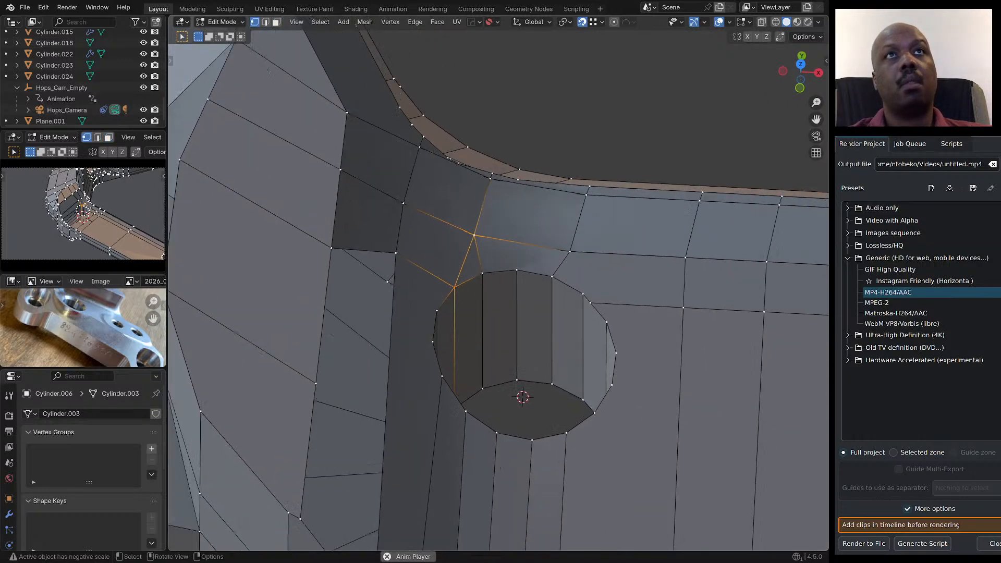
Delete the short edge from the wall's corner vertex to the adjacent rim vertex, opening the gap beside the hole.
{"action": "key", "text": "2"}
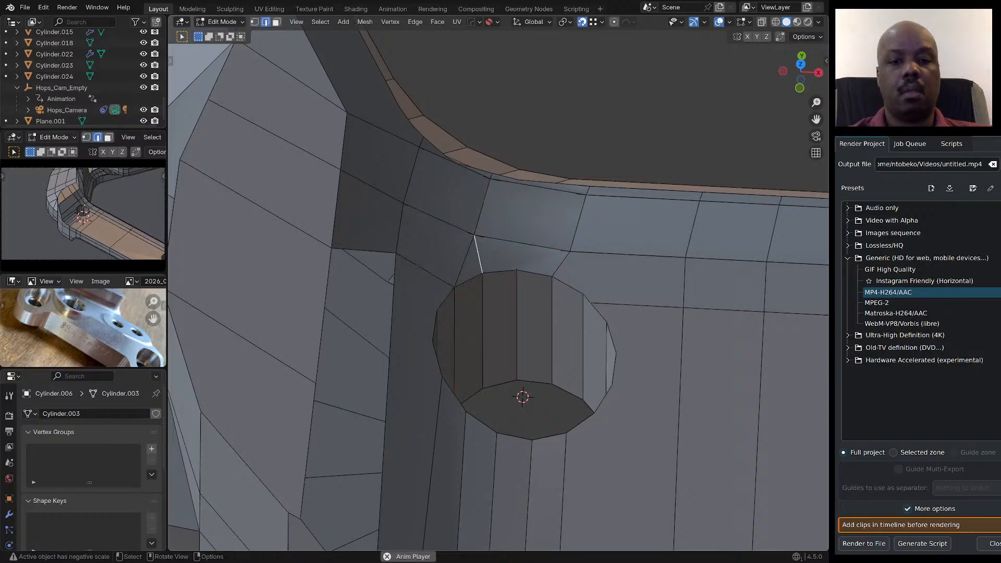
{"action": "key", "text": "ctrl+x"}
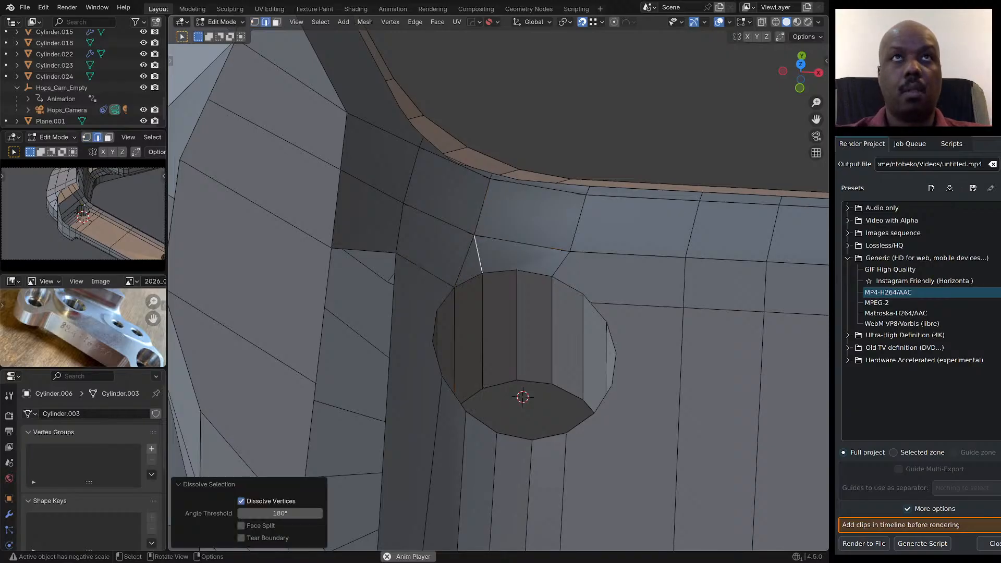
{"action": "key", "text": "x"}
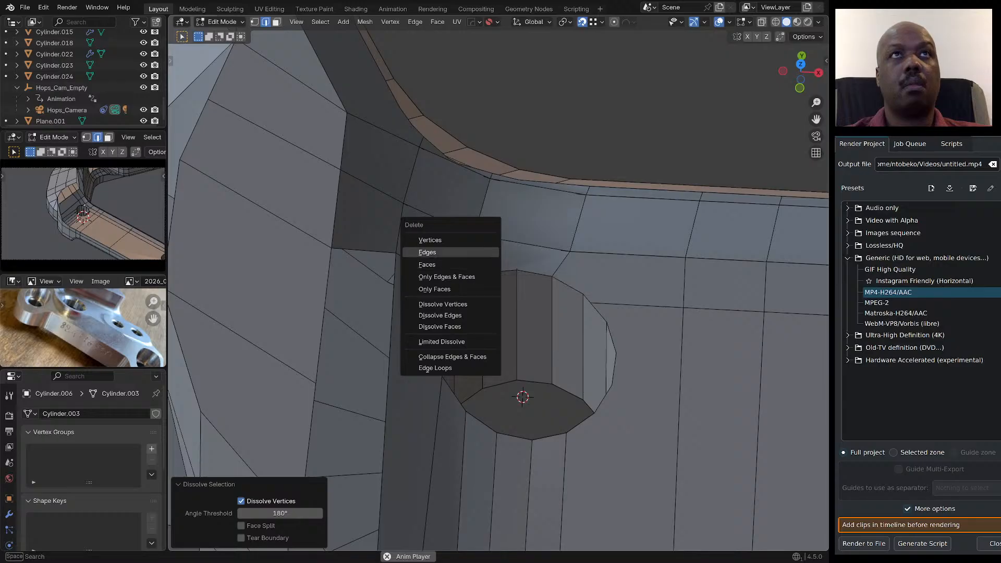
{"action": "left_click", "coordinate": [425, 248]}
Delete the leftover faces bordering the open gap between the hole's rim and the curved wall.
{"action": "middle_click_drag", "start_coordinate": [424, 248], "coordinate": [425, 218]}
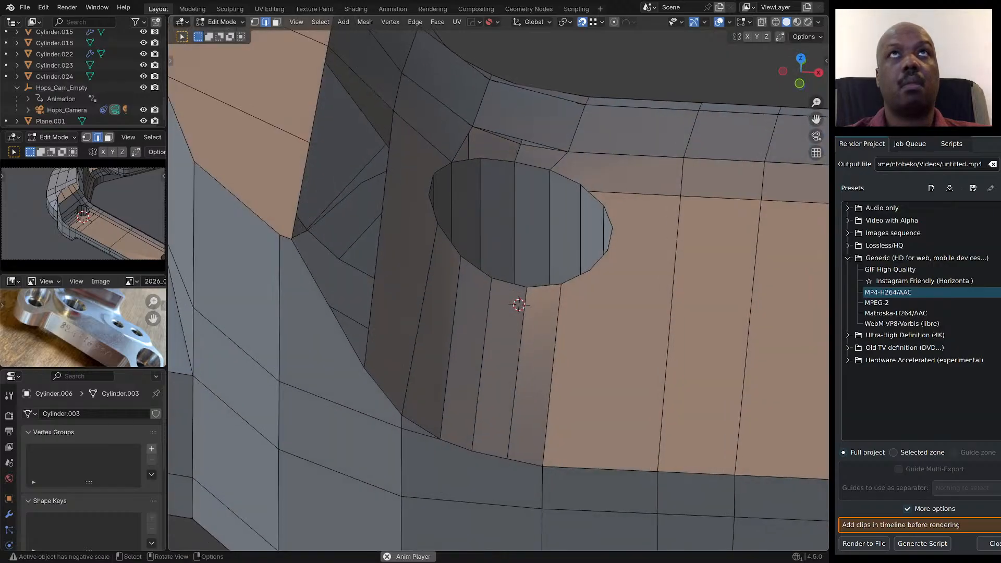
{"action": "key", "text": "3"}
{"action": "left_click", "coordinate": [542, 158]}
{"action": "mouse_move", "coordinate": [542, 157]}
{"action": "middle_mouse_down"}
{"action": "mouse_move", "coordinate": [526, 185]}
{"action": "mouse_move", "coordinate": [544, 138]}
{"action": "middle_mouse_up"}
{"action": "scroll", "coordinate": [544, 130], "scroll_direction": "up", "scroll_amount": 2}
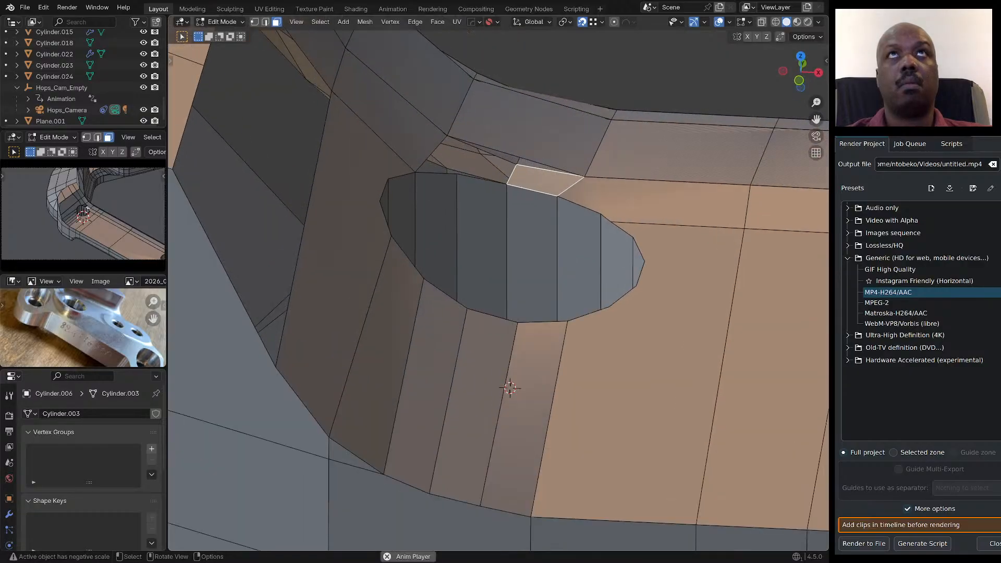
{"action": "left_click", "coordinate": [541, 178], "text": "shift"}
{"action": "left_click", "coordinate": [533, 165]}
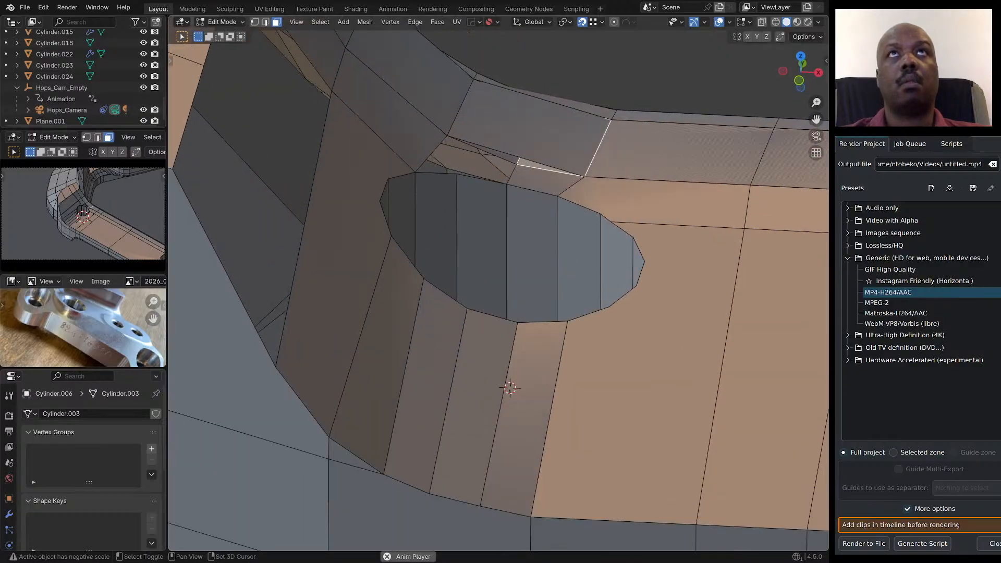
{"action": "left_click", "coordinate": [505, 156], "text": "shift"}
{"action": "middle_click_drag", "start_coordinate": [504, 155], "coordinate": [467, 190]}
{"action": "key", "text": "x"}
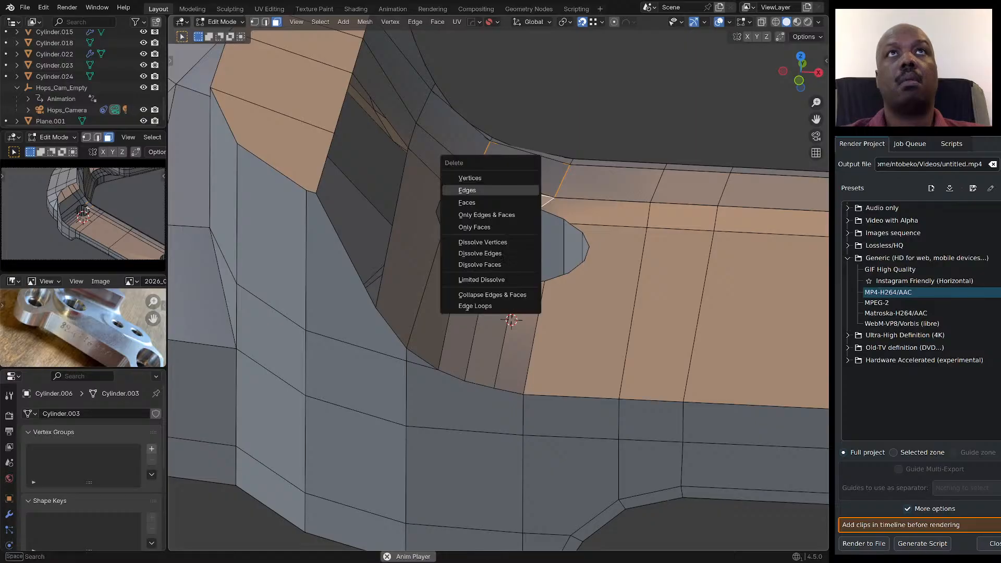
{"action": "left_click", "coordinate": [512, 203]}
{"action": "scroll", "coordinate": [544, 163], "scroll_direction": "up", "scroll_amount": 2}
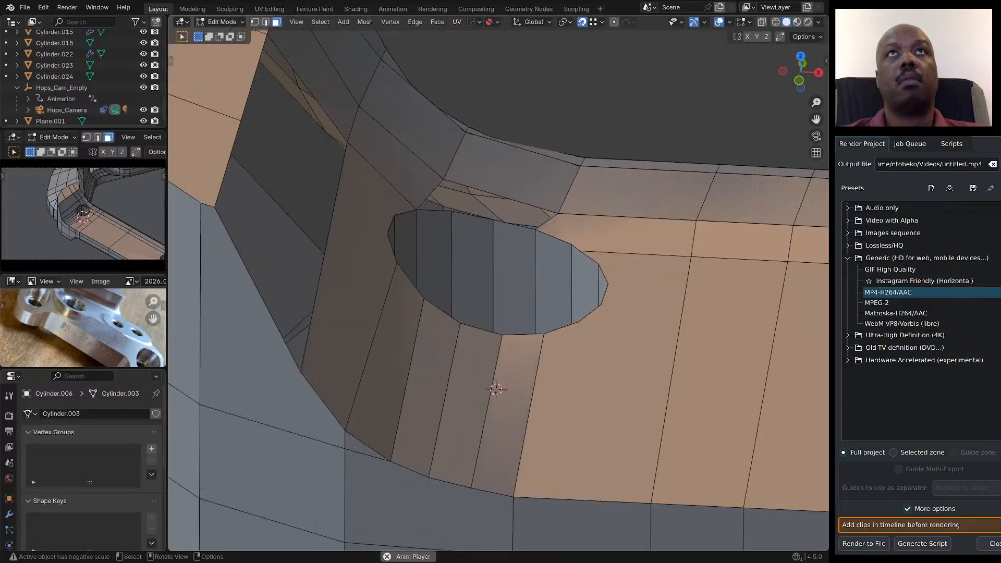
Add two evenly spaced loop cuts across the curved wall's quad directly behind the hole.
{"action": "middle_click_drag", "start_coordinate": [543, 163], "coordinate": [540, 201]}
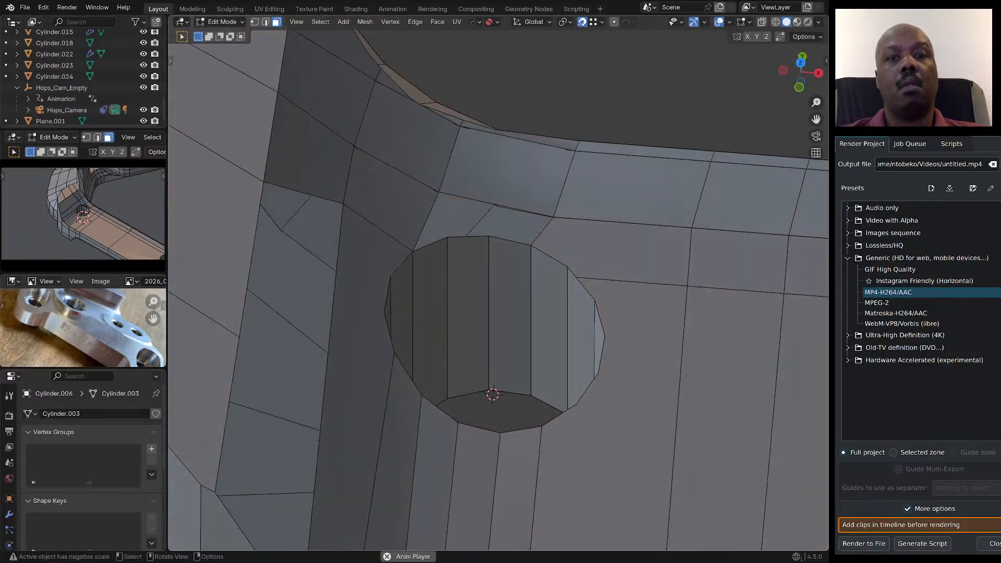
{"action": "key", "text": "ctrl+r"}
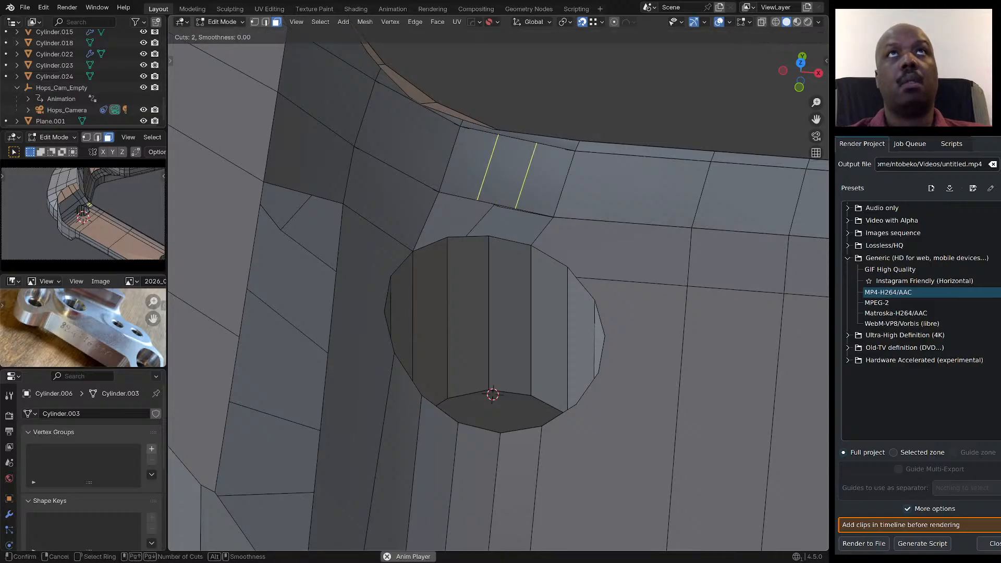
{"action": "left_click", "coordinate": [537, 200]}
{"action": "right_click", "coordinate": [537, 201]}
Fill the gap between the hole's rim and the subdivided wall edge with three separate faces.
{"action": "left_click", "coordinate": [512, 240]}
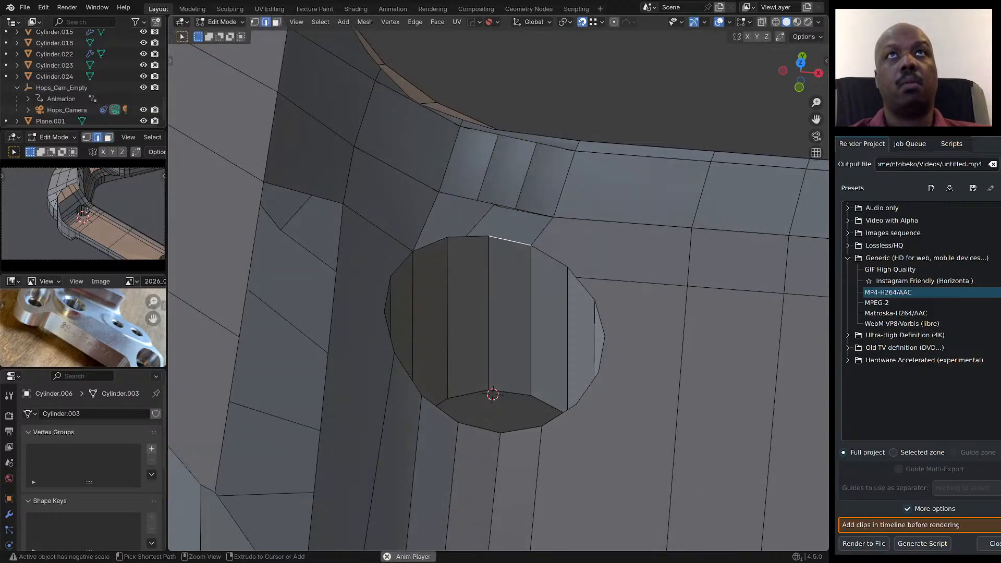
{"action": "left_click", "coordinate": [535, 214], "text": "ctrl"}
{"action": "middle_click_drag", "start_coordinate": [536, 214], "coordinate": [528, 244]}
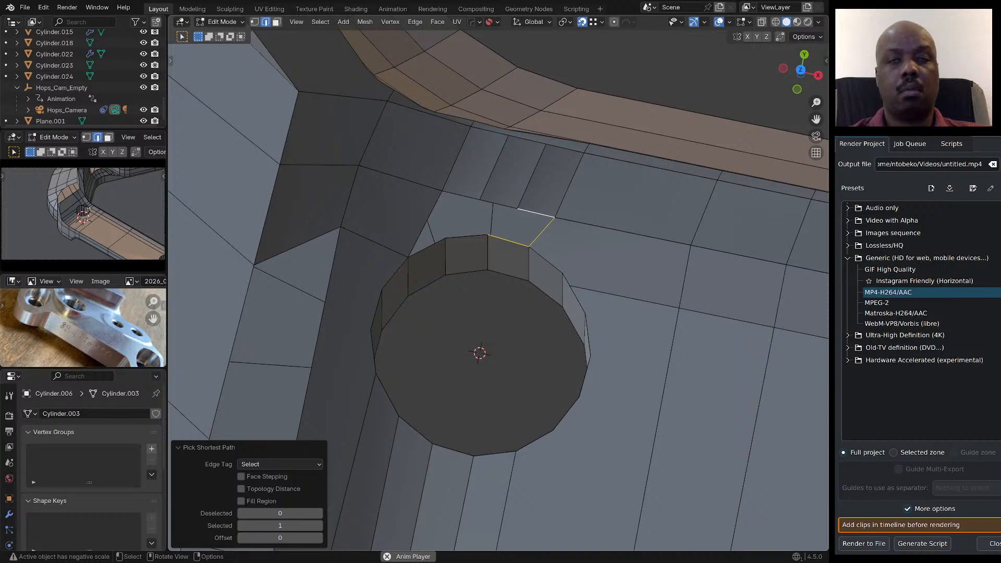
{"action": "key", "text": "f"}
{"action": "left_click", "coordinate": [467, 236]}
{"action": "left_click", "coordinate": [499, 204], "text": "shift"}
{"action": "key", "text": "f"}
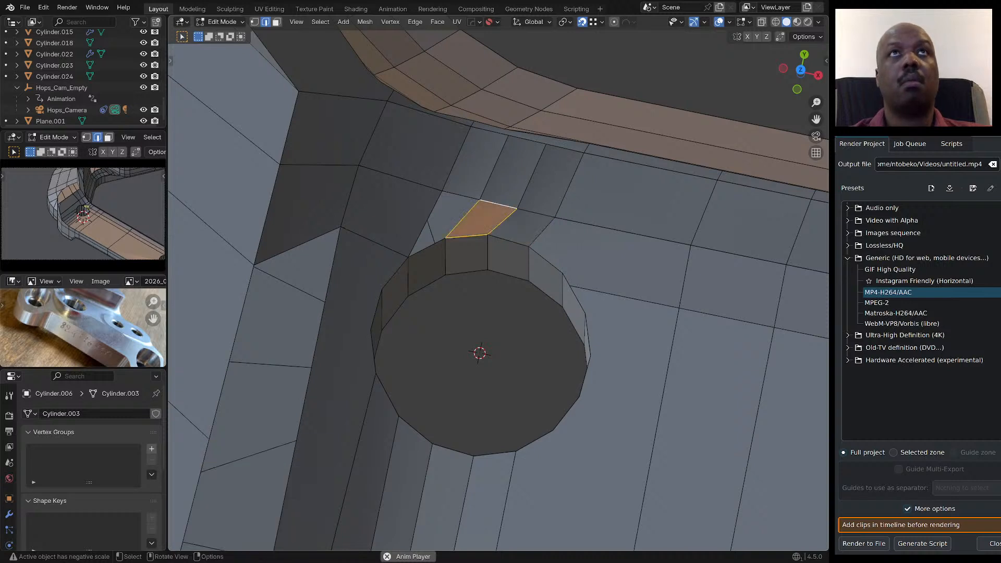
{"action": "left_click", "coordinate": [461, 195]}
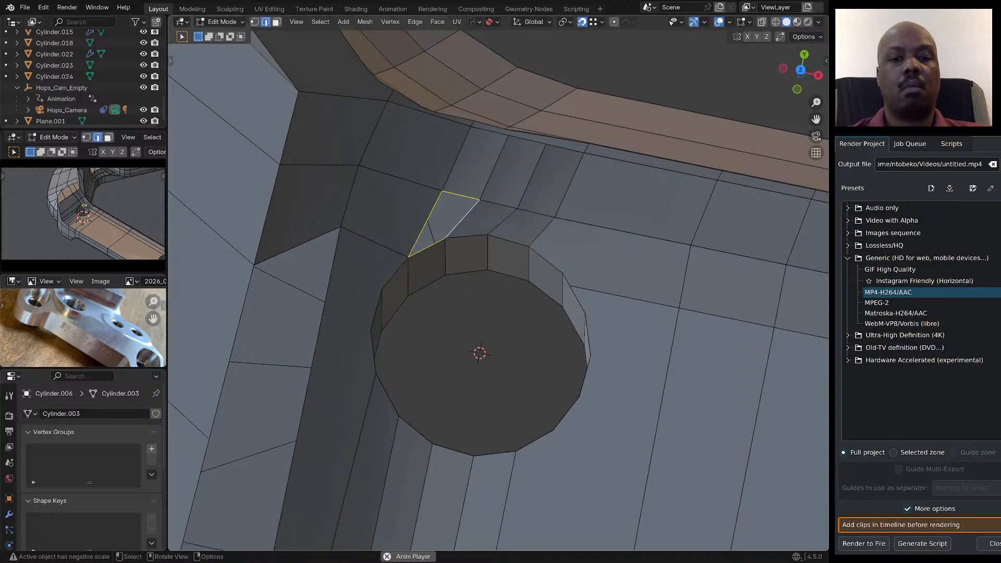
{"action": "key", "text": "f"}
Add a single centred loop cut across the small faces between the hole's rim and the curved wall.
{"action": "middle_click_drag", "start_coordinate": [474, 365], "coordinate": [391, 292]}
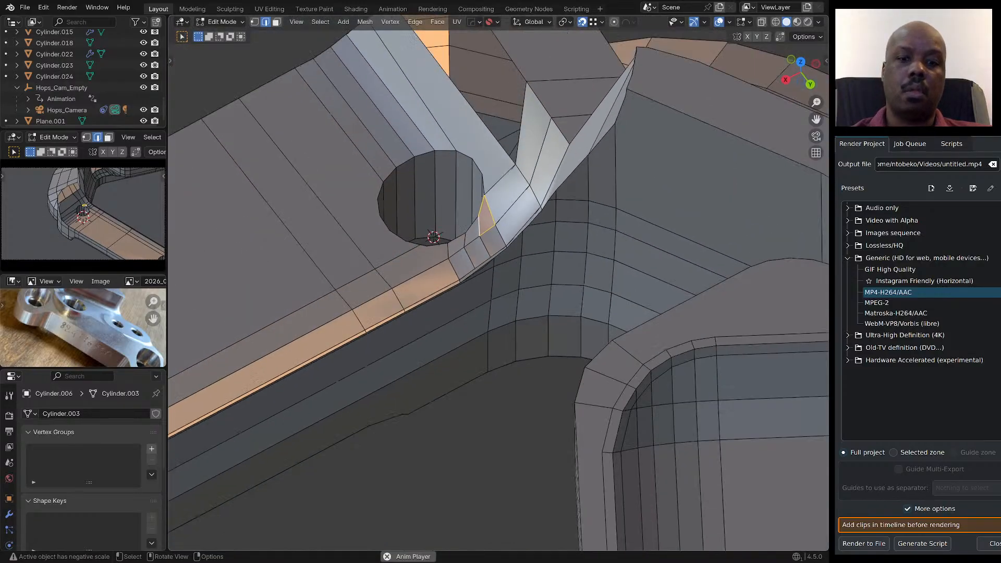
{"action": "key", "text": "ctrl+r"}
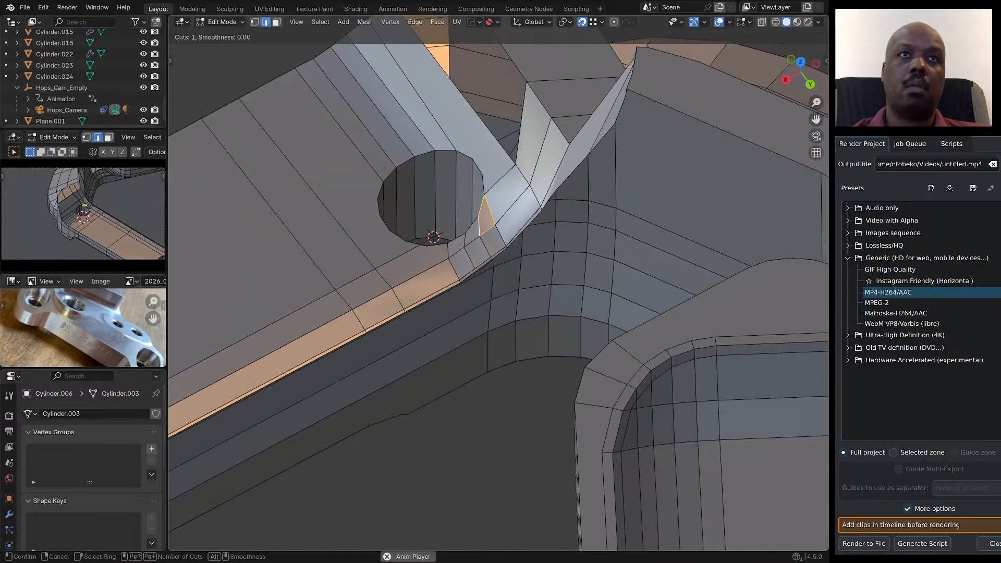
{"action": "left_click", "coordinate": [490, 210]}
{"action": "key", "text": "ctrl+r"}
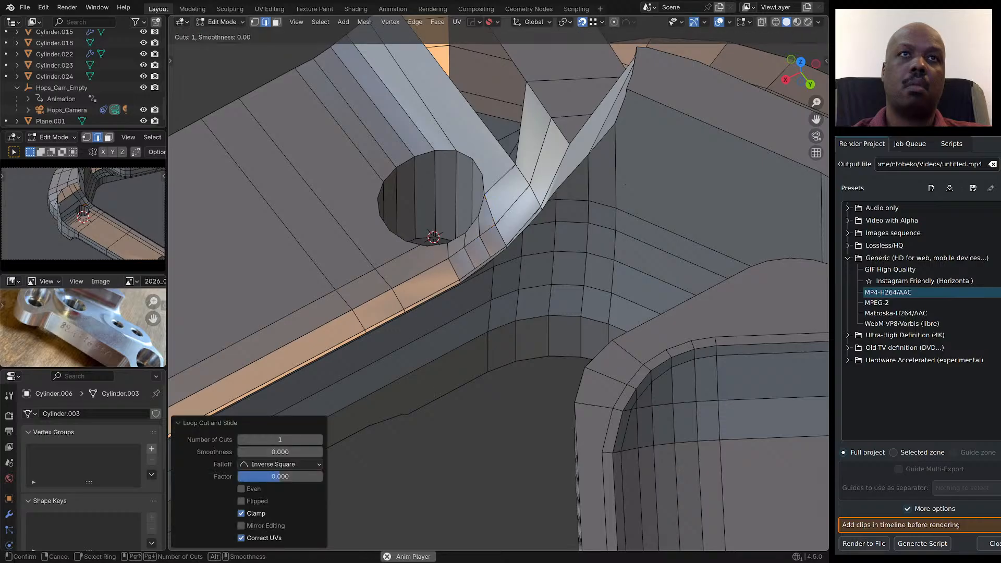
{"action": "key", "text": "Escape"}
Slide the vertex on the rail side wall's lower edge toward the curved corner, by a factor of about 0.77.
{"action": "scroll", "coordinate": [498, 282], "scroll_direction": "down", "scroll_amount": 5}
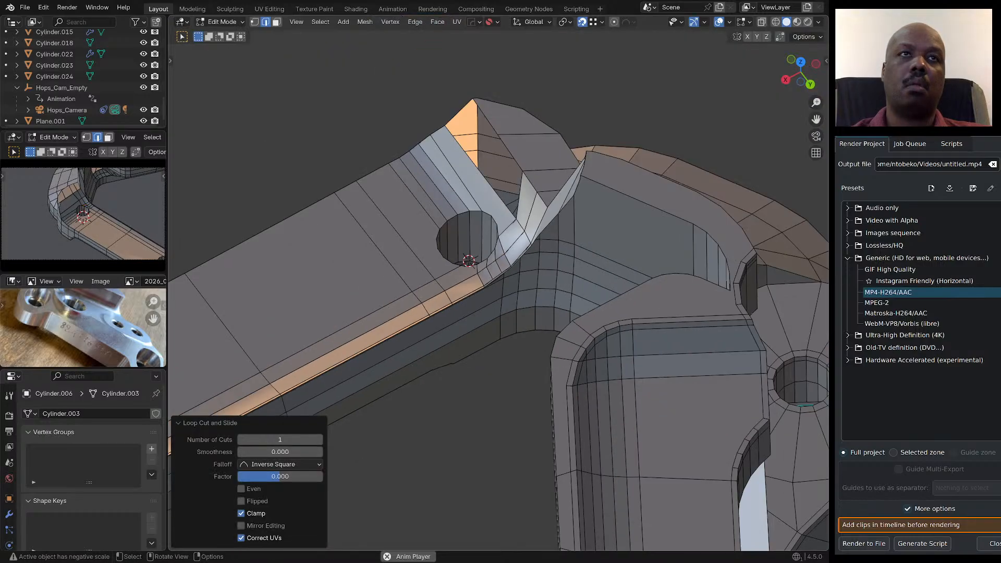
{"action": "scroll", "coordinate": [452, 347], "scroll_direction": "up", "scroll_amount": 5}
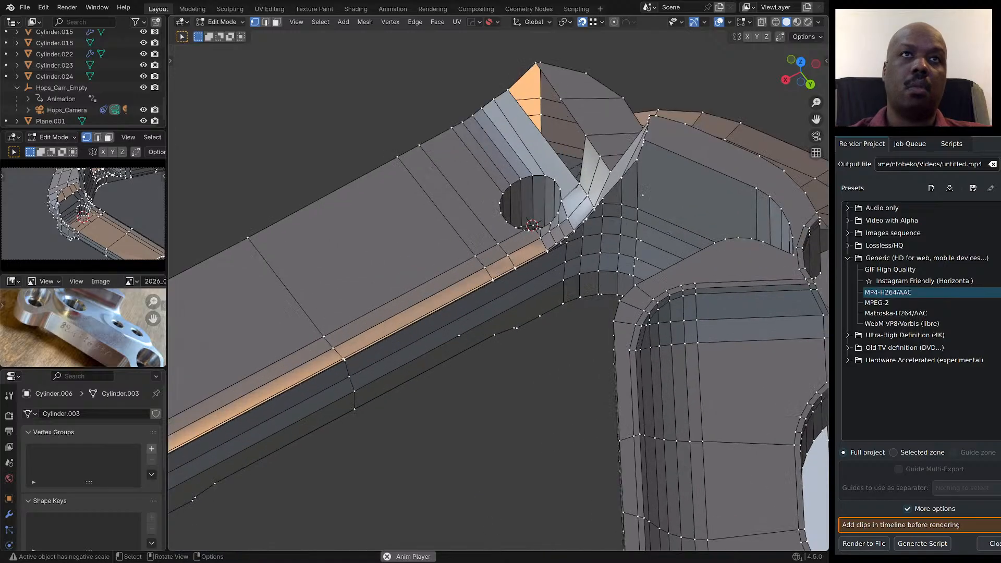
{"action": "key", "text": "shift+v"}
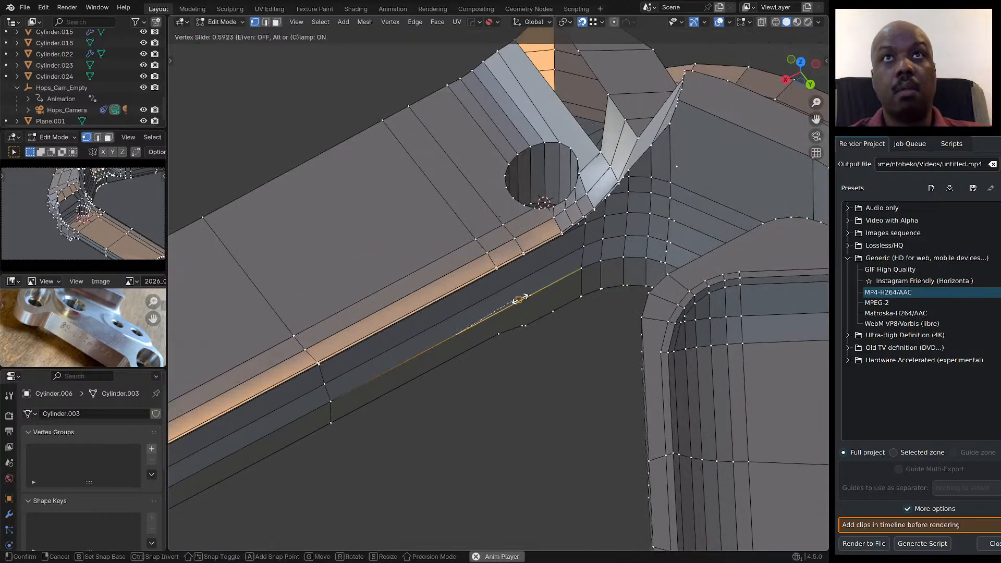
{"action": "left_click", "coordinate": [552, 310]}
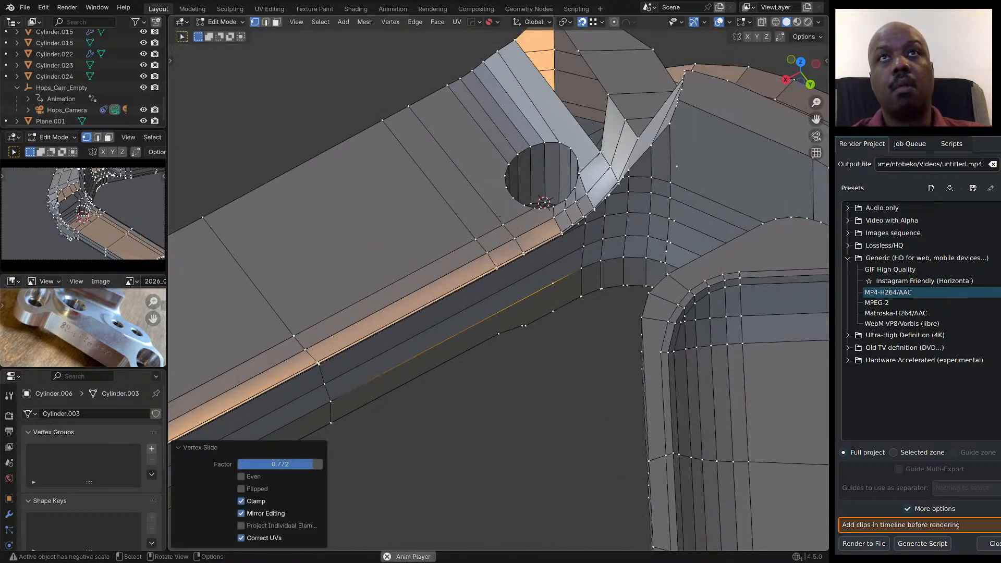
Inspect the mesh around the corner hole from several sides and select the two closely spaced rim vertices facing the rail.
{"action": "middle_click_drag", "start_coordinate": [552, 310], "coordinate": [425, 254]}
{"action": "middle_click_drag", "start_coordinate": [470, 291], "coordinate": [480, 255]}
{"action": "middle_click_drag", "start_coordinate": [435, 171], "coordinate": [417, 301], "text": "shift"}
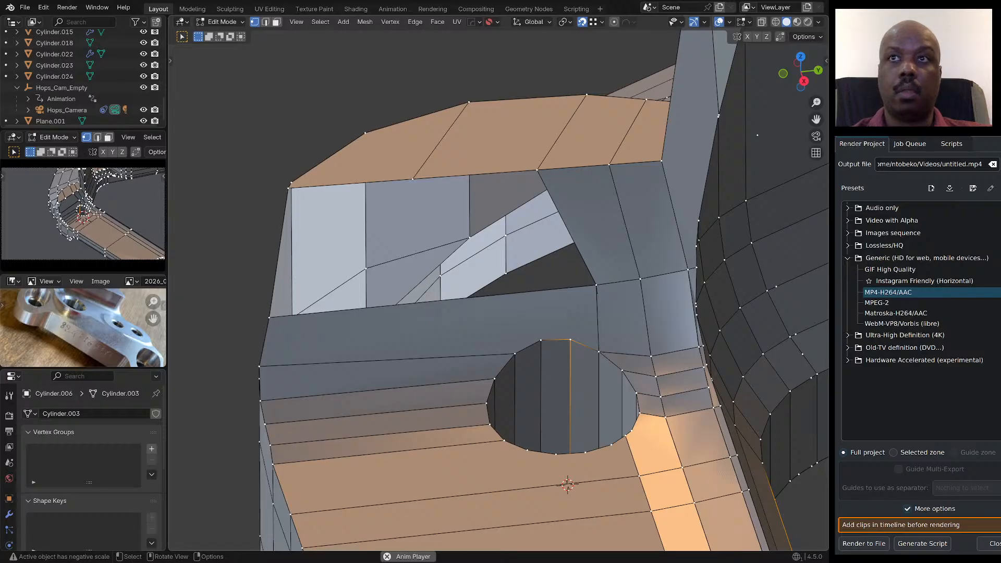
{"action": "middle_click_drag", "start_coordinate": [417, 301], "coordinate": [495, 326]}
{"action": "scroll", "coordinate": [485, 324], "scroll_direction": "down", "scroll_amount": 5}
{"action": "middle_click_drag", "start_coordinate": [594, 381], "coordinate": [629, 396]}
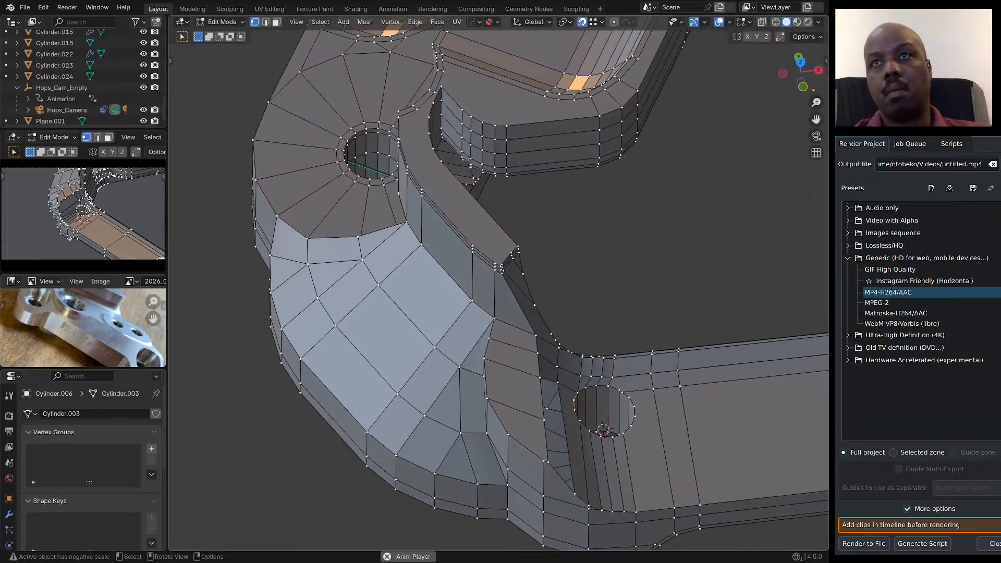
{"action": "scroll", "coordinate": [628, 397], "scroll_direction": "up", "scroll_amount": 5}
{"action": "left_click", "coordinate": [609, 380]}
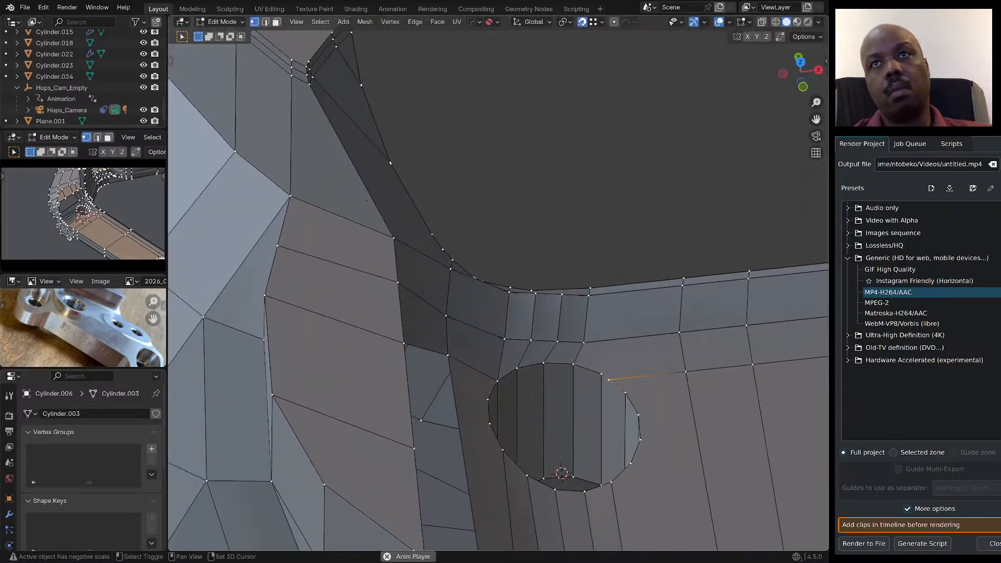
{"action": "left_click", "coordinate": [601, 373], "text": "shift"}
Add single loop cuts across the rail's narrow edge strip beside the corner hole.
{"action": "key", "text": "ctrl+r"}
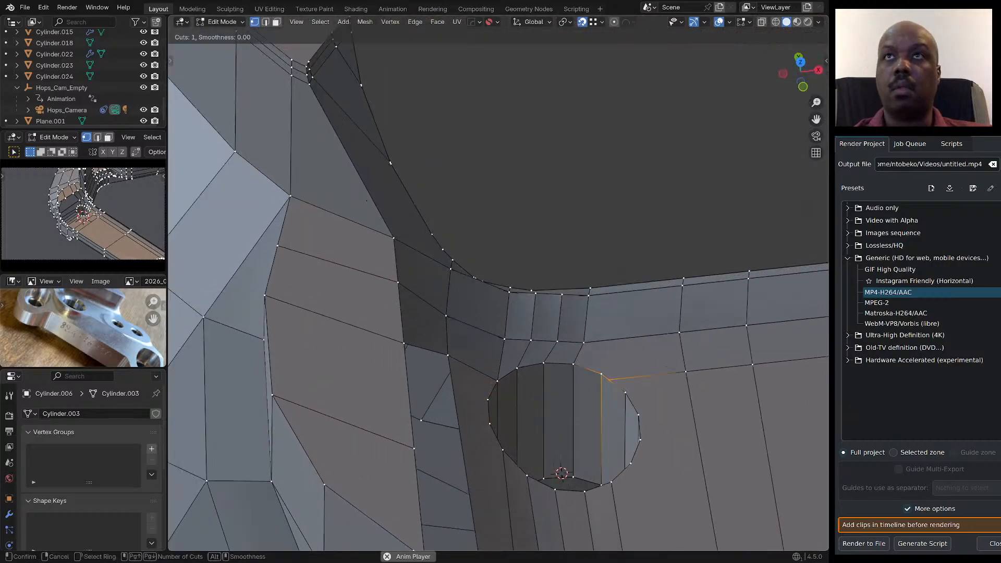
{"action": "left_click", "coordinate": [629, 286]}
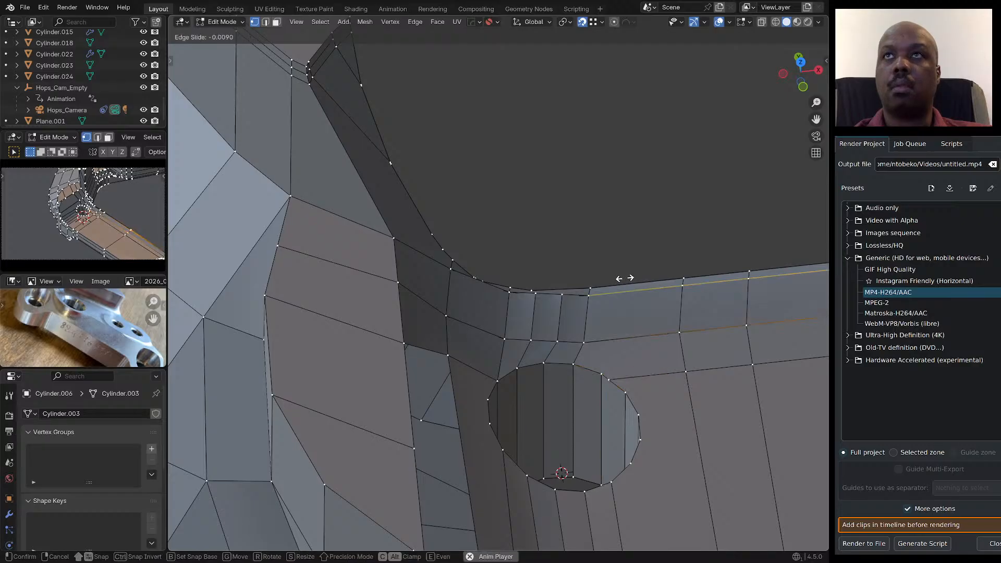
{"action": "left_click", "coordinate": [624, 278]}
{"action": "middle_click_drag", "start_coordinate": [624, 278], "coordinate": [600, 326]}
{"action": "key", "text": "ctrl+r"}
{"action": "left_click", "coordinate": [603, 339]}
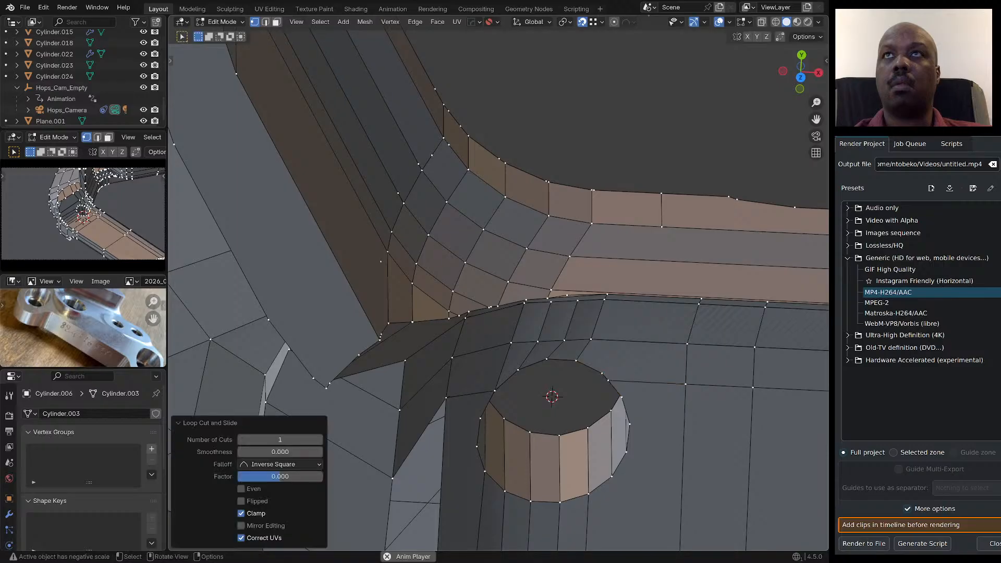
Slide the vertex on the rail's outer side wall along its edge toward the curved corner, by a factor of about 0.73.
{"action": "scroll", "coordinate": [511, 295], "scroll_direction": "down", "scroll_amount": 4}
{"action": "left_click", "coordinate": [693, 285]}
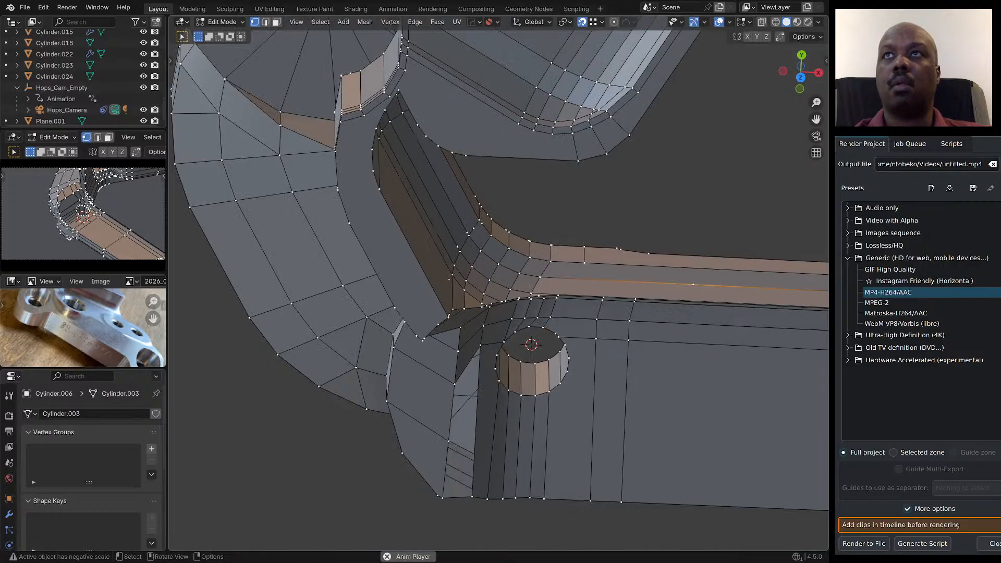
{"action": "key", "text": "shift+v"}
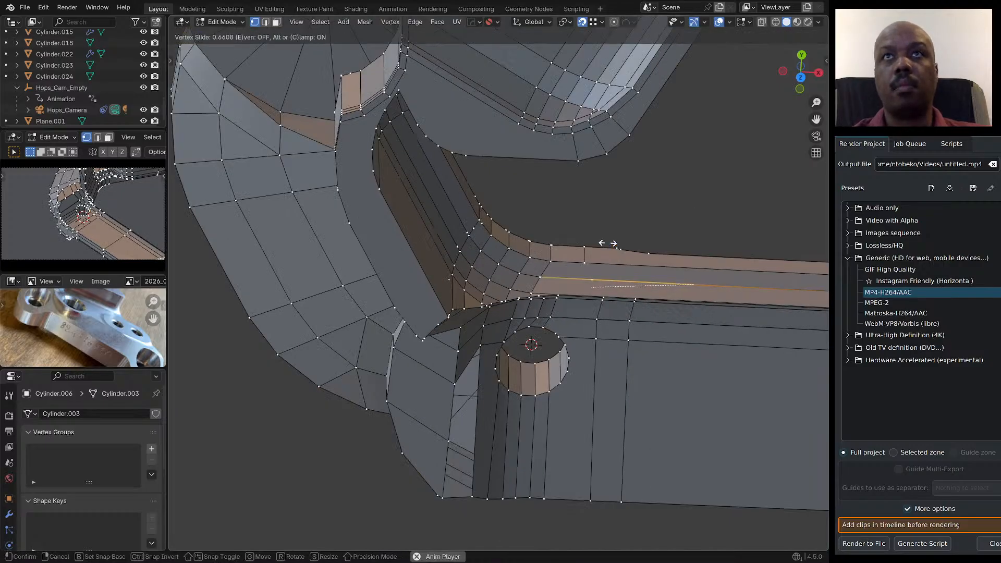
{"action": "left_click", "coordinate": [600, 243]}
{"action": "scroll", "coordinate": [599, 242], "scroll_direction": "up", "scroll_amount": 6}
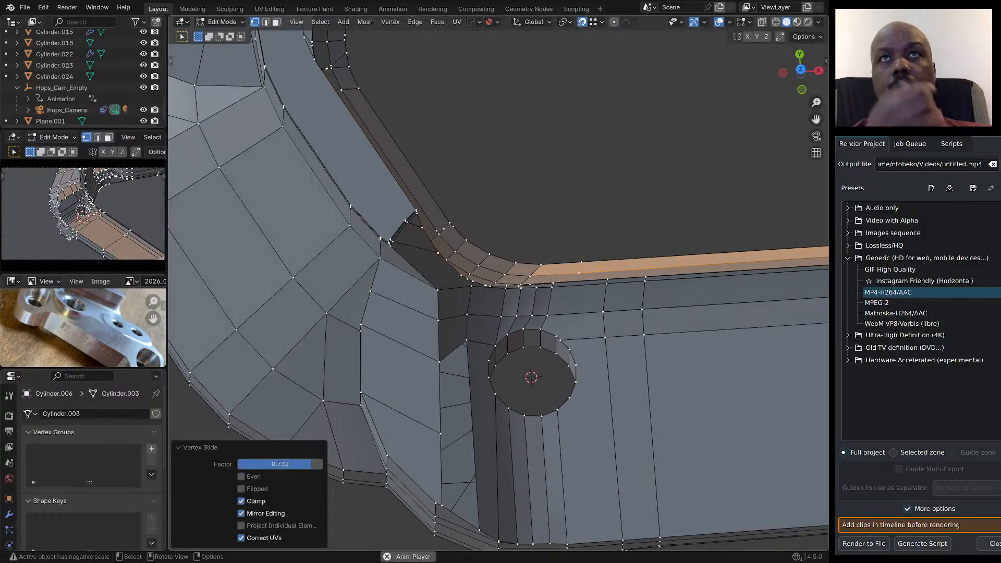
Examine how the vertices line up along the seam between the hole's faces and the outer side wall.
{"action": "middle_click_drag", "start_coordinate": [599, 243], "coordinate": [547, 188]}
{"action": "left_click", "coordinate": [502, 277]}
{"action": "middle_click_drag", "start_coordinate": [502, 277], "coordinate": [424, 238]}
{"action": "middle_click_drag", "start_coordinate": [545, 198], "coordinate": [427, 214]}
{"action": "scroll", "coordinate": [523, 197], "scroll_direction": "up", "scroll_amount": 3}
{"action": "scroll", "coordinate": [534, 264], "scroll_direction": "down", "scroll_amount": 13}
{"action": "middle_click_drag", "start_coordinate": [533, 263], "coordinate": [488, 303]}
{"action": "scroll", "coordinate": [449, 308], "scroll_direction": "up", "scroll_amount": 8}
{"action": "scroll", "coordinate": [550, 255], "scroll_direction": "up", "scroll_amount": 6}
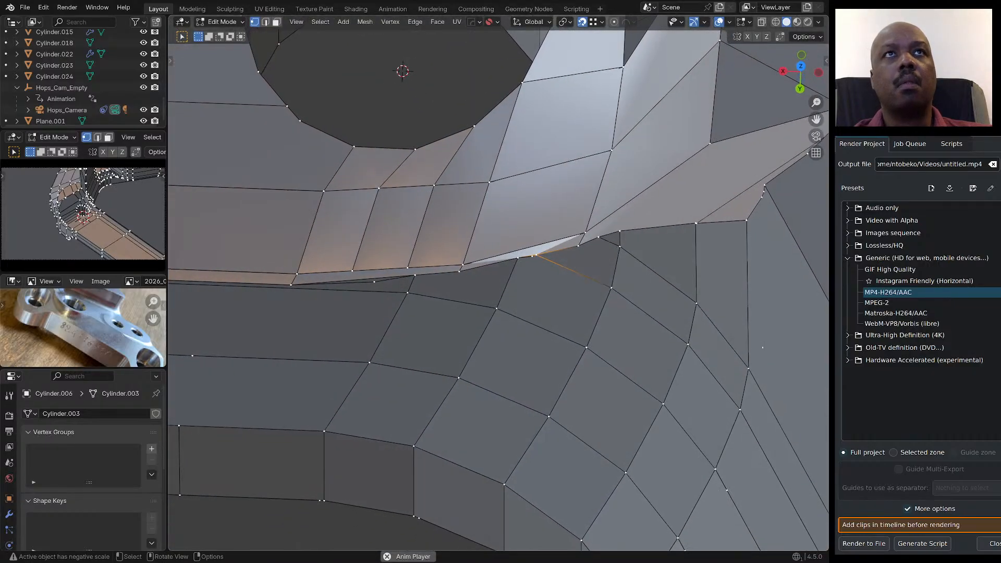
Merge the stray seam vertex at last into the adjacent outer corner of the first small face beside the hole.
{"action": "left_click", "coordinate": [459, 272]}
{"action": "middle_click_drag", "start_coordinate": [460, 271], "coordinate": [508, 276]}
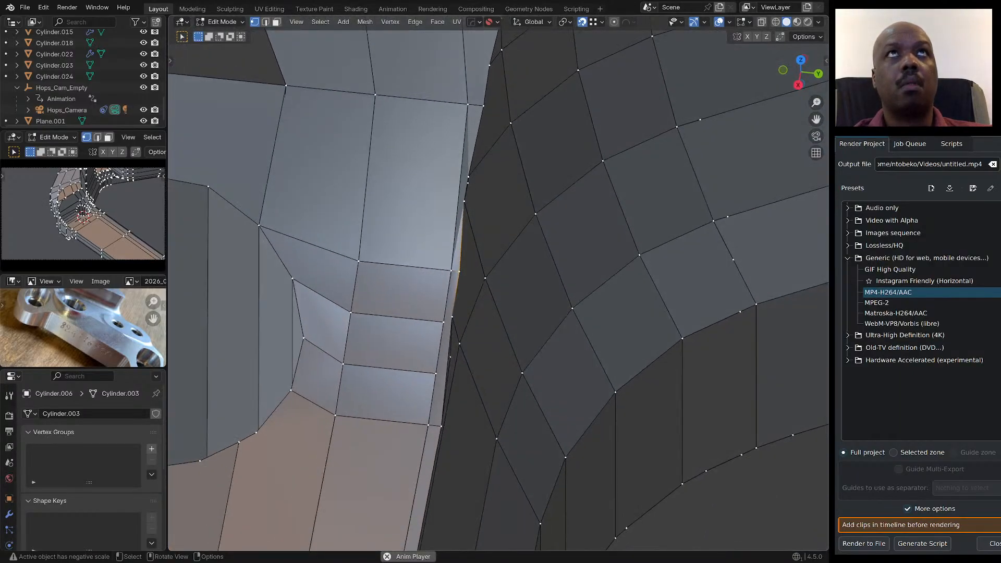
{"action": "left_click", "coordinate": [451, 271], "text": "shift"}
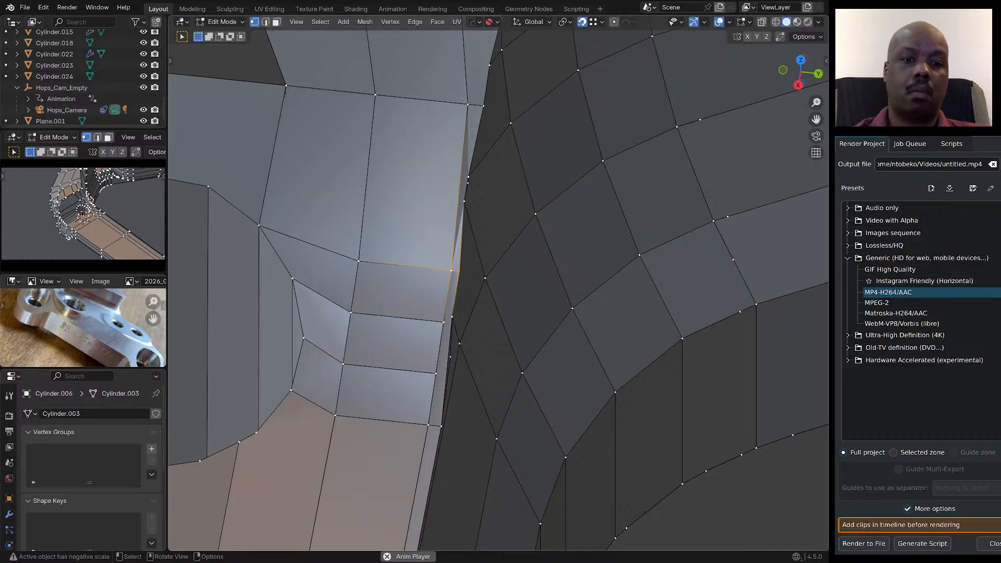
{"action": "key", "text": "q"}
{"action": "mouse_move", "coordinate": [450, 271]}
{"action": "left_click", "coordinate": [492, 270]}
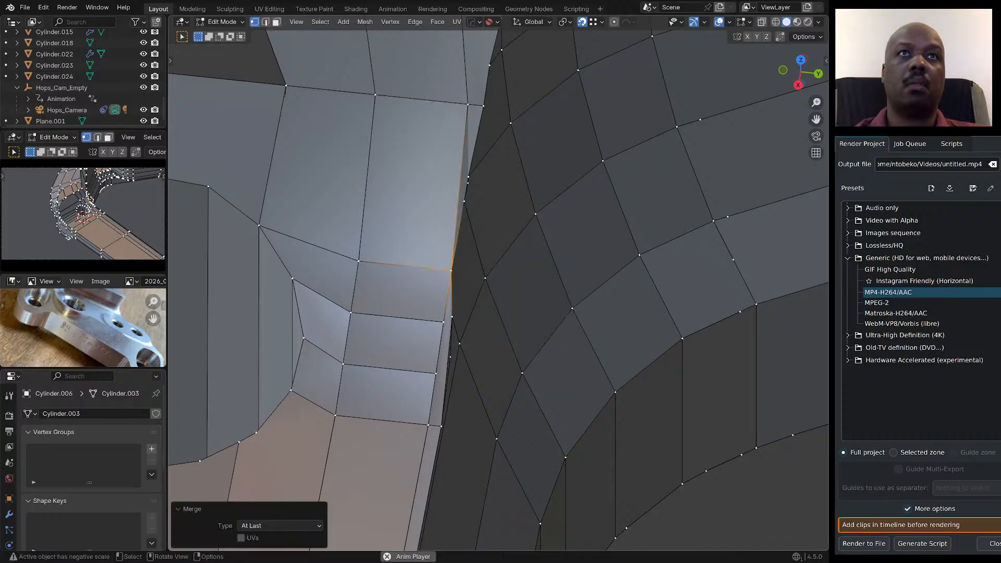
Merge the next stray seam vertex into the outer corner shared by the first and second small faces.
{"action": "left_click", "coordinate": [452, 316]}
{"action": "left_click", "coordinate": [443, 322], "text": "shift"}
{"action": "key", "text": "shift+r"}
Delete the stray seam vertex beside the outer corner shared by the second and third small faces.
{"action": "middle_click_drag", "start_coordinate": [444, 323], "coordinate": [401, 323]}
{"action": "left_click", "coordinate": [436, 357]}
{"action": "key", "text": "x"}
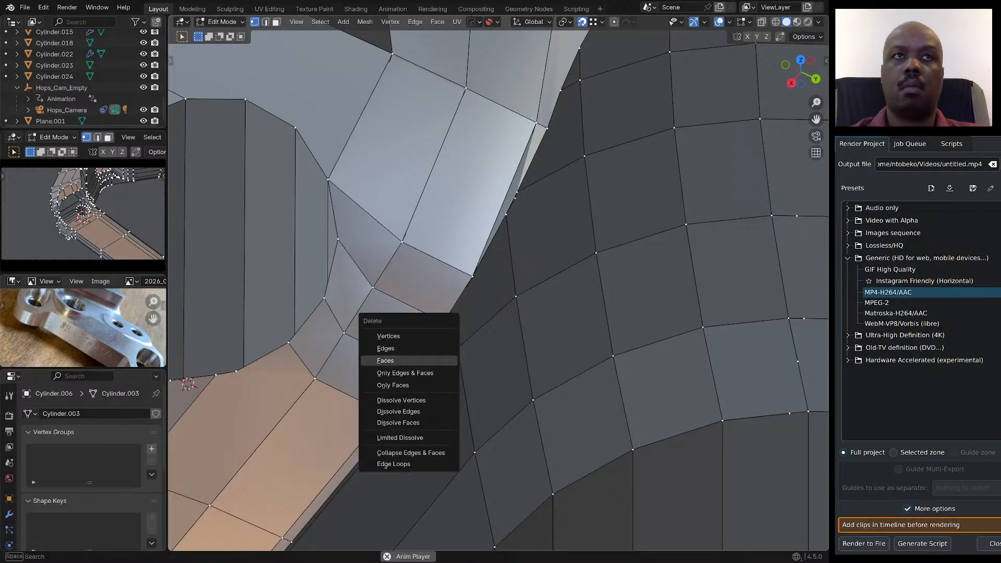
{"action": "left_click", "coordinate": [435, 336]}
{"action": "middle_click_drag", "start_coordinate": [396, 381], "coordinate": [407, 380]}
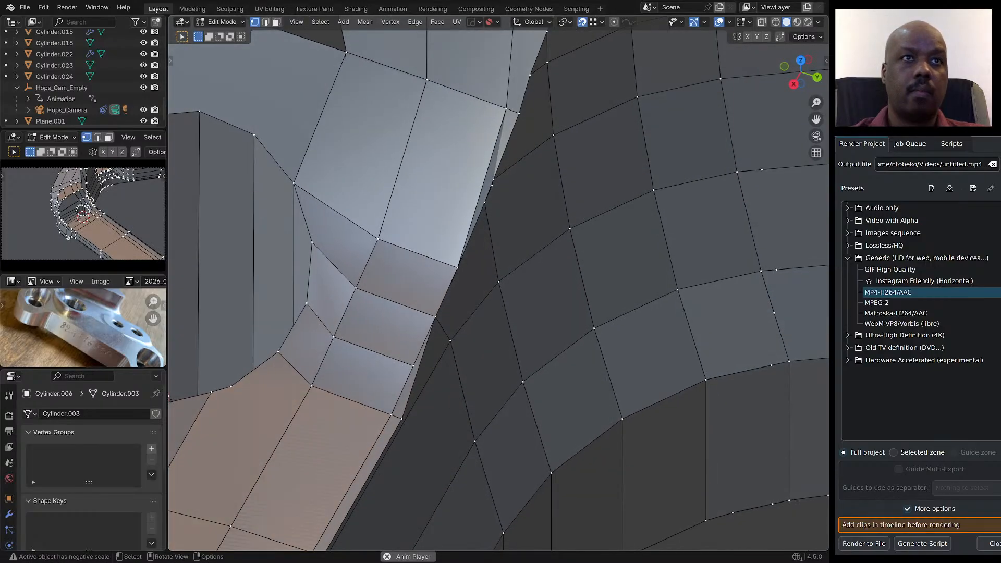
{"action": "key", "text": "ctrl+r"}
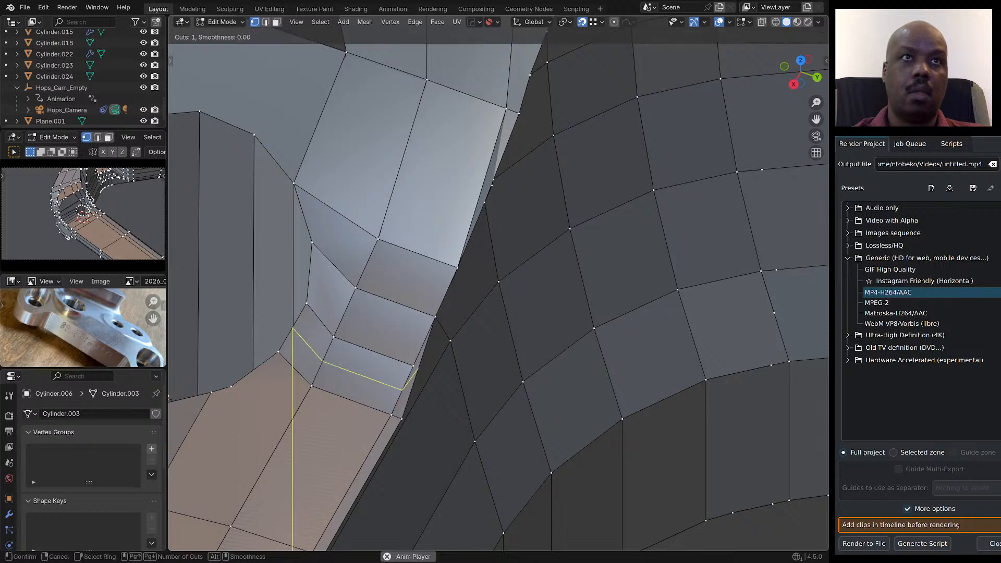
{"action": "key", "text": "Escape"}
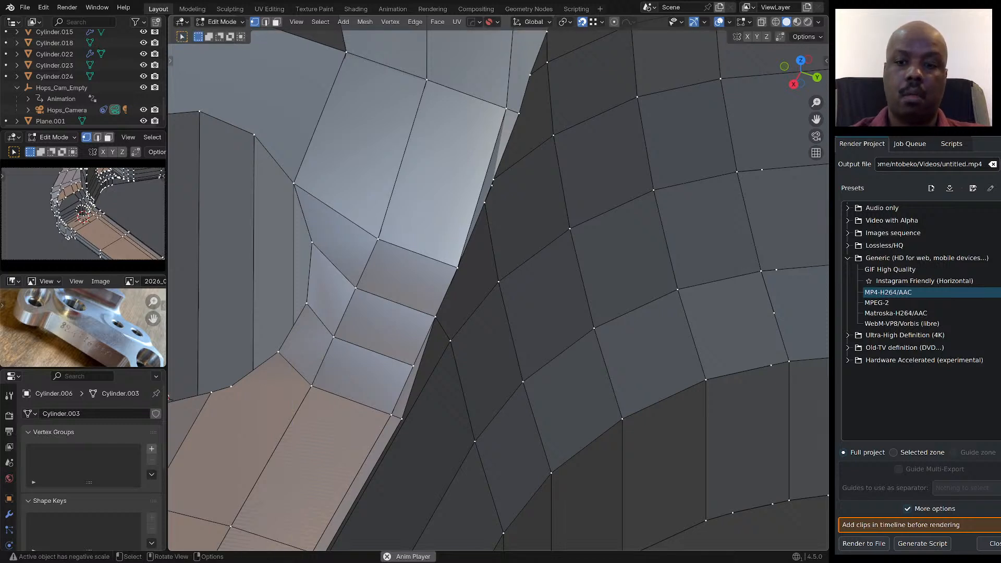
Knife the thin seam face from the third small face's outer corner and merge the cut's vertices at last.
{"action": "key", "text": "k"}
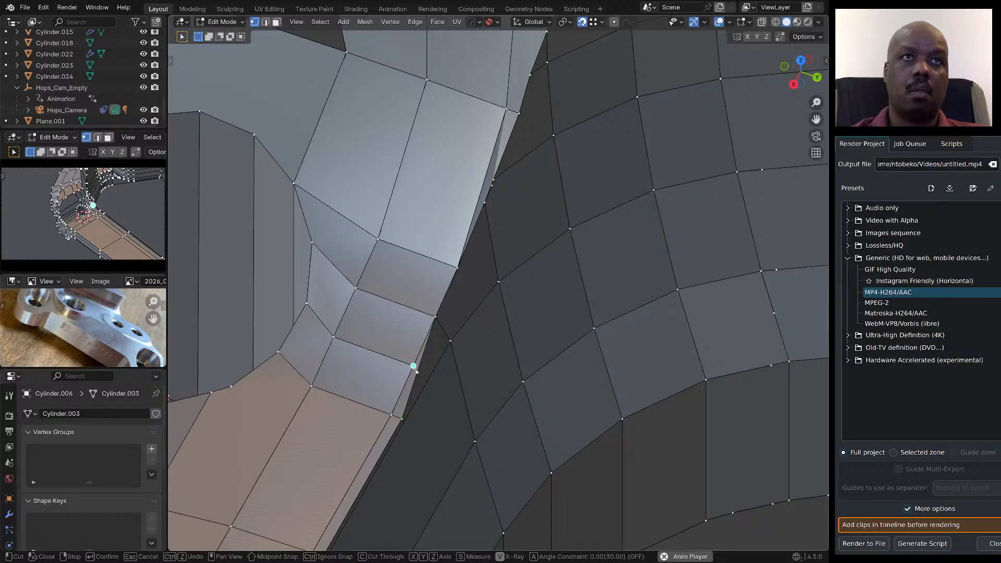
{"action": "left_click", "coordinate": [413, 366]}
{"action": "key", "text": "Return"}
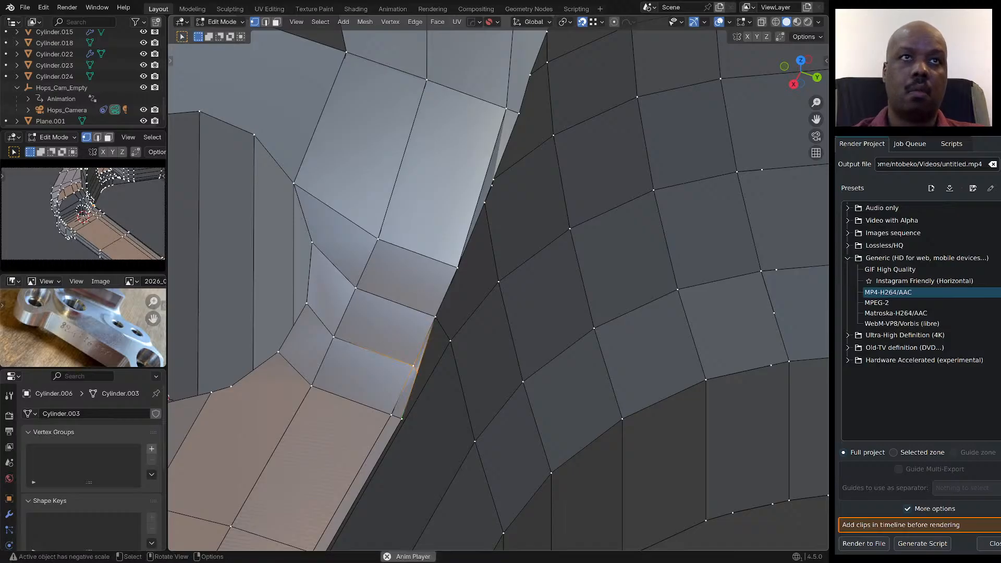
{"action": "key", "text": "q"}
{"action": "mouse_move", "coordinate": [411, 368]}
{"action": "left_click", "coordinate": [455, 367]}
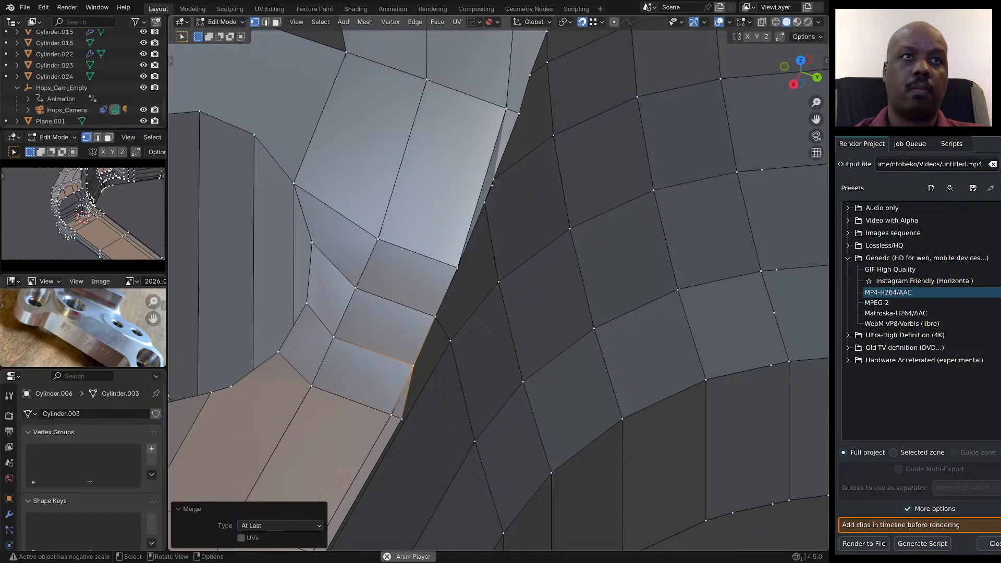
Merge the doubled seam vertices at the third small face's far corner and at the rail's first cross edge.
{"action": "left_click", "coordinate": [402, 419]}
{"action": "left_click", "coordinate": [392, 415], "text": "shift"}
{"action": "key", "text": "shift+r"}
{"action": "middle_click_drag", "start_coordinate": [394, 415], "coordinate": [454, 414]}
{"action": "scroll", "coordinate": [453, 414], "scroll_direction": "down", "scroll_amount": 5}
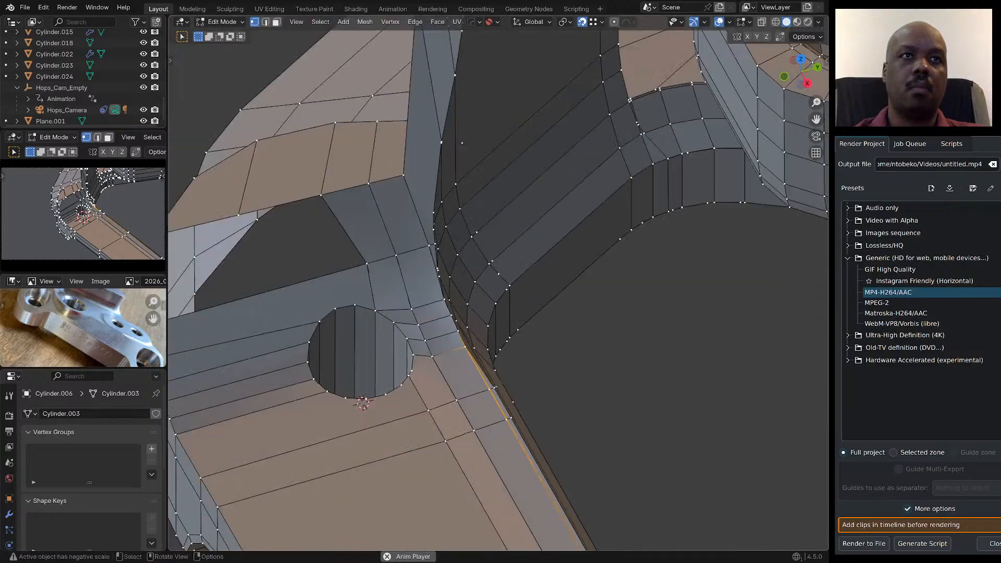
{"action": "middle_click_drag", "start_coordinate": [461, 339], "coordinate": [525, 365]}
{"action": "scroll", "coordinate": [525, 365], "scroll_direction": "up", "scroll_amount": 4}
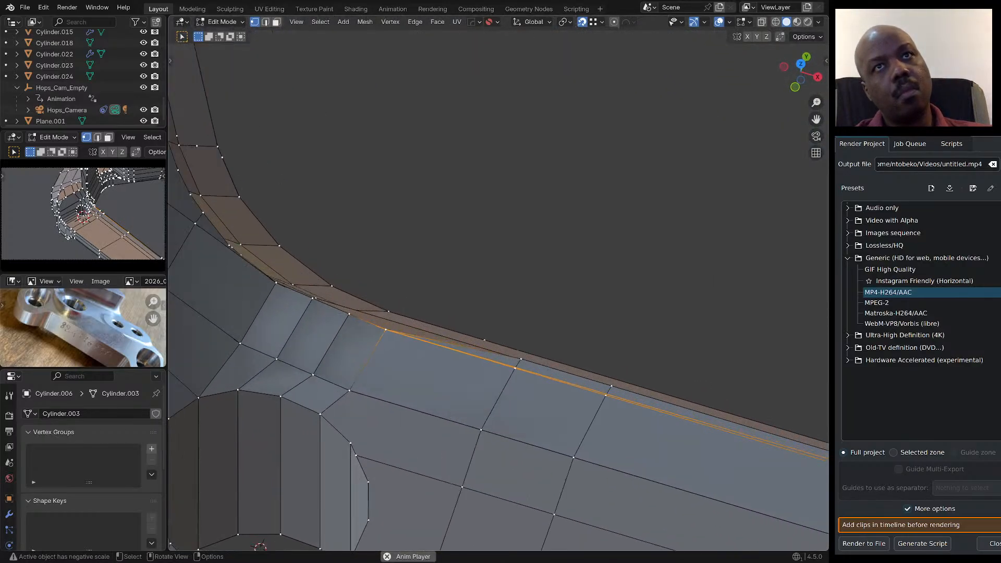
{"action": "left_click", "coordinate": [520, 359]}
{"action": "left_click", "coordinate": [515, 369], "text": "shift"}
{"action": "key", "text": "shift+r"}
Merge the stray vertex at the rail's second cross edge into the adjacent outer-edge vertex.
{"action": "left_click", "coordinate": [606, 395]}
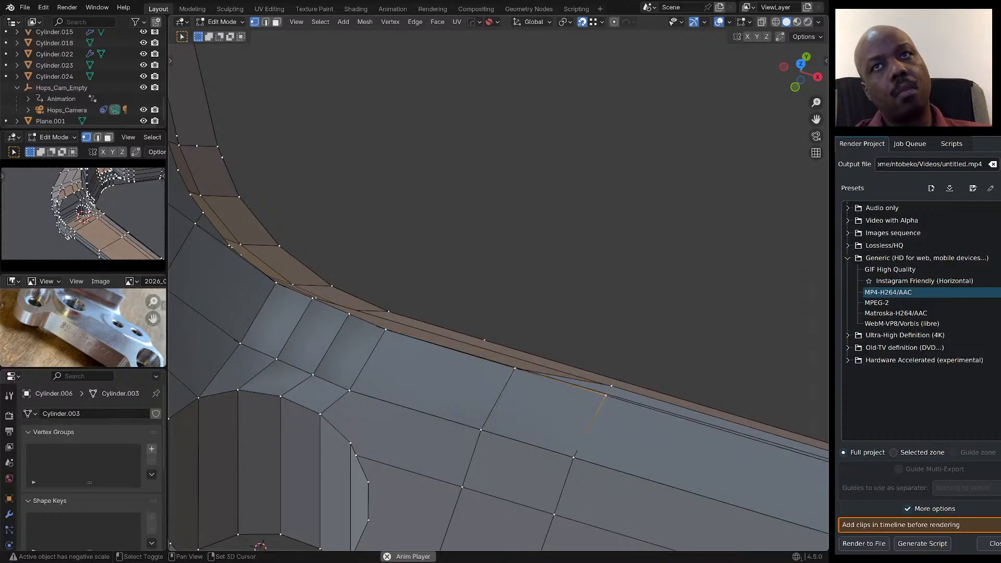
{"action": "left_click", "coordinate": [611, 386]}
{"action": "middle_click_drag", "start_coordinate": [611, 385], "coordinate": [553, 302], "text": "shift"}
{"action": "left_click", "coordinate": [503, 290], "text": "shift"}
{"action": "key", "text": "shift+r"}
{"action": "scroll", "coordinate": [523, 290], "scroll_direction": "down", "scroll_amount": 3}
{"action": "scroll", "coordinate": [429, 321], "scroll_direction": "down", "scroll_amount": 3}
{"action": "scroll", "coordinate": [513, 312], "scroll_direction": "down", "scroll_amount": 4}
{"action": "scroll", "coordinate": [492, 305], "scroll_direction": "up", "scroll_amount": 4}
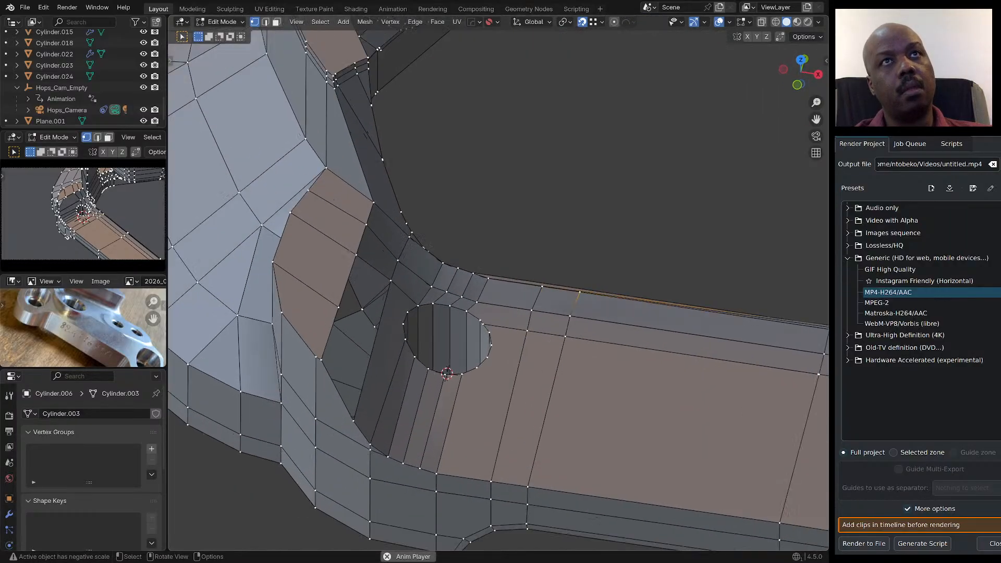
Add a single loop cut across the rail's edge strip and slide it beside the hole, by a factor of about 0.98.
{"action": "middle_click_drag", "start_coordinate": [493, 305], "coordinate": [508, 333]}
{"action": "key", "text": "ctrl+r"}
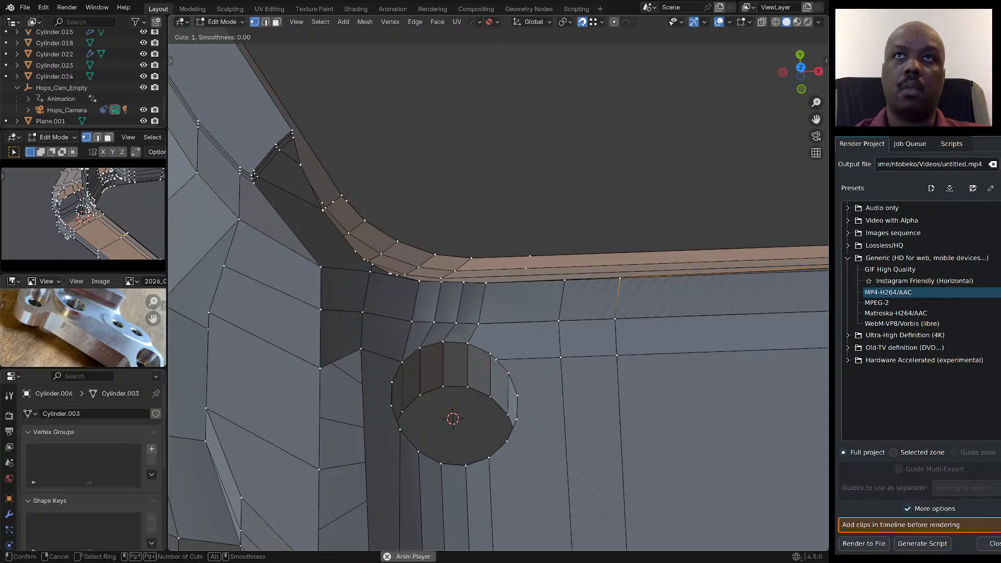
{"action": "key", "text": "Escape"}
{"action": "scroll", "coordinate": [494, 299], "scroll_direction": "down", "scroll_amount": 6}
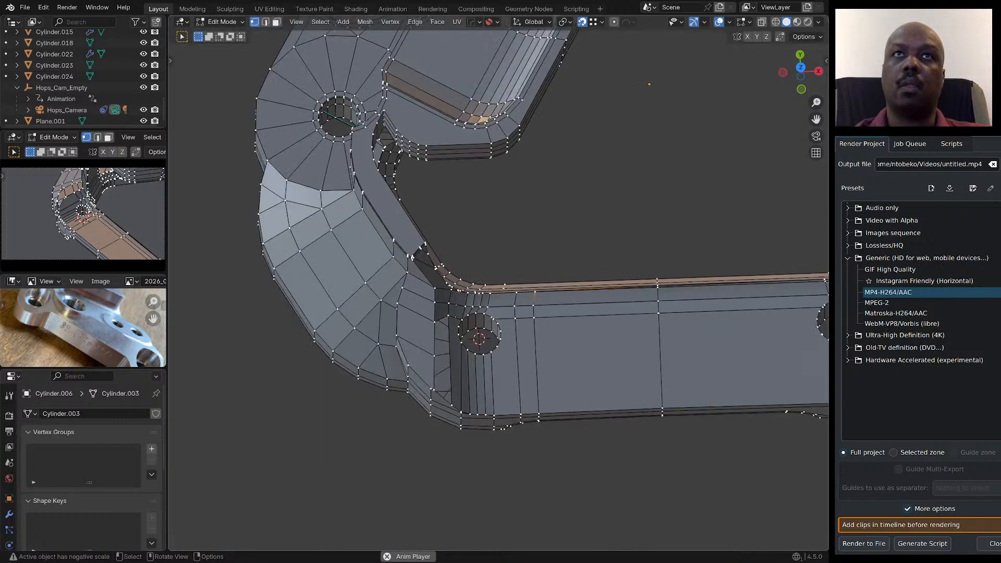
{"action": "scroll", "coordinate": [498, 282], "scroll_direction": "up", "scroll_amount": 2}
{"action": "key", "text": "ctrl+r"}
{"action": "left_click", "coordinate": [482, 329]}
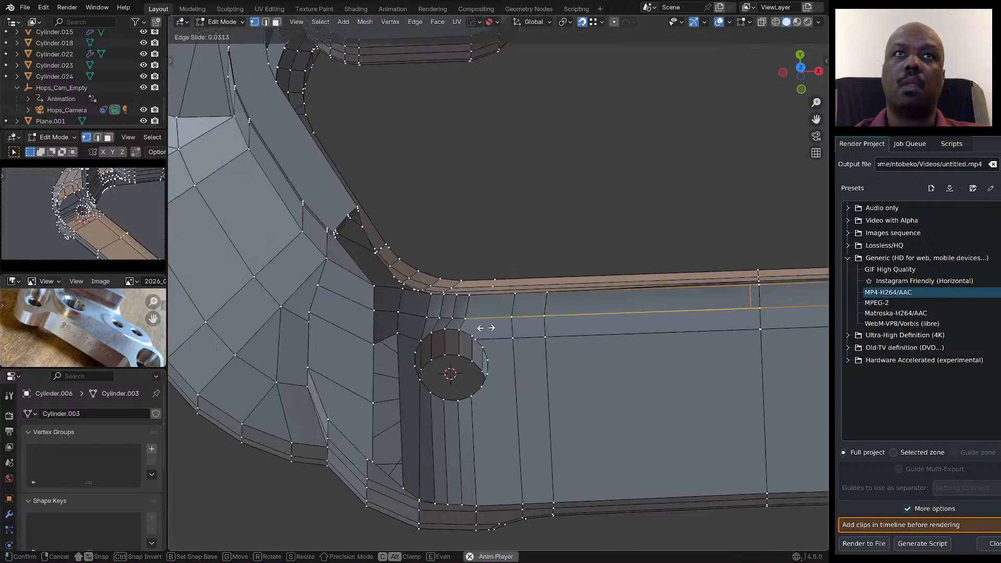
{"action": "left_click", "coordinate": [472, 332]}
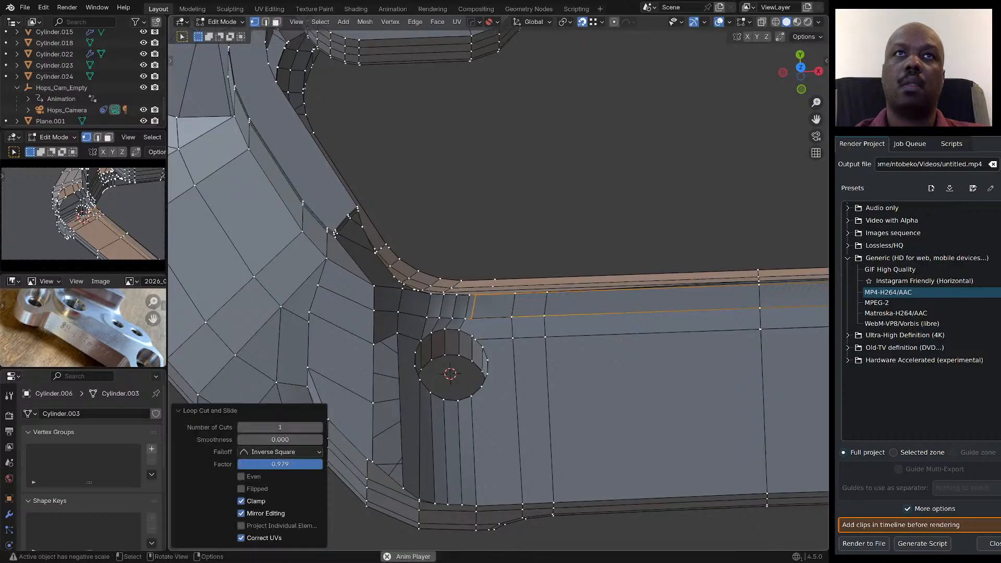
Edge-slide the new loop cut beside the hole by a factor of about -0.012.
{"action": "key", "text": "g"}
{"action": "key", "text": "g"}
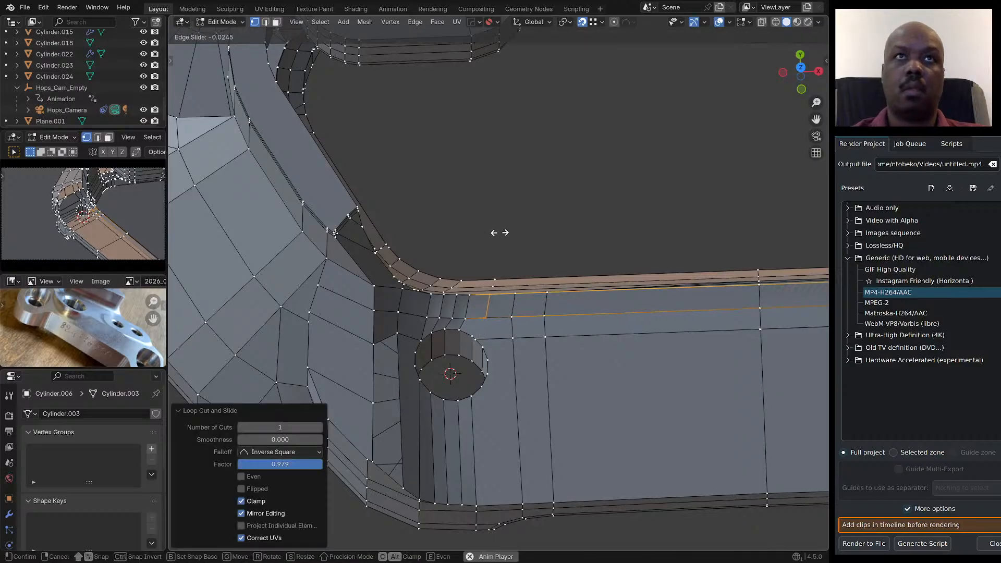
{"action": "left_click", "coordinate": [496, 235]}
{"action": "scroll", "coordinate": [496, 235], "scroll_direction": "up", "scroll_amount": 2}
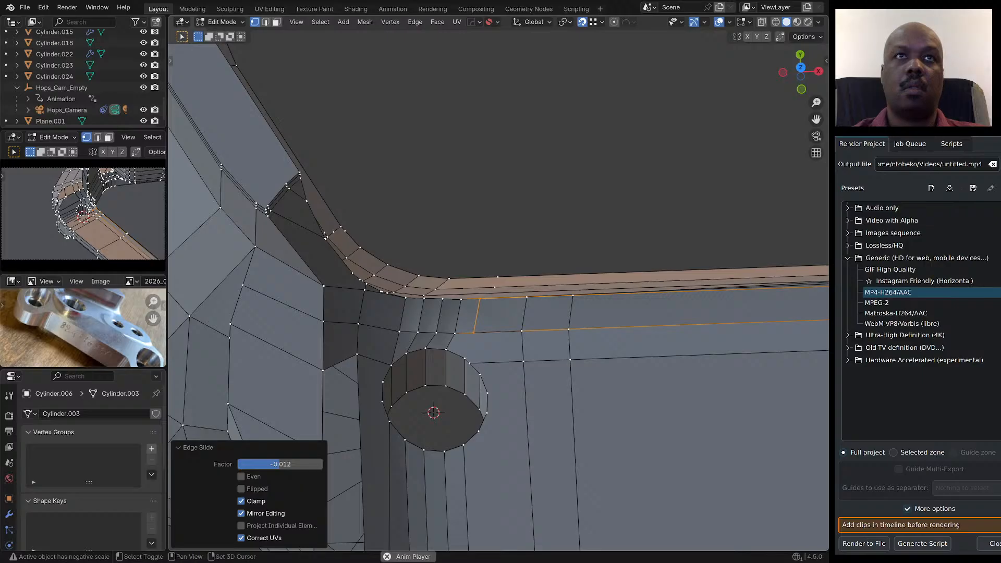
{"action": "left_click", "coordinate": [464, 358], "text": "shift"}
{"action": "left_click", "coordinate": [464, 358]}
{"action": "left_click", "coordinate": [474, 332], "text": "shift"}
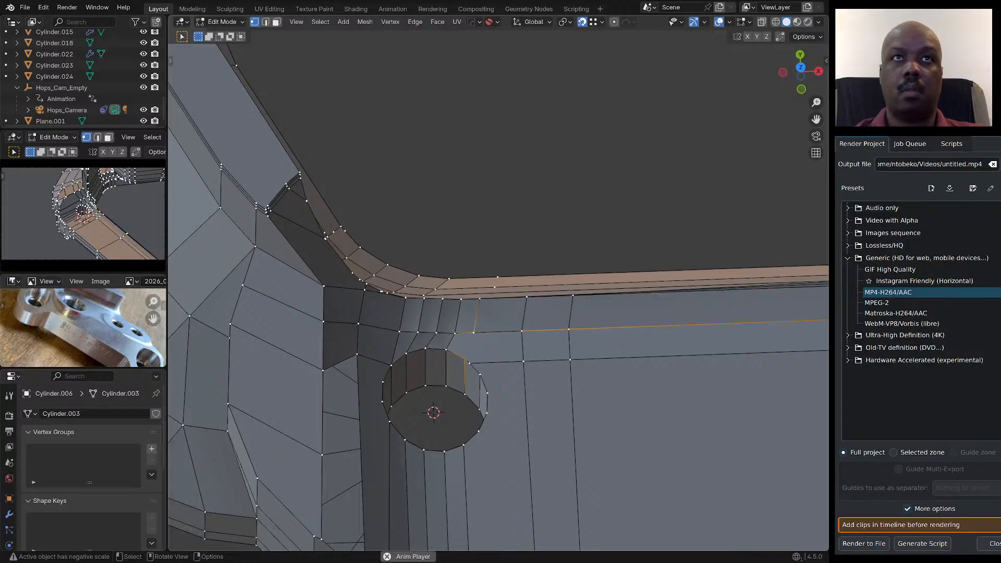
{"action": "left_click", "coordinate": [474, 332]}
{"action": "scroll", "coordinate": [474, 333], "scroll_direction": "up", "scroll_amount": 1}
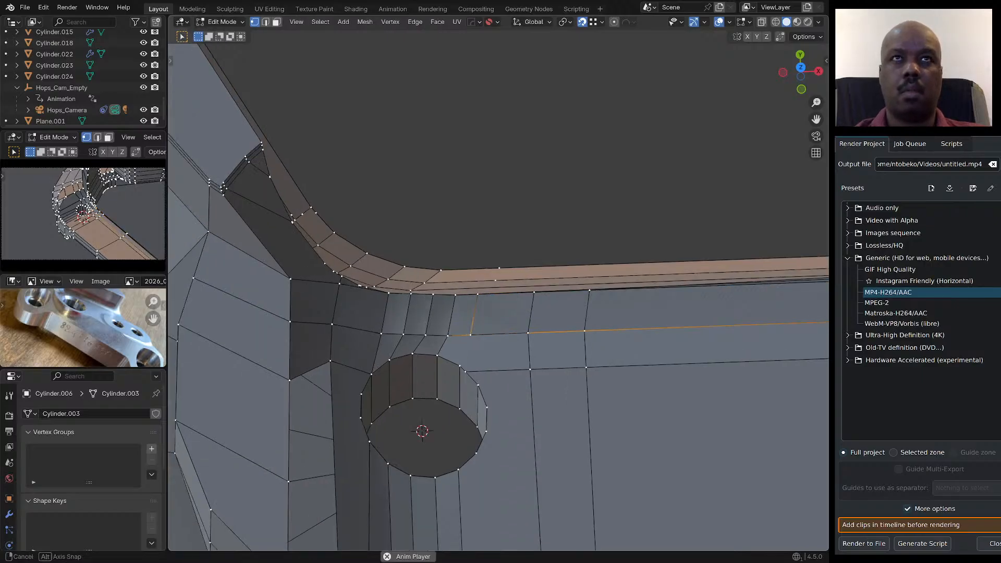
Delete the selected face between the hole and the rail's outer edge.
{"action": "middle_click_drag", "start_coordinate": [474, 332], "coordinate": [469, 323]}
{"action": "scroll", "coordinate": [469, 323], "scroll_direction": "down", "scroll_amount": 1}
{"action": "key", "text": "3"}
{"action": "left_click", "coordinate": [489, 330]}
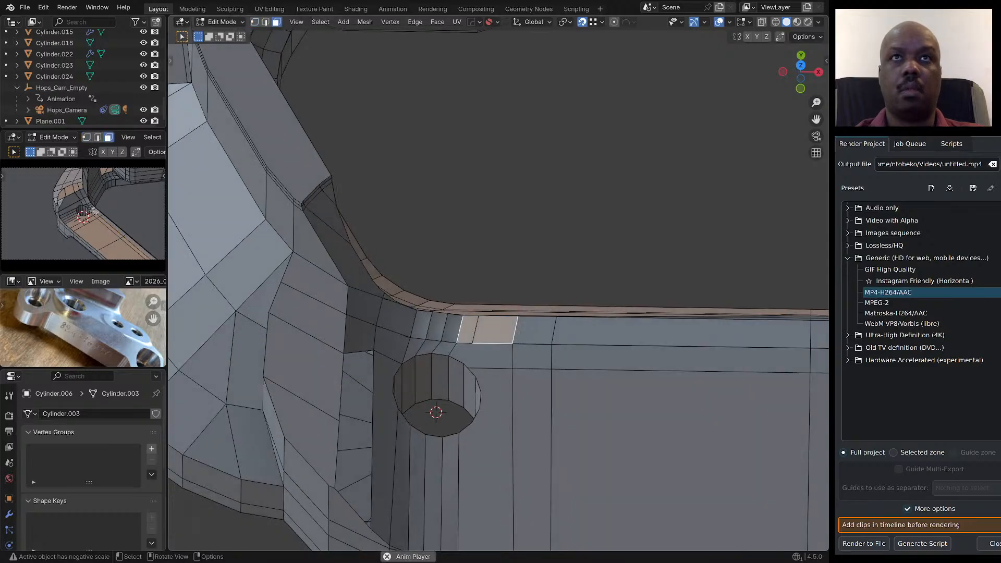
{"action": "key", "text": "x"}
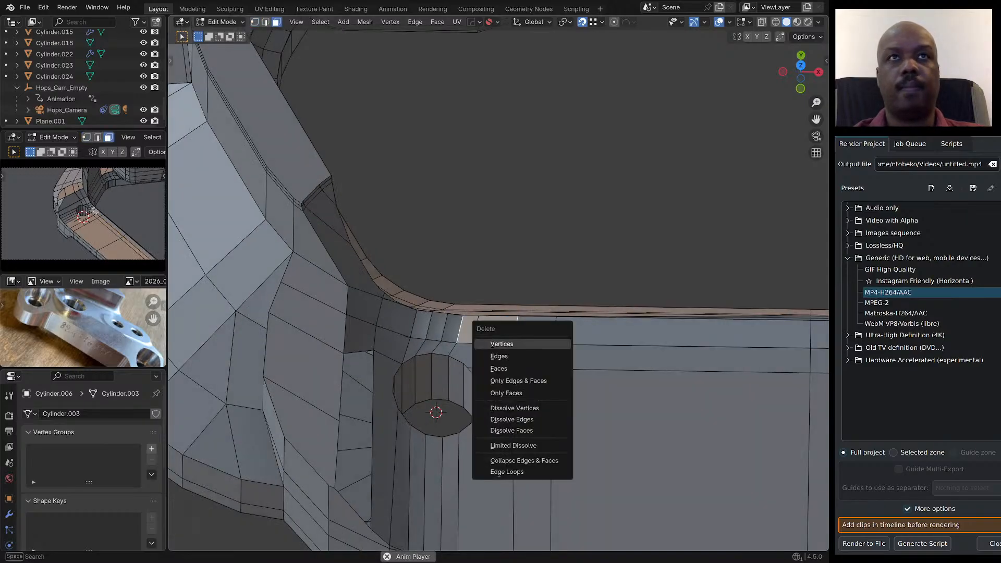
{"action": "left_click", "coordinate": [503, 368]}
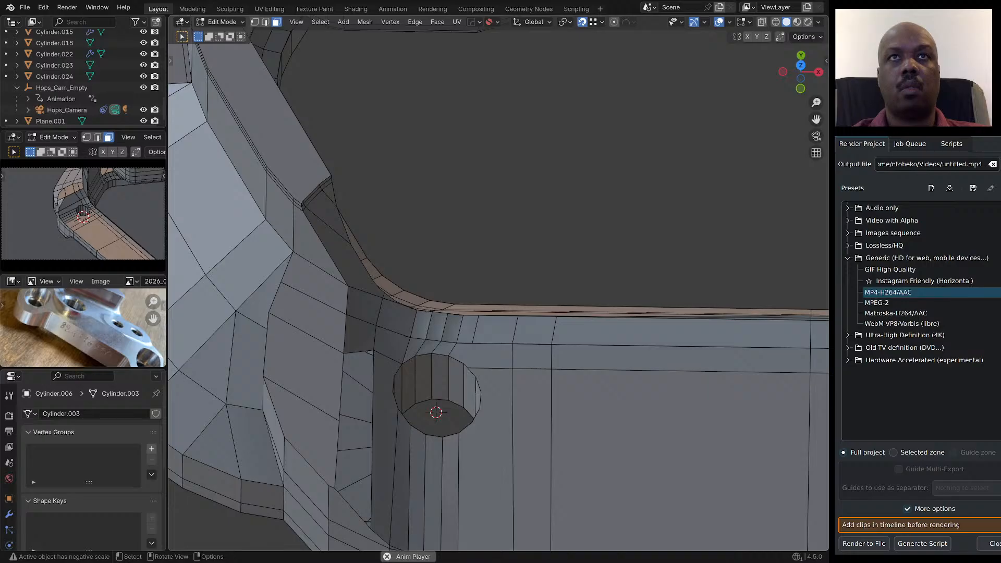
{"action": "left_click", "coordinate": [536, 334]}
{"action": "key", "text": "x"}
{"action": "key", "text": "Escape"}
Delete the remaining face of the edge strip beside the hole, opening a gap up to the rail's first cross edge.
{"action": "middle_click_drag", "start_coordinate": [536, 334], "coordinate": [507, 275]}
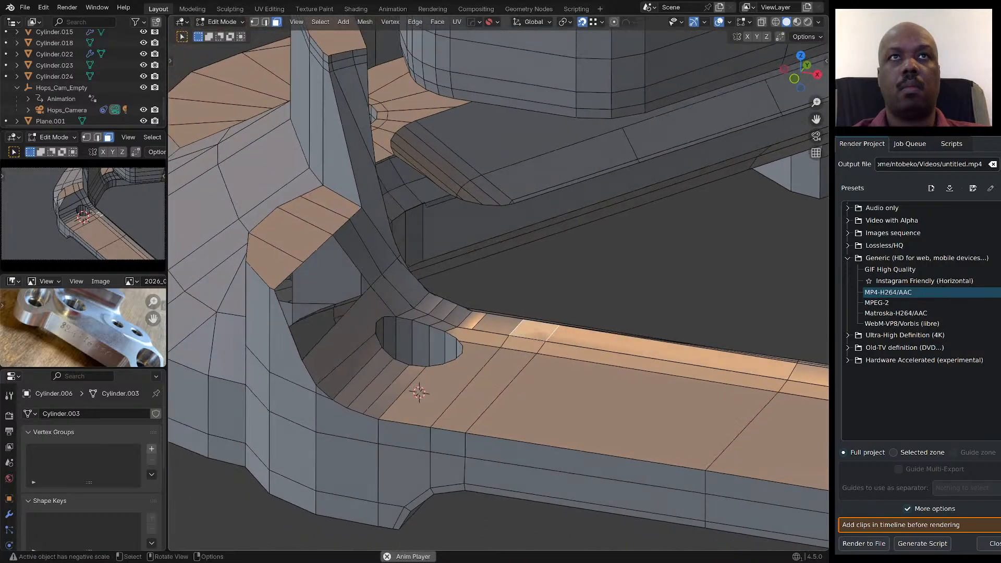
{"action": "left_click", "coordinate": [515, 329], "text": "alt"}
{"action": "middle_click_drag", "start_coordinate": [509, 327], "coordinate": [502, 373]}
{"action": "key", "text": "x"}
{"action": "left_click", "coordinate": [497, 342]}
{"action": "left_click", "coordinate": [526, 320]}
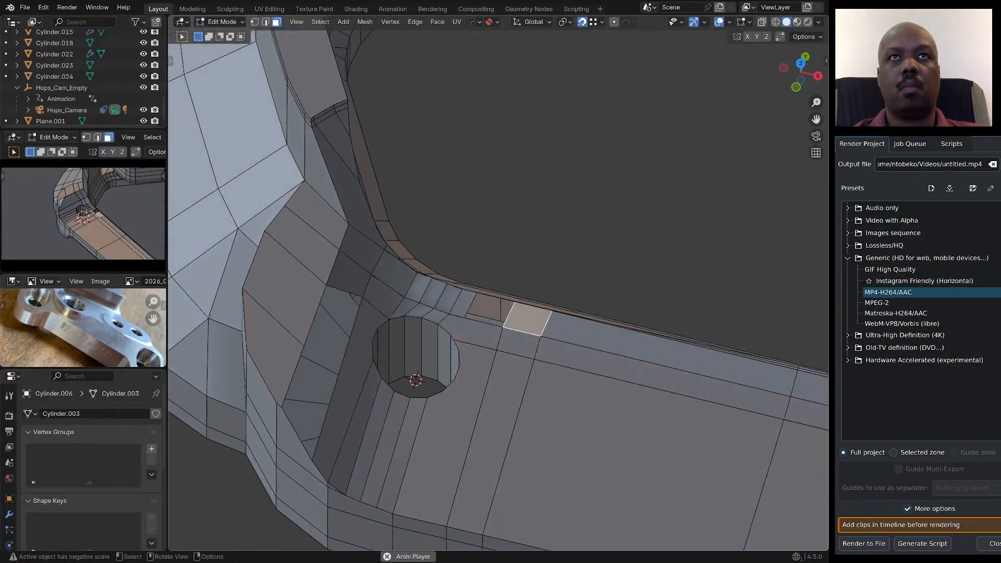
{"action": "mouse_move", "coordinate": [526, 321]}
{"action": "middle_mouse_down"}
{"action": "mouse_move", "coordinate": [523, 351]}
{"action": "mouse_move", "coordinate": [524, 328]}
{"action": "middle_mouse_up"}
{"action": "key", "text": "ctrl+r"}
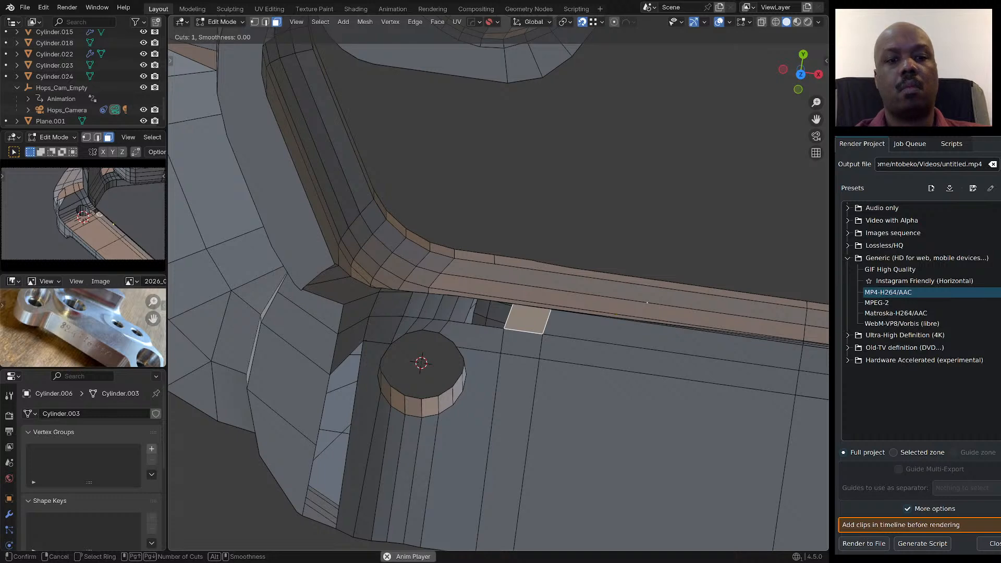
{"action": "key", "text": "Escape"}
Delete the gap's inner edge on the hole side together with its adjoining face.
{"action": "scroll", "coordinate": [497, 333], "scroll_direction": "up", "scroll_amount": 3}
{"action": "key", "text": "2"}
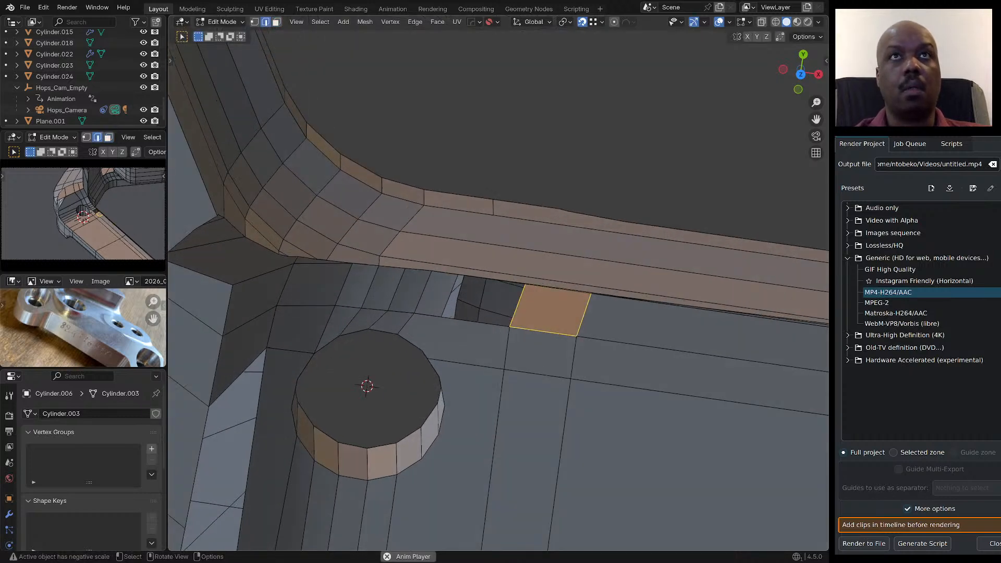
{"action": "left_click", "coordinate": [516, 308]}
{"action": "left_click", "coordinate": [482, 322], "text": "ctrl"}
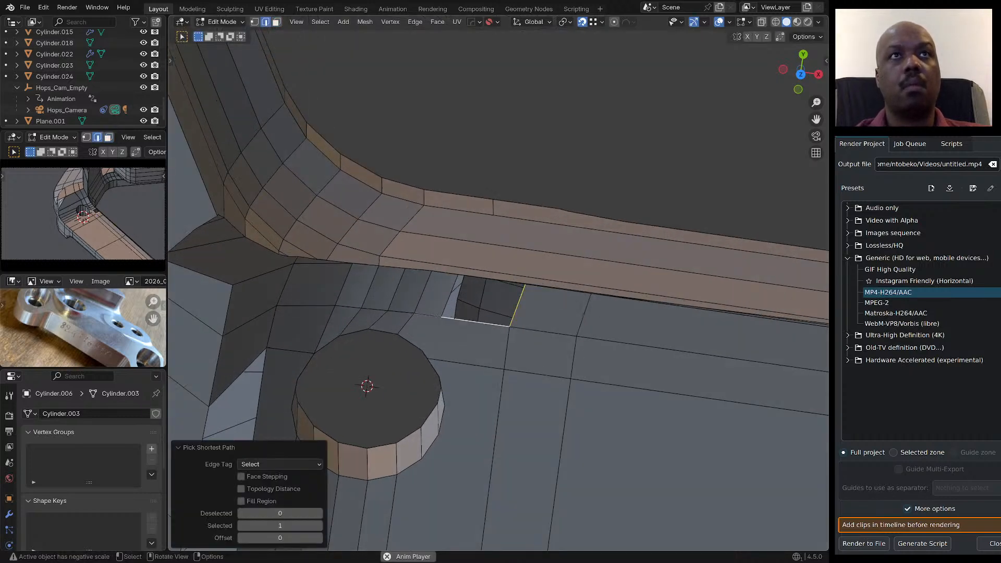
{"action": "middle_click_drag", "start_coordinate": [482, 324], "coordinate": [489, 289]}
{"action": "left_click", "coordinate": [478, 324]}
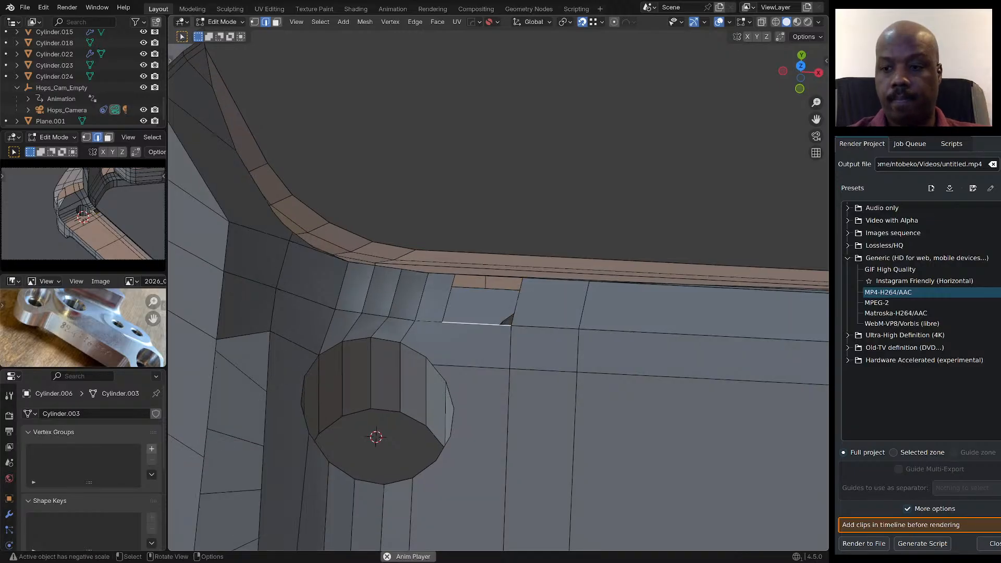
{"action": "key", "text": "x"}
{"action": "left_click", "coordinate": [466, 315]}
Fill a new face between the hole's rim edge and the open corner of the last small strip face.
{"action": "middle_click_drag", "start_coordinate": [466, 314], "coordinate": [443, 293]}
{"action": "scroll", "coordinate": [391, 269], "scroll_direction": "up", "scroll_amount": 1}
{"action": "left_click", "coordinate": [389, 270]}
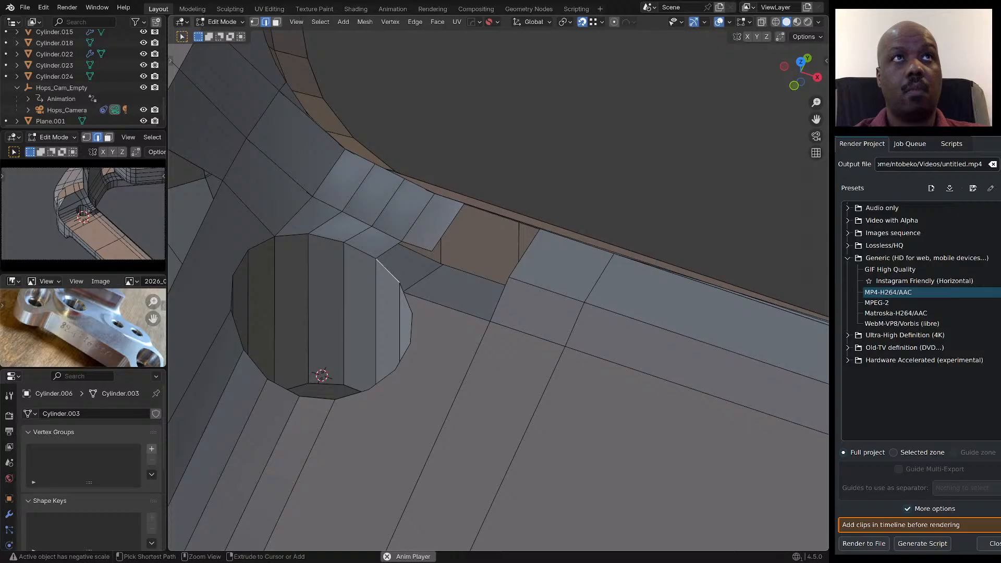
{"action": "left_click", "coordinate": [417, 246], "text": "ctrl"}
{"action": "key", "text": "f"}
Merge the loose vertex next to the hole into the adjacent rim vertex, using At Last.
{"action": "middle_click_drag", "start_coordinate": [417, 250], "coordinate": [453, 217]}
{"action": "key", "text": "1"}
{"action": "left_click", "coordinate": [411, 289]}
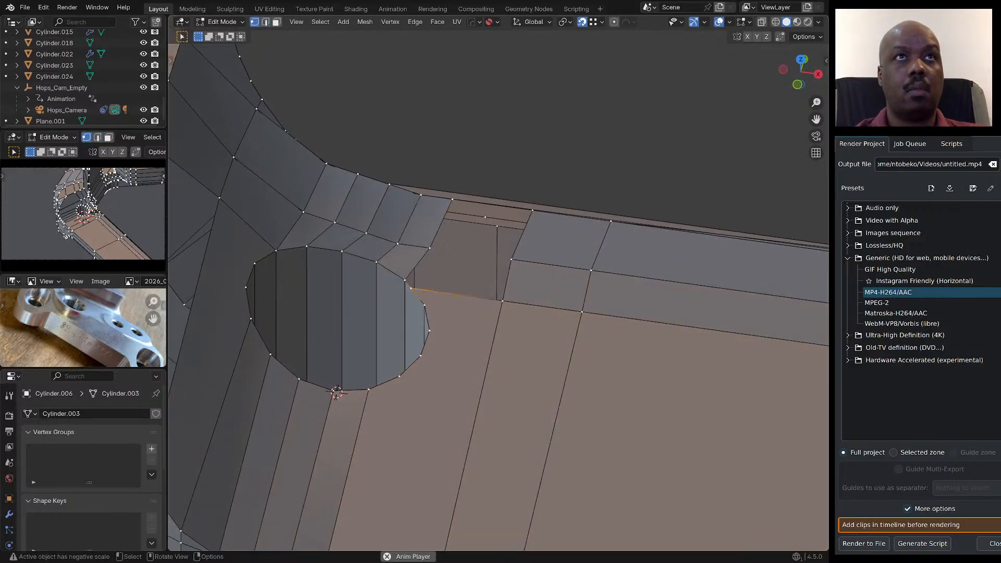
{"action": "left_click", "coordinate": [425, 306], "text": "shift"}
{"action": "right_click", "coordinate": [425, 306]}
{"action": "mouse_move", "coordinate": [425, 307]}
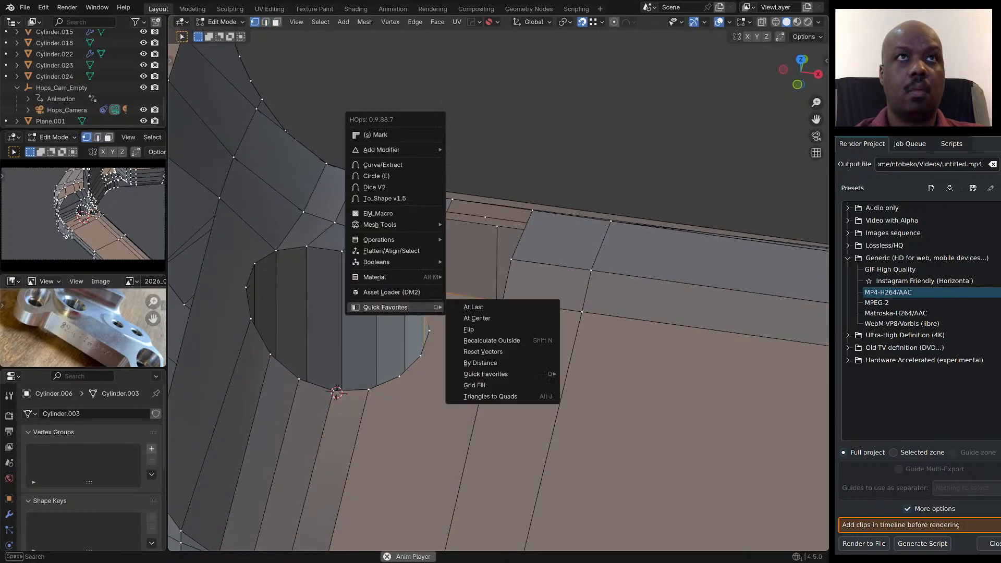
{"action": "left_click", "coordinate": [470, 307]}
Connect the gap's two inner corner vertices with an edge, cut it once and shift the new vertex towards the curved wall.
{"action": "middle_click_drag", "start_coordinate": [469, 307], "coordinate": [492, 338]}
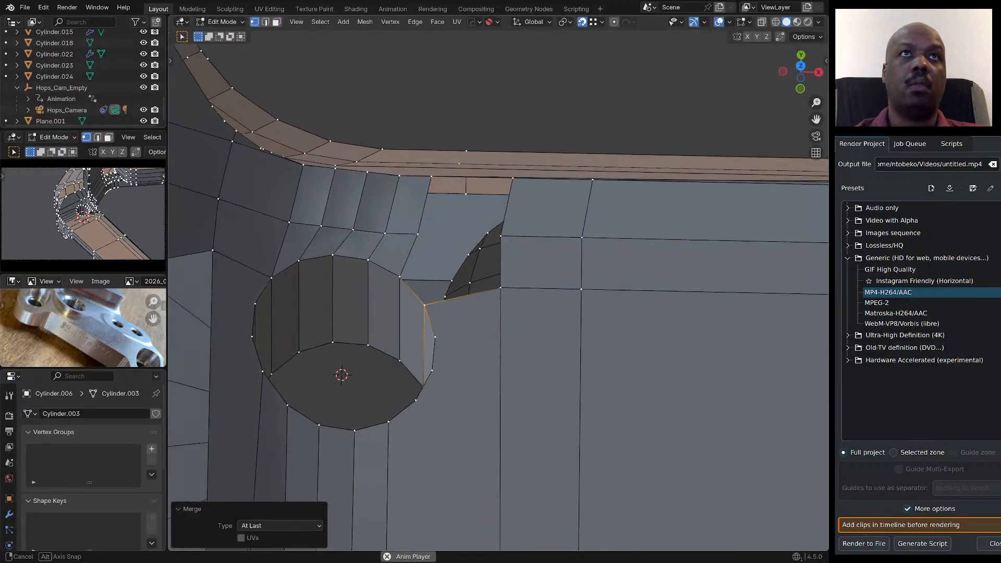
{"action": "left_click", "coordinate": [418, 234]}
{"action": "left_click", "coordinate": [501, 236], "text": "shift"}
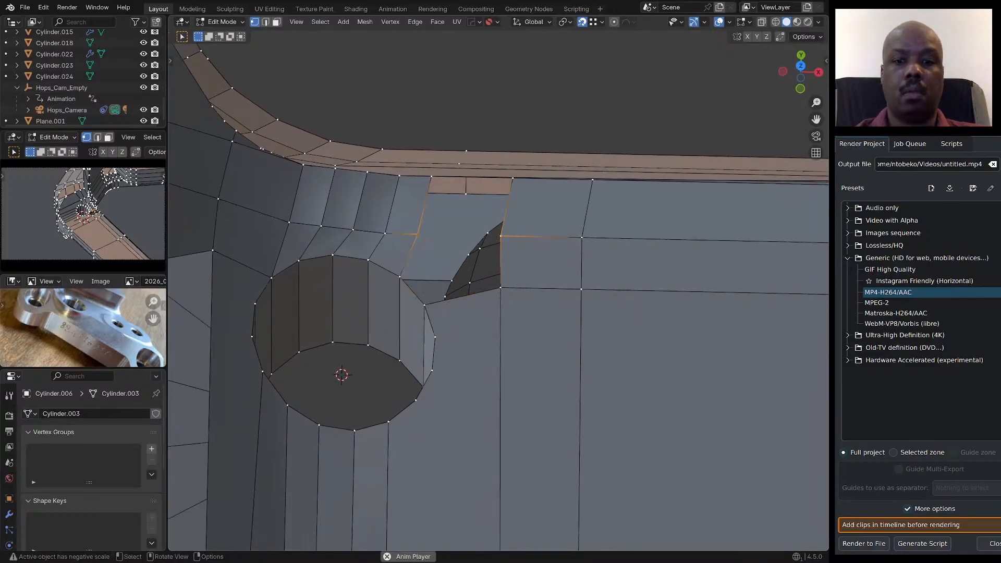
{"action": "key", "text": "ctrl+r"}
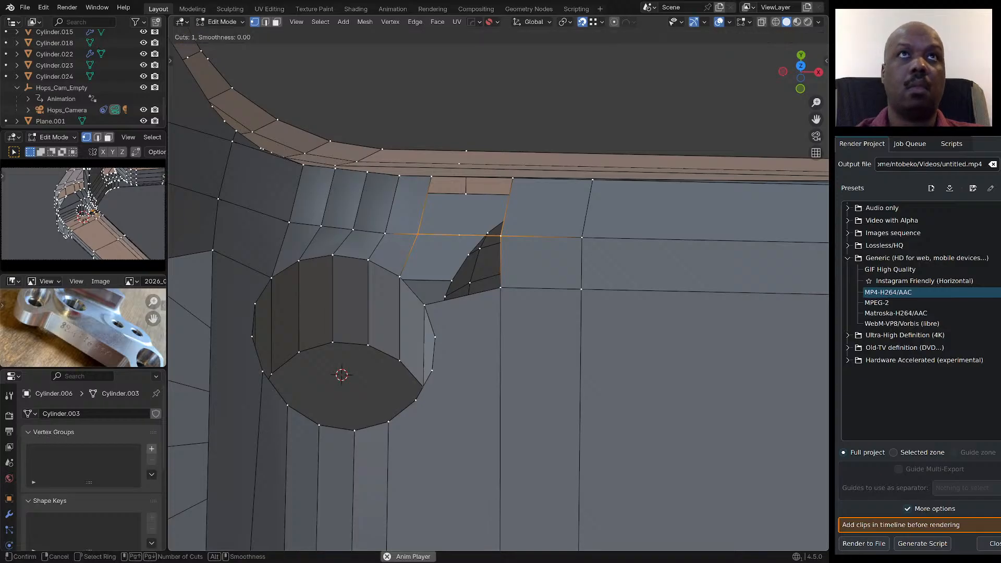
{"action": "left_click", "coordinate": [458, 235]}
{"action": "left_click", "coordinate": [458, 235]}
{"action": "key", "text": "shift+v"}
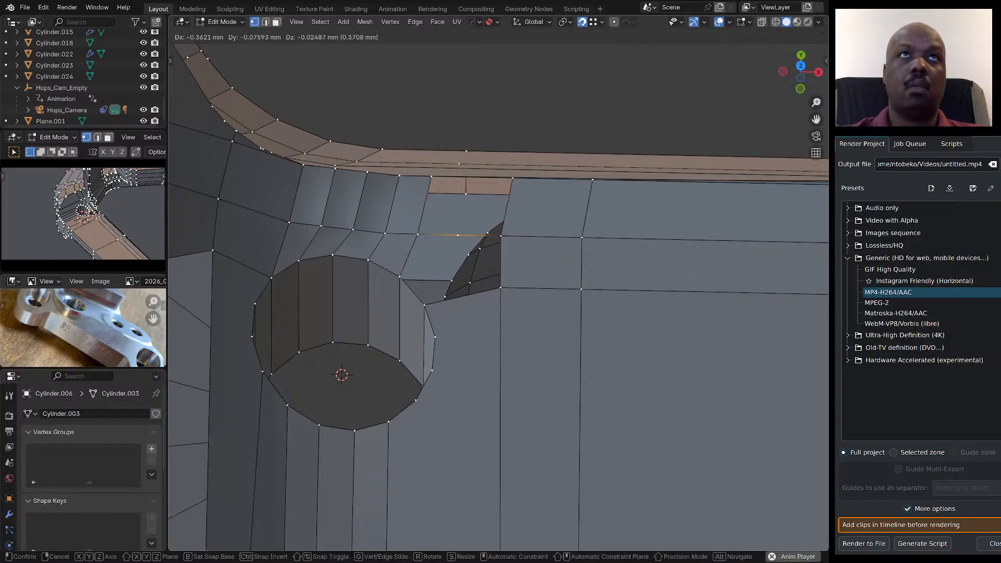
{"action": "left_click", "coordinate": [502, 149]}
Fill the two faces between the new edge, the hole's rim and the rail's first cross edge.
{"action": "left_click", "coordinate": [425, 305], "text": "ctrl"}
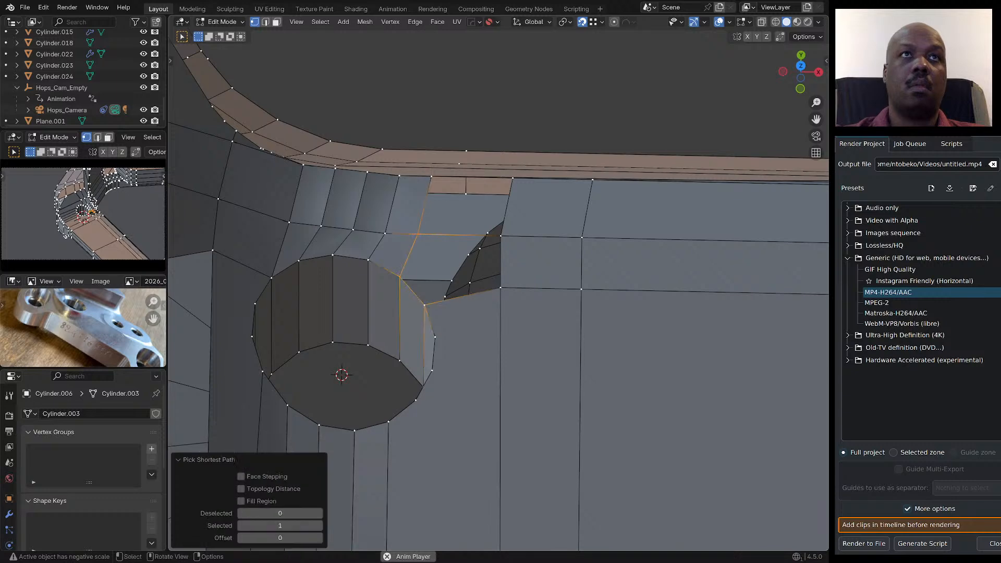
{"action": "key", "text": "f"}
{"action": "left_click", "coordinate": [424, 305]}
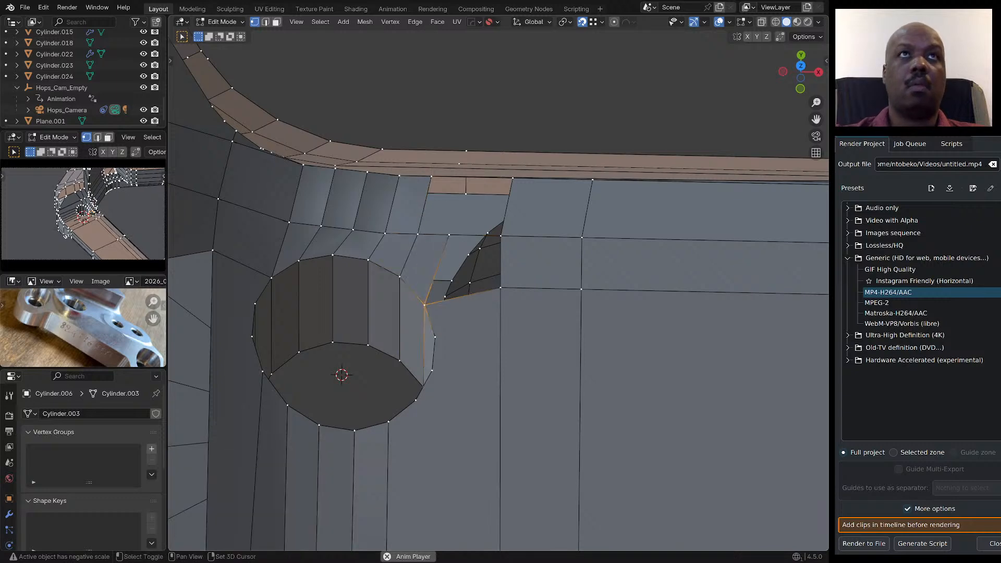
{"action": "left_click", "coordinate": [500, 287], "text": "shift"}
{"action": "key", "text": "f"}
{"action": "middle_click_drag", "start_coordinate": [500, 287], "coordinate": [520, 264]}
{"action": "scroll", "coordinate": [481, 265], "scroll_direction": "down", "scroll_amount": 3}
{"action": "scroll", "coordinate": [495, 234], "scroll_direction": "up", "scroll_amount": 2}
{"action": "scroll", "coordinate": [524, 245], "scroll_direction": "up", "scroll_amount": 2}
{"action": "scroll", "coordinate": [530, 263], "scroll_direction": "up", "scroll_amount": 5}
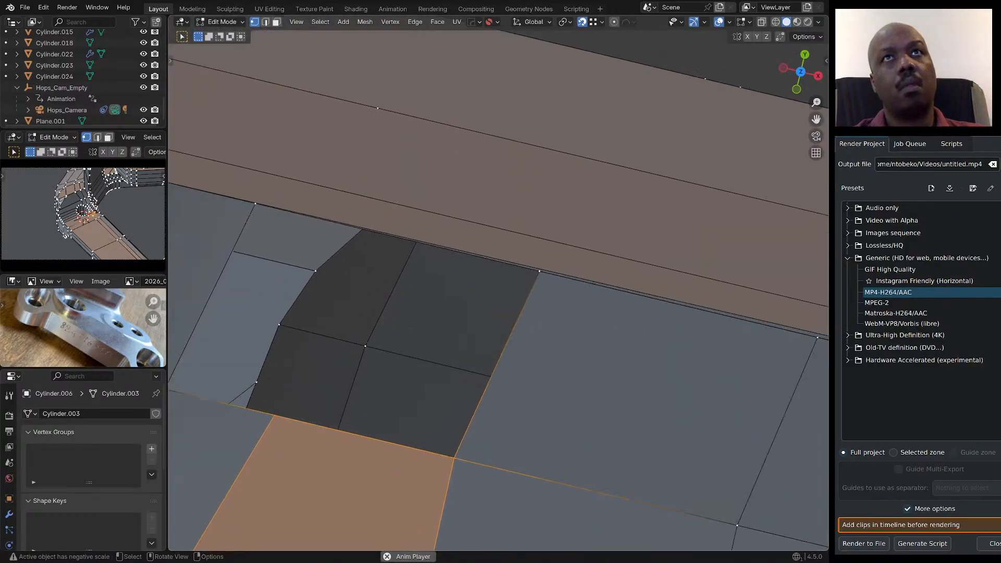
{"action": "left_click", "coordinate": [540, 272]}
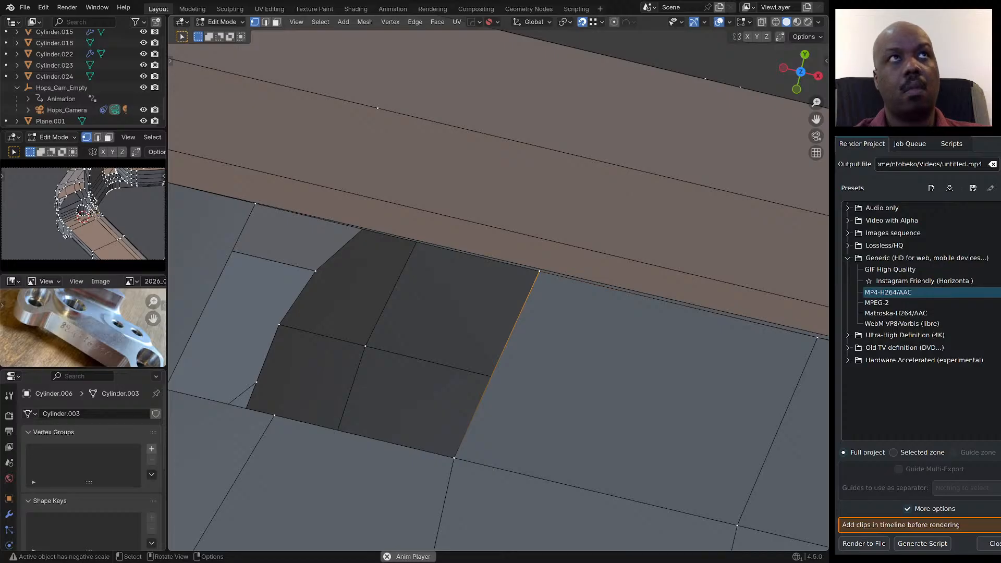
{"action": "middle_click_drag", "start_coordinate": [539, 272], "coordinate": [525, 243]}
{"action": "left_click", "coordinate": [275, 157]}
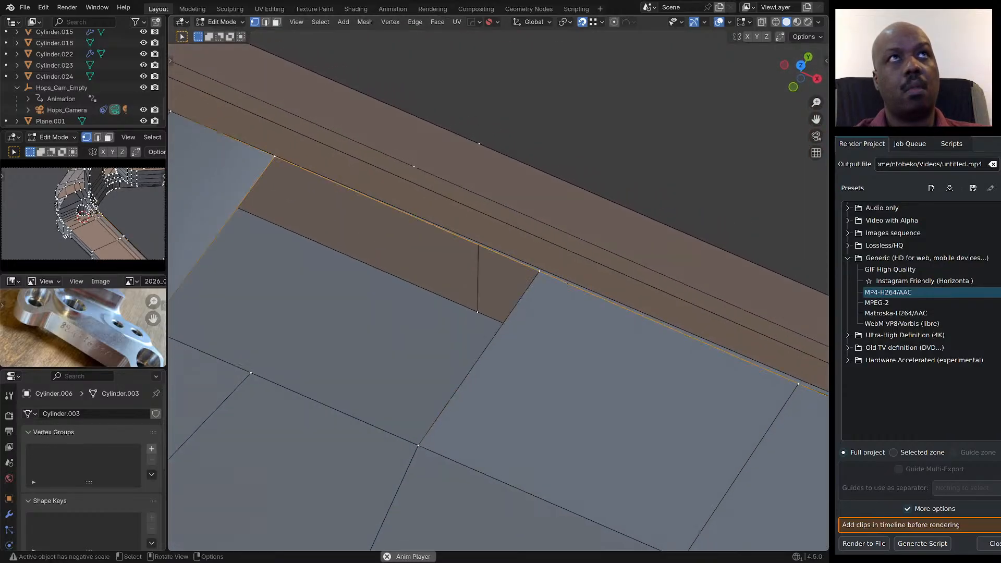
{"action": "left_click", "coordinate": [539, 271]}
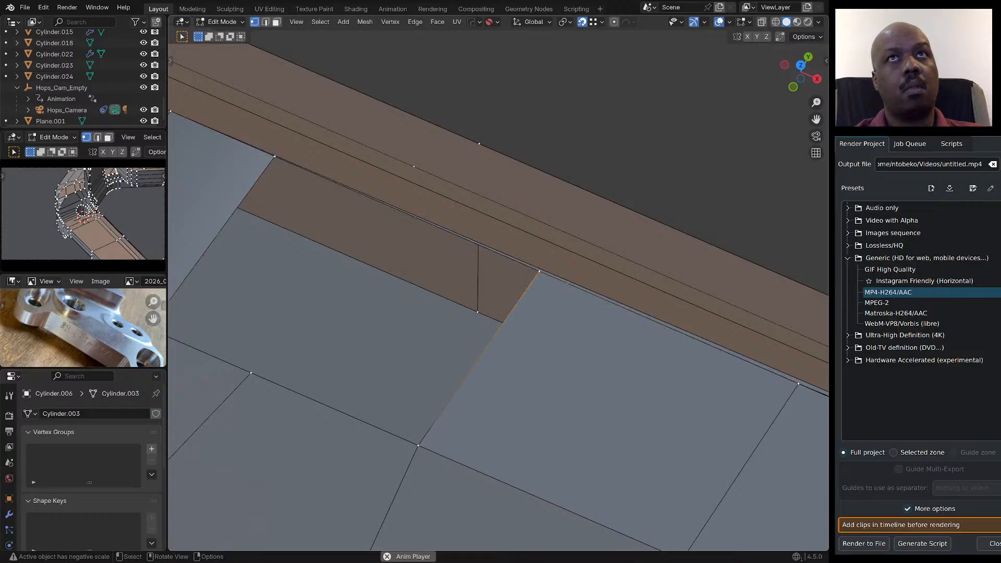
{"action": "key", "text": "g"}
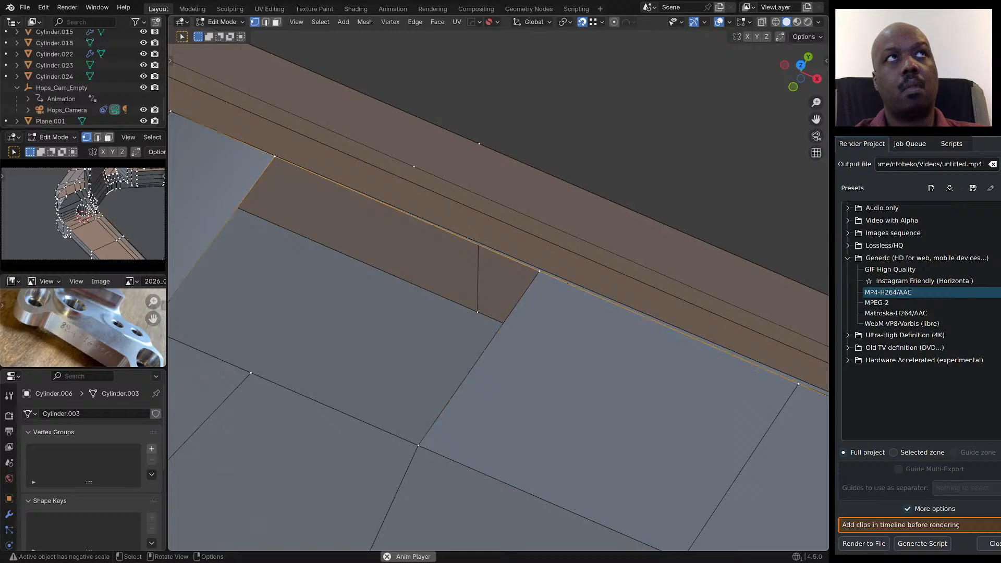
{"action": "key", "text": "Escape"}
Add a single cut to the long seam edge along the remaining gap, slid by a factor of about -0.096.
{"action": "scroll", "coordinate": [459, 281], "scroll_direction": "down", "scroll_amount": 5}
{"action": "middle_click_drag", "start_coordinate": [459, 281], "coordinate": [469, 299]}
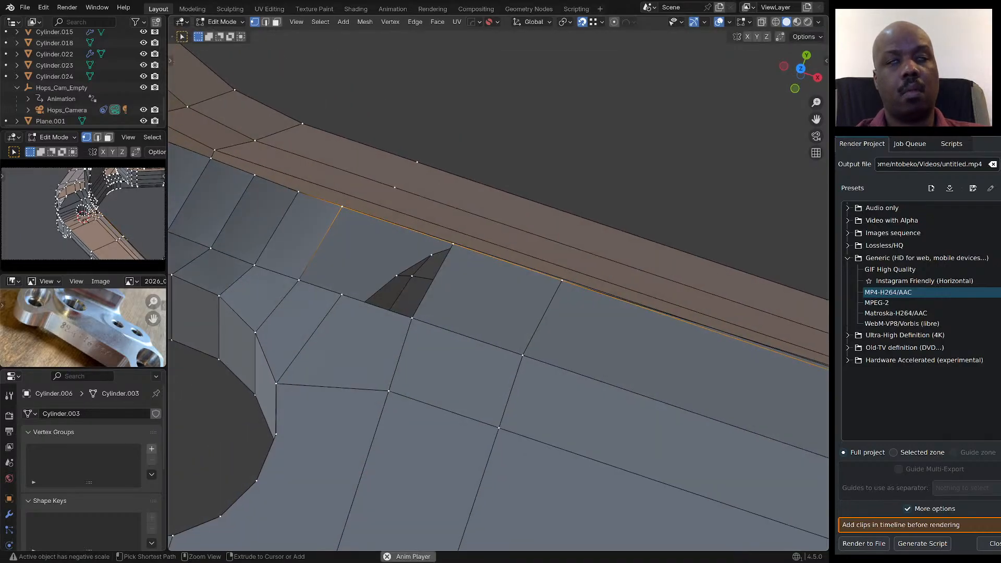
{"action": "key", "text": "ctrl+r"}
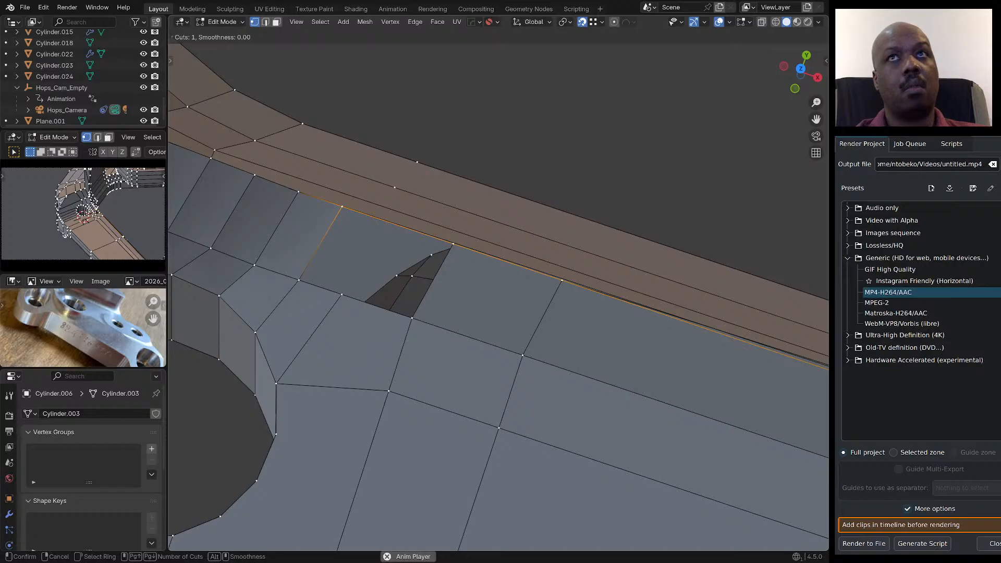
{"action": "left_click", "coordinate": [394, 242]}
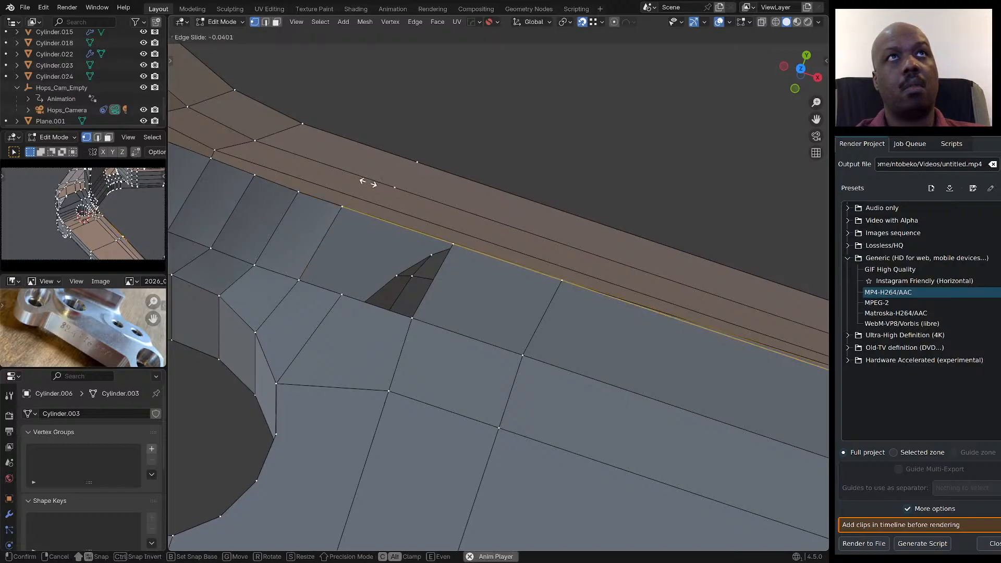
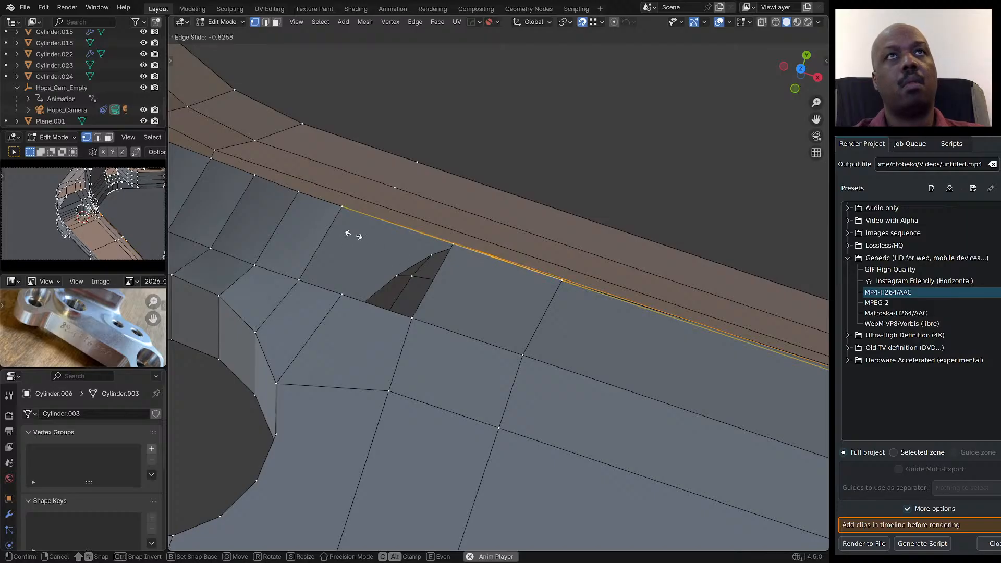
{"action": "left_click", "coordinate": [304, 223]}
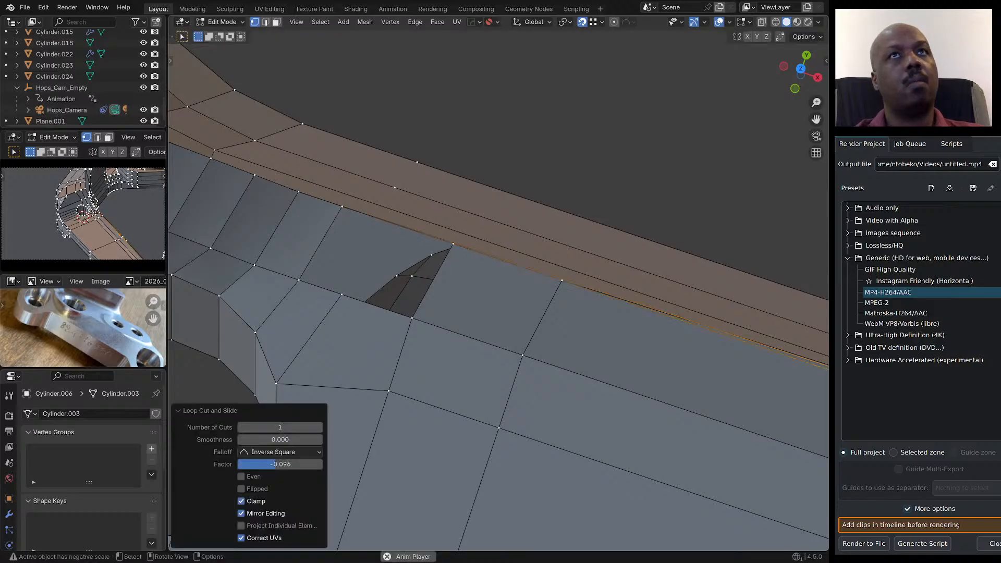
Edge-slide the new seam cut towards the gap beside the hole, by a factor of about -0.79.
{"action": "scroll", "coordinate": [498, 287], "scroll_direction": "down", "scroll_amount": 5}
{"action": "key", "text": "g"}
{"action": "key", "text": "g"}
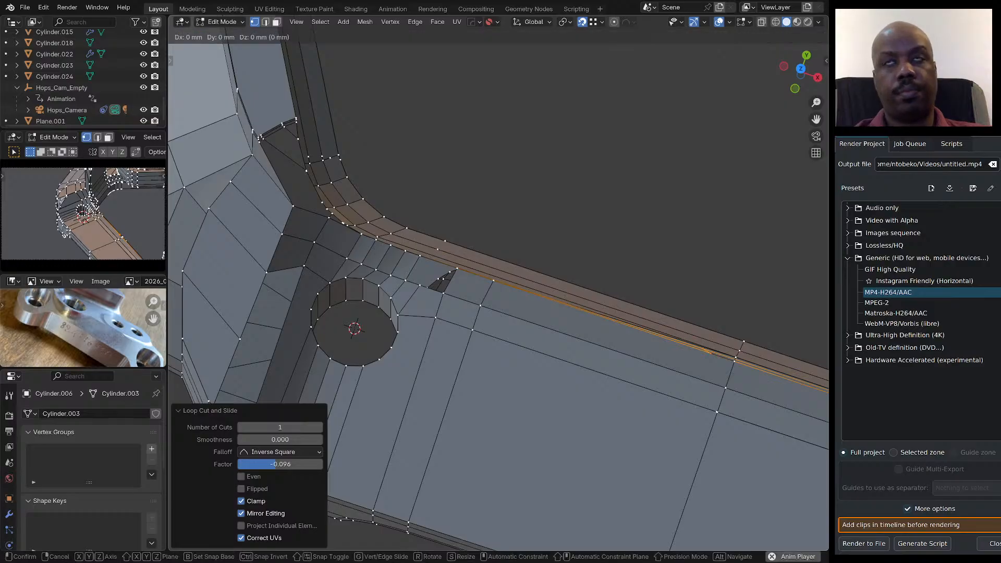
{"action": "left_click", "coordinate": [399, 181]}
{"action": "scroll", "coordinate": [398, 181], "scroll_direction": "up", "scroll_amount": 5}
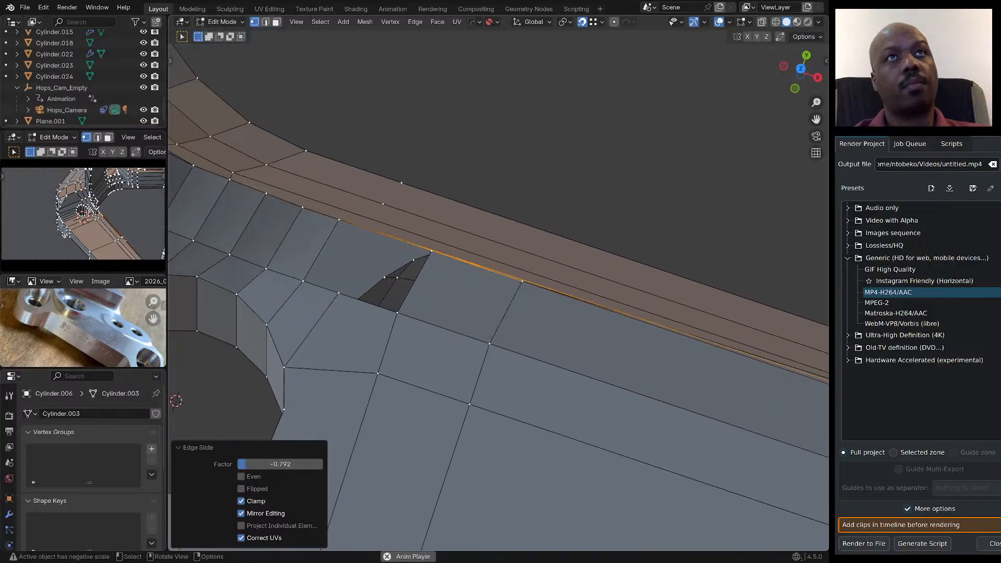
Undo the seam cut's edge slide and vertex-slide the cut, unclamped, onto the neighbouring seam vertex beside the gap.
{"action": "key", "text": "ctrl+z"}
{"action": "key", "text": "g"}
{"action": "key", "text": "g"}
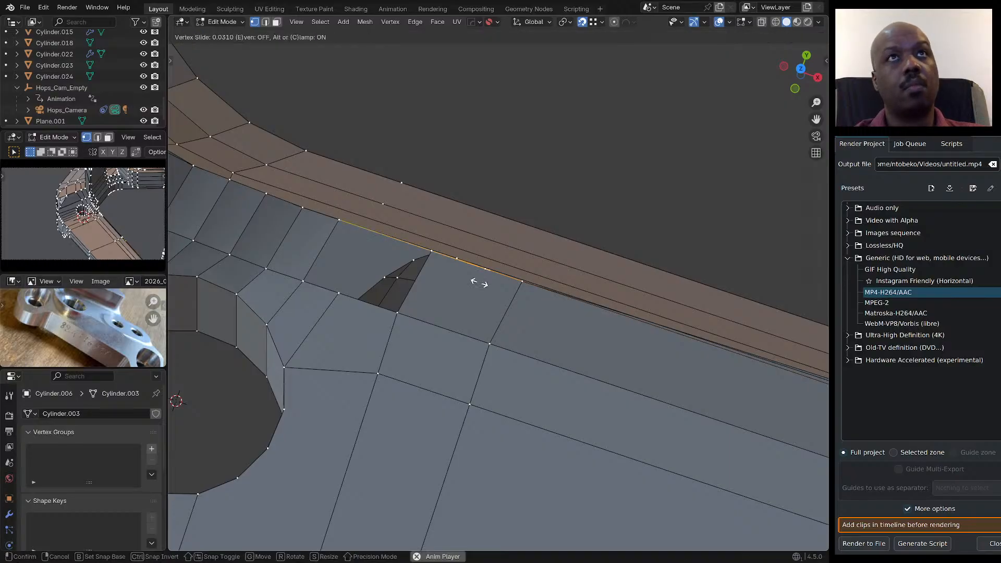
{"action": "key", "text": "c"}
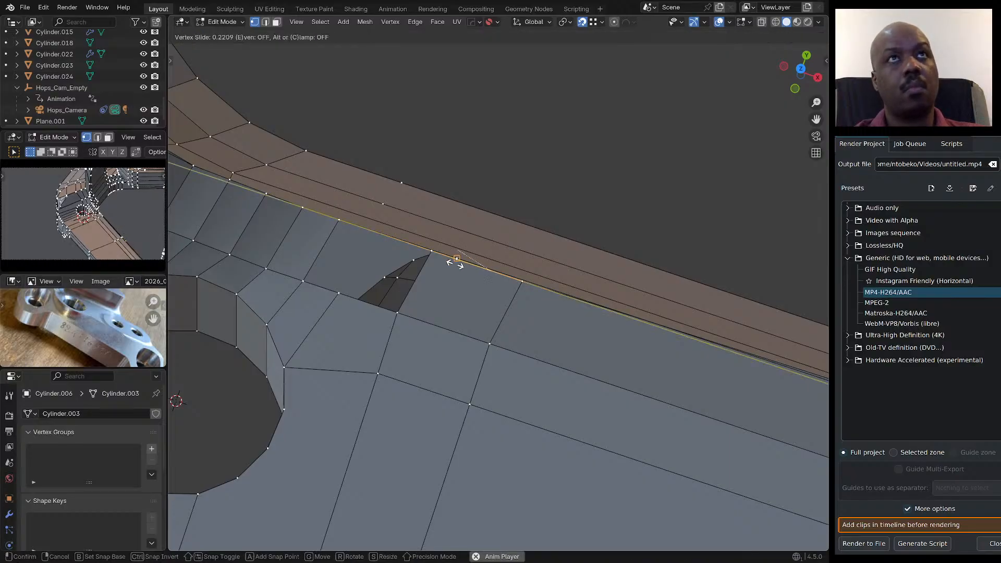
{"action": "left_click", "coordinate": [455, 264]}
{"action": "scroll", "coordinate": [455, 264], "scroll_direction": "up", "scroll_amount": 1}
{"action": "mouse_move", "coordinate": [455, 265]}
{"action": "middle_mouse_down"}
{"action": "mouse_move", "coordinate": [480, 219]}
{"action": "mouse_move", "coordinate": [455, 259]}
{"action": "middle_mouse_up"}
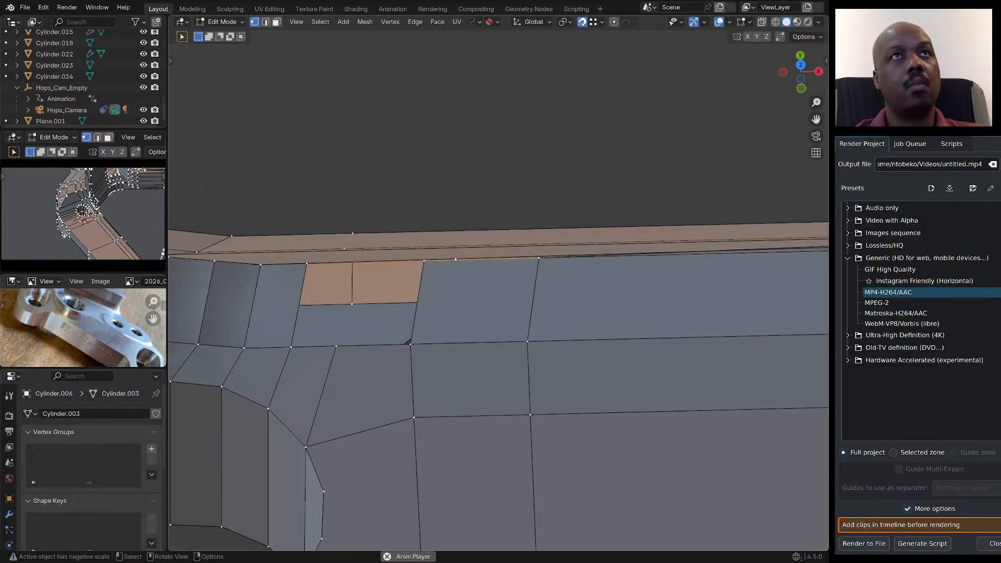
Select the overlapping seam vertices beside the gap and move them about -14.5 mm along global X.
{"action": "scroll", "coordinate": [455, 259], "scroll_direction": "up", "scroll_amount": 1}
{"action": "left_click_drag", "start_coordinate": [449, 248], "coordinate": [463, 265]}
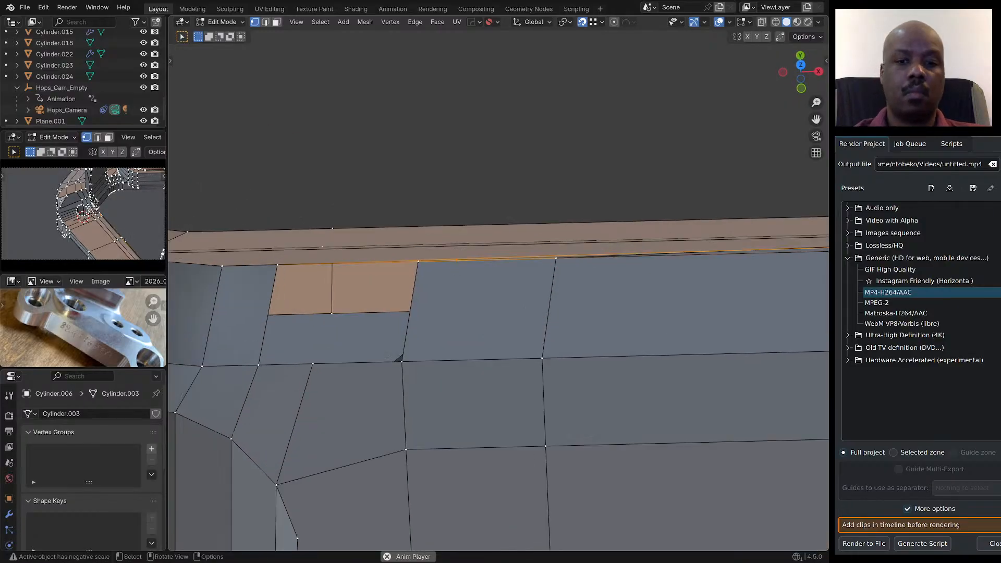
{"action": "key", "text": "g"}
{"action": "key", "text": "g"}
{"action": "key", "text": "g"}
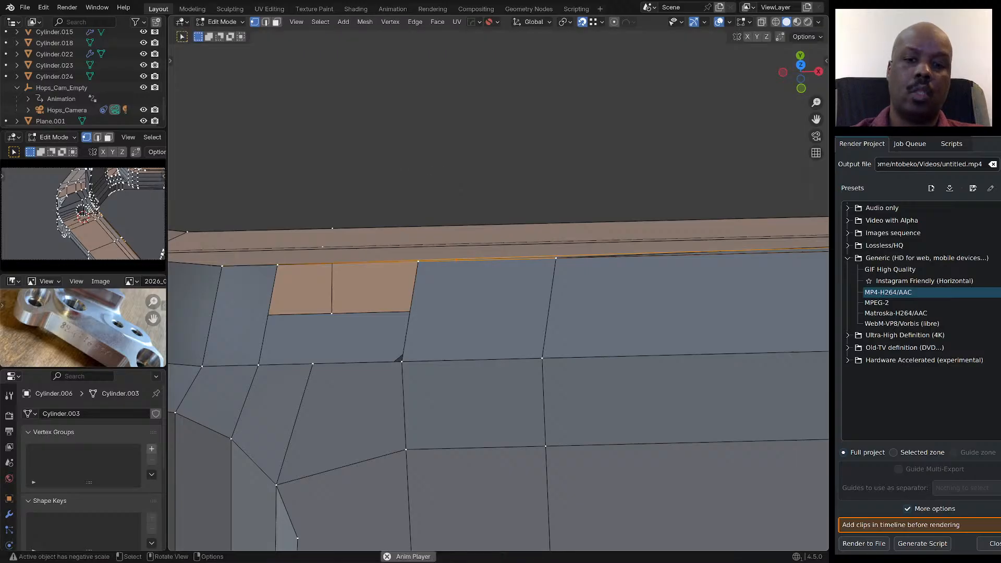
{"action": "key", "text": "x"}
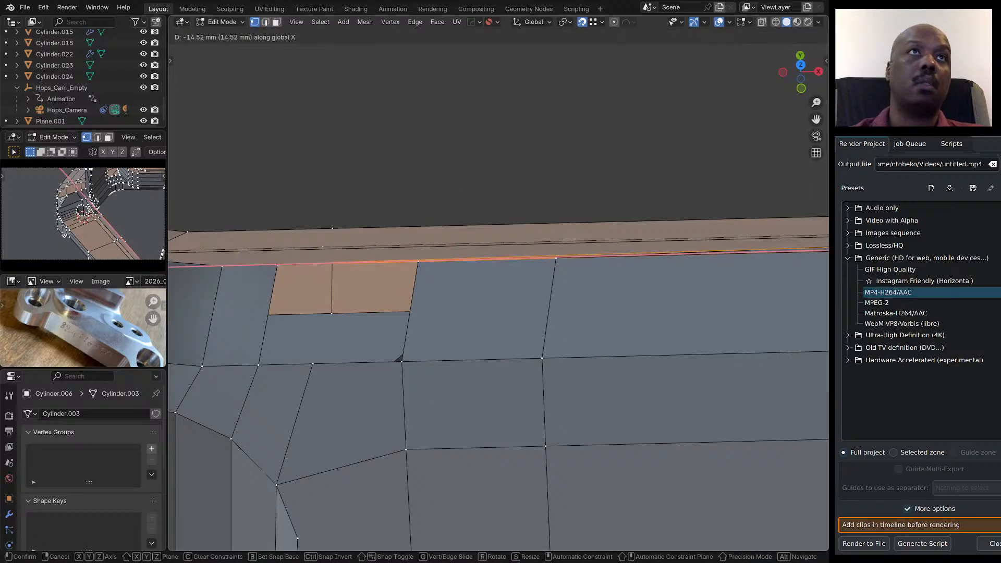
{"action": "left_click", "coordinate": [336, 262]}
Merge the overlapping seam vertices above the gap at their center.
{"action": "middle_click_drag", "start_coordinate": [336, 263], "coordinate": [456, 285], "text": "shift"}
{"action": "scroll", "coordinate": [461, 279], "scroll_direction": "up", "scroll_amount": 3}
{"action": "left_click", "coordinate": [457, 285]}
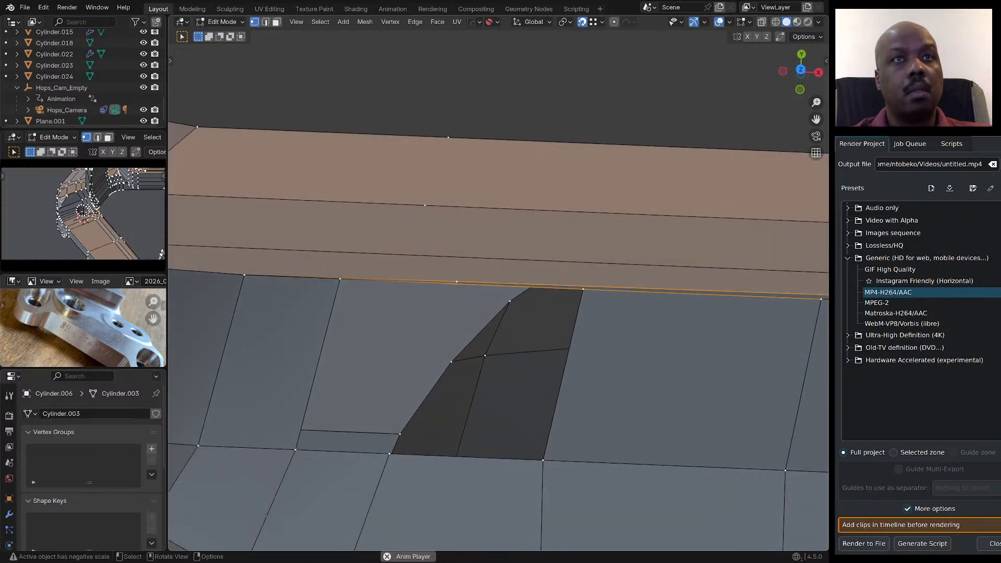
{"action": "key", "text": "q"}
{"action": "mouse_move", "coordinate": [459, 317]}
{"action": "left_click", "coordinate": [558, 328]}
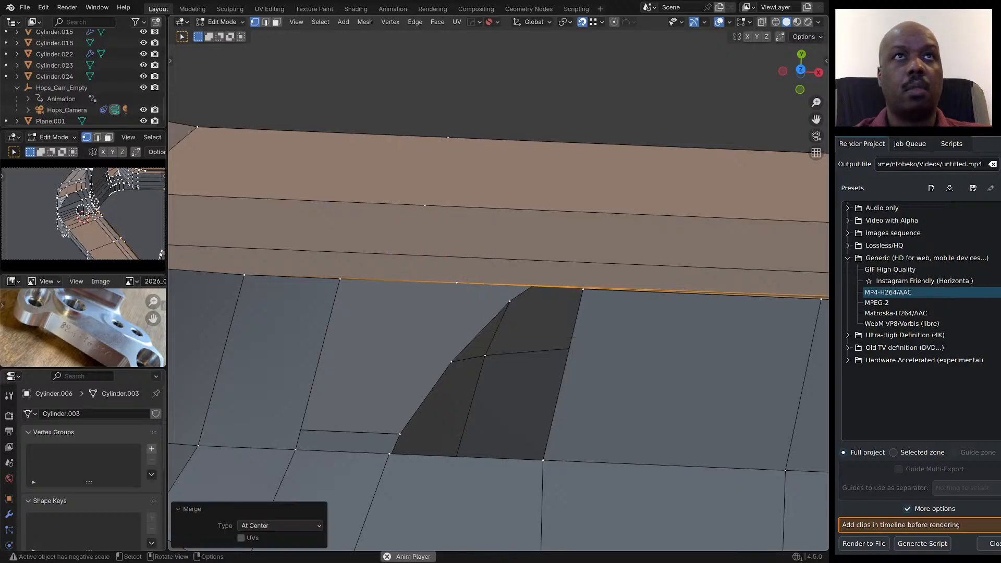
Fill the gap below the seam with two adjoining quad faces sharing an edge from the merged vertex to the rail.
{"action": "left_click", "coordinate": [390, 454], "text": "ctrl"}
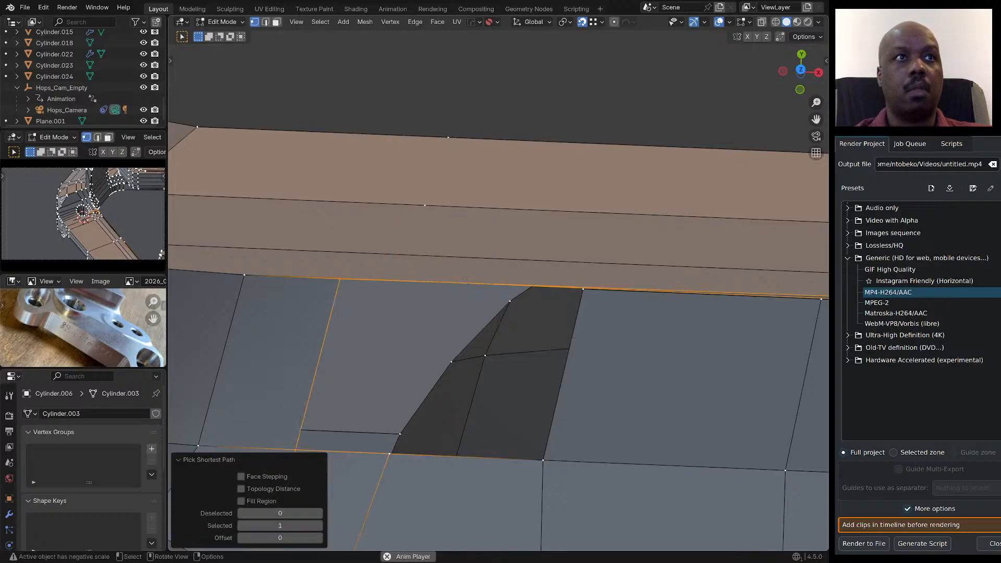
{"action": "key", "text": "f"}
{"action": "left_click", "coordinate": [389, 453]}
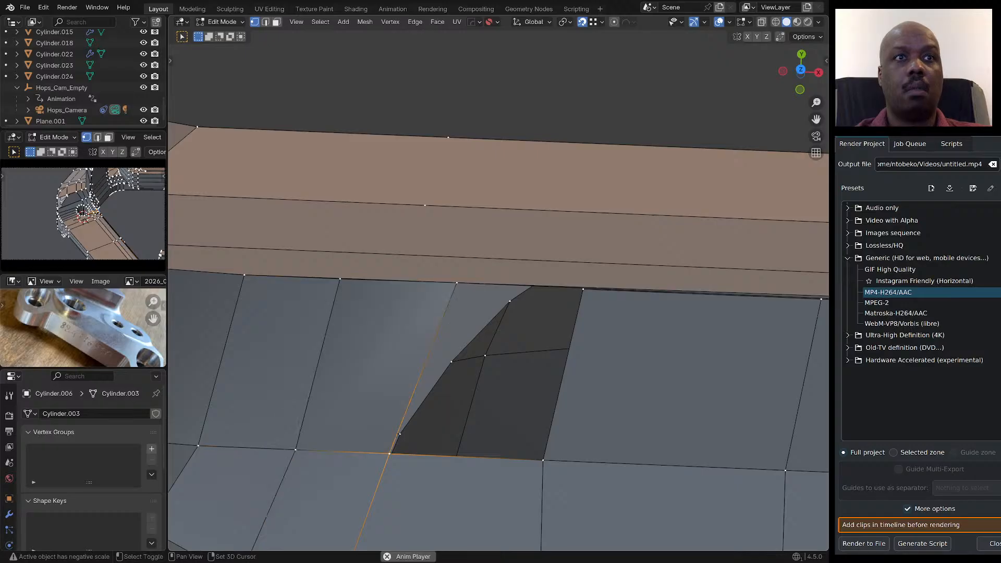
{"action": "left_click", "coordinate": [542, 459], "text": "shift"}
{"action": "left_click", "coordinate": [583, 289], "text": "shift"}
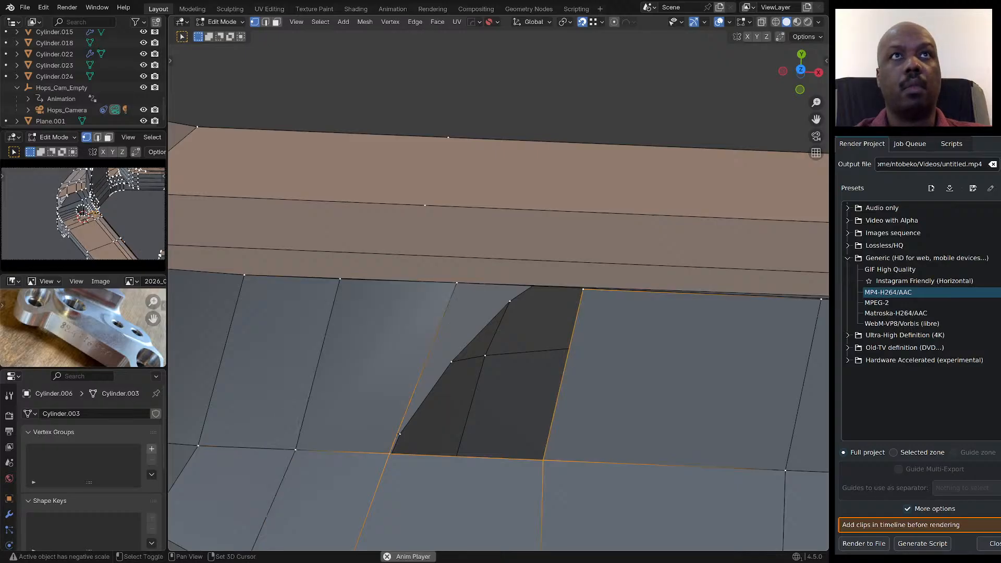
{"action": "left_click", "coordinate": [457, 284], "text": "shift"}
{"action": "key", "text": "f"}
{"action": "scroll", "coordinate": [414, 307], "scroll_direction": "down", "scroll_amount": 2}
{"action": "middle_click_drag", "start_coordinate": [414, 306], "coordinate": [416, 336]}
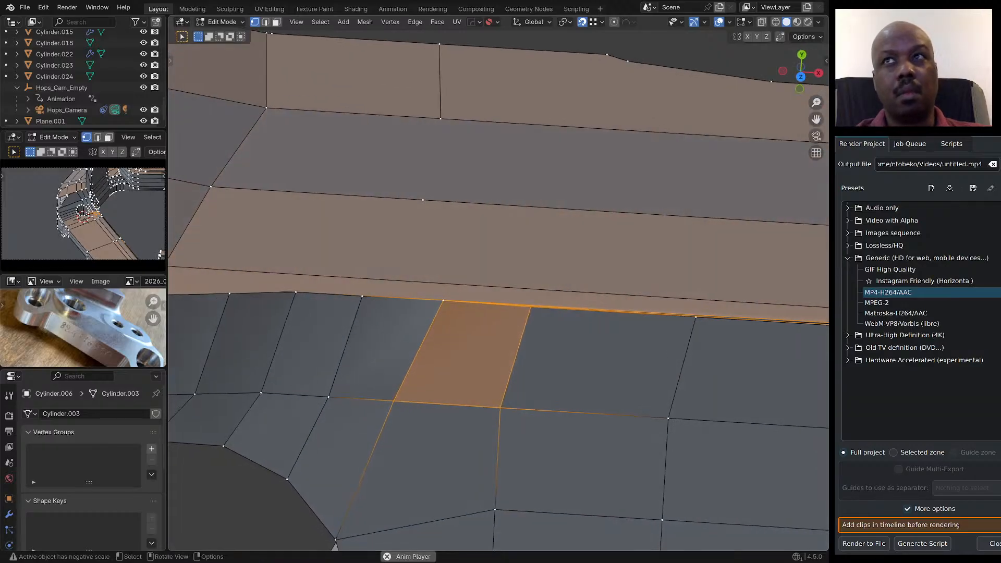
Add a single cut to the long edge bordering the opening beyond the hole and vertex-slide it towards the curved wall by about 0.445.
{"action": "middle_click_drag", "start_coordinate": [576, 297], "coordinate": [587, 244]}
{"action": "scroll", "coordinate": [580, 253], "scroll_direction": "down", "scroll_amount": 2}
{"action": "middle_click_drag", "start_coordinate": [587, 244], "coordinate": [753, 116], "text": "shift"}
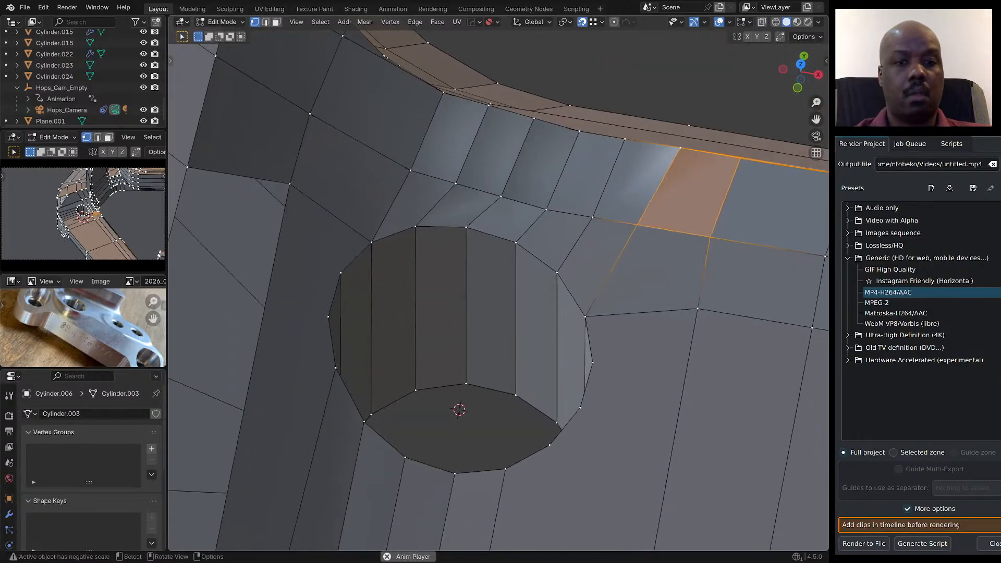
{"action": "scroll", "coordinate": [497, 289], "scroll_direction": "down", "scroll_amount": 3}
{"action": "middle_click_drag", "start_coordinate": [498, 290], "coordinate": [420, 229]}
{"action": "middle_click_drag", "start_coordinate": [420, 230], "coordinate": [466, 396], "text": "shift"}
{"action": "middle_click_drag", "start_coordinate": [466, 397], "coordinate": [365, 318]}
{"action": "key", "text": "ctrl+r"}
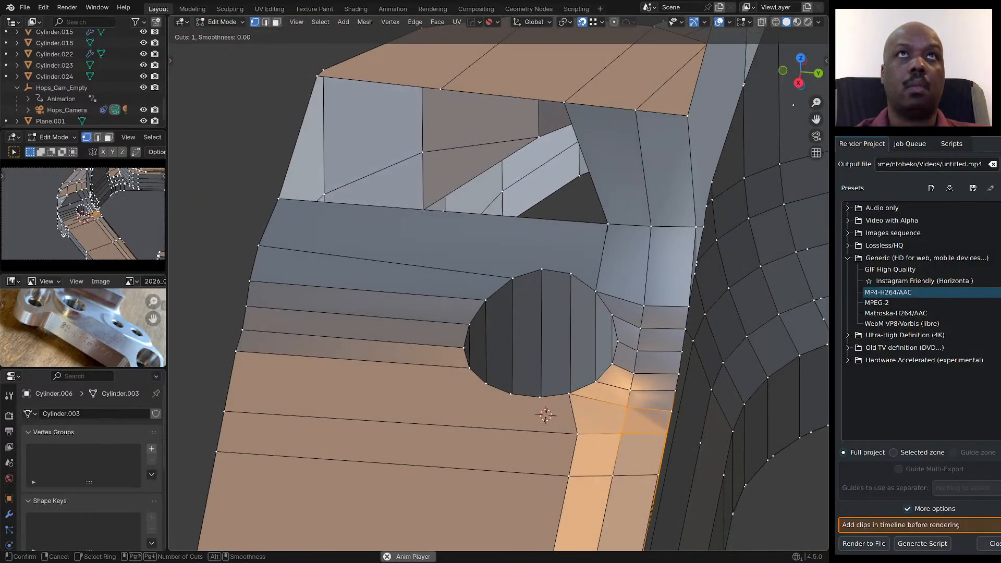
{"action": "double_click", "coordinate": [608, 503]}
{"action": "left_click", "coordinate": [443, 211]}
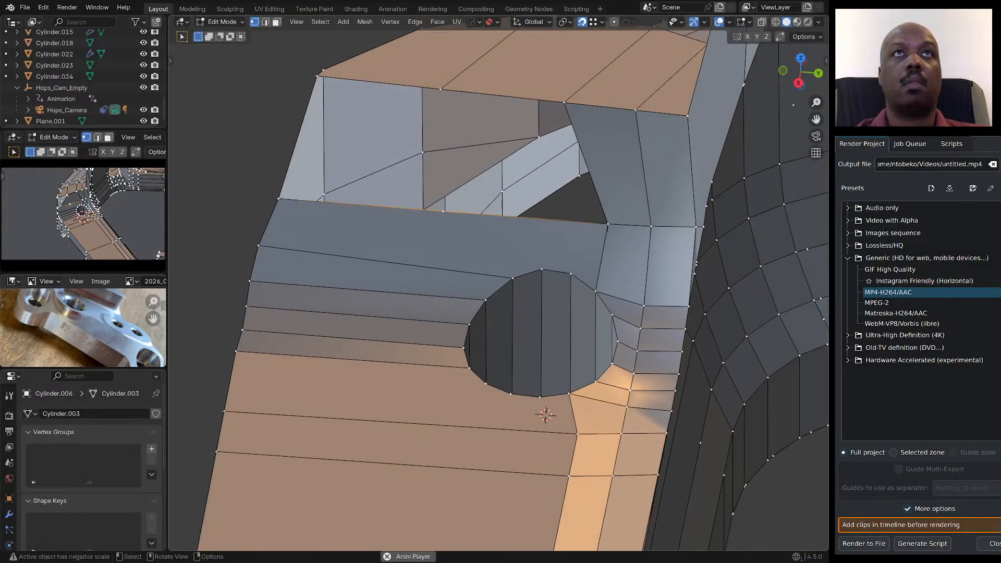
{"action": "key", "text": "shift+v"}
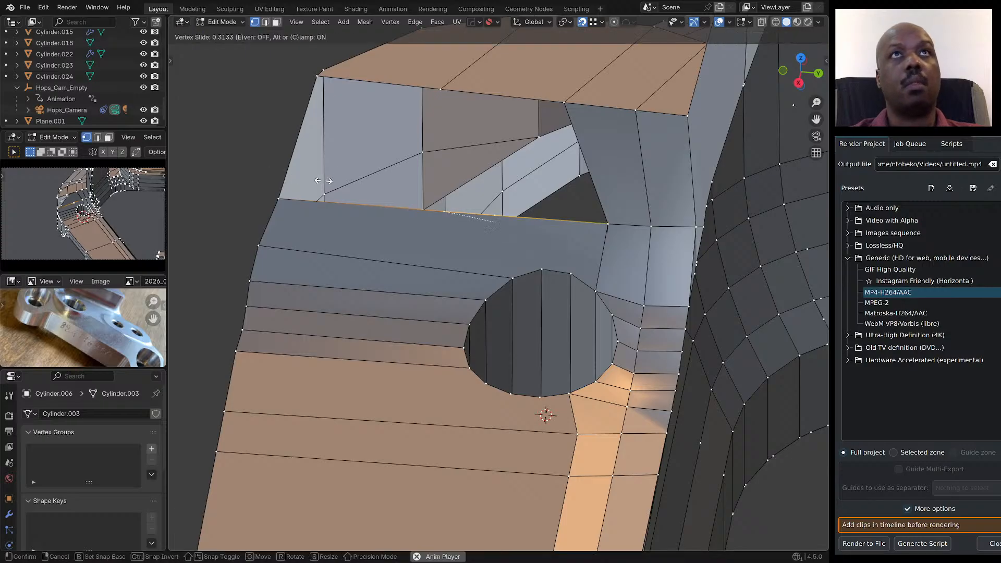
{"action": "left_click", "coordinate": [343, 185]}
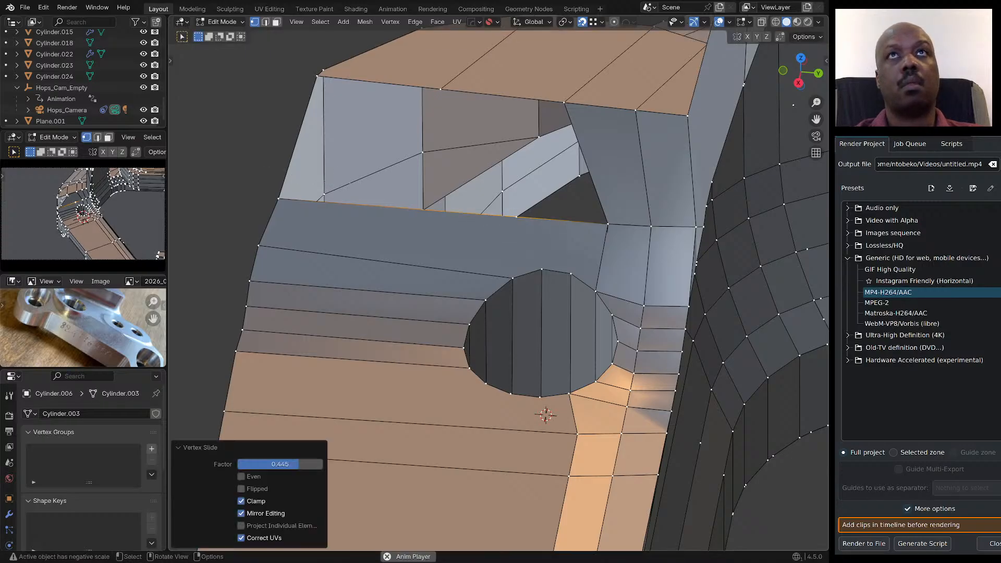
Add two cuts to the edge's segment nearest the curved wall and connect its three cut vertices to the facing hole rim vertices.
{"action": "key", "text": "ctrl+r"}
{"action": "left_click", "coordinate": [562, 221]}
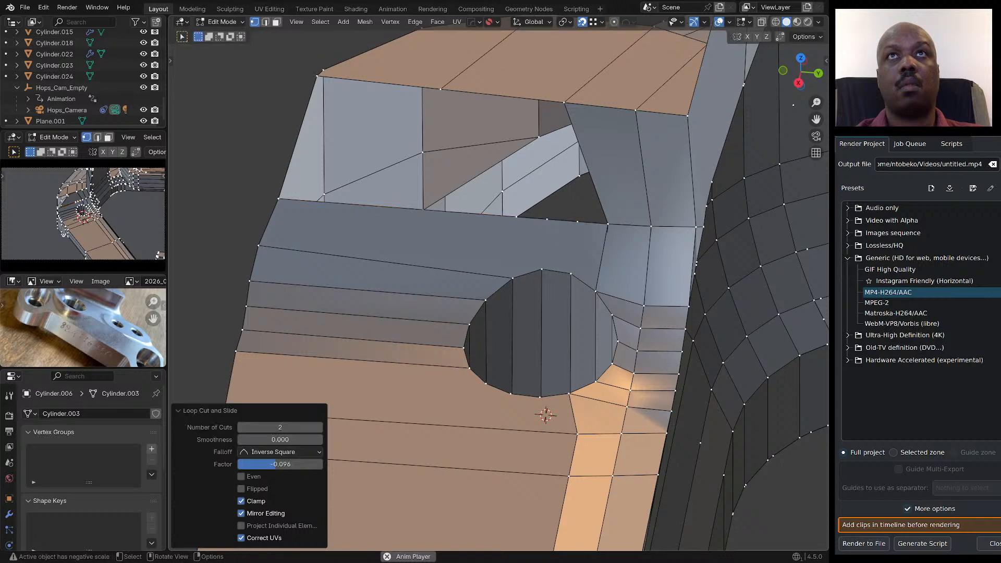
{"action": "left_click", "coordinate": [577, 222]}
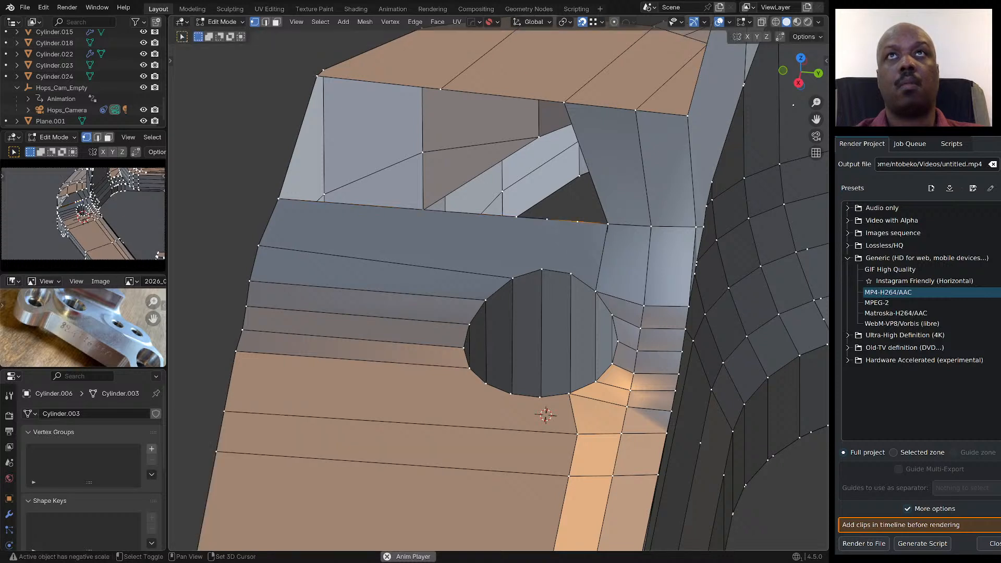
{"action": "left_click", "coordinate": [571, 274], "text": "shift"}
{"action": "left_click", "coordinate": [542, 270]}
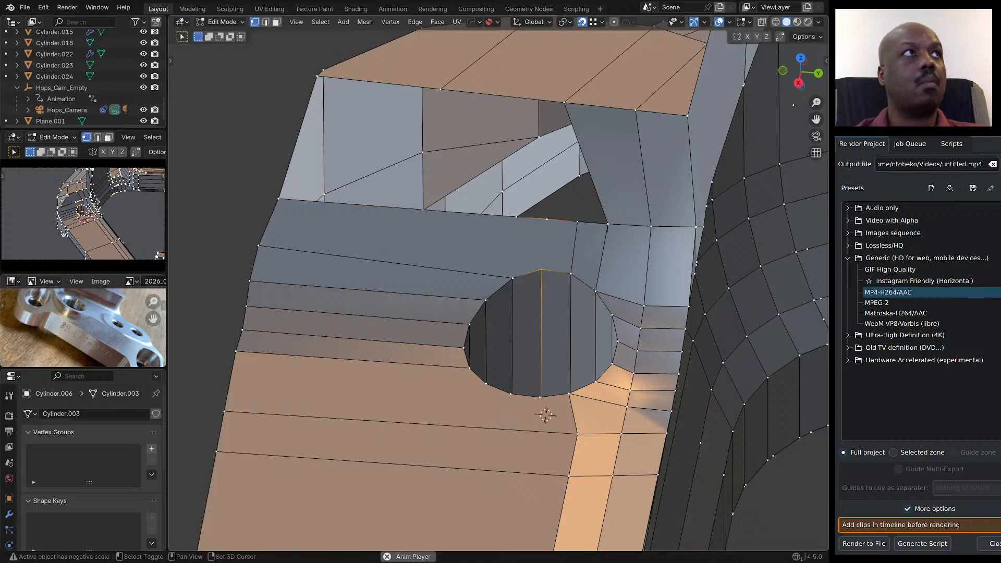
{"action": "key", "text": "j"}
{"action": "left_click", "coordinate": [516, 217]}
{"action": "left_click", "coordinate": [513, 278], "text": "shift"}
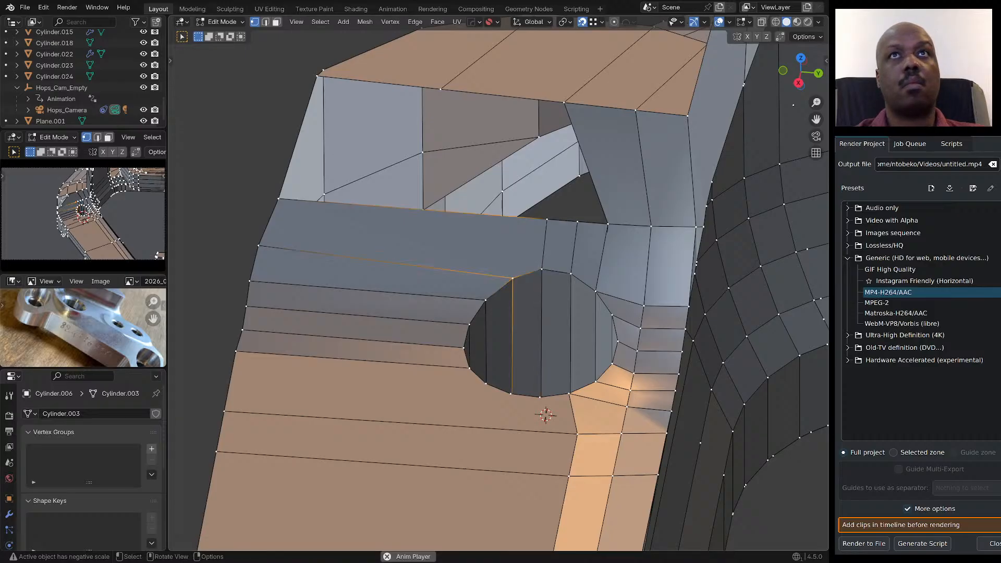
Vertex-slide the corner vertex between the hole and the curved wall by about 0.297, in line with the facing rim vertex.
{"action": "middle_click_drag", "start_coordinate": [512, 278], "coordinate": [339, 409]}
{"action": "scroll", "coordinate": [481, 258], "scroll_direction": "up", "scroll_amount": 2}
{"action": "left_click", "coordinate": [552, 281]}
{"action": "middle_click_drag", "start_coordinate": [552, 281], "coordinate": [589, 257]}
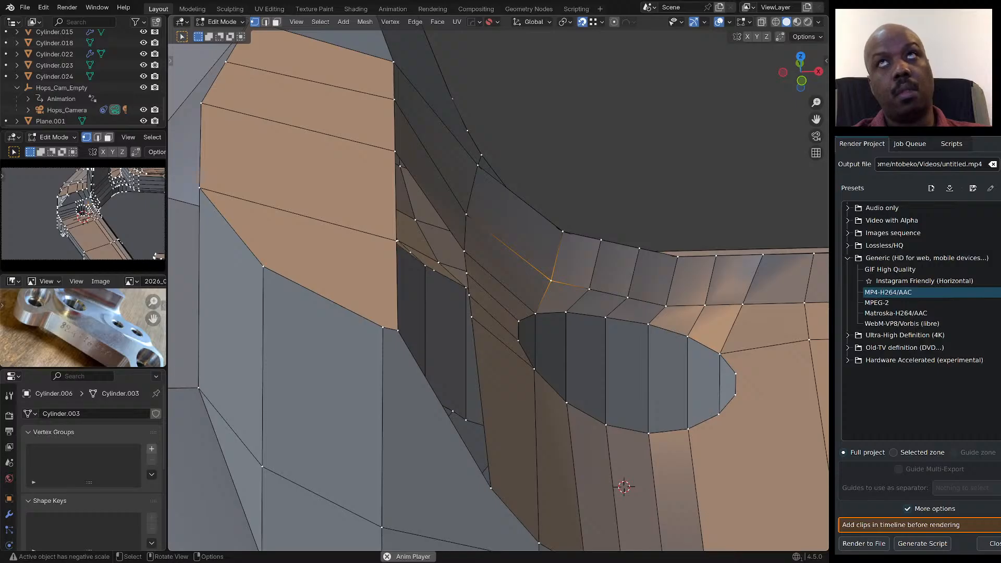
{"action": "key", "text": "shift+v"}
{"action": "key", "text": "c"}
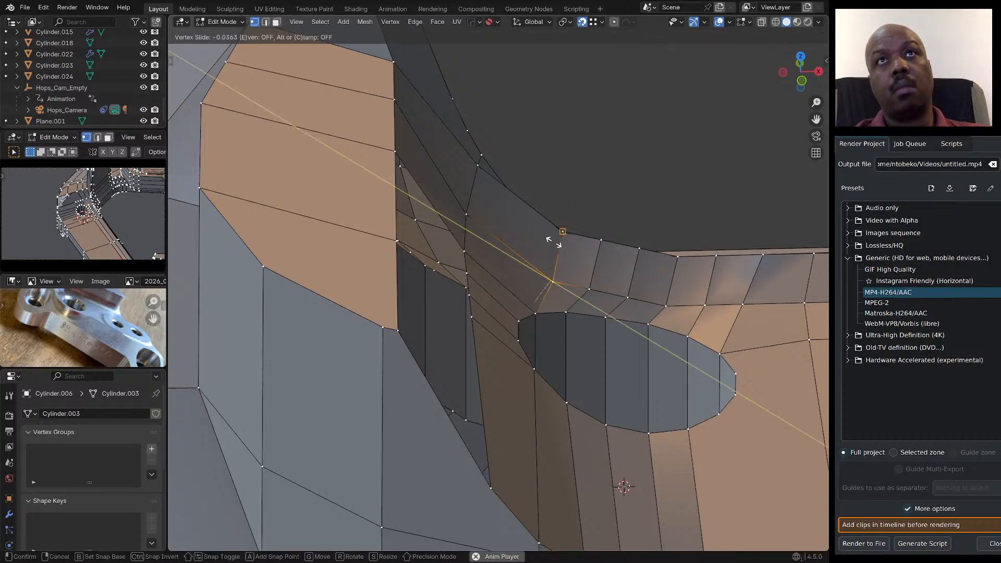
{"action": "left_click", "coordinate": [539, 315]}
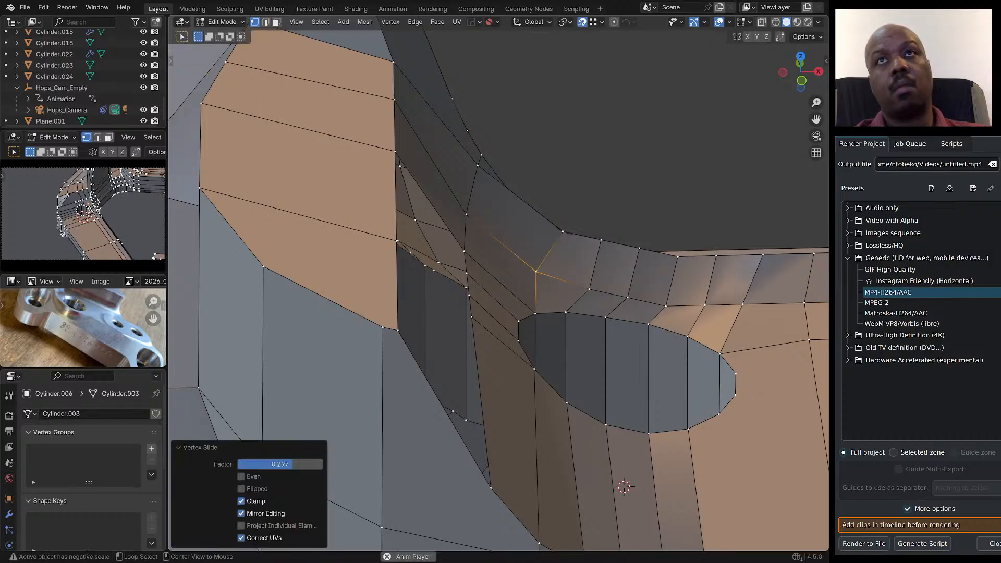
Vertex-slide the next two vertices along the edge loop beside the hole into line with their facing rim vertices, with clamping off.
{"action": "left_click", "coordinate": [589, 290]}
{"action": "key", "text": "shift+v"}
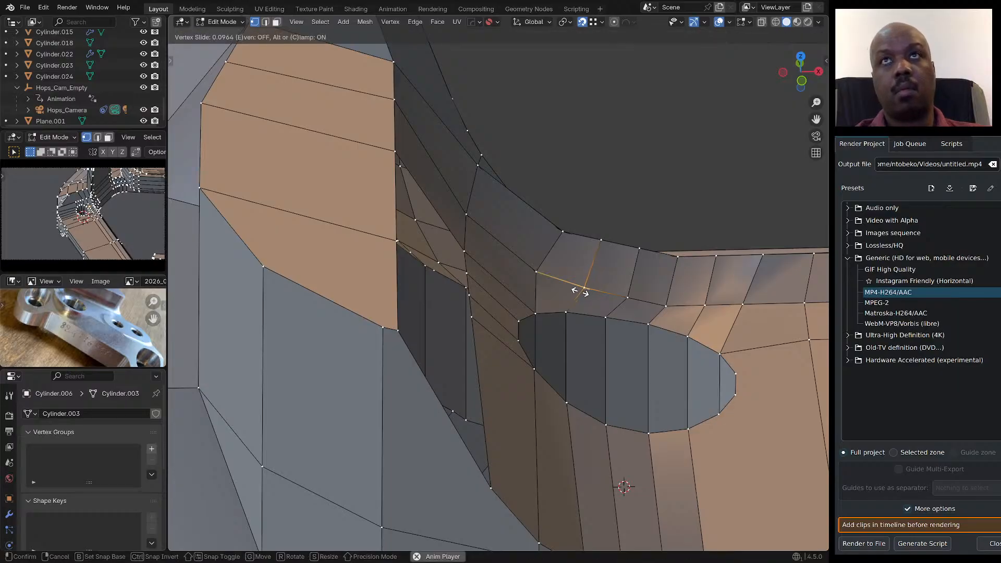
{"action": "key", "text": "c"}
{"action": "left_click", "coordinate": [570, 312]}
{"action": "left_click", "coordinate": [628, 298]}
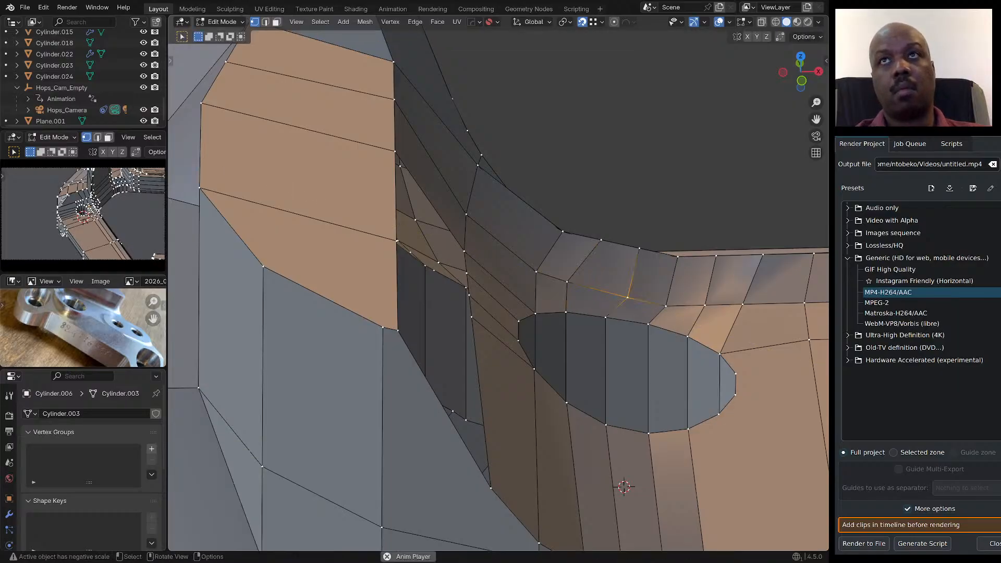
{"action": "middle_click_drag", "start_coordinate": [628, 300], "coordinate": [612, 292]}
{"action": "key", "text": "shift+v"}
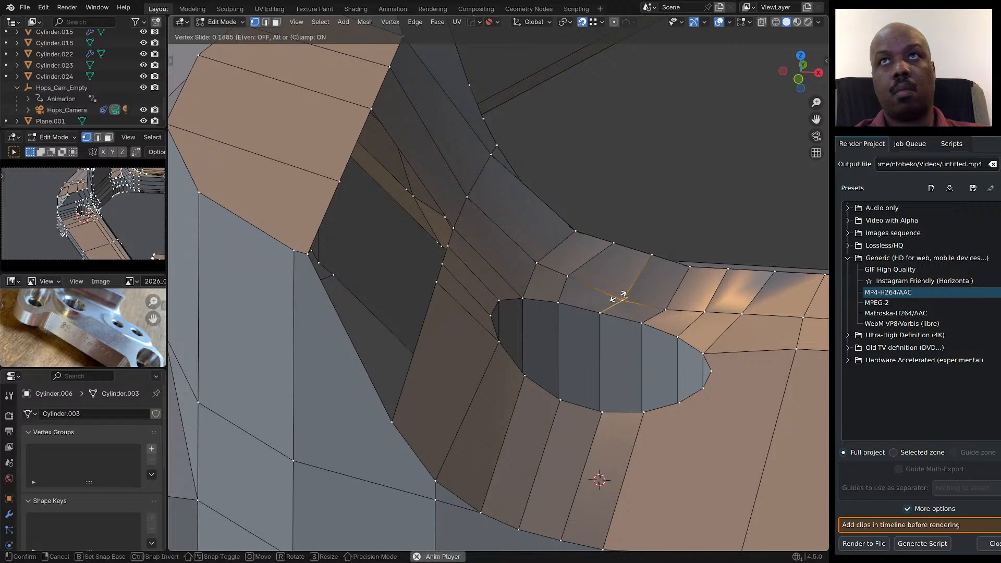
{"action": "key", "text": "c"}
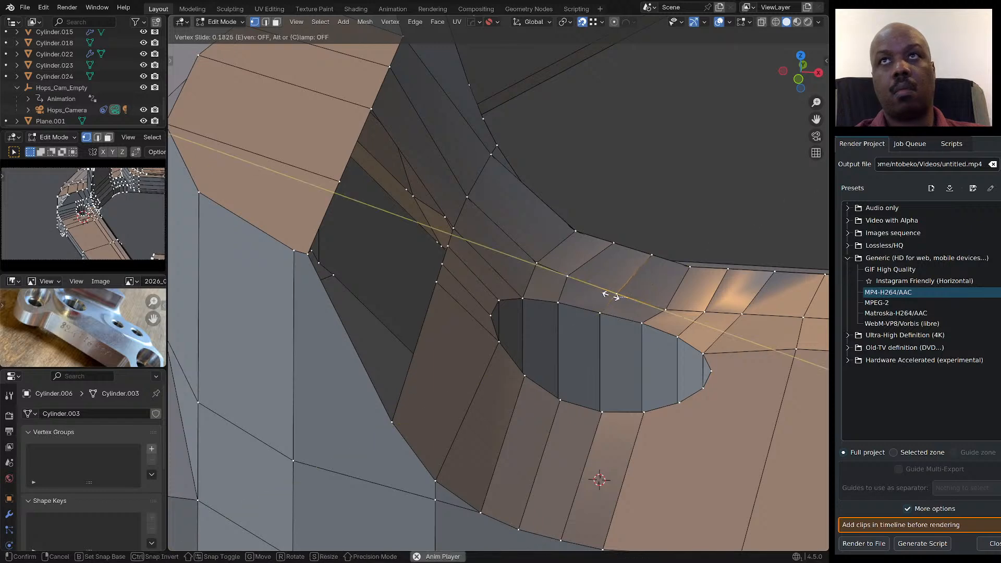
{"action": "left_click", "coordinate": [594, 312]}
Vertex-slide the following two loop vertices into line with their rim vertices, the second by a factor of about 0.348.
{"action": "left_click", "coordinate": [665, 310]}
{"action": "middle_click_drag", "start_coordinate": [665, 311], "coordinate": [564, 338]}
{"action": "key", "text": "shift+v"}
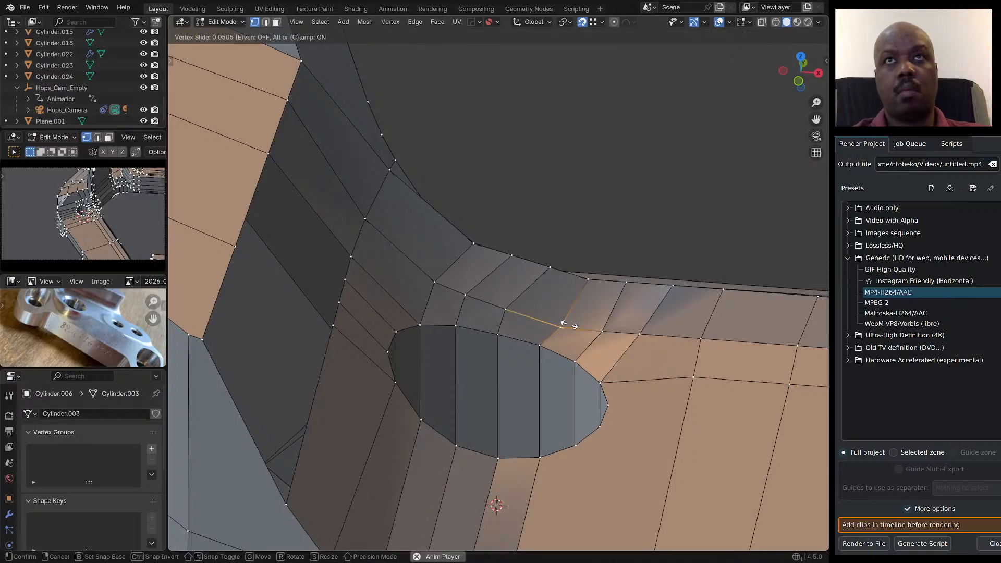
{"action": "key", "text": "c"}
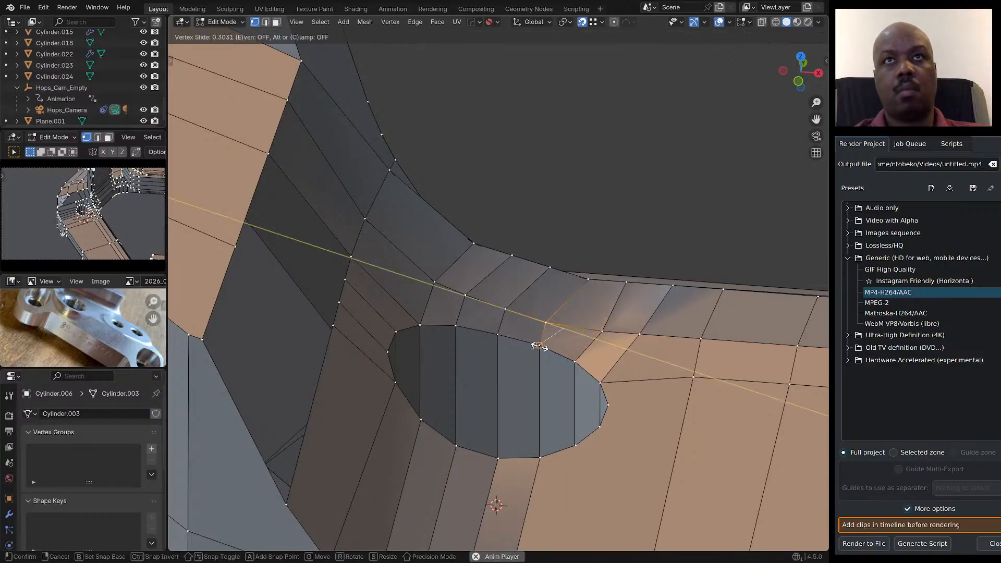
{"action": "left_click", "coordinate": [543, 347]}
{"action": "left_click", "coordinate": [602, 331]}
{"action": "key", "text": "shift+v"}
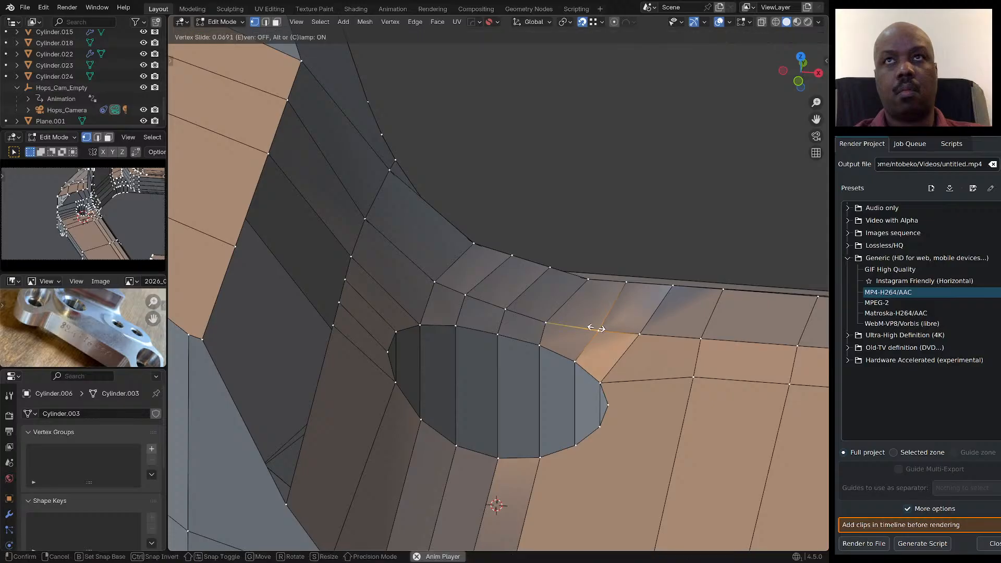
{"action": "left_click", "coordinate": [574, 362]}
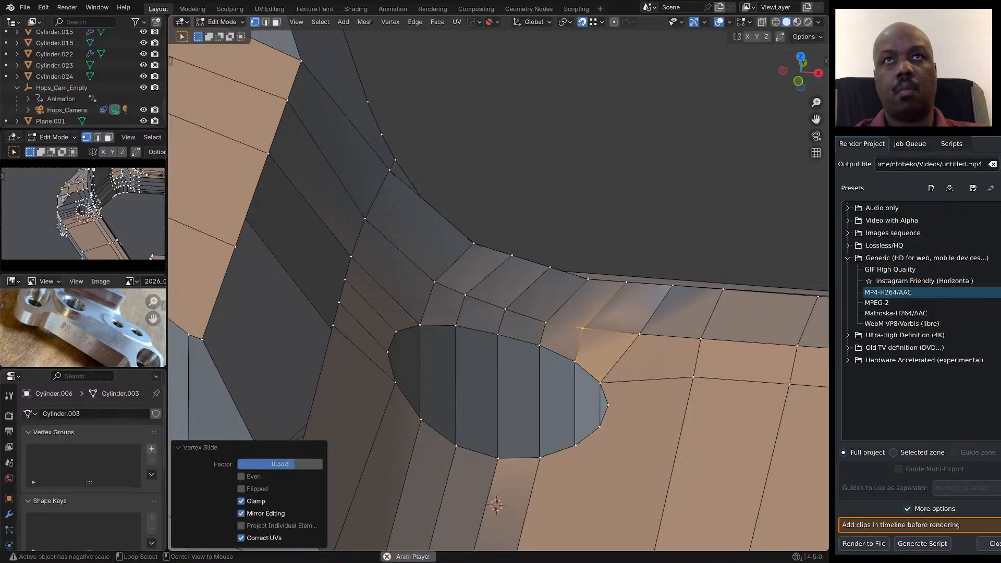
Vertex-slide the outer edge vertex nearest the curved wall into line with its facing loop vertex beside the hole, with clamping off.
{"action": "middle_click_drag", "start_coordinate": [574, 363], "coordinate": [592, 459]}
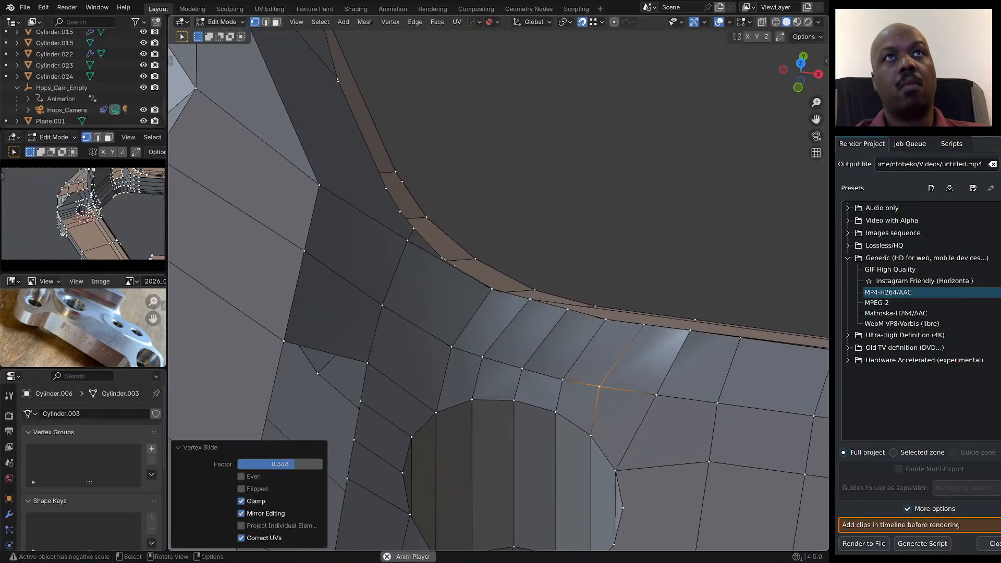
{"action": "left_click", "coordinate": [491, 289]}
{"action": "middle_click_drag", "start_coordinate": [492, 290], "coordinate": [491, 257]}
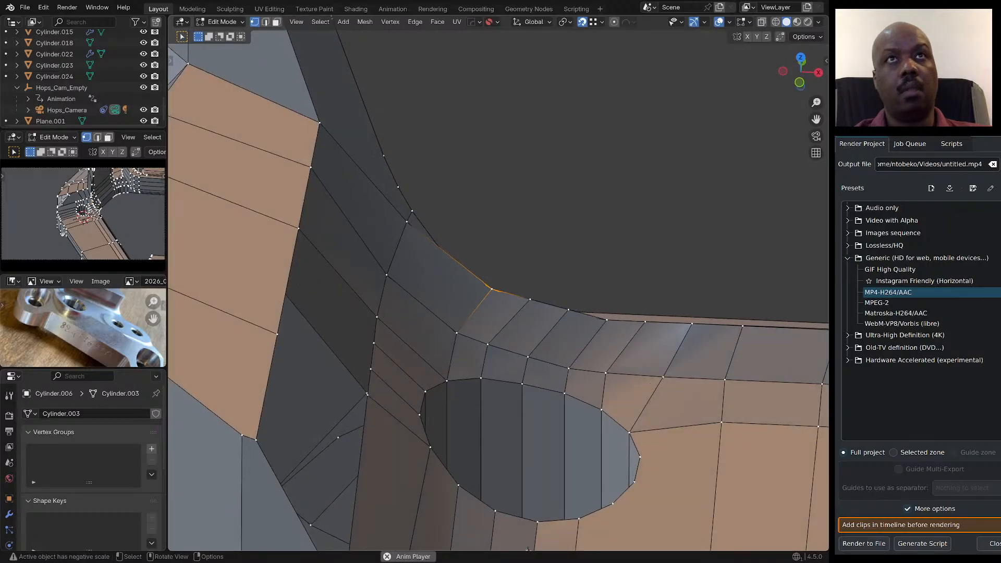
{"action": "key", "text": "shift+v"}
{"action": "key", "text": "c"}
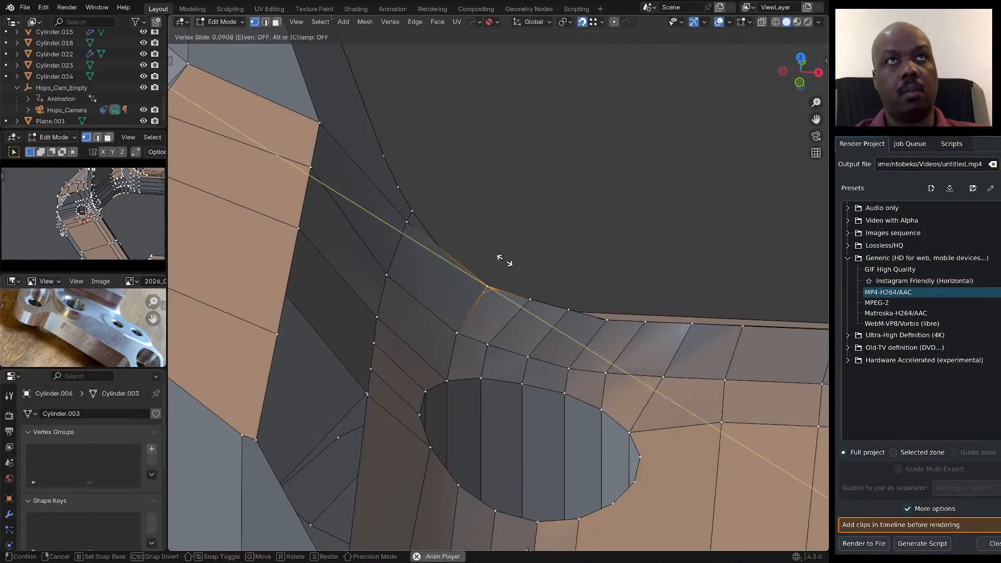
{"action": "left_click", "coordinate": [456, 334]}
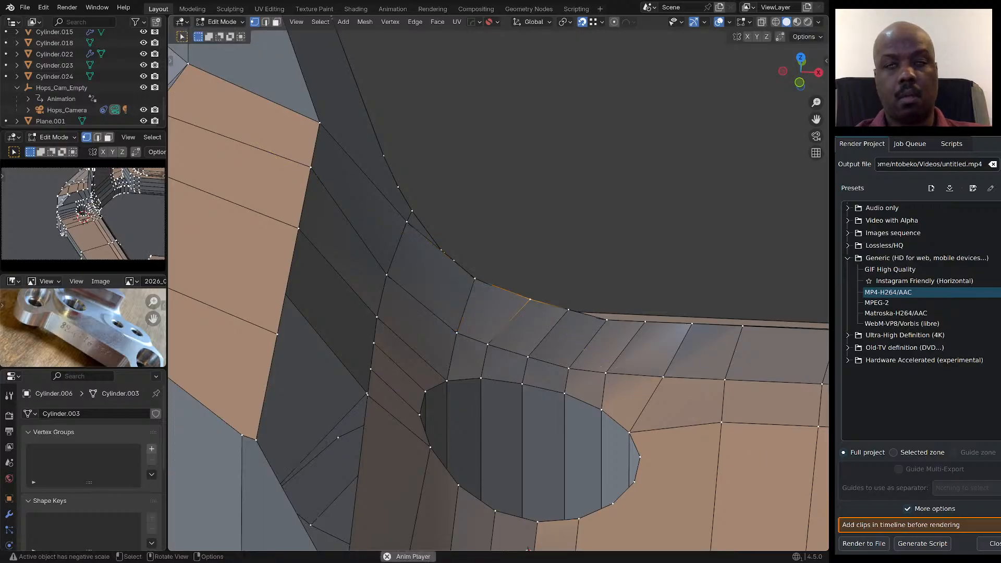
Try vertex-sliding the next outer edge vertex toward the curved wall by about 0.529 and slide it back.
{"action": "key", "text": "shift+v"}
{"action": "key", "text": "c"}
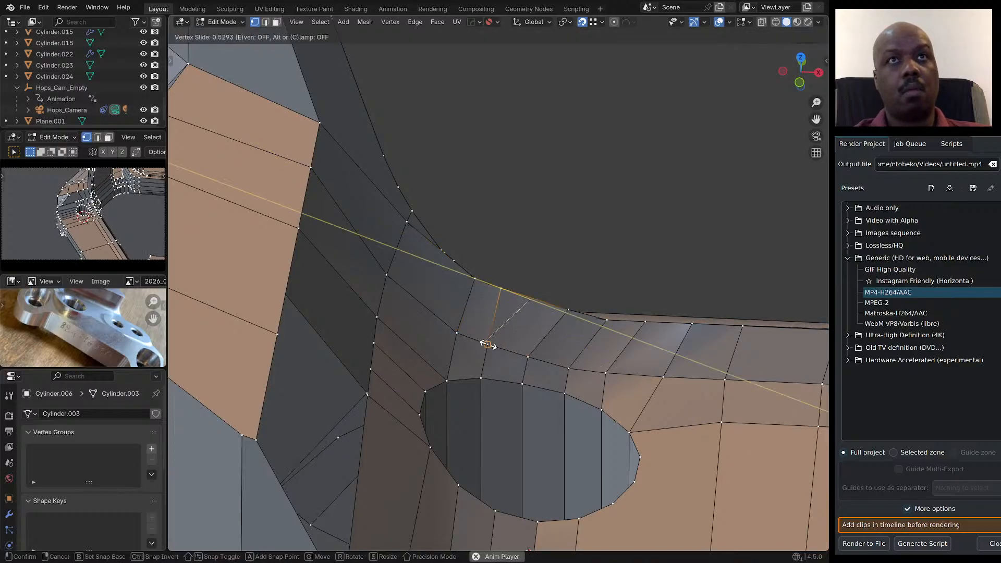
{"action": "left_click", "coordinate": [488, 344]}
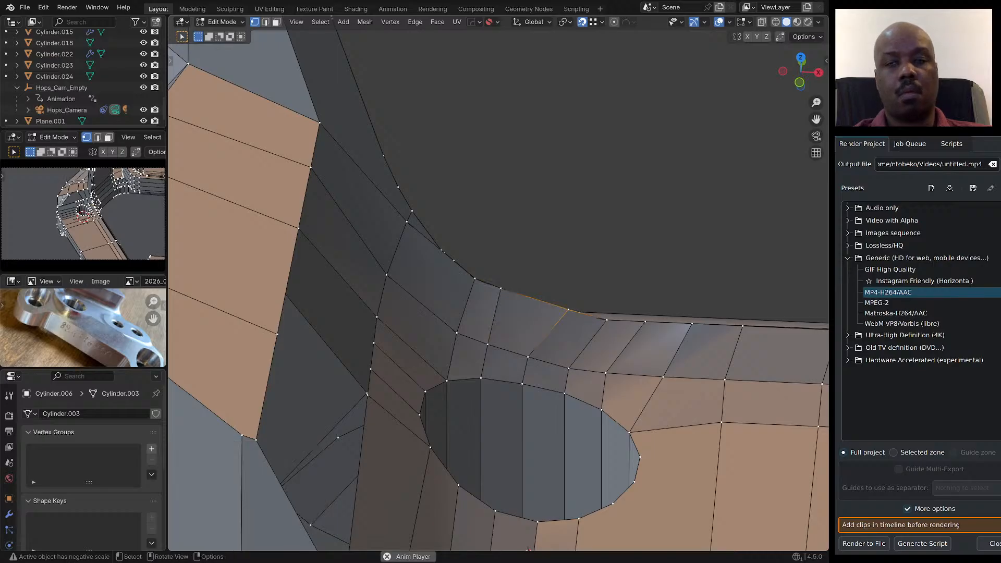
{"action": "mouse_move", "coordinate": [542, 312]}
{"action": "middle_mouse_down"}
{"action": "mouse_move", "coordinate": [526, 312]}
{"action": "mouse_move", "coordinate": [549, 270]}
{"action": "mouse_move", "coordinate": [525, 316]}
{"action": "middle_mouse_up"}
{"action": "left_click", "coordinate": [502, 281]}
{"action": "key", "text": "shift+v"}
{"action": "left_click", "coordinate": [529, 293]}
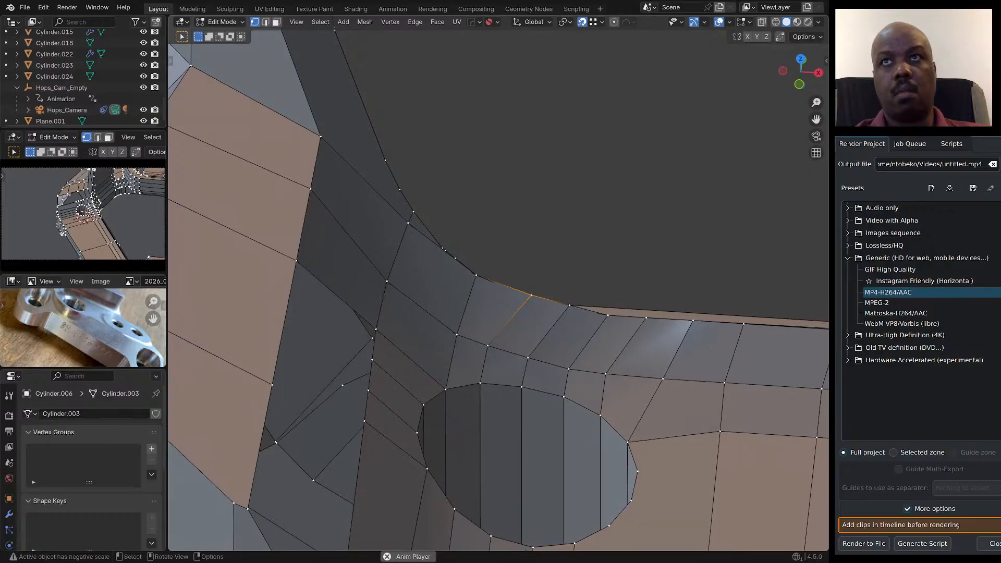
Vertex-slide the two outer edge vertices on the flat rail's side by about 0.905 and 0.545, in line with their facing loop vertices.
{"action": "left_click", "coordinate": [646, 318]}
{"action": "key", "text": "g"}
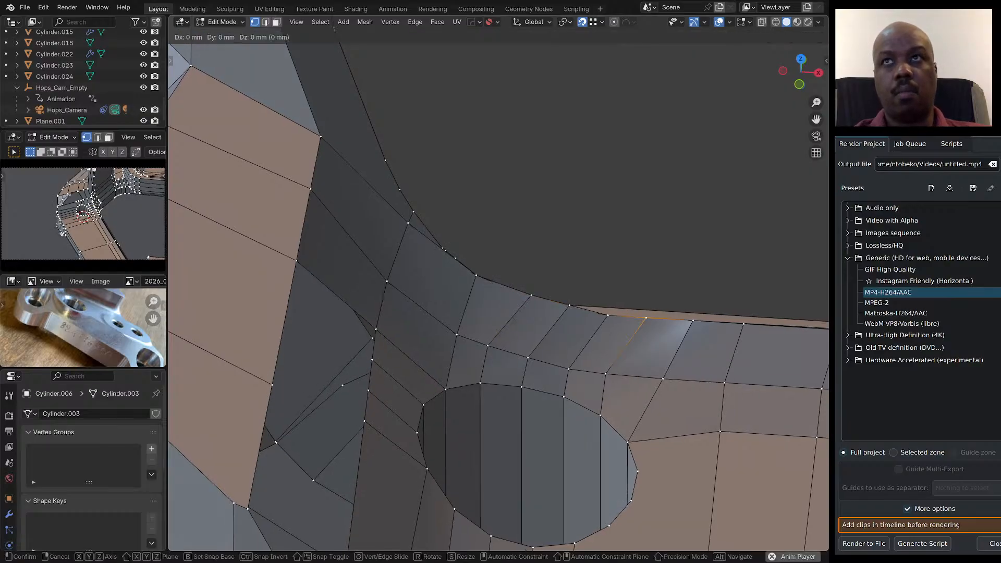
{"action": "key", "text": "g"}
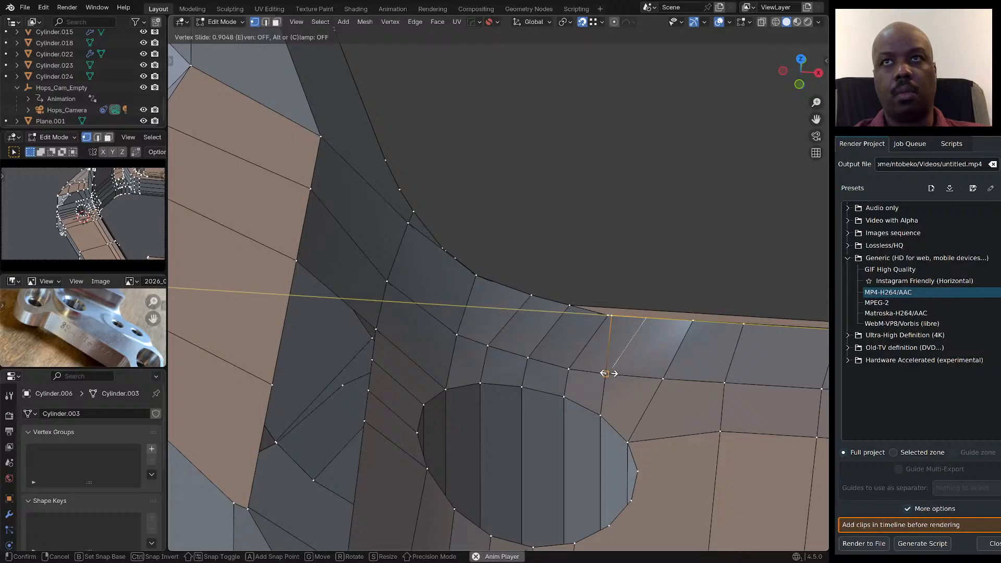
{"action": "left_click", "coordinate": [605, 373]}
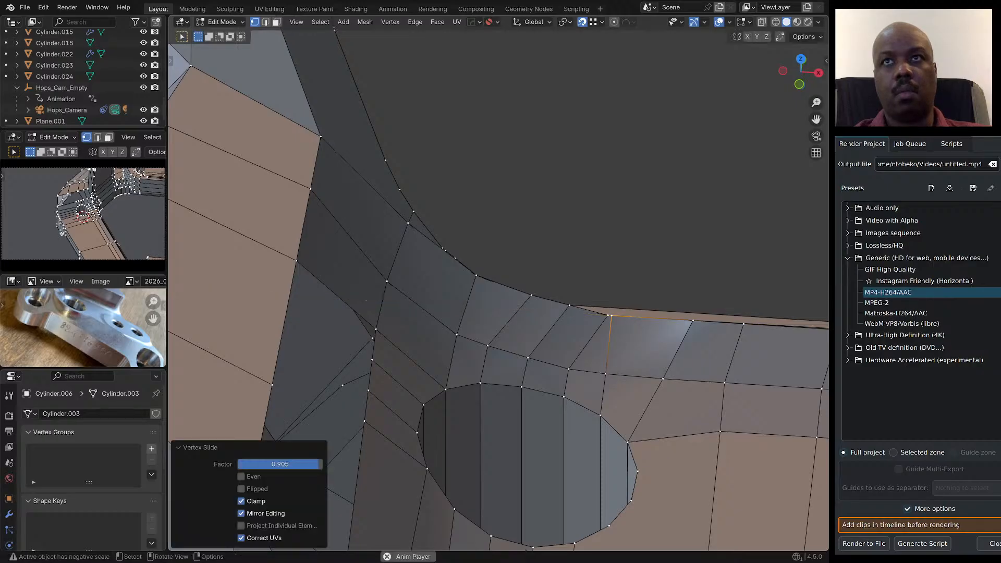
{"action": "left_click", "coordinate": [607, 316]}
{"action": "key", "text": "g"}
{"action": "key", "text": "g"}
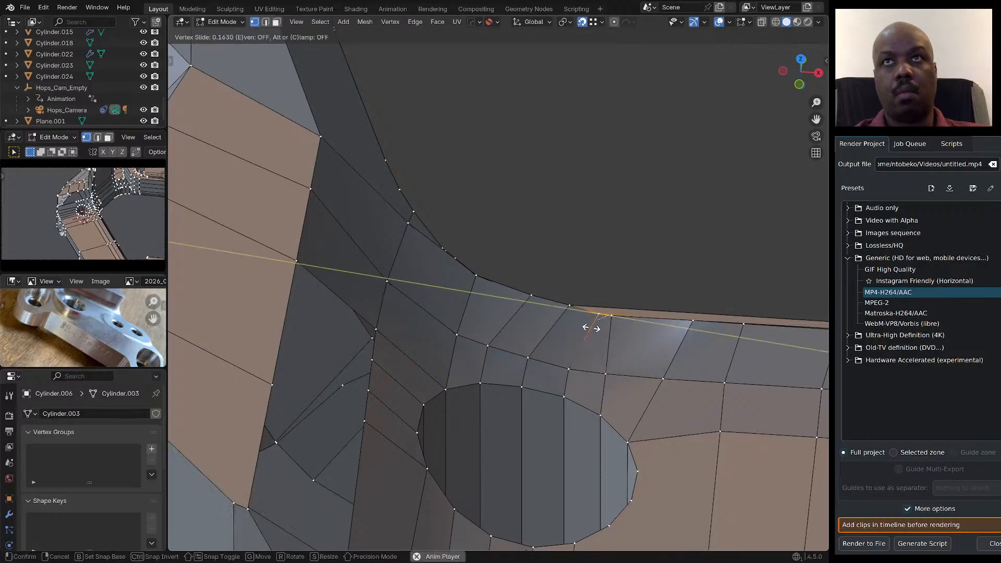
{"action": "left_click", "coordinate": [568, 371]}
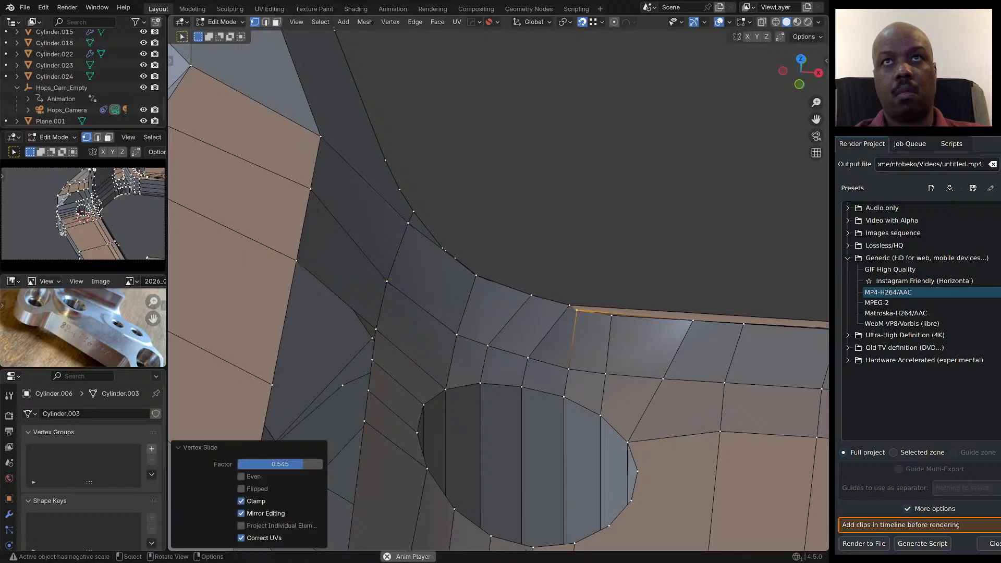
Vertex-slide the following two outer edge vertices by about 0.794 and 0.529 with clamping off, in line with their facing loop vertices.
{"action": "left_click", "coordinate": [569, 305]}
{"action": "key", "text": "g"}
{"action": "key", "text": "g"}
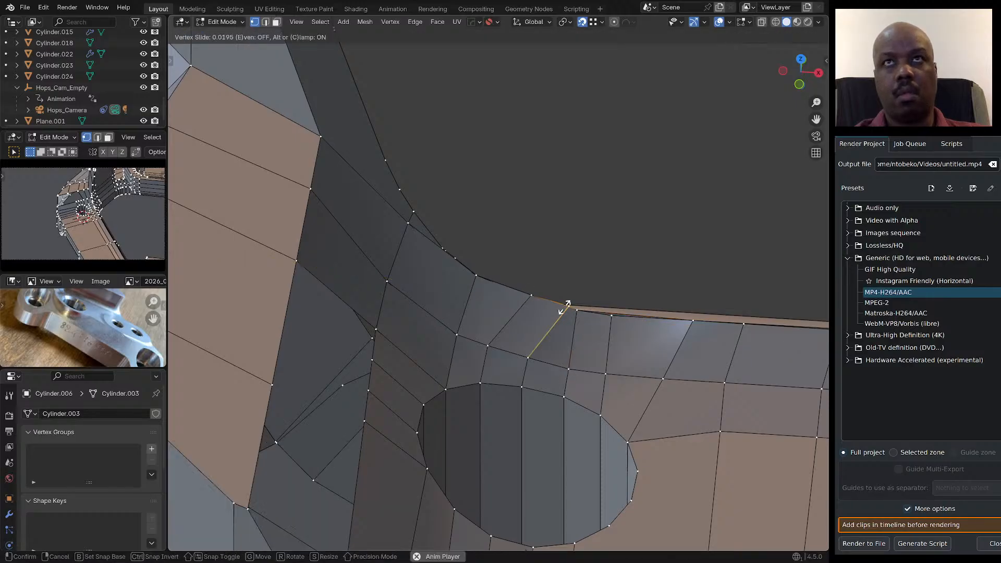
{"action": "key", "text": "c"}
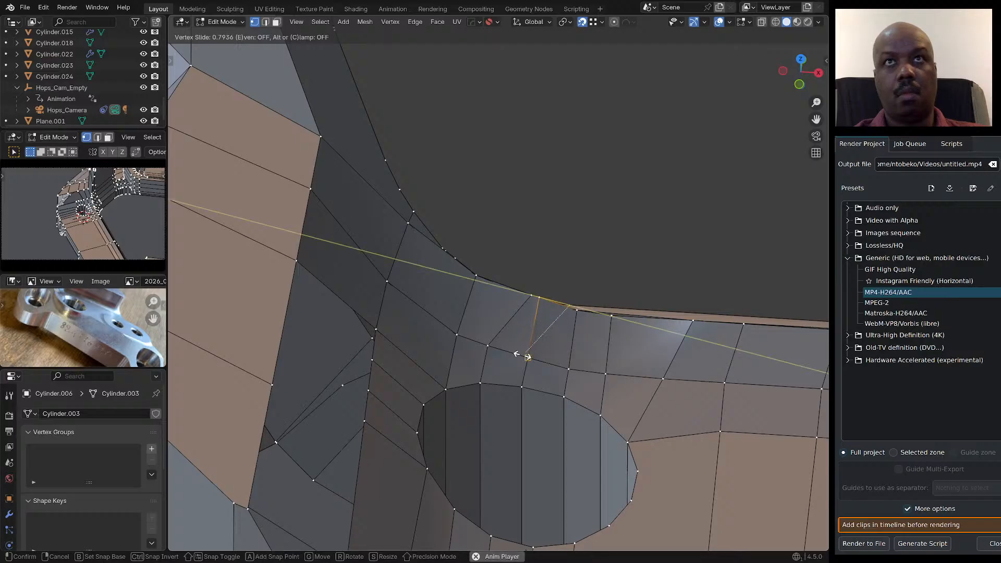
{"action": "left_click", "coordinate": [527, 360]}
{"action": "key", "text": "g"}
{"action": "key", "text": "g"}
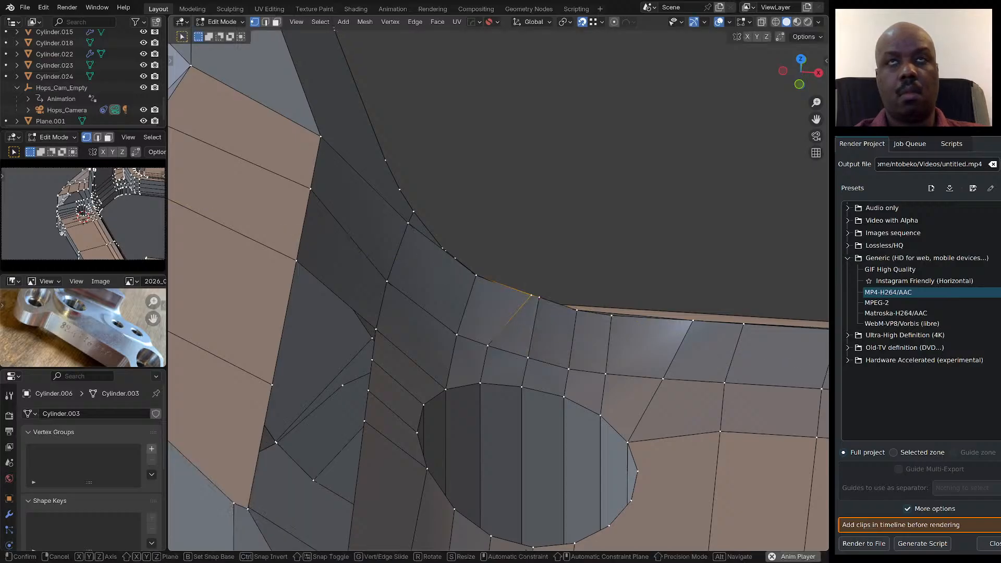
{"action": "key", "text": "c"}
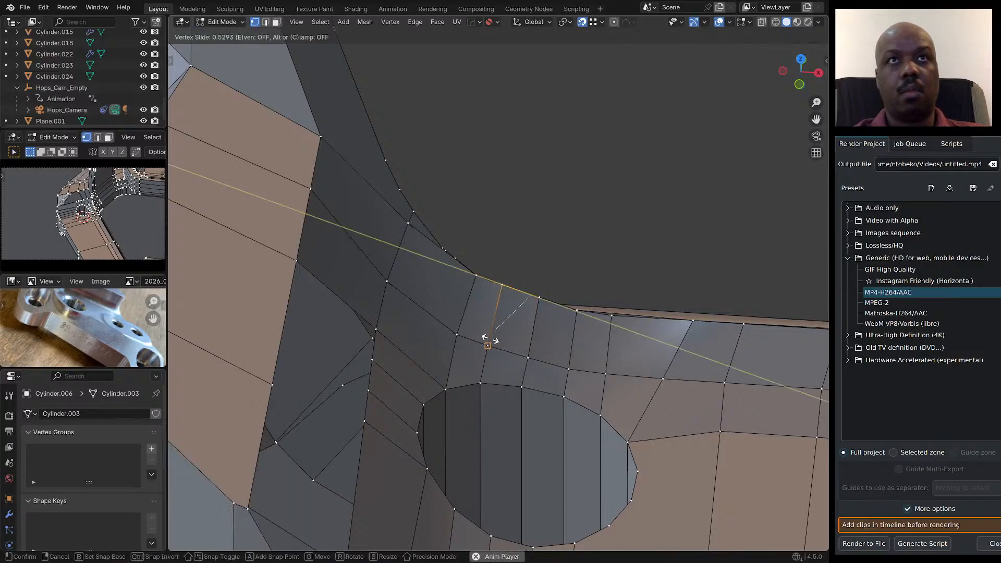
{"action": "left_click", "coordinate": [489, 339]}
Fine-tune the outer edge vertex nearest the curved wall with unclamped vertex slides of about -0.037 and 0.072.
{"action": "left_click", "coordinate": [475, 275]}
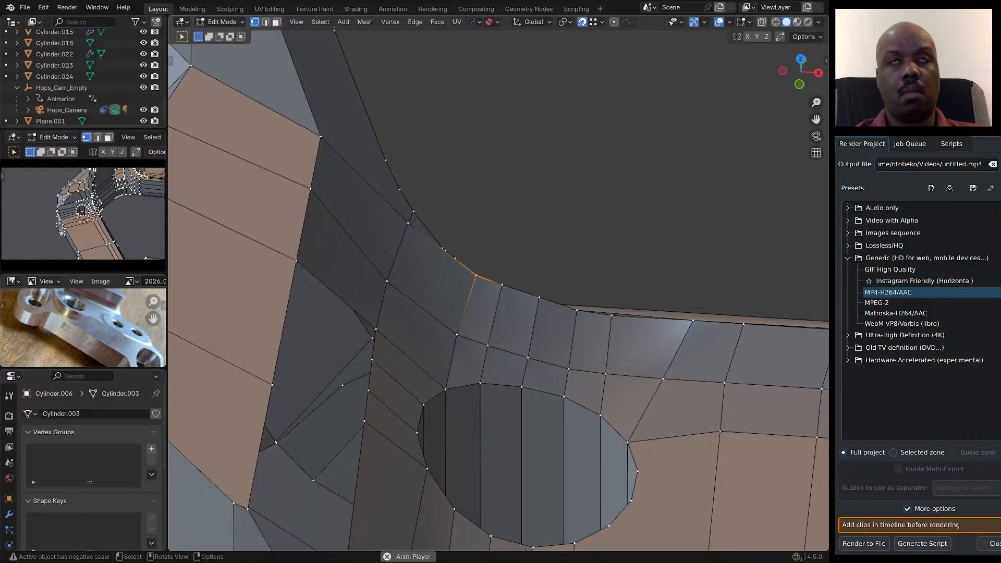
{"action": "key", "text": "g"}
{"action": "key", "text": "g"}
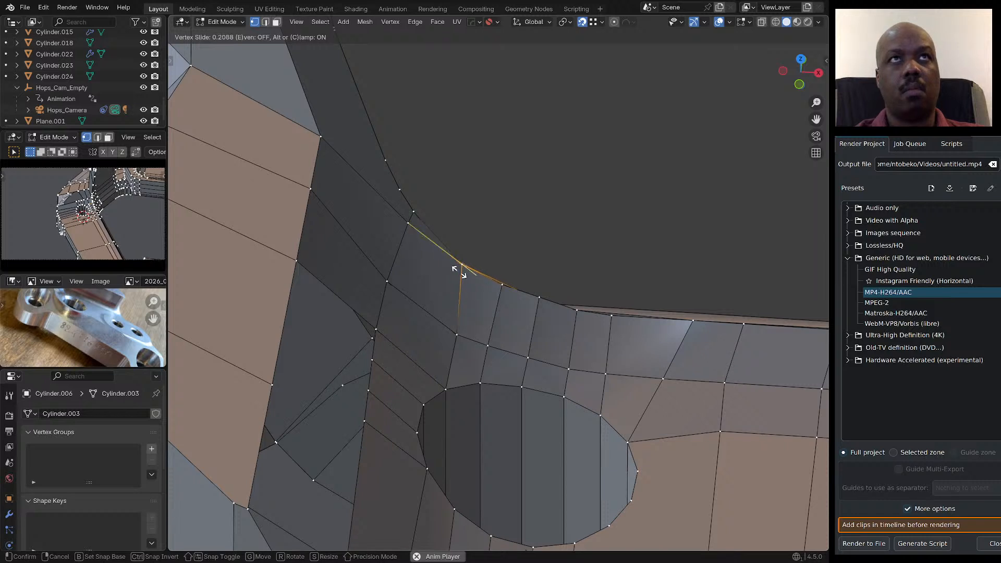
{"action": "key", "text": "c"}
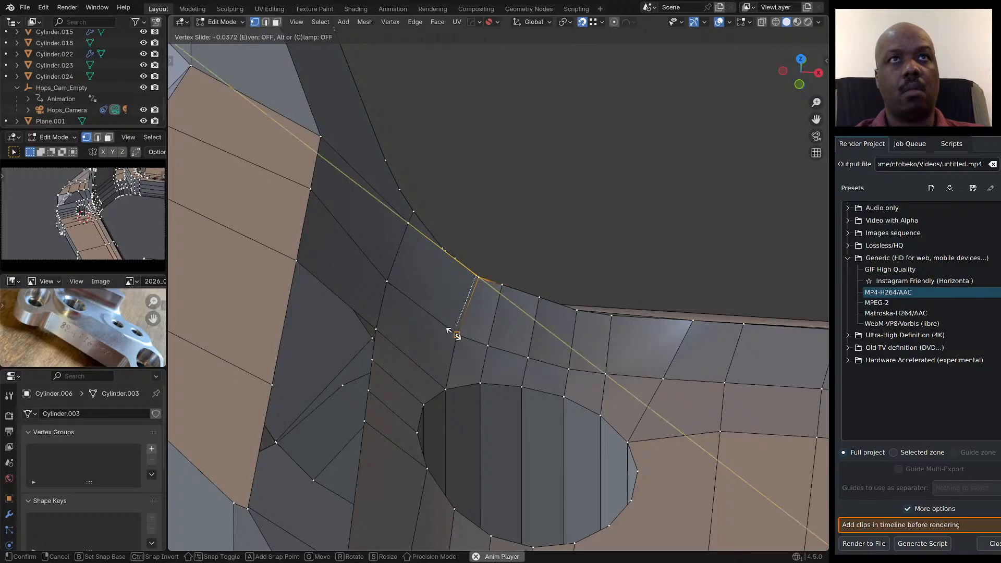
{"action": "left_click", "coordinate": [453, 333]}
{"action": "middle_click_drag", "start_coordinate": [452, 333], "coordinate": [451, 274]}
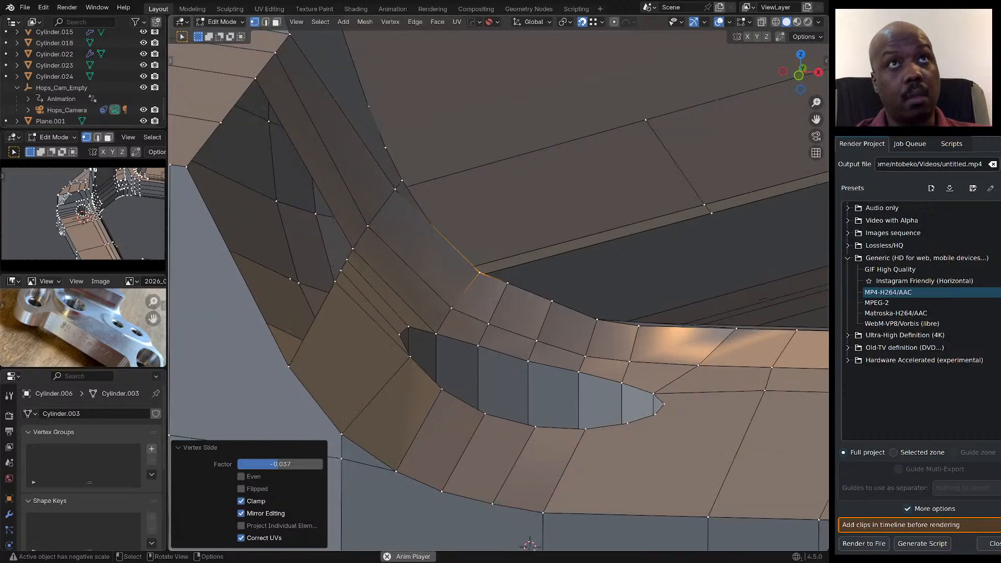
{"action": "key", "text": "shift+v"}
{"action": "key", "text": "c"}
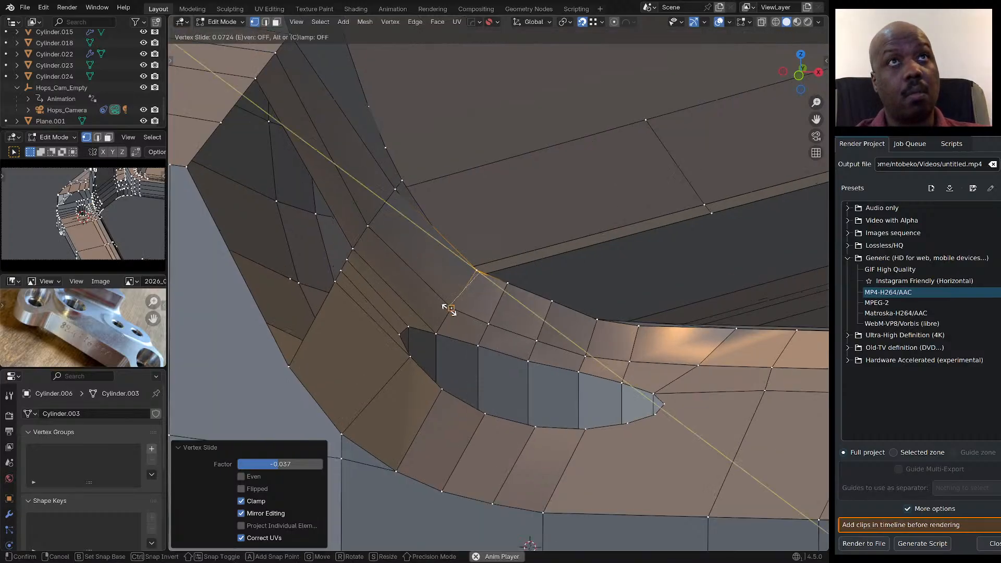
{"action": "left_click", "coordinate": [449, 308]}
Switch to edge selection and select the complete upper rim of the corner hole.
{"action": "middle_click_drag", "start_coordinate": [449, 309], "coordinate": [549, 226]}
{"action": "scroll", "coordinate": [455, 269], "scroll_direction": "down", "scroll_amount": 4}
{"action": "key", "text": "2"}
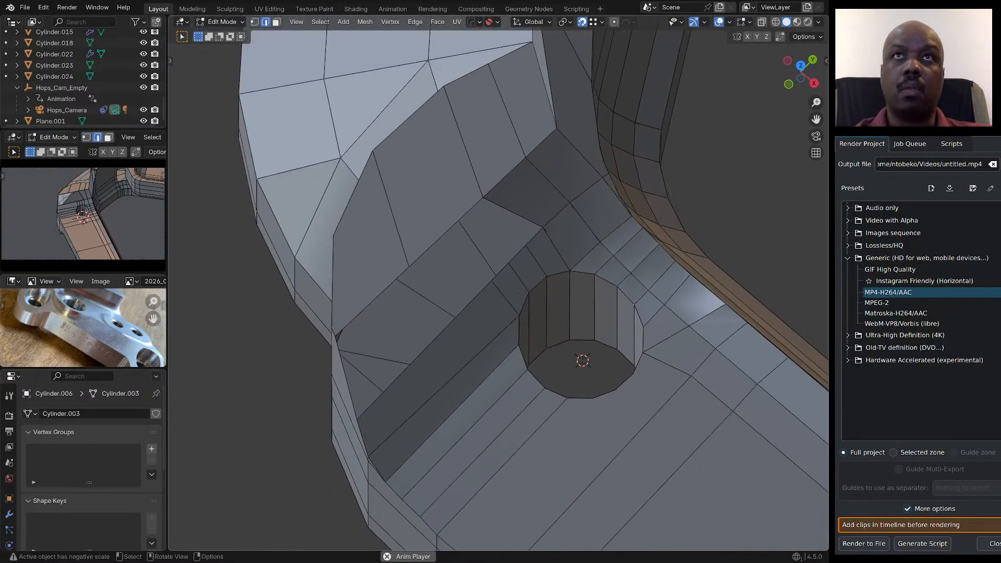
{"action": "left_click", "coordinate": [643, 340], "text": "ctrl"}
{"action": "middle_click_drag", "start_coordinate": [643, 340], "coordinate": [503, 332]}
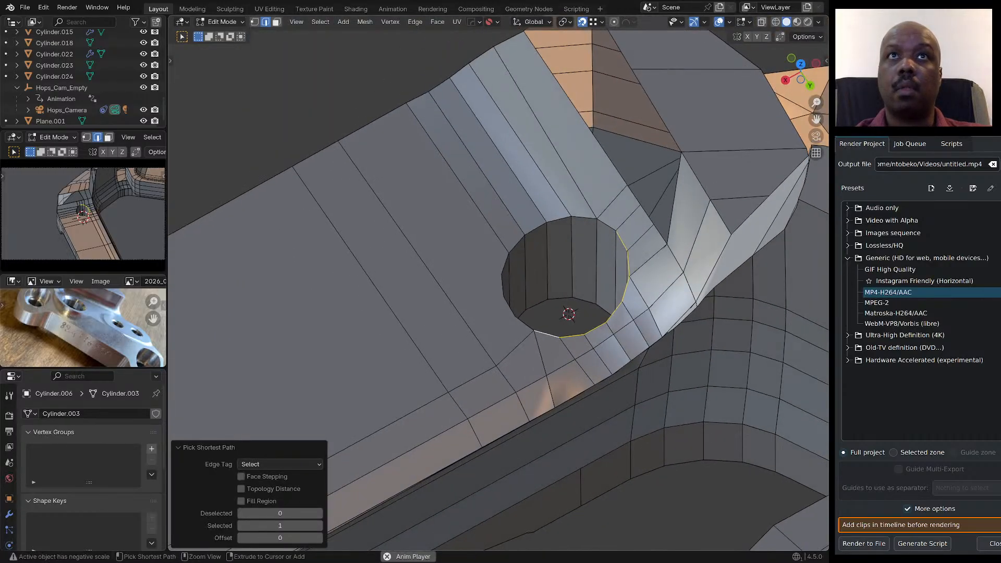
{"action": "left_click", "coordinate": [606, 224], "text": "ctrl"}
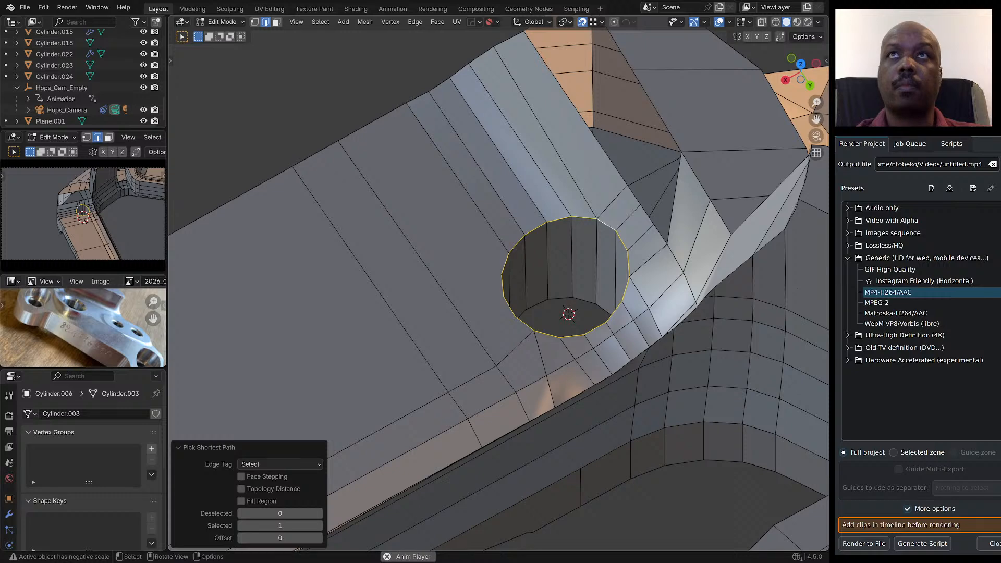
{"action": "middle_click_drag", "start_coordinate": [606, 225], "coordinate": [763, 203]}
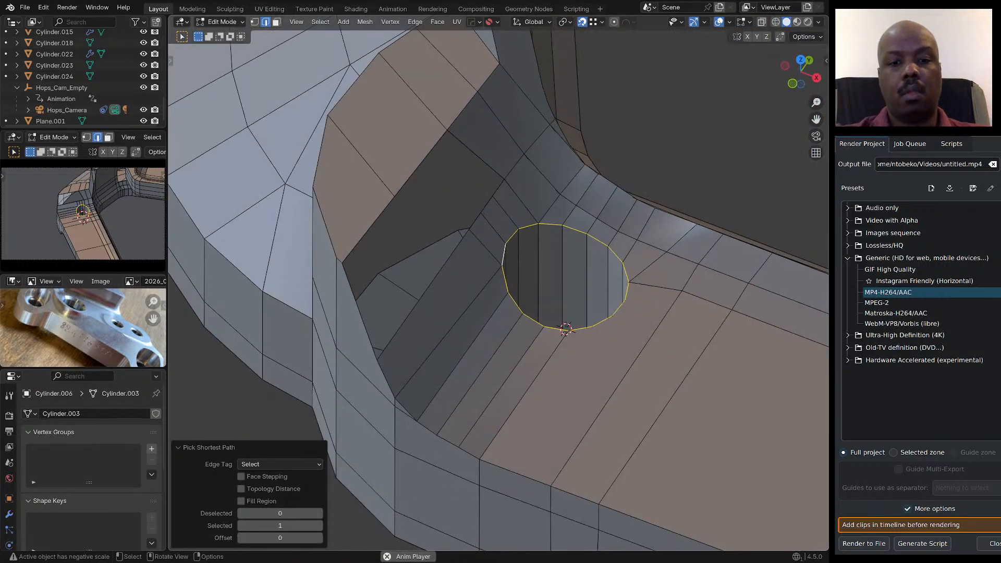
Recalculate the normals of the whole mesh to the outside and reset their vectors.
{"action": "key", "text": "a"}
{"action": "key", "text": "q"}
{"action": "mouse_move", "coordinate": [616, 202]}
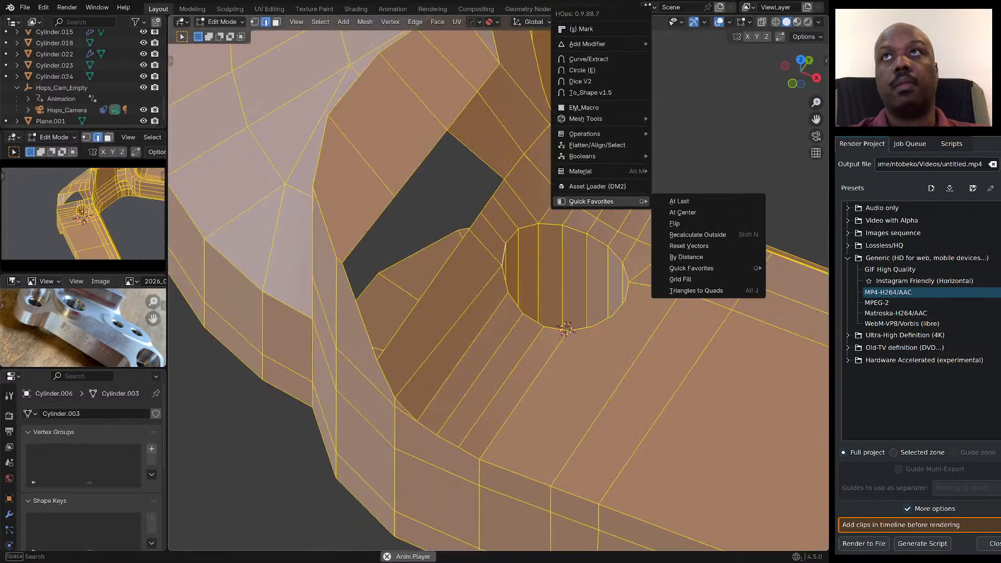
{"action": "left_click", "coordinate": [689, 234]}
{"action": "key", "text": "q"}
{"action": "mouse_move", "coordinate": [688, 233]}
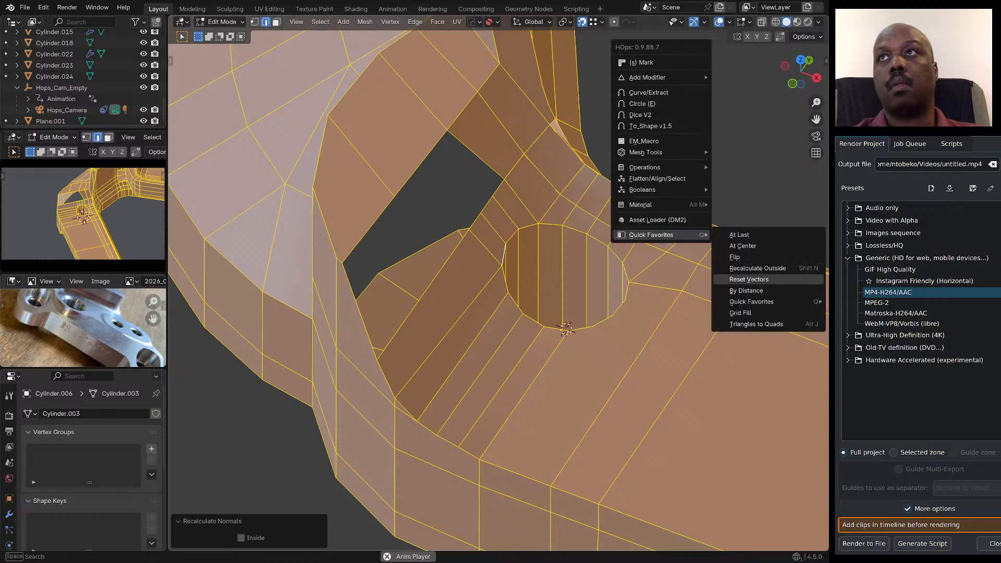
{"action": "left_click", "coordinate": [747, 280]}
Bevel the corner hole's complete rim loop by 37.5 mm with 2 segments and a profile shape of 1.
{"action": "left_click", "coordinate": [551, 224]}
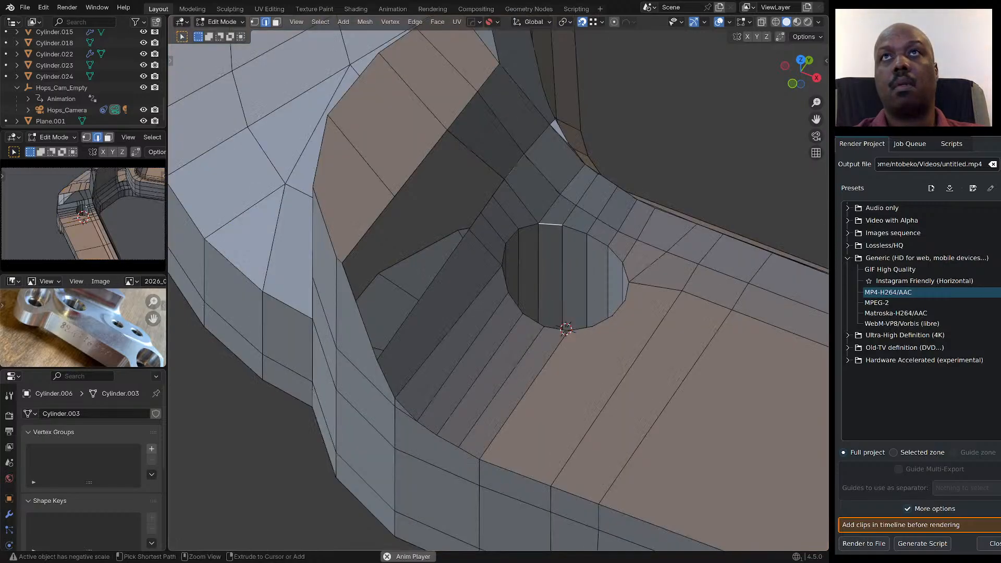
{"action": "left_click", "coordinate": [626, 290], "text": "ctrl"}
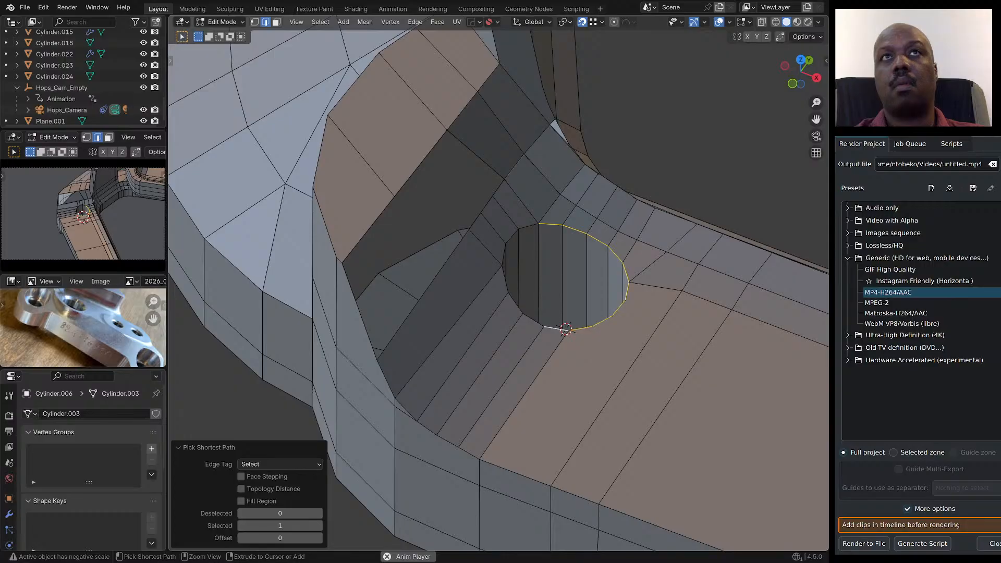
{"action": "left_click", "coordinate": [528, 227], "text": "ctrl"}
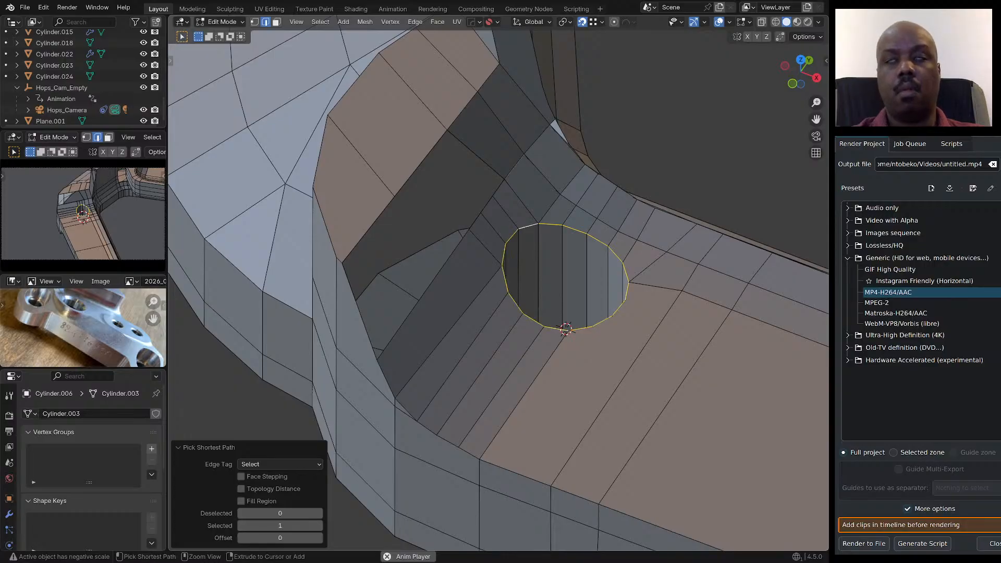
{"action": "key", "text": "ctrl+b"}
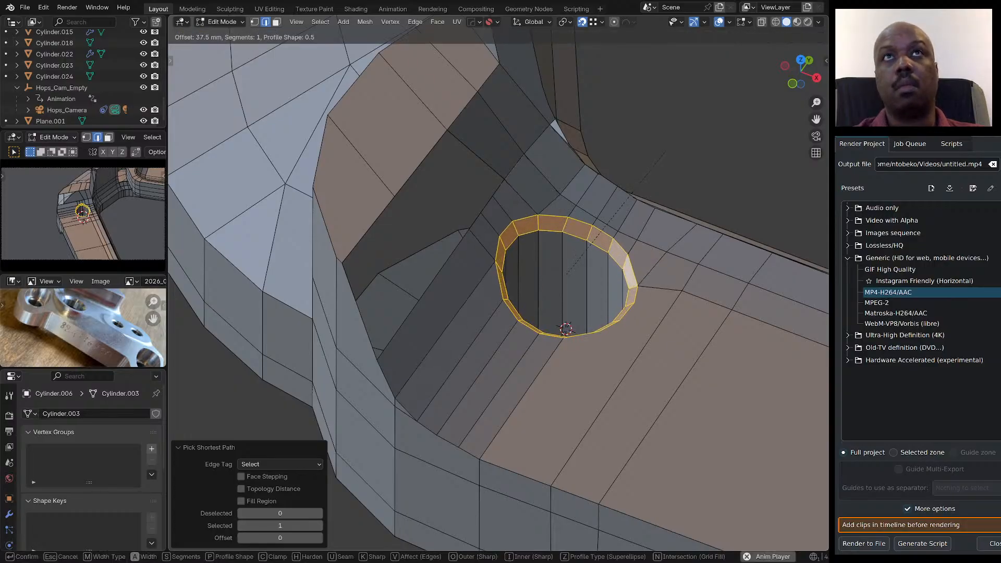
{"action": "scroll", "coordinate": [574, 276], "scroll_direction": "up", "scroll_amount": 1}
{"action": "key", "text": "p"}
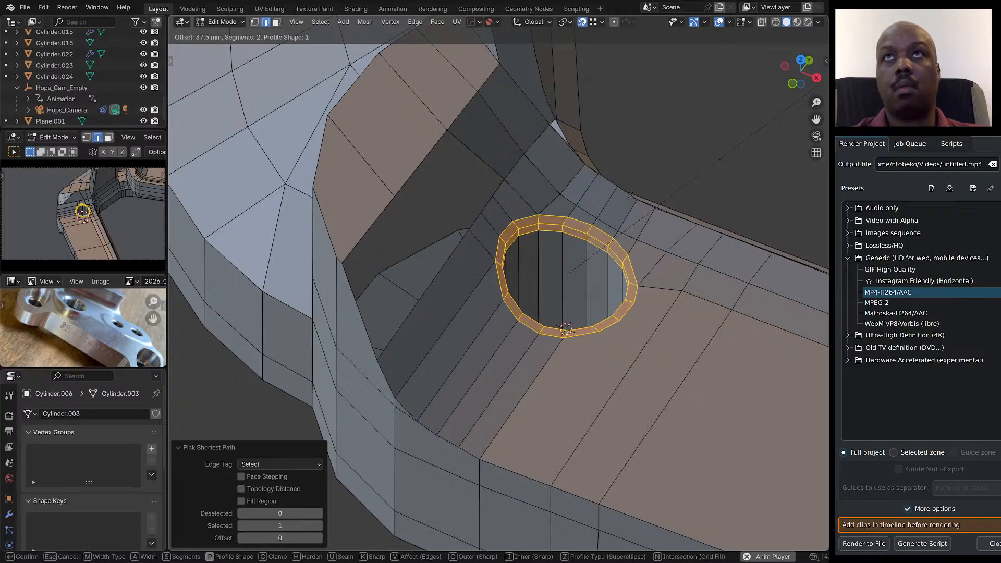
{"action": "key", "text": "Return"}
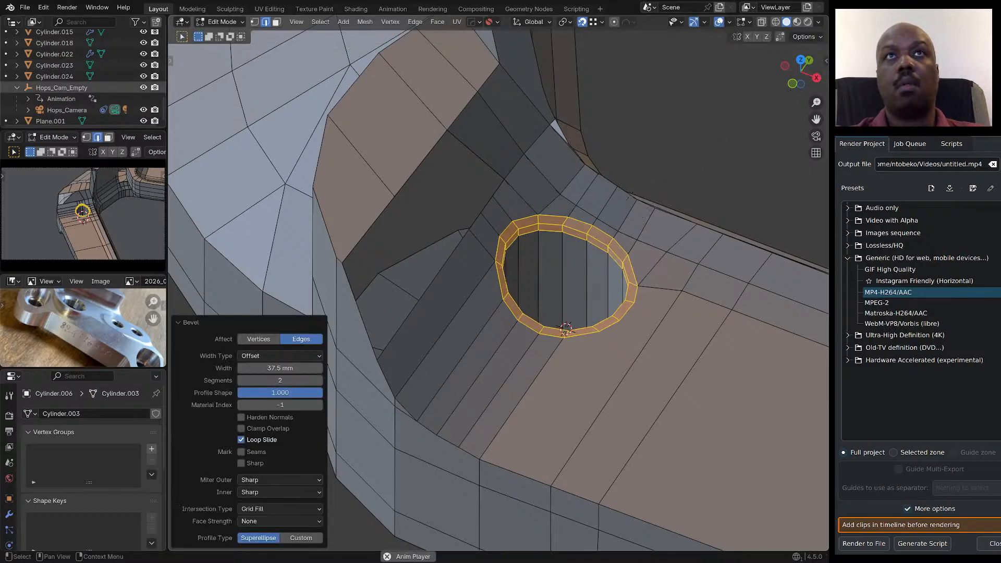
Fill a face between the two facing edges across the open gap beside the hole and the curved wall.
{"action": "middle_click_drag", "start_coordinate": [613, 238], "coordinate": [544, 316]}
{"action": "scroll", "coordinate": [546, 301], "scroll_direction": "down", "scroll_amount": 2}
{"action": "middle_click_drag", "start_coordinate": [532, 292], "coordinate": [592, 334]}
{"action": "middle_click_drag", "start_coordinate": [438, 261], "coordinate": [420, 226]}
{"action": "scroll", "coordinate": [454, 216], "scroll_direction": "up", "scroll_amount": 3}
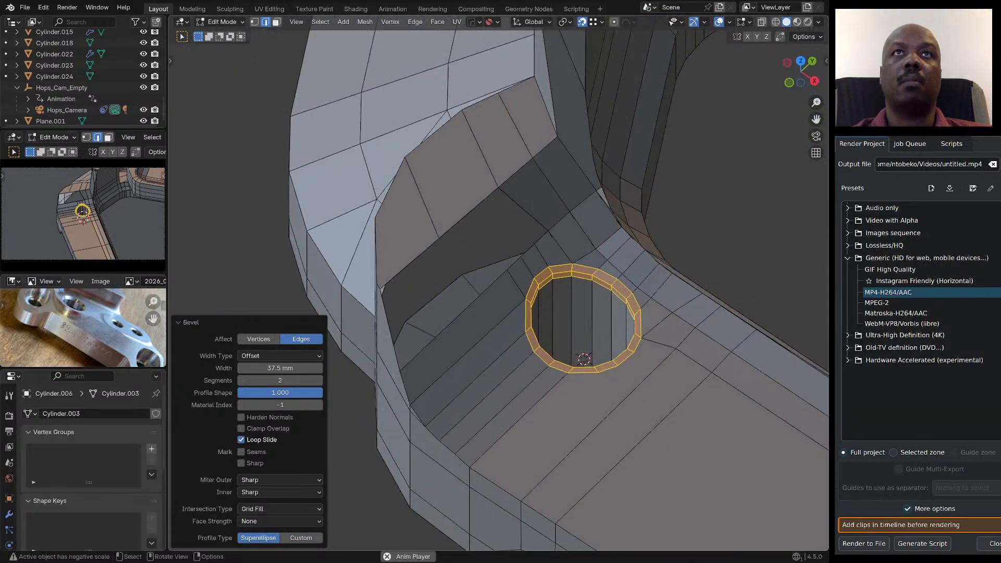
{"action": "left_click", "coordinate": [513, 264]}
{"action": "left_click", "coordinate": [469, 214], "text": "ctrl"}
{"action": "key", "text": "f"}
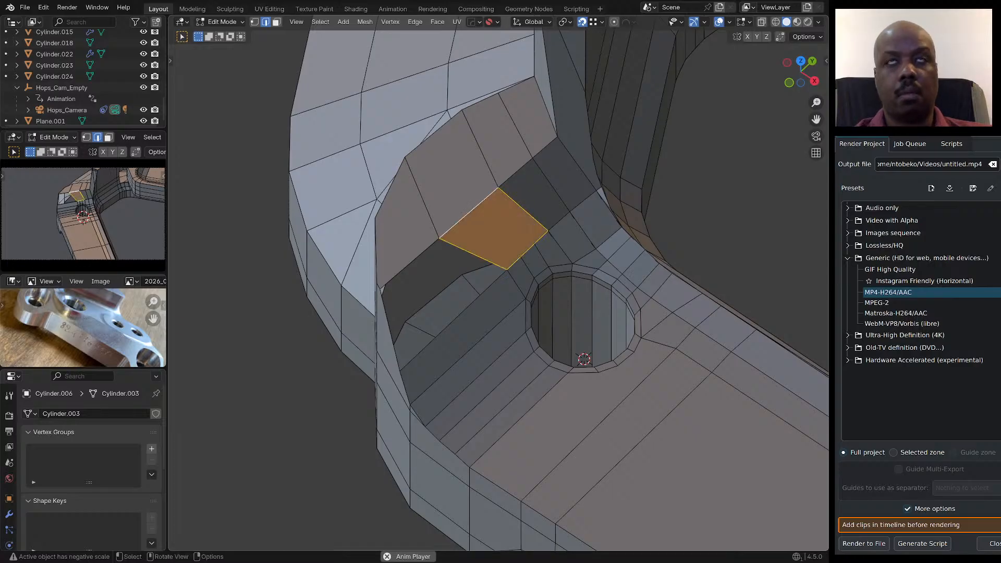
Add one centred loop cut lengthwise through the strip of faces on the curved wall above the corner hole.
{"action": "middle_click_drag", "start_coordinate": [469, 213], "coordinate": [495, 206]}
{"action": "left_click", "coordinate": [458, 158]}
{"action": "mouse_move", "coordinate": [458, 158]}
{"action": "middle_mouse_down"}
{"action": "mouse_move", "coordinate": [482, 155]}
{"action": "mouse_move", "coordinate": [469, 162]}
{"action": "middle_mouse_up"}
{"action": "key", "text": "ctrl+r"}
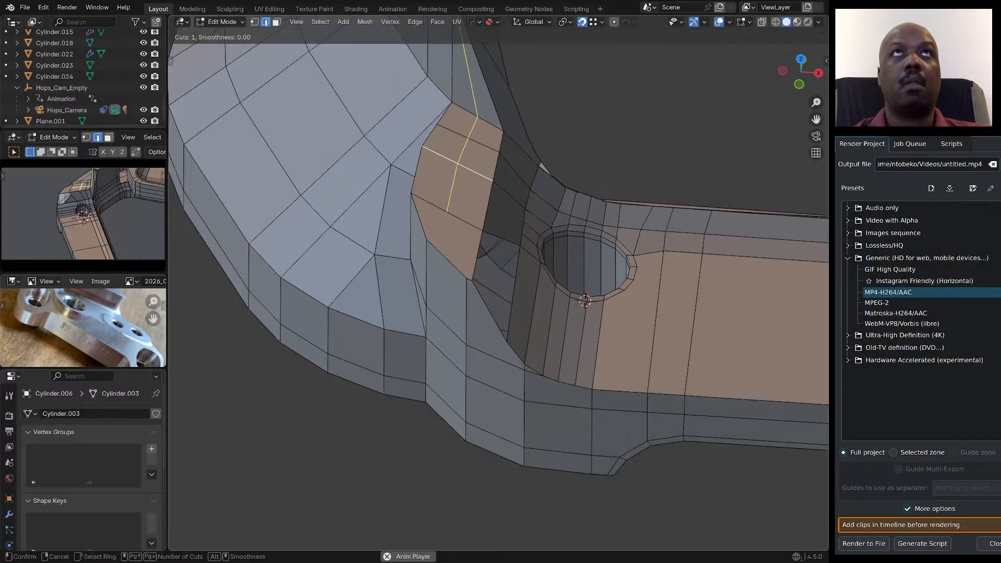
{"action": "scroll", "coordinate": [696, 134], "scroll_direction": "down", "scroll_amount": 5}
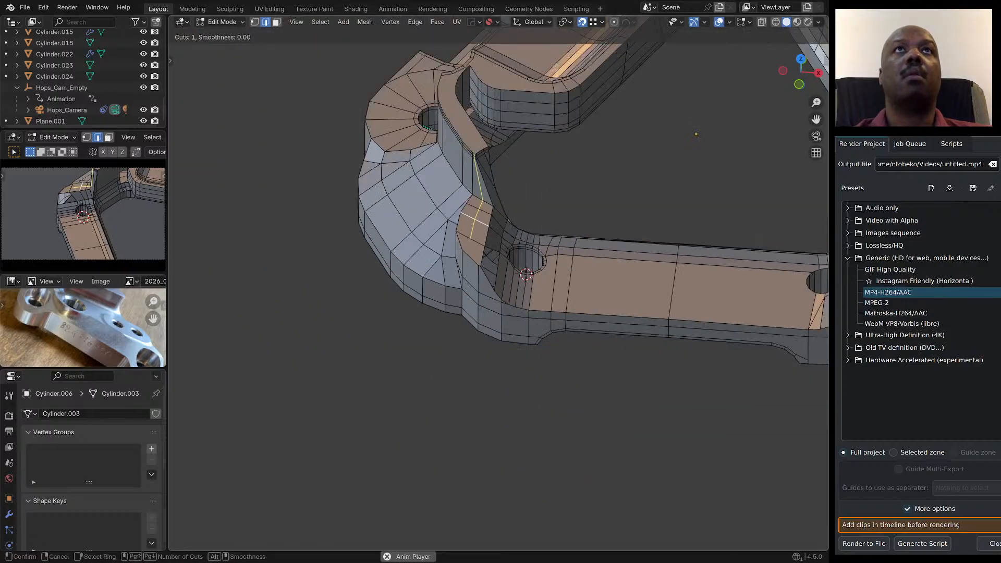
{"action": "left_click", "coordinate": [473, 224]}
{"action": "right_click", "coordinate": [474, 224]}
{"action": "scroll", "coordinate": [473, 229], "scroll_direction": "up", "scroll_amount": 4}
{"action": "mouse_move", "coordinate": [473, 230]}
{"action": "middle_mouse_down"}
{"action": "mouse_move", "coordinate": [480, 219]}
{"action": "mouse_move", "coordinate": [467, 216]}
{"action": "middle_mouse_up"}
{"action": "scroll", "coordinate": [468, 216], "scroll_direction": "up", "scroll_amount": 1}
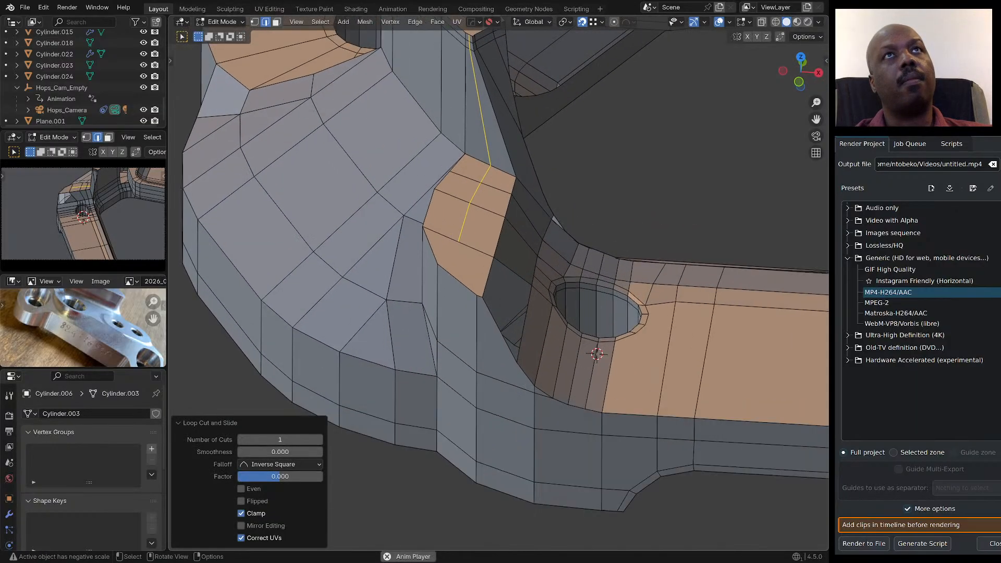
Switch to face selection and inset the wall face directly above the corner hole by about 69.85 mm.
{"action": "key", "text": "3"}
{"action": "left_click", "coordinate": [481, 230]}
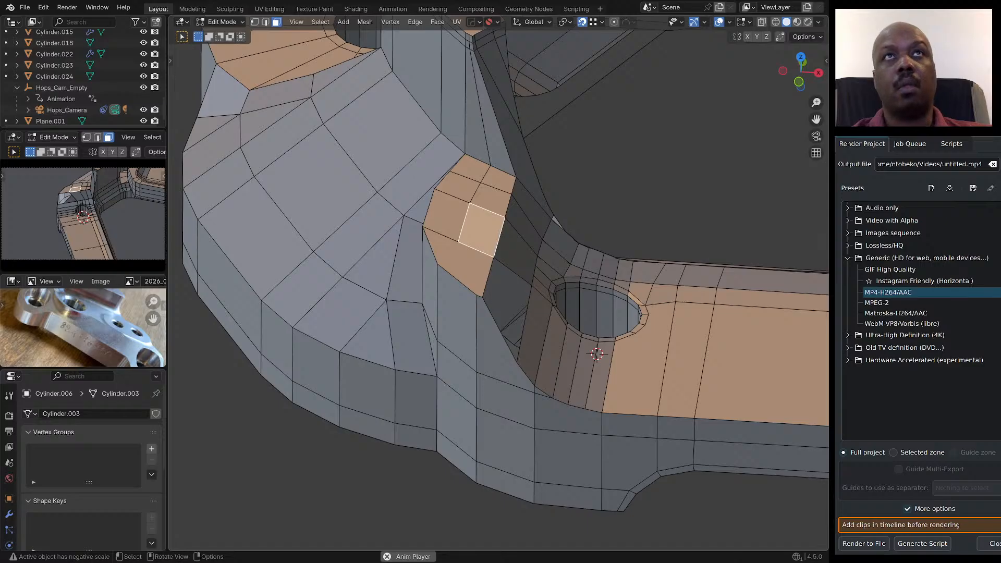
{"action": "middle_click_drag", "start_coordinate": [482, 229], "coordinate": [513, 224]}
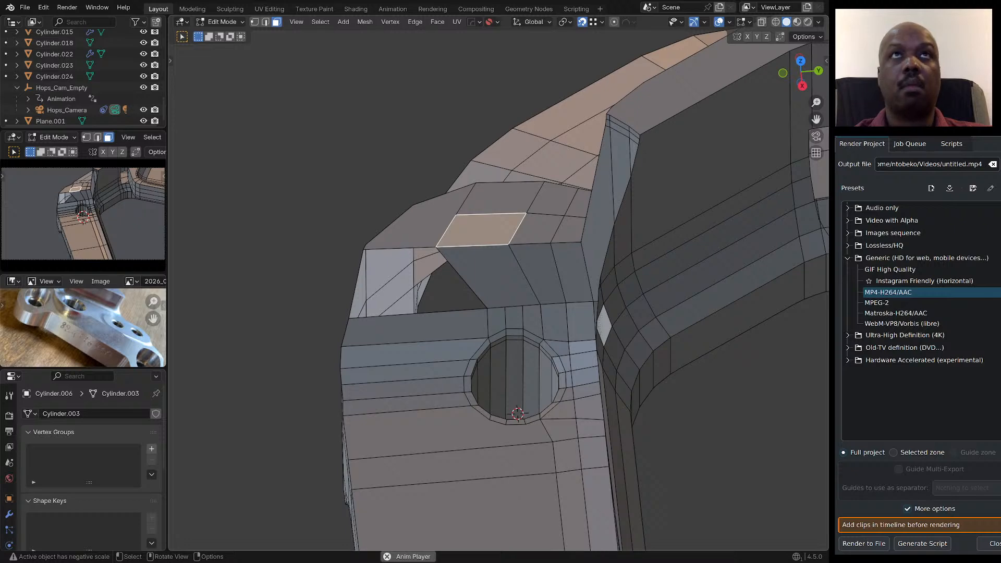
{"action": "key", "text": "i"}
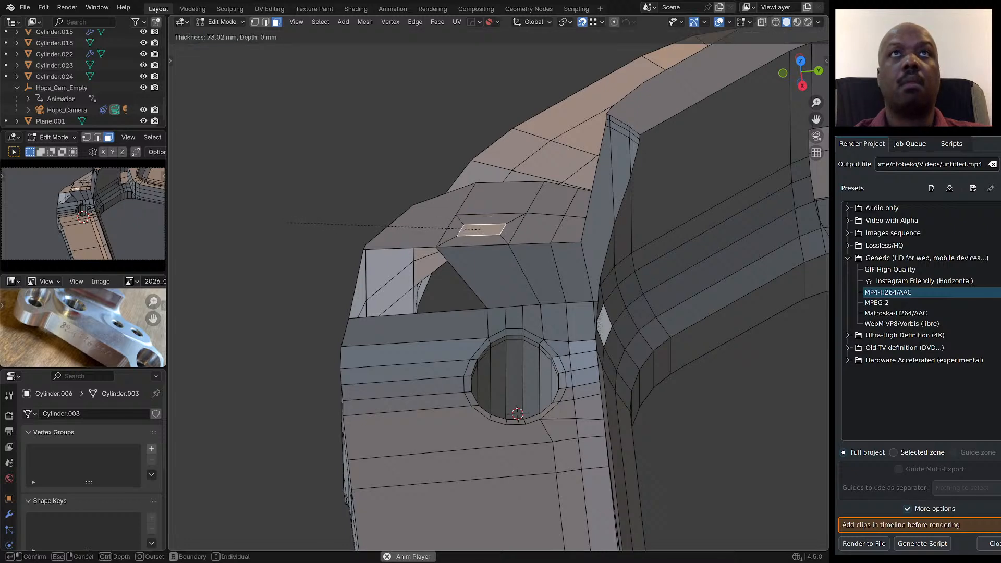
{"action": "left_click", "coordinate": [288, 223]}
{"action": "middle_click_drag", "start_coordinate": [288, 223], "coordinate": [304, 233]}
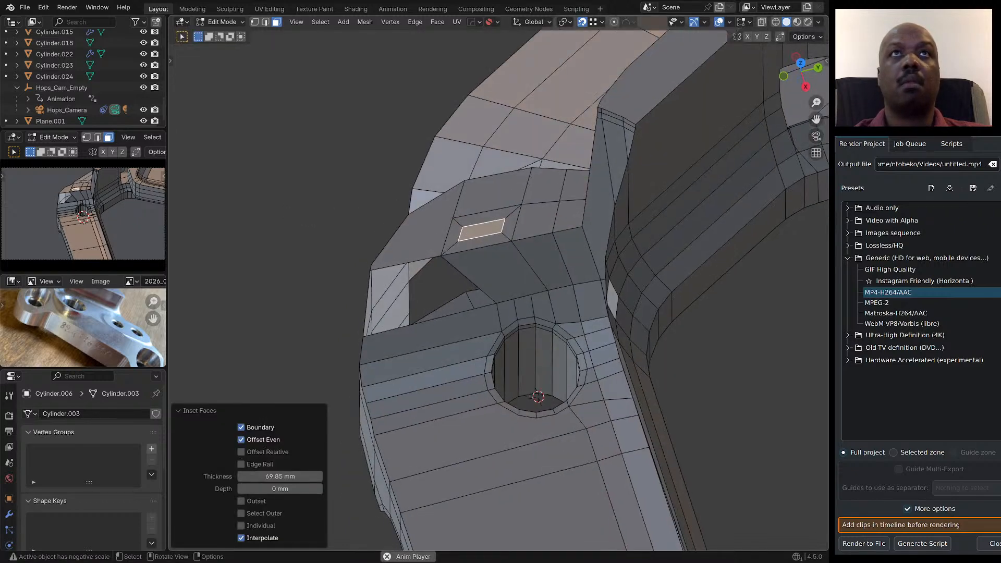
Delete the inset's inner face together with its two side faces and lower face, keeping only the upper one.
{"action": "left_click", "coordinate": [513, 223], "text": "shift"}
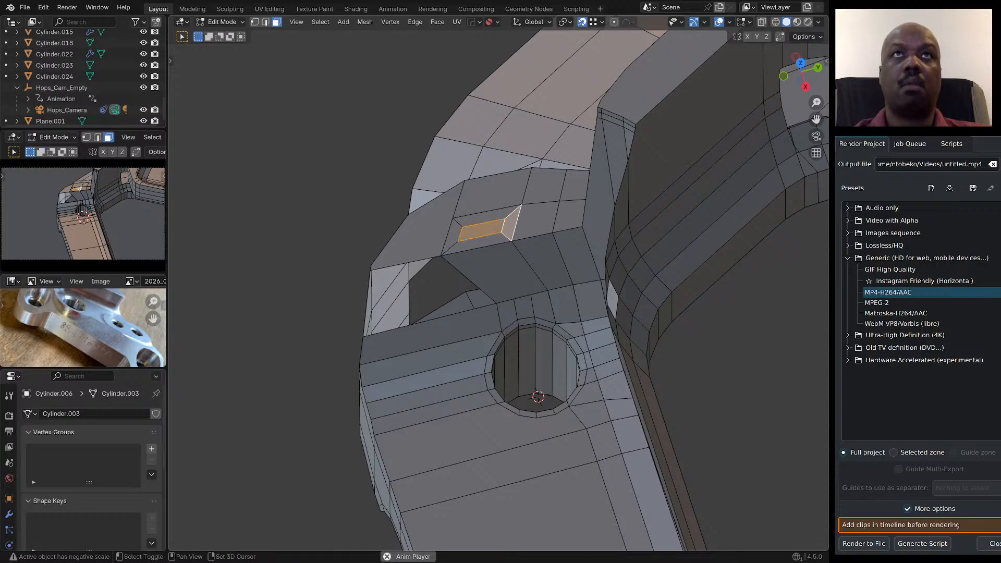
{"action": "left_click", "coordinate": [450, 236], "text": "shift"}
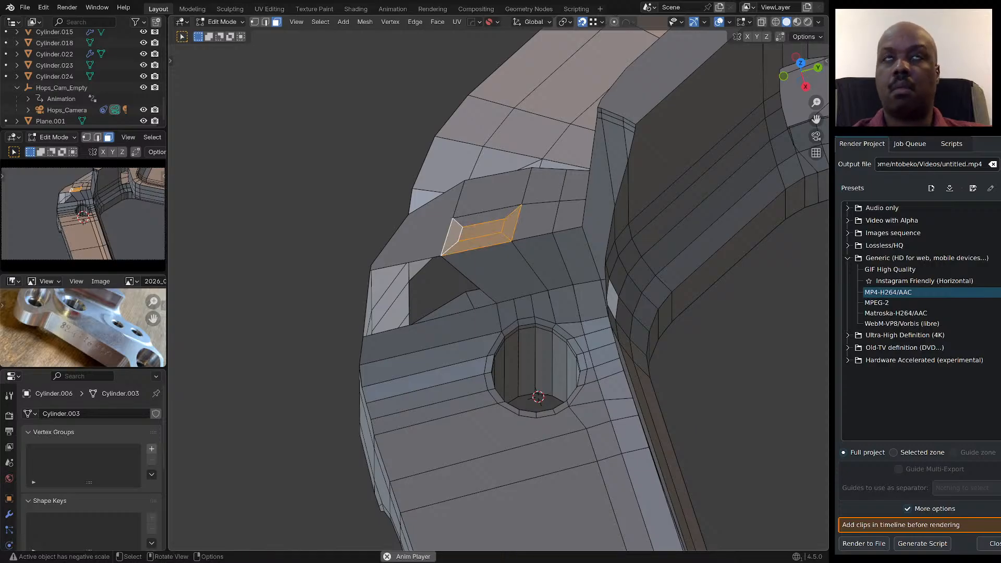
{"action": "key", "text": "x"}
{"action": "left_click", "coordinate": [403, 243]}
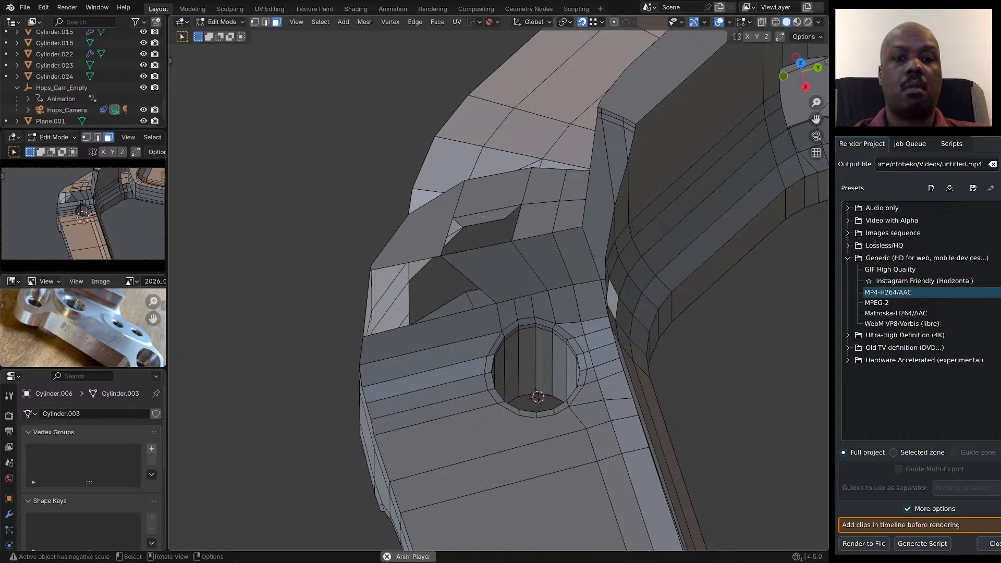
Space the remaining inset edge path evenly with LoopTools, and divide the opening's lower edge with two cuts.
{"action": "key", "text": "2"}
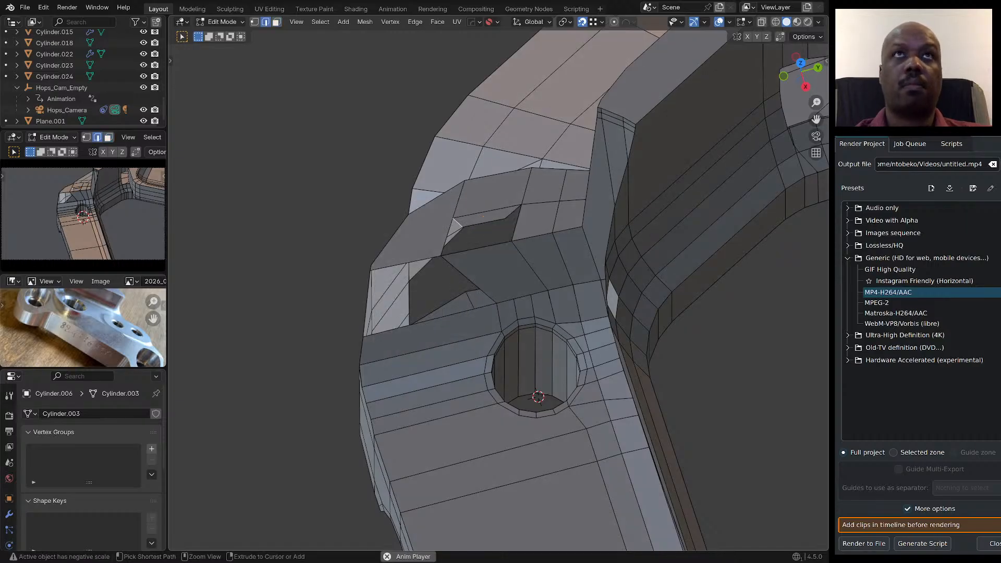
{"action": "left_click", "coordinate": [455, 222], "text": "ctrl"}
{"action": "key", "text": "ctrl+e"}
{"action": "mouse_move", "coordinate": [459, 196]}
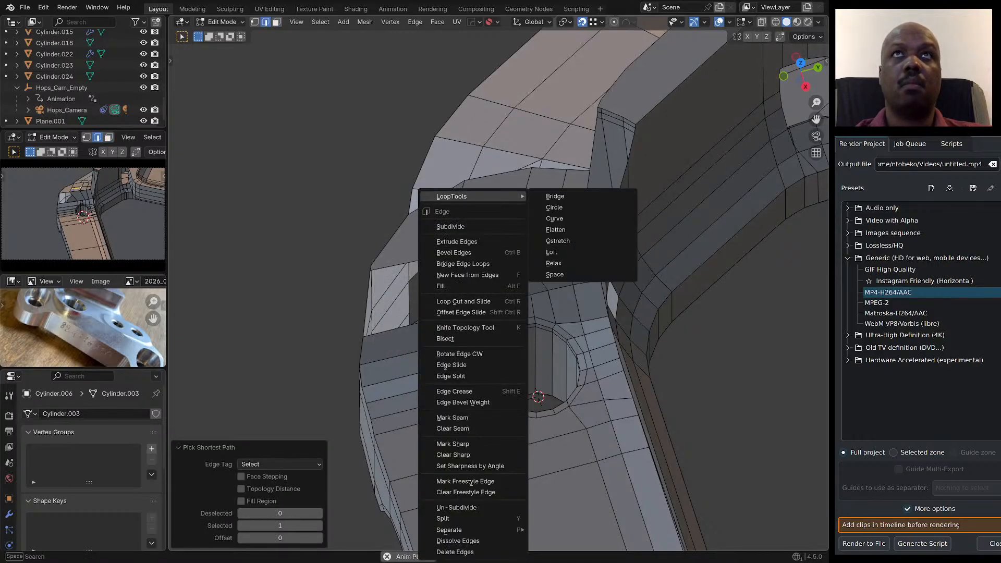
{"action": "left_click", "coordinate": [554, 274]}
{"action": "key", "text": "ctrl+r"}
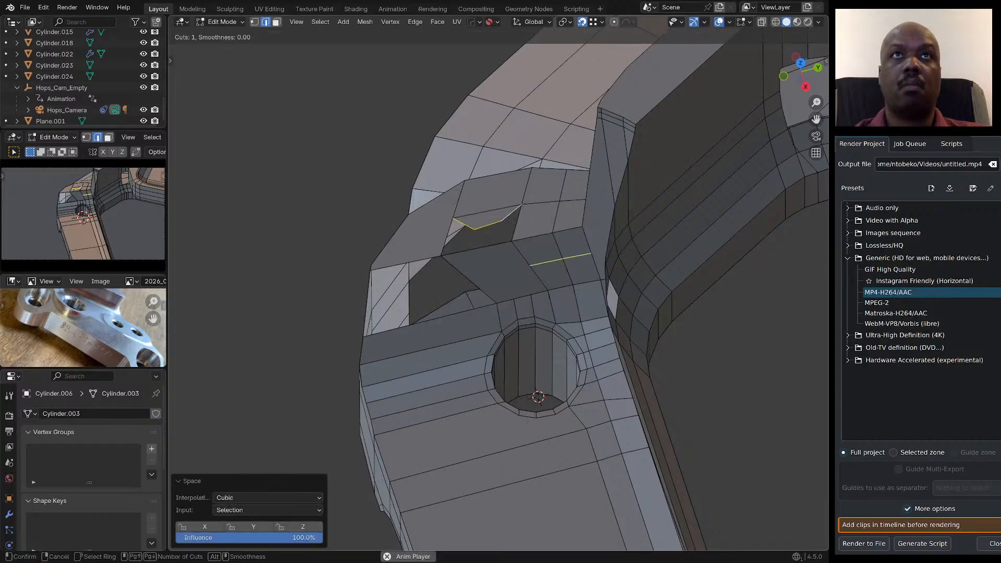
{"action": "left_click", "coordinate": [476, 247]}
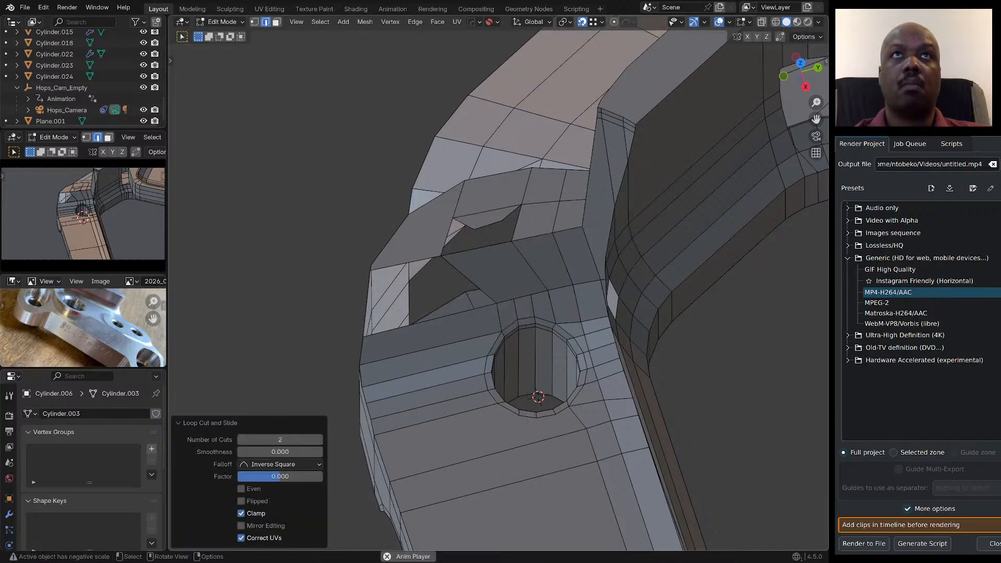
Fill the opening left by the inset with three quads between its upper edge path and the divided lower edge.
{"action": "left_click", "coordinate": [499, 244]}
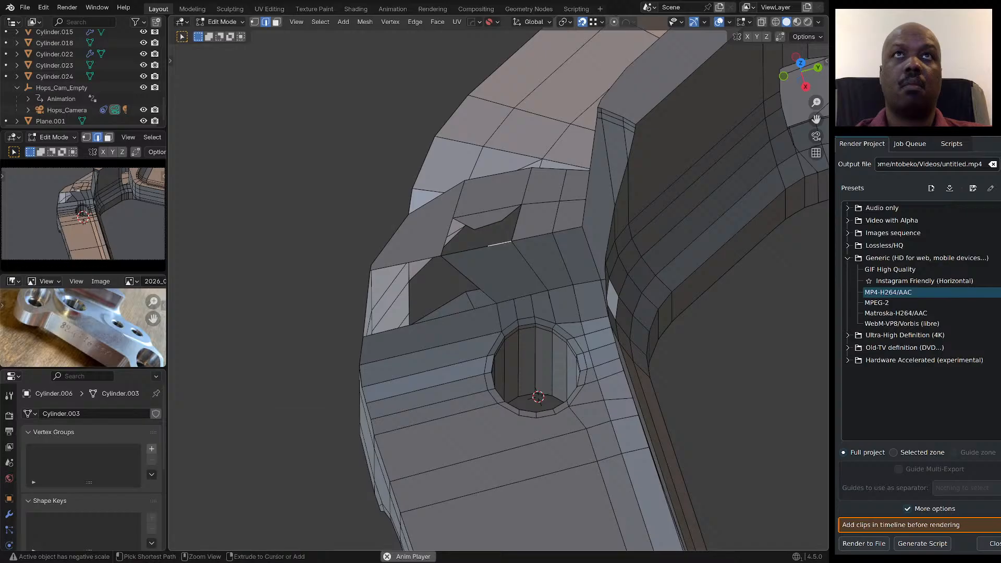
{"action": "left_click", "coordinate": [512, 213], "text": "ctrl"}
{"action": "key", "text": "f"}
{"action": "left_click", "coordinate": [488, 225]}
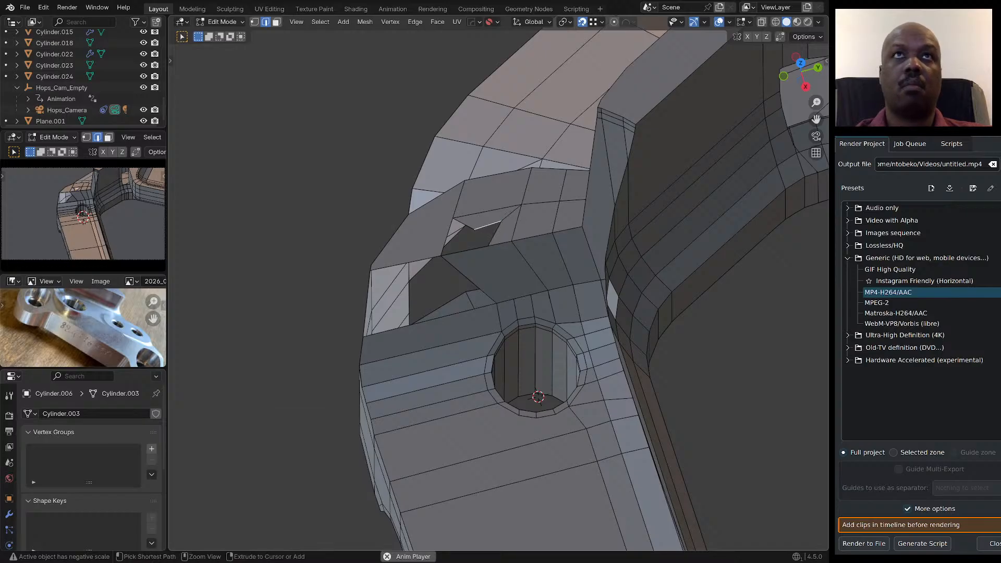
{"action": "left_click", "coordinate": [476, 248], "text": "ctrl"}
{"action": "key", "text": "f"}
{"action": "left_click", "coordinate": [453, 253]}
{"action": "left_click", "coordinate": [453, 253], "text": "alt"}
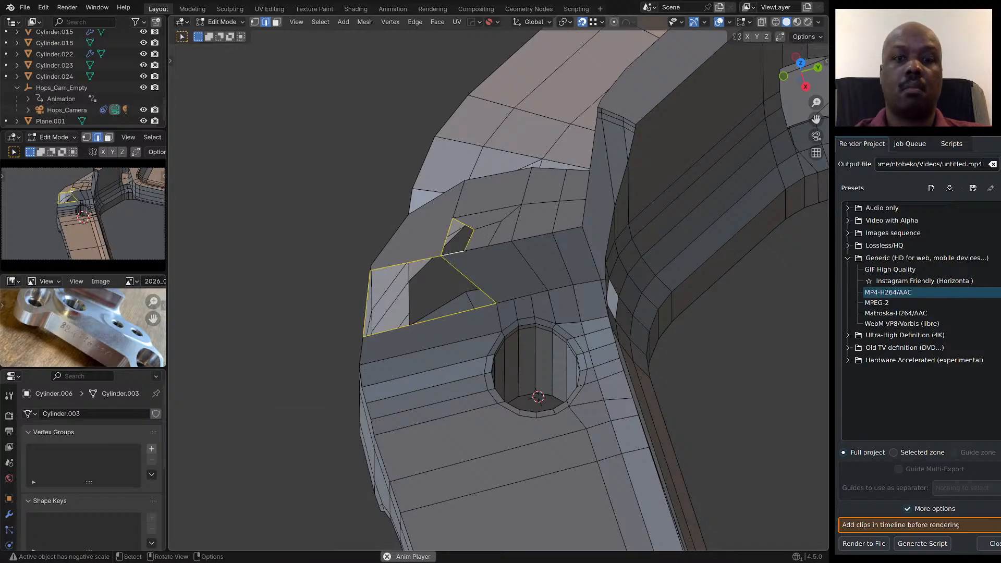
{"action": "key", "text": "f"}
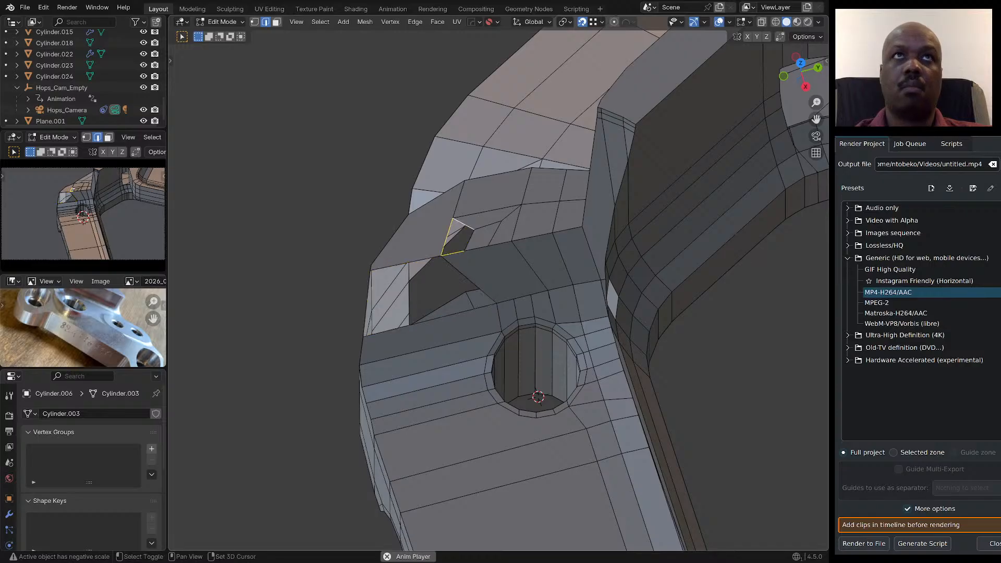
{"action": "key", "text": "f"}
Connect the two new vertices below the inset to the matching vertices above the corner hole's rim.
{"action": "key", "text": "1"}
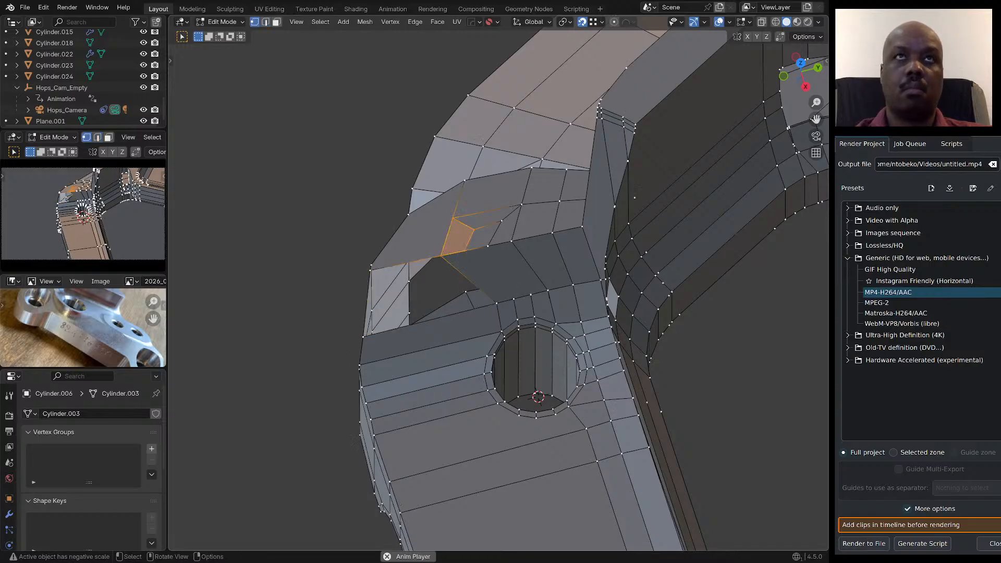
{"action": "left_click", "coordinate": [488, 246]}
{"action": "left_click", "coordinate": [531, 295], "text": "shift"}
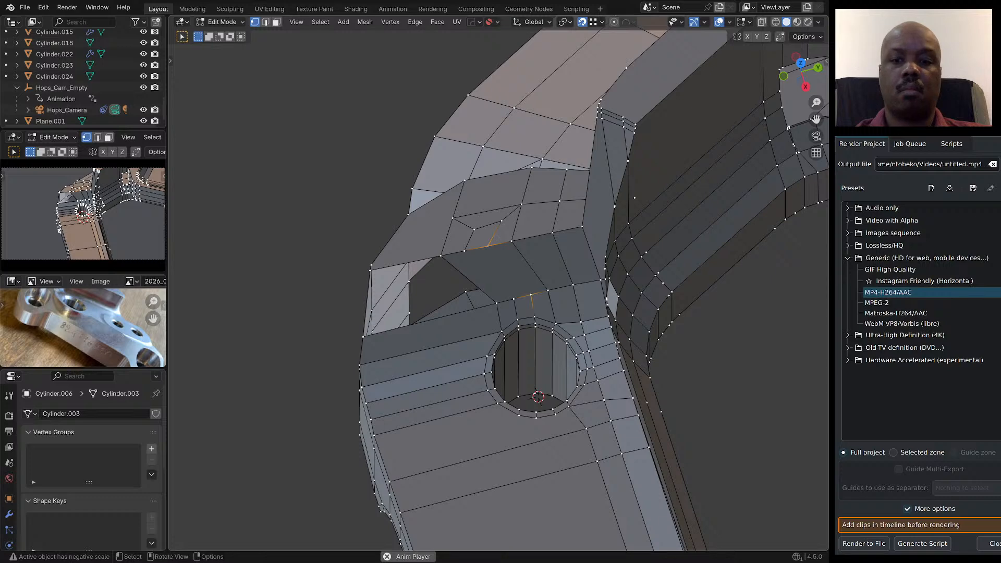
{"action": "key", "text": "j"}
{"action": "left_click", "coordinate": [513, 299]}
{"action": "left_click", "coordinate": [465, 251], "text": "shift"}
{"action": "key", "text": "j"}
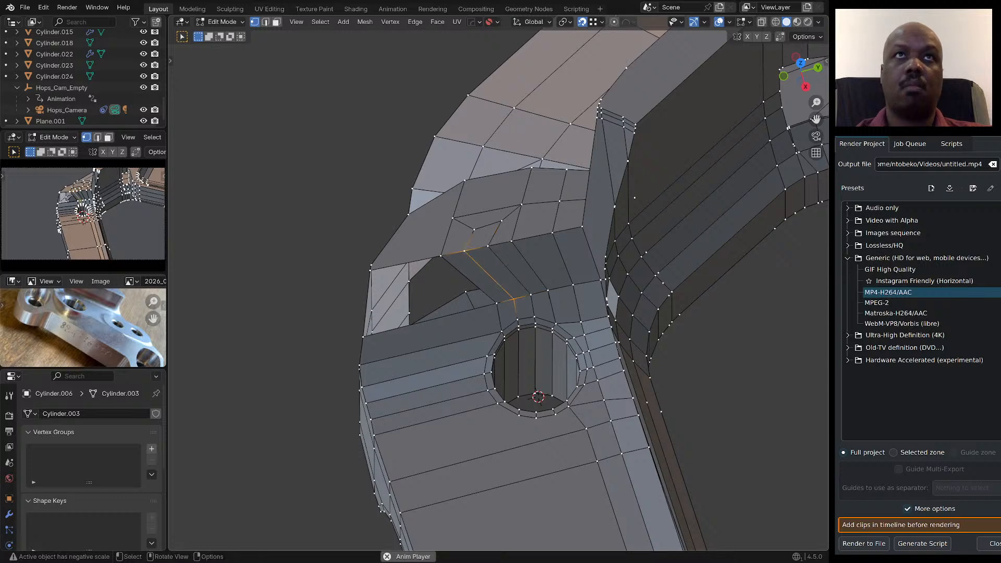
Fill the remaining gap beside the corner hole with a face between its four corner vertices.
{"action": "middle_click_drag", "start_coordinate": [563, 298], "coordinate": [642, 291]}
{"action": "left_click", "coordinate": [447, 272]}
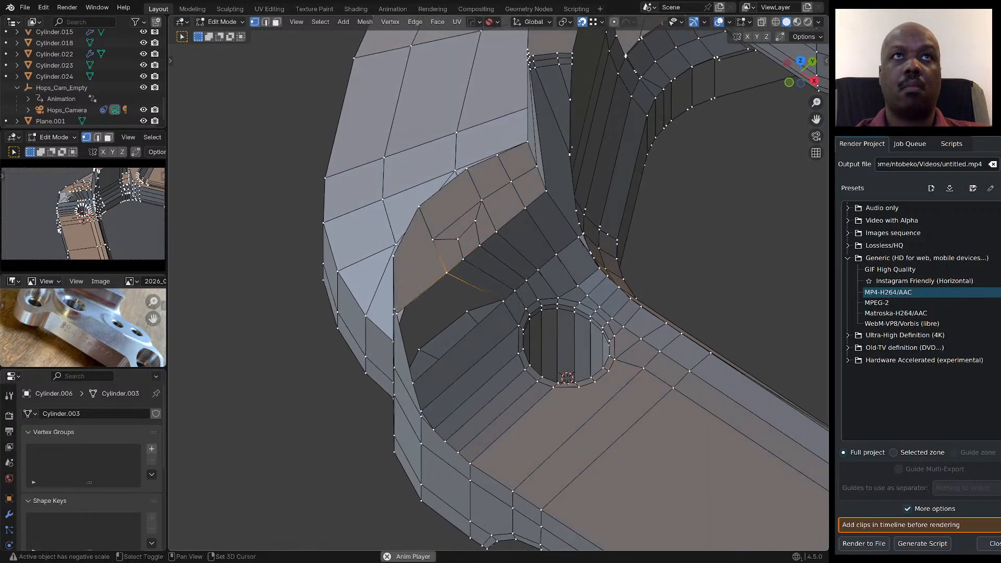
{"action": "left_click", "coordinate": [397, 314], "text": "shift"}
{"action": "left_click", "coordinate": [412, 383], "text": "shift"}
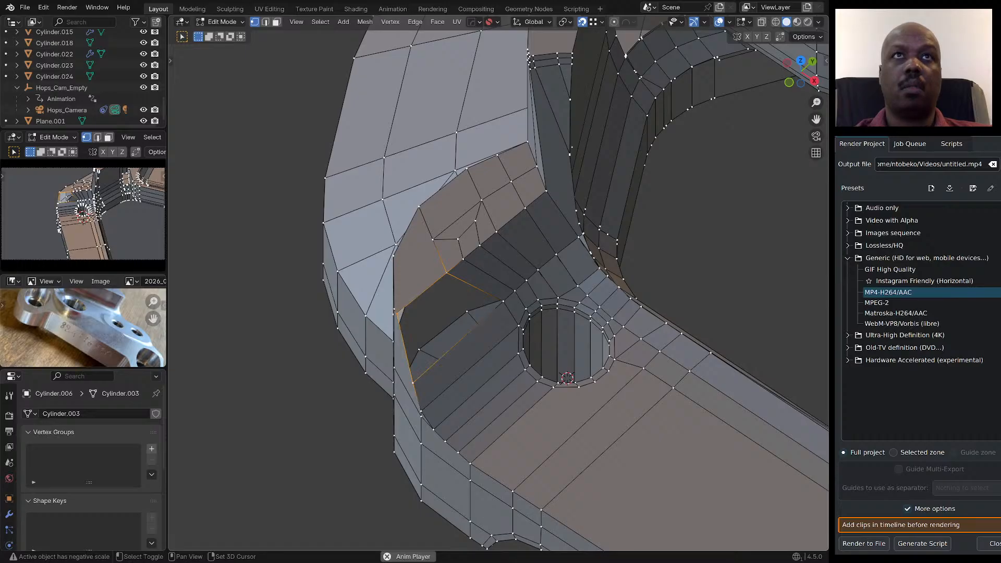
{"action": "left_click", "coordinate": [504, 302], "text": "shift"}
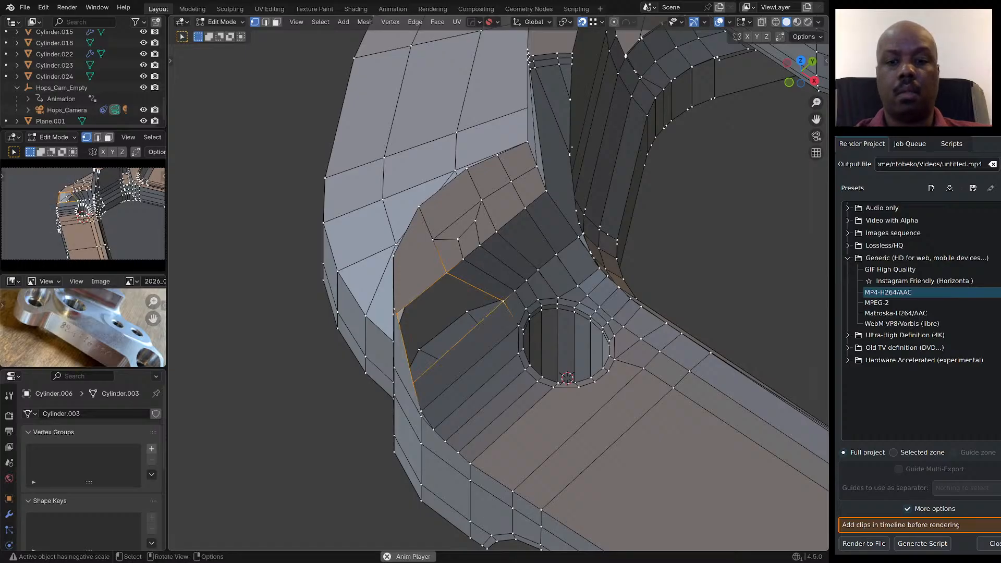
{"action": "key", "text": "f"}
Select the whole mesh, recalculate its normals to the outside and reset their vectors.
{"action": "scroll", "coordinate": [504, 301], "scroll_direction": "down", "scroll_amount": 2}
{"action": "middle_click_drag", "start_coordinate": [503, 301], "coordinate": [527, 265]}
{"action": "scroll", "coordinate": [526, 271], "scroll_direction": "down", "scroll_amount": 1}
{"action": "key", "text": "a"}
{"action": "key", "text": "q"}
{"action": "mouse_move", "coordinate": [476, 326]}
{"action": "left_click", "coordinate": [537, 359]}
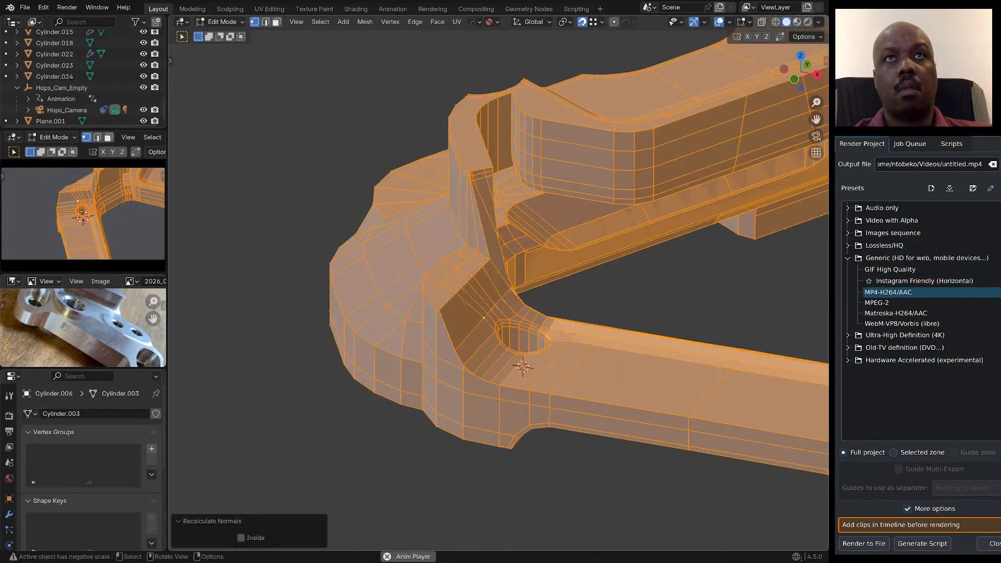
{"action": "key", "text": "q"}
{"action": "mouse_move", "coordinate": [542, 359]}
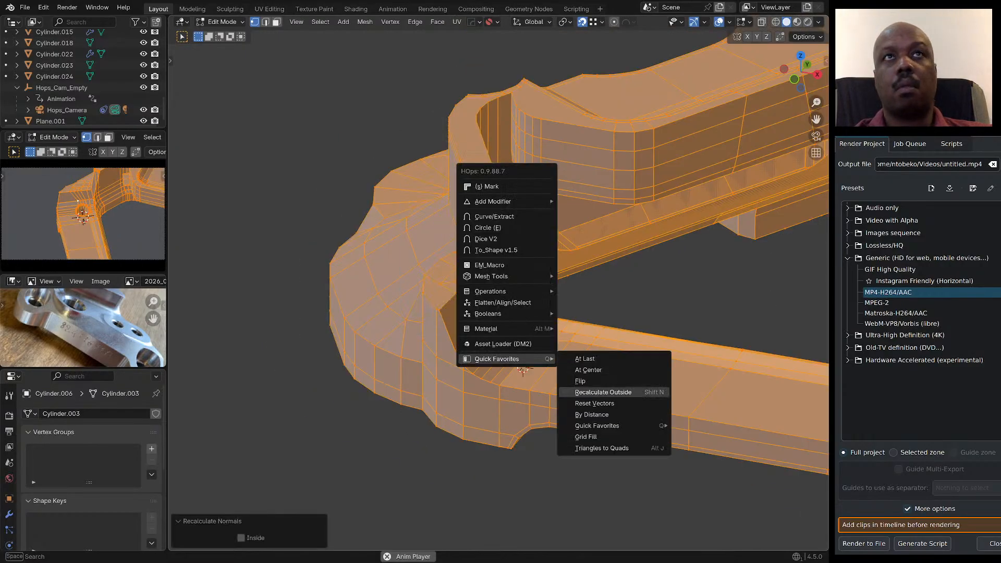
{"action": "left_click", "coordinate": [573, 390]}
{"action": "key", "text": "q"}
{"action": "mouse_move", "coordinate": [572, 385]}
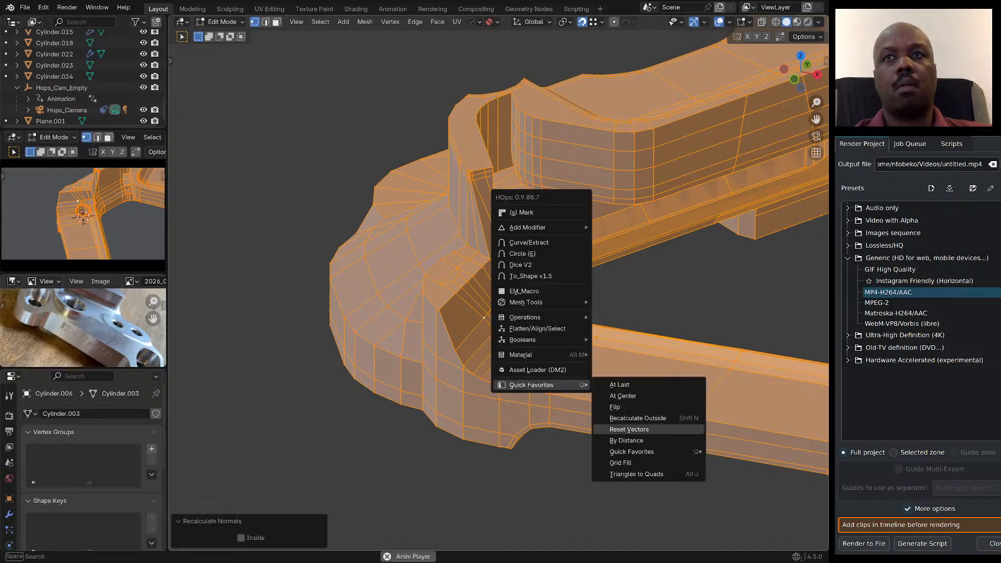
{"action": "left_click", "coordinate": [629, 430]}
Preview the bracket in Object Mode with level 2 subdivision, inspect the corner hole area, and undo the subdivision.
{"action": "key", "text": "Tab"}
{"action": "scroll", "coordinate": [626, 424], "scroll_direction": "down", "scroll_amount": 2}
{"action": "middle_click_drag", "start_coordinate": [625, 425], "coordinate": [615, 449]}
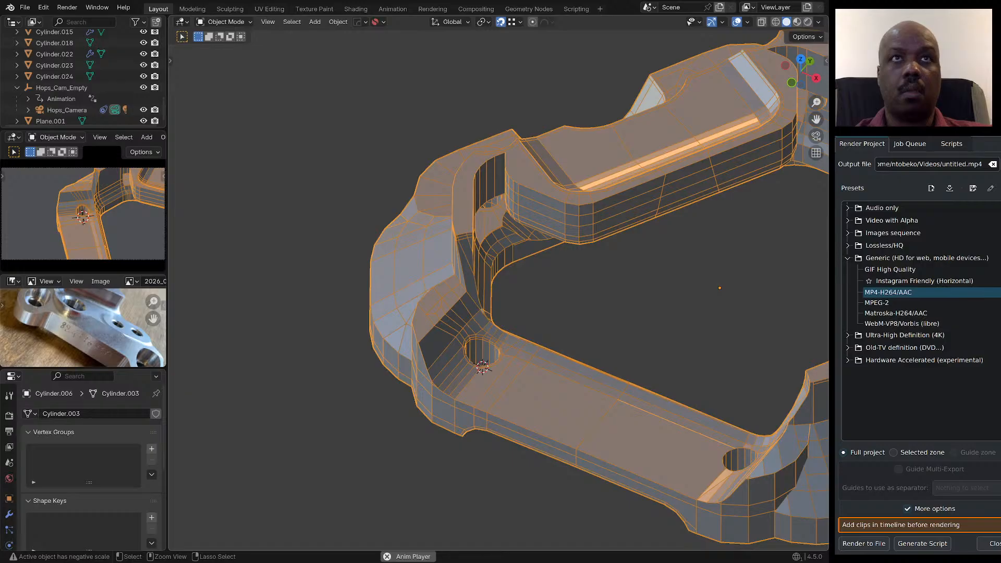
{"action": "key", "text": "ctrl+2"}
{"action": "scroll", "coordinate": [442, 335], "scroll_direction": "up", "scroll_amount": 4}
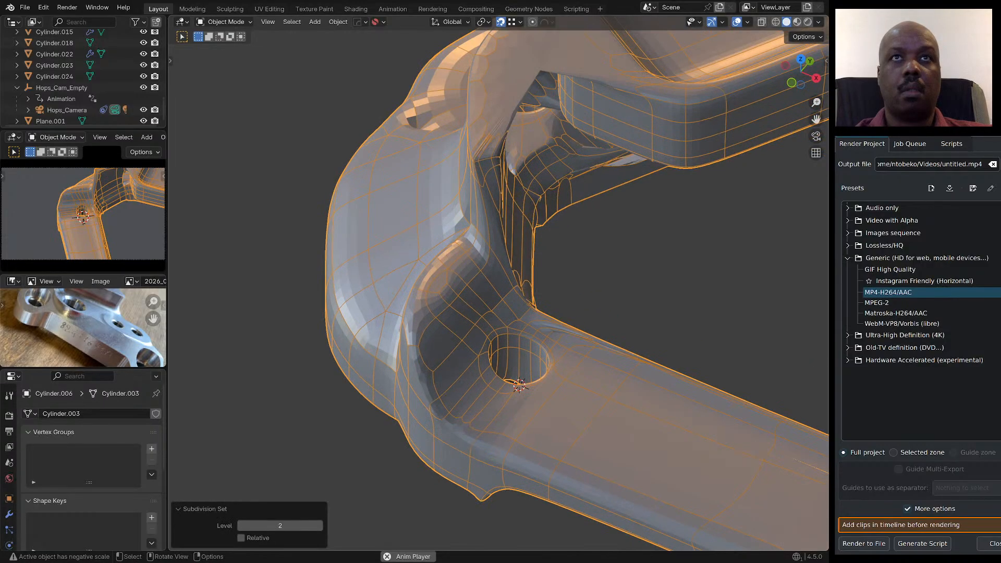
{"action": "middle_click_drag", "start_coordinate": [442, 335], "coordinate": [477, 323]}
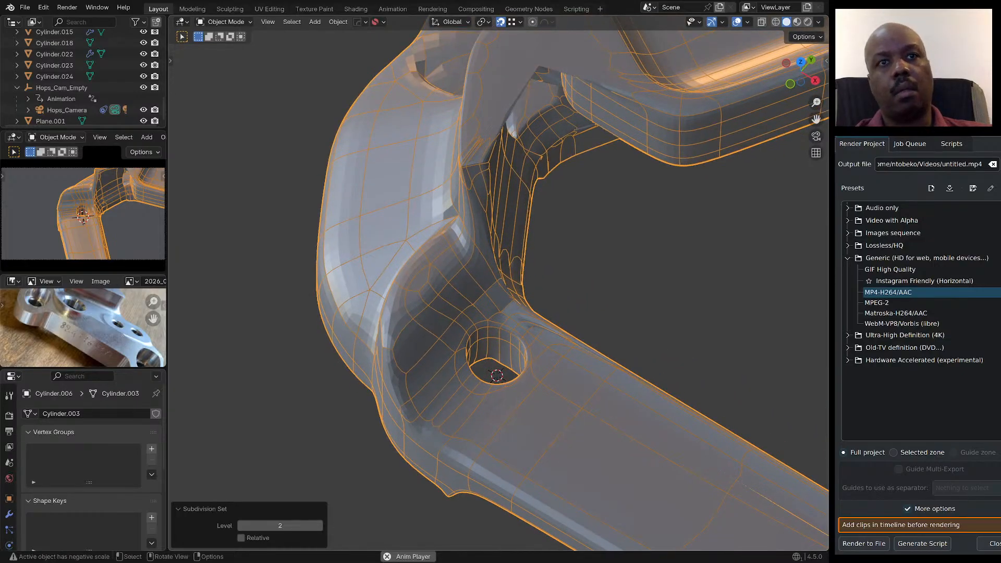
{"action": "key", "text": "ctrl+z"}
{"action": "middle_click_drag", "start_coordinate": [477, 324], "coordinate": [489, 307]}
{"action": "scroll", "coordinate": [486, 308], "scroll_direction": "down", "scroll_amount": 3}
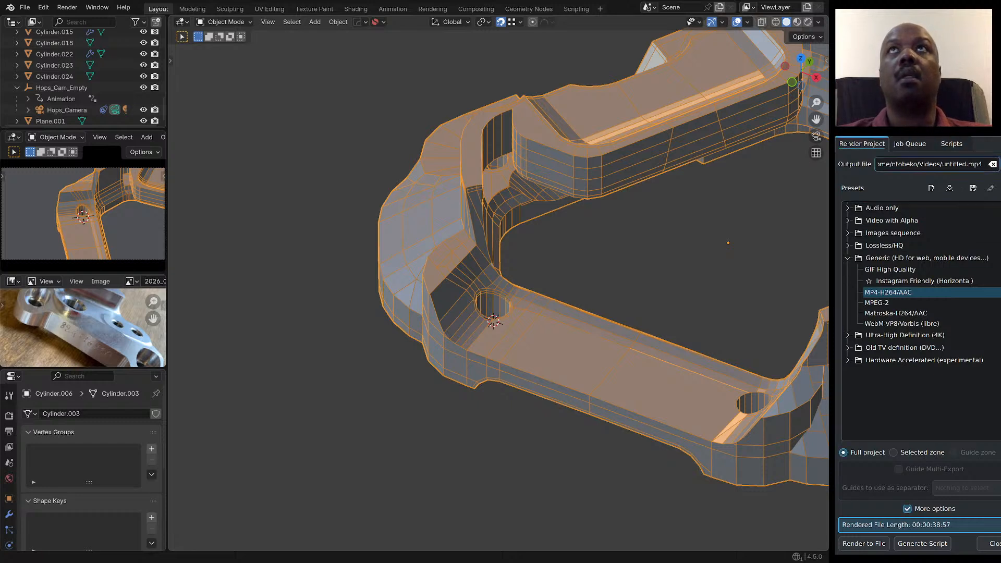
In the video editor's Render Project window, rename the output file to hmp02_01.mp4 and limit rendering to the selected zone.
{"action": "left_click", "coordinate": [967, 164]}
{"action": "key", "text": "BackSpace"}
{"action": "key", "text": "BackSpace"}
{"action": "key", "text": "BackSpace"}
{"action": "key", "text": "BackSpace"}
{"action": "key", "text": "BackSpace"}
{"action": "key", "text": "BackSpace"}
{"action": "key", "text": "BackSpace"}
{"action": "key", "text": "BackSpace"}
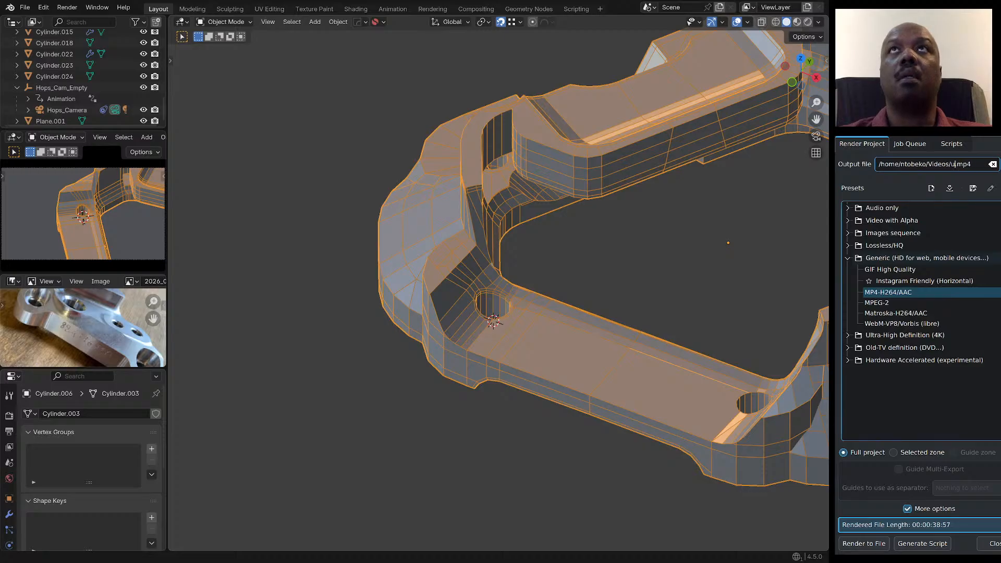
{"action": "type", "text": "hmp02"}
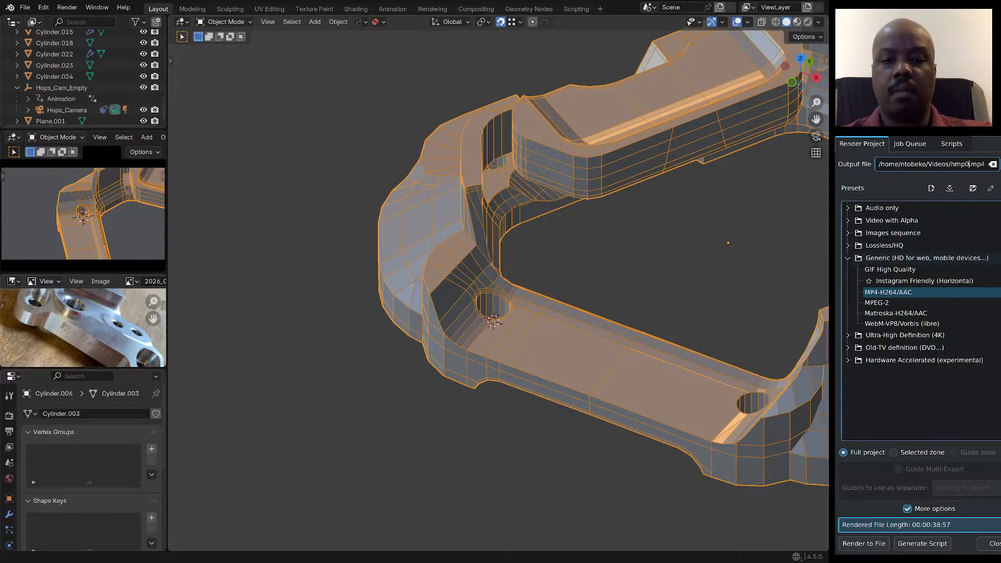
{"action": "type", "text": "_"}
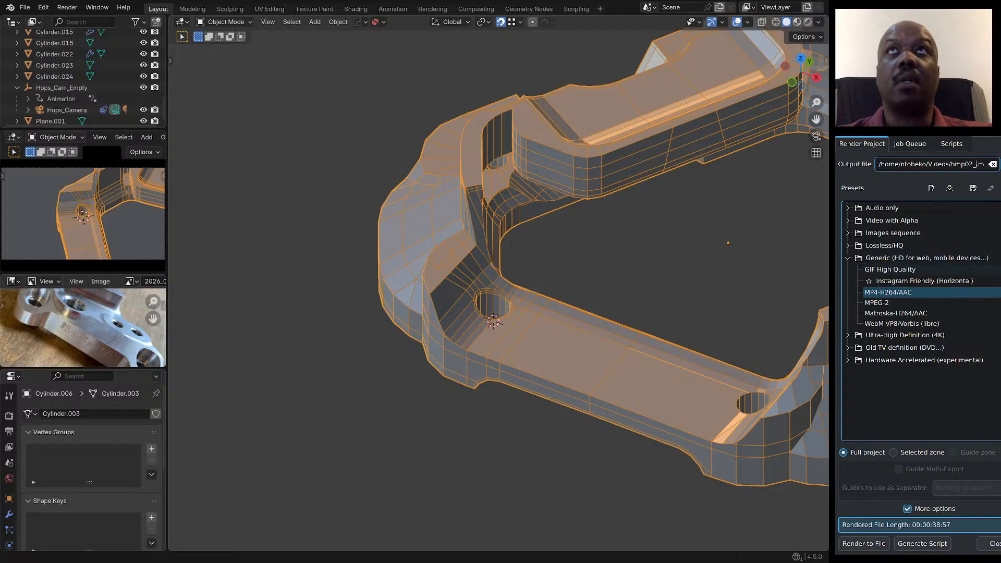
{"action": "type", "text": "01"}
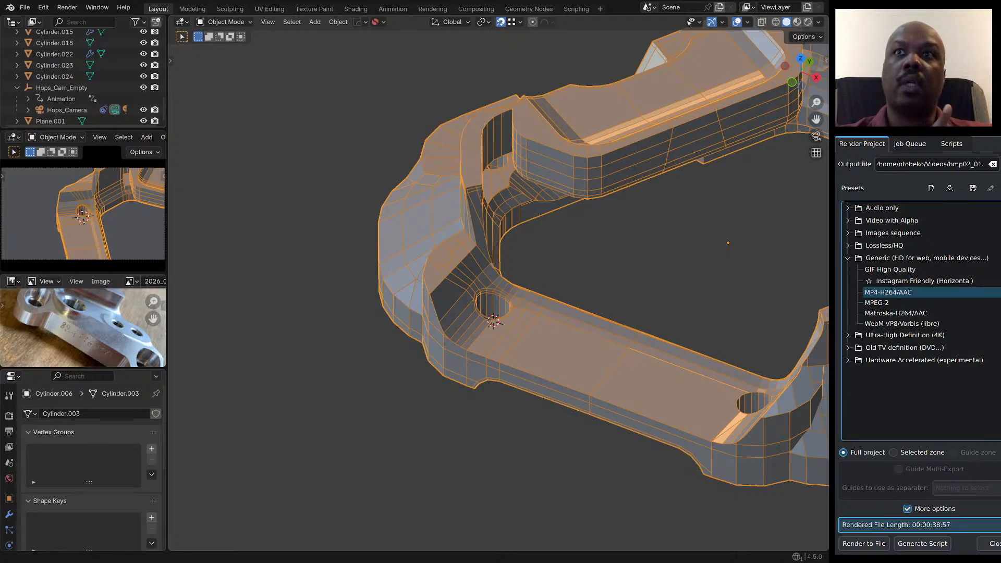
{"action": "left_click", "coordinate": [921, 452]}
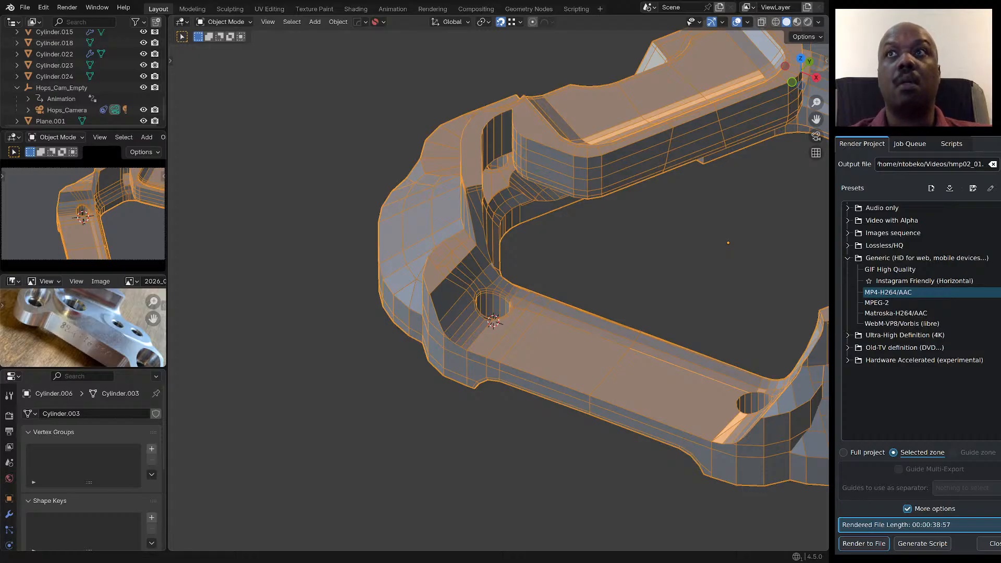
Render the selected zone to hmp02_01.mp4 with the MP4-H264/AAC preset.
{"action": "left_click", "coordinate": [864, 543]}
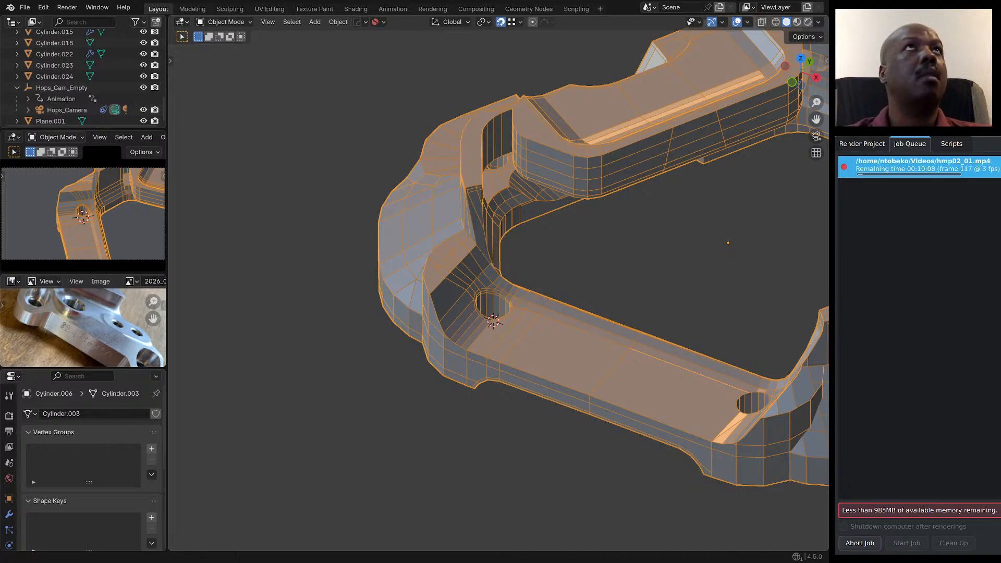
Examine the isolated bracket's overall shape, holes and mesh flow from several angles.
{"action": "middle_click_drag", "start_coordinate": [501, 282], "coordinate": [487, 303]}
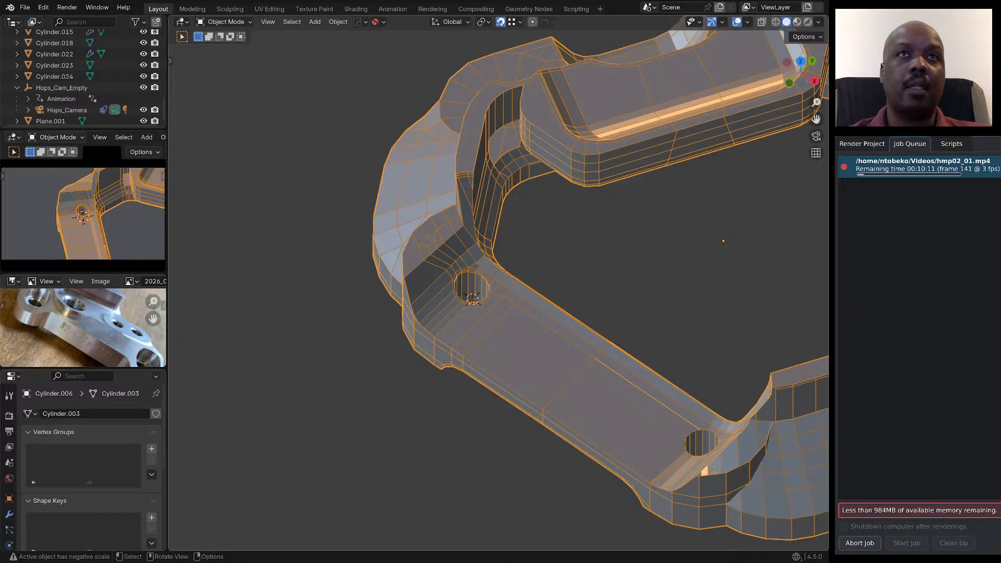
{"action": "middle_click_drag", "start_coordinate": [486, 302], "coordinate": [482, 313]}
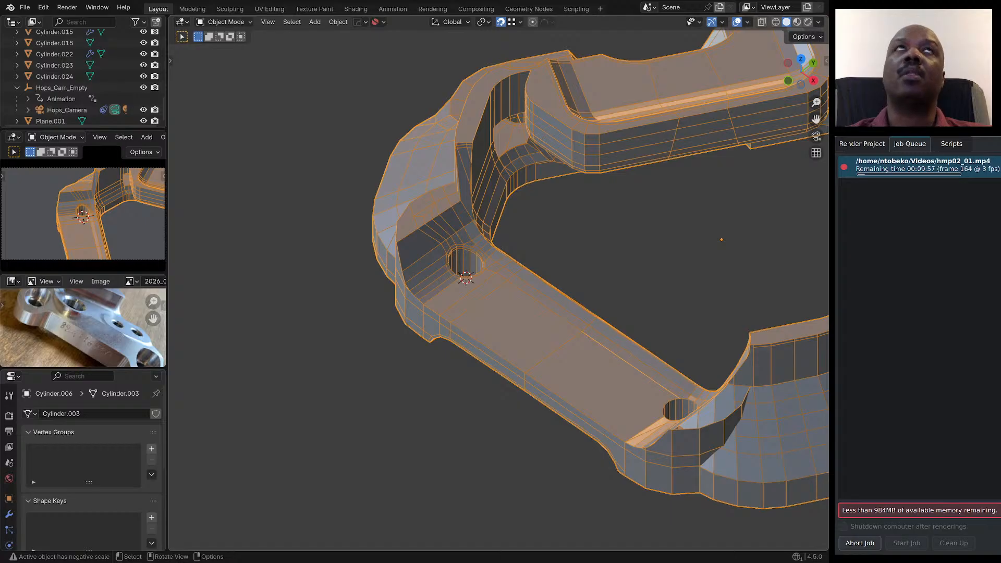
{"action": "middle_click_drag", "start_coordinate": [498, 289], "coordinate": [508, 315]}
{"action": "scroll", "coordinate": [497, 290], "scroll_direction": "down", "scroll_amount": 5}
{"action": "scroll", "coordinate": [526, 317], "scroll_direction": "up", "scroll_amount": 6}
{"action": "scroll", "coordinate": [504, 370], "scroll_direction": "down", "scroll_amount": 6}
{"action": "scroll", "coordinate": [498, 304], "scroll_direction": "up", "scroll_amount": 1}
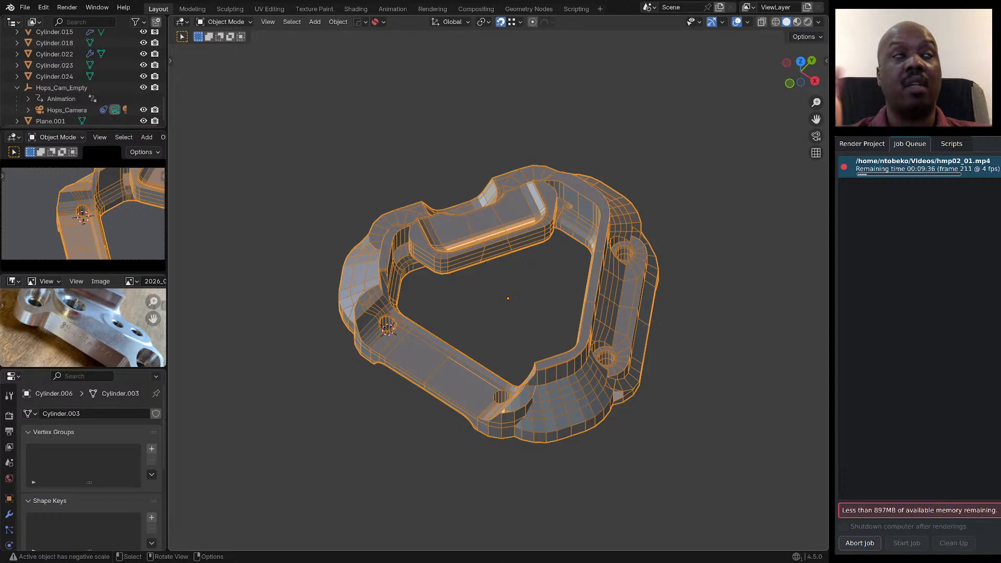
{"action": "middle_click_drag", "start_coordinate": [500, 307], "coordinate": [508, 305]}
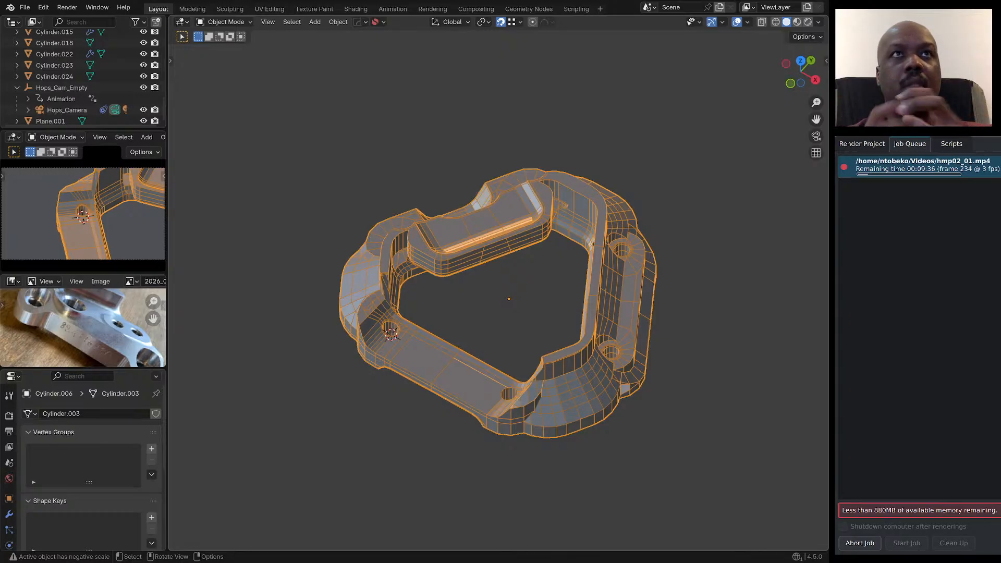
{"action": "middle_click_drag", "start_coordinate": [499, 292], "coordinate": [499, 303]}
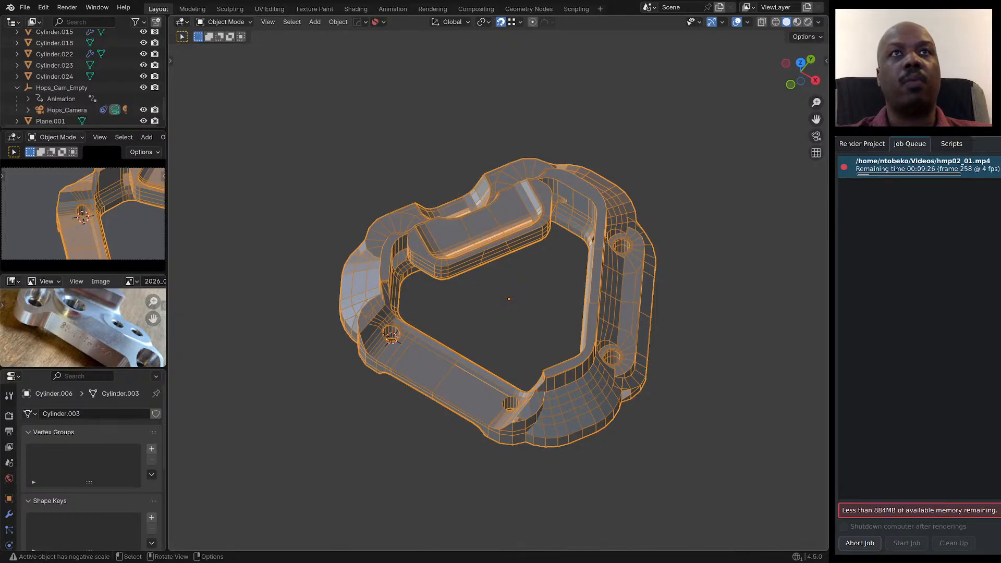
{"action": "middle_click_drag", "start_coordinate": [504, 375], "coordinate": [533, 398]}
{"action": "scroll", "coordinate": [527, 395], "scroll_direction": "up", "scroll_amount": 3}
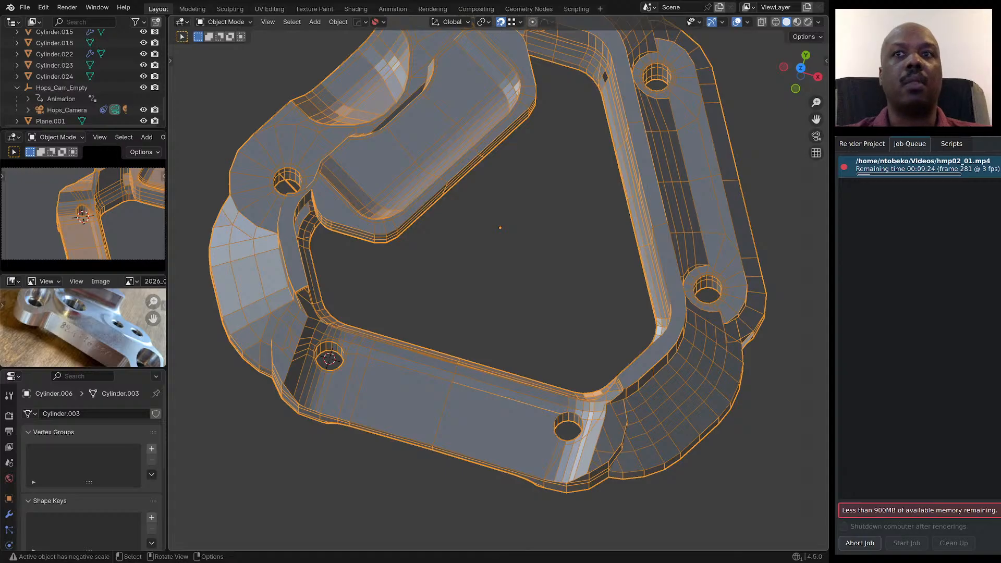
{"action": "middle_click_drag", "start_coordinate": [560, 367], "coordinate": [550, 321]}
{"action": "scroll", "coordinate": [550, 336], "scroll_direction": "down", "scroll_amount": 1}
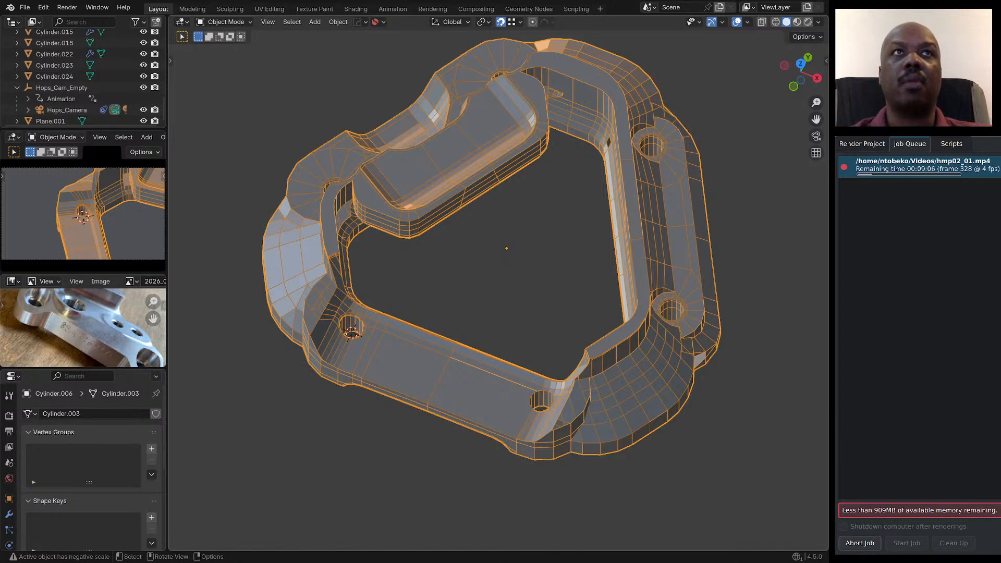
{"action": "middle_click_drag", "start_coordinate": [549, 321], "coordinate": [589, 287]}
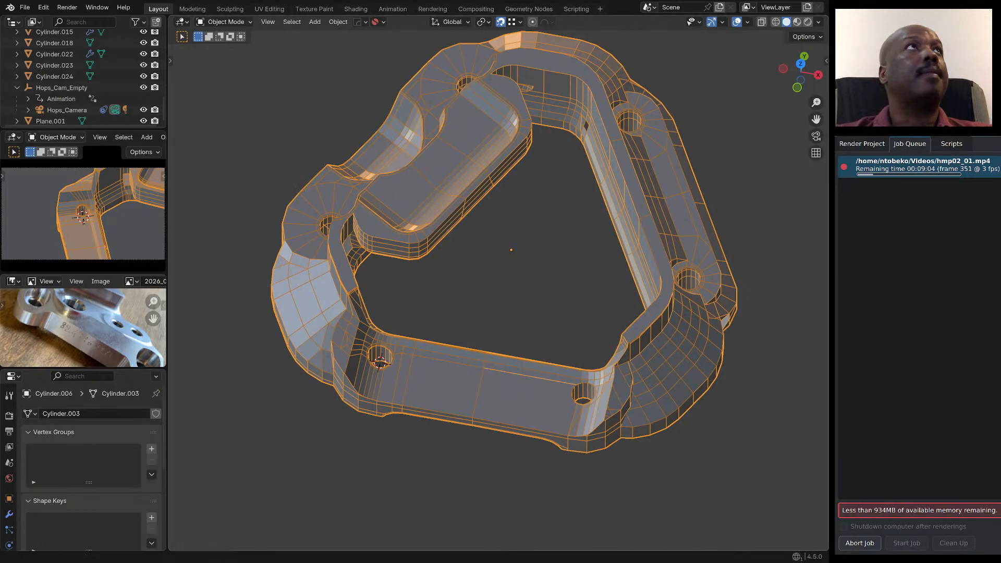
Leave the bracket's local view and save the current Blender file.
{"action": "key", "text": "slash"}
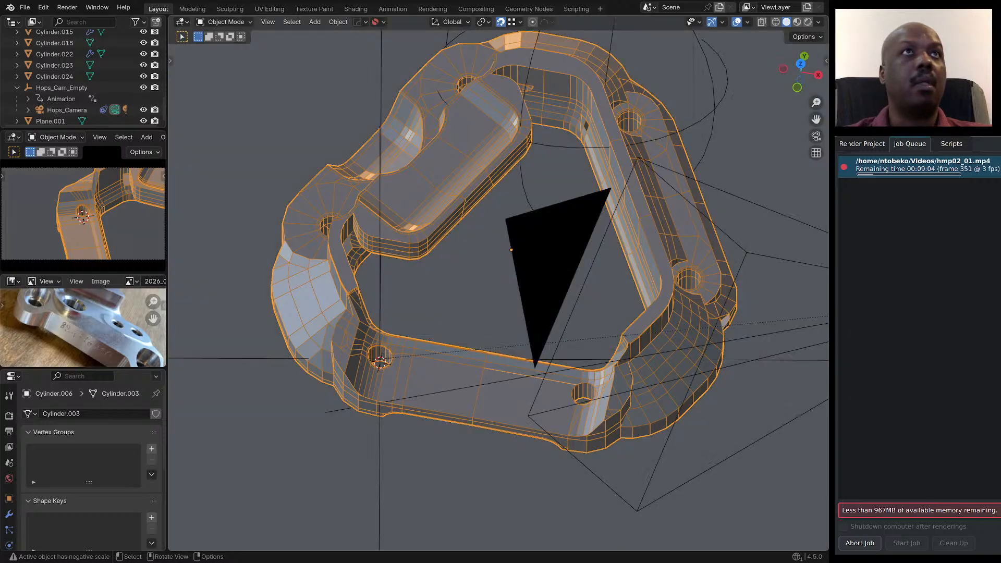
{"action": "left_click", "coordinate": [25, 7]}
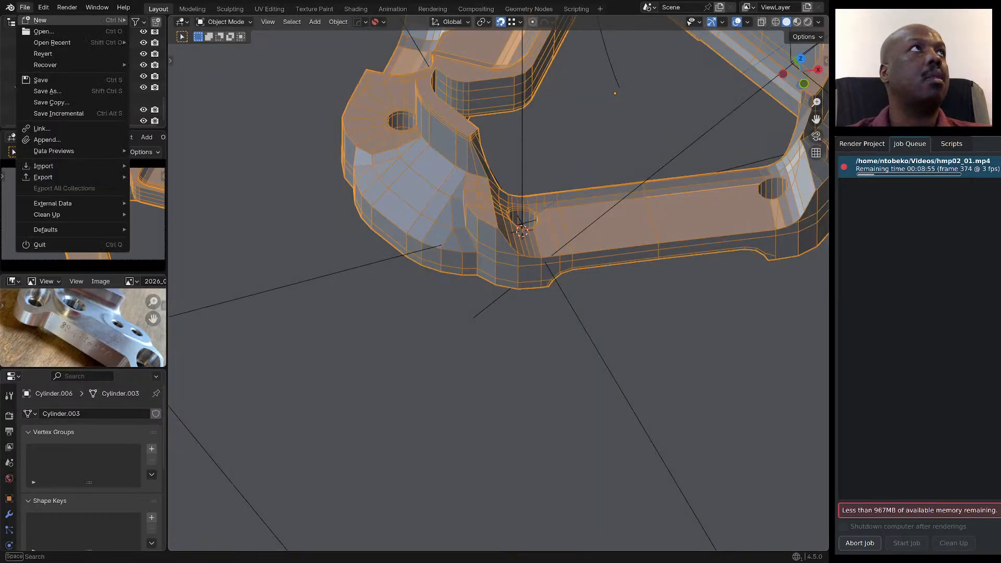
{"action": "left_click", "coordinate": [41, 79]}
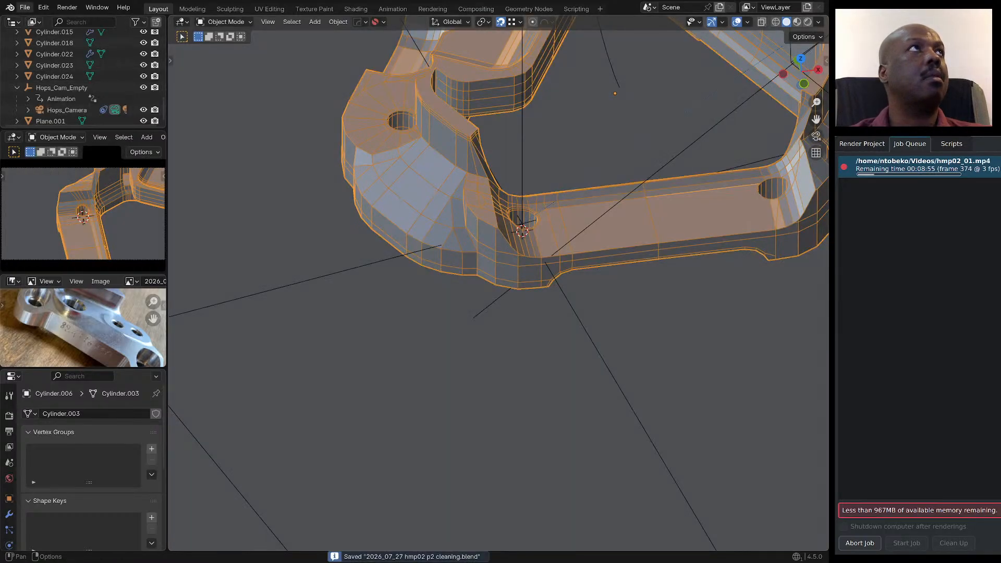
Save the file as a new version named "2026_07_27 hmp02 p2 cleaning 1.blend".
{"action": "left_click", "coordinate": [24, 8]}
{"action": "left_click", "coordinate": [47, 93]}
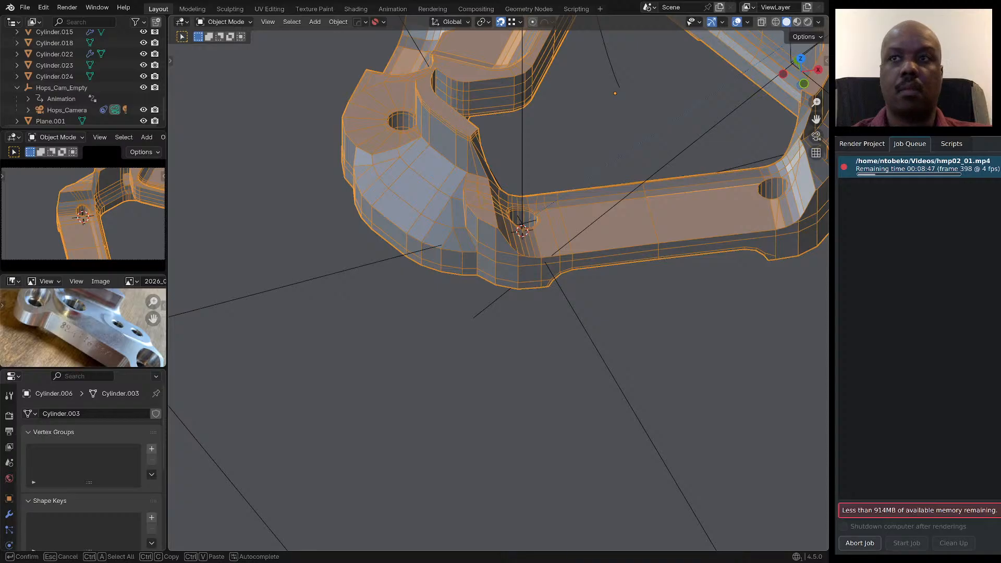
{"action": "key", "text": "Return"}
Isolate the selected bracket in local view again.
{"action": "middle_click_drag", "start_coordinate": [500, 303], "coordinate": [463, 324]}
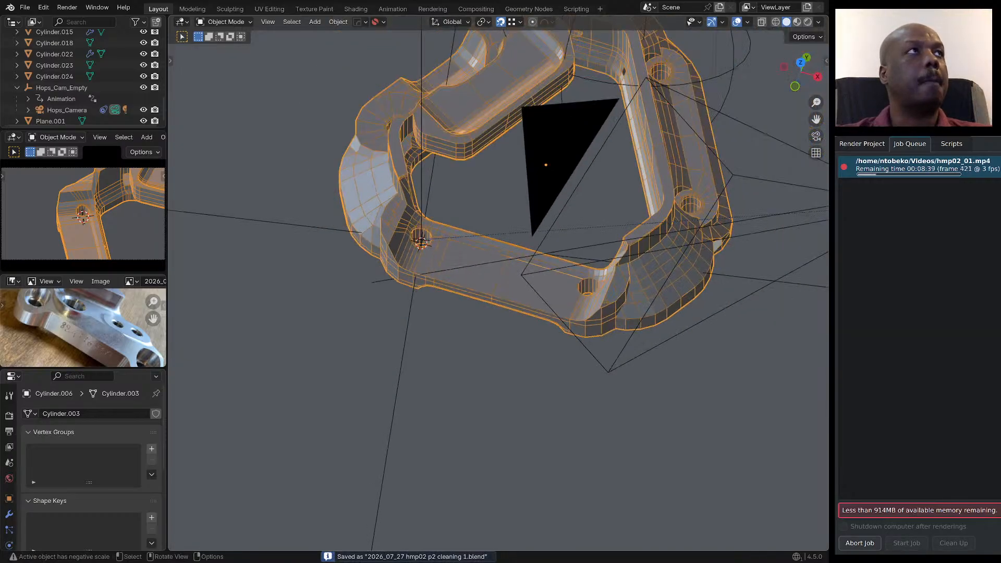
{"action": "scroll", "coordinate": [498, 284], "scroll_direction": "down", "scroll_amount": 4}
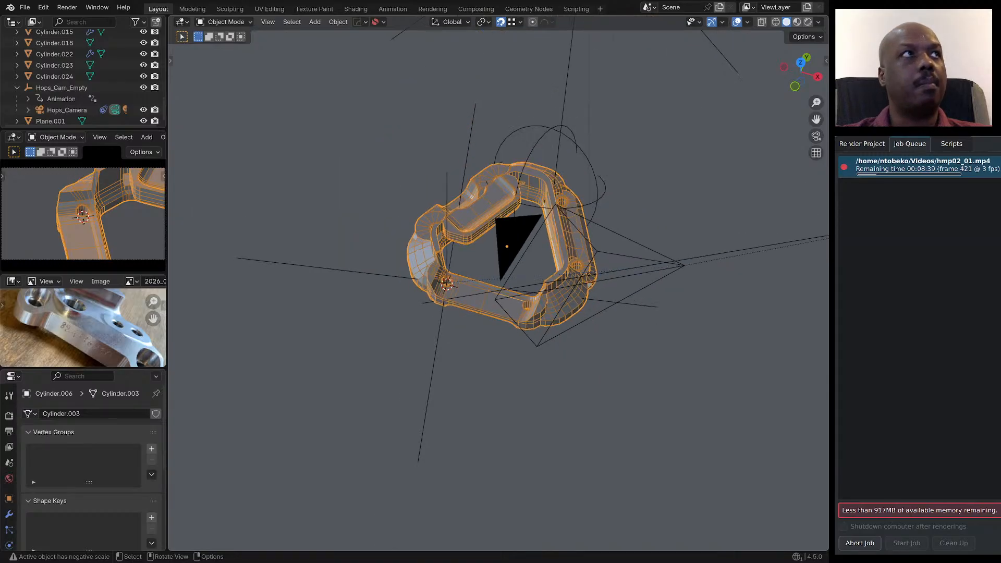
{"action": "scroll", "coordinate": [458, 271], "scroll_direction": "up", "scroll_amount": 7}
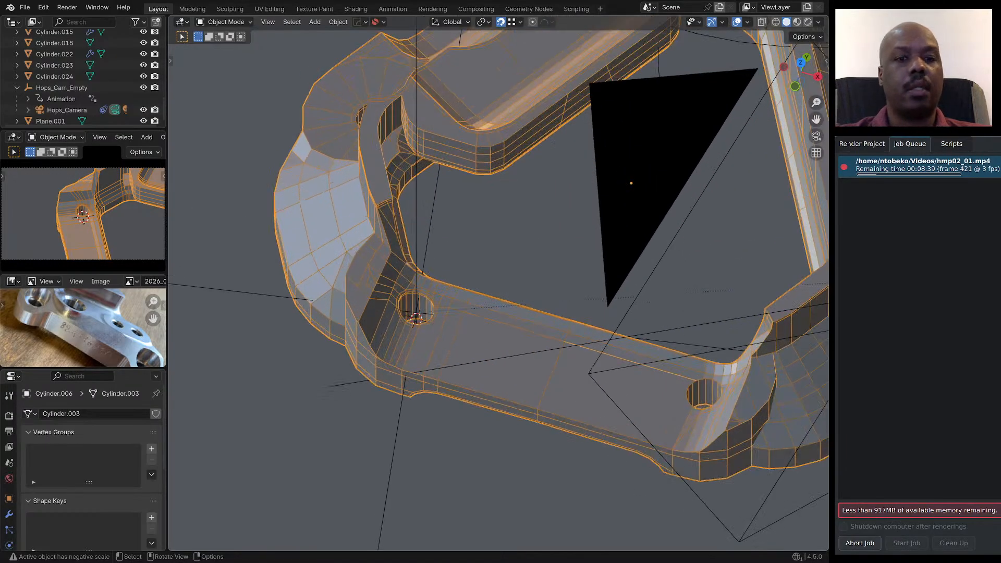
{"action": "key", "text": "KP_Decimal"}
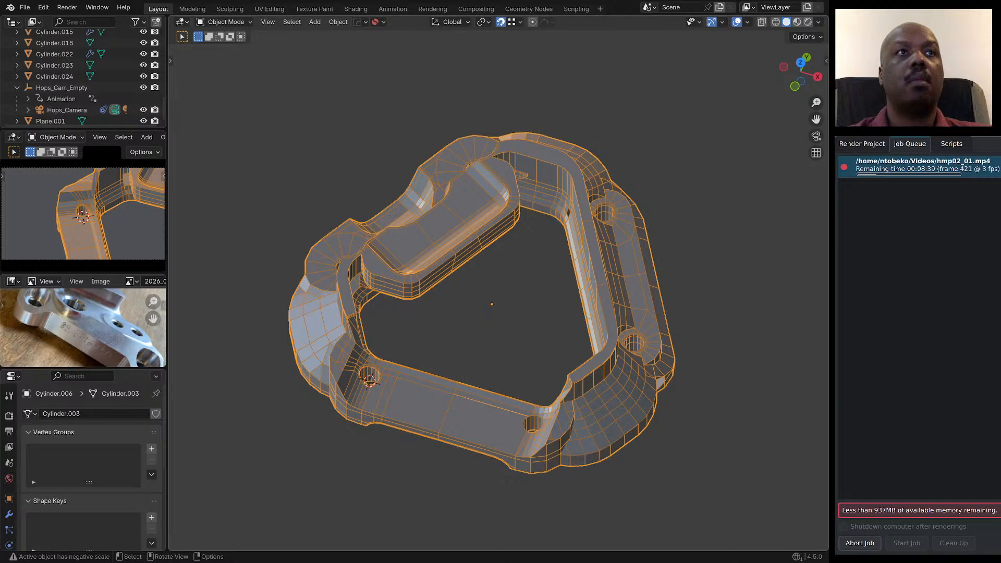
Examine the topology of the curved corner and the raised ledge beside the bracket's lower hole.
{"action": "scroll", "coordinate": [514, 287], "scroll_direction": "down", "scroll_amount": 4}
{"action": "scroll", "coordinate": [459, 313], "scroll_direction": "up", "scroll_amount": 6}
{"action": "middle_click_drag", "start_coordinate": [425, 315], "coordinate": [477, 305]}
{"action": "scroll", "coordinate": [507, 322], "scroll_direction": "down", "scroll_amount": 2}
{"action": "scroll", "coordinate": [514, 378], "scroll_direction": "up", "scroll_amount": 5}
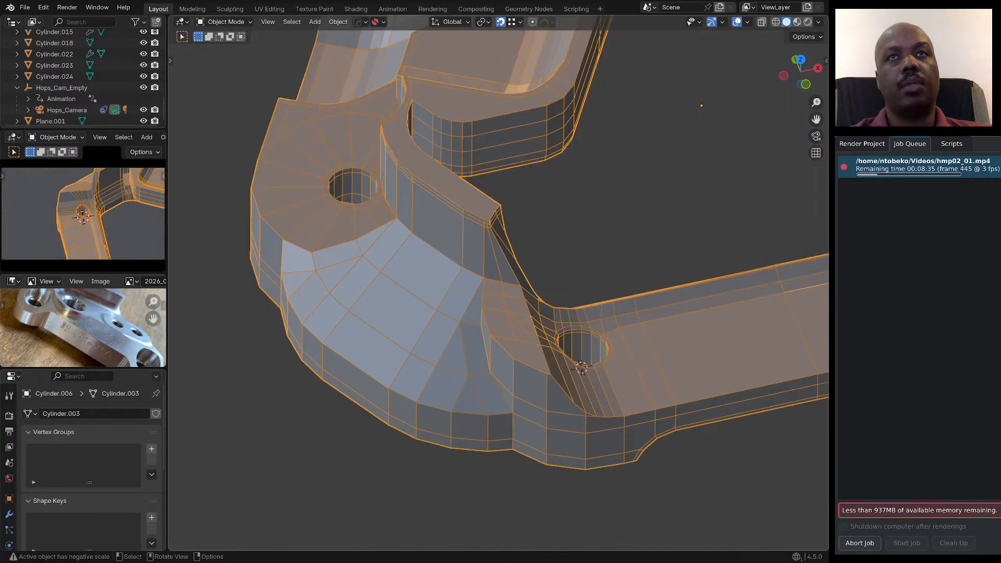
{"action": "scroll", "coordinate": [507, 309], "scroll_direction": "up", "scroll_amount": 4}
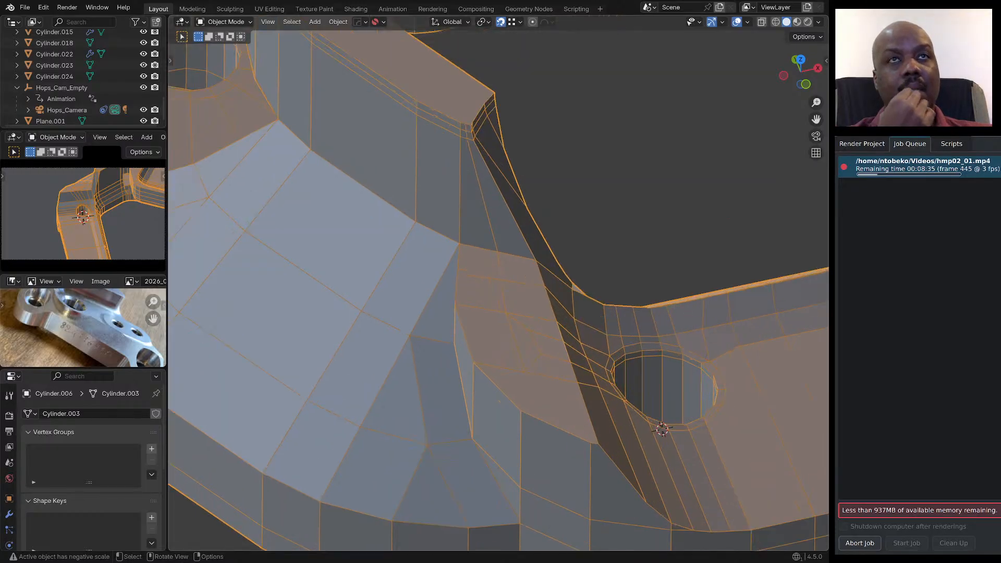
{"action": "scroll", "coordinate": [487, 375], "scroll_direction": "down", "scroll_amount": 2}
{"action": "middle_click_drag", "start_coordinate": [488, 375], "coordinate": [517, 362]}
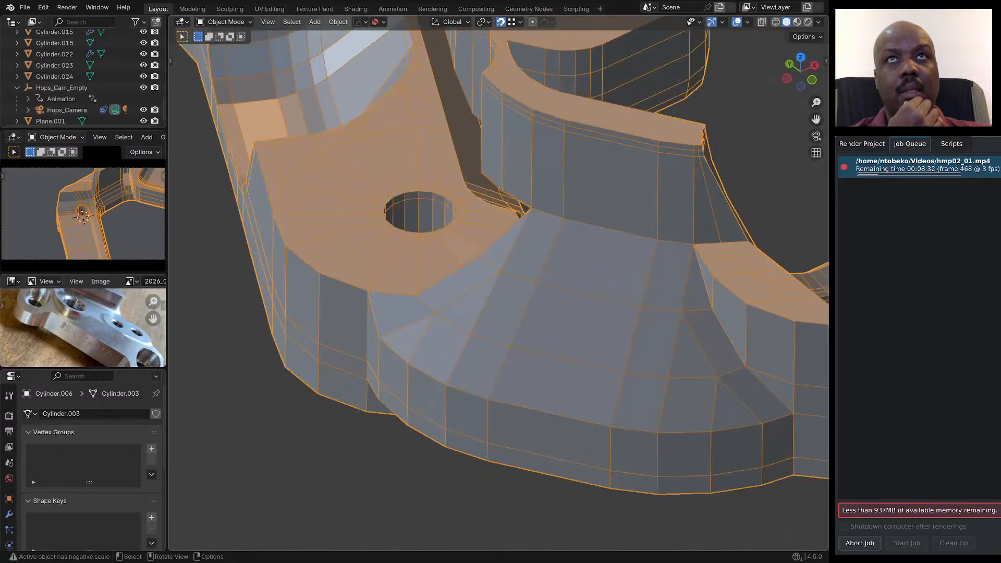
{"action": "scroll", "coordinate": [432, 292], "scroll_direction": "down", "scroll_amount": 6}
Edit the bracket mesh in face selection mode and select the small four-sided face on the ledge beside the hole.
{"action": "key", "text": "Tab"}
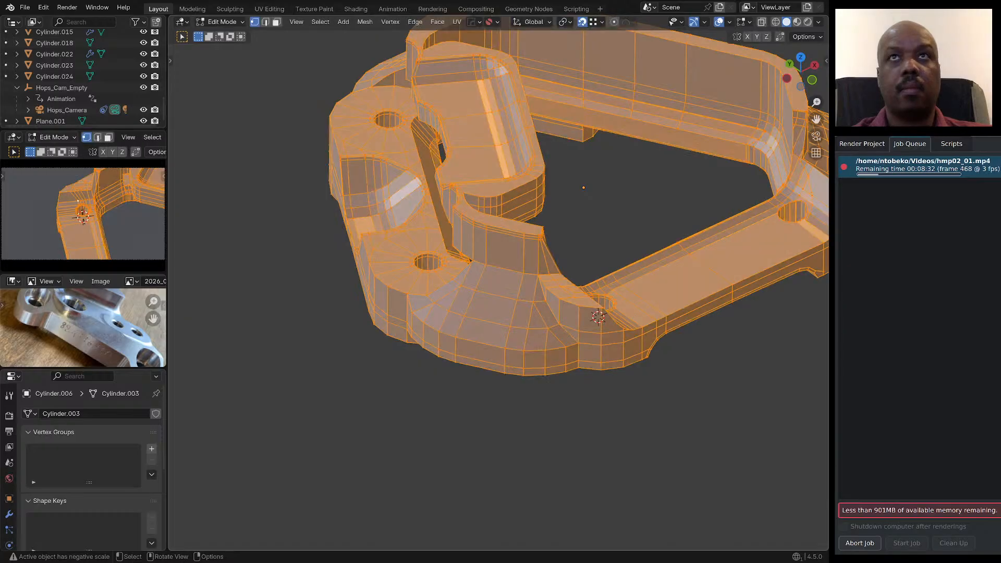
{"action": "scroll", "coordinate": [577, 293], "scroll_direction": "up", "scroll_amount": 1}
{"action": "left_click", "coordinate": [575, 293]}
{"action": "key", "text": "3"}
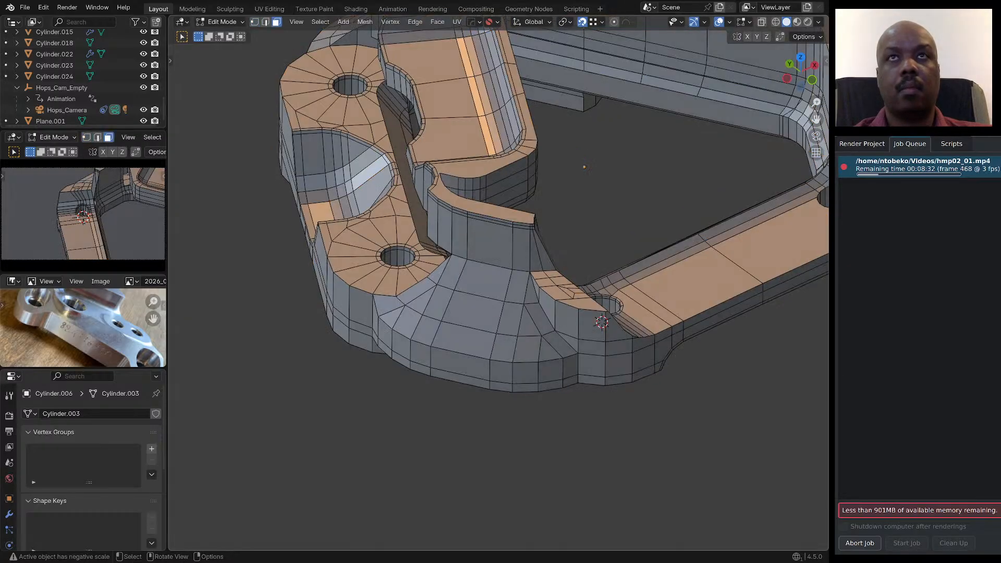
{"action": "middle_click_drag", "start_coordinate": [541, 294], "coordinate": [512, 312]}
{"action": "left_click", "coordinate": [565, 290]}
{"action": "scroll", "coordinate": [565, 290], "scroll_direction": "up", "scroll_amount": 5}
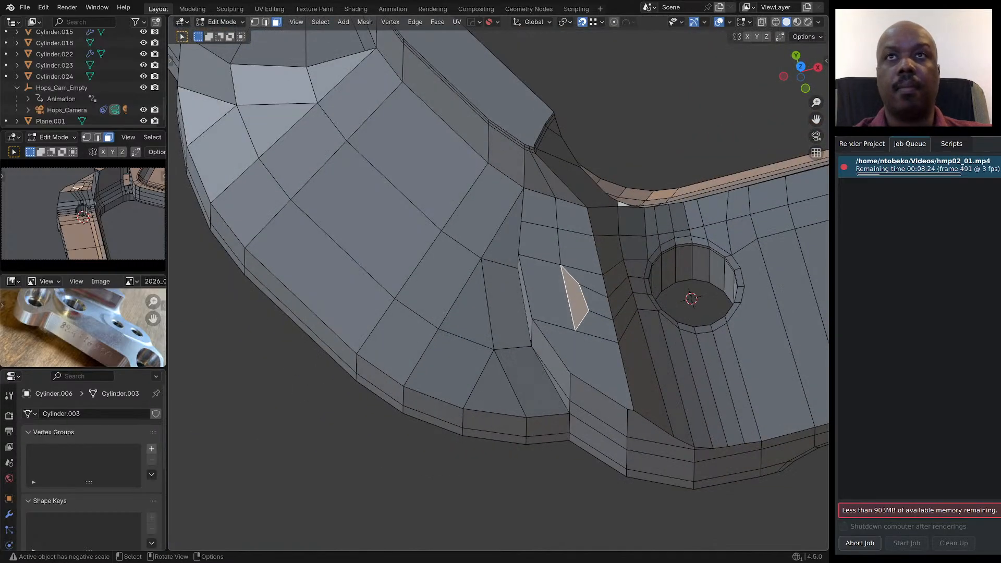
Switch to vertex selection and add the ledge's outer corner vertex to the selection.
{"action": "key", "text": "1"}
{"action": "left_click", "coordinate": [627, 410], "text": "shift"}
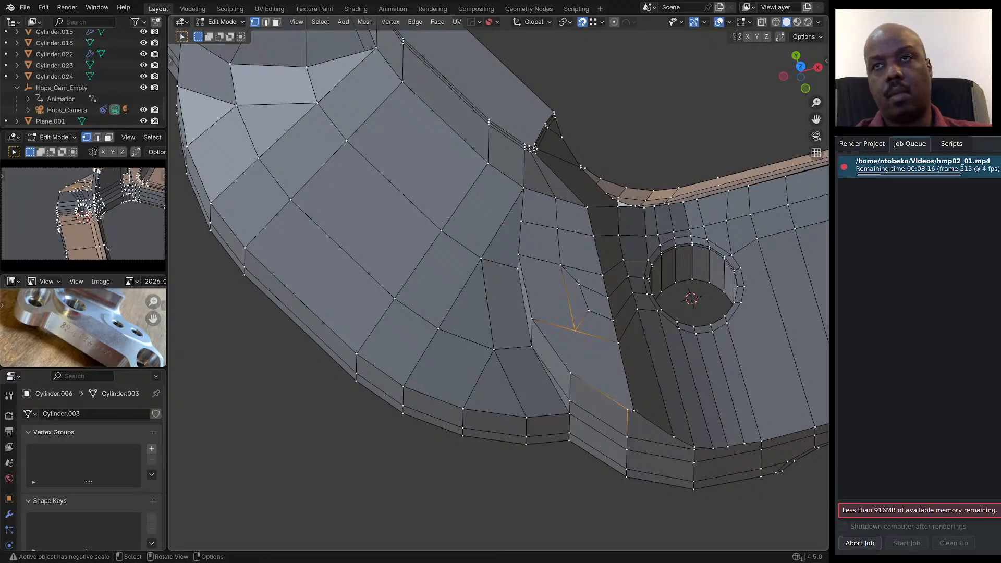
{"action": "middle_click_drag", "start_coordinate": [627, 410], "coordinate": [602, 313]}
{"action": "key", "text": "KP_7"}
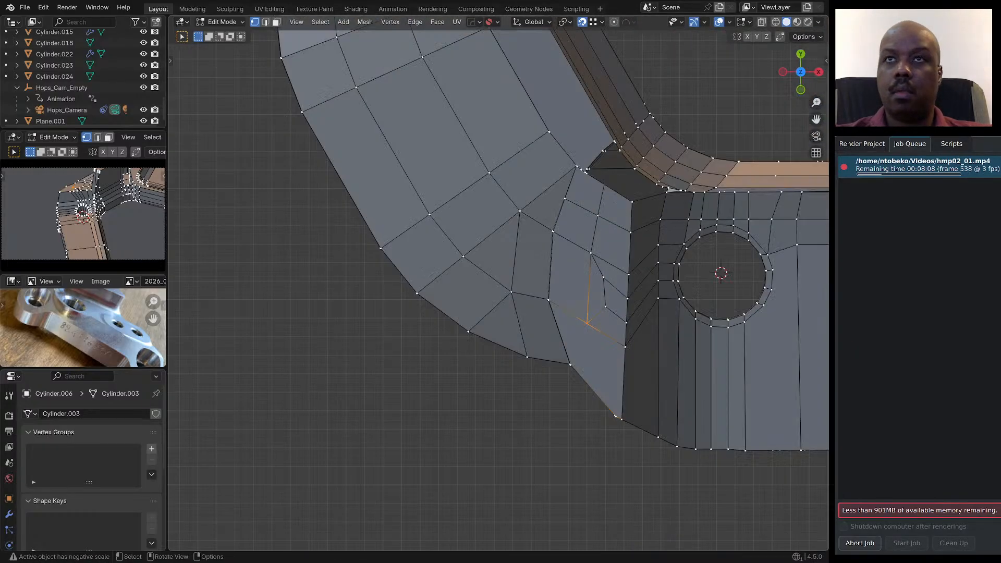
{"action": "scroll", "coordinate": [369, 365], "scroll_direction": "down", "scroll_amount": 2}
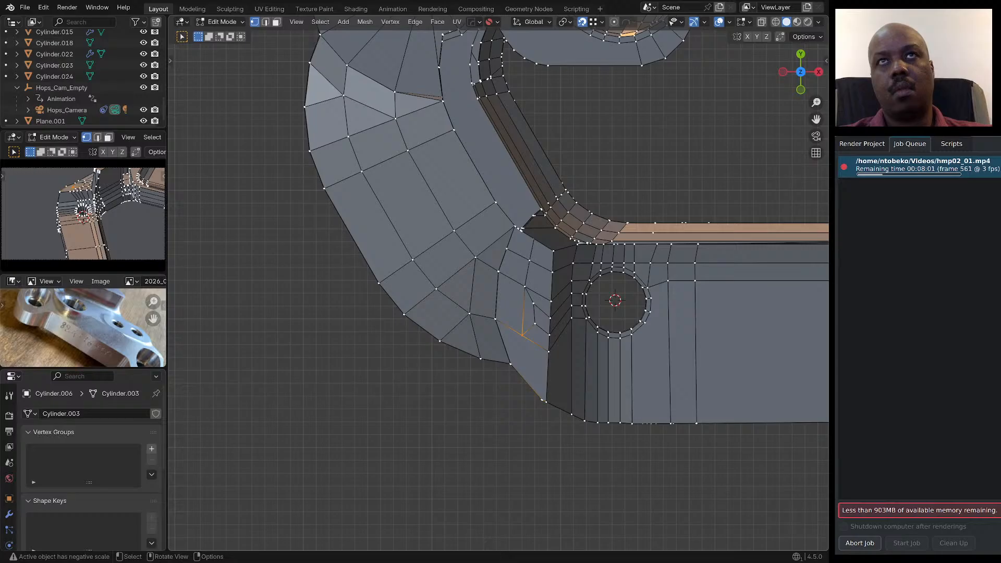
{"action": "scroll", "coordinate": [544, 401], "scroll_direction": "up", "scroll_amount": 4}
Merge the two nearly coincident vertices at the ledge's outer corner, using At Last to keep the outer one's position.
{"action": "middle_click_drag", "start_coordinate": [529, 336], "coordinate": [547, 247]}
{"action": "left_click", "coordinate": [563, 351]}
{"action": "middle_click_drag", "start_coordinate": [563, 351], "coordinate": [552, 345]}
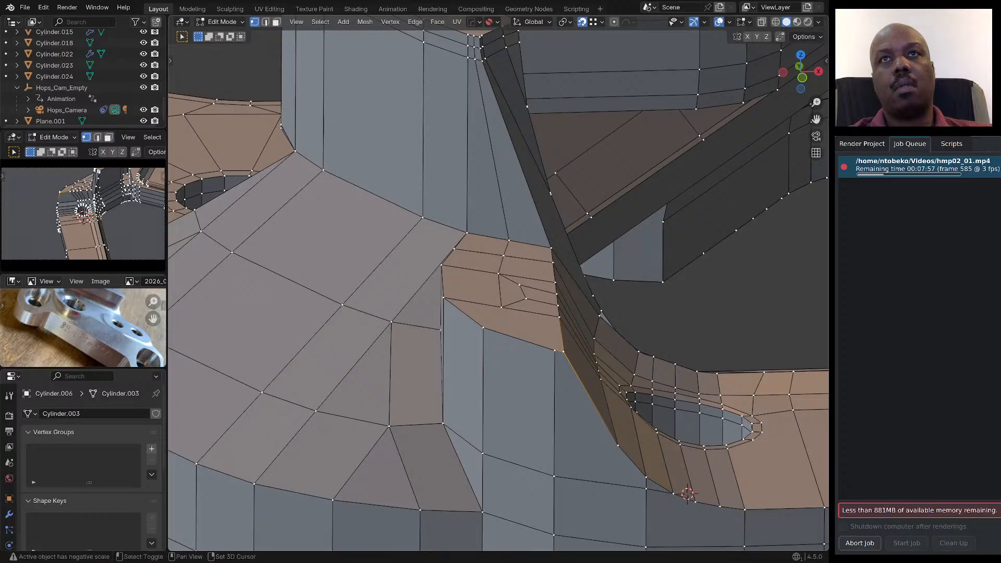
{"action": "left_click", "coordinate": [554, 351], "text": "shift"}
{"action": "key", "text": "shift+q"}
{"action": "mouse_move", "coordinate": [554, 351]}
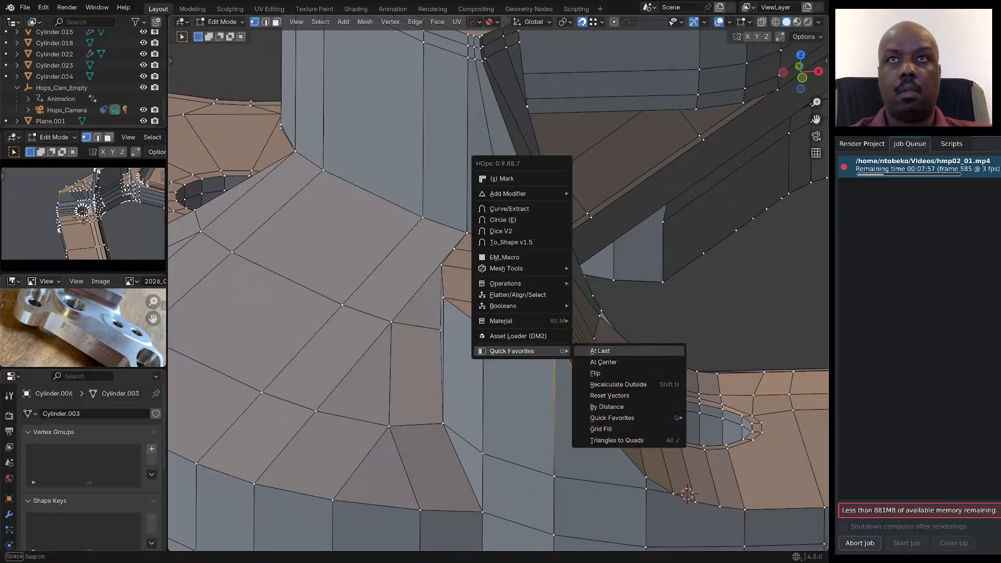
{"action": "left_click", "coordinate": [600, 351]}
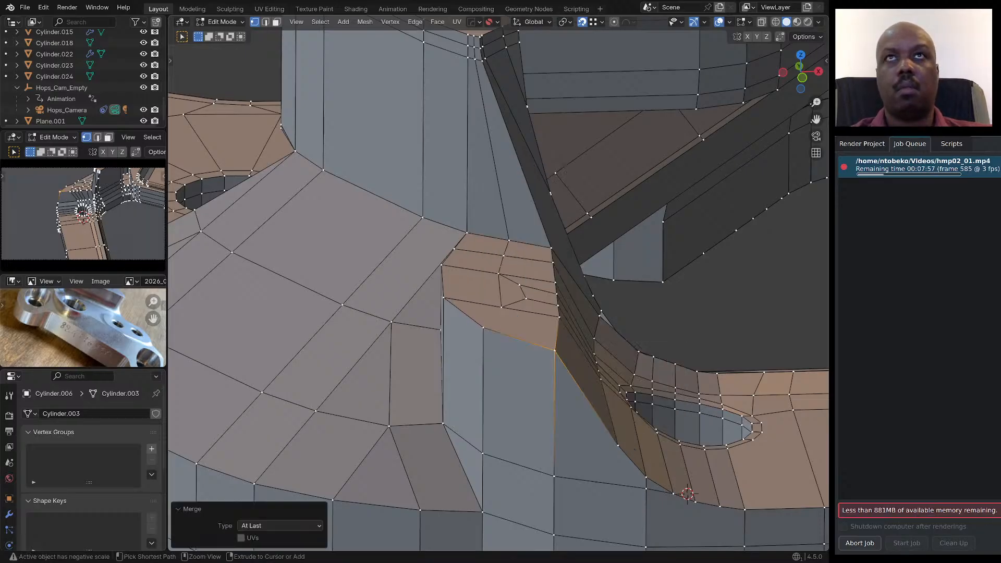
Try to straighten the ledge's inner edge path with the LoopTools Gstretch operation.
{"action": "left_click", "coordinate": [551, 246], "text": "ctrl"}
{"action": "right_click", "coordinate": [544, 235]}
{"action": "mouse_move", "coordinate": [544, 235]}
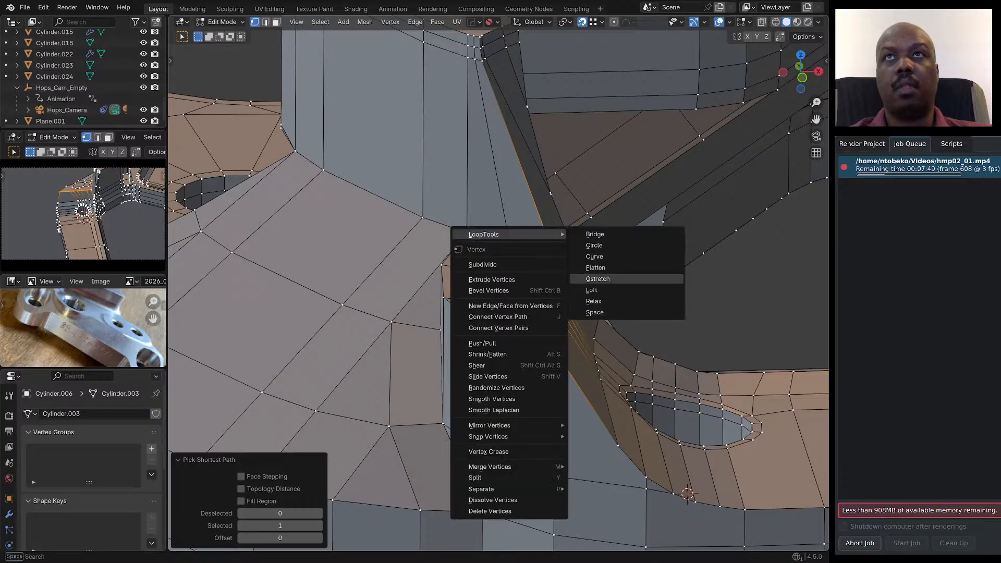
{"action": "left_click", "coordinate": [598, 279]}
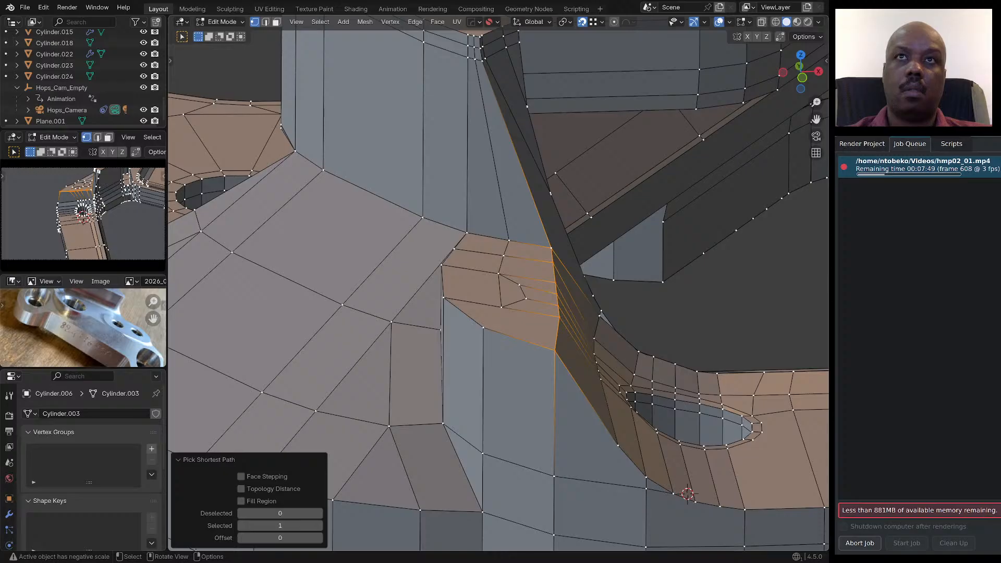
{"action": "mouse_move", "coordinate": [598, 279]}
{"action": "middle_mouse_down"}
{"action": "mouse_move", "coordinate": [690, 256]}
{"action": "mouse_move", "coordinate": [615, 310]}
{"action": "mouse_move", "coordinate": [642, 308]}
{"action": "mouse_move", "coordinate": [631, 311]}
{"action": "mouse_move", "coordinate": [625, 294]}
{"action": "mouse_move", "coordinate": [597, 307]}
{"action": "mouse_move", "coordinate": [588, 274]}
{"action": "mouse_move", "coordinate": [594, 323]}
{"action": "mouse_move", "coordinate": [596, 296]}
{"action": "middle_mouse_up"}
{"action": "key", "text": "ctrl+z"}
Merge the close vertices at the foot of the slope below the ledge, using At Last.
{"action": "left_click", "coordinate": [639, 313], "text": "ctrl"}
{"action": "left_click", "coordinate": [699, 371], "text": "shift"}
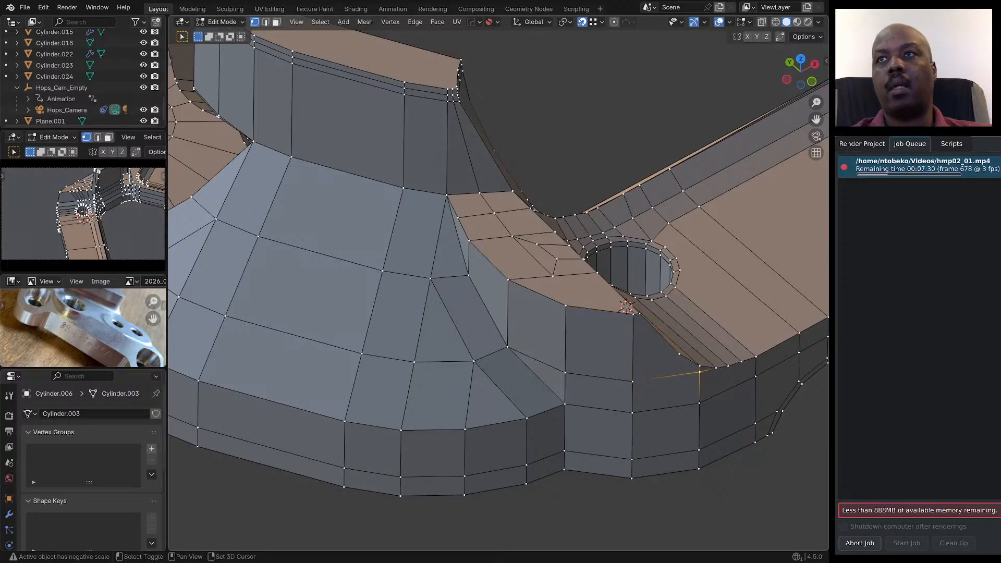
{"action": "key", "text": "q"}
{"action": "mouse_move", "coordinate": [699, 368]}
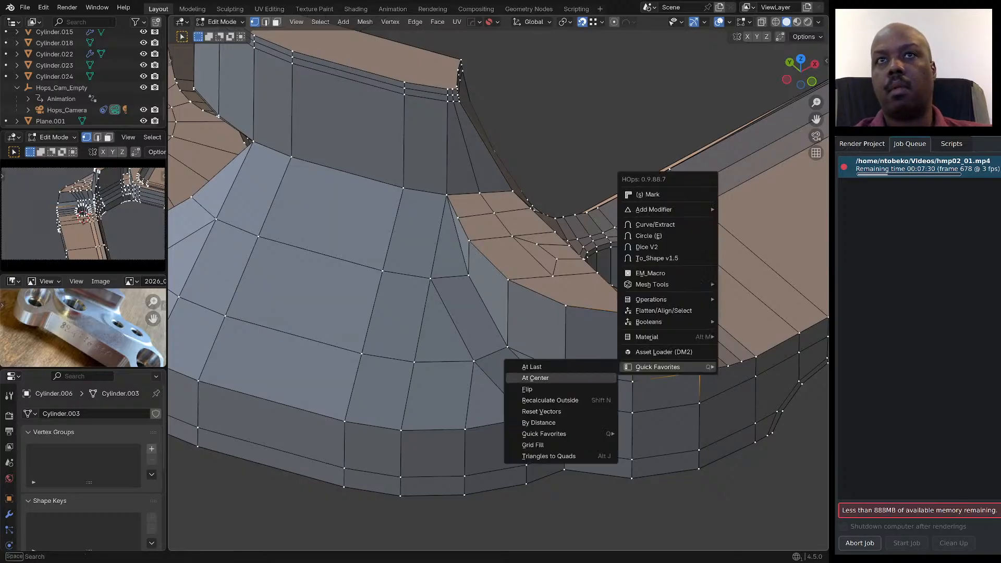
{"action": "left_click", "coordinate": [532, 366]}
{"action": "middle_click_drag", "start_coordinate": [531, 366], "coordinate": [548, 356]}
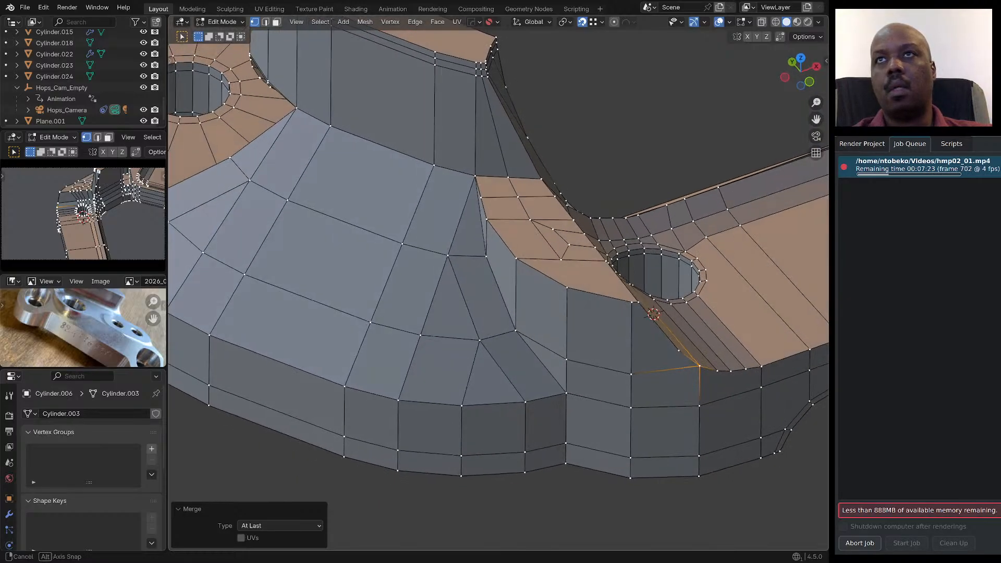
{"action": "middle_click_drag", "start_coordinate": [548, 356], "coordinate": [597, 345]}
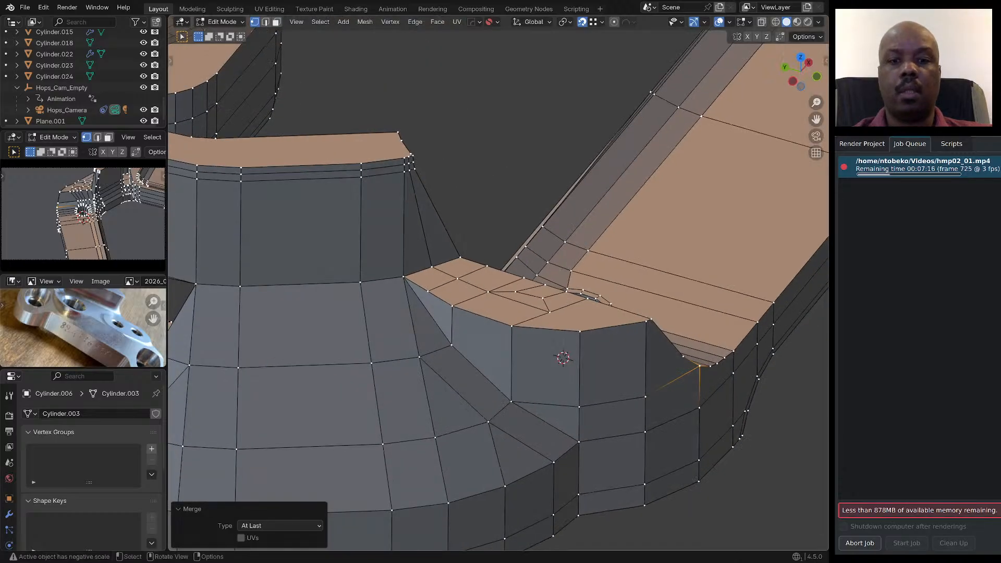
Try a single loop cut across the side faces below the ledge, then undo it.
{"action": "key", "text": "ctrl+r"}
{"action": "left_click", "coordinate": [578, 365]}
{"action": "right_click", "coordinate": [578, 365]}
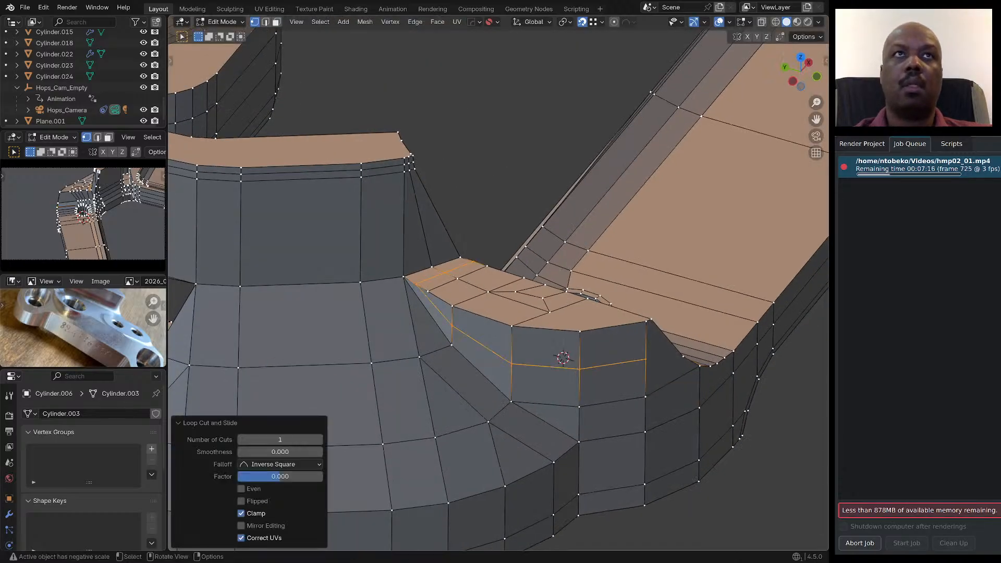
{"action": "middle_click_drag", "start_coordinate": [578, 365], "coordinate": [526, 343]}
{"action": "key", "text": "ctrl+z"}
Try dissolving the edge path that runs from the upright wall's corner down across the ledge.
{"action": "scroll", "coordinate": [495, 295], "scroll_direction": "down", "scroll_amount": 6}
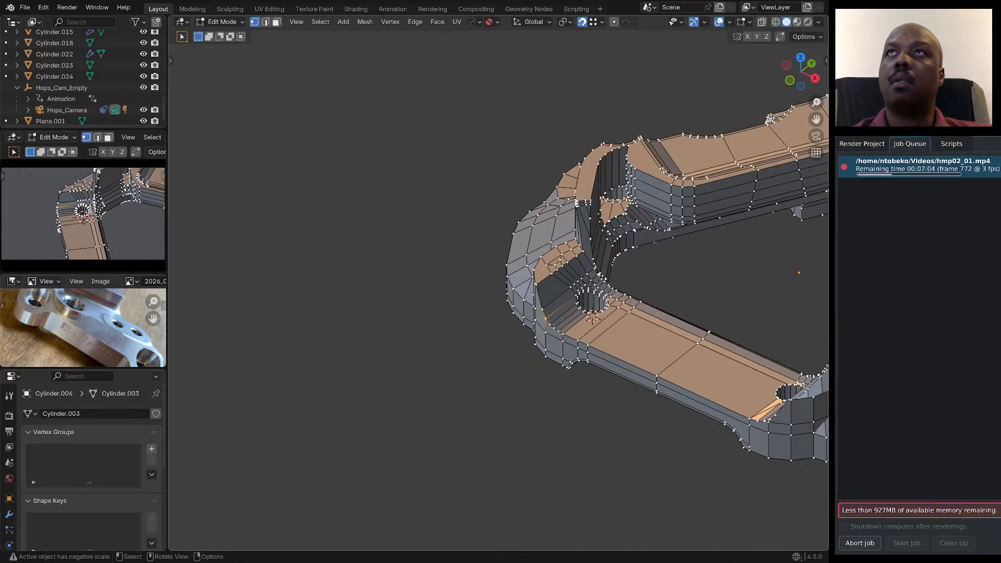
{"action": "scroll", "coordinate": [587, 245], "scroll_direction": "up", "scroll_amount": 6}
{"action": "middle_click_drag", "start_coordinate": [587, 245], "coordinate": [662, 226]}
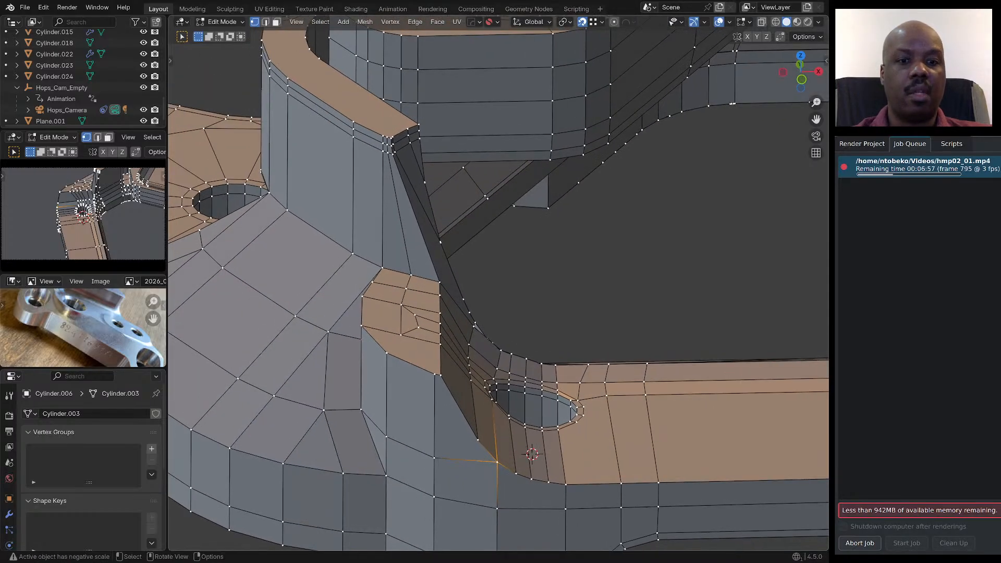
{"action": "scroll", "coordinate": [385, 141], "scroll_direction": "up", "scroll_amount": 3}
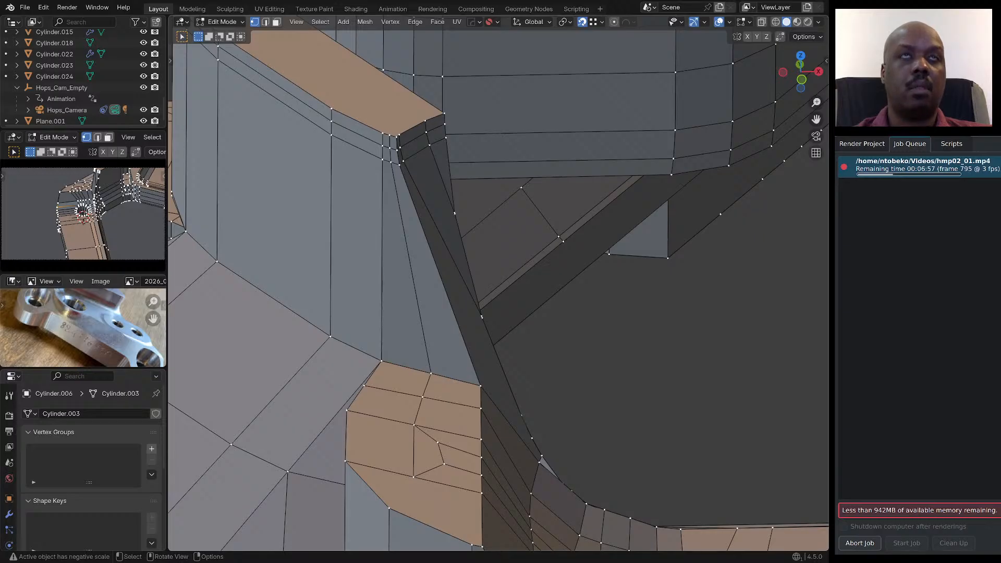
{"action": "key", "text": "2"}
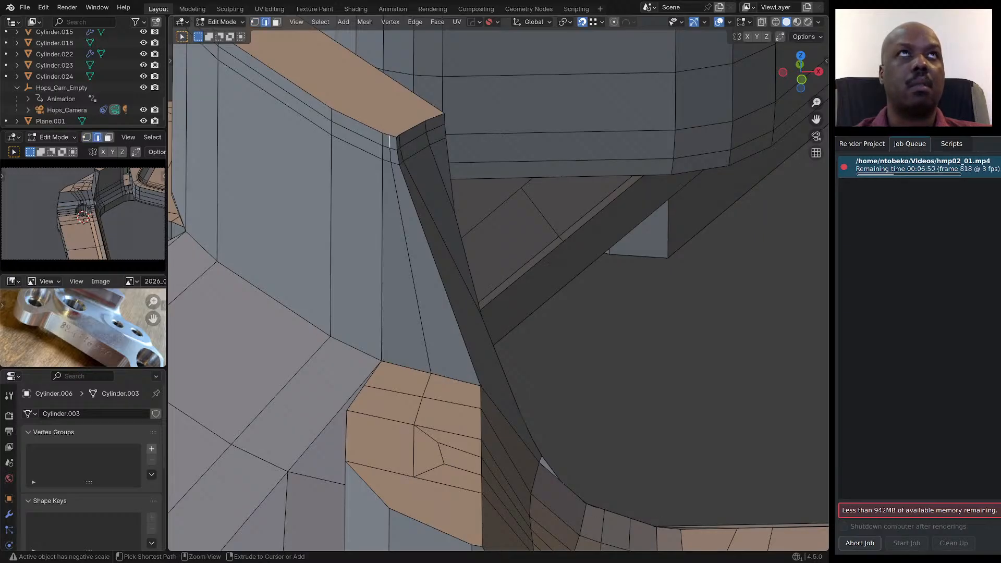
{"action": "left_click", "coordinate": [419, 412], "text": "ctrl"}
{"action": "key", "text": "ctrl+x"}
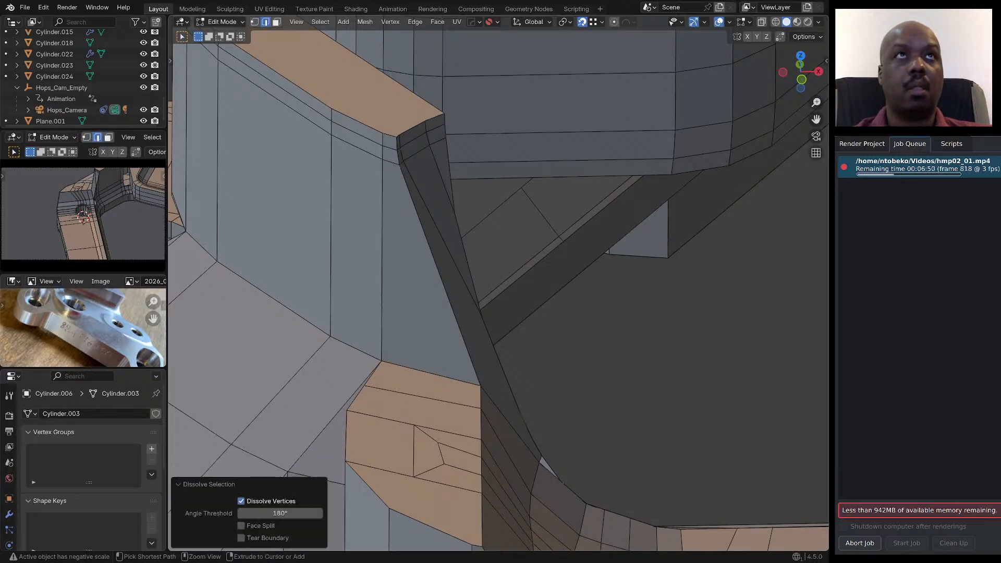
Examine the ledge and hole area from several angles and from above, and undo the edge dissolve.
{"action": "scroll", "coordinate": [521, 279], "scroll_direction": "down", "scroll_amount": 2}
{"action": "middle_click_drag", "start_coordinate": [522, 279], "coordinate": [523, 292]}
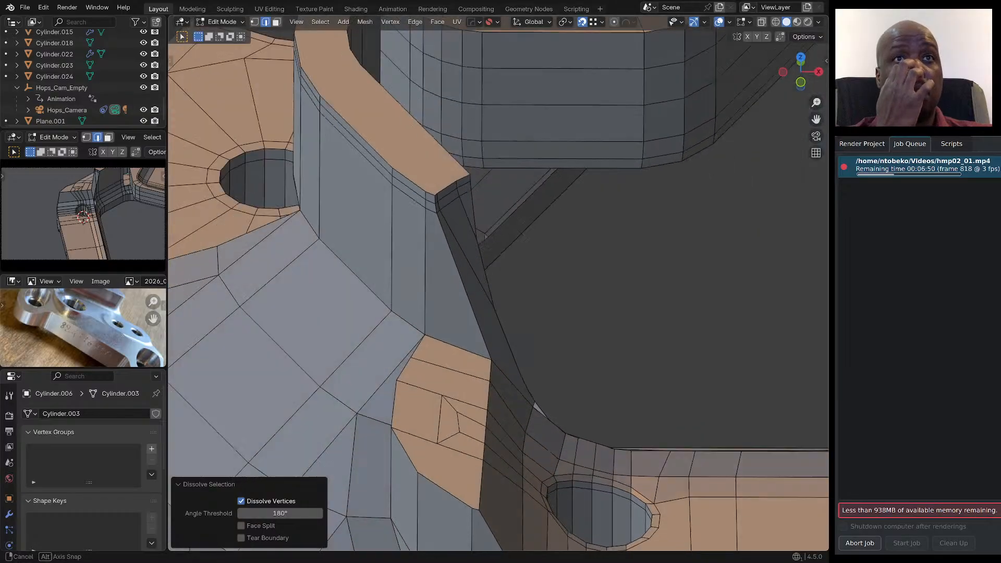
{"action": "middle_click_drag", "start_coordinate": [523, 233], "coordinate": [494, 222]}
{"action": "scroll", "coordinate": [529, 334], "scroll_direction": "down", "scroll_amount": 2}
{"action": "middle_click_drag", "start_coordinate": [529, 334], "coordinate": [553, 339]}
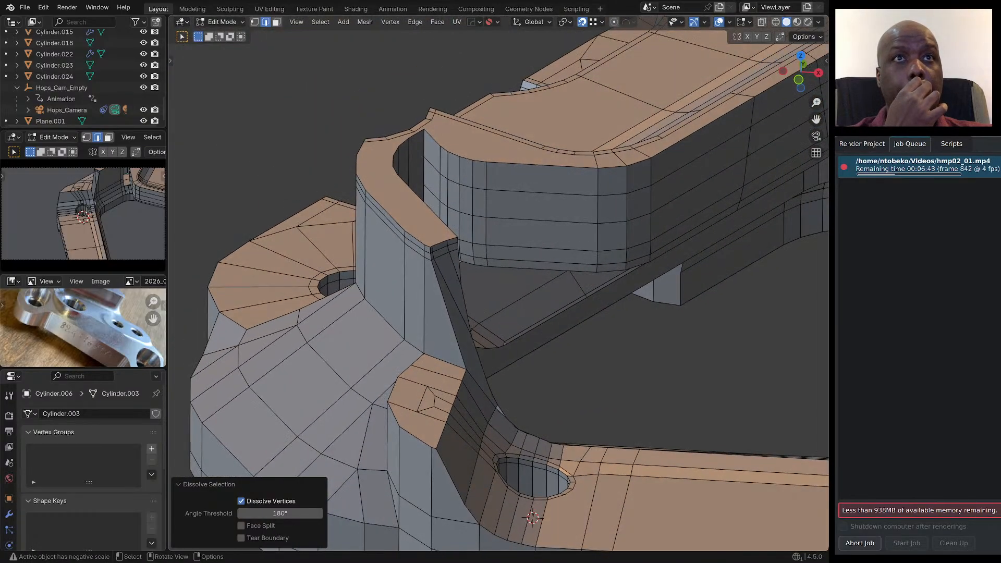
{"action": "middle_click_drag", "start_coordinate": [532, 433], "coordinate": [498, 391]}
{"action": "scroll", "coordinate": [489, 408], "scroll_direction": "up", "scroll_amount": 6}
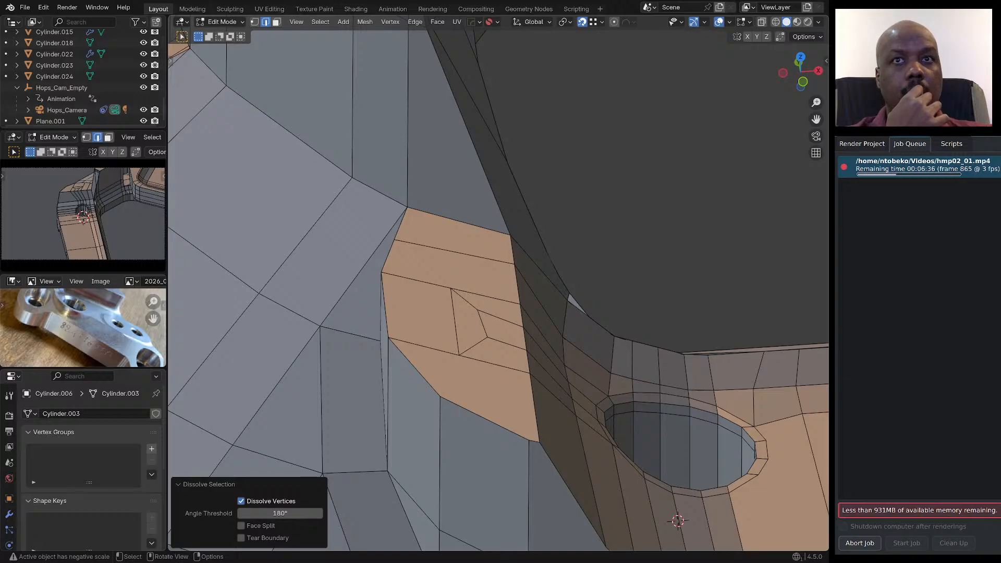
{"action": "scroll", "coordinate": [499, 289], "scroll_direction": "down", "scroll_amount": 7}
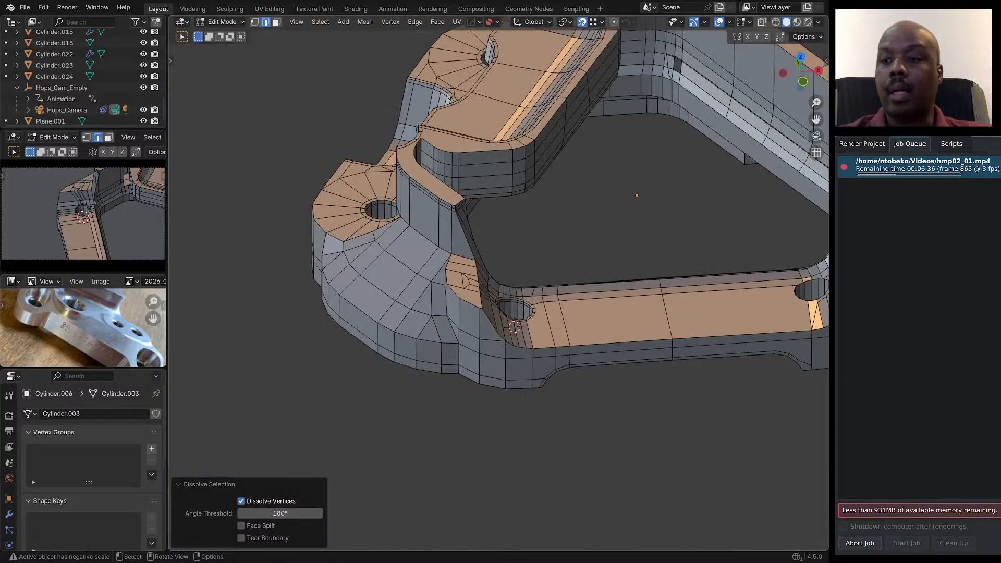
{"action": "key", "text": "KP_7"}
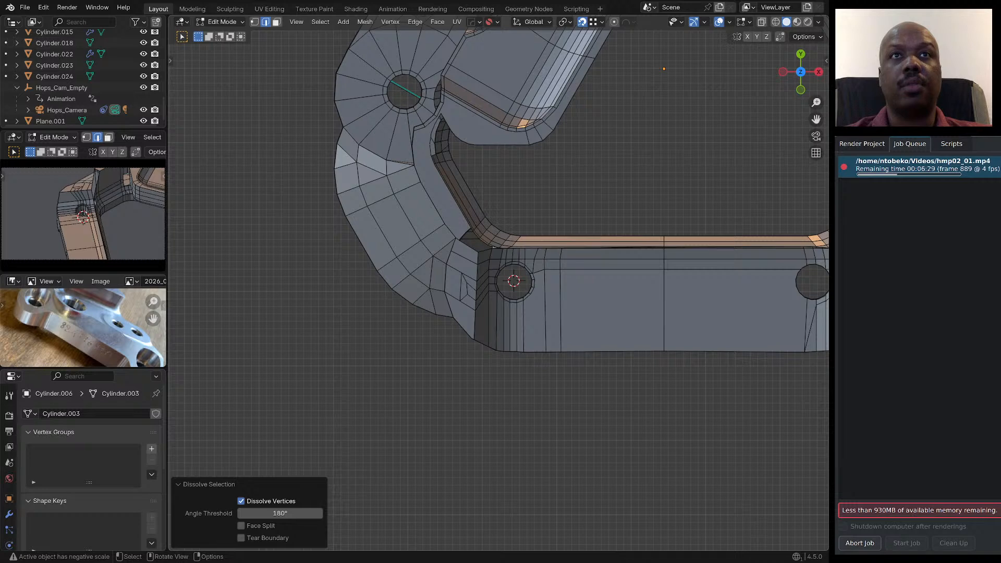
{"action": "scroll", "coordinate": [378, 314], "scroll_direction": "down", "scroll_amount": 1}
{"action": "scroll", "coordinate": [488, 340], "scroll_direction": "up", "scroll_amount": 6}
{"action": "middle_click_drag", "start_coordinate": [488, 340], "coordinate": [529, 313]}
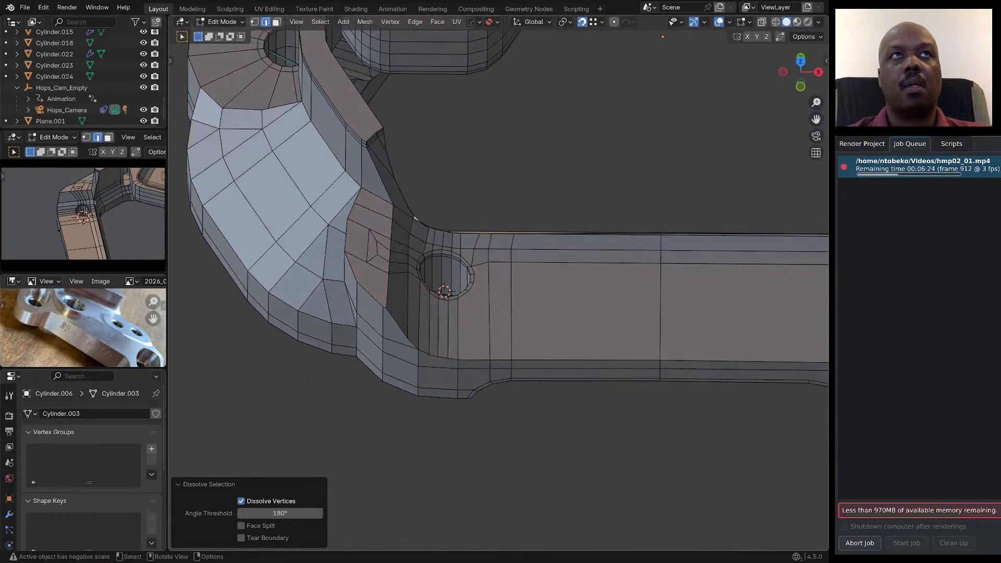
{"action": "key", "text": "KP_7"}
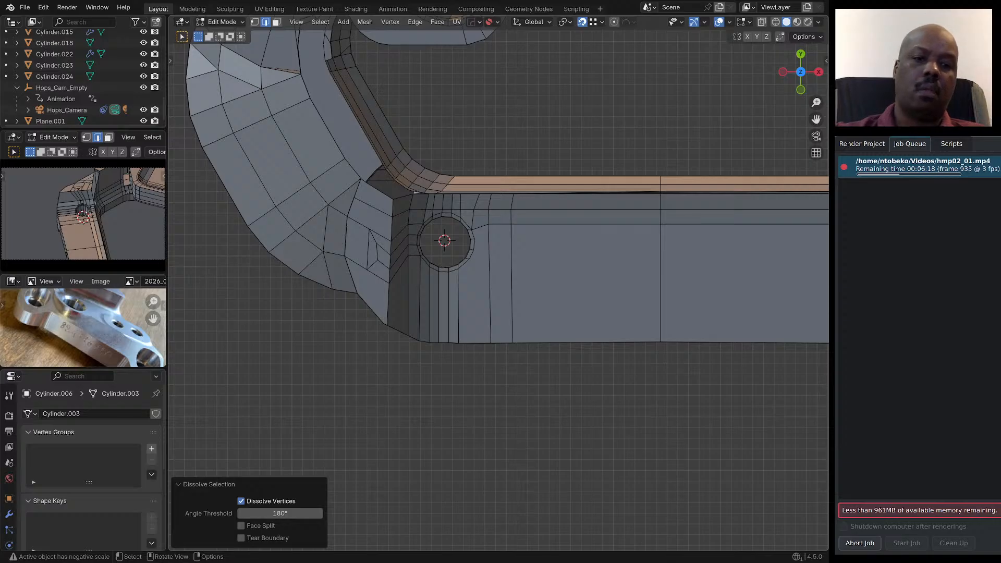
{"action": "key", "text": "ctrl+z"}
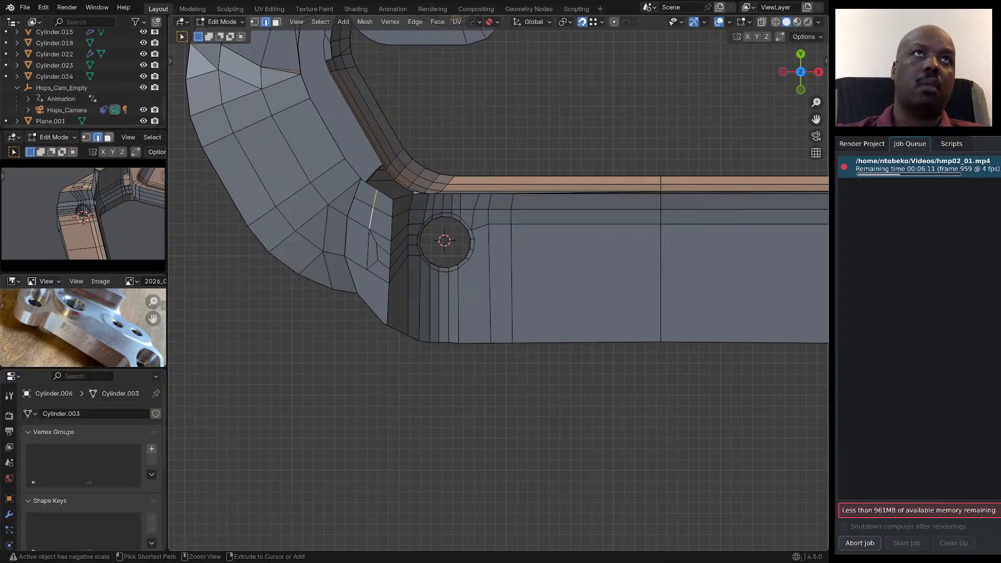
Extrude the vertex at the ledge's inner back corner about -117.5 mm along global Y, snapping level with the ledge's outer corner vertex.
{"action": "middle_click_drag", "start_coordinate": [372, 224], "coordinate": [370, 185]}
{"action": "key", "text": "1"}
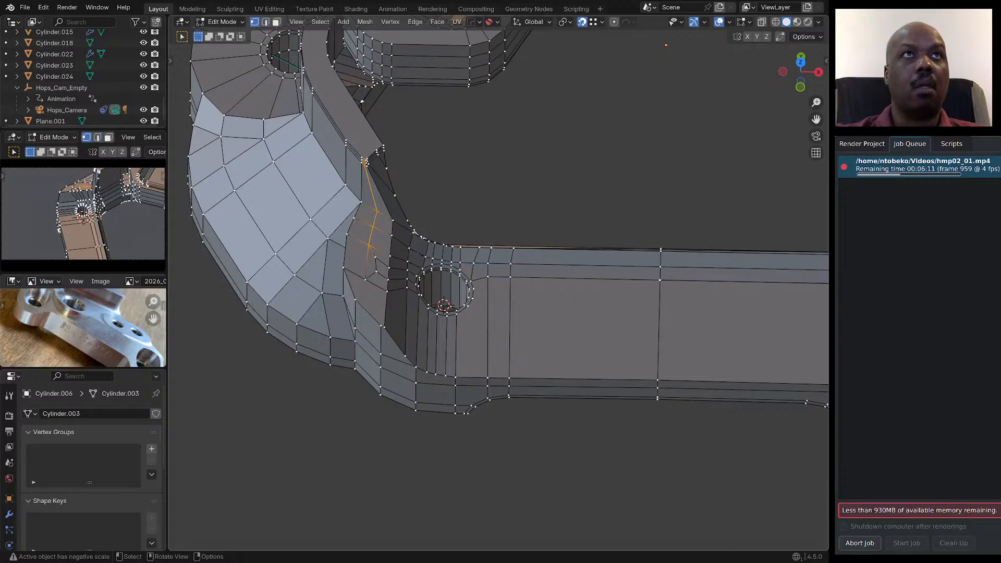
{"action": "key", "text": "KP_7"}
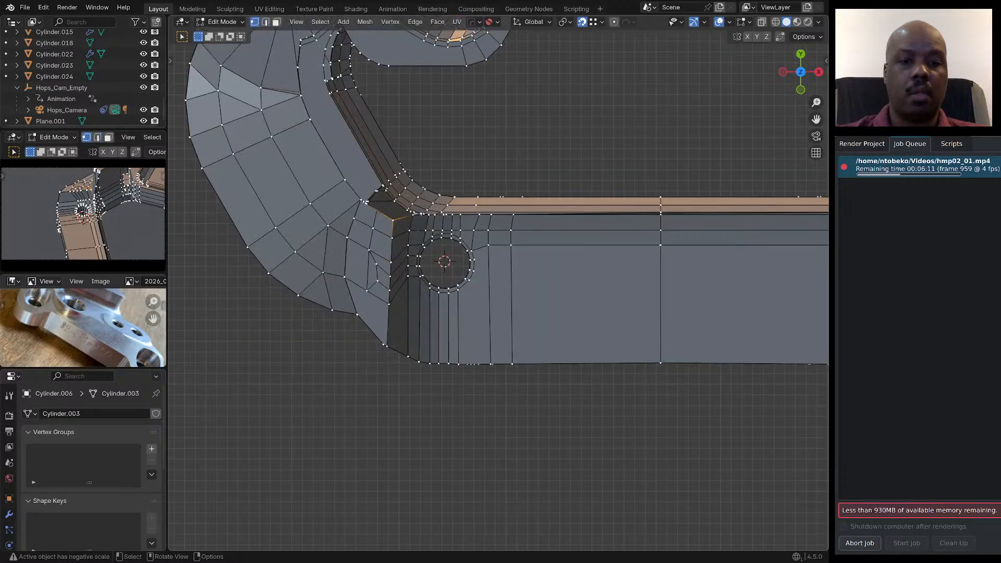
{"action": "key", "text": "g"}
{"action": "key", "text": "y"}
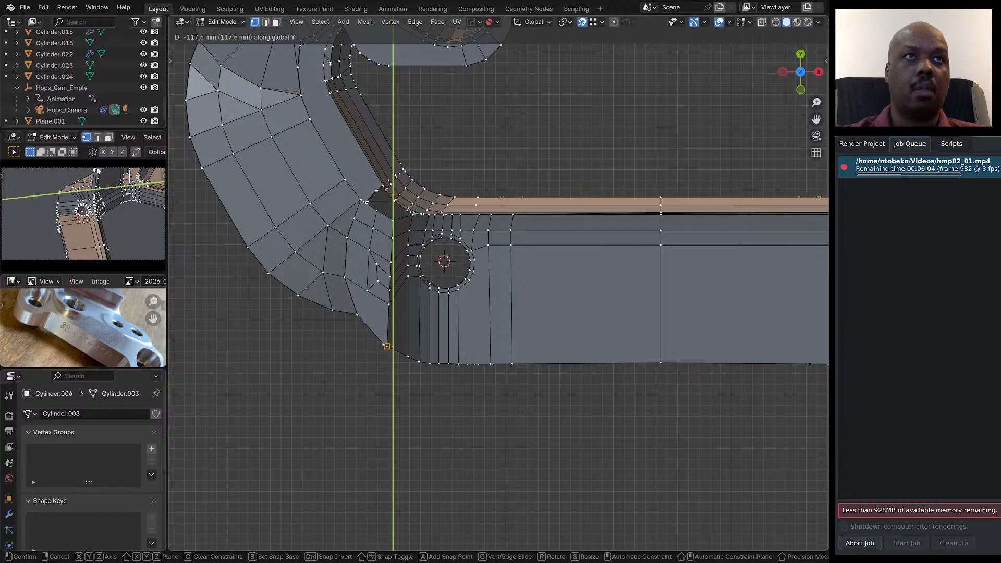
{"action": "left_click", "coordinate": [386, 346]}
Change the snap target from Vertex to Edge.
{"action": "middle_click_drag", "start_coordinate": [665, 194], "coordinate": [667, 134]}
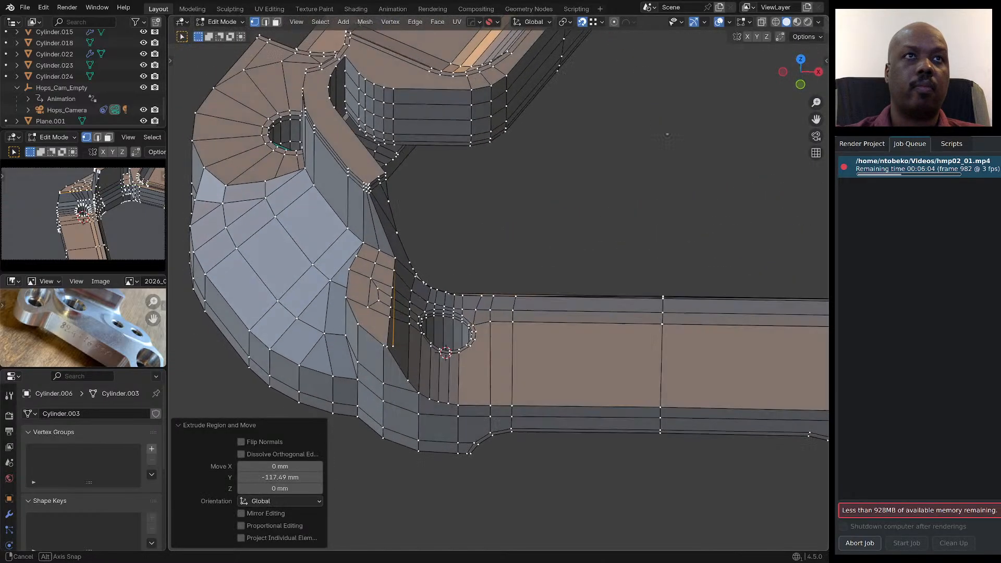
{"action": "middle_click_drag", "start_coordinate": [399, 351], "coordinate": [393, 335]}
{"action": "scroll", "coordinate": [393, 335], "scroll_direction": "down", "scroll_amount": 3}
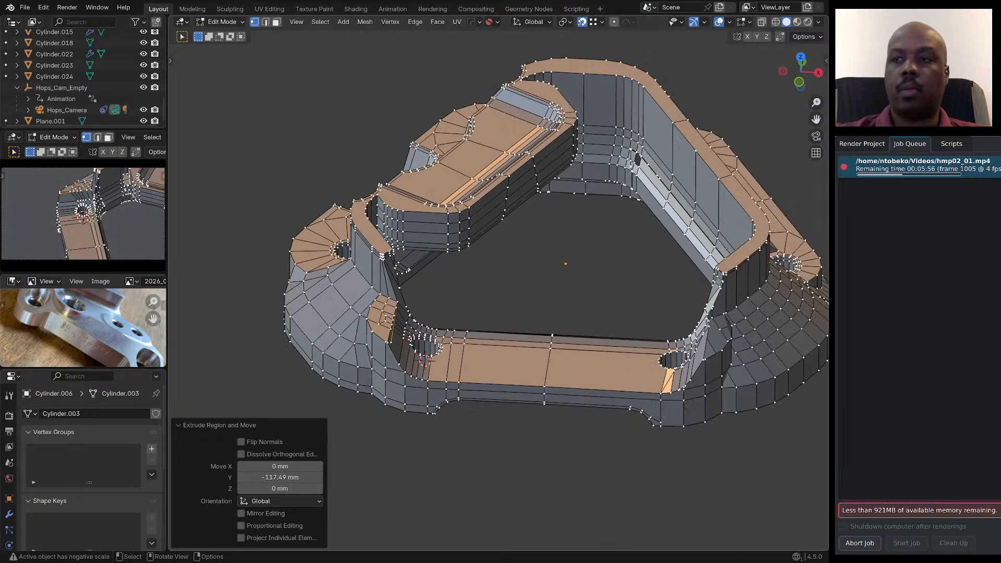
{"action": "scroll", "coordinate": [376, 344], "scroll_direction": "down", "scroll_amount": 3}
{"action": "key", "text": "KP_7"}
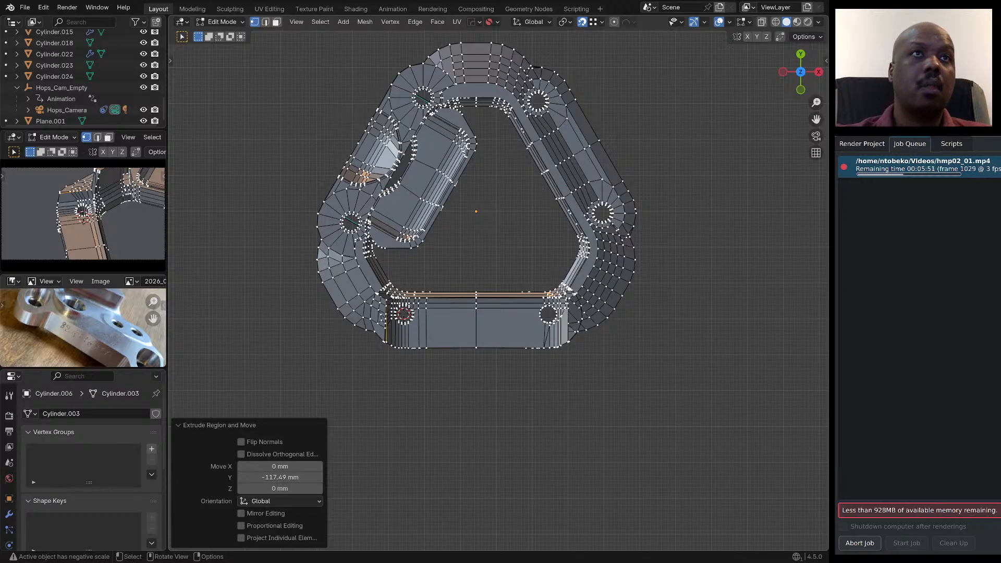
{"action": "scroll", "coordinate": [383, 351], "scroll_direction": "up", "scroll_amount": 10}
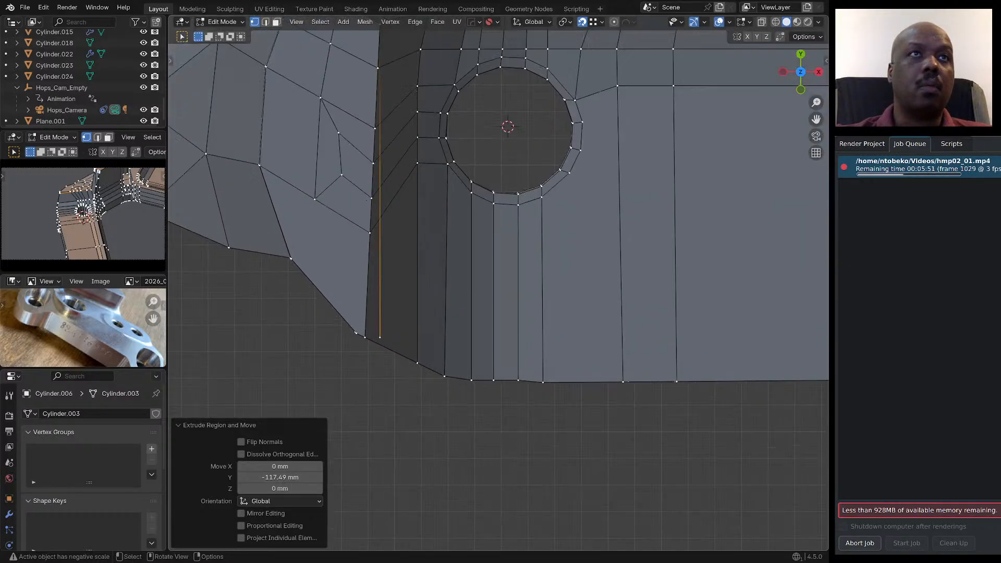
{"action": "middle_click_drag", "start_coordinate": [469, 312], "coordinate": [470, 263]}
{"action": "left_click", "coordinate": [597, 22]}
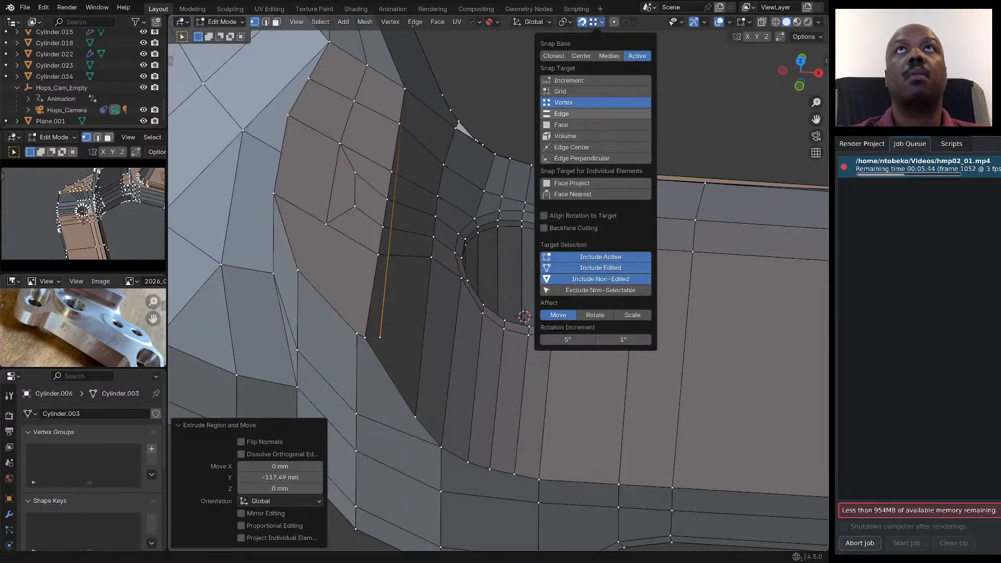
{"action": "left_click", "coordinate": [595, 113]}
Move the extruded edge's free end vertex about -0.54 mm along global Y in top view.
{"action": "scroll", "coordinate": [470, 271], "scroll_direction": "down", "scroll_amount": 3}
{"action": "middle_click_drag", "start_coordinate": [471, 270], "coordinate": [471, 327]}
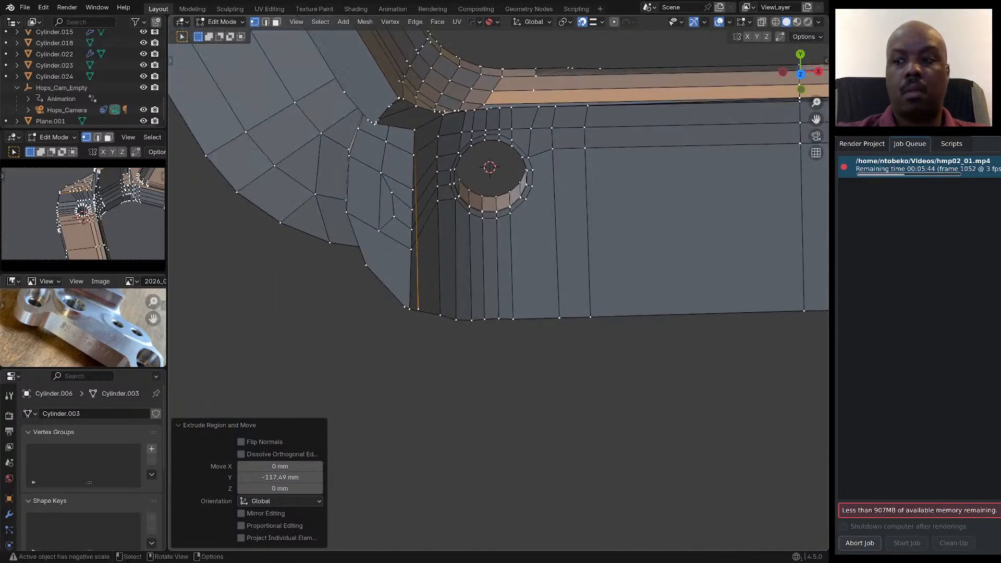
{"action": "key", "text": "KP_7"}
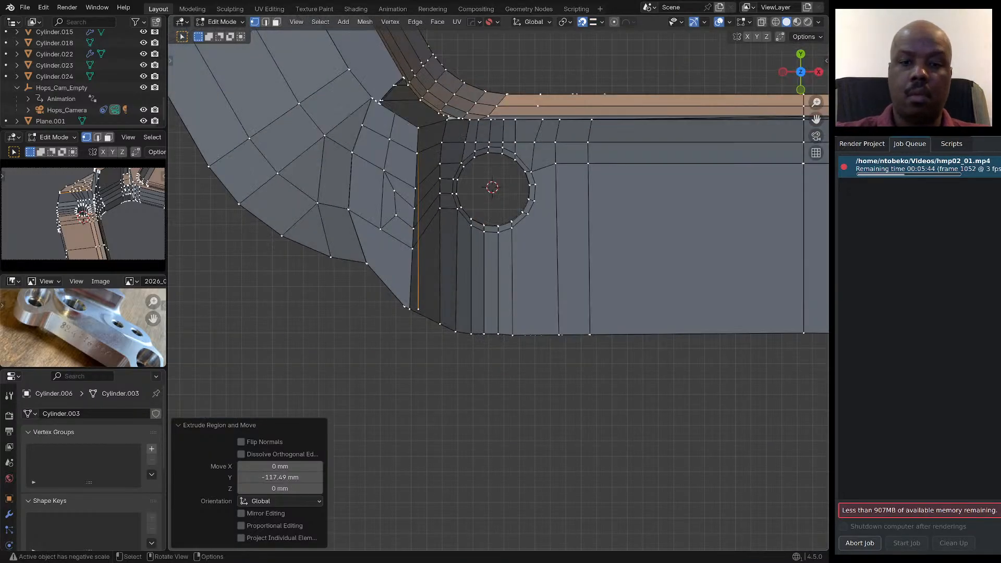
{"action": "key", "text": "g"}
{"action": "key", "text": "y"}
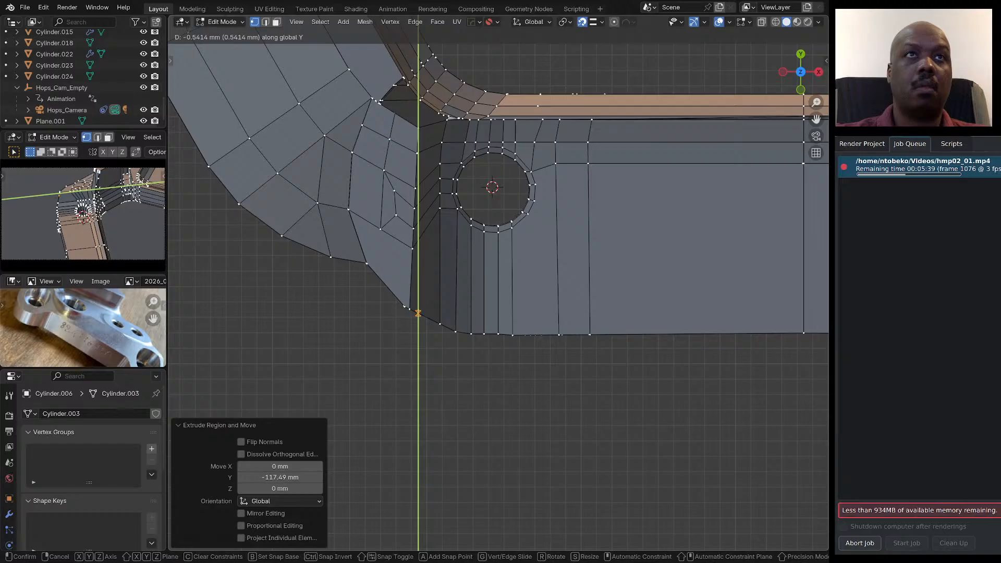
{"action": "key", "text": "Return"}
Try snapping the extruded edge's end vertex along Y onto the bracket's outer boundary edge, then undo that move.
{"action": "scroll", "coordinate": [481, 286], "scroll_direction": "up", "scroll_amount": 5}
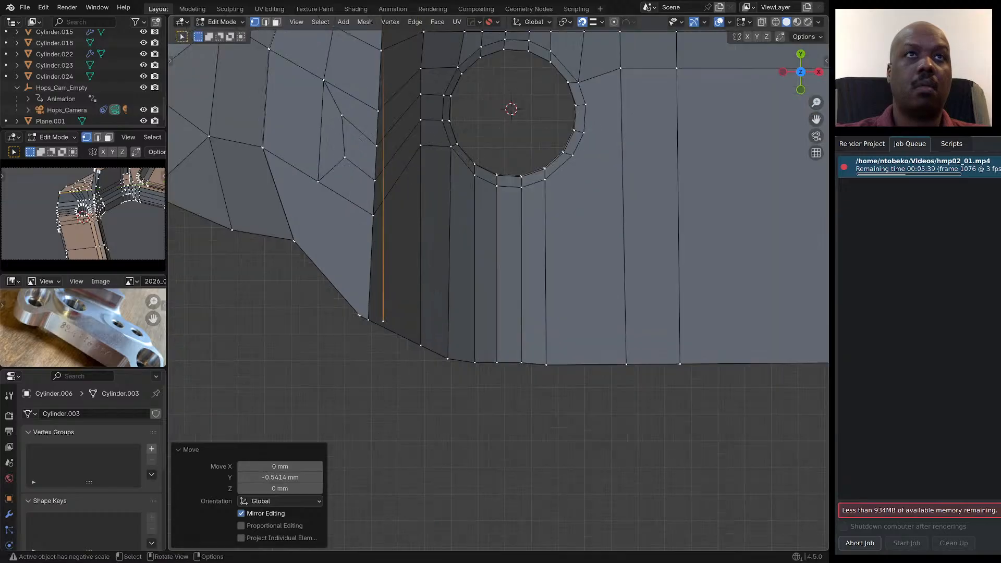
{"action": "scroll", "coordinate": [401, 357], "scroll_direction": "up", "scroll_amount": 3}
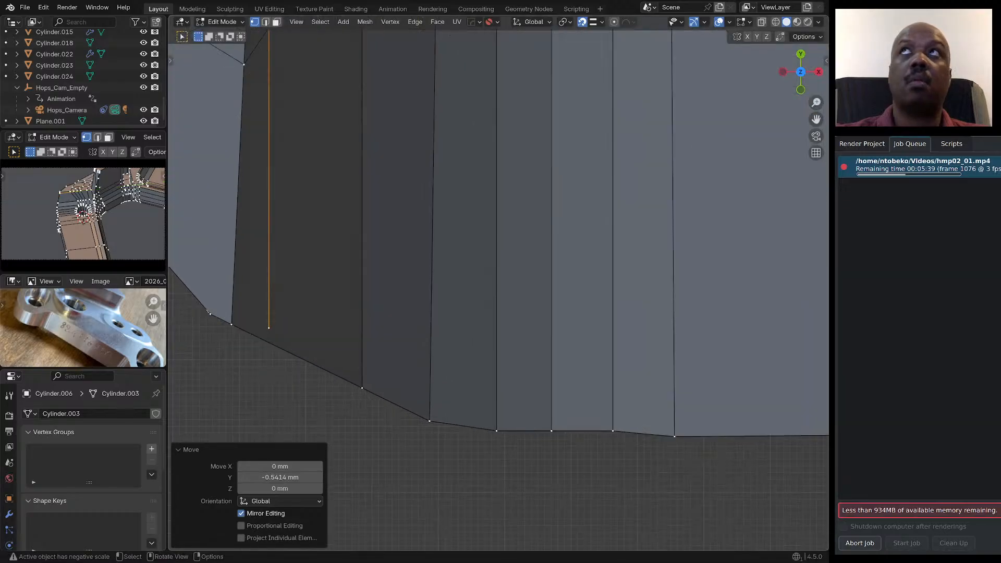
{"action": "scroll", "coordinate": [567, 341], "scroll_direction": "down", "scroll_amount": 4}
{"action": "scroll", "coordinate": [404, 328], "scroll_direction": "up", "scroll_amount": 4}
{"action": "key", "text": "g"}
{"action": "key", "text": "y"}
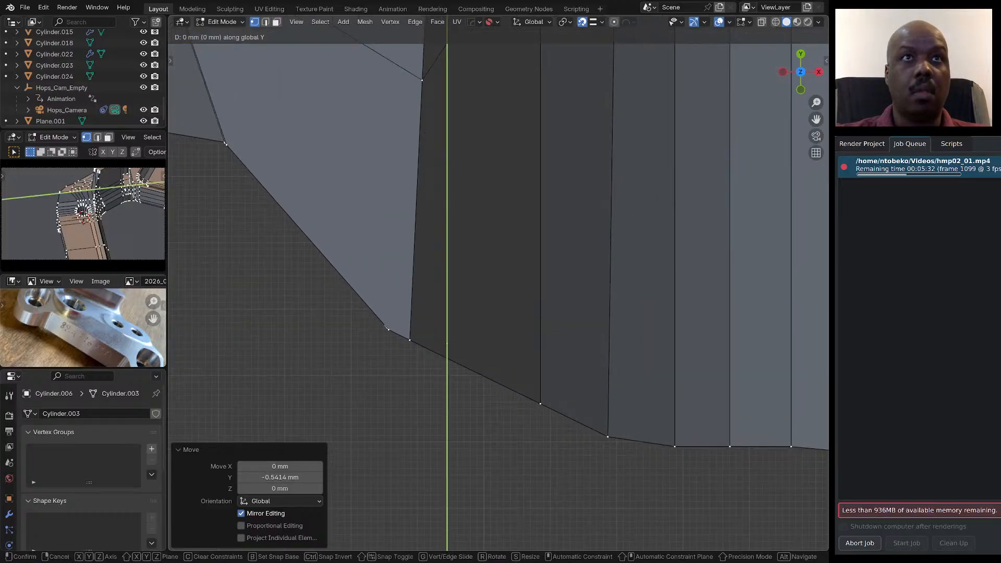
{"action": "left_click", "coordinate": [447, 358]}
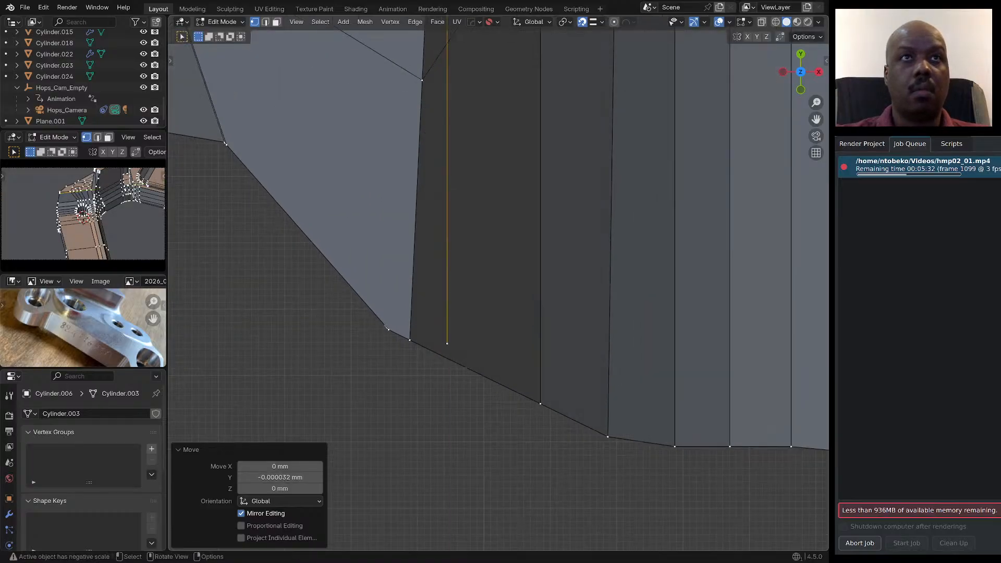
{"action": "middle_click_drag", "start_coordinate": [447, 358], "coordinate": [465, 304]}
{"action": "scroll", "coordinate": [488, 300], "scroll_direction": "down", "scroll_amount": 3}
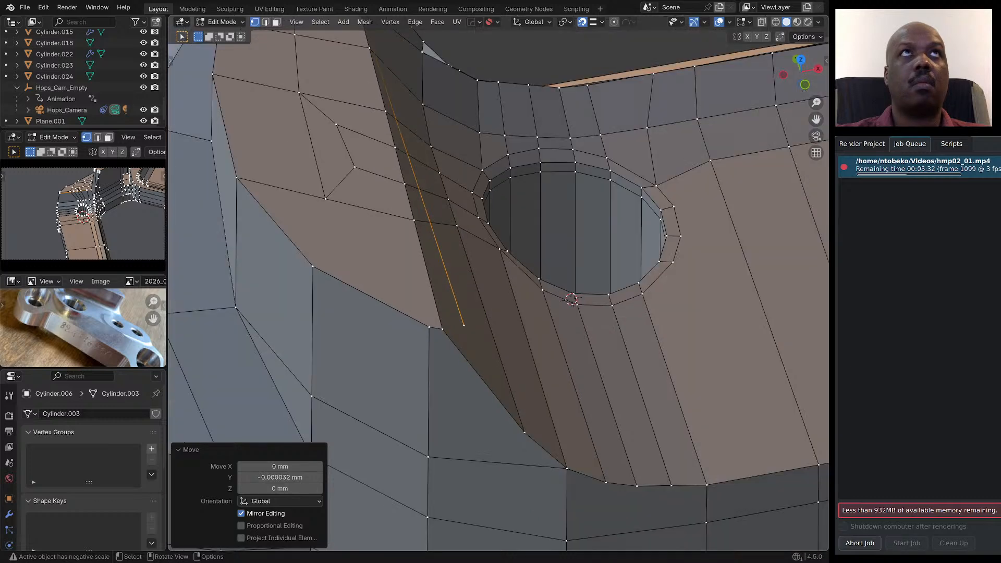
{"action": "key", "text": "ctrl+z"}
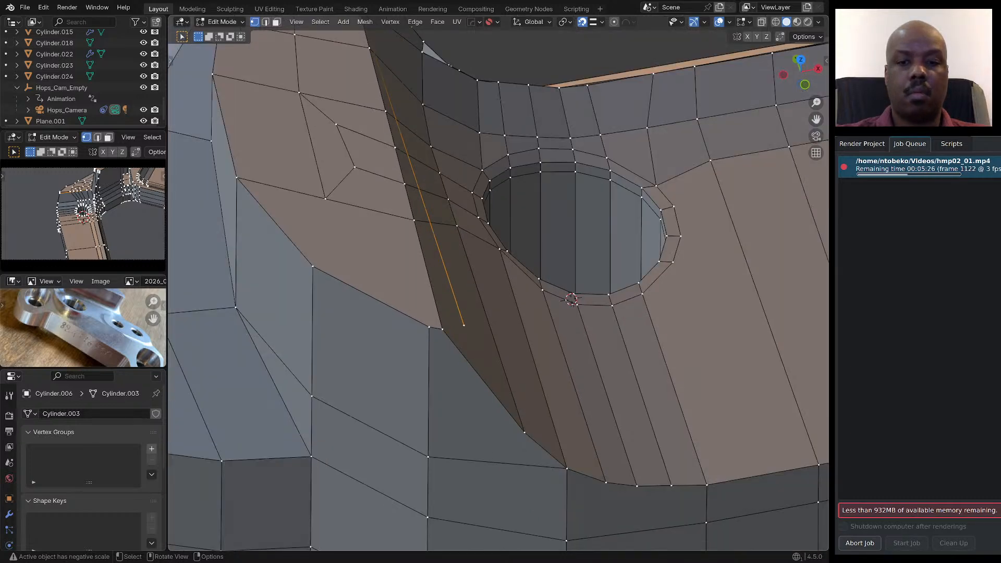
Set the snap target to Face and move the extruded edge's end vertex about -2.24 mm along global Y onto the bracket's outer boundary.
{"action": "mouse_move", "coordinate": [488, 300]}
{"action": "middle_mouse_down"}
{"action": "mouse_move", "coordinate": [488, 364]}
{"action": "mouse_move", "coordinate": [488, 318]}
{"action": "middle_mouse_up"}
{"action": "left_click", "coordinate": [597, 22]}
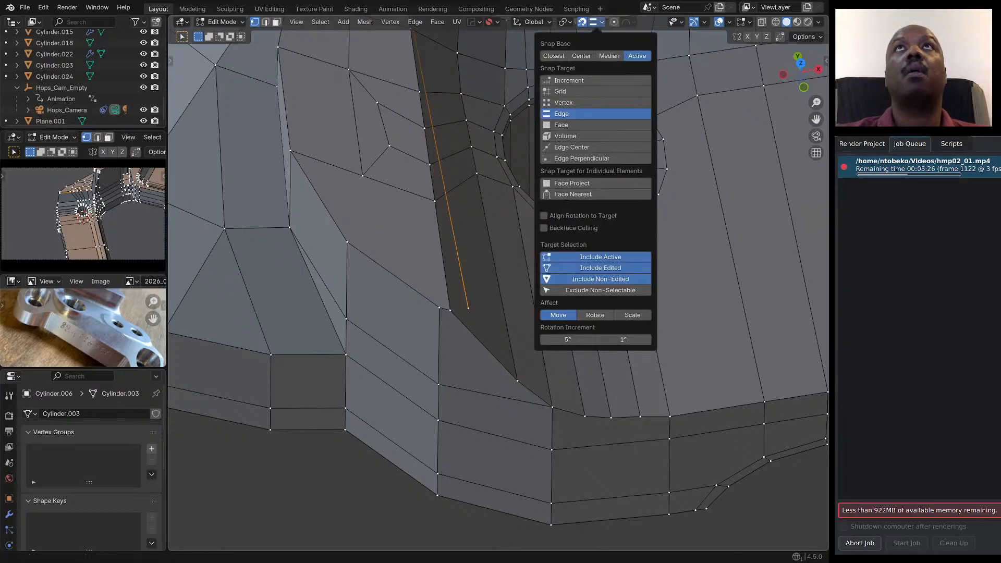
{"action": "left_click", "coordinate": [596, 124]}
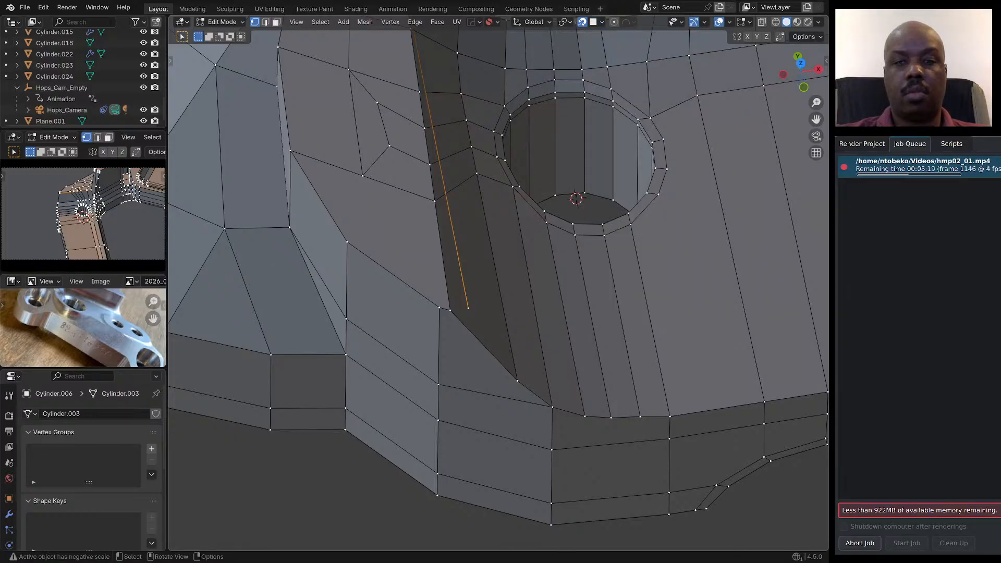
{"action": "key", "text": "g"}
{"action": "key", "text": "y"}
{"action": "left_click", "coordinate": [462, 341]}
{"action": "middle_click_drag", "start_coordinate": [462, 341], "coordinate": [428, 331]}
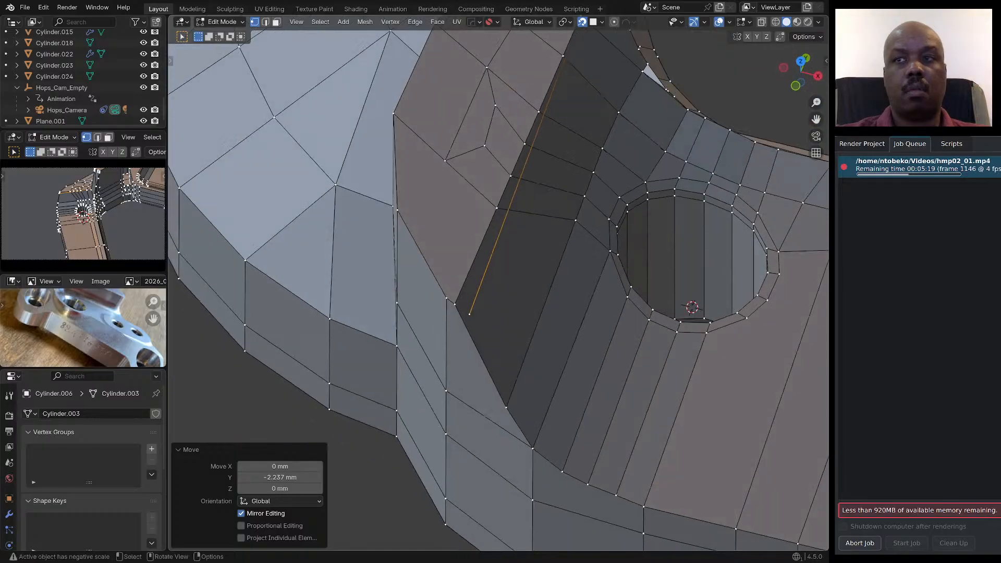
{"action": "key", "text": "KP_7"}
{"action": "scroll", "coordinate": [485, 296], "scroll_direction": "up", "scroll_amount": 8}
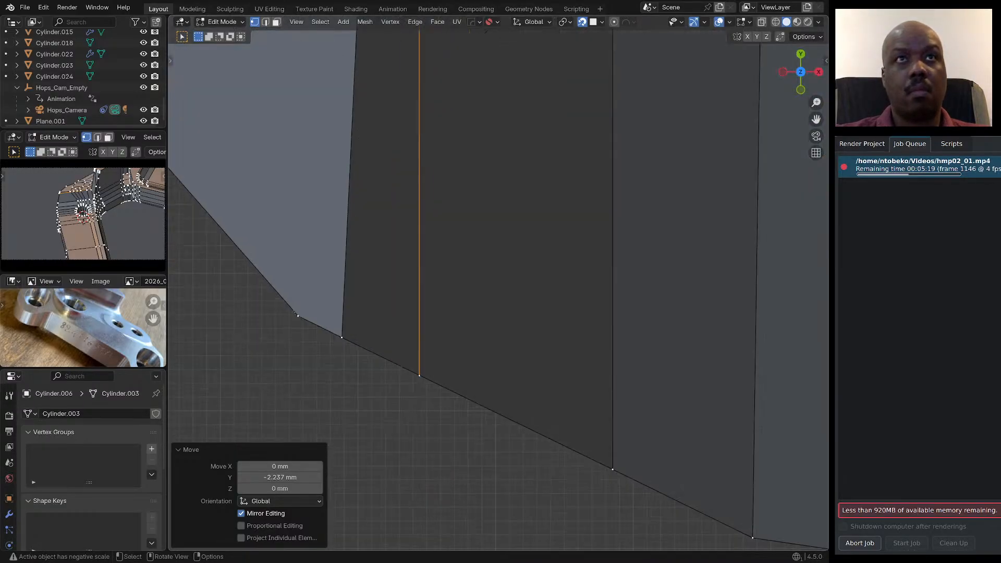
Merge the ledge's front corner vertex into the guide edge's end vertex using Merge At Last.
{"action": "scroll", "coordinate": [471, 376], "scroll_direction": "down", "scroll_amount": 15}
{"action": "middle_click_drag", "start_coordinate": [471, 375], "coordinate": [483, 335]}
{"action": "scroll", "coordinate": [485, 290], "scroll_direction": "up", "scroll_amount": 8}
{"action": "middle_click_drag", "start_coordinate": [485, 290], "coordinate": [466, 229]}
{"action": "scroll", "coordinate": [469, 244], "scroll_direction": "down", "scroll_amount": 2}
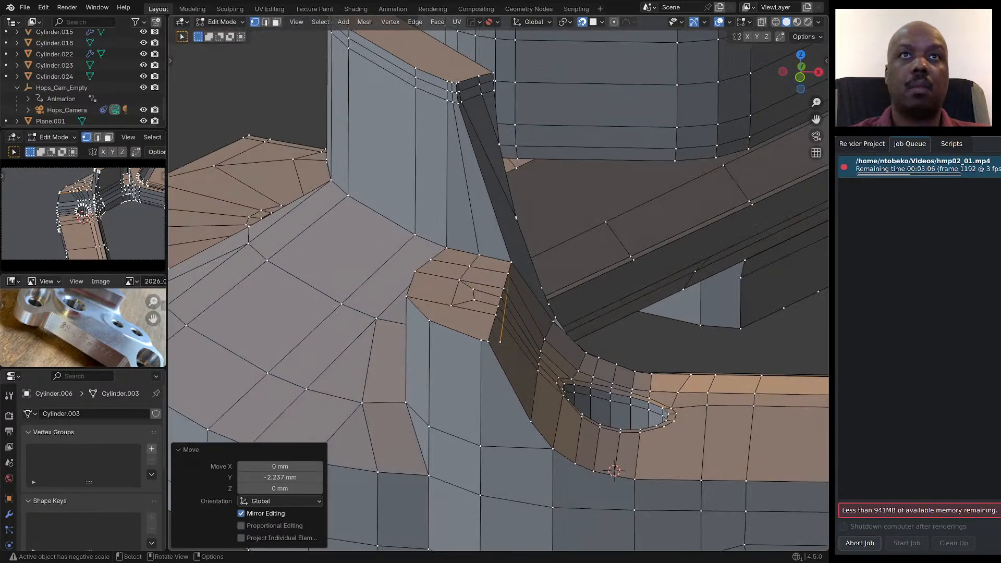
{"action": "left_click", "coordinate": [488, 341]}
{"action": "left_click", "coordinate": [500, 342], "text": "shift"}
{"action": "key", "text": "q"}
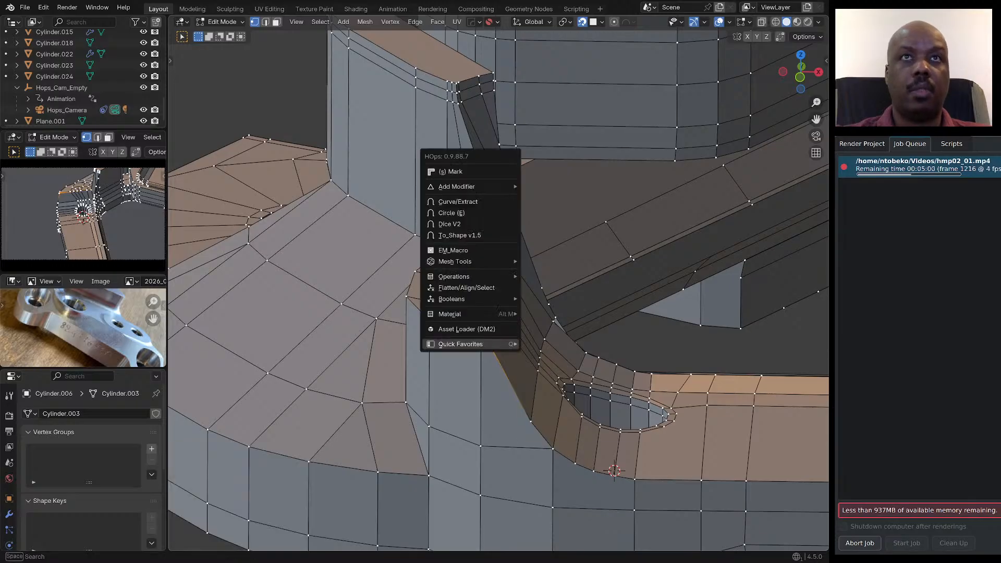
{"action": "mouse_move", "coordinate": [500, 344]}
{"action": "left_click", "coordinate": [547, 344]}
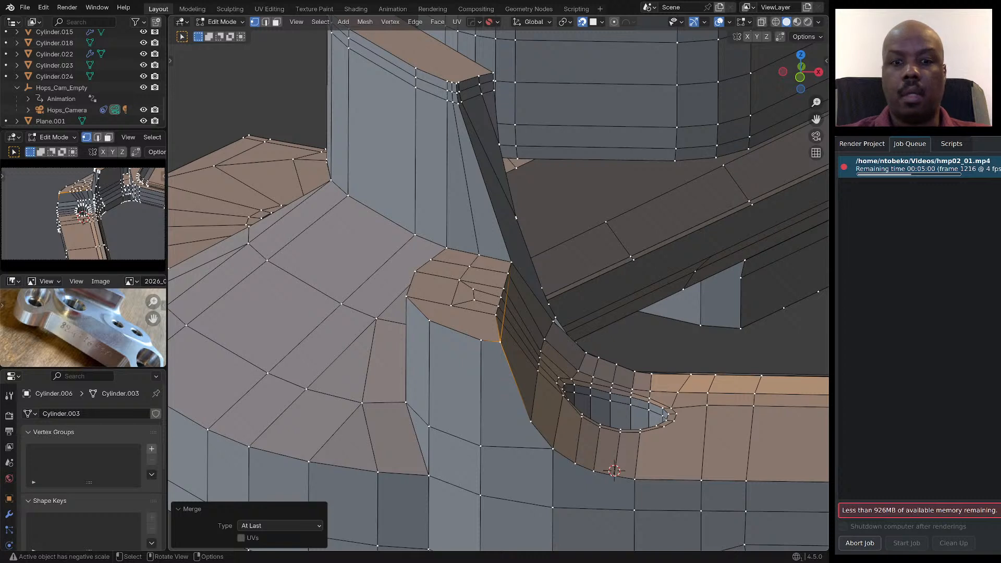
Delete the straight guide edge along the ledge's inner border.
{"action": "key", "text": "2"}
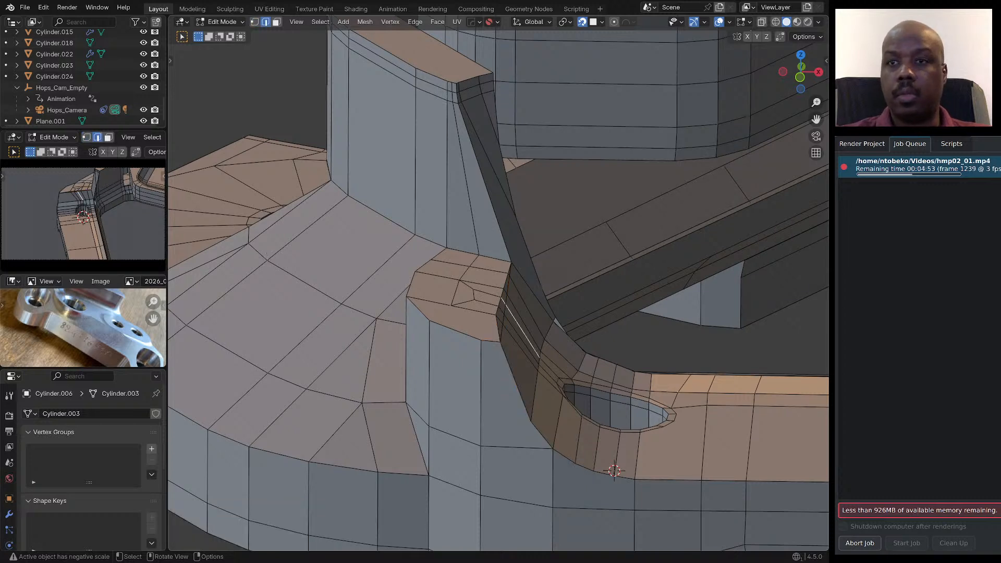
{"action": "left_click", "coordinate": [500, 305], "text": "alt"}
{"action": "key", "text": "x"}
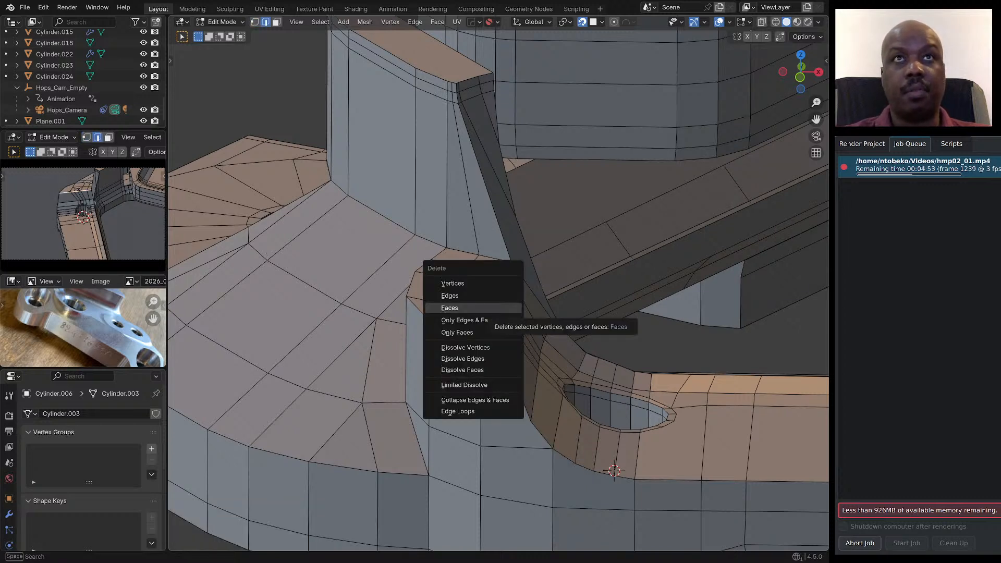
{"action": "key", "text": "Return"}
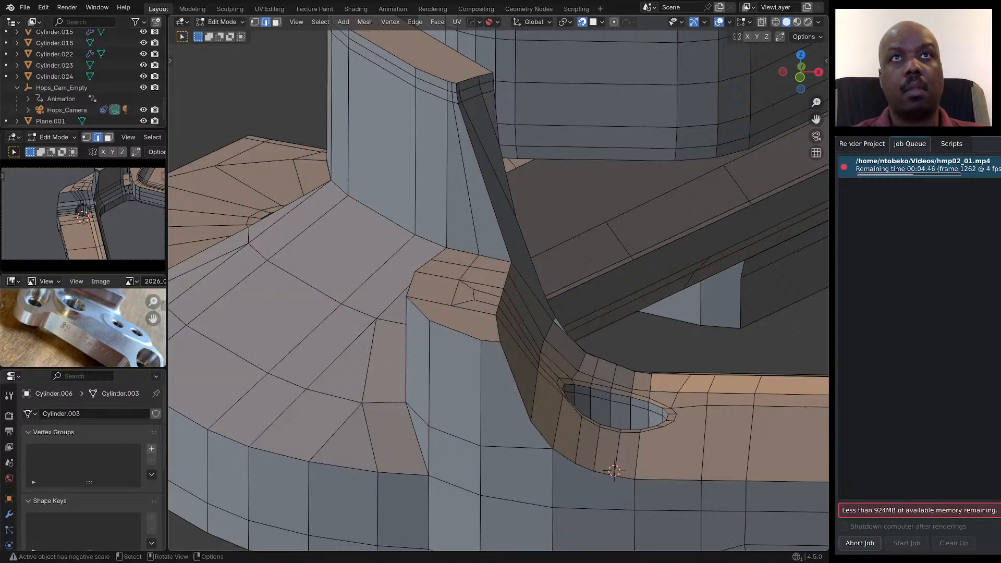
Select the path of edges along the ledge's inner border and straighten it with LoopTools Gstretch, spreading the vertices evenly.
{"action": "left_click", "coordinate": [498, 328]}
{"action": "left_click", "coordinate": [508, 272], "text": "ctrl"}
{"action": "right_click", "coordinate": [509, 264]}
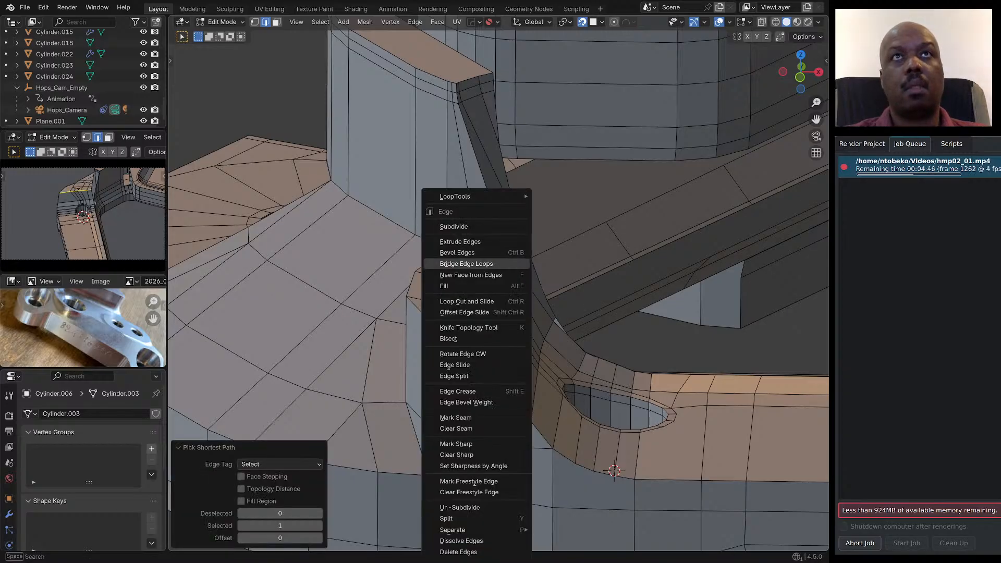
{"action": "mouse_move", "coordinate": [503, 197]}
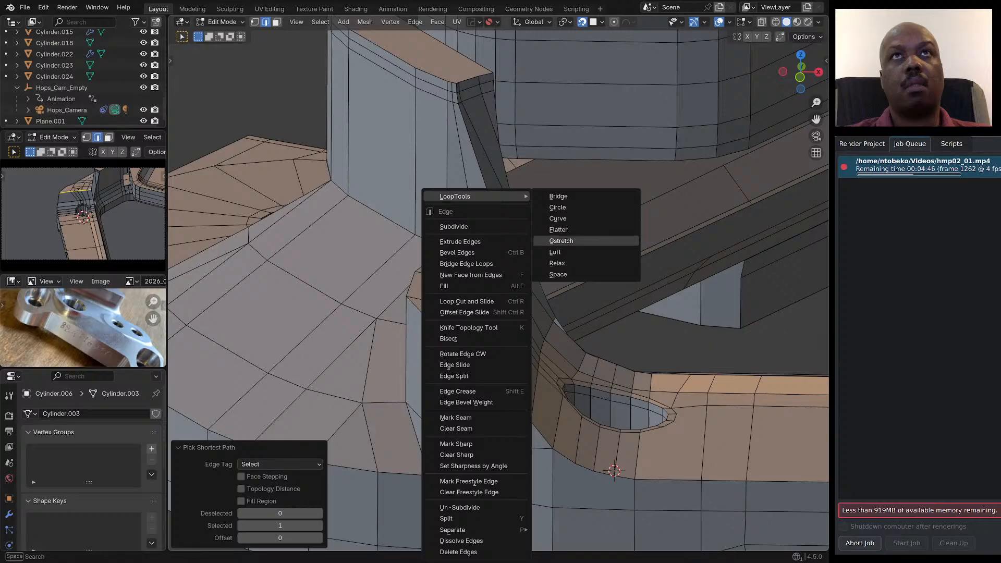
{"action": "left_click", "coordinate": [561, 241]}
{"action": "middle_click_drag", "start_coordinate": [558, 245], "coordinate": [546, 236]}
{"action": "middle_click_drag", "start_coordinate": [559, 278], "coordinate": [556, 281]}
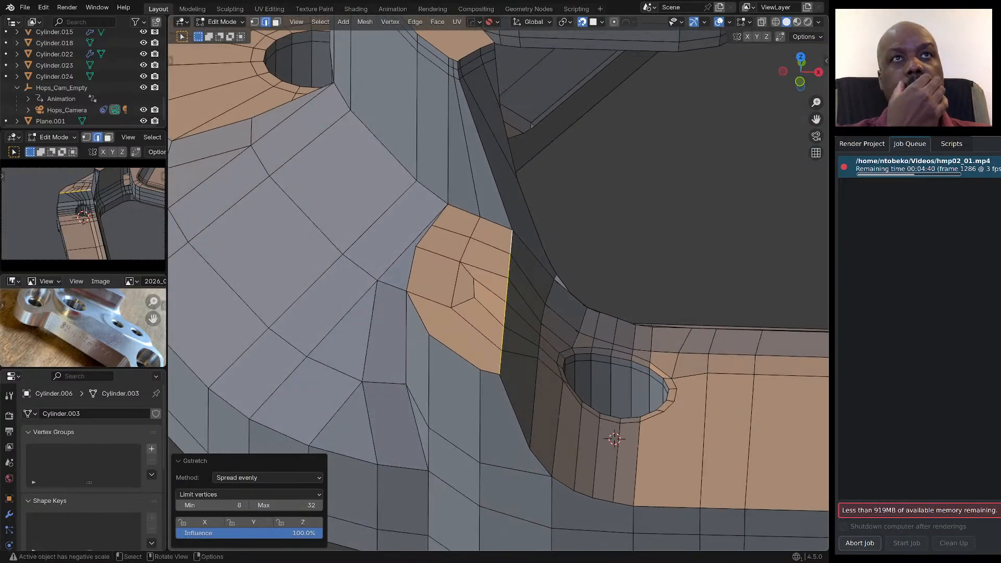
{"action": "scroll", "coordinate": [498, 287], "scroll_direction": "down", "scroll_amount": 6}
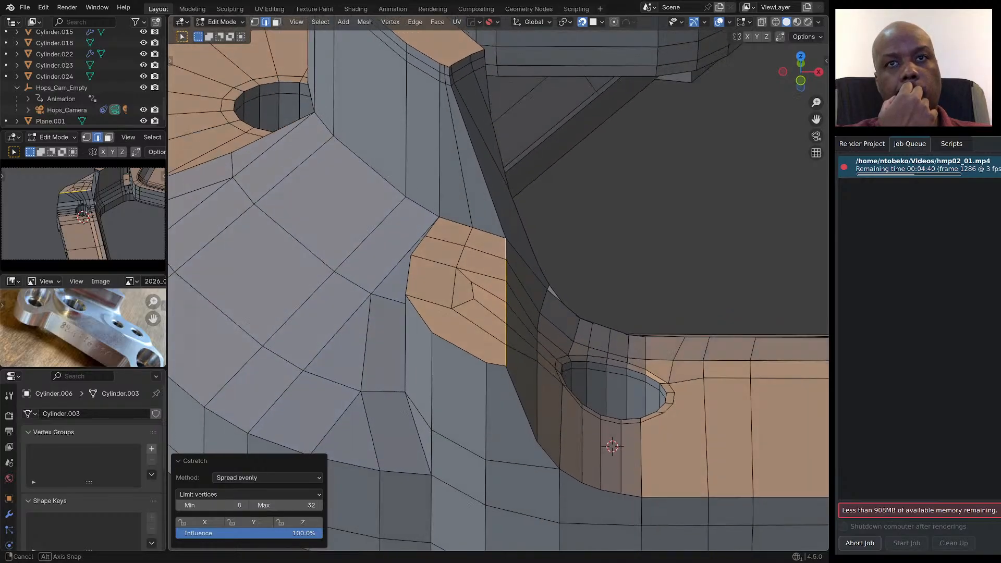
{"action": "middle_click_drag", "start_coordinate": [556, 280], "coordinate": [540, 253]}
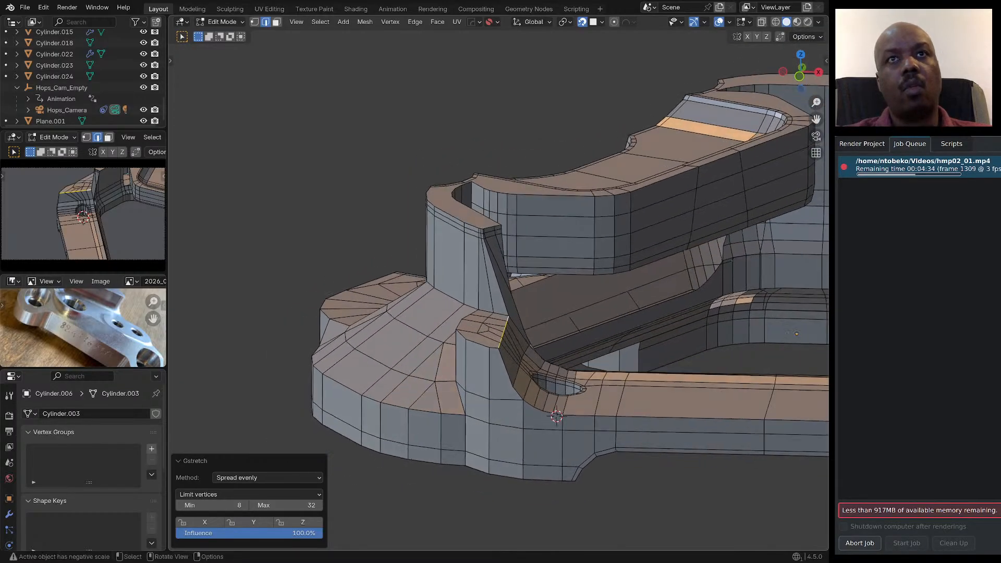
{"action": "scroll", "coordinate": [540, 254], "scroll_direction": "up", "scroll_amount": 2}
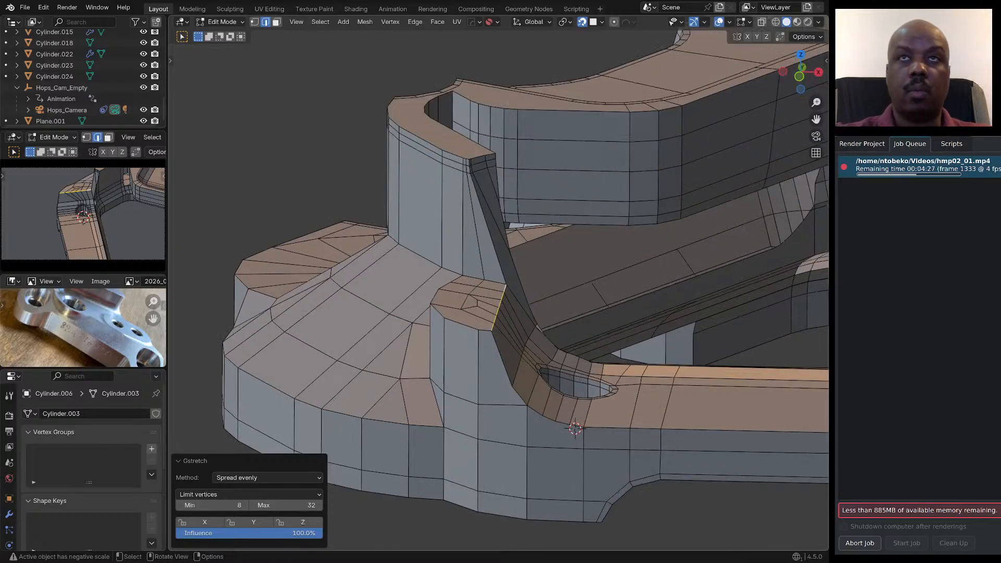
Merge the lower corner vertex of the ledge's sloped side into the adjacent vertex at the inner wall with Merge At Last.
{"action": "key", "text": "1"}
{"action": "middle_click_drag", "start_coordinate": [541, 254], "coordinate": [392, 302]}
{"action": "scroll", "coordinate": [414, 247], "scroll_direction": "up", "scroll_amount": 5}
{"action": "scroll", "coordinate": [563, 354], "scroll_direction": "up", "scroll_amount": 1}
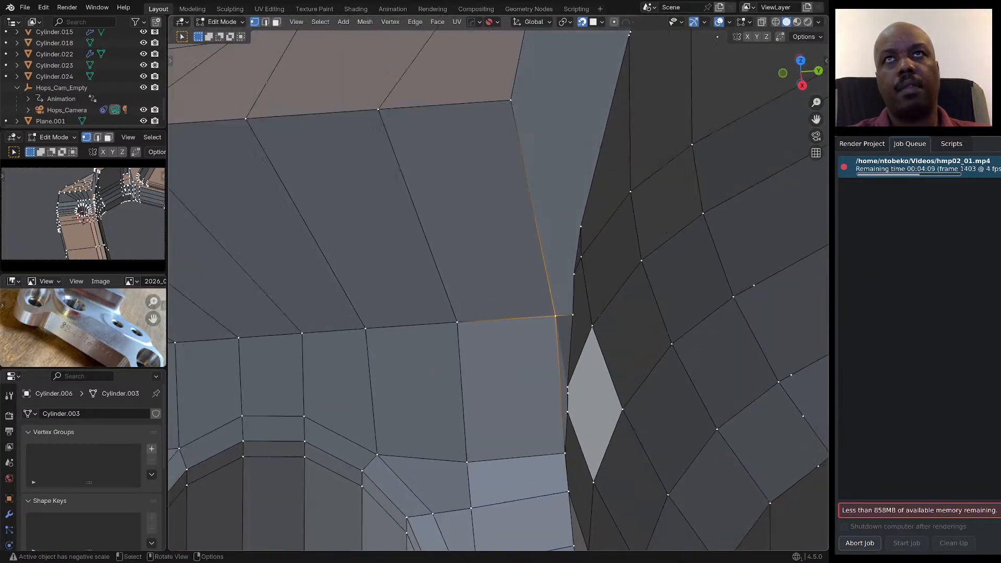
{"action": "scroll", "coordinate": [563, 354], "scroll_direction": "down", "scroll_amount": 2}
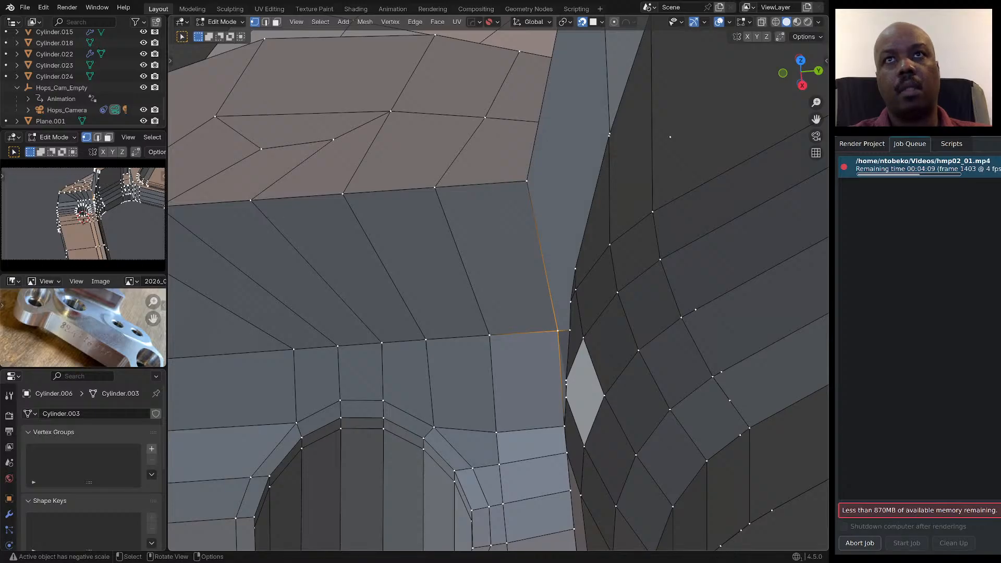
{"action": "middle_click_drag", "start_coordinate": [563, 354], "coordinate": [562, 313]}
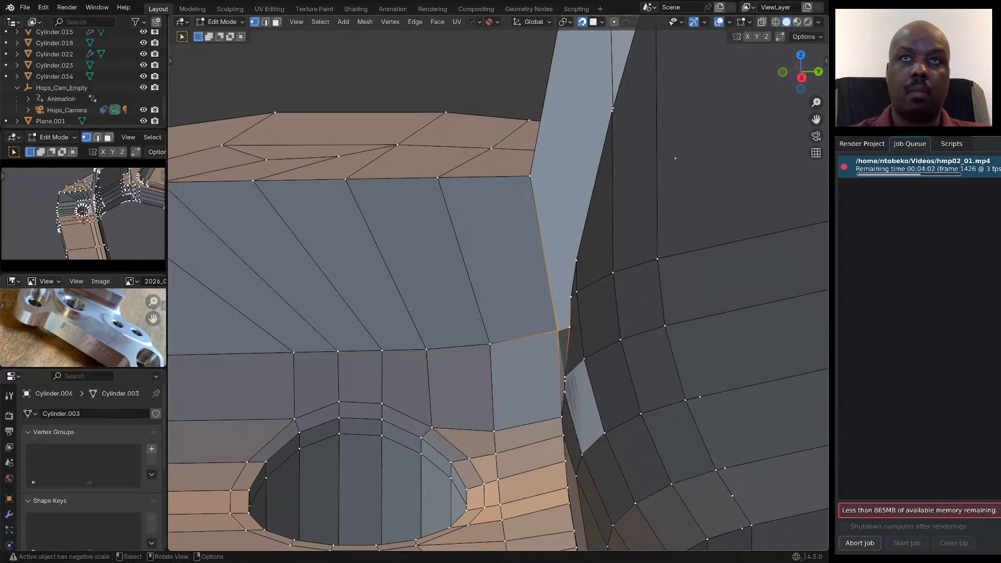
{"action": "key", "text": "q"}
{"action": "left_click", "coordinate": [607, 329]}
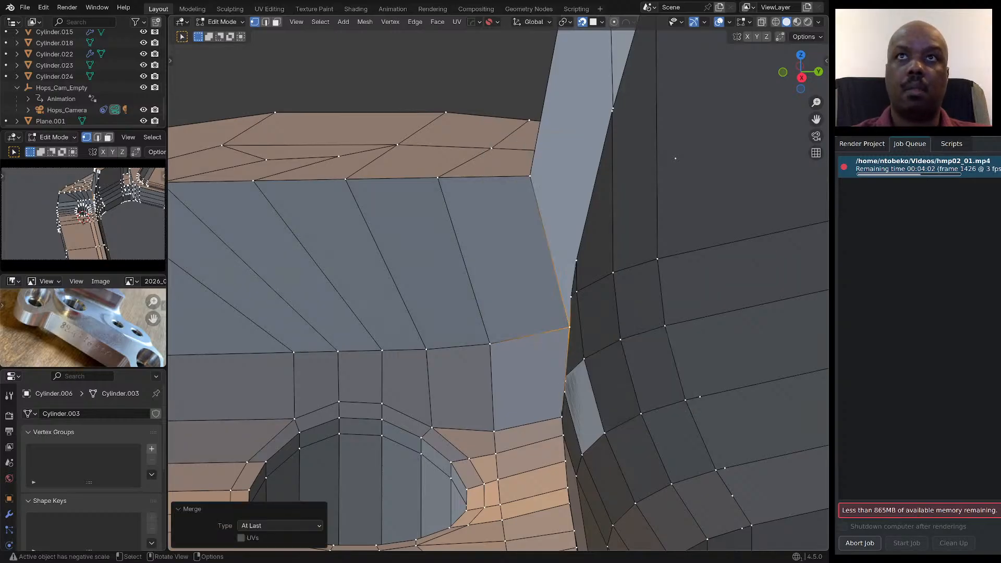
Merge the close vertices on the inner wall's edge just above the ledge's lower corner with Merge At Last.
{"action": "middle_click_drag", "start_coordinate": [607, 329], "coordinate": [621, 302]}
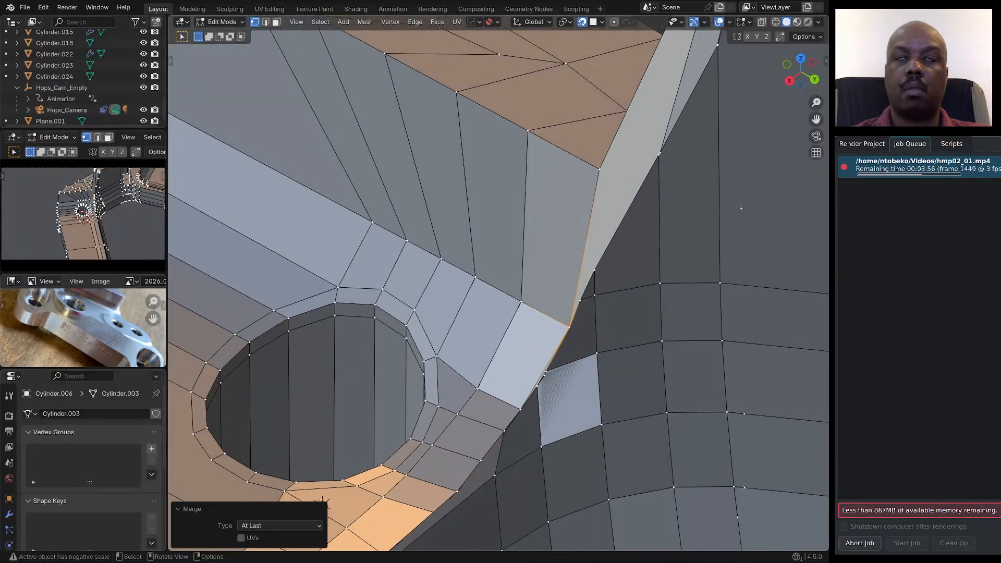
{"action": "scroll", "coordinate": [516, 404], "scroll_direction": "up", "scroll_amount": 2}
{"action": "middle_click_drag", "start_coordinate": [516, 404], "coordinate": [561, 390]}
{"action": "scroll", "coordinate": [529, 407], "scroll_direction": "down", "scroll_amount": 5}
{"action": "scroll", "coordinate": [562, 390], "scroll_direction": "down", "scroll_amount": 2}
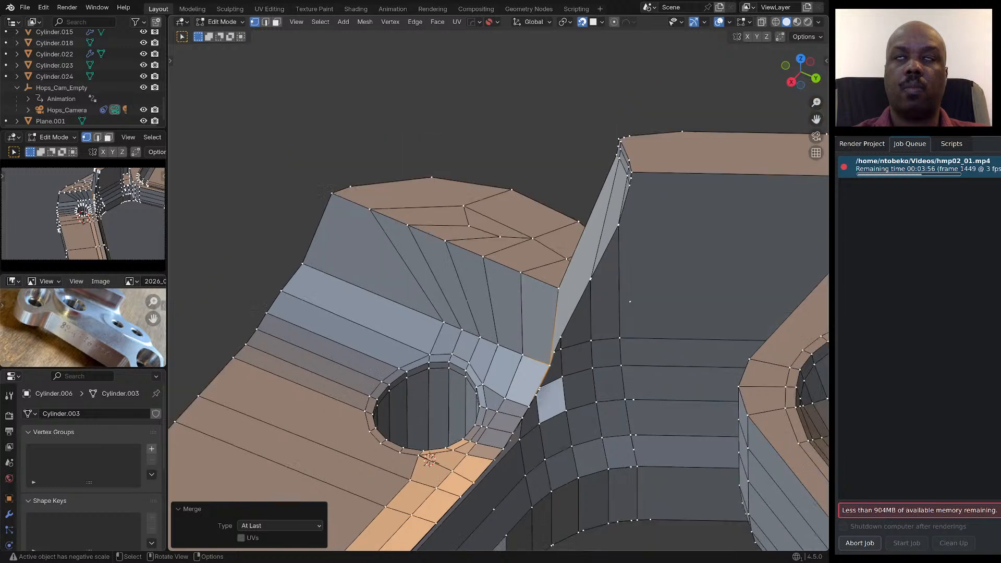
{"action": "middle_click_drag", "start_coordinate": [618, 316], "coordinate": [613, 307]}
{"action": "scroll", "coordinate": [693, 244], "scroll_direction": "up", "scroll_amount": 5}
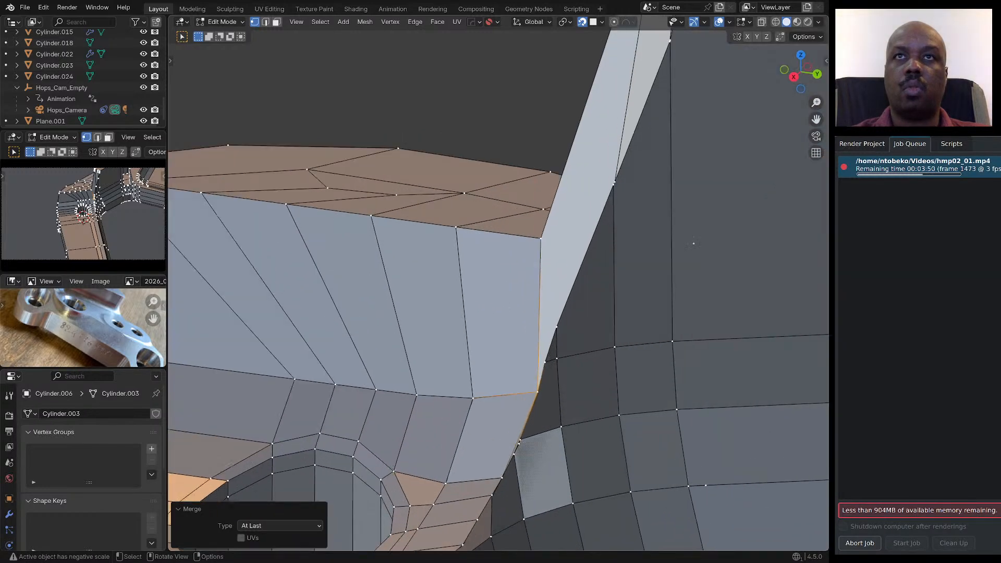
{"action": "key", "text": "shift"}
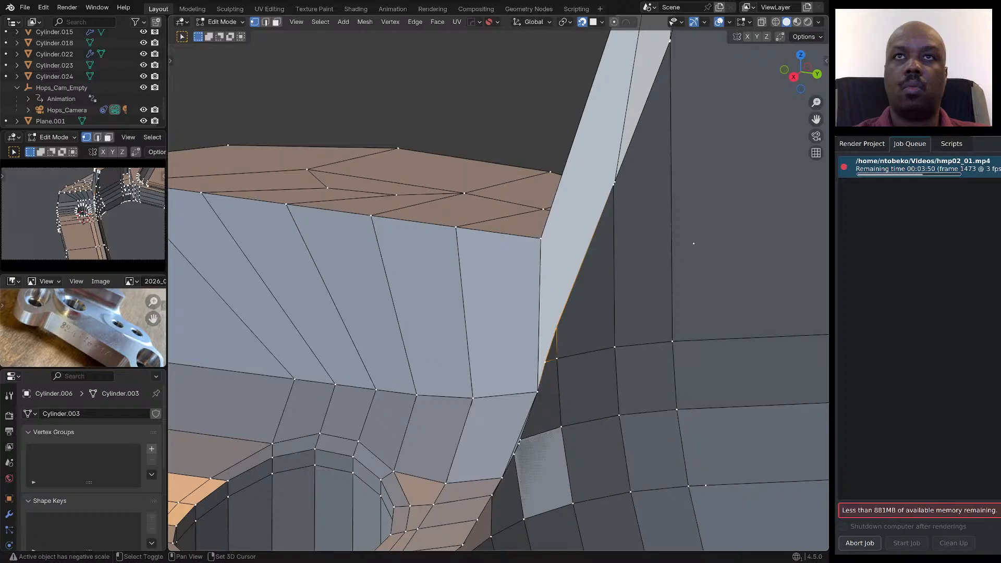
{"action": "key", "text": "q"}
{"action": "mouse_move", "coordinate": [521, 361]}
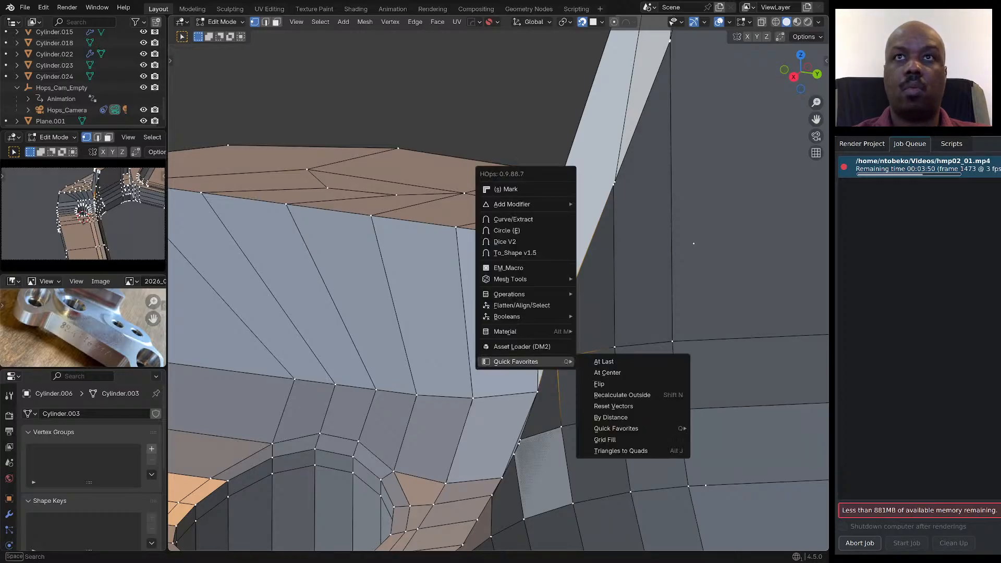
{"action": "left_click", "coordinate": [604, 361]}
{"action": "scroll", "coordinate": [574, 344], "scroll_direction": "down", "scroll_amount": 3}
{"action": "mouse_move", "coordinate": [573, 344]}
{"action": "middle_mouse_down"}
{"action": "mouse_move", "coordinate": [607, 350]}
{"action": "mouse_move", "coordinate": [563, 342]}
{"action": "middle_mouse_up"}
{"action": "scroll", "coordinate": [563, 341], "scroll_direction": "up", "scroll_amount": 1}
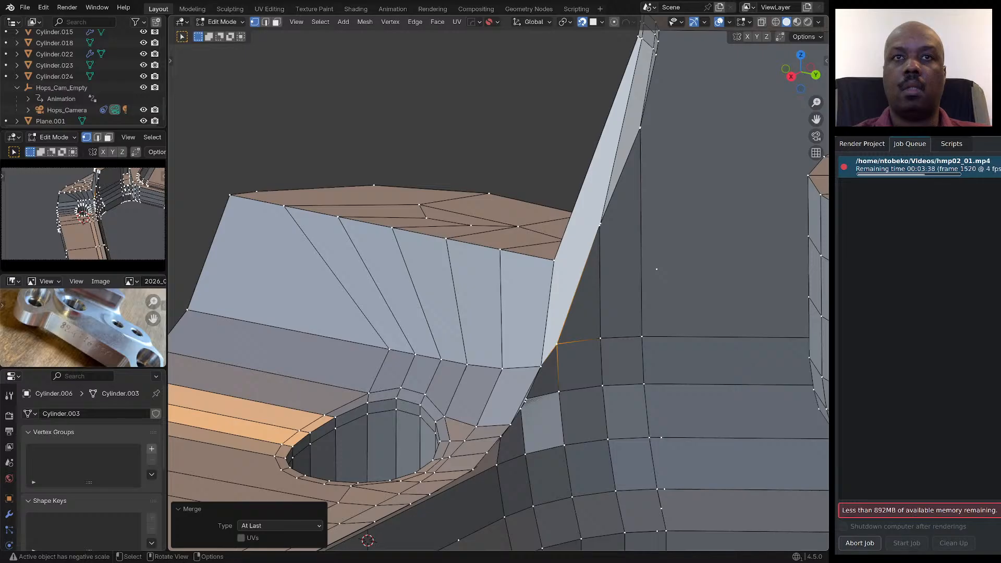
{"action": "middle_click_drag", "start_coordinate": [563, 341], "coordinate": [549, 367]}
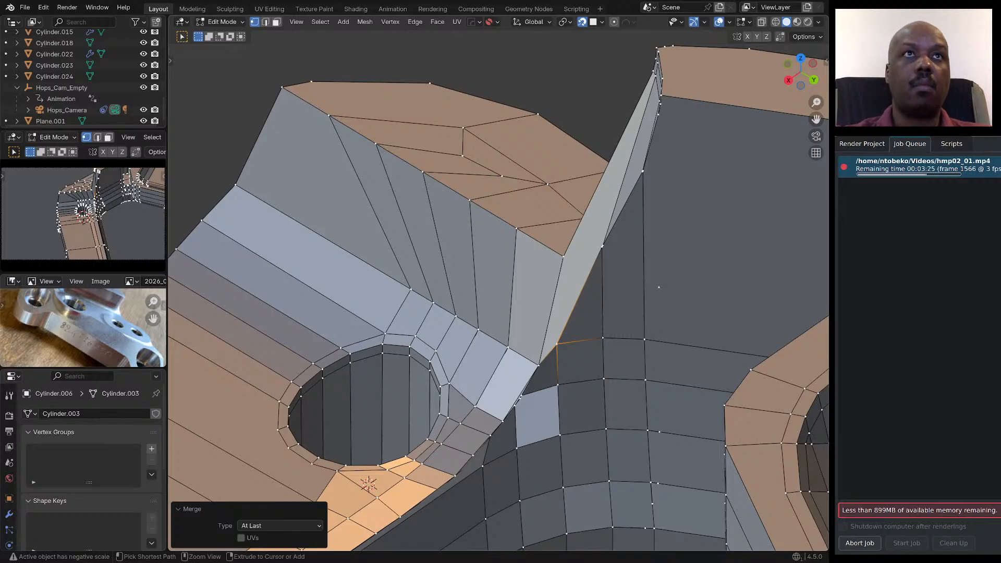
Undo the vertex merges, the Gstretch and the guide edge deletion.
{"action": "key", "text": "ctrl+z"}
{"action": "key", "text": "ctrl+z"}
{"action": "key", "text": "ctrl+z"}
{"action": "key", "text": "ctrl+z"}
{"action": "key", "text": "ctrl+z"}
{"action": "key", "text": "ctrl+z"}
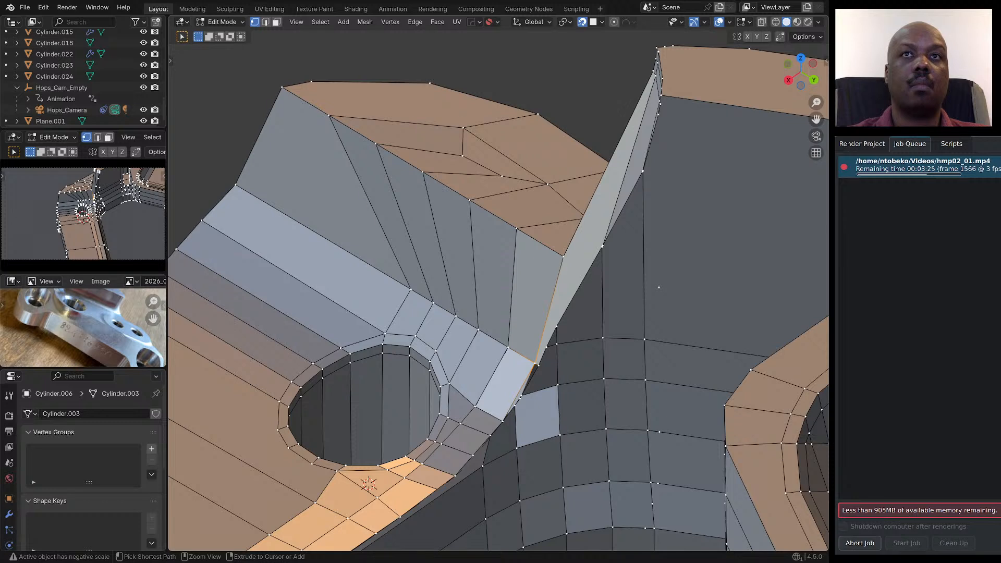
{"action": "key", "text": "ctrl+z"}
{"action": "key", "text": "ctrl+z"}
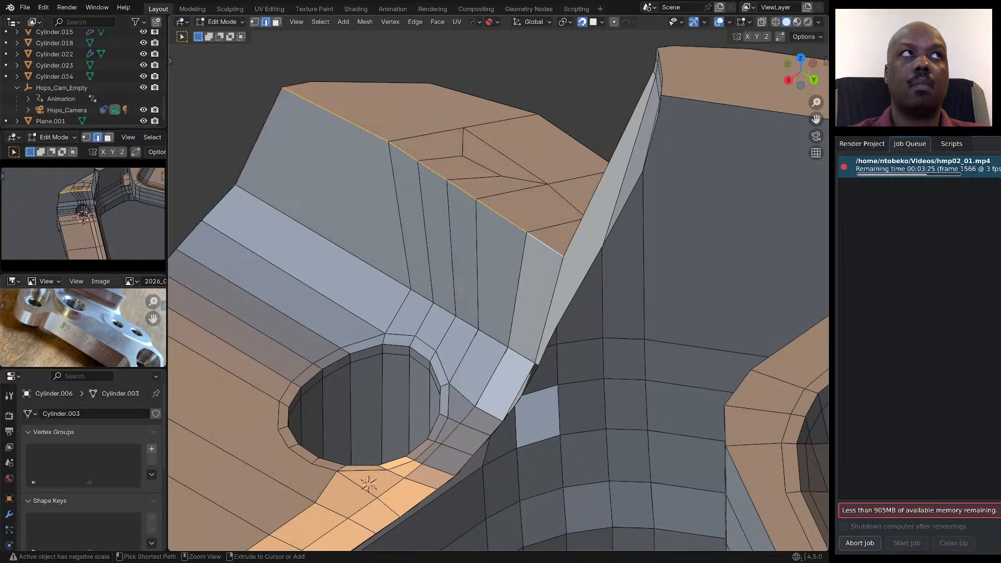
{"action": "key", "text": "ctrl+z"}
{"action": "key", "text": "ctrl+z"}
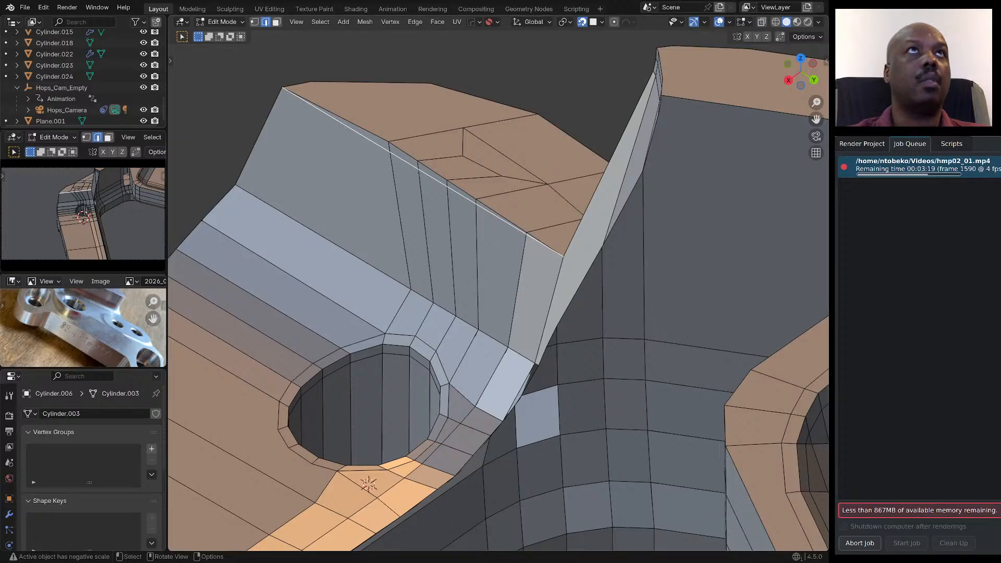
Redo the guide edge deletion, the border path selection and the Gstretch straightening.
{"action": "left_click", "coordinate": [44, 8]}
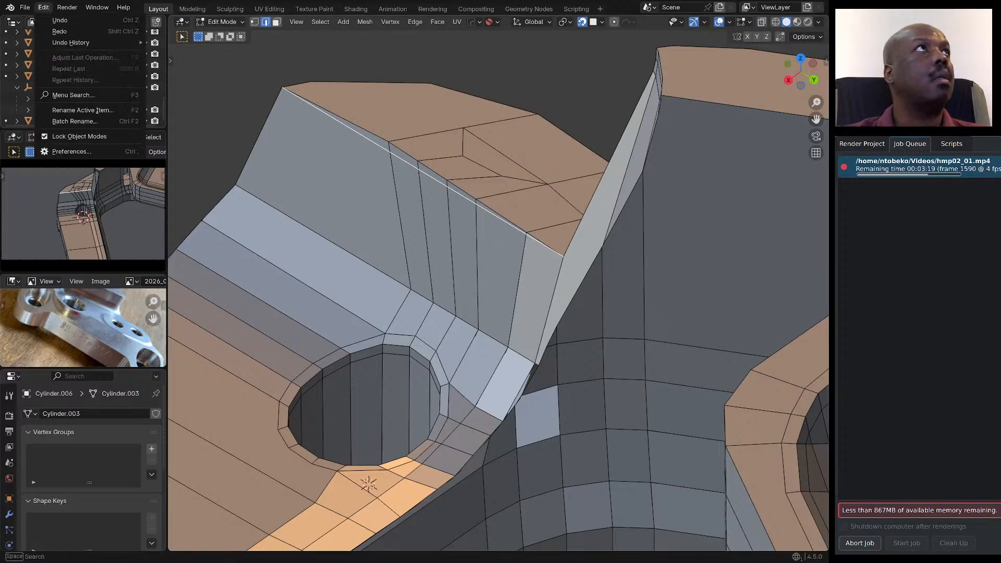
{"action": "left_click", "coordinate": [58, 31]}
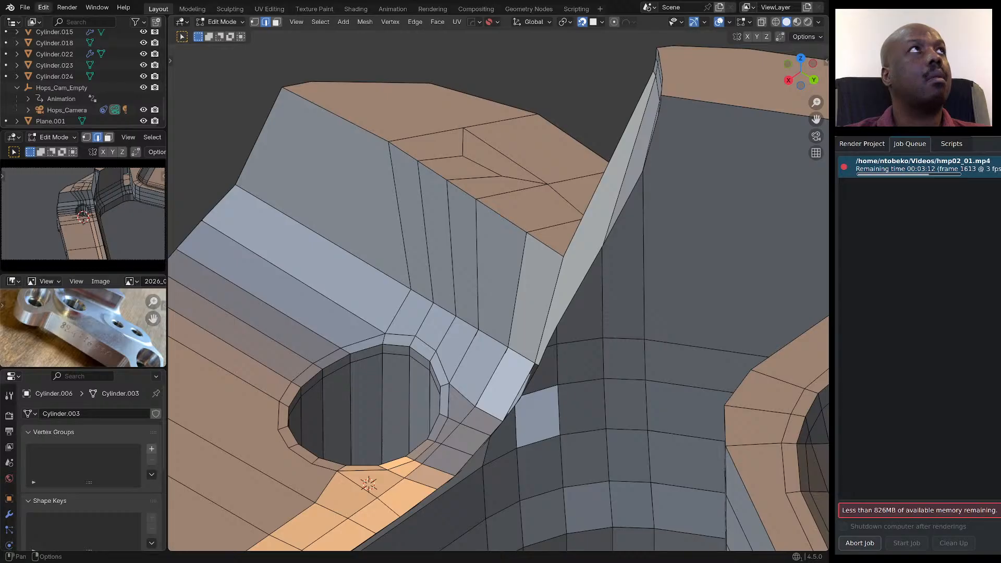
{"action": "left_click", "coordinate": [43, 7]}
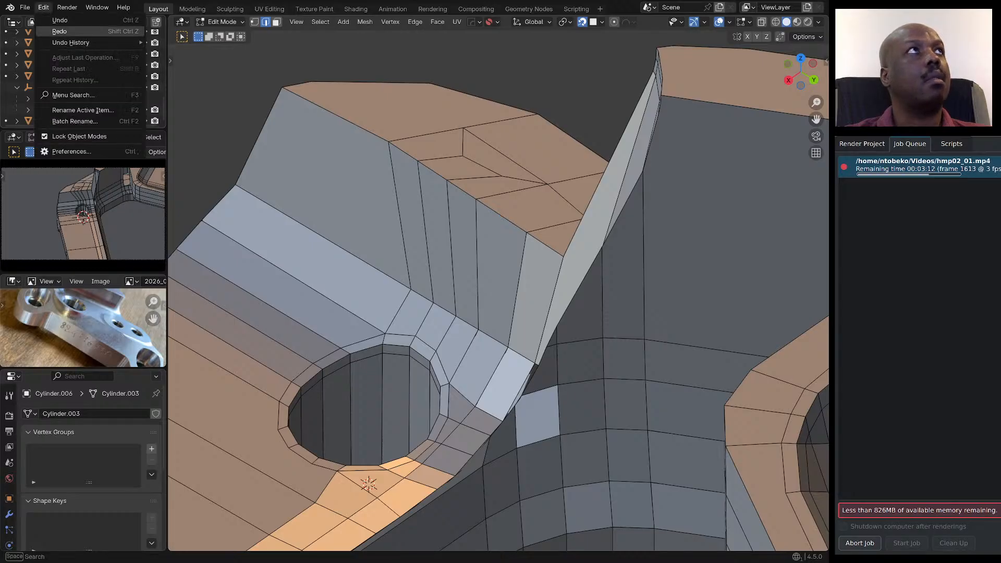
{"action": "left_click", "coordinate": [58, 31]}
{"action": "left_click", "coordinate": [43, 7]}
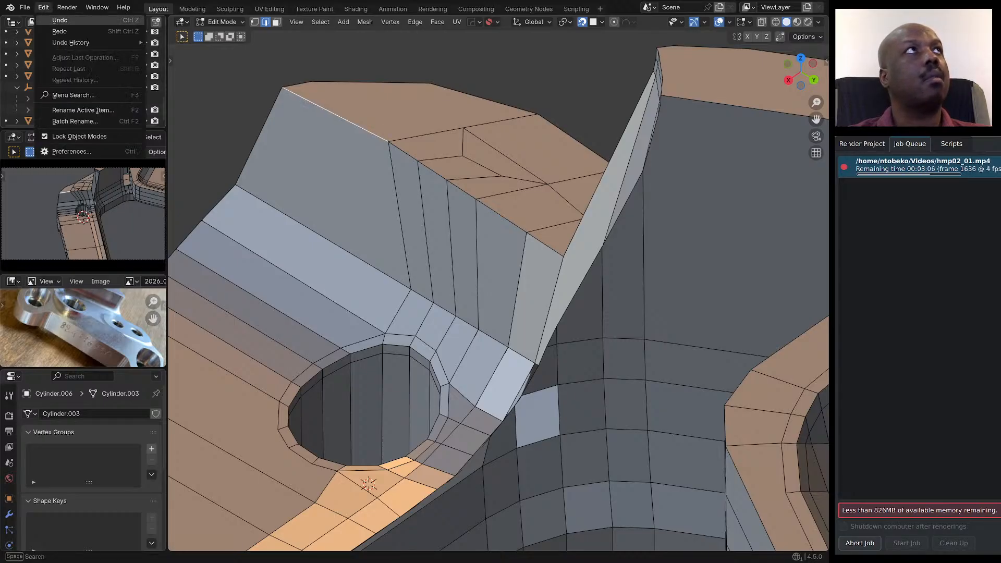
{"action": "left_click", "coordinate": [58, 31]}
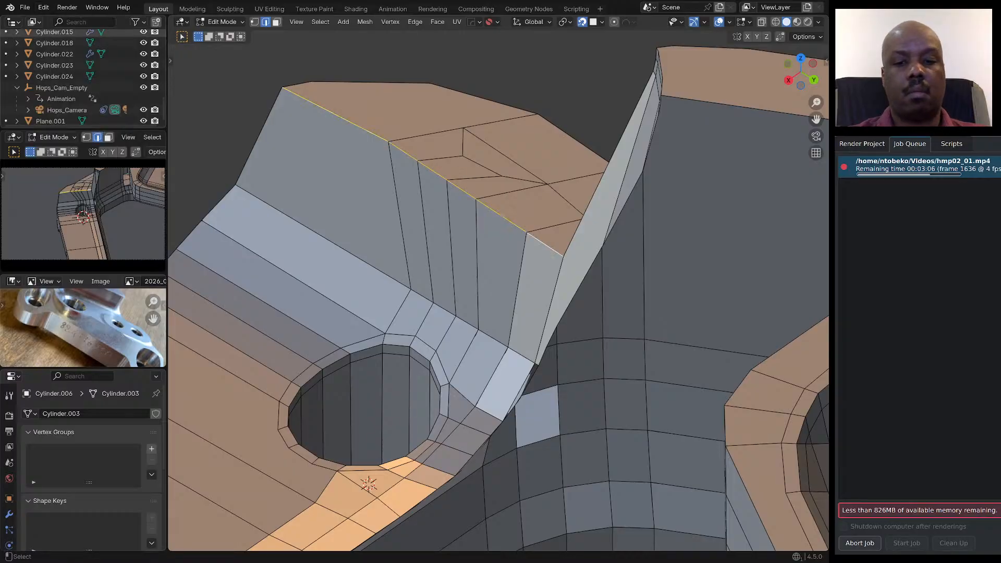
{"action": "key", "text": "ctrl+shift+z"}
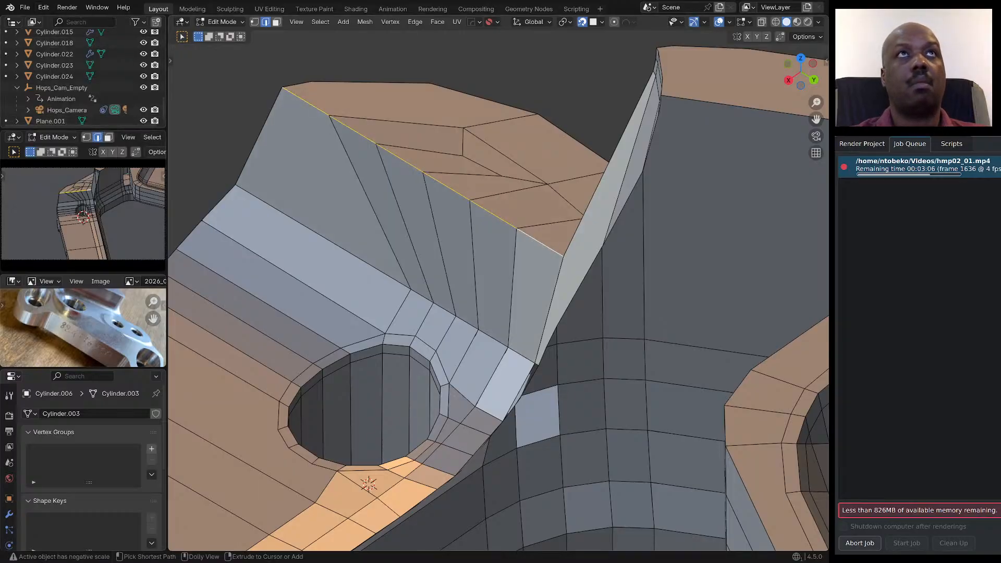
{"action": "scroll", "coordinate": [412, 236], "scroll_direction": "down", "scroll_amount": 1}
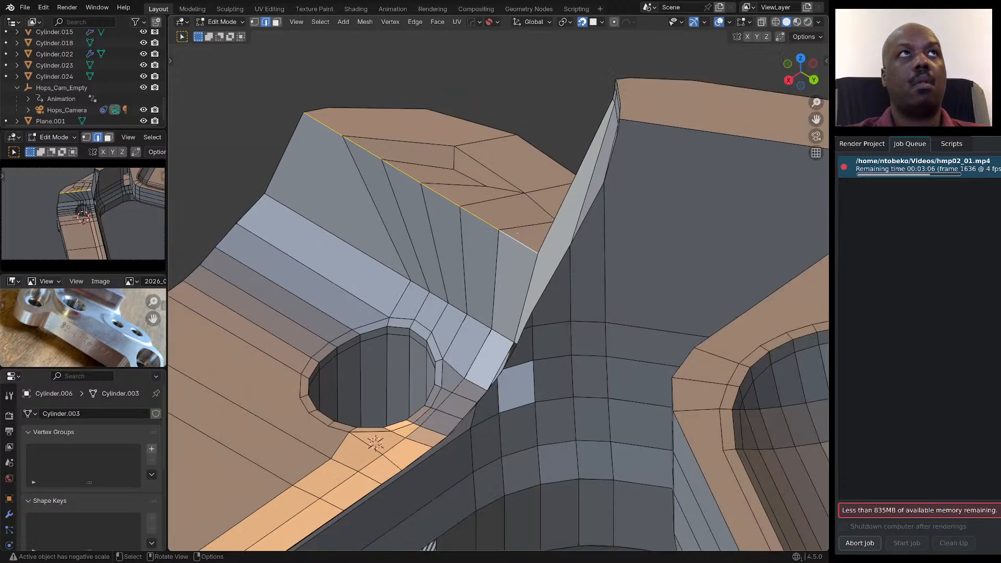
{"action": "left_click", "coordinate": [284, 153]}
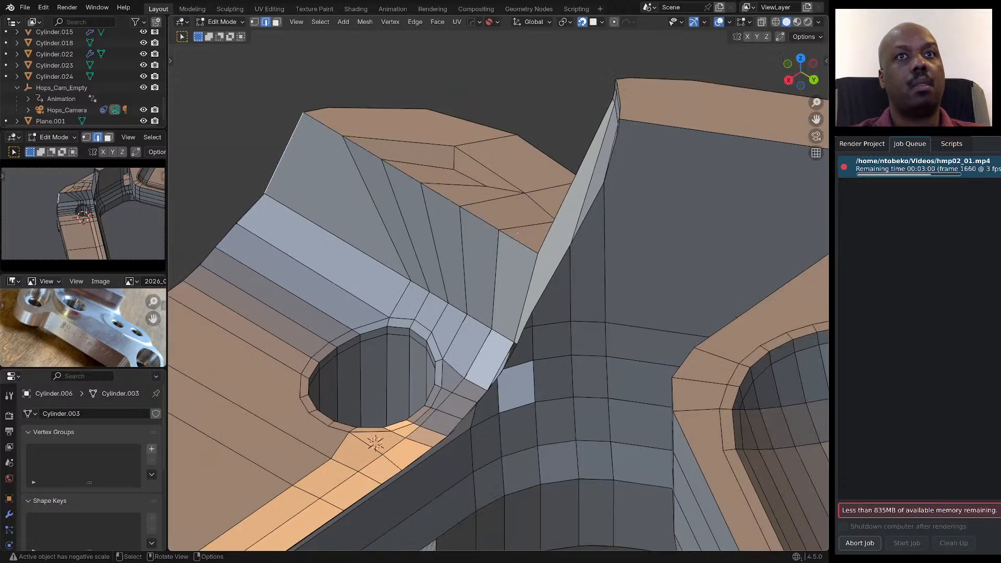
{"action": "left_click", "coordinate": [480, 387]}
{"action": "scroll", "coordinate": [483, 388], "scroll_direction": "up", "scroll_amount": 1}
{"action": "key", "text": "ctrl+z"}
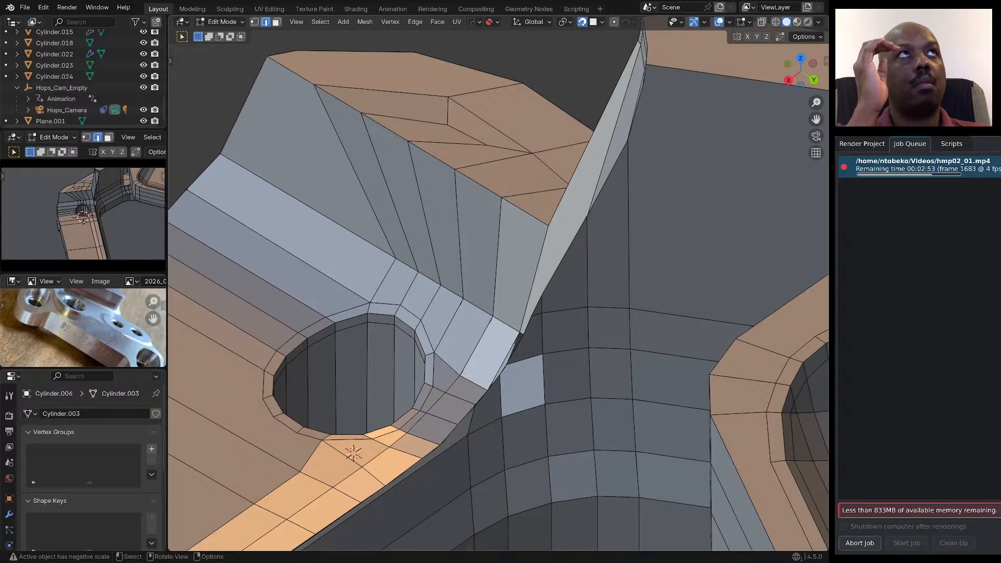
Leave mesh editing on the bracket, select the Hops_Camera object and view the scene from above.
{"action": "scroll", "coordinate": [498, 284], "scroll_direction": "down", "scroll_amount": 5}
{"action": "scroll", "coordinate": [437, 248], "scroll_direction": "up", "scroll_amount": 2}
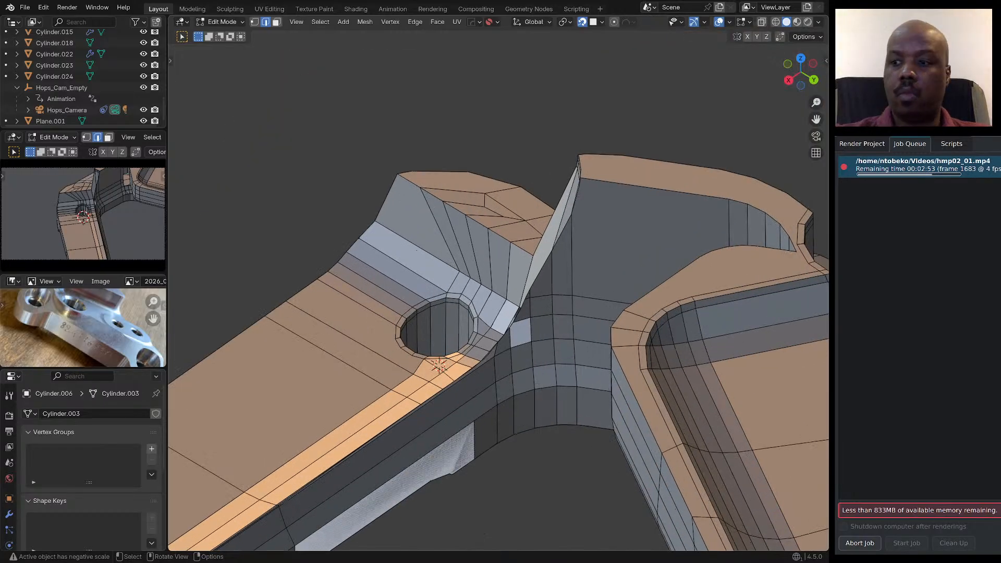
{"action": "scroll", "coordinate": [497, 285], "scroll_direction": "down", "scroll_amount": 4}
{"action": "middle_click_drag", "start_coordinate": [433, 271], "coordinate": [586, 296]}
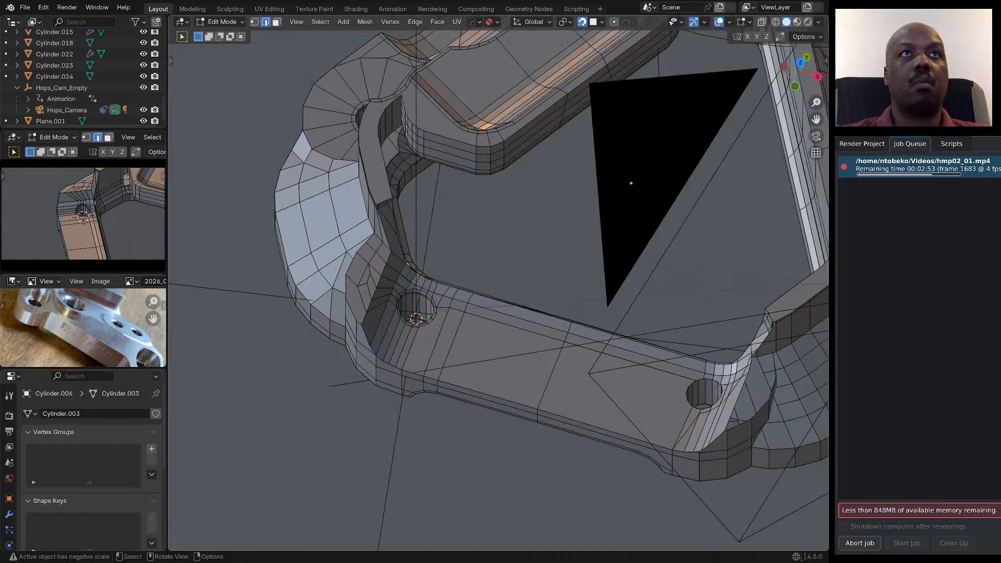
{"action": "scroll", "coordinate": [498, 284], "scroll_direction": "down", "scroll_amount": 7}
{"action": "key", "text": "Tab"}
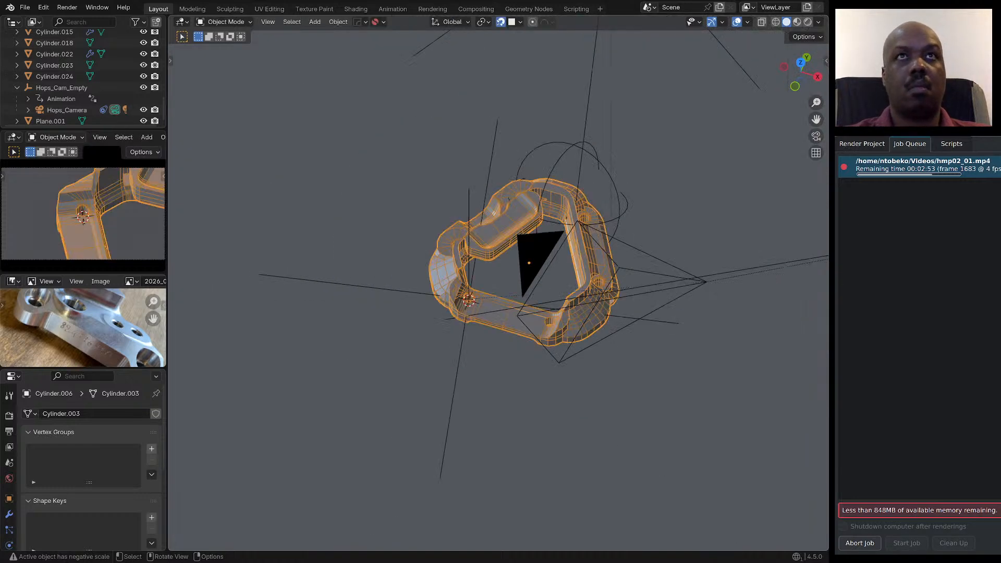
{"action": "scroll", "coordinate": [498, 284], "scroll_direction": "down", "scroll_amount": 4}
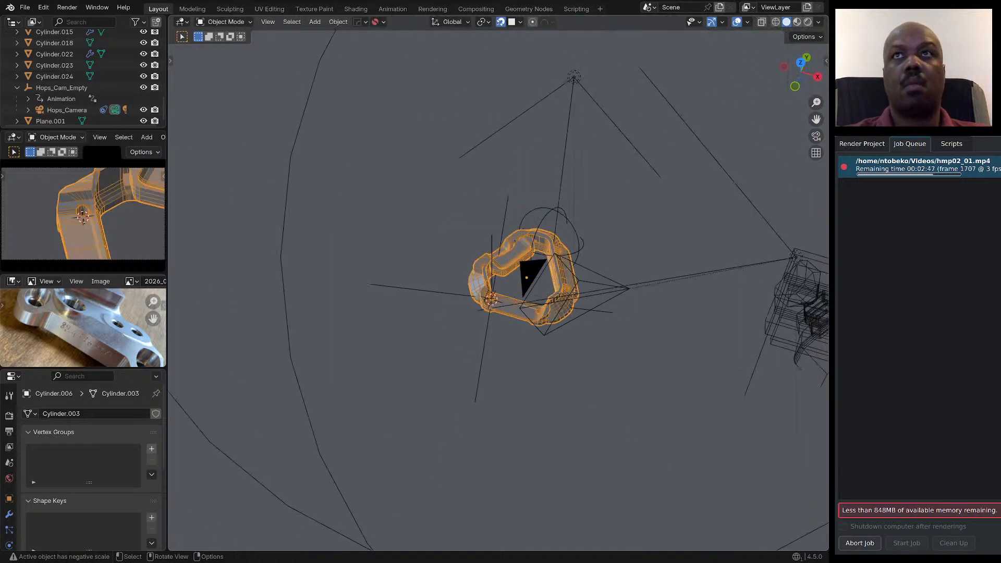
{"action": "left_click", "coordinate": [795, 257]}
{"action": "left_click", "coordinate": [629, 289]}
{"action": "key", "text": "KP_7"}
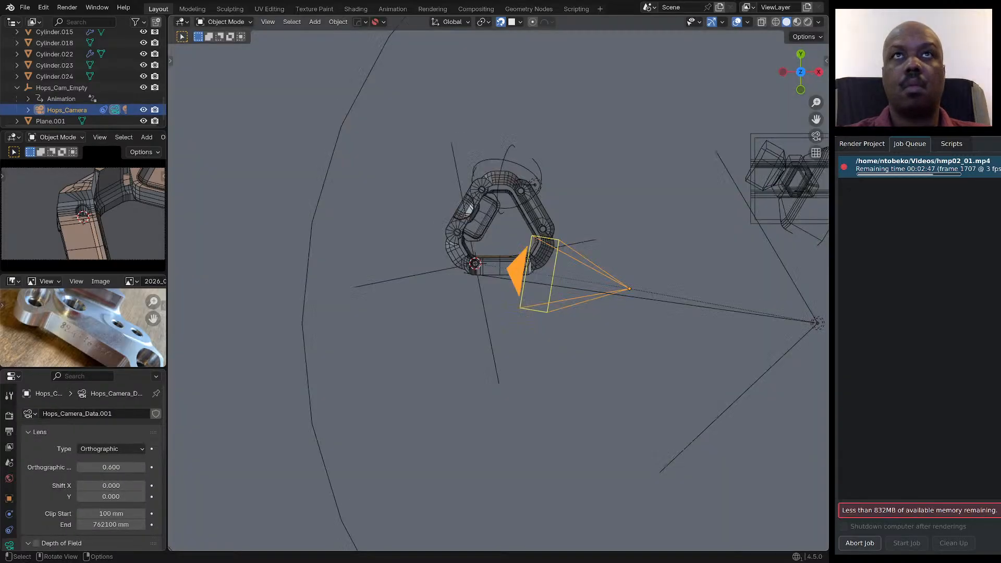
Turn off snapping and move the camera about -173 mm in X and 696 mm in Y.
{"action": "key", "text": "g"}
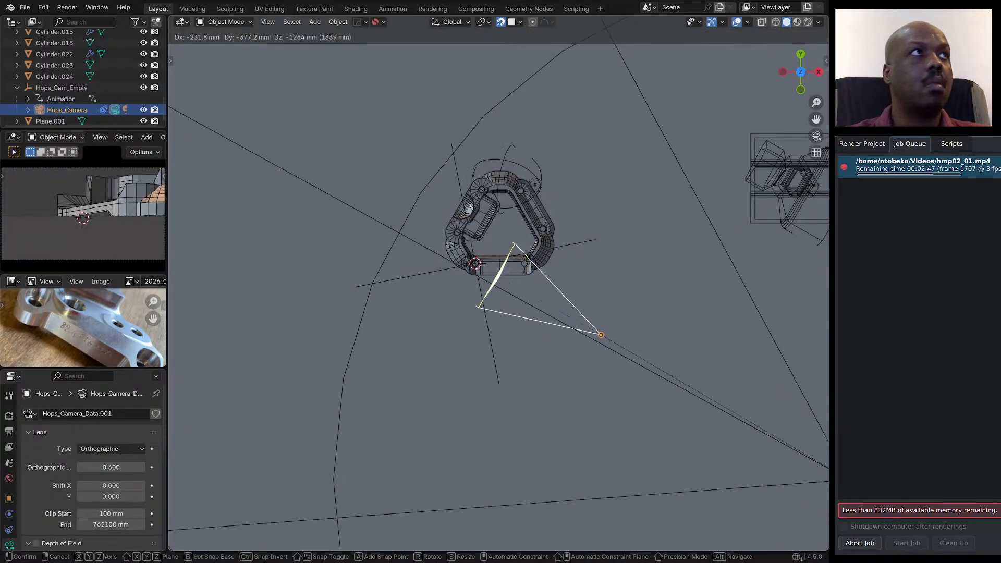
{"action": "key", "text": "Escape"}
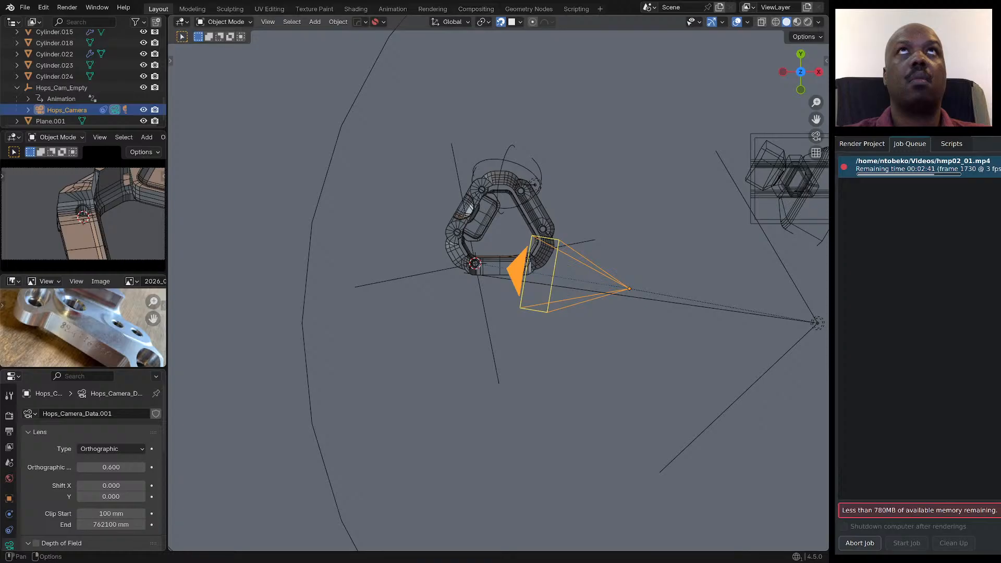
{"action": "key", "text": "shift+Tab"}
{"action": "key", "text": "g"}
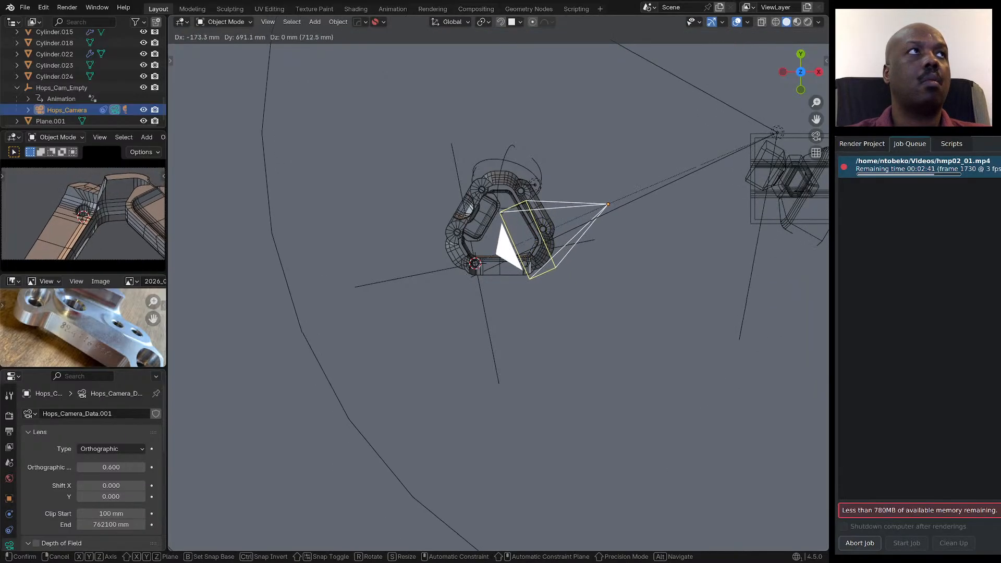
{"action": "left_click", "coordinate": [777, 131]}
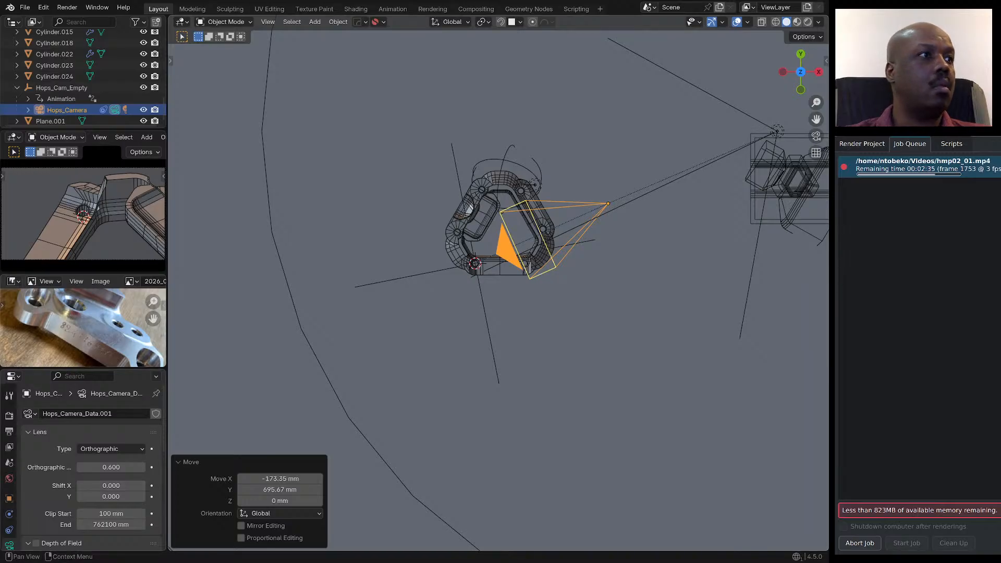
Set the camera's orthographic scale to 0.5.
{"action": "left_click", "coordinate": [111, 467]}
{"action": "type", "text": "0.5"}
{"action": "key", "text": "Return"}
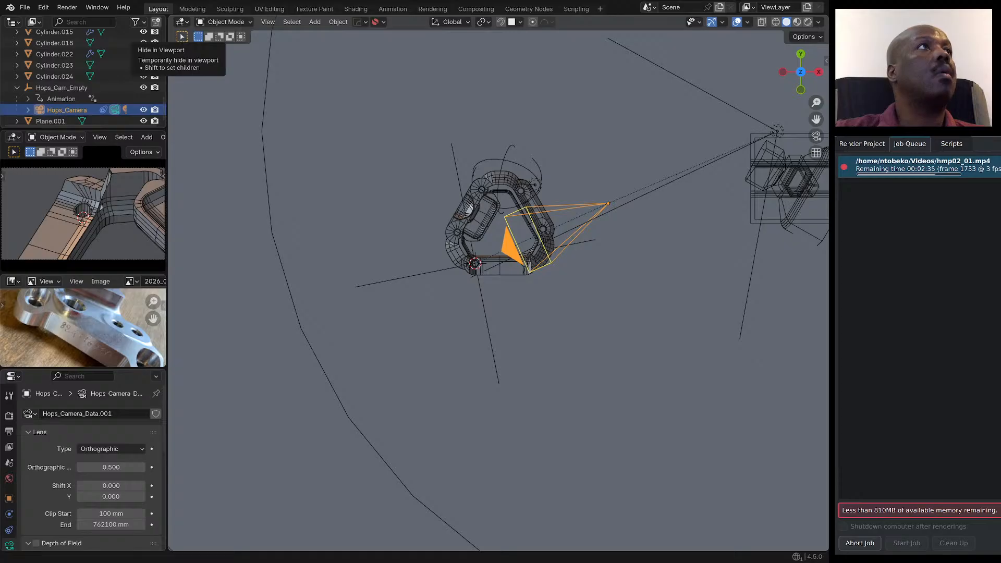
Lower the camera about 474 mm along global Z and set its orthographic scale to 0.4.
{"action": "middle_click_drag", "start_coordinate": [490, 354], "coordinate": [467, 264]}
{"action": "key", "text": "g"}
{"action": "key", "text": "z"}
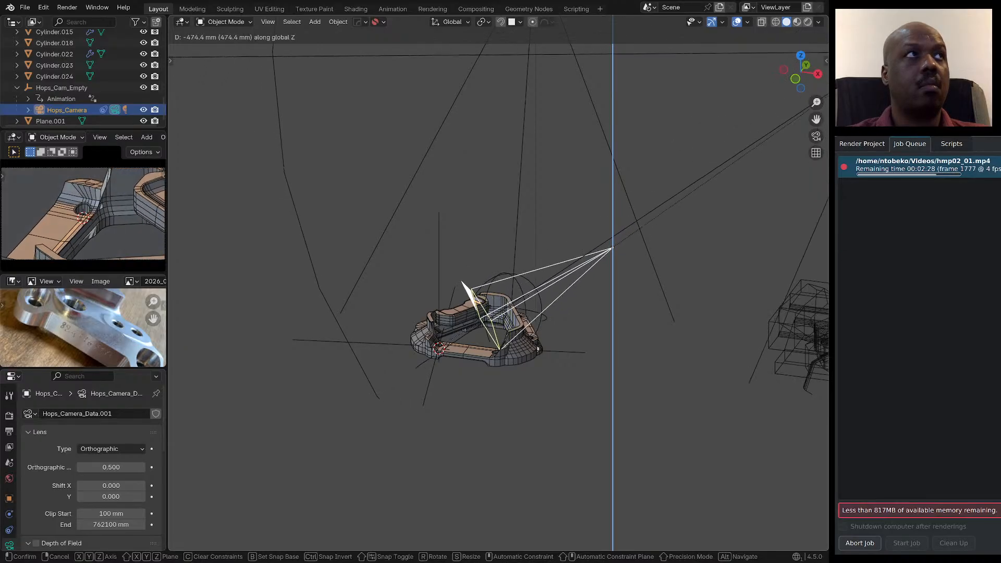
{"action": "key", "text": "Return"}
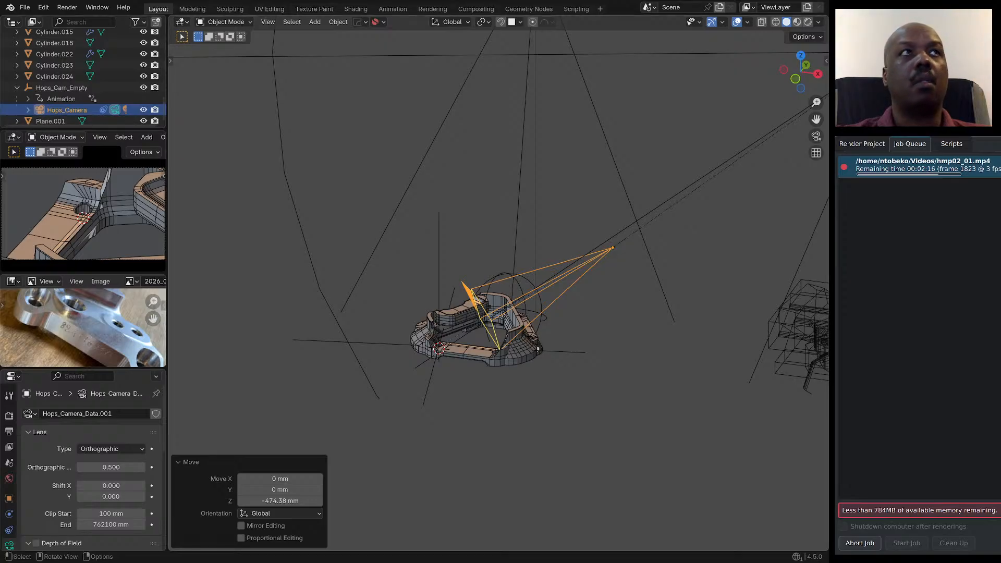
{"action": "left_click", "coordinate": [112, 468]}
{"action": "type", "text": "0."}
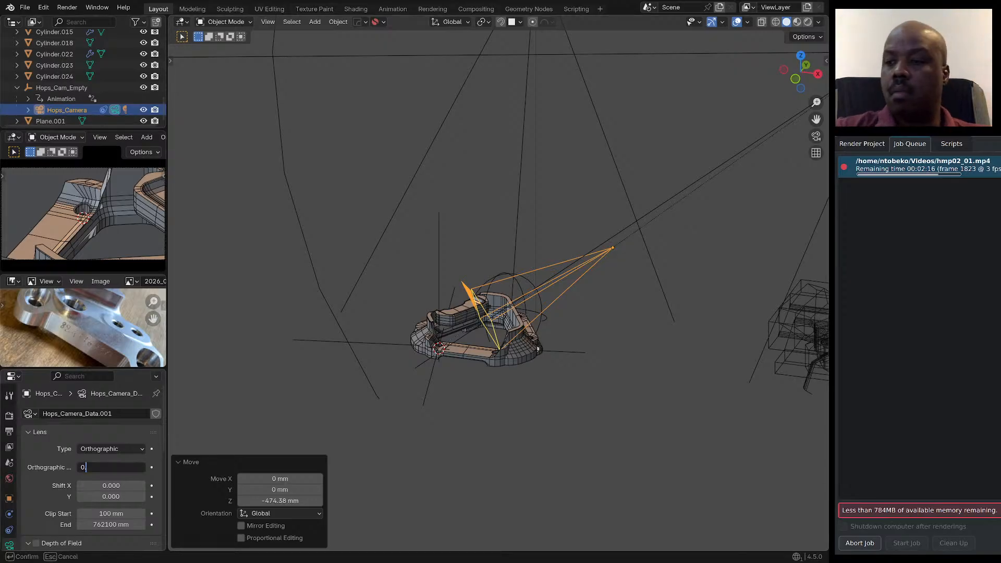
{"action": "type", "text": "4"}
{"action": "key", "text": "Return"}
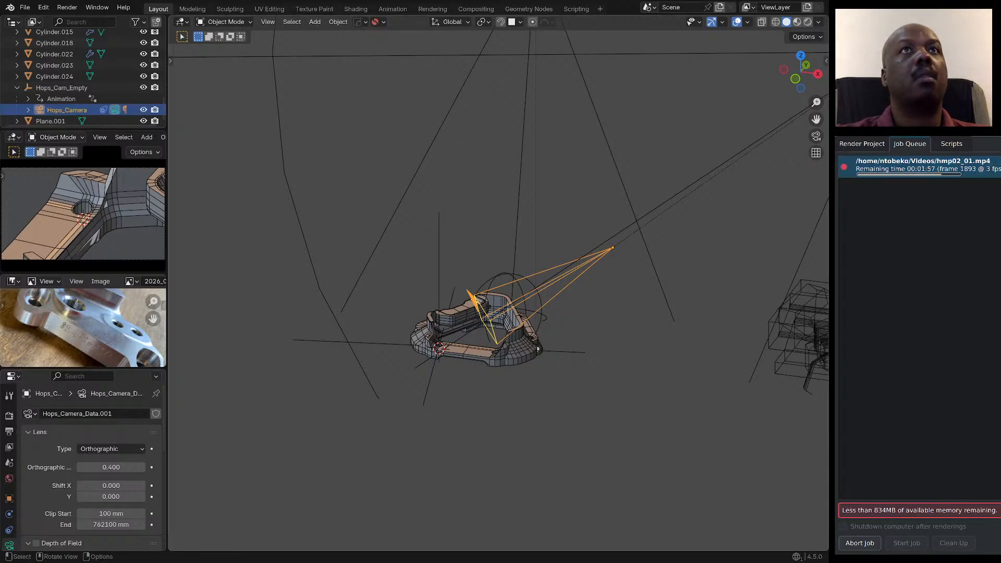
Select the bracket, isolate it in local view and enter Edit Mode.
{"action": "scroll", "coordinate": [498, 283], "scroll_direction": "up", "scroll_amount": 1}
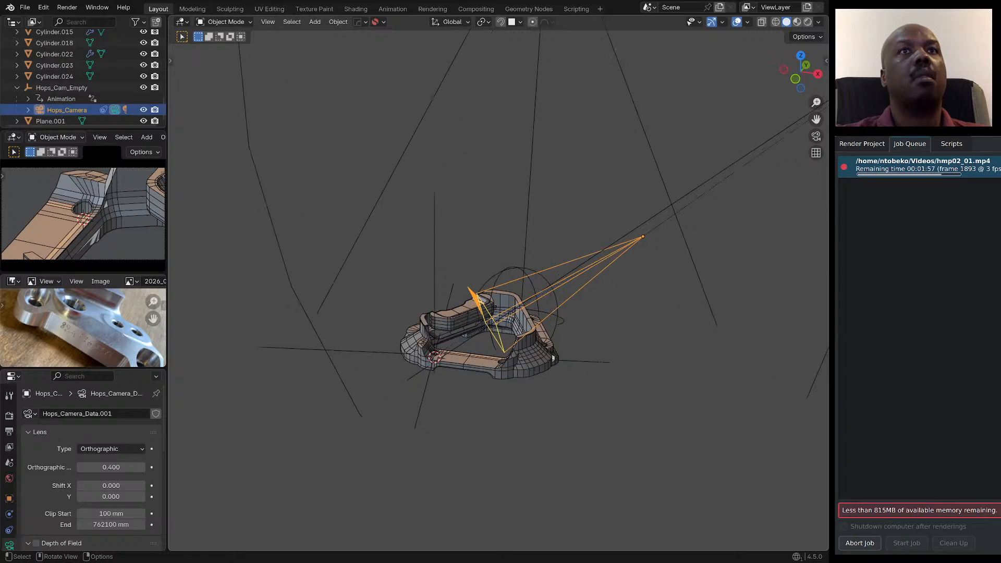
{"action": "middle_click_drag", "start_coordinate": [498, 283], "coordinate": [479, 333]}
{"action": "scroll", "coordinate": [479, 333], "scroll_direction": "up", "scroll_amount": 5}
{"action": "scroll", "coordinate": [464, 297], "scroll_direction": "up", "scroll_amount": 3}
{"action": "middle_click_drag", "start_coordinate": [464, 297], "coordinate": [435, 280]}
{"action": "scroll", "coordinate": [435, 279], "scroll_direction": "down", "scroll_amount": 5}
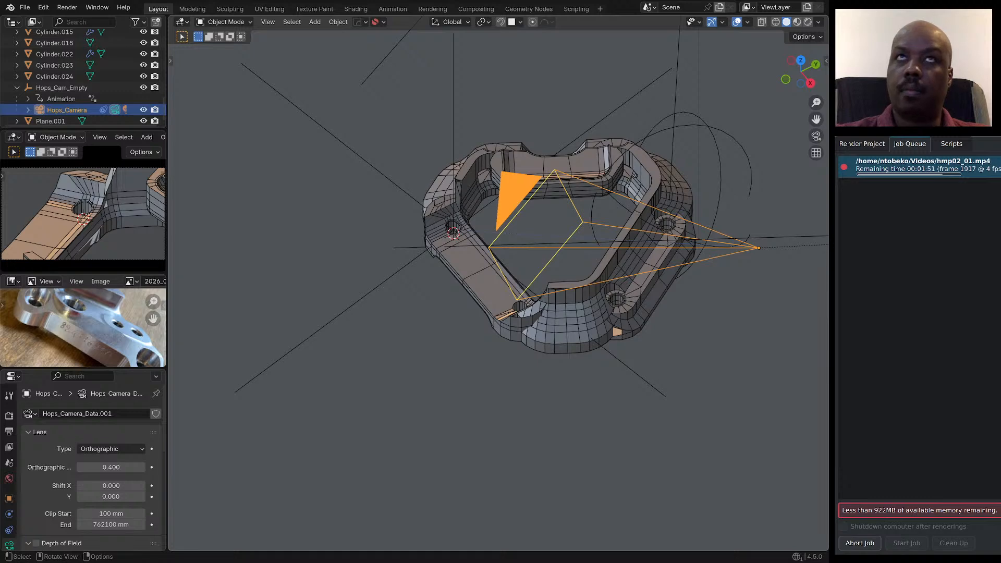
{"action": "left_click", "coordinate": [469, 271]}
{"action": "key", "text": "KP_Divide"}
{"action": "middle_click_drag", "start_coordinate": [469, 271], "coordinate": [370, 316]}
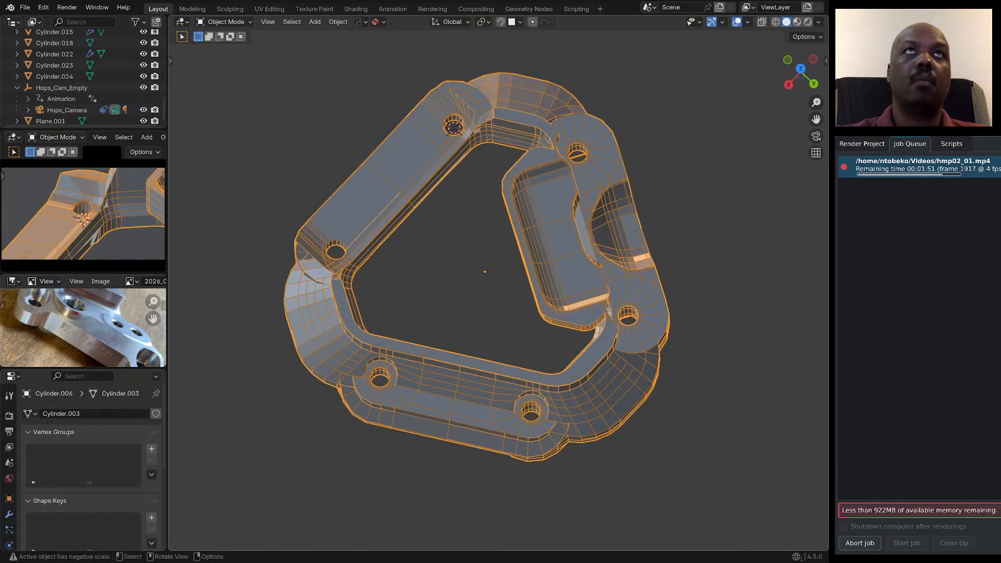
{"action": "key", "text": "Tab"}
Select the horizontal edge loop running around the middle of the raised pocket's outer wall and dissolve it.
{"action": "scroll", "coordinate": [498, 284], "scroll_direction": "up", "scroll_amount": 6}
{"action": "scroll", "coordinate": [498, 284], "scroll_direction": "down", "scroll_amount": 7}
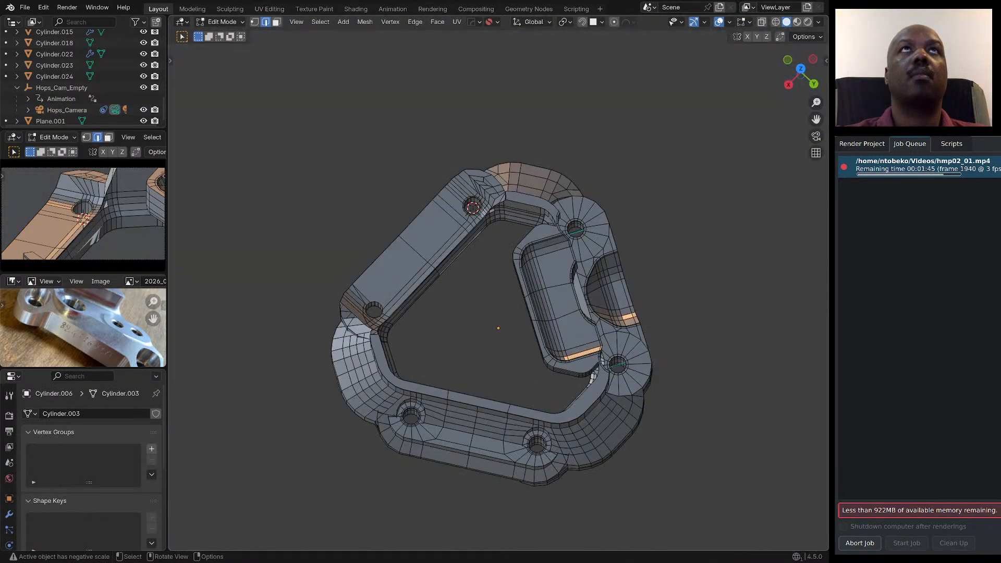
{"action": "scroll", "coordinate": [498, 318], "scroll_direction": "down", "scroll_amount": 4}
{"action": "scroll", "coordinate": [469, 261], "scroll_direction": "up", "scroll_amount": 8}
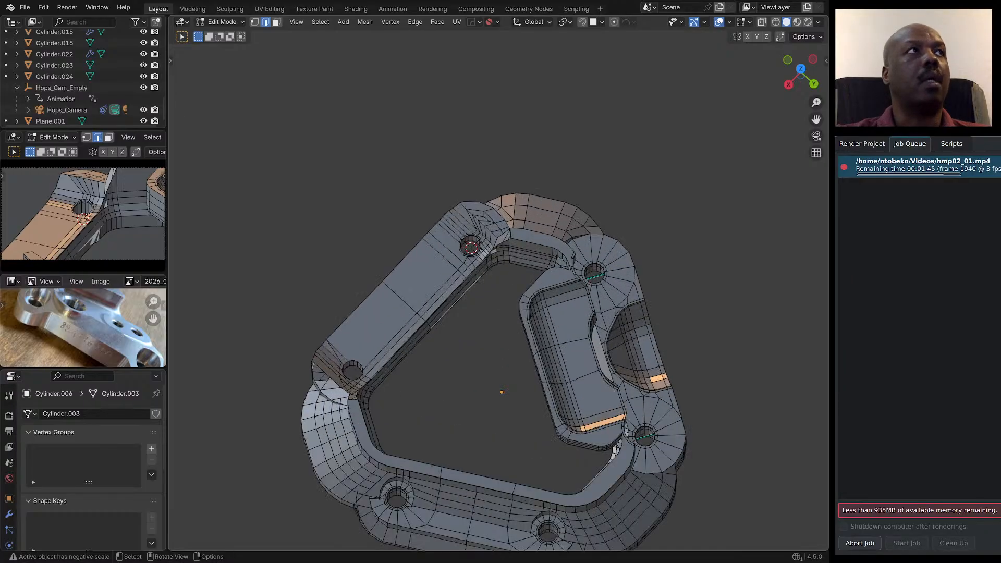
{"action": "scroll", "coordinate": [464, 250], "scroll_direction": "up", "scroll_amount": 5}
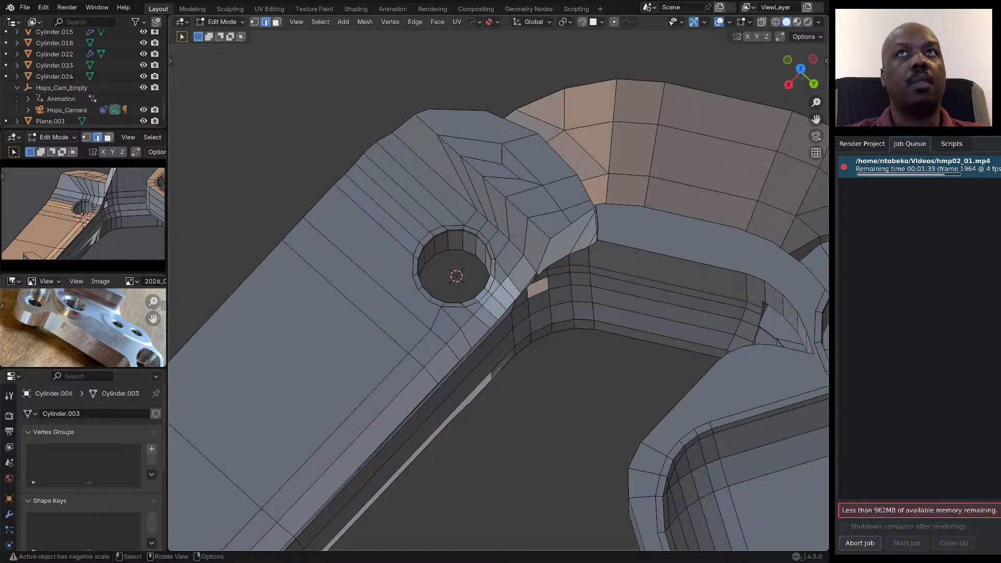
{"action": "middle_click_drag", "start_coordinate": [469, 271], "coordinate": [530, 218]}
{"action": "scroll", "coordinate": [599, 221], "scroll_direction": "up", "scroll_amount": 2}
{"action": "scroll", "coordinate": [524, 222], "scroll_direction": "down", "scroll_amount": 3}
{"action": "middle_click_drag", "start_coordinate": [553, 292], "coordinate": [607, 323]}
{"action": "middle_click_drag", "start_coordinate": [591, 226], "coordinate": [595, 226]}
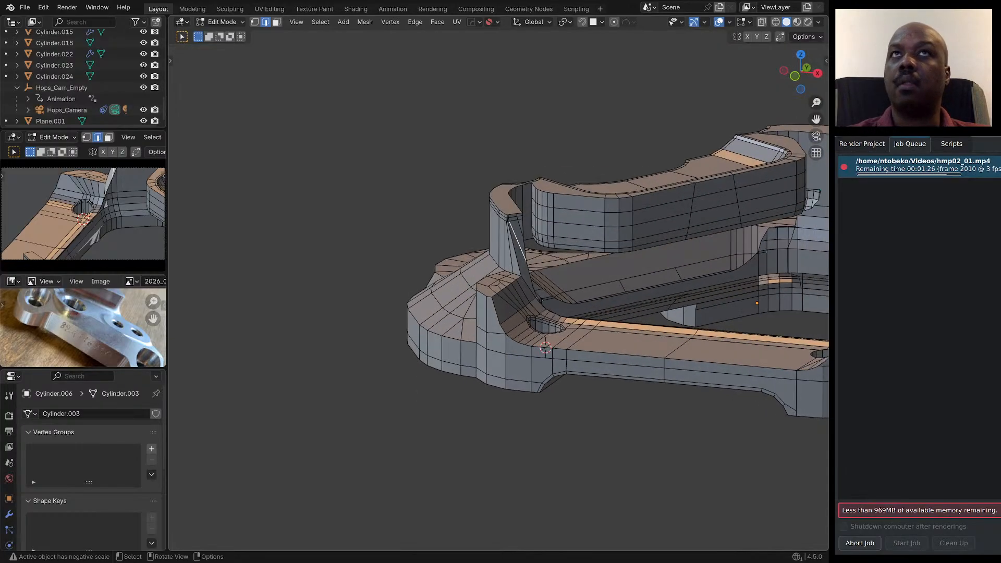
{"action": "scroll", "coordinate": [596, 227], "scroll_direction": "up", "scroll_amount": 2}
{"action": "left_click", "coordinate": [589, 227], "text": "alt"}
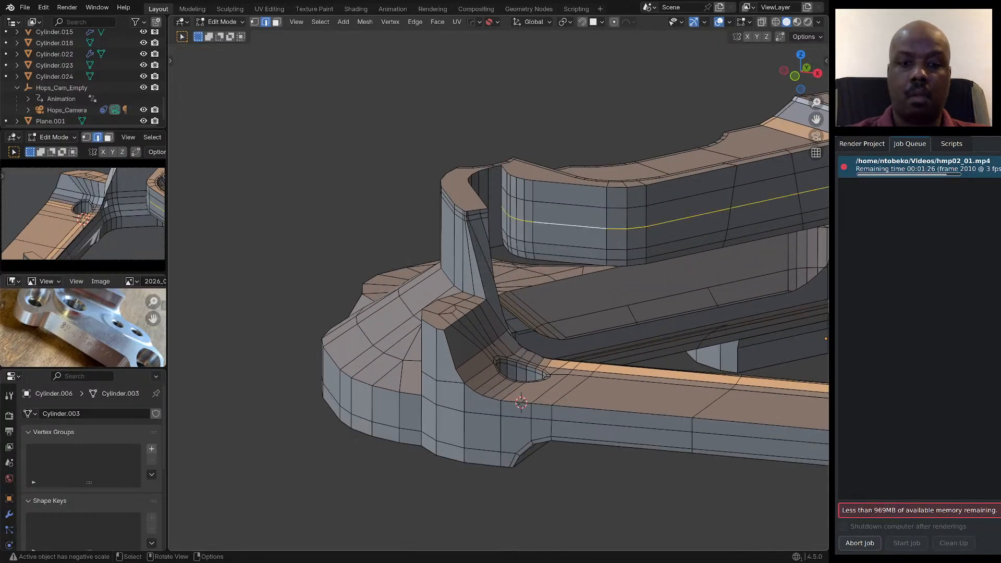
{"action": "key", "text": "ctrl+x"}
{"action": "middle_click_drag", "start_coordinate": [594, 227], "coordinate": [577, 231]}
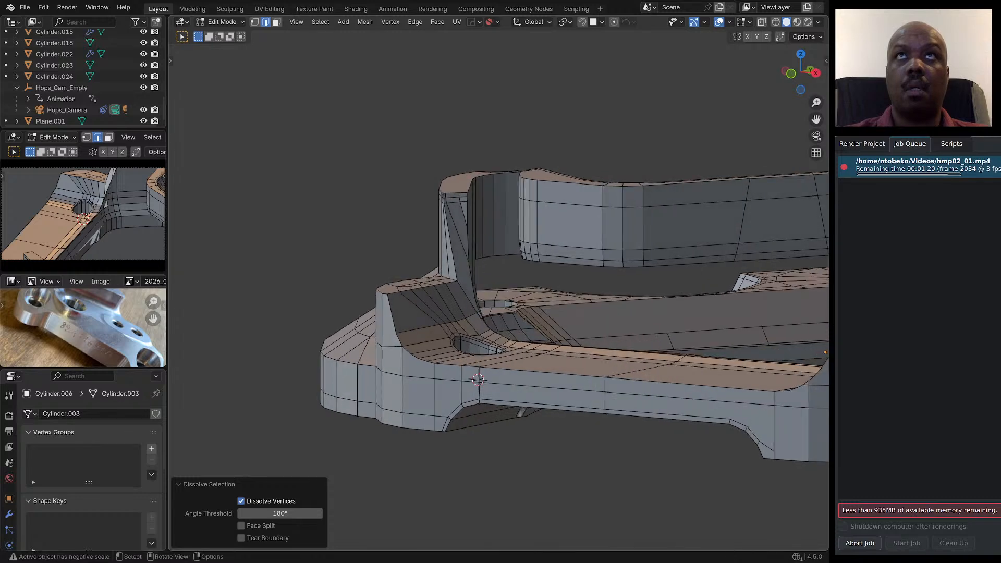
Select the upper horizontal edge loop on the raised pocket's outer wall to examine where it ends.
{"action": "scroll", "coordinate": [577, 231], "scroll_direction": "down", "scroll_amount": 3}
{"action": "left_click", "coordinate": [550, 208], "text": "alt"}
{"action": "scroll", "coordinate": [514, 247], "scroll_direction": "down", "scroll_amount": 5}
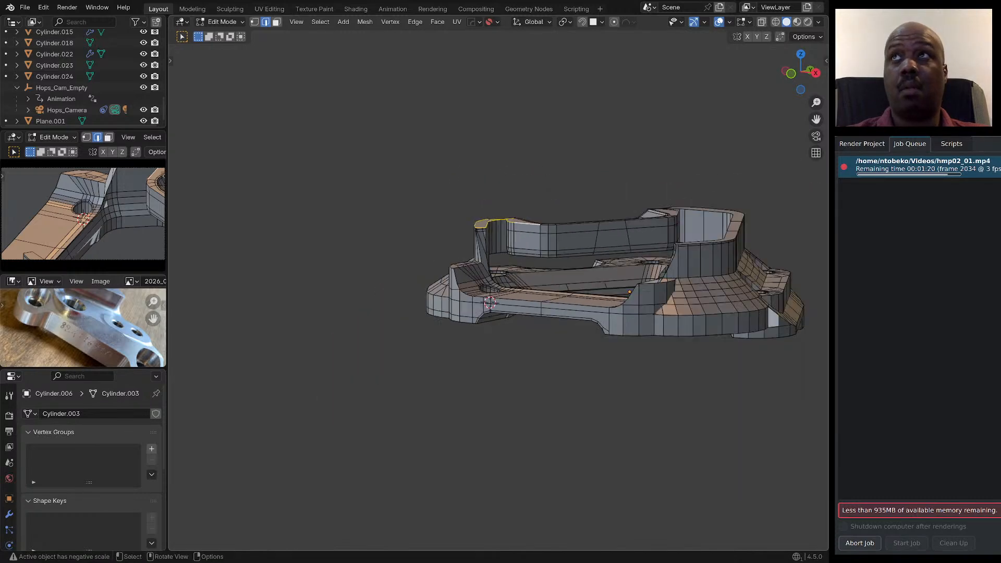
{"action": "scroll", "coordinate": [537, 240], "scroll_direction": "up", "scroll_amount": 5}
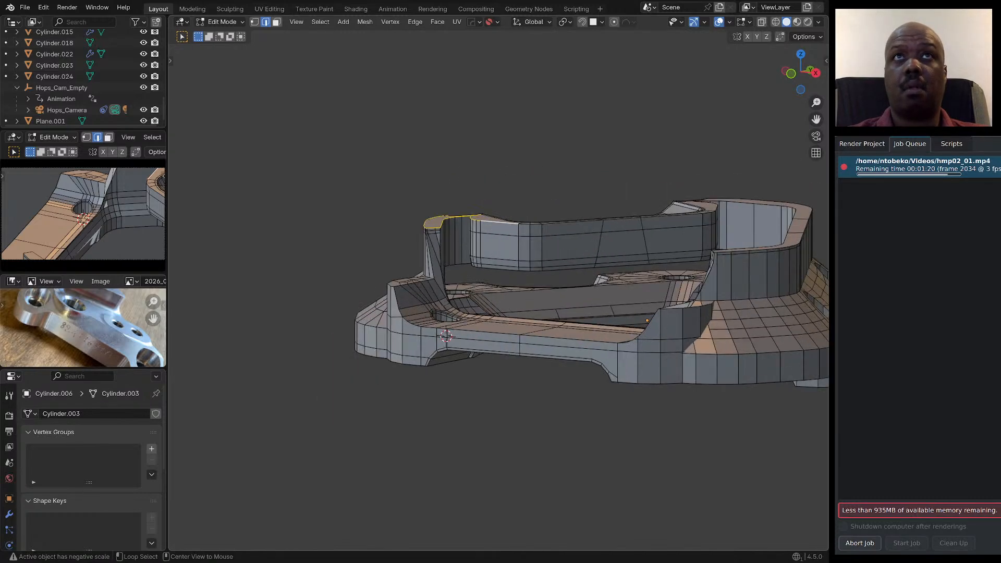
{"action": "left_click", "coordinate": [497, 234], "text": "alt"}
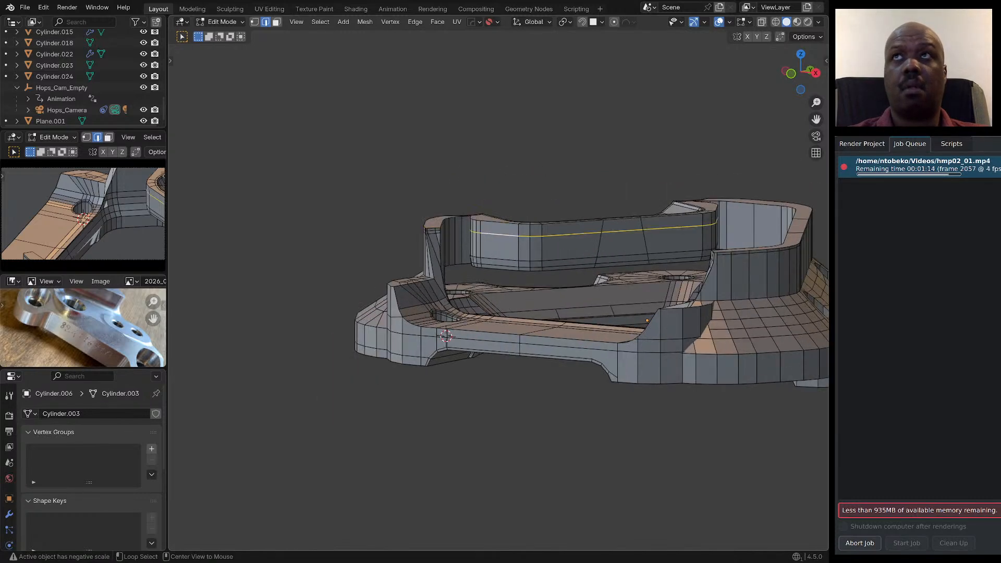
{"action": "middle_click_drag", "start_coordinate": [497, 236], "coordinate": [437, 266]}
{"action": "scroll", "coordinate": [412, 228], "scroll_direction": "up", "scroll_amount": 4}
{"action": "scroll", "coordinate": [437, 266], "scroll_direction": "up", "scroll_amount": 5}
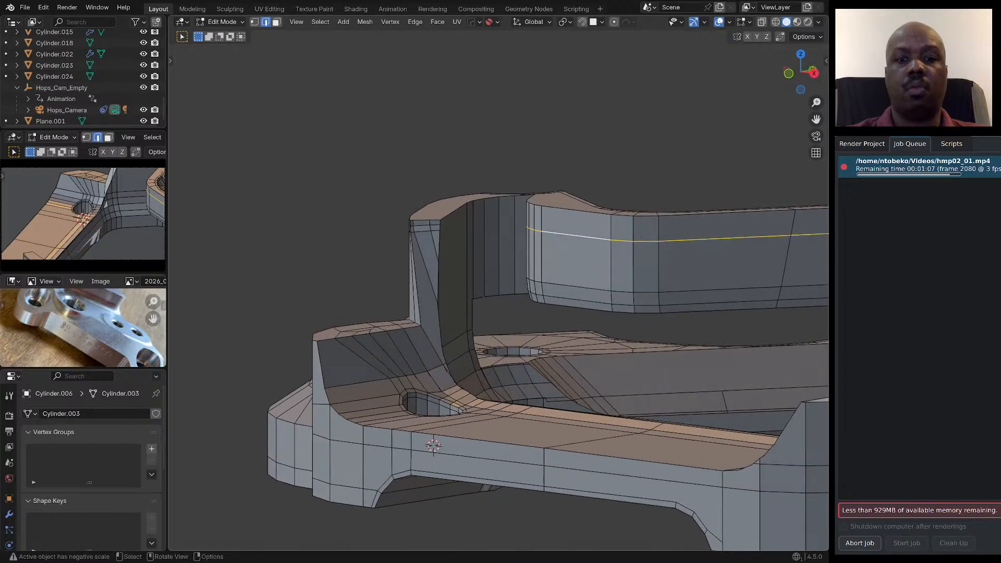
Loop cut the curved inner wall beside the pocket and, using vertex snapping, slide the cut level with the upper of the pocket wall's two lower loops.
{"action": "key", "text": "ctrl+r"}
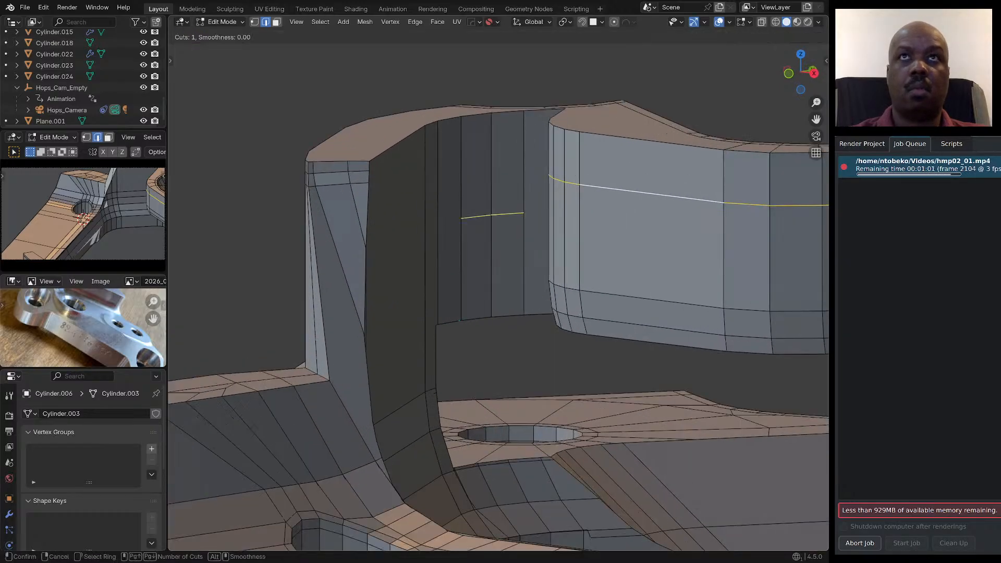
{"action": "left_click", "coordinate": [556, 281]}
{"action": "left_click", "coordinate": [556, 284]}
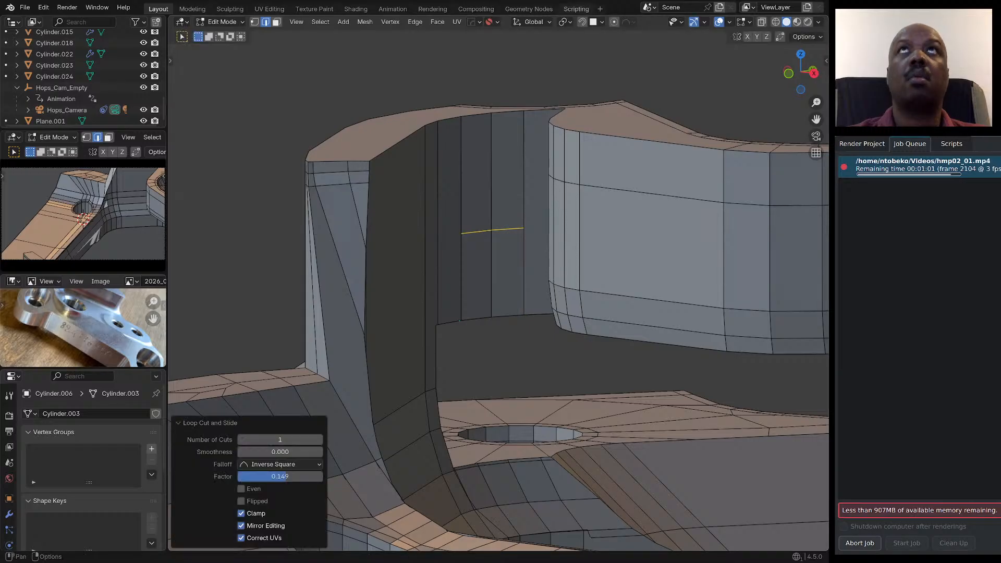
{"action": "left_click", "coordinate": [582, 22]}
{"action": "left_click", "coordinate": [597, 21]}
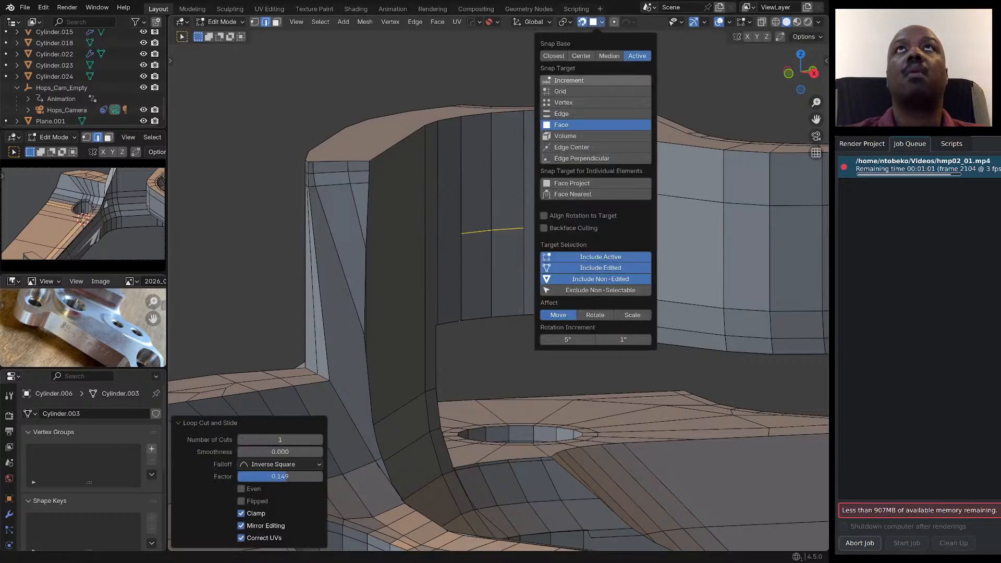
{"action": "left_click", "coordinate": [563, 103]}
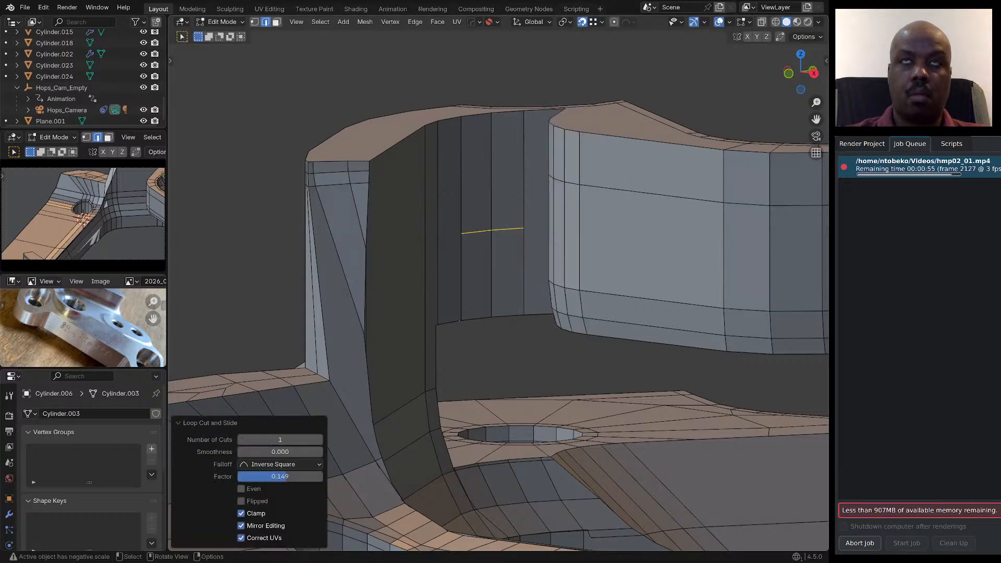
{"action": "key", "text": "g"}
{"action": "key", "text": "g"}
{"action": "left_click", "coordinate": [553, 284]}
Add a second loop cut near the curved inner wall's lower edge, snapped level with the pocket wall's lowest edge loop.
{"action": "middle_click_drag", "start_coordinate": [552, 284], "coordinate": [575, 265]}
{"action": "key", "text": "ctrl+r"}
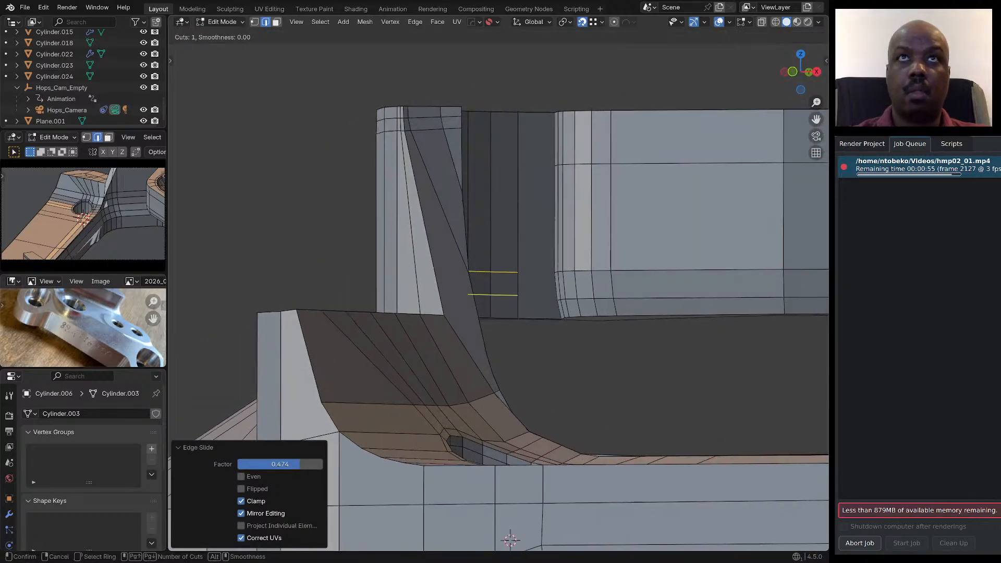
{"action": "left_click", "coordinate": [566, 298]}
{"action": "left_click", "coordinate": [568, 300]}
{"action": "mouse_move", "coordinate": [568, 300]}
{"action": "middle_mouse_down"}
{"action": "mouse_move", "coordinate": [579, 332]}
{"action": "mouse_move", "coordinate": [546, 329]}
{"action": "mouse_move", "coordinate": [575, 315]}
{"action": "mouse_move", "coordinate": [552, 313]}
{"action": "middle_mouse_up"}
Add a loop cut in the upper part of the curved inner wall, sliding it by -0.333 to match the pocket wall's upper edge loop.
{"action": "key", "text": "ctrl+r"}
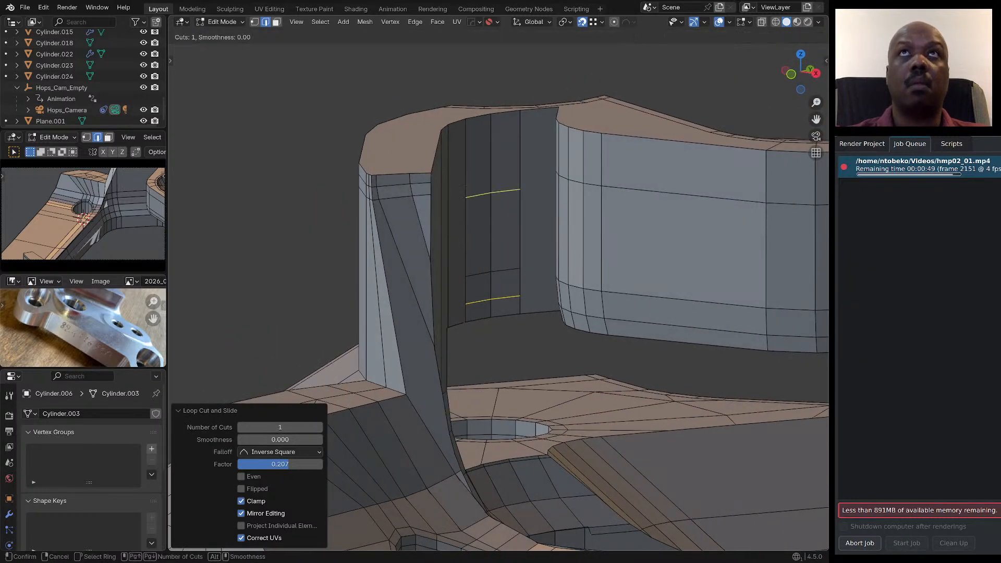
{"action": "left_click", "coordinate": [591, 189]}
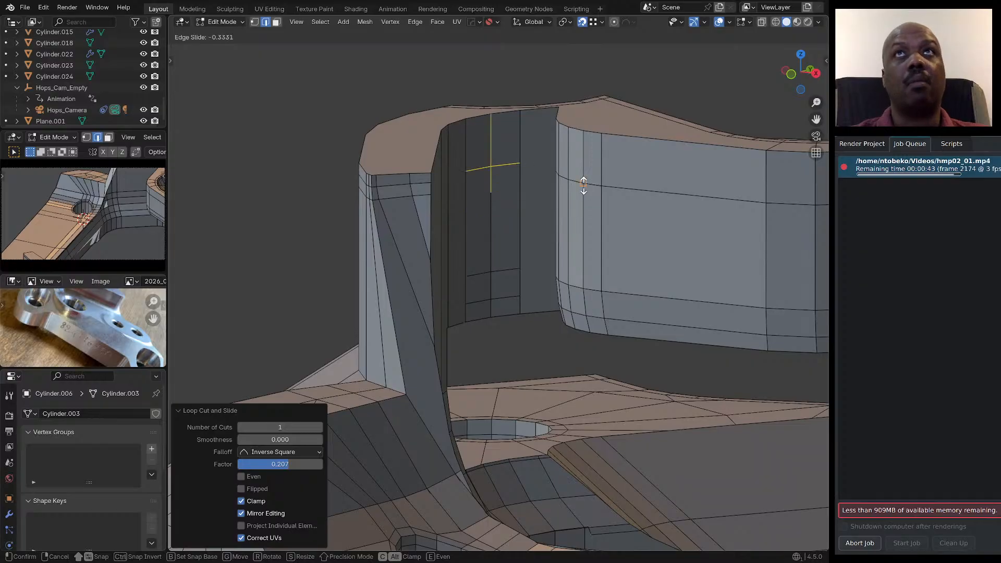
{"action": "left_click", "coordinate": [584, 186]}
{"action": "middle_click_drag", "start_coordinate": [584, 186], "coordinate": [501, 178]}
{"action": "scroll", "coordinate": [514, 230], "scroll_direction": "down", "scroll_amount": 7}
{"action": "middle_click_drag", "start_coordinate": [469, 229], "coordinate": [516, 230]}
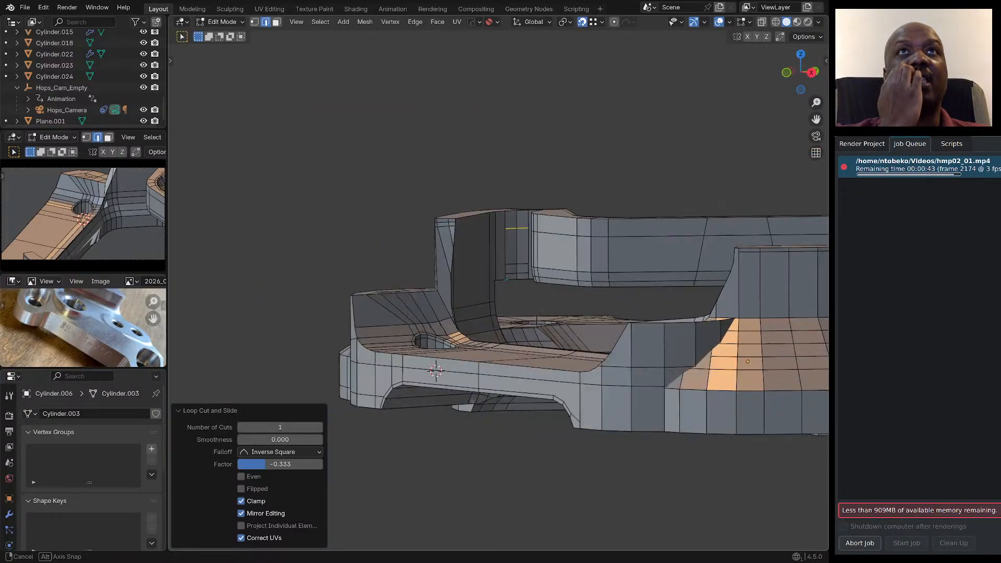
Examine the new loop cuts on the curved inner wall and how they line up with the raised pocket's outer wall.
{"action": "scroll", "coordinate": [517, 229], "scroll_direction": "up", "scroll_amount": 4}
{"action": "scroll", "coordinate": [443, 250], "scroll_direction": "up", "scroll_amount": 1}
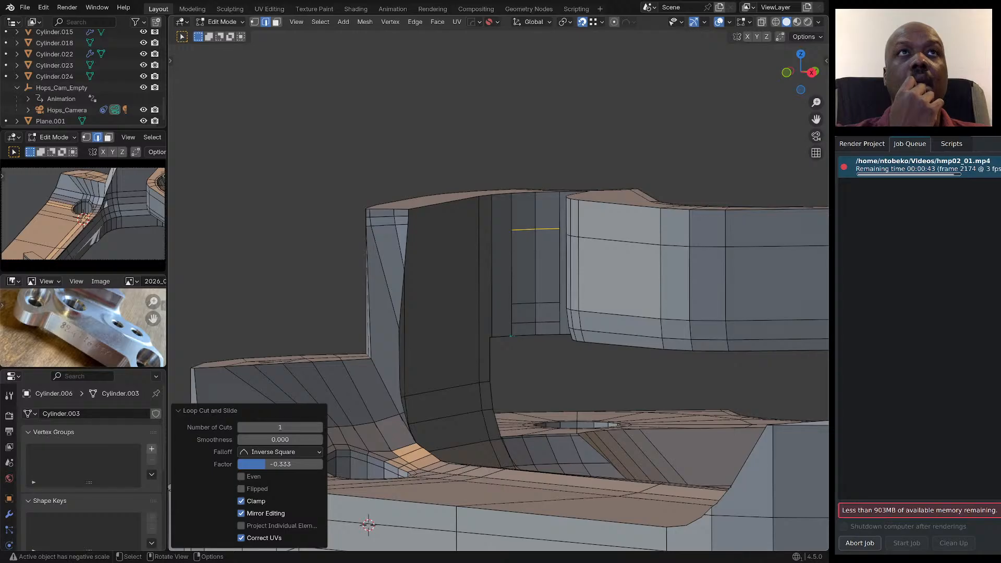
{"action": "middle_click_drag", "start_coordinate": [469, 245], "coordinate": [459, 273]}
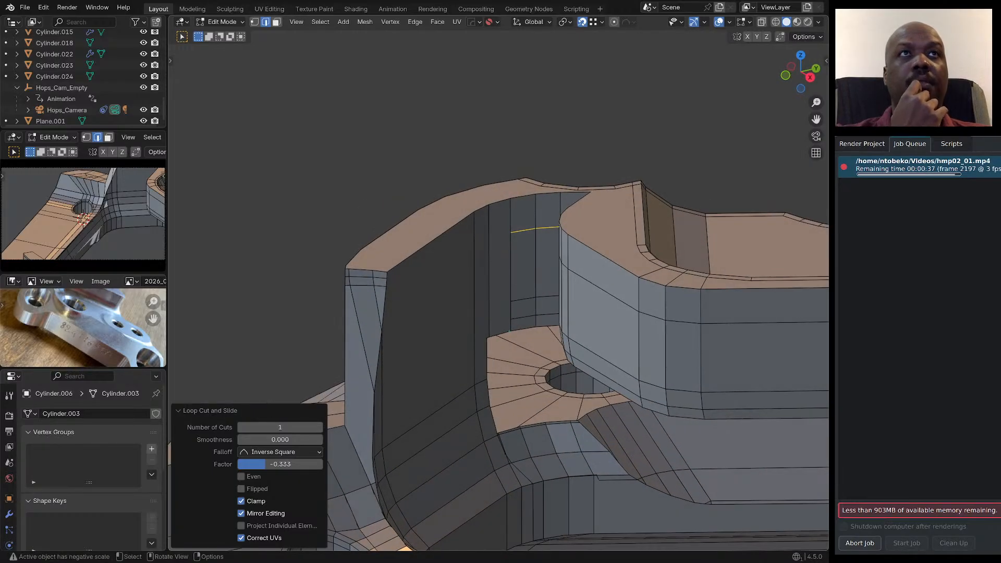
{"action": "middle_click_drag", "start_coordinate": [460, 274], "coordinate": [438, 297]}
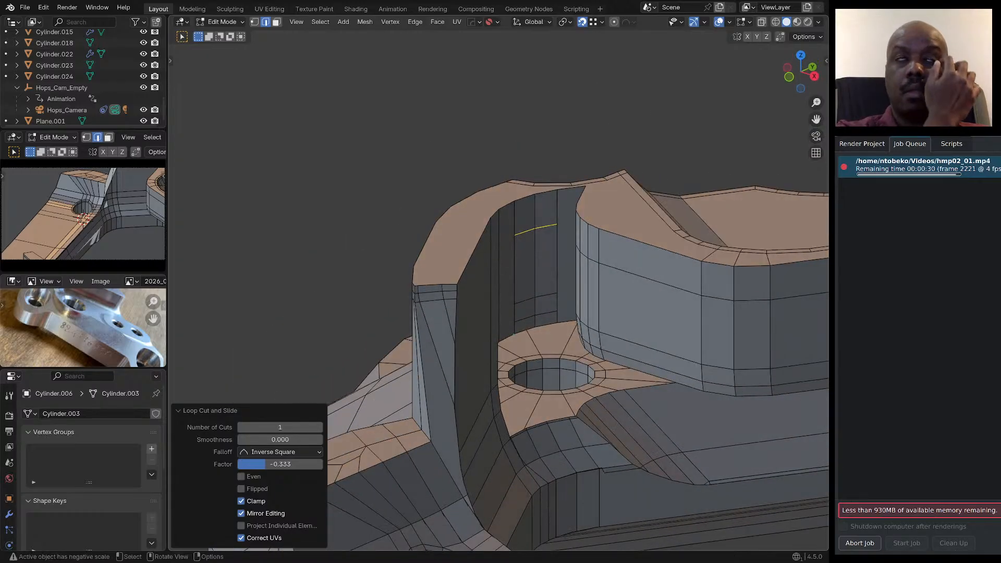
{"action": "middle_click_drag", "start_coordinate": [438, 297], "coordinate": [503, 297]}
{"action": "scroll", "coordinate": [440, 345], "scroll_direction": "down", "scroll_amount": 4}
{"action": "middle_click_drag", "start_coordinate": [440, 345], "coordinate": [424, 318]}
{"action": "scroll", "coordinate": [405, 350], "scroll_direction": "up", "scroll_amount": 4}
{"action": "left_click", "coordinate": [209, 410]}
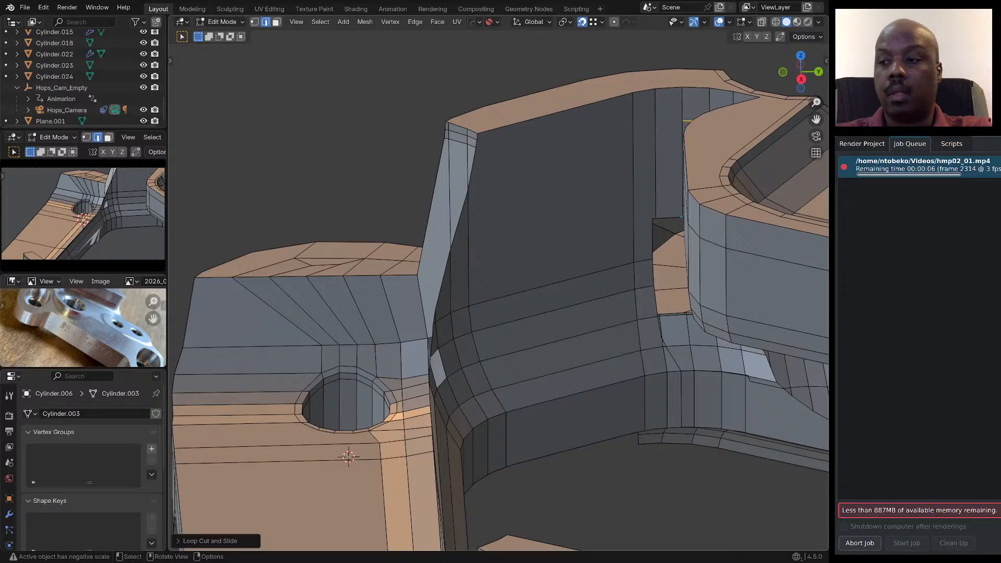
Inspect the edge flow around the ledge hole and the corner where the ledge meets the curved inner wall.
{"action": "middle_click_drag", "start_coordinate": [476, 266], "coordinate": [448, 271]}
{"action": "scroll", "coordinate": [444, 255], "scroll_direction": "down", "scroll_amount": 3}
{"action": "scroll", "coordinate": [420, 342], "scroll_direction": "up", "scroll_amount": 5}
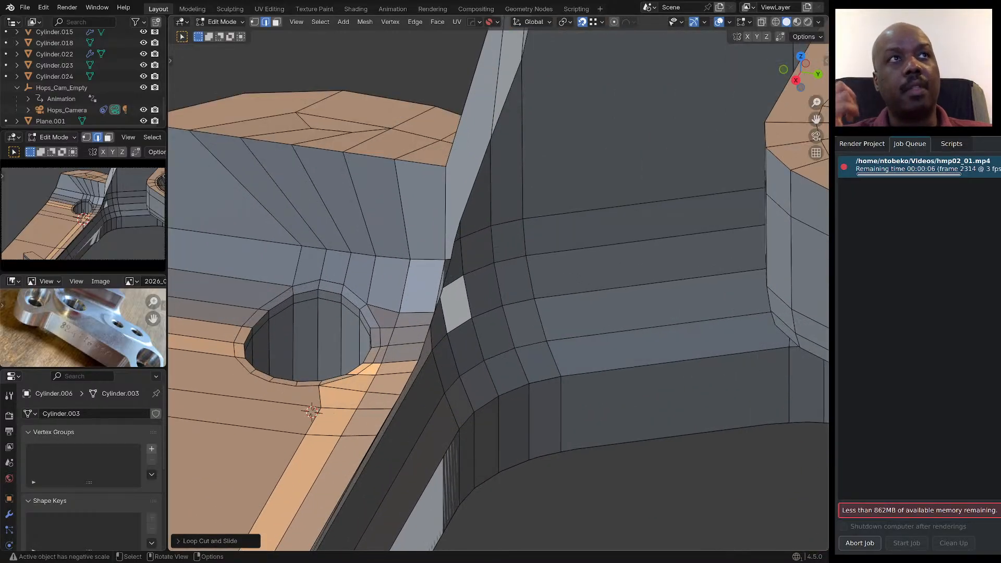
{"action": "scroll", "coordinate": [498, 282], "scroll_direction": "down", "scroll_amount": 4}
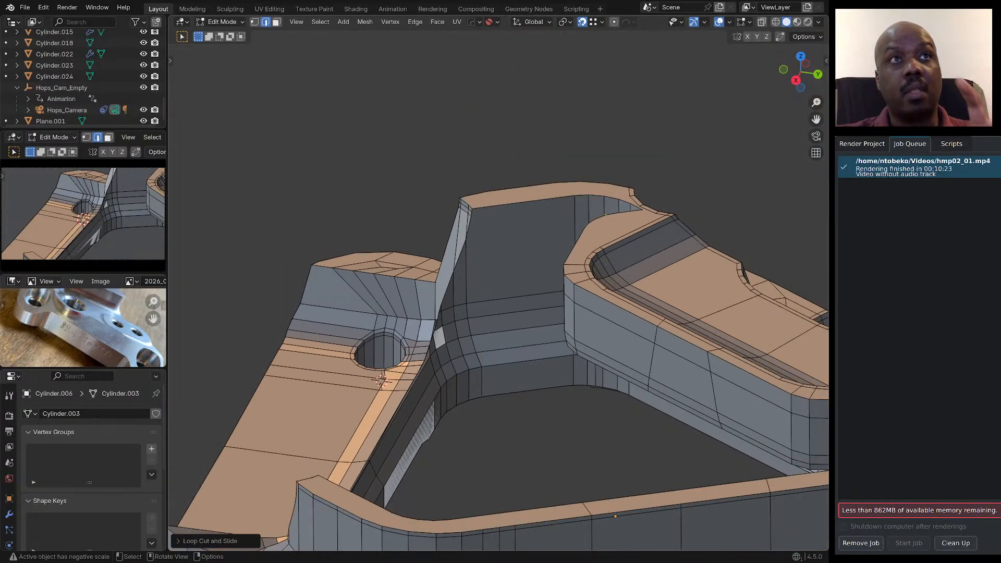
{"action": "middle_click_drag", "start_coordinate": [498, 281], "coordinate": [484, 262]}
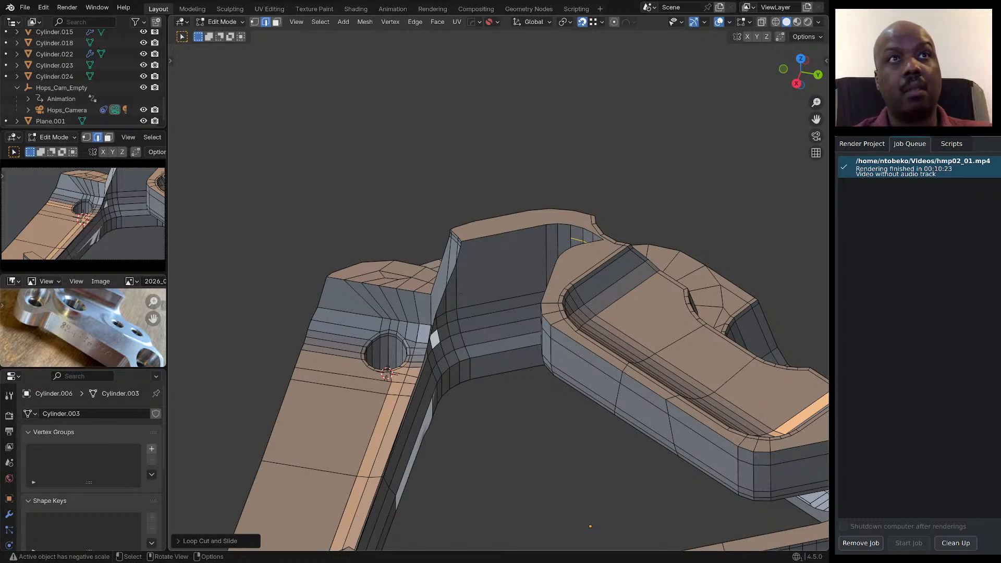
{"action": "middle_click_drag", "start_coordinate": [490, 271], "coordinate": [631, 238]}
{"action": "scroll", "coordinate": [488, 287], "scroll_direction": "down", "scroll_amount": 1}
{"action": "scroll", "coordinate": [500, 284], "scroll_direction": "up", "scroll_amount": 5}
{"action": "scroll", "coordinate": [514, 286], "scroll_direction": "down", "scroll_amount": 5}
{"action": "scroll", "coordinate": [558, 268], "scroll_direction": "up", "scroll_amount": 2}
{"action": "scroll", "coordinate": [589, 279], "scroll_direction": "up", "scroll_amount": 1}
{"action": "scroll", "coordinate": [600, 255], "scroll_direction": "down", "scroll_amount": 2}
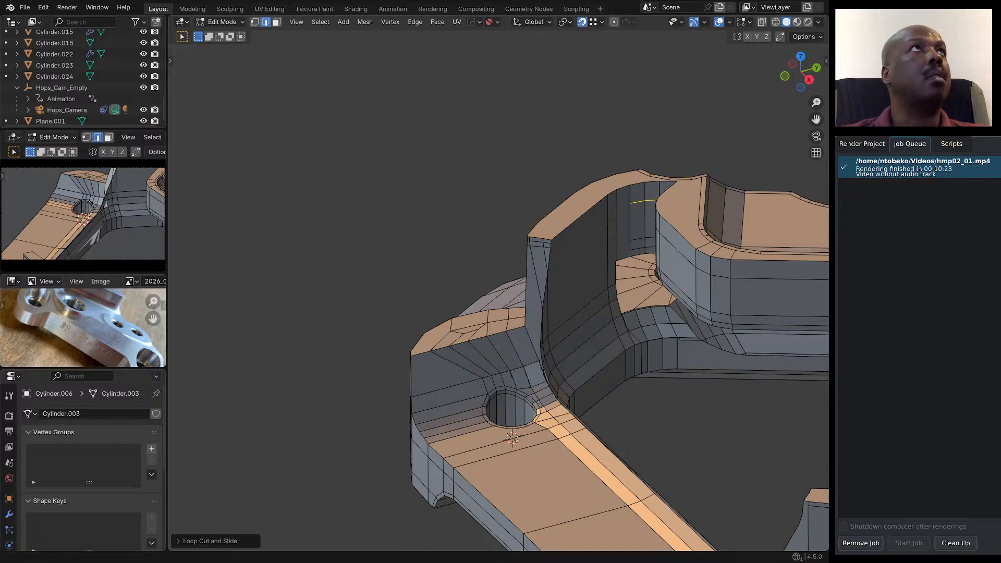
{"action": "left_click", "coordinate": [230, 9]}
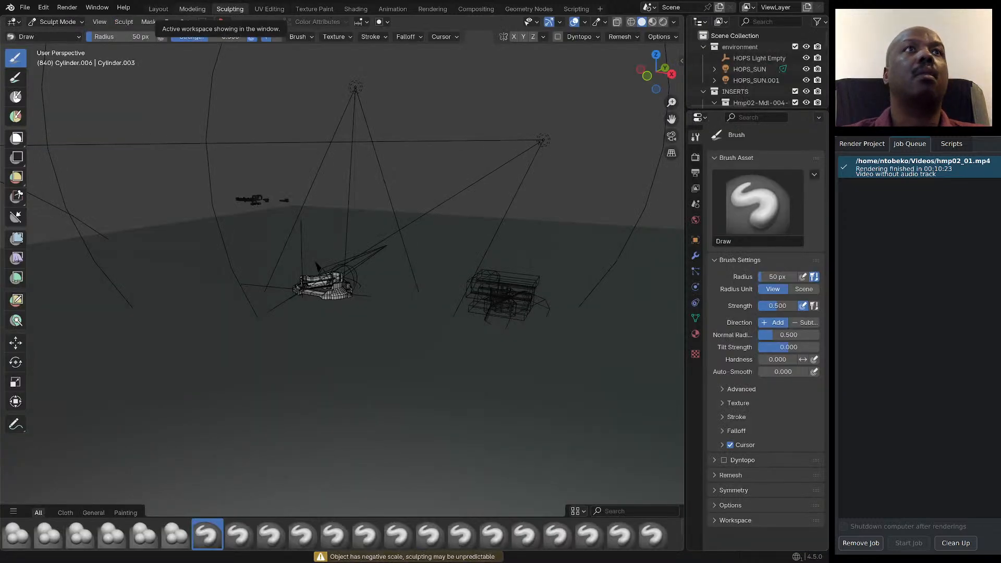
{"action": "left_click", "coordinate": [158, 9]}
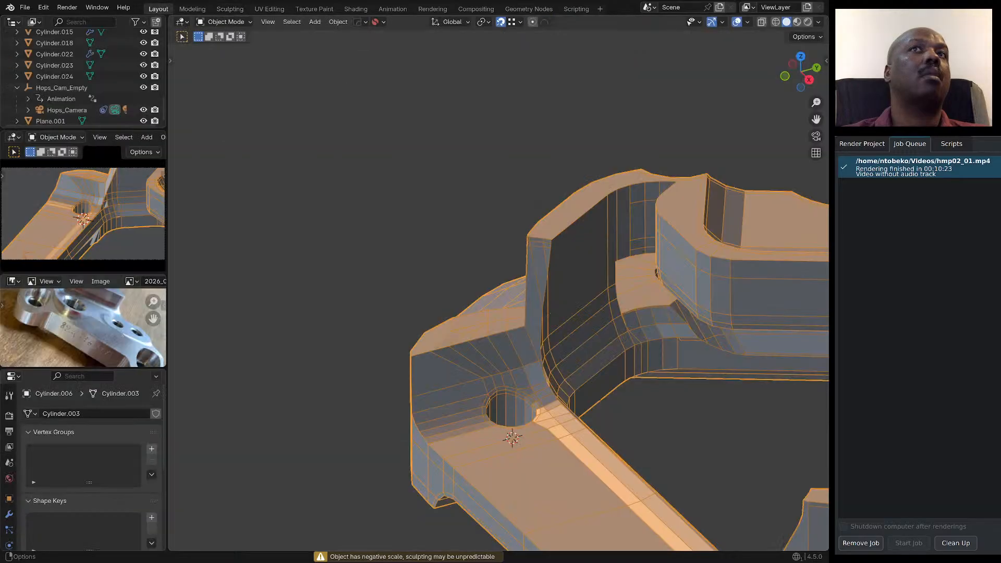
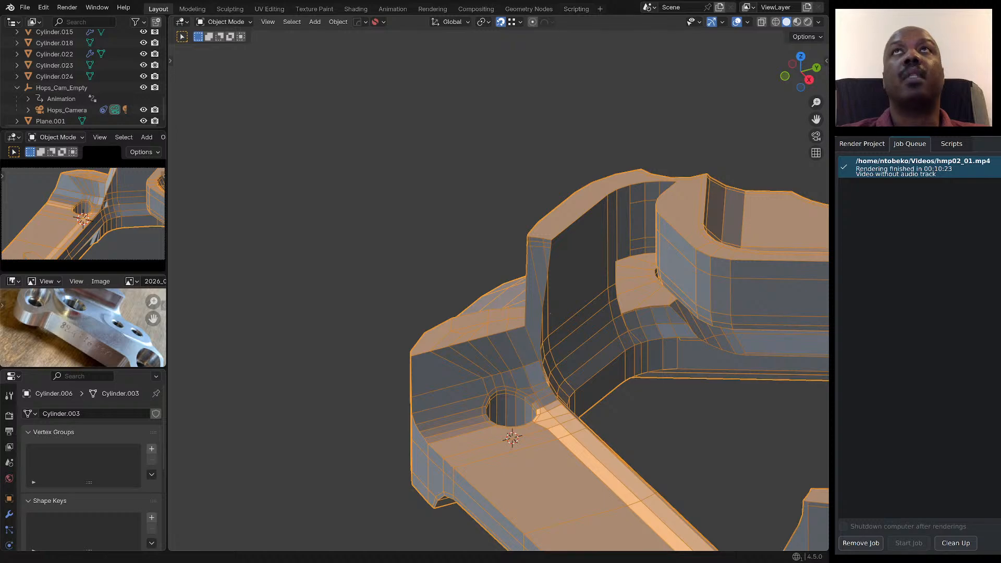
{"action": "scroll", "coordinate": [513, 208], "scroll_direction": "down", "scroll_amount": 3}
{"action": "middle_click_drag", "start_coordinate": [521, 215], "coordinate": [524, 237]}
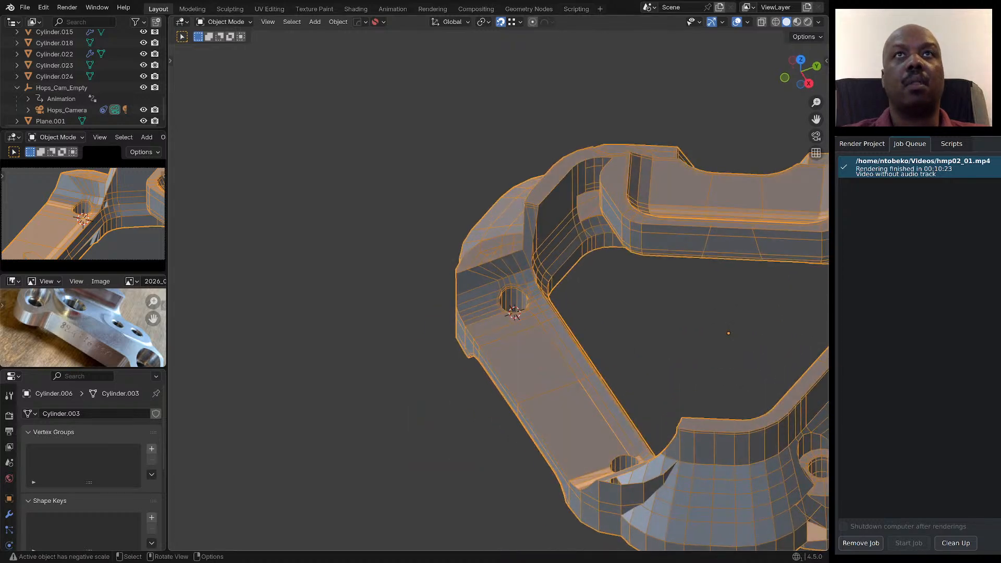
{"action": "scroll", "coordinate": [526, 239], "scroll_direction": "up", "scroll_amount": 4}
{"action": "key", "text": "Tab"}
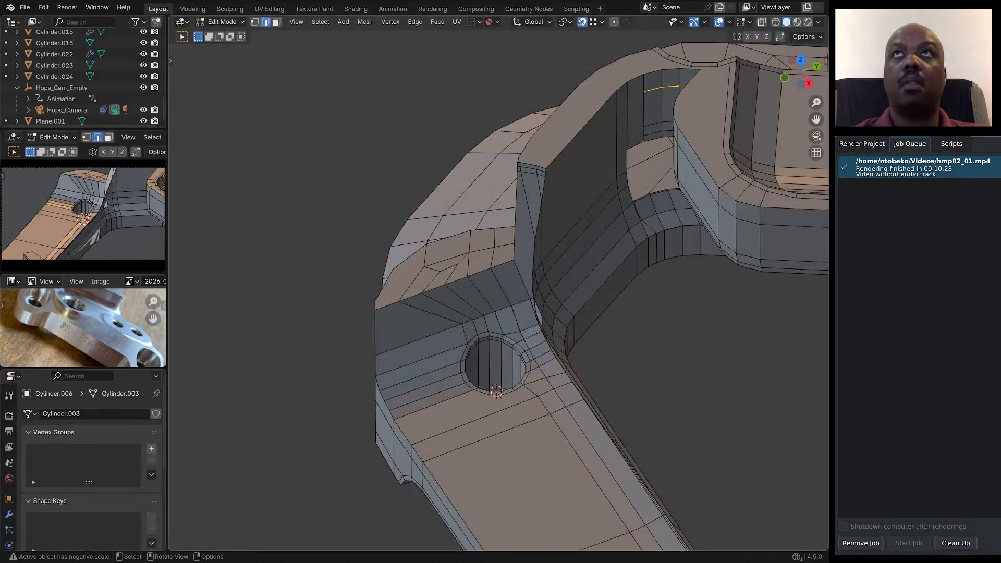
{"action": "key", "text": "Tab"}
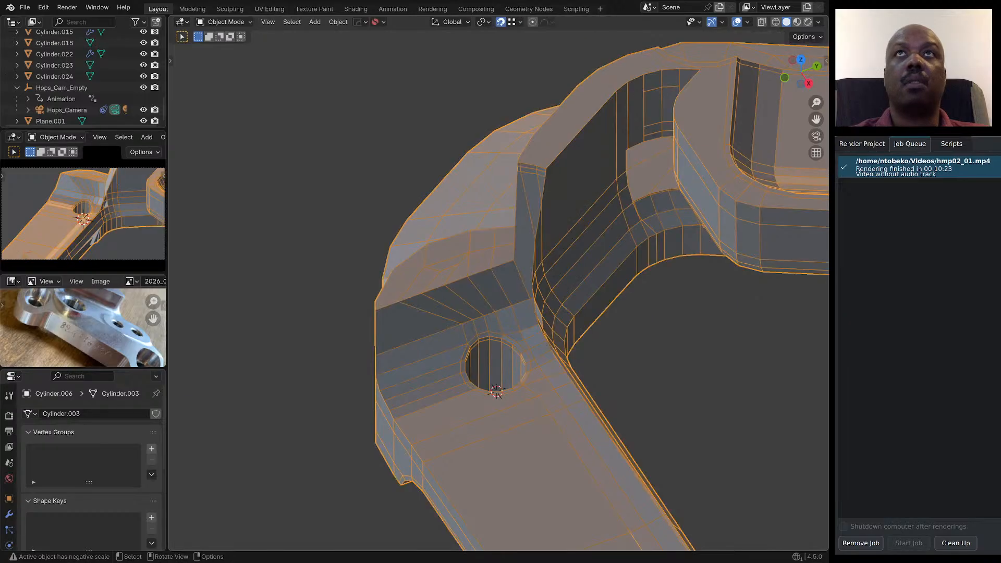
{"action": "scroll", "coordinate": [514, 261], "scroll_direction": "down", "scroll_amount": 7}
{"action": "middle_click_drag", "start_coordinate": [513, 260], "coordinate": [406, 261]}
{"action": "scroll", "coordinate": [379, 333], "scroll_direction": "down", "scroll_amount": 2}
{"action": "mouse_move", "coordinate": [522, 248]}
{"action": "middle_mouse_down"}
{"action": "mouse_move", "coordinate": [541, 230]}
{"action": "mouse_move", "coordinate": [540, 248]}
{"action": "middle_mouse_up"}
{"action": "scroll", "coordinate": [540, 248], "scroll_direction": "up", "scroll_amount": 3}
{"action": "key", "text": "Tab"}
Examine the topology around the ledge hole, along the ledge's inner edge strip and on the adjoining side wall.
{"action": "scroll", "coordinate": [538, 238], "scroll_direction": "up", "scroll_amount": 2}
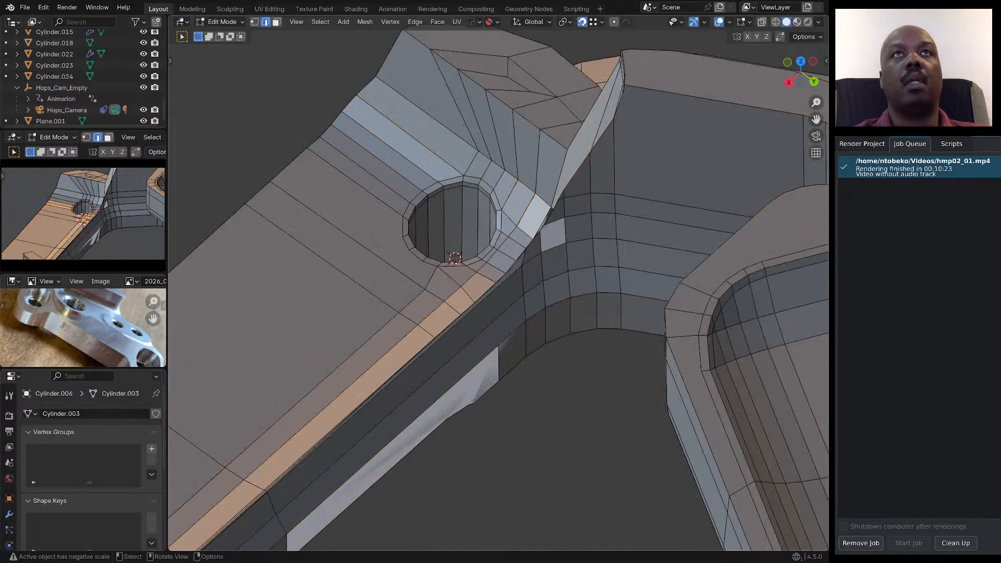
{"action": "scroll", "coordinate": [531, 274], "scroll_direction": "up", "scroll_amount": 1}
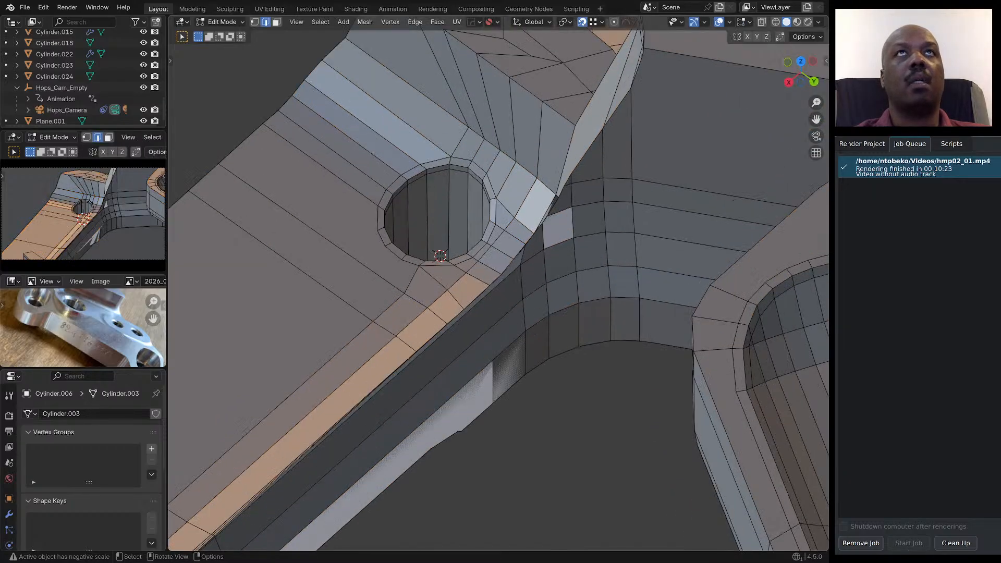
{"action": "scroll", "coordinate": [567, 283], "scroll_direction": "down", "scroll_amount": 2}
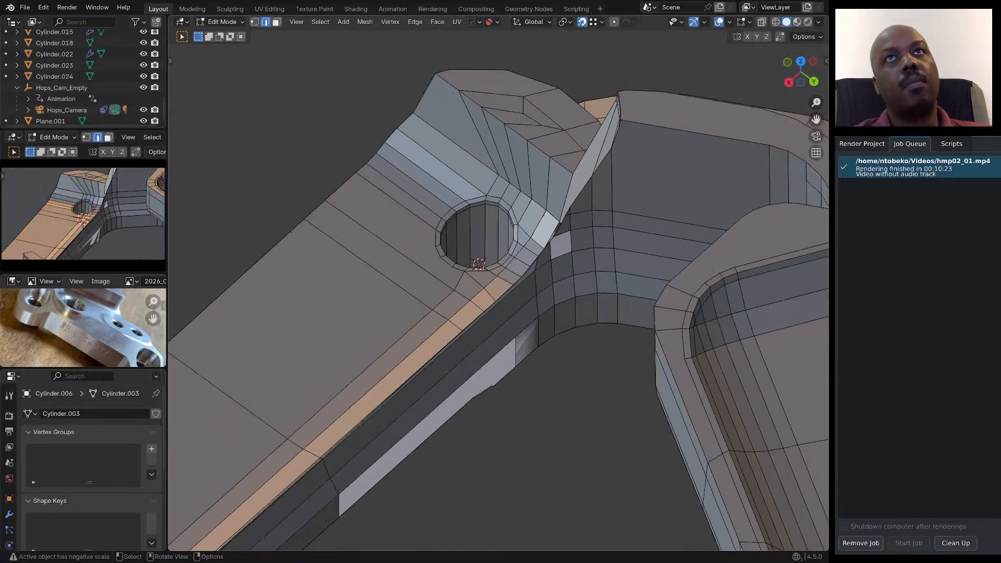
{"action": "scroll", "coordinate": [532, 229], "scroll_direction": "up", "scroll_amount": 2}
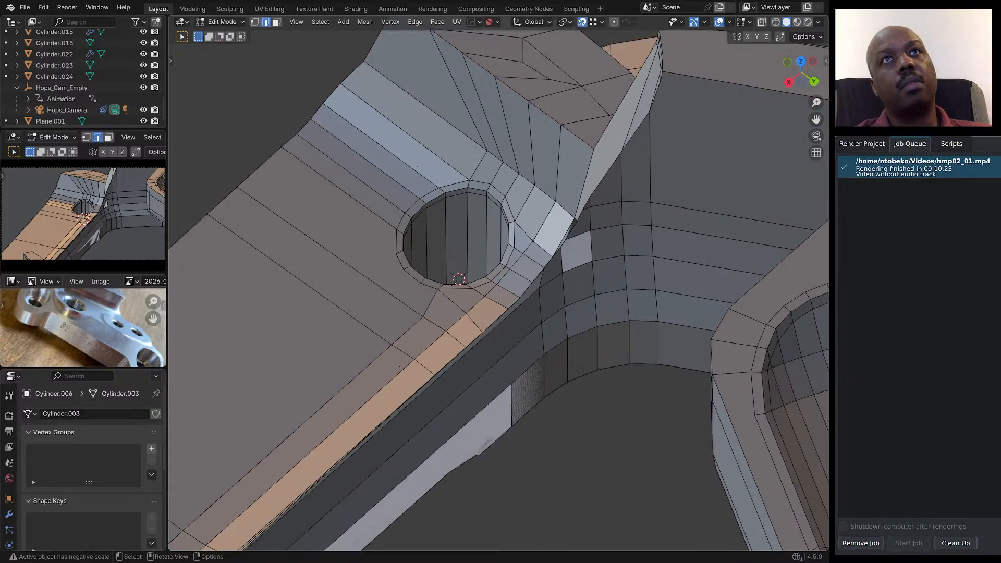
{"action": "scroll", "coordinate": [498, 289], "scroll_direction": "down", "scroll_amount": 4}
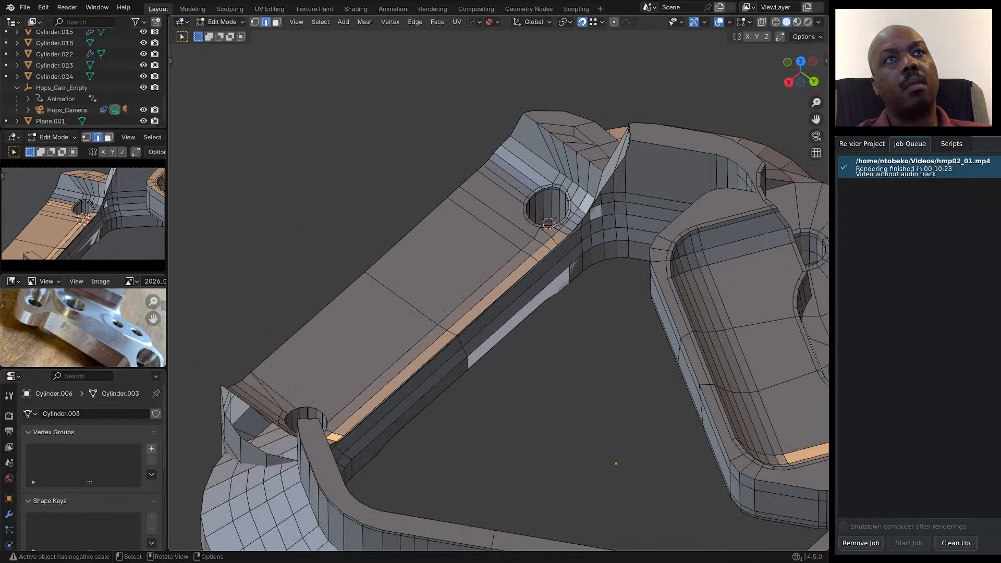
{"action": "scroll", "coordinate": [459, 332], "scroll_direction": "up", "scroll_amount": 5}
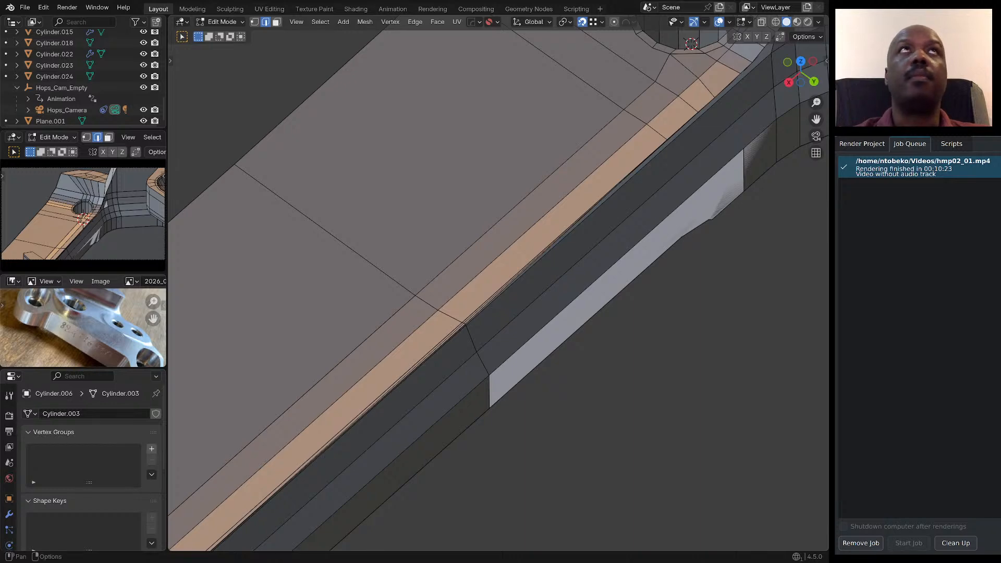
{"action": "scroll", "coordinate": [735, 457], "scroll_direction": "down", "scroll_amount": 3}
{"action": "scroll", "coordinate": [498, 292], "scroll_direction": "down", "scroll_amount": 8}
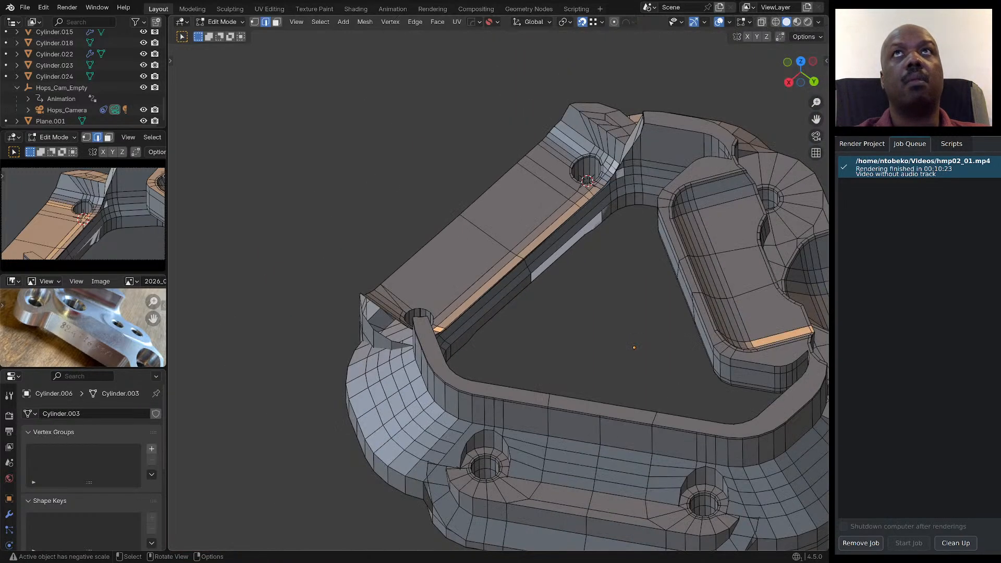
{"action": "scroll", "coordinate": [498, 292], "scroll_direction": "up", "scroll_amount": 8}
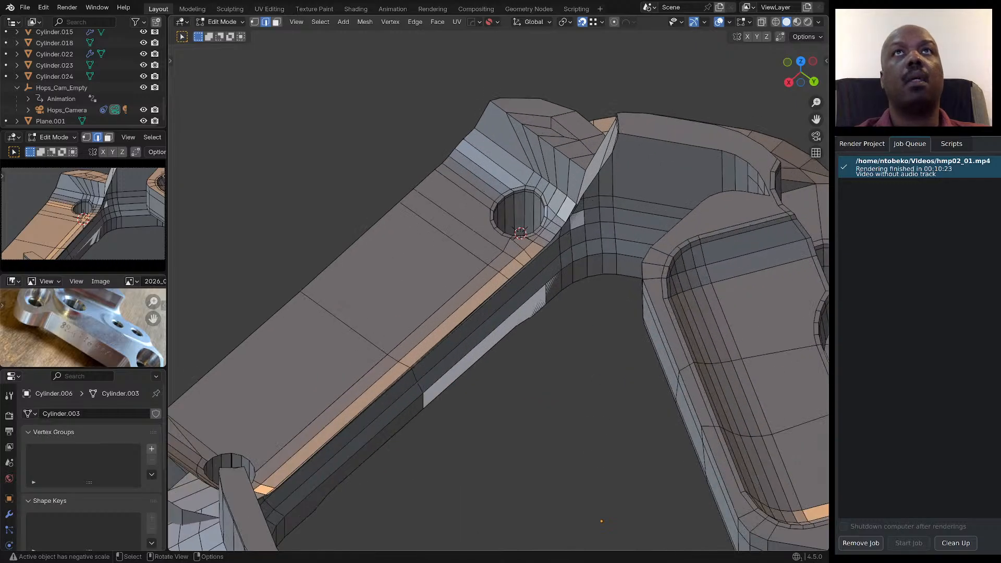
{"action": "scroll", "coordinate": [498, 292], "scroll_direction": "up", "scroll_amount": 1}
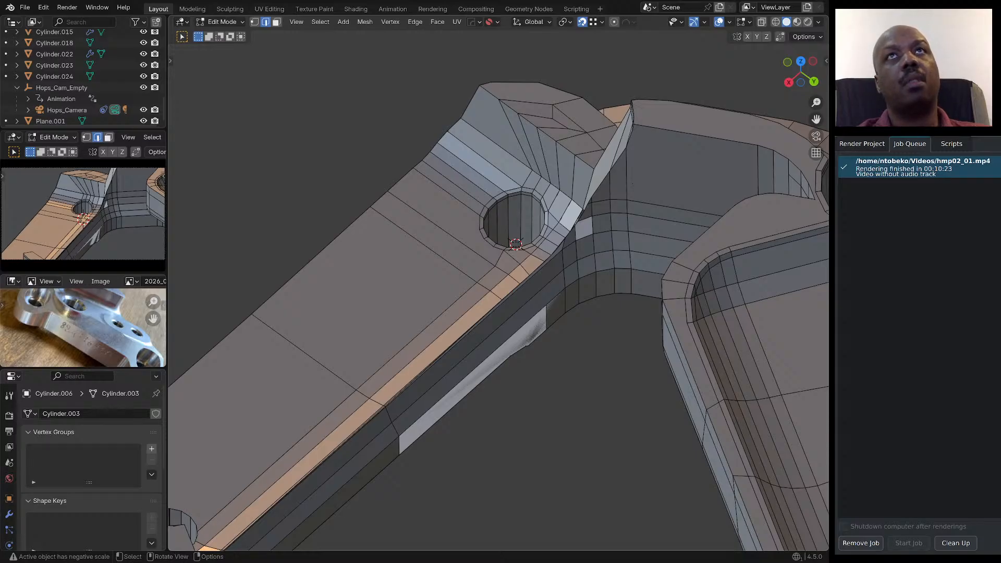
{"action": "scroll", "coordinate": [518, 187], "scroll_direction": "up", "scroll_amount": 1}
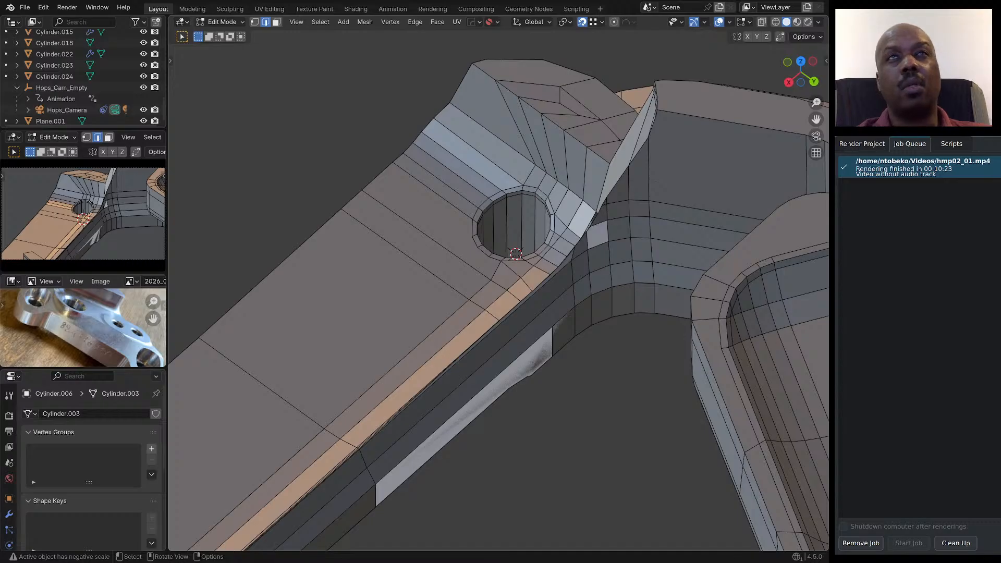
Add a centred loop cut around the inside wall of the ledge hole and flatten it by scaling to 0 along global Z.
{"action": "middle_click_drag", "start_coordinate": [465, 188], "coordinate": [507, 219]}
{"action": "scroll", "coordinate": [518, 222], "scroll_direction": "up", "scroll_amount": 3}
{"action": "scroll", "coordinate": [512, 234], "scroll_direction": "up", "scroll_amount": 1}
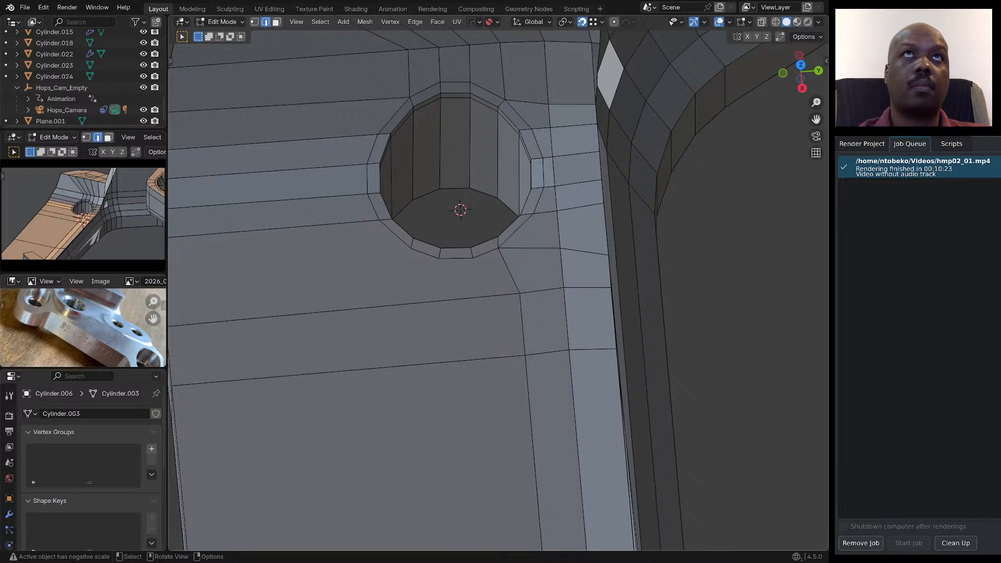
{"action": "key", "text": "ctrl+r"}
{"action": "left_click", "coordinate": [443, 157]}
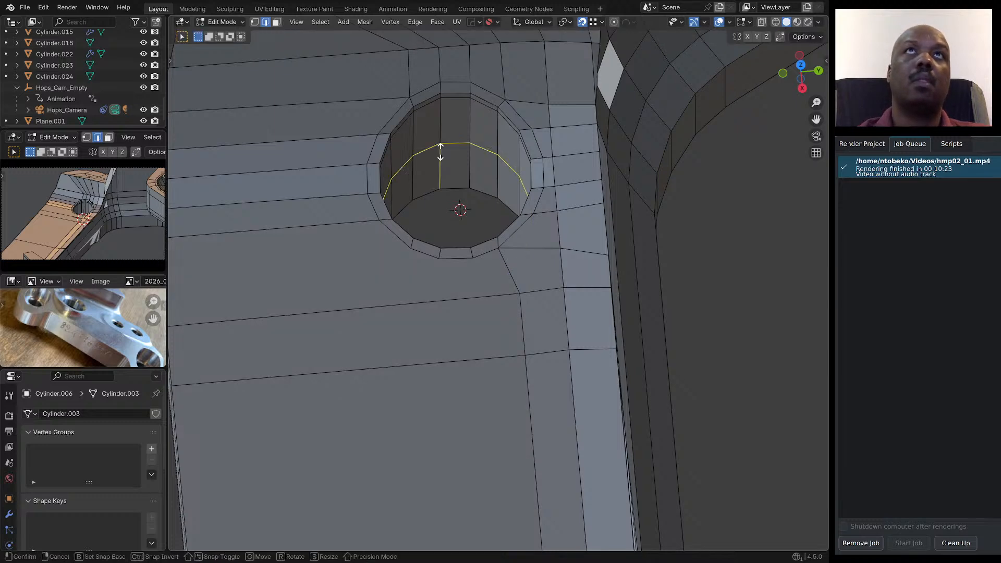
{"action": "right_click", "coordinate": [443, 157]}
{"action": "key", "text": "s"}
{"action": "key", "text": "z"}
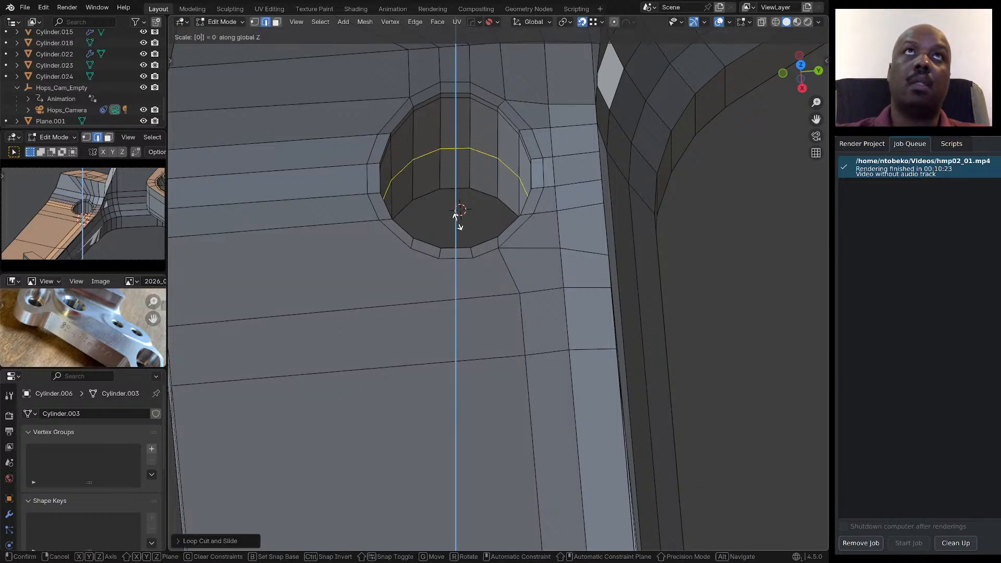
{"action": "left_click", "coordinate": [458, 216]}
Raise the flattened circular loop about 59 mm along global Z so it sits above the ledge hole.
{"action": "middle_click_drag", "start_coordinate": [458, 217], "coordinate": [502, 186]}
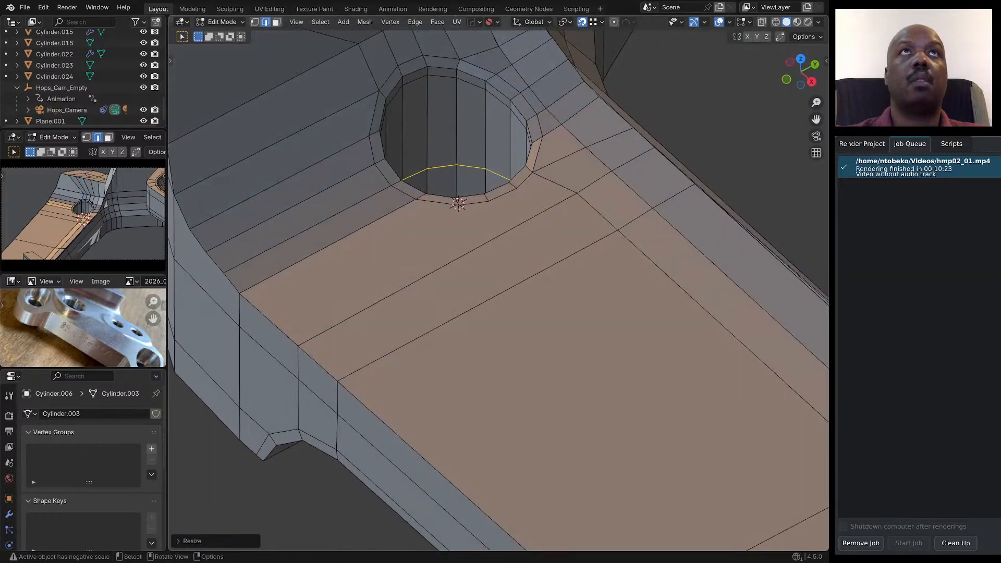
{"action": "scroll", "coordinate": [483, 212], "scroll_direction": "down", "scroll_amount": 4}
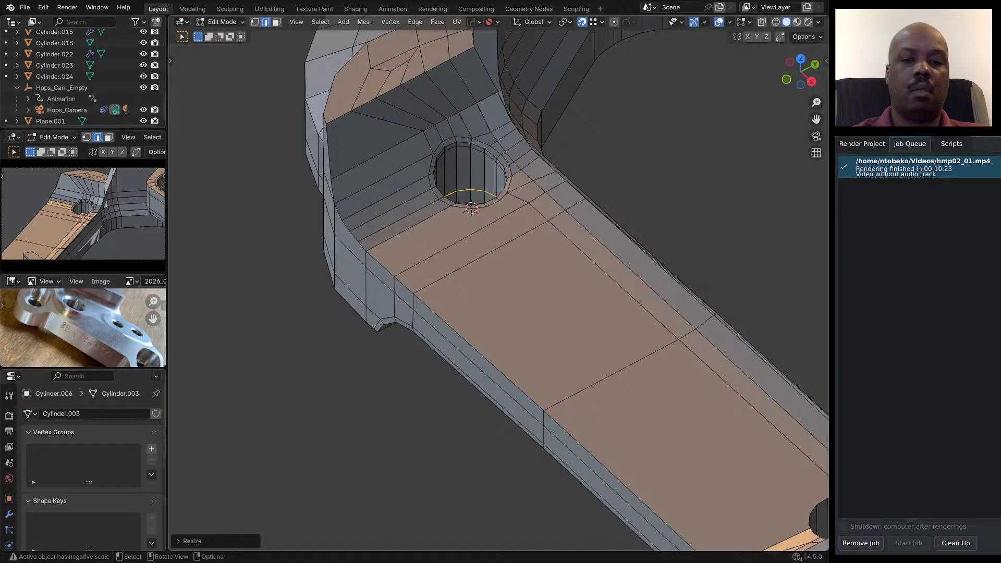
{"action": "key", "text": "ctrl+z"}
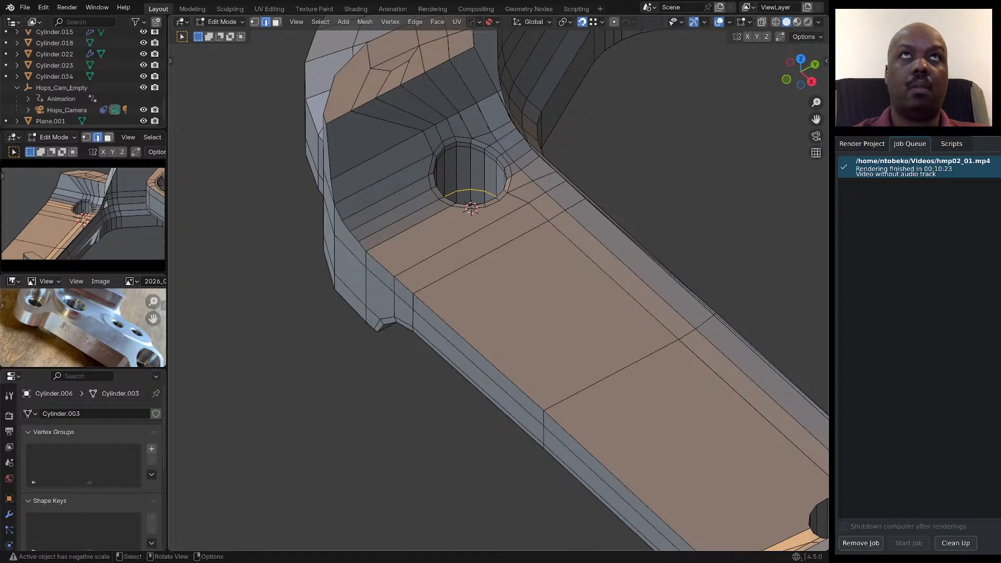
{"action": "key", "text": "g"}
{"action": "key", "text": "z"}
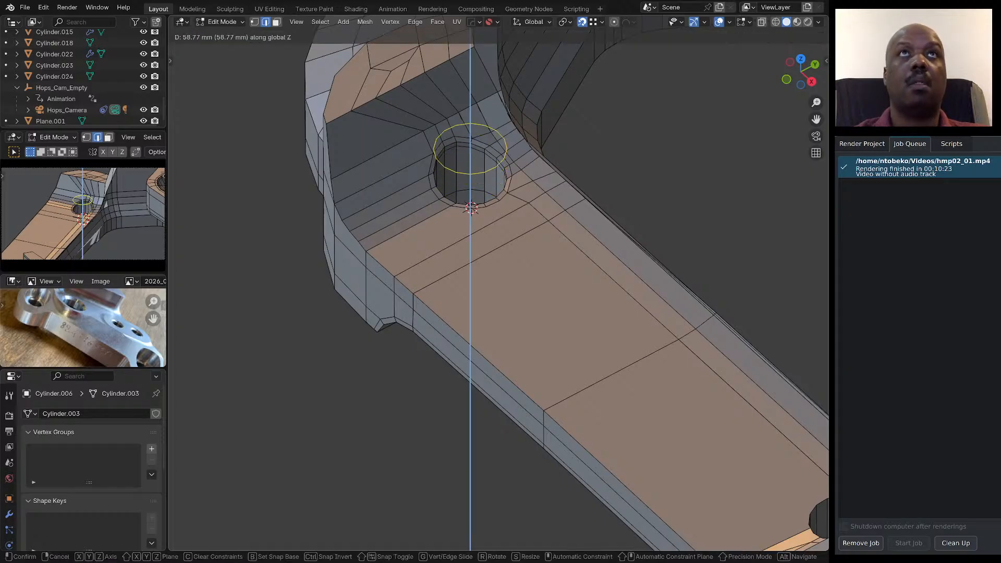
{"action": "key", "text": "Return"}
From the top view, extrude the circular loop above the ledge hole in place and scale it outward to about 1.10.
{"action": "key", "text": "KP_7"}
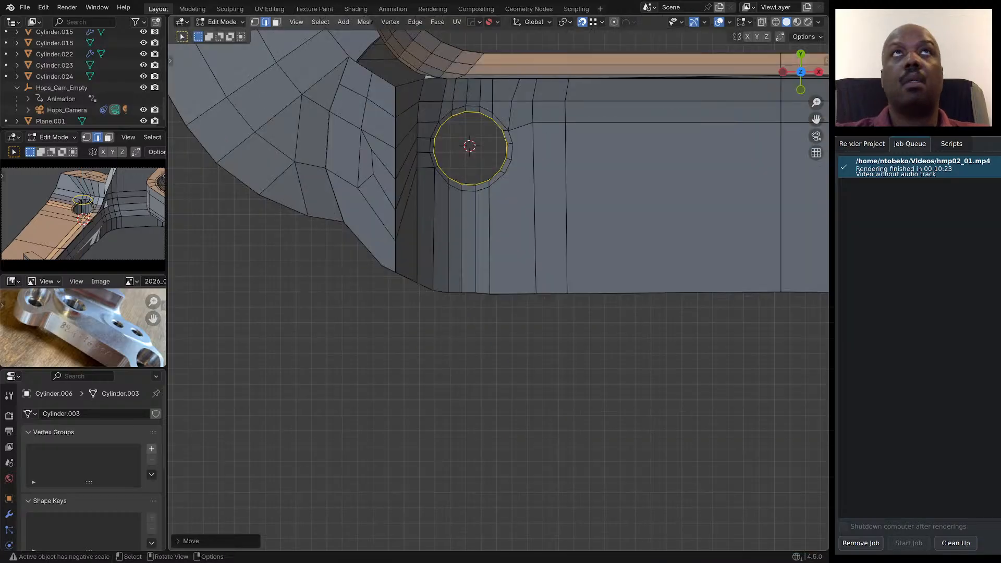
{"action": "scroll", "coordinate": [463, 123], "scroll_direction": "up", "scroll_amount": 1}
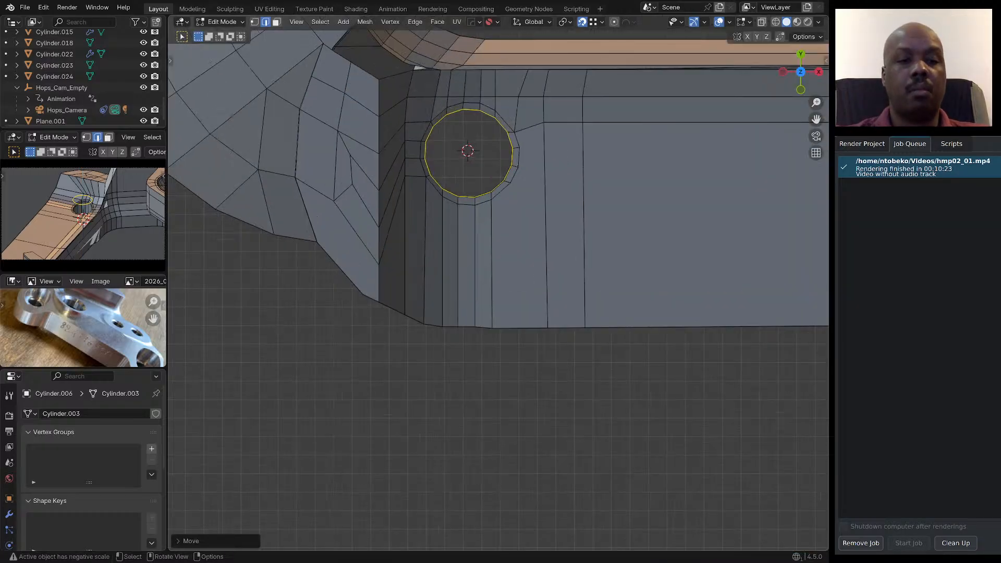
{"action": "key", "text": "e"}
{"action": "key", "text": "Escape"}
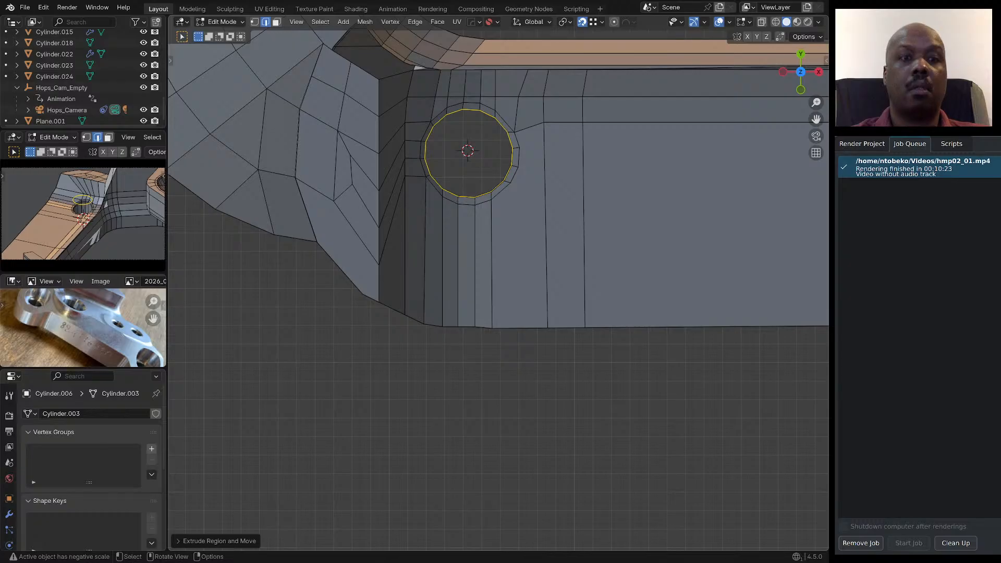
{"action": "key", "text": "s"}
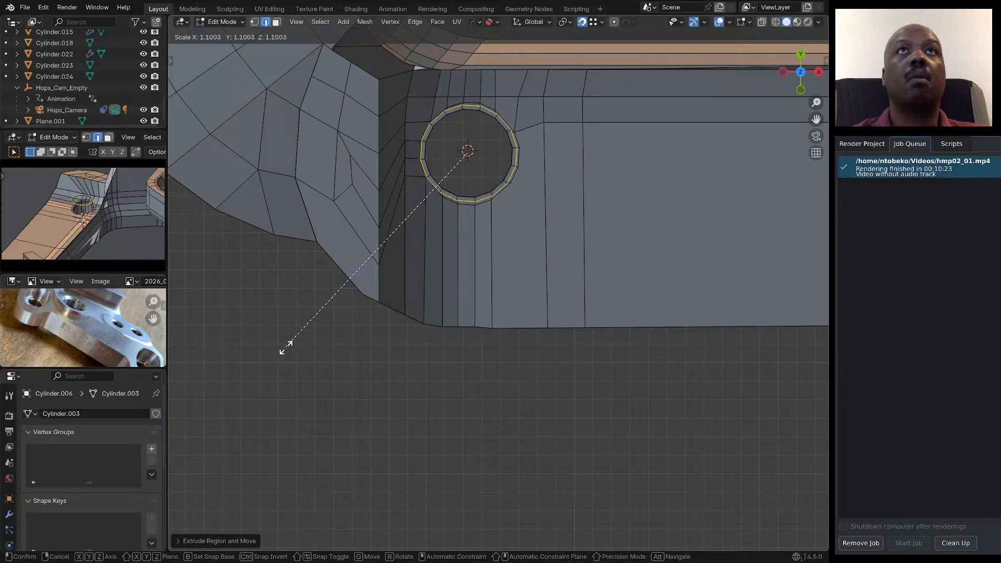
{"action": "left_click", "coordinate": [285, 348]}
Examine the floating ring against the ledge hole's rim and surrounding edge flow from several angles.
{"action": "middle_click_drag", "start_coordinate": [480, 260], "coordinate": [358, 274]}
{"action": "scroll", "coordinate": [438, 165], "scroll_direction": "up", "scroll_amount": 5}
{"action": "scroll", "coordinate": [383, 227], "scroll_direction": "down", "scroll_amount": 2}
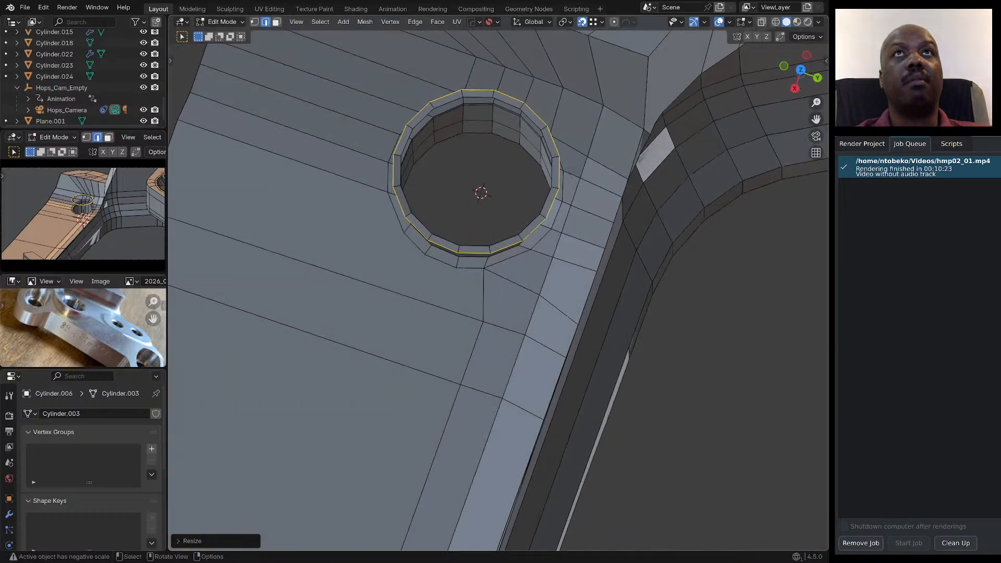
{"action": "scroll", "coordinate": [448, 158], "scroll_direction": "up", "scroll_amount": 3}
{"action": "middle_click_drag", "start_coordinate": [449, 157], "coordinate": [483, 190]}
{"action": "scroll", "coordinate": [514, 138], "scroll_direction": "down", "scroll_amount": 3}
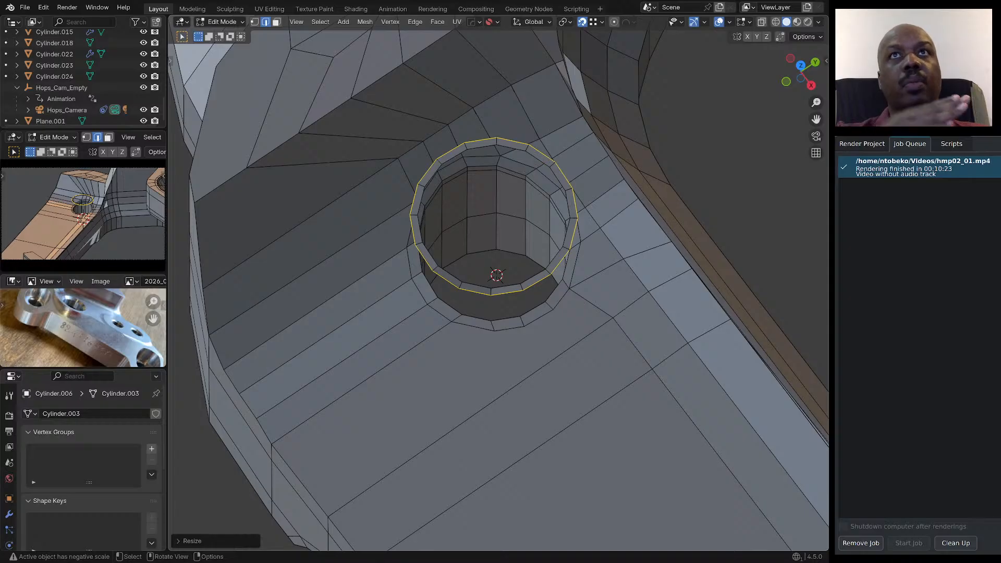
{"action": "middle_click_drag", "start_coordinate": [483, 191], "coordinate": [472, 239]}
{"action": "middle_click_drag", "start_coordinate": [470, 423], "coordinate": [468, 376]}
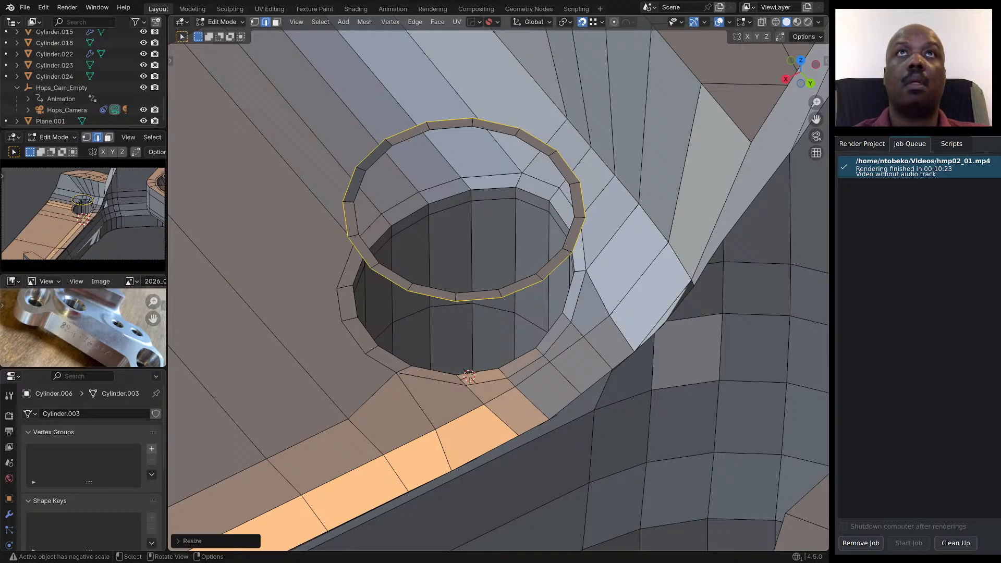
{"action": "middle_click_drag", "start_coordinate": [469, 375], "coordinate": [470, 420]}
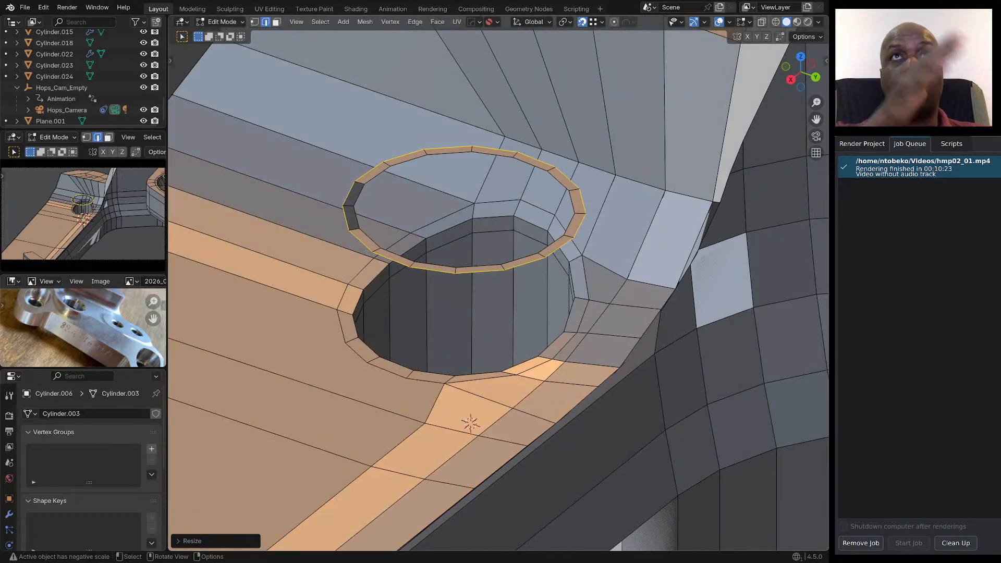
{"action": "scroll", "coordinate": [374, 277], "scroll_direction": "up", "scroll_amount": 1}
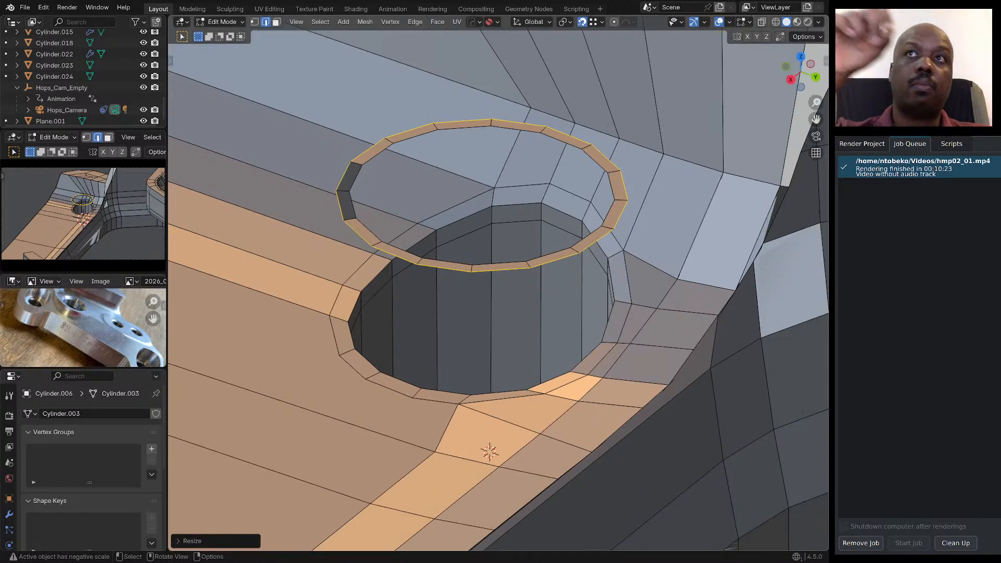
{"action": "mouse_move", "coordinate": [488, 451]}
{"action": "middle_mouse_down"}
{"action": "mouse_move", "coordinate": [487, 473]}
{"action": "mouse_move", "coordinate": [489, 451]}
{"action": "middle_mouse_up"}
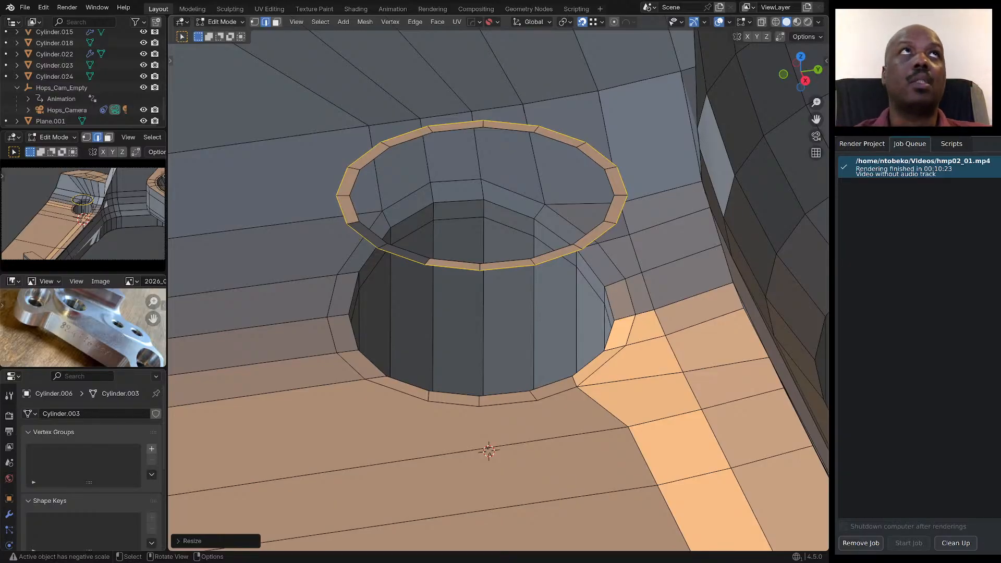
{"action": "middle_click_drag", "start_coordinate": [490, 292], "coordinate": [536, 318]}
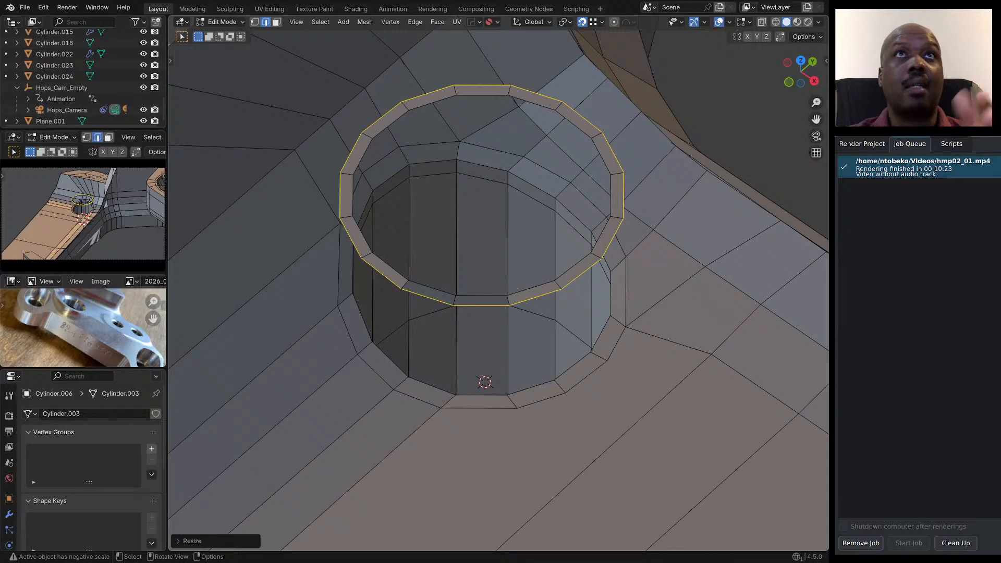
{"action": "mouse_move", "coordinate": [485, 281]}
{"action": "middle_mouse_down"}
{"action": "mouse_move", "coordinate": [486, 319]}
{"action": "mouse_move", "coordinate": [487, 293]}
{"action": "middle_mouse_up"}
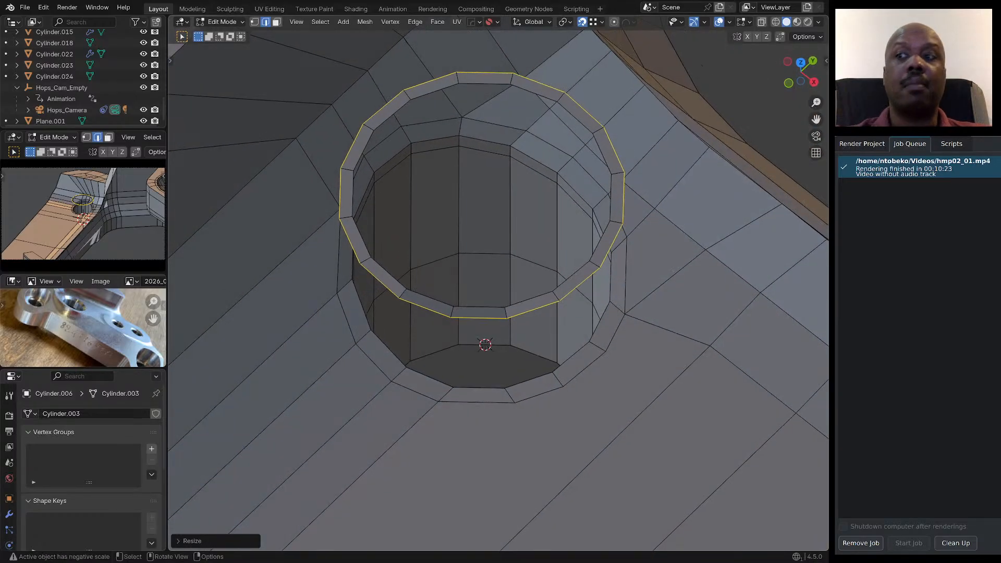
Delete all vertices of the floating ring and dissolve the extra edge loop inside the ledge hole's wall.
{"action": "key", "text": "ctrl+l"}
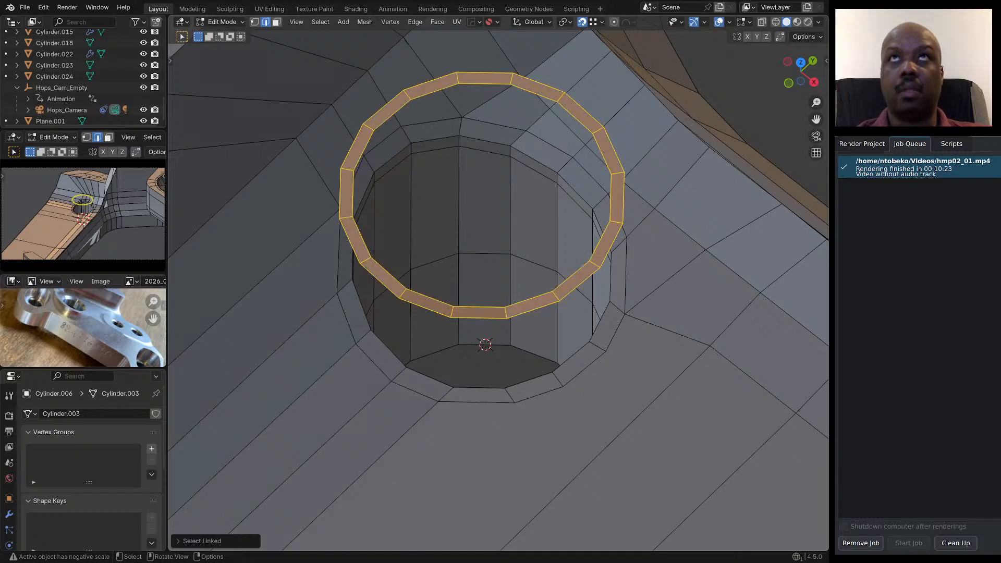
{"action": "key", "text": "x"}
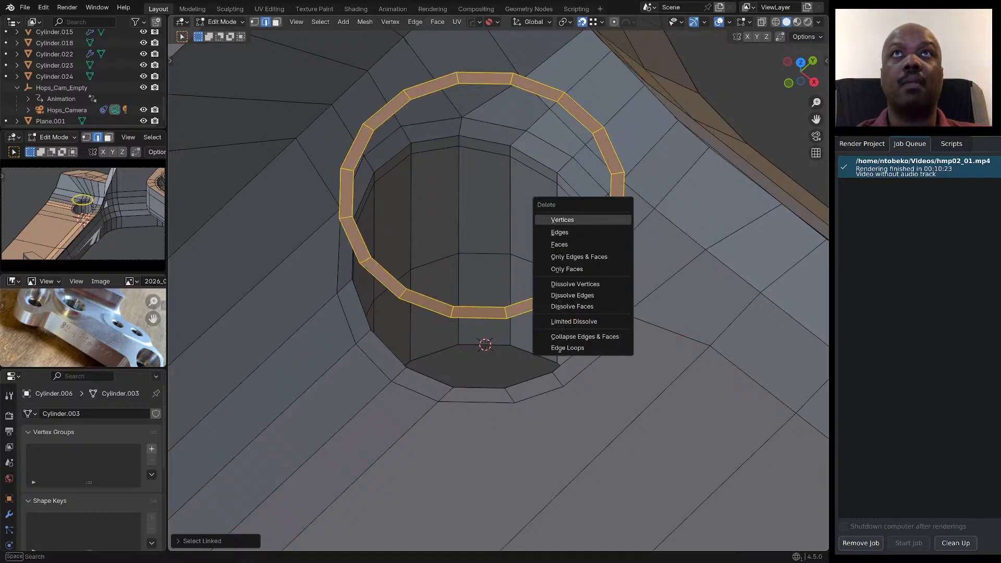
{"action": "left_click", "coordinate": [556, 220]}
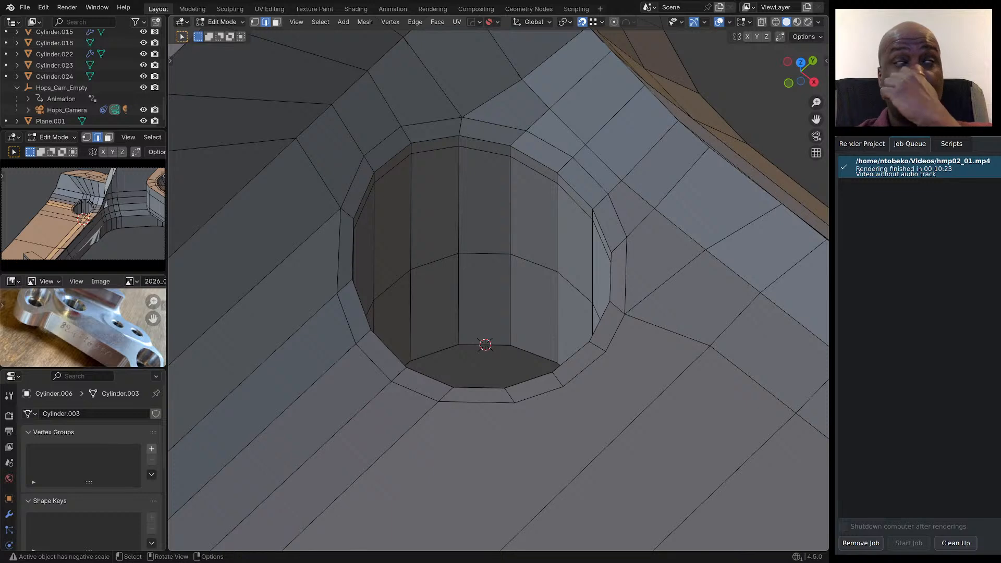
{"action": "scroll", "coordinate": [515, 250], "scroll_direction": "down", "scroll_amount": 3}
{"action": "middle_click_drag", "start_coordinate": [515, 250], "coordinate": [516, 255]}
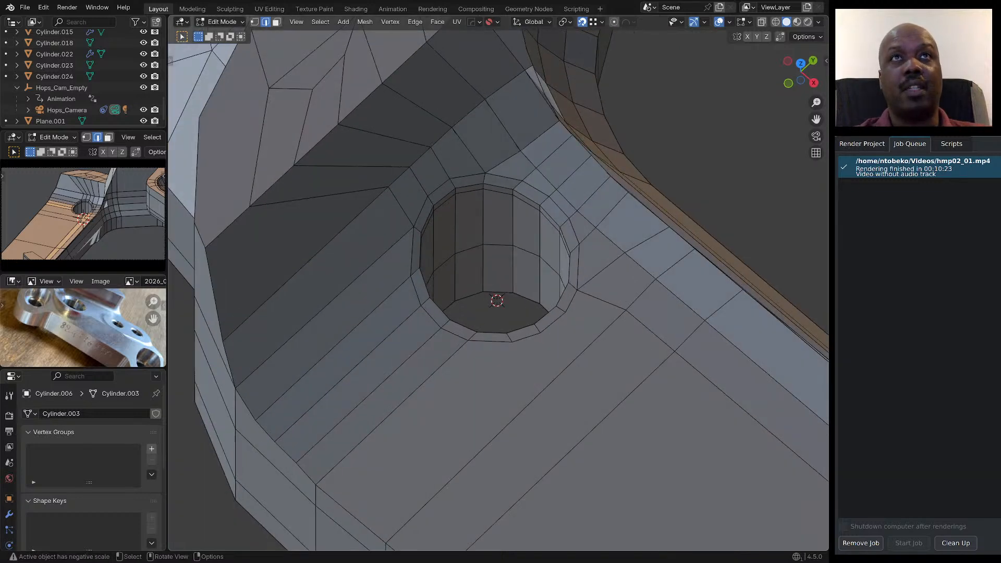
{"action": "left_click", "coordinate": [498, 245], "text": "alt"}
{"action": "key", "text": "ctrl+x"}
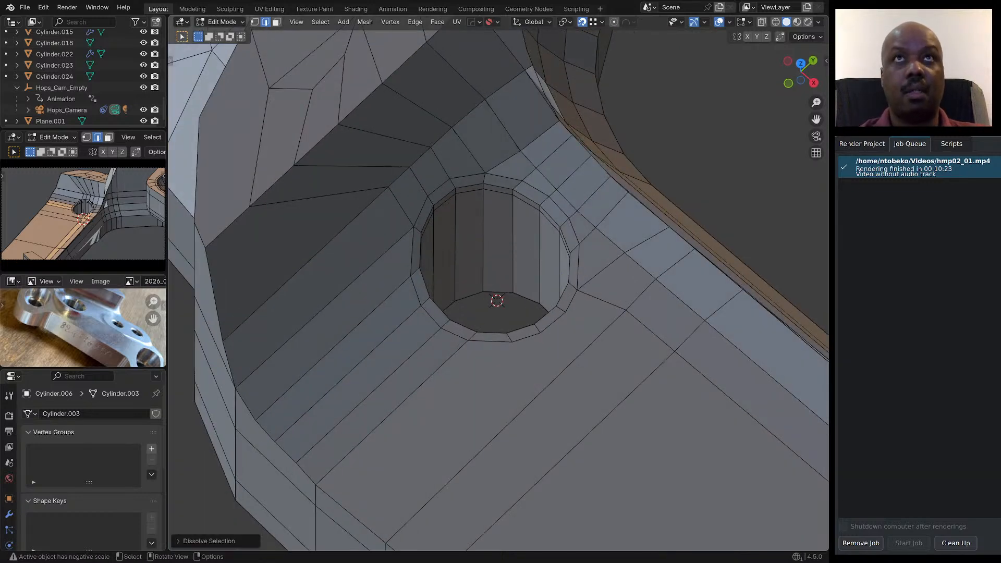
Save the current file.
{"action": "scroll", "coordinate": [469, 295], "scroll_direction": "down", "scroll_amount": 1}
{"action": "scroll", "coordinate": [485, 289], "scroll_direction": "down", "scroll_amount": 3}
{"action": "middle_click_drag", "start_coordinate": [485, 289], "coordinate": [508, 294]}
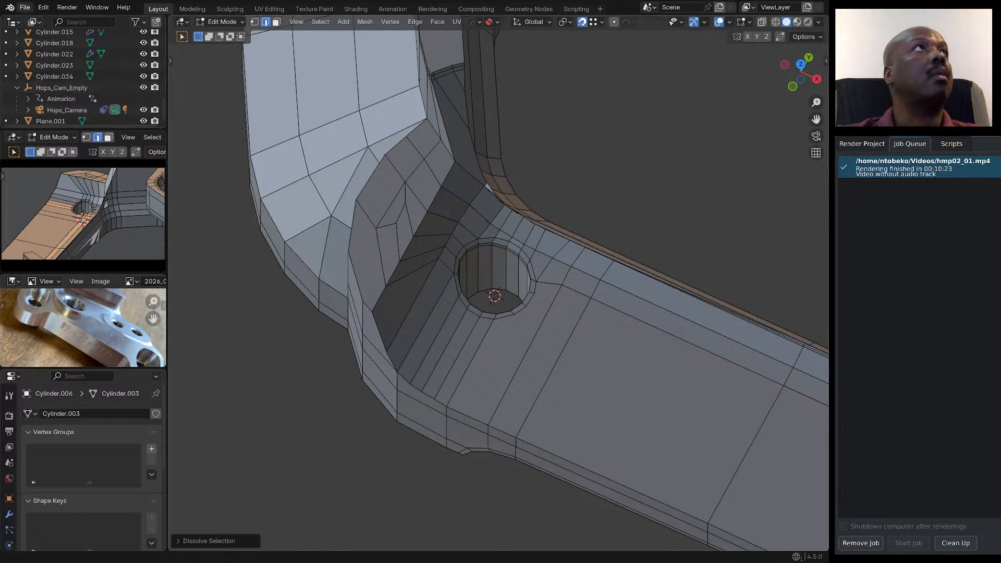
{"action": "left_click", "coordinate": [25, 7]}
{"action": "left_click", "coordinate": [41, 80]}
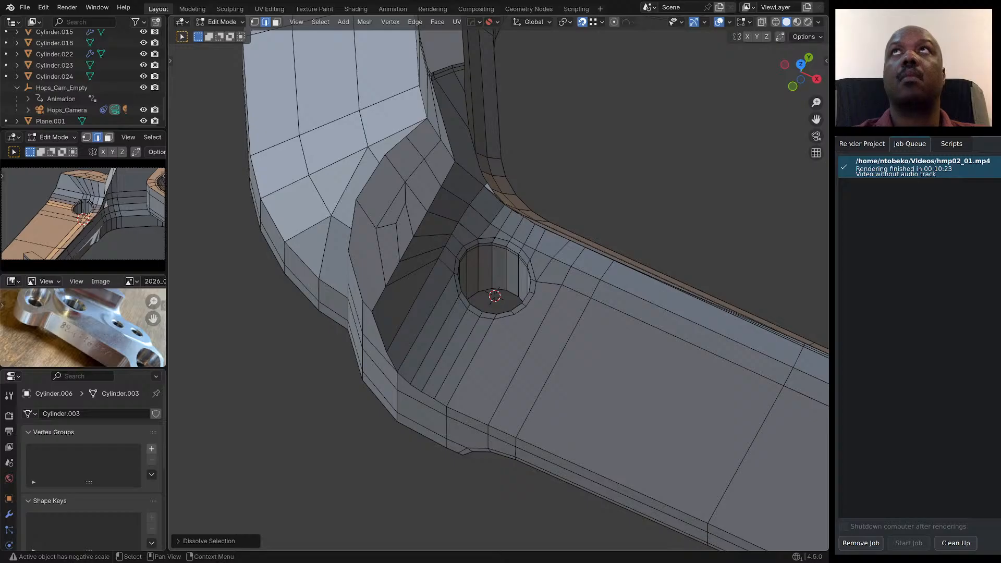
Switch to vertex selection and clear the selection at the corner where the ledge meets the curved inner wall.
{"action": "middle_click_drag", "start_coordinate": [589, 302], "coordinate": [458, 281]}
{"action": "scroll", "coordinate": [470, 282], "scroll_direction": "down", "scroll_amount": 5}
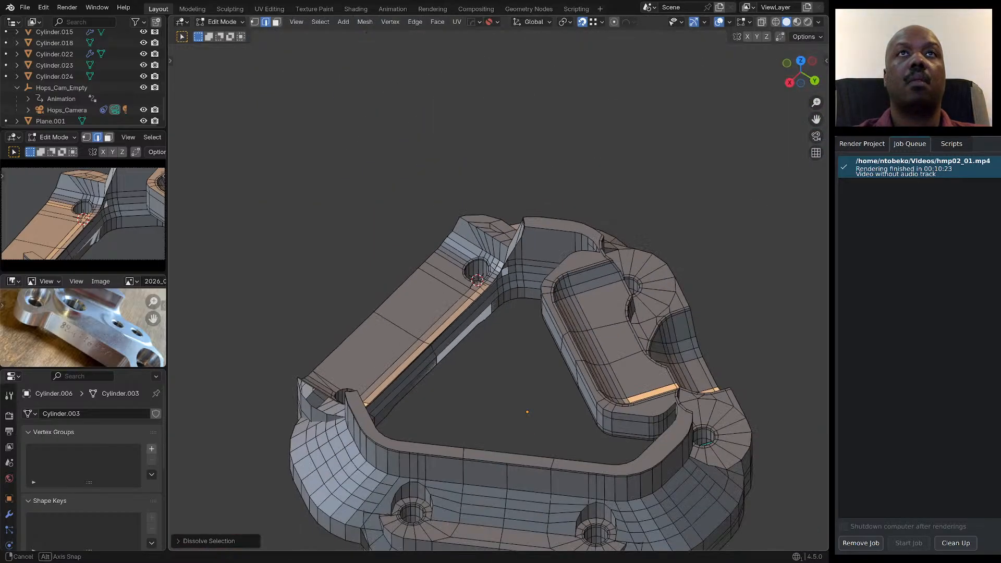
{"action": "scroll", "coordinate": [469, 281], "scroll_direction": "up", "scroll_amount": 5}
{"action": "key", "text": "space"}
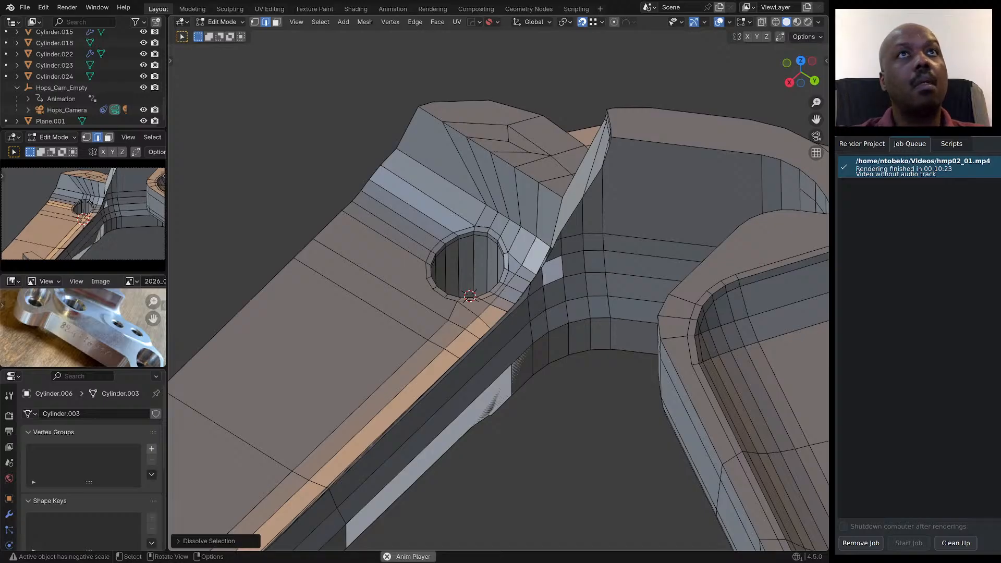
{"action": "scroll", "coordinate": [498, 309], "scroll_direction": "up", "scroll_amount": 1}
{"action": "scroll", "coordinate": [548, 271], "scroll_direction": "up", "scroll_amount": 2}
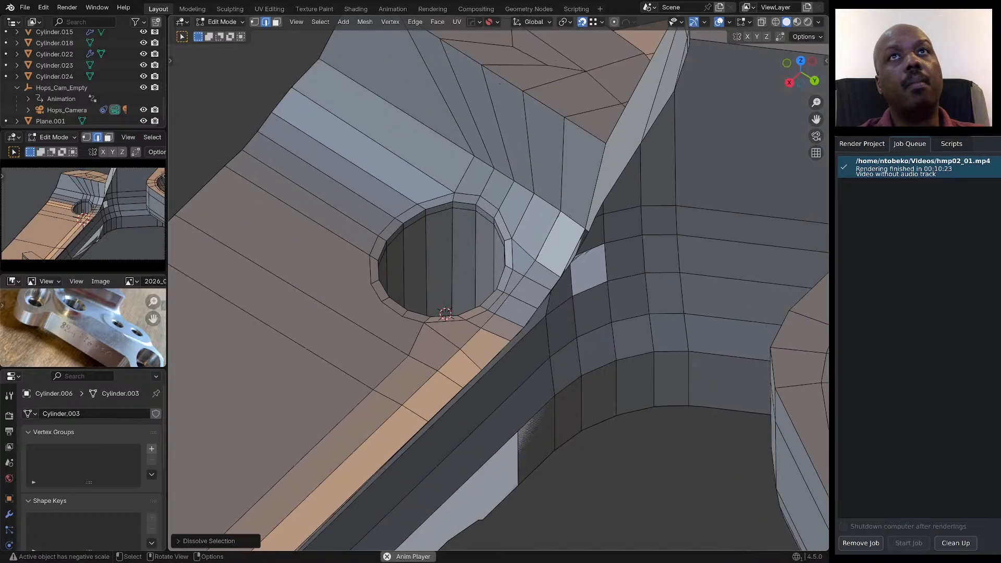
{"action": "left_click", "coordinate": [549, 270]}
{"action": "middle_click_drag", "start_coordinate": [549, 271], "coordinate": [540, 257]}
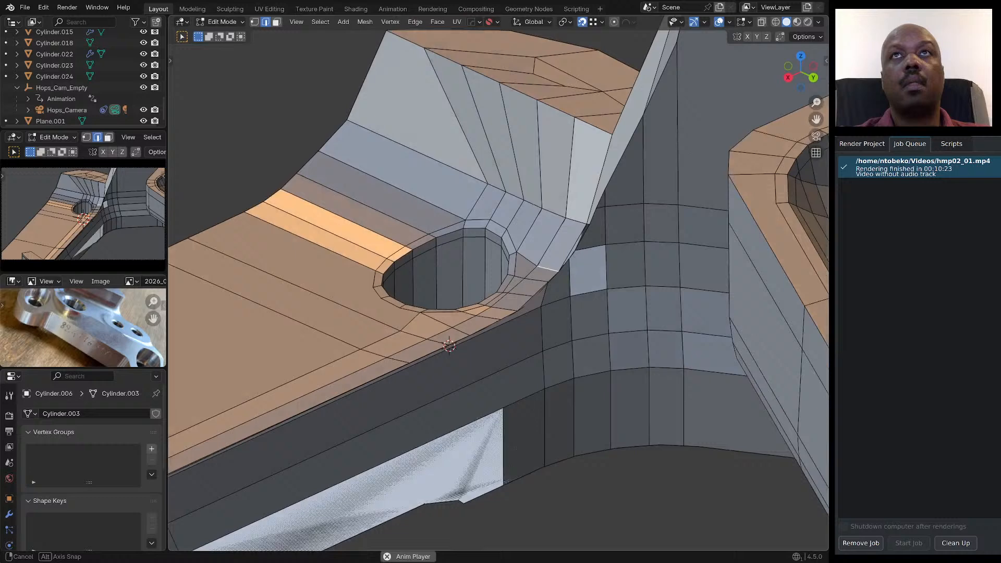
{"action": "middle_click_drag", "start_coordinate": [516, 448], "coordinate": [513, 399]}
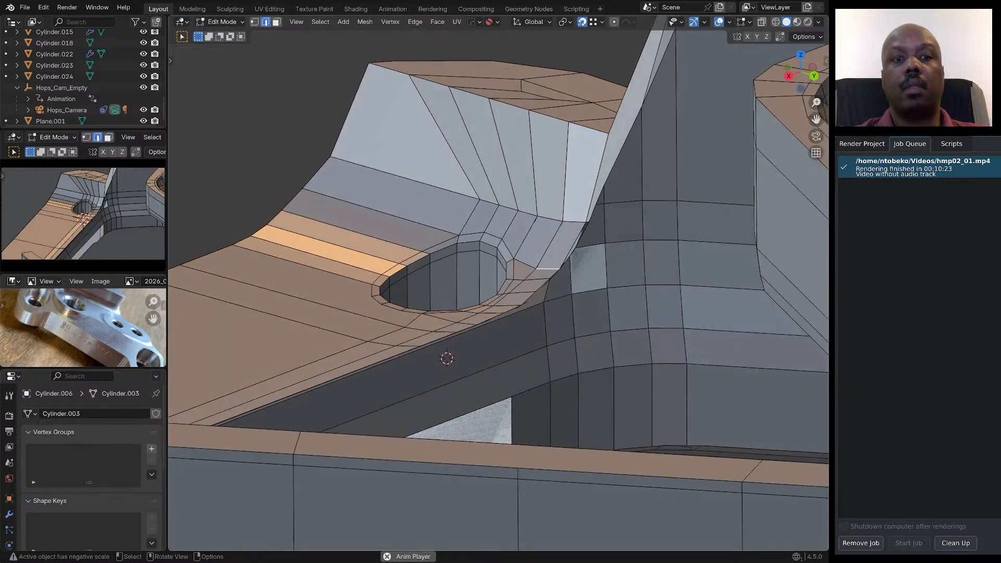
{"action": "key", "text": "1"}
{"action": "middle_click_drag", "start_coordinate": [524, 258], "coordinate": [512, 405]}
{"action": "key", "text": "alt+a"}
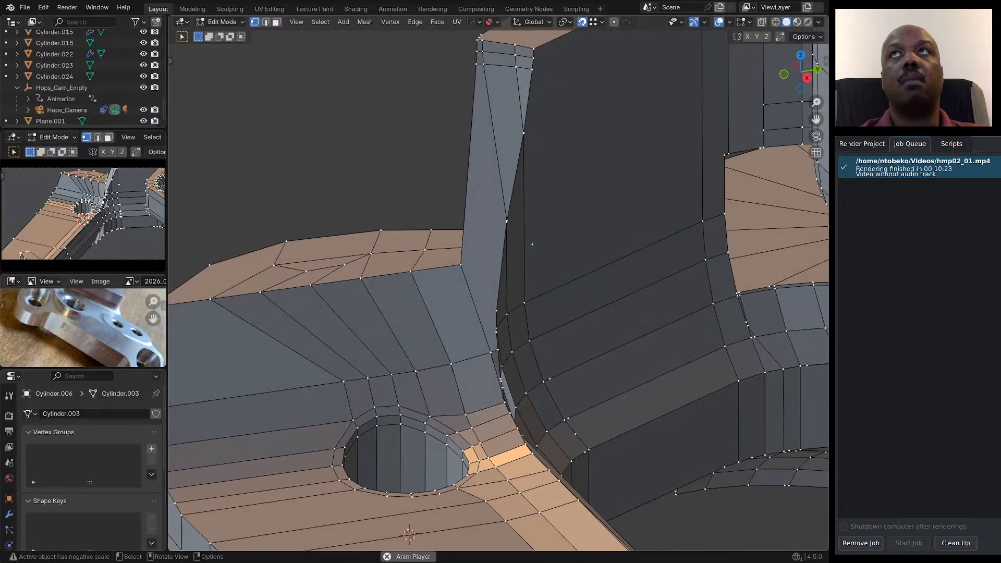
{"action": "middle_click_drag", "start_coordinate": [532, 244], "coordinate": [485, 237]}
{"action": "key", "text": "x"}
{"action": "left_click", "coordinate": [532, 244]}
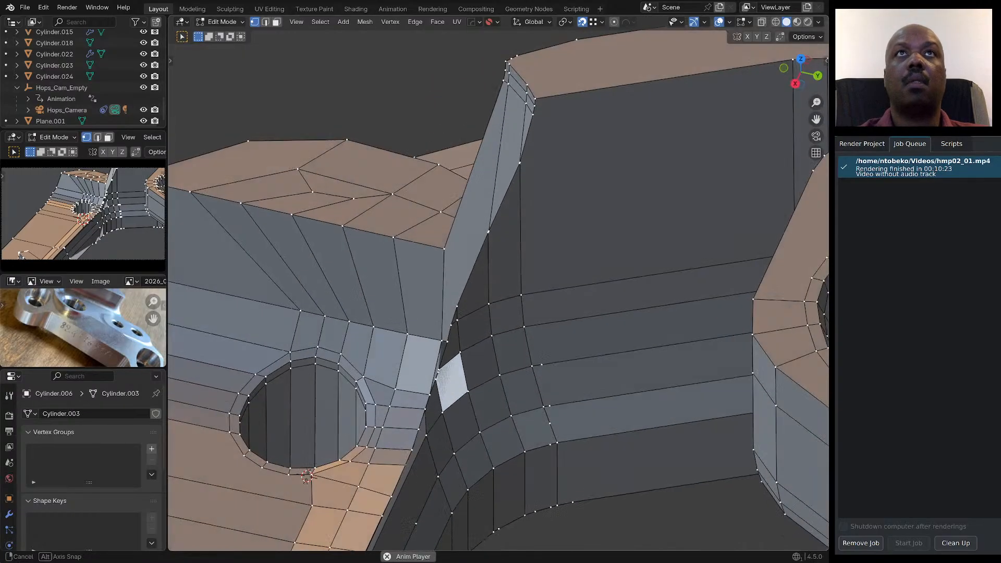
Merge the overlapping vertices along the upright wall's edge above the ledge corner at the last selected vertex.
{"action": "scroll", "coordinate": [488, 230], "scroll_direction": "up", "scroll_amount": 7}
{"action": "left_click", "coordinate": [489, 230], "text": "shift"}
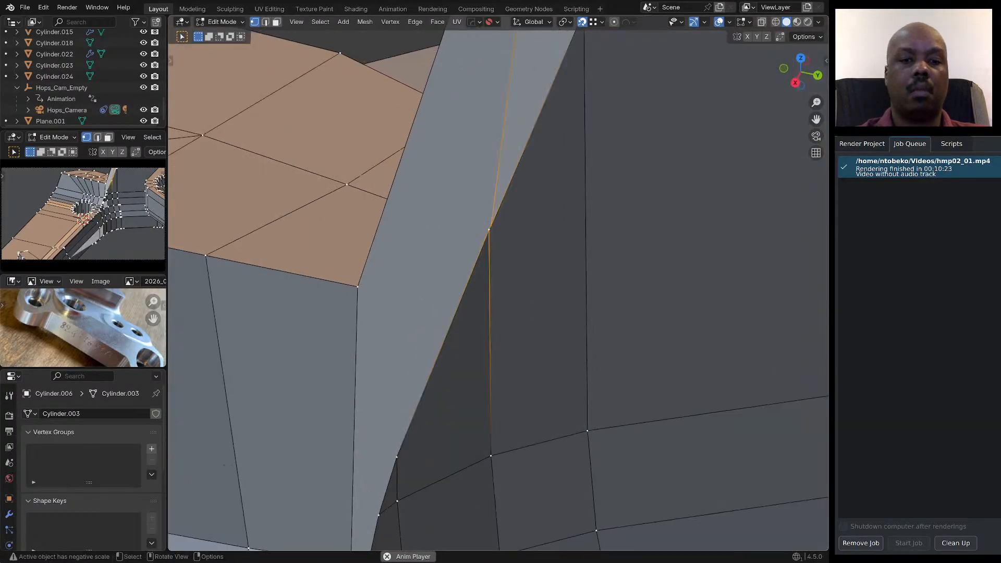
{"action": "key", "text": "q"}
{"action": "mouse_move", "coordinate": [490, 234]}
{"action": "left_click", "coordinate": [537, 234]}
{"action": "scroll", "coordinate": [490, 307], "scroll_direction": "down", "scroll_amount": 3}
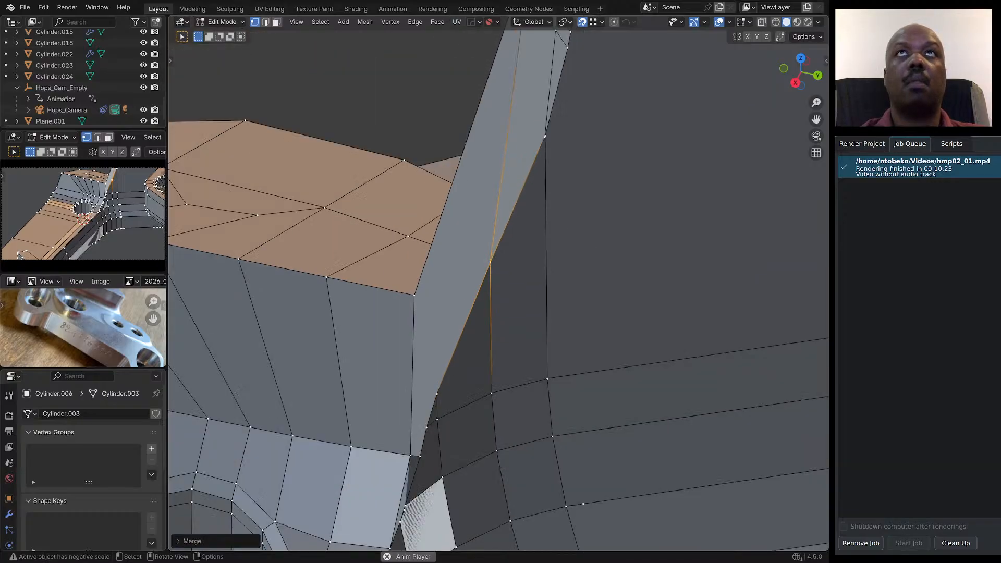
{"action": "scroll", "coordinate": [503, 292], "scroll_direction": "down", "scroll_amount": 5}
{"action": "scroll", "coordinate": [515, 203], "scroll_direction": "up", "scroll_amount": 7}
{"action": "left_click", "coordinate": [519, 251]}
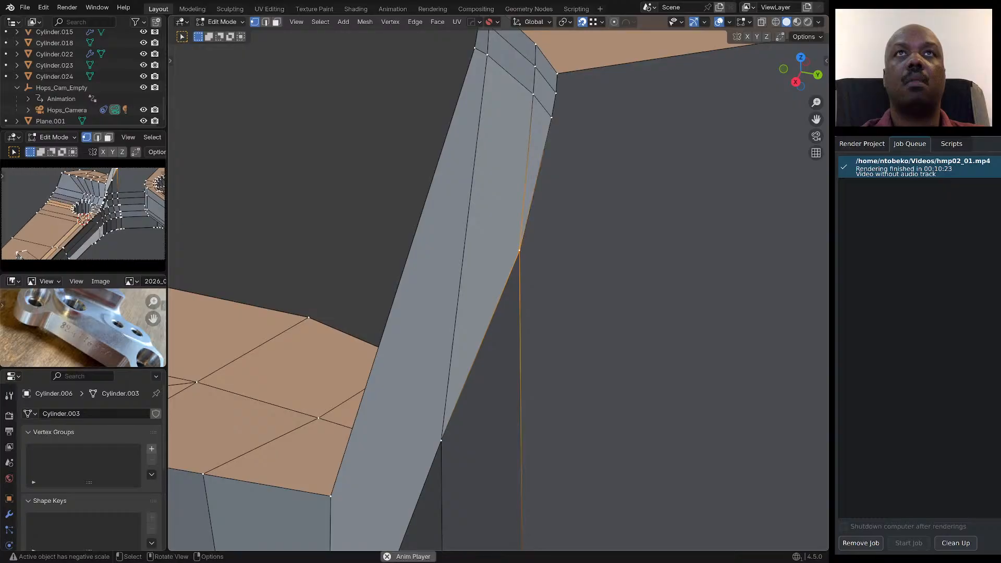
{"action": "scroll", "coordinate": [519, 251], "scroll_direction": "down", "scroll_amount": 4}
Merge the separate vertices at the corner between ledge, upright wall and curved inner wall at the last selected vertex.
{"action": "middle_click_drag", "start_coordinate": [519, 251], "coordinate": [785, 258]}
{"action": "scroll", "coordinate": [541, 245], "scroll_direction": "down", "scroll_amount": 3}
{"action": "scroll", "coordinate": [637, 190], "scroll_direction": "down", "scroll_amount": 3}
{"action": "middle_click_drag", "start_coordinate": [532, 316], "coordinate": [306, 291]}
{"action": "scroll", "coordinate": [332, 282], "scroll_direction": "up", "scroll_amount": 2}
{"action": "scroll", "coordinate": [360, 315], "scroll_direction": "up", "scroll_amount": 3}
{"action": "scroll", "coordinate": [342, 295], "scroll_direction": "down", "scroll_amount": 2}
{"action": "scroll", "coordinate": [304, 295], "scroll_direction": "up", "scroll_amount": 3}
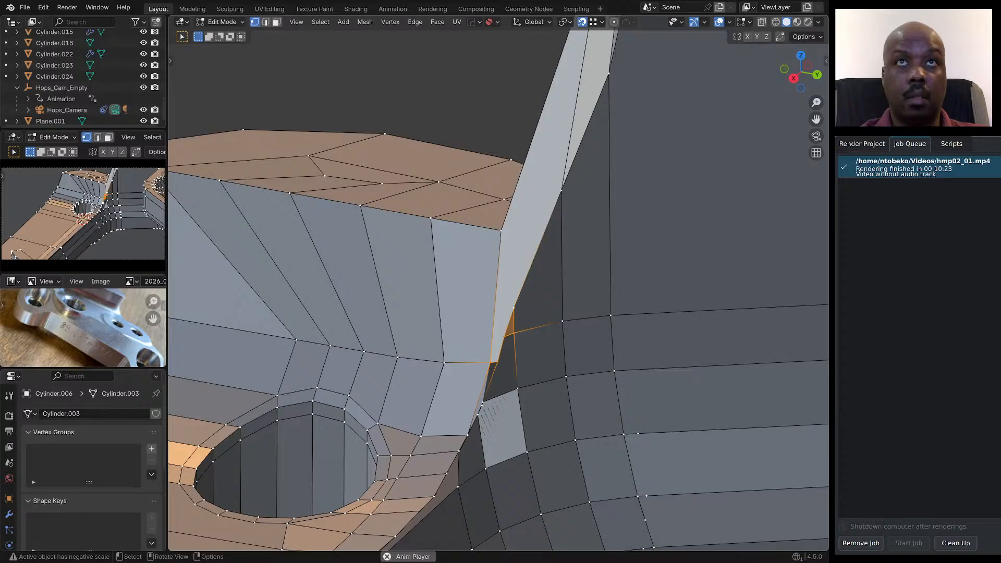
{"action": "key", "text": "q"}
{"action": "mouse_move", "coordinate": [512, 304]}
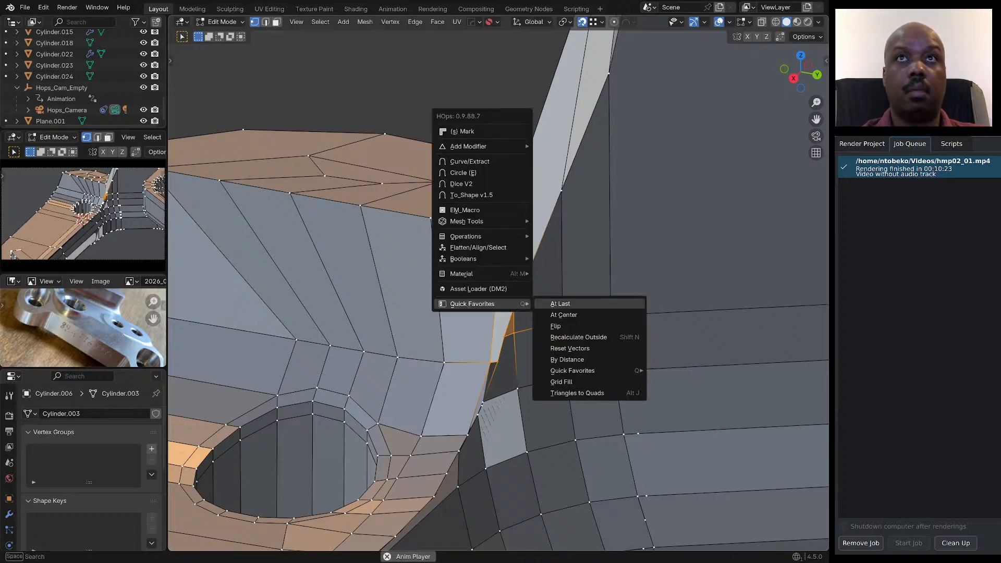
{"action": "left_click", "coordinate": [555, 303]}
{"action": "middle_click_drag", "start_coordinate": [552, 305], "coordinate": [573, 315]}
{"action": "scroll", "coordinate": [459, 359], "scroll_direction": "down", "scroll_amount": 3}
Merge the two neighbouring vertices on the curved inner wall's edge just below the corner at the last selected one.
{"action": "middle_click_drag", "start_coordinate": [458, 359], "coordinate": [412, 402]}
{"action": "scroll", "coordinate": [459, 364], "scroll_direction": "up", "scroll_amount": 6}
{"action": "scroll", "coordinate": [485, 347], "scroll_direction": "down", "scroll_amount": 1}
{"action": "scroll", "coordinate": [459, 357], "scroll_direction": "down", "scroll_amount": 5}
{"action": "scroll", "coordinate": [439, 348], "scroll_direction": "up", "scroll_amount": 1}
{"action": "scroll", "coordinate": [444, 335], "scroll_direction": "up", "scroll_amount": 2}
{"action": "middle_click_drag", "start_coordinate": [444, 334], "coordinate": [446, 307]}
{"action": "left_click", "coordinate": [415, 372]}
{"action": "scroll", "coordinate": [442, 415], "scroll_direction": "up", "scroll_amount": 3}
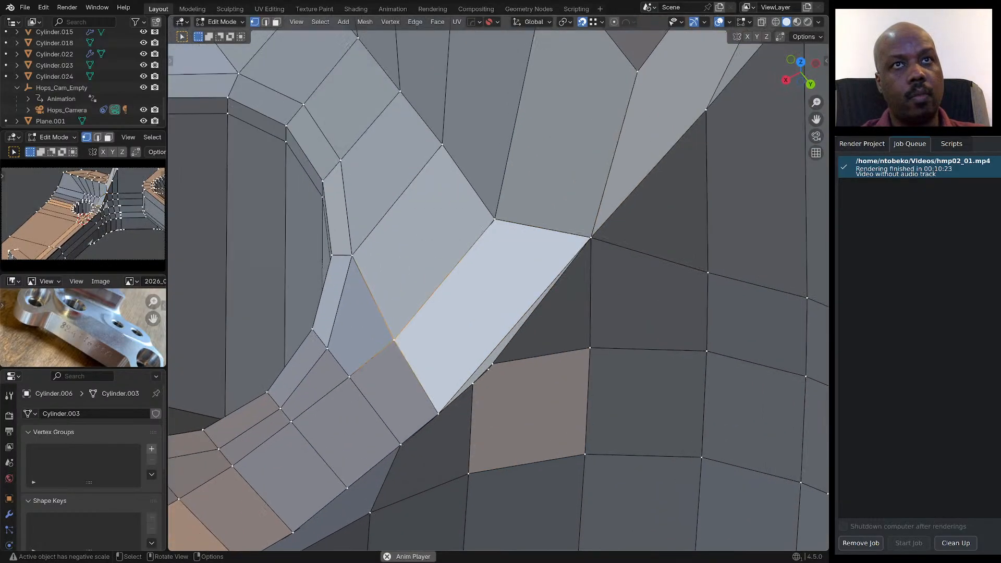
{"action": "middle_click_drag", "start_coordinate": [442, 415], "coordinate": [445, 395]}
{"action": "left_click", "coordinate": [465, 353]}
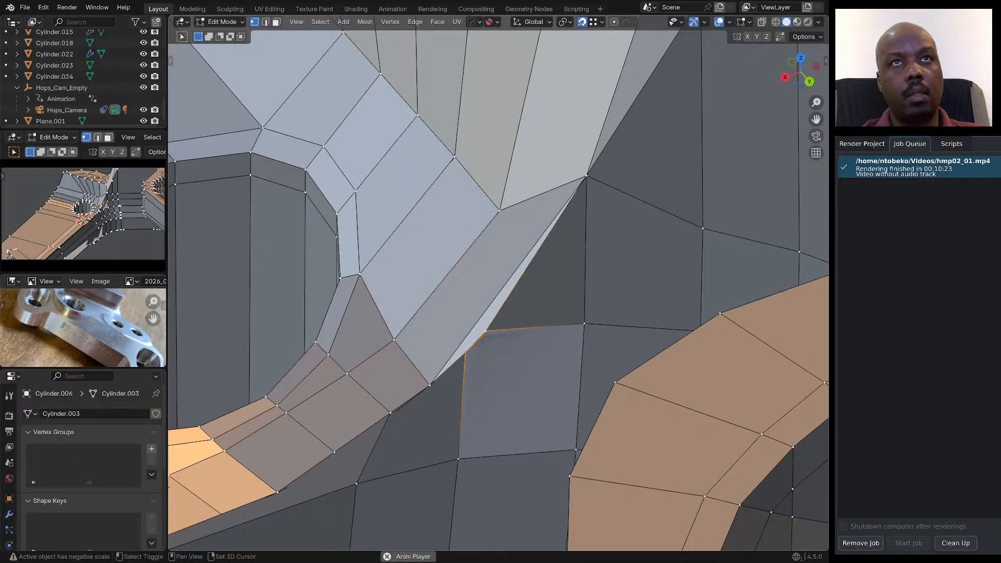
{"action": "key", "text": "q"}
{"action": "mouse_move", "coordinate": [485, 328]}
{"action": "left_click", "coordinate": [537, 329]}
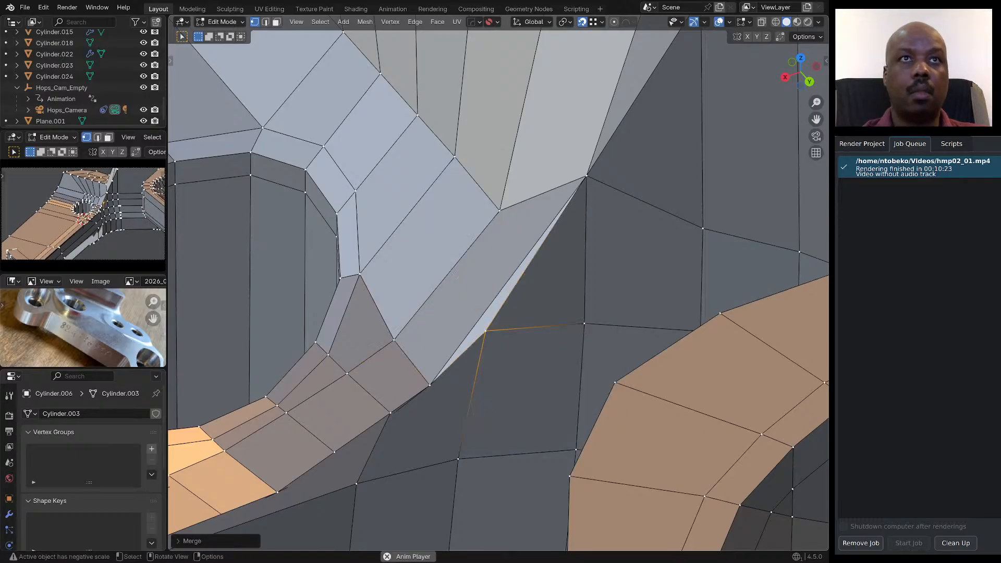
Merge the ledge's adjacent edge vertex into that inner wall vertex by repeating the last merge.
{"action": "left_click", "coordinate": [430, 385]}
{"action": "left_click", "coordinate": [486, 331], "text": "shift"}
{"action": "key", "text": "shift+r"}
{"action": "middle_click_drag", "start_coordinate": [556, 241], "coordinate": [561, 303]}
{"action": "scroll", "coordinate": [560, 292], "scroll_direction": "down", "scroll_amount": 4}
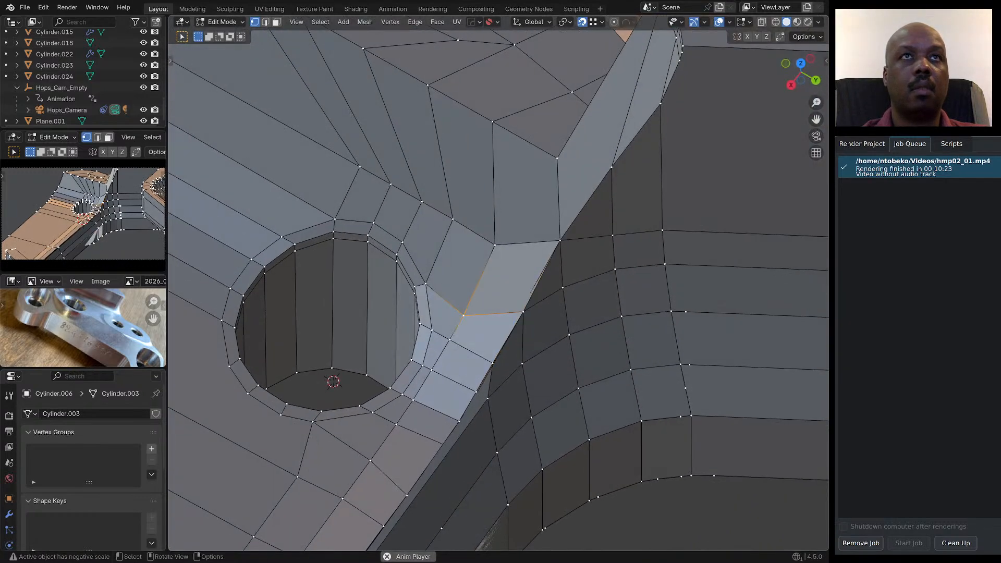
Slide the selected vertex beside the hole along its ledge edge towards the sloped wall by about 0.43.
{"action": "middle_click_drag", "start_coordinate": [572, 247], "coordinate": [568, 268]}
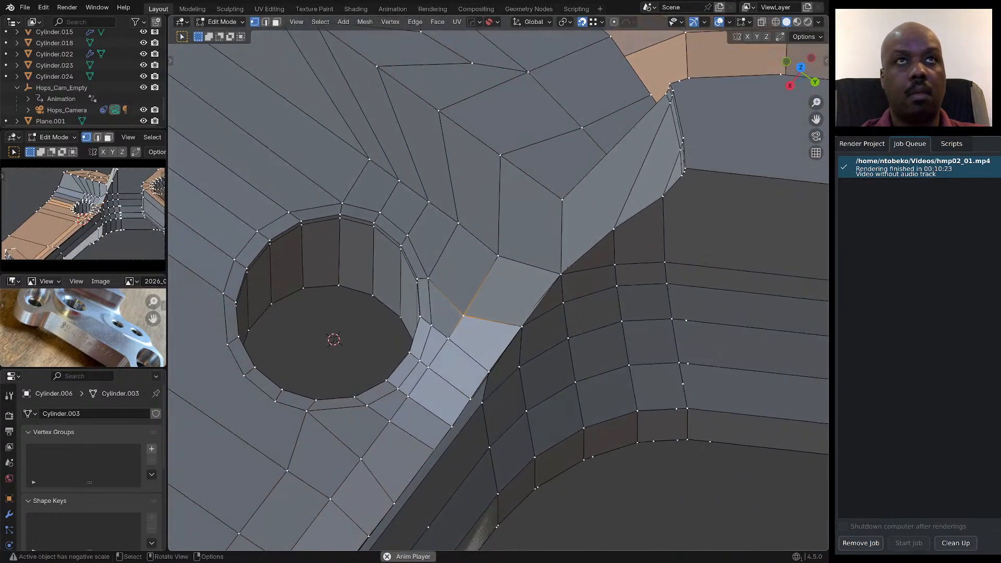
{"action": "key", "text": "g"}
{"action": "key", "text": "g"}
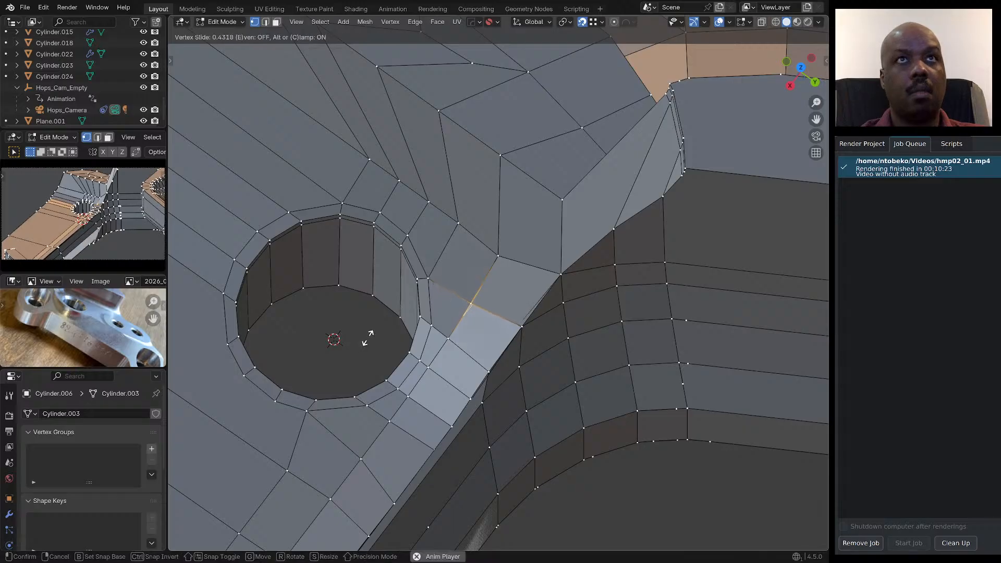
{"action": "left_click", "coordinate": [368, 338]}
Delete the stray vertex hidden behind the ledge's edge vertex, just below the corner with the curved inner wall.
{"action": "middle_click_drag", "start_coordinate": [501, 348], "coordinate": [480, 325]}
{"action": "scroll", "coordinate": [501, 331], "scroll_direction": "up", "scroll_amount": 3}
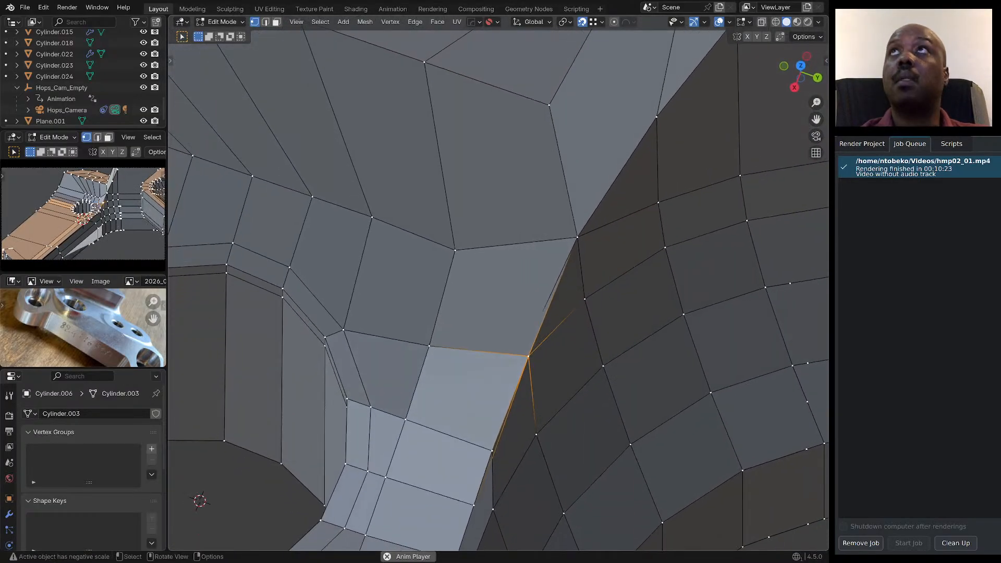
{"action": "key", "text": "alt+z"}
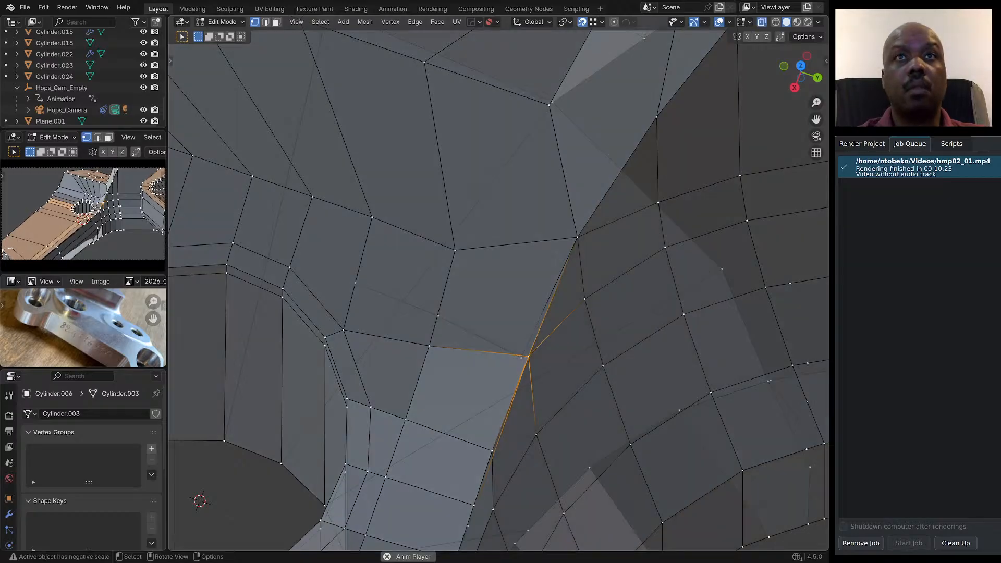
{"action": "left_click", "coordinate": [522, 358]}
{"action": "middle_click_drag", "start_coordinate": [521, 358], "coordinate": [573, 338]}
{"action": "key", "text": "x"}
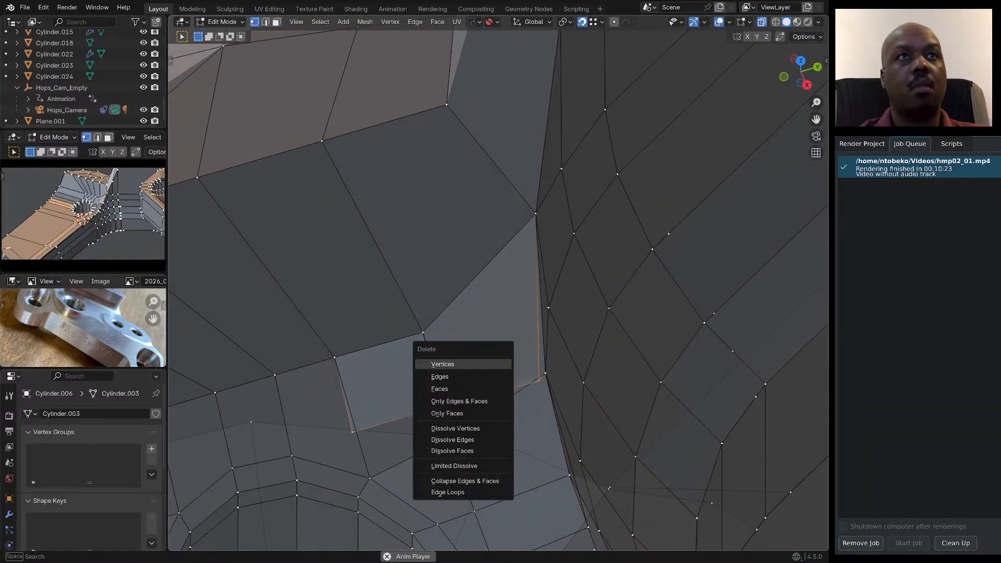
{"action": "left_click", "coordinate": [492, 364]}
Delete the remaining stray vertex hidden along the ledge edge between the hole and the sloped wall.
{"action": "scroll", "coordinate": [492, 364], "scroll_direction": "down", "scroll_amount": 3}
{"action": "middle_click_drag", "start_coordinate": [493, 365], "coordinate": [466, 384]}
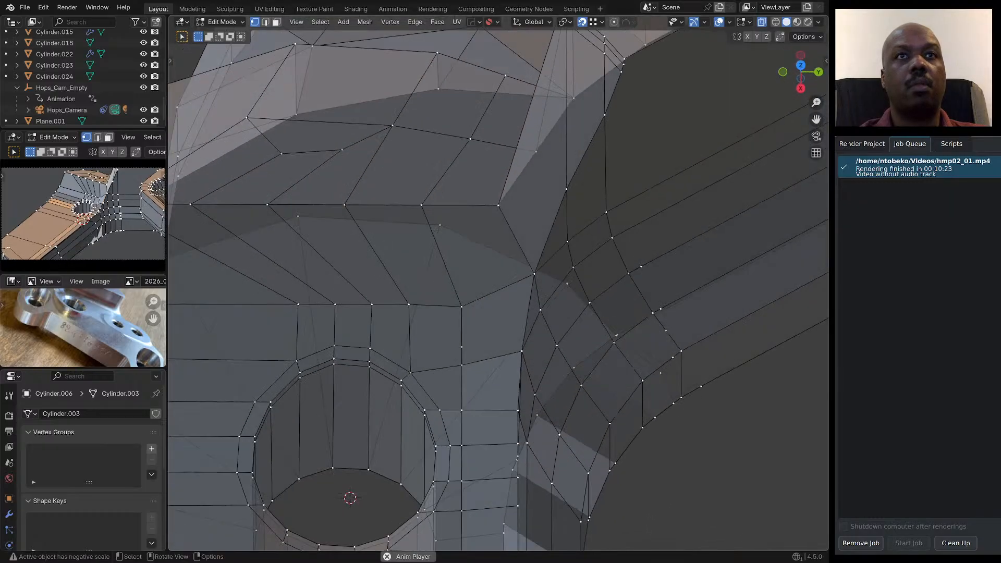
{"action": "key", "text": "x"}
{"action": "left_click", "coordinate": [459, 347]}
{"action": "middle_click_drag", "start_coordinate": [458, 347], "coordinate": [393, 322]}
{"action": "key", "text": "alt+z"}
{"action": "scroll", "coordinate": [440, 318], "scroll_direction": "up", "scroll_amount": 2}
{"action": "scroll", "coordinate": [451, 458], "scroll_direction": "down", "scroll_amount": 1}
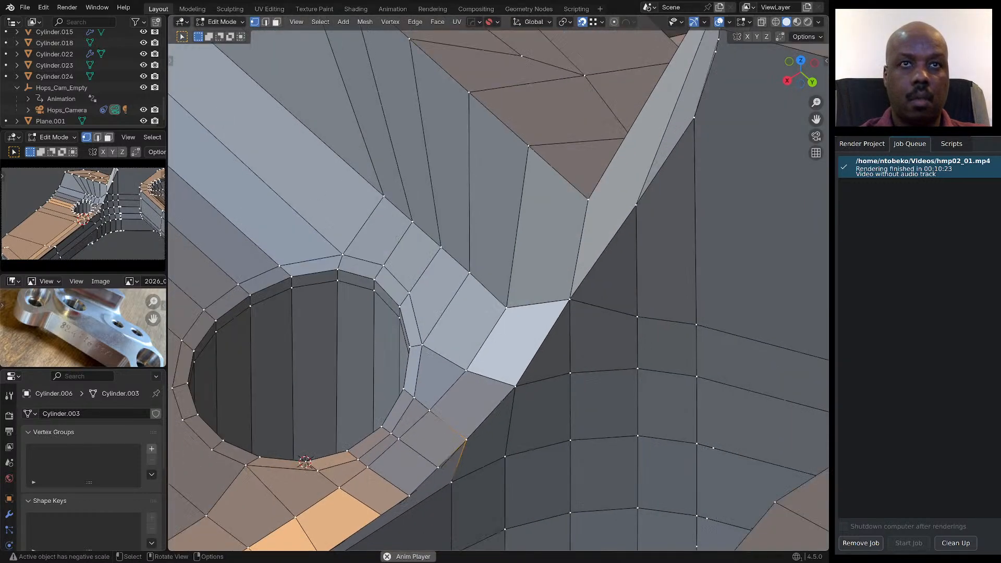
Delete the short stray edge on the ledge's rim where it meets the curved inner wall beside the hole.
{"action": "middle_click_drag", "start_coordinate": [451, 459], "coordinate": [488, 271], "text": "shift"}
{"action": "left_click", "coordinate": [536, 300]}
{"action": "scroll", "coordinate": [513, 295], "scroll_direction": "up", "scroll_amount": 2}
{"action": "left_click", "coordinate": [496, 322]}
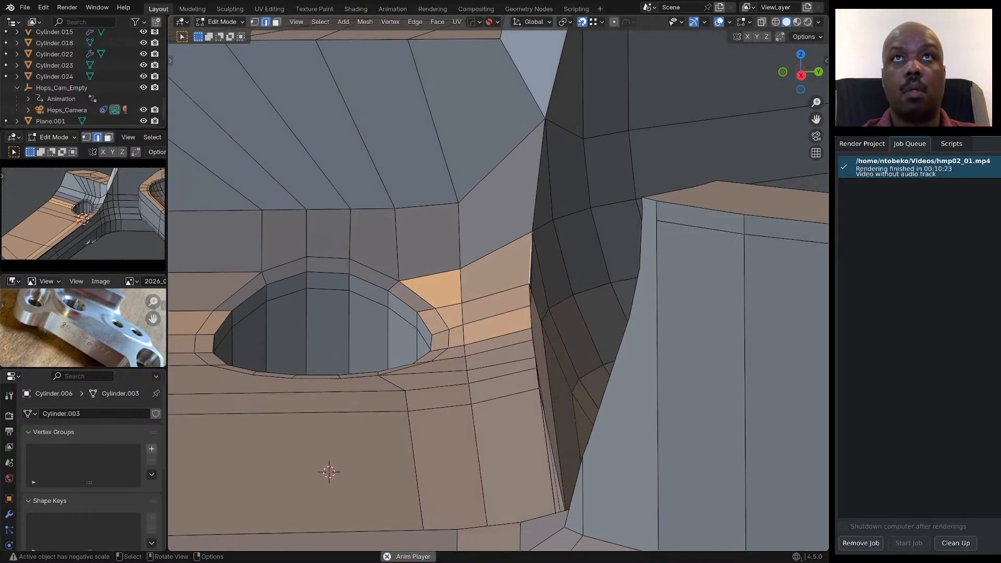
{"action": "key", "text": "x"}
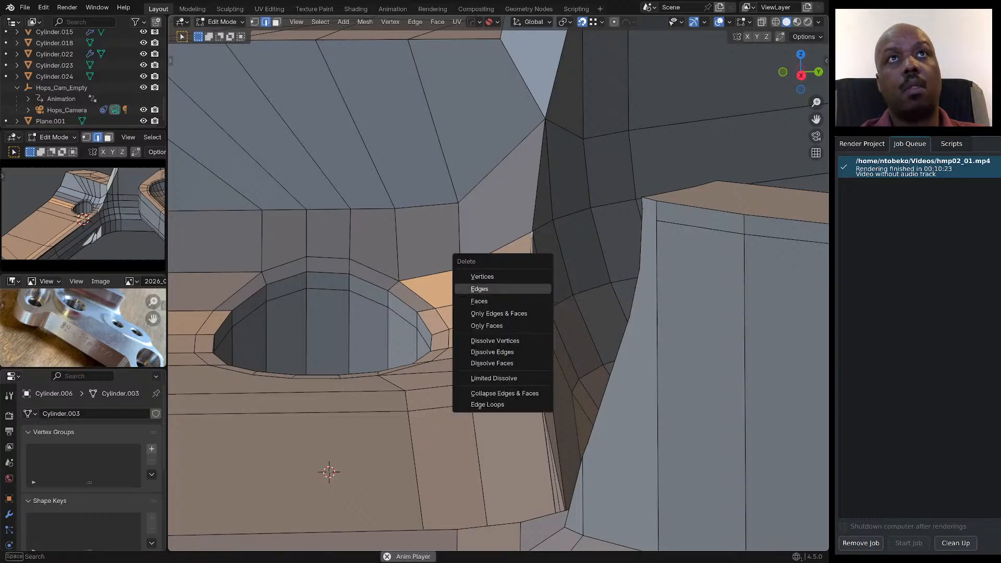
{"action": "left_click", "coordinate": [487, 289]}
Slide the corner vertex shared by ledge, upright wall and curved inner wall down its edge in two moves, the second about 0.10.
{"action": "middle_click_drag", "start_coordinate": [488, 289], "coordinate": [417, 323]}
{"action": "scroll", "coordinate": [417, 323], "scroll_direction": "down", "scroll_amount": 4}
{"action": "middle_click_drag", "start_coordinate": [449, 292], "coordinate": [473, 385]}
{"action": "scroll", "coordinate": [439, 308], "scroll_direction": "up", "scroll_amount": 4}
{"action": "scroll", "coordinate": [490, 295], "scroll_direction": "down", "scroll_amount": 2}
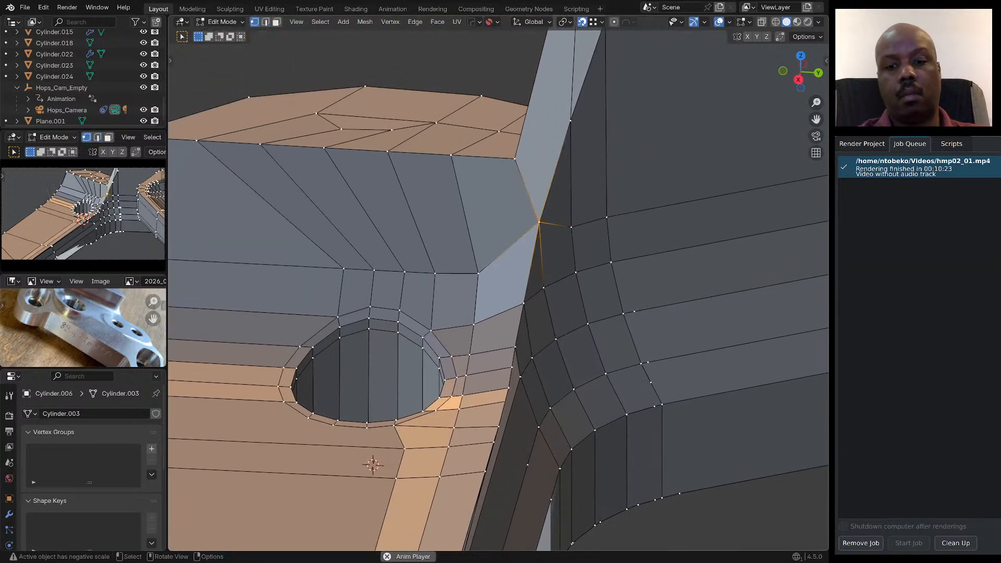
{"action": "key", "text": "shift+v"}
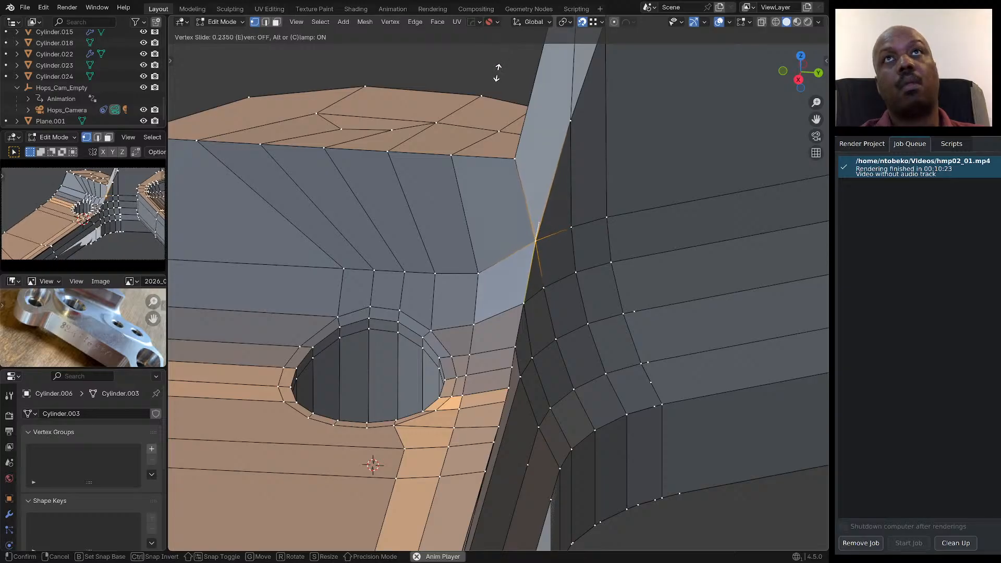
{"action": "left_click", "coordinate": [496, 75]}
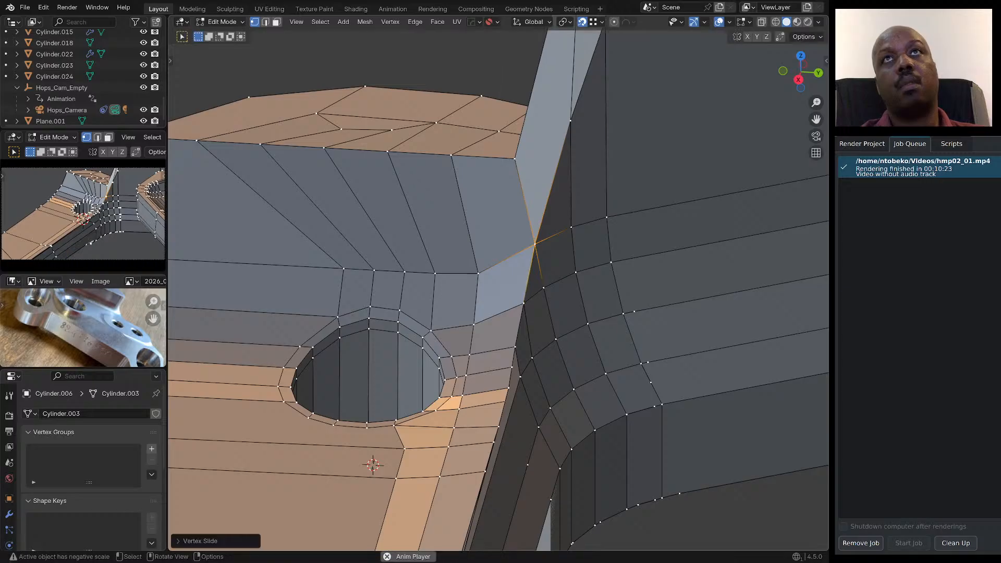
{"action": "middle_click_drag", "start_coordinate": [497, 76], "coordinate": [454, 80]}
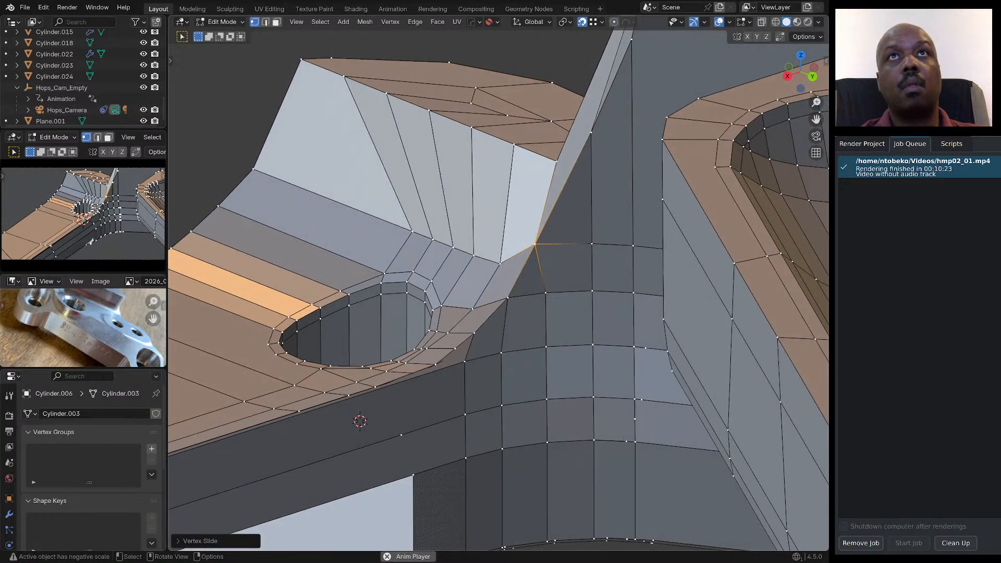
{"action": "key", "text": "shift+v"}
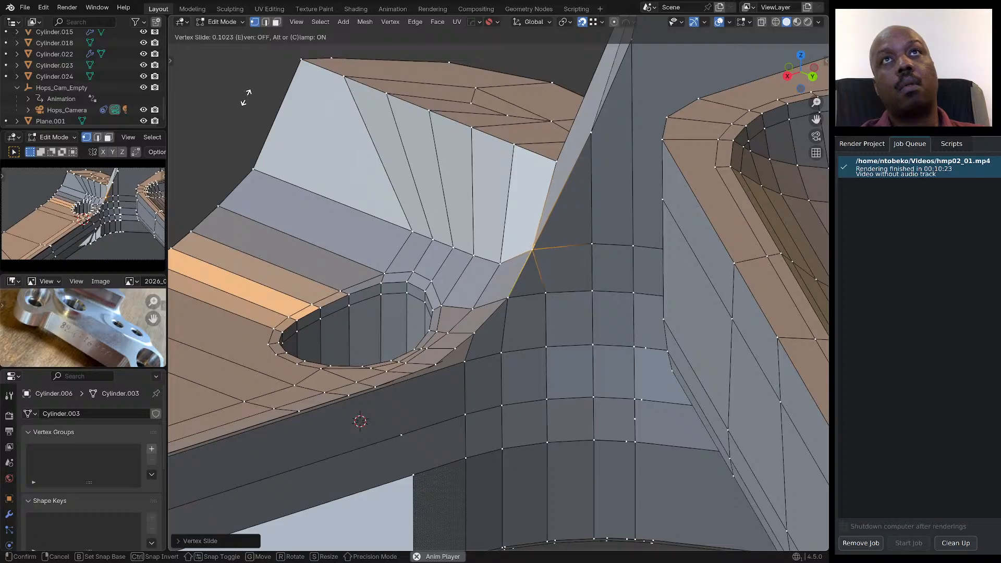
{"action": "left_click", "coordinate": [245, 98]}
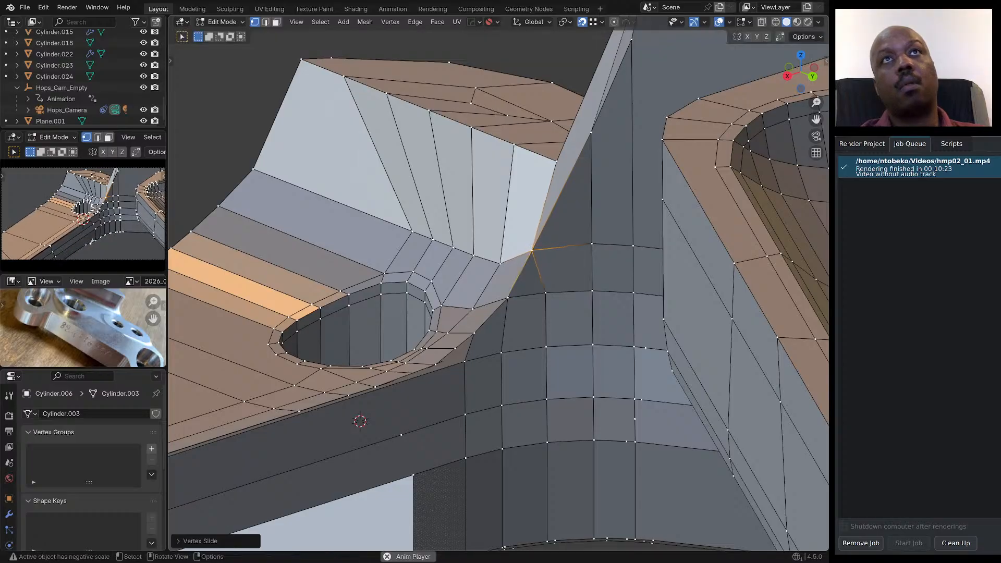
{"action": "middle_click_drag", "start_coordinate": [245, 98], "coordinate": [195, 101]}
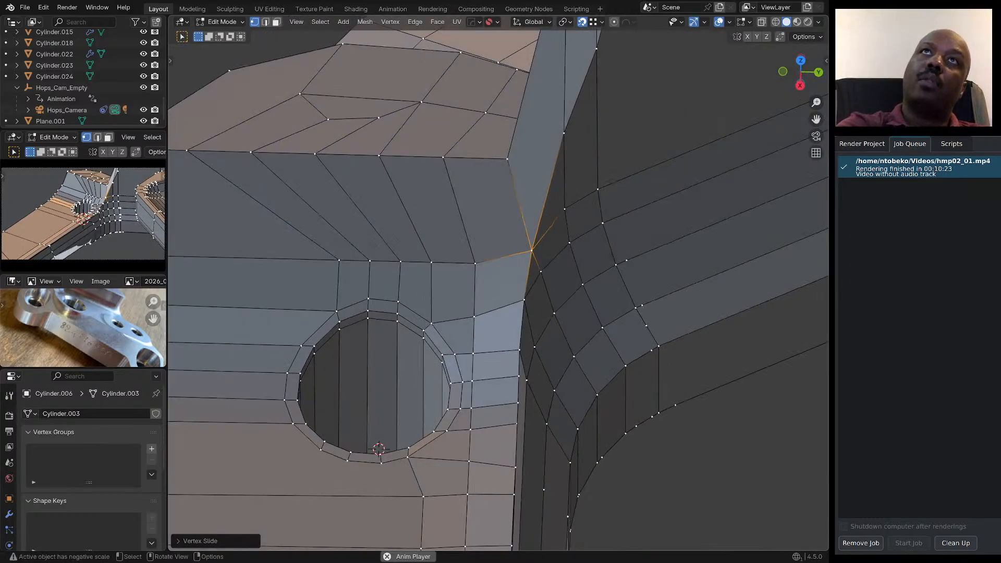
Connect the block's top corner vertex to the ledge vertex below it and to the neighbouring vertex on the upright wall's edge.
{"action": "mouse_move", "coordinate": [500, 292]}
{"action": "middle_mouse_down"}
{"action": "mouse_move", "coordinate": [487, 287]}
{"action": "mouse_move", "coordinate": [516, 281]}
{"action": "middle_mouse_up"}
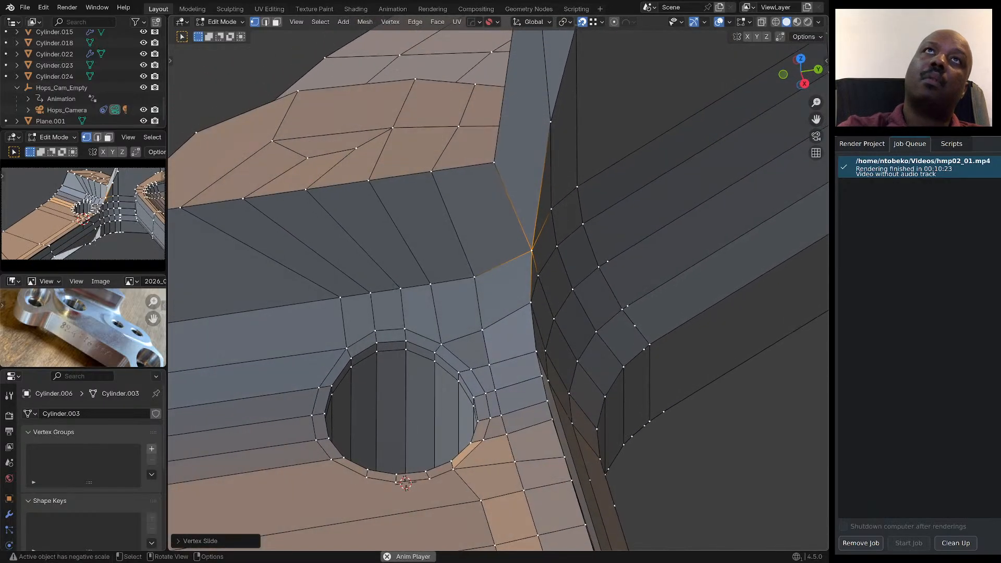
{"action": "left_click", "coordinate": [475, 278]}
{"action": "left_click", "coordinate": [494, 163], "text": "shift"}
{"action": "key", "text": "j"}
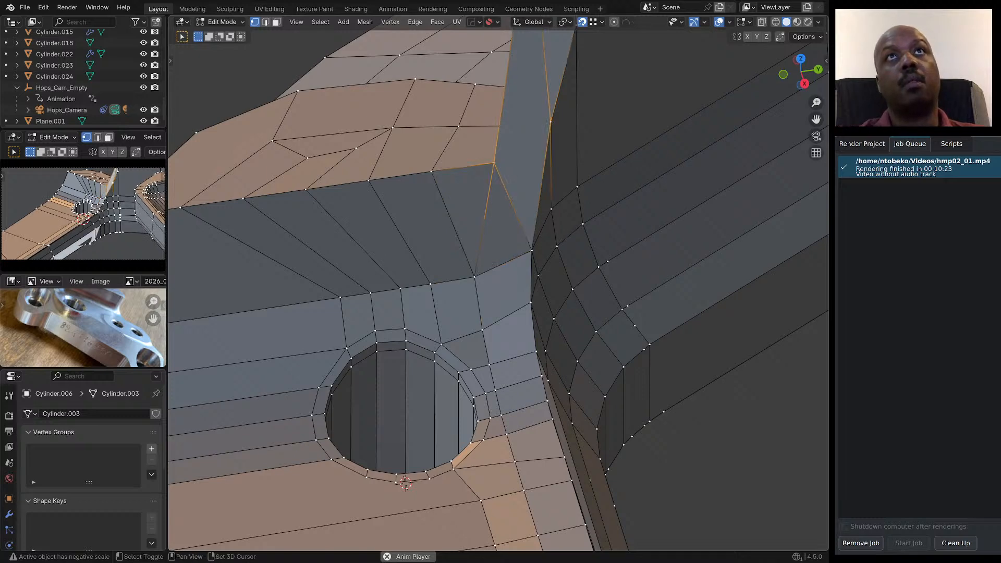
{"action": "key", "text": "j"}
{"action": "middle_click_drag", "start_coordinate": [550, 123], "coordinate": [549, 102]}
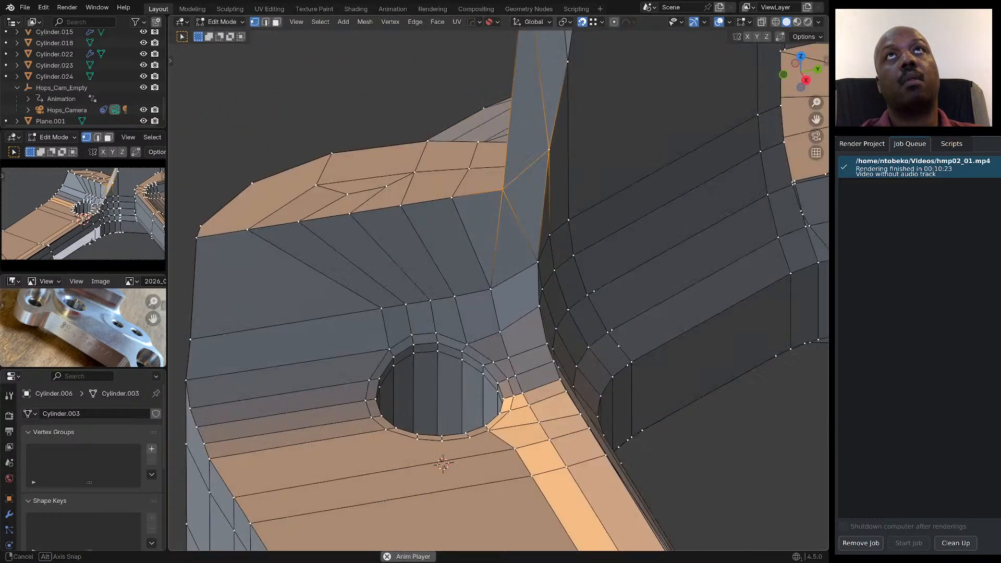
{"action": "scroll", "coordinate": [557, 280], "scroll_direction": "down", "scroll_amount": 3}
{"action": "middle_click_drag", "start_coordinate": [559, 285], "coordinate": [539, 250]}
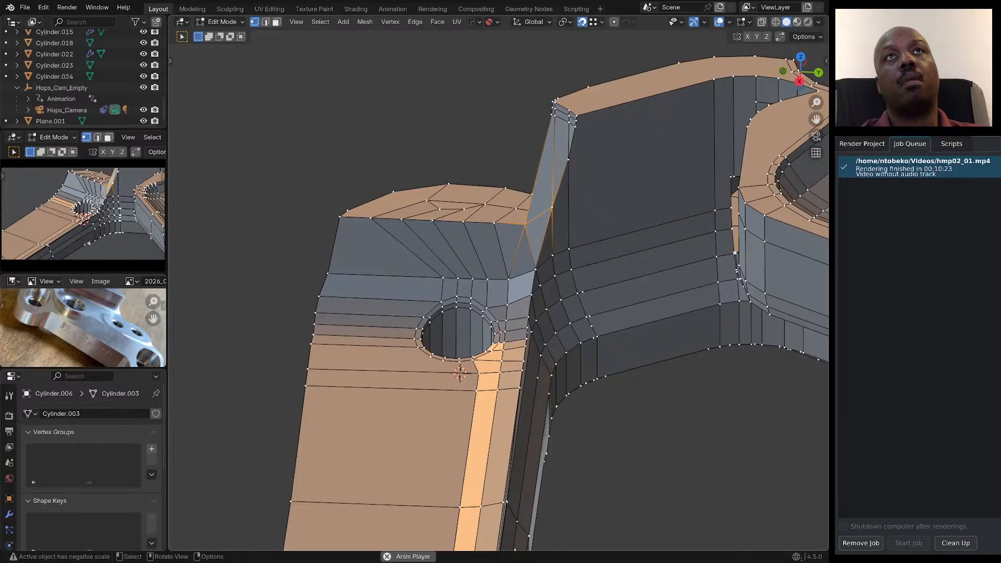
Connect the remaining top-edge vertices of the sloped face to their matching vertices along the row above the hole.
{"action": "left_click", "coordinate": [494, 224]}
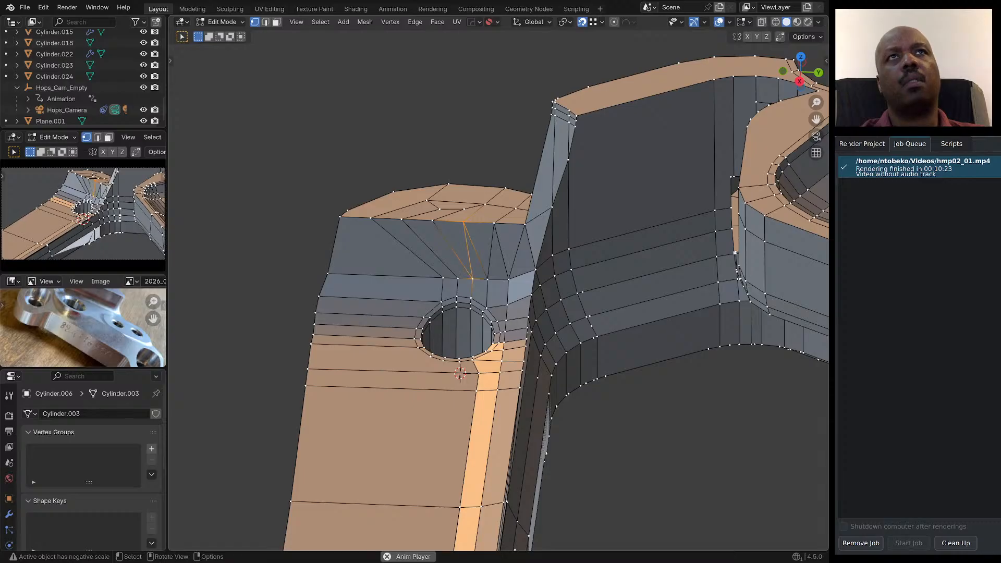
{"action": "left_click", "coordinate": [432, 220], "text": "shift"}
{"action": "left_click", "coordinate": [443, 278]}
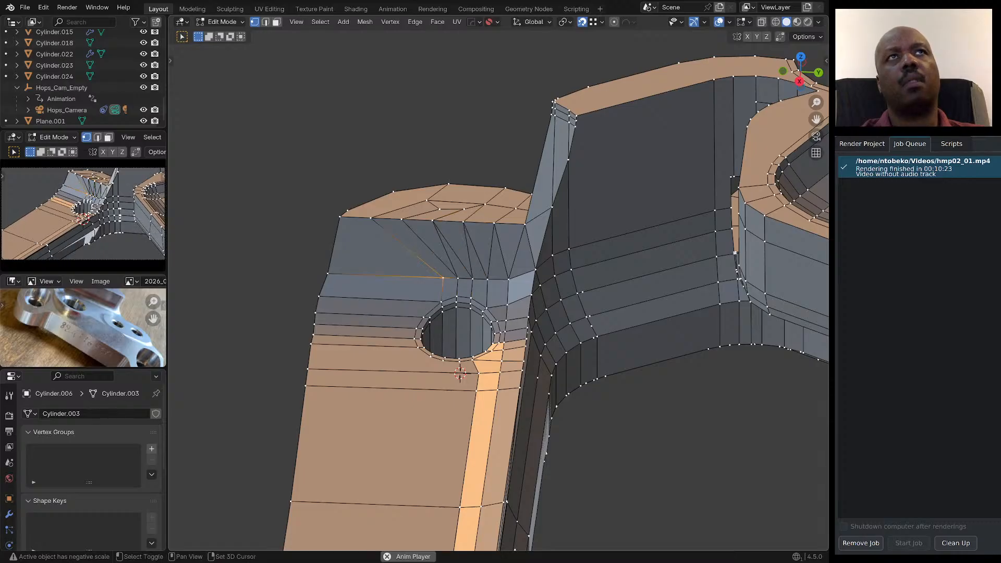
{"action": "middle_click_drag", "start_coordinate": [460, 374], "coordinate": [464, 371]}
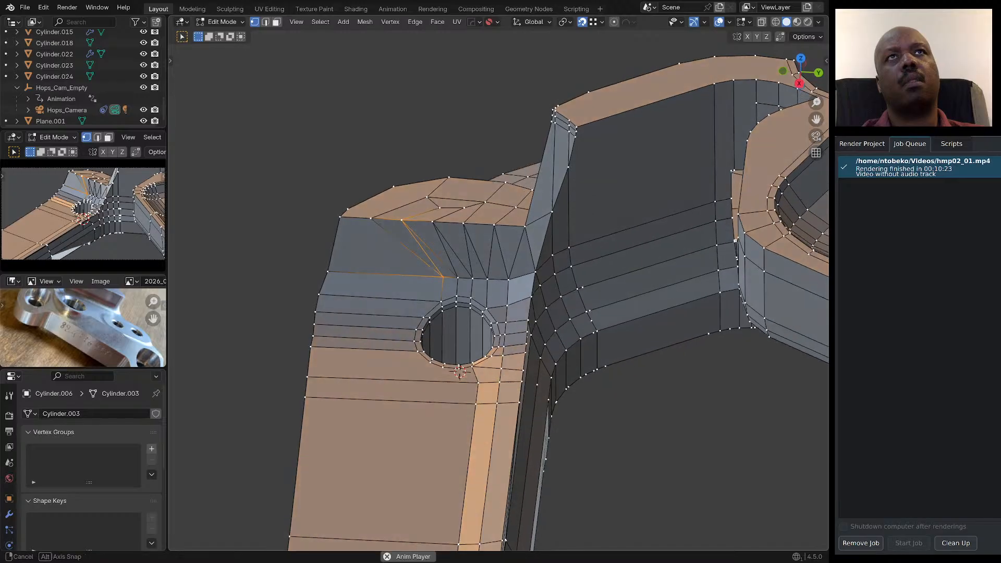
Dissolve the old diagonal edges between the newly connected edges on the sloped face above the hole.
{"action": "key", "text": "2"}
{"action": "scroll", "coordinate": [515, 249], "scroll_direction": "up", "scroll_amount": 2}
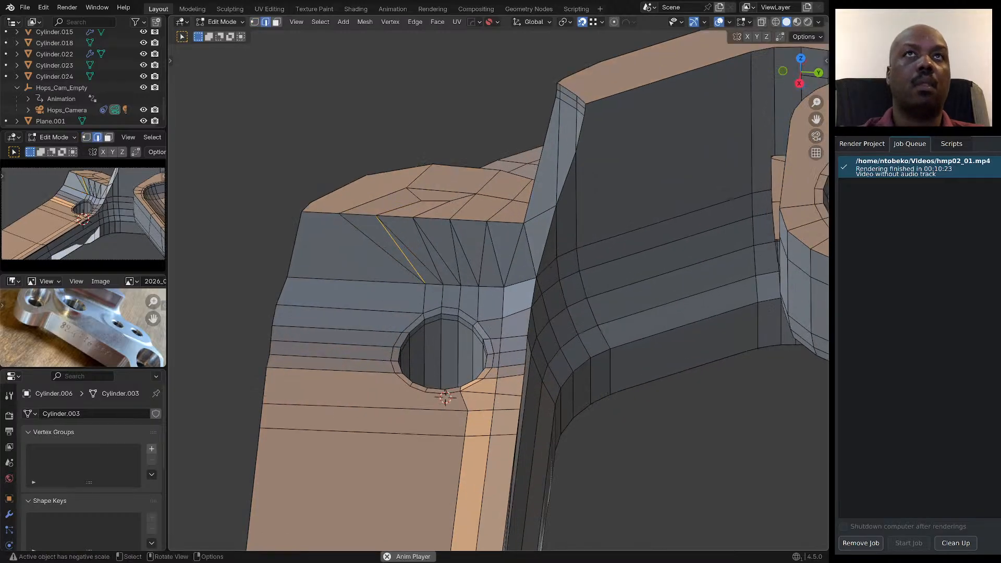
{"action": "left_click", "coordinate": [496, 253]}
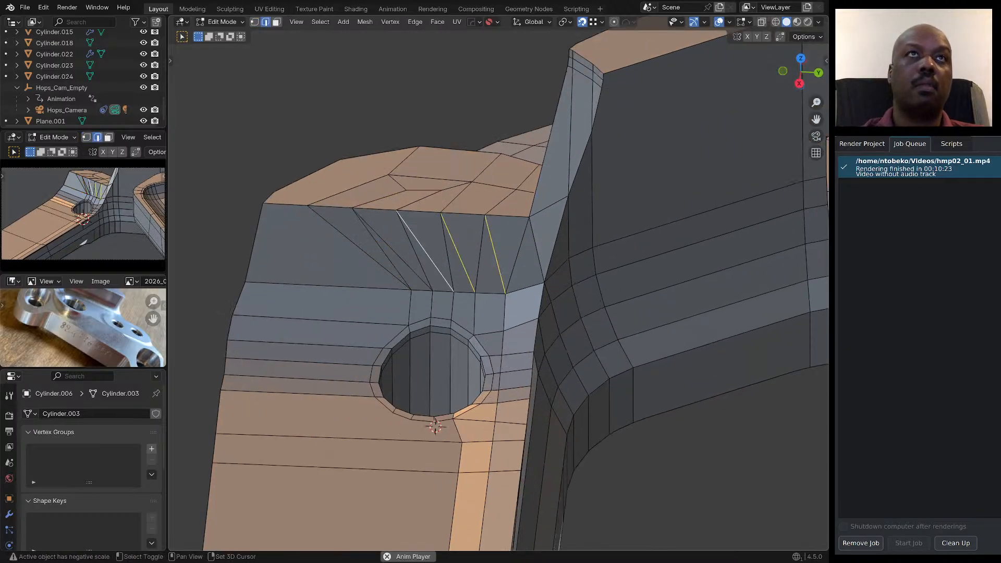
{"action": "key", "text": "ctrl+x"}
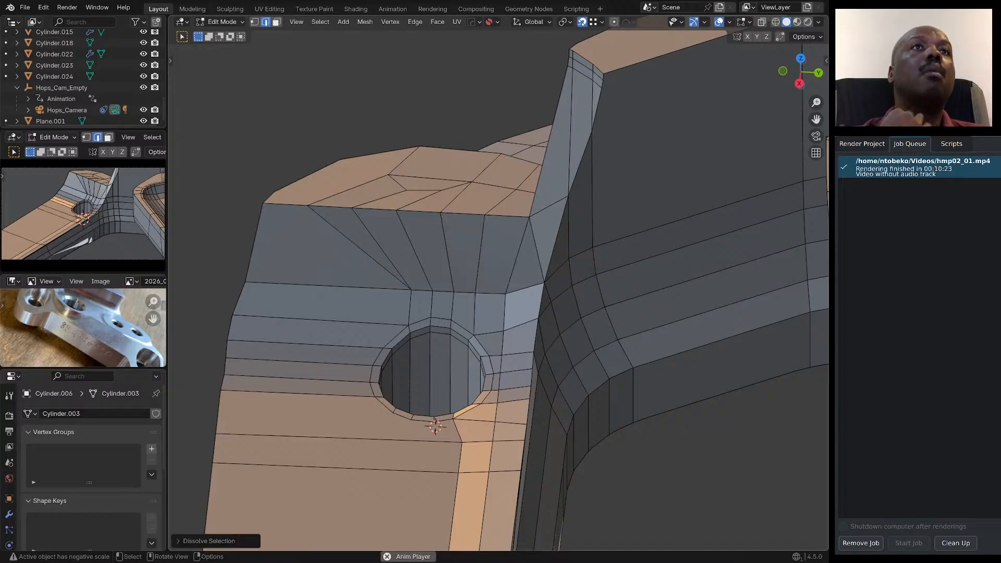
{"action": "middle_click_drag", "start_coordinate": [470, 261], "coordinate": [484, 258]}
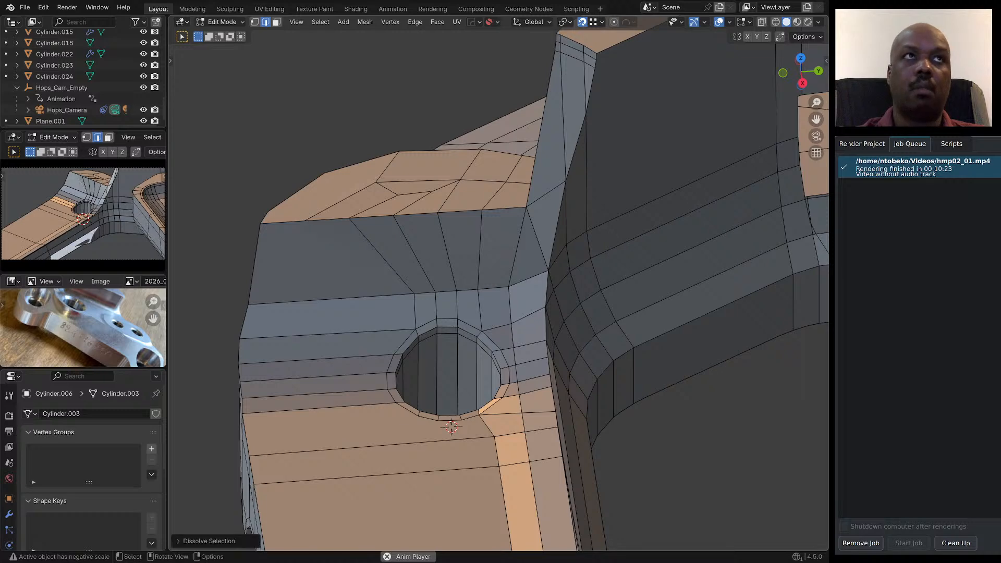
{"action": "scroll", "coordinate": [469, 281], "scroll_direction": "down", "scroll_amount": 5}
{"action": "middle_click_drag", "start_coordinate": [469, 271], "coordinate": [473, 279]}
{"action": "scroll", "coordinate": [469, 281], "scroll_direction": "up", "scroll_amount": 5}
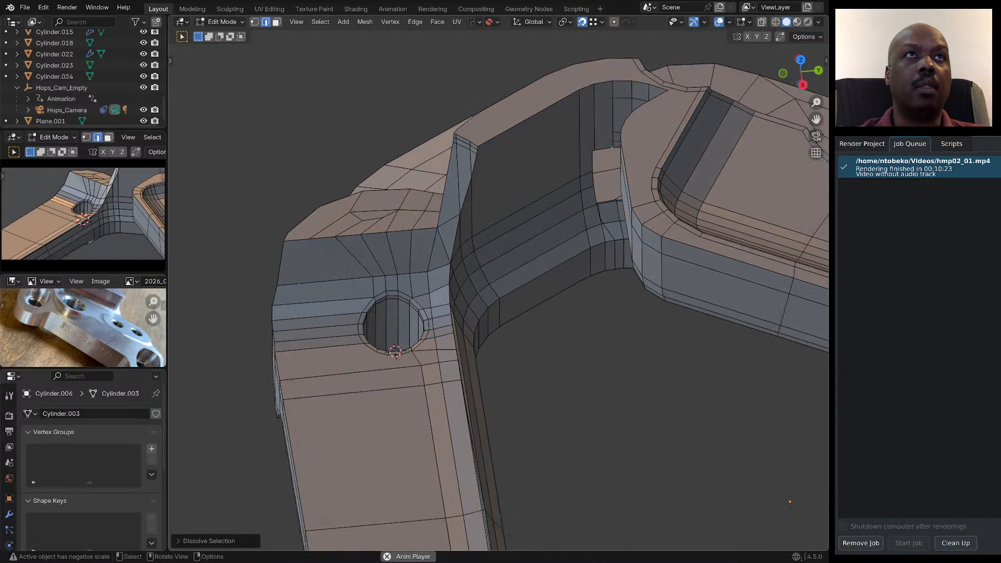
Dissolve the diagonal edge from the block's top corner down to the ledge corner at the curved inner wall.
{"action": "middle_click_drag", "start_coordinate": [468, 226], "coordinate": [434, 236]}
{"action": "left_click", "coordinate": [488, 215]}
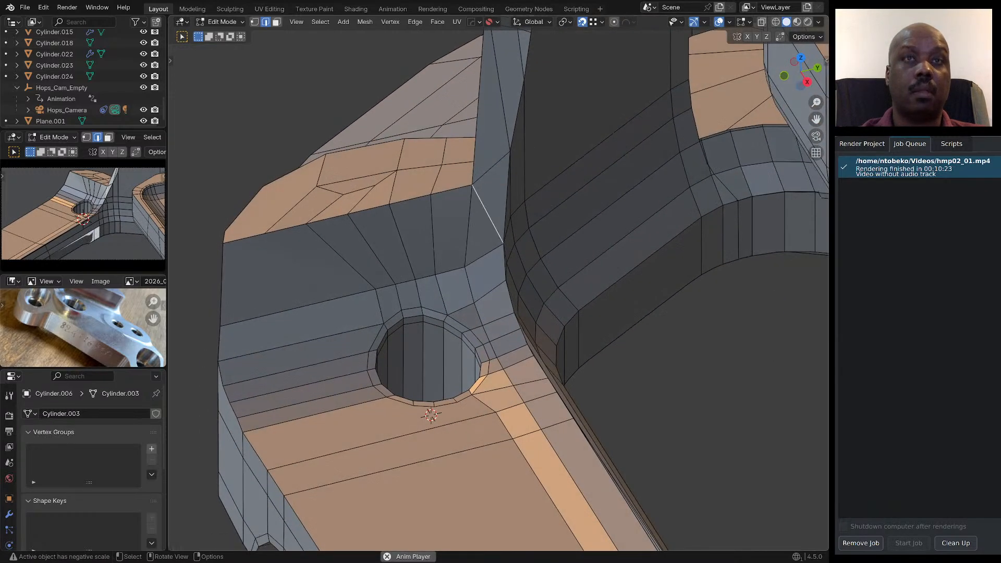
{"action": "key", "text": "ctrl+x"}
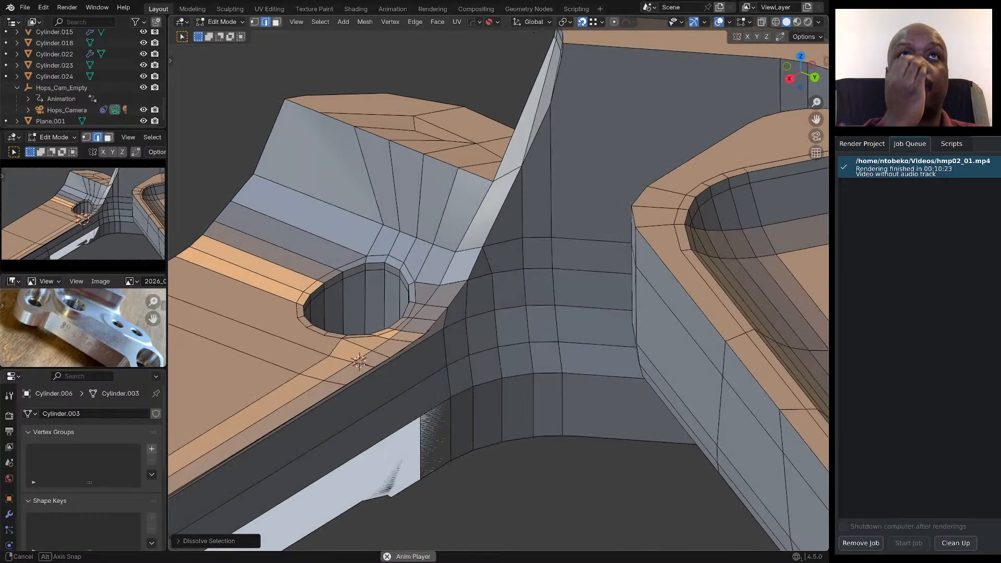
{"action": "scroll", "coordinate": [443, 228], "scroll_direction": "up", "scroll_amount": 1}
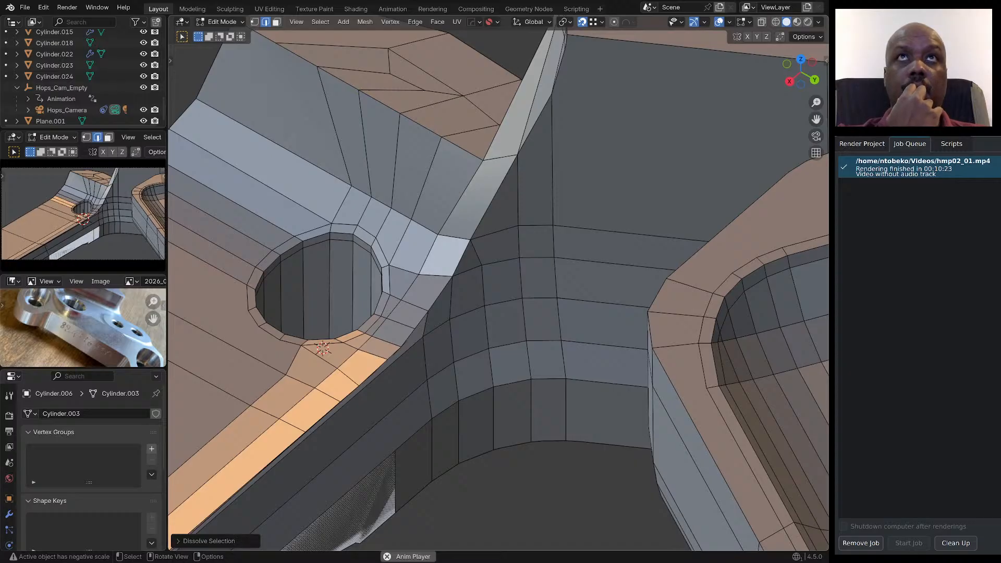
{"action": "middle_click_drag", "start_coordinate": [434, 236], "coordinate": [488, 417]}
{"action": "scroll", "coordinate": [449, 232], "scroll_direction": "down", "scroll_amount": 1}
{"action": "scroll", "coordinate": [383, 274], "scroll_direction": "up", "scroll_amount": 4}
{"action": "middle_click_drag", "start_coordinate": [488, 417], "coordinate": [595, 376]}
{"action": "scroll", "coordinate": [566, 365], "scroll_direction": "down", "scroll_amount": 4}
{"action": "middle_click_drag", "start_coordinate": [501, 281], "coordinate": [502, 333]}
{"action": "key", "text": "ctrl+r"}
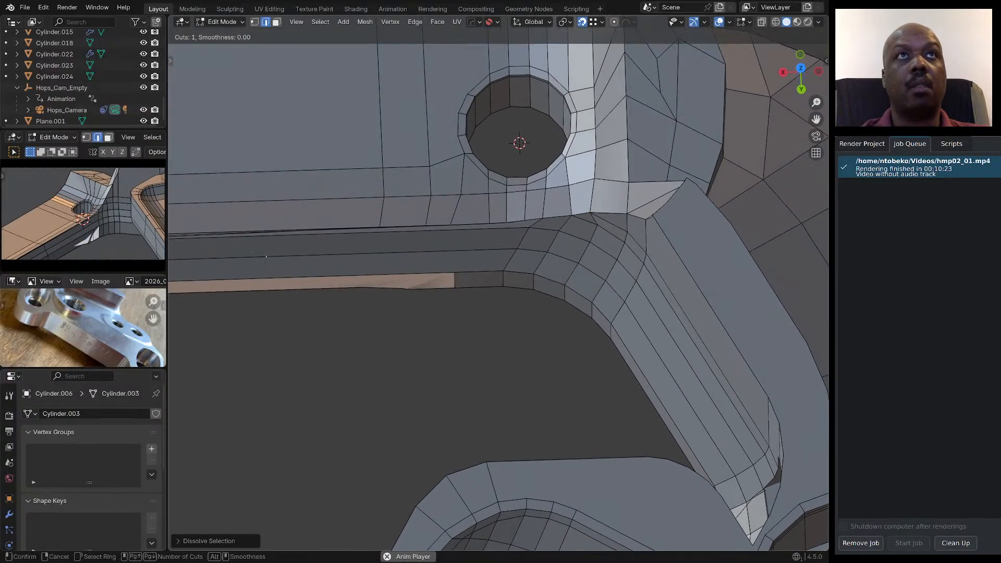
{"action": "key", "text": "Escape"}
Delete the long sliver face between the ledge's border below the hole and the curved inner wall.
{"action": "key", "text": "1"}
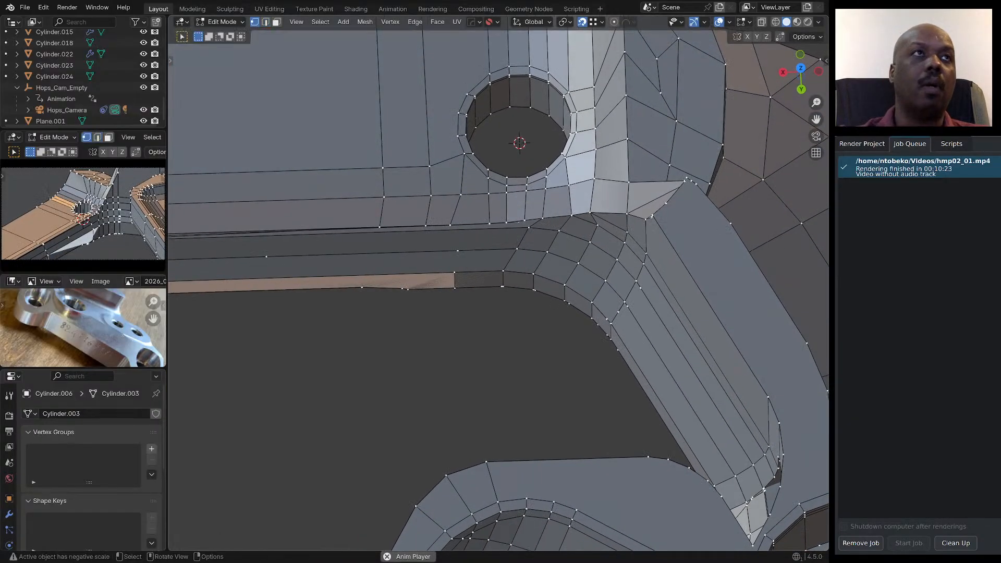
{"action": "middle_click_drag", "start_coordinate": [493, 234], "coordinate": [517, 193]}
{"action": "scroll", "coordinate": [506, 214], "scroll_direction": "up", "scroll_amount": 6}
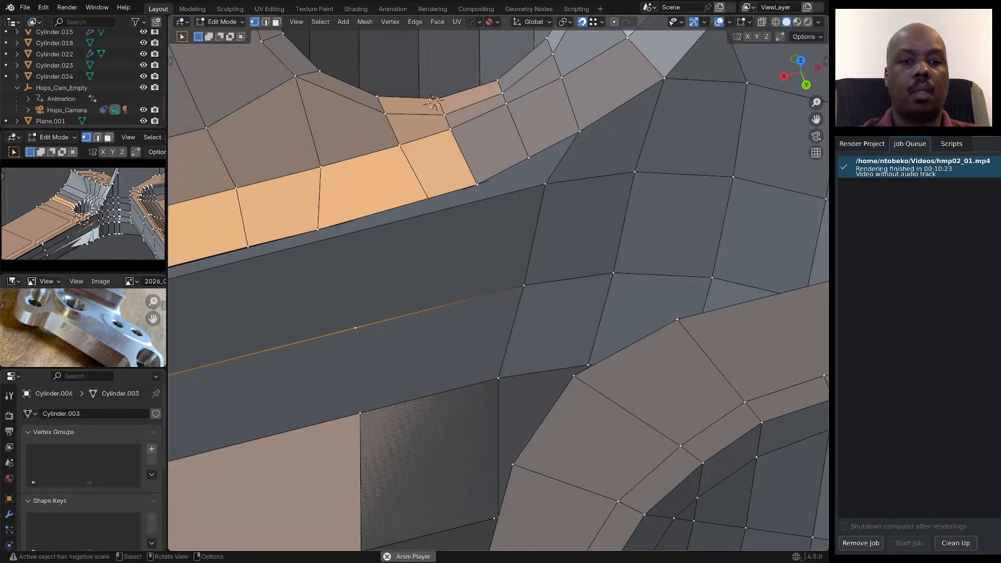
{"action": "key", "text": "3"}
{"action": "left_click", "coordinate": [514, 184]}
{"action": "scroll", "coordinate": [514, 208], "scroll_direction": "down", "scroll_amount": 3}
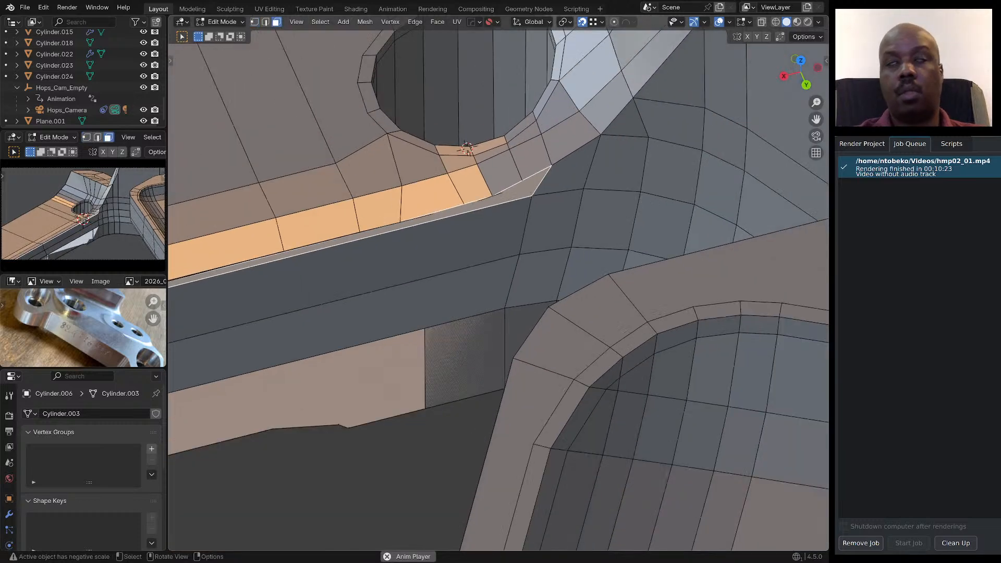
{"action": "key", "text": "x"}
{"action": "left_click", "coordinate": [498, 223]}
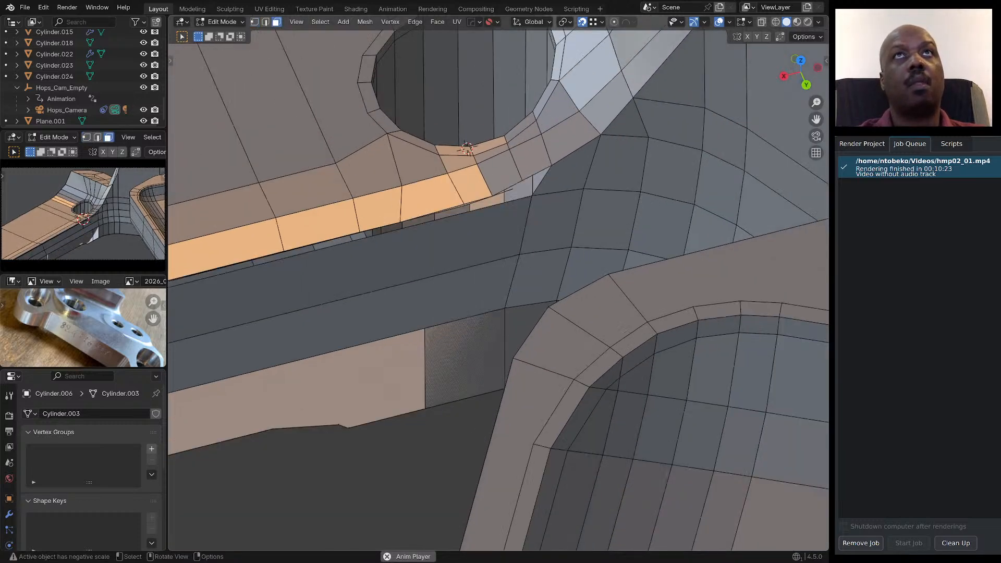
Delete the leftover edge running along the ledge's border just below the hole.
{"action": "middle_click_drag", "start_coordinate": [498, 223], "coordinate": [486, 232]}
{"action": "key", "text": "2"}
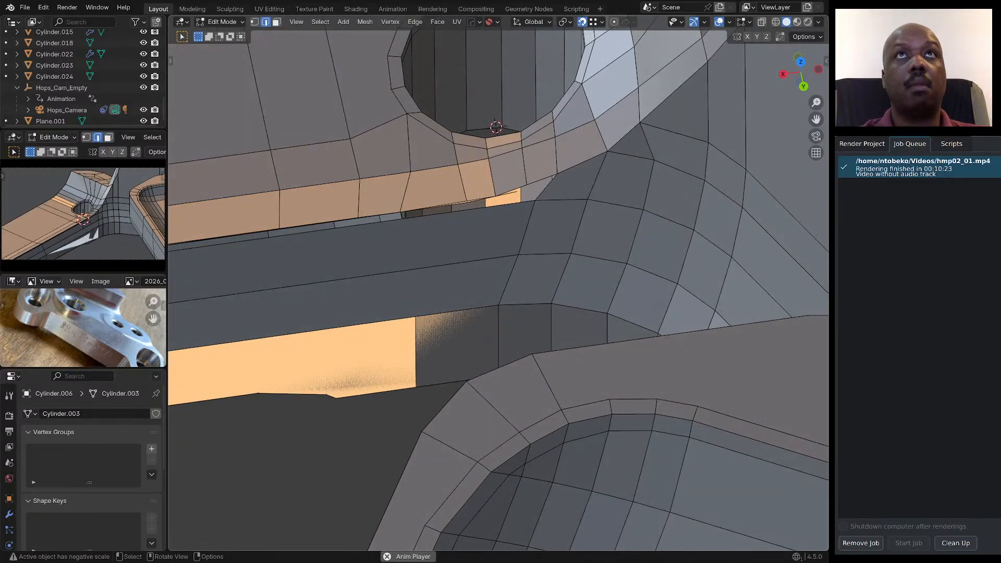
{"action": "middle_click_drag", "start_coordinate": [512, 193], "coordinate": [491, 204]}
{"action": "scroll", "coordinate": [491, 204], "scroll_direction": "up", "scroll_amount": 5}
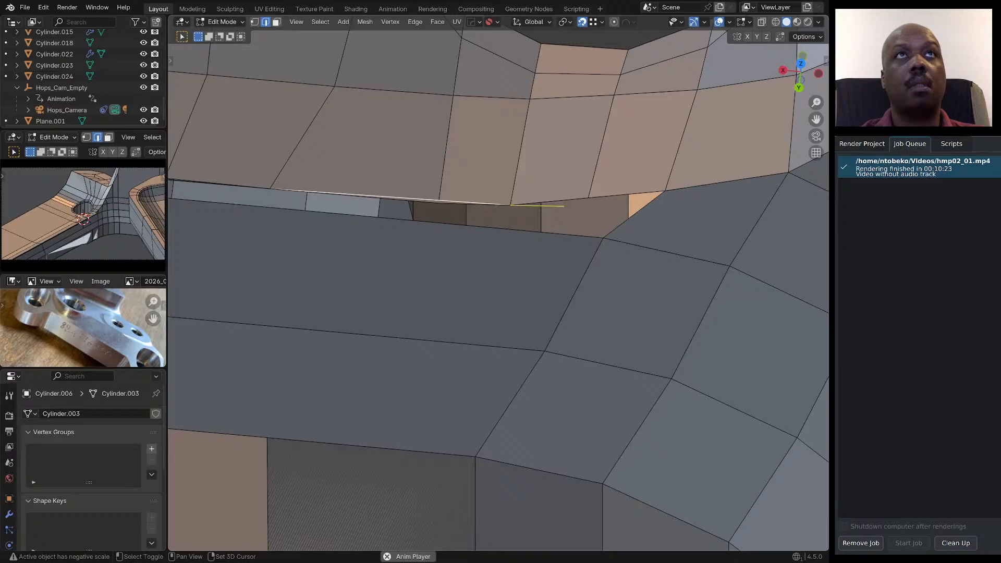
{"action": "key", "text": "x"}
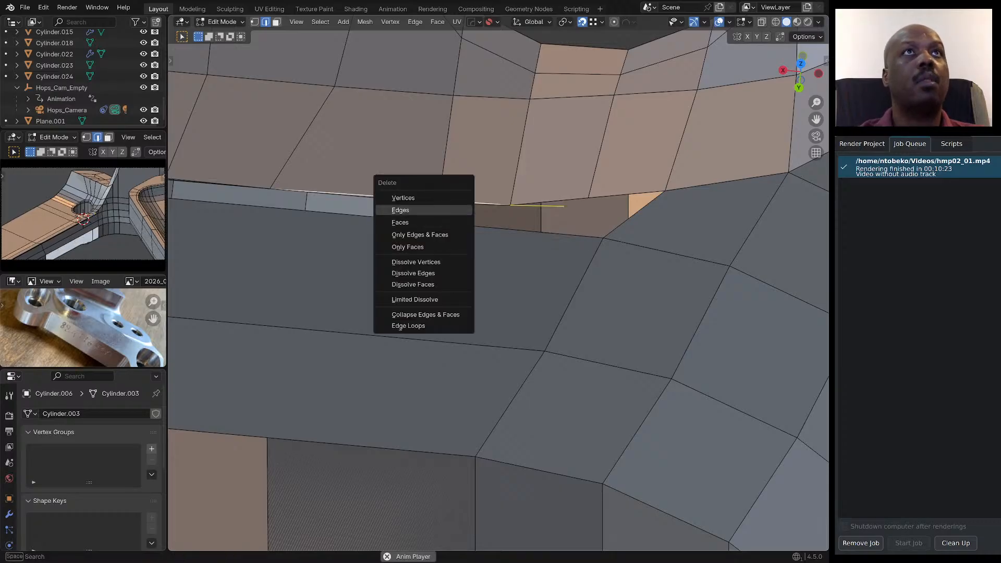
{"action": "left_click", "coordinate": [453, 210]}
{"action": "middle_click_drag", "start_coordinate": [453, 210], "coordinate": [468, 221]}
{"action": "scroll", "coordinate": [468, 222], "scroll_direction": "down", "scroll_amount": 4}
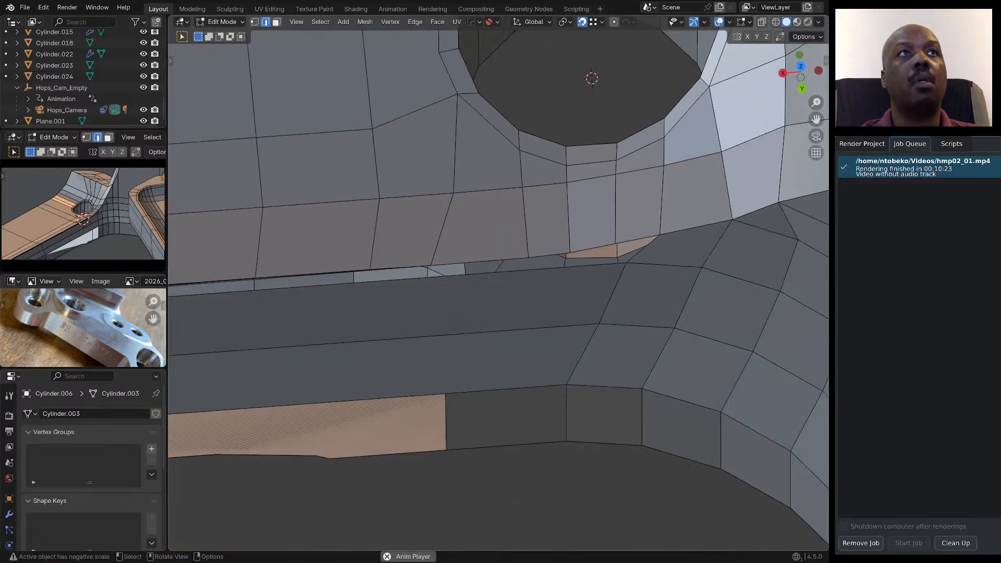
Select the overlapping stray edges along the gap between the ledge and the inner wall and delete them.
{"action": "scroll", "coordinate": [513, 211], "scroll_direction": "down", "scroll_amount": 4}
{"action": "scroll", "coordinate": [513, 211], "scroll_direction": "up", "scroll_amount": 4}
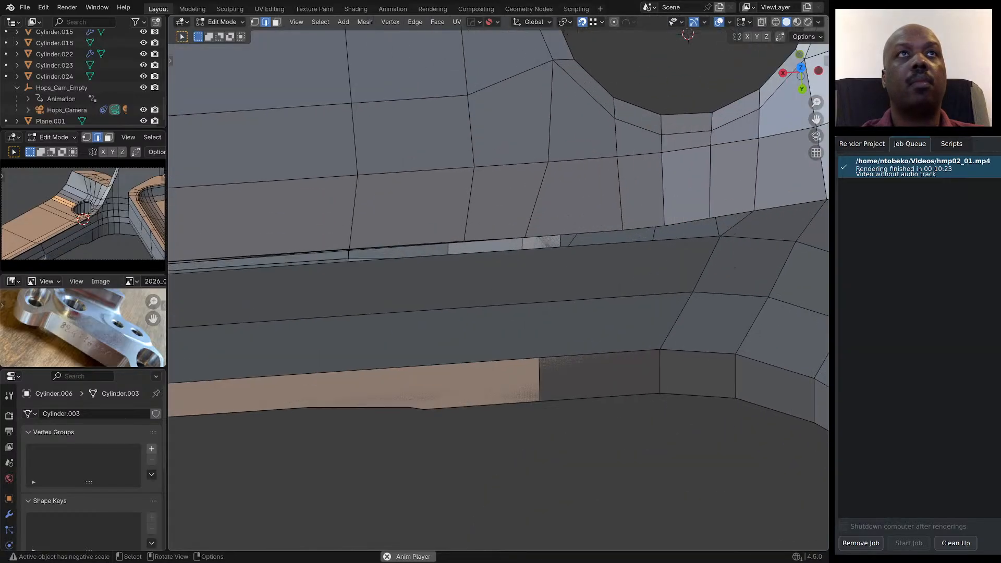
{"action": "scroll", "coordinate": [513, 211], "scroll_direction": "down", "scroll_amount": 3}
{"action": "middle_click_drag", "start_coordinate": [514, 211], "coordinate": [584, 171]}
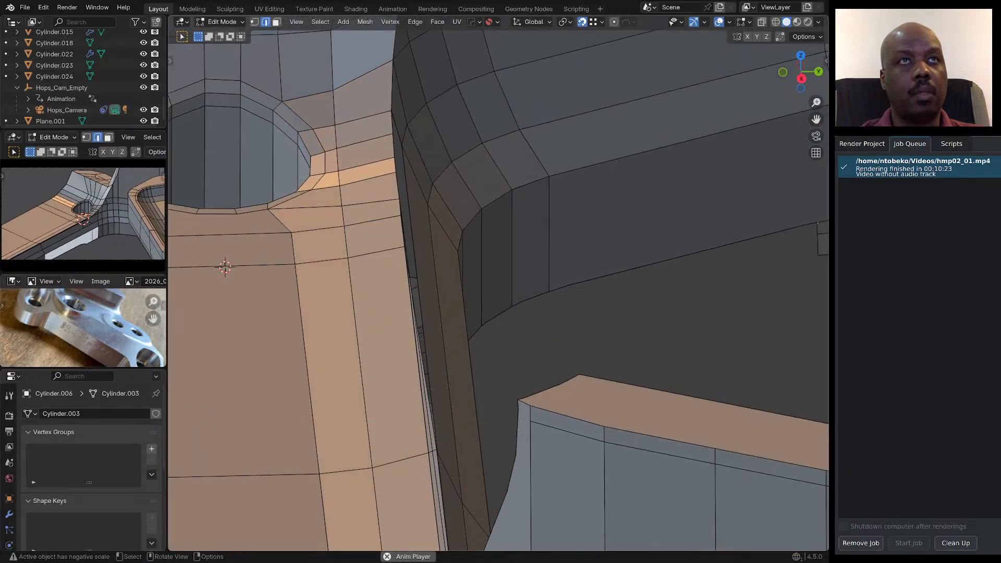
{"action": "scroll", "coordinate": [394, 214], "scroll_direction": "up", "scroll_amount": 7}
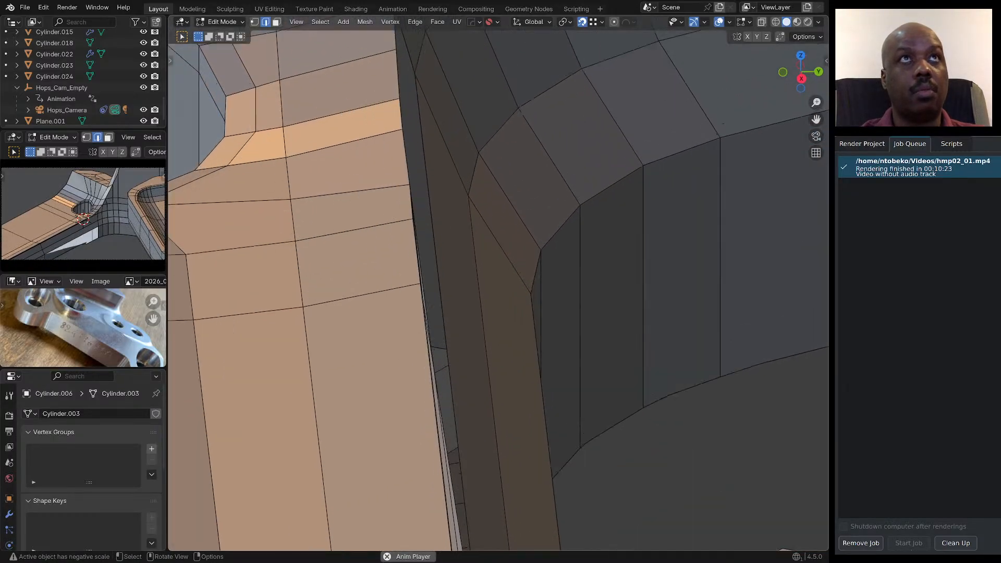
{"action": "left_click", "coordinate": [429, 281]}
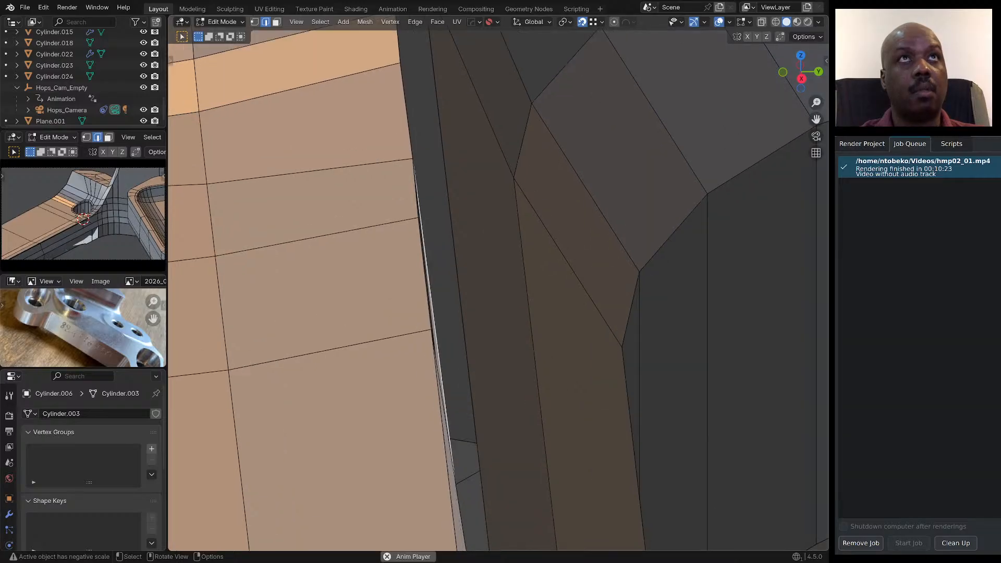
{"action": "middle_click_drag", "start_coordinate": [428, 282], "coordinate": [421, 281]}
{"action": "scroll", "coordinate": [433, 279], "scroll_direction": "down", "scroll_amount": 3}
{"action": "scroll", "coordinate": [552, 280], "scroll_direction": "up", "scroll_amount": 1}
{"action": "scroll", "coordinate": [552, 280], "scroll_direction": "up", "scroll_amount": 5}
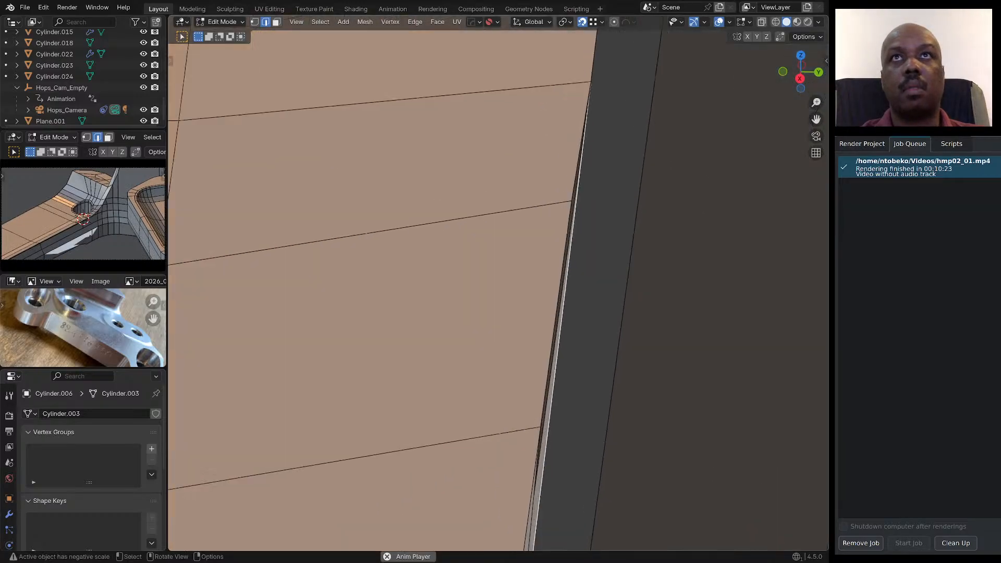
{"action": "left_click", "coordinate": [562, 297], "text": "shift"}
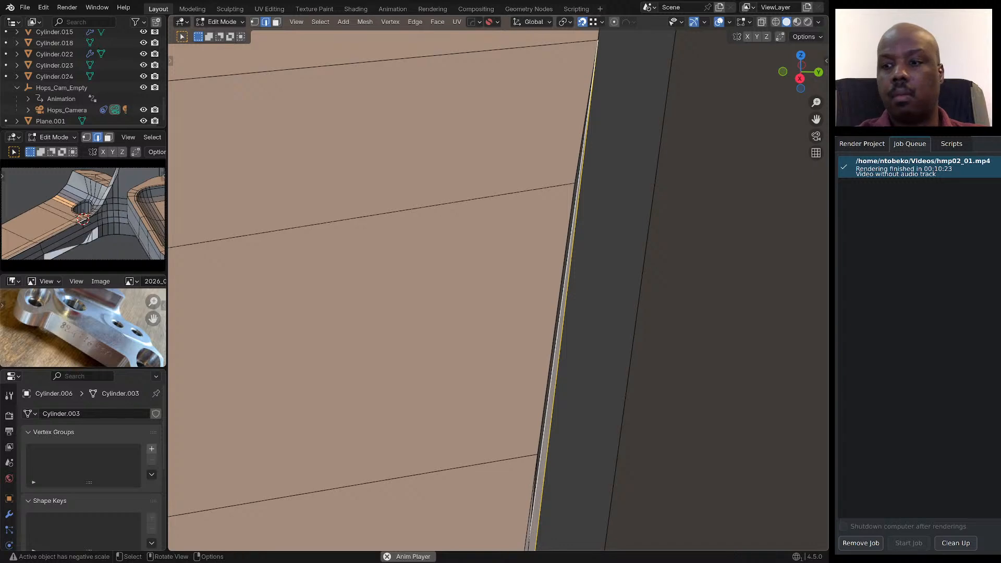
{"action": "key", "text": "x"}
{"action": "left_click", "coordinate": [550, 333]}
Delete the remaining stray edge farther along the gap beside the ledge's inner border.
{"action": "scroll", "coordinate": [549, 333], "scroll_direction": "down", "scroll_amount": 6}
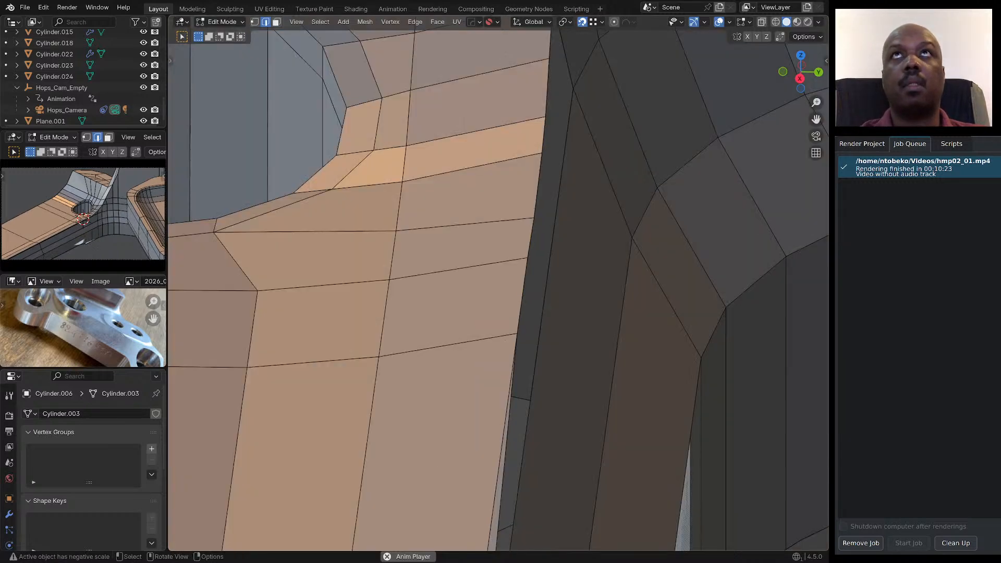
{"action": "scroll", "coordinate": [550, 333], "scroll_direction": "down", "scroll_amount": 4}
{"action": "middle_click_drag", "start_coordinate": [550, 333], "coordinate": [560, 360]}
{"action": "scroll", "coordinate": [559, 360], "scroll_direction": "up", "scroll_amount": 1}
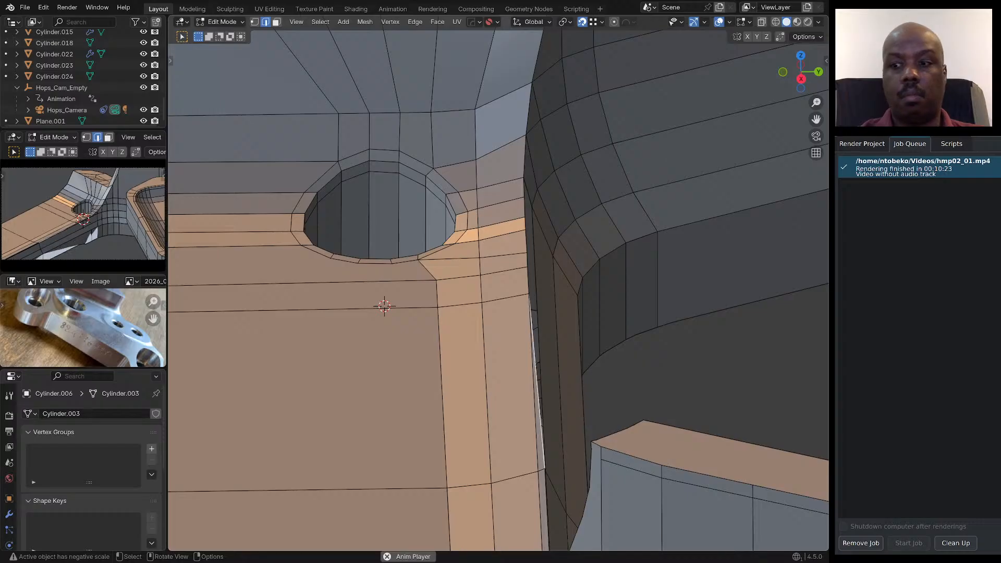
{"action": "key", "text": "x"}
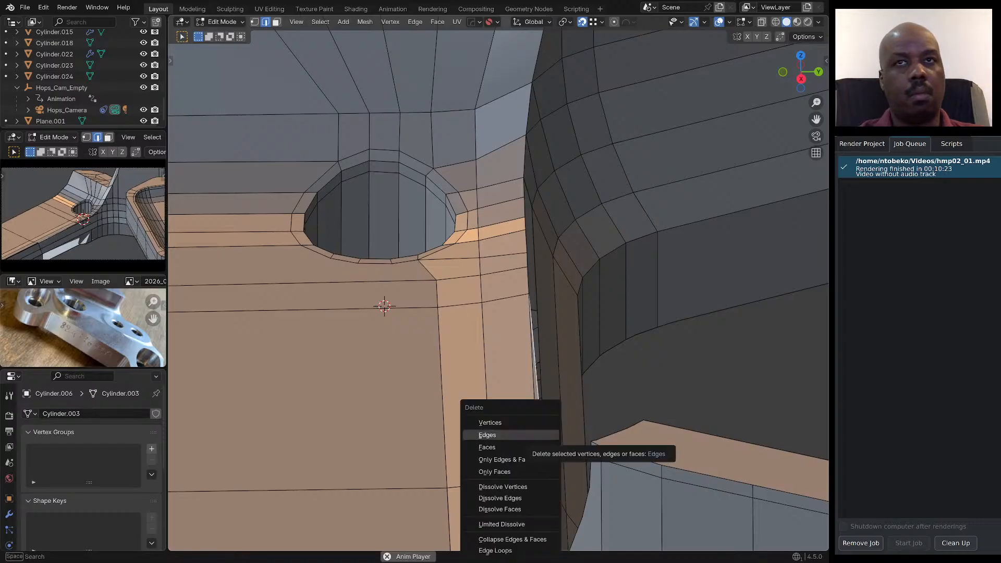
{"action": "left_click", "coordinate": [495, 435]}
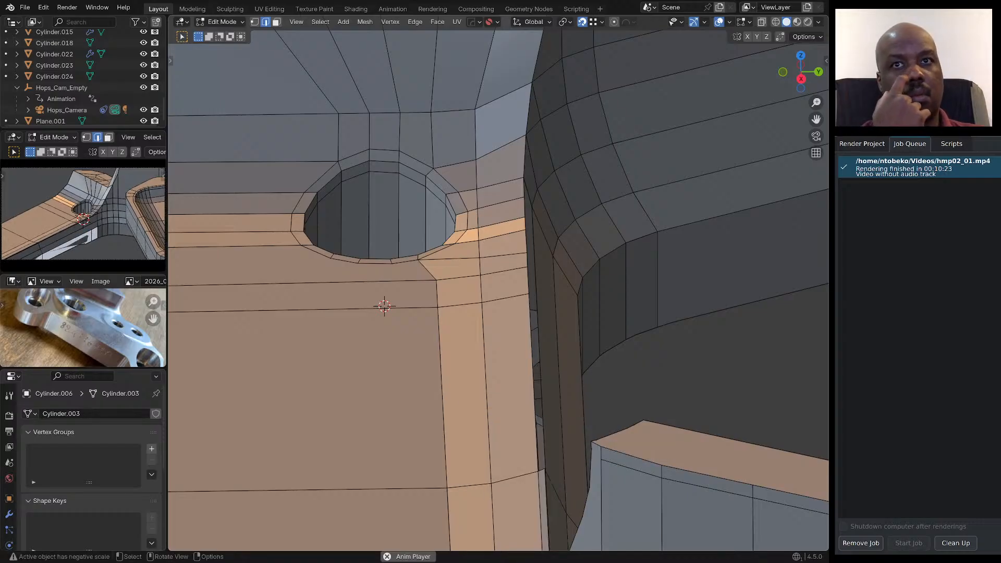
Examine the ledge, the hole and the inner wall from several angles for remaining stray geometry.
{"action": "scroll", "coordinate": [516, 359], "scroll_direction": "down", "scroll_amount": 3}
{"action": "mouse_move", "coordinate": [516, 359]}
{"action": "middle_mouse_down"}
{"action": "mouse_move", "coordinate": [537, 361]}
{"action": "mouse_move", "coordinate": [500, 355]}
{"action": "middle_mouse_up"}
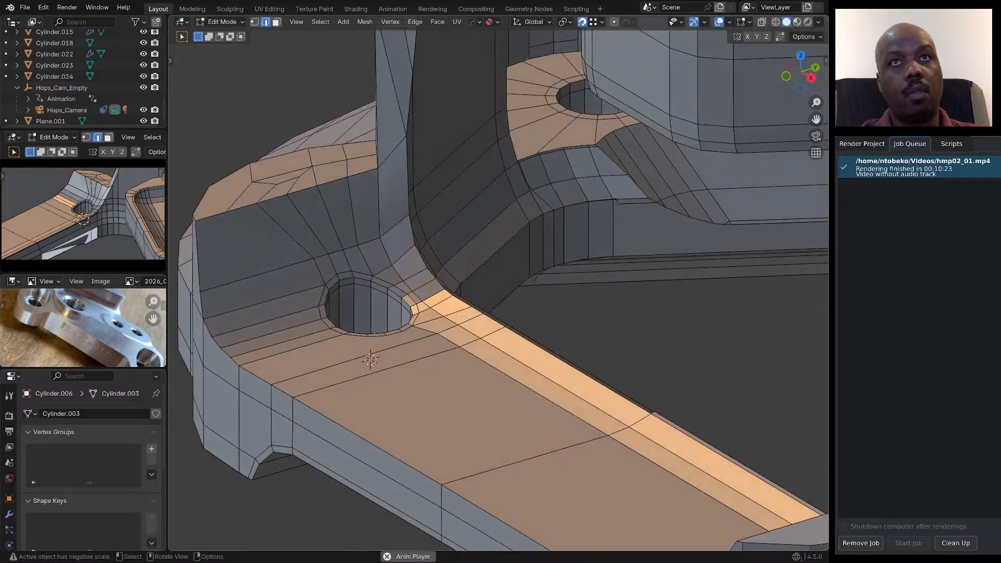
{"action": "scroll", "coordinate": [417, 323], "scroll_direction": "down", "scroll_amount": 5}
{"action": "middle_click_drag", "start_coordinate": [417, 323], "coordinate": [485, 375]}
{"action": "scroll", "coordinate": [485, 334], "scroll_direction": "up", "scroll_amount": 3}
{"action": "middle_click_drag", "start_coordinate": [484, 334], "coordinate": [396, 318]}
{"action": "scroll", "coordinate": [448, 333], "scroll_direction": "down", "scroll_amount": 4}
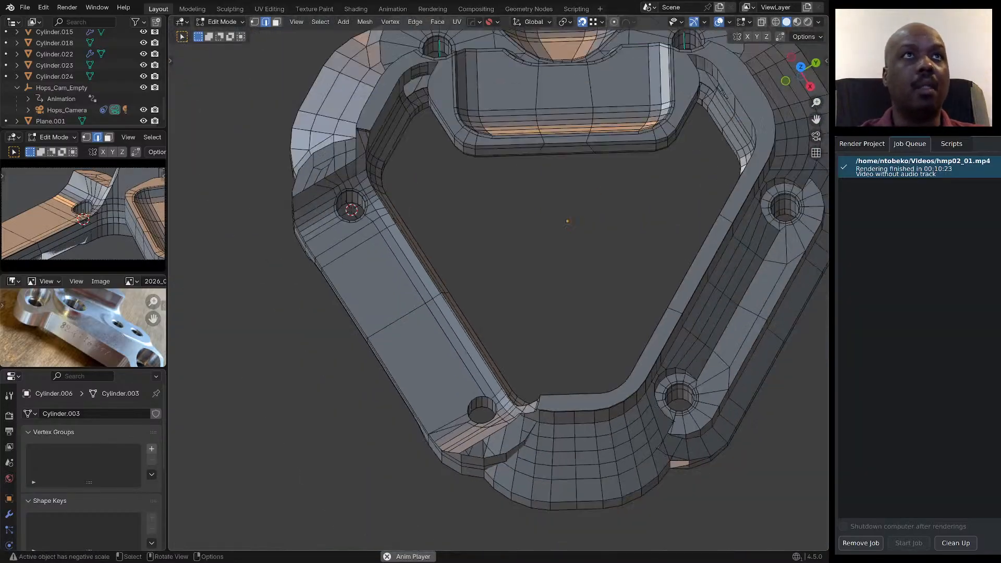
{"action": "scroll", "coordinate": [500, 292], "scroll_direction": "down", "scroll_amount": 3}
{"action": "scroll", "coordinate": [334, 365], "scroll_direction": "up", "scroll_amount": 8}
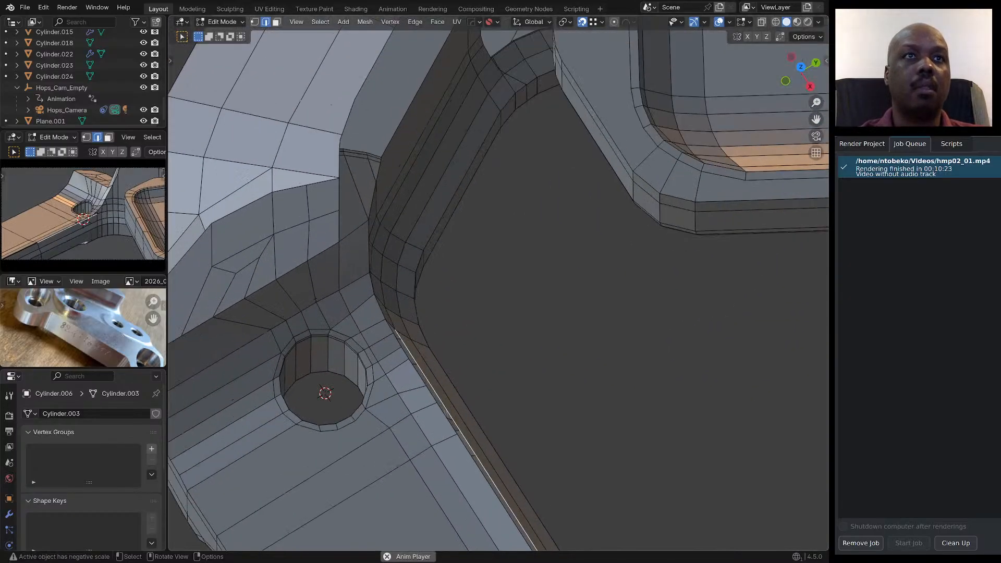
Slide the vertex beside the hole, on the edge row inside the ledge's inner border, toward the hole.
{"action": "middle_click_drag", "start_coordinate": [375, 417], "coordinate": [444, 375]}
{"action": "scroll", "coordinate": [435, 378], "scroll_direction": "up", "scroll_amount": 1}
{"action": "key", "text": "1"}
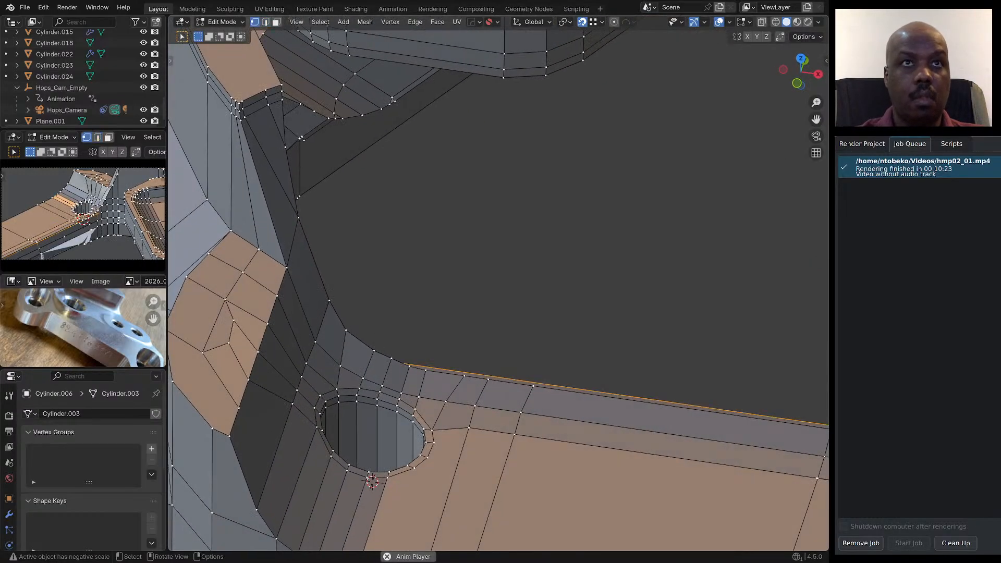
{"action": "left_click", "coordinate": [446, 402]}
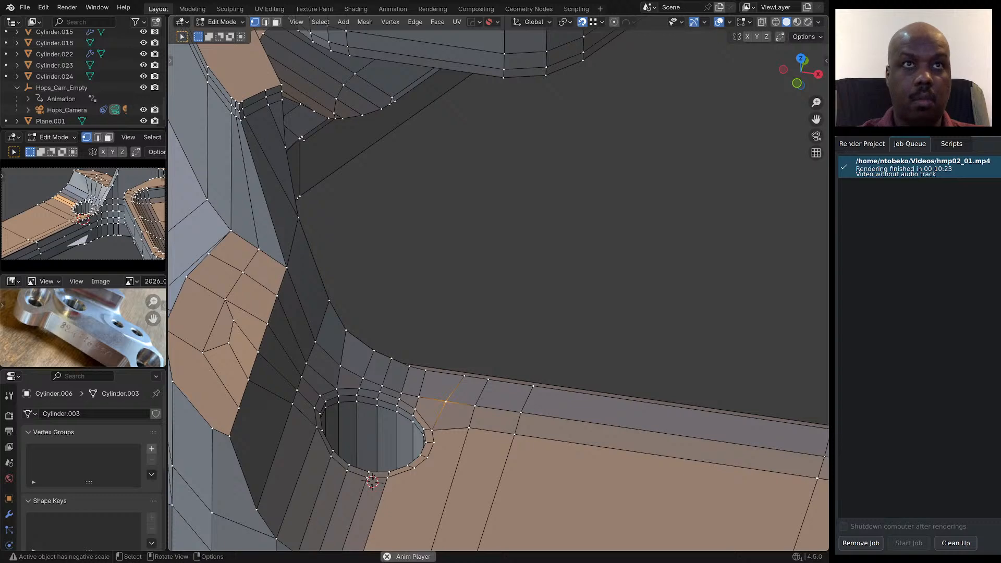
{"action": "key", "text": "shift+v"}
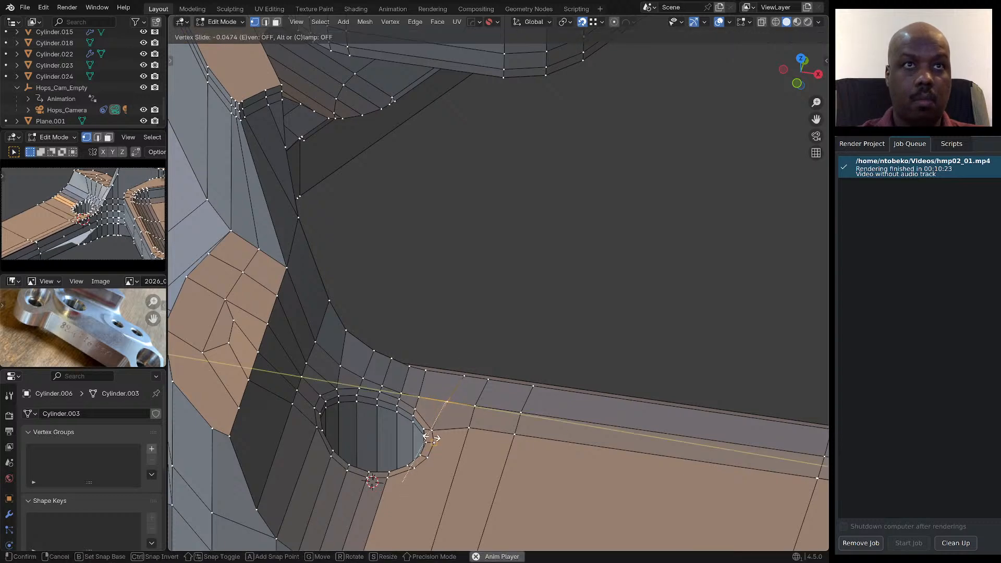
{"action": "left_click", "coordinate": [432, 431]}
Slide the two neighbouring vertices on the ledge's inner border along it to line up with the cross edges beside the hole.
{"action": "middle_click_drag", "start_coordinate": [432, 430], "coordinate": [440, 376]}
{"action": "left_click", "coordinate": [458, 380]}
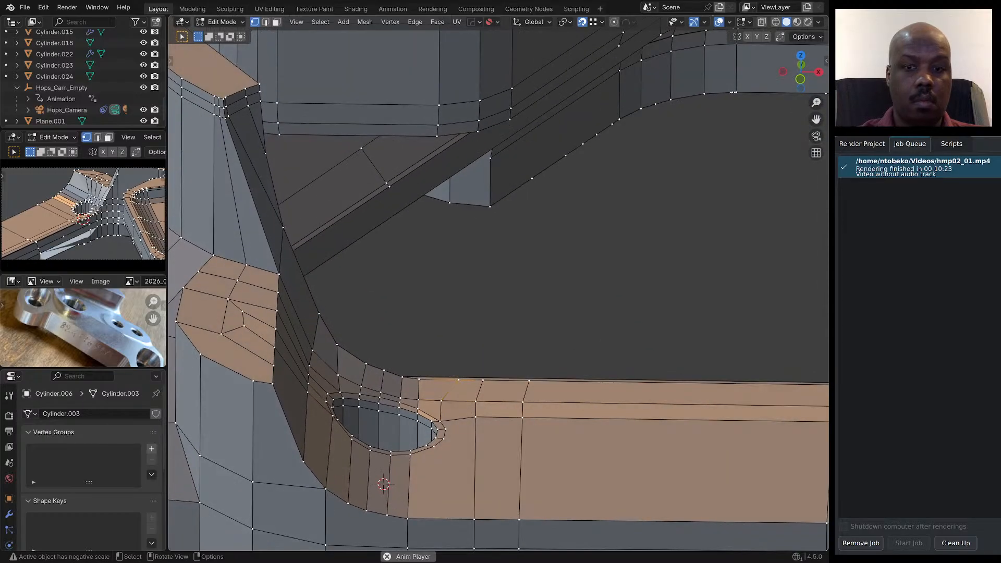
{"action": "key", "text": "shift+v"}
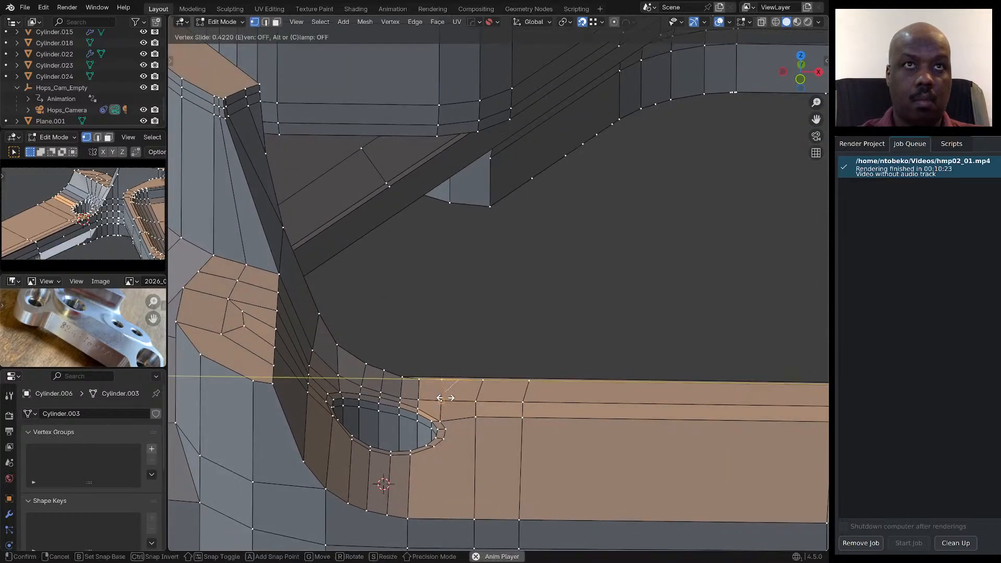
{"action": "left_click", "coordinate": [444, 398]}
{"action": "left_click", "coordinate": [476, 380]}
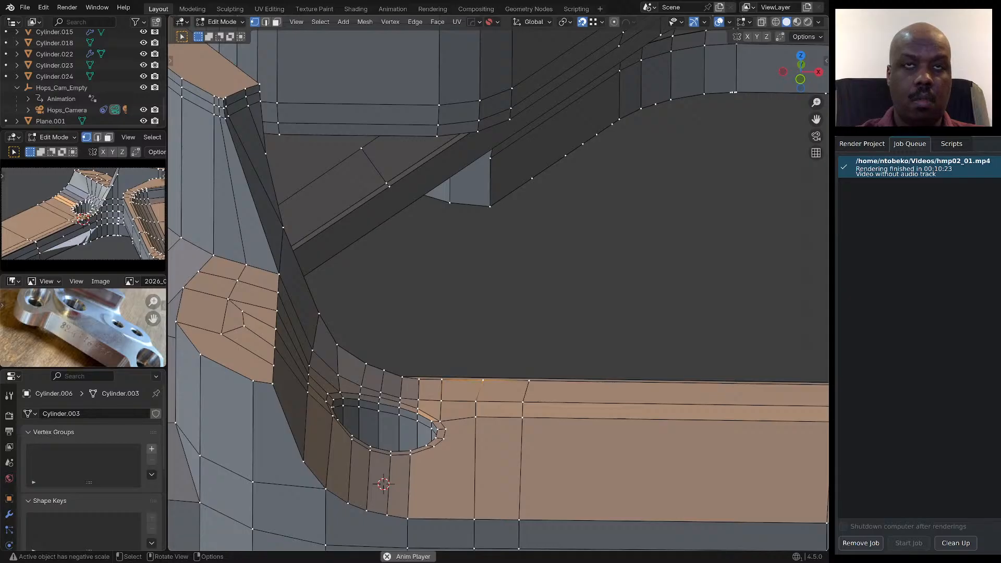
{"action": "key", "text": "shift+v"}
{"action": "left_click", "coordinate": [478, 401]}
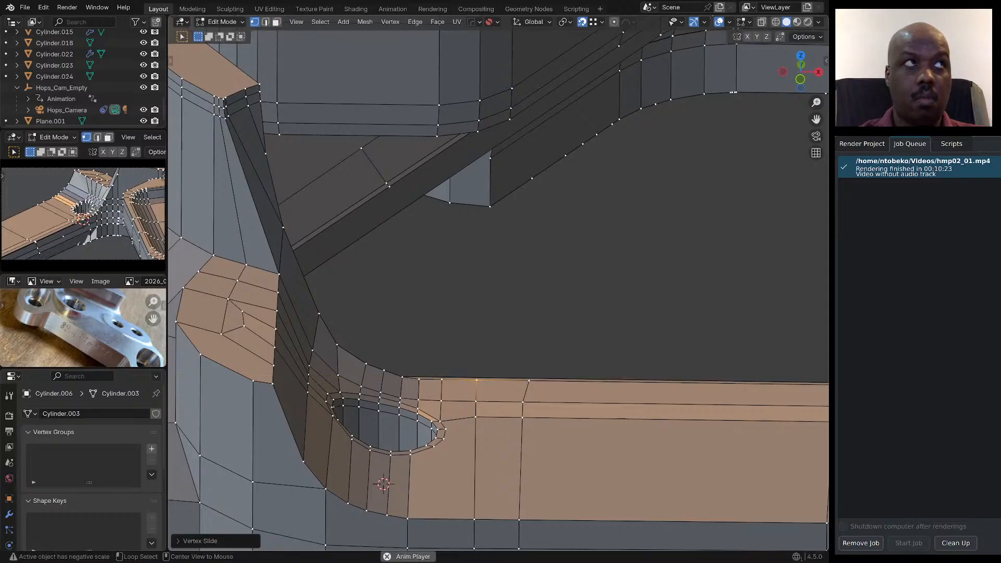
Add three lengthwise loop cuts to the ledge's wide flat face, spaced next to each other below the hole.
{"action": "middle_click_drag", "start_coordinate": [478, 383], "coordinate": [492, 344]}
{"action": "scroll", "coordinate": [480, 425], "scroll_direction": "down", "scroll_amount": 3}
{"action": "scroll", "coordinate": [448, 370], "scroll_direction": "up", "scroll_amount": 6}
{"action": "middle_click_drag", "start_coordinate": [449, 370], "coordinate": [428, 405]}
{"action": "scroll", "coordinate": [427, 380], "scroll_direction": "down", "scroll_amount": 4}
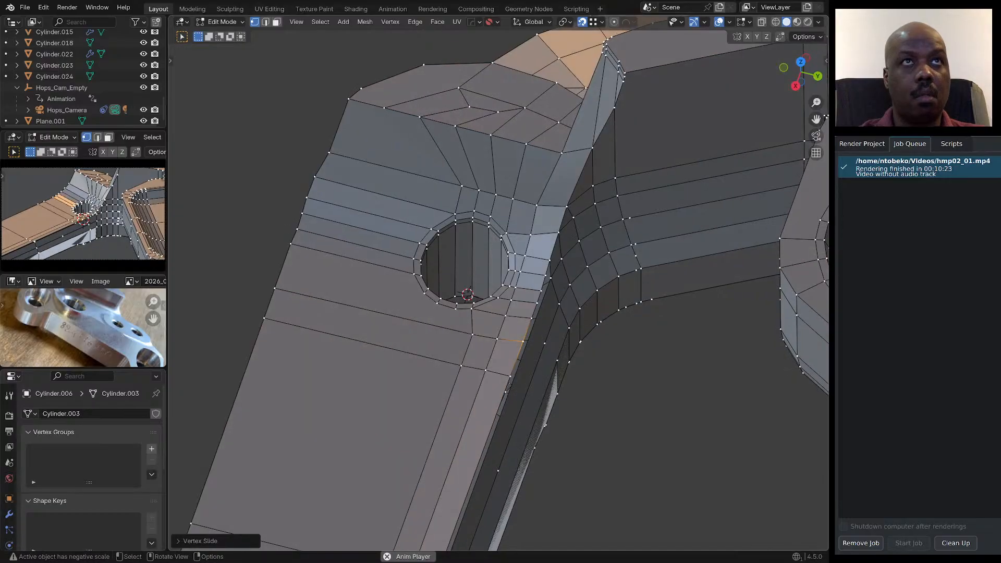
{"action": "key", "text": "ctrl+r"}
{"action": "left_click", "coordinate": [397, 333]}
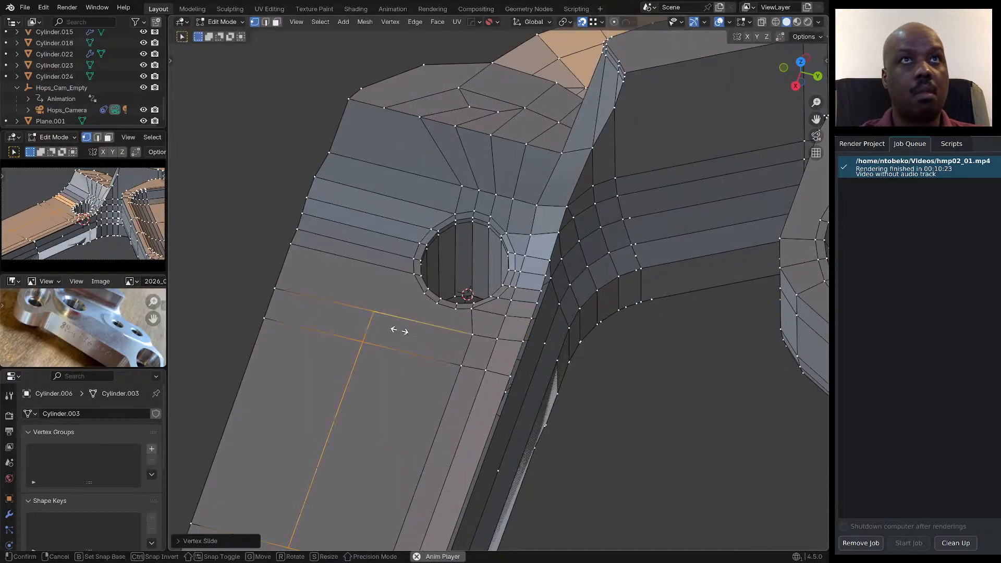
{"action": "left_click", "coordinate": [455, 310]}
{"action": "key", "text": "ctrl+r"}
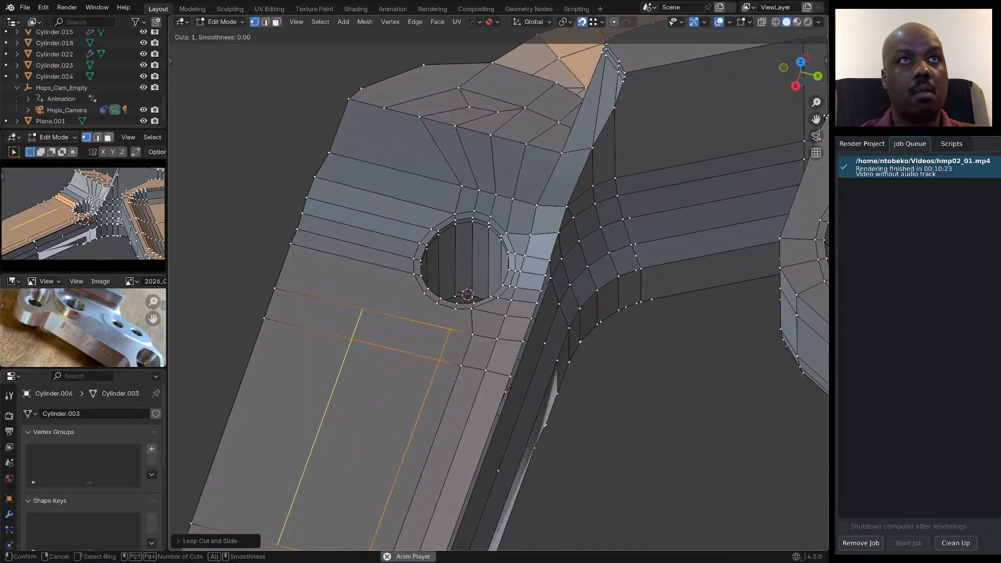
{"action": "left_click", "coordinate": [414, 321]}
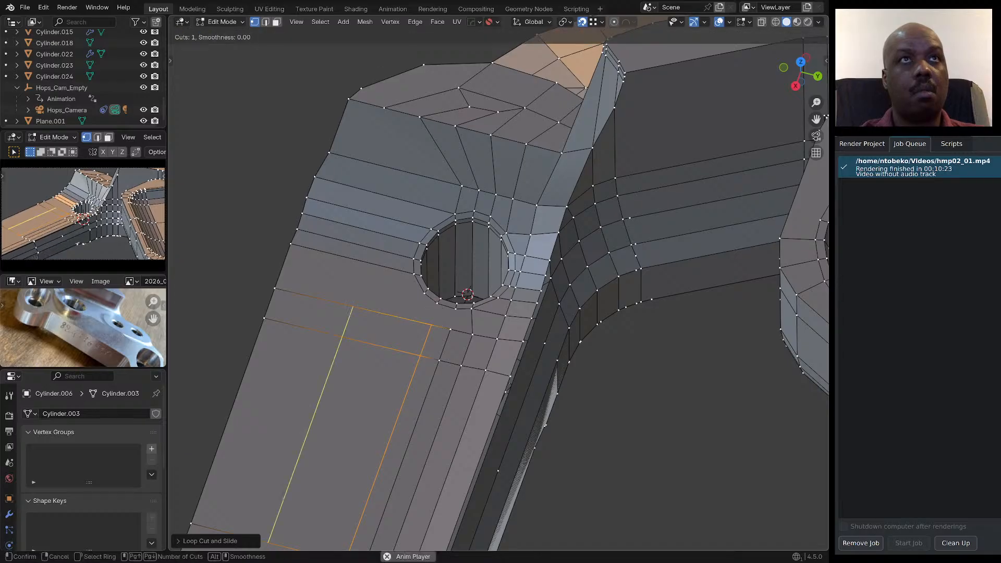
{"action": "left_click", "coordinate": [422, 295]}
Connect the end vertices of the three new loop cuts to the matching vertices on the hole's outer rim.
{"action": "left_click", "coordinate": [451, 329]}
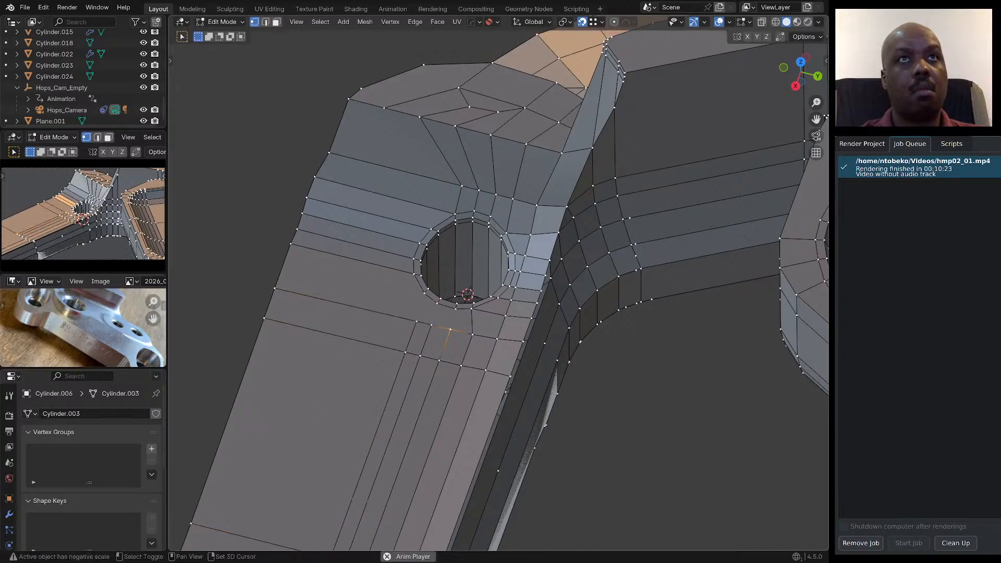
{"action": "left_click", "coordinate": [455, 309], "text": "shift"}
{"action": "left_click", "coordinate": [431, 325]}
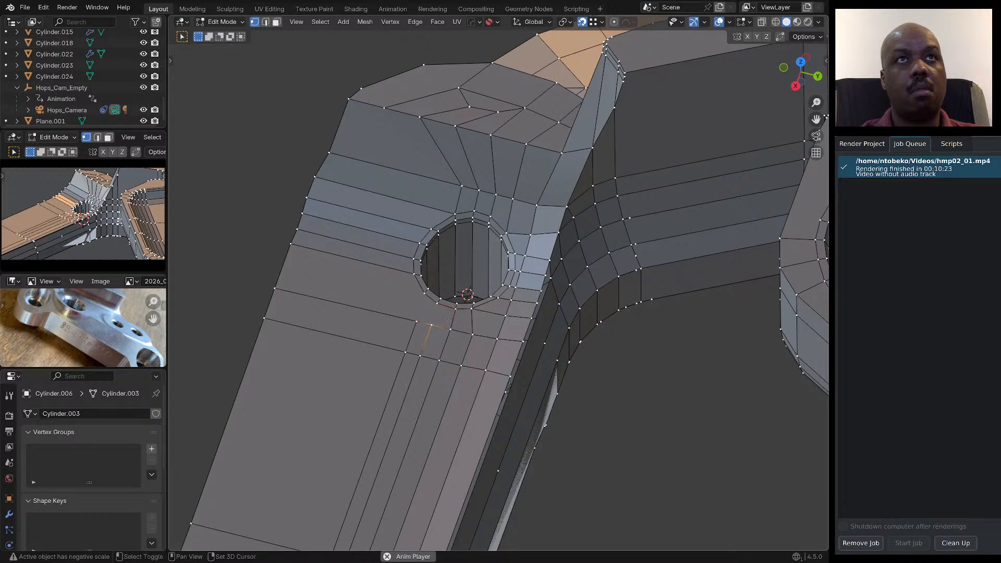
{"action": "left_click", "coordinate": [416, 321], "text": "shift"}
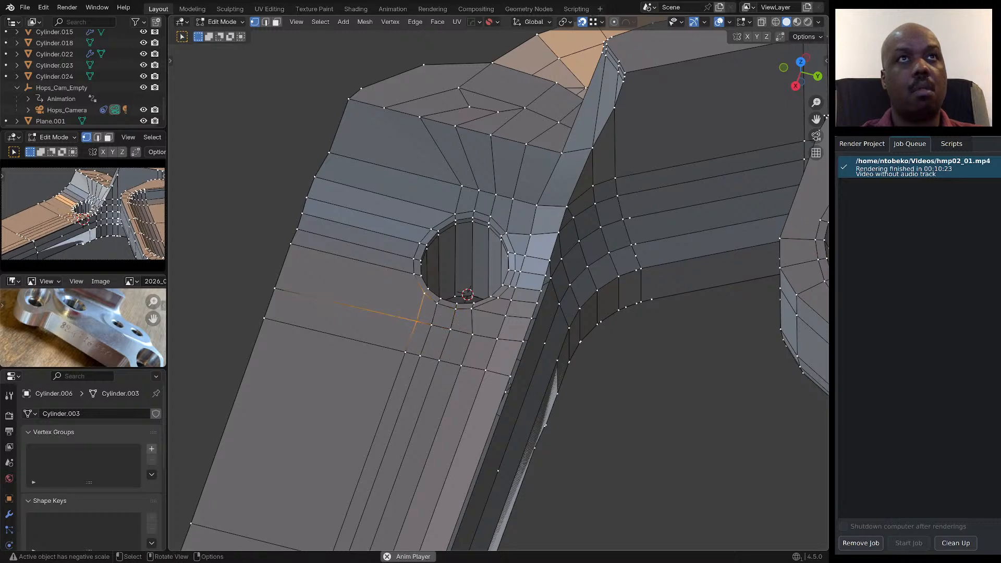
Move the outermost of the three new lengthwise edge lines below the hole slightly outward along global Y, away from its neighbours.
{"action": "scroll", "coordinate": [510, 264], "scroll_direction": "down", "scroll_amount": 6}
{"action": "left_click", "coordinate": [450, 365], "text": "ctrl"}
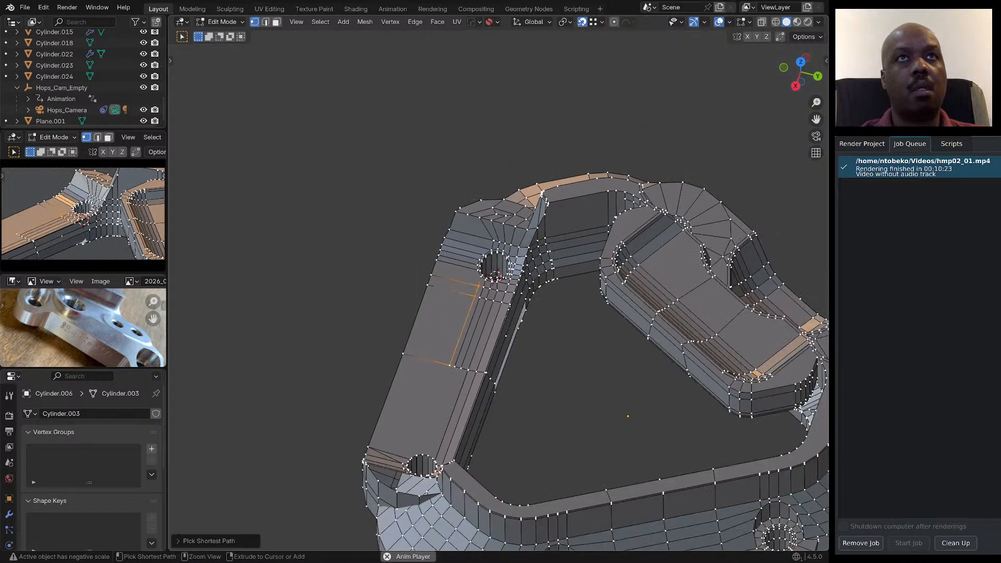
{"action": "scroll", "coordinate": [481, 273], "scroll_direction": "up", "scroll_amount": 2}
{"action": "scroll", "coordinate": [477, 273], "scroll_direction": "up", "scroll_amount": 2}
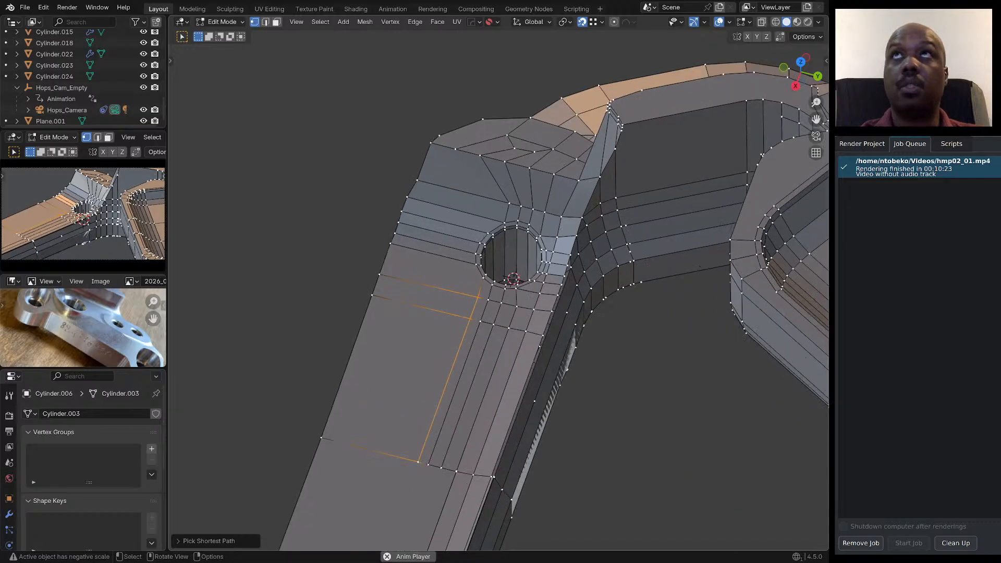
{"action": "key", "text": "g"}
{"action": "key", "text": "y"}
{"action": "left_click", "coordinate": [483, 278]}
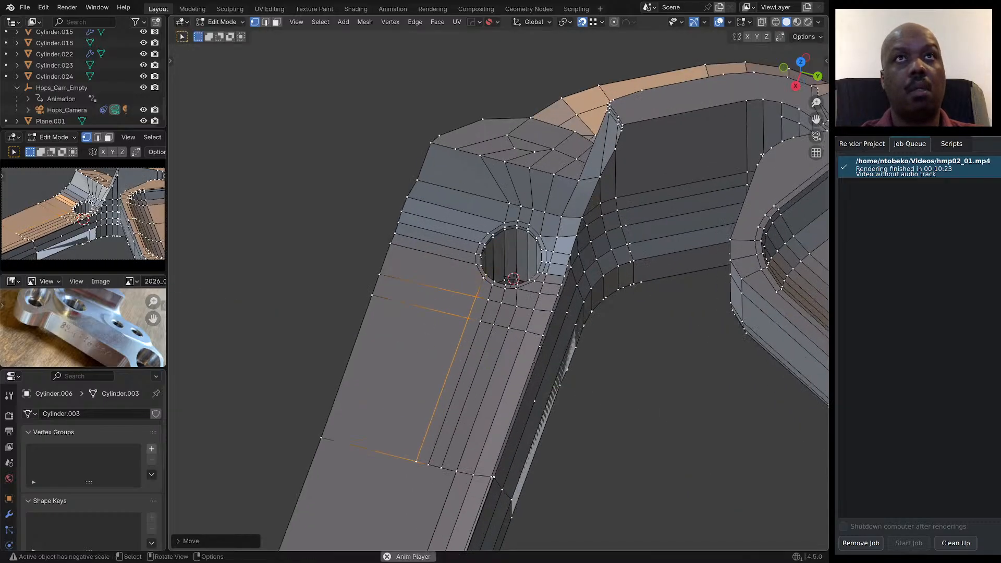
Move the adjacent lengthwise edge line, up to its vertex at the hole, about 1.4 mm in the negative global Y direction.
{"action": "key", "text": "ctrl+z"}
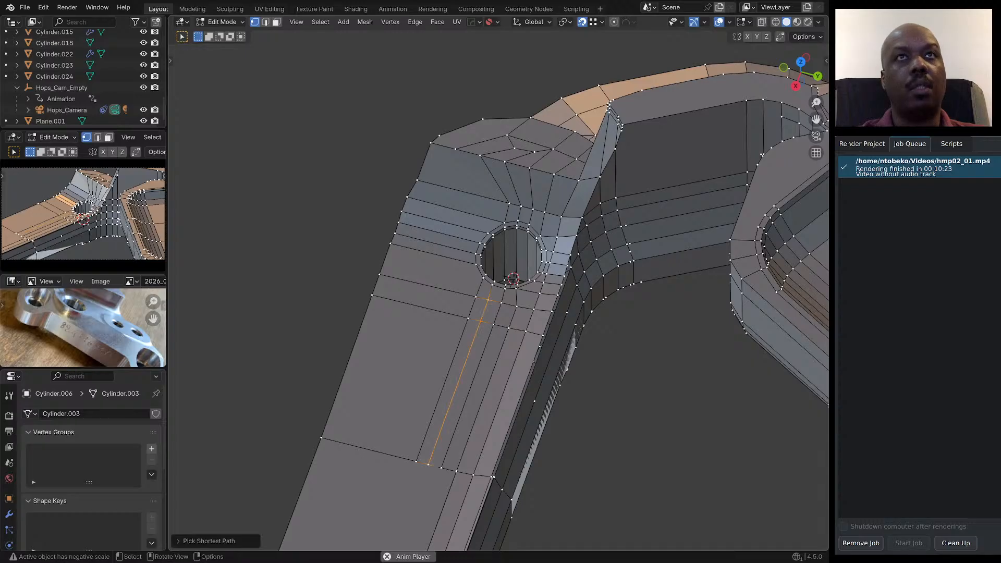
{"action": "key", "text": "g"}
{"action": "key", "text": "y"}
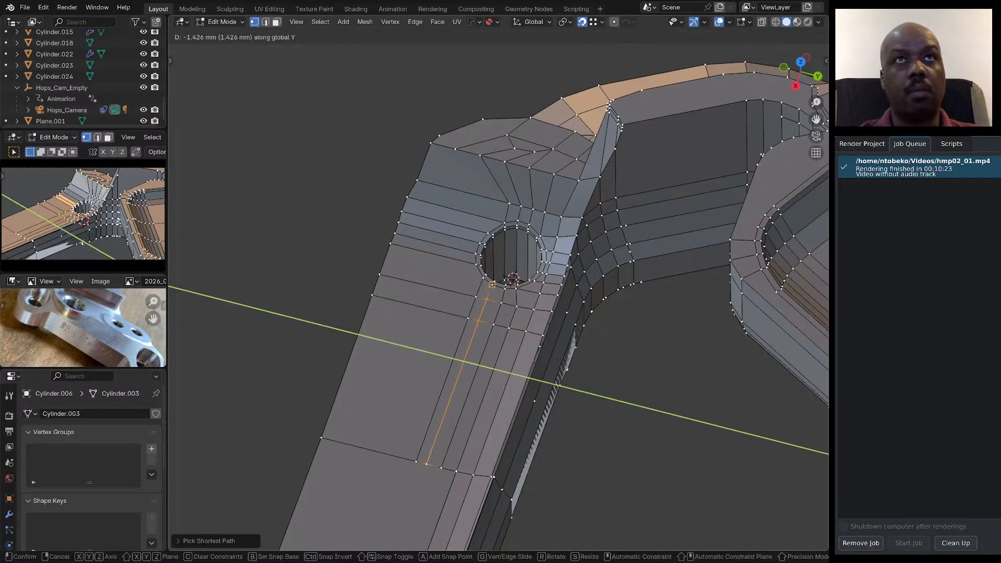
{"action": "left_click", "coordinate": [492, 285]}
{"action": "middle_click_drag", "start_coordinate": [491, 285], "coordinate": [515, 279]}
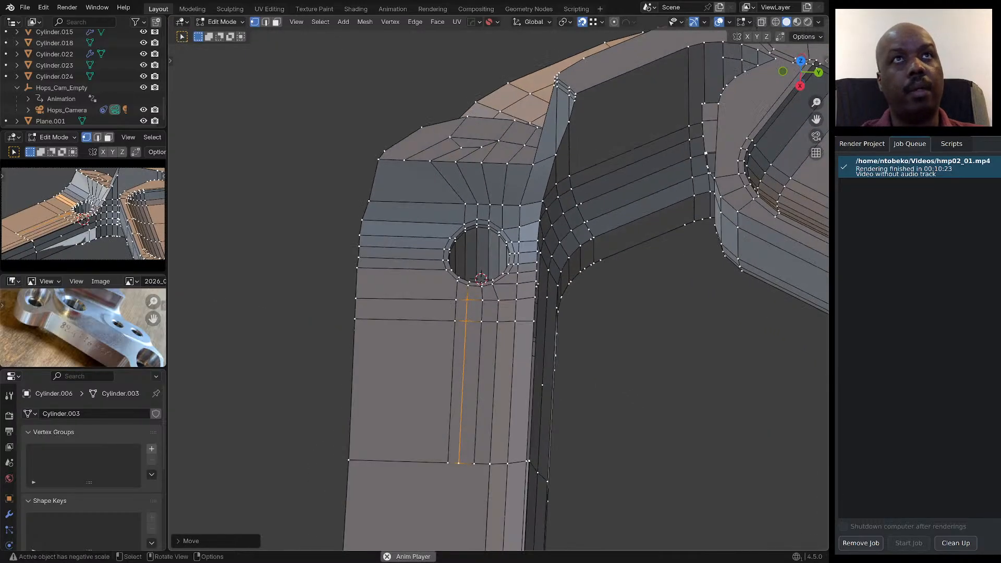
Add two more lengthwise loop cuts to the ledge's wide flat face, one near mid-width and one beside the existing cuts.
{"action": "key", "text": "ctrl+r"}
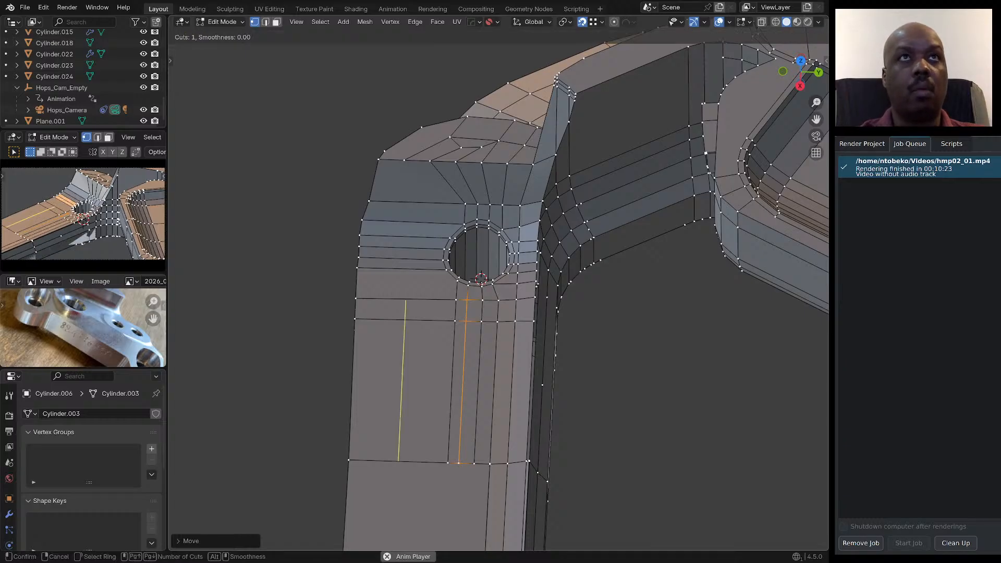
{"action": "left_click", "coordinate": [405, 308]}
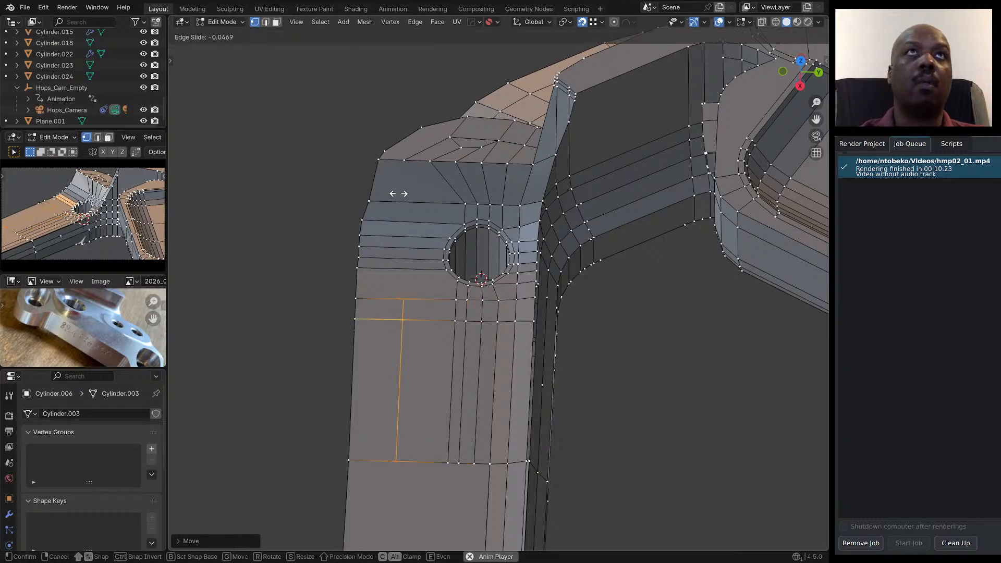
{"action": "left_click", "coordinate": [404, 165]}
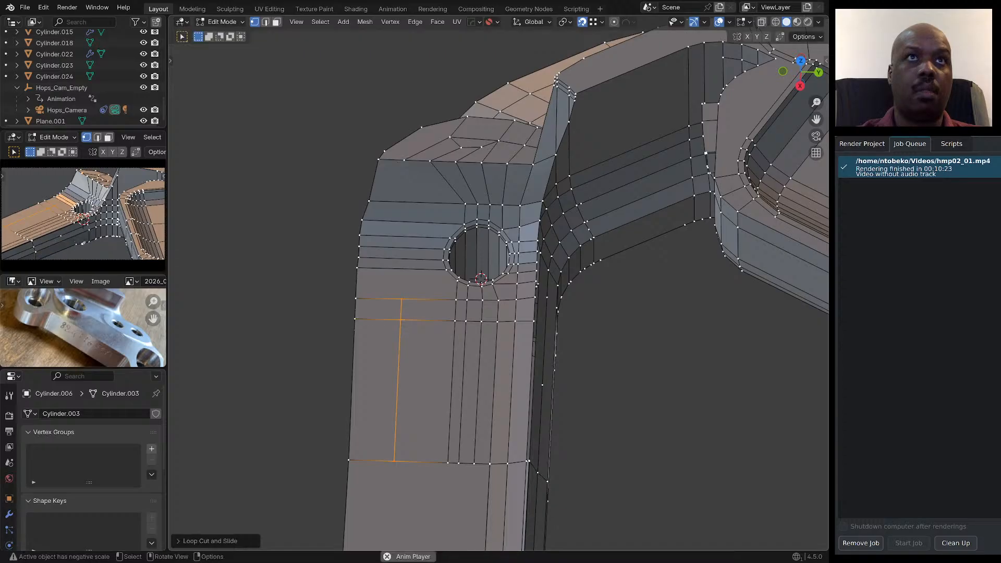
{"action": "key", "text": "g"}
{"action": "key", "text": "g"}
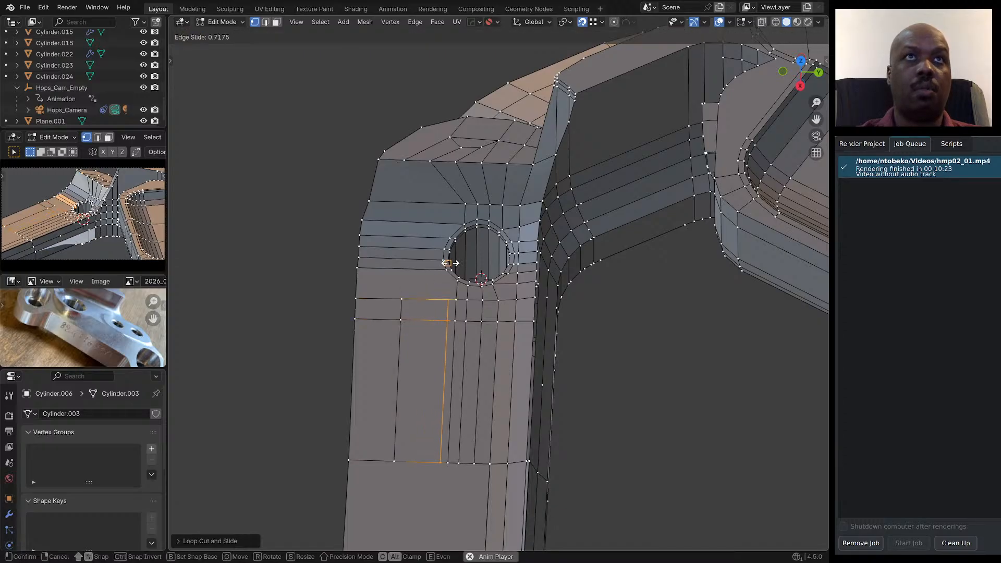
{"action": "left_click", "coordinate": [446, 273]}
Connect the inner new cut to the hole's outer rim, and extend the mid-width cut past the hole to the sloped face's upper edge.
{"action": "left_click", "coordinate": [447, 300]}
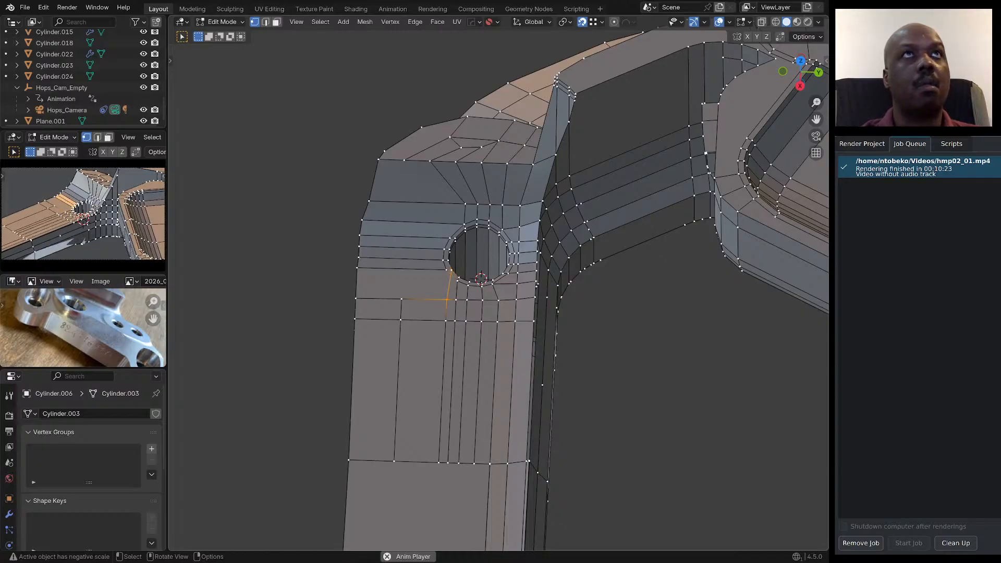
{"action": "left_click", "coordinate": [401, 299], "text": "shift"}
{"action": "key", "text": "j"}
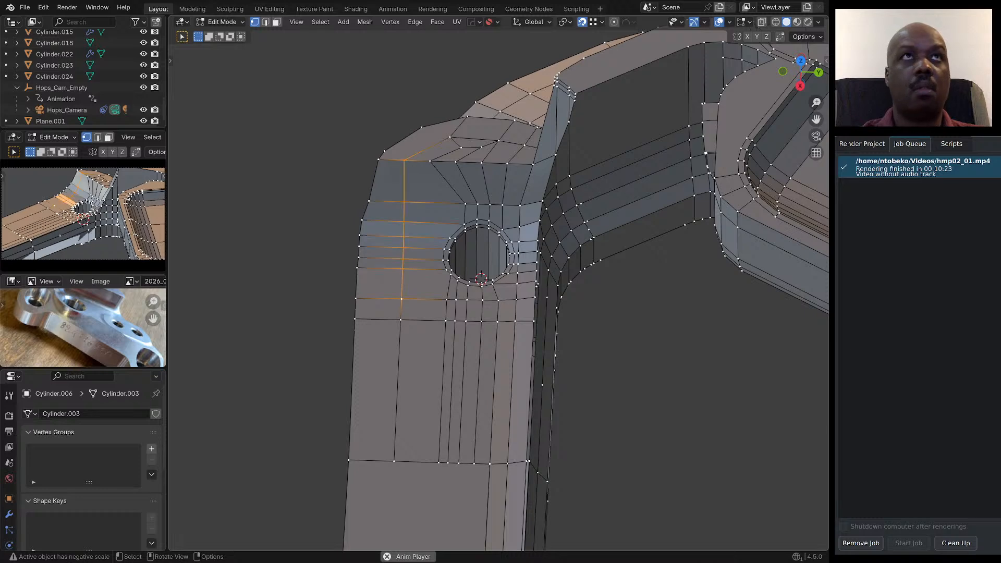
{"action": "mouse_move", "coordinate": [402, 299]}
{"action": "middle_mouse_down"}
{"action": "mouse_move", "coordinate": [399, 334]}
{"action": "mouse_move", "coordinate": [405, 296]}
{"action": "middle_mouse_up"}
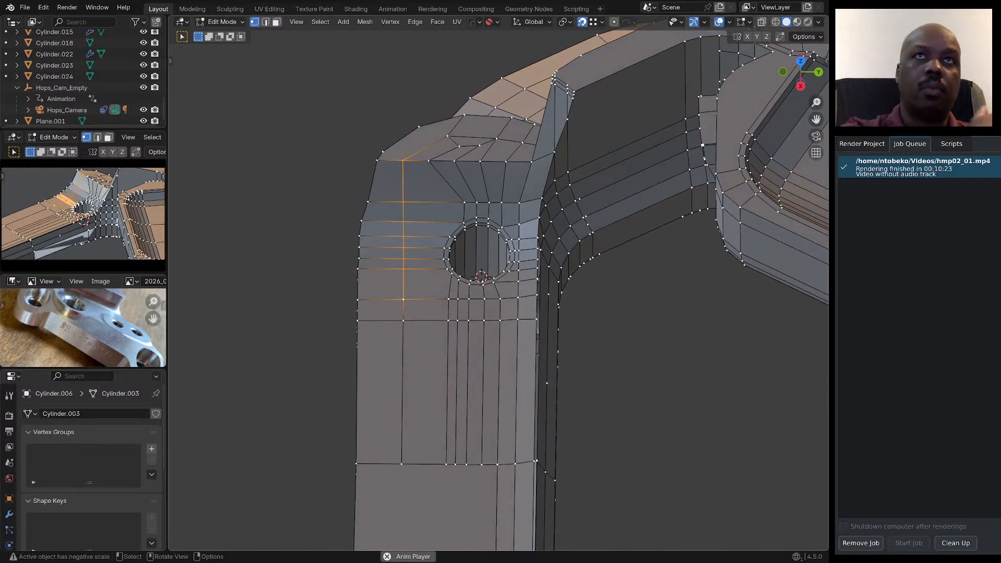
Evenly space the vertices of the cross edge row nearest the hole and the one at the far end of the cuts using LoopTools Space.
{"action": "key", "text": "2"}
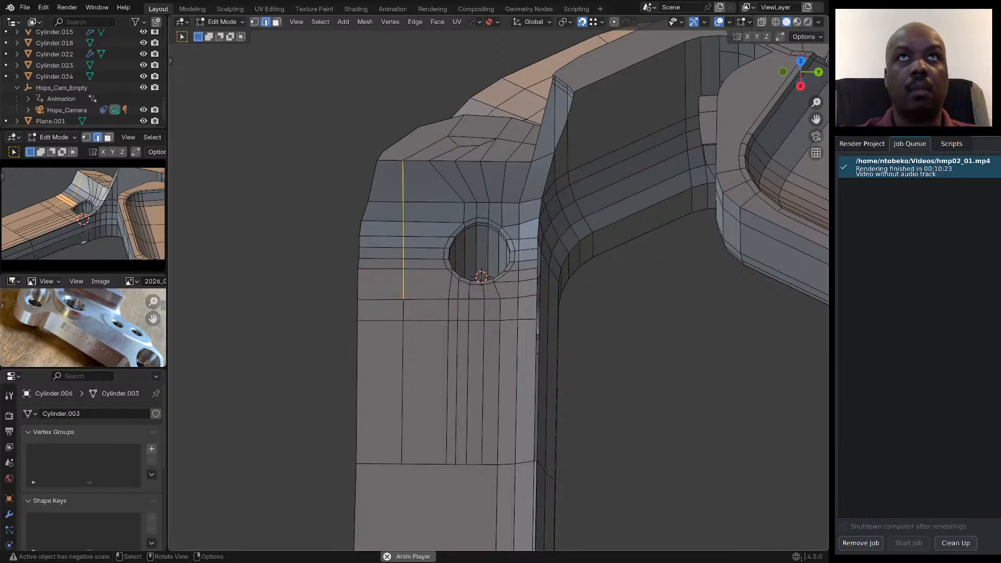
{"action": "mouse_move", "coordinate": [404, 298]}
{"action": "middle_mouse_down"}
{"action": "mouse_move", "coordinate": [400, 326]}
{"action": "mouse_move", "coordinate": [405, 311]}
{"action": "middle_mouse_up"}
{"action": "left_click", "coordinate": [381, 300], "text": "ctrl"}
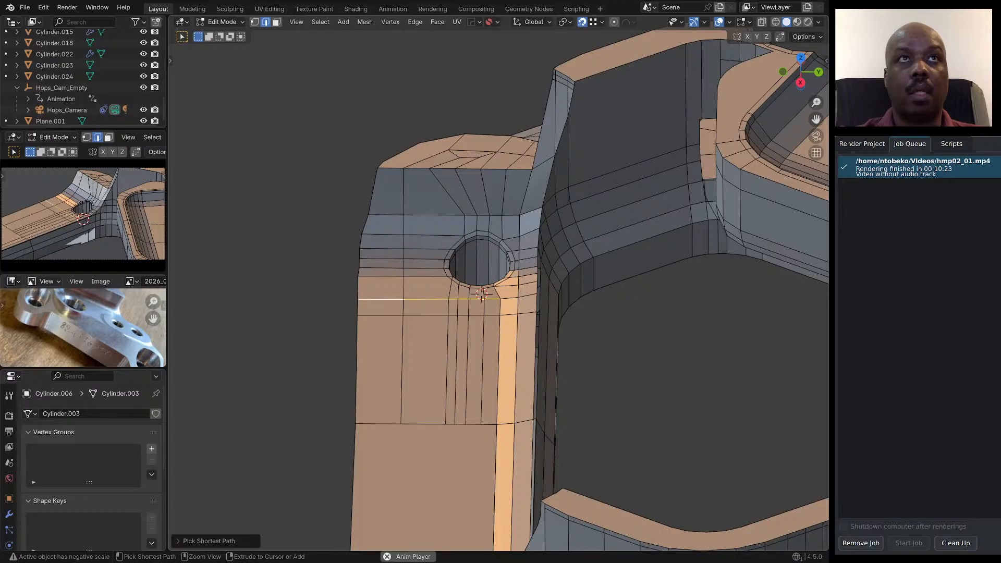
{"action": "left_click", "coordinate": [489, 424], "text": "shift"}
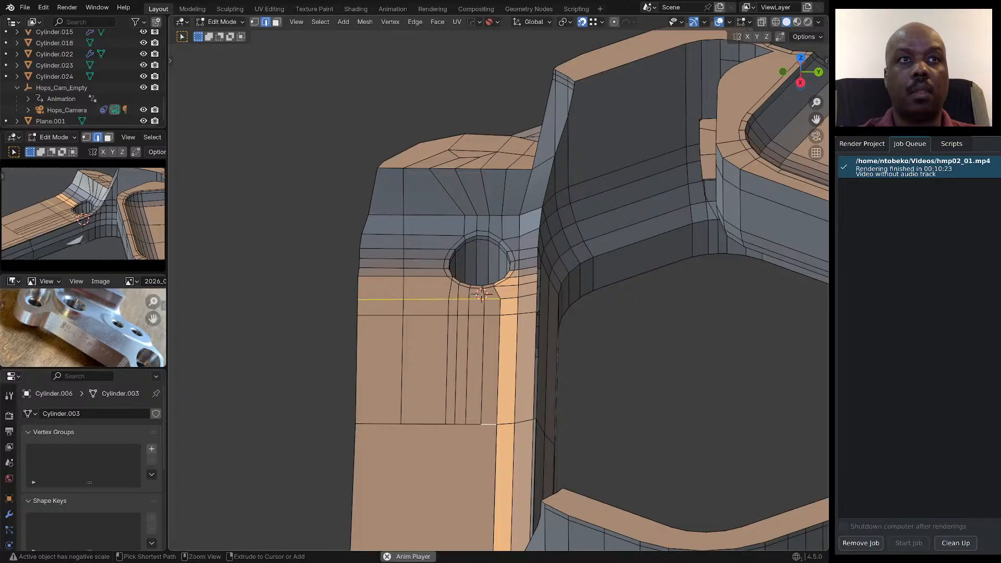
{"action": "left_click", "coordinate": [379, 424], "text": "ctrl"}
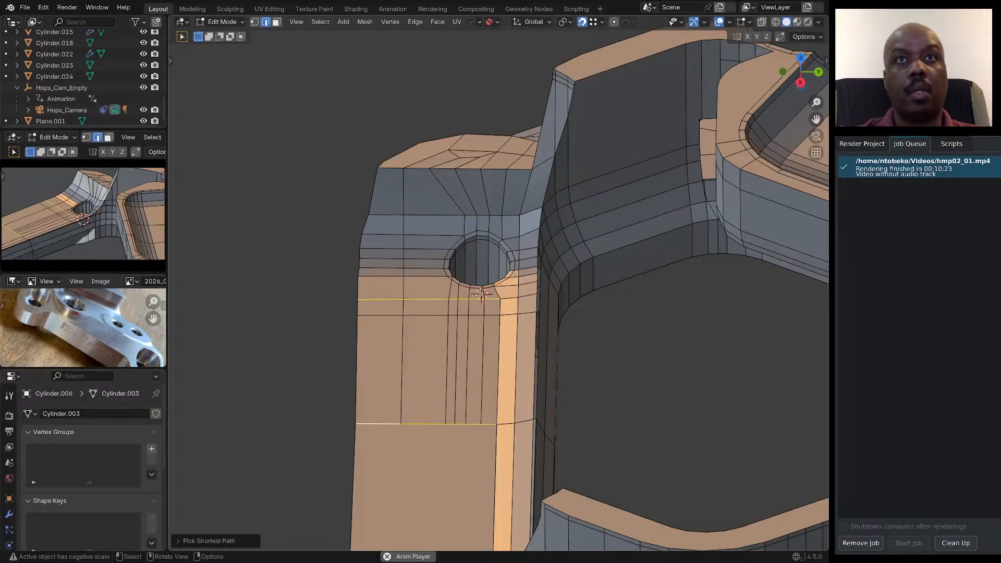
{"action": "key", "text": "ctrl+e"}
{"action": "mouse_move", "coordinate": [396, 196]}
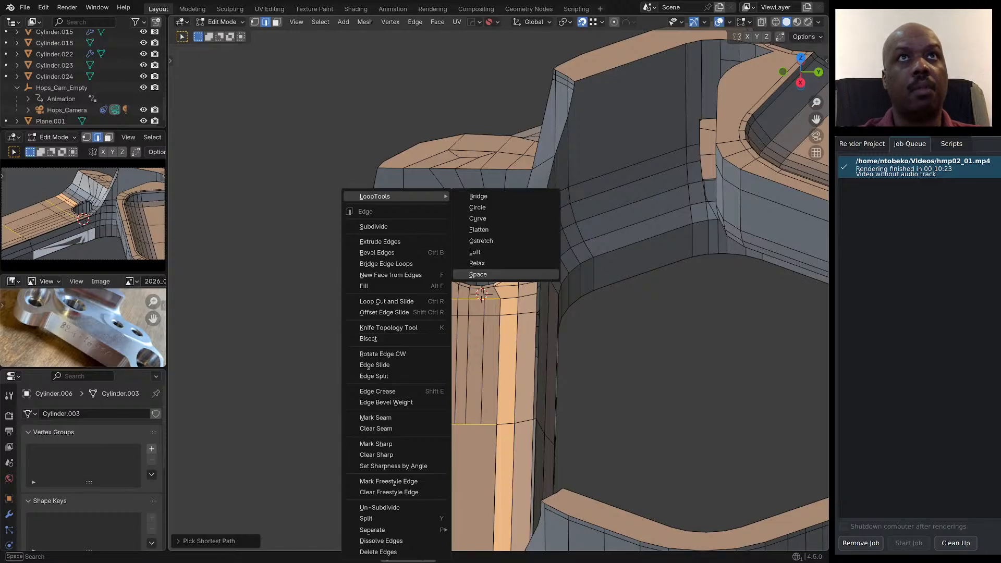
{"action": "left_click", "coordinate": [477, 274]}
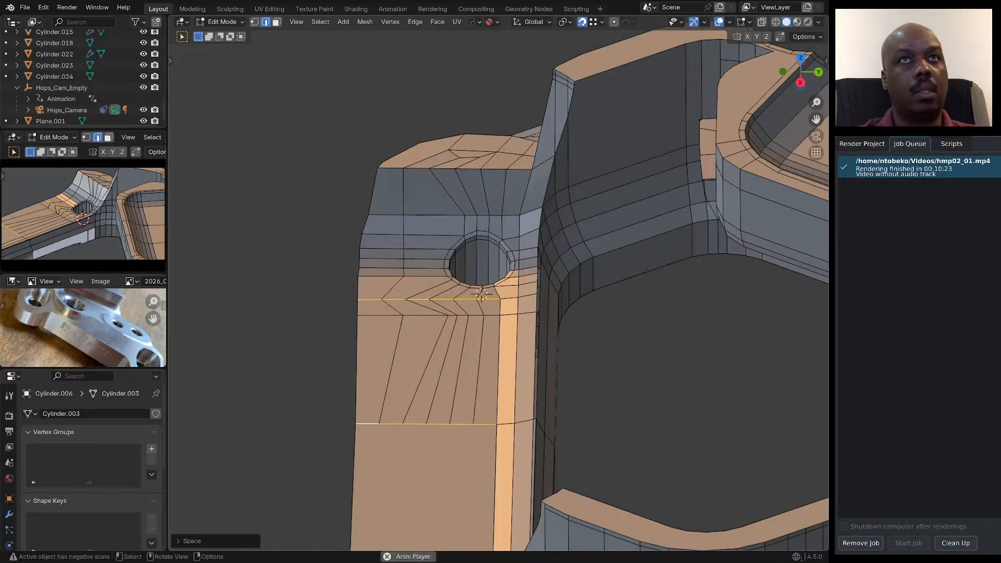
Evenly space the vertices of the intermediate cross edge row between those two rows using LoopTools Space.
{"action": "left_click", "coordinate": [492, 315]}
{"action": "left_click", "coordinate": [380, 315], "text": "ctrl"}
{"action": "right_click", "coordinate": [378, 315]}
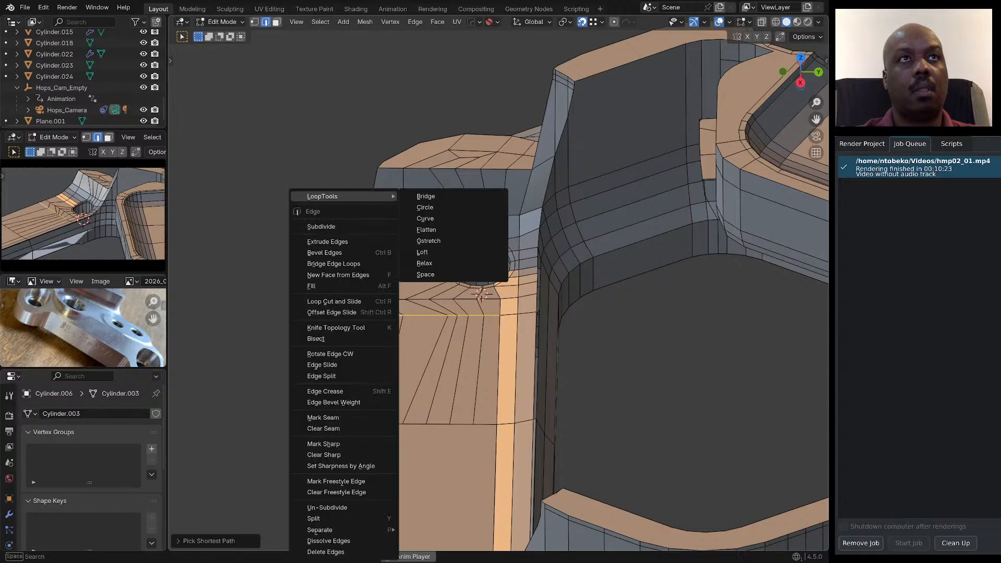
{"action": "mouse_move", "coordinate": [383, 197]}
{"action": "left_click", "coordinate": [438, 274]}
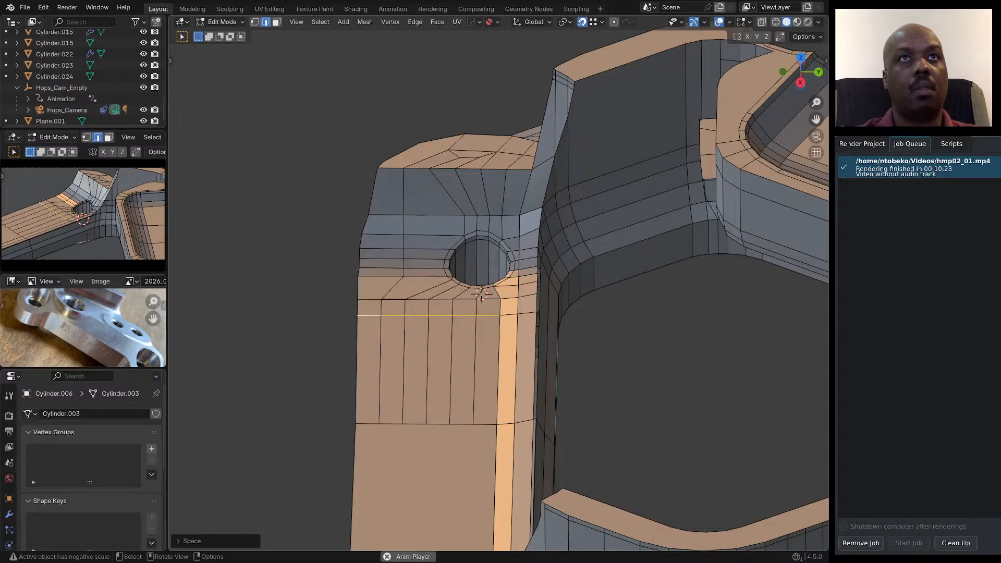
Merge the two adjacent vertices on the hole's outer rim where the outer cross edge and the first diagonal edge end.
{"action": "middle_click_drag", "start_coordinate": [443, 276], "coordinate": [448, 340]}
{"action": "scroll", "coordinate": [455, 355], "scroll_direction": "up", "scroll_amount": 3}
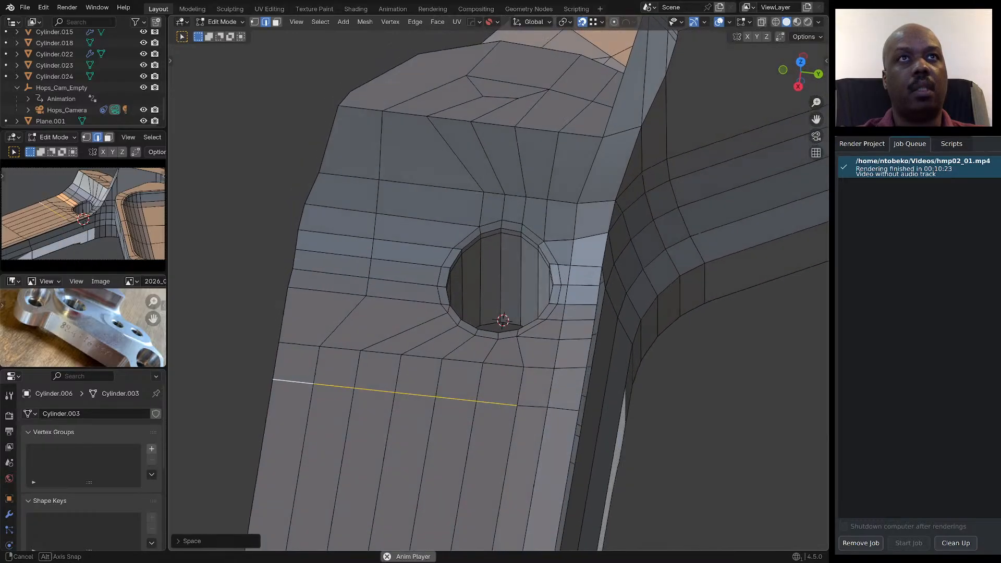
{"action": "middle_click_drag", "start_coordinate": [443, 299], "coordinate": [439, 326]}
{"action": "scroll", "coordinate": [441, 295], "scroll_direction": "up", "scroll_amount": 2}
{"action": "scroll", "coordinate": [439, 318], "scroll_direction": "up", "scroll_amount": 1}
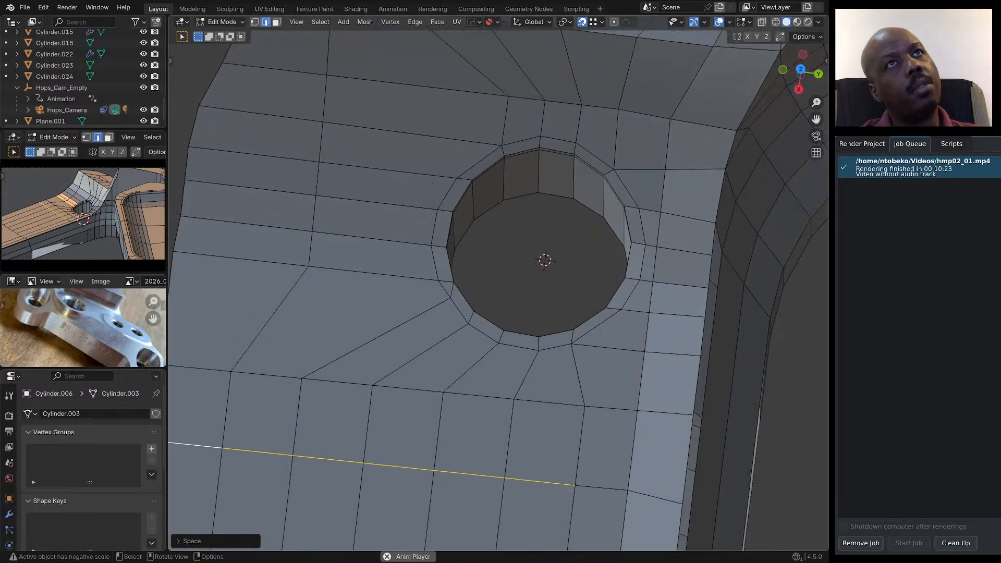
{"action": "scroll", "coordinate": [439, 290], "scroll_direction": "up", "scroll_amount": 1}
{"action": "left_click", "coordinate": [442, 291]}
{"action": "middle_click_drag", "start_coordinate": [442, 291], "coordinate": [473, 361]}
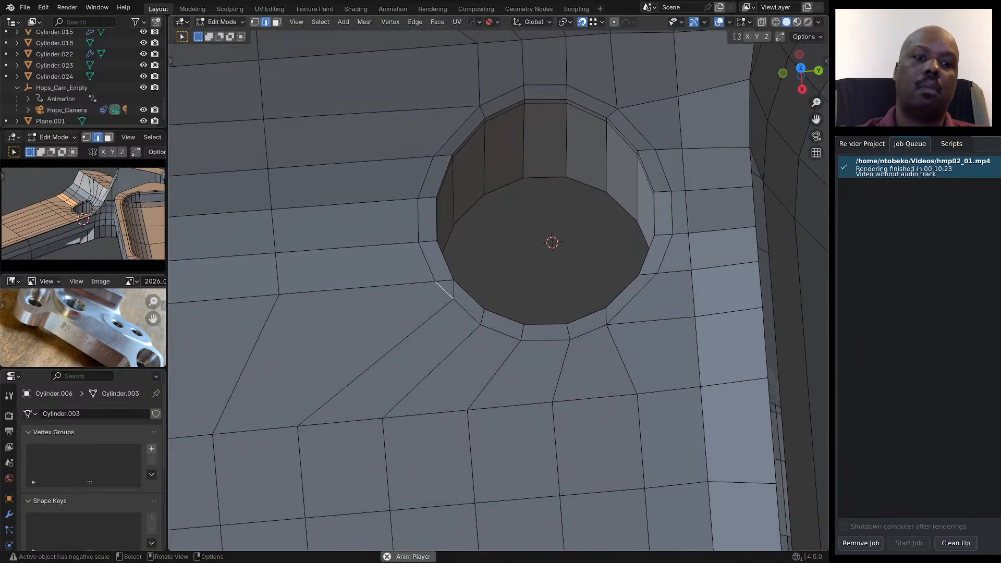
{"action": "key", "text": "1"}
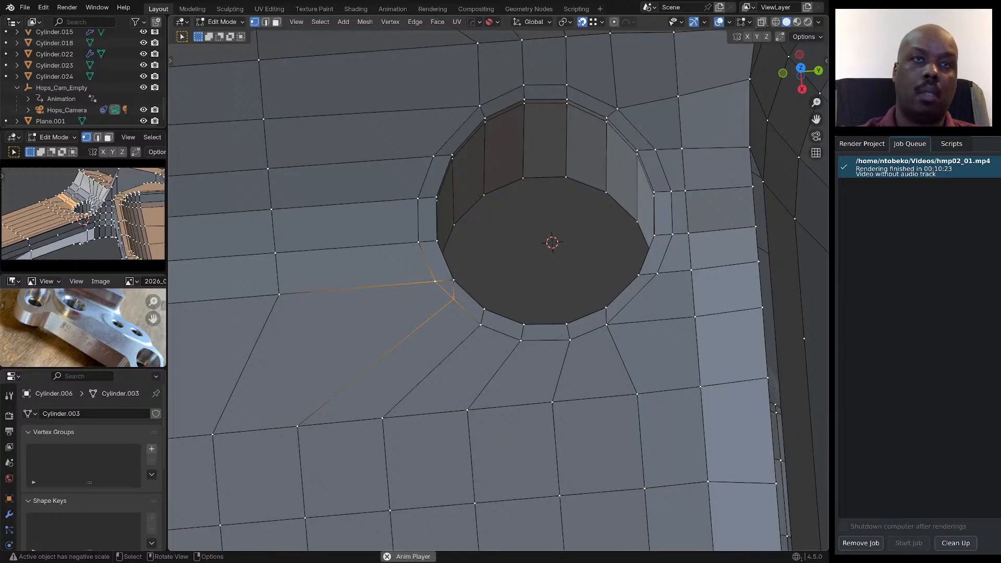
{"action": "key", "text": "q"}
{"action": "left_click", "coordinate": [477, 280]}
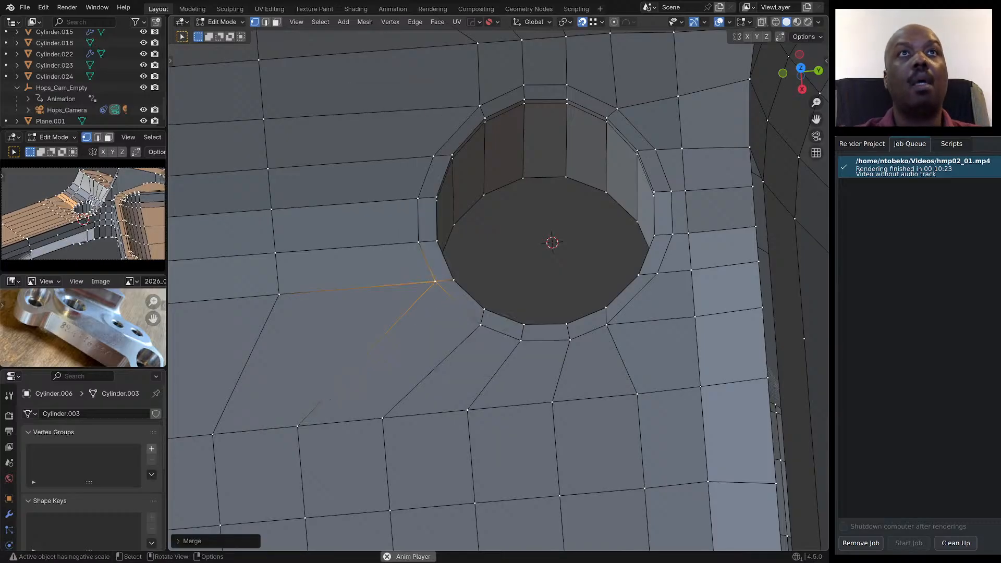
Try to evenly space the cross edge row above the hole with LoopTools Space, including its outermost edge.
{"action": "scroll", "coordinate": [471, 299], "scroll_direction": "down", "scroll_amount": 4}
{"action": "middle_click_drag", "start_coordinate": [477, 280], "coordinate": [438, 230]}
{"action": "scroll", "coordinate": [435, 242], "scroll_direction": "up", "scroll_amount": 3}
{"action": "scroll", "coordinate": [435, 197], "scroll_direction": "down", "scroll_amount": 3}
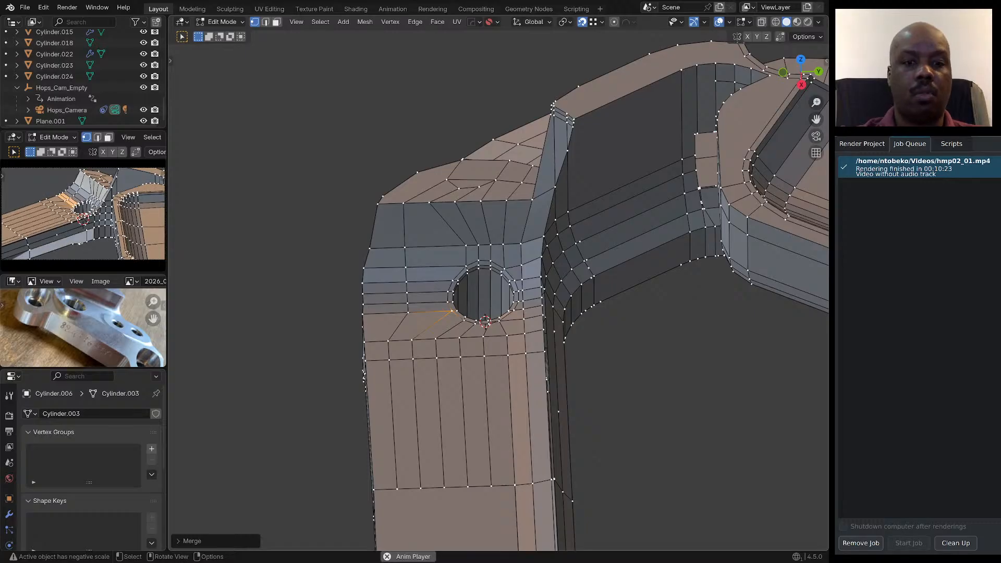
{"action": "key", "text": "2"}
{"action": "left_click", "coordinate": [497, 244]}
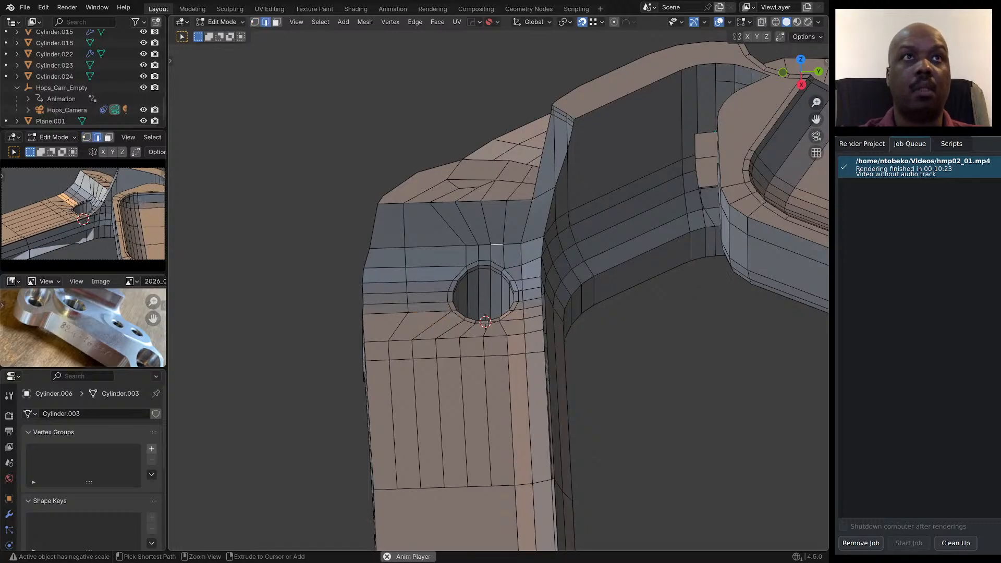
{"action": "left_click", "coordinate": [387, 247], "text": "ctrl"}
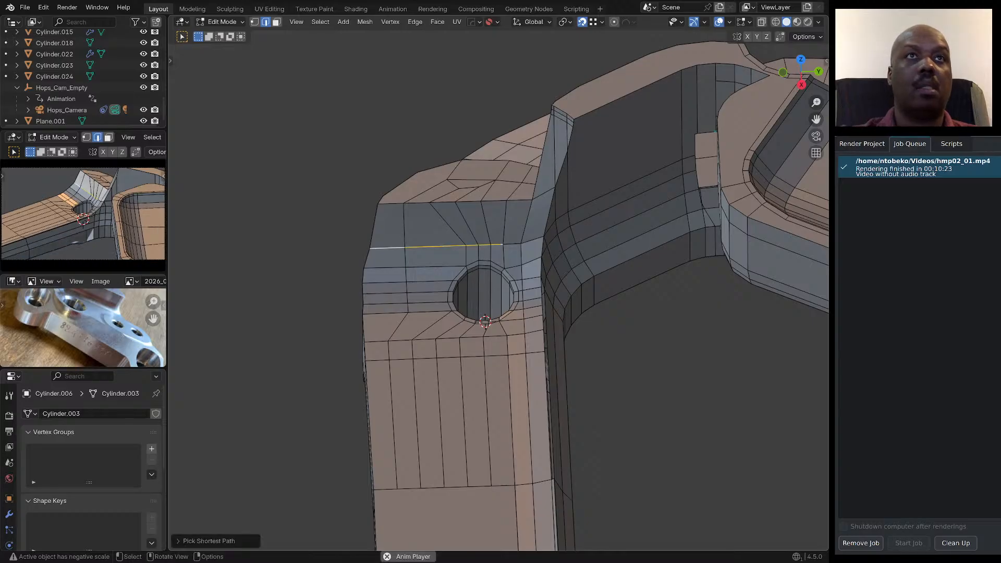
{"action": "key", "text": "ctrl+e"}
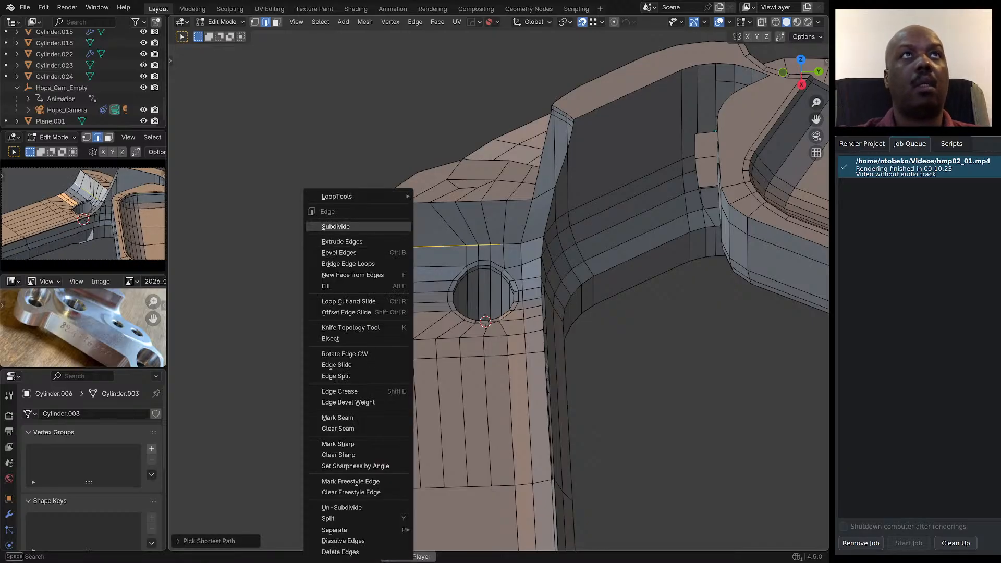
{"action": "mouse_move", "coordinate": [365, 196]}
{"action": "left_click", "coordinate": [440, 274]}
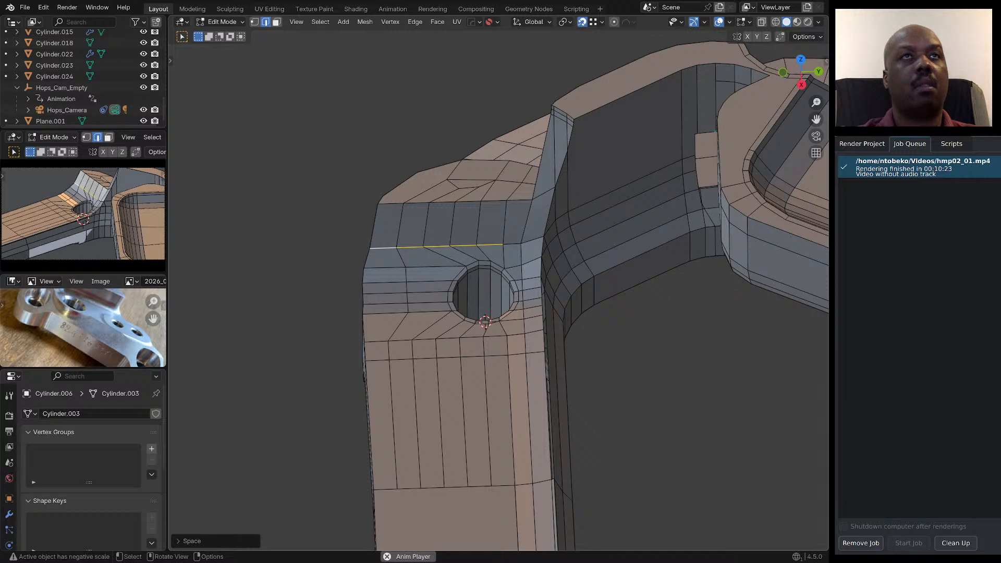
{"action": "key", "text": "ctrl+z"}
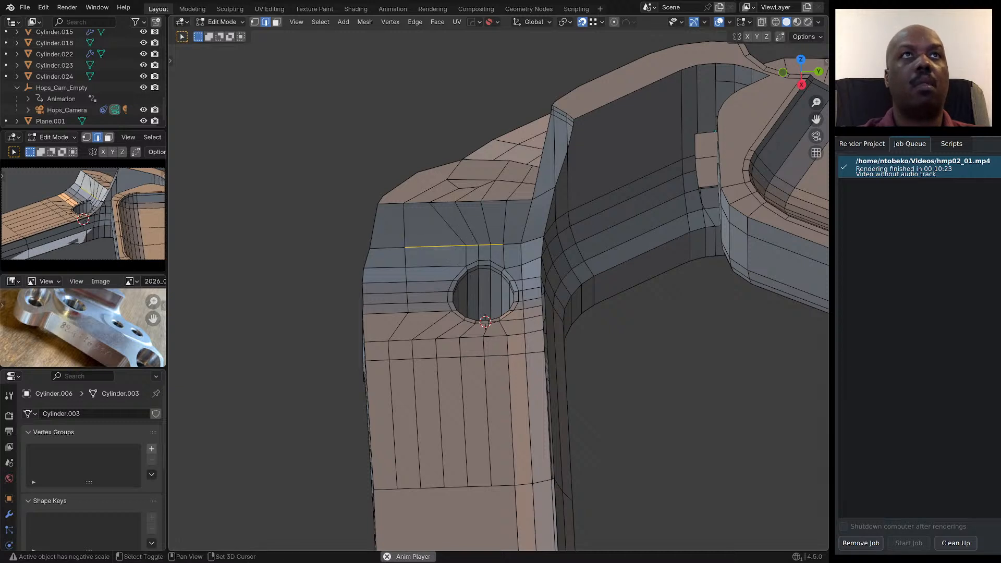
Evenly space the cross edge row above the hole without its outermost edge using LoopTools Space, and return to Object Mode.
{"action": "key", "text": "ctrl+e"}
{"action": "mouse_move", "coordinate": [365, 196]}
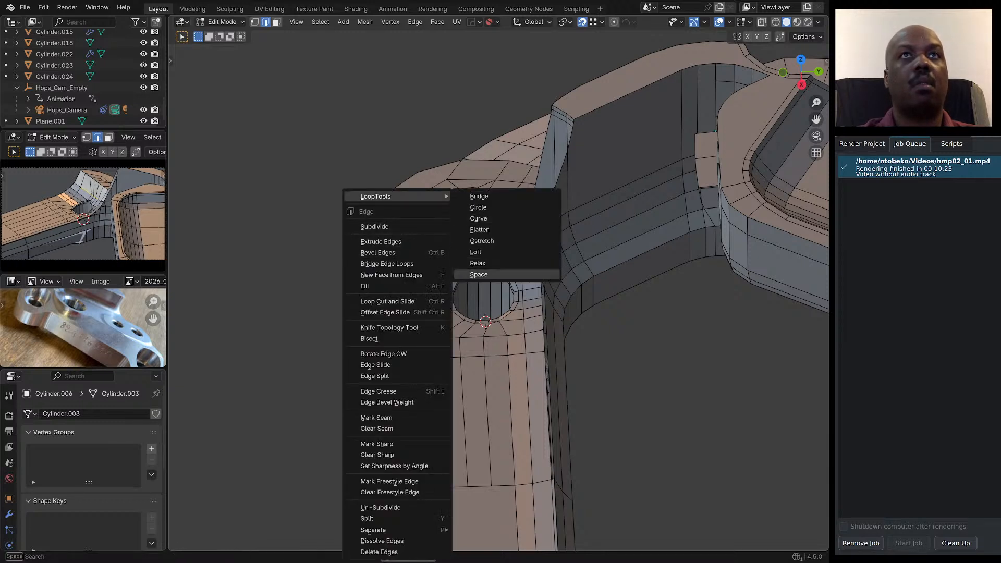
{"action": "left_click", "coordinate": [474, 279]}
{"action": "mouse_move", "coordinate": [475, 278]}
{"action": "middle_mouse_down"}
{"action": "mouse_move", "coordinate": [471, 308]}
{"action": "mouse_move", "coordinate": [457, 259]}
{"action": "middle_mouse_up"}
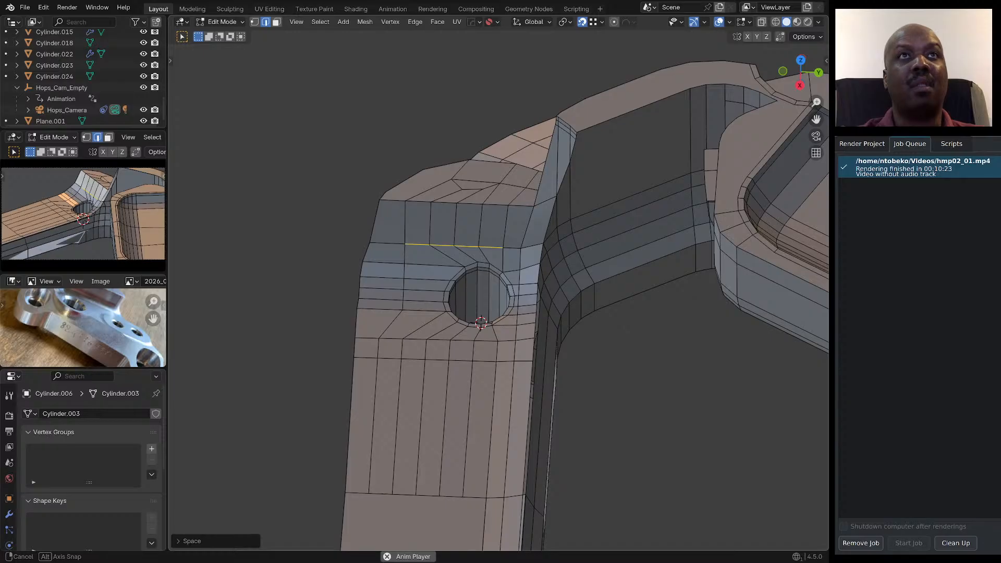
{"action": "middle_click_drag", "start_coordinate": [490, 292], "coordinate": [584, 297]}
{"action": "key", "text": "Tab"}
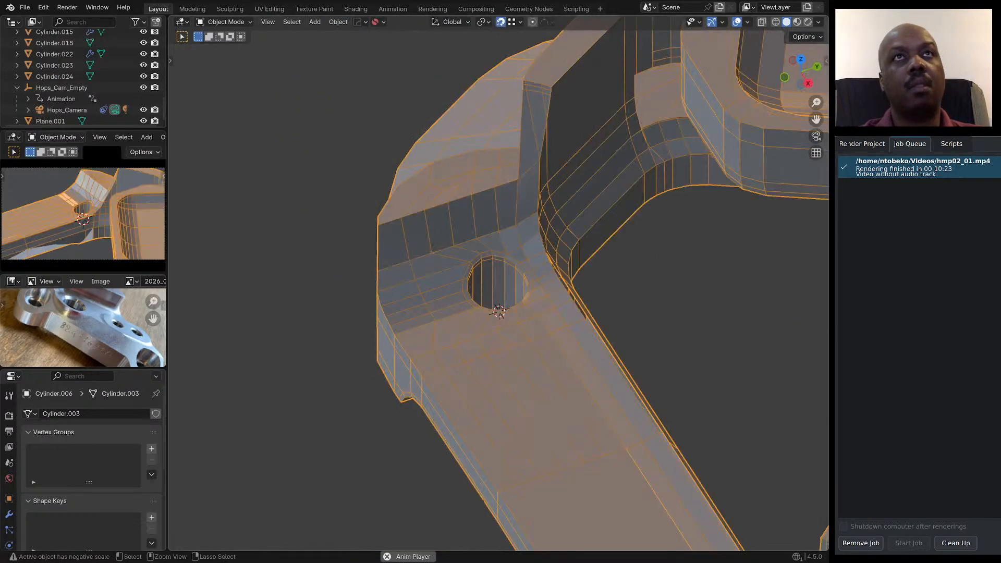
Preview the bracket's shading at subdivision level 2, and set the subdivision back to level 0.
{"action": "key", "text": "ctrl+2"}
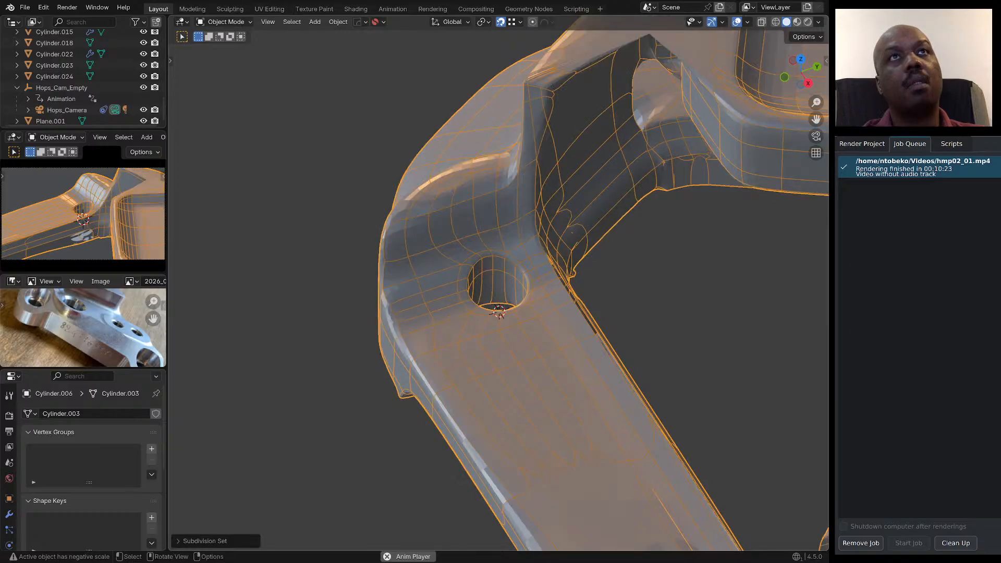
{"action": "mouse_move", "coordinate": [571, 305]}
{"action": "middle_mouse_down"}
{"action": "mouse_move", "coordinate": [554, 339]}
{"action": "mouse_move", "coordinate": [561, 319]}
{"action": "middle_mouse_up"}
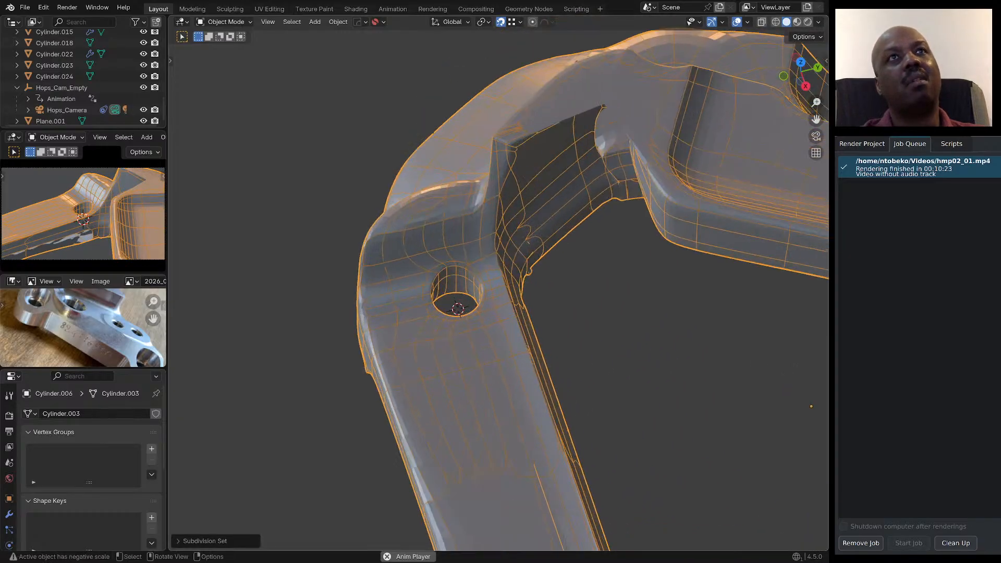
{"action": "scroll", "coordinate": [446, 219], "scroll_direction": "up", "scroll_amount": 1}
{"action": "key", "text": "ctrl+0"}
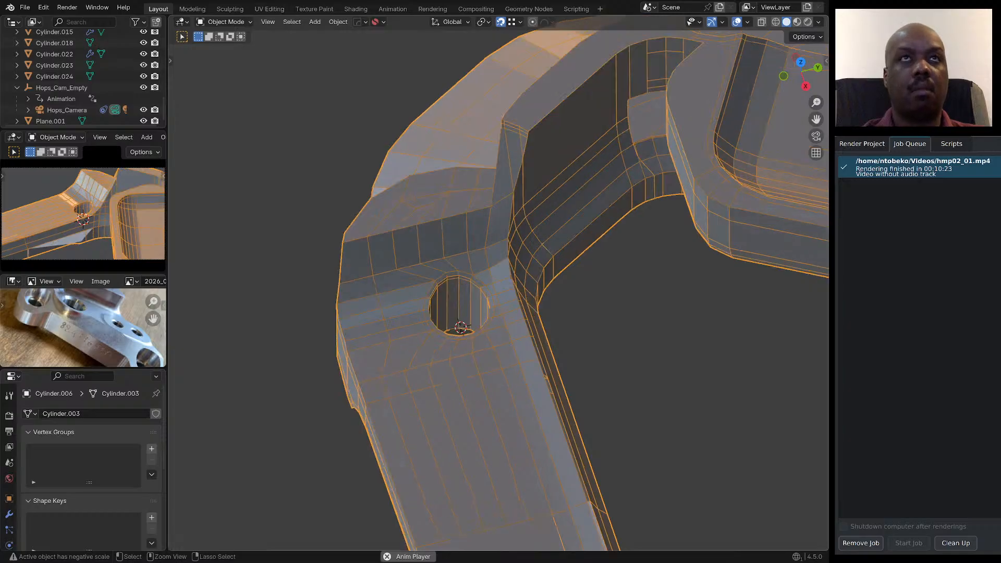
Enter Edit Mode and examine the slanted wall beside the hole from the side and from above.
{"action": "key", "text": "Tab"}
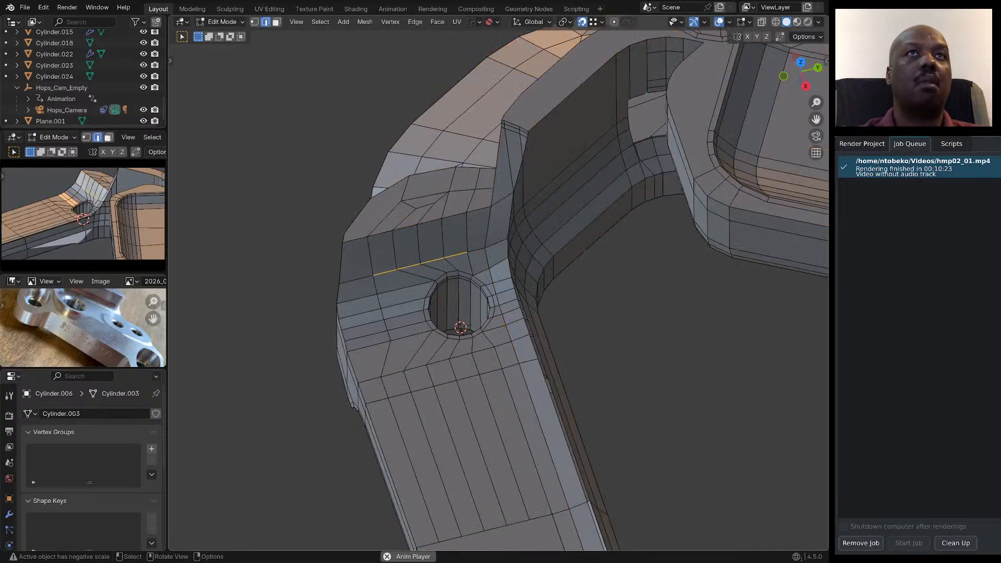
{"action": "scroll", "coordinate": [498, 292], "scroll_direction": "down", "scroll_amount": 3}
{"action": "middle_click_drag", "start_coordinate": [498, 292], "coordinate": [594, 234]}
{"action": "scroll", "coordinate": [473, 262], "scroll_direction": "up", "scroll_amount": 1}
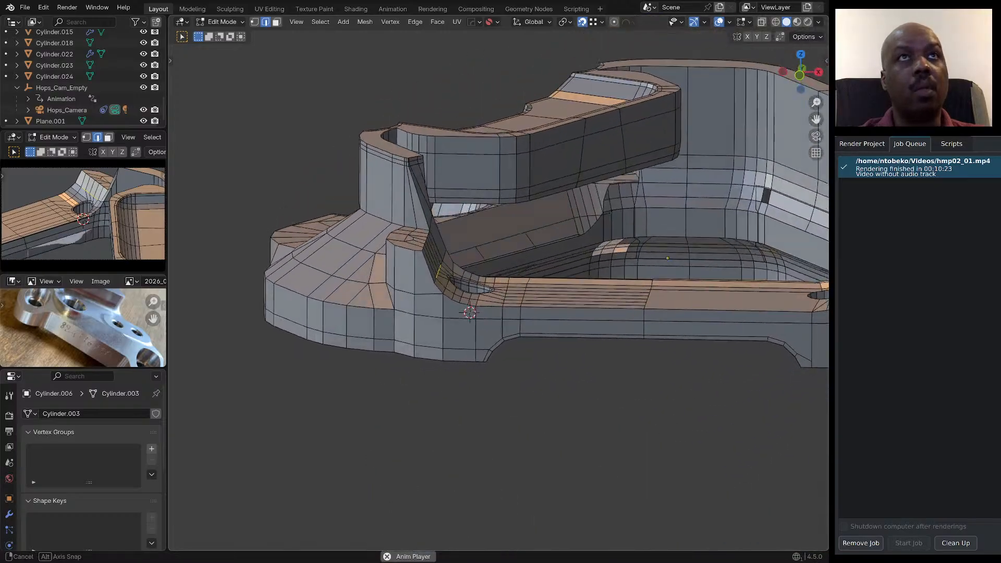
{"action": "middle_click_drag", "start_coordinate": [441, 282], "coordinate": [440, 274]}
{"action": "scroll", "coordinate": [439, 274], "scroll_direction": "up", "scroll_amount": 4}
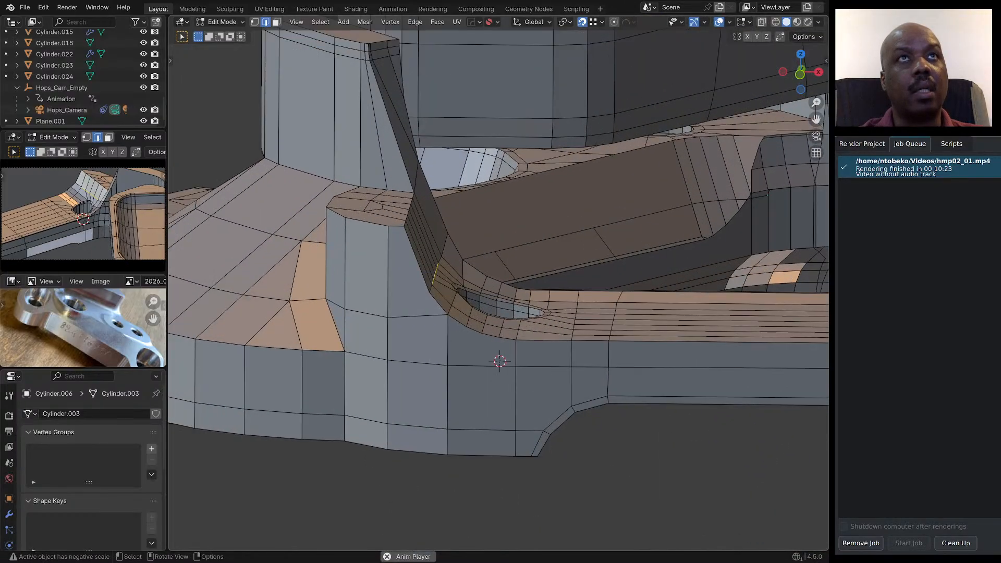
{"action": "left_click", "coordinate": [444, 246]}
{"action": "key", "text": "KP_7"}
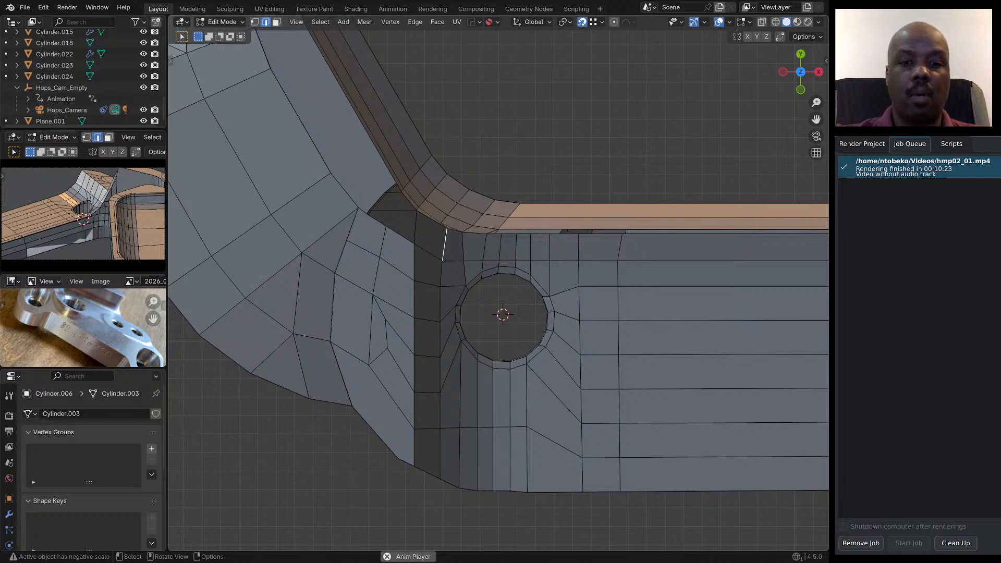
{"action": "key", "text": "1"}
{"action": "middle_click_drag", "start_coordinate": [443, 251], "coordinate": [569, 235]}
{"action": "key", "text": "KP_7"}
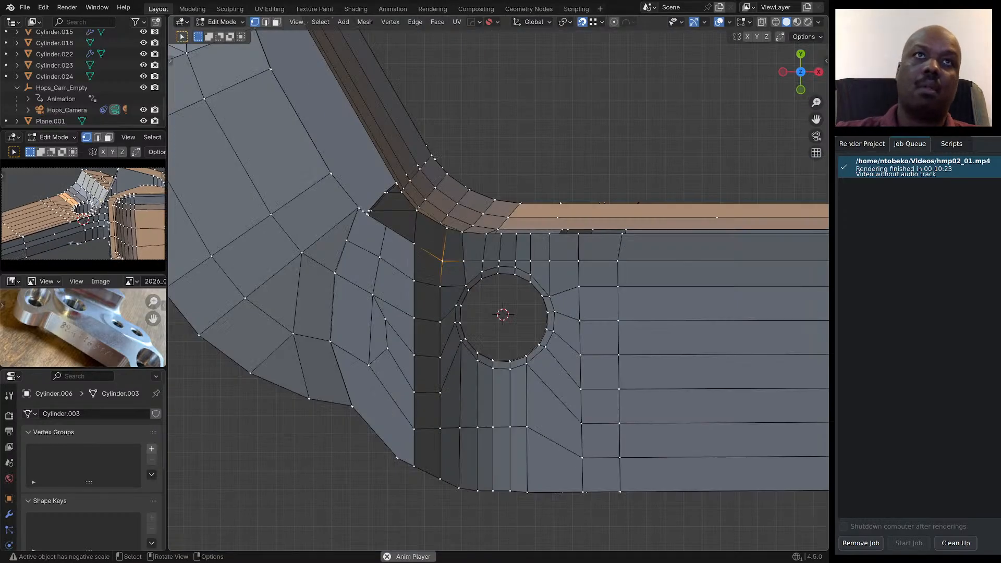
Extrude a guide vertex 1.177 mm along global X from the vertex row at the slanted wall's foot, snapping to the neighbouring vertex.
{"action": "left_click", "coordinate": [440, 322]}
{"action": "middle_click_drag", "start_coordinate": [522, 313], "coordinate": [521, 241]}
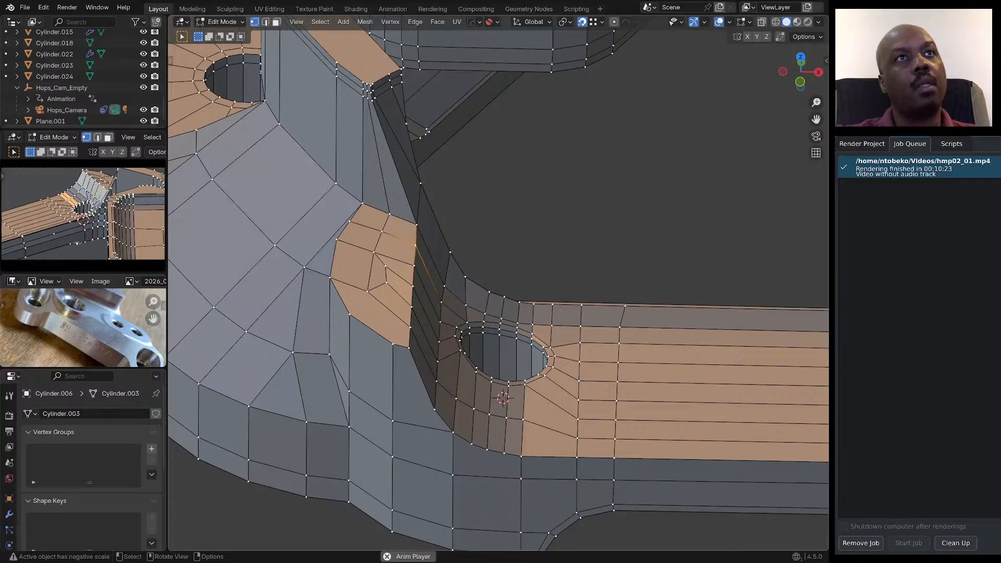
{"action": "left_click", "coordinate": [410, 348], "text": "ctrl"}
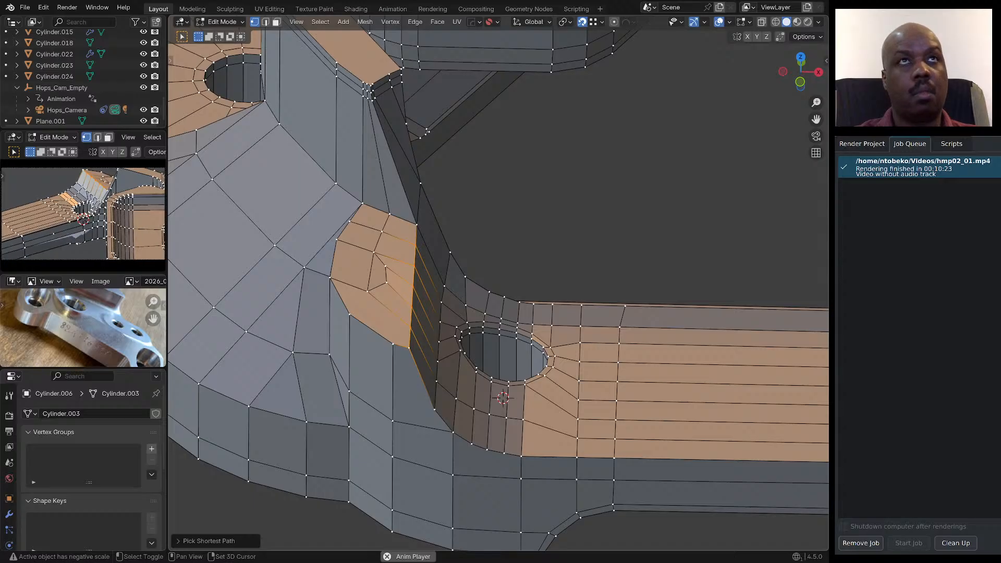
{"action": "scroll", "coordinate": [446, 297], "scroll_direction": "up", "scroll_amount": 2}
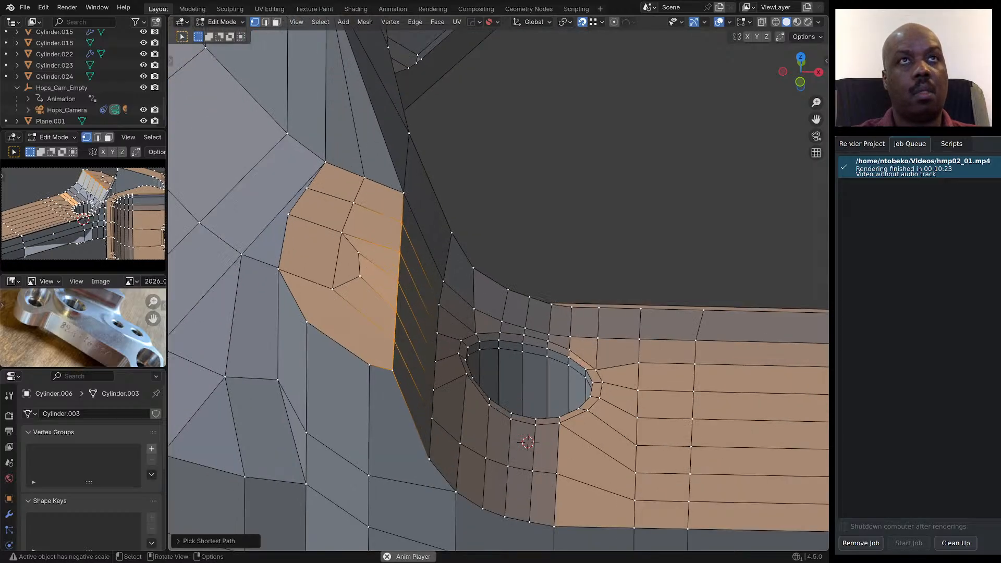
{"action": "left_click", "coordinate": [439, 304]}
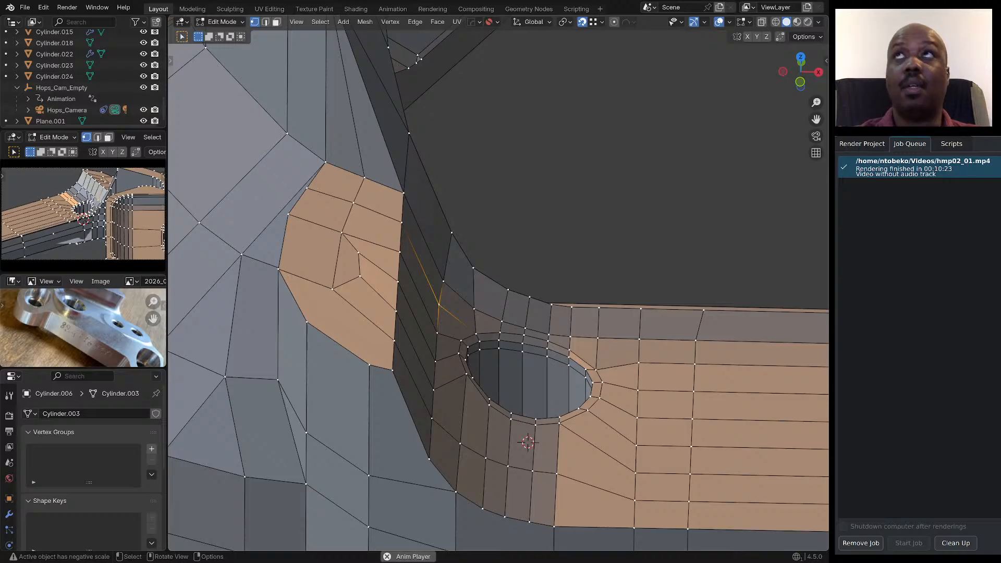
{"action": "key", "text": "g"}
{"action": "key", "text": "x"}
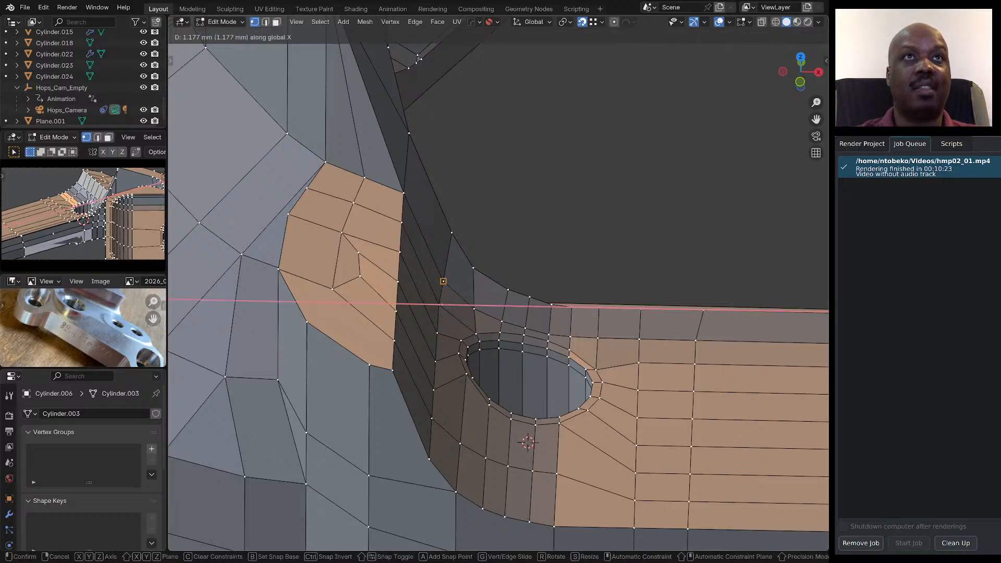
{"action": "left_click", "coordinate": [485, 305]}
{"action": "scroll", "coordinate": [485, 305], "scroll_direction": "down", "scroll_amount": 2}
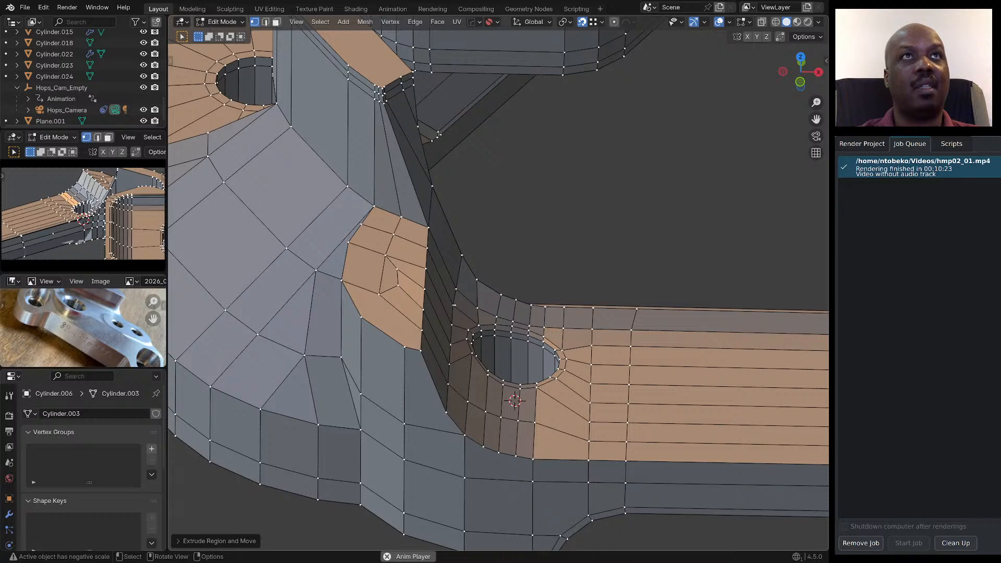
{"action": "key", "text": "ctrl+z"}
Move the vertex row on the slanted wall's upper edge -1.177 mm along global X, snapping to the vertex at the wall's foot.
{"action": "left_click", "coordinate": [422, 350], "text": "ctrl"}
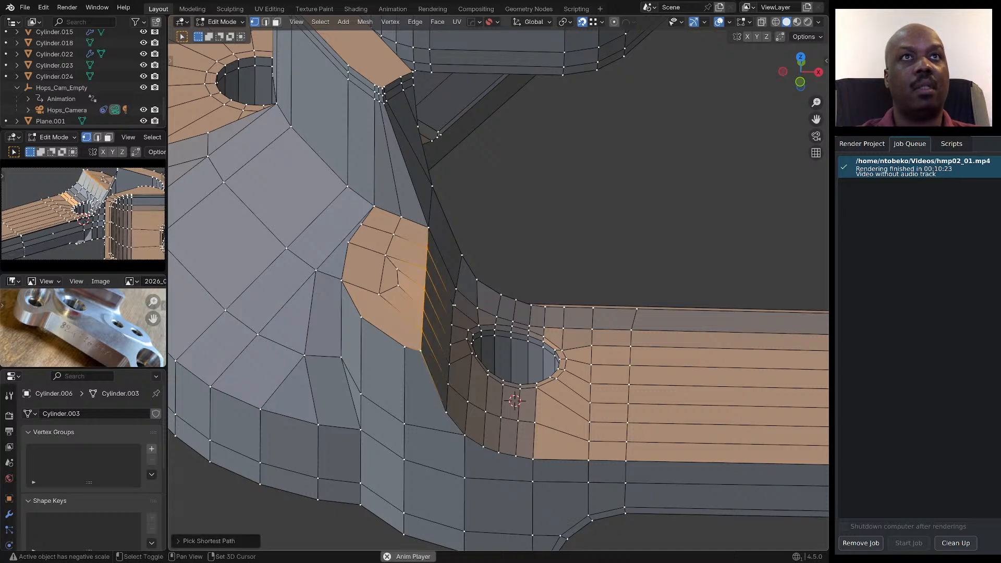
{"action": "scroll", "coordinate": [444, 307], "scroll_direction": "up", "scroll_amount": 5}
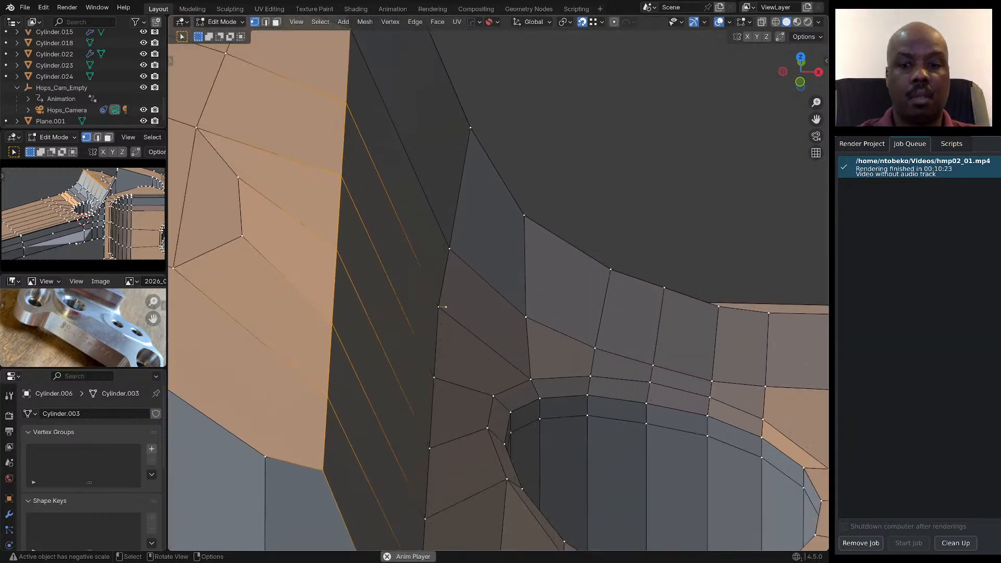
{"action": "key", "text": "g"}
{"action": "key", "text": "x"}
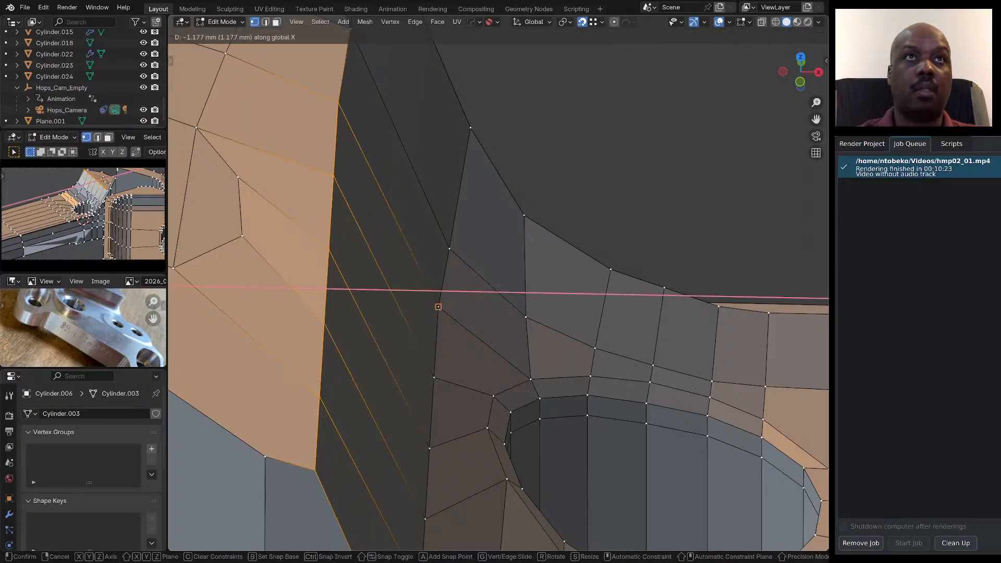
{"action": "left_click", "coordinate": [438, 306]}
{"action": "key", "text": "alt+a"}
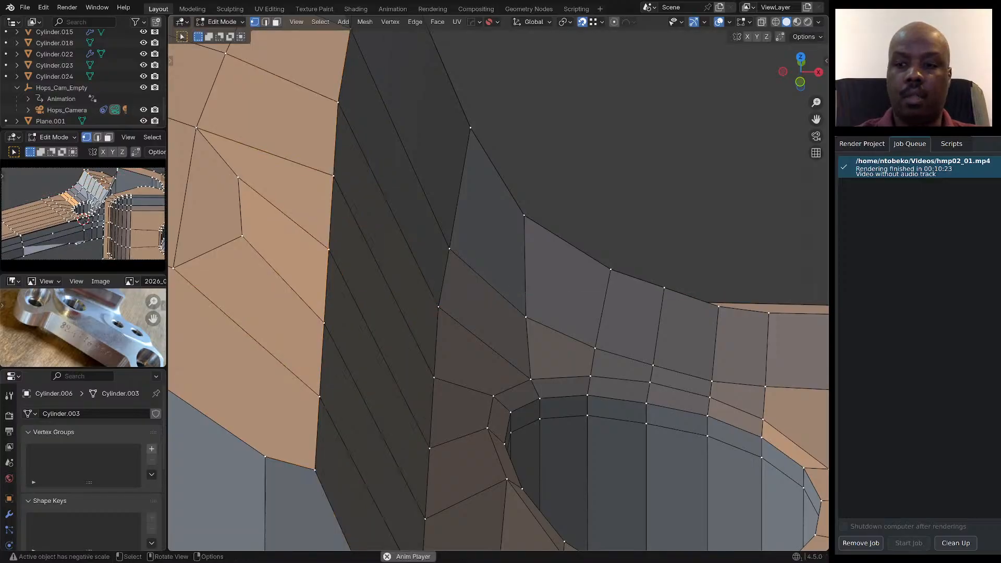
Pull the guide vertex away from the row at the slanted wall's foot and delete it.
{"action": "left_click", "coordinate": [438, 307]}
{"action": "key", "text": "g"}
{"action": "left_click", "coordinate": [491, 272]}
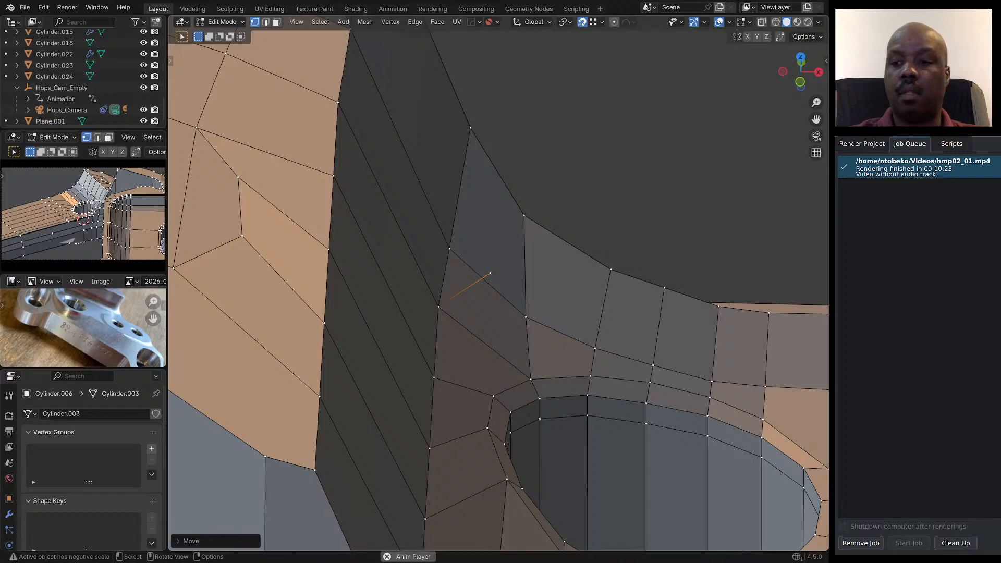
{"action": "key", "text": "x"}
{"action": "left_click", "coordinate": [478, 239]}
{"action": "scroll", "coordinate": [466, 253], "scroll_direction": "down", "scroll_amount": 4}
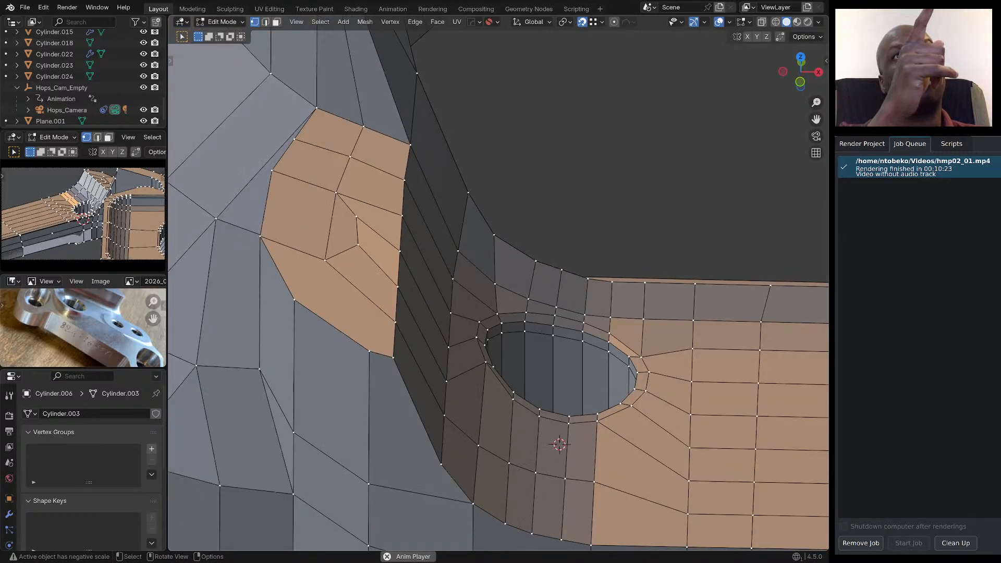
Examine the topology around the hole, the slanted wall and the curved inner wall from several angles.
{"action": "scroll", "coordinate": [412, 166], "scroll_direction": "down", "scroll_amount": 4}
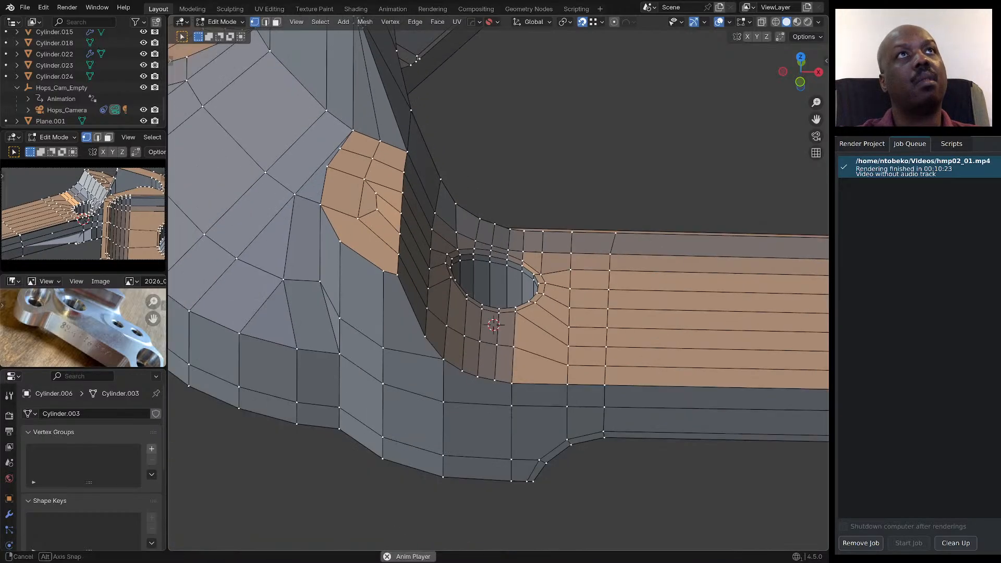
{"action": "scroll", "coordinate": [404, 193], "scroll_direction": "up", "scroll_amount": 2}
{"action": "middle_click_drag", "start_coordinate": [411, 169], "coordinate": [393, 239]}
{"action": "scroll", "coordinate": [399, 201], "scroll_direction": "down", "scroll_amount": 2}
{"action": "scroll", "coordinate": [394, 199], "scroll_direction": "down", "scroll_amount": 2}
{"action": "scroll", "coordinate": [438, 214], "scroll_direction": "up", "scroll_amount": 2}
{"action": "scroll", "coordinate": [408, 235], "scroll_direction": "down", "scroll_amount": 4}
{"action": "middle_click_drag", "start_coordinate": [436, 191], "coordinate": [585, 295]}
{"action": "scroll", "coordinate": [452, 214], "scroll_direction": "up", "scroll_amount": 5}
{"action": "scroll", "coordinate": [417, 219], "scroll_direction": "up", "scroll_amount": 3}
{"action": "scroll", "coordinate": [496, 284], "scroll_direction": "down", "scroll_amount": 5}
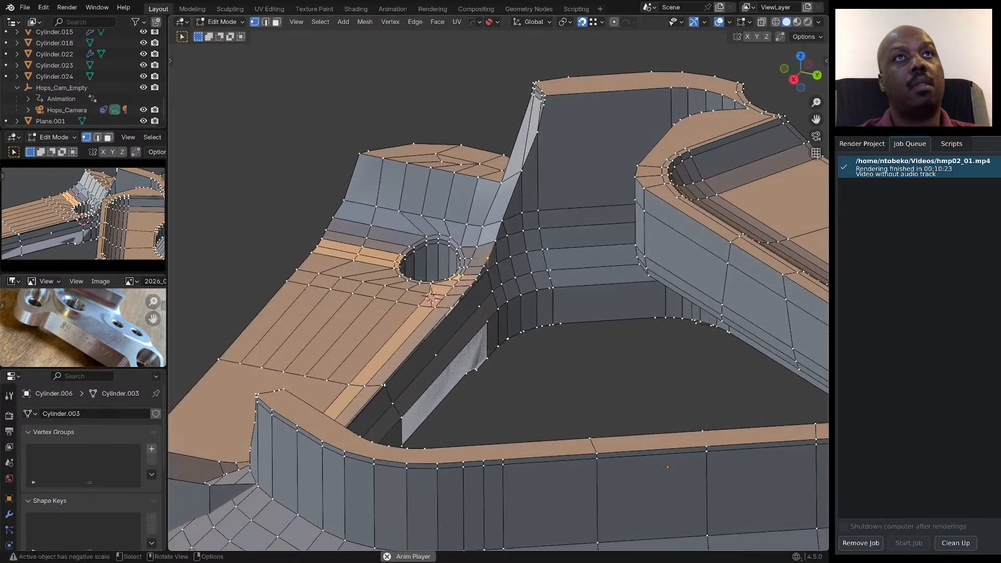
Connect the loose vertex on the inner wall's middle edge to the vertex below it with a new edge.
{"action": "scroll", "coordinate": [585, 294], "scroll_direction": "up", "scroll_amount": 3}
{"action": "middle_click_drag", "start_coordinate": [505, 209], "coordinate": [452, 270]}
{"action": "scroll", "coordinate": [453, 270], "scroll_direction": "up", "scroll_amount": 4}
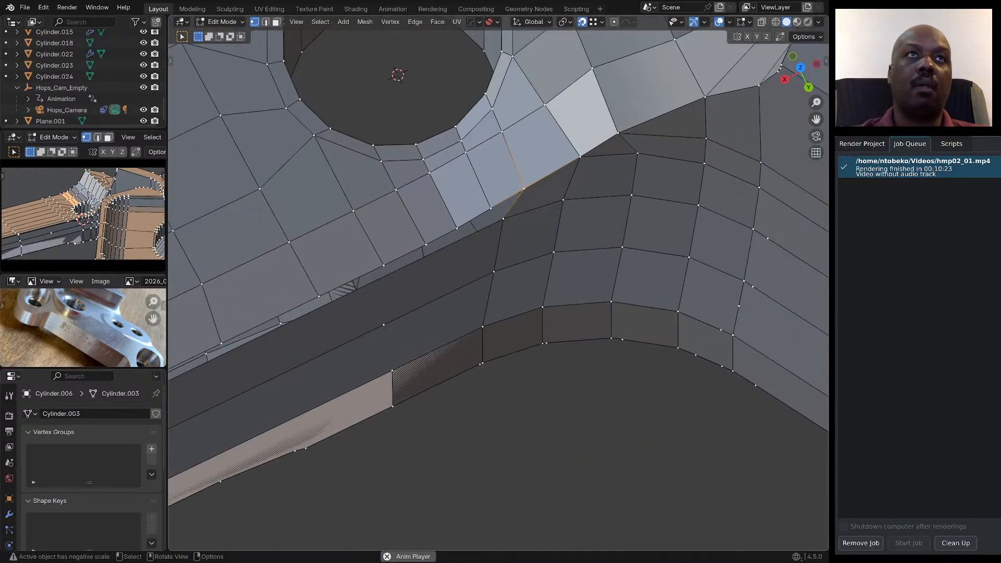
{"action": "left_click", "coordinate": [384, 325]}
{"action": "scroll", "coordinate": [427, 284], "scroll_direction": "down", "scroll_amount": 3}
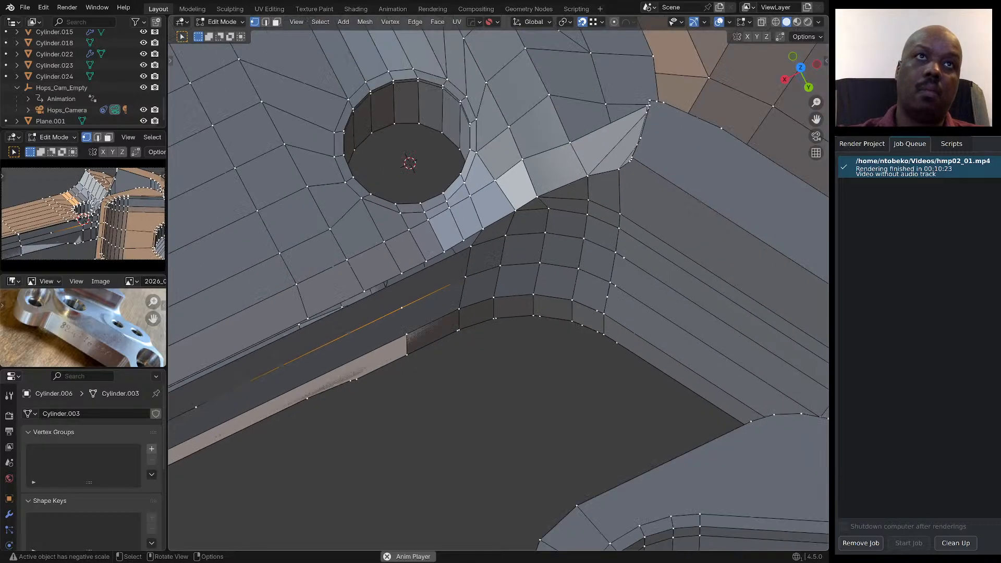
{"action": "mouse_move", "coordinate": [426, 312]}
{"action": "middle_mouse_down"}
{"action": "mouse_move", "coordinate": [426, 194]}
{"action": "mouse_move", "coordinate": [451, 322]}
{"action": "mouse_move", "coordinate": [435, 310]}
{"action": "middle_mouse_up"}
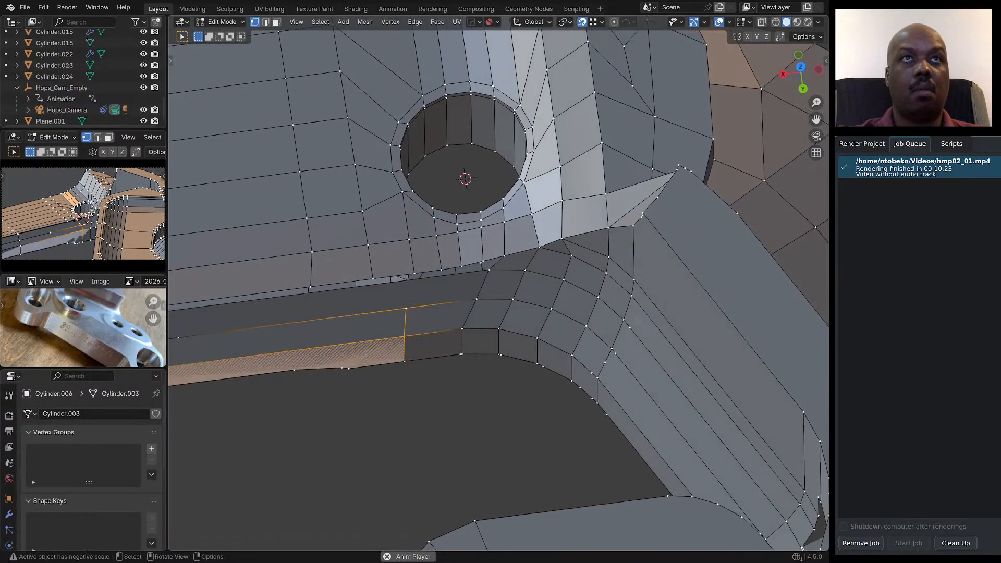
Delete the overlapping faces along the lower strip of the inner wall.
{"action": "key", "text": "3"}
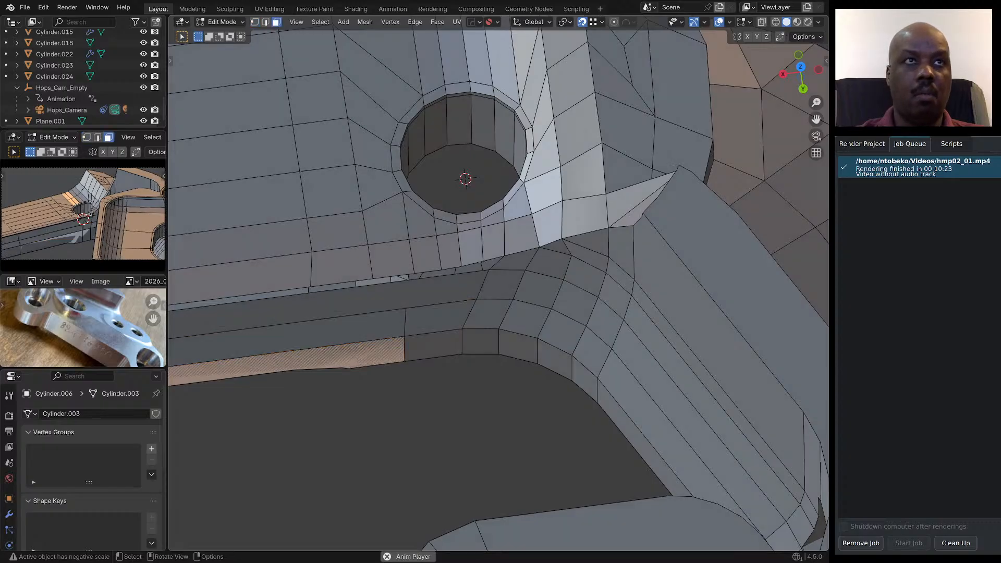
{"action": "key", "text": "x"}
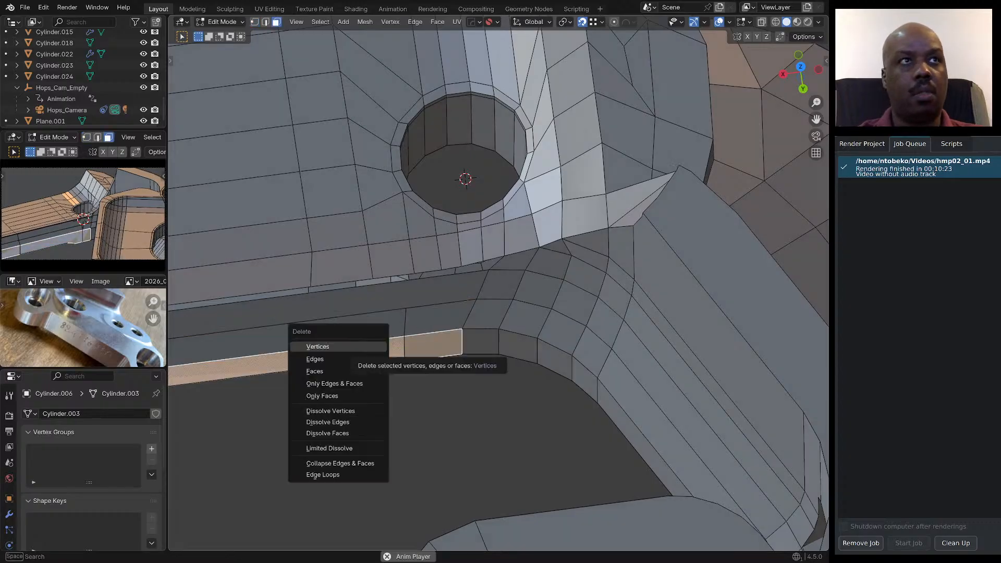
{"action": "left_click", "coordinate": [313, 368]}
Try to recalculate the normals of the whole mesh and reset its normal vectors, and undo both.
{"action": "middle_click_drag", "start_coordinate": [313, 368], "coordinate": [415, 381]}
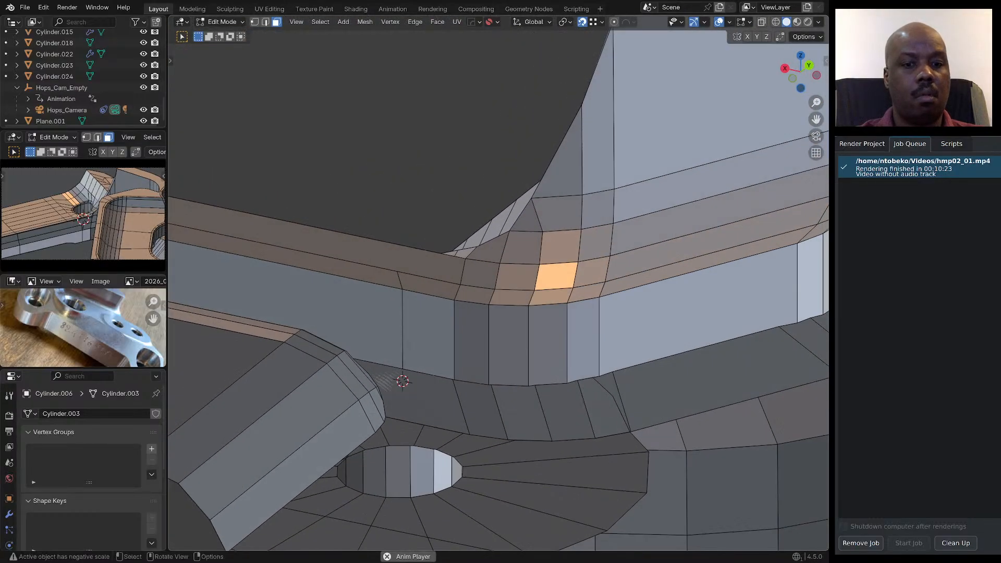
{"action": "key", "text": "a"}
{"action": "key", "text": "q"}
{"action": "mouse_move", "coordinate": [411, 244]}
{"action": "left_click", "coordinate": [482, 277]}
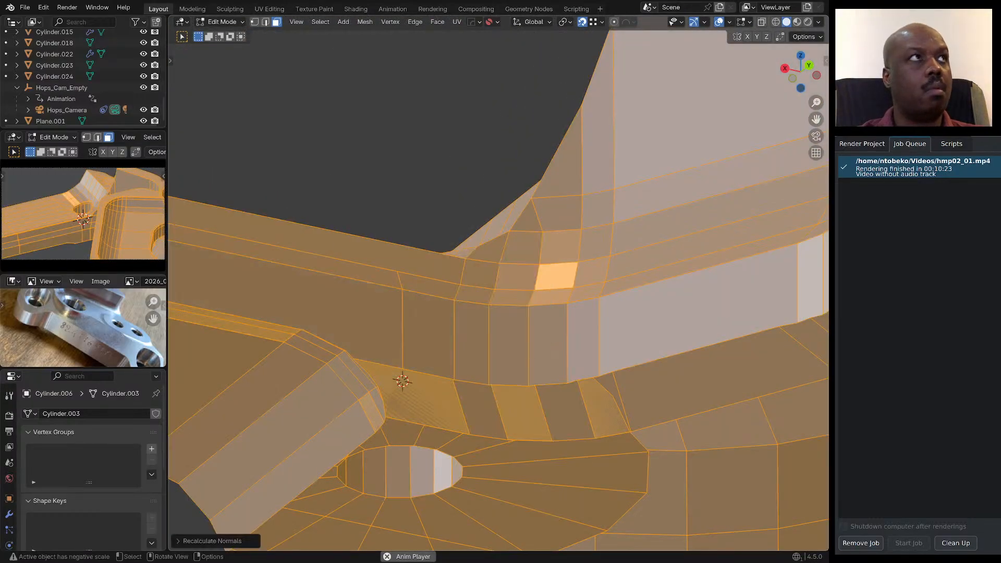
{"action": "key", "text": "q"}
{"action": "mouse_move", "coordinate": [482, 279]}
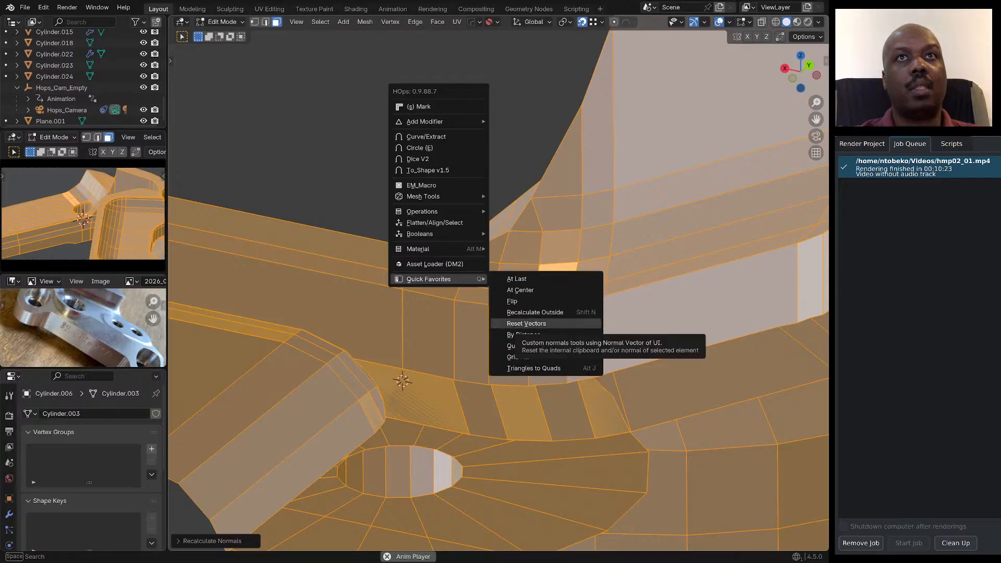
{"action": "left_click", "coordinate": [526, 324]}
{"action": "key", "text": "ctrl+z"}
{"action": "key", "text": "ctrl+z"}
{"action": "key", "text": "ctrl+z"}
Add three evenly spaced loop cuts across the short face of the inner wall's middle strip, next to the curved corner.
{"action": "middle_click_drag", "start_coordinate": [506, 271], "coordinate": [488, 365]}
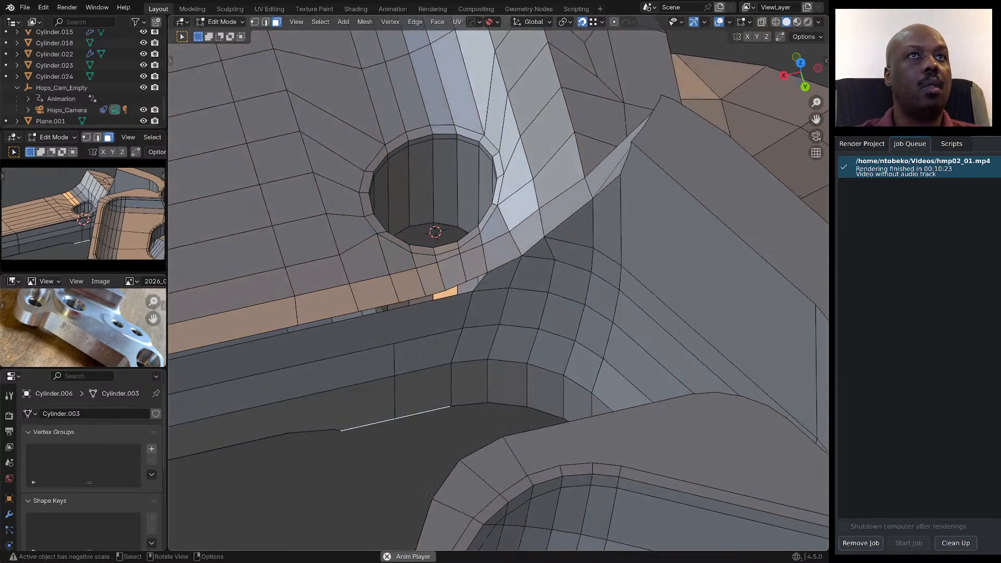
{"action": "left_click", "coordinate": [417, 330]}
{"action": "middle_click_drag", "start_coordinate": [417, 334], "coordinate": [411, 343]}
{"action": "key", "text": "ctrl+r"}
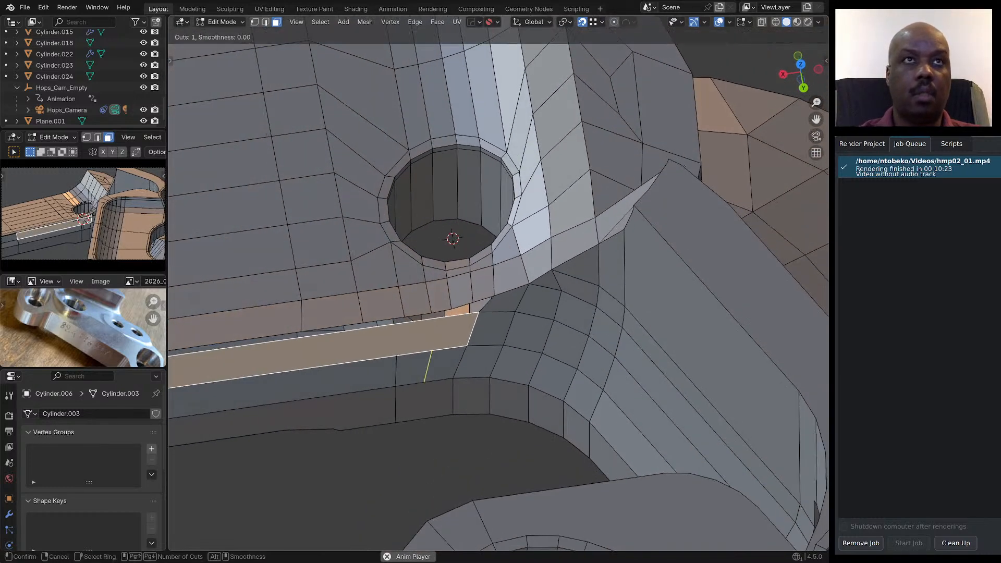
{"action": "scroll", "coordinate": [427, 368], "scroll_direction": "up", "scroll_amount": 2}
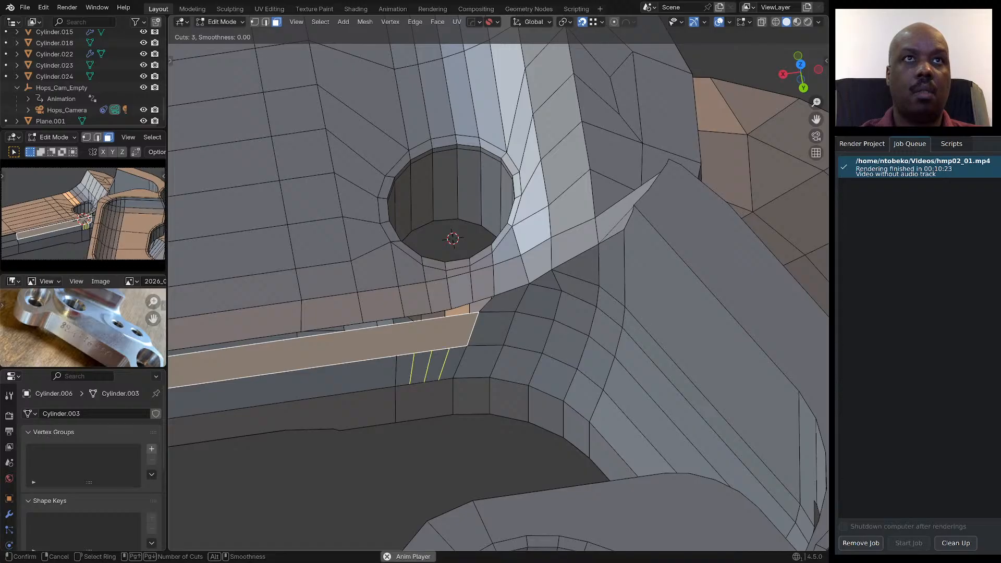
{"action": "left_click", "coordinate": [427, 368]}
{"action": "right_click", "coordinate": [427, 367]}
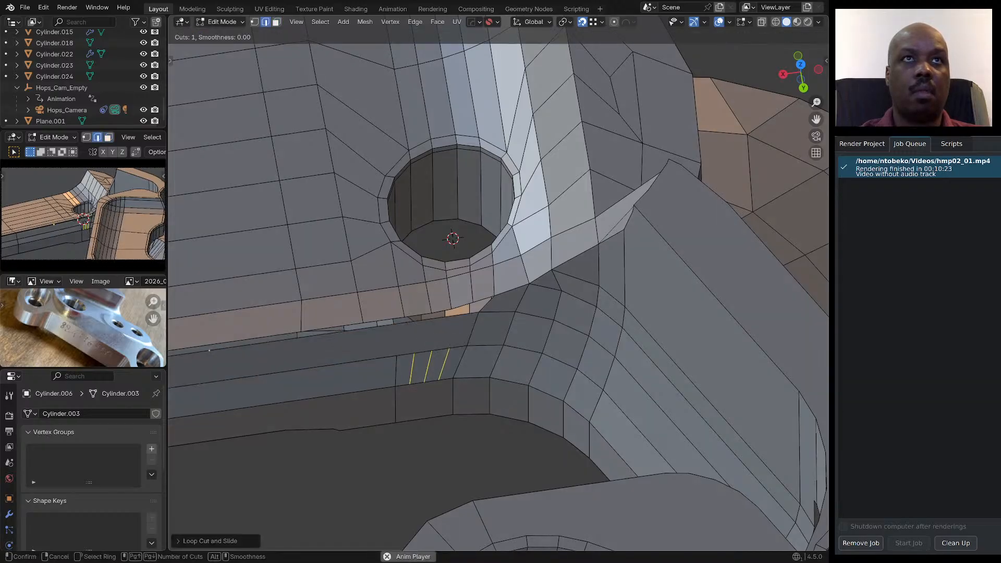
Slide the vertex on the inner wall's upper edge towards the corner, in line with the cross edge below.
{"action": "key", "text": "1"}
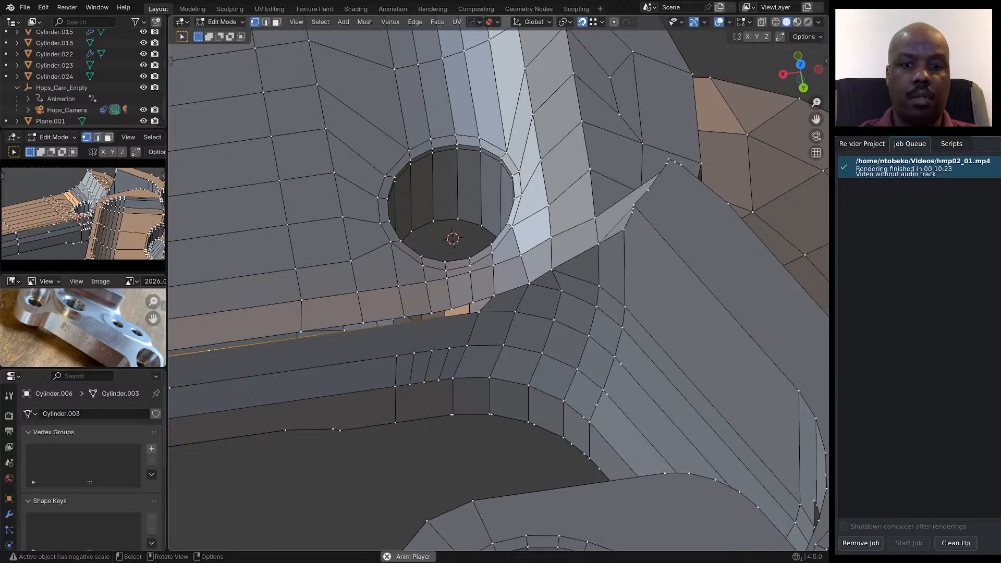
{"action": "key", "text": "shift+v"}
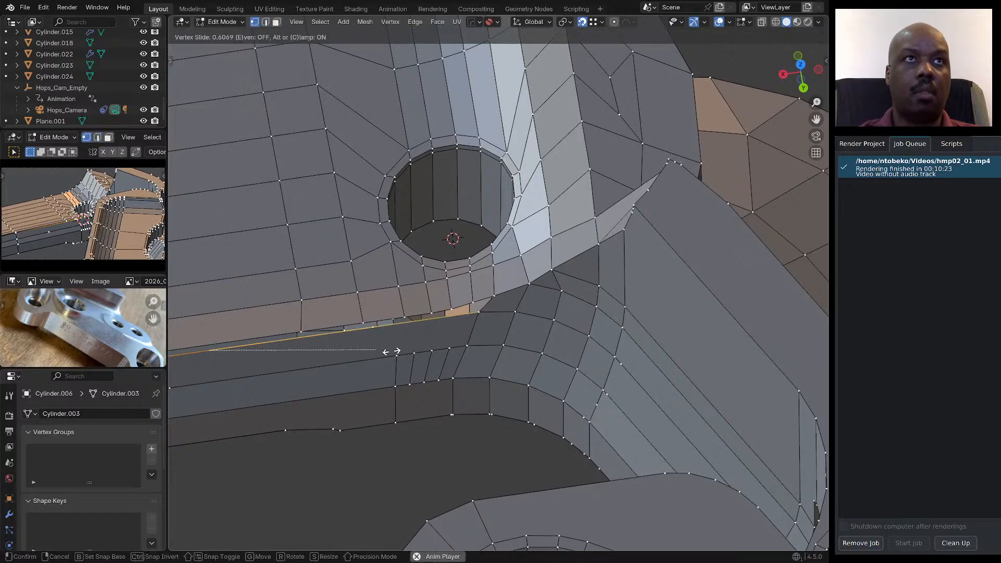
{"action": "left_click", "coordinate": [396, 351]}
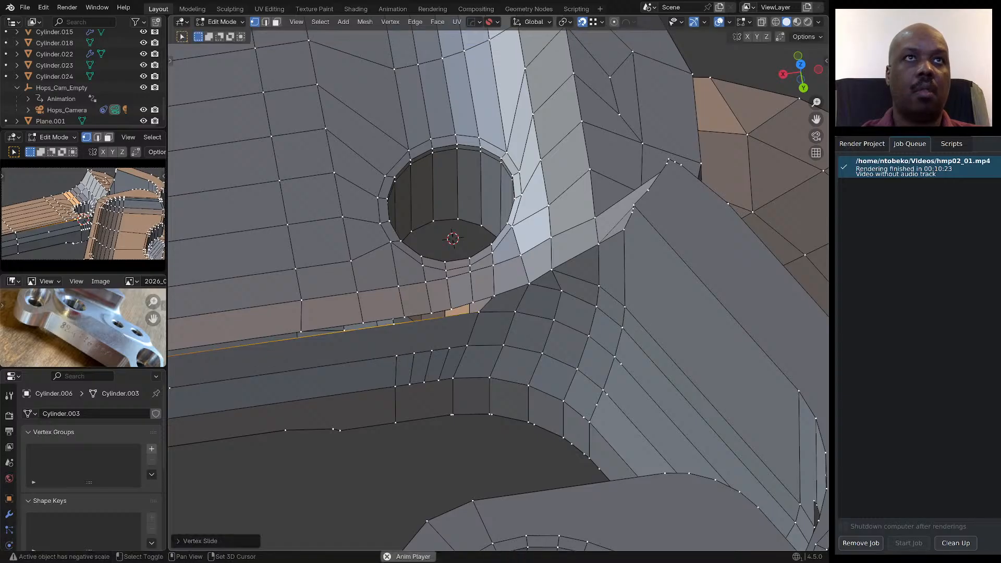
Select the slid vertex together with the vertex below it at the end of the cross edge.
{"action": "left_click", "coordinate": [395, 325], "text": "shift"}
{"action": "left_click", "coordinate": [395, 324]}
{"action": "left_click", "coordinate": [397, 356], "text": "shift"}
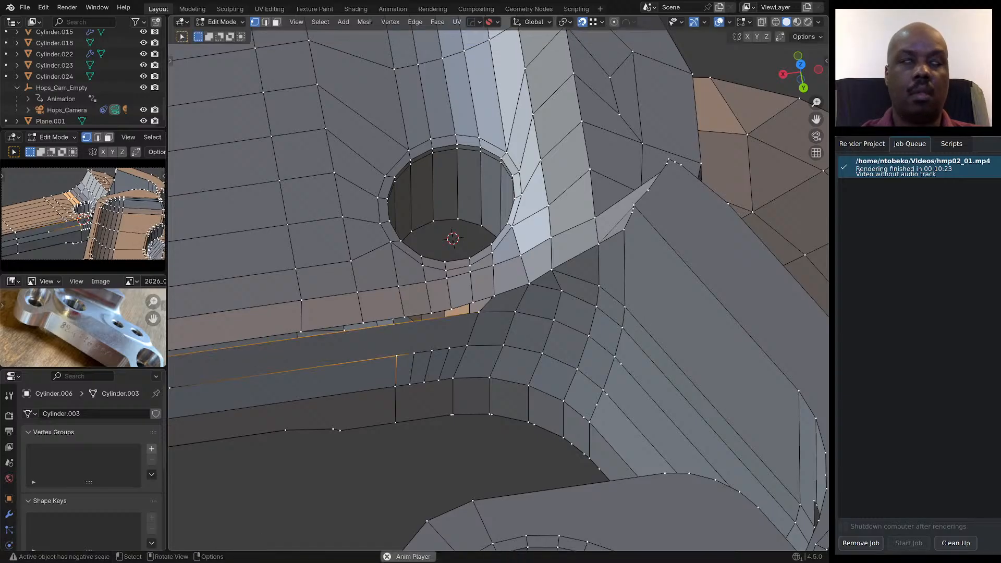
Connect the upper and lower vertices across the side band below the hole with new edges, continuing its closely spaced vertical edges.
{"action": "key", "text": "j"}
{"action": "scroll", "coordinate": [426, 335], "scroll_direction": "up", "scroll_amount": 1}
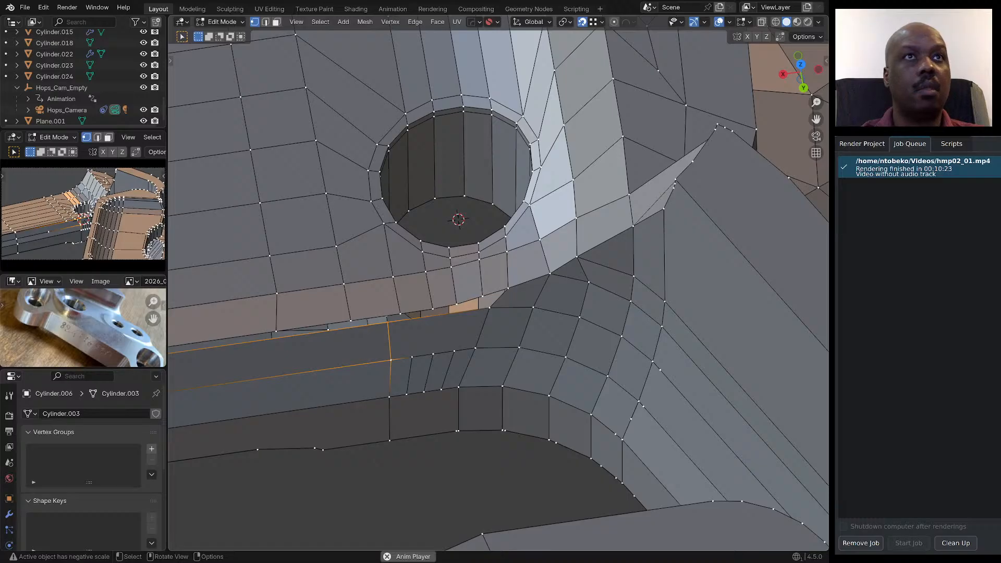
{"action": "key", "text": "ctrl+r"}
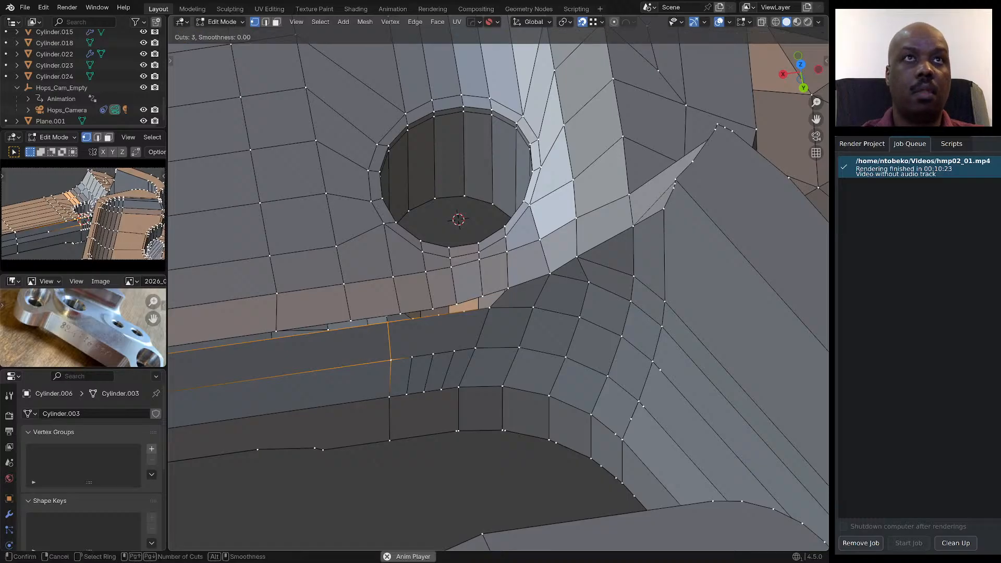
{"action": "key", "text": "Escape"}
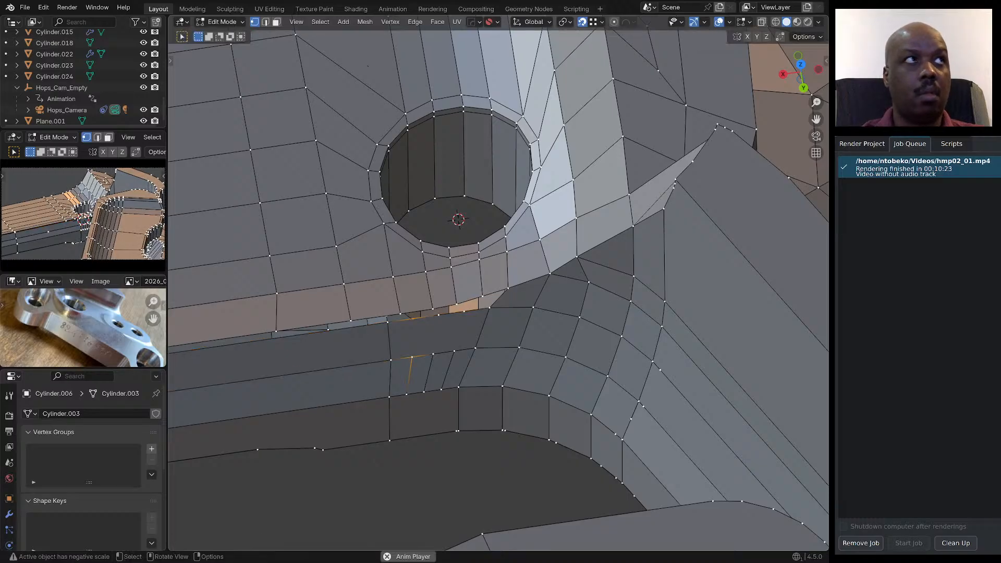
{"action": "key", "text": "j"}
{"action": "left_click", "coordinate": [438, 315]}
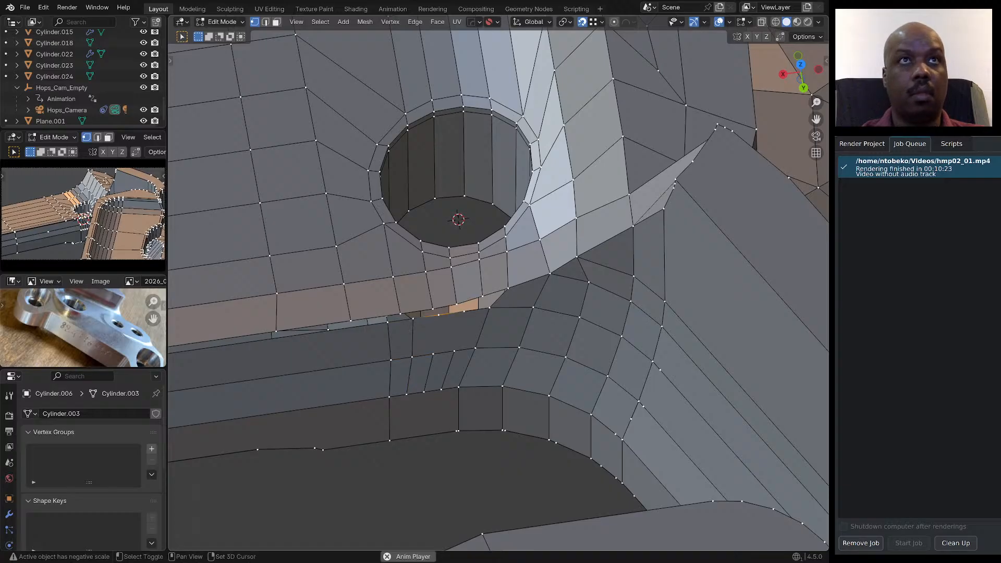
{"action": "left_click", "coordinate": [433, 354], "text": "shift"}
{"action": "key", "text": "j"}
{"action": "left_click", "coordinate": [464, 311]}
{"action": "left_click", "coordinate": [454, 351], "text": "shift"}
{"action": "key", "text": "j"}
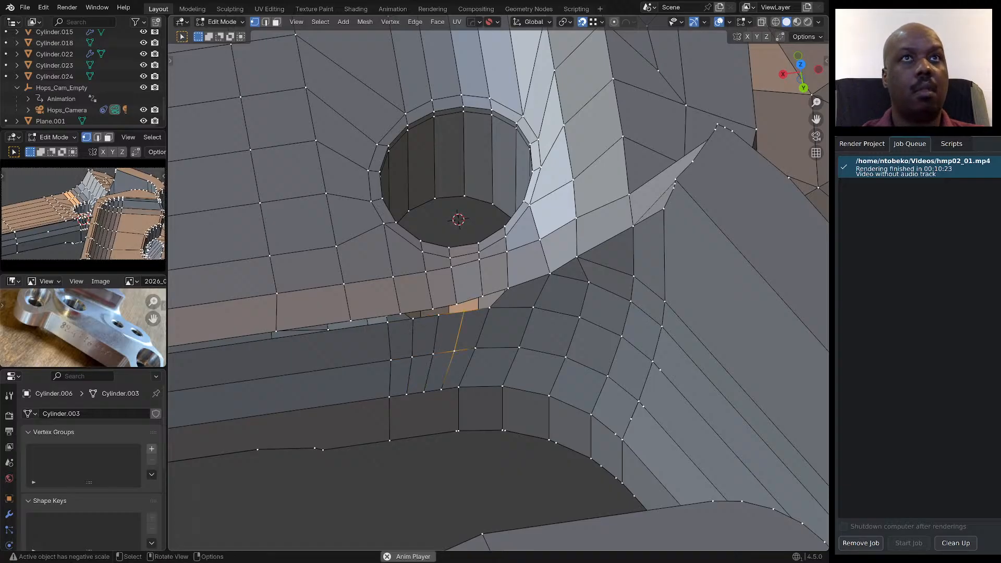
Fill the narrow gap between the top rim and the side band below the hole with faces, one section after another.
{"action": "left_click", "coordinate": [464, 311]}
{"action": "left_click", "coordinate": [482, 297], "text": "ctrl"}
{"action": "key", "text": "f"}
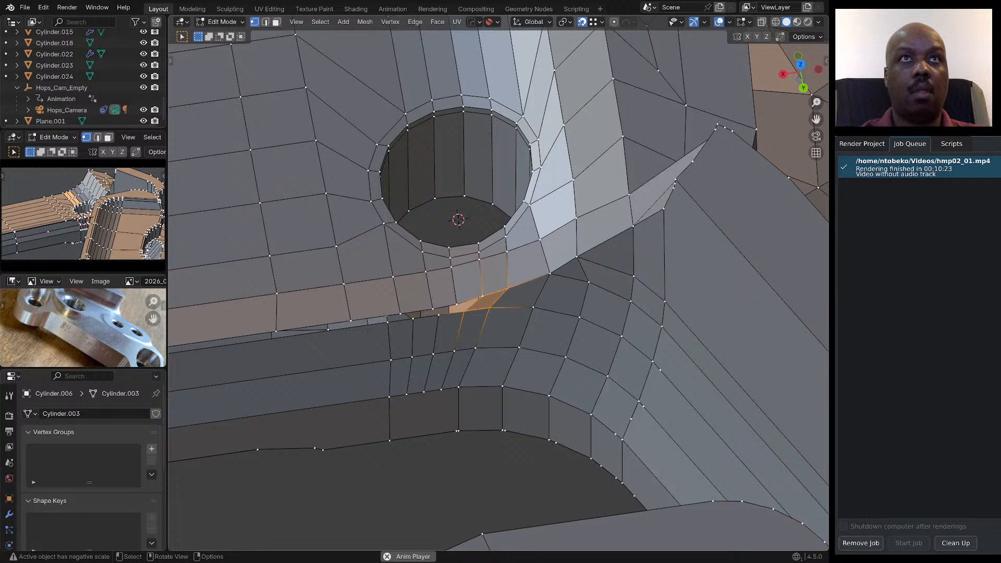
{"action": "left_click", "coordinate": [438, 315]}
{"action": "left_click", "coordinate": [456, 304], "text": "ctrl"}
{"action": "key", "text": "f"}
{"action": "left_click", "coordinate": [413, 318]}
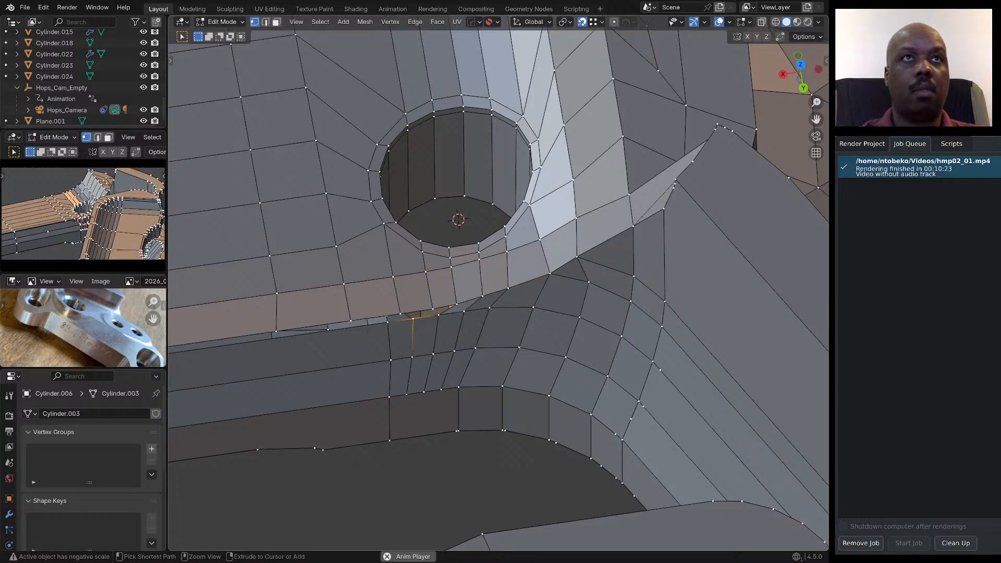
{"action": "left_click", "coordinate": [433, 309], "text": "ctrl"}
{"action": "key", "text": "f"}
{"action": "left_click", "coordinate": [387, 323]}
{"action": "left_click", "coordinate": [400, 314], "text": "ctrl"}
{"action": "key", "text": "f"}
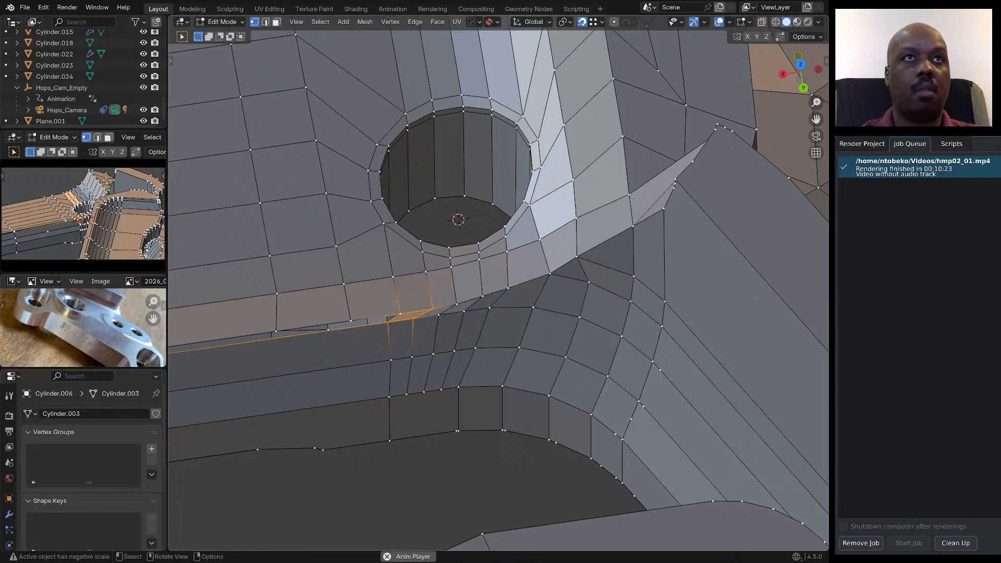
Recalculate the normals of the entire mesh to face outside and reset its normal vectors.
{"action": "key", "text": "a"}
{"action": "key", "text": "q"}
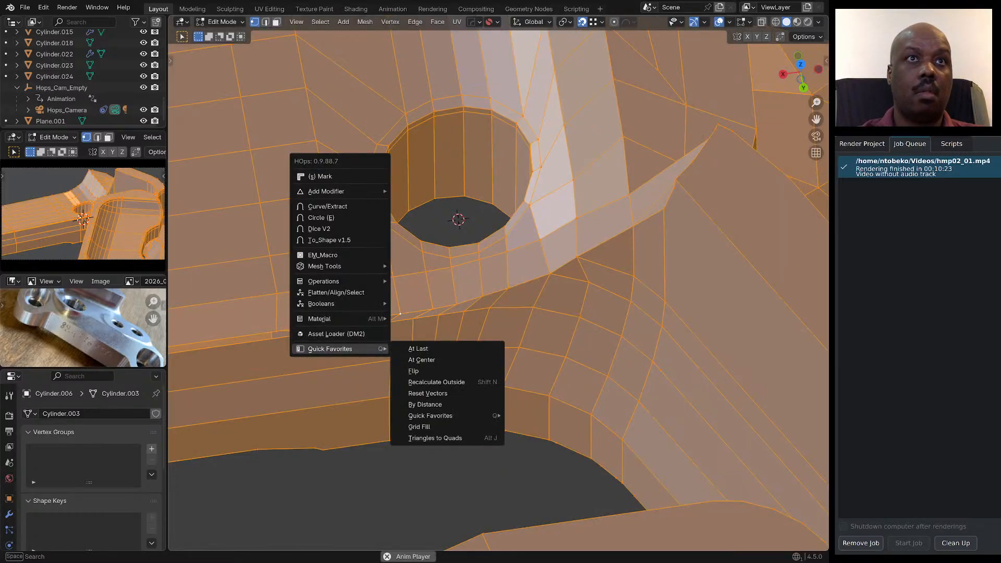
{"action": "left_click", "coordinate": [410, 382]}
{"action": "key", "text": "q"}
{"action": "mouse_move", "coordinate": [411, 379]}
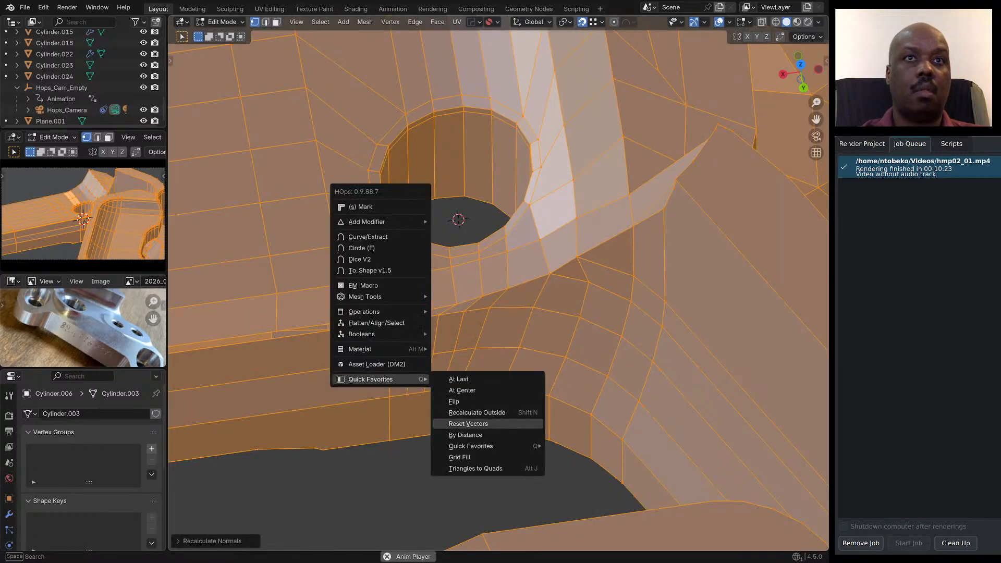
{"action": "left_click", "coordinate": [468, 423]}
Examine the filled strip below the hole and the adjoining inner corner from several angles.
{"action": "middle_click_drag", "start_coordinate": [468, 424], "coordinate": [514, 382]}
{"action": "scroll", "coordinate": [513, 381], "scroll_direction": "down", "scroll_amount": 5}
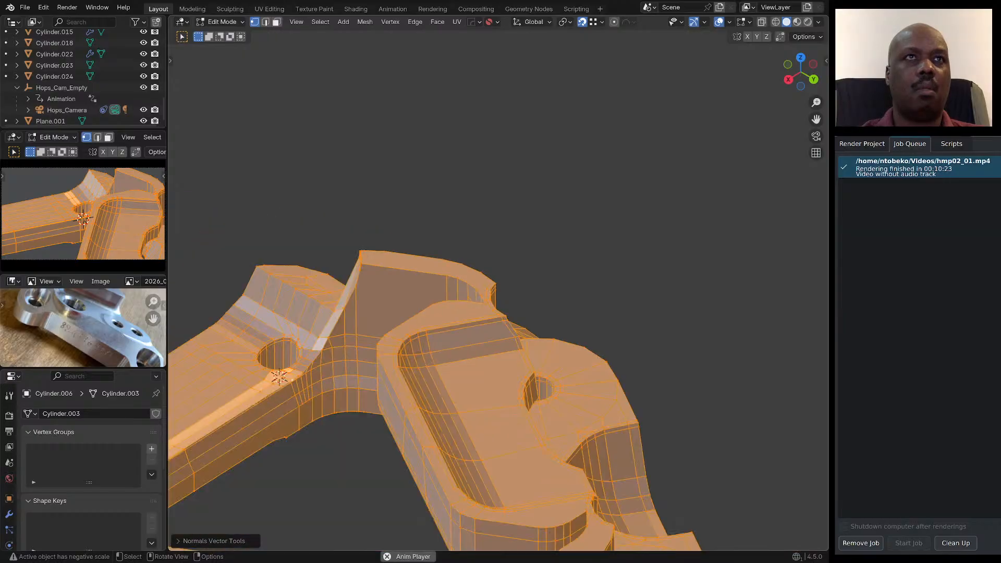
{"action": "scroll", "coordinate": [312, 367], "scroll_direction": "up", "scroll_amount": 5}
{"action": "left_click", "coordinate": [265, 411]}
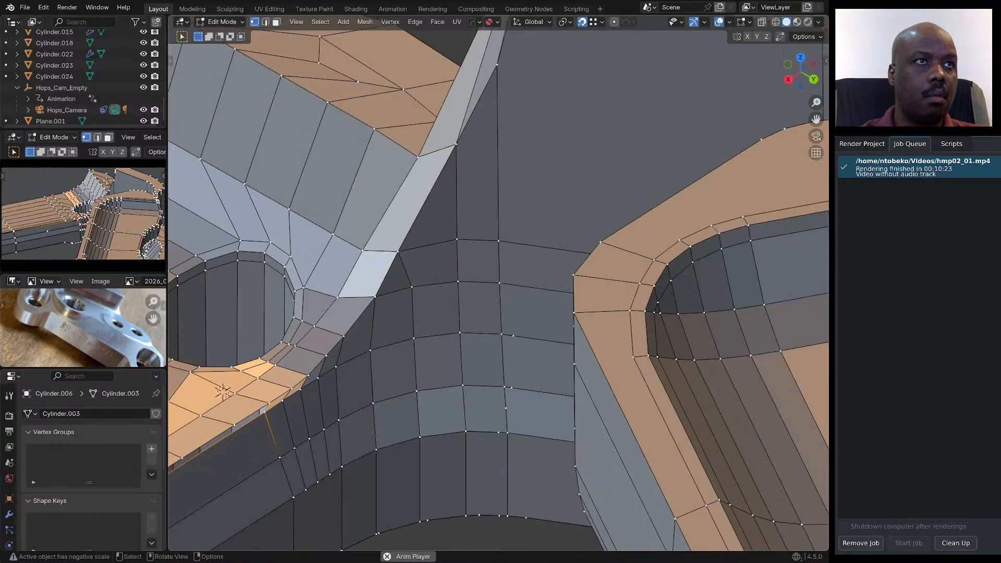
{"action": "middle_click_drag", "start_coordinate": [265, 412], "coordinate": [340, 341]}
{"action": "scroll", "coordinate": [498, 290], "scroll_direction": "down", "scroll_amount": 2}
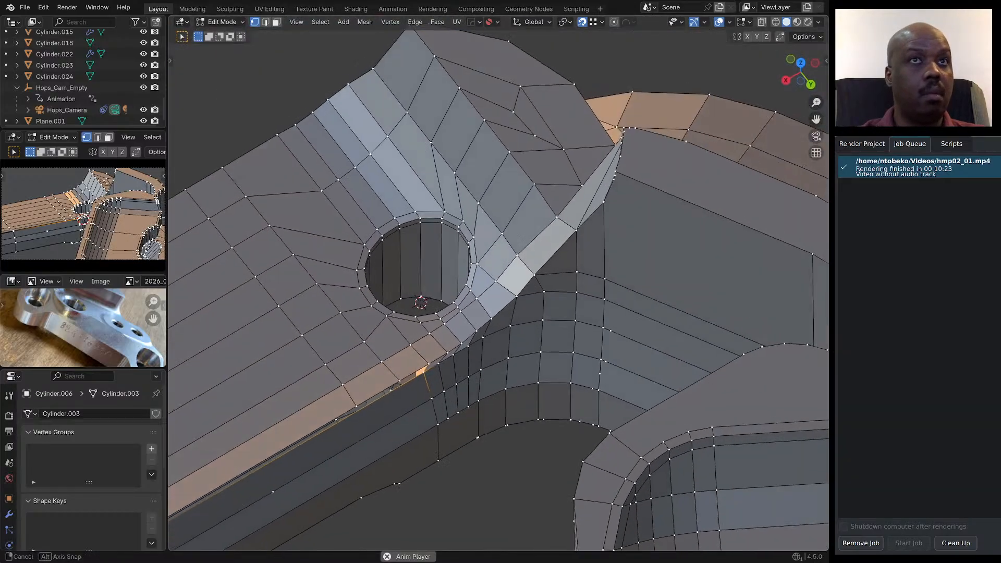
{"action": "middle_click_drag", "start_coordinate": [498, 290], "coordinate": [482, 298]}
{"action": "scroll", "coordinate": [482, 298], "scroll_direction": "down", "scroll_amount": 3}
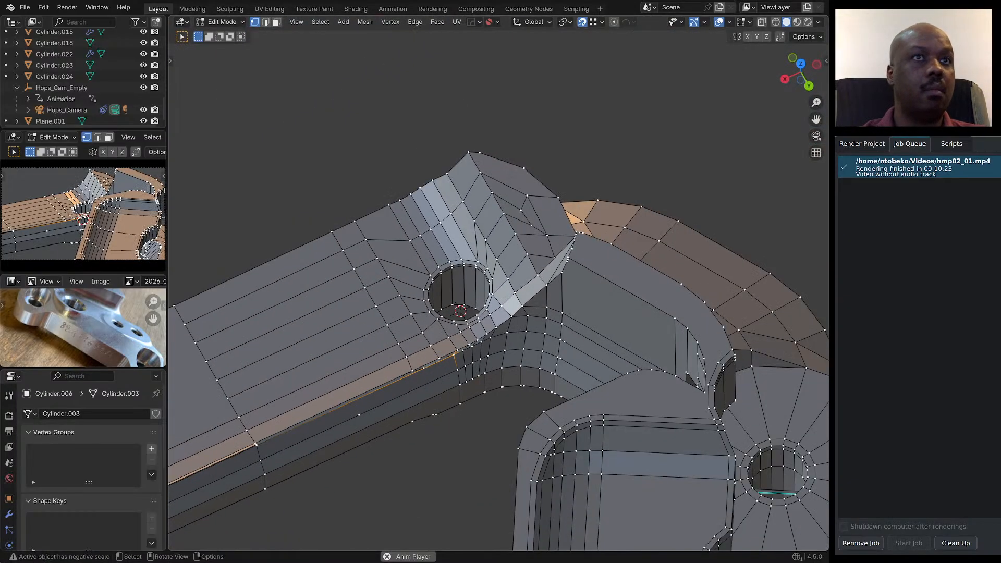
{"action": "scroll", "coordinate": [482, 298], "scroll_direction": "up", "scroll_amount": 1}
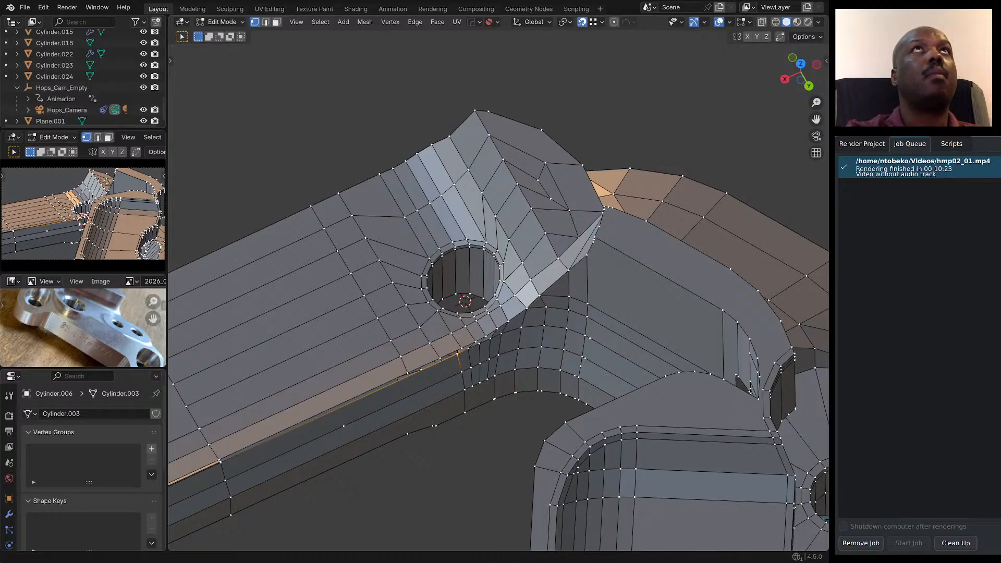
{"action": "key", "text": "alt+Tab"}
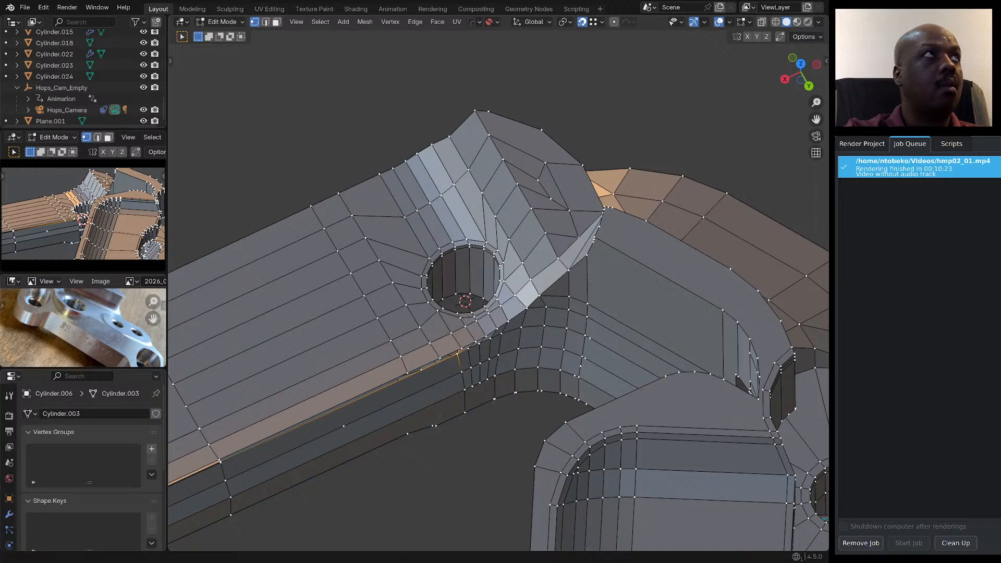
{"action": "key", "text": "alt+Tab"}
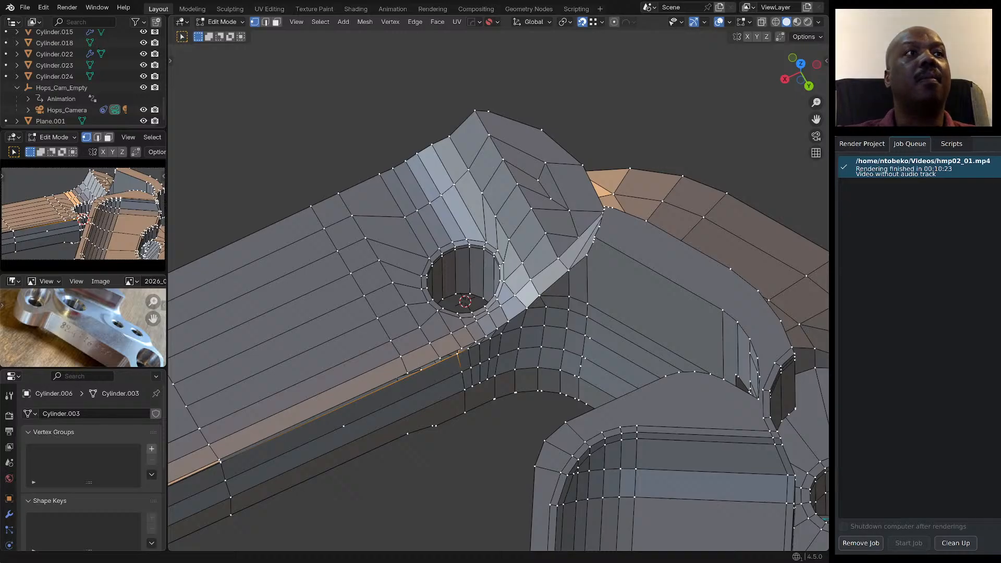
{"action": "key", "text": "alt+Tab"}
{"action": "key", "text": "alt+Tab"}
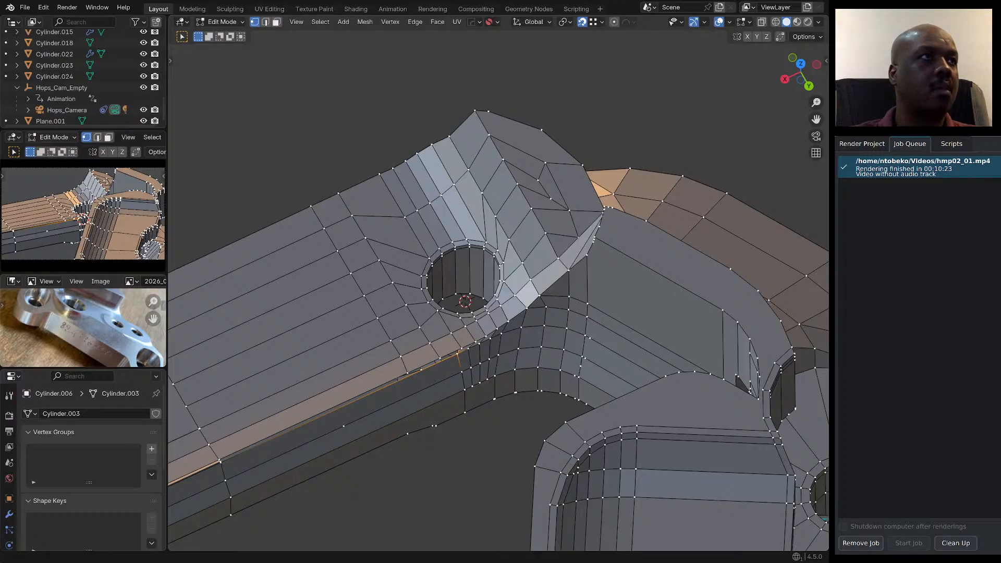
In the video editor's render window, rename the output file to hmp02_02.mp4 and start rendering it.
{"action": "left_click", "coordinate": [861, 144]}
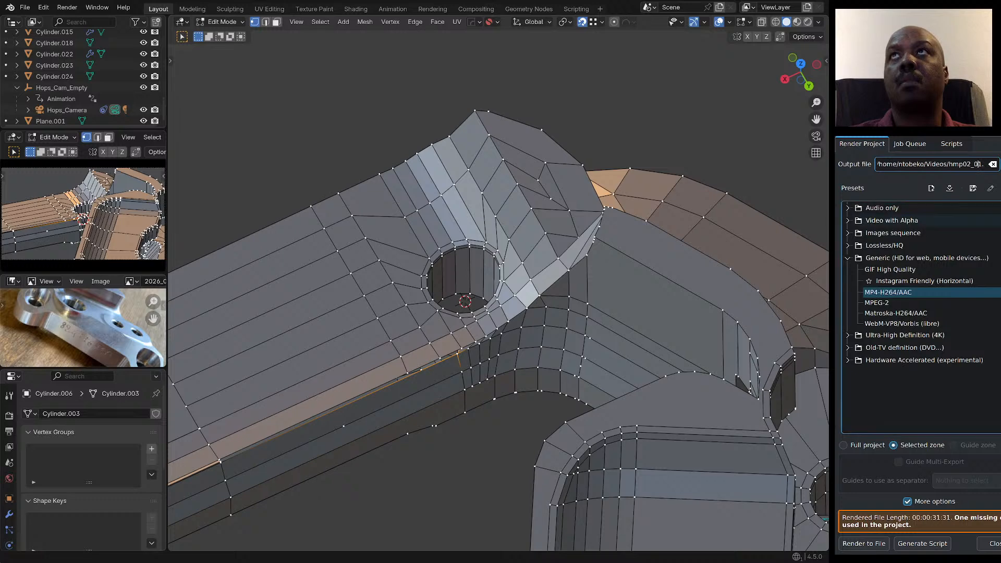
{"action": "left_click", "coordinate": [978, 164]}
{"action": "key", "text": "Delete"}
{"action": "type", "text": "2"}
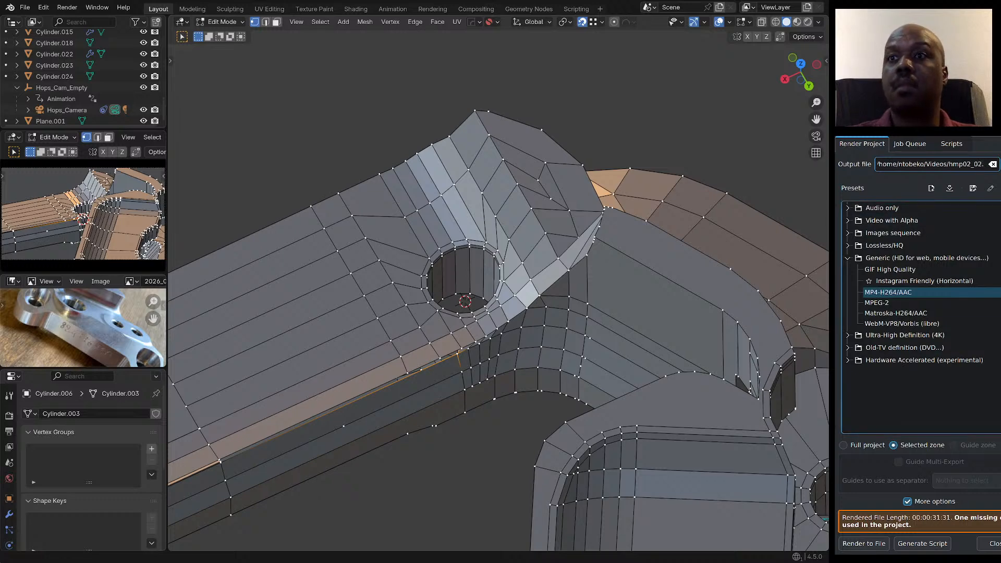
{"action": "key", "text": "Delete"}
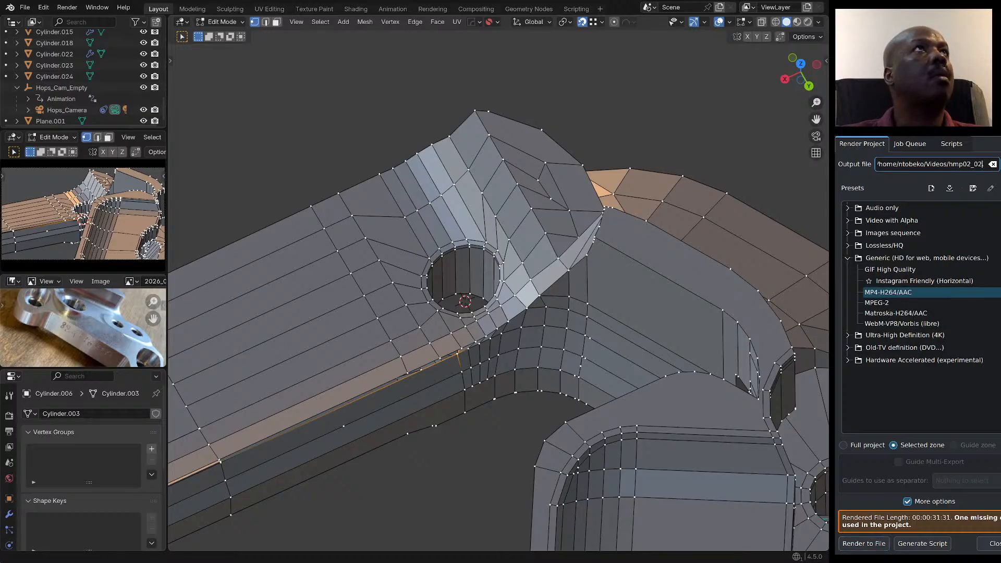
{"action": "type", "text": "."}
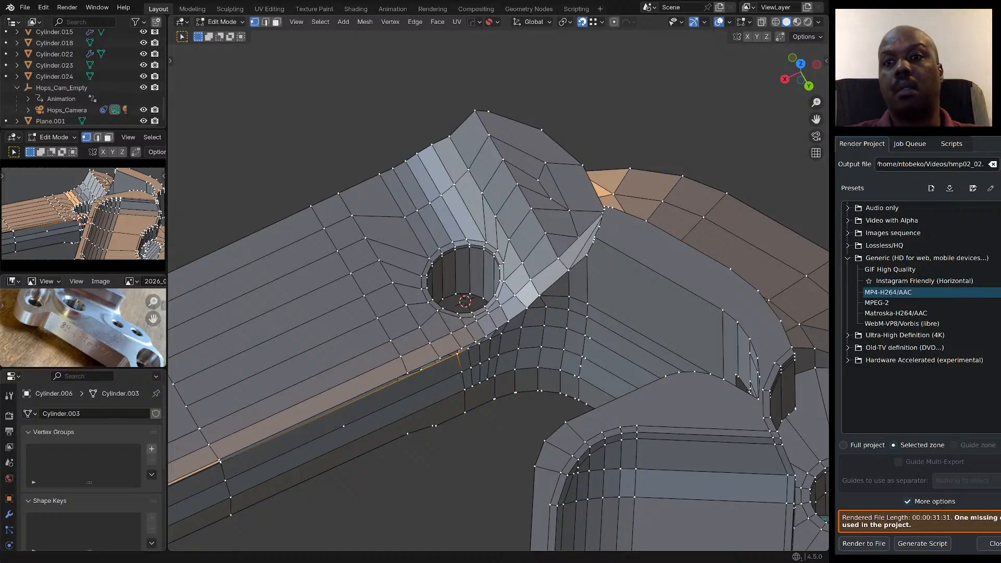
{"action": "left_click", "coordinate": [864, 543]}
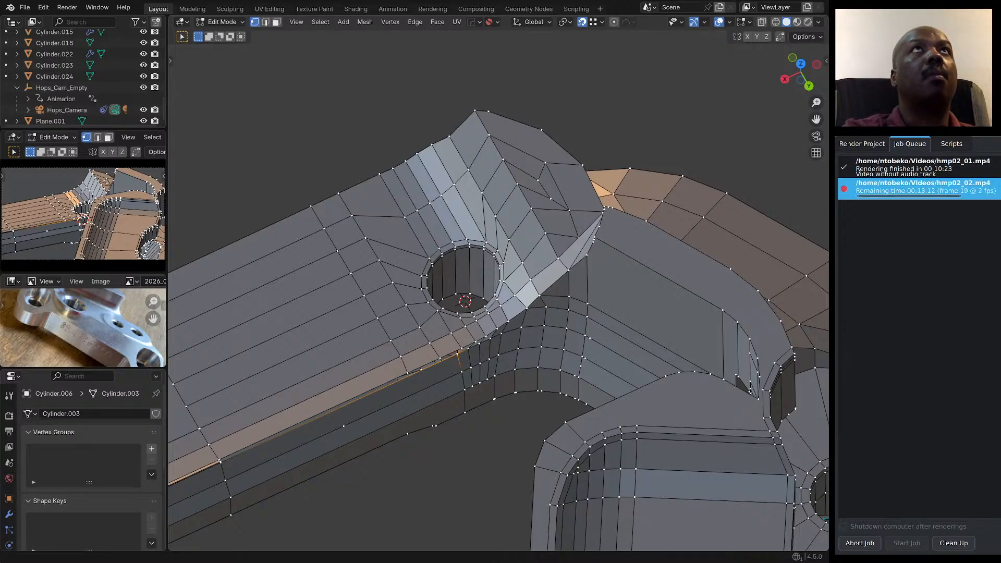
Switch back to the 3D model and leave Edit Mode to view the bracket in Object Mode.
{"action": "mouse_move", "coordinate": [498, 334]}
{"action": "middle_mouse_down"}
{"action": "mouse_move", "coordinate": [492, 306]}
{"action": "mouse_move", "coordinate": [484, 342]}
{"action": "mouse_move", "coordinate": [473, 340]}
{"action": "mouse_move", "coordinate": [497, 328]}
{"action": "middle_mouse_up"}
{"action": "scroll", "coordinate": [497, 313], "scroll_direction": "down", "scroll_amount": 6}
{"action": "scroll", "coordinate": [498, 289], "scroll_direction": "up", "scroll_amount": 3}
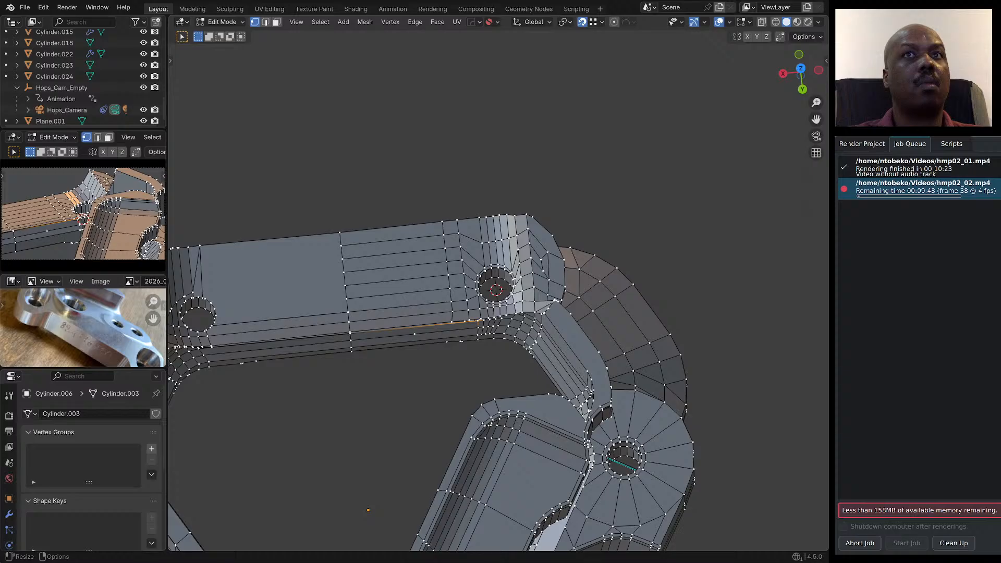
{"action": "key", "text": "Tab"}
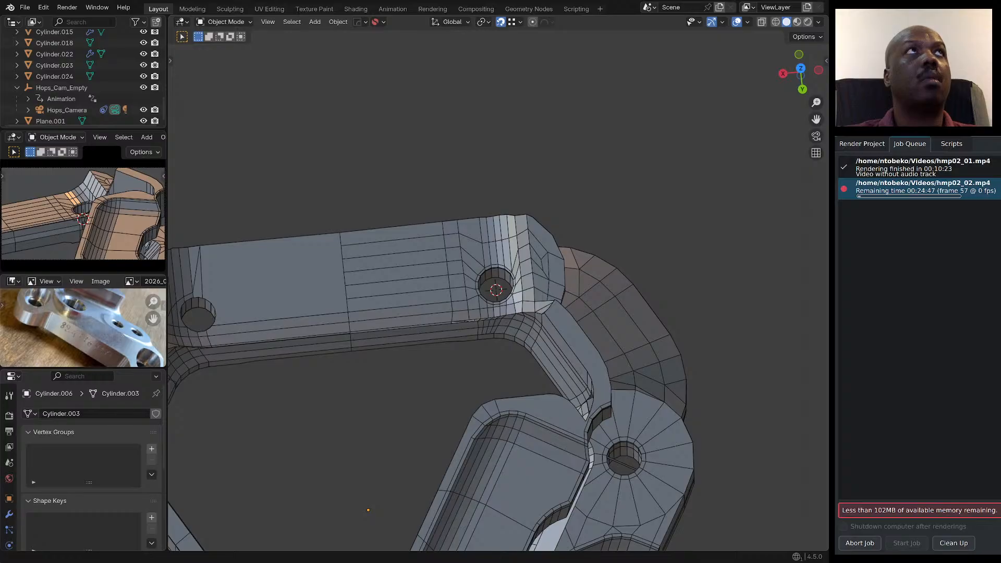
{"action": "middle_click_drag", "start_coordinate": [495, 313], "coordinate": [506, 295]}
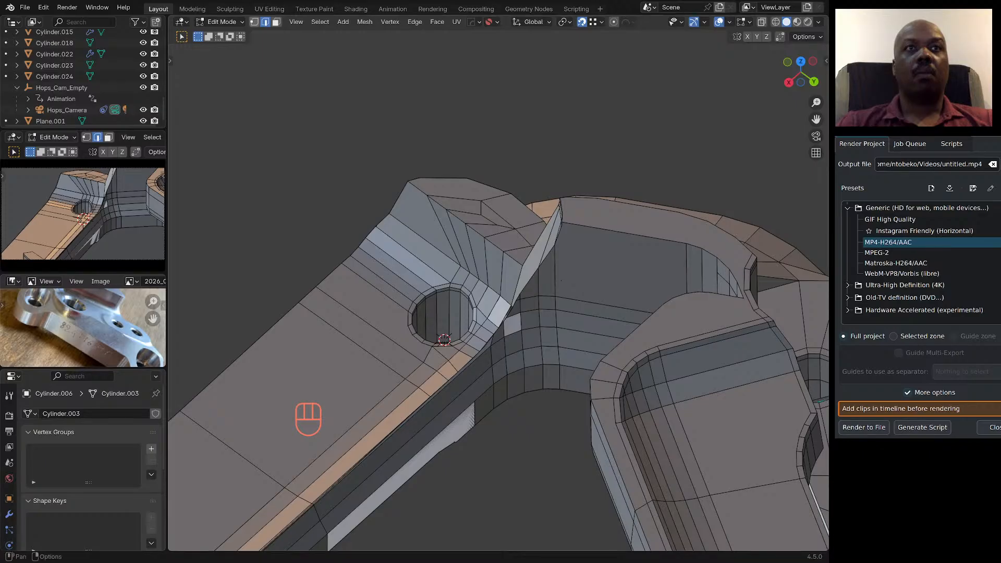
{"action": "middle_click_drag", "start_coordinate": [469, 312], "coordinate": [501, 315]}
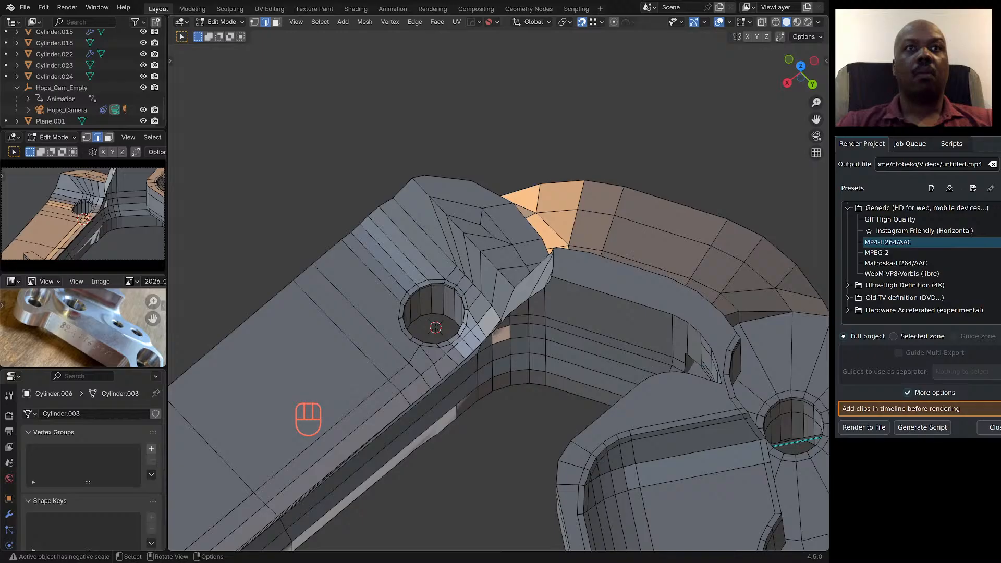
{"action": "middle_click_drag", "start_coordinate": [550, 282], "coordinate": [586, 244]}
{"action": "scroll", "coordinate": [586, 244], "scroll_direction": "down", "scroll_amount": 2}
{"action": "middle_click_drag", "start_coordinate": [664, 445], "coordinate": [623, 422]}
{"action": "scroll", "coordinate": [652, 433], "scroll_direction": "up", "scroll_amount": 5}
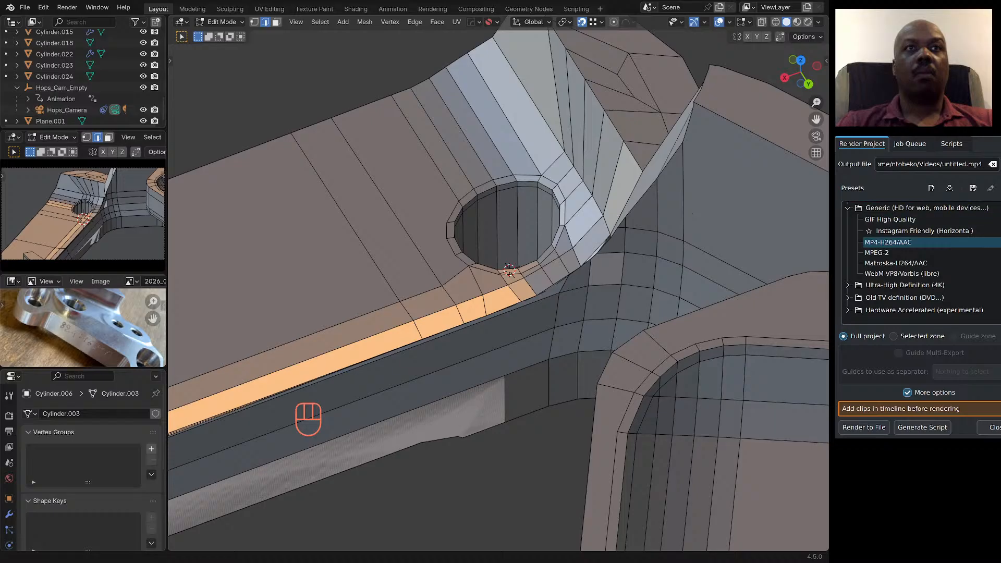
In the video editor's render settings, replace the output file name with hmp02_02 and limit the render range to the selected zone.
{"action": "left_click", "coordinate": [967, 164]}
{"action": "key", "text": "BackSpace"}
{"action": "key", "text": "BackSpace"}
{"action": "key", "text": "BackSpace"}
{"action": "key", "text": "BackSpace"}
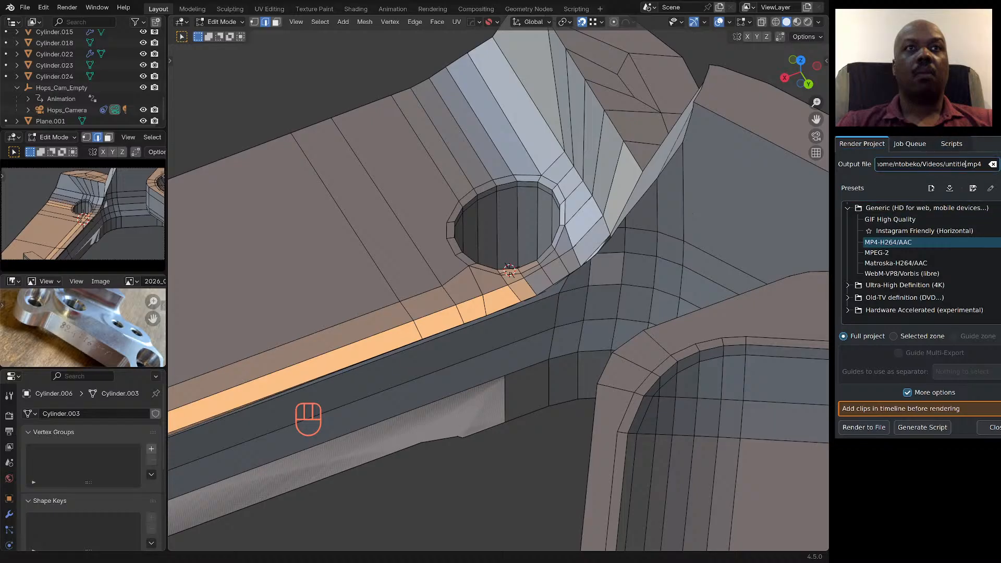
{"action": "key", "text": "BackSpace"}
{"action": "key", "text": "BackSpace"}
{"action": "key", "text": "BackSpace"}
{"action": "key", "text": "BackSpace"}
{"action": "type", "text": "hmp02_02."}
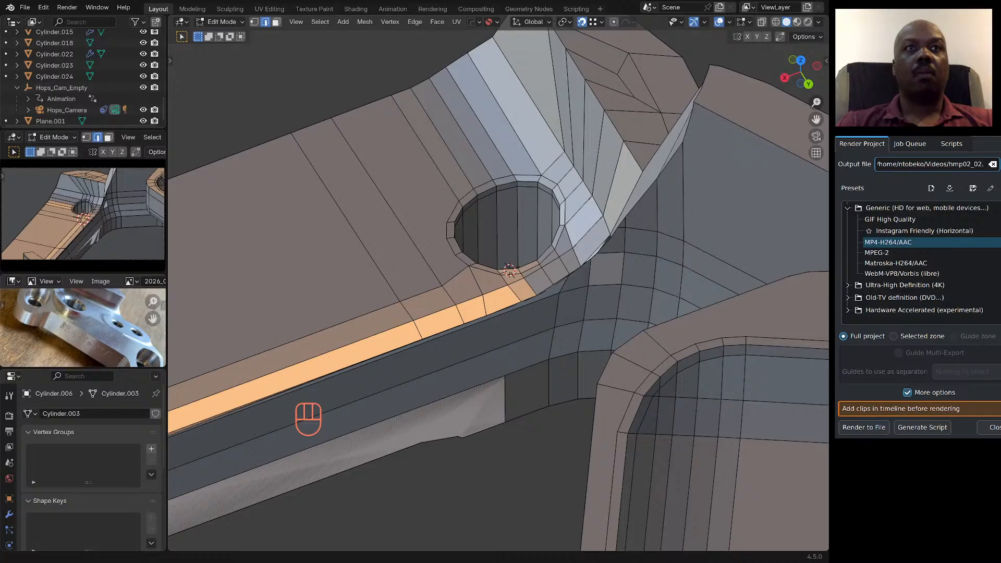
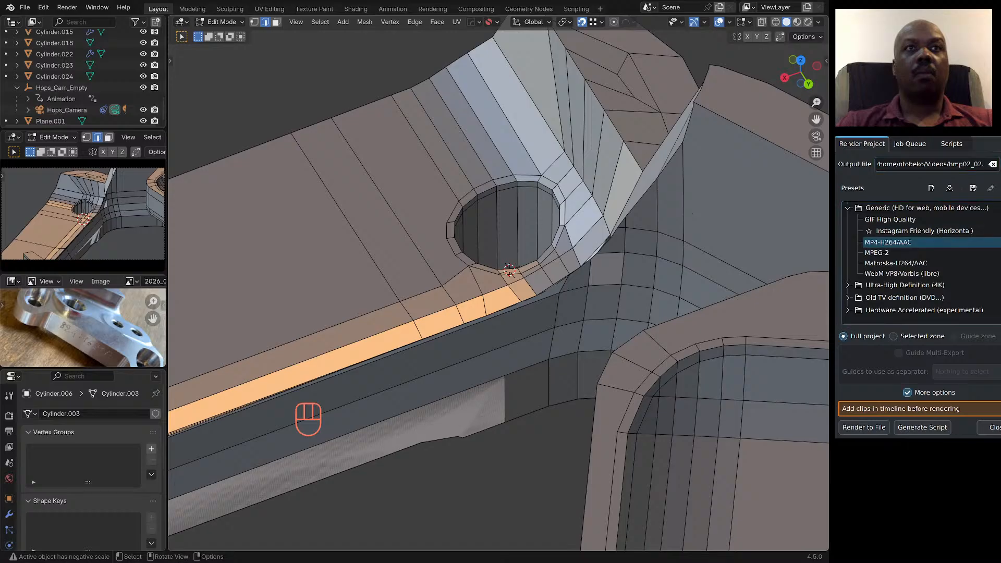
{"action": "left_click", "coordinate": [915, 337]}
Return to the 3D model and examine the mesh around the hole, the raised edge and the side wall from several angles.
{"action": "middle_click_drag", "start_coordinate": [498, 292], "coordinate": [558, 284]}
{"action": "scroll", "coordinate": [497, 292], "scroll_direction": "down", "scroll_amount": 2}
{"action": "scroll", "coordinate": [537, 286], "scroll_direction": "down", "scroll_amount": 3}
{"action": "scroll", "coordinate": [547, 284], "scroll_direction": "up", "scroll_amount": 5}
{"action": "scroll", "coordinate": [547, 284], "scroll_direction": "down", "scroll_amount": 3}
{"action": "scroll", "coordinate": [410, 197], "scroll_direction": "up", "scroll_amount": 6}
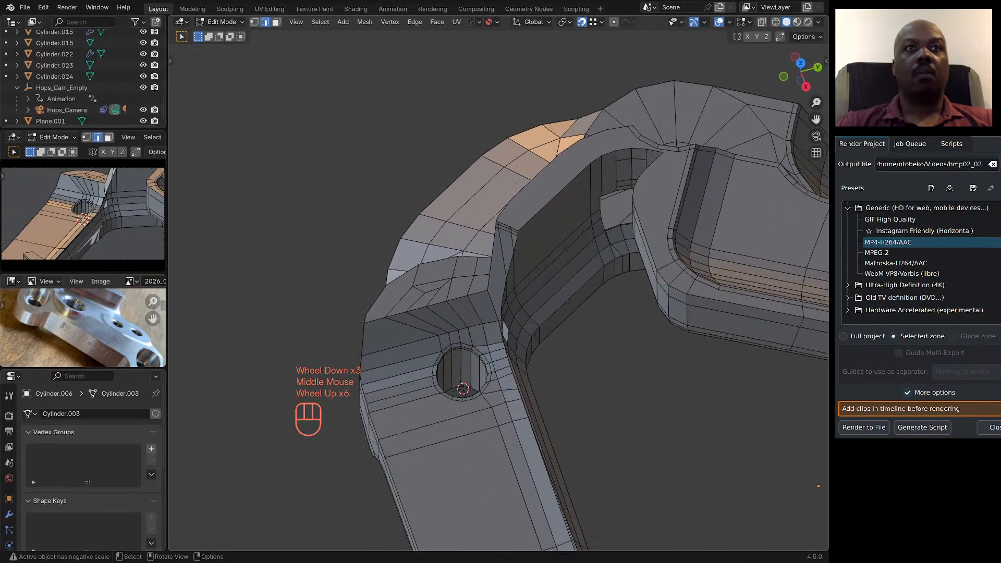
{"action": "middle_click_drag", "start_coordinate": [498, 292], "coordinate": [537, 271]}
{"action": "scroll", "coordinate": [526, 276], "scroll_direction": "up", "scroll_amount": 4}
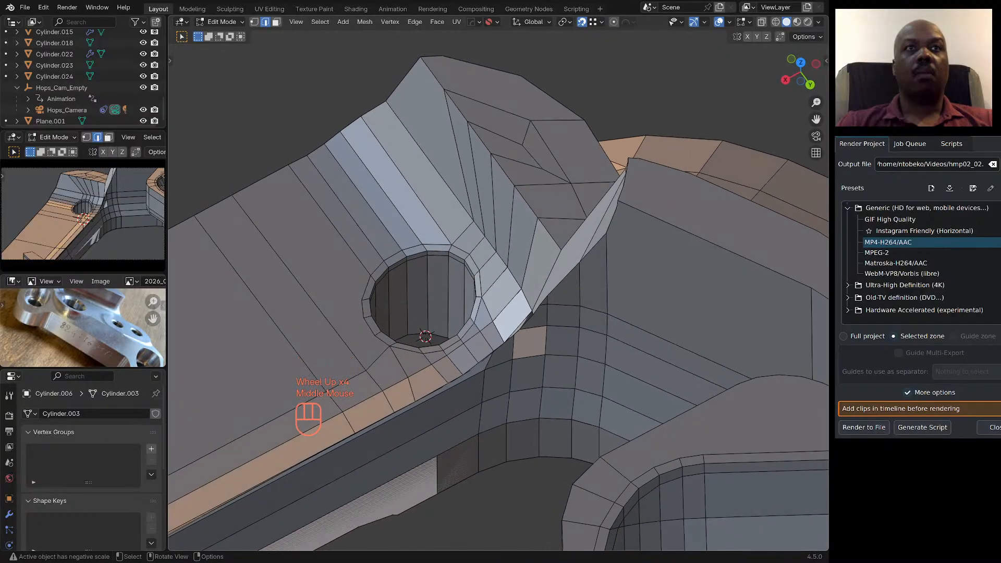
{"action": "middle_click_drag", "start_coordinate": [469, 292], "coordinate": [550, 295], "text": "shift"}
{"action": "scroll", "coordinate": [498, 294], "scroll_direction": "up", "scroll_amount": 1}
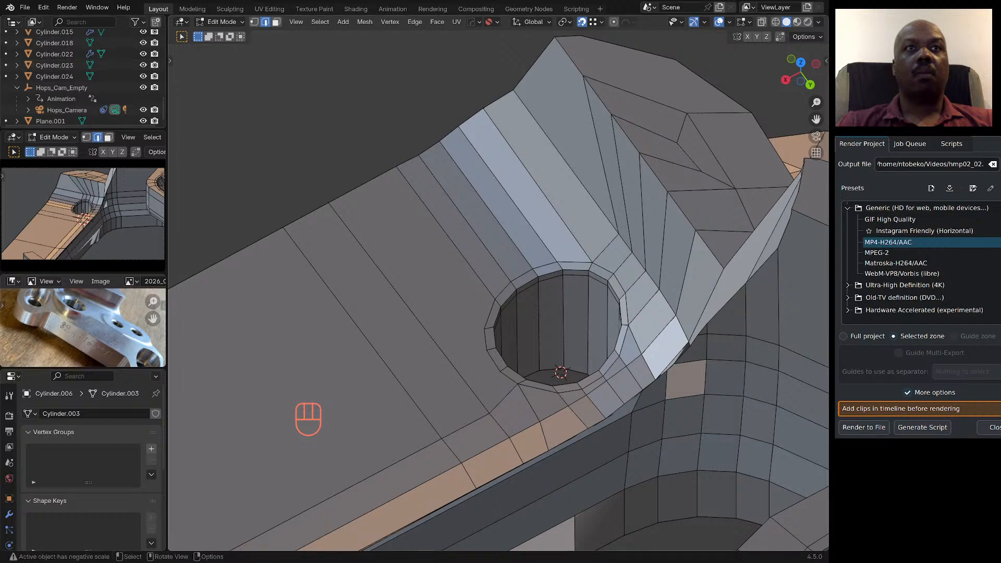
{"action": "scroll", "coordinate": [498, 292], "scroll_direction": "down", "scroll_amount": 2}
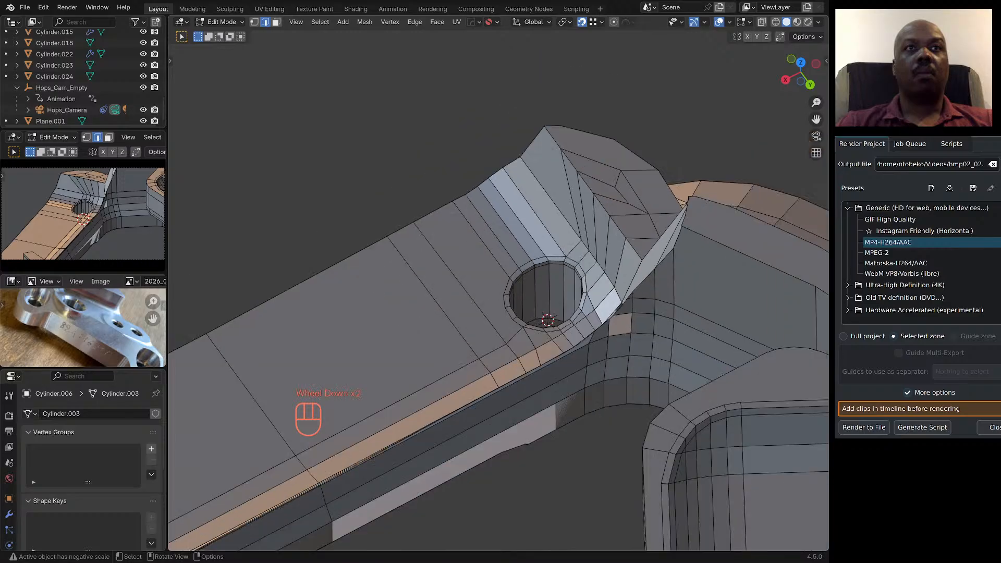
Inspect the hole rim, the corner beside it and the face strip along the lower side wall, close up and in context.
{"action": "middle_click_drag", "start_coordinate": [498, 292], "coordinate": [439, 258]}
{"action": "scroll", "coordinate": [505, 378], "scroll_direction": "up", "scroll_amount": 4}
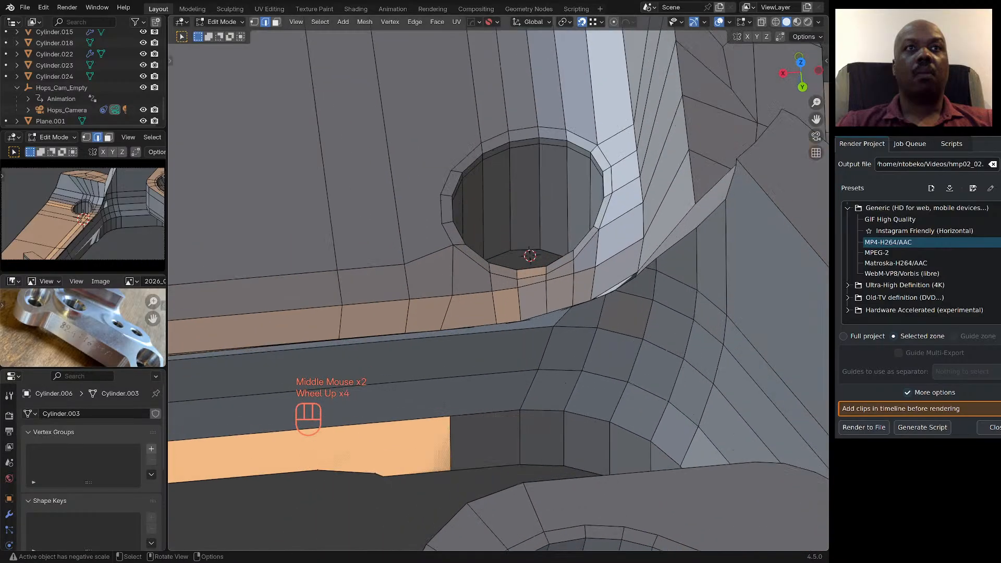
{"action": "middle_click_drag", "start_coordinate": [504, 378], "coordinate": [495, 347]}
{"action": "scroll", "coordinate": [514, 390], "scroll_direction": "down", "scroll_amount": 1}
{"action": "scroll", "coordinate": [542, 355], "scroll_direction": "down", "scroll_amount": 2}
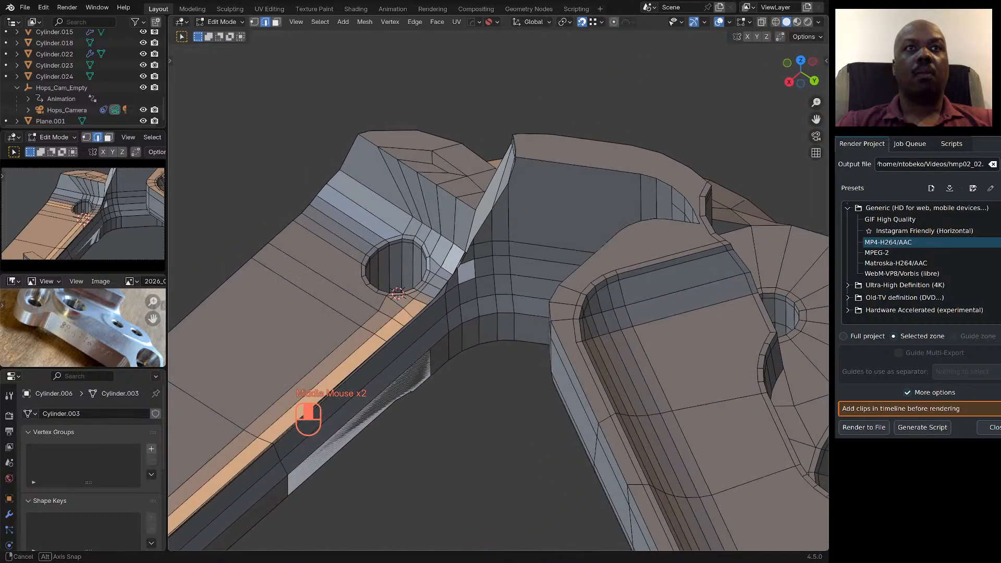
{"action": "scroll", "coordinate": [464, 303], "scroll_direction": "up", "scroll_amount": 6}
{"action": "middle_click_drag", "start_coordinate": [470, 308], "coordinate": [472, 316]}
{"action": "scroll", "coordinate": [466, 310], "scroll_direction": "down", "scroll_amount": 2}
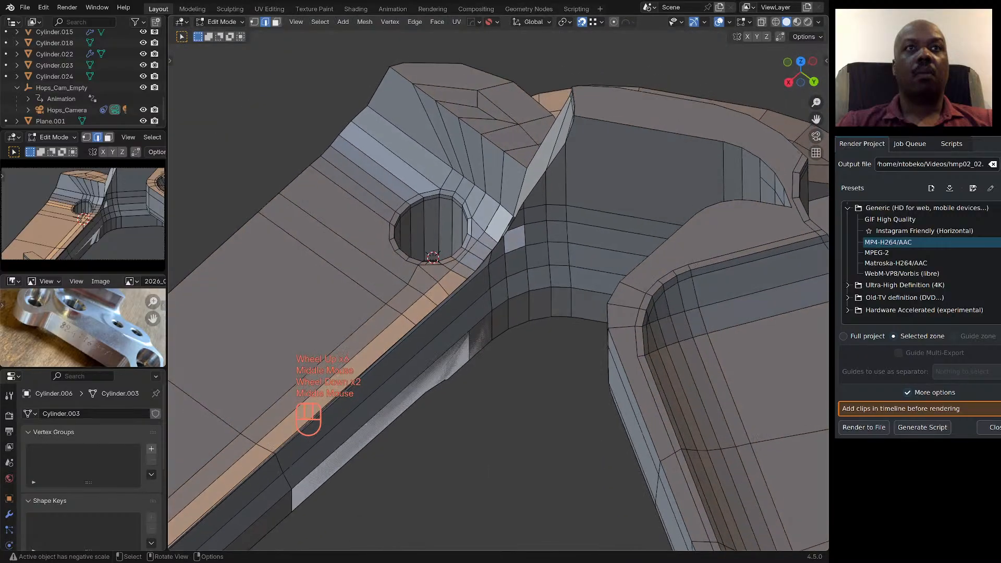
{"action": "middle_click_drag", "start_coordinate": [433, 260], "coordinate": [482, 263], "text": "shift"}
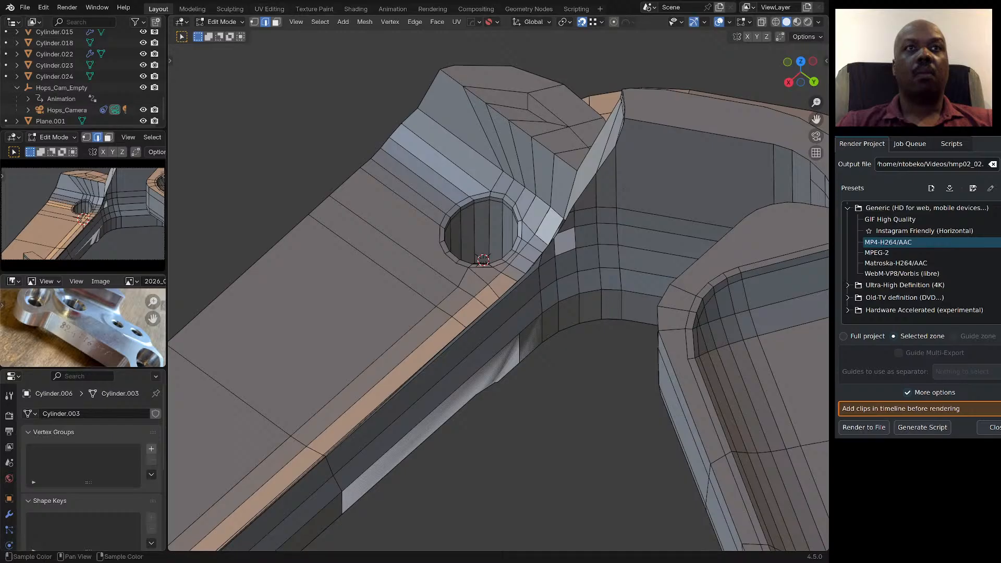
Leave Edit Mode, select Hops_Camera and set its orthographic scale to 0.5.
{"action": "left_click", "coordinate": [67, 110]}
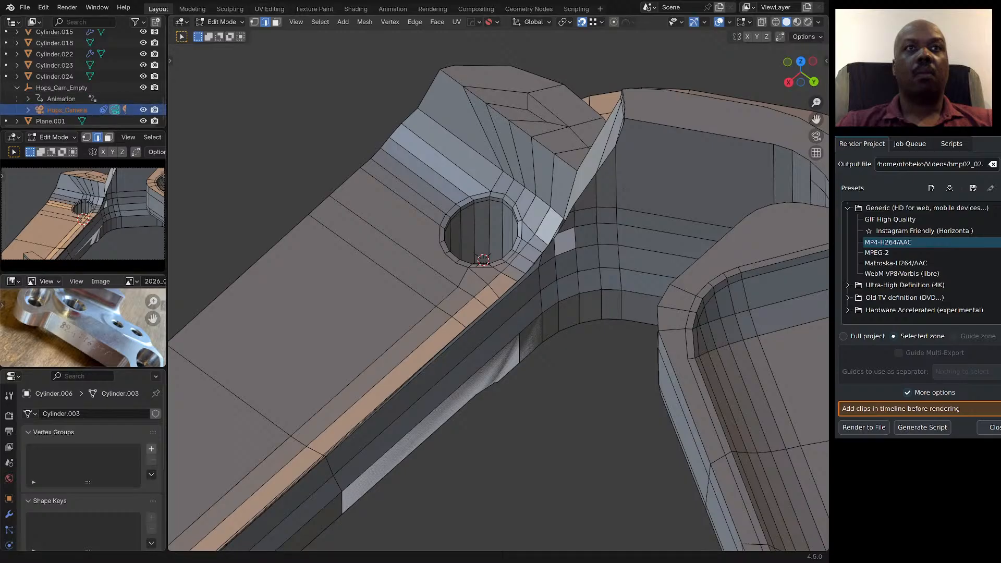
{"action": "key", "text": "Tab"}
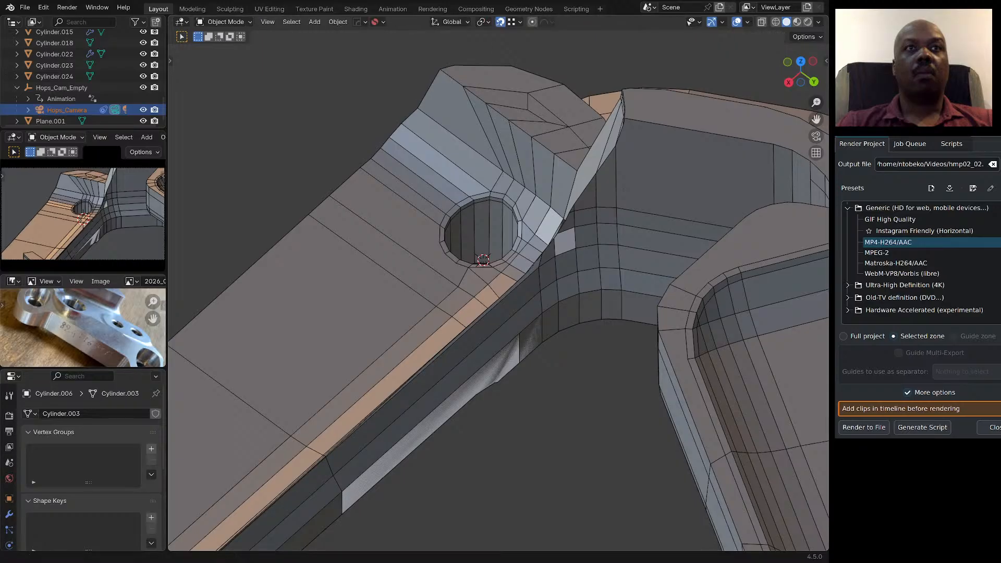
{"action": "left_click", "coordinate": [52, 121]}
{"action": "left_click", "coordinate": [66, 110]}
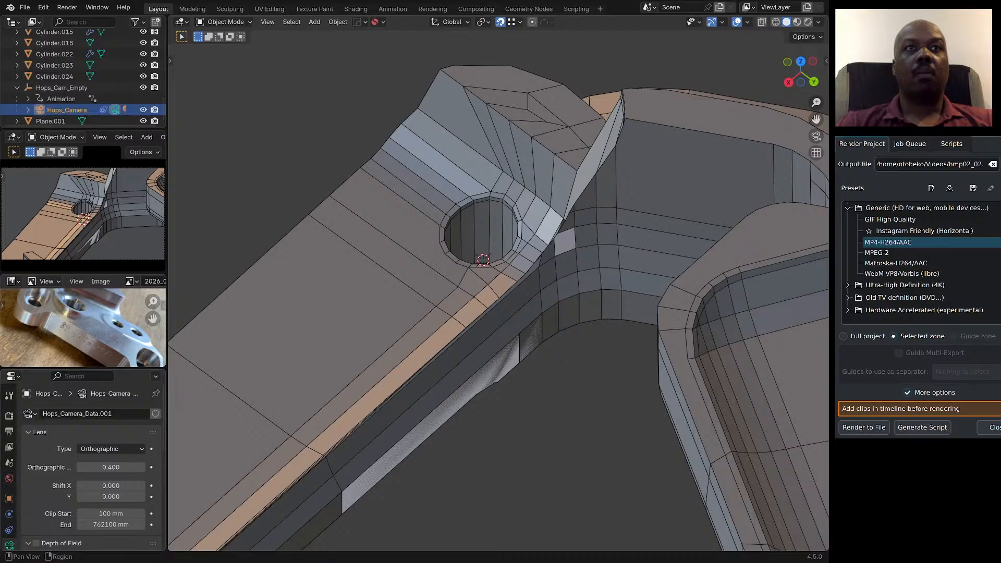
{"action": "left_click", "coordinate": [110, 467]}
{"action": "type", "text": "0."}
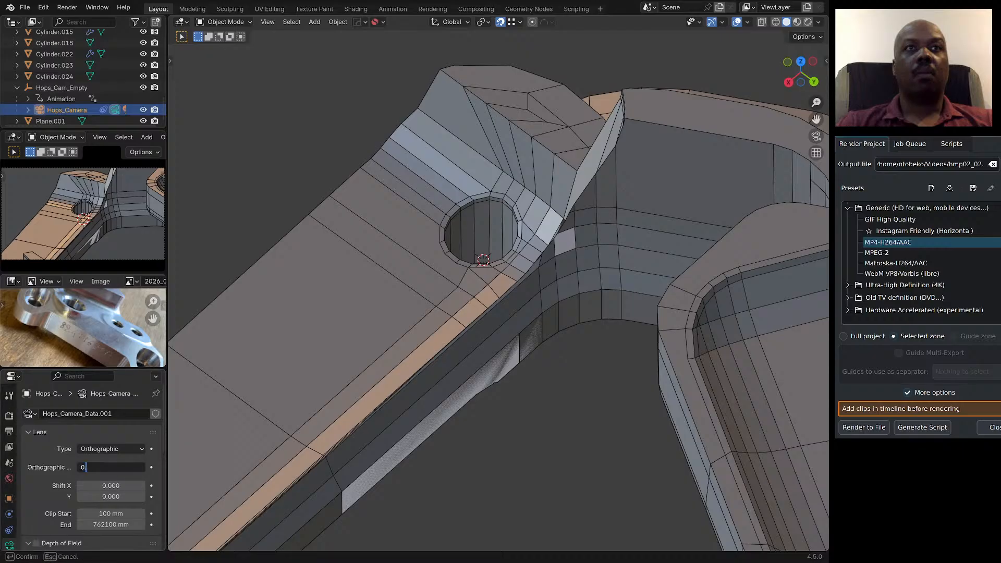
{"action": "type", "text": "5"}
{"action": "key", "text": "Return"}
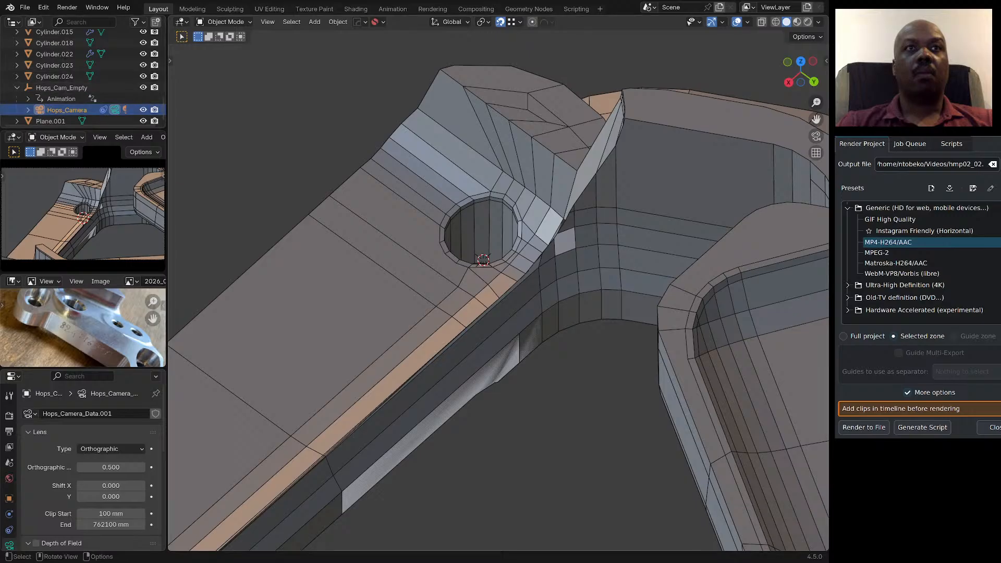
Save the current blend file, and store it again with Save As.
{"action": "left_click", "coordinate": [25, 7]}
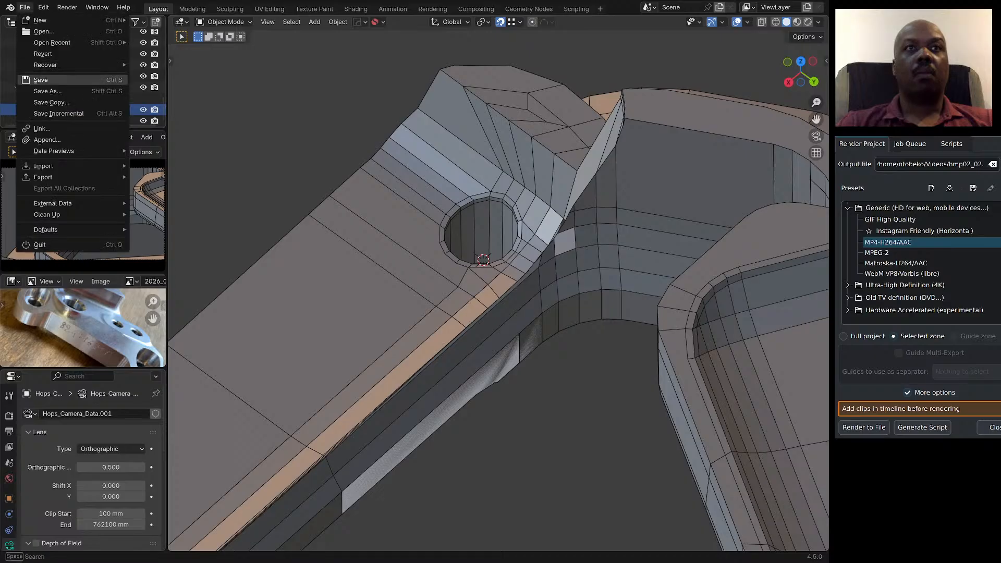
{"action": "left_click", "coordinate": [40, 80]}
{"action": "left_click", "coordinate": [25, 7]}
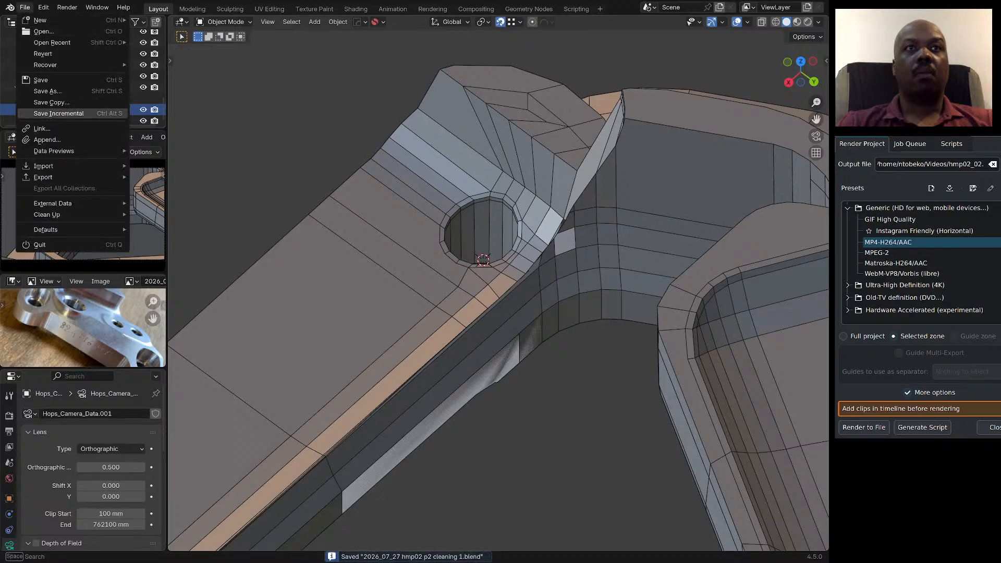
{"action": "left_click", "coordinate": [47, 92]}
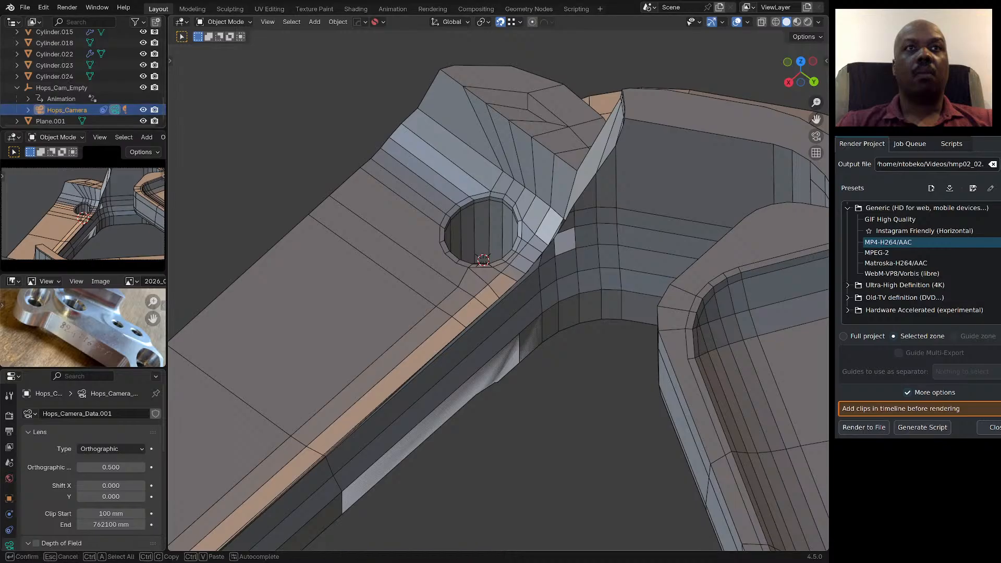
{"action": "key", "text": "Return"}
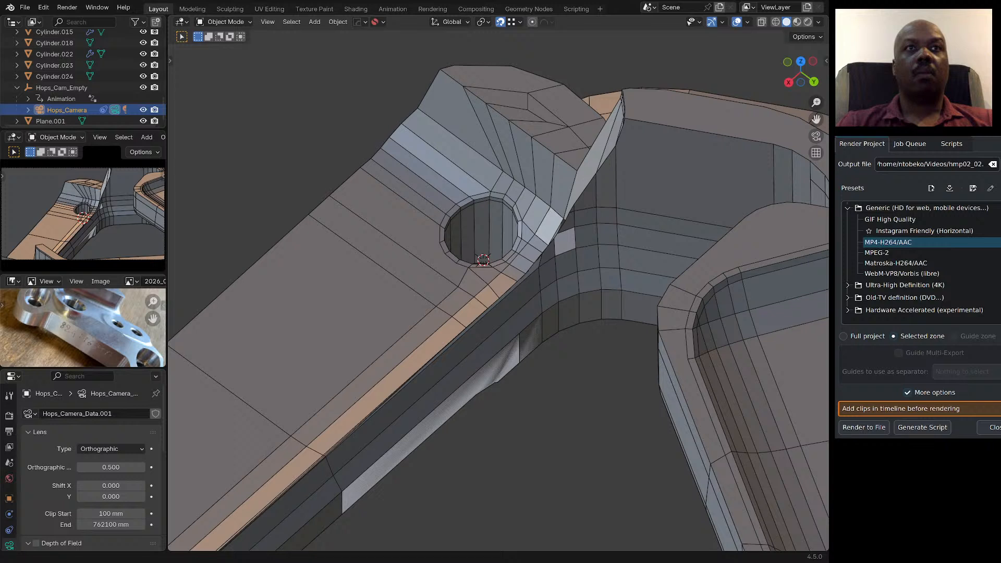
Select the bracket again and enter Edit Mode with vertex selection active.
{"action": "key", "text": "alt+Tab"}
{"action": "key", "text": "alt+Tab"}
{"action": "scroll", "coordinate": [513, 322], "scroll_direction": "down", "scroll_amount": 4}
{"action": "middle_click_drag", "start_coordinate": [514, 322], "coordinate": [502, 313]}
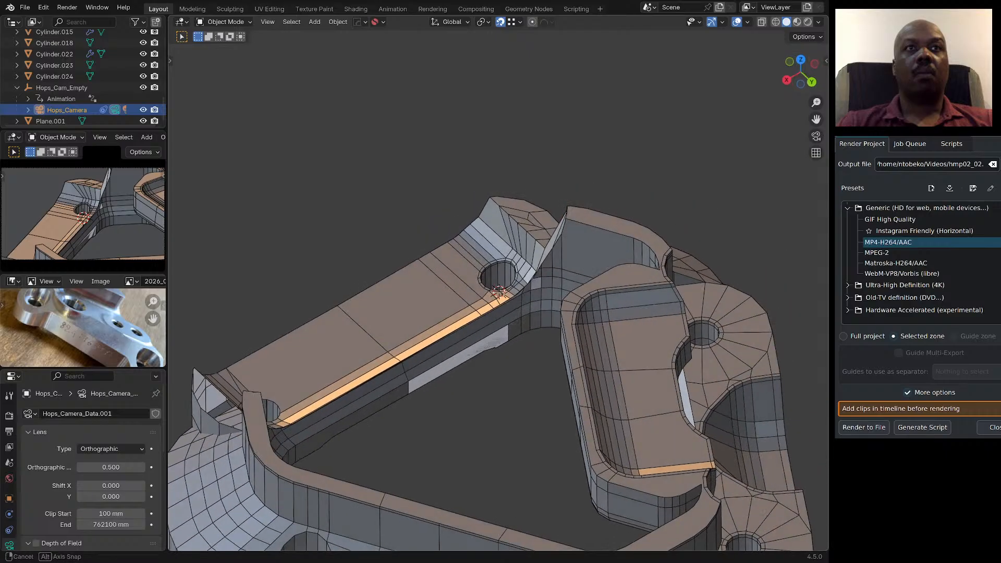
{"action": "middle_click_drag", "start_coordinate": [559, 256], "coordinate": [565, 257]}
{"action": "left_click", "coordinate": [565, 257]}
{"action": "key", "text": "Tab"}
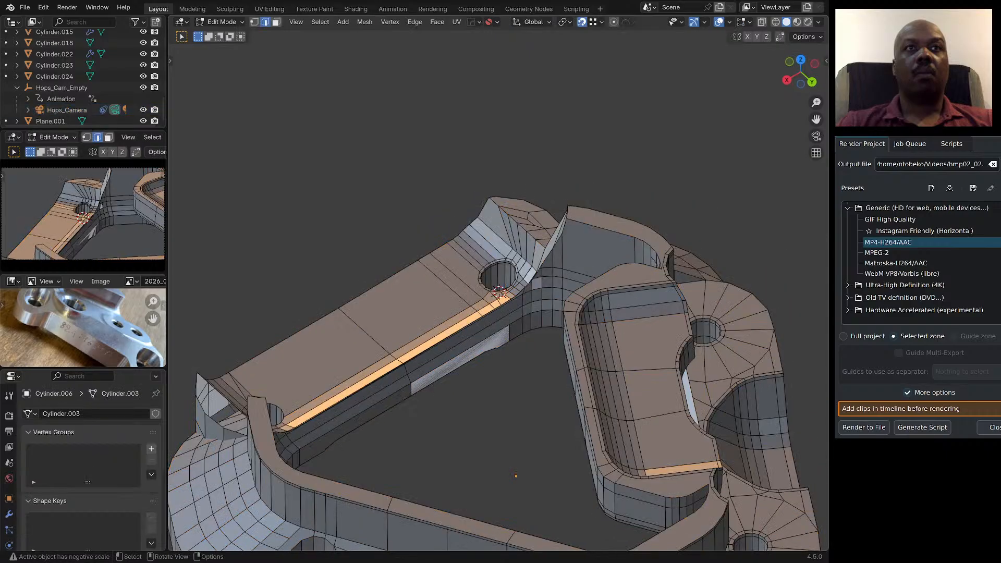
{"action": "scroll", "coordinate": [514, 289], "scroll_direction": "up", "scroll_amount": 4}
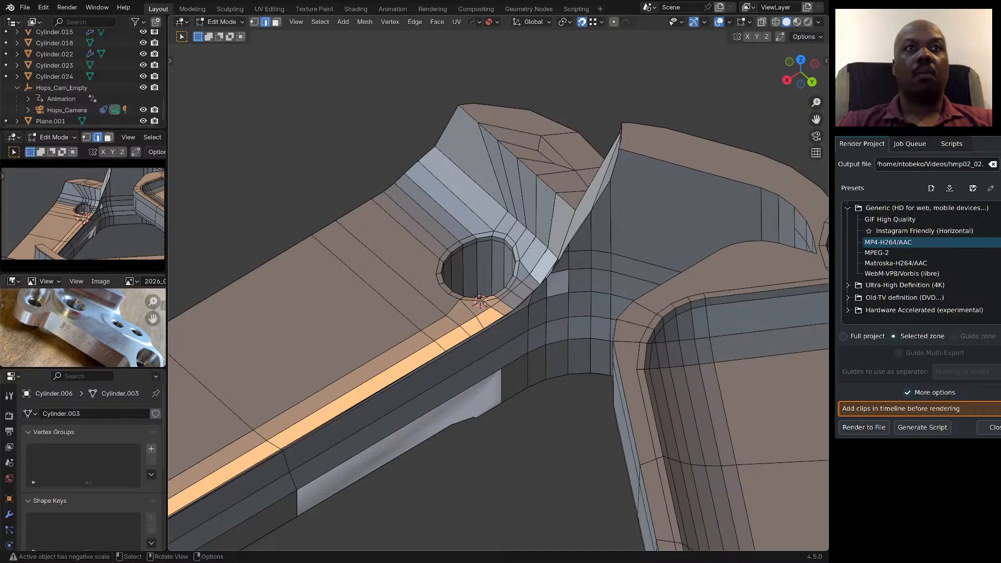
{"action": "key", "text": "1"}
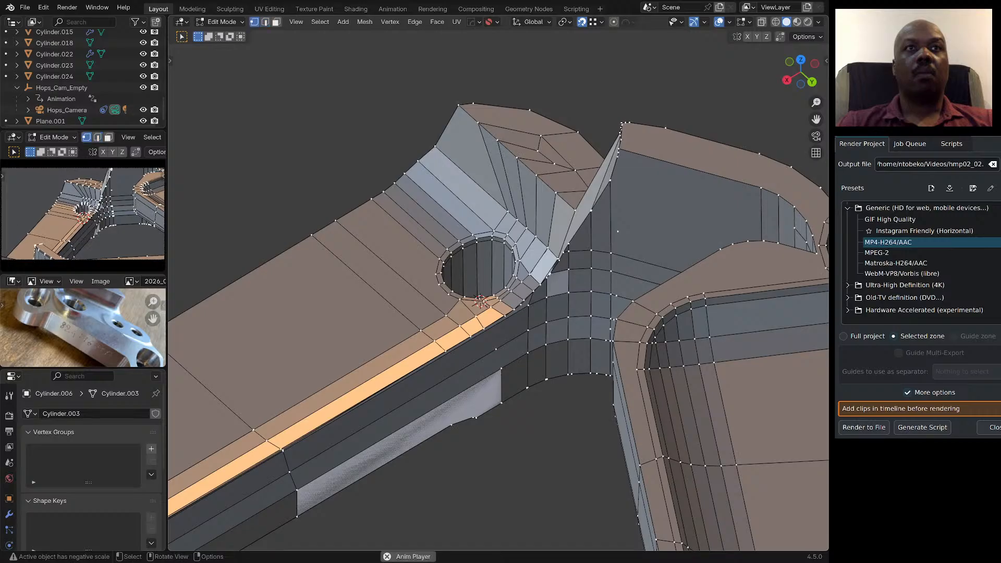
Merge the cluster of vertices at the foot of the raised edge beside the hole, using At Last.
{"action": "middle_click_drag", "start_coordinate": [498, 289], "coordinate": [528, 265]}
{"action": "scroll", "coordinate": [515, 267], "scroll_direction": "up", "scroll_amount": 2}
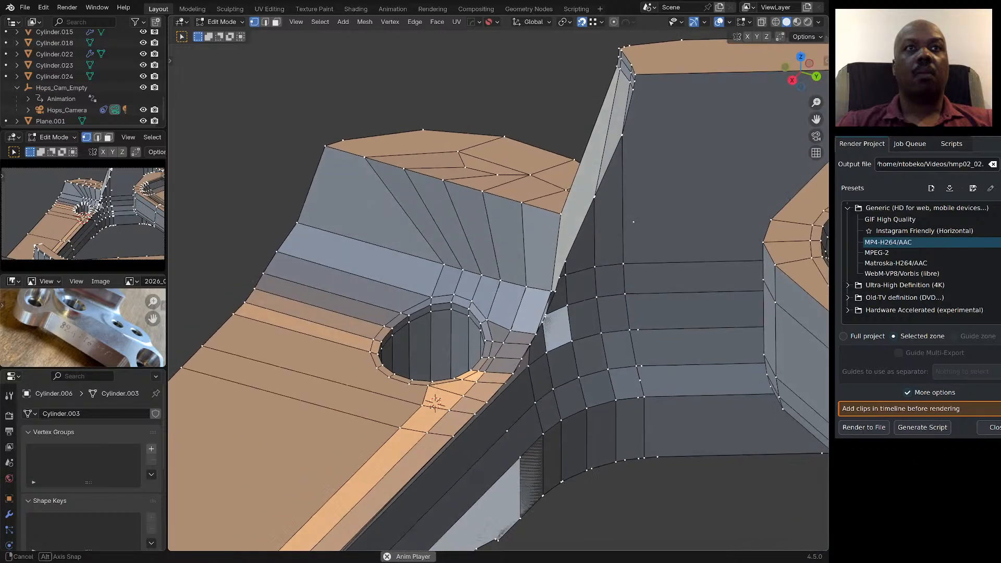
{"action": "middle_click_drag", "start_coordinate": [634, 221], "coordinate": [693, 204]}
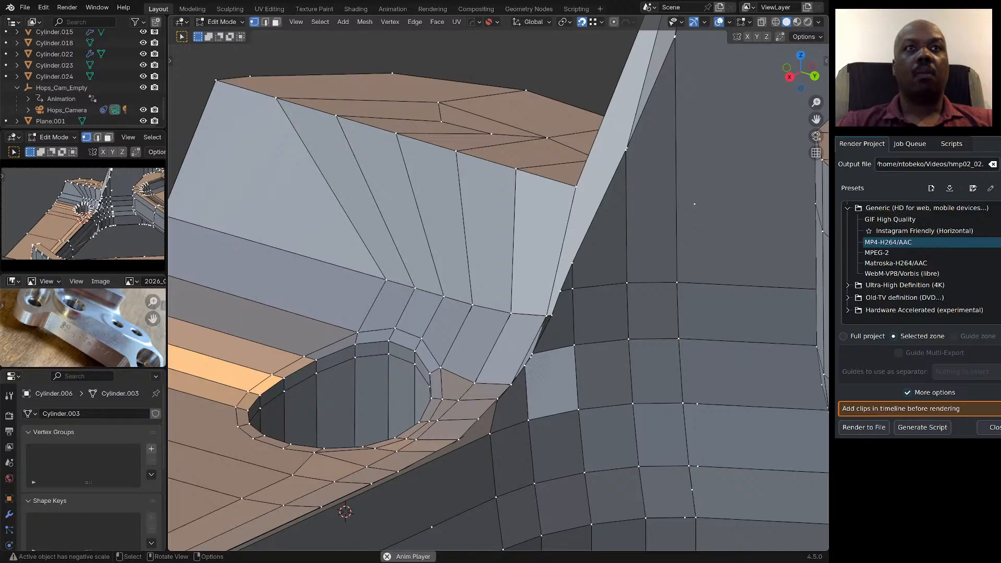
{"action": "left_click", "coordinate": [572, 263]}
{"action": "left_click", "coordinate": [572, 288], "text": "shift"}
{"action": "left_click", "coordinate": [552, 315], "text": "shift"}
{"action": "left_click", "coordinate": [546, 316], "text": "shift"}
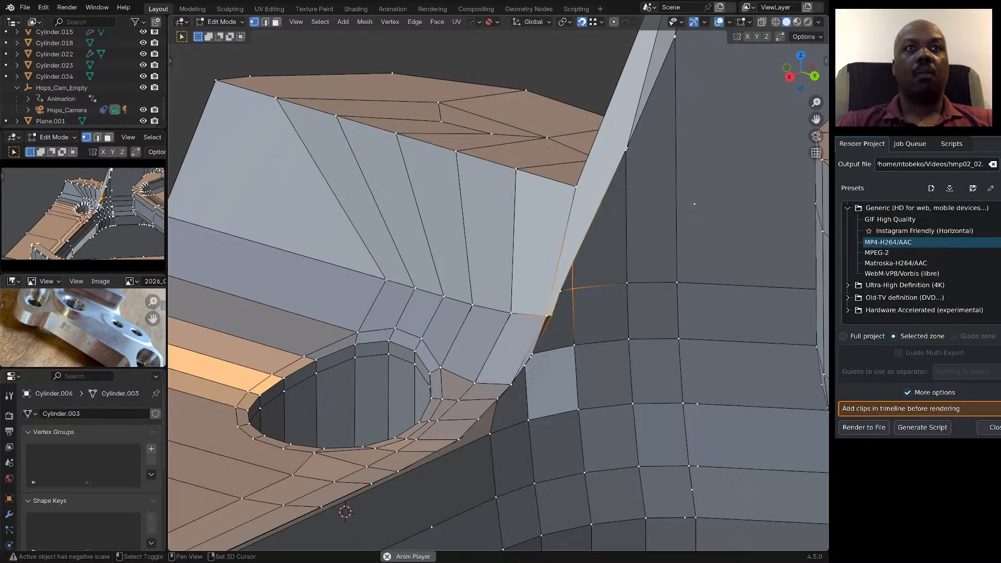
{"action": "key", "text": "q"}
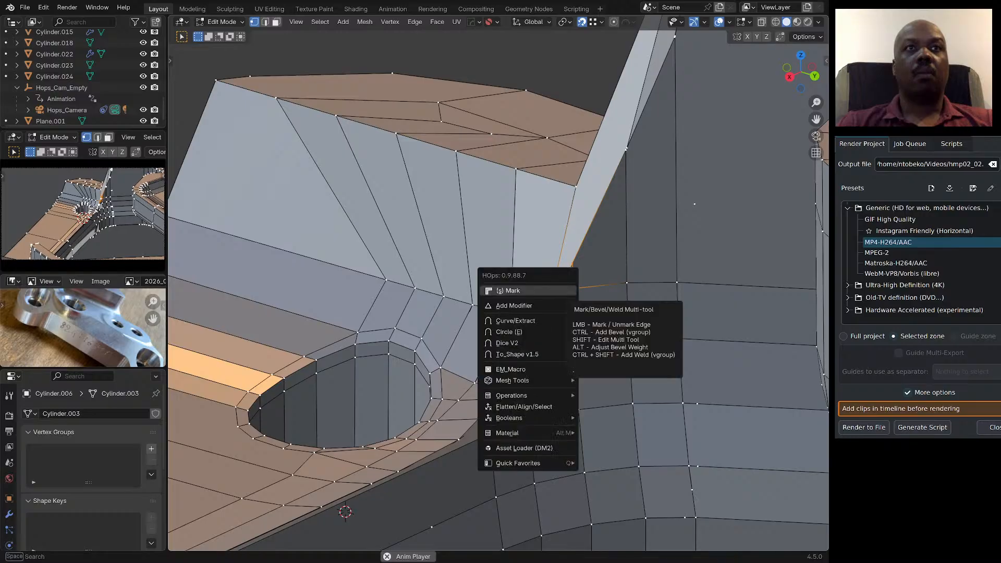
{"action": "mouse_move", "coordinate": [518, 463]}
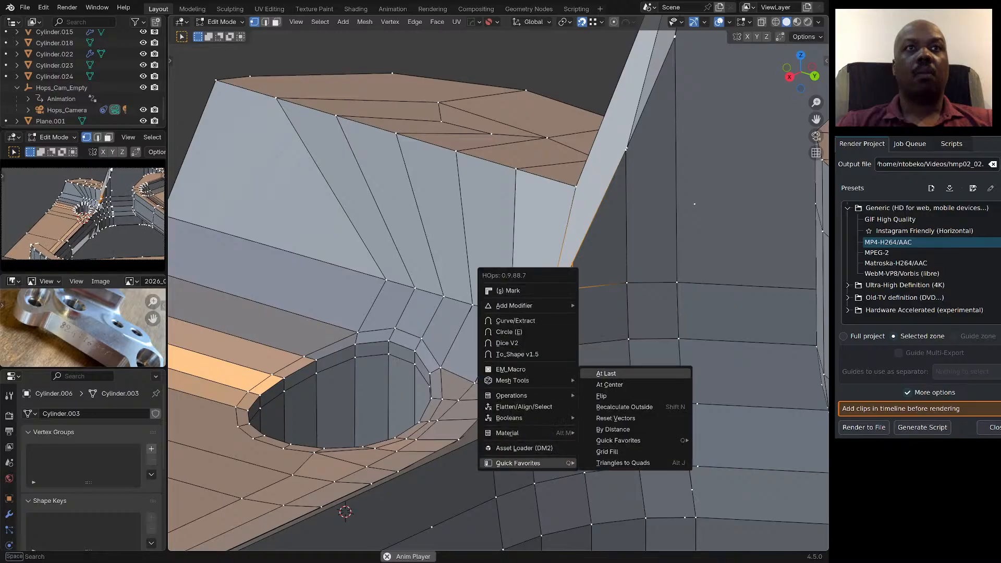
{"action": "left_click", "coordinate": [606, 374]}
{"action": "mouse_move", "coordinate": [606, 373]}
{"action": "middle_mouse_down"}
{"action": "mouse_move", "coordinate": [633, 400]}
{"action": "mouse_move", "coordinate": [620, 376]}
{"action": "middle_mouse_up"}
Merge the three close vertices just below that corner, where the fillet meets the side wall, using At Last.
{"action": "scroll", "coordinate": [532, 359], "scroll_direction": "up", "scroll_amount": 3}
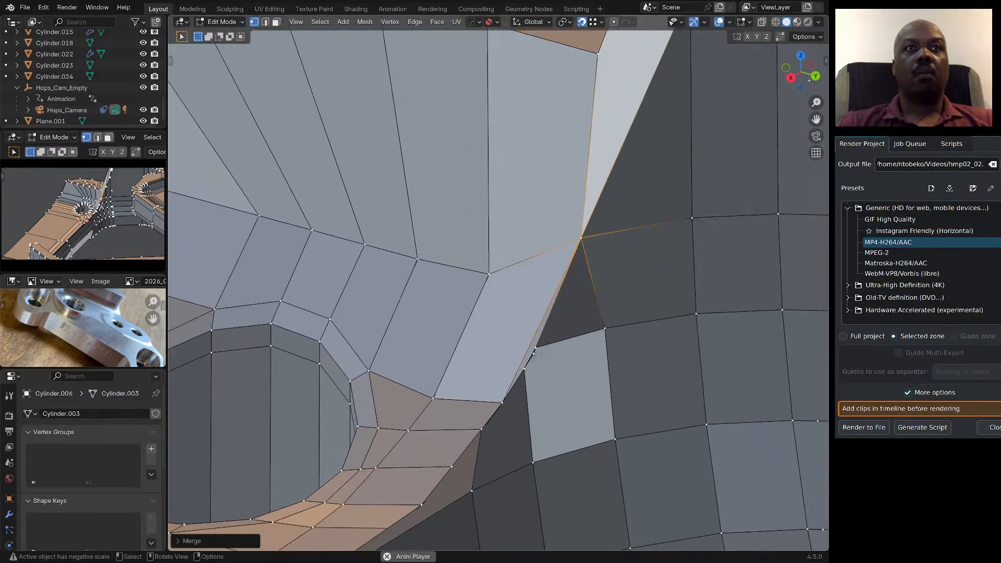
{"action": "middle_click_drag", "start_coordinate": [533, 359], "coordinate": [514, 362]}
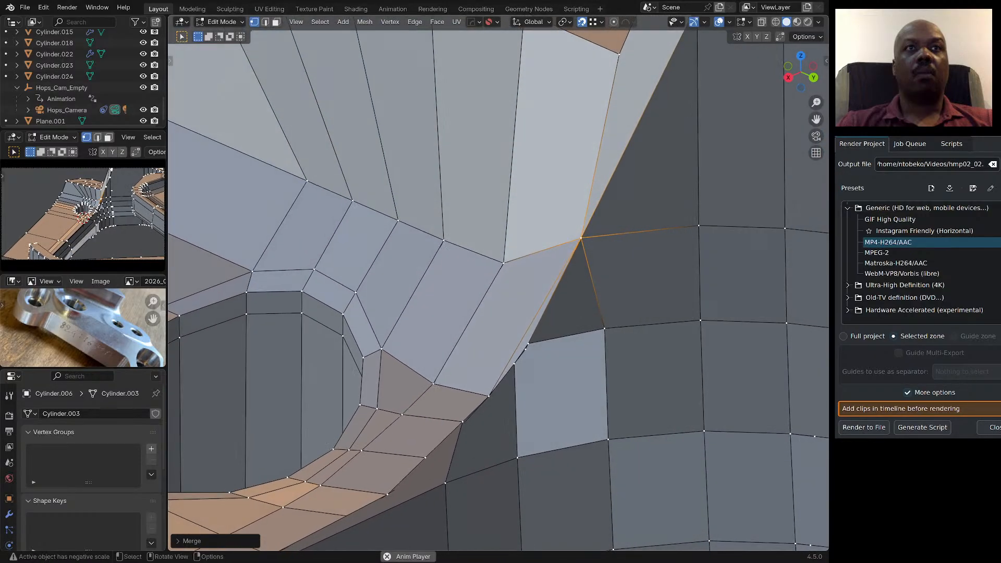
{"action": "left_click", "coordinate": [529, 343]}
{"action": "left_click", "coordinate": [525, 351], "text": "shift"}
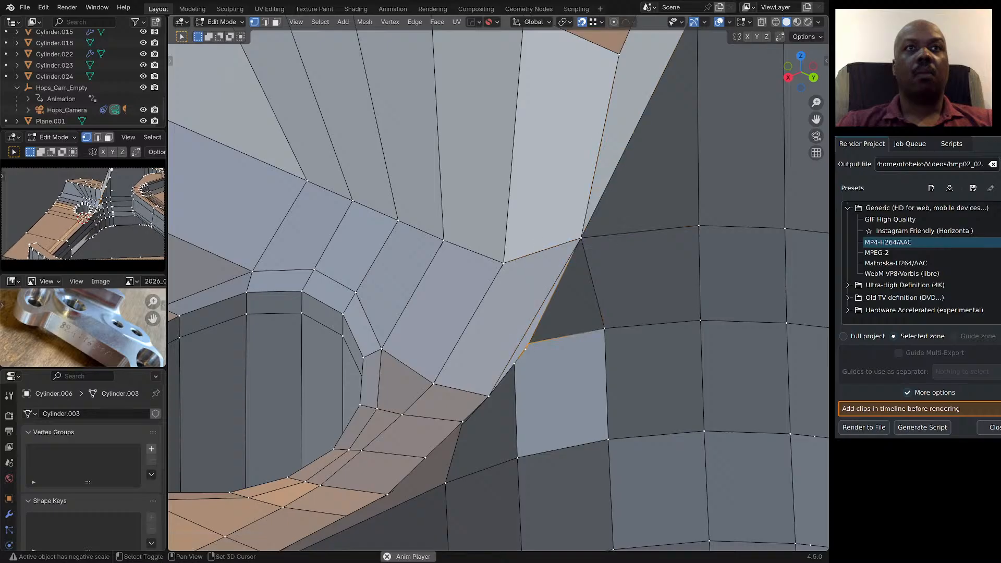
{"action": "left_click", "coordinate": [515, 364], "text": "shift"}
{"action": "key", "text": "q"}
{"action": "mouse_move", "coordinate": [514, 365]}
{"action": "left_click", "coordinate": [562, 367]}
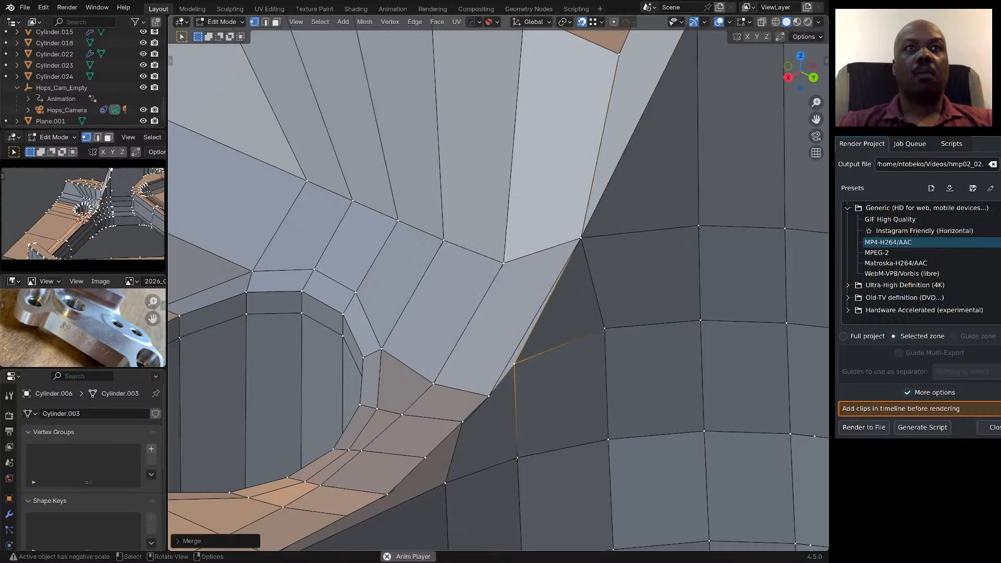
Delete the stray face strip running along the lower side wall beneath the hole.
{"action": "scroll", "coordinate": [604, 247], "scroll_direction": "down", "scroll_amount": 4}
{"action": "middle_click_drag", "start_coordinate": [603, 247], "coordinate": [637, 238]}
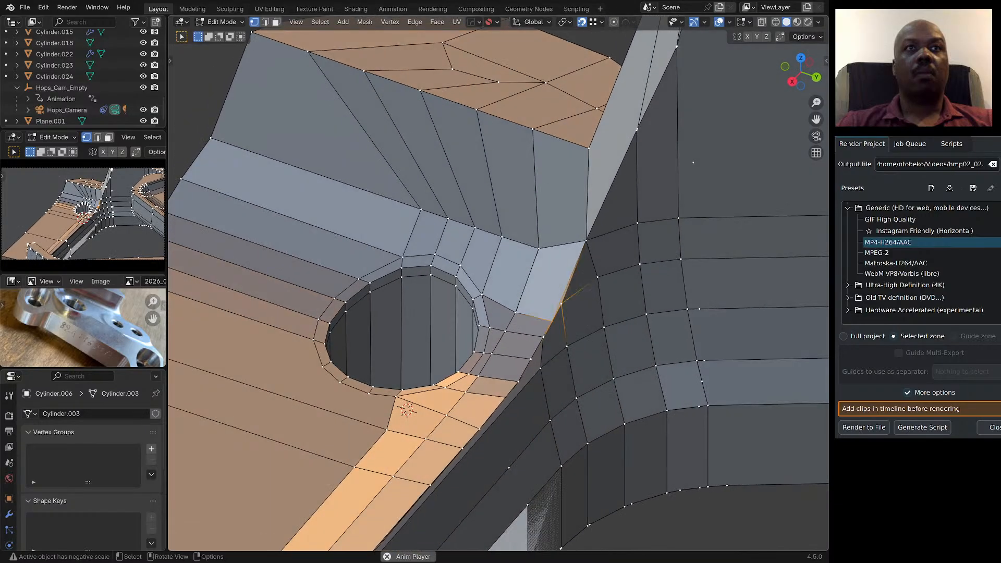
{"action": "middle_click_drag", "start_coordinate": [693, 163], "coordinate": [656, 294]}
{"action": "left_click", "coordinate": [418, 407], "text": "shift"}
{"action": "key", "text": "j"}
{"action": "key", "text": "3"}
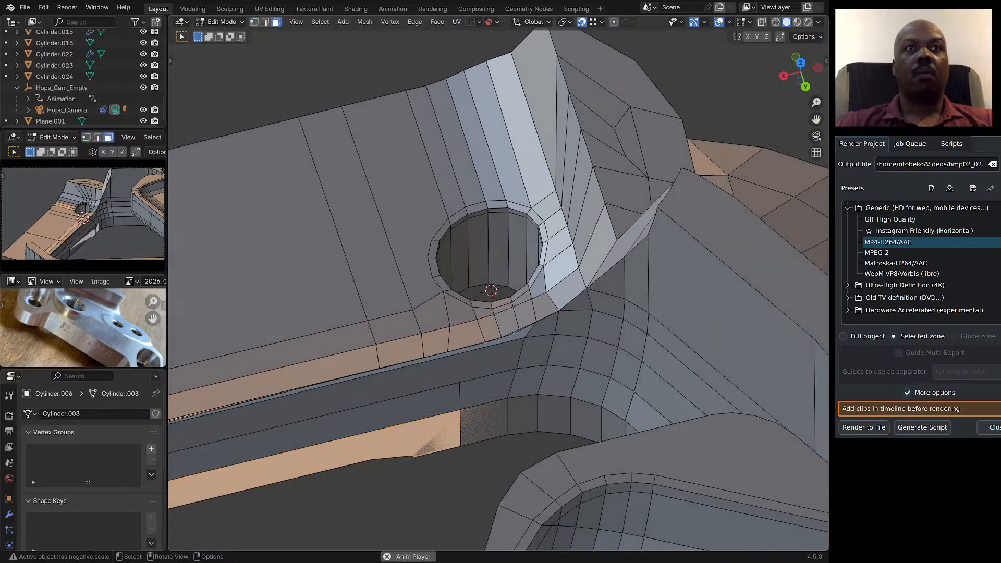
{"action": "key", "text": "x"}
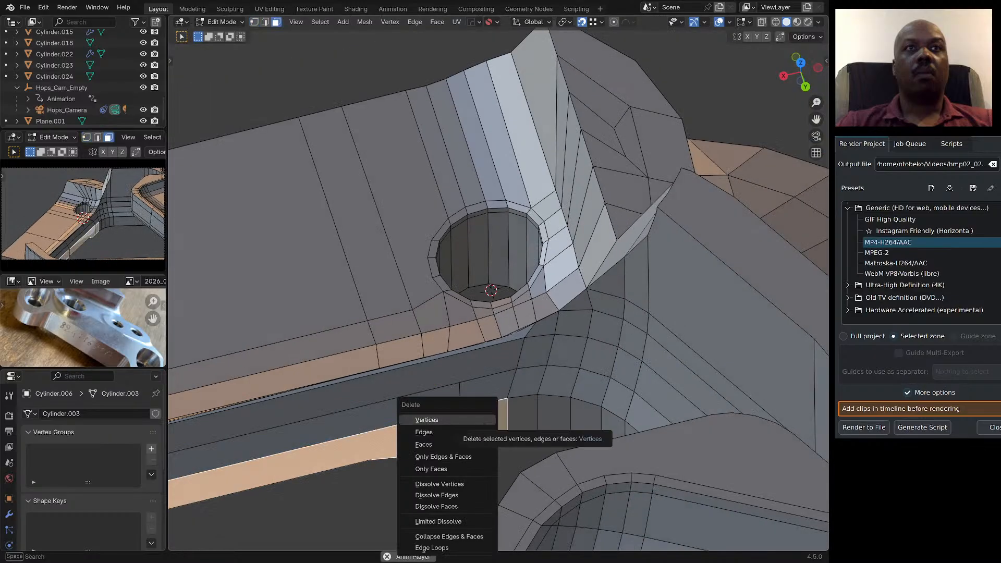
{"action": "left_click", "coordinate": [447, 444]}
Select the whole bracket mesh and recalculate its normals to the outside.
{"action": "middle_click_drag", "start_coordinate": [448, 444], "coordinate": [471, 360]}
{"action": "middle_click_drag", "start_coordinate": [417, 284], "coordinate": [408, 284]}
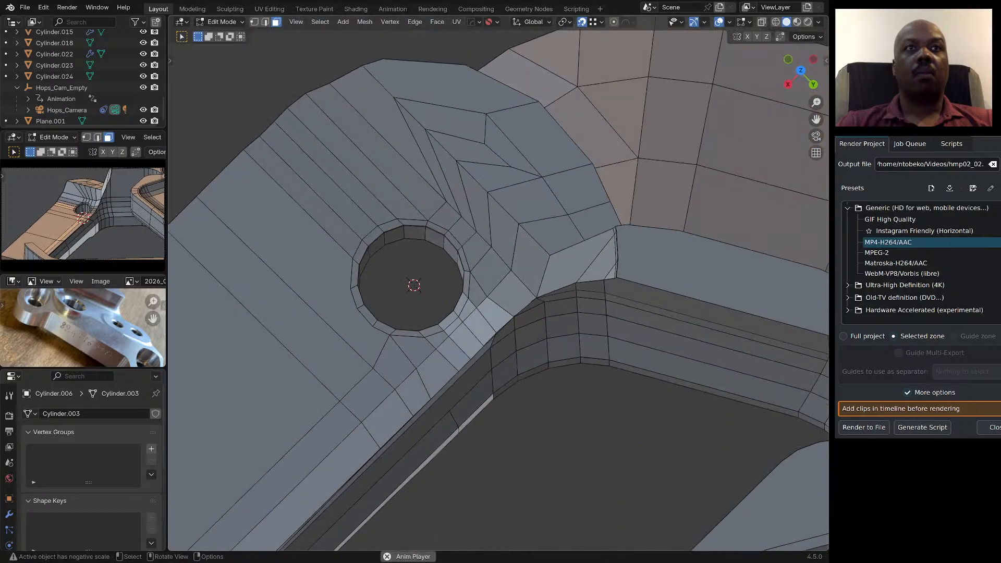
{"action": "key", "text": "a"}
{"action": "key", "text": "q"}
{"action": "left_click", "coordinate": [555, 480]}
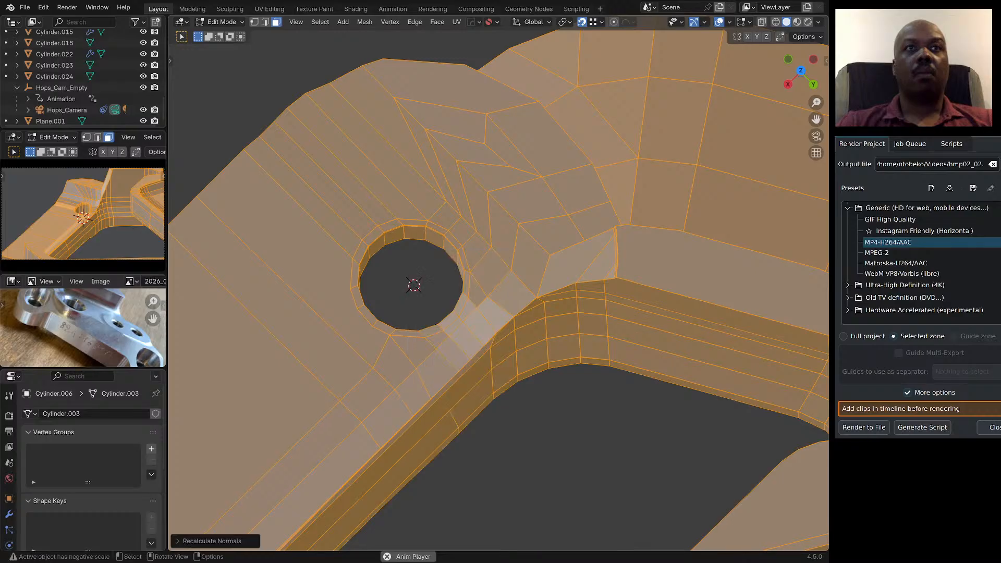
{"action": "middle_click_drag", "start_coordinate": [482, 410], "coordinate": [471, 391]}
{"action": "key", "text": "q"}
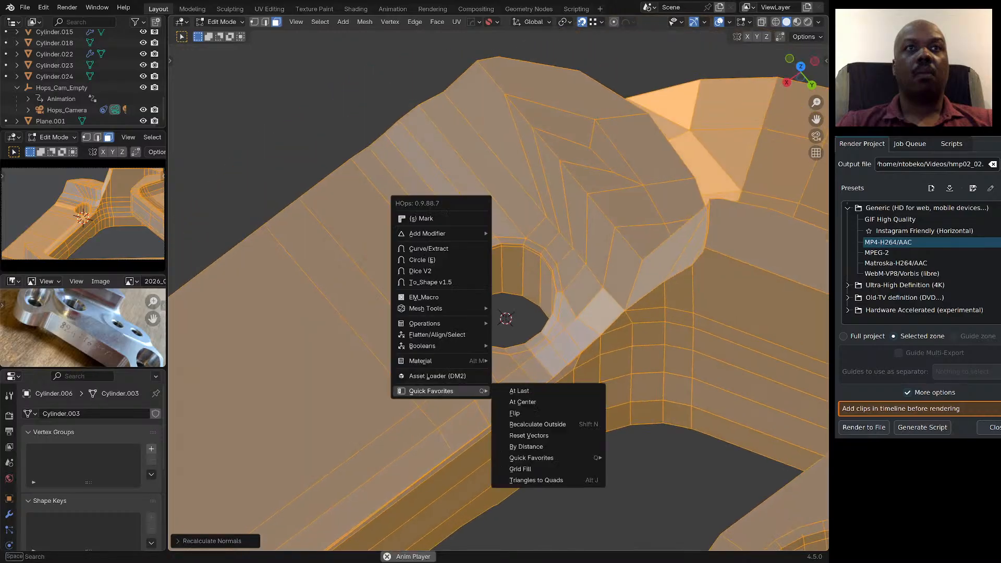
{"action": "left_click", "coordinate": [547, 436]}
Extend the side wall's vertical edge beneath the hole up to its upper edge, using a loop-cut vertex slid into line and connected.
{"action": "left_click", "coordinate": [549, 425]}
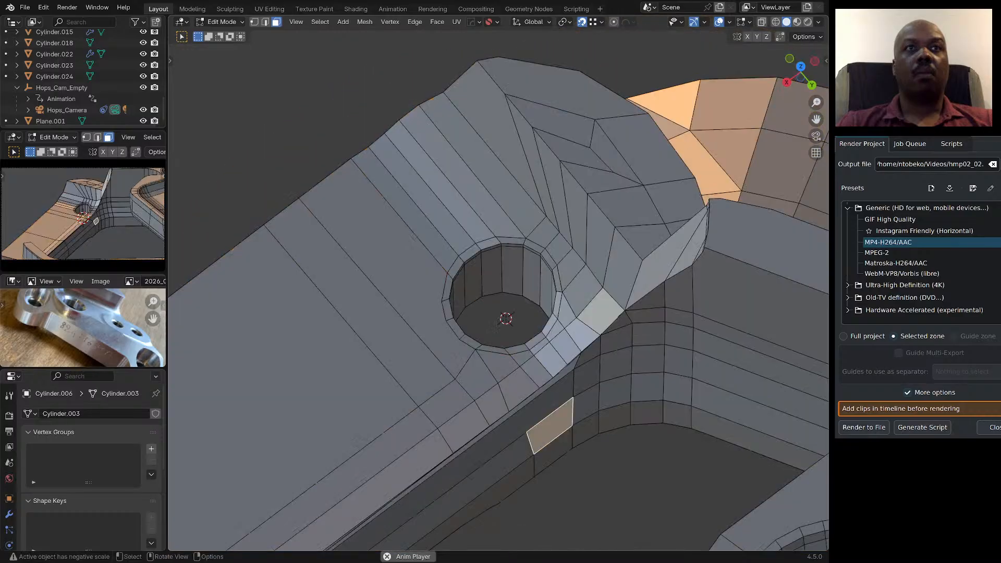
{"action": "middle_click_drag", "start_coordinate": [548, 425], "coordinate": [440, 405]}
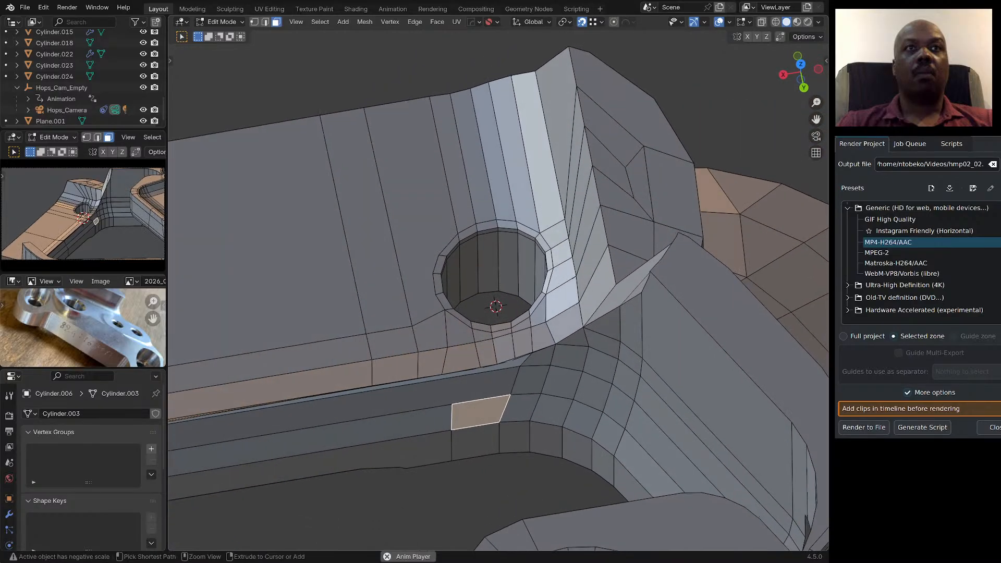
{"action": "key", "text": "1"}
{"action": "key", "text": "ctrl+r"}
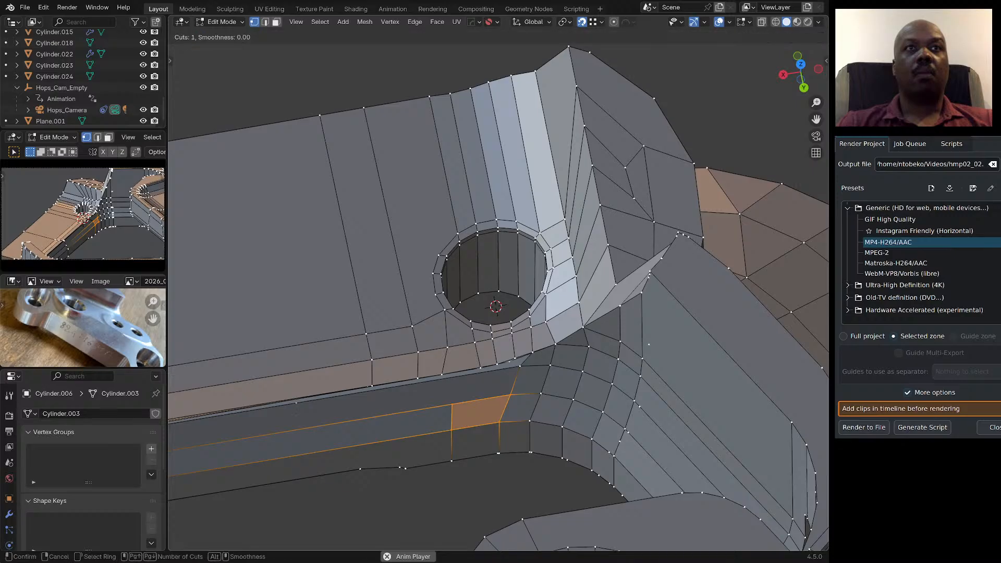
{"action": "left_click", "coordinate": [440, 405]}
{"action": "right_click", "coordinate": [440, 405]}
{"action": "key", "text": "shift+v"}
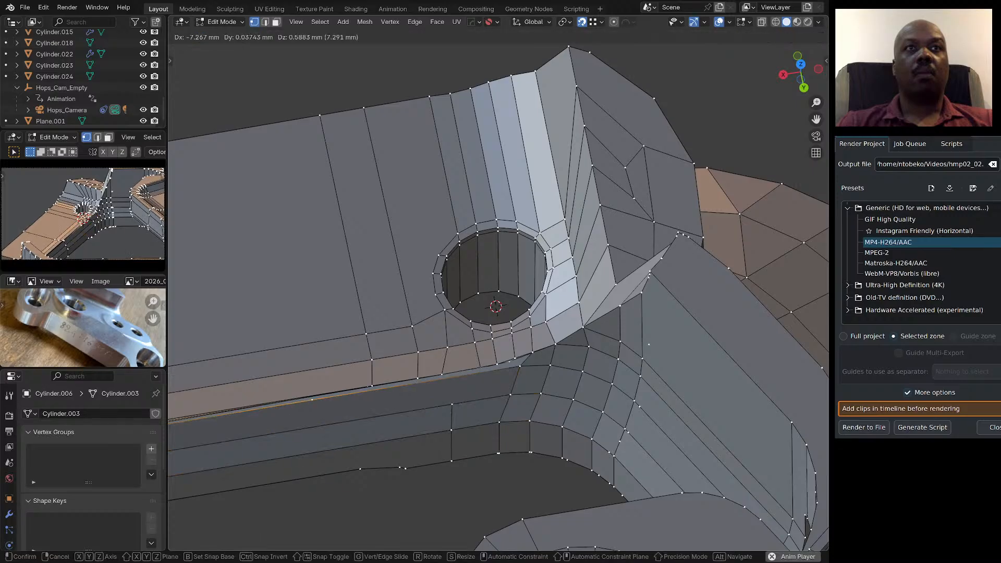
{"action": "left_click", "coordinate": [441, 406]}
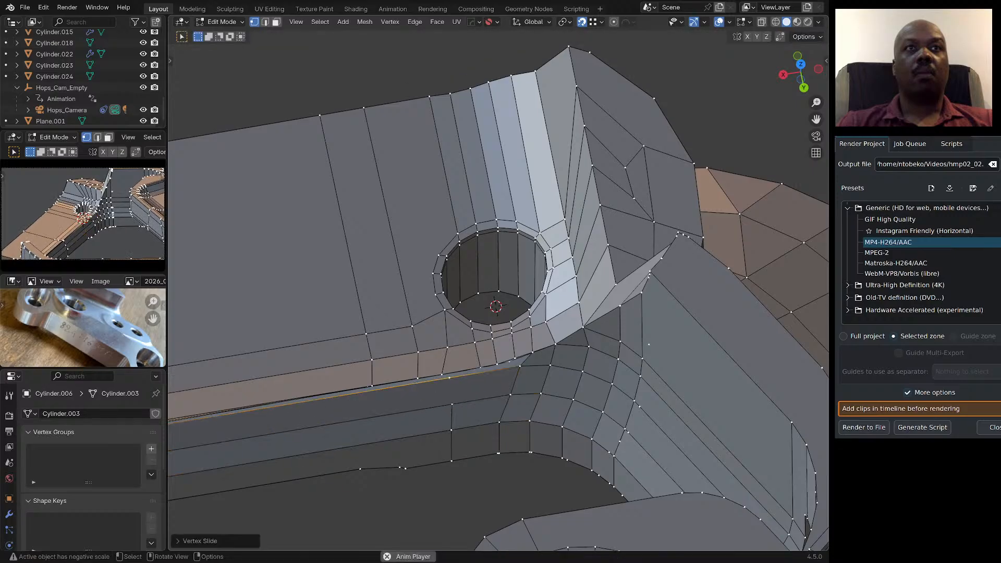
{"action": "left_click", "coordinate": [452, 405], "text": "shift"}
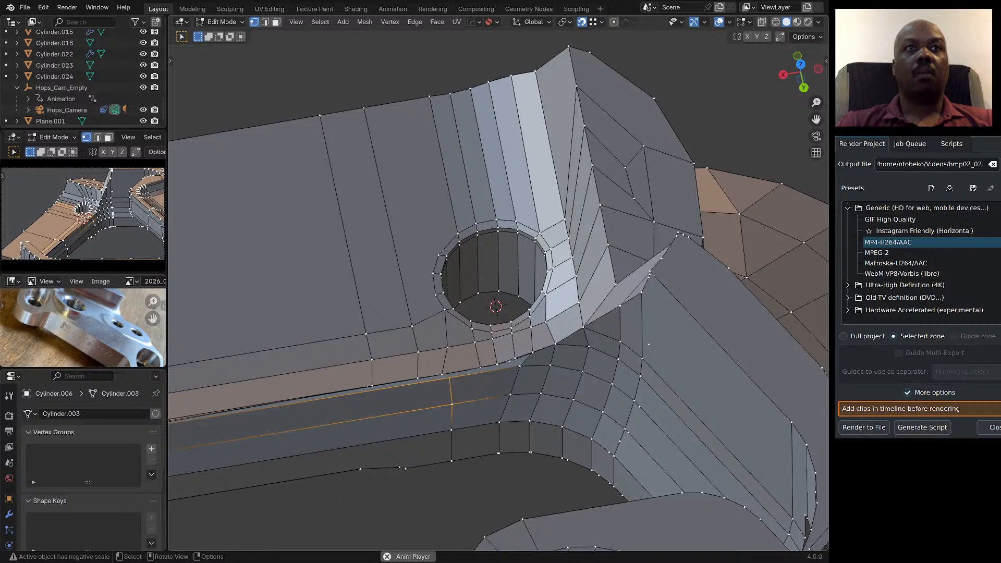
Delete the thin stray face strip between the bracket's top surface and the side wall beside the hole.
{"action": "middle_click_drag", "start_coordinate": [452, 404], "coordinate": [488, 371]}
{"action": "scroll", "coordinate": [479, 360], "scroll_direction": "up", "scroll_amount": 4}
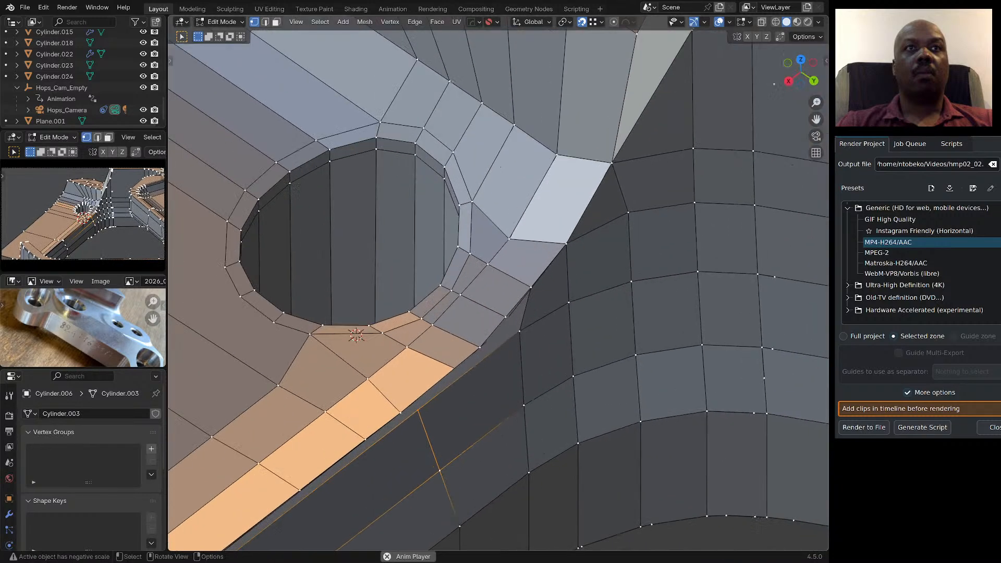
{"action": "scroll", "coordinate": [474, 343], "scroll_direction": "up", "scroll_amount": 2}
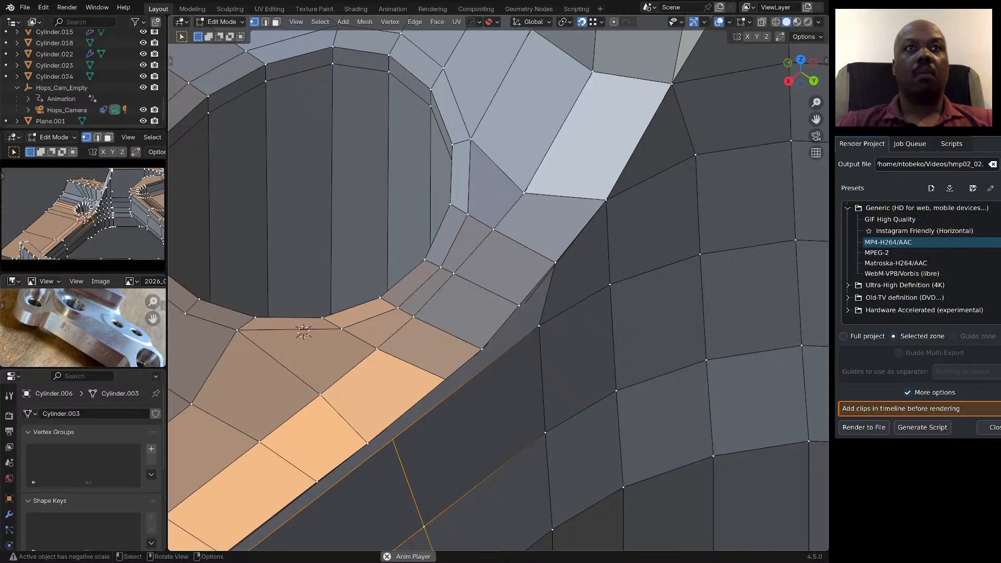
{"action": "key", "text": "3"}
{"action": "key", "text": "x"}
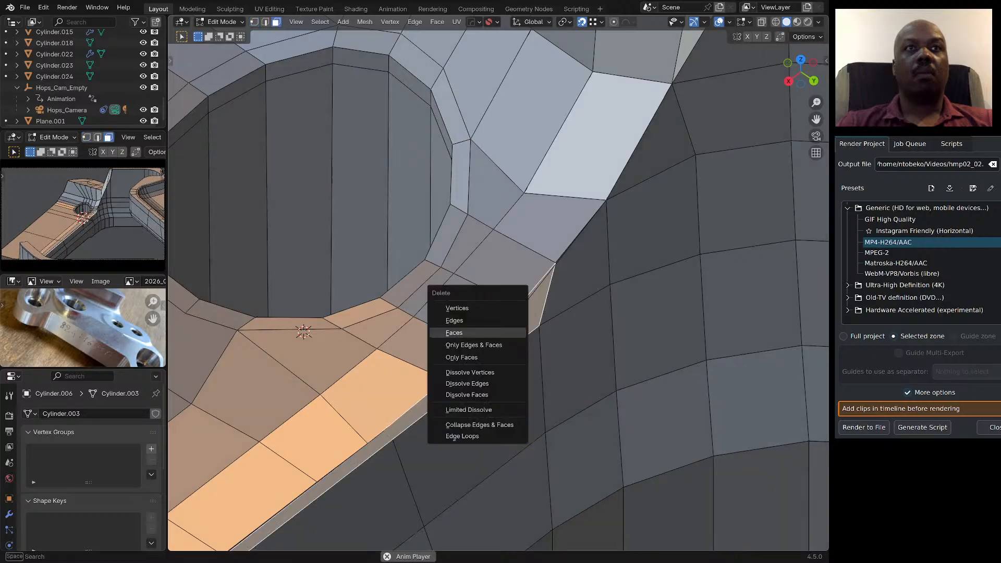
{"action": "key", "text": "Escape"}
{"action": "scroll", "coordinate": [477, 333], "scroll_direction": "down", "scroll_amount": 4}
{"action": "middle_click_drag", "start_coordinate": [477, 333], "coordinate": [576, 300]}
{"action": "scroll", "coordinate": [516, 287], "scroll_direction": "down", "scroll_amount": 4}
{"action": "middle_click_drag", "start_coordinate": [380, 253], "coordinate": [355, 294]}
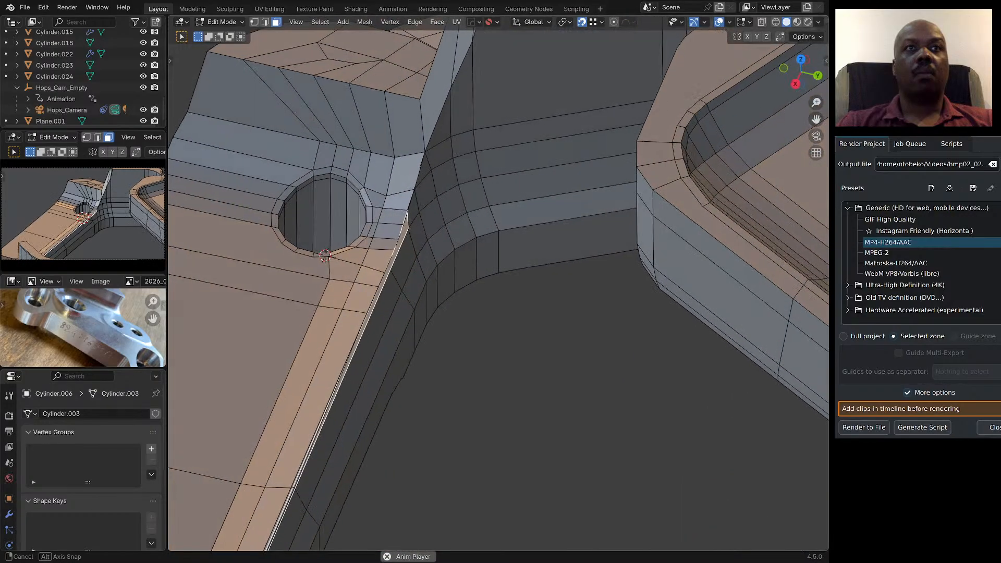
{"action": "key", "text": "x"}
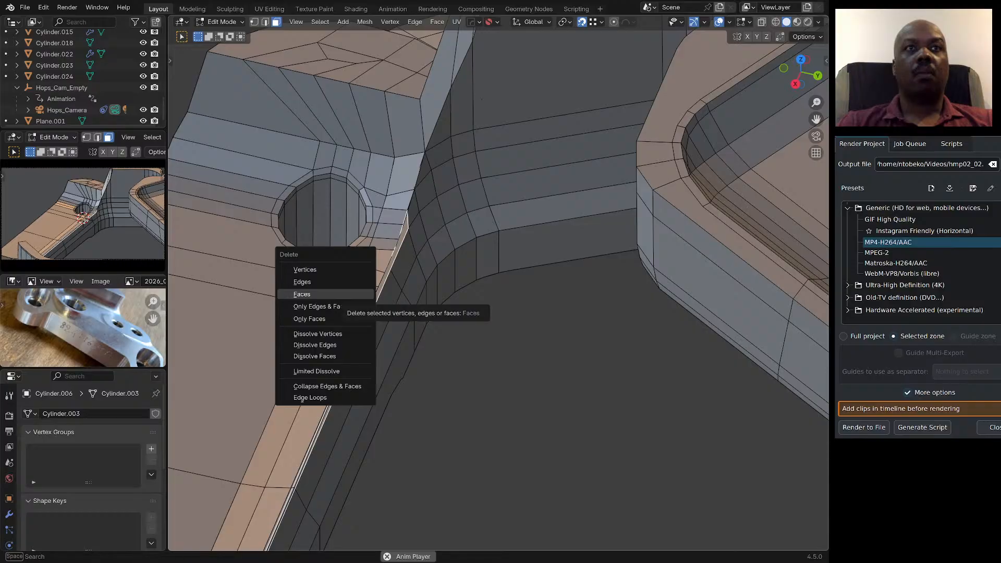
{"action": "left_click", "coordinate": [342, 295]}
Delete the stray edge running down the corner where the surface beside the hole meets the side wall.
{"action": "middle_click_drag", "start_coordinate": [343, 295], "coordinate": [370, 270]}
{"action": "scroll", "coordinate": [392, 225], "scroll_direction": "up", "scroll_amount": 6}
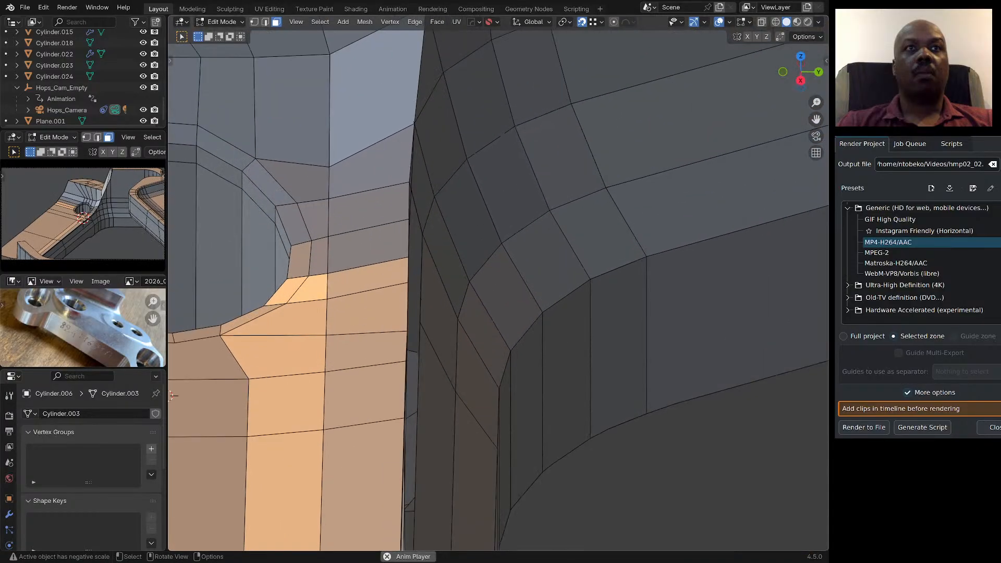
{"action": "key", "text": "1"}
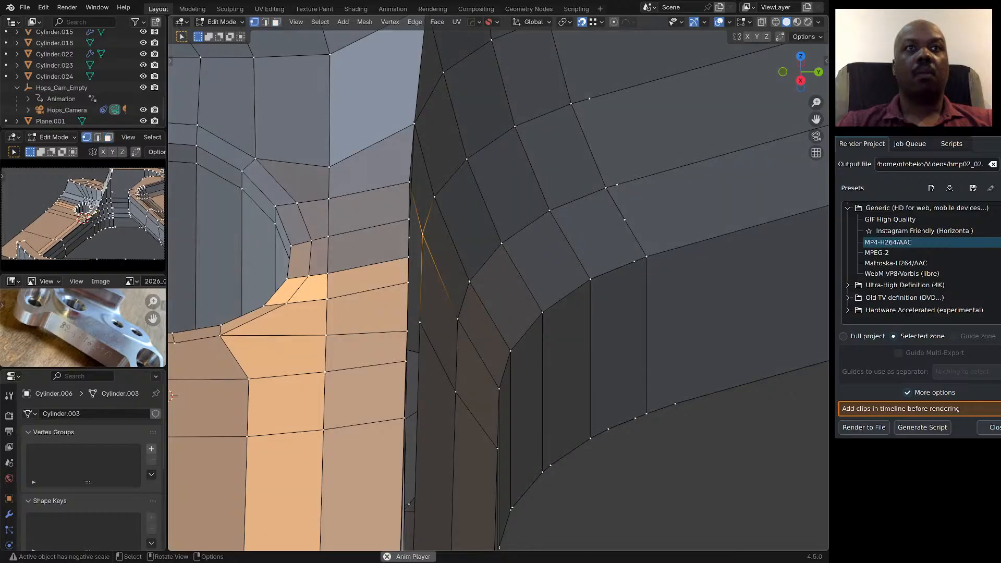
{"action": "middle_click_drag", "start_coordinate": [424, 235], "coordinate": [418, 235]}
{"action": "key", "text": "2"}
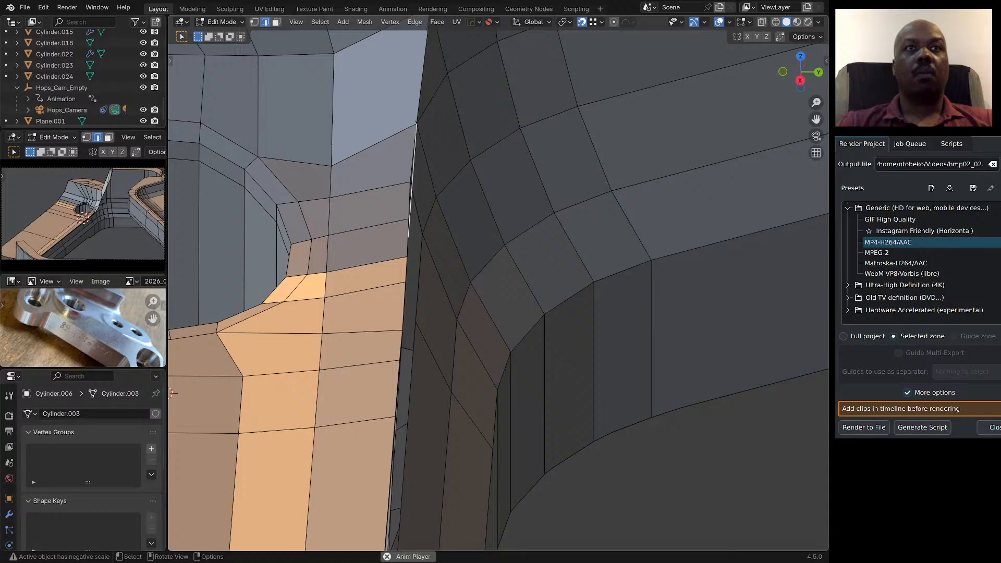
{"action": "key", "text": "x"}
{"action": "left_click", "coordinate": [412, 189]}
Hide the corner face at the foot of the raised block beside the hole to expose the geometry behind it.
{"action": "middle_click_drag", "start_coordinate": [412, 189], "coordinate": [498, 200]}
{"action": "middle_click_drag", "start_coordinate": [498, 200], "coordinate": [514, 317], "text": "shift"}
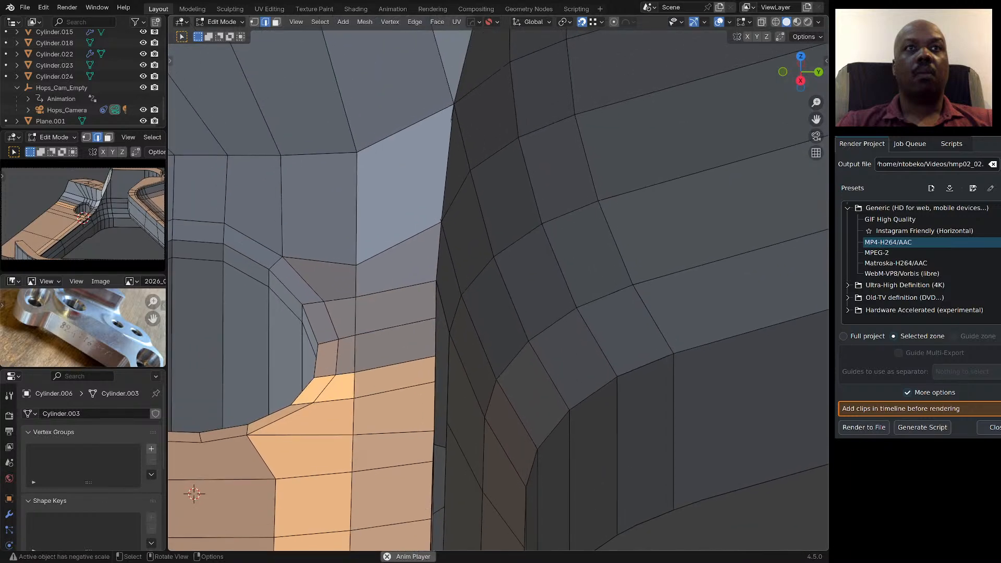
{"action": "left_click", "coordinate": [402, 186]}
{"action": "key", "text": "h"}
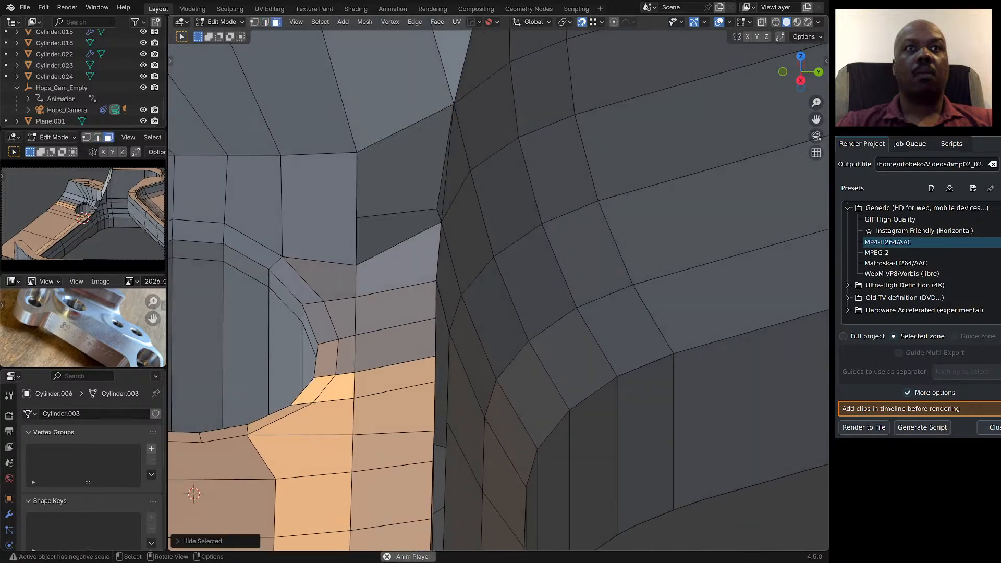
{"action": "middle_click_drag", "start_coordinate": [402, 187], "coordinate": [387, 150]}
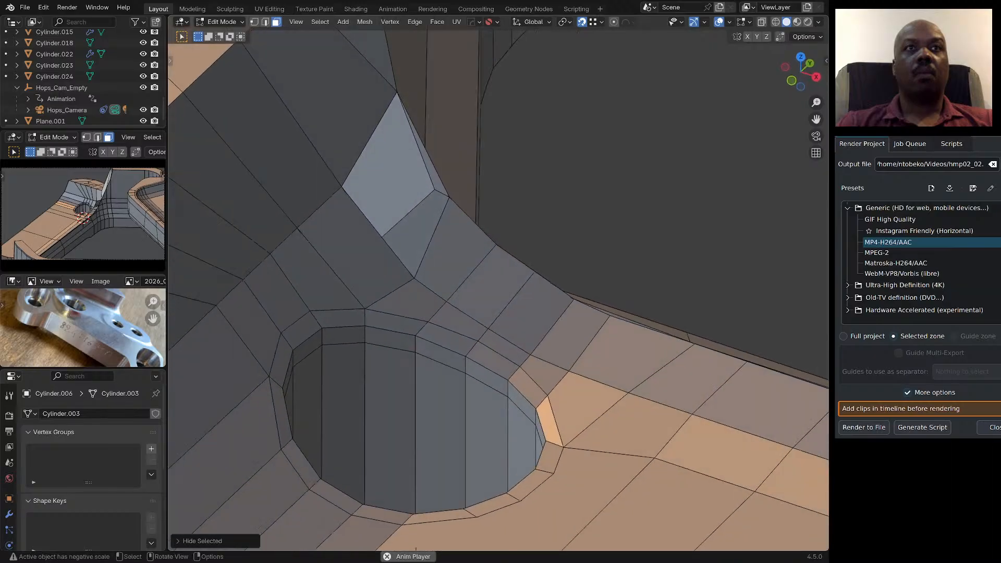
Delete the three internal faces exposed behind the hidden corner face.
{"action": "left_click", "coordinate": [417, 228]}
{"action": "left_click", "coordinate": [397, 183], "text": "shift"}
{"action": "left_click", "coordinate": [436, 174], "text": "shift"}
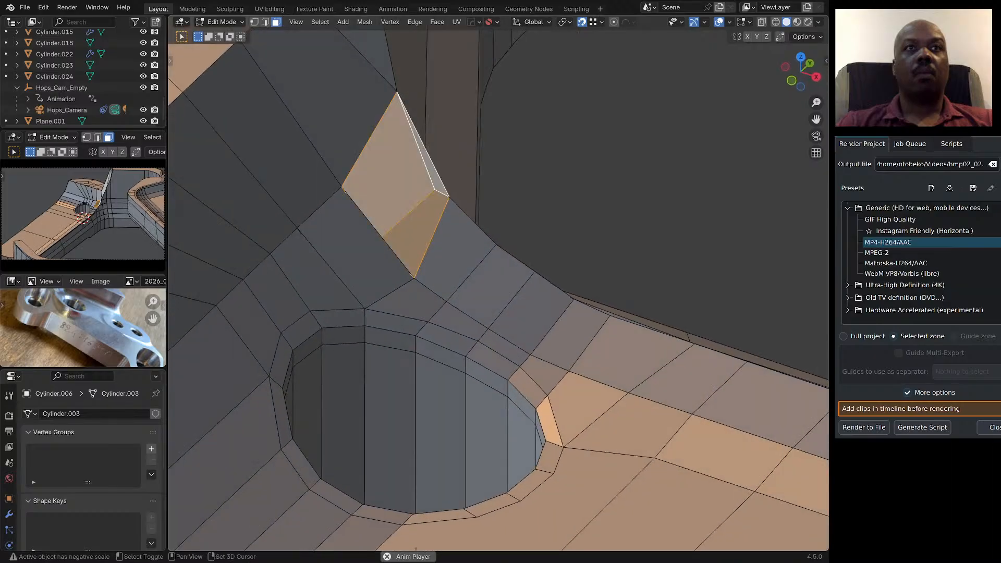
{"action": "middle_click_drag", "start_coordinate": [436, 174], "coordinate": [331, 166]}
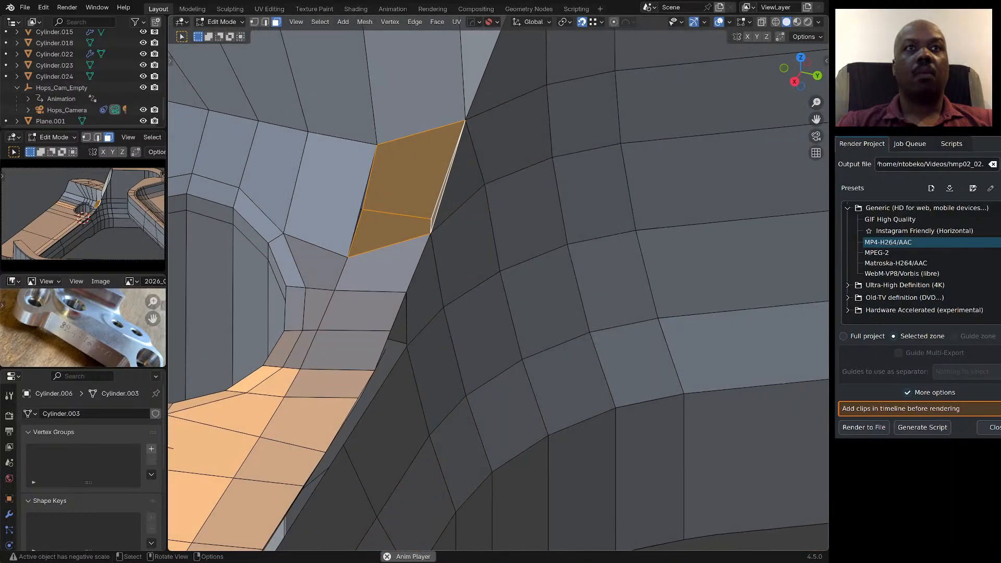
{"action": "key", "text": "x"}
{"action": "key", "text": "Escape"}
{"action": "scroll", "coordinate": [702, 310], "scroll_direction": "down", "scroll_amount": 1}
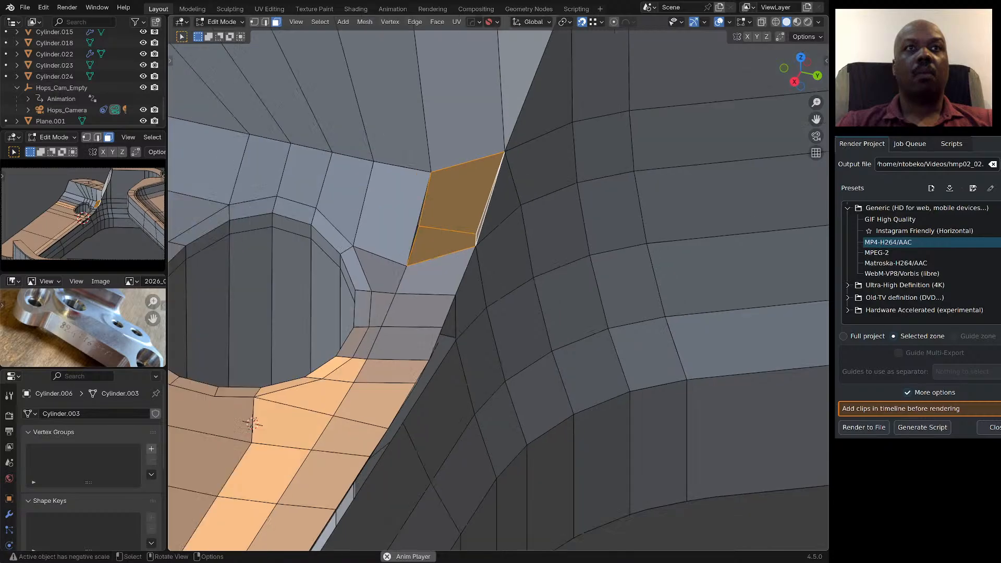
{"action": "scroll", "coordinate": [678, 308], "scroll_direction": "down", "scroll_amount": 4}
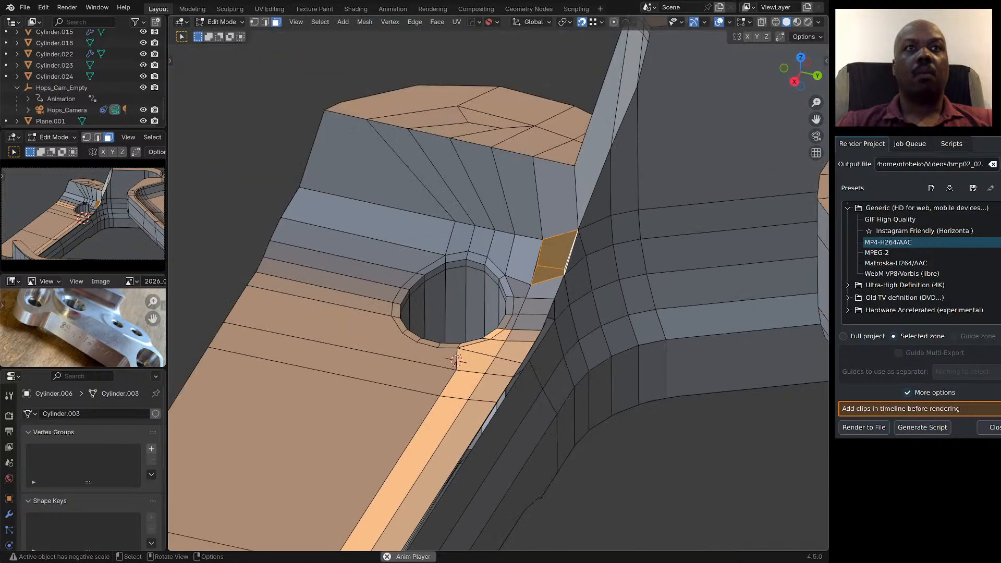
{"action": "key", "text": "x"}
{"action": "left_click", "coordinate": [563, 287]}
{"action": "scroll", "coordinate": [560, 258], "scroll_direction": "up", "scroll_amount": 4}
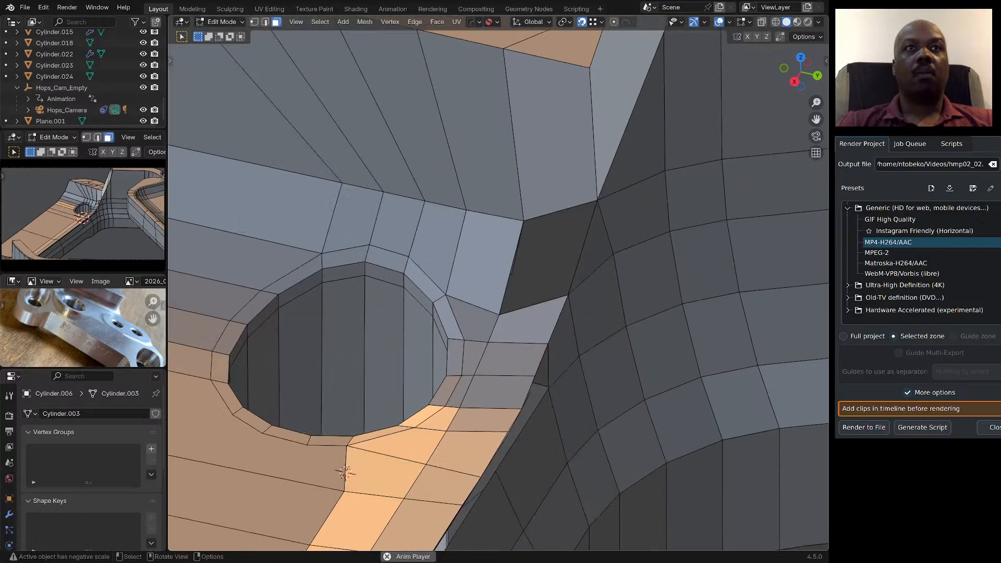
Delete the leftover internal face behind the neighbouring face at the foot of the raised block.
{"action": "middle_click_drag", "start_coordinate": [544, 270], "coordinate": [539, 270]}
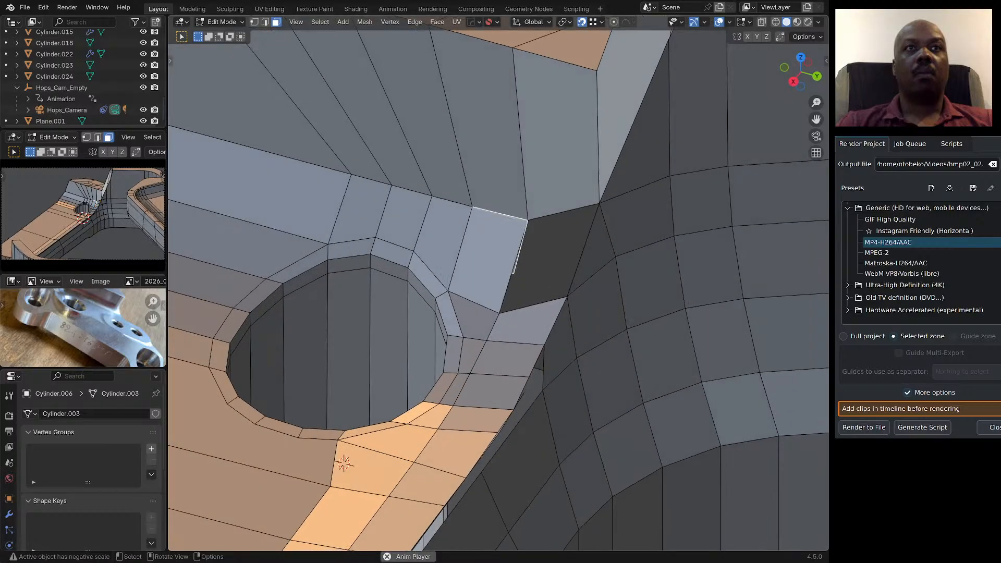
{"action": "key", "text": "x"}
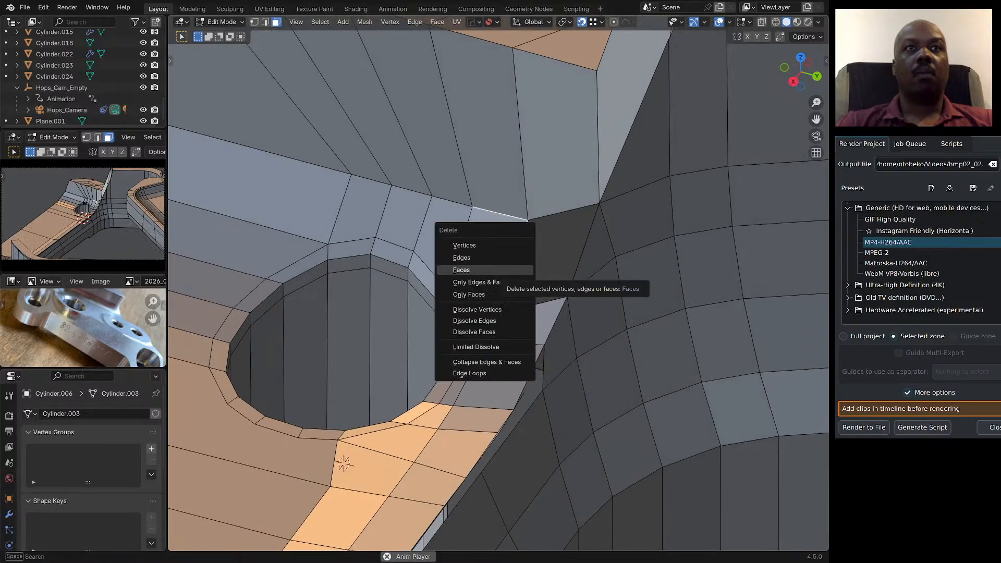
{"action": "left_click", "coordinate": [514, 271]}
Hide the row of faces along the foot of the raised block to check behind it, and reveal all hidden geometry.
{"action": "left_click", "coordinate": [505, 267]}
{"action": "scroll", "coordinate": [498, 263], "scroll_direction": "down", "scroll_amount": 3}
{"action": "left_click", "coordinate": [354, 224], "text": "ctrl"}
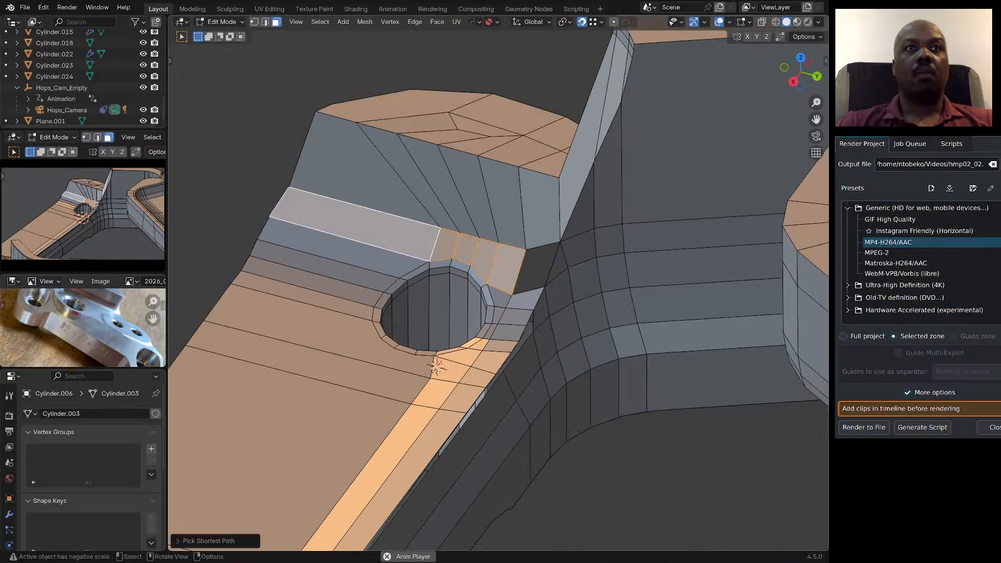
{"action": "key", "text": "h"}
{"action": "scroll", "coordinate": [456, 238], "scroll_direction": "up", "scroll_amount": 2}
{"action": "middle_click_drag", "start_coordinate": [457, 238], "coordinate": [467, 305]}
{"action": "key", "text": "alt+h"}
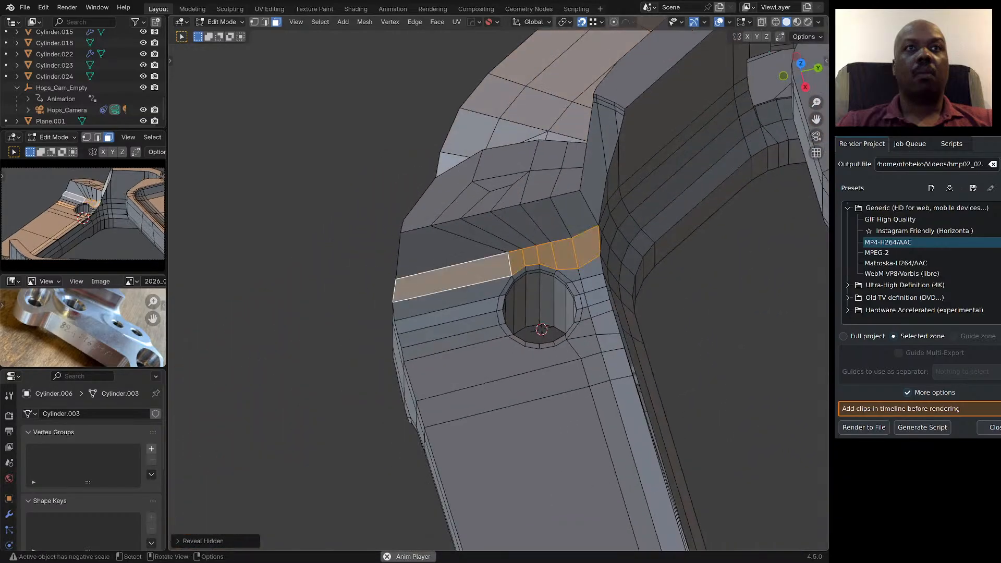
Try to delete the selected edges along the gap between the top surface and the side wall beneath the hole.
{"action": "scroll", "coordinate": [588, 242], "scroll_direction": "up", "scroll_amount": 4}
{"action": "left_click", "coordinate": [549, 303]}
{"action": "middle_click_drag", "start_coordinate": [549, 303], "coordinate": [532, 333]}
{"action": "scroll", "coordinate": [527, 268], "scroll_direction": "down", "scroll_amount": 2}
{"action": "scroll", "coordinate": [532, 332], "scroll_direction": "up", "scroll_amount": 4}
{"action": "key", "text": "2"}
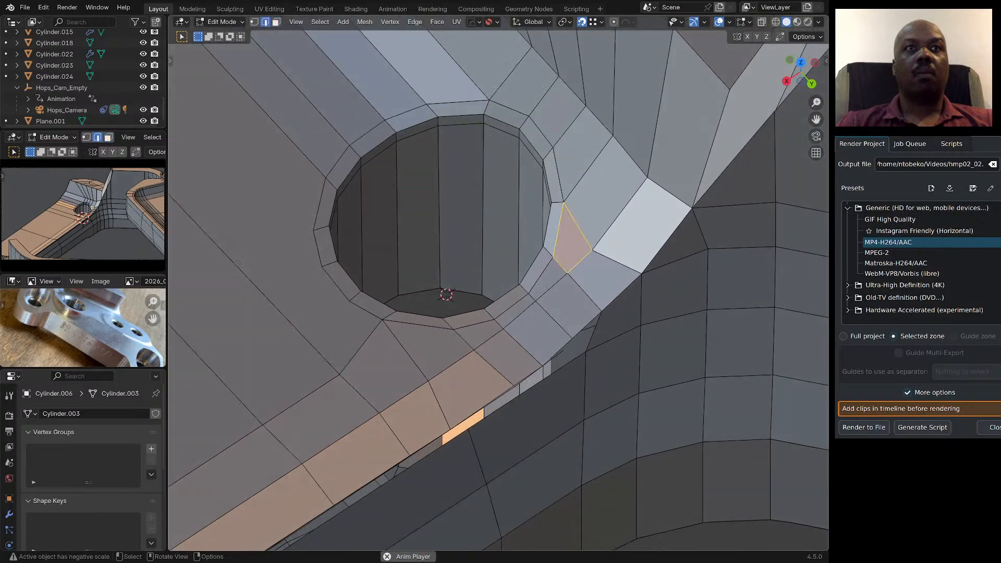
{"action": "scroll", "coordinate": [555, 357], "scroll_direction": "up", "scroll_amount": 3}
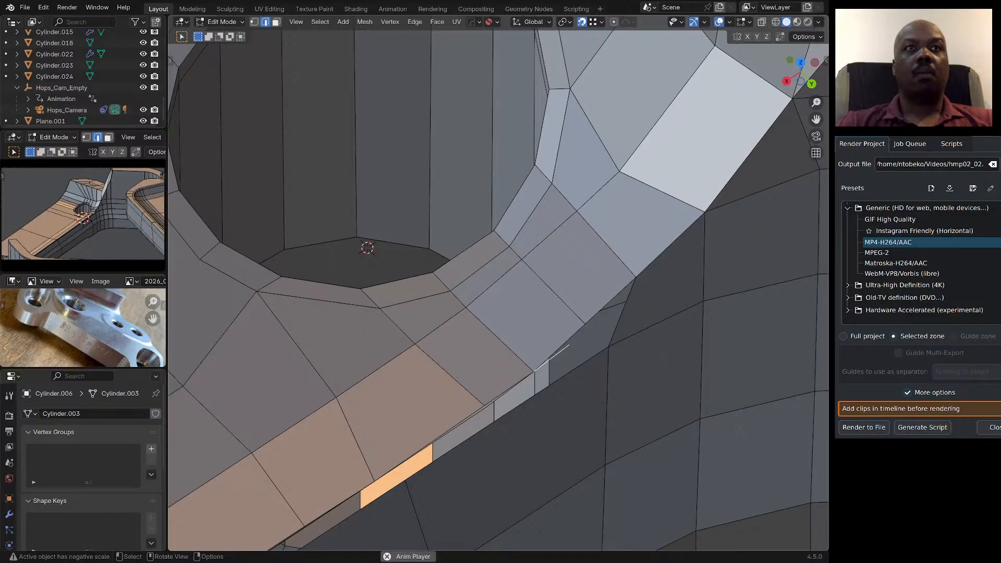
{"action": "middle_click_drag", "start_coordinate": [551, 357], "coordinate": [477, 399]}
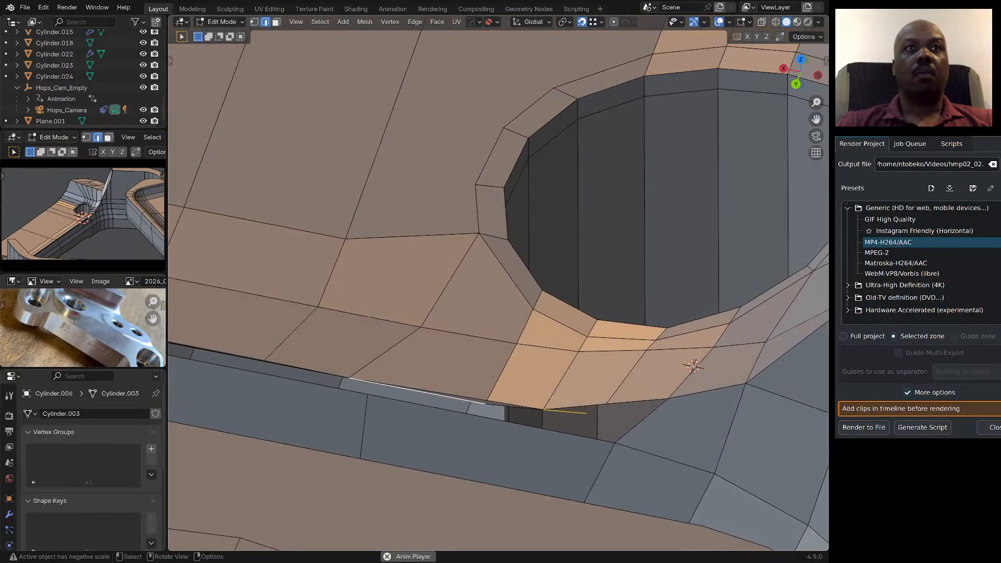
{"action": "scroll", "coordinate": [477, 399], "scroll_direction": "up", "scroll_amount": 3}
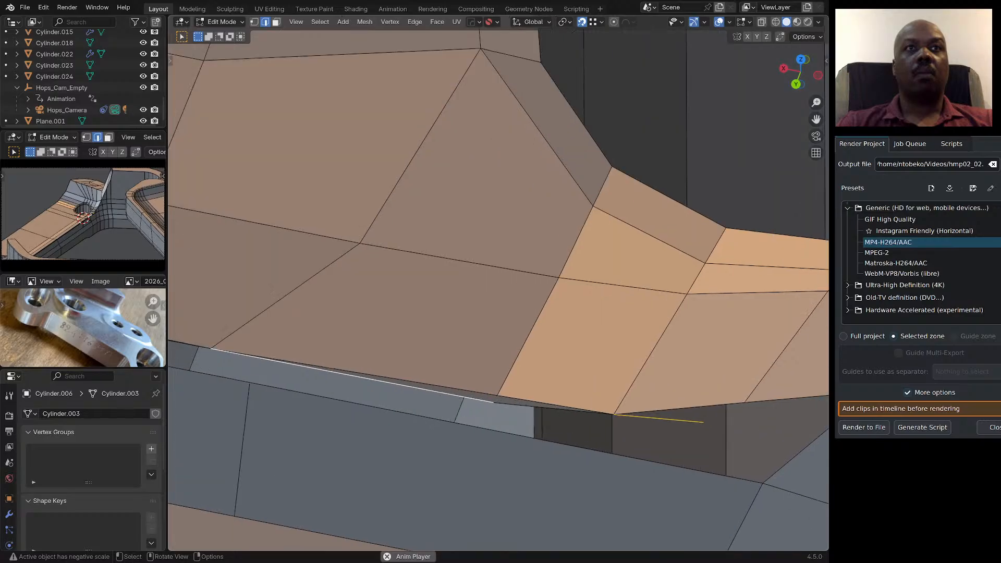
{"action": "key", "text": "x"}
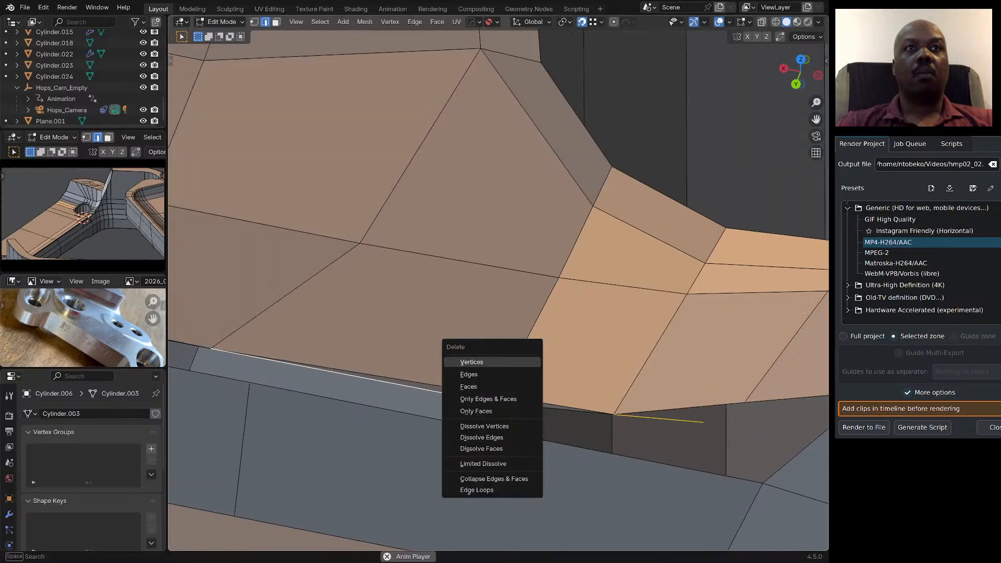
{"action": "left_click", "coordinate": [472, 359]}
{"action": "scroll", "coordinate": [498, 283], "scroll_direction": "down", "scroll_amount": 4}
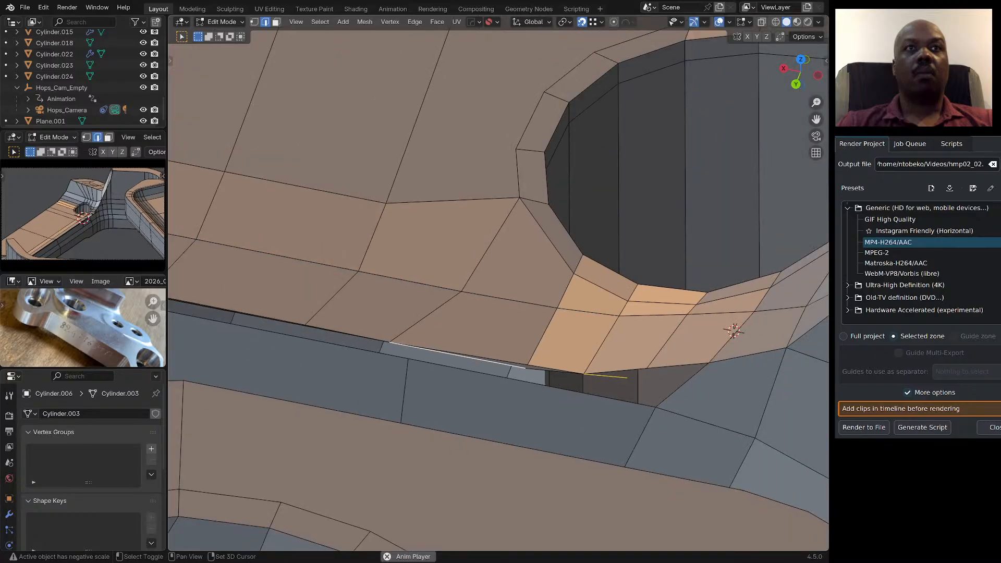
{"action": "key", "text": "x"}
{"action": "left_click", "coordinate": [458, 382]}
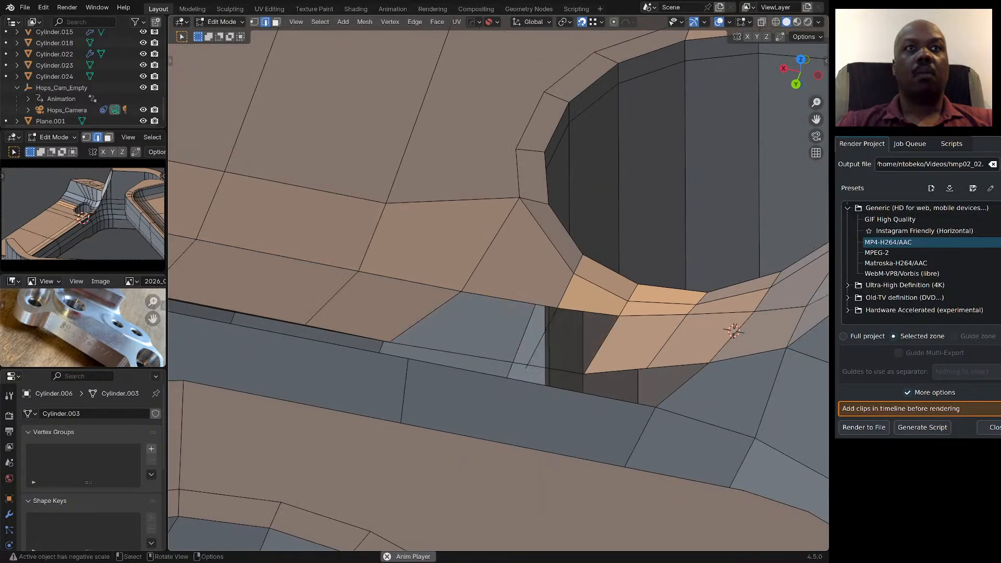
Undo the last edge deletion beside the hole.
{"action": "middle_click_drag", "start_coordinate": [470, 313], "coordinate": [665, 304]}
{"action": "scroll", "coordinate": [485, 349], "scroll_direction": "down", "scroll_amount": 4}
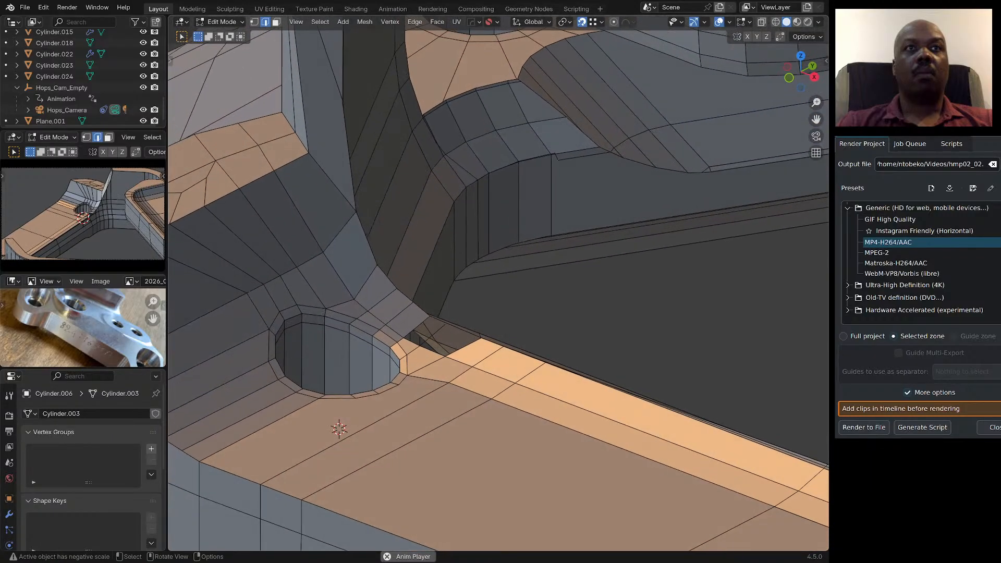
{"action": "key", "text": "ctrl+z"}
{"action": "scroll", "coordinate": [454, 304], "scroll_direction": "up", "scroll_amount": 4}
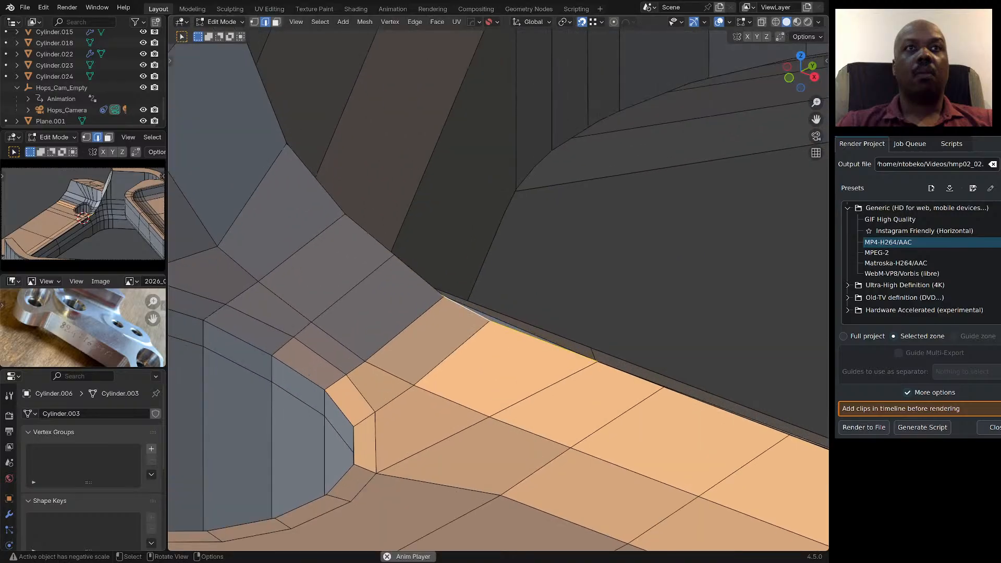
Try to delete the selected geometry at the narrow gap beside the hole, and undo that deletion.
{"action": "middle_click_drag", "start_coordinate": [454, 303], "coordinate": [396, 334]}
{"action": "key", "text": "x"}
{"action": "left_click", "coordinate": [410, 337]}
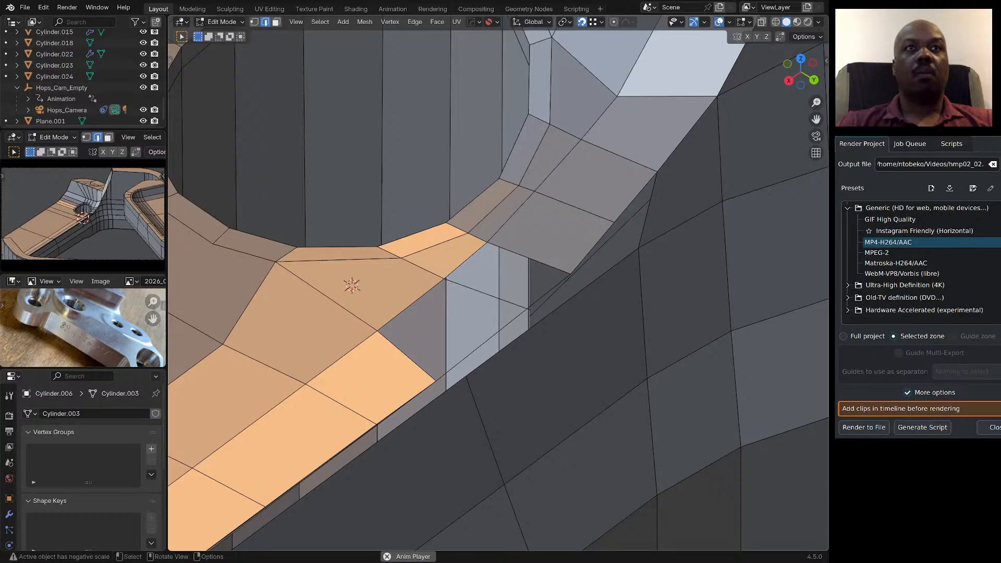
{"action": "key", "text": "ctrl+z"}
{"action": "scroll", "coordinate": [537, 288], "scroll_direction": "up", "scroll_amount": 2}
{"action": "key", "text": "ctrl+r"}
{"action": "key", "text": "Escape"}
Delete the thin sliver face running beneath the top surface's edge below the hole.
{"action": "left_click", "coordinate": [464, 295]}
{"action": "middle_click_drag", "start_coordinate": [464, 296], "coordinate": [417, 293]}
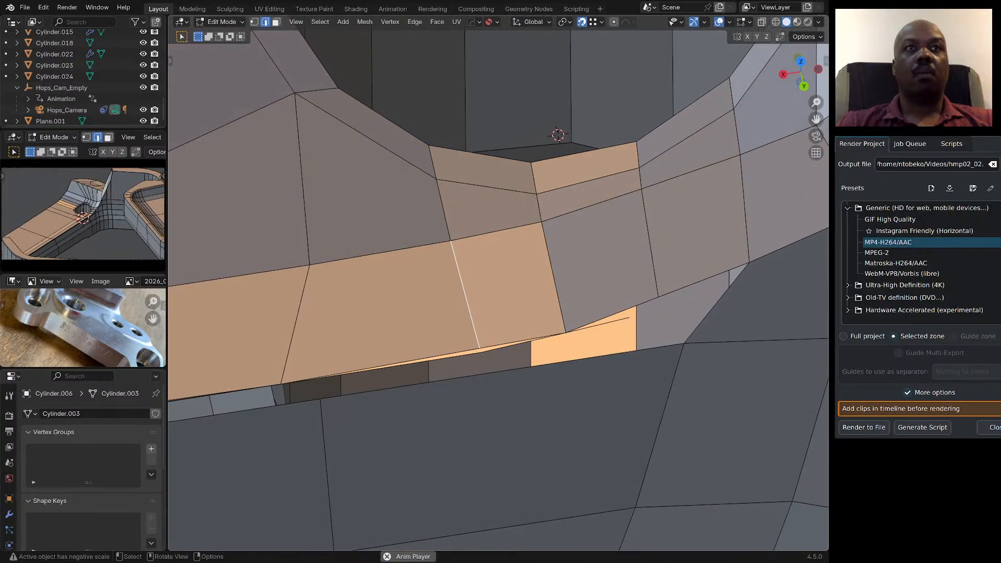
{"action": "left_click", "coordinate": [479, 350]}
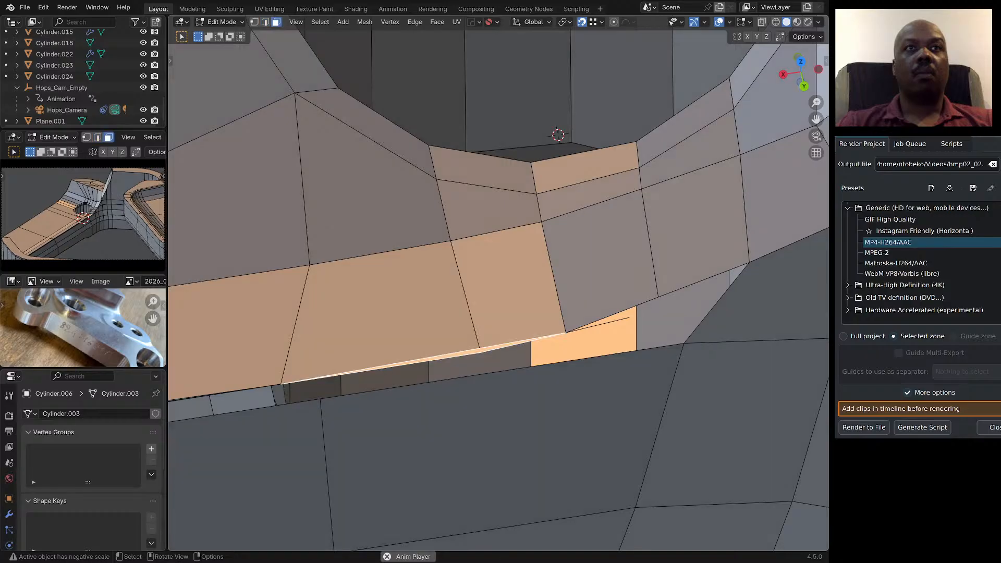
{"action": "middle_click_drag", "start_coordinate": [479, 351], "coordinate": [541, 311]}
{"action": "key", "text": "x"}
{"action": "left_click", "coordinate": [569, 310]}
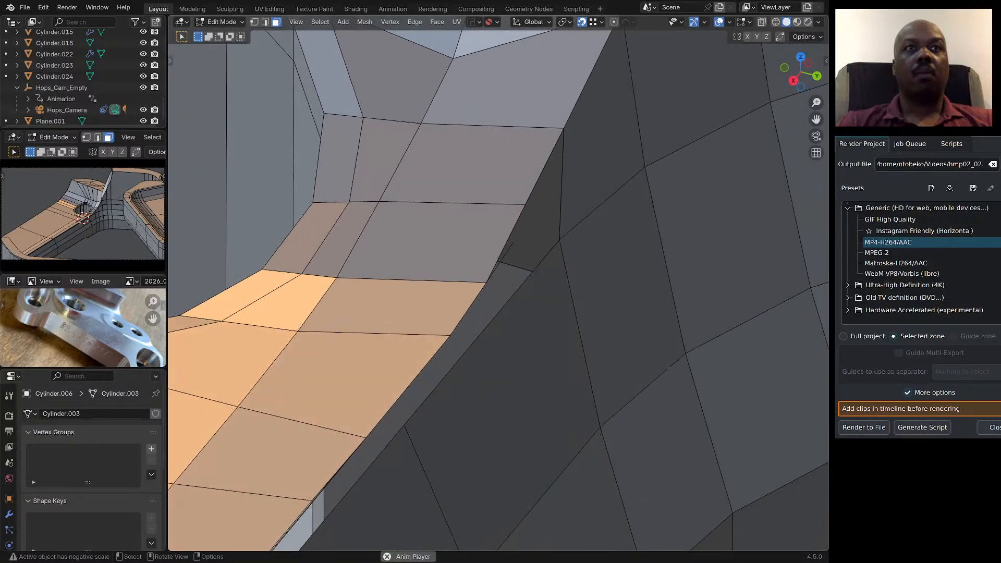
Delete the stray edge sticking out over the gap between the top surface and the side wall.
{"action": "key", "text": "x"}
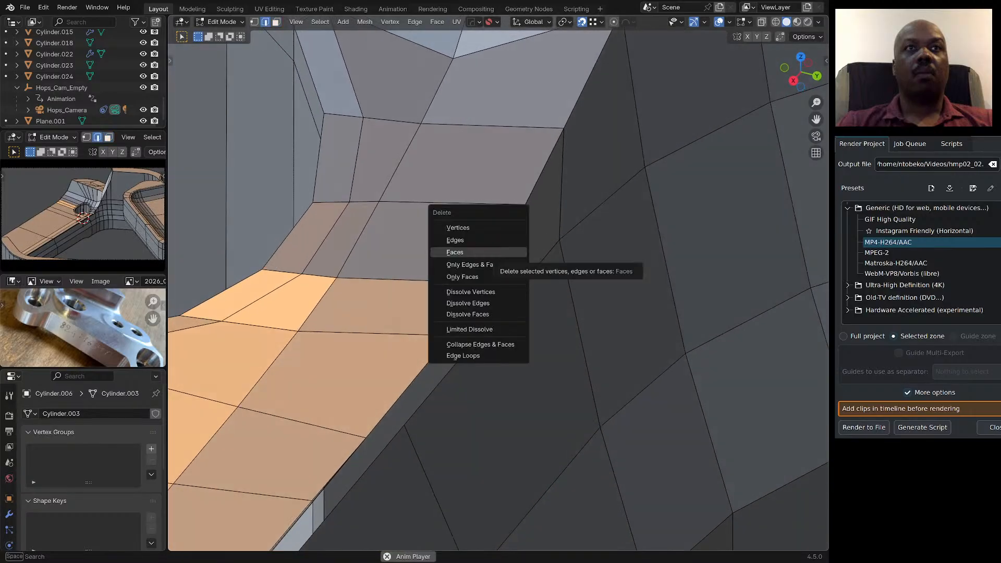
{"action": "left_click", "coordinate": [454, 252]}
{"action": "middle_click_drag", "start_coordinate": [454, 252], "coordinate": [485, 245]}
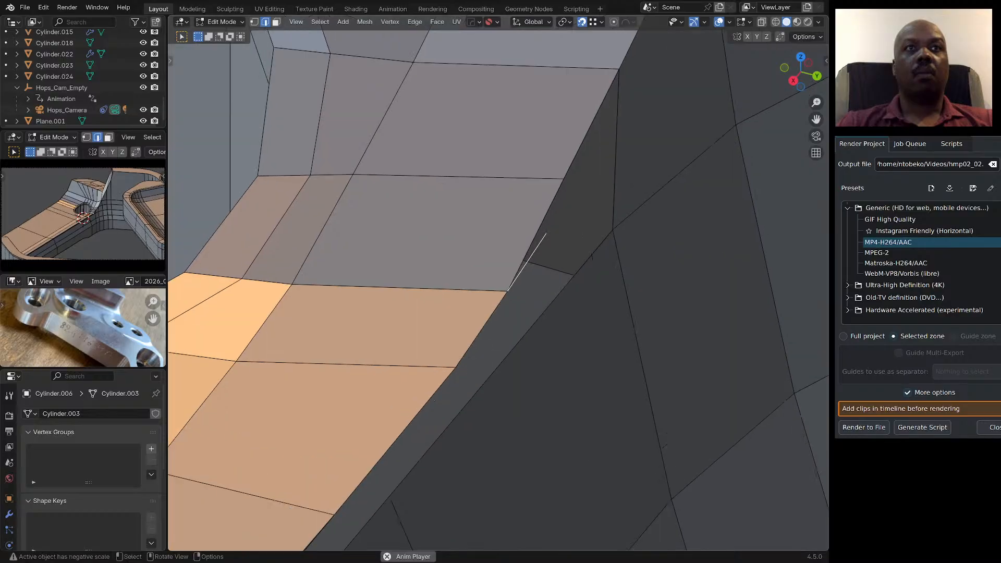
{"action": "key", "text": "x"}
{"action": "left_click", "coordinate": [541, 267]}
Add three centred loop cuts across the wide side-wall faces beneath the hole.
{"action": "middle_click_drag", "start_coordinate": [540, 267], "coordinate": [463, 345]}
{"action": "key", "text": "ctrl+r"}
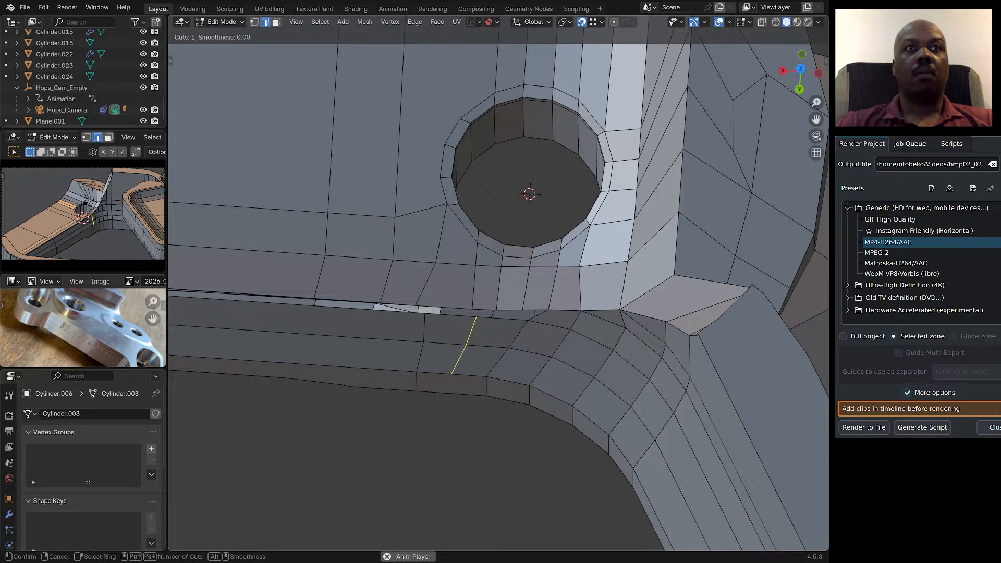
{"action": "left_click", "coordinate": [456, 336]}
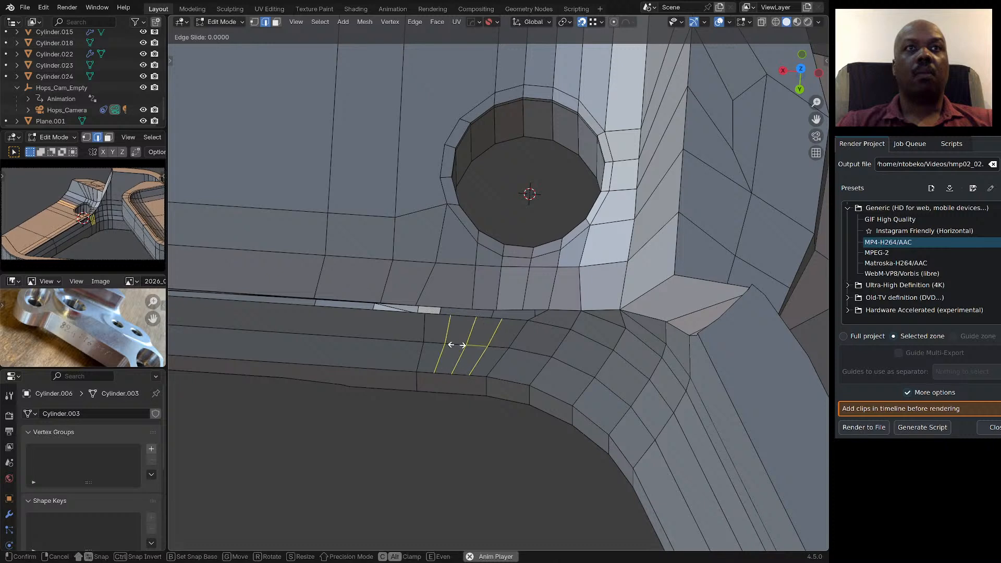
{"action": "left_click", "coordinate": [457, 335]}
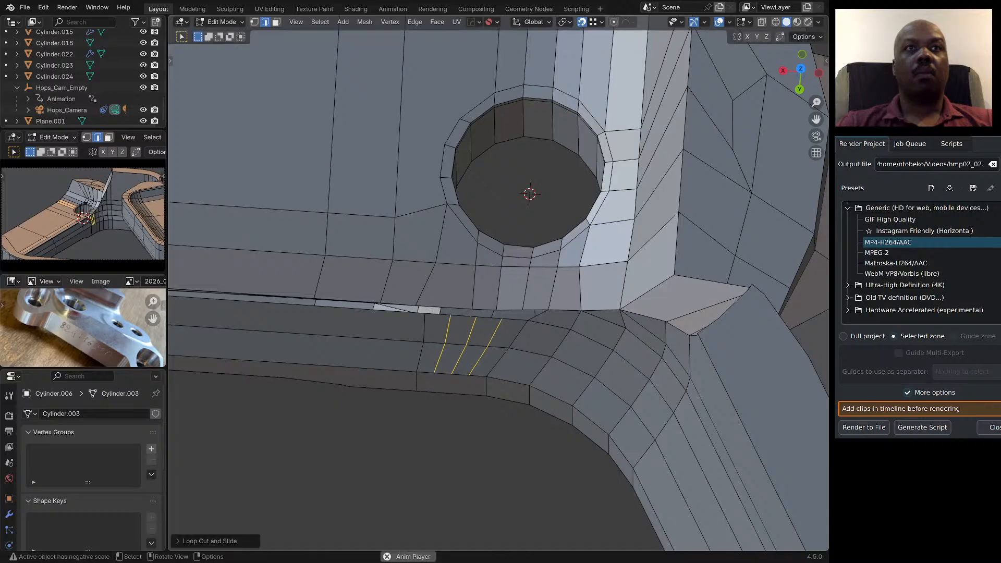
Fill the gap beneath the hole with faces, working along the open edges of the top surface and side wall.
{"action": "middle_click_drag", "start_coordinate": [456, 334], "coordinate": [478, 316]}
{"action": "left_click", "coordinate": [506, 299]}
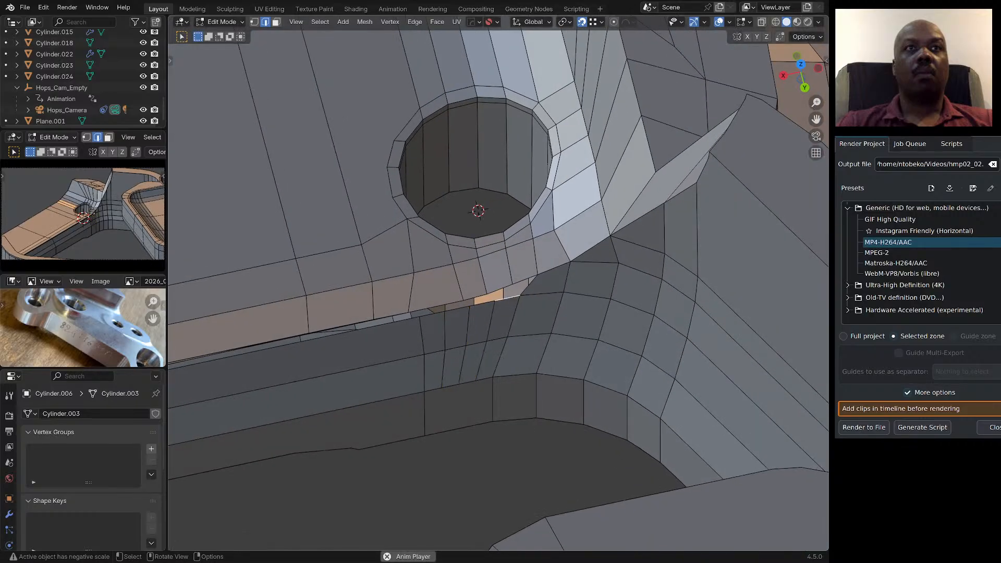
{"action": "left_click", "coordinate": [524, 281], "text": "ctrl"}
{"action": "key", "text": "f"}
{"action": "left_click", "coordinate": [499, 290]}
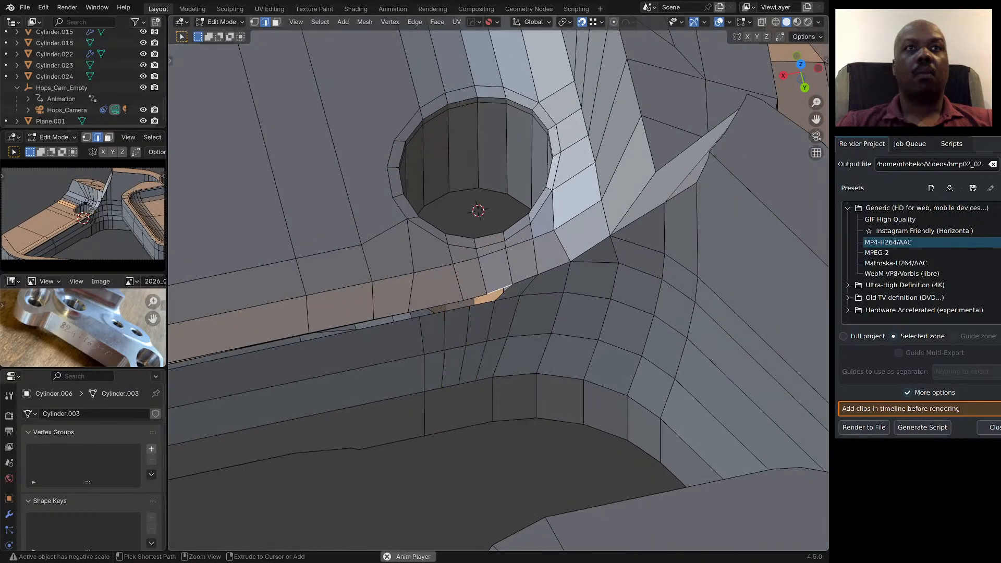
{"action": "left_click", "coordinate": [483, 304], "text": "ctrl"}
{"action": "key", "text": "f"}
{"action": "left_click", "coordinate": [458, 309]}
{"action": "left_click", "coordinate": [475, 298], "text": "ctrl"}
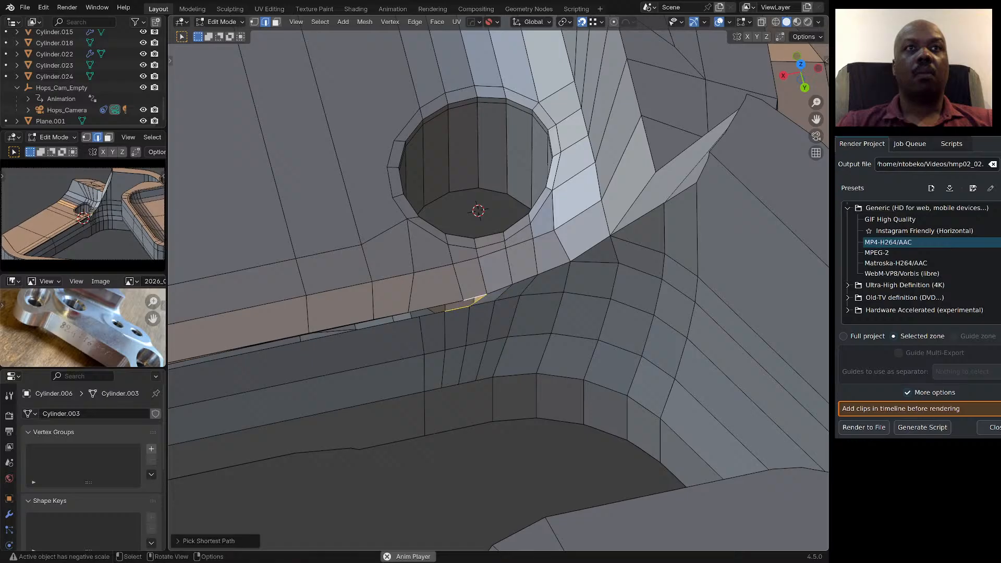
{"action": "key", "text": "f"}
{"action": "left_click", "coordinate": [437, 307]}
{"action": "key", "text": "f"}
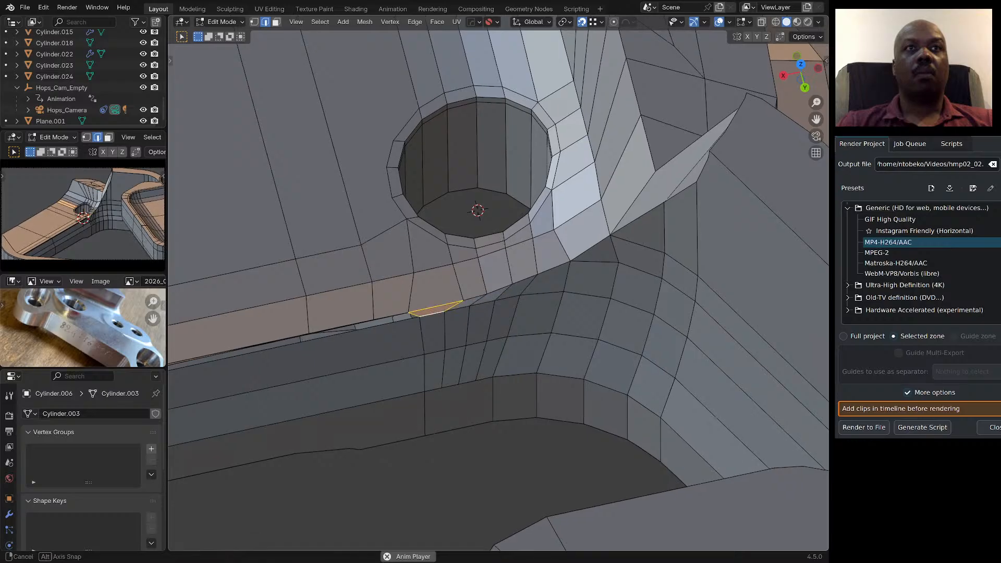
Try to move the side-wall rim vertex about -2.37 mm along global Y towards the top surface's edge, and undo the move.
{"action": "middle_click_drag", "start_coordinate": [438, 313], "coordinate": [392, 417]}
{"action": "scroll", "coordinate": [449, 315], "scroll_direction": "up", "scroll_amount": 3}
{"action": "scroll", "coordinate": [474, 308], "scroll_direction": "down", "scroll_amount": 3}
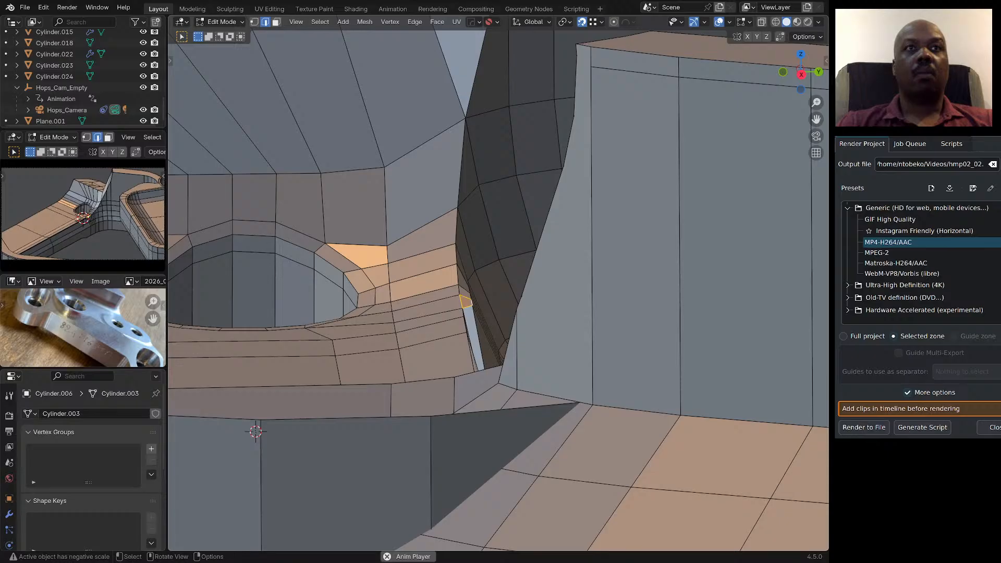
{"action": "middle_click_drag", "start_coordinate": [392, 417], "coordinate": [422, 399]}
{"action": "middle_click_drag", "start_coordinate": [458, 334], "coordinate": [333, 355]}
{"action": "scroll", "coordinate": [455, 340], "scroll_direction": "up", "scroll_amount": 4}
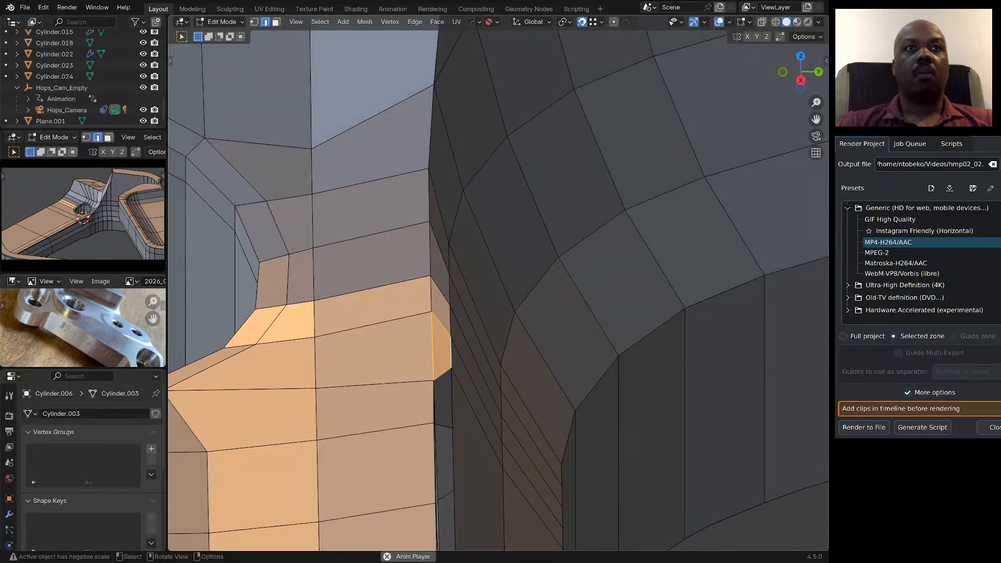
{"action": "key", "text": "1"}
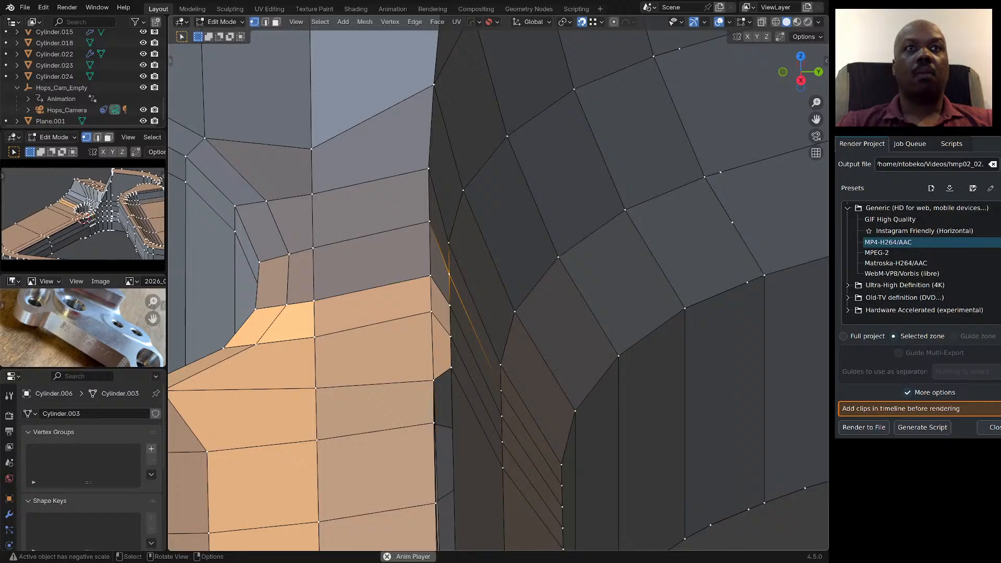
{"action": "middle_click_drag", "start_coordinate": [495, 224], "coordinate": [501, 275]}
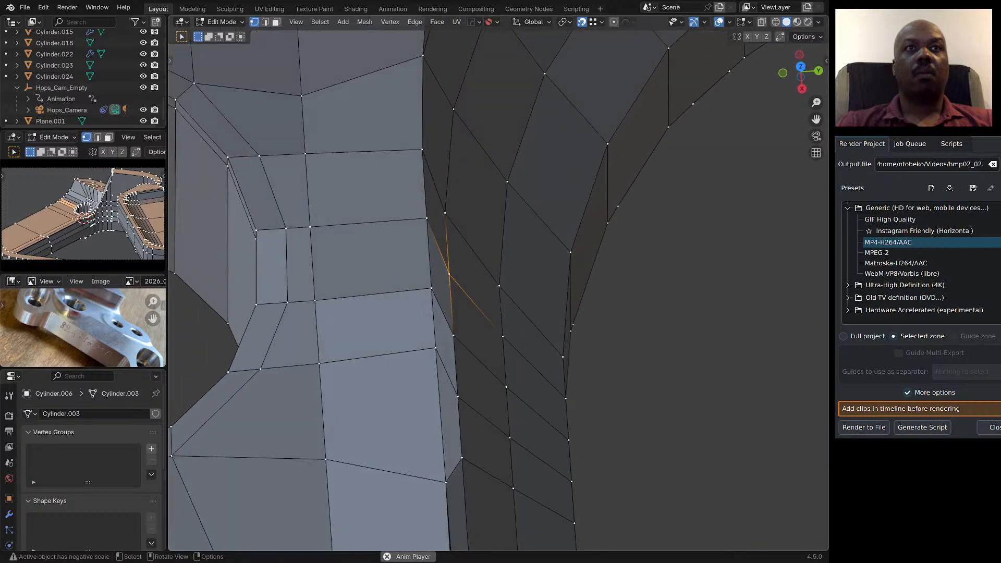
{"action": "key", "text": "g"}
{"action": "key", "text": "y"}
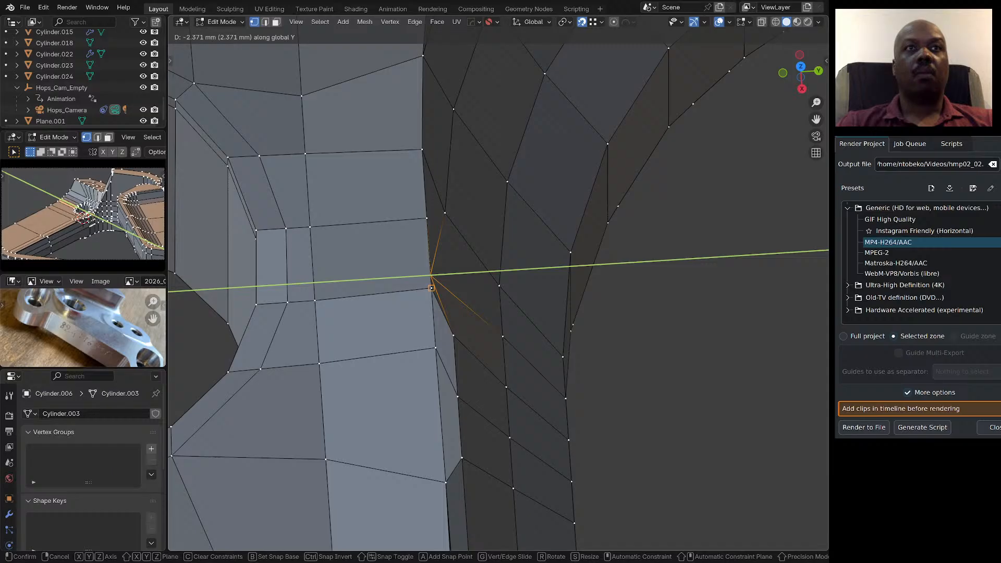
{"action": "left_click", "coordinate": [431, 288]}
{"action": "middle_click_drag", "start_coordinate": [431, 288], "coordinate": [406, 258]}
{"action": "key", "text": "ctrl+z"}
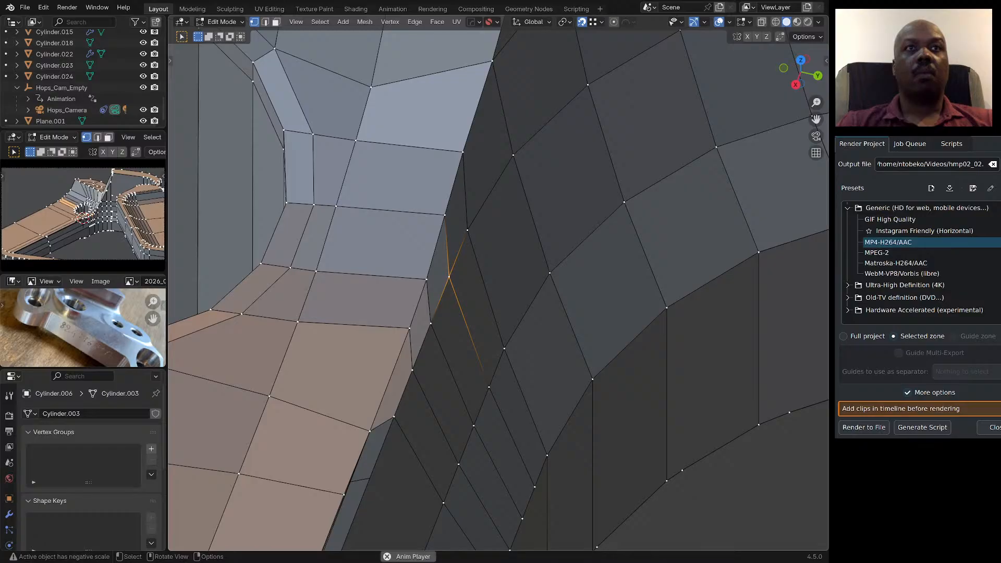
Merge two side-wall rim vertices beneath the hole into their adjacent top-surface edge vertices using Merge At Last.
{"action": "left_click", "coordinate": [427, 280], "text": "shift"}
{"action": "key", "text": "q"}
{"action": "mouse_move", "coordinate": [417, 298]}
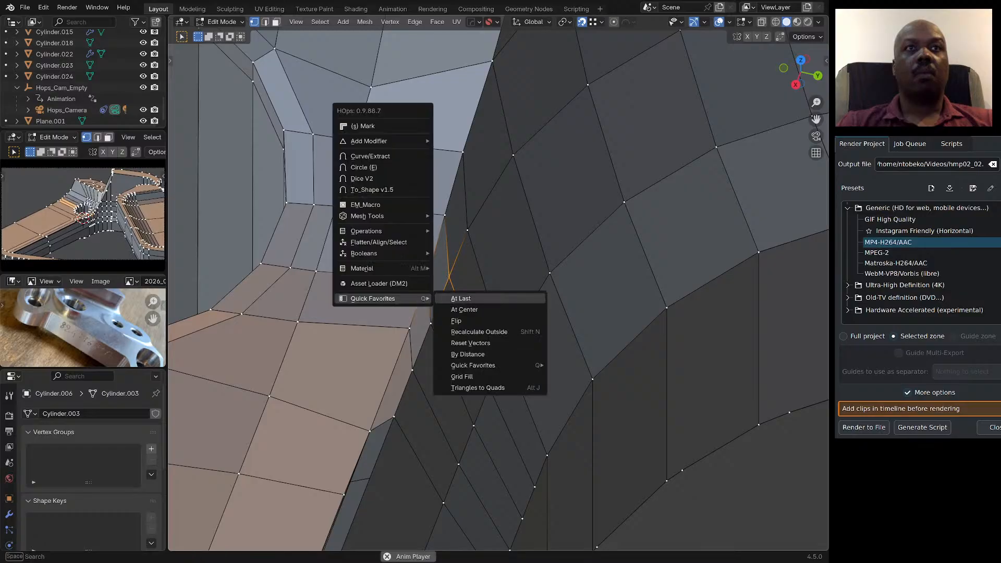
{"action": "left_click", "coordinate": [459, 298]}
{"action": "middle_click_drag", "start_coordinate": [459, 298], "coordinate": [537, 274]}
{"action": "left_click", "coordinate": [417, 325]}
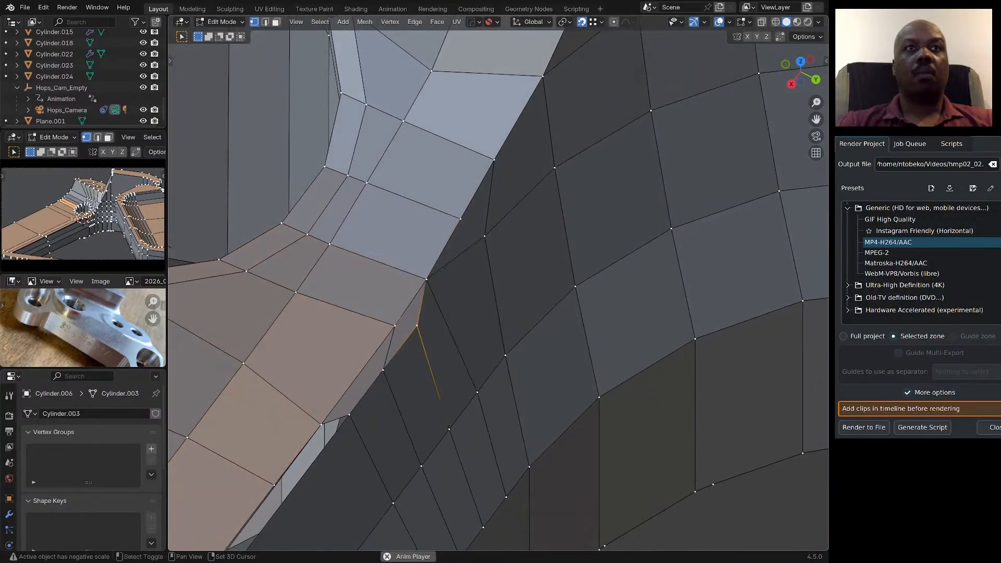
{"action": "key", "text": "shift+r"}
{"action": "scroll", "coordinate": [418, 317], "scroll_direction": "down", "scroll_amount": 1}
{"action": "scroll", "coordinate": [420, 315], "scroll_direction": "down", "scroll_amount": 2}
{"action": "middle_click_drag", "start_coordinate": [420, 315], "coordinate": [383, 334]}
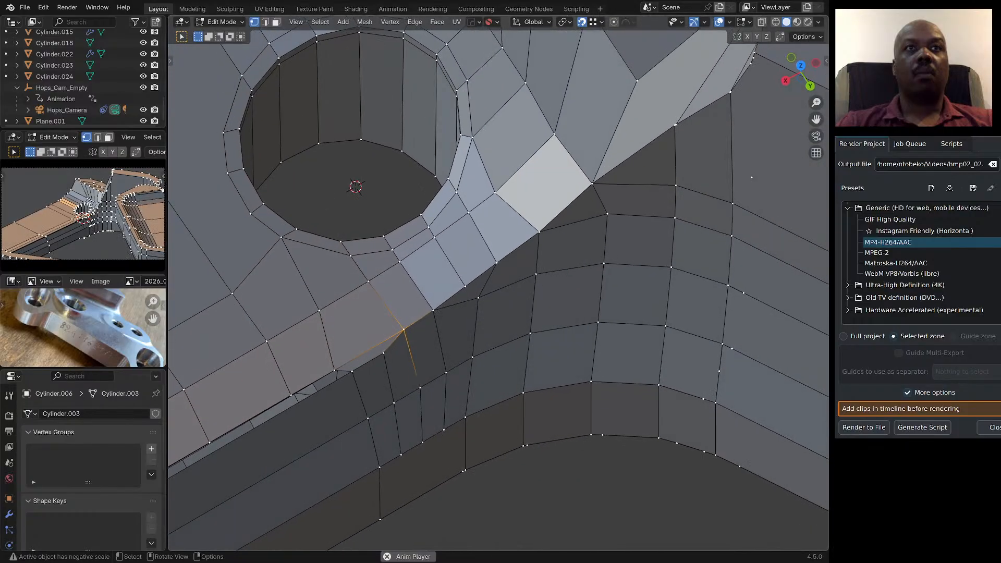
Dissolve the surplus vertical edge loop on the side wall, and merge the next rim vertex into the top-surface edge vertex At Last.
{"action": "key", "text": "2"}
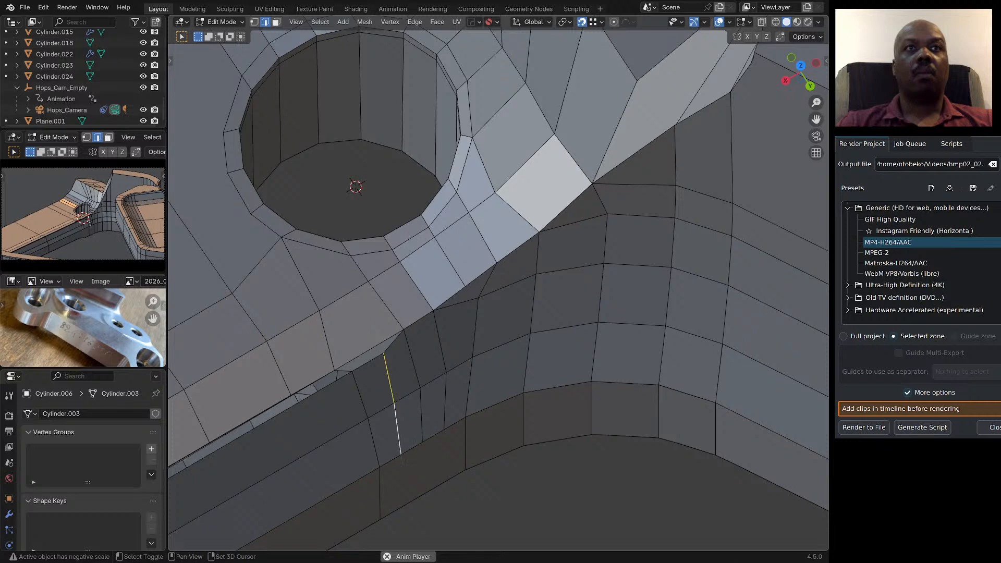
{"action": "key", "text": "ctrl+x"}
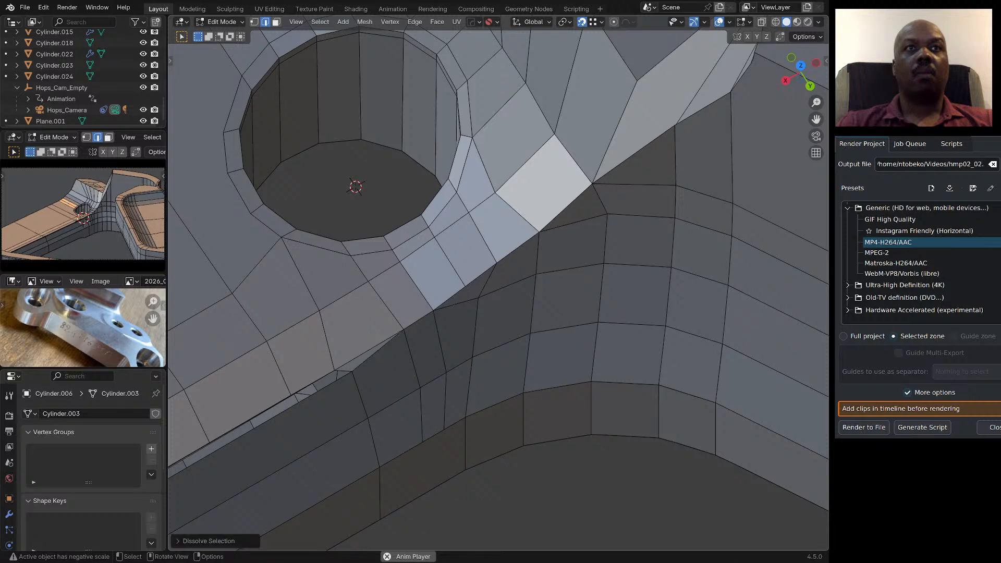
{"action": "key", "text": "1"}
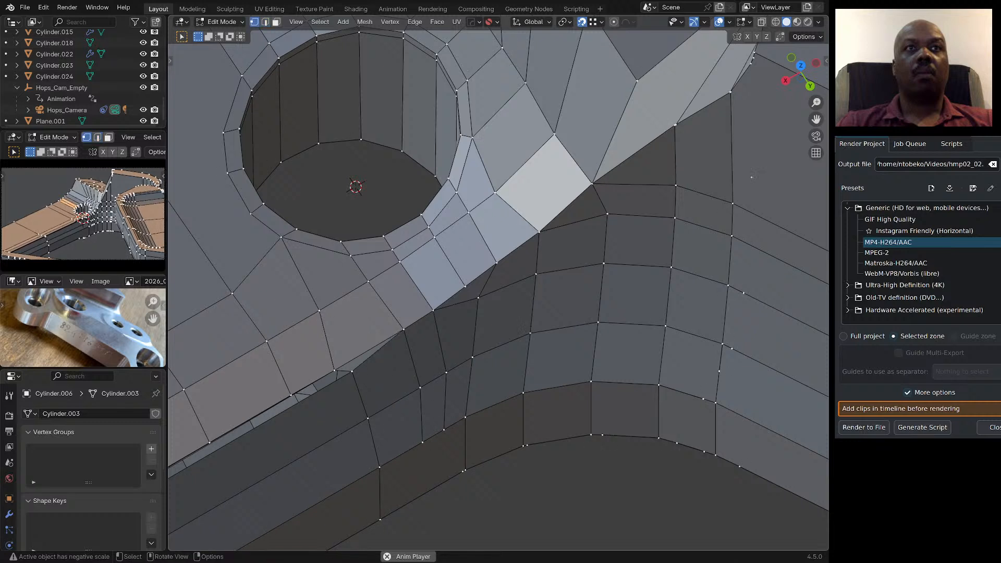
{"action": "left_click", "coordinate": [352, 372]}
{"action": "left_click", "coordinate": [334, 371], "text": "shift"}
{"action": "middle_click_drag", "start_coordinate": [334, 371], "coordinate": [481, 314], "text": "shift"}
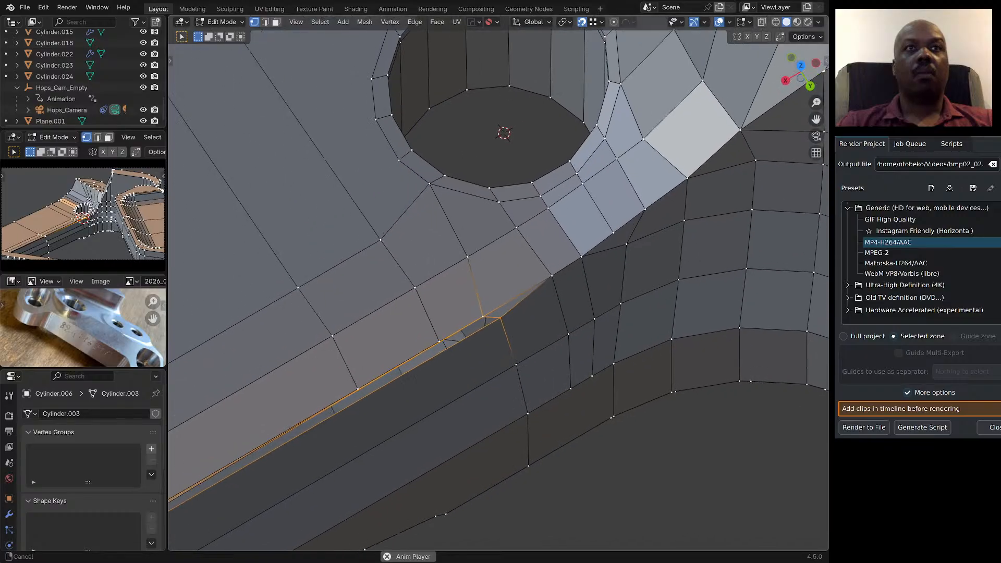
{"action": "key", "text": "q"}
{"action": "mouse_move", "coordinate": [482, 327]}
{"action": "left_click", "coordinate": [556, 328]}
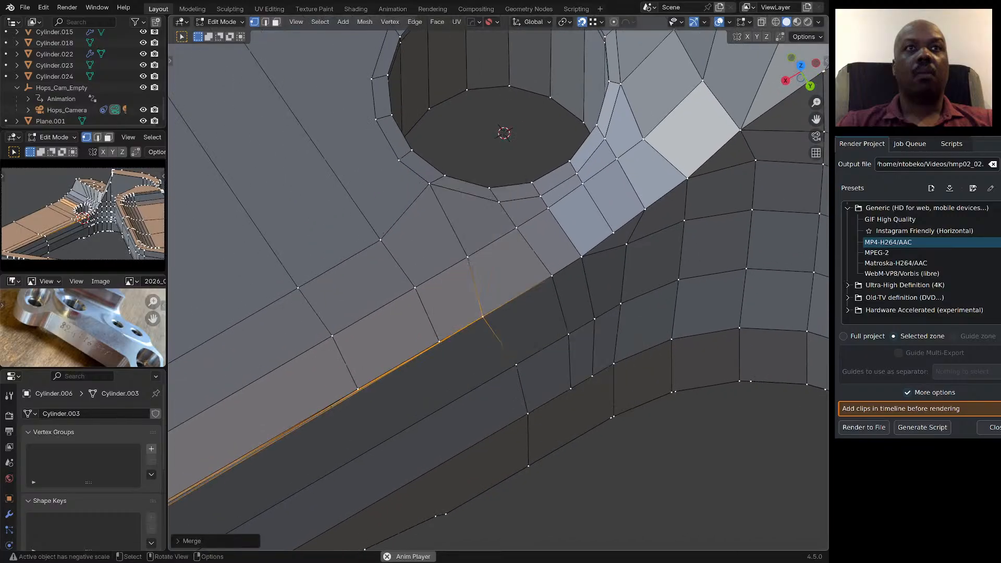
Connect the vertices at the corner end of the raised block's upper edge to the matching vertices above the hole.
{"action": "middle_click_drag", "start_coordinate": [556, 327], "coordinate": [518, 297]}
{"action": "middle_click_drag", "start_coordinate": [654, 301], "coordinate": [544, 168]}
{"action": "scroll", "coordinate": [619, 321], "scroll_direction": "up", "scroll_amount": 2}
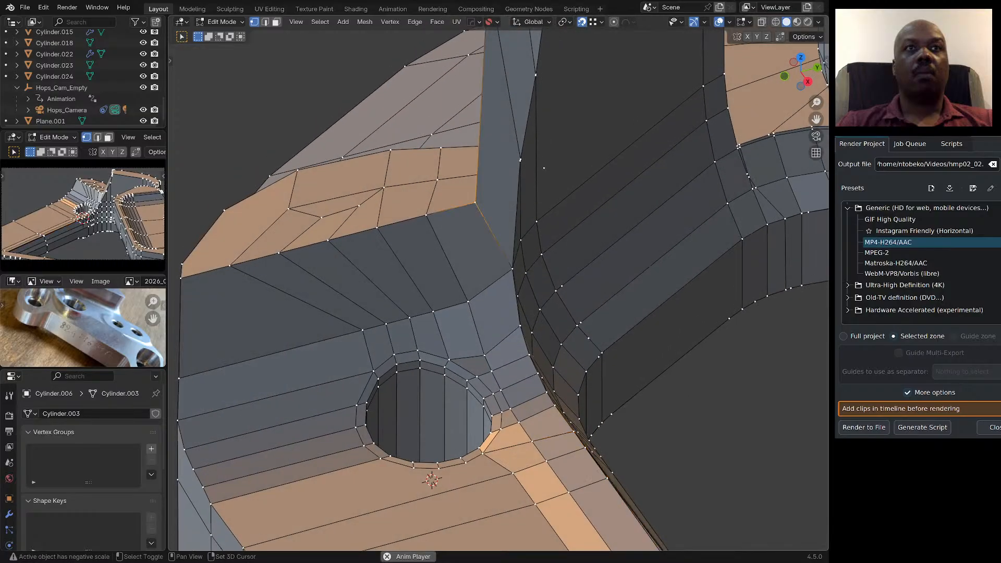
{"action": "left_click", "coordinate": [468, 301], "text": "shift"}
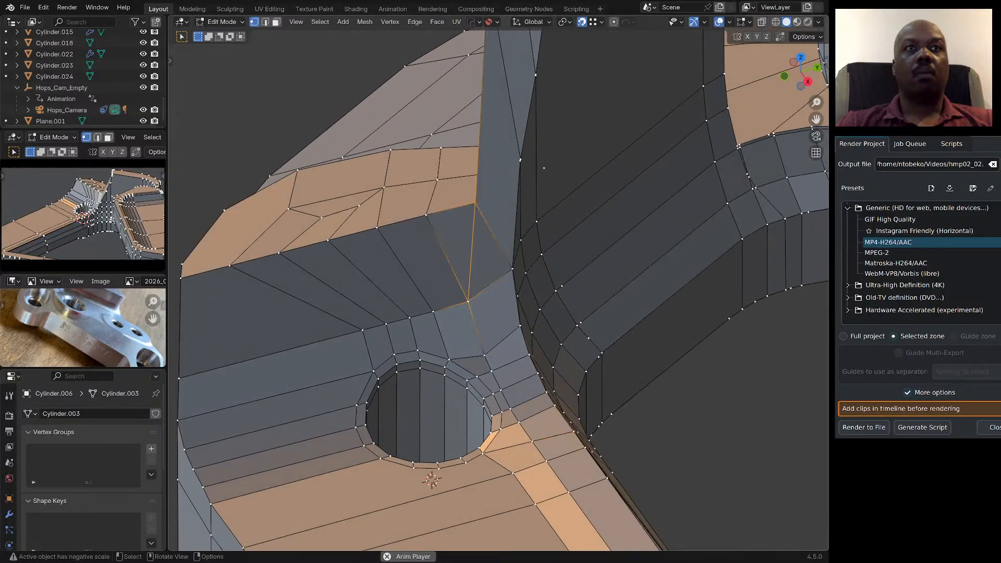
{"action": "scroll", "coordinate": [452, 234], "scroll_direction": "up", "scroll_amount": 2}
{"action": "left_click", "coordinate": [425, 345]}
{"action": "scroll", "coordinate": [467, 249], "scroll_direction": "down", "scroll_amount": 4}
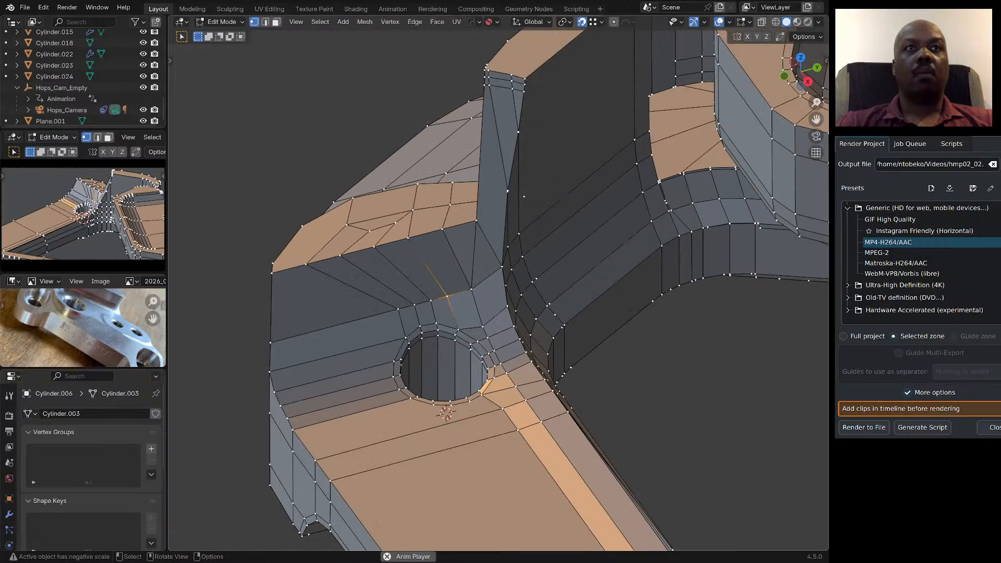
{"action": "middle_click_drag", "start_coordinate": [467, 250], "coordinate": [454, 256]}
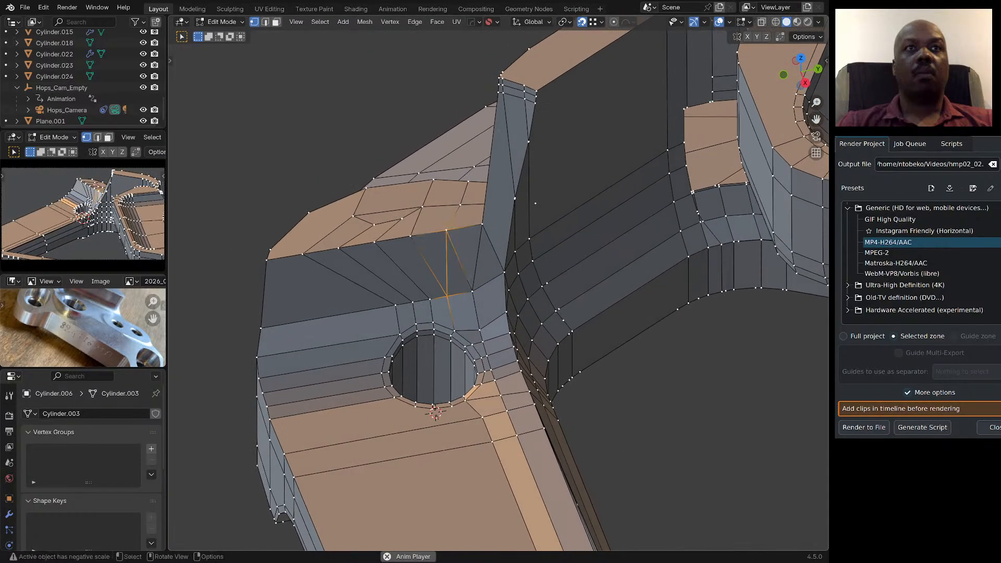
Connect the next three vertices along the raised block's upper edge to the corresponding vertices above the hole.
{"action": "left_click", "coordinate": [411, 236]}
{"action": "left_click", "coordinate": [429, 298], "text": "shift"}
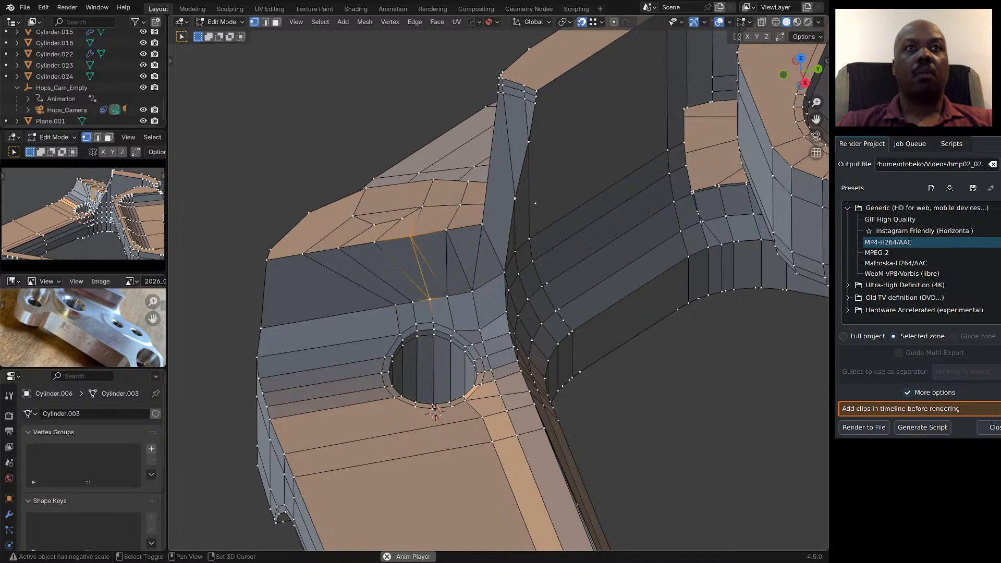
{"action": "left_click", "coordinate": [413, 302]}
{"action": "left_click", "coordinate": [375, 242], "text": "shift"}
{"action": "key", "text": "j"}
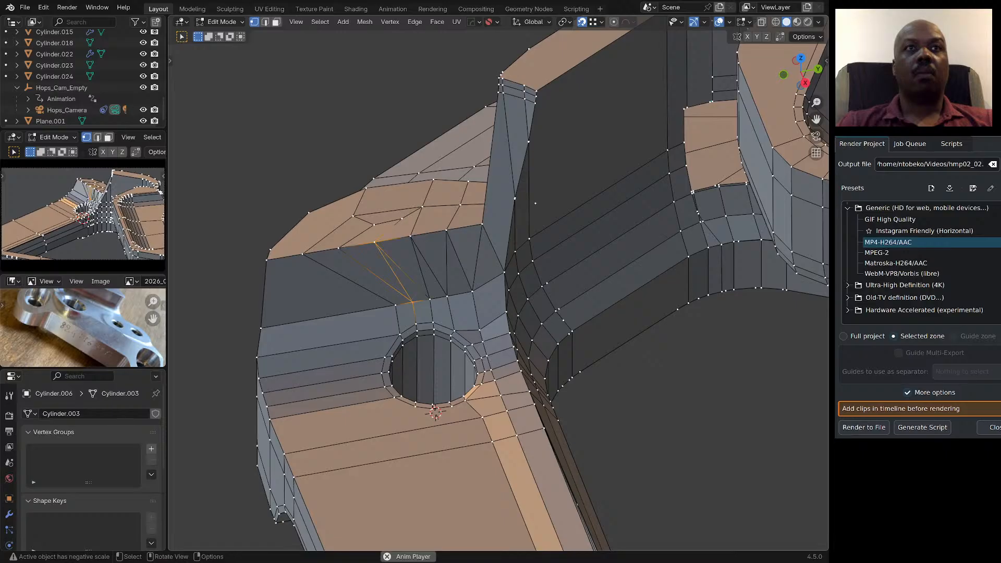
{"action": "left_click", "coordinate": [338, 248]}
{"action": "left_click", "coordinate": [395, 305], "text": "shift"}
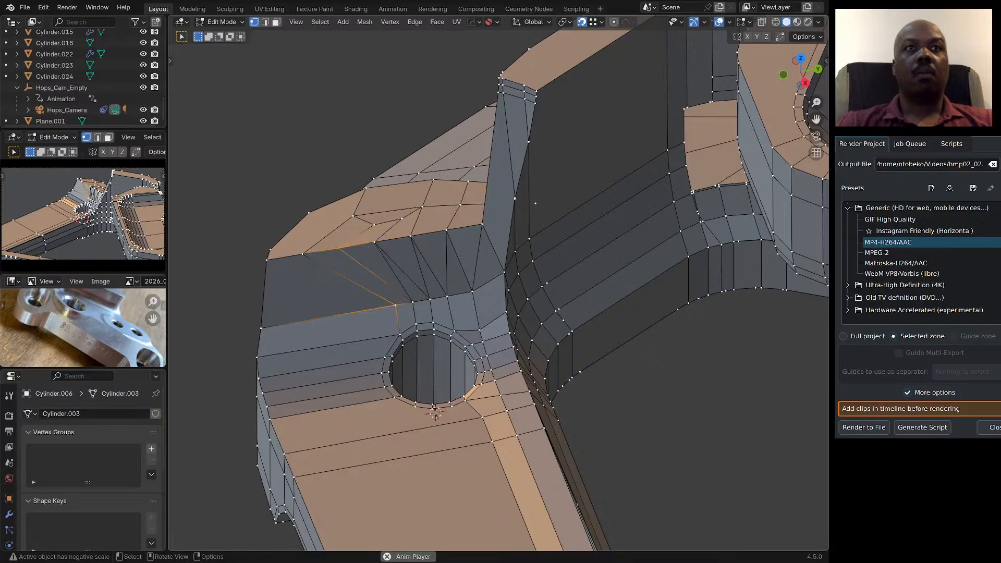
{"action": "key", "text": "2"}
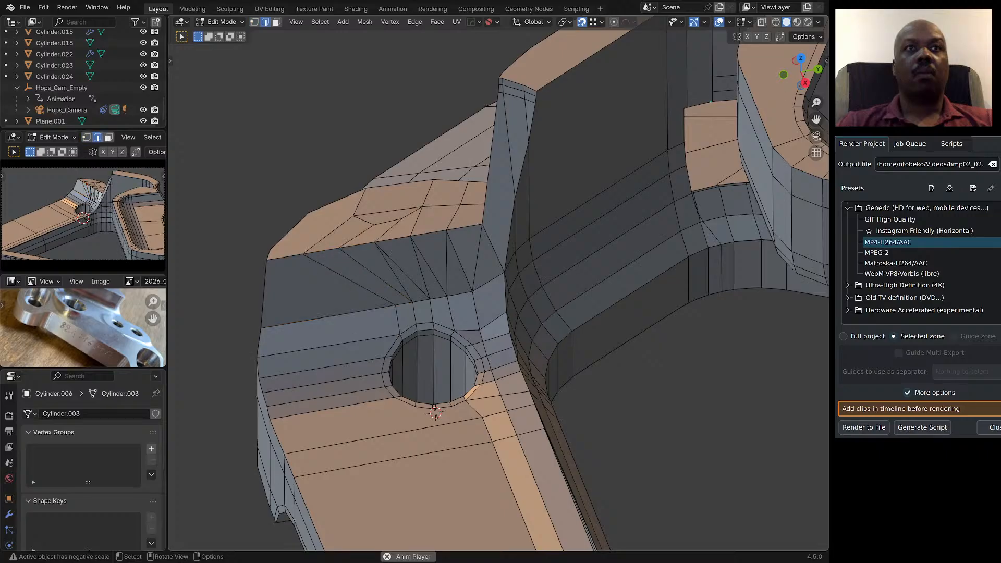
Connect the raised block's end corner vertex to the neighbouring wall-edge vertex, and merge the near-duplicate vertices on that wall edge.
{"action": "key", "text": "1"}
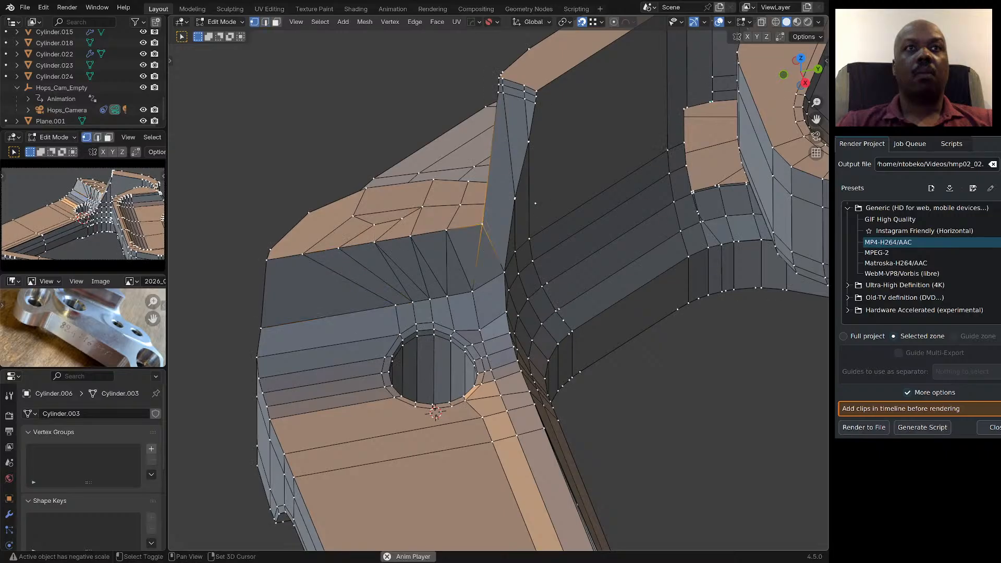
{"action": "scroll", "coordinate": [536, 203], "scroll_direction": "up", "scroll_amount": 6}
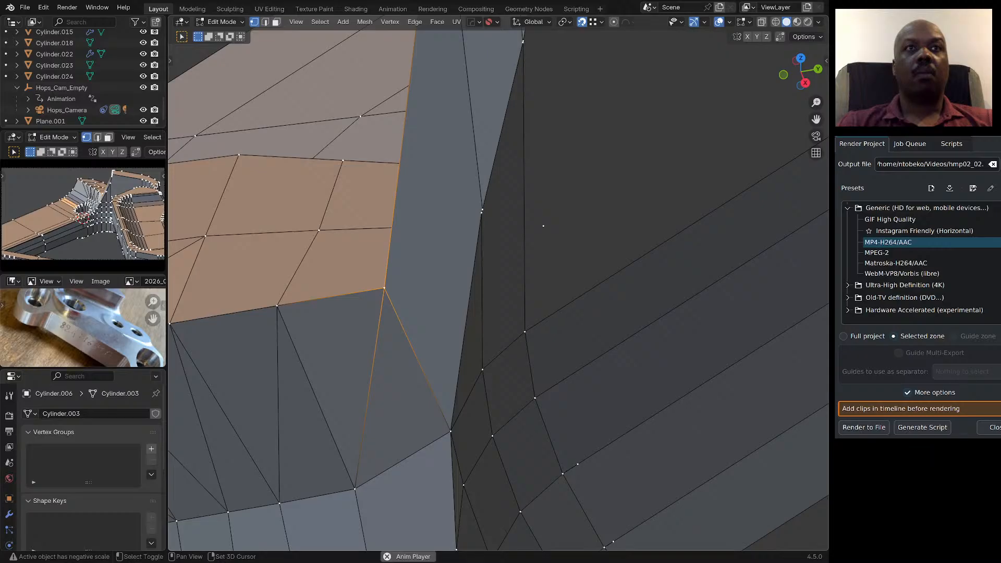
{"action": "left_click", "coordinate": [481, 213], "text": "shift"}
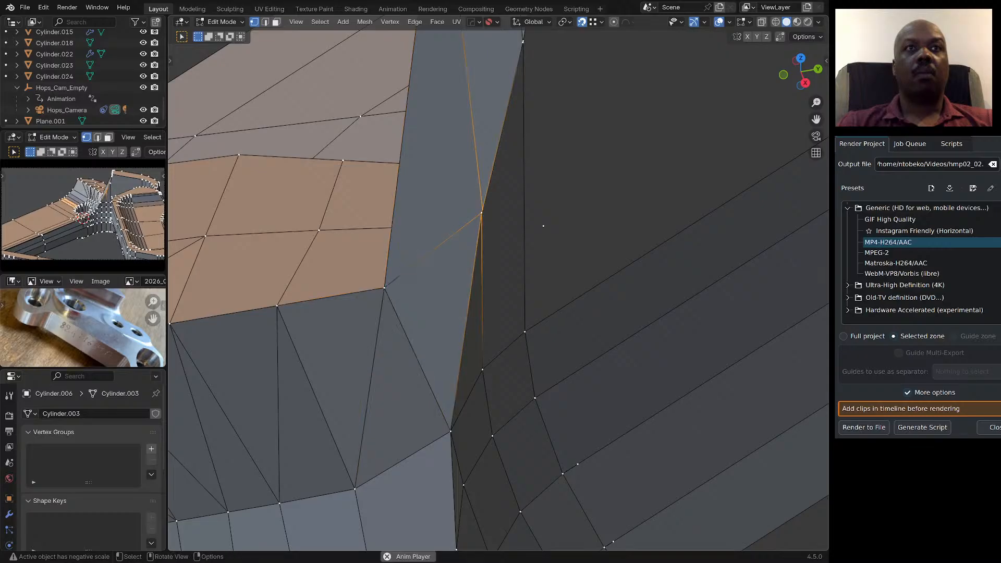
{"action": "key", "text": "q"}
{"action": "mouse_move", "coordinate": [443, 220]}
{"action": "left_click", "coordinate": [522, 220]}
{"action": "scroll", "coordinate": [521, 220], "scroll_direction": "down", "scroll_amount": 2}
{"action": "middle_click_drag", "start_coordinate": [521, 220], "coordinate": [531, 219]}
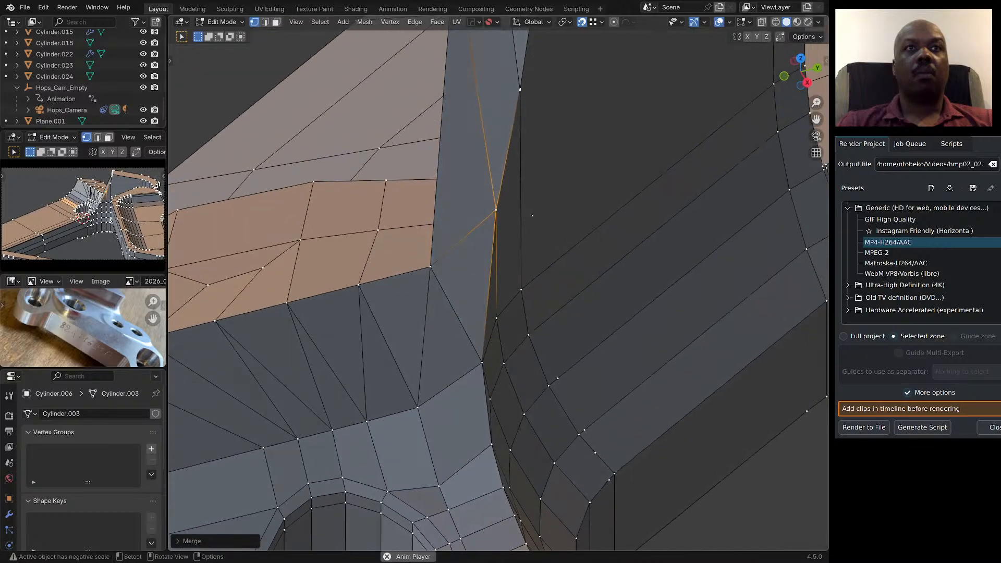
{"action": "scroll", "coordinate": [527, 219], "scroll_direction": "down", "scroll_amount": 2}
Dissolve the four surplus diagonal edges between the raised block's upper edge and the vertices above the hole.
{"action": "key", "text": "2"}
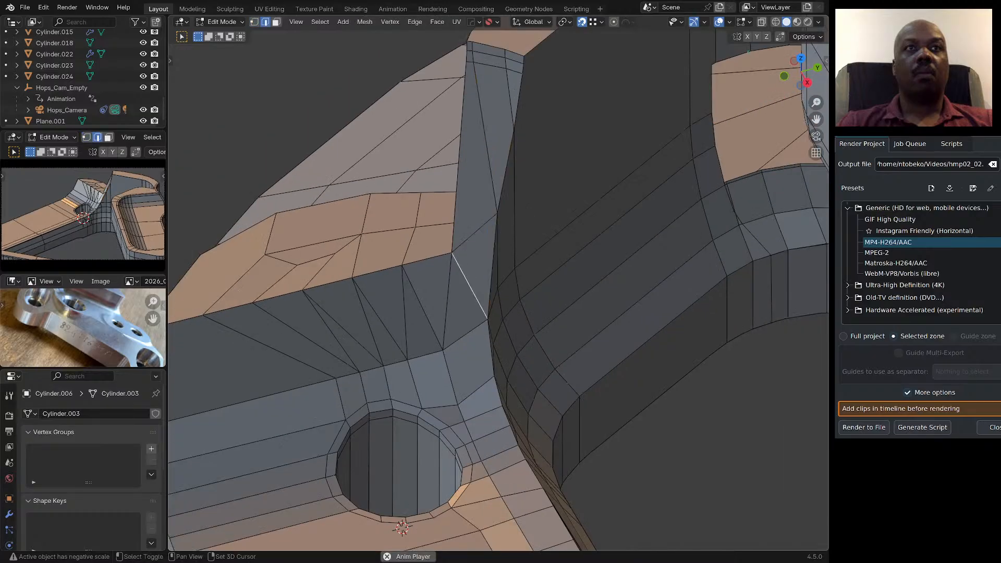
{"action": "left_click", "coordinate": [343, 329], "text": "shift"}
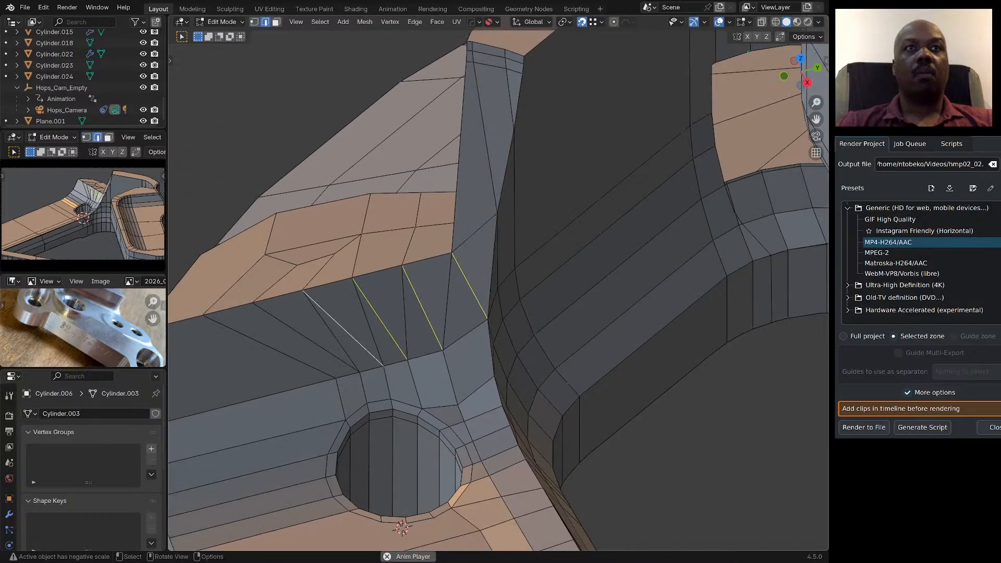
{"action": "key", "text": "ctrl+x"}
{"action": "scroll", "coordinate": [452, 272], "scroll_direction": "down", "scroll_amount": 1}
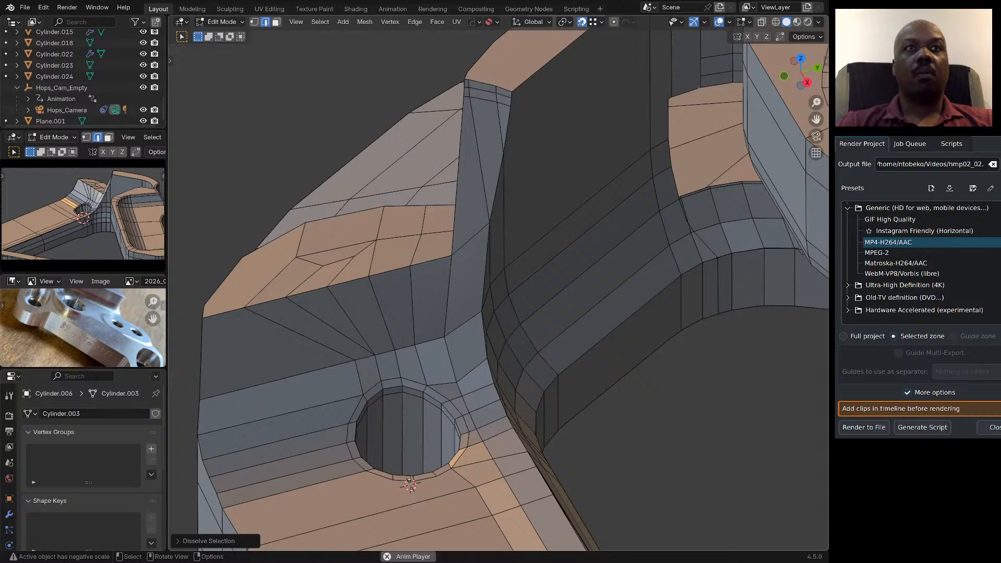
Connect the next upper-edge vertex of the raised block to its matching vertex above the hole and dissolve the redundant diagonal beside it.
{"action": "middle_click_drag", "start_coordinate": [452, 272], "coordinate": [527, 251]}
{"action": "key", "text": "1"}
{"action": "left_click_drag", "start_coordinate": [425, 236], "coordinate": [552, 339]}
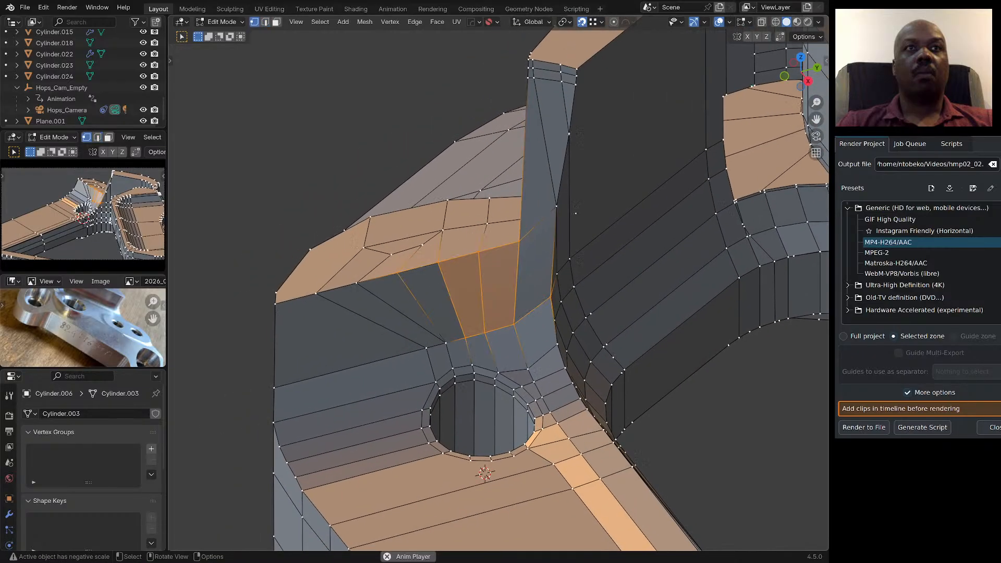
{"action": "left_click", "coordinate": [357, 283]}
{"action": "left_click", "coordinate": [426, 347], "text": "shift"}
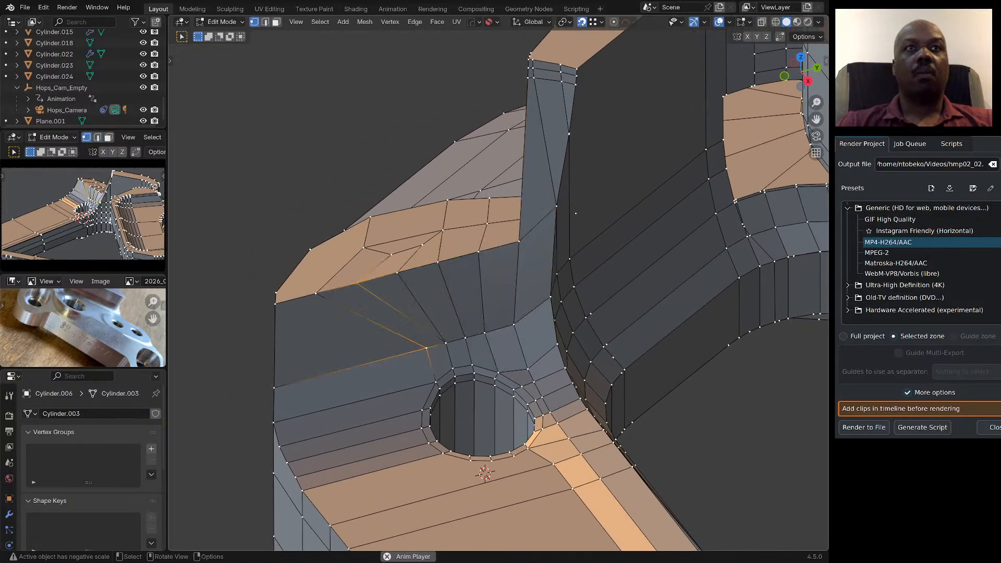
{"action": "key", "text": "2"}
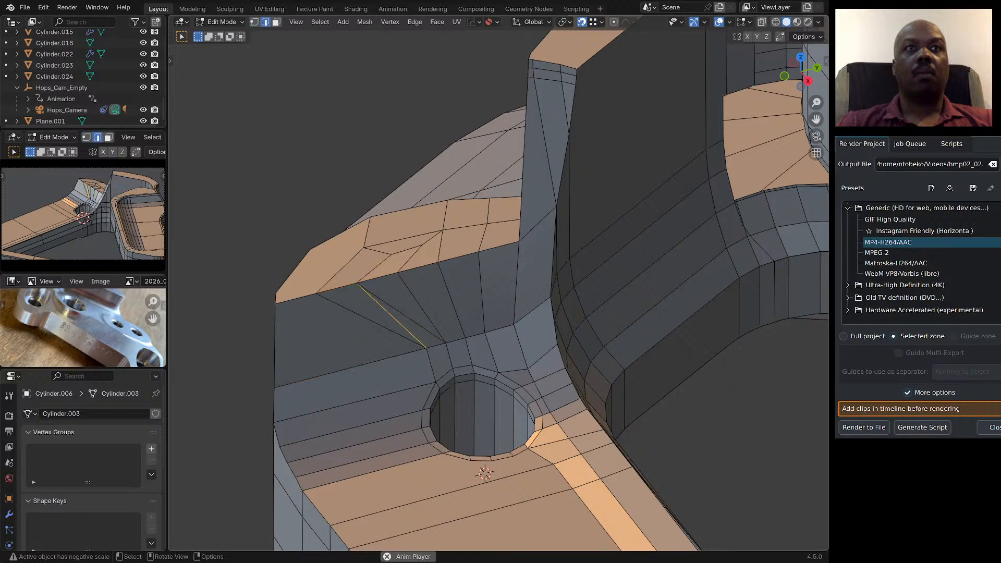
{"action": "left_click", "coordinate": [403, 315]}
{"action": "key", "text": "ctrl+x"}
{"action": "scroll", "coordinate": [448, 334], "scroll_direction": "down", "scroll_amount": 3}
{"action": "middle_click_drag", "start_coordinate": [448, 334], "coordinate": [443, 344]}
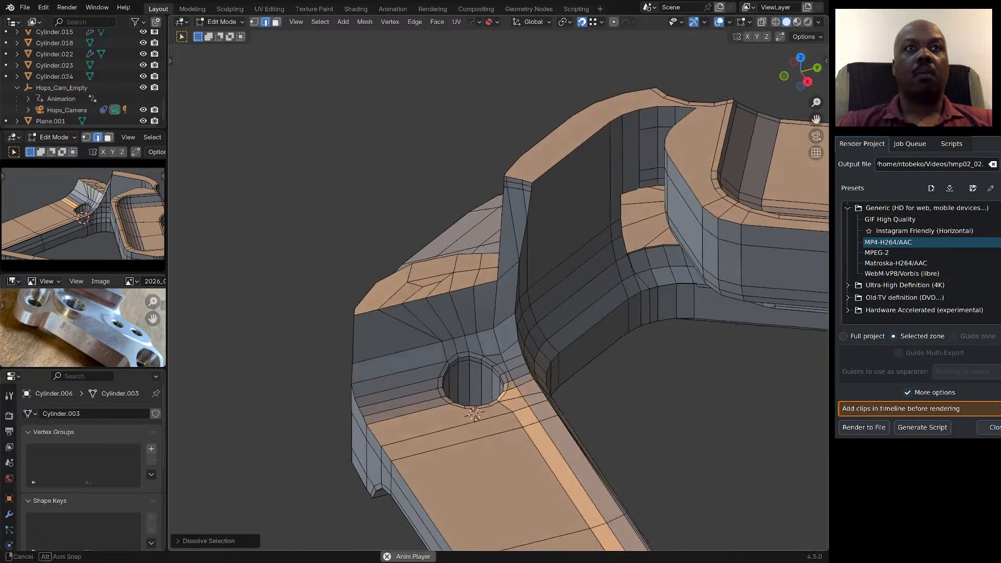
{"action": "scroll", "coordinate": [408, 341], "scroll_direction": "up", "scroll_amount": 1}
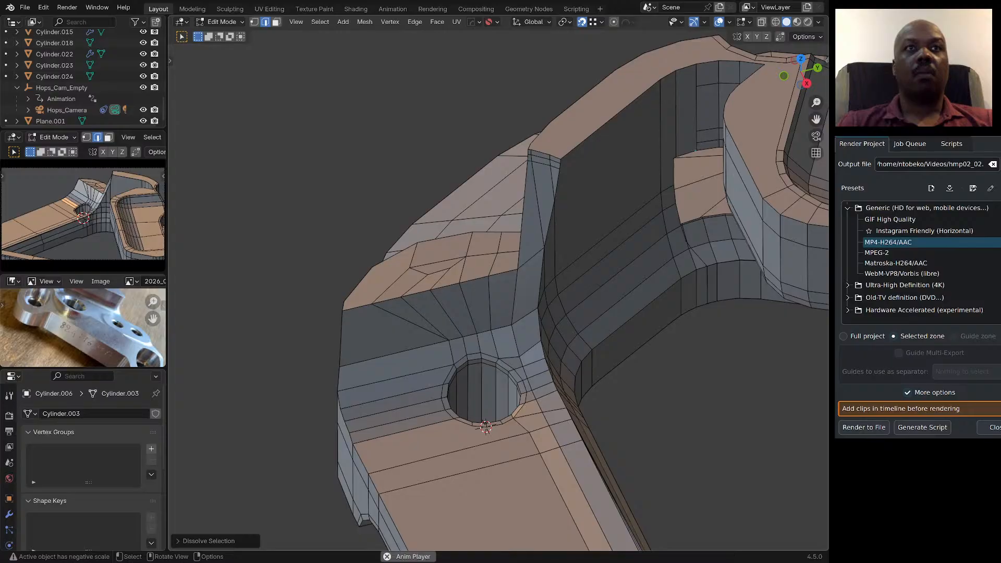
{"action": "key", "text": "ctrl+z"}
{"action": "key", "text": "ctrl+shift+z"}
Add a single loop cut lengthwise along the arm's top face below the hole, slid towards the outer side.
{"action": "middle_click_drag", "start_coordinate": [408, 342], "coordinate": [410, 181]}
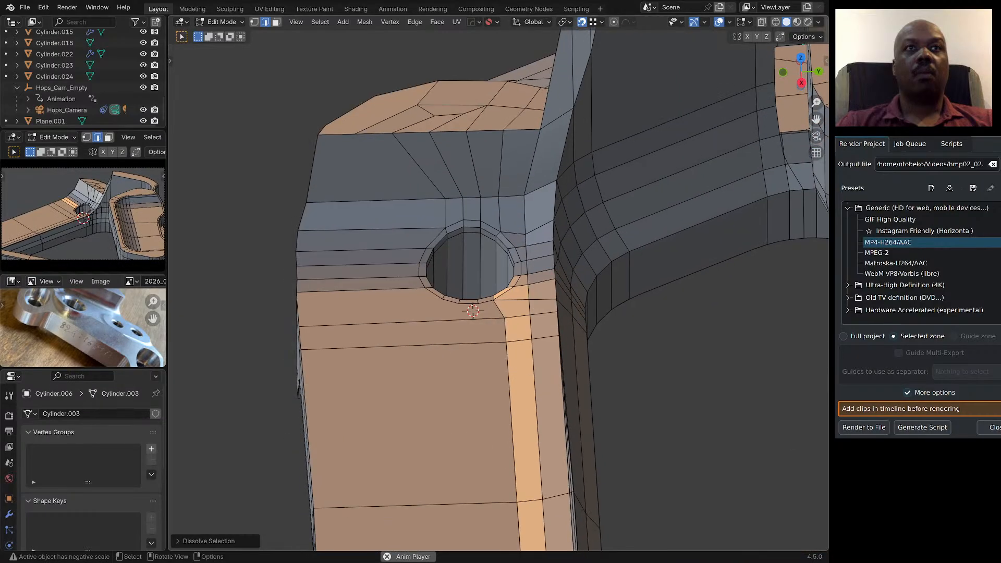
{"action": "scroll", "coordinate": [405, 161], "scroll_direction": "down", "scroll_amount": 3}
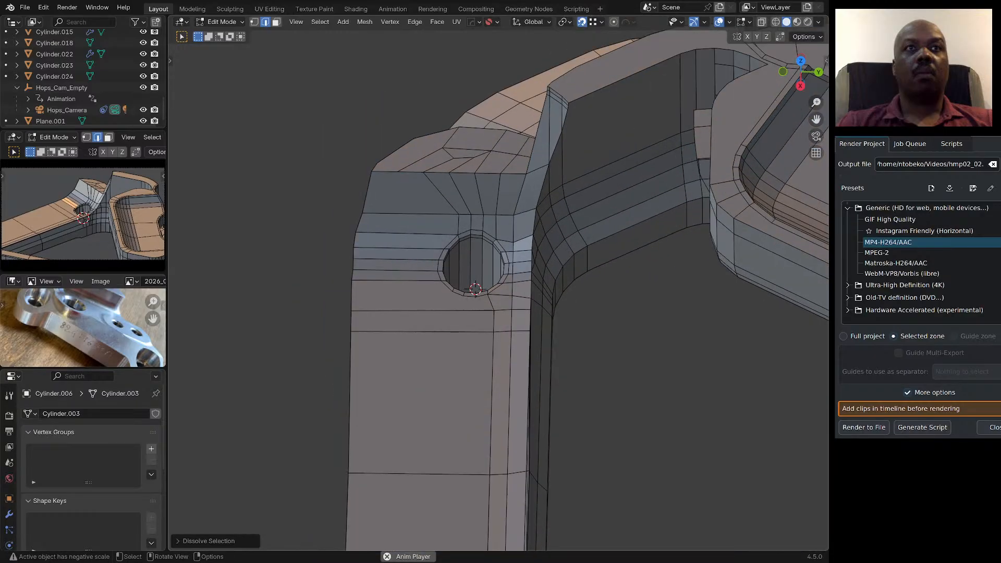
{"action": "key", "text": "ctrl+r"}
{"action": "left_click", "coordinate": [405, 166]}
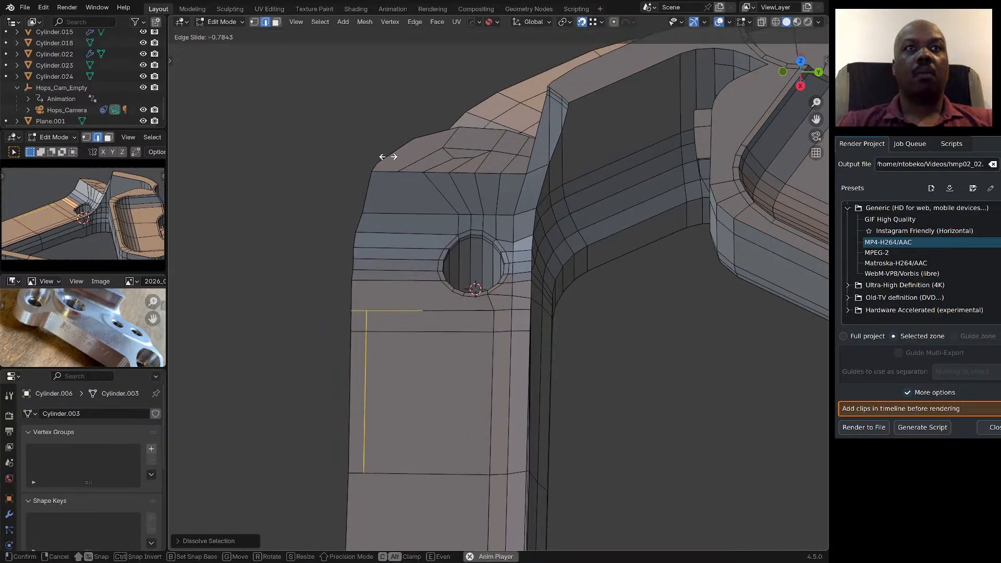
{"action": "left_click", "coordinate": [398, 166]}
{"action": "middle_click_drag", "start_coordinate": [398, 165], "coordinate": [400, 177]}
{"action": "scroll", "coordinate": [440, 199], "scroll_direction": "up", "scroll_amount": 2}
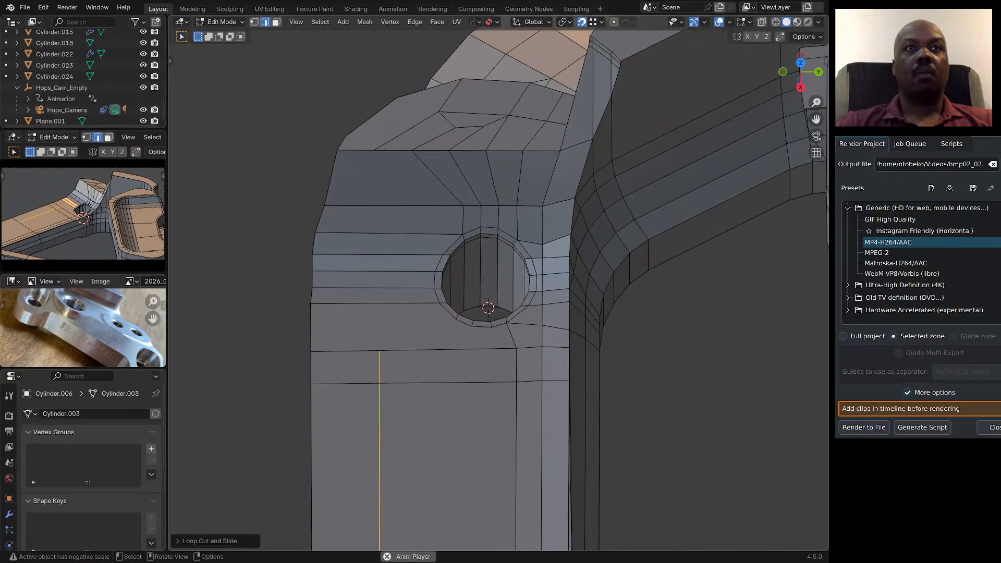
Slide the end vertex of the row above the hole outward and distribute that row evenly with Space.
{"action": "key", "text": "1"}
{"action": "left_click", "coordinate": [463, 205]}
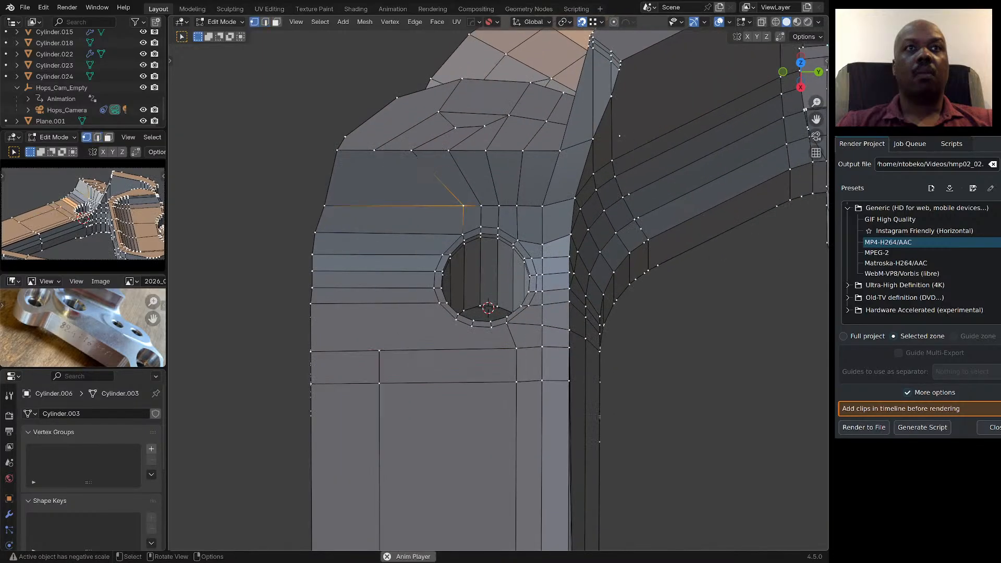
{"action": "key", "text": "shift+v"}
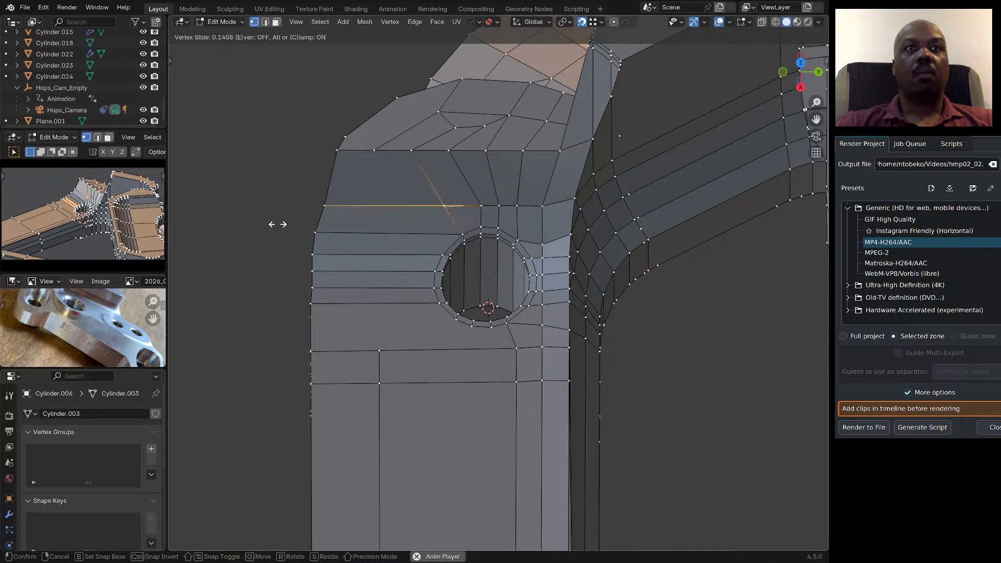
{"action": "left_click", "coordinate": [277, 224]}
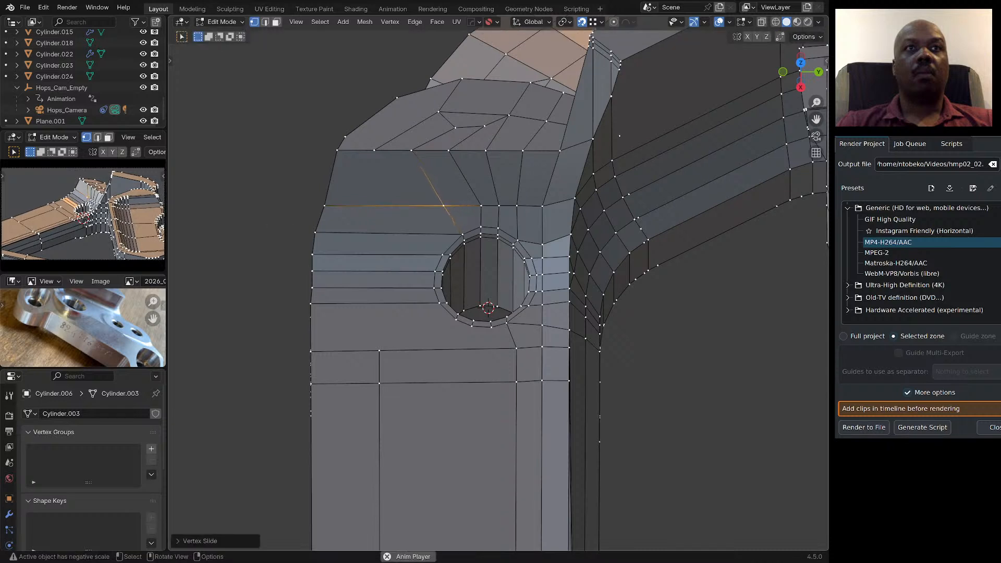
{"action": "left_click", "coordinate": [542, 205], "text": "ctrl"}
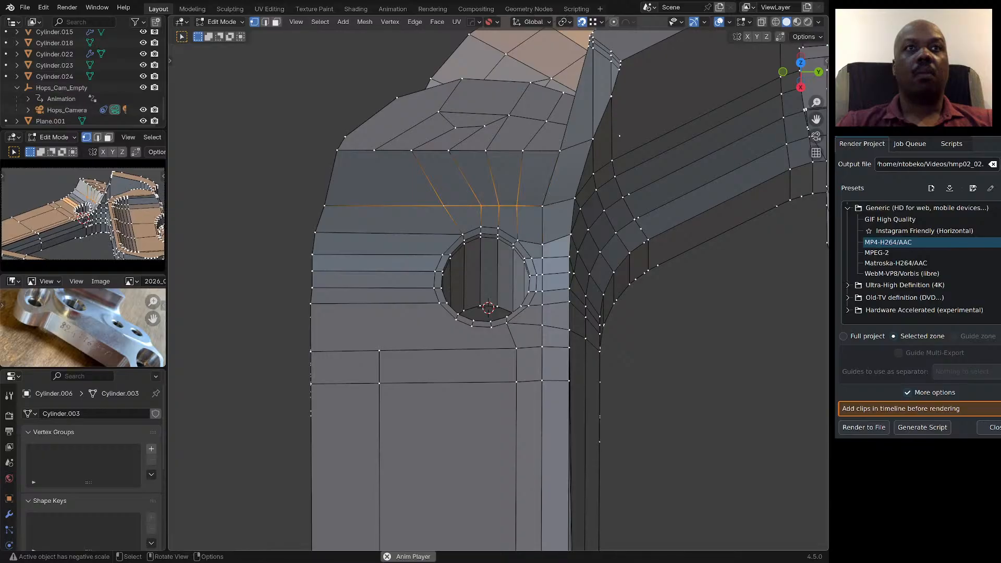
{"action": "key", "text": "ctrl+v"}
{"action": "mouse_move", "coordinate": [443, 190]}
{"action": "left_click", "coordinate": [529, 268]}
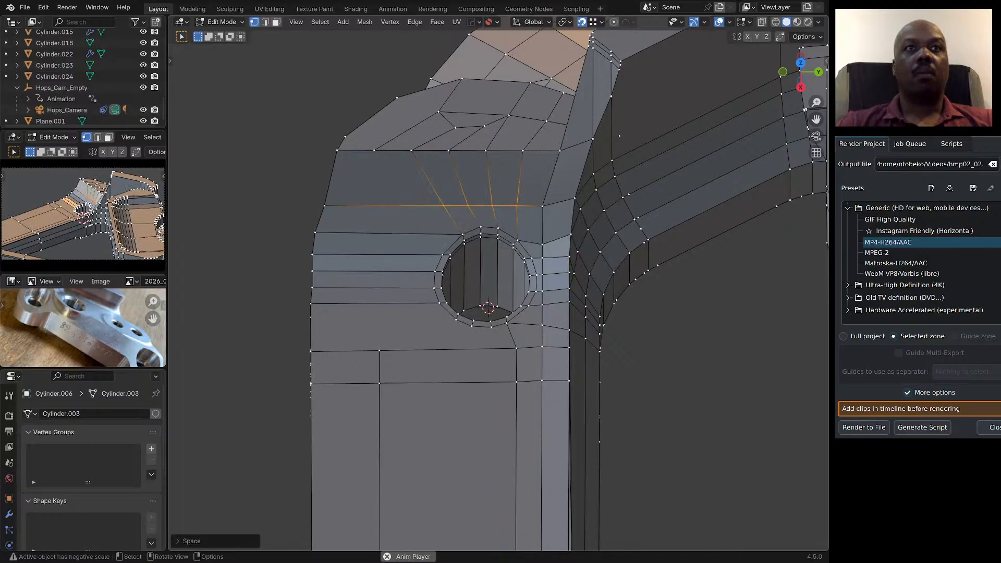
{"action": "middle_click_drag", "start_coordinate": [529, 268], "coordinate": [529, 286]}
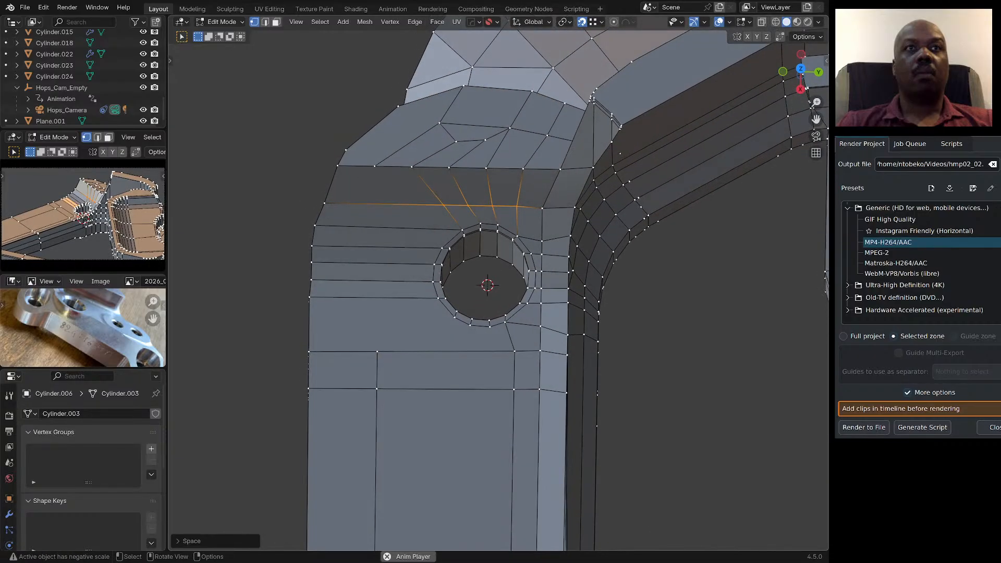
Connect the new loop cut's end vertex to the raised block's upper-edge vertex across the edges beside the hole.
{"action": "left_click", "coordinate": [375, 165]}
{"action": "left_click", "coordinate": [377, 351], "text": "shift"}
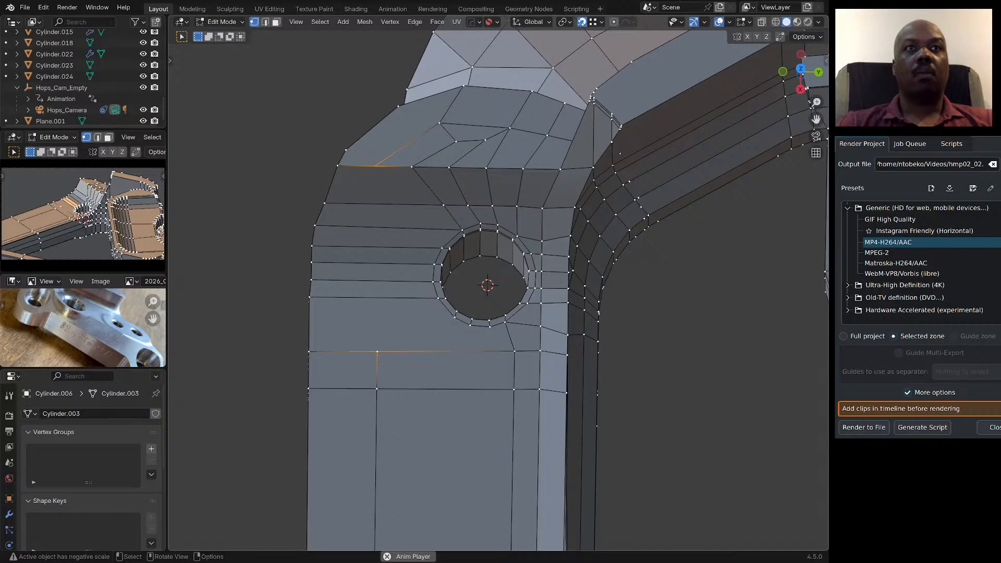
{"action": "key", "text": "j"}
{"action": "middle_click_drag", "start_coordinate": [377, 351], "coordinate": [440, 348]}
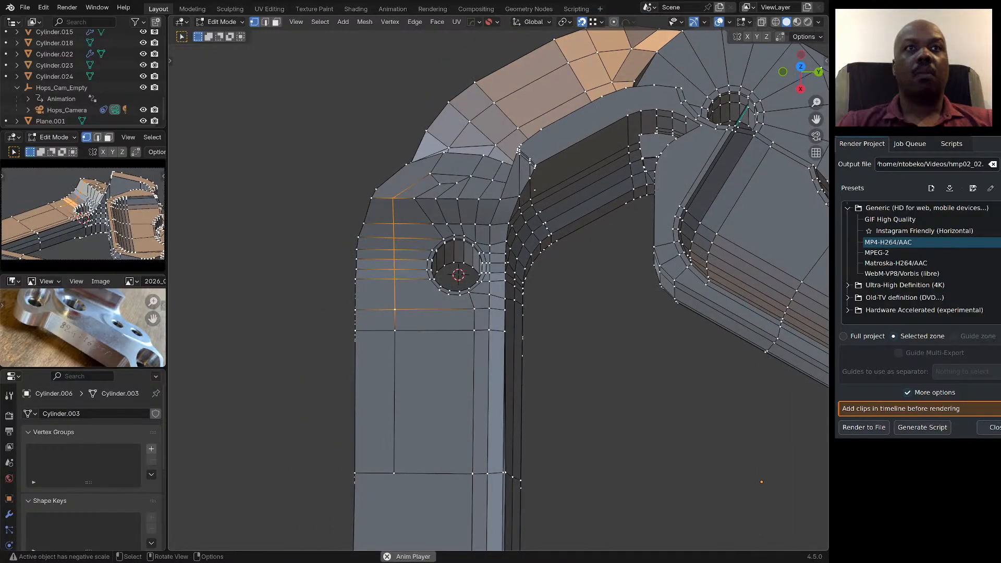
Add a second lengthwise loop cut on the arm's top face, aligned with the outer side of the hole.
{"action": "key", "text": "ctrl+r"}
{"action": "left_click", "coordinate": [424, 310]}
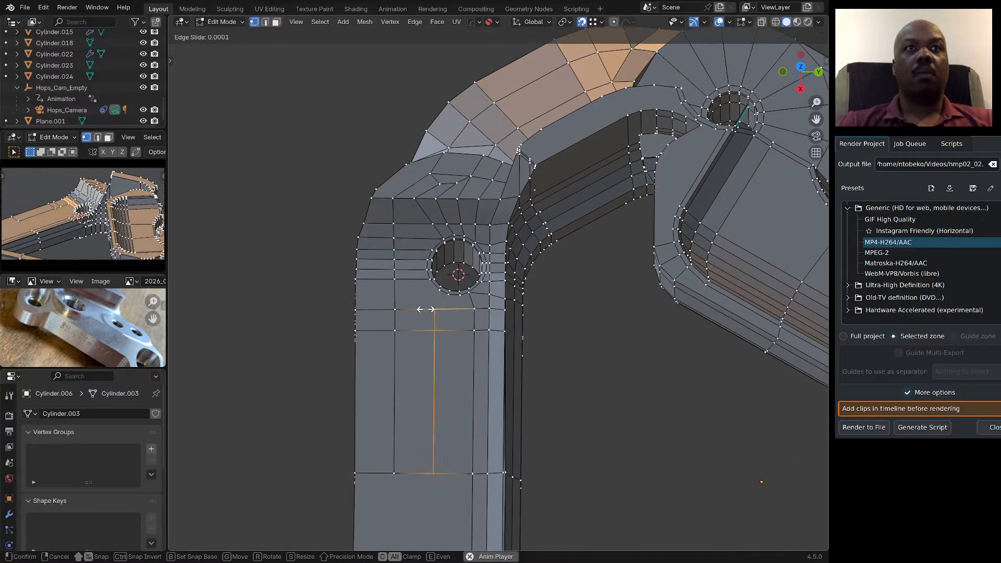
{"action": "left_click", "coordinate": [429, 279]}
Add three evenly spaced, unslid loop cuts between the second lengthwise cut and the arm's inner edge loop.
{"action": "key", "text": "ctrl+r"}
{"action": "scroll", "coordinate": [452, 391], "scroll_direction": "up", "scroll_amount": 2}
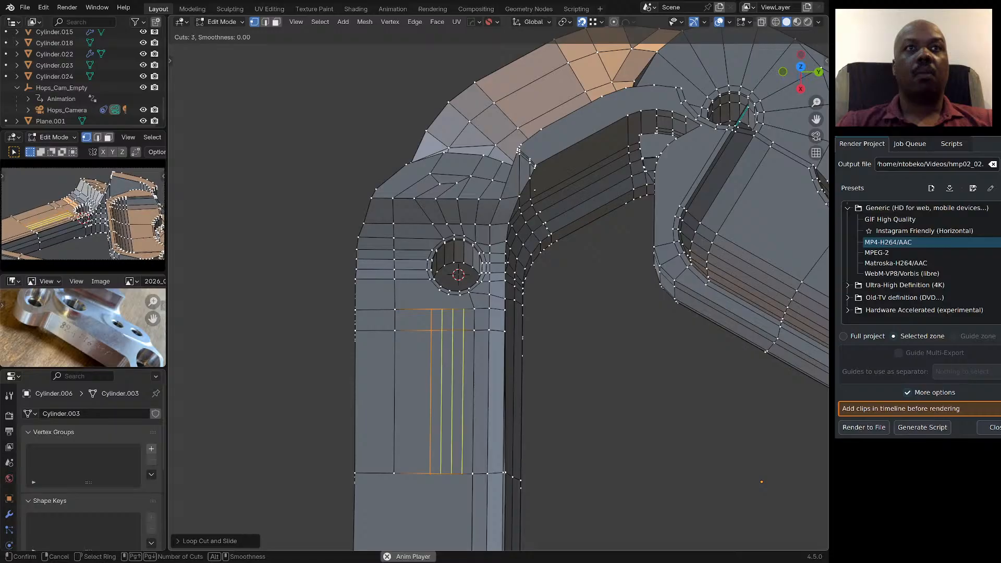
{"action": "scroll", "coordinate": [451, 391], "scroll_direction": "down", "scroll_amount": 2}
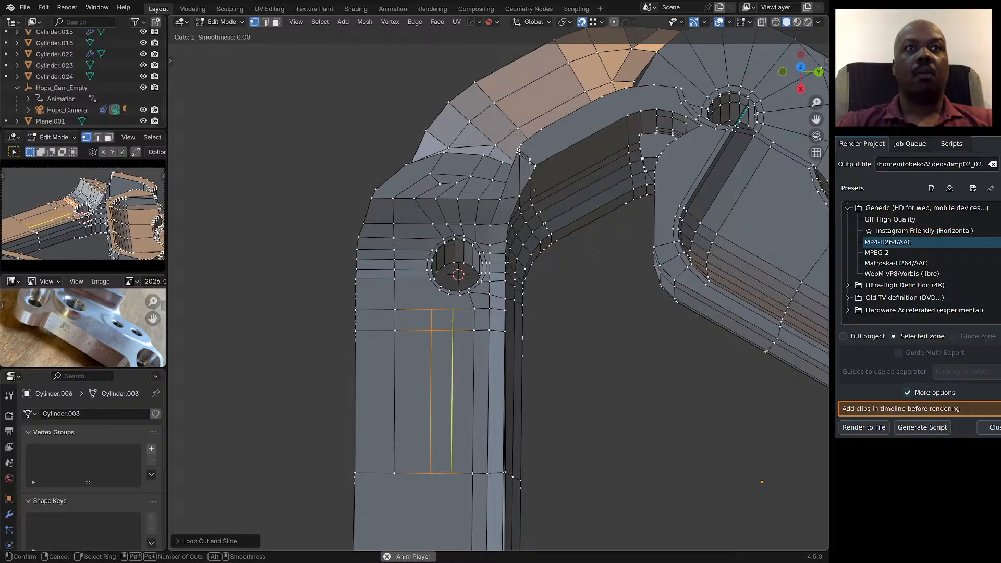
{"action": "scroll", "coordinate": [451, 391], "scroll_direction": "up", "scroll_amount": 1}
{"action": "left_click", "coordinate": [444, 310]}
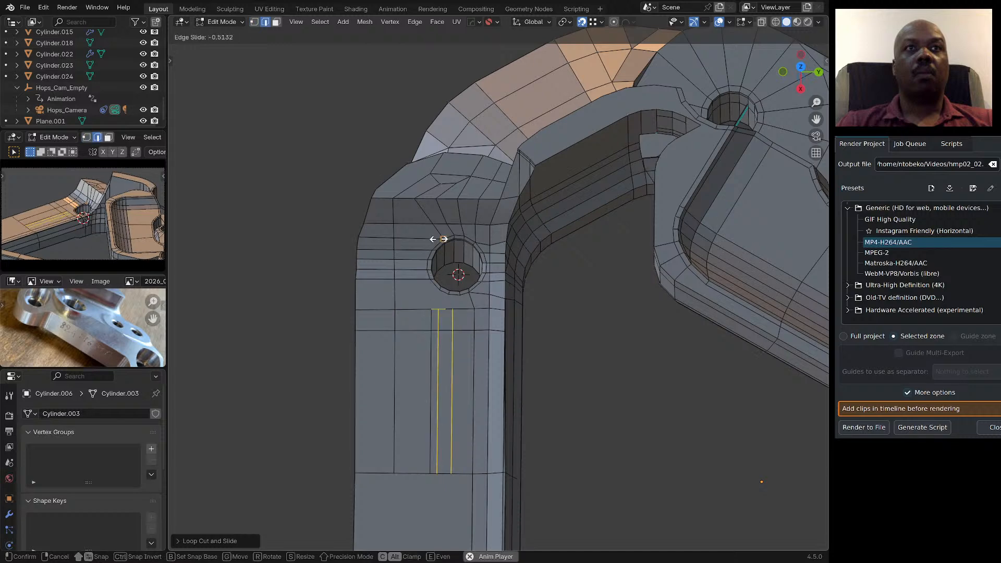
{"action": "right_click", "coordinate": [441, 239]}
{"action": "mouse_move", "coordinate": [441, 239]}
{"action": "middle_mouse_down"}
{"action": "mouse_move", "coordinate": [452, 206]}
{"action": "mouse_move", "coordinate": [443, 227]}
{"action": "middle_mouse_up"}
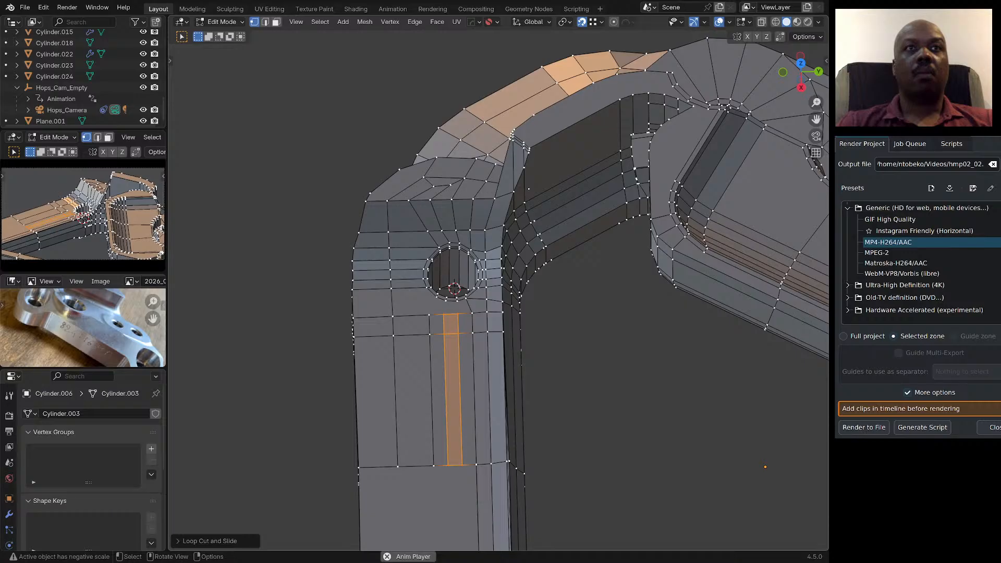
{"action": "left_click", "coordinate": [208, 541]}
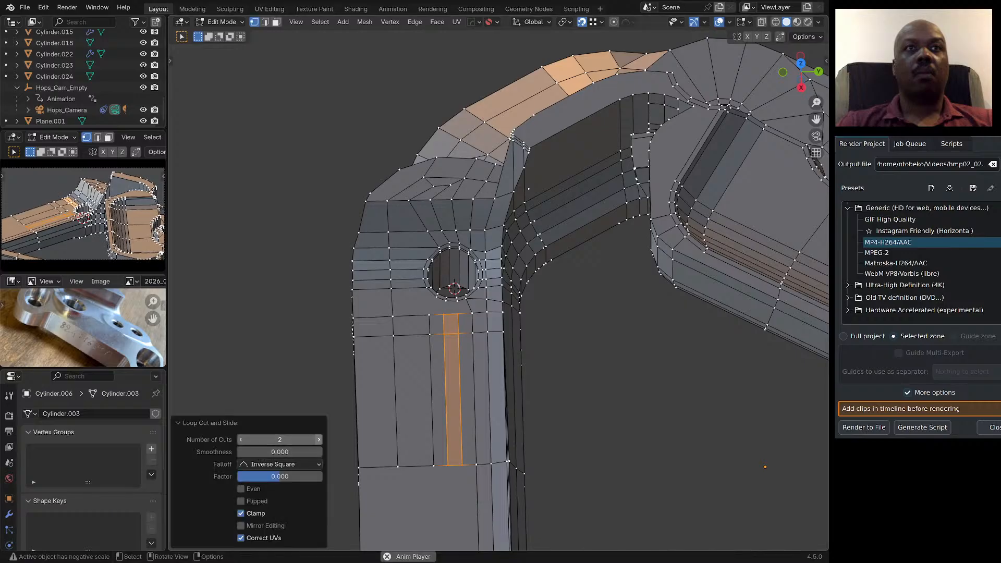
{"action": "left_click", "coordinate": [319, 439]}
{"action": "scroll", "coordinate": [415, 318], "scroll_direction": "up", "scroll_amount": 3}
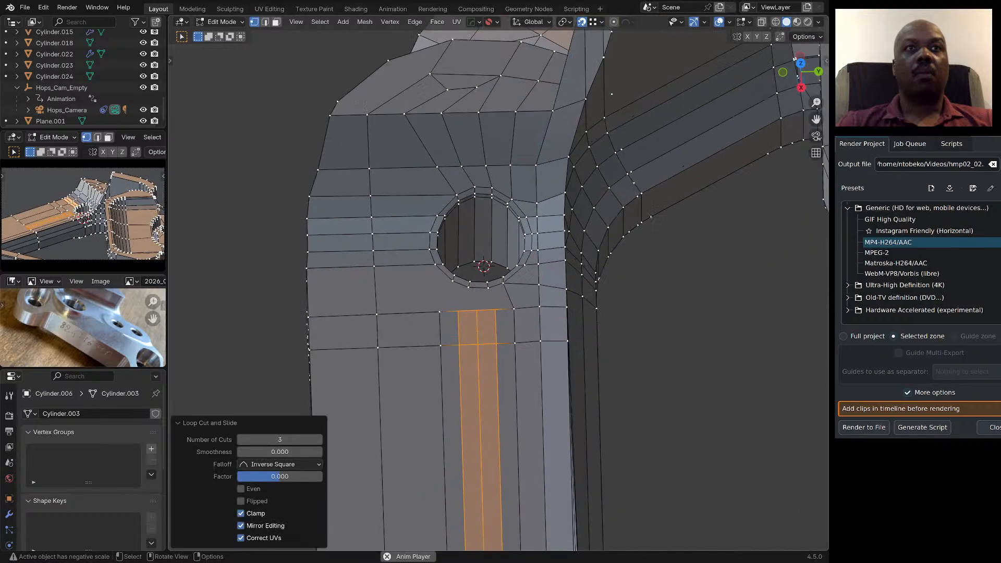
Connect the lower hole rim vertices to the end vertices of the lengthwise cuts directly below them.
{"action": "left_click", "coordinate": [435, 264]}
{"action": "left_click", "coordinate": [439, 312], "text": "shift"}
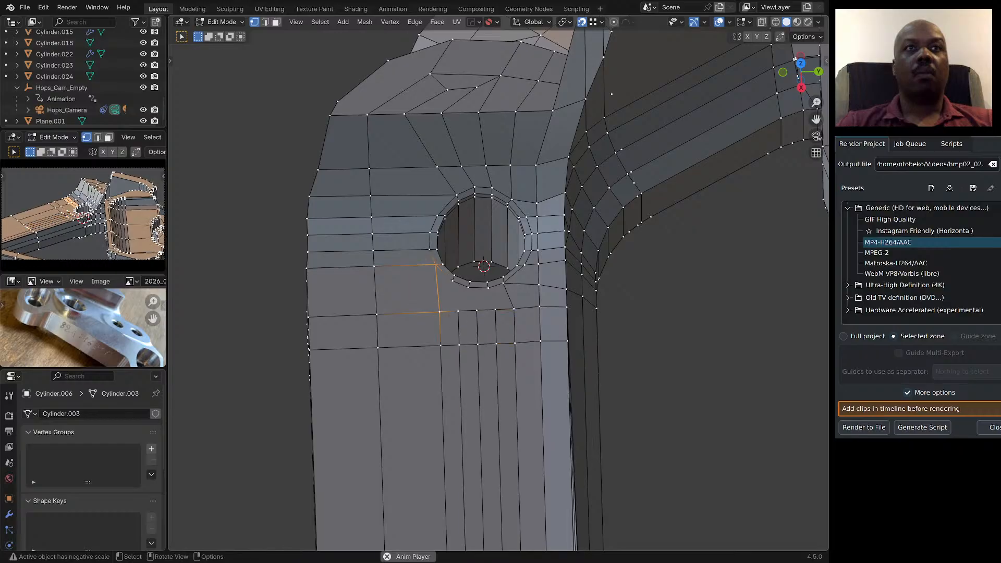
{"action": "left_click", "coordinate": [457, 312]}
{"action": "left_click", "coordinate": [453, 282], "text": "shift"}
{"action": "left_click", "coordinate": [477, 310], "text": "shift"}
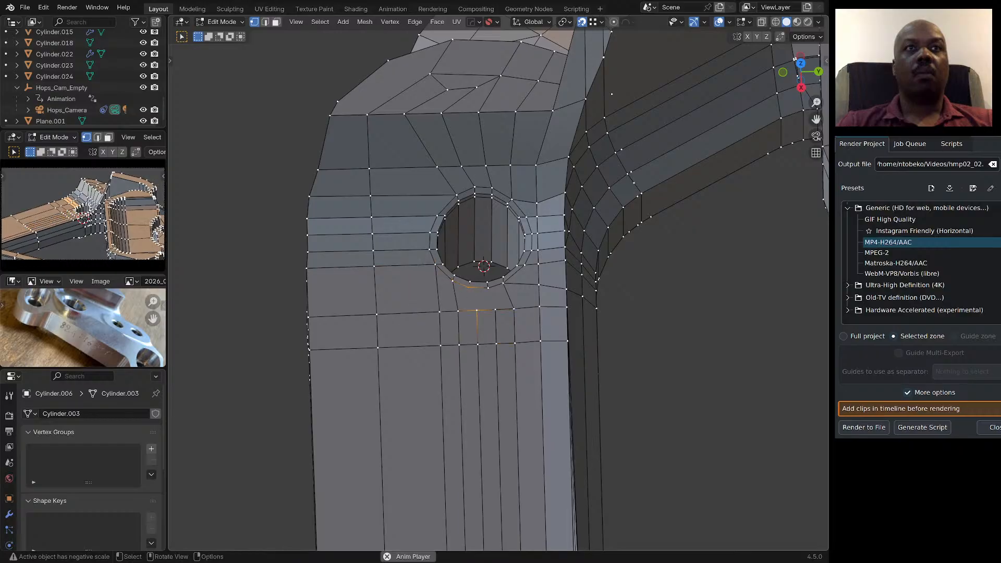
{"action": "left_click", "coordinate": [488, 287]}
{"action": "left_click", "coordinate": [496, 310], "text": "shift"}
{"action": "key", "text": "j"}
{"action": "middle_click_drag", "start_coordinate": [495, 310], "coordinate": [451, 287]}
{"action": "scroll", "coordinate": [478, 320], "scroll_direction": "down", "scroll_amount": 3}
{"action": "scroll", "coordinate": [516, 296], "scroll_direction": "up", "scroll_amount": 2}
{"action": "scroll", "coordinate": [516, 304], "scroll_direction": "up", "scroll_amount": 1}
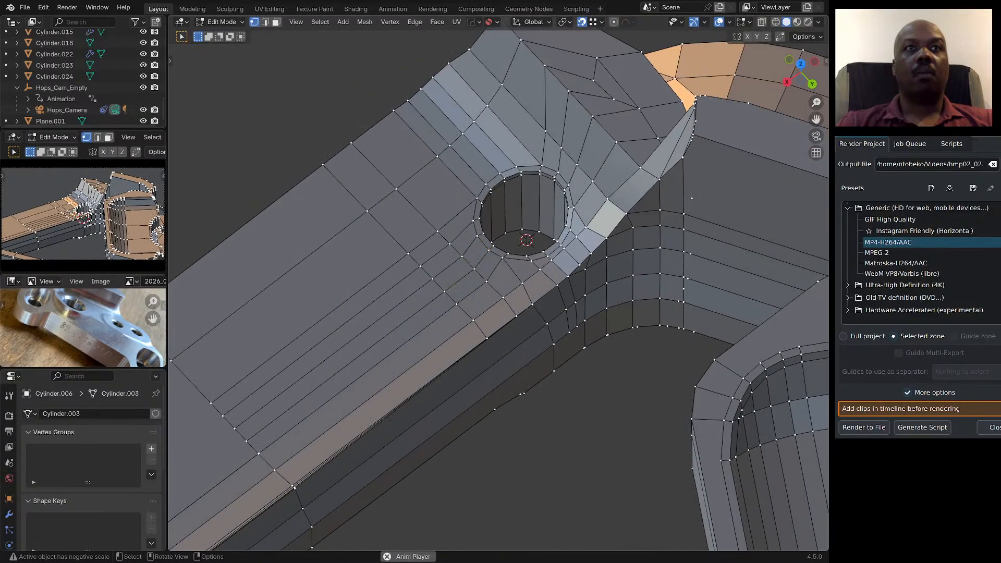
Slide the vertex below the hole along the arm's inner top edge towards the hole by a factor of about 0.24.
{"action": "left_click", "coordinate": [532, 304]}
{"action": "scroll", "coordinate": [573, 307], "scroll_direction": "up", "scroll_amount": 3}
{"action": "middle_click_drag", "start_coordinate": [574, 306], "coordinate": [563, 336]}
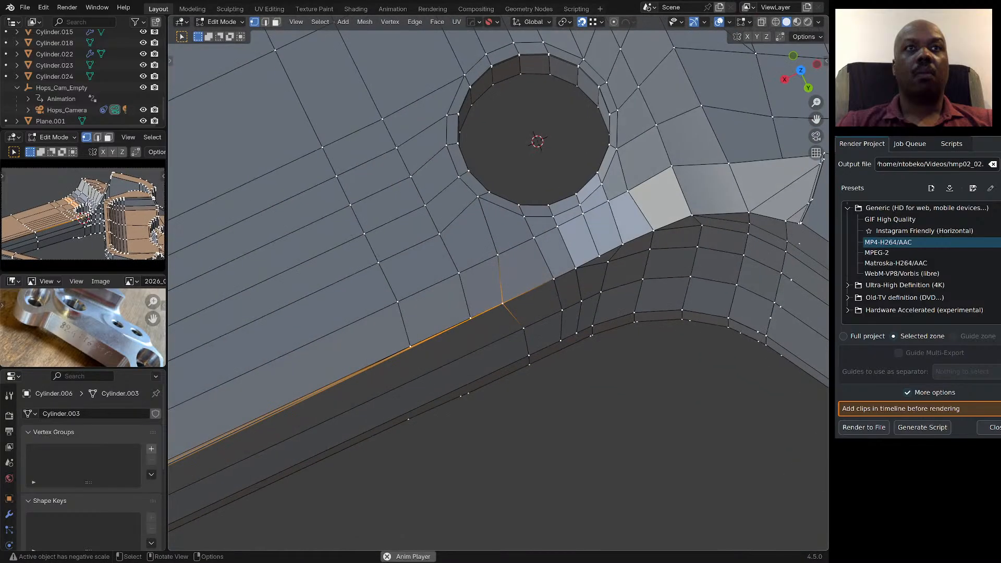
{"action": "key", "text": "shift+v"}
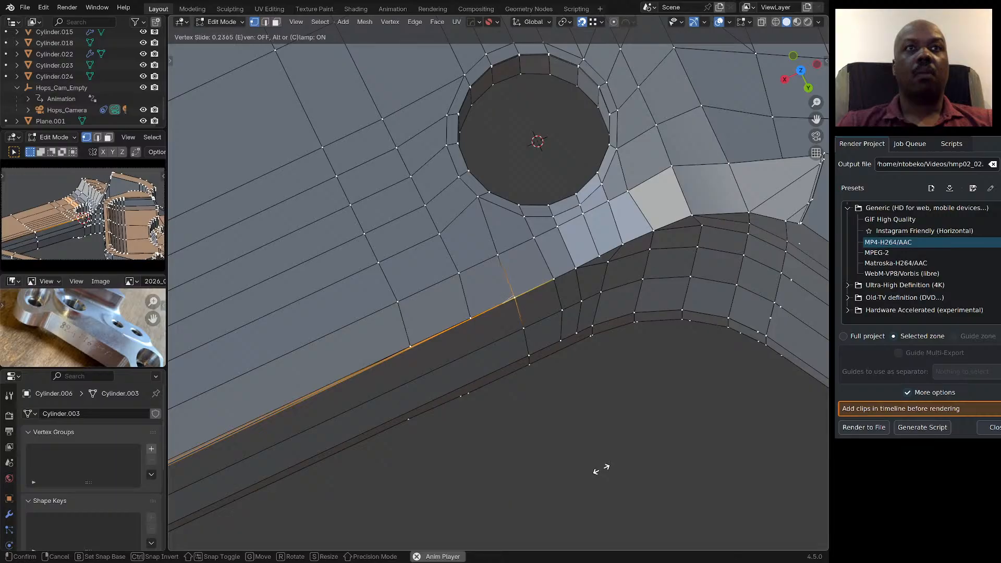
{"action": "left_click", "coordinate": [601, 468]}
Delete the near-duplicate vertex beside the far crosswise edge's end on the arm's inner top edge.
{"action": "middle_click_drag", "start_coordinate": [600, 468], "coordinate": [600, 406]}
{"action": "scroll", "coordinate": [602, 406], "scroll_direction": "down", "scroll_amount": 3}
{"action": "scroll", "coordinate": [600, 405], "scroll_direction": "down", "scroll_amount": 1}
{"action": "scroll", "coordinate": [515, 463], "scroll_direction": "up", "scroll_amount": 3}
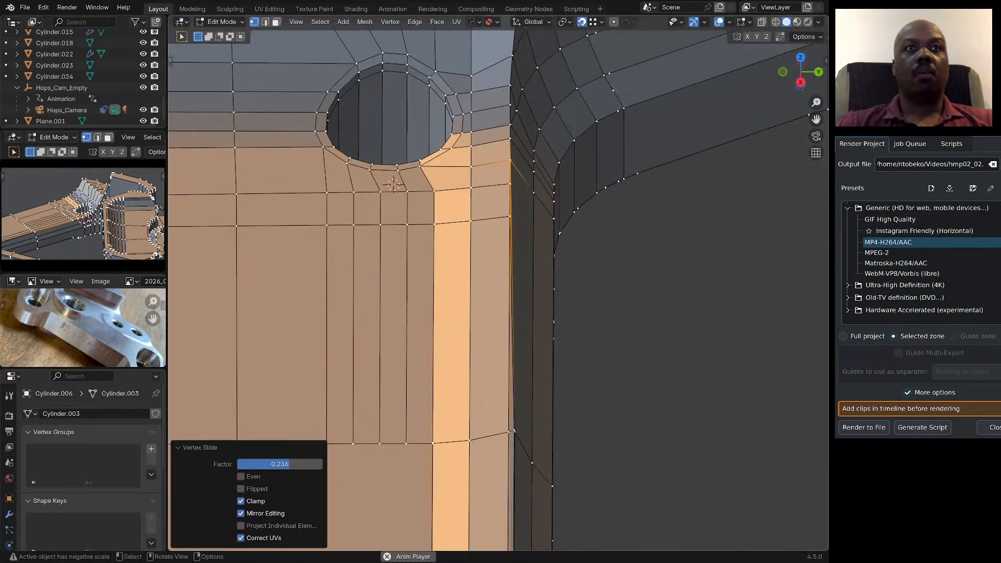
{"action": "scroll", "coordinate": [515, 463], "scroll_direction": "down", "scroll_amount": 3}
{"action": "middle_click_drag", "start_coordinate": [515, 463], "coordinate": [521, 419]}
{"action": "scroll", "coordinate": [395, 357], "scroll_direction": "up", "scroll_amount": 5}
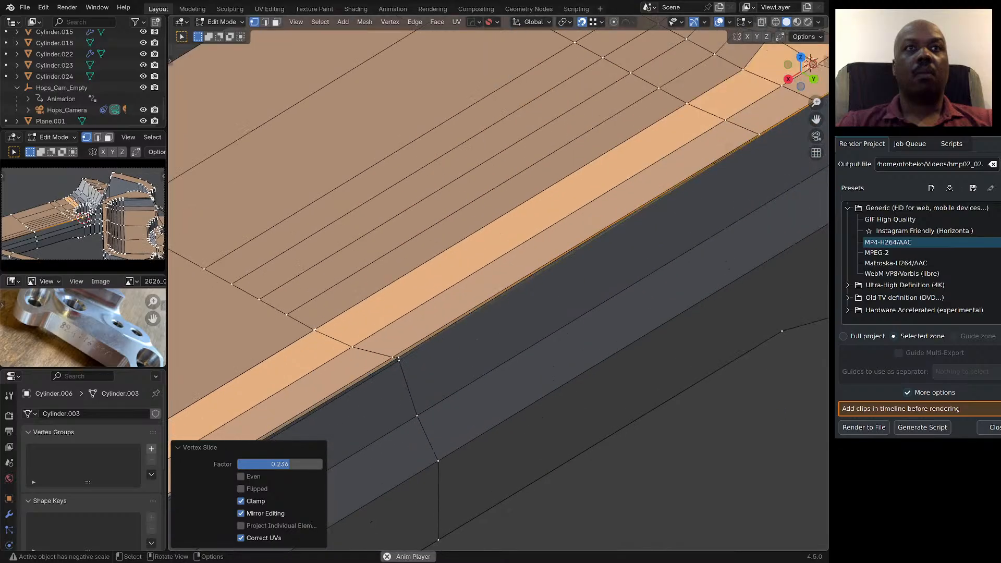
{"action": "left_click", "coordinate": [399, 360]}
{"action": "middle_click_drag", "start_coordinate": [401, 362], "coordinate": [427, 364]}
{"action": "left_click", "coordinate": [400, 359]}
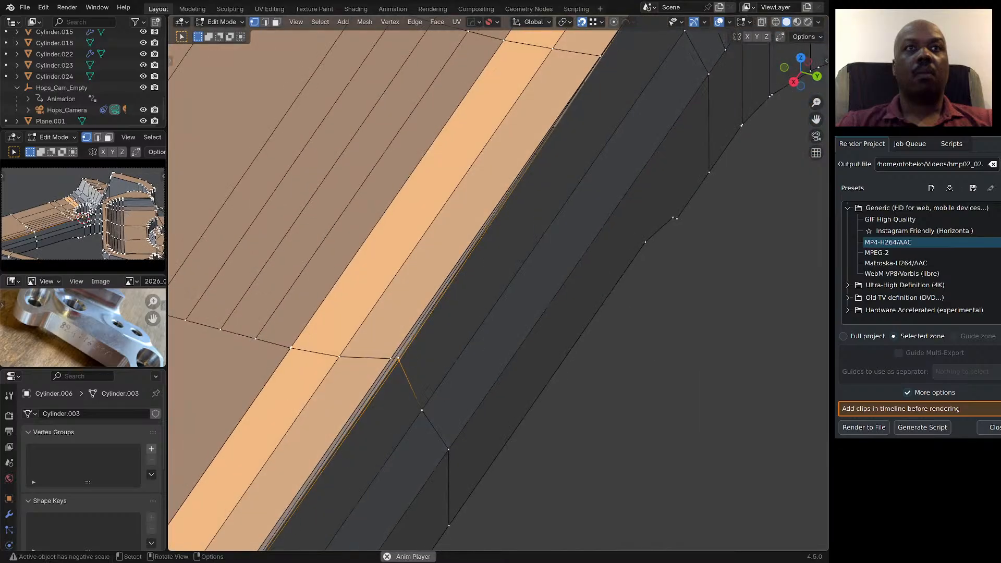
{"action": "scroll", "coordinate": [442, 397], "scroll_direction": "down", "scroll_amount": 2}
{"action": "key", "text": "x"}
{"action": "left_click", "coordinate": [440, 386]}
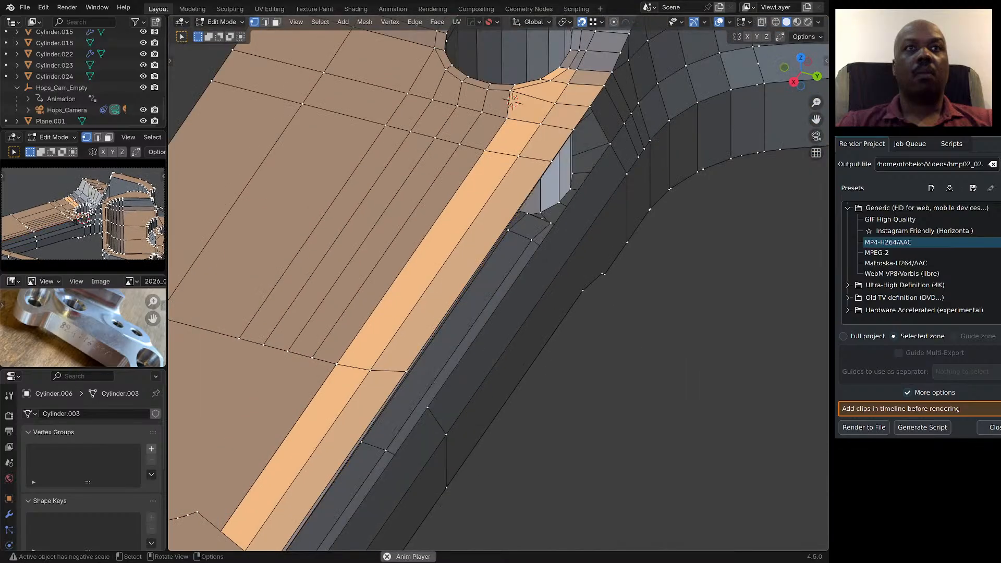
Delete the leftover long edges running along the arm's inner top edge below the hole.
{"action": "scroll", "coordinate": [517, 364], "scroll_direction": "down", "scroll_amount": 3}
{"action": "mouse_move", "coordinate": [517, 363]}
{"action": "middle_mouse_down"}
{"action": "mouse_move", "coordinate": [477, 373]}
{"action": "mouse_move", "coordinate": [471, 387]}
{"action": "mouse_move", "coordinate": [516, 378]}
{"action": "middle_mouse_up"}
{"action": "scroll", "coordinate": [560, 187], "scroll_direction": "up", "scroll_amount": 6}
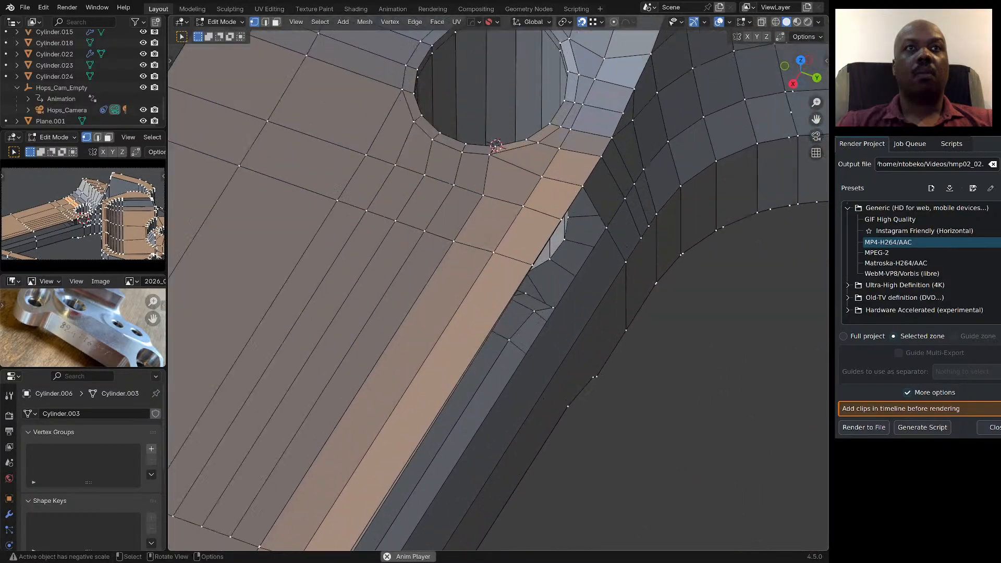
{"action": "left_click", "coordinate": [559, 235]}
{"action": "middle_click_drag", "start_coordinate": [559, 235], "coordinate": [593, 211]}
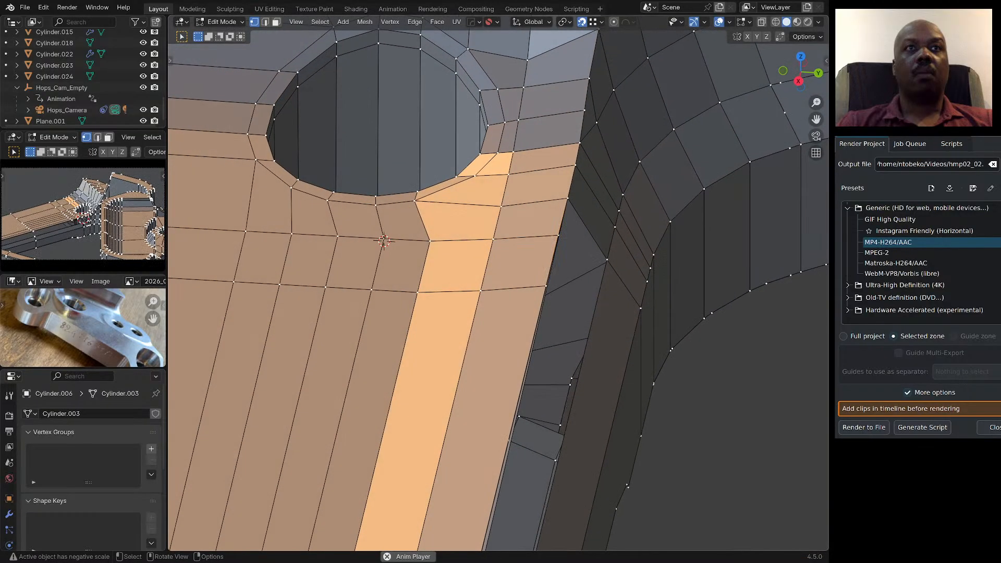
{"action": "key", "text": "2"}
{"action": "key", "text": "x"}
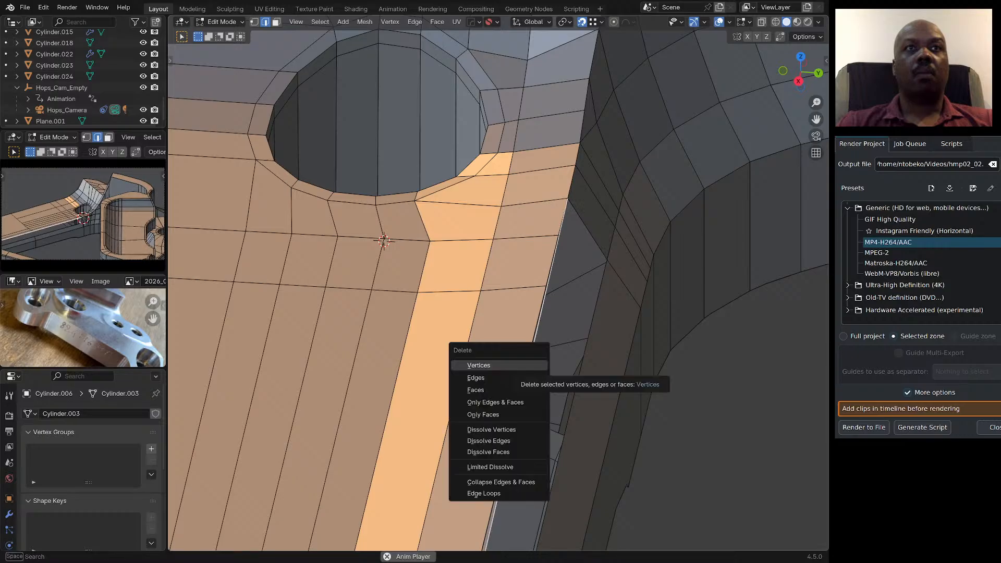
{"action": "left_click", "coordinate": [469, 376]}
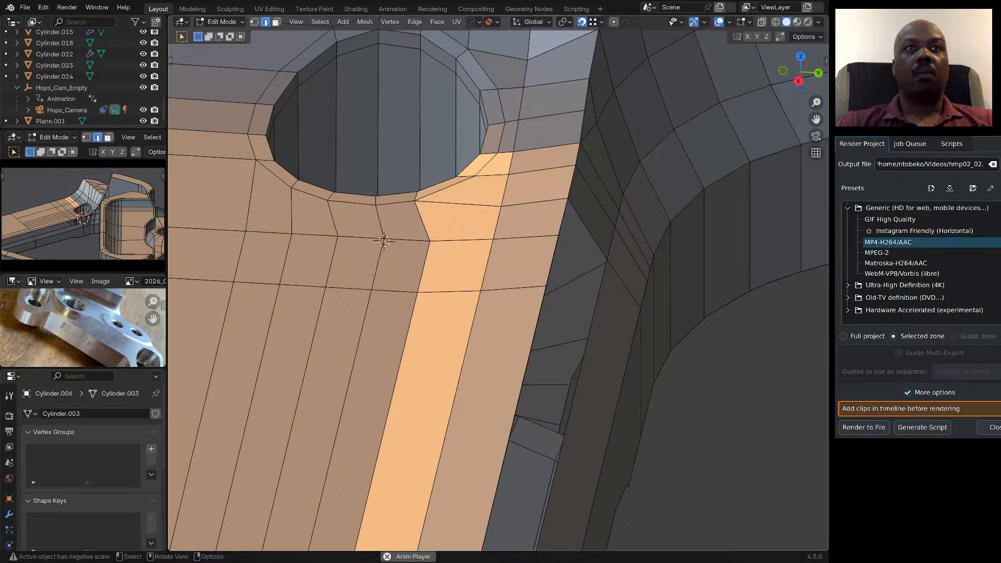
{"action": "left_click", "coordinate": [517, 344]}
{"action": "middle_click_drag", "start_coordinate": [517, 344], "coordinate": [500, 366]}
{"action": "key", "text": "x"}
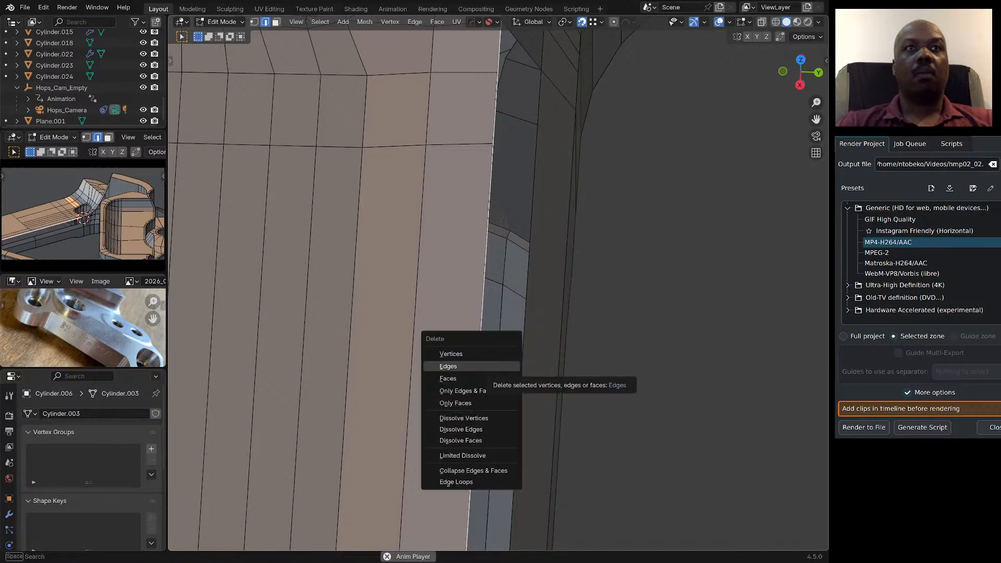
{"action": "left_click", "coordinate": [500, 366]}
{"action": "scroll", "coordinate": [505, 367], "scroll_direction": "down", "scroll_amount": 5}
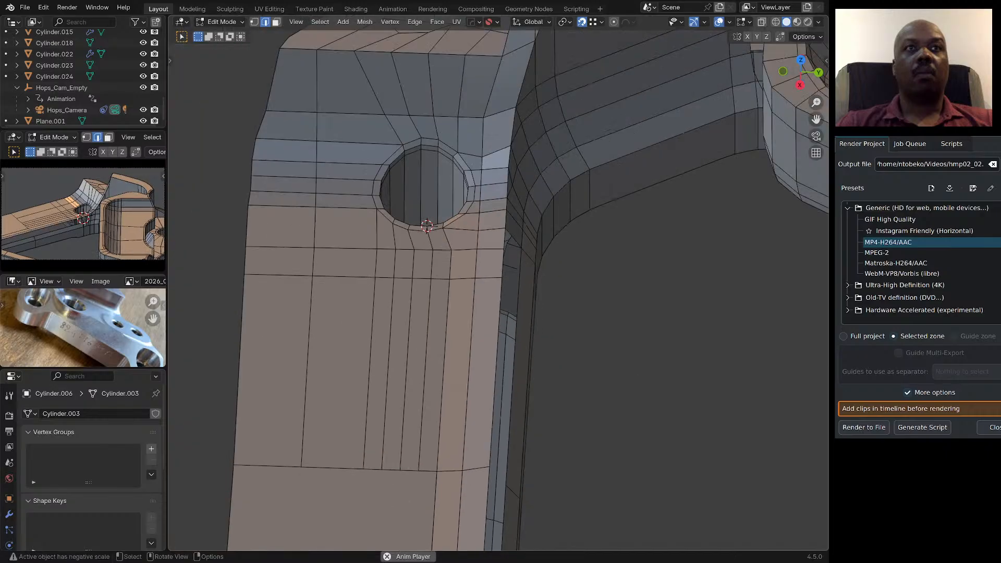
Evenly space the vertices of the three crosswise edge rows between the outer lengthwise cuts using LoopTools Space.
{"action": "middle_click_drag", "start_coordinate": [504, 359], "coordinate": [399, 349]}
{"action": "scroll", "coordinate": [501, 256], "scroll_direction": "up", "scroll_amount": 4}
{"action": "left_click", "coordinate": [459, 267]}
{"action": "middle_click_drag", "start_coordinate": [459, 267], "coordinate": [640, 312]}
{"action": "scroll", "coordinate": [443, 276], "scroll_direction": "down", "scroll_amount": 3}
{"action": "scroll", "coordinate": [443, 294], "scroll_direction": "down", "scroll_amount": 3}
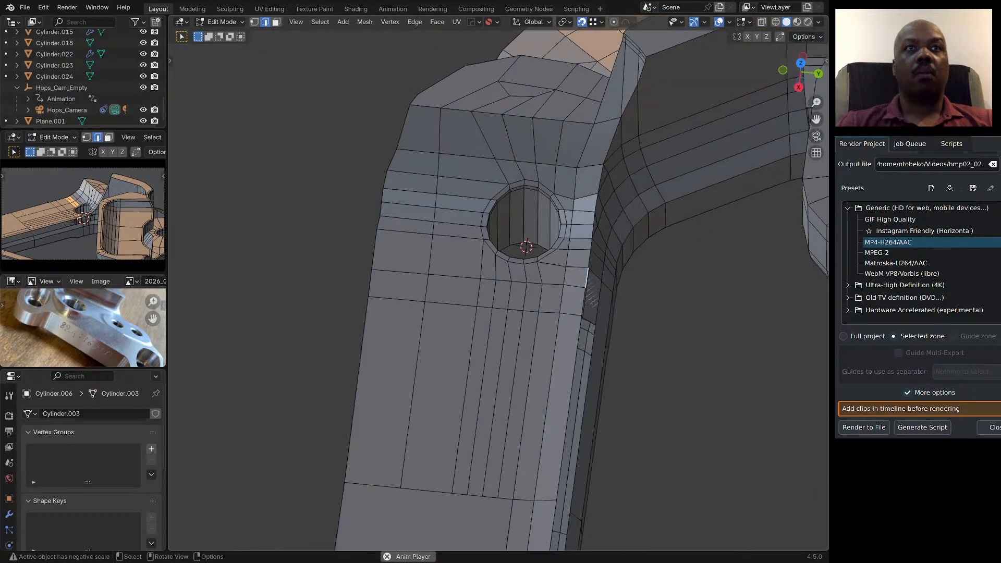
{"action": "left_click", "coordinate": [535, 283]}
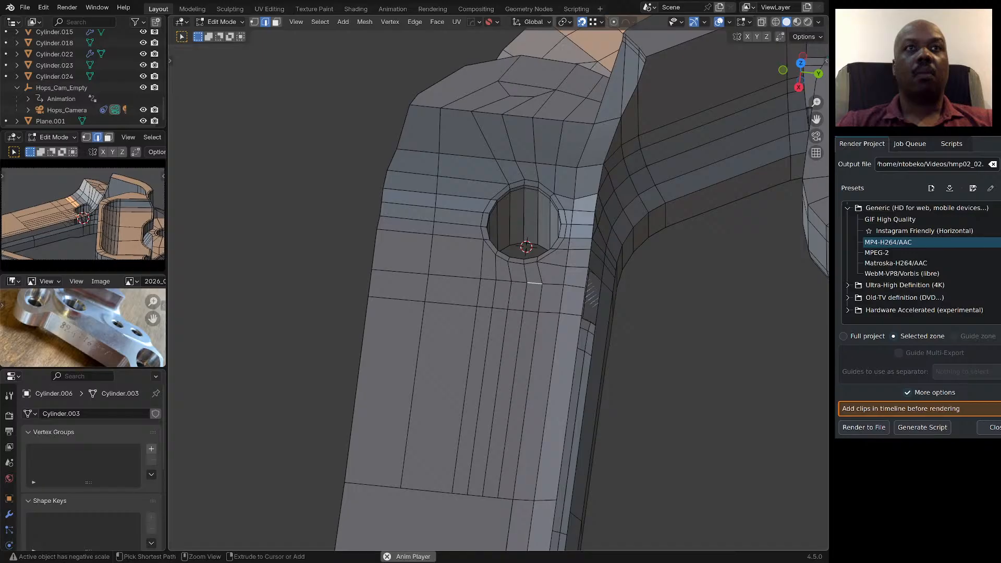
{"action": "left_click", "coordinate": [453, 276], "text": "ctrl"}
{"action": "left_click", "coordinate": [452, 304], "text": "shift"}
{"action": "left_click", "coordinate": [530, 311], "text": "ctrl"}
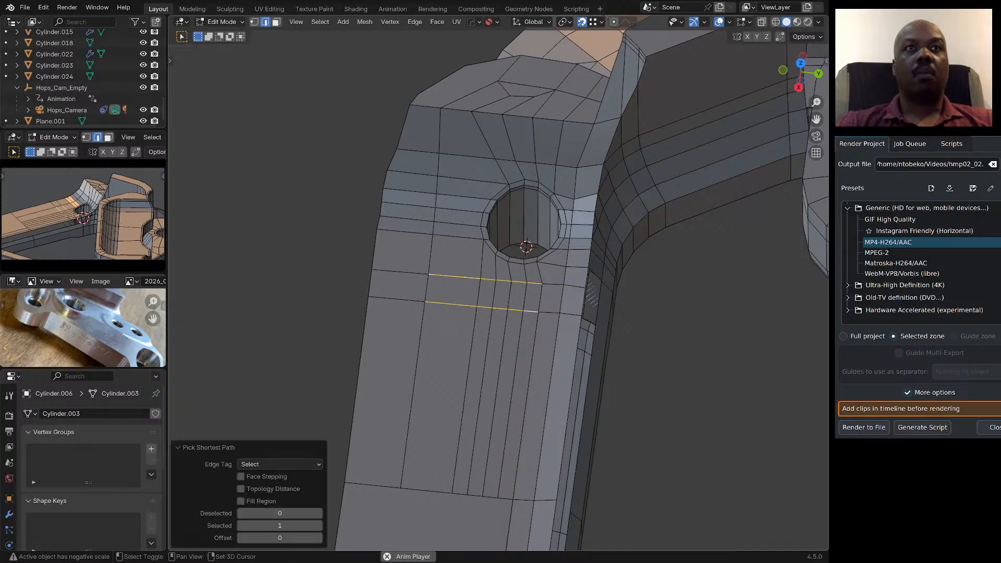
{"action": "middle_click_drag", "start_coordinate": [532, 314], "coordinate": [551, 223], "text": "shift"}
{"action": "left_click", "coordinate": [523, 407], "text": "shift"}
{"action": "left_click", "coordinate": [447, 400], "text": "ctrl"}
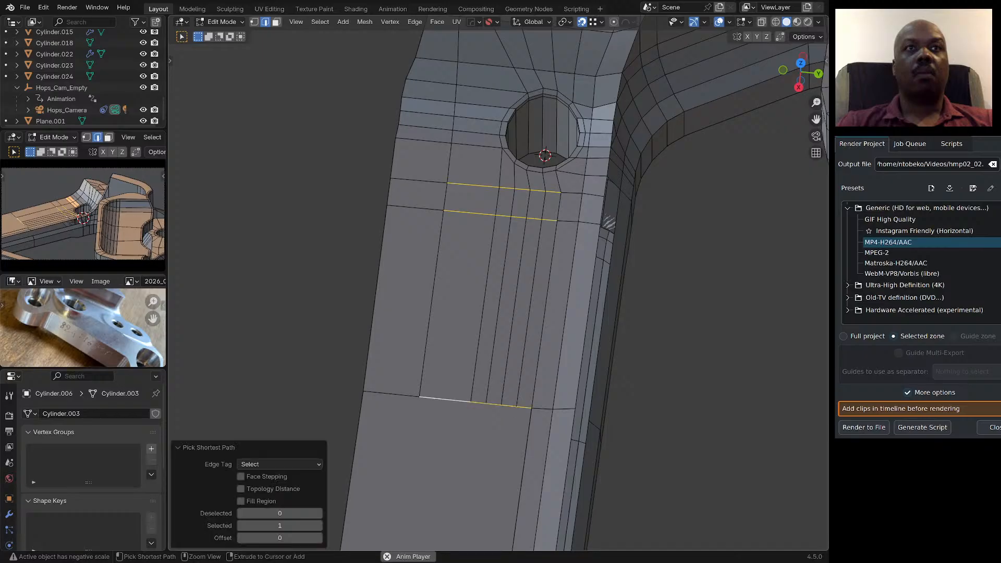
{"action": "right_click", "coordinate": [447, 401]}
{"action": "mouse_move", "coordinate": [417, 196]}
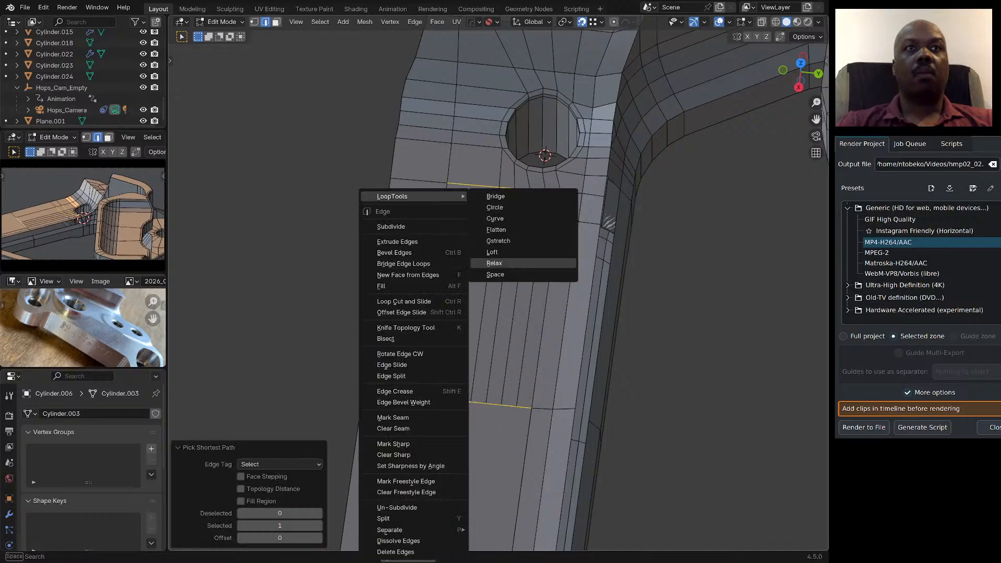
{"action": "left_click", "coordinate": [501, 274]}
Add two vertical loop cuts to the arm's inner side strip at slide factors 0.850 and 0.729, aligned with the top face's crosswise edges.
{"action": "middle_click_drag", "start_coordinate": [608, 222], "coordinate": [500, 168]}
{"action": "middle_click_drag", "start_coordinate": [522, 219], "coordinate": [452, 258]}
{"action": "scroll", "coordinate": [457, 243], "scroll_direction": "up", "scroll_amount": 2}
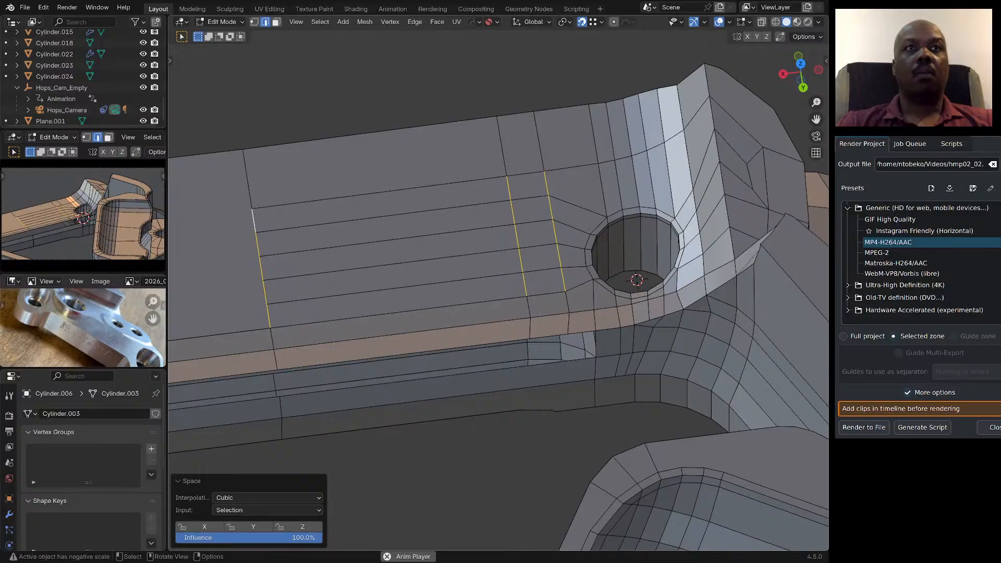
{"action": "key", "text": "ctrl+r"}
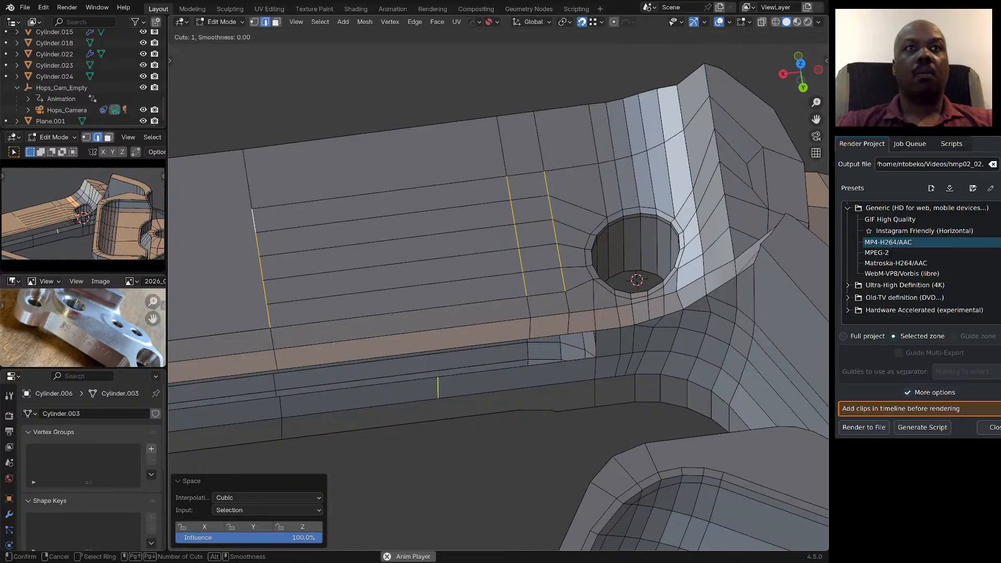
{"action": "left_click", "coordinate": [532, 383]}
{"action": "left_click", "coordinate": [566, 339]}
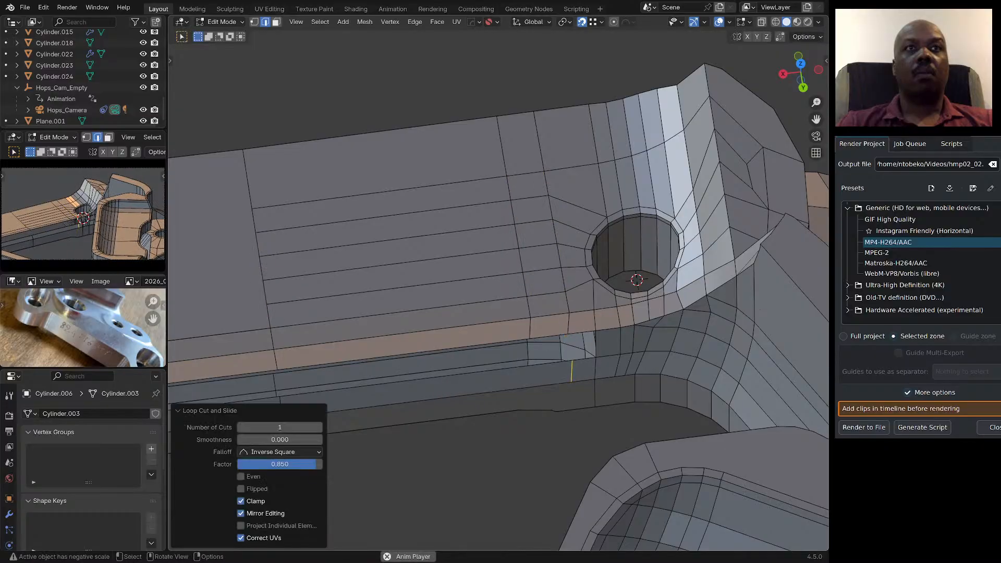
{"action": "key", "text": "g"}
{"action": "key", "text": "g"}
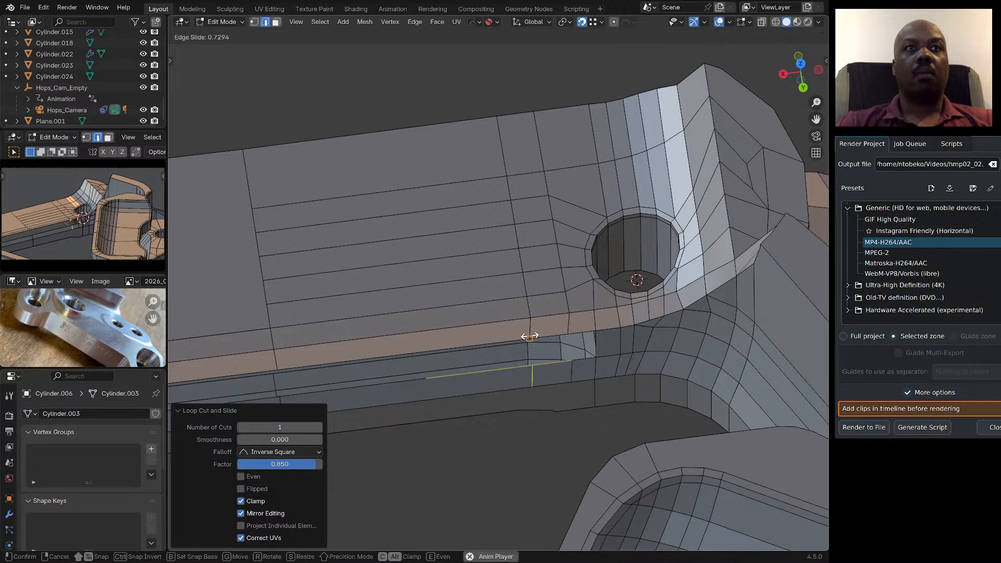
{"action": "left_click", "coordinate": [530, 335]}
Fill the two short gaps in the arm's inner side below the hole with faces between their upper and lower edges.
{"action": "scroll", "coordinate": [530, 336], "scroll_direction": "up", "scroll_amount": 1}
{"action": "left_click", "coordinate": [585, 362]}
{"action": "left_click", "coordinate": [583, 331], "text": "ctrl"}
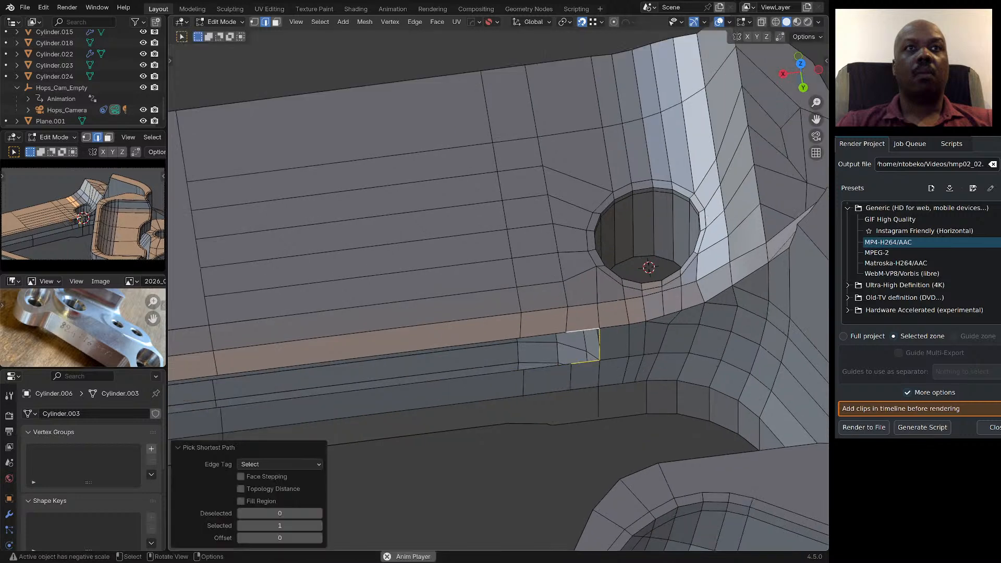
{"action": "key", "text": "f"}
{"action": "left_click", "coordinate": [543, 335]}
{"action": "left_click", "coordinate": [547, 366], "text": "ctrl"}
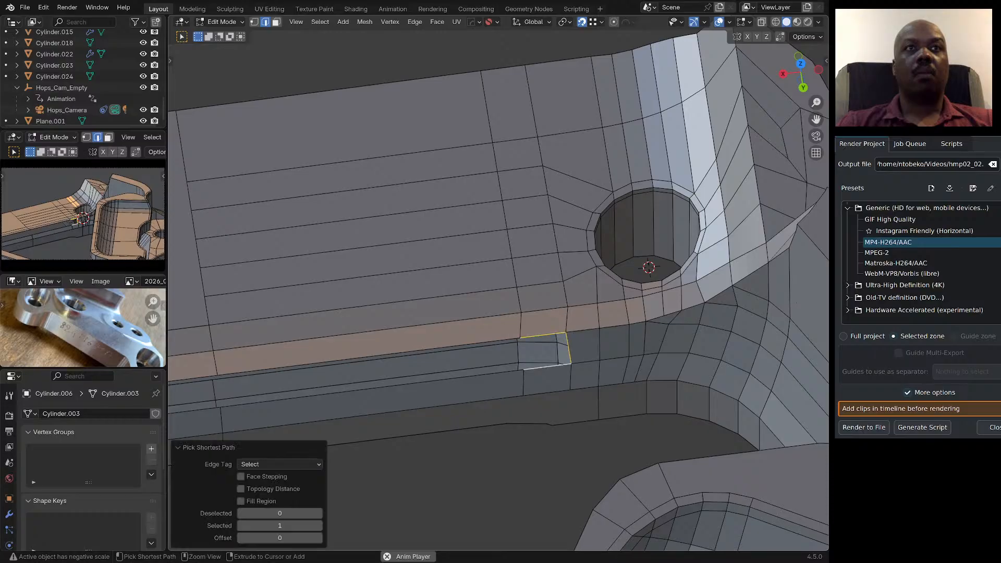
{"action": "key", "text": "f"}
Fill the remaining long gap along the arm's inner side with a face between its upper and lower edges.
{"action": "middle_click_drag", "start_coordinate": [546, 367], "coordinate": [574, 379]}
{"action": "scroll", "coordinate": [603, 367], "scroll_direction": "down", "scroll_amount": 4}
{"action": "left_click", "coordinate": [458, 375]}
{"action": "scroll", "coordinate": [454, 373], "scroll_direction": "up", "scroll_amount": 3}
{"action": "middle_click_drag", "start_coordinate": [453, 373], "coordinate": [453, 397]}
{"action": "left_click", "coordinate": [521, 324], "text": "ctrl"}
{"action": "key", "text": "f"}
{"action": "middle_click_drag", "start_coordinate": [521, 324], "coordinate": [476, 159]}
{"action": "key", "text": "KP_Decimal"}
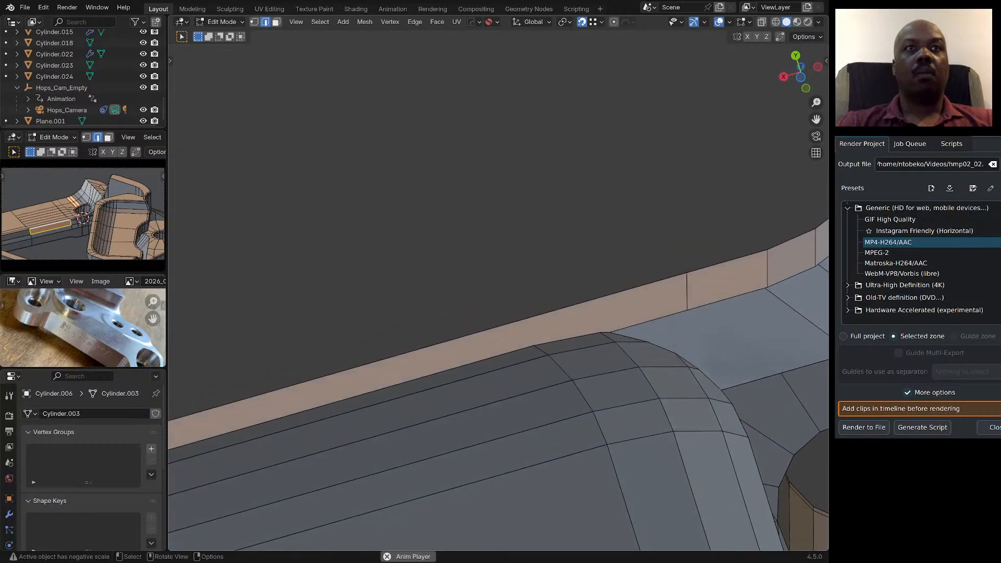
Examine the underside where the arm's side meets the rounded block and the lower hole.
{"action": "scroll", "coordinate": [498, 290], "scroll_direction": "up", "scroll_amount": 3}
{"action": "left_click", "coordinate": [656, 350]}
{"action": "middle_click_drag", "start_coordinate": [656, 350], "coordinate": [665, 383]}
{"action": "scroll", "coordinate": [602, 298], "scroll_direction": "down", "scroll_amount": 5}
{"action": "scroll", "coordinate": [623, 318], "scroll_direction": "up", "scroll_amount": 6}
{"action": "scroll", "coordinate": [637, 292], "scroll_direction": "down", "scroll_amount": 2}
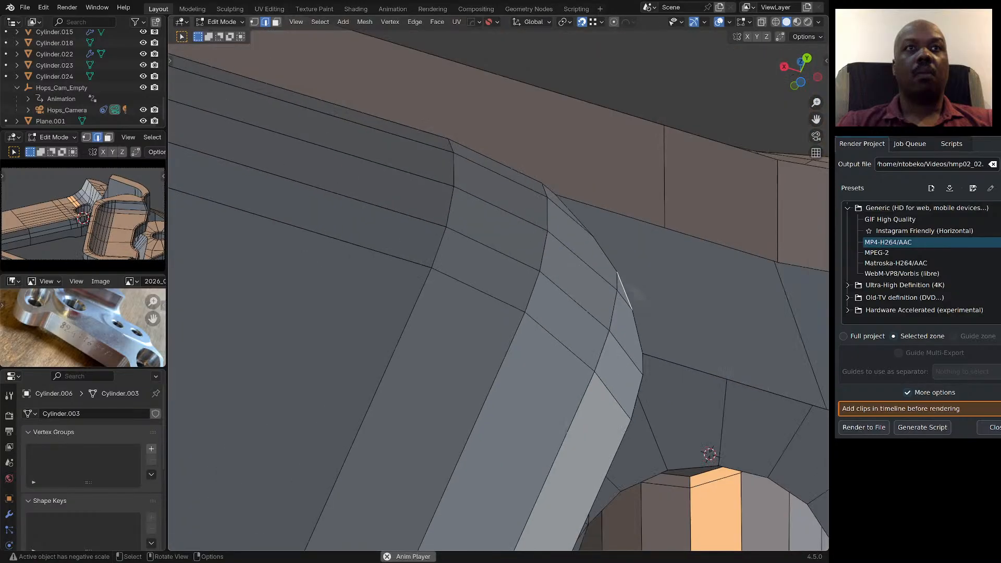
{"action": "mouse_move", "coordinate": [637, 292]}
{"action": "middle_mouse_down"}
{"action": "mouse_move", "coordinate": [617, 301]}
{"action": "mouse_move", "coordinate": [606, 414]}
{"action": "mouse_move", "coordinate": [622, 366]}
{"action": "mouse_move", "coordinate": [611, 279]}
{"action": "mouse_move", "coordinate": [646, 298]}
{"action": "middle_mouse_up"}
{"action": "scroll", "coordinate": [623, 295], "scroll_direction": "down", "scroll_amount": 2}
{"action": "scroll", "coordinate": [620, 282], "scroll_direction": "down", "scroll_amount": 2}
{"action": "scroll", "coordinate": [608, 269], "scroll_direction": "down", "scroll_amount": 2}
{"action": "scroll", "coordinate": [606, 402], "scroll_direction": "down", "scroll_amount": 5}
{"action": "scroll", "coordinate": [621, 366], "scroll_direction": "up", "scroll_amount": 3}
{"action": "scroll", "coordinate": [615, 274], "scroll_direction": "up", "scroll_amount": 3}
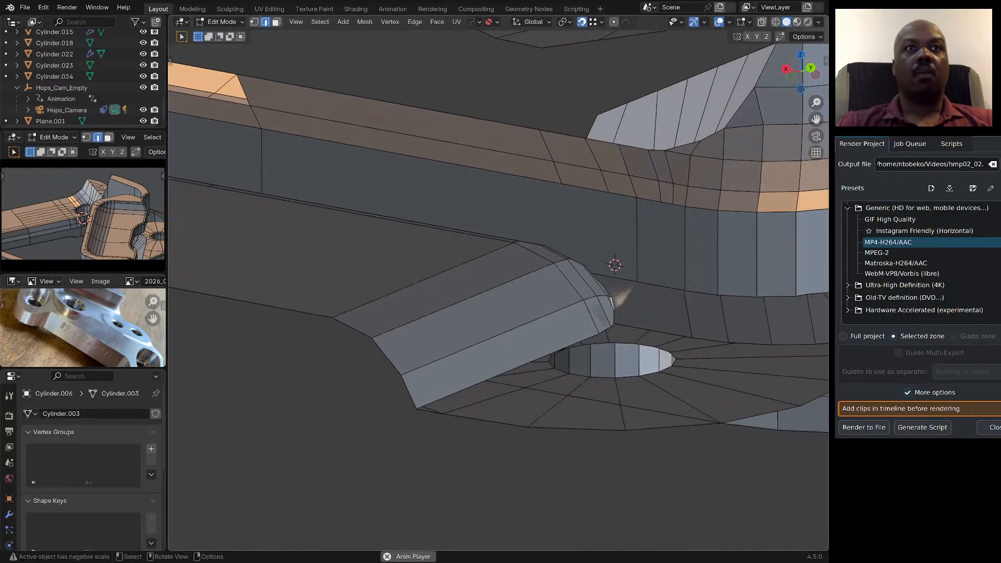
Add an unslid horizontal loop cut across the short side faces where the arm curves into the inner wall.
{"action": "key", "text": "ctrl+r"}
{"action": "left_click", "coordinate": [637, 248]}
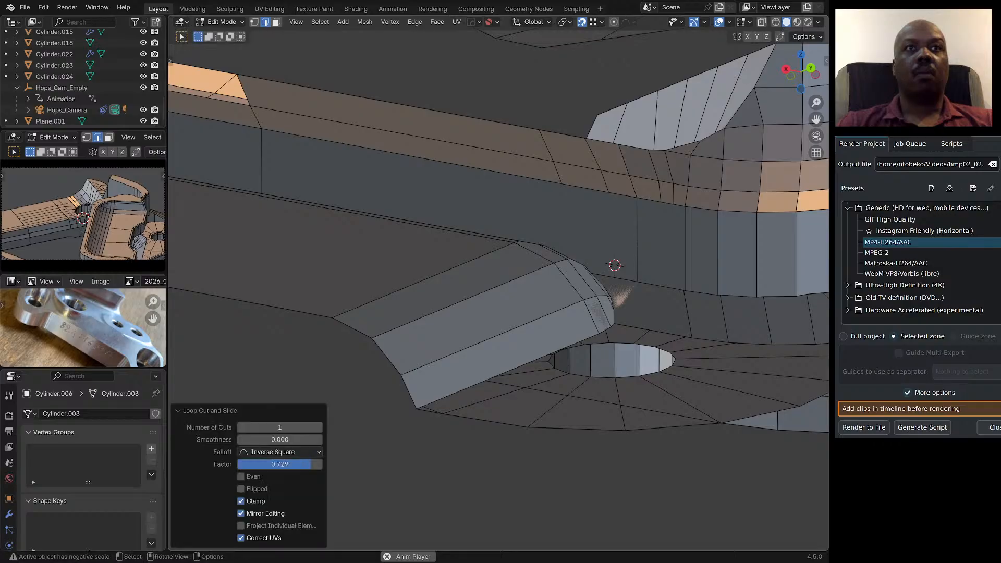
{"action": "scroll", "coordinate": [634, 252], "scroll_direction": "down", "scroll_amount": 4}
{"action": "middle_click_drag", "start_coordinate": [628, 255], "coordinate": [642, 257]}
{"action": "key", "text": "ctrl+r"}
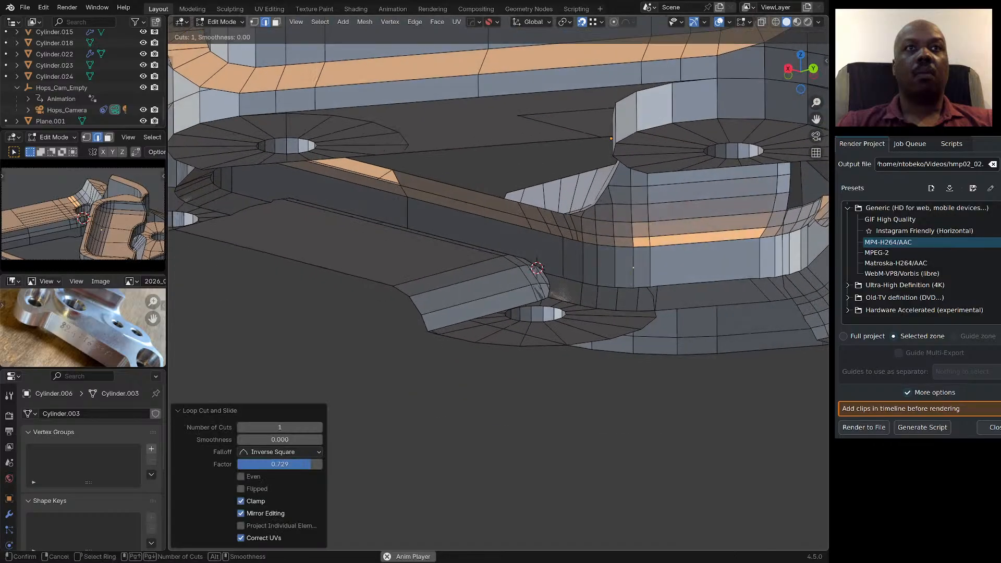
{"action": "scroll", "coordinate": [589, 264], "scroll_direction": "down", "scroll_amount": 1}
{"action": "left_click", "coordinate": [589, 263]}
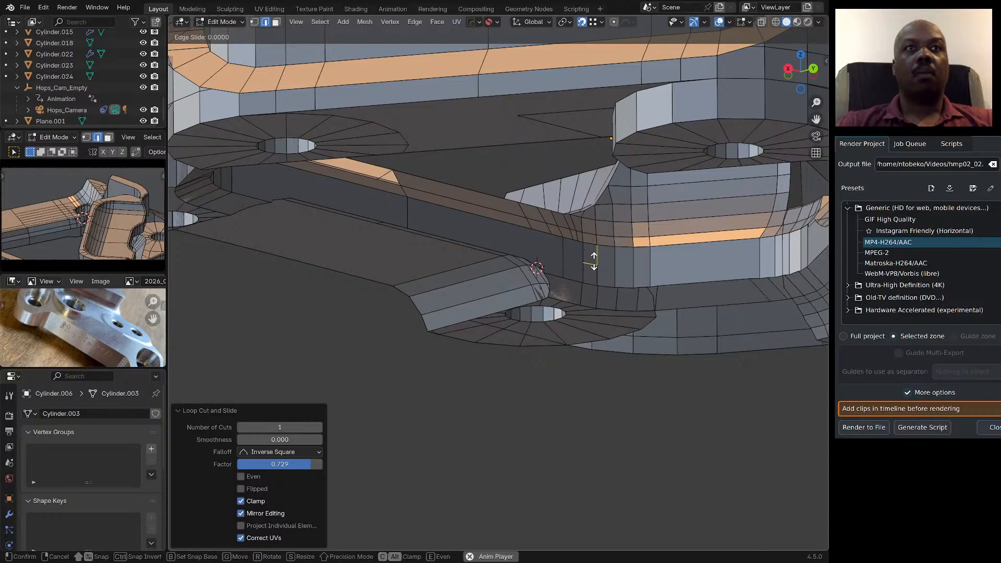
{"action": "right_click", "coordinate": [592, 262]}
Flatten the horizontal cut's three vertices to one height by scaling them to 0 along Z.
{"action": "key", "text": "1"}
{"action": "scroll", "coordinate": [567, 252], "scroll_direction": "up", "scroll_amount": 3}
{"action": "left_click", "coordinate": [562, 261]}
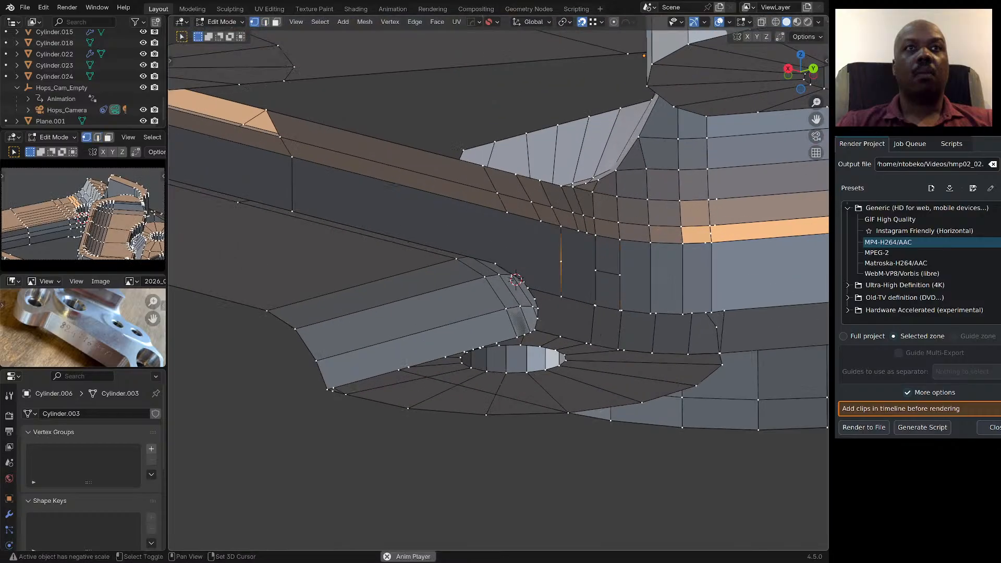
{"action": "left_click", "coordinate": [595, 269], "text": "shift"}
{"action": "middle_click_drag", "start_coordinate": [595, 269], "coordinate": [480, 265]}
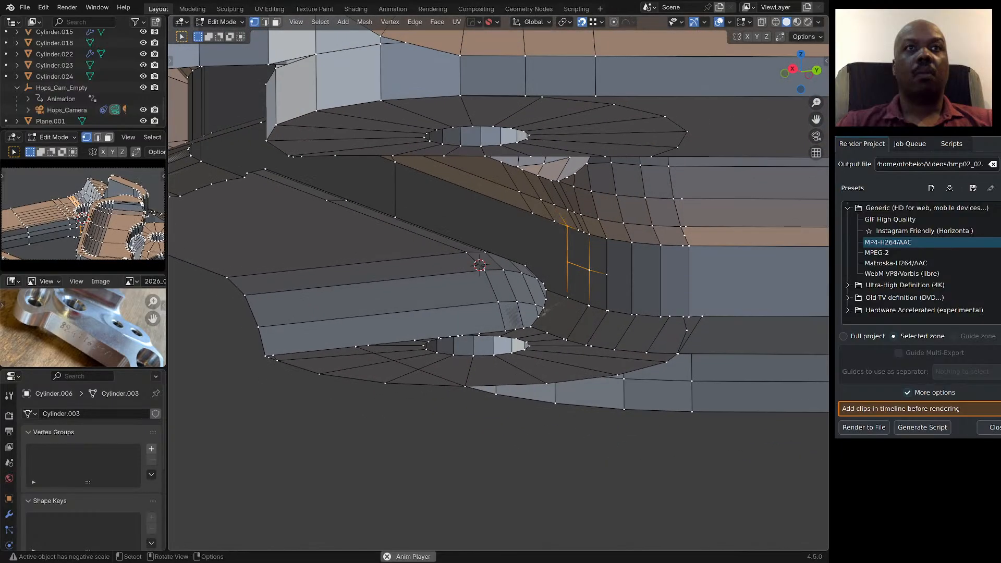
{"action": "left_click", "coordinate": [607, 281], "text": "ctrl"}
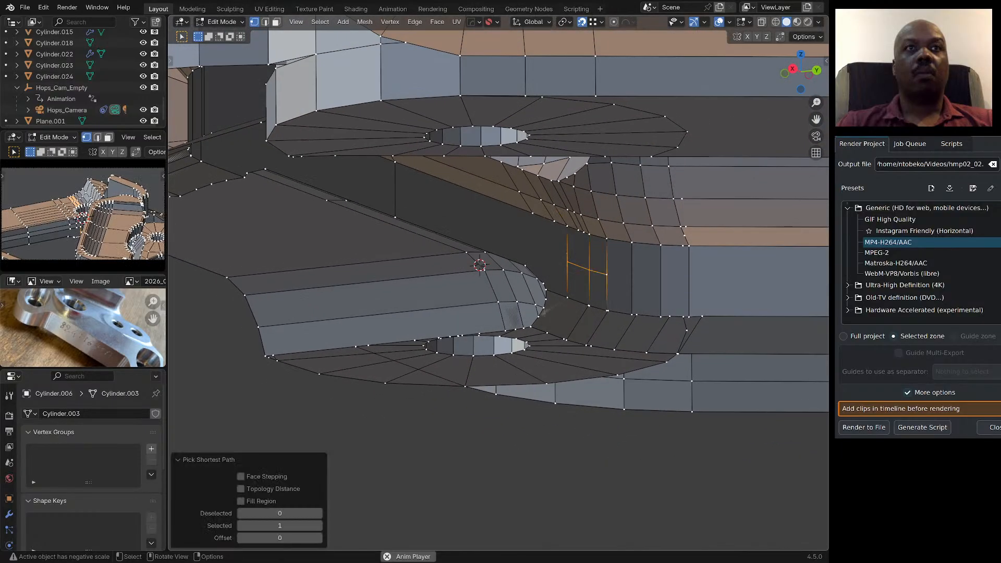
{"action": "key", "text": "s"}
{"action": "key", "text": "z"}
{"action": "key", "text": "0"}
{"action": "key", "text": "Return"}
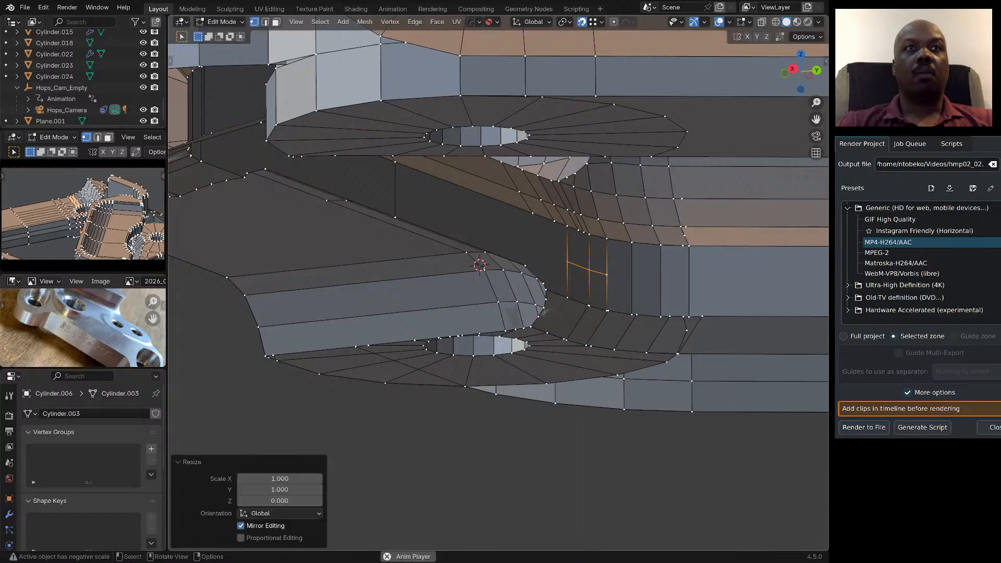
Lower the flattened cut vertices by about 14.2 mm along Z, close to the side faces' bottom edge.
{"action": "key", "text": "g"}
{"action": "key", "text": "z"}
{"action": "left_click", "coordinate": [591, 306]}
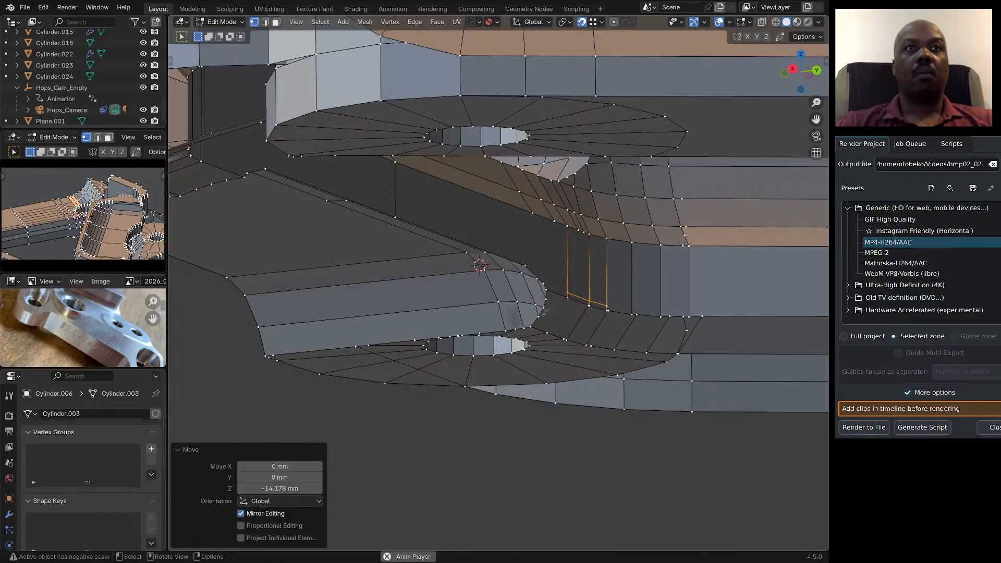
Connect the upper and lower edge vertices of the arm's long inner side face where it starts to curve.
{"action": "middle_click_drag", "start_coordinate": [591, 305], "coordinate": [574, 299]}
{"action": "left_click", "coordinate": [510, 211]}
{"action": "left_click", "coordinate": [500, 261], "text": "shift"}
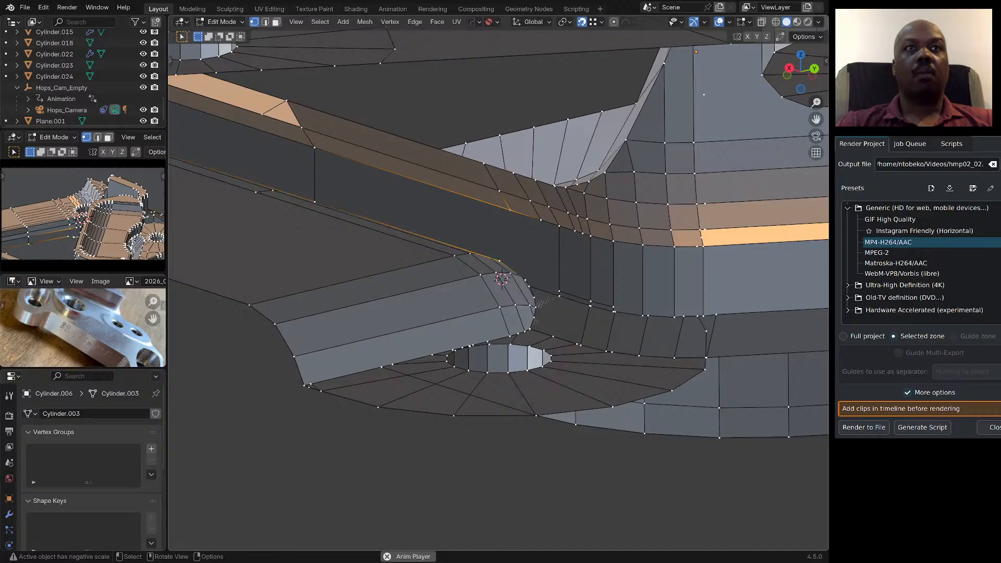
{"action": "key", "text": "j"}
Connect the loose vertex on the side face's bottom edge to the end vertex of the lowered horizontal cut.
{"action": "middle_click_drag", "start_coordinate": [500, 261], "coordinate": [451, 366]}
{"action": "scroll", "coordinate": [448, 368], "scroll_direction": "down", "scroll_amount": 2}
{"action": "scroll", "coordinate": [498, 240], "scroll_direction": "up", "scroll_amount": 5}
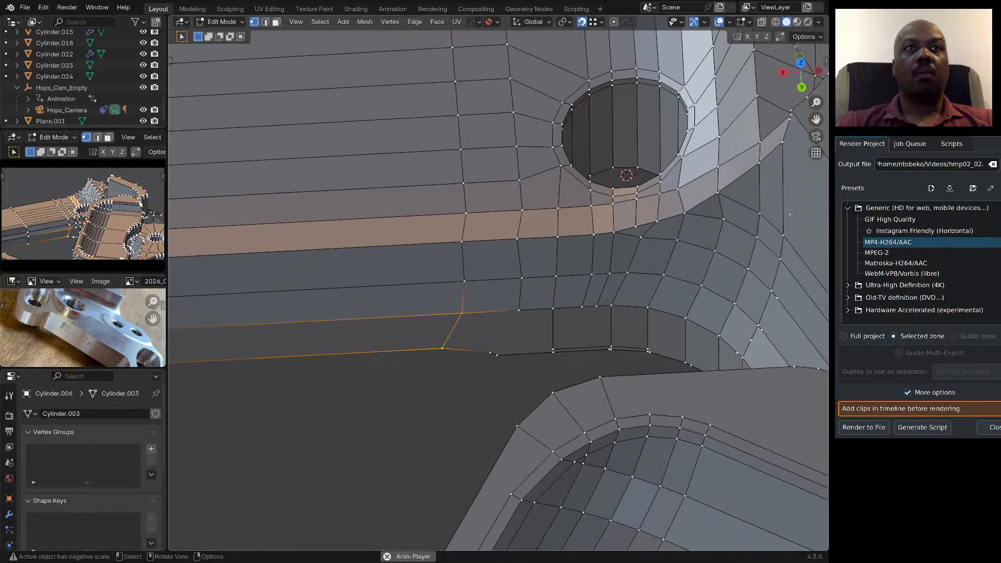
{"action": "middle_click_drag", "start_coordinate": [452, 367], "coordinate": [477, 360]}
{"action": "left_click", "coordinate": [492, 363]}
{"action": "left_click", "coordinate": [564, 345], "text": "shift"}
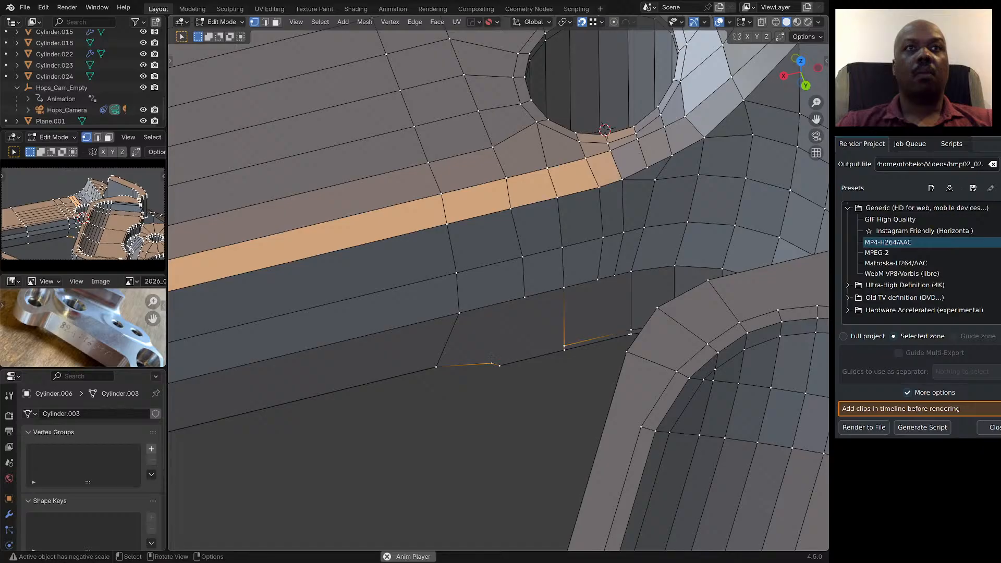
{"action": "key", "text": "j"}
{"action": "middle_click_drag", "start_coordinate": [492, 359], "coordinate": [506, 317]}
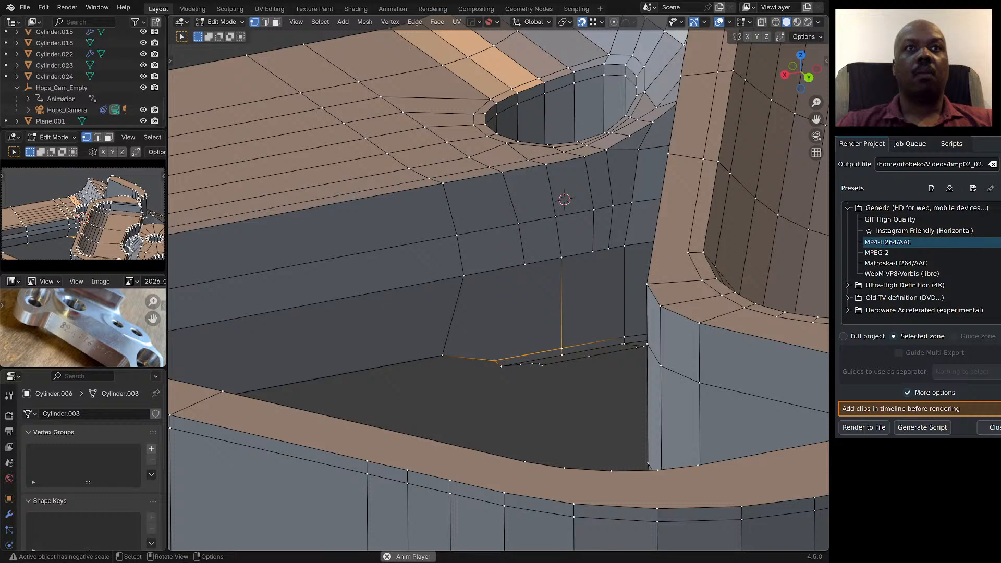
{"action": "key", "text": "k"}
{"action": "left_click", "coordinate": [444, 346]}
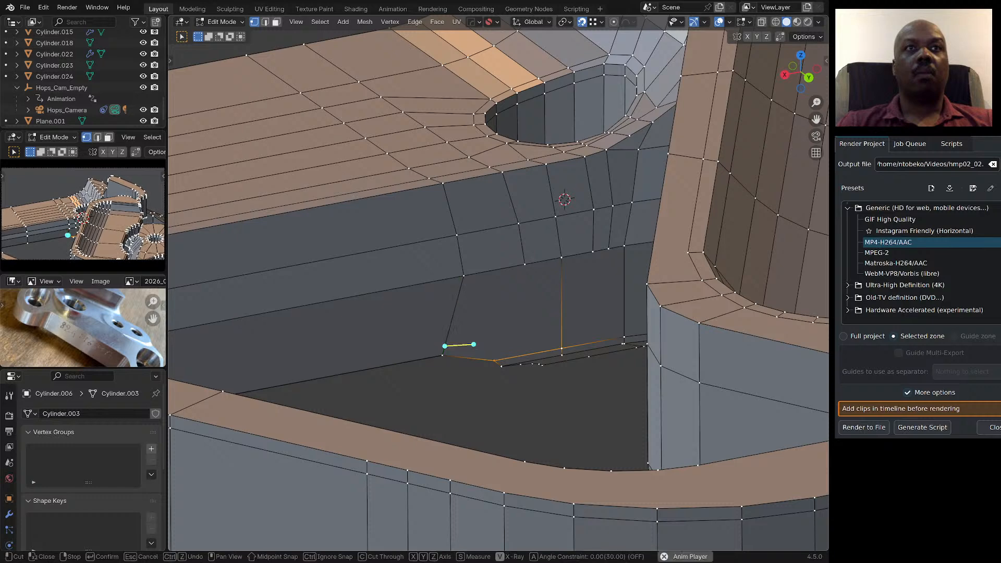
{"action": "left_click", "coordinate": [496, 352]}
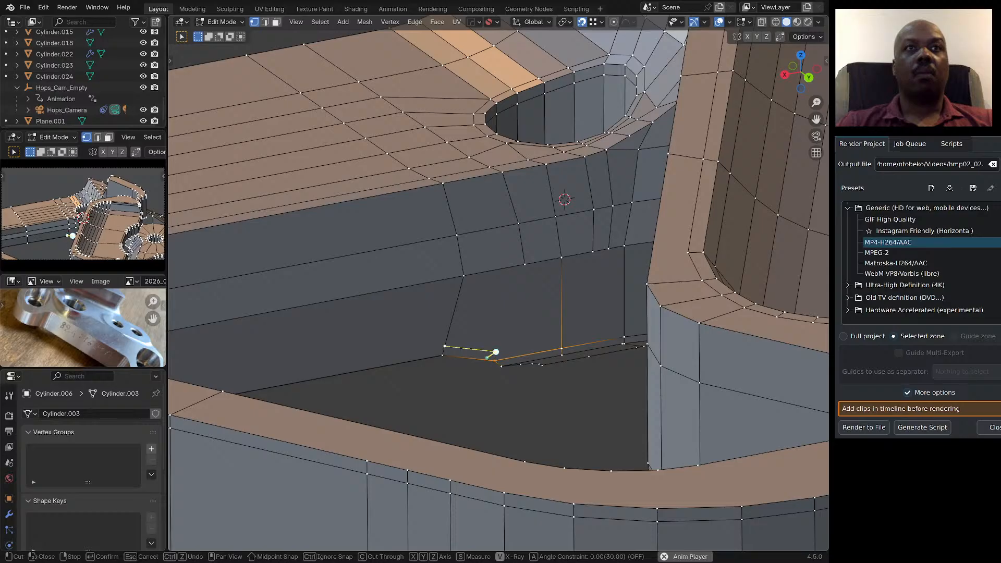
{"action": "key", "text": "Escape"}
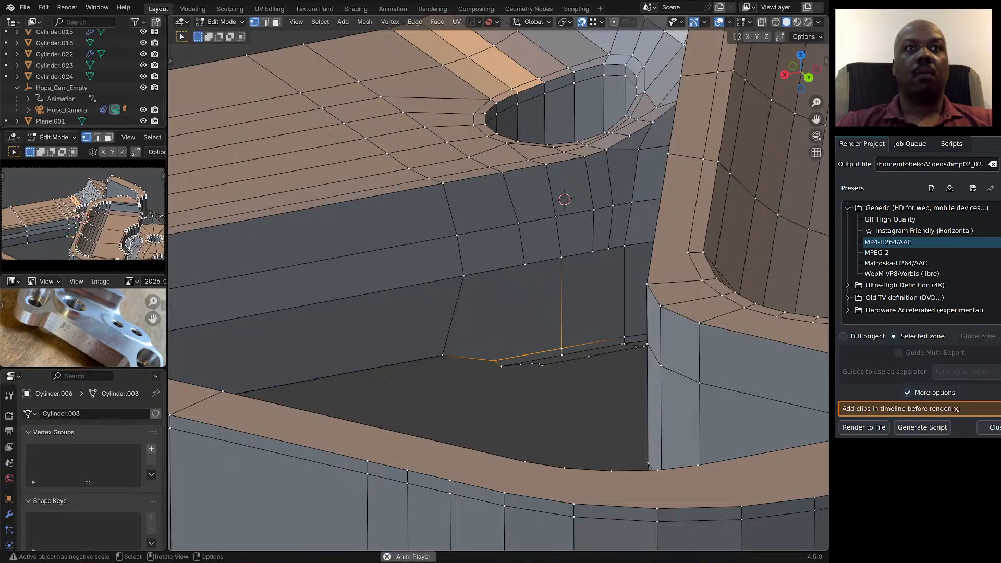
Knife-cut a line just above the side face's bottom edge, from the new slanted edge to the corner and down to the bottom vertex.
{"action": "key", "text": "k"}
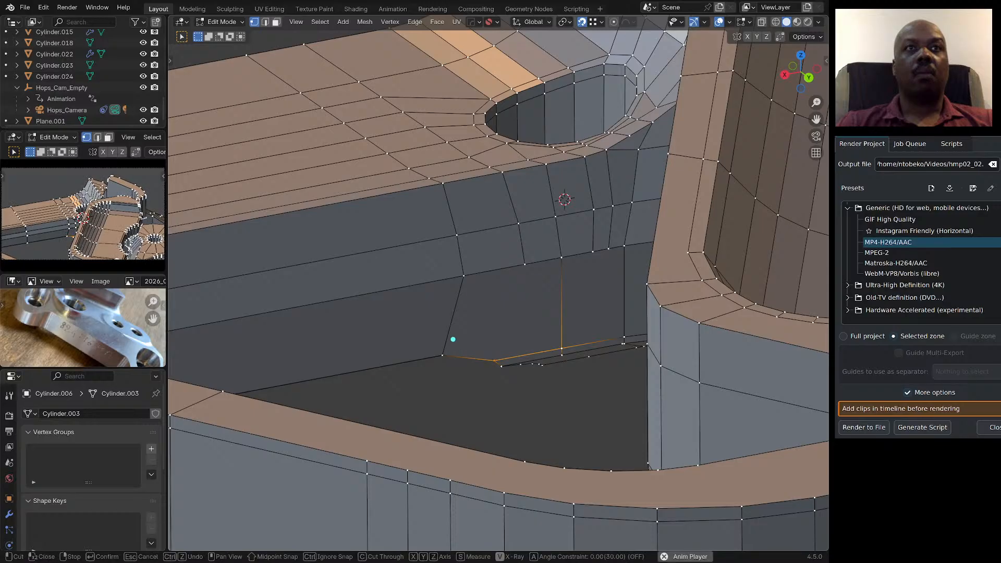
{"action": "left_click", "coordinate": [444, 346]}
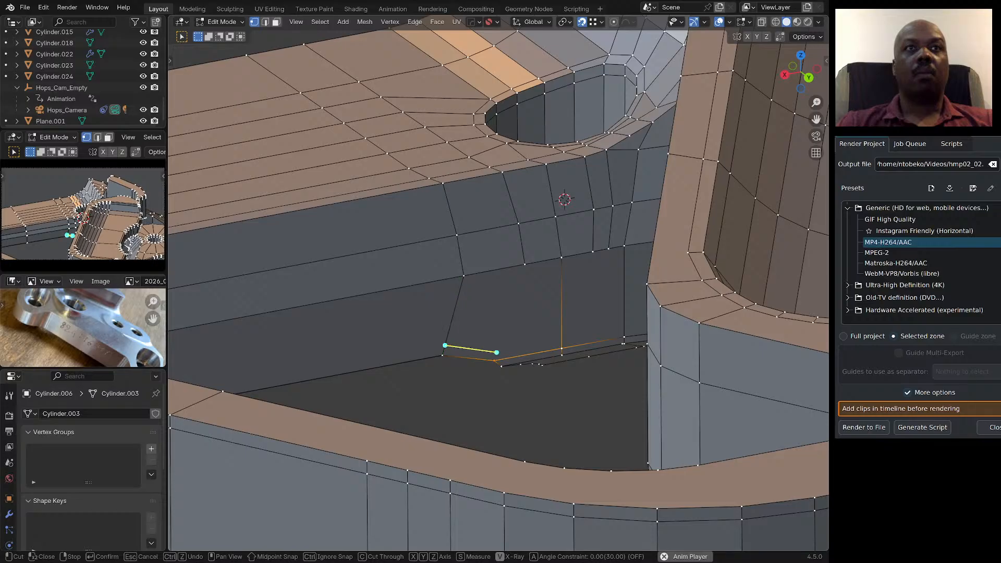
{"action": "left_click", "coordinate": [498, 353]}
{"action": "left_click", "coordinate": [494, 360]}
{"action": "key", "text": "Return"}
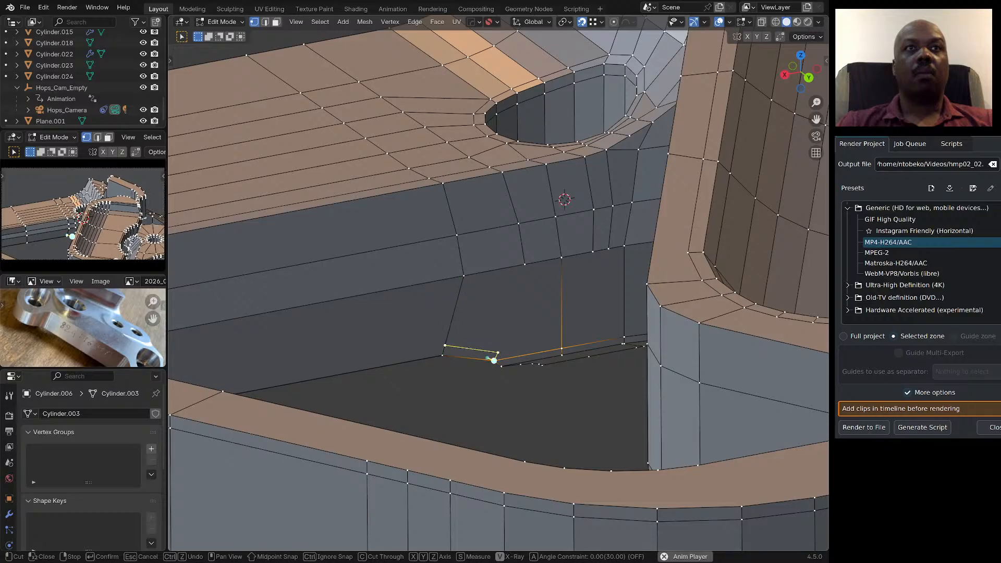
Knife a vertex into the lowered cut just past the corner and pair it with the knife line's corner vertex for joining.
{"action": "scroll", "coordinate": [504, 354], "scroll_direction": "up", "scroll_amount": 1}
{"action": "middle_click_drag", "start_coordinate": [504, 354], "coordinate": [500, 315]}
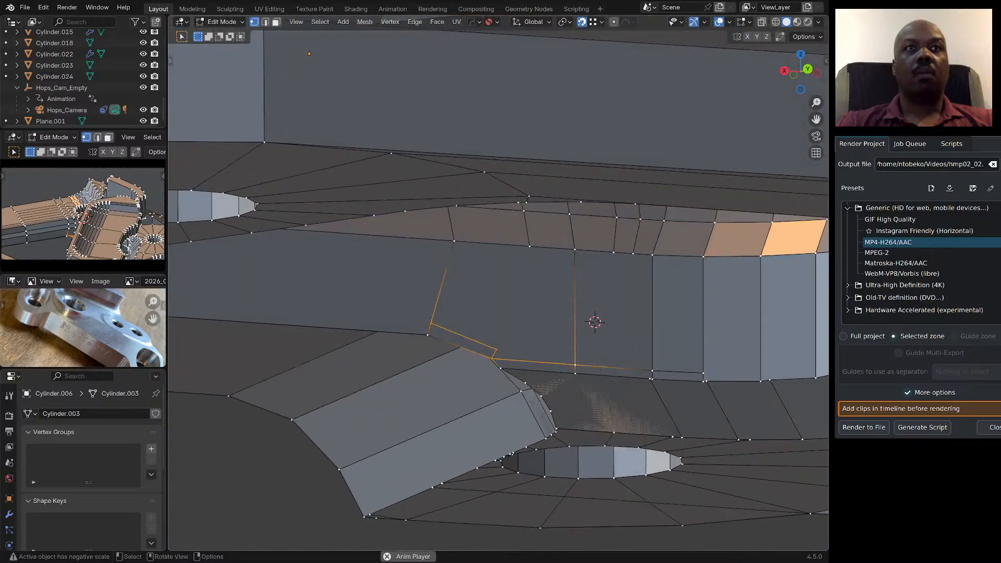
{"action": "key", "text": "k"}
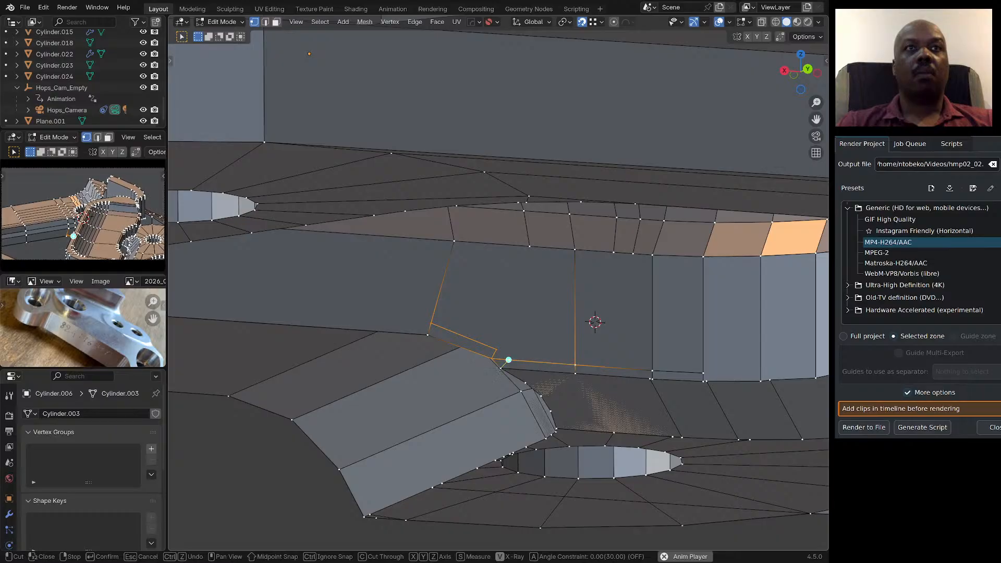
{"action": "left_click", "coordinate": [509, 359]}
{"action": "key", "text": "Return"}
{"action": "left_click", "coordinate": [496, 350]}
{"action": "left_click", "coordinate": [508, 359], "text": "shift"}
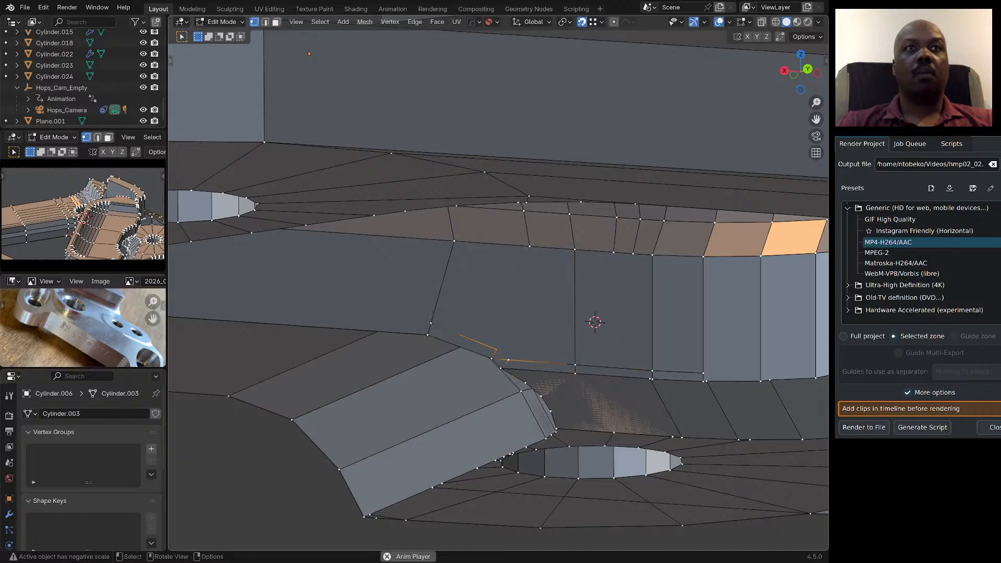
Dissolve the leftover short edge beneath the knife line's corner, near the side face's bottom edge.
{"action": "key", "text": "2"}
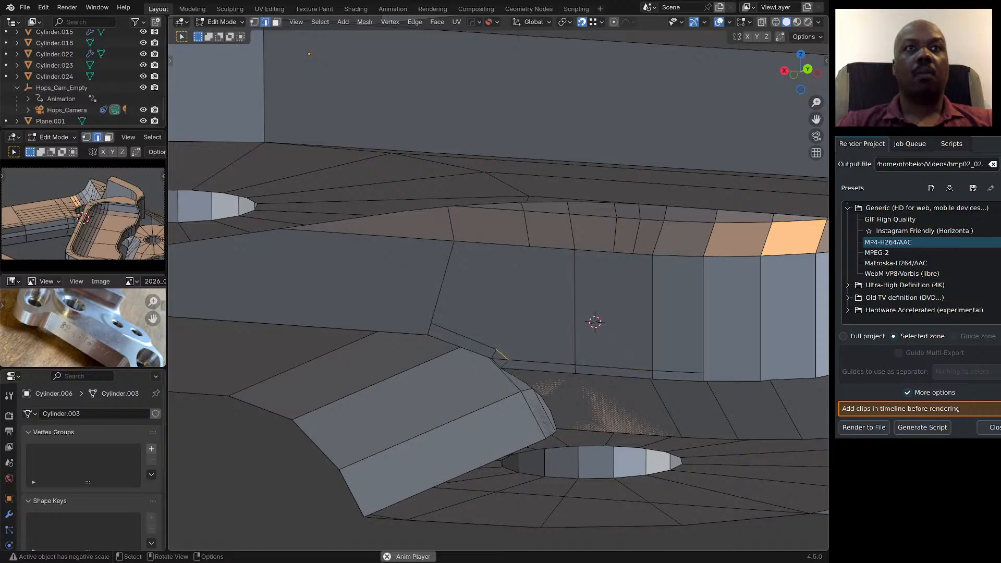
{"action": "left_click", "coordinate": [500, 359]}
{"action": "key", "text": "ctrl+x"}
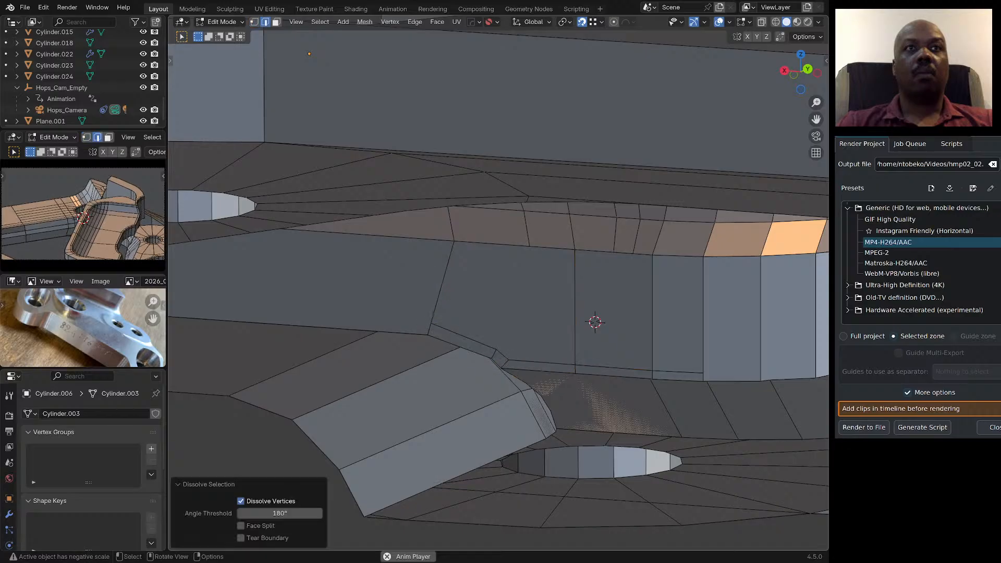
{"action": "middle_click_drag", "start_coordinate": [500, 359], "coordinate": [508, 432]}
{"action": "scroll", "coordinate": [503, 425], "scroll_direction": "down", "scroll_amount": 4}
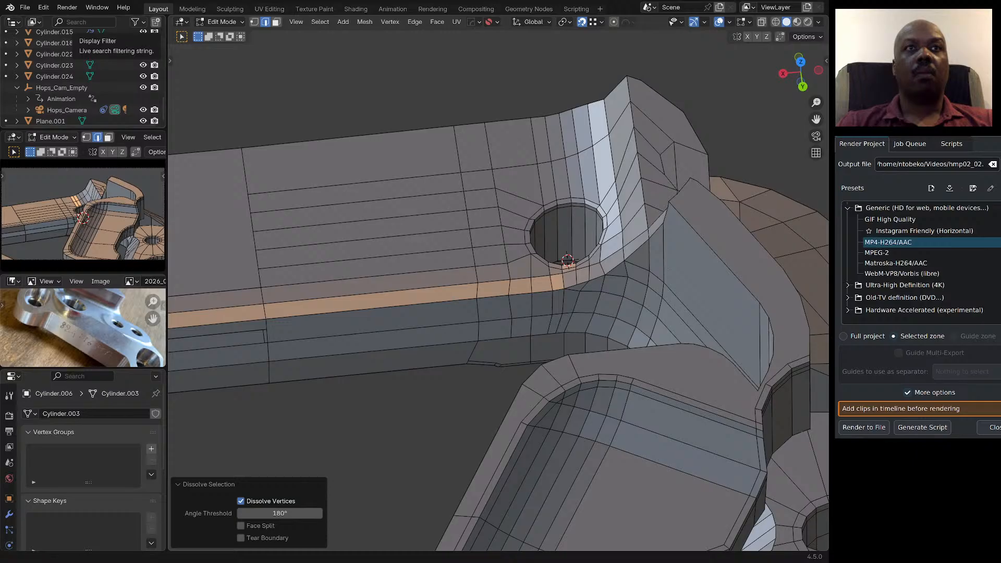
Save the blend file and save it once more with Save As.
{"action": "left_click", "coordinate": [25, 8]}
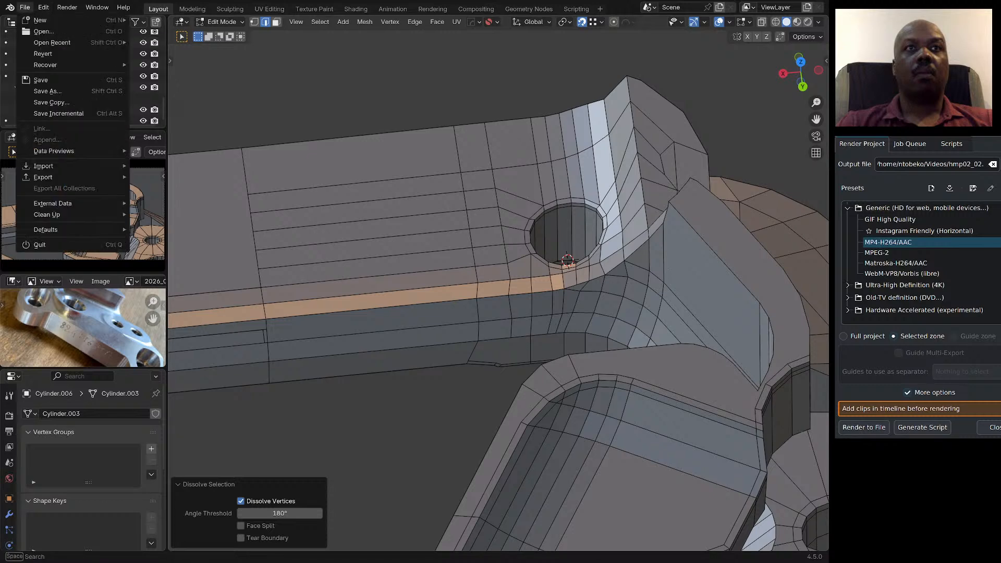
{"action": "left_click", "coordinate": [41, 79]}
{"action": "left_click", "coordinate": [25, 7]}
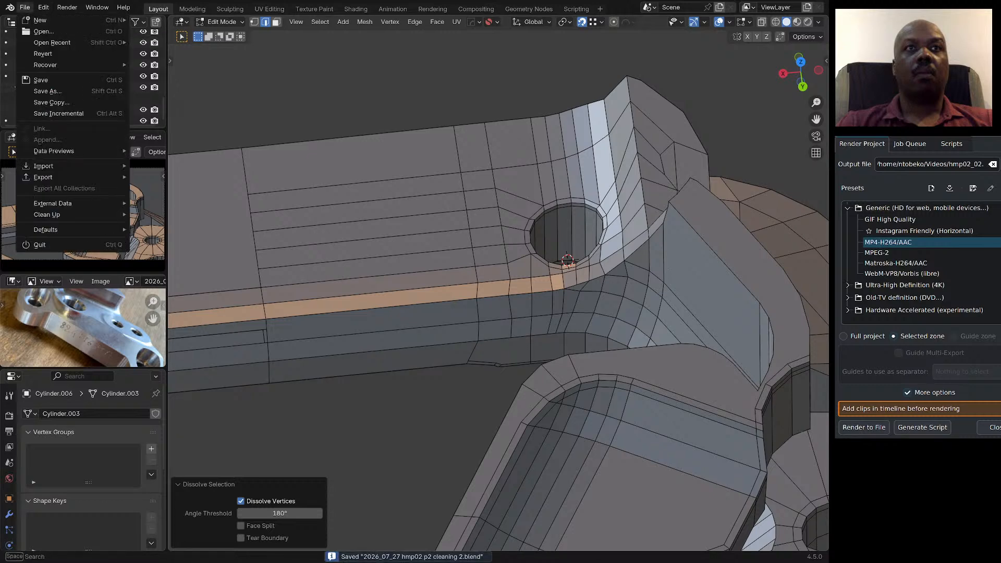
{"action": "left_click", "coordinate": [47, 92]}
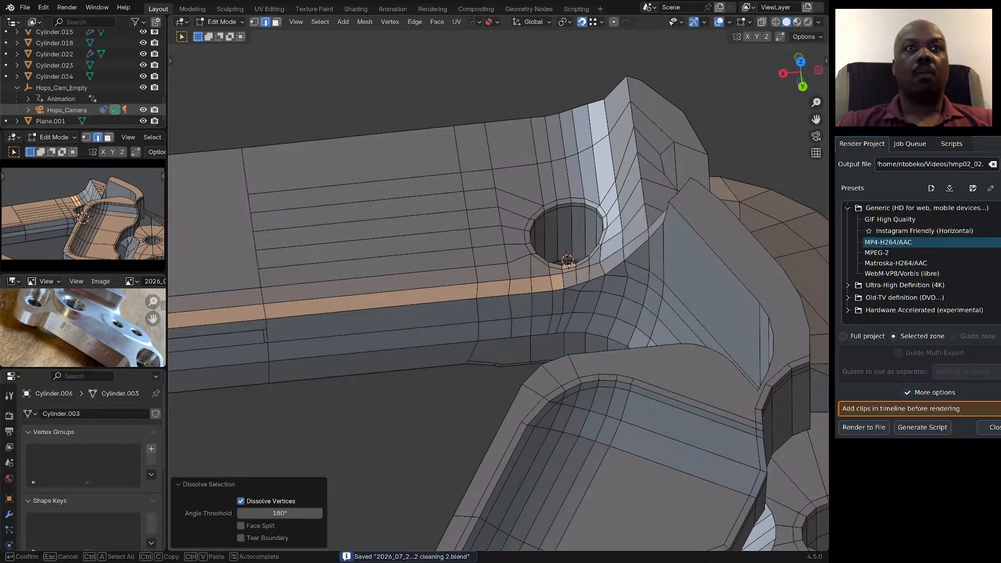
{"action": "key", "text": "Return"}
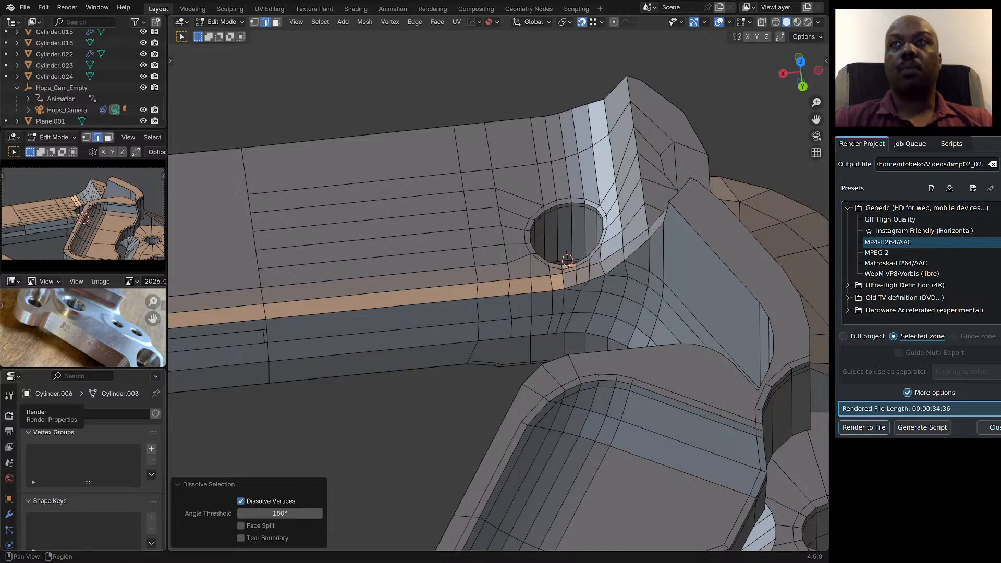
Switch to the video editor's render window, render the selected zone to hmp02_02.mp4 as MP4-H264/AAC, and check its queue progress.
{"action": "left_click", "coordinate": [864, 427]}
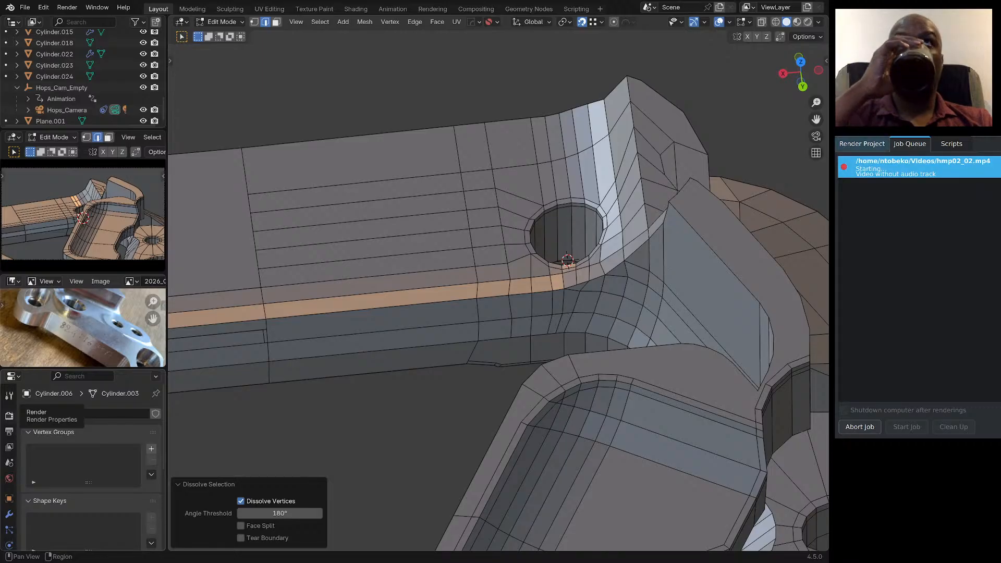
{"action": "left_click", "coordinate": [862, 144]}
{"action": "scroll", "coordinate": [921, 262], "scroll_direction": "up", "scroll_amount": 2}
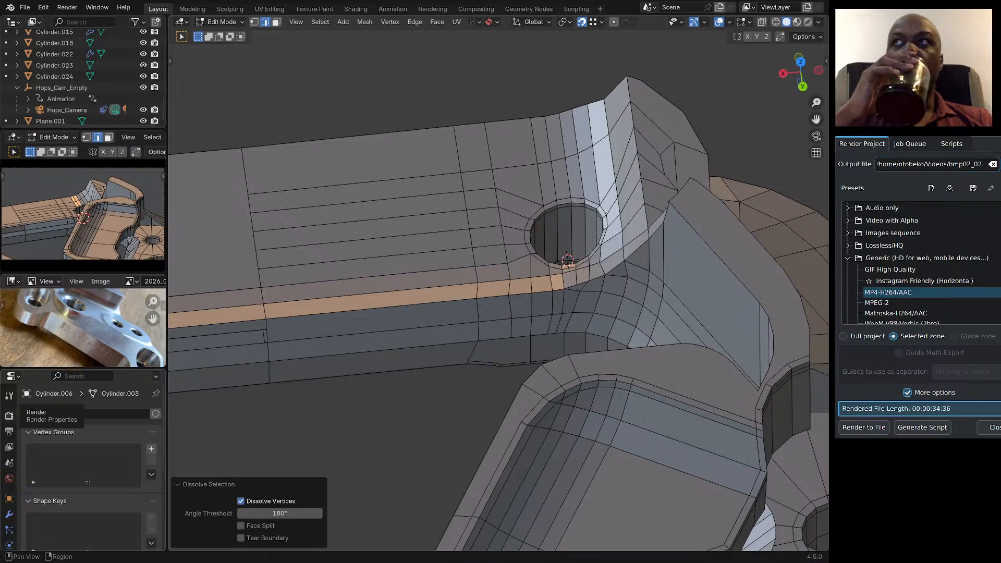
{"action": "left_click", "coordinate": [910, 144]}
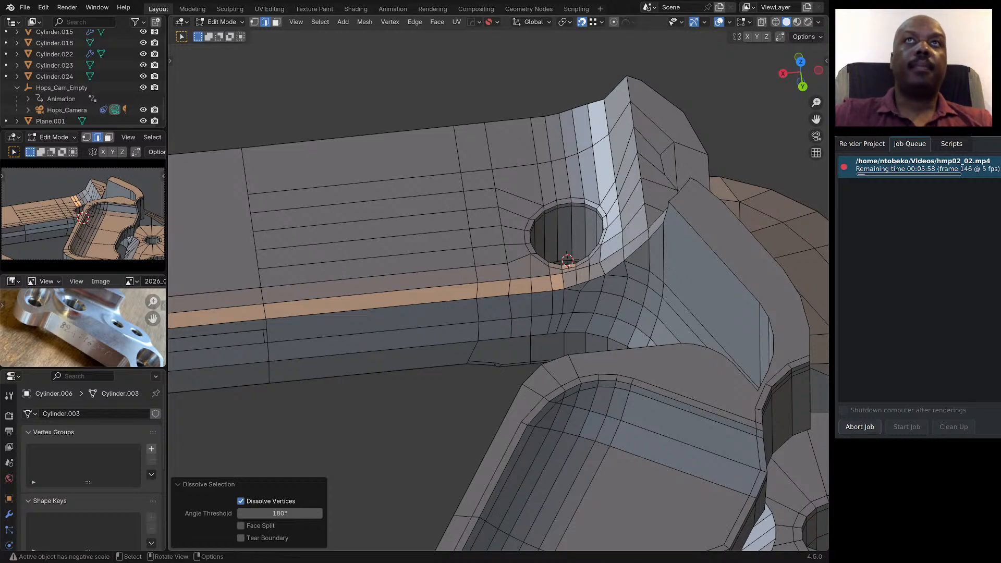
Examine the whole bracket in Blender from above and below, ending at the hole and the curved inner wall beside it.
{"action": "scroll", "coordinate": [529, 217], "scroll_direction": "down", "scroll_amount": 4}
{"action": "middle_click_drag", "start_coordinate": [495, 318], "coordinate": [497, 292]}
{"action": "left_click", "coordinate": [207, 484]}
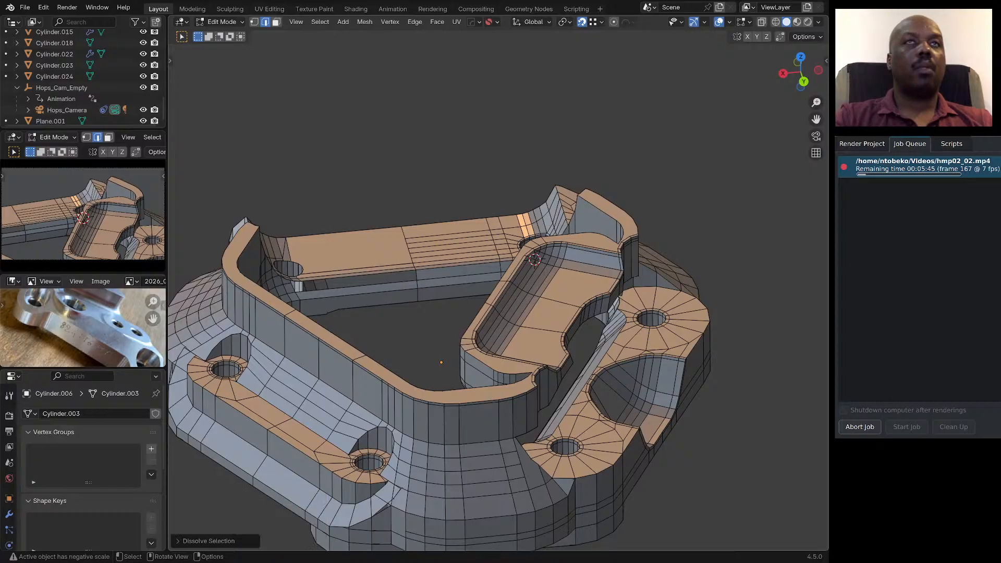
{"action": "middle_click_drag", "start_coordinate": [495, 334], "coordinate": [511, 219]}
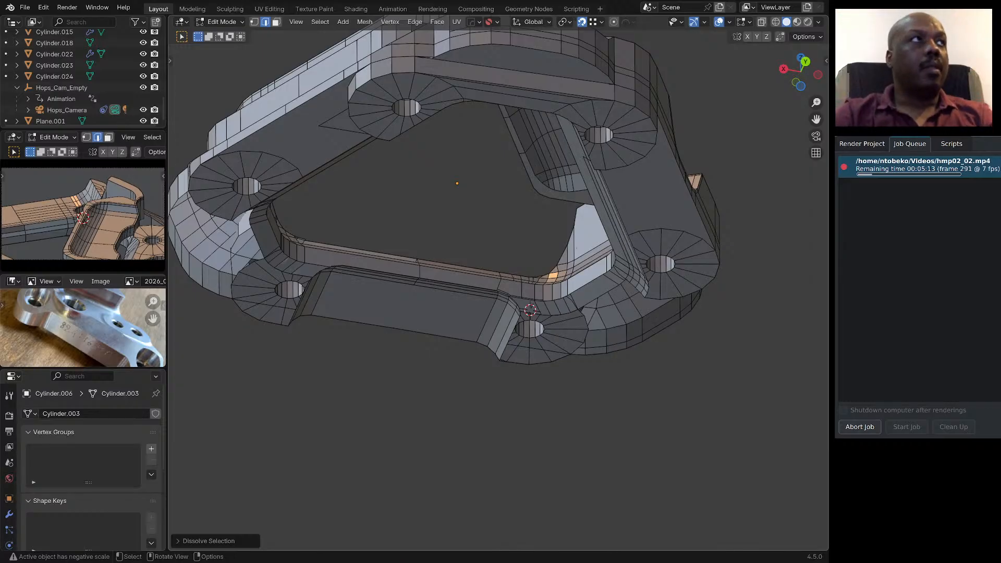
{"action": "middle_click_drag", "start_coordinate": [495, 260], "coordinate": [548, 245]}
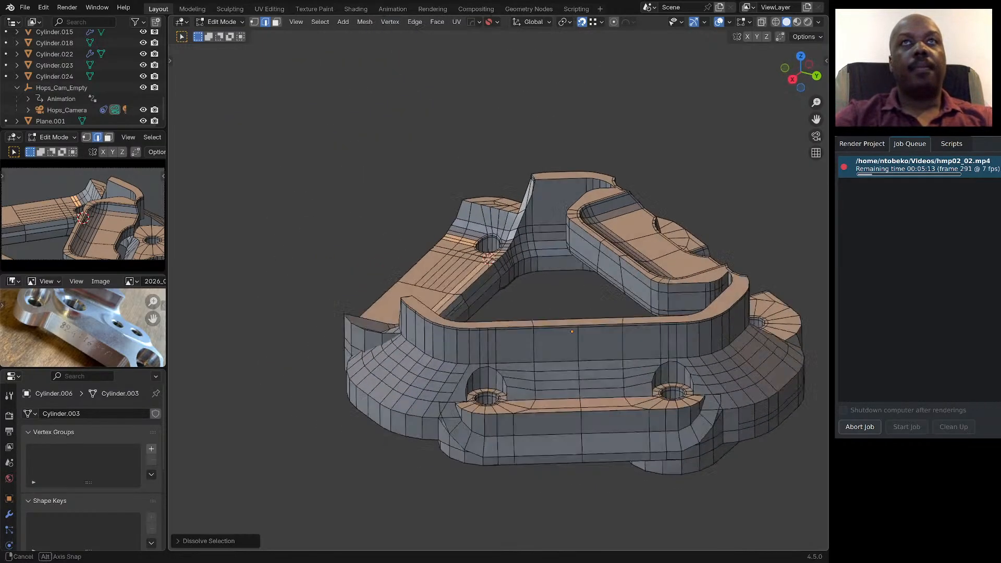
{"action": "scroll", "coordinate": [531, 224], "scroll_direction": "up", "scroll_amount": 8}
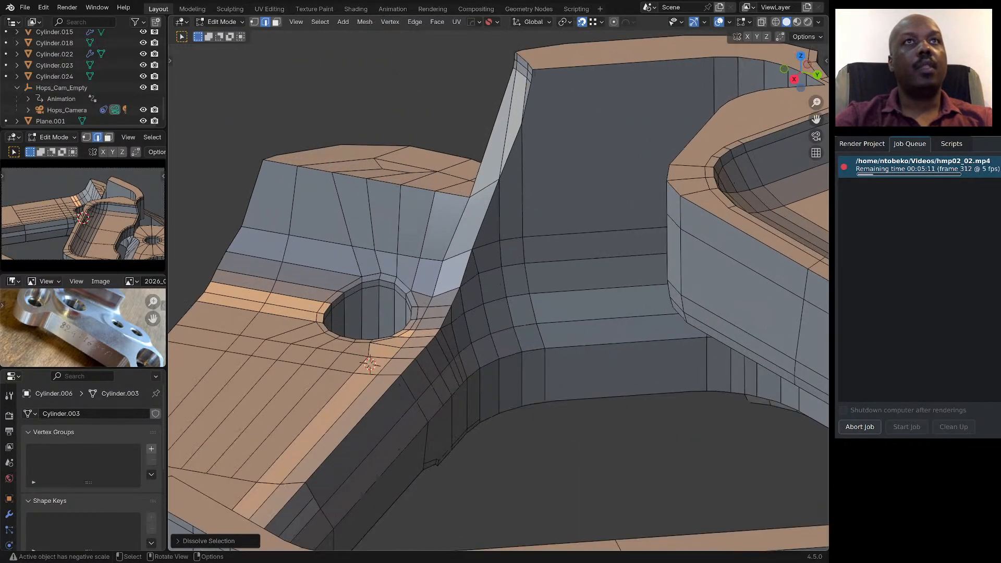
{"action": "scroll", "coordinate": [433, 358], "scroll_direction": "up", "scroll_amount": 5}
{"action": "mouse_move", "coordinate": [407, 313]}
{"action": "middle_mouse_down"}
{"action": "mouse_move", "coordinate": [462, 308]}
{"action": "mouse_move", "coordinate": [404, 313]}
{"action": "mouse_move", "coordinate": [404, 300]}
{"action": "middle_mouse_up"}
{"action": "scroll", "coordinate": [459, 307], "scroll_direction": "down", "scroll_amount": 3}
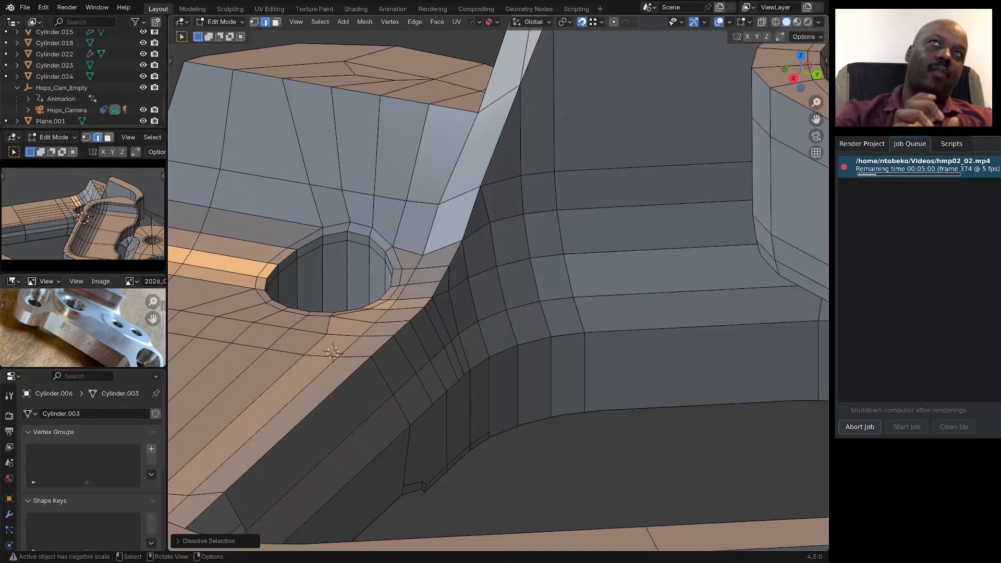
Try to connect two diagonal vertices of a quad on the curved inner wall beside the hole.
{"action": "key", "text": "1"}
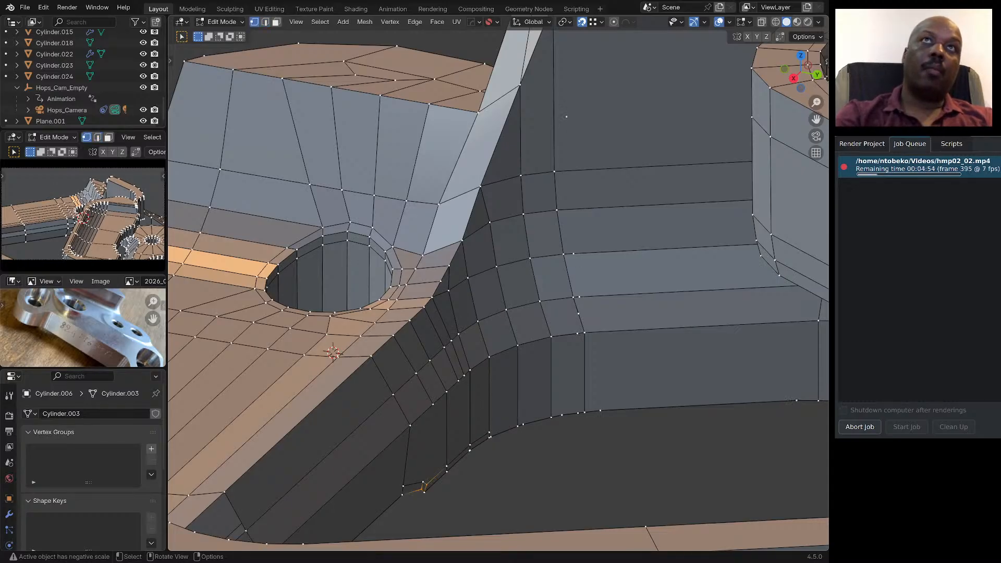
{"action": "left_click", "coordinate": [490, 223]}
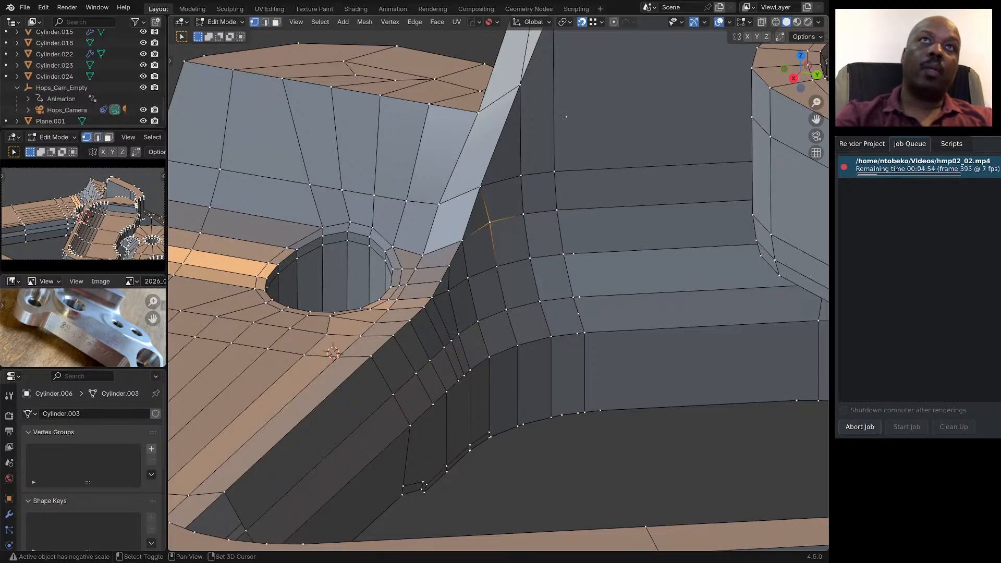
{"action": "left_click", "coordinate": [468, 278], "text": "shift"}
{"action": "key", "text": "j"}
{"action": "middle_click_drag", "start_coordinate": [567, 117], "coordinate": [567, 117]}
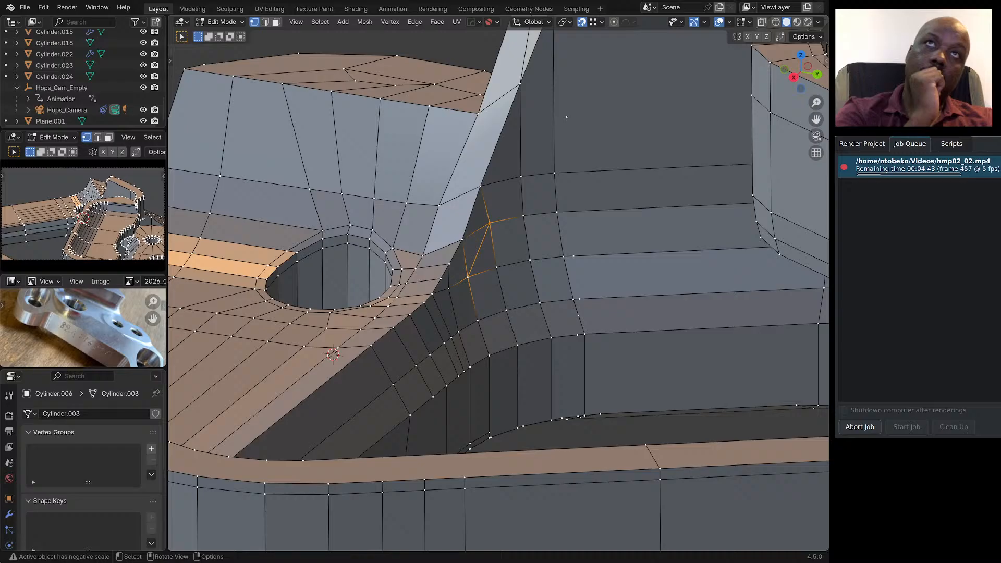
Examine the face flow where the rim beside the hole meets the curved inner wall.
{"action": "mouse_move", "coordinate": [567, 116]}
{"action": "middle_mouse_down"}
{"action": "mouse_move", "coordinate": [523, 119]}
{"action": "mouse_move", "coordinate": [539, 108]}
{"action": "mouse_move", "coordinate": [581, 149]}
{"action": "mouse_move", "coordinate": [570, 121]}
{"action": "middle_mouse_up"}
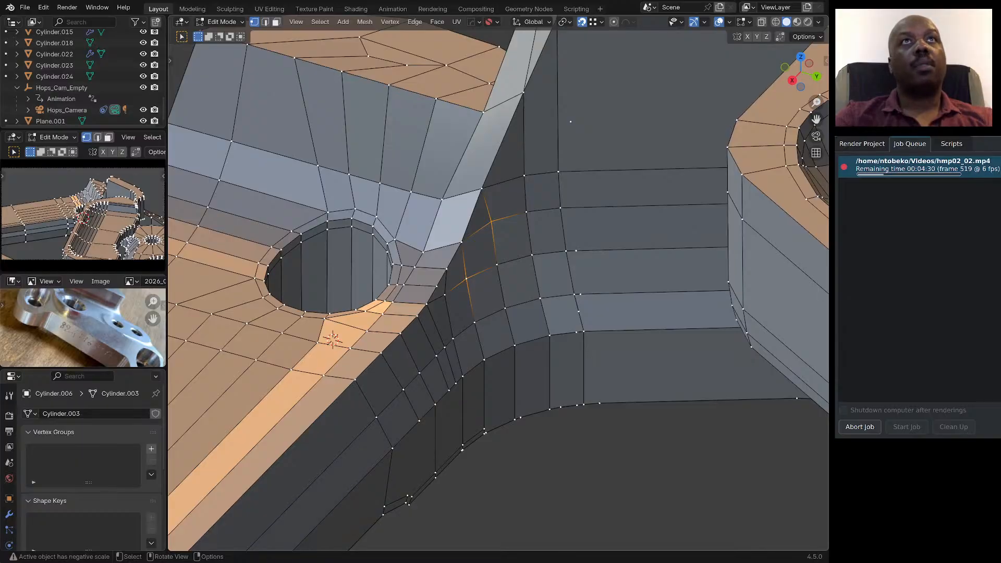
{"action": "scroll", "coordinate": [434, 265], "scroll_direction": "up", "scroll_amount": 4}
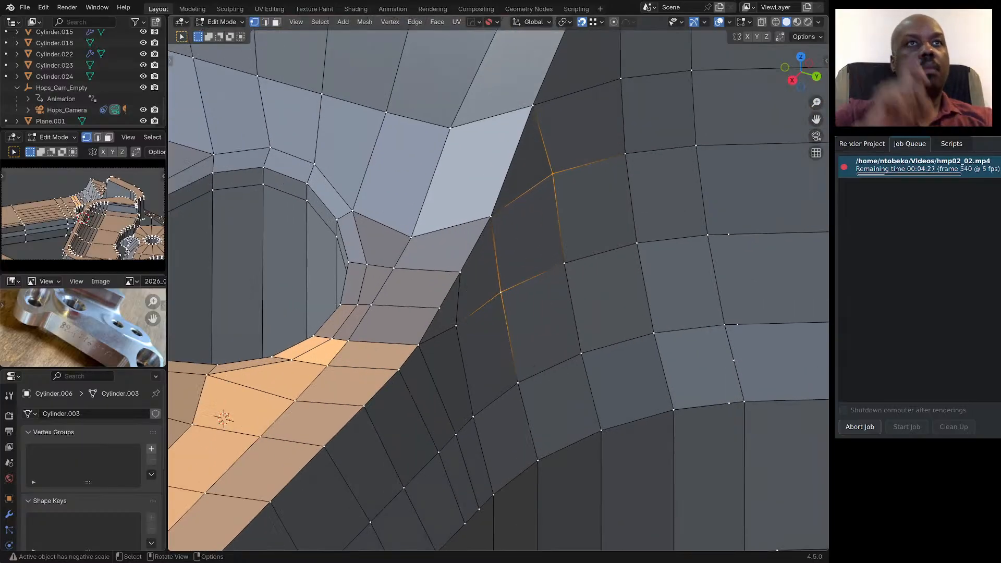
{"action": "scroll", "coordinate": [438, 286], "scroll_direction": "down", "scroll_amount": 1}
{"action": "middle_click_drag", "start_coordinate": [438, 287], "coordinate": [459, 275]}
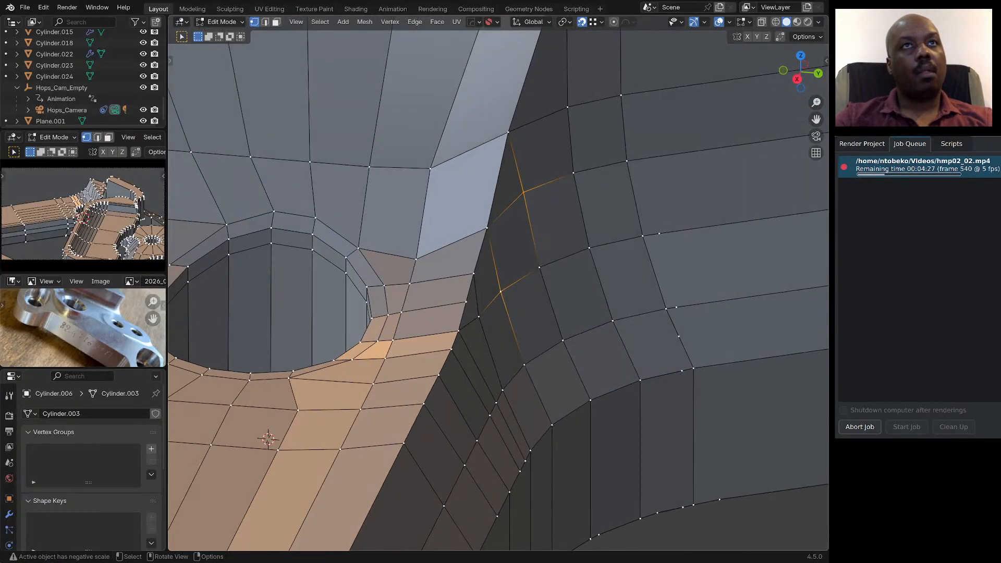
{"action": "scroll", "coordinate": [498, 291], "scroll_direction": "up", "scroll_amount": 5}
{"action": "scroll", "coordinate": [498, 291], "scroll_direction": "down", "scroll_amount": 2}
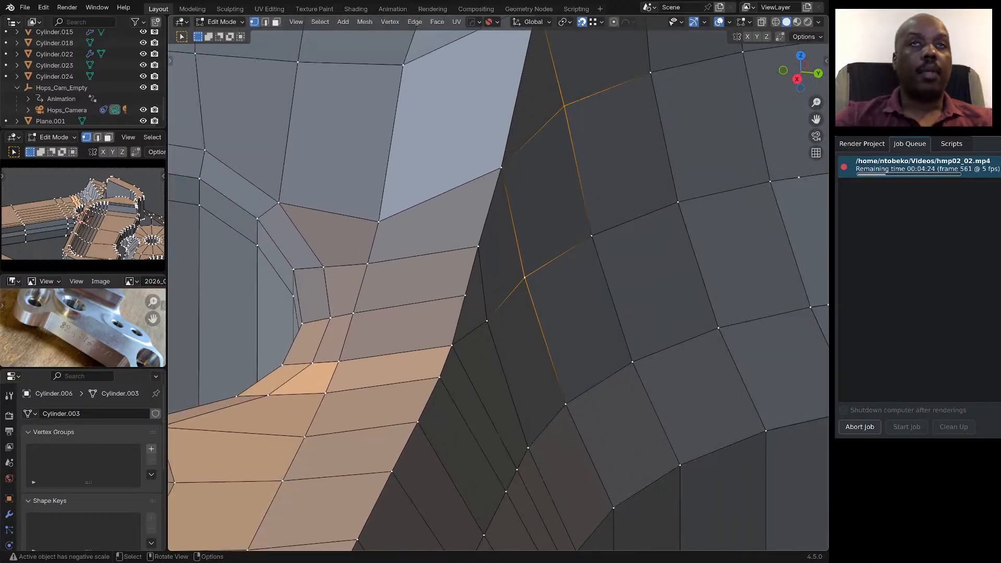
Preview loop cuts along the curved inner side wall beside the hole to examine where the face loop runs.
{"action": "scroll", "coordinate": [497, 290], "scroll_direction": "down", "scroll_amount": 4}
{"action": "middle_click_drag", "start_coordinate": [498, 290], "coordinate": [463, 319]}
{"action": "scroll", "coordinate": [563, 284], "scroll_direction": "down", "scroll_amount": 2}
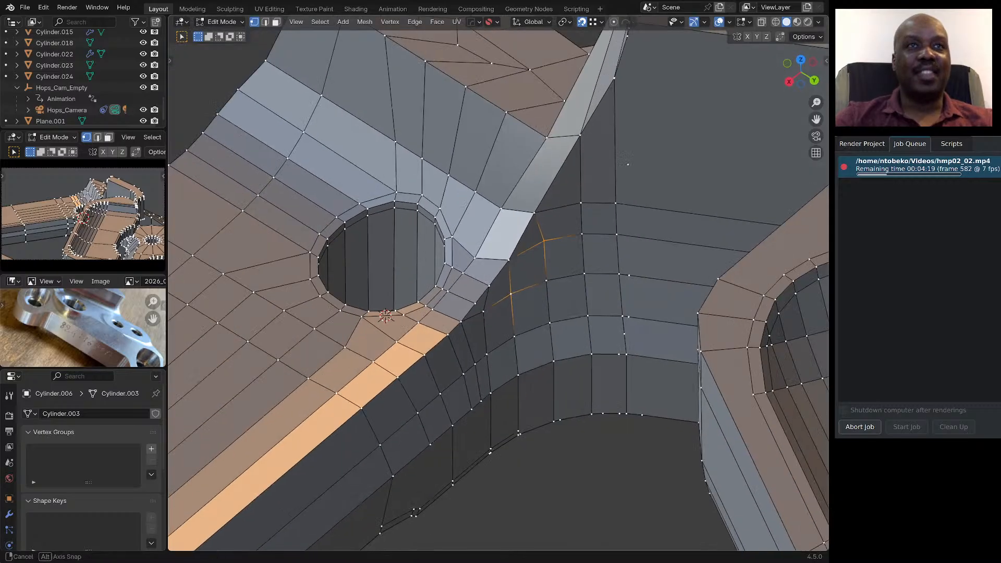
{"action": "middle_click_drag", "start_coordinate": [563, 284], "coordinate": [547, 290]}
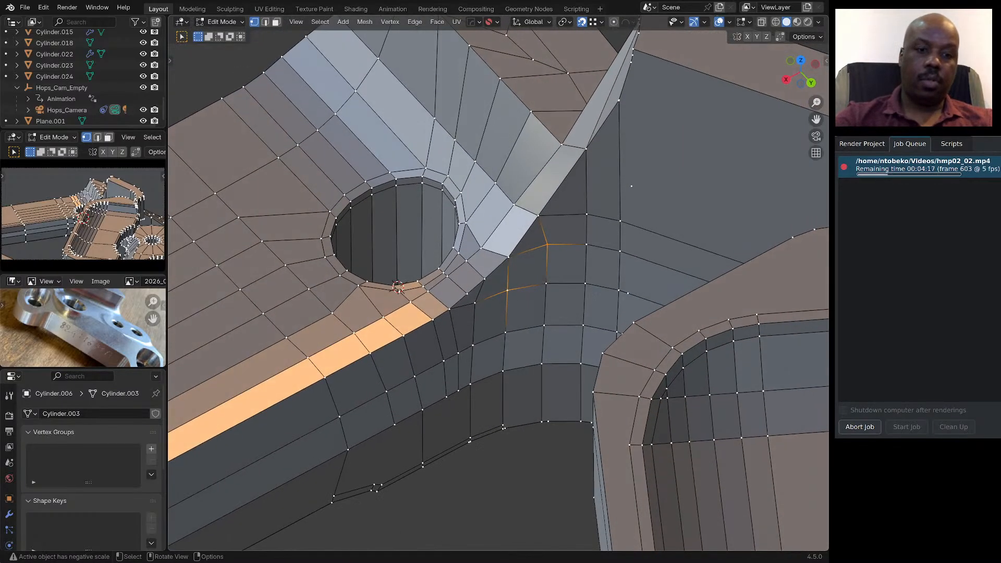
{"action": "key", "text": "ctrl+r"}
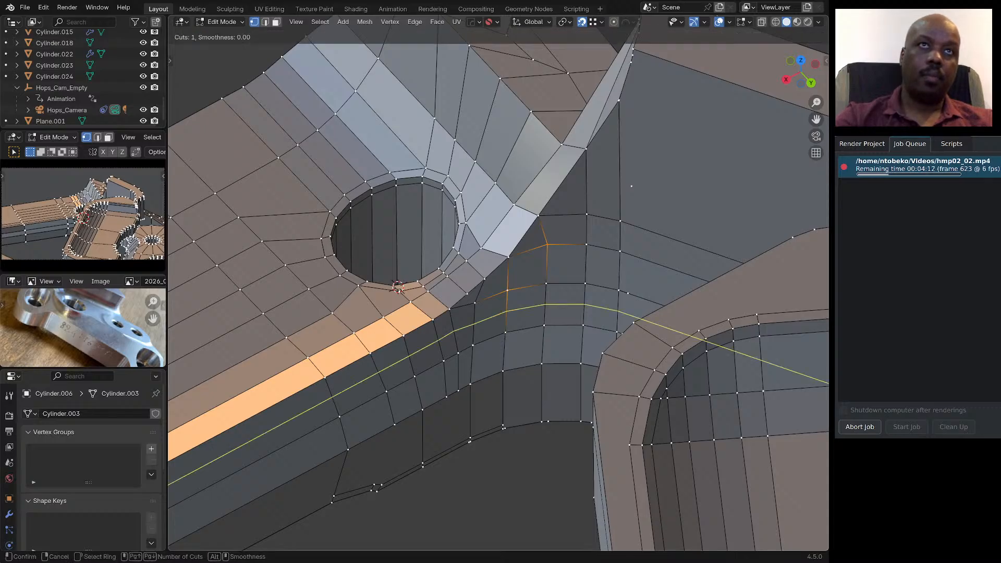
{"action": "key", "text": "Escape"}
{"action": "scroll", "coordinate": [513, 287], "scroll_direction": "down", "scroll_amount": 6}
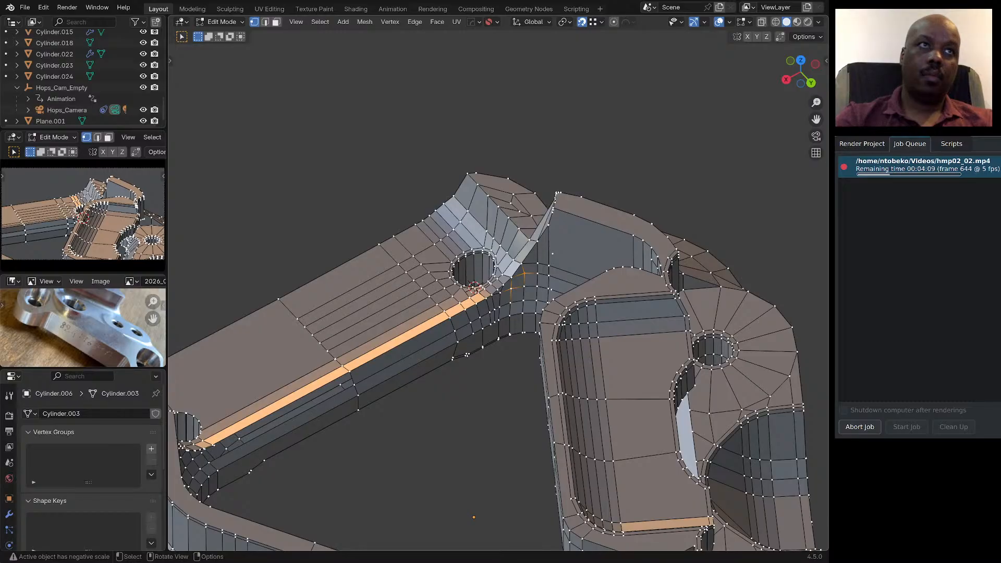
{"action": "middle_click_drag", "start_coordinate": [513, 288], "coordinate": [596, 307]}
{"action": "key", "text": "ctrl+r"}
{"action": "key", "text": "Escape"}
{"action": "scroll", "coordinate": [464, 303], "scroll_direction": "up", "scroll_amount": 4}
{"action": "scroll", "coordinate": [464, 302], "scroll_direction": "up", "scroll_amount": 1}
{"action": "scroll", "coordinate": [503, 280], "scroll_direction": "down", "scroll_amount": 4}
Leave the bracket's Edit Mode, show the whole scene, and raise Hops_Camera along the global Z axis.
{"action": "key", "text": "Tab"}
{"action": "scroll", "coordinate": [481, 311], "scroll_direction": "down", "scroll_amount": 6}
{"action": "scroll", "coordinate": [597, 308], "scroll_direction": "down", "scroll_amount": 2}
{"action": "scroll", "coordinate": [498, 237], "scroll_direction": "down", "scroll_amount": 3}
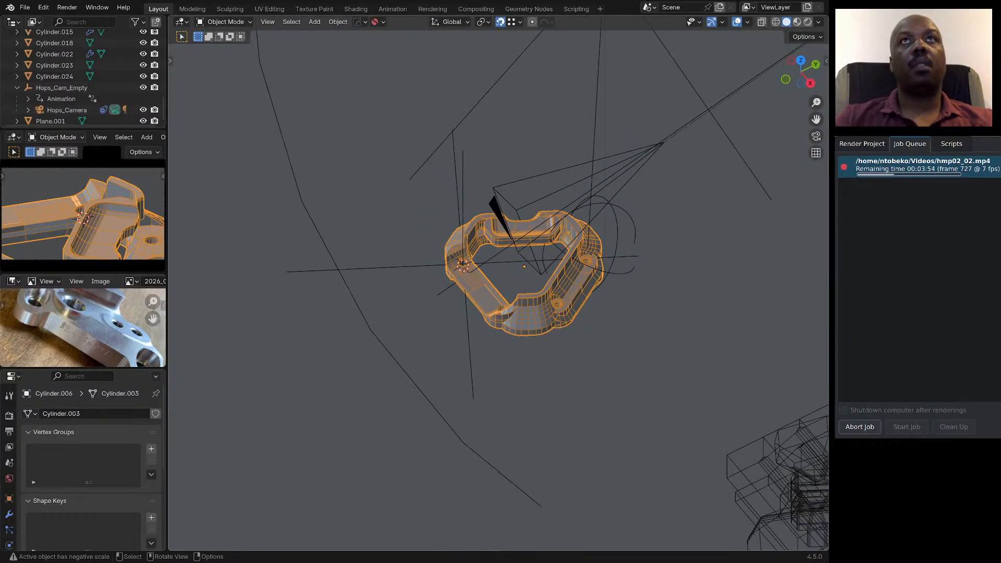
{"action": "left_click", "coordinate": [516, 182]}
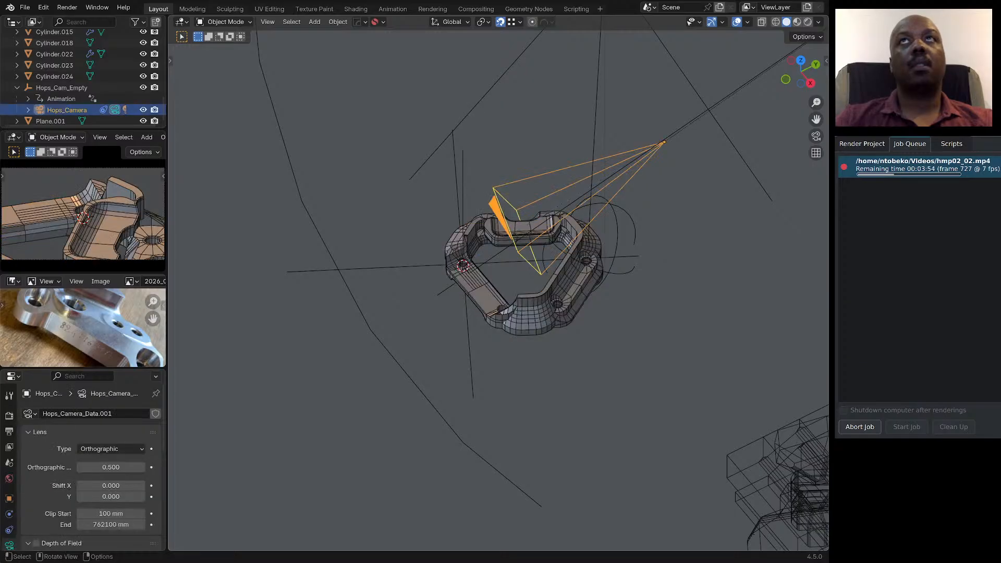
{"action": "key", "text": "g"}
{"action": "key", "text": "z"}
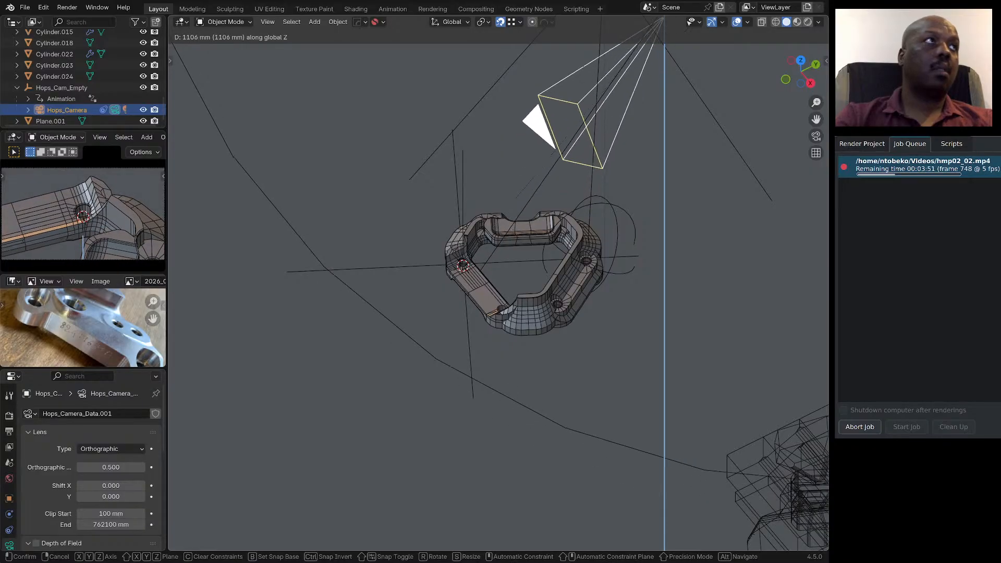
{"action": "key", "text": "Return"}
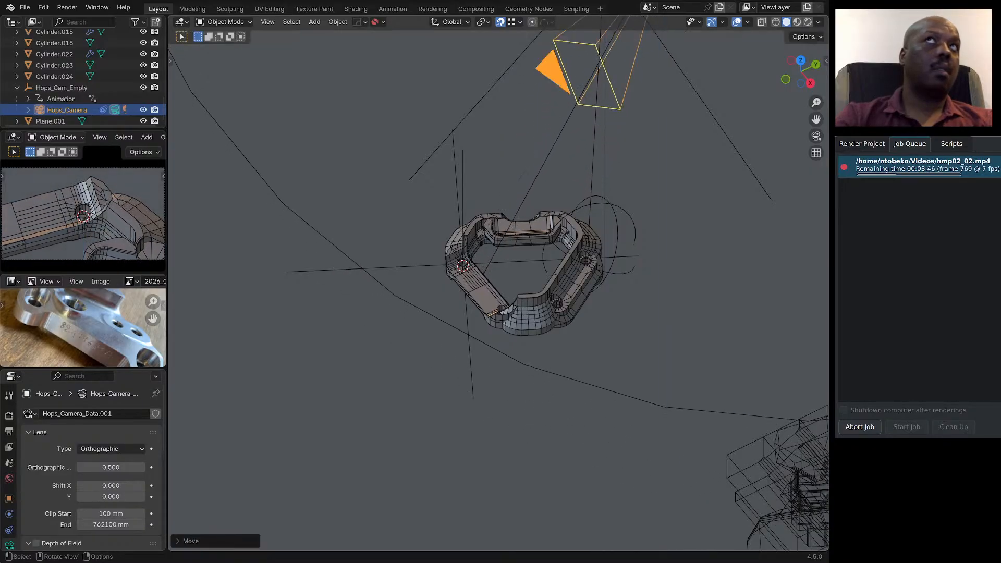
Set the orthographic scale of Hops_Camera to 0.4.
{"action": "scroll", "coordinate": [459, 334], "scroll_direction": "down", "scroll_amount": 3}
{"action": "middle_click_drag", "start_coordinate": [485, 313], "coordinate": [485, 334]}
{"action": "scroll", "coordinate": [473, 209], "scroll_direction": "up", "scroll_amount": 1}
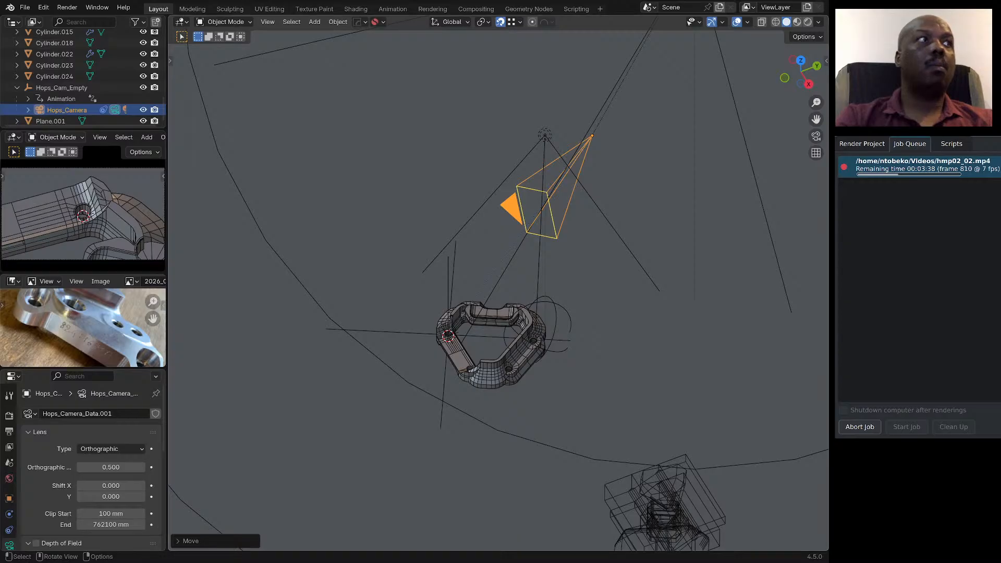
{"action": "left_click", "coordinate": [110, 467]}
{"action": "type", "text": "0."}
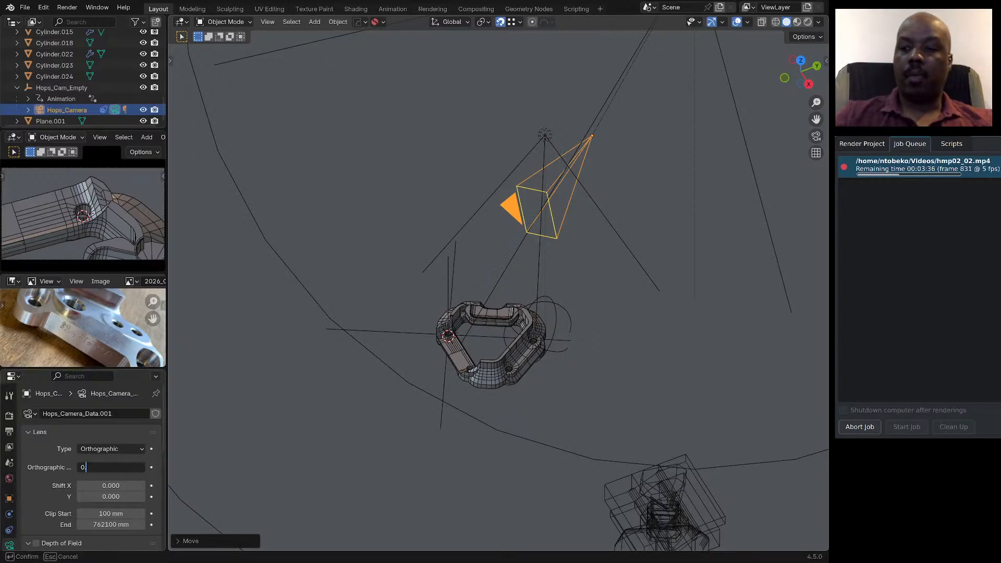
{"action": "type", "text": "5"}
{"action": "key", "text": "BackSpace"}
{"action": "type", "text": "4"}
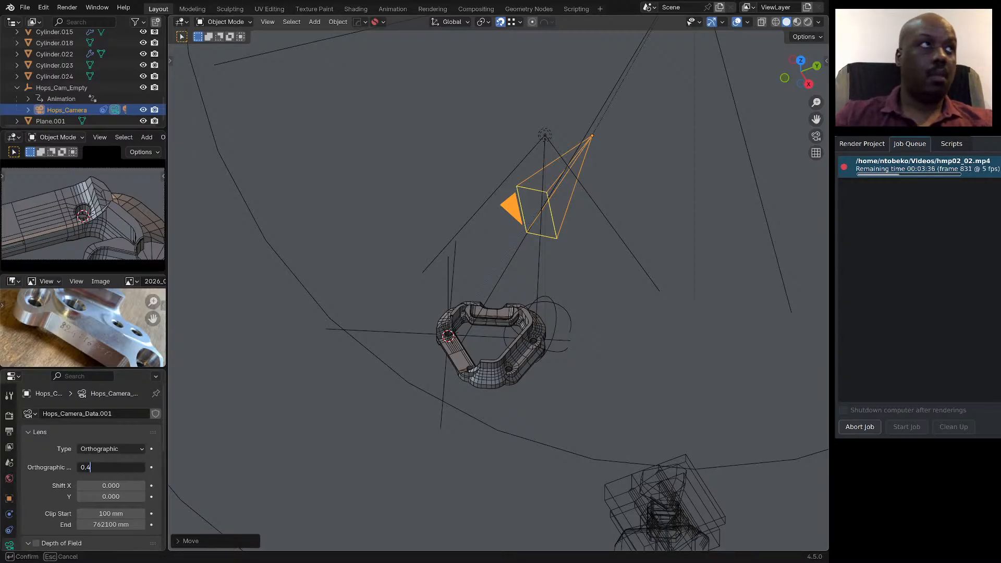
{"action": "key", "text": "Return"}
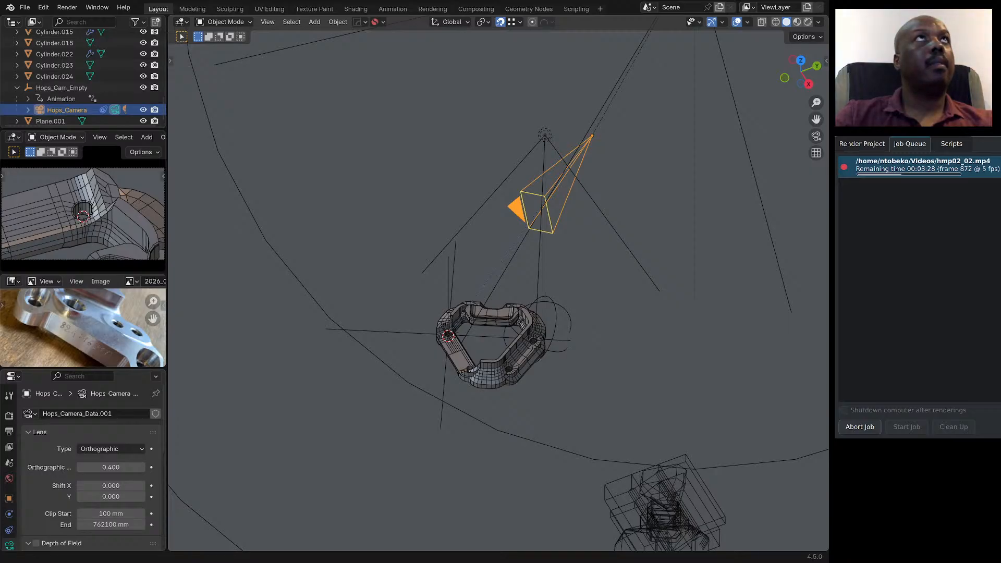
Lower Hops_Cam_Empty slightly along the global Z axis to reframe the hole in the camera view.
{"action": "scroll", "coordinate": [457, 354], "scroll_direction": "up", "scroll_amount": 2}
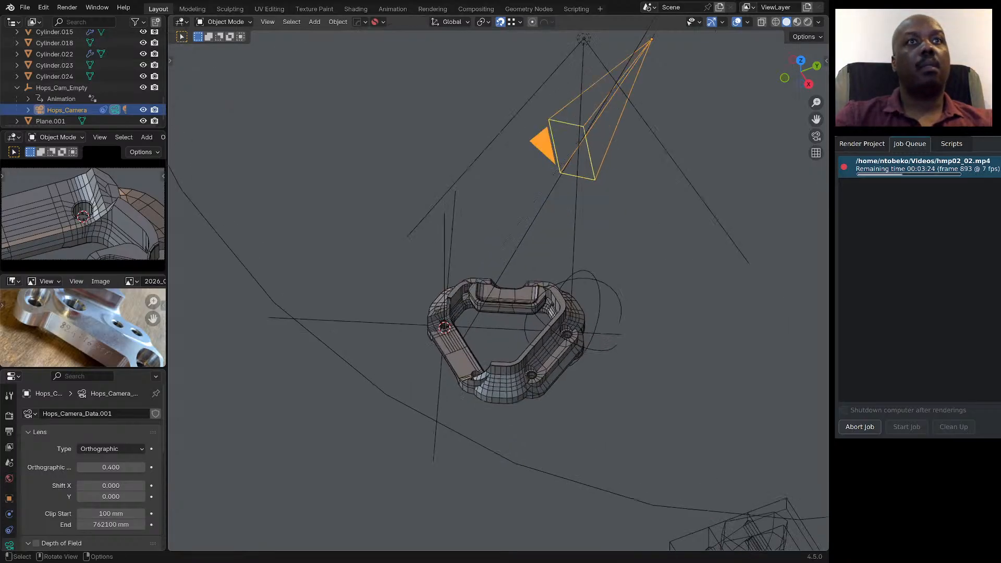
{"action": "left_click", "coordinate": [438, 417]}
{"action": "left_click", "coordinate": [437, 417]}
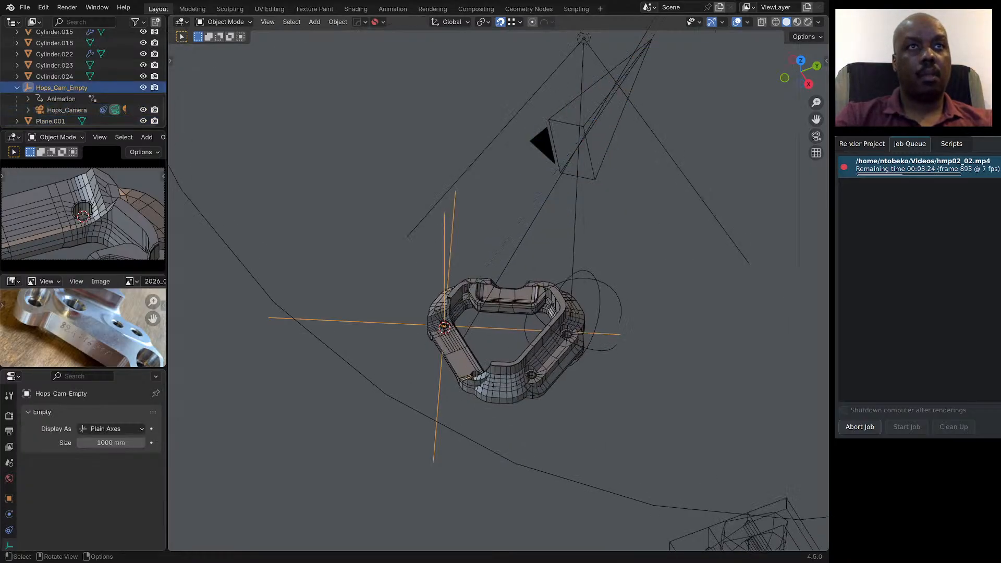
{"action": "key", "text": "g"}
{"action": "key", "text": "z"}
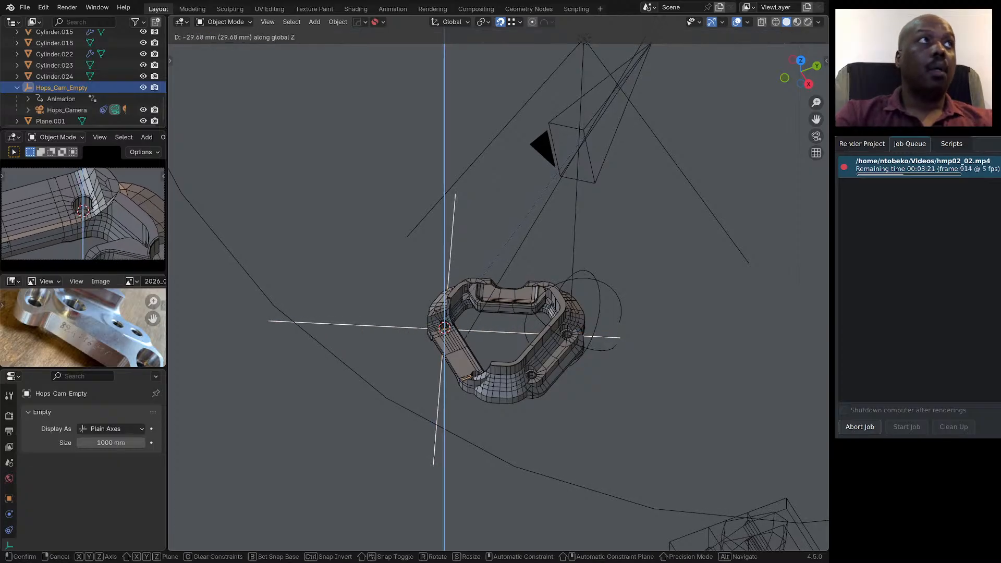
{"action": "key", "text": "Return"}
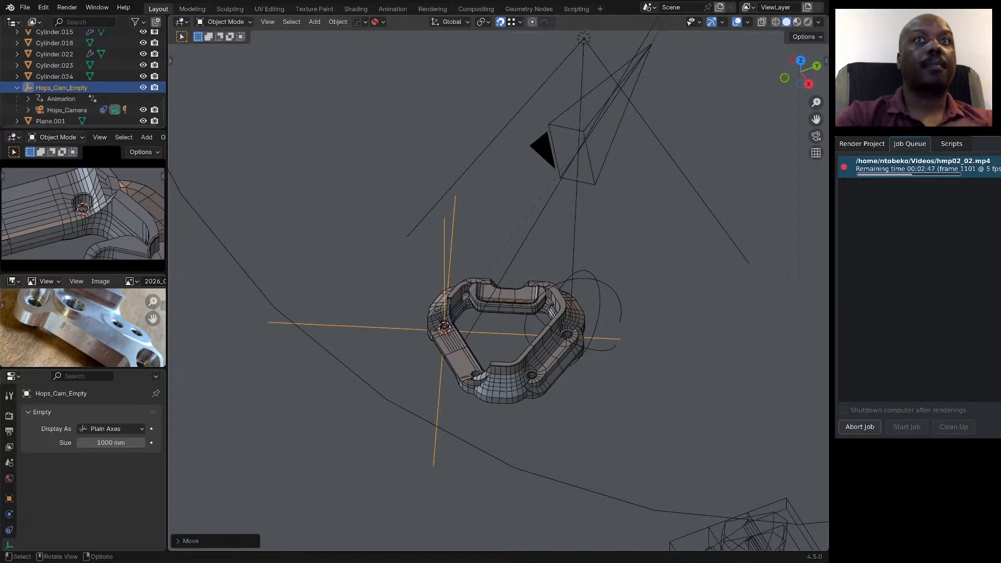
Raise Hops_Cam_Empty by about 44 mm along the global Z axis to recentre the hole in the camera view.
{"action": "middle_click_drag", "start_coordinate": [442, 308], "coordinate": [450, 311]}
{"action": "scroll", "coordinate": [451, 313], "scroll_direction": "up", "scroll_amount": 9}
{"action": "scroll", "coordinate": [451, 312], "scroll_direction": "up", "scroll_amount": 5}
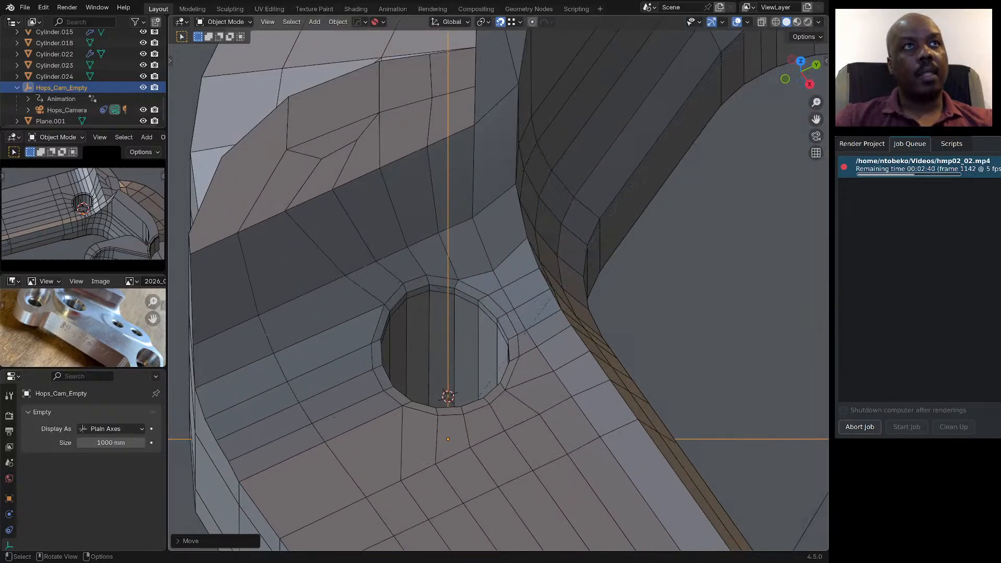
{"action": "middle_click_drag", "start_coordinate": [451, 313], "coordinate": [451, 336]}
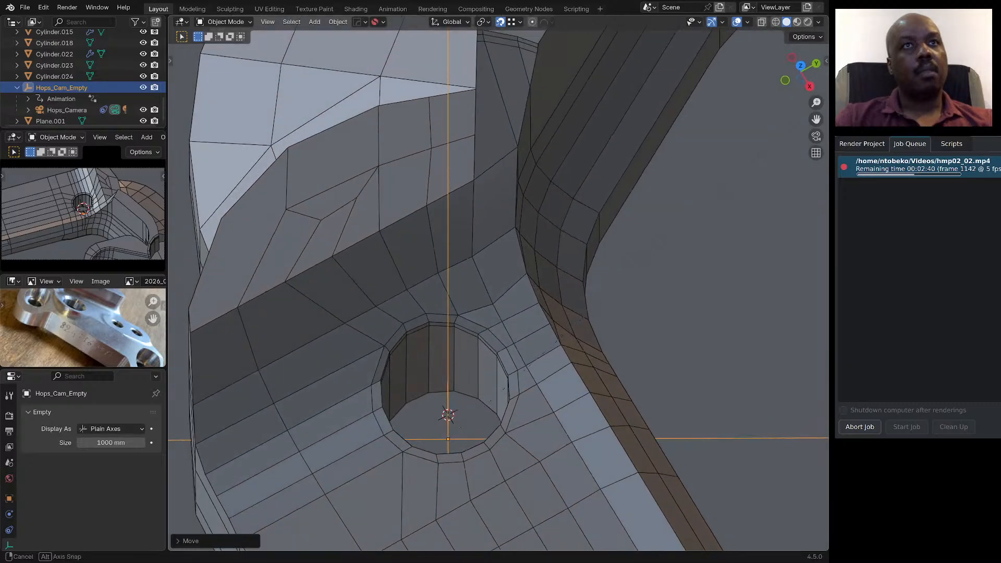
{"action": "scroll", "coordinate": [452, 336], "scroll_direction": "down", "scroll_amount": 5}
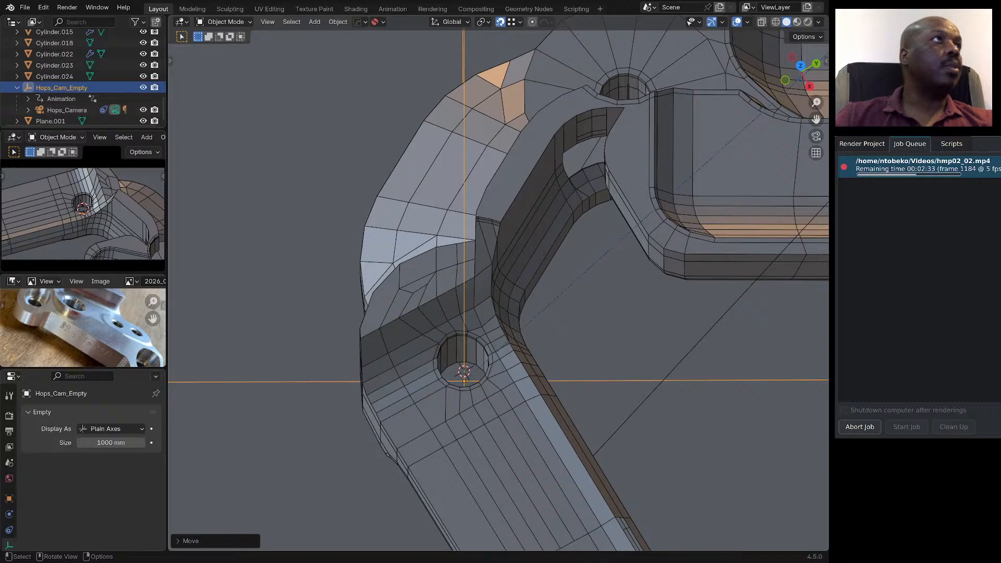
{"action": "middle_click_drag", "start_coordinate": [451, 336], "coordinate": [415, 332]}
{"action": "key", "text": "g"}
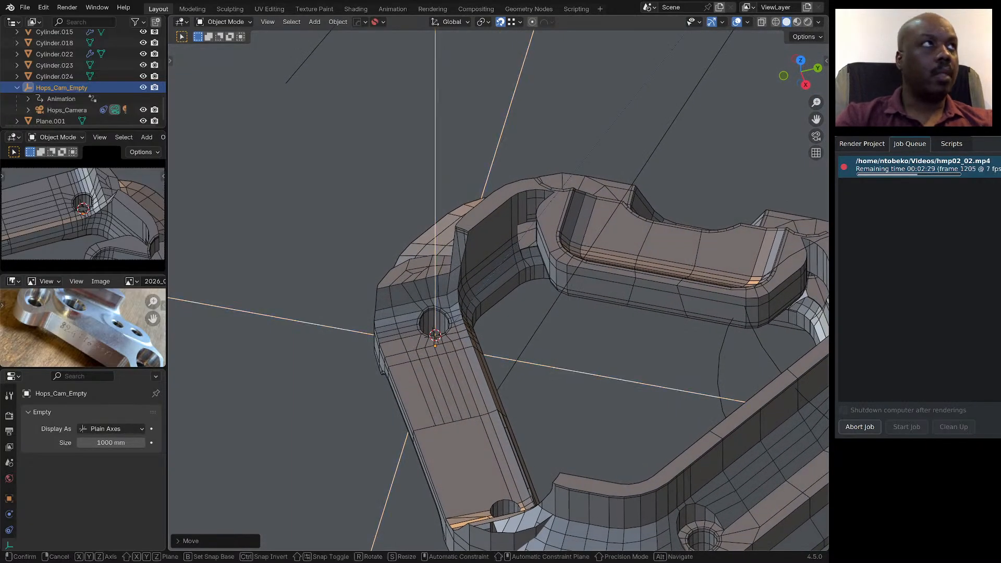
{"action": "key", "text": "z"}
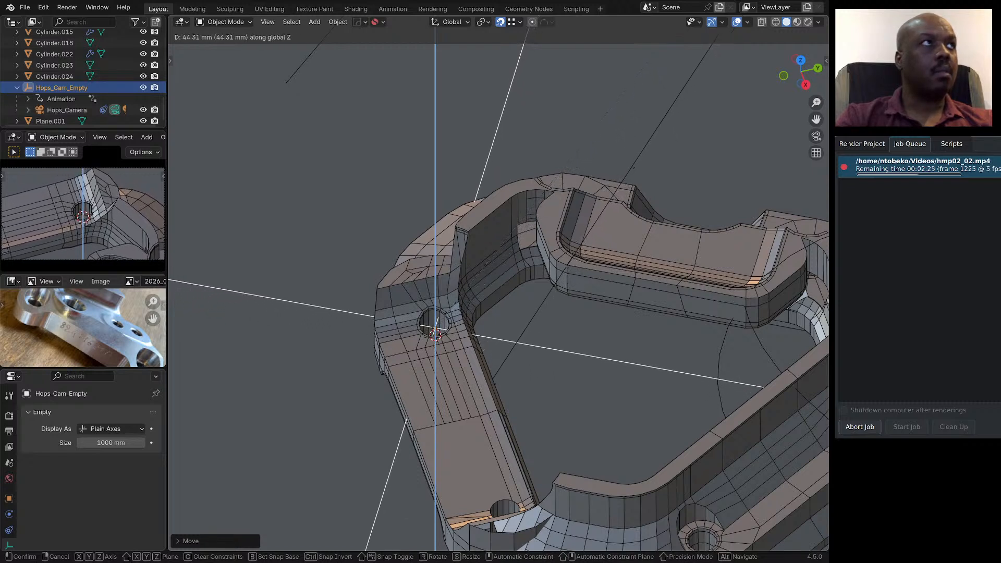
{"action": "key", "text": "Return"}
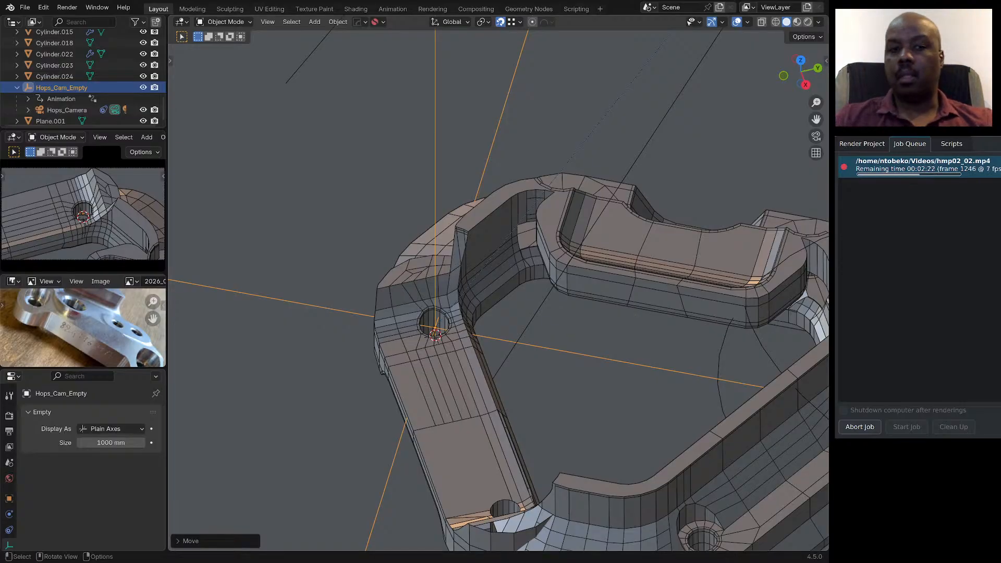
Select the bracket and isolate it in local view.
{"action": "left_click", "coordinate": [449, 386]}
{"action": "key", "text": "KP_Divide"}
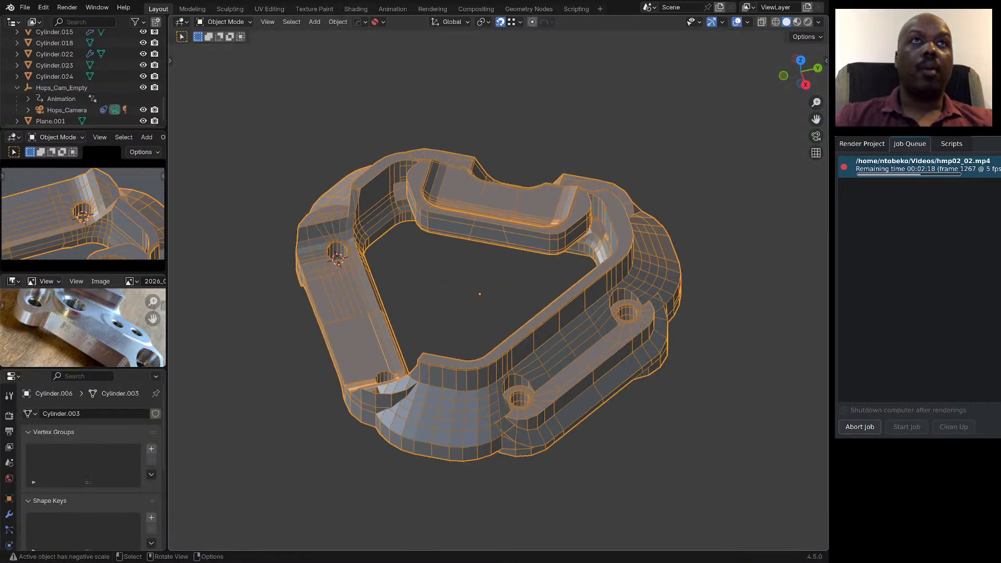
{"action": "scroll", "coordinate": [521, 295], "scroll_direction": "down", "scroll_amount": 6}
{"action": "middle_click_drag", "start_coordinate": [521, 295], "coordinate": [480, 313]}
{"action": "scroll", "coordinate": [510, 296], "scroll_direction": "up", "scroll_amount": 5}
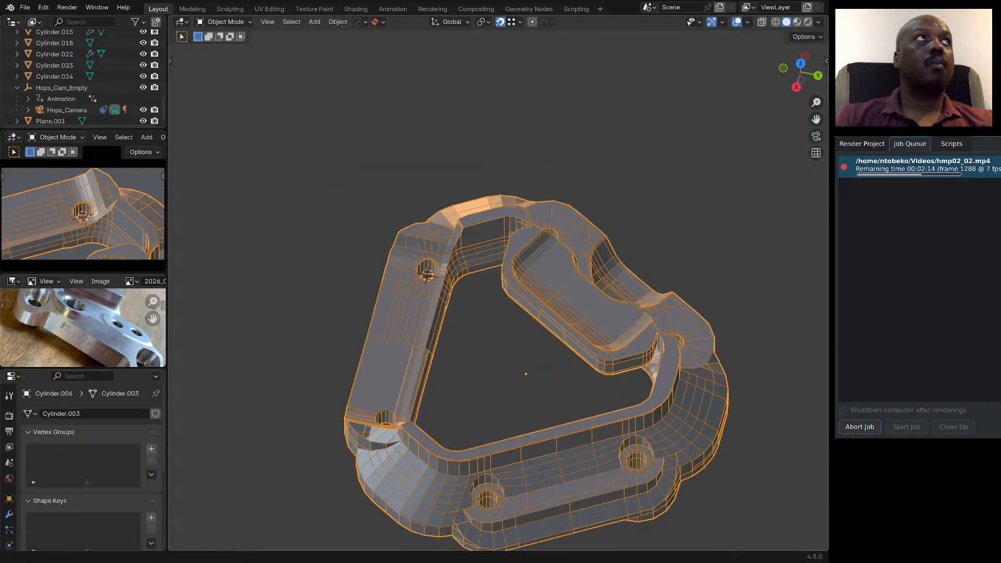
Save the file and save an incremental version as "2026_07_27 hmp02 p2 cleaning 4.blend".
{"action": "left_click", "coordinate": [25, 8]}
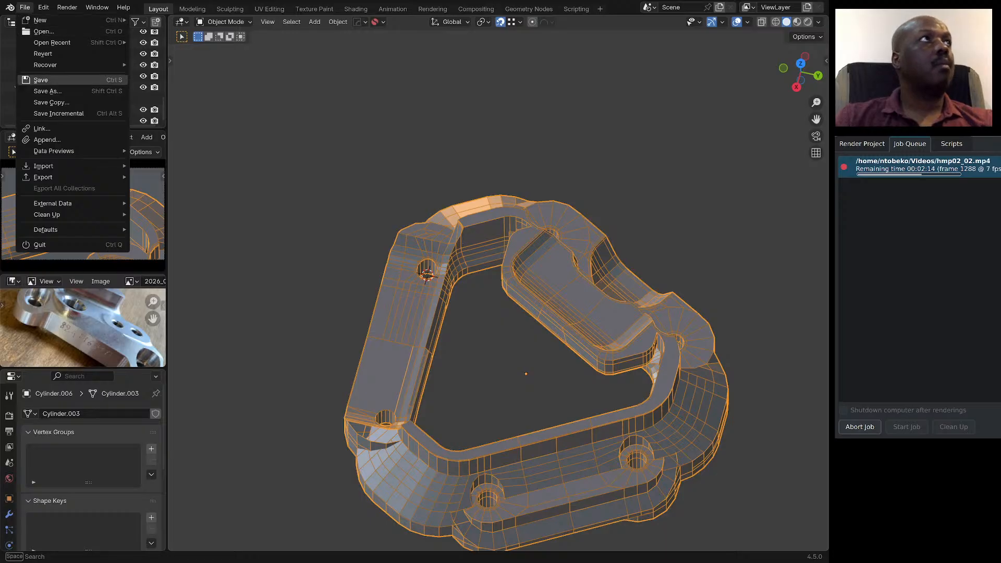
{"action": "left_click", "coordinate": [40, 80]}
{"action": "left_click", "coordinate": [24, 7]}
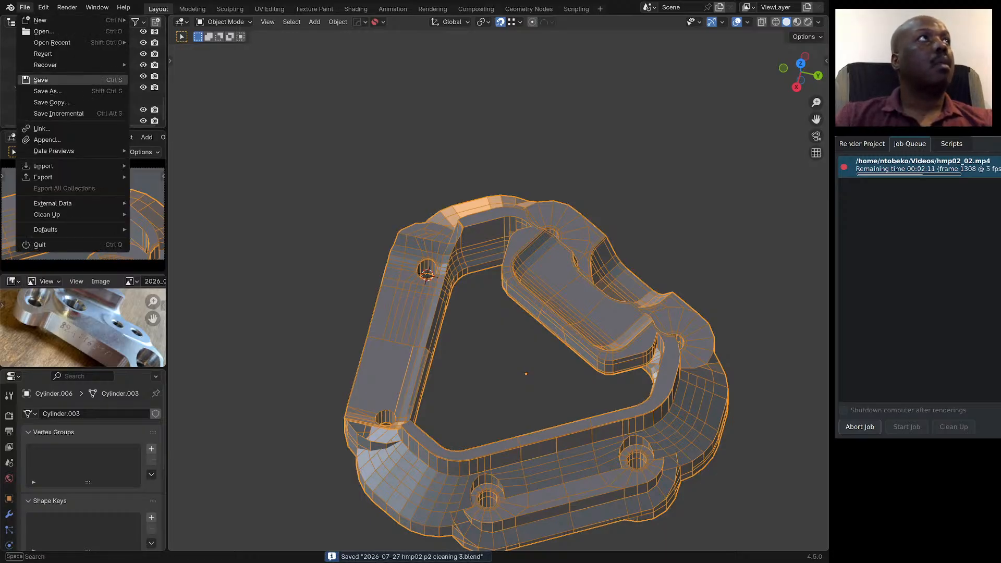
{"action": "key", "text": "Escape"}
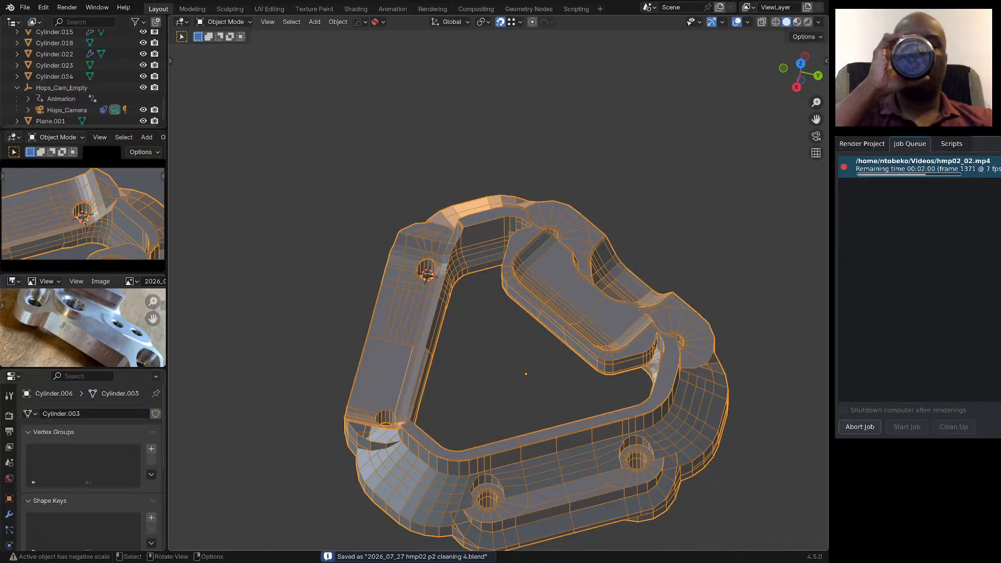
In Edit Mode, select the stray vertex at the notch on the inner side wall's lower edge, and switch to the video editor's render window.
{"action": "key", "text": "Tab"}
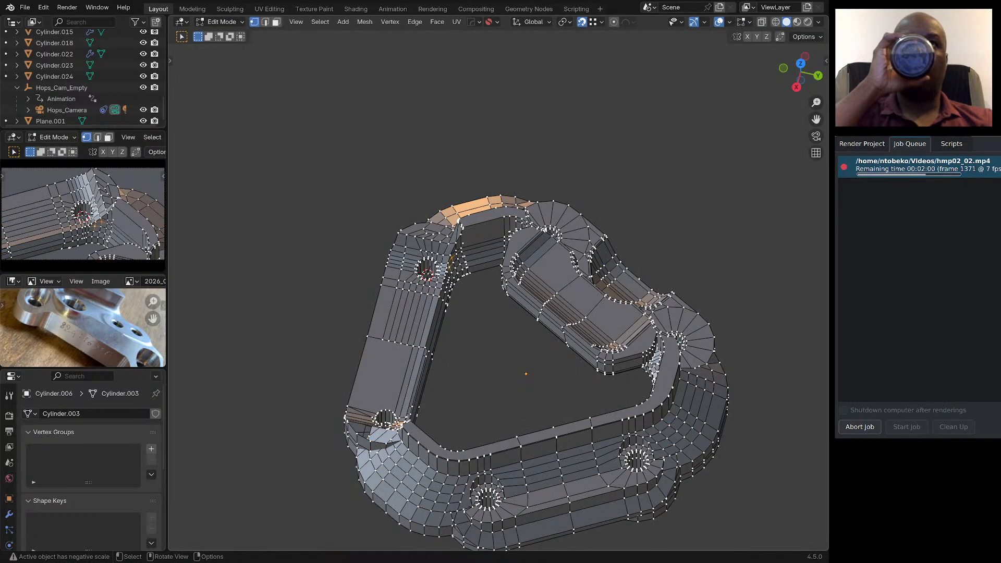
{"action": "key", "text": "x"}
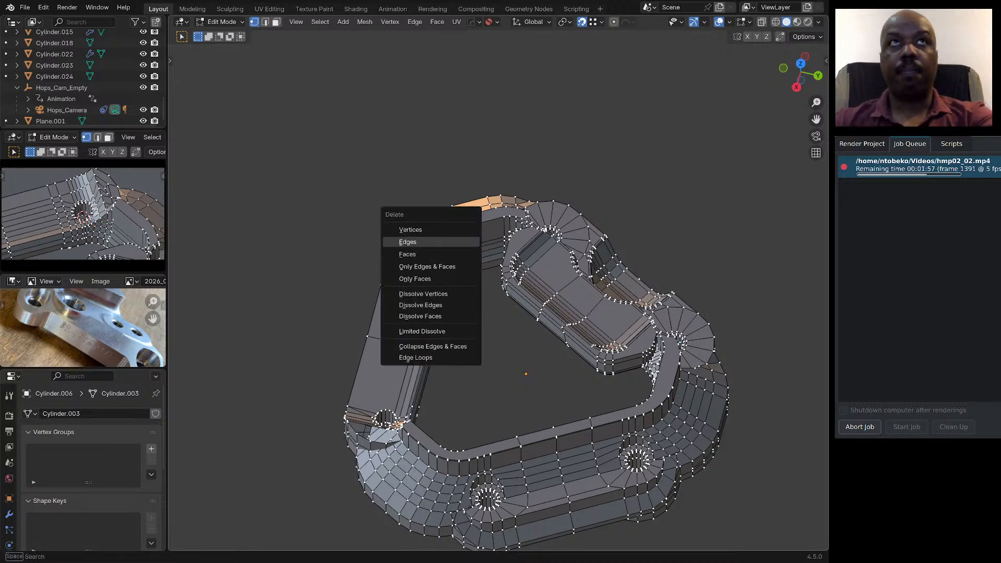
{"action": "left_click", "coordinate": [449, 230]}
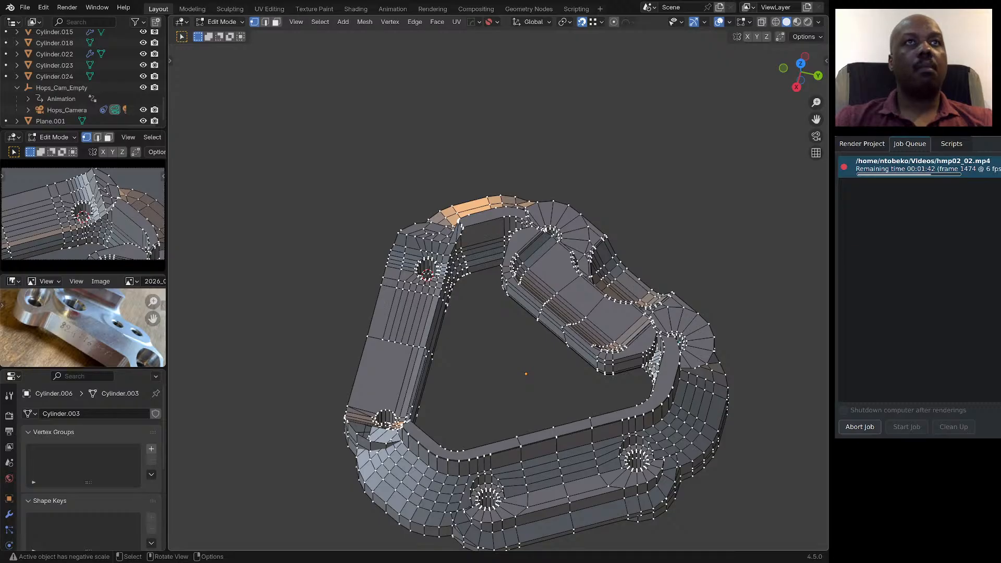
{"action": "middle_click_drag", "start_coordinate": [469, 303], "coordinate": [428, 280]}
{"action": "scroll", "coordinate": [428, 280], "scroll_direction": "up", "scroll_amount": 7}
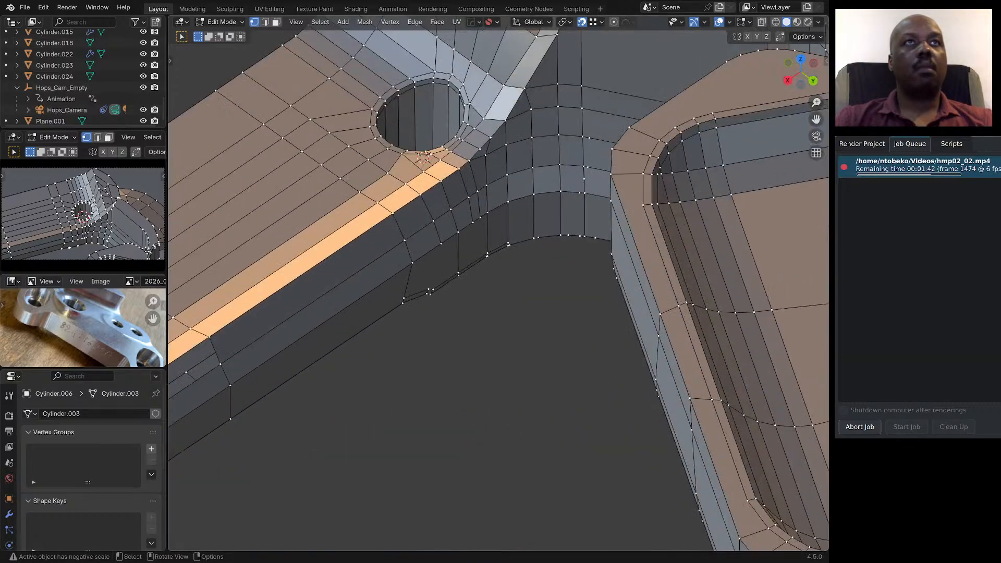
{"action": "scroll", "coordinate": [430, 292], "scroll_direction": "up", "scroll_amount": 5}
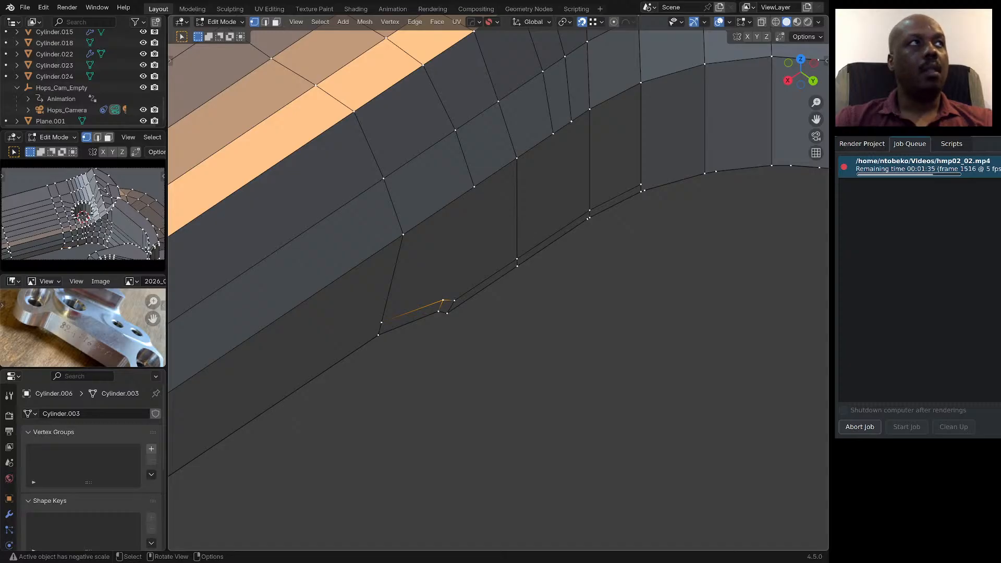
{"action": "scroll", "coordinate": [460, 365], "scroll_direction": "down", "scroll_amount": 2}
{"action": "middle_click_drag", "start_coordinate": [460, 365], "coordinate": [459, 350]}
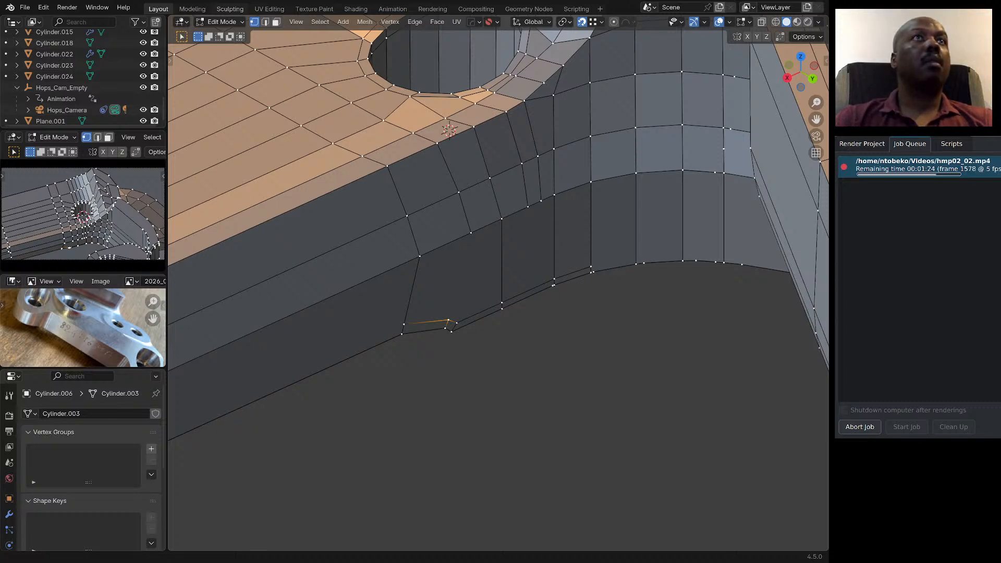
{"action": "key", "text": "alt+Tab"}
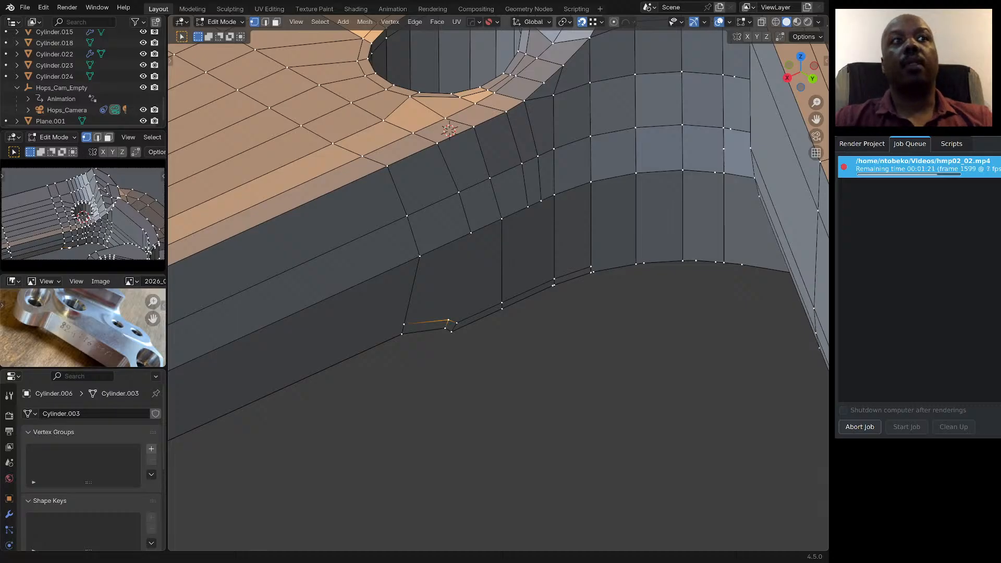
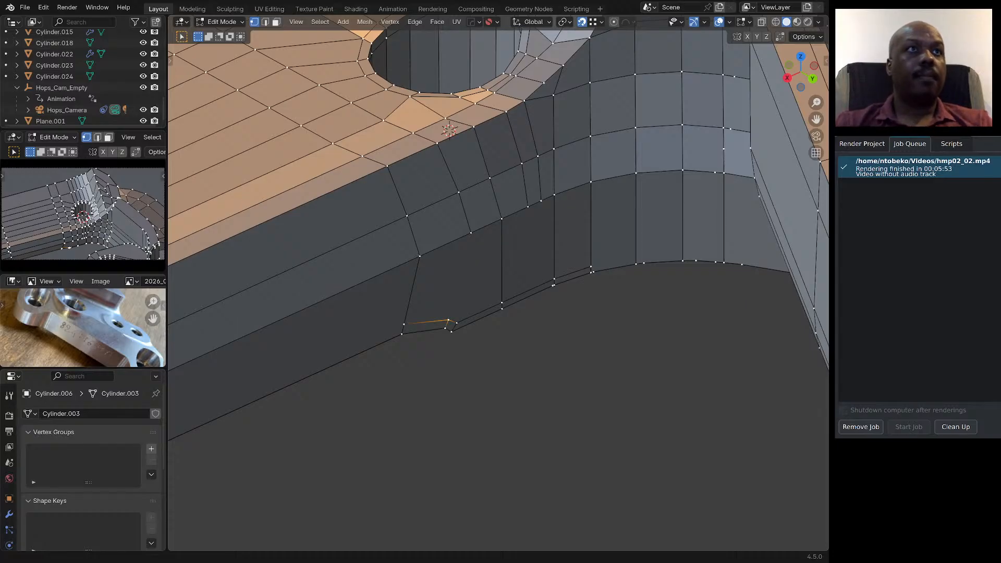
Switch back to Blender from the video editor's render window and save the current file.
{"action": "key", "text": "alt+Tab"}
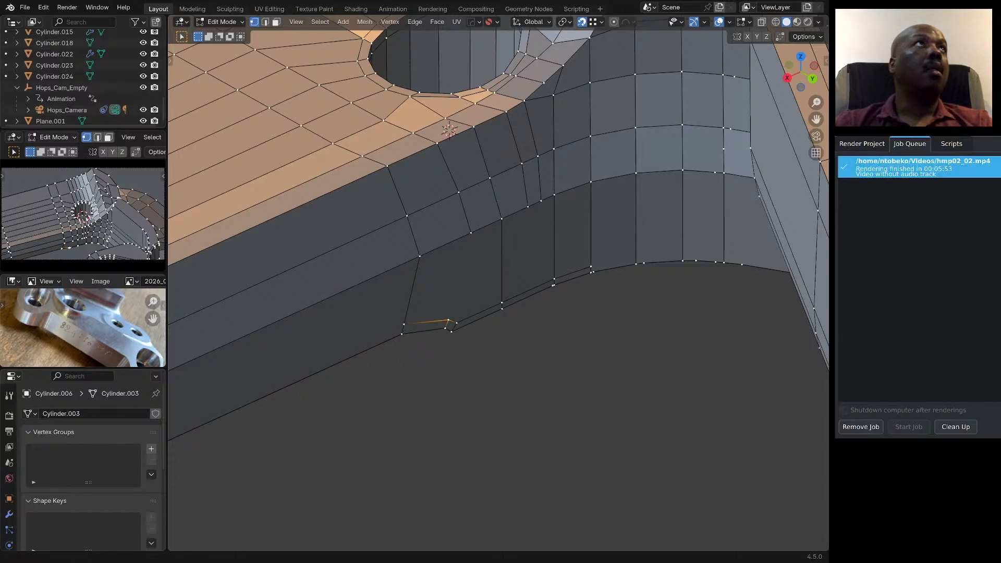
{"action": "key", "text": "alt+Tab"}
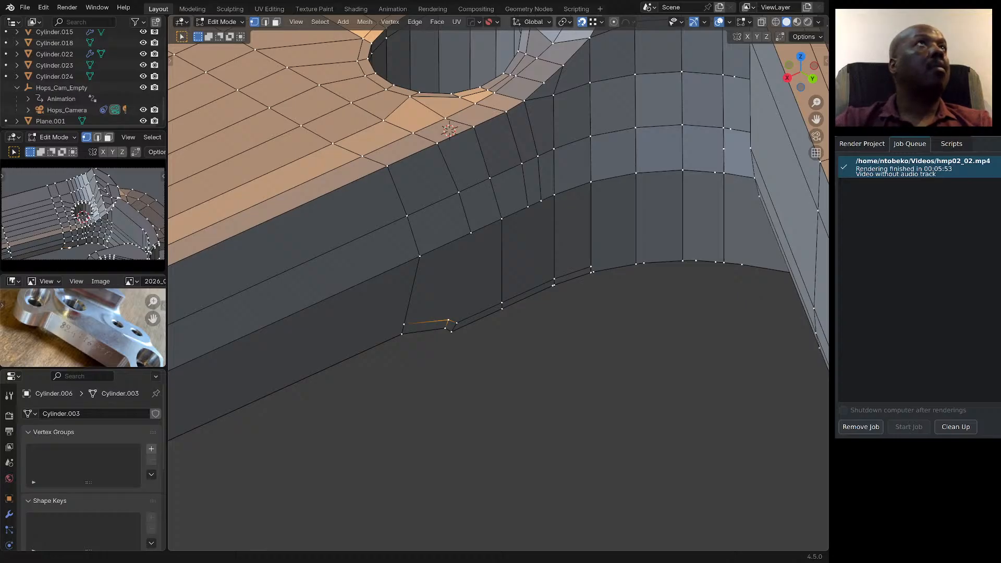
{"action": "left_click", "coordinate": [24, 7]}
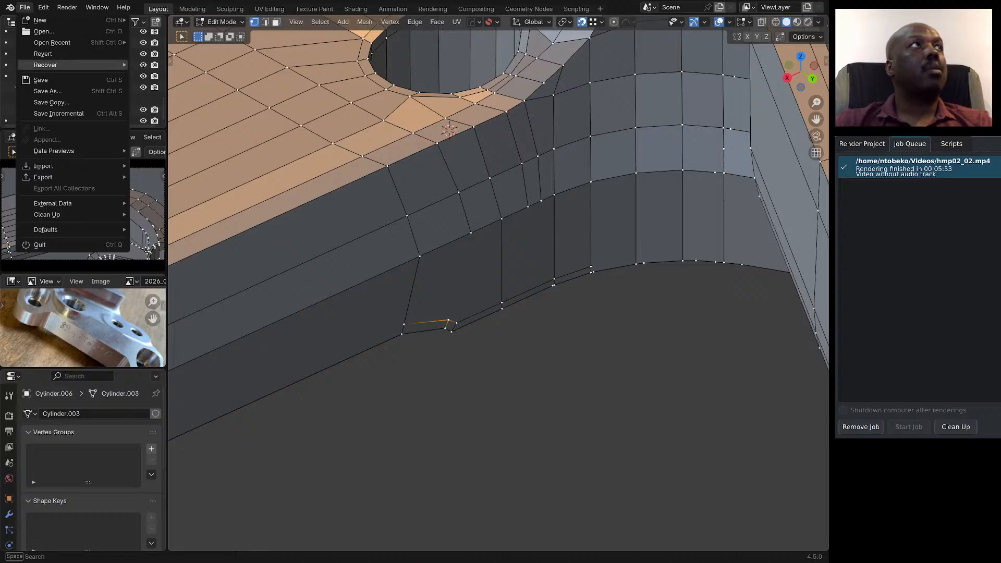
{"action": "left_click", "coordinate": [41, 80]}
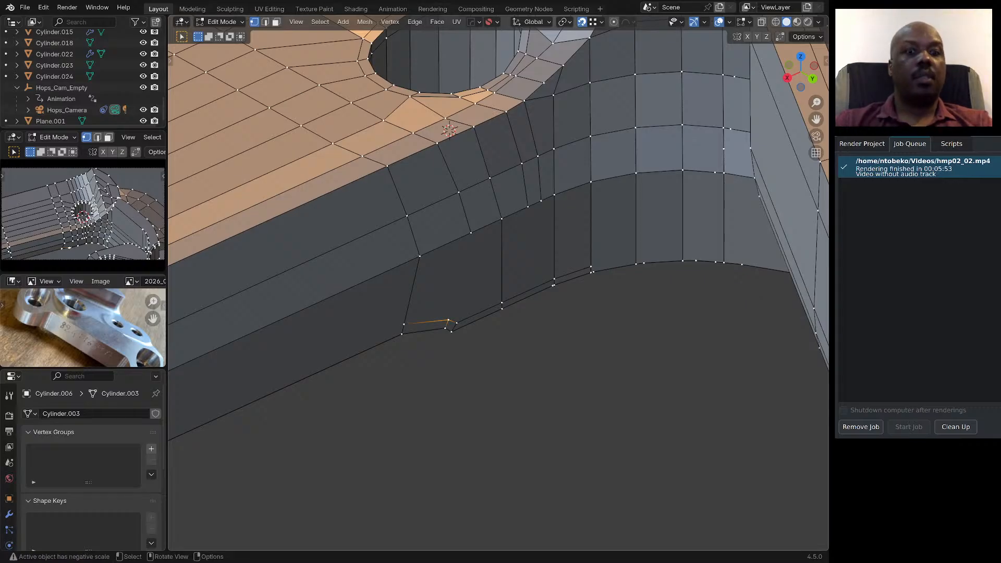
In edge select mode, examine the notch on the inner side wall's lower edge and the mesh around the hole from several angles.
{"action": "key", "text": "2"}
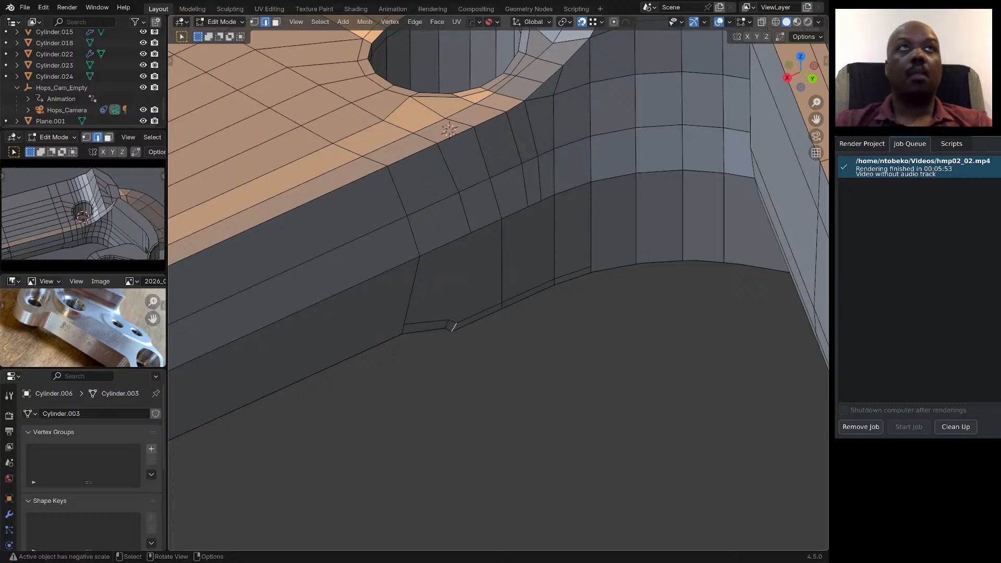
{"action": "scroll", "coordinate": [498, 290], "scroll_direction": "down", "scroll_amount": 6}
{"action": "middle_click_drag", "start_coordinate": [498, 290], "coordinate": [482, 307]}
{"action": "scroll", "coordinate": [498, 290], "scroll_direction": "up", "scroll_amount": 3}
{"action": "scroll", "coordinate": [482, 307], "scroll_direction": "down", "scroll_amount": 5}
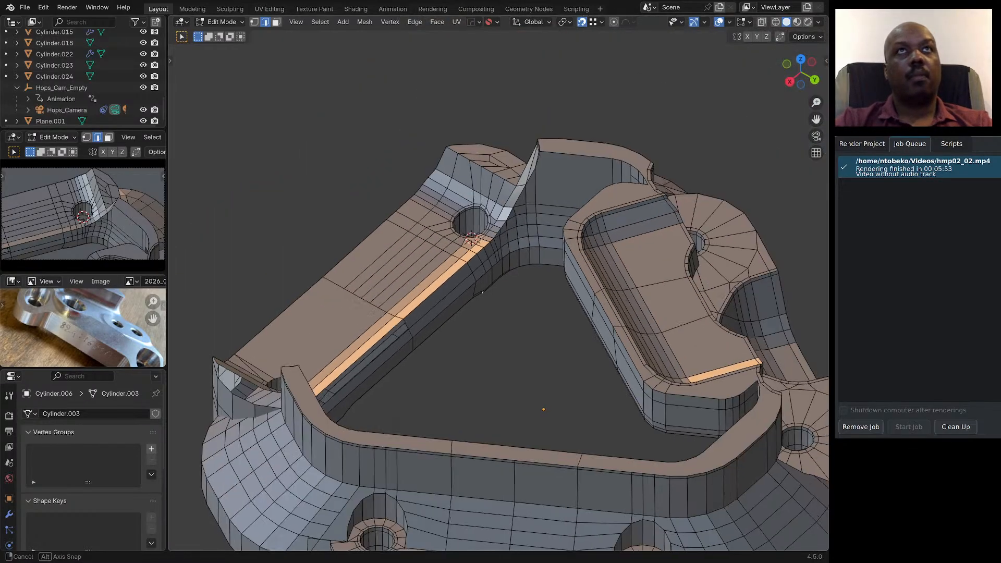
{"action": "scroll", "coordinate": [485, 318], "scroll_direction": "up", "scroll_amount": 5}
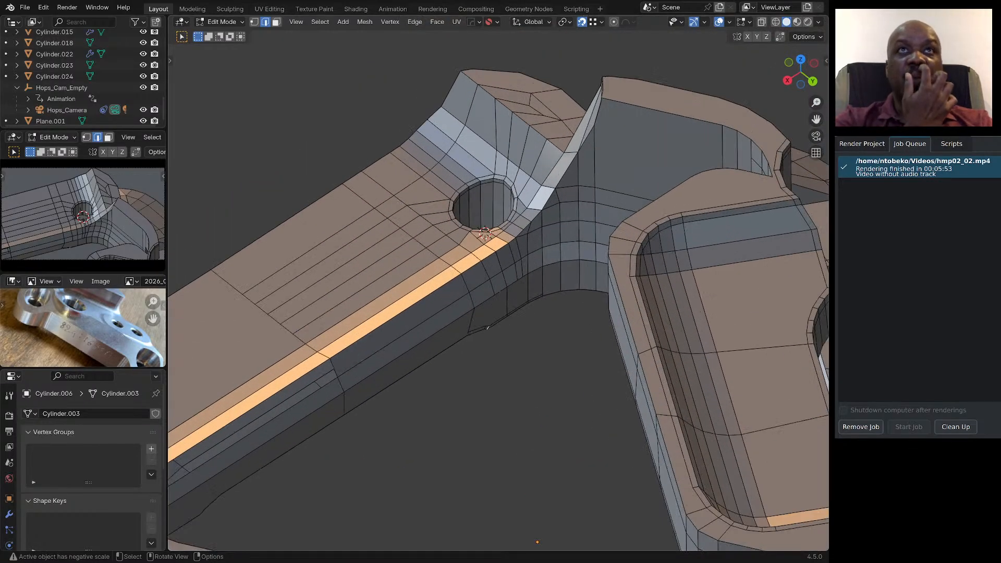
{"action": "middle_click_drag", "start_coordinate": [594, 292], "coordinate": [526, 327]}
{"action": "scroll", "coordinate": [526, 327], "scroll_direction": "up", "scroll_amount": 4}
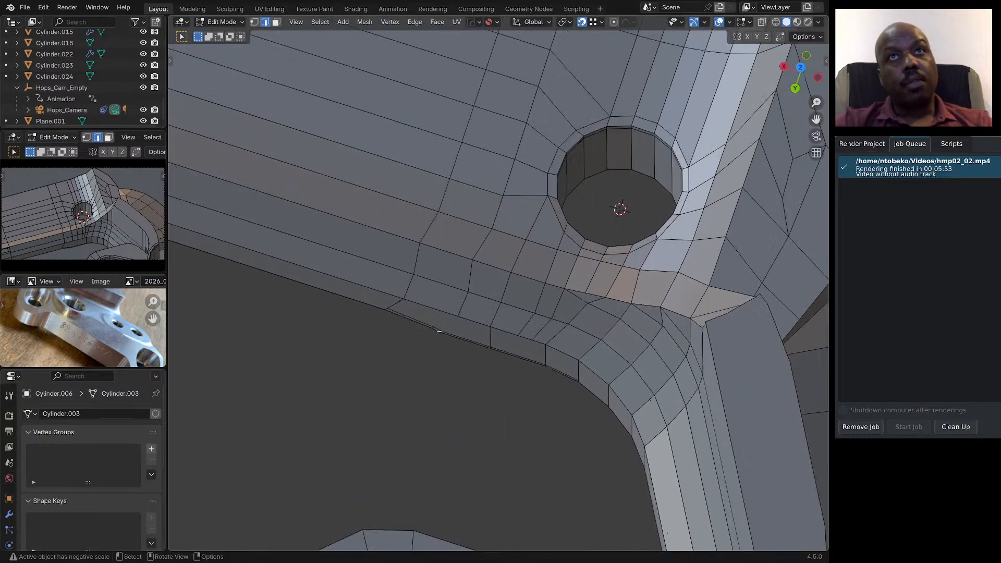
{"action": "middle_click_drag", "start_coordinate": [439, 331], "coordinate": [439, 331]}
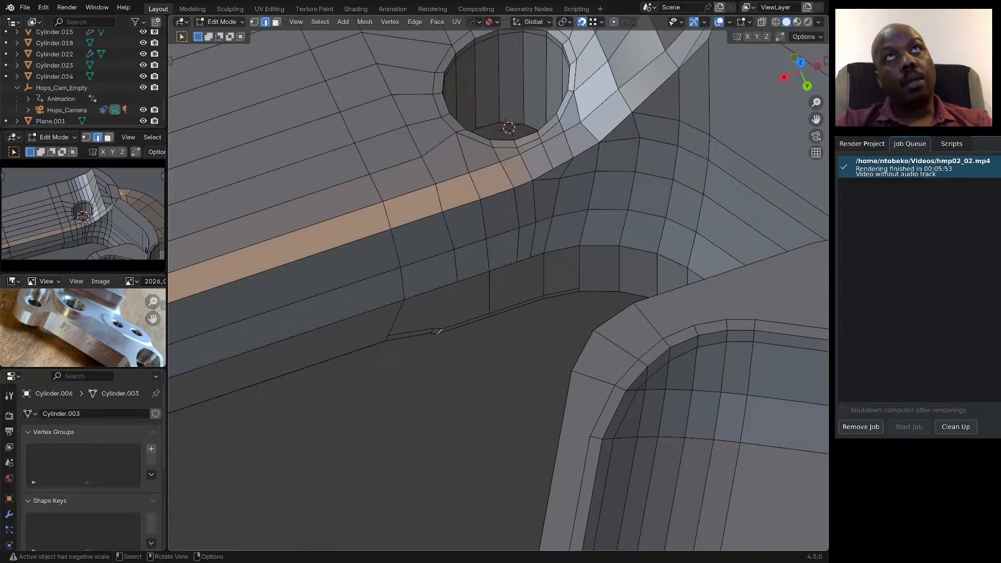
{"action": "scroll", "coordinate": [556, 300], "scroll_direction": "down", "scroll_amount": 6}
{"action": "middle_click_drag", "start_coordinate": [555, 300], "coordinate": [569, 295]}
{"action": "scroll", "coordinate": [542, 252], "scroll_direction": "up", "scroll_amount": 7}
{"action": "middle_click_drag", "start_coordinate": [542, 252], "coordinate": [554, 214]}
{"action": "middle_click_drag", "start_coordinate": [428, 459], "coordinate": [428, 459]}
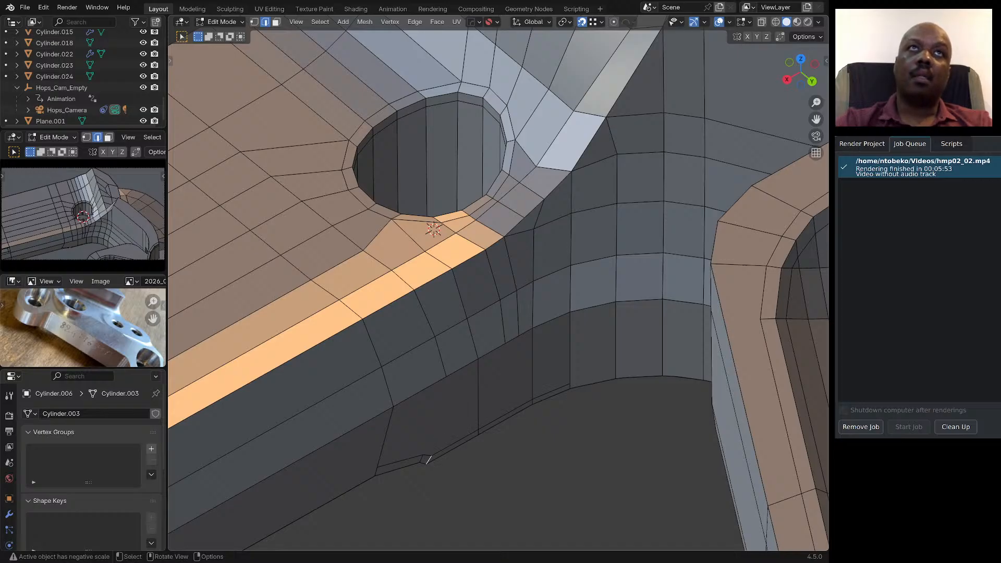
{"action": "middle_click_drag", "start_coordinate": [428, 460], "coordinate": [427, 459]}
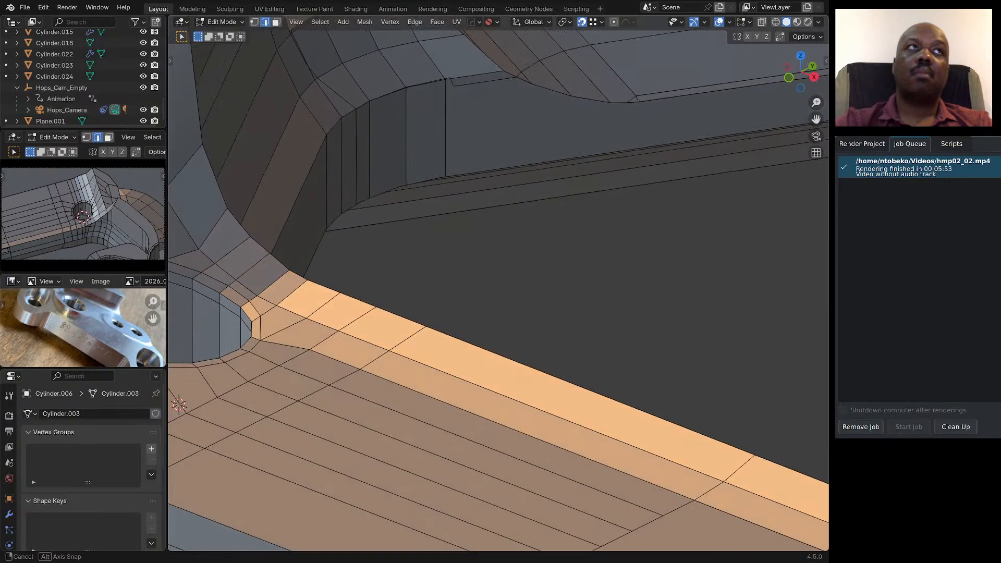
{"action": "scroll", "coordinate": [615, 266], "scroll_direction": "down", "scroll_amount": 3}
{"action": "scroll", "coordinate": [417, 259], "scroll_direction": "up", "scroll_amount": 5}
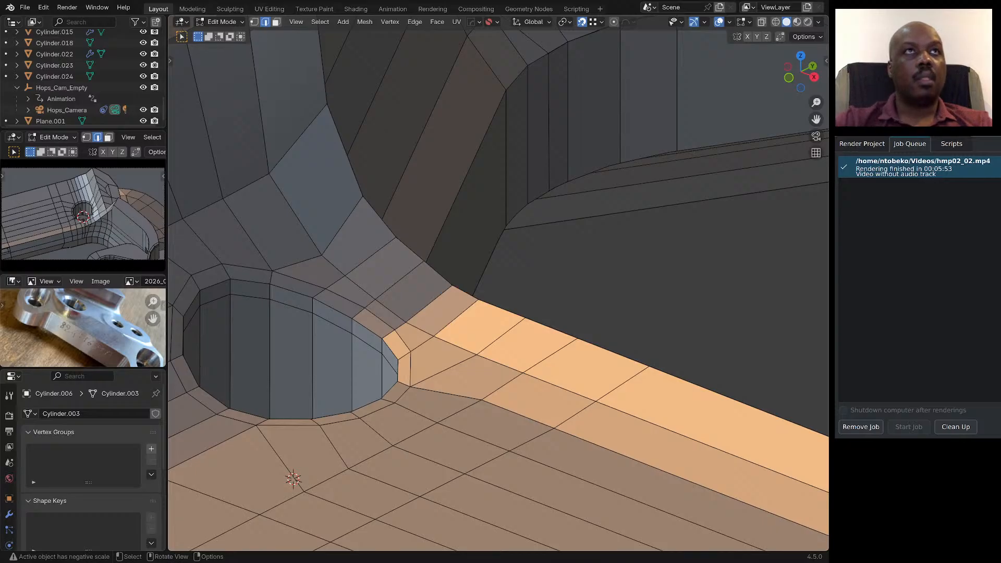
{"action": "middle_click_drag", "start_coordinate": [503, 313], "coordinate": [499, 309]}
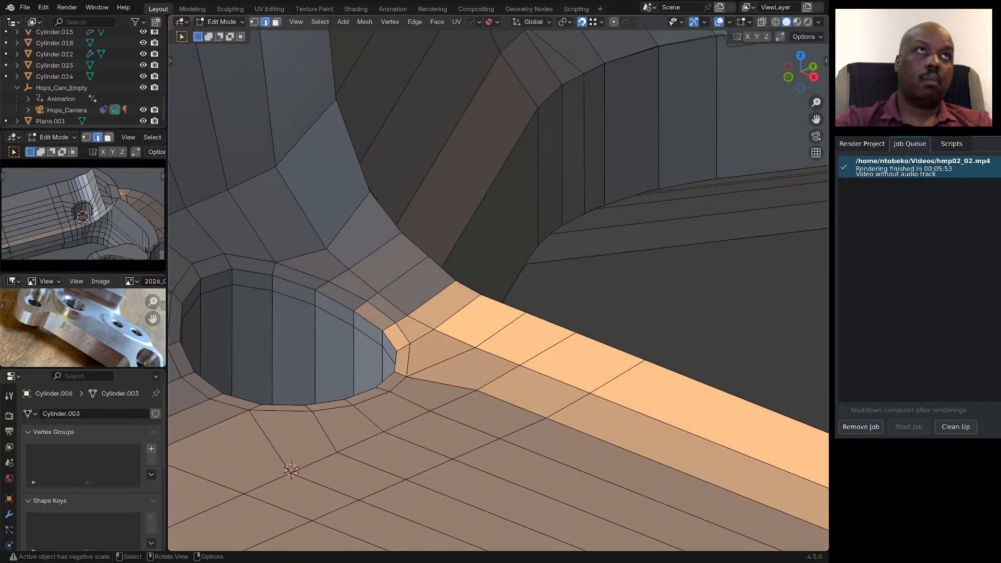
Slide the single vertex on the curved transition beside the hole along its adjoining edge using Vertex Slide.
{"action": "key", "text": "1"}
{"action": "left_click", "coordinate": [326, 249]}
{"action": "key", "text": "g"}
{"action": "key", "text": "g"}
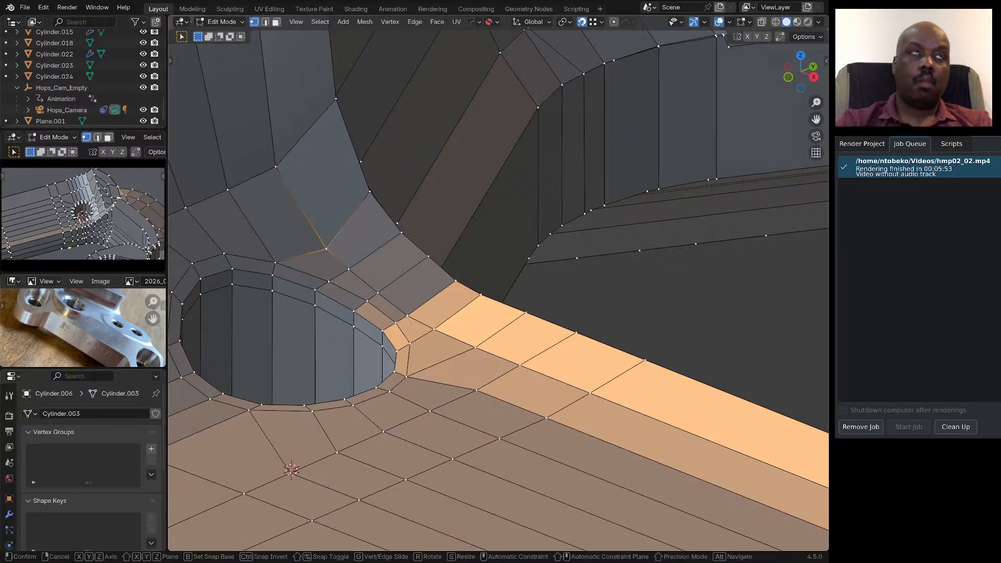
{"action": "left_click", "coordinate": [681, 295]}
{"action": "middle_click_drag", "start_coordinate": [682, 296], "coordinate": [724, 294]}
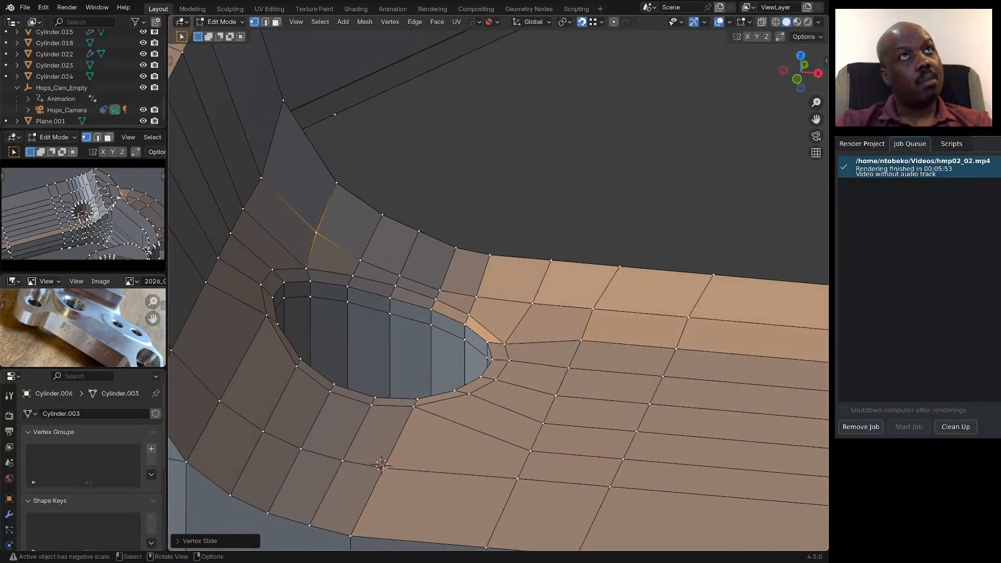
{"action": "scroll", "coordinate": [498, 289], "scroll_direction": "up", "scroll_amount": 3}
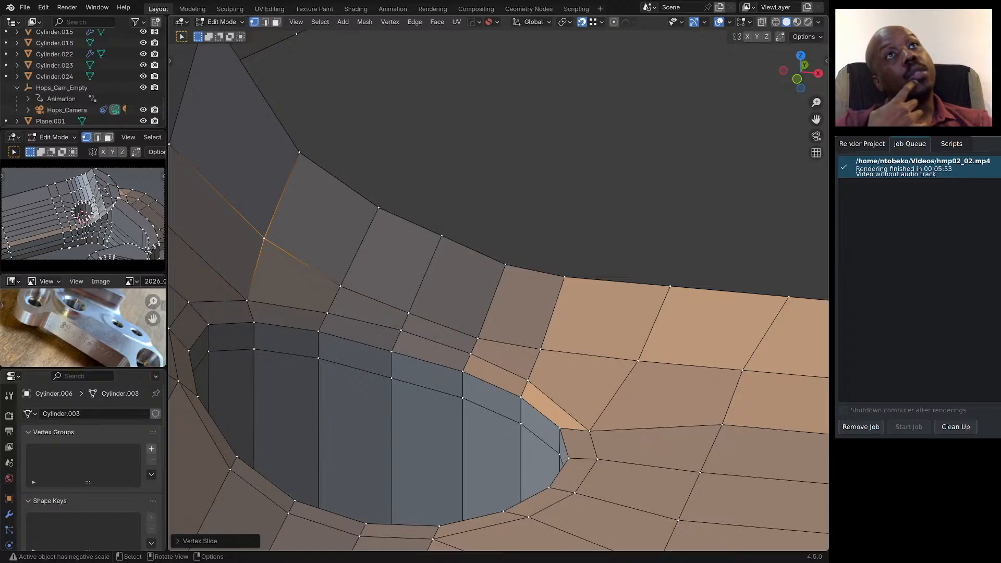
{"action": "middle_click_drag", "start_coordinate": [498, 289], "coordinate": [230, 301]}
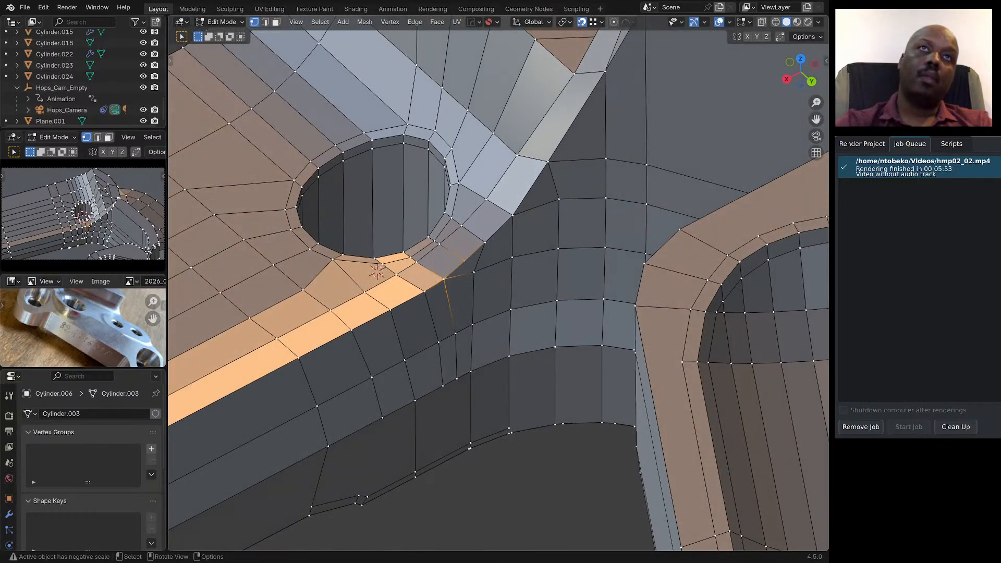
Try to merge the vertices at the side wall's upper edge beside the hole at the last selected one, and undo the merge.
{"action": "key", "text": "q"}
{"action": "mouse_move", "coordinate": [444, 280]}
{"action": "left_click", "coordinate": [495, 280]}
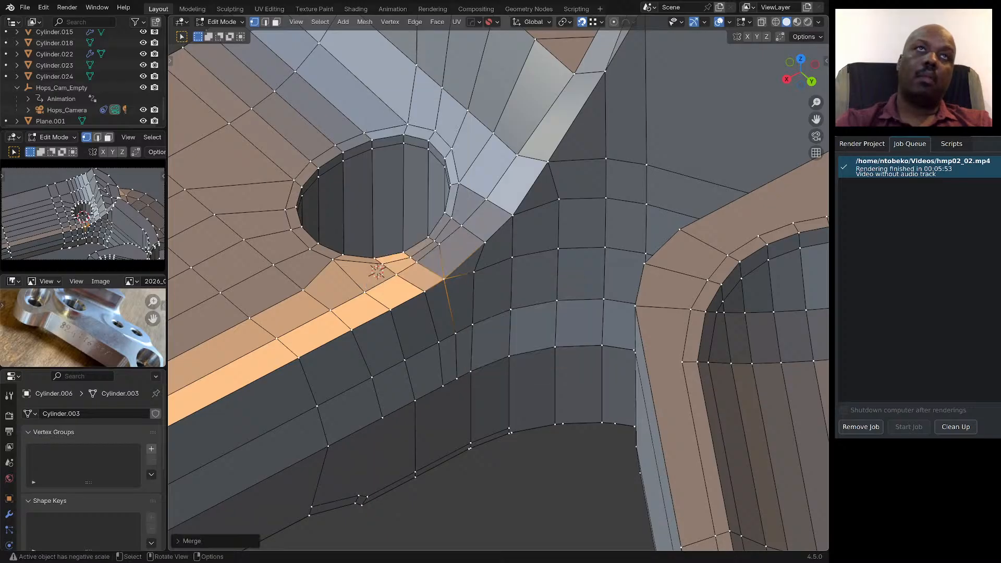
{"action": "key", "text": "ctrl+z"}
In edge select mode, examine the edge flow around the hole, the arm and the inner side wall.
{"action": "mouse_move", "coordinate": [469, 282]}
{"action": "middle_mouse_down"}
{"action": "mouse_move", "coordinate": [509, 287]}
{"action": "mouse_move", "coordinate": [468, 280]}
{"action": "middle_mouse_up"}
{"action": "scroll", "coordinate": [498, 289], "scroll_direction": "down", "scroll_amount": 5}
{"action": "scroll", "coordinate": [498, 289], "scroll_direction": "down", "scroll_amount": 1}
{"action": "key", "text": "2"}
{"action": "scroll", "coordinate": [468, 280], "scroll_direction": "up", "scroll_amount": 1}
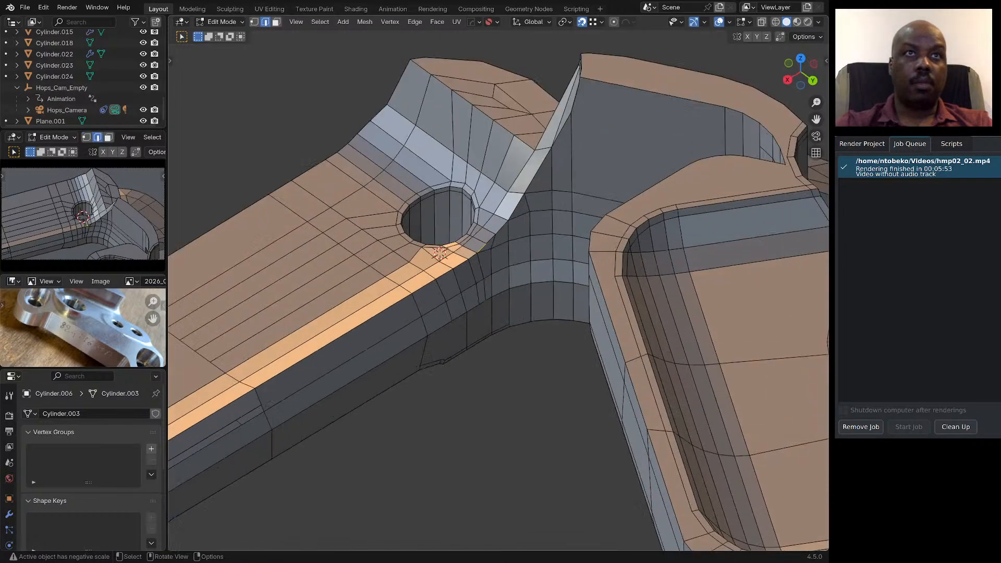
{"action": "scroll", "coordinate": [436, 372], "scroll_direction": "up", "scroll_amount": 4}
{"action": "scroll", "coordinate": [472, 324], "scroll_direction": "down", "scroll_amount": 4}
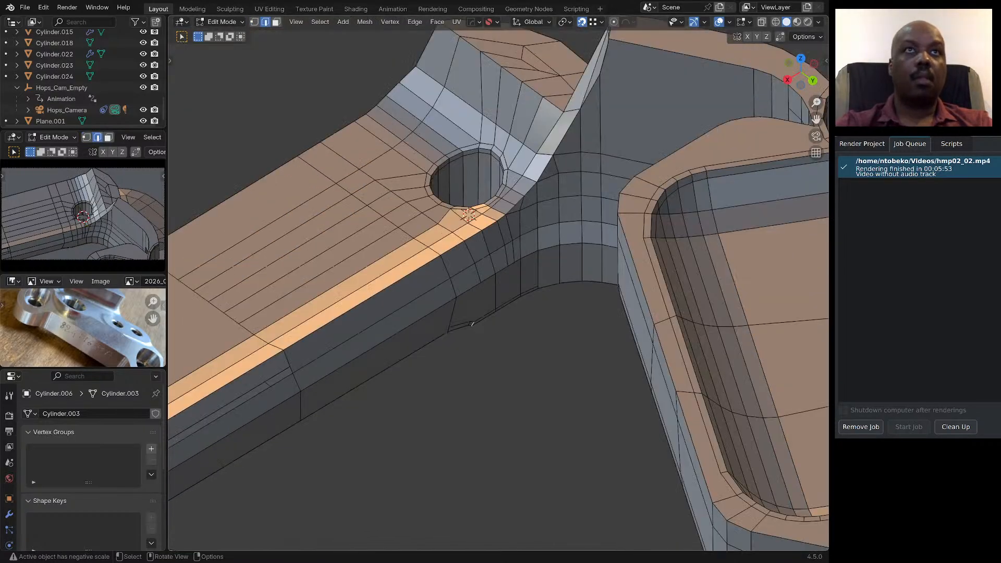
{"action": "scroll", "coordinate": [472, 323], "scroll_direction": "down", "scroll_amount": 2}
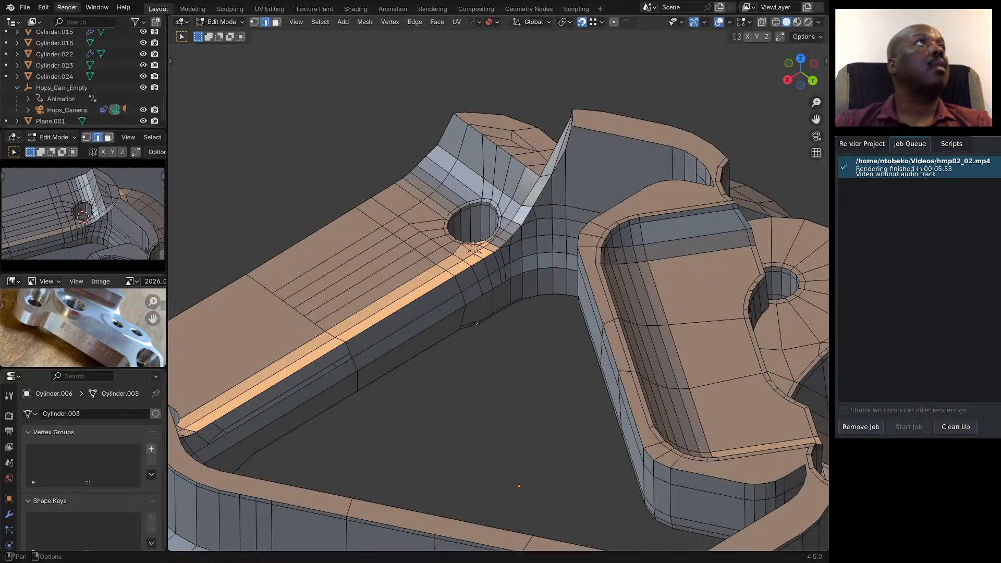
Save the file and save a new incremental version.
{"action": "left_click", "coordinate": [24, 8]}
{"action": "left_click", "coordinate": [40, 80]}
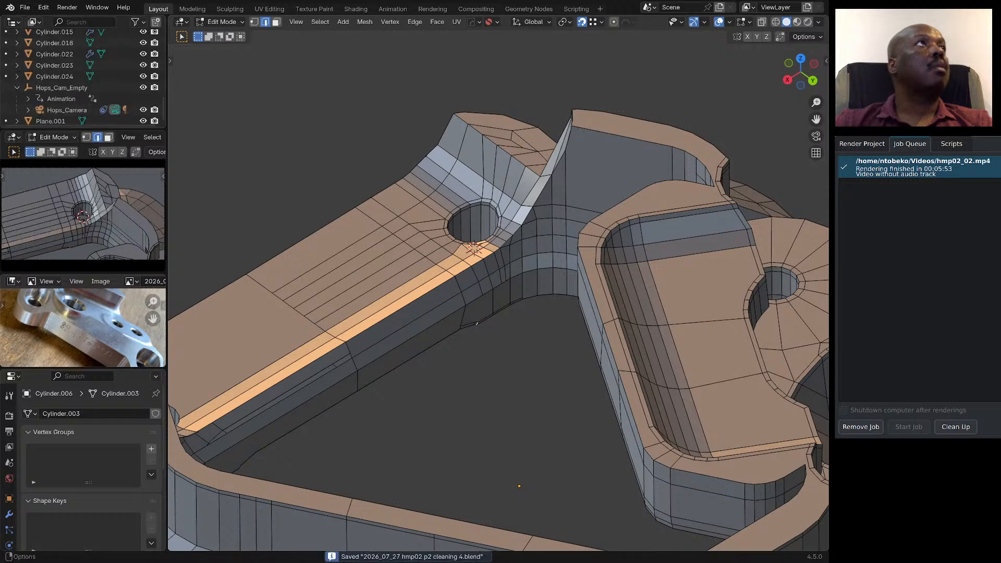
{"action": "left_click", "coordinate": [25, 7]}
{"action": "left_click", "coordinate": [48, 91]}
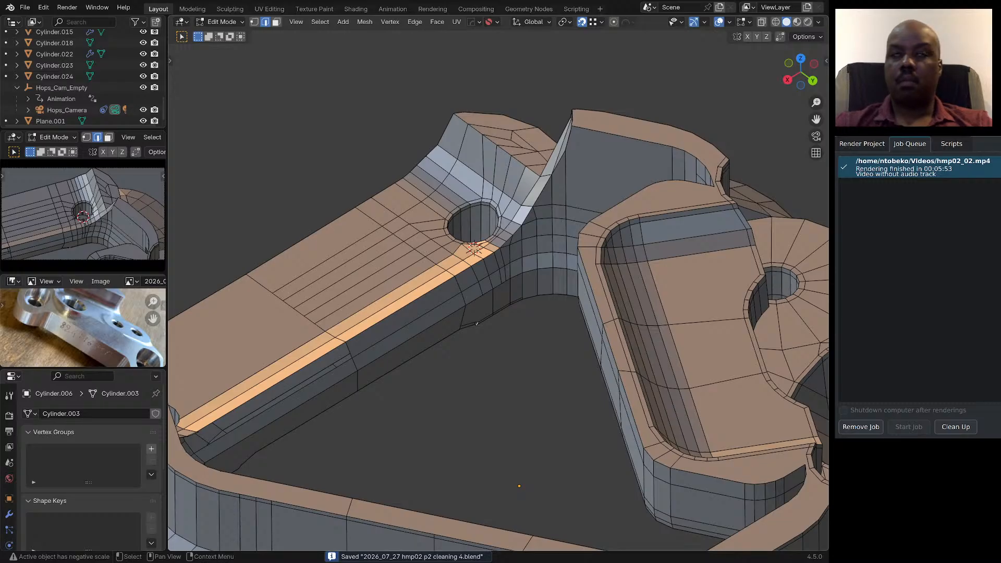
{"action": "key", "text": "ctrl+alt+s"}
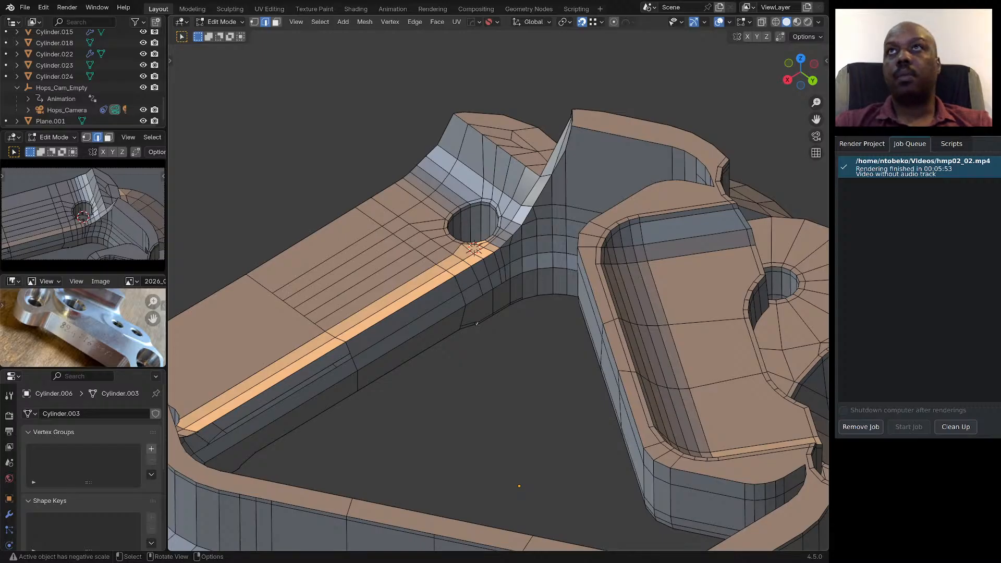
In vertex select mode, merge the two neighbouring vertices on the side wall's upper edge beside the hole, using Merge At Last.
{"action": "scroll", "coordinate": [498, 292], "scroll_direction": "down", "scroll_amount": 1}
{"action": "middle_click_drag", "start_coordinate": [498, 292], "coordinate": [482, 298]}
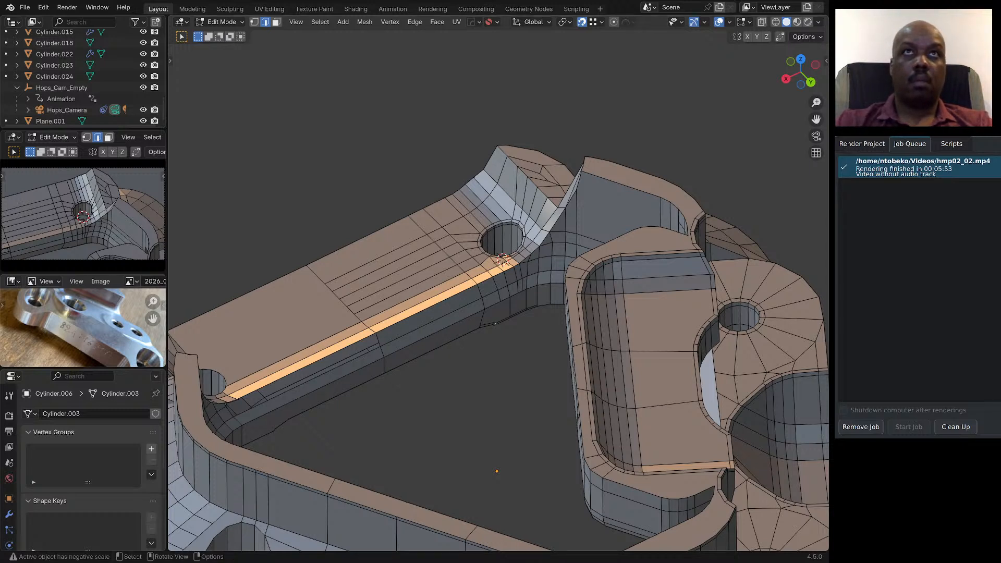
{"action": "key", "text": "space"}
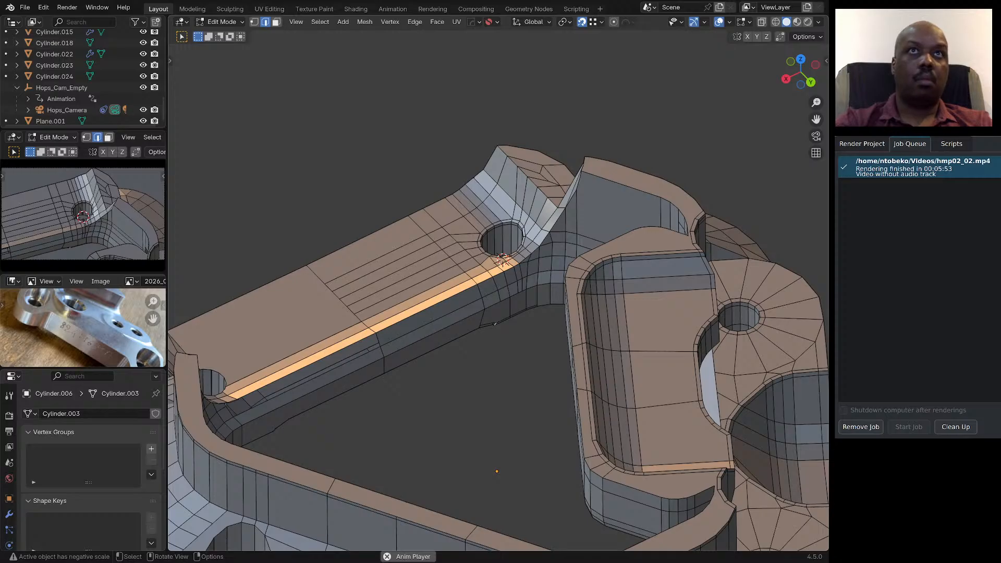
{"action": "key", "text": "1"}
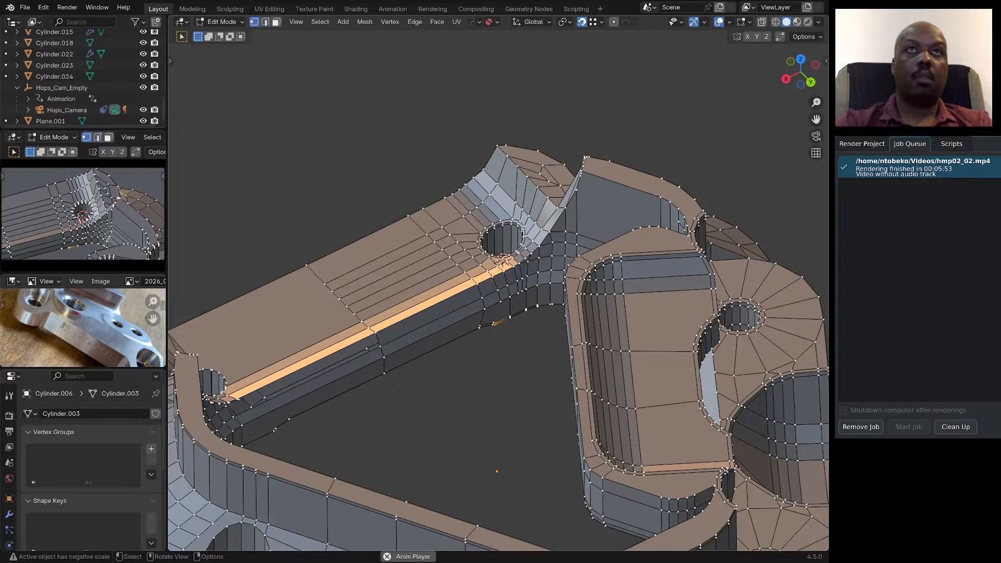
{"action": "scroll", "coordinate": [495, 324], "scroll_direction": "up", "scroll_amount": 6}
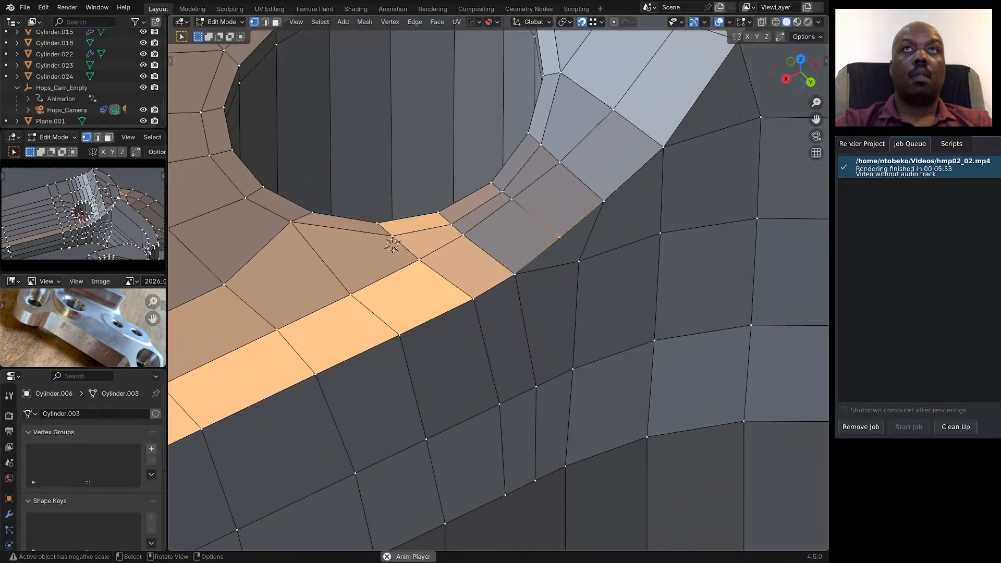
{"action": "key", "text": "q"}
{"action": "mouse_move", "coordinate": [507, 277]}
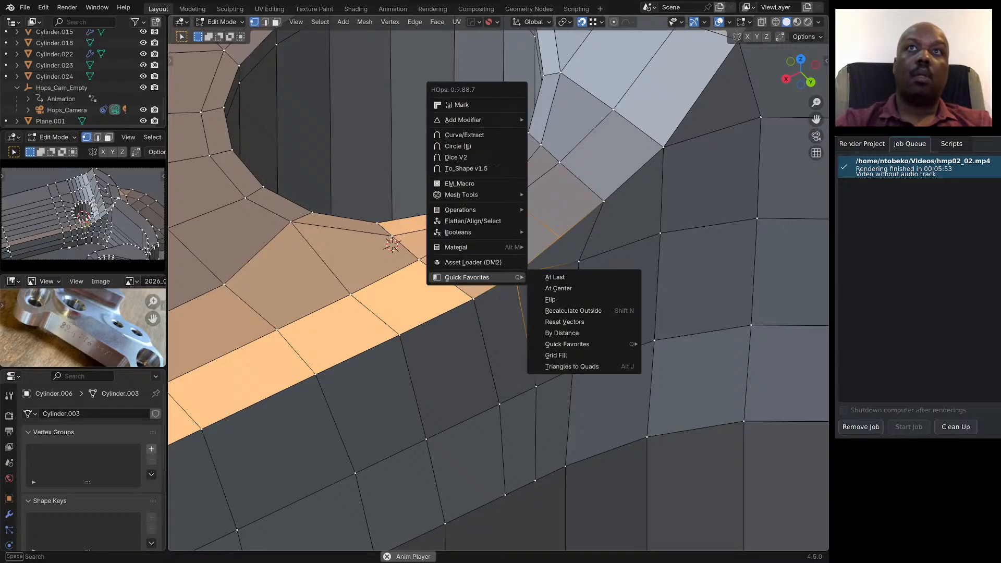
{"action": "left_click", "coordinate": [552, 277]}
{"action": "scroll", "coordinate": [615, 222], "scroll_direction": "down", "scroll_amount": 4}
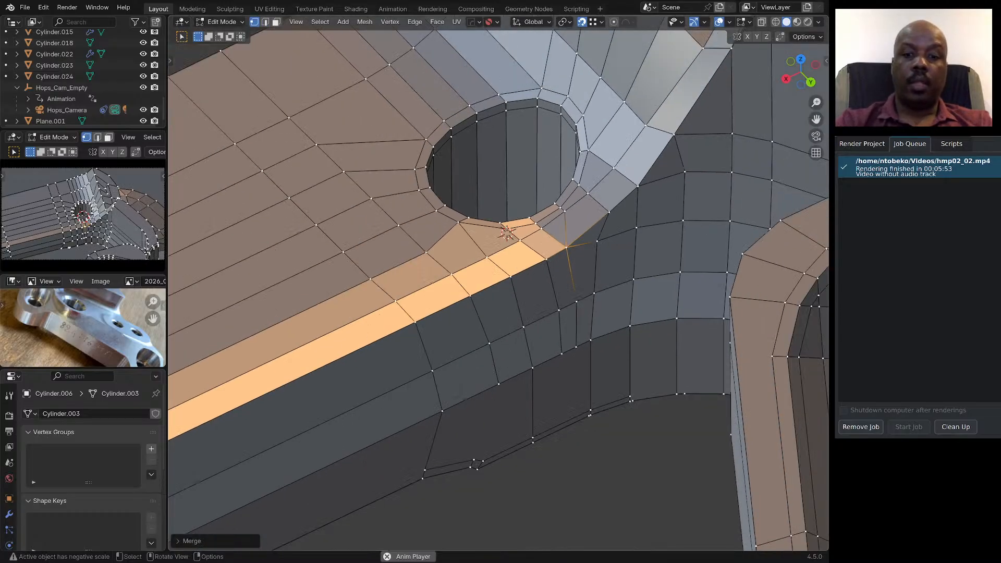
Knife-cut the inner side wall just below its upper edge, from the vertex beside the merged corner across the faces to the arm-side vertical edge.
{"action": "key", "text": "k"}
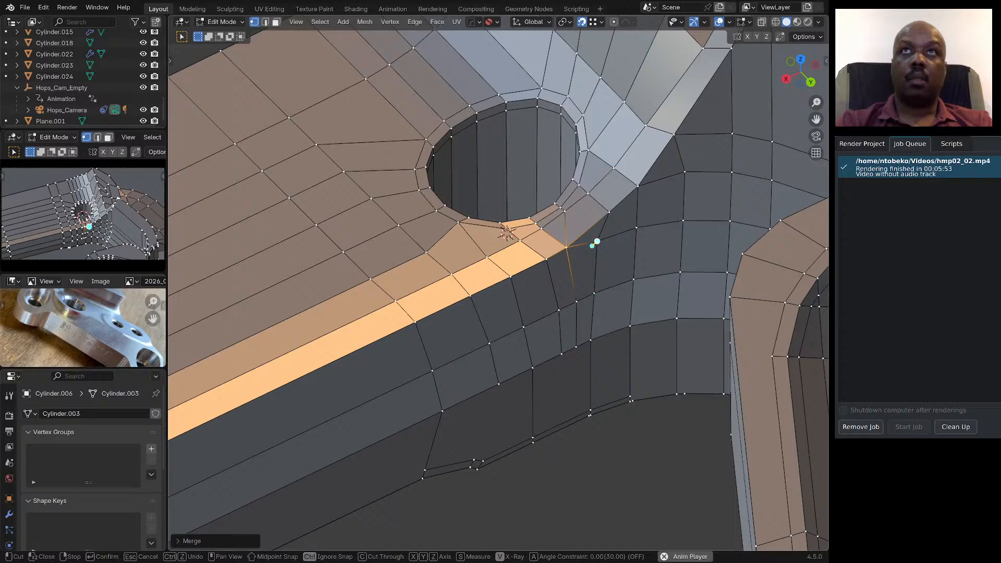
{"action": "left_click", "coordinate": [597, 241]}
{"action": "left_click", "coordinate": [570, 266]}
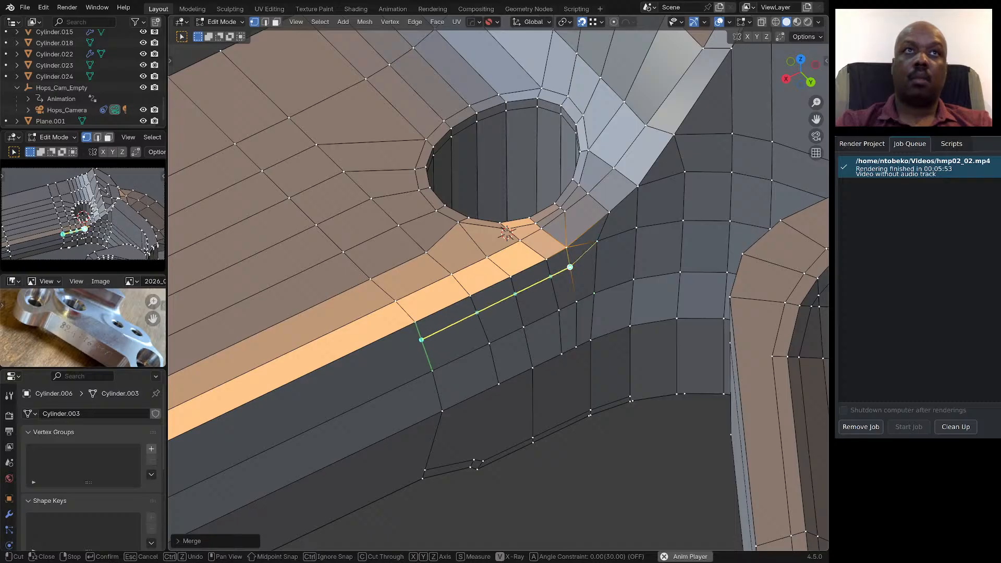
{"action": "left_click", "coordinate": [421, 340]}
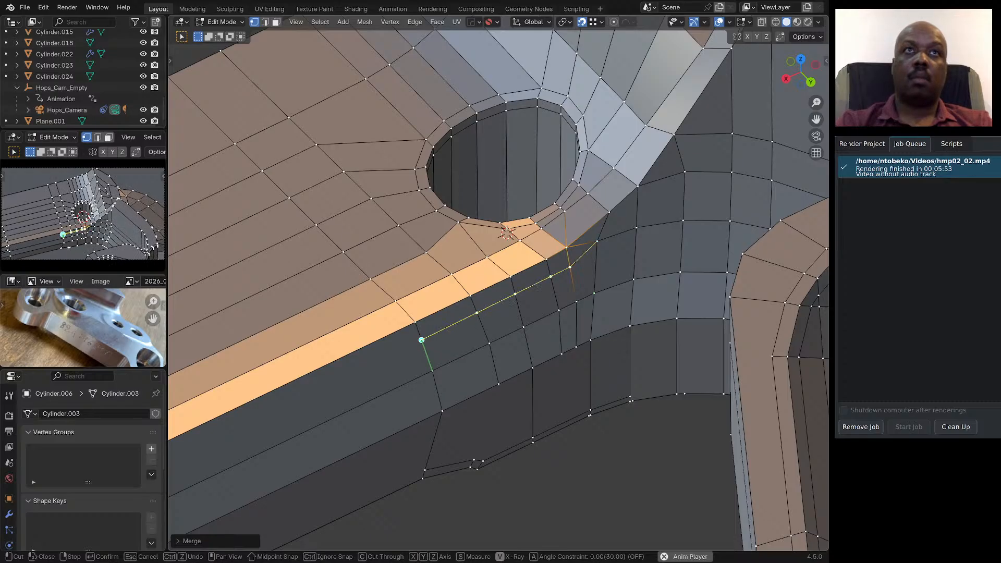
{"action": "key", "text": "Return"}
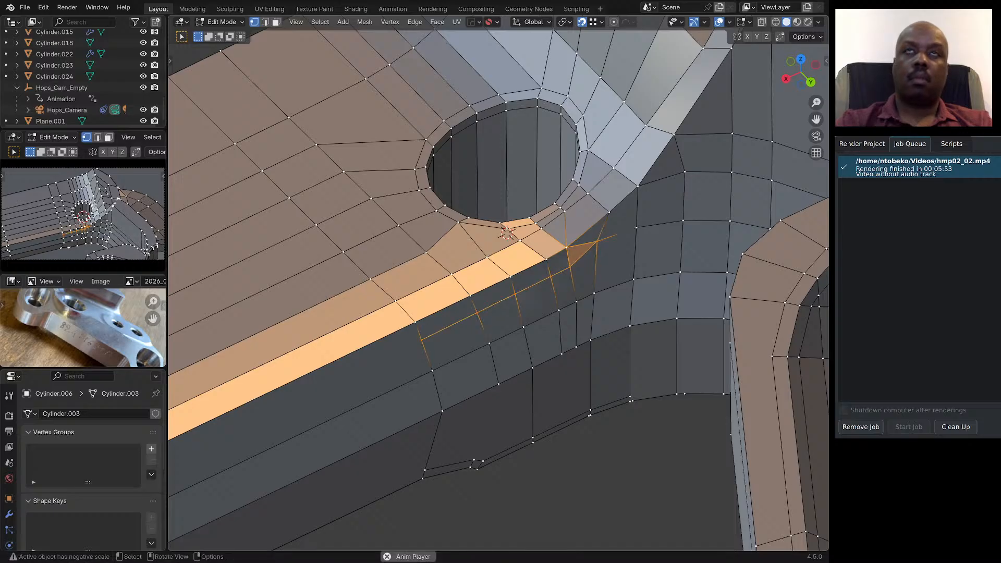
{"action": "scroll", "coordinate": [595, 229], "scroll_direction": "up", "scroll_amount": 2}
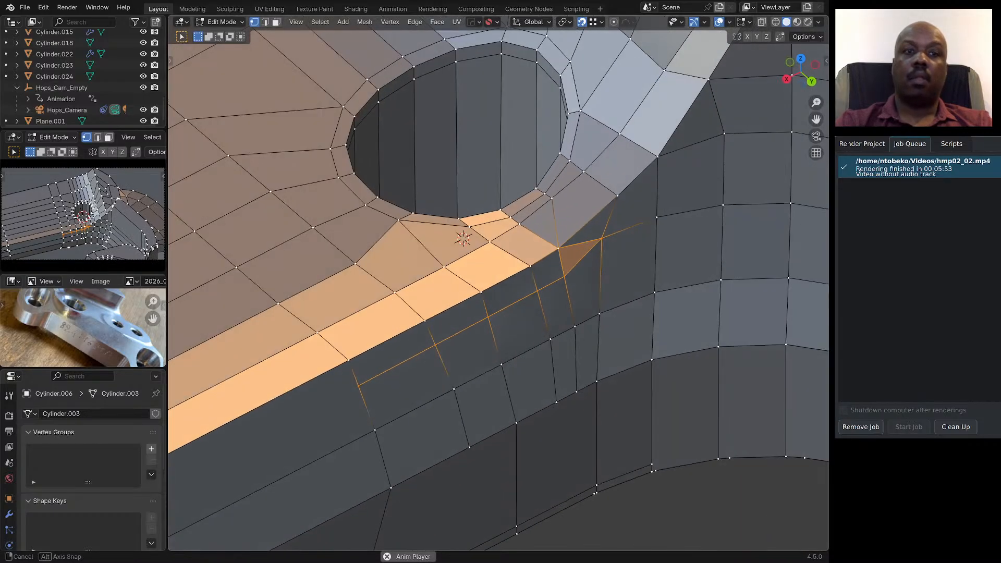
Dissolve the edge between the merged upper corner and the neighbouring side-wall vertex, above the new knife cut.
{"action": "key", "text": "2"}
{"action": "key", "text": "ctrl+x"}
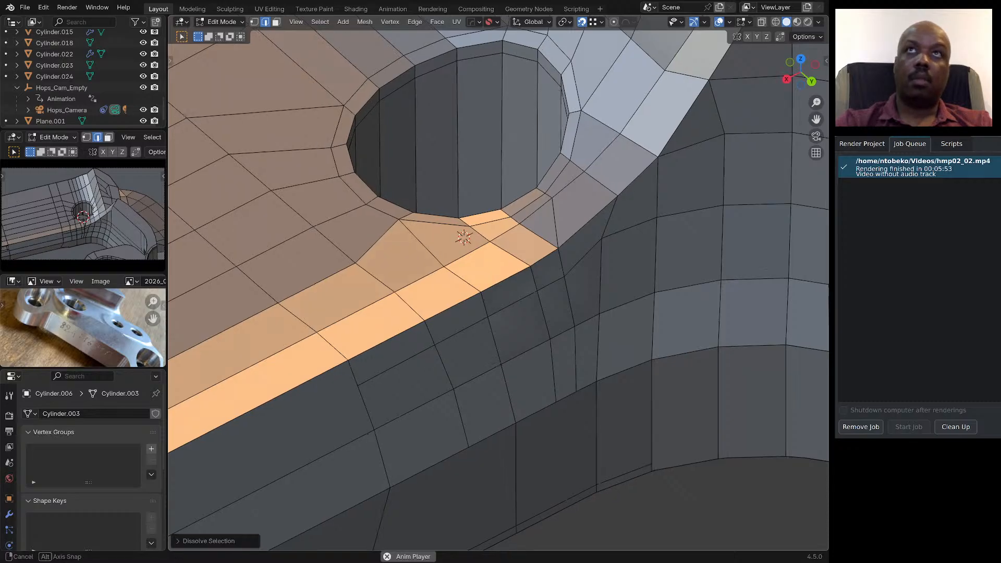
{"action": "mouse_move", "coordinate": [521, 249]}
{"action": "middle_mouse_down"}
{"action": "mouse_move", "coordinate": [522, 258]}
{"action": "mouse_move", "coordinate": [531, 251]}
{"action": "mouse_move", "coordinate": [515, 246]}
{"action": "middle_mouse_up"}
{"action": "key", "text": "1"}
{"action": "left_click", "coordinate": [557, 245]}
{"action": "left_click", "coordinate": [604, 241], "text": "shift"}
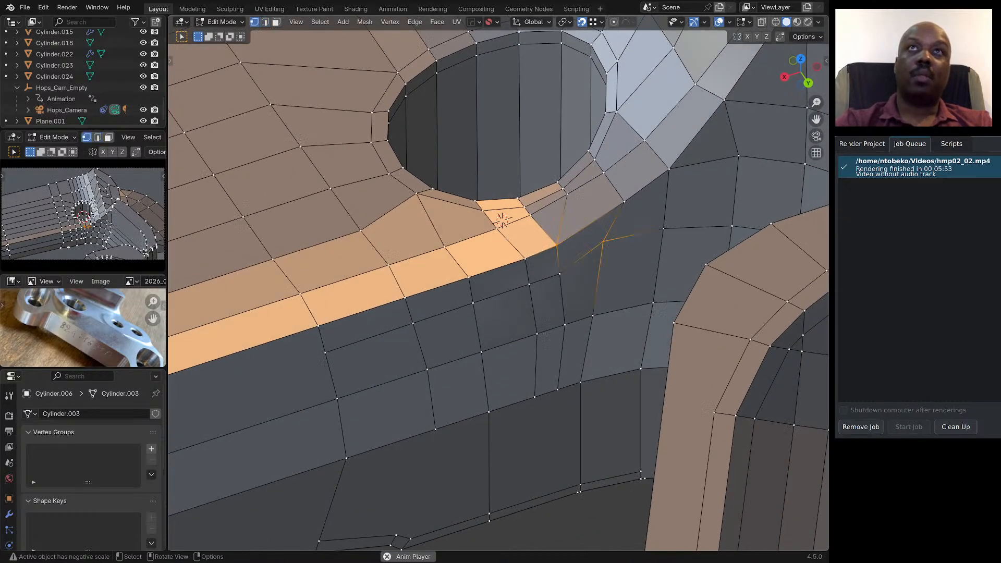
Connect two vertex pairs with diagonal edges across the narrow upper strip just below the hole.
{"action": "left_click", "coordinate": [531, 215]}
{"action": "left_click", "coordinate": [524, 258], "text": "shift"}
{"action": "key", "text": "j"}
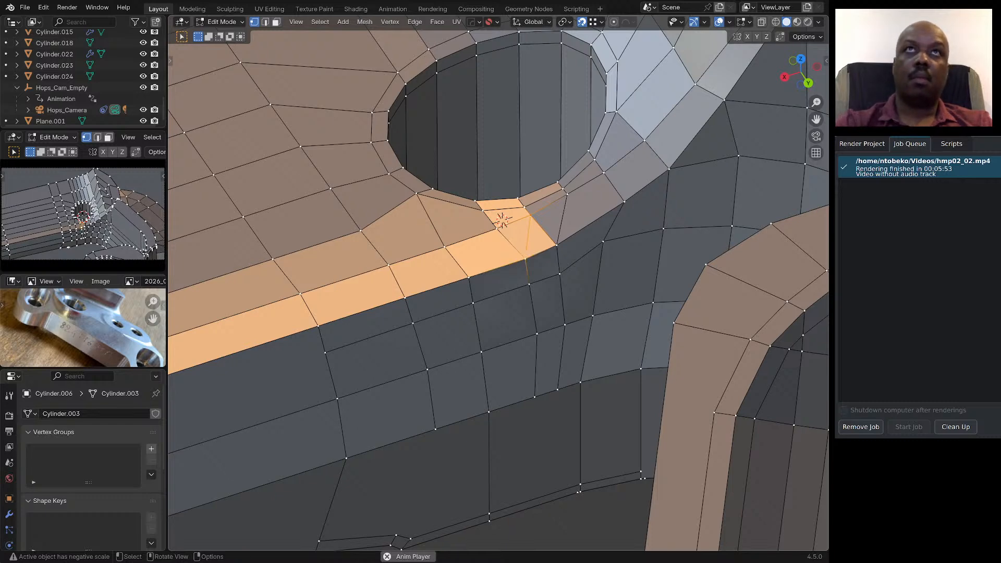
{"action": "left_click", "coordinate": [497, 229]}
{"action": "left_click", "coordinate": [469, 277], "text": "shift"}
{"action": "key", "text": "j"}
{"action": "middle_click_drag", "start_coordinate": [498, 272], "coordinate": [498, 284]}
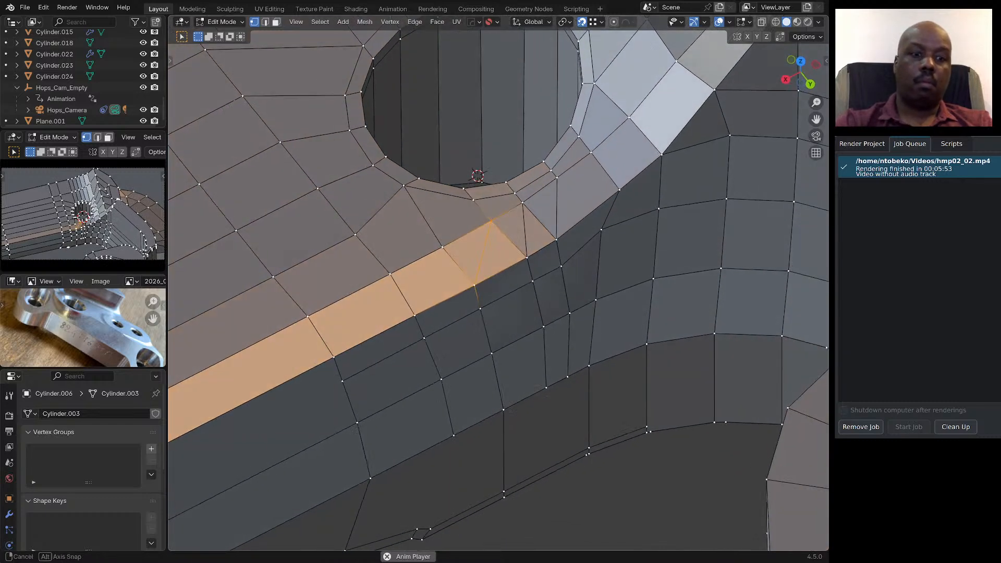
Dissolve the two old cross edges beside the new diagonals on the strip below the hole.
{"action": "key", "text": "2"}
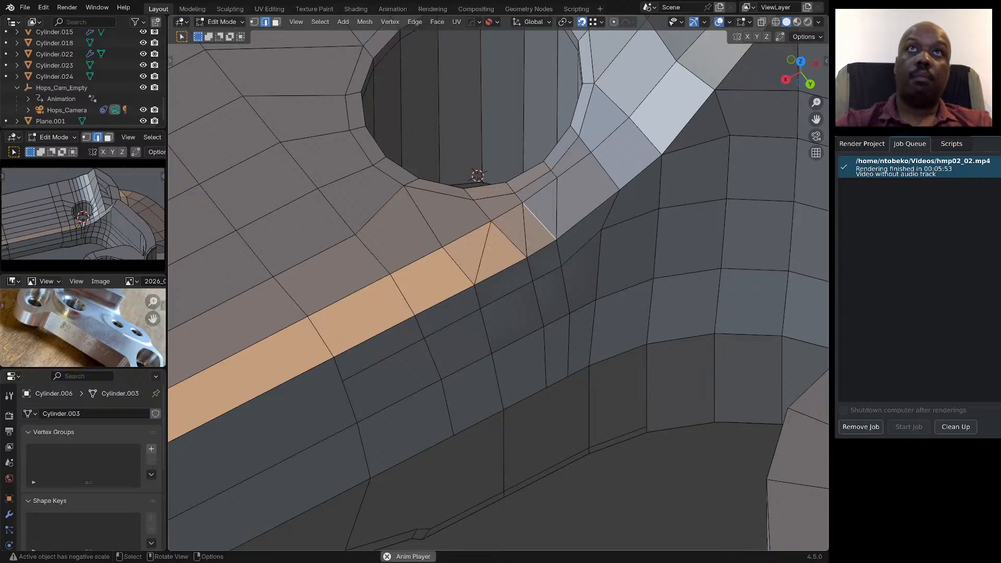
{"action": "key", "text": "ctrl+x"}
{"action": "left_click", "coordinate": [509, 240]}
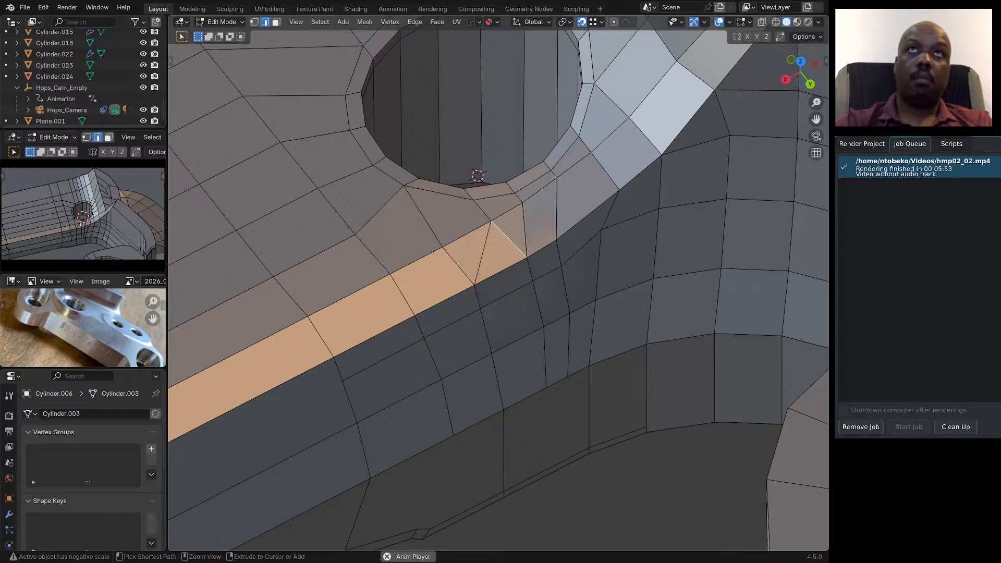
{"action": "key", "text": "ctrl+x"}
{"action": "middle_click_drag", "start_coordinate": [509, 239], "coordinate": [499, 232]}
{"action": "middle_click_drag", "start_coordinate": [506, 188], "coordinate": [476, 196]}
In vertex select mode, connect the next vertex pair towards the arm with a diagonal edge across the strip.
{"action": "key", "text": "1"}
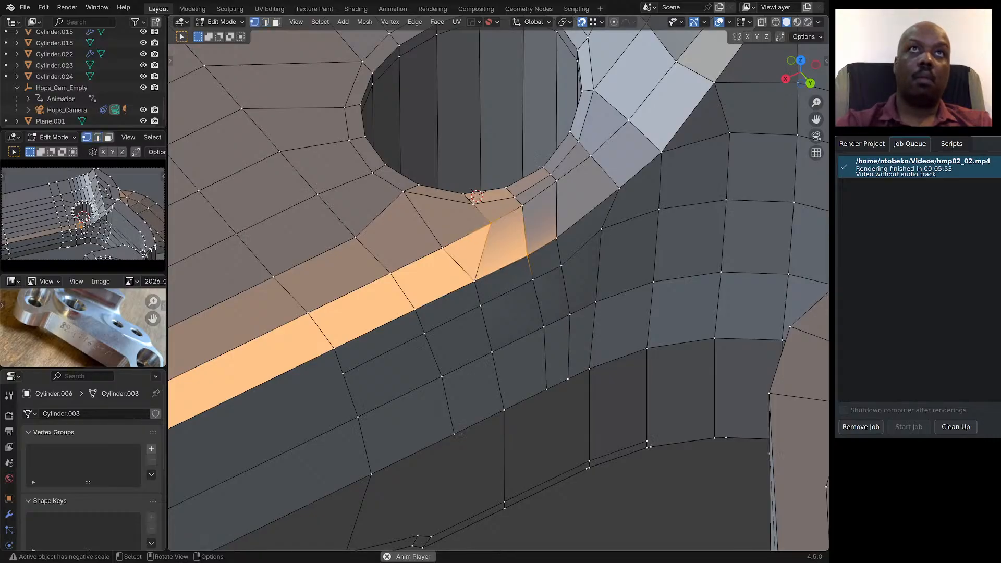
{"action": "left_click", "coordinate": [443, 248]}
{"action": "left_click", "coordinate": [415, 309], "text": "shift"}
{"action": "key", "text": "j"}
{"action": "scroll", "coordinate": [448, 282], "scroll_direction": "down", "scroll_amount": 2}
{"action": "middle_click_drag", "start_coordinate": [448, 281], "coordinate": [476, 272]}
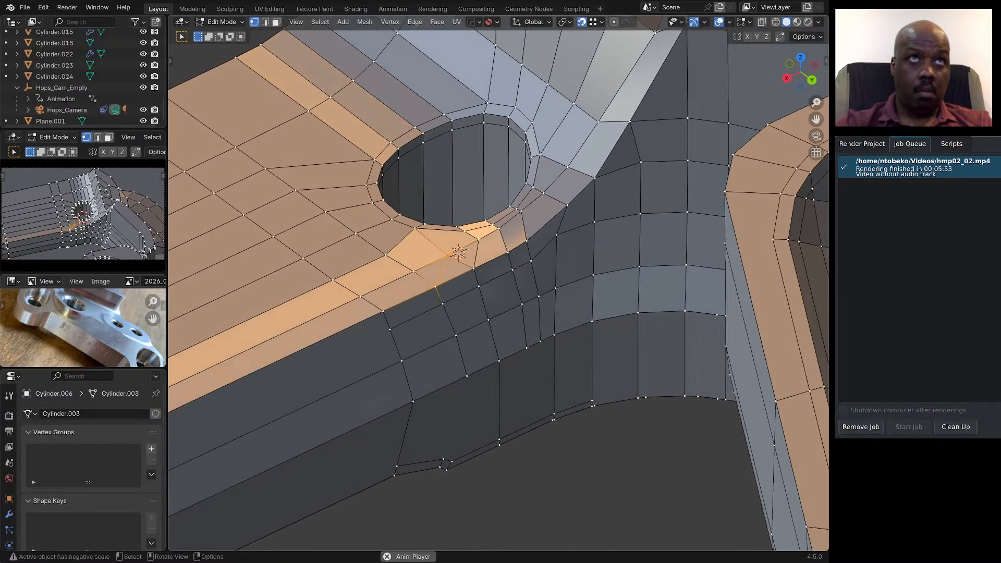
Connect the following vertex pair to the side wall's upper corner, then dissolve the old cross edge beside that diagonal.
{"action": "left_click", "coordinate": [414, 271]}
{"action": "middle_click_drag", "start_coordinate": [414, 271], "coordinate": [414, 304]}
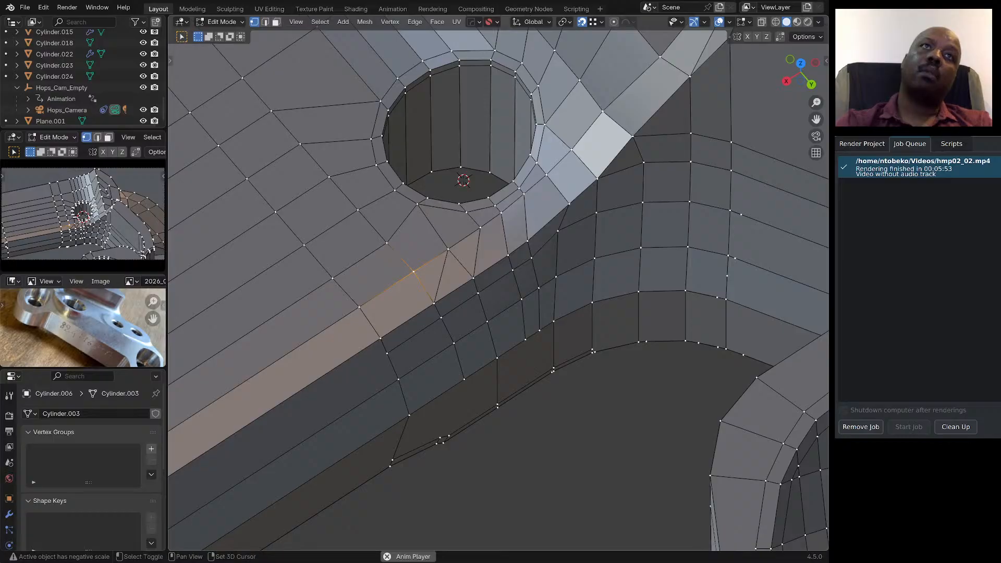
{"action": "left_click", "coordinate": [381, 339], "text": "shift"}
{"action": "key", "text": "2"}
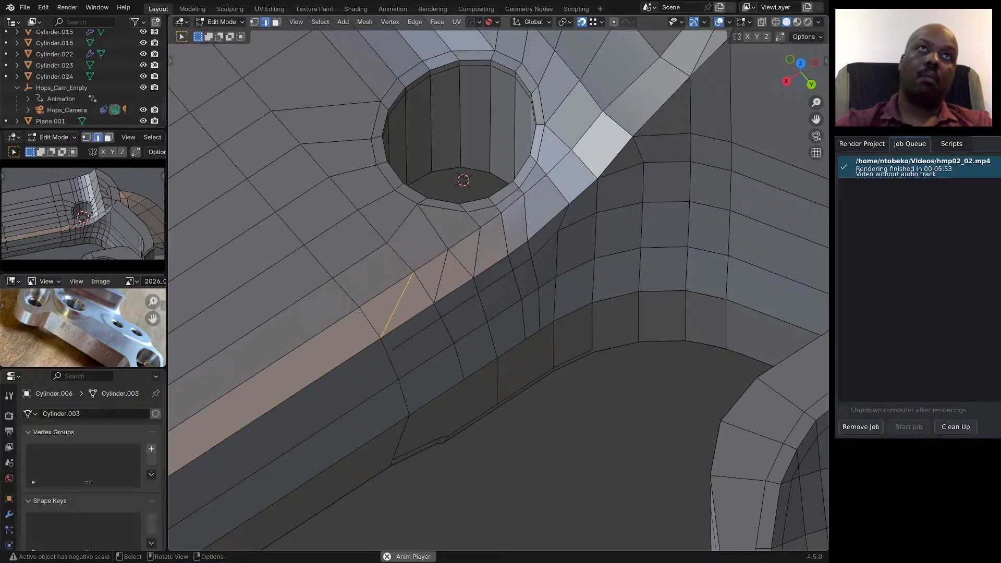
{"action": "left_click", "coordinate": [424, 288]}
{"action": "key", "text": "ctrl+x"}
{"action": "middle_click_drag", "start_coordinate": [417, 276], "coordinate": [471, 241]}
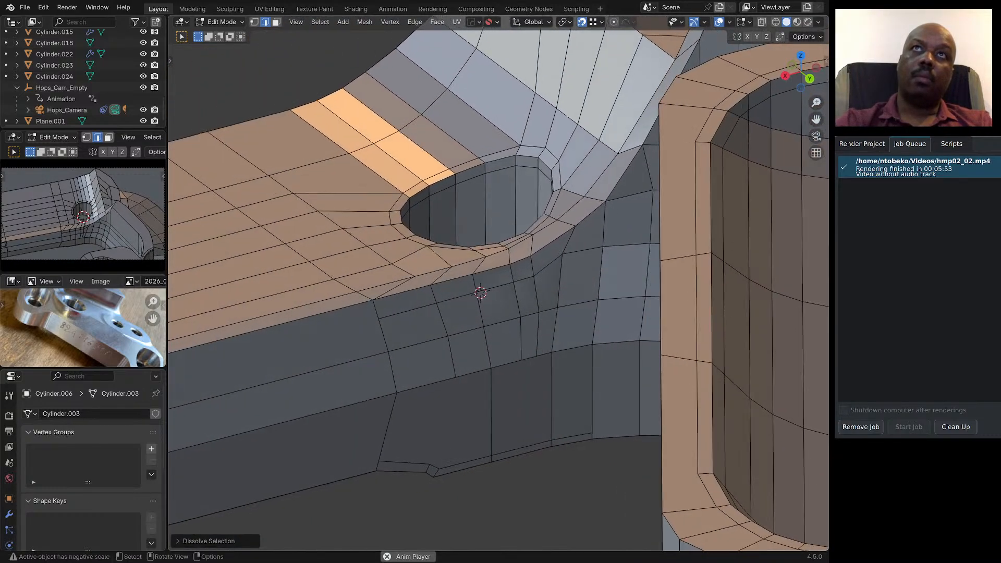
Select the upper side-wall edge path beside the hole and space its vertices evenly with LoopTools Space.
{"action": "left_click", "coordinate": [553, 241]}
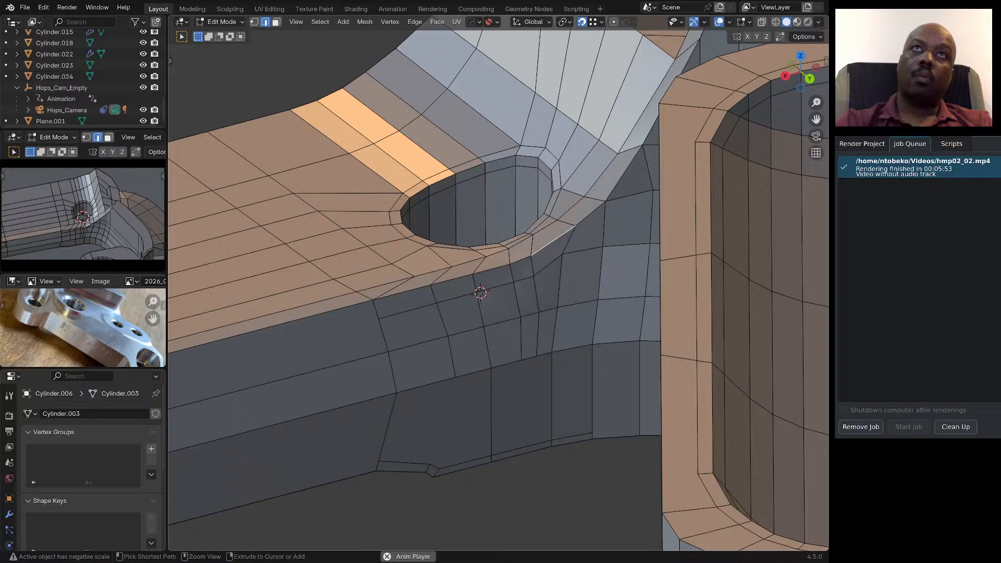
{"action": "left_click", "coordinate": [491, 270], "text": "ctrl"}
{"action": "right_click", "coordinate": [491, 272]}
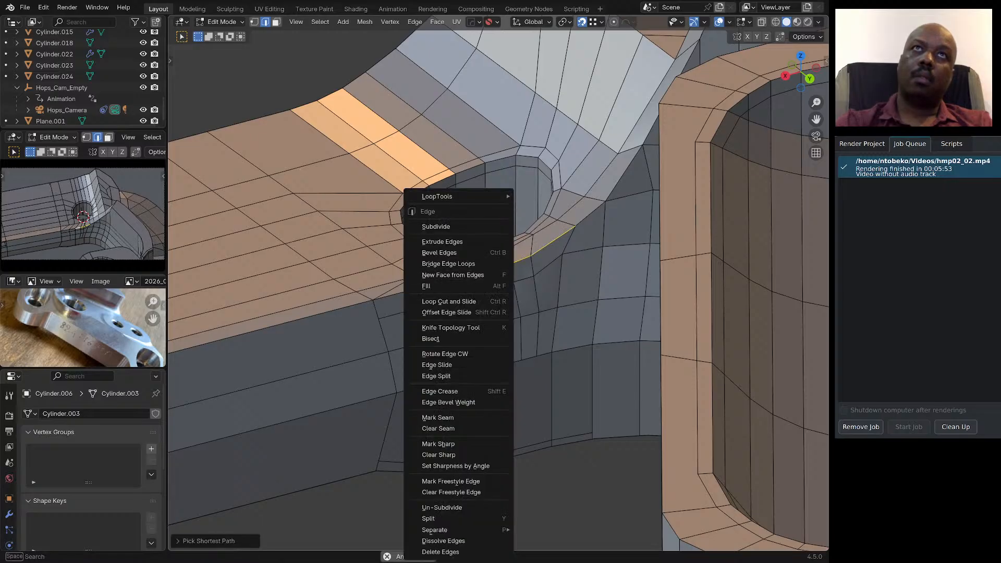
{"action": "mouse_move", "coordinate": [453, 196]}
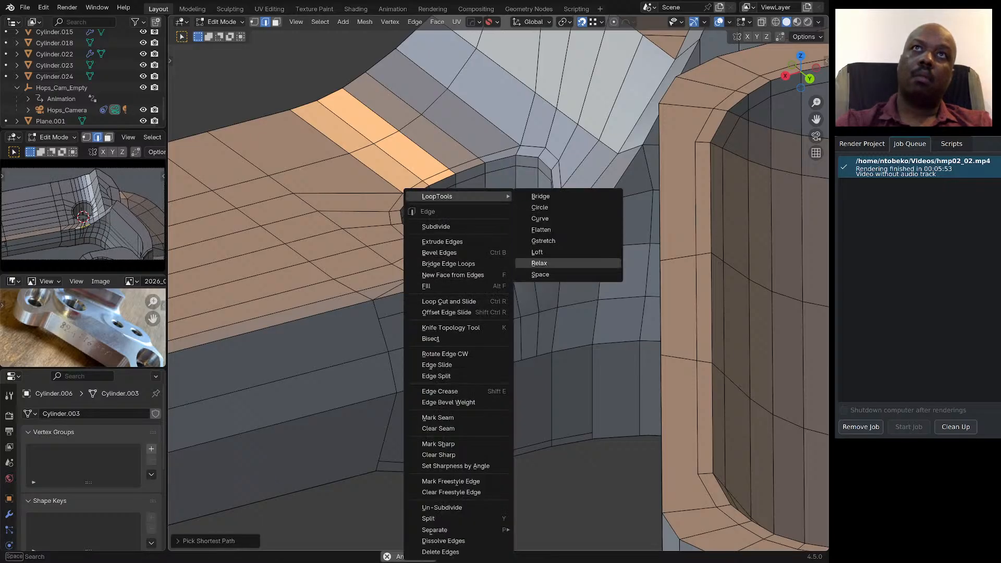
{"action": "left_click", "coordinate": [543, 274]}
{"action": "middle_click_drag", "start_coordinate": [542, 274], "coordinate": [561, 236]}
Select the whole mesh, recalculate its normals outside and reset its normal vectors.
{"action": "scroll", "coordinate": [537, 267], "scroll_direction": "up", "scroll_amount": 3}
{"action": "key", "text": "a"}
{"action": "key", "text": "q"}
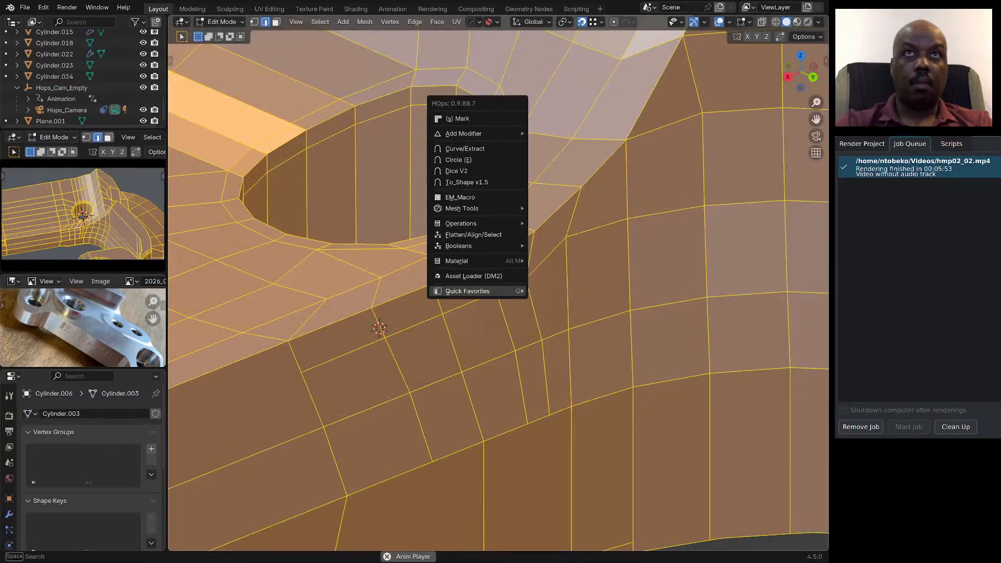
{"action": "mouse_move", "coordinate": [510, 290]}
{"action": "left_click", "coordinate": [568, 325]}
{"action": "key", "text": "q"}
{"action": "mouse_move", "coordinate": [553, 320]}
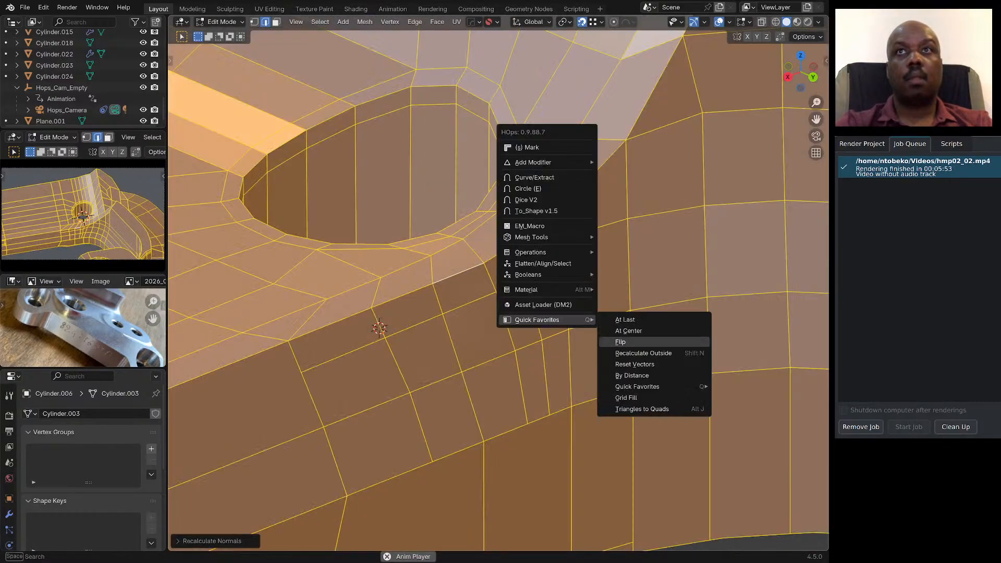
{"action": "left_click", "coordinate": [646, 364]}
Slide the side-wall vertex beside the hole corner down its vertical edge by about 0.11.
{"action": "left_click", "coordinate": [547, 257]}
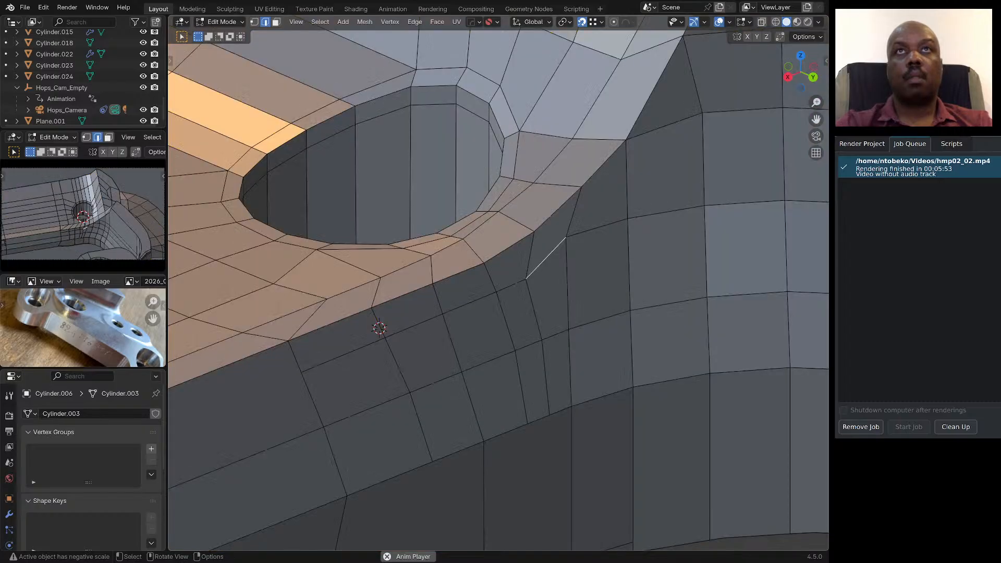
{"action": "middle_click_drag", "start_coordinate": [547, 256], "coordinate": [623, 244]}
{"action": "scroll", "coordinate": [574, 261], "scroll_direction": "down", "scroll_amount": 3}
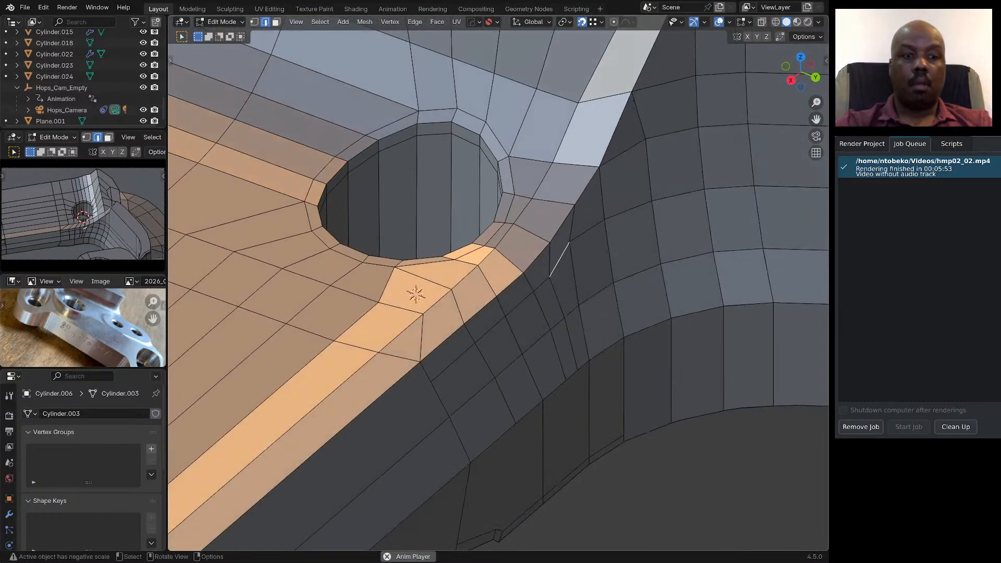
{"action": "key", "text": "1"}
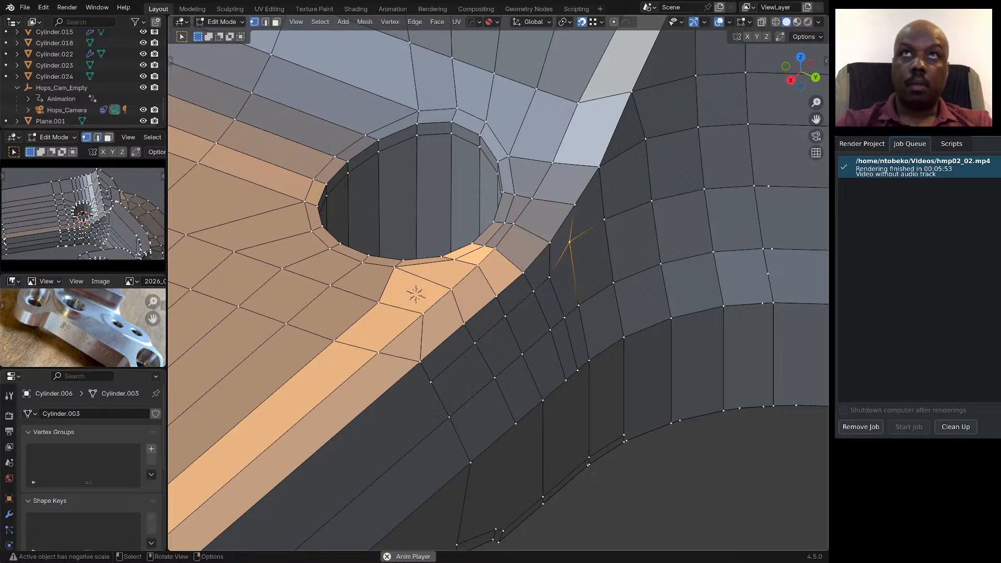
{"action": "key", "text": "shift+v"}
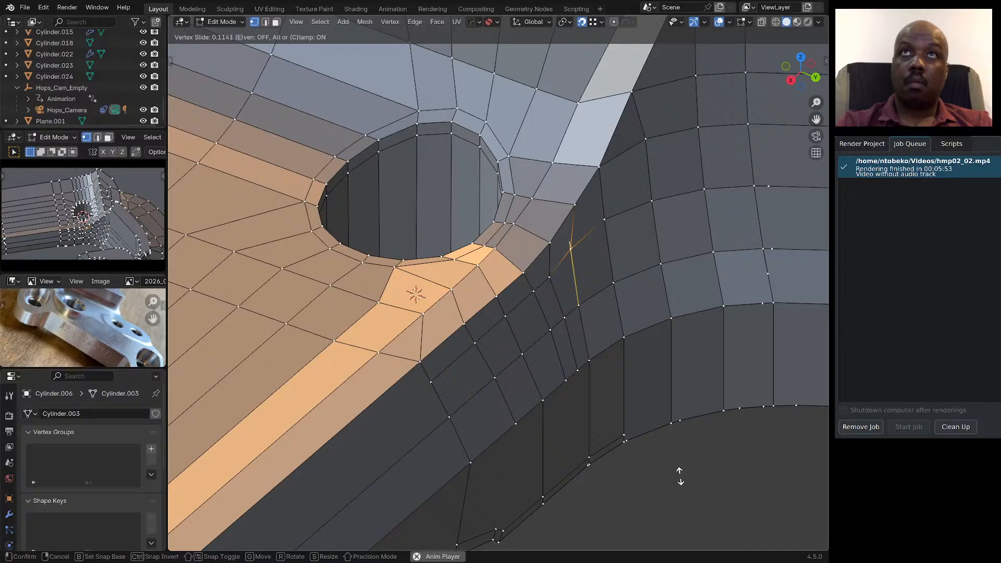
{"action": "left_click", "coordinate": [680, 477]}
{"action": "middle_click_drag", "start_coordinate": [680, 476], "coordinate": [600, 512]}
Select the short horizontal edge rows on the inner side wall below the hole and even them out with LoopTools Space.
{"action": "key", "text": "2"}
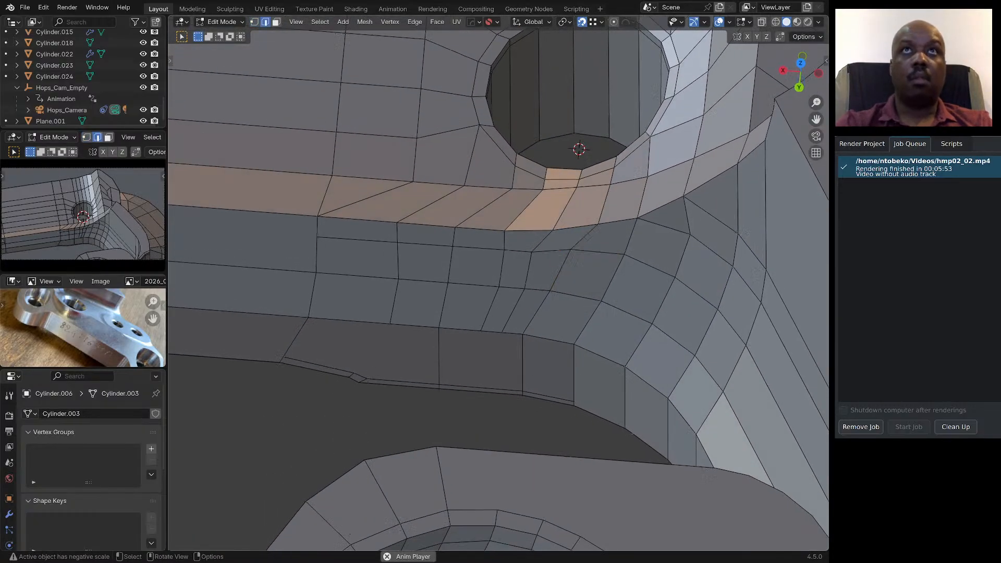
{"action": "left_click", "coordinate": [552, 251]}
{"action": "left_click", "coordinate": [480, 249], "text": "ctrl"}
{"action": "left_click", "coordinate": [473, 285], "text": "shift"}
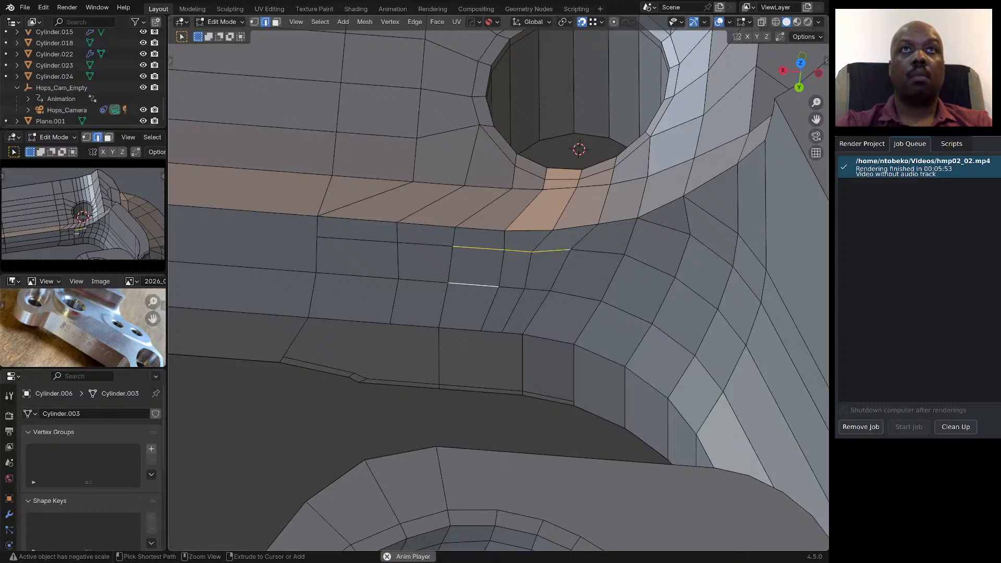
{"action": "left_click", "coordinate": [537, 290], "text": "ctrl"}
{"action": "left_click", "coordinate": [459, 330], "text": "shift"}
{"action": "key", "text": "ctrl+e"}
{"action": "mouse_move", "coordinate": [469, 196]}
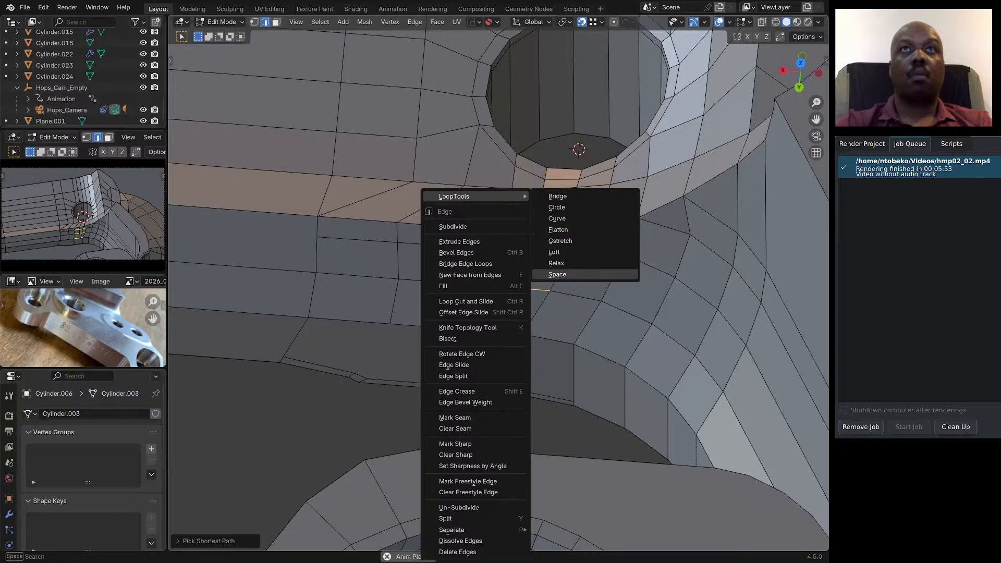
{"action": "left_click", "coordinate": [557, 275]}
{"action": "middle_click_drag", "start_coordinate": [526, 307], "coordinate": [551, 327]}
{"action": "left_click", "coordinate": [490, 364]}
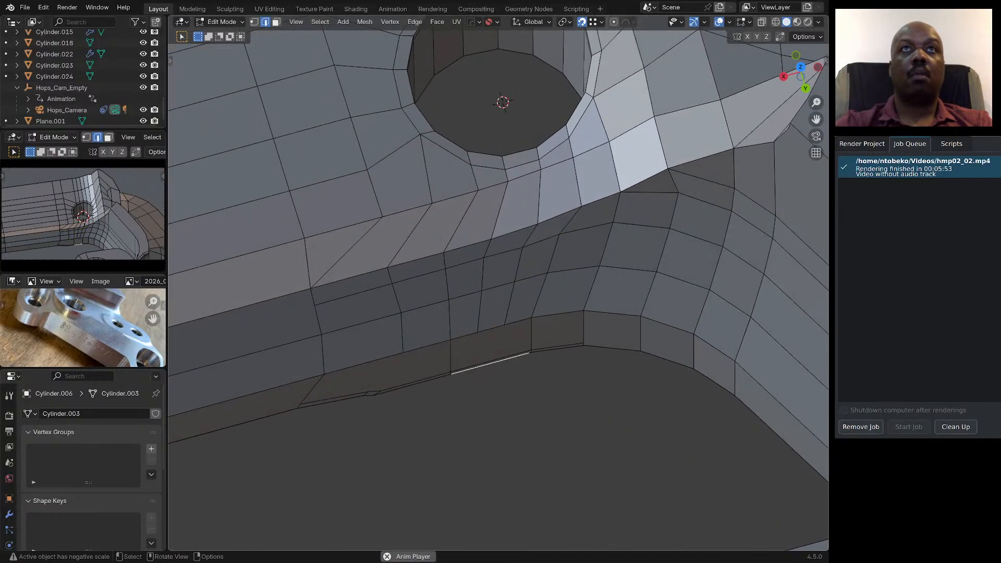
{"action": "middle_click_drag", "start_coordinate": [493, 362], "coordinate": [526, 345]}
Select four horizontal edge rows below the hole, from the side wall's upper edge to its lower border, and apply LoopTools Space.
{"action": "left_click", "coordinate": [616, 178]}
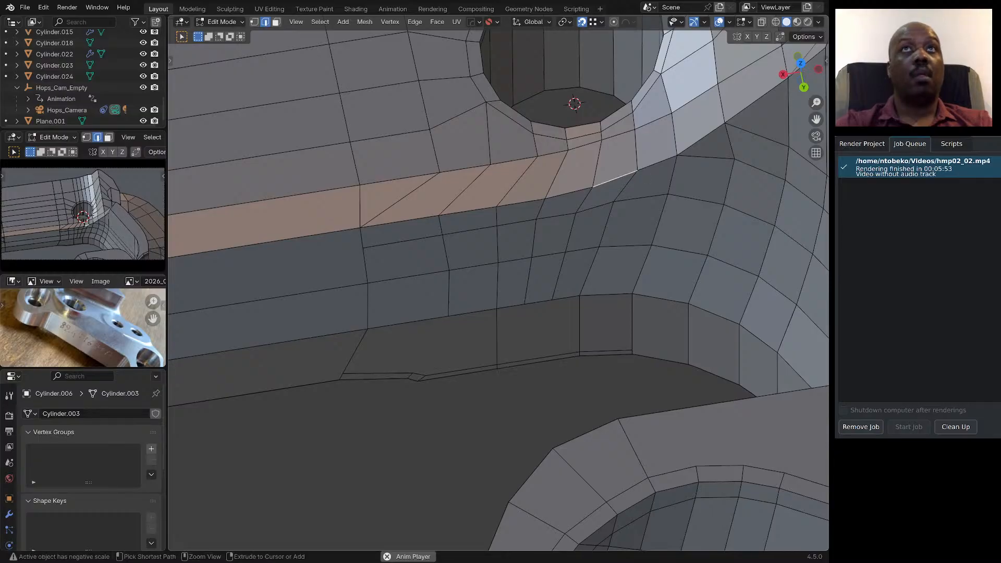
{"action": "left_click", "coordinate": [468, 211], "text": "ctrl"}
{"action": "left_click", "coordinate": [470, 231], "text": "shift"}
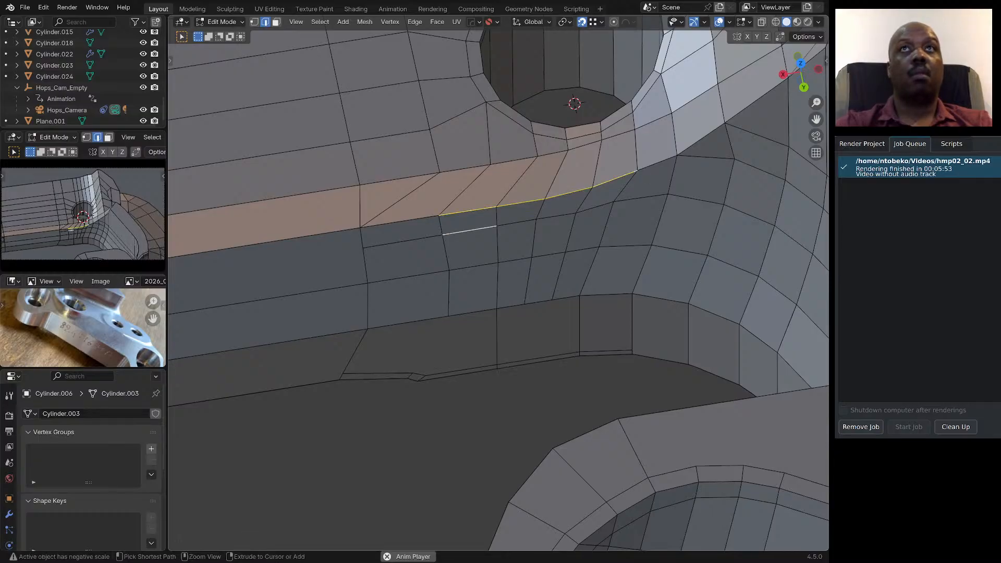
{"action": "left_click", "coordinate": [595, 207], "text": "ctrl"}
{"action": "left_click", "coordinate": [583, 250], "text": "shift"}
{"action": "left_click", "coordinate": [473, 266], "text": "ctrl"}
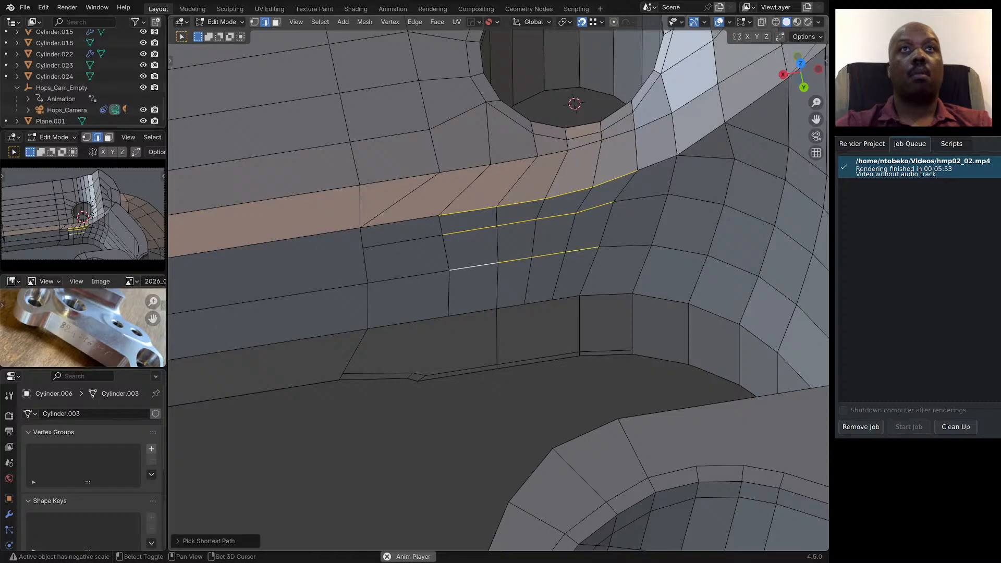
{"action": "left_click", "coordinate": [472, 312], "text": "shift"}
{"action": "left_click", "coordinate": [576, 297], "text": "ctrl"}
{"action": "right_click", "coordinate": [521, 196]}
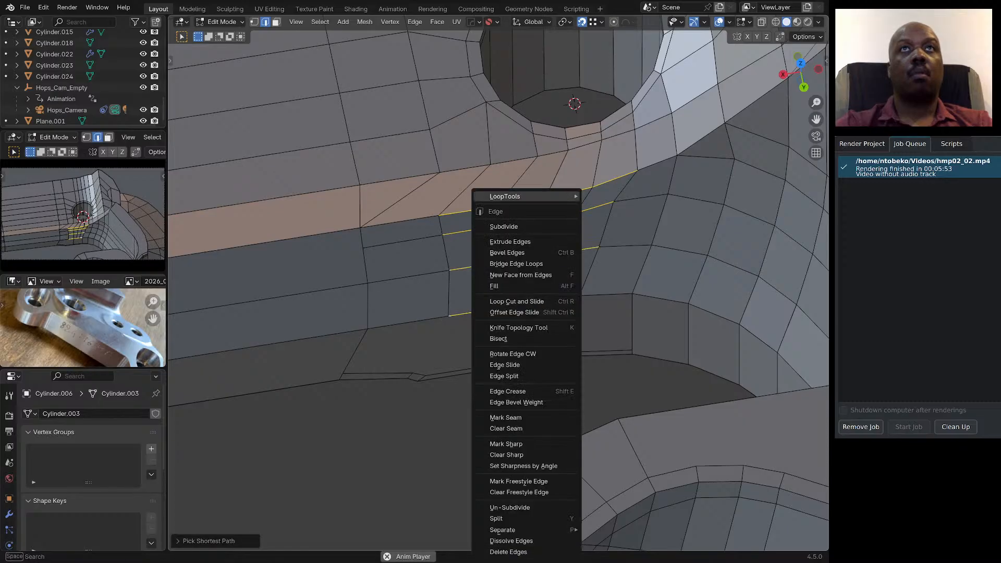
{"action": "mouse_move", "coordinate": [548, 196]}
{"action": "left_click", "coordinate": [608, 274]}
{"action": "middle_click_drag", "start_coordinate": [608, 274], "coordinate": [560, 268]}
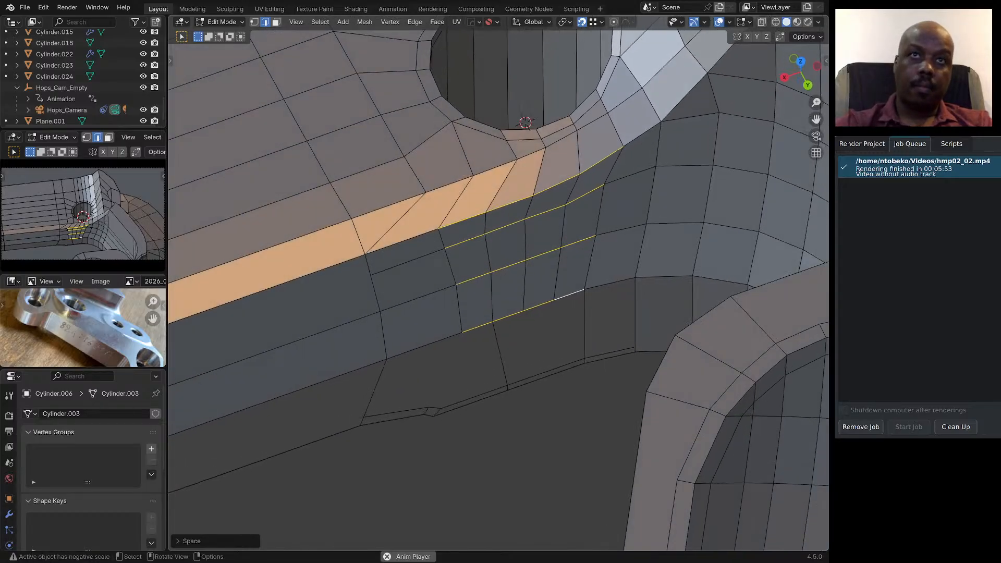
Edge-slide the tiny edge on the lower rim with clamping off, aligning it under the side-wall vertex above.
{"action": "left_click", "coordinate": [508, 388]}
{"action": "key", "text": "g"}
{"action": "key", "text": "g"}
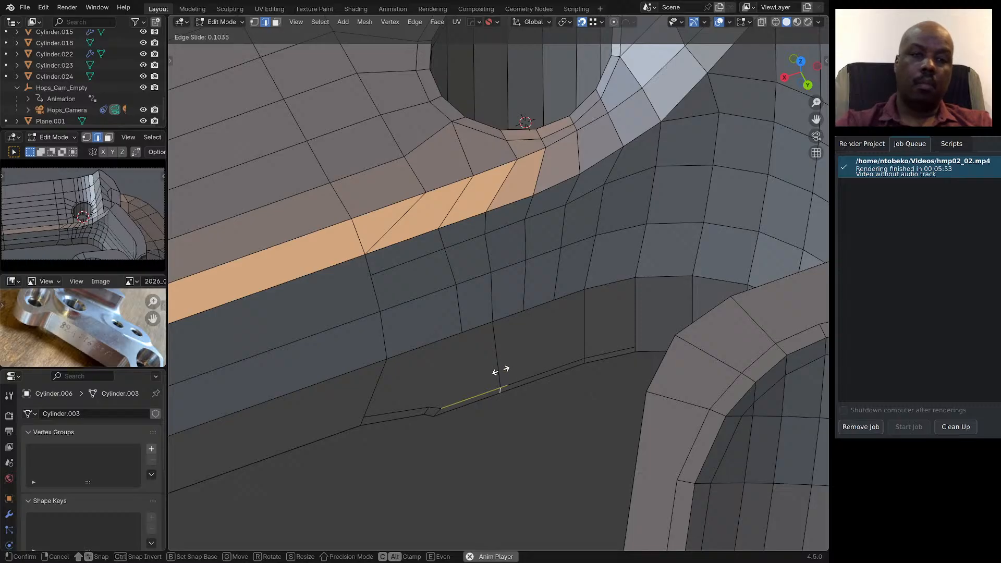
{"action": "key", "text": "c"}
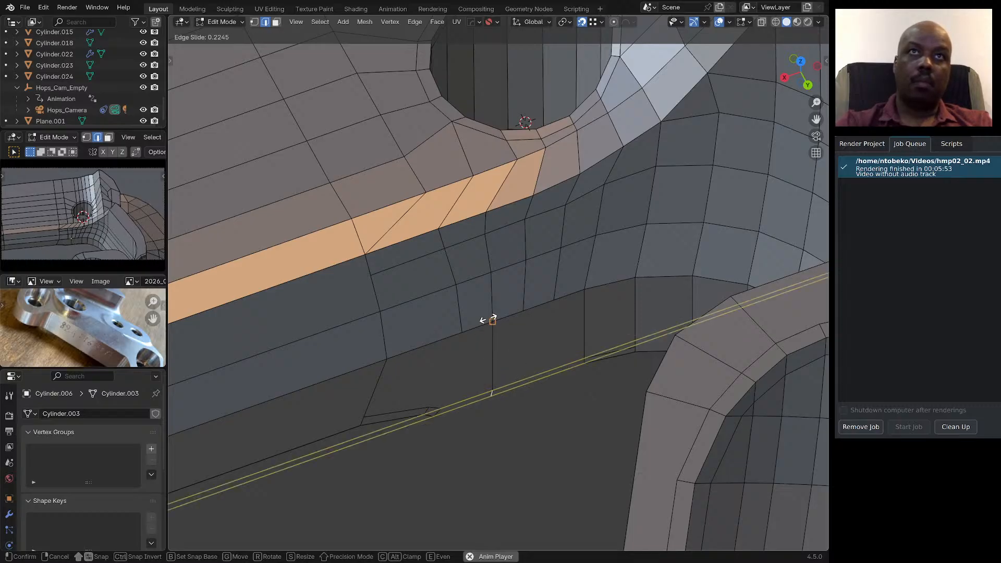
{"action": "left_click", "coordinate": [488, 319]}
{"action": "mouse_move", "coordinate": [522, 412]}
{"action": "middle_mouse_down"}
{"action": "mouse_move", "coordinate": [504, 427]}
{"action": "mouse_move", "coordinate": [498, 409]}
{"action": "mouse_move", "coordinate": [497, 425]}
{"action": "mouse_move", "coordinate": [526, 421]}
{"action": "middle_mouse_up"}
{"action": "scroll", "coordinate": [504, 426], "scroll_direction": "down", "scroll_amount": 2}
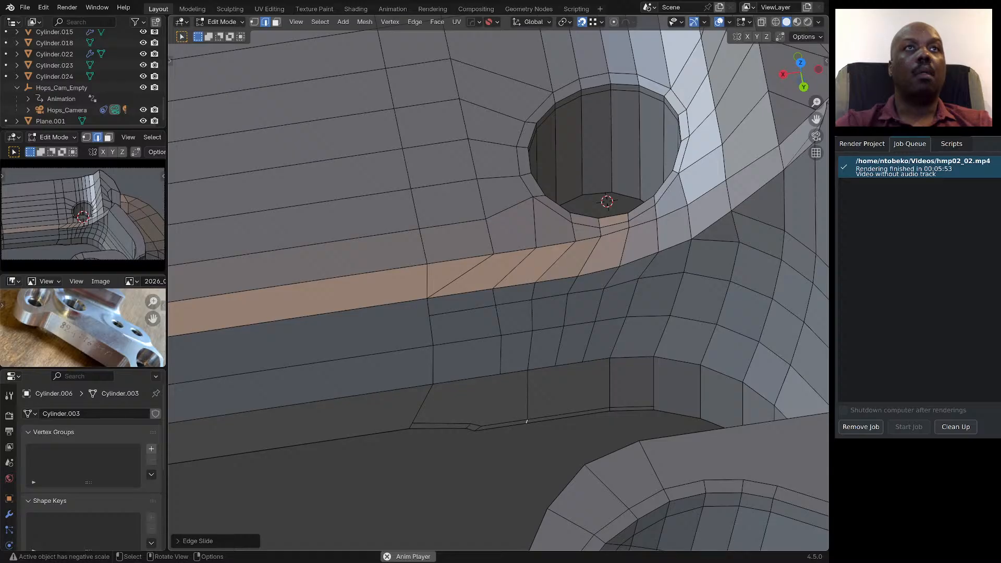
Dissolve the leftover cross edge at the arm-side end of the upper strip.
{"action": "left_click", "coordinate": [427, 281]}
{"action": "key", "text": "ctrl+x"}
{"action": "scroll", "coordinate": [427, 282], "scroll_direction": "down", "scroll_amount": 4}
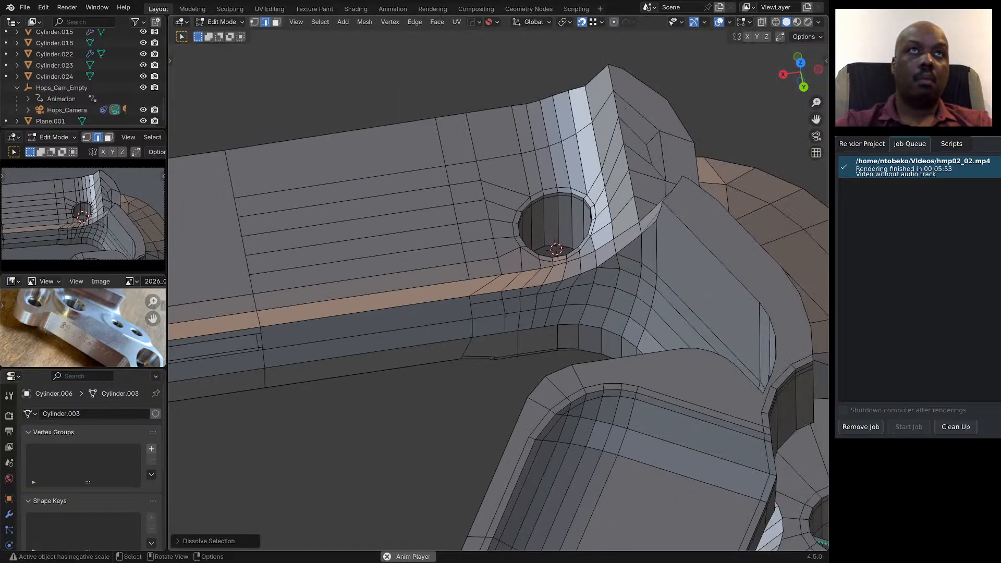
Select the cross edge on the arm's top face directly above the strip's arm-side end.
{"action": "left_click", "coordinate": [468, 271]}
{"action": "middle_click_drag", "start_coordinate": [467, 273], "coordinate": [475, 404]}
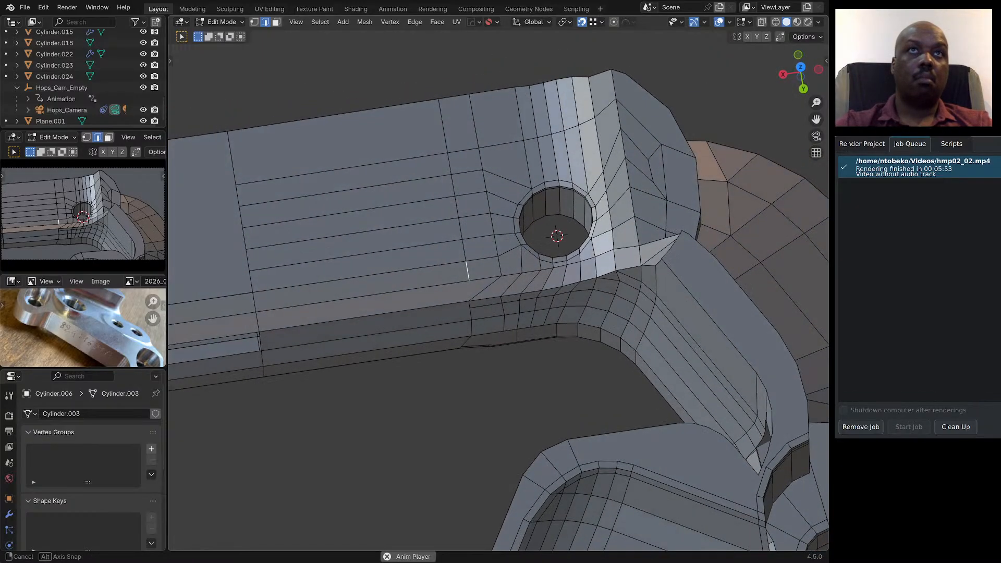
{"action": "scroll", "coordinate": [488, 306], "scroll_direction": "up", "scroll_amount": 4}
{"action": "middle_click_drag", "start_coordinate": [488, 306], "coordinate": [488, 275]}
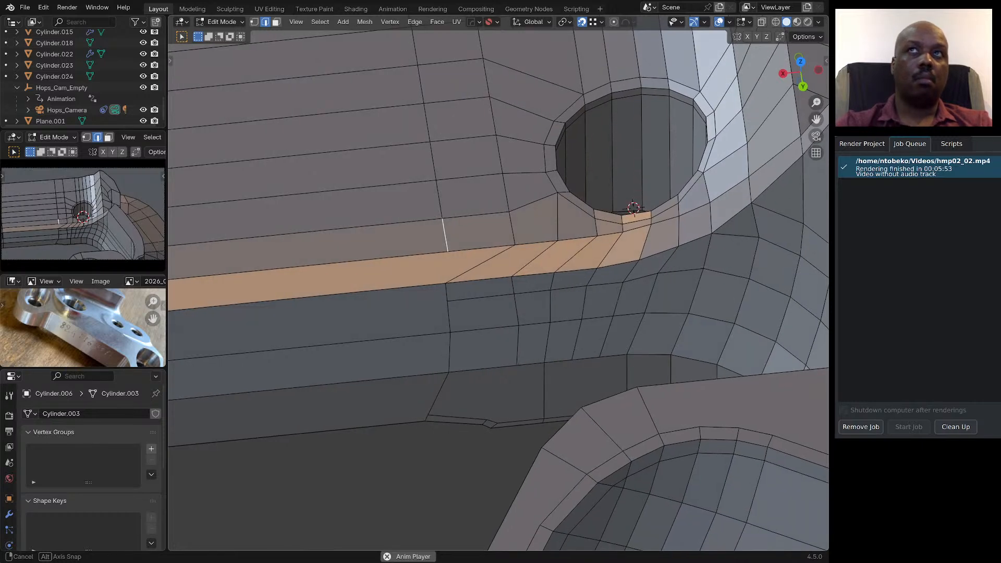
Select the two vertices across the top edge strip beside the hole.
{"action": "mouse_move", "coordinate": [488, 275]}
{"action": "middle_mouse_down"}
{"action": "mouse_move", "coordinate": [506, 262]}
{"action": "mouse_move", "coordinate": [489, 274]}
{"action": "mouse_move", "coordinate": [487, 258]}
{"action": "middle_mouse_up"}
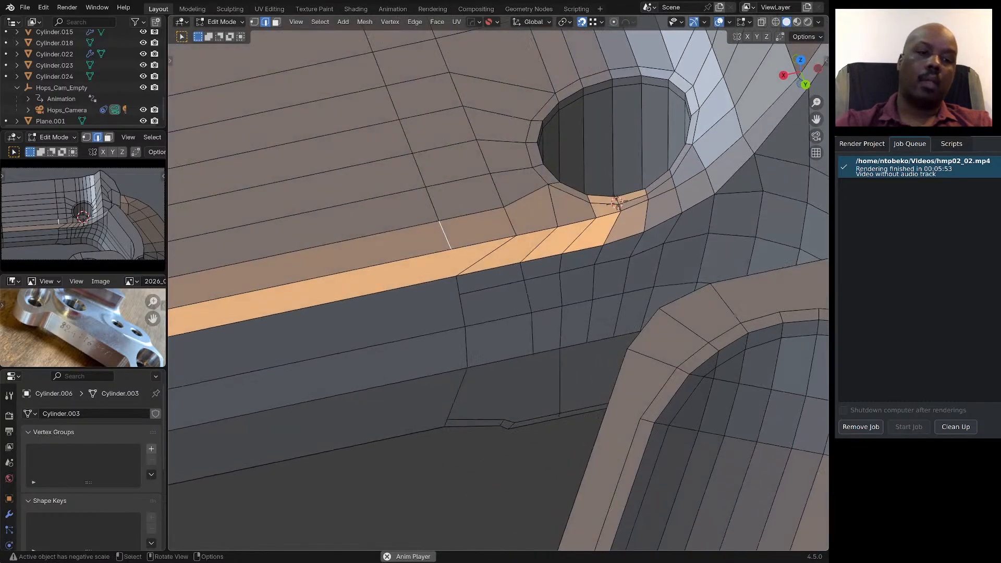
{"action": "key", "text": "1"}
{"action": "left_click", "coordinate": [450, 250]}
{"action": "left_click", "coordinate": [456, 276], "text": "shift"}
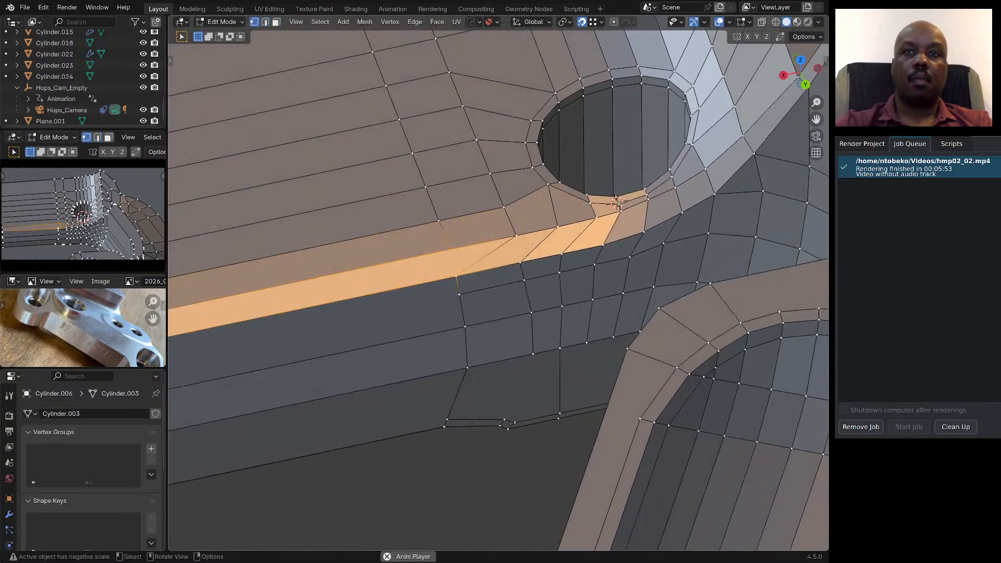
Add a vertex midway on the side wall's far vertical edge and connect it to the matching vertex near the hole.
{"action": "mouse_move", "coordinate": [487, 258]}
{"action": "middle_mouse_down"}
{"action": "mouse_move", "coordinate": [511, 245]}
{"action": "mouse_move", "coordinate": [496, 255]}
{"action": "middle_mouse_up"}
{"action": "scroll", "coordinate": [495, 256], "scroll_direction": "down", "scroll_amount": 4}
{"action": "scroll", "coordinate": [496, 255], "scroll_direction": "up", "scroll_amount": 3}
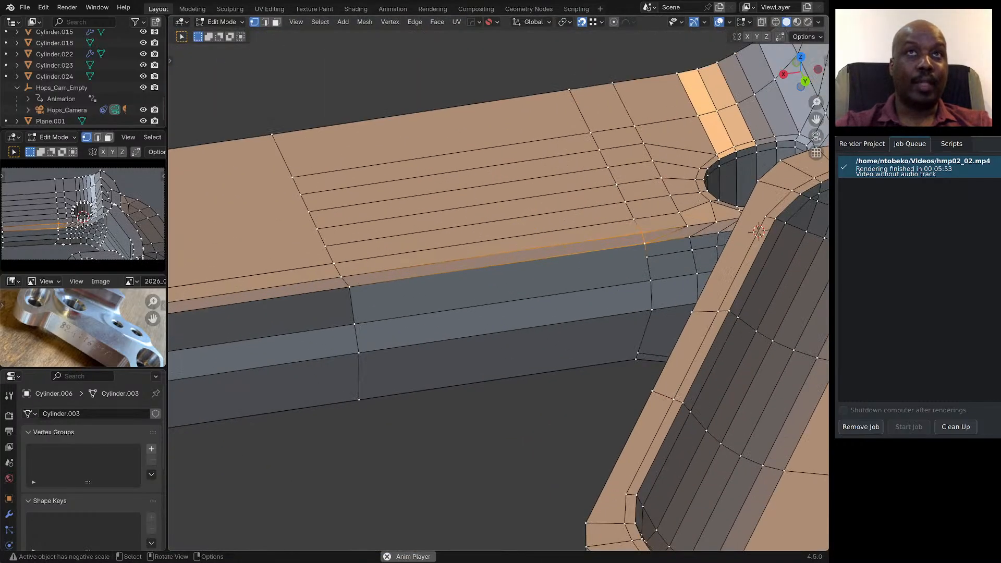
{"action": "key", "text": "ctrl+r"}
{"action": "key", "text": "Escape"}
{"action": "left_click", "coordinate": [352, 306]}
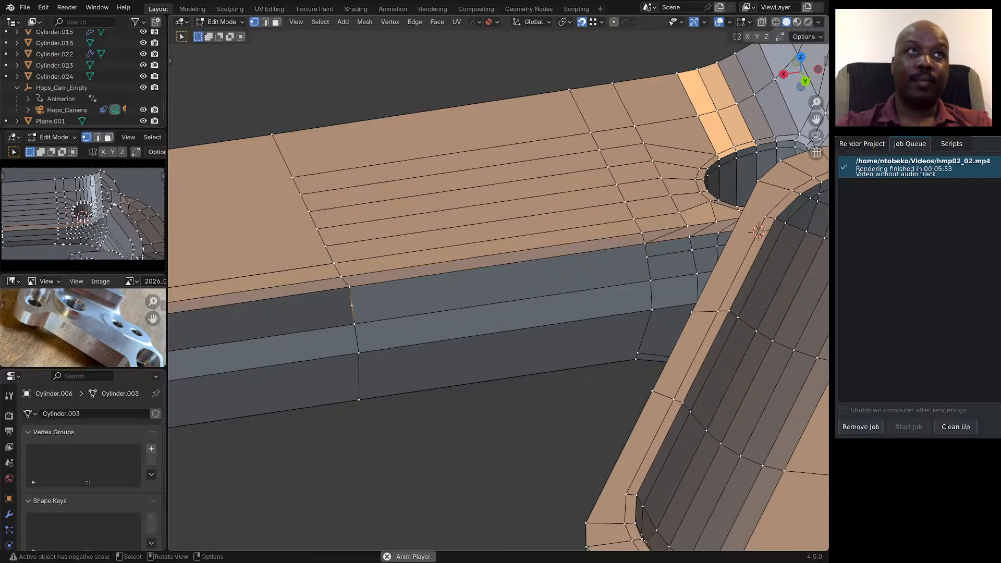
{"action": "left_click", "coordinate": [647, 257], "text": "shift"}
{"action": "key", "text": "j"}
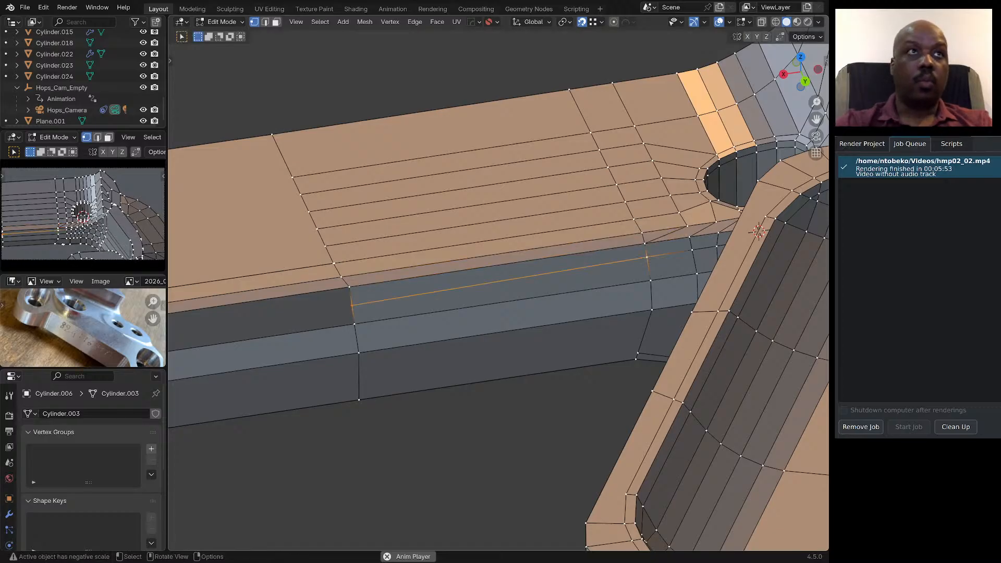
Slide the side wall's far vertex along its vertical edge with clamping off, adjusting the new edge's slope.
{"action": "middle_click_drag", "start_coordinate": [647, 257], "coordinate": [677, 242]}
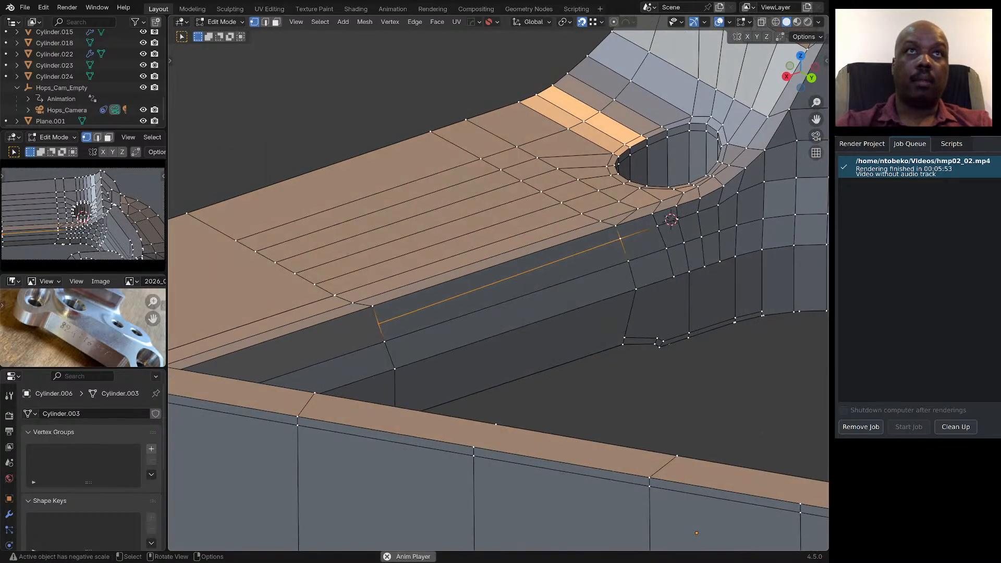
{"action": "key", "text": "shift+v"}
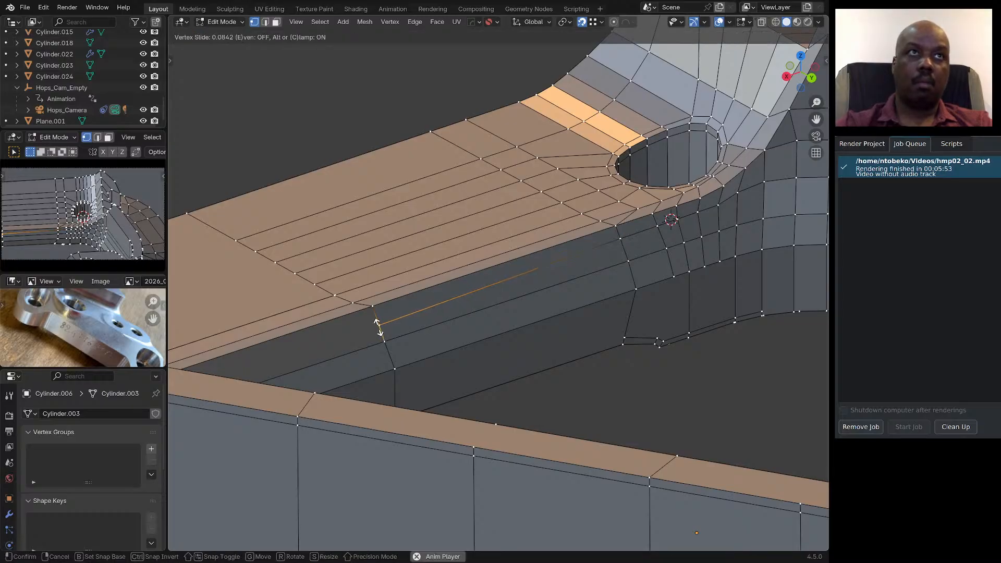
{"action": "key", "text": "c"}
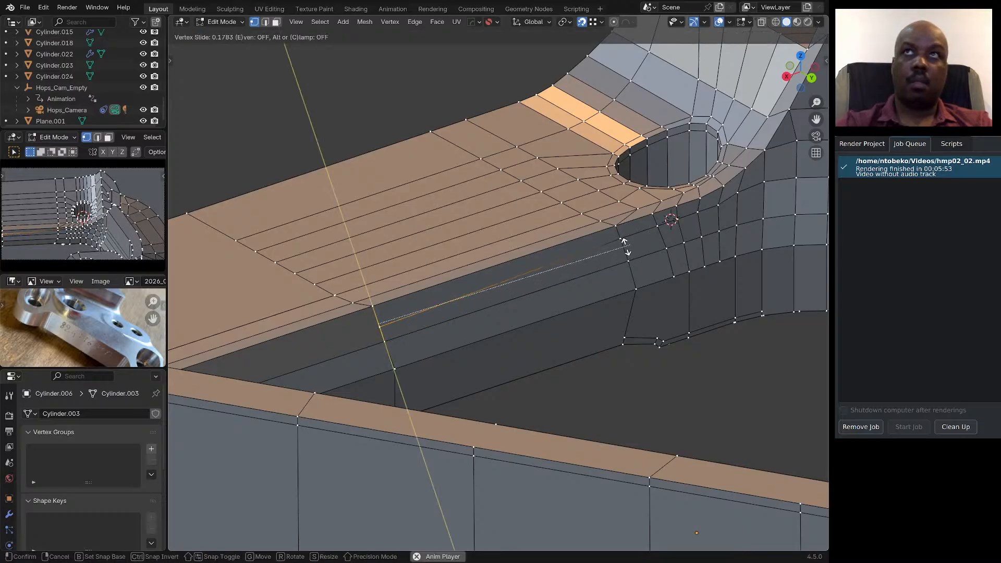
{"action": "left_click", "coordinate": [619, 243]}
Add one centred loop cut around the inner wall of the round hole.
{"action": "middle_click_drag", "start_coordinate": [620, 243], "coordinate": [572, 325]}
{"action": "scroll", "coordinate": [511, 315], "scroll_direction": "down", "scroll_amount": 2}
{"action": "scroll", "coordinate": [584, 235], "scroll_direction": "up", "scroll_amount": 2}
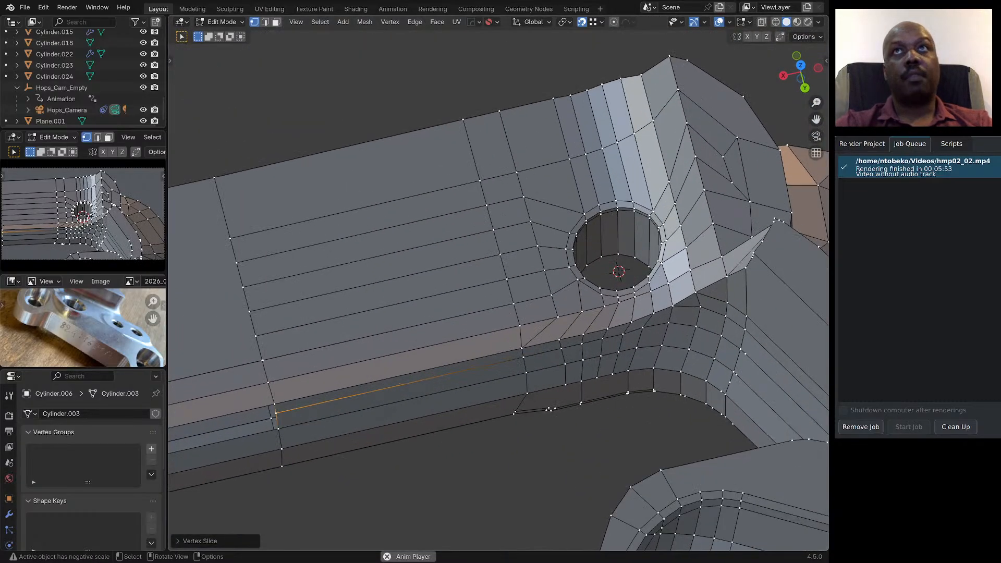
{"action": "middle_click_drag", "start_coordinate": [605, 261], "coordinate": [643, 244]}
{"action": "scroll", "coordinate": [673, 240], "scroll_direction": "up", "scroll_amount": 2}
{"action": "scroll", "coordinate": [636, 354], "scroll_direction": "down", "scroll_amount": 3}
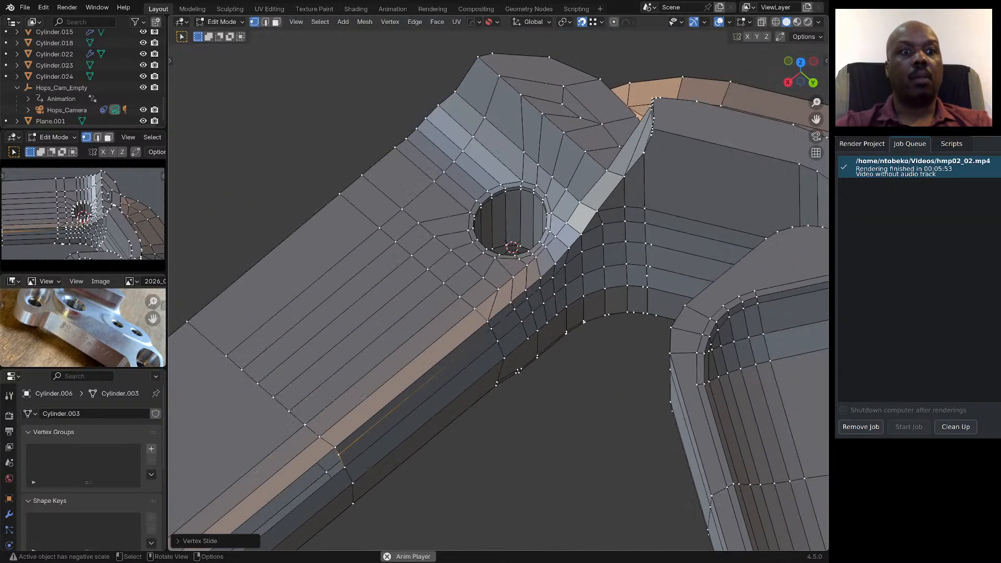
{"action": "scroll", "coordinate": [526, 175], "scroll_direction": "up", "scroll_amount": 3}
{"action": "key", "text": "ctrl+r"}
{"action": "left_click", "coordinate": [570, 265]}
{"action": "right_click", "coordinate": [570, 264]}
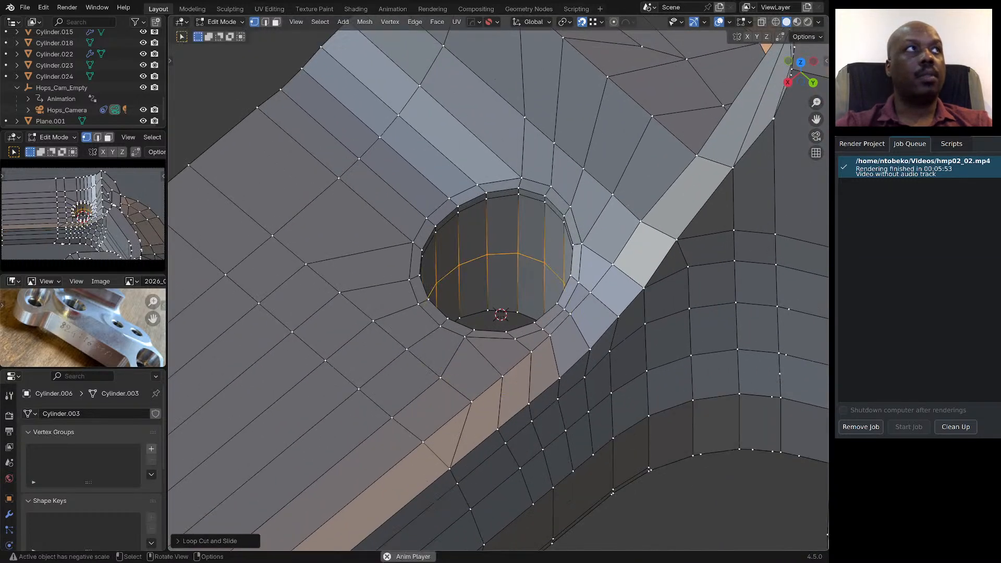
Flatten the loop inside the hole by scaling it to 0 along Z.
{"action": "scroll", "coordinate": [570, 264], "scroll_direction": "down", "scroll_amount": 2}
{"action": "key", "text": "s"}
{"action": "key", "text": "z"}
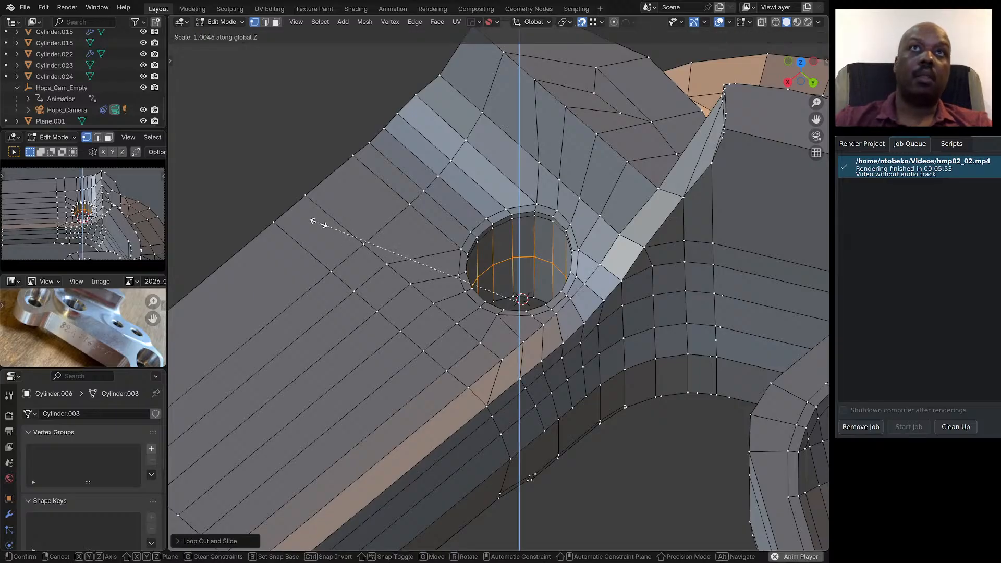
{"action": "key", "text": "0"}
{"action": "key", "text": "Return"}
Make a separate copy of the flattened loop and move it about 50 mm up along Z above the hole.
{"action": "middle_click_drag", "start_coordinate": [570, 265], "coordinate": [570, 245]}
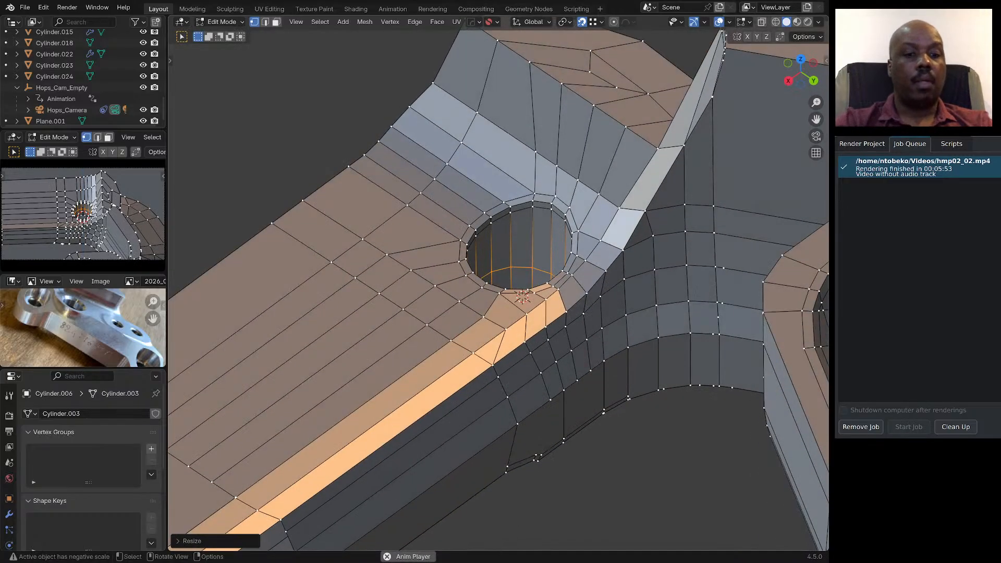
{"action": "scroll", "coordinate": [570, 245], "scroll_direction": "down", "scroll_amount": 1}
{"action": "key", "text": "e"}
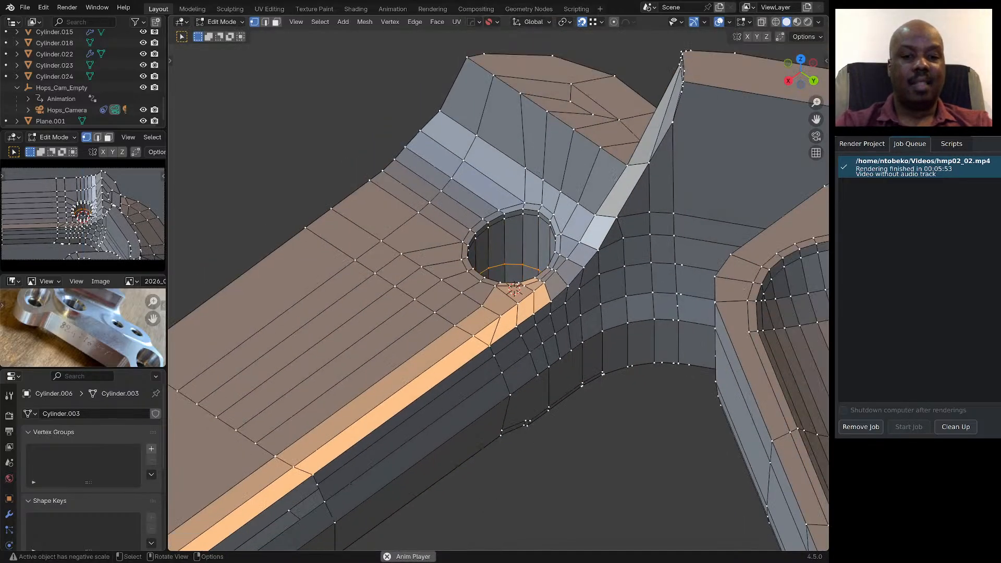
{"action": "scroll", "coordinate": [497, 292], "scroll_direction": "down", "scroll_amount": 2}
{"action": "key", "text": "g"}
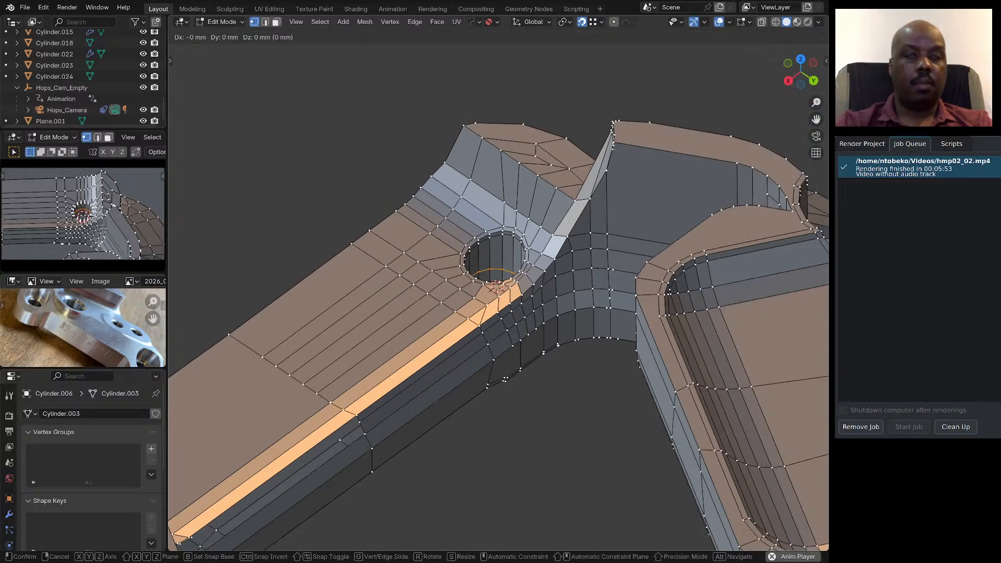
{"action": "key", "text": "z"}
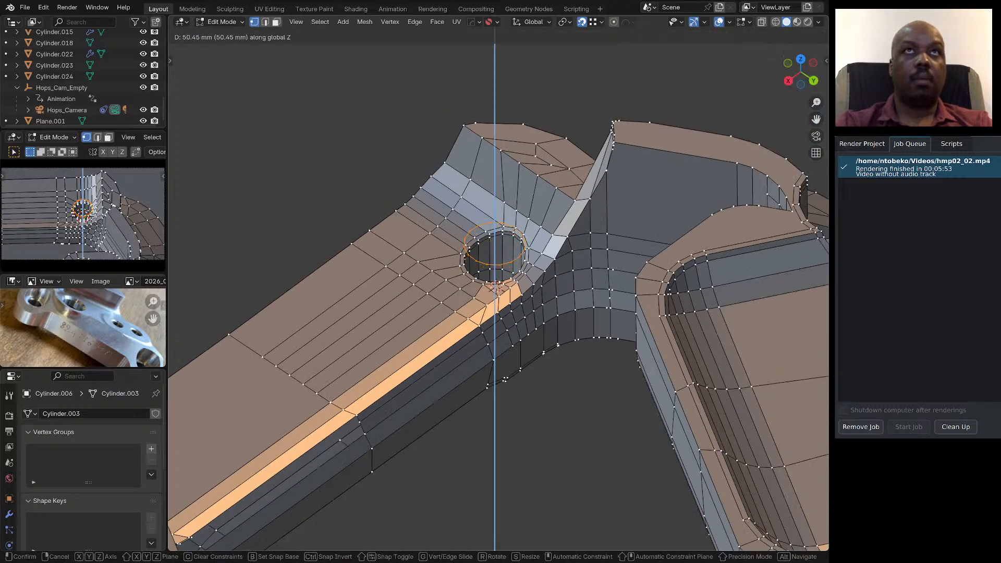
{"action": "key", "text": "Return"}
Extrude the floating loop in place and scale it outward to about 1.18 in top view, forming a flat ring.
{"action": "key", "text": "KP_7"}
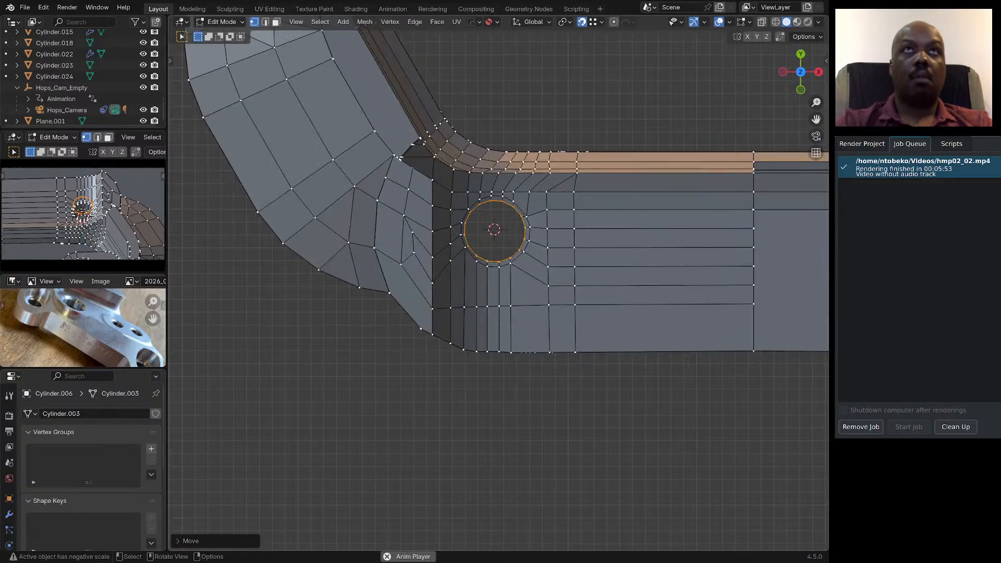
{"action": "key", "text": "e"}
{"action": "key", "text": "Escape"}
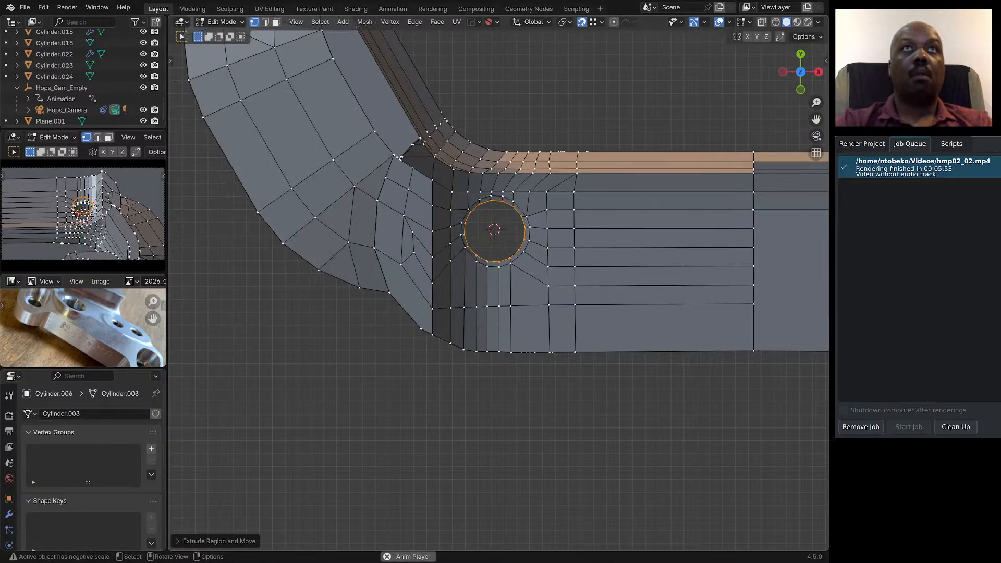
{"action": "key", "text": "s"}
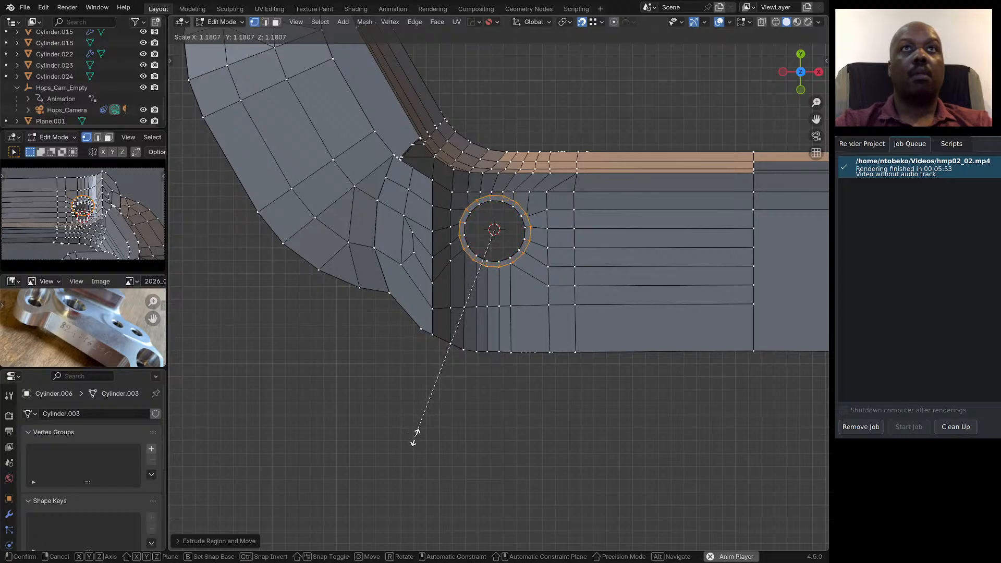
{"action": "left_click", "coordinate": [415, 437]}
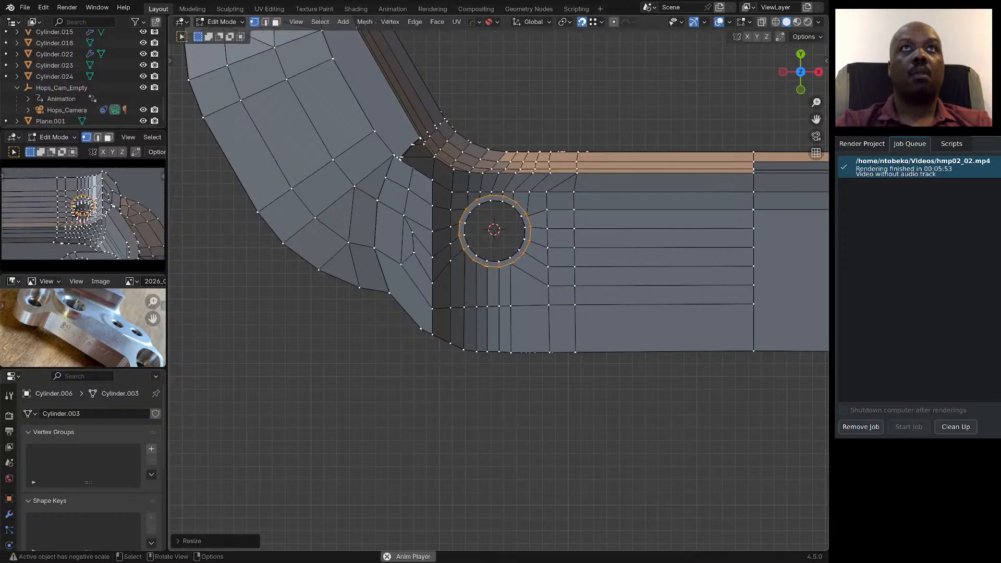
Recalculate the normals outside for the whole mesh and reset its custom normal vectors.
{"action": "middle_click_drag", "start_coordinate": [415, 437], "coordinate": [352, 378]}
{"action": "scroll", "coordinate": [359, 370], "scroll_direction": "up", "scroll_amount": 4}
{"action": "middle_click_drag", "start_coordinate": [435, 249], "coordinate": [406, 237]}
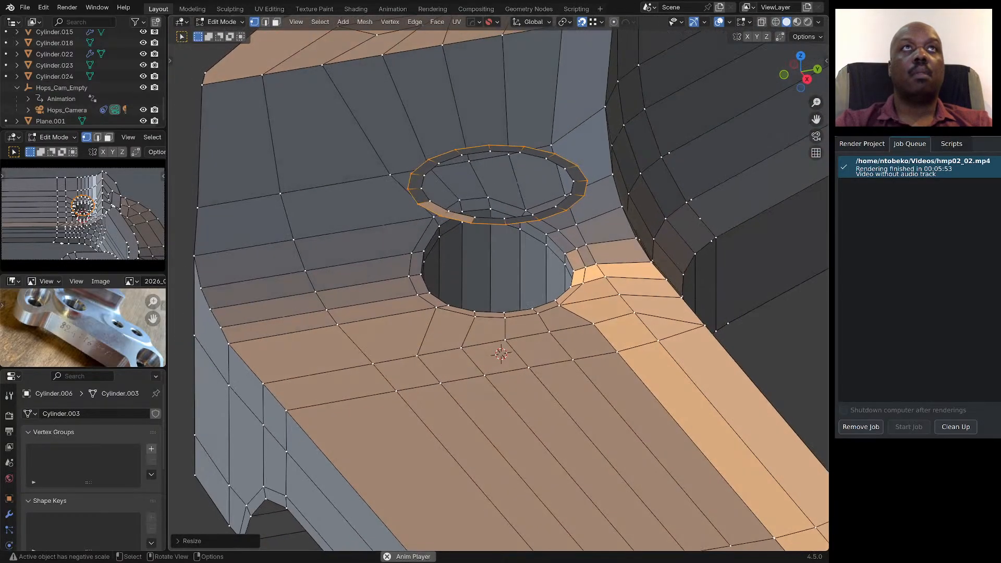
{"action": "scroll", "coordinate": [406, 237], "scroll_direction": "up", "scroll_amount": 4}
{"action": "scroll", "coordinate": [403, 312], "scroll_direction": "down", "scroll_amount": 2}
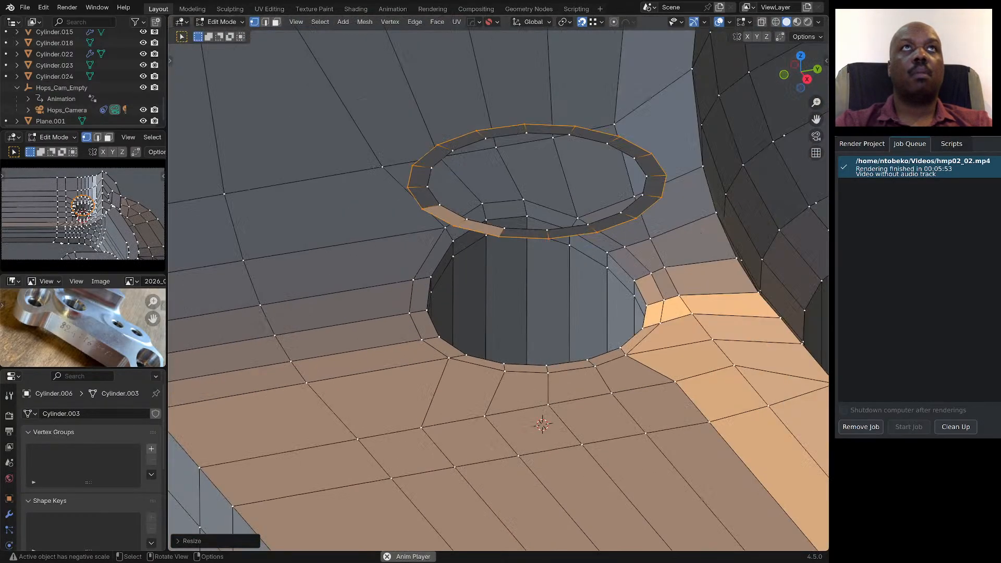
{"action": "middle_click_drag", "start_coordinate": [402, 311], "coordinate": [407, 324]}
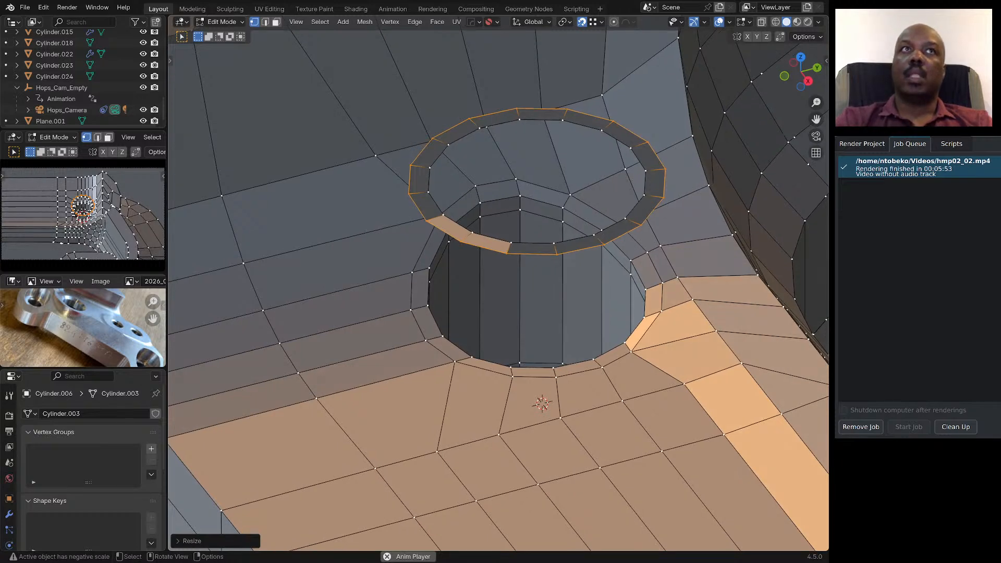
{"action": "scroll", "coordinate": [401, 352], "scroll_direction": "down", "scroll_amount": 3}
{"action": "middle_click_drag", "start_coordinate": [407, 324], "coordinate": [350, 355]}
{"action": "key", "text": "a"}
{"action": "key", "text": "q"}
{"action": "mouse_move", "coordinate": [488, 281]}
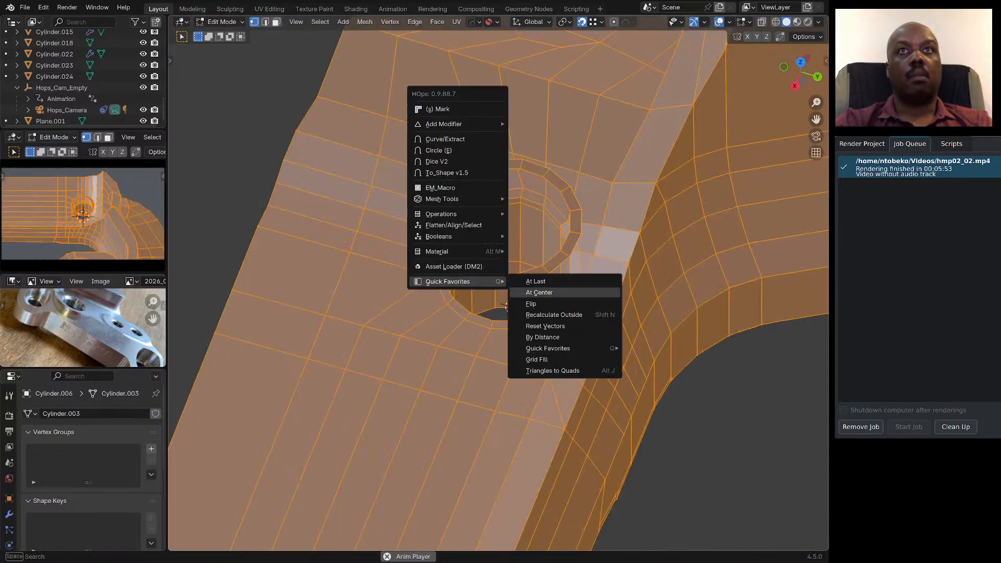
{"action": "left_click", "coordinate": [544, 314]}
{"action": "key", "text": "q"}
{"action": "mouse_move", "coordinate": [542, 312]}
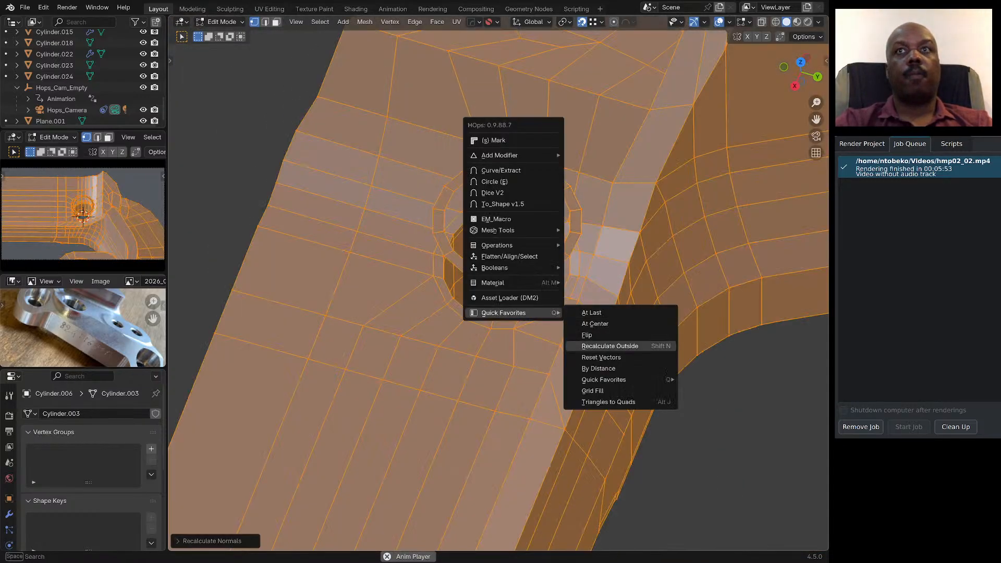
{"action": "left_click", "coordinate": [600, 357]}
Select one vertex on the floating ring and set the snap target to Face.
{"action": "scroll", "coordinate": [568, 240], "scroll_direction": "up", "scroll_amount": 2}
{"action": "left_click", "coordinate": [563, 244]}
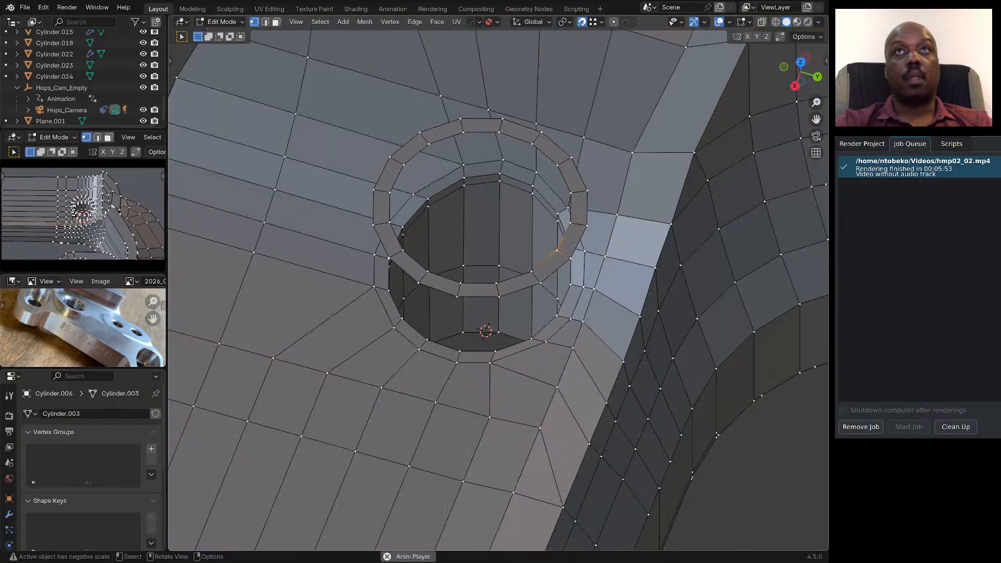
{"action": "middle_click_drag", "start_coordinate": [563, 244], "coordinate": [563, 220]}
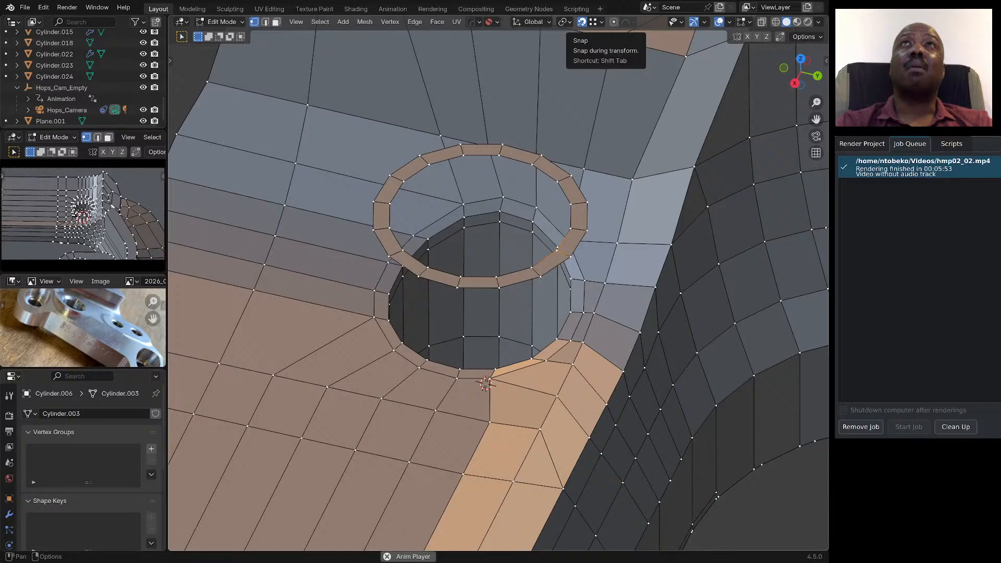
{"action": "left_click", "coordinate": [594, 21]}
{"action": "left_click", "coordinate": [561, 125]}
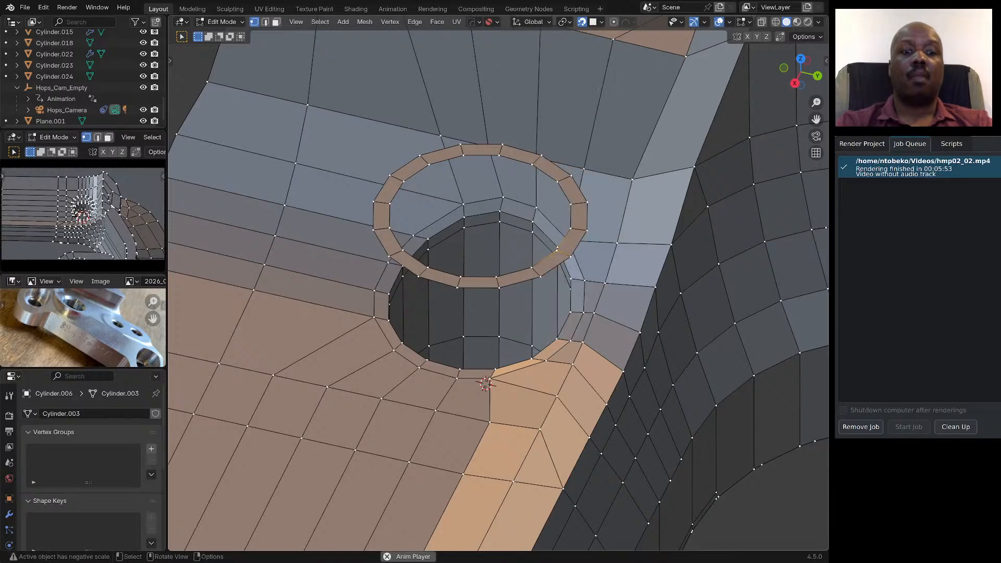
Extrude the selected ring vertex about 32 mm down along Z, snapping it onto the surface beside the hole.
{"action": "middle_click_drag", "start_coordinate": [499, 292], "coordinate": [529, 288]}
{"action": "key", "text": "e"}
{"action": "key", "text": "z"}
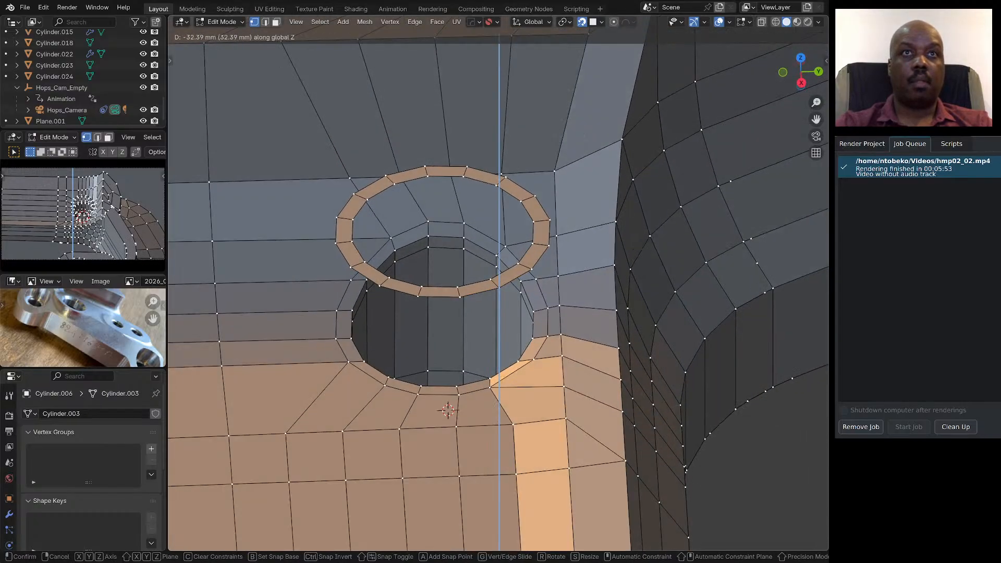
{"action": "left_click", "coordinate": [490, 386]}
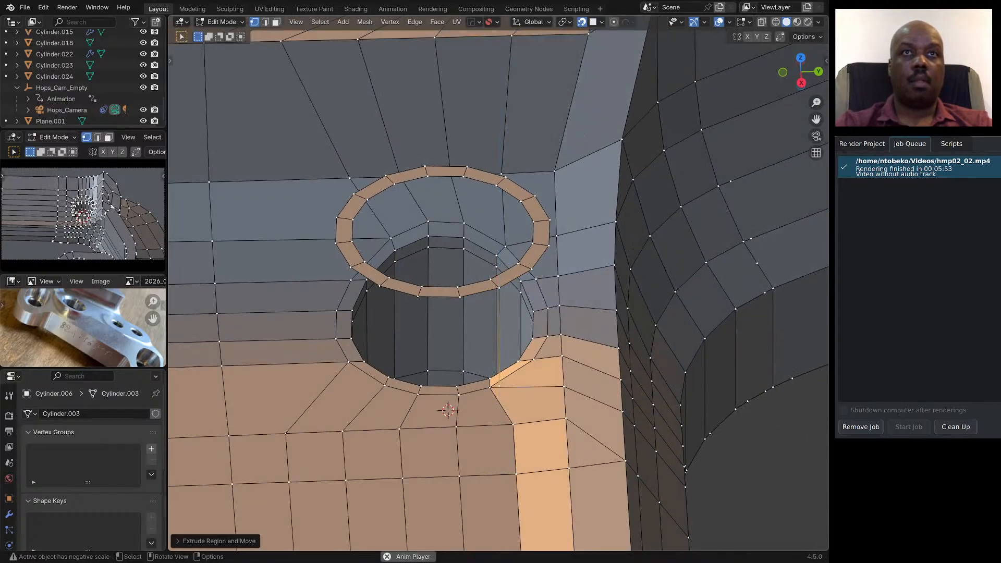
Extrude the adjacent outer ring vertex about 33 mm down along Z onto the surface in front of the hole.
{"action": "middle_click_drag", "start_coordinate": [490, 386], "coordinate": [437, 368]}
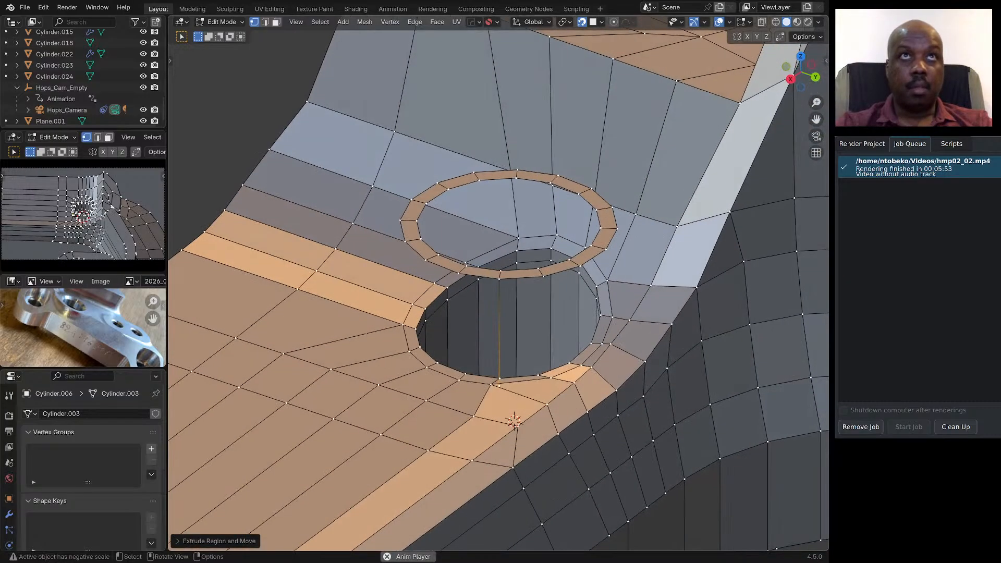
{"action": "left_click", "coordinate": [460, 272]}
{"action": "middle_click_drag", "start_coordinate": [459, 272], "coordinate": [470, 289]}
{"action": "key", "text": "e"}
{"action": "key", "text": "z"}
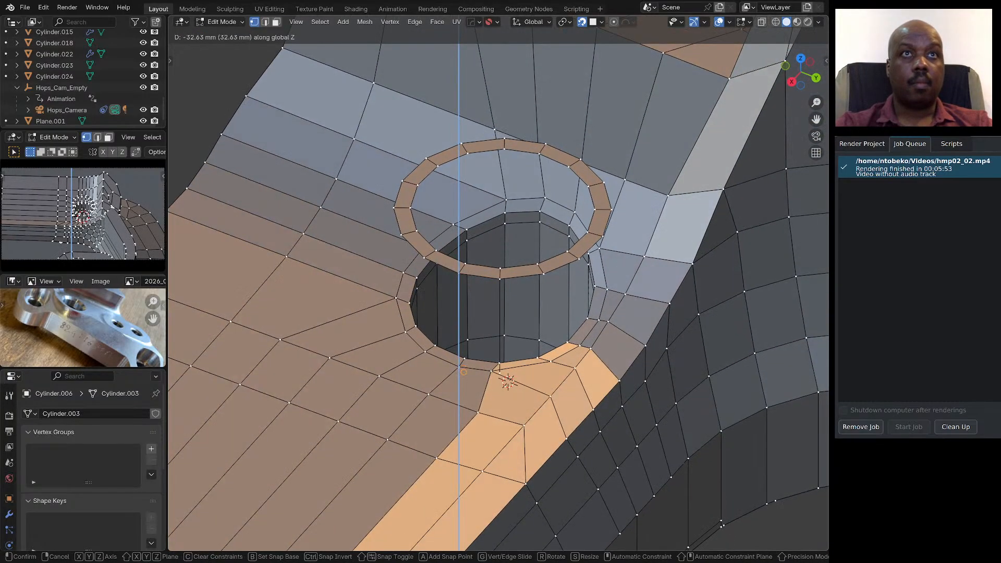
{"action": "left_click", "coordinate": [441, 378]}
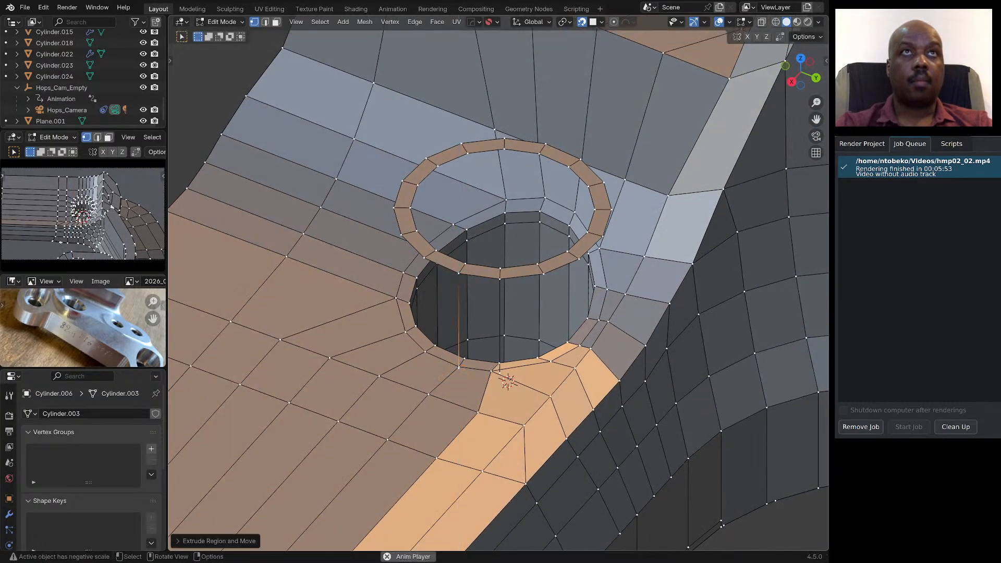
Extrude the following two outer ring vertices straight down along Z, snapping each onto the surface around the hole.
{"action": "left_click", "coordinate": [424, 258]}
{"action": "key", "text": "e"}
{"action": "key", "text": "z"}
{"action": "left_click", "coordinate": [424, 353]}
{"action": "left_click", "coordinate": [402, 234]}
{"action": "key", "text": "e"}
{"action": "key", "text": "z"}
{"action": "left_click", "coordinate": [402, 330]}
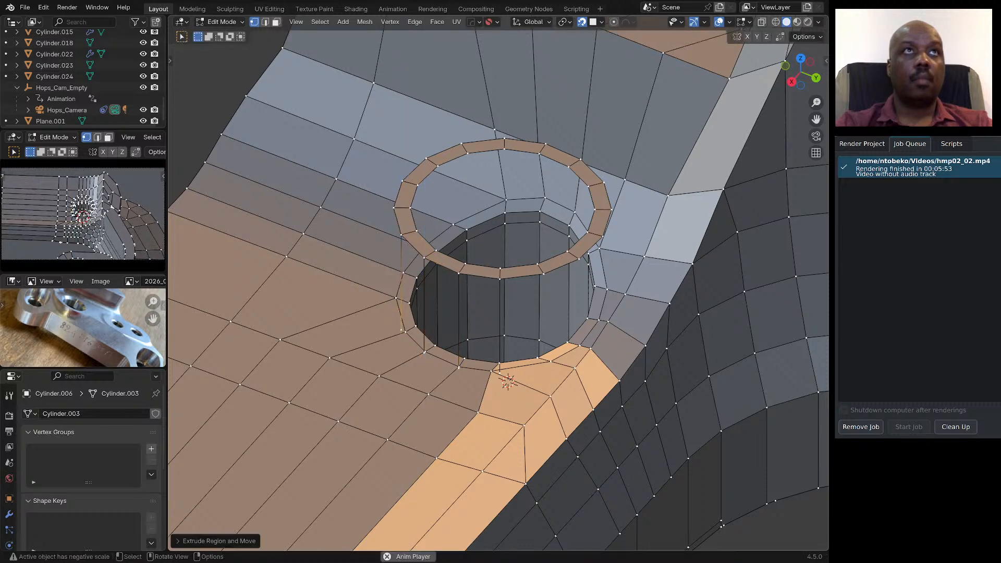
Extrude the fifth outer ring vertex down along Z onto the surface beside the hole.
{"action": "left_click", "coordinate": [396, 298]}
{"action": "key", "text": "e"}
{"action": "key", "text": "z"}
{"action": "left_click", "coordinate": [386, 302]}
Extrude the sixth and seventh outer ring vertices straight down along Z onto the surface beside the hole.
{"action": "middle_click_drag", "start_coordinate": [386, 301], "coordinate": [459, 298]}
{"action": "scroll", "coordinate": [323, 176], "scroll_direction": "up", "scroll_amount": 2}
{"action": "left_click", "coordinate": [383, 188]}
{"action": "key", "text": "e"}
{"action": "key", "text": "z"}
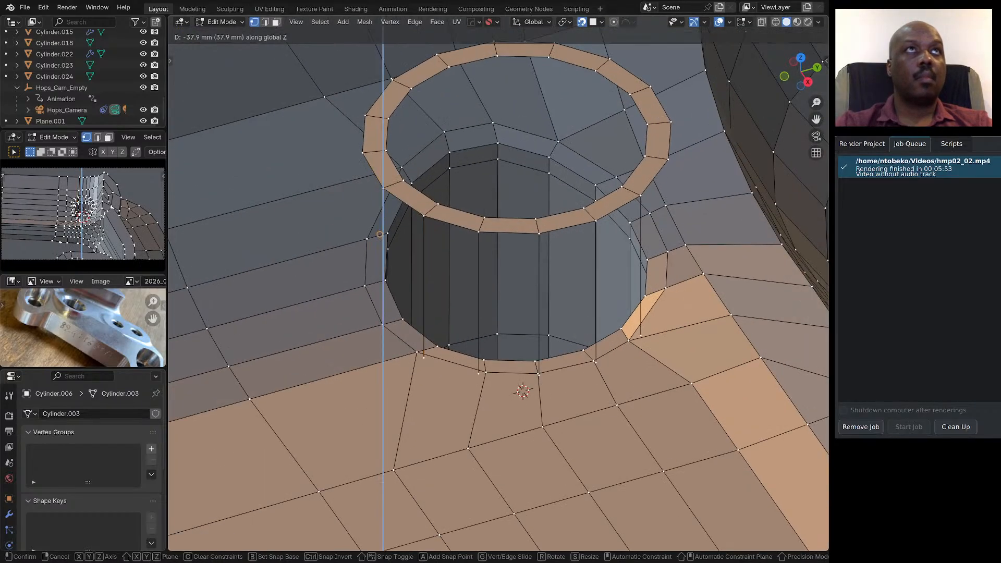
{"action": "left_click", "coordinate": [373, 327]}
{"action": "scroll", "coordinate": [375, 327], "scroll_direction": "down", "scroll_amount": 2}
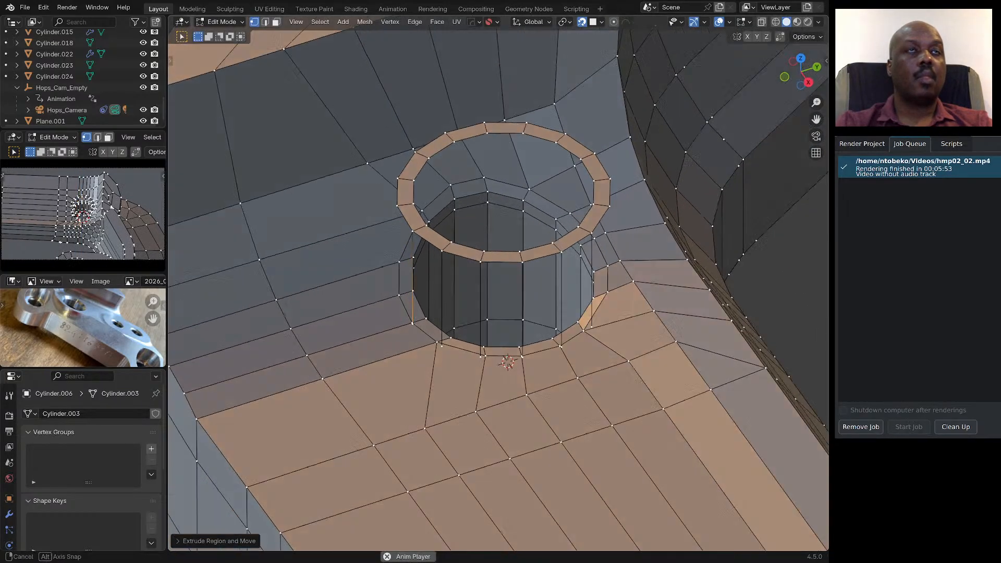
{"action": "middle_click_drag", "start_coordinate": [375, 327], "coordinate": [399, 371]}
{"action": "scroll", "coordinate": [361, 259], "scroll_direction": "up", "scroll_amount": 2}
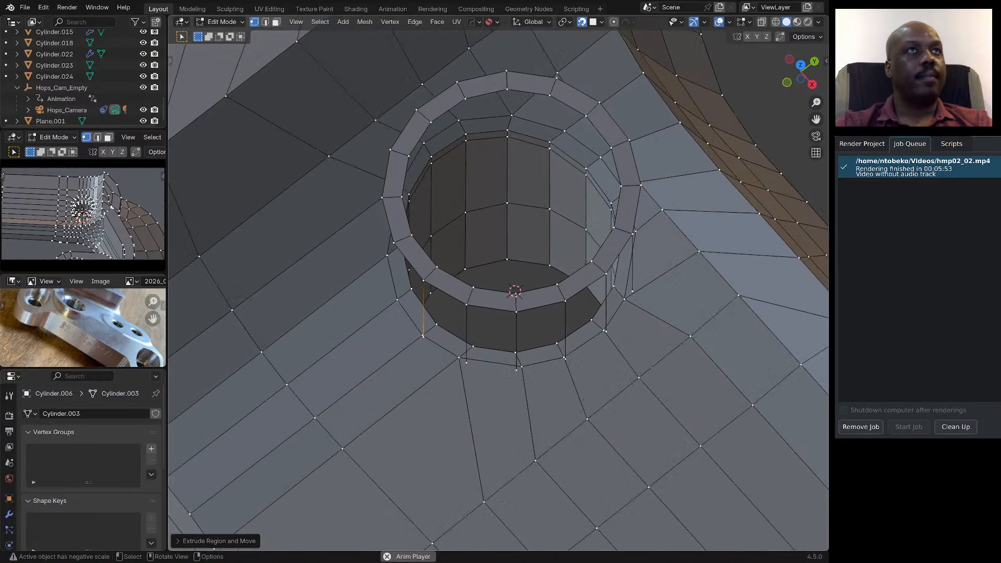
{"action": "left_click", "coordinate": [401, 240]}
{"action": "key", "text": "e"}
{"action": "key", "text": "z"}
{"action": "left_click", "coordinate": [386, 318]}
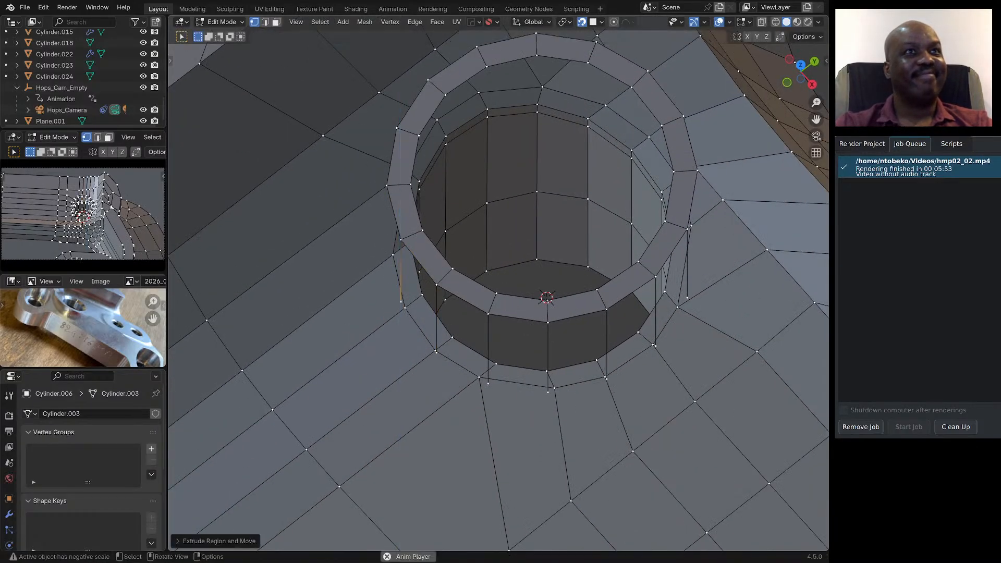
Extrude the following two outer ring vertices down along Z onto the curved fillet surface beside the hole.
{"action": "middle_click_drag", "start_coordinate": [386, 318], "coordinate": [412, 281]}
{"action": "left_click", "coordinate": [368, 139]}
{"action": "key", "text": "e"}
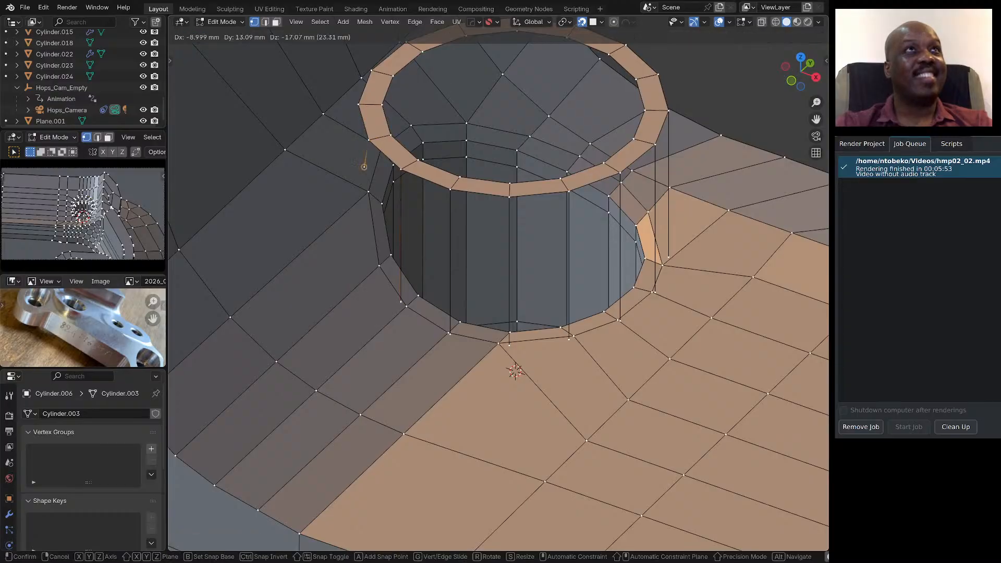
{"action": "key", "text": "z"}
{"action": "left_click", "coordinate": [359, 246]}
{"action": "middle_click_drag", "start_coordinate": [358, 246], "coordinate": [359, 218]}
{"action": "scroll", "coordinate": [366, 170], "scroll_direction": "down", "scroll_amount": 3}
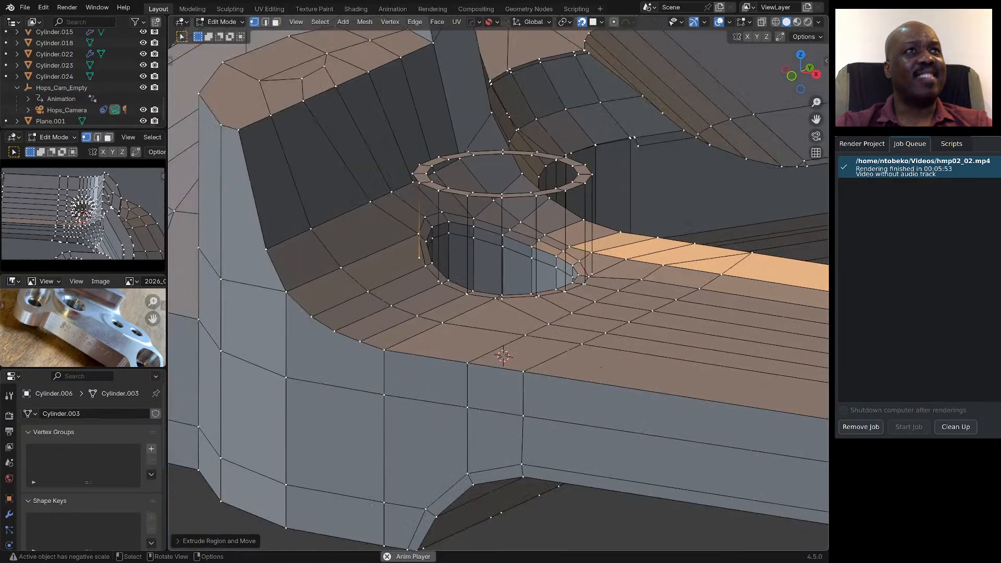
{"action": "scroll", "coordinate": [382, 193], "scroll_direction": "up", "scroll_amount": 3}
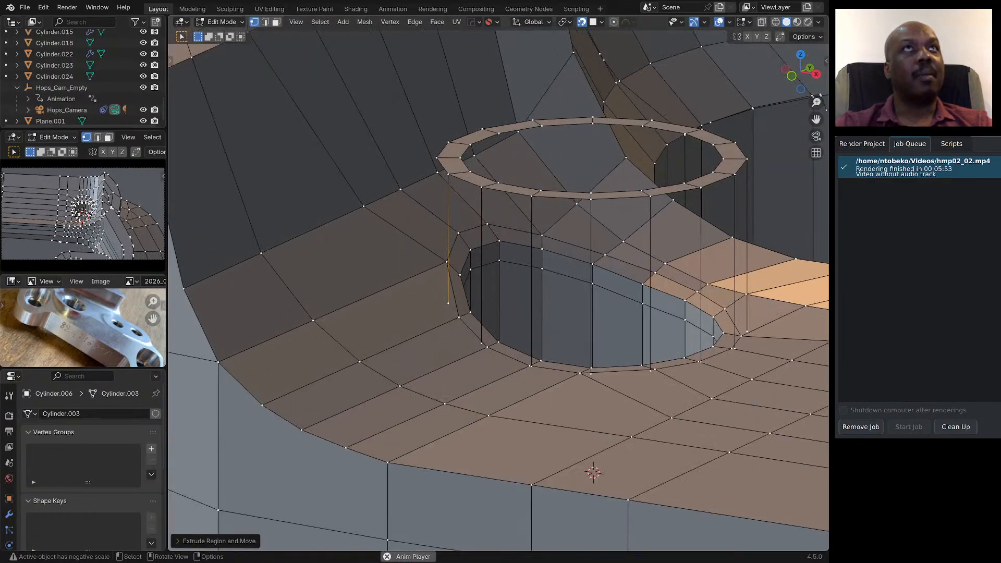
{"action": "left_click", "coordinate": [437, 157]}
{"action": "key", "text": "e"}
{"action": "key", "text": "z"}
{"action": "left_click", "coordinate": [431, 238]}
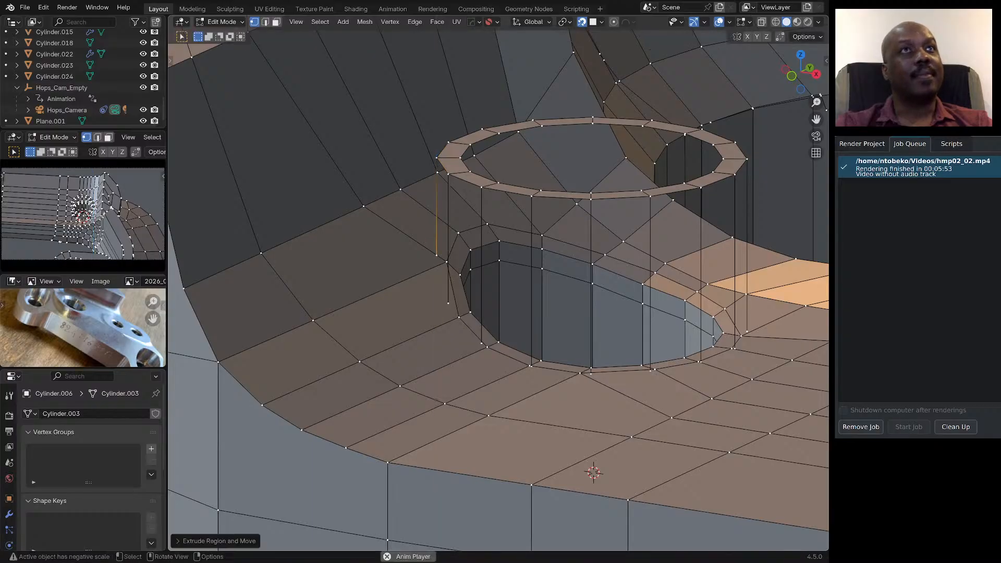
Extrude the two outer ring vertices nearest the upright wall down along Z onto the fillet surface.
{"action": "middle_click_drag", "start_coordinate": [431, 224], "coordinate": [481, 233]}
{"action": "scroll", "coordinate": [444, 143], "scroll_direction": "up", "scroll_amount": 2}
{"action": "left_click", "coordinate": [403, 142]}
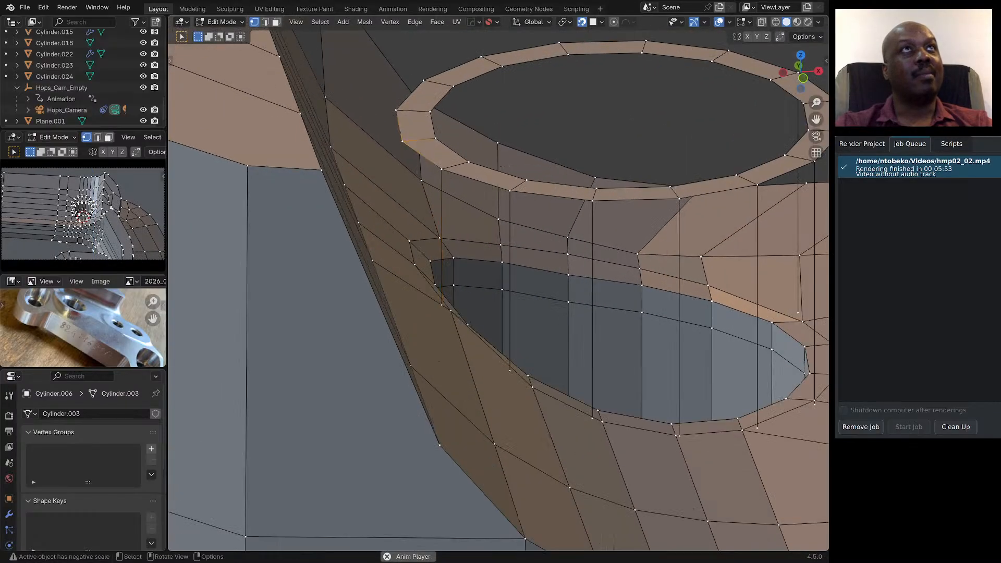
{"action": "key", "text": "e"}
{"action": "key", "text": "z"}
{"action": "left_click", "coordinate": [408, 249]}
{"action": "middle_click_drag", "start_coordinate": [408, 250], "coordinate": [412, 237]}
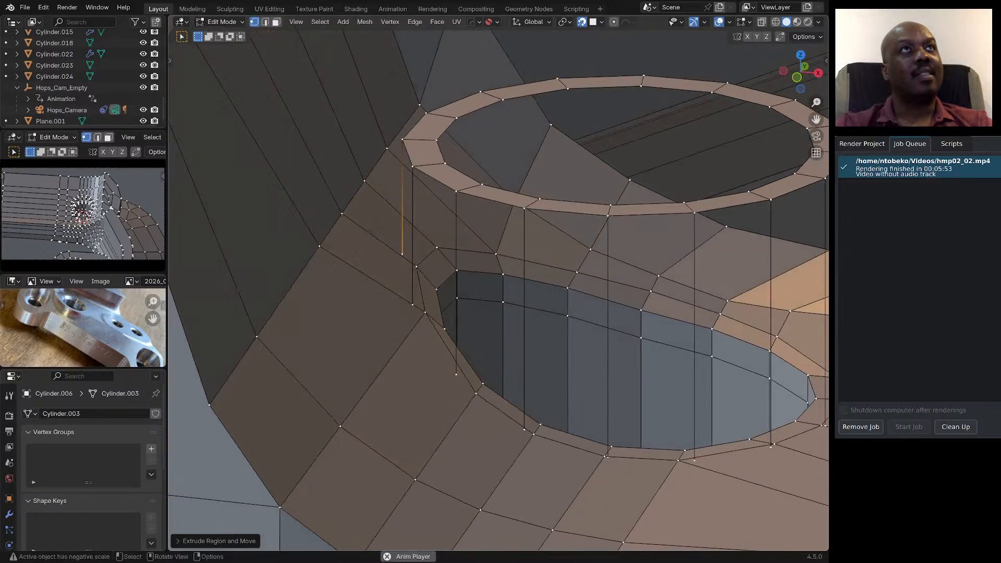
{"action": "left_click", "coordinate": [426, 113]}
{"action": "key", "text": "e"}
{"action": "key", "text": "z"}
{"action": "left_click", "coordinate": [420, 213]}
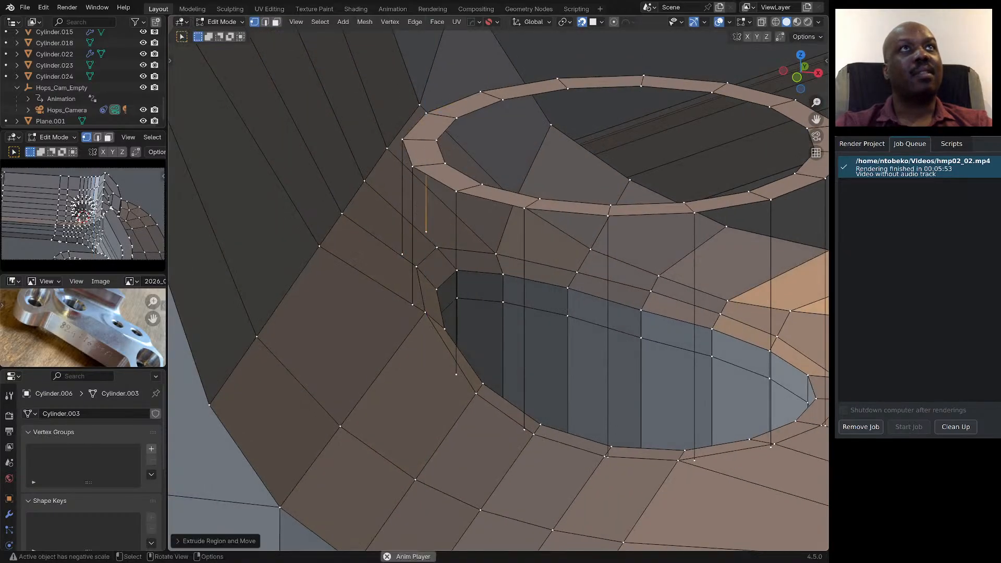
Extrude three more outer ring vertices along the far side of the hole straight down along Z onto the surface.
{"action": "left_click", "coordinate": [480, 91]}
{"action": "key", "text": "e"}
{"action": "key", "text": "z"}
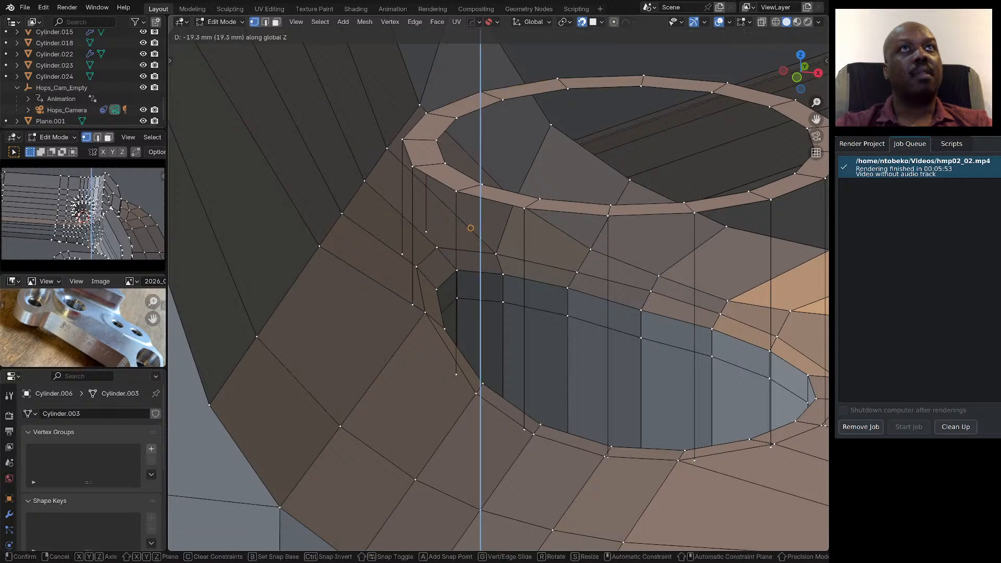
{"action": "left_click", "coordinate": [477, 232]}
{"action": "left_click", "coordinate": [540, 199]}
{"action": "key", "text": "e"}
{"action": "key", "text": "z"}
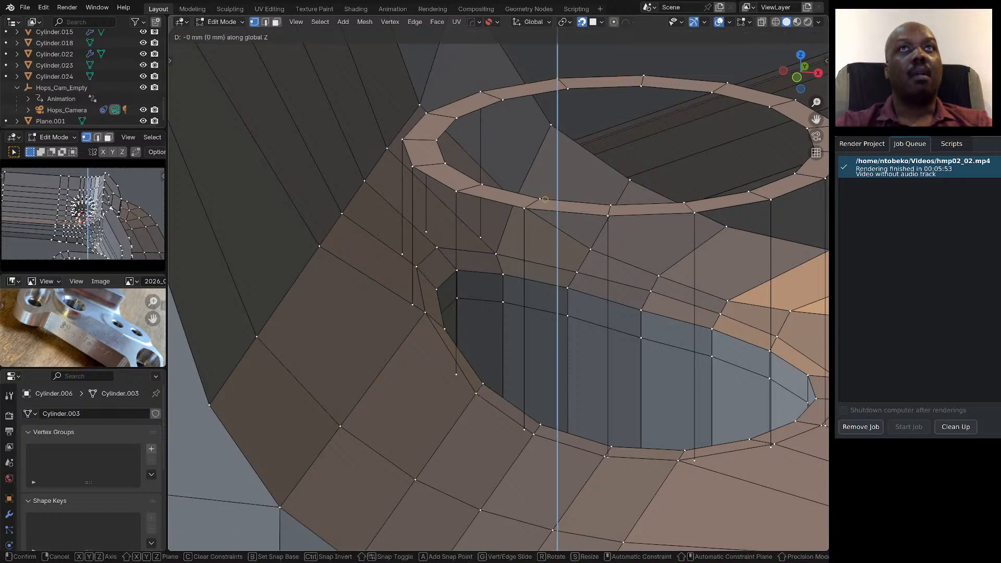
{"action": "left_click", "coordinate": [545, 238]}
{"action": "left_click", "coordinate": [628, 181]}
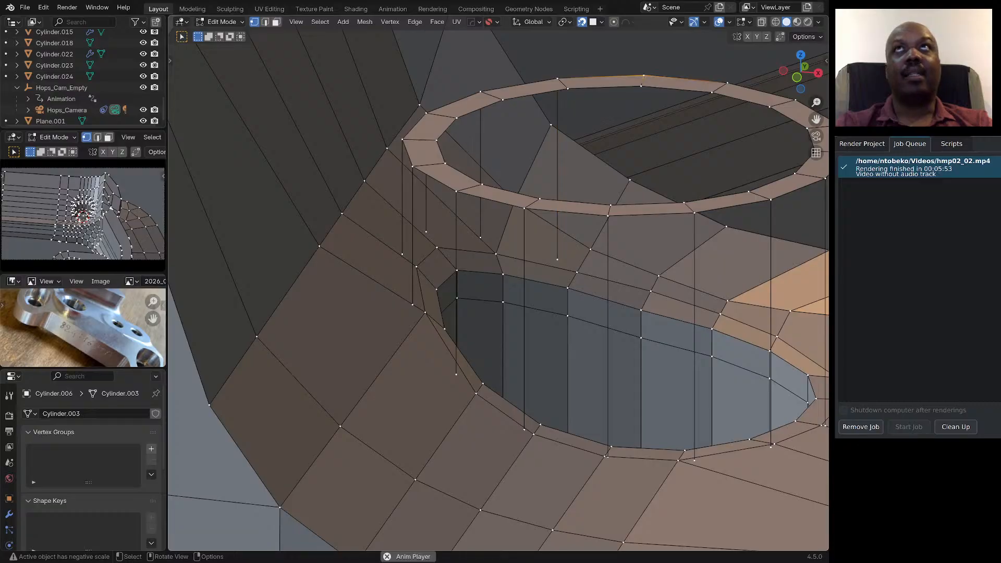
{"action": "key", "text": "e"}
{"action": "key", "text": "z"}
{"action": "left_click", "coordinate": [632, 259]}
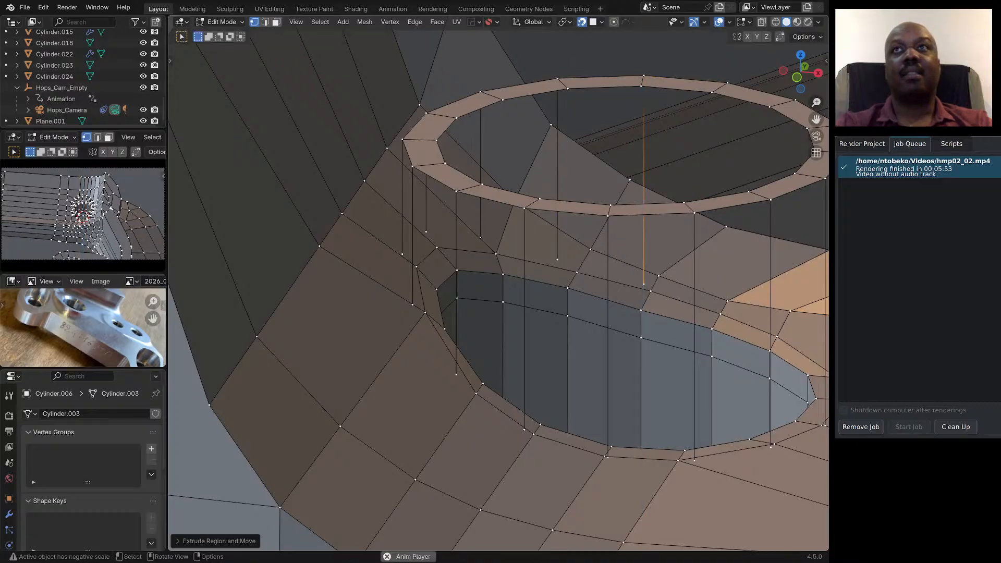
Extrude the last two unprojected outer ring vertices down along Z onto the surface, closing the circuit around the hole.
{"action": "scroll", "coordinate": [639, 250], "scroll_direction": "down", "scroll_amount": 3}
{"action": "middle_click_drag", "start_coordinate": [684, 180], "coordinate": [707, 176]}
{"action": "left_click", "coordinate": [596, 147]}
{"action": "key", "text": "e"}
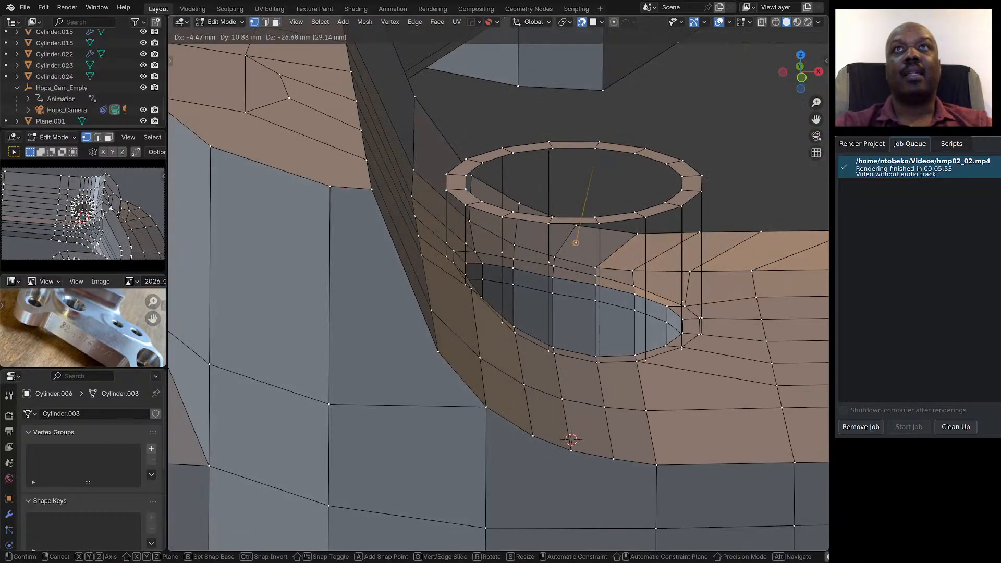
{"action": "key", "text": "z"}
{"action": "left_click", "coordinate": [602, 271]}
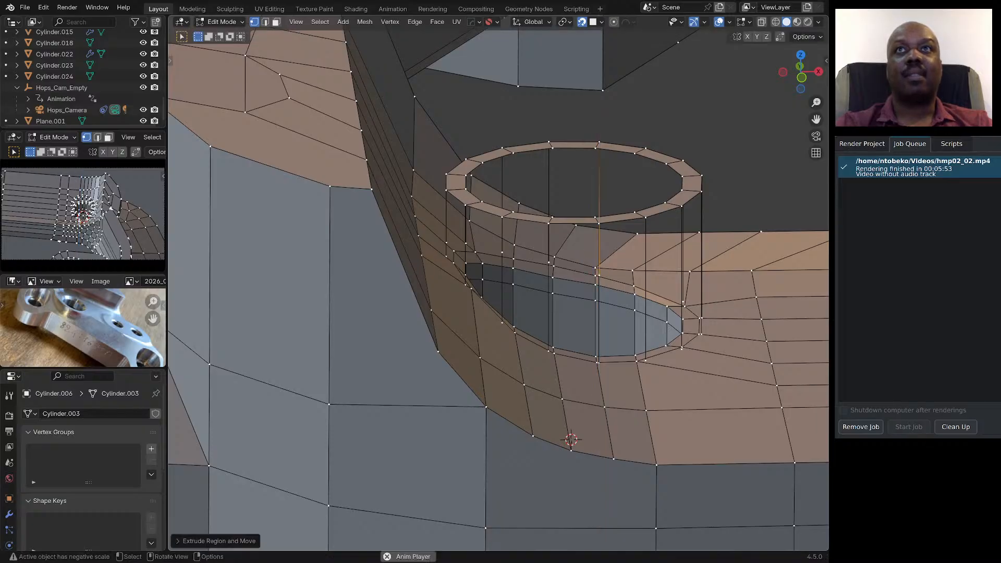
{"action": "middle_click_drag", "start_coordinate": [604, 268], "coordinate": [581, 267]}
{"action": "left_click", "coordinate": [642, 151]}
{"action": "key", "text": "e"}
{"action": "key", "text": "z"}
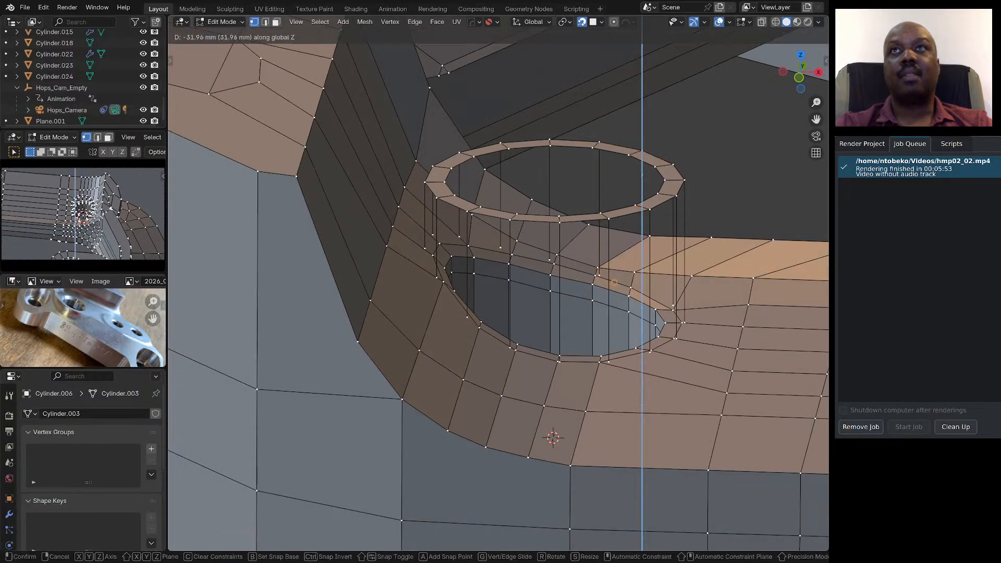
{"action": "left_click", "coordinate": [639, 276]}
Merge the hole's outer rim vertex into the projected vertex beside it, using Merge At Last.
{"action": "middle_click_drag", "start_coordinate": [640, 277], "coordinate": [576, 314]}
{"action": "scroll", "coordinate": [576, 314], "scroll_direction": "up", "scroll_amount": 2}
{"action": "scroll", "coordinate": [593, 315], "scroll_direction": "up", "scroll_amount": 1}
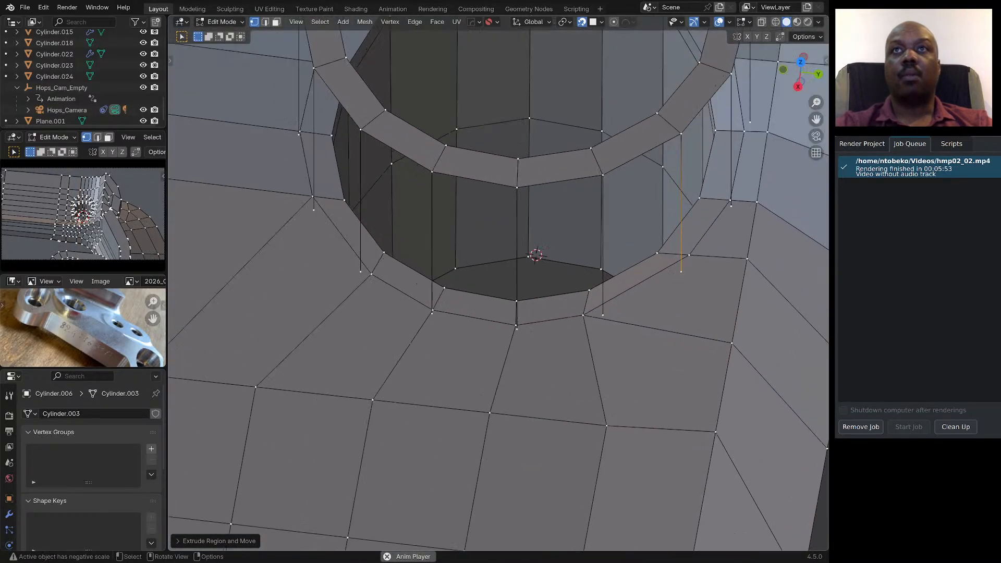
{"action": "left_click", "coordinate": [584, 315]}
{"action": "left_click", "coordinate": [603, 314], "text": "shift"}
{"action": "right_click", "coordinate": [603, 318]}
{"action": "mouse_move", "coordinate": [615, 327]}
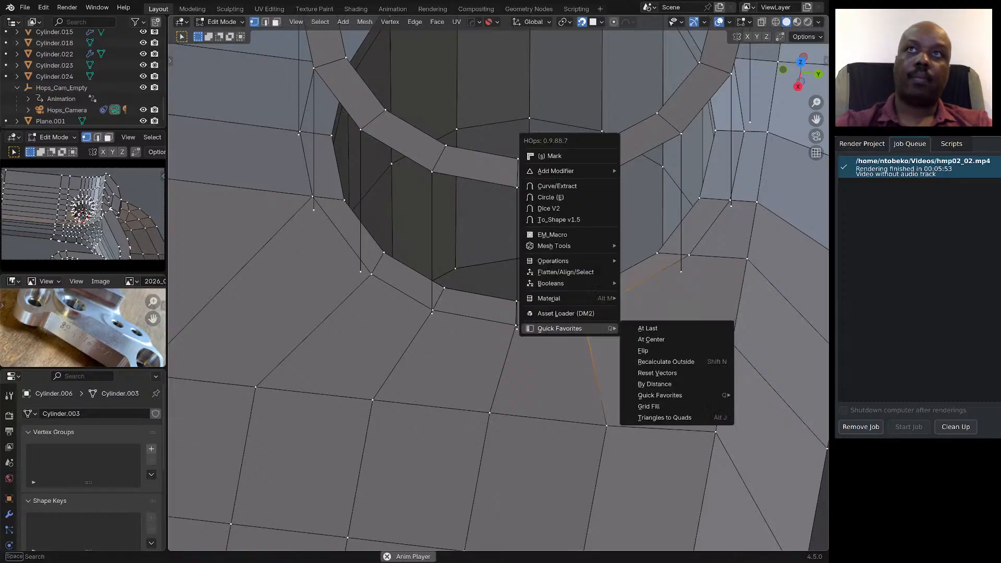
{"action": "left_click", "coordinate": [652, 327]}
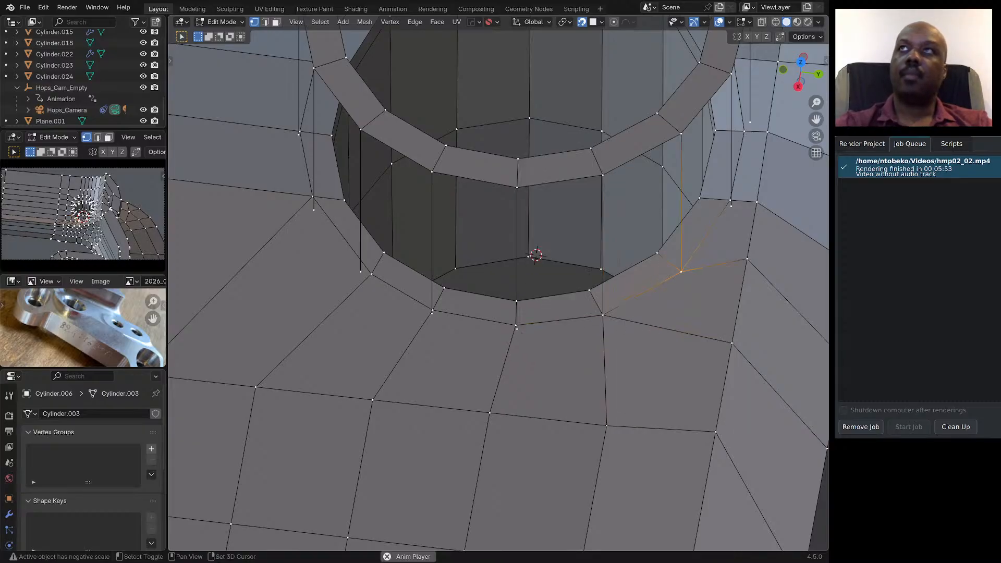
Repeat the At Last merge for the adjacent rim vertices along the side facing the bracket's edge, joining each to its projected vertex.
{"action": "left_click", "coordinate": [729, 200]}
{"action": "left_click", "coordinate": [730, 206], "text": "shift"}
{"action": "key", "text": "shift+r"}
{"action": "middle_click_drag", "start_coordinate": [731, 207], "coordinate": [636, 209]}
{"action": "left_click", "coordinate": [625, 224]}
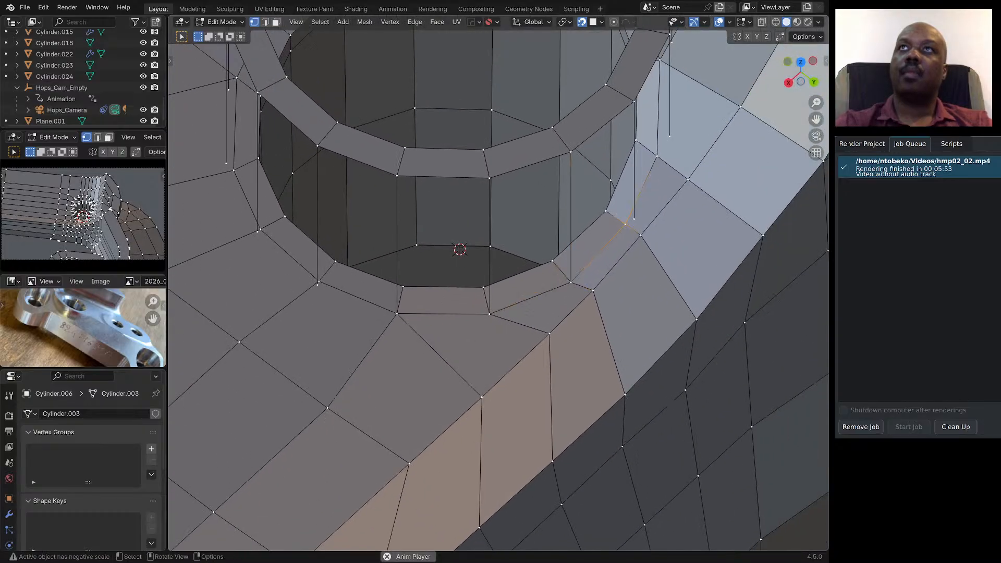
{"action": "left_click", "coordinate": [633, 219], "text": "shift"}
{"action": "key", "text": "shift+r"}
{"action": "left_click", "coordinate": [669, 137]}
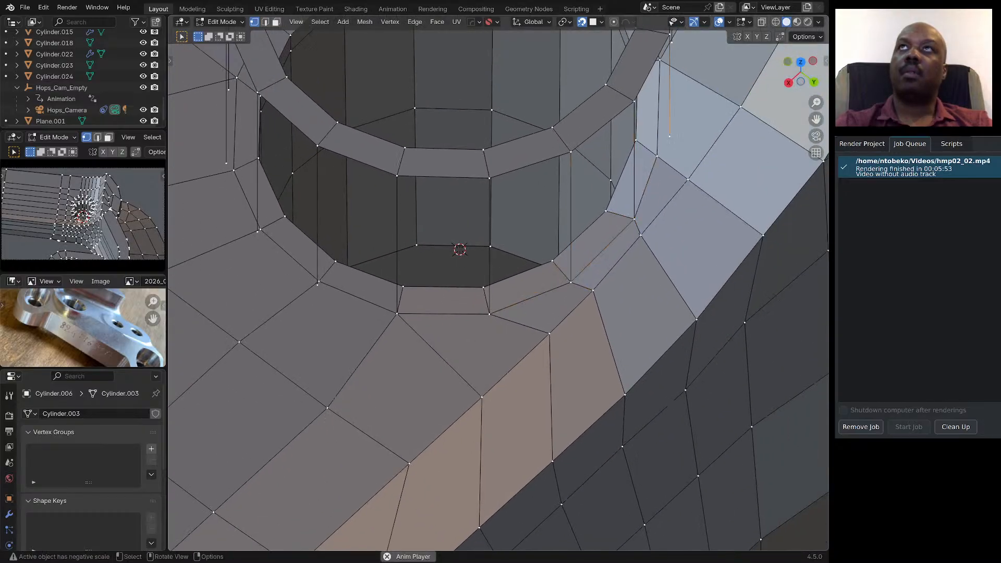
{"action": "middle_click_drag", "start_coordinate": [657, 156], "coordinate": [624, 150]}
{"action": "key", "text": "shift+r"}
{"action": "scroll", "coordinate": [498, 292], "scroll_direction": "down", "scroll_amount": 3}
{"action": "scroll", "coordinate": [498, 292], "scroll_direction": "up", "scroll_amount": 4}
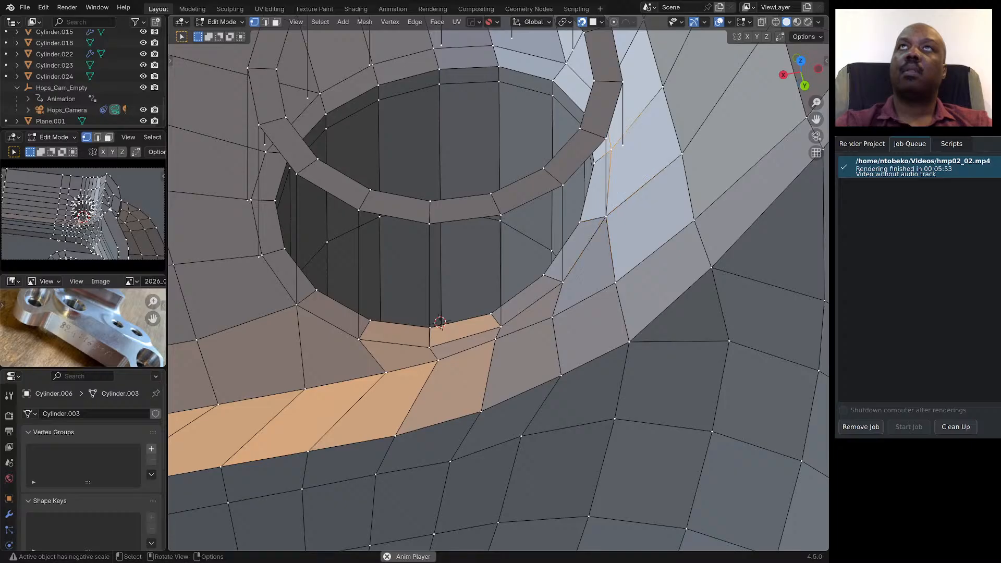
Merge two rim vertices on the far side of the hole into their projected vertices by repeating the At Last merge.
{"action": "middle_click_drag", "start_coordinate": [498, 292], "coordinate": [518, 328]}
{"action": "middle_click_drag", "start_coordinate": [481, 457], "coordinate": [641, 434]}
{"action": "key", "text": "alt+a"}
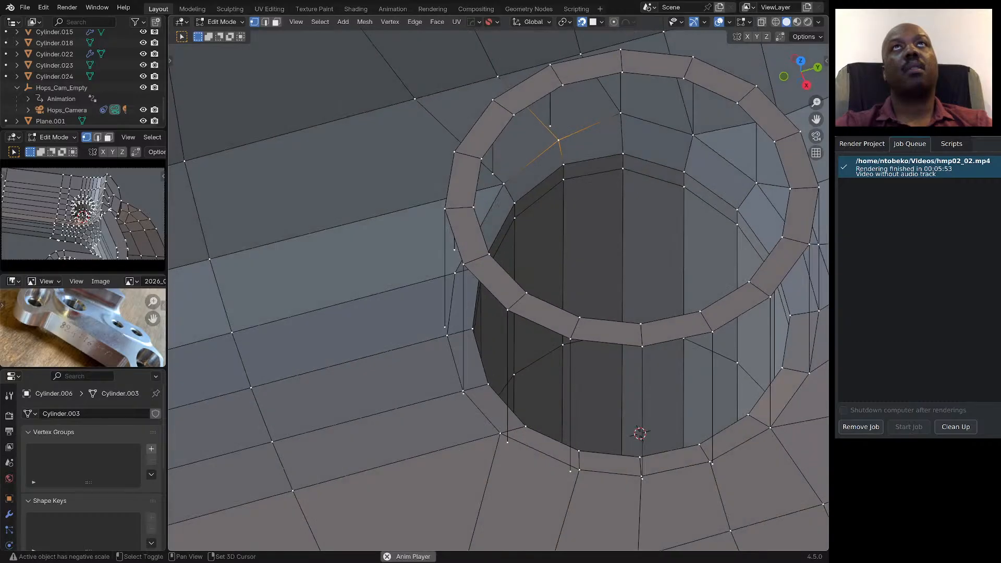
{"action": "left_click", "coordinate": [550, 126], "text": "shift"}
{"action": "key", "text": "shift+r"}
{"action": "left_click", "coordinate": [503, 183]}
{"action": "left_click", "coordinate": [492, 174], "text": "shift"}
{"action": "key", "text": "shift+r"}
Merge the rim vertices along the fillet side of the hole into their projected vertices with the repeated At Last merge.
{"action": "middle_click_drag", "start_coordinate": [492, 175], "coordinate": [431, 188]}
{"action": "left_click", "coordinate": [418, 206]}
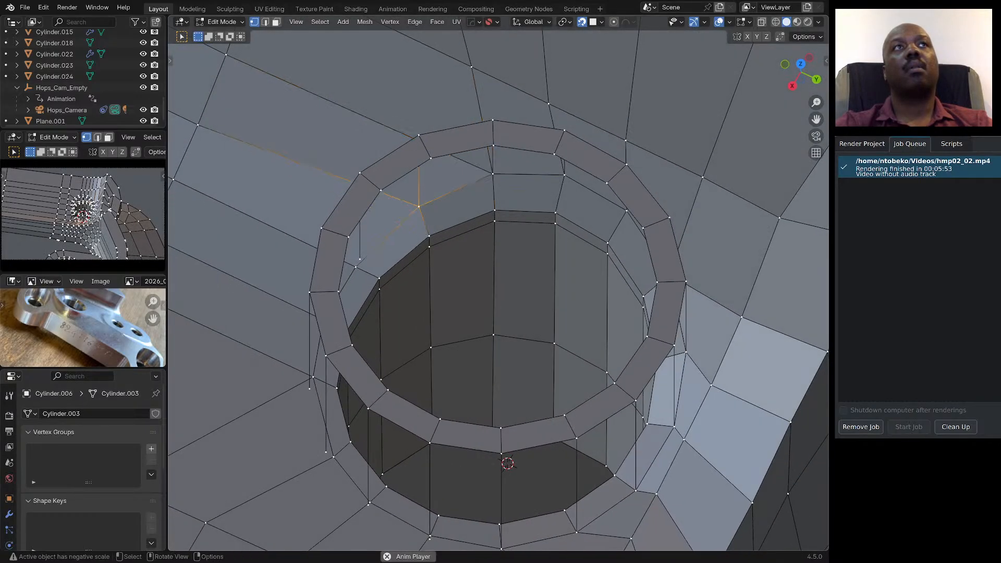
{"action": "left_click", "coordinate": [355, 267]}
{"action": "left_click", "coordinate": [359, 259], "text": "shift"}
{"action": "key", "text": "shift+r"}
{"action": "middle_click_drag", "start_coordinate": [360, 259], "coordinate": [417, 237]}
{"action": "left_click", "coordinate": [375, 321]}
{"action": "left_click", "coordinate": [374, 324], "text": "shift"}
{"action": "key", "text": "shift+r"}
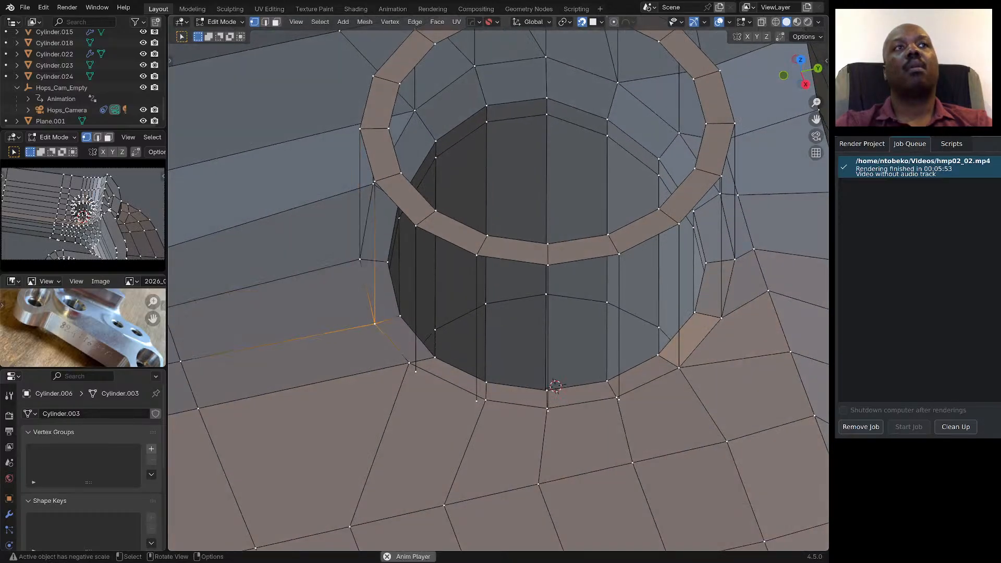
Merge the four remaining rim vertices along the flat front side of the hole into their projected vertices.
{"action": "left_click", "coordinate": [409, 363]}
{"action": "left_click", "coordinate": [415, 371], "text": "shift"}
{"action": "key", "text": "shift+r"}
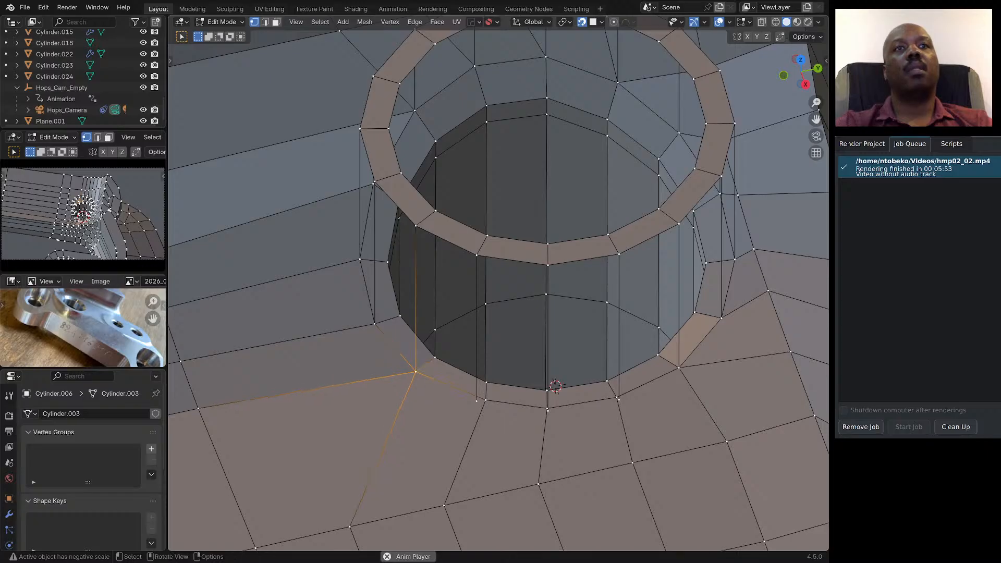
{"action": "left_click", "coordinate": [485, 400]}
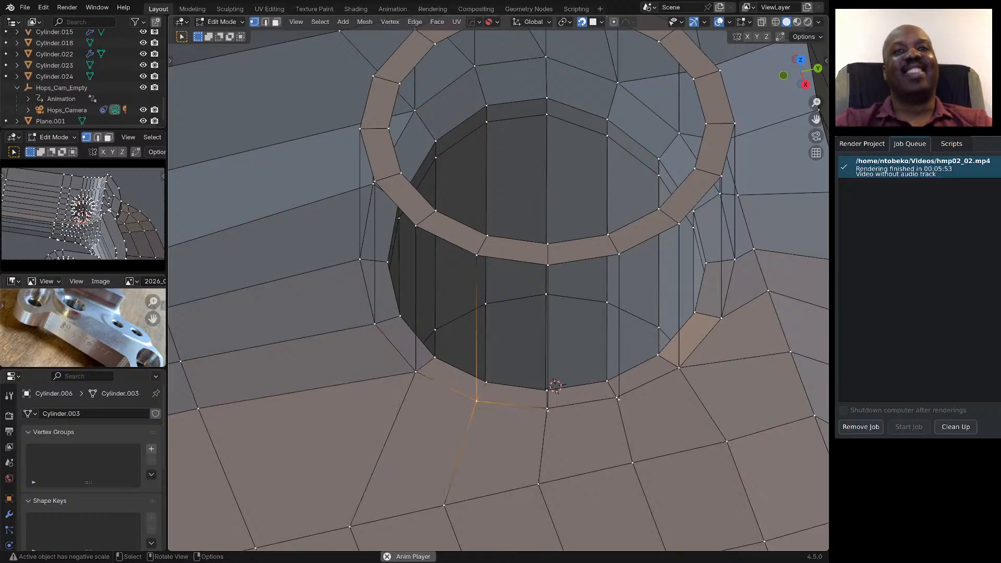
{"action": "middle_click_drag", "start_coordinate": [490, 398], "coordinate": [503, 412]}
{"action": "left_click", "coordinate": [546, 400]}
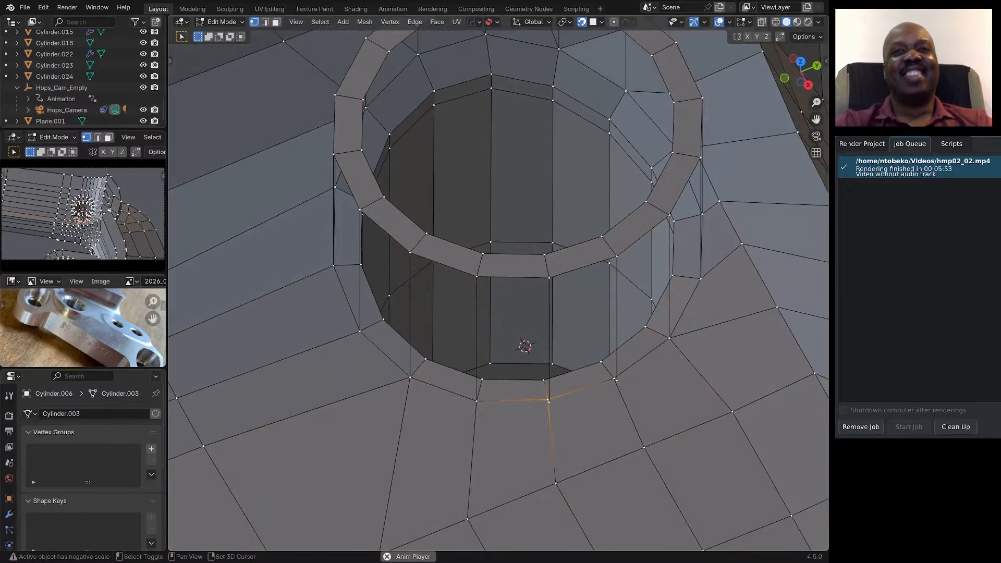
{"action": "left_click", "coordinate": [549, 402], "text": "shift"}
{"action": "key", "text": "shift+r"}
{"action": "left_click", "coordinate": [614, 379]}
{"action": "left_click", "coordinate": [617, 381], "text": "shift"}
{"action": "key", "text": "shift+r"}
Select the floating ring's edge loops above the hole and delete them together with the vertical projection edges.
{"action": "scroll", "coordinate": [573, 334], "scroll_direction": "down", "scroll_amount": 3}
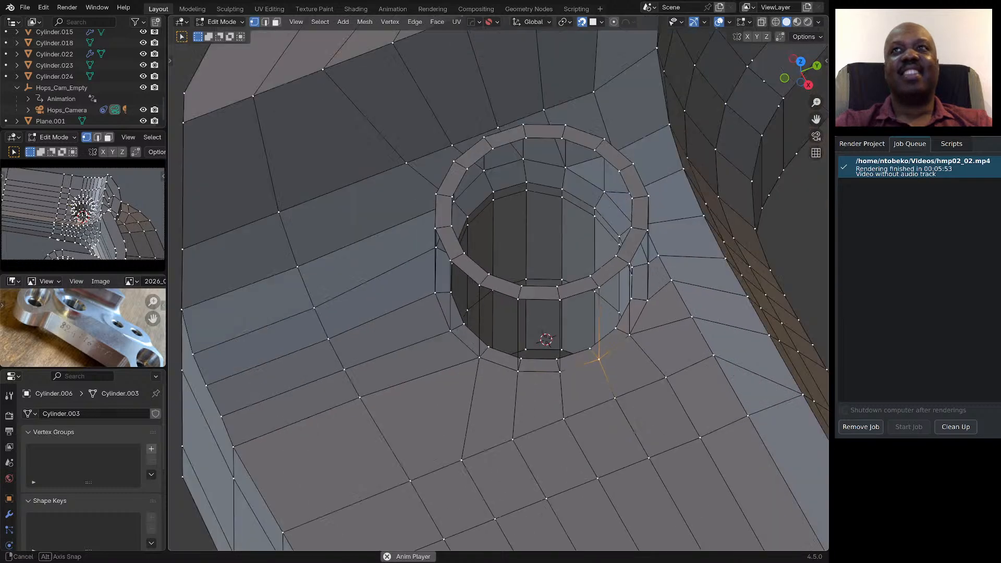
{"action": "middle_click_drag", "start_coordinate": [573, 334], "coordinate": [534, 319]}
{"action": "key", "text": "2"}
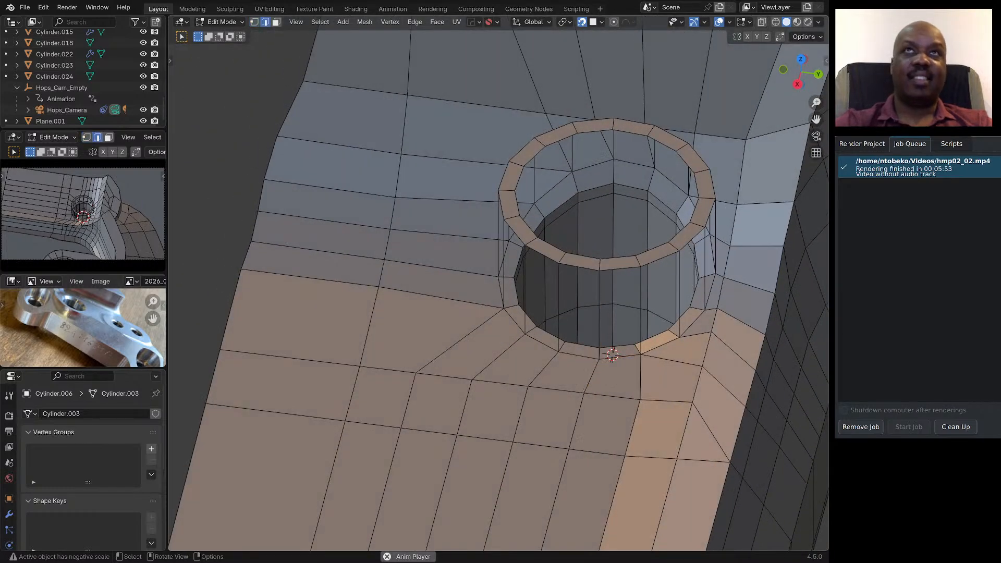
{"action": "left_click", "coordinate": [544, 253], "text": "alt"}
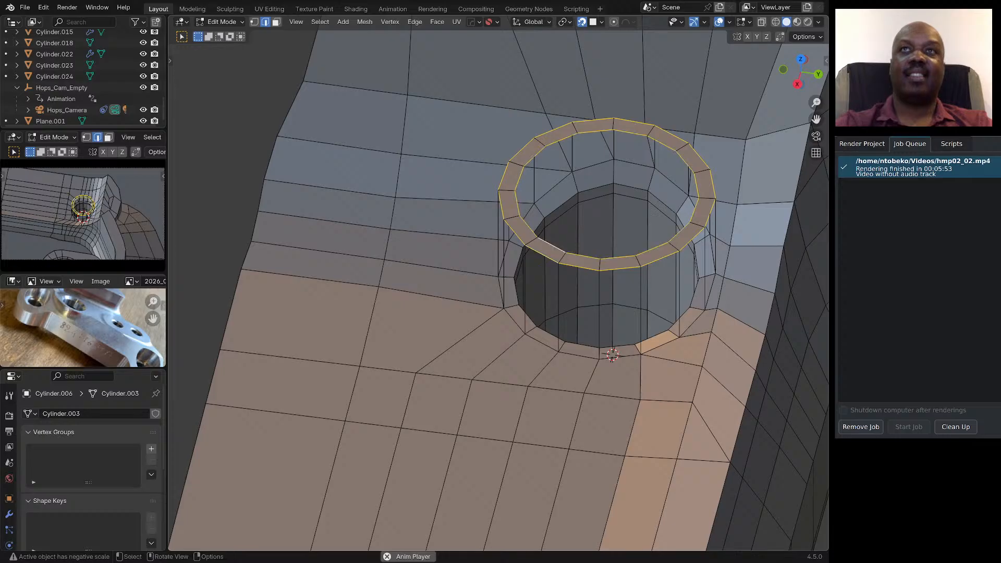
{"action": "key", "text": "x"}
{"action": "left_click", "coordinate": [493, 239]}
Examine the rebuilt hole rim and its surrounding topology from the top view and from an angle.
{"action": "scroll", "coordinate": [492, 239], "scroll_direction": "down", "scroll_amount": 4}
{"action": "middle_click_drag", "start_coordinate": [492, 239], "coordinate": [626, 198]}
{"action": "key", "text": "KP_7"}
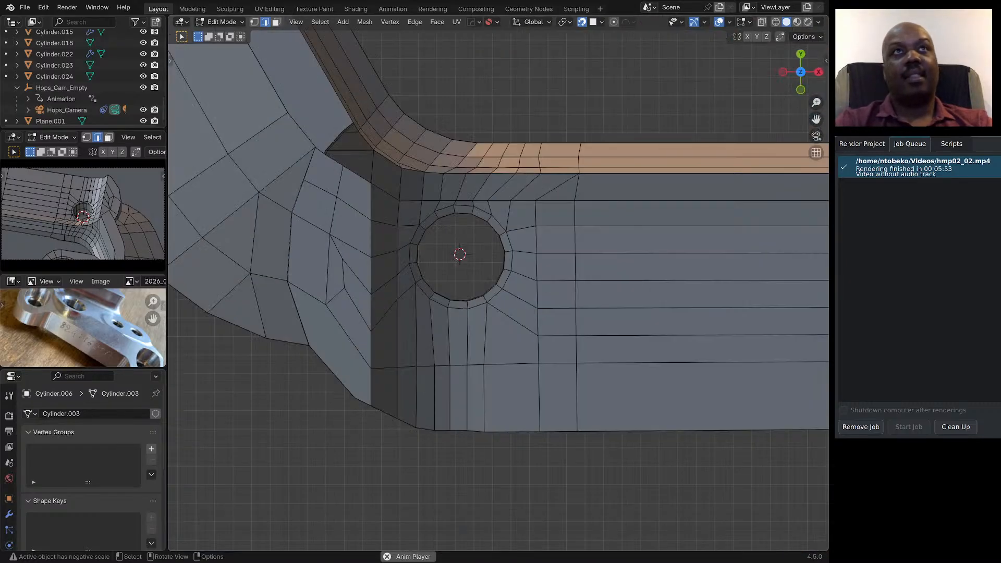
{"action": "scroll", "coordinate": [541, 355], "scroll_direction": "down", "scroll_amount": 3}
{"action": "middle_click_drag", "start_coordinate": [540, 354], "coordinate": [430, 310]}
{"action": "scroll", "coordinate": [604, 307], "scroll_direction": "up", "scroll_amount": 6}
{"action": "middle_click_drag", "start_coordinate": [605, 308], "coordinate": [572, 278]}
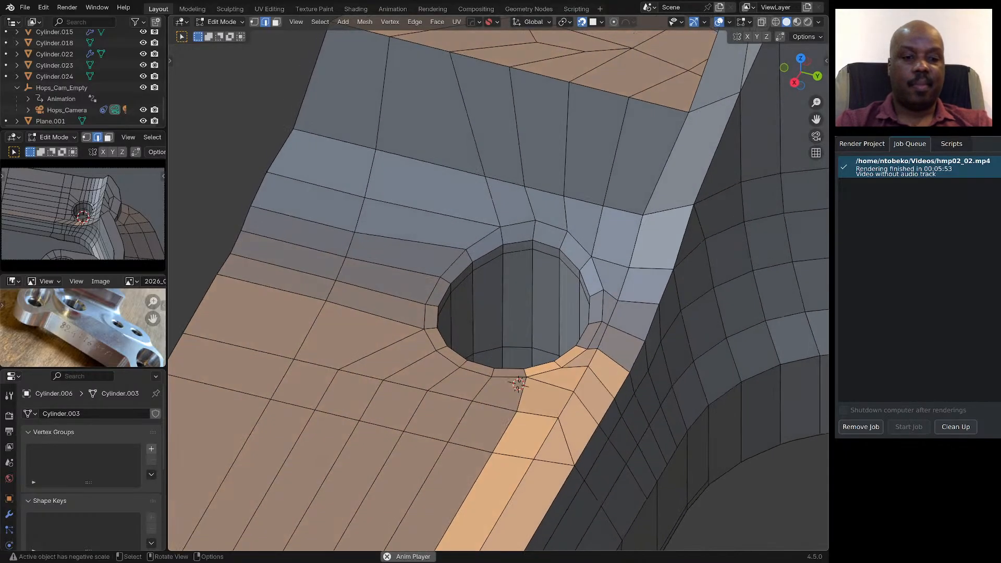
Select the edge loop around the bolt hole's upper rim and set its mean crease to 1.00.
{"action": "left_click", "coordinate": [488, 254], "text": "alt"}
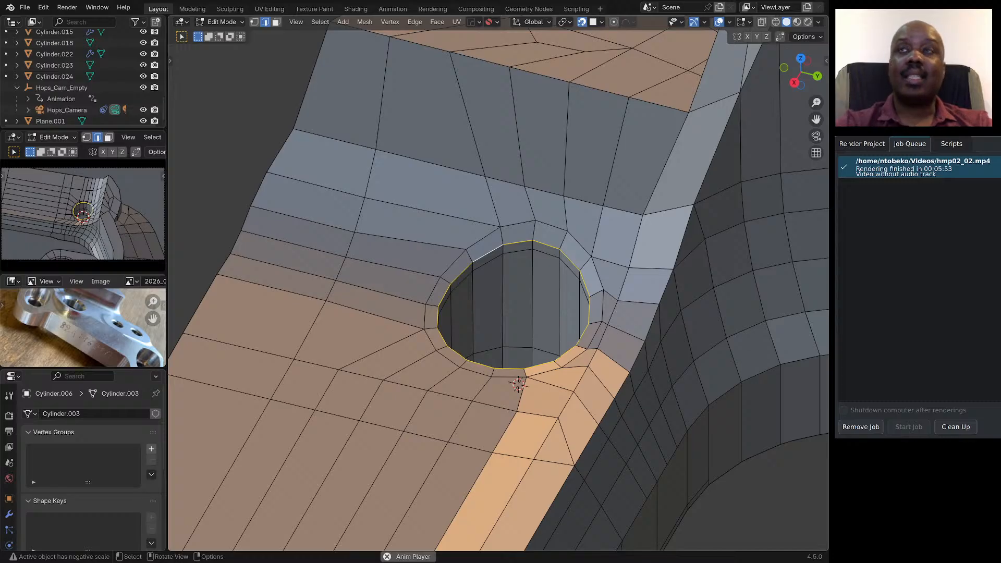
{"action": "key", "text": "n"}
{"action": "left_click_drag", "start_coordinate": [744, 184], "coordinate": [746, 185]}
{"action": "scroll", "coordinate": [428, 283], "scroll_direction": "down", "scroll_amount": 1}
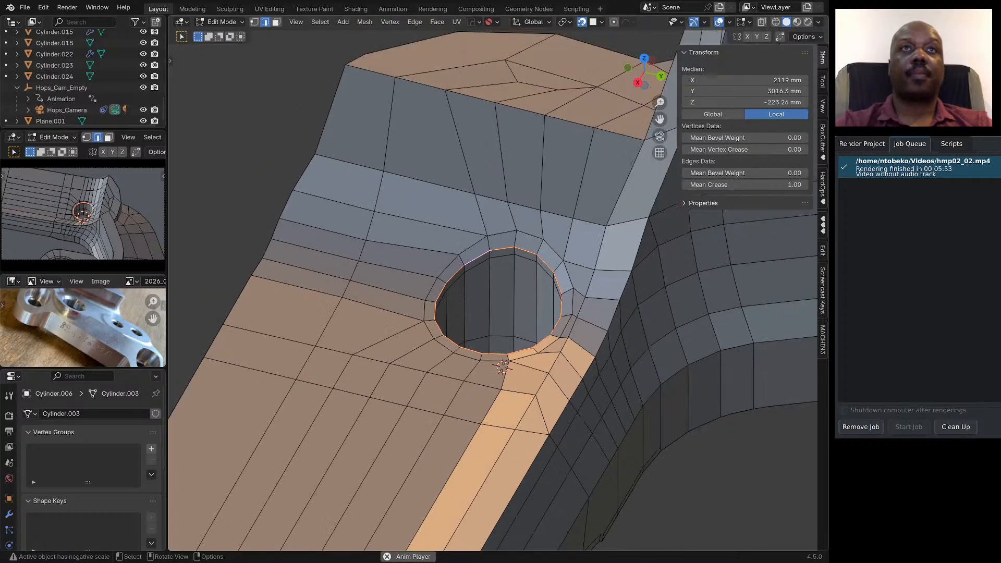
{"action": "middle_click_drag", "start_coordinate": [428, 283], "coordinate": [425, 286]}
{"action": "scroll", "coordinate": [428, 284], "scroll_direction": "down", "scroll_amount": 4}
Preview the bracket in Object Mode at subdivision level 2, check the smoothed bolt hole, and return the level to 0.
{"action": "key", "text": "Tab"}
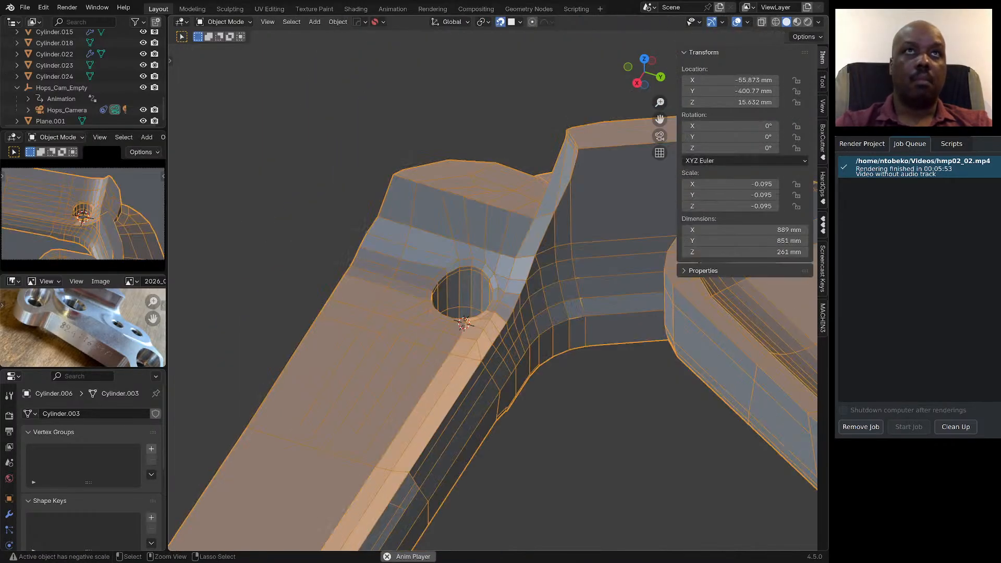
{"action": "key", "text": "ctrl+2"}
{"action": "key", "text": "n"}
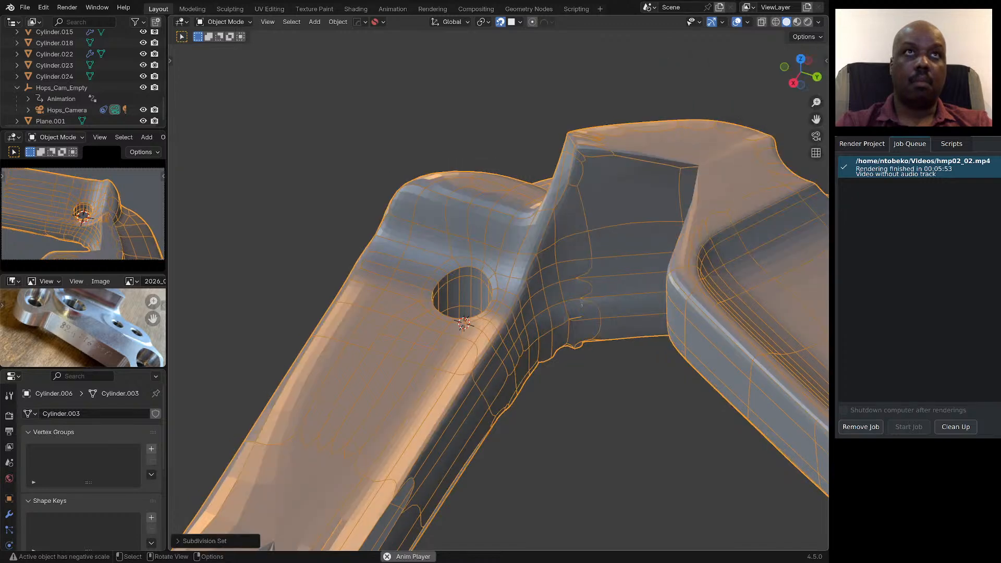
{"action": "middle_click_drag", "start_coordinate": [425, 286], "coordinate": [427, 311]}
{"action": "scroll", "coordinate": [473, 333], "scroll_direction": "down", "scroll_amount": 3}
{"action": "scroll", "coordinate": [465, 219], "scroll_direction": "up", "scroll_amount": 5}
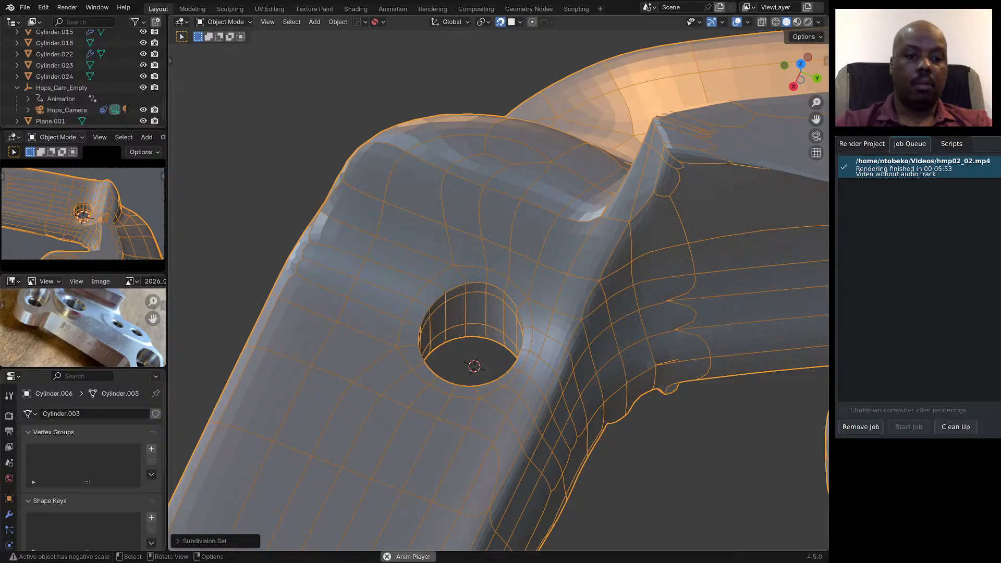
{"action": "key", "text": "ctrl+0"}
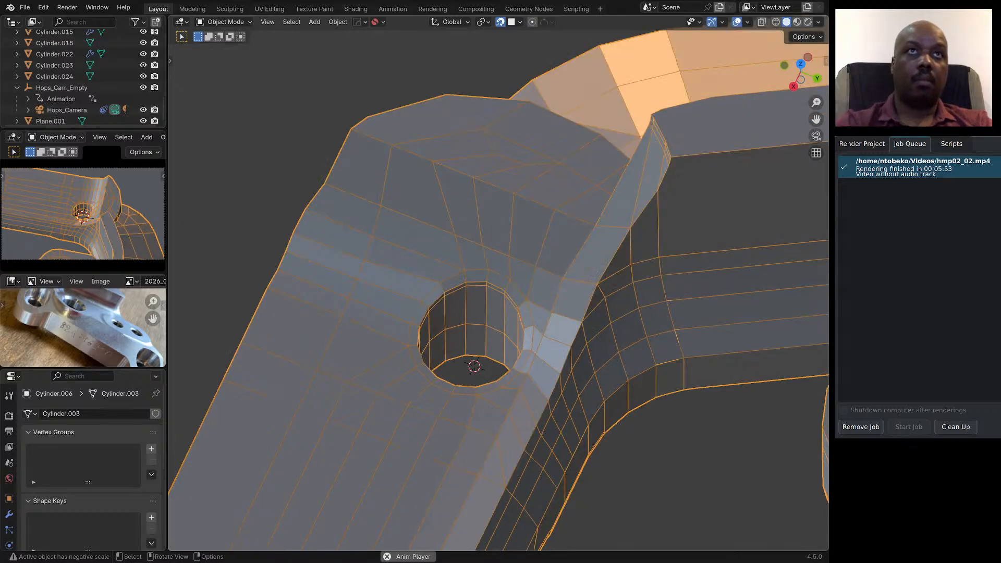
Examine the mesh edges along the arm's inner side wall and underside below the bolt hole in Edit Mode.
{"action": "key", "text": "Tab"}
{"action": "middle_click_drag", "start_coordinate": [488, 235], "coordinate": [472, 215]}
{"action": "scroll", "coordinate": [480, 222], "scroll_direction": "down", "scroll_amount": 5}
{"action": "scroll", "coordinate": [516, 351], "scroll_direction": "up", "scroll_amount": 3}
{"action": "left_click", "coordinate": [475, 358]}
{"action": "middle_click_drag", "start_coordinate": [475, 358], "coordinate": [435, 338]}
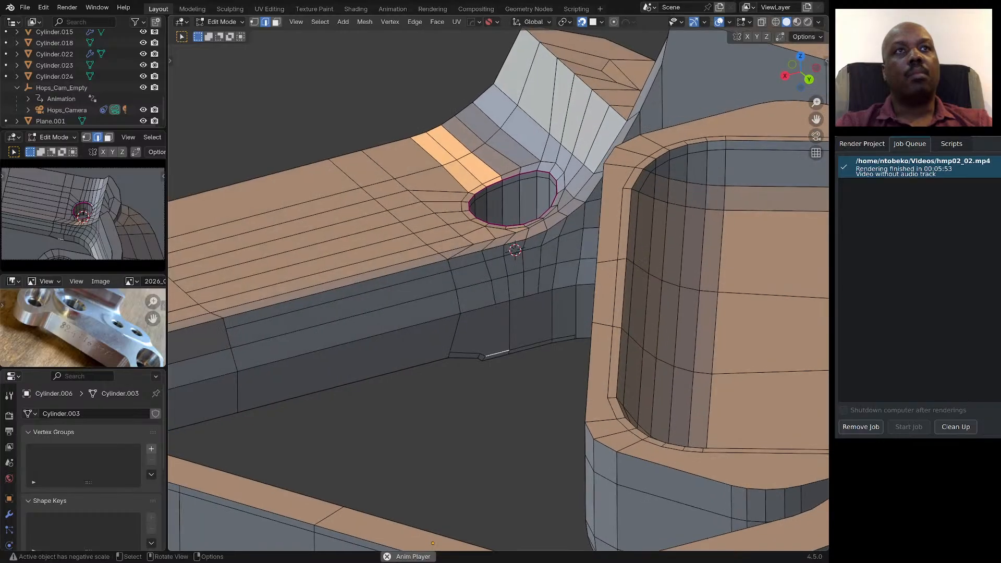
{"action": "middle_click_drag", "start_coordinate": [490, 325], "coordinate": [486, 159]}
{"action": "scroll", "coordinate": [500, 323], "scroll_direction": "up", "scroll_amount": 1}
{"action": "middle_click_drag", "start_coordinate": [475, 257], "coordinate": [469, 301]}
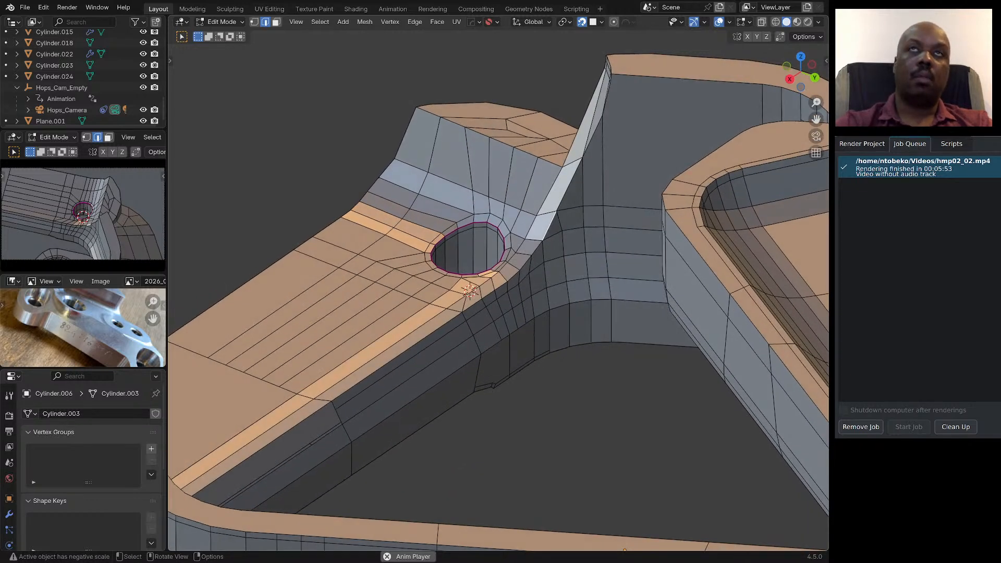
Select the continuous edge path along the arm's inner top edge, up the raised wall and along the pocket block's inner rim.
{"action": "middle_click_drag", "start_coordinate": [470, 291], "coordinate": [512, 276]}
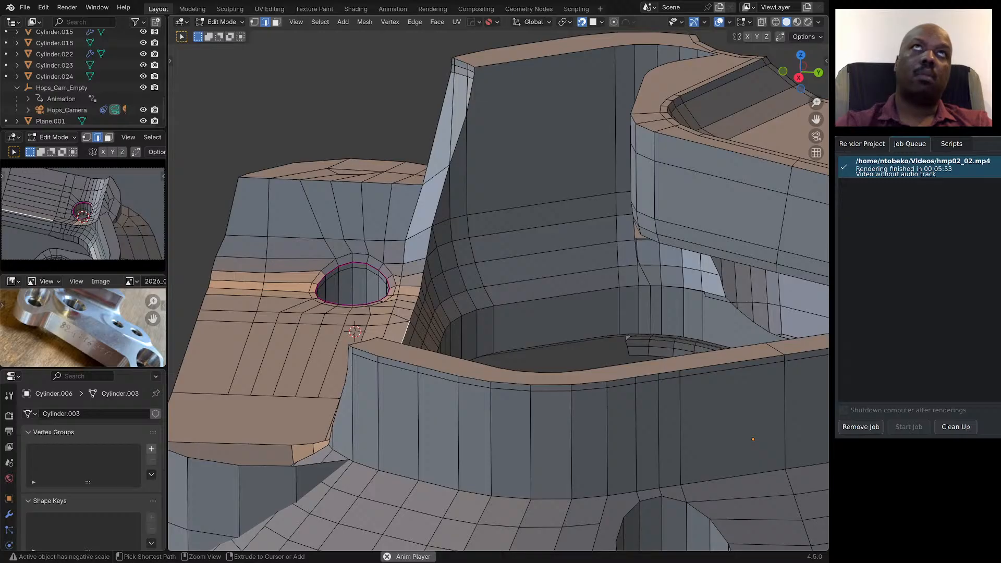
{"action": "left_click", "coordinate": [545, 56], "text": "ctrl"}
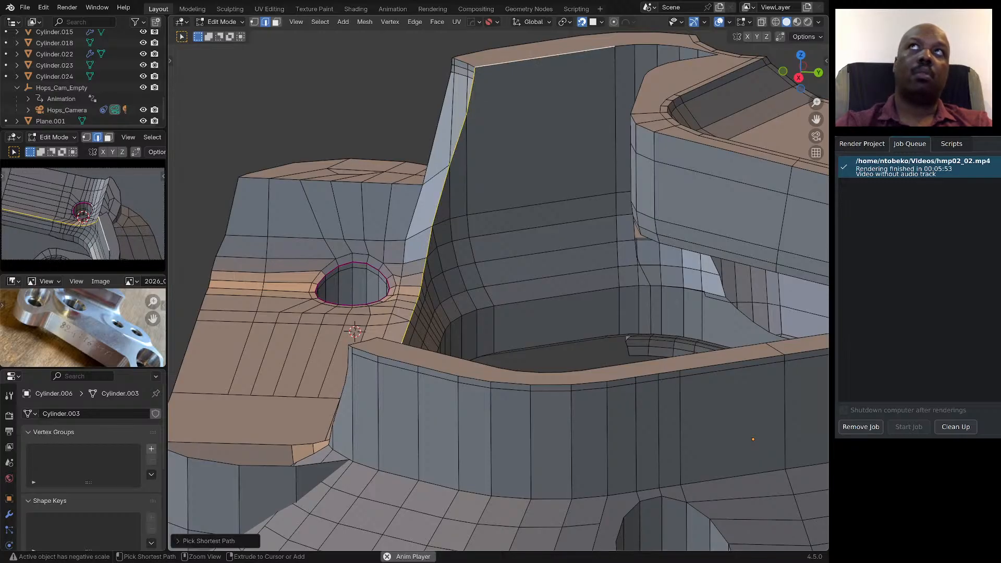
{"action": "left_click", "coordinate": [638, 95], "text": "ctrl"}
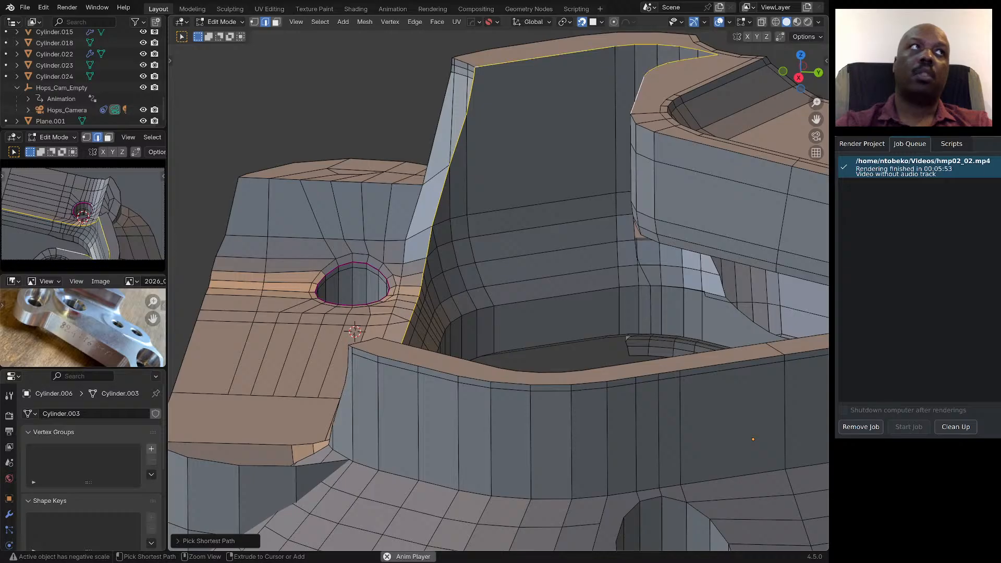
{"action": "scroll", "coordinate": [528, 122], "scroll_direction": "down", "scroll_amount": 6}
{"action": "middle_click_drag", "start_coordinate": [632, 106], "coordinate": [653, 134]}
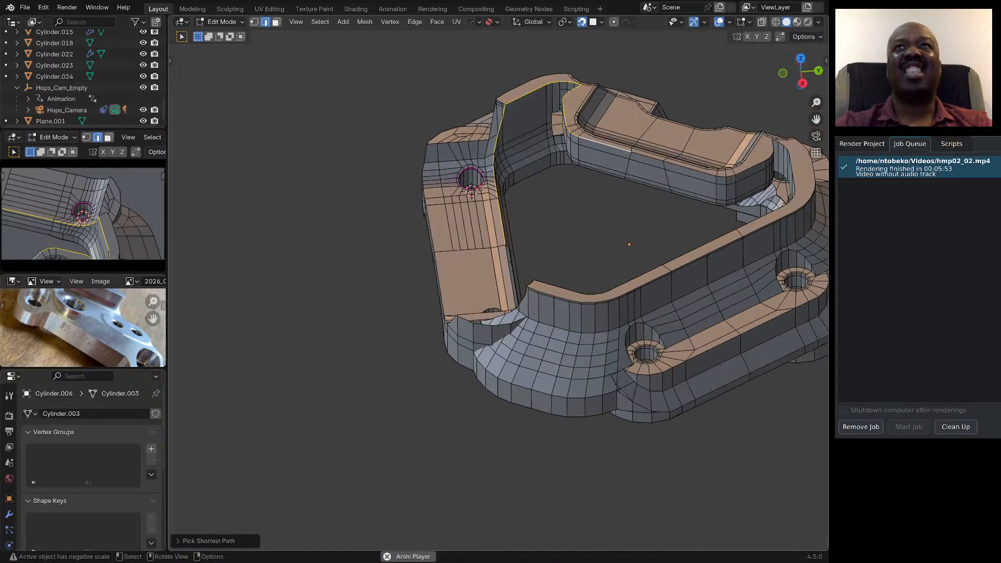
{"action": "scroll", "coordinate": [654, 134], "scroll_direction": "up", "scroll_amount": 1}
{"action": "scroll", "coordinate": [649, 146], "scroll_direction": "up", "scroll_amount": 1}
{"action": "left_click", "coordinate": [715, 176], "text": "ctrl"}
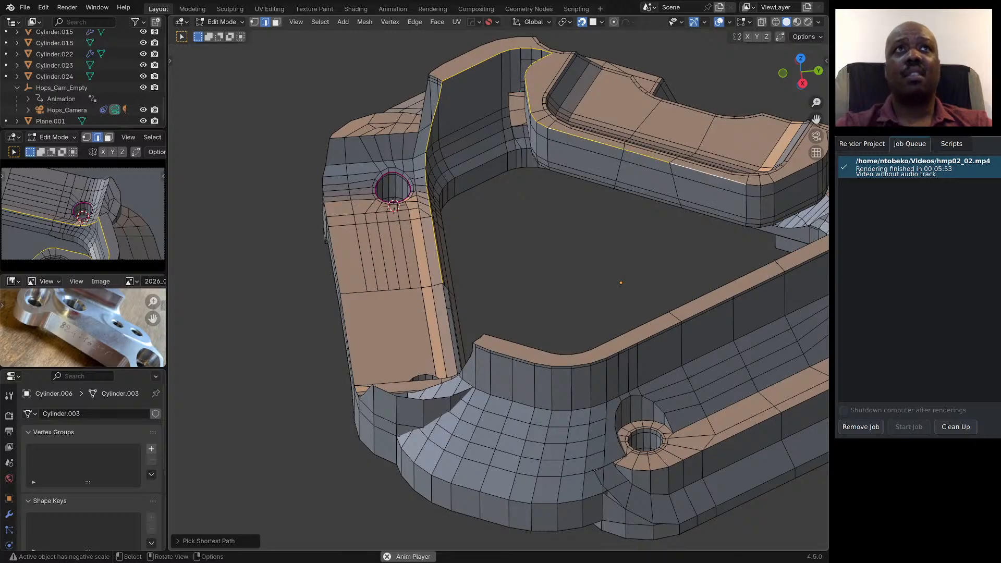
{"action": "middle_click_drag", "start_coordinate": [715, 177], "coordinate": [680, 191]}
Bevel the selected edge path with an offset of about 34.3 mm, 2 segments and a profile shape of 1.
{"action": "scroll", "coordinate": [373, 243], "scroll_direction": "up", "scroll_amount": 4}
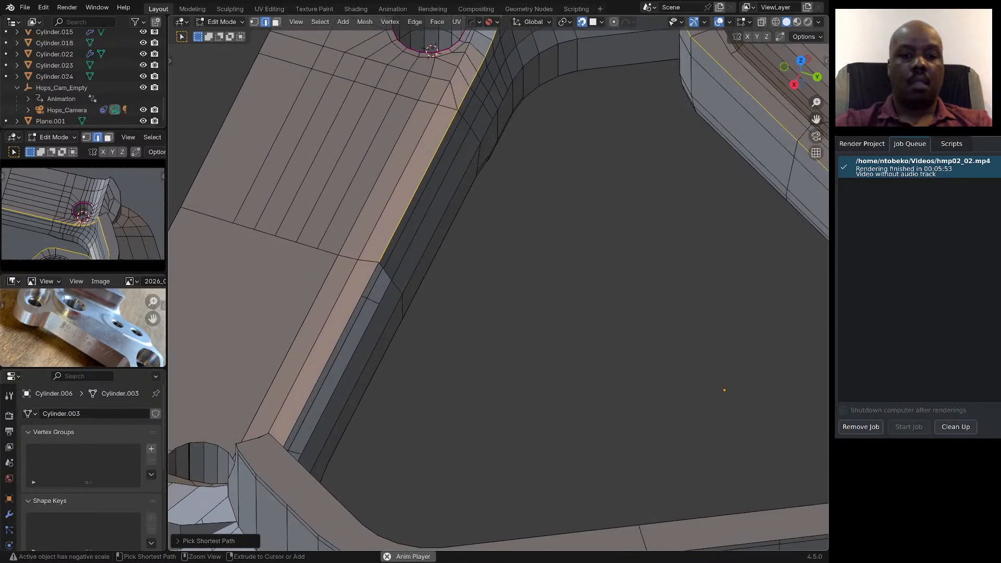
{"action": "key", "text": "ctrl+b"}
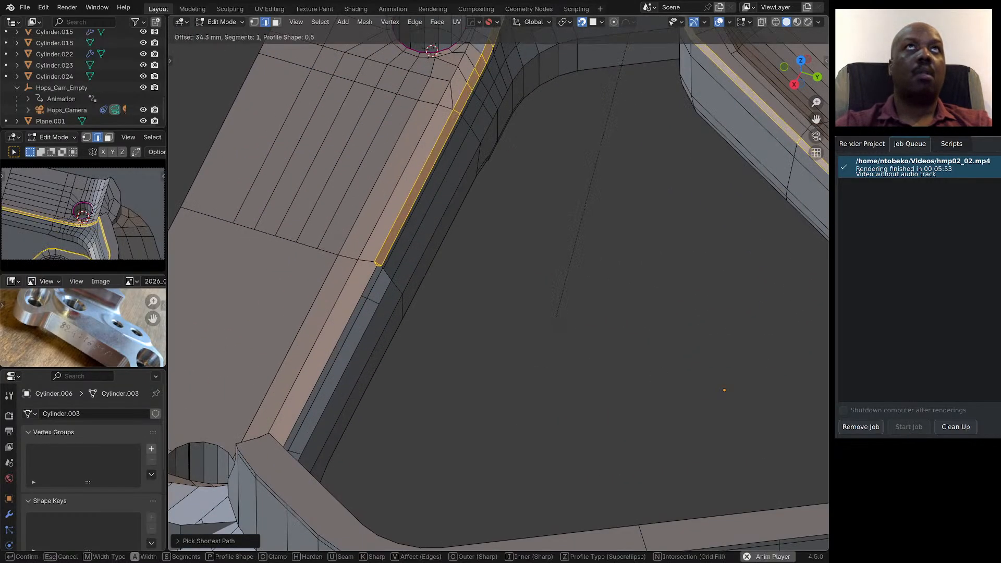
{"action": "scroll", "coordinate": [554, 327], "scroll_direction": "up", "scroll_amount": 2}
{"action": "scroll", "coordinate": [554, 327], "scroll_direction": "down", "scroll_amount": 1}
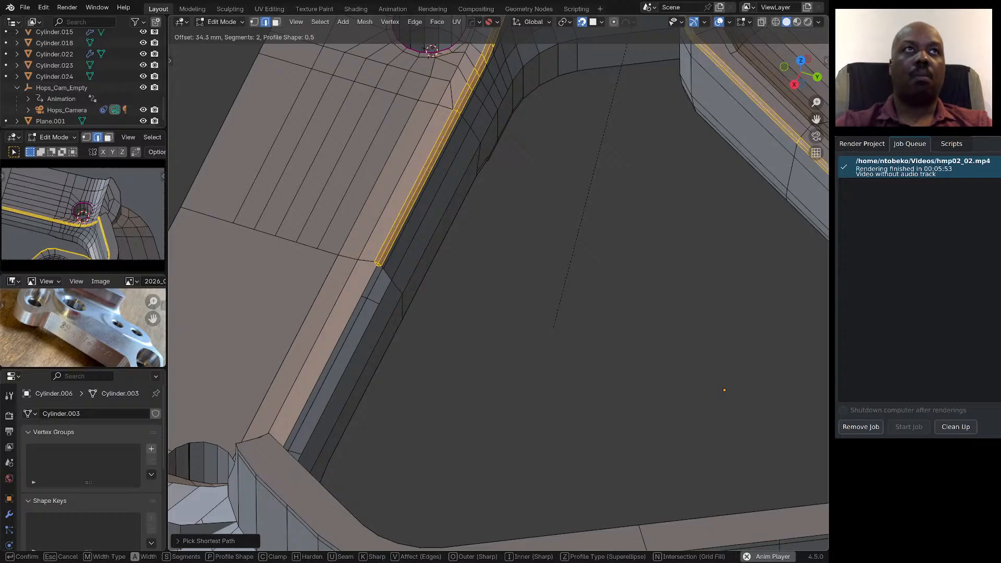
{"action": "key", "text": "p"}
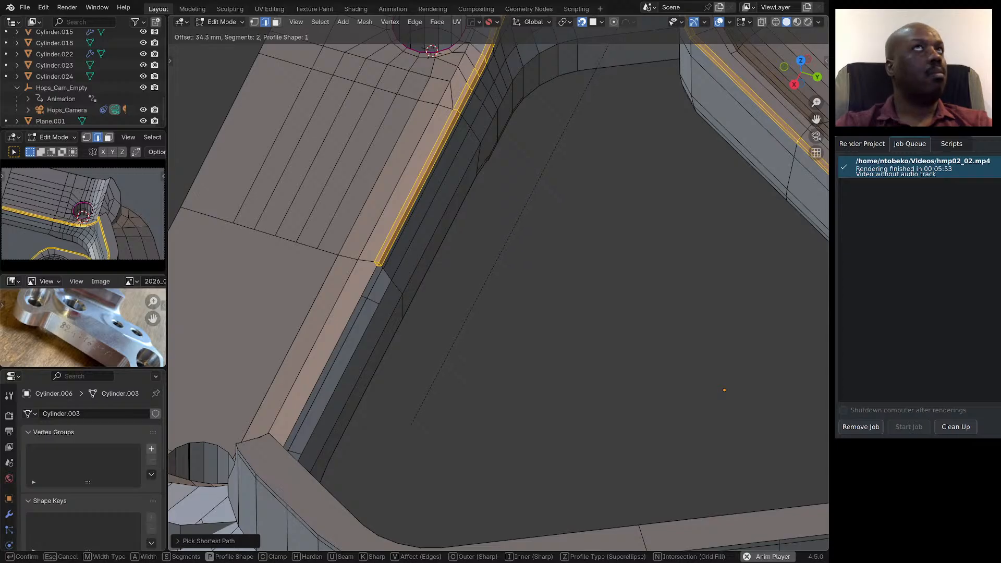
{"action": "key", "text": "Return"}
Merge the stray bevel vertices at the raised wall's upper inner corner with the At Last merge.
{"action": "scroll", "coordinate": [412, 423], "scroll_direction": "down", "scroll_amount": 5}
{"action": "scroll", "coordinate": [517, 111], "scroll_direction": "up", "scroll_amount": 11}
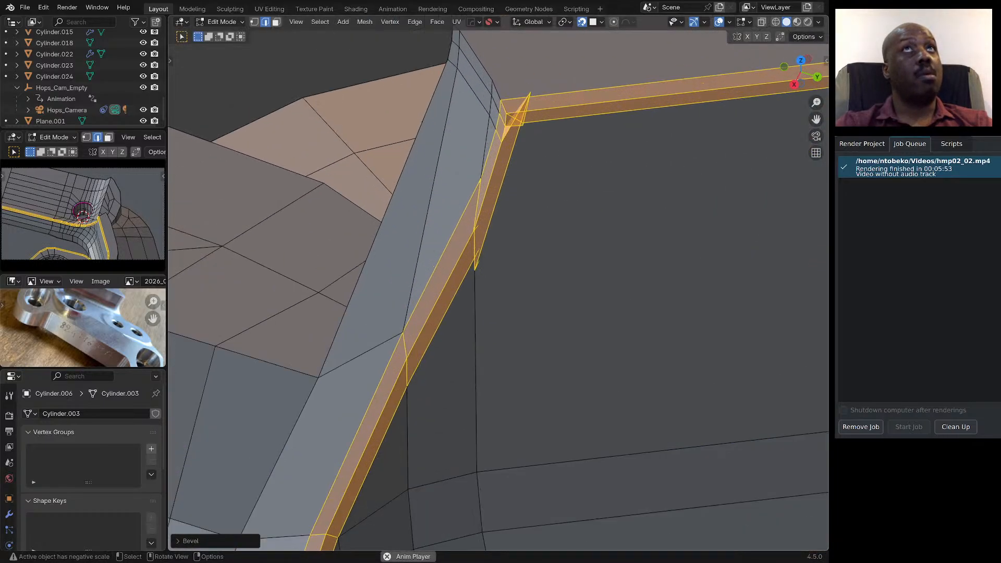
{"action": "middle_click_drag", "start_coordinate": [517, 110], "coordinate": [534, 95]}
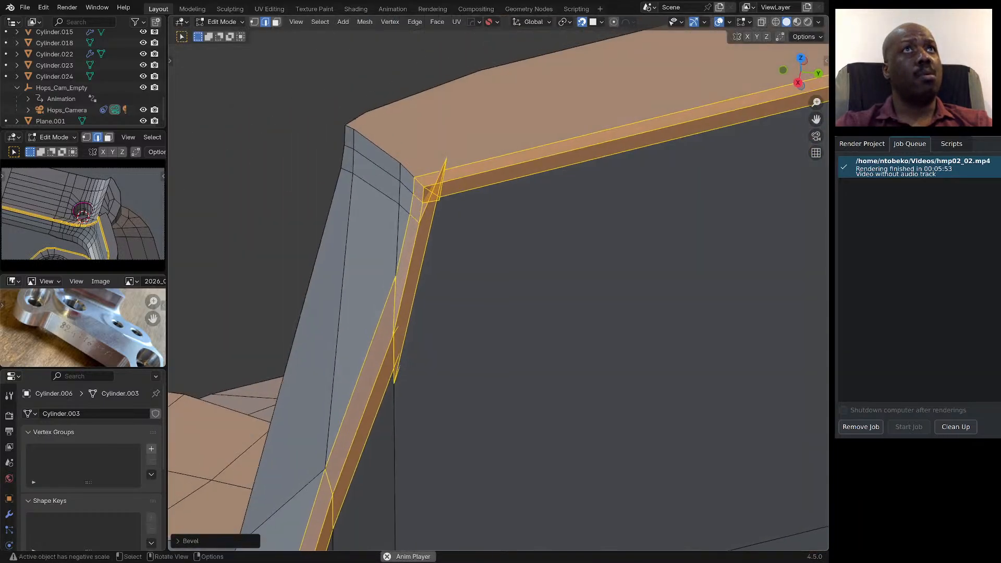
{"action": "scroll", "coordinate": [440, 181], "scroll_direction": "up", "scroll_amount": 4}
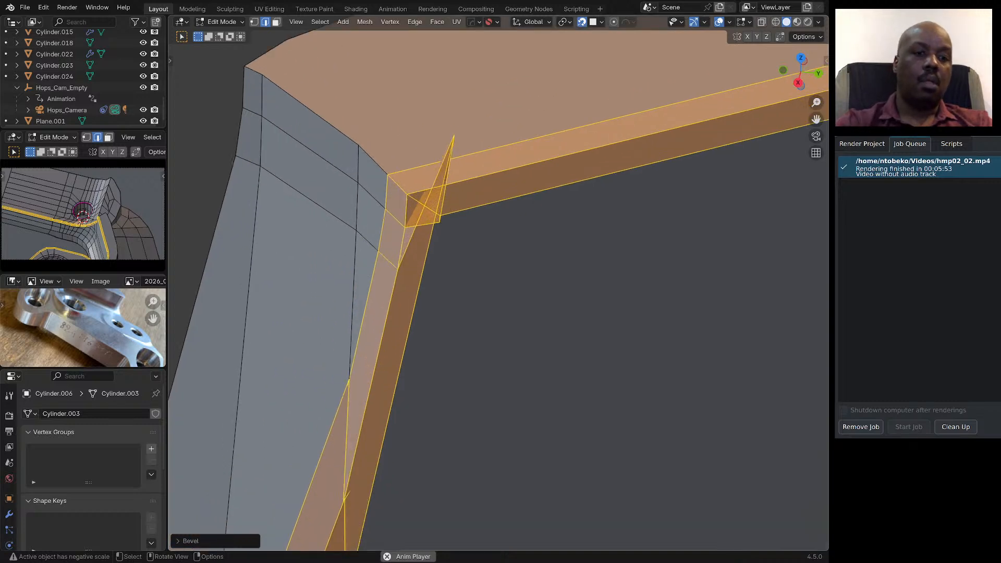
{"action": "key", "text": "1"}
{"action": "left_click", "coordinate": [439, 219]}
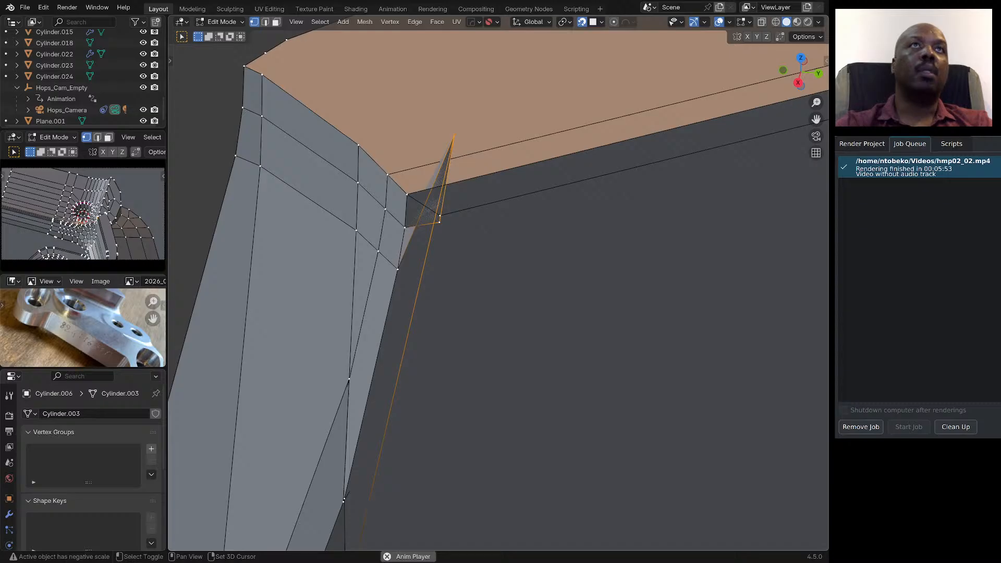
{"action": "left_click", "coordinate": [439, 215], "text": "shift"}
{"action": "right_click", "coordinate": [439, 215]}
{"action": "mouse_move", "coordinate": [413, 208]}
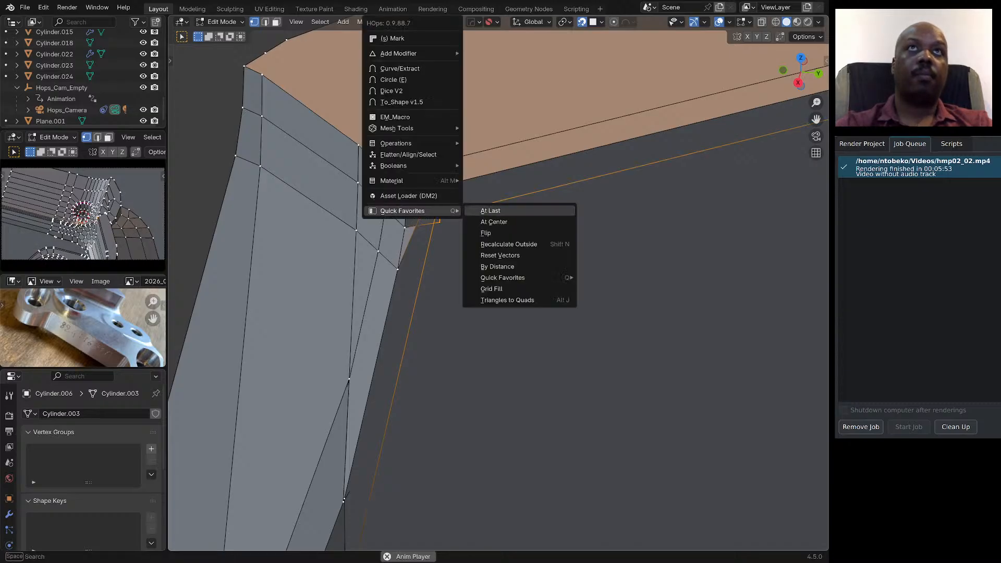
{"action": "left_click", "coordinate": [487, 207]}
Merge the two loose vertices where the bevel ends on the arm's inner top edge with the At Last merge.
{"action": "middle_click_drag", "start_coordinate": [421, 224], "coordinate": [446, 182]}
{"action": "scroll", "coordinate": [446, 181], "scroll_direction": "down", "scroll_amount": 6}
{"action": "middle_click_drag", "start_coordinate": [435, 298], "coordinate": [395, 327]}
{"action": "scroll", "coordinate": [395, 328], "scroll_direction": "up", "scroll_amount": 3}
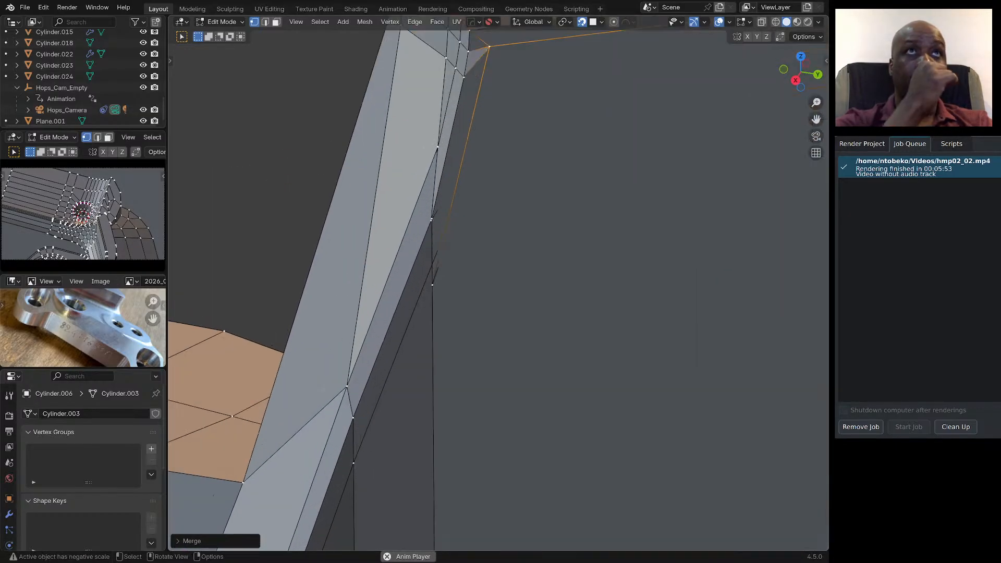
{"action": "scroll", "coordinate": [485, 214], "scroll_direction": "down", "scroll_amount": 10}
{"action": "middle_click_drag", "start_coordinate": [484, 214], "coordinate": [607, 164]}
{"action": "middle_click_drag", "start_coordinate": [444, 348], "coordinate": [436, 346]}
{"action": "scroll", "coordinate": [436, 347], "scroll_direction": "up", "scroll_amount": 10}
{"action": "left_click", "coordinate": [434, 343]}
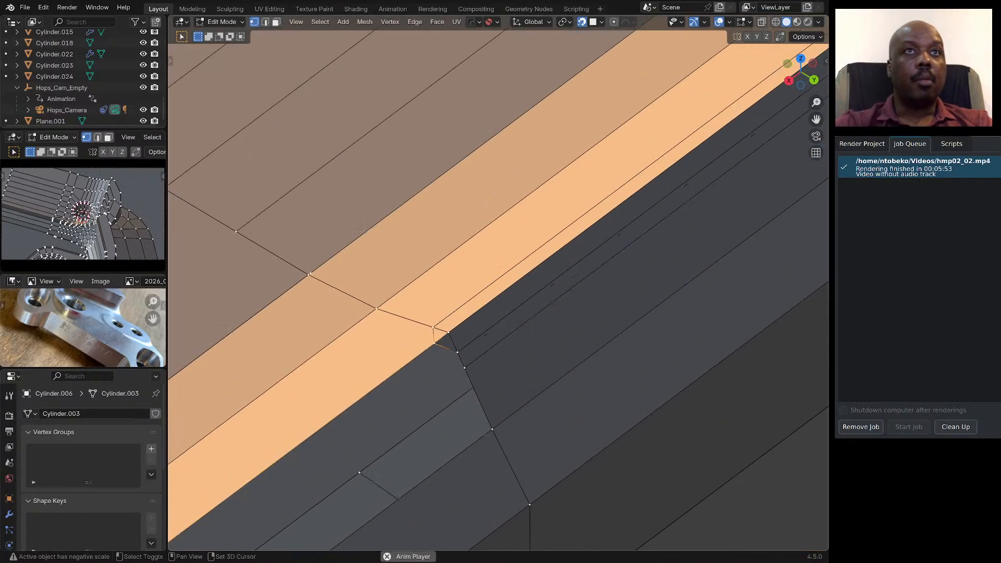
{"action": "left_click", "coordinate": [448, 333], "text": "shift"}
{"action": "key", "text": "q"}
{"action": "mouse_move", "coordinate": [449, 329]}
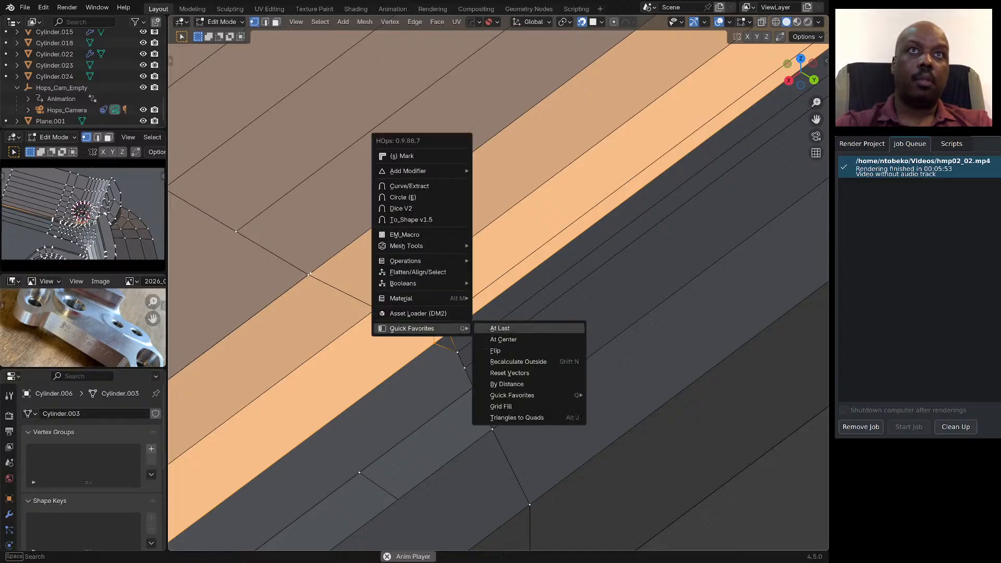
{"action": "left_click", "coordinate": [493, 328]}
Examine the bevelled inner edge and its surrounding topology along the arm, beside the bolt hole and around the raised wall and pocket.
{"action": "scroll", "coordinate": [433, 359], "scroll_direction": "down", "scroll_amount": 6}
{"action": "scroll", "coordinate": [440, 352], "scroll_direction": "down", "scroll_amount": 3}
{"action": "middle_click_drag", "start_coordinate": [464, 313], "coordinate": [490, 311]}
{"action": "scroll", "coordinate": [504, 234], "scroll_direction": "up", "scroll_amount": 5}
{"action": "scroll", "coordinate": [521, 271], "scroll_direction": "up", "scroll_amount": 5}
{"action": "middle_click_drag", "start_coordinate": [521, 271], "coordinate": [528, 272]}
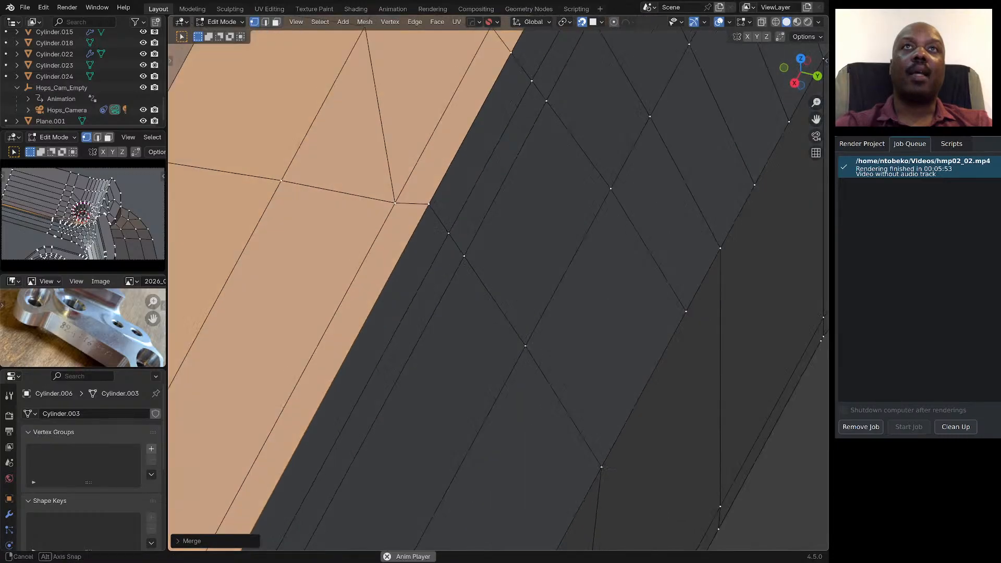
{"action": "scroll", "coordinate": [513, 260], "scroll_direction": "down", "scroll_amount": 6}
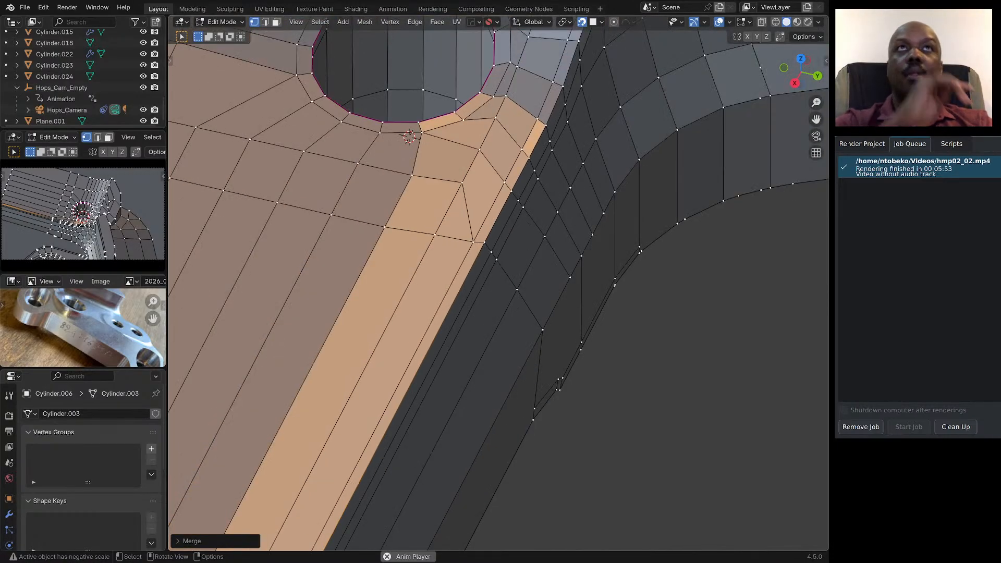
{"action": "scroll", "coordinate": [471, 277], "scroll_direction": "down", "scroll_amount": 3}
{"action": "scroll", "coordinate": [495, 265], "scroll_direction": "down", "scroll_amount": 1}
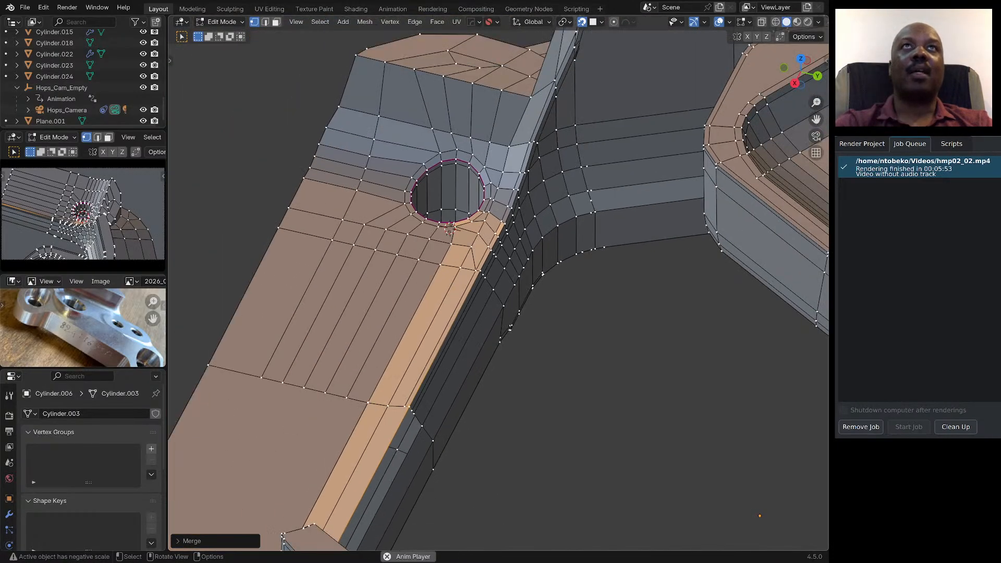
{"action": "scroll", "coordinate": [518, 189], "scroll_direction": "up", "scroll_amount": 3}
{"action": "left_click", "coordinate": [522, 192]}
{"action": "middle_click_drag", "start_coordinate": [521, 192], "coordinate": [565, 196]}
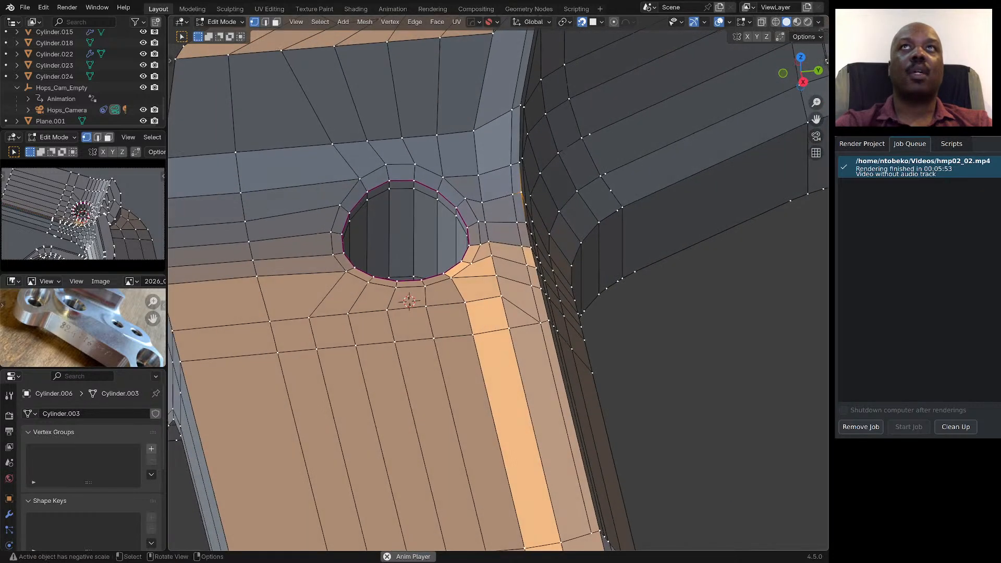
{"action": "scroll", "coordinate": [448, 285], "scroll_direction": "down", "scroll_amount": 3}
{"action": "middle_click_drag", "start_coordinate": [448, 284], "coordinate": [382, 503]}
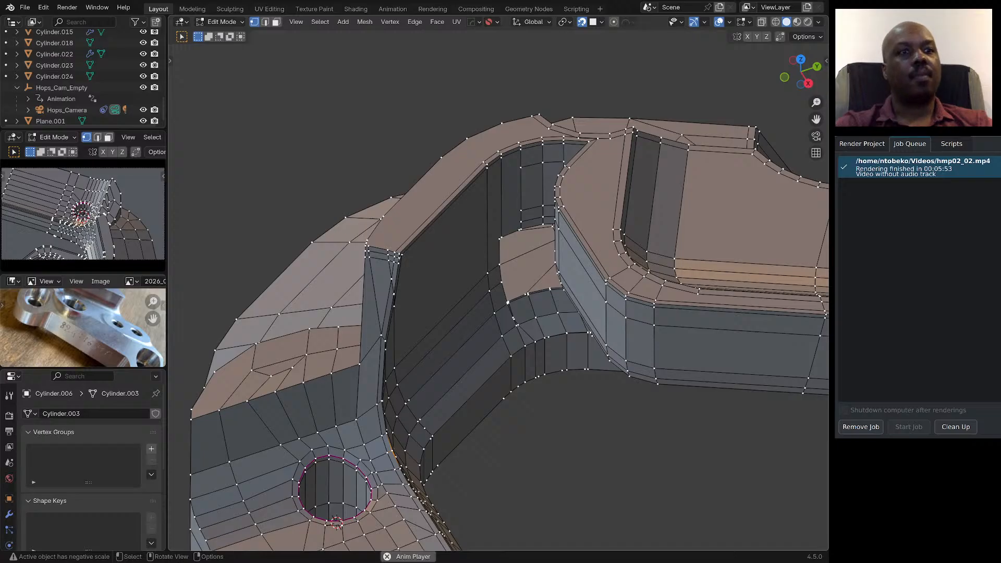
{"action": "scroll", "coordinate": [404, 291], "scroll_direction": "down", "scroll_amount": 4}
{"action": "middle_click_drag", "start_coordinate": [404, 291], "coordinate": [406, 317]}
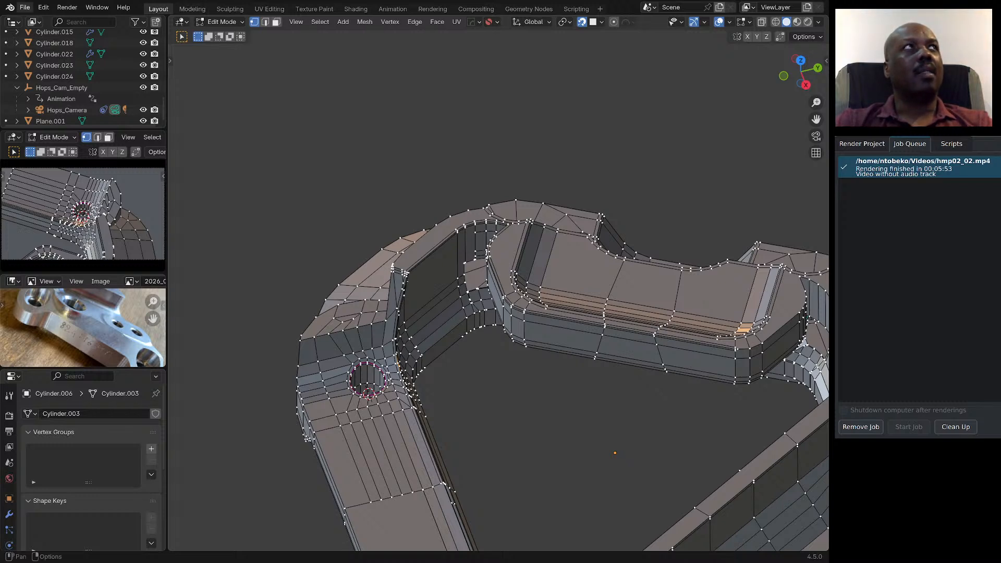
{"action": "left_click", "coordinate": [25, 7]}
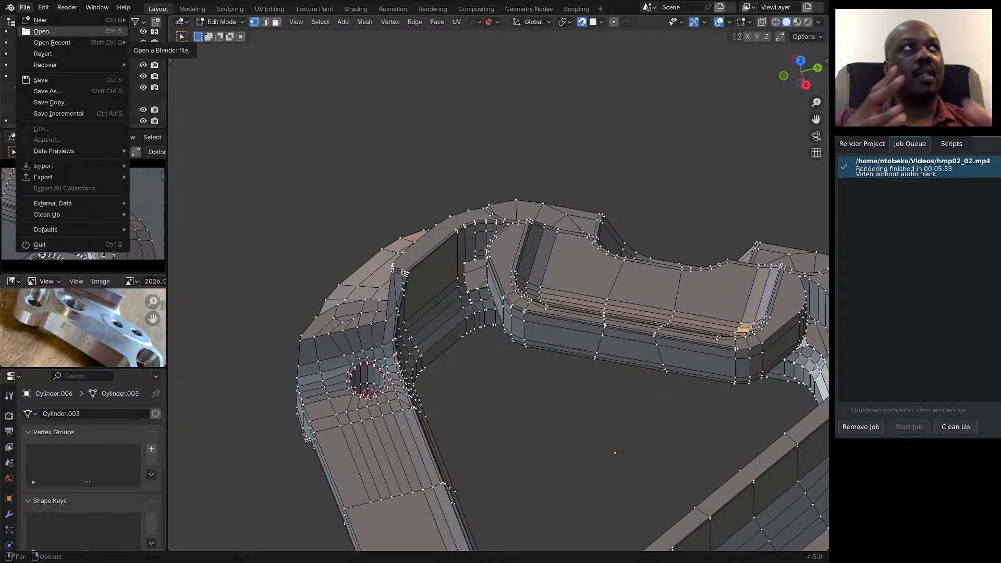
{"action": "mouse_move", "coordinate": [52, 42]}
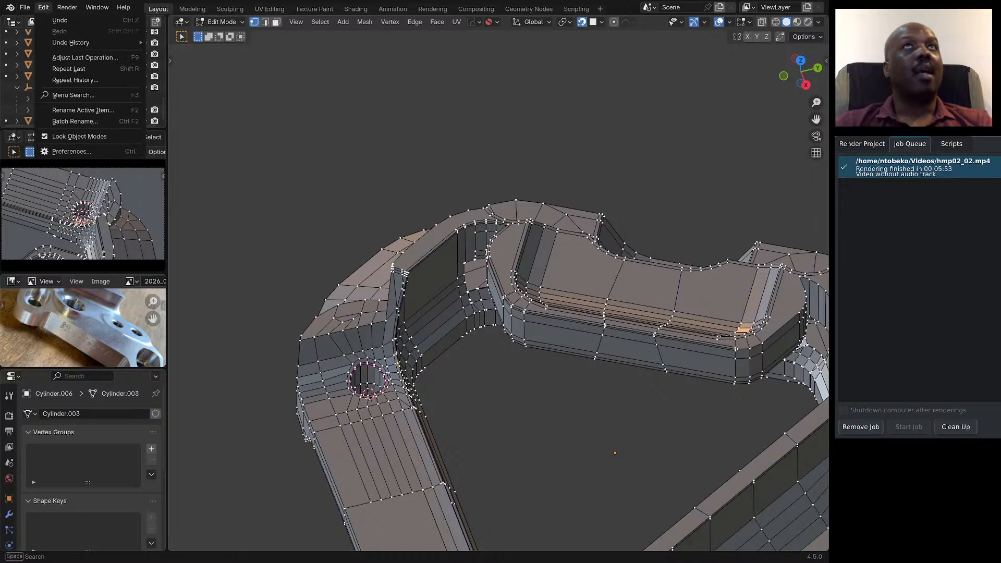
{"action": "left_click", "coordinate": [43, 7]}
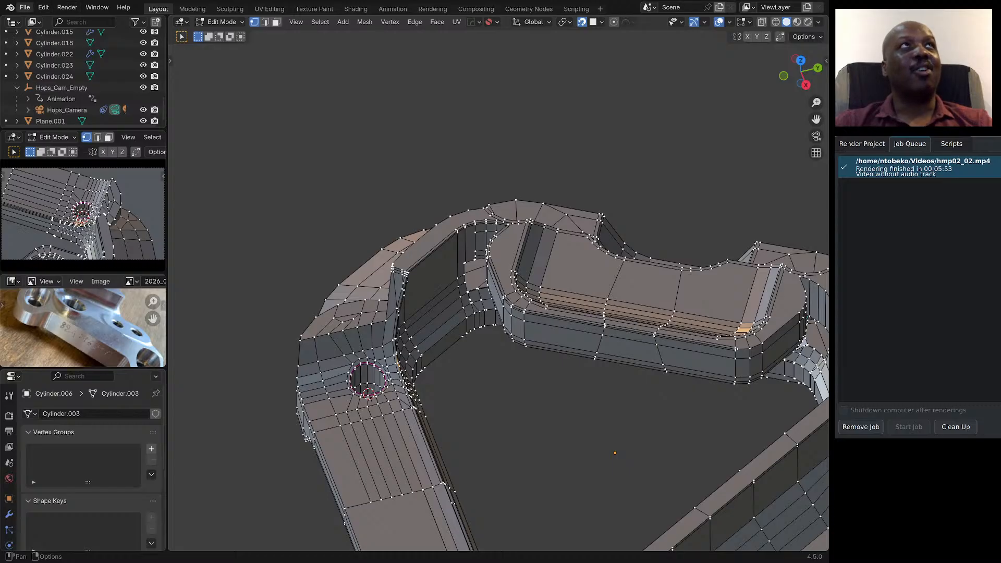
{"action": "left_click", "coordinate": [24, 7]}
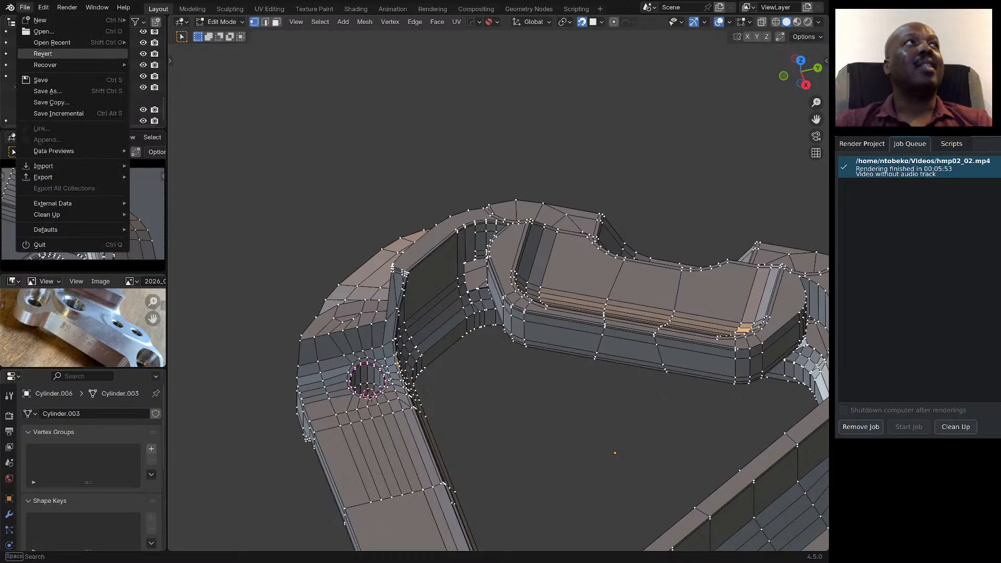
Save the current file and save a new version as 2026_07_27 hmp02 p2 cleaning 6.blend.
{"action": "left_click", "coordinate": [41, 79]}
{"action": "left_click", "coordinate": [25, 7]}
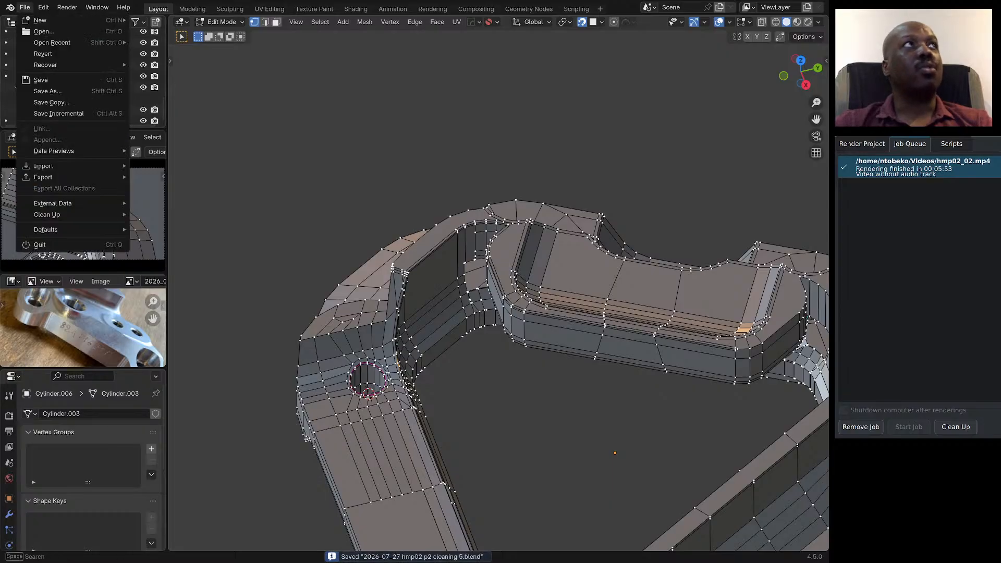
{"action": "left_click", "coordinate": [47, 91]}
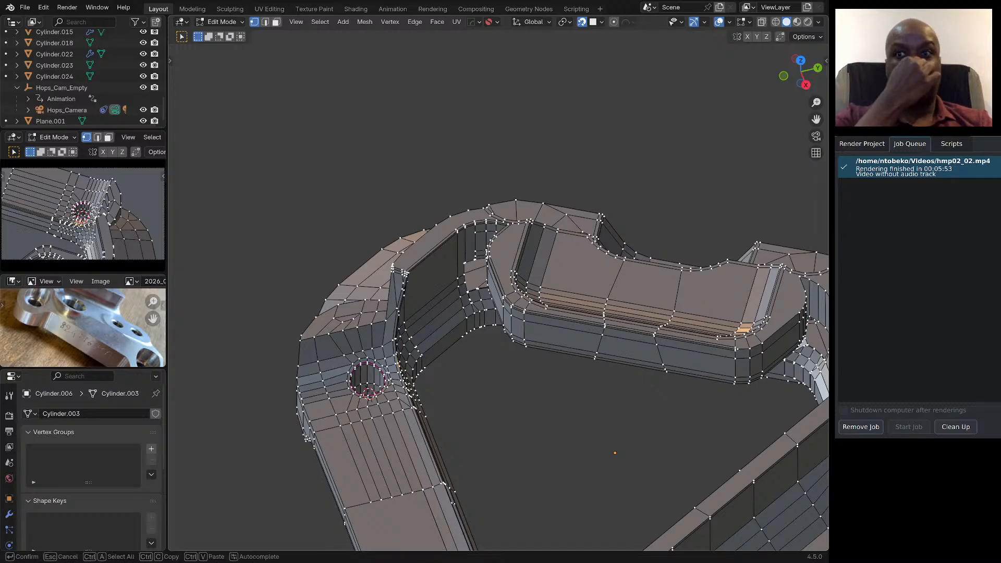
{"action": "key", "text": "Return"}
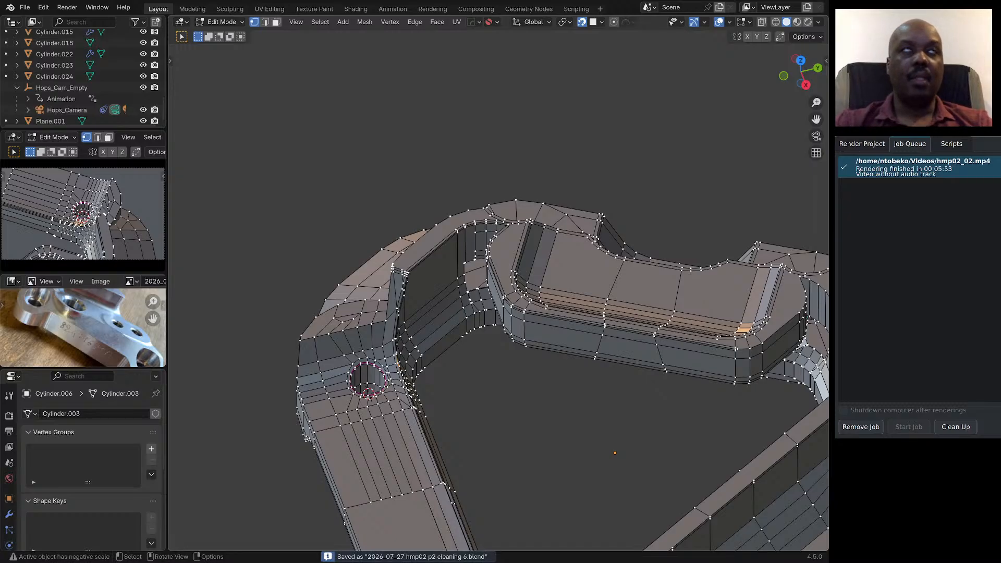
Examine the mesh flow around the creased bolt hole and down the arm's inner side wall and lower edge.
{"action": "middle_click_drag", "start_coordinate": [496, 279], "coordinate": [441, 307]}
{"action": "scroll", "coordinate": [485, 281], "scroll_direction": "down", "scroll_amount": 3}
{"action": "scroll", "coordinate": [425, 323], "scroll_direction": "up", "scroll_amount": 1}
{"action": "scroll", "coordinate": [448, 326], "scroll_direction": "up", "scroll_amount": 7}
{"action": "scroll", "coordinate": [498, 284], "scroll_direction": "down", "scroll_amount": 3}
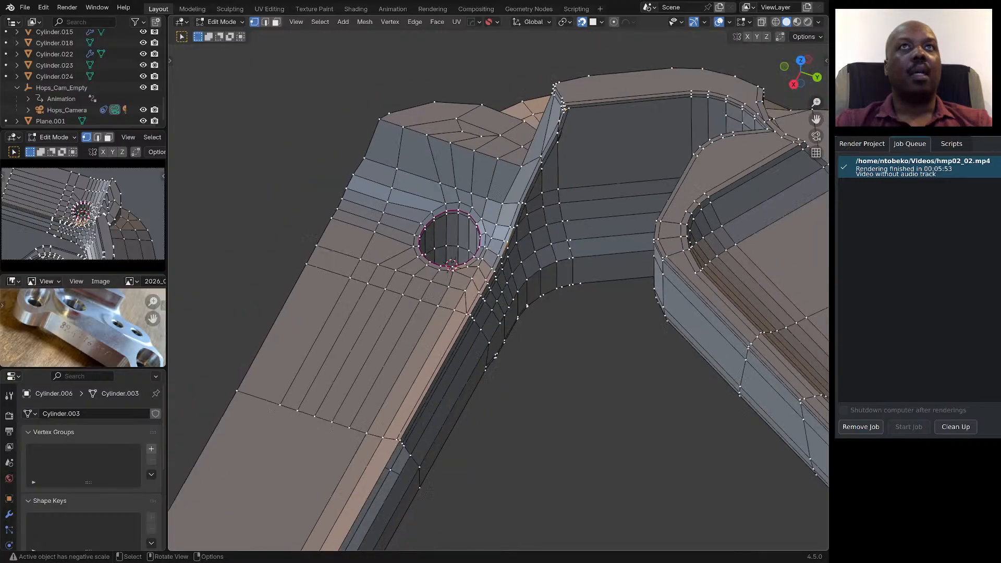
{"action": "middle_click_drag", "start_coordinate": [498, 284], "coordinate": [461, 295]}
{"action": "scroll", "coordinate": [471, 307], "scroll_direction": "up", "scroll_amount": 1}
{"action": "scroll", "coordinate": [492, 333], "scroll_direction": "up", "scroll_amount": 4}
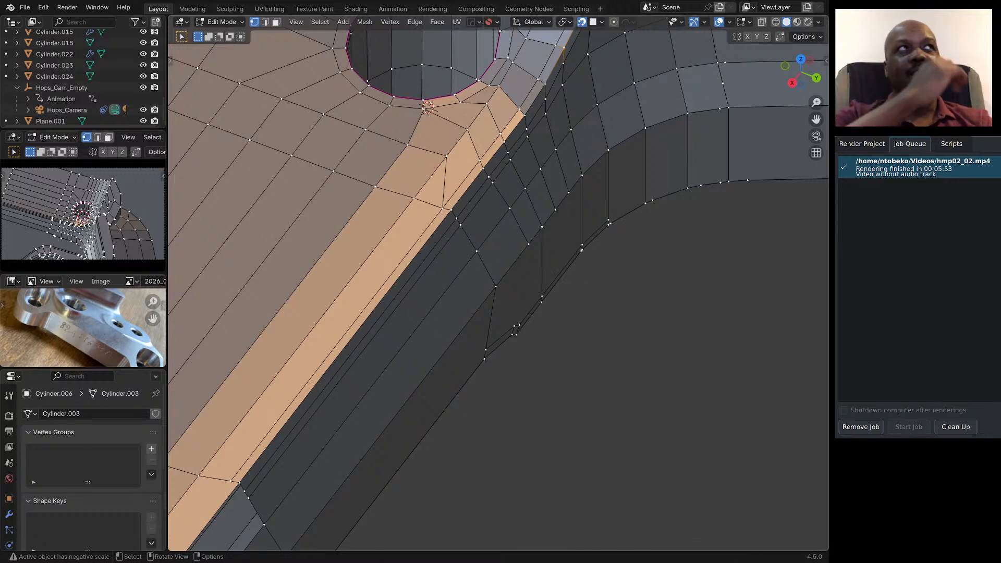
{"action": "middle_click_drag", "start_coordinate": [492, 333], "coordinate": [483, 296]}
{"action": "scroll", "coordinate": [472, 314], "scroll_direction": "down", "scroll_amount": 2}
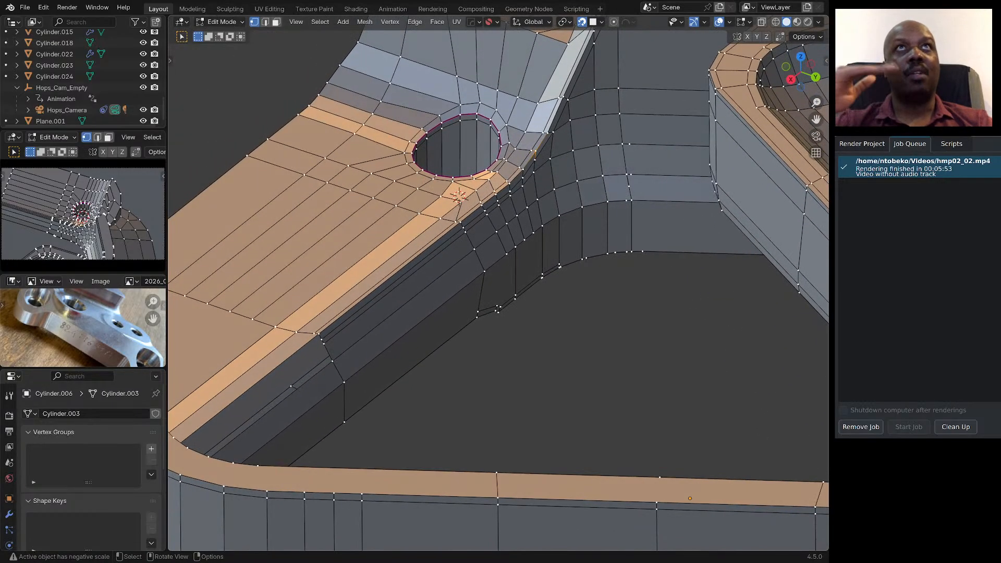
{"action": "middle_click_drag", "start_coordinate": [483, 296], "coordinate": [474, 318]}
{"action": "scroll", "coordinate": [474, 318], "scroll_direction": "down", "scroll_amount": 1}
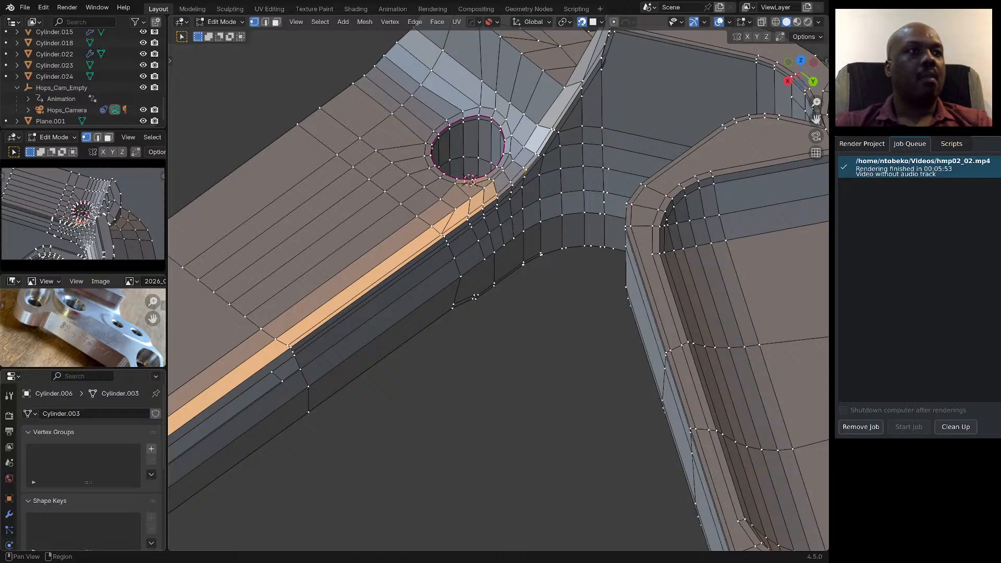
Change the output file name to hmp02_03 in the video editor's render settings.
{"action": "left_click", "coordinate": [861, 143]}
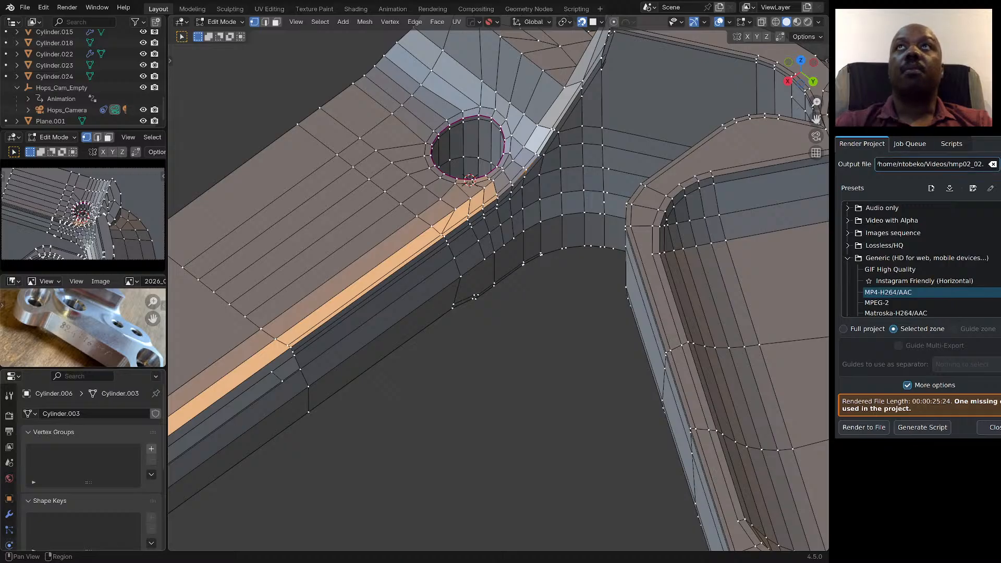
{"action": "key", "text": "Delete"}
{"action": "type", "text": "3"}
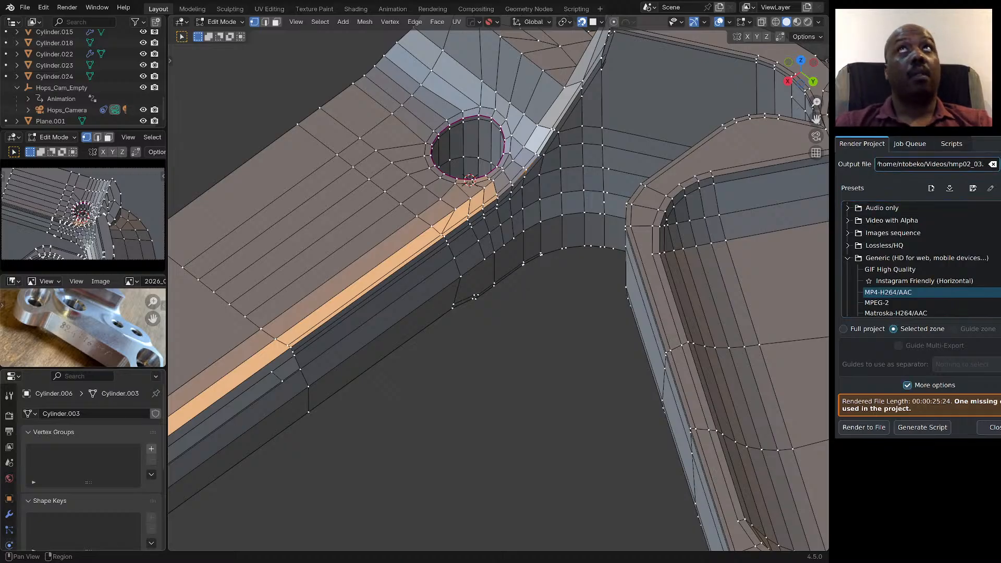
Save the Blender file 2026_07_27 hmp02 p2 cleaning 6.blend and save it again as the next numbered version.
{"action": "left_click", "coordinate": [24, 7]}
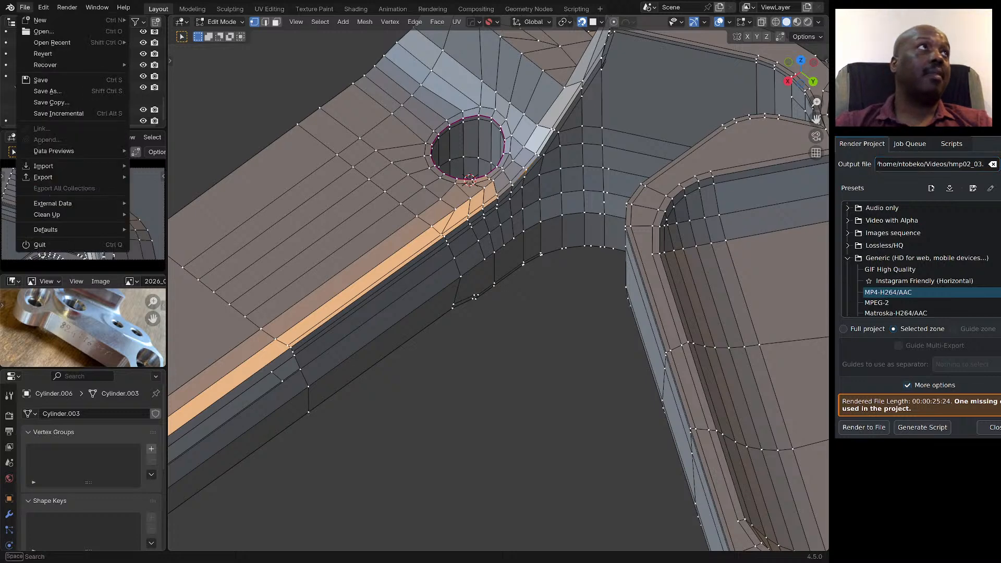
{"action": "left_click", "coordinate": [42, 81]}
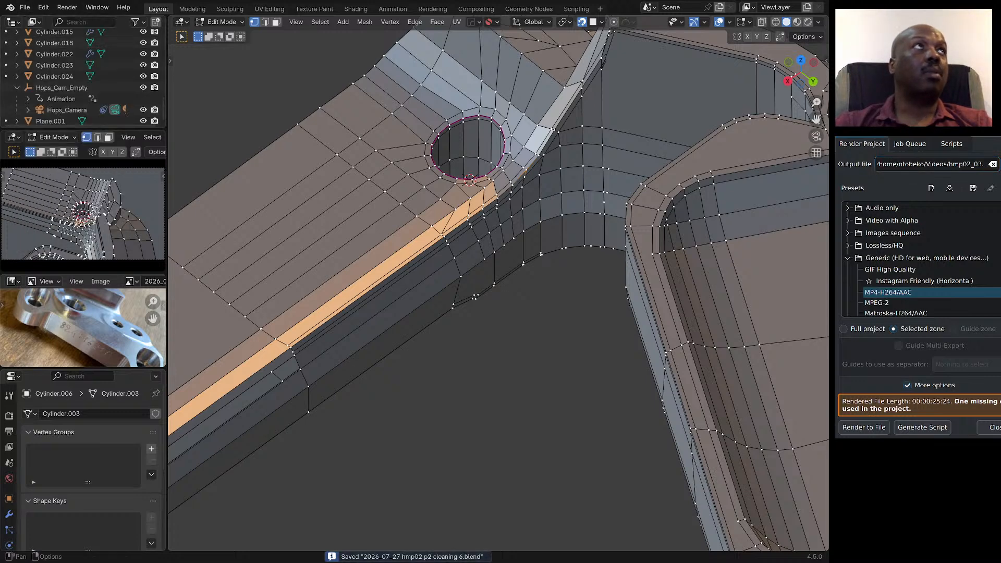
{"action": "left_click", "coordinate": [25, 7]}
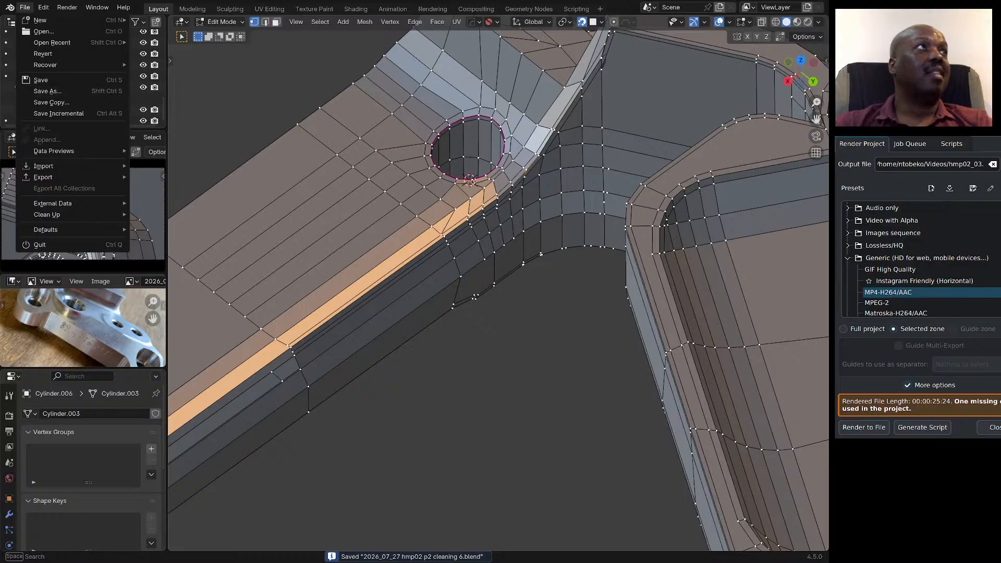
{"action": "left_click", "coordinate": [42, 92]}
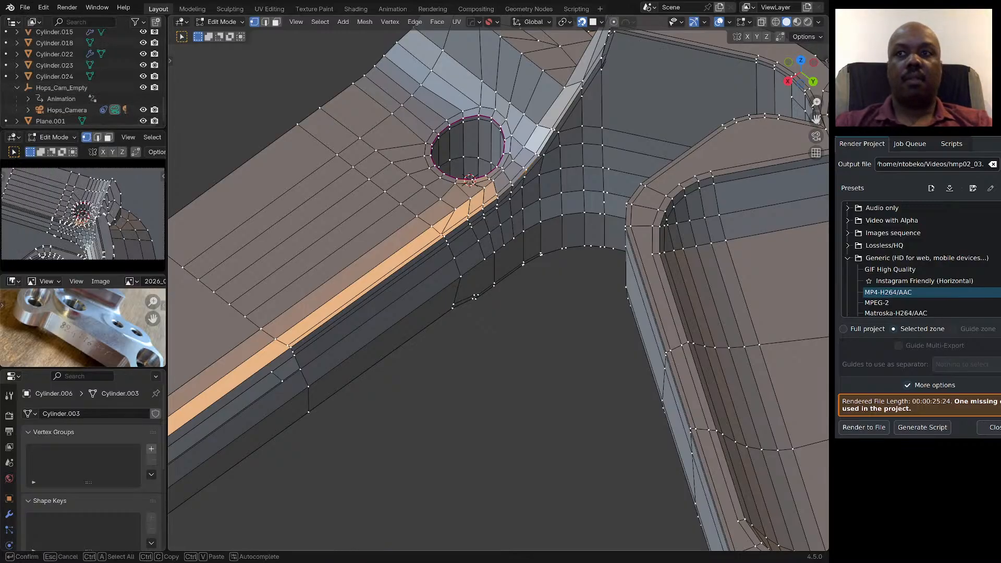
{"action": "key", "text": "Return"}
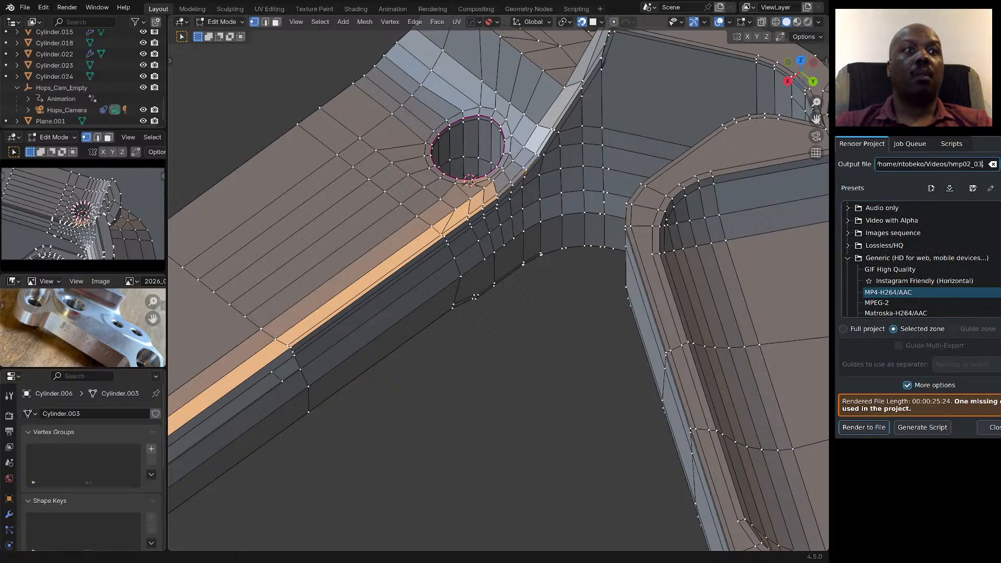
Render the selected zone to hmp02_03.mp4 in the video editor and return to the bracket model in Blender.
{"action": "left_click", "coordinate": [863, 427]}
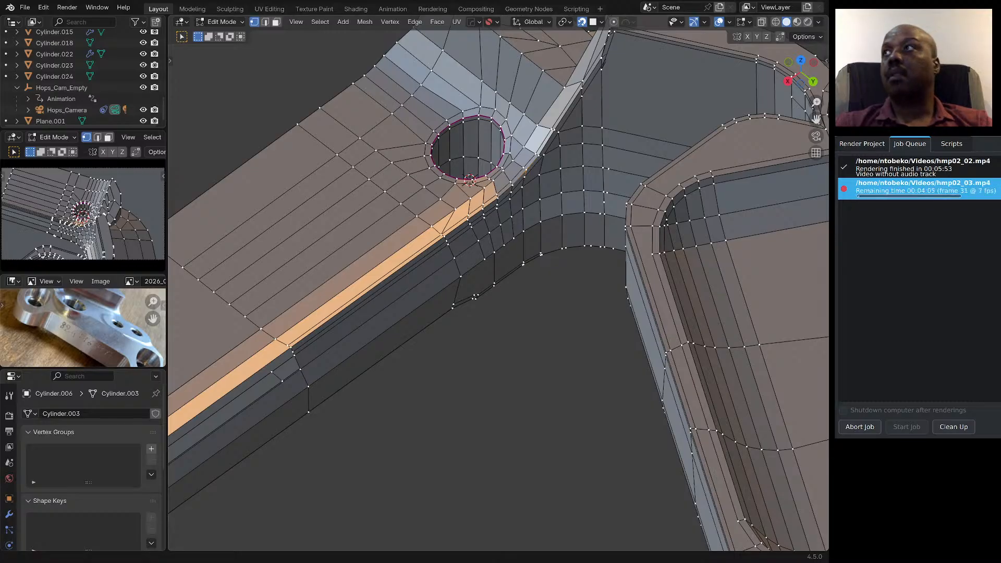
{"action": "key", "text": "alt+Tab"}
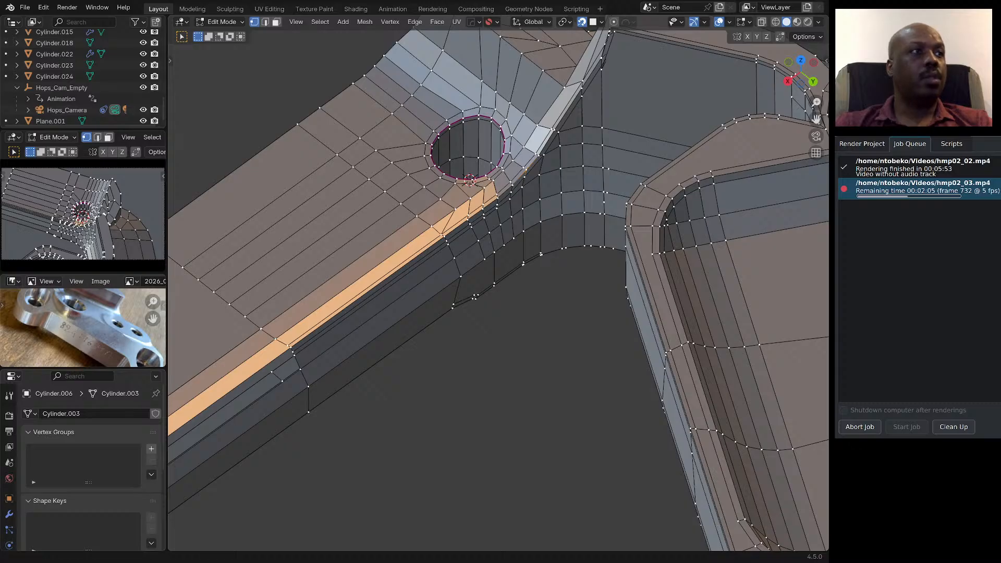
{"action": "key", "text": "alt+Tab"}
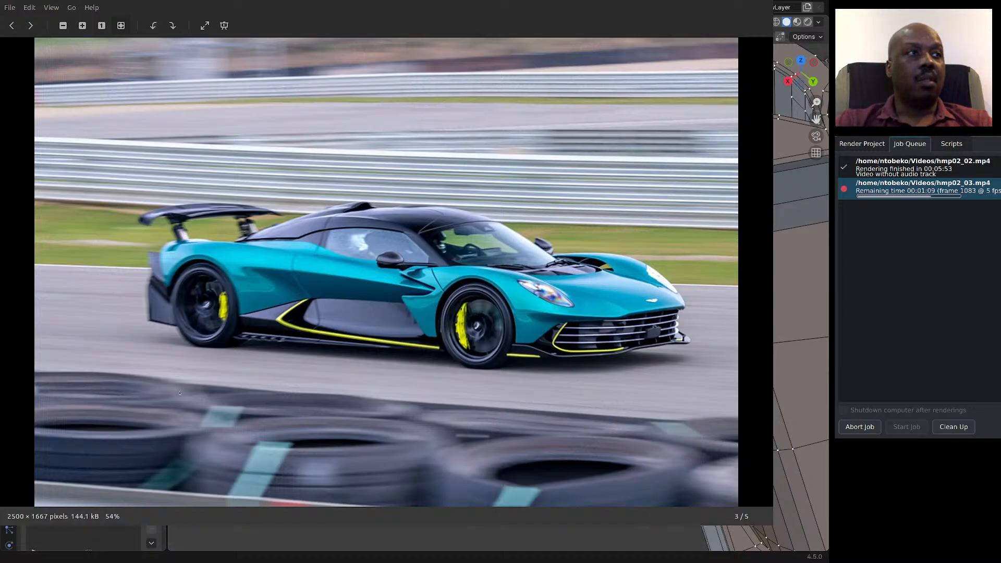
{"action": "key", "text": "alt+Tab"}
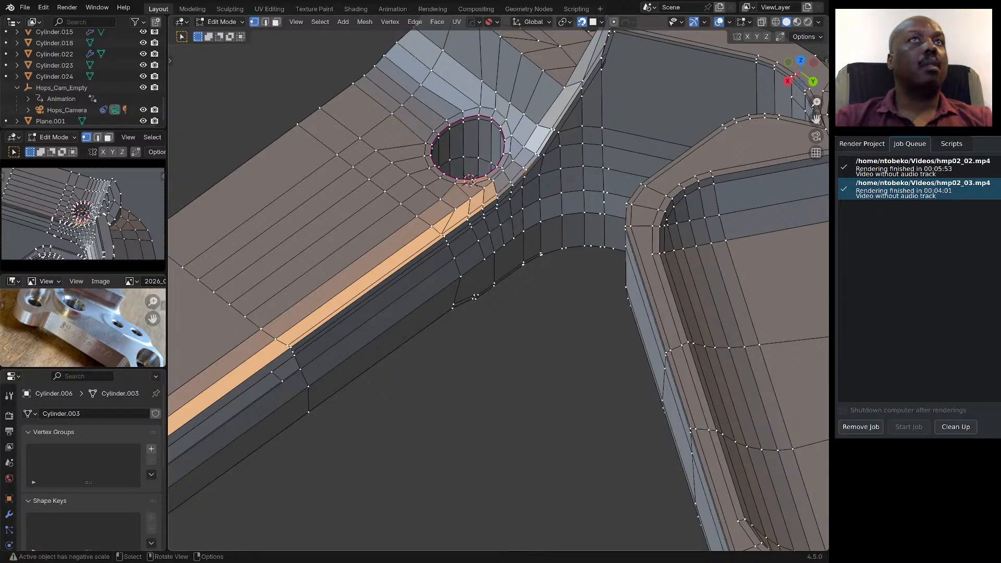
Merge the stray vertices at the outer end of the bevelled band beside the underside bolt hole with At Last.
{"action": "scroll", "coordinate": [537, 292], "scroll_direction": "down", "scroll_amount": 5}
{"action": "middle_click_drag", "start_coordinate": [537, 292], "coordinate": [471, 151]}
{"action": "scroll", "coordinate": [527, 272], "scroll_direction": "up", "scroll_amount": 5}
{"action": "scroll", "coordinate": [498, 196], "scroll_direction": "down", "scroll_amount": 4}
{"action": "middle_click_drag", "start_coordinate": [625, 286], "coordinate": [607, 318]}
{"action": "scroll", "coordinate": [624, 293], "scroll_direction": "up", "scroll_amount": 8}
{"action": "middle_click_drag", "start_coordinate": [603, 355], "coordinate": [544, 319]}
{"action": "scroll", "coordinate": [545, 318], "scroll_direction": "down", "scroll_amount": 5}
{"action": "scroll", "coordinate": [586, 158], "scroll_direction": "up", "scroll_amount": 5}
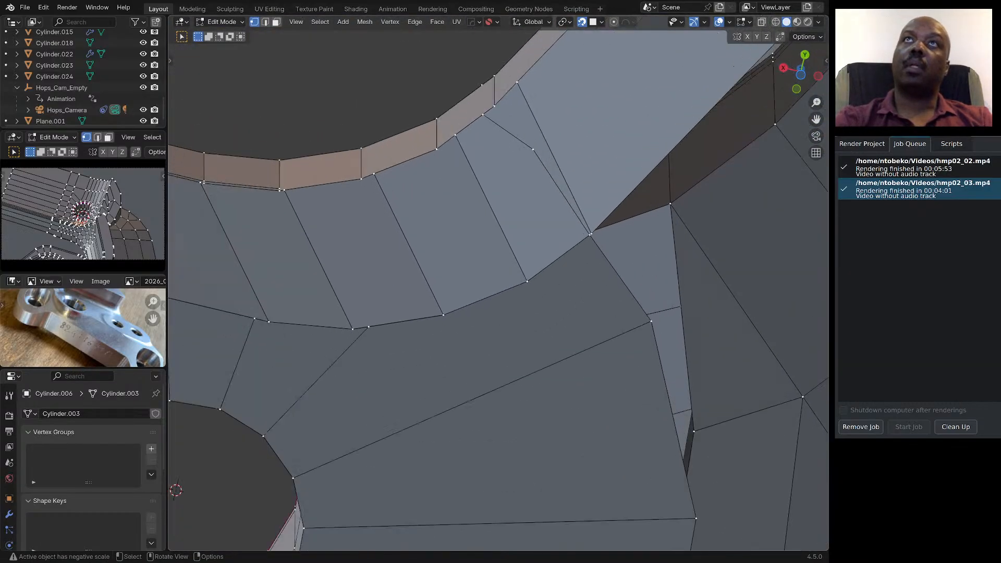
{"action": "middle_click_drag", "start_coordinate": [586, 157], "coordinate": [620, 145]}
{"action": "key", "text": "q"}
{"action": "mouse_move", "coordinate": [537, 229]}
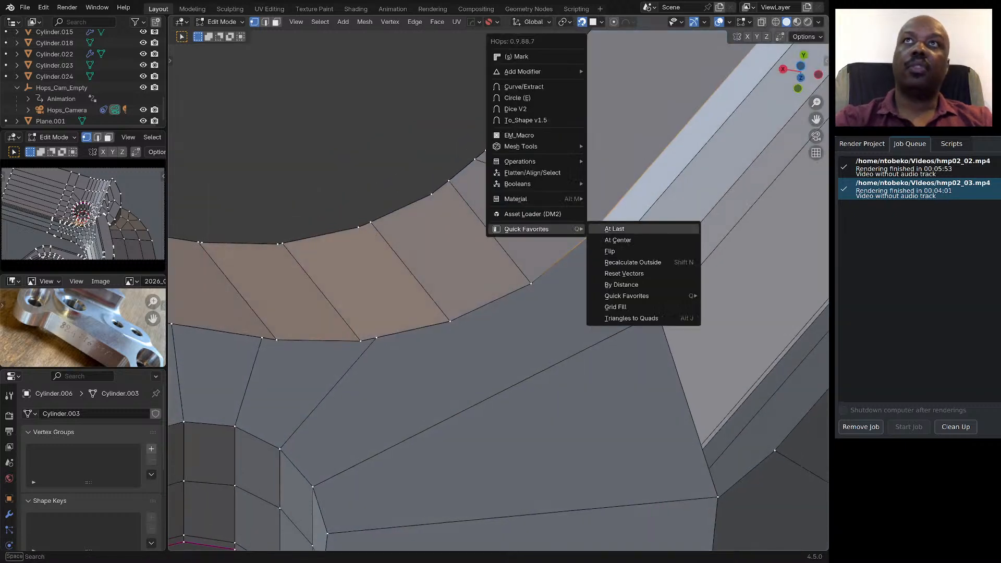
{"action": "left_click", "coordinate": [616, 229]}
{"action": "middle_click_drag", "start_coordinate": [617, 229], "coordinate": [587, 214]}
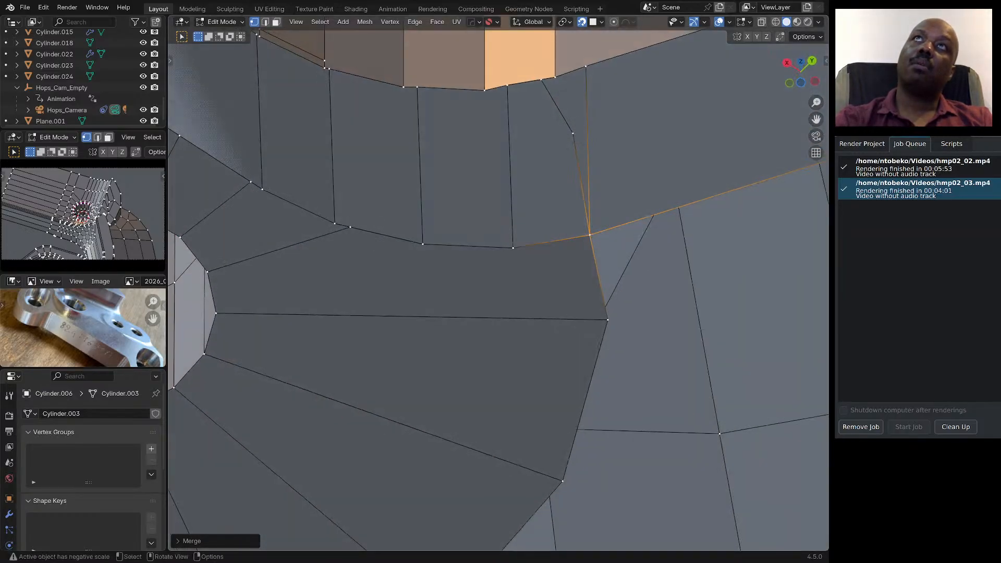
Merge the loose vertices near the band's outer end onto the wall-side edge vertex with the At Last merge.
{"action": "left_click", "coordinate": [586, 67]}
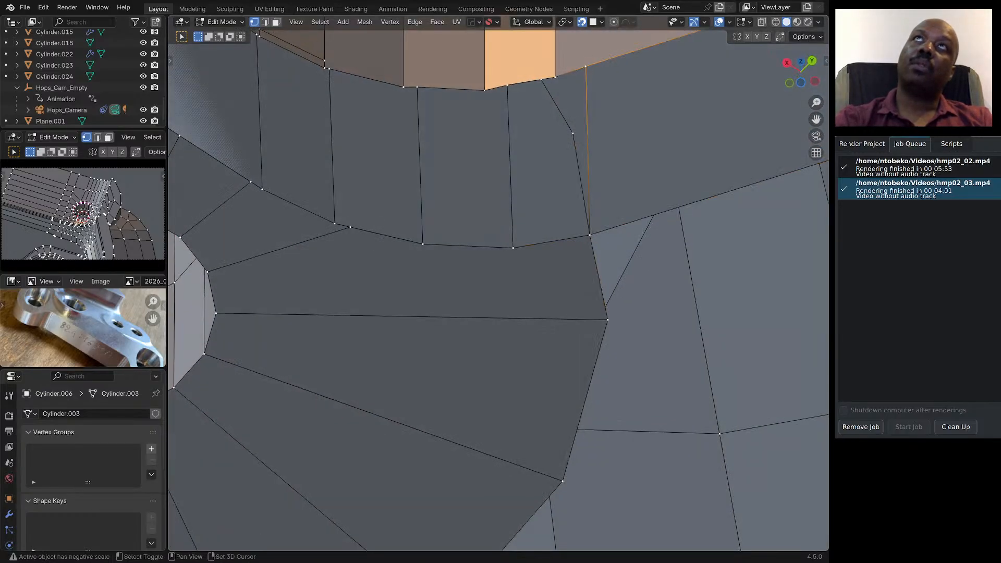
{"action": "left_click", "coordinate": [573, 133], "text": "shift"}
{"action": "left_click", "coordinate": [541, 80], "text": "shift"}
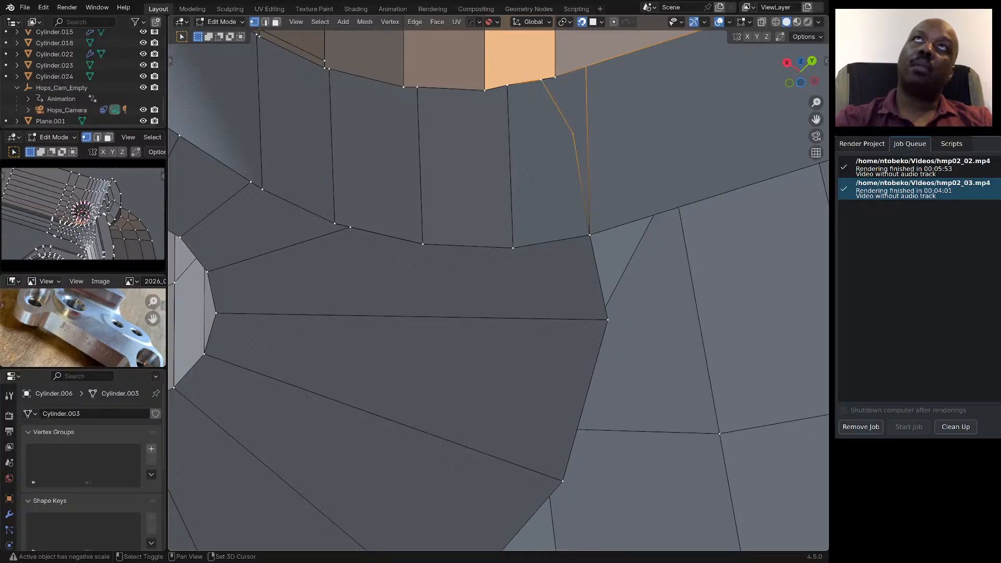
{"action": "key", "text": "shift+q"}
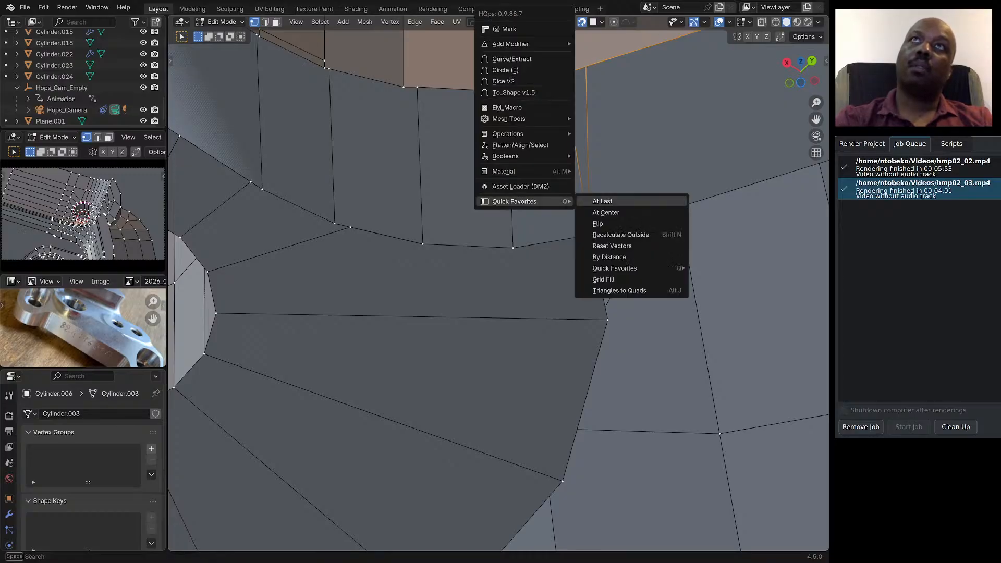
{"action": "left_click", "coordinate": [603, 201]}
{"action": "middle_click_drag", "start_coordinate": [603, 201], "coordinate": [614, 238], "text": "shift"}
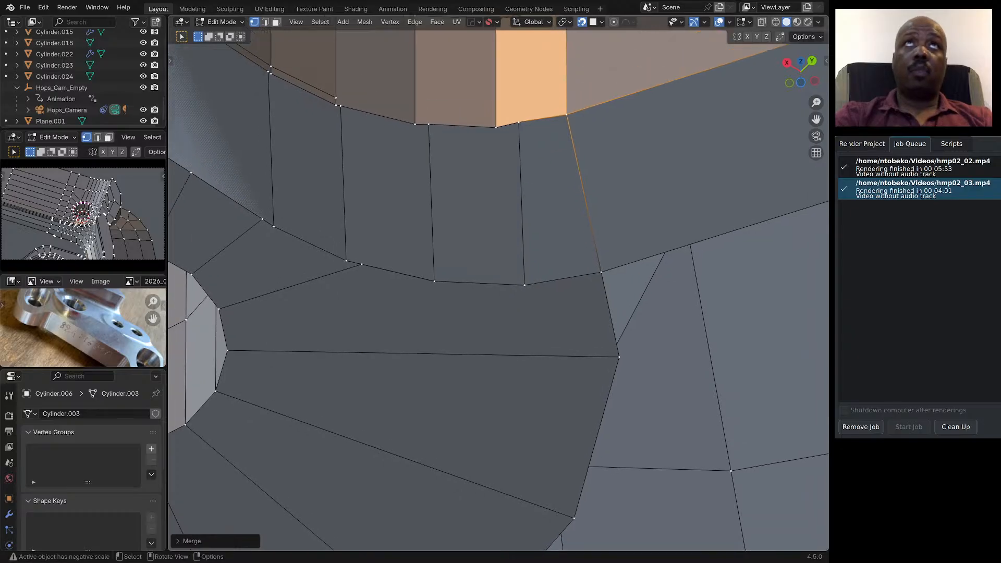
Merge the remaining doubled vertex pairs along the band's wall-side edge by repeating the At Last merge.
{"action": "left_click", "coordinate": [519, 123]}
{"action": "left_click", "coordinate": [496, 128], "text": "shift"}
{"action": "key", "text": "shift+r"}
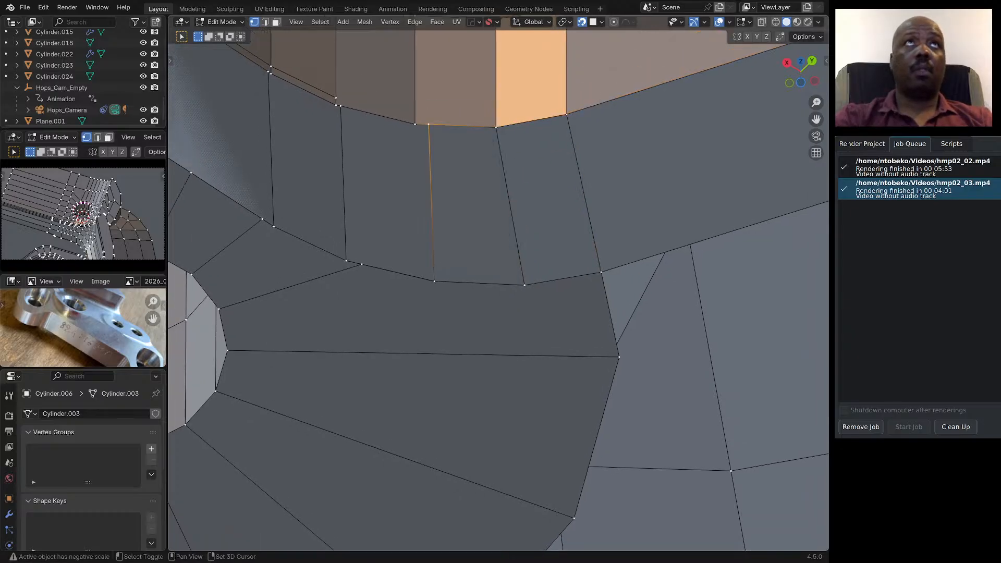
{"action": "scroll", "coordinate": [519, 287], "scroll_direction": "down", "scroll_amount": 3}
{"action": "middle_click_drag", "start_coordinate": [519, 286], "coordinate": [498, 276]}
{"action": "scroll", "coordinate": [405, 188], "scroll_direction": "up", "scroll_amount": 4}
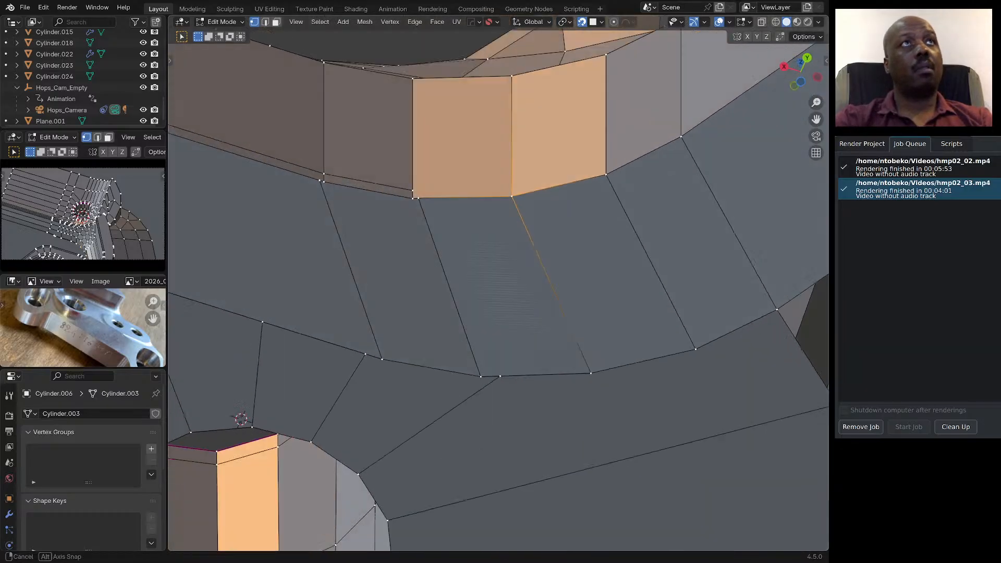
{"action": "middle_click_drag", "start_coordinate": [405, 188], "coordinate": [400, 203]}
{"action": "left_click", "coordinate": [412, 202]}
{"action": "scroll", "coordinate": [449, 235], "scroll_direction": "down", "scroll_amount": 4}
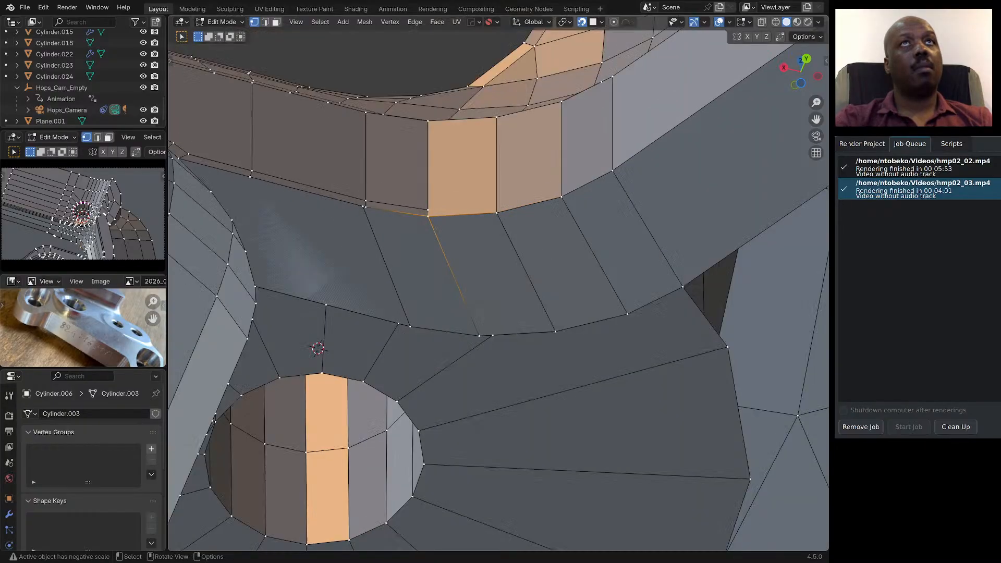
{"action": "mouse_move", "coordinate": [450, 235]}
{"action": "middle_mouse_down"}
{"action": "mouse_move", "coordinate": [473, 210]}
{"action": "mouse_move", "coordinate": [452, 198]}
{"action": "mouse_move", "coordinate": [447, 228]}
{"action": "middle_mouse_up"}
Merge the doubled vertex pairs along the band's hole-side edge by repeating the At Last merge.
{"action": "left_click", "coordinate": [413, 300]}
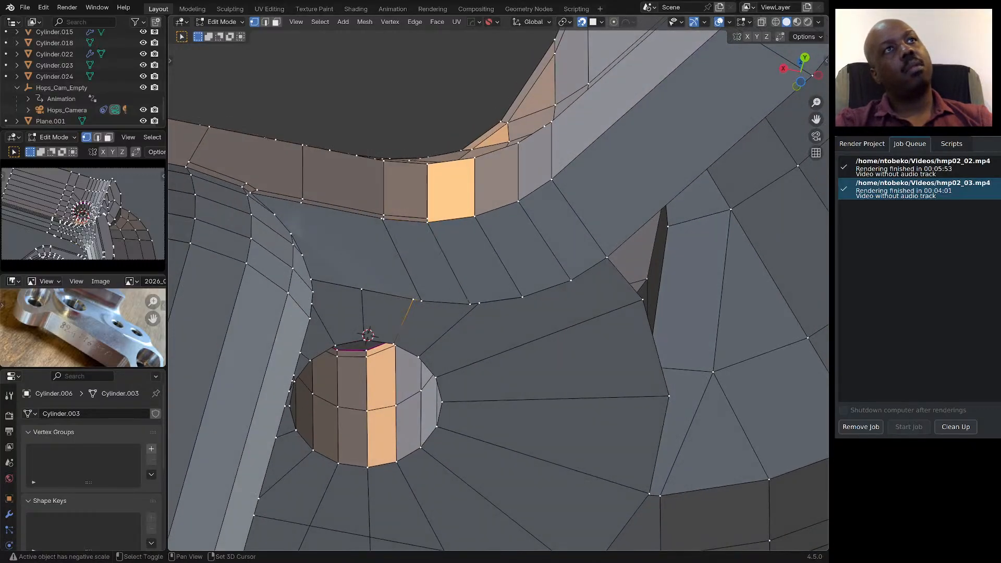
{"action": "left_click", "coordinate": [421, 301], "text": "shift"}
{"action": "key", "text": "shift+r"}
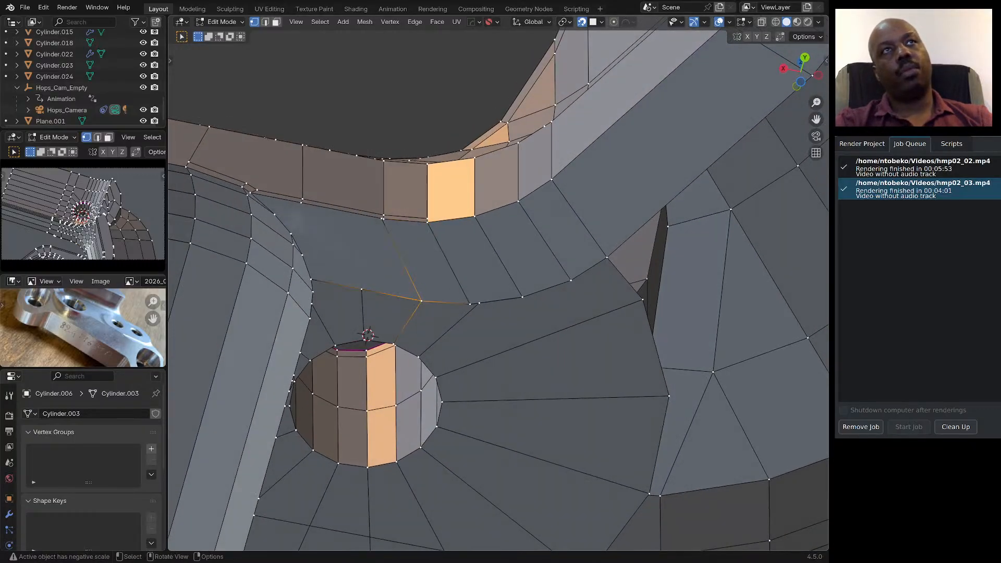
{"action": "left_click", "coordinate": [470, 304]}
{"action": "left_click", "coordinate": [479, 303]}
{"action": "middle_click_drag", "start_coordinate": [479, 303], "coordinate": [552, 319]}
Delete the straight edge running across the radial faces beside the bolt hole.
{"action": "scroll", "coordinate": [439, 321], "scroll_direction": "down", "scroll_amount": 5}
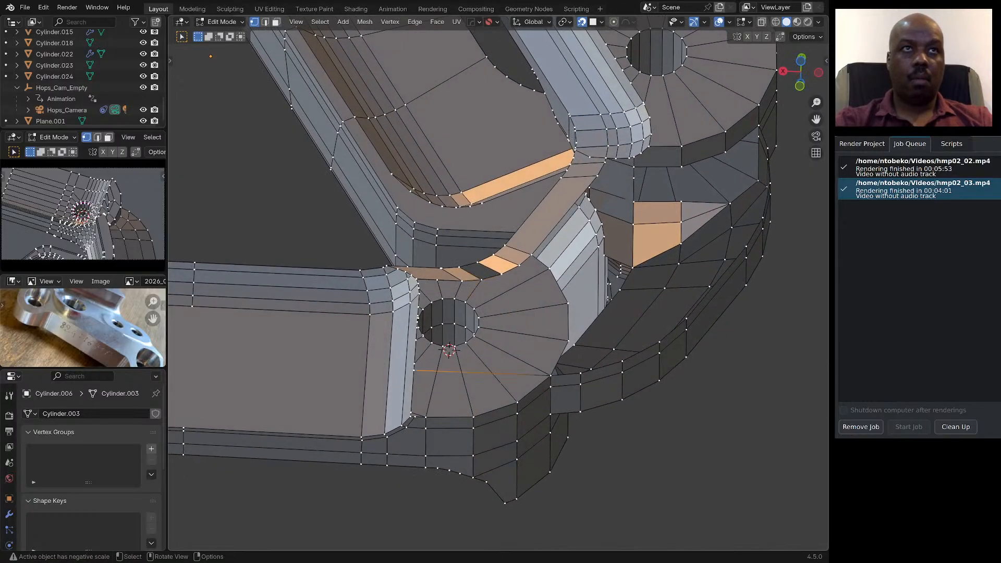
{"action": "key", "text": "x"}
{"action": "left_click", "coordinate": [416, 384]}
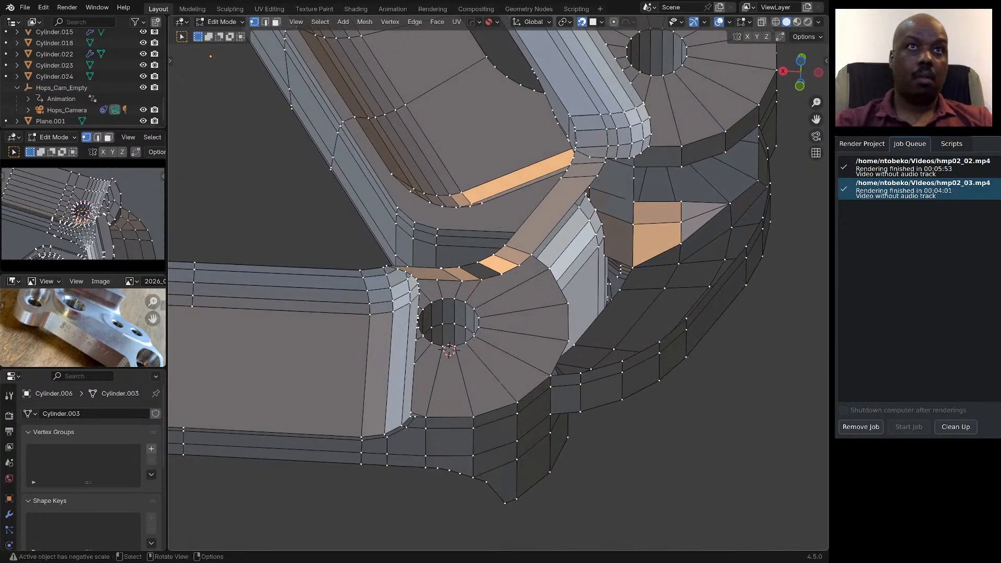
{"action": "middle_click_drag", "start_coordinate": [485, 313], "coordinate": [488, 344]}
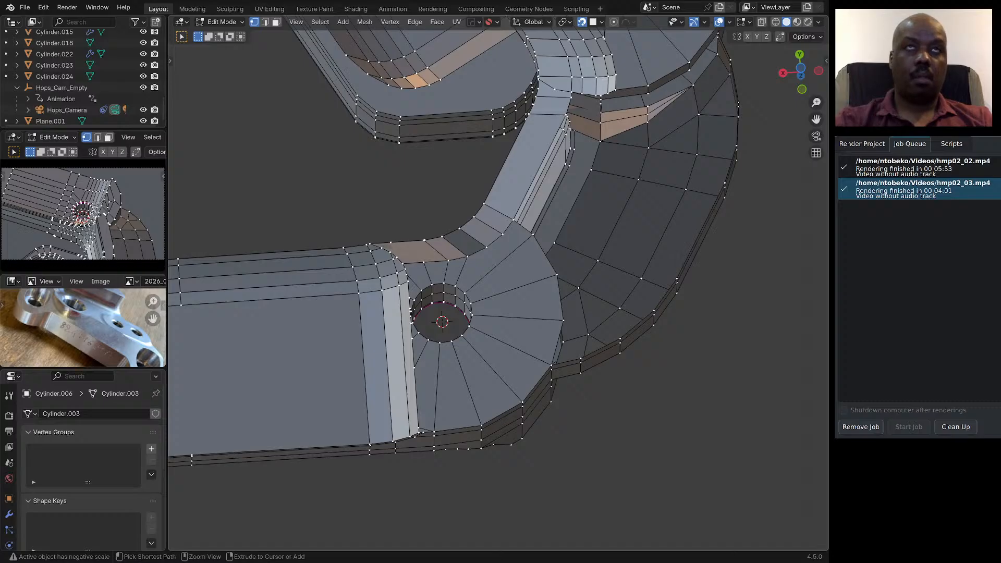
Try a loop cut with 2 cuts through the bolt hole's radial faces, cancel it and undo the edge deletion.
{"action": "key", "text": "ctrl+r"}
{"action": "scroll", "coordinate": [516, 318], "scroll_direction": "up", "scroll_amount": 1}
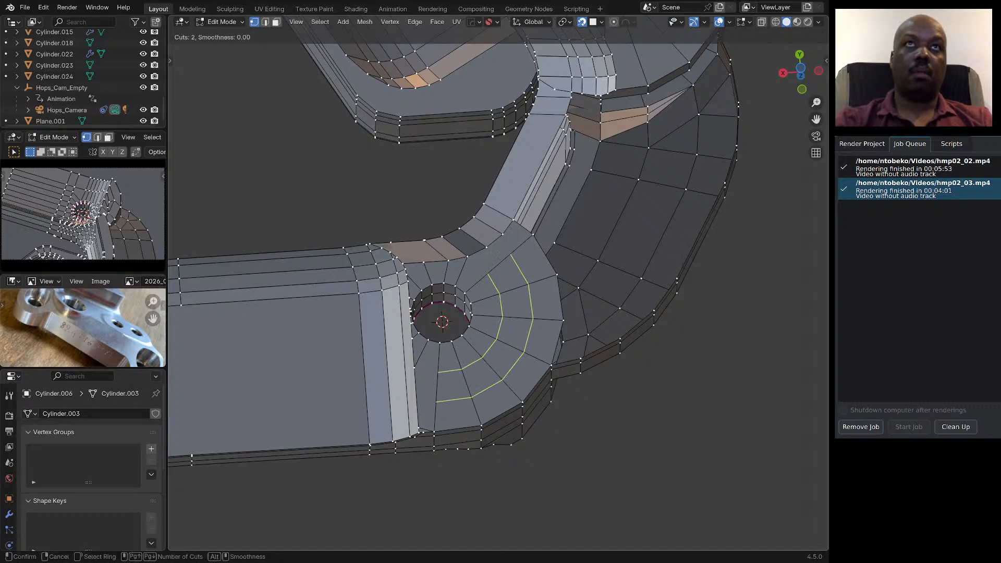
{"action": "scroll", "coordinate": [516, 318], "scroll_direction": "up", "scroll_amount": 1}
{"action": "scroll", "coordinate": [516, 318], "scroll_direction": "down", "scroll_amount": 1}
{"action": "key", "text": "Escape"}
{"action": "key", "text": "ctrl+z"}
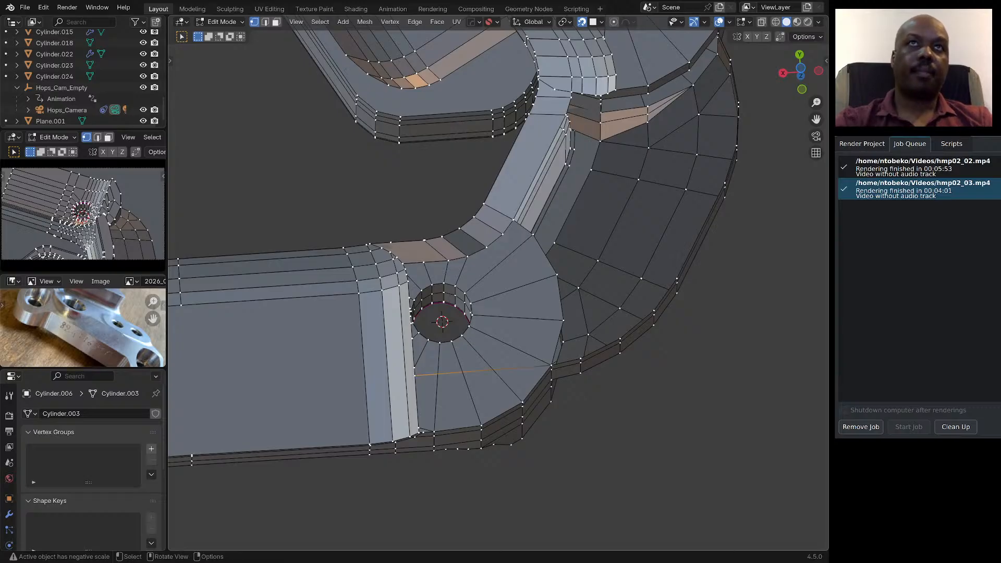
Delete the vertices of the straight edge crossing the radial faces beside the bolt hole.
{"action": "key", "text": "x"}
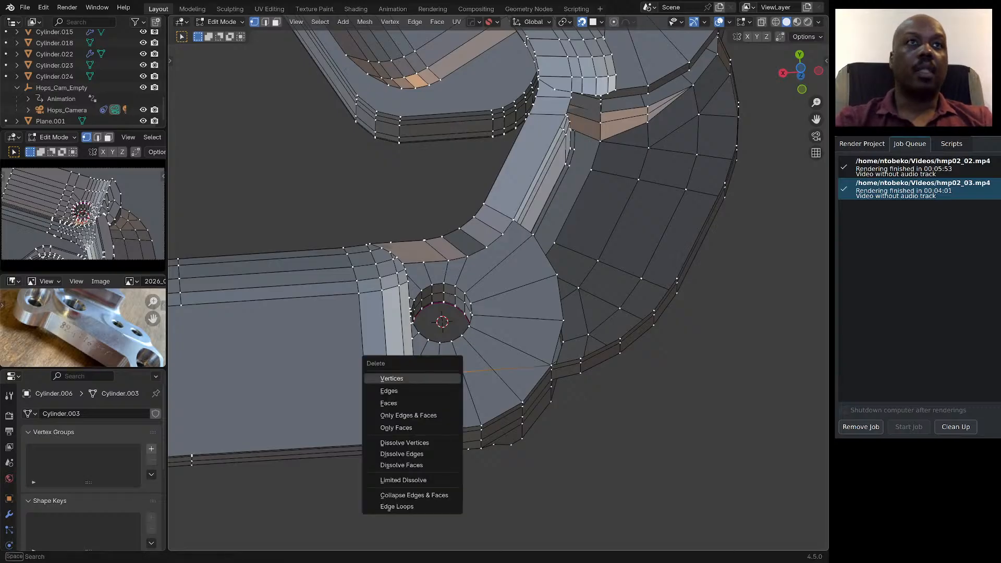
{"action": "left_click", "coordinate": [412, 379]}
{"action": "middle_click_drag", "start_coordinate": [509, 248], "coordinate": [540, 336]}
{"action": "scroll", "coordinate": [540, 336], "scroll_direction": "down", "scroll_amount": 4}
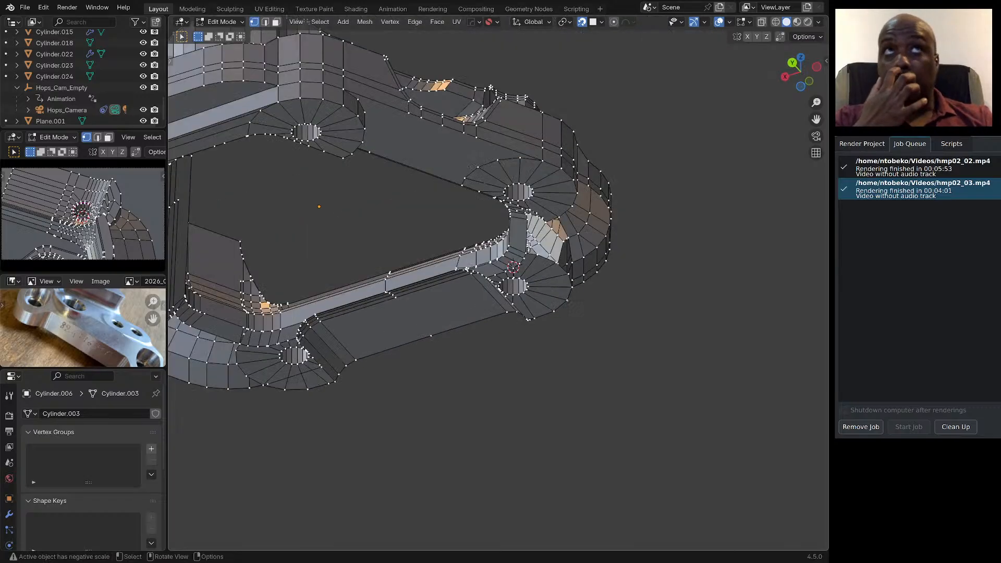
Examine the bracket from several sides, including the mesh around the bolt hole that cuts into the curved wall fillet.
{"action": "middle_click_drag", "start_coordinate": [500, 256], "coordinate": [573, 324]}
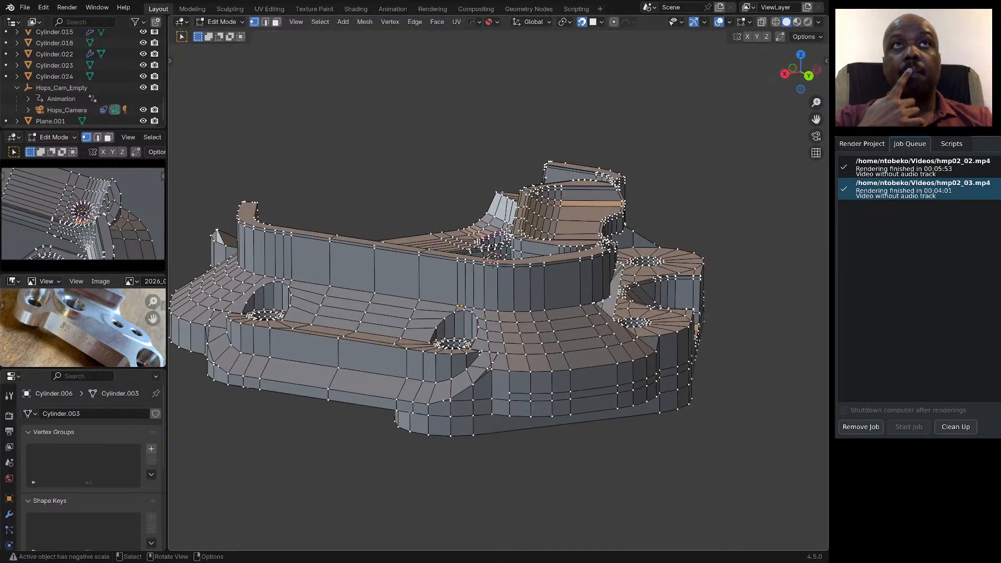
{"action": "scroll", "coordinate": [466, 325], "scroll_direction": "up", "scroll_amount": 8}
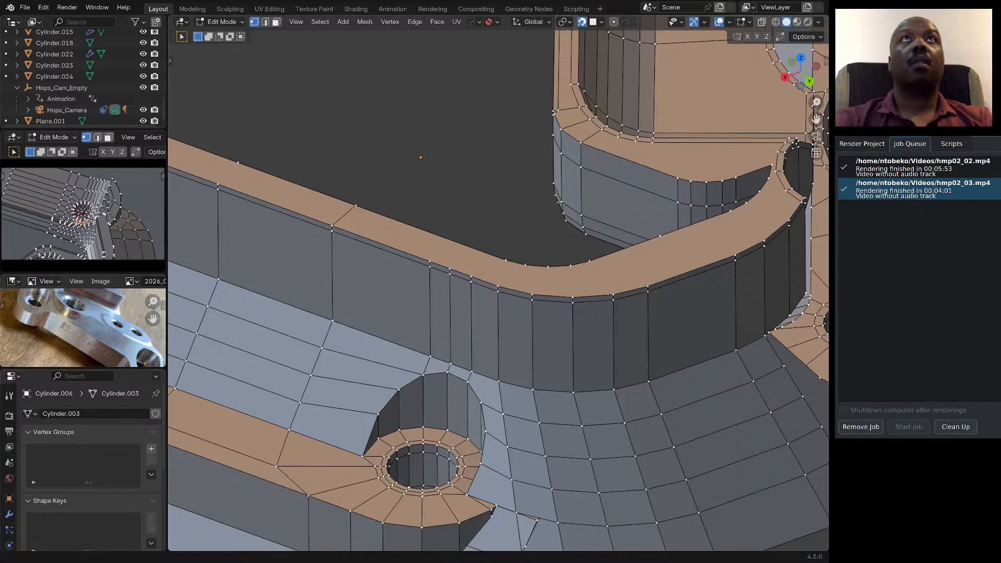
{"action": "key", "text": "alt+Tab"}
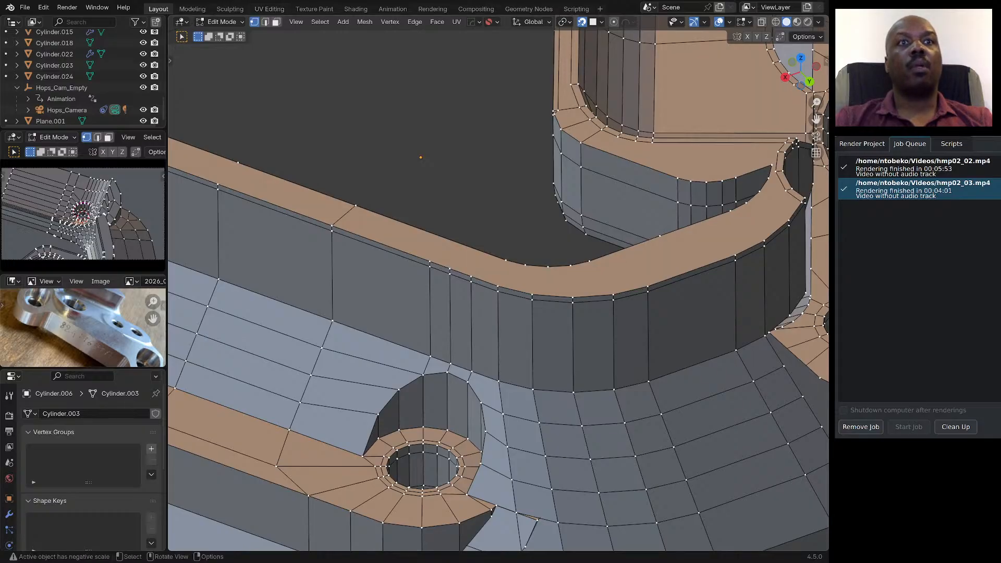
{"action": "key", "text": "Home"}
{"action": "middle_click_drag", "start_coordinate": [448, 276], "coordinate": [505, 275]}
{"action": "scroll", "coordinate": [449, 274], "scroll_direction": "up", "scroll_amount": 5}
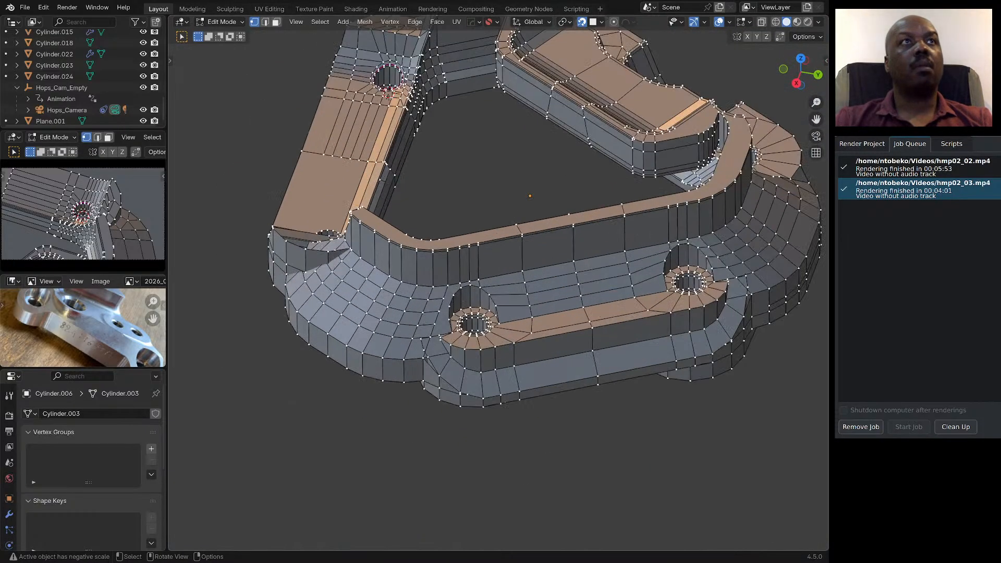
{"action": "middle_click_drag", "start_coordinate": [428, 281], "coordinate": [486, 276]}
{"action": "middle_click_drag", "start_coordinate": [354, 279], "coordinate": [532, 272], "text": "shift"}
{"action": "middle_click_drag", "start_coordinate": [469, 261], "coordinate": [695, 309]}
{"action": "scroll", "coordinate": [486, 277], "scroll_direction": "up", "scroll_amount": 6}
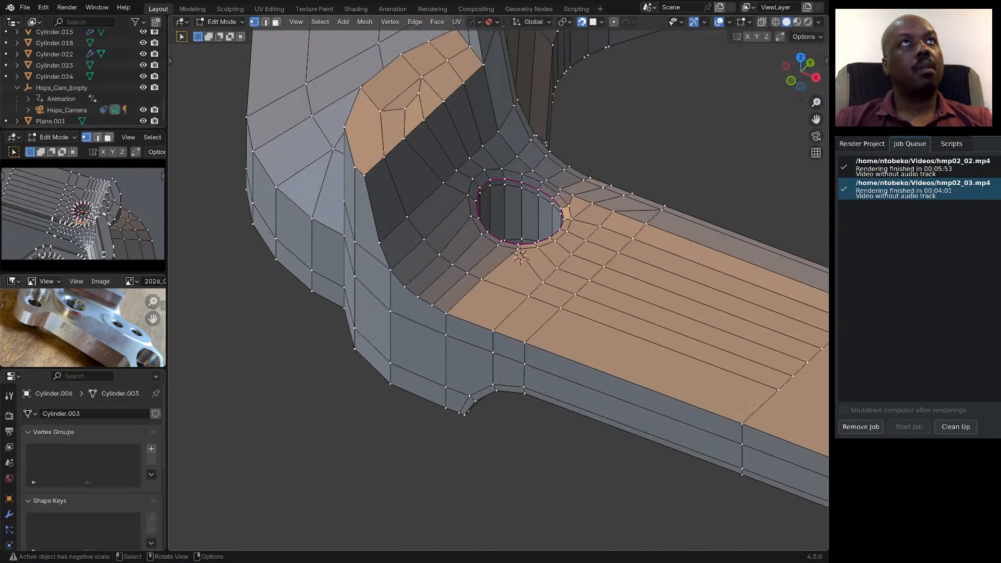
{"action": "scroll", "coordinate": [485, 276], "scroll_direction": "down", "scroll_amount": 3}
{"action": "middle_click_drag", "start_coordinate": [486, 276], "coordinate": [465, 315], "text": "shift"}
{"action": "scroll", "coordinate": [485, 281], "scroll_direction": "up", "scroll_amount": 3}
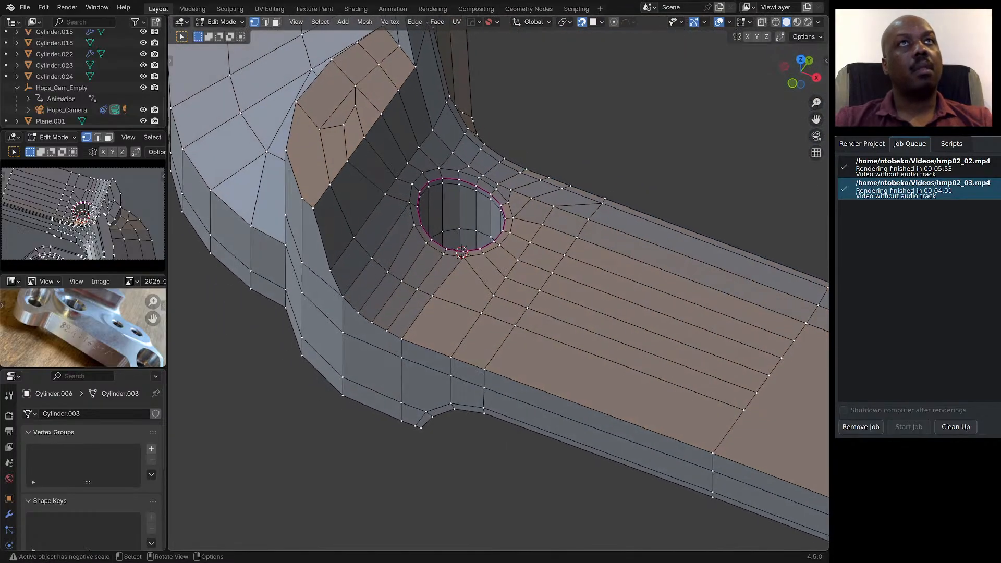
{"action": "scroll", "coordinate": [501, 208], "scroll_direction": "up", "scroll_amount": 5}
{"action": "scroll", "coordinate": [370, 364], "scroll_direction": "down", "scroll_amount": 5}
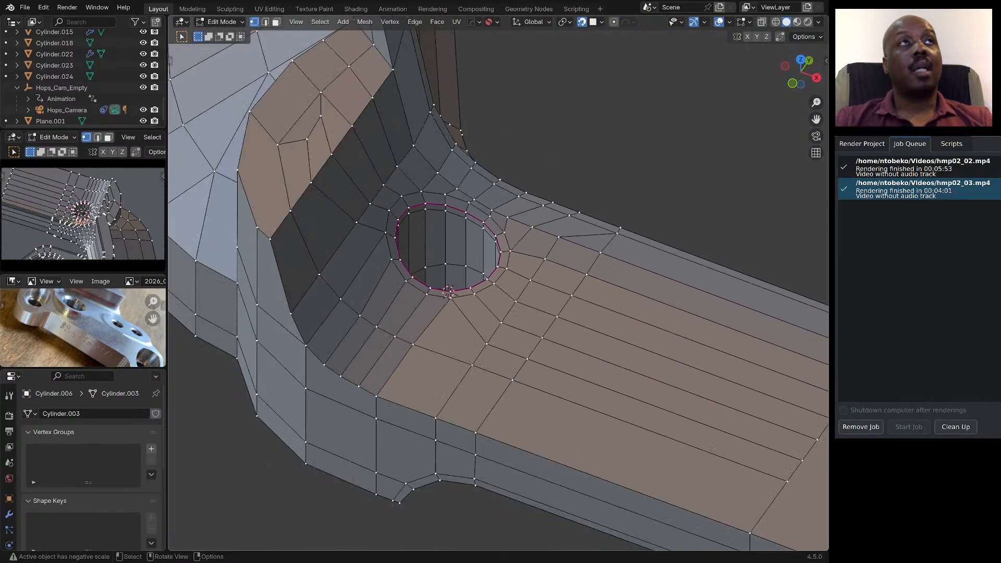
{"action": "middle_click_drag", "start_coordinate": [370, 364], "coordinate": [460, 278]}
{"action": "middle_click_drag", "start_coordinate": [460, 136], "coordinate": [455, 175]}
{"action": "scroll", "coordinate": [455, 174], "scroll_direction": "up", "scroll_amount": 4}
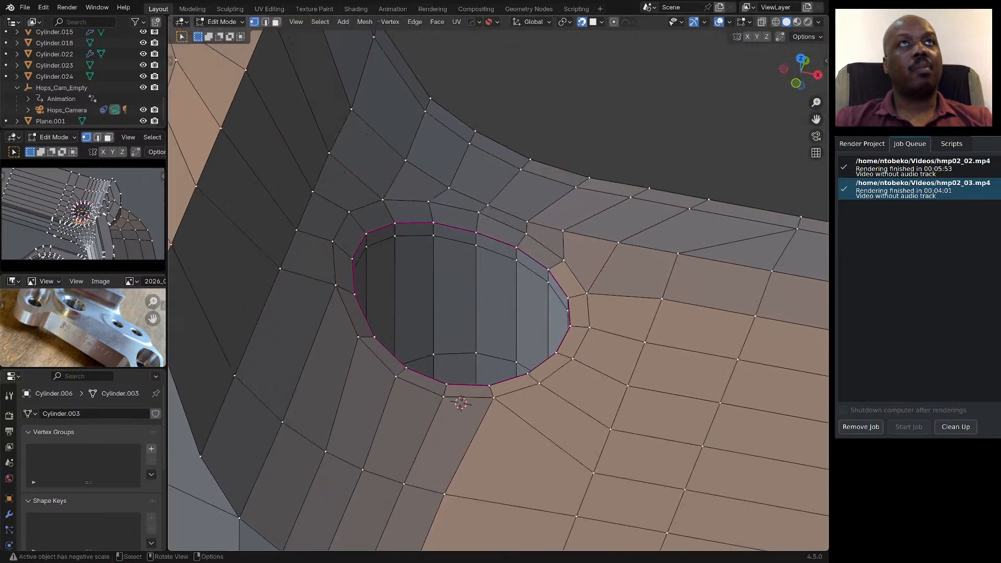
{"action": "middle_click_drag", "start_coordinate": [461, 292], "coordinate": [485, 219]}
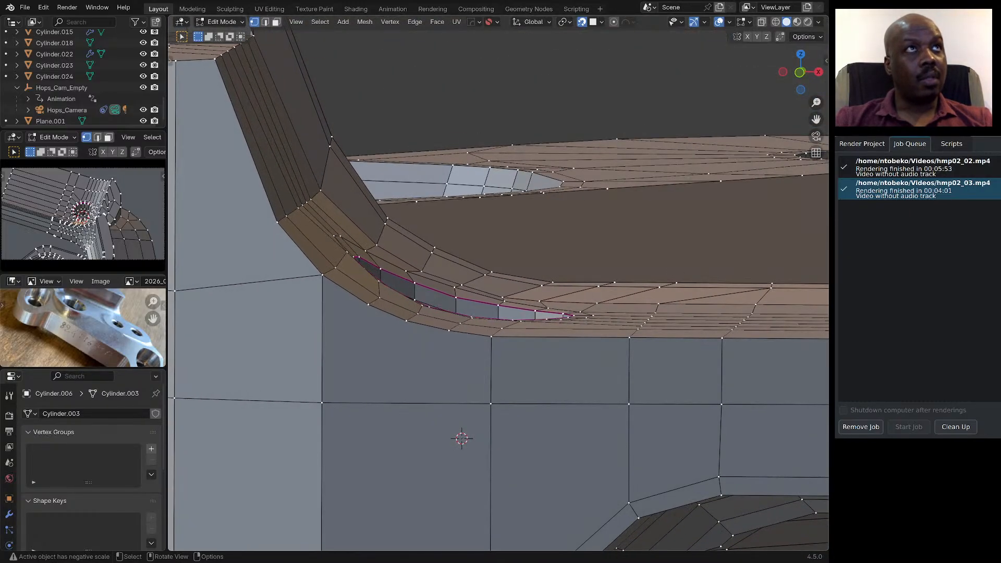
{"action": "middle_click_drag", "start_coordinate": [361, 237], "coordinate": [315, 284]}
{"action": "scroll", "coordinate": [358, 251], "scroll_direction": "up", "scroll_amount": 1}
{"action": "scroll", "coordinate": [349, 246], "scroll_direction": "up", "scroll_amount": 1}
{"action": "scroll", "coordinate": [417, 237], "scroll_direction": "down", "scroll_amount": 5}
{"action": "middle_click_drag", "start_coordinate": [417, 238], "coordinate": [490, 206]}
Select the ring vertices on the bolt hole's outer side and extrude them about 16 mm outward along global Y.
{"action": "left_click", "coordinate": [362, 239]}
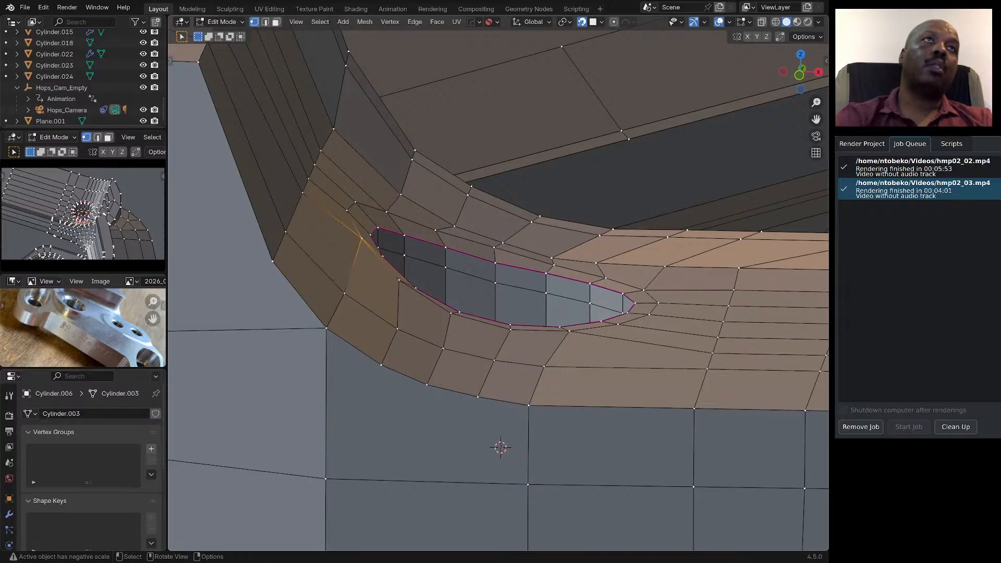
{"action": "scroll", "coordinate": [394, 236], "scroll_direction": "down", "scroll_amount": 3}
{"action": "middle_click_drag", "start_coordinate": [394, 237], "coordinate": [401, 271]}
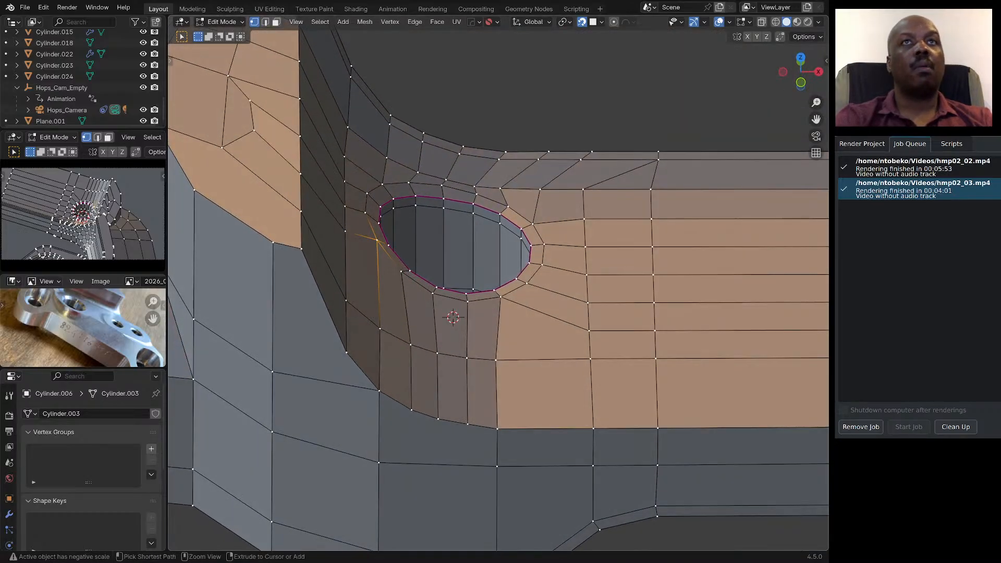
{"action": "left_click", "coordinate": [542, 265], "text": "ctrl"}
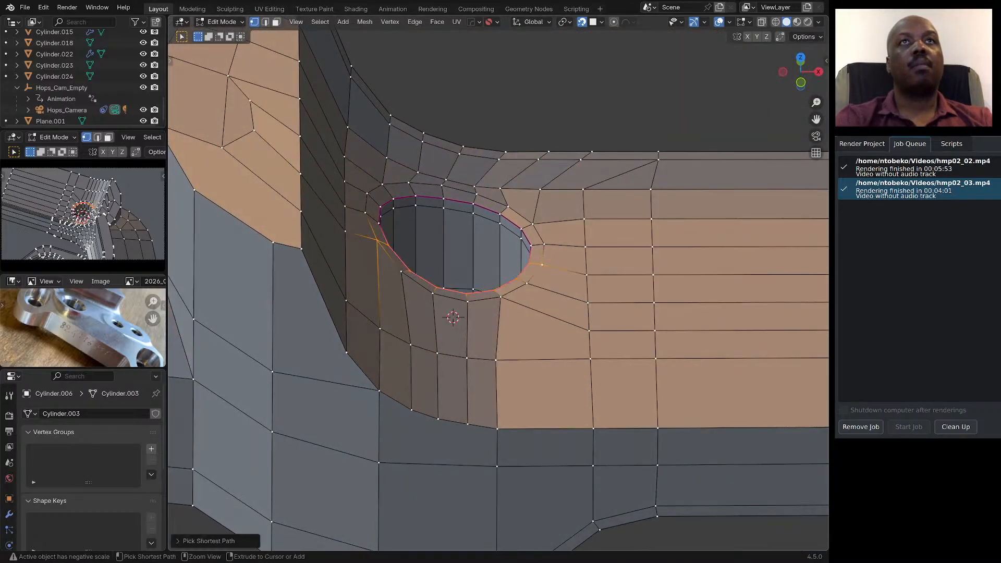
{"action": "key", "text": "ctrl+z"}
{"action": "left_click", "coordinate": [467, 301], "text": "ctrl"}
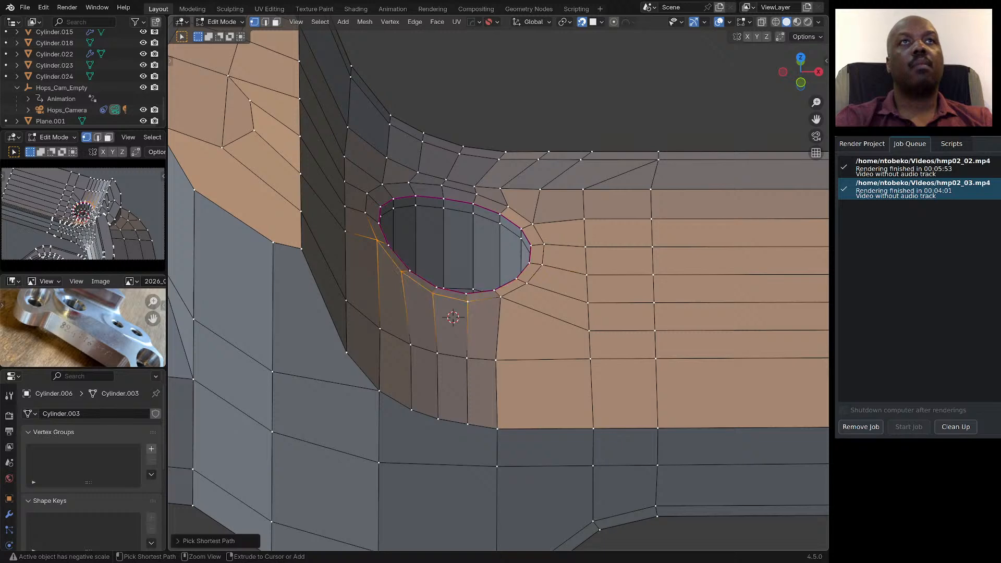
{"action": "left_click", "coordinate": [542, 264], "text": "ctrl"}
{"action": "scroll", "coordinate": [542, 266], "scroll_direction": "down", "scroll_amount": 3}
{"action": "middle_click_drag", "start_coordinate": [542, 266], "coordinate": [502, 286]}
{"action": "key", "text": "ctrl"}
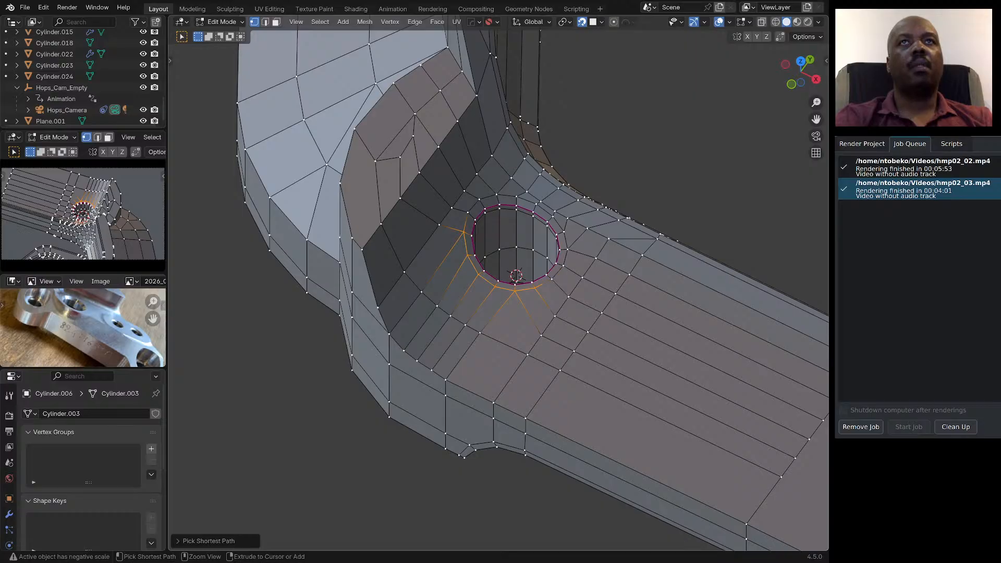
{"action": "middle_click_drag", "start_coordinate": [516, 276], "coordinate": [530, 318]}
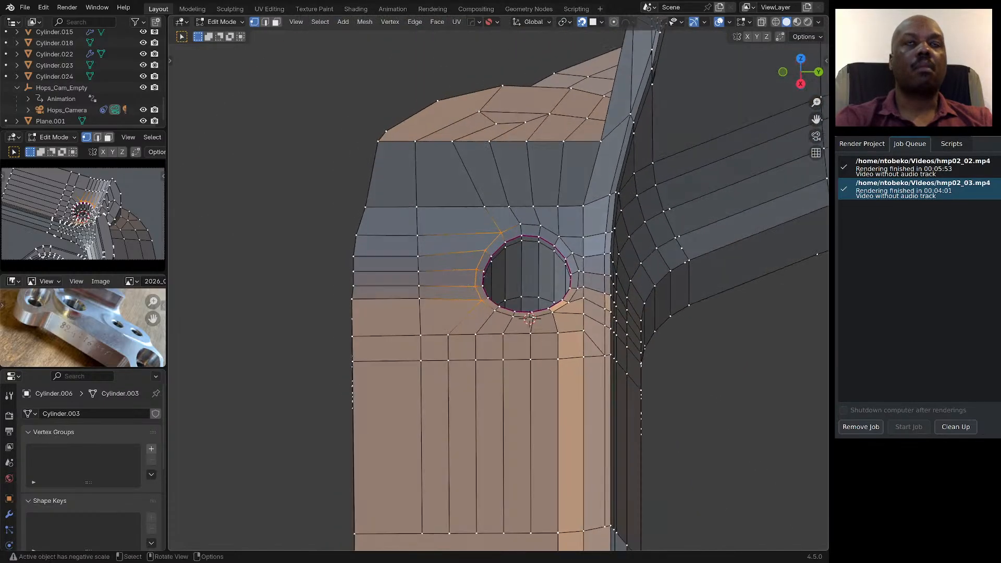
{"action": "key", "text": "g"}
{"action": "key", "text": "y"}
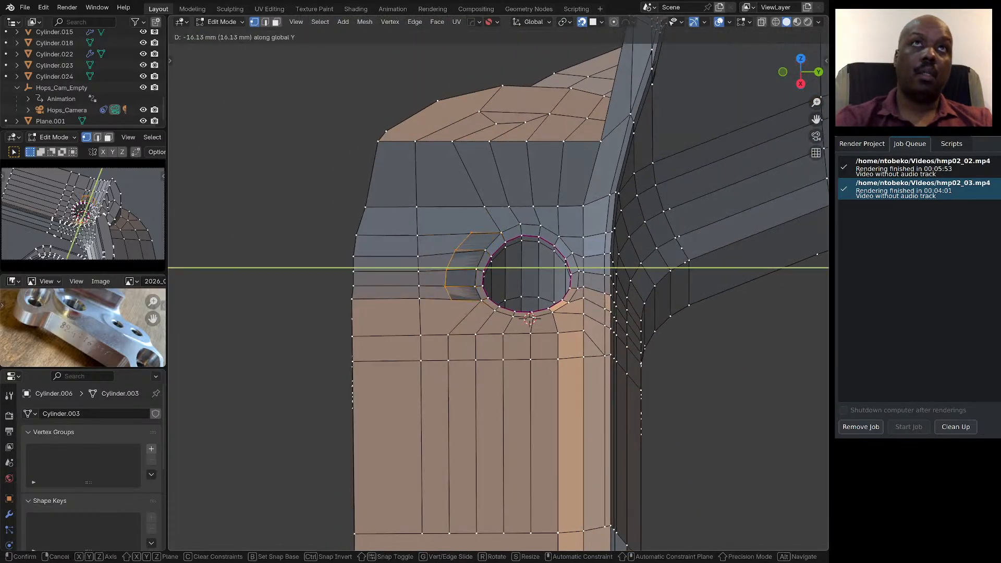
{"action": "left_click", "coordinate": [323, 226]}
Flatten the extruded edge with scale 0 along Y and move it outward along Y, close to the arm's side edge.
{"action": "key", "text": "s"}
{"action": "key", "text": "y"}
{"action": "key", "text": "0"}
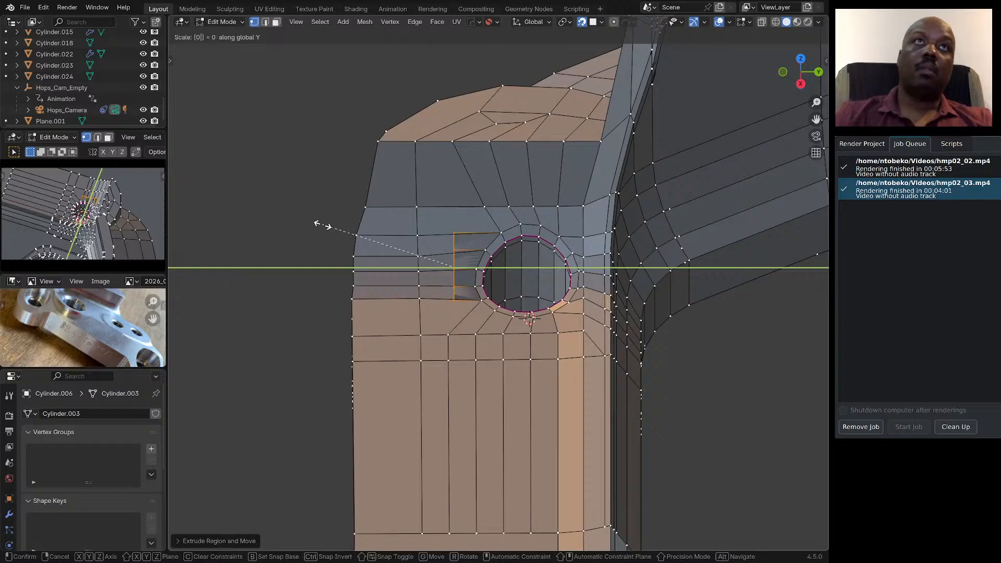
{"action": "key", "text": "Return"}
{"action": "key", "text": "g"}
{"action": "key", "text": "y"}
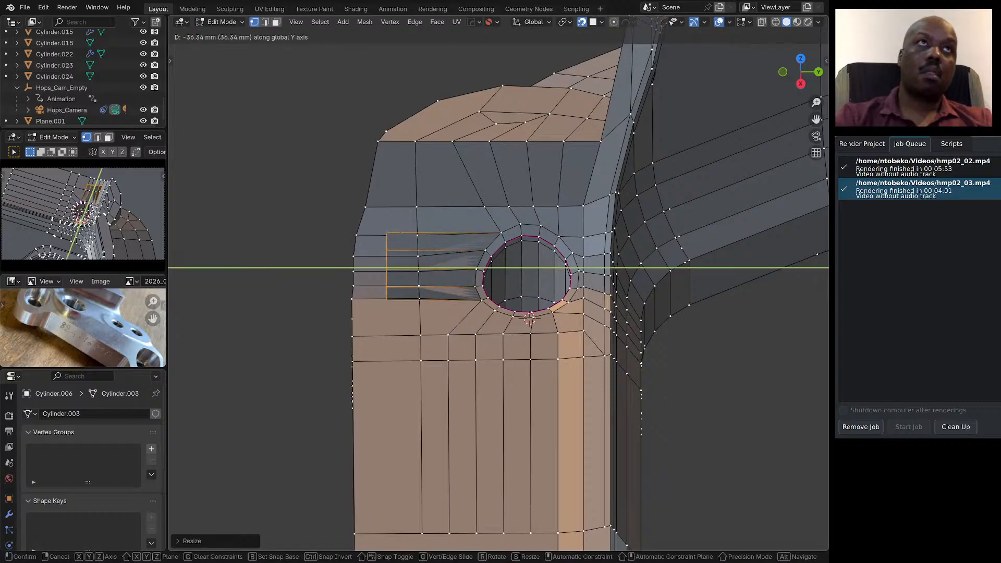
{"action": "left_click", "coordinate": [346, 261]}
Move the extruded strip's floor-side corner vertex about 3 mm along Y to the arm's side edge.
{"action": "middle_click_drag", "start_coordinate": [346, 260], "coordinate": [365, 245]}
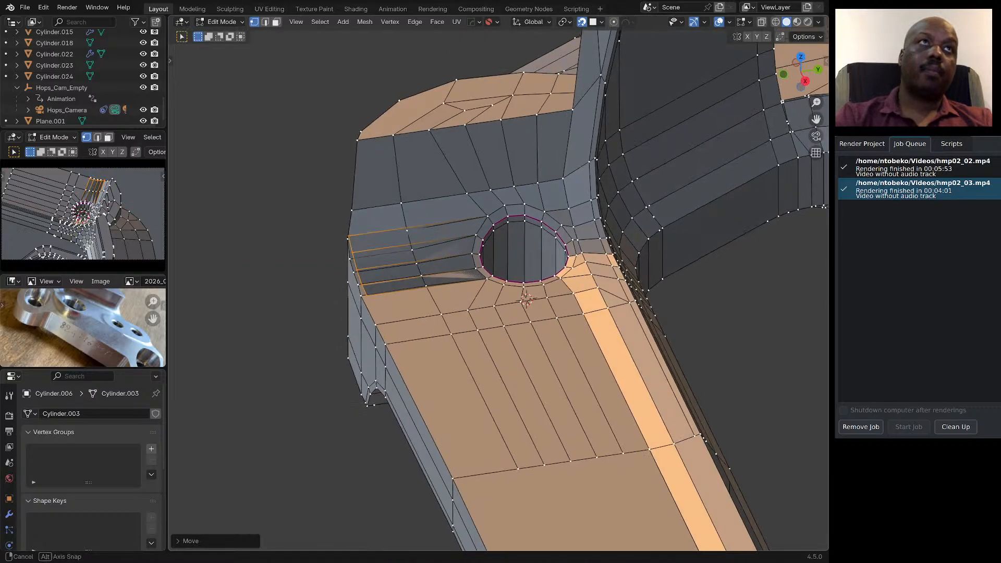
{"action": "middle_click_drag", "start_coordinate": [377, 310], "coordinate": [464, 284]}
{"action": "scroll", "coordinate": [371, 280], "scroll_direction": "up", "scroll_amount": 4}
{"action": "scroll", "coordinate": [376, 279], "scroll_direction": "down", "scroll_amount": 2}
{"action": "middle_click_drag", "start_coordinate": [376, 279], "coordinate": [356, 307]}
{"action": "scroll", "coordinate": [357, 305], "scroll_direction": "up", "scroll_amount": 4}
{"action": "left_click", "coordinate": [376, 316]}
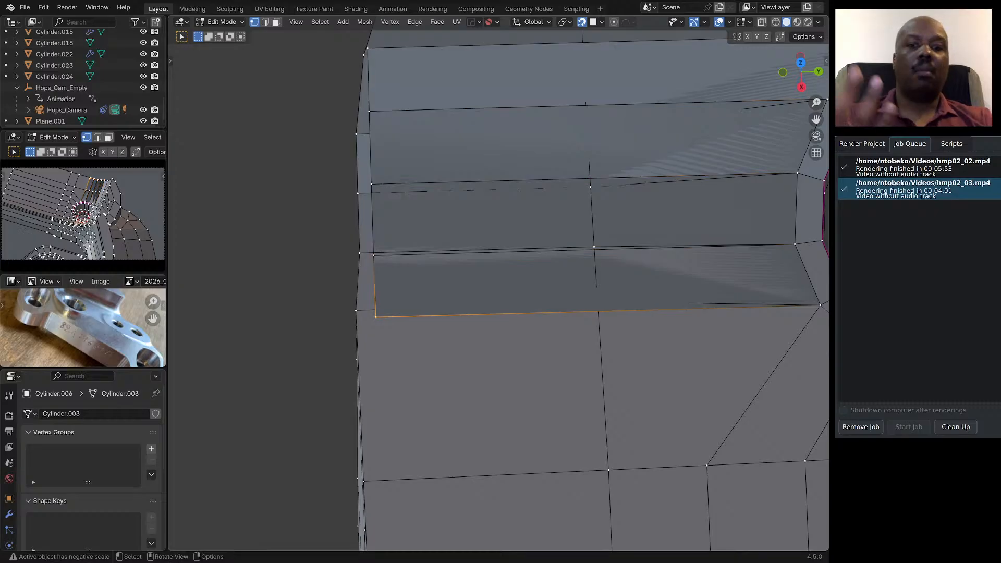
{"action": "middle_click_drag", "start_coordinate": [375, 317], "coordinate": [362, 342]}
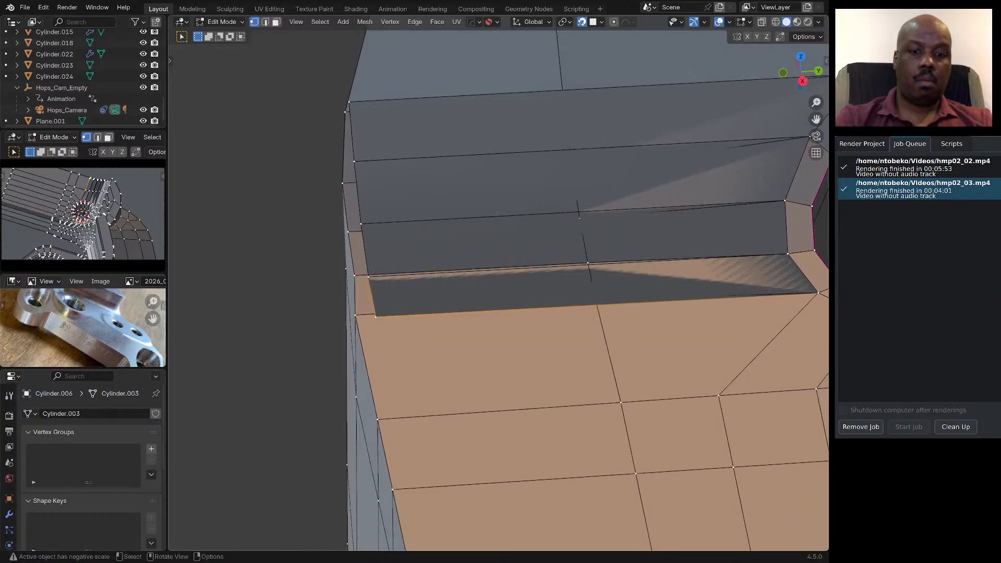
{"action": "key", "text": "g"}
{"action": "key", "text": "y"}
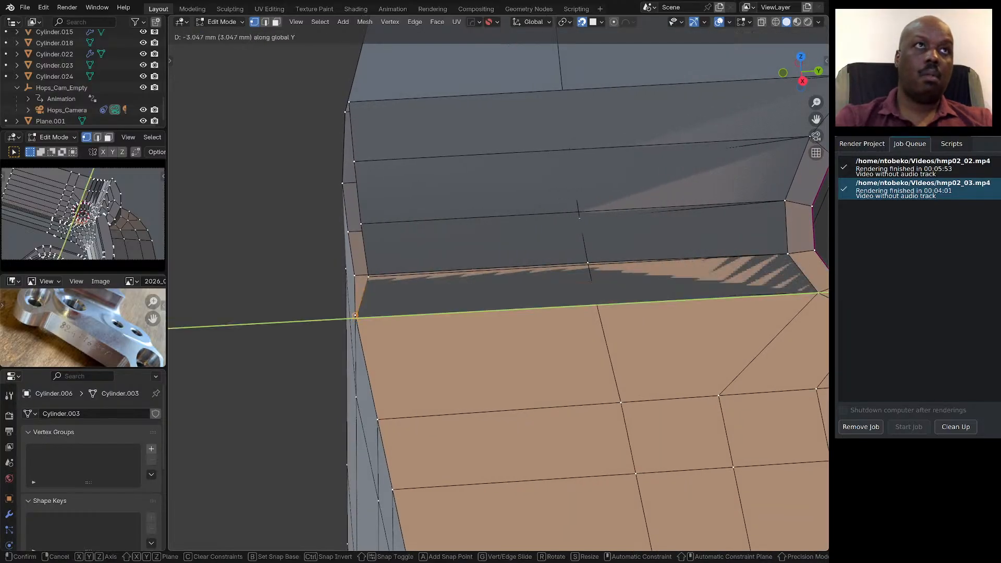
{"action": "key", "text": "Return"}
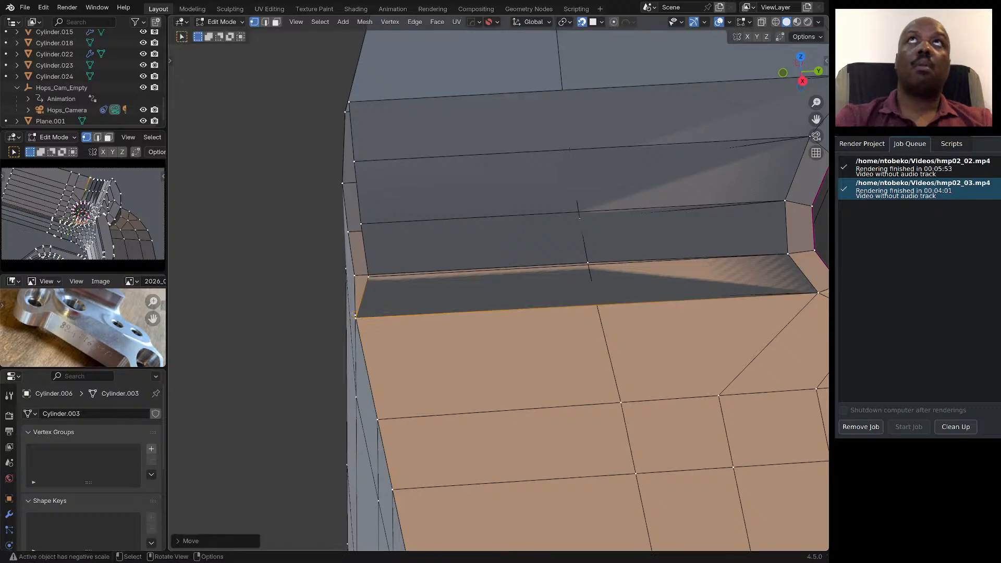
Set the snap target to Vertex and snap the strip's floor-side corner vertex along Y to the side edge.
{"action": "left_click", "coordinate": [602, 21]}
{"action": "left_click", "coordinate": [595, 103]}
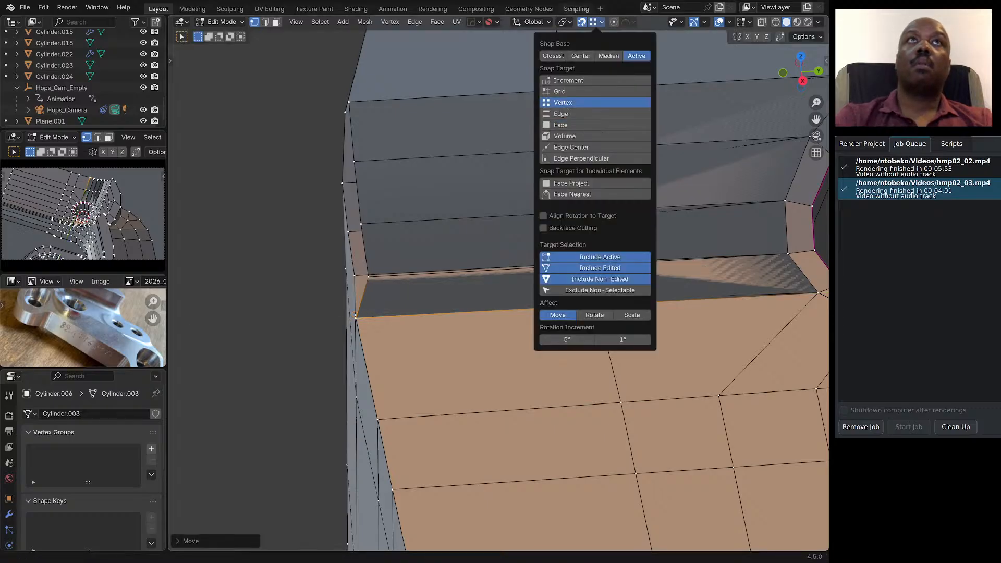
{"action": "key", "text": "g"}
{"action": "key", "text": "y"}
{"action": "key", "text": "Return"}
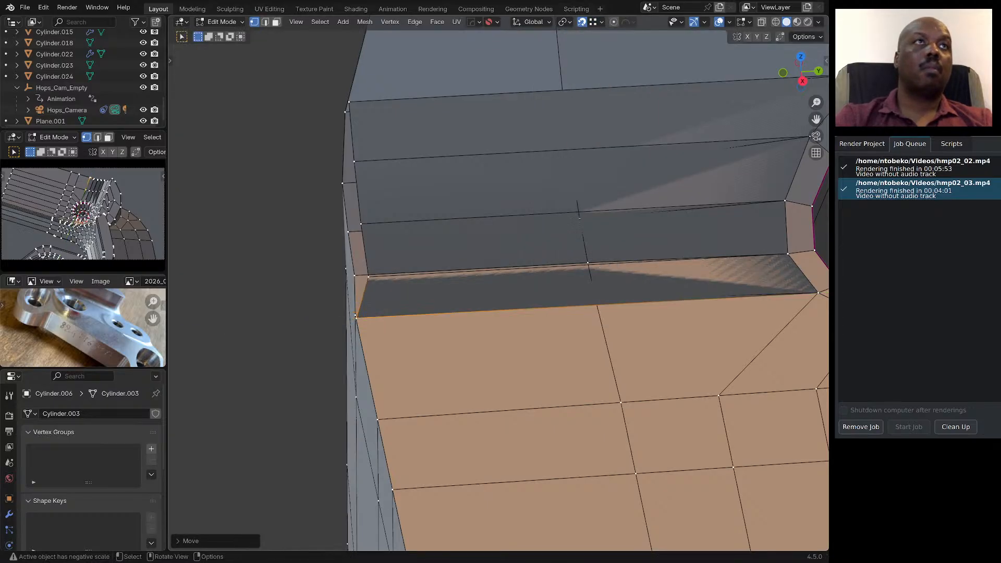
Move the second vertex of the strip's outer edge about 2.9 mm along Y with vertex snapping, toward the arm's side edge.
{"action": "left_click", "coordinate": [368, 277]}
{"action": "scroll", "coordinate": [344, 276], "scroll_direction": "up", "scroll_amount": 2}
{"action": "mouse_move", "coordinate": [344, 276]}
{"action": "middle_mouse_down"}
{"action": "mouse_move", "coordinate": [365, 277]}
{"action": "mouse_move", "coordinate": [349, 274]}
{"action": "middle_mouse_up"}
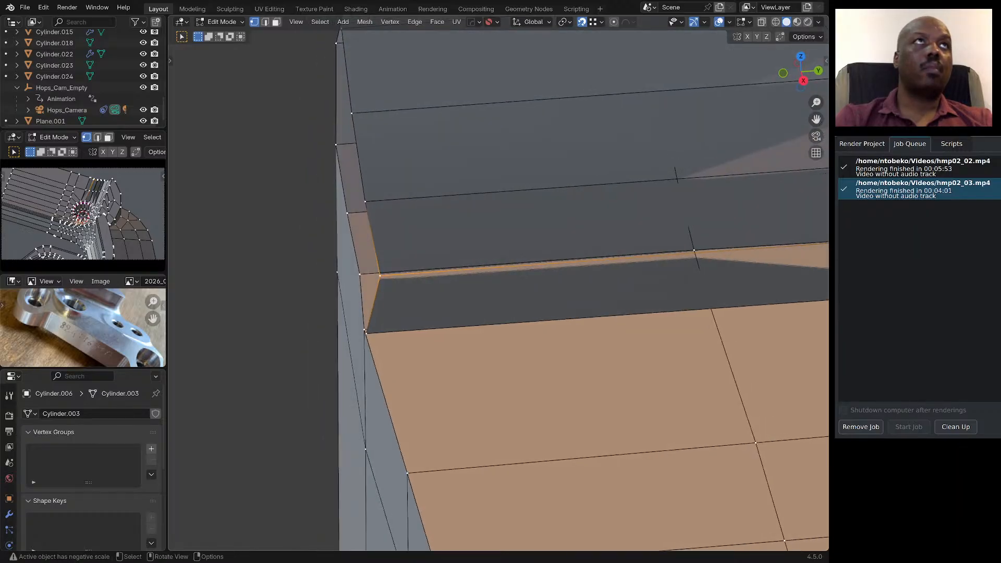
{"action": "key", "text": "g"}
{"action": "key", "text": "y"}
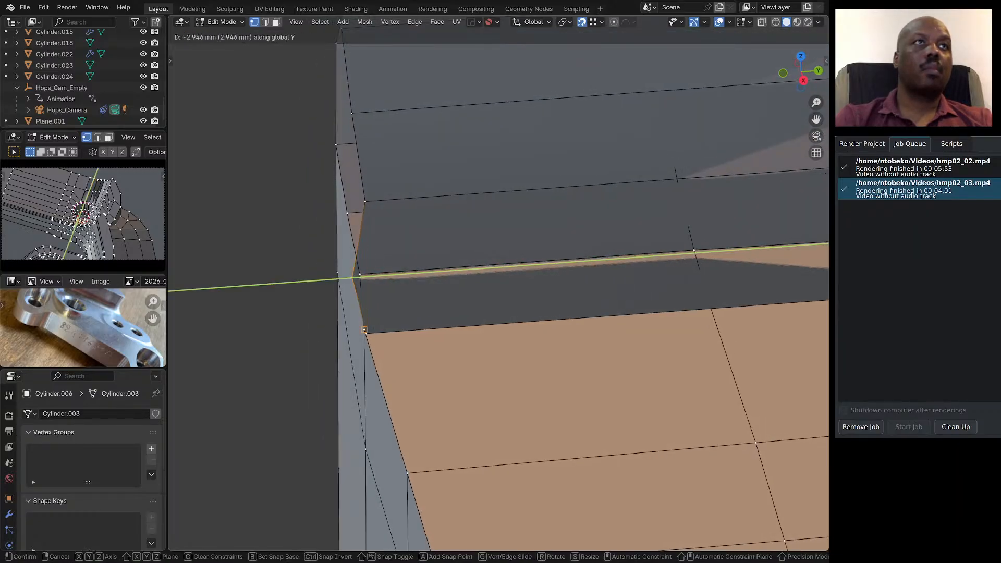
{"action": "key", "text": "Return"}
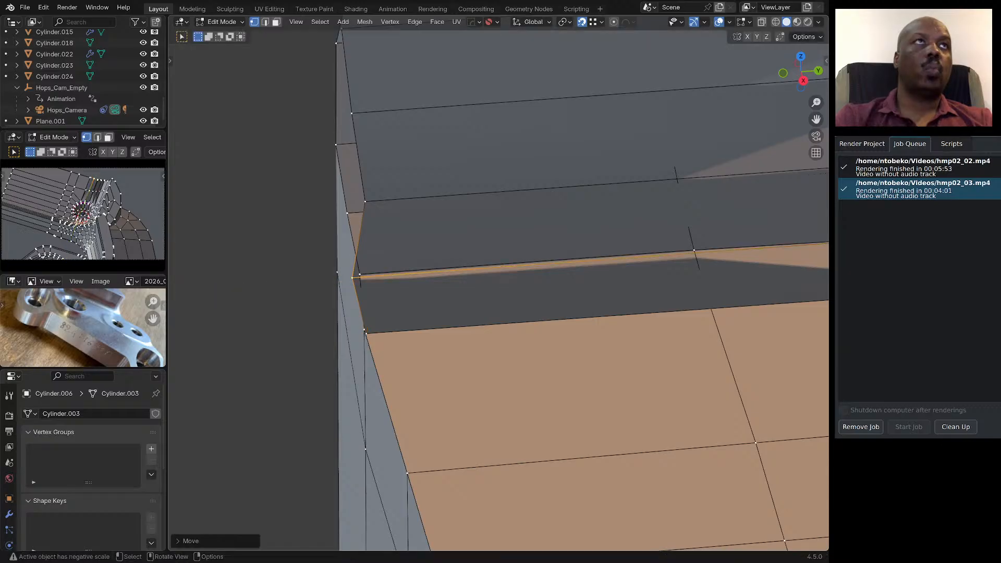
Move the third and fourth vertices of the strip's outer edge along Y to line up with the arm's side edge.
{"action": "key", "text": "g"}
{"action": "key", "text": "y"}
{"action": "key", "text": "y"}
{"action": "key", "text": "Return"}
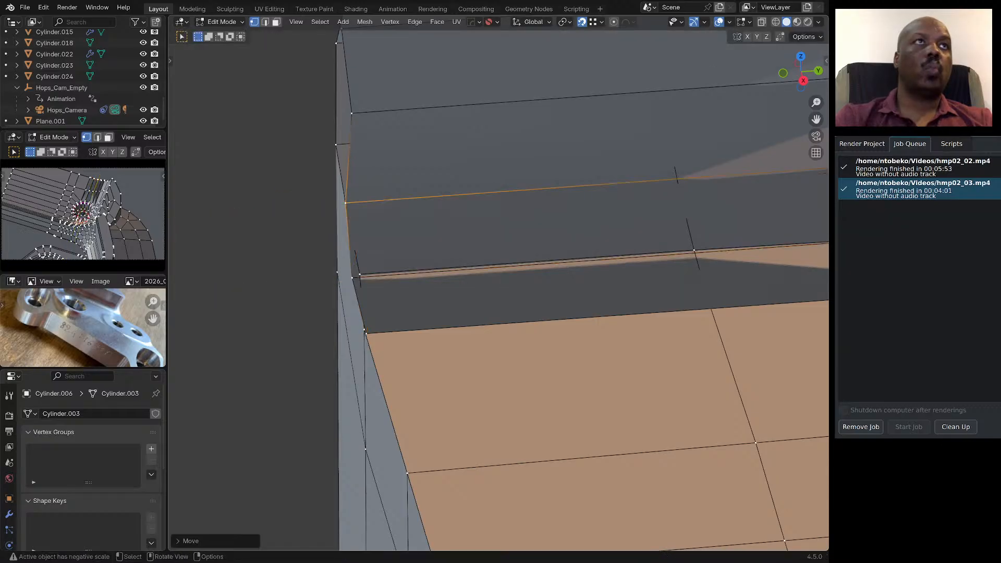
{"action": "left_click", "coordinate": [352, 113]}
{"action": "key", "text": "g"}
{"action": "key", "text": "y"}
{"action": "key", "text": "Return"}
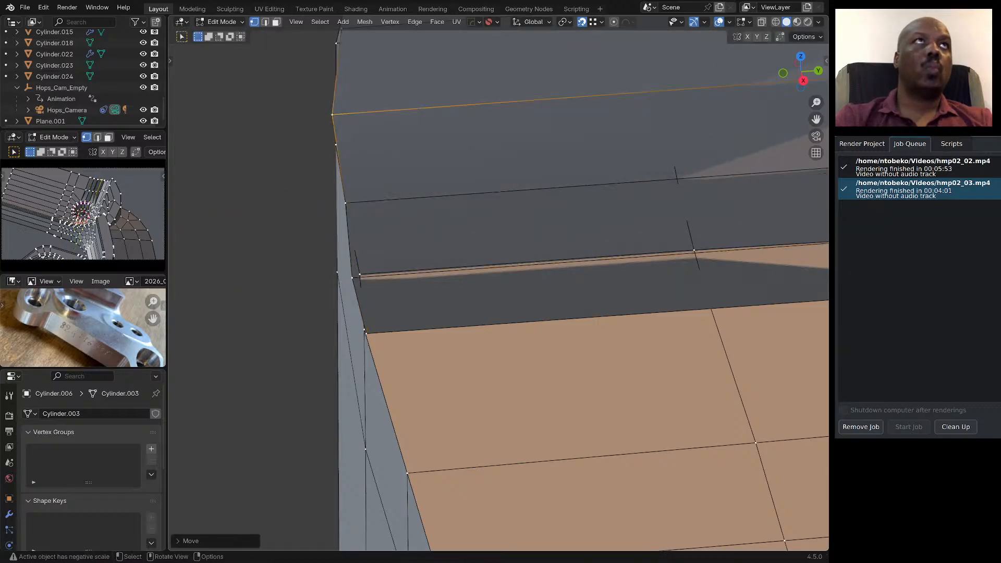
Snap the strip's uppermost outer vertex along Y to the neighbouring side-wall corner vertex.
{"action": "scroll", "coordinate": [422, 299], "scroll_direction": "down", "scroll_amount": 3}
{"action": "scroll", "coordinate": [363, 113], "scroll_direction": "up", "scroll_amount": 5}
{"action": "left_click", "coordinate": [390, 186]}
{"action": "key", "text": "g"}
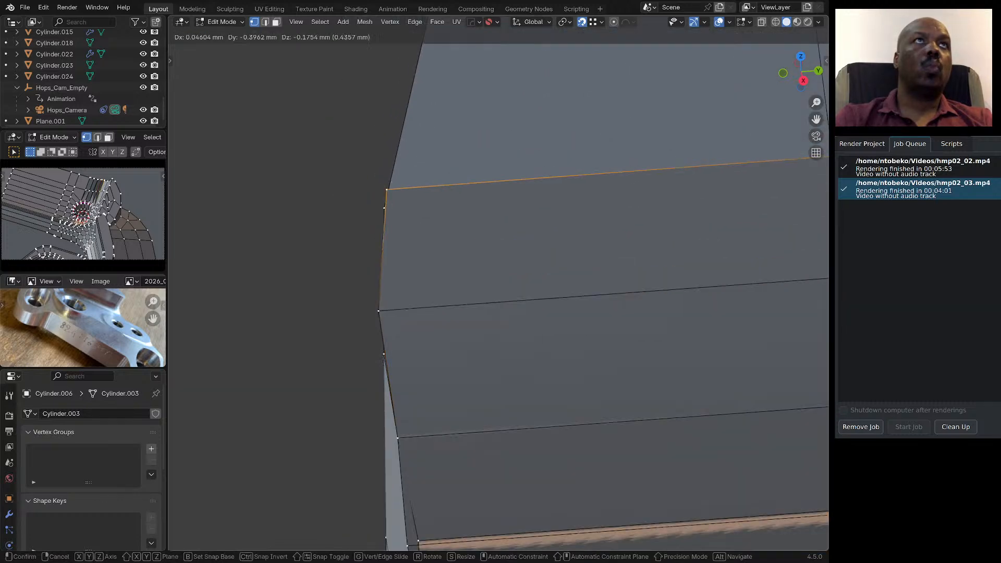
{"action": "key", "text": "y"}
{"action": "left_click", "coordinate": [384, 208]}
Try to merge the strip's uppermost outer vertex with the neighbouring side-wall corner vertex.
{"action": "middle_click_drag", "start_coordinate": [361, 242], "coordinate": [435, 240]}
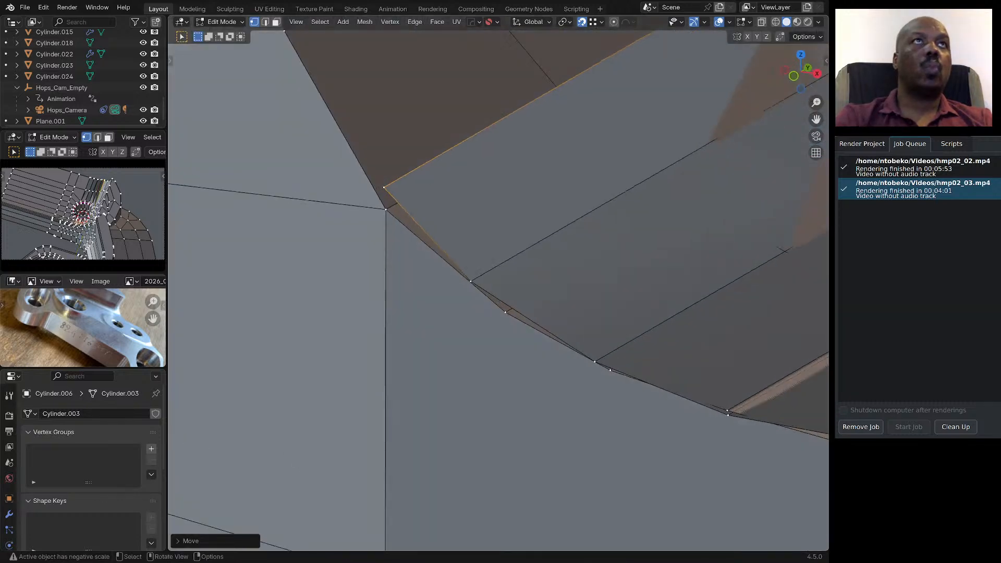
{"action": "scroll", "coordinate": [435, 241], "scroll_direction": "down", "scroll_amount": 3}
{"action": "left_click", "coordinate": [407, 225]}
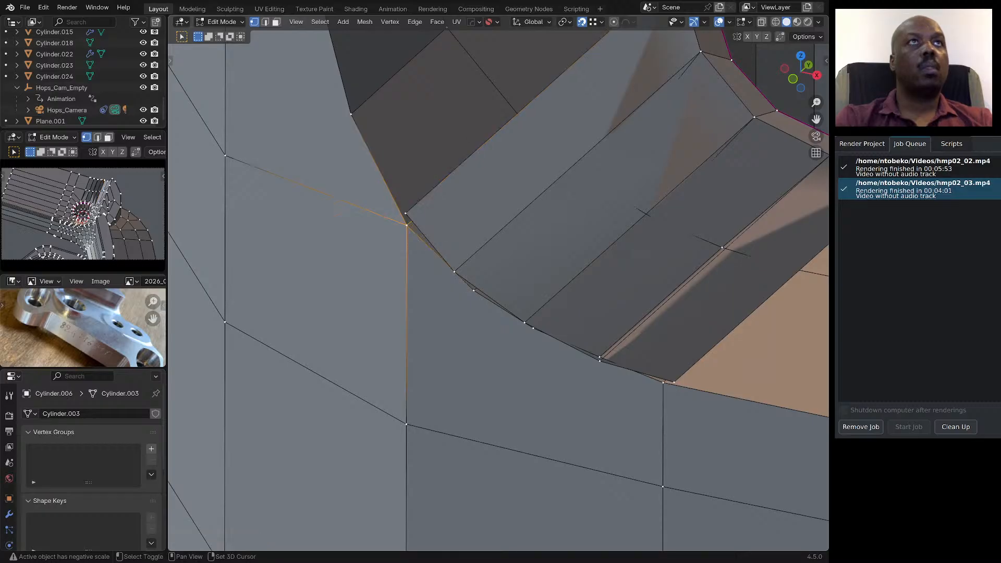
{"action": "left_click", "coordinate": [406, 213], "text": "shift"}
{"action": "scroll", "coordinate": [406, 215], "scroll_direction": "down", "scroll_amount": 5}
{"action": "middle_click_drag", "start_coordinate": [406, 215], "coordinate": [439, 187]}
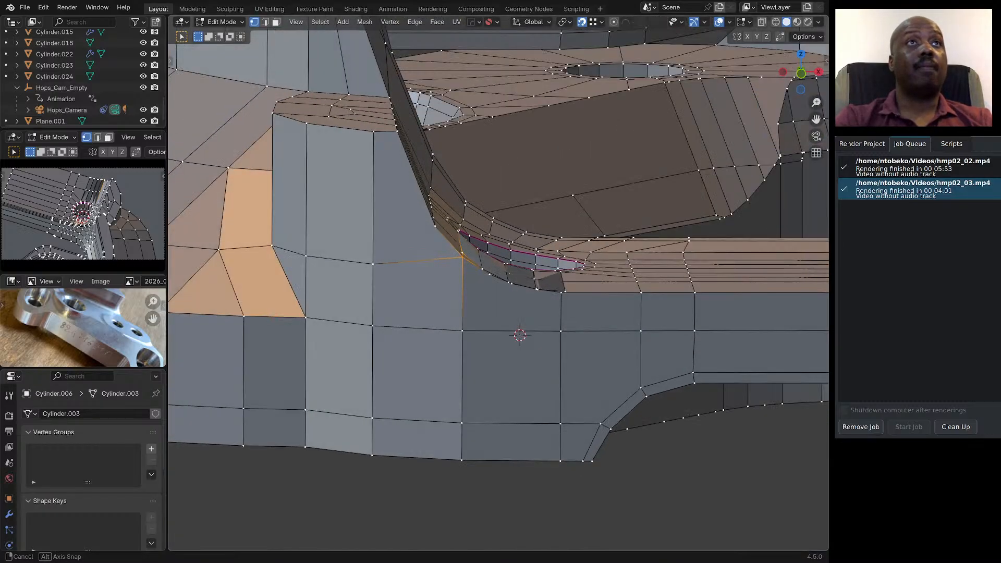
{"action": "scroll", "coordinate": [476, 250], "scroll_direction": "up", "scroll_amount": 4}
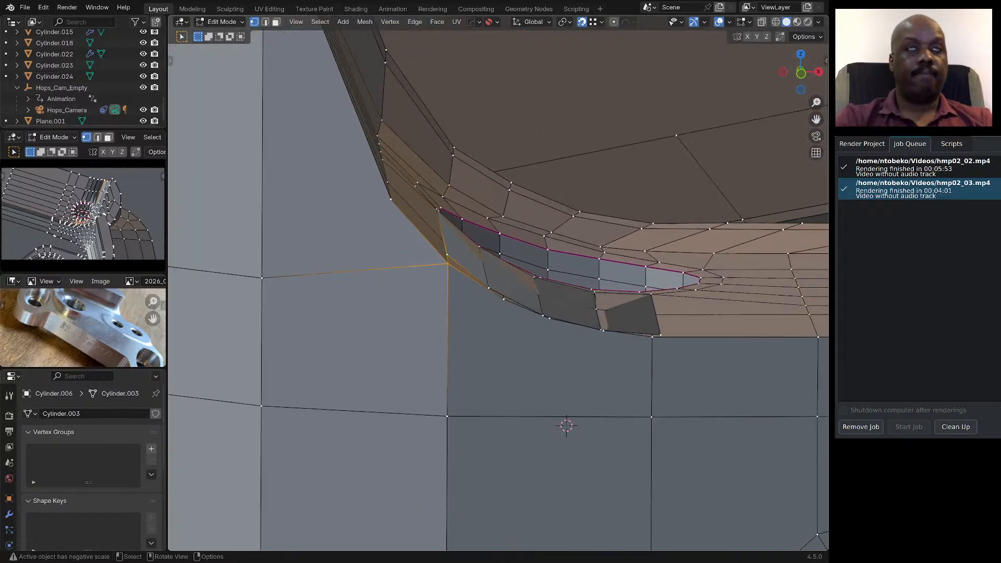
{"action": "right_click", "coordinate": [414, 266]}
{"action": "mouse_move", "coordinate": [413, 265]}
{"action": "left_click", "coordinate": [513, 271]}
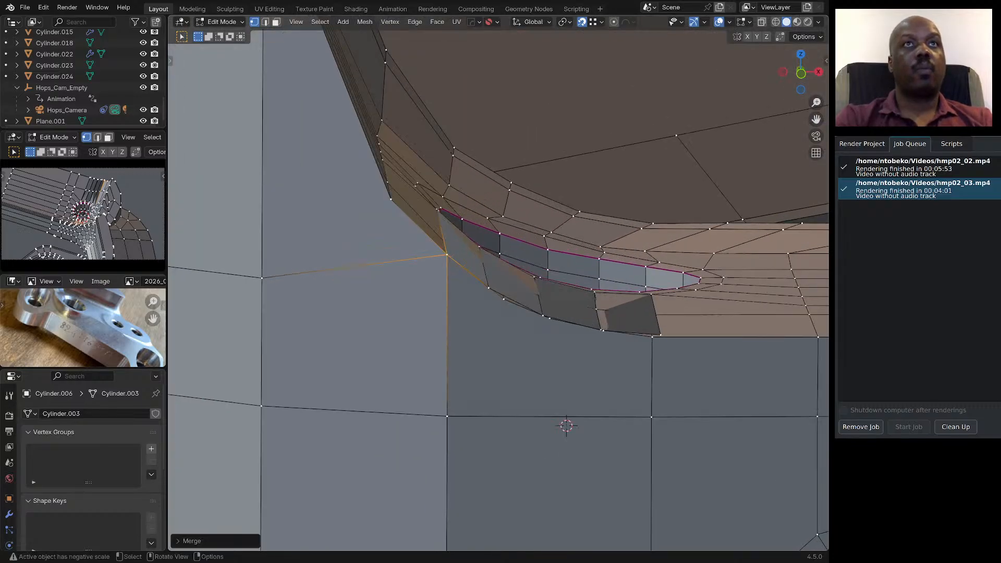
Undo the merge of the strip's uppermost outer vertex with the side-wall corner.
{"action": "left_click", "coordinate": [504, 298]}
{"action": "middle_click_drag", "start_coordinate": [504, 299], "coordinate": [484, 302]}
{"action": "middle_click_drag", "start_coordinate": [719, 411], "coordinate": [712, 410]}
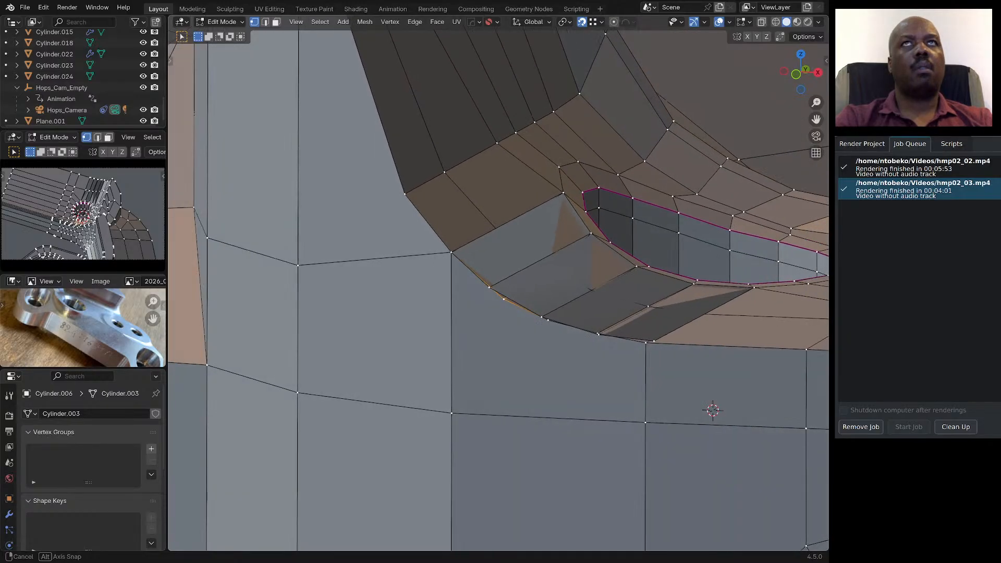
{"action": "key", "text": "ctrl+z"}
{"action": "key", "text": "ctrl+z"}
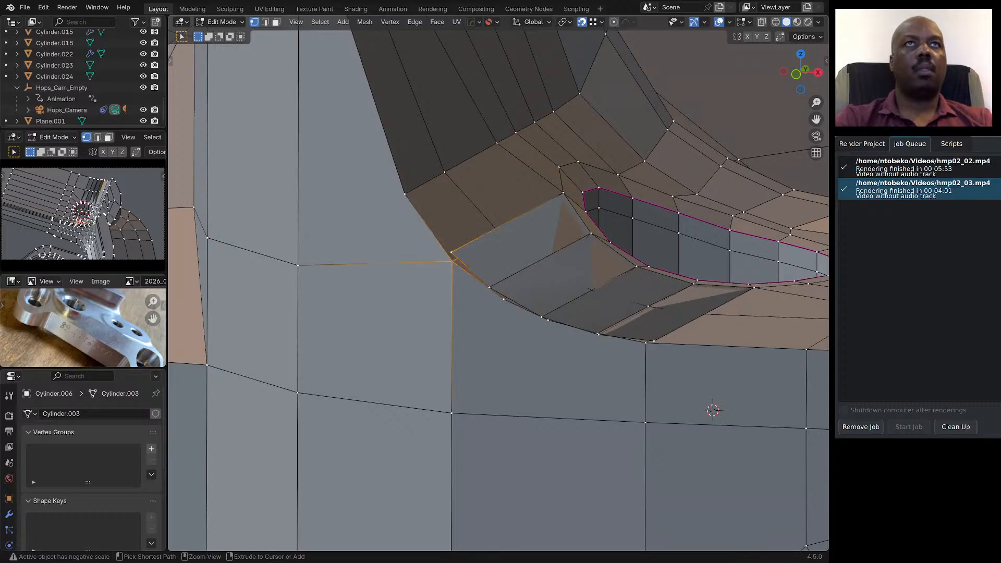
Select the four new strip faces beside the bolt hole and hide them to expose the old faces underneath.
{"action": "middle_click_drag", "start_coordinate": [713, 411], "coordinate": [661, 457]}
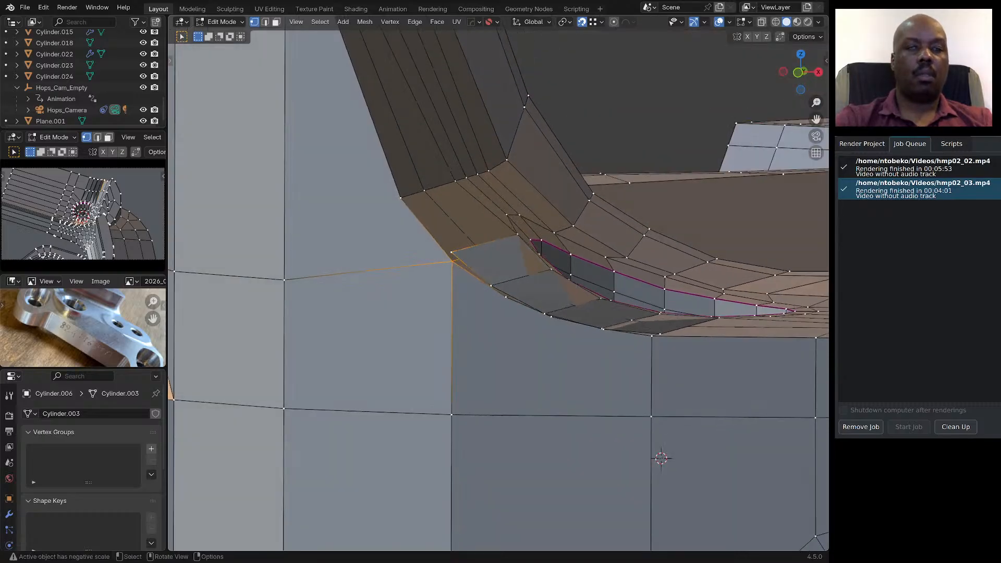
{"action": "key", "text": "3"}
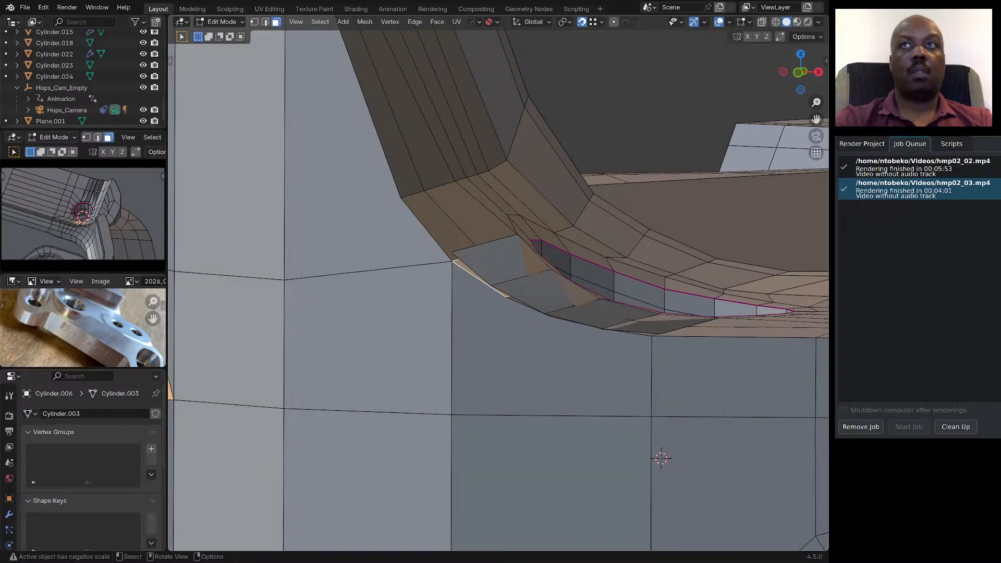
{"action": "scroll", "coordinate": [633, 338], "scroll_direction": "up", "scroll_amount": 3}
{"action": "middle_click_drag", "start_coordinate": [620, 329], "coordinate": [633, 369]}
{"action": "scroll", "coordinate": [506, 305], "scroll_direction": "down", "scroll_amount": 3}
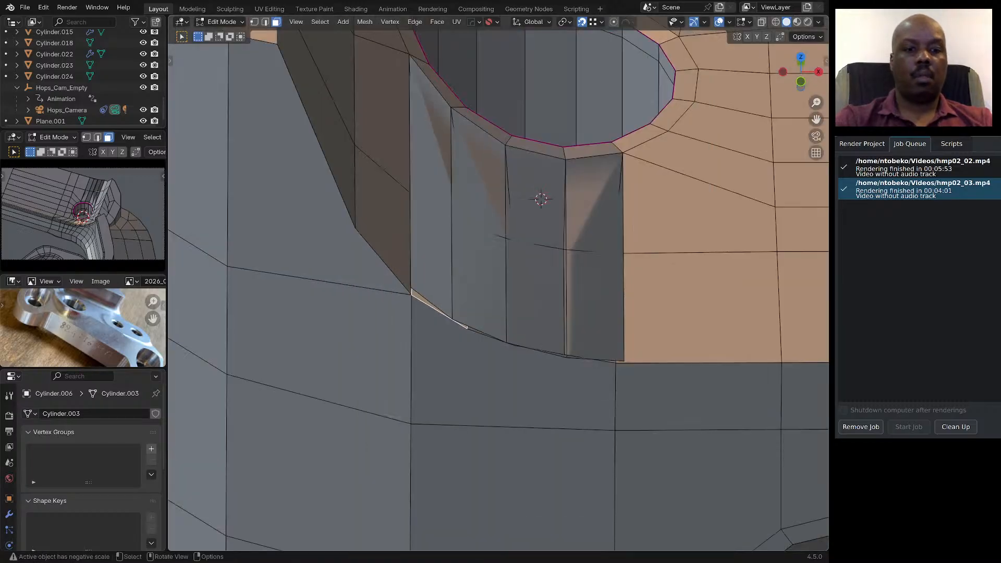
{"action": "left_click", "coordinate": [477, 276]}
{"action": "left_click", "coordinate": [433, 250]}
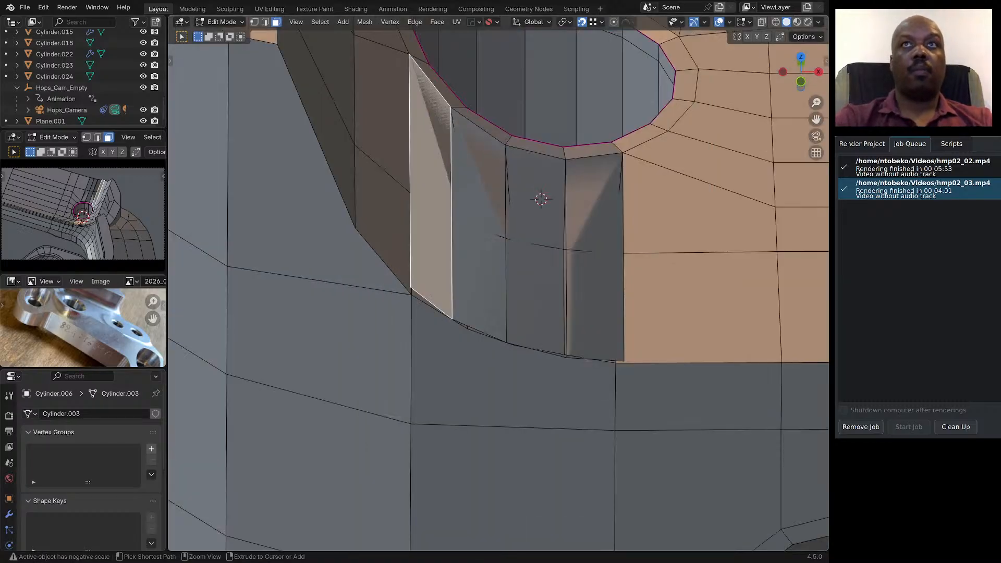
{"action": "left_click", "coordinate": [595, 261], "text": "ctrl"}
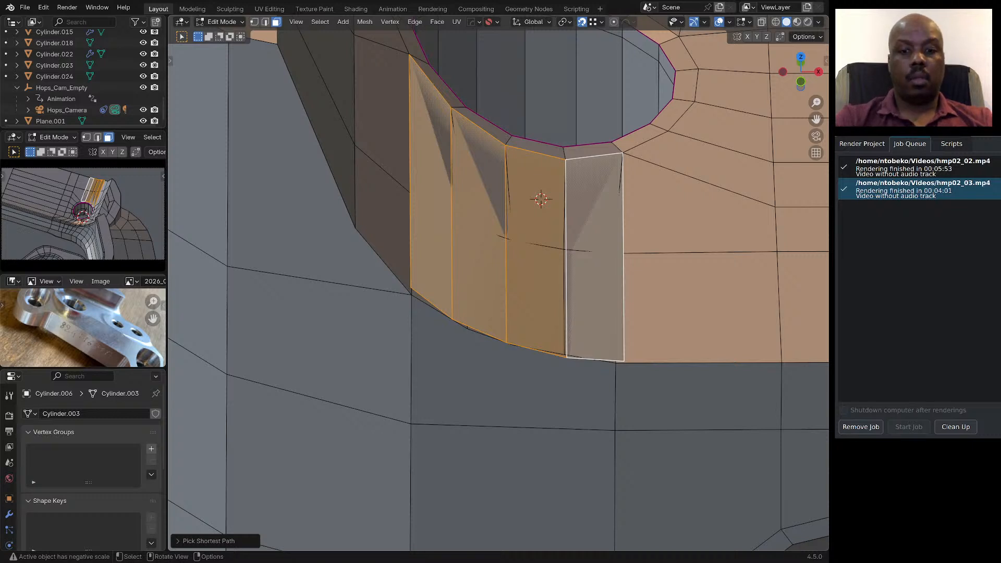
{"action": "key", "text": "x"}
{"action": "key", "text": "f"}
Delete the two rows of four old faces between the bolt hole rim and the arm's side edge.
{"action": "left_click", "coordinate": [438, 162]}
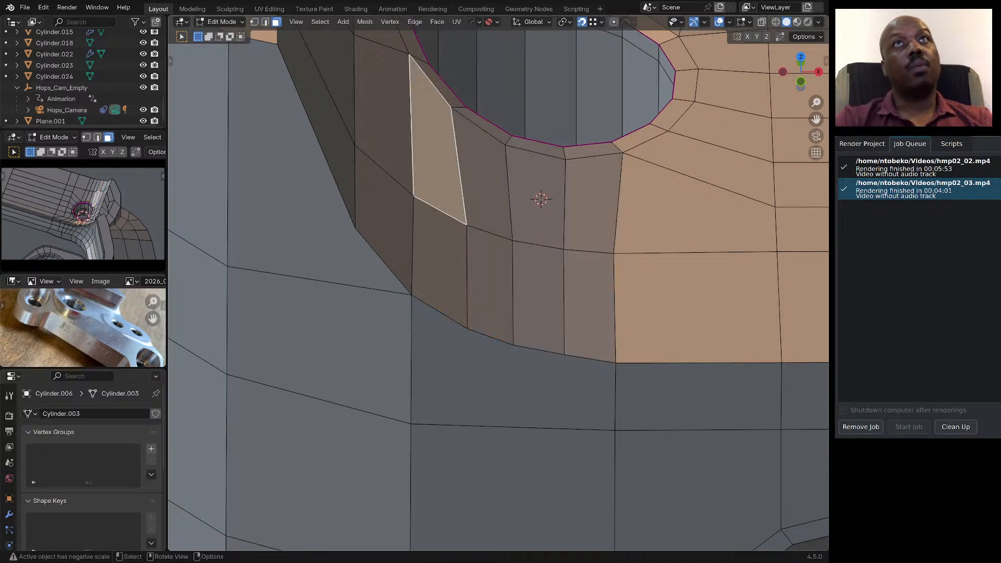
{"action": "left_click", "coordinate": [591, 203], "text": "ctrl"}
{"action": "left_click", "coordinate": [589, 307], "text": "ctrl"}
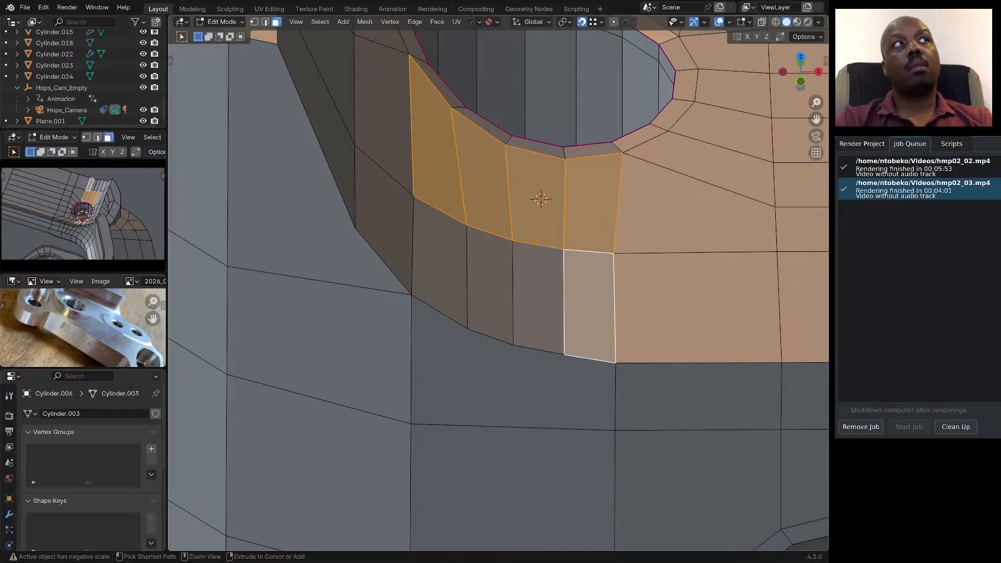
{"action": "left_click", "coordinate": [439, 260], "text": "ctrl"}
{"action": "key", "text": "x"}
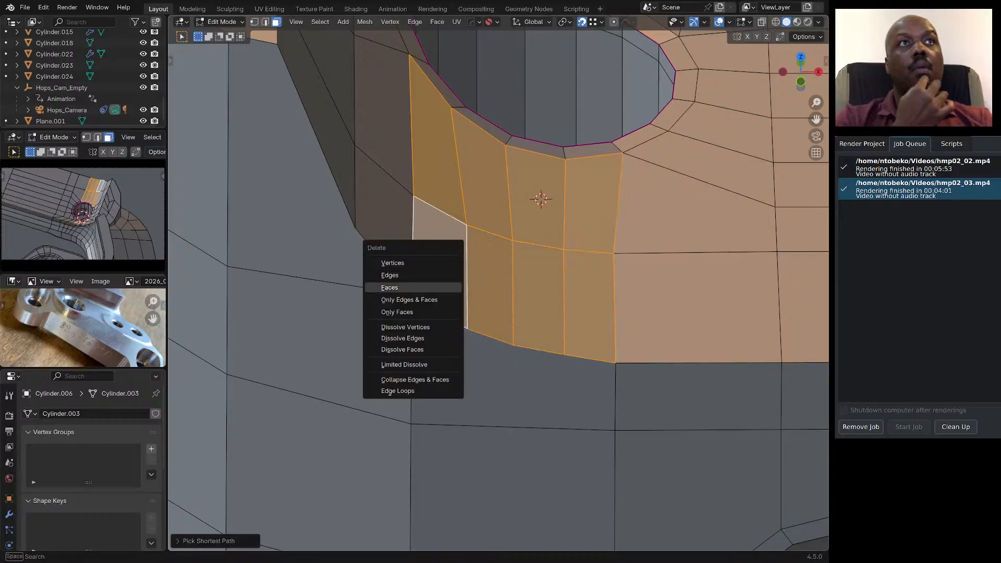
{"action": "left_click", "coordinate": [409, 288]}
{"action": "scroll", "coordinate": [522, 240], "scroll_direction": "down", "scroll_amount": 1}
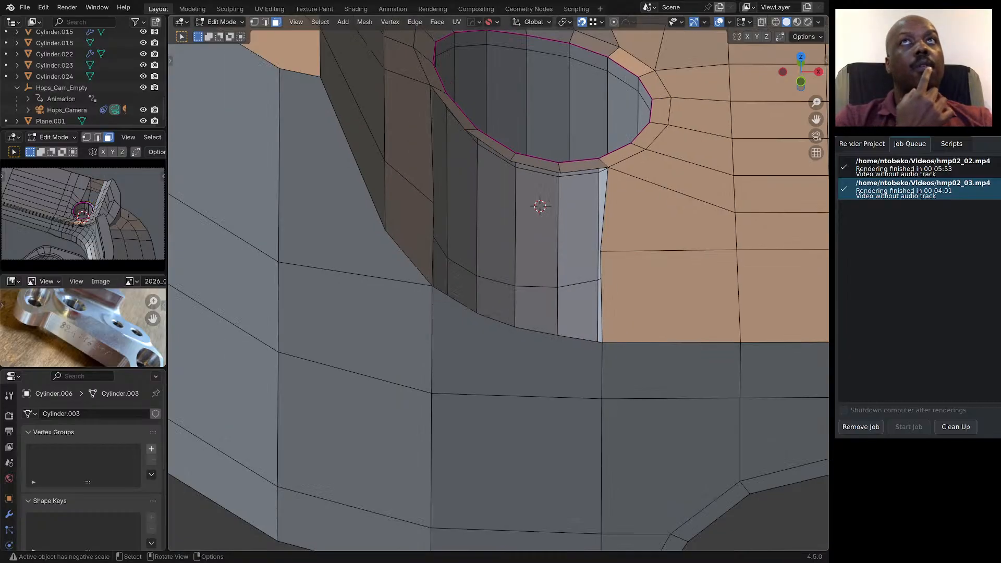
Reveal the hidden strip faces and add one loop cut across them, midway between hole rim and side edge.
{"action": "middle_click_drag", "start_coordinate": [521, 240], "coordinate": [504, 216]}
{"action": "middle_click_drag", "start_coordinate": [564, 246], "coordinate": [753, 379]}
{"action": "key", "text": "alt+h"}
{"action": "key", "text": "ctrl+r"}
{"action": "left_click", "coordinate": [616, 231]}
{"action": "left_click", "coordinate": [616, 232]}
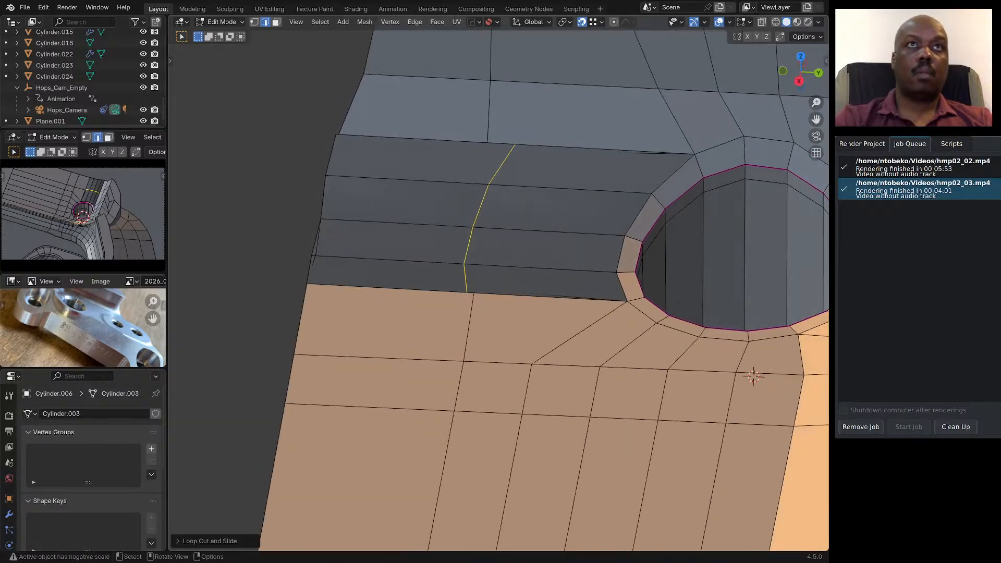
Merge both end vertices of the loop cut with the matching vertices on the adjoining floor and wall edges.
{"action": "middle_click_drag", "start_coordinate": [753, 379], "coordinate": [704, 308]}
{"action": "scroll", "coordinate": [498, 289], "scroll_direction": "up", "scroll_amount": 1}
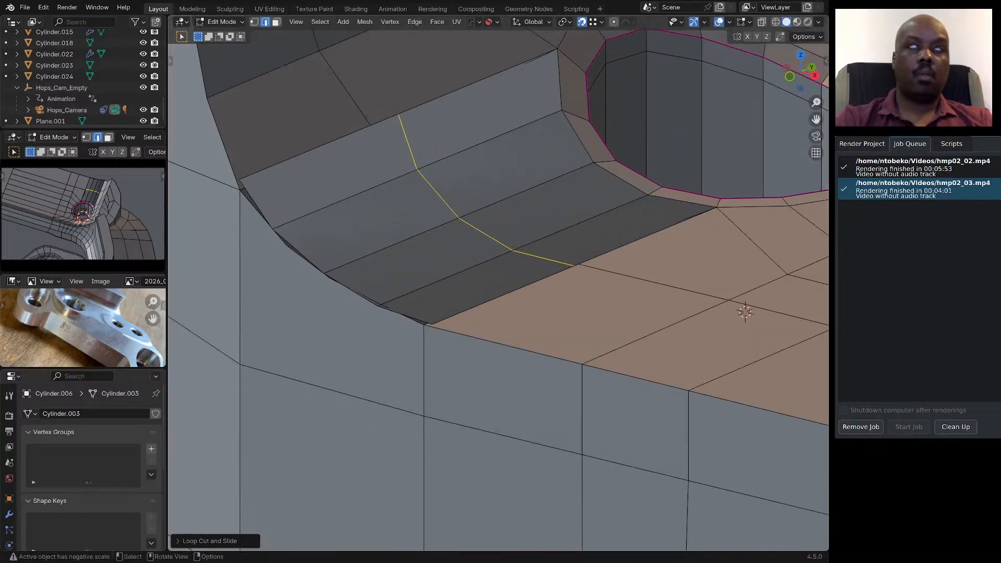
{"action": "key", "text": "alt+z"}
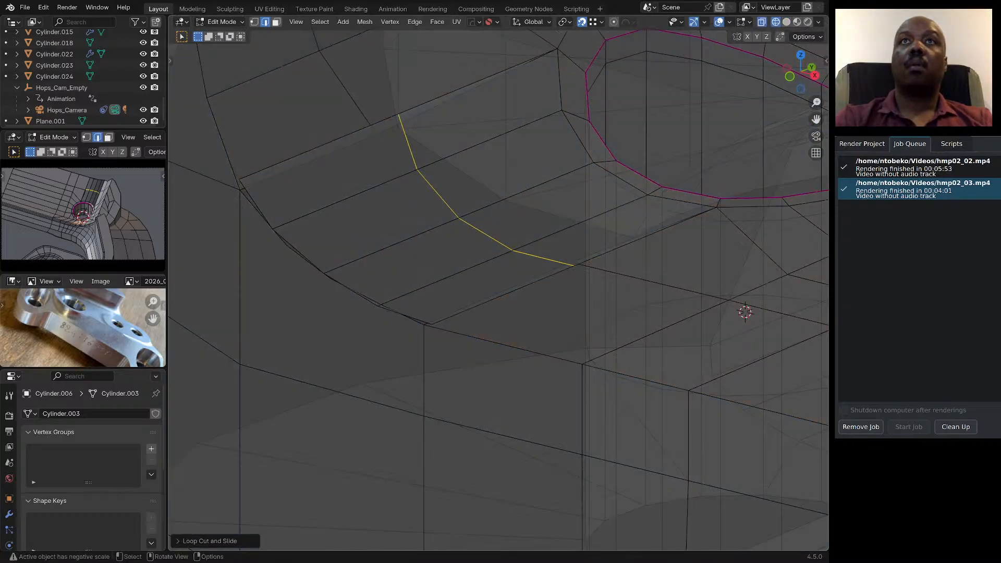
{"action": "key", "text": "1"}
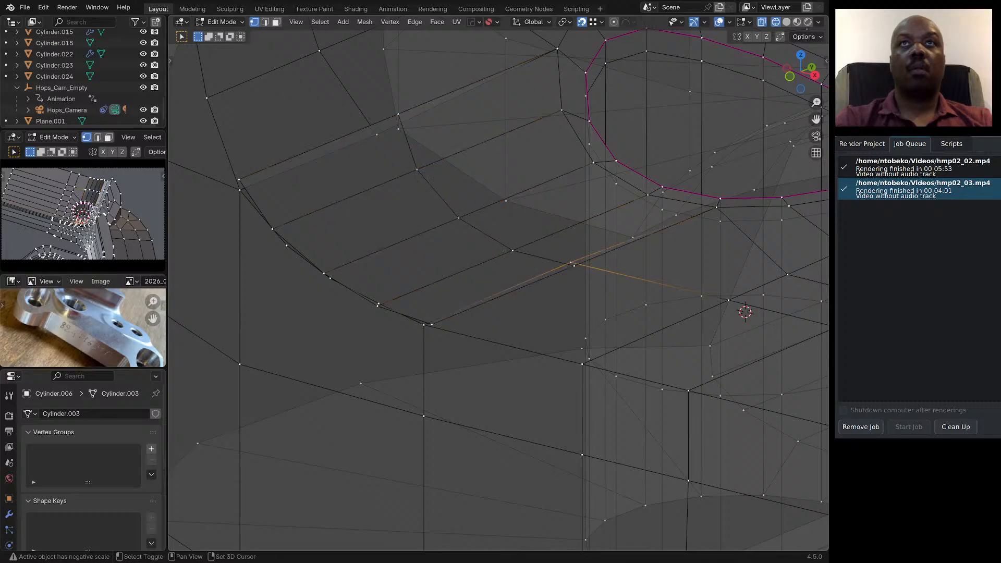
{"action": "left_click", "coordinate": [574, 266], "text": "shift"}
{"action": "key", "text": "q"}
{"action": "mouse_move", "coordinate": [575, 271]}
{"action": "left_click", "coordinate": [619, 271]}
{"action": "scroll", "coordinate": [620, 271], "scroll_direction": "down", "scroll_amount": 2}
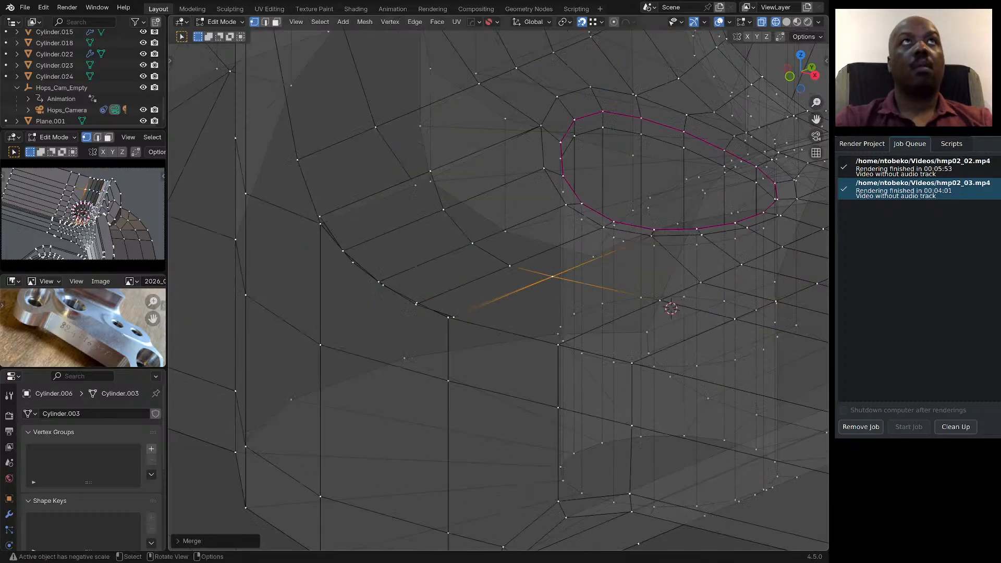
{"action": "middle_click_drag", "start_coordinate": [594, 245], "coordinate": [616, 244]}
{"action": "scroll", "coordinate": [542, 104], "scroll_direction": "up", "scroll_amount": 1}
{"action": "left_click", "coordinate": [651, 317]}
{"action": "left_click", "coordinate": [365, 209]}
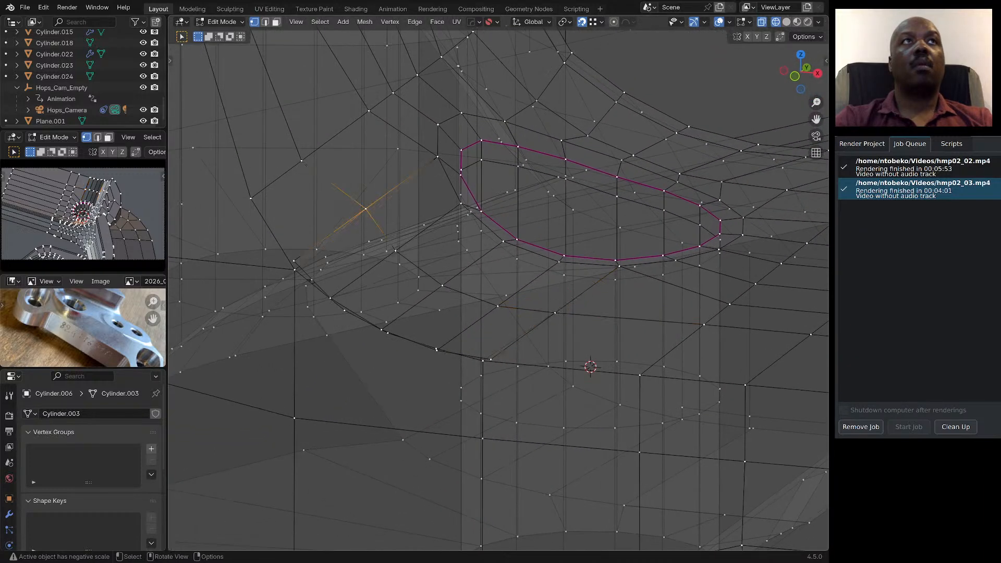
Merge the strip's two uppermost outer vertices with their matching vertices on the side wall's curved edge.
{"action": "middle_click_drag", "start_coordinate": [366, 209], "coordinate": [378, 206]}
{"action": "scroll", "coordinate": [317, 248], "scroll_direction": "up", "scroll_amount": 1}
{"action": "left_click", "coordinate": [328, 261]}
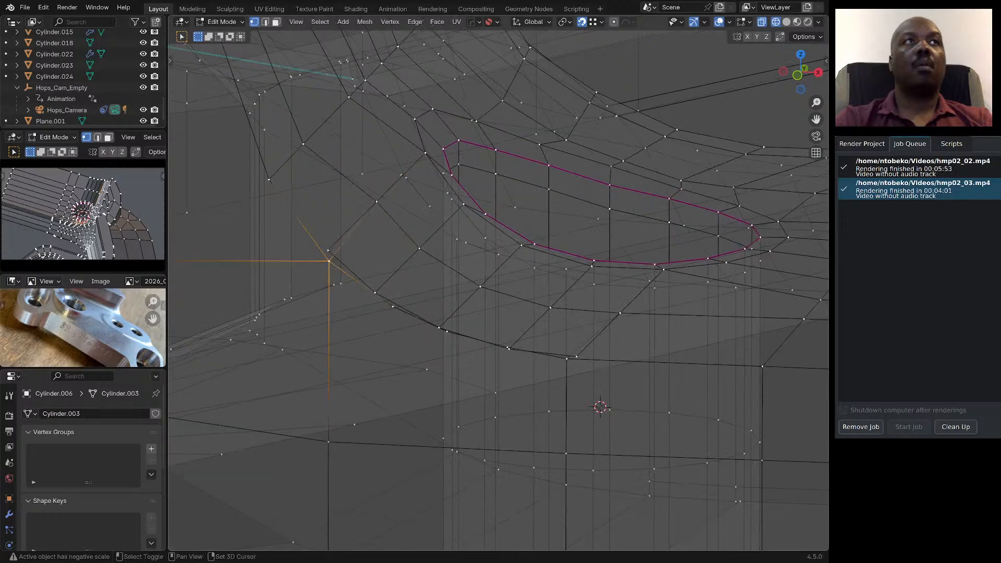
{"action": "left_click", "coordinate": [328, 250], "text": "shift"}
{"action": "key", "text": "shift+r"}
{"action": "middle_click_drag", "start_coordinate": [328, 250], "coordinate": [364, 260]}
{"action": "left_click", "coordinate": [359, 270]}
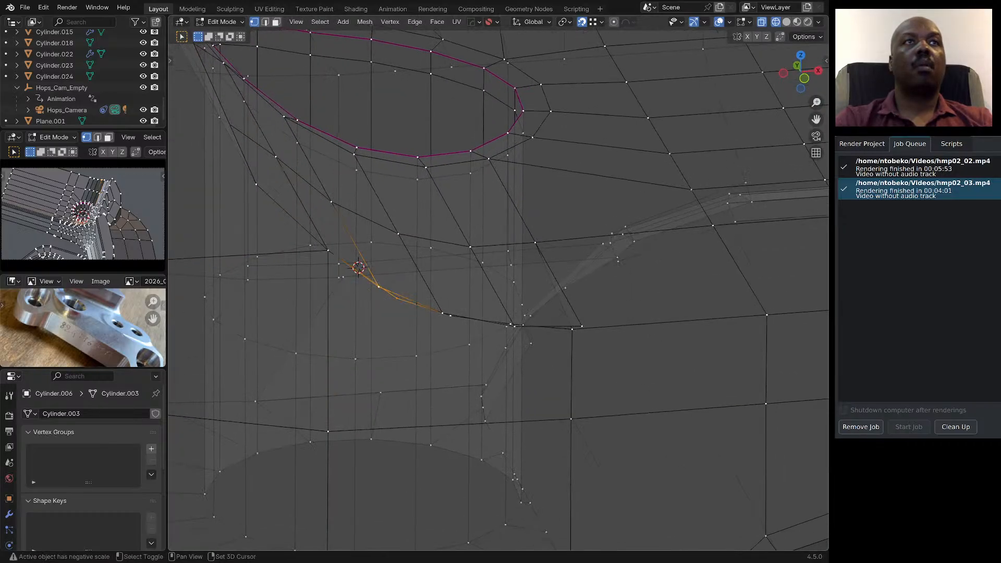
{"action": "key", "text": "shift+r"}
Merge the remaining three outer strip vertices, down to the floor-side corner, with their side-wall counterparts.
{"action": "left_click", "coordinate": [451, 316]}
{"action": "left_click", "coordinate": [442, 313], "text": "shift"}
{"action": "key", "text": "shift+r"}
{"action": "middle_click_drag", "start_coordinate": [442, 313], "coordinate": [437, 356]}
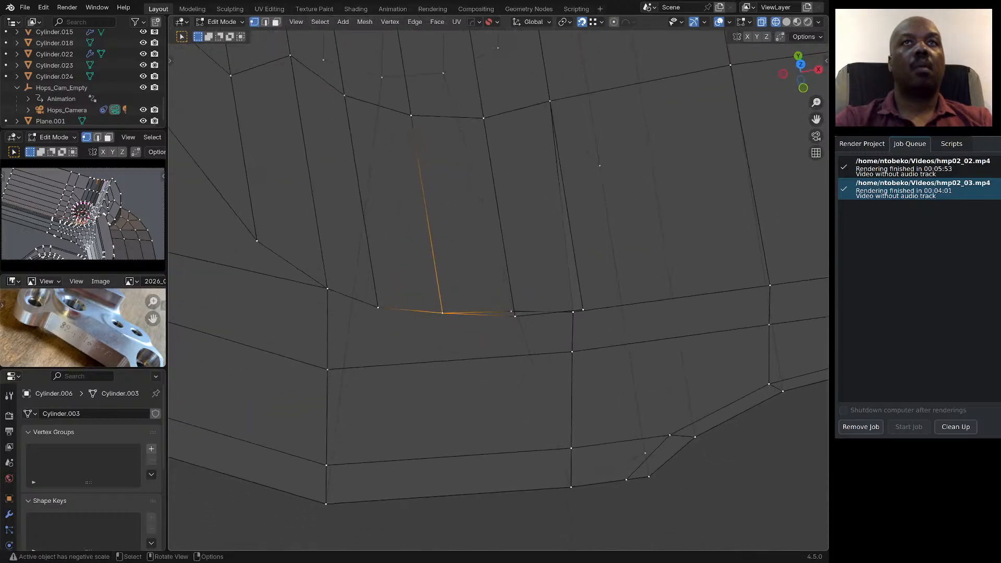
{"action": "left_click", "coordinate": [510, 311]}
{"action": "left_click", "coordinate": [515, 317], "text": "shift"}
{"action": "key", "text": "shift+r"}
{"action": "middle_click_drag", "start_coordinate": [515, 317], "coordinate": [516, 361]}
{"action": "left_click", "coordinate": [573, 327]}
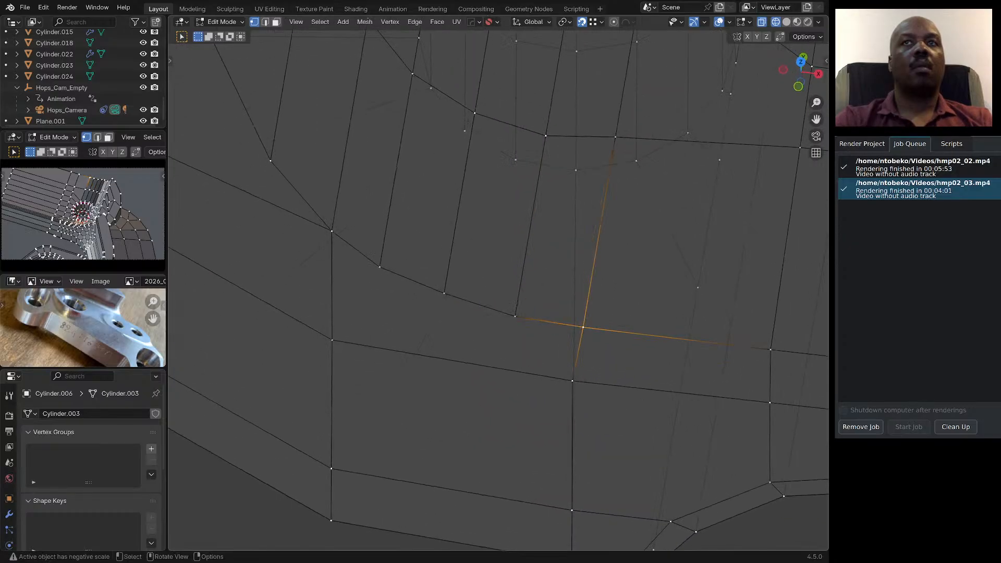
Recalculate the whole mesh's normals, apply the Normals Vector Tools operation to them and turn off X-ray.
{"action": "scroll", "coordinate": [583, 327], "scroll_direction": "down", "scroll_amount": 5}
{"action": "middle_click_drag", "start_coordinate": [583, 327], "coordinate": [582, 284]}
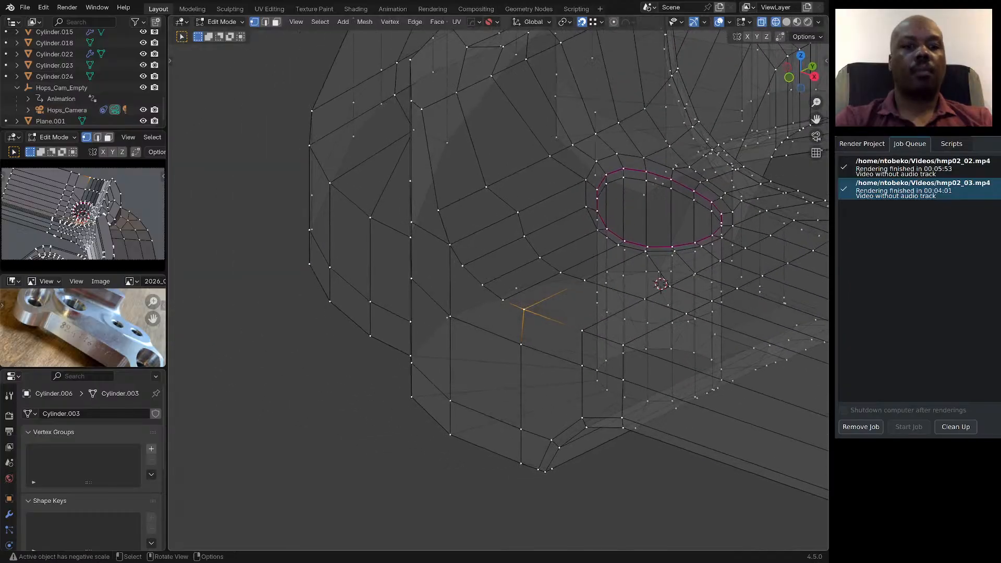
{"action": "key", "text": "a"}
{"action": "key", "text": "q"}
{"action": "mouse_move", "coordinate": [423, 297]}
{"action": "left_click", "coordinate": [529, 331]}
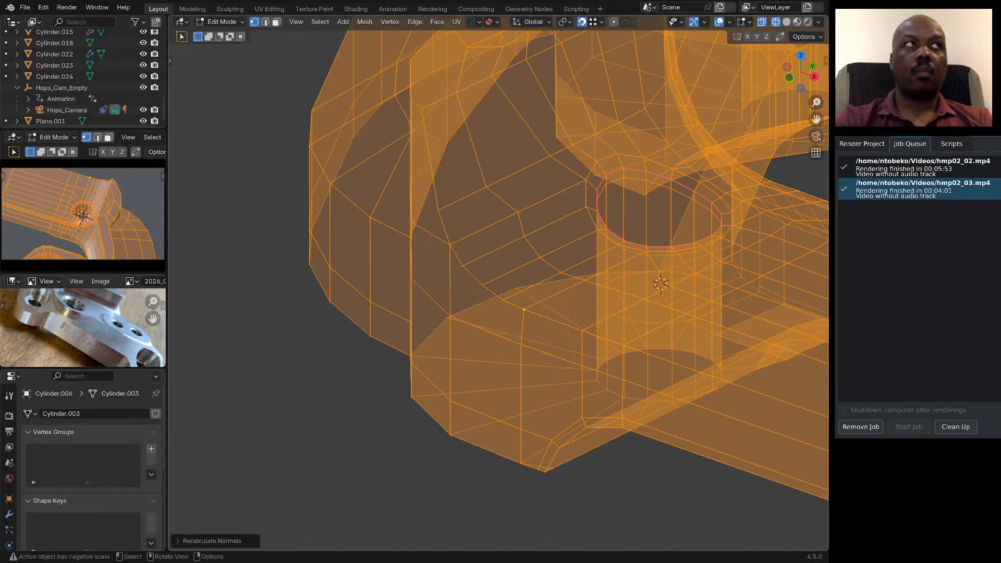
{"action": "key", "text": "q"}
{"action": "mouse_move", "coordinate": [529, 331]}
{"action": "left_click", "coordinate": [578, 376]}
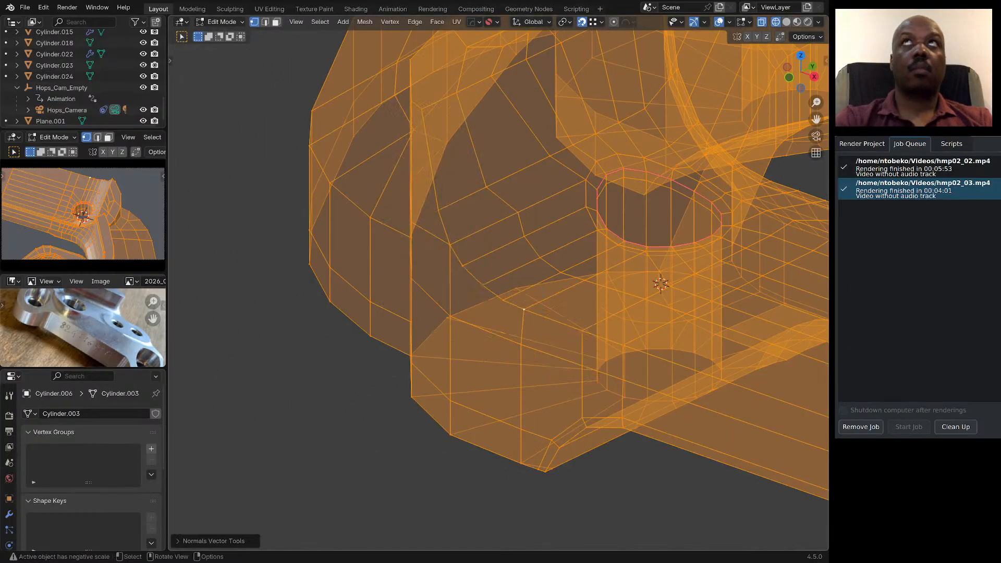
{"action": "key", "text": "alt+z"}
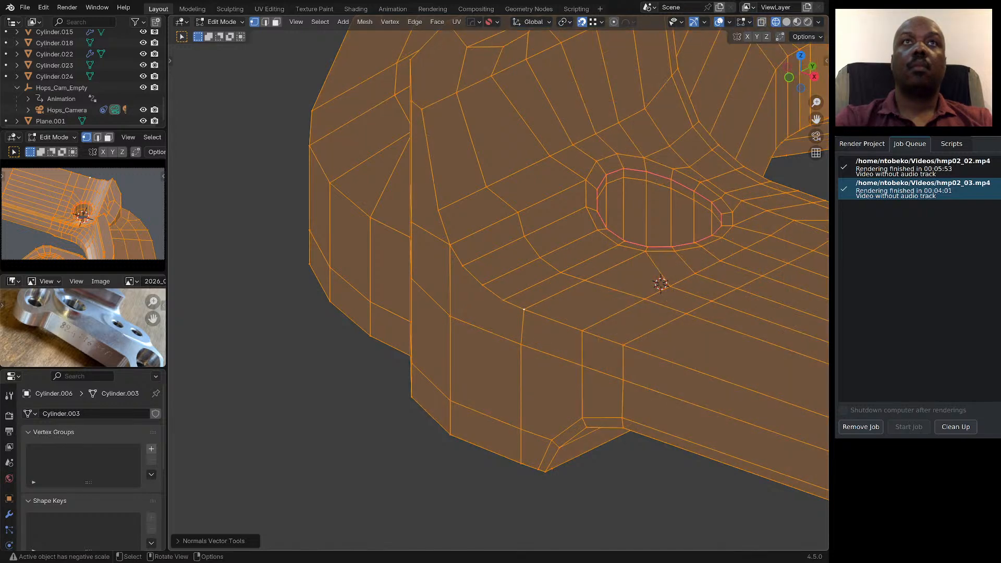
Return to Object Mode with solid shading, deselect the bracket and inspect the rebuilt hole area, including from the top.
{"action": "scroll", "coordinate": [498, 284], "scroll_direction": "down", "scroll_amount": 2}
{"action": "middle_click_drag", "start_coordinate": [498, 284], "coordinate": [501, 291]}
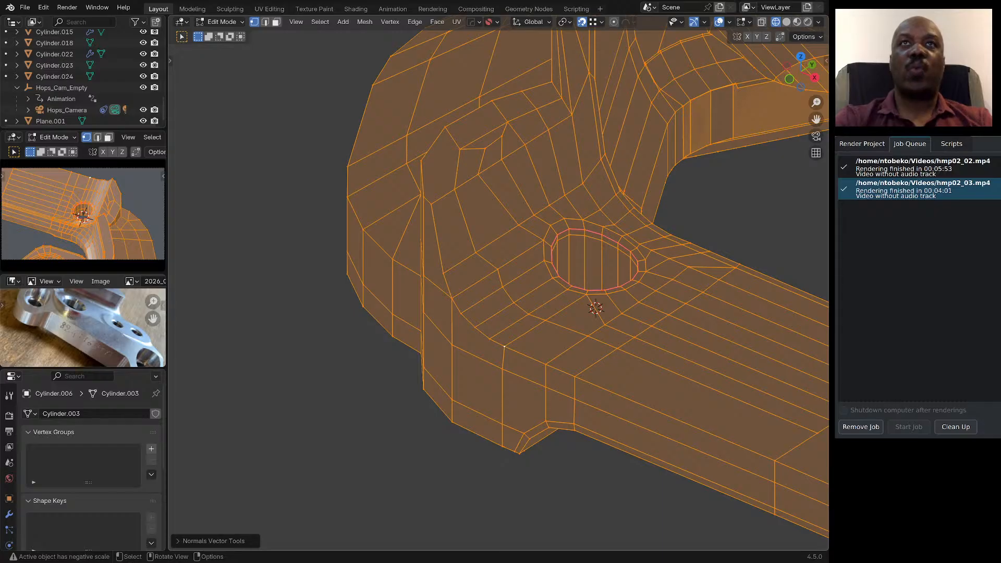
{"action": "middle_click_drag", "start_coordinate": [499, 290], "coordinate": [512, 291]}
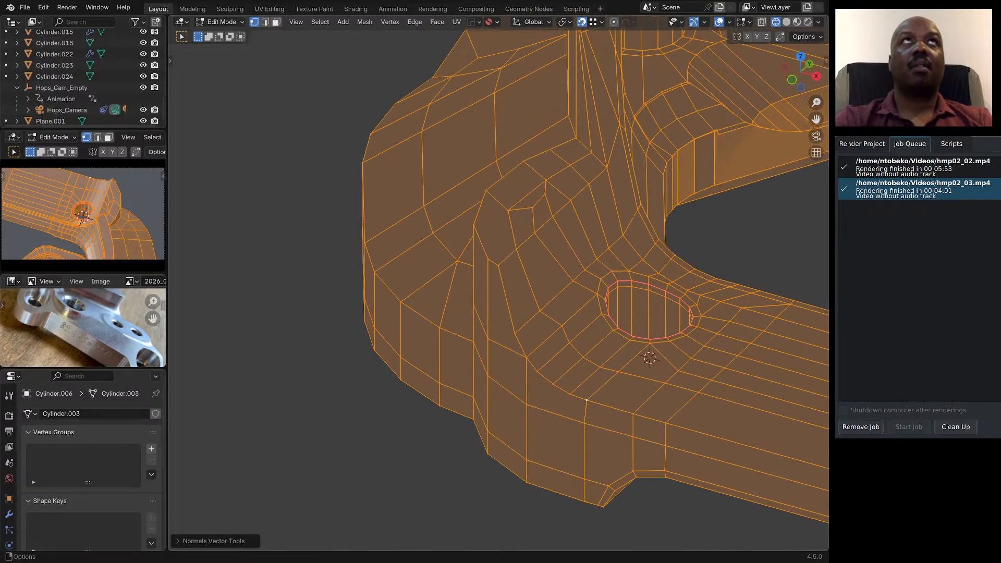
{"action": "key", "text": "Tab"}
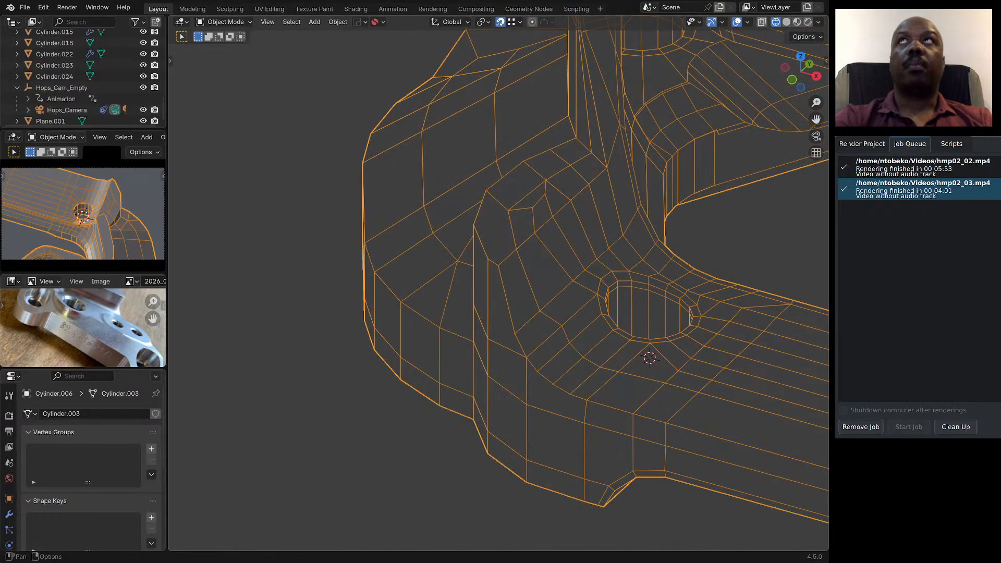
{"action": "left_click", "coordinate": [787, 22]}
{"action": "mouse_move", "coordinate": [514, 271]}
{"action": "middle_mouse_down"}
{"action": "mouse_move", "coordinate": [493, 302]}
{"action": "mouse_move", "coordinate": [504, 293]}
{"action": "mouse_move", "coordinate": [465, 268]}
{"action": "middle_mouse_up"}
{"action": "key", "text": "alt+a"}
{"action": "scroll", "coordinate": [498, 290], "scroll_direction": "up", "scroll_amount": 2}
{"action": "middle_click_drag", "start_coordinate": [500, 303], "coordinate": [545, 344]}
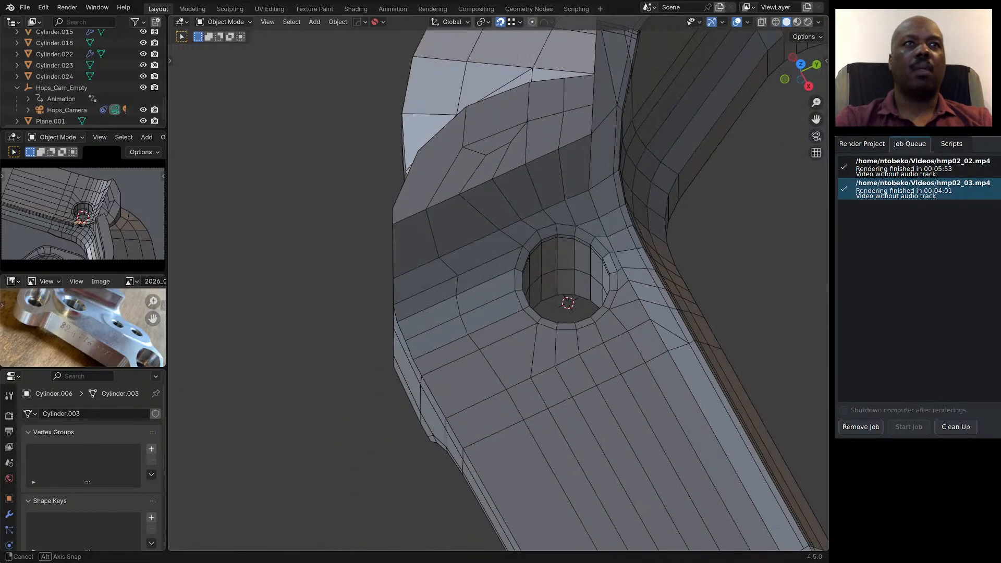
{"action": "key", "text": "KP_7"}
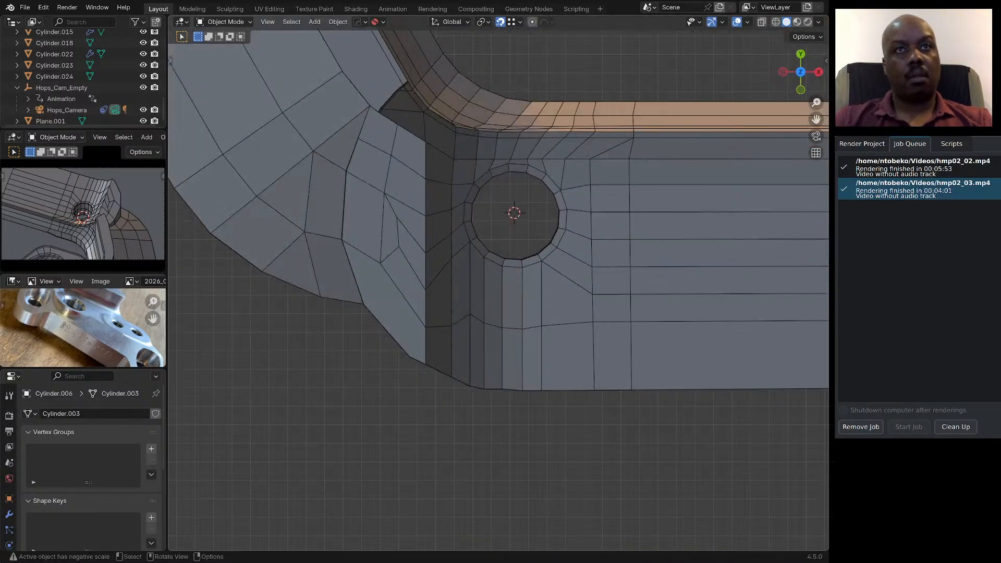
In Edit Mode, select the path of floor vertices along the outer rim beside the bolt hole and flatten it by scaling to 0 on global Y.
{"action": "scroll", "coordinate": [501, 388], "scroll_direction": "up", "scroll_amount": 5}
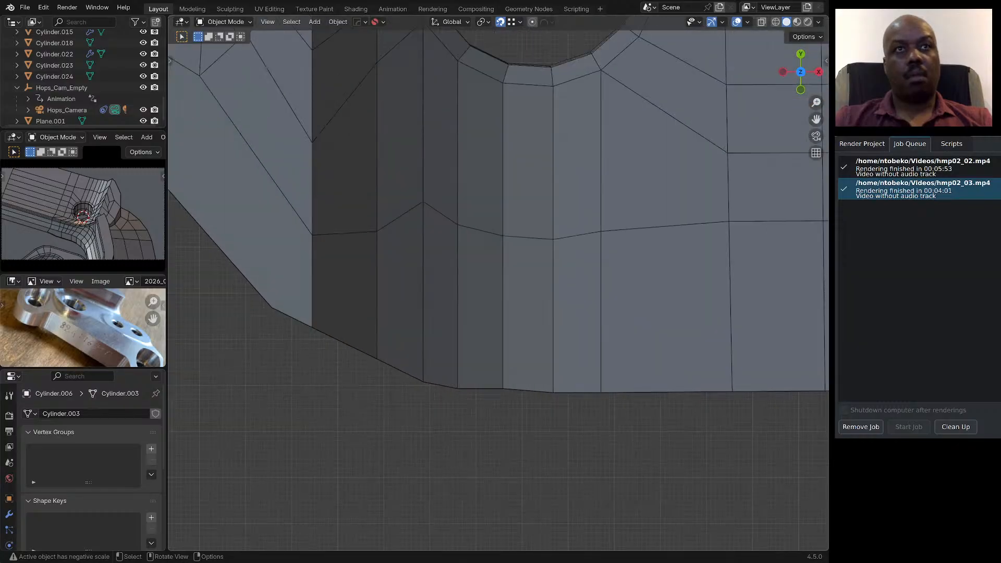
{"action": "middle_click_drag", "start_coordinate": [626, 282], "coordinate": [703, 386]}
{"action": "key", "text": "KP_7"}
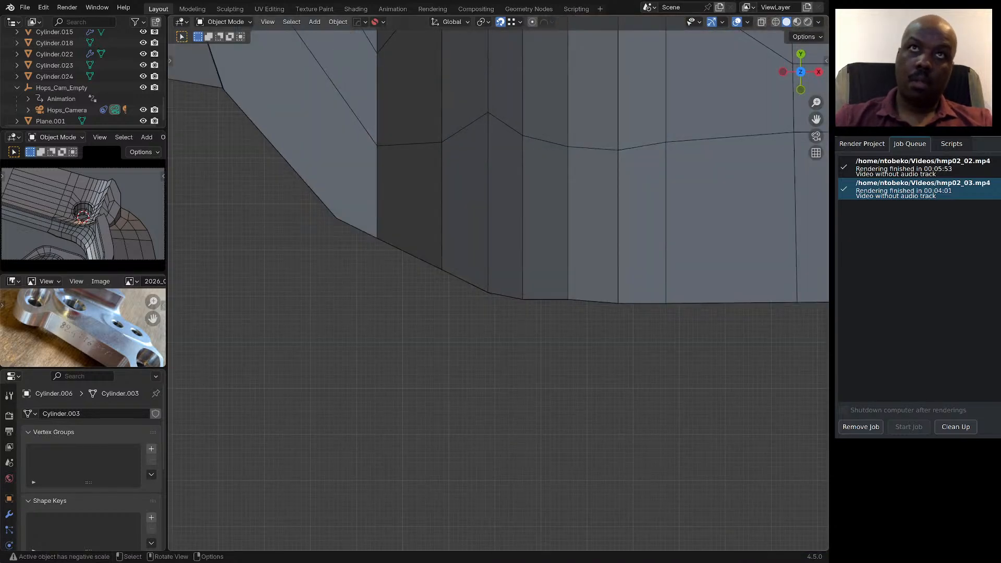
{"action": "scroll", "coordinate": [586, 272], "scroll_direction": "up", "scroll_amount": 6}
{"action": "scroll", "coordinate": [524, 320], "scroll_direction": "down", "scroll_amount": 8}
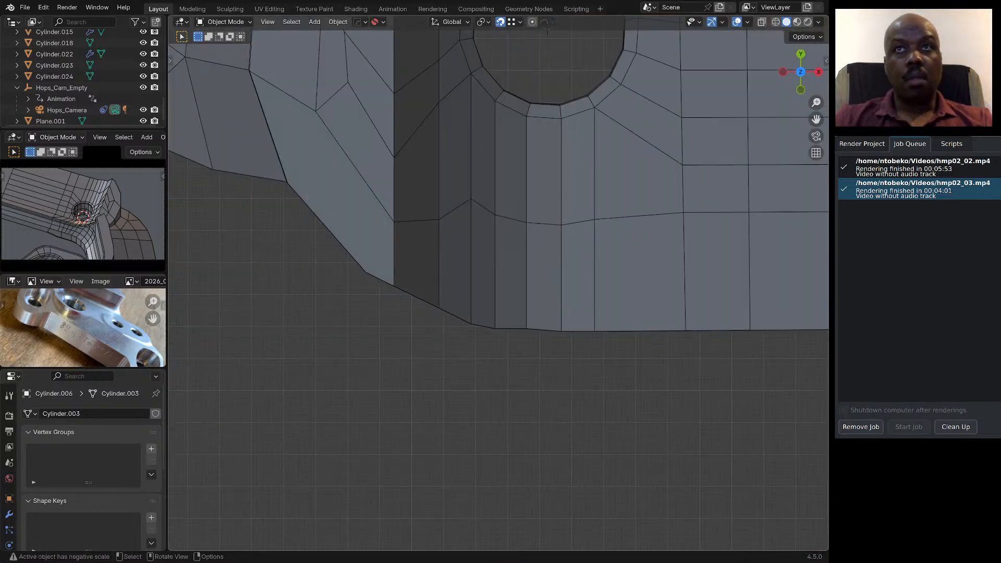
{"action": "middle_click_drag", "start_coordinate": [524, 321], "coordinate": [527, 280]}
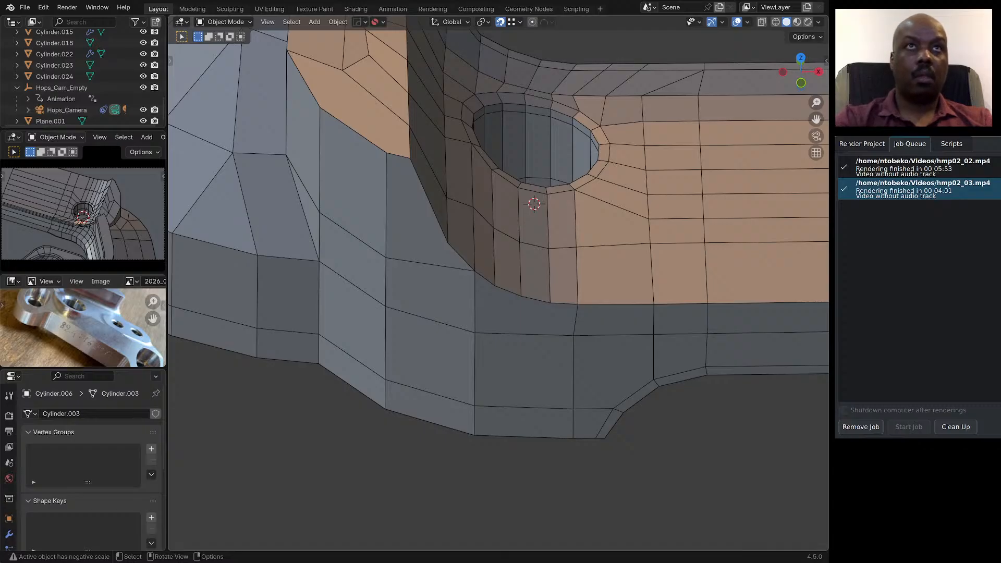
{"action": "left_click", "coordinate": [502, 233]}
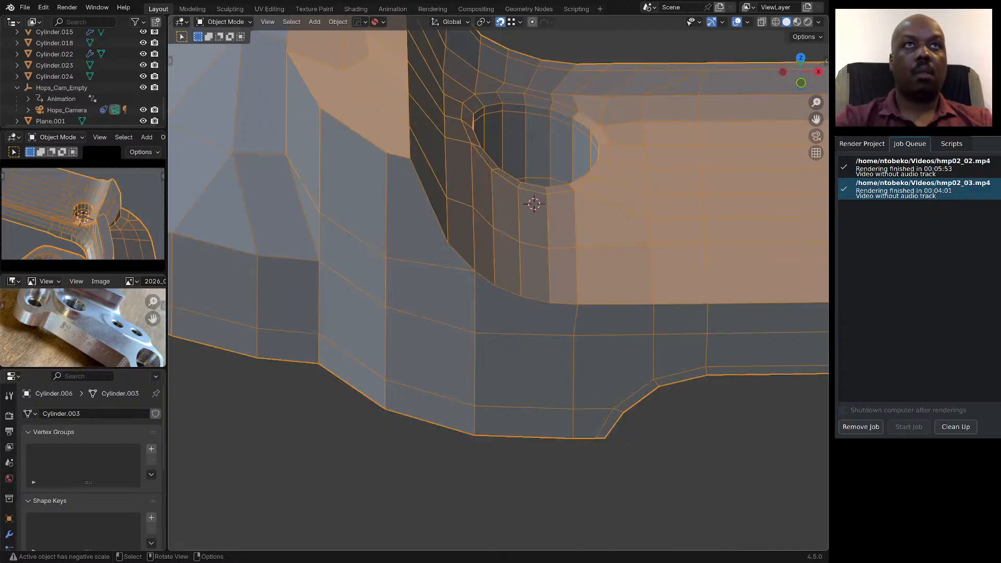
{"action": "key", "text": "Tab"}
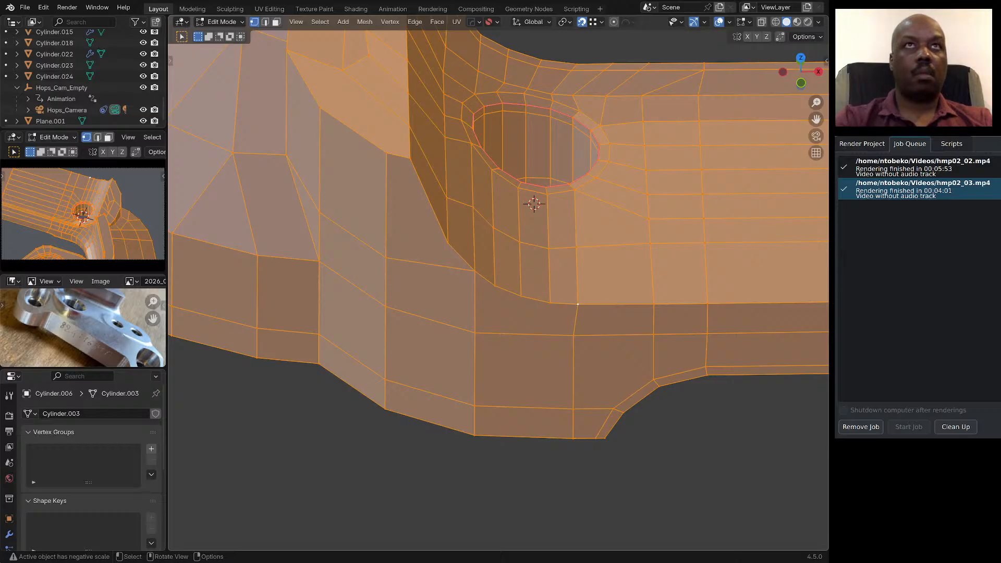
{"action": "left_click", "coordinate": [474, 271]}
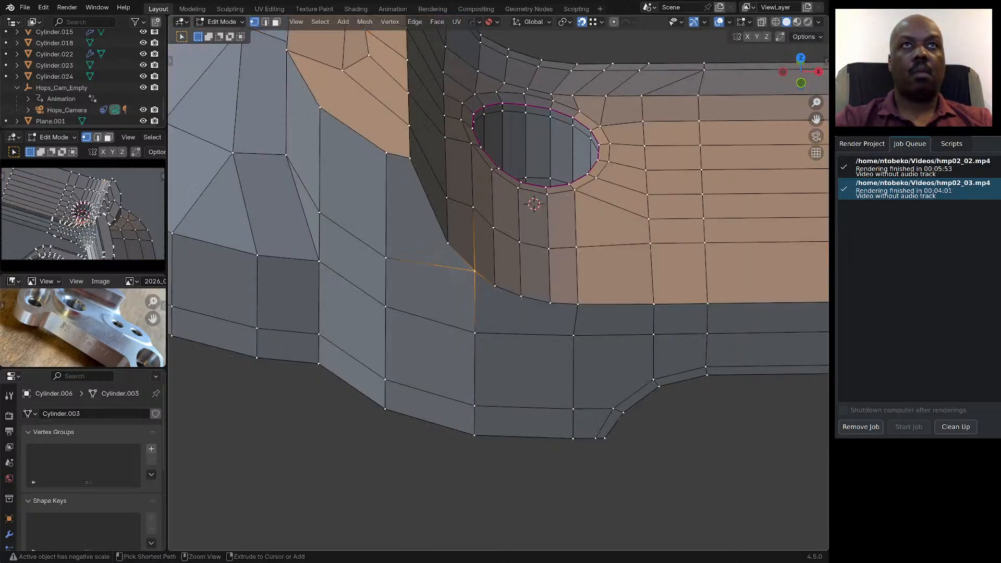
{"action": "left_click", "coordinate": [577, 304], "text": "ctrl"}
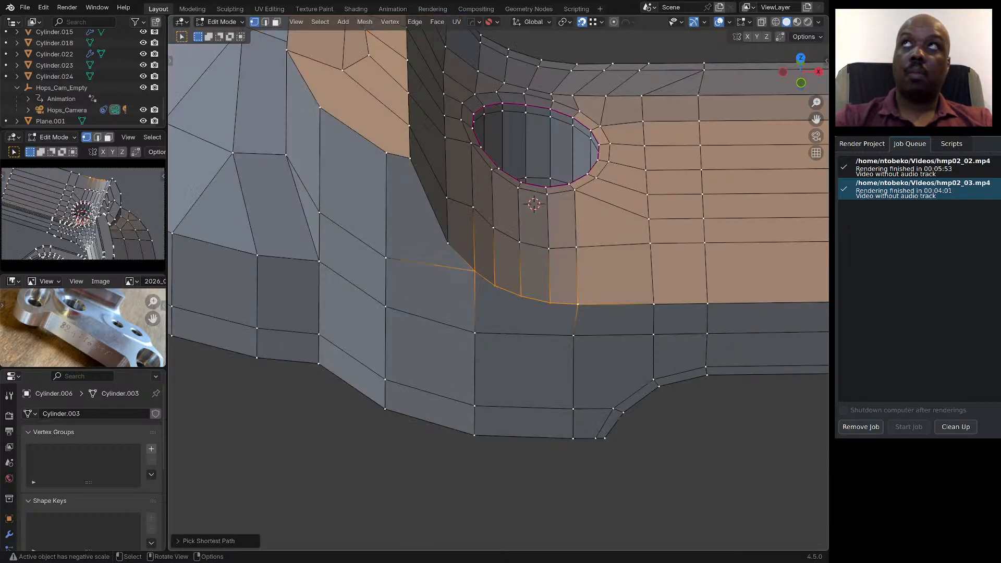
{"action": "key", "text": "s"}
{"action": "key", "text": "y"}
{"action": "key", "text": "0"}
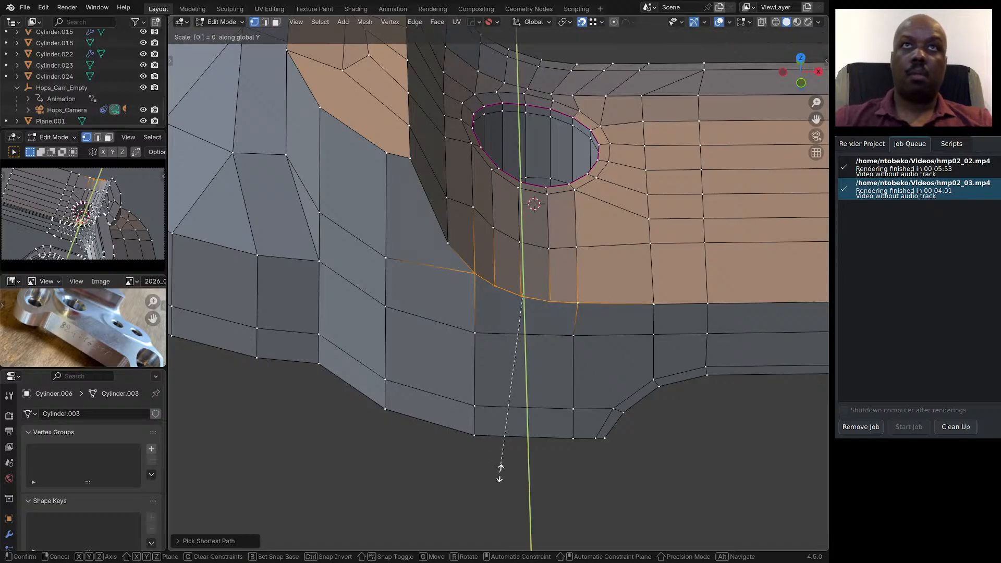
{"action": "key", "text": "Return"}
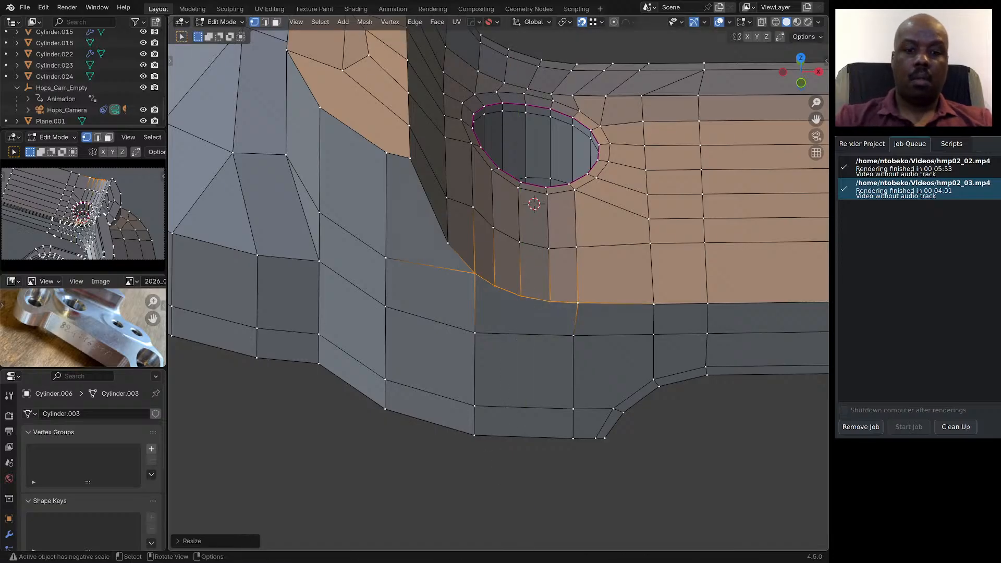
Move the flattened row of rim vertices along global Y to line up with the outer side wall, checking from the top.
{"action": "key", "text": "g"}
{"action": "key", "text": "y"}
{"action": "left_click", "coordinate": [532, 292]}
{"action": "middle_click_drag", "start_coordinate": [532, 291], "coordinate": [415, 223]}
{"action": "key", "text": "KP_7"}
{"action": "scroll", "coordinate": [411, 262], "scroll_direction": "up", "scroll_amount": 1}
{"action": "key", "text": "KP_7"}
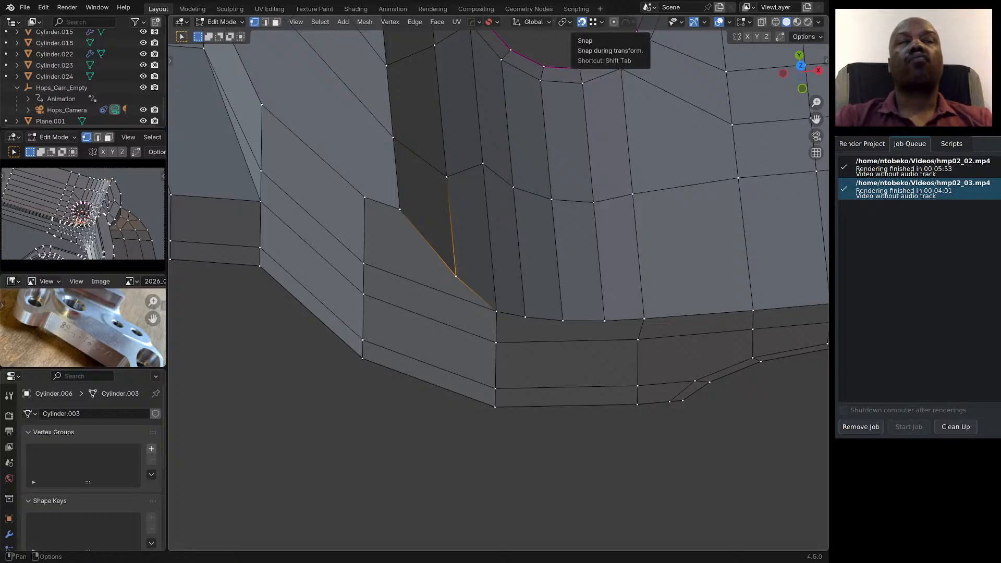
Set the snap target to Edge and move the rim vertex next to the flattened row about 2.6 mm outward along Y.
{"action": "left_click", "coordinate": [595, 22]}
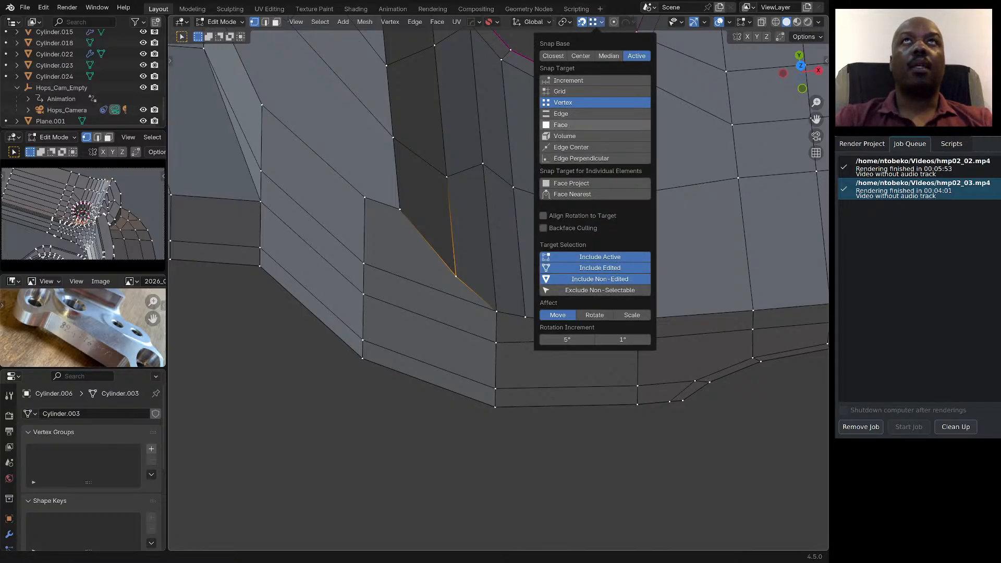
{"action": "left_click", "coordinate": [574, 114]}
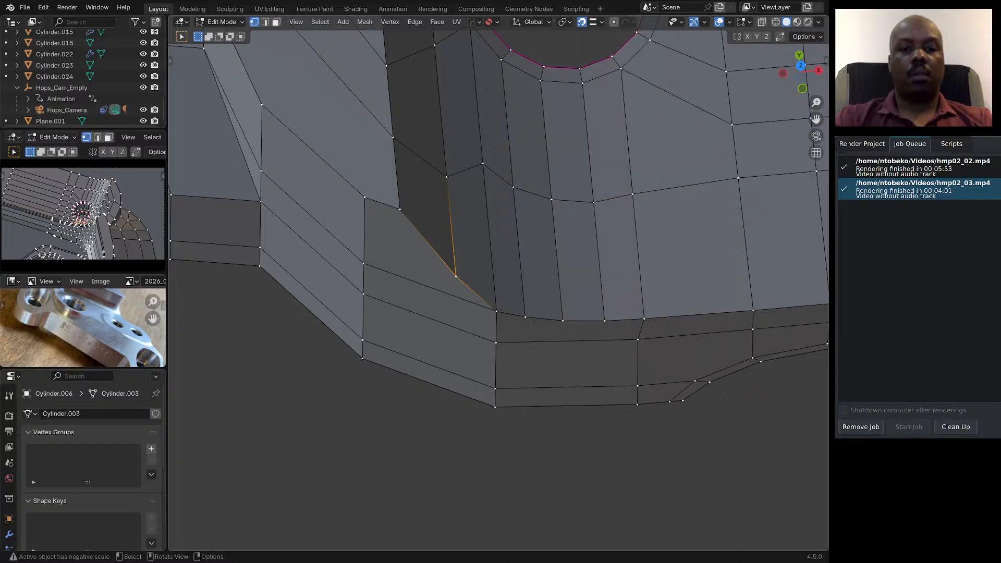
{"action": "key", "text": "g"}
{"action": "key", "text": "y"}
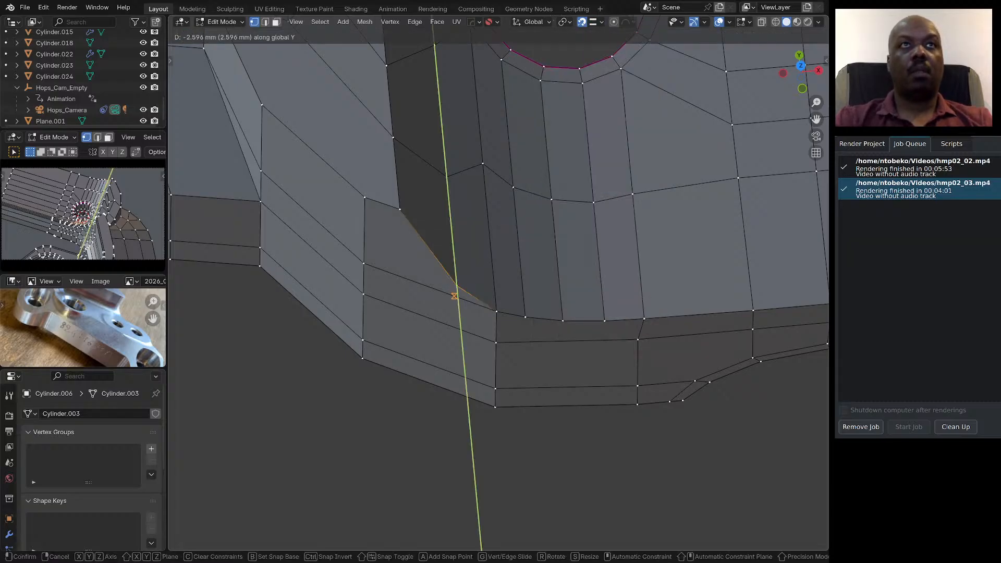
{"action": "left_click", "coordinate": [454, 296]}
{"action": "key", "text": "KP_7"}
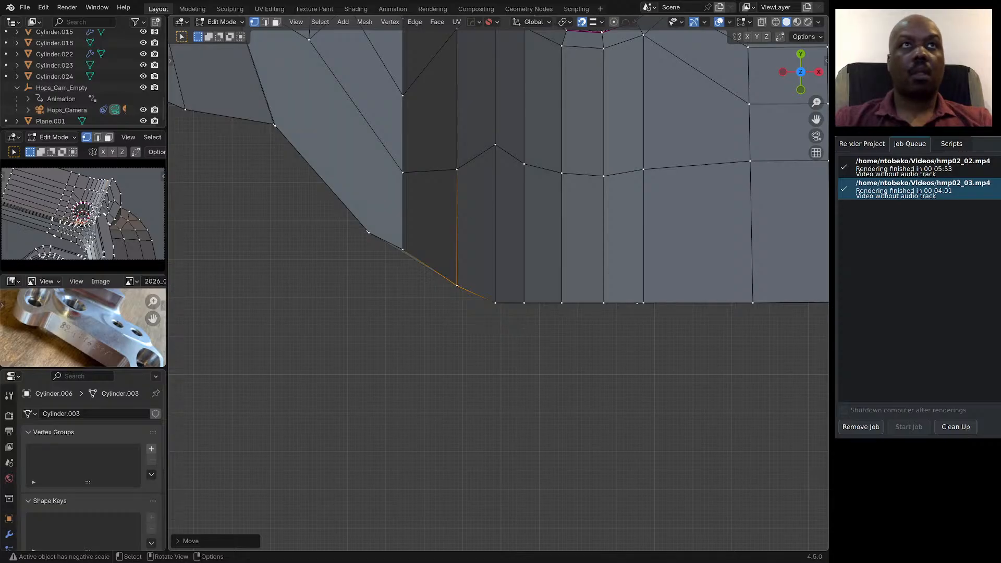
Move the following rim vertex, at the foot of the dark curved face, outward along global Y toward the side wall's edge.
{"action": "scroll", "coordinate": [409, 250], "scroll_direction": "up", "scroll_amount": 1}
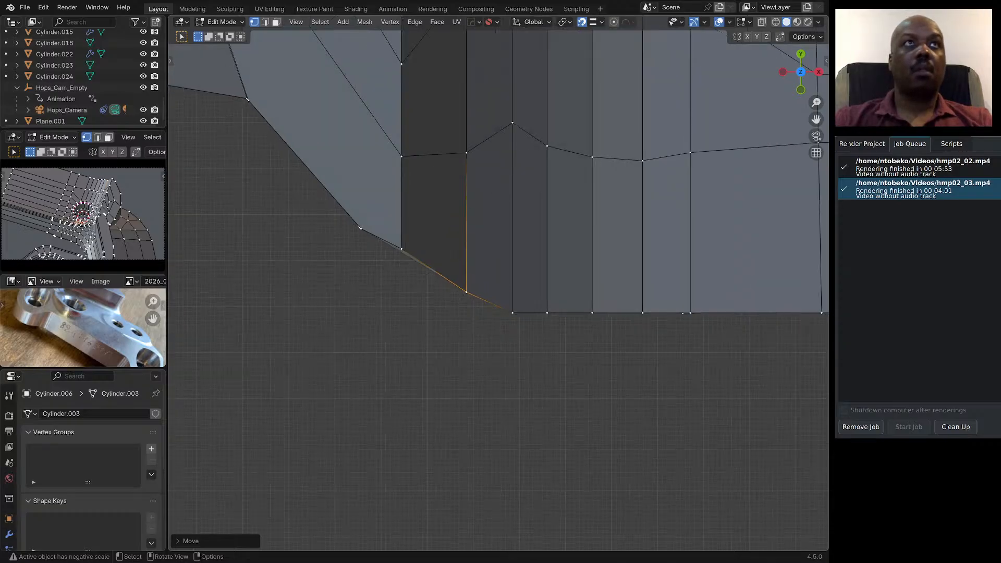
{"action": "scroll", "coordinate": [383, 240], "scroll_direction": "up", "scroll_amount": 2}
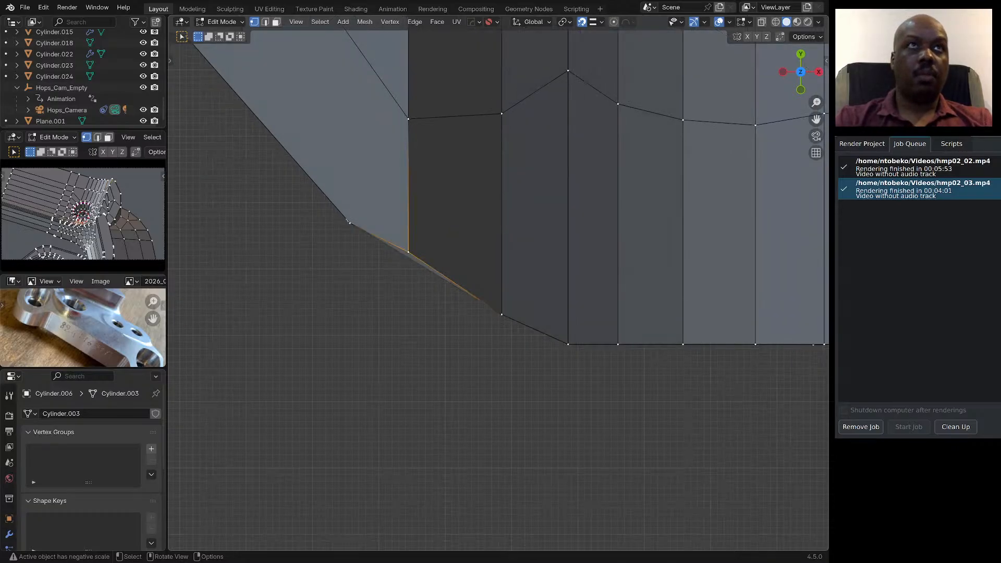
{"action": "key", "text": "g"}
{"action": "key", "text": "y"}
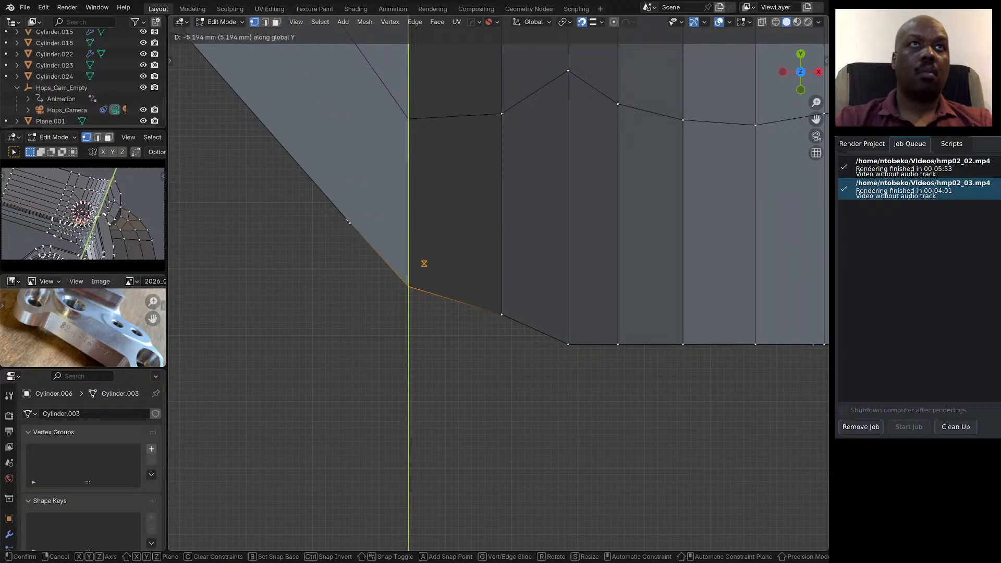
{"action": "left_click", "coordinate": [349, 222]}
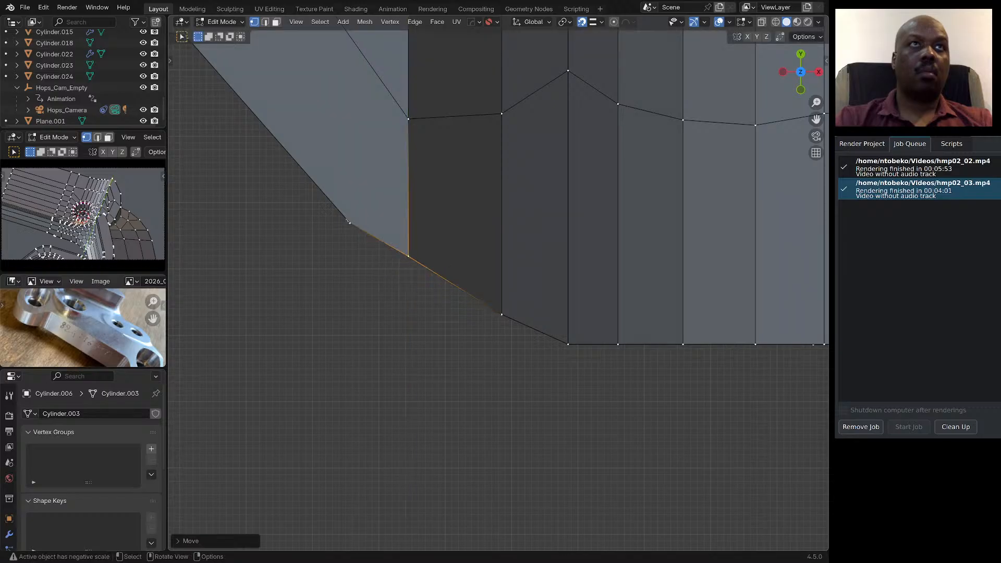
{"action": "scroll", "coordinate": [360, 223], "scroll_direction": "up", "scroll_amount": 5}
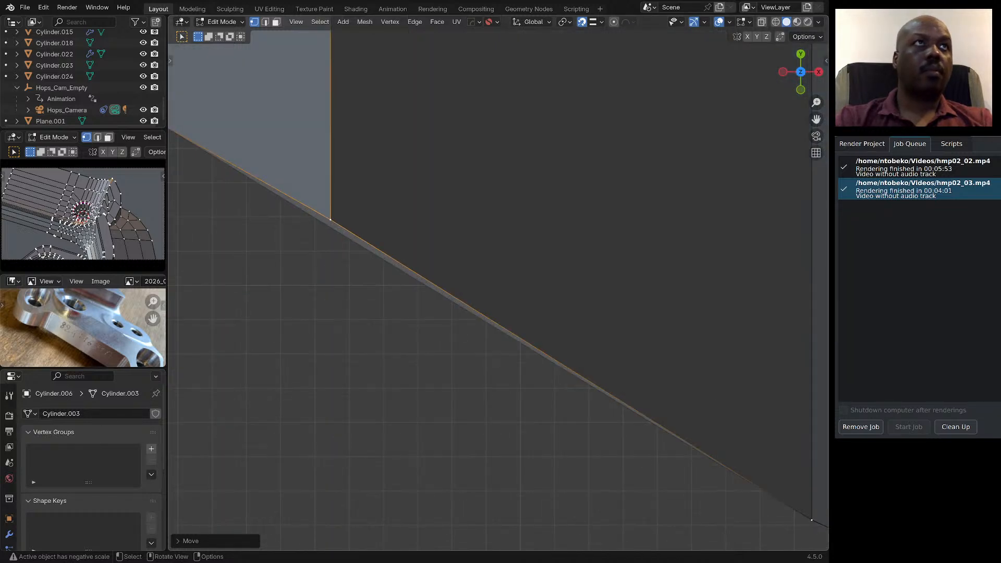
{"action": "scroll", "coordinate": [498, 289], "scroll_direction": "down", "scroll_amount": 4}
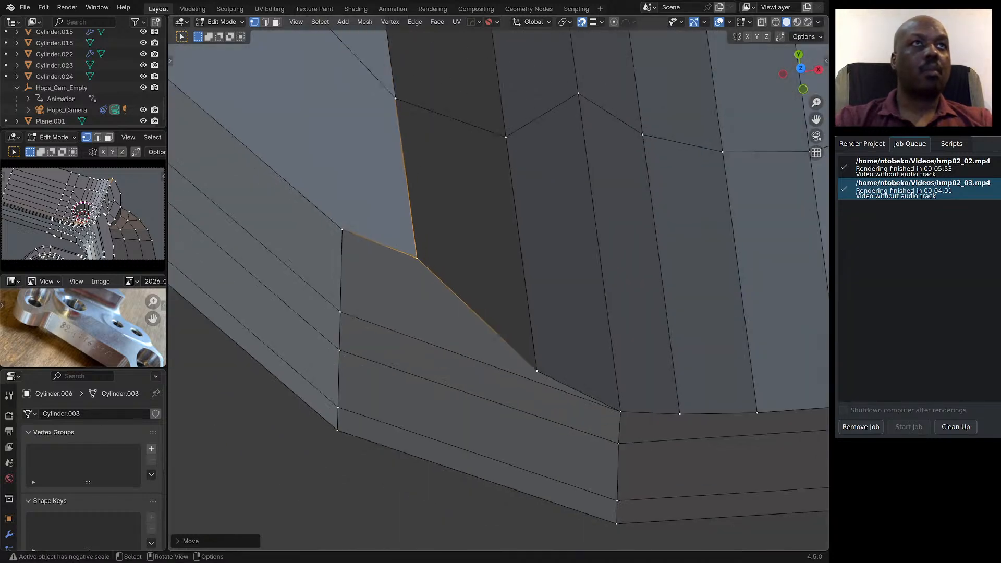
Try shifting the same rim vertex about 1.1 mm back inward along Y from an angled view.
{"action": "middle_click_drag", "start_coordinate": [412, 276], "coordinate": [412, 286]}
{"action": "key", "text": "g"}
{"action": "key", "text": "y"}
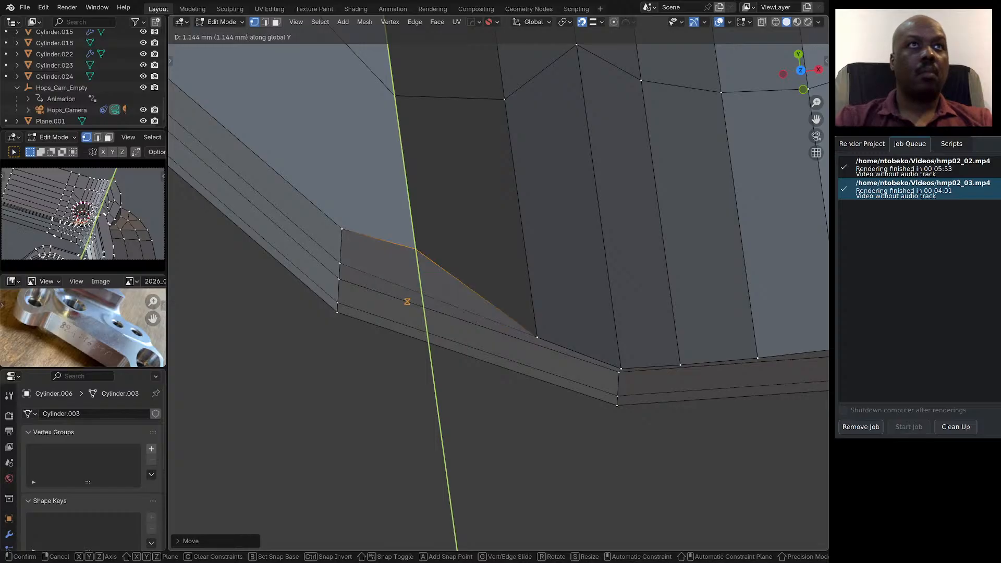
{"action": "key", "text": "Return"}
{"action": "key", "text": "KP_7"}
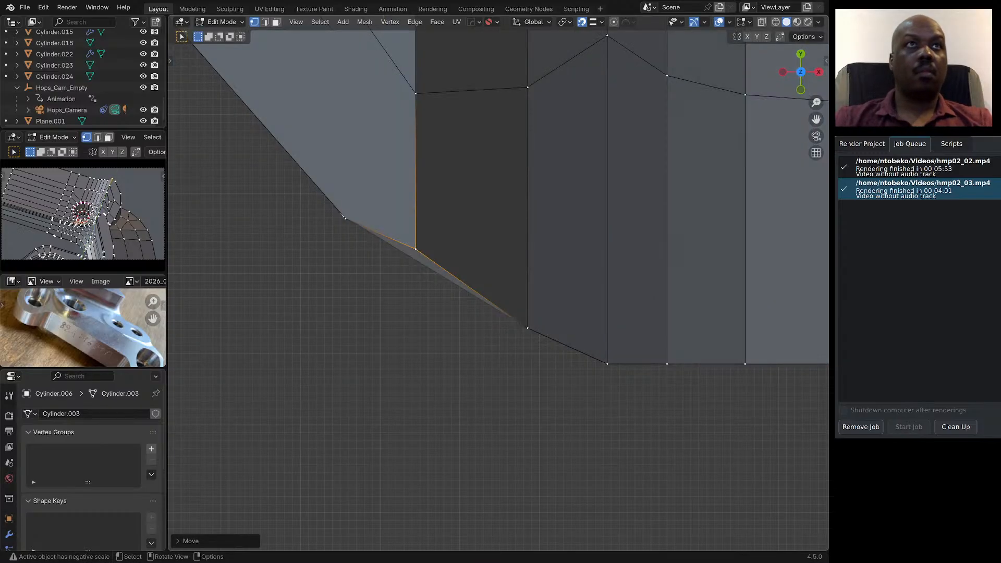
From the top view, move the rim vertex outward along Y until it lies in line with the side wall's edge.
{"action": "scroll", "coordinate": [412, 239], "scroll_direction": "up", "scroll_amount": 5}
{"action": "key", "text": "g"}
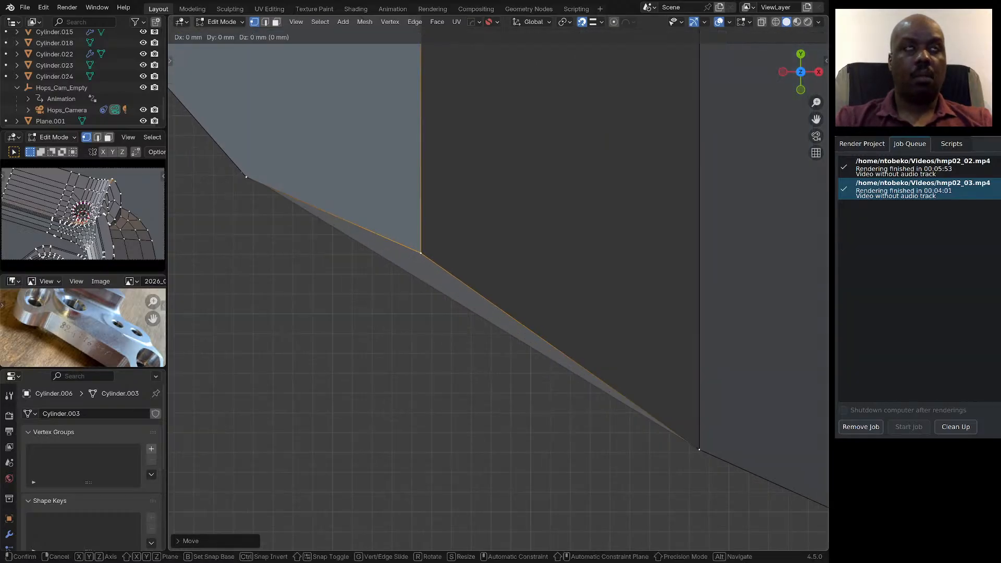
{"action": "key", "text": "y"}
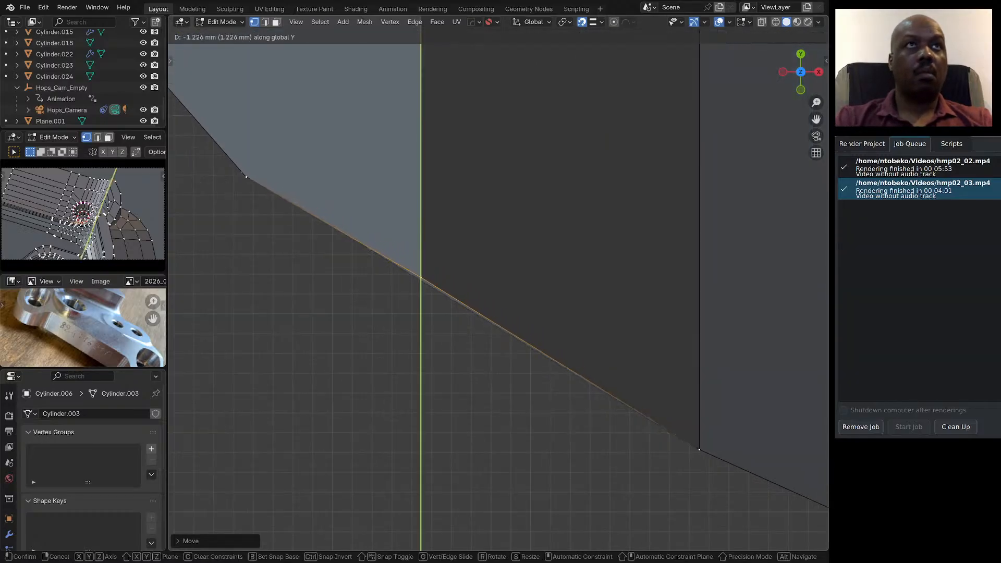
{"action": "left_click", "coordinate": [453, 365]}
{"action": "scroll", "coordinate": [454, 365], "scroll_direction": "down", "scroll_amount": 7}
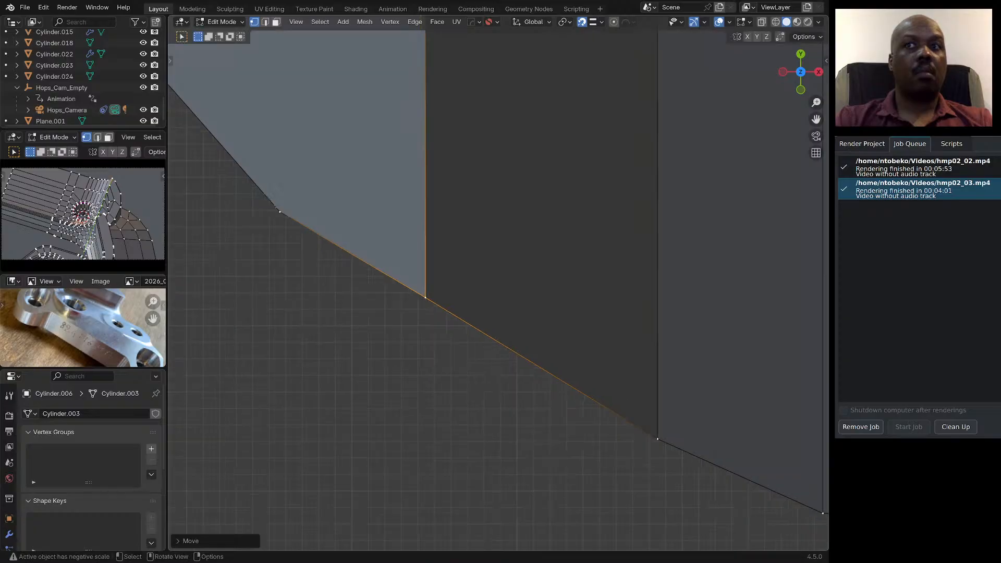
Check the adjusted rim around the bolt hole, return to Object Mode and save the Blender file.
{"action": "middle_click_drag", "start_coordinate": [454, 365], "coordinate": [394, 301]}
{"action": "scroll", "coordinate": [454, 297], "scroll_direction": "down", "scroll_amount": 6}
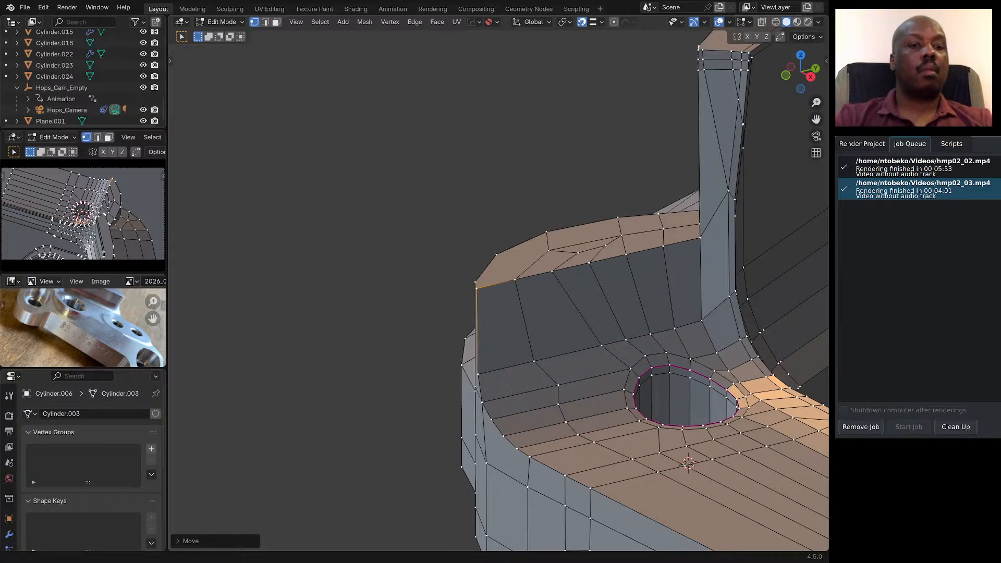
{"action": "key", "text": "Tab"}
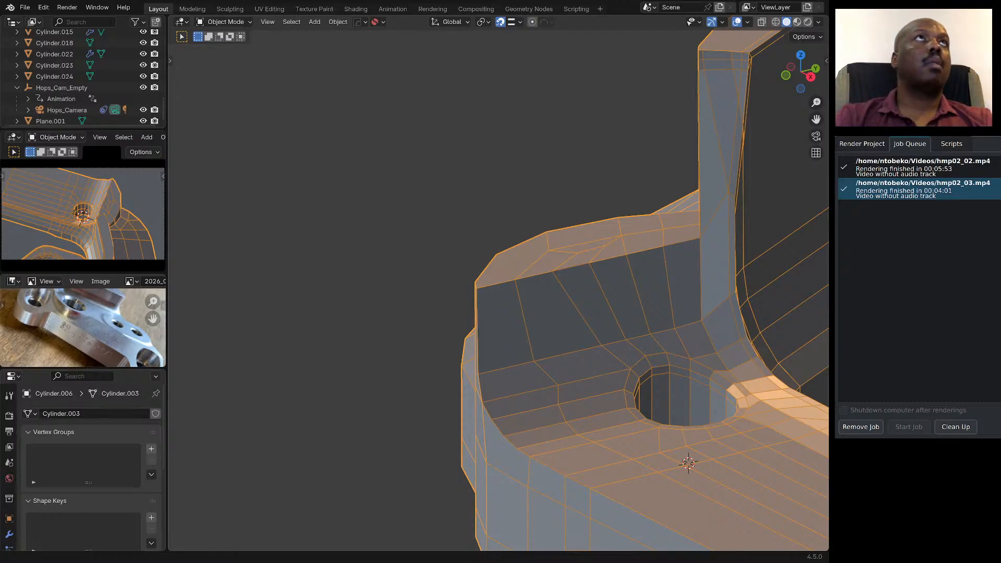
{"action": "scroll", "coordinate": [498, 290], "scroll_direction": "down", "scroll_amount": 4}
{"action": "middle_click_drag", "start_coordinate": [498, 290], "coordinate": [521, 368]}
{"action": "scroll", "coordinate": [303, 248], "scroll_direction": "down", "scroll_amount": 3}
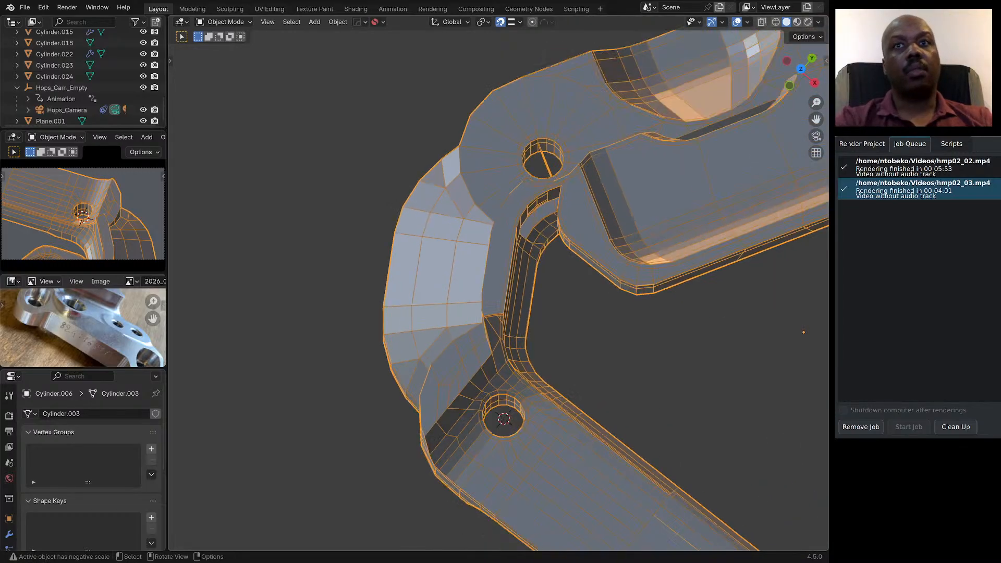
{"action": "left_click", "coordinate": [25, 8]}
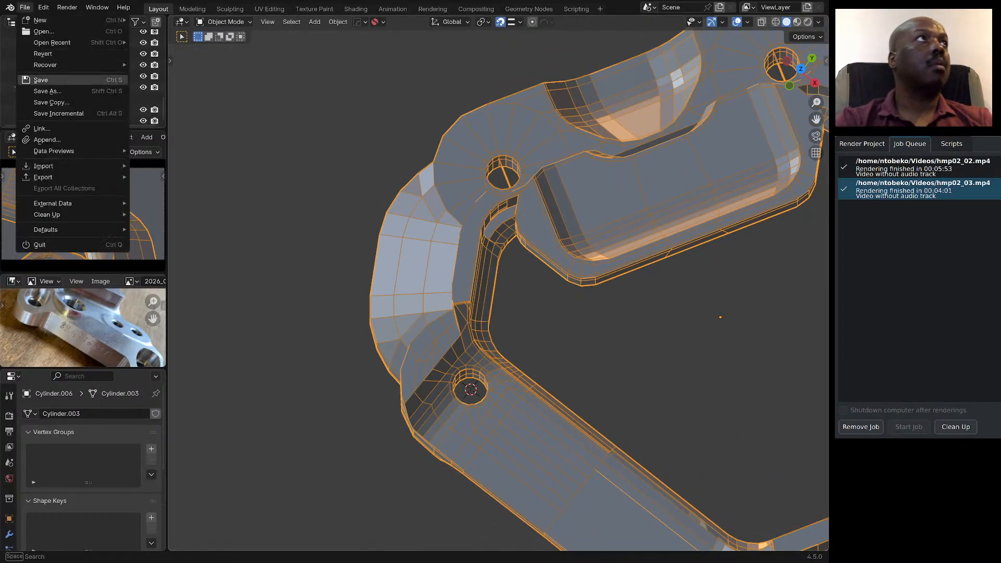
{"action": "left_click", "coordinate": [41, 80]}
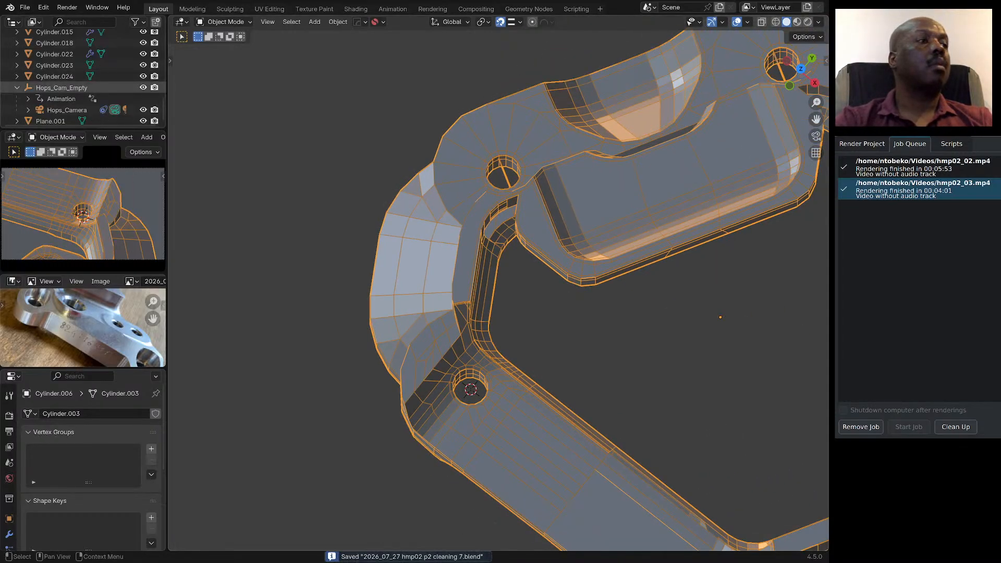
{"action": "left_click", "coordinate": [25, 8]}
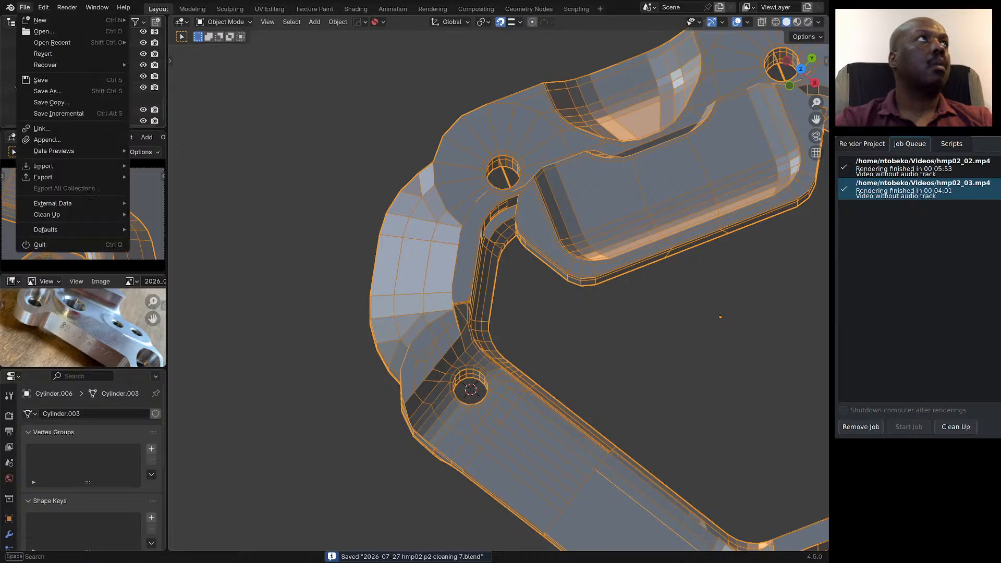
{"action": "left_click", "coordinate": [40, 80]}
Add a level 2 Subdivision Surface modifier to the bracket to test the cleaned-up corner.
{"action": "scroll", "coordinate": [325, 267], "scroll_direction": "down", "scroll_amount": 3}
{"action": "middle_click_drag", "start_coordinate": [324, 267], "coordinate": [348, 236]}
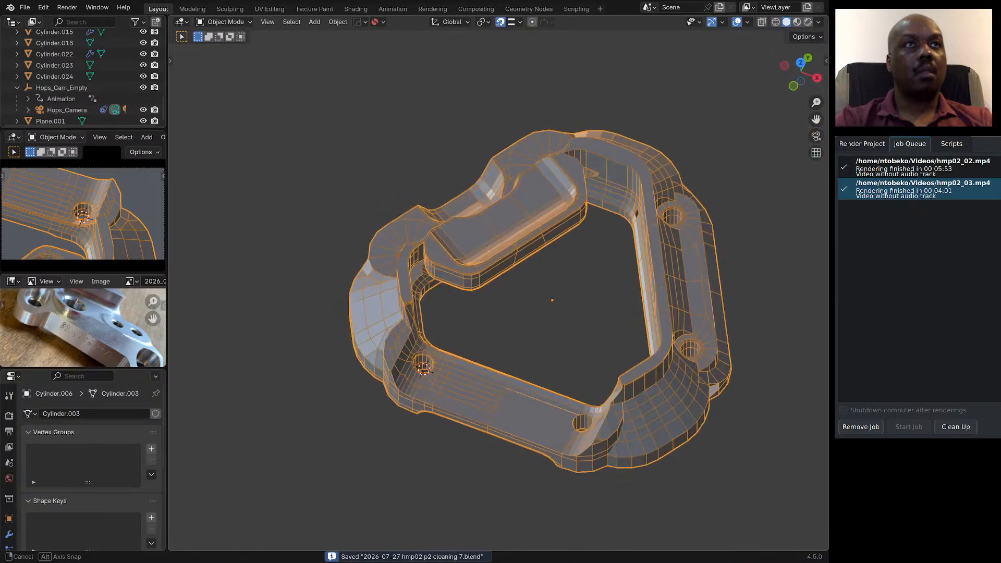
{"action": "scroll", "coordinate": [425, 400], "scroll_direction": "up", "scroll_amount": 5}
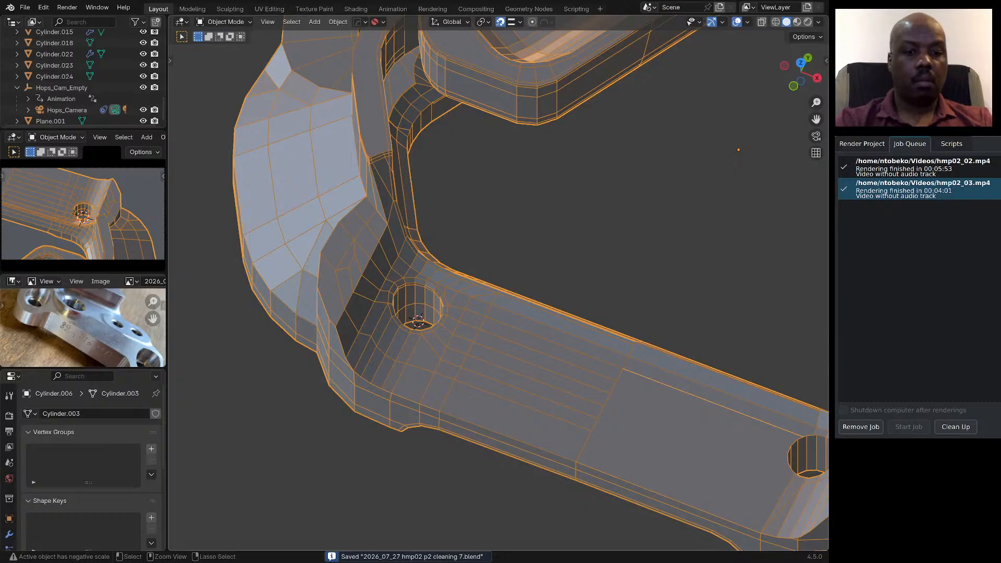
{"action": "key", "text": "ctrl+2"}
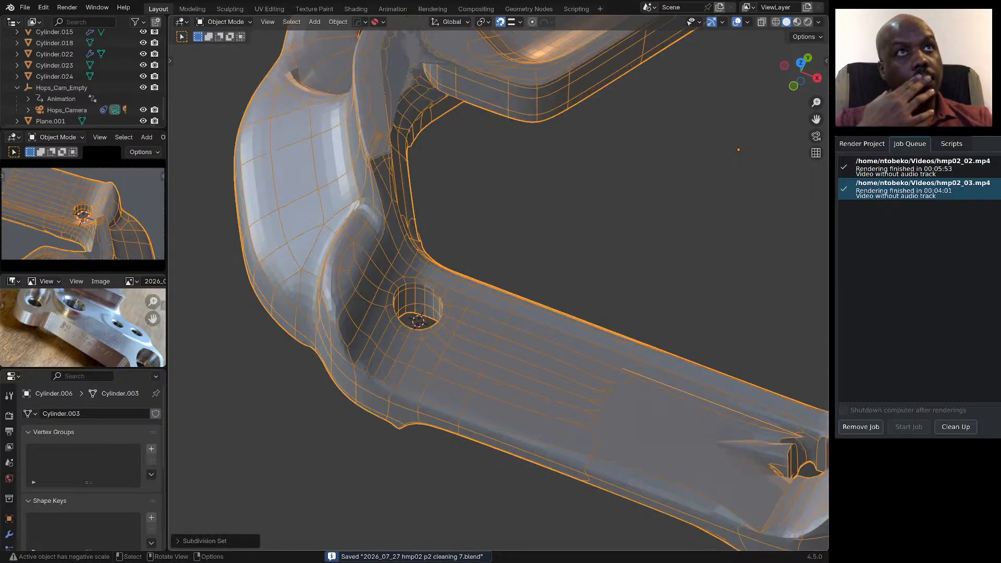
Examine the subdivided surface around the corner bolt hole and the whole bracket from several angles.
{"action": "scroll", "coordinate": [381, 385], "scroll_direction": "down", "scroll_amount": 2}
{"action": "mouse_move", "coordinate": [381, 385]}
{"action": "middle_mouse_down"}
{"action": "mouse_move", "coordinate": [373, 351]}
{"action": "mouse_move", "coordinate": [358, 421]}
{"action": "mouse_move", "coordinate": [362, 388]}
{"action": "mouse_move", "coordinate": [380, 382]}
{"action": "middle_mouse_up"}
{"action": "scroll", "coordinate": [372, 360], "scroll_direction": "up", "scroll_amount": 4}
{"action": "scroll", "coordinate": [365, 371], "scroll_direction": "down", "scroll_amount": 1}
{"action": "scroll", "coordinate": [483, 216], "scroll_direction": "up", "scroll_amount": 4}
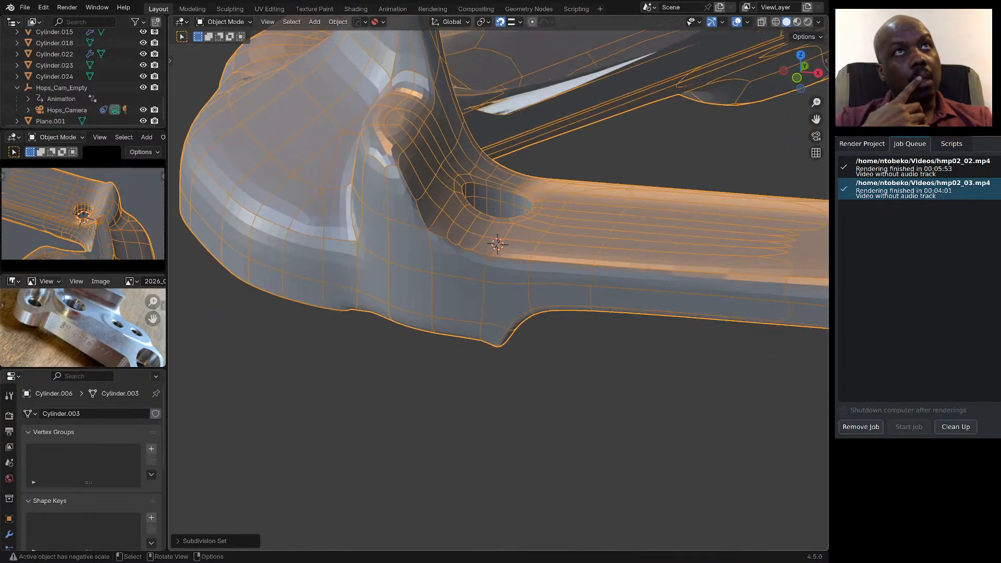
{"action": "scroll", "coordinate": [417, 334], "scroll_direction": "down", "scroll_amount": 4}
{"action": "scroll", "coordinate": [451, 248], "scroll_direction": "up", "scroll_amount": 9}
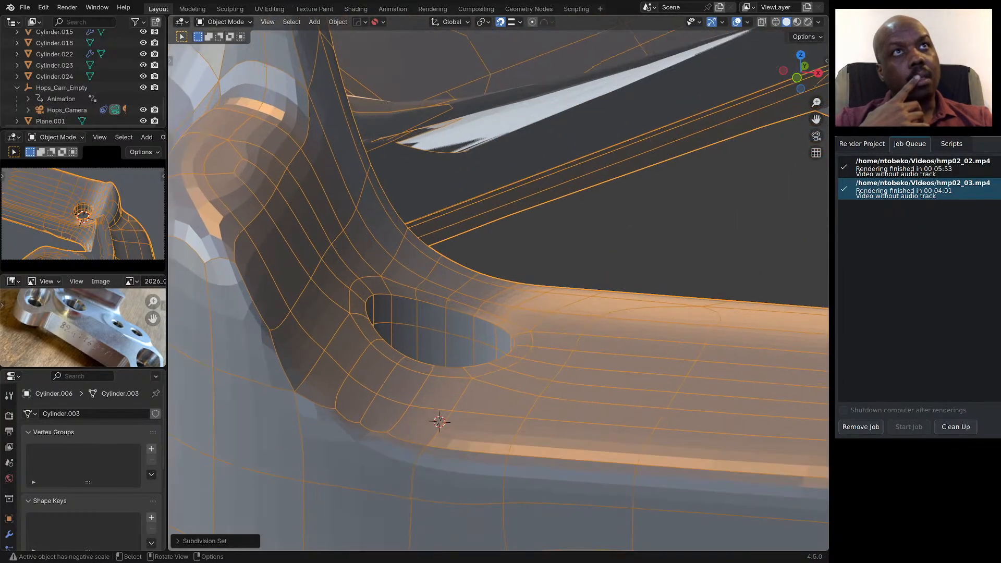
{"action": "scroll", "coordinate": [498, 283], "scroll_direction": "down", "scroll_amount": 6}
{"action": "scroll", "coordinate": [497, 283], "scroll_direction": "up", "scroll_amount": 2}
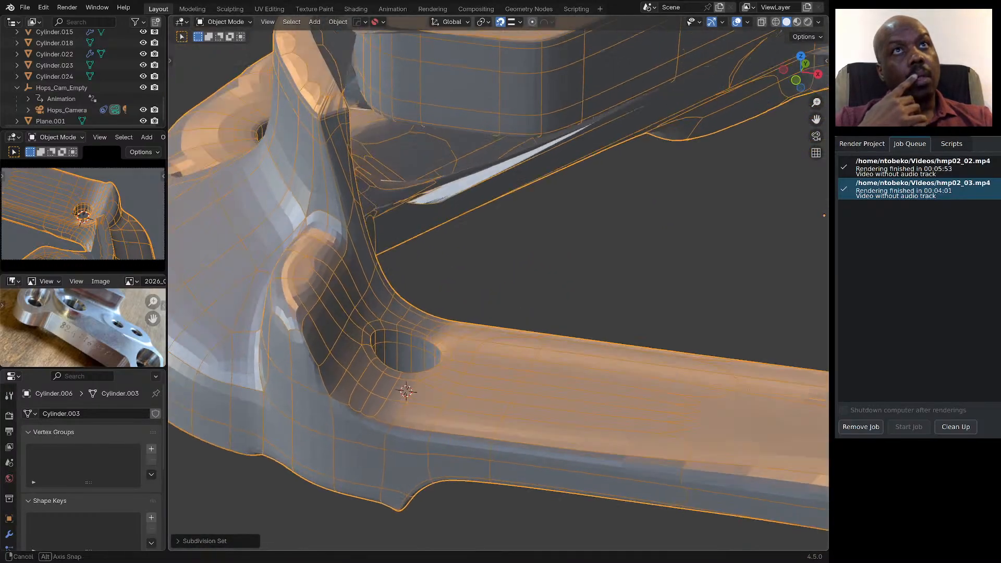
{"action": "scroll", "coordinate": [498, 283], "scroll_direction": "down", "scroll_amount": 6}
{"action": "scroll", "coordinate": [498, 283], "scroll_direction": "up", "scroll_amount": 2}
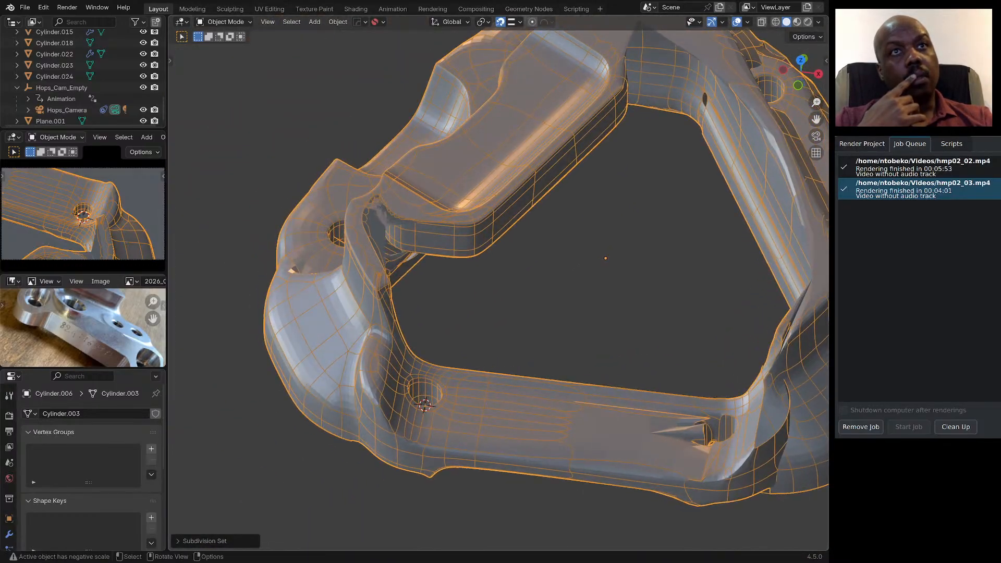
{"action": "mouse_move", "coordinate": [497, 283]}
{"action": "middle_mouse_down"}
{"action": "mouse_move", "coordinate": [513, 285]}
{"action": "mouse_move", "coordinate": [558, 344]}
{"action": "mouse_move", "coordinate": [498, 281]}
{"action": "middle_mouse_up"}
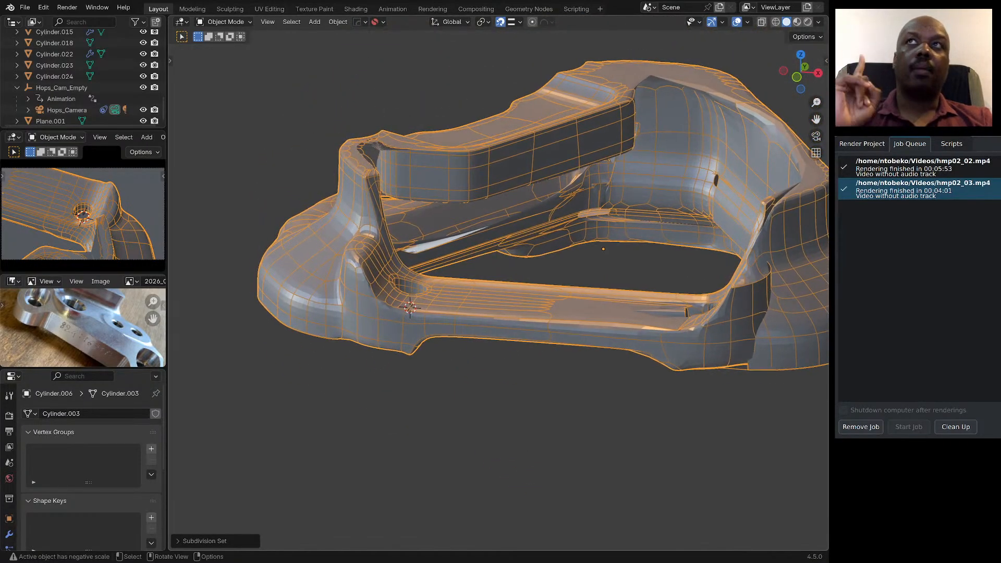
{"action": "scroll", "coordinate": [498, 280], "scroll_direction": "down", "scroll_amount": 2}
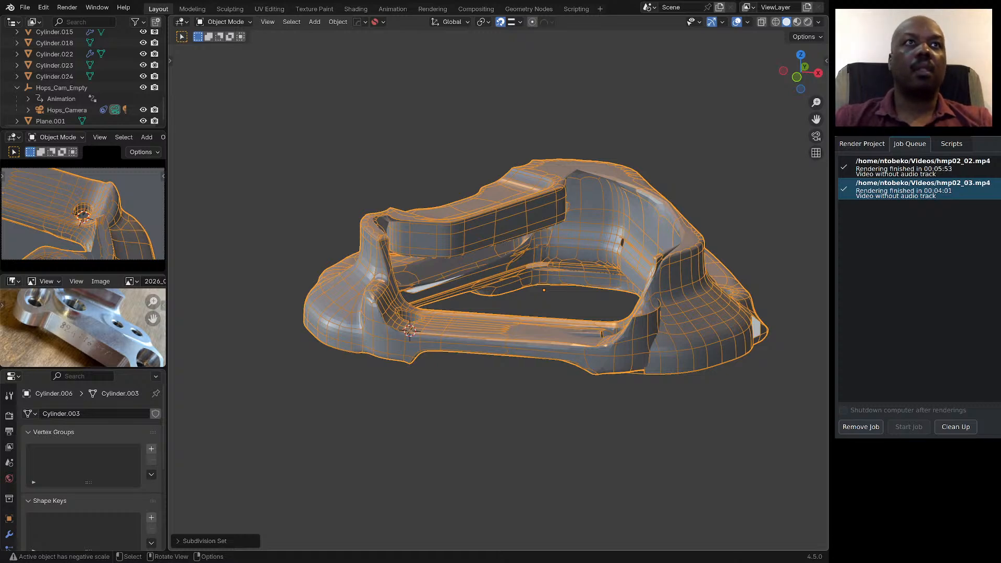
Enter Edit Mode on the bracket and remove its Subdivision modifier.
{"action": "middle_click_drag", "start_coordinate": [383, 311], "coordinate": [388, 315]}
{"action": "scroll", "coordinate": [389, 315], "scroll_direction": "up", "scroll_amount": 4}
{"action": "key", "text": "Tab"}
{"action": "key", "text": "KP_Decimal"}
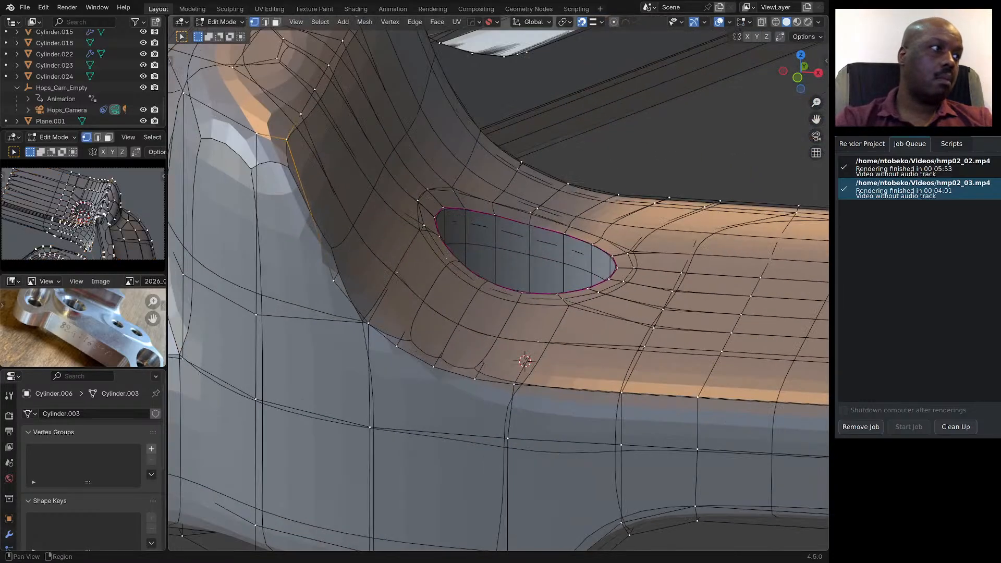
{"action": "left_click", "coordinate": [9, 534]}
{"action": "left_click", "coordinate": [143, 432]}
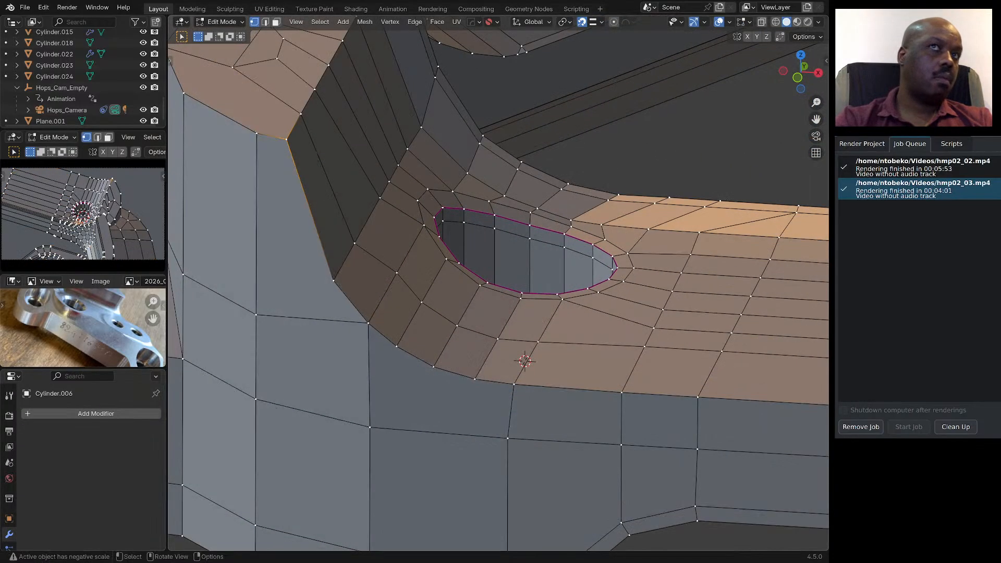
Dissolve the short stray diagonal edge on the bracket's underside, between the bolt hole's fan of faces and the recess wall.
{"action": "scroll", "coordinate": [449, 371], "scroll_direction": "down", "scroll_amount": 2}
{"action": "middle_click_drag", "start_coordinate": [450, 371], "coordinate": [496, 338]}
{"action": "scroll", "coordinate": [468, 345], "scroll_direction": "down", "scroll_amount": 3}
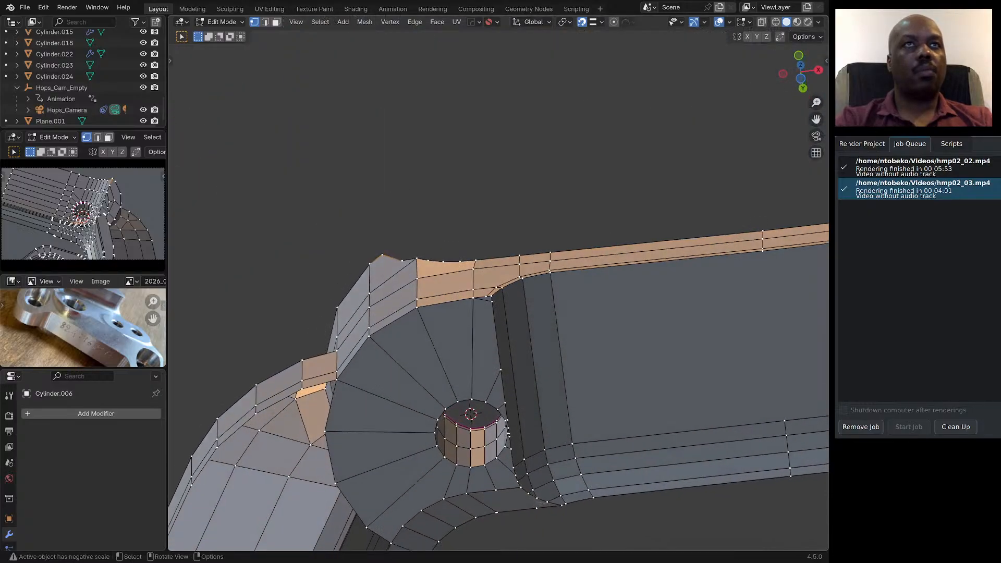
{"action": "scroll", "coordinate": [496, 338], "scroll_direction": "up", "scroll_amount": 5}
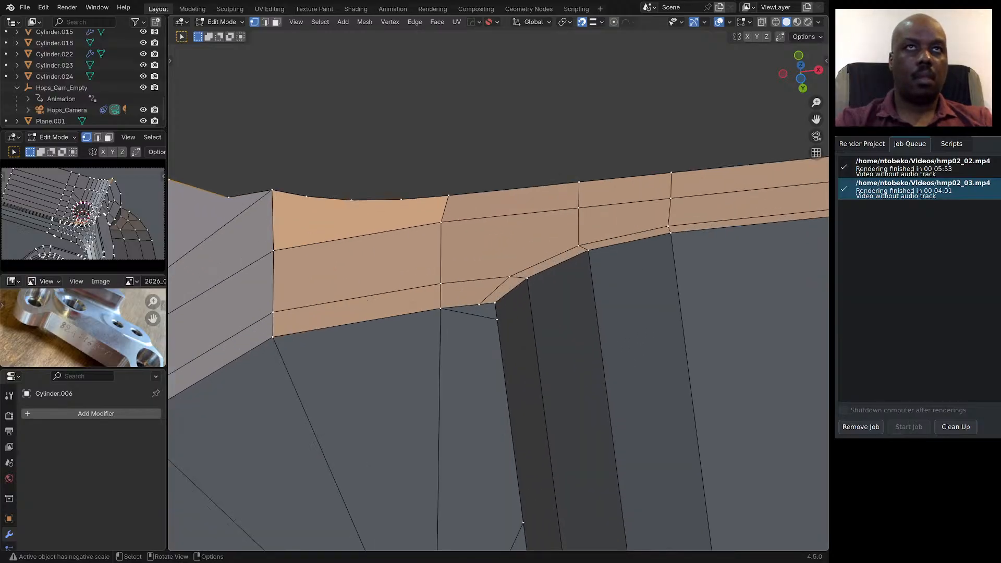
{"action": "key", "text": "2"}
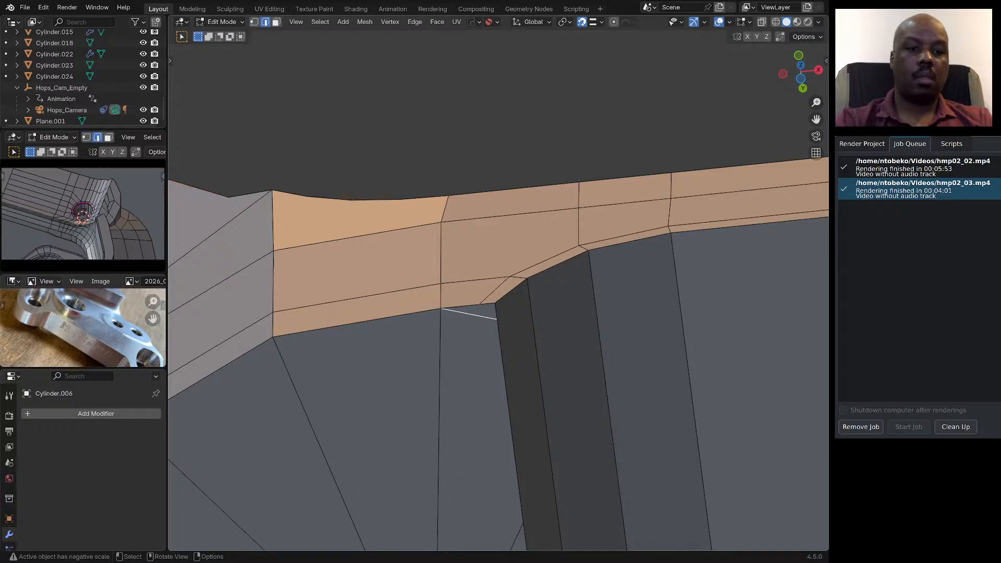
{"action": "key", "text": "ctrl+x"}
{"action": "scroll", "coordinate": [498, 292], "scroll_direction": "down", "scroll_amount": 4}
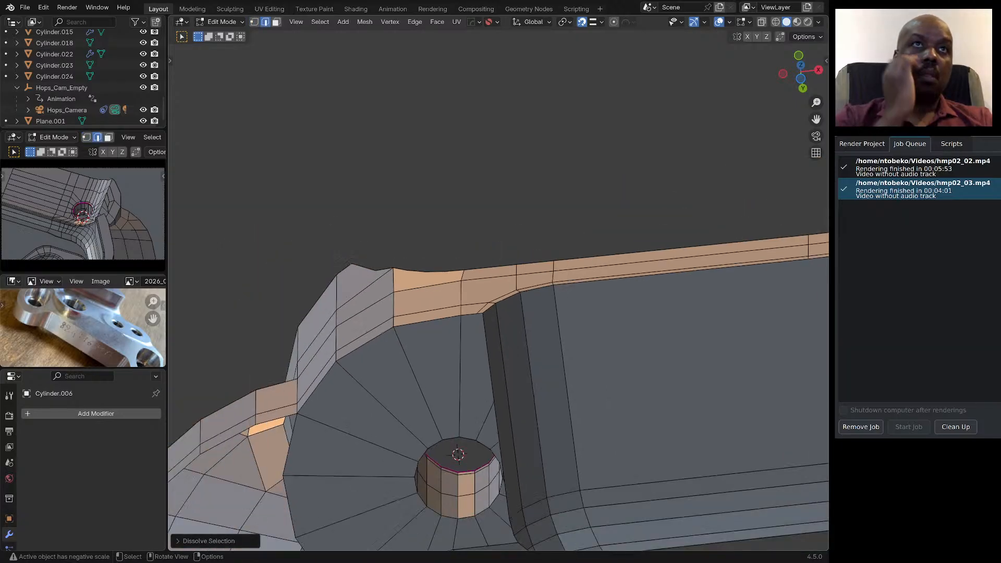
Examine the edge flow around the bolt hole and the curved corner leading up to the side wall.
{"action": "scroll", "coordinate": [459, 312], "scroll_direction": "down", "scroll_amount": 6}
{"action": "middle_click_drag", "start_coordinate": [459, 312], "coordinate": [461, 360]}
{"action": "scroll", "coordinate": [459, 303], "scroll_direction": "up", "scroll_amount": 3}
{"action": "middle_click_drag", "start_coordinate": [459, 292], "coordinate": [460, 346]}
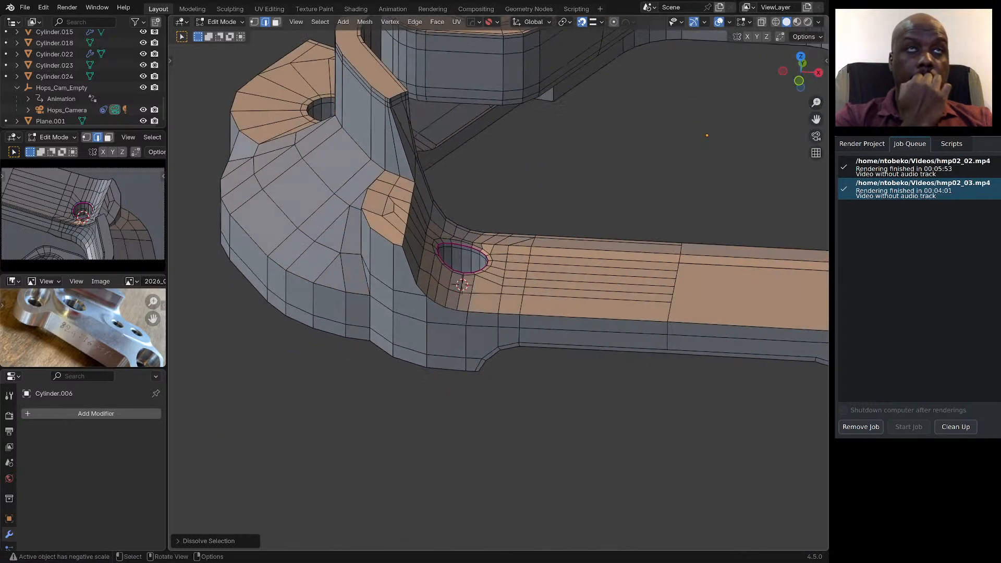
{"action": "scroll", "coordinate": [448, 234], "scroll_direction": "up", "scroll_amount": 3}
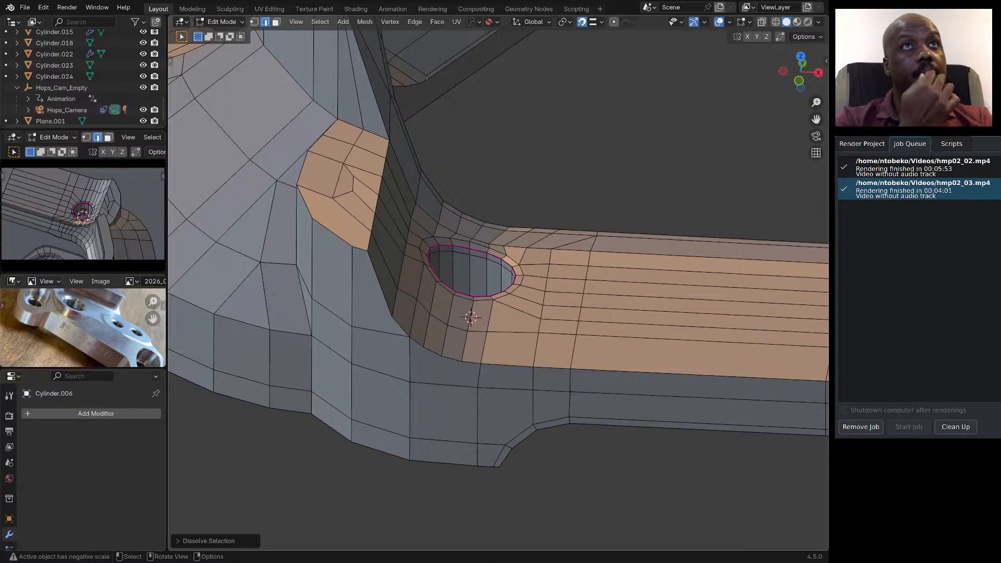
{"action": "scroll", "coordinate": [489, 385], "scroll_direction": "down", "scroll_amount": 2}
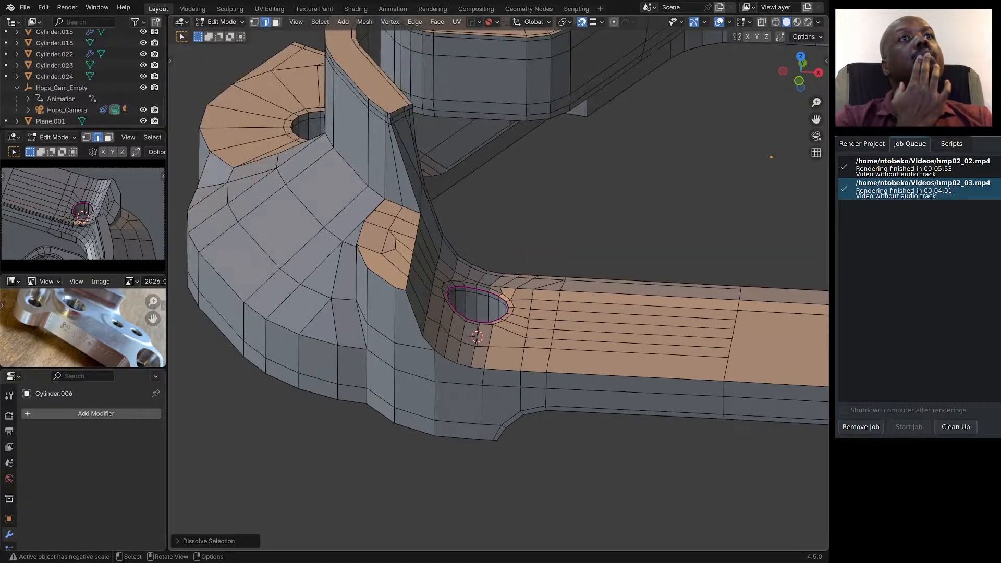
{"action": "middle_click_drag", "start_coordinate": [489, 385], "coordinate": [368, 336]}
{"action": "scroll", "coordinate": [490, 338], "scroll_direction": "up", "scroll_amount": 3}
{"action": "scroll", "coordinate": [458, 331], "scroll_direction": "up", "scroll_amount": 3}
{"action": "scroll", "coordinate": [355, 339], "scroll_direction": "down", "scroll_amount": 3}
{"action": "middle_click_drag", "start_coordinate": [745, 341], "coordinate": [675, 360]}
{"action": "scroll", "coordinate": [693, 361], "scroll_direction": "up", "scroll_amount": 3}
{"action": "scroll", "coordinate": [691, 372], "scroll_direction": "up", "scroll_amount": 4}
{"action": "scroll", "coordinate": [649, 384], "scroll_direction": "down", "scroll_amount": 4}
Select the edge path running beside the bolt hole through the inner corner and space its vertices evenly with LoopTools Space.
{"action": "left_click", "coordinate": [652, 317]}
{"action": "middle_click_drag", "start_coordinate": [651, 317], "coordinate": [700, 304]}
{"action": "scroll", "coordinate": [428, 314], "scroll_direction": "down", "scroll_amount": 4}
{"action": "middle_click_drag", "start_coordinate": [427, 314], "coordinate": [507, 314]}
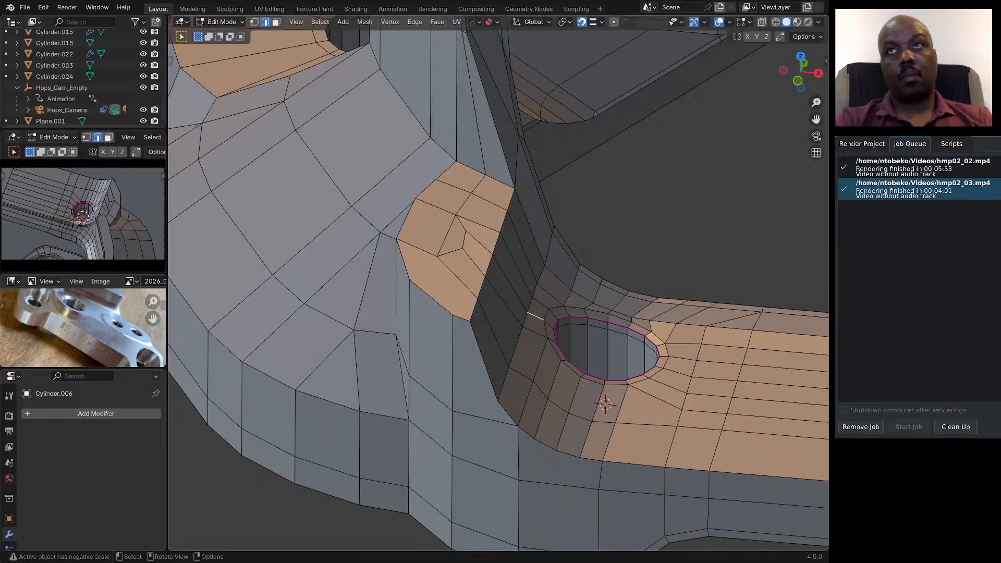
{"action": "left_click", "coordinate": [562, 282], "text": "ctrl"}
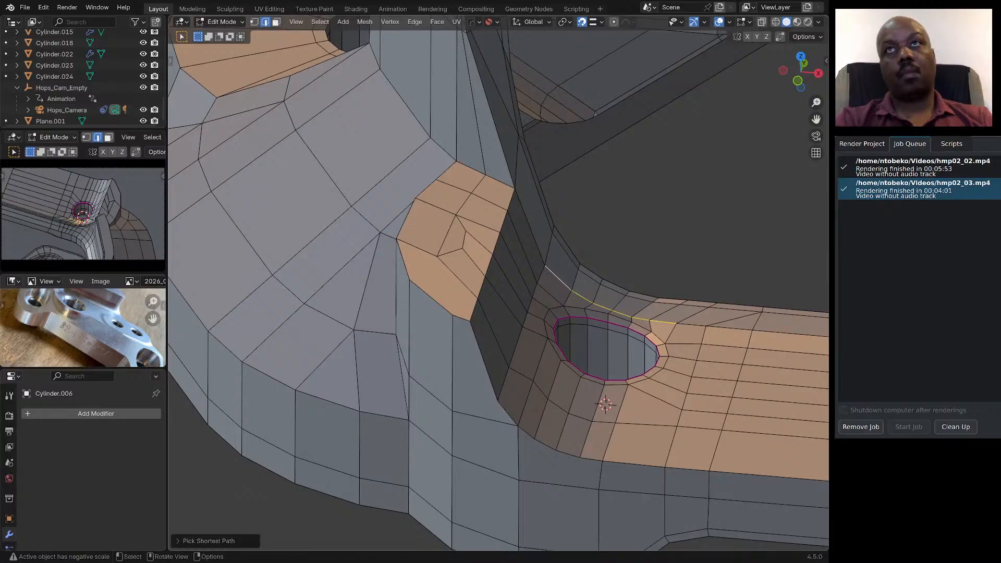
{"action": "right_click", "coordinate": [564, 285]}
{"action": "mouse_move", "coordinate": [522, 196]}
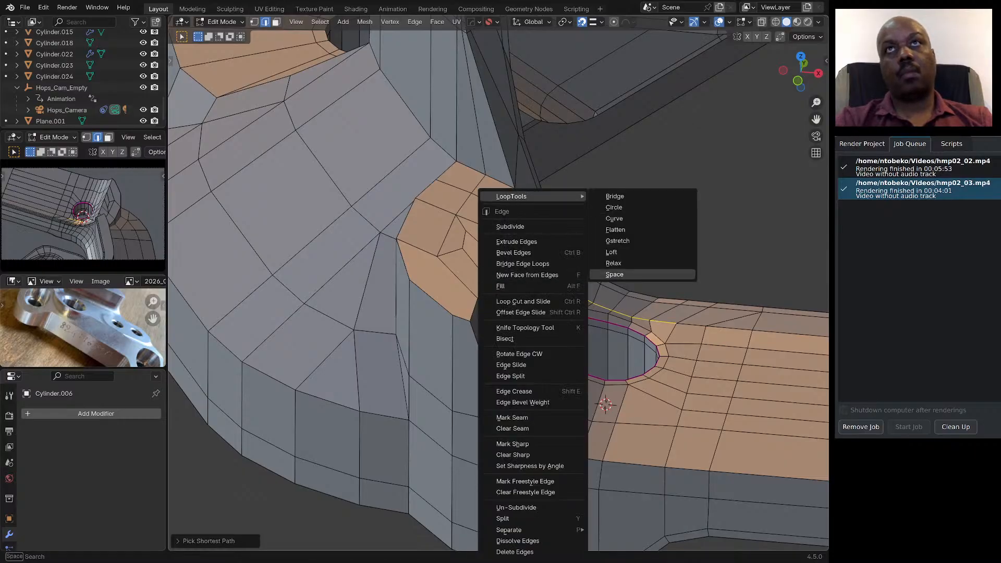
{"action": "left_click", "coordinate": [610, 274]}
Try evenly spacing only the outer rim edge path beside the bolt hole with LoopTools Space.
{"action": "left_click", "coordinate": [566, 254]}
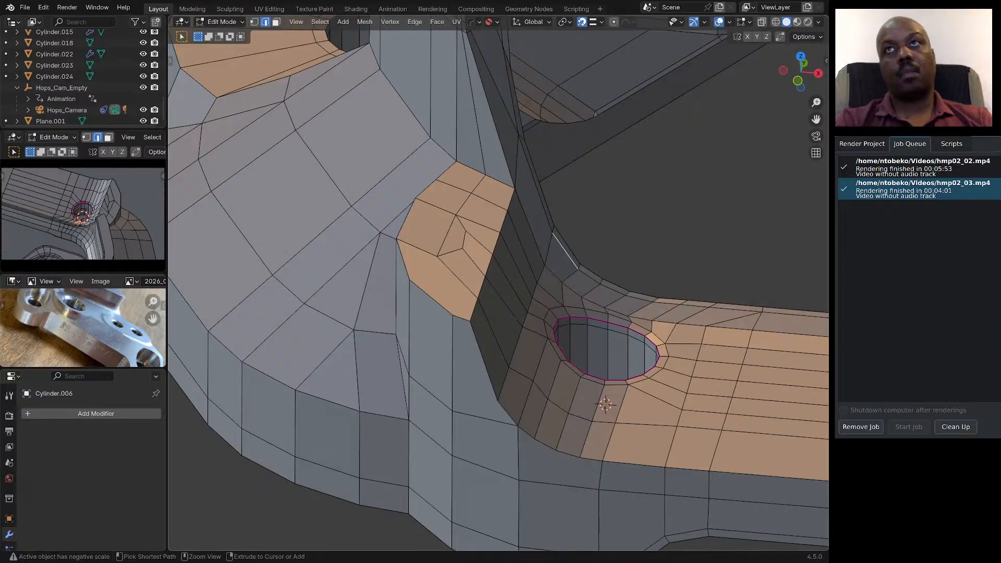
{"action": "left_click", "coordinate": [689, 304], "text": "ctrl"}
{"action": "right_click", "coordinate": [686, 302]}
{"action": "mouse_move", "coordinate": [678, 197]}
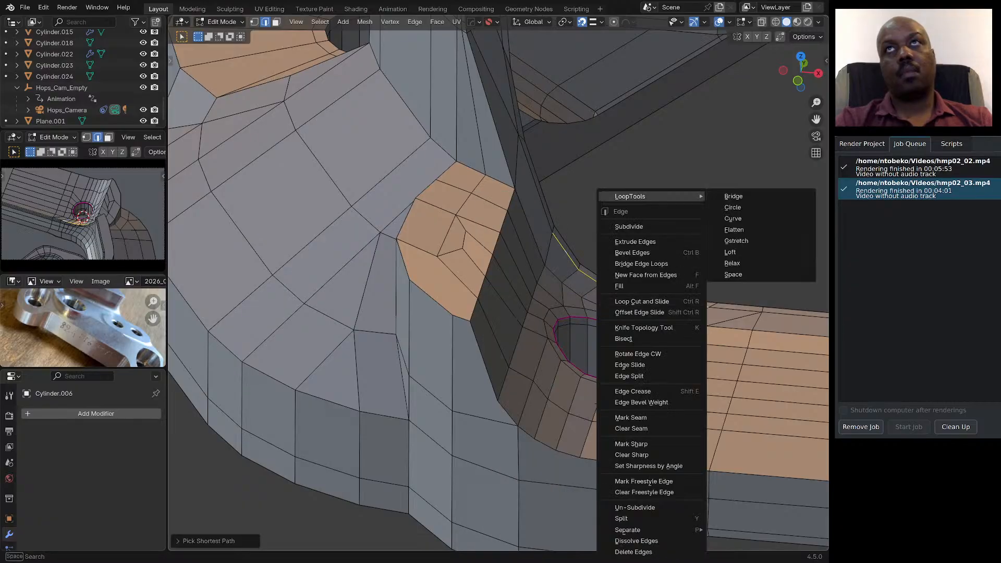
{"action": "left_click", "coordinate": [733, 275]}
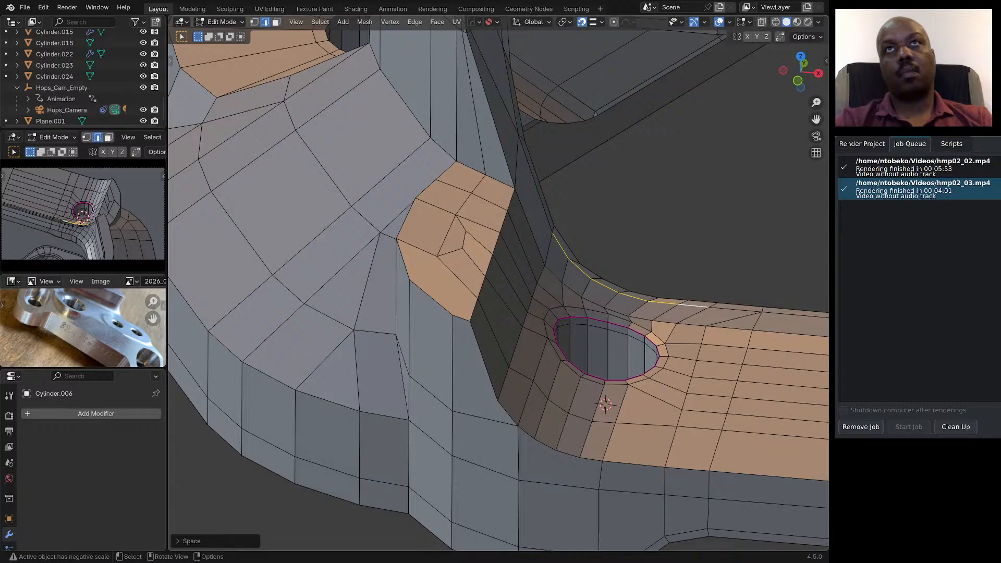
{"action": "middle_click_drag", "start_coordinate": [722, 292], "coordinate": [586, 295]}
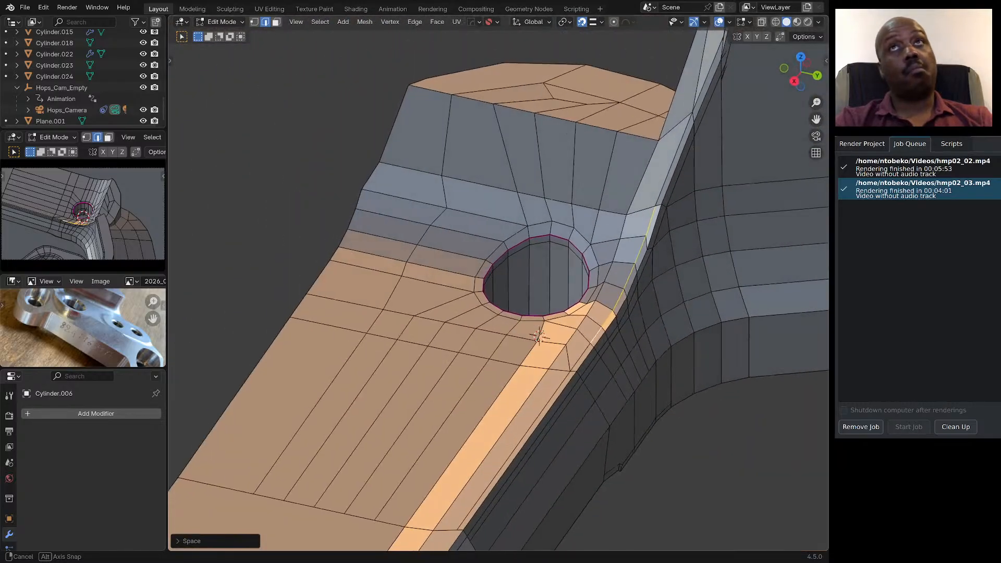
{"action": "middle_click_drag", "start_coordinate": [538, 336], "coordinate": [544, 319]}
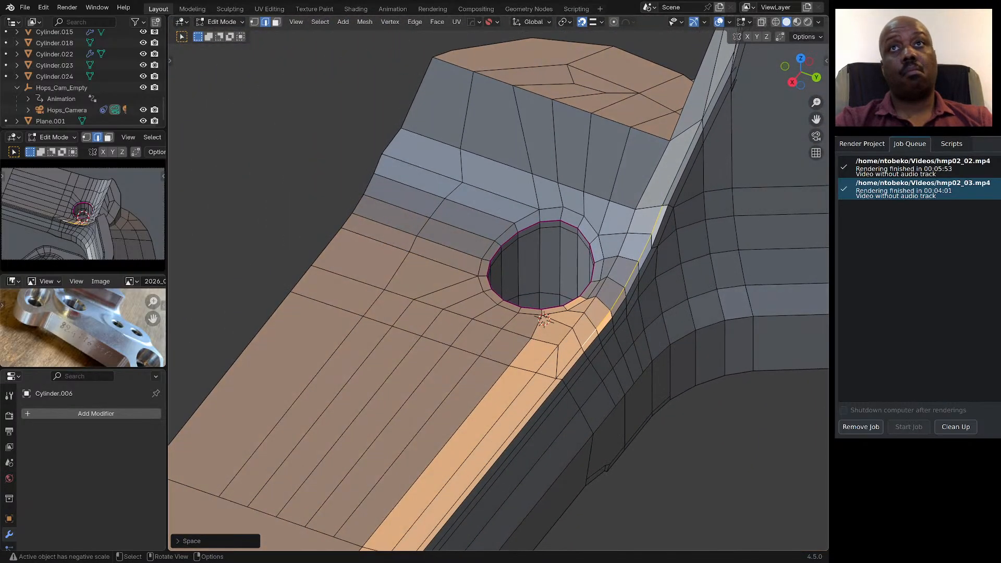
{"action": "key", "text": "ctrl+z"}
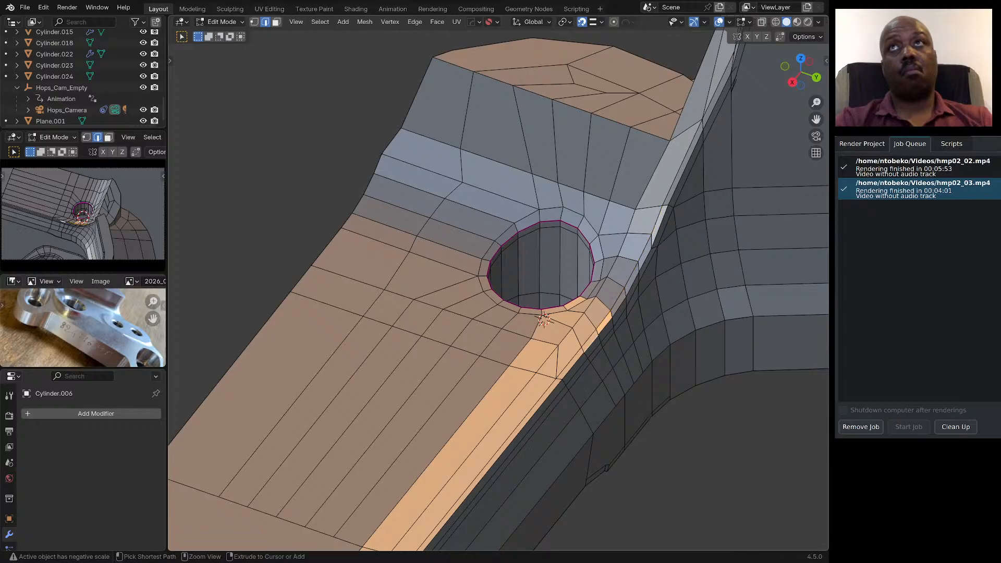
Select the two parallel edge paths along the curved rim beside the bolt hole and space them evenly with LoopTools Space.
{"action": "left_click", "coordinate": [660, 228], "text": "ctrl"}
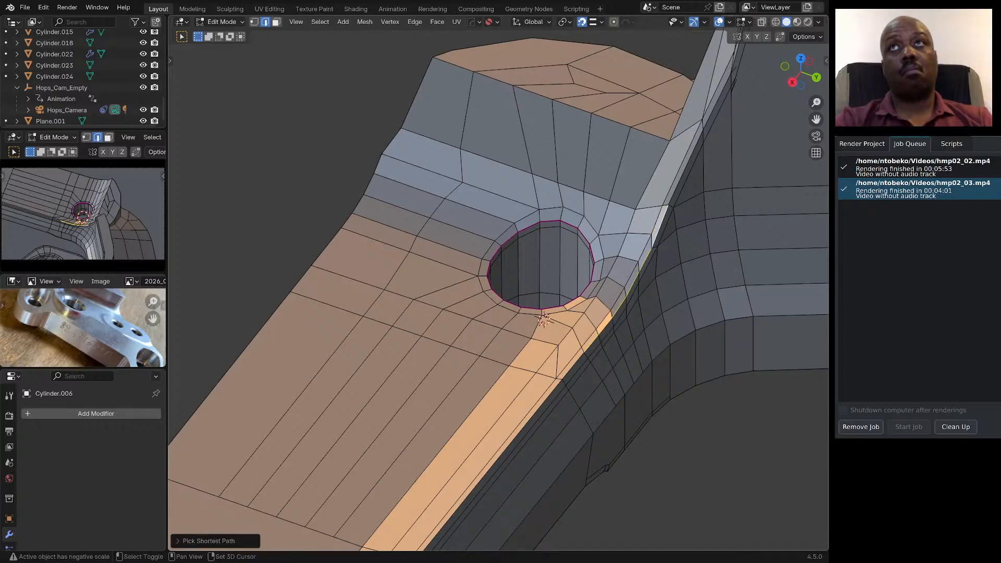
{"action": "left_click", "coordinate": [667, 227], "text": "shift"}
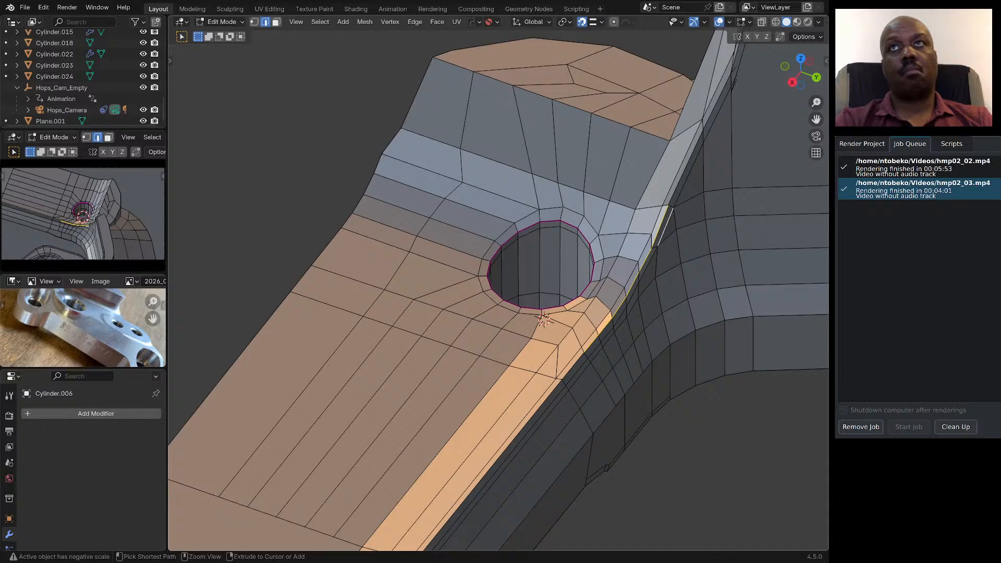
{"action": "left_click", "coordinate": [601, 343], "text": "ctrl"}
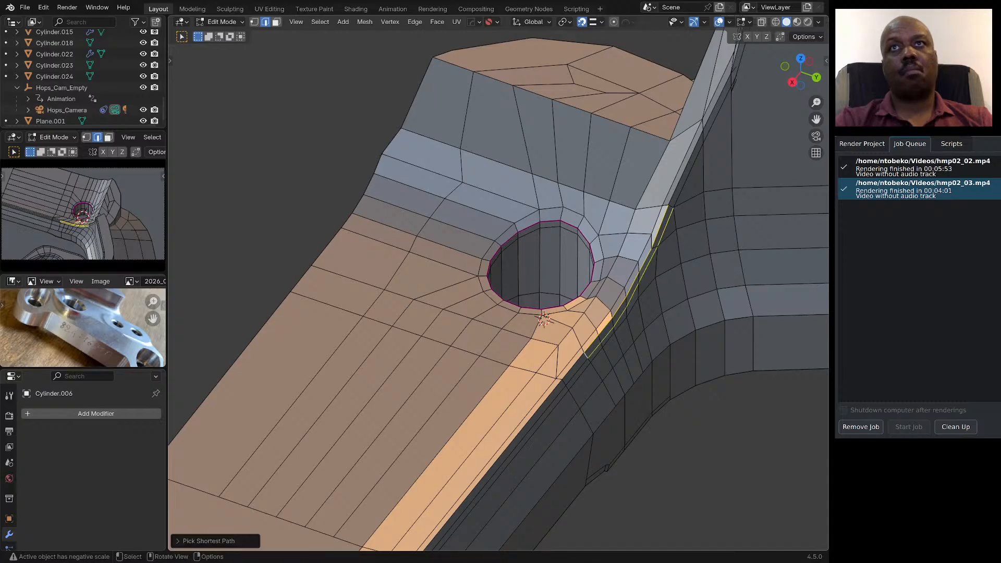
{"action": "left_click", "coordinate": [572, 366], "text": "shift"}
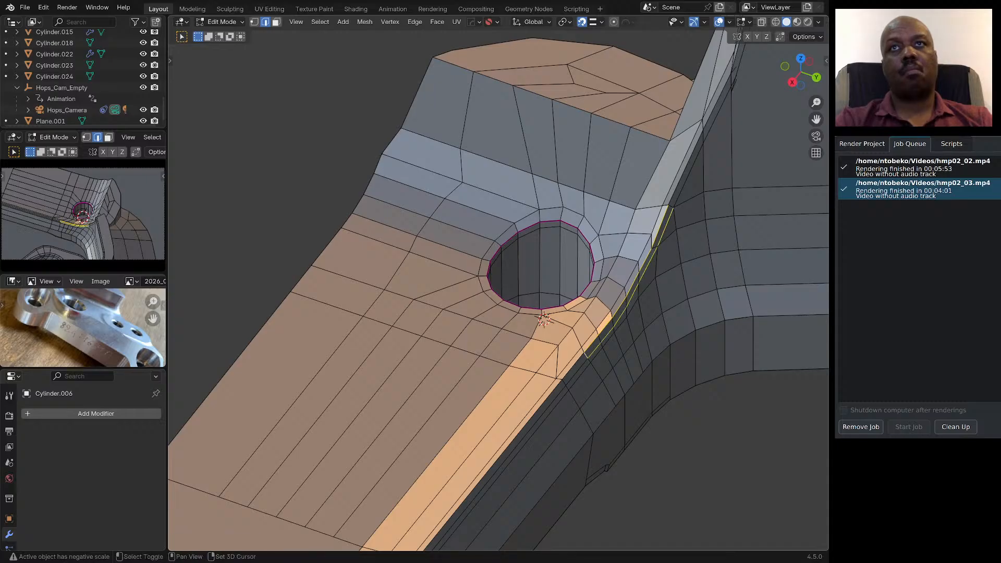
{"action": "right_click", "coordinate": [573, 197]}
{"action": "mouse_move", "coordinate": [599, 196]}
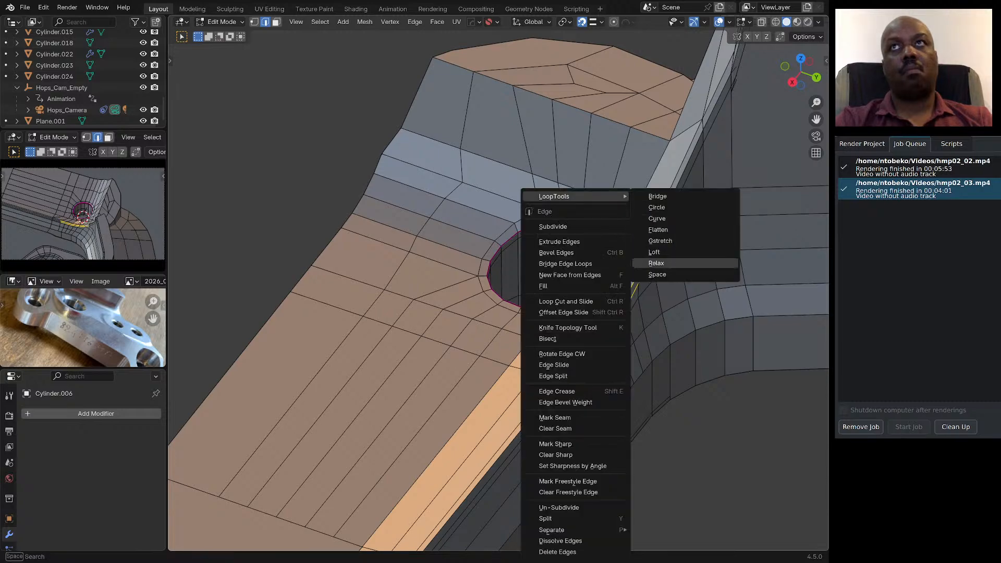
{"action": "left_click", "coordinate": [657, 274]}
Select the edge path on the inner side wall just below the rim and space its vertices evenly with LoopTools Space.
{"action": "middle_click_drag", "start_coordinate": [657, 274], "coordinate": [577, 304]}
{"action": "scroll", "coordinate": [676, 300], "scroll_direction": "up", "scroll_amount": 2}
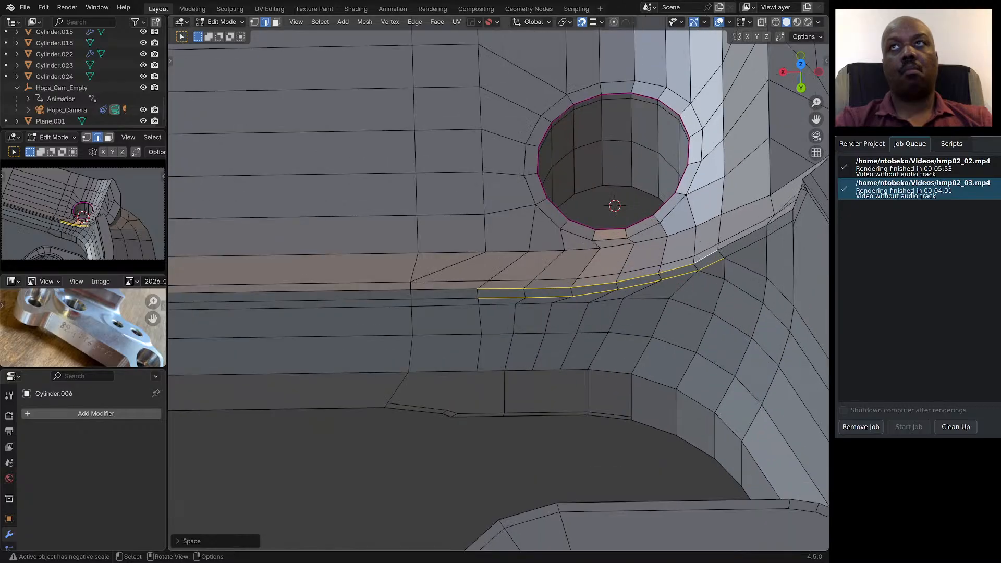
{"action": "middle_click_drag", "start_coordinate": [677, 300], "coordinate": [671, 321]}
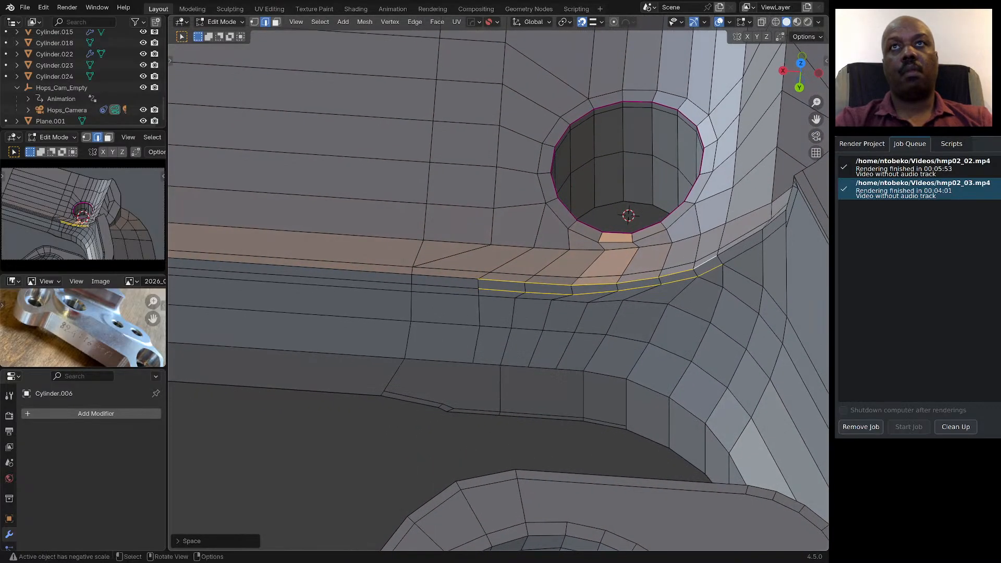
{"action": "left_click", "coordinate": [645, 303]}
{"action": "left_click", "coordinate": [496, 297], "text": "ctrl"}
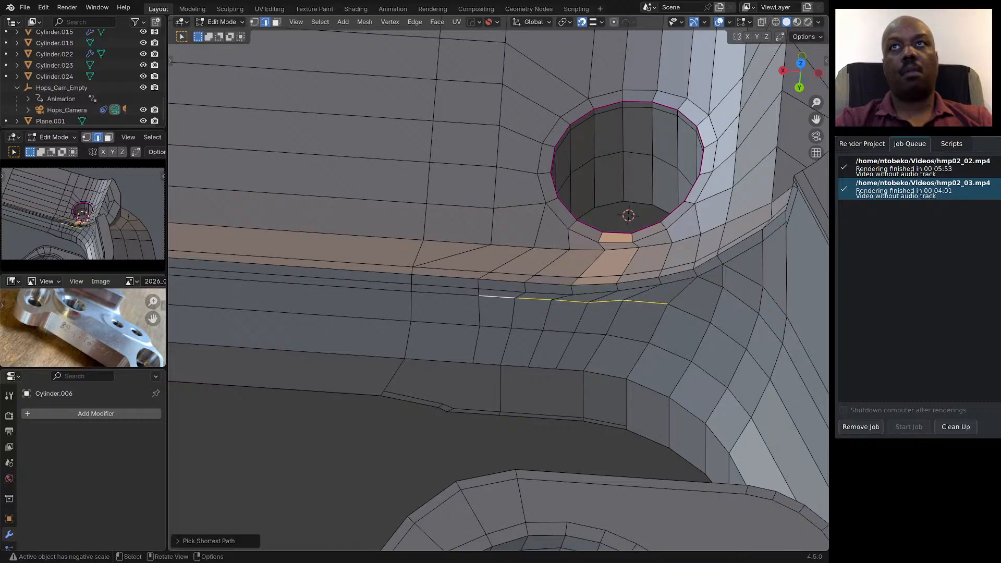
{"action": "left_click", "coordinate": [689, 313], "text": "shift"}
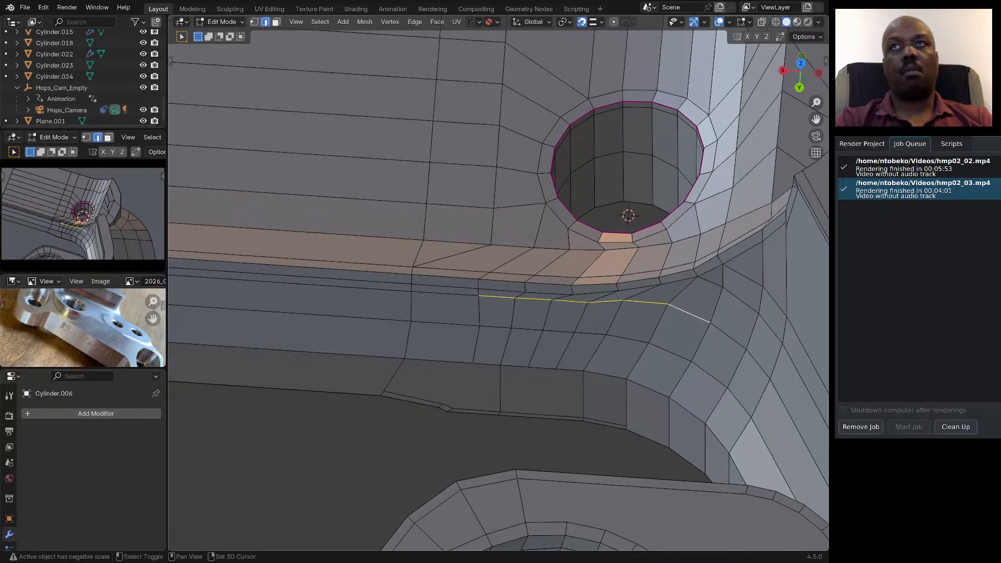
{"action": "right_click", "coordinate": [649, 196]}
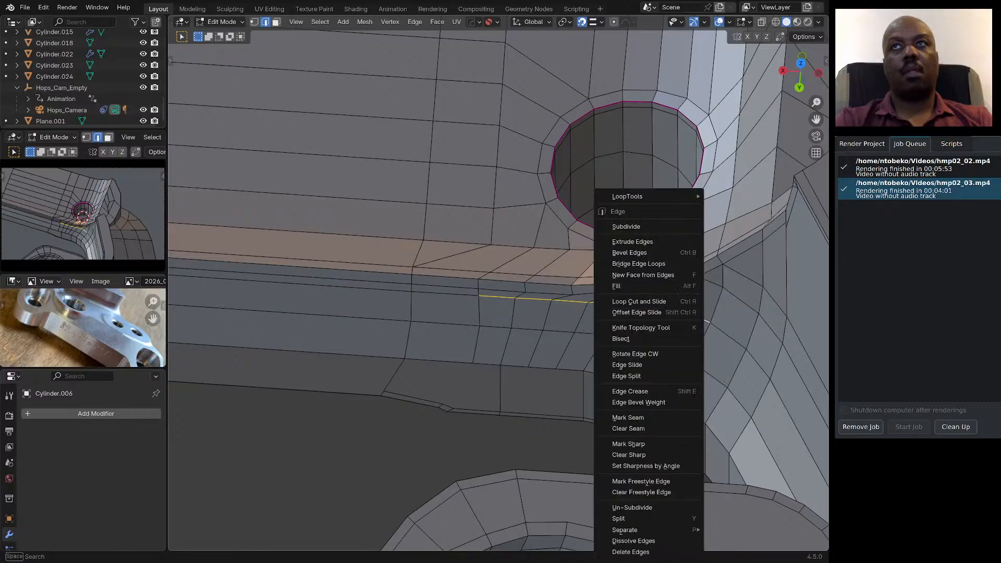
{"action": "mouse_move", "coordinate": [652, 196]}
{"action": "left_click", "coordinate": [740, 275]}
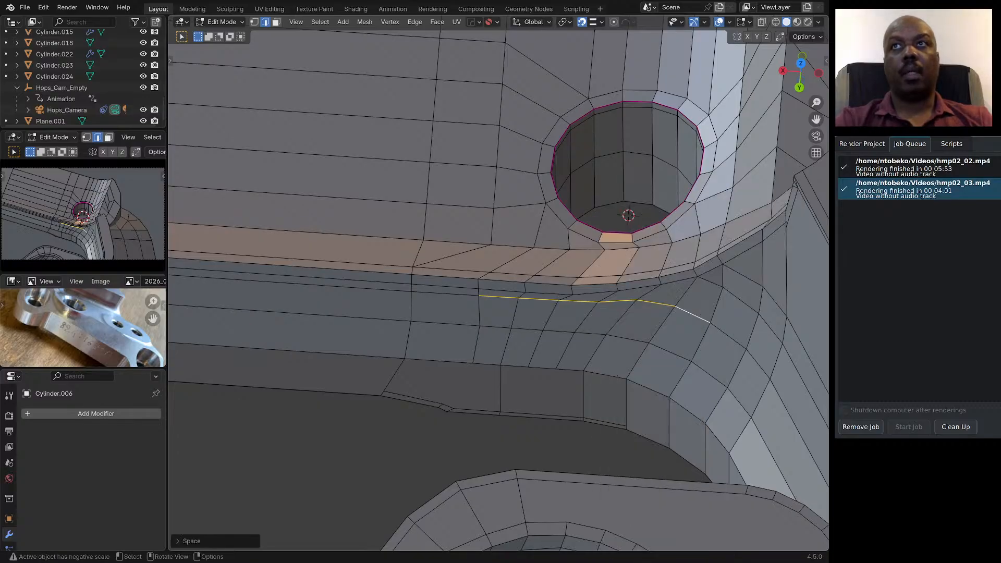
Slide one vertex of the inner wall edge path below the rim slightly toward the inner corner with Vertex Slide.
{"action": "middle_click_drag", "start_coordinate": [495, 313], "coordinate": [426, 312]}
{"action": "key", "text": "1"}
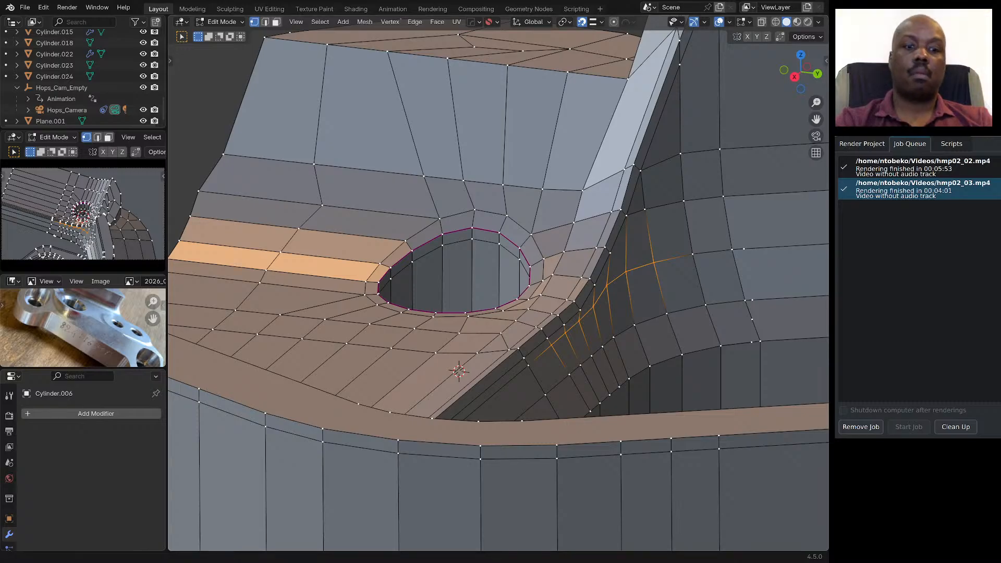
{"action": "key", "text": "2"}
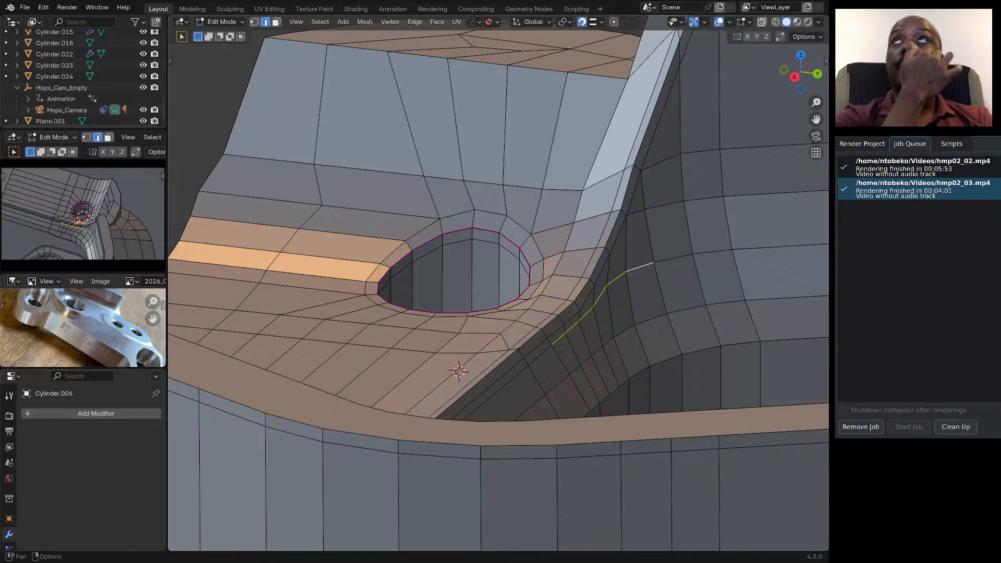
{"action": "middle_click_drag", "start_coordinate": [655, 281], "coordinate": [611, 309]}
{"action": "scroll", "coordinate": [600, 314], "scroll_direction": "up", "scroll_amount": 1}
{"action": "key", "text": "1"}
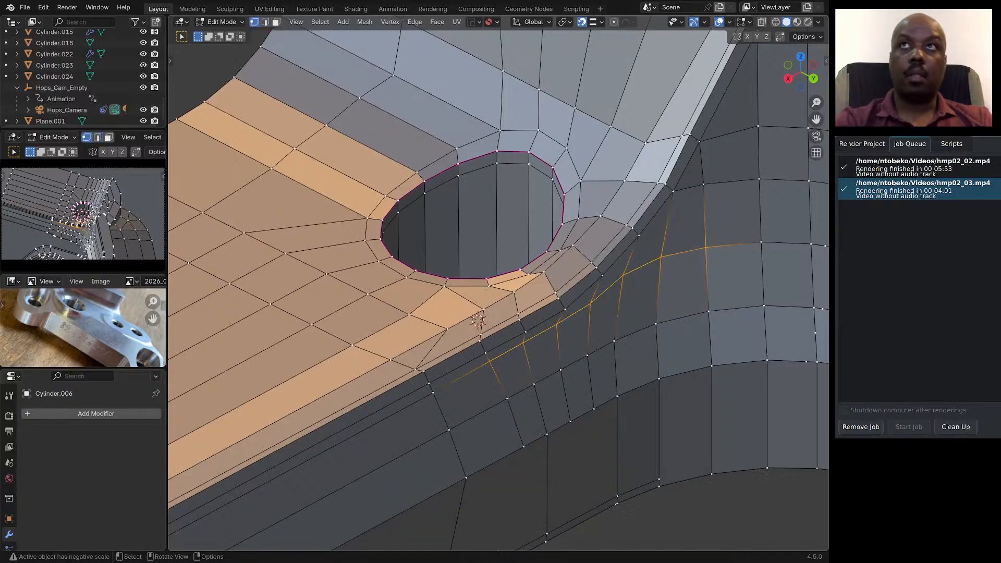
{"action": "left_click", "coordinate": [557, 324]}
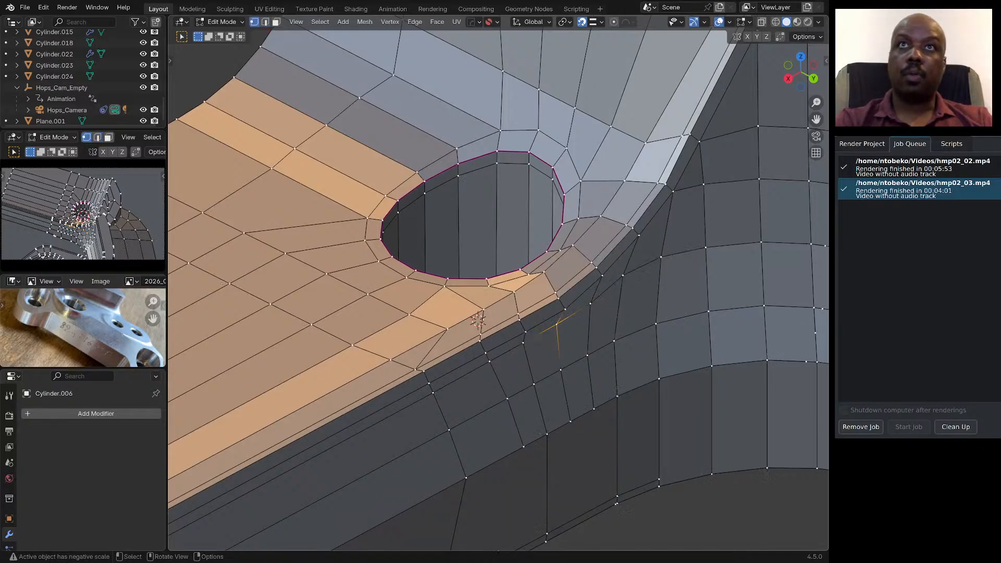
{"action": "middle_click_drag", "start_coordinate": [556, 324], "coordinate": [529, 362]}
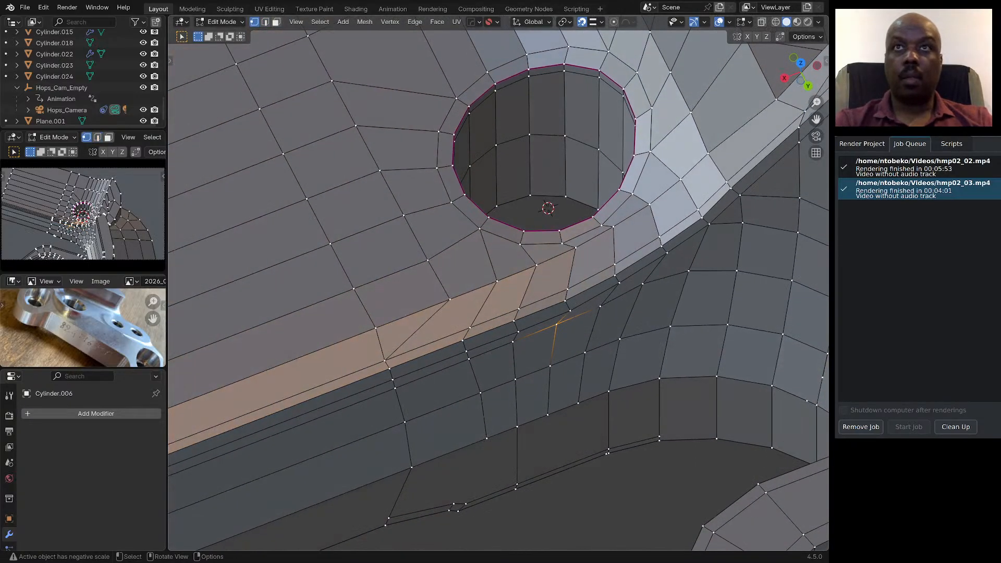
{"action": "key", "text": "shift+v"}
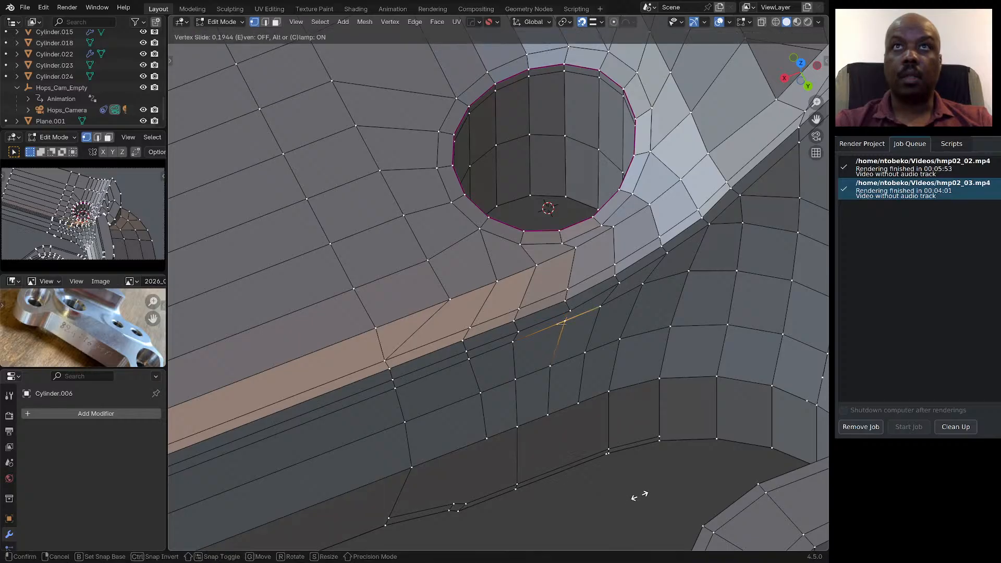
{"action": "left_click", "coordinate": [639, 496]}
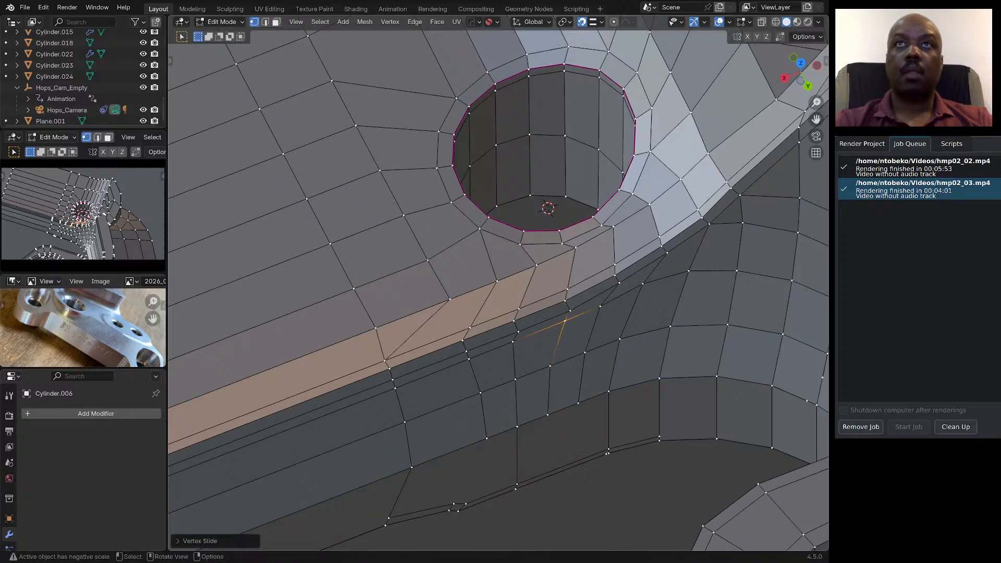
Vertex-slide the neighbouring vertices on either side of it along the wall edge path slightly toward the inner corner.
{"action": "left_click", "coordinate": [600, 306]}
{"action": "key", "text": "shift+v"}
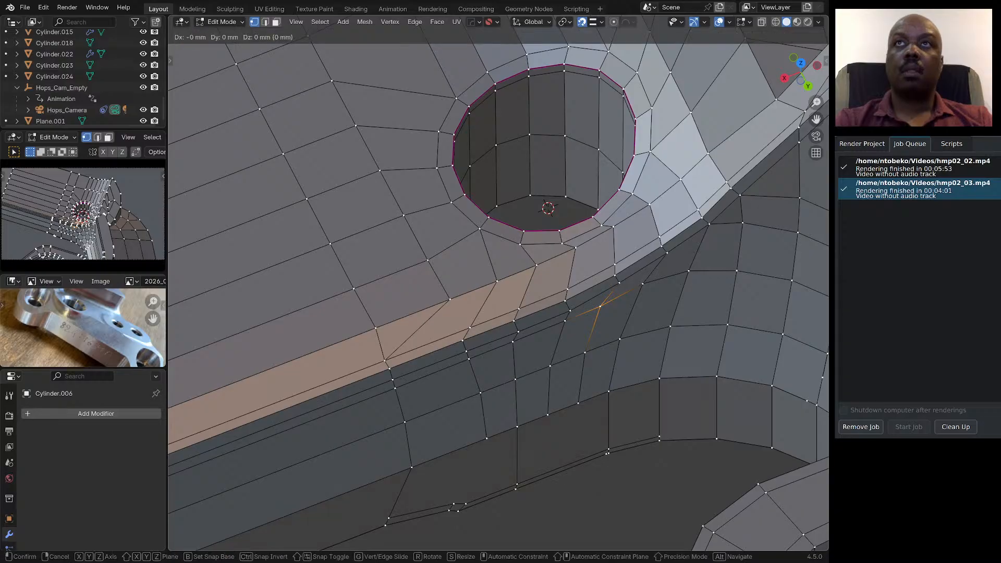
{"action": "left_click", "coordinate": [662, 493]}
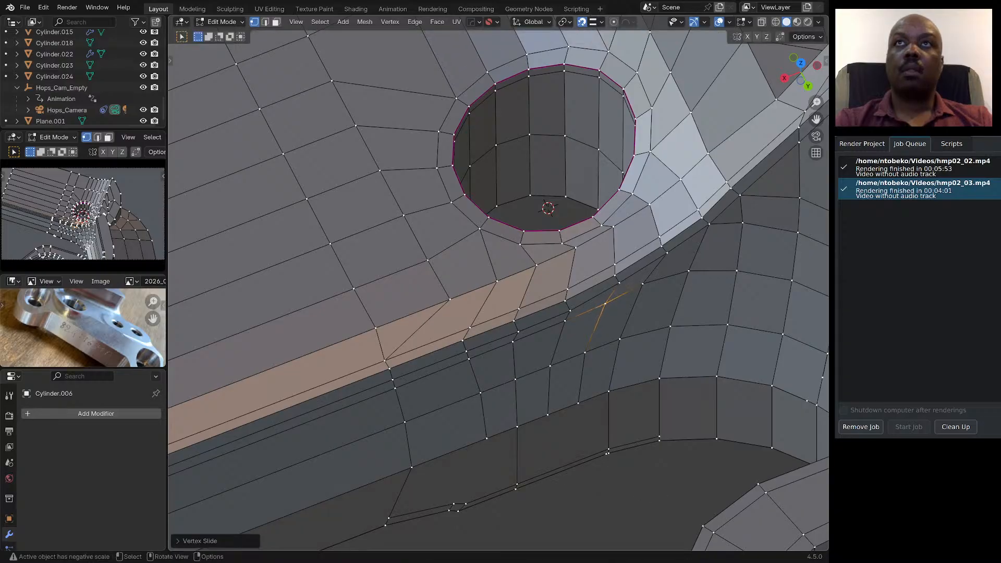
{"action": "middle_click_drag", "start_coordinate": [662, 490], "coordinate": [649, 508]}
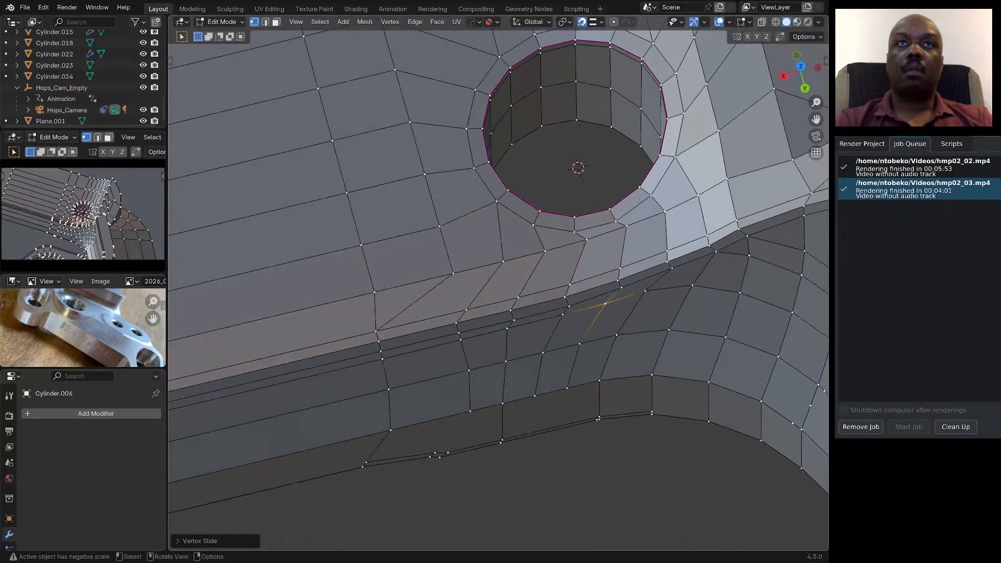
{"action": "left_click", "coordinate": [506, 329]}
{"action": "key", "text": "shift+v"}
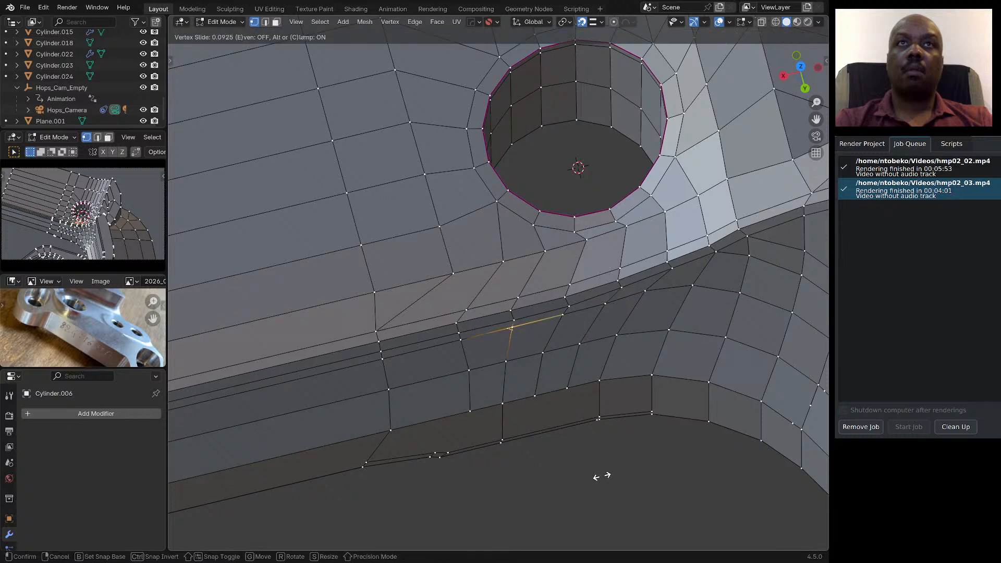
{"action": "left_click", "coordinate": [596, 474]}
Slide two adjacent vertices on the rim's lower edge path slightly away from the inner corner to line up with the cross edges.
{"action": "left_click", "coordinate": [514, 319]}
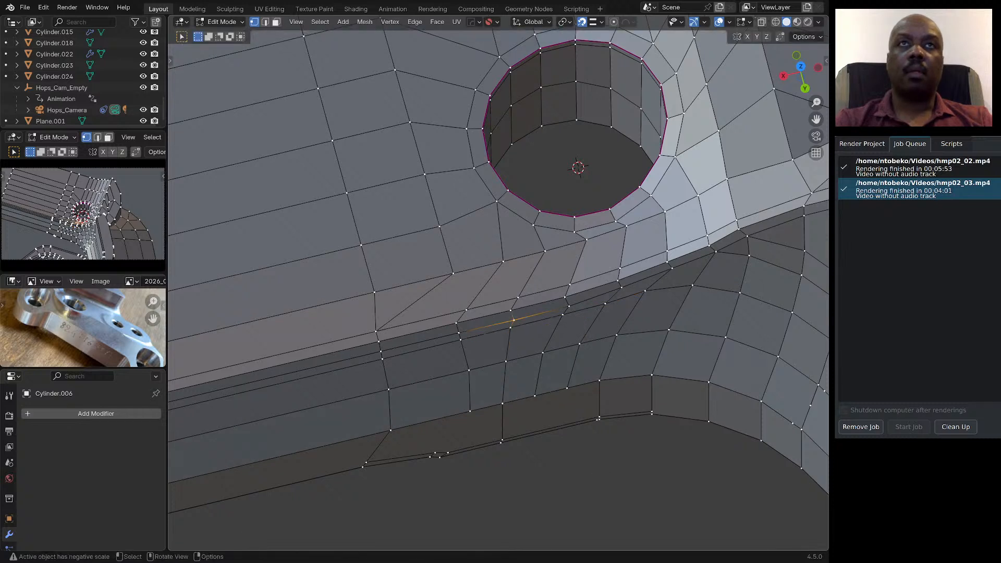
{"action": "key", "text": "shift+v"}
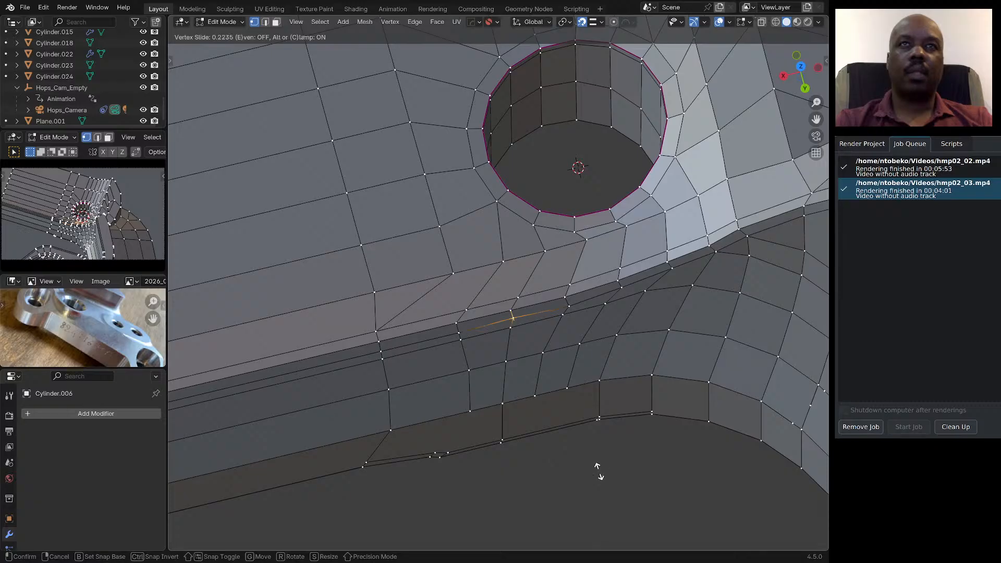
{"action": "left_click", "coordinate": [597, 472]}
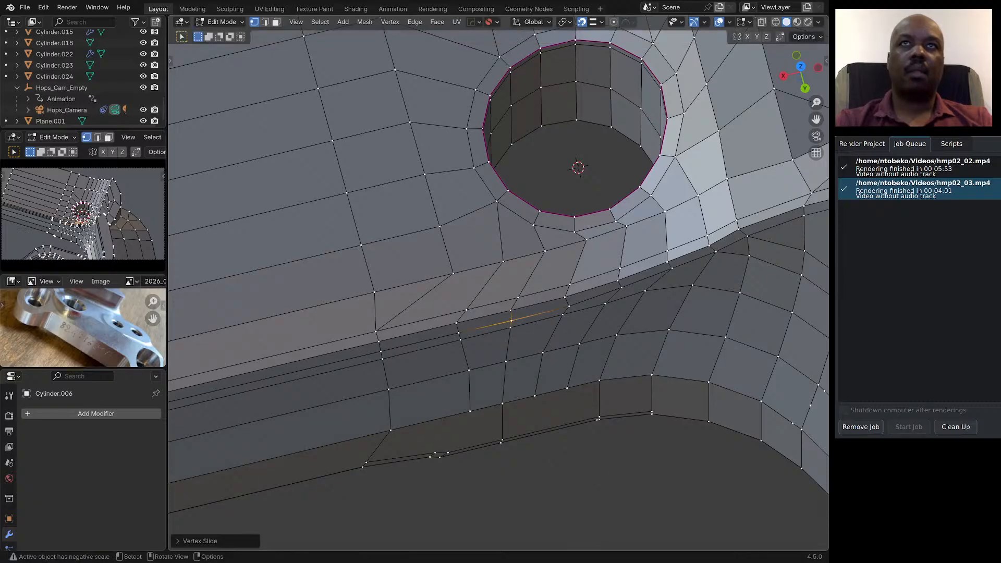
{"action": "key", "text": "shift+v"}
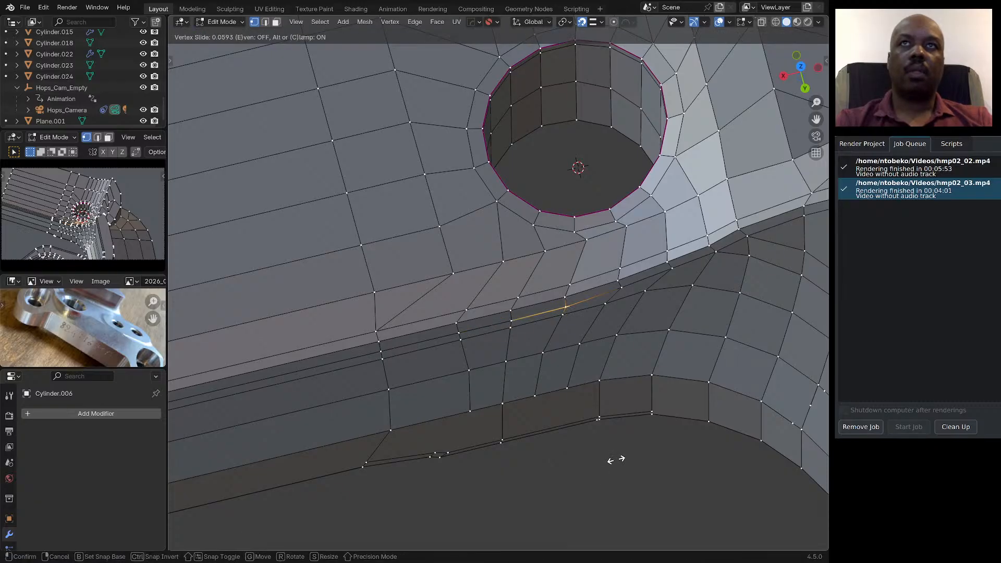
{"action": "left_click", "coordinate": [615, 460]}
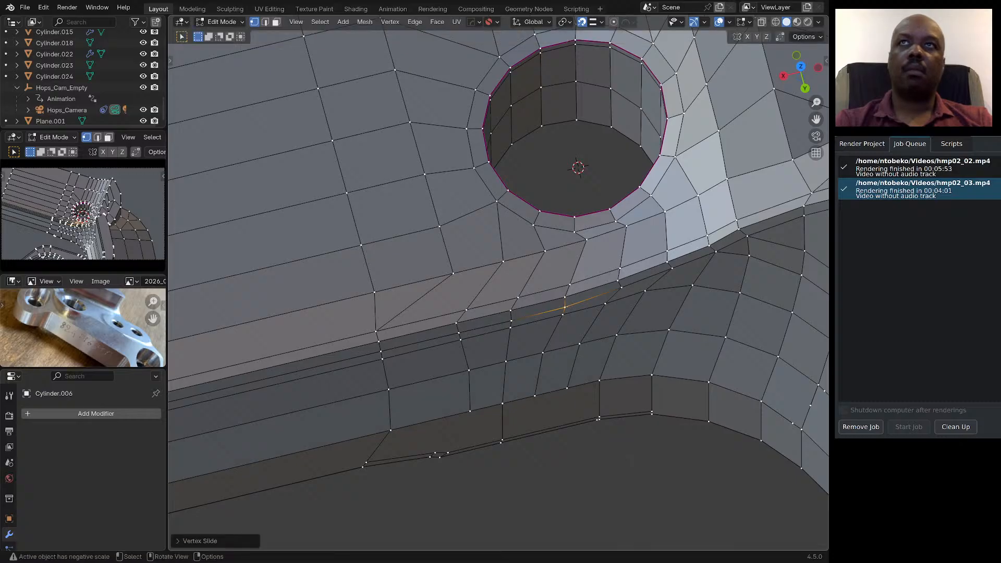
Slide the next two vertices of the rim's lower edge path, nearer the inner corner, slightly back along the path.
{"action": "left_click", "coordinate": [621, 288]}
{"action": "key", "text": "g"}
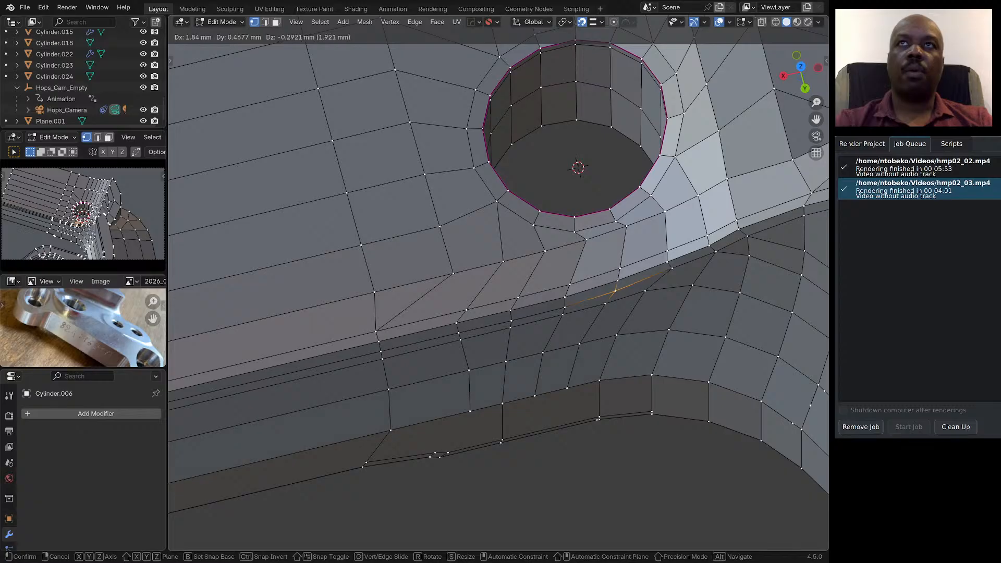
{"action": "key", "text": "g"}
{"action": "left_click", "coordinate": [659, 455]}
{"action": "middle_click_drag", "start_coordinate": [659, 455], "coordinate": [716, 461]}
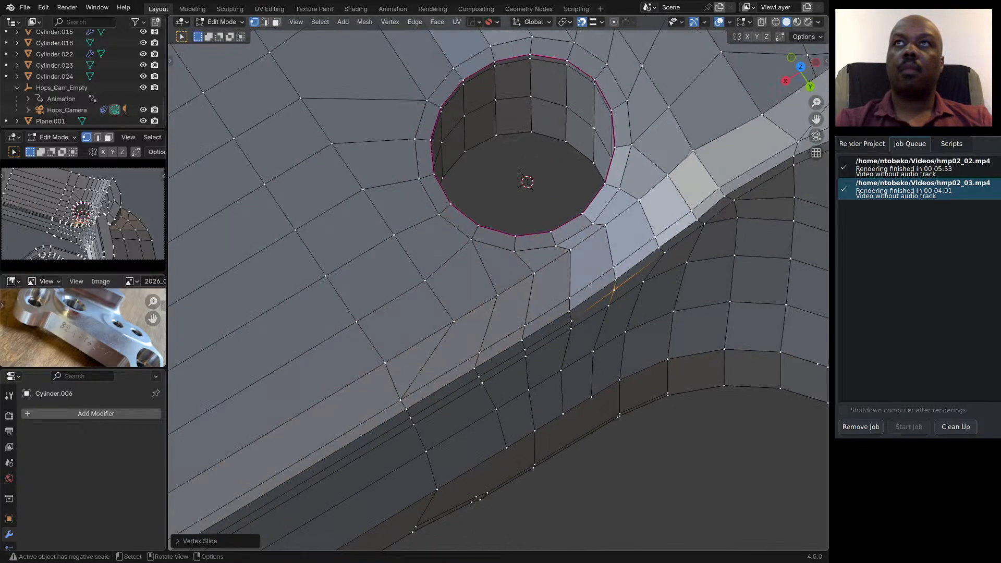
{"action": "left_click", "coordinate": [665, 252]}
{"action": "key", "text": "g"}
{"action": "key", "text": "g"}
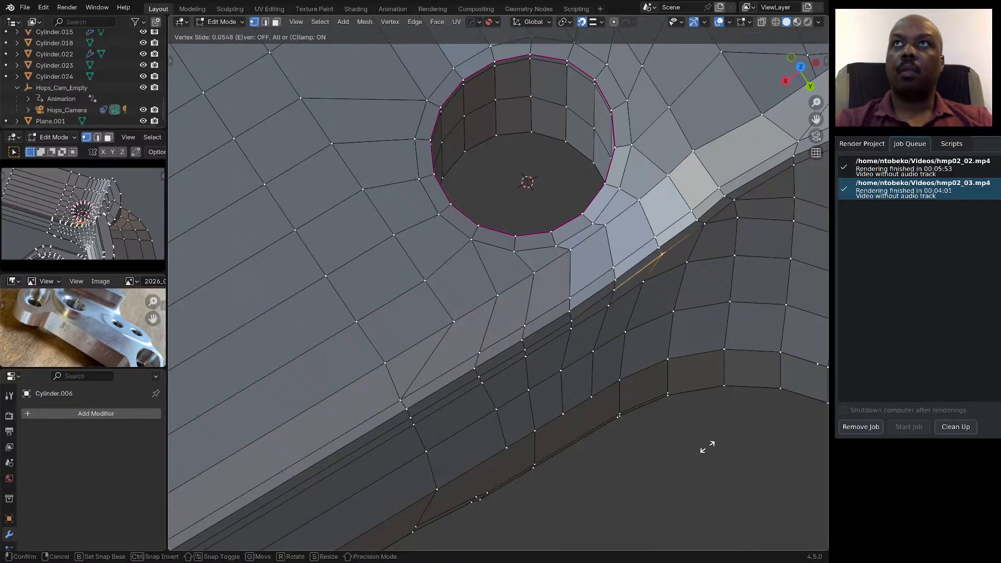
{"action": "left_click", "coordinate": [700, 452]}
Examine the rim, inner wall and hole border topology around the bolt hole from several sides.
{"action": "scroll", "coordinate": [563, 347], "scroll_direction": "down", "scroll_amount": 3}
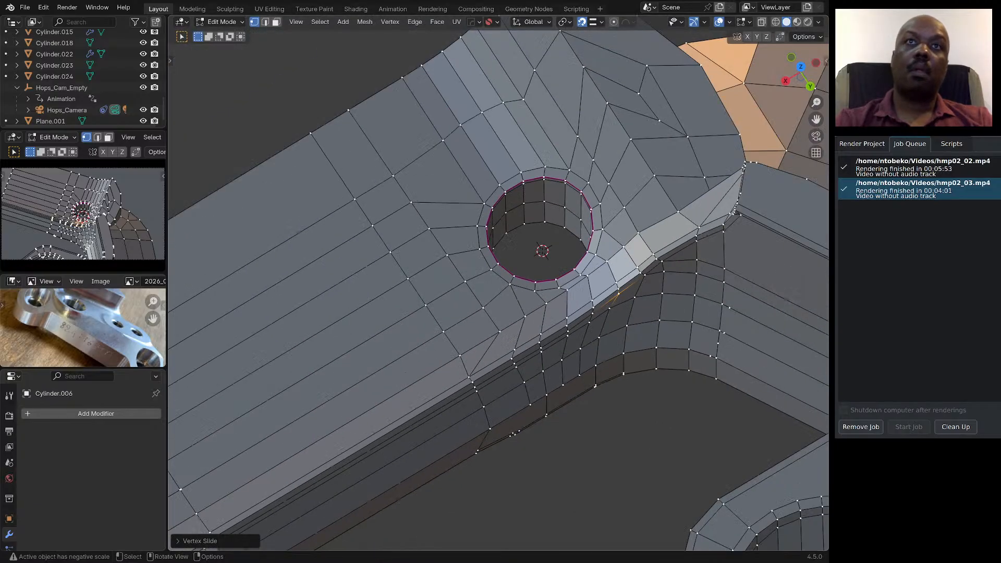
{"action": "middle_click_drag", "start_coordinate": [563, 347], "coordinate": [563, 323]}
{"action": "scroll", "coordinate": [555, 395], "scroll_direction": "down", "scroll_amount": 3}
{"action": "middle_click_drag", "start_coordinate": [558, 400], "coordinate": [578, 391]}
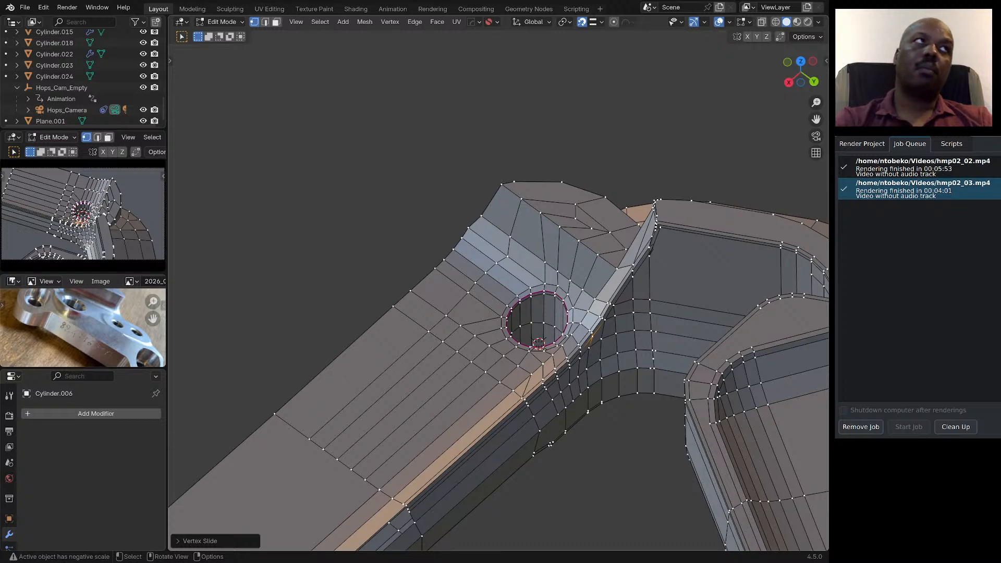
{"action": "middle_click_drag", "start_coordinate": [553, 386], "coordinate": [631, 361]}
{"action": "scroll", "coordinate": [589, 365], "scroll_direction": "up", "scroll_amount": 5}
{"action": "scroll", "coordinate": [634, 359], "scroll_direction": "up", "scroll_amount": 2}
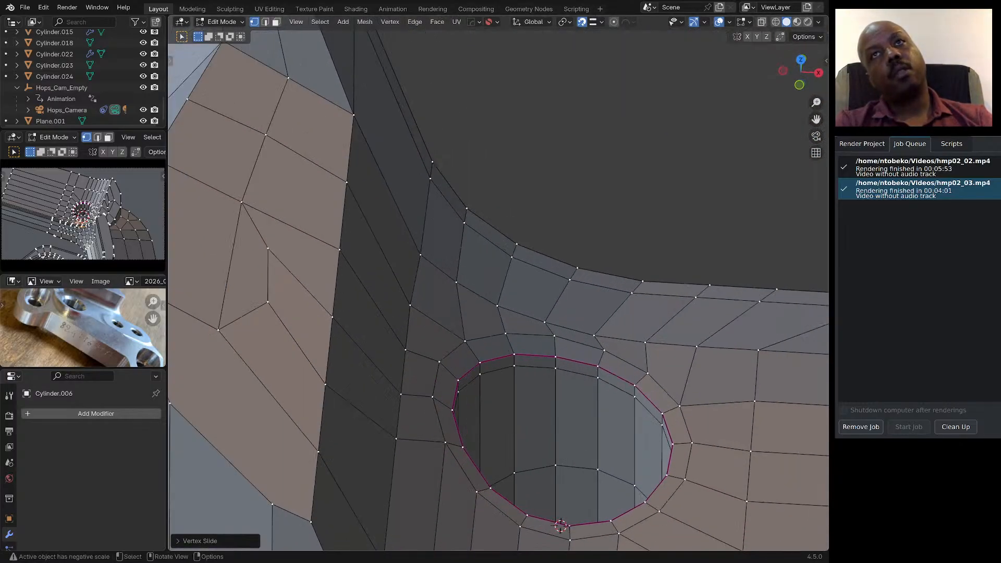
{"action": "middle_click_drag", "start_coordinate": [560, 527], "coordinate": [388, 527]}
{"action": "scroll", "coordinate": [498, 292], "scroll_direction": "up", "scroll_amount": 3}
{"action": "scroll", "coordinate": [498, 292], "scroll_direction": "down", "scroll_amount": 3}
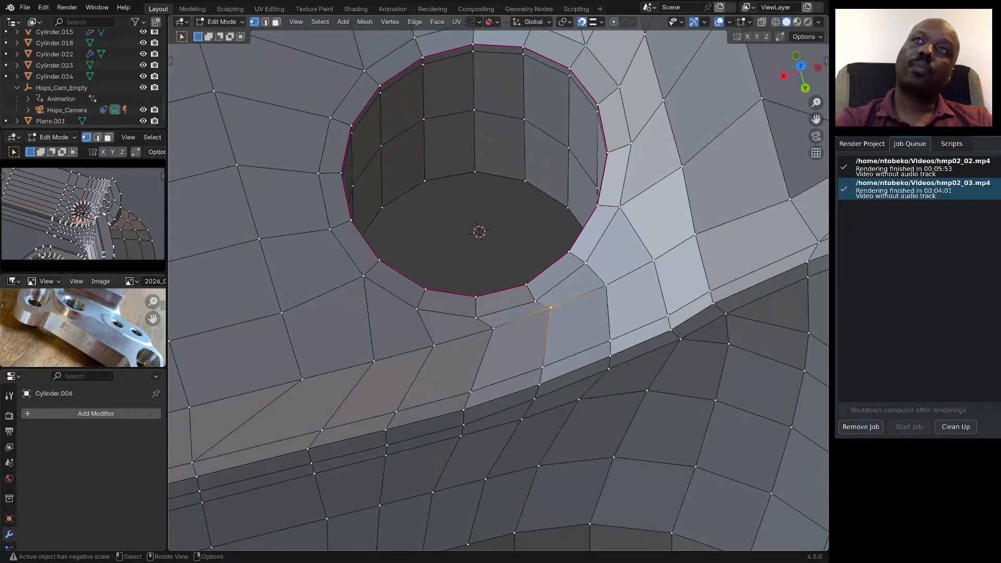
Slide the vertex of the edge path between the bolt hole and rim, directly beside the hole border, away from the inner corner.
{"action": "left_click", "coordinate": [606, 285]}
{"action": "middle_click_drag", "start_coordinate": [605, 285], "coordinate": [601, 283]}
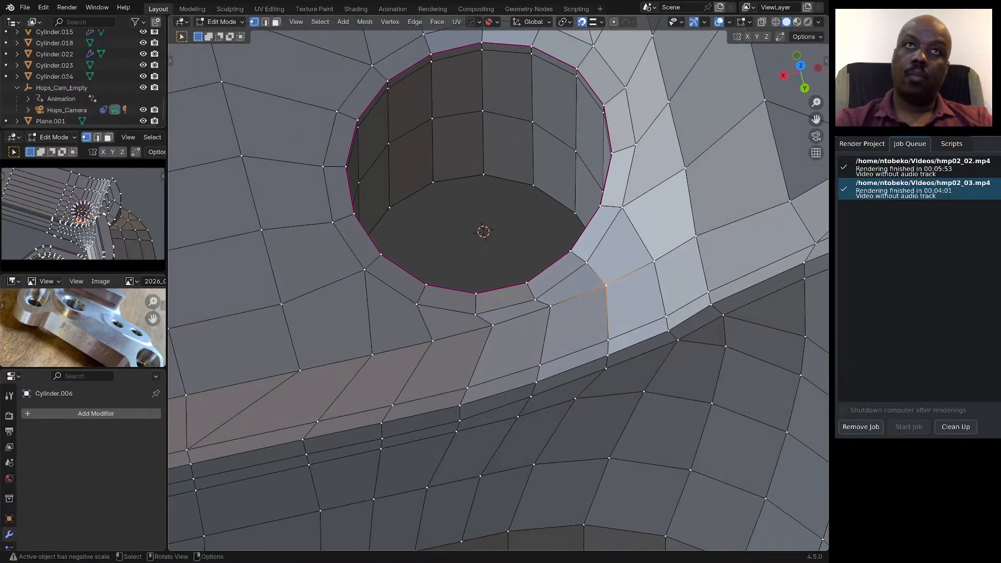
{"action": "left_click", "coordinate": [371, 355]}
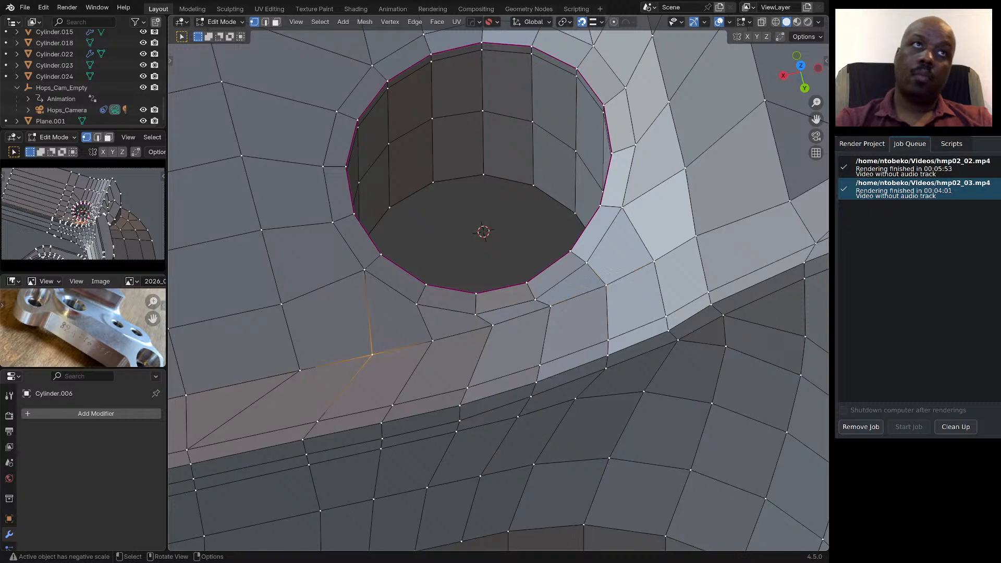
{"action": "scroll", "coordinate": [441, 330], "scroll_direction": "down", "scroll_amount": 2}
{"action": "mouse_move", "coordinate": [441, 330]}
{"action": "middle_mouse_down"}
{"action": "mouse_move", "coordinate": [463, 307]}
{"action": "mouse_move", "coordinate": [438, 322]}
{"action": "mouse_move", "coordinate": [442, 332]}
{"action": "middle_mouse_up"}
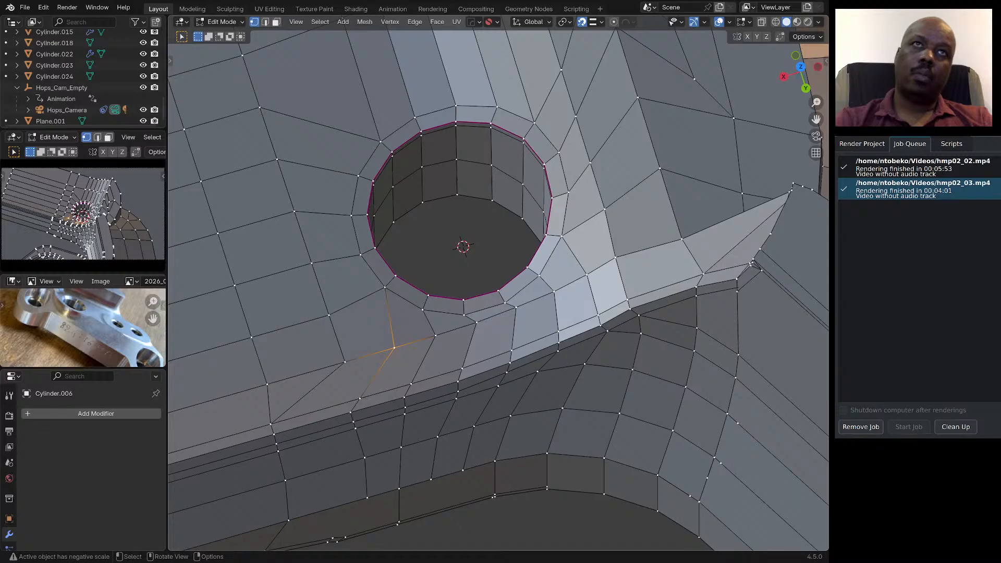
{"action": "left_click", "coordinate": [476, 323]}
{"action": "middle_click_drag", "start_coordinate": [472, 222], "coordinate": [470, 237]}
{"action": "key", "text": "g"}
{"action": "key", "text": "g"}
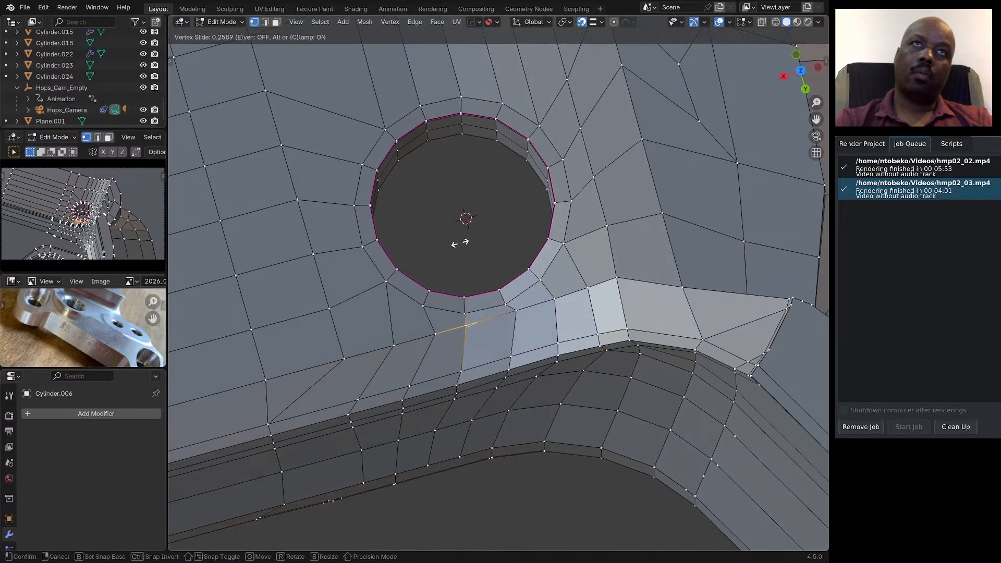
{"action": "left_click", "coordinate": [459, 244]}
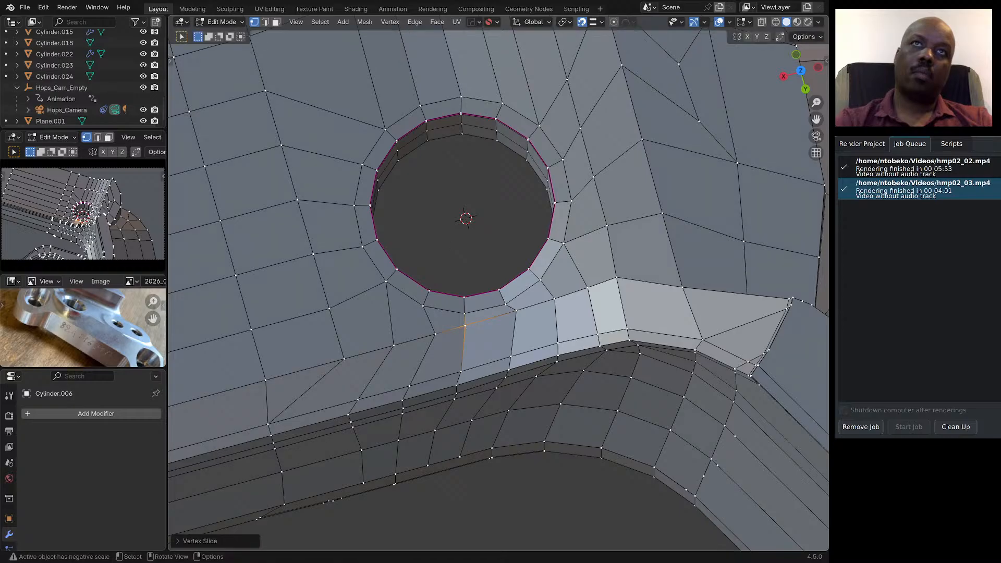
Slide the next two vertices toward the inner corner on the hole-side edge path slightly back away from the corner.
{"action": "key", "text": "shift+v"}
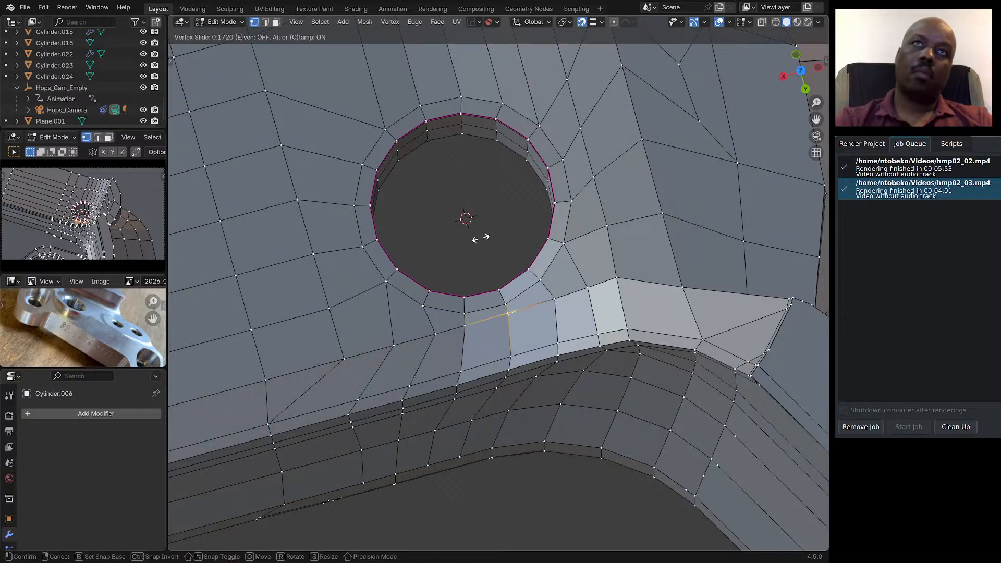
{"action": "left_click", "coordinate": [480, 239]}
{"action": "left_click", "coordinate": [555, 298]}
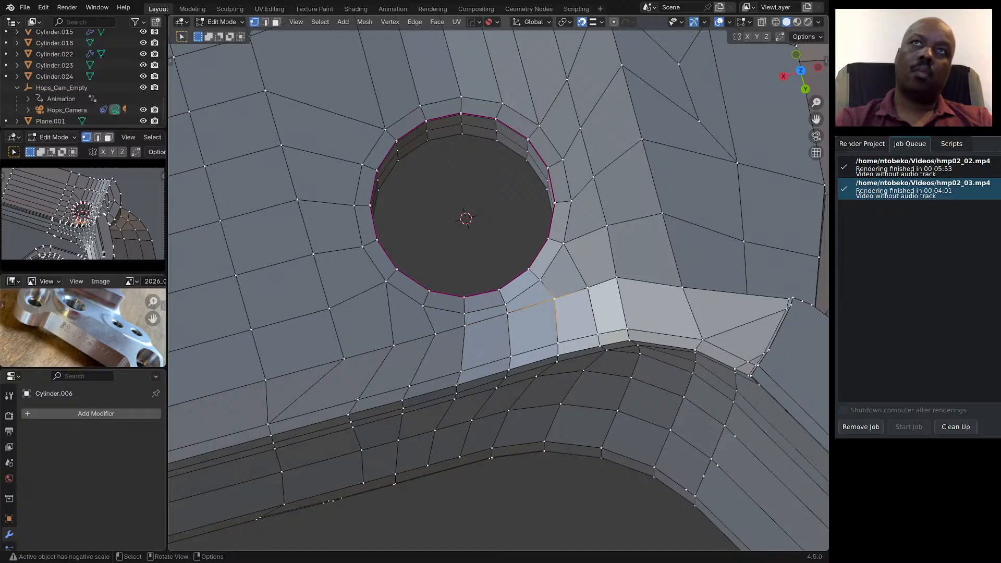
{"action": "key", "text": "g"}
{"action": "key", "text": "g"}
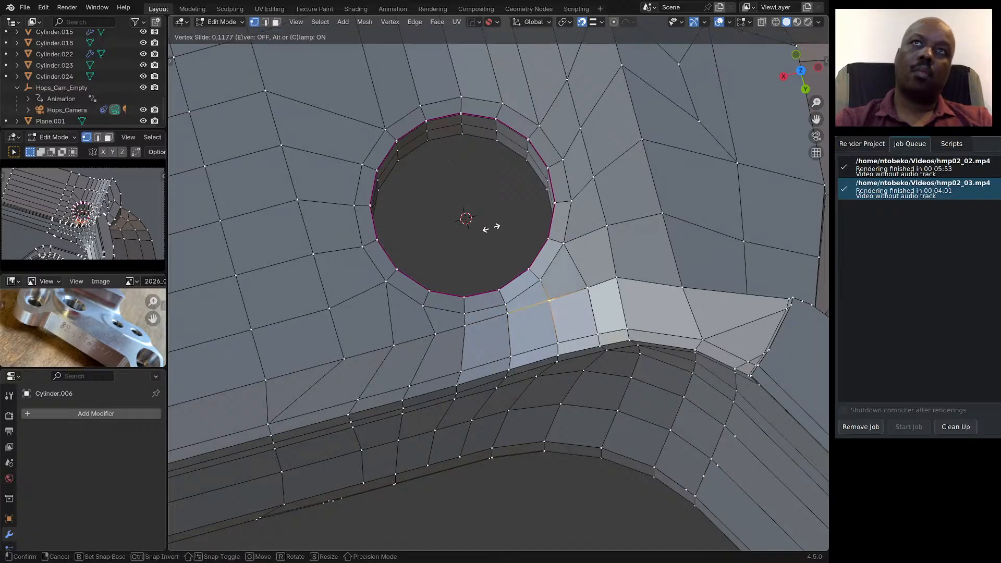
{"action": "left_click", "coordinate": [490, 228]}
Slide the two hole-side path vertices farthest from the inner corner farther along the straight rim to even out the faces.
{"action": "left_click", "coordinate": [434, 333]}
{"action": "key", "text": "g"}
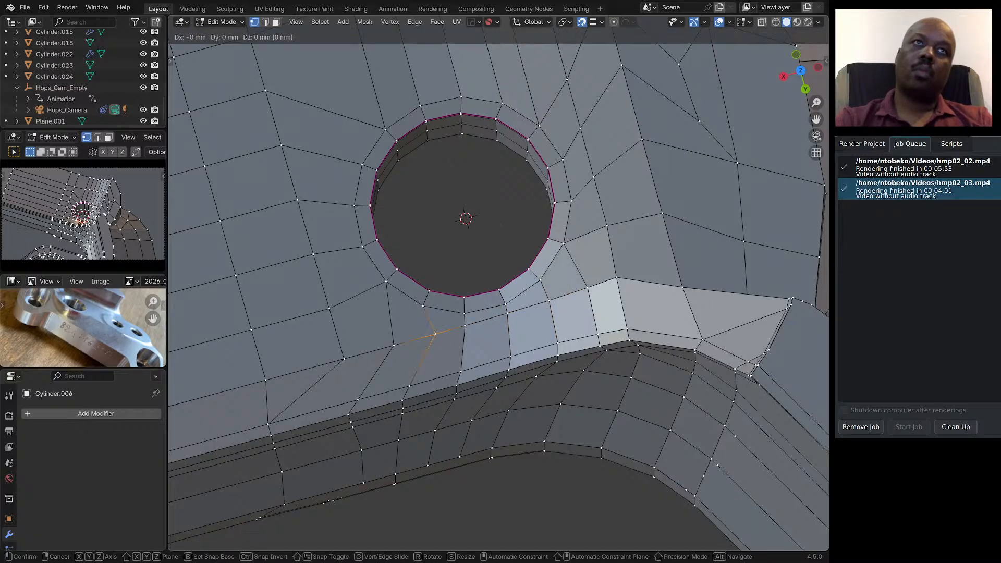
{"action": "key", "text": "g"}
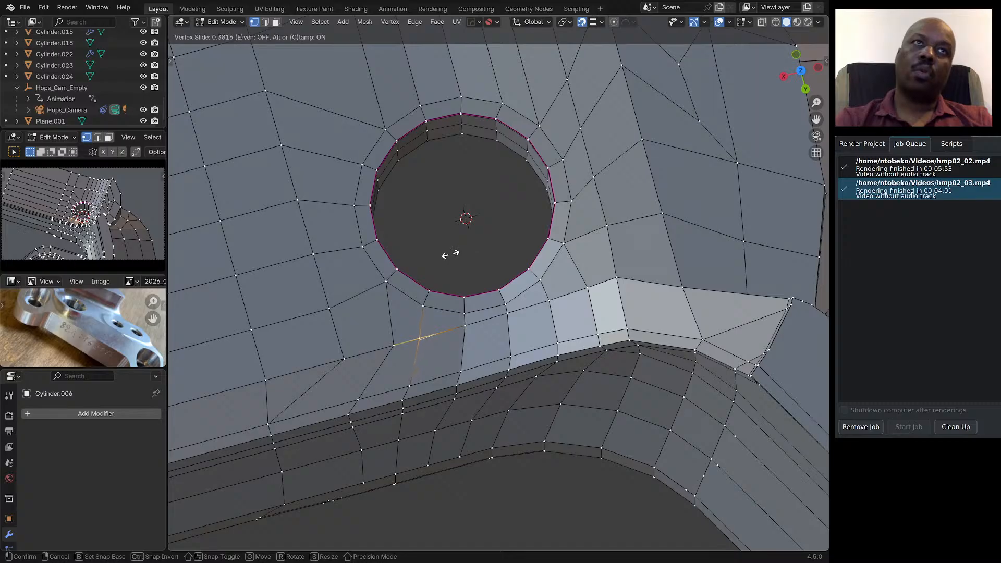
{"action": "left_click", "coordinate": [452, 253]}
{"action": "key", "text": "g"}
{"action": "key", "text": "g"}
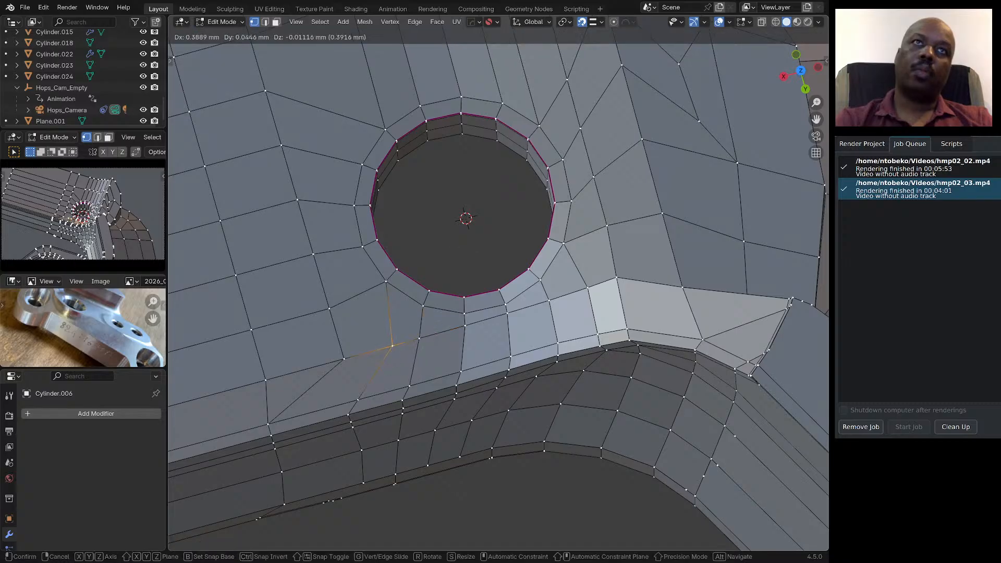
{"action": "left_click", "coordinate": [451, 245]}
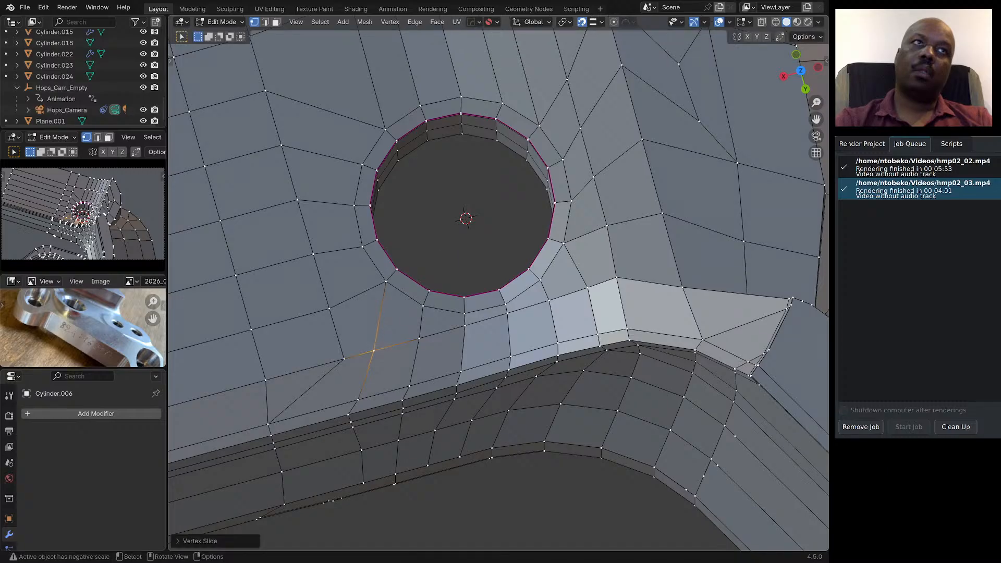
Slide the next hole-side path vertex farther along the straight rim, away from the inner corner.
{"action": "left_click", "coordinate": [344, 359]}
{"action": "key", "text": "g"}
{"action": "key", "text": "g"}
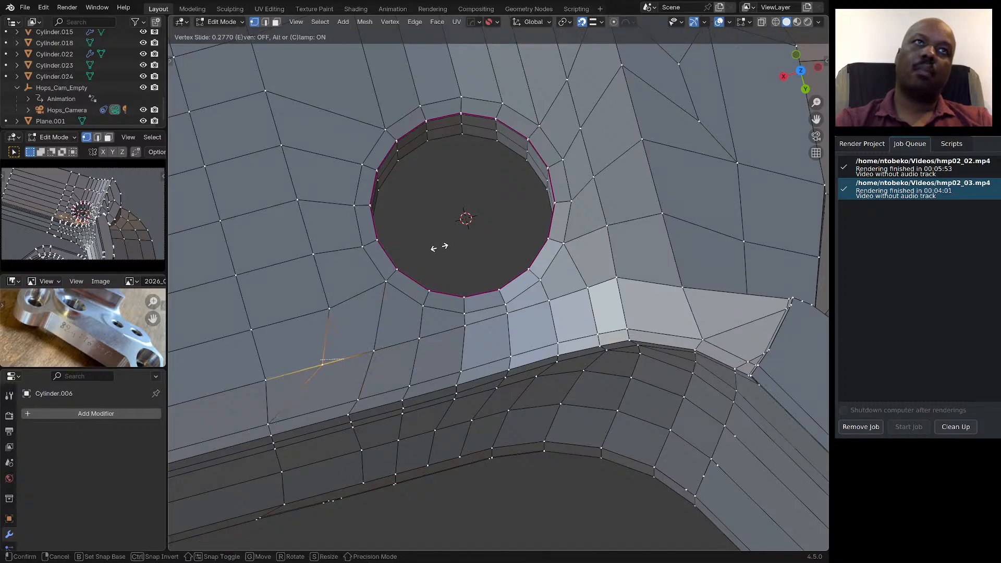
{"action": "left_click", "coordinate": [440, 247]}
Add a level 2 subdivision to the bracket and inspect the smoothed surface around the bolt hole.
{"action": "middle_click_drag", "start_coordinate": [439, 247], "coordinate": [556, 182]}
{"action": "key", "text": "Tab"}
{"action": "scroll", "coordinate": [499, 283], "scroll_direction": "down", "scroll_amount": 5}
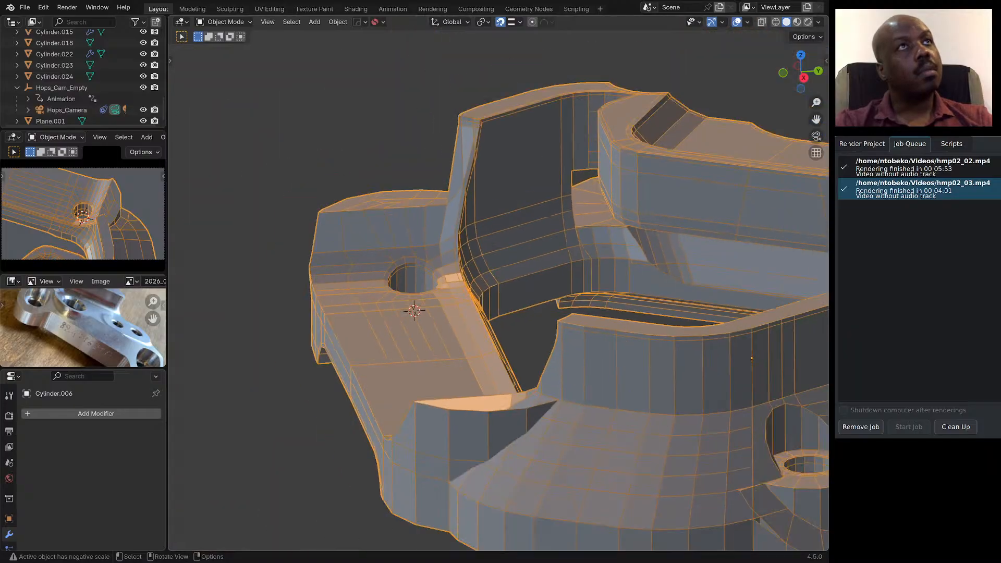
{"action": "key", "text": "ctrl+2"}
{"action": "scroll", "coordinate": [499, 290], "scroll_direction": "down", "scroll_amount": 4}
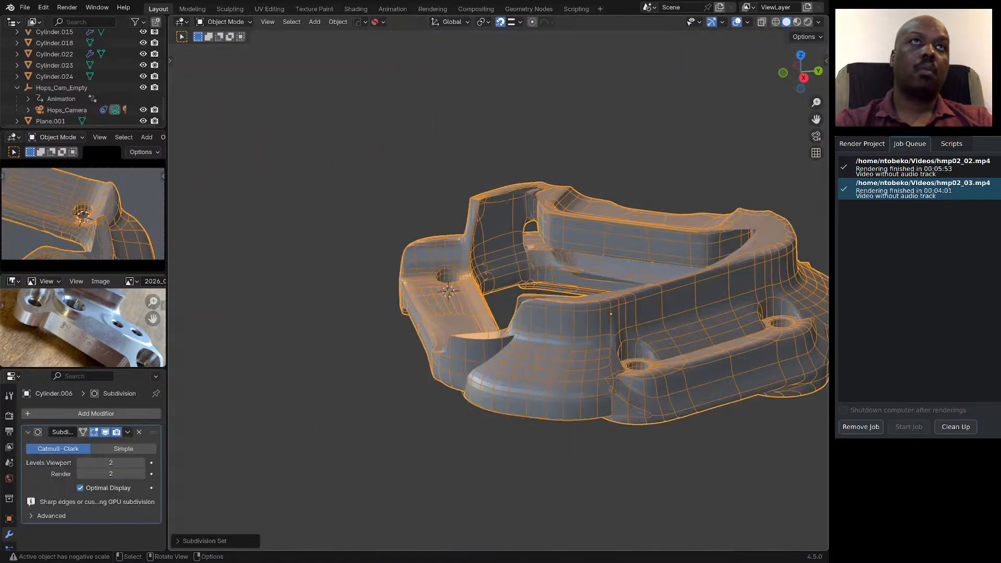
{"action": "middle_click_drag", "start_coordinate": [498, 271], "coordinate": [503, 320]}
{"action": "scroll", "coordinate": [521, 292], "scroll_direction": "up", "scroll_amount": 8}
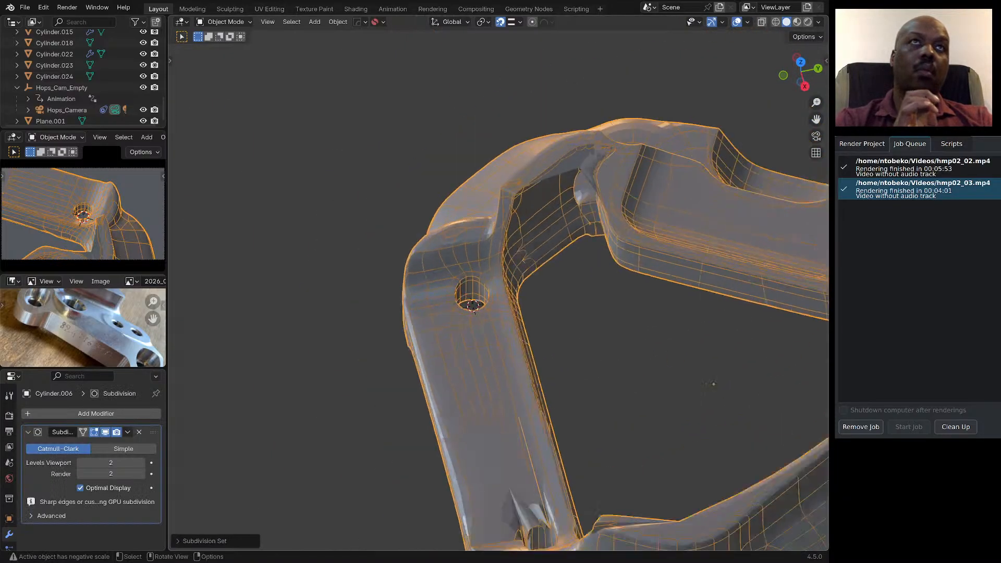
{"action": "scroll", "coordinate": [490, 370], "scroll_direction": "up", "scroll_amount": 3}
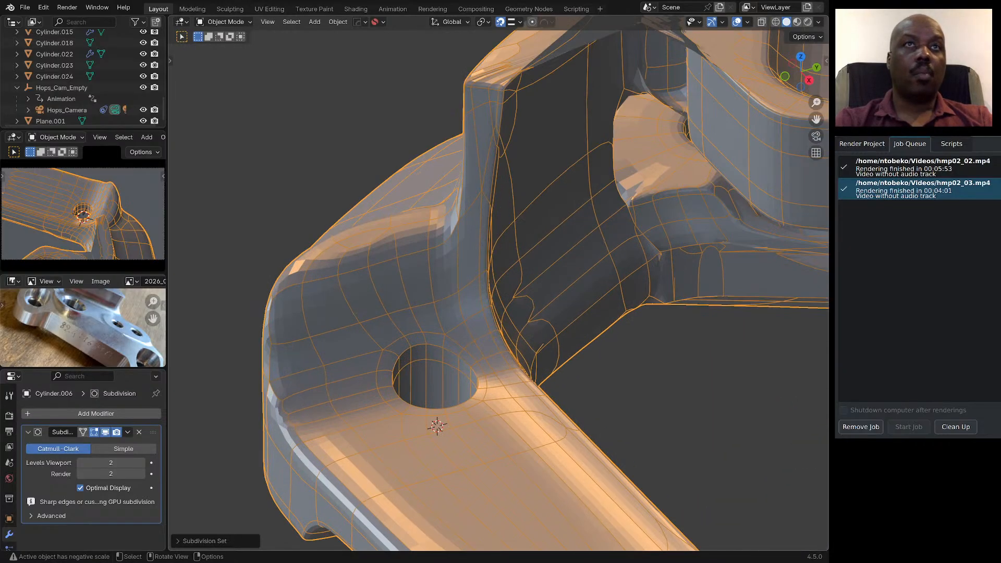
{"action": "scroll", "coordinate": [500, 336], "scroll_direction": "down", "scroll_amount": 6}
Return to editing the bracket mesh in edge selection and undo the level 2 subdivision.
{"action": "key", "text": "Tab"}
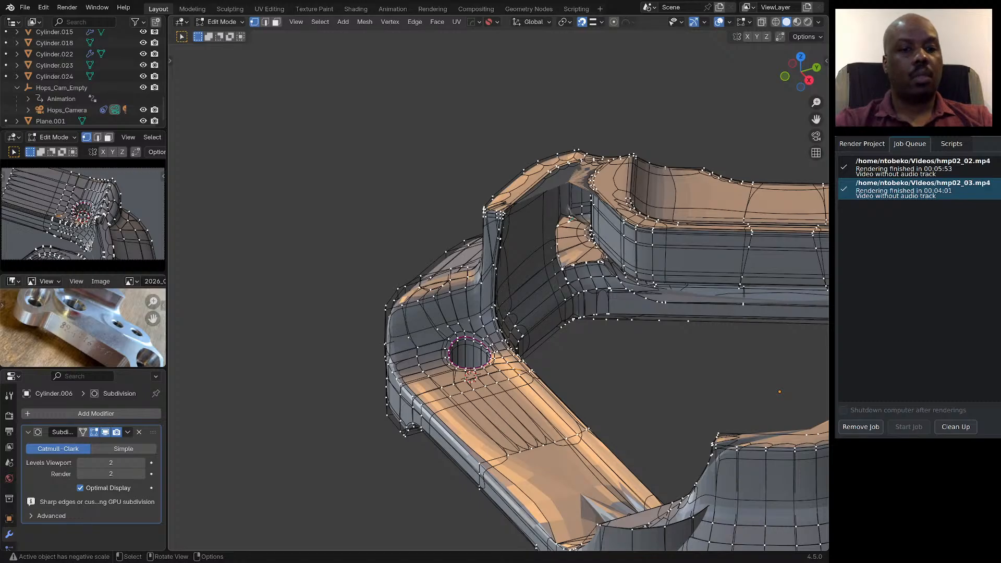
{"action": "key", "text": "2"}
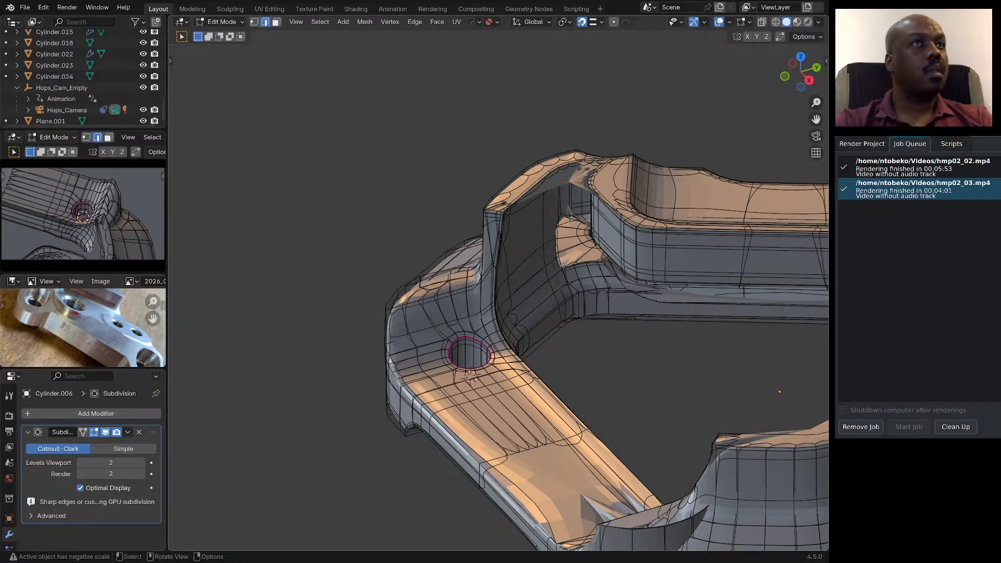
{"action": "key", "text": "ctrl+z"}
{"action": "scroll", "coordinate": [371, 387], "scroll_direction": "up", "scroll_amount": 2}
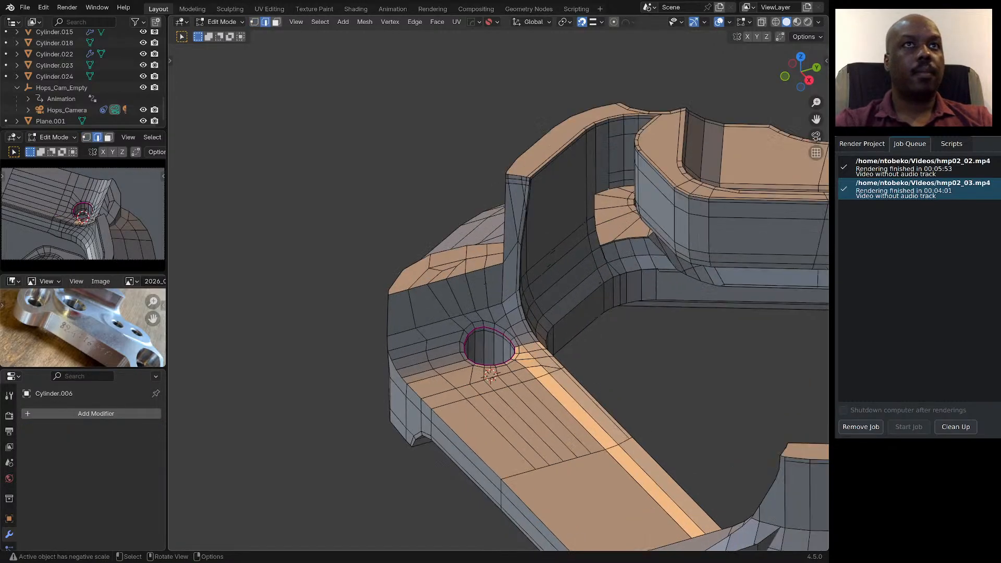
Select the edge path running down the outer border of the wall behind the bolt hole.
{"action": "middle_click_drag", "start_coordinate": [370, 386], "coordinate": [476, 365]}
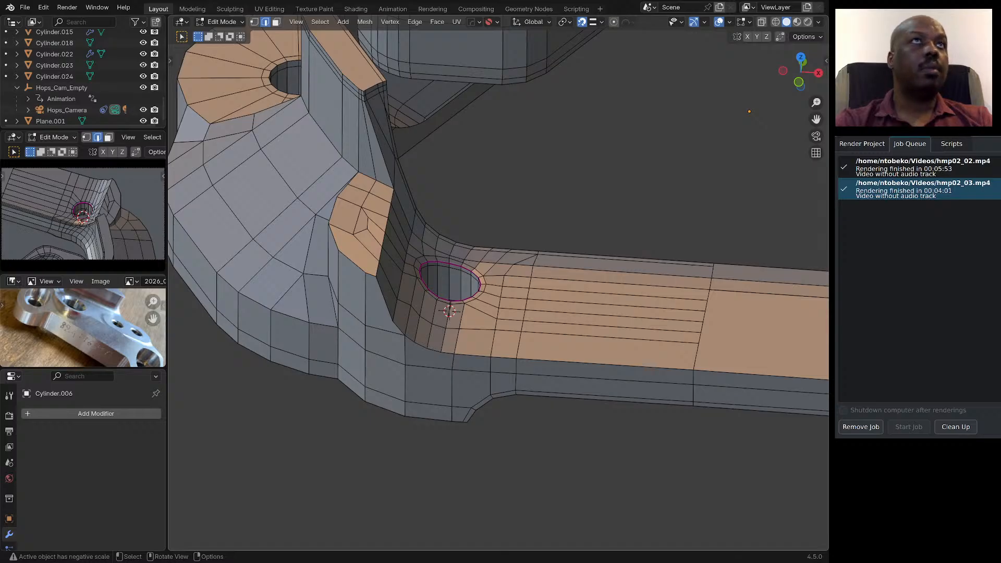
{"action": "scroll", "coordinate": [498, 283], "scroll_direction": "up", "scroll_amount": 2}
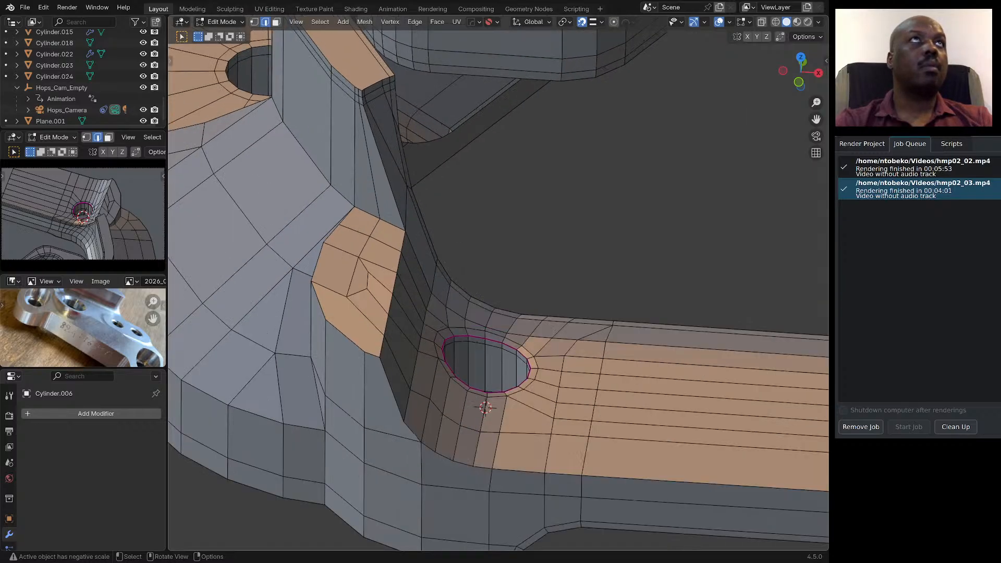
{"action": "key", "text": "ctrl"}
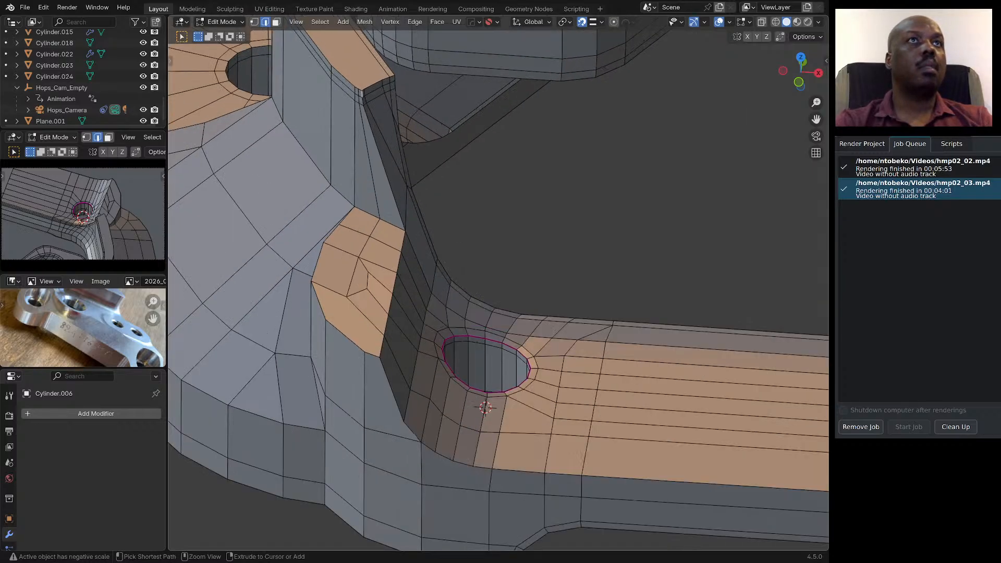
{"action": "left_click", "coordinate": [382, 346], "text": "ctrl"}
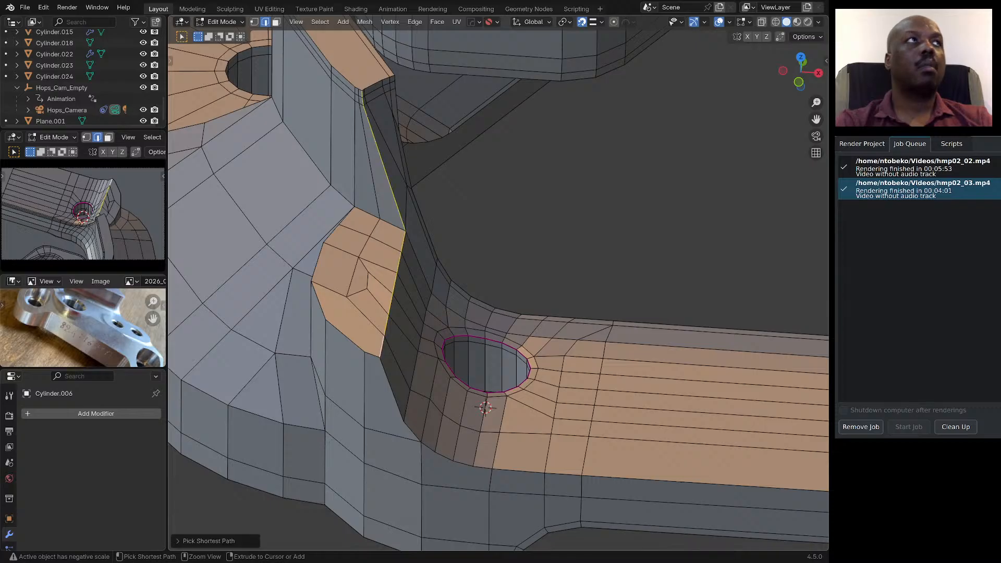
{"action": "left_click", "coordinate": [390, 385], "text": "ctrl"}
{"action": "scroll", "coordinate": [375, 363], "scroll_direction": "down", "scroll_amount": 2}
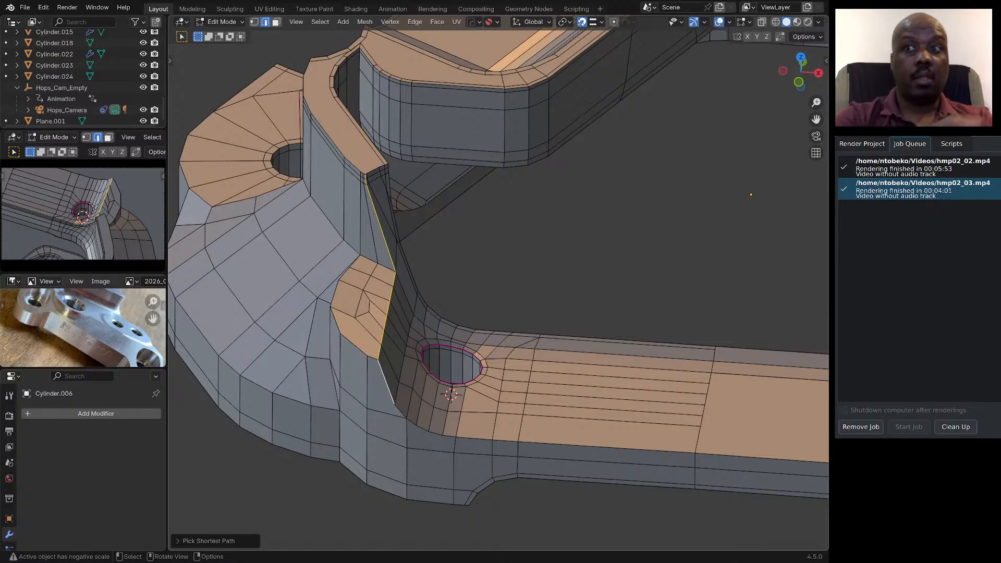
Leave mesh editing and raise Hops_Camera in the front view to a Z location of about 2590 mm.
{"action": "key", "text": "Tab"}
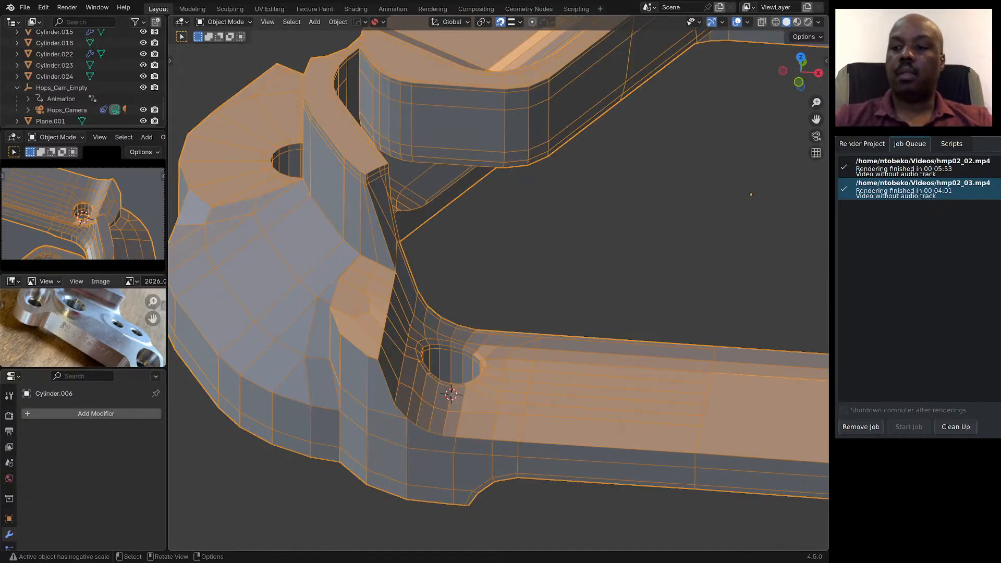
{"action": "middle_click_drag", "start_coordinate": [584, 292], "coordinate": [475, 305]}
{"action": "scroll", "coordinate": [475, 292], "scroll_direction": "down", "scroll_amount": 8}
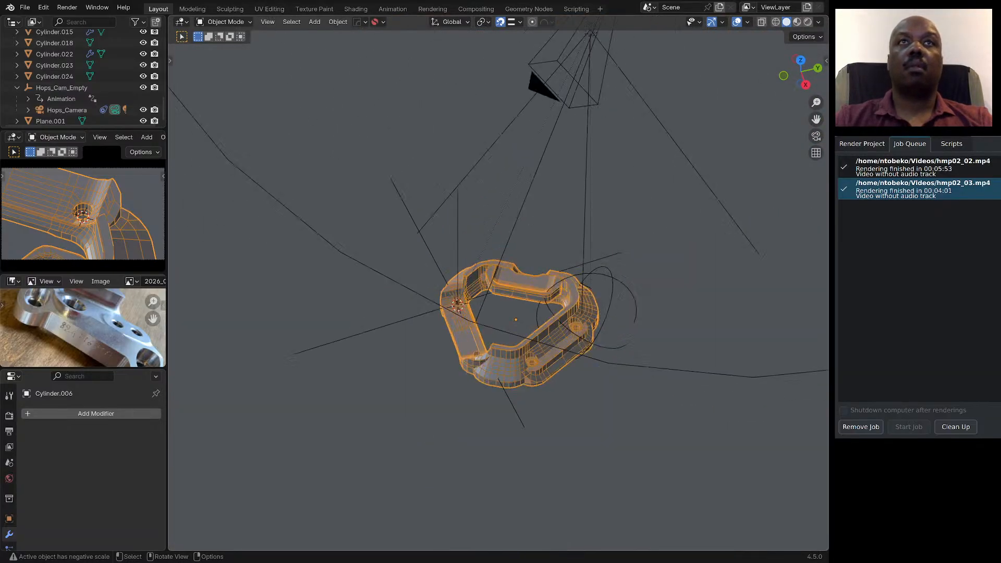
{"action": "scroll", "coordinate": [498, 302], "scroll_direction": "down", "scroll_amount": 4}
{"action": "left_click", "coordinate": [509, 154]}
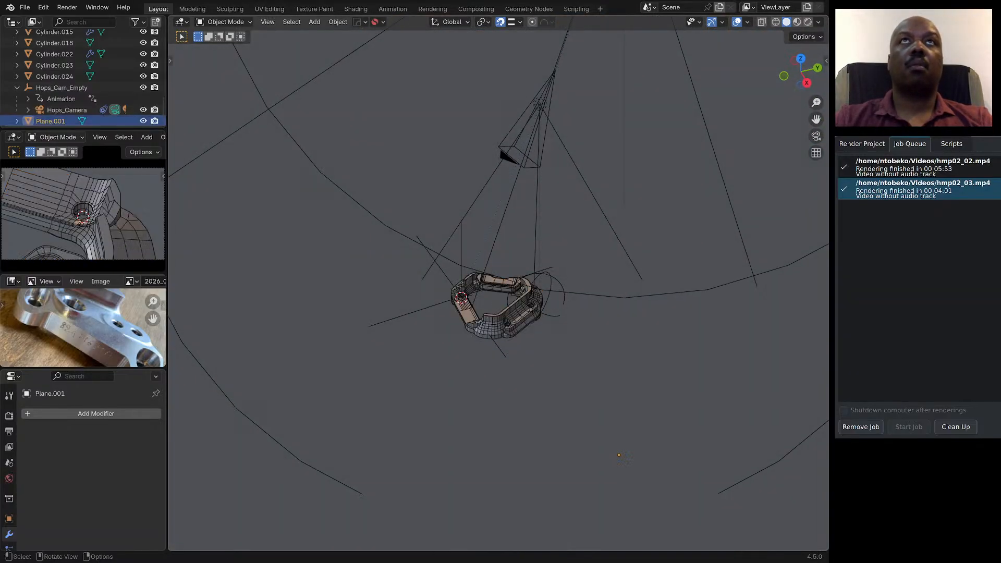
{"action": "left_click", "coordinate": [508, 154]}
{"action": "left_click", "coordinate": [783, 76]}
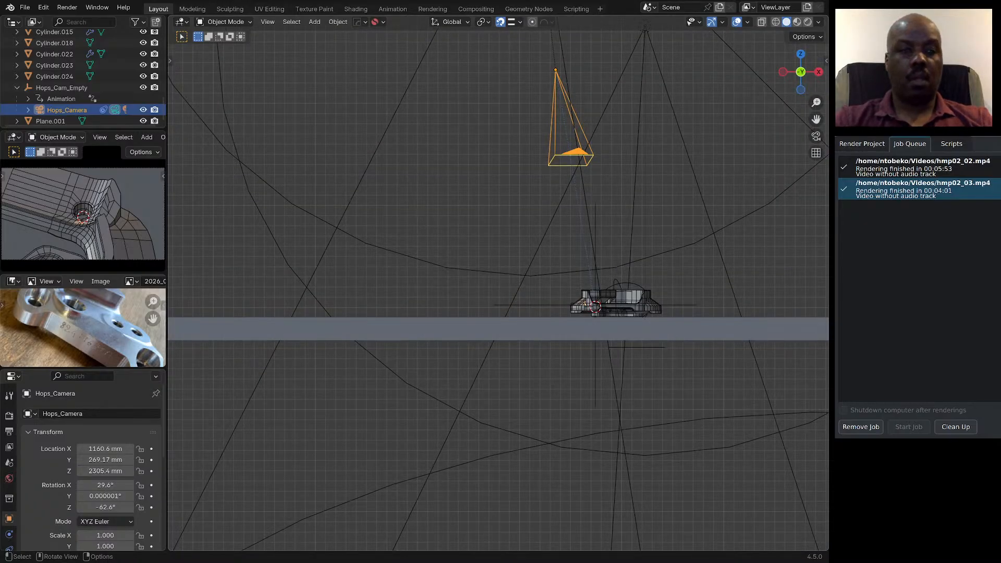
{"action": "key", "text": "g"}
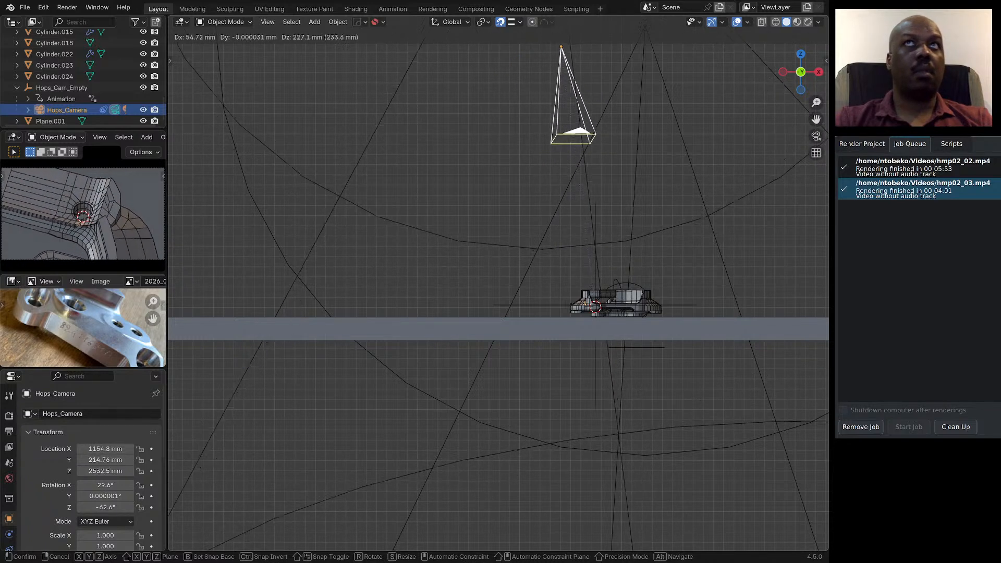
{"action": "key", "text": "Return"}
Move Hops_Camera in the side view by about 826 mm along negative Y and about 68 mm upward.
{"action": "key", "text": "KP_3"}
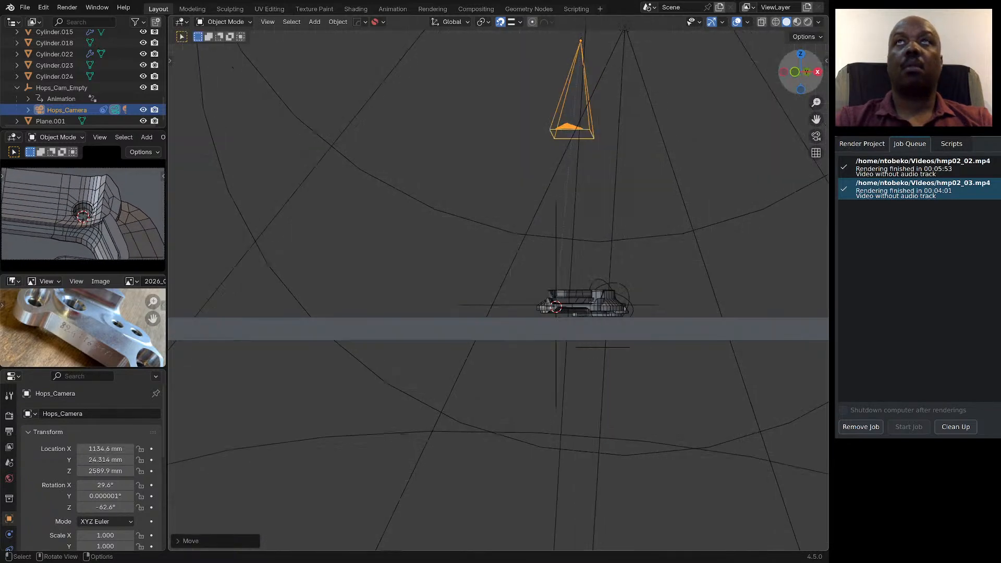
{"action": "key", "text": "g"}
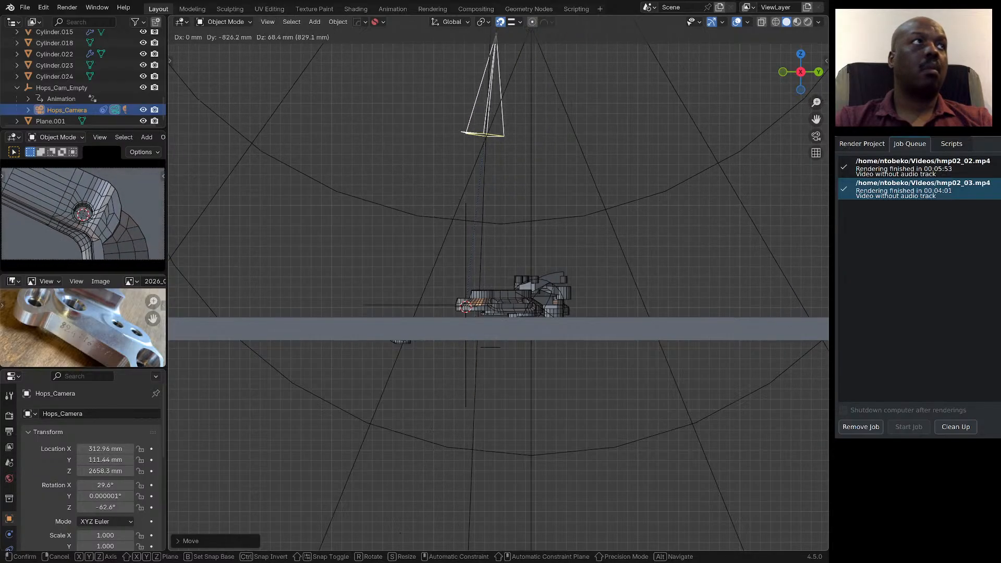
{"action": "key", "text": "Return"}
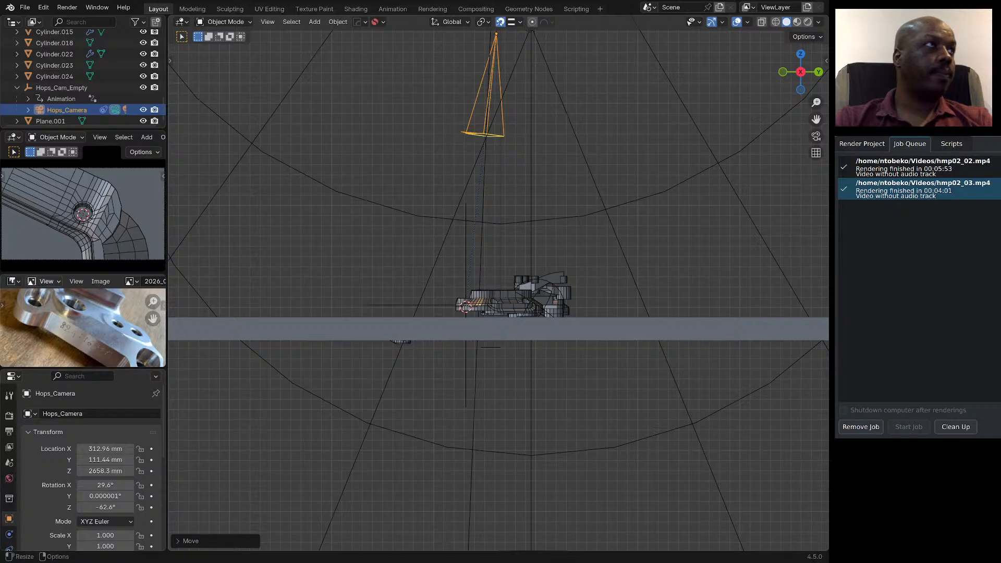
Set the orthographic scale of Hops_Camera to 0.6.
{"action": "scroll", "coordinate": [89, 459], "scroll_direction": "down", "scroll_amount": 7}
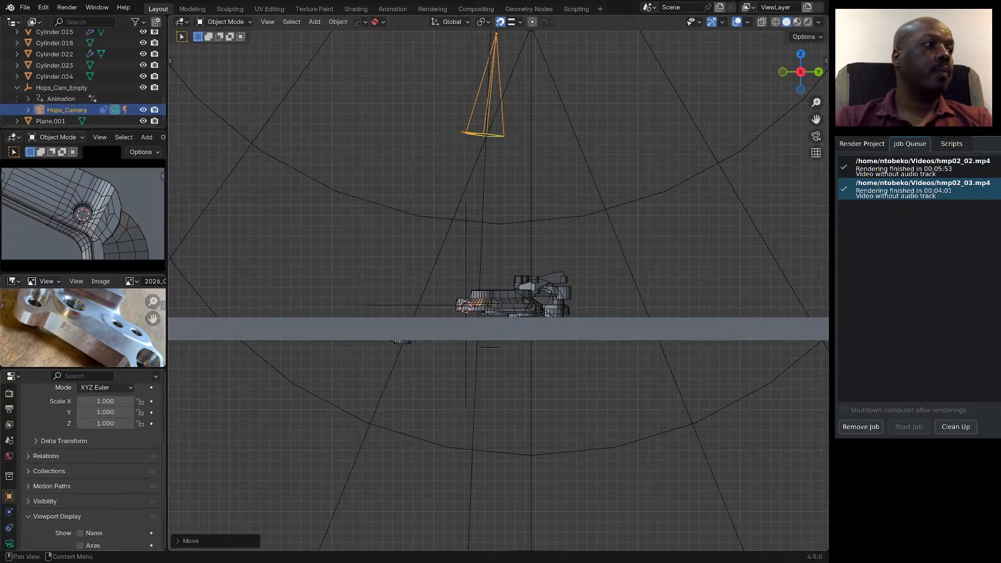
{"action": "left_click", "coordinate": [9, 543]}
{"action": "scroll", "coordinate": [110, 469], "scroll_direction": "up", "scroll_amount": 6}
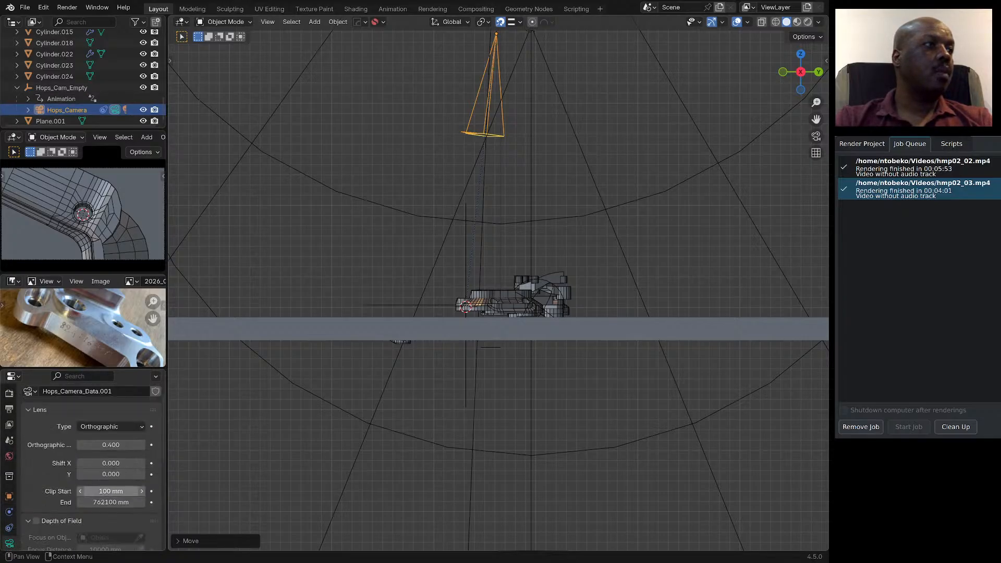
{"action": "left_click", "coordinate": [110, 445]}
{"action": "type", "text": "0.6"}
{"action": "key", "text": "Return"}
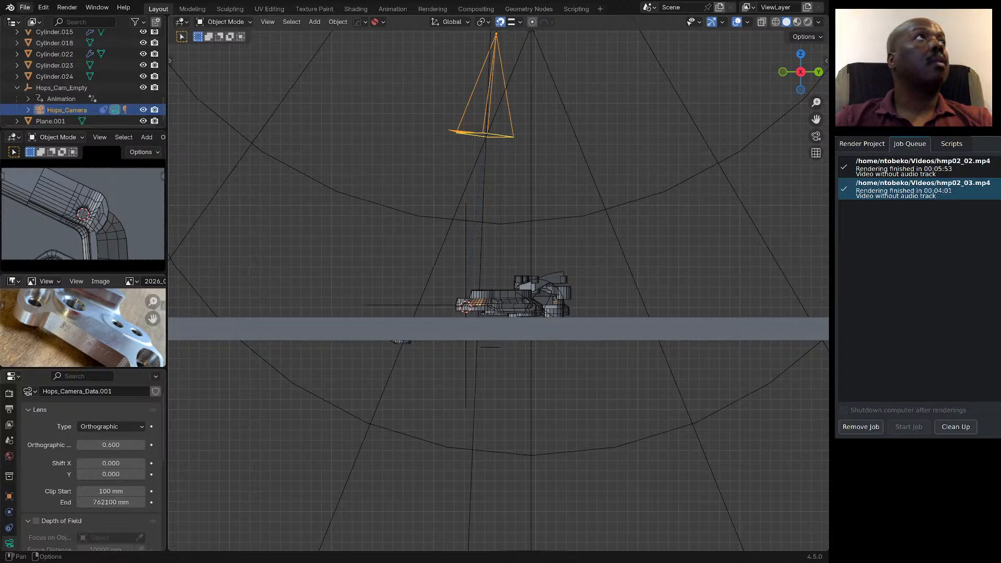
Save the current file and save a new version as "2026_07_27 hmp02 p2 cleaning 8.blend".
{"action": "left_click", "coordinate": [24, 7]}
{"action": "left_click", "coordinate": [46, 80]}
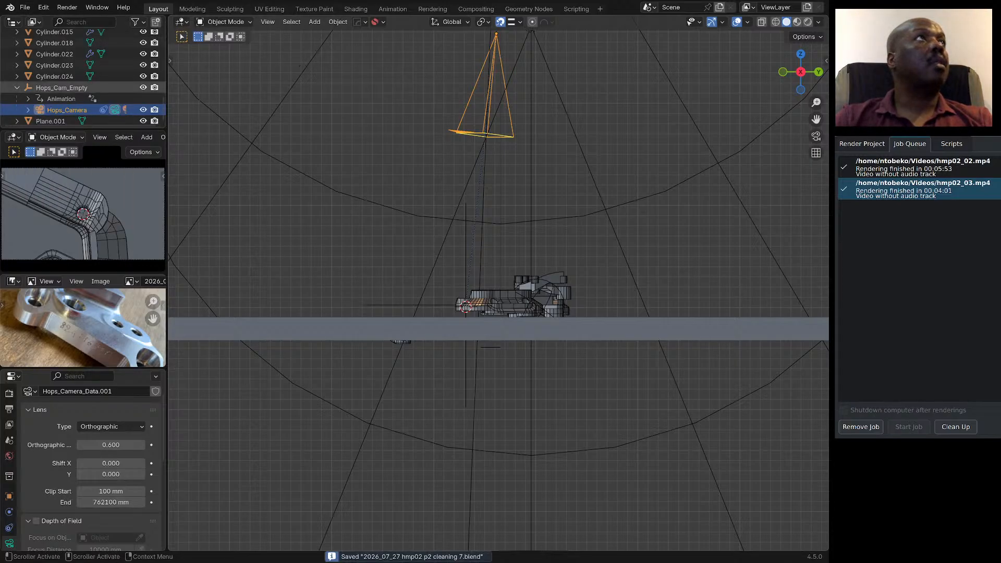
{"action": "left_click", "coordinate": [25, 8]}
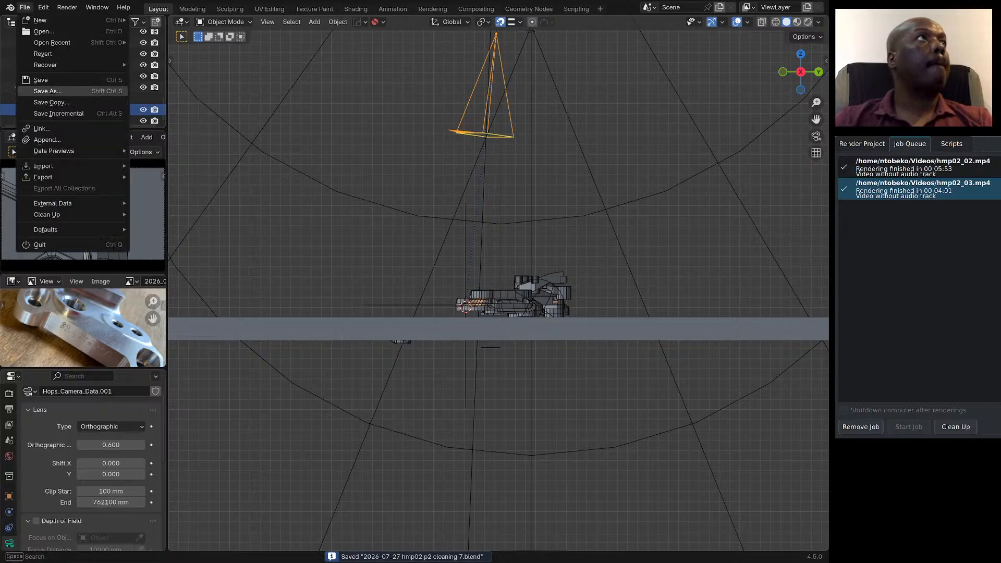
{"action": "left_click", "coordinate": [47, 90]}
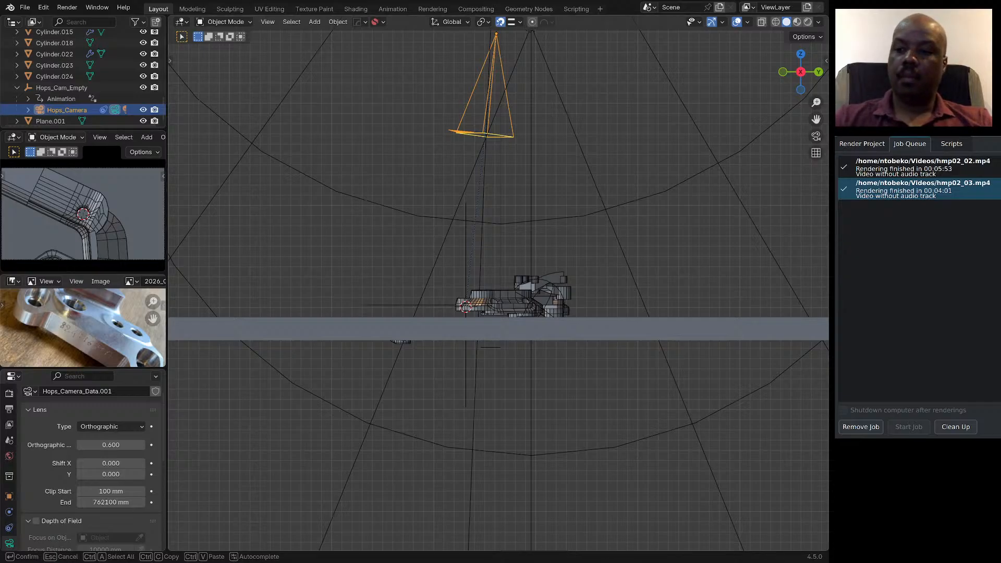
{"action": "key", "text": "Return"}
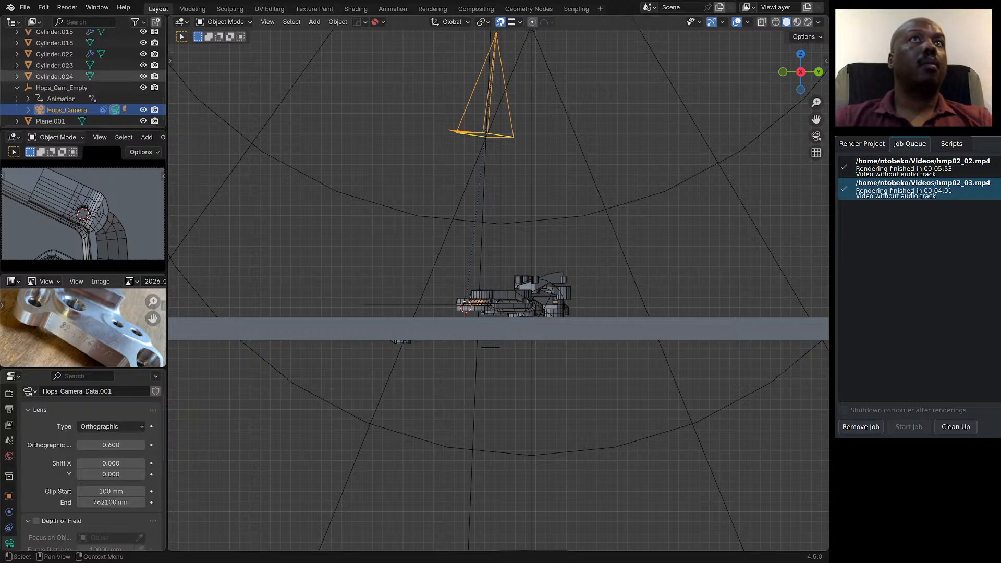
{"action": "left_click", "coordinate": [24, 7]}
{"action": "left_click", "coordinate": [41, 80]}
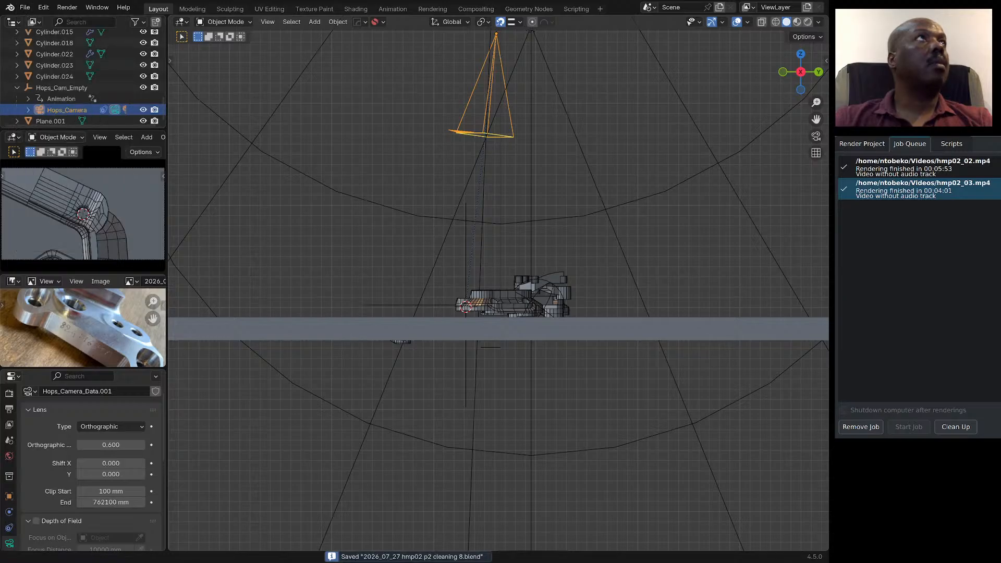
Isolate the bracket in local view and reopen its mesh for editing.
{"action": "middle_click_drag", "start_coordinate": [339, 135], "coordinate": [366, 176]}
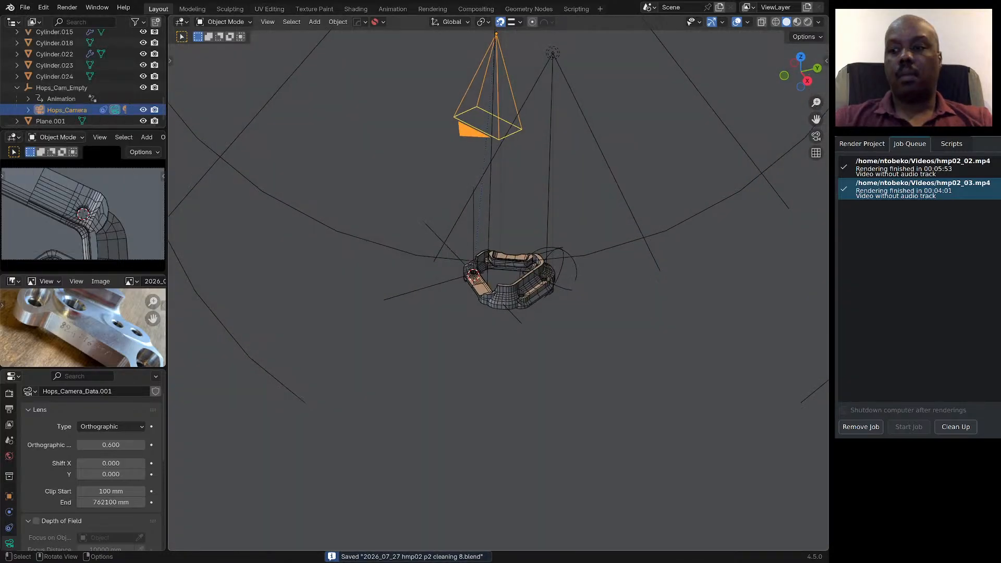
{"action": "left_click", "coordinate": [505, 300]}
{"action": "key", "text": "KP_Divide"}
{"action": "key", "text": "Tab"}
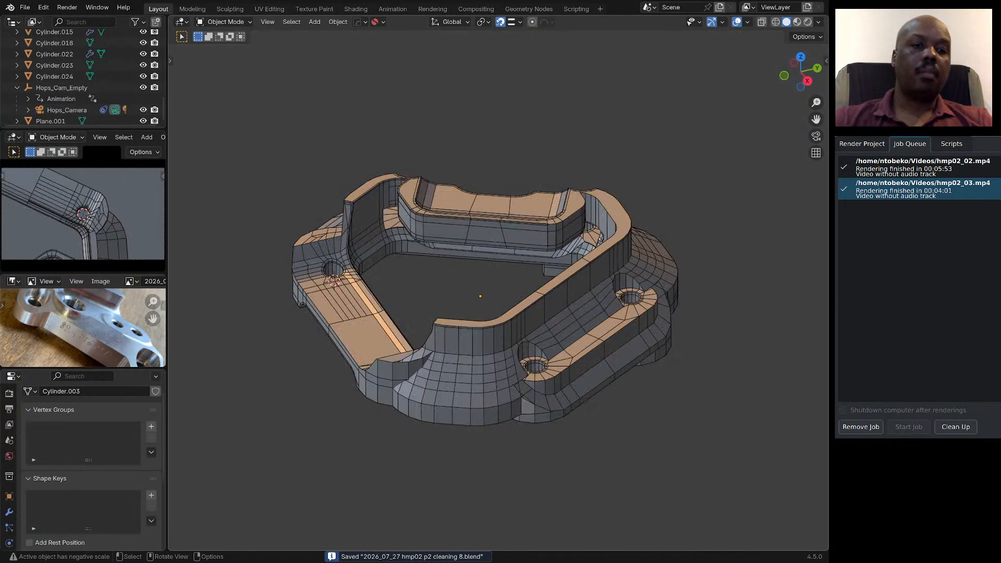
{"action": "key", "text": "Tab"}
{"action": "key", "text": "Tab"}
Replace the edge path selection with a single long edge on the inner side of the straight arm near the bolt hole.
{"action": "middle_click_drag", "start_coordinate": [334, 281], "coordinate": [232, 334]}
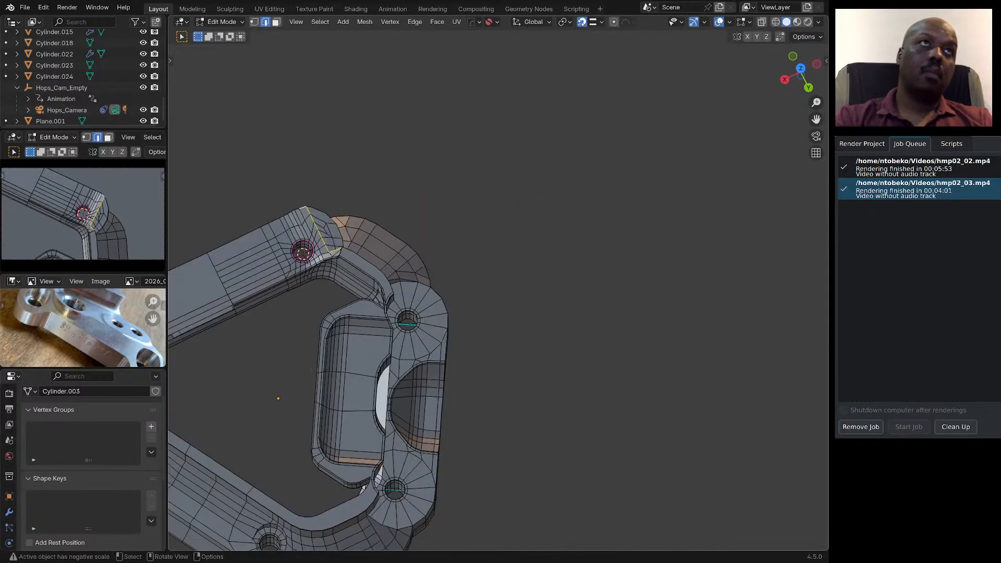
{"action": "left_click", "coordinate": [261, 305]}
{"action": "scroll", "coordinate": [494, 267], "scroll_direction": "down", "scroll_amount": 5}
{"action": "scroll", "coordinate": [433, 271], "scroll_direction": "up", "scroll_amount": 7}
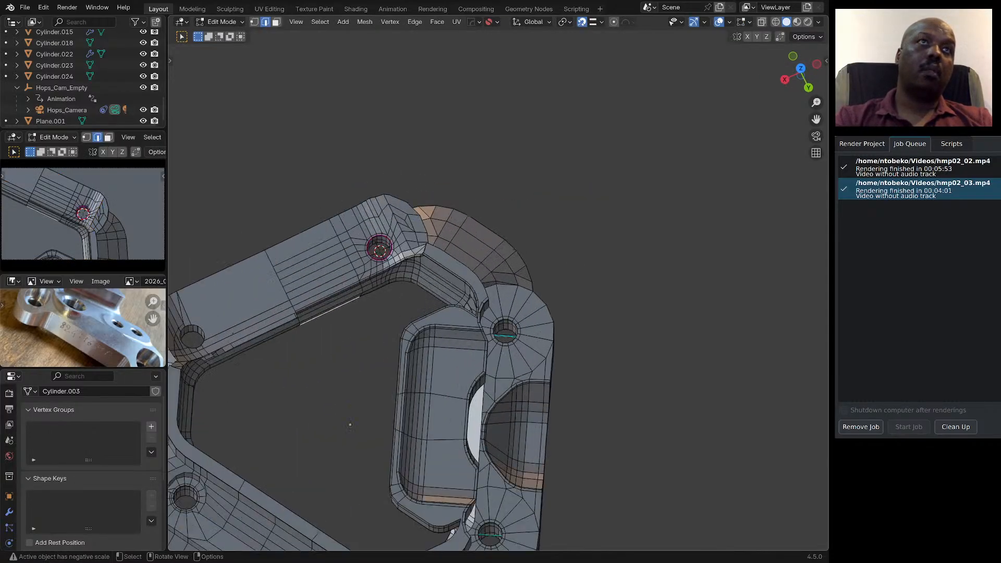
Slide the middle vertex on the slanted wall's end face down along its edge by about 0.09.
{"action": "scroll", "coordinate": [410, 241], "scroll_direction": "up", "scroll_amount": 3}
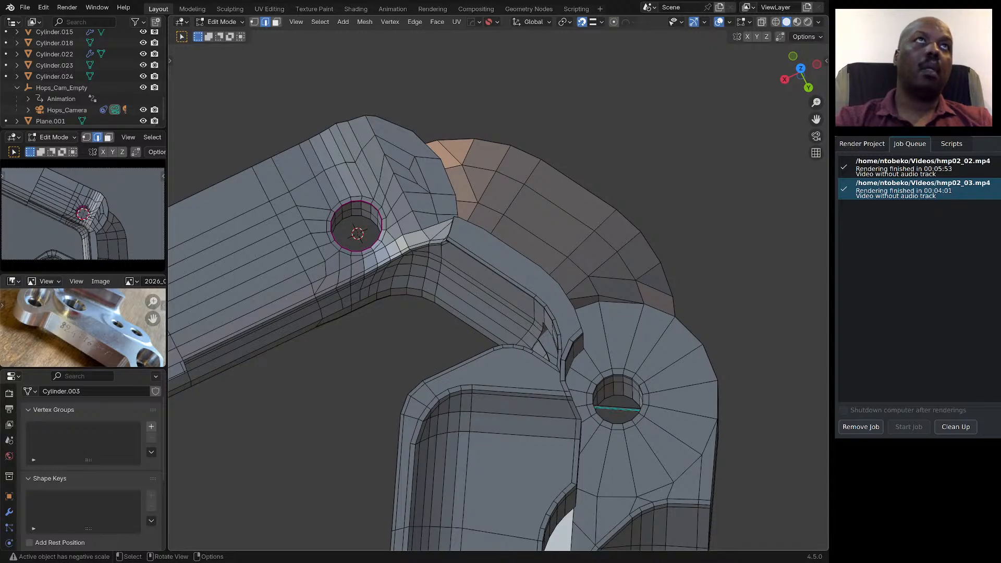
{"action": "key", "text": "KP_Decimal"}
{"action": "middle_click_drag", "start_coordinate": [521, 183], "coordinate": [664, 200]}
{"action": "scroll", "coordinate": [597, 179], "scroll_direction": "up", "scroll_amount": 1}
{"action": "scroll", "coordinate": [604, 207], "scroll_direction": "up", "scroll_amount": 4}
{"action": "scroll", "coordinate": [600, 176], "scroll_direction": "up", "scroll_amount": 1}
{"action": "middle_click_drag", "start_coordinate": [600, 176], "coordinate": [668, 185]}
{"action": "scroll", "coordinate": [576, 186], "scroll_direction": "up", "scroll_amount": 3}
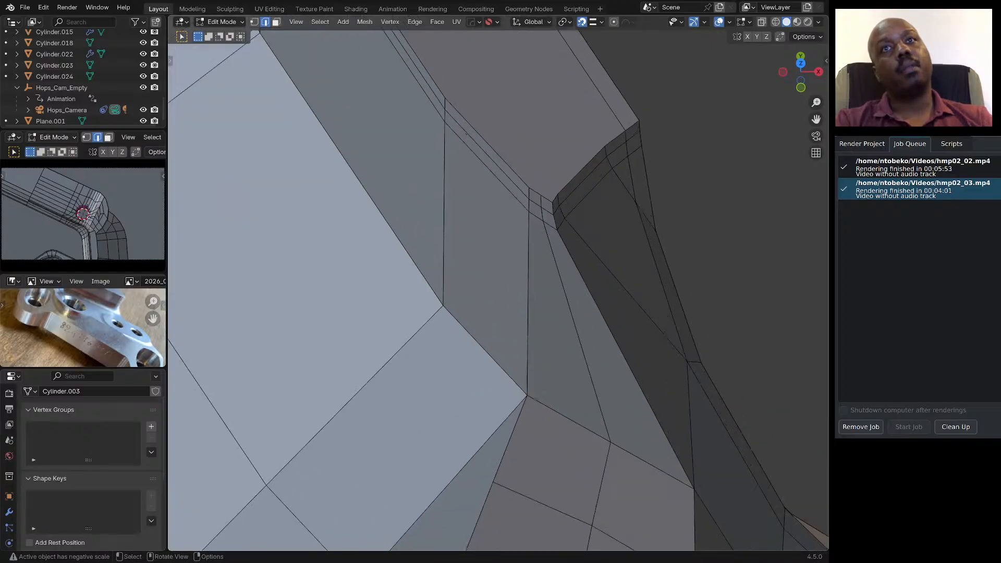
{"action": "scroll", "coordinate": [547, 194], "scroll_direction": "down", "scroll_amount": 4}
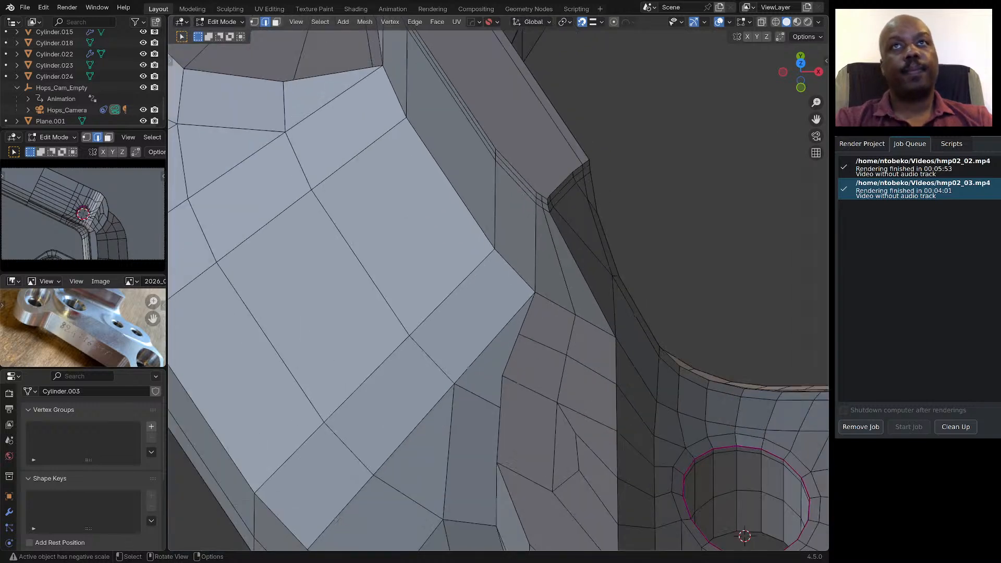
{"action": "middle_click_drag", "start_coordinate": [546, 194], "coordinate": [446, 128]}
{"action": "key", "text": "1"}
{"action": "left_click", "coordinate": [534, 323]}
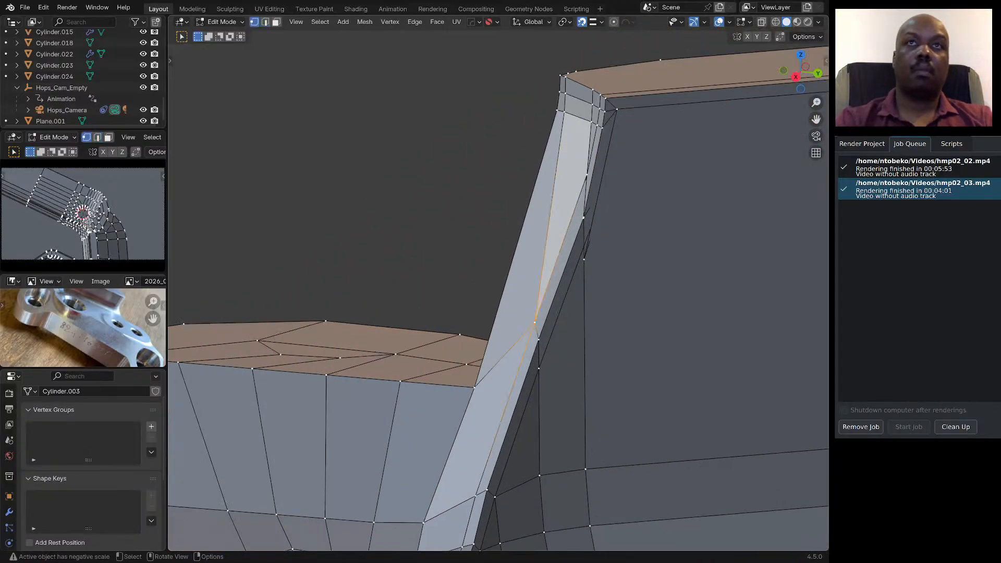
{"action": "key", "text": "g"}
{"action": "key", "text": "g"}
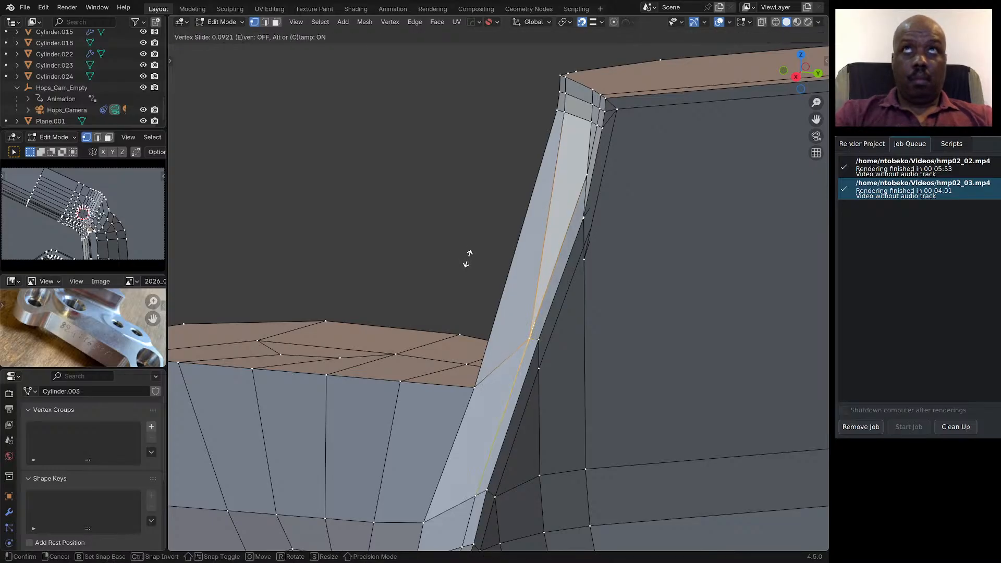
{"action": "left_click", "coordinate": [467, 256]}
{"action": "middle_click_drag", "start_coordinate": [467, 255], "coordinate": [501, 245]}
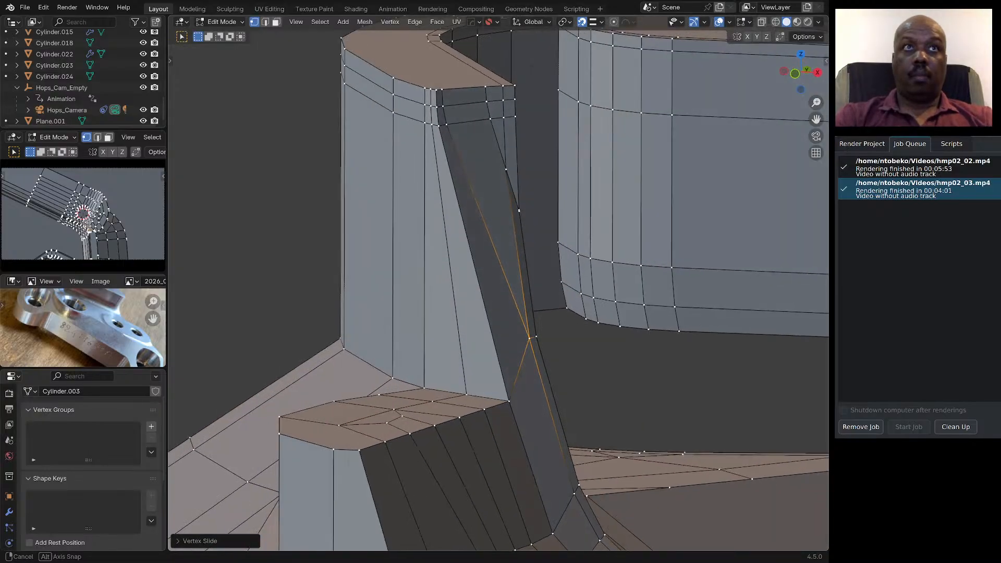
Add a centred horizontal loop cut along the inner side wall of the upper arm.
{"action": "scroll", "coordinate": [524, 284], "scroll_direction": "down", "scroll_amount": 4}
{"action": "middle_click_drag", "start_coordinate": [524, 284], "coordinate": [573, 308]}
{"action": "scroll", "coordinate": [521, 292], "scroll_direction": "down", "scroll_amount": 3}
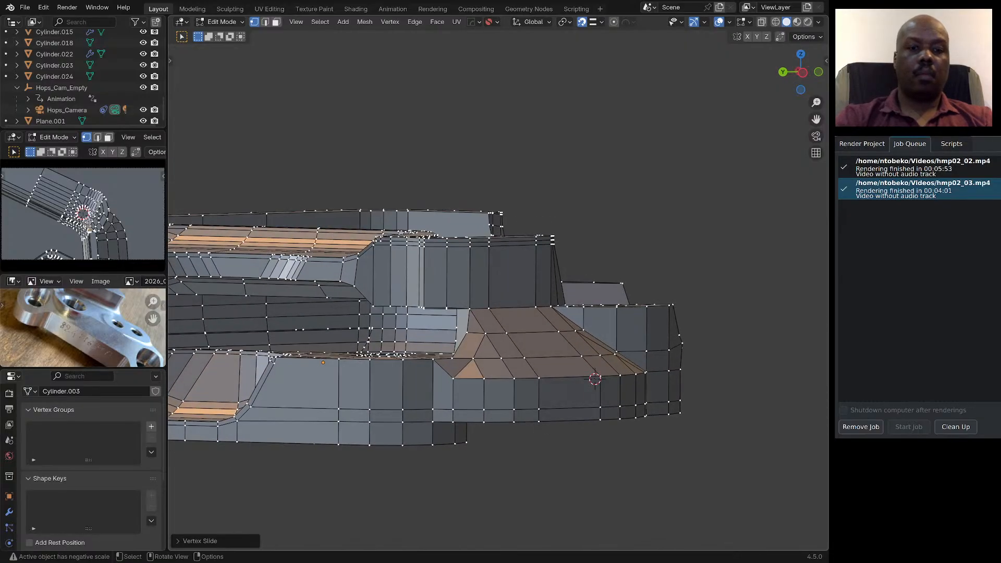
{"action": "key", "text": "ctrl+r"}
{"action": "left_click", "coordinate": [419, 276]}
{"action": "right_click", "coordinate": [419, 276]}
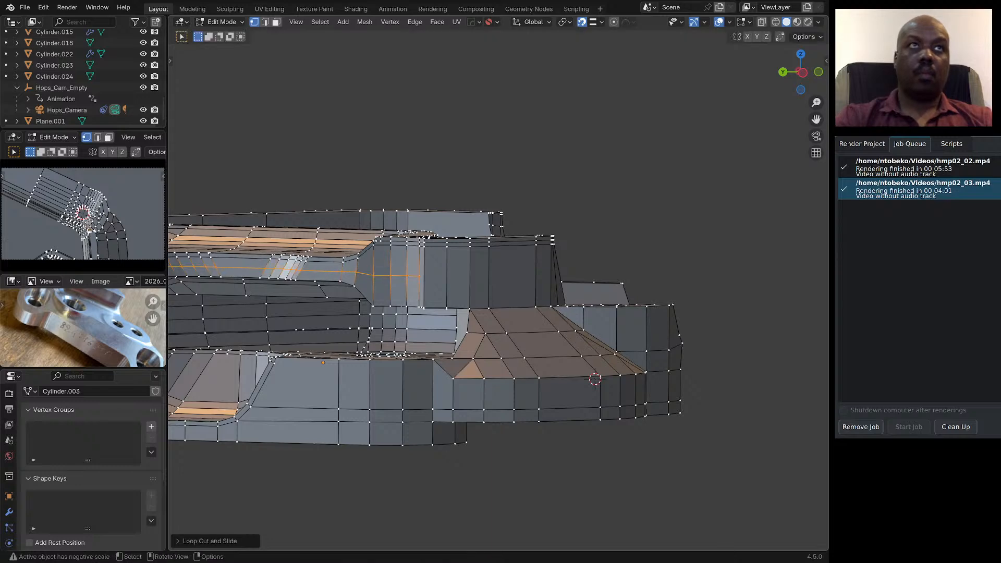
Add a centred horizontal loop cut around the wall above the sloped boss, including its slanted end face.
{"action": "scroll", "coordinate": [454, 284], "scroll_direction": "down", "scroll_amount": 4}
{"action": "middle_click_drag", "start_coordinate": [454, 283], "coordinate": [440, 283]}
{"action": "scroll", "coordinate": [440, 283], "scroll_direction": "up", "scroll_amount": 1}
{"action": "scroll", "coordinate": [495, 284], "scroll_direction": "up", "scroll_amount": 4}
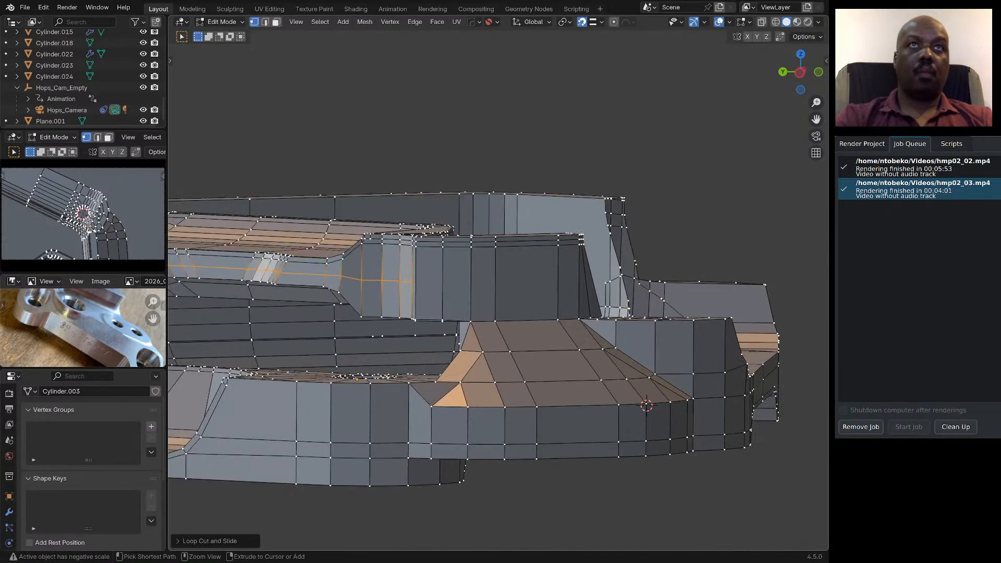
{"action": "key", "text": "ctrl+r"}
{"action": "left_click", "coordinate": [489, 285]}
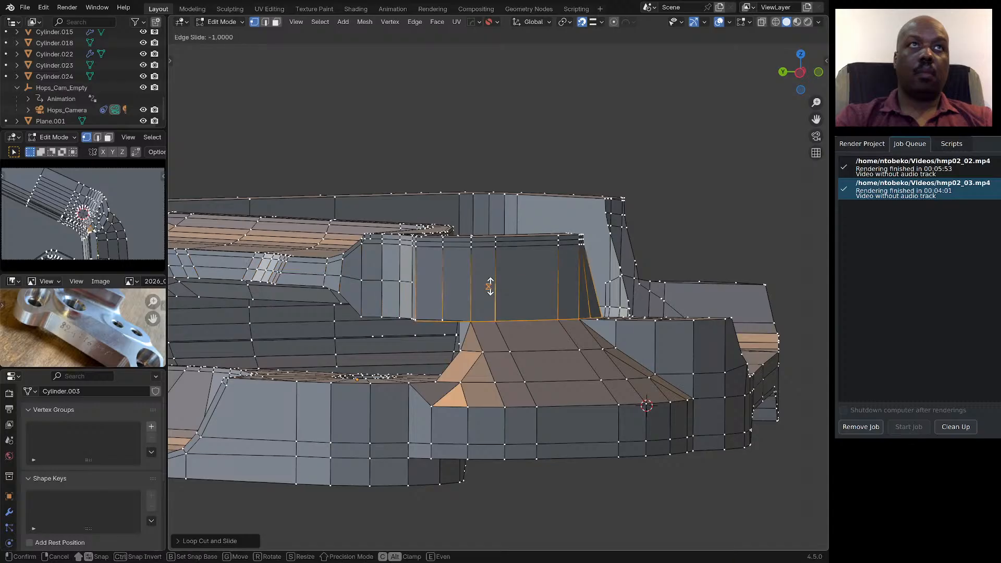
{"action": "right_click", "coordinate": [489, 287]}
Select the paired vertices on the inner edge of the slanted wall end in X-ray view and merge them at last.
{"action": "middle_click_drag", "start_coordinate": [489, 287], "coordinate": [313, 309]}
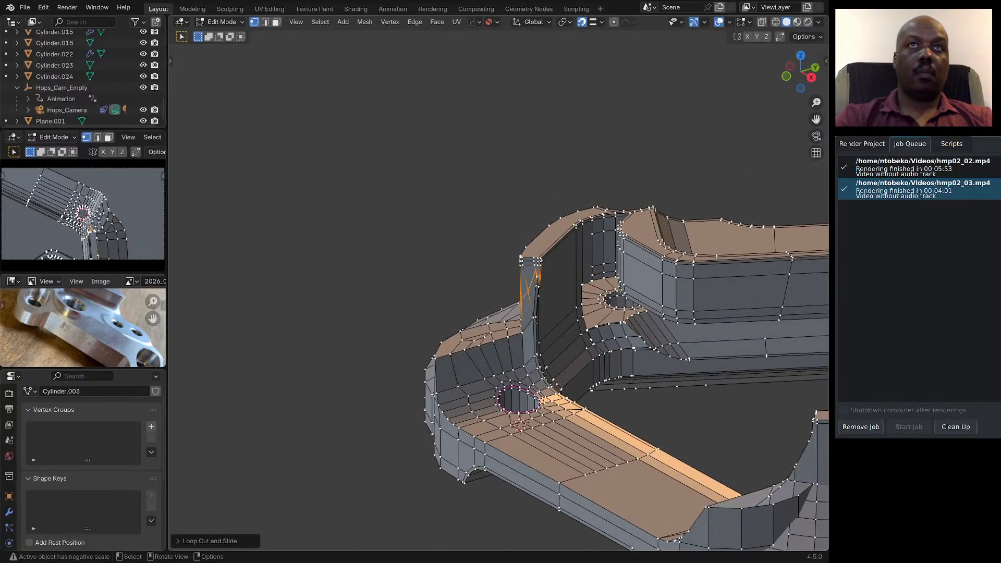
{"action": "scroll", "coordinate": [543, 300], "scroll_direction": "up", "scroll_amount": 5}
{"action": "middle_click_drag", "start_coordinate": [542, 300], "coordinate": [526, 292]}
{"action": "scroll", "coordinate": [522, 281], "scroll_direction": "up", "scroll_amount": 3}
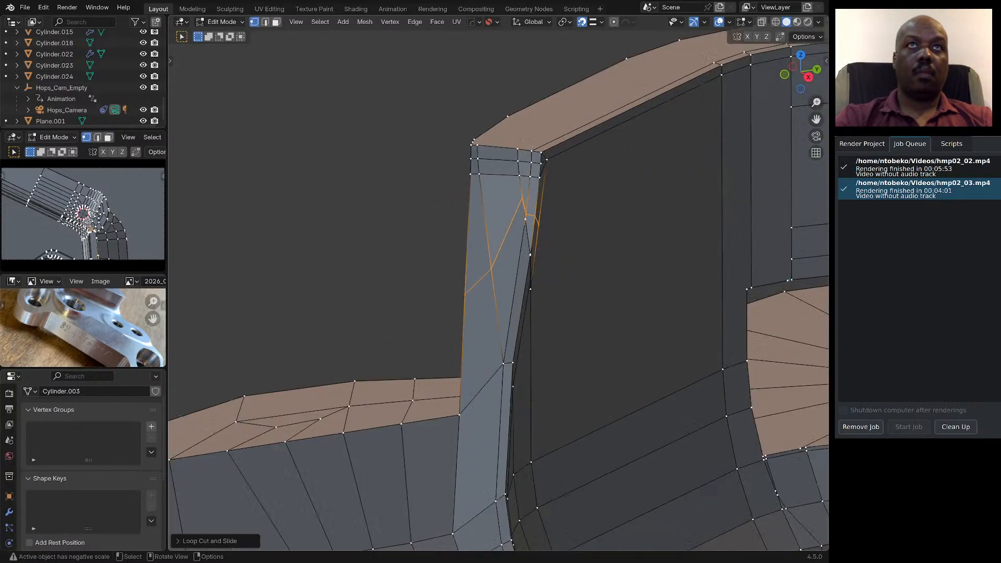
{"action": "left_click", "coordinate": [543, 215]}
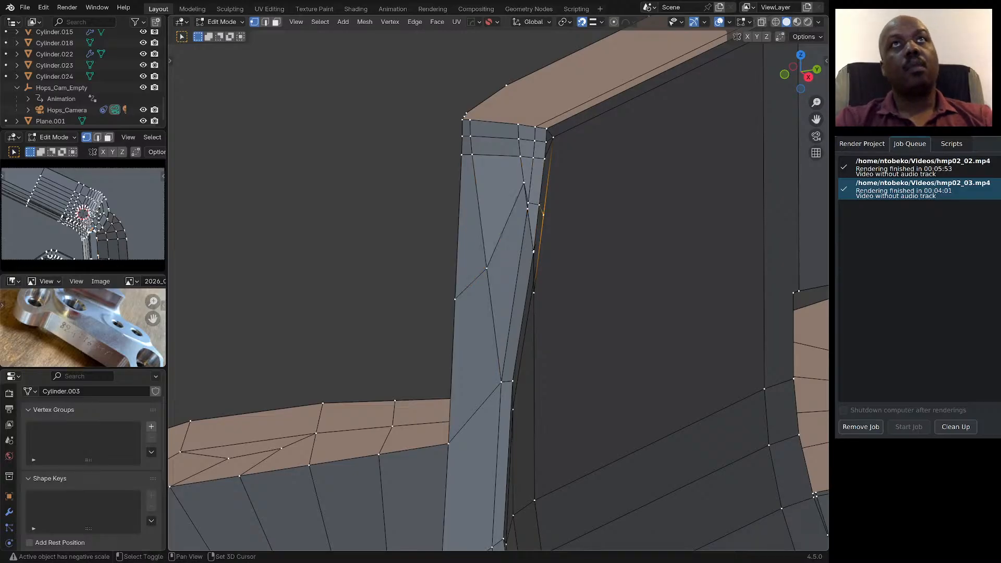
{"action": "left_click", "coordinate": [534, 293], "text": "shift"}
{"action": "middle_click_drag", "start_coordinate": [534, 292], "coordinate": [480, 293]}
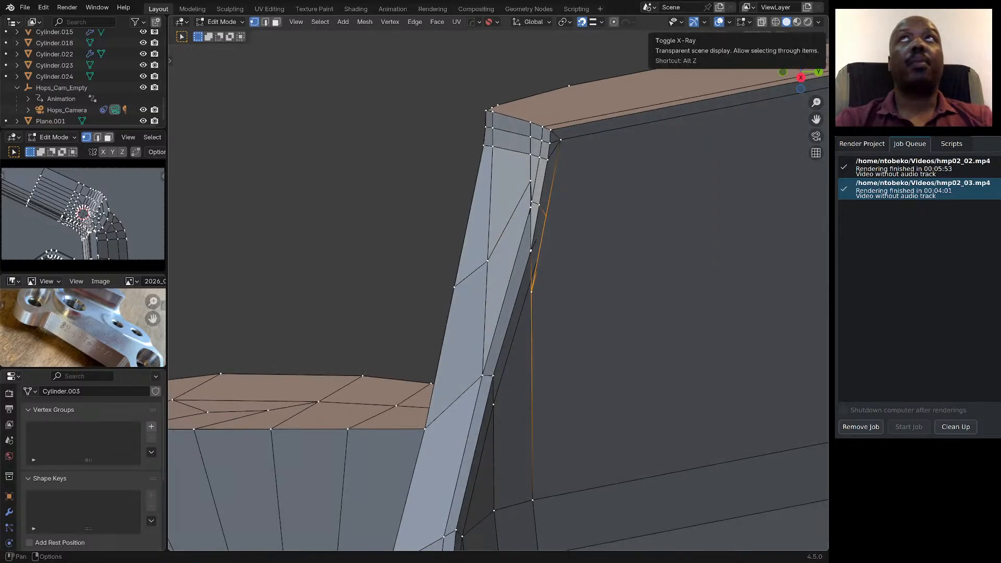
{"action": "left_click", "coordinate": [761, 22]}
{"action": "middle_click_drag", "start_coordinate": [589, 250], "coordinate": [614, 244]}
{"action": "middle_click_drag", "start_coordinate": [542, 297], "coordinate": [534, 293]}
{"action": "left_click", "coordinate": [531, 292], "text": "shift"}
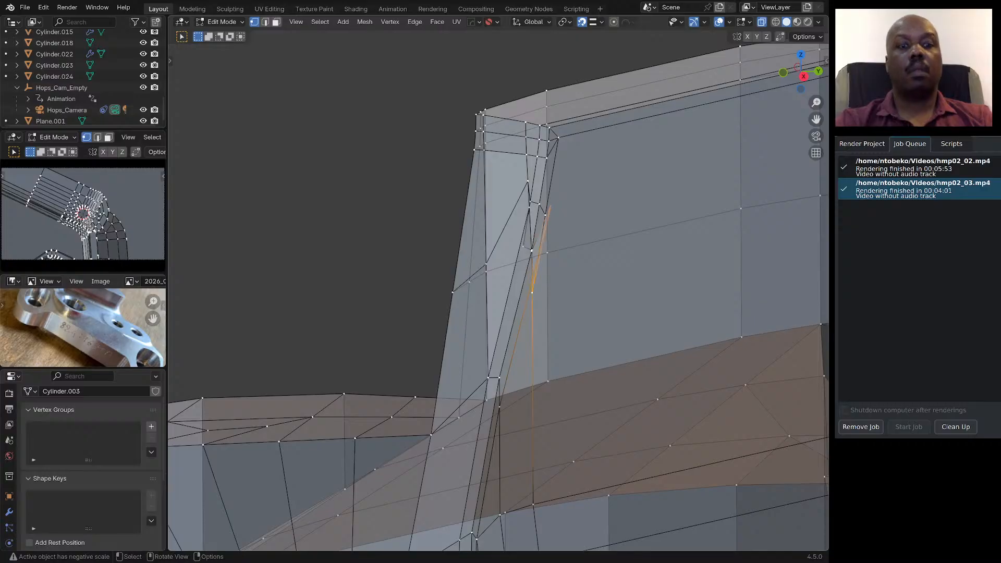
{"action": "key", "text": "q"}
{"action": "mouse_move", "coordinate": [531, 293]}
{"action": "left_click", "coordinate": [577, 293]}
{"action": "middle_click_drag", "start_coordinate": [532, 292], "coordinate": [492, 286]}
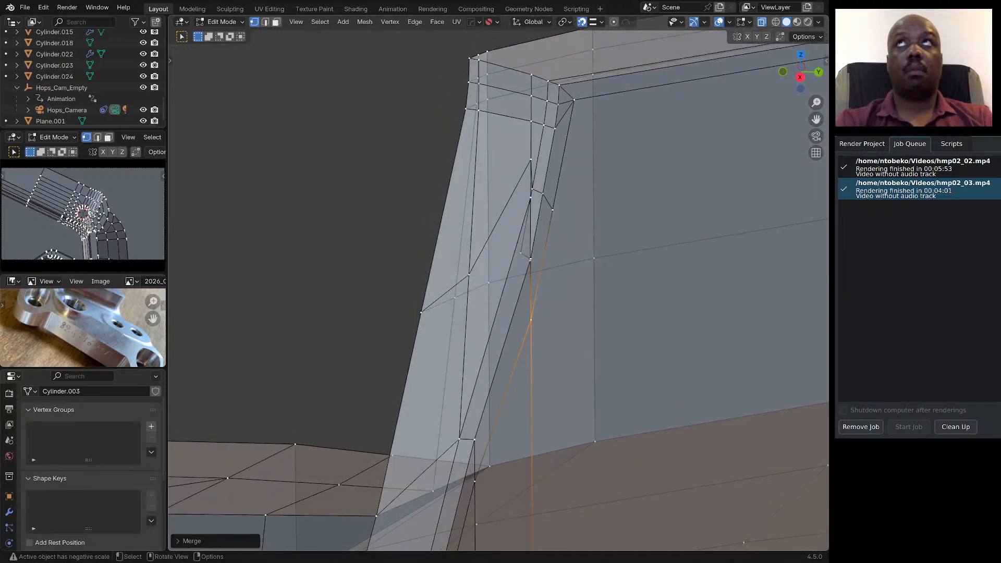
{"action": "left_click", "coordinate": [761, 22]}
{"action": "scroll", "coordinate": [520, 262], "scroll_direction": "up", "scroll_amount": 7}
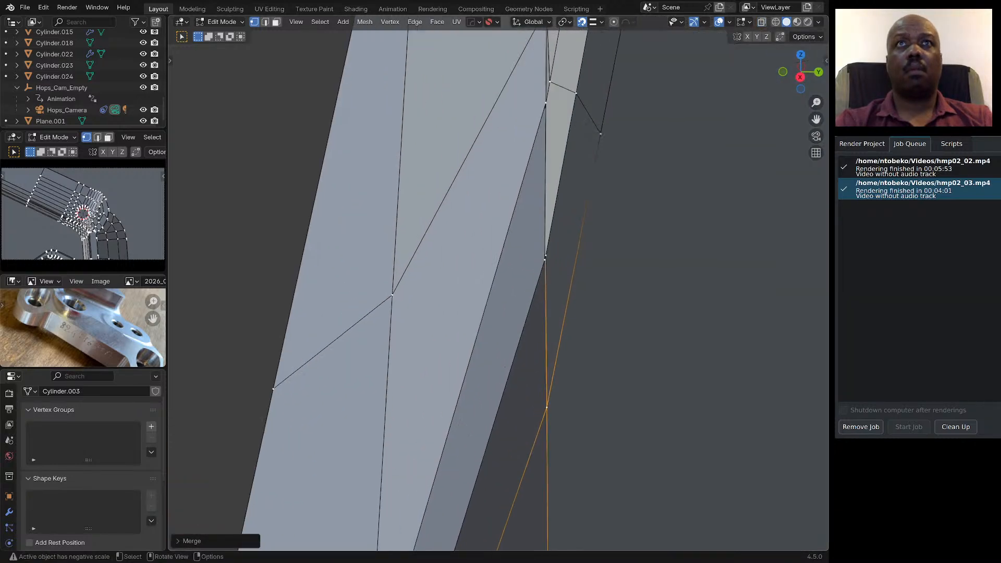
Merge the neighbouring vertex pair just above on the slanted wall end's corner edge at last.
{"action": "left_click", "coordinate": [558, 257]}
{"action": "middle_click_drag", "start_coordinate": [557, 260], "coordinate": [518, 286]}
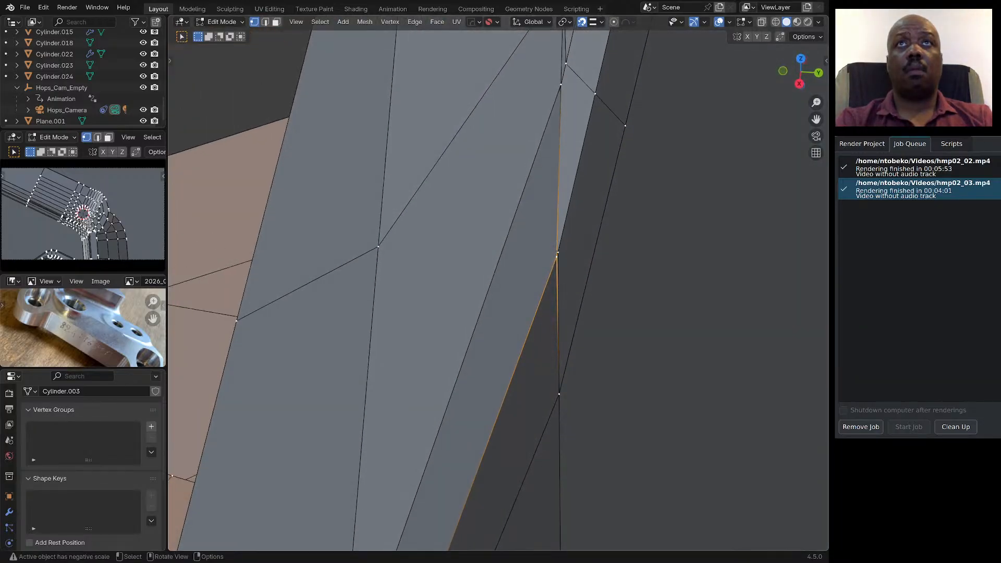
{"action": "key", "text": "q"}
{"action": "mouse_move", "coordinate": [509, 268]}
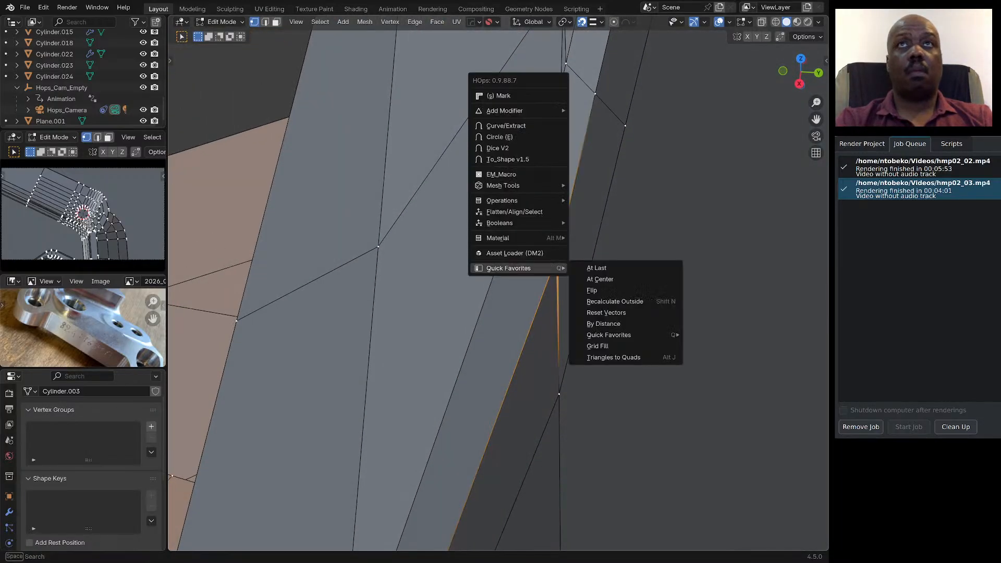
{"action": "left_click", "coordinate": [597, 268]}
{"action": "middle_click_drag", "start_coordinate": [596, 268], "coordinate": [573, 281]}
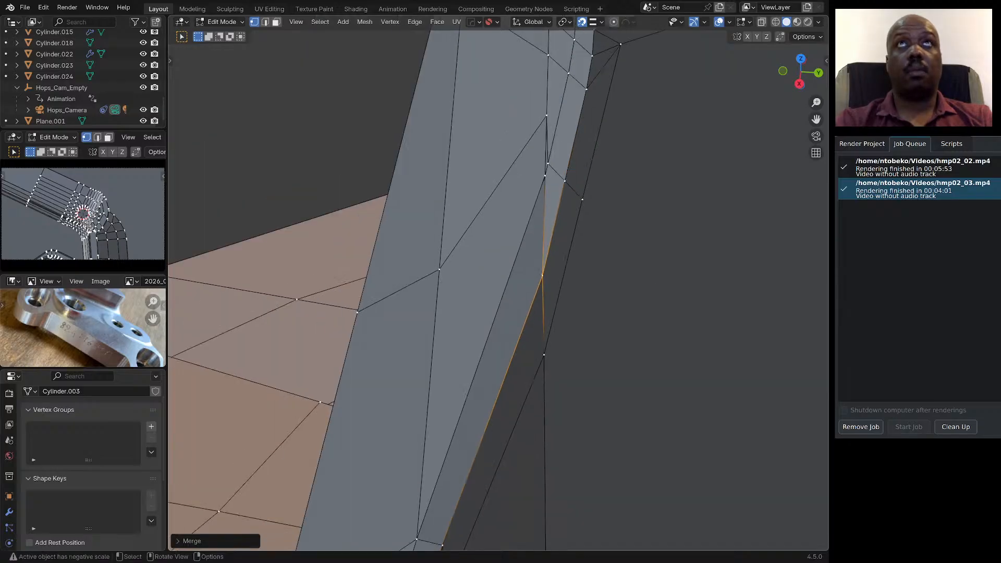
Dissolve the edge path running down the wall's end face from its top rim and across to the inner edge.
{"action": "left_click", "coordinate": [544, 176]}
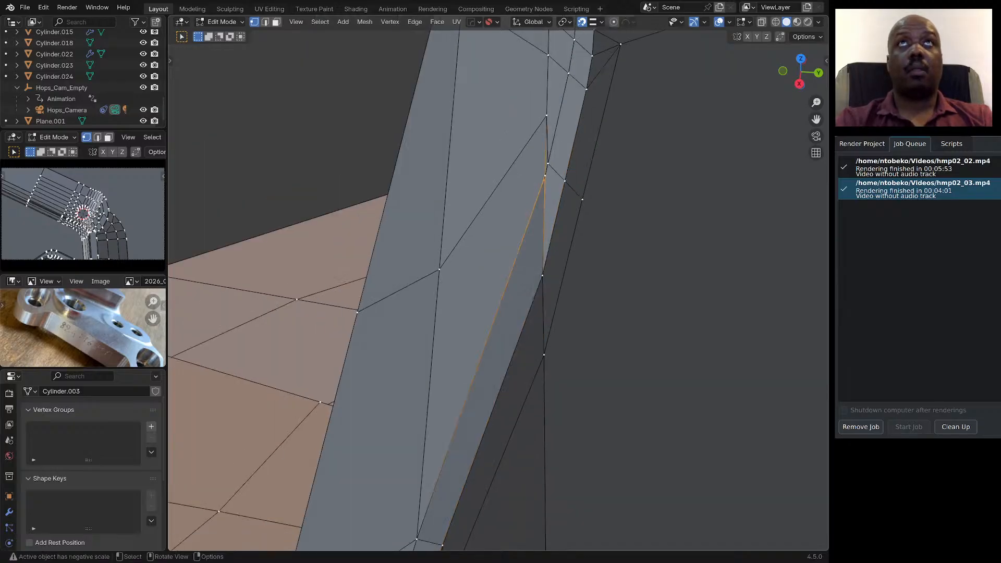
{"action": "scroll", "coordinate": [521, 275], "scroll_direction": "down", "scroll_amount": 2}
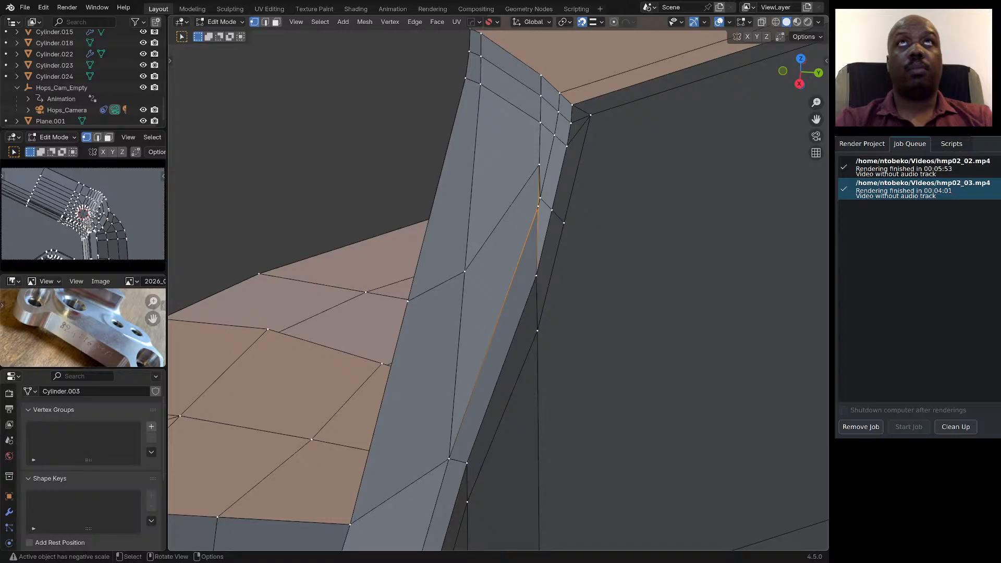
{"action": "key", "text": "2"}
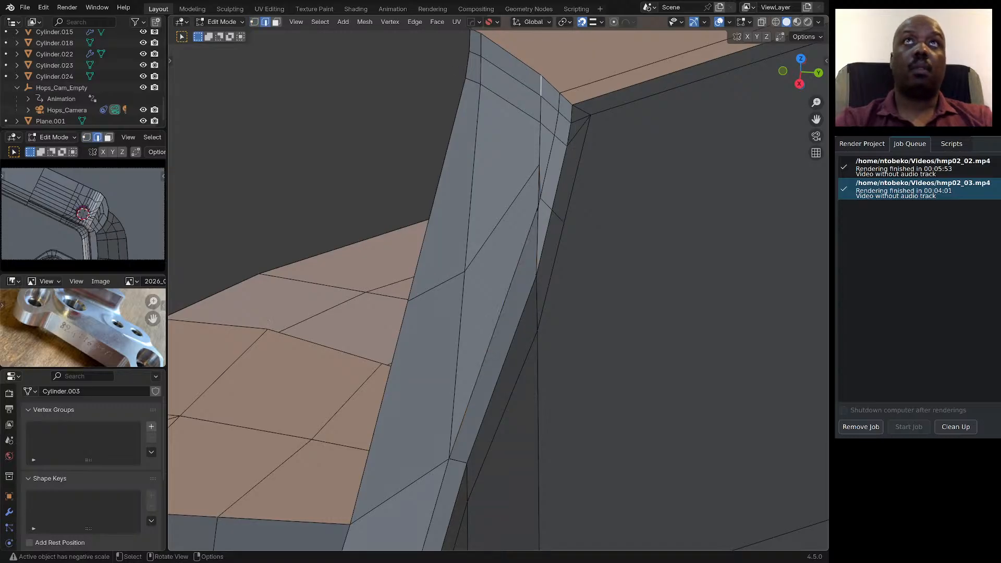
{"action": "left_click", "coordinate": [553, 210], "text": "ctrl"}
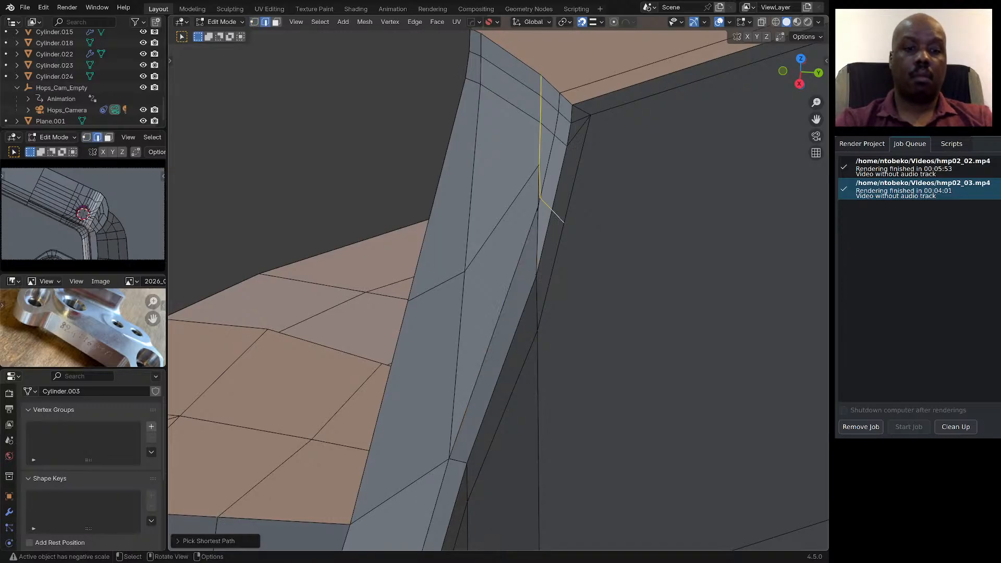
{"action": "key", "text": "ctrl+c"}
{"action": "key", "text": "ctrl+x"}
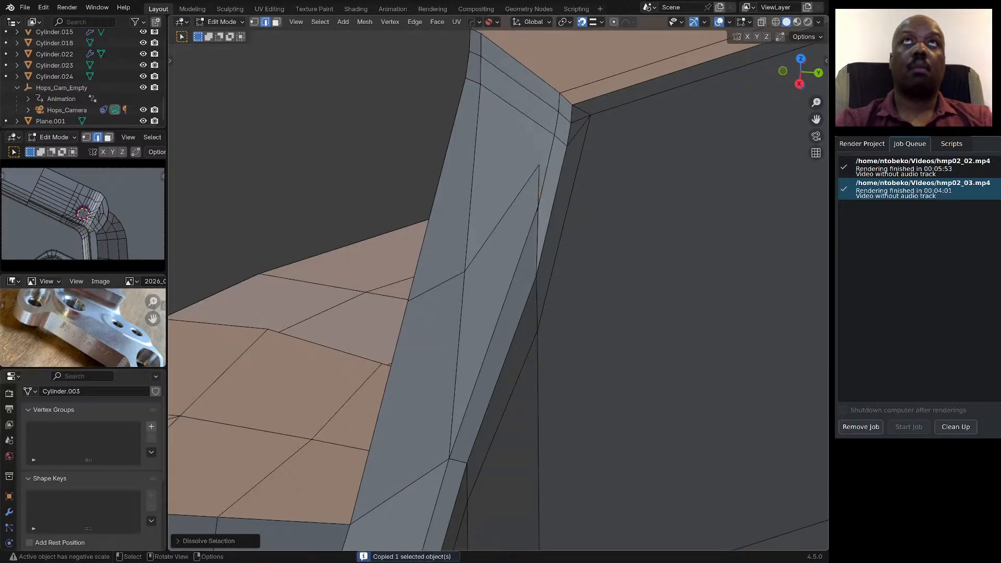
Using X-ray view, merge the diagonal edge's upper vertex at last into the vertex below it on the wall's end face.
{"action": "middle_click_drag", "start_coordinate": [552, 202], "coordinate": [640, 214]}
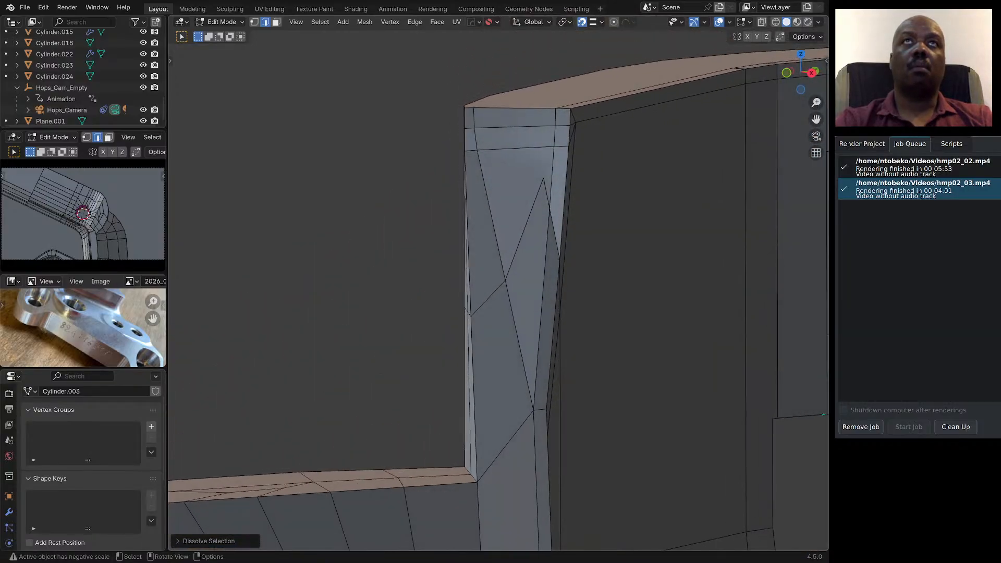
{"action": "left_click", "coordinate": [524, 230]}
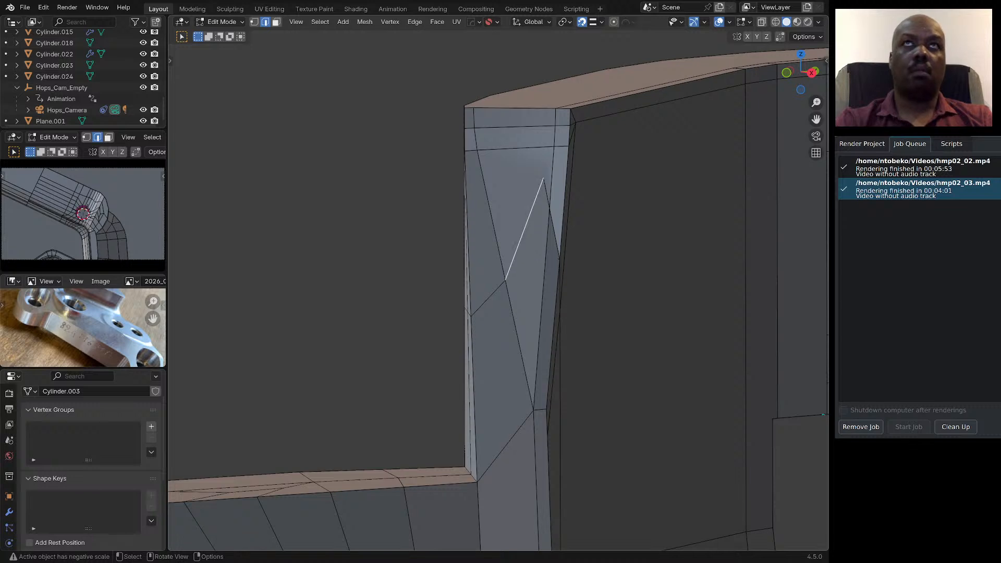
{"action": "scroll", "coordinate": [547, 219], "scroll_direction": "up", "scroll_amount": 2}
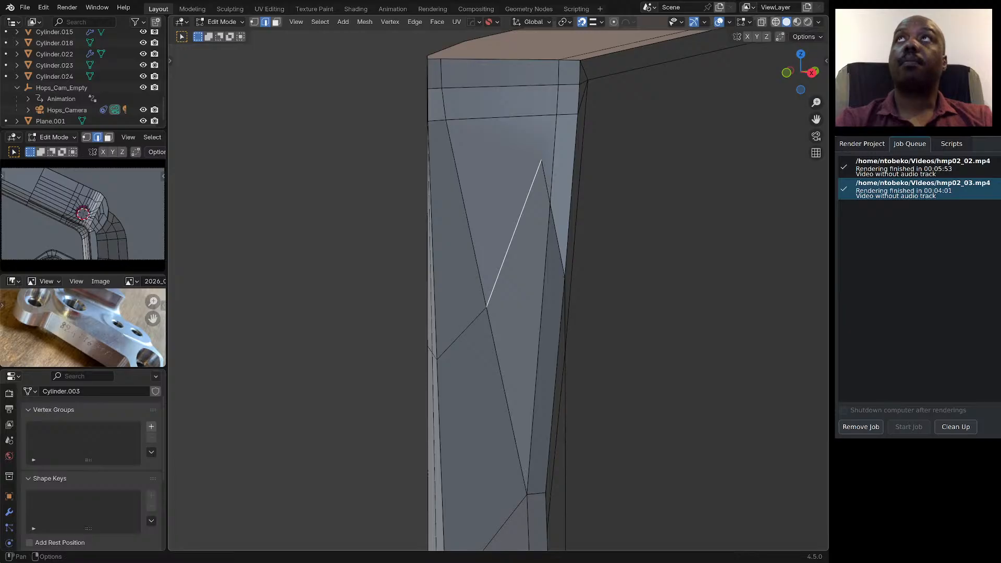
{"action": "left_click", "coordinate": [762, 22]}
{"action": "middle_click_drag", "start_coordinate": [620, 182], "coordinate": [575, 243]}
{"action": "key", "text": "1"}
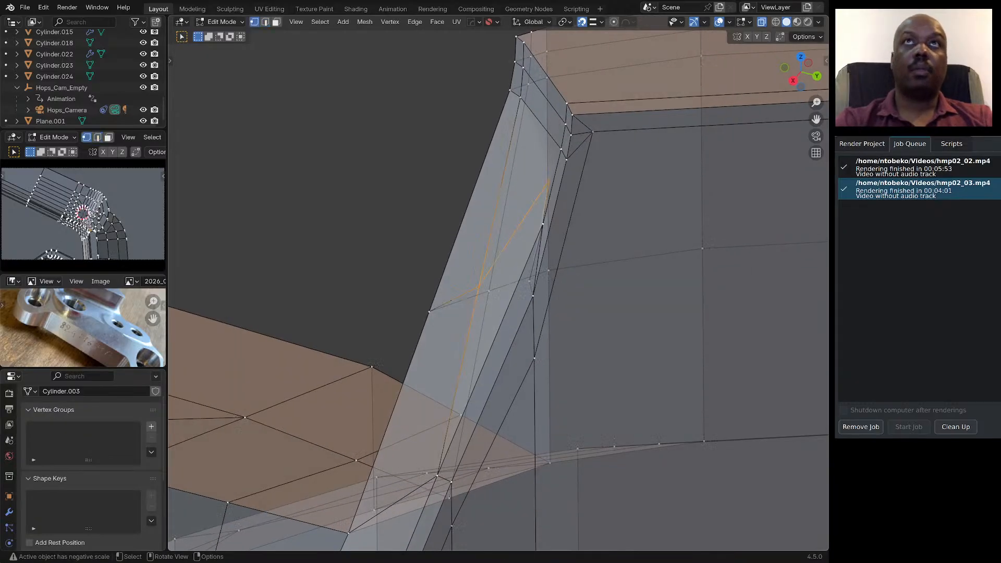
{"action": "left_click", "coordinate": [548, 180]}
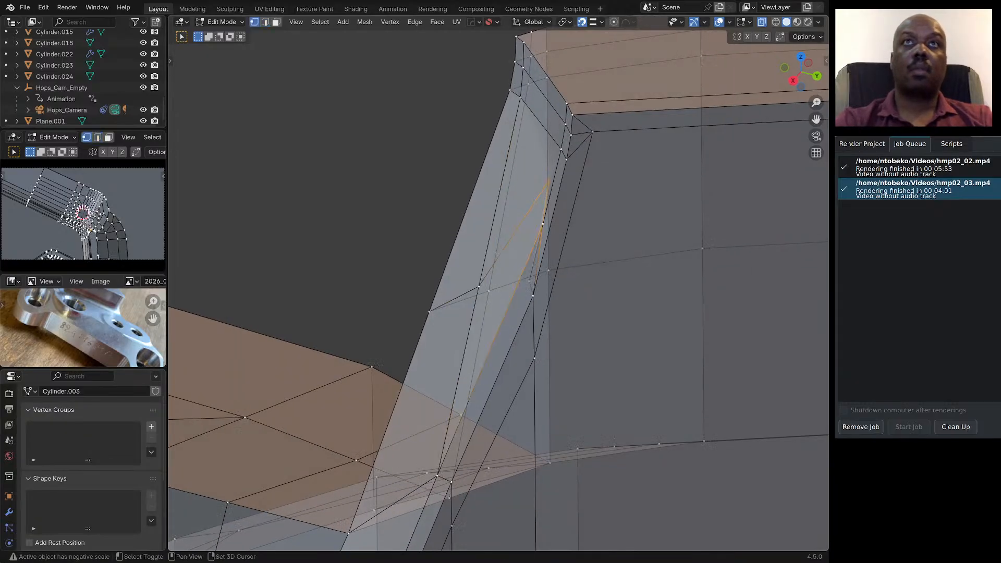
{"action": "key", "text": "q"}
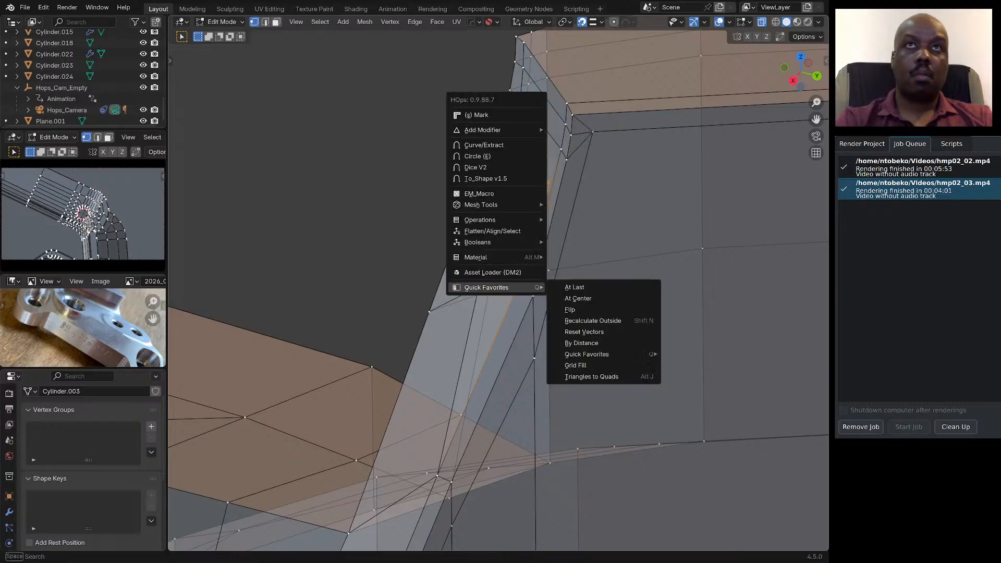
{"action": "left_click", "coordinate": [574, 288]}
{"action": "middle_click_drag", "start_coordinate": [575, 287], "coordinate": [834, 230]}
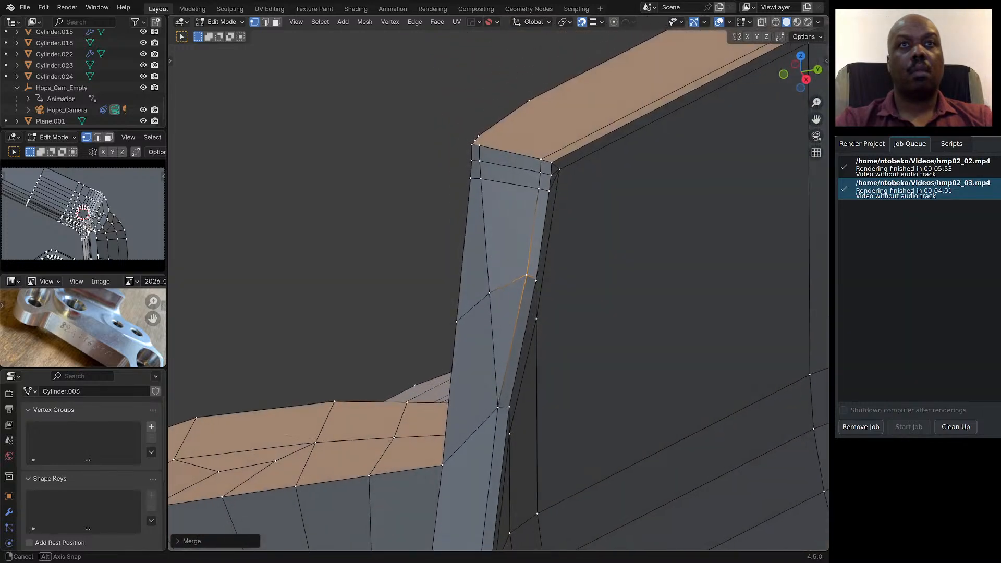
Dissolve the lengthwise edges running through the middle of the slanted wall's end face.
{"action": "key", "text": "2"}
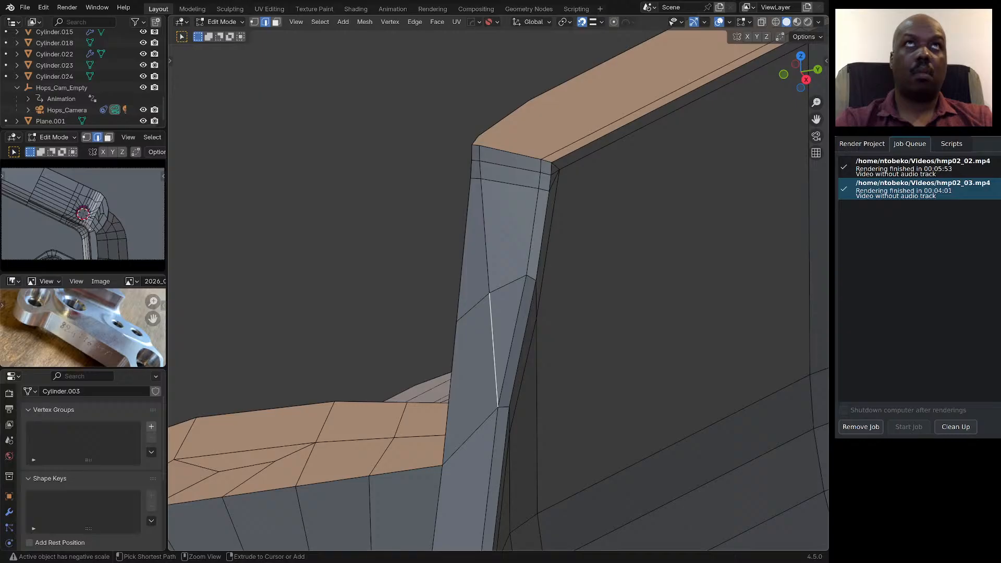
{"action": "key", "text": "ctrl+x"}
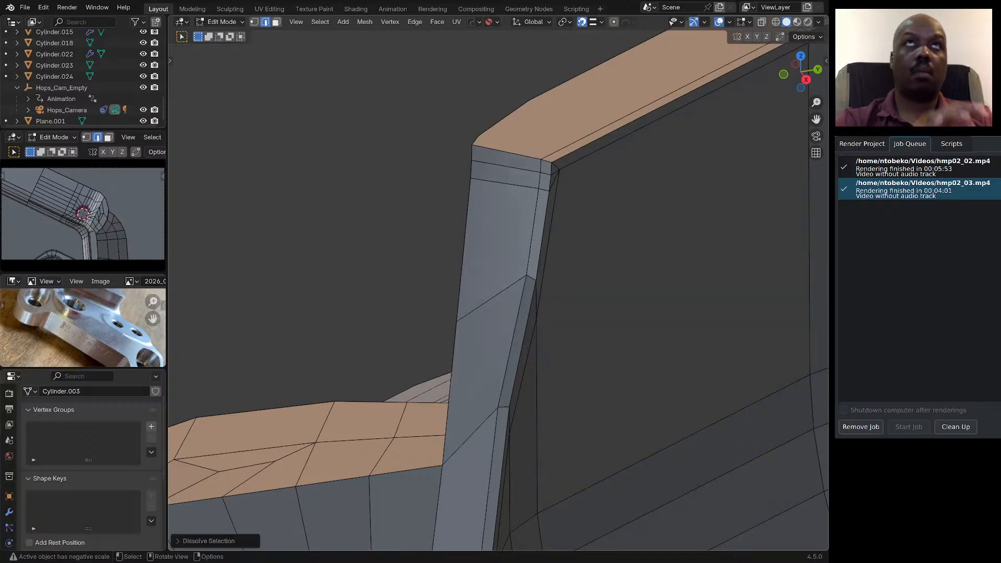
{"action": "middle_click_drag", "start_coordinate": [498, 281], "coordinate": [586, 291]}
{"action": "key", "text": "1"}
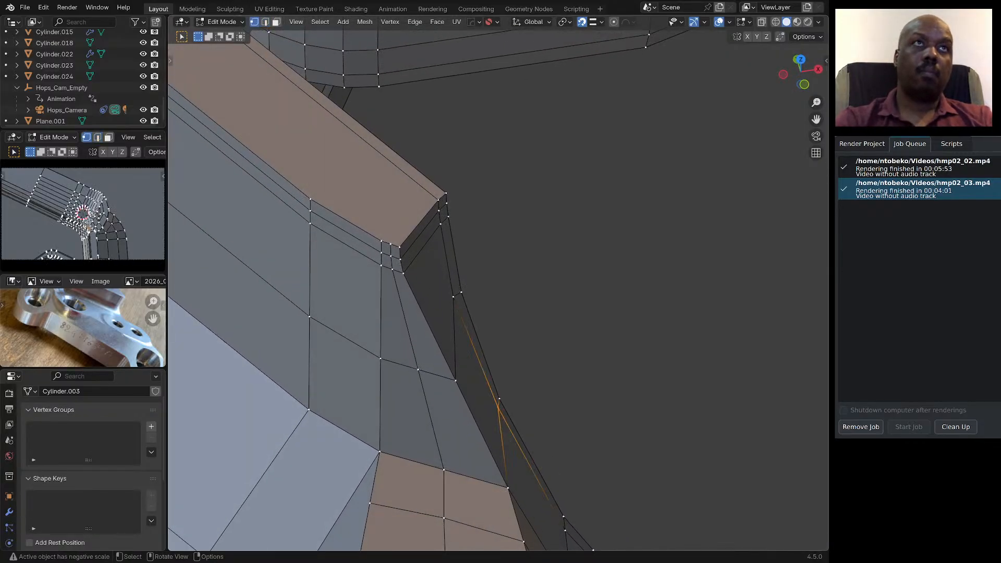
Merge the lower and middle vertices of the narrow column below the wall end's rim corner at last into their inner neighbours.
{"action": "left_click", "coordinate": [392, 269]}
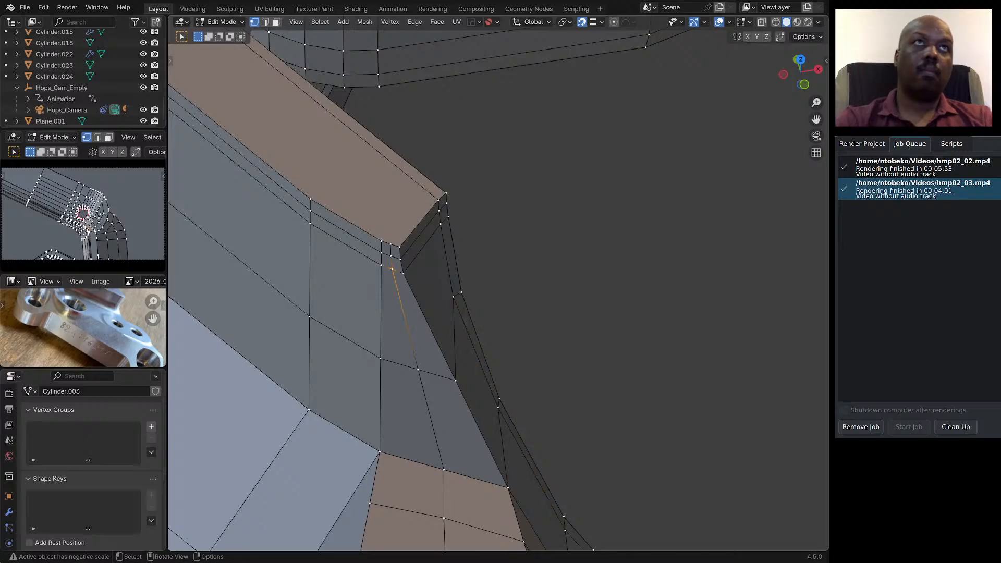
{"action": "left_click", "coordinate": [381, 265], "text": "shift"}
{"action": "key", "text": "q"}
{"action": "mouse_move", "coordinate": [382, 270]}
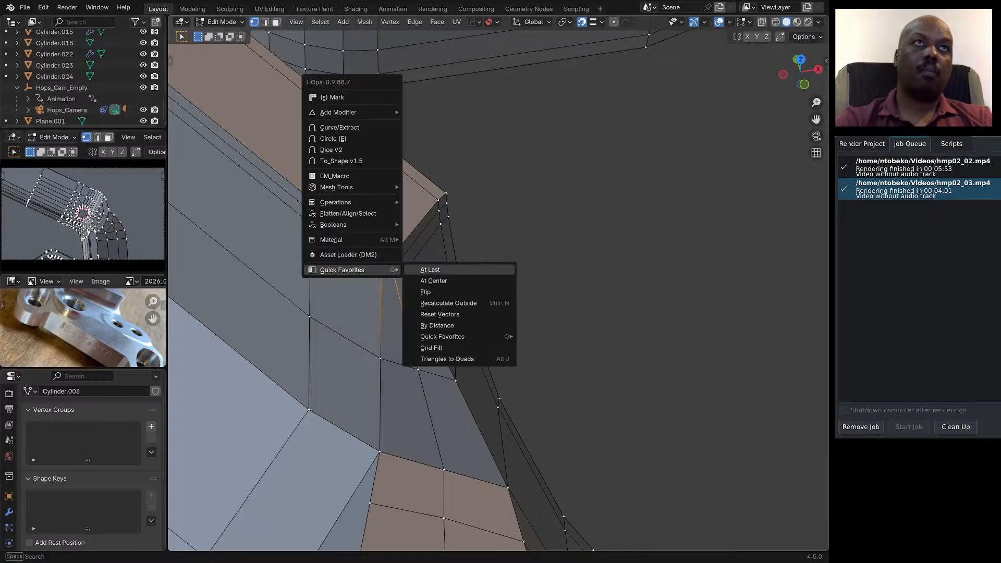
{"action": "left_click", "coordinate": [429, 270]}
{"action": "left_click", "coordinate": [390, 256]}
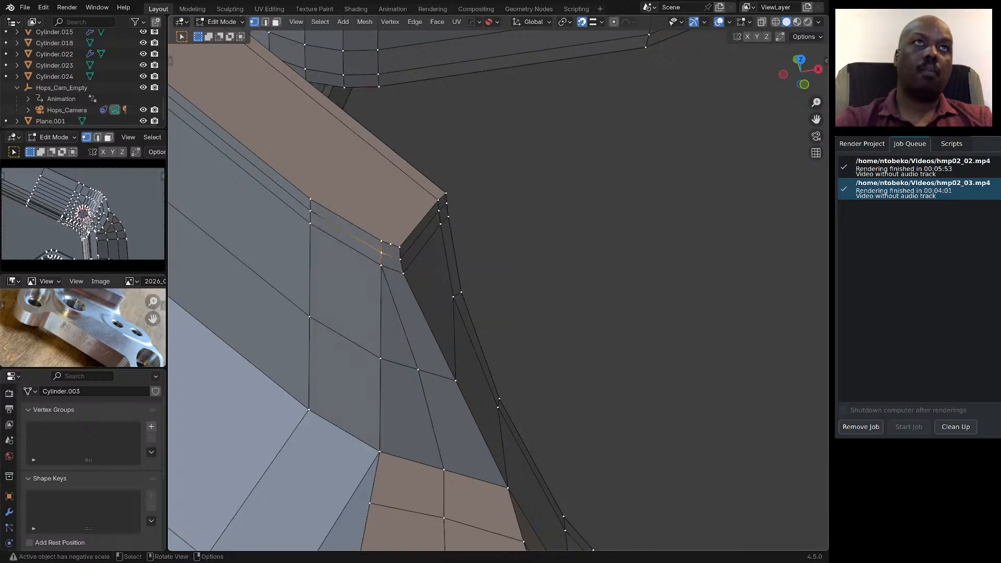
Merge the remaining corner vertices of the narrow column at last into the adjacent vertices, up to the top rim.
{"action": "mouse_move", "coordinate": [391, 244]}
{"action": "middle_mouse_down"}
{"action": "mouse_move", "coordinate": [385, 269]}
{"action": "mouse_move", "coordinate": [382, 261]}
{"action": "middle_mouse_up"}
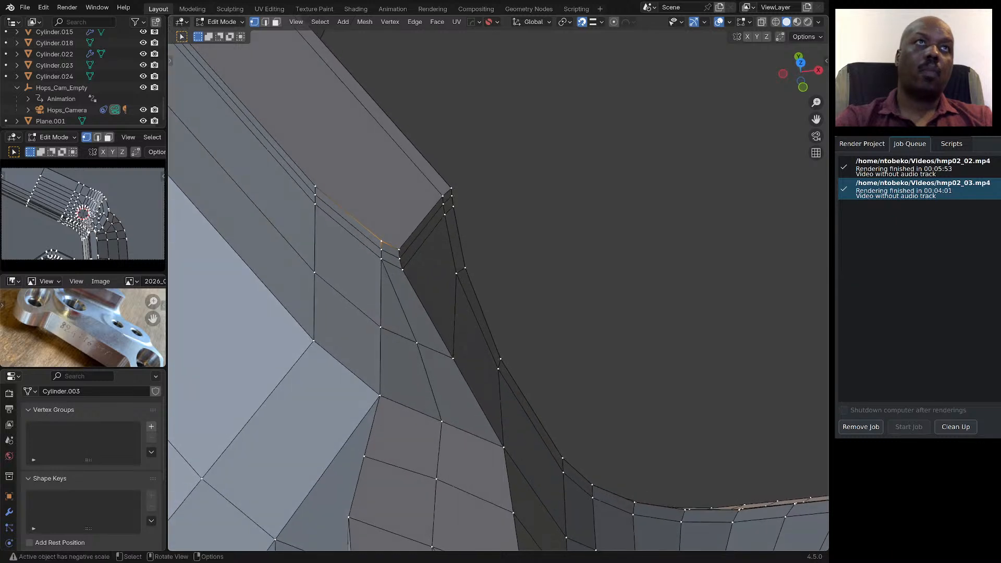
{"action": "left_click", "coordinate": [382, 258], "text": "shift"}
{"action": "left_click", "coordinate": [399, 257], "text": "shift"}
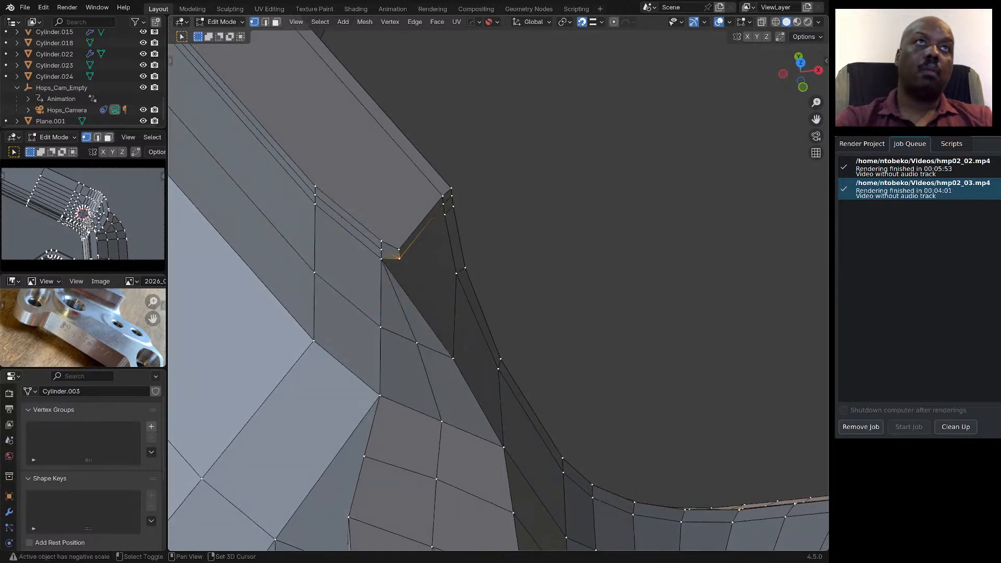
{"action": "left_click", "coordinate": [381, 241], "text": "shift"}
{"action": "key", "text": "m"}
{"action": "key", "text": "l"}
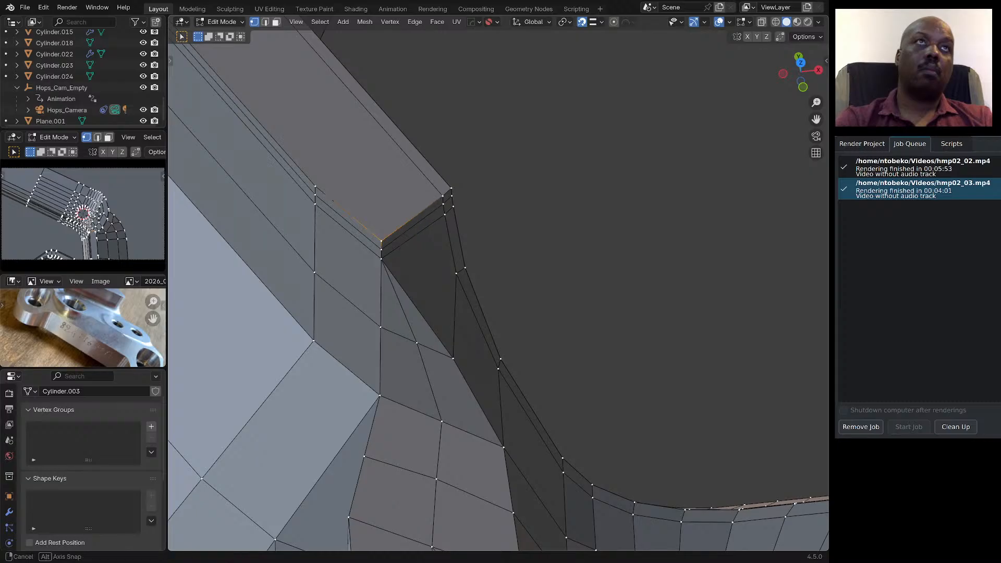
Merge the mid-height vertex on the slanted end's corner edge at last into the neighbouring vertex on the side wall.
{"action": "middle_click_drag", "start_coordinate": [382, 243], "coordinate": [411, 201]}
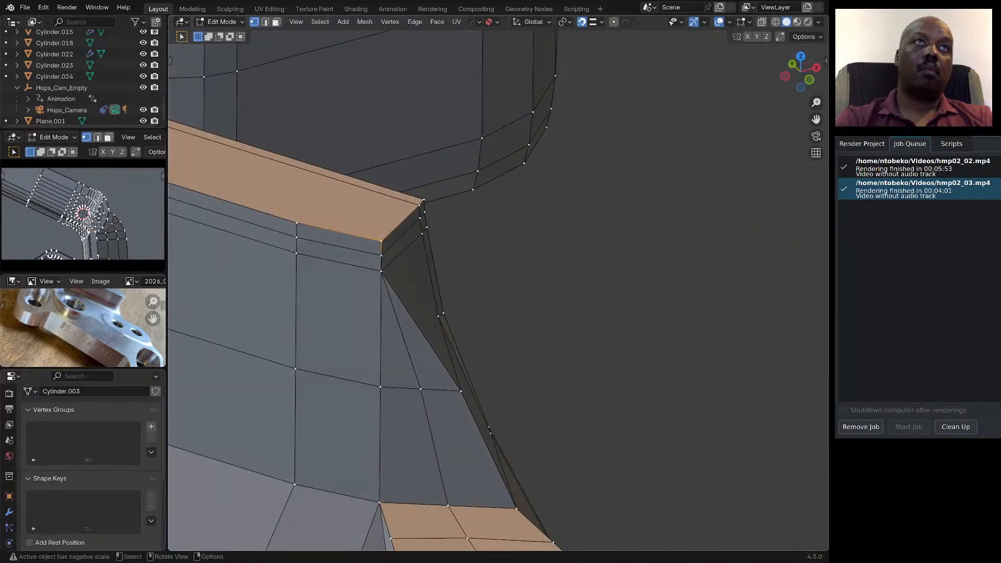
{"action": "scroll", "coordinate": [482, 262], "scroll_direction": "down", "scroll_amount": 3}
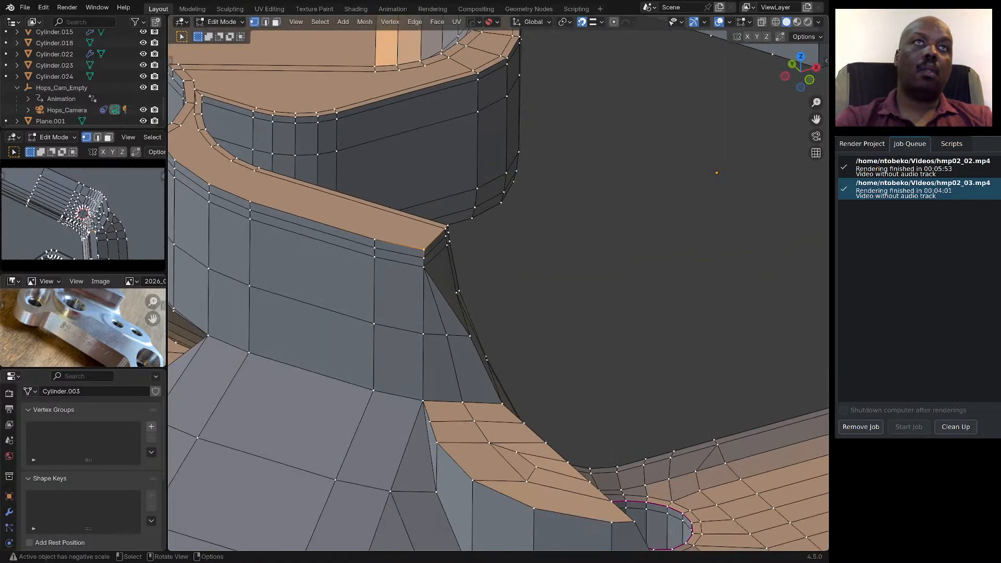
{"action": "middle_click_drag", "start_coordinate": [483, 265], "coordinate": [458, 270]}
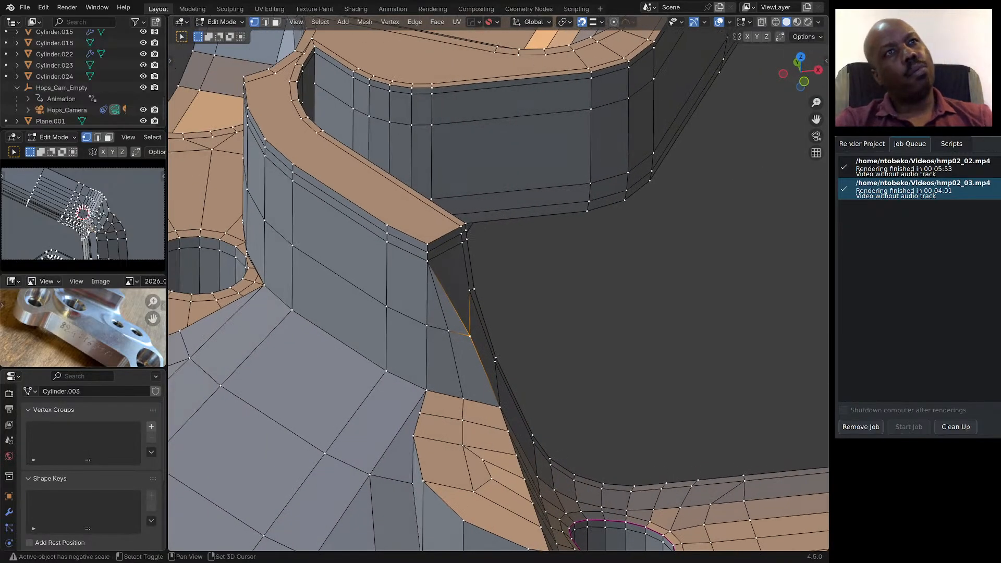
{"action": "left_click", "coordinate": [448, 330], "text": "shift"}
{"action": "key", "text": "q"}
{"action": "mouse_move", "coordinate": [449, 331]}
{"action": "left_click", "coordinate": [498, 331]}
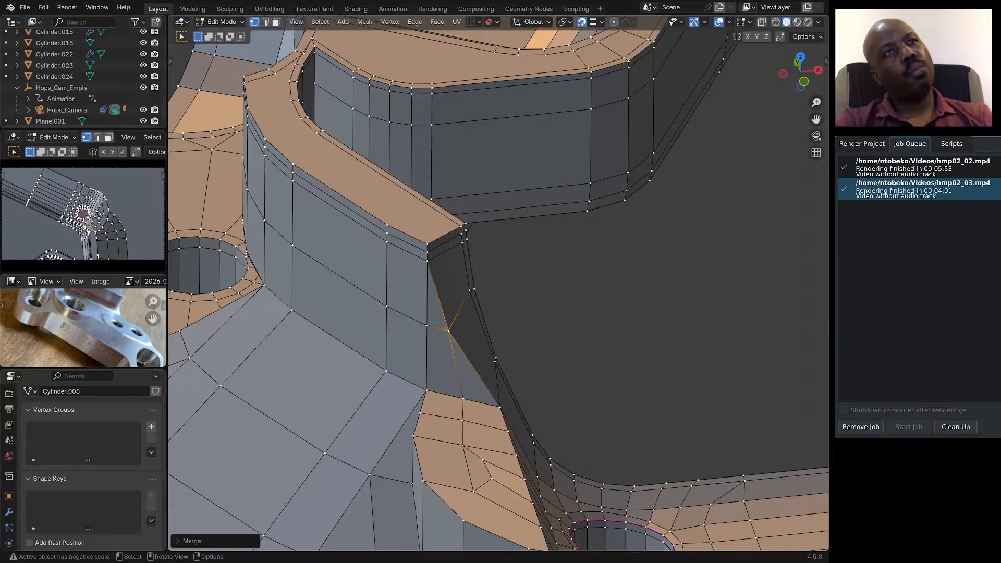
Duplicate the lower cross edge path on the wall's end face and place the copy just below the upper cross edge.
{"action": "middle_click_drag", "start_coordinate": [498, 331], "coordinate": [323, 318]}
{"action": "middle_click_drag", "start_coordinate": [378, 350], "coordinate": [539, 395]}
{"action": "scroll", "coordinate": [385, 353], "scroll_direction": "up", "scroll_amount": 2}
{"action": "scroll", "coordinate": [455, 356], "scroll_direction": "down", "scroll_amount": 2}
{"action": "scroll", "coordinate": [539, 395], "scroll_direction": "up", "scroll_amount": 4}
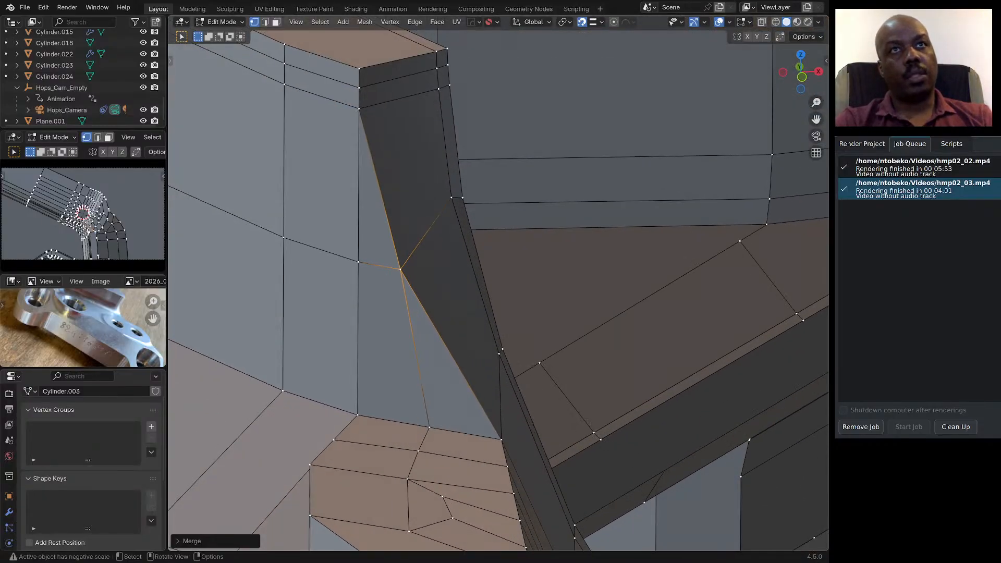
{"action": "middle_click_drag", "start_coordinate": [539, 396], "coordinate": [419, 395]}
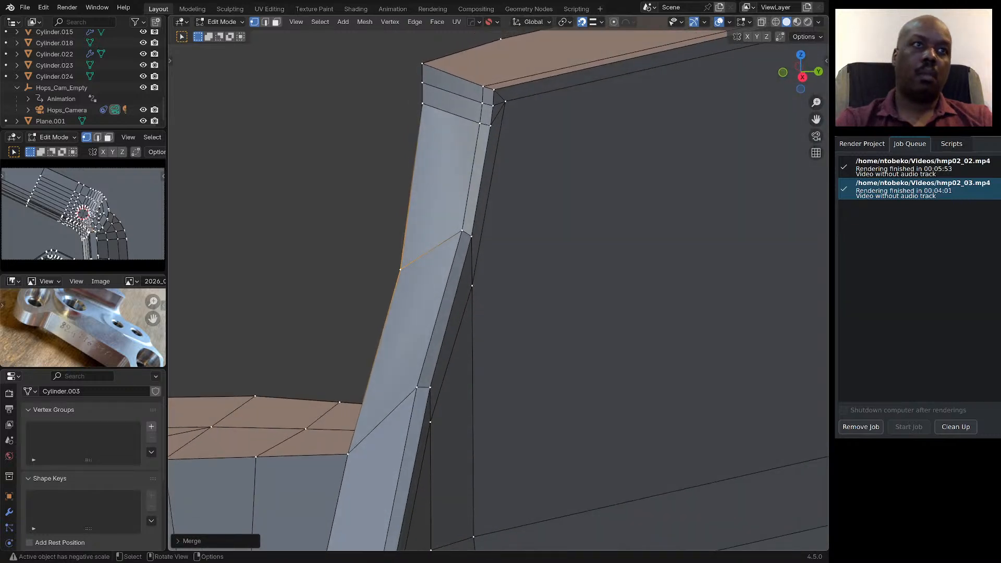
{"action": "left_click", "coordinate": [348, 454]}
{"action": "left_click", "coordinate": [430, 388], "text": "ctrl"}
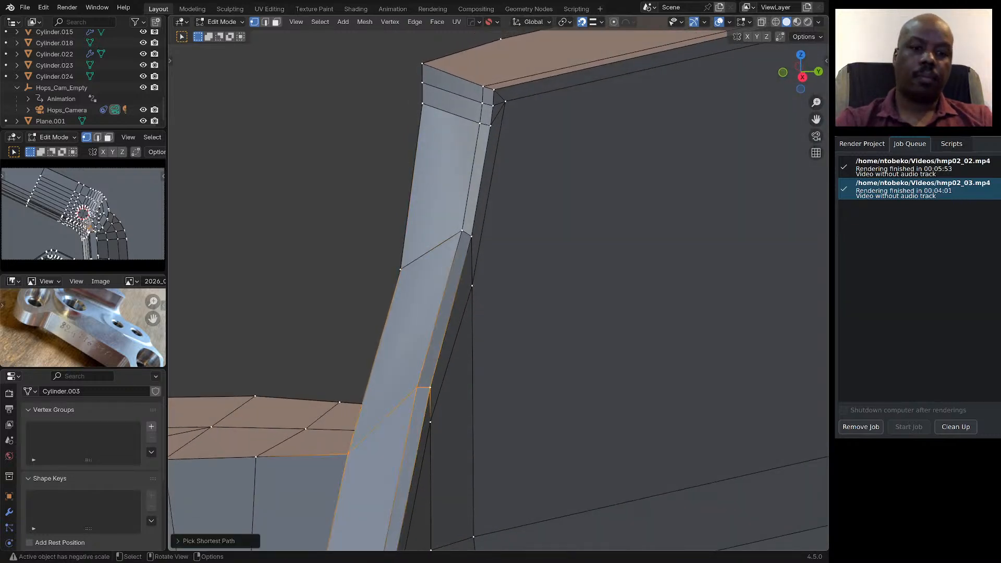
{"action": "key", "text": "g"}
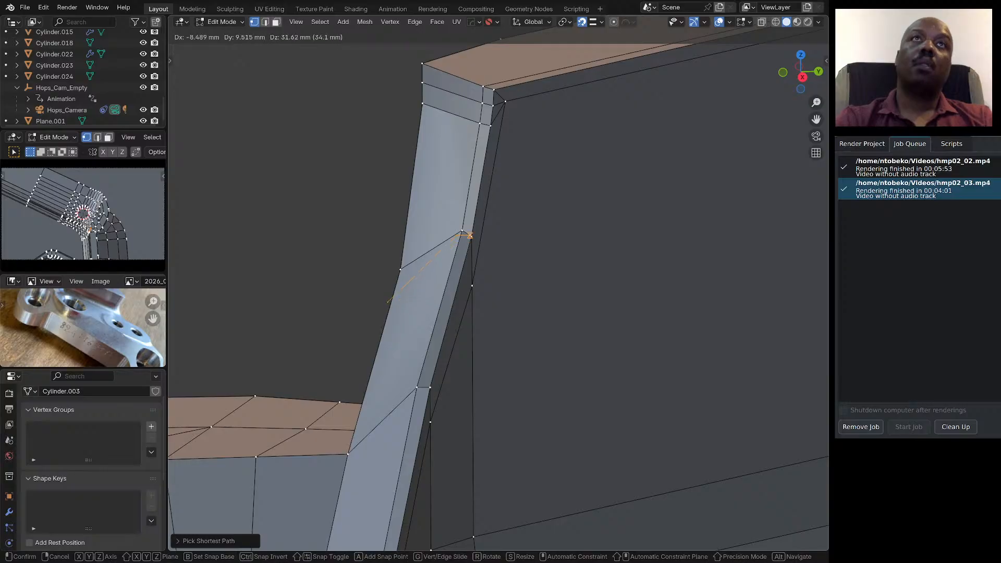
{"action": "left_click", "coordinate": [466, 257]}
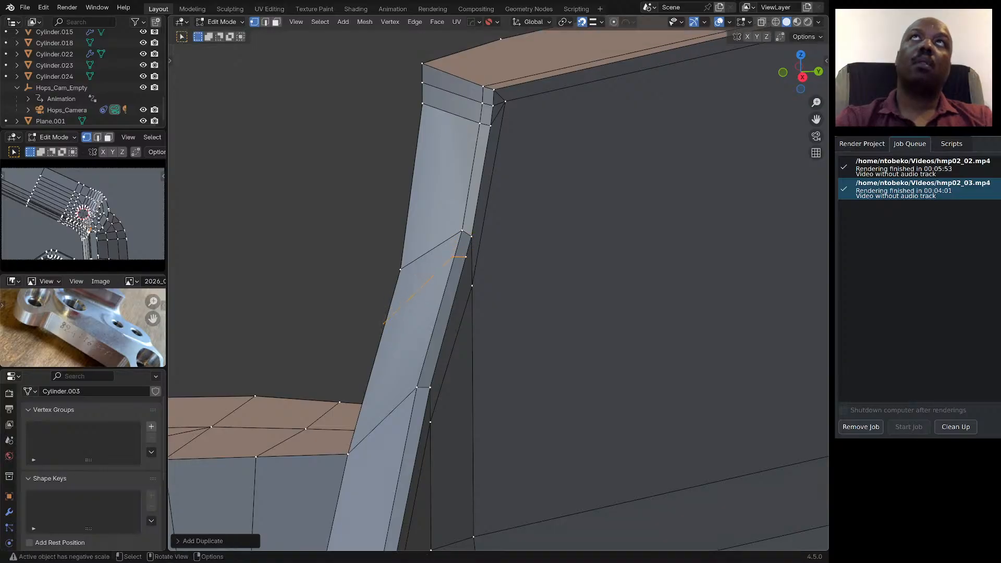
Set the snap target to Vertex and snap the duplicated path onto the upper cross edge's outermost vertex on the narrow side.
{"action": "left_click", "coordinate": [597, 22]}
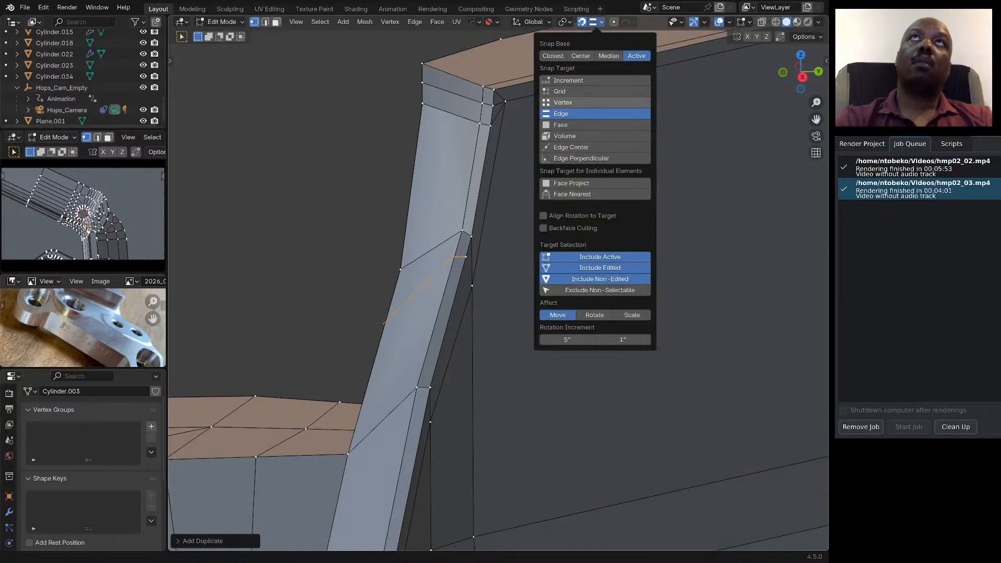
{"action": "left_click", "coordinate": [585, 103]}
{"action": "key", "text": "g"}
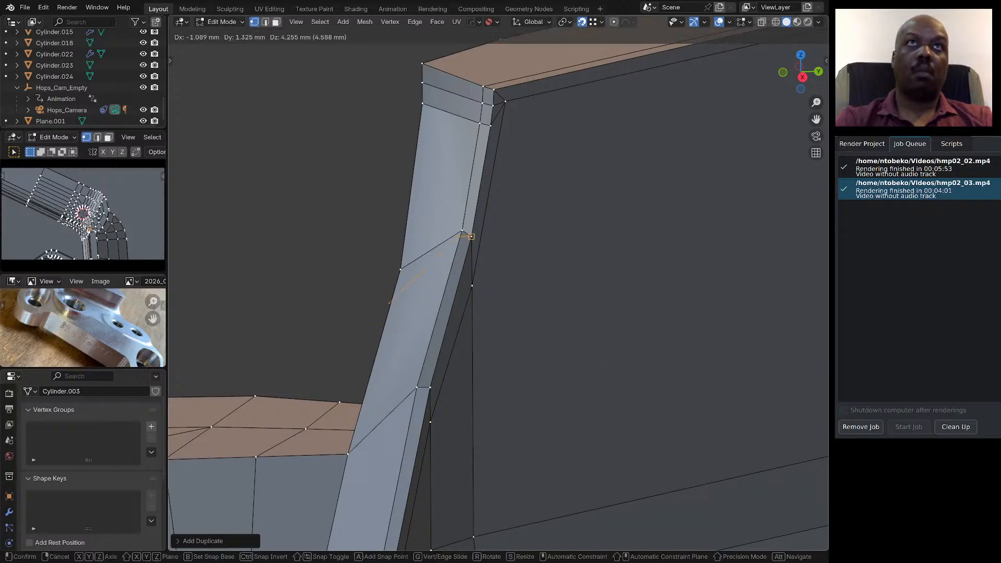
{"action": "left_click", "coordinate": [472, 236]}
Merge the upper cross edge's inner vertex at last into the duplicated path's adjacent vertex.
{"action": "middle_click_drag", "start_coordinate": [471, 236], "coordinate": [557, 251]}
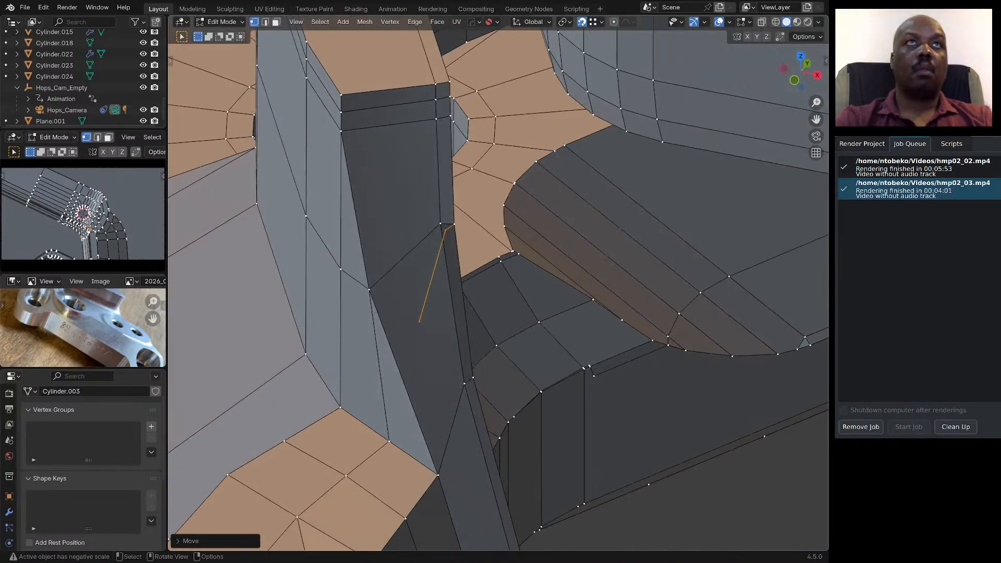
{"action": "scroll", "coordinate": [446, 197], "scroll_direction": "up", "scroll_amount": 4}
{"action": "scroll", "coordinate": [445, 197], "scroll_direction": "down", "scroll_amount": 1}
{"action": "left_click", "coordinate": [437, 243]}
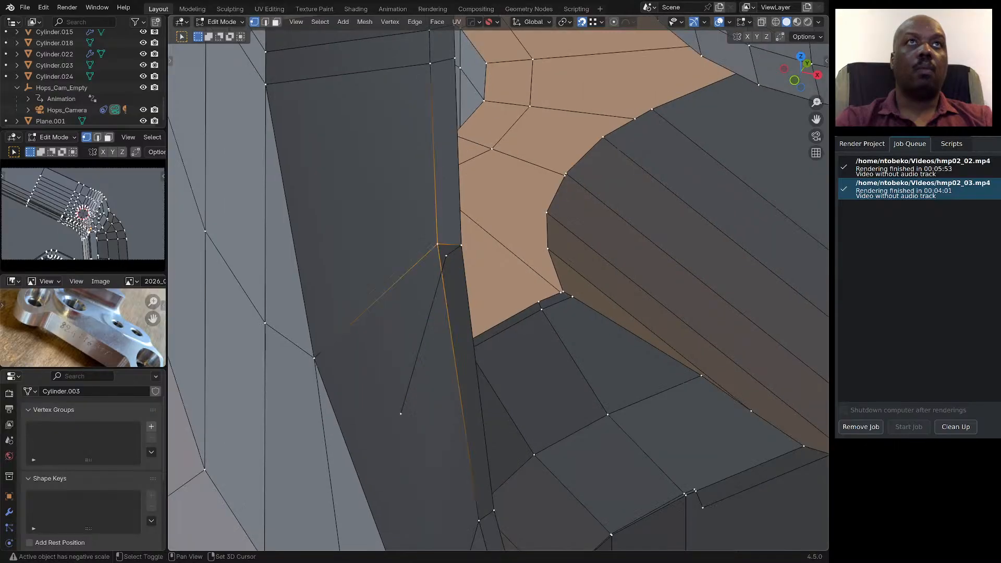
{"action": "left_click", "coordinate": [446, 256], "text": "shift"}
{"action": "key", "text": "q"}
{"action": "mouse_move", "coordinate": [447, 261]}
{"action": "left_click", "coordinate": [484, 260]}
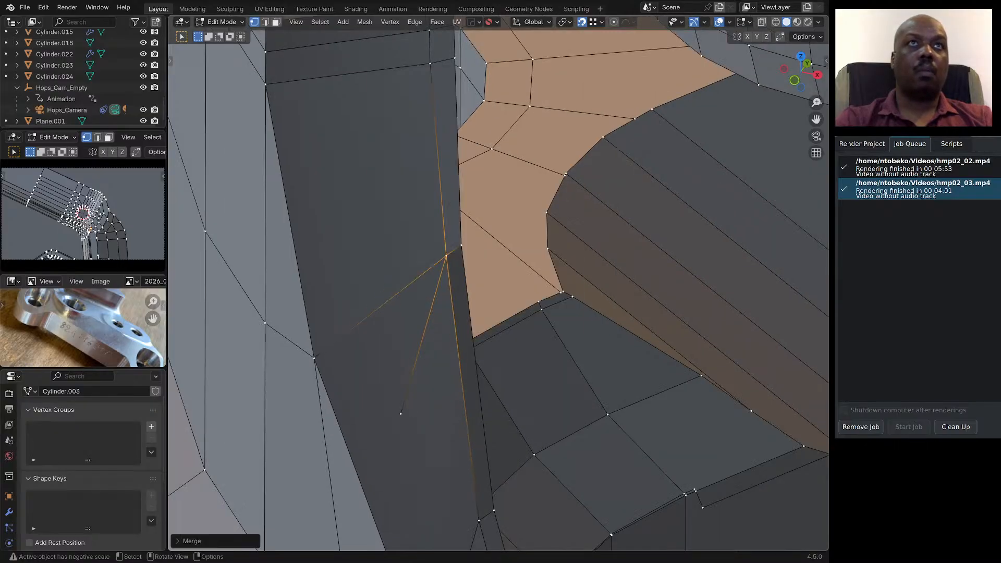
Slide the upper cross edge's opposite corner vertex outward along the side wall's horizontal edge to straighten the slanted profile.
{"action": "left_click", "coordinate": [314, 357]}
{"action": "middle_click_drag", "start_coordinate": [315, 356], "coordinate": [267, 332]}
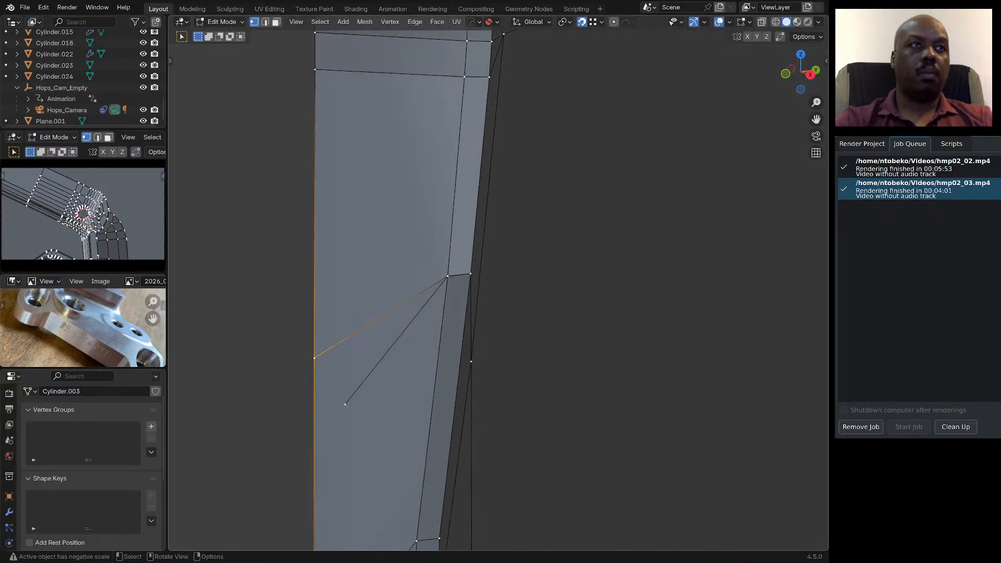
{"action": "scroll", "coordinate": [460, 283], "scroll_direction": "down", "scroll_amount": 4}
{"action": "middle_click_drag", "start_coordinate": [459, 283], "coordinate": [432, 297]}
{"action": "scroll", "coordinate": [440, 371], "scroll_direction": "up", "scroll_amount": 1}
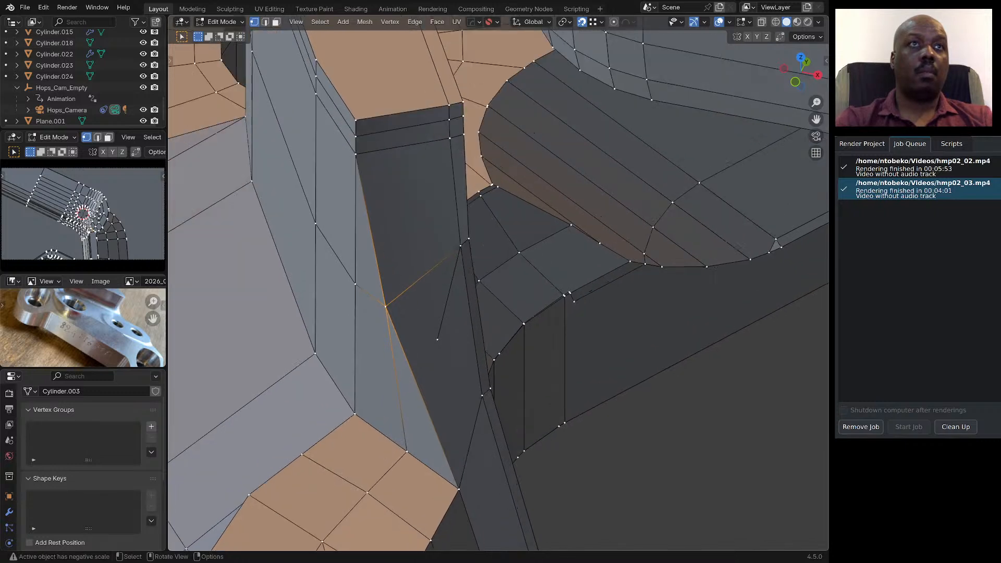
{"action": "key", "text": "shift+v"}
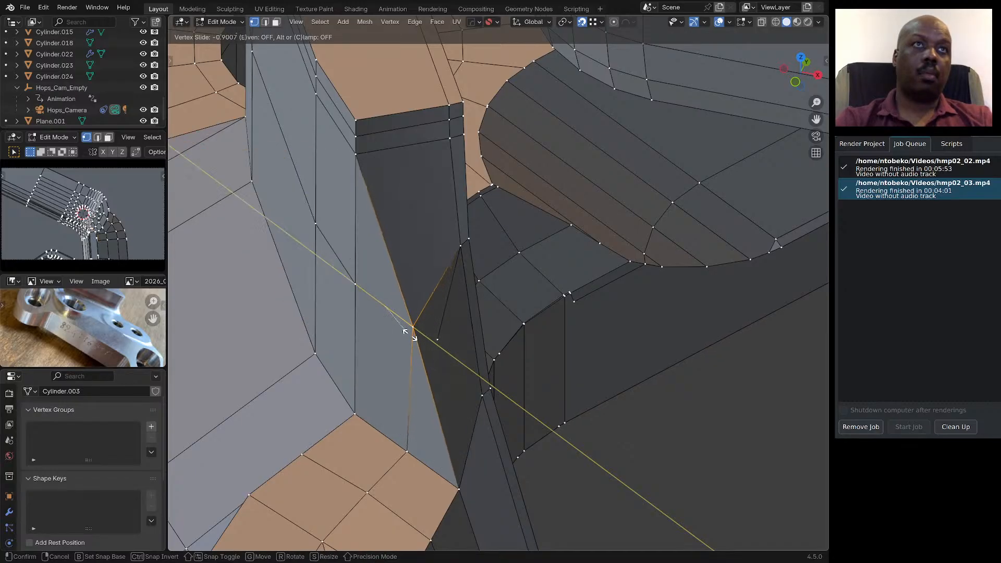
{"action": "left_click", "coordinate": [407, 331]}
Delete the loose vertex left over from the duplicated edge path on the wall's end face.
{"action": "middle_click_drag", "start_coordinate": [406, 331], "coordinate": [177, 399]}
{"action": "key", "text": "x"}
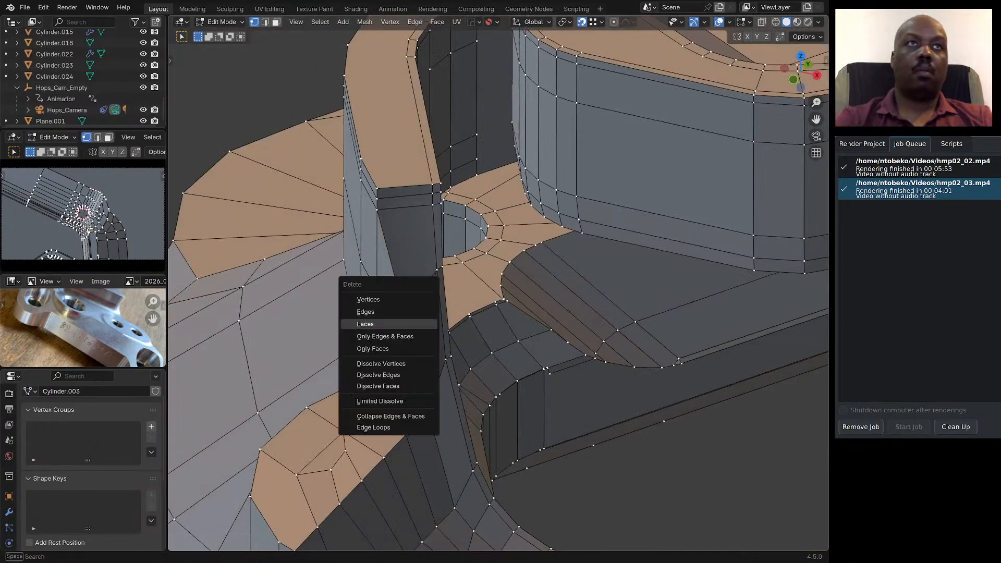
{"action": "left_click", "coordinate": [417, 299]}
Merge the lower of the two vertices beneath the wall end's rim corner at last into the upper one.
{"action": "middle_click_drag", "start_coordinate": [417, 299], "coordinate": [438, 329]}
{"action": "middle_click_drag", "start_coordinate": [450, 211], "coordinate": [417, 217]}
{"action": "scroll", "coordinate": [461, 200], "scroll_direction": "up", "scroll_amount": 5}
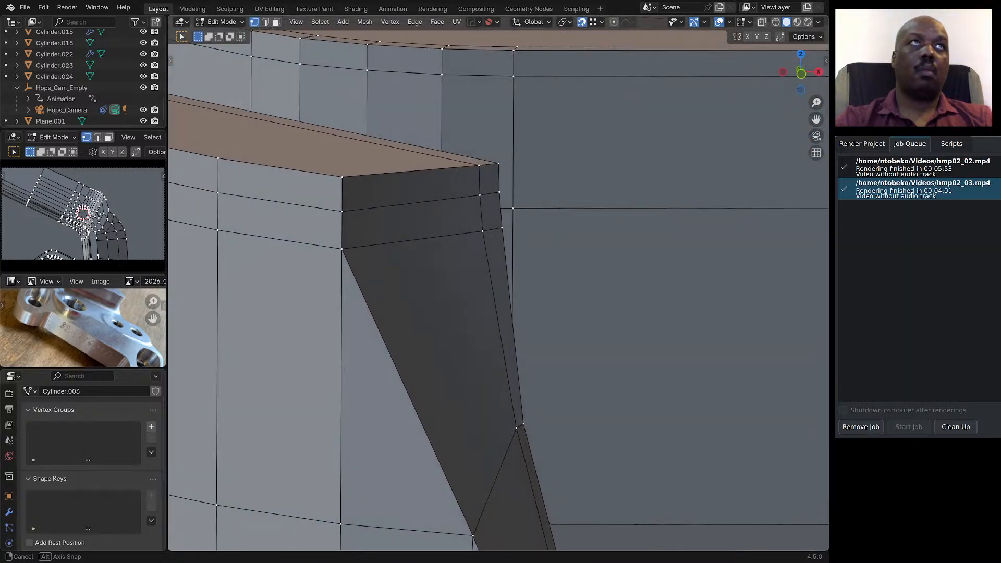
{"action": "scroll", "coordinate": [417, 217], "scroll_direction": "down", "scroll_amount": 3}
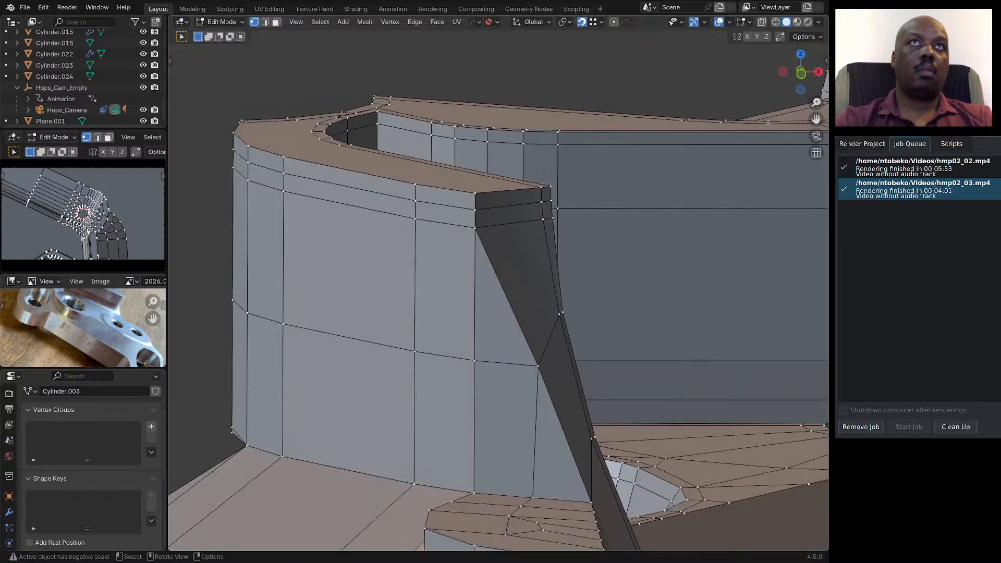
{"action": "middle_click_drag", "start_coordinate": [417, 217], "coordinate": [360, 226]}
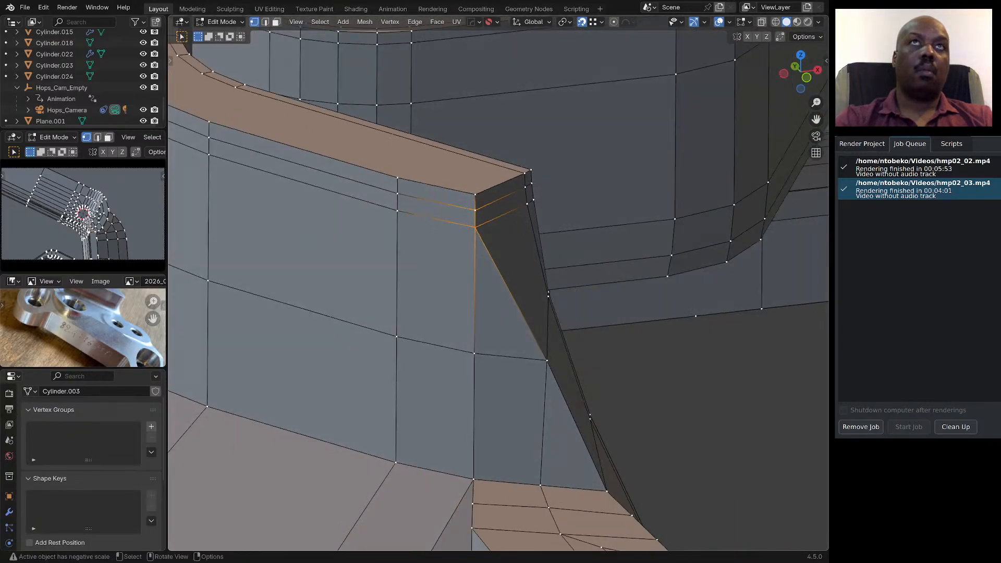
{"action": "key", "text": "q"}
{"action": "mouse_move", "coordinate": [533, 251]}
{"action": "left_click", "coordinate": [580, 251]}
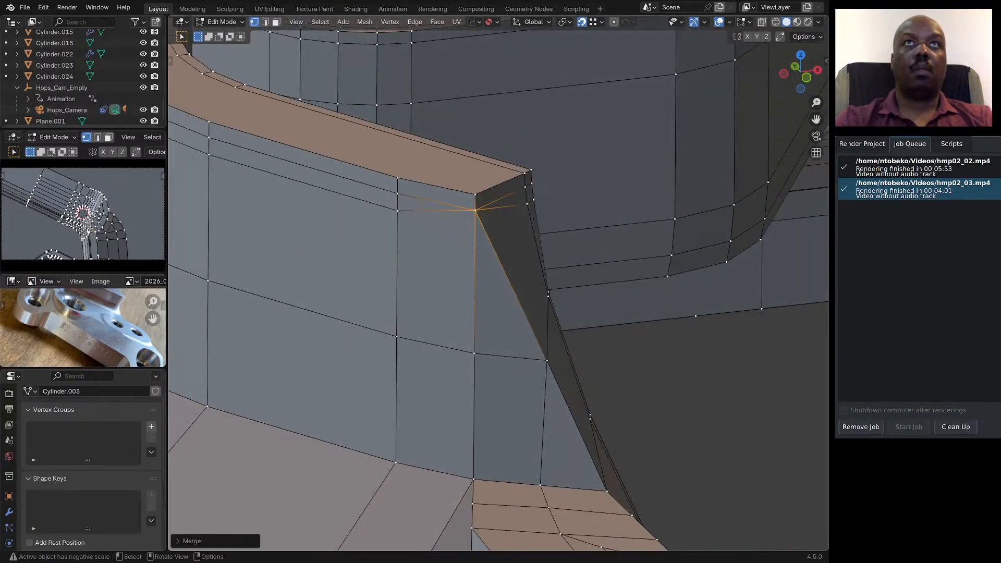
Merge the matching vertex pairs below the rim on the end face's narrow side at last into their upper vertices.
{"action": "left_click", "coordinate": [527, 204]}
{"action": "left_click", "coordinate": [524, 187], "text": "shift"}
{"action": "key", "text": "shift+r"}
{"action": "middle_click_drag", "start_coordinate": [525, 187], "coordinate": [421, 188]}
{"action": "scroll", "coordinate": [536, 195], "scroll_direction": "up", "scroll_amount": 1}
{"action": "left_click", "coordinate": [538, 186], "text": "shift"}
{"action": "key", "text": "1"}
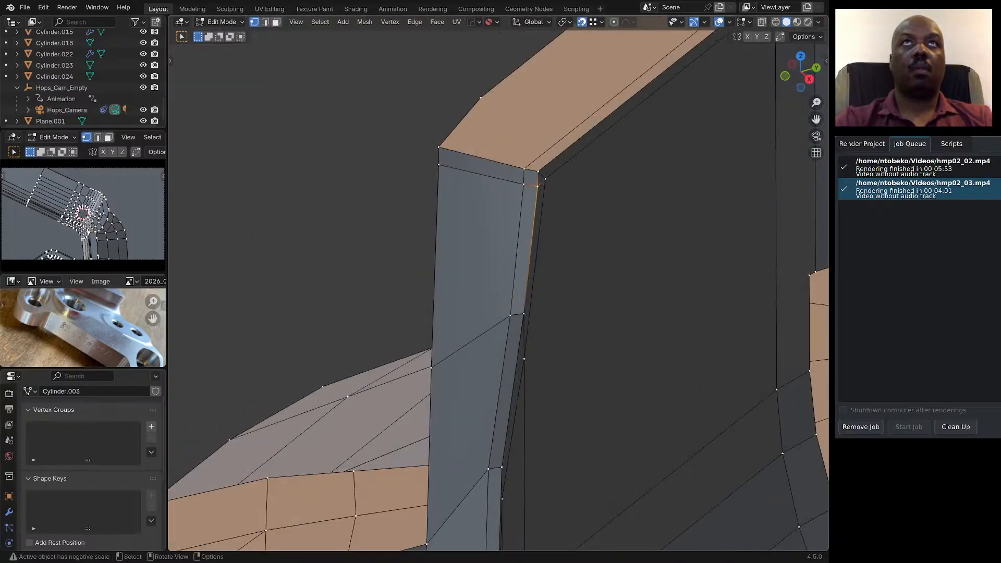
{"action": "middle_click_drag", "start_coordinate": [538, 188], "coordinate": [490, 189]}
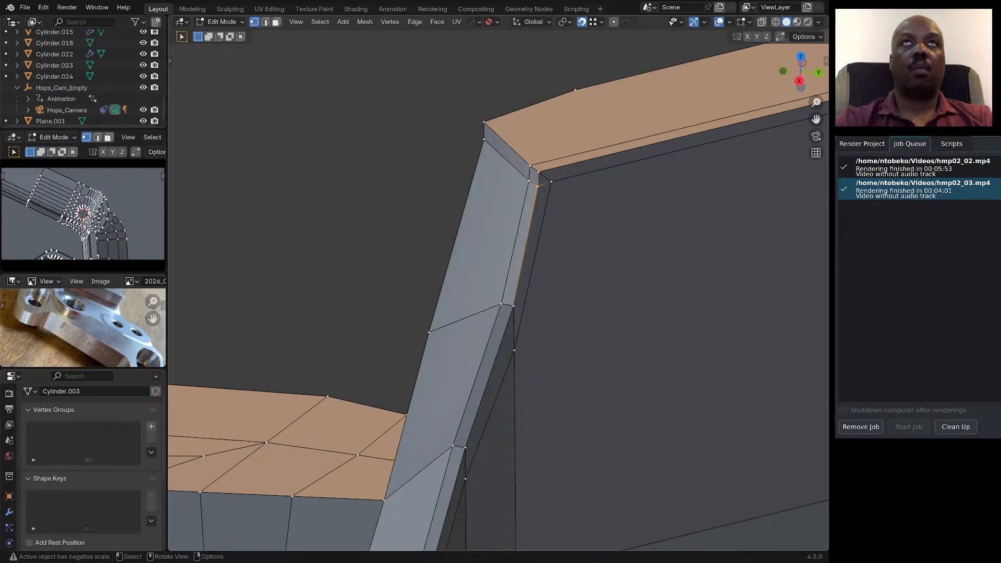
{"action": "scroll", "coordinate": [537, 183], "scroll_direction": "up", "scroll_amount": 3}
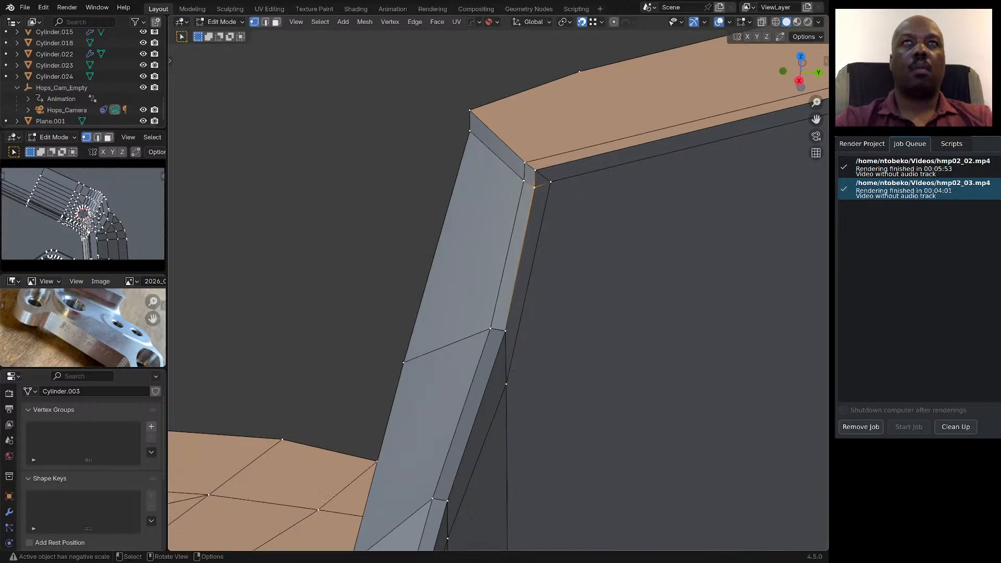
Dissolve the horizontal edge run just below the top rim on the other side of the curved wall.
{"action": "scroll", "coordinate": [537, 182], "scroll_direction": "down", "scroll_amount": 5}
{"action": "middle_click_drag", "start_coordinate": [537, 182], "coordinate": [808, 186]}
{"action": "middle_click_drag", "start_coordinate": [410, 247], "coordinate": [401, 266]}
{"action": "scroll", "coordinate": [402, 266], "scroll_direction": "up", "scroll_amount": 5}
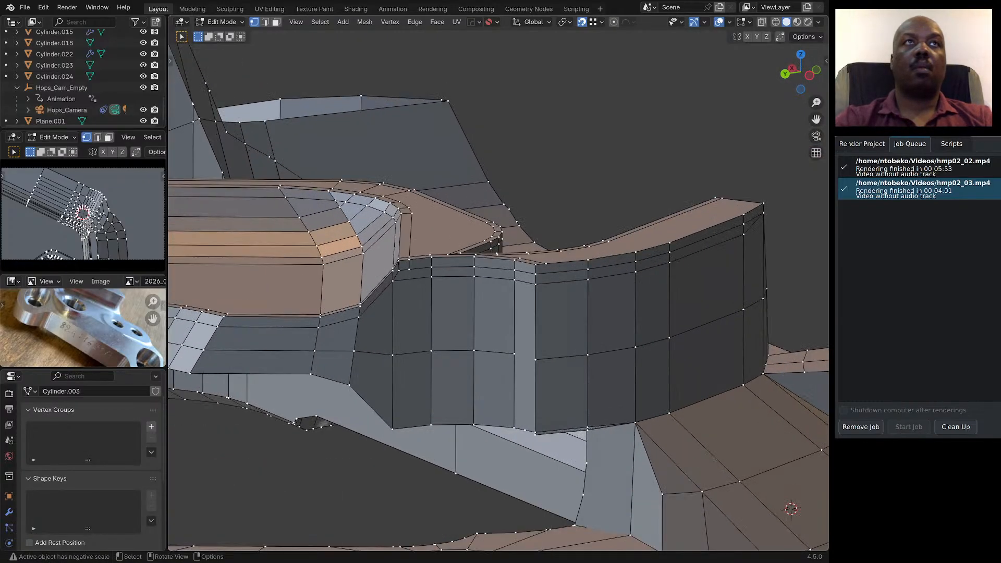
{"action": "key", "text": "2"}
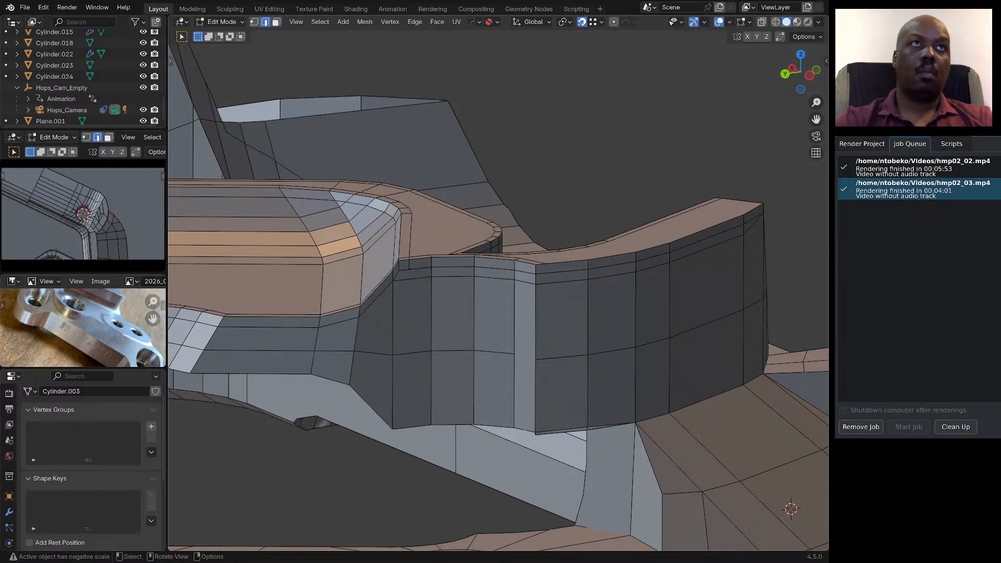
{"action": "scroll", "coordinate": [459, 276], "scroll_direction": "down", "scroll_amount": 3}
{"action": "middle_click_drag", "start_coordinate": [459, 276], "coordinate": [422, 279]}
{"action": "left_click", "coordinate": [421, 280]}
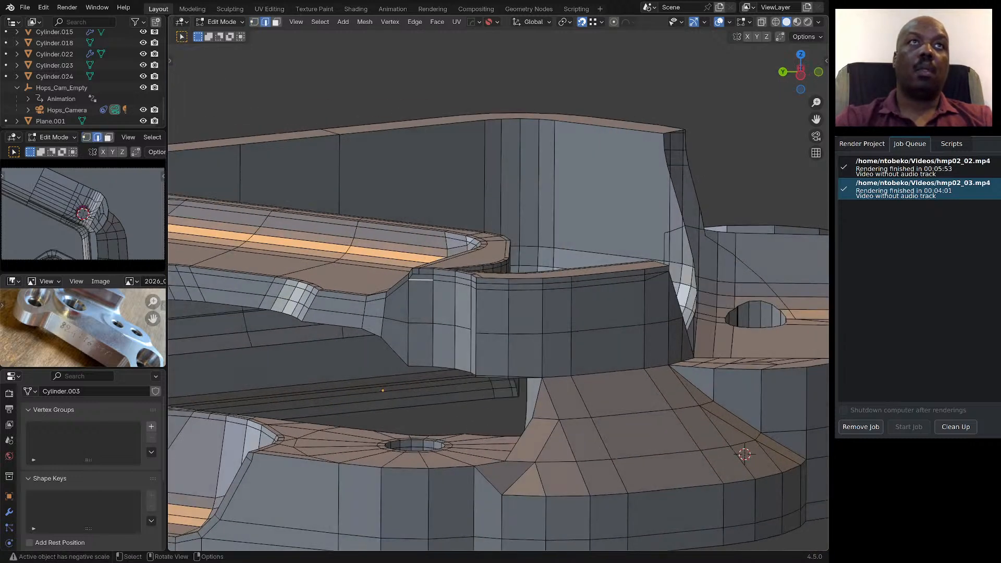
{"action": "key", "text": "ctrl+x"}
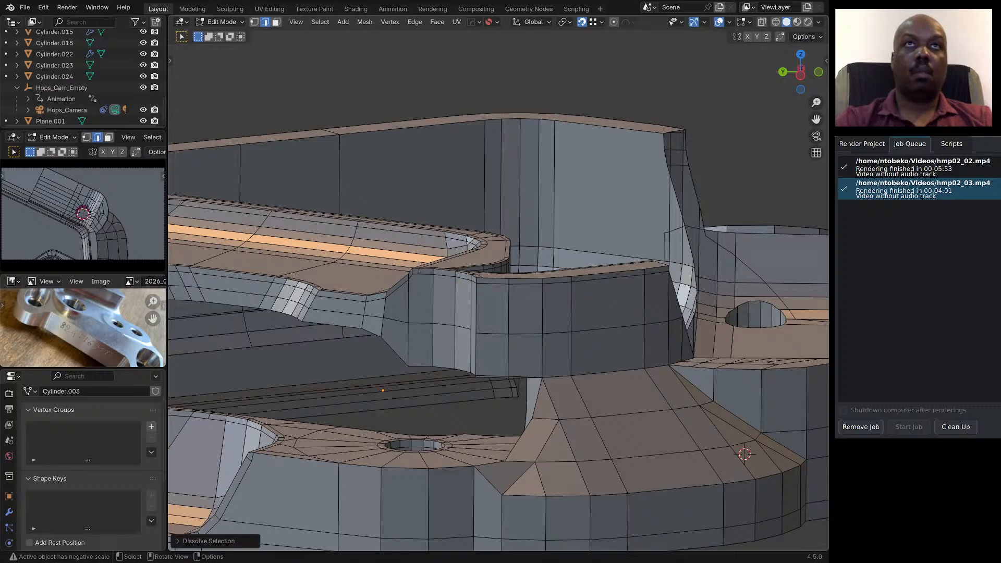
Merge the three closely spaced vertices just below the rim where the curved wall meets the recessed pocket, and dissolve the leftover edge.
{"action": "middle_click_drag", "start_coordinate": [469, 281], "coordinate": [407, 284]}
{"action": "scroll", "coordinate": [498, 290], "scroll_direction": "up", "scroll_amount": 6}
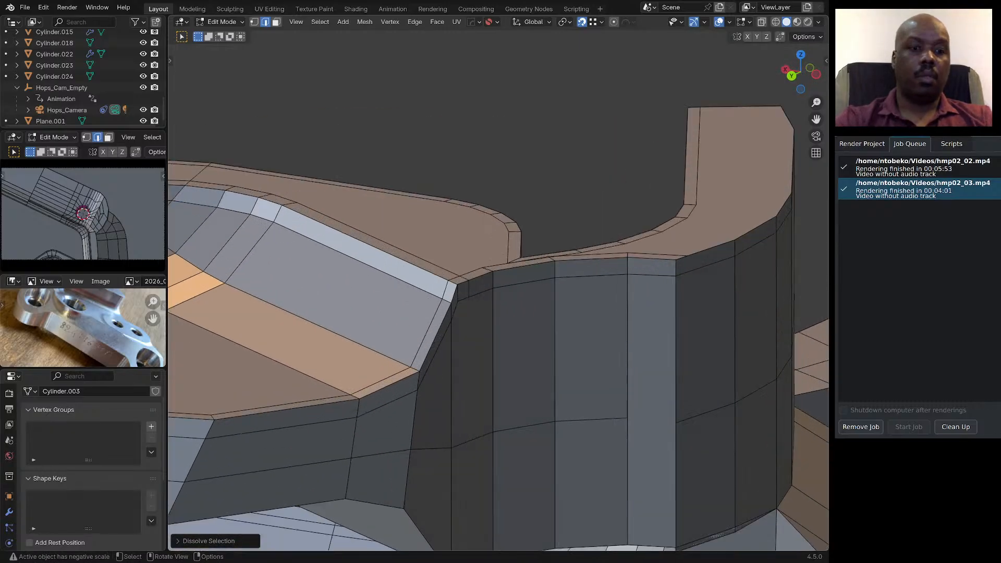
{"action": "key", "text": "1"}
{"action": "left_click", "coordinate": [468, 297], "text": "shift"}
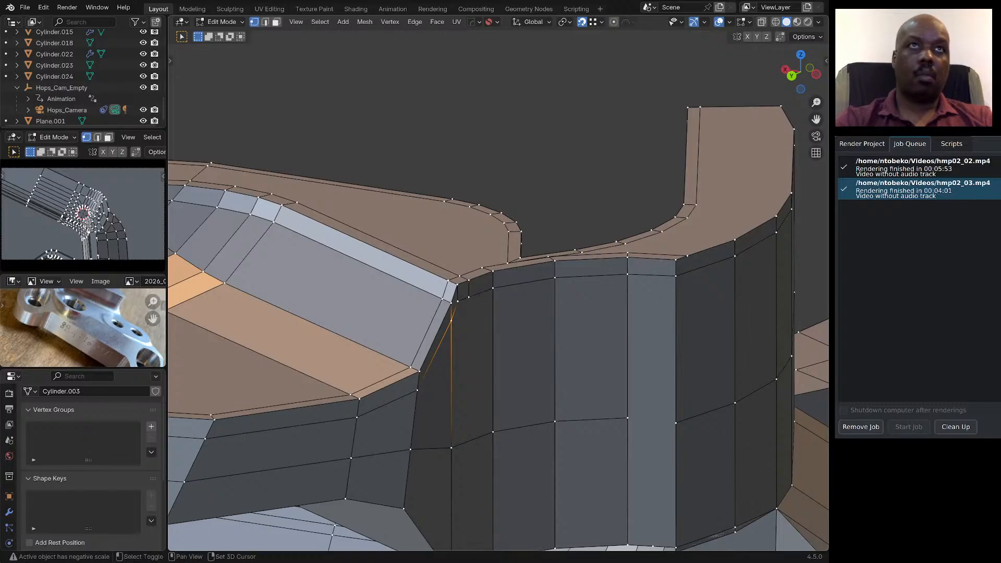
{"action": "middle_click_drag", "start_coordinate": [466, 308], "coordinate": [373, 386]}
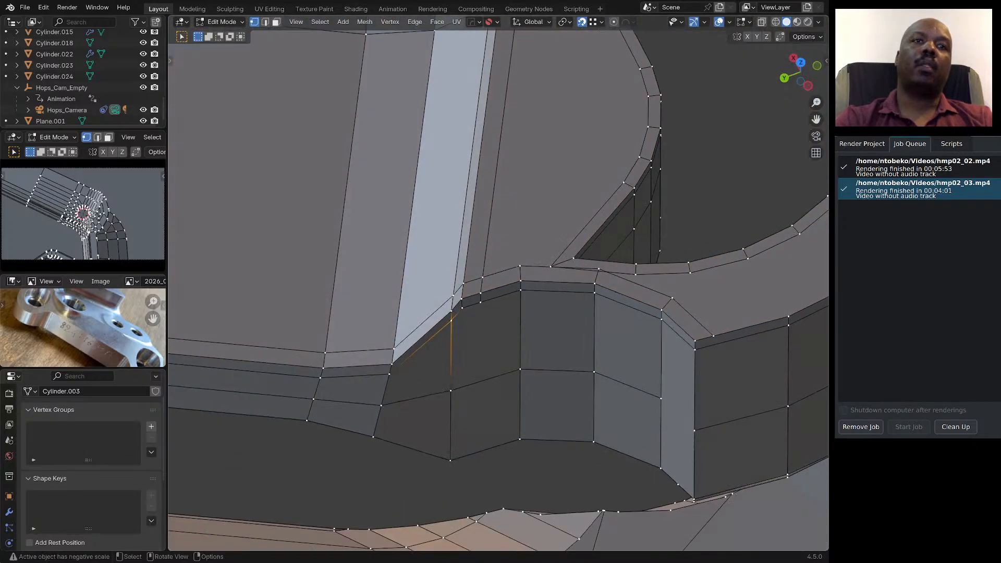
{"action": "key", "text": "shift"}
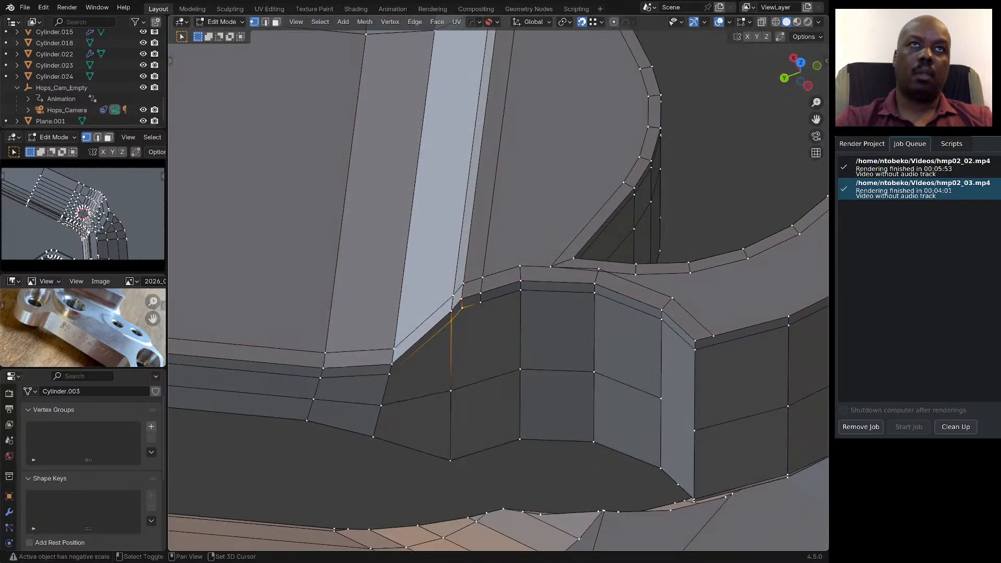
{"action": "left_click", "coordinate": [462, 308], "text": "shift"}
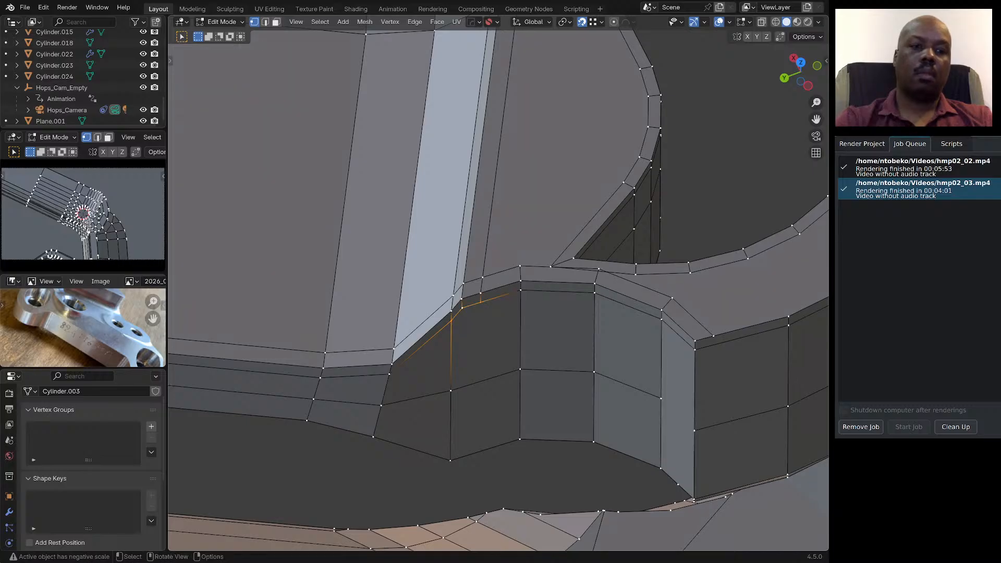
{"action": "key", "text": "q"}
{"action": "mouse_move", "coordinate": [464, 308]}
{"action": "left_click", "coordinate": [508, 308]}
{"action": "middle_click_drag", "start_coordinate": [509, 308], "coordinate": [482, 272]}
{"action": "key", "text": "2"}
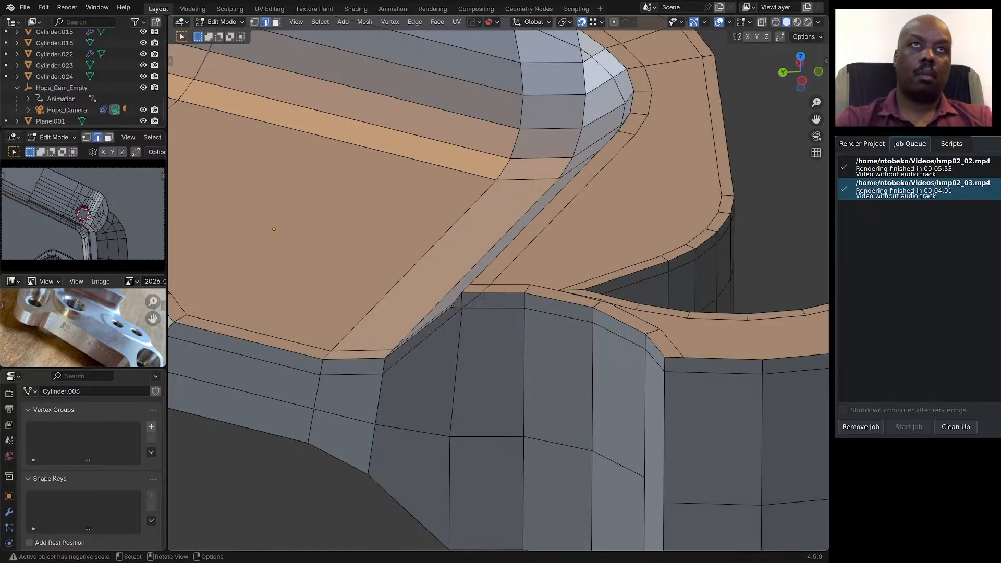
{"action": "key", "text": "ctrl+x"}
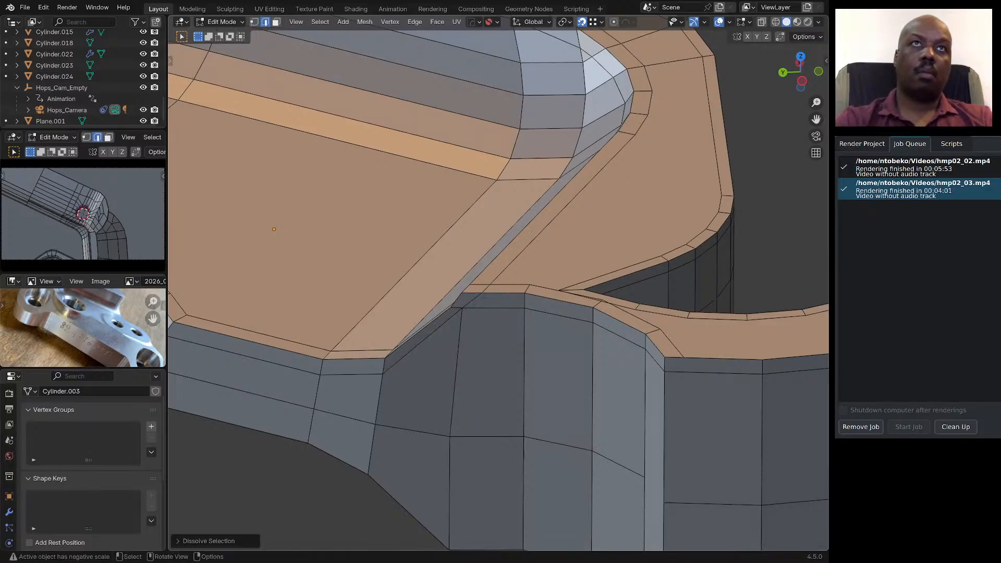
Straighten the two stacked vertical edges on the wall's side below the pocket corner with LoopTools Gstretch.
{"action": "middle_click_drag", "start_coordinate": [462, 302], "coordinate": [524, 354]}
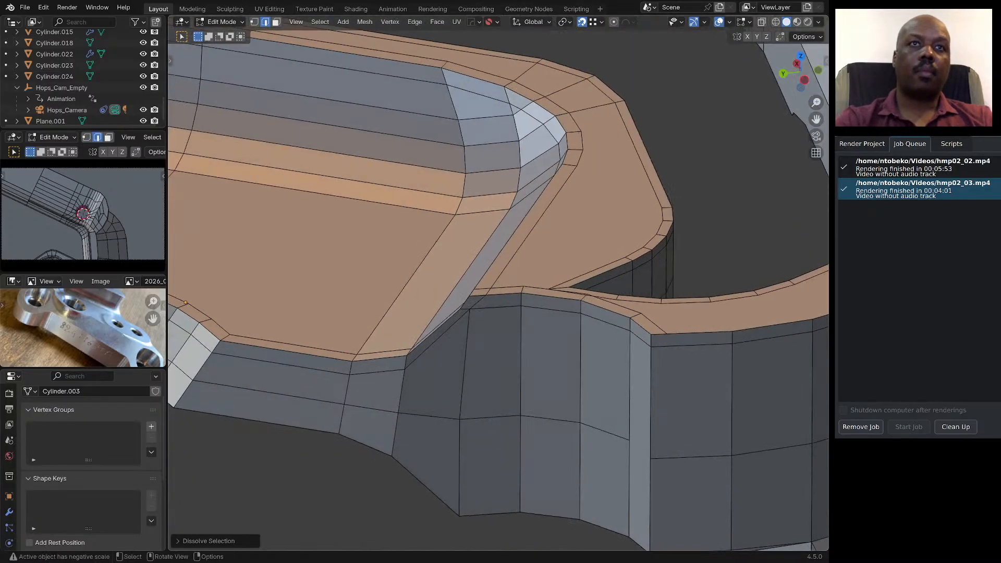
{"action": "scroll", "coordinate": [471, 300], "scroll_direction": "down", "scroll_amount": 4}
{"action": "left_click", "coordinate": [465, 330]}
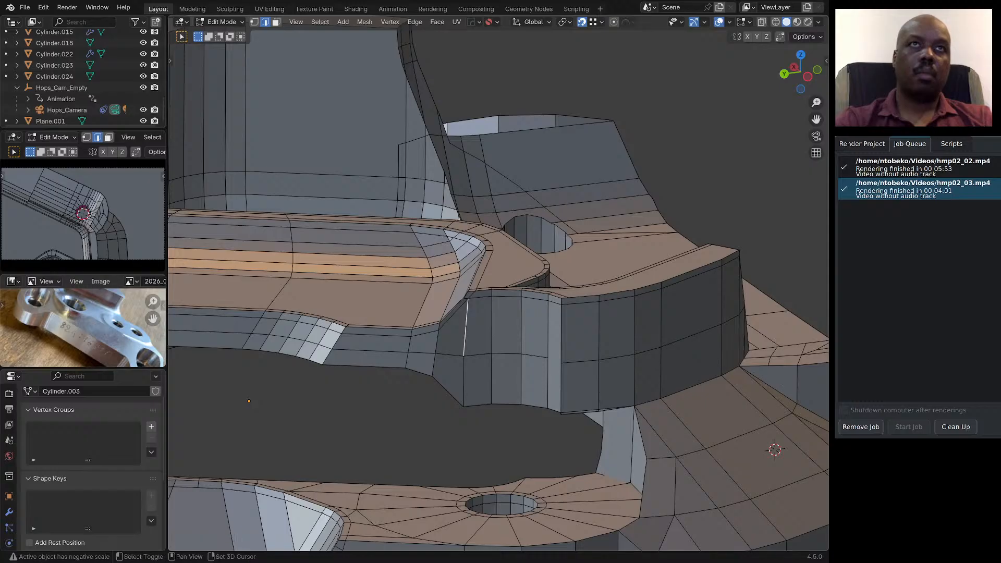
{"action": "left_click", "coordinate": [463, 379], "text": "shift"}
{"action": "right_click", "coordinate": [462, 372]}
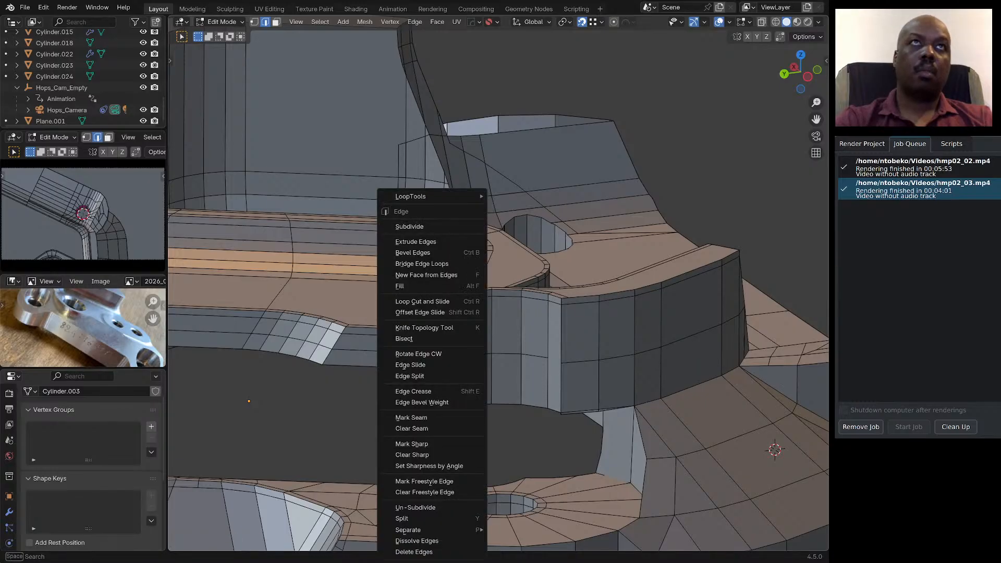
{"action": "mouse_move", "coordinate": [438, 196]}
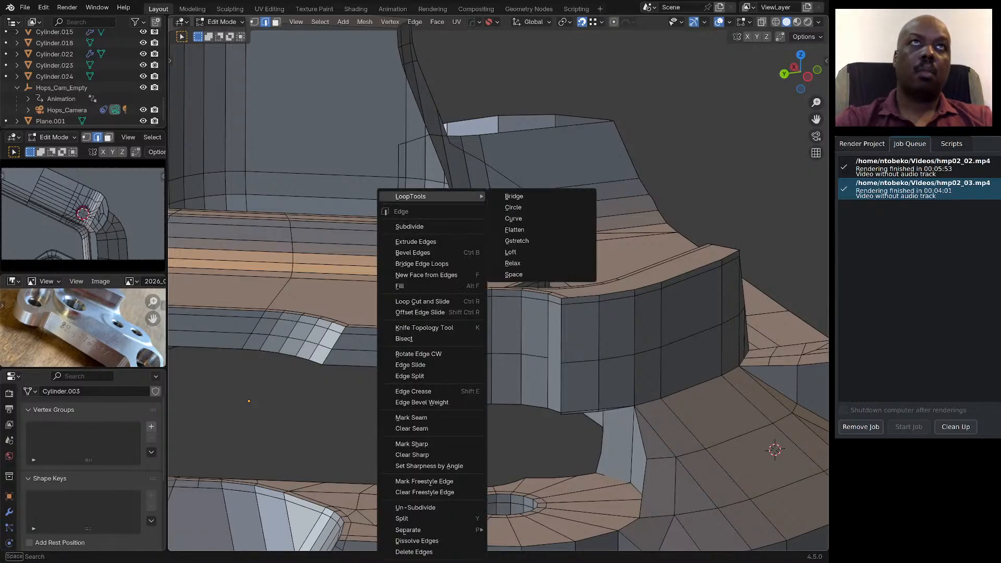
{"action": "left_click", "coordinate": [508, 240]}
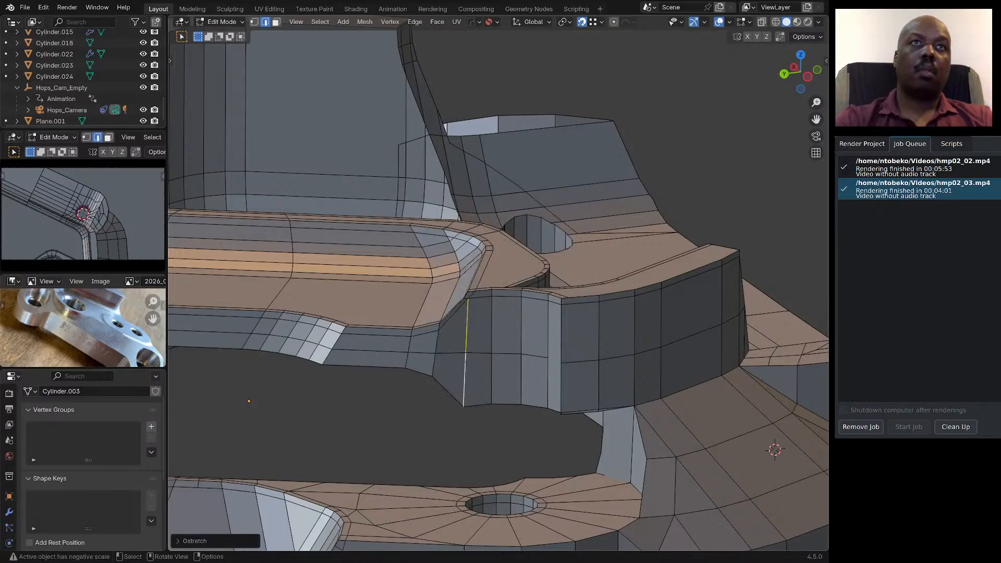
Add a centred loop cut along the narrow border strip that follows the top rim from the curved wall past the pocket.
{"action": "middle_click_drag", "start_coordinate": [509, 245], "coordinate": [371, 287]}
{"action": "scroll", "coordinate": [412, 307], "scroll_direction": "down", "scroll_amount": 3}
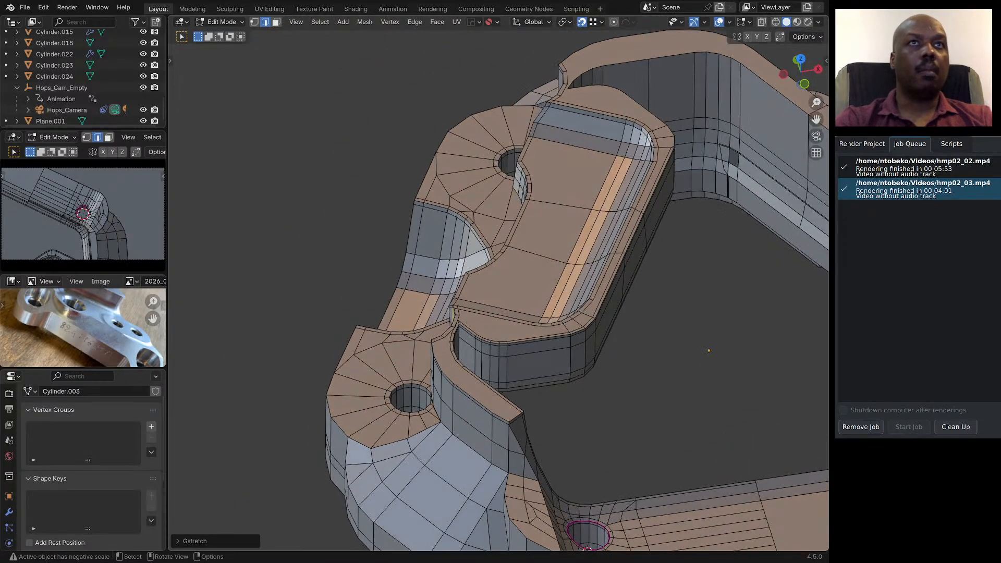
{"action": "scroll", "coordinate": [451, 312], "scroll_direction": "up", "scroll_amount": 8}
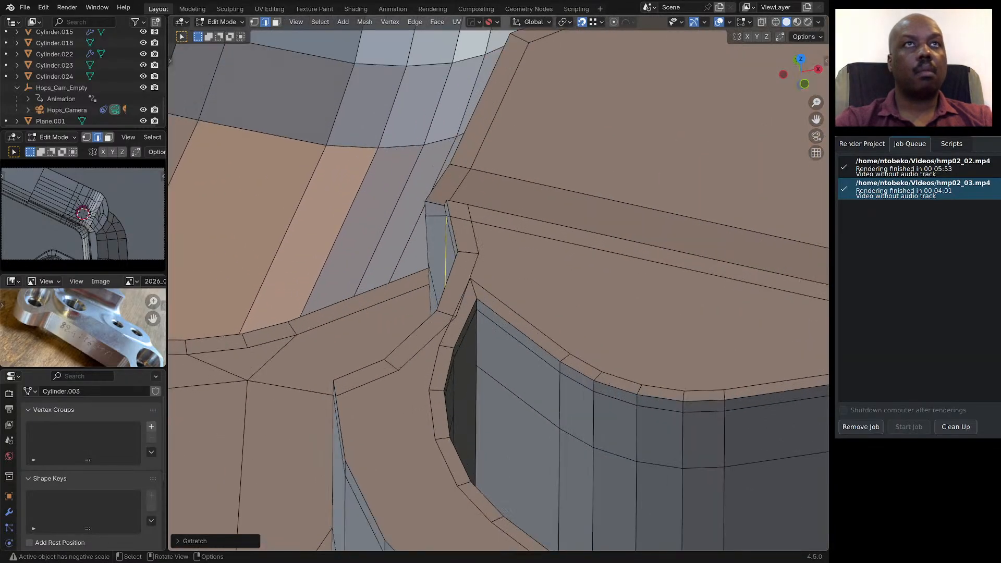
{"action": "scroll", "coordinate": [453, 308], "scroll_direction": "down", "scroll_amount": 5}
{"action": "middle_click_drag", "start_coordinate": [454, 307], "coordinate": [482, 302]}
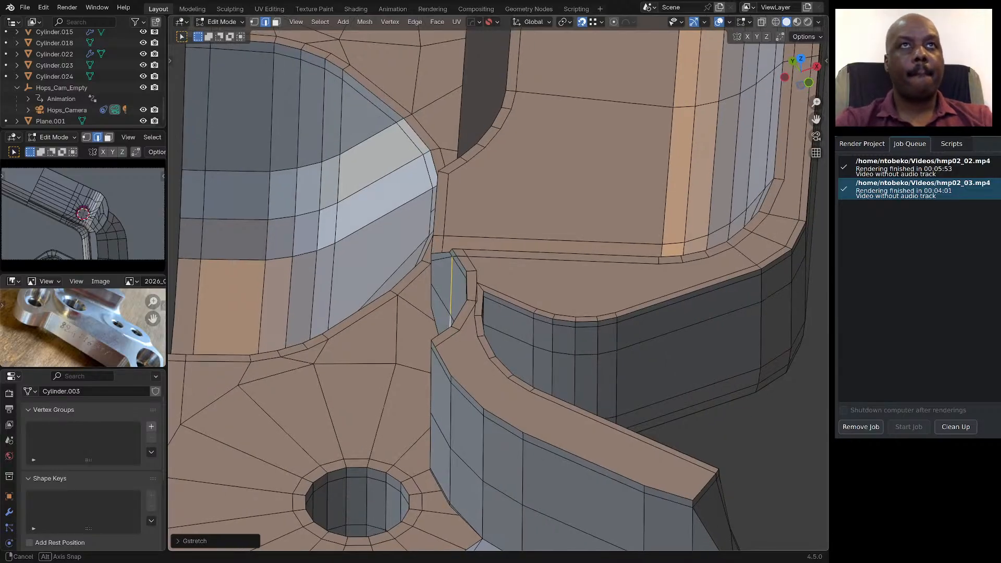
{"action": "middle_click_drag", "start_coordinate": [482, 302], "coordinate": [511, 302]}
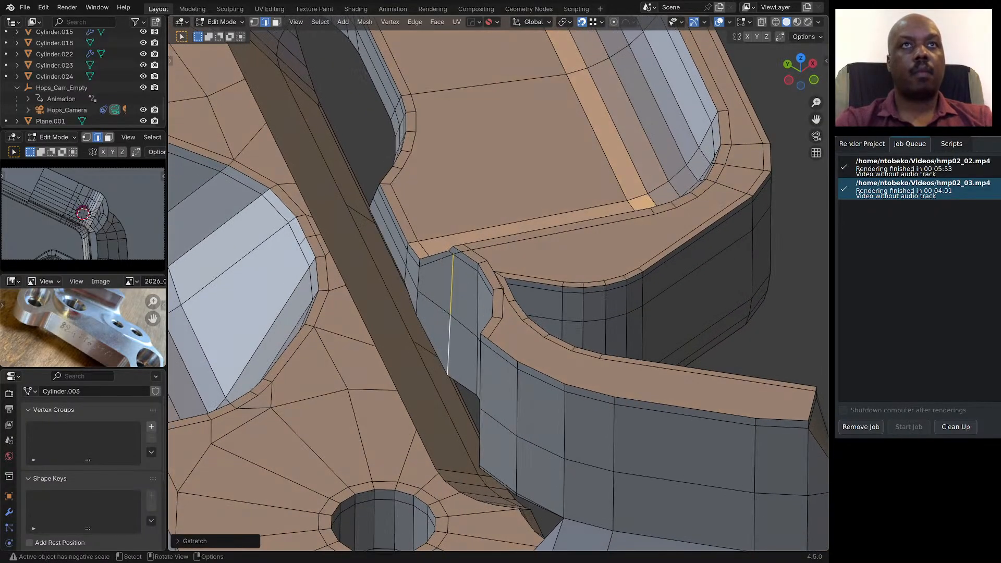
{"action": "key", "text": "ctrl+r"}
{"action": "left_click", "coordinate": [498, 318]}
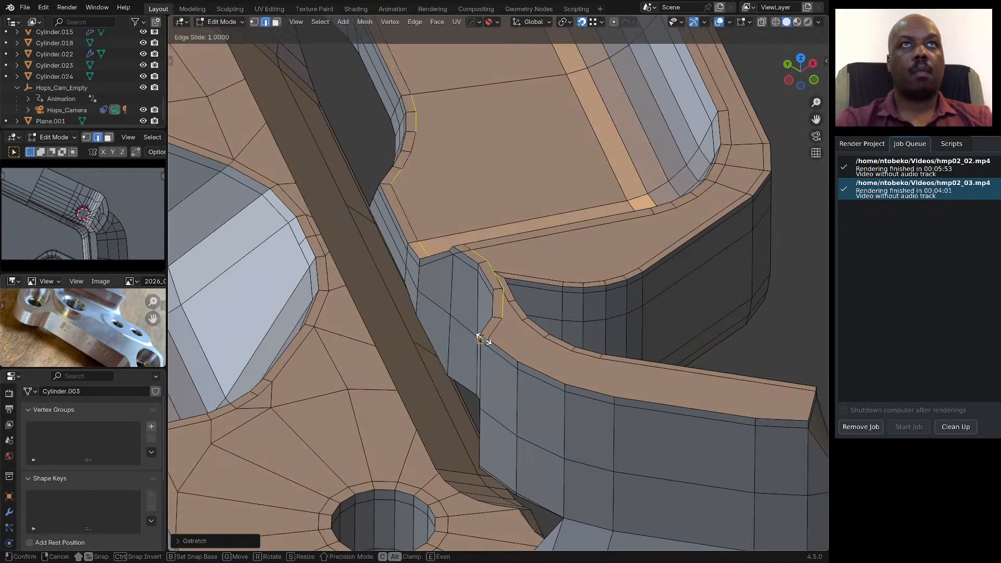
{"action": "right_click", "coordinate": [498, 318]}
{"action": "scroll", "coordinate": [498, 318], "scroll_direction": "down", "scroll_amount": 5}
{"action": "scroll", "coordinate": [490, 337], "scroll_direction": "up", "scroll_amount": 3}
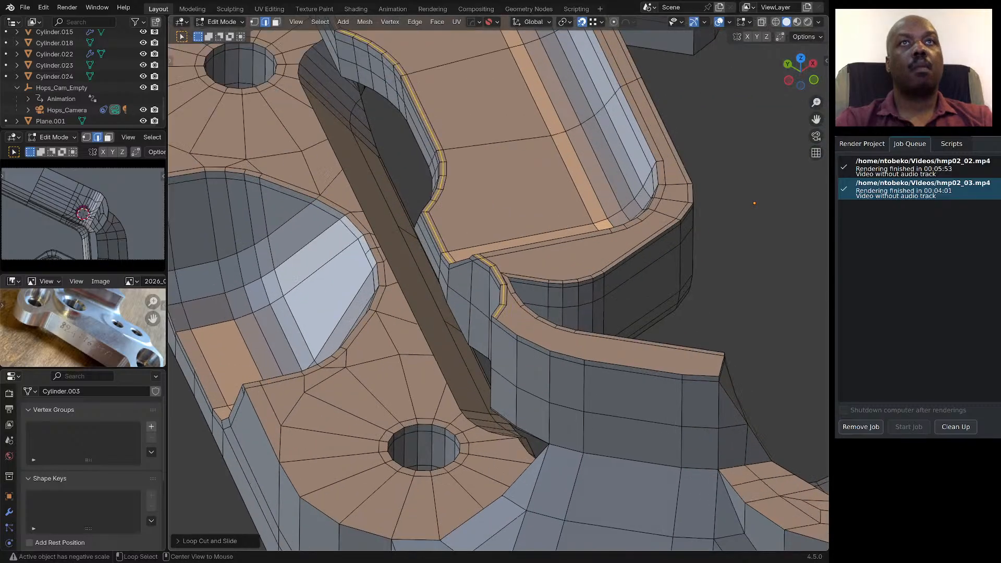
Dissolve the border strip's inner edge path from the curved wall's start, past the pocket corner, to the scalloped notch.
{"action": "left_click", "coordinate": [501, 313], "text": "alt"}
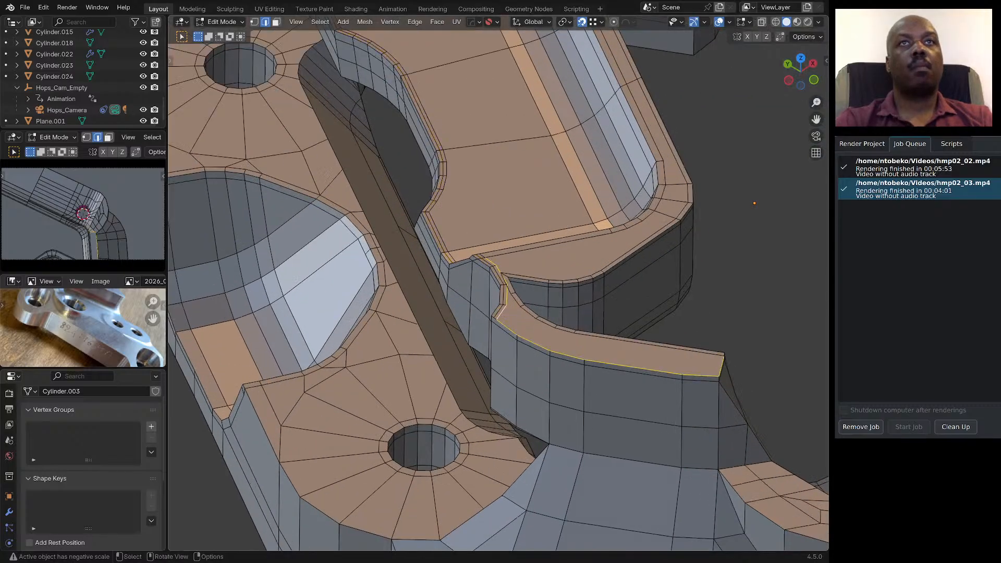
{"action": "left_click", "coordinate": [501, 314]}
{"action": "scroll", "coordinate": [501, 314], "scroll_direction": "up", "scroll_amount": 3}
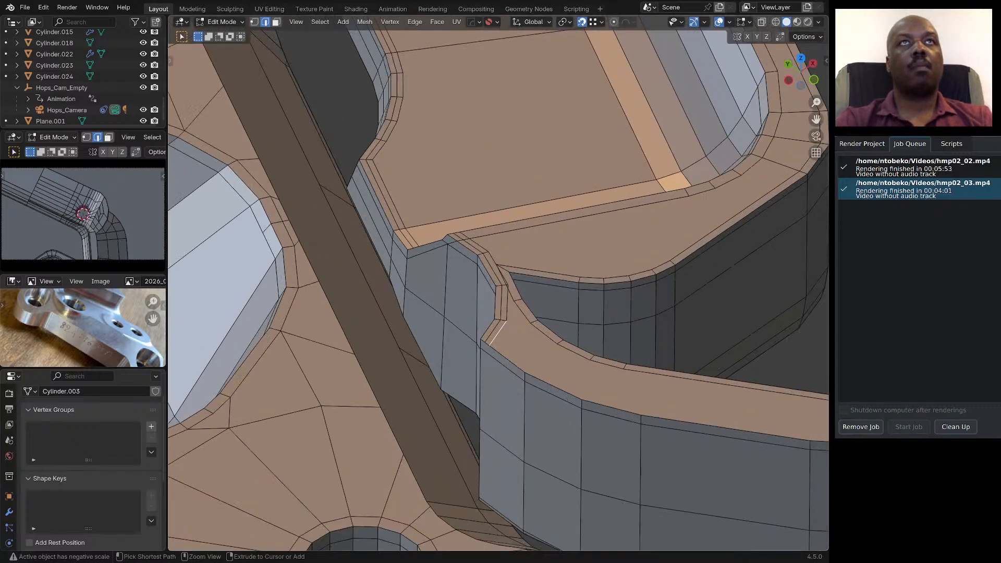
{"action": "left_click", "coordinate": [465, 236], "text": "ctrl"}
{"action": "scroll", "coordinate": [471, 309], "scroll_direction": "down", "scroll_amount": 1}
{"action": "left_click", "coordinate": [413, 123], "text": "ctrl"}
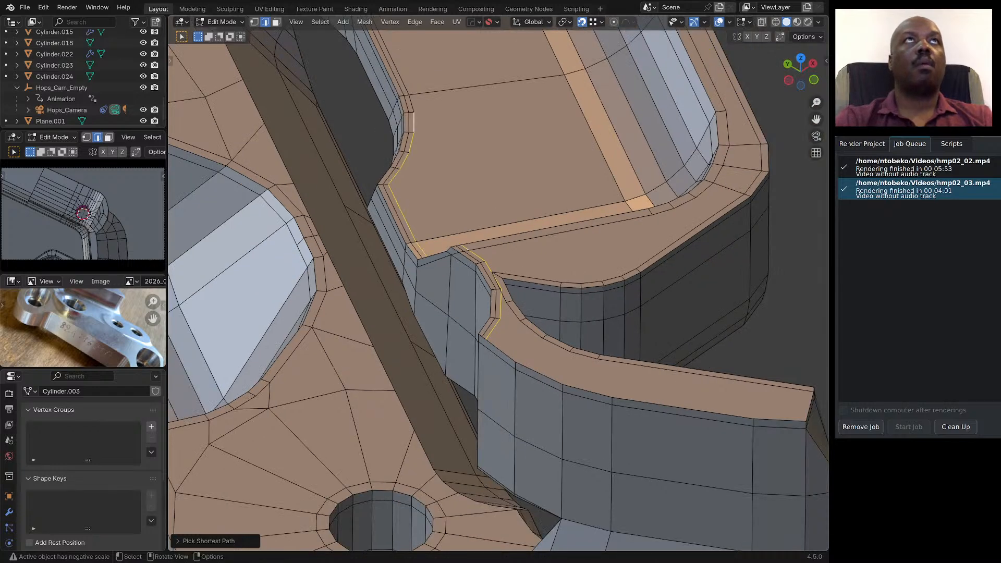
{"action": "scroll", "coordinate": [495, 284], "scroll_direction": "down", "scroll_amount": 7}
{"action": "scroll", "coordinate": [436, 172], "scroll_direction": "up", "scroll_amount": 4}
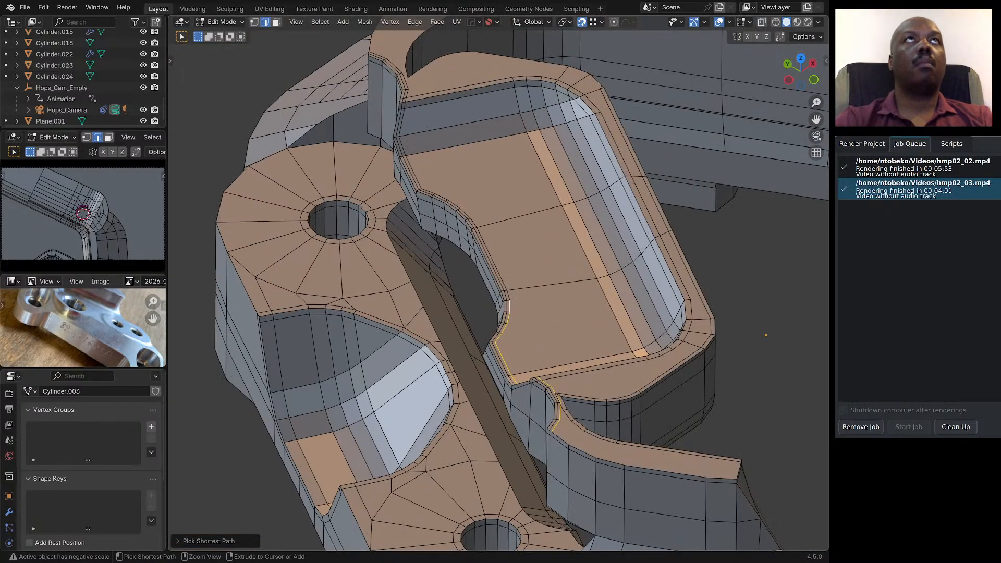
{"action": "key", "text": "ctrl+x"}
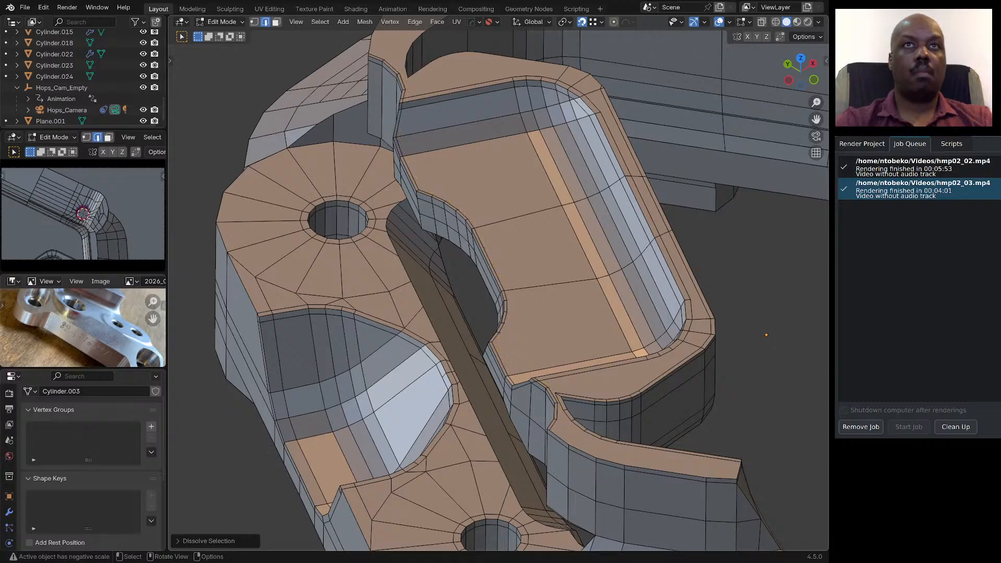
Inspect the narrowed rim border and the slanted wall end's upper corner, selecting the short diagonal edge at that corner.
{"action": "scroll", "coordinate": [553, 412], "scroll_direction": "up", "scroll_amount": 5}
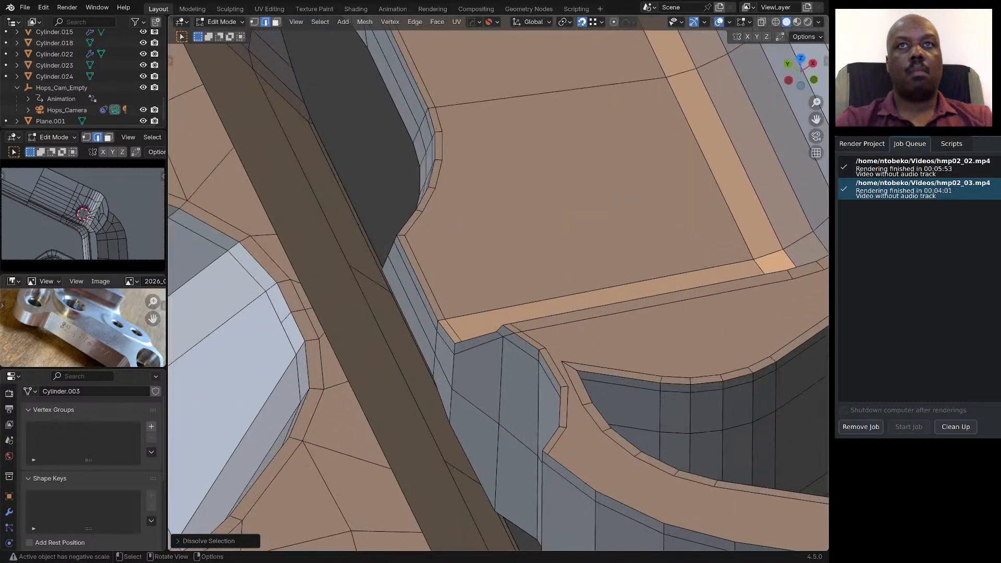
{"action": "scroll", "coordinate": [498, 284], "scroll_direction": "down", "scroll_amount": 5}
{"action": "middle_click_drag", "start_coordinate": [498, 284], "coordinate": [452, 246]}
{"action": "scroll", "coordinate": [498, 284], "scroll_direction": "down", "scroll_amount": 5}
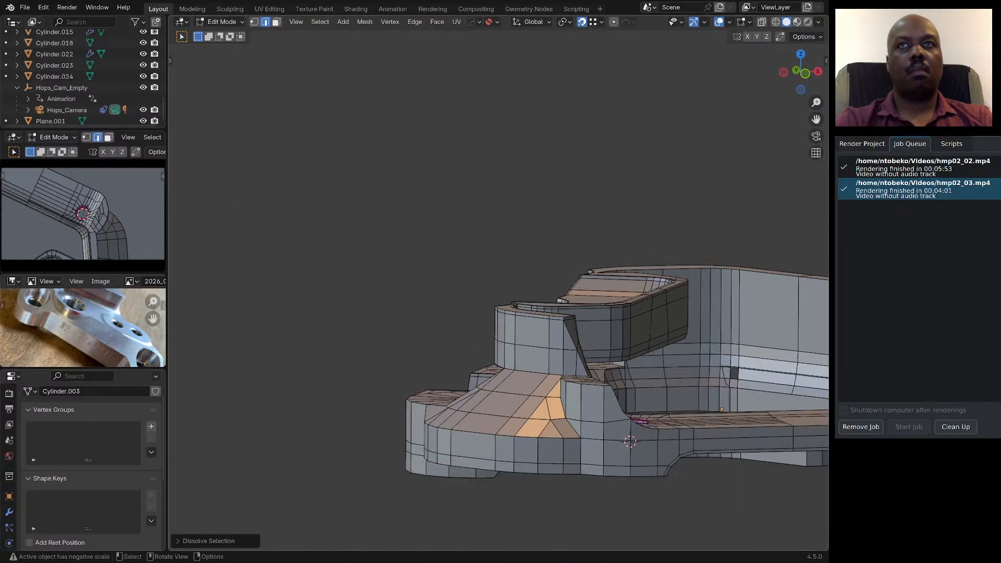
{"action": "middle_click_drag", "start_coordinate": [498, 285], "coordinate": [424, 315]}
{"action": "scroll", "coordinate": [498, 284], "scroll_direction": "up", "scroll_amount": 6}
{"action": "middle_click_drag", "start_coordinate": [498, 284], "coordinate": [425, 290]}
{"action": "scroll", "coordinate": [498, 285], "scroll_direction": "down", "scroll_amount": 5}
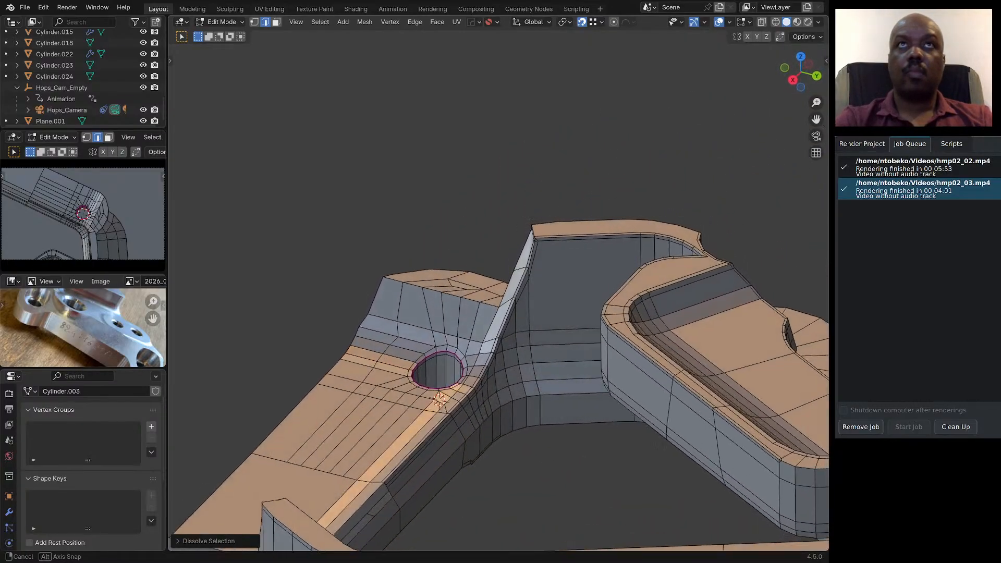
{"action": "middle_click_drag", "start_coordinate": [440, 401], "coordinate": [429, 400]}
{"action": "scroll", "coordinate": [429, 401], "scroll_direction": "up", "scroll_amount": 6}
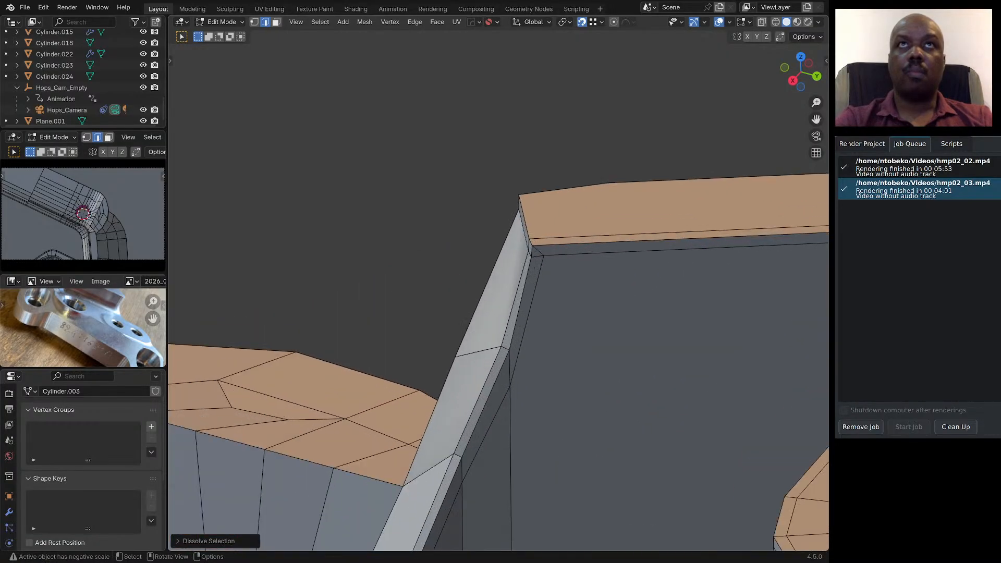
{"action": "scroll", "coordinate": [498, 292], "scroll_direction": "up", "scroll_amount": 2}
{"action": "left_click", "coordinate": [549, 251]}
{"action": "middle_click_drag", "start_coordinate": [549, 251], "coordinate": [601, 244]}
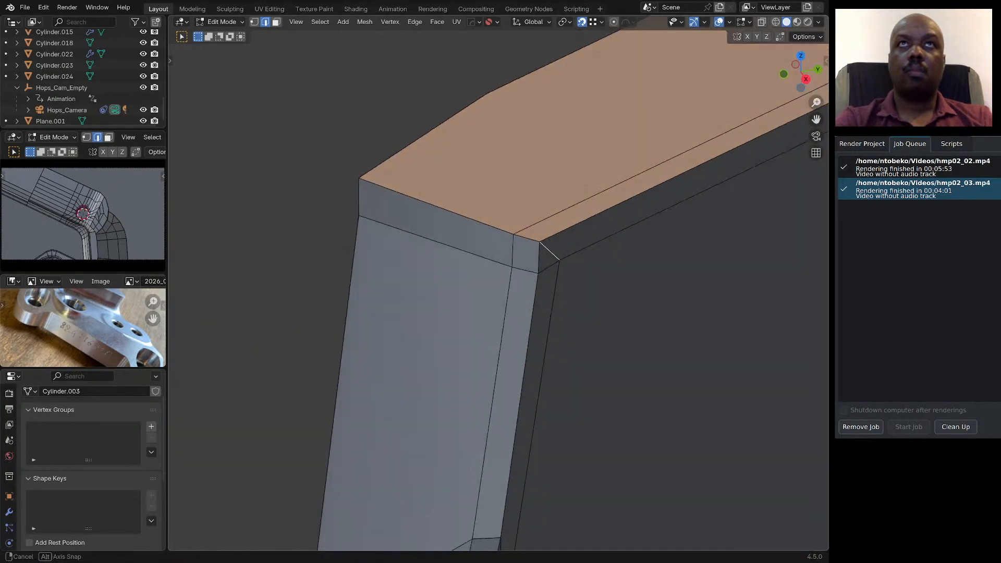
{"action": "scroll", "coordinate": [540, 252], "scroll_direction": "down", "scroll_amount": 2}
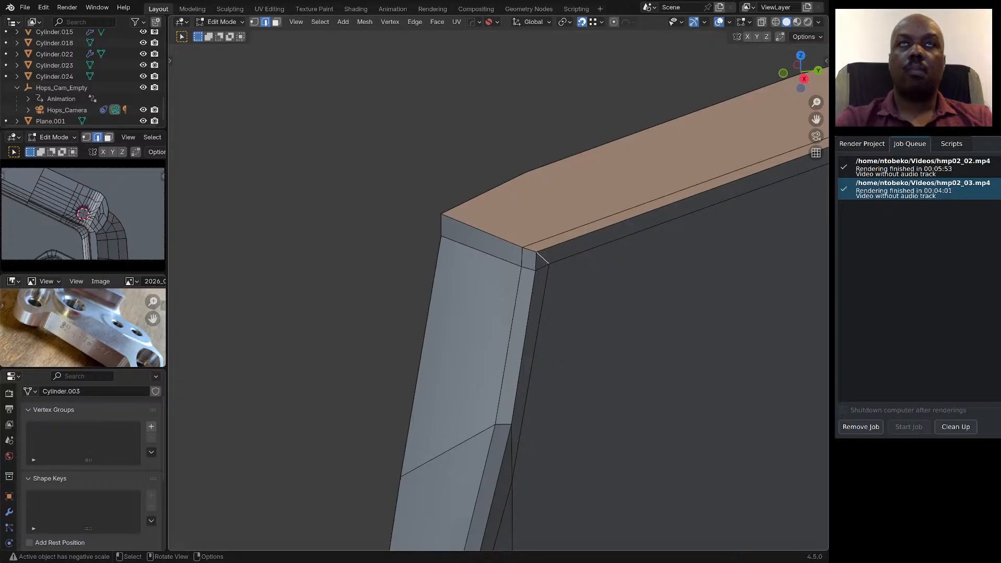
{"action": "middle_click_drag", "start_coordinate": [485, 291], "coordinate": [526, 310]}
Examine the mesh where the curved wall's slanted end meets the long flat arm around its hole, including from the top view.
{"action": "scroll", "coordinate": [566, 296], "scroll_direction": "down", "scroll_amount": 4}
{"action": "scroll", "coordinate": [539, 307], "scroll_direction": "down", "scroll_amount": 4}
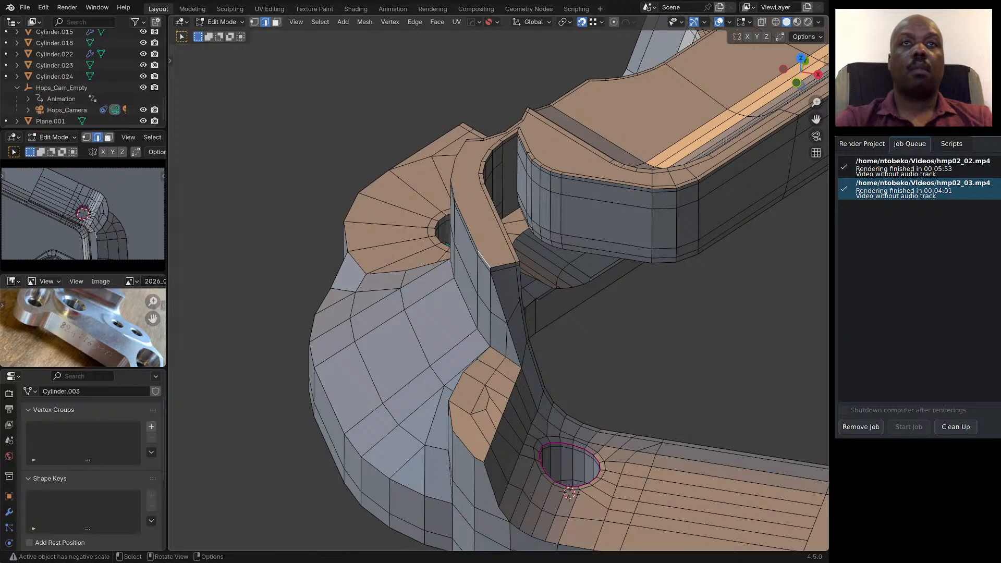
{"action": "middle_click_drag", "start_coordinate": [521, 313], "coordinate": [558, 290]}
{"action": "middle_click_drag", "start_coordinate": [600, 247], "coordinate": [606, 254]}
{"action": "scroll", "coordinate": [606, 255], "scroll_direction": "down", "scroll_amount": 3}
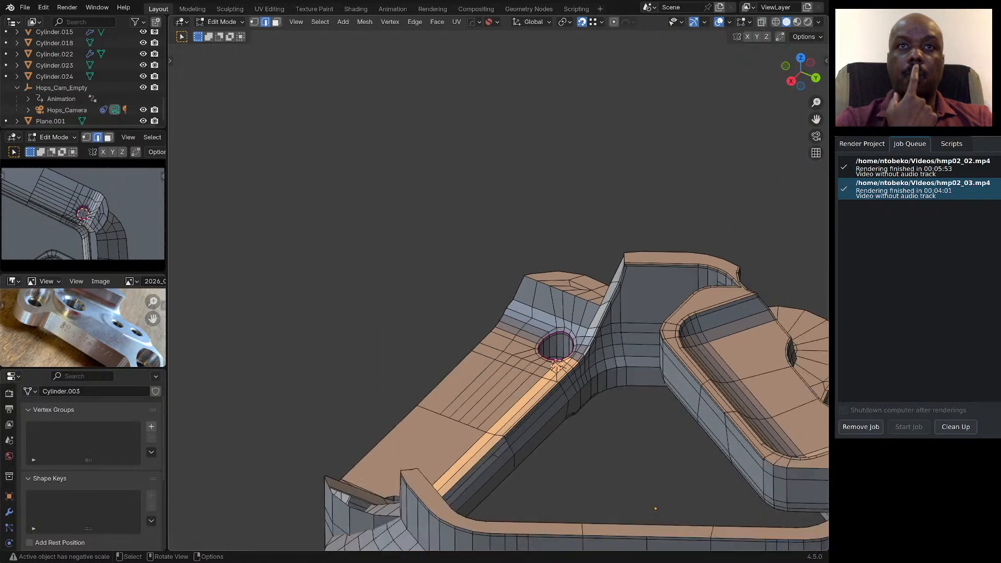
{"action": "scroll", "coordinate": [527, 461], "scroll_direction": "up", "scroll_amount": 1}
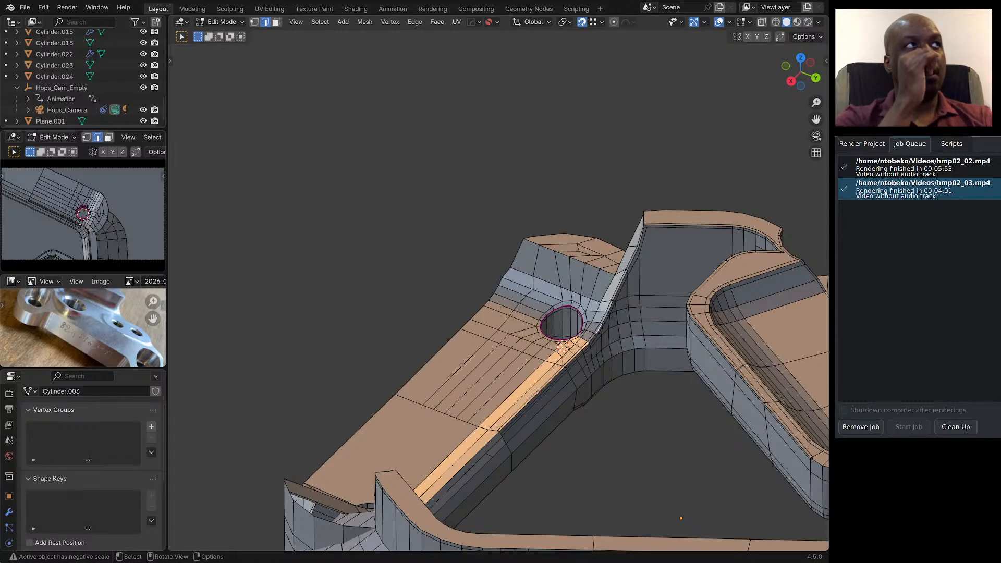
{"action": "middle_click_drag", "start_coordinate": [563, 292], "coordinate": [524, 349]}
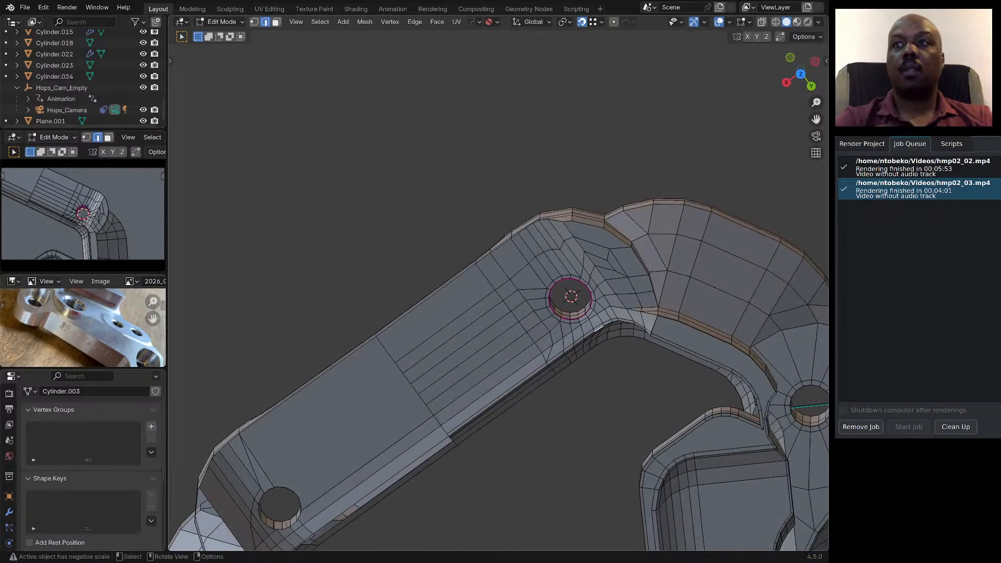
{"action": "key", "text": "KP_7"}
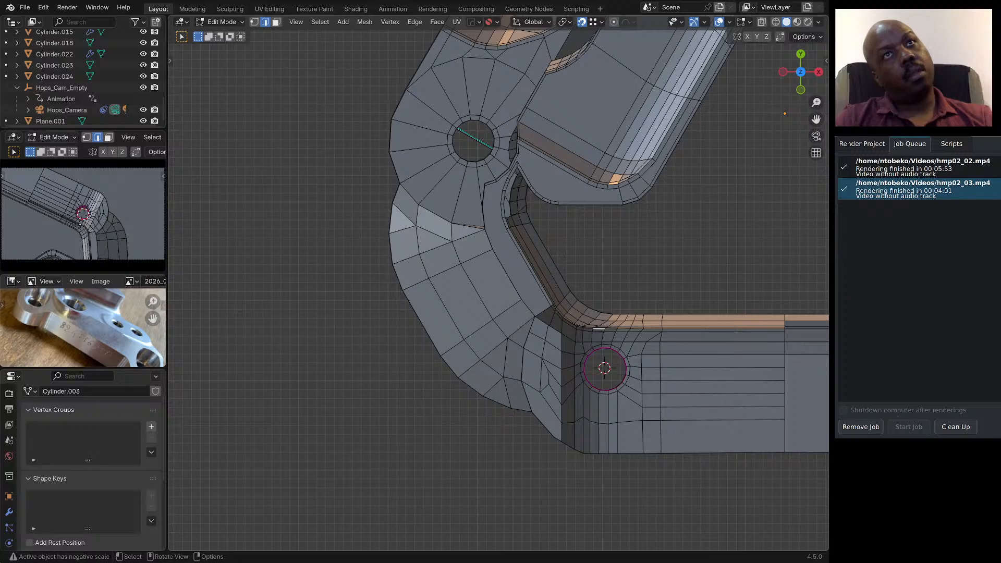
{"action": "scroll", "coordinate": [536, 335], "scroll_direction": "up", "scroll_amount": 6}
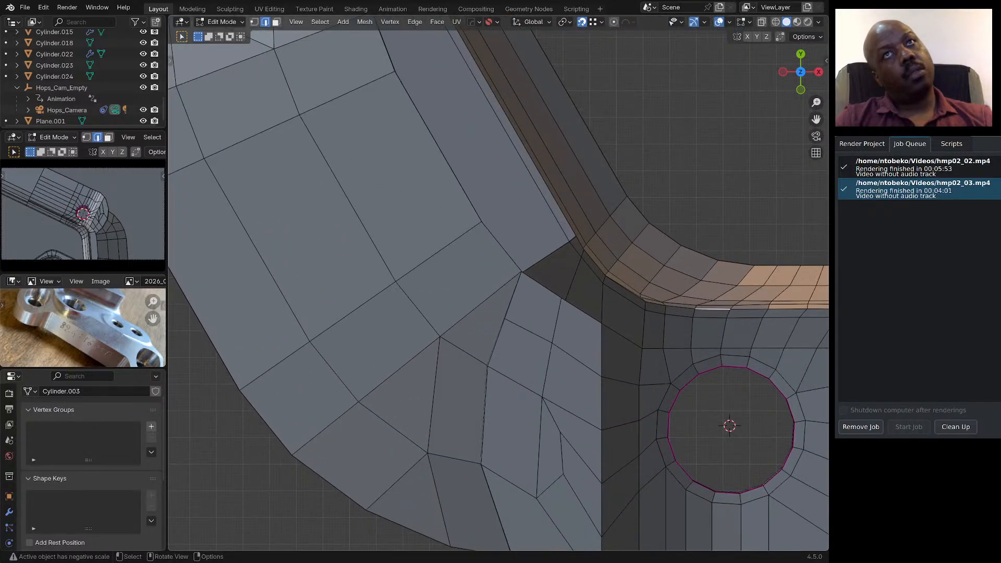
Move the selected short edge at the slanted wall end about 2.2 mm towards negative X and 2.3 mm towards negative Y in the top view.
{"action": "middle_click_drag", "start_coordinate": [556, 326], "coordinate": [570, 305]}
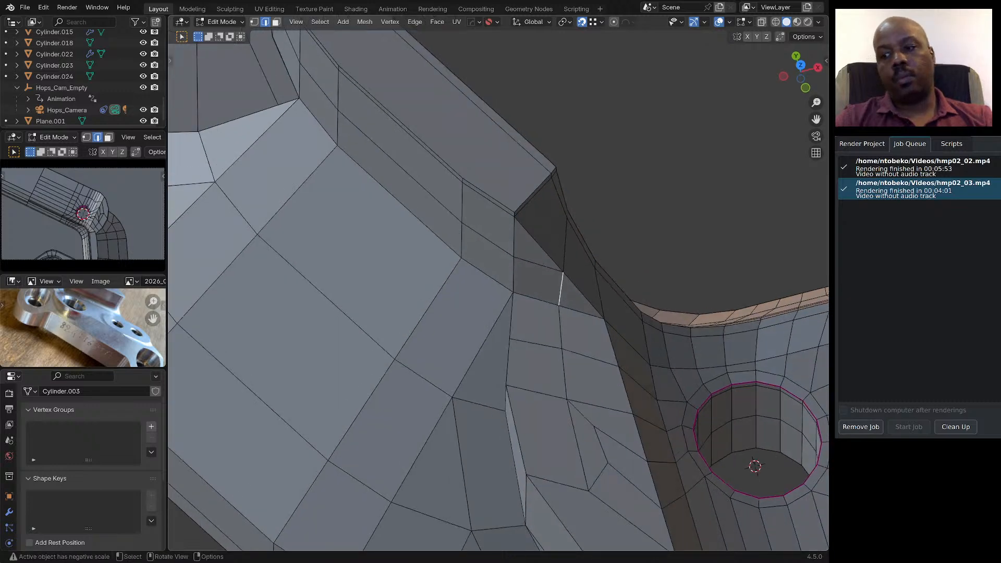
{"action": "key", "text": "KP_7"}
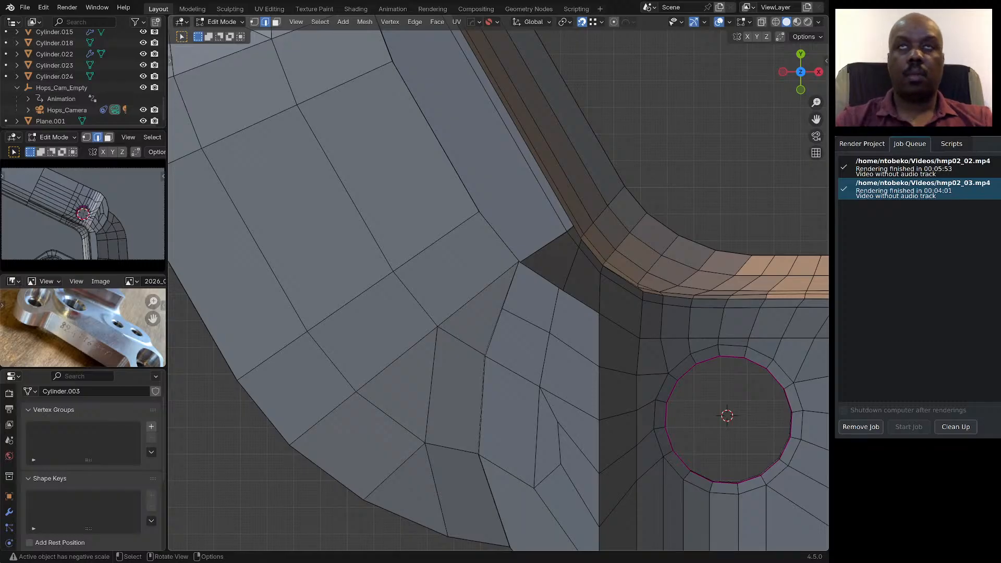
{"action": "key", "text": "g"}
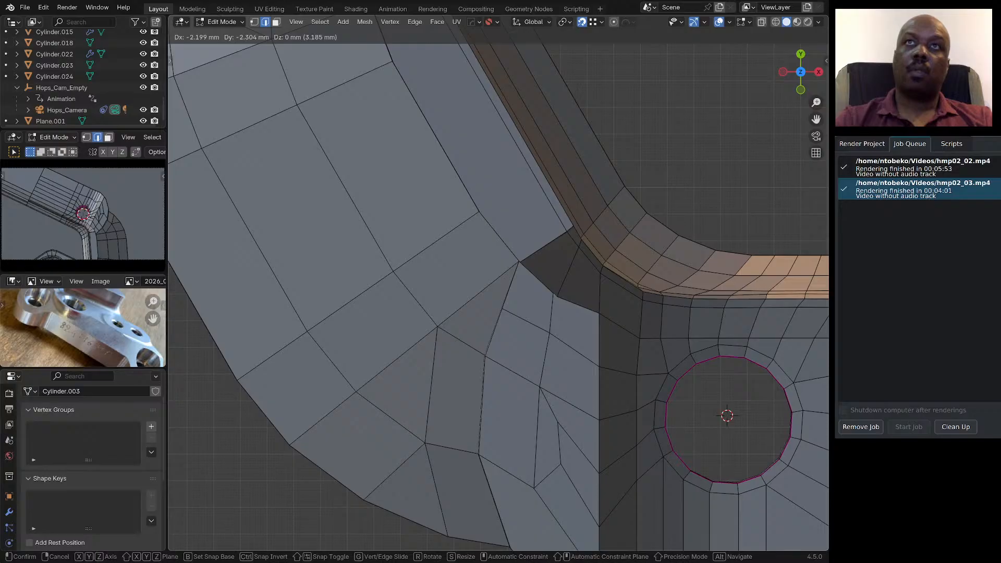
{"action": "left_click", "coordinate": [553, 294]}
Examine the adjusted edge at the slanted wall end in Object Mode and Edit Mode, close up and from farther away.
{"action": "middle_click_drag", "start_coordinate": [553, 295], "coordinate": [520, 229]}
{"action": "scroll", "coordinate": [513, 235], "scroll_direction": "down", "scroll_amount": 3}
{"action": "key", "text": "Tab"}
{"action": "scroll", "coordinate": [514, 235], "scroll_direction": "down", "scroll_amount": 3}
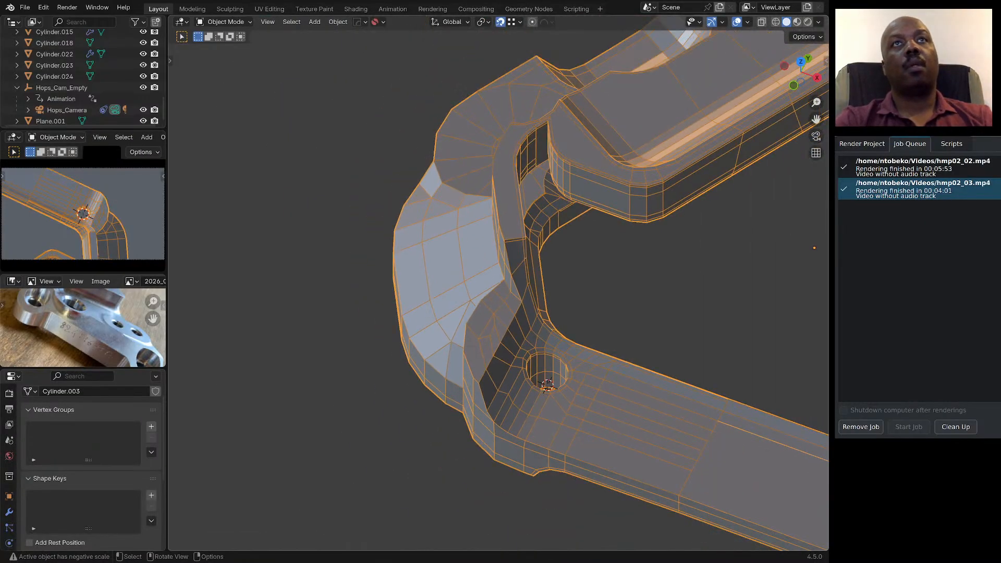
{"action": "scroll", "coordinate": [498, 287], "scroll_direction": "up", "scroll_amount": 5}
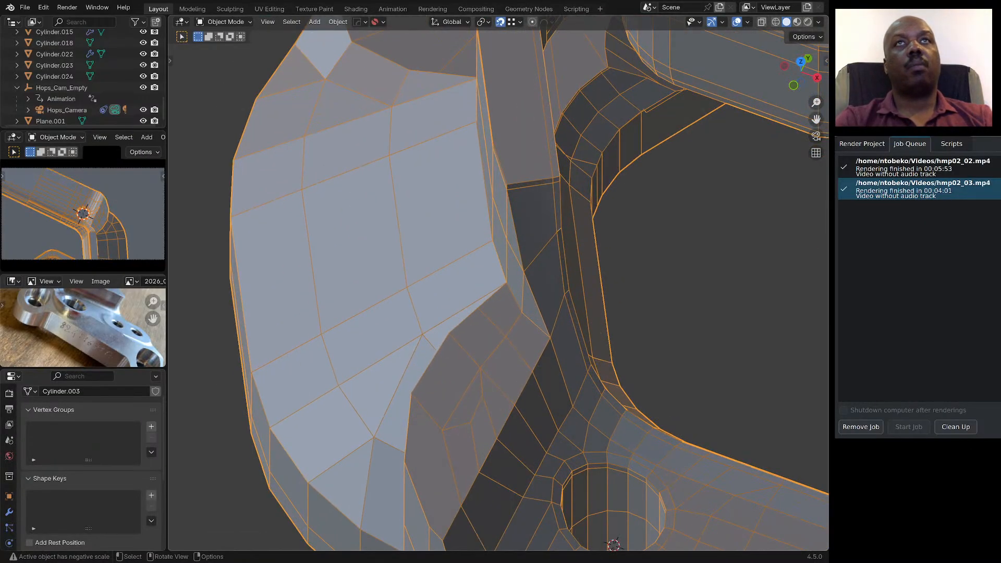
{"action": "key", "text": "Tab"}
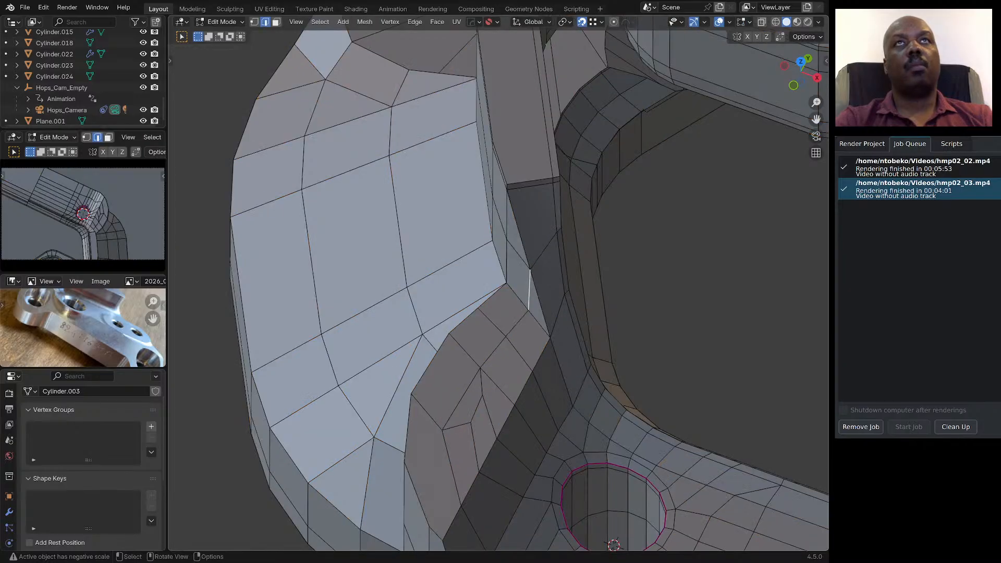
{"action": "scroll", "coordinate": [499, 287], "scroll_direction": "down", "scroll_amount": 6}
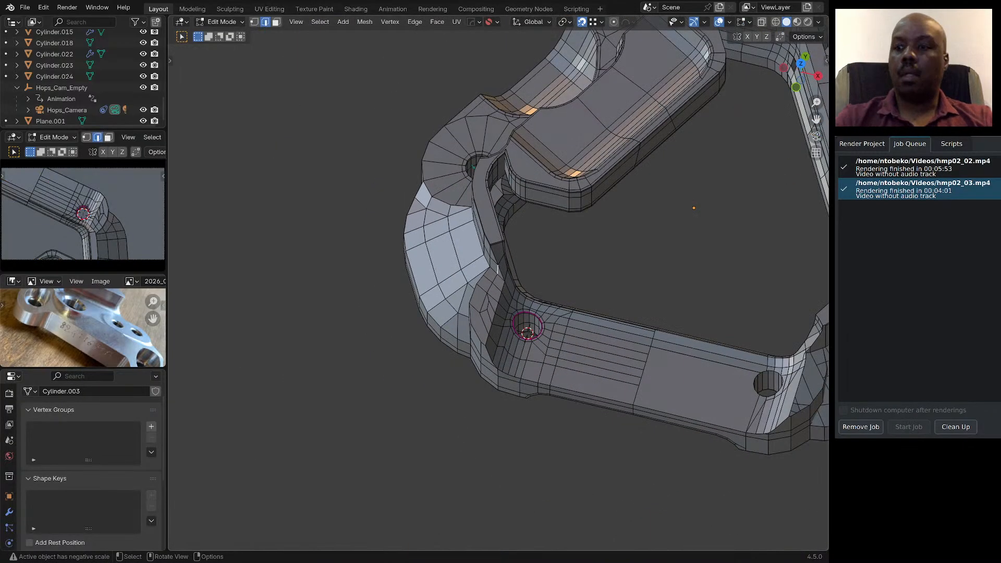
{"action": "scroll", "coordinate": [501, 151], "scroll_direction": "up", "scroll_amount": 4}
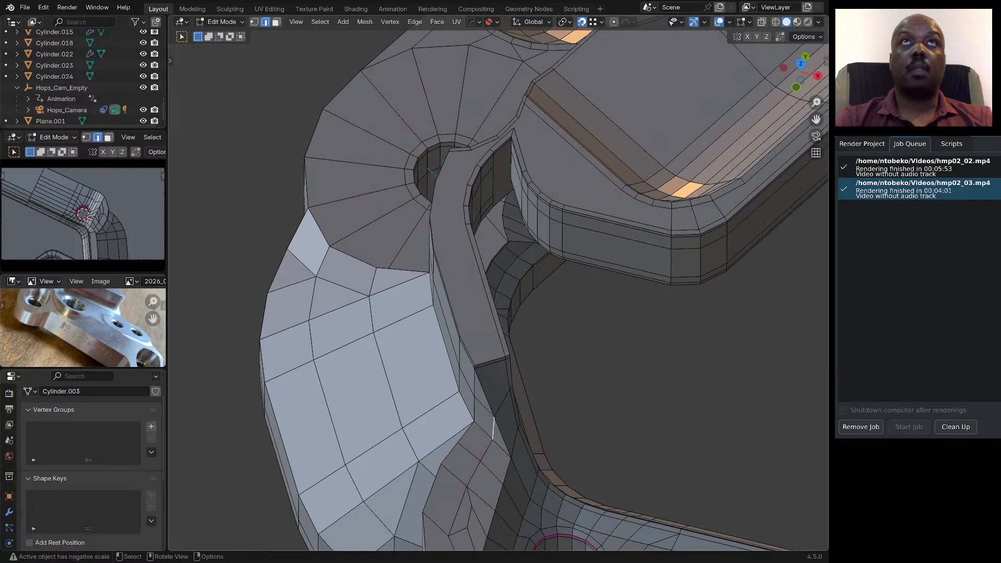
Save the file, then save it as a new version named "2026_07_27 hmp02 p2 cleaning 9.blend".
{"action": "left_click", "coordinate": [24, 7]}
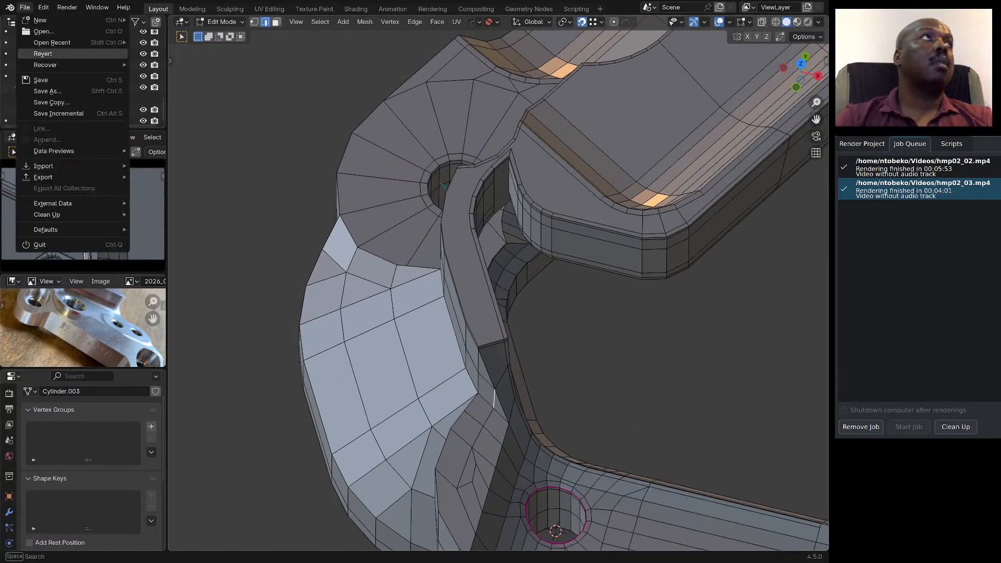
{"action": "key", "text": "Escape"}
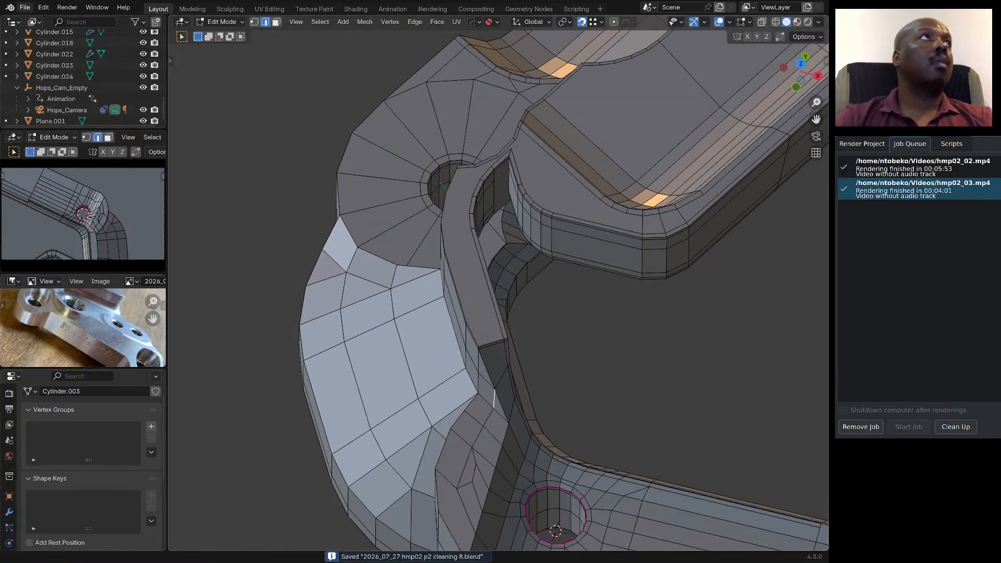
{"action": "left_click", "coordinate": [24, 7]}
{"action": "left_click", "coordinate": [48, 91]}
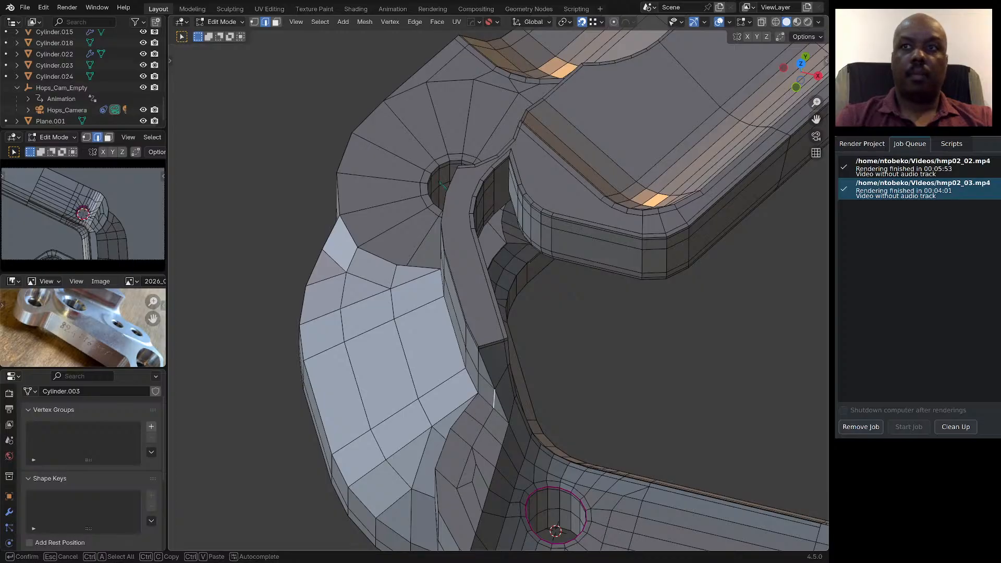
{"action": "key", "text": "Return"}
{"action": "key", "text": "Return"}
Inspect the slanted wall end, the raised pad beside it and the curved transition around the arm's hole from several angles.
{"action": "scroll", "coordinate": [498, 284], "scroll_direction": "down", "scroll_amount": 5}
{"action": "middle_click_drag", "start_coordinate": [498, 284], "coordinate": [514, 253]}
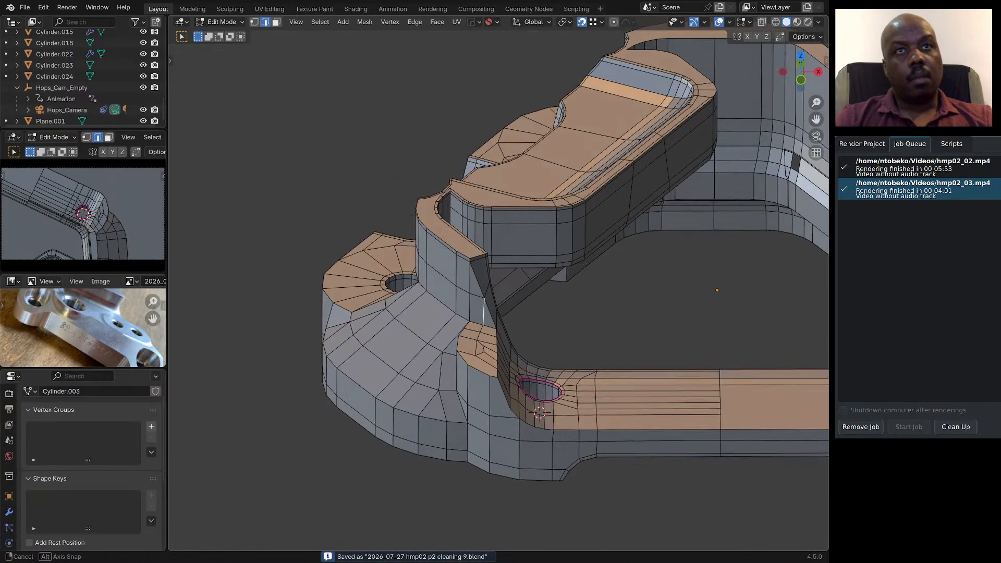
{"action": "middle_click_drag", "start_coordinate": [472, 363], "coordinate": [471, 367]}
{"action": "scroll", "coordinate": [472, 367], "scroll_direction": "down", "scroll_amount": 2}
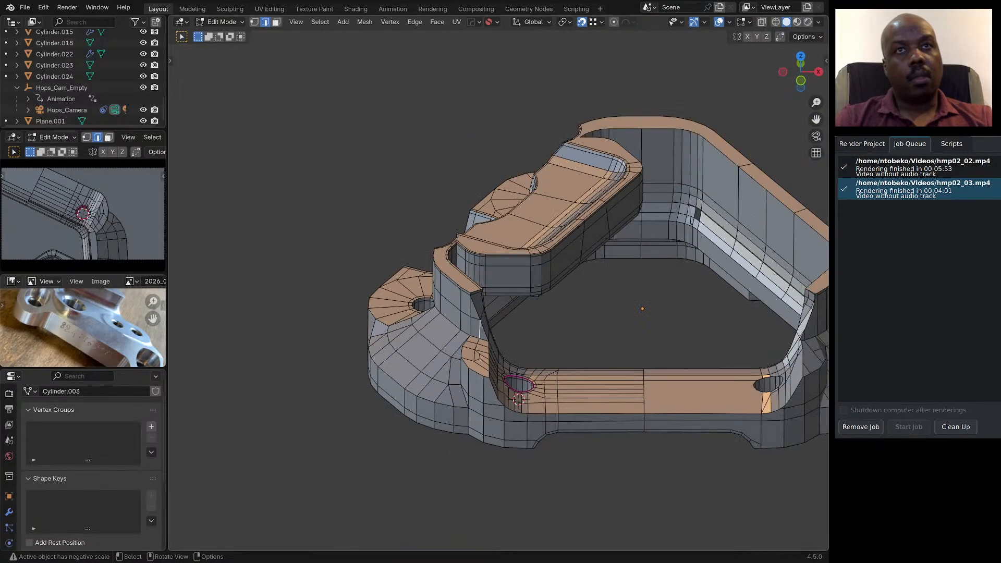
{"action": "scroll", "coordinate": [526, 414], "scroll_direction": "up", "scroll_amount": 5}
{"action": "middle_click_drag", "start_coordinate": [525, 413], "coordinate": [500, 365]}
{"action": "scroll", "coordinate": [525, 409], "scroll_direction": "up", "scroll_amount": 5}
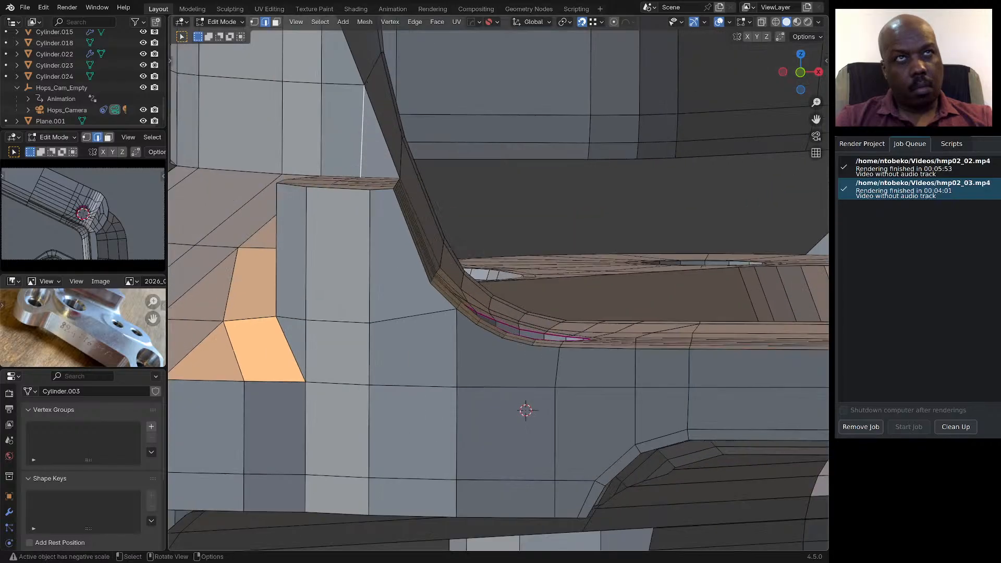
{"action": "scroll", "coordinate": [450, 298], "scroll_direction": "up", "scroll_amount": 3}
{"action": "middle_click_drag", "start_coordinate": [450, 299], "coordinate": [451, 319]}
{"action": "scroll", "coordinate": [452, 318], "scroll_direction": "down", "scroll_amount": 3}
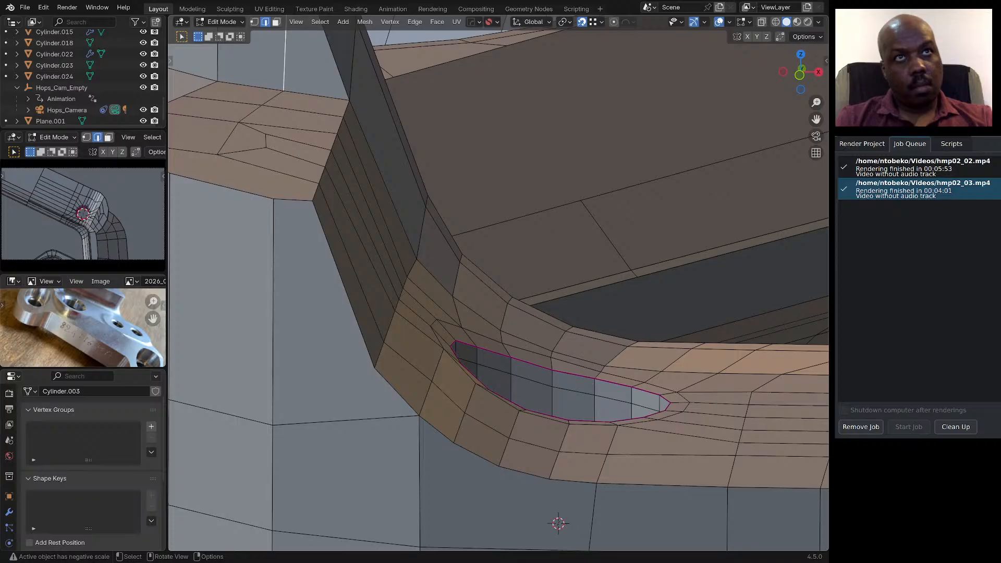
{"action": "scroll", "coordinate": [464, 308], "scroll_direction": "down", "scroll_amount": 5}
{"action": "middle_click_drag", "start_coordinate": [464, 308], "coordinate": [459, 322]}
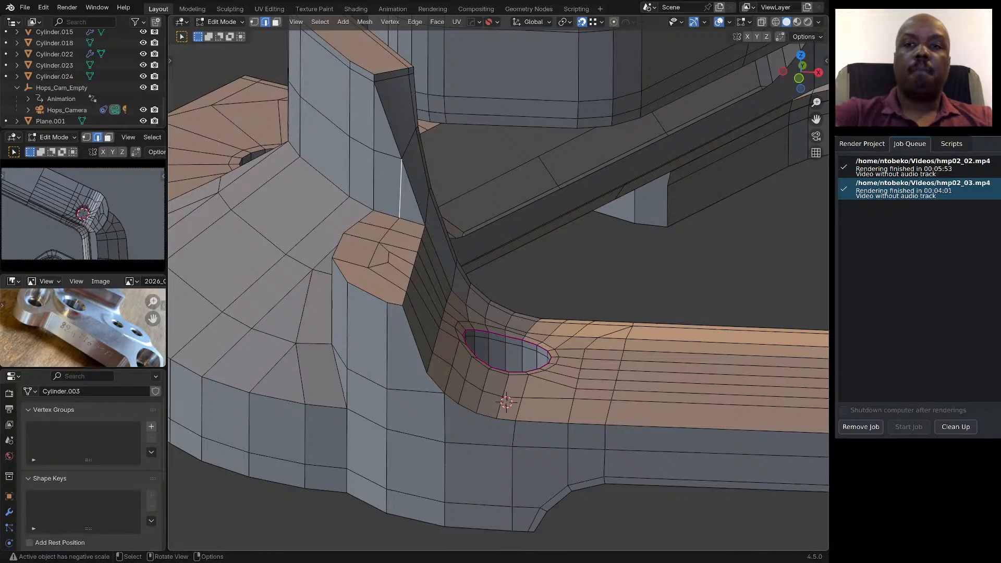
{"action": "scroll", "coordinate": [462, 352], "scroll_direction": "down", "scroll_amount": 3}
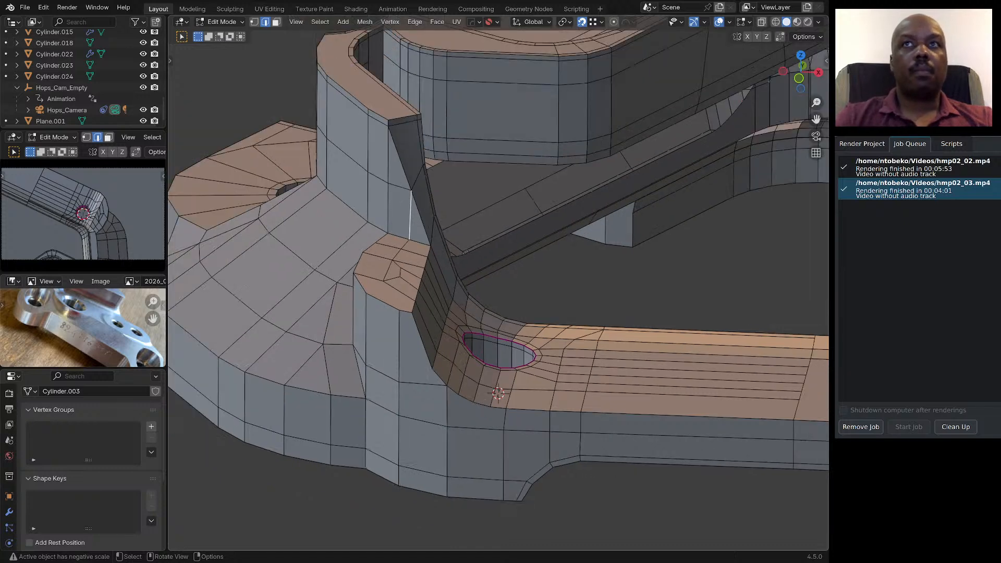
{"action": "middle_click_drag", "start_coordinate": [461, 352], "coordinate": [462, 377]}
{"action": "middle_click_drag", "start_coordinate": [448, 261], "coordinate": [449, 275]}
Save the file, then save an incremental version whose name ends in 10.
{"action": "left_click", "coordinate": [25, 7]}
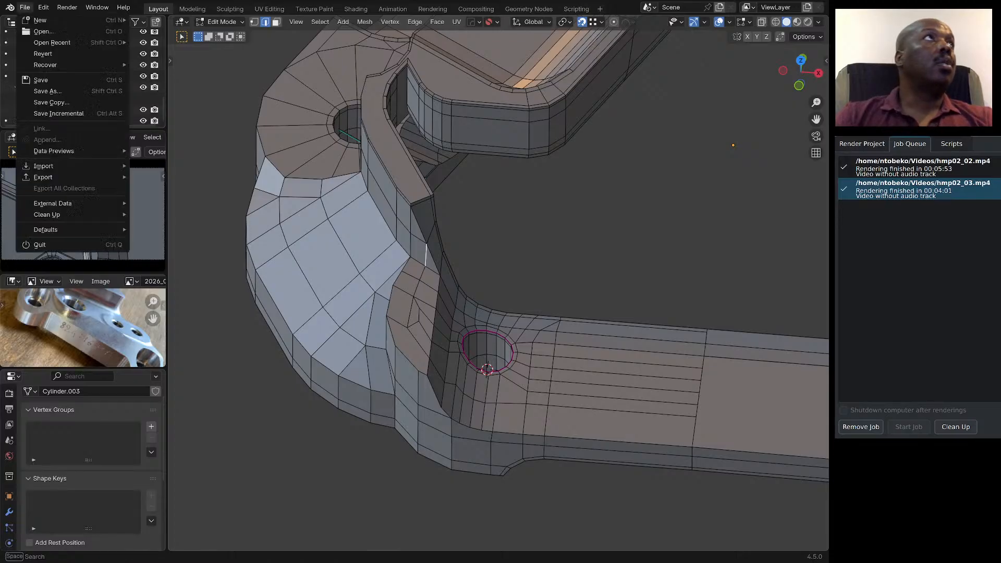
{"action": "left_click", "coordinate": [42, 81]}
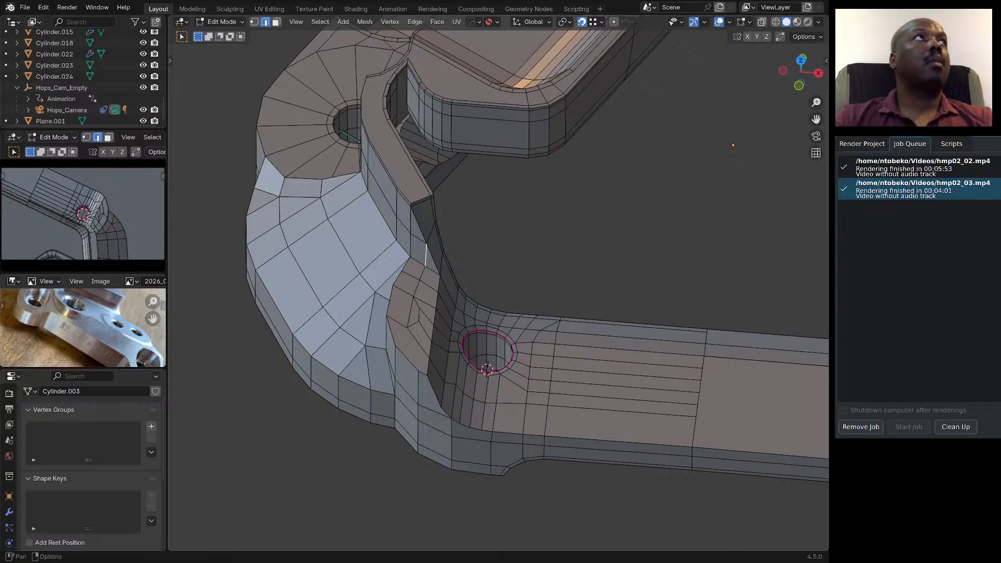
{"action": "left_click", "coordinate": [25, 8]}
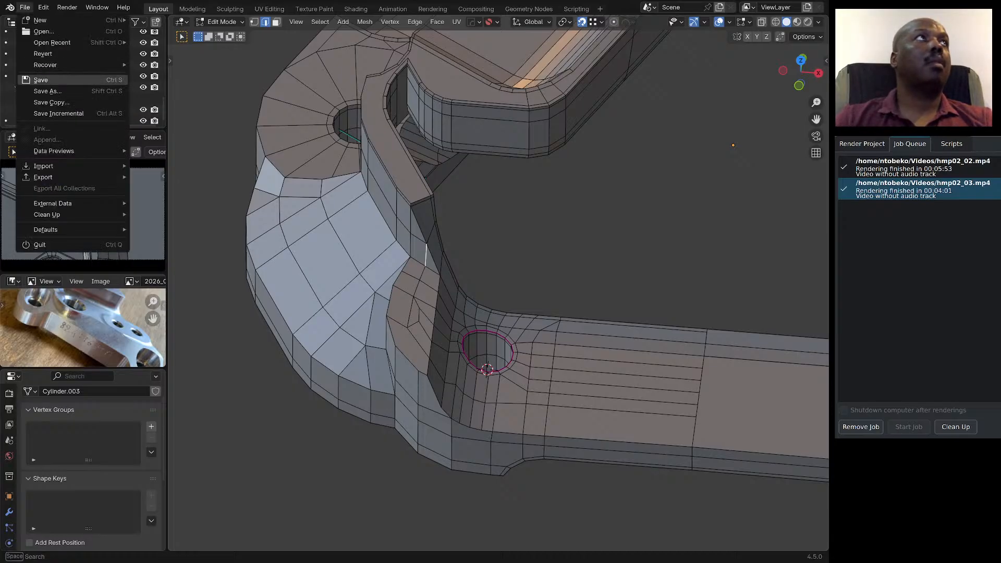
{"action": "left_click", "coordinate": [40, 80]}
{"action": "left_click", "coordinate": [25, 7]}
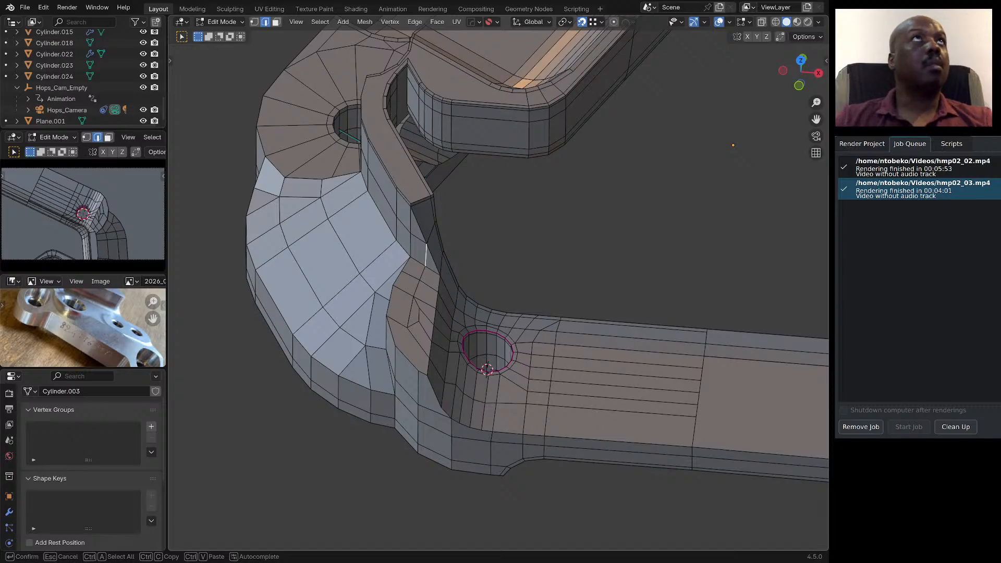
{"action": "key", "text": "Return"}
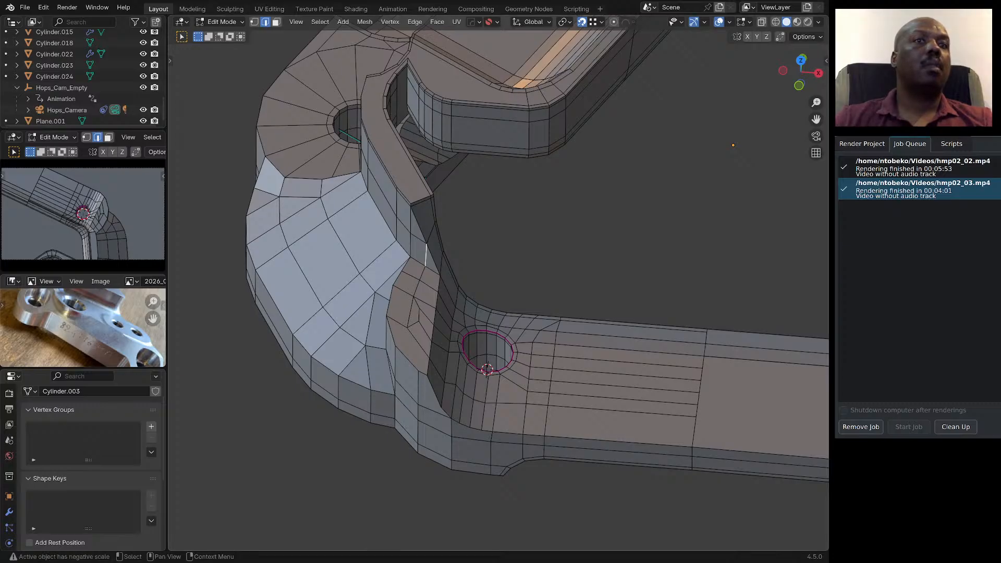
{"action": "key", "text": "ctrl+alt+s"}
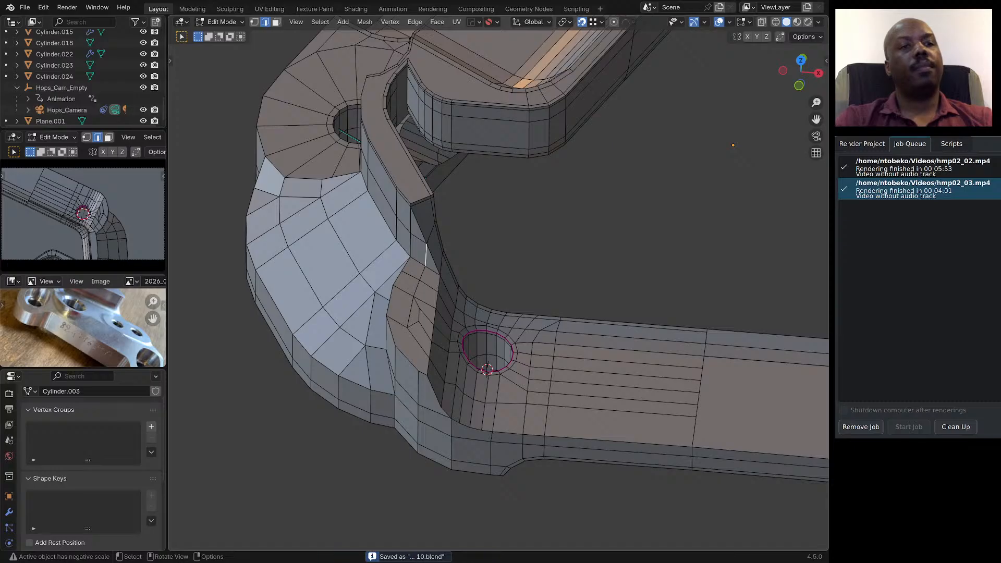
{"action": "key", "text": "space"}
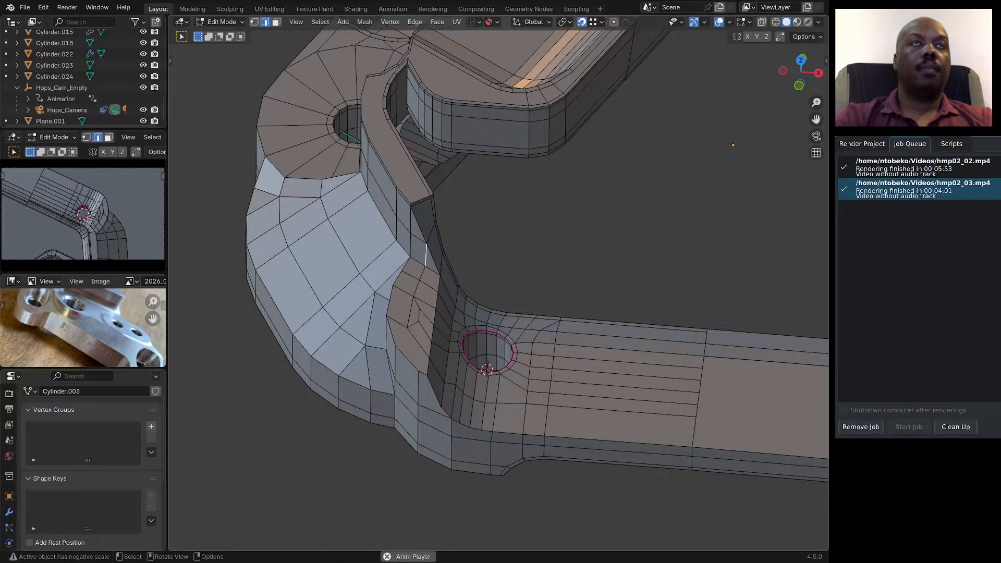
Select the shortest edge path along the curved wall's outer top rim, from the scalloped notch towards the slanted end.
{"action": "middle_click_drag", "start_coordinate": [563, 292], "coordinate": [425, 287]}
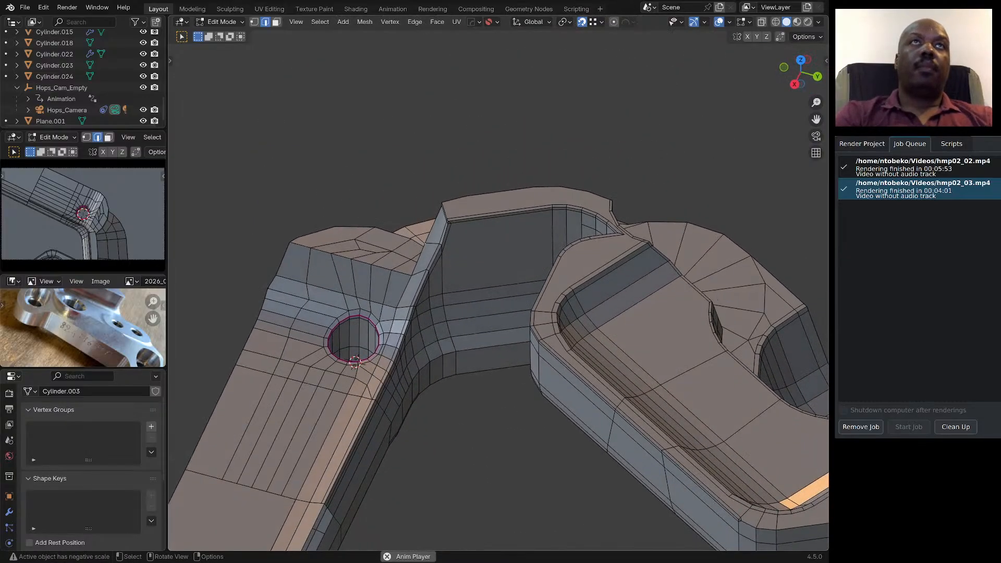
{"action": "scroll", "coordinate": [498, 292], "scroll_direction": "up", "scroll_amount": 4}
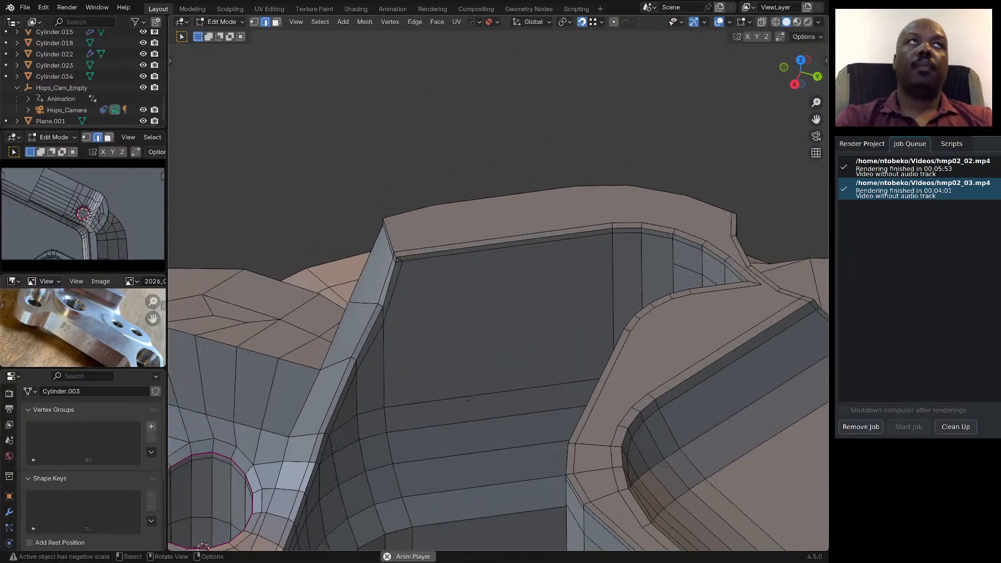
{"action": "scroll", "coordinate": [552, 302], "scroll_direction": "down", "scroll_amount": 2}
{"action": "middle_click_drag", "start_coordinate": [552, 302], "coordinate": [553, 334]}
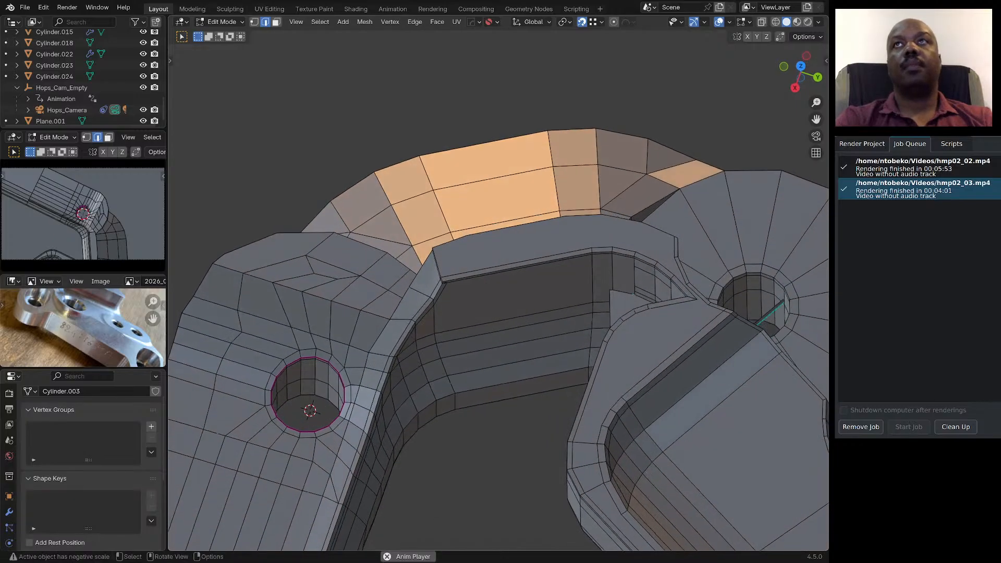
{"action": "scroll", "coordinate": [498, 292], "scroll_direction": "up", "scroll_amount": 3}
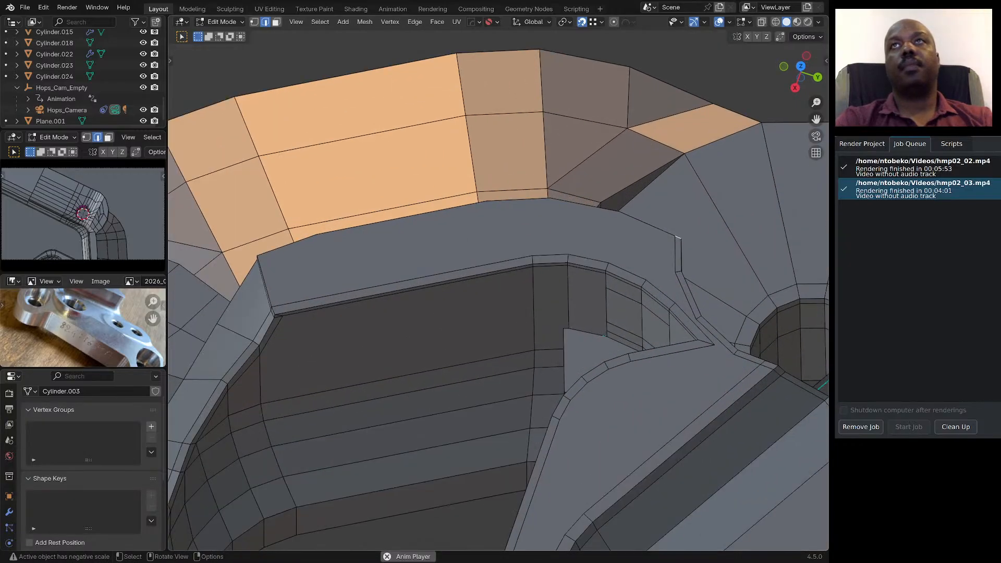
{"action": "left_click", "coordinate": [286, 245], "text": "ctrl"}
{"action": "scroll", "coordinate": [287, 245], "scroll_direction": "down", "scroll_amount": 4}
{"action": "middle_click_drag", "start_coordinate": [287, 245], "coordinate": [298, 234]}
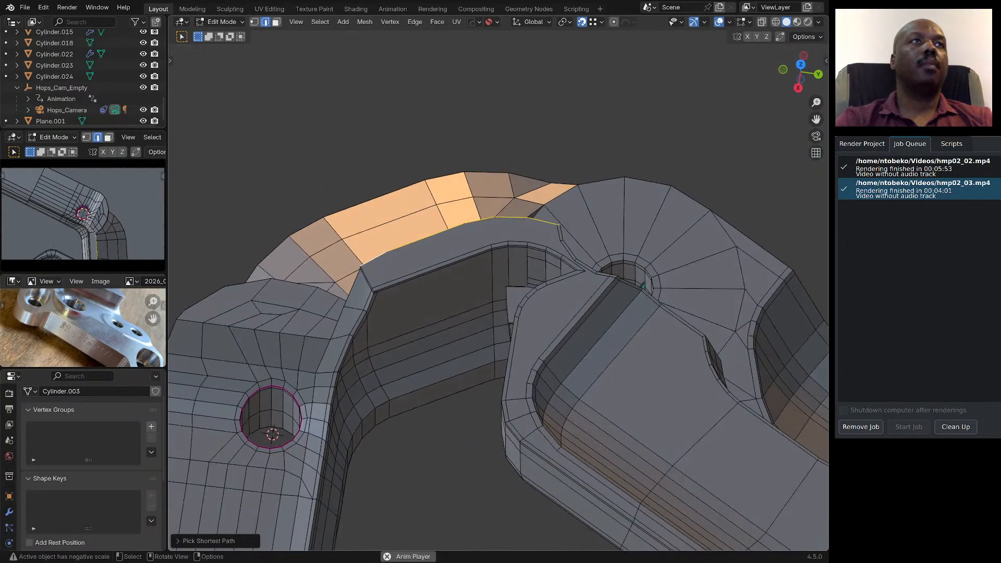
Extend the selected edge path down the slanted wall end, along the raised pad's hole-side edge and down the long arm's outer edge.
{"action": "scroll", "coordinate": [322, 379], "scroll_direction": "up", "scroll_amount": 3}
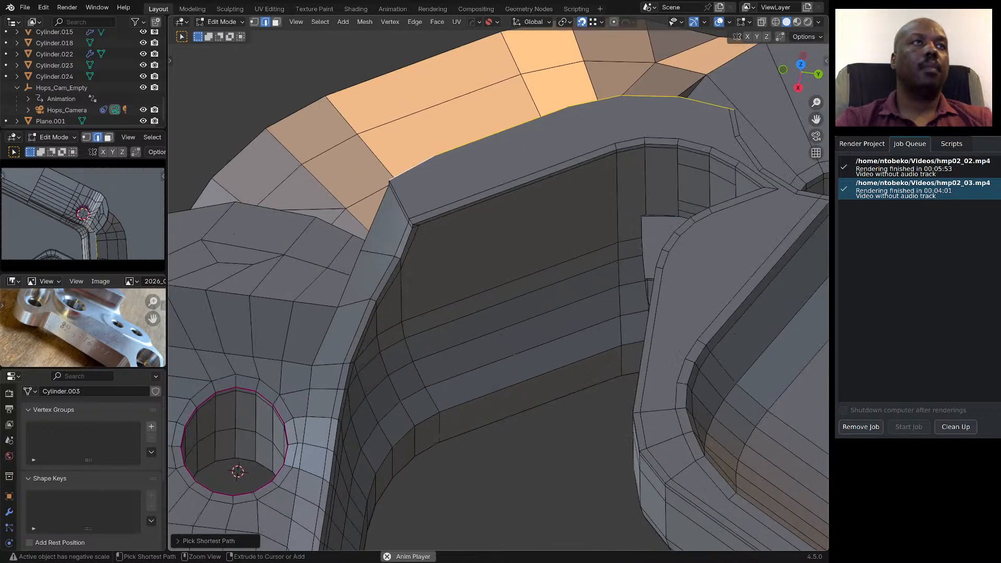
{"action": "left_click", "coordinate": [316, 305], "text": "ctrl"}
{"action": "scroll", "coordinate": [408, 284], "scroll_direction": "down", "scroll_amount": 4}
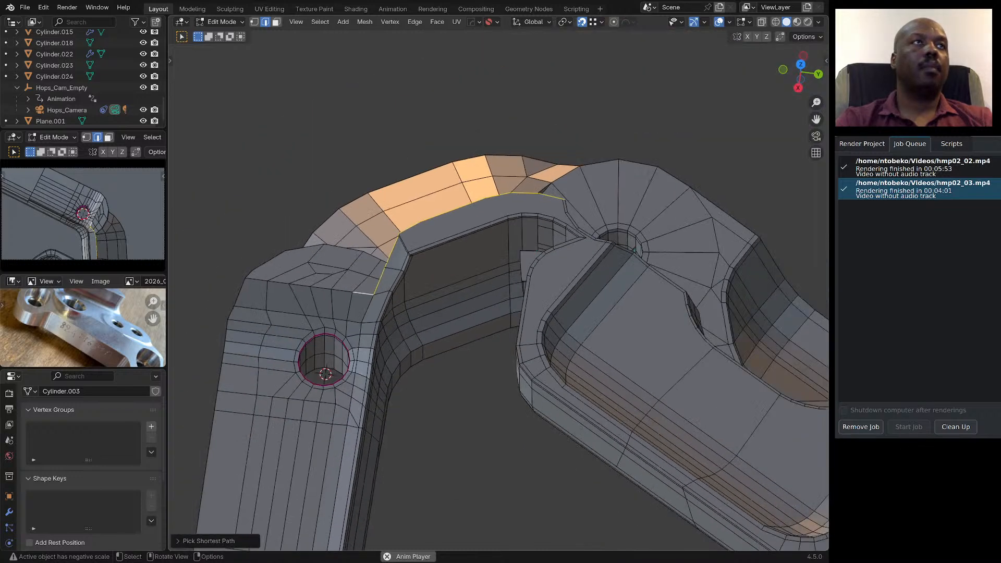
{"action": "left_click", "coordinate": [257, 280], "text": "ctrl"}
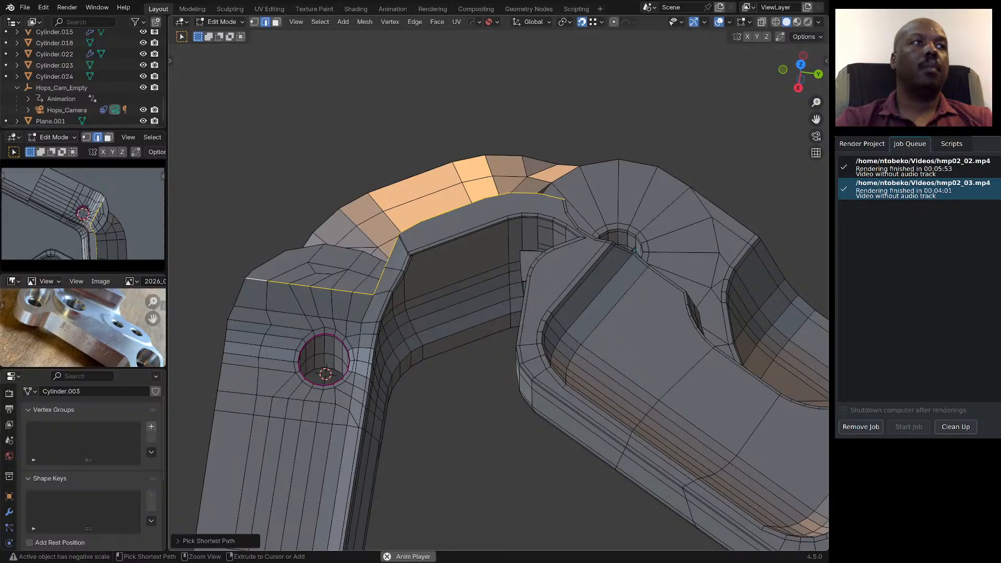
{"action": "left_click", "coordinate": [207, 469], "text": "ctrl"}
Add the raised pad's inner and outer border edges to the selection, starting from its corner at the slanted wall end.
{"action": "scroll", "coordinate": [407, 236], "scroll_direction": "down", "scroll_amount": 6}
{"action": "middle_click_drag", "start_coordinate": [385, 318], "coordinate": [589, 271]}
{"action": "scroll", "coordinate": [589, 272], "scroll_direction": "up", "scroll_amount": 4}
{"action": "scroll", "coordinate": [419, 276], "scroll_direction": "up", "scroll_amount": 4}
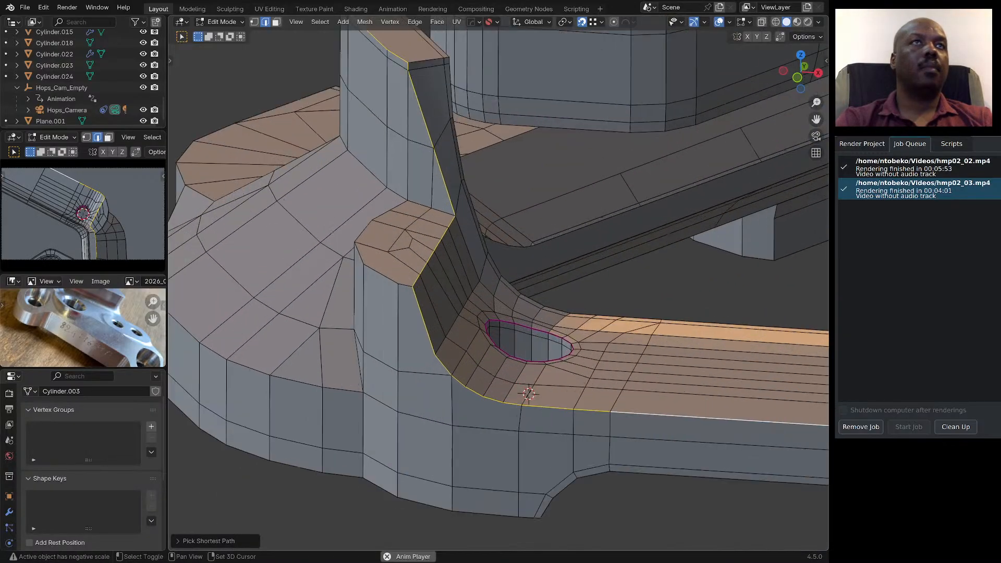
{"action": "left_click", "coordinate": [421, 270], "text": "shift"}
{"action": "middle_click_drag", "start_coordinate": [422, 270], "coordinate": [482, 262]}
{"action": "middle_click_drag", "start_coordinate": [517, 385], "coordinate": [481, 360]}
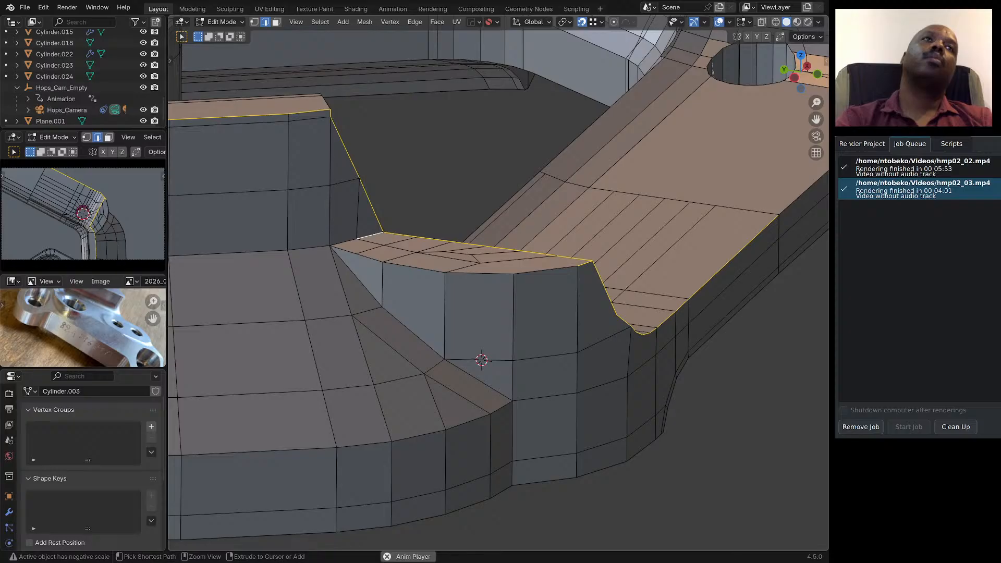
{"action": "left_click", "coordinate": [342, 249], "text": "ctrl"}
{"action": "left_click", "coordinate": [550, 270], "text": "ctrl"}
{"action": "scroll", "coordinate": [563, 273], "scroll_direction": "down", "scroll_amount": 6}
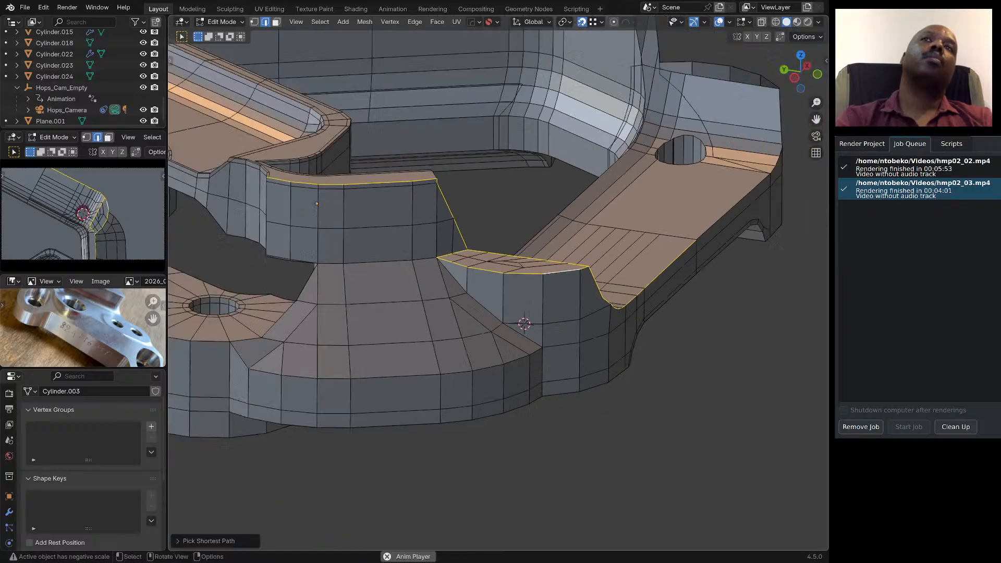
Add the edge path along the curved wall's base, where it meets the sloped flank, to the border selection.
{"action": "middle_click_drag", "start_coordinate": [566, 274], "coordinate": [594, 272]}
{"action": "scroll", "coordinate": [505, 271], "scroll_direction": "up", "scroll_amount": 6}
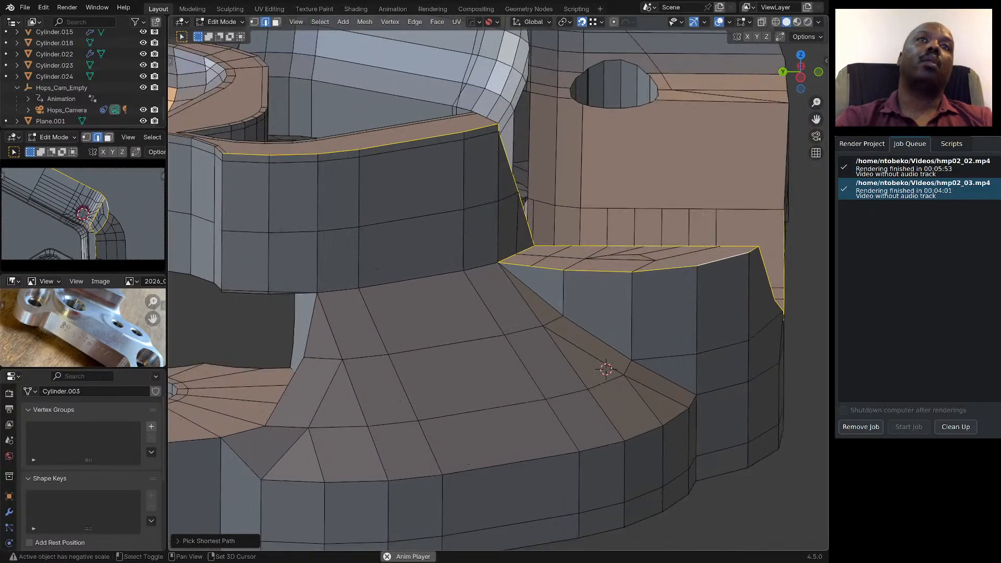
{"action": "left_click", "coordinate": [480, 267], "text": "shift"}
{"action": "left_click", "coordinate": [334, 292], "text": "ctrl"}
{"action": "middle_click_drag", "start_coordinate": [337, 292], "coordinate": [292, 284]}
{"action": "scroll", "coordinate": [376, 254], "scroll_direction": "down", "scroll_amount": 4}
{"action": "scroll", "coordinate": [454, 378], "scroll_direction": "up", "scroll_amount": 4}
Add the vertical corner edge between the sloped flank and the rounded lobe, then the lobe's bottom rim up to the arm's underside recess.
{"action": "left_click", "coordinate": [464, 387], "text": "shift"}
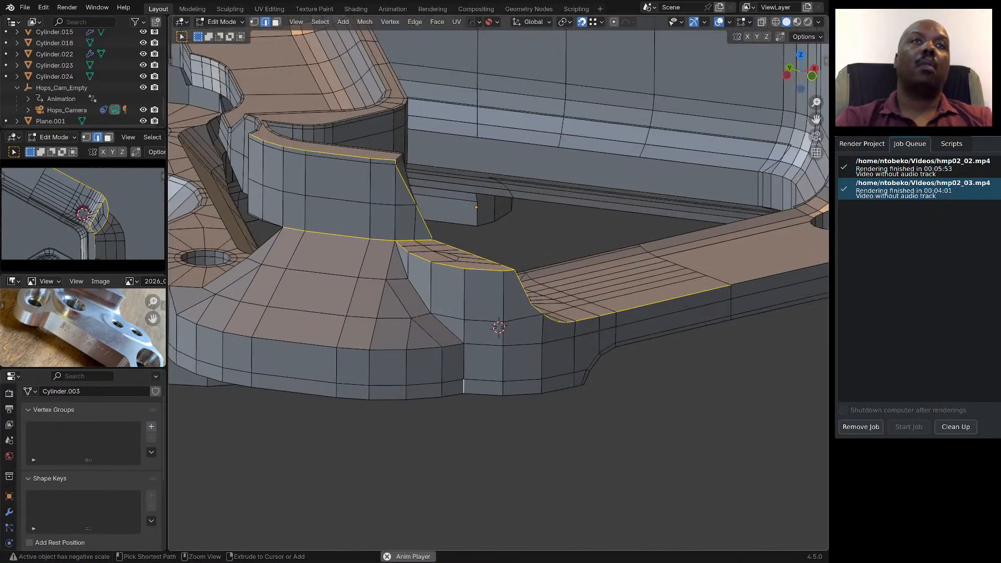
{"action": "left_click", "coordinate": [464, 362], "text": "ctrl"}
{"action": "middle_click_drag", "start_coordinate": [463, 360], "coordinate": [443, 287]}
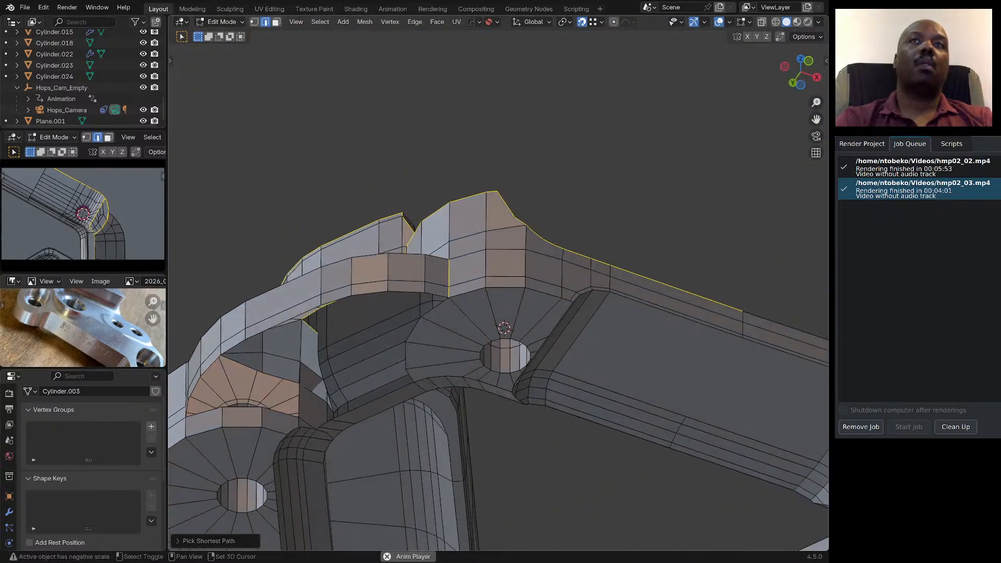
{"action": "left_click", "coordinate": [572, 301], "text": "ctrl"}
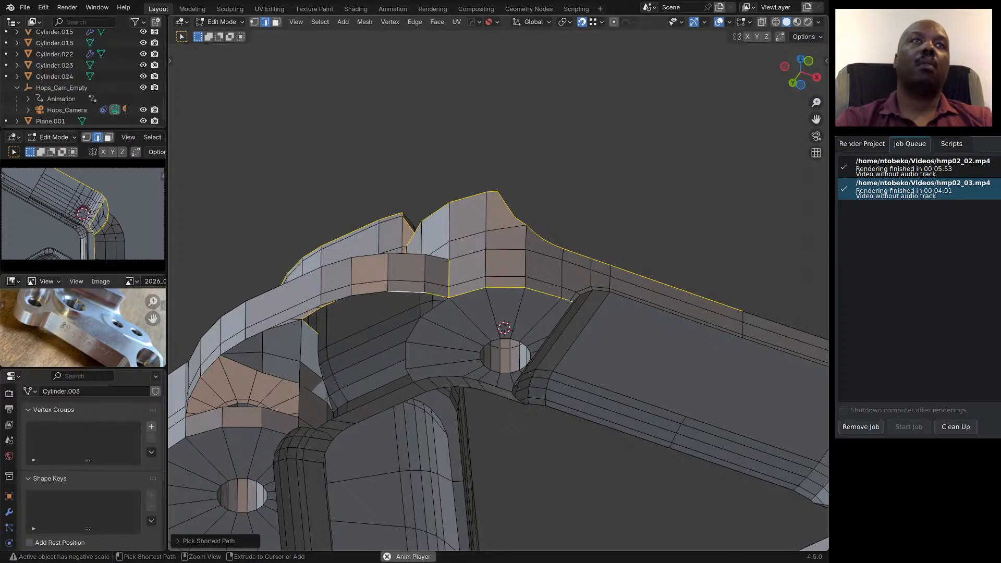
{"action": "middle_click_drag", "start_coordinate": [571, 300], "coordinate": [566, 365]}
{"action": "scroll", "coordinate": [375, 372], "scroll_direction": "down", "scroll_amount": 2}
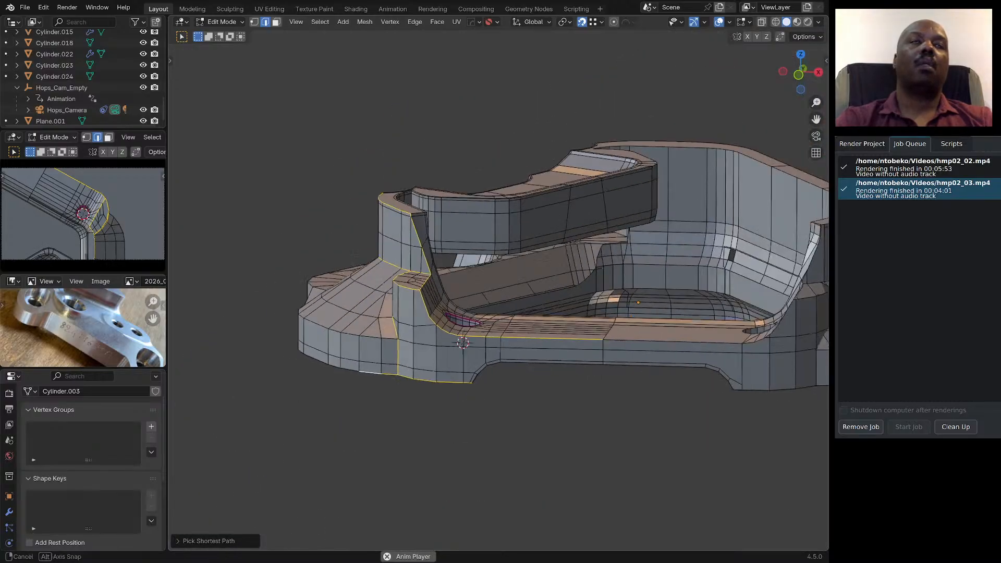
{"action": "middle_click_drag", "start_coordinate": [374, 371], "coordinate": [400, 432]}
{"action": "scroll", "coordinate": [494, 400], "scroll_direction": "up", "scroll_amount": 3}
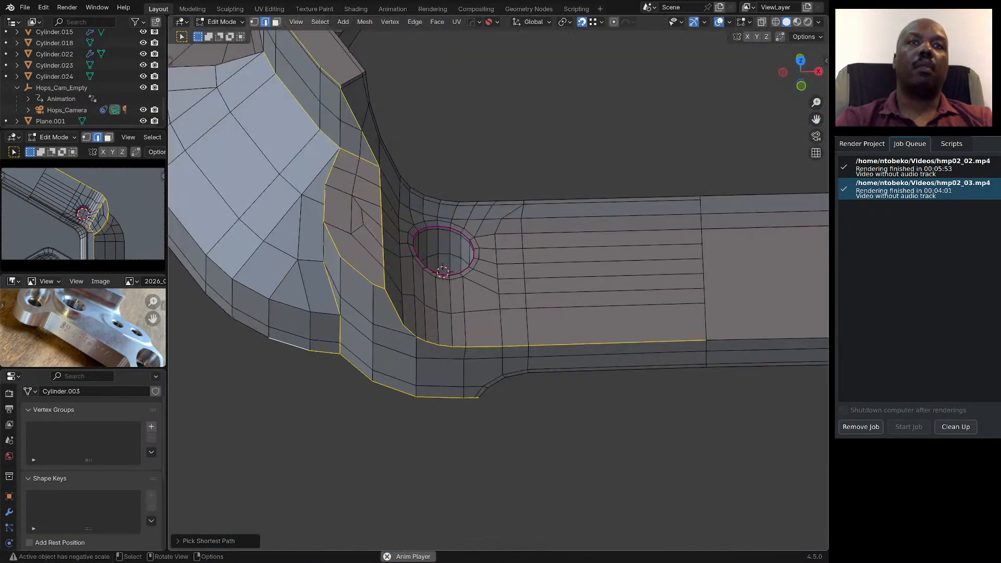
{"action": "middle_click_drag", "start_coordinate": [494, 400], "coordinate": [486, 435]}
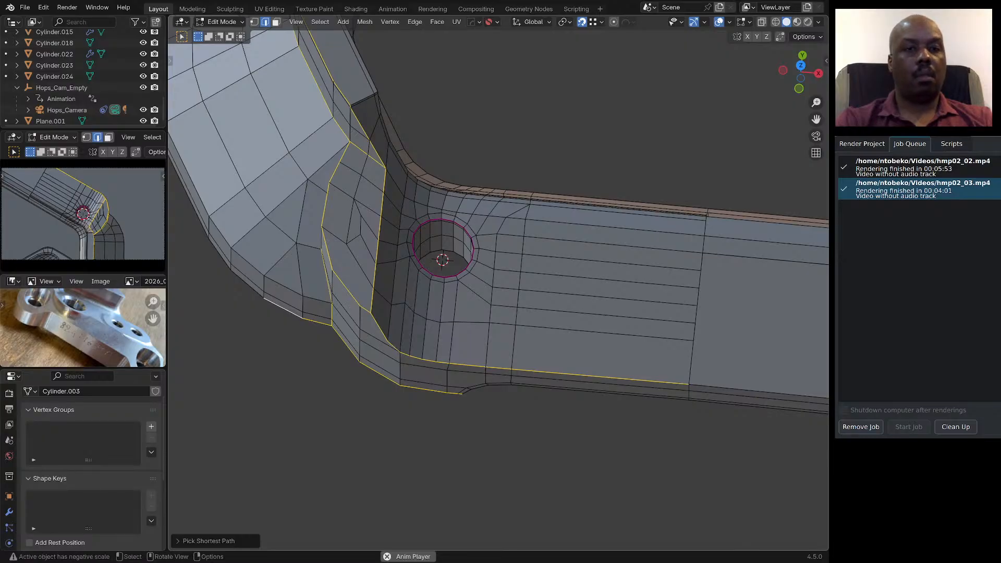
Bevel the selected border edges by about 42.1 mm with 2 segments and a profile shape of 1.
{"action": "key", "text": "ctrl+v"}
{"action": "key", "text": "Escape"}
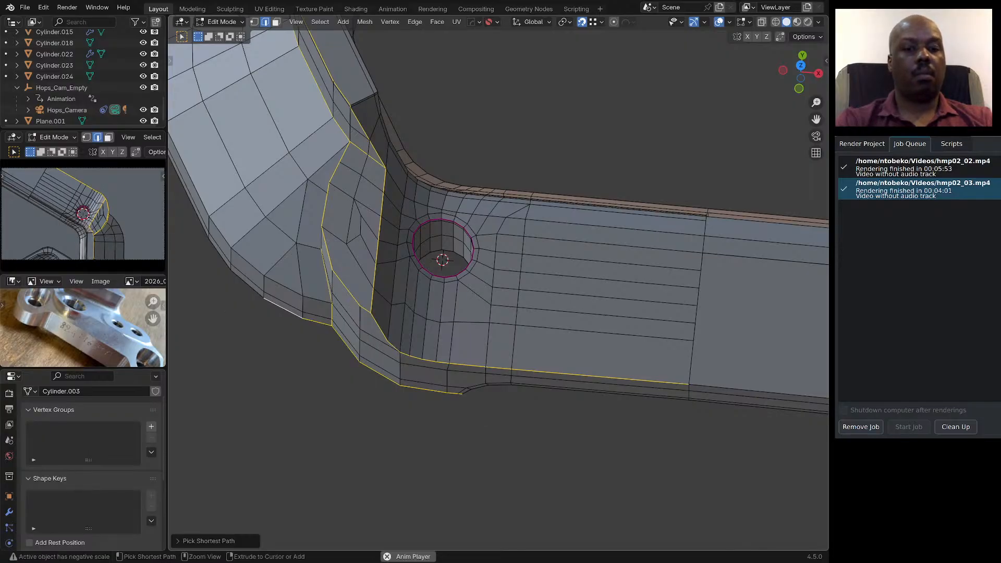
{"action": "key", "text": "ctrl+b"}
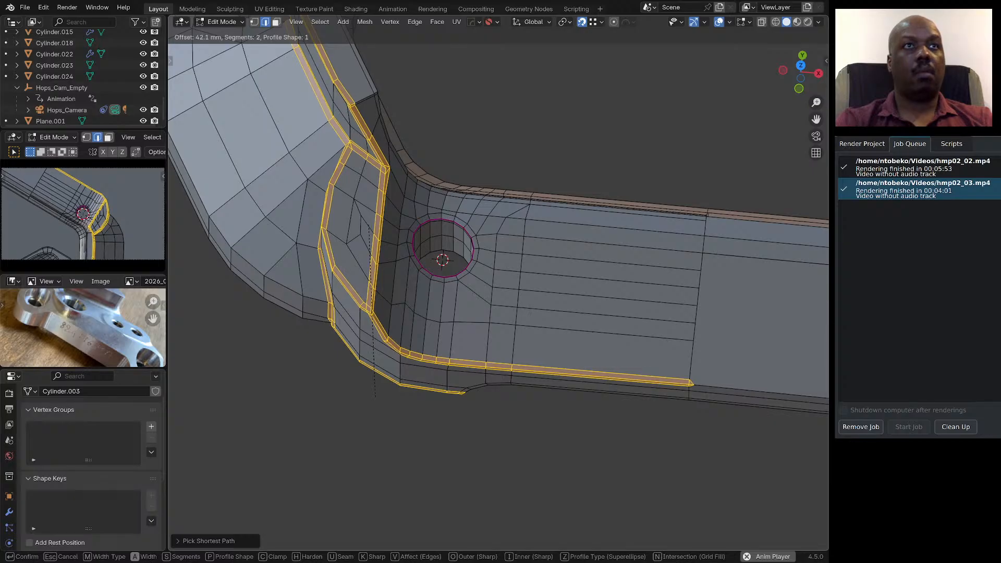
{"action": "key", "text": "Return"}
Examine the new bevel around the curved wall, raised pad and long arm, especially the corner at the slanted wall end.
{"action": "middle_click_drag", "start_coordinate": [501, 292], "coordinate": [585, 243]}
{"action": "middle_click_drag", "start_coordinate": [443, 261], "coordinate": [559, 346], "text": "shift"}
{"action": "scroll", "coordinate": [498, 292], "scroll_direction": "up", "scroll_amount": 1}
{"action": "scroll", "coordinate": [499, 292], "scroll_direction": "up", "scroll_amount": 2}
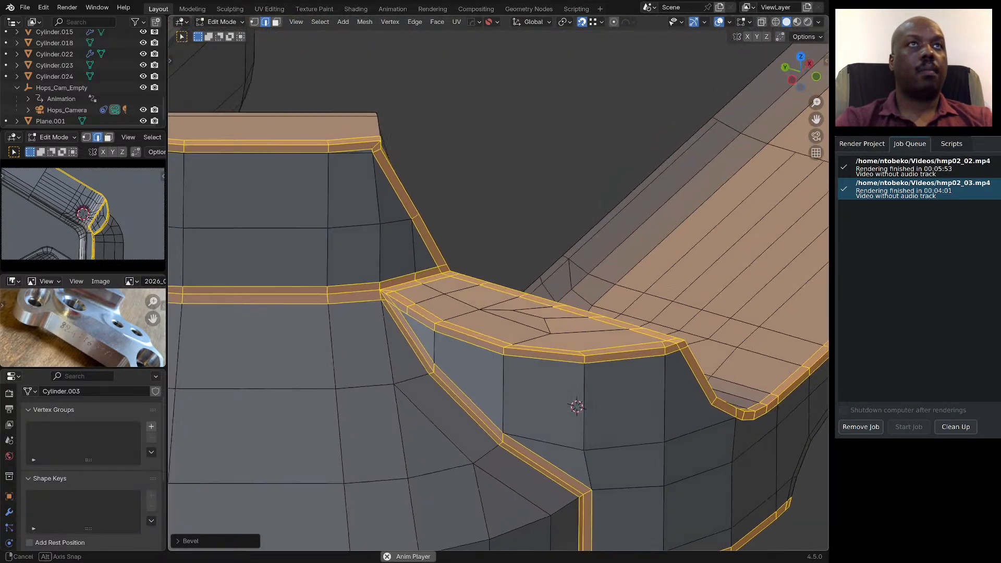
{"action": "middle_click_drag", "start_coordinate": [553, 291], "coordinate": [453, 277]}
{"action": "scroll", "coordinate": [498, 292], "scroll_direction": "down", "scroll_amount": 2}
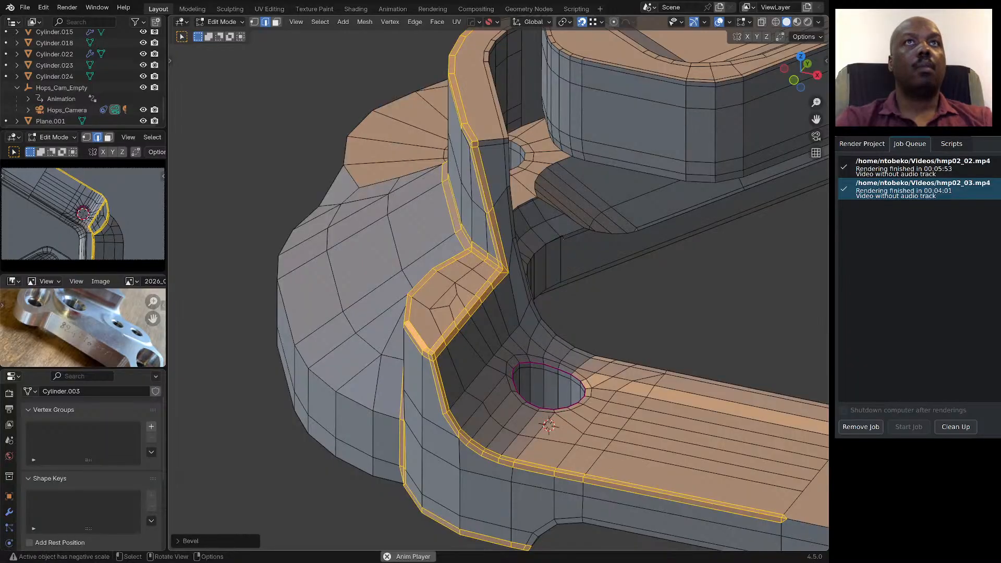
{"action": "scroll", "coordinate": [527, 287], "scroll_direction": "up", "scroll_amount": 2}
{"action": "middle_click_drag", "start_coordinate": [527, 287], "coordinate": [462, 262]}
{"action": "scroll", "coordinate": [574, 300], "scroll_direction": "up", "scroll_amount": 4}
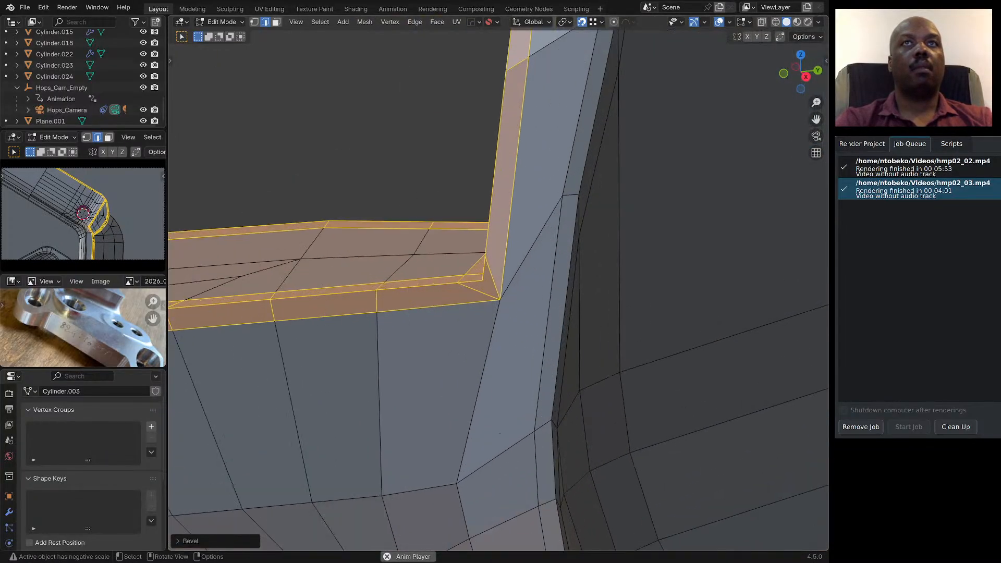
{"action": "middle_click_drag", "start_coordinate": [499, 292], "coordinate": [579, 357]}
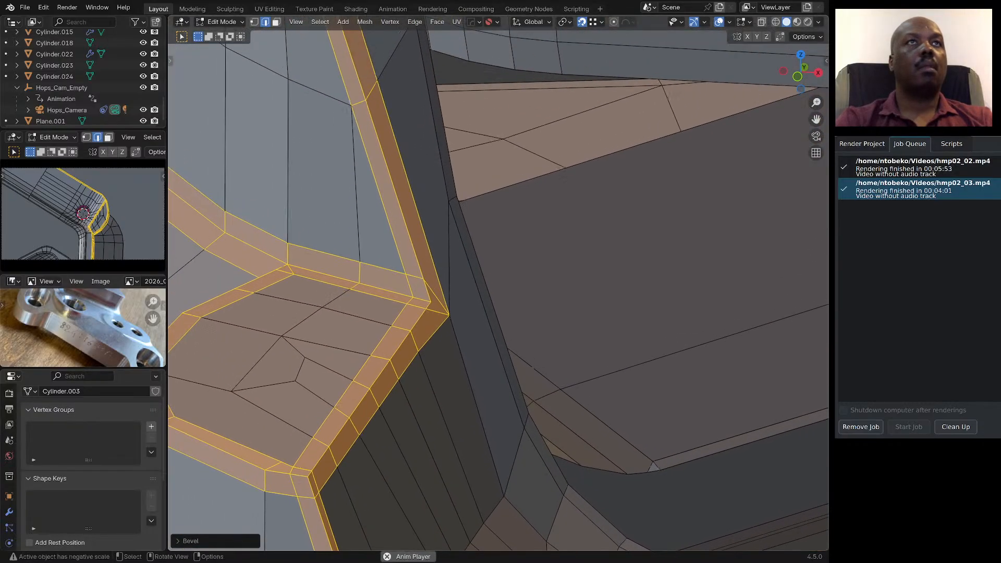
{"action": "middle_click_drag", "start_coordinate": [542, 318], "coordinate": [522, 320]}
{"action": "scroll", "coordinate": [521, 319], "scroll_direction": "up", "scroll_amount": 2}
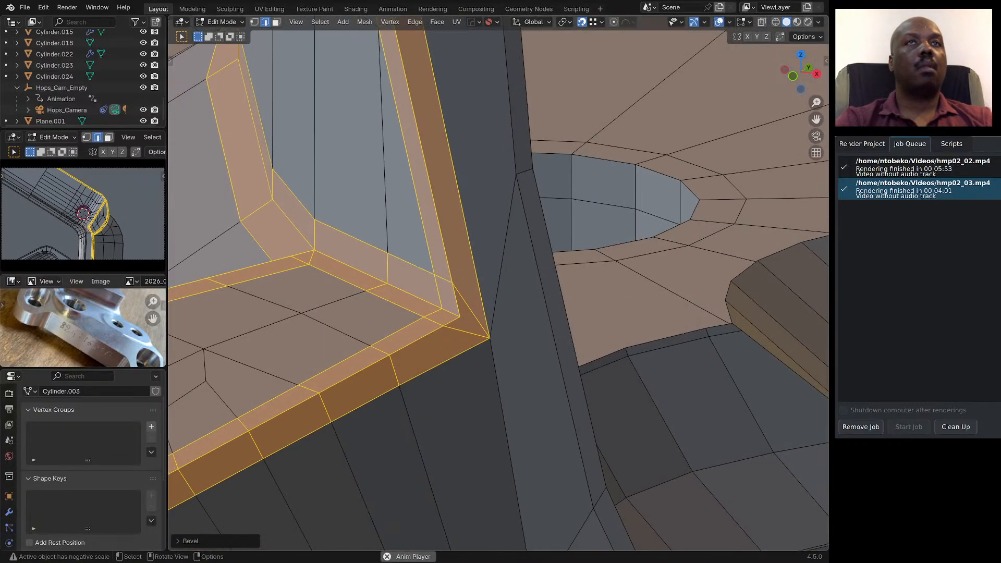
{"action": "mouse_move", "coordinate": [495, 308]}
{"action": "middle_mouse_down"}
{"action": "mouse_move", "coordinate": [446, 288]}
{"action": "mouse_move", "coordinate": [484, 308]}
{"action": "middle_mouse_up"}
{"action": "scroll", "coordinate": [446, 289], "scroll_direction": "down", "scroll_amount": 3}
Switch to vertex selection and select the bevel vertex at the raised pad's corner against the slanted wall end.
{"action": "key", "text": "1"}
{"action": "scroll", "coordinate": [484, 308], "scroll_direction": "up", "scroll_amount": 2}
{"action": "left_click", "coordinate": [458, 310]}
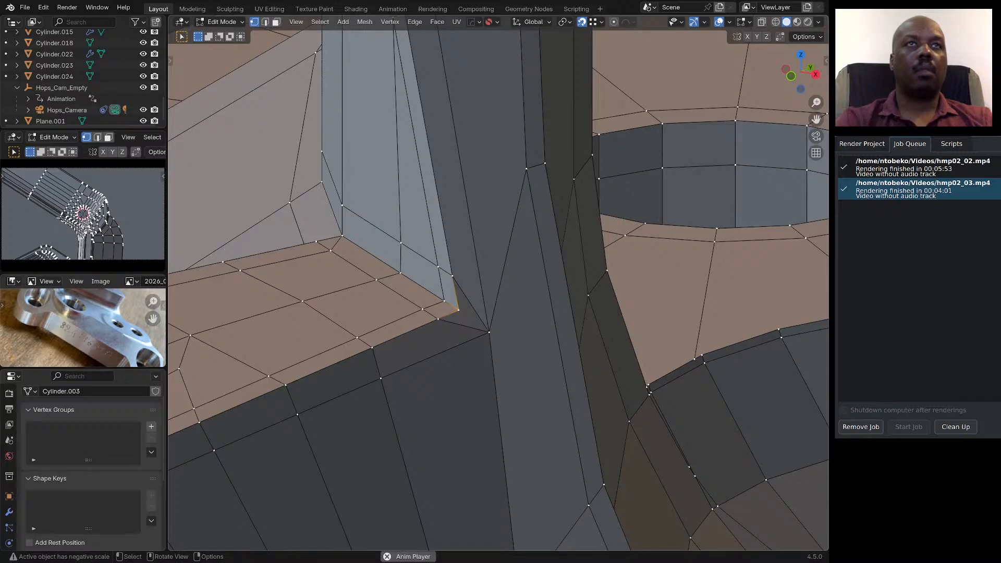
{"action": "middle_click_drag", "start_coordinate": [458, 310], "coordinate": [519, 303]}
{"action": "scroll", "coordinate": [484, 323], "scroll_direction": "down", "scroll_amount": 4}
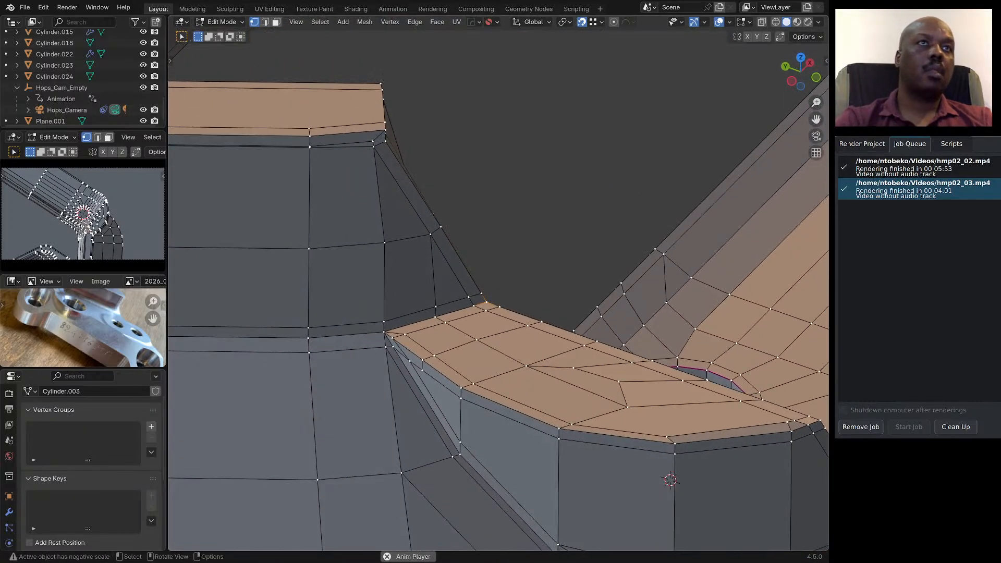
{"action": "scroll", "coordinate": [376, 323], "scroll_direction": "up", "scroll_amount": 3}
{"action": "middle_click_drag", "start_coordinate": [375, 323], "coordinate": [443, 318]}
Leave mesh editing, add level 2 subdivision to the bracket and examine the smoothed surfaces around the wall, pad and arm.
{"action": "key", "text": "Tab"}
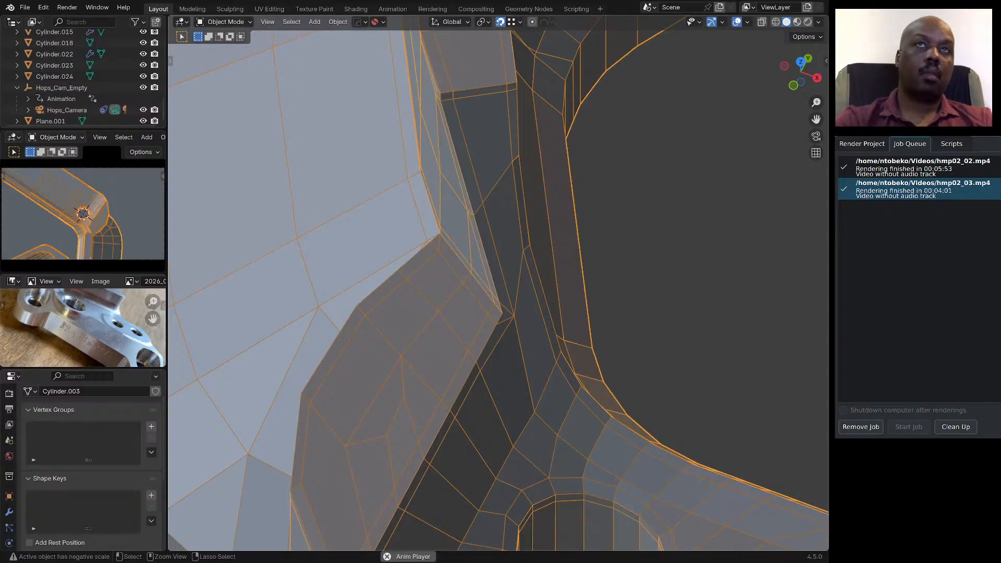
{"action": "key", "text": "ctrl+2"}
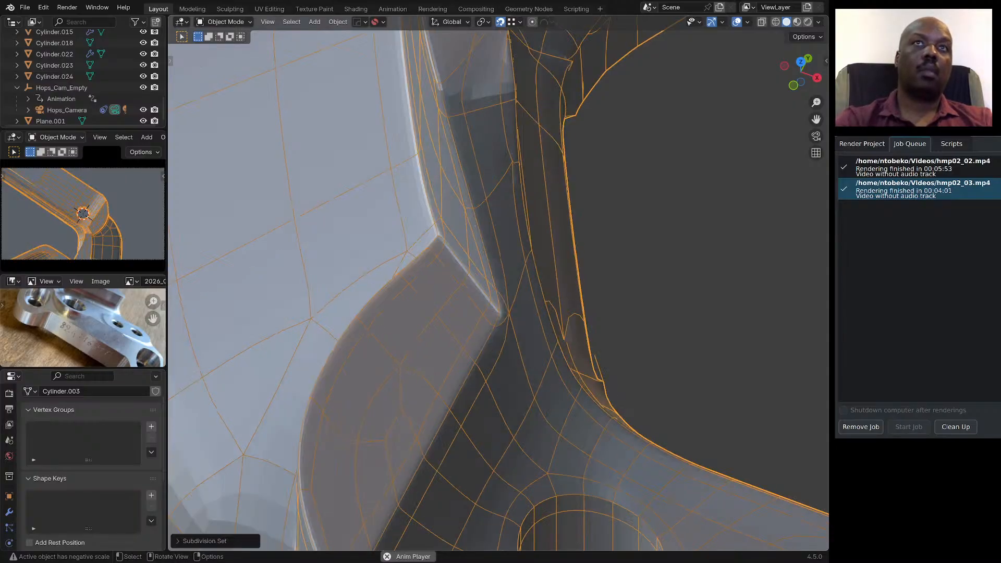
{"action": "scroll", "coordinate": [423, 314], "scroll_direction": "down", "scroll_amount": 4}
{"action": "middle_click_drag", "start_coordinate": [422, 314], "coordinate": [503, 268]}
{"action": "scroll", "coordinate": [454, 307], "scroll_direction": "down", "scroll_amount": 9}
{"action": "scroll", "coordinate": [542, 307], "scroll_direction": "up", "scroll_amount": 7}
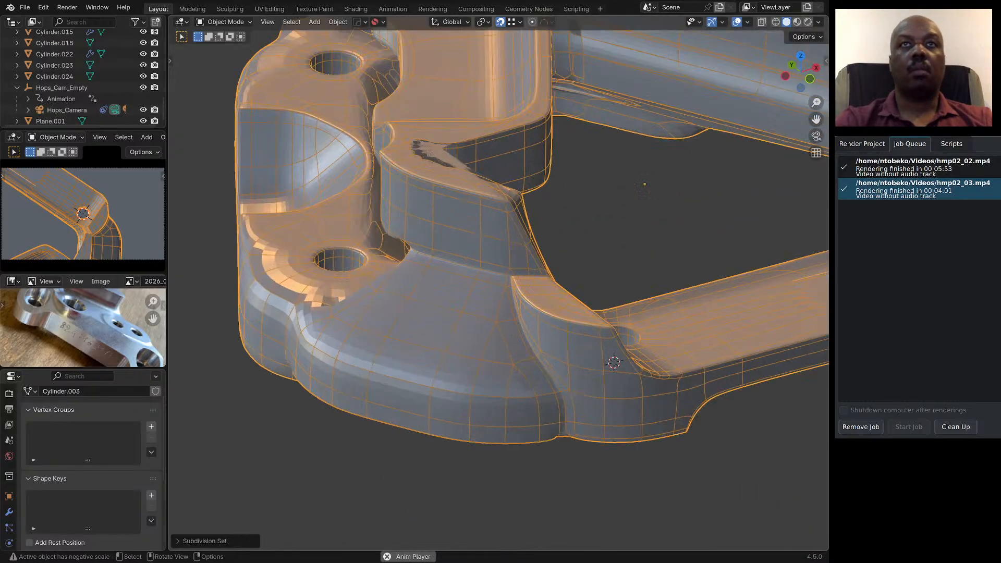
{"action": "scroll", "coordinate": [452, 300], "scroll_direction": "down", "scroll_amount": 1}
{"action": "middle_click_drag", "start_coordinate": [452, 300], "coordinate": [383, 364]}
{"action": "scroll", "coordinate": [486, 319], "scroll_direction": "down", "scroll_amount": 5}
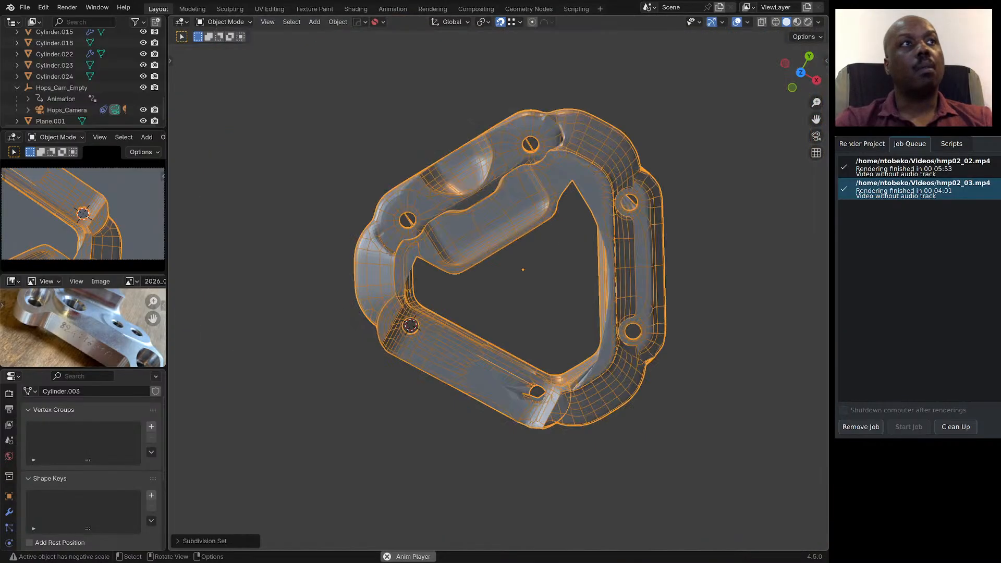
{"action": "scroll", "coordinate": [344, 324], "scroll_direction": "up", "scroll_amount": 4}
{"action": "middle_click_drag", "start_coordinate": [344, 324], "coordinate": [349, 240]}
{"action": "scroll", "coordinate": [466, 224], "scroll_direction": "up", "scroll_amount": 5}
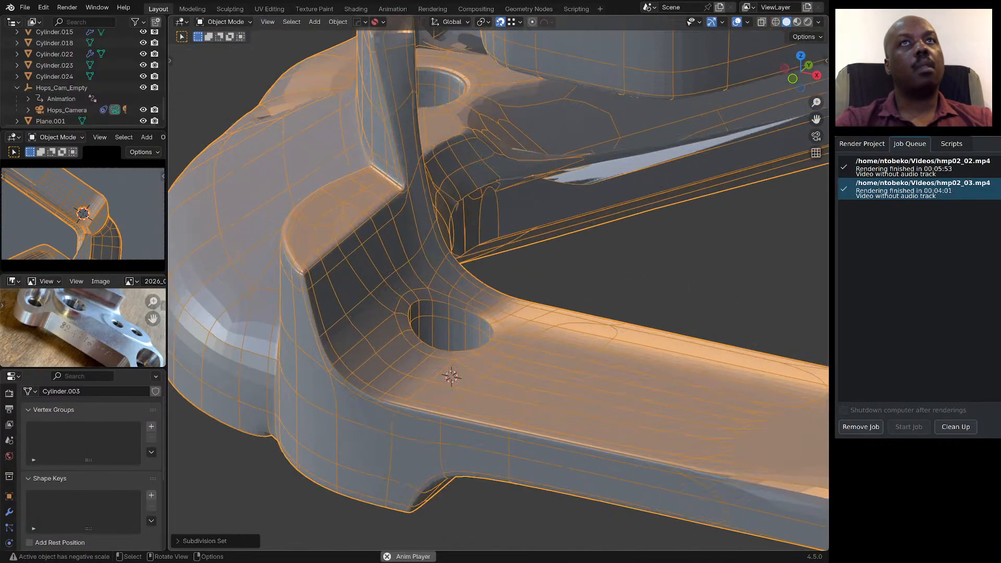
Return to mesh editing and remove the Subdivision modifier from the bracket.
{"action": "key", "text": "Tab"}
{"action": "scroll", "coordinate": [460, 250], "scroll_direction": "down", "scroll_amount": 4}
{"action": "middle_click_drag", "start_coordinate": [460, 250], "coordinate": [469, 302]}
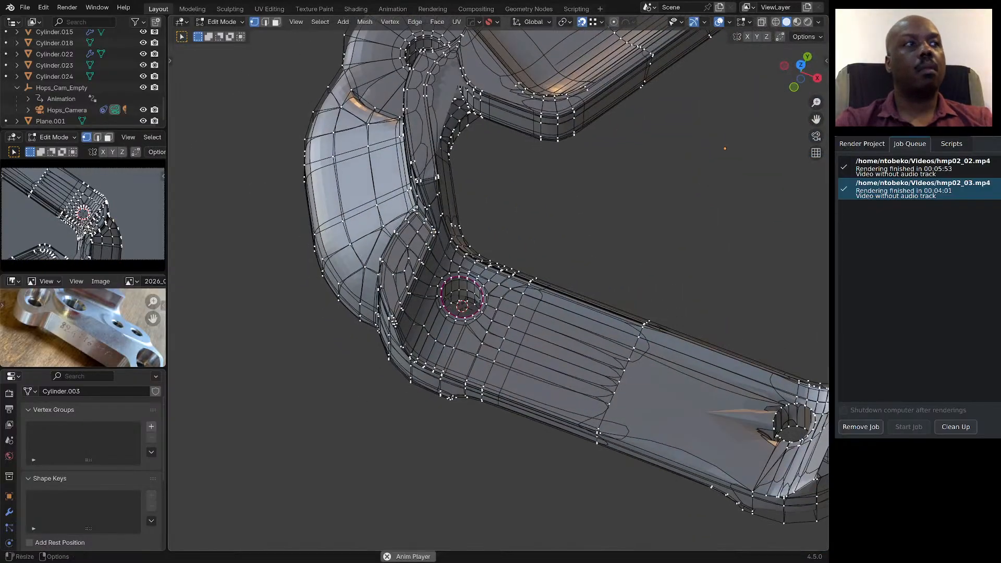
{"action": "left_click", "coordinate": [9, 512]}
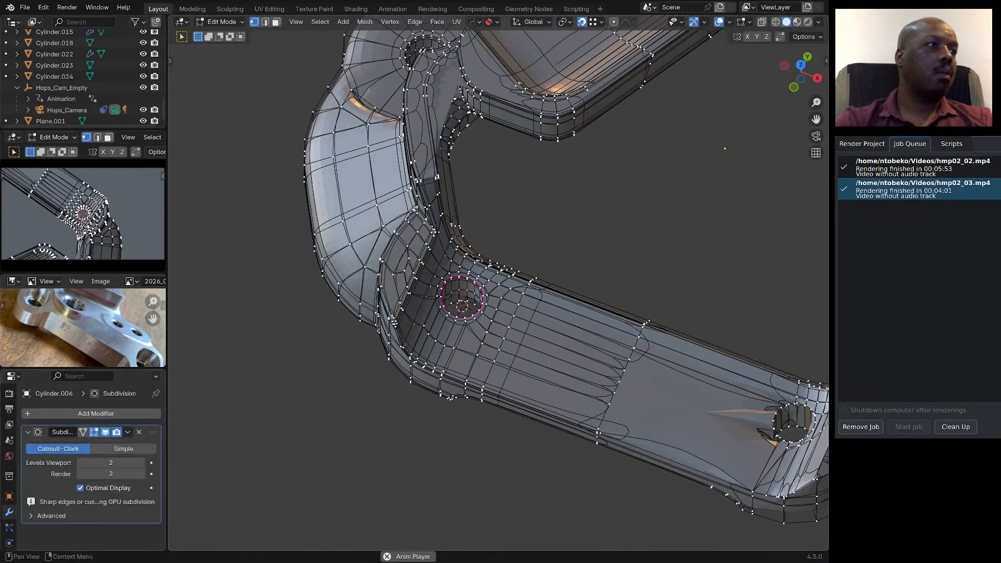
{"action": "left_click", "coordinate": [139, 432]}
Select the middle bevel vertex on the raised pad's border where it meets the foot of the curved wall.
{"action": "scroll", "coordinate": [459, 292], "scroll_direction": "down", "scroll_amount": 3}
{"action": "middle_click_drag", "start_coordinate": [459, 292], "coordinate": [456, 233]}
{"action": "scroll", "coordinate": [447, 256], "scroll_direction": "up", "scroll_amount": 6}
{"action": "scroll", "coordinate": [455, 275], "scroll_direction": "up", "scroll_amount": 6}
{"action": "left_click", "coordinate": [418, 273]}
{"action": "scroll", "coordinate": [401, 222], "scroll_direction": "down", "scroll_amount": 5}
{"action": "scroll", "coordinate": [400, 222], "scroll_direction": "down", "scroll_amount": 3}
{"action": "scroll", "coordinate": [456, 233], "scroll_direction": "up", "scroll_amount": 2}
{"action": "scroll", "coordinate": [404, 323], "scroll_direction": "up", "scroll_amount": 3}
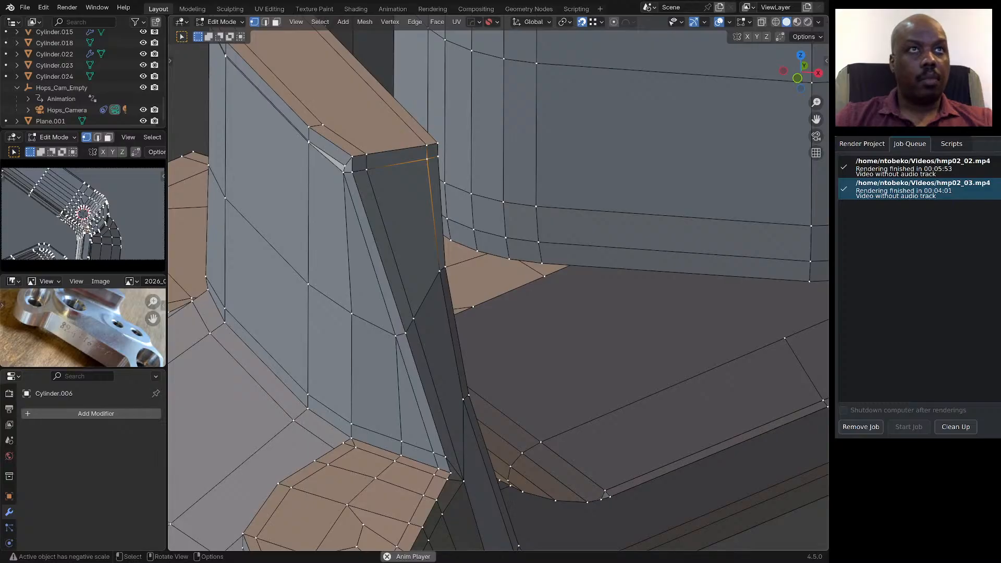
{"action": "left_click", "coordinate": [402, 455]}
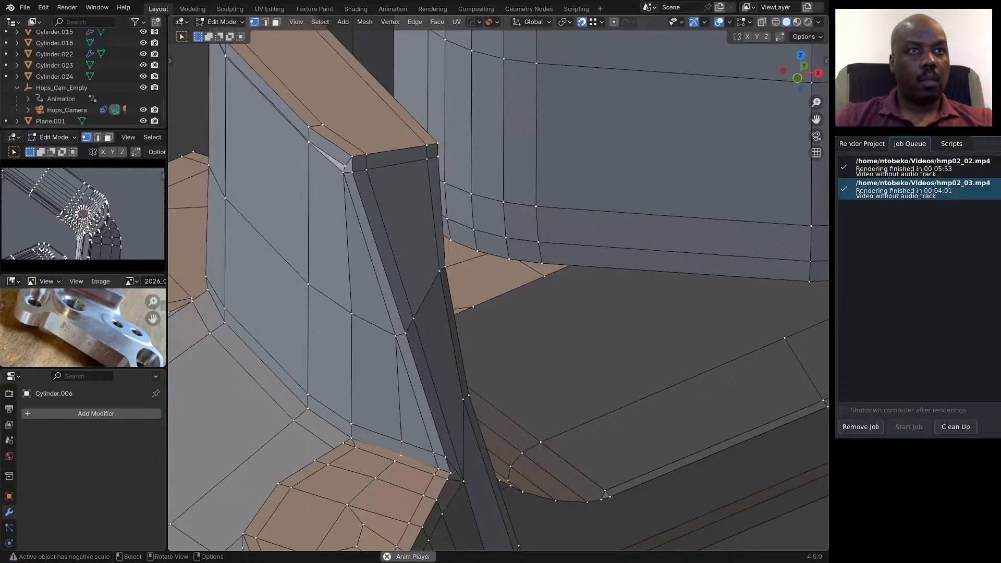
{"action": "key", "text": "Up"}
{"action": "left_click", "coordinate": [395, 461]}
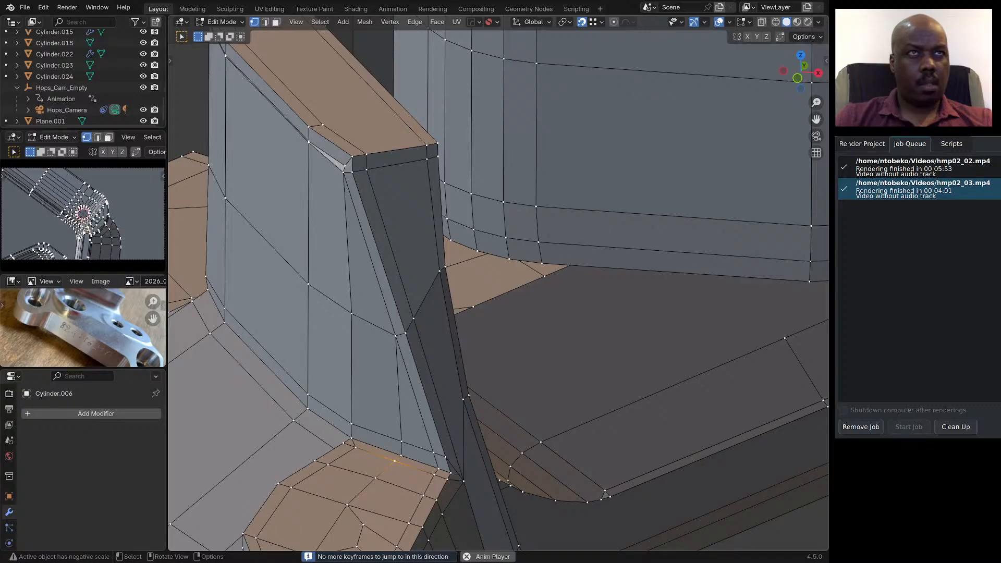
Extend the selection along the shortest vertex path from the pad's border up the curved wall face to the slanted end's bevelled edge.
{"action": "left_click", "coordinate": [396, 336]}
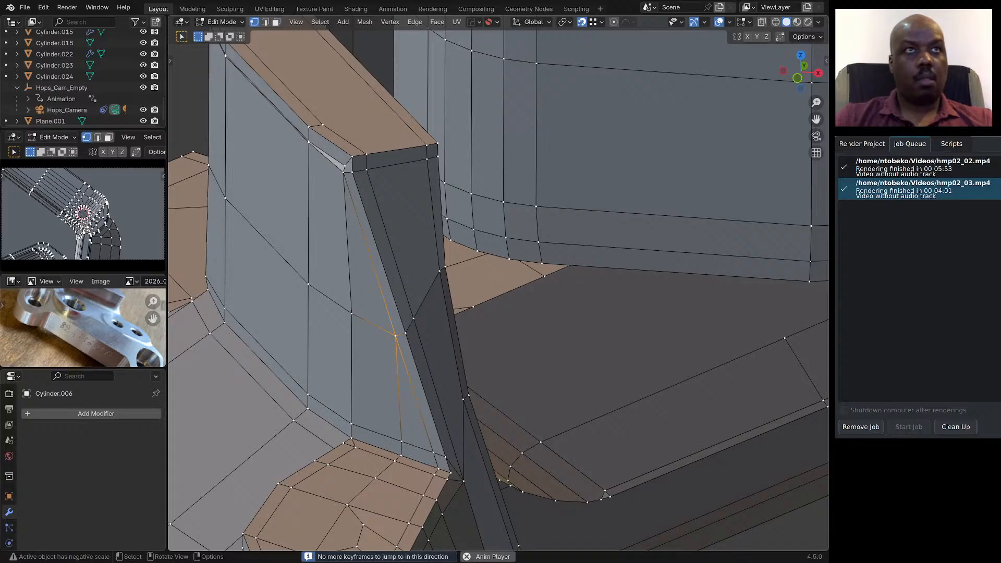
{"action": "left_click", "coordinate": [406, 333]}
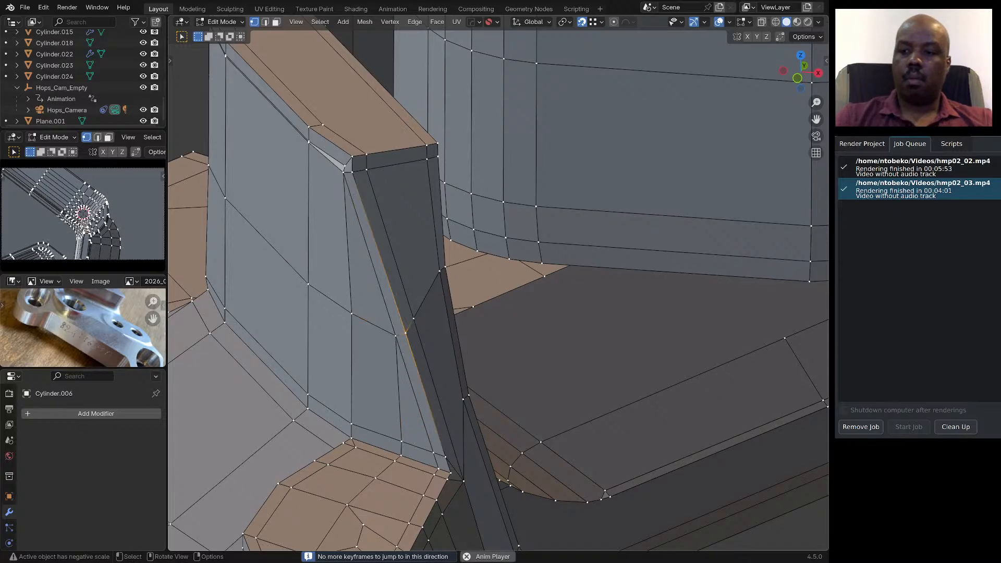
{"action": "left_click", "coordinate": [395, 335]}
{"action": "key", "text": "ctrl+z"}
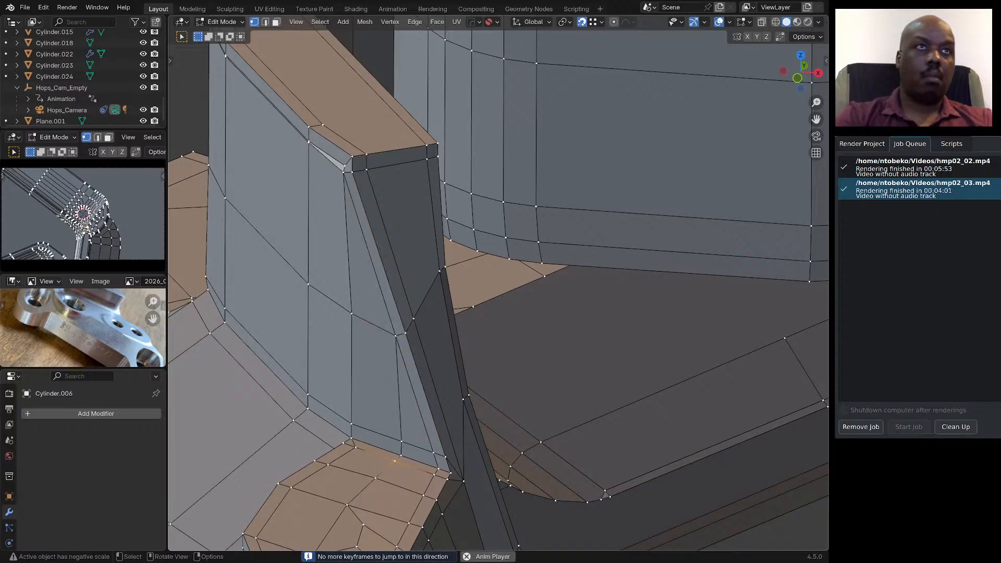
{"action": "left_click", "coordinate": [395, 336], "text": "ctrl"}
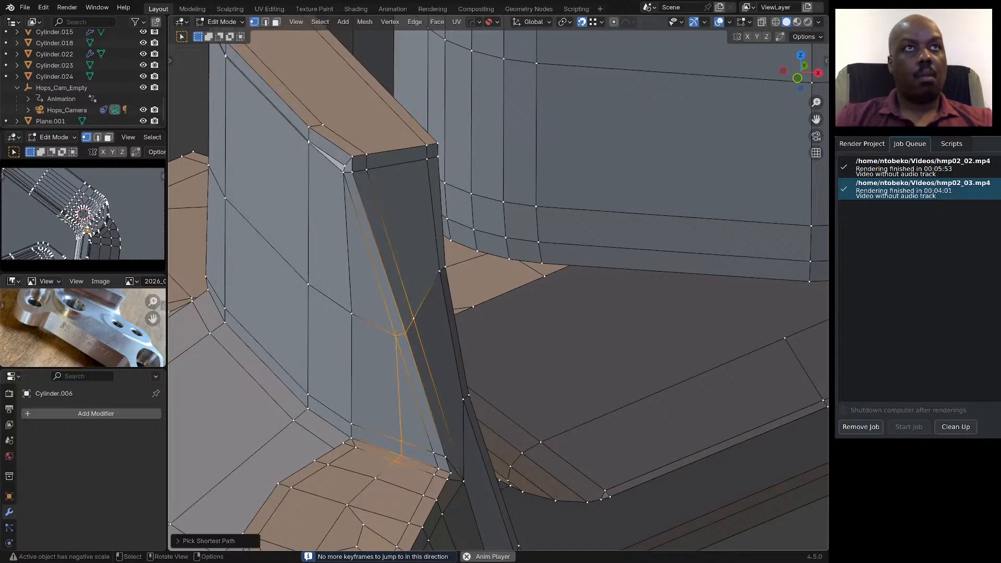
In top view, move the selected vertices about 1.6 mm so they follow the curved wall's face more evenly.
{"action": "key", "text": "KP_7"}
{"action": "scroll", "coordinate": [498, 289], "scroll_direction": "down", "scroll_amount": 2}
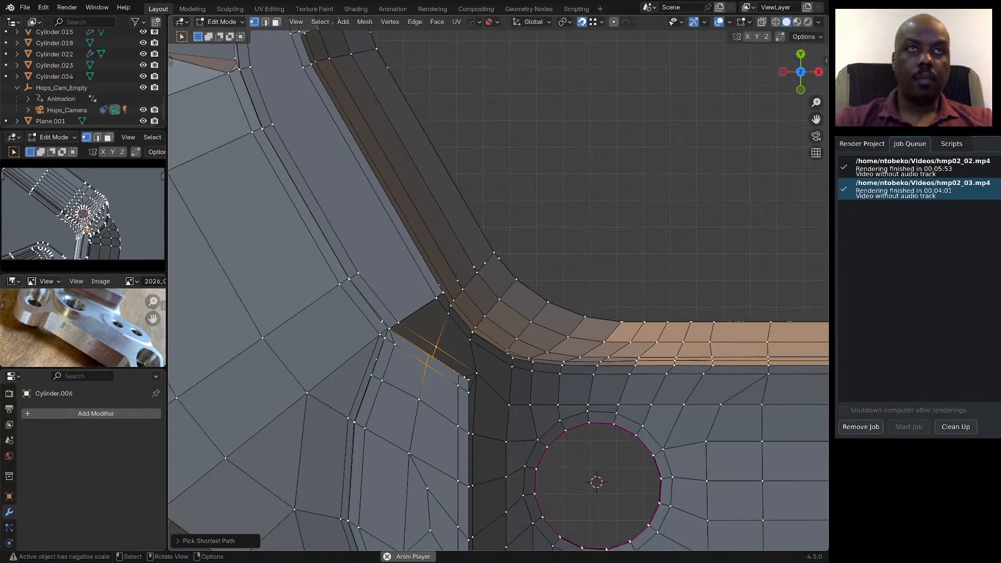
{"action": "key", "text": "g"}
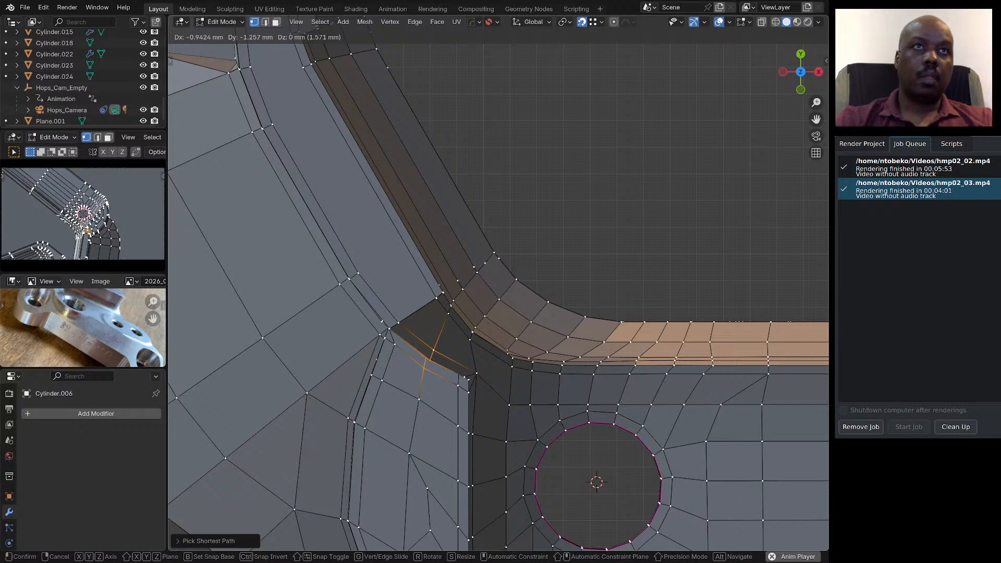
{"action": "left_click", "coordinate": [430, 360]}
{"action": "middle_click_drag", "start_coordinate": [430, 359], "coordinate": [482, 316]}
{"action": "scroll", "coordinate": [456, 323], "scroll_direction": "down", "scroll_amount": 4}
Leave mesh editing, add level 2 subdivision to the bracket and check the smoothed result around the whole part.
{"action": "key", "text": "Tab"}
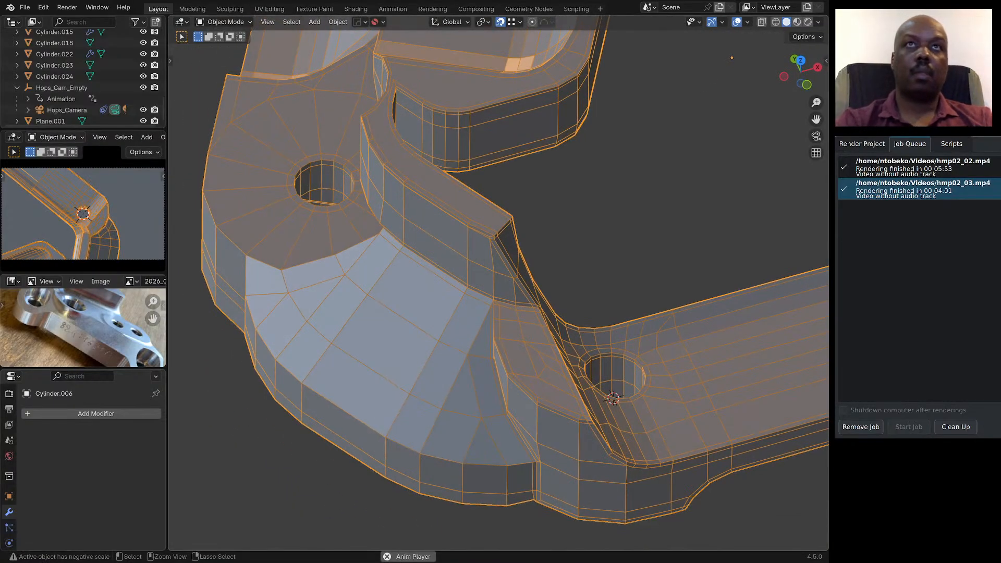
{"action": "key", "text": "ctrl+2"}
{"action": "scroll", "coordinate": [498, 284], "scroll_direction": "up", "scroll_amount": 3}
{"action": "scroll", "coordinate": [498, 284], "scroll_direction": "down", "scroll_amount": 3}
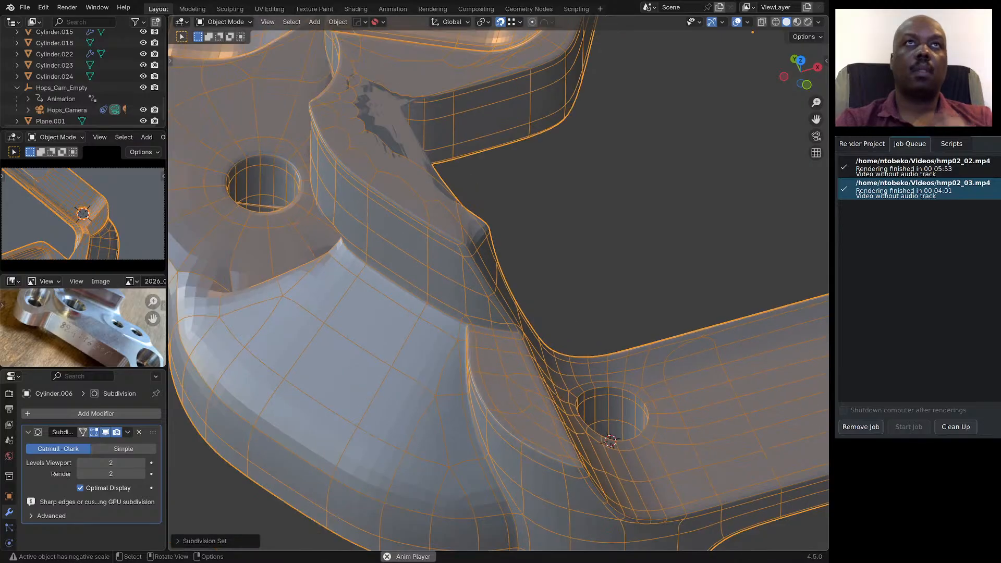
{"action": "scroll", "coordinate": [498, 285], "scroll_direction": "down", "scroll_amount": 4}
{"action": "middle_click_drag", "start_coordinate": [498, 285], "coordinate": [475, 286]}
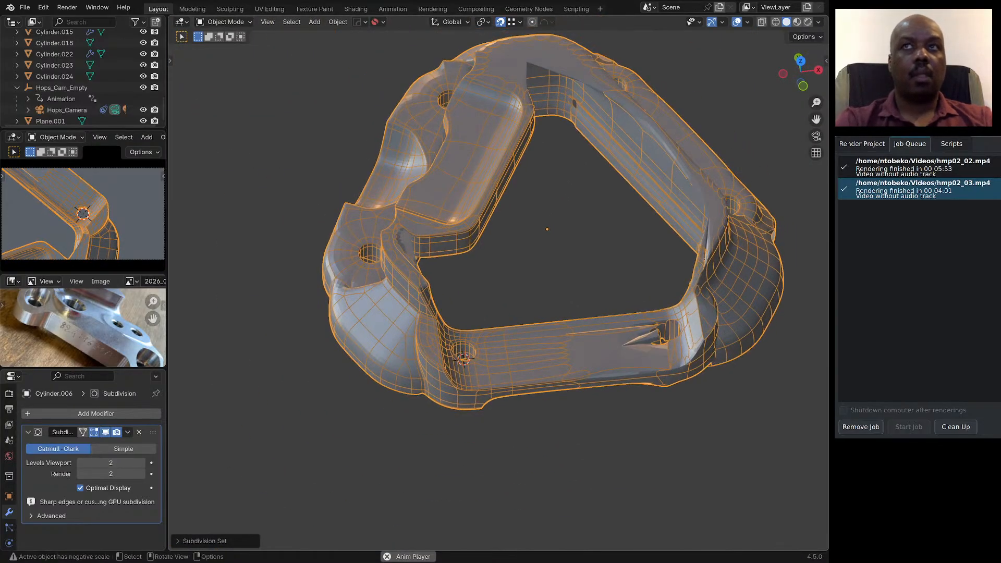
Undo the subdivision on the bracket and reopen its mesh for editing near the slanted end of the curved wall.
{"action": "key", "text": "ctrl+z"}
{"action": "scroll", "coordinate": [435, 359], "scroll_direction": "up", "scroll_amount": 2}
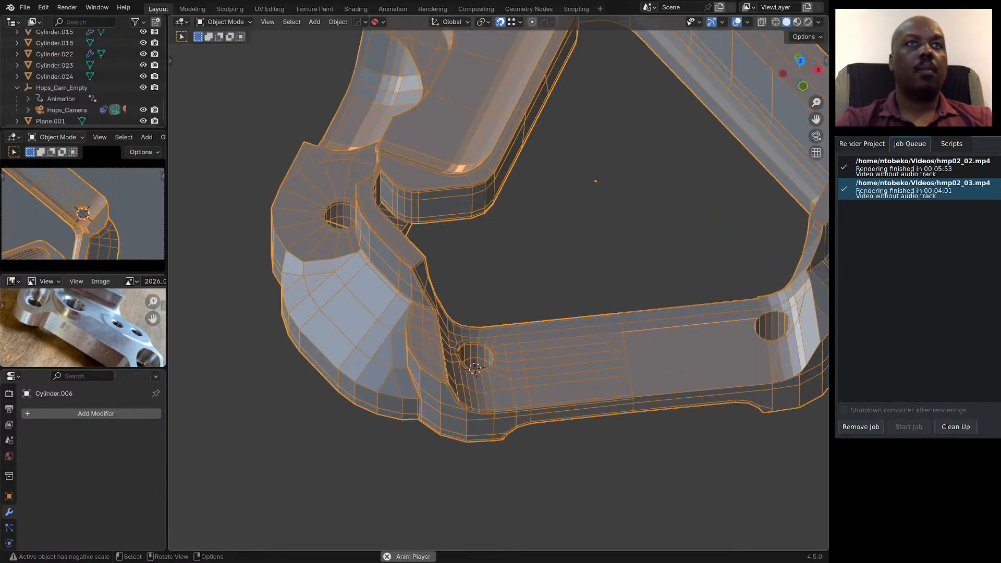
{"action": "scroll", "coordinate": [435, 360], "scroll_direction": "down", "scroll_amount": 3}
{"action": "middle_click_drag", "start_coordinate": [435, 359], "coordinate": [509, 457]}
{"action": "scroll", "coordinate": [556, 330], "scroll_direction": "up", "scroll_amount": 6}
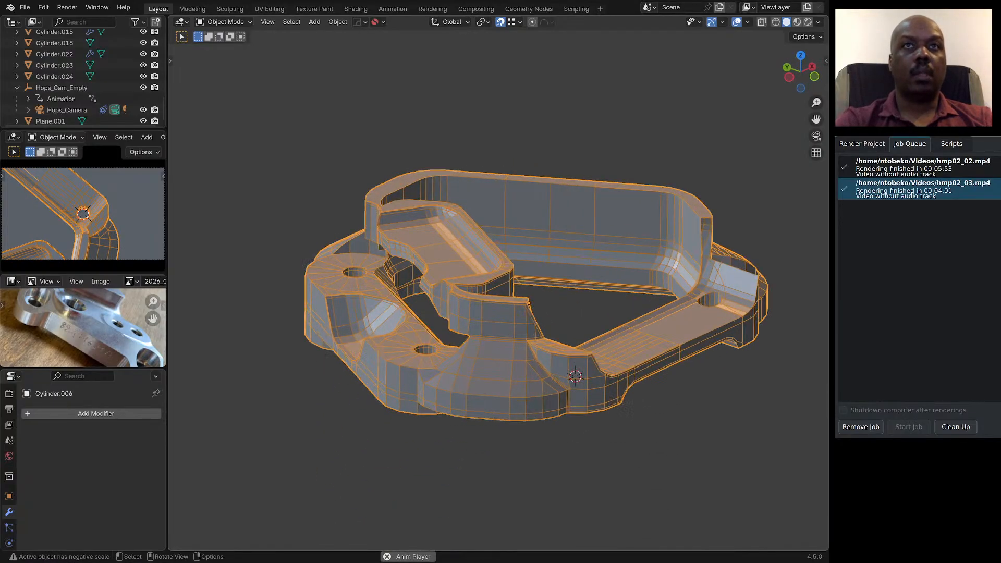
{"action": "key", "text": "Tab"}
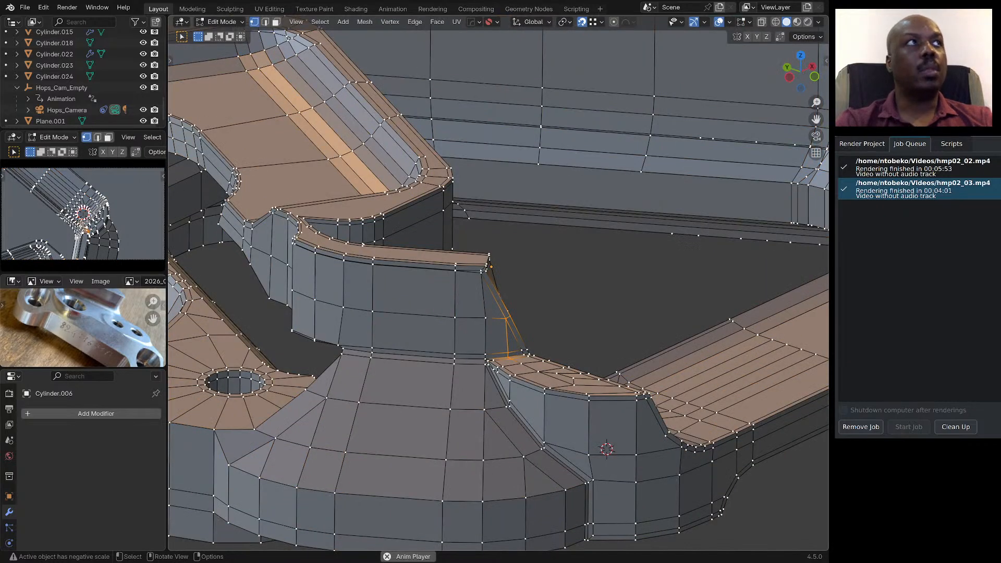
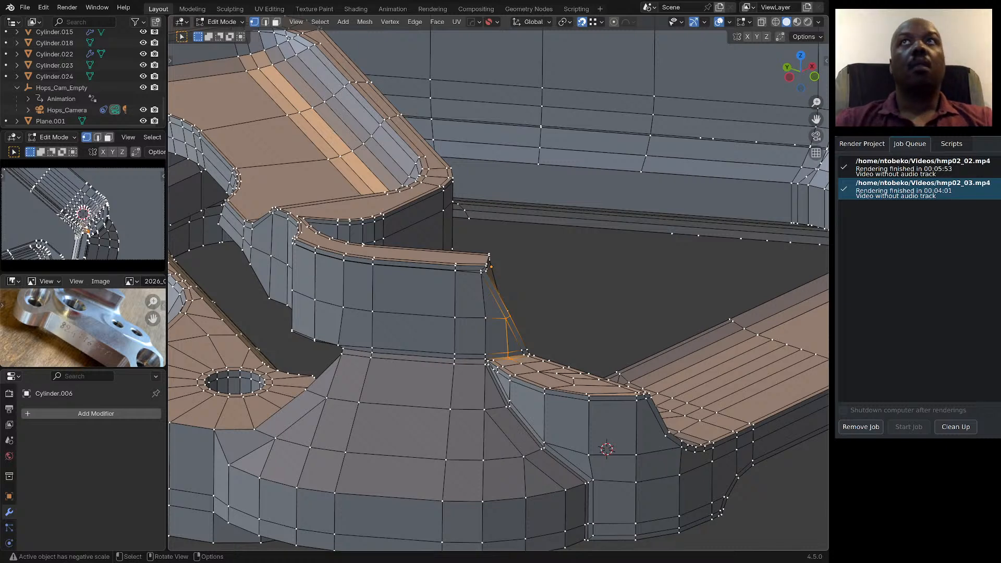
Switch to the video editor's render window, change the output file name to hmp02_04 and start rendering the selected zone.
{"action": "left_click", "coordinate": [861, 144]}
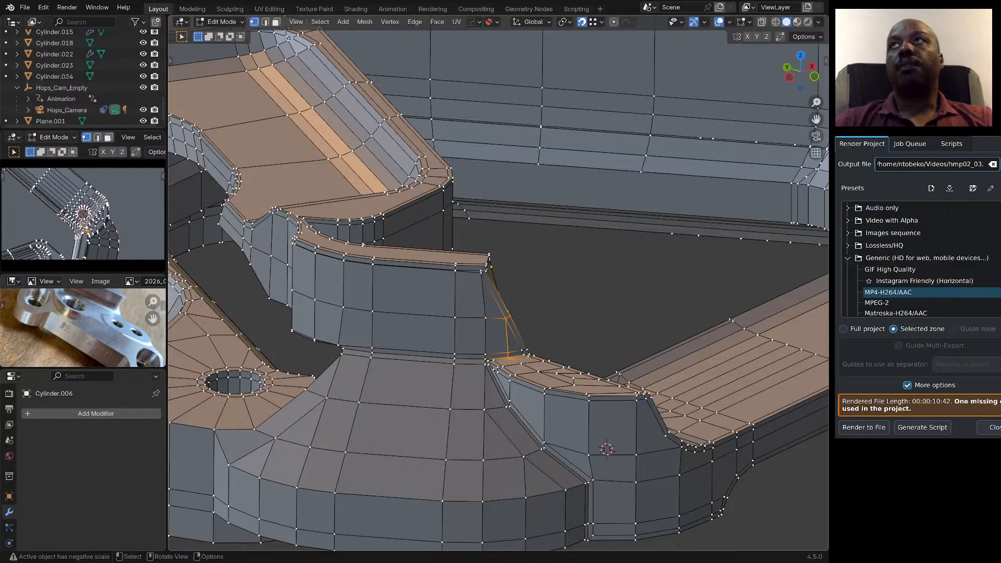
{"action": "key", "text": "BackSpace"}
{"action": "type", "text": "4"}
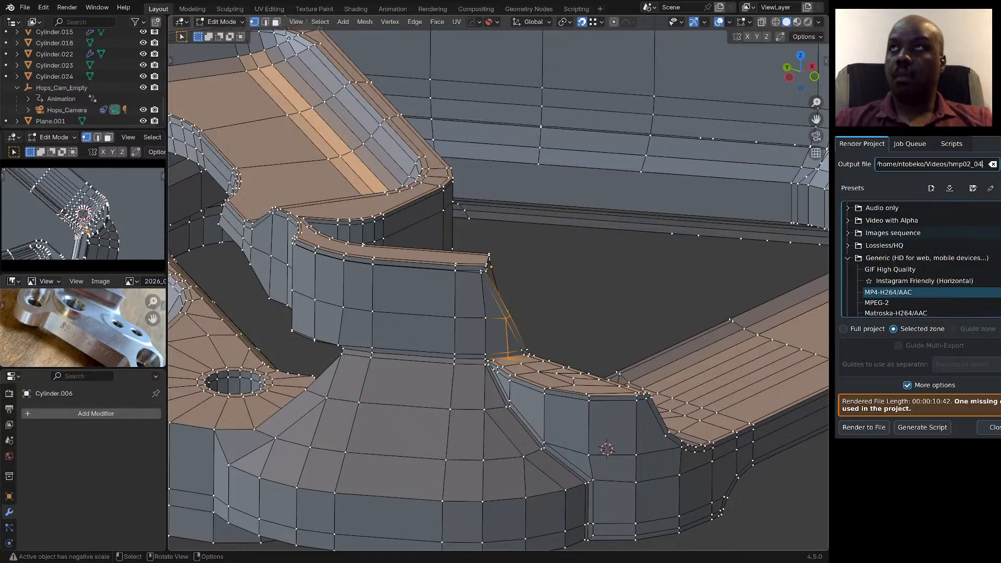
{"action": "left_click", "coordinate": [864, 426]}
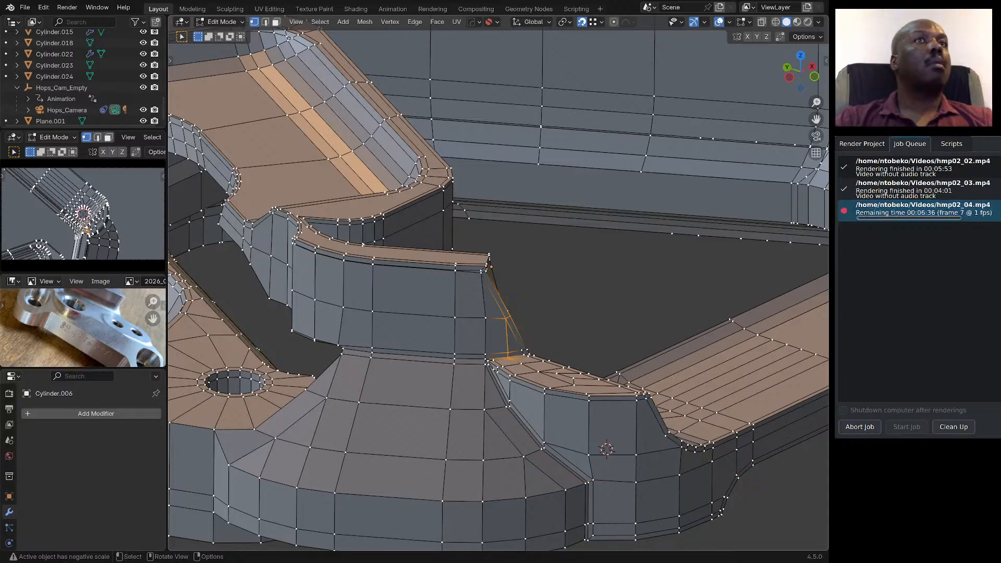
Leave mesh editing and snap the 3D cursor to the selected bracket's origin.
{"action": "scroll", "coordinate": [499, 283], "scroll_direction": "down", "scroll_amount": 4}
{"action": "middle_click_drag", "start_coordinate": [498, 283], "coordinate": [426, 297]}
{"action": "scroll", "coordinate": [406, 261], "scroll_direction": "down", "scroll_amount": 3}
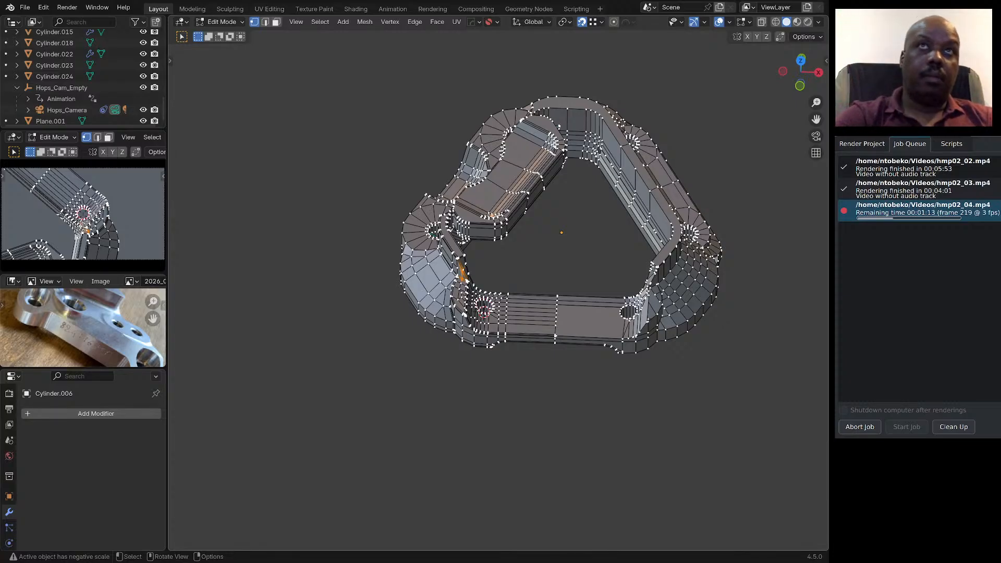
{"action": "key", "text": "Tab"}
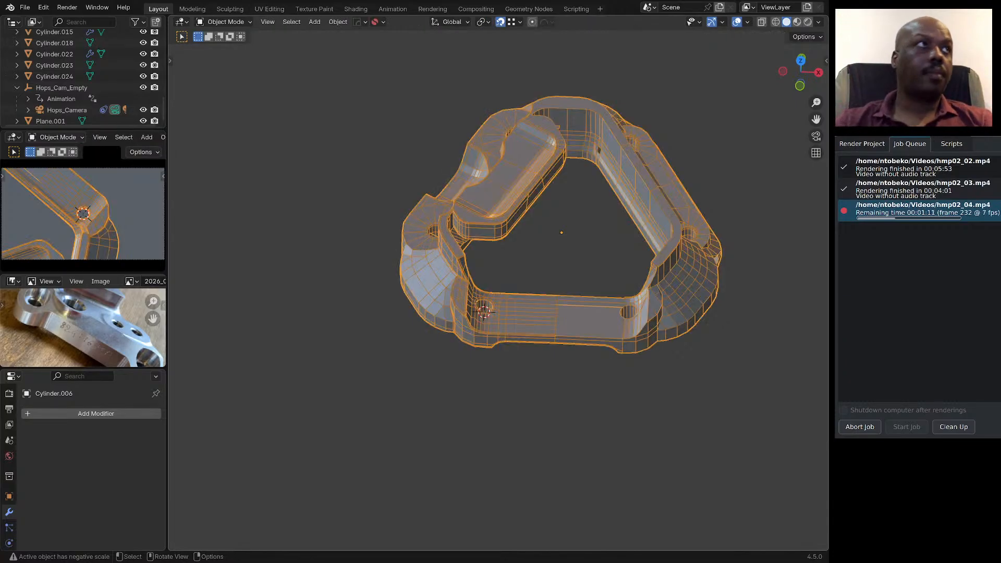
{"action": "key", "text": "shift+s"}
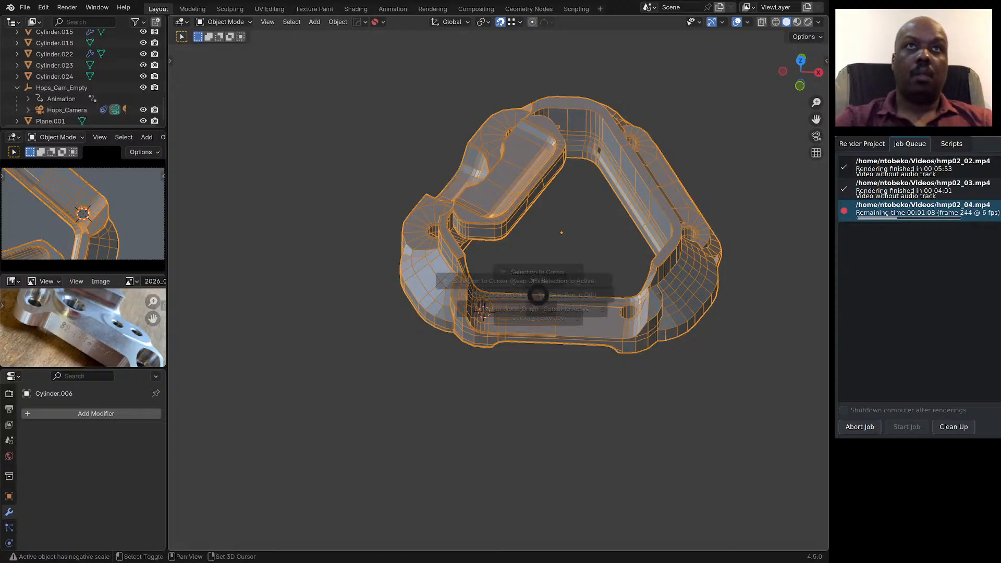
{"action": "left_click", "coordinate": [539, 359]}
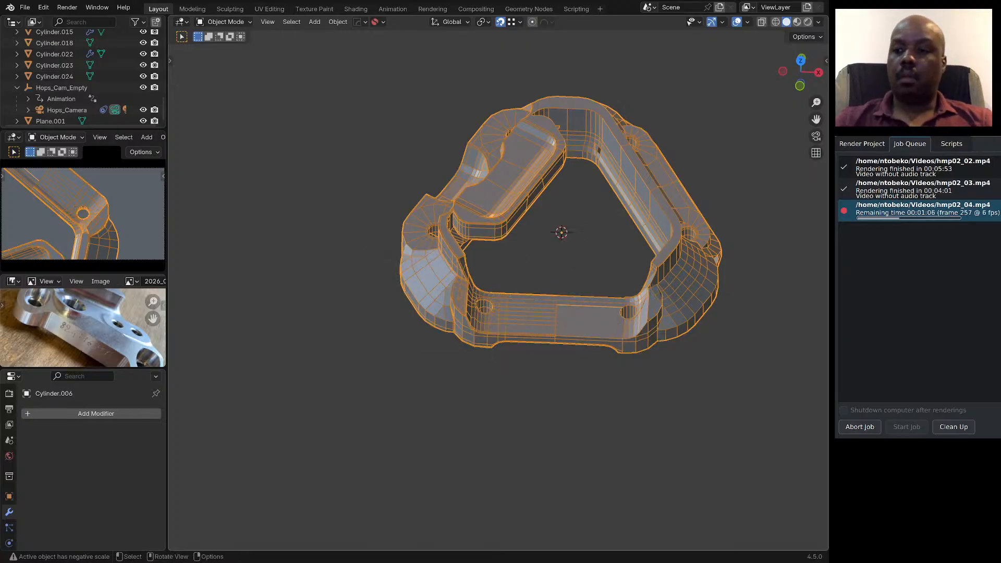
Leave the isolated view, snap Hops_Cam_Empty to the 3D cursor and save the file.
{"action": "key", "text": "KP_Divide"}
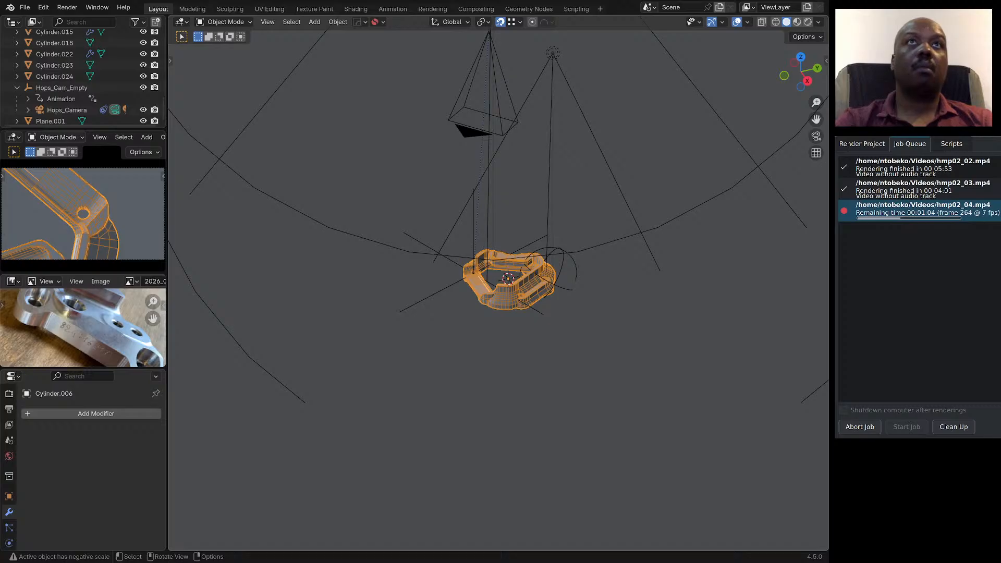
{"action": "left_click", "coordinate": [474, 224]}
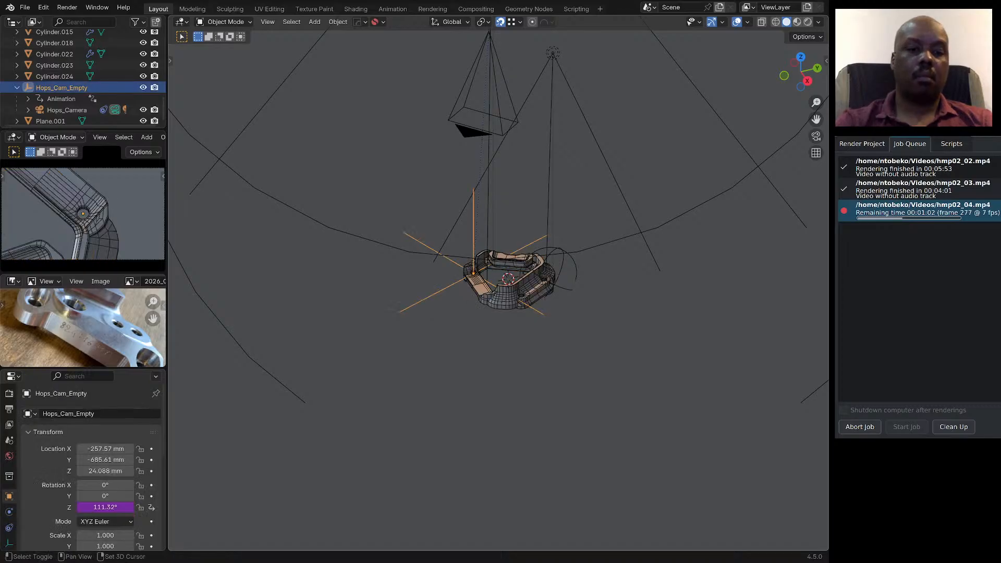
{"action": "key", "text": "shift+s"}
{"action": "left_click", "coordinate": [371, 198]}
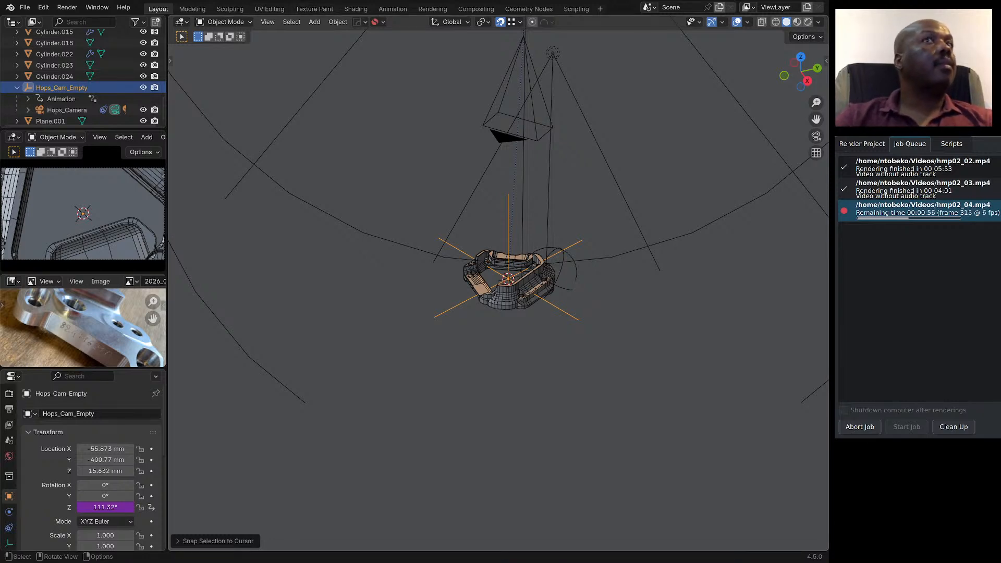
{"action": "left_click", "coordinate": [25, 8]}
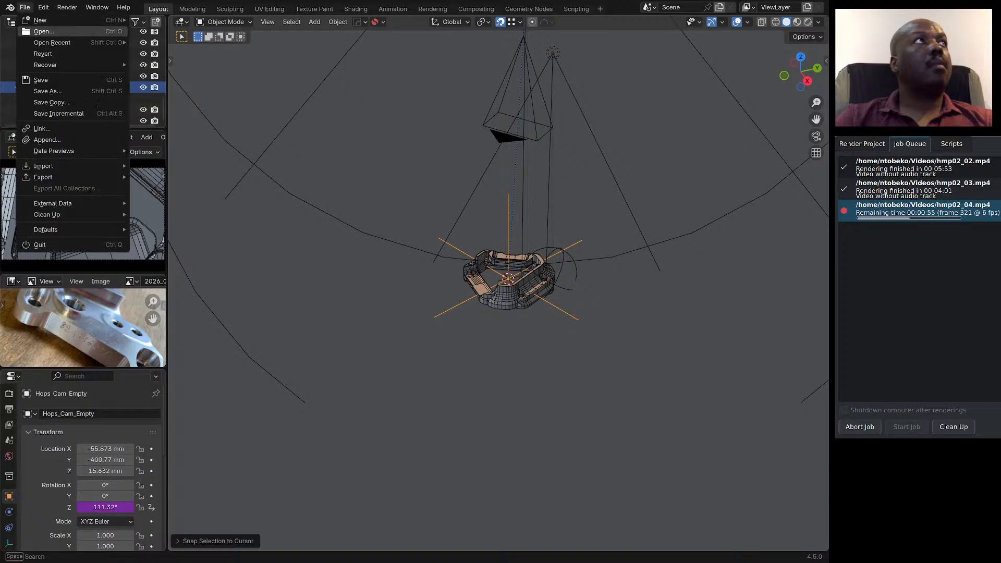
{"action": "mouse_move", "coordinate": [62, 64]}
{"action": "left_click", "coordinate": [40, 80]}
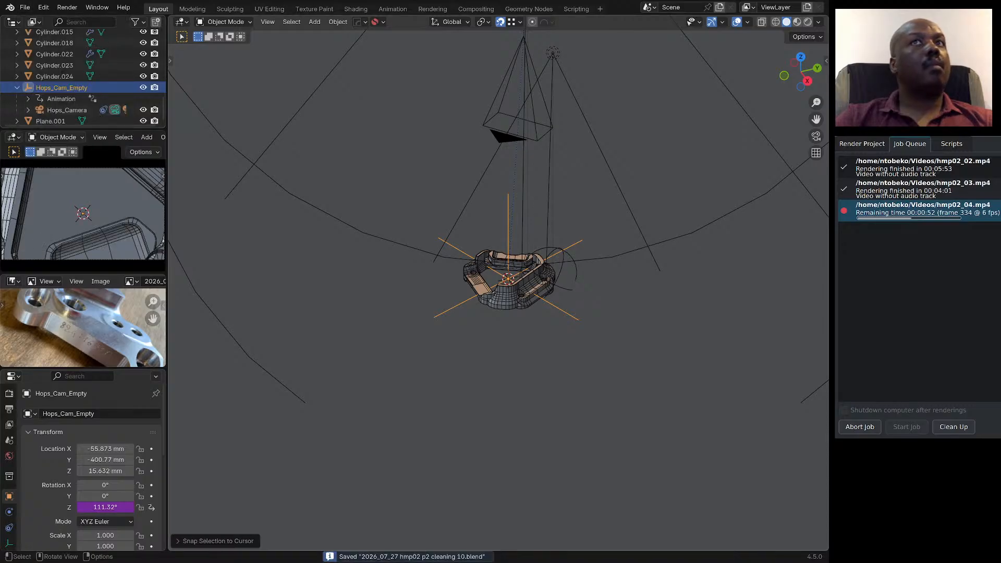
Select Hops_Camera and set its orthographic scale to 1.
{"action": "left_click", "coordinate": [542, 284]}
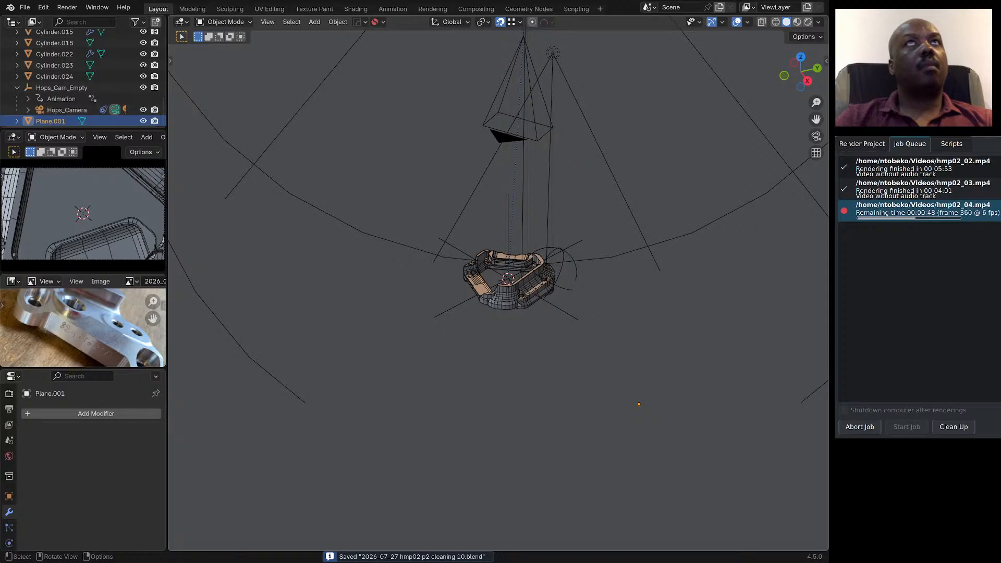
{"action": "left_click", "coordinate": [511, 134]}
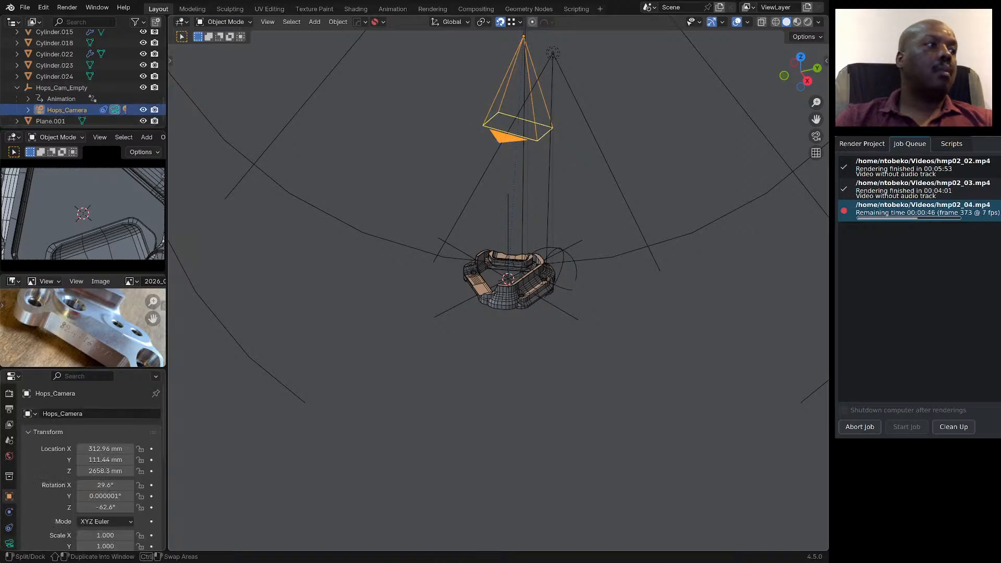
{"action": "left_click", "coordinate": [9, 542]}
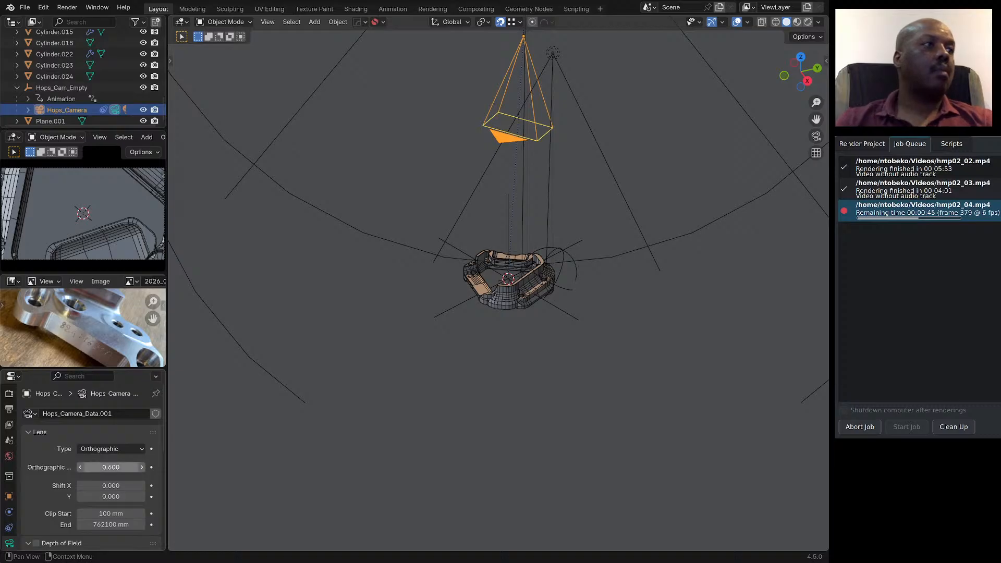
{"action": "left_click", "coordinate": [111, 467]}
{"action": "type", "text": "1"}
{"action": "key", "text": "Return"}
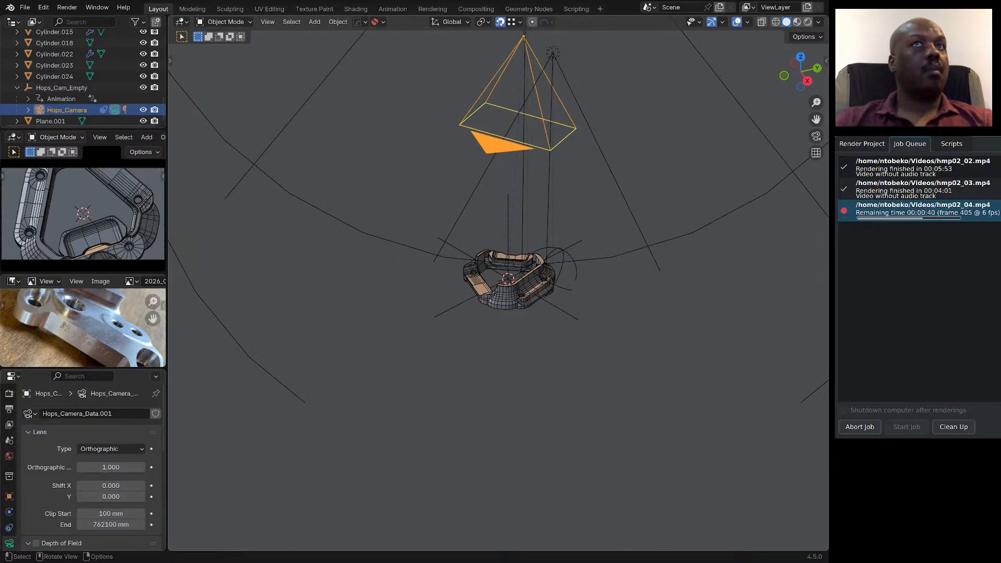
In top view, move Hops_Cam_Empty about -292 mm along the global Y axis.
{"action": "scroll", "coordinate": [507, 268], "scroll_direction": "up", "scroll_amount": 7}
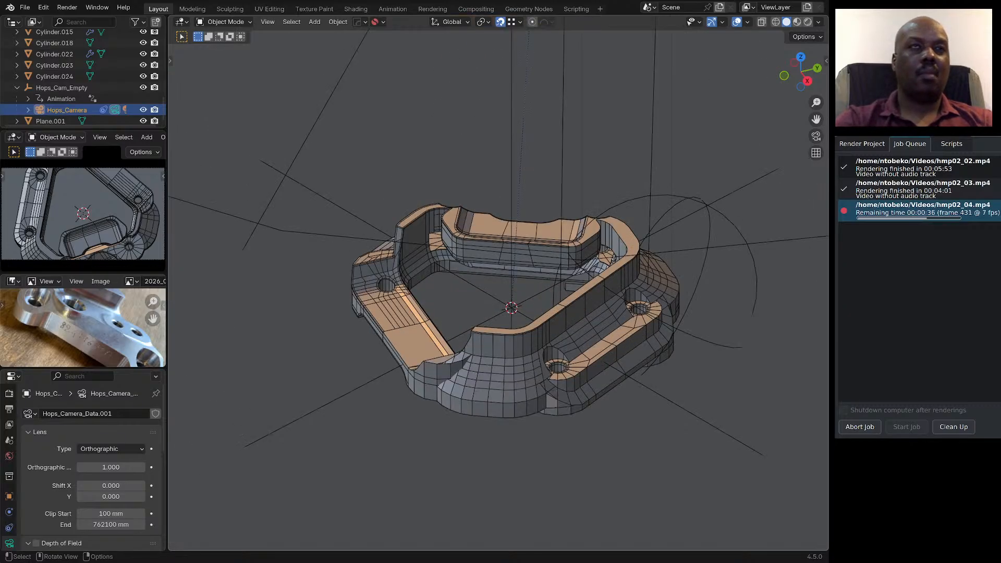
{"action": "key", "text": "KP_7"}
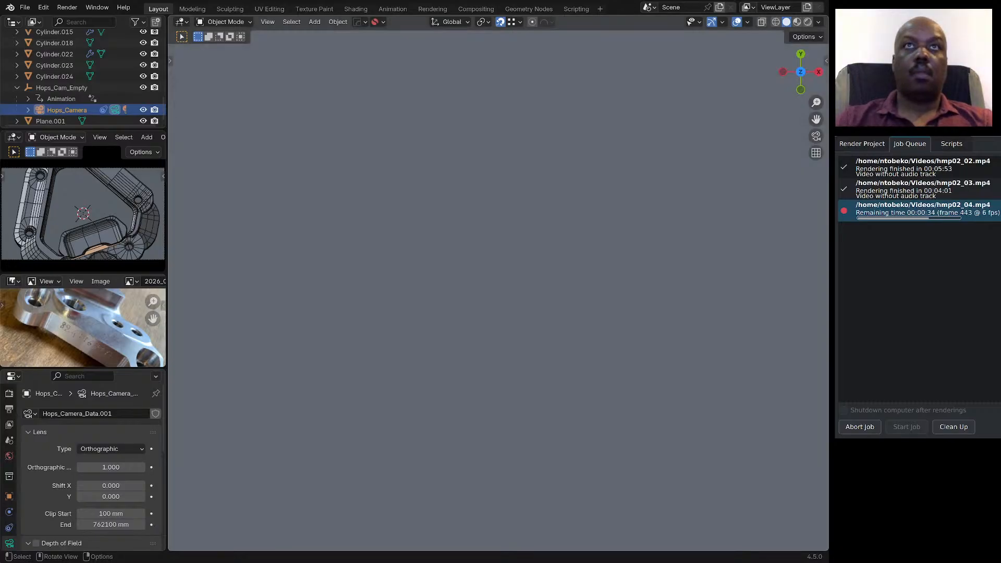
{"action": "scroll", "coordinate": [506, 268], "scroll_direction": "down", "scroll_amount": 8}
{"action": "scroll", "coordinate": [508, 203], "scroll_direction": "up", "scroll_amount": 8}
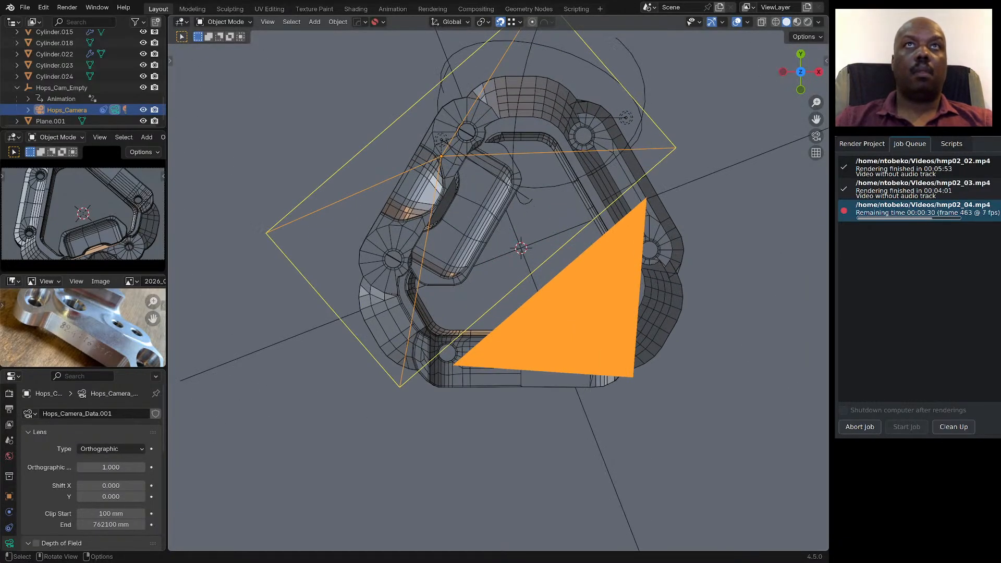
{"action": "left_click", "coordinate": [520, 248]}
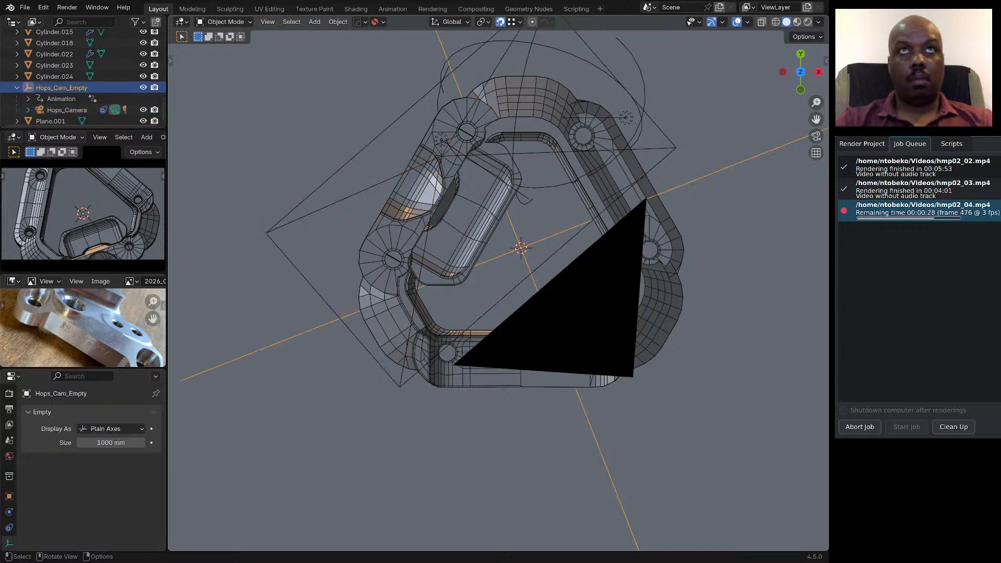
{"action": "key", "text": "g"}
{"action": "key", "text": "y"}
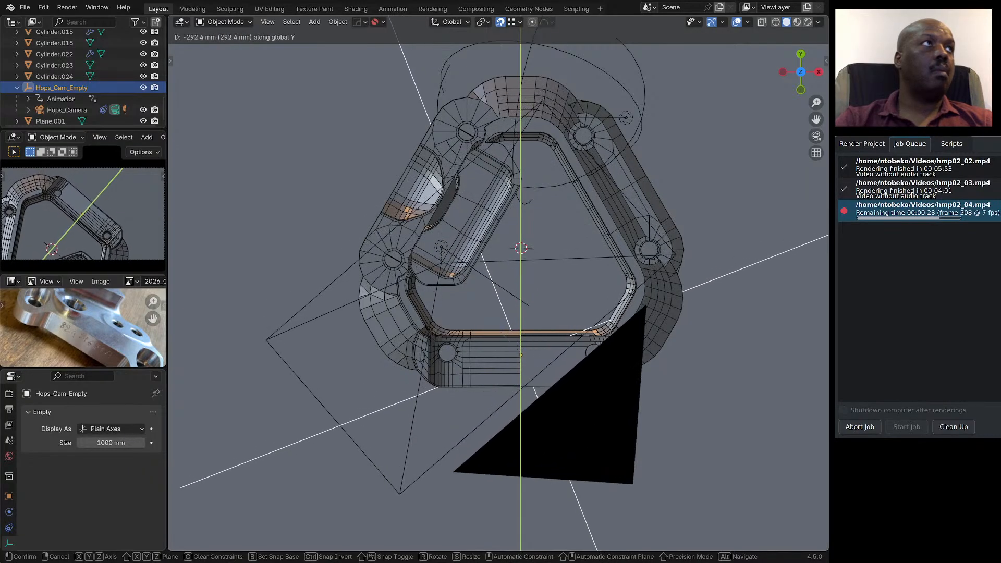
{"action": "key", "text": "Return"}
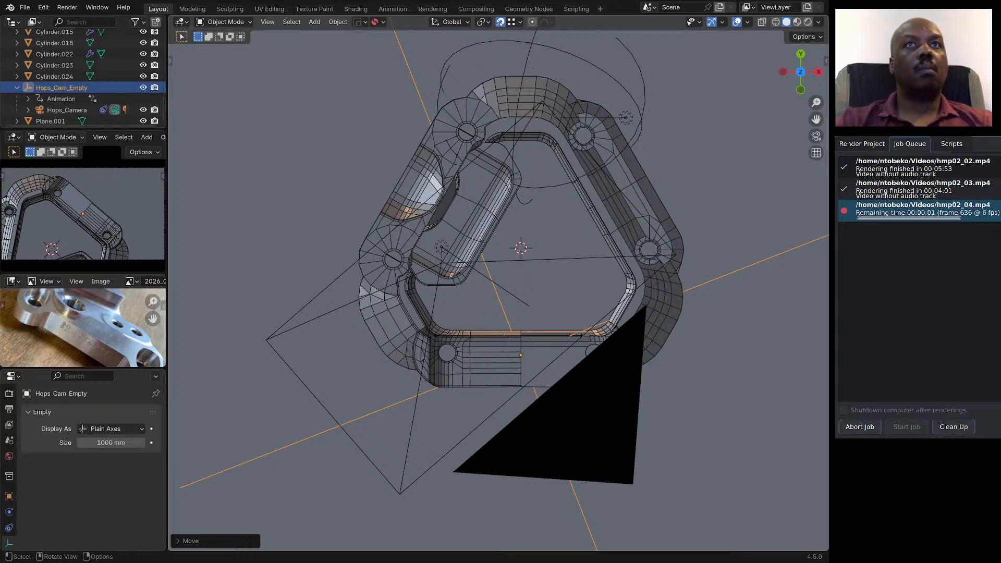
Select the bracket, isolate it in local view and return it to object mode.
{"action": "left_click", "coordinate": [496, 361]}
{"action": "key", "text": "Tab"}
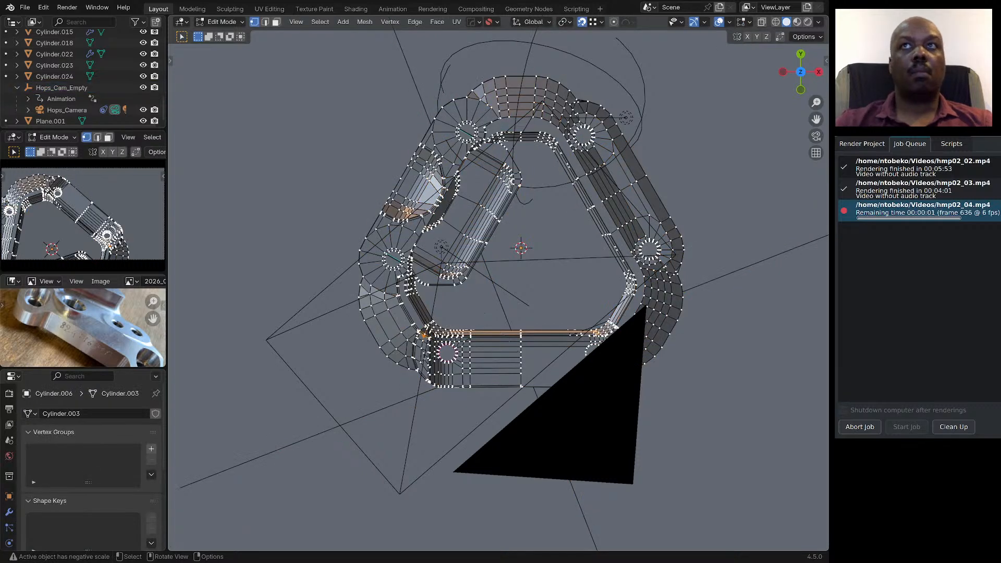
{"action": "key", "text": "KP_Divide"}
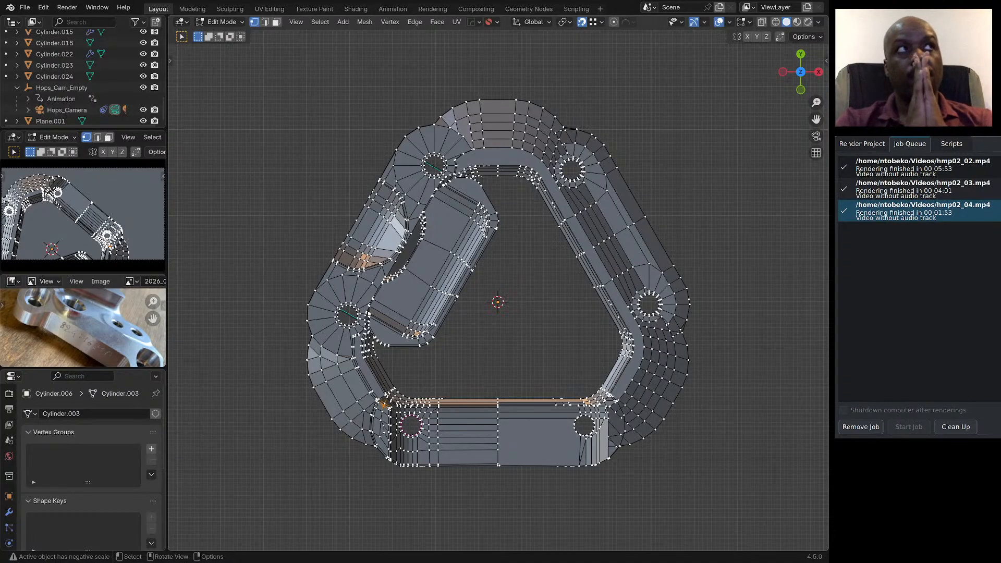
{"action": "key", "text": "Tab"}
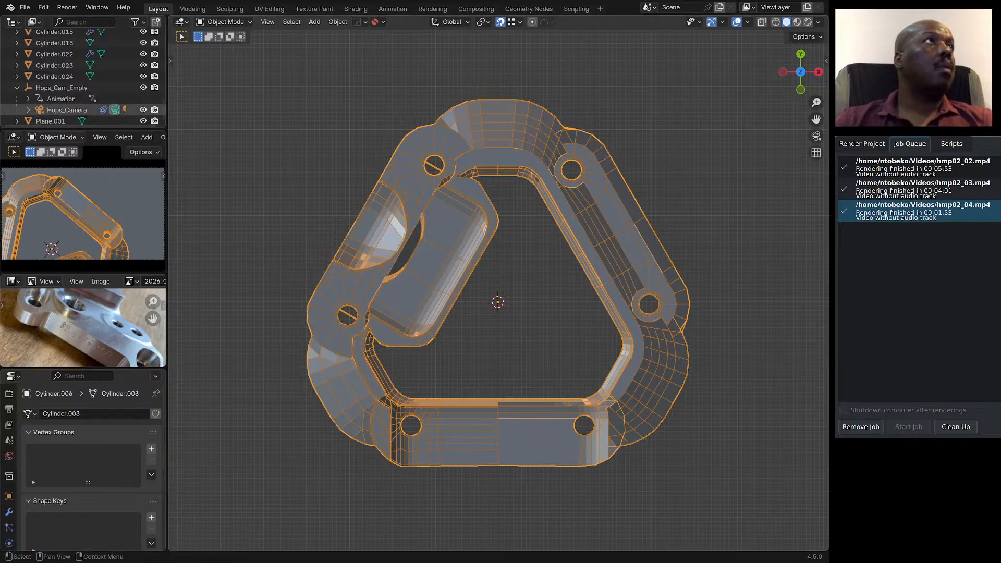
Select Hops_Camera in the scene list and set its orthographic scale to 1.2.
{"action": "left_click", "coordinate": [67, 110]}
{"action": "left_click", "coordinate": [110, 467]}
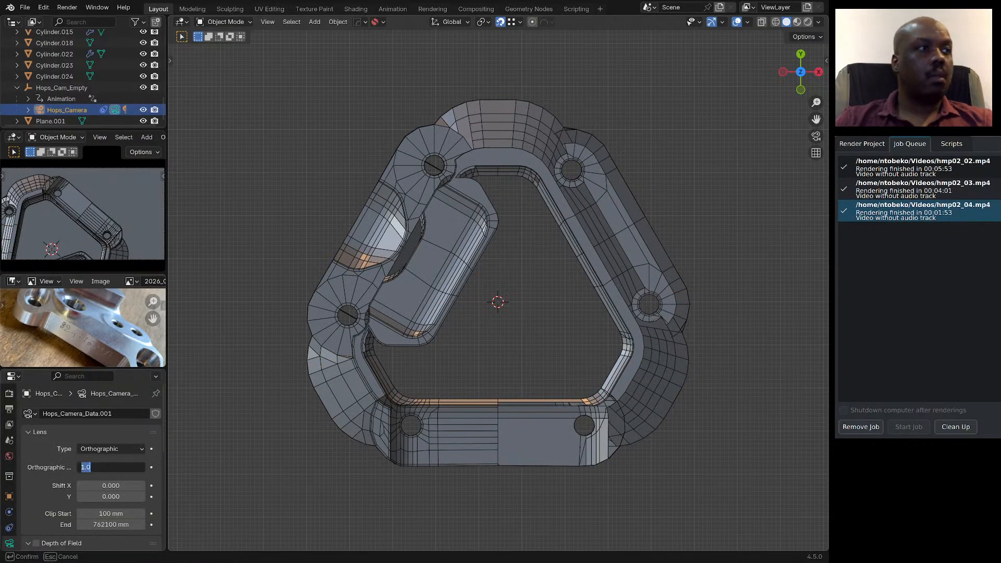
{"action": "type", "text": "1.2"}
{"action": "key", "text": "Return"}
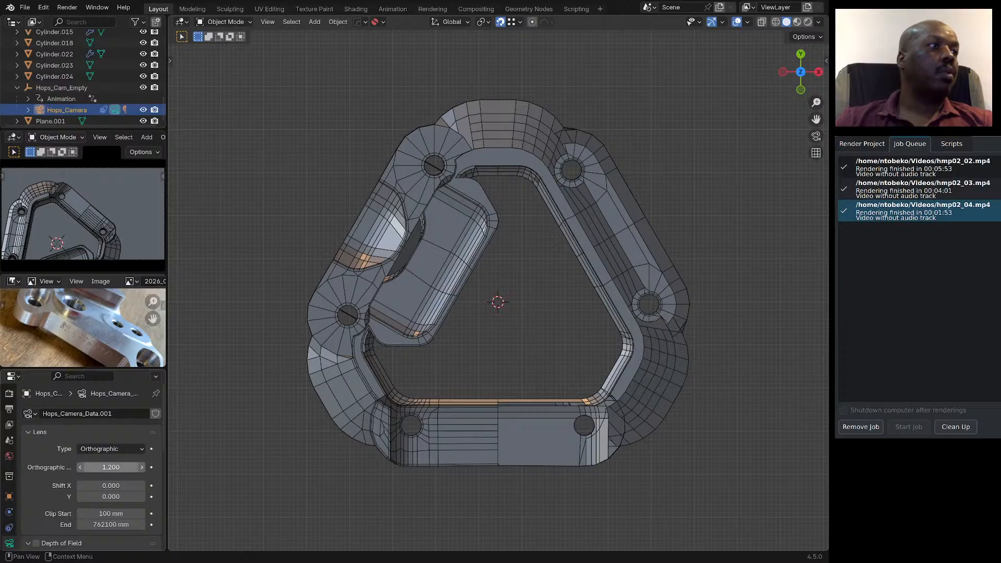
Set Hops_Camera's orthographic scale to 1.3 and save the file.
{"action": "left_click", "coordinate": [110, 468]}
{"action": "type", "text": "1"}
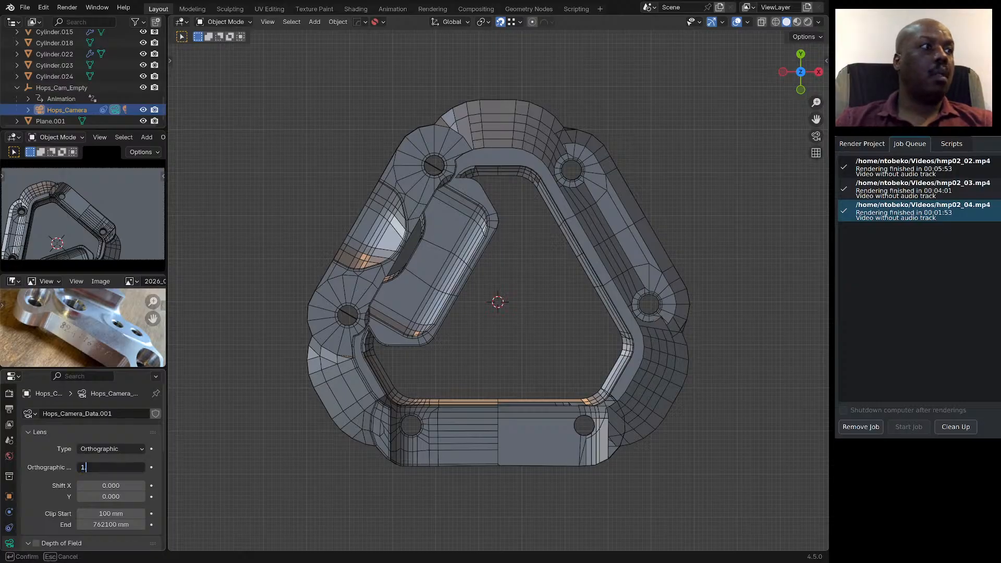
{"action": "type", "text": ".3"}
{"action": "key", "text": "Return"}
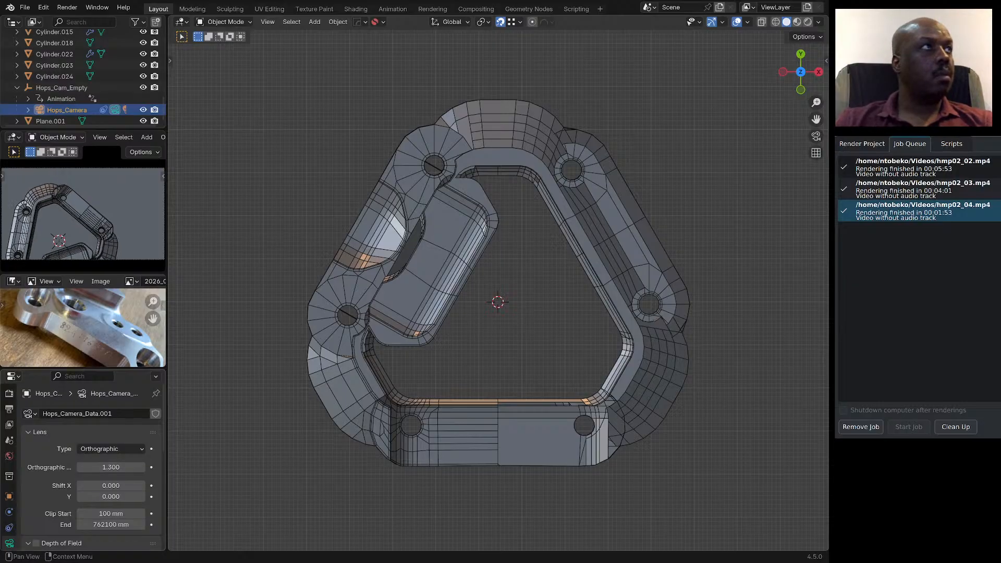
{"action": "left_click", "coordinate": [25, 7]}
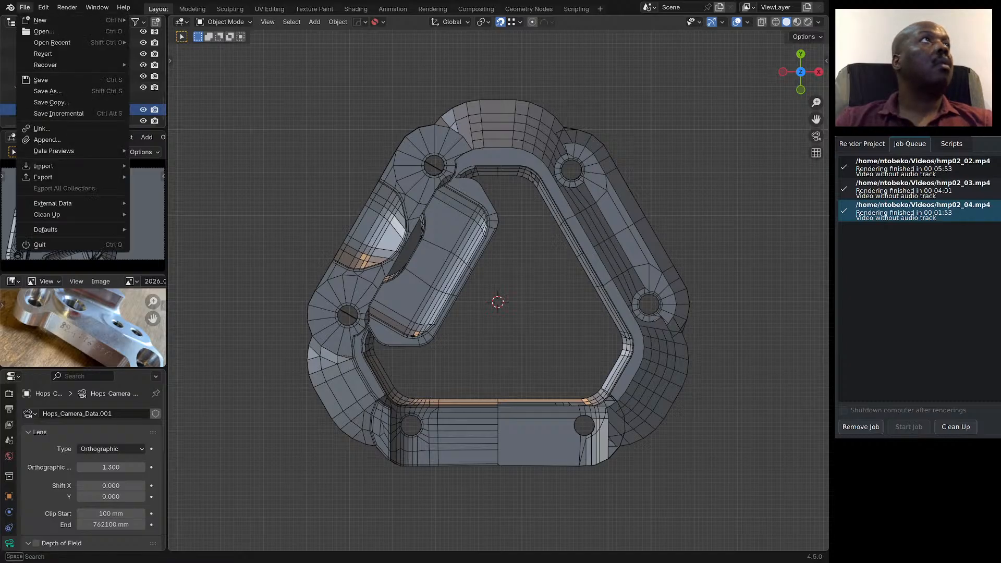
{"action": "left_click", "coordinate": [40, 80]}
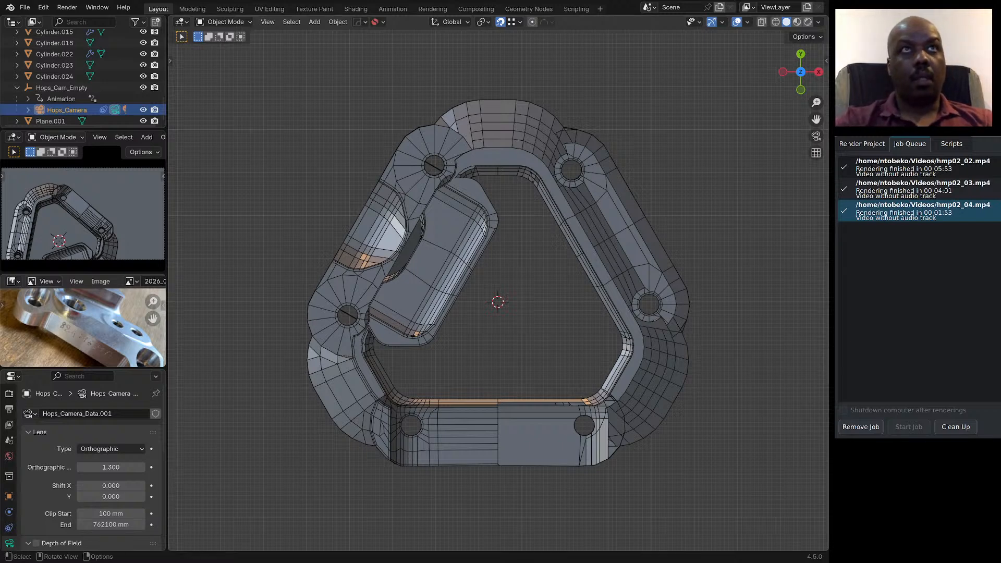
In edit mode, select the corner vertices of the ledge beside the lower-left hole and move them slightly along the global Y axis.
{"action": "key", "text": "a"}
{"action": "key", "text": "Tab"}
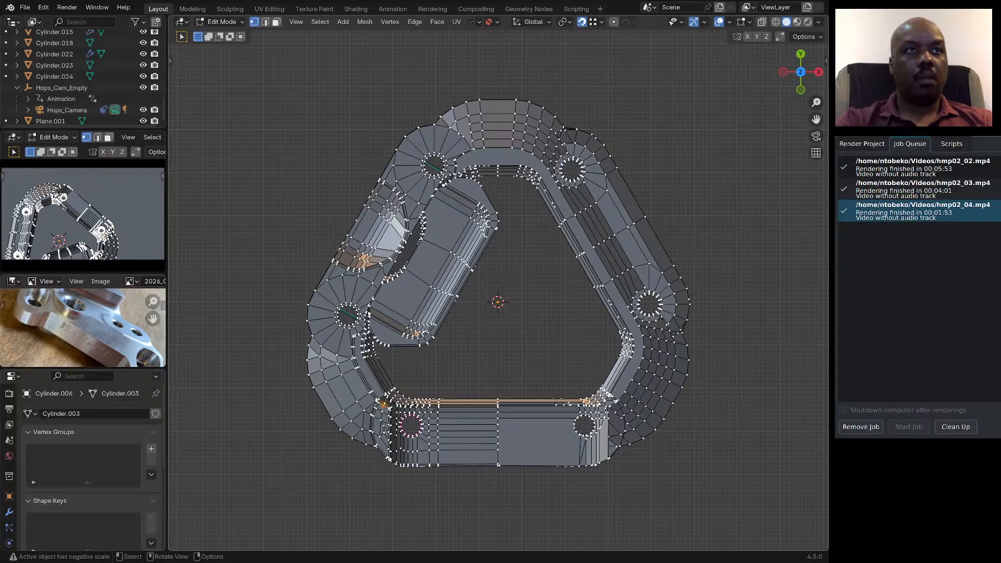
{"action": "scroll", "coordinate": [409, 393], "scroll_direction": "up", "scroll_amount": 8}
{"action": "scroll", "coordinate": [409, 394], "scroll_direction": "down", "scroll_amount": 5}
{"action": "scroll", "coordinate": [409, 393], "scroll_direction": "up", "scroll_amount": 4}
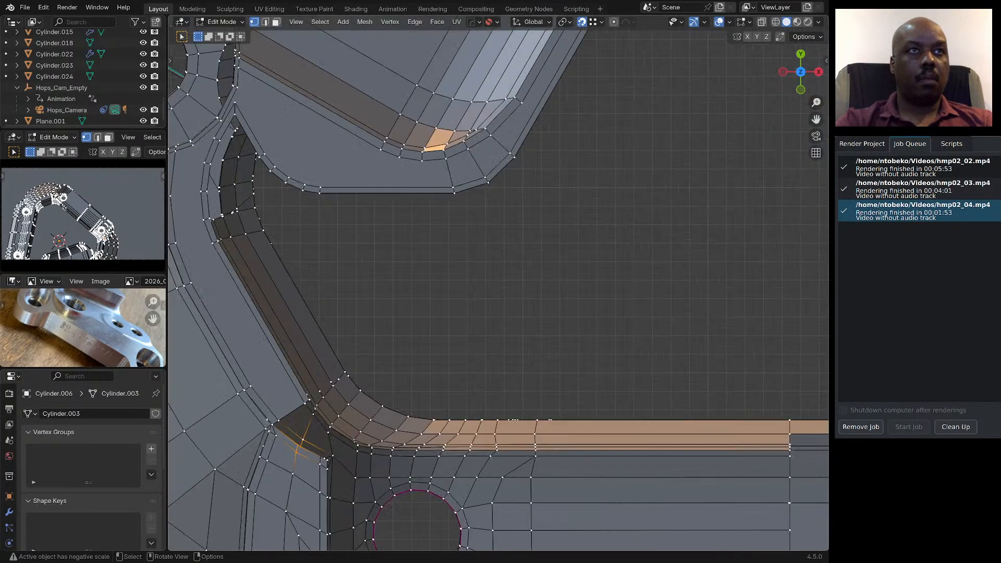
{"action": "middle_click_drag", "start_coordinate": [467, 324], "coordinate": [479, 267]}
{"action": "scroll", "coordinate": [485, 261], "scroll_direction": "down", "scroll_amount": 1}
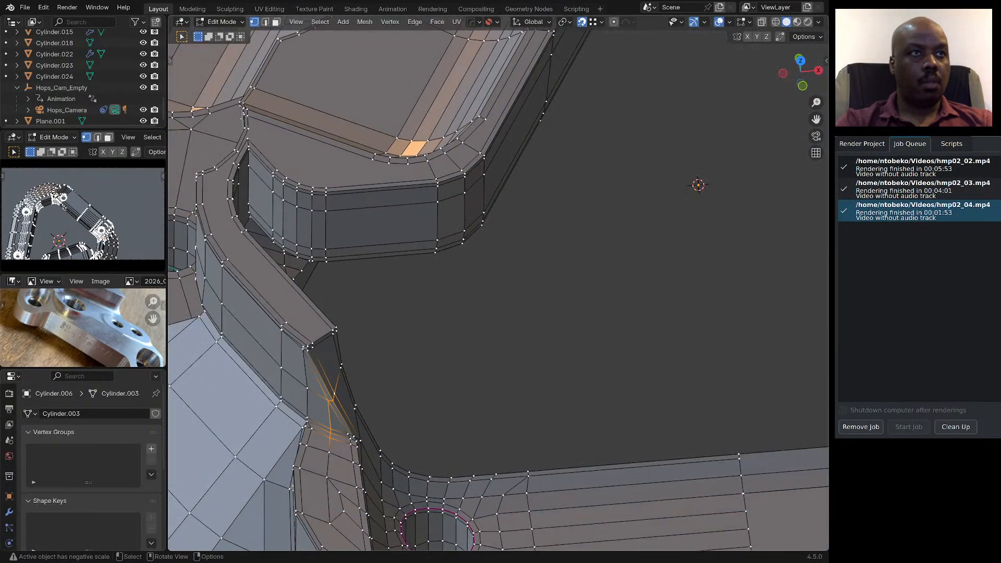
{"action": "scroll", "coordinate": [341, 456], "scroll_direction": "up", "scroll_amount": 3}
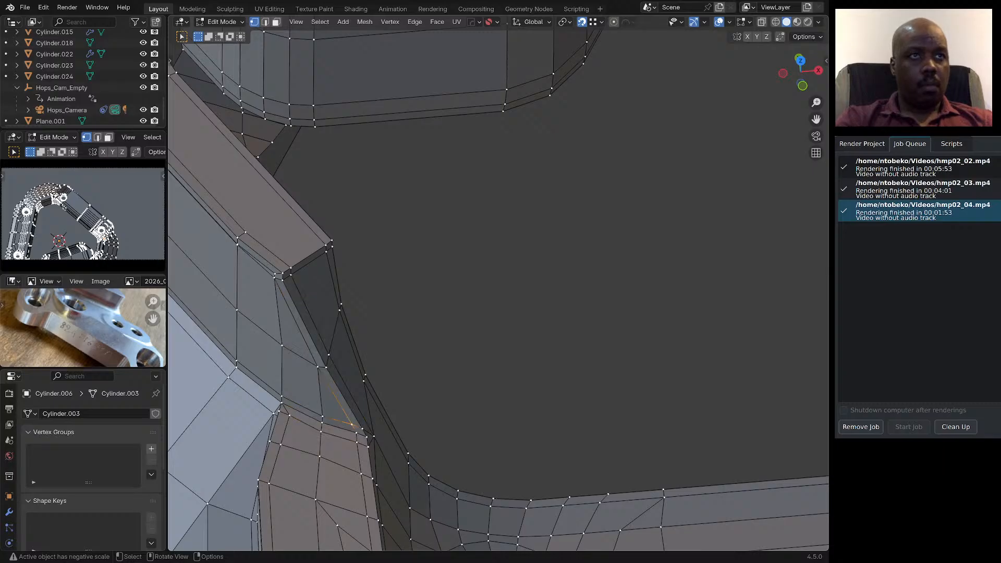
{"action": "left_click", "coordinate": [373, 435], "text": "ctrl"}
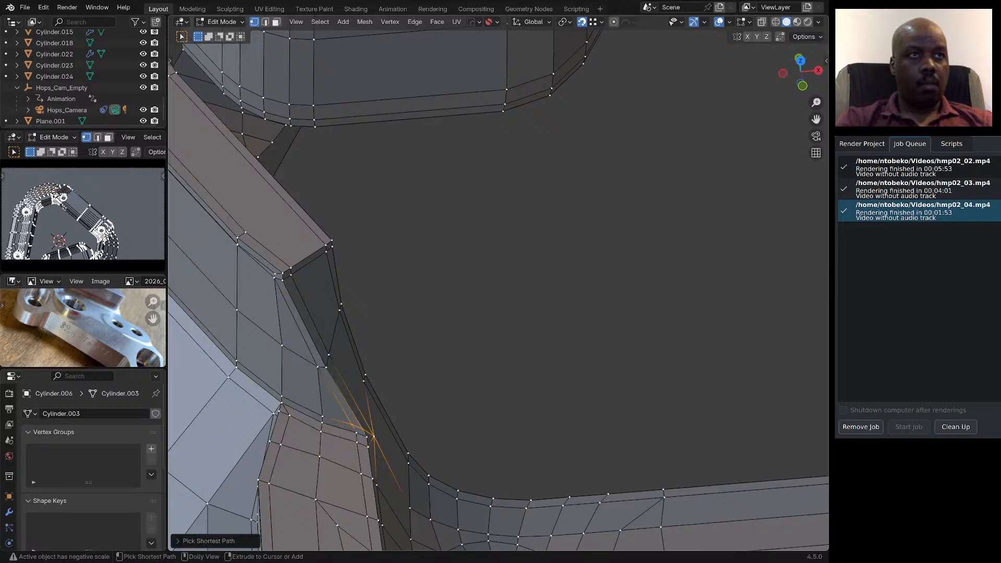
{"action": "left_click", "coordinate": [357, 443], "text": "ctrl"}
{"action": "left_click", "coordinate": [356, 434], "text": "shift"}
{"action": "left_click", "coordinate": [373, 437], "text": "shift"}
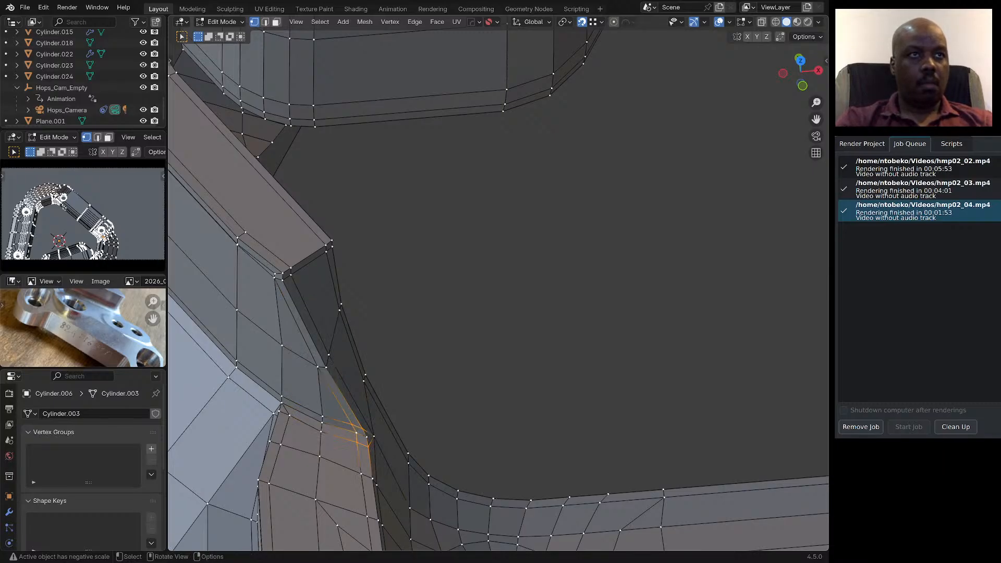
{"action": "left_click", "coordinate": [373, 435], "text": "shift"}
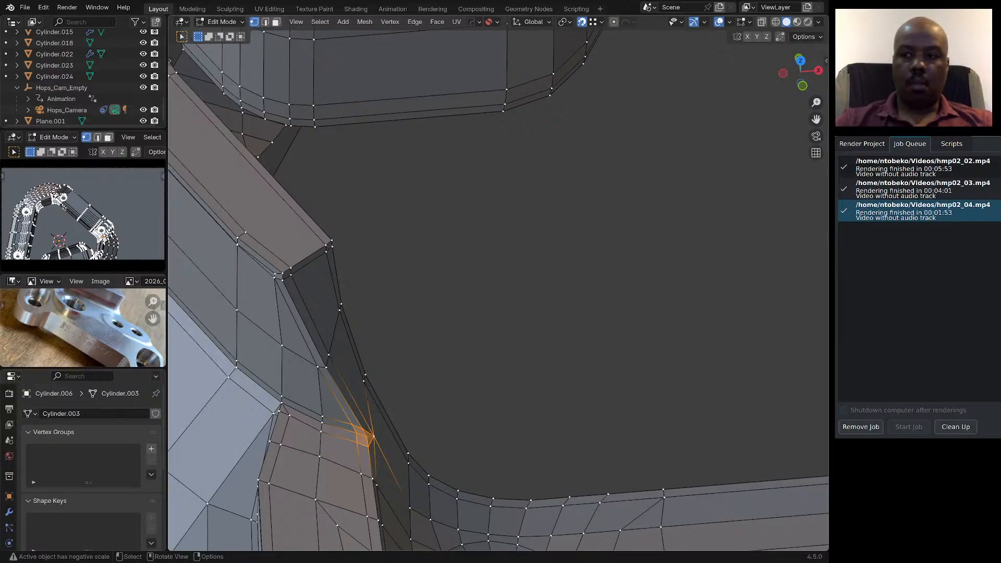
{"action": "key", "text": "KP_7"}
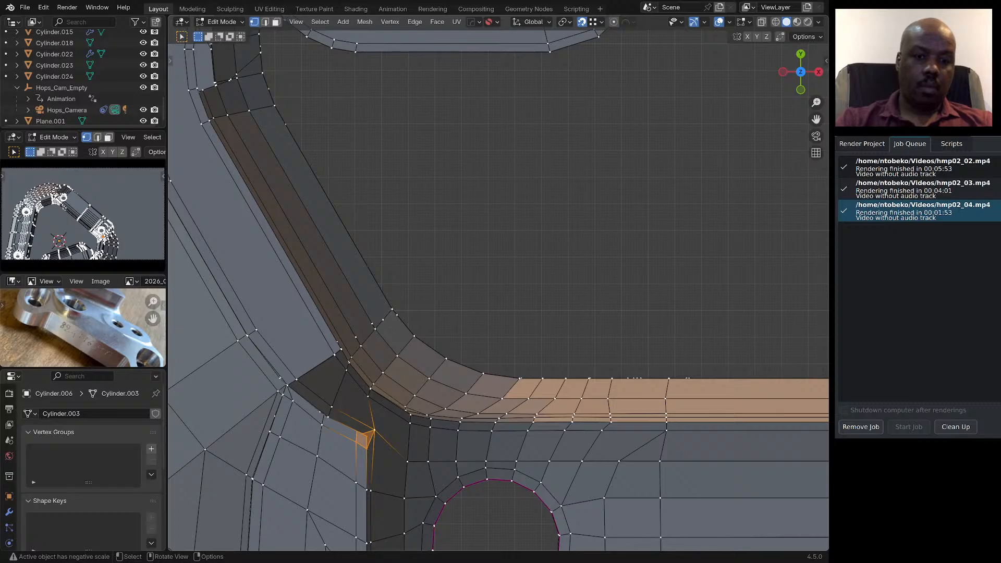
{"action": "key", "text": "g"}
{"action": "key", "text": "y"}
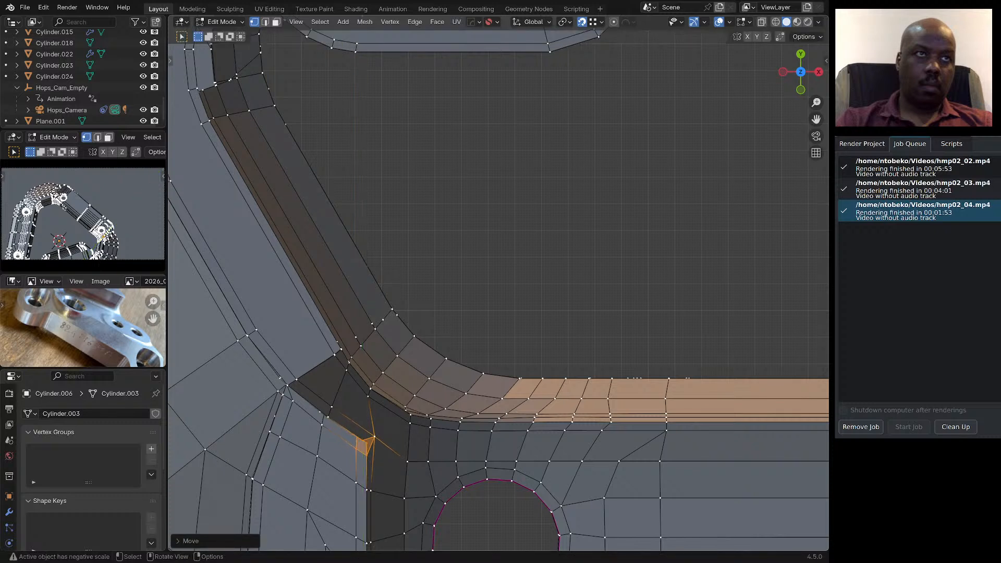
Select the neighbouring pair of vertices on the ledge's edge and check the corner's shape in object mode.
{"action": "left_click", "coordinate": [331, 407]}
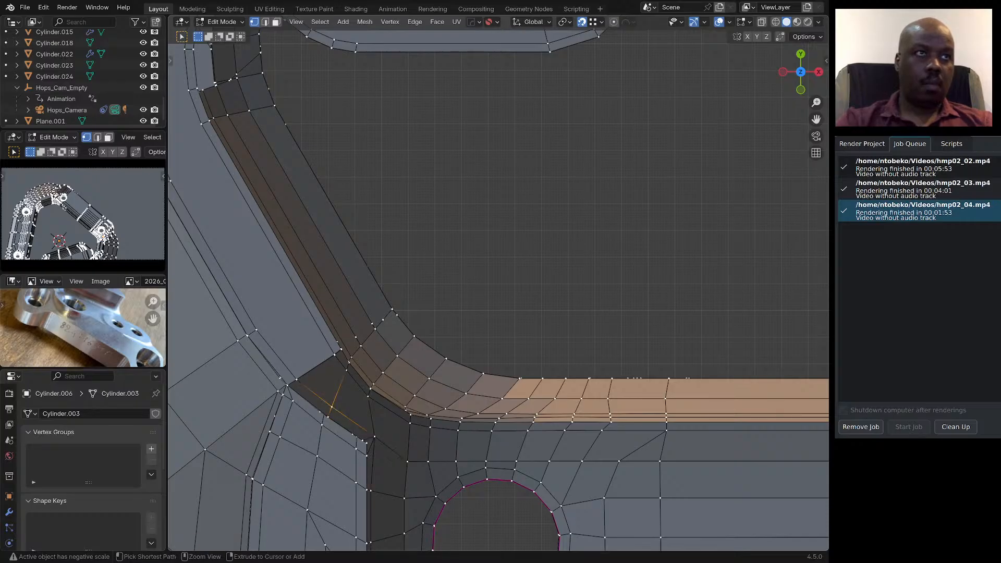
{"action": "left_click", "coordinate": [322, 424], "text": "ctrl"}
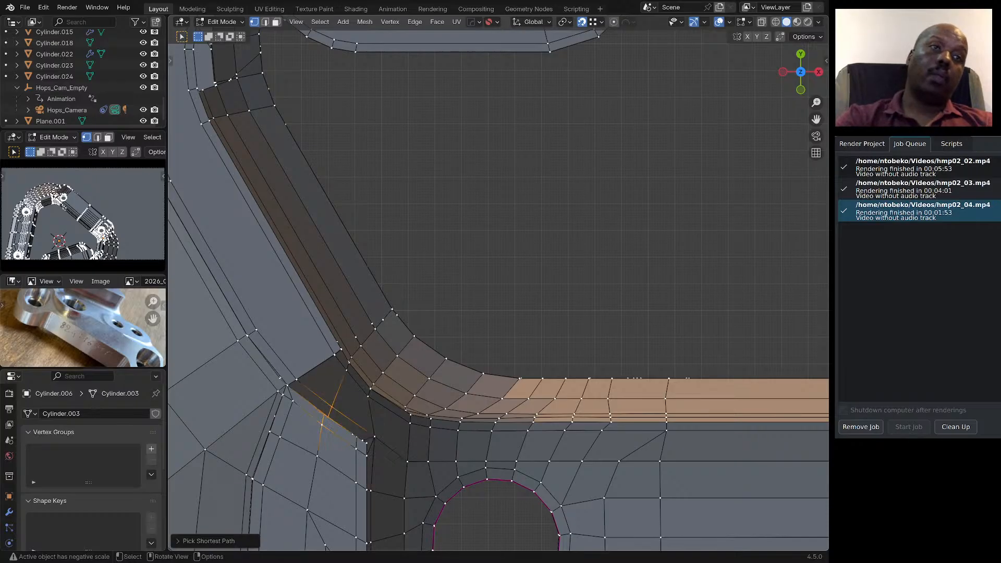
{"action": "key", "text": "Tab"}
{"action": "scroll", "coordinate": [498, 284], "scroll_direction": "down", "scroll_amount": 5}
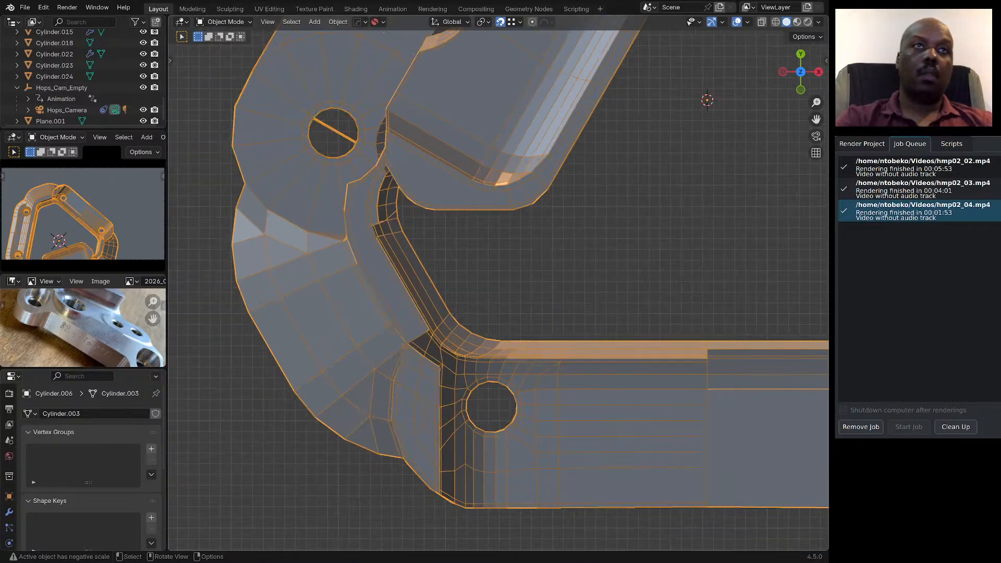
{"action": "scroll", "coordinate": [451, 337], "scroll_direction": "up", "scroll_amount": 4}
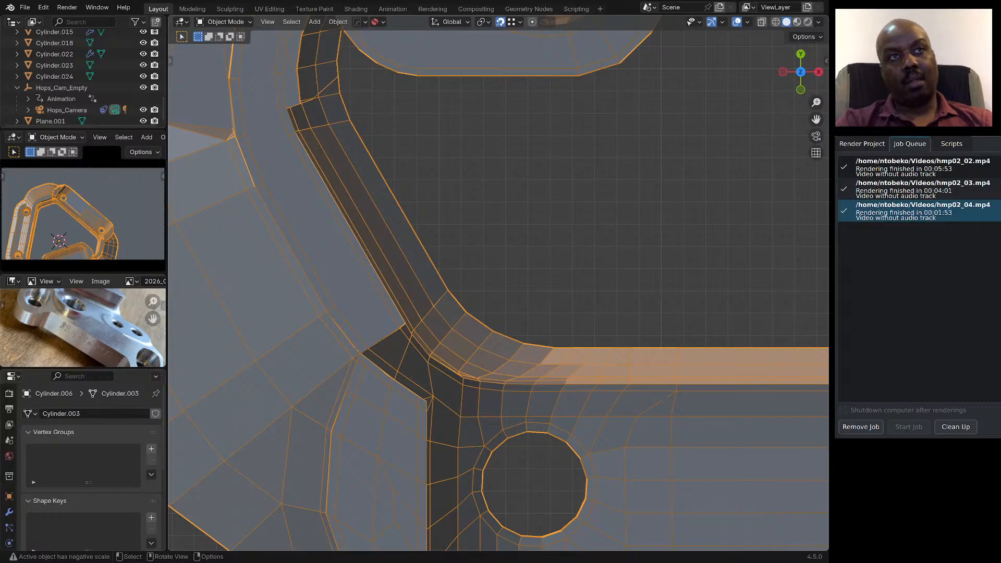
{"action": "scroll", "coordinate": [497, 287], "scroll_direction": "up", "scroll_amount": 4}
{"action": "key", "text": "Tab"}
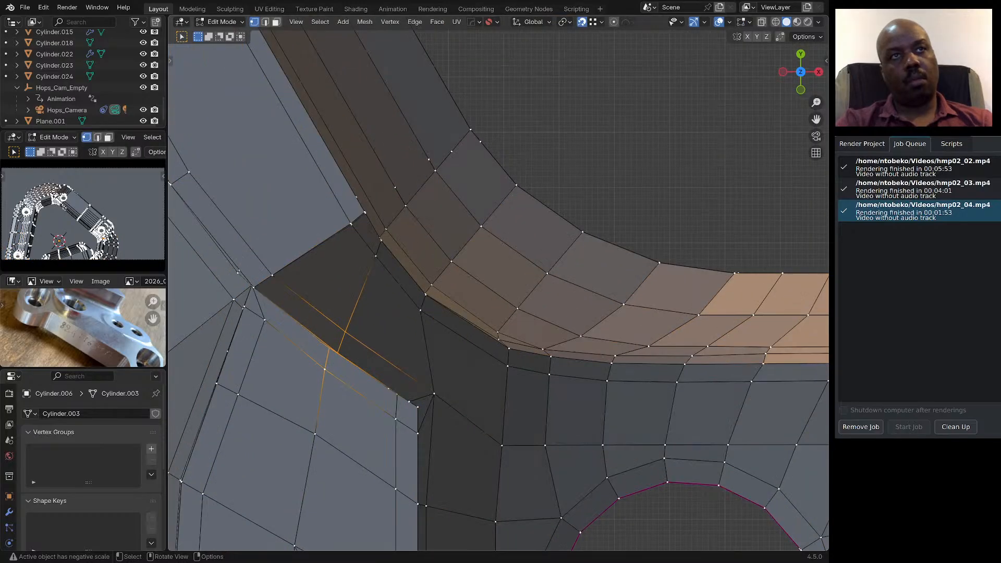
Slide the side-wall vertex beside the adjusted ledge corner along its edge with Vertex Slide.
{"action": "left_click", "coordinate": [434, 393]}
{"action": "key", "text": "shift+v"}
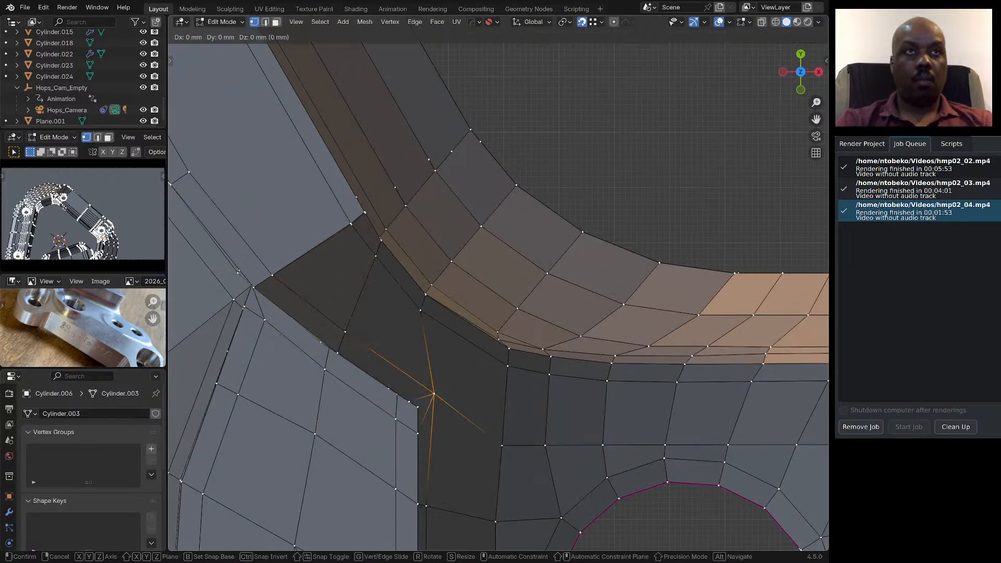
{"action": "left_click", "coordinate": [630, 156]}
{"action": "middle_click_drag", "start_coordinate": [630, 156], "coordinate": [650, 132]}
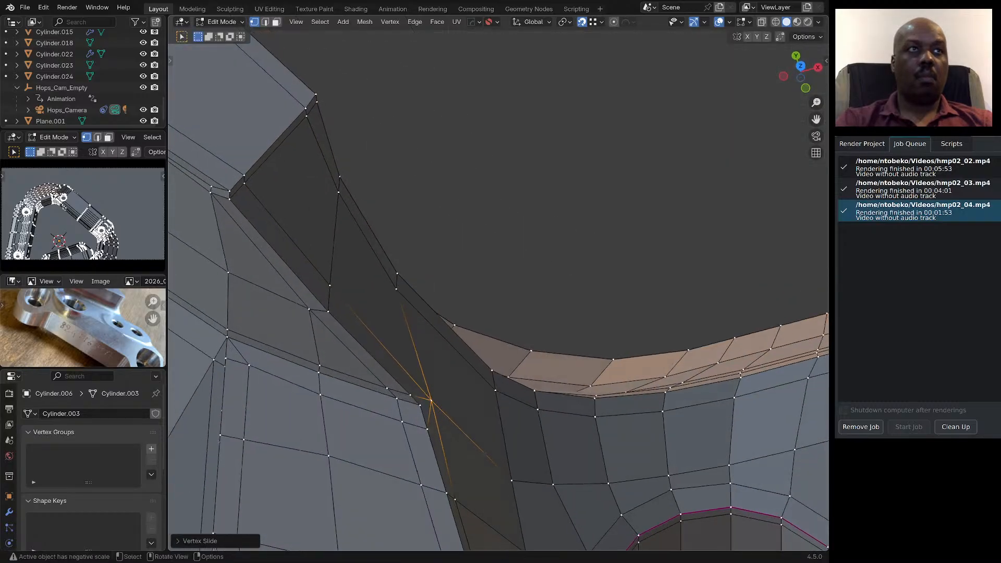
Select the vertex path crossing the middle of the ledge's edge, and review the whole bracket from above in object mode.
{"action": "left_click", "coordinate": [320, 395]}
{"action": "left_click", "coordinate": [329, 286], "text": "ctrl"}
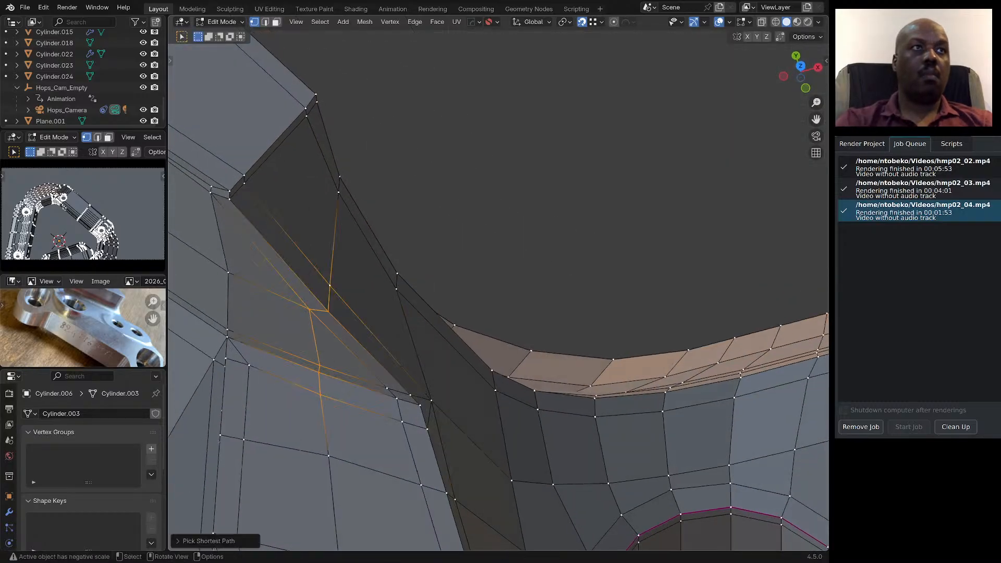
{"action": "key", "text": "KP_7"}
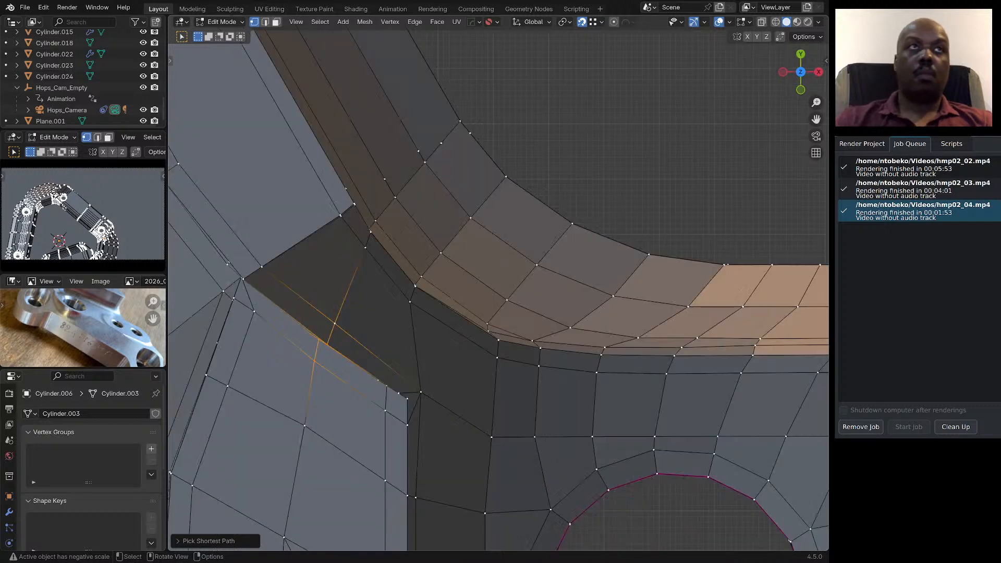
{"action": "scroll", "coordinate": [498, 290], "scroll_direction": "down", "scroll_amount": 2}
{"action": "key", "text": "Tab"}
{"action": "scroll", "coordinate": [498, 290], "scroll_direction": "down", "scroll_amount": 4}
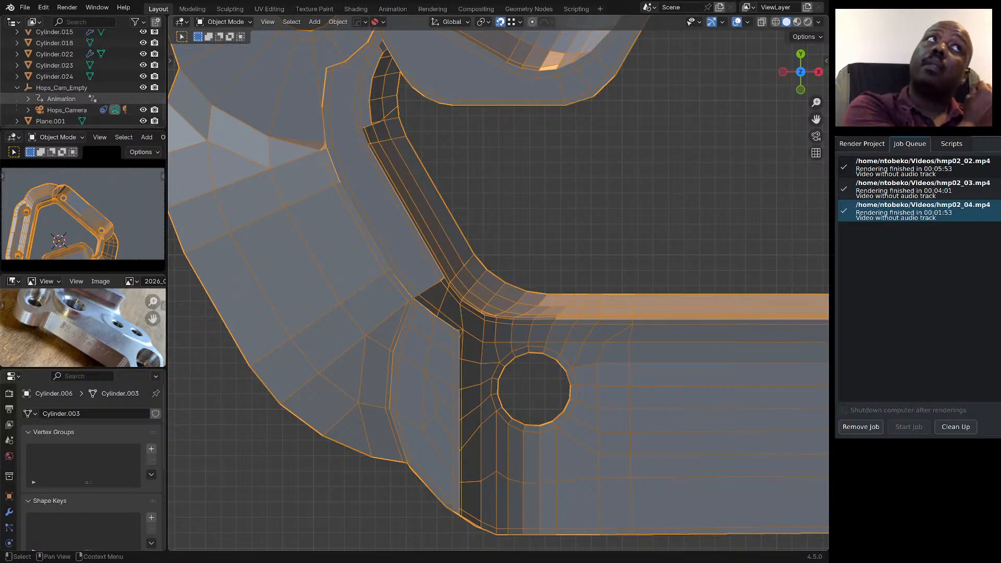
{"action": "key", "text": "KP_Decimal"}
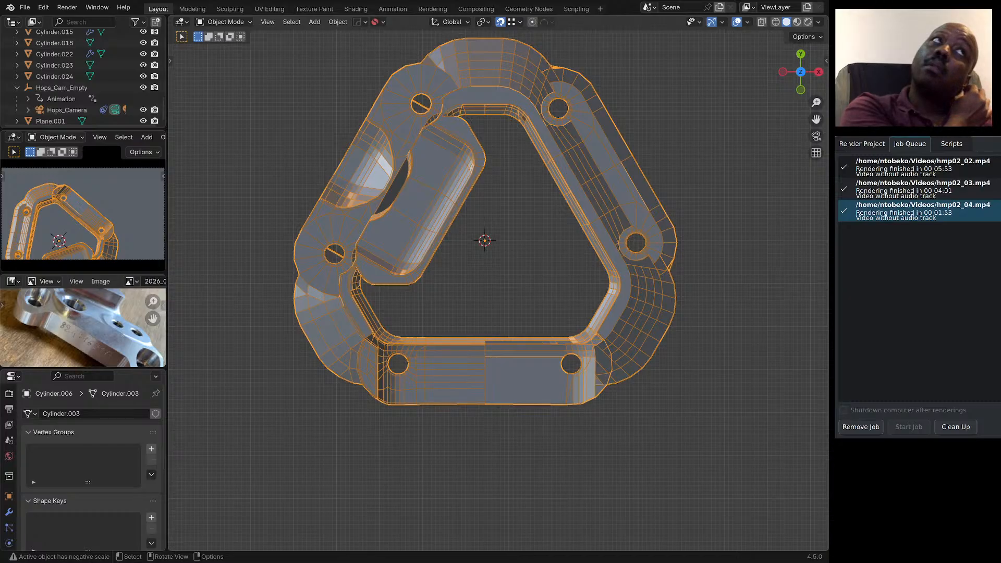
Select Hops_Camera in the scene list and set its orthographic scale to 1.4.
{"action": "left_click", "coordinate": [66, 110]}
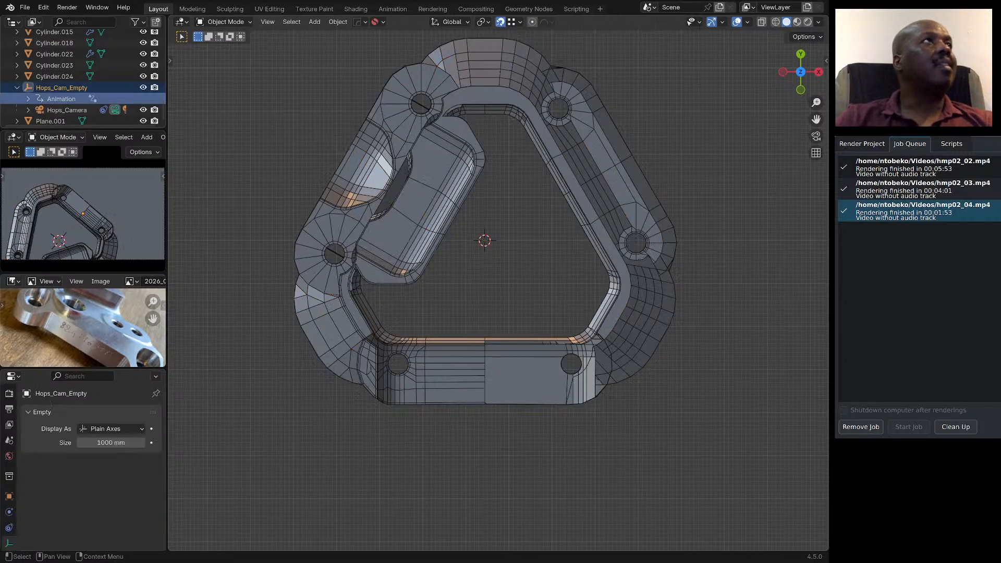
{"action": "left_click", "coordinate": [111, 467]}
{"action": "type", "text": "1.4"}
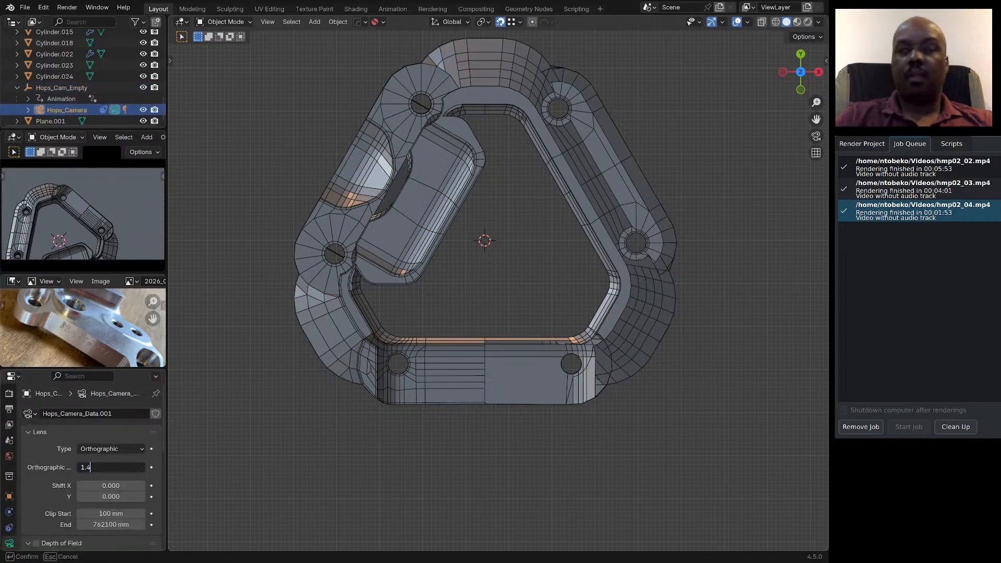
{"action": "key", "text": "Return"}
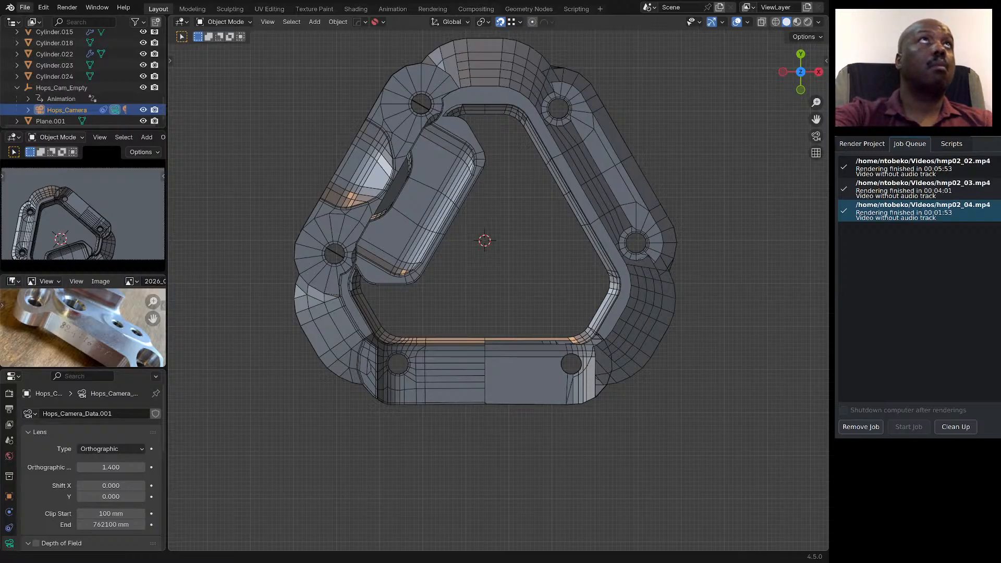
Save the current file, and save it once more with Save As.
{"action": "left_click", "coordinate": [24, 7]}
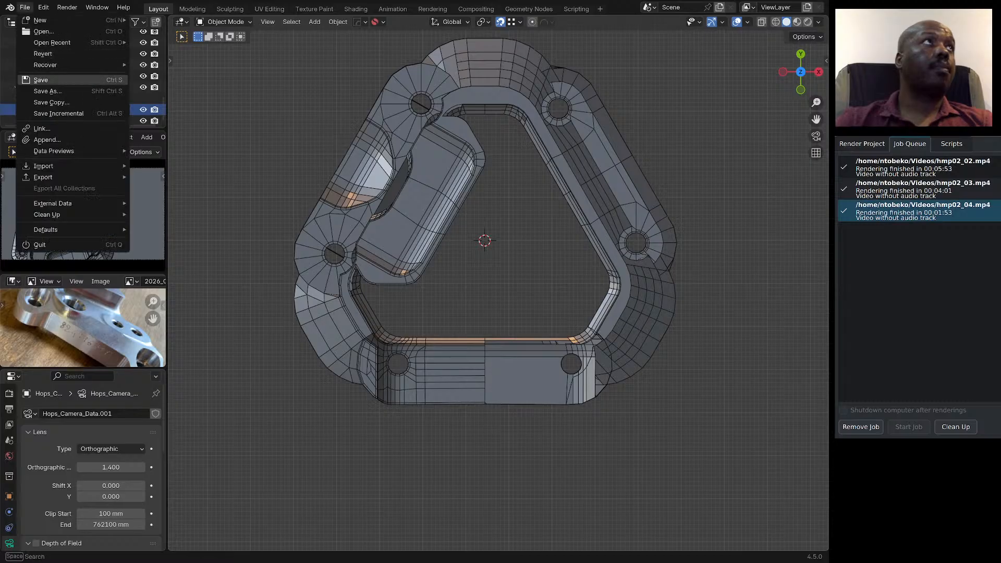
{"action": "left_click", "coordinate": [41, 80]}
{"action": "left_click", "coordinate": [25, 8]}
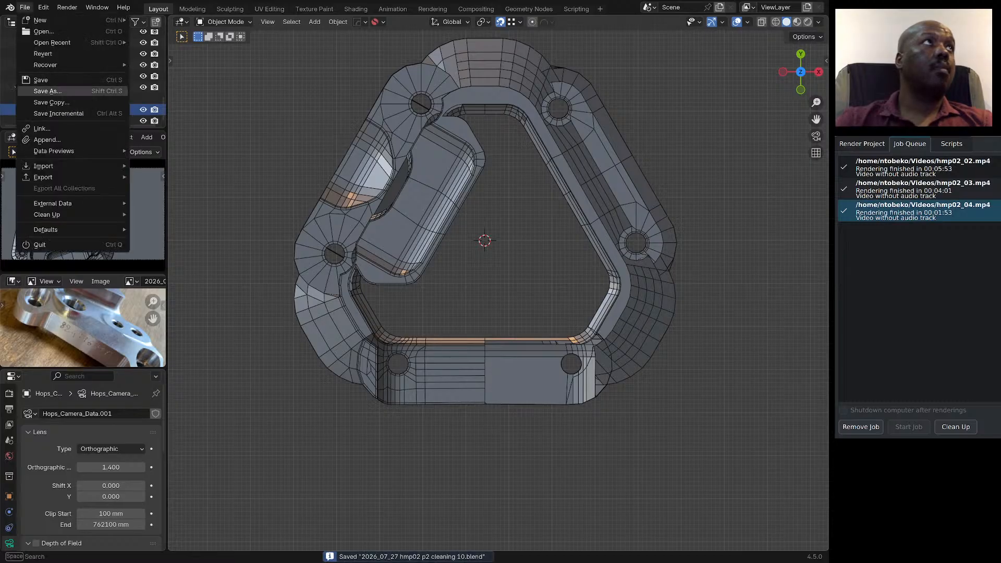
{"action": "left_click", "coordinate": [48, 92]}
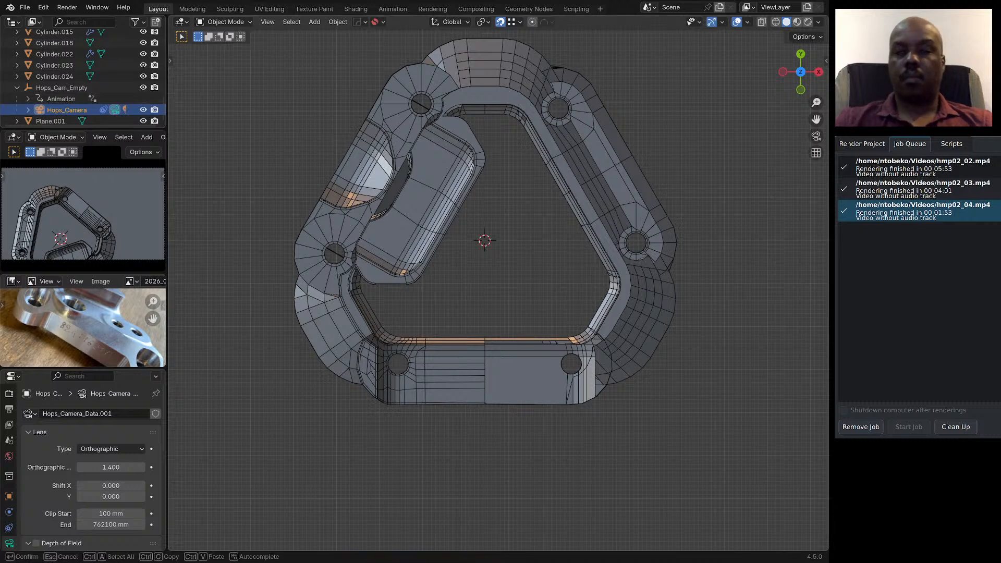
{"action": "key", "text": "Return"}
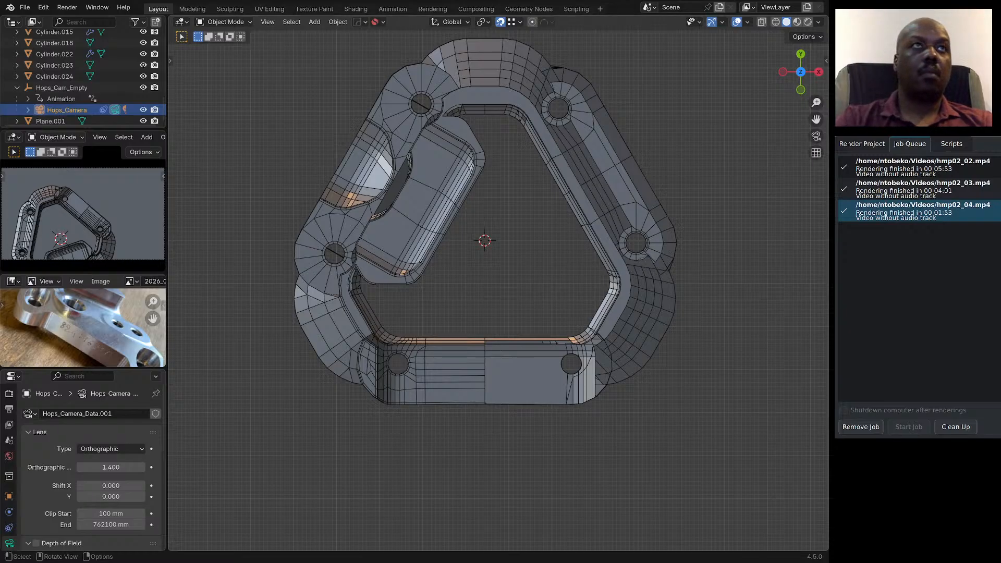
Put the bracket in edit mode with face selection and start the animation playback.
{"action": "left_click", "coordinate": [438, 370]}
{"action": "key", "text": "Tab"}
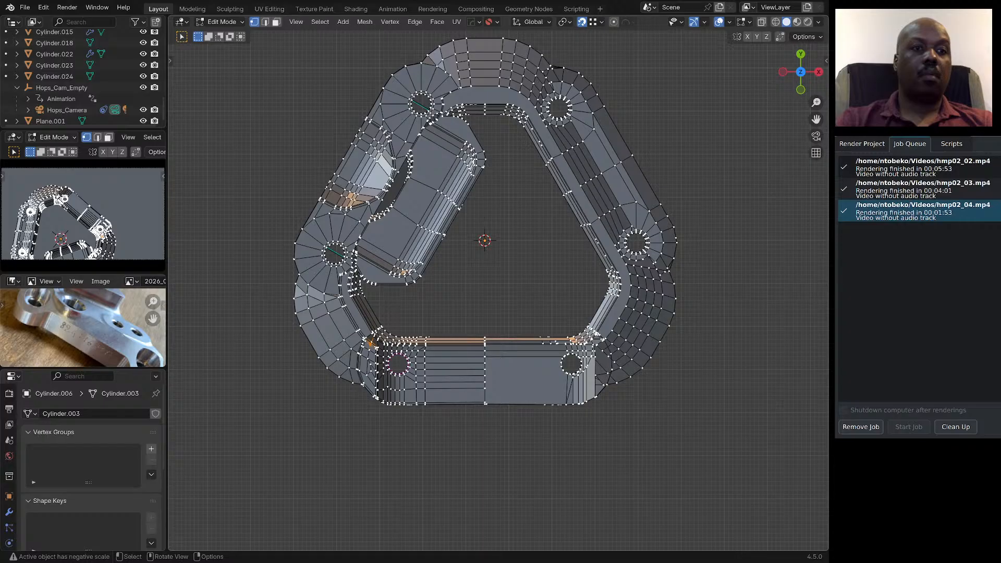
{"action": "key", "text": "space"}
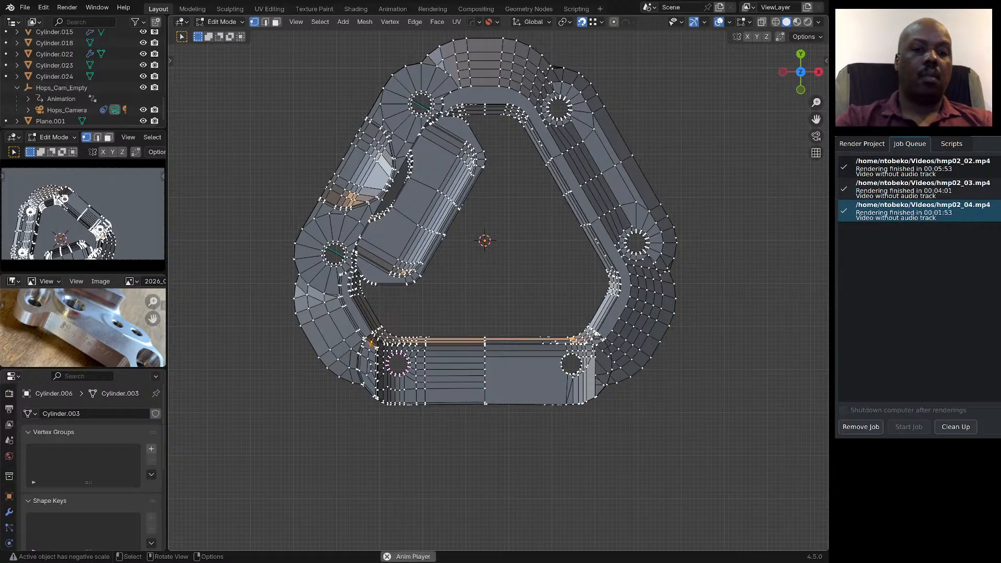
{"action": "key", "text": "3"}
Select the faces running from the lower-left rounded base up to the wall's end, including the adjacent base column.
{"action": "middle_click_drag", "start_coordinate": [485, 333], "coordinate": [508, 266]}
{"action": "scroll", "coordinate": [487, 250], "scroll_direction": "down", "scroll_amount": 1}
{"action": "middle_click_drag", "start_coordinate": [286, 380], "coordinate": [315, 434]}
{"action": "scroll", "coordinate": [292, 401], "scroll_direction": "up", "scroll_amount": 2}
{"action": "scroll", "coordinate": [349, 441], "scroll_direction": "up", "scroll_amount": 1}
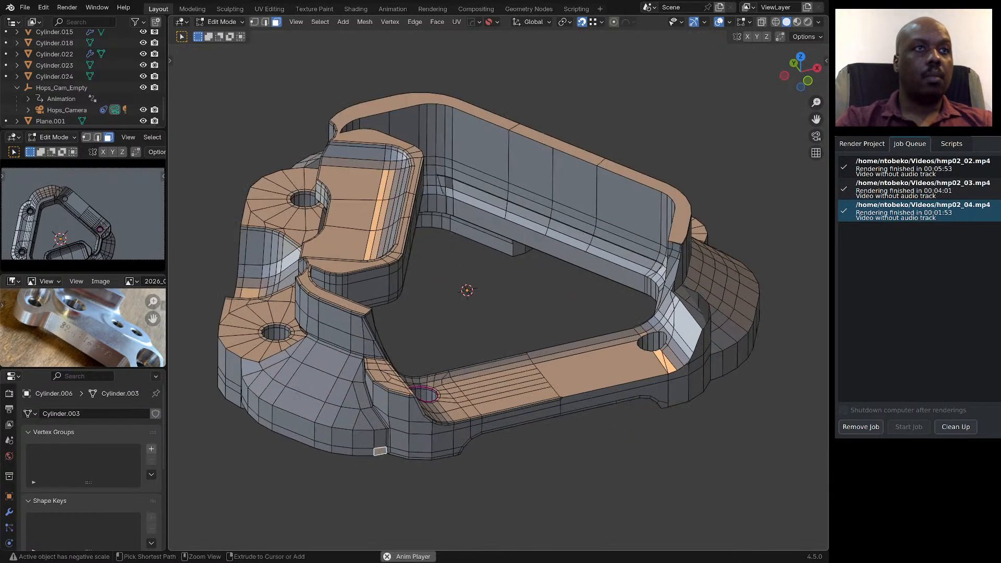
{"action": "left_click", "coordinate": [357, 326], "text": "ctrl"}
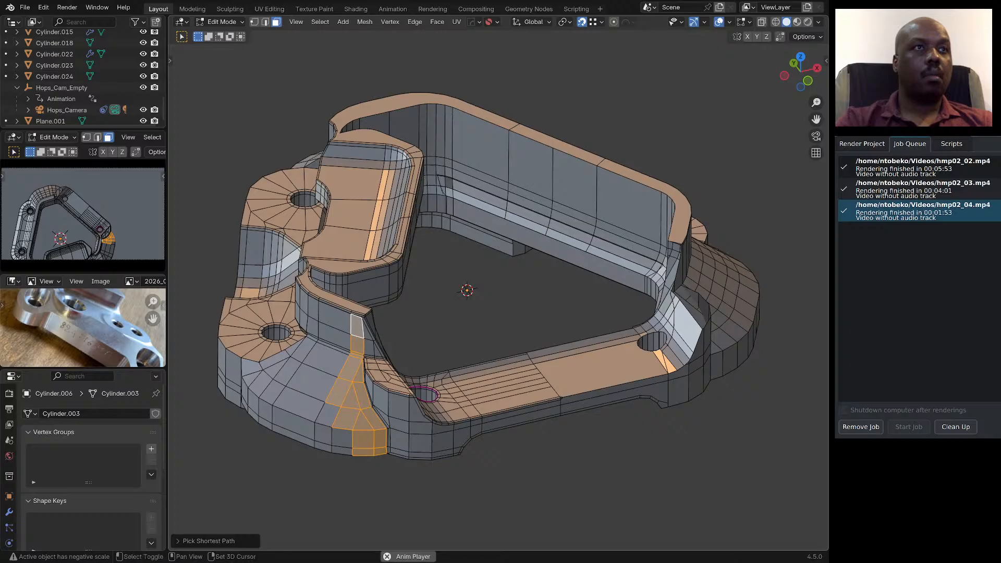
{"action": "left_click", "coordinate": [328, 416], "text": "shift"}
{"action": "left_click", "coordinate": [342, 449], "text": "ctrl+shift"}
Extend the face selection with the narrow strip under the rounded base and up the slanted seam beside the ledge.
{"action": "scroll", "coordinate": [376, 446], "scroll_direction": "up", "scroll_amount": 6}
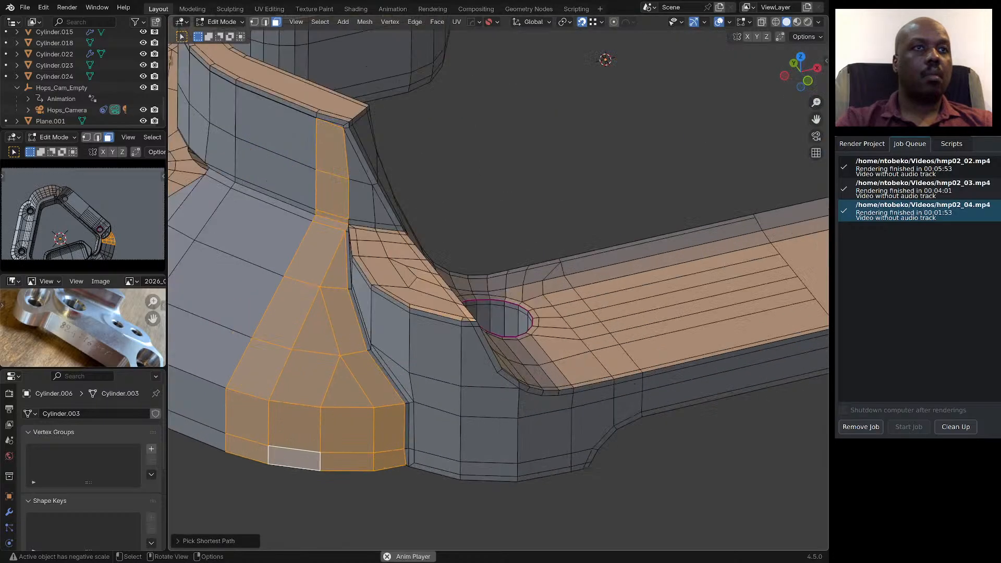
{"action": "left_click", "coordinate": [412, 458], "text": "shift"}
{"action": "middle_click_drag", "start_coordinate": [412, 459], "coordinate": [439, 434]}
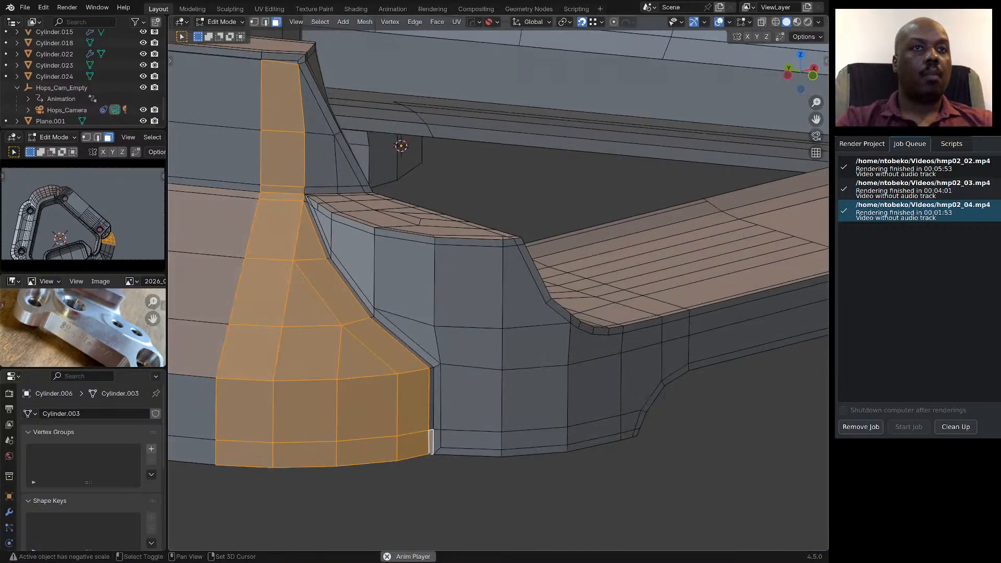
{"action": "left_click", "coordinate": [459, 452], "text": "shift"}
{"action": "left_click", "coordinate": [407, 339], "text": "ctrl+shift"}
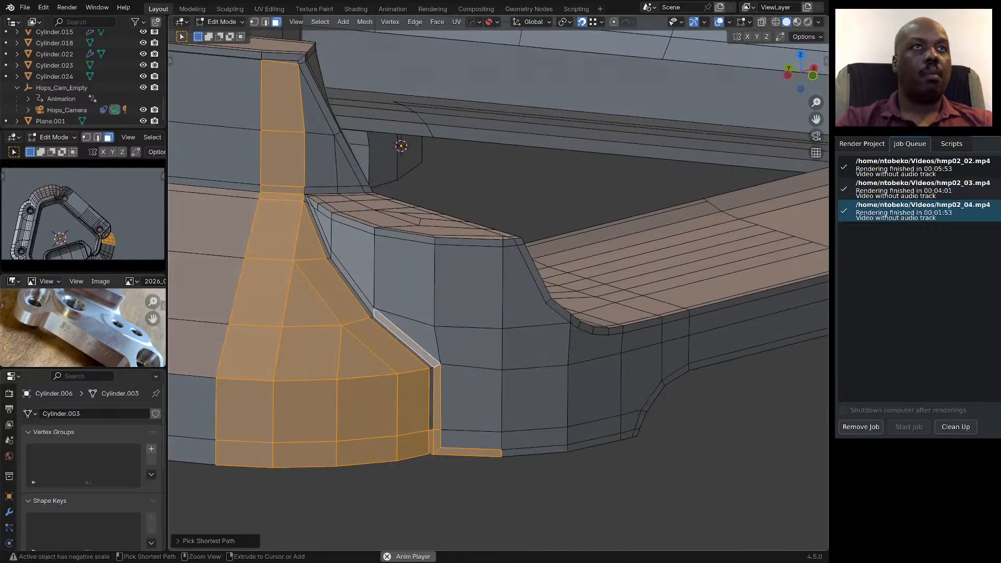
{"action": "left_click", "coordinate": [401, 342], "text": "shift"}
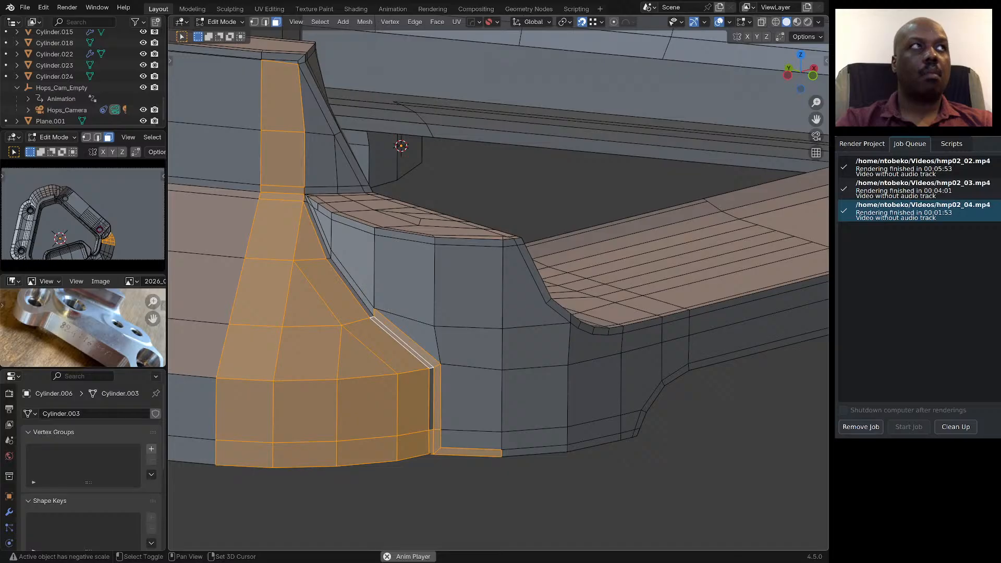
{"action": "left_click", "coordinate": [431, 397], "text": "shift"}
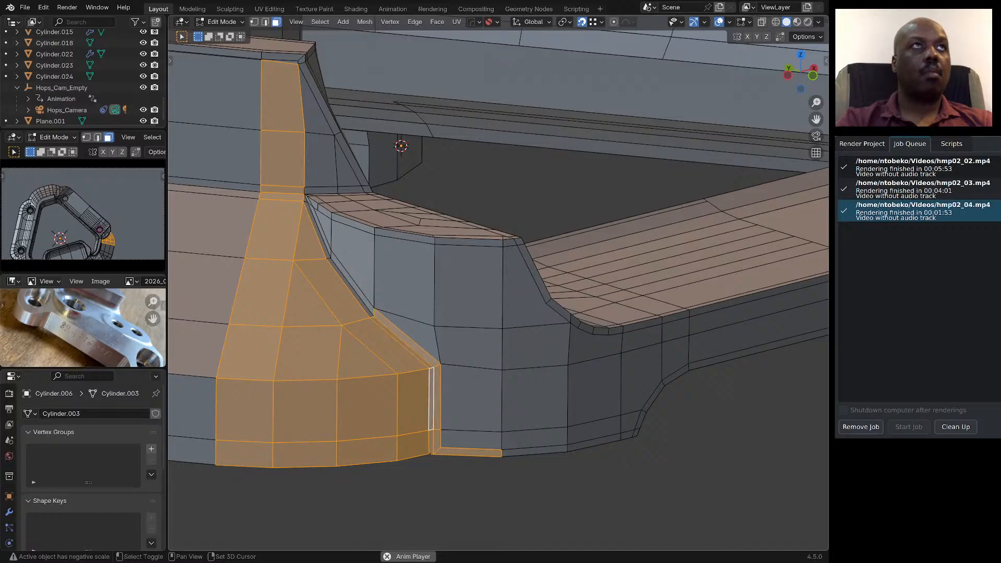
{"action": "middle_click_drag", "start_coordinate": [431, 397], "coordinate": [485, 515], "text": "shift"}
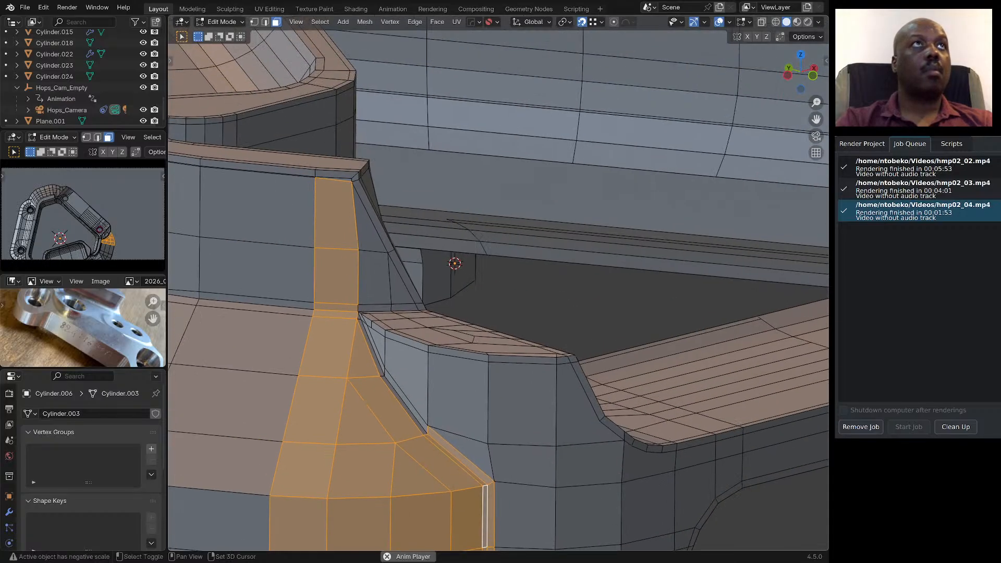
Add the small bevel faces at the upper corner of the wall's end to the selection.
{"action": "left_click", "coordinate": [334, 179], "text": "shift"}
{"action": "left_click", "coordinate": [334, 175], "text": "shift"}
{"action": "middle_click_drag", "start_coordinate": [334, 175], "coordinate": [456, 235]}
{"action": "scroll", "coordinate": [386, 211], "scroll_direction": "up", "scroll_amount": 3}
{"action": "scroll", "coordinate": [462, 244], "scroll_direction": "down", "scroll_amount": 5}
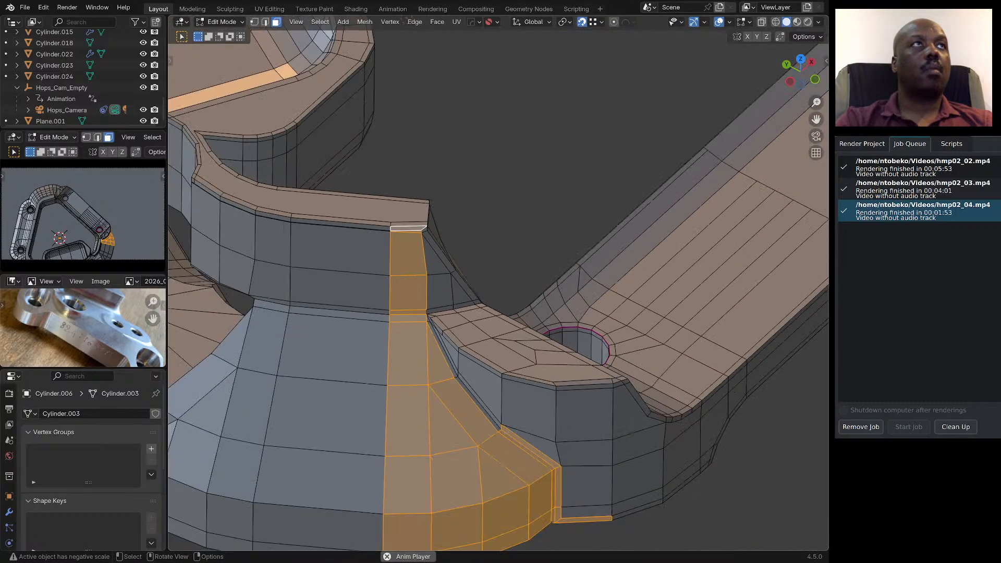
{"action": "scroll", "coordinate": [429, 226], "scroll_direction": "up", "scroll_amount": 7}
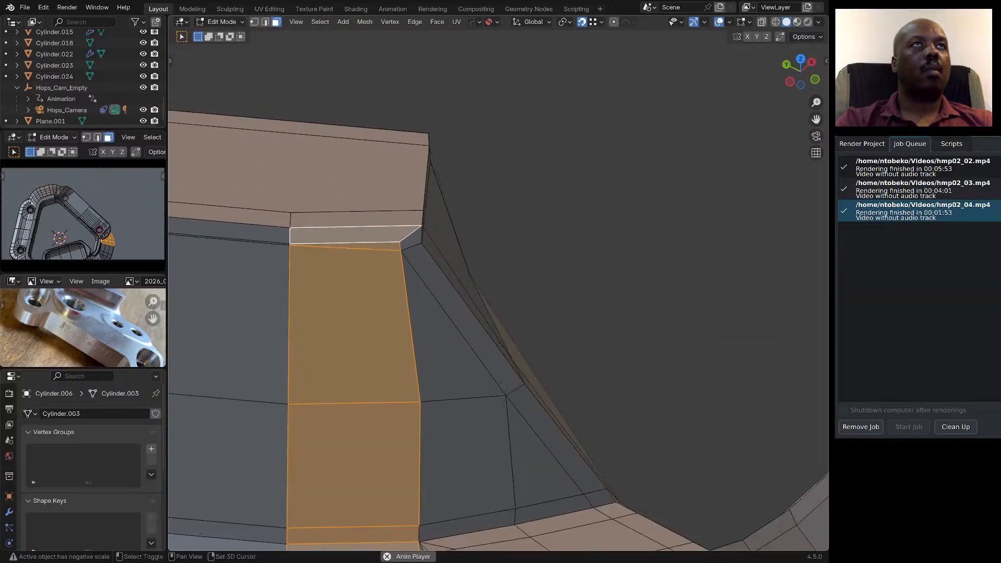
{"action": "left_click", "coordinate": [413, 240], "text": "shift"}
{"action": "left_click", "coordinate": [365, 220], "text": "shift"}
{"action": "middle_click_drag", "start_coordinate": [365, 220], "coordinate": [328, 220]}
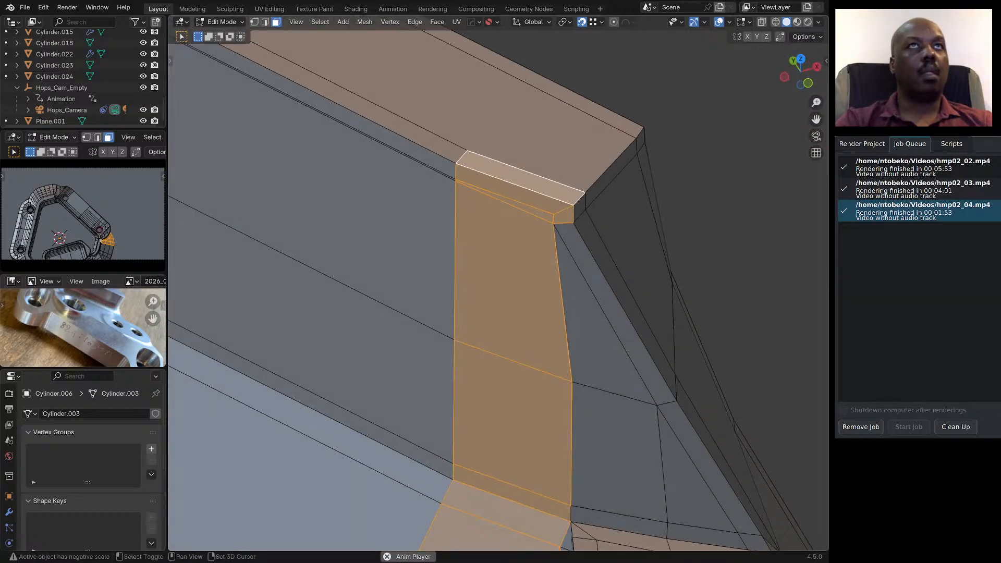
Add the wall end's slanted bevel and end faces, its inner rim strip and its long top face to the selection.
{"action": "left_click", "coordinate": [611, 308], "text": "shift"}
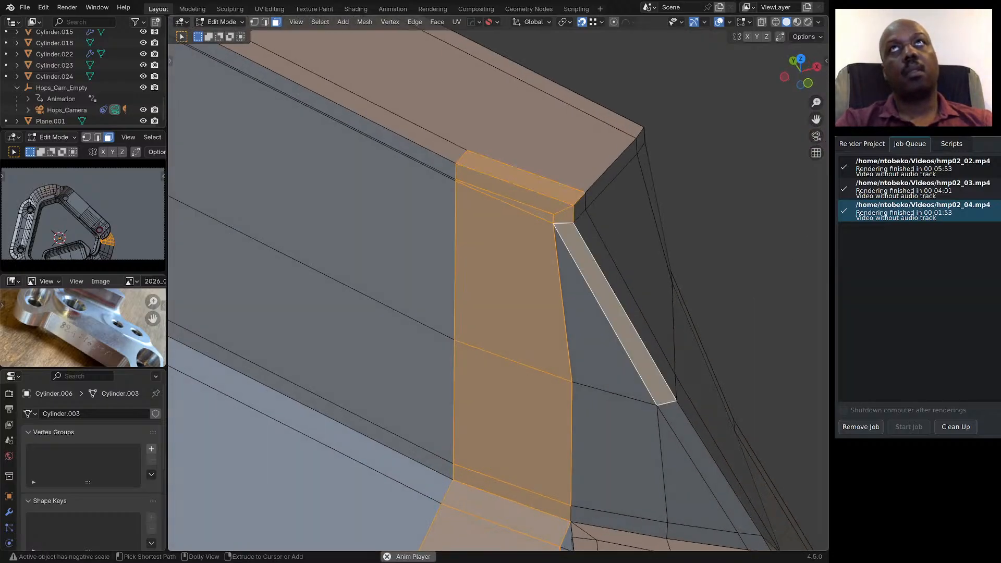
{"action": "left_click", "coordinate": [641, 141], "text": "ctrl+shift"}
{"action": "left_click", "coordinate": [599, 112], "text": "shift"}
{"action": "left_click", "coordinate": [565, 134], "text": "shift"}
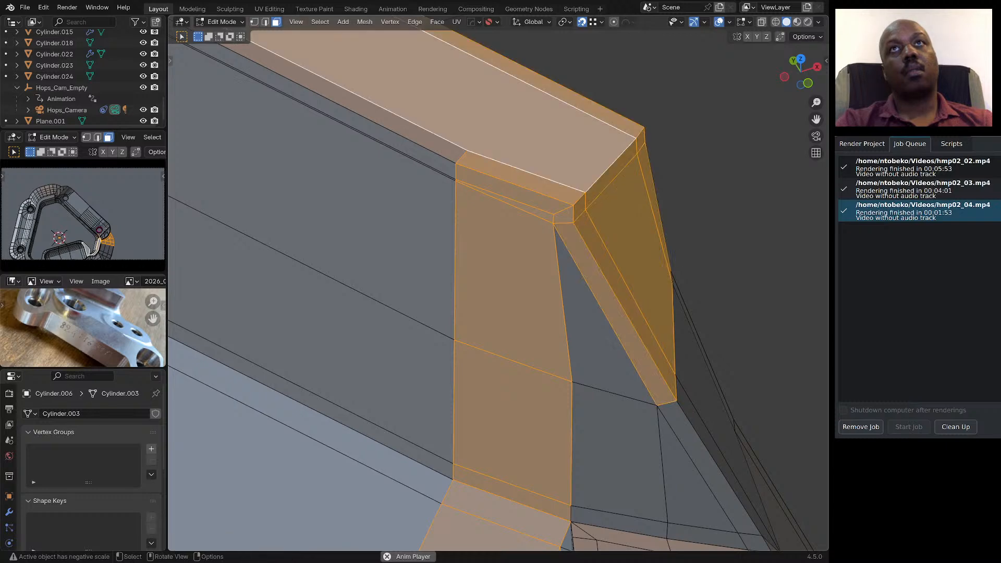
{"action": "scroll", "coordinate": [493, 227], "scroll_direction": "down", "scroll_amount": 6}
Add the side faces below the wall's end and the faces across the ledge's top surface to the selection.
{"action": "left_click", "coordinate": [526, 265], "text": "shift"}
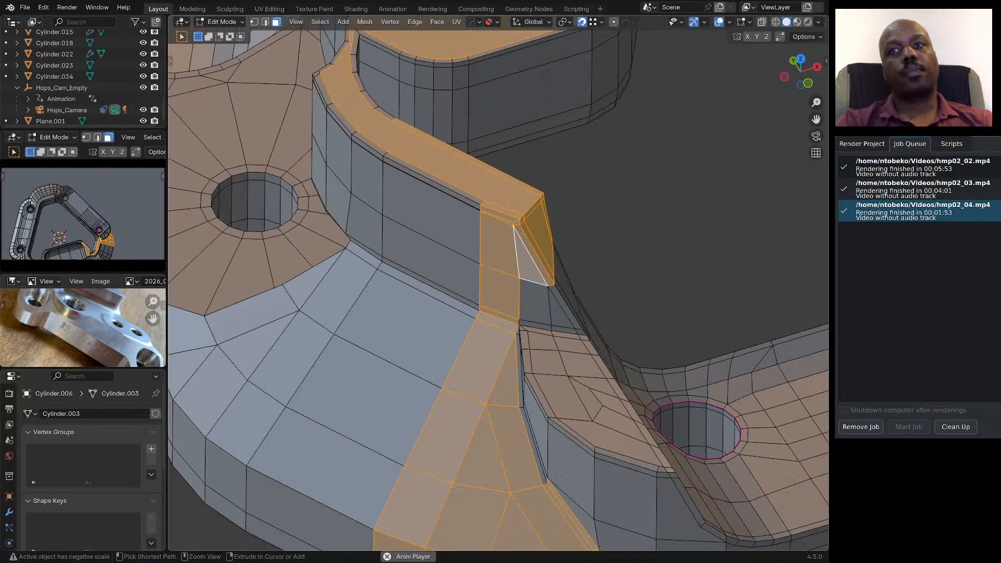
{"action": "left_click", "coordinate": [661, 456], "text": "ctrl"}
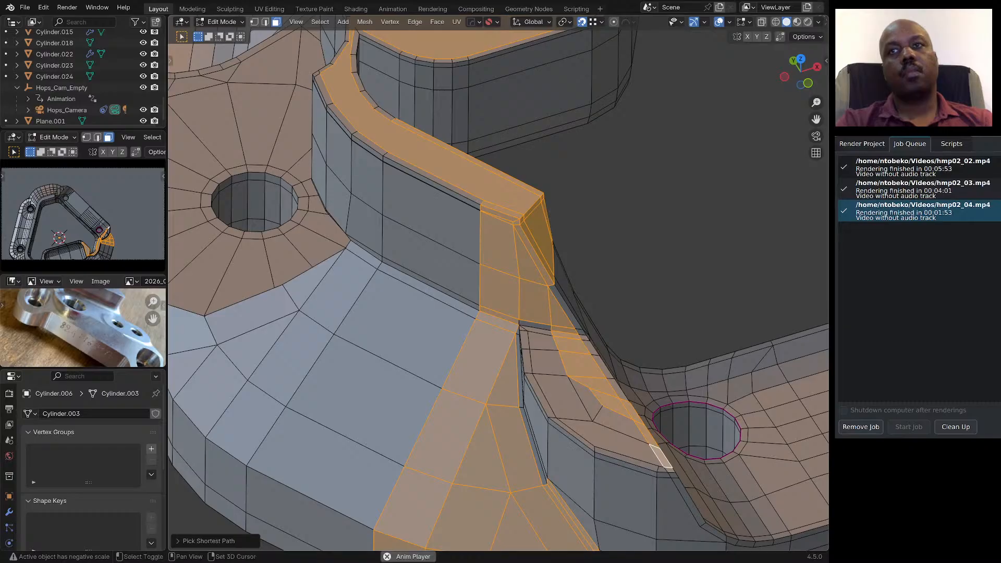
{"action": "left_click", "coordinate": [608, 438], "text": "shift"}
{"action": "left_click", "coordinate": [615, 421], "text": "shift"}
{"action": "left_click", "coordinate": [588, 399], "text": "shift"}
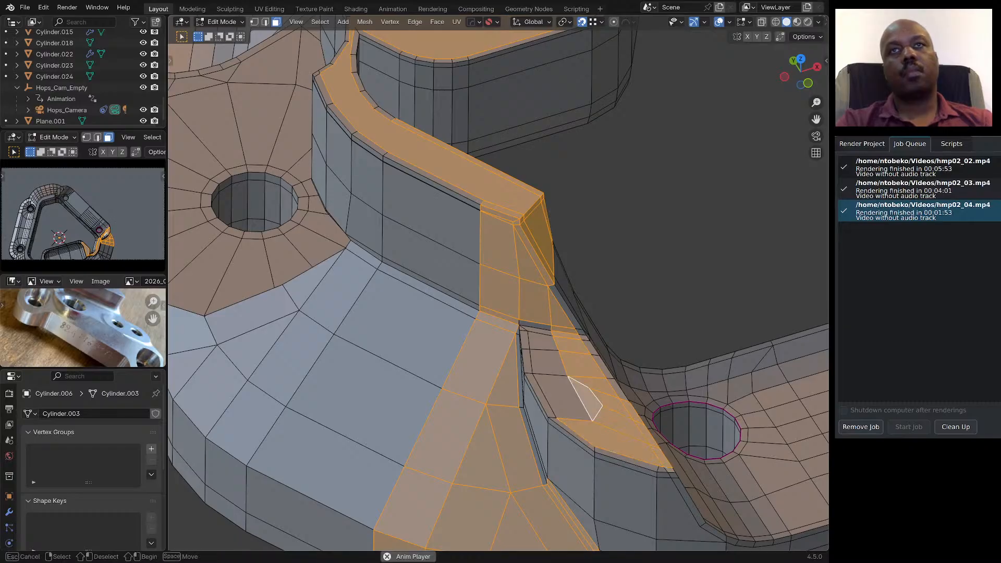
{"action": "left_click", "coordinate": [560, 396], "text": "shift"}
{"action": "left_click", "coordinate": [543, 342], "text": "shift"}
{"action": "left_click", "coordinate": [535, 326], "text": "shift"}
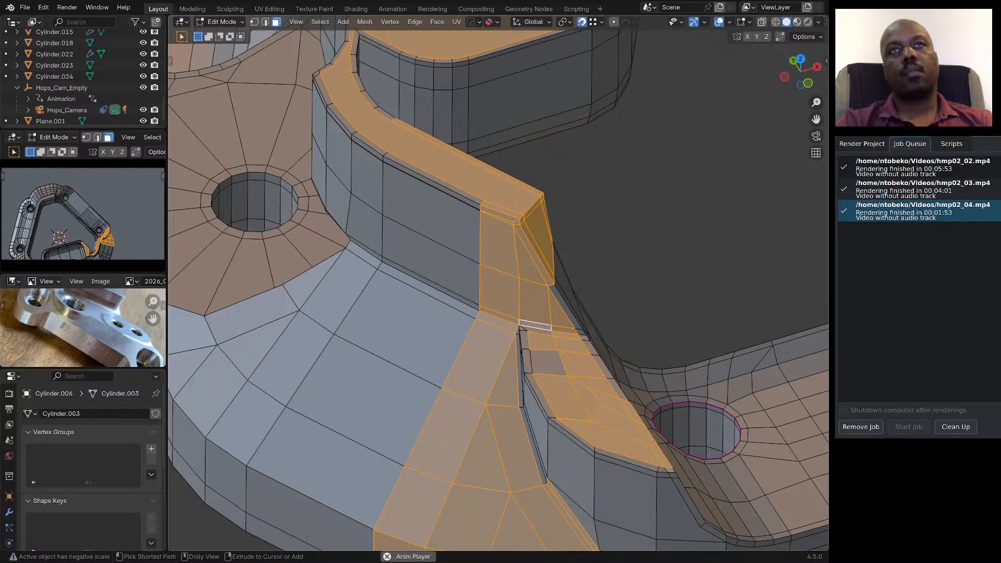
{"action": "left_click", "coordinate": [527, 361], "text": "ctrl+shift"}
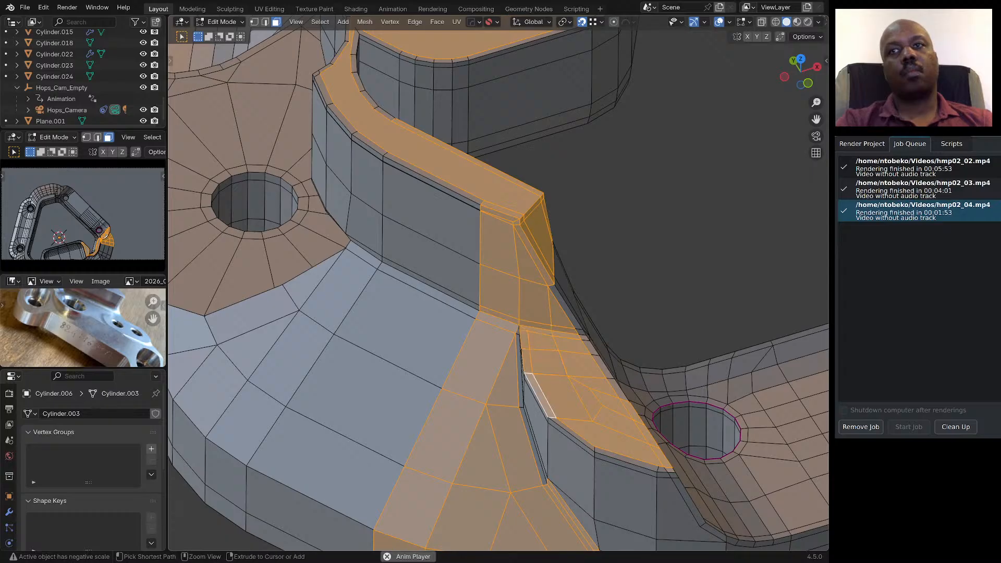
Add the lower arm's outer edge strip and the adjoining row of faces back to the ledge to the selection.
{"action": "scroll", "coordinate": [460, 324], "scroll_direction": "down", "scroll_amount": 2}
{"action": "scroll", "coordinate": [461, 325], "scroll_direction": "down", "scroll_amount": 4}
{"action": "middle_click_drag", "start_coordinate": [460, 325], "coordinate": [452, 372]}
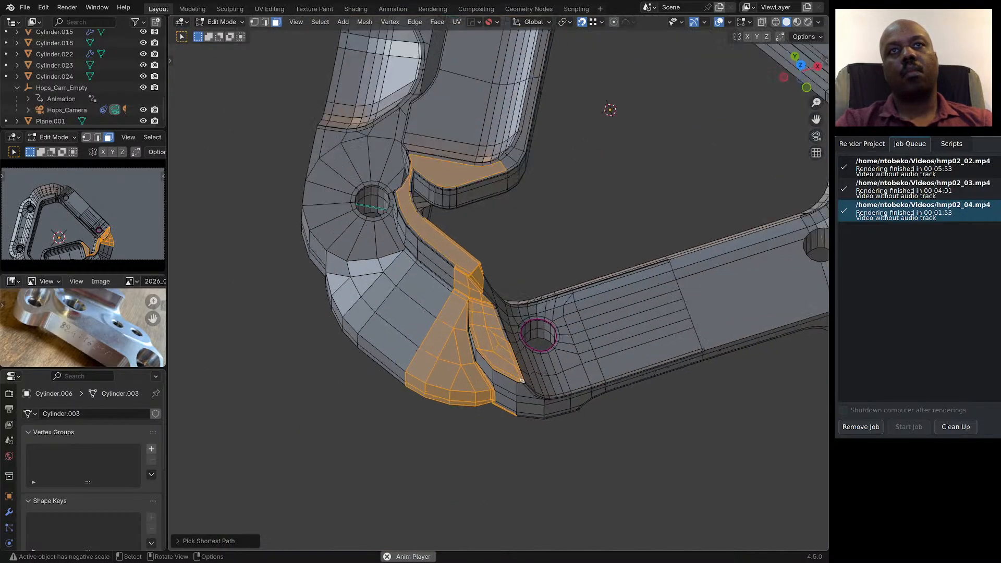
{"action": "scroll", "coordinate": [532, 391], "scroll_direction": "up", "scroll_amount": 4}
{"action": "middle_click_drag", "start_coordinate": [532, 390], "coordinate": [527, 408]}
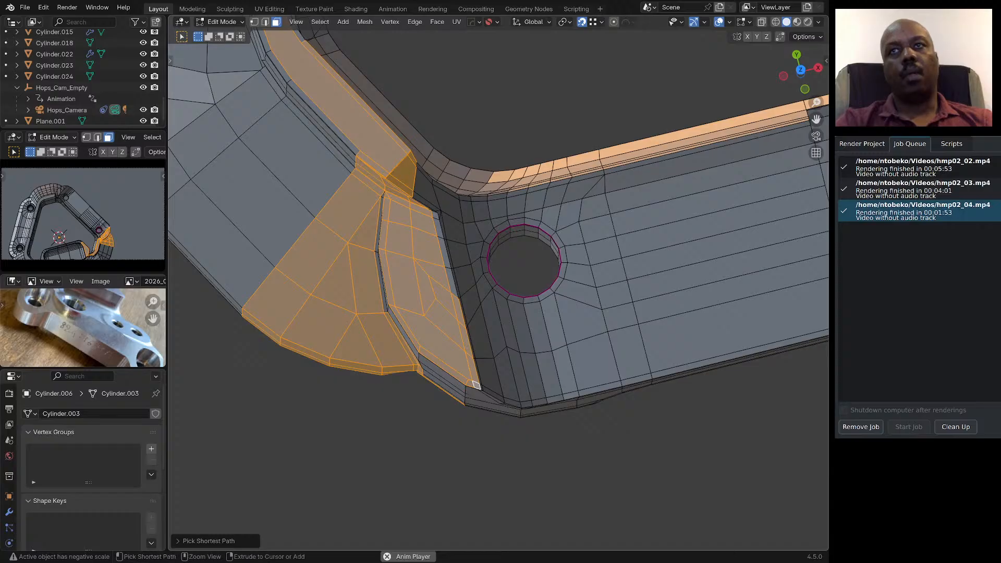
{"action": "left_click", "coordinate": [688, 366], "text": "ctrl+shift"}
{"action": "left_click", "coordinate": [732, 326], "text": "shift"}
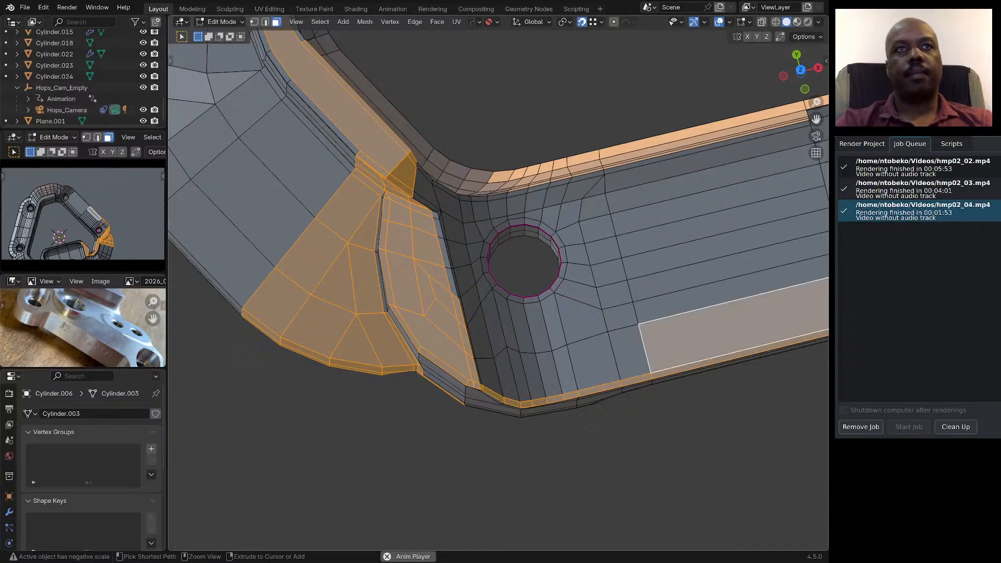
{"action": "left_click", "coordinate": [477, 372], "text": "ctrl"}
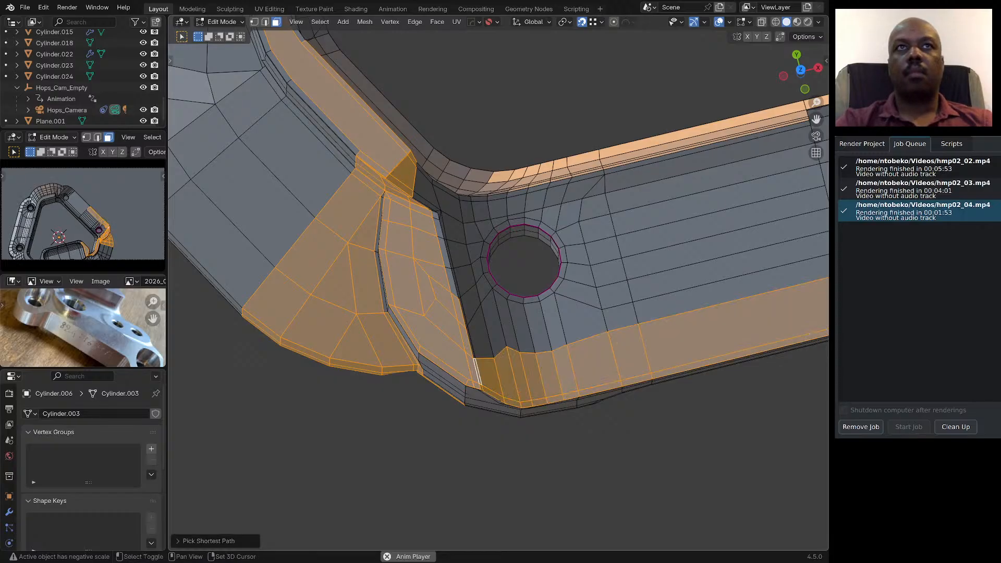
Add the arm's faces across its width up to the inner rim, plus the next column toward the hole.
{"action": "left_click", "coordinate": [688, 300], "text": "shift"}
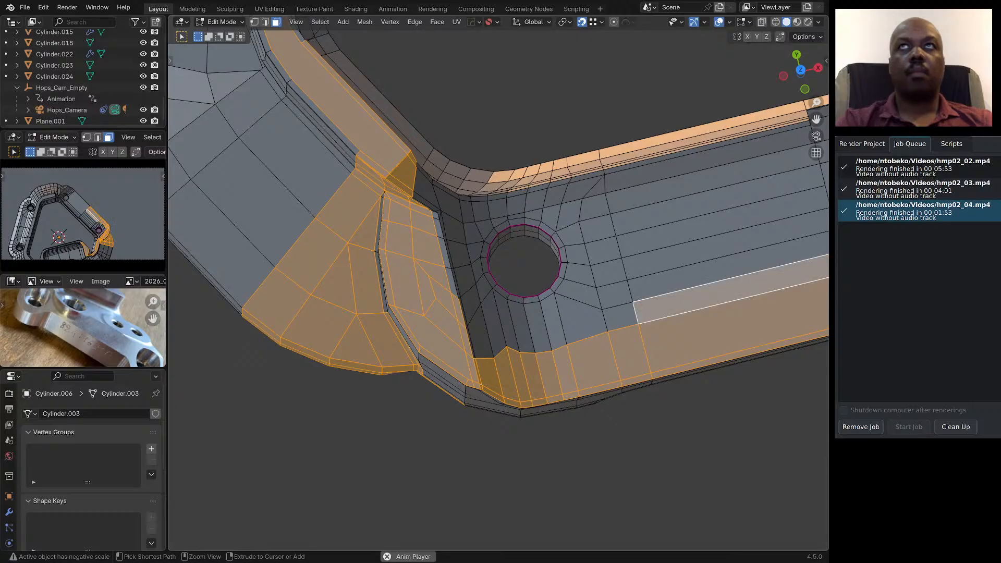
{"action": "left_click", "coordinate": [656, 140], "text": "ctrl"}
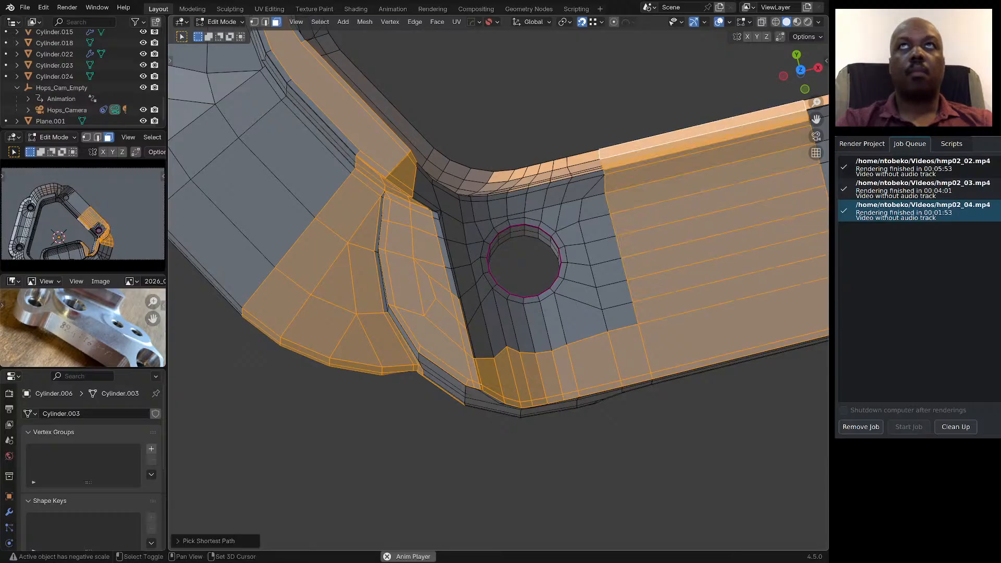
{"action": "left_click", "coordinate": [583, 158], "text": "shift"}
{"action": "left_click", "coordinate": [620, 317], "text": "ctrl"}
Add the faces bordering the hole on the arm's side, up to the inner rim, to the selection.
{"action": "left_click", "coordinate": [583, 320], "text": "shift"}
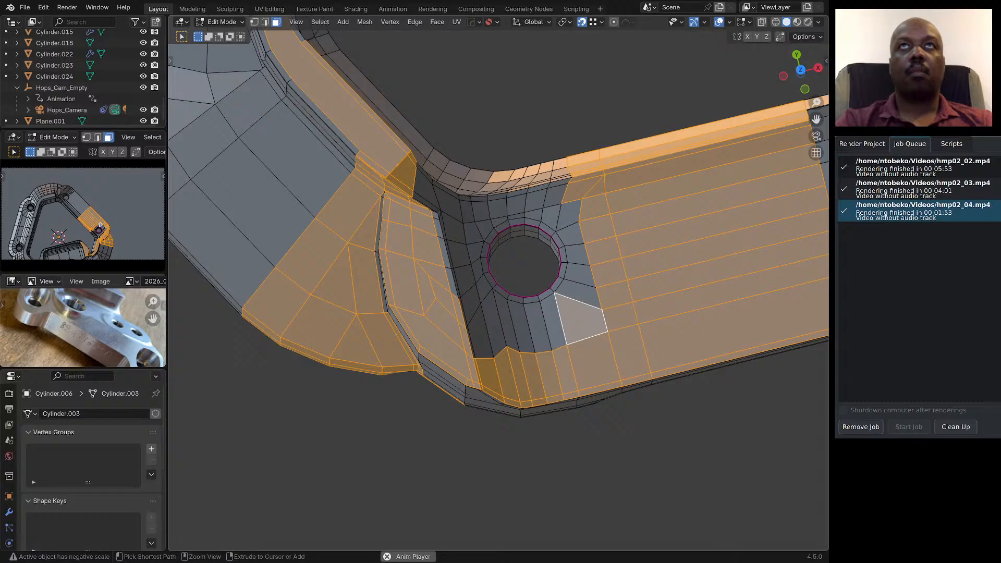
{"action": "left_click", "coordinate": [559, 164], "text": "ctrl"}
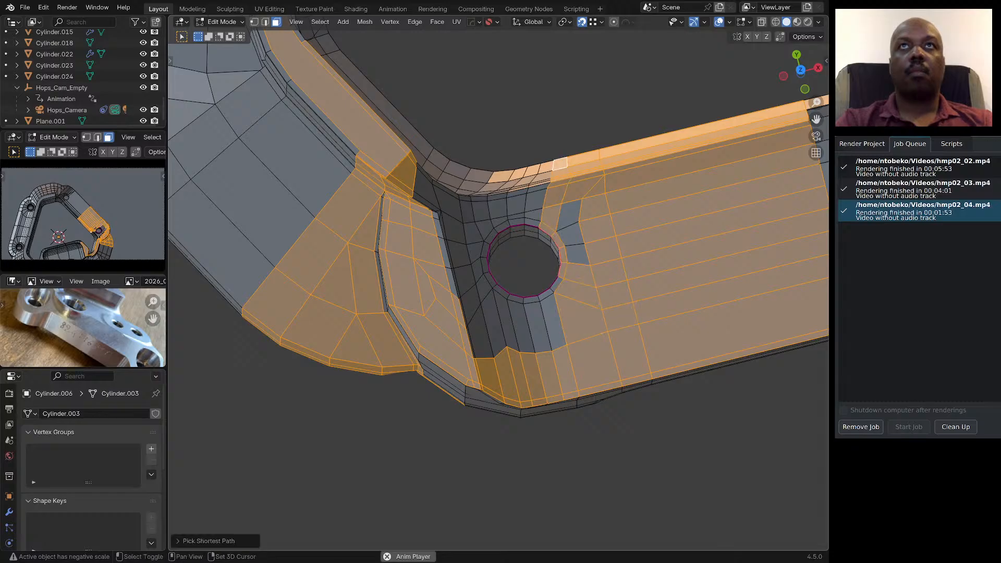
{"action": "left_click", "coordinate": [578, 255], "text": "shift"}
{"action": "left_click", "coordinate": [569, 215], "text": "shift"}
{"action": "left_click", "coordinate": [571, 234], "text": "shift"}
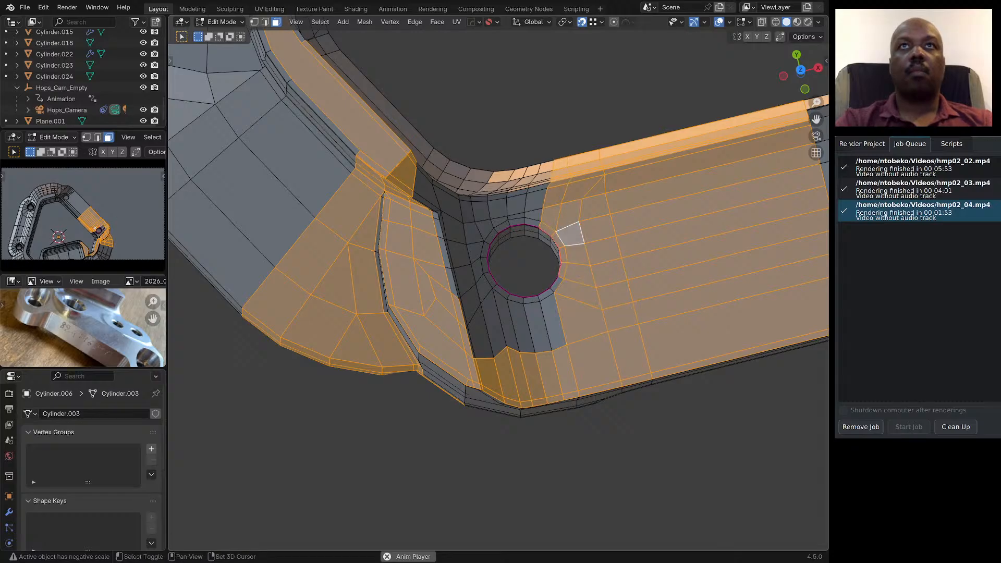
Add the faces between the hole and the outer edge, and the thin strip up the ledge's slanted side.
{"action": "left_click", "coordinate": [553, 322], "text": "shift"}
{"action": "left_click", "coordinate": [481, 338], "text": "ctrl"}
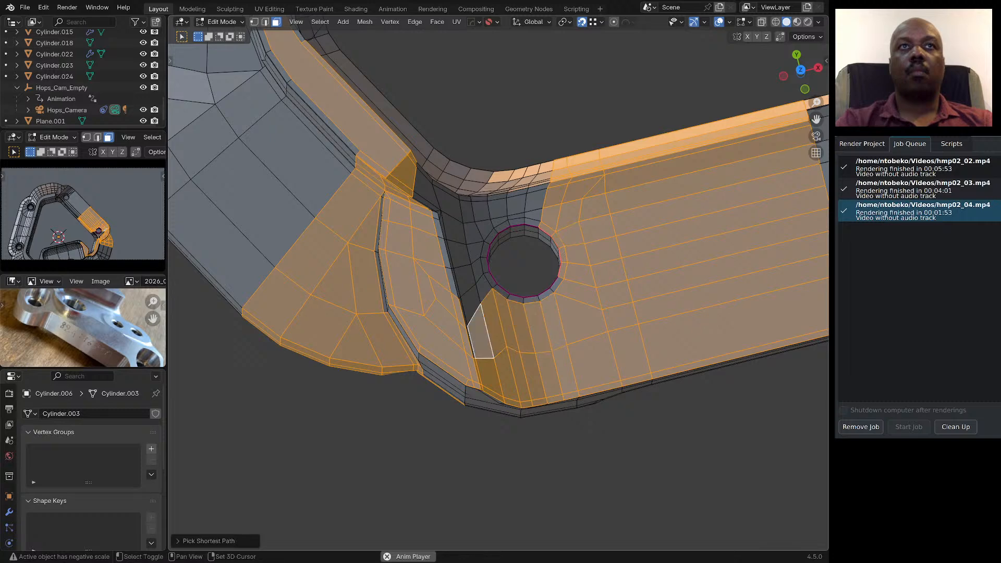
{"action": "key", "text": "ctrl+z"}
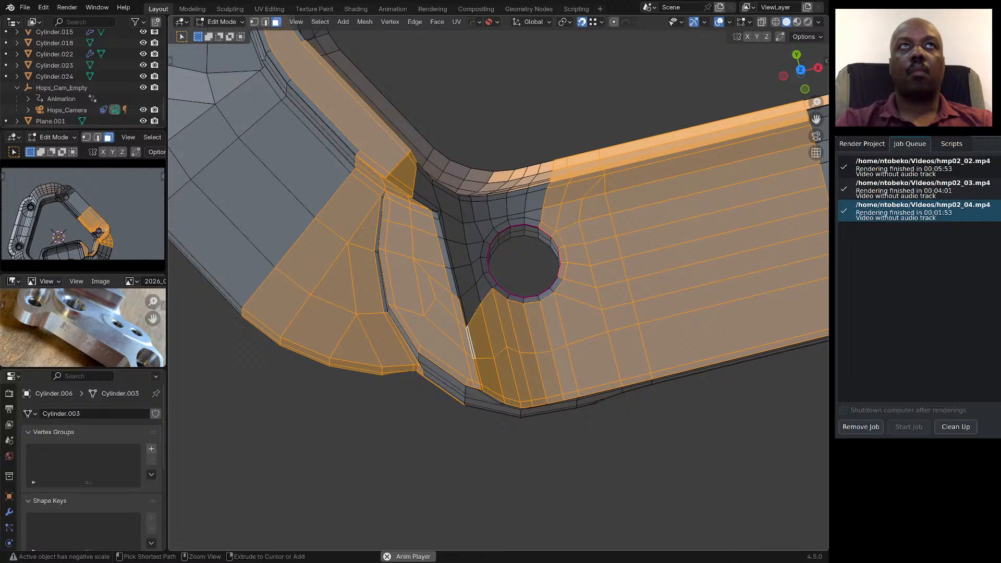
{"action": "left_click", "coordinate": [440, 215], "text": "ctrl"}
Add the remaining narrow faces along the ledge's hole-side border and at its upper corner to the selection.
{"action": "scroll", "coordinate": [439, 215], "scroll_direction": "up", "scroll_amount": 6}
{"action": "left_click", "coordinate": [433, 215], "text": "shift"}
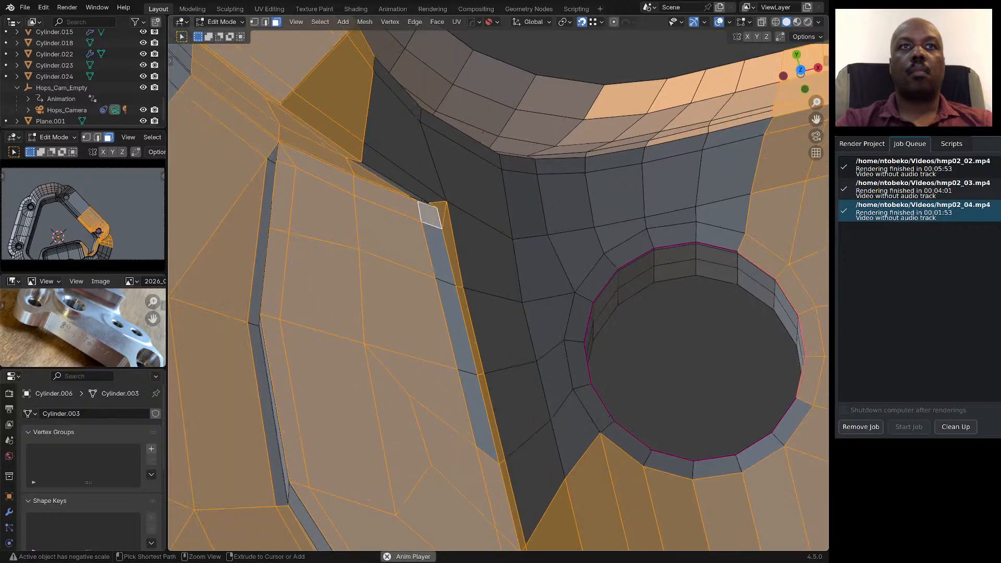
{"action": "left_click", "coordinate": [481, 419], "text": "ctrl"}
{"action": "scroll", "coordinate": [482, 418], "scroll_direction": "down", "scroll_amount": 1}
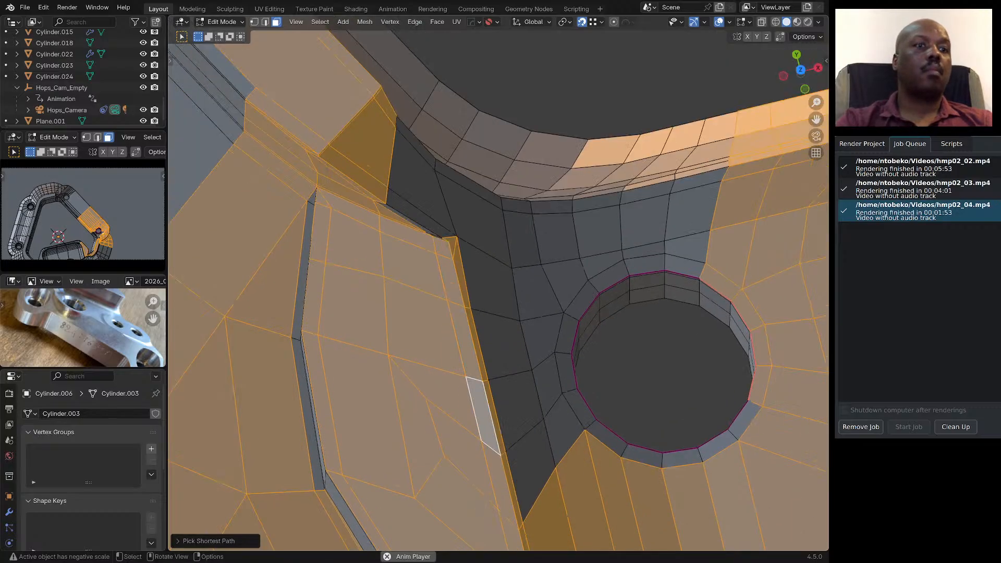
{"action": "middle_click_drag", "start_coordinate": [482, 419], "coordinate": [484, 384]}
{"action": "left_click", "coordinate": [435, 220], "text": "shift"}
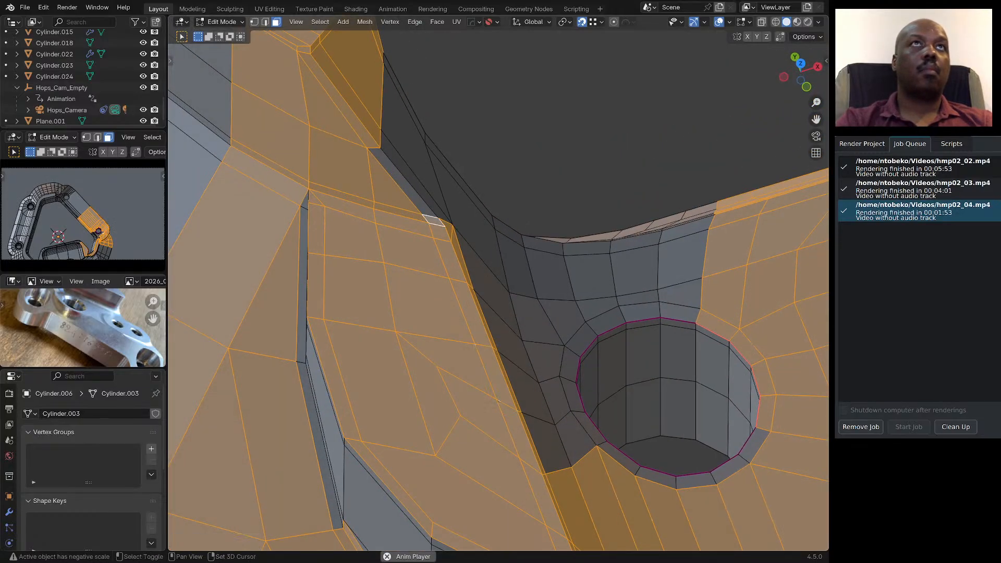
Add the sloping faces below the wall's end and the face column descending between the ledge and the hole.
{"action": "left_click", "coordinate": [424, 191], "text": "shift"}
{"action": "left_click", "coordinate": [403, 183], "text": "shift"}
{"action": "left_click", "coordinate": [413, 151], "text": "shift"}
{"action": "left_click", "coordinate": [467, 219], "text": "shift"}
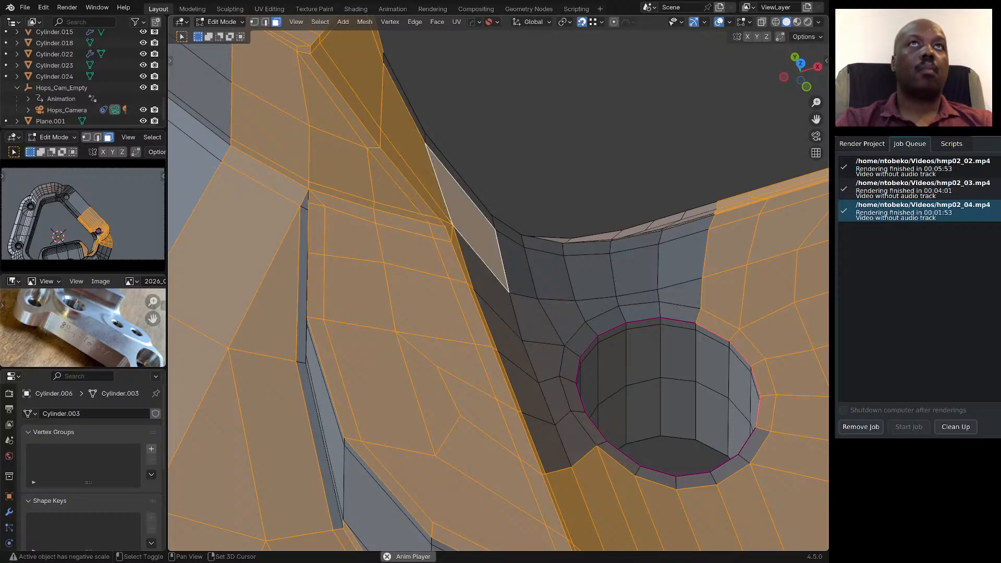
{"action": "left_click", "coordinate": [488, 284], "text": "shift"}
{"action": "left_click", "coordinate": [547, 447], "text": "ctrl"}
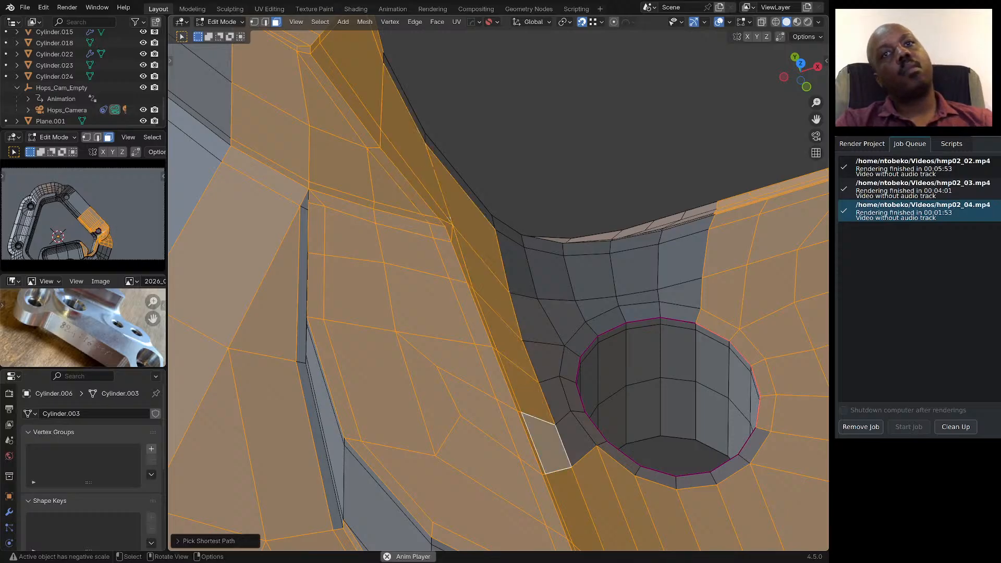
Extend the face selection beside the hole along the foot of the ledge's slope, up to the arm's inner edge.
{"action": "left_click", "coordinate": [574, 439], "text": "shift"}
{"action": "left_click", "coordinate": [508, 232], "text": "ctrl"}
{"action": "scroll", "coordinate": [508, 231], "scroll_direction": "down", "scroll_amount": 5}
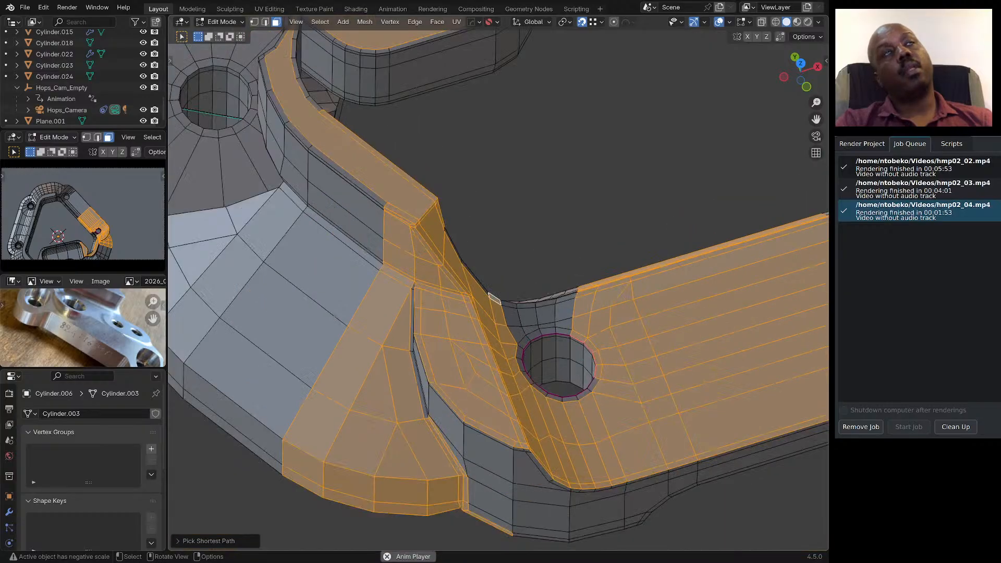
{"action": "middle_click_drag", "start_coordinate": [508, 231], "coordinate": [506, 313]}
{"action": "scroll", "coordinate": [438, 360], "scroll_direction": "down", "scroll_amount": 5}
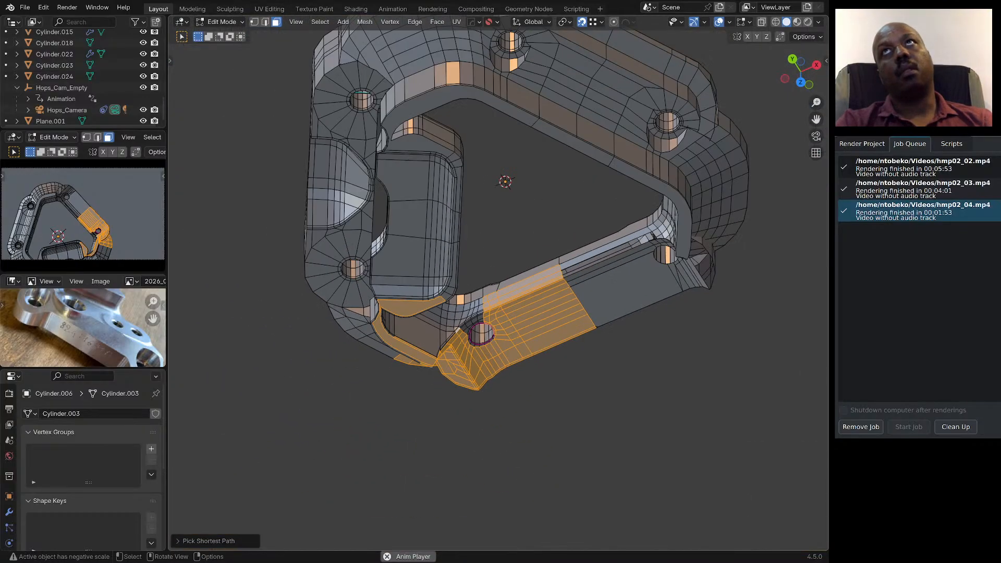
{"action": "middle_click_drag", "start_coordinate": [438, 360], "coordinate": [230, 279]}
{"action": "scroll", "coordinate": [476, 343], "scroll_direction": "up", "scroll_amount": 6}
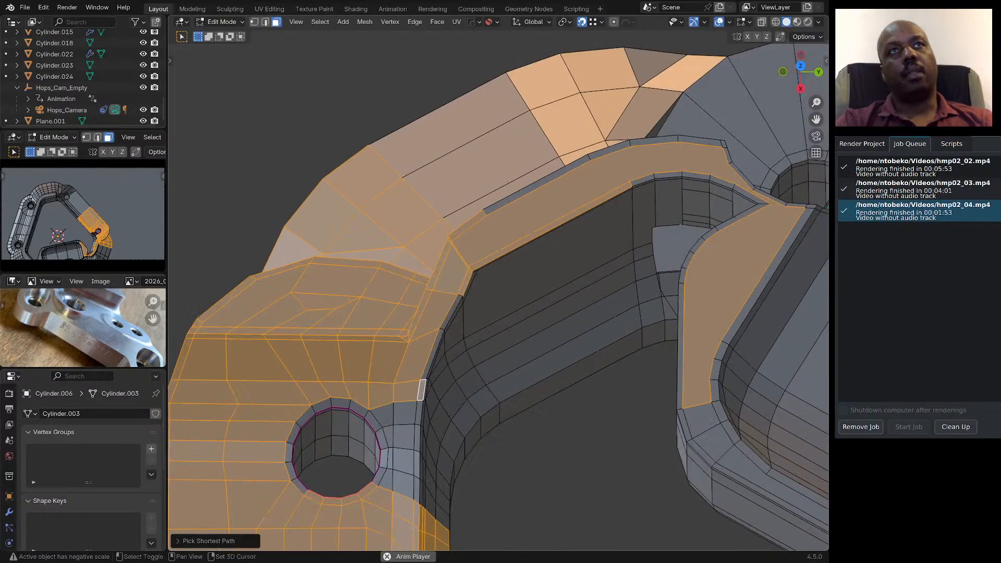
Add the flat inner wall faces below the wall's top edge, including the thin edge strips and the small corner triangle.
{"action": "left_click", "coordinate": [469, 284], "text": "shift"}
{"action": "middle_click_drag", "start_coordinate": [469, 284], "coordinate": [447, 276]}
{"action": "left_click", "coordinate": [514, 286], "text": "shift"}
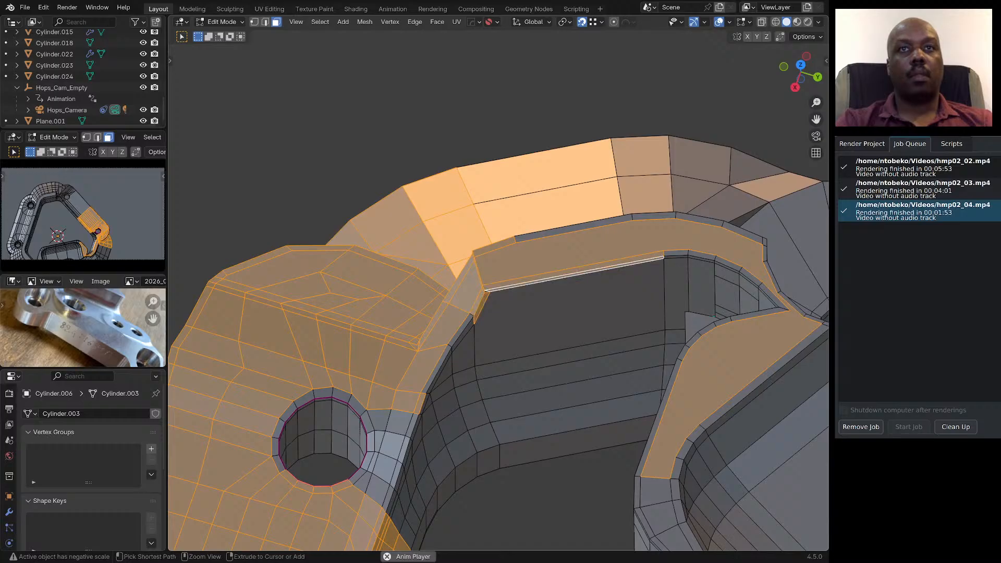
{"action": "left_click", "coordinate": [572, 443], "text": "ctrl"}
{"action": "scroll", "coordinate": [489, 293], "scroll_direction": "up", "scroll_amount": 7}
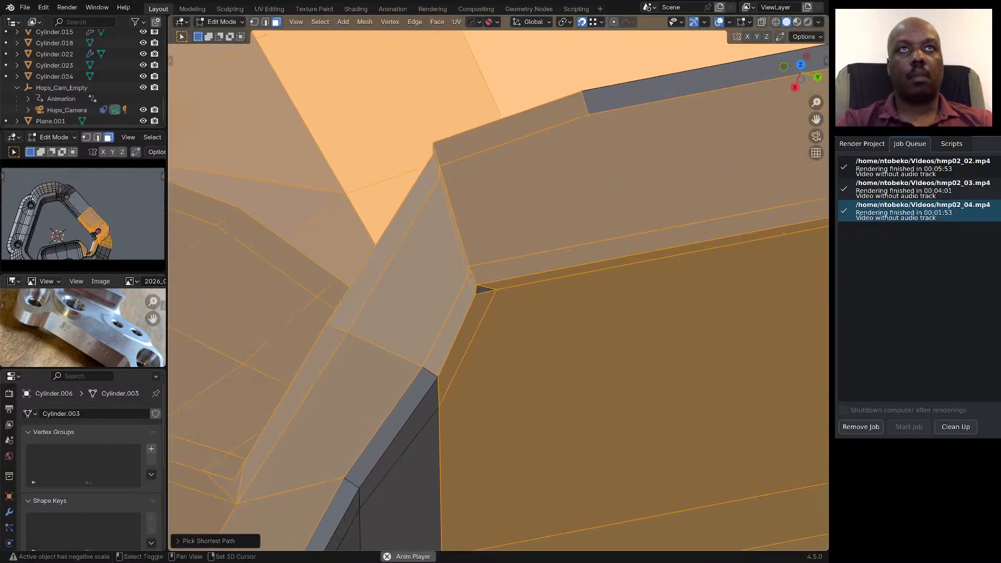
{"action": "left_click", "coordinate": [484, 290], "text": "shift"}
{"action": "scroll", "coordinate": [500, 285], "scroll_direction": "down", "scroll_amount": 7}
{"action": "scroll", "coordinate": [508, 289], "scroll_direction": "down", "scroll_amount": 4}
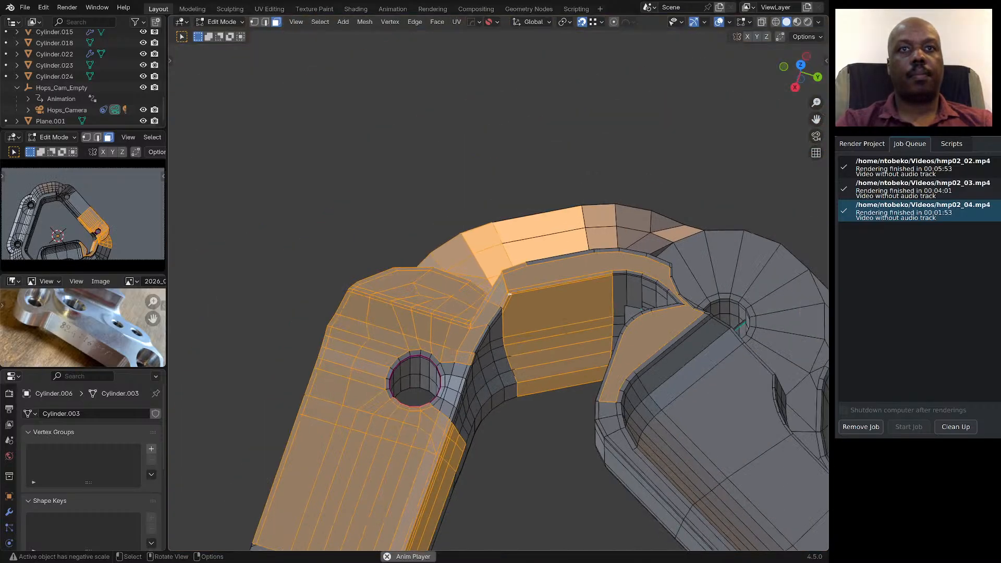
Add the bottom row of faces on the curved inner side below the hole and the narrow strip along its lower edge.
{"action": "middle_click_drag", "start_coordinate": [508, 290], "coordinate": [454, 292]}
{"action": "scroll", "coordinate": [401, 417], "scroll_direction": "up", "scroll_amount": 3}
{"action": "middle_click_drag", "start_coordinate": [401, 417], "coordinate": [423, 371]}
{"action": "left_click", "coordinate": [578, 410], "text": "ctrl"}
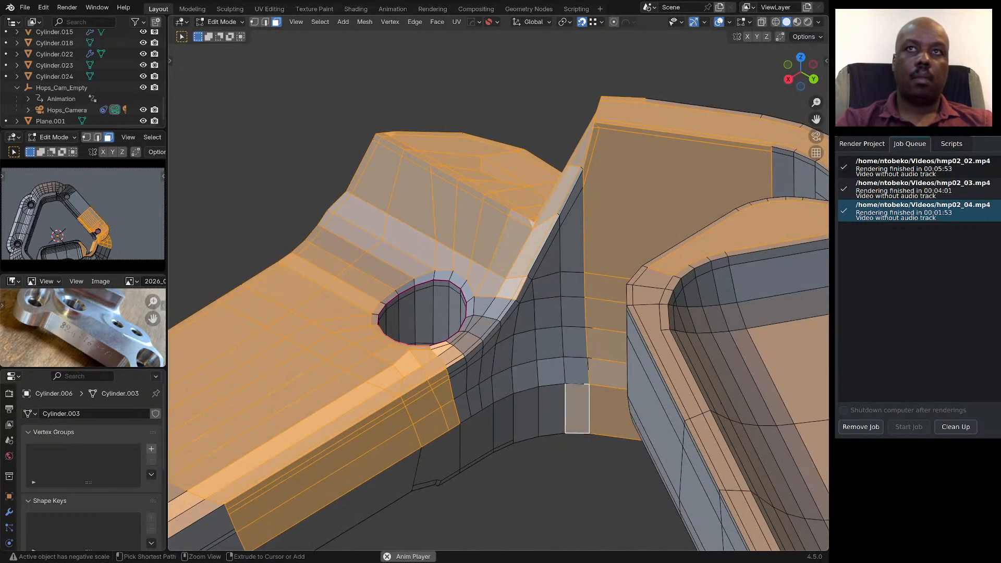
{"action": "left_click", "coordinate": [388, 485], "text": "ctrl"}
{"action": "left_click", "coordinate": [425, 486], "text": "shift"}
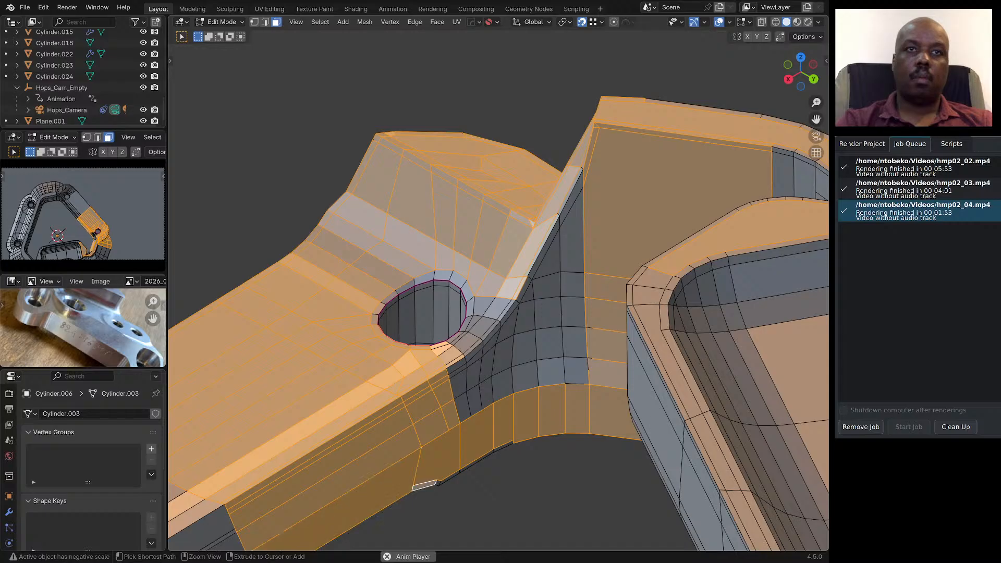
{"action": "left_click", "coordinate": [504, 447], "text": "ctrl"}
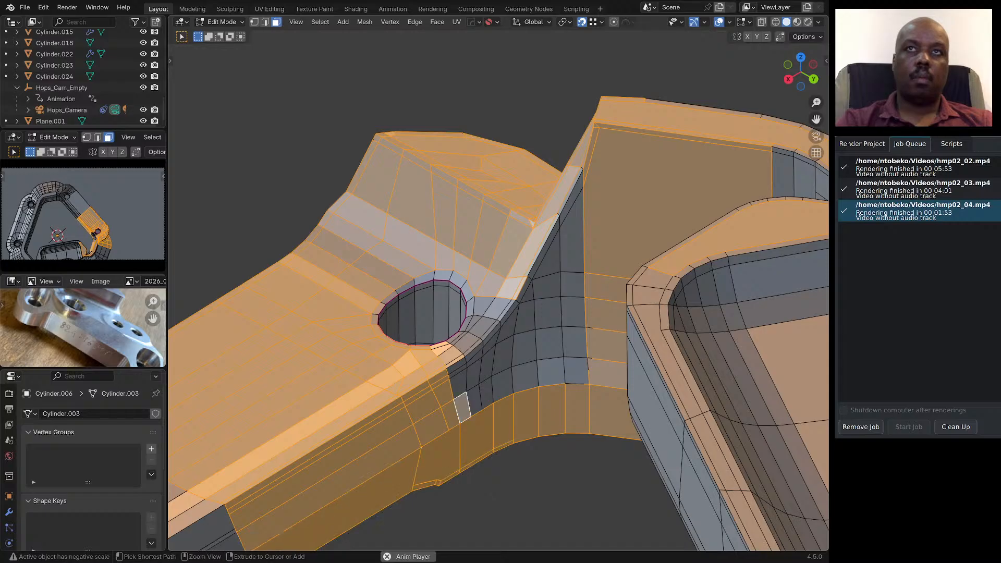
Add the remaining rows of faces on the curved inner side, up to the tapered area beside the flat wall.
{"action": "left_click", "coordinate": [576, 371], "text": "ctrl"}
{"action": "left_click", "coordinate": [575, 342], "text": "ctrl"}
{"action": "left_click", "coordinate": [457, 369], "text": "ctrl"}
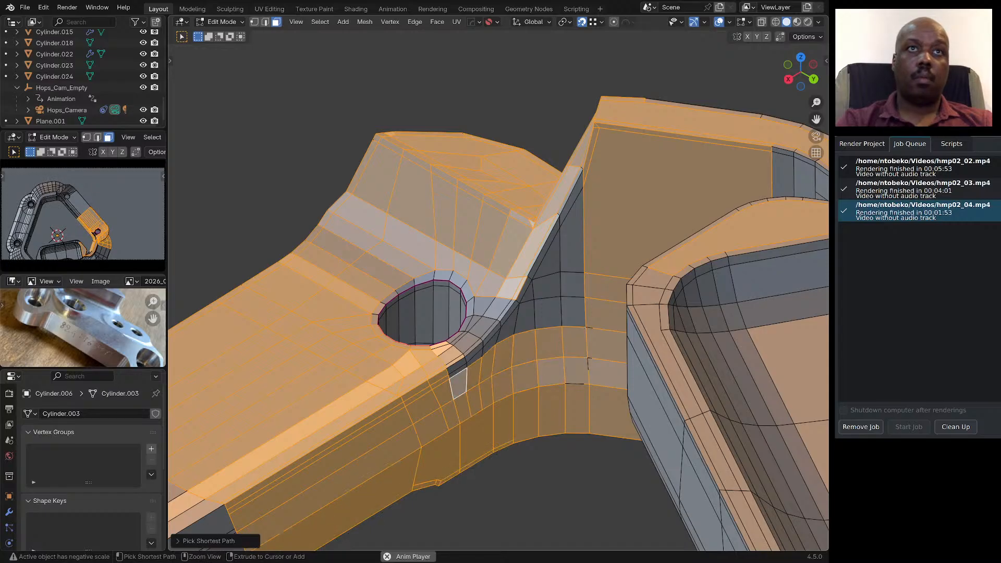
{"action": "left_click", "coordinate": [574, 312], "text": "ctrl"}
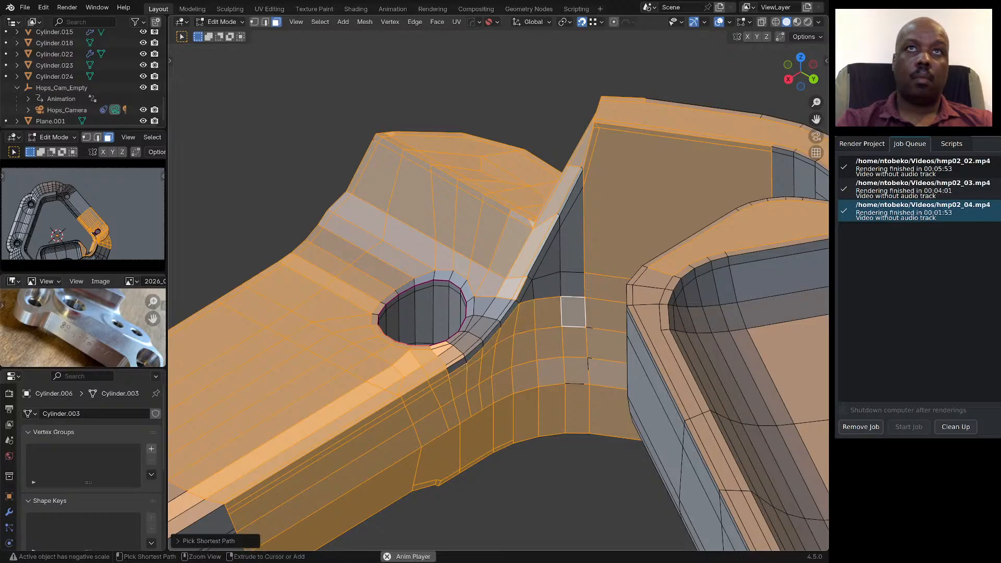
{"action": "left_click", "coordinate": [573, 284], "text": "ctrl"}
{"action": "left_click", "coordinate": [528, 294], "text": "ctrl"}
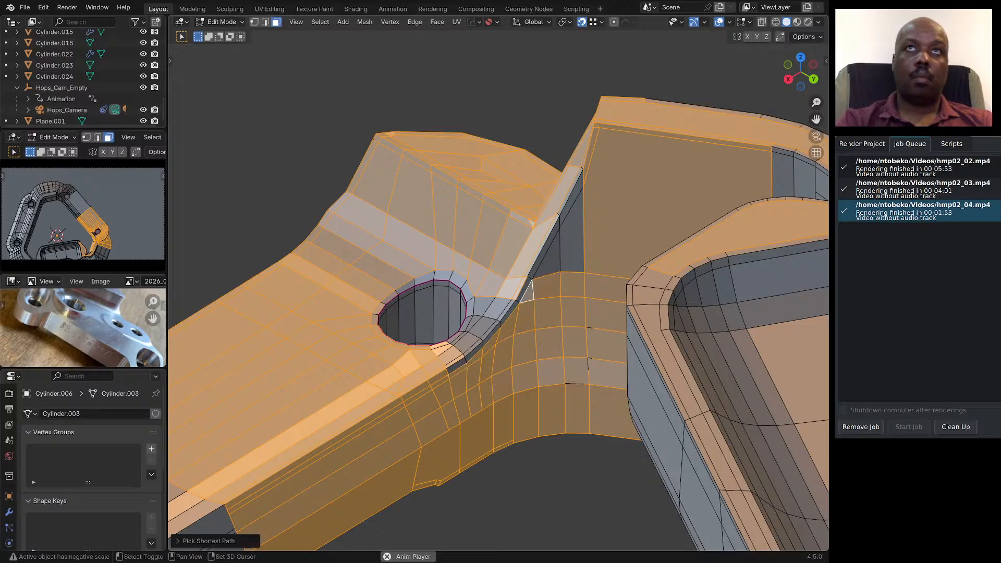
Add the tapered inner faces above the curved rows and the narrow bevel strip from the wall's end down past the hole.
{"action": "left_click", "coordinate": [548, 259], "text": "shift"}
{"action": "left_click", "coordinate": [572, 239], "text": "shift"}
{"action": "left_click", "coordinate": [571, 199], "text": "shift"}
{"action": "left_click", "coordinate": [571, 192], "text": "shift"}
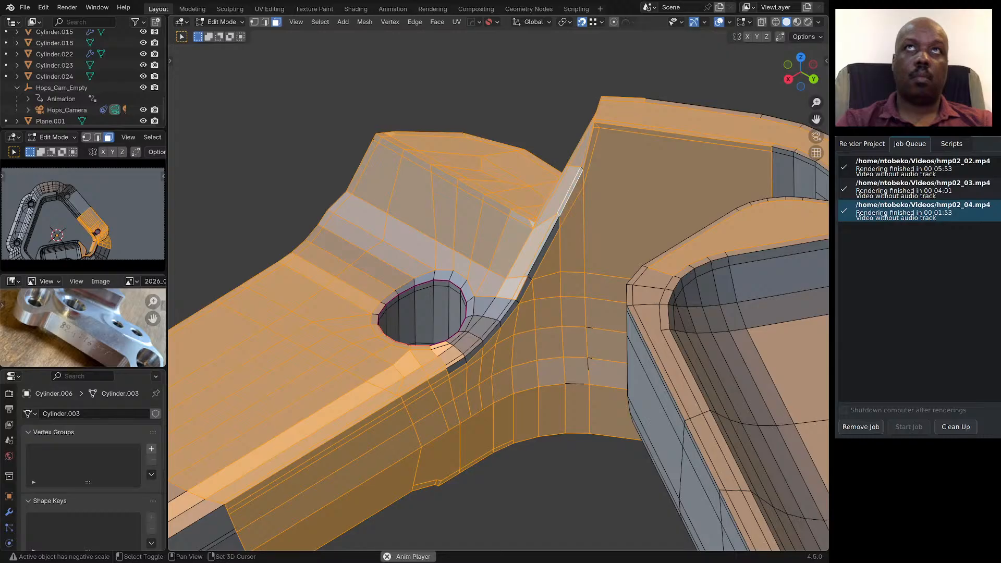
{"action": "left_click", "coordinate": [544, 249], "text": "shift"}
{"action": "left_click", "coordinate": [542, 244], "text": "shift"}
{"action": "left_click", "coordinate": [524, 290], "text": "shift"}
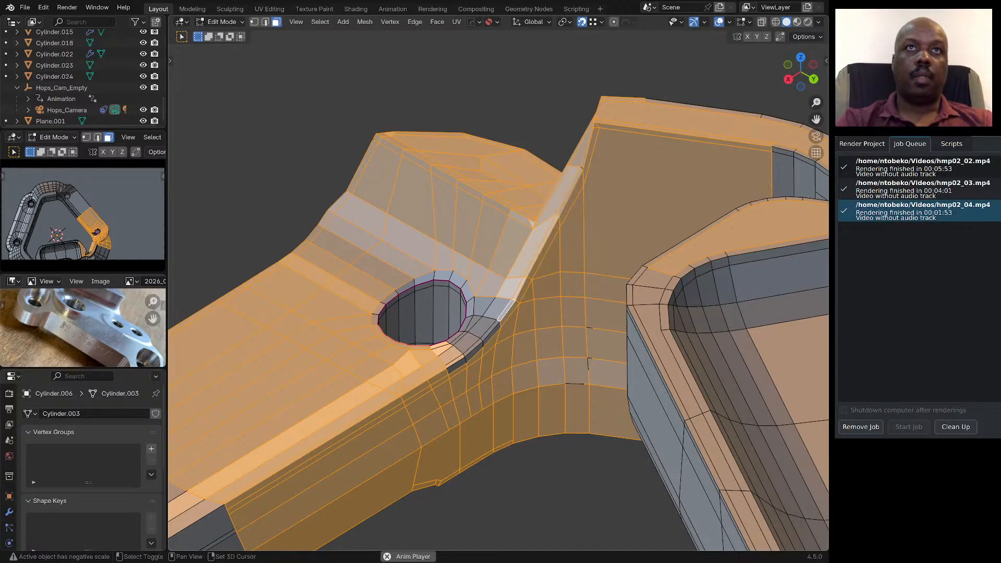
{"action": "left_click", "coordinate": [490, 333], "text": "shift"}
{"action": "left_click", "coordinate": [441, 348], "text": "ctrl+shift"}
Add the faces between the hole and the inner edge, plus the remaining faces of the ring around the hole.
{"action": "middle_click_drag", "start_coordinate": [441, 347], "coordinate": [473, 368]}
{"action": "left_click", "coordinate": [469, 308], "text": "shift"}
{"action": "left_click", "coordinate": [503, 305], "text": "ctrl"}
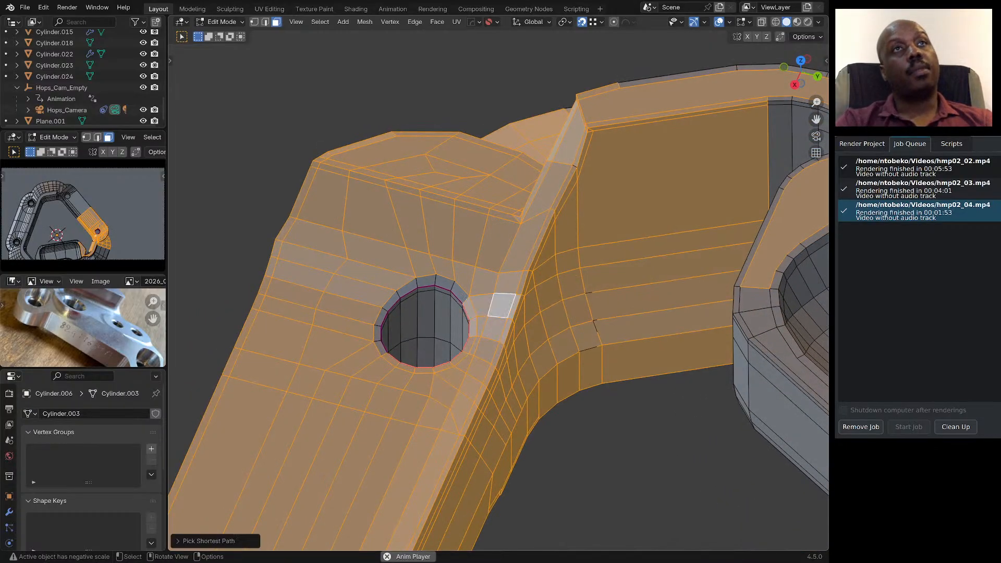
{"action": "middle_click_drag", "start_coordinate": [502, 306], "coordinate": [554, 306]}
{"action": "scroll", "coordinate": [495, 319], "scroll_direction": "up", "scroll_amount": 4}
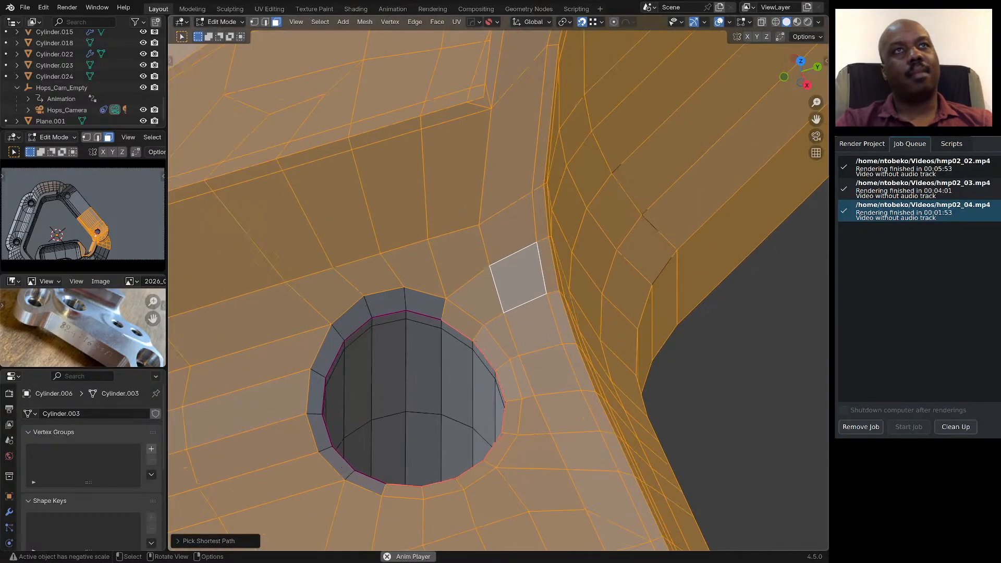
{"action": "left_click", "coordinate": [425, 305], "text": "shift"}
{"action": "left_click", "coordinate": [329, 353], "text": "ctrl"}
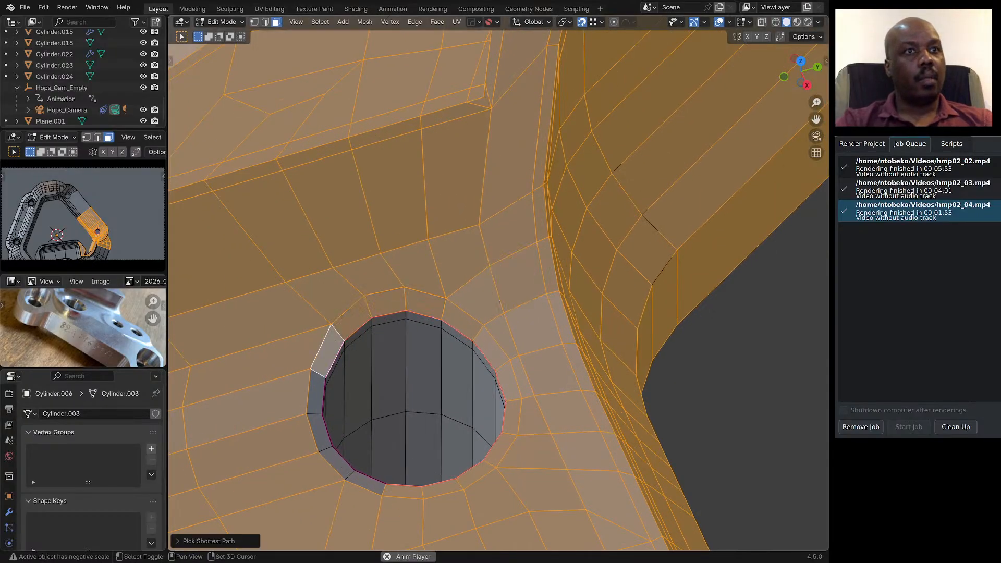
{"action": "left_click", "coordinate": [365, 483], "text": "ctrl"}
Add the thin rim loop and both face loops lining the hole's interior to the selection.
{"action": "left_click", "coordinate": [401, 317], "text": "alt+shift"}
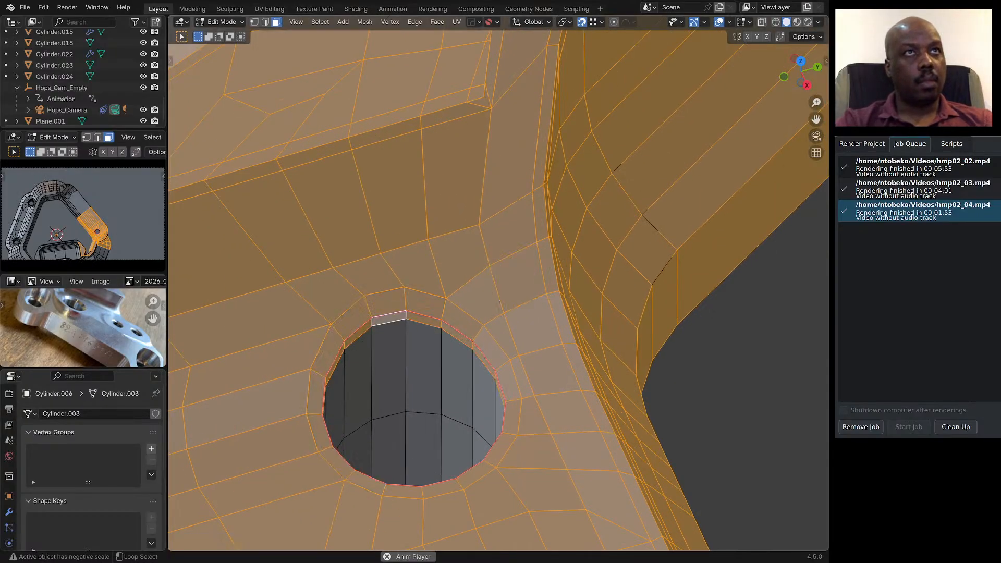
{"action": "left_click", "coordinate": [402, 365], "text": "alt+shift"}
{"action": "left_click", "coordinate": [402, 440], "text": "alt+shift"}
{"action": "scroll", "coordinate": [429, 319], "scroll_direction": "down", "scroll_amount": 5}
{"action": "middle_click_drag", "start_coordinate": [429, 319], "coordinate": [568, 310]}
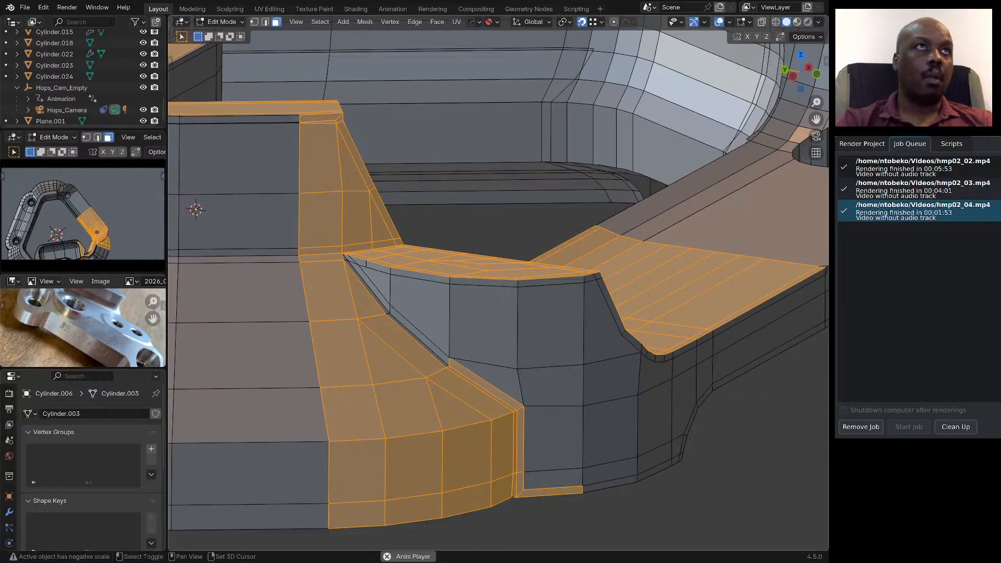
Add the thin curved strip between base and ledge, and the ledge's outer side and rim faces at its pointed end.
{"action": "left_click", "coordinate": [417, 338], "text": "ctrl"}
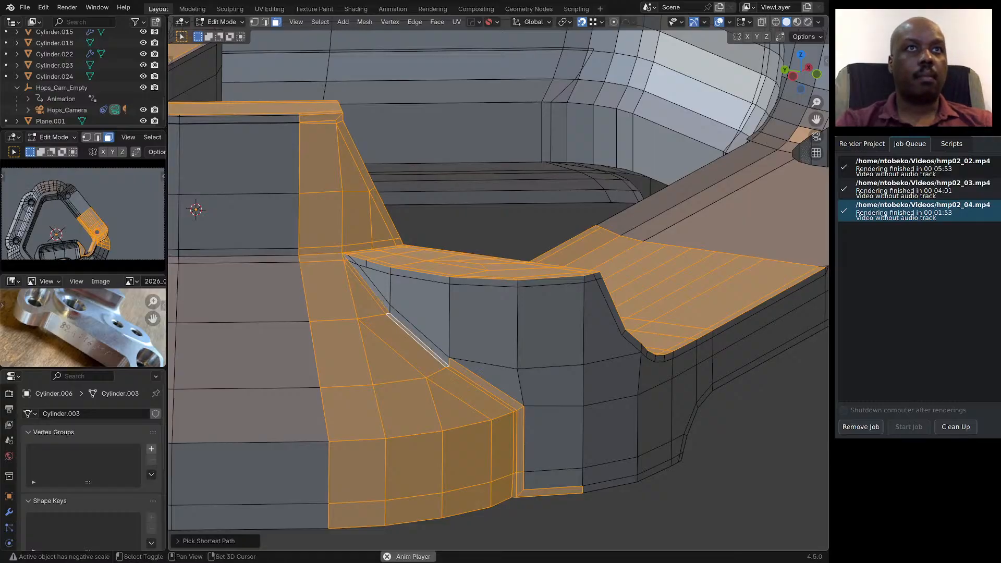
{"action": "left_click", "coordinate": [356, 267], "text": "shift"}
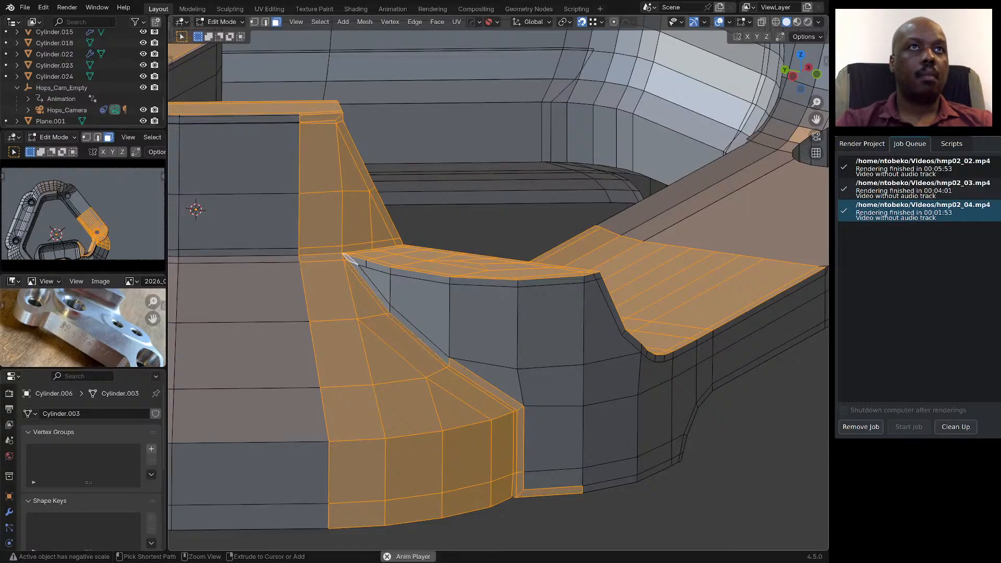
{"action": "left_click", "coordinate": [421, 337], "text": "ctrl"}
{"action": "left_click", "coordinate": [380, 268], "text": "shift"}
{"action": "left_click", "coordinate": [381, 284], "text": "shift"}
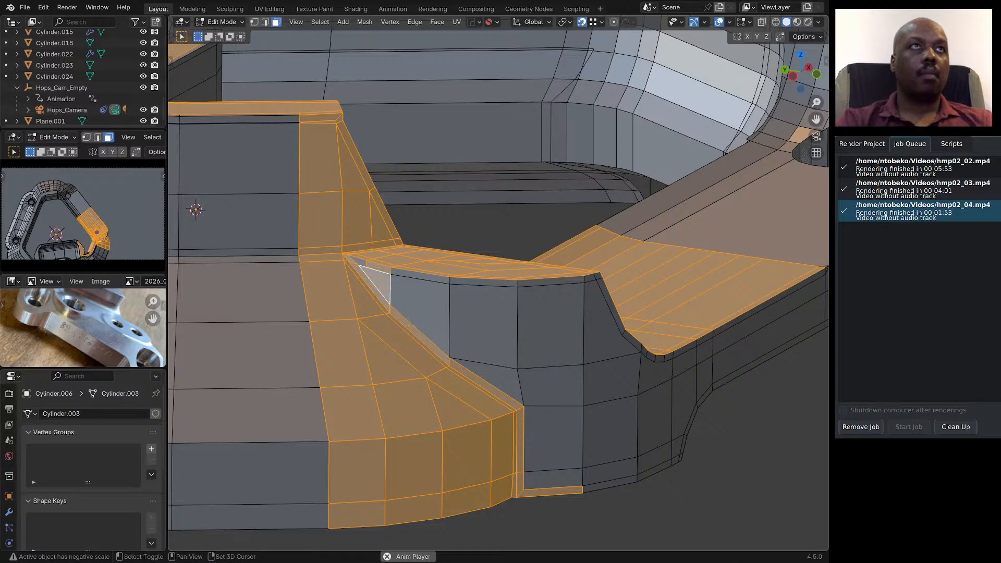
{"action": "left_click", "coordinate": [361, 261], "text": "shift"}
{"action": "left_click", "coordinate": [413, 300], "text": "shift"}
{"action": "left_click", "coordinate": [419, 276], "text": "shift"}
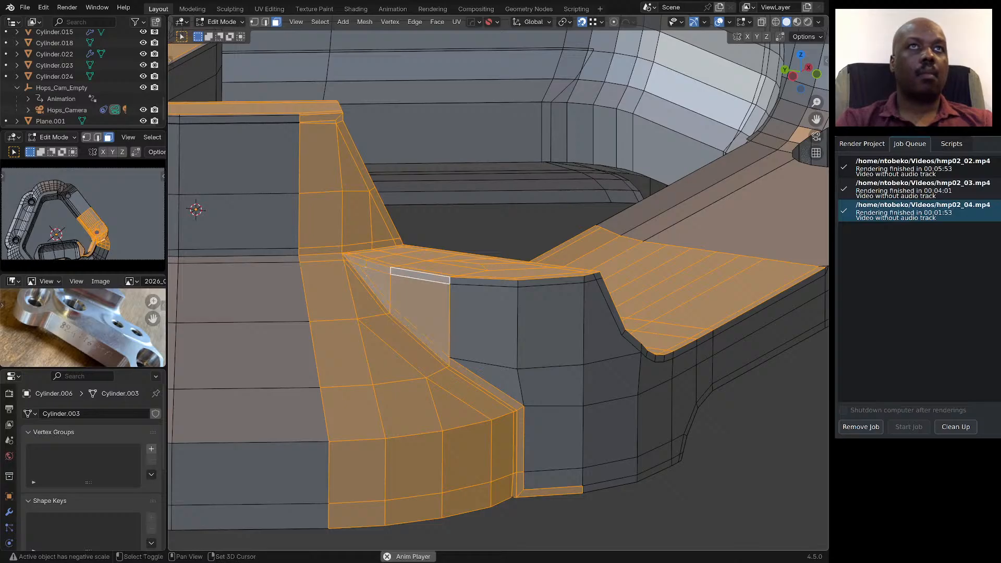
Add the rest of the ledge's outer rim and side faces down to the narrow strip along the bottom edge.
{"action": "left_click", "coordinate": [484, 282], "text": "shift"}
{"action": "left_click", "coordinate": [611, 380], "text": "ctrl+shift"}
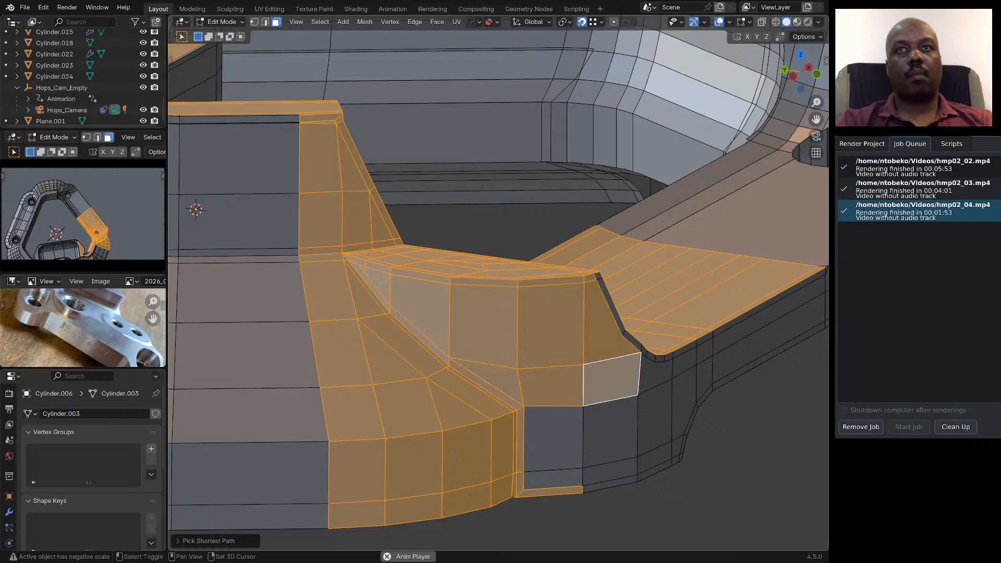
{"action": "left_click", "coordinate": [552, 479], "text": "ctrl+shift"}
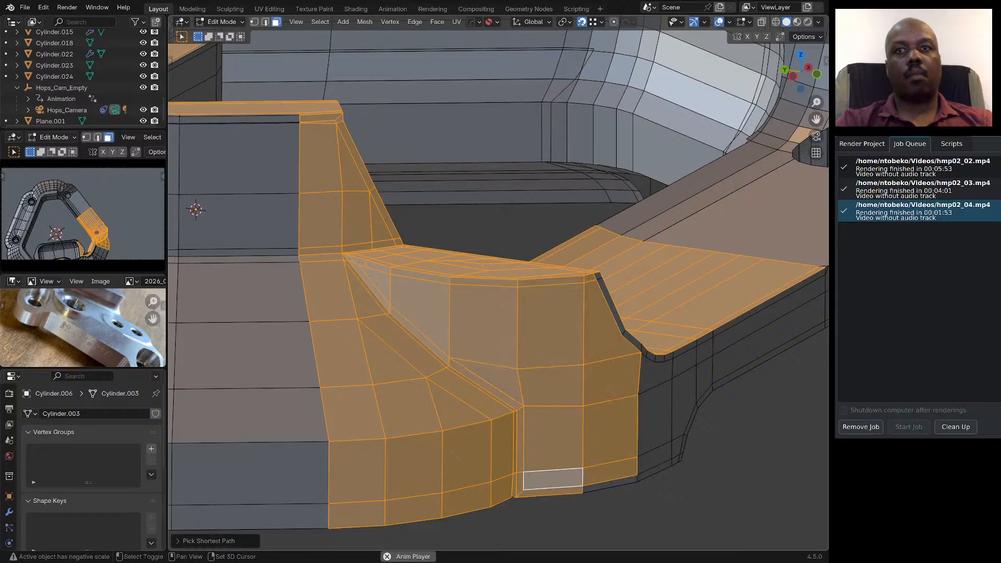
{"action": "left_click", "coordinate": [610, 485], "text": "shift"}
{"action": "scroll", "coordinate": [610, 482], "scroll_direction": "down", "scroll_amount": 2}
{"action": "middle_click_drag", "start_coordinate": [609, 480], "coordinate": [562, 419]}
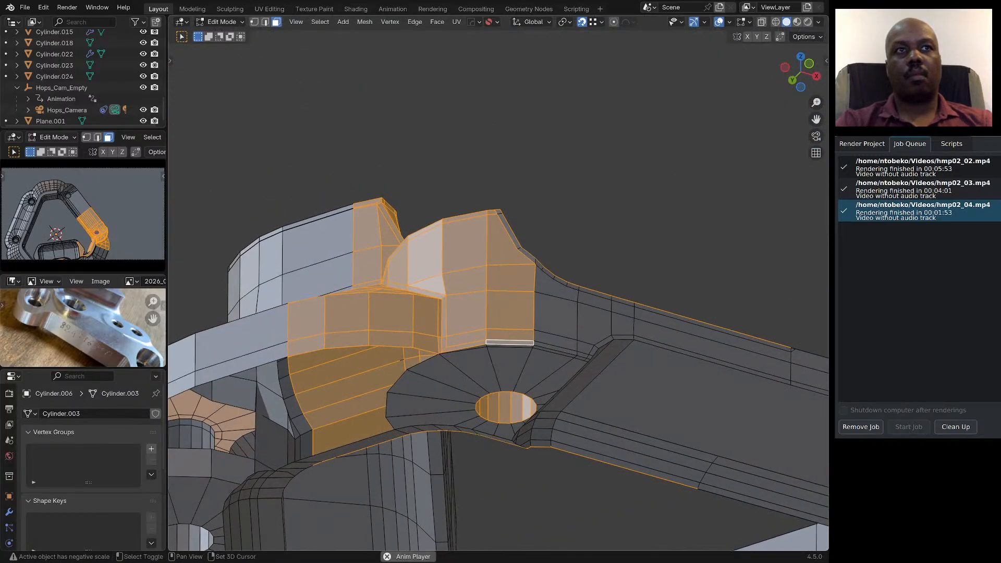
Add the underside strip below the inner wall and the curved row of faces bordering the hole's underside fan.
{"action": "scroll", "coordinate": [435, 383], "scroll_direction": "down", "scroll_amount": 4}
{"action": "middle_click_drag", "start_coordinate": [436, 383], "coordinate": [439, 331]}
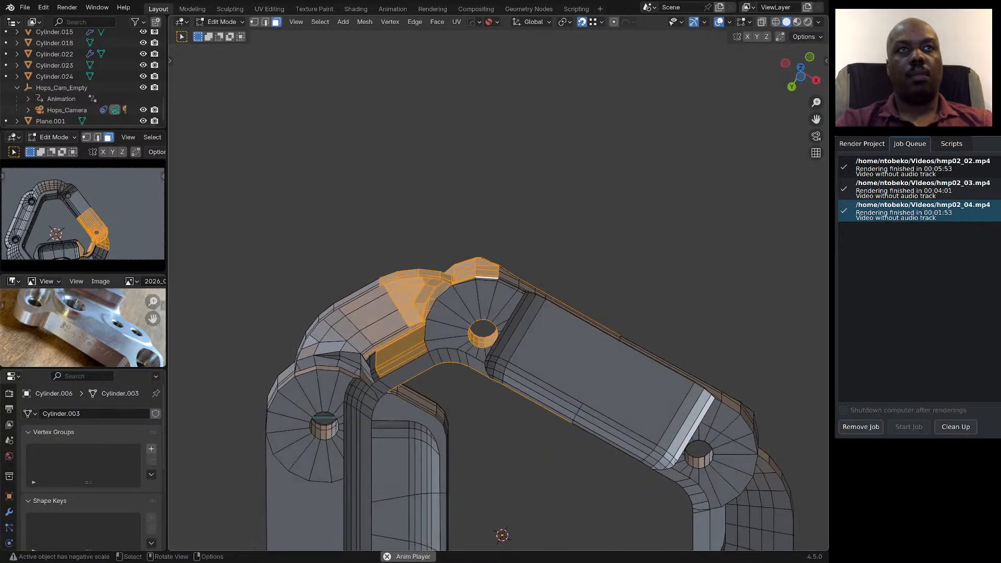
{"action": "scroll", "coordinate": [438, 331], "scroll_direction": "up", "scroll_amount": 4}
{"action": "left_click", "coordinate": [376, 412], "text": "shift"}
{"action": "left_click", "coordinate": [433, 385], "text": "shift"}
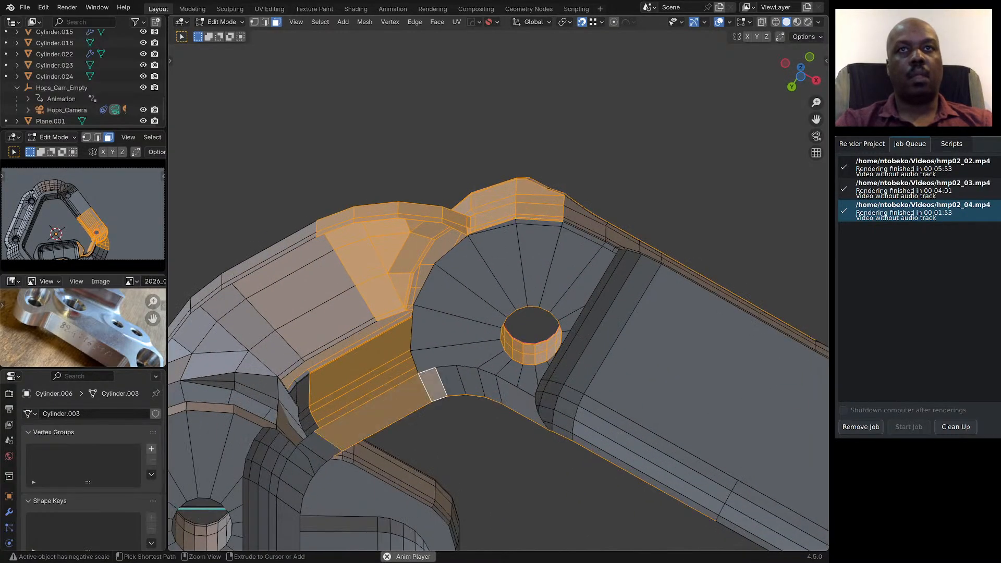
{"action": "left_click", "coordinate": [520, 403], "text": "ctrl+shift"}
Add the radial faces around the hole's underside, running around the outer side to the edge of the recess.
{"action": "left_click", "coordinate": [455, 357], "text": "shift"}
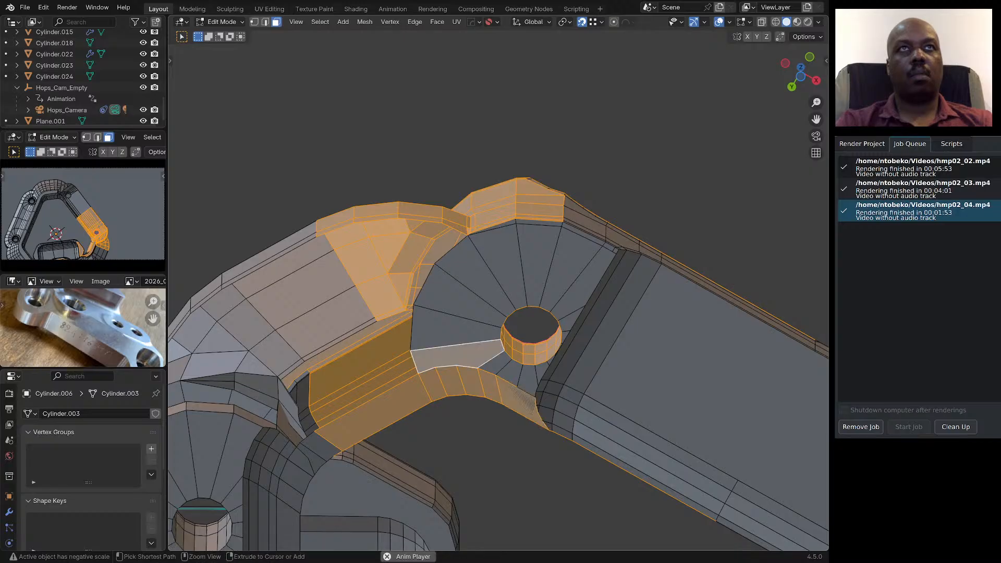
{"action": "left_click", "coordinate": [475, 278], "text": "ctrl"}
{"action": "left_click", "coordinate": [534, 263], "text": "ctrl"}
{"action": "left_click", "coordinate": [585, 285], "text": "ctrl"}
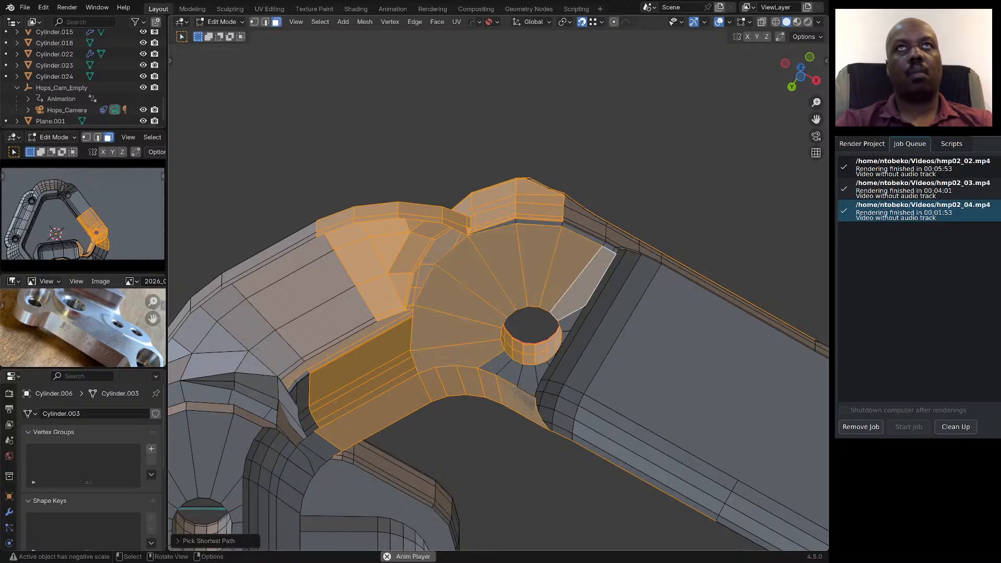
Add the narrow strips between the underside fan and the outer side, and the arm's lowest side faces up to the recess.
{"action": "middle_click_drag", "start_coordinate": [543, 230], "coordinate": [539, 262]}
{"action": "scroll", "coordinate": [540, 262], "scroll_direction": "up", "scroll_amount": 3}
{"action": "left_click", "coordinate": [472, 305], "text": "shift"}
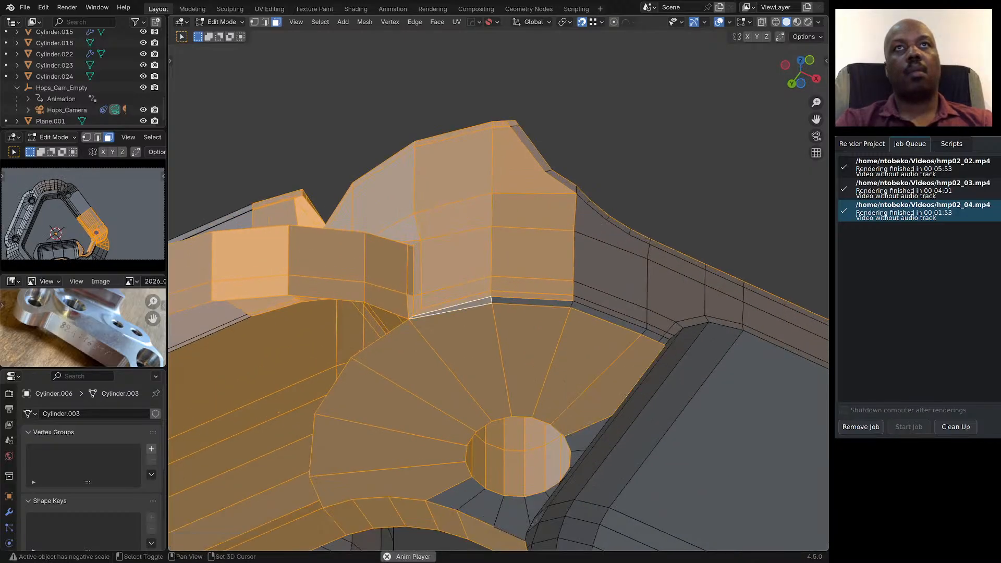
{"action": "left_click", "coordinate": [663, 341], "text": "ctrl"}
{"action": "left_click", "coordinate": [668, 337], "text": "shift"}
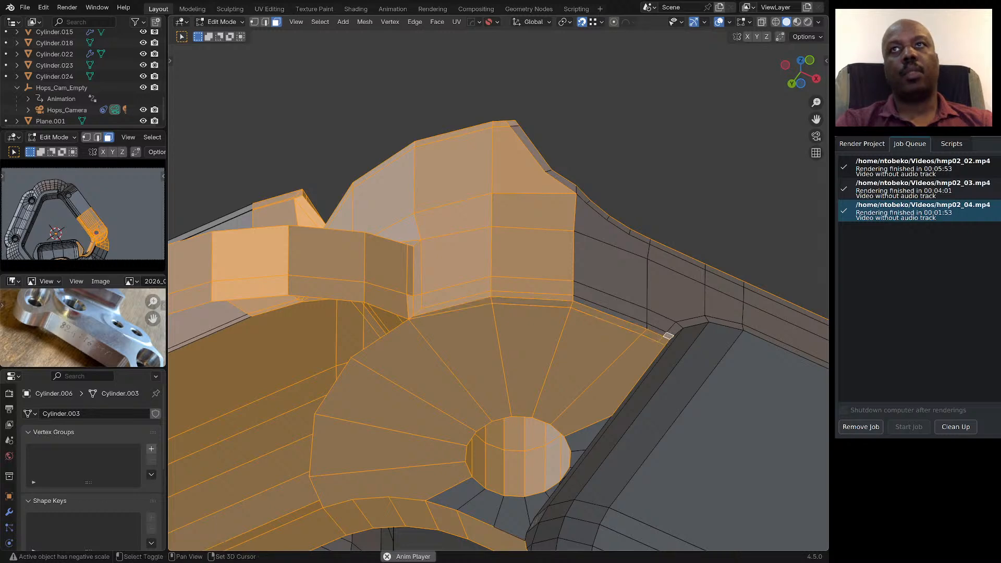
{"action": "left_click", "coordinate": [609, 304], "text": "ctrl"}
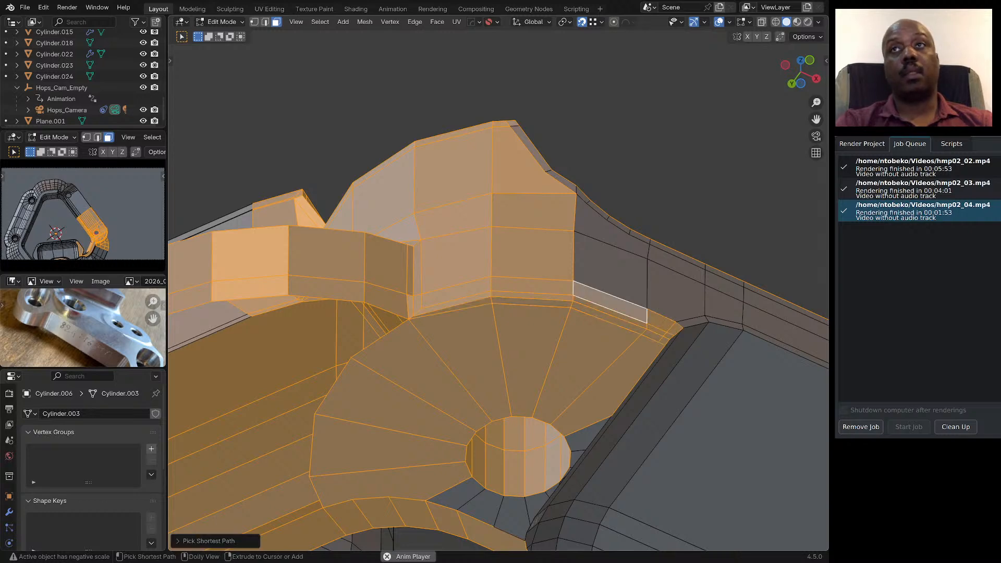
Add the narrow strip of faces along the arm's top outer edge, from the ledge's raised corner to the arm's middle.
{"action": "scroll", "coordinate": [608, 305], "scroll_direction": "down", "scroll_amount": 4}
{"action": "middle_click_drag", "start_coordinate": [607, 305], "coordinate": [550, 334]}
{"action": "scroll", "coordinate": [550, 335], "scroll_direction": "up", "scroll_amount": 1}
{"action": "scroll", "coordinate": [408, 293], "scroll_direction": "up", "scroll_amount": 1}
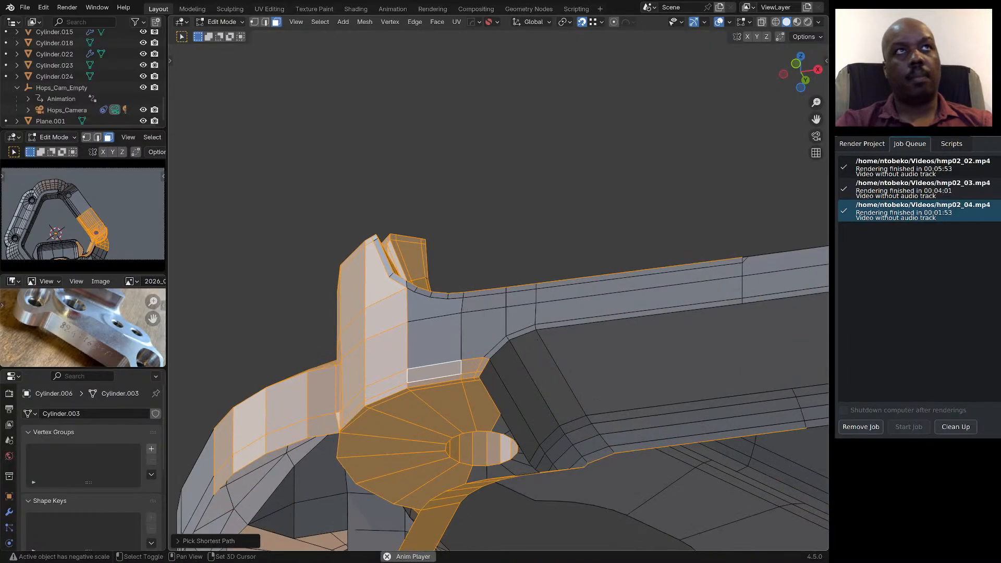
{"action": "left_click", "coordinate": [375, 238], "text": "shift"}
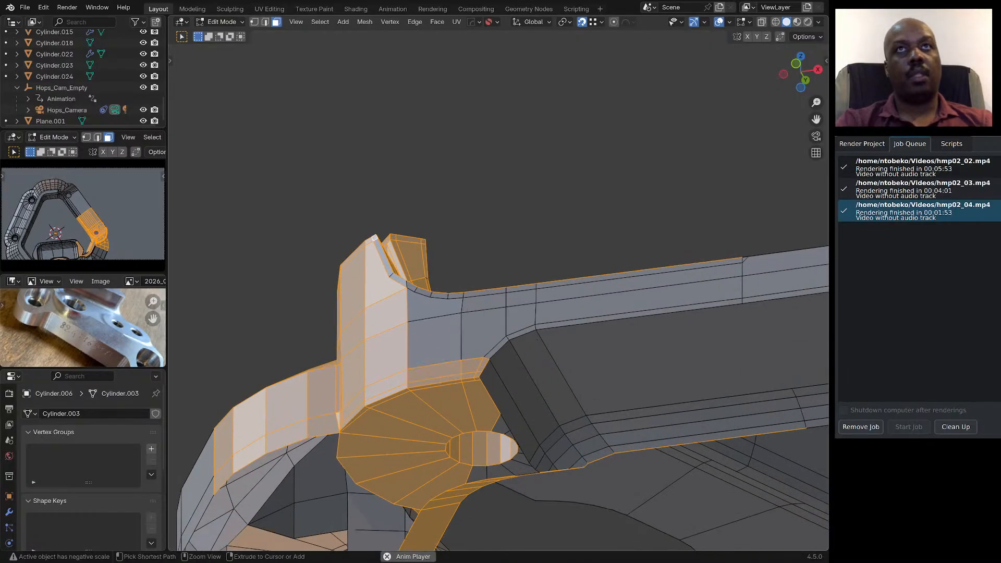
{"action": "left_click", "coordinate": [578, 281], "text": "ctrl"}
{"action": "scroll", "coordinate": [407, 333], "scroll_direction": "down", "scroll_amount": 3}
{"action": "middle_click_drag", "start_coordinate": [532, 334], "coordinate": [532, 365]}
{"action": "scroll", "coordinate": [534, 366], "scroll_direction": "up", "scroll_amount": 2}
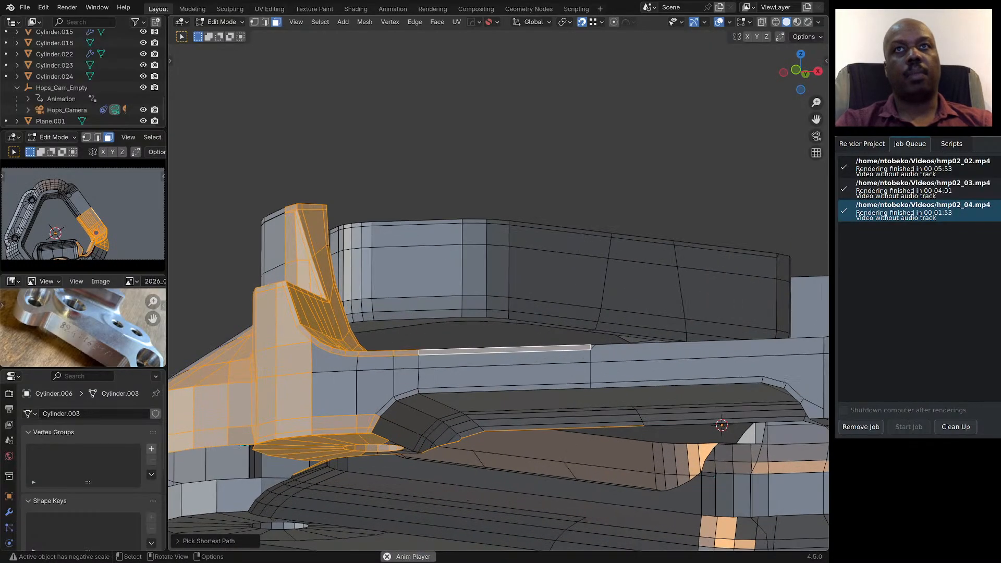
Add the remaining rows of outer side faces below that strip, from the ledge corner to the arm's middle and down to the recess.
{"action": "left_click", "coordinate": [535, 358], "text": "shift"}
{"action": "left_click", "coordinate": [336, 363], "text": "ctrl"}
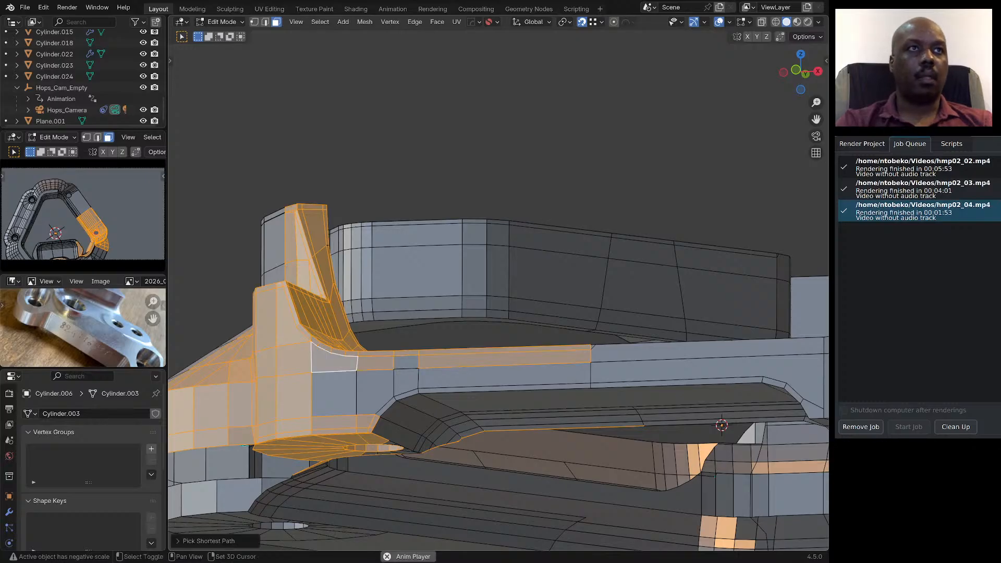
{"action": "left_click", "coordinate": [336, 391], "text": "shift"}
{"action": "left_click", "coordinate": [459, 377], "text": "ctrl"}
{"action": "left_click", "coordinate": [406, 360], "text": "shift"}
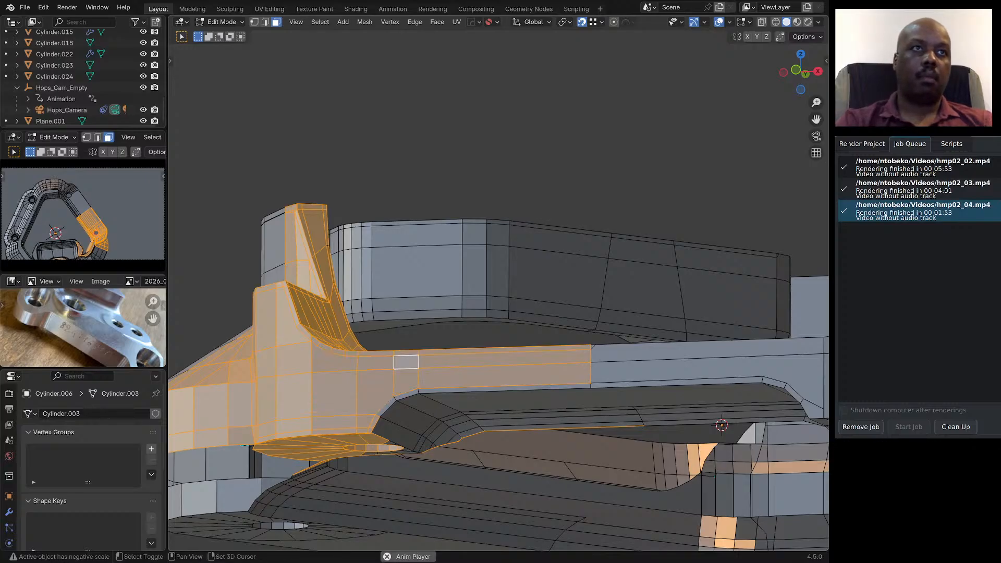
{"action": "left_click", "coordinate": [385, 407], "text": "shift"}
{"action": "left_click", "coordinate": [504, 387], "text": "ctrl"}
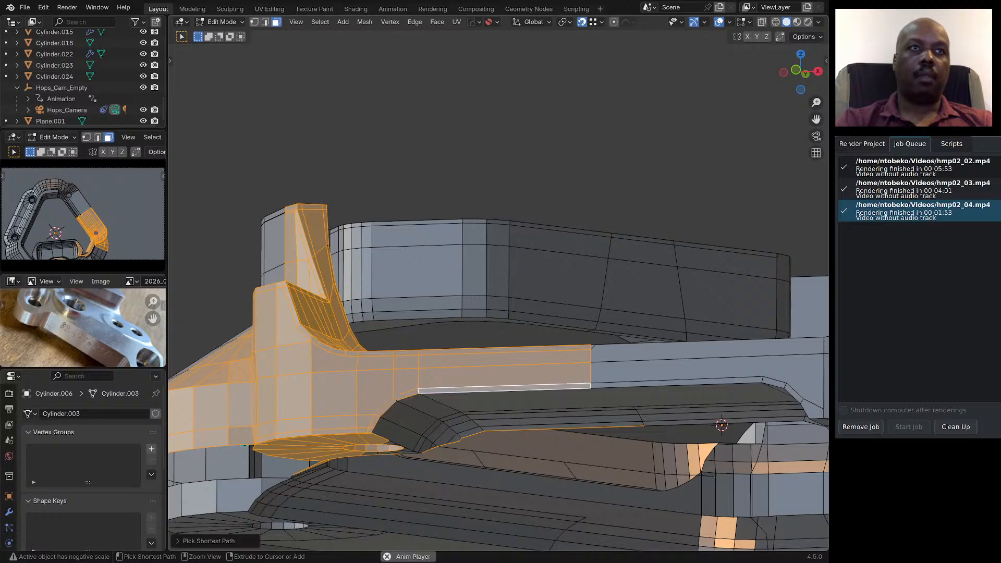
Add the missing radial and sliver faces around the hole's underside, between the hole and the recess wall.
{"action": "middle_click_drag", "start_coordinate": [504, 387], "coordinate": [505, 302]}
{"action": "left_click", "coordinate": [370, 404], "text": "shift"}
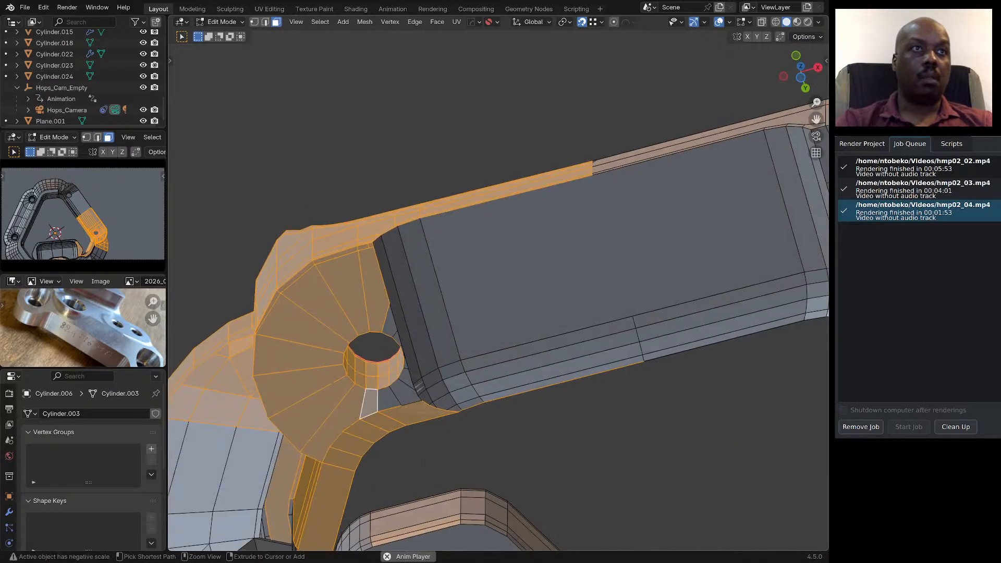
{"action": "left_click", "coordinate": [406, 393], "text": "ctrl"}
{"action": "left_click", "coordinate": [407, 377], "text": "shift"}
{"action": "scroll", "coordinate": [406, 362], "scroll_direction": "up", "scroll_amount": 3}
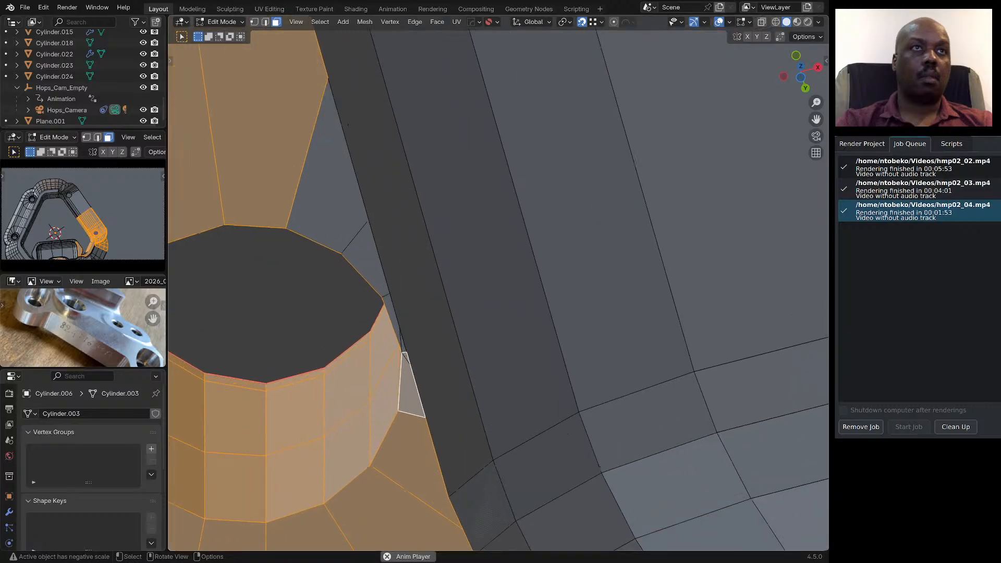
{"action": "scroll", "coordinate": [403, 364], "scroll_direction": "up", "scroll_amount": 4}
{"action": "left_click", "coordinate": [394, 319], "text": "shift"}
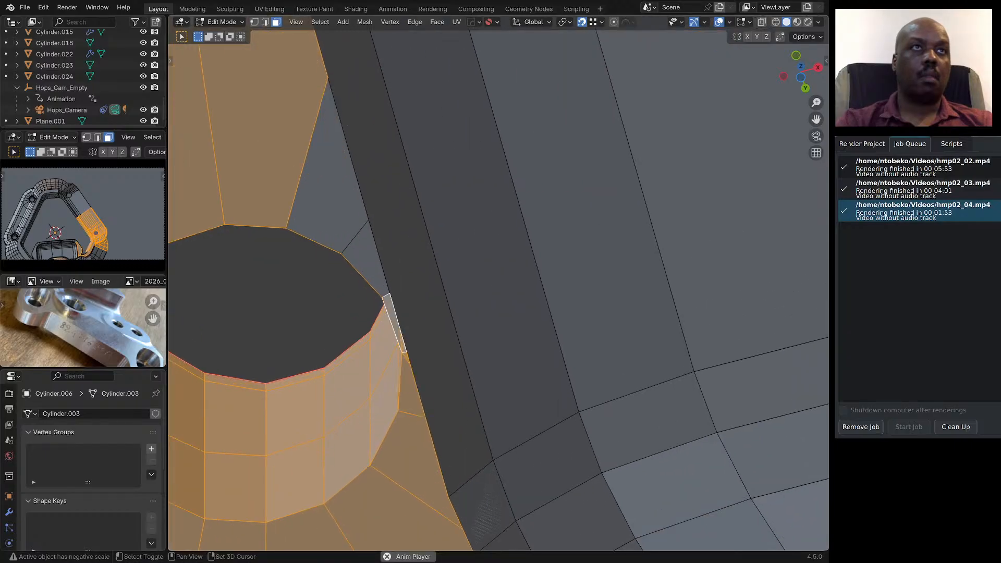
{"action": "left_click", "coordinate": [370, 265], "text": "shift"}
{"action": "left_click", "coordinate": [333, 201], "text": "shift"}
{"action": "scroll", "coordinate": [443, 364], "scroll_direction": "down", "scroll_amount": 4}
{"action": "scroll", "coordinate": [360, 388], "scroll_direction": "down", "scroll_amount": 4}
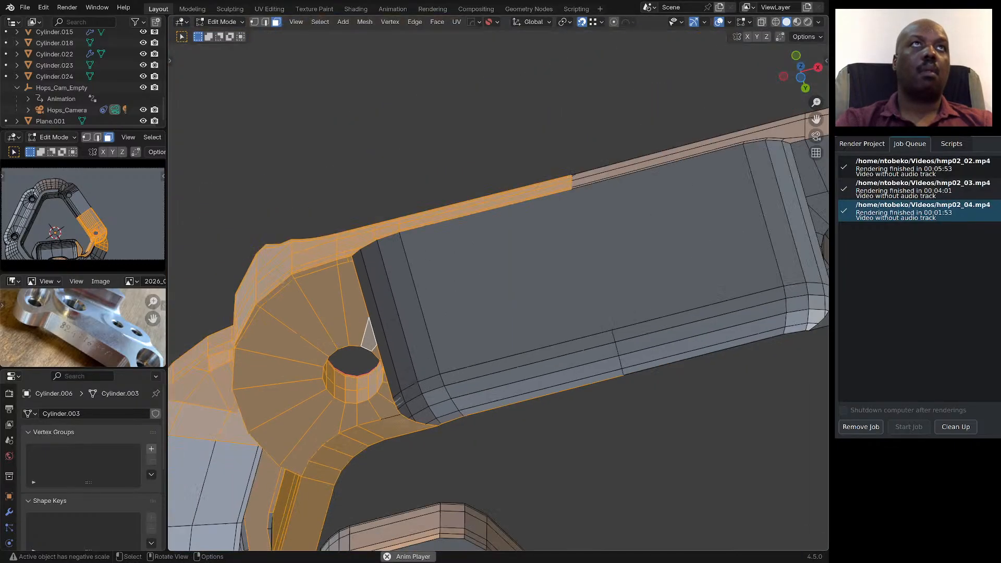
Add the recess's wall strips beside the hole, its large floor face and the rows of faces along its inner side.
{"action": "left_click", "coordinate": [377, 324], "text": "shift"}
{"action": "left_click", "coordinate": [477, 292], "text": "ctrl"}
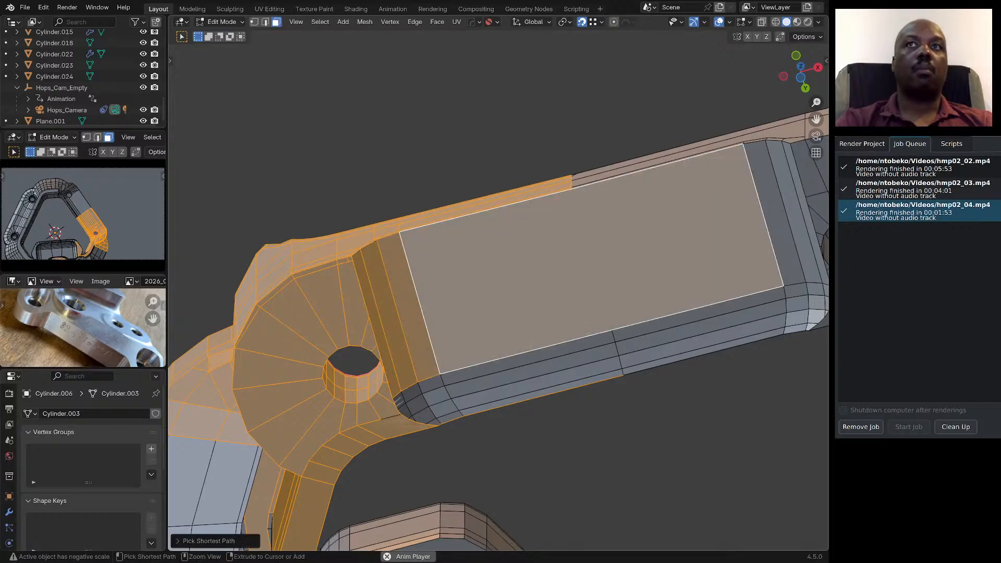
{"action": "left_click", "coordinate": [411, 392], "text": "shift"}
{"action": "left_click", "coordinate": [411, 392], "text": "shift"}
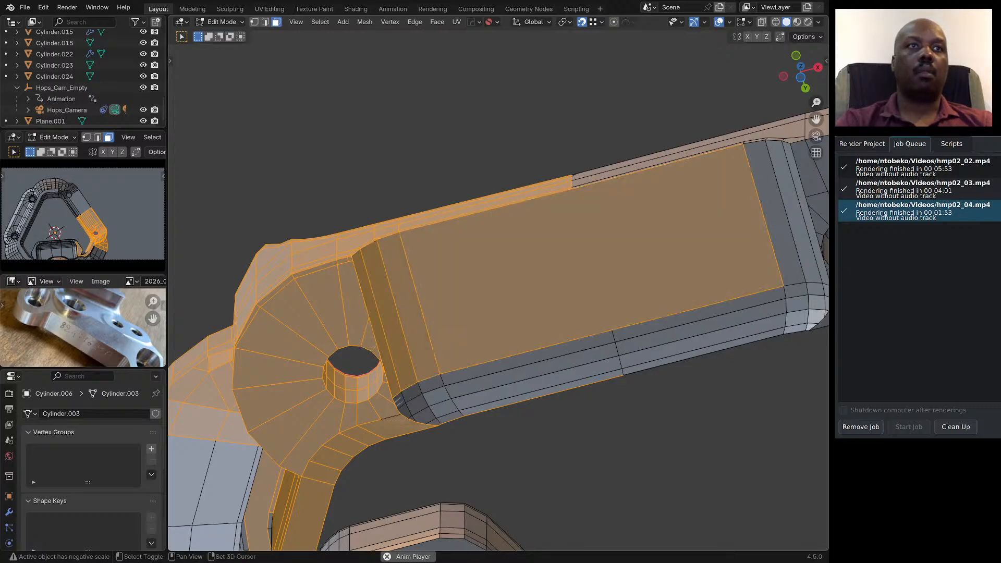
{"action": "left_click", "coordinate": [701, 345], "text": "ctrl+shift"}
{"action": "scroll", "coordinate": [693, 333], "scroll_direction": "down", "scroll_amount": 5}
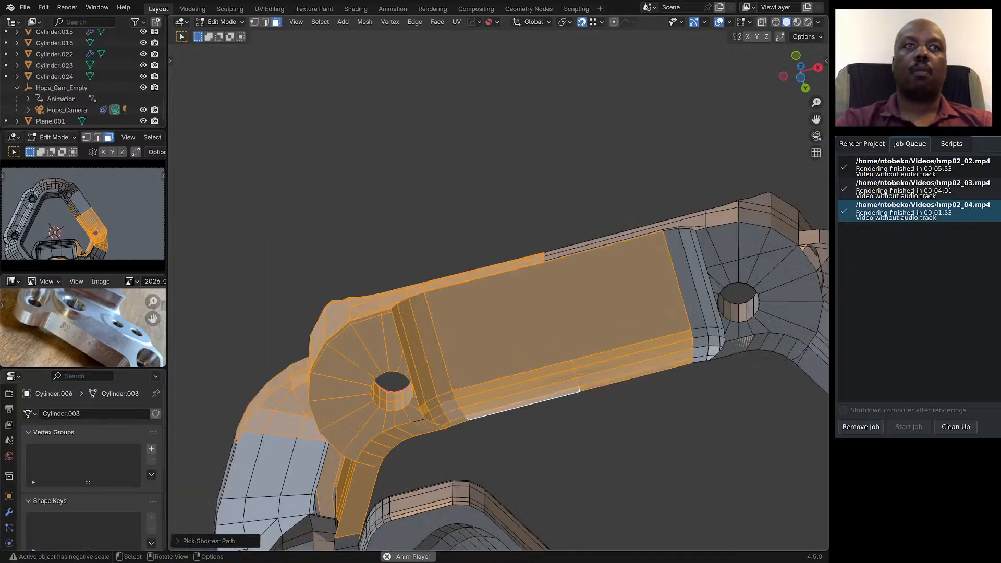
Examine the selected faces from above and up close for gaps around the ledge, hole and inner wall.
{"action": "middle_click_drag", "start_coordinate": [693, 333], "coordinate": [712, 522]}
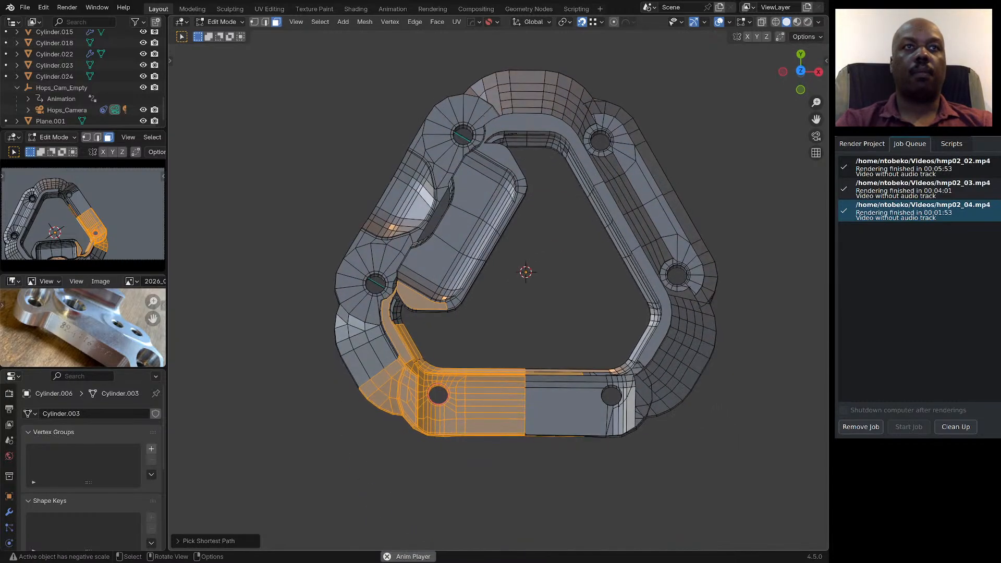
{"action": "middle_click_drag", "start_coordinate": [404, 318], "coordinate": [389, 303]}
{"action": "scroll", "coordinate": [393, 308], "scroll_direction": "up", "scroll_amount": 6}
{"action": "middle_click_drag", "start_coordinate": [349, 383], "coordinate": [329, 369]}
{"action": "scroll", "coordinate": [328, 369], "scroll_direction": "down", "scroll_amount": 5}
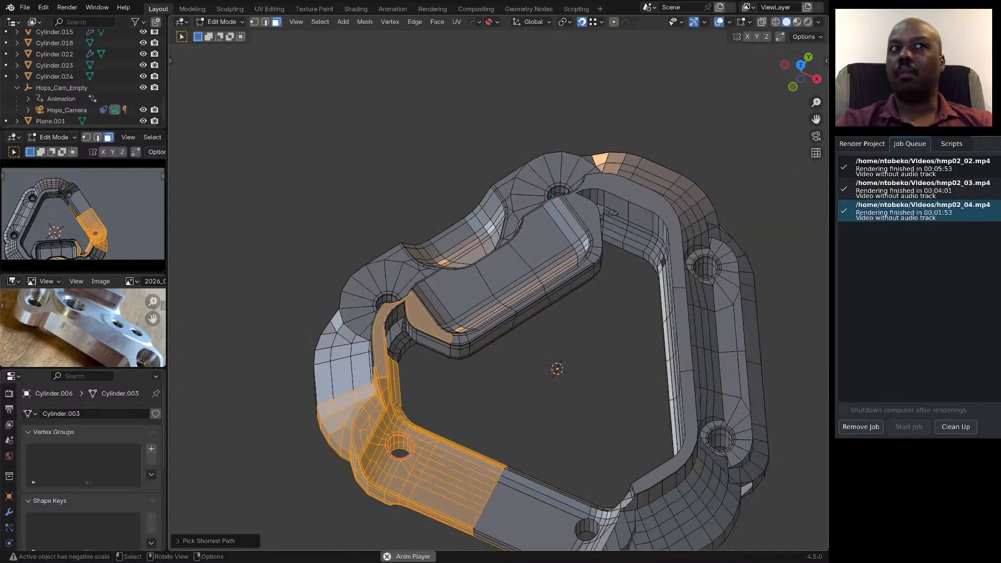
{"action": "scroll", "coordinate": [391, 316], "scroll_direction": "up", "scroll_amount": 2}
{"action": "middle_click_drag", "start_coordinate": [391, 315], "coordinate": [281, 275]}
{"action": "scroll", "coordinate": [339, 295], "scroll_direction": "down", "scroll_amount": 2}
{"action": "scroll", "coordinate": [281, 275], "scroll_direction": "up", "scroll_amount": 10}
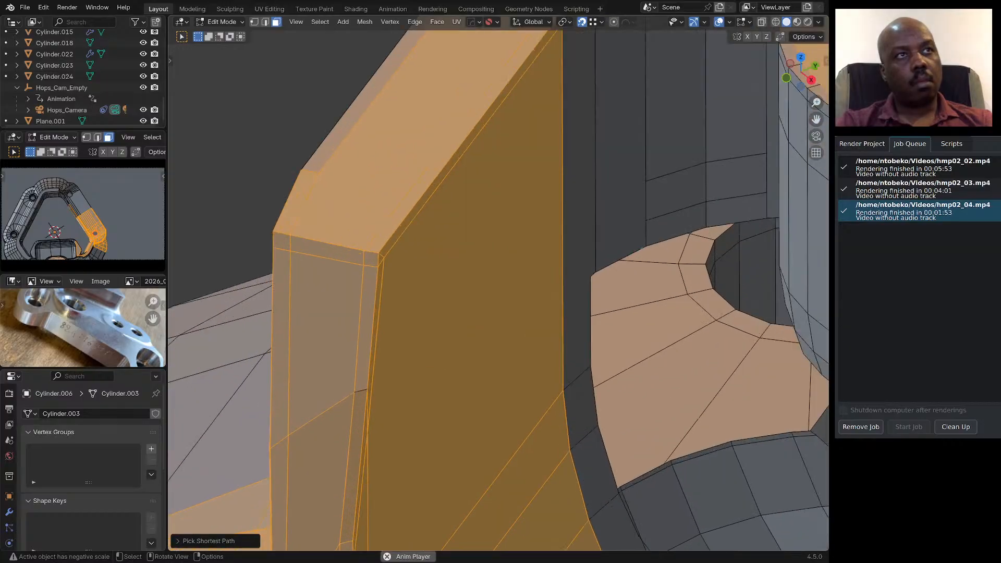
{"action": "middle_click_drag", "start_coordinate": [416, 314], "coordinate": [463, 356]}
{"action": "scroll", "coordinate": [416, 344], "scroll_direction": "down", "scroll_amount": 6}
{"action": "scroll", "coordinate": [402, 354], "scroll_direction": "down", "scroll_amount": 10}
{"action": "scroll", "coordinate": [448, 365], "scroll_direction": "up", "scroll_amount": 3}
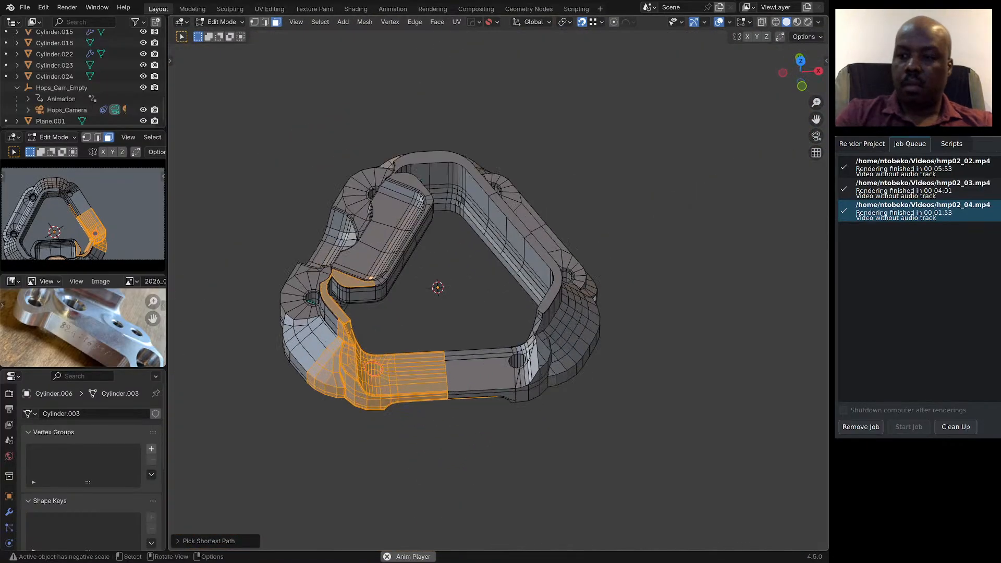
Duplicate the selected faces and move the copy about 300 mm along negative Y, clear of the bracket.
{"action": "key", "text": "KP_7"}
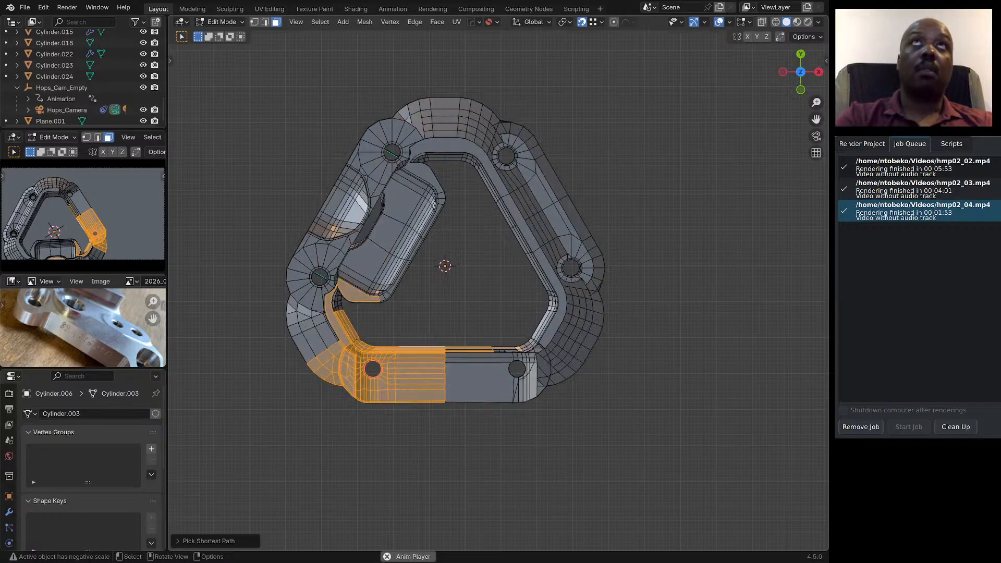
{"action": "key", "text": "g"}
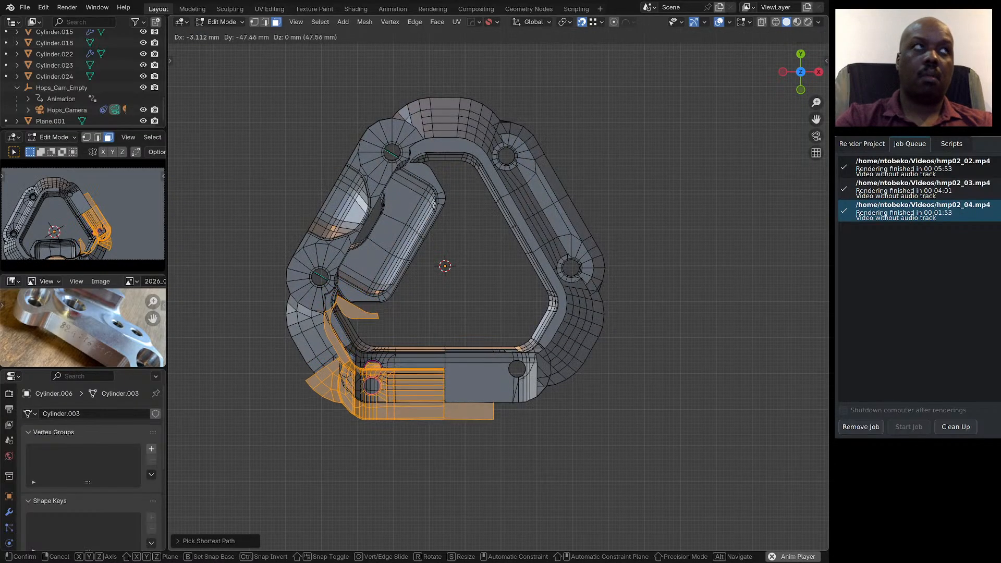
{"action": "key", "text": "y"}
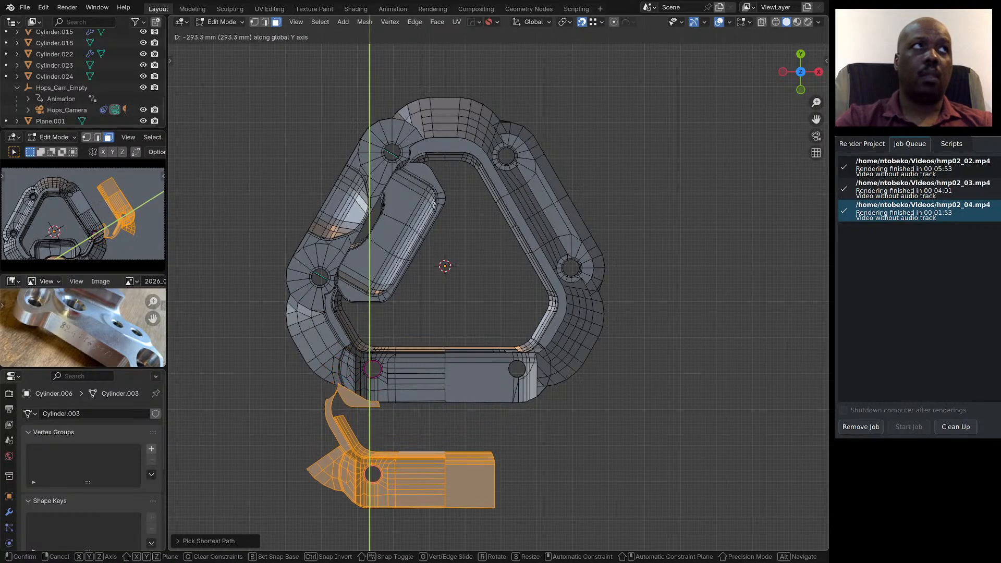
{"action": "key", "text": "Return"}
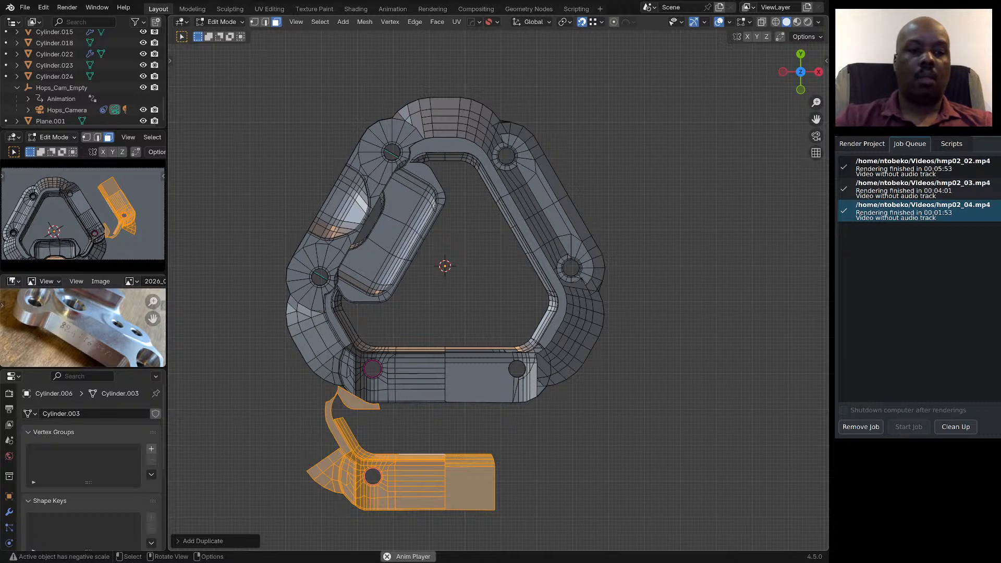
Separate the duplicated faces into their own object and select that object alone in Object Mode.
{"action": "key", "text": "p"}
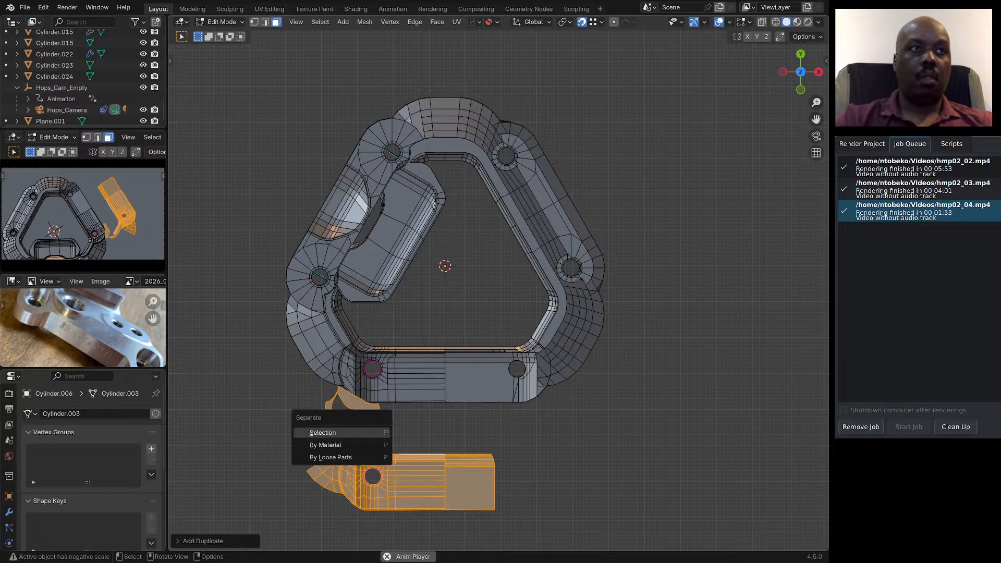
{"action": "key", "text": "Return"}
{"action": "key", "text": "Tab"}
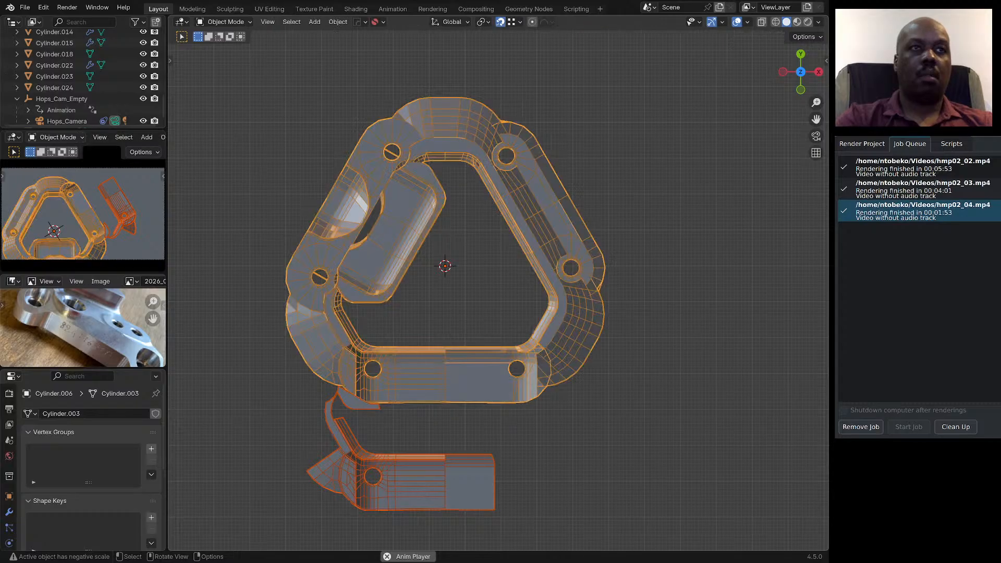
{"action": "left_click", "coordinate": [417, 482]}
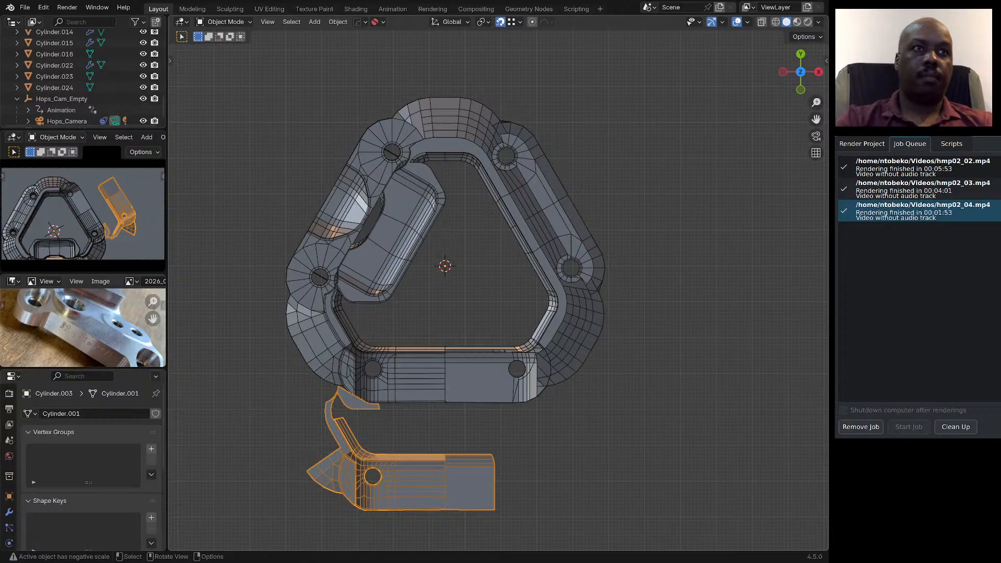
Mirror the separated piece across its local X axis with a mirror modifier, turning off the X bisect flip.
{"action": "key", "text": "alt+x"}
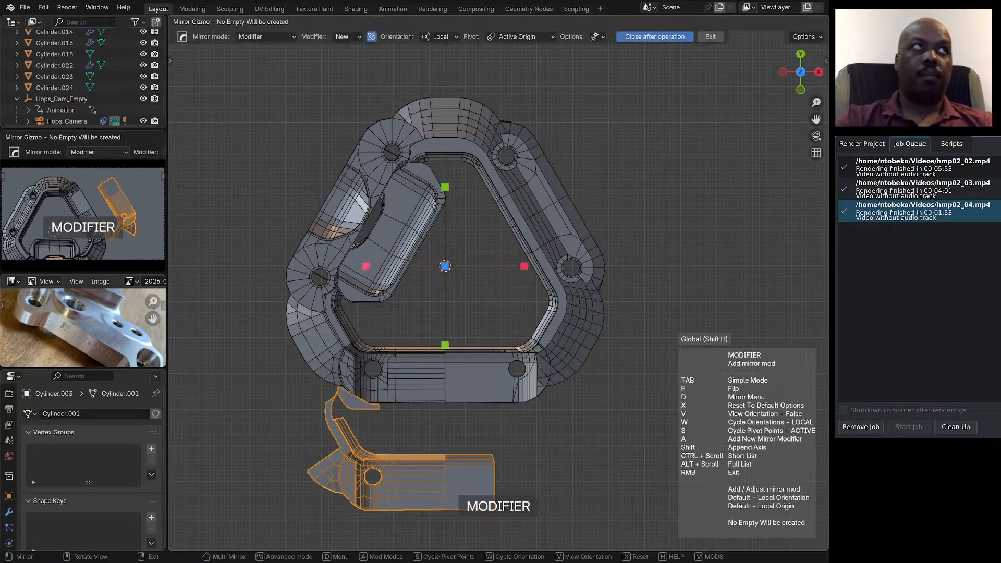
{"action": "left_click", "coordinate": [366, 266]}
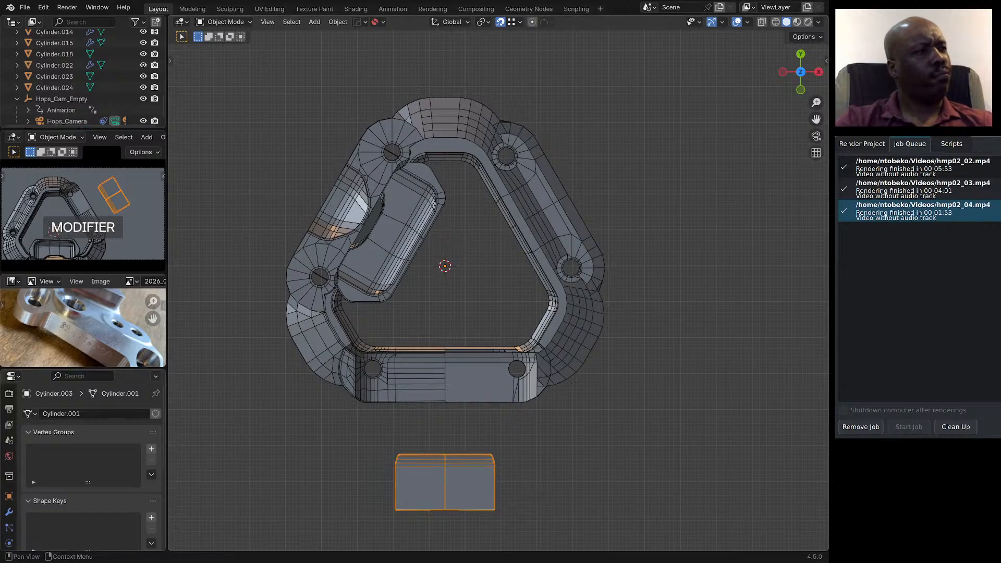
{"action": "left_click", "coordinate": [9, 512]}
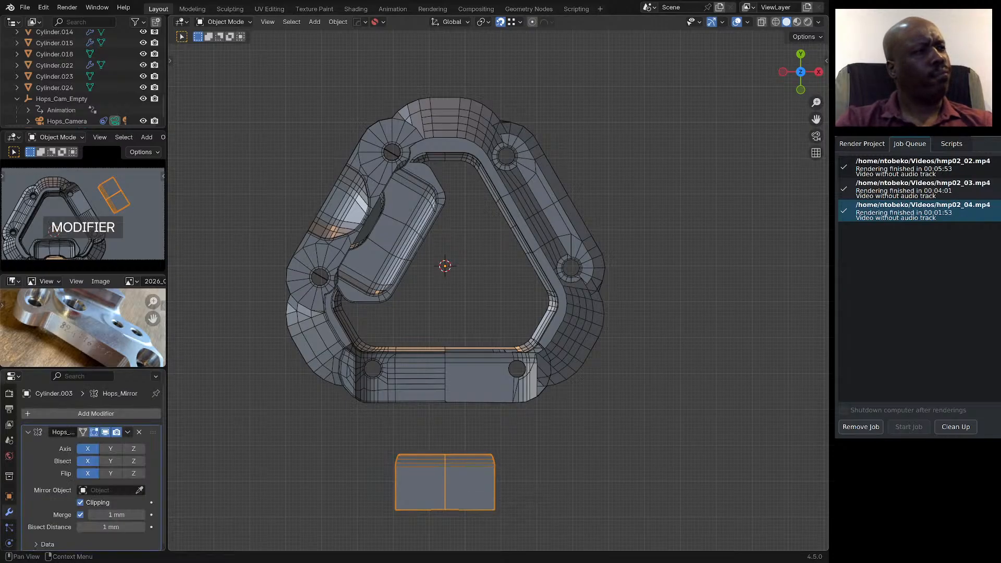
{"action": "left_click", "coordinate": [87, 474]}
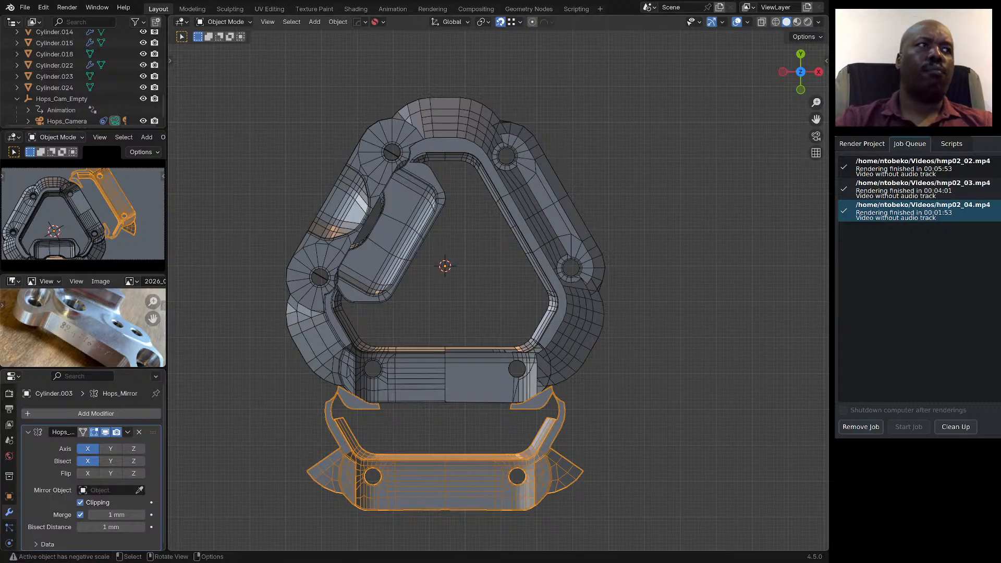
Apply the mirror modifier on the separated piece.
{"action": "key", "text": "space"}
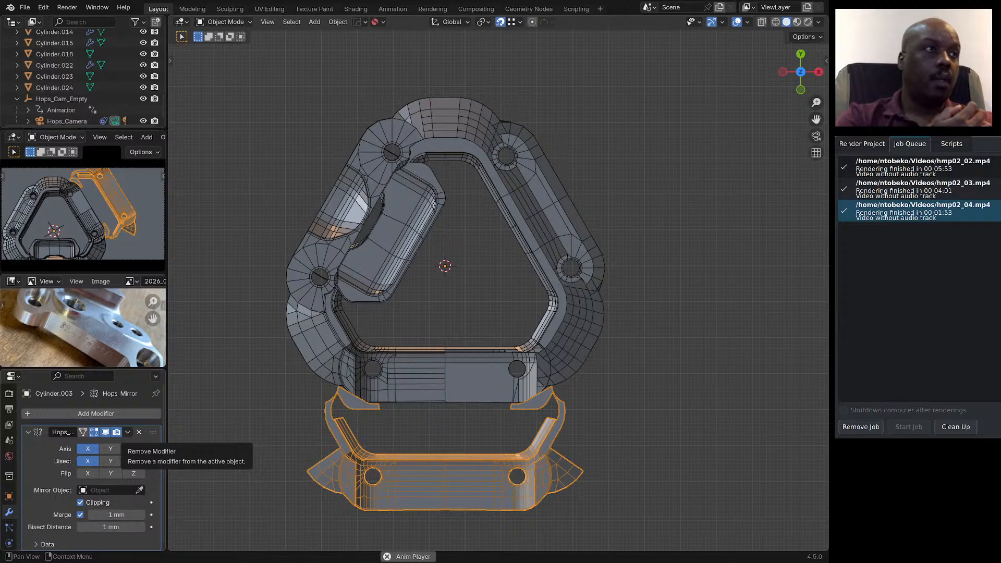
{"action": "left_click", "coordinate": [127, 432]}
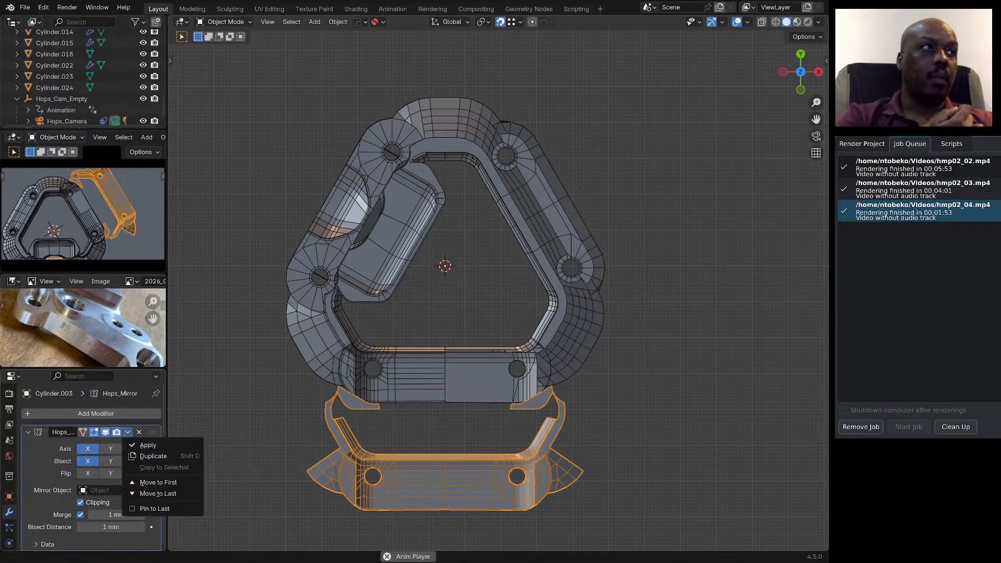
{"action": "left_click", "coordinate": [147, 445]}
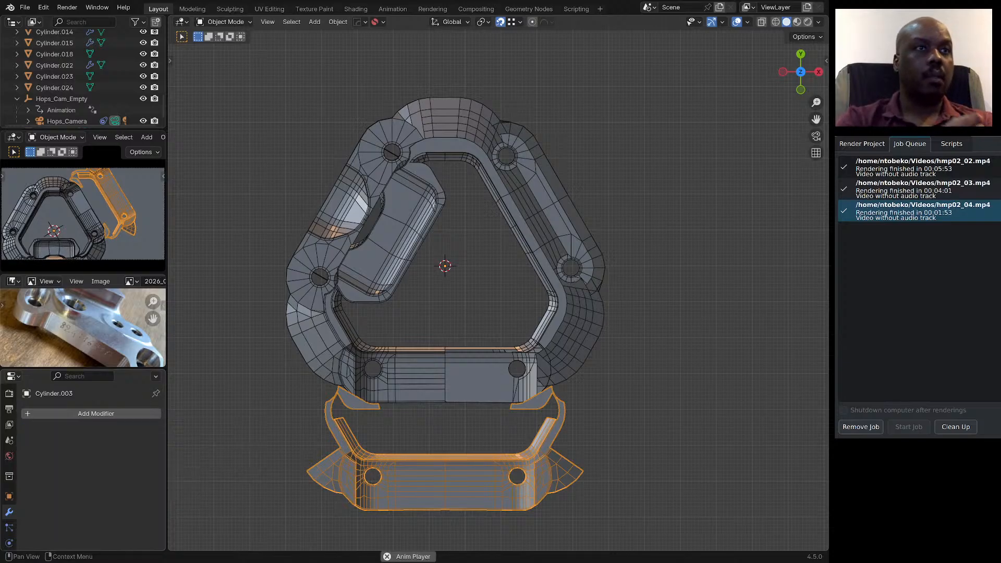
Examine the mirrored piece beside the original bracket from an angled view.
{"action": "middle_click_drag", "start_coordinate": [429, 424], "coordinate": [433, 352]}
{"action": "scroll", "coordinate": [433, 352], "scroll_direction": "down", "scroll_amount": 3}
{"action": "scroll", "coordinate": [417, 412], "scroll_direction": "up", "scroll_amount": 6}
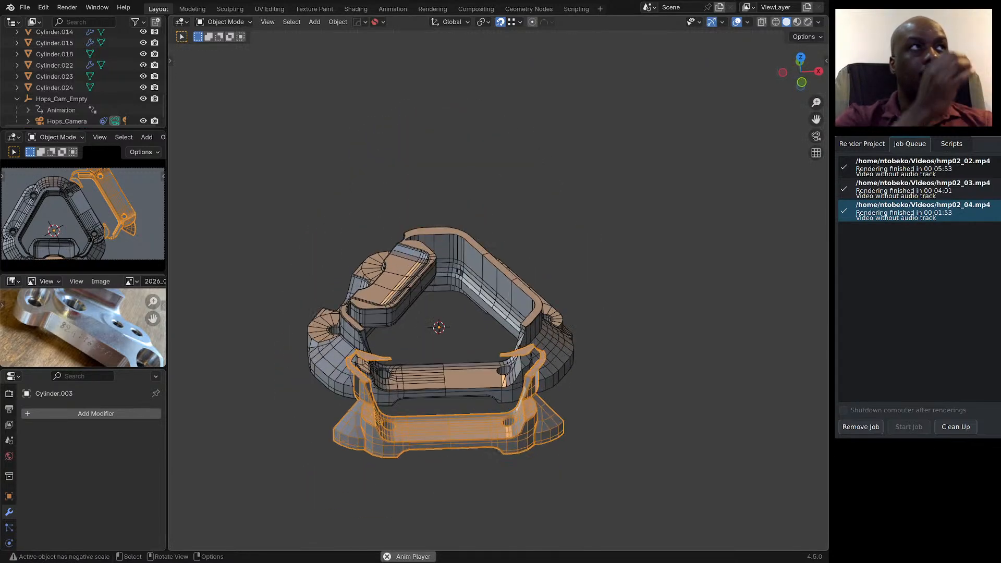
{"action": "middle_click_drag", "start_coordinate": [385, 417], "coordinate": [378, 445]}
{"action": "scroll", "coordinate": [385, 433], "scroll_direction": "down", "scroll_amount": 2}
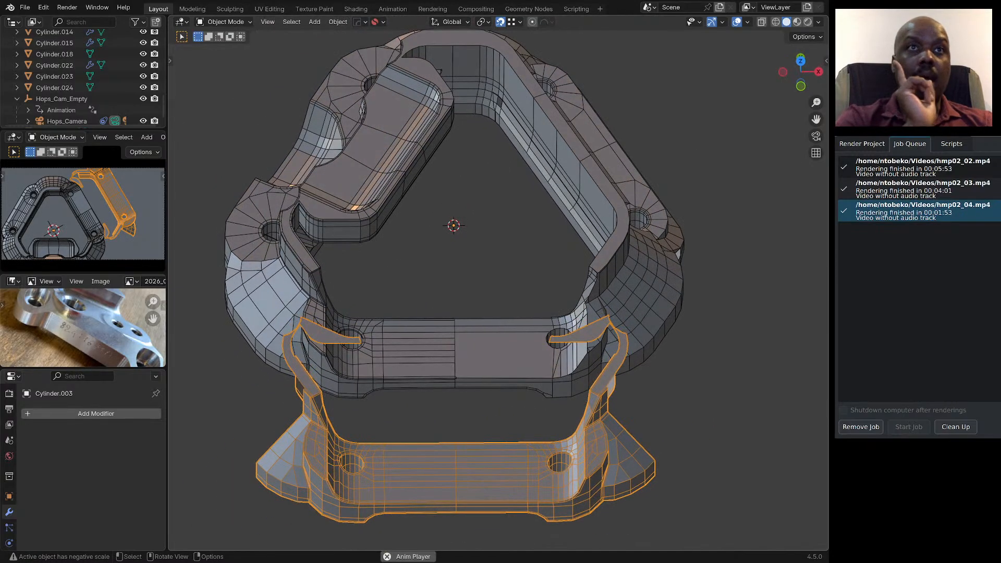
{"action": "scroll", "coordinate": [453, 277], "scroll_direction": "down", "scroll_amount": 3}
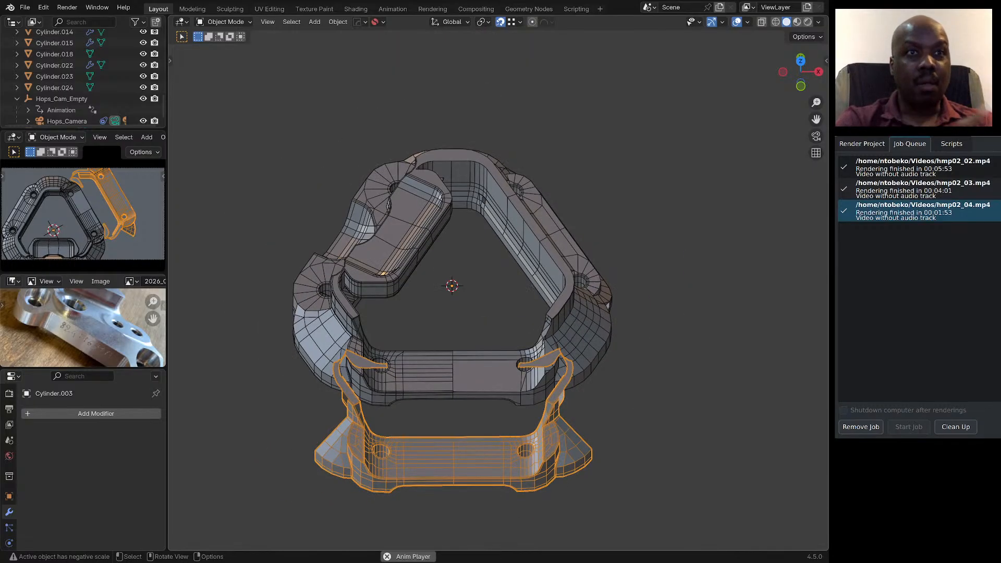
{"action": "scroll", "coordinate": [411, 450], "scroll_direction": "down", "scroll_amount": 2}
{"action": "scroll", "coordinate": [468, 308], "scroll_direction": "down", "scroll_amount": 3}
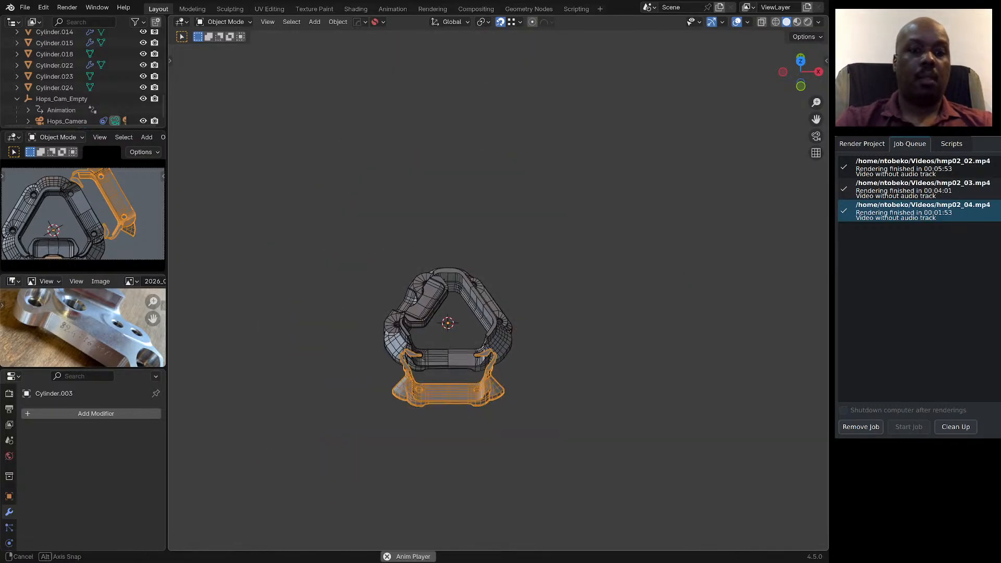
Try duplicating the mirrored piece along the Y axis, and undo the copy.
{"action": "middle_click_drag", "start_coordinate": [468, 309], "coordinate": [467, 329]}
{"action": "key", "text": "shift+d"}
{"action": "key", "text": "y"}
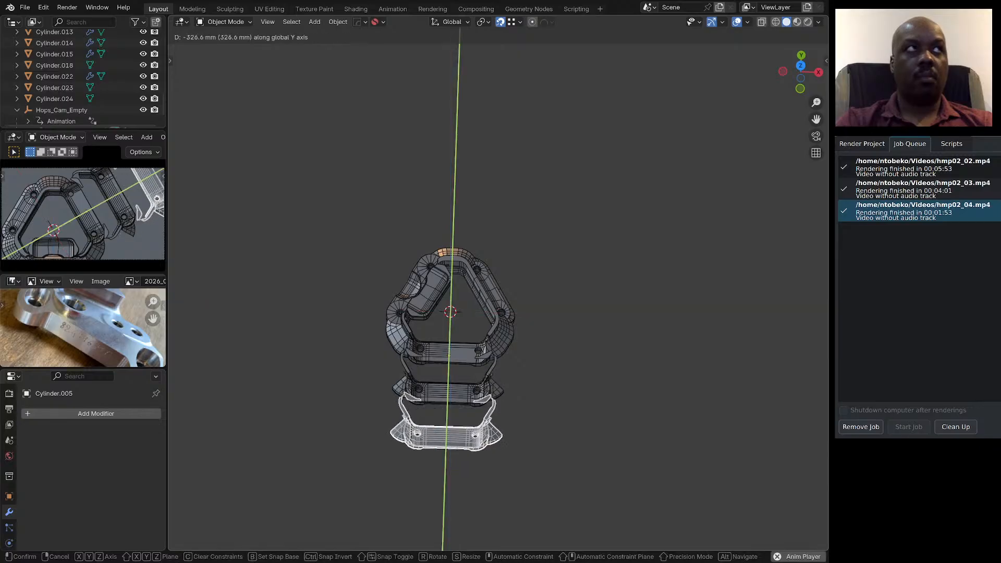
{"action": "key", "text": "Return"}
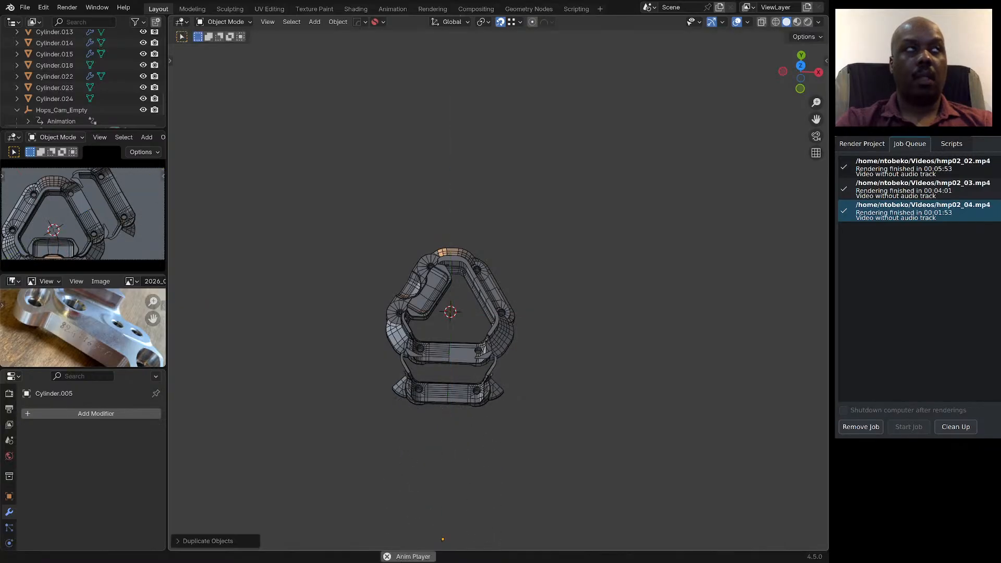
{"action": "scroll", "coordinate": [436, 383], "scroll_direction": "up", "scroll_amount": 7}
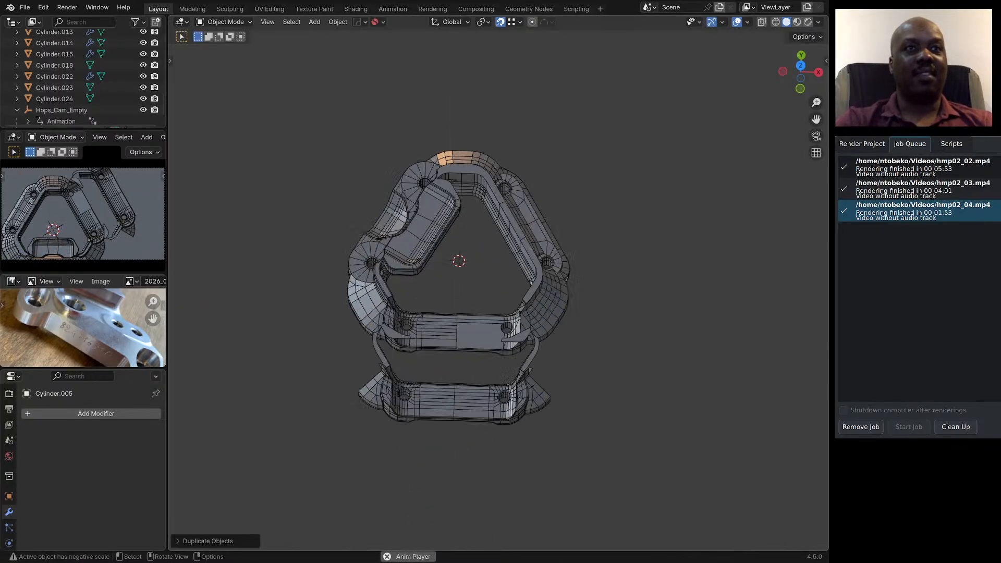
{"action": "key", "text": "ctrl+z"}
Put the mirrored piece into Edit Mode for face editing.
{"action": "key", "text": "Tab"}
{"action": "key", "text": "Tab"}
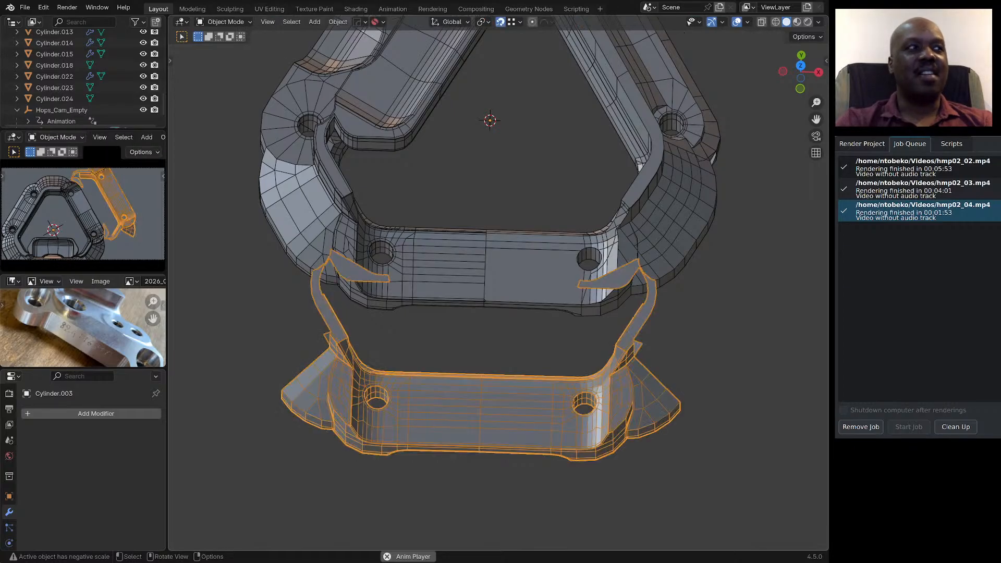
{"action": "key", "text": "Tab"}
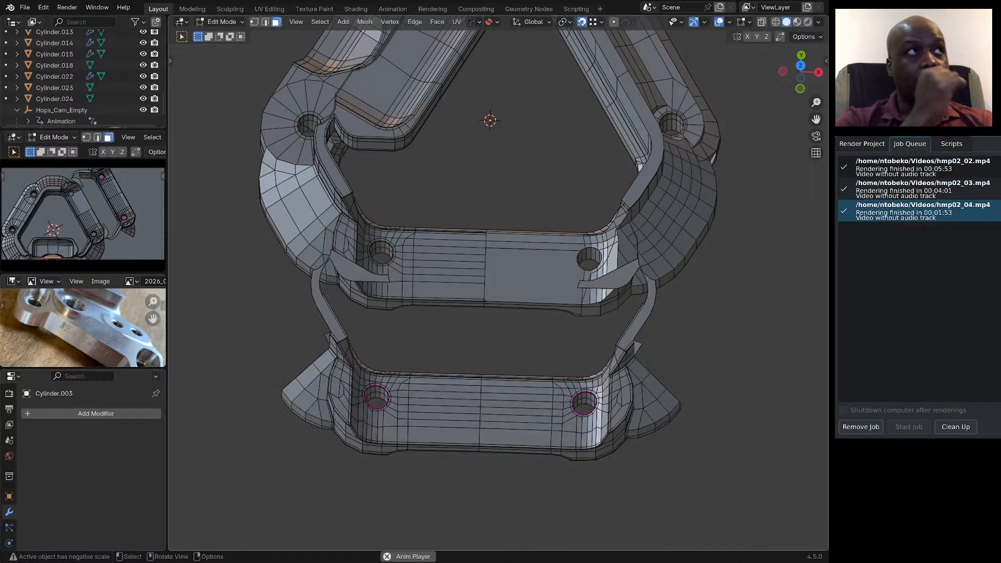
Delete the faces of the band between the first hole and the middle of the detached bracket's crossbar, including the inner layer with Only Faces.
{"action": "mouse_move", "coordinate": [470, 333]}
{"action": "middle_mouse_down"}
{"action": "mouse_move", "coordinate": [481, 303]}
{"action": "mouse_move", "coordinate": [475, 317]}
{"action": "middle_mouse_up"}
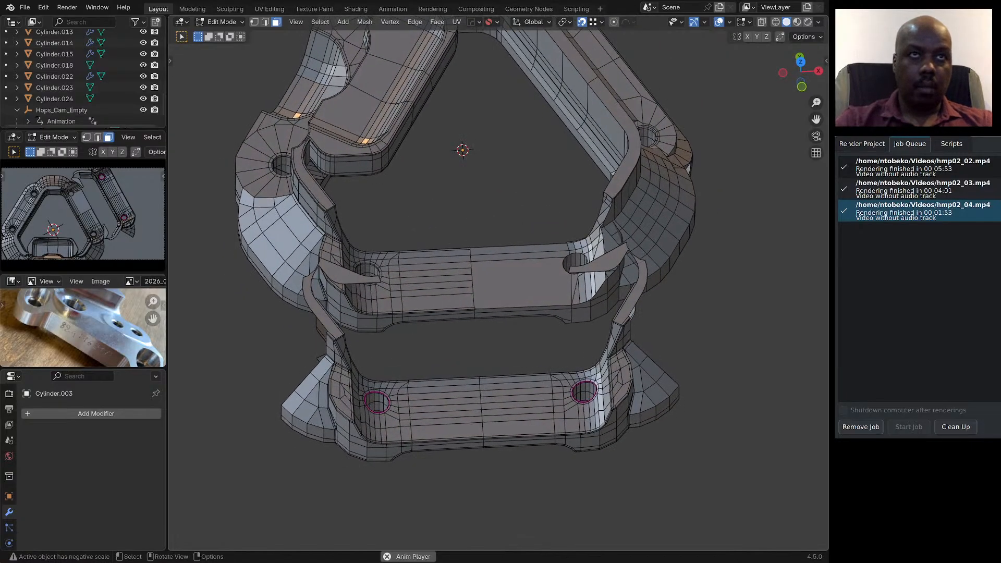
{"action": "left_click_drag", "start_coordinate": [441, 363], "coordinate": [457, 470]}
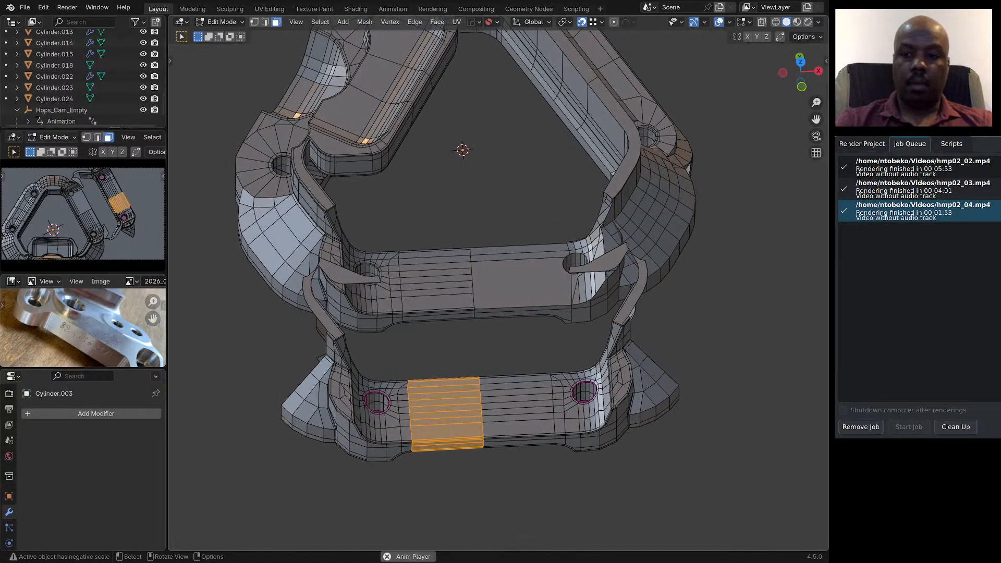
{"action": "key", "text": "x"}
{"action": "left_click", "coordinate": [441, 450]}
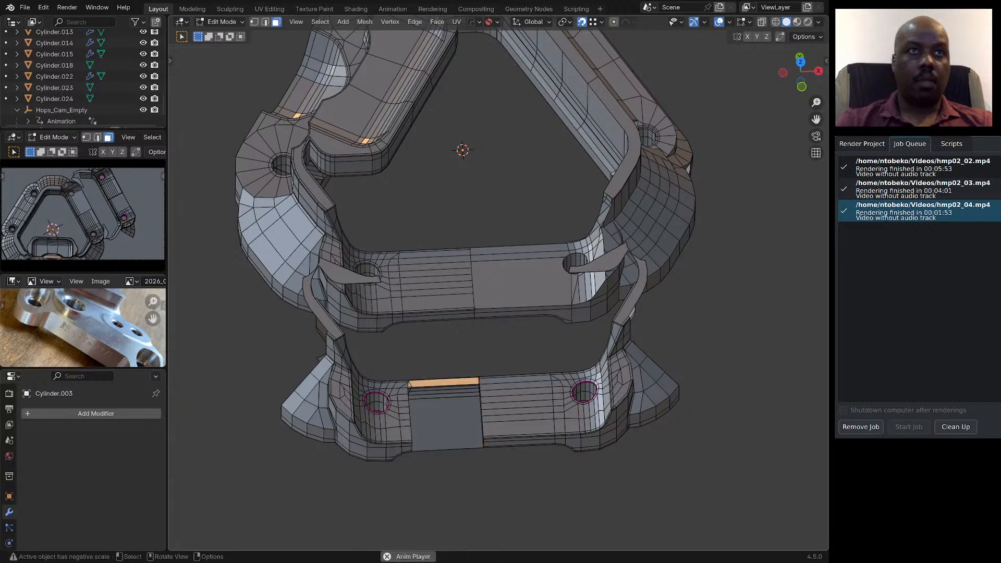
{"action": "left_click_drag", "start_coordinate": [458, 365], "coordinate": [427, 486]}
{"action": "key", "text": "x"}
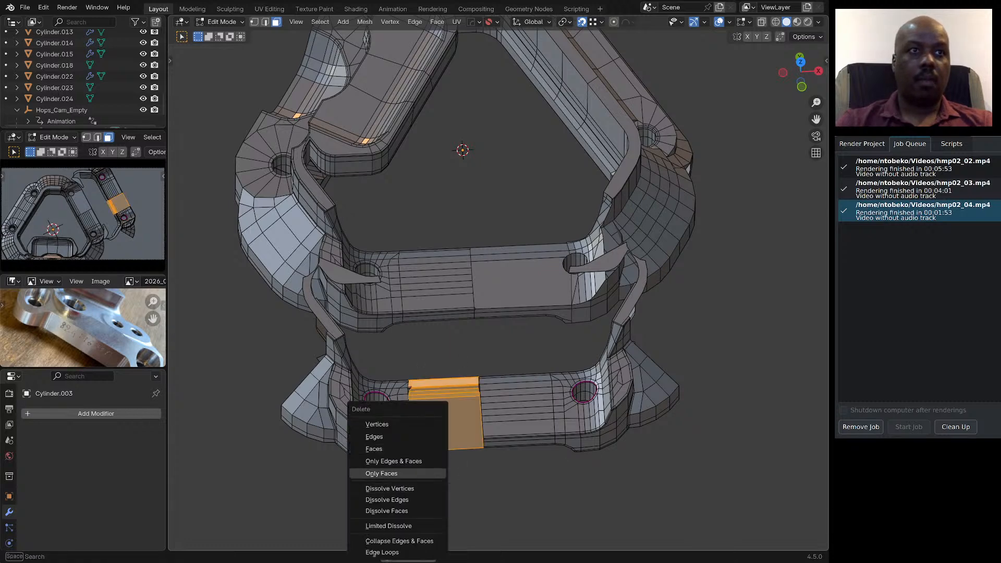
{"action": "left_click", "coordinate": [381, 474]}
{"action": "left_click", "coordinate": [409, 386], "text": "alt"}
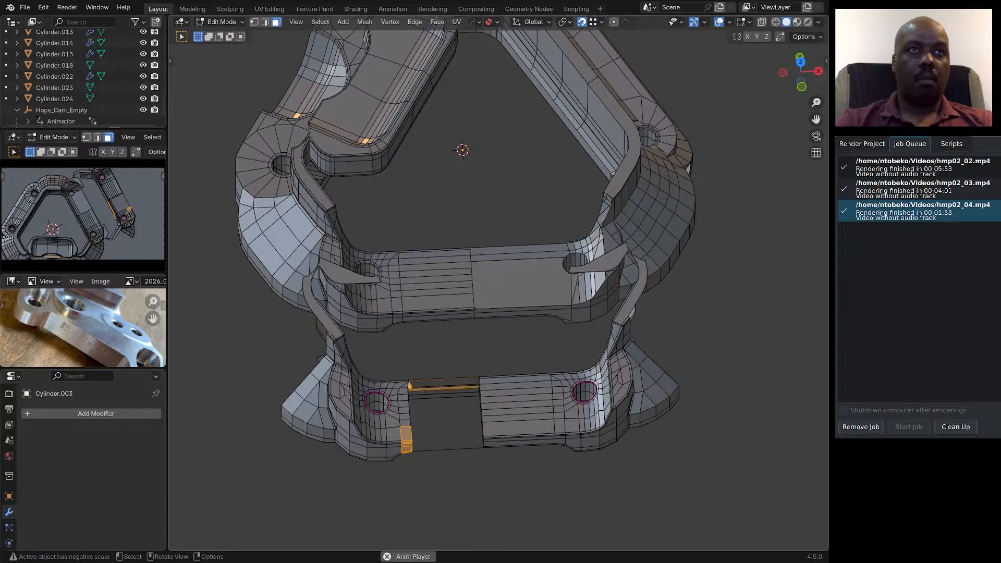
{"action": "left_click_drag", "start_coordinate": [447, 374], "coordinate": [429, 474]}
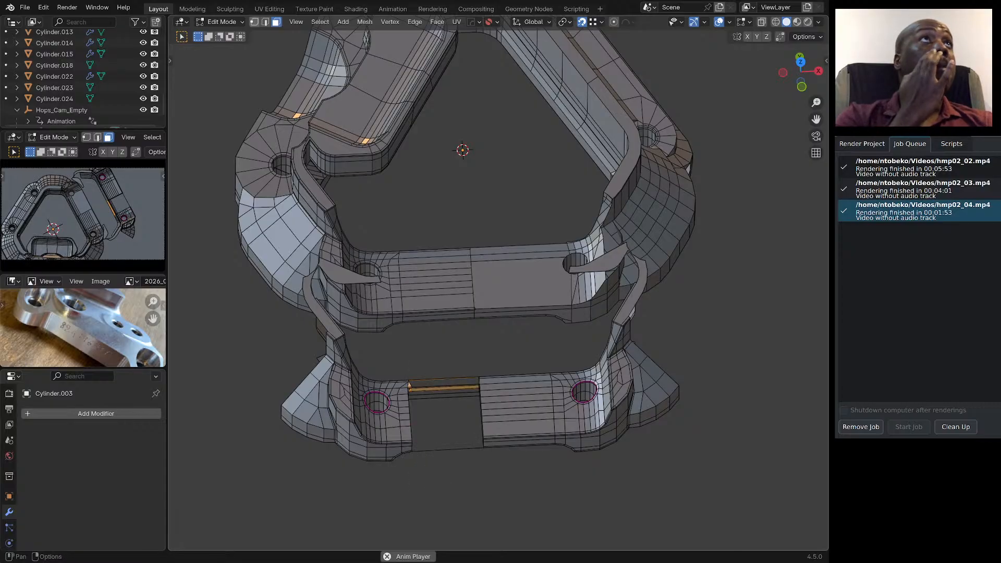
Delete the leftover edges spanning the gap in the detached bracket's crossbar so the two ends are disconnected.
{"action": "left_click", "coordinate": [266, 22]}
{"action": "left_click_drag", "start_coordinate": [454, 365], "coordinate": [431, 517]}
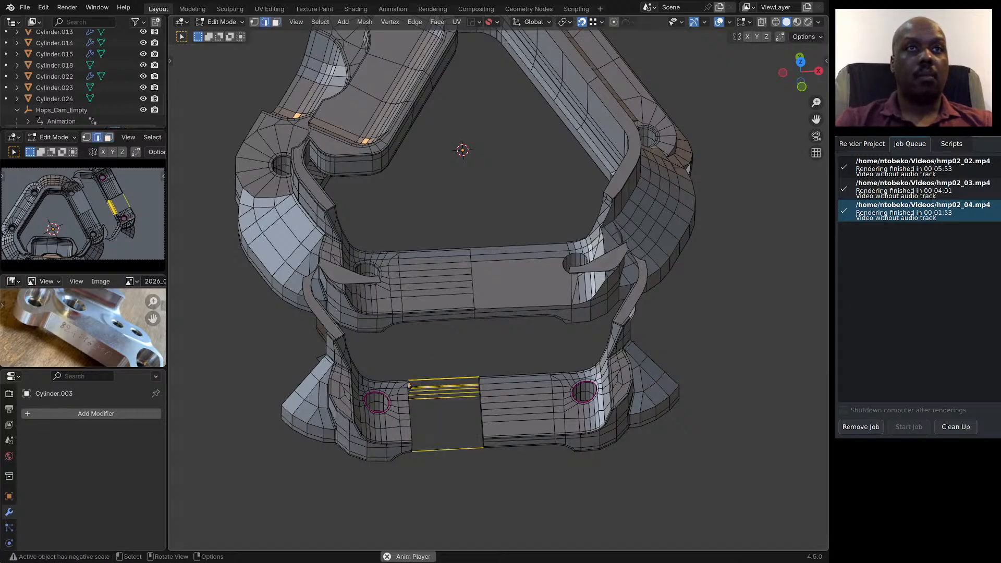
{"action": "key", "text": "x"}
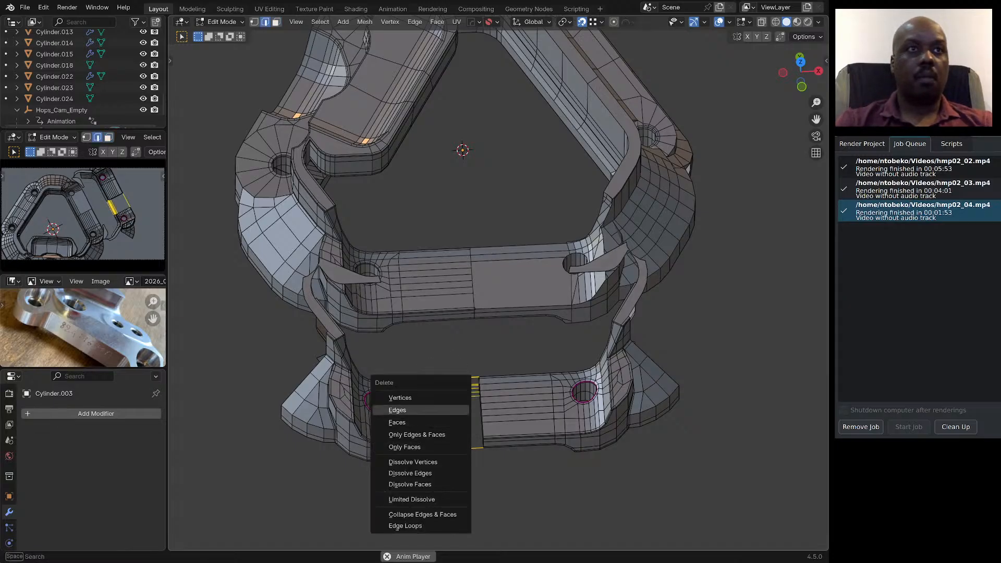
{"action": "left_click", "coordinate": [399, 410]}
{"action": "left_click_drag", "start_coordinate": [451, 408], "coordinate": [444, 423]}
{"action": "key", "text": "x"}
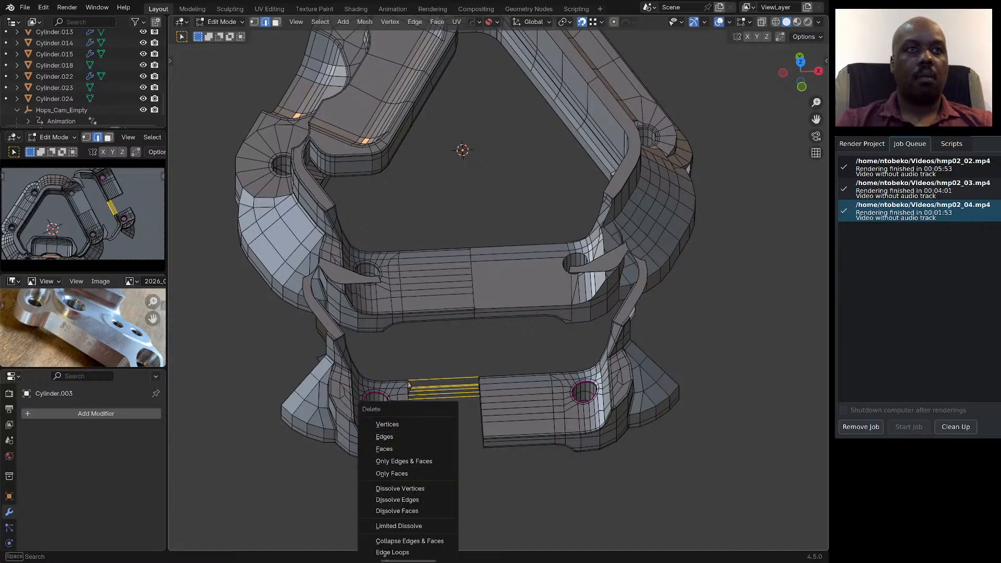
{"action": "left_click", "coordinate": [438, 437]}
Select all linked geometry of the detached bracket's end piece without the long crossbar section and delete its vertices.
{"action": "middle_click_drag", "start_coordinate": [438, 436], "coordinate": [467, 388]}
{"action": "key", "text": "1"}
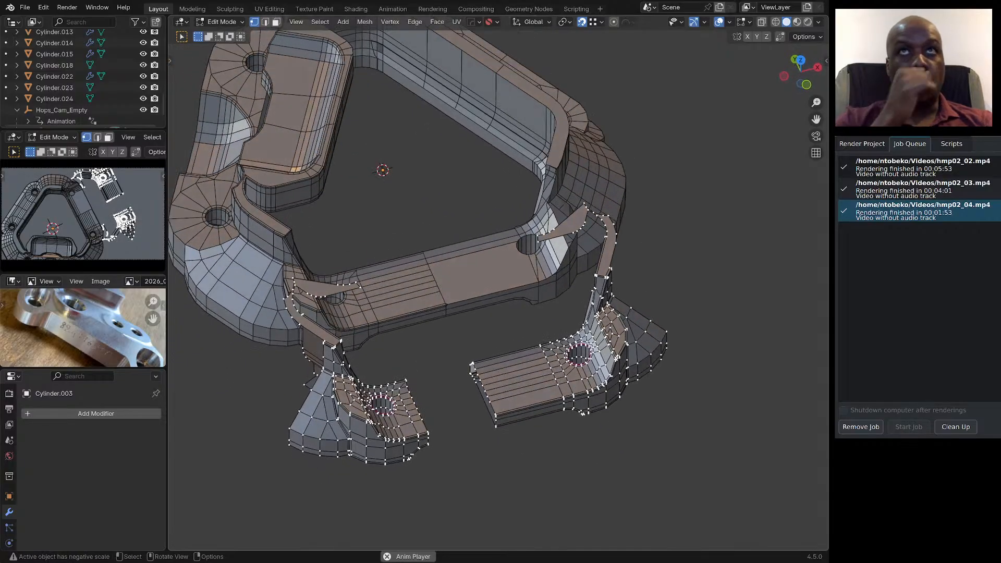
{"action": "key", "text": "ctrl+l"}
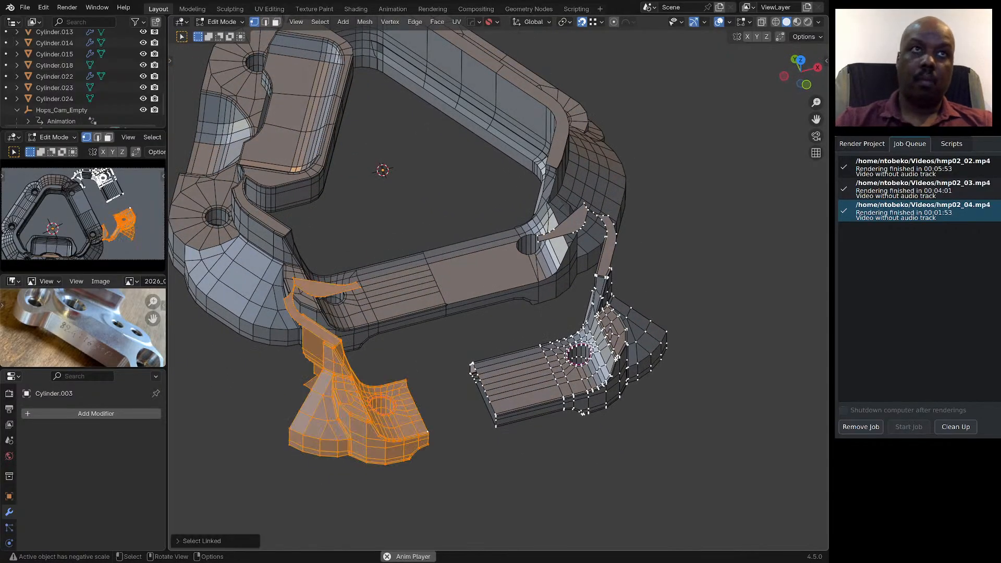
{"action": "key", "text": "x"}
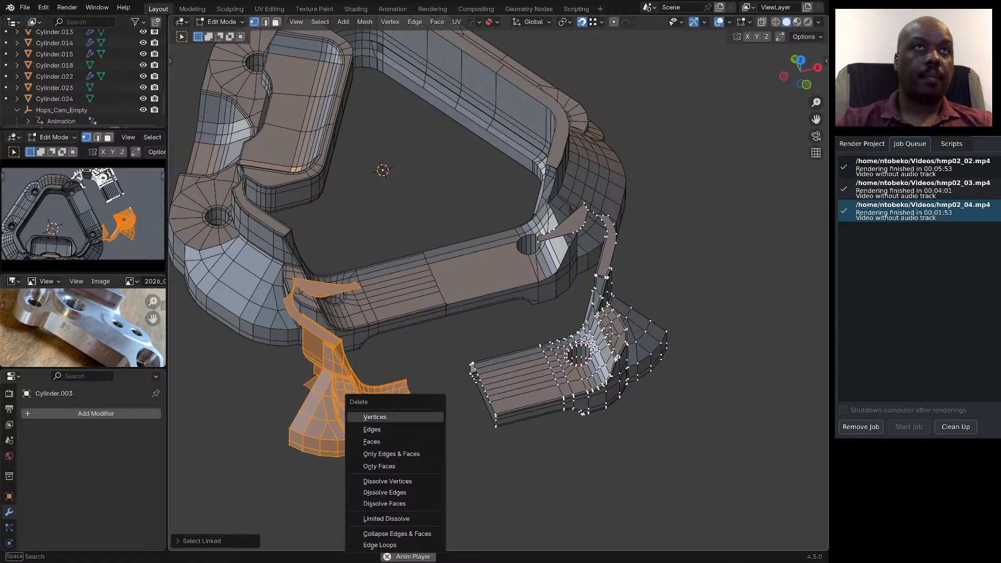
{"action": "left_click", "coordinate": [375, 417]}
Finish editing the remaining half bracket and open the triangular frame Cylinder.006 for mesh editing.
{"action": "scroll", "coordinate": [453, 385], "scroll_direction": "down", "scroll_amount": 4}
{"action": "middle_click_drag", "start_coordinate": [454, 385], "coordinate": [549, 328]}
{"action": "scroll", "coordinate": [556, 344], "scroll_direction": "up", "scroll_amount": 3}
{"action": "middle_click_drag", "start_coordinate": [549, 274], "coordinate": [549, 388]}
{"action": "scroll", "coordinate": [550, 294], "scroll_direction": "up", "scroll_amount": 1}
{"action": "scroll", "coordinate": [549, 293], "scroll_direction": "up", "scroll_amount": 5}
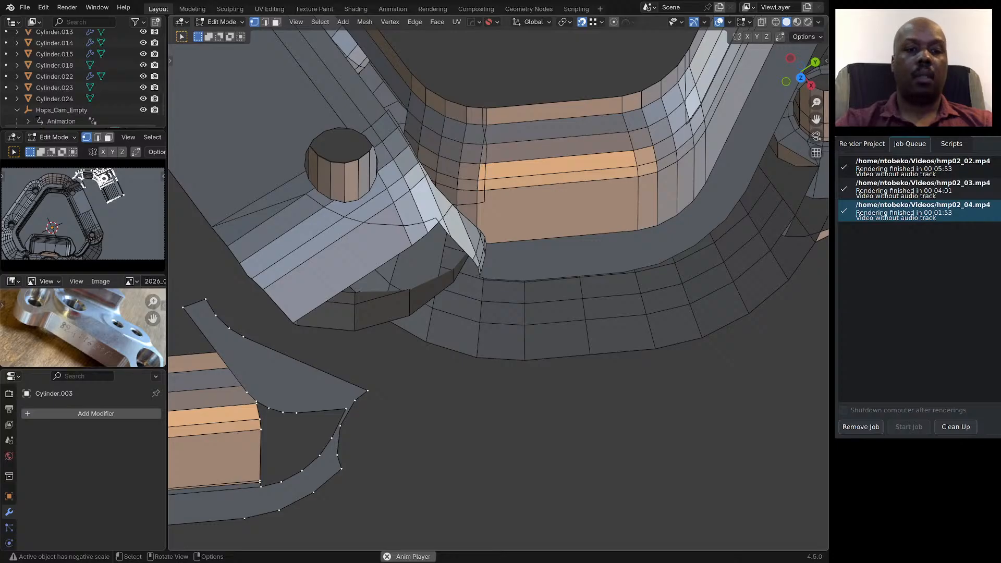
{"action": "scroll", "coordinate": [498, 284], "scroll_direction": "down", "scroll_amount": 3}
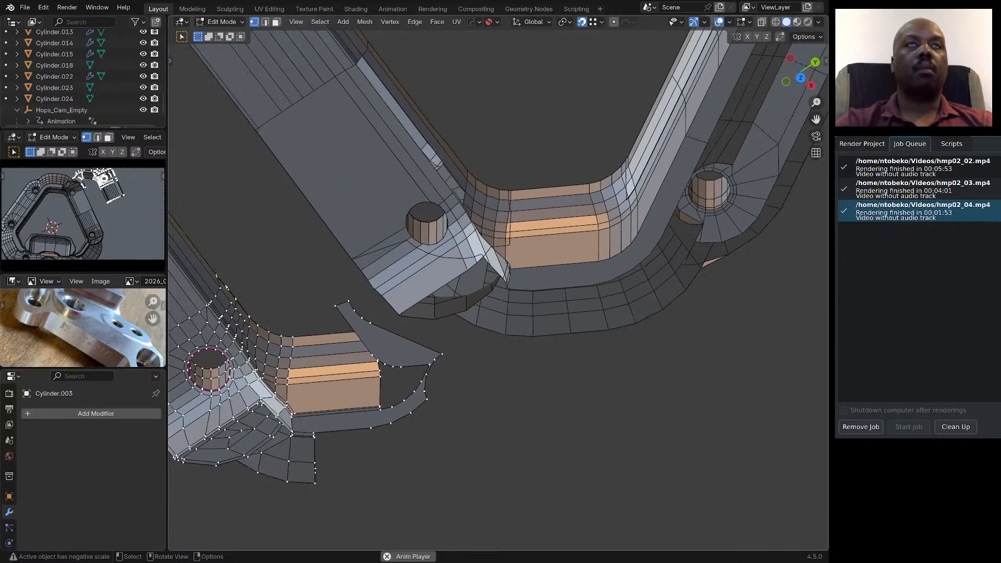
{"action": "key", "text": "Tab"}
{"action": "left_click", "coordinate": [532, 279]}
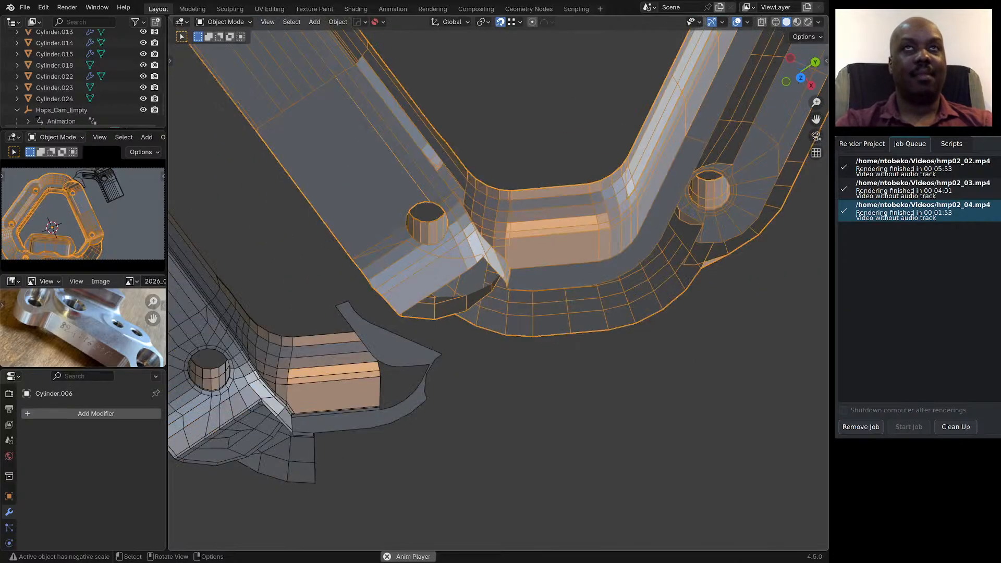
{"action": "key", "text": "Tab"}
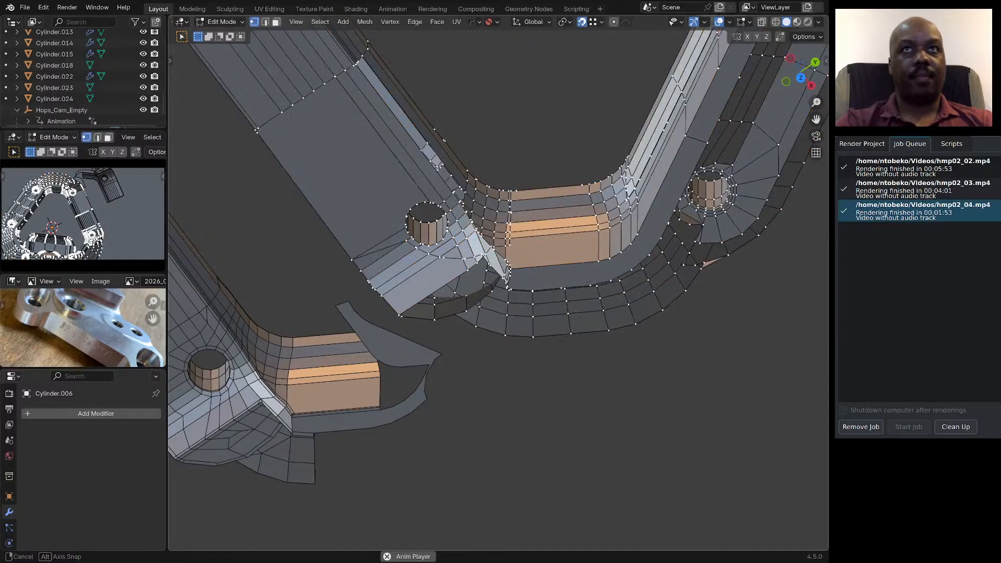
Knife-cut the frame's flat rim face near the corner, from the outer edge's vertex straight across to the inner edge.
{"action": "scroll", "coordinate": [498, 284], "scroll_direction": "up", "scroll_amount": 5}
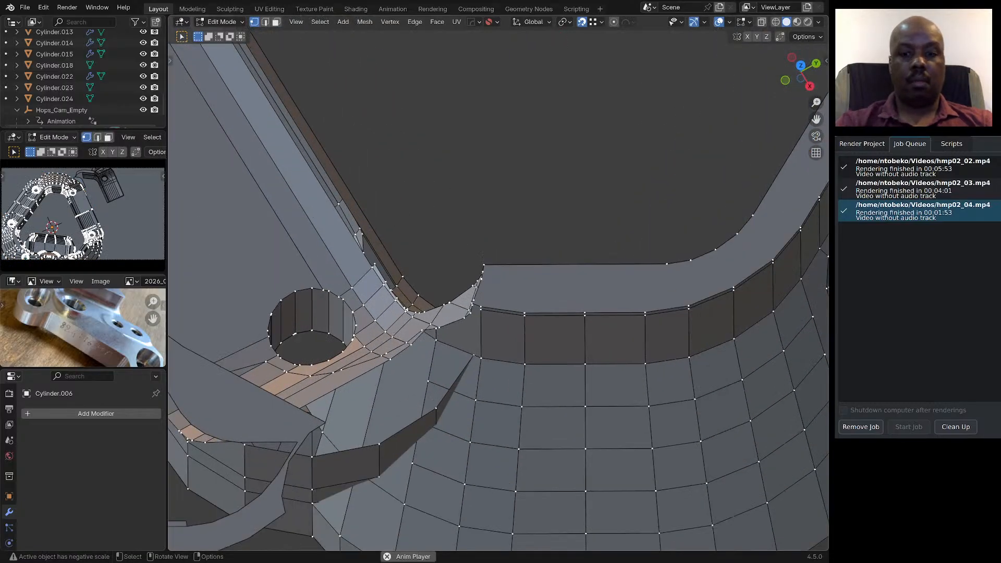
{"action": "key", "text": "k"}
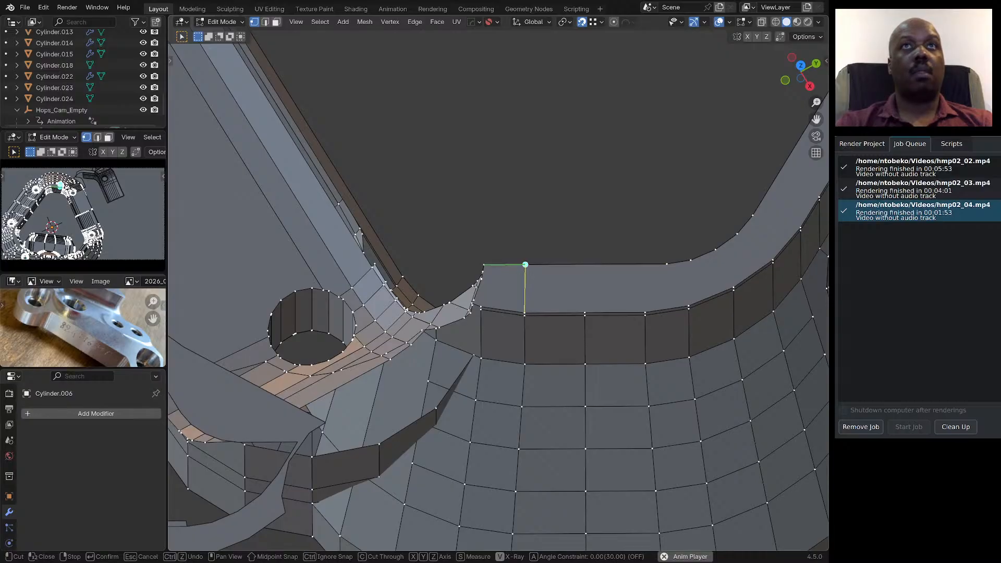
{"action": "left_click", "coordinate": [525, 265]}
{"action": "scroll", "coordinate": [525, 264], "scroll_direction": "down", "scroll_amount": 4}
{"action": "middle_click_drag", "start_coordinate": [525, 264], "coordinate": [518, 330]}
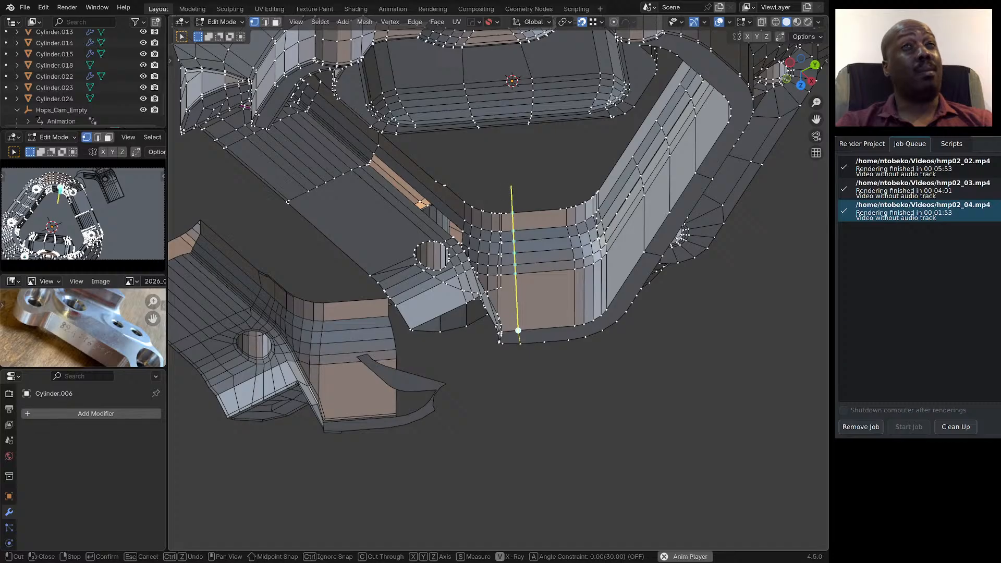
{"action": "middle_click_drag", "start_coordinate": [499, 395], "coordinate": [504, 229]}
{"action": "key", "text": "Return"}
Delete the strip of faces beside the knife cut, running from the outer curved wall over the rim and up the inner wall.
{"action": "mouse_move", "coordinate": [504, 271]}
{"action": "middle_mouse_down"}
{"action": "mouse_move", "coordinate": [504, 172]}
{"action": "mouse_move", "coordinate": [511, 278]}
{"action": "middle_mouse_up"}
{"action": "key", "text": "3"}
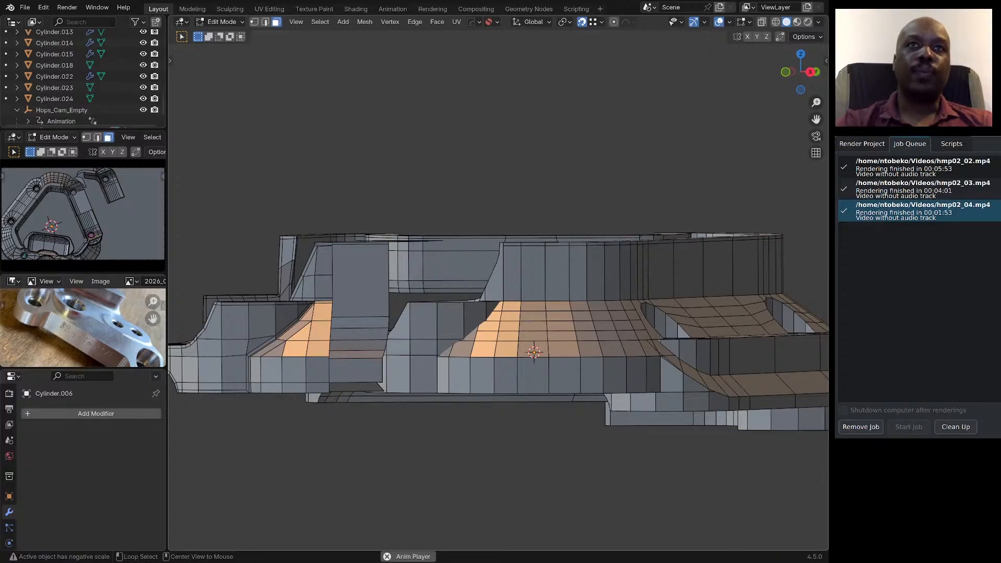
{"action": "left_click", "coordinate": [506, 355], "text": "alt"}
{"action": "scroll", "coordinate": [505, 355], "scroll_direction": "down", "scroll_amount": 1}
{"action": "middle_click_drag", "start_coordinate": [505, 356], "coordinate": [491, 464]}
{"action": "scroll", "coordinate": [491, 464], "scroll_direction": "up", "scroll_amount": 5}
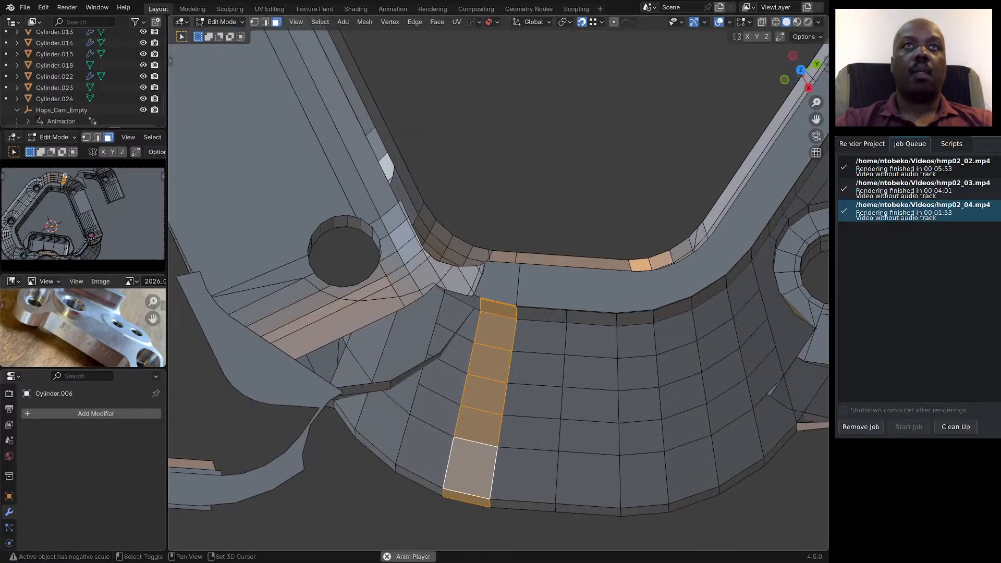
{"action": "left_click", "coordinate": [499, 282], "text": "shift"}
{"action": "middle_click_drag", "start_coordinate": [499, 282], "coordinate": [466, 331]}
{"action": "scroll", "coordinate": [498, 232], "scroll_direction": "up", "scroll_amount": 3}
{"action": "left_click", "coordinate": [553, 365], "text": "shift"}
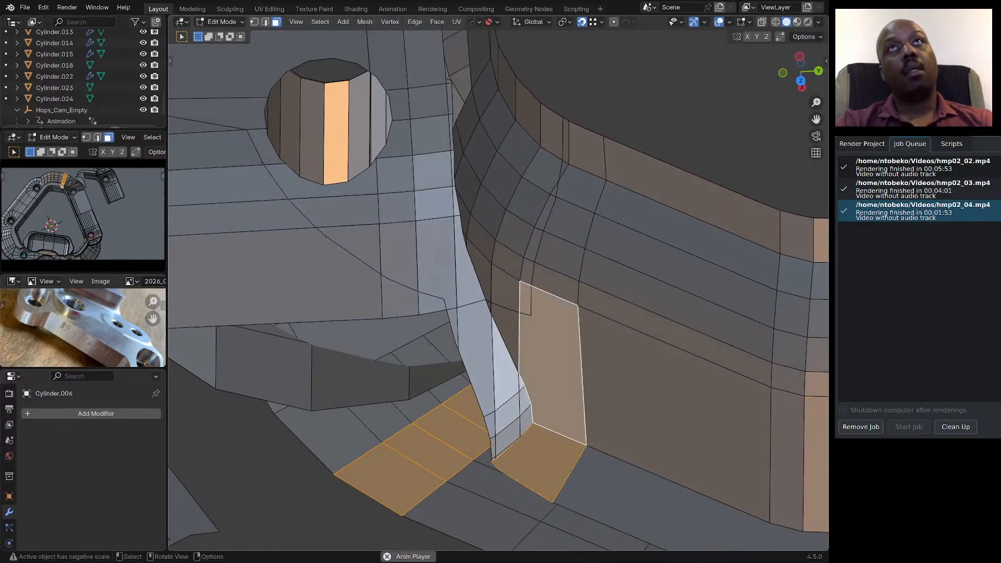
{"action": "left_click", "coordinate": [585, 150], "text": "ctrl"}
{"action": "scroll", "coordinate": [585, 150], "scroll_direction": "down", "scroll_amount": 2}
{"action": "middle_click_drag", "start_coordinate": [585, 151], "coordinate": [557, 135]}
{"action": "key", "text": "x"}
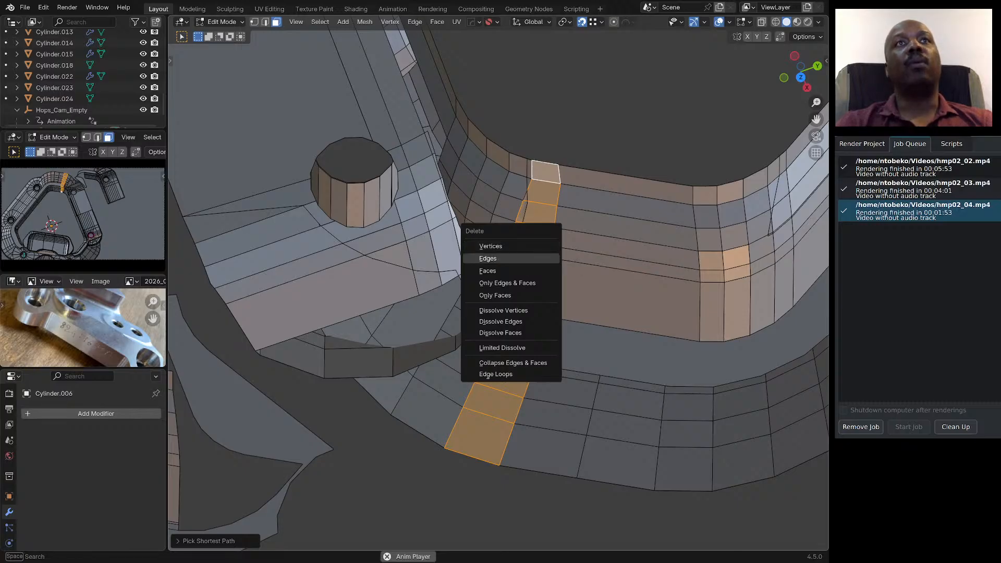
{"action": "left_click", "coordinate": [500, 271]}
Delete the remaining face that bridges the gap on the frame's inner wall.
{"action": "scroll", "coordinate": [509, 268], "scroll_direction": "down", "scroll_amount": 2}
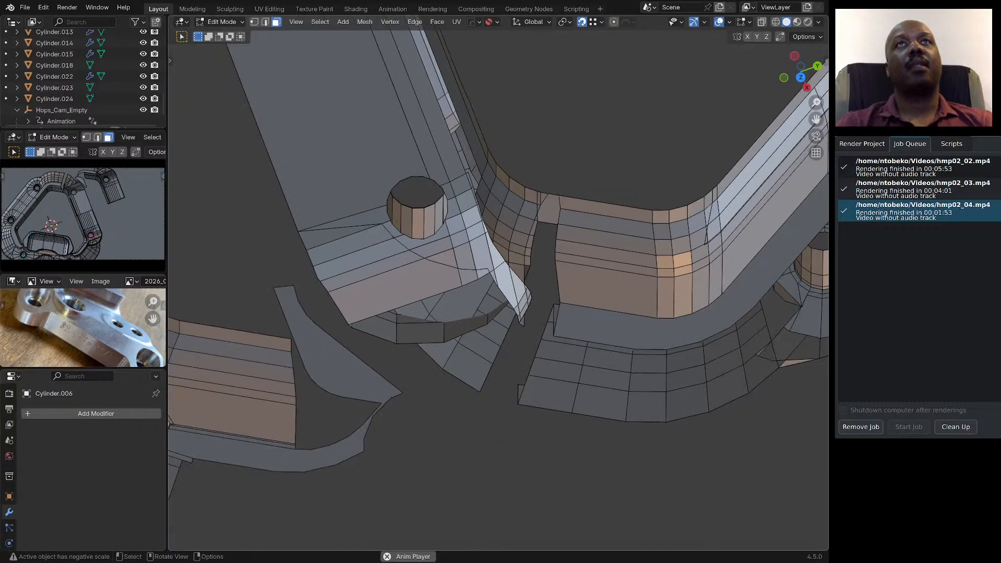
{"action": "middle_click_drag", "start_coordinate": [508, 269], "coordinate": [545, 51]}
{"action": "scroll", "coordinate": [545, 51], "scroll_direction": "down", "scroll_amount": 2}
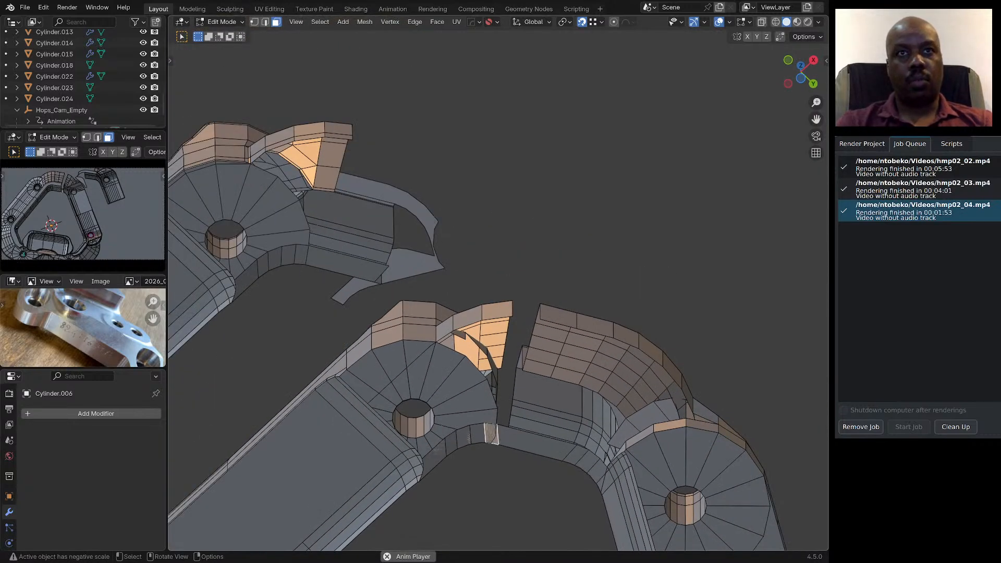
{"action": "key", "text": "x"}
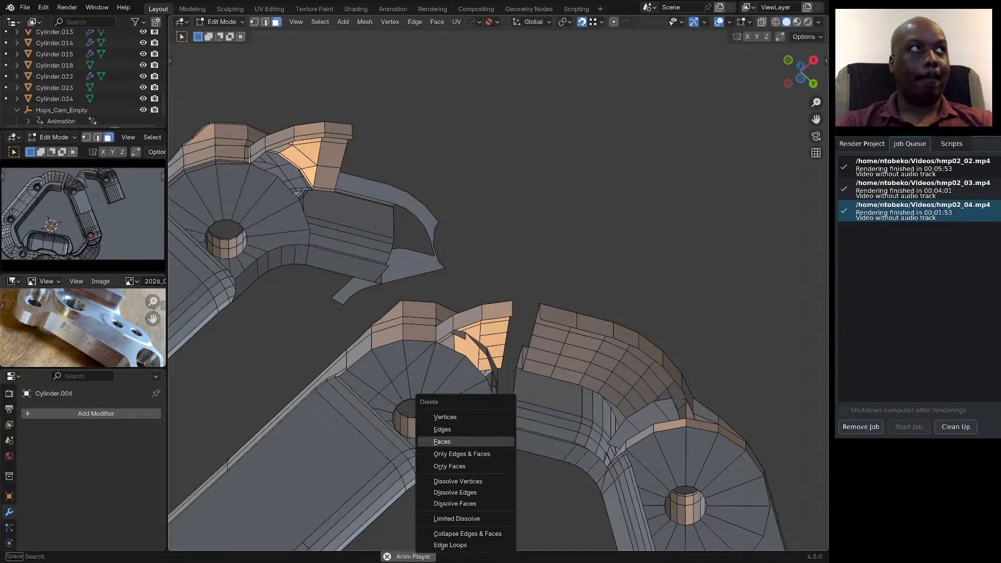
{"action": "key", "text": "Escape"}
Examine the frame's crossbar and its middle edge loop next to the detached half bracket.
{"action": "scroll", "coordinate": [512, 409], "scroll_direction": "down", "scroll_amount": 2}
{"action": "scroll", "coordinate": [512, 410], "scroll_direction": "up", "scroll_amount": 1}
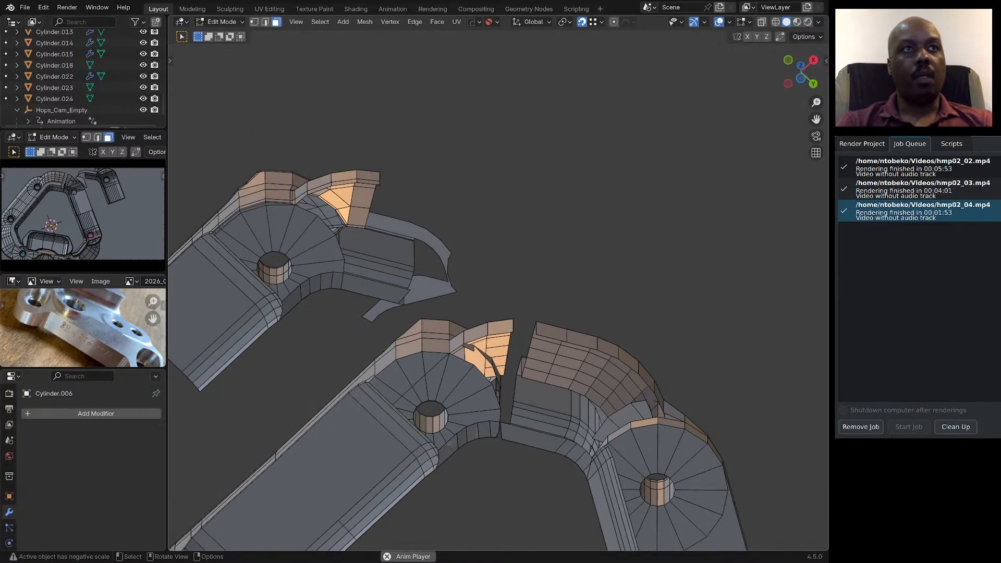
{"action": "scroll", "coordinate": [491, 325], "scroll_direction": "down", "scroll_amount": 2}
{"action": "scroll", "coordinate": [501, 297], "scroll_direction": "down", "scroll_amount": 3}
{"action": "middle_click_drag", "start_coordinate": [500, 297], "coordinate": [626, 281]}
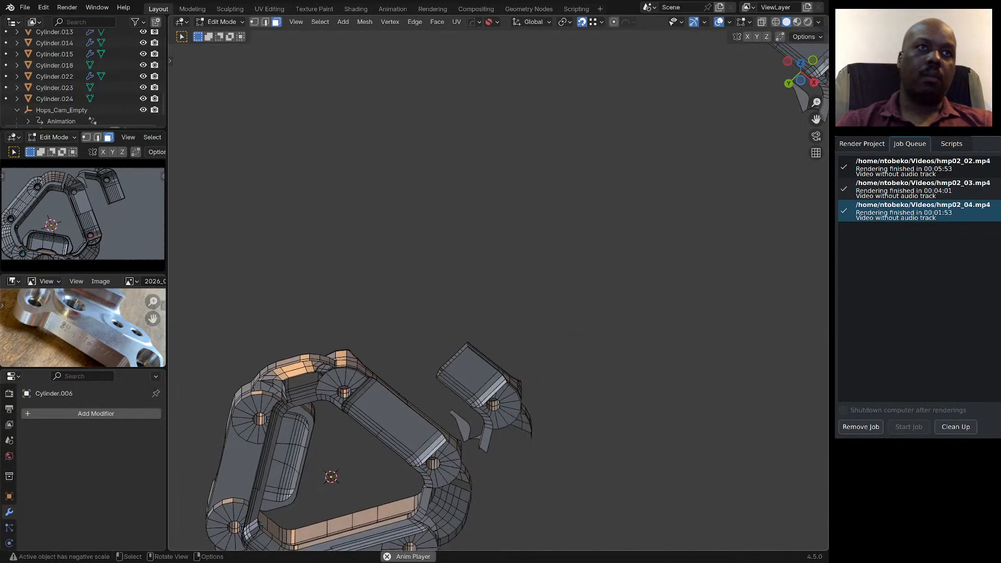
{"action": "scroll", "coordinate": [392, 419], "scroll_direction": "up", "scroll_amount": 5}
{"action": "middle_click_drag", "start_coordinate": [392, 419], "coordinate": [342, 428]}
{"action": "key", "text": "1"}
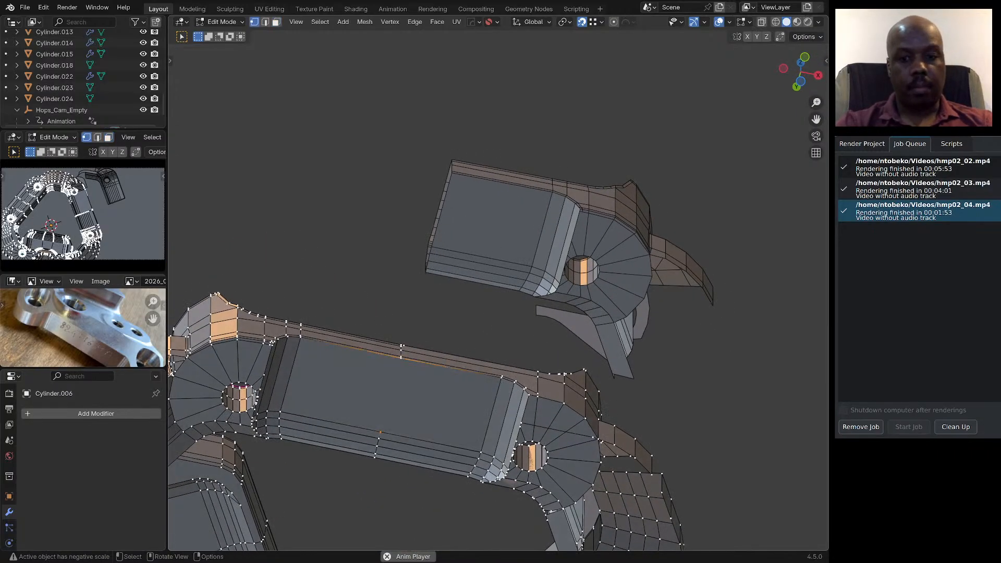
{"action": "scroll", "coordinate": [383, 432], "scroll_direction": "up", "scroll_amount": 5}
{"action": "scroll", "coordinate": [412, 417], "scroll_direction": "down", "scroll_amount": 7}
{"action": "middle_click_drag", "start_coordinate": [386, 430], "coordinate": [449, 490]}
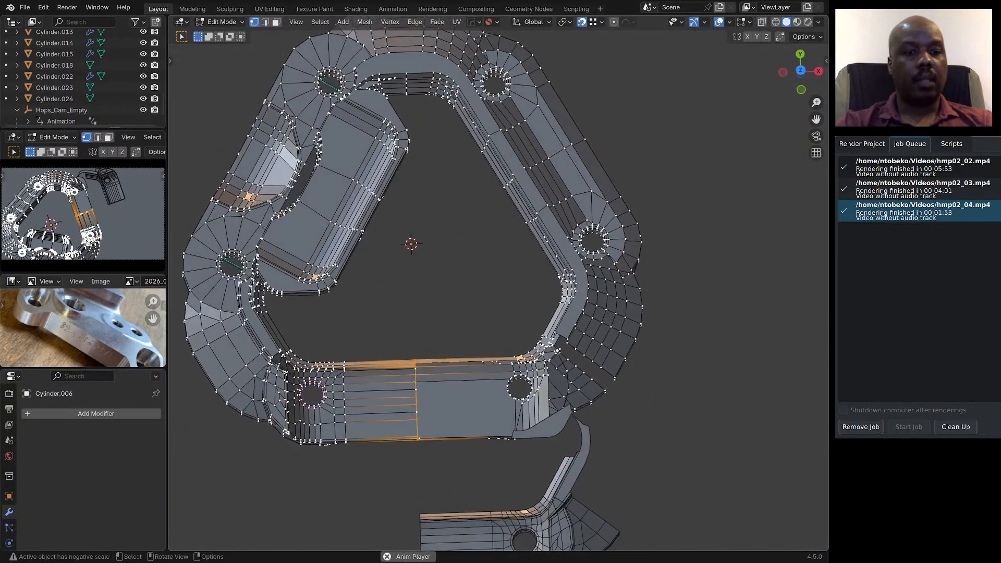
Delete the crossbar half's large flat faces, bevel strips and side wall faces between the middle edge loop and the hole on the damaged side.
{"action": "key", "text": "3"}
{"action": "left_click", "coordinate": [452, 404]}
{"action": "mouse_move", "coordinate": [452, 402]}
{"action": "middle_mouse_down"}
{"action": "mouse_move", "coordinate": [446, 383]}
{"action": "mouse_move", "coordinate": [455, 413]}
{"action": "middle_mouse_up"}
{"action": "scroll", "coordinate": [443, 378], "scroll_direction": "up", "scroll_amount": 3}
{"action": "scroll", "coordinate": [450, 383], "scroll_direction": "up", "scroll_amount": 2}
{"action": "left_click", "coordinate": [451, 387], "text": "shift"}
{"action": "left_click", "coordinate": [451, 369], "text": "shift"}
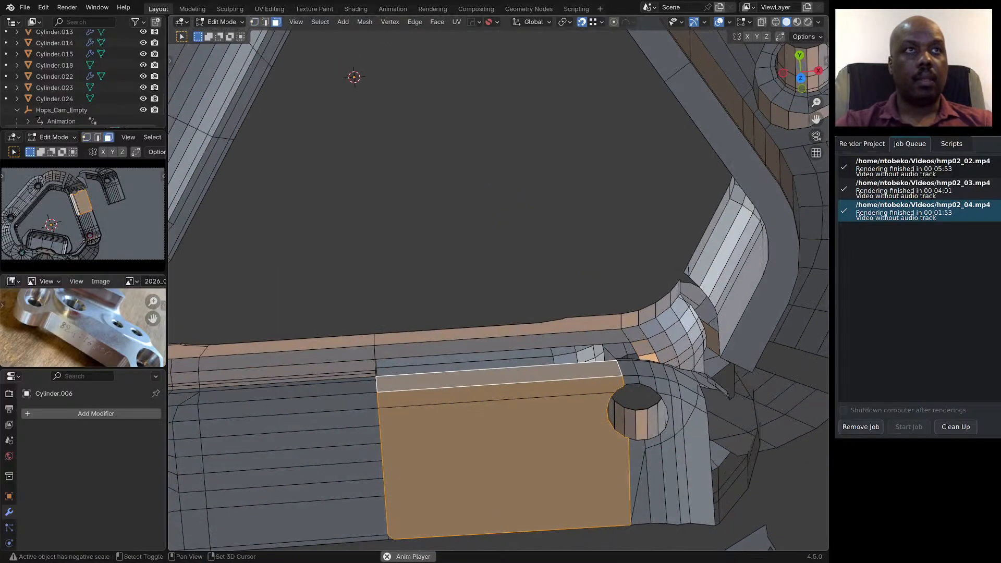
{"action": "left_click", "coordinate": [454, 348], "text": "shift"}
{"action": "middle_click_drag", "start_coordinate": [454, 348], "coordinate": [454, 480]}
{"action": "left_click", "coordinate": [462, 411], "text": "shift"}
{"action": "middle_click_drag", "start_coordinate": [511, 392], "coordinate": [521, 415]}
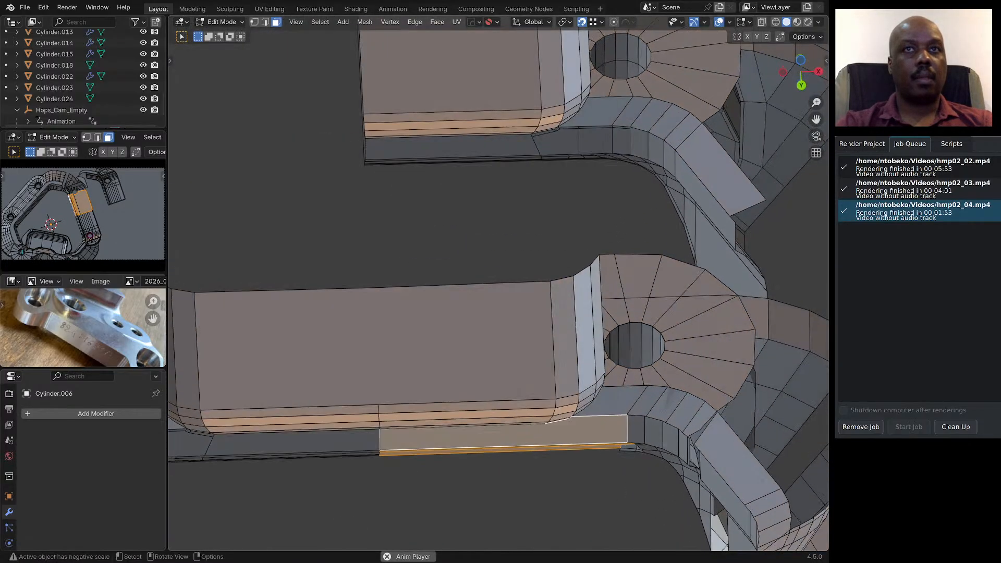
{"action": "scroll", "coordinate": [521, 415], "scroll_direction": "up", "scroll_amount": 3}
{"action": "left_click", "coordinate": [514, 430], "text": "shift"}
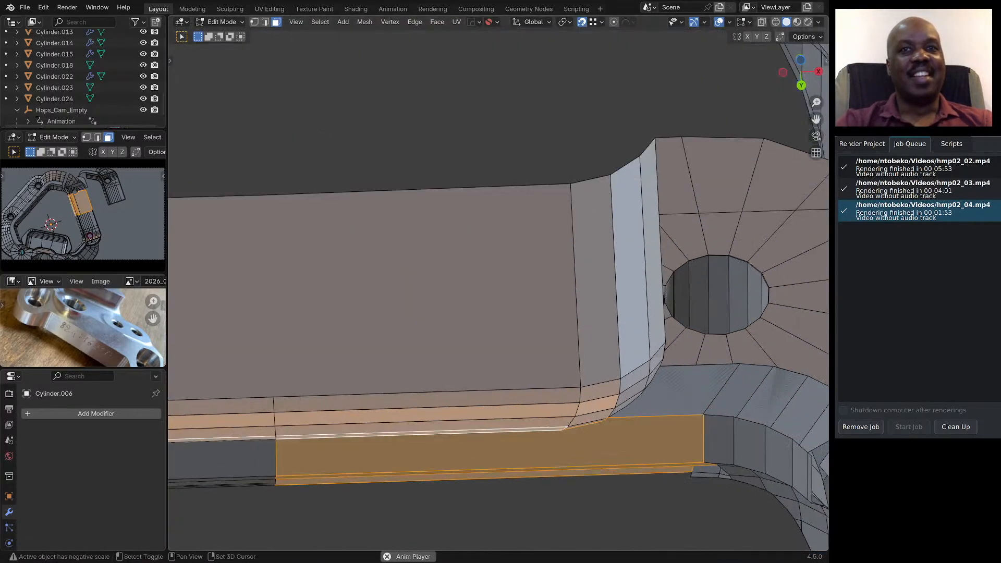
{"action": "left_click", "coordinate": [513, 424], "text": "shift"}
{"action": "left_click", "coordinate": [514, 412], "text": "shift"}
{"action": "left_click", "coordinate": [514, 397], "text": "shift"}
{"action": "left_click", "coordinate": [512, 365], "text": "shift"}
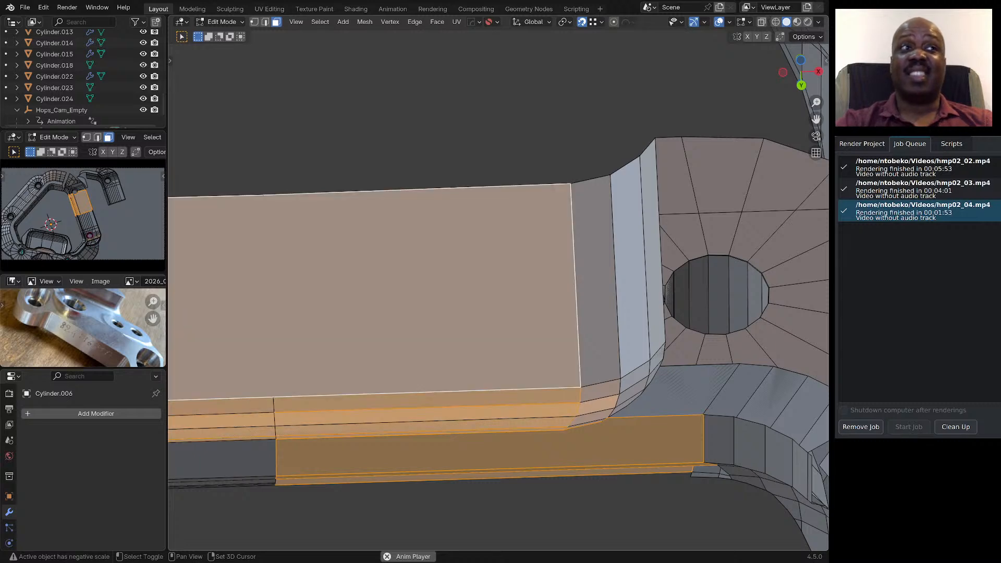
{"action": "key", "text": "x"}
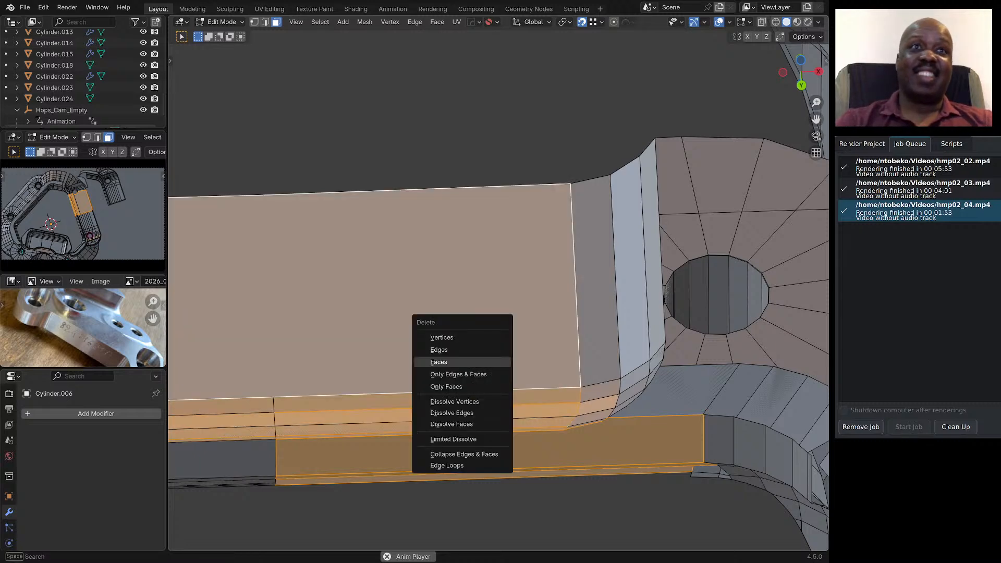
{"action": "left_click", "coordinate": [492, 362]}
Delete the strip of rounded edge faces still bridging the gap in the opened crossbar half.
{"action": "scroll", "coordinate": [493, 362], "scroll_direction": "down", "scroll_amount": 4}
{"action": "middle_click_drag", "start_coordinate": [493, 362], "coordinate": [494, 404]}
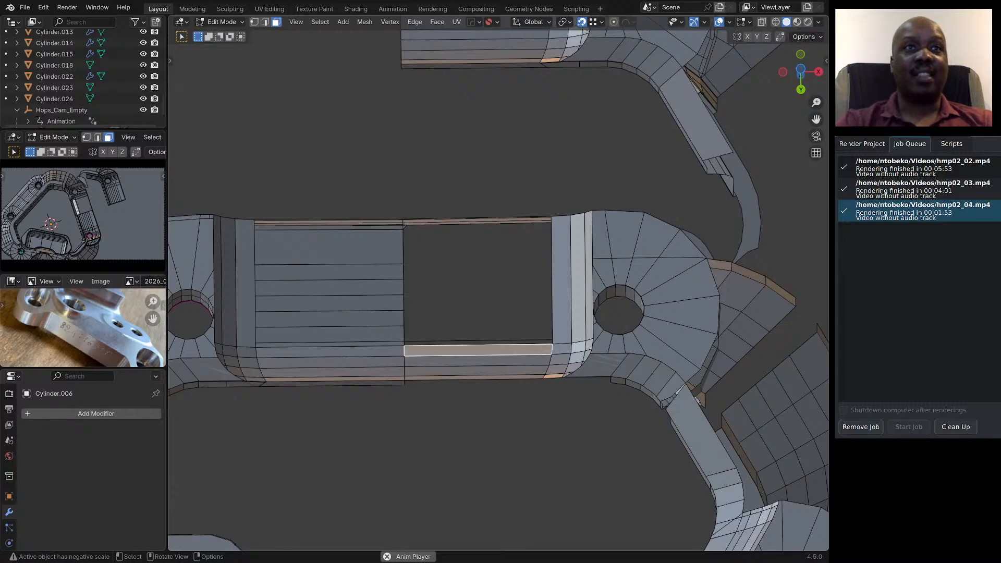
{"action": "scroll", "coordinate": [478, 367], "scroll_direction": "up", "scroll_amount": 1}
{"action": "left_click", "coordinate": [459, 379], "text": "ctrl"}
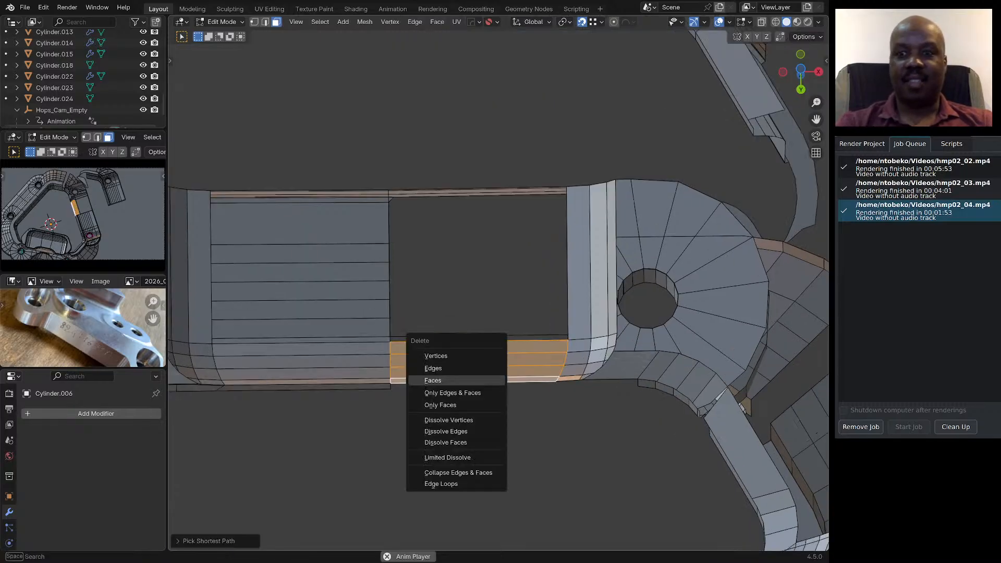
{"action": "key", "text": "x"}
{"action": "left_click", "coordinate": [458, 380]}
Delete the remaining long wall faces spanning the crossbar gap, including the small triangle at the cut end.
{"action": "middle_click_drag", "start_coordinate": [459, 380], "coordinate": [443, 324]}
{"action": "left_click", "coordinate": [481, 181], "text": "shift"}
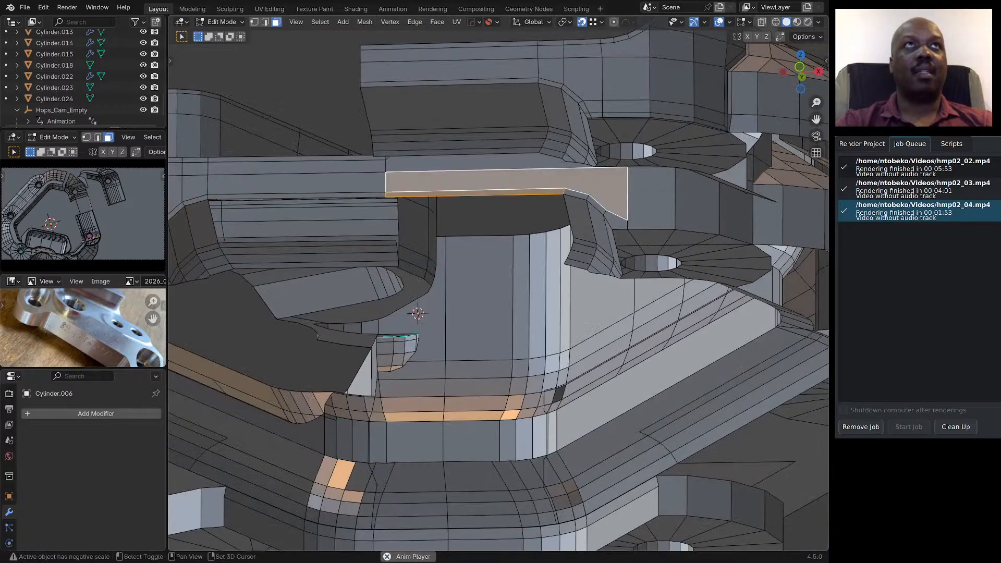
{"action": "left_click", "coordinate": [482, 163], "text": "shift"}
{"action": "middle_click_drag", "start_coordinate": [482, 164], "coordinate": [503, 251]}
{"action": "scroll", "coordinate": [389, 179], "scroll_direction": "up", "scroll_amount": 5}
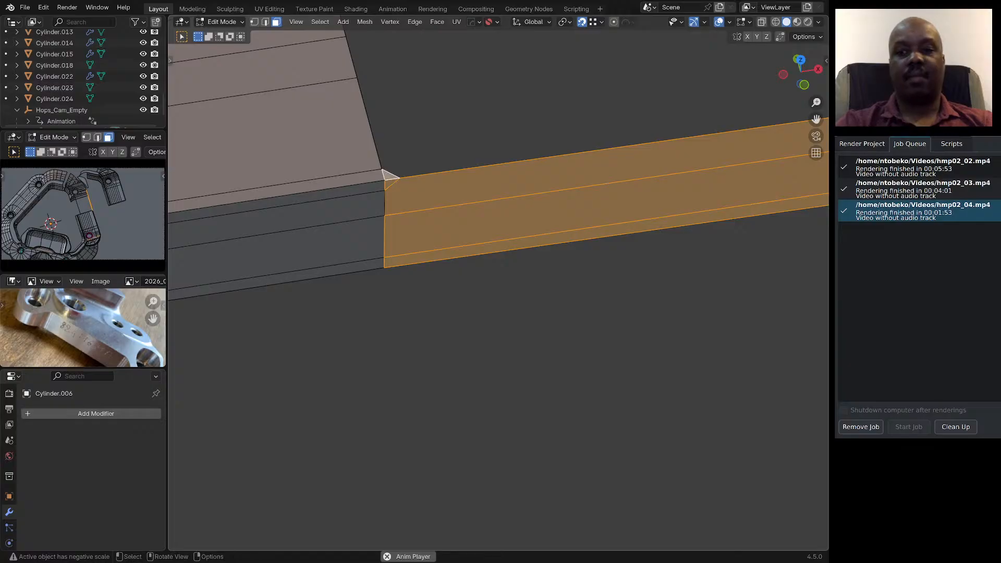
{"action": "key", "text": "x"}
{"action": "left_click", "coordinate": [389, 179]}
Delete the stray edge that still connects the crossbar's cut end to the isolated damaged corner.
{"action": "middle_click_drag", "start_coordinate": [388, 178], "coordinate": [406, 250]}
{"action": "middle_click_drag", "start_coordinate": [438, 384], "coordinate": [450, 482]}
{"action": "scroll", "coordinate": [442, 400], "scroll_direction": "down", "scroll_amount": 3}
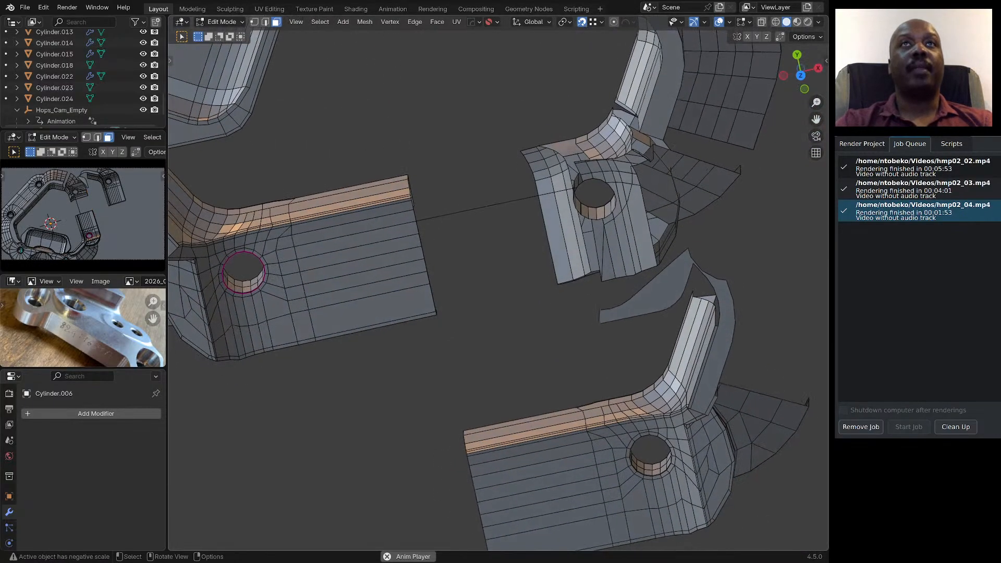
{"action": "scroll", "coordinate": [487, 203], "scroll_direction": "up", "scroll_amount": 1}
{"action": "scroll", "coordinate": [495, 166], "scroll_direction": "up", "scroll_amount": 1}
{"action": "left_click", "coordinate": [461, 234]}
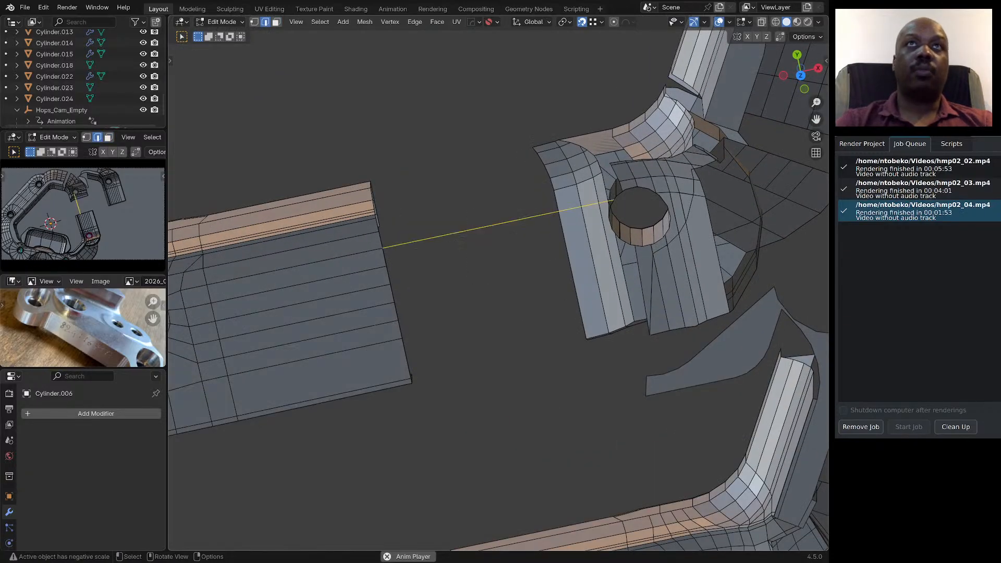
{"action": "key", "text": "x"}
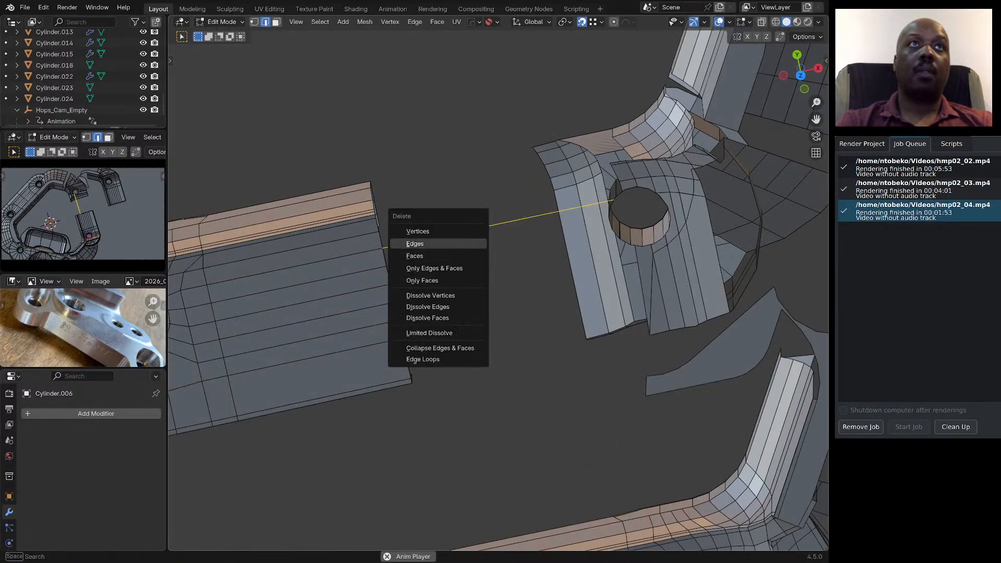
{"action": "left_click", "coordinate": [459, 243]}
Select the whole isolated damaged corner piece as linked geometry and delete its vertices.
{"action": "scroll", "coordinate": [495, 412], "scroll_direction": "down", "scroll_amount": 3}
{"action": "middle_click_drag", "start_coordinate": [495, 412], "coordinate": [459, 323]}
{"action": "scroll", "coordinate": [459, 323], "scroll_direction": "up", "scroll_amount": 3}
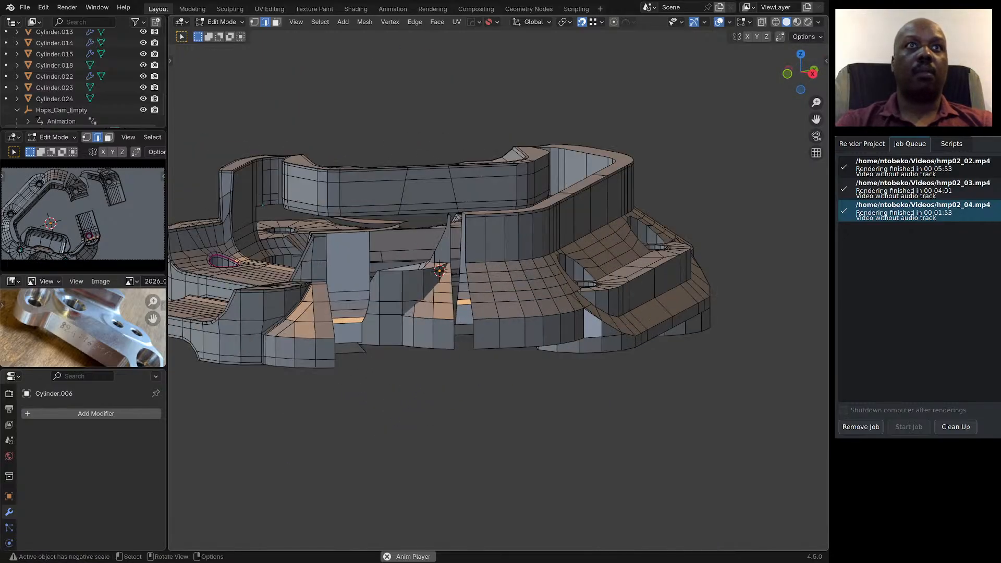
{"action": "key", "text": "l"}
{"action": "key", "text": "x"}
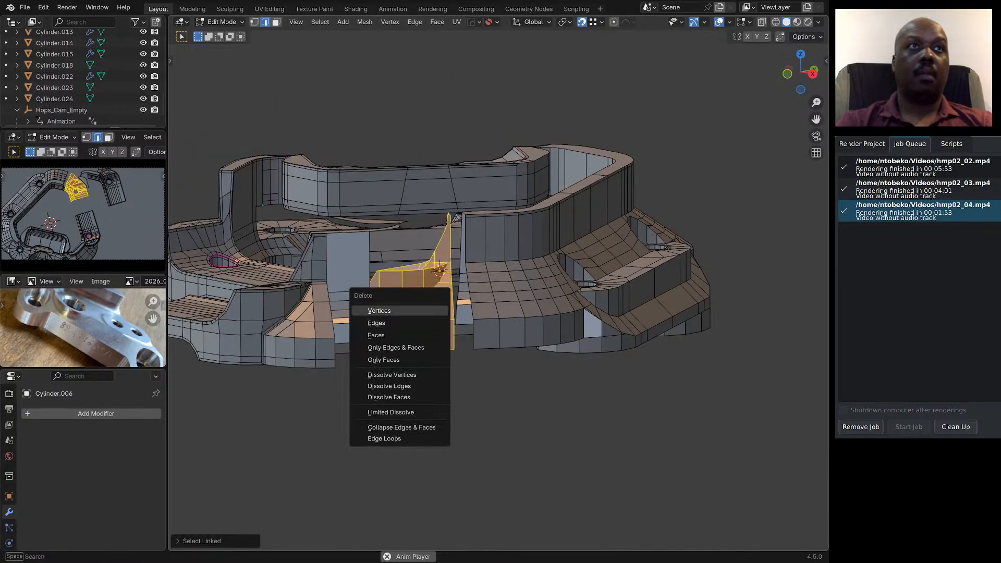
{"action": "left_click", "coordinate": [427, 311]}
Join the detached half bracket into the main bracket frame object, with the frame as the active object.
{"action": "middle_click_drag", "start_coordinate": [427, 313], "coordinate": [485, 381]}
{"action": "scroll", "coordinate": [456, 375], "scroll_direction": "down", "scroll_amount": 5}
{"action": "scroll", "coordinate": [415, 354], "scroll_direction": "up", "scroll_amount": 3}
{"action": "middle_click_drag", "start_coordinate": [412, 362], "coordinate": [433, 372]}
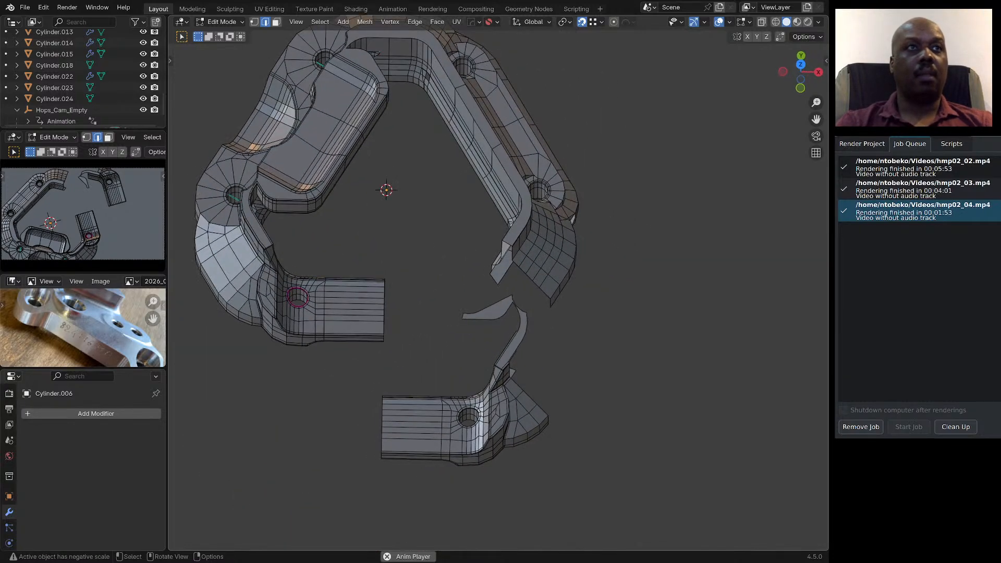
{"action": "scroll", "coordinate": [368, 440], "scroll_direction": "up", "scroll_amount": 4}
{"action": "key", "text": "1"}
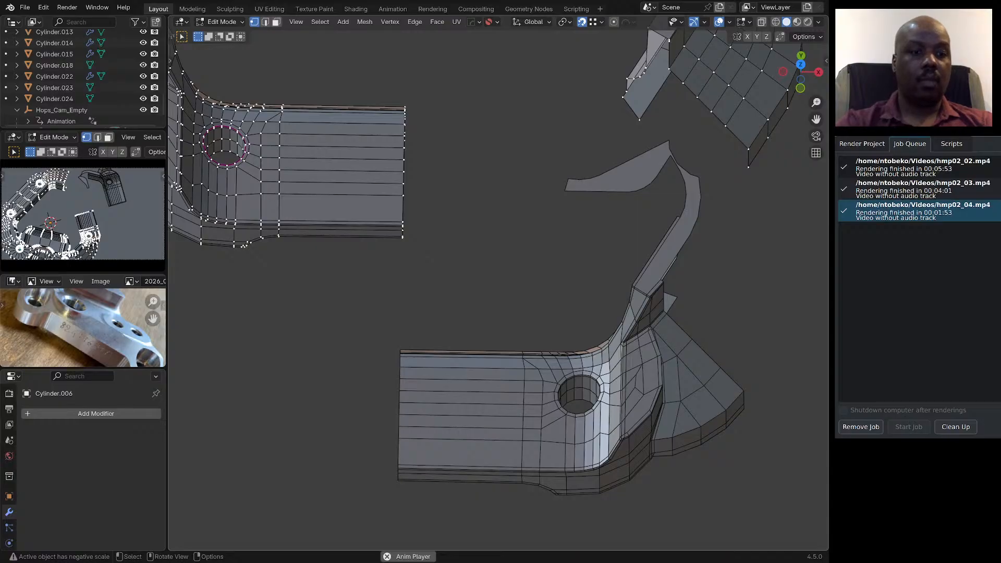
{"action": "key", "text": "Tab"}
{"action": "scroll", "coordinate": [497, 286], "scroll_direction": "down", "scroll_amount": 3}
{"action": "left_click", "coordinate": [482, 414]}
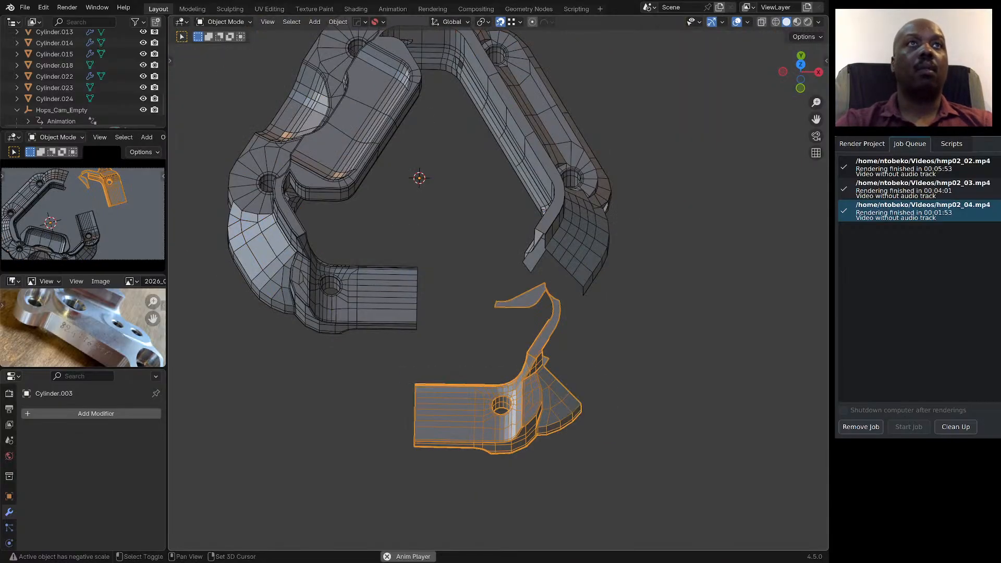
{"action": "left_click", "coordinate": [287, 311], "text": "shift"}
{"action": "right_click", "coordinate": [287, 311]}
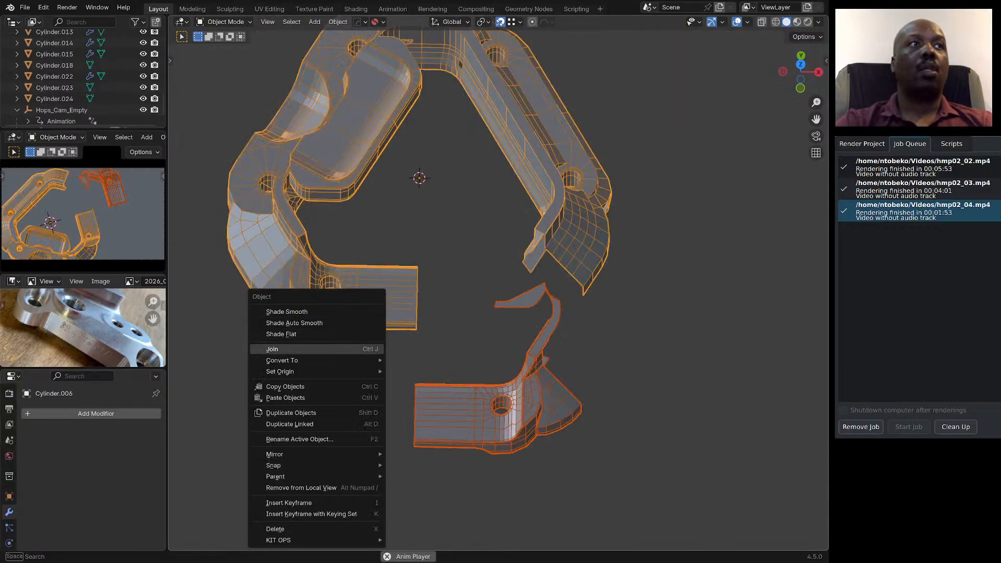
{"action": "left_click", "coordinate": [356, 350]}
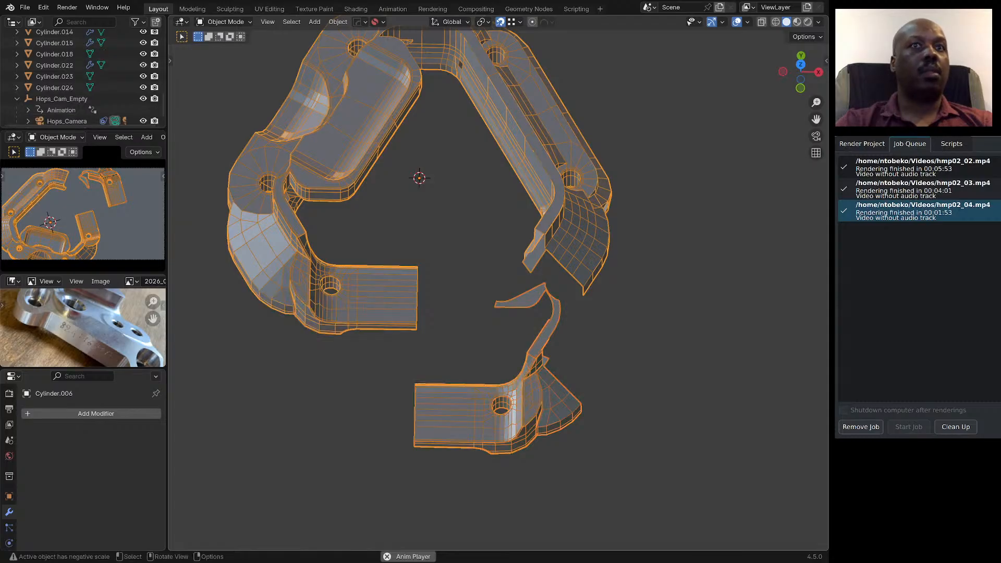
Move the linked half bracket geometry 299.5 mm along global Y, snapping its end corner to the crossbar's cut end.
{"action": "key", "text": "Tab"}
{"action": "scroll", "coordinate": [408, 440], "scroll_direction": "up", "scroll_amount": 9}
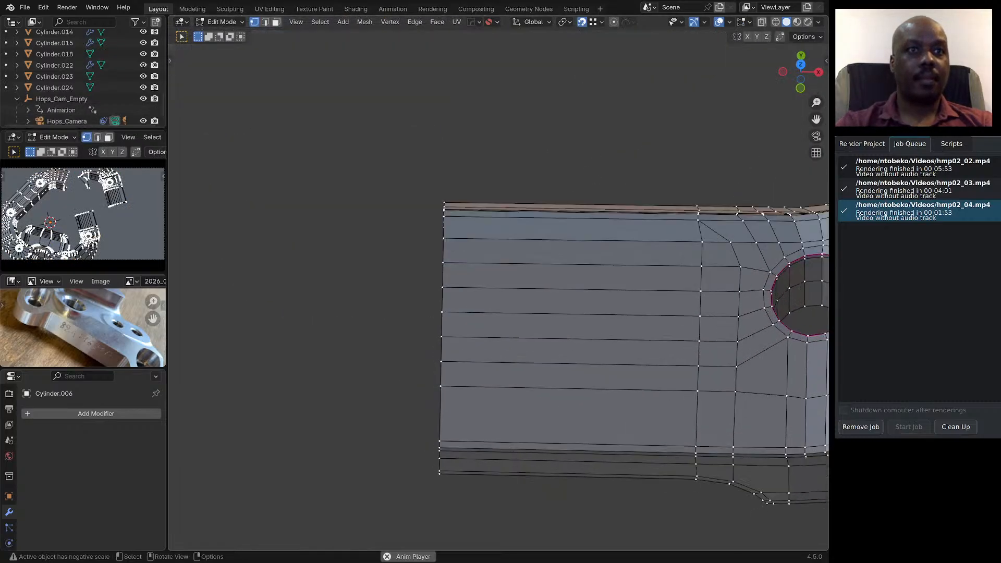
{"action": "key", "text": "l"}
{"action": "key", "text": "ctrl+z"}
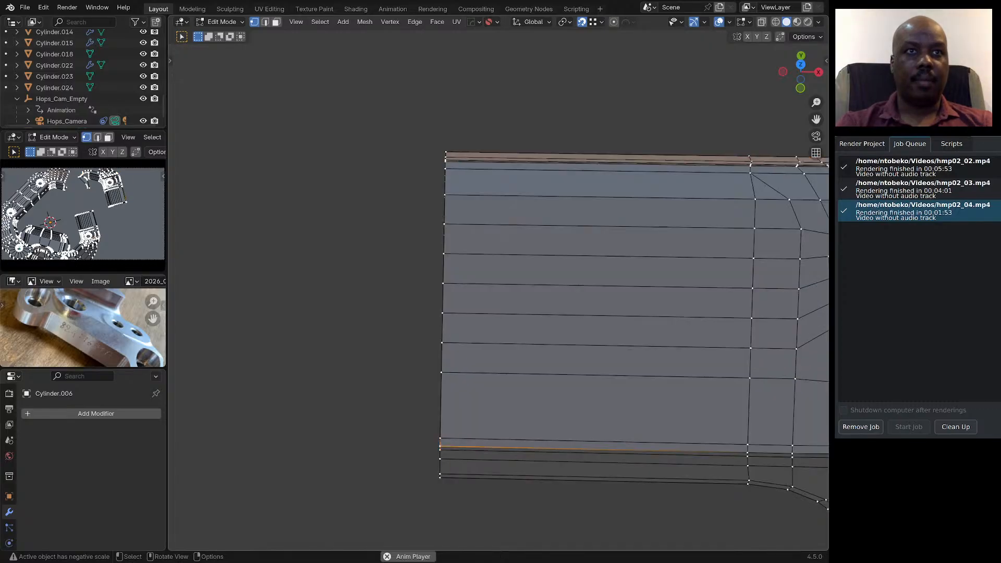
{"action": "key", "text": "l"}
{"action": "scroll", "coordinate": [495, 402], "scroll_direction": "down", "scroll_amount": 7}
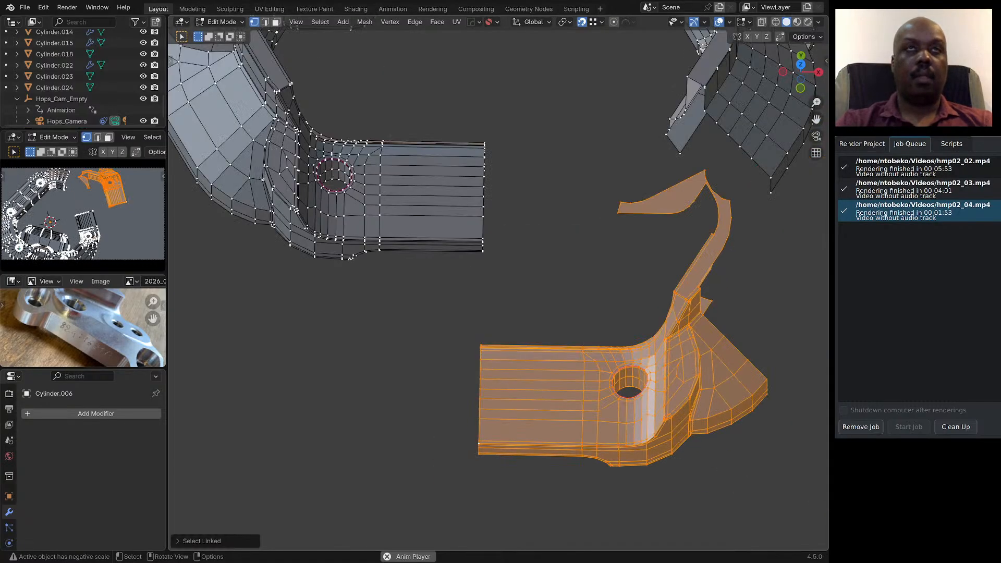
{"action": "scroll", "coordinate": [503, 187], "scroll_direction": "up", "scroll_amount": 3}
{"action": "middle_click_drag", "start_coordinate": [469, 292], "coordinate": [518, 257]}
{"action": "scroll", "coordinate": [518, 257], "scroll_direction": "down", "scroll_amount": 7}
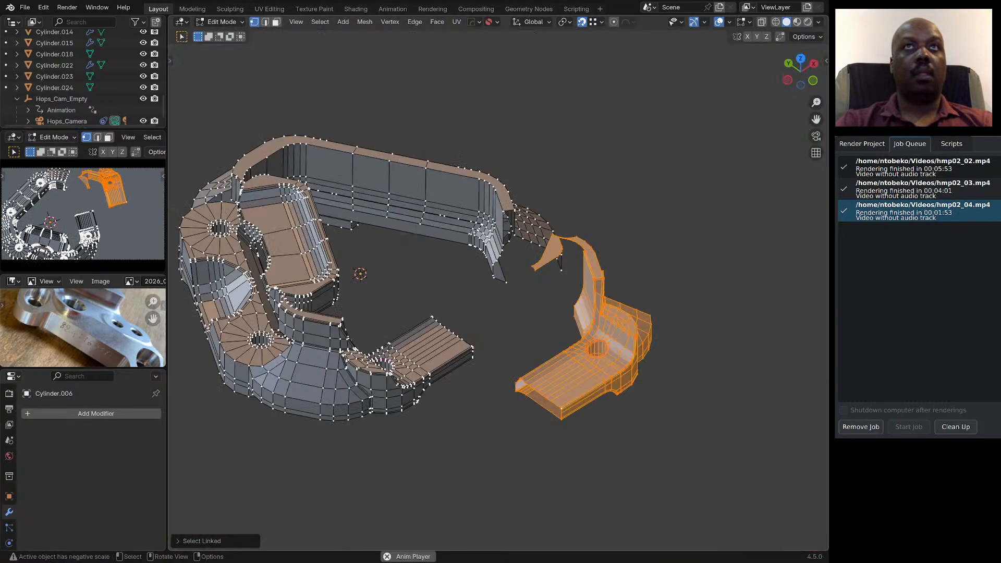
{"action": "scroll", "coordinate": [475, 355], "scroll_direction": "up", "scroll_amount": 6}
{"action": "key", "text": "g"}
{"action": "key", "text": "y"}
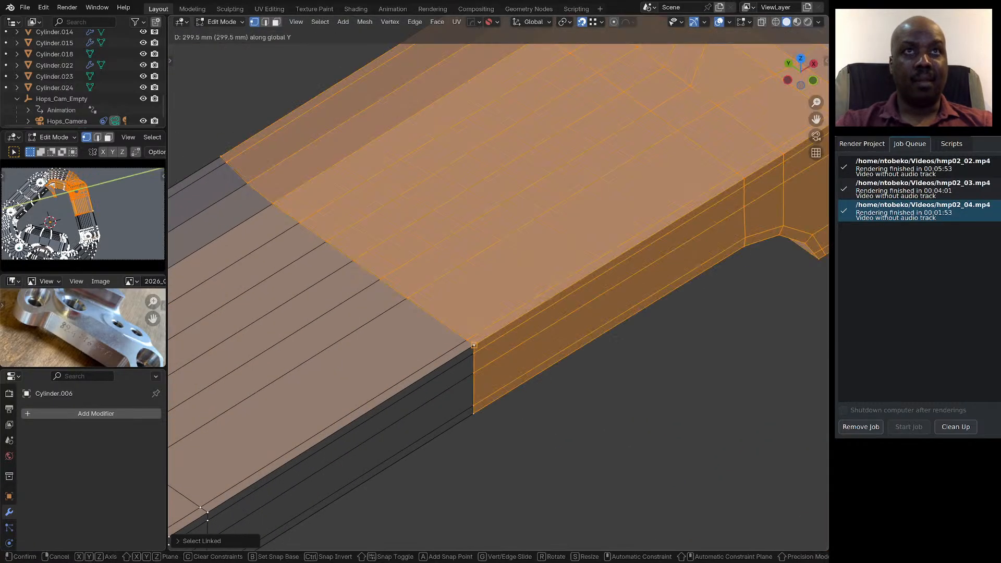
{"action": "left_click", "coordinate": [474, 345]}
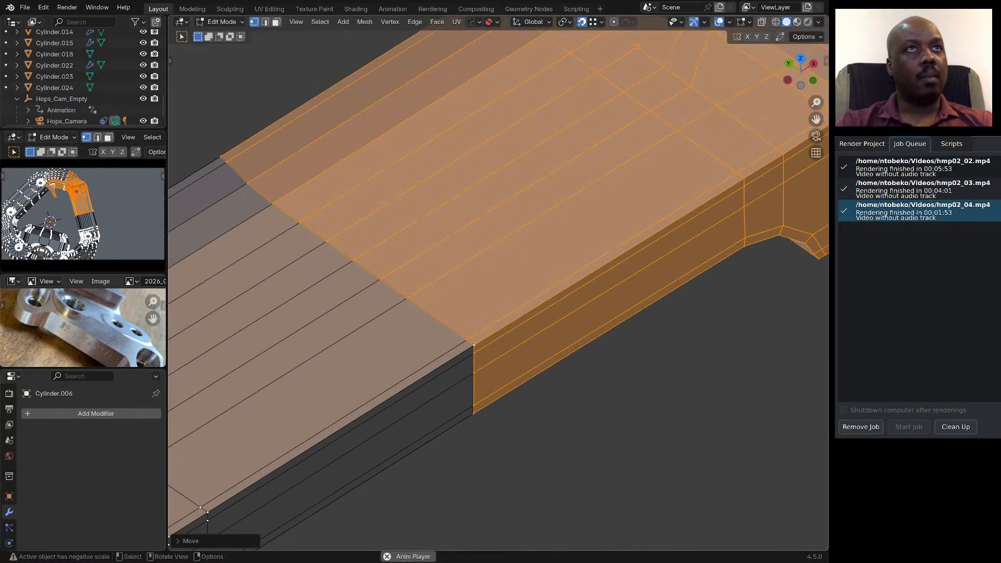
Examine the crossbar seam and the corner joints between the moved half bracket and the frame for alignment.
{"action": "scroll", "coordinate": [415, 294], "scroll_direction": "up", "scroll_amount": 12}
{"action": "scroll", "coordinate": [393, 309], "scroll_direction": "up", "scroll_amount": 4}
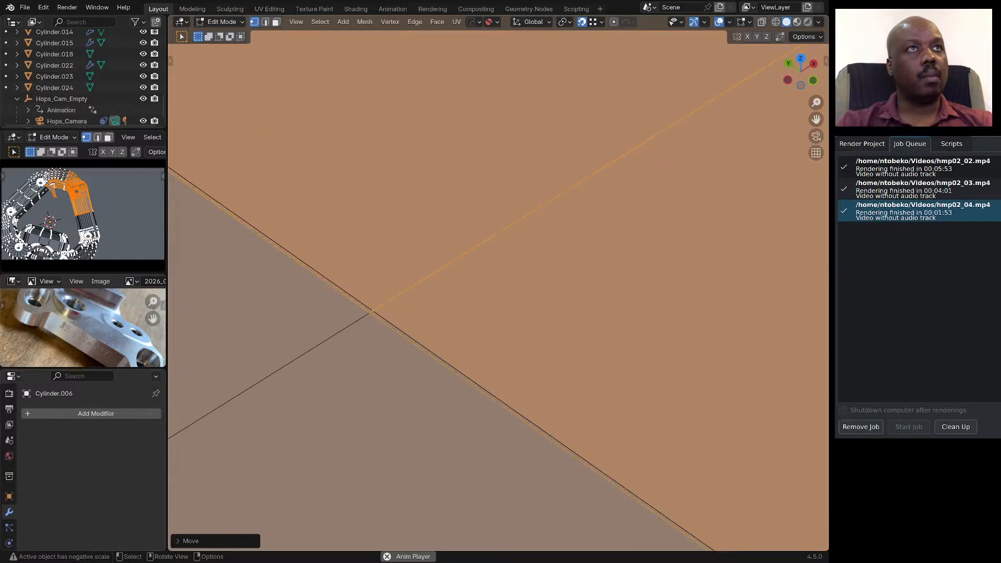
{"action": "scroll", "coordinate": [372, 312], "scroll_direction": "down", "scroll_amount": 8}
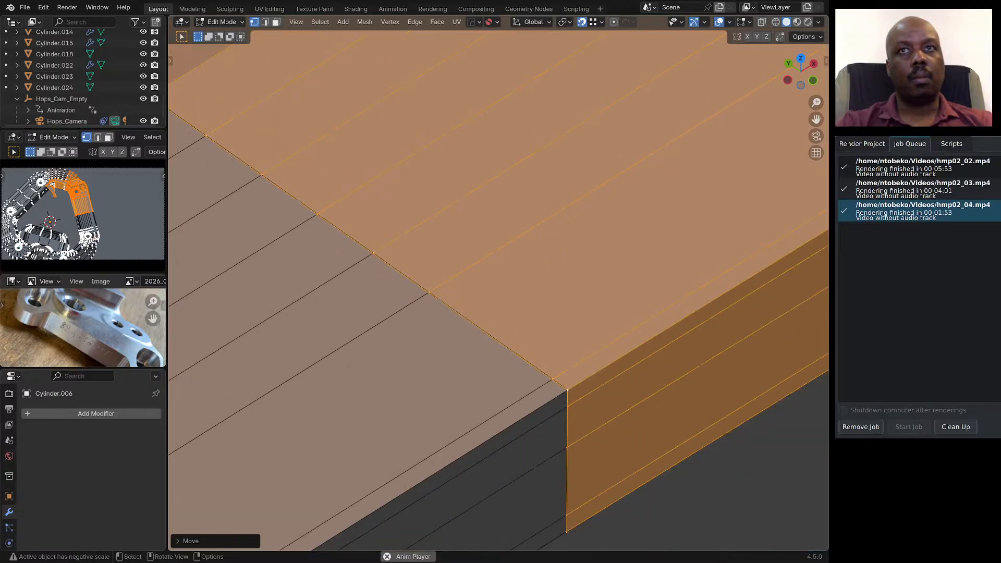
{"action": "scroll", "coordinate": [578, 401], "scroll_direction": "up", "scroll_amount": 6}
{"action": "scroll", "coordinate": [501, 349], "scroll_direction": "down", "scroll_amount": 16}
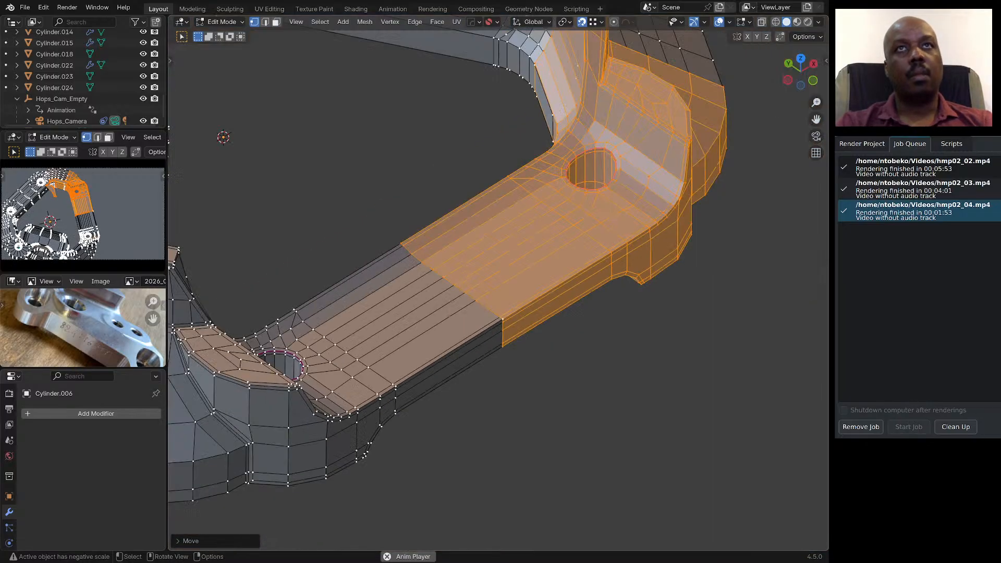
{"action": "middle_click_drag", "start_coordinate": [502, 350], "coordinate": [409, 367]}
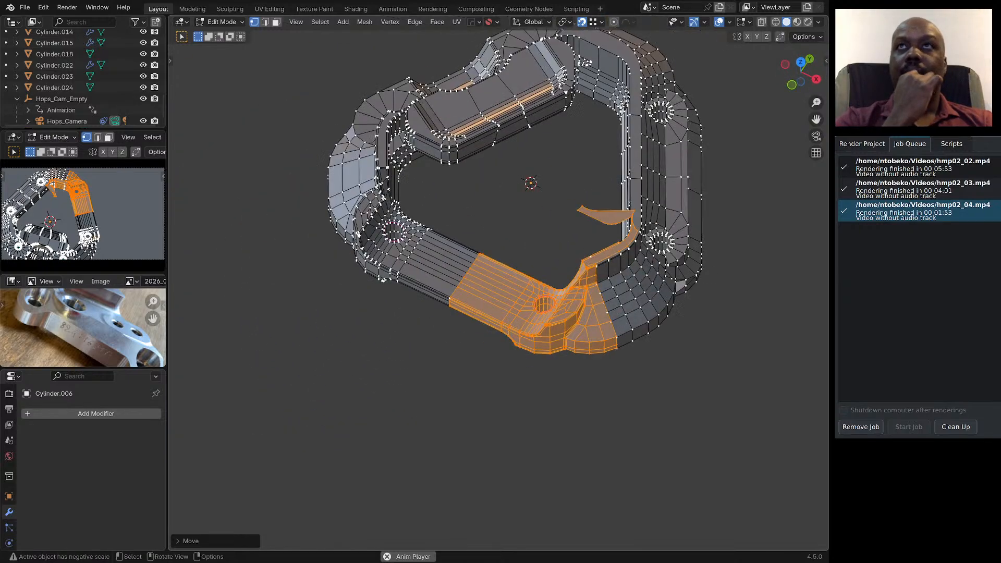
{"action": "scroll", "coordinate": [629, 211], "scroll_direction": "up", "scroll_amount": 9}
{"action": "scroll", "coordinate": [584, 276], "scroll_direction": "down", "scroll_amount": 9}
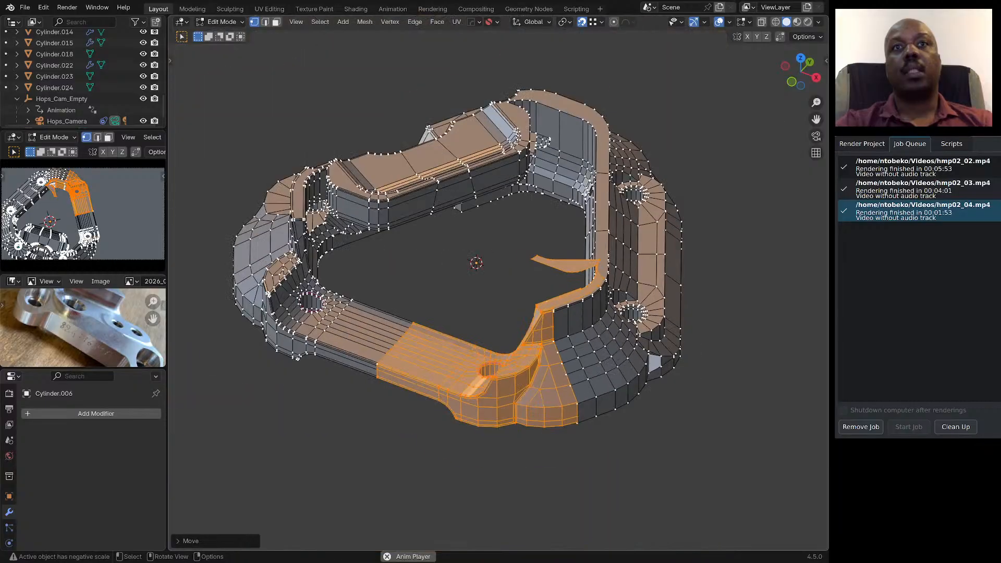
{"action": "middle_click_drag", "start_coordinate": [584, 277], "coordinate": [554, 295]}
{"action": "scroll", "coordinate": [553, 283], "scroll_direction": "up", "scroll_amount": 12}
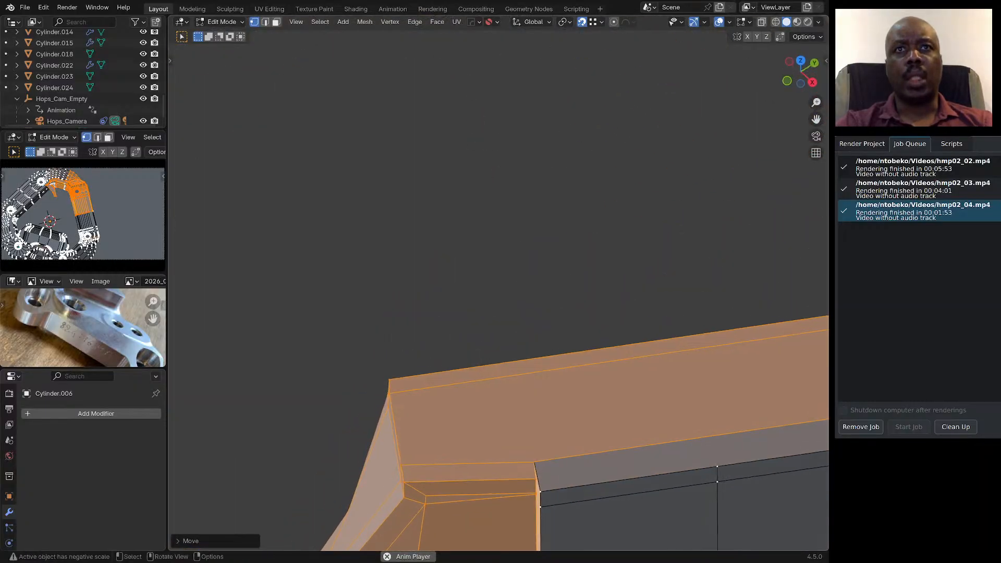
{"action": "scroll", "coordinate": [542, 242], "scroll_direction": "down", "scroll_amount": 10}
{"action": "middle_click_drag", "start_coordinate": [543, 232], "coordinate": [607, 252]}
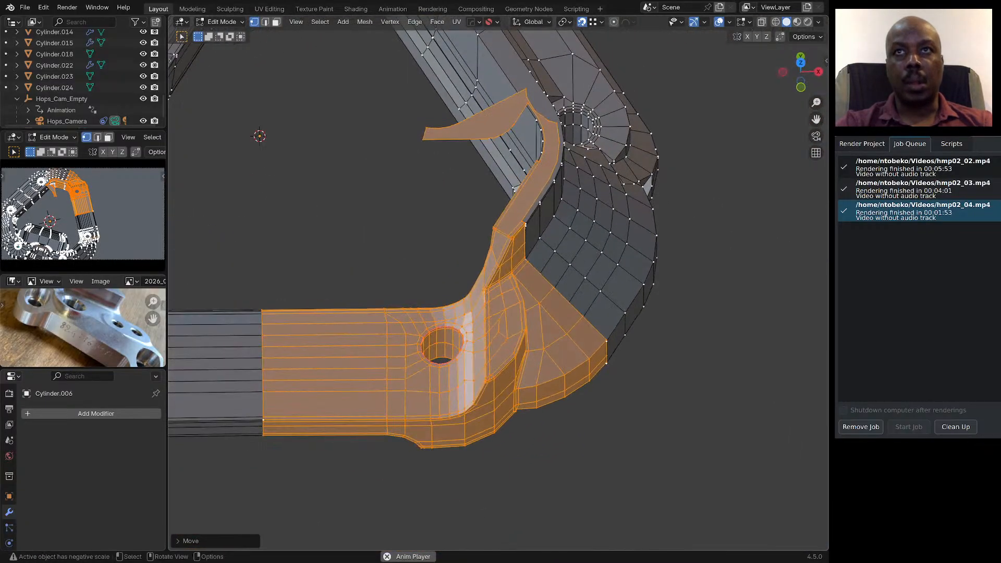
{"action": "scroll", "coordinate": [609, 341], "scroll_direction": "up", "scroll_amount": 10}
{"action": "scroll", "coordinate": [611, 316], "scroll_direction": "down", "scroll_amount": 6}
{"action": "scroll", "coordinate": [568, 303], "scroll_direction": "down", "scroll_amount": 9}
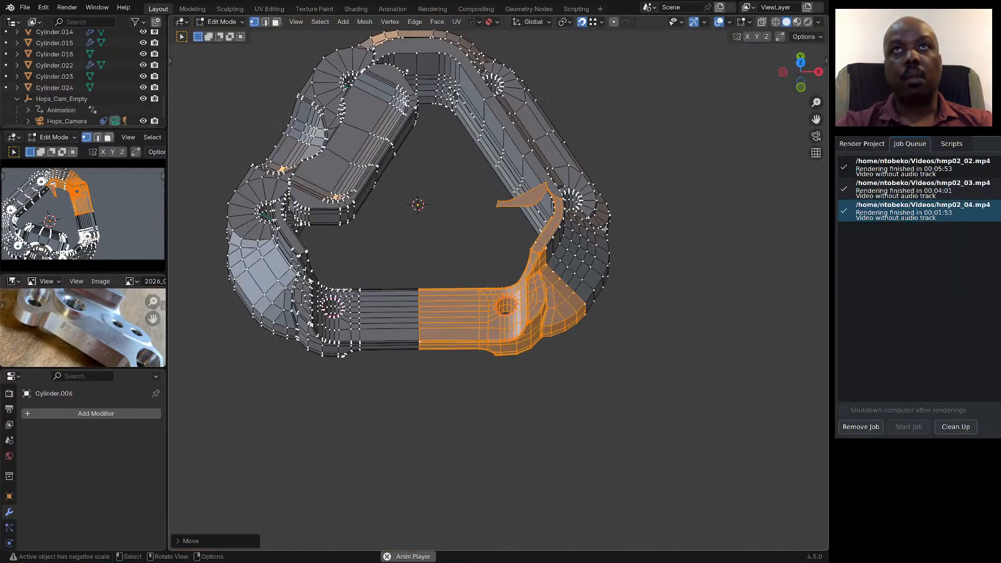
{"action": "middle_click_drag", "start_coordinate": [568, 303], "coordinate": [567, 251]}
{"action": "scroll", "coordinate": [407, 344], "scroll_direction": "up", "scroll_amount": 6}
{"action": "scroll", "coordinate": [463, 303], "scroll_direction": "up", "scroll_amount": 6}
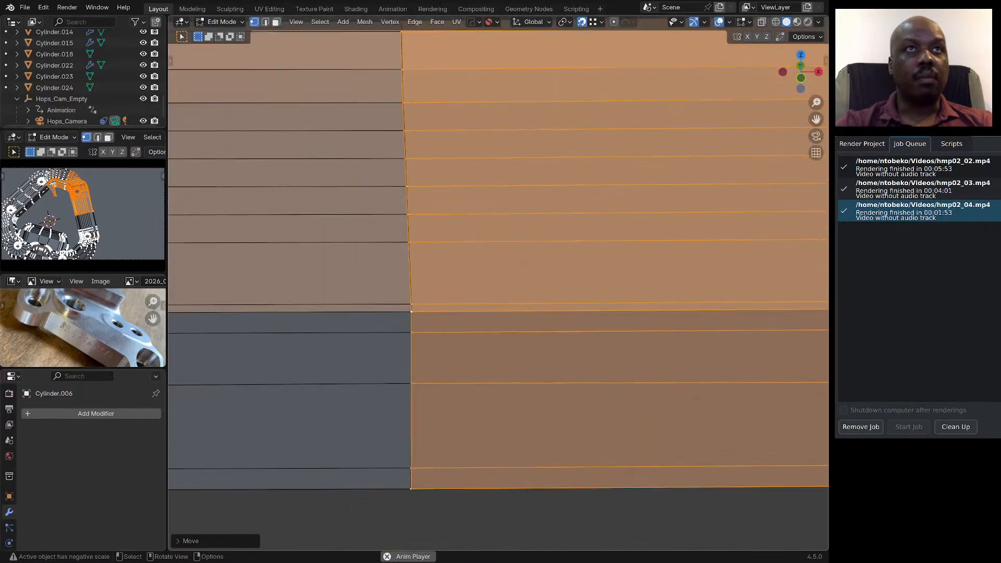
{"action": "scroll", "coordinate": [411, 309], "scroll_direction": "up", "scroll_amount": 10}
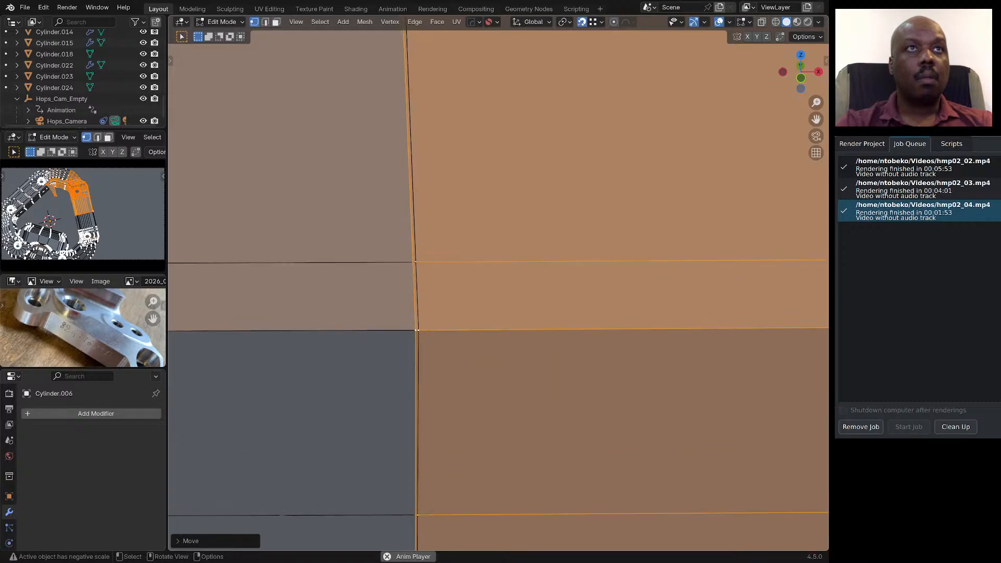
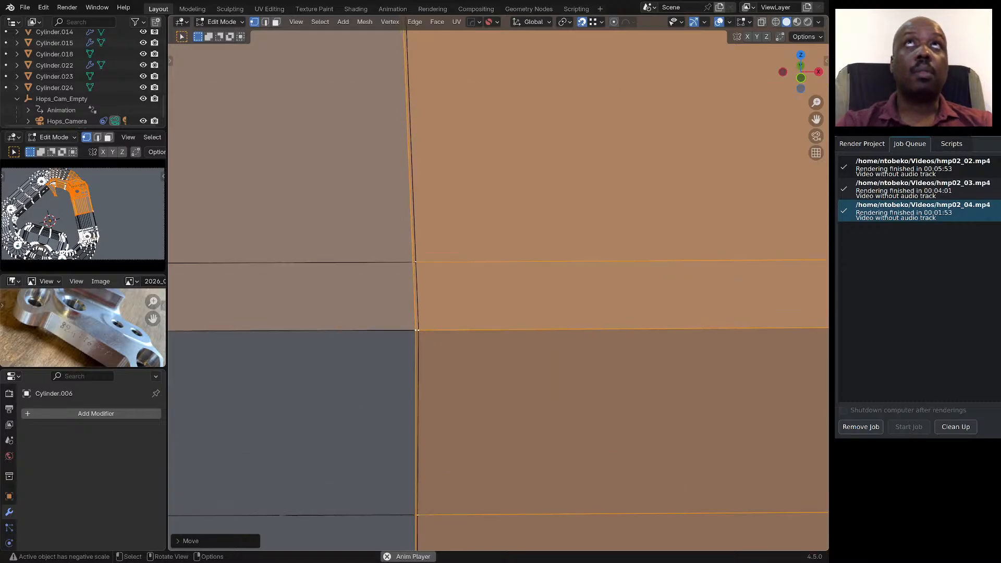
Examine the joint between the moved half bracket and the frame's corner from several angles, including the upper rim.
{"action": "key", "text": "g"}
{"action": "key", "text": "Return"}
{"action": "scroll", "coordinate": [417, 328], "scroll_direction": "down", "scroll_amount": 15}
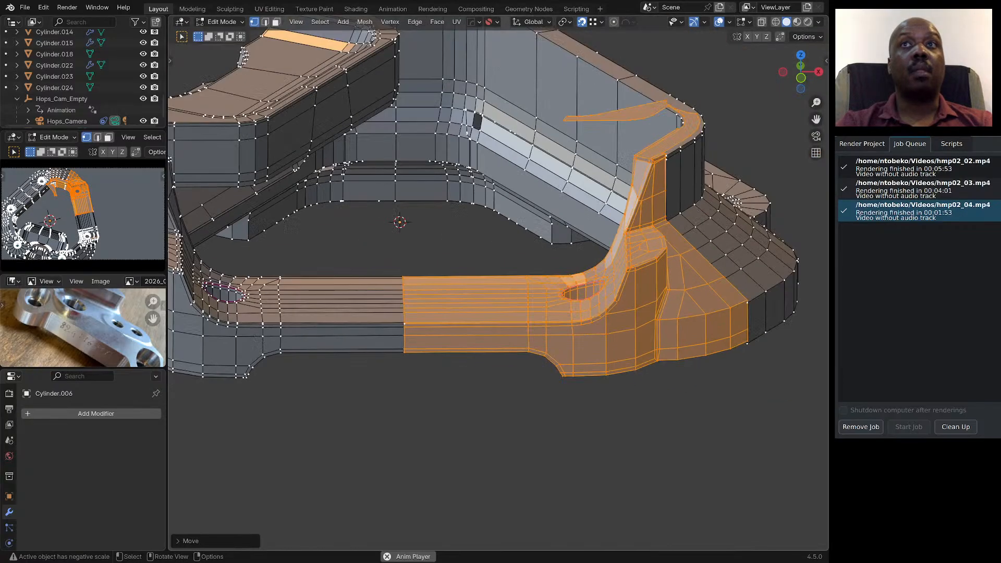
{"action": "middle_click_drag", "start_coordinate": [415, 328], "coordinate": [349, 276]}
{"action": "scroll", "coordinate": [498, 313], "scroll_direction": "down", "scroll_amount": 4}
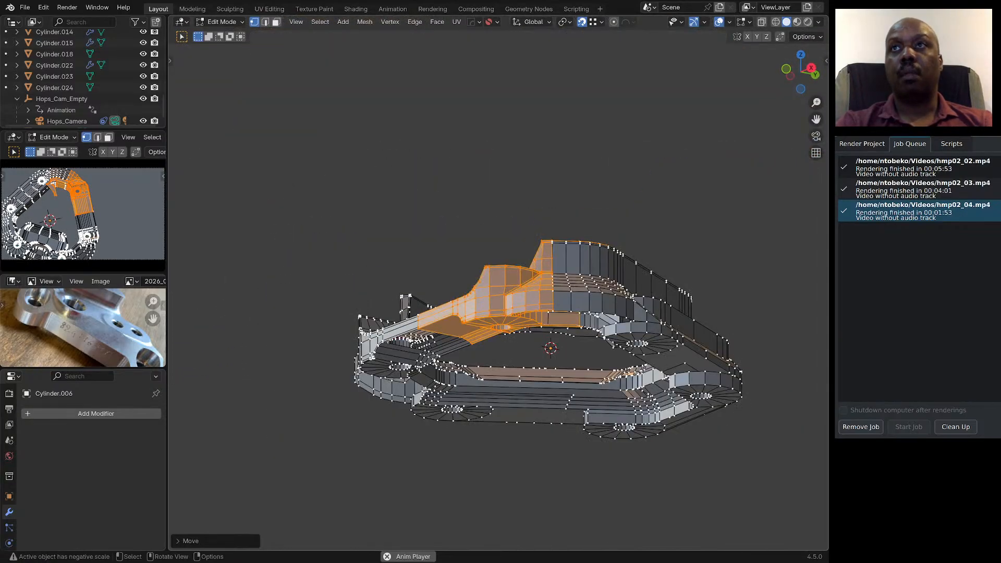
{"action": "scroll", "coordinate": [636, 313], "scroll_direction": "up", "scroll_amount": 4}
{"action": "middle_click_drag", "start_coordinate": [636, 313], "coordinate": [551, 365]}
{"action": "scroll", "coordinate": [551, 364], "scroll_direction": "down", "scroll_amount": 4}
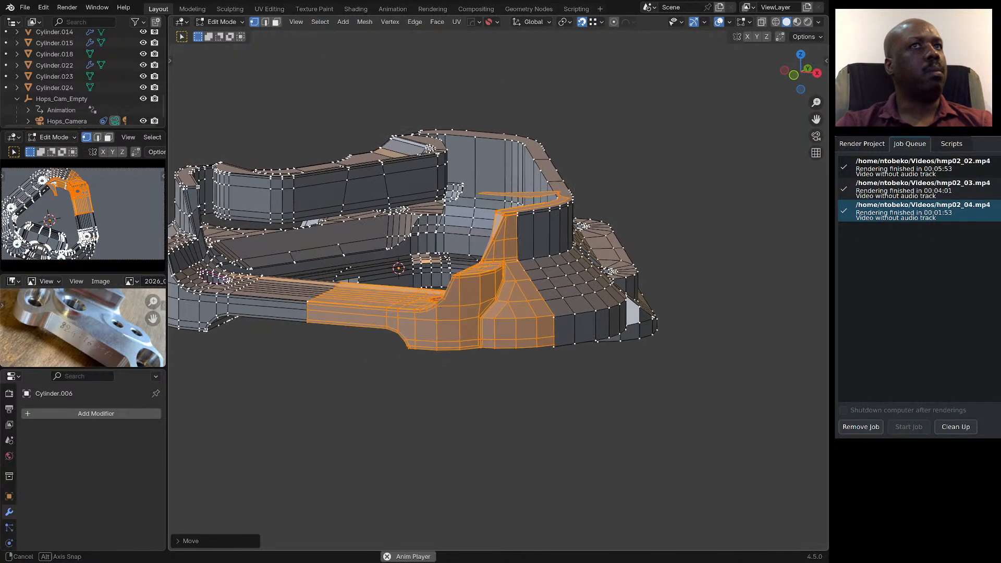
{"action": "scroll", "coordinate": [520, 302], "scroll_direction": "up", "scroll_amount": 4}
{"action": "middle_click_drag", "start_coordinate": [520, 302], "coordinate": [521, 303]}
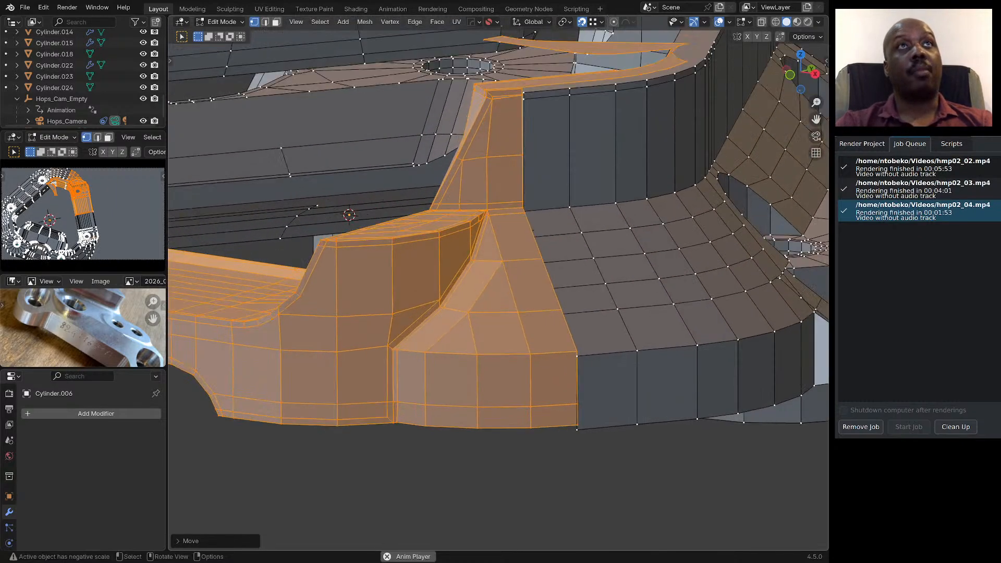
{"action": "scroll", "coordinate": [533, 230], "scroll_direction": "down", "scroll_amount": 4}
{"action": "middle_click_drag", "start_coordinate": [533, 230], "coordinate": [560, 236]}
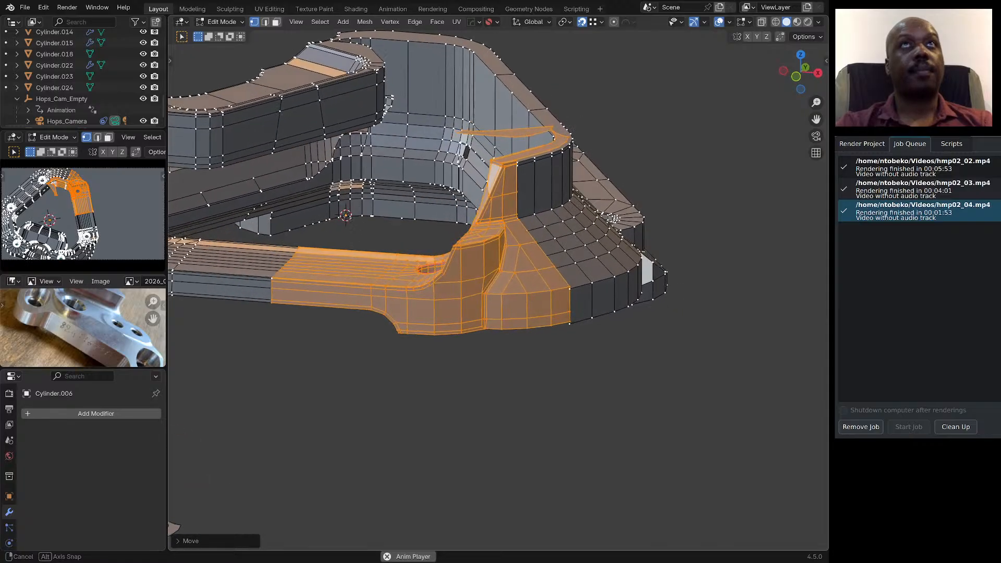
{"action": "scroll", "coordinate": [516, 183], "scroll_direction": "up", "scroll_amount": 8}
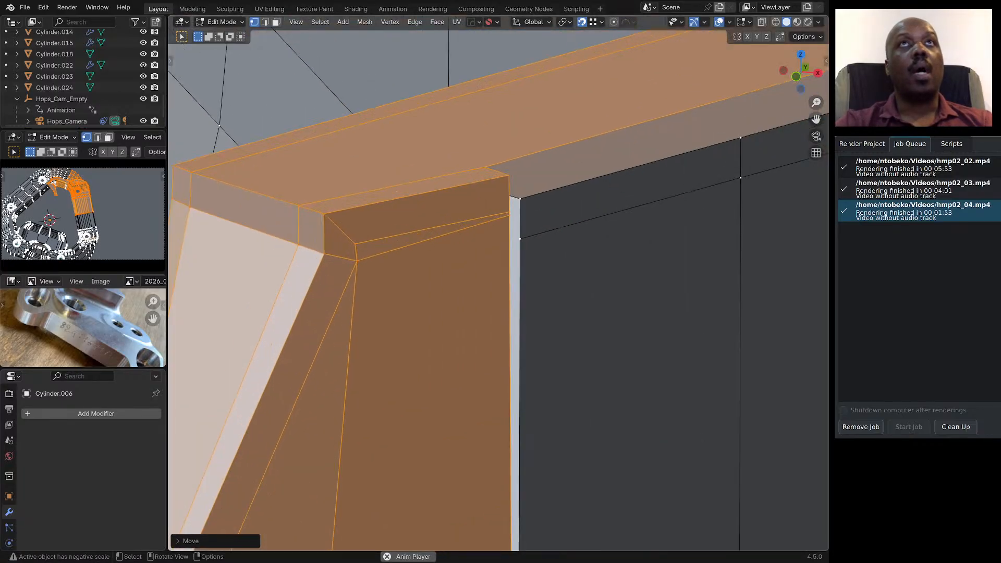
Inspect the crossbar seam close up from the front and from underneath for vertex alignment.
{"action": "scroll", "coordinate": [529, 207], "scroll_direction": "down", "scroll_amount": 12}
{"action": "middle_click_drag", "start_coordinate": [530, 208], "coordinate": [546, 230]}
{"action": "scroll", "coordinate": [545, 230], "scroll_direction": "up", "scroll_amount": 2}
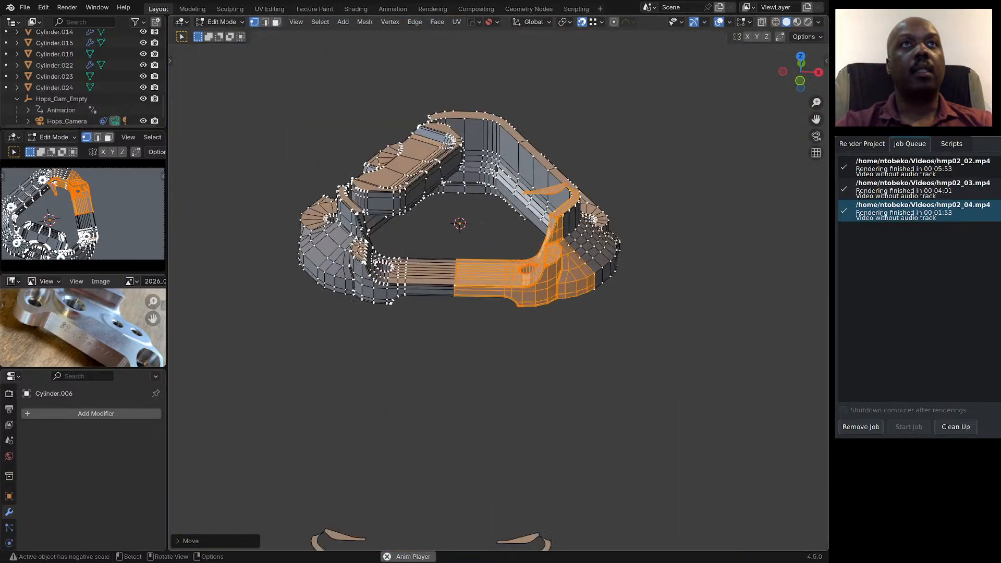
{"action": "scroll", "coordinate": [456, 251], "scroll_direction": "up", "scroll_amount": 8}
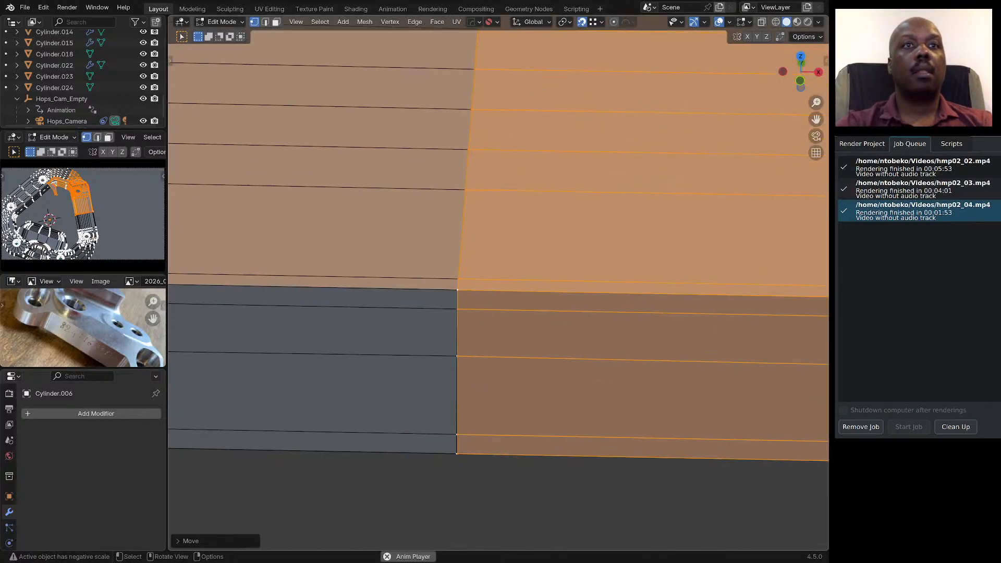
{"action": "middle_click_drag", "start_coordinate": [472, 347], "coordinate": [498, 302]}
{"action": "scroll", "coordinate": [498, 302], "scroll_direction": "down", "scroll_amount": 10}
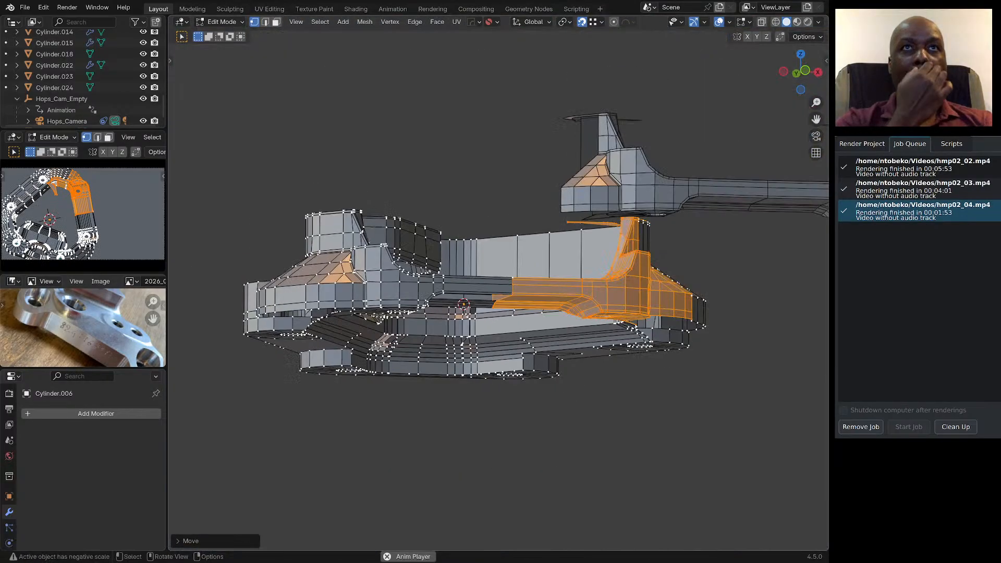
{"action": "scroll", "coordinate": [498, 302], "scroll_direction": "up", "scroll_amount": 12}
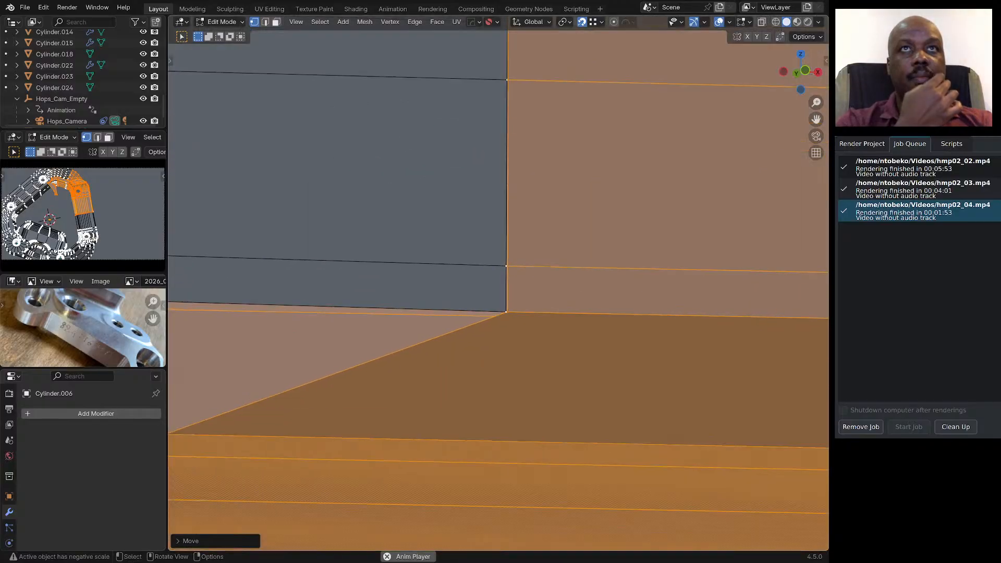
{"action": "middle_click_drag", "start_coordinate": [498, 302], "coordinate": [498, 280]}
Check the transform values of the seam's lower vertex and of the whole bracket frame object.
{"action": "key", "text": "n"}
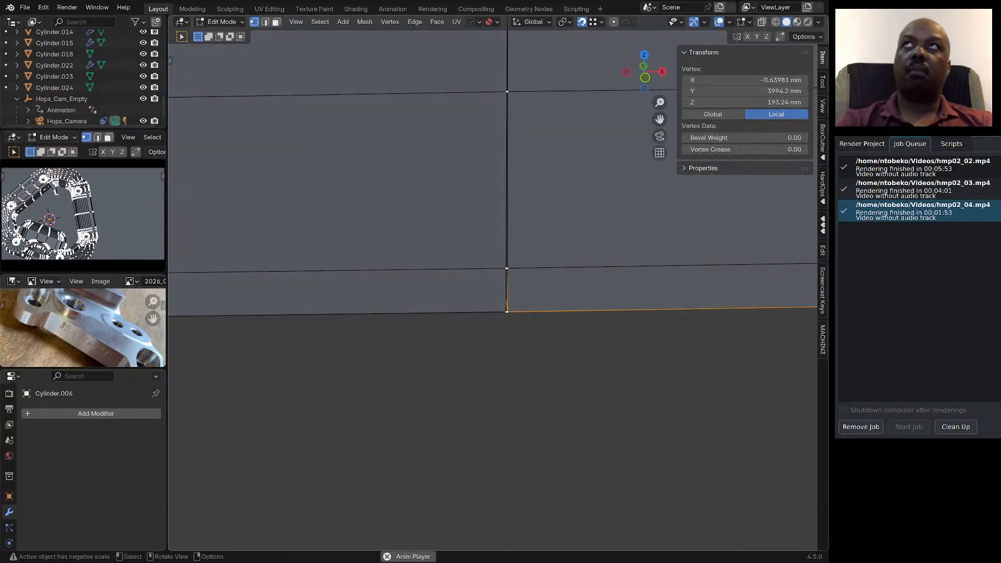
{"action": "key", "text": "n"}
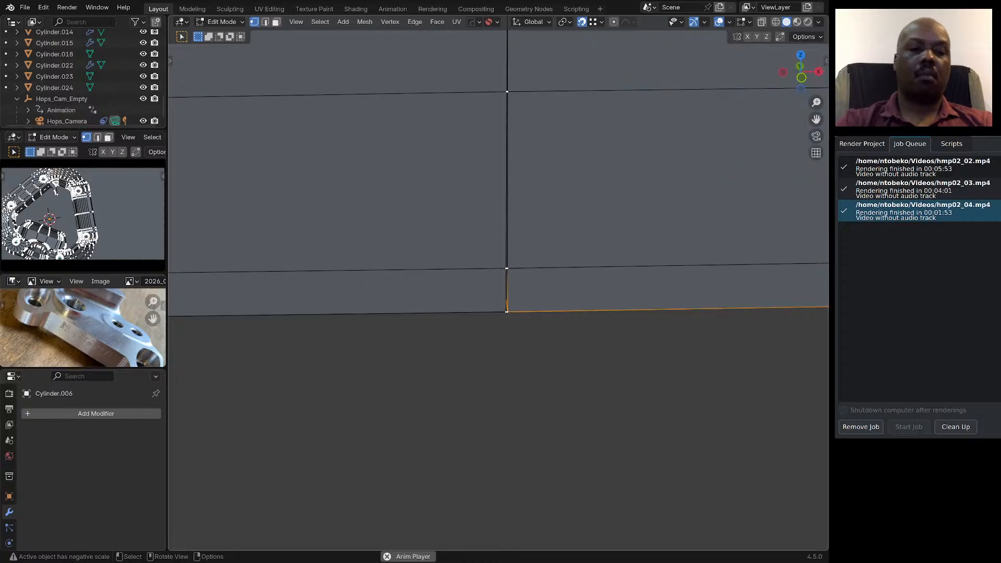
{"action": "key", "text": "Tab"}
{"action": "key", "text": "n"}
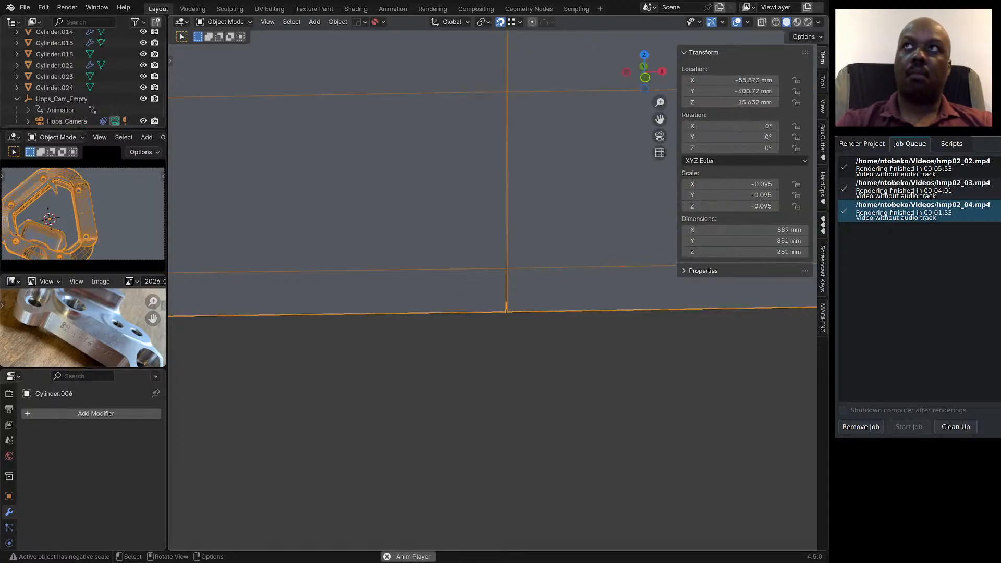
{"action": "key", "text": "n"}
{"action": "middle_click_drag", "start_coordinate": [501, 292], "coordinate": [487, 276]}
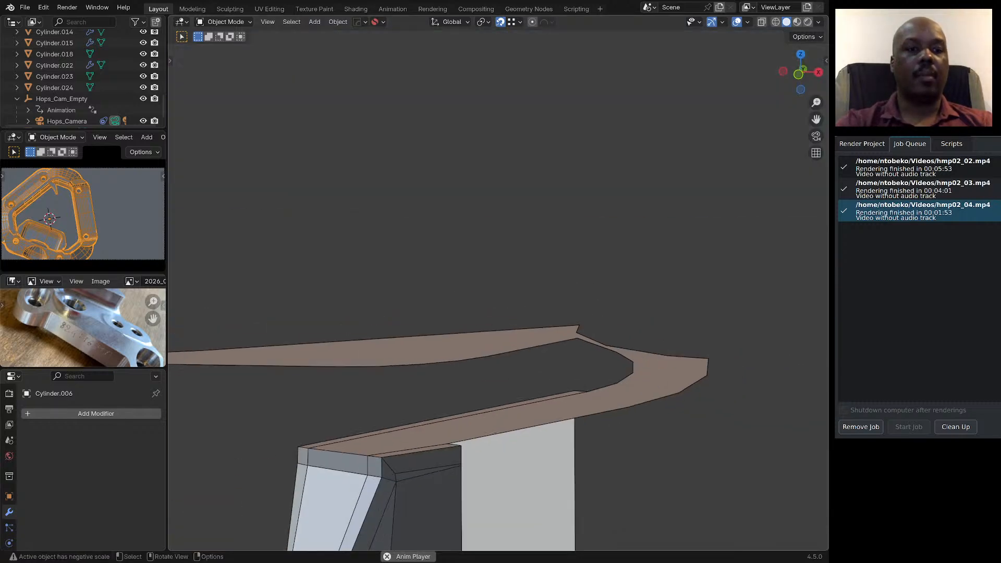
{"action": "scroll", "coordinate": [545, 347], "scroll_direction": "down", "scroll_amount": 10}
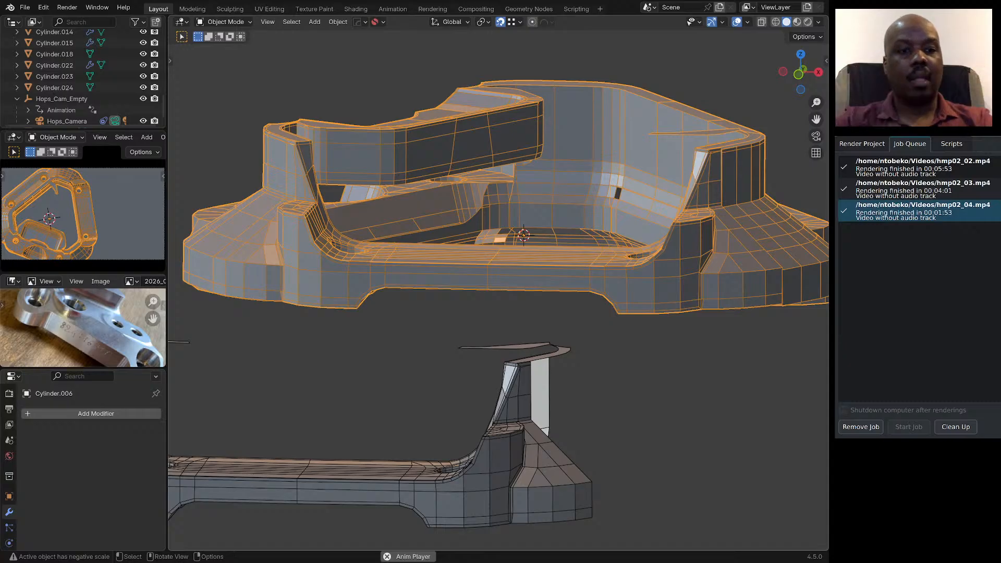
{"action": "scroll", "coordinate": [500, 240], "scroll_direction": "up", "scroll_amount": 10}
Merge at center the doubled vertices on the crossbar seam's front face, just below its top edge.
{"action": "key", "text": "Tab"}
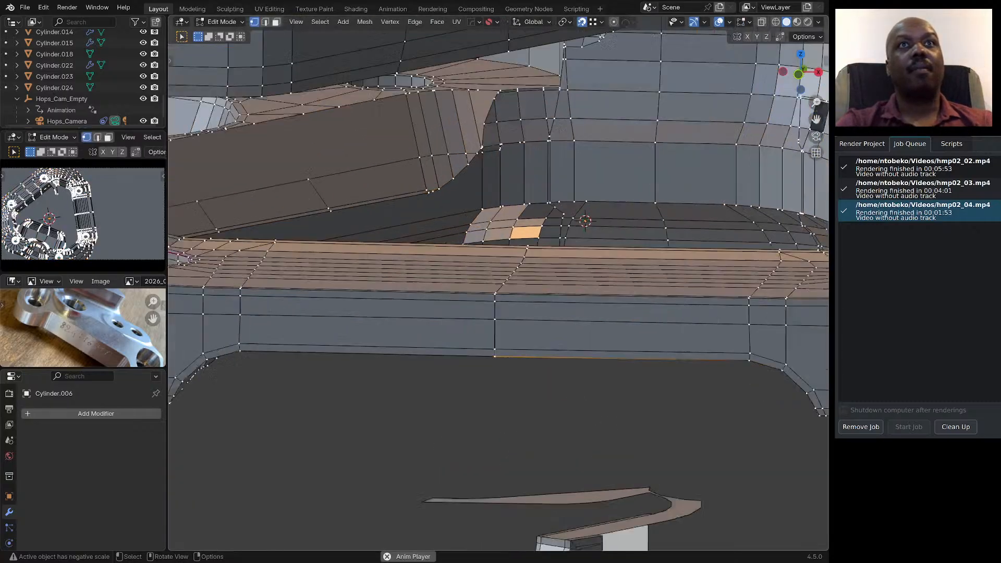
{"action": "left_click", "coordinate": [485, 278]}
{"action": "middle_click_drag", "start_coordinate": [486, 277], "coordinate": [489, 324]}
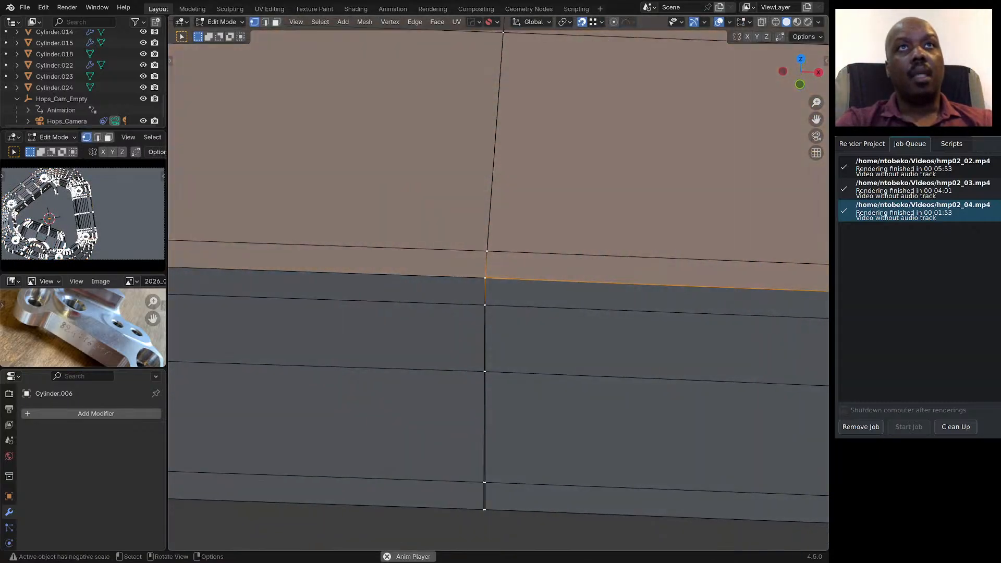
{"action": "scroll", "coordinate": [489, 313], "scroll_direction": "up", "scroll_amount": 3}
{"action": "scroll", "coordinate": [490, 336], "scroll_direction": "up", "scroll_amount": 6}
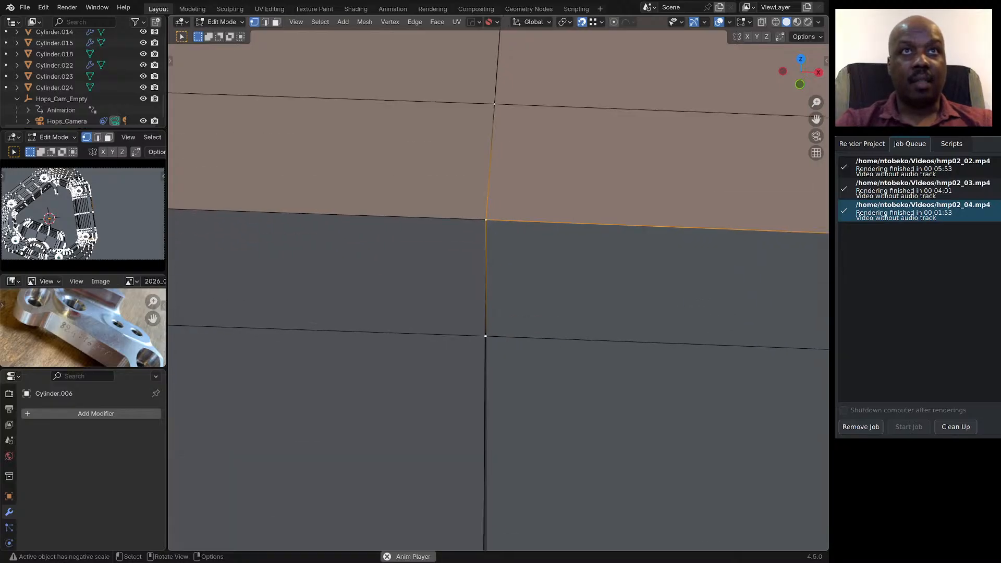
{"action": "middle_click_drag", "start_coordinate": [487, 342], "coordinate": [492, 336]}
{"action": "left_click", "coordinate": [485, 346]}
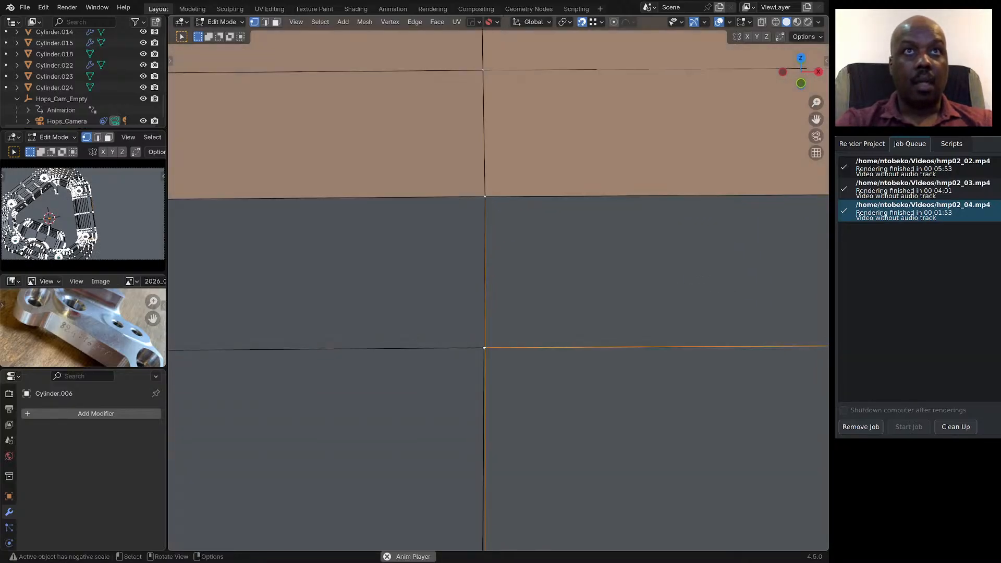
{"action": "scroll", "coordinate": [492, 348], "scroll_direction": "down", "scroll_amount": 4}
{"action": "scroll", "coordinate": [503, 298], "scroll_direction": "down", "scroll_amount": 4}
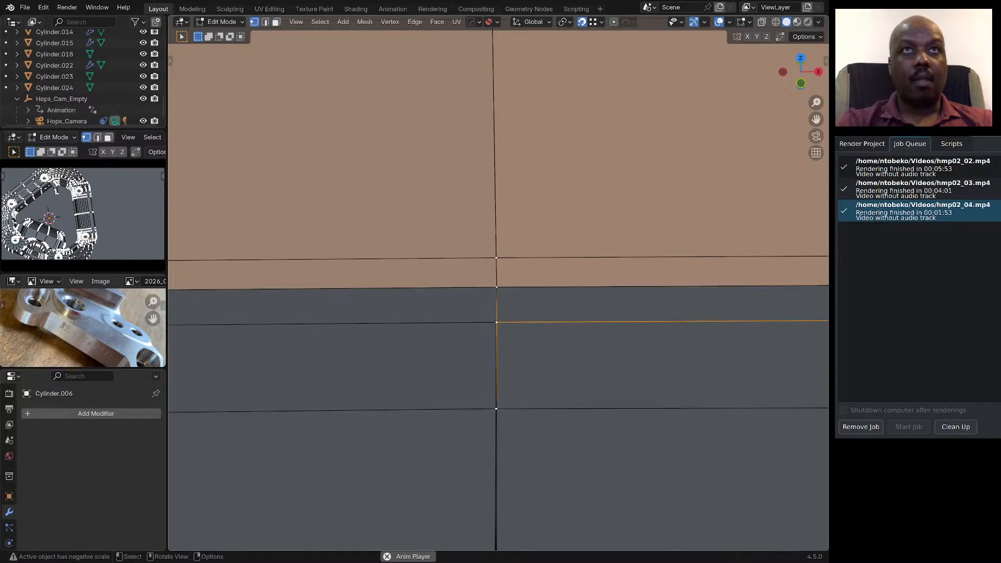
{"action": "key", "text": "q"}
{"action": "mouse_move", "coordinate": [491, 342]}
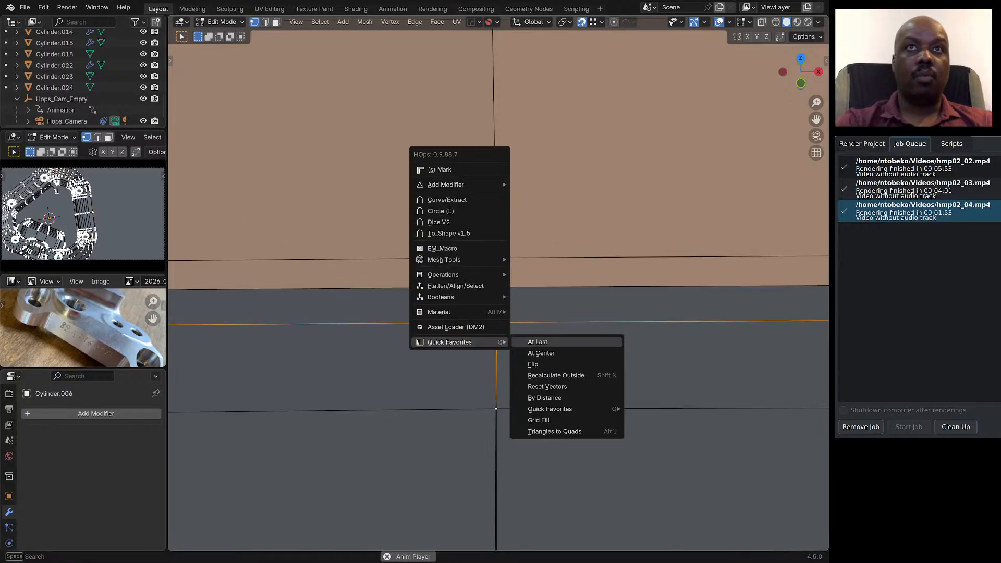
{"action": "left_click", "coordinate": [531, 353]}
Merge at center the doubled vertices midway down the front face of the crossbar seam.
{"action": "left_click", "coordinate": [497, 409]}
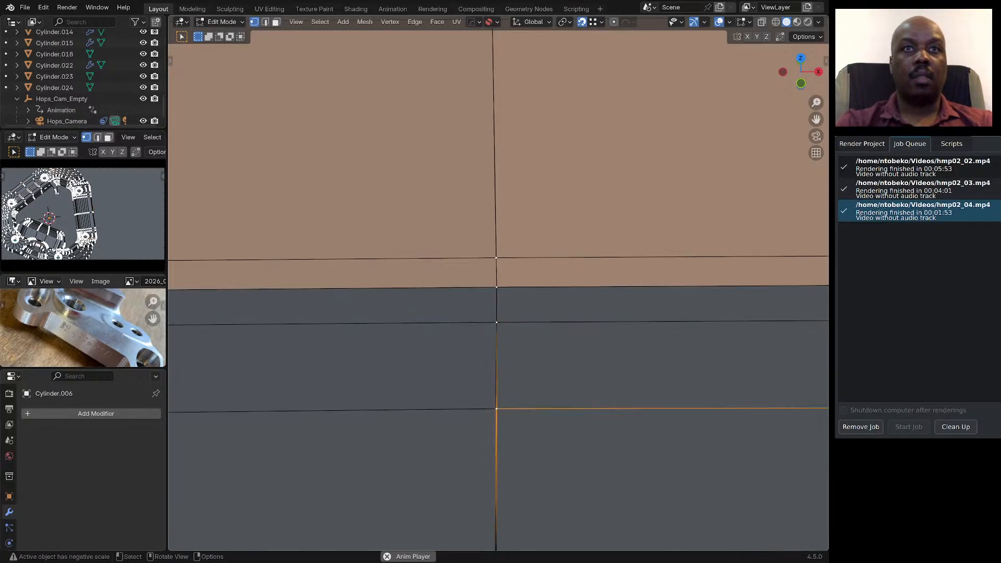
{"action": "scroll", "coordinate": [497, 378], "scroll_direction": "up", "scroll_amount": 6}
{"action": "middle_click_drag", "start_coordinate": [493, 469], "coordinate": [548, 433]}
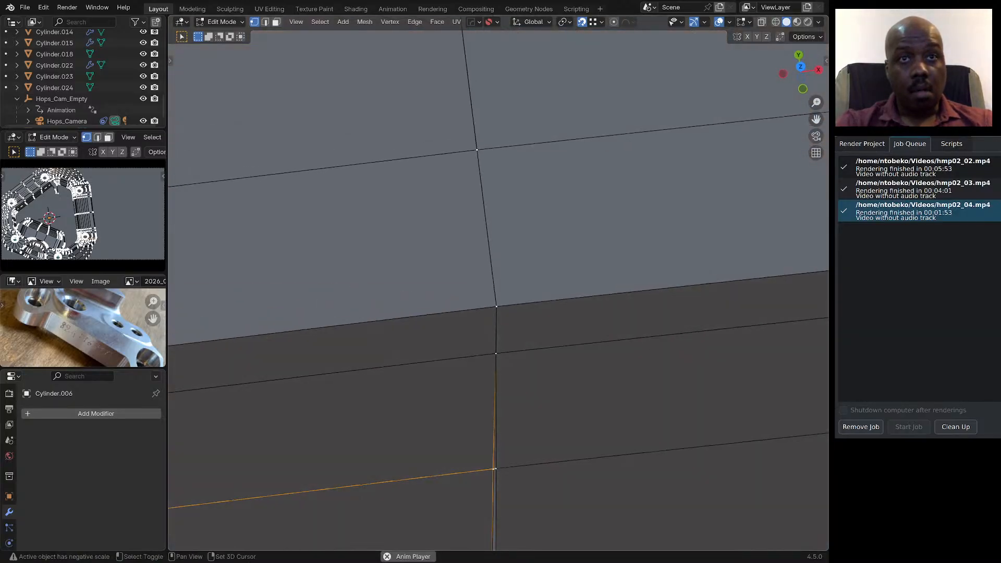
{"action": "scroll", "coordinate": [504, 349], "scroll_direction": "down", "scroll_amount": 7}
{"action": "scroll", "coordinate": [504, 407], "scroll_direction": "up", "scroll_amount": 8}
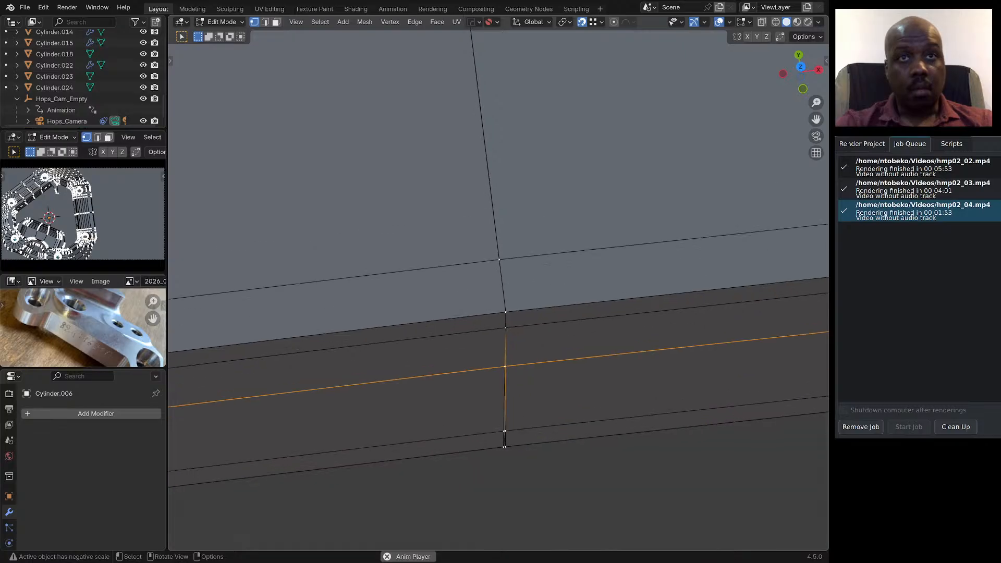
{"action": "scroll", "coordinate": [495, 263], "scroll_direction": "down", "scroll_amount": 7}
{"action": "scroll", "coordinate": [496, 329], "scroll_direction": "up", "scroll_amount": 7}
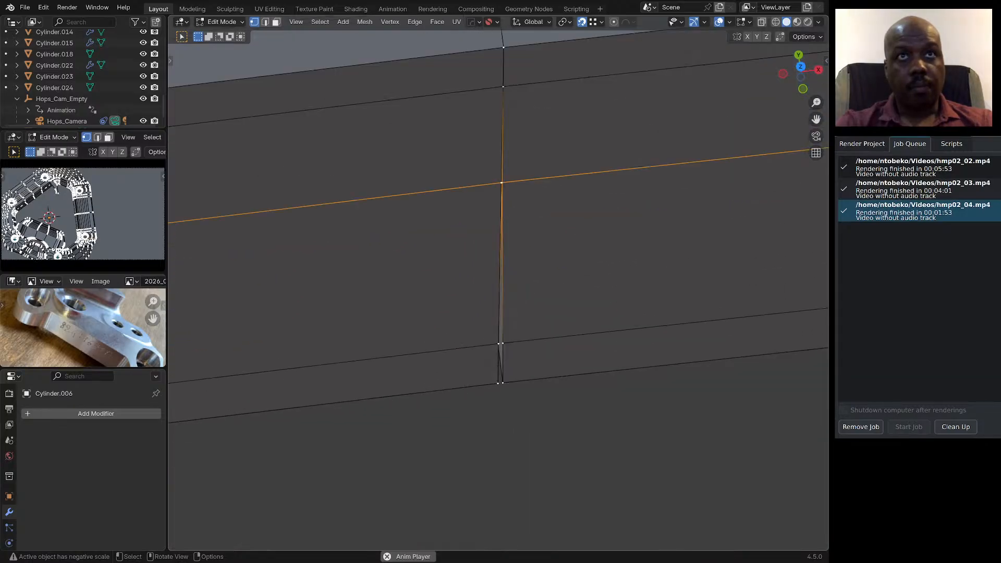
Merge at center the two lowest pairs of doubled vertices on the crossbar seam's front face.
{"action": "left_click", "coordinate": [499, 348]}
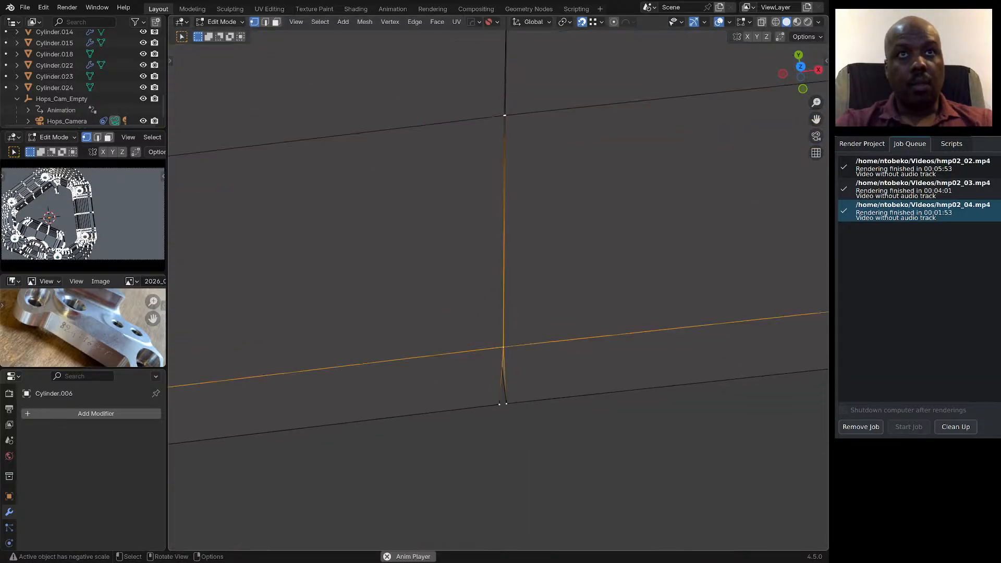
{"action": "left_click", "coordinate": [500, 405]}
{"action": "left_click", "coordinate": [506, 403], "text": "shift"}
{"action": "key", "text": "shift+r"}
{"action": "scroll", "coordinate": [503, 360], "scroll_direction": "down", "scroll_amount": 2}
{"action": "mouse_move", "coordinate": [503, 359]}
{"action": "middle_mouse_down"}
{"action": "mouse_move", "coordinate": [491, 292]}
{"action": "mouse_move", "coordinate": [486, 352]}
{"action": "mouse_move", "coordinate": [495, 377]}
{"action": "middle_mouse_up"}
{"action": "scroll", "coordinate": [490, 344], "scroll_direction": "up", "scroll_amount": 2}
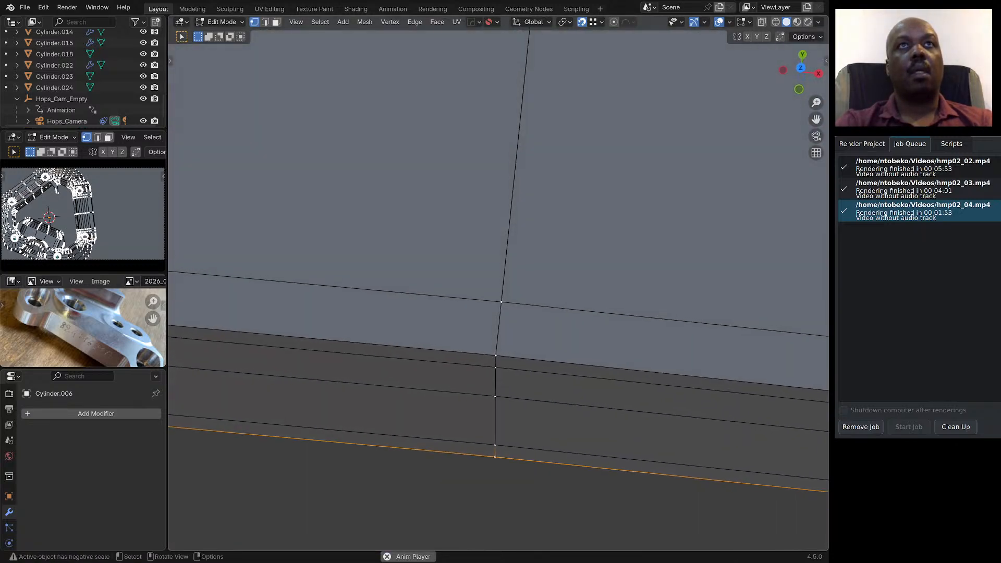
Select all of the frame's geometry and merge its overlapping vertices by distance.
{"action": "scroll", "coordinate": [495, 383], "scroll_direction": "down", "scroll_amount": 6}
{"action": "left_click", "coordinate": [512, 225]}
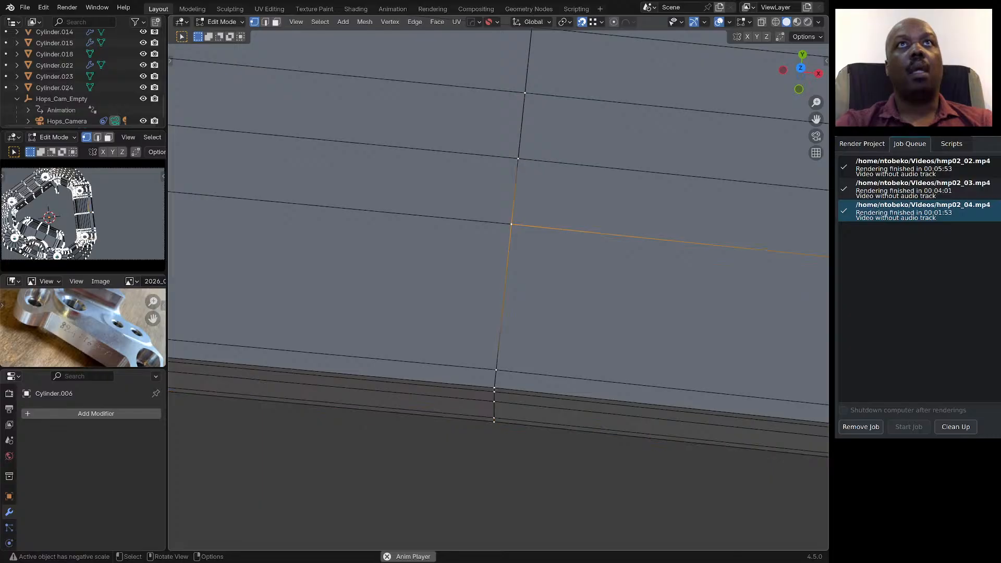
{"action": "scroll", "coordinate": [455, 275], "scroll_direction": "down", "scroll_amount": 4}
{"action": "key", "text": "a"}
{"action": "key", "text": "q"}
{"action": "mouse_move", "coordinate": [455, 276]}
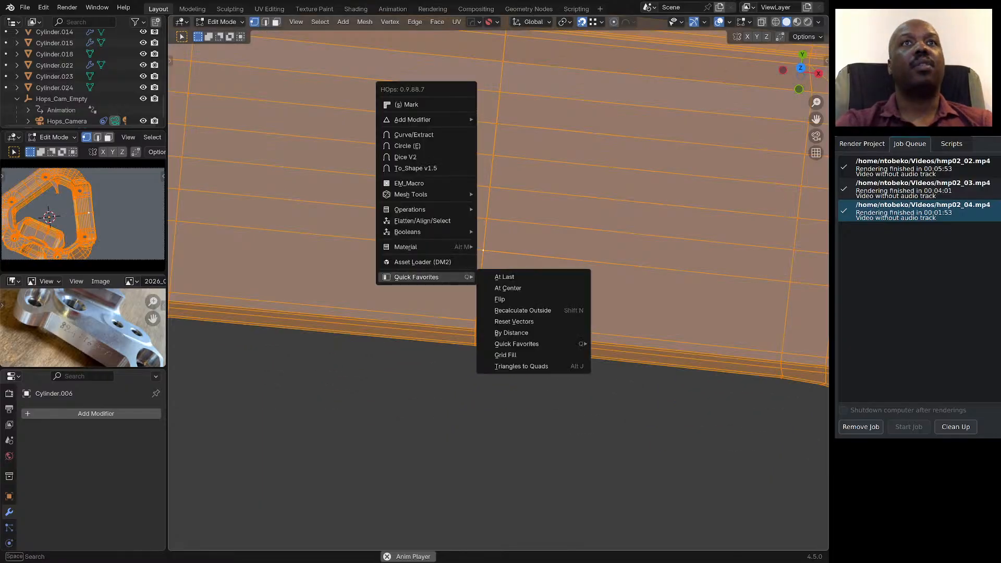
{"action": "left_click", "coordinate": [511, 332]}
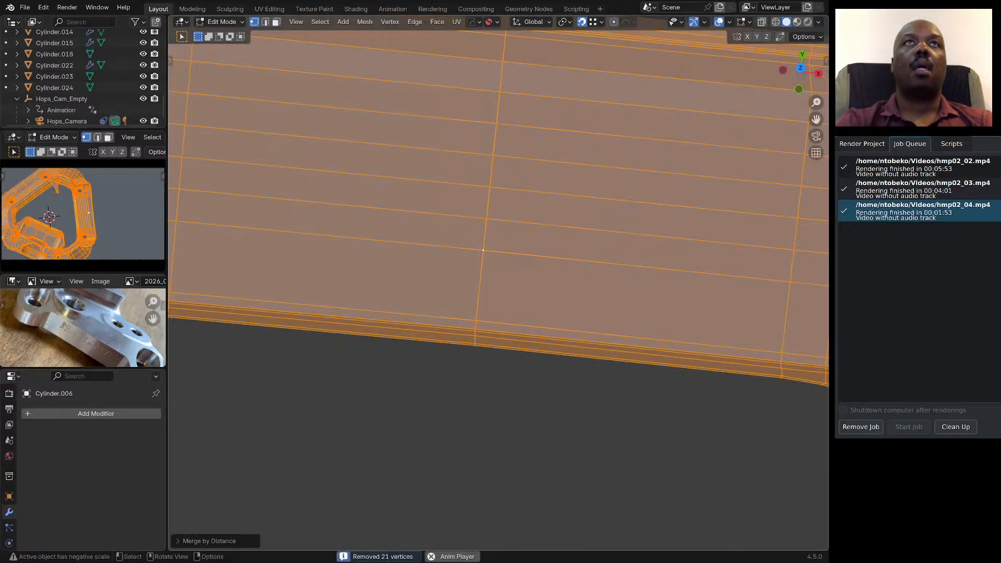
Inspect the merged seam across the crossbar's top and rear faces by selecting individual vertices for remaining unmerged pairs.
{"action": "scroll", "coordinate": [511, 333], "scroll_direction": "down", "scroll_amount": 5}
{"action": "left_click", "coordinate": [485, 240]}
{"action": "scroll", "coordinate": [489, 220], "scroll_direction": "up", "scroll_amount": 6}
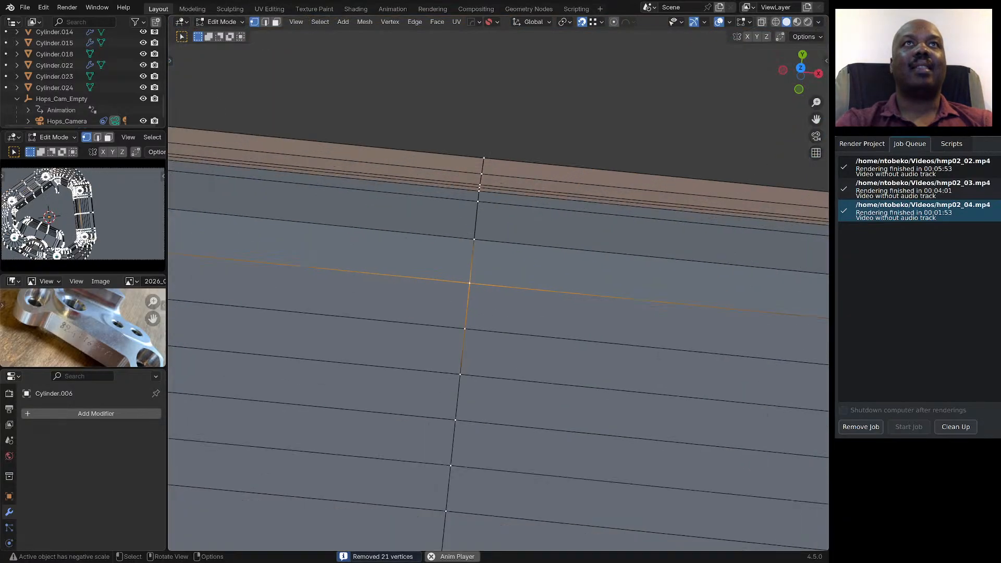
{"action": "middle_click_drag", "start_coordinate": [489, 221], "coordinate": [494, 264]}
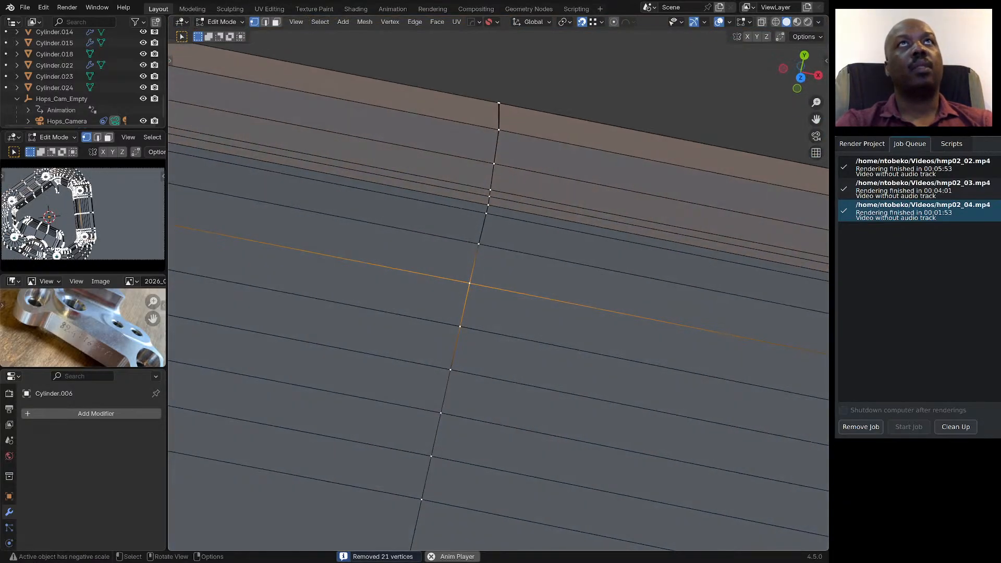
{"action": "left_click", "coordinate": [495, 164]}
{"action": "middle_click_drag", "start_coordinate": [494, 164], "coordinate": [483, 184]}
{"action": "scroll", "coordinate": [482, 185], "scroll_direction": "up", "scroll_amount": 2}
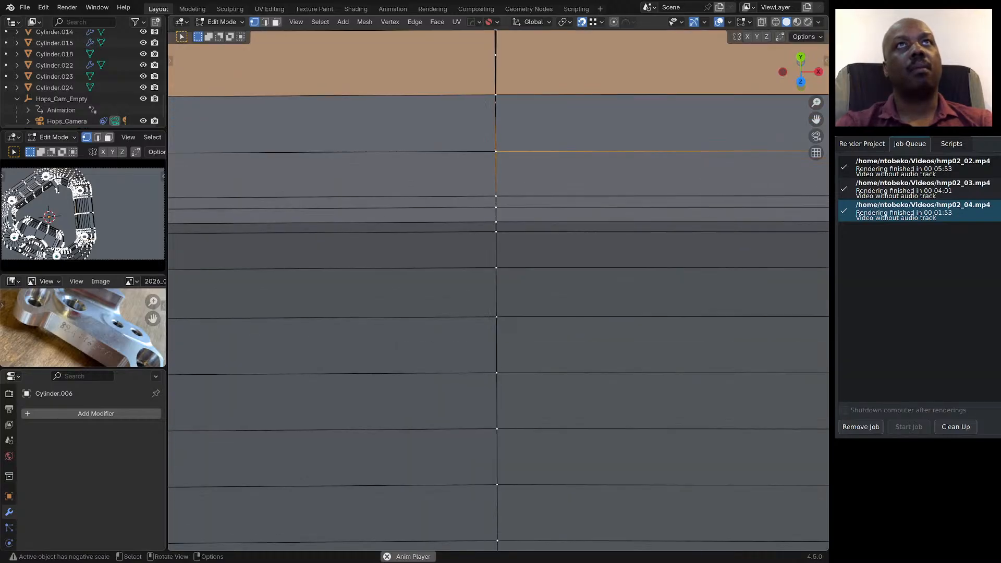
{"action": "scroll", "coordinate": [513, 174], "scroll_direction": "up", "scroll_amount": 6}
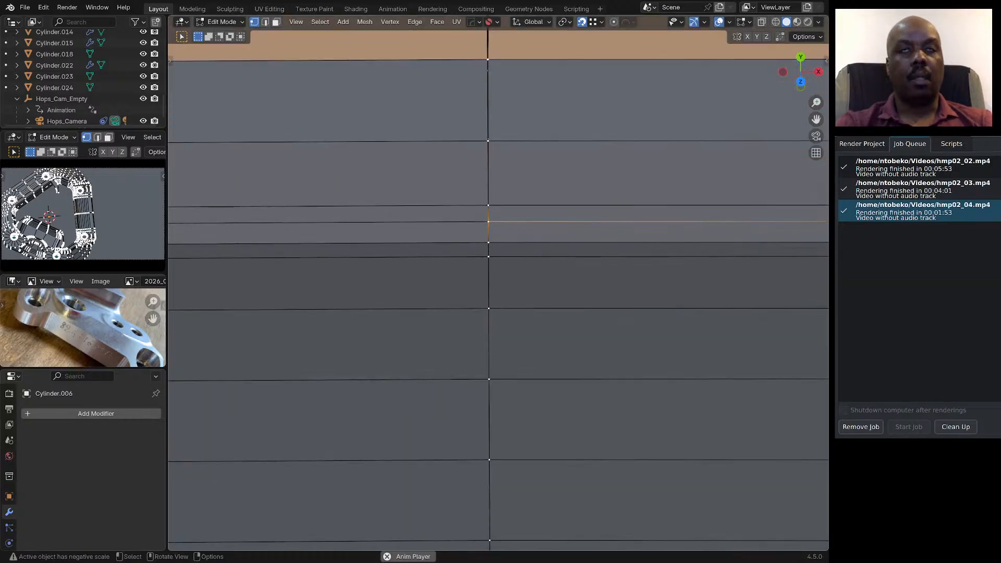
Pull the loose seam vertex beside the crossbar's edge away to expose its double, and merge the two vertices.
{"action": "key", "text": "g"}
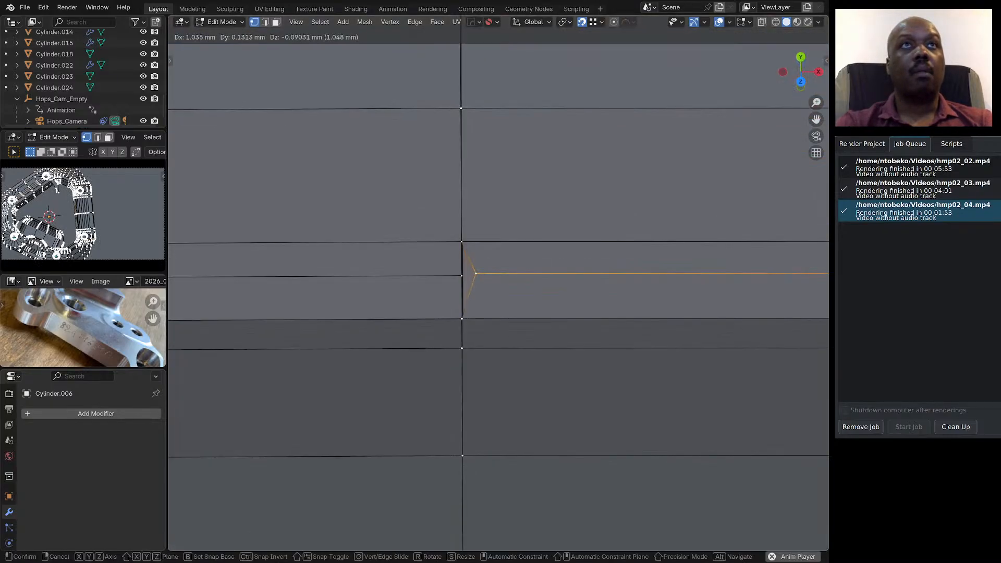
{"action": "left_click", "coordinate": [476, 273]}
{"action": "middle_click_drag", "start_coordinate": [476, 273], "coordinate": [465, 241]}
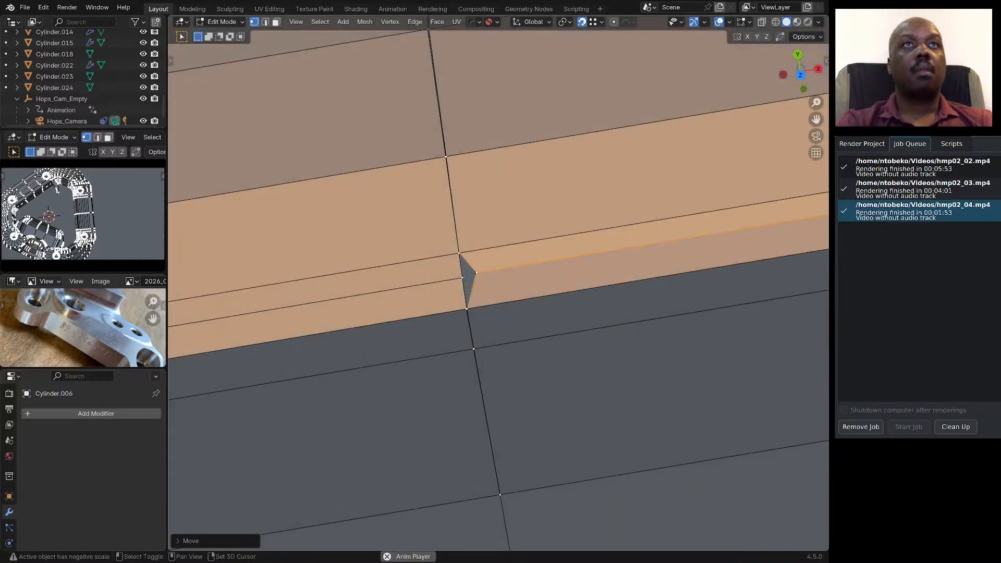
{"action": "left_click", "coordinate": [459, 280], "text": "shift"}
{"action": "key", "text": "q"}
{"action": "mouse_move", "coordinate": [460, 282]}
{"action": "left_click", "coordinate": [499, 282]}
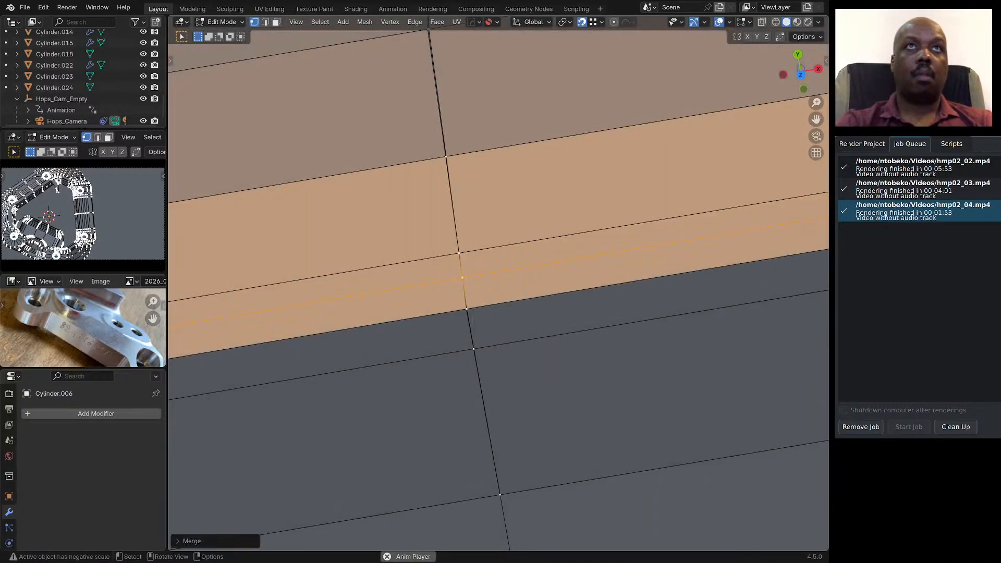
Merge the doubled seam vertices at the crossbar's corner edge, directly below the pair just welded.
{"action": "left_click", "coordinate": [467, 310]}
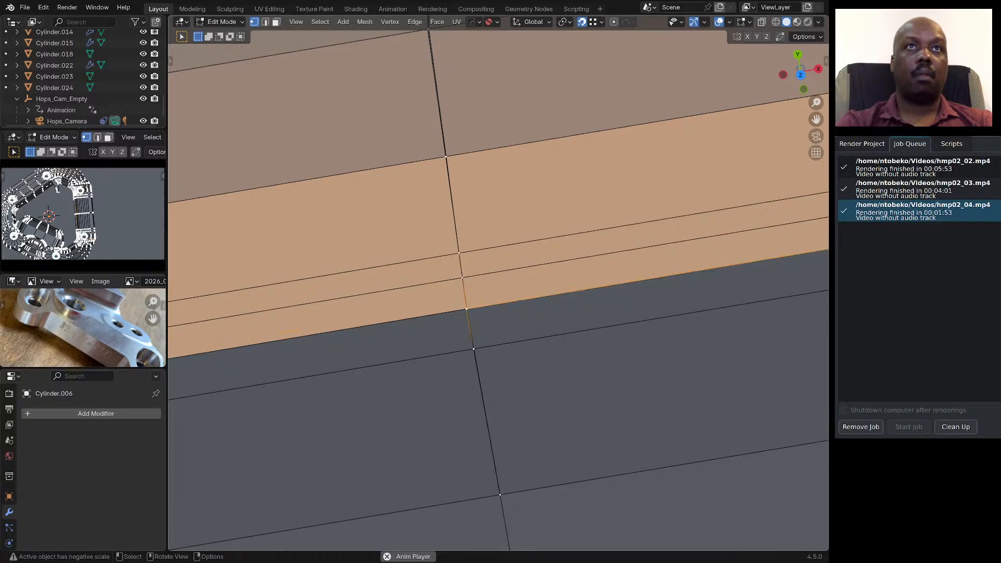
{"action": "scroll", "coordinate": [473, 305], "scroll_direction": "up", "scroll_amount": 8}
{"action": "middle_click_drag", "start_coordinate": [472, 305], "coordinate": [461, 279]}
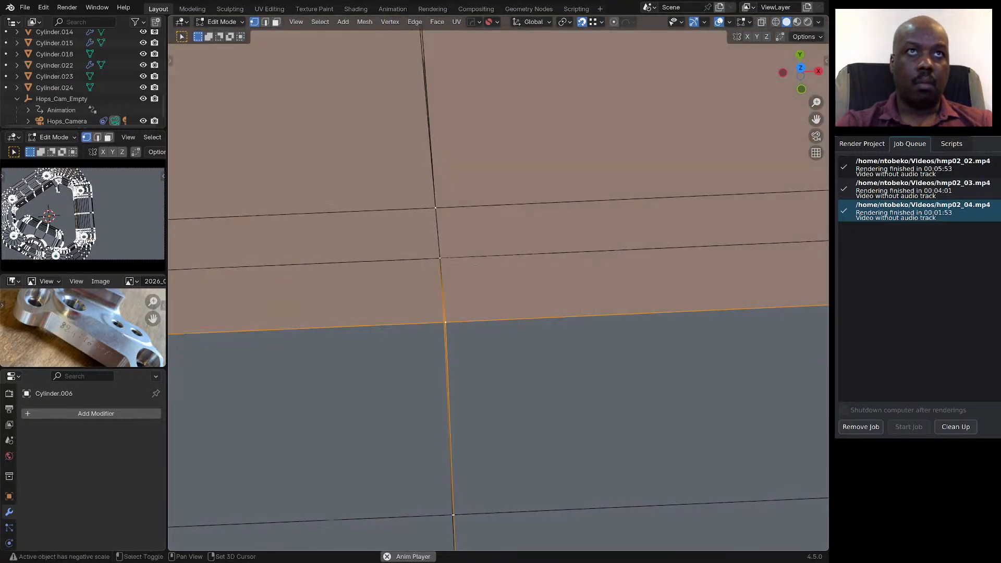
{"action": "key", "text": "q"}
{"action": "mouse_move", "coordinate": [446, 321]}
{"action": "left_click", "coordinate": [493, 332]}
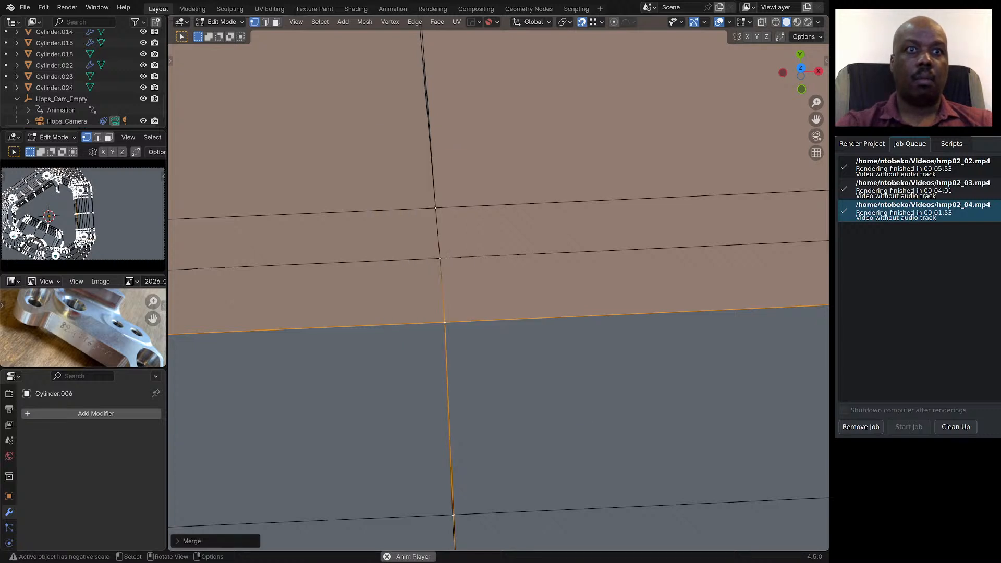
Check the remaining seam vertices between the crossbar's corner edge and its outer edge for doubled pairs, selecting them one at a time.
{"action": "scroll", "coordinate": [492, 256], "scroll_direction": "down", "scroll_amount": 2}
{"action": "scroll", "coordinate": [461, 436], "scroll_direction": "up", "scroll_amount": 5}
{"action": "left_click", "coordinate": [476, 417]}
{"action": "middle_click_drag", "start_coordinate": [475, 417], "coordinate": [476, 420]}
{"action": "left_click", "coordinate": [474, 416], "text": "shift"}
{"action": "scroll", "coordinate": [474, 292], "scroll_direction": "down", "scroll_amount": 5}
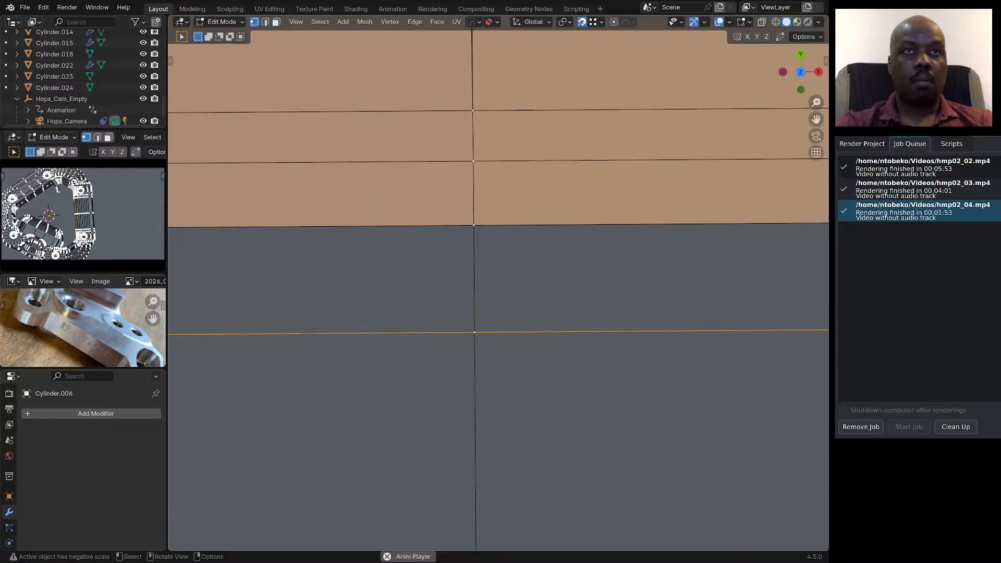
{"action": "scroll", "coordinate": [472, 360], "scroll_direction": "up", "scroll_amount": 4}
{"action": "middle_click_drag", "start_coordinate": [472, 360], "coordinate": [468, 243]}
{"action": "scroll", "coordinate": [467, 243], "scroll_direction": "down", "scroll_amount": 2}
{"action": "middle_click_drag", "start_coordinate": [497, 389], "coordinate": [489, 407]}
{"action": "left_click", "coordinate": [492, 386]}
{"action": "scroll", "coordinate": [481, 227], "scroll_direction": "down", "scroll_amount": 2}
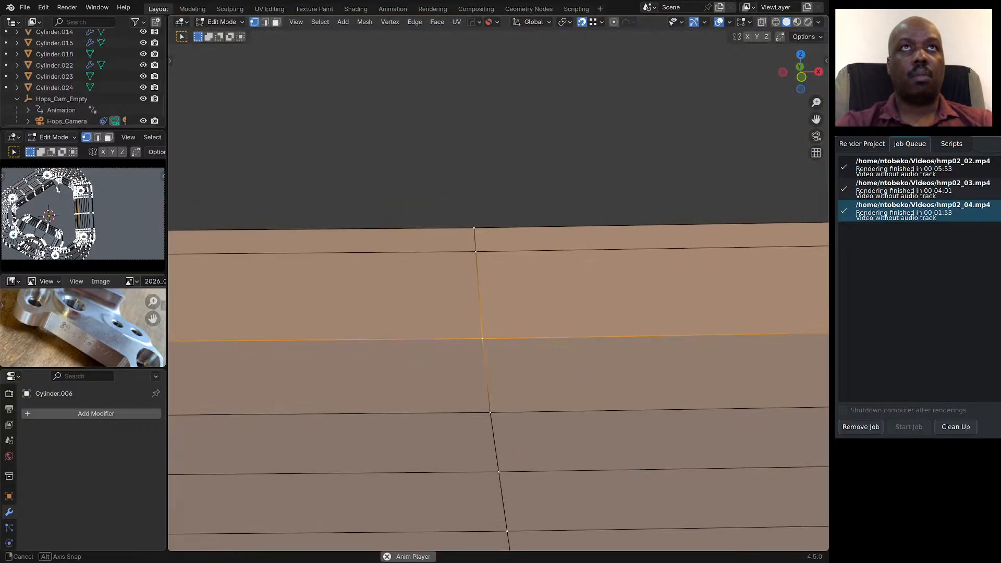
{"action": "middle_click_drag", "start_coordinate": [481, 227], "coordinate": [461, 293]}
{"action": "scroll", "coordinate": [461, 293], "scroll_direction": "down", "scroll_amount": 2}
{"action": "scroll", "coordinate": [483, 156], "scroll_direction": "up", "scroll_amount": 3}
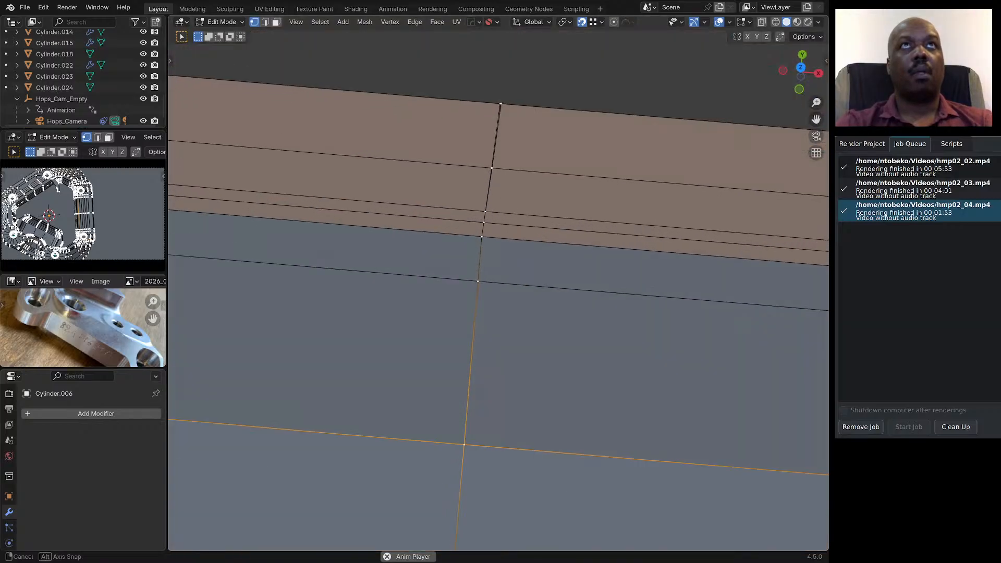
{"action": "middle_click_drag", "start_coordinate": [483, 156], "coordinate": [484, 174]}
{"action": "left_click", "coordinate": [487, 126]}
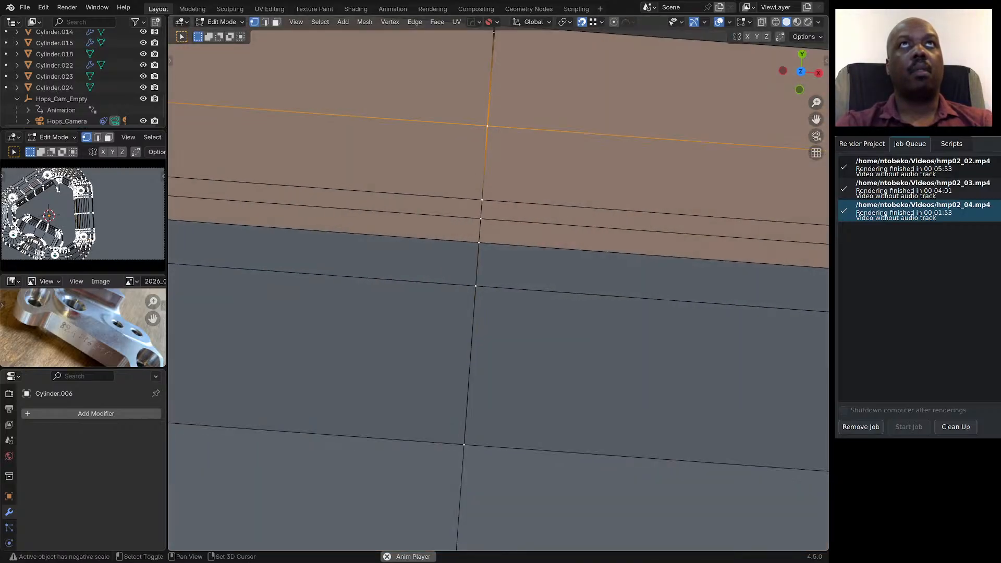
{"action": "middle_click_drag", "start_coordinate": [487, 127], "coordinate": [479, 281], "text": "shift"}
{"action": "left_click", "coordinate": [486, 180]}
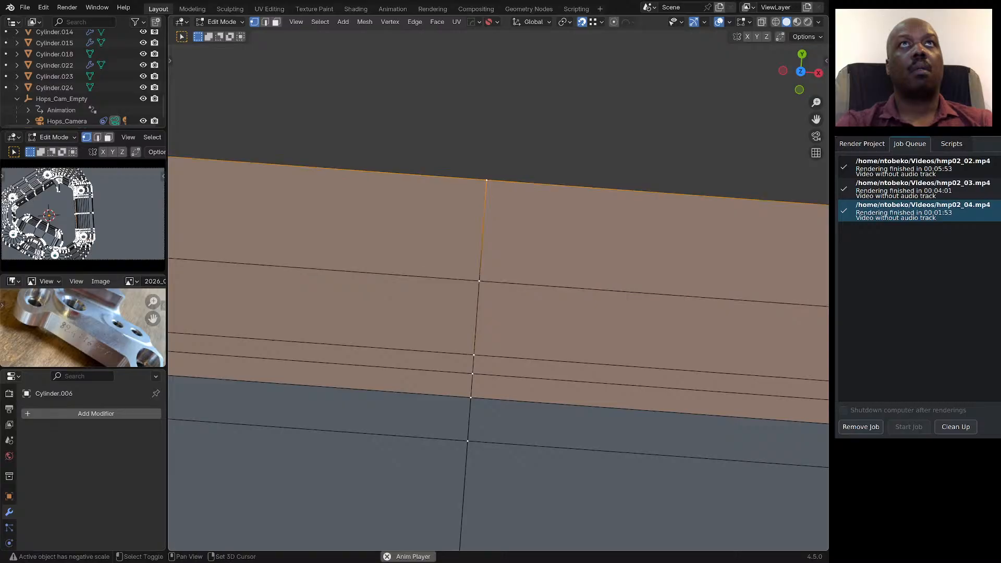
{"action": "middle_click_drag", "start_coordinate": [486, 180], "coordinate": [485, 245]}
{"action": "scroll", "coordinate": [489, 258], "scroll_direction": "down", "scroll_amount": 6}
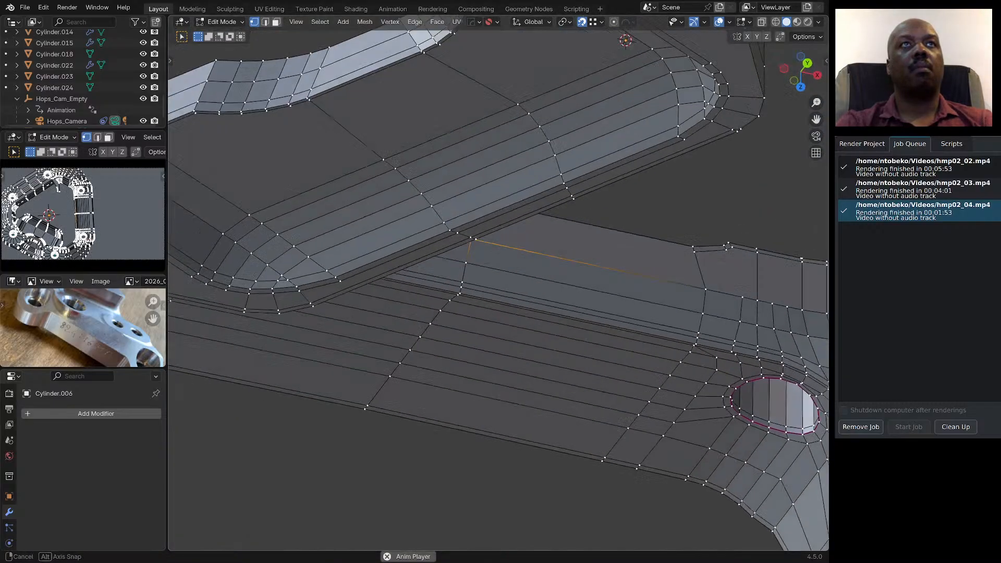
Select the doubled vertices where the crossbar seam meets the corner edge on the opposite side, and repeat the merge on them.
{"action": "middle_click_drag", "start_coordinate": [486, 117], "coordinate": [478, 187]}
{"action": "scroll", "coordinate": [479, 187], "scroll_direction": "up", "scroll_amount": 6}
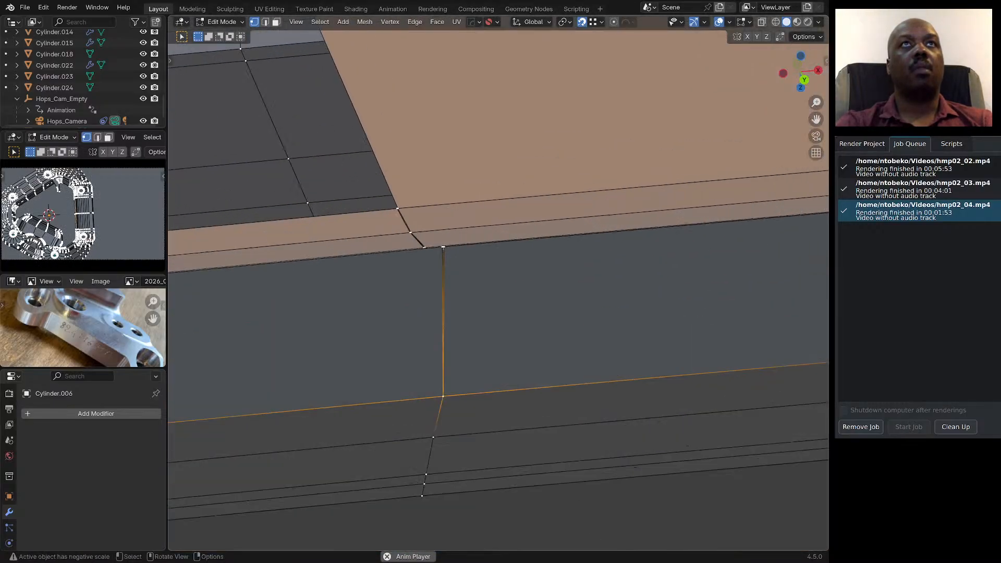
{"action": "left_click", "coordinate": [443, 247]}
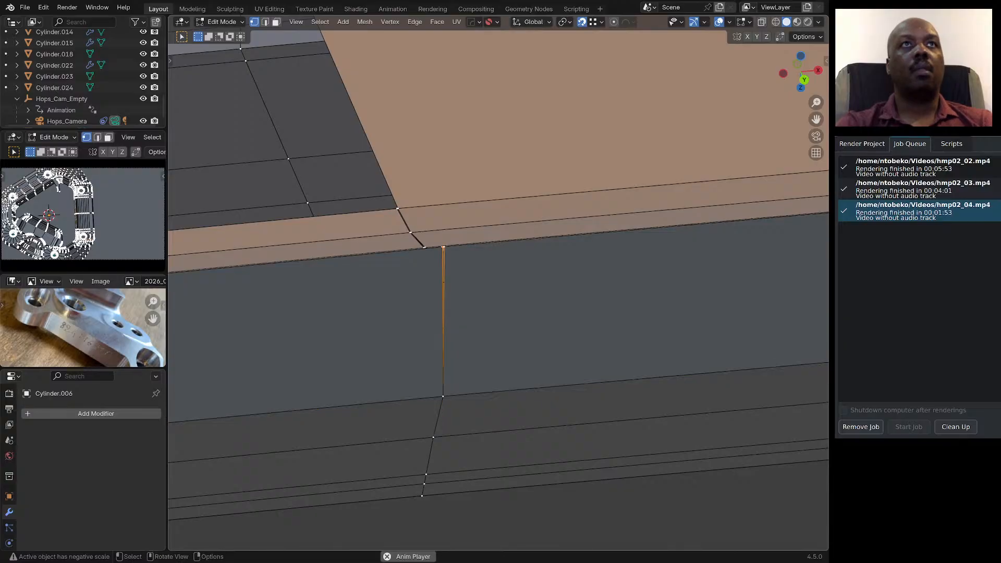
{"action": "mouse_move", "coordinate": [443, 247]}
{"action": "middle_mouse_down"}
{"action": "mouse_move", "coordinate": [429, 271]}
{"action": "mouse_move", "coordinate": [435, 262]}
{"action": "middle_mouse_up"}
{"action": "scroll", "coordinate": [438, 255], "scroll_direction": "up", "scroll_amount": 4}
{"action": "left_click", "coordinate": [431, 256]}
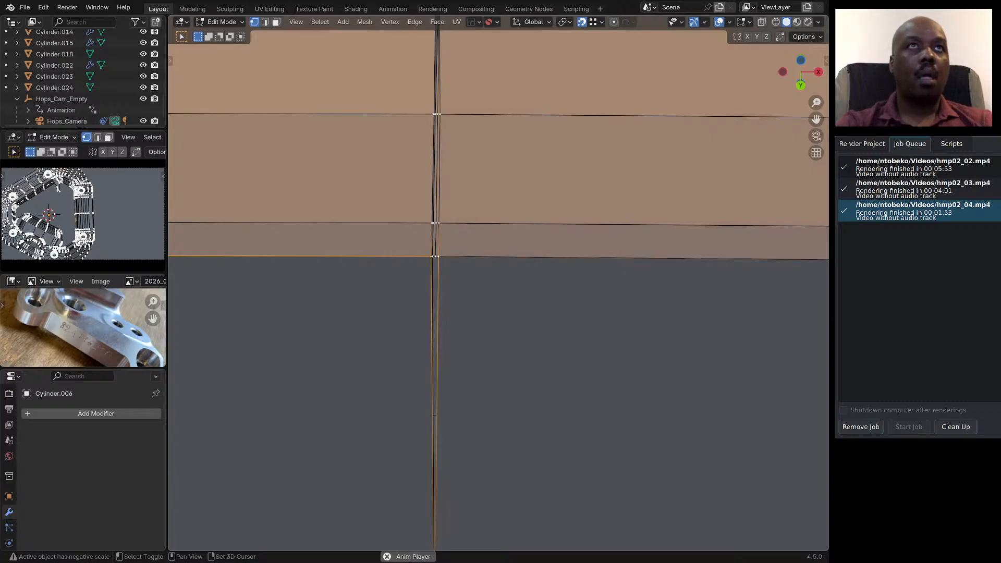
{"action": "key", "text": "shift+r"}
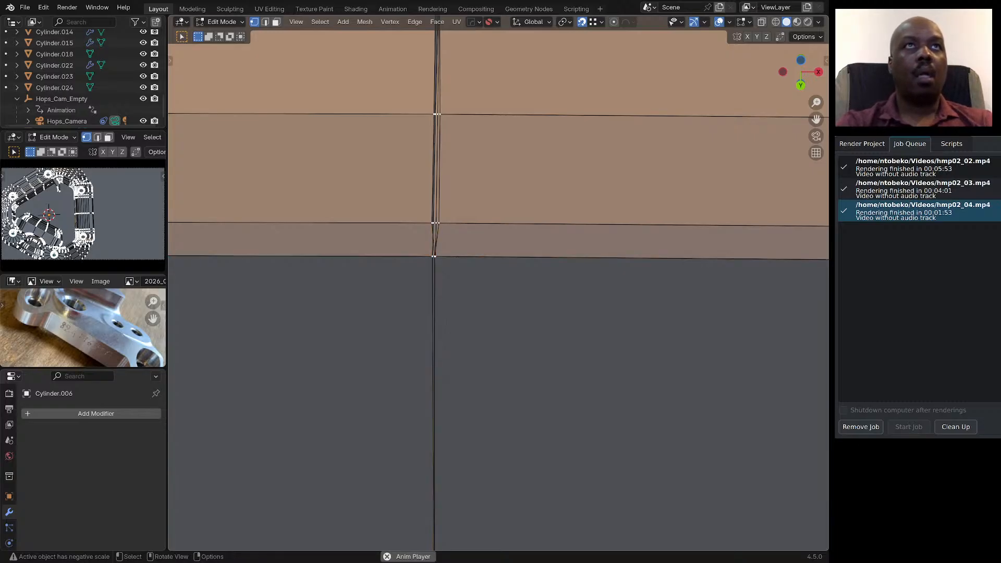
Switch to edge selection and delete the doubled edges at the crossbar seam's narrow rim strip.
{"action": "key", "text": "2"}
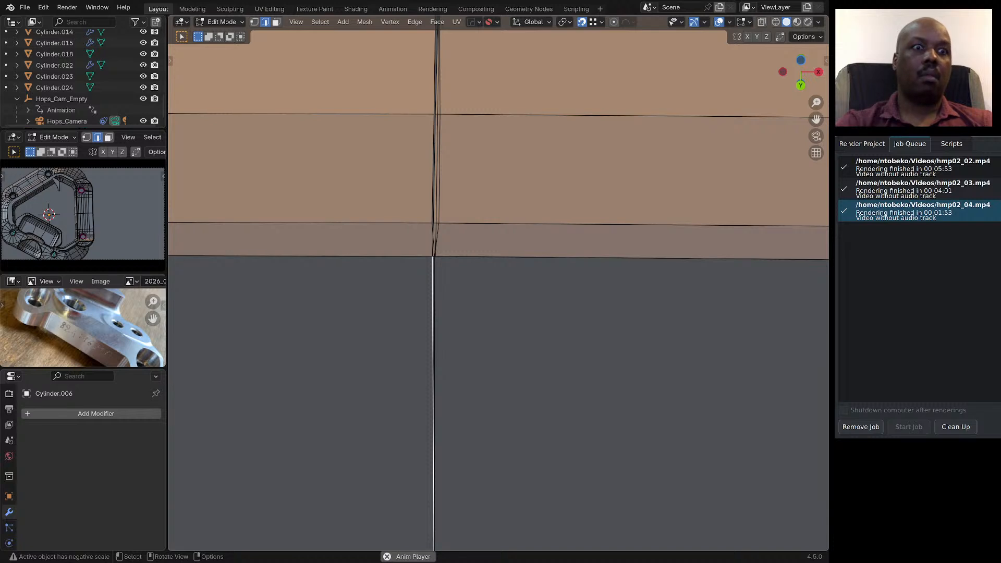
{"action": "scroll", "coordinate": [426, 219], "scroll_direction": "up", "scroll_amount": 3}
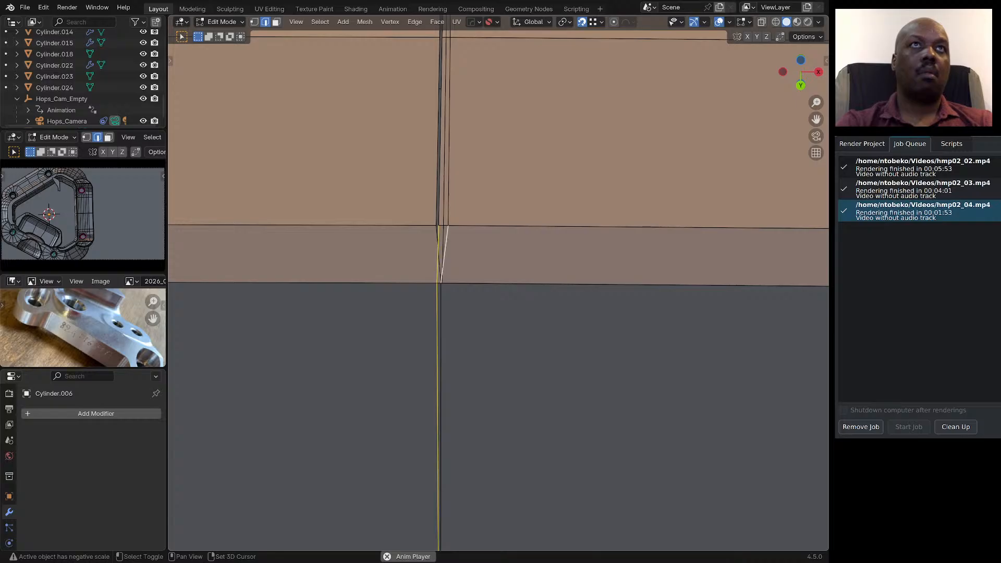
{"action": "scroll", "coordinate": [467, 263], "scroll_direction": "down", "scroll_amount": 7}
{"action": "middle_click_drag", "start_coordinate": [466, 263], "coordinate": [545, 185]}
{"action": "scroll", "coordinate": [467, 207], "scroll_direction": "down", "scroll_amount": 8}
{"action": "scroll", "coordinate": [511, 232], "scroll_direction": "down", "scroll_amount": 6}
{"action": "scroll", "coordinate": [498, 240], "scroll_direction": "up", "scroll_amount": 3}
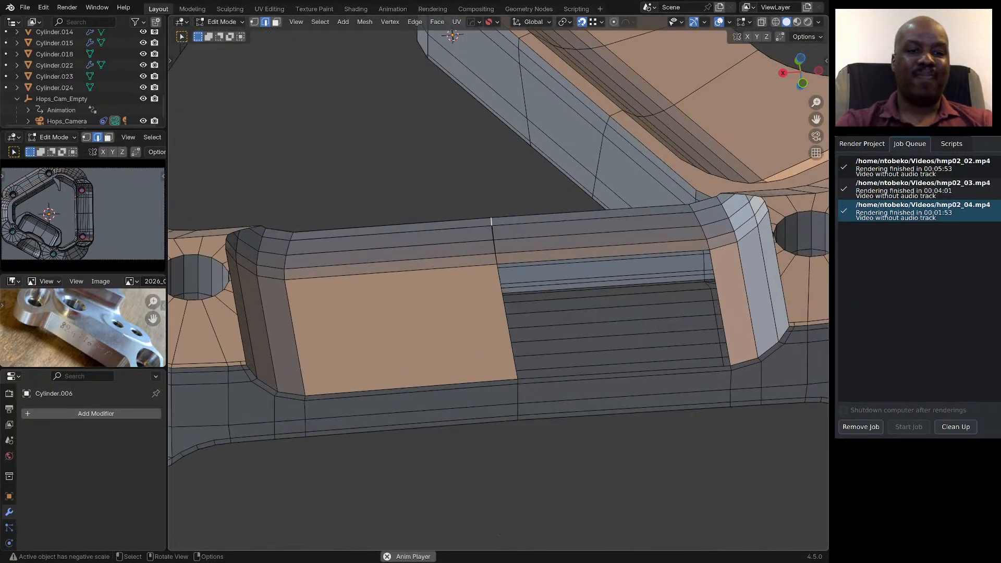
{"action": "middle_click_drag", "start_coordinate": [498, 230], "coordinate": [499, 315]}
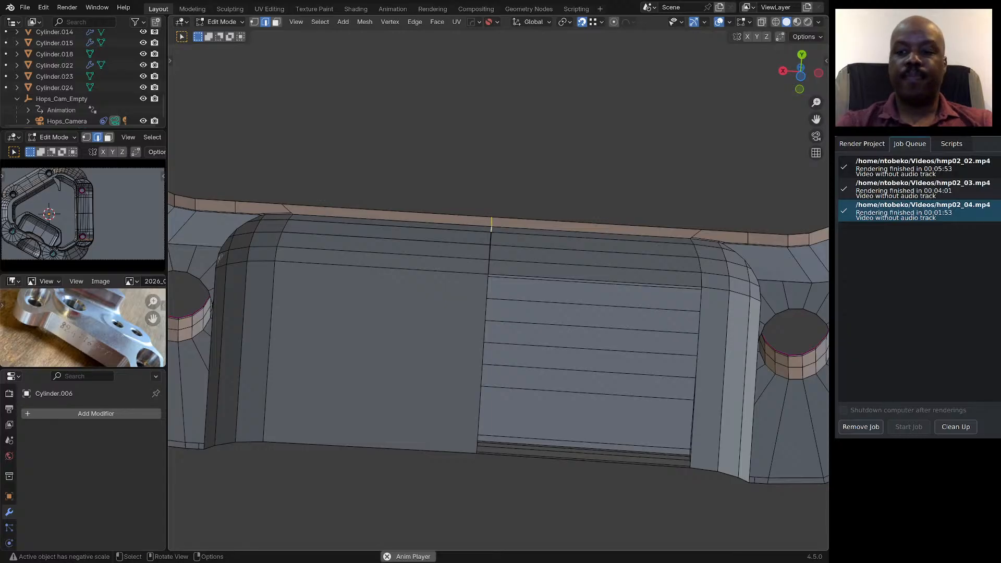
{"action": "key", "text": "x"}
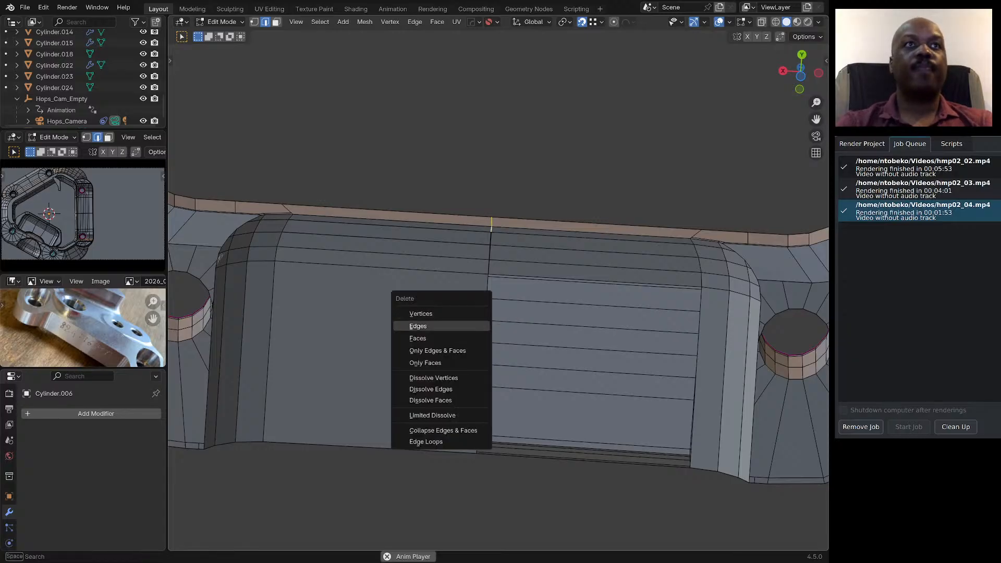
{"action": "left_click", "coordinate": [469, 326]}
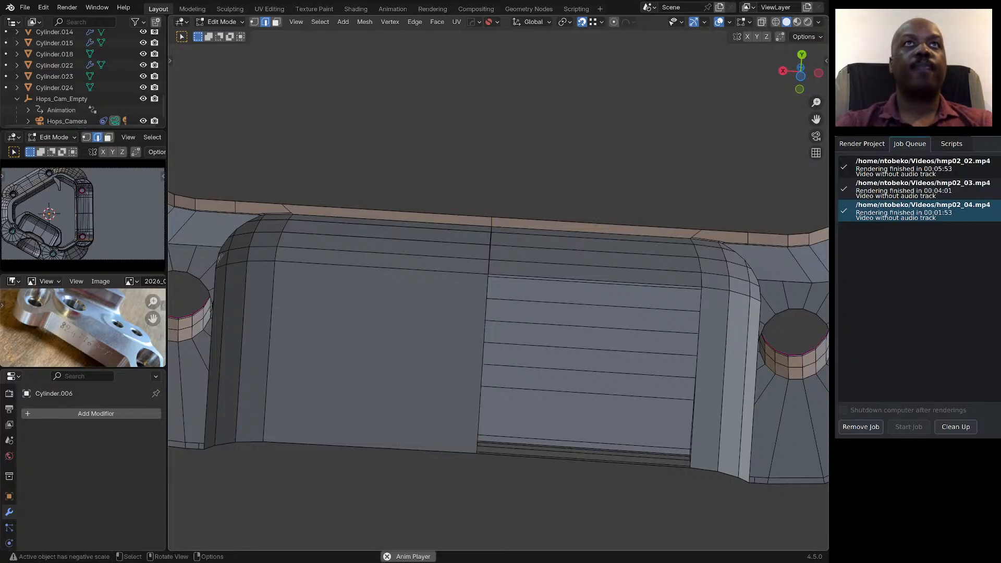
{"action": "middle_click_drag", "start_coordinate": [472, 324], "coordinate": [489, 226]}
{"action": "middle_click_drag", "start_coordinate": [548, 358], "coordinate": [524, 364]}
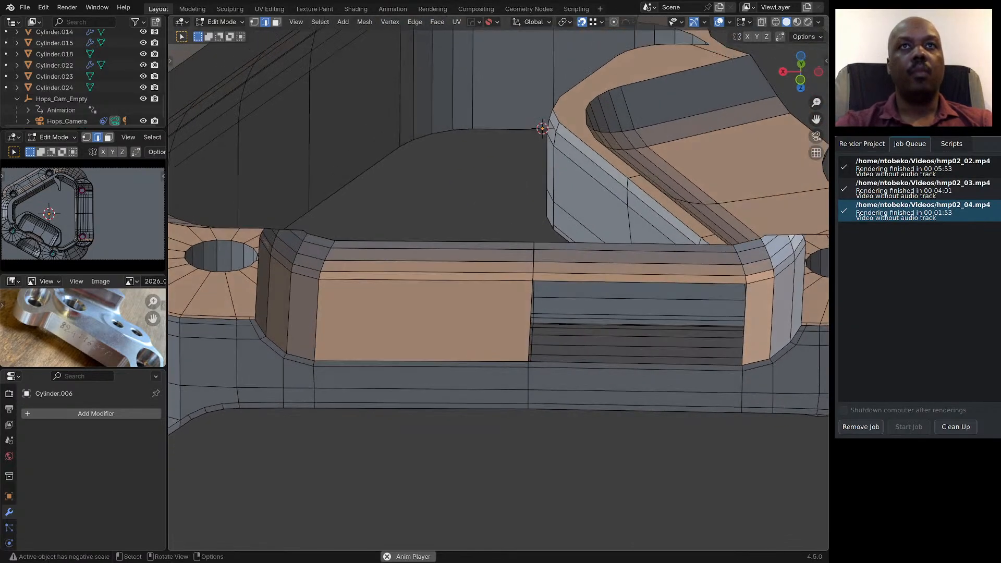
Select the edge path along the centre seam of the half-open wall panel and delete those edges with their adjoining faces.
{"action": "scroll", "coordinate": [524, 364], "scroll_direction": "up", "scroll_amount": 5}
{"action": "left_click", "coordinate": [545, 261], "text": "ctrl"}
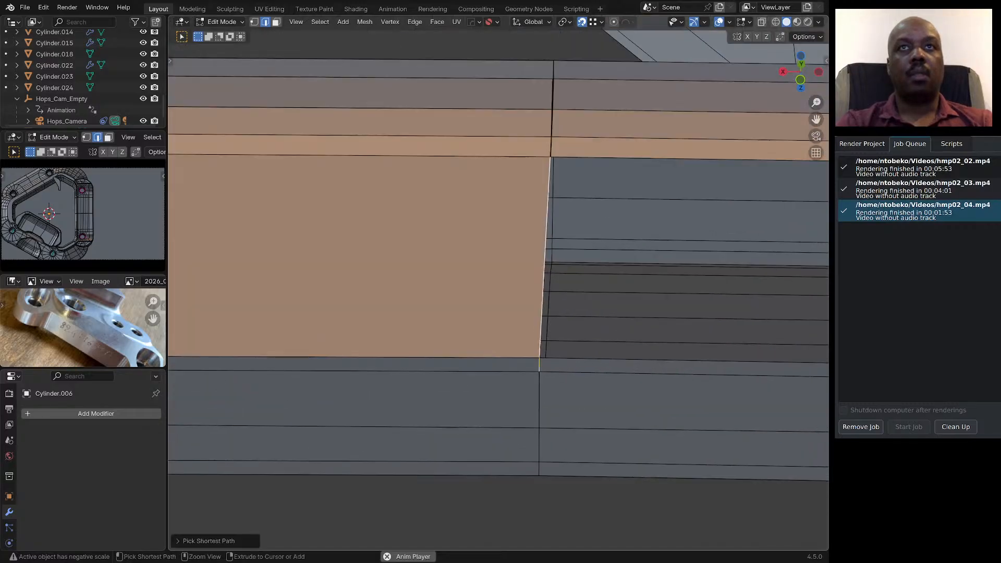
{"action": "scroll", "coordinate": [545, 261], "scroll_direction": "down", "scroll_amount": 5}
{"action": "scroll", "coordinate": [545, 261], "scroll_direction": "up", "scroll_amount": 5}
{"action": "middle_click_drag", "start_coordinate": [545, 261], "coordinate": [550, 339]}
{"action": "scroll", "coordinate": [498, 297], "scroll_direction": "down", "scroll_amount": 5}
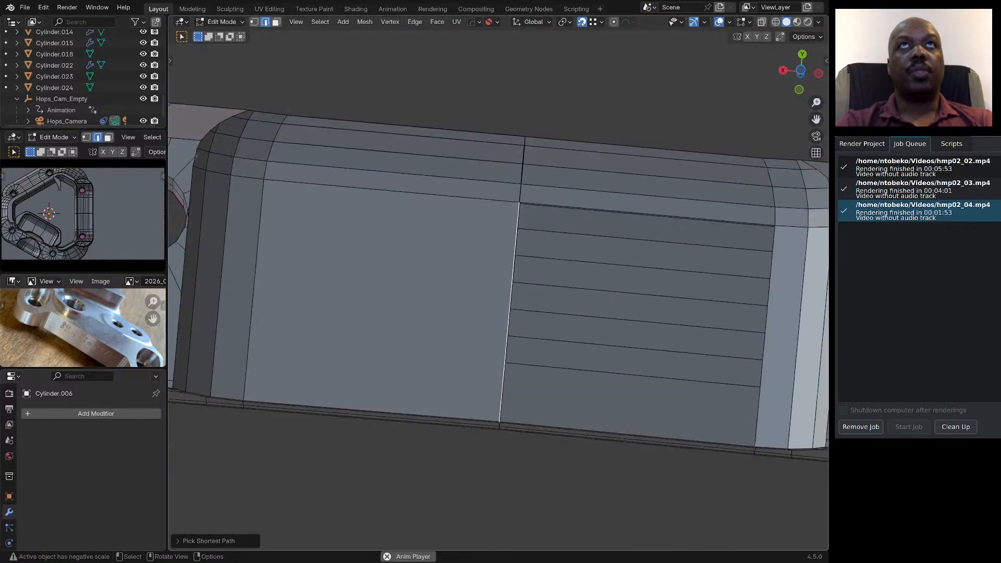
{"action": "scroll", "coordinate": [498, 298], "scroll_direction": "up", "scroll_amount": 6}
{"action": "left_click", "coordinate": [519, 211], "text": "shift"}
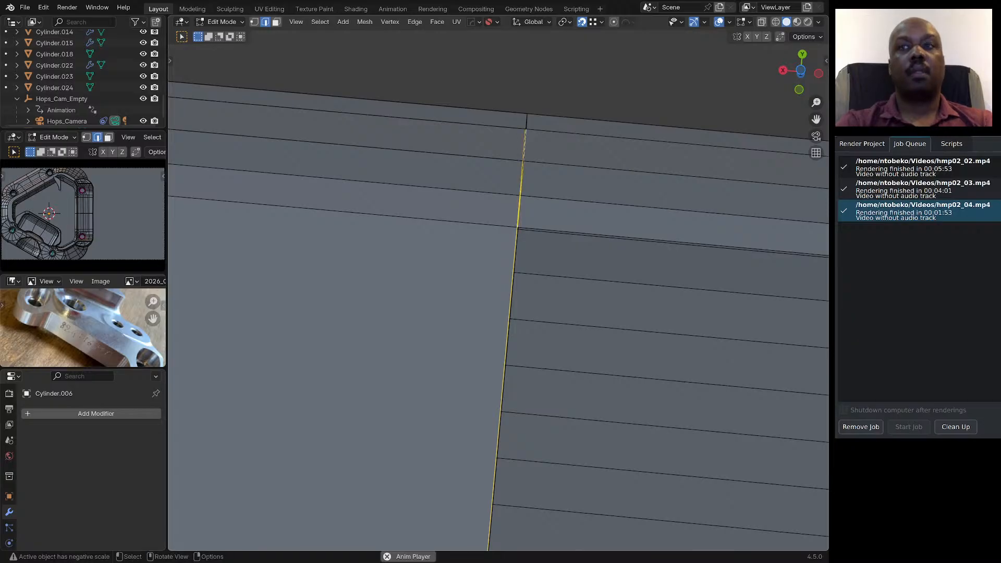
{"action": "key", "text": "x"}
{"action": "left_click", "coordinate": [482, 176]}
Delete the seam edges that run across the wall's remaining bevelled strips.
{"action": "middle_click_drag", "start_coordinate": [483, 180], "coordinate": [484, 130]}
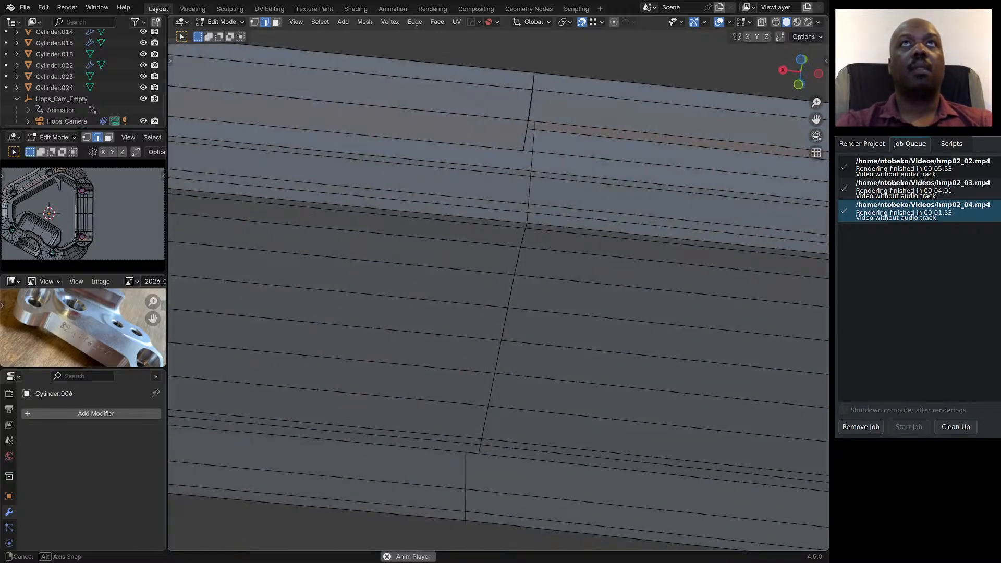
{"action": "middle_click_drag", "start_coordinate": [504, 216], "coordinate": [504, 203]}
{"action": "scroll", "coordinate": [504, 203], "scroll_direction": "down", "scroll_amount": 6}
{"action": "scroll", "coordinate": [506, 210], "scroll_direction": "up", "scroll_amount": 9}
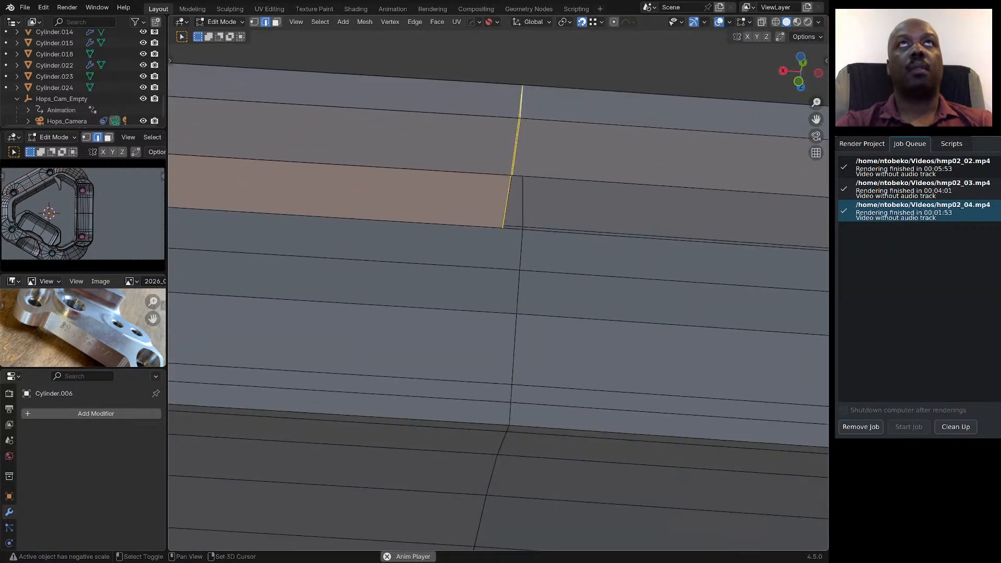
{"action": "key", "text": "x"}
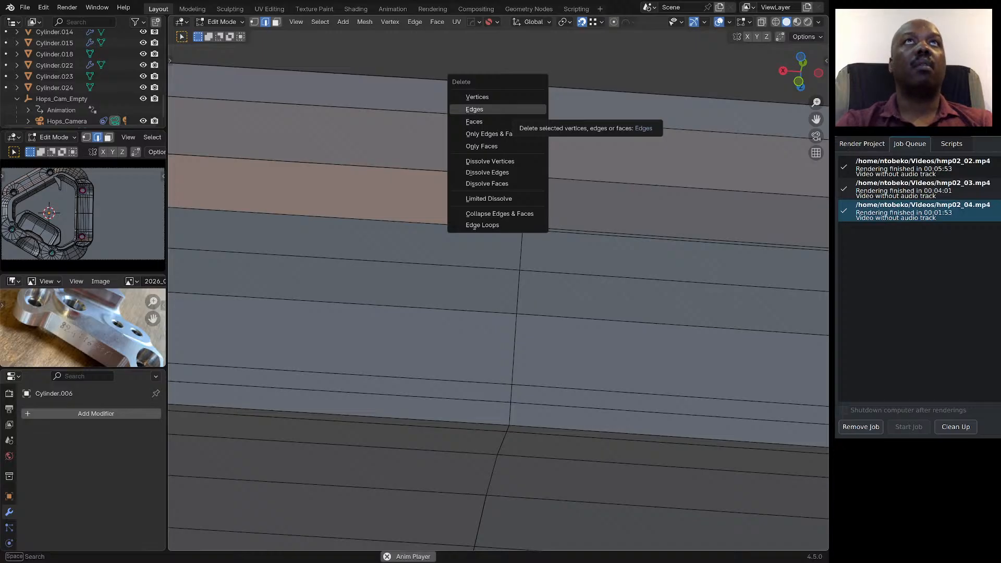
{"action": "left_click", "coordinate": [516, 110]}
Delete the last leftover edges of the wall covering the crossbar's pocket.
{"action": "scroll", "coordinate": [514, 204], "scroll_direction": "down", "scroll_amount": 5}
{"action": "middle_click_drag", "start_coordinate": [513, 204], "coordinate": [578, 245]}
{"action": "key", "text": "x"}
{"action": "left_click", "coordinate": [508, 222]}
{"action": "scroll", "coordinate": [508, 223], "scroll_direction": "down", "scroll_amount": 7}
{"action": "middle_click_drag", "start_coordinate": [501, 322], "coordinate": [499, 329]}
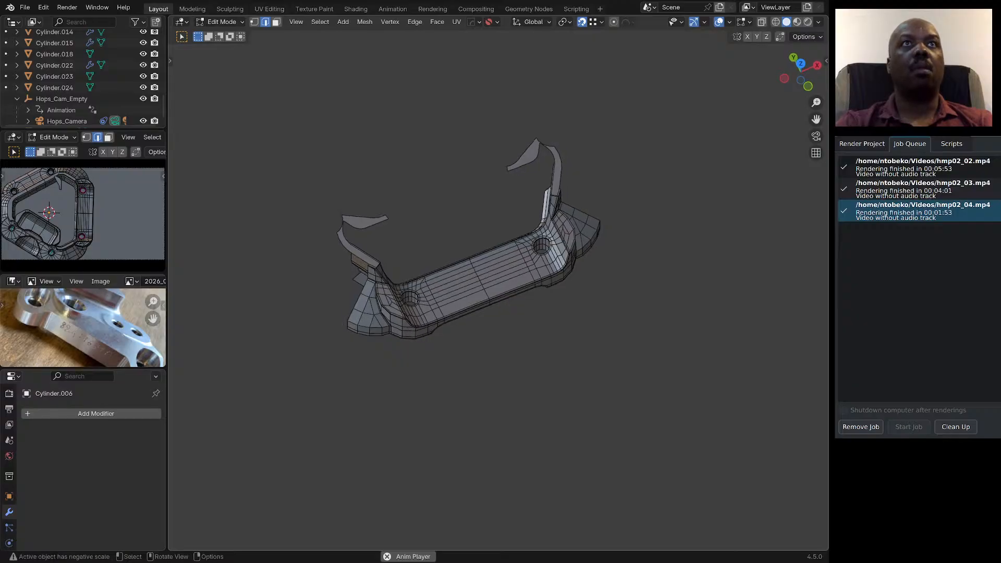
Leave the isolated local view and examine the crossbar within the complete bracket frame.
{"action": "scroll", "coordinate": [499, 330], "scroll_direction": "down", "scroll_amount": 3}
{"action": "key", "text": "KP_Divide"}
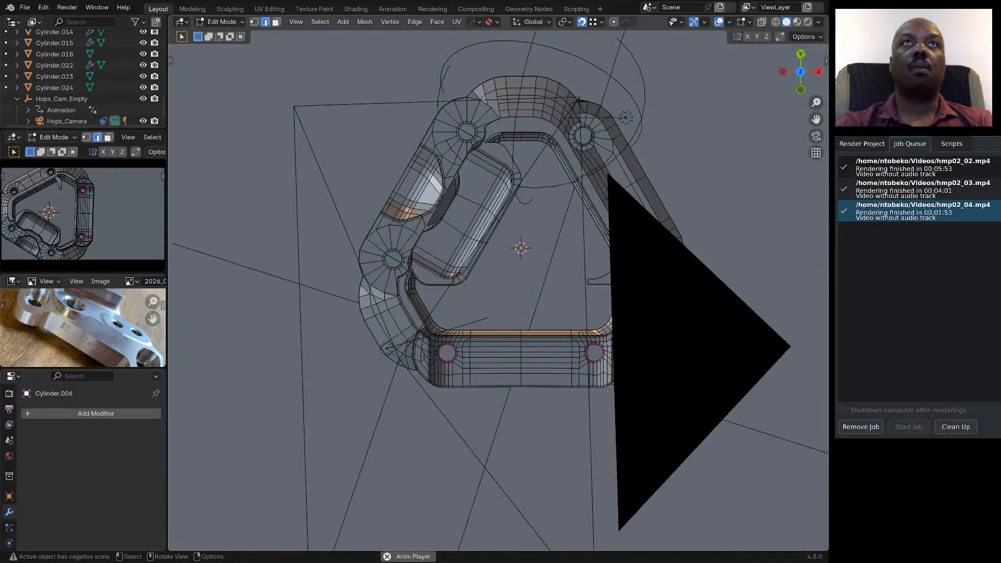
{"action": "middle_click_drag", "start_coordinate": [499, 329], "coordinate": [498, 271]}
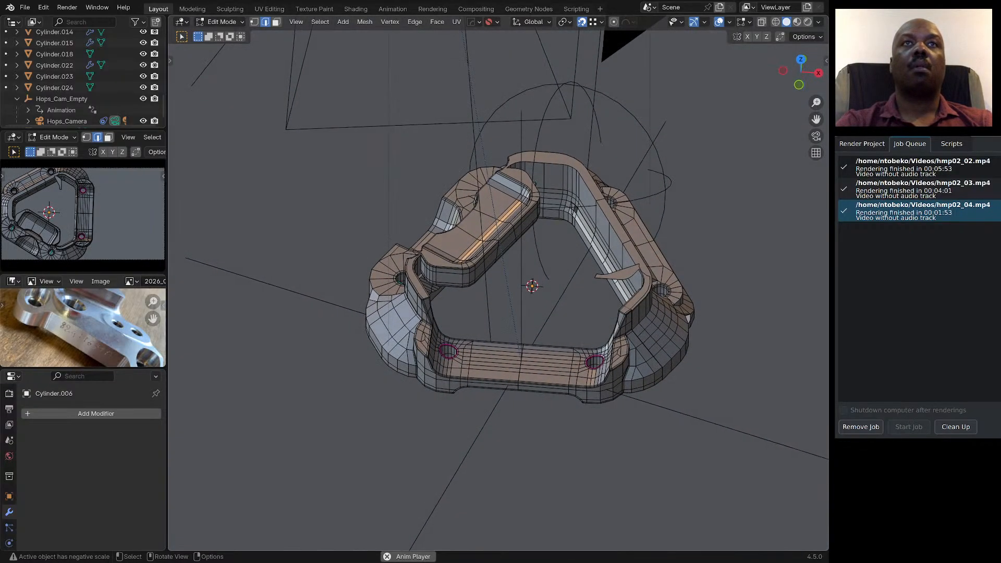
{"action": "scroll", "coordinate": [516, 371], "scroll_direction": "up", "scroll_amount": 3}
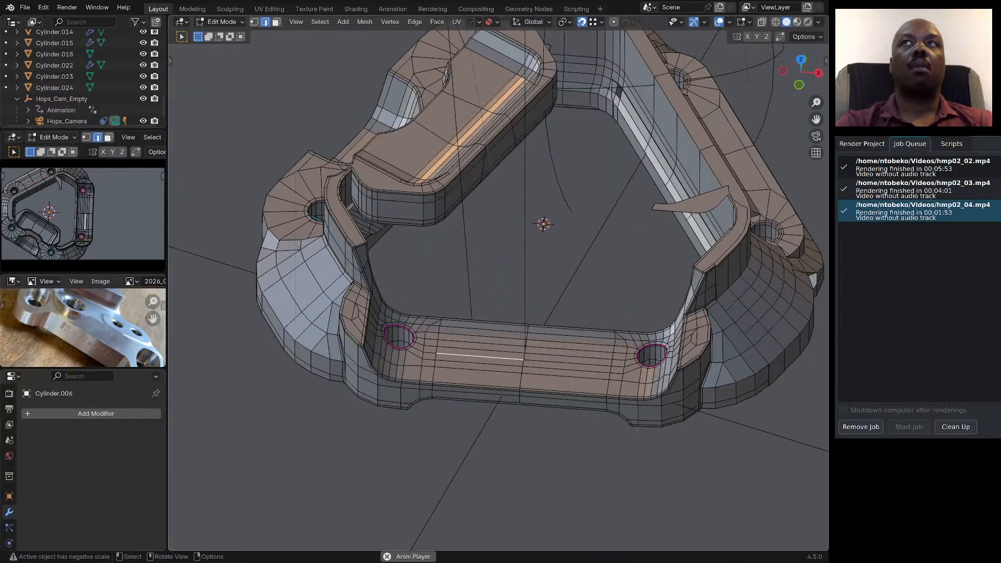
{"action": "scroll", "coordinate": [522, 367], "scroll_direction": "down", "scroll_amount": 1}
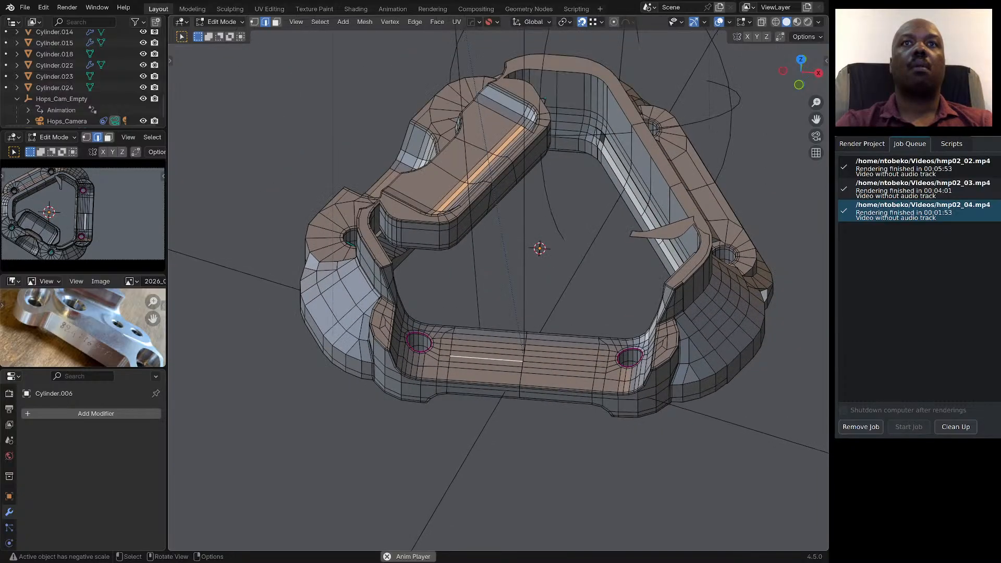
{"action": "mouse_move", "coordinate": [522, 368]}
{"action": "middle_mouse_down"}
{"action": "mouse_move", "coordinate": [521, 336]}
{"action": "mouse_move", "coordinate": [536, 313]}
{"action": "mouse_move", "coordinate": [519, 349]}
{"action": "middle_mouse_up"}
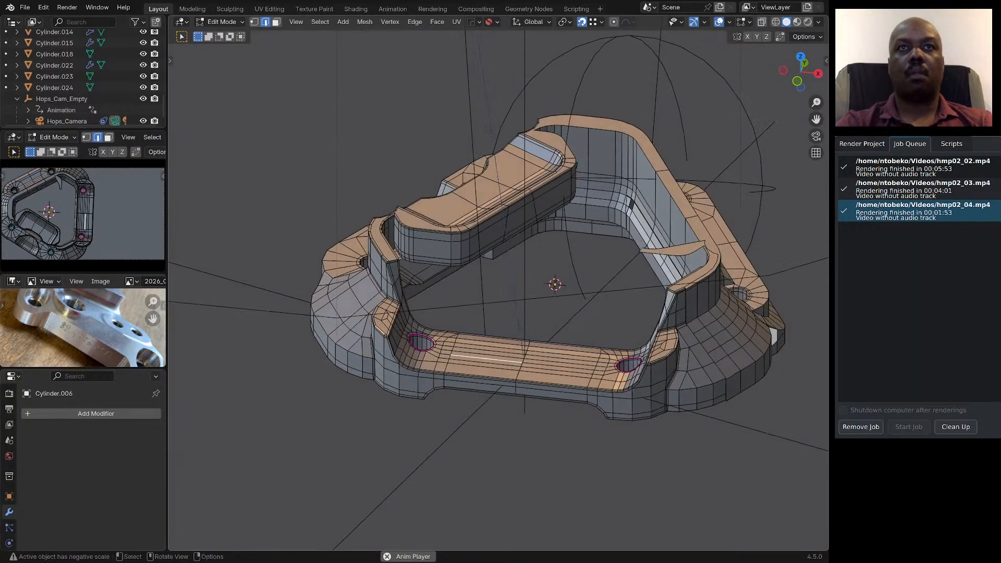
Isolate the bracket frame in local view and resume editing its mesh.
{"action": "key", "text": "Tab"}
{"action": "key", "text": "KP_Divide"}
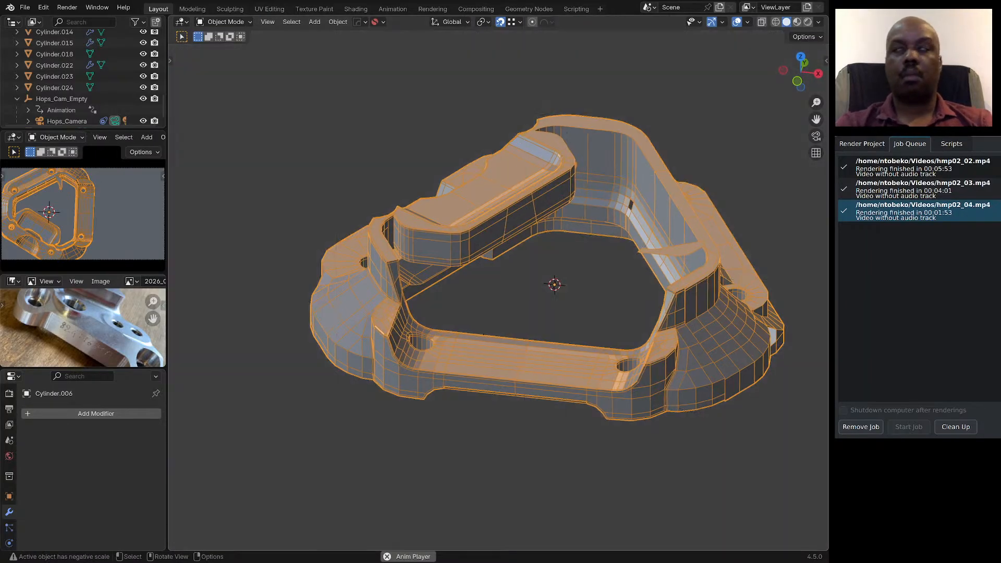
{"action": "scroll", "coordinate": [467, 370], "scroll_direction": "up", "scroll_amount": 3}
{"action": "middle_click_drag", "start_coordinate": [466, 370], "coordinate": [485, 442]}
{"action": "key", "text": "Tab"}
Examine the crossbar's centre seam across its top, front and underside for missing faces and misaligned edges.
{"action": "scroll", "coordinate": [508, 409], "scroll_direction": "up", "scroll_amount": 3}
{"action": "scroll", "coordinate": [495, 341], "scroll_direction": "down", "scroll_amount": 3}
{"action": "scroll", "coordinate": [478, 422], "scroll_direction": "up", "scroll_amount": 10}
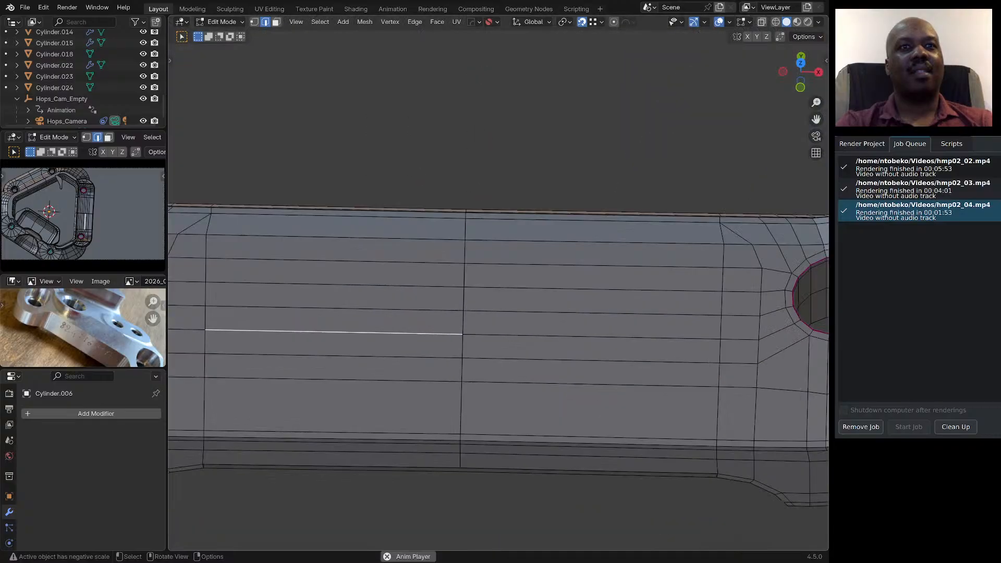
{"action": "scroll", "coordinate": [478, 423], "scroll_direction": "down", "scroll_amount": 10}
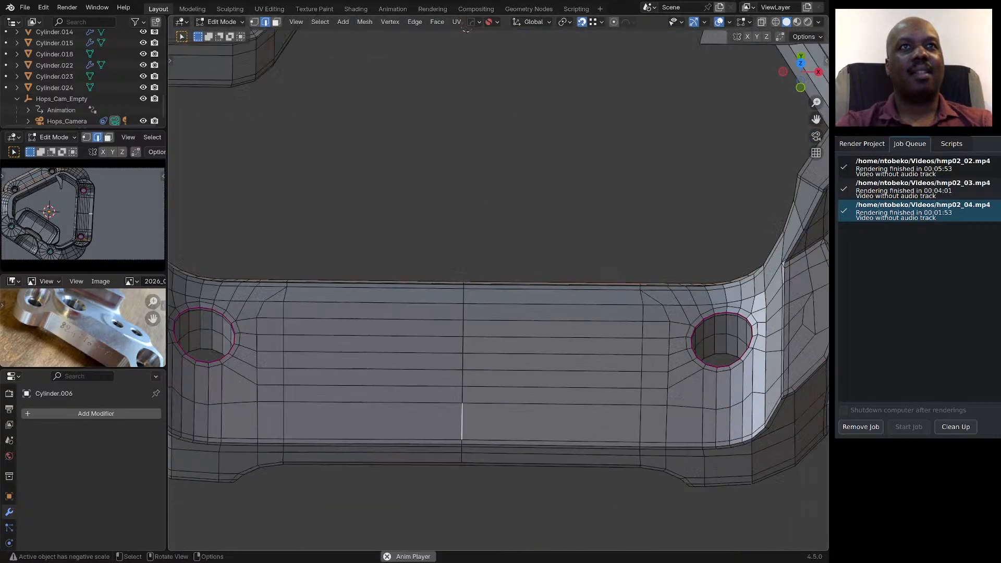
{"action": "scroll", "coordinate": [478, 423], "scroll_direction": "up", "scroll_amount": 6}
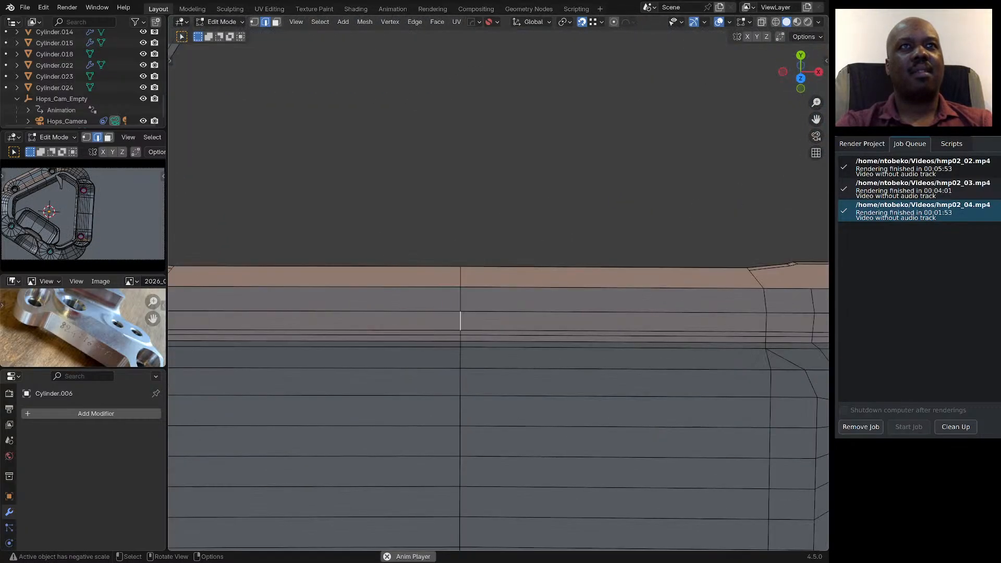
{"action": "scroll", "coordinate": [478, 423], "scroll_direction": "down", "scroll_amount": 6}
{"action": "middle_click_drag", "start_coordinate": [478, 422], "coordinate": [478, 250]}
{"action": "scroll", "coordinate": [478, 321], "scroll_direction": "up", "scroll_amount": 2}
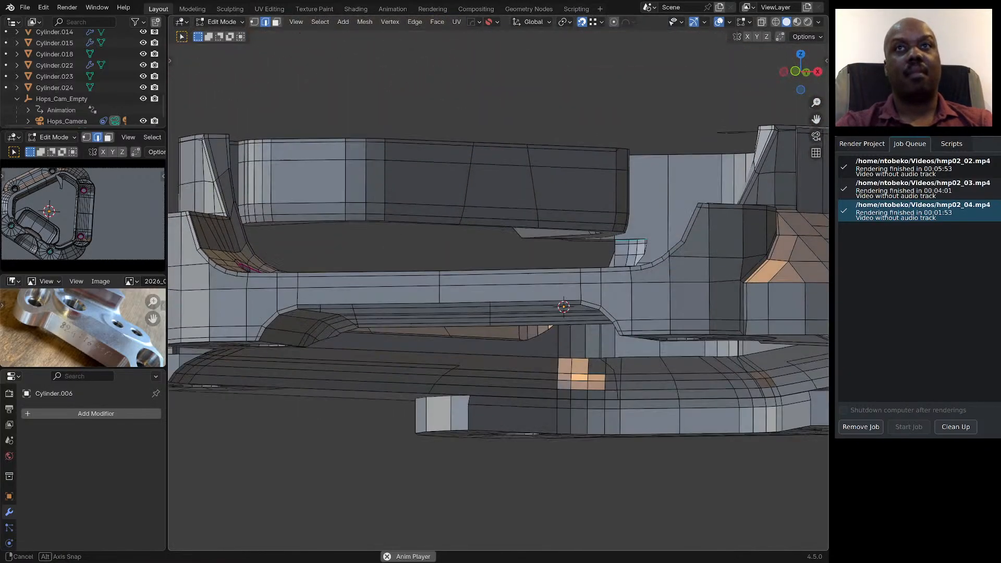
{"action": "middle_click_drag", "start_coordinate": [372, 299], "coordinate": [355, 336]}
{"action": "scroll", "coordinate": [355, 285], "scroll_direction": "up", "scroll_amount": 3}
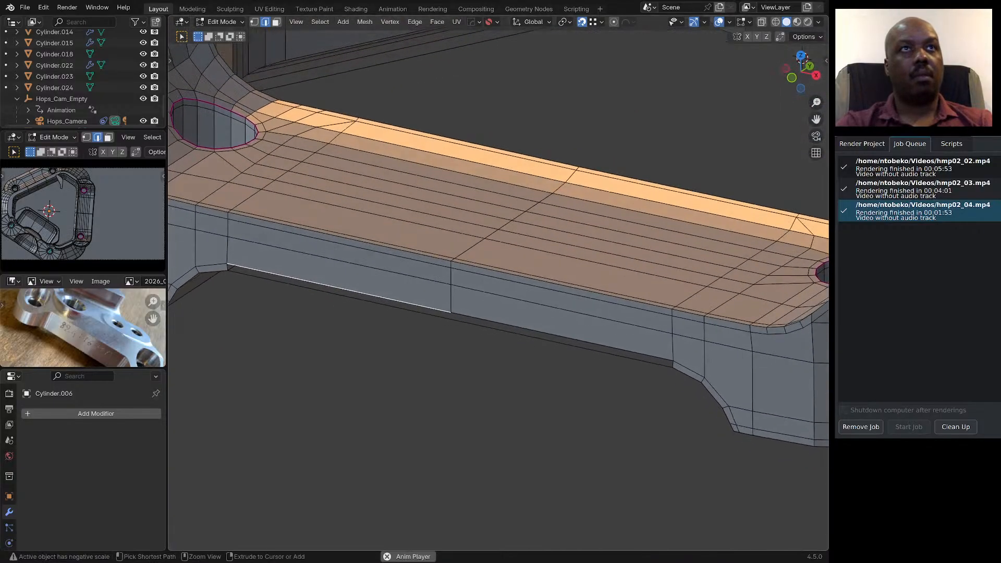
Fill the open strip along the crossbar's lower front edge with faces on both sides of the centre seam.
{"action": "left_click", "coordinate": [349, 297], "text": "ctrl"}
{"action": "key", "text": "f"}
{"action": "left_click", "coordinate": [547, 307]}
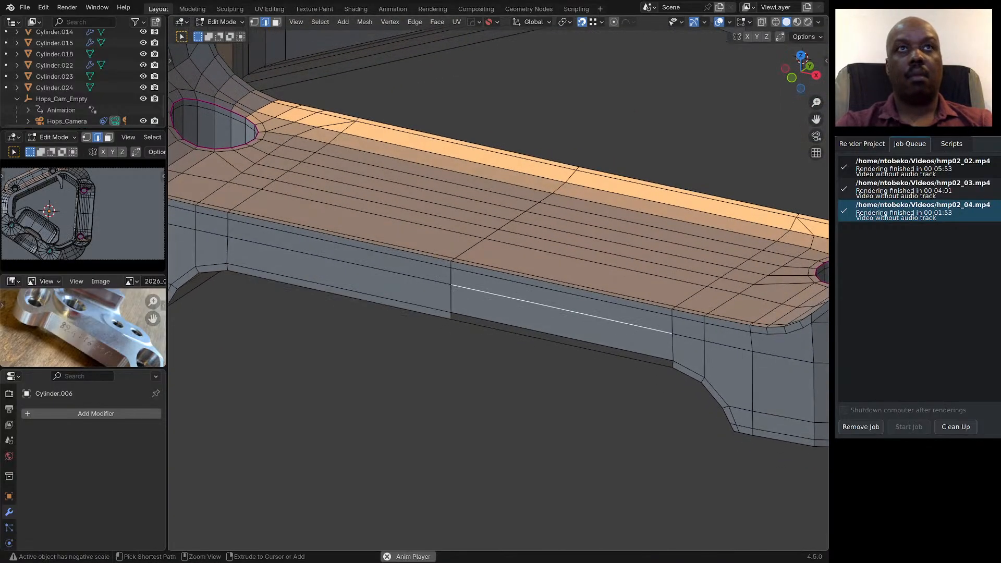
{"action": "left_click", "coordinate": [547, 339], "text": "ctrl"}
{"action": "left_click", "coordinate": [547, 334]}
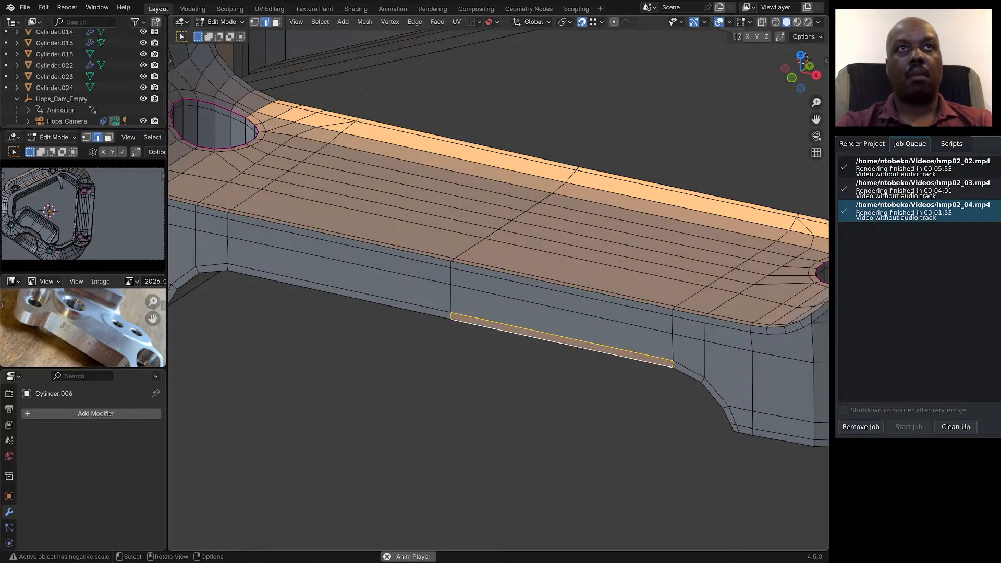
Check the individual vertices of the centre seam on the crossbar's front face.
{"action": "scroll", "coordinate": [448, 317], "scroll_direction": "up", "scroll_amount": 7}
{"action": "left_click", "coordinate": [463, 295]}
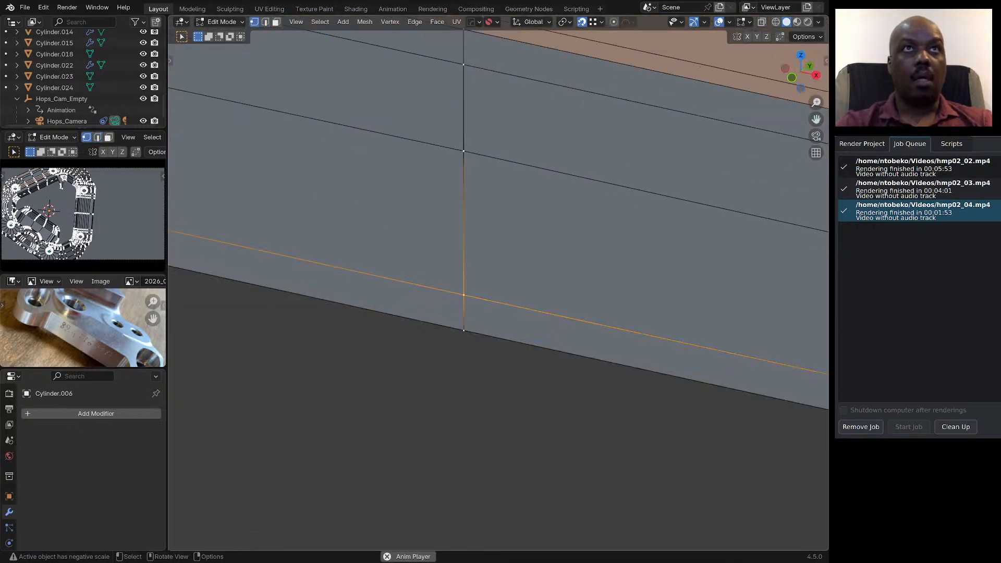
{"action": "middle_click_drag", "start_coordinate": [464, 292], "coordinate": [480, 292]}
{"action": "left_click", "coordinate": [464, 148]}
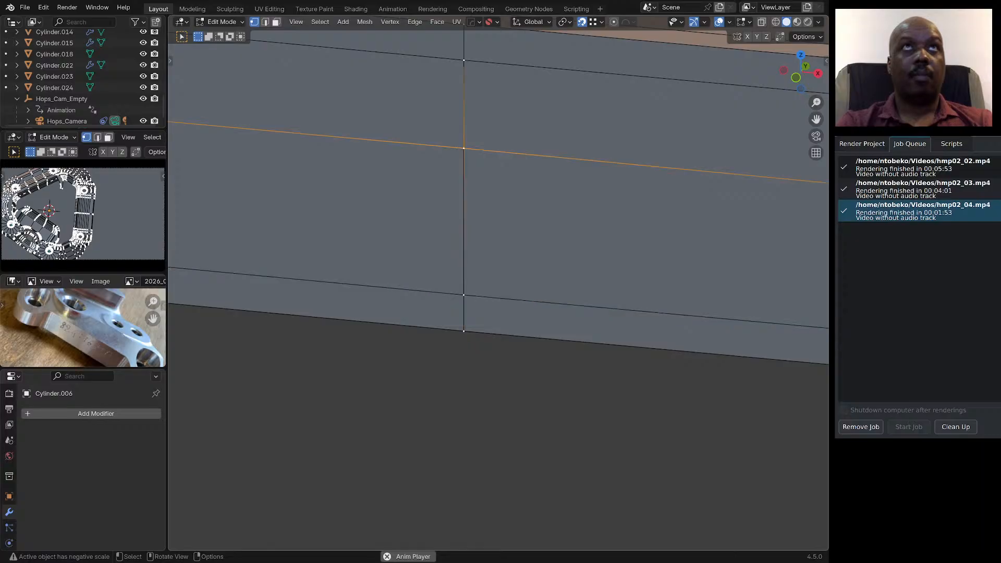
{"action": "scroll", "coordinate": [456, 164], "scroll_direction": "up", "scroll_amount": 4}
Select all vertices of the crossbar's centre seam with X-ray enabled and delete them.
{"action": "scroll", "coordinate": [490, 284], "scroll_direction": "down", "scroll_amount": 19}
{"action": "middle_click_drag", "start_coordinate": [490, 284], "coordinate": [490, 344]}
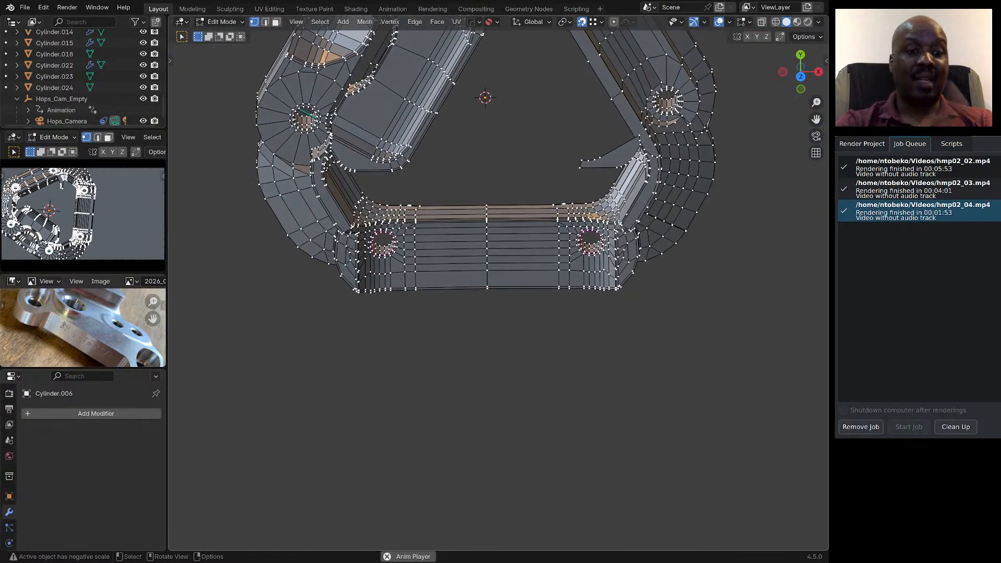
{"action": "key", "text": "alt+z"}
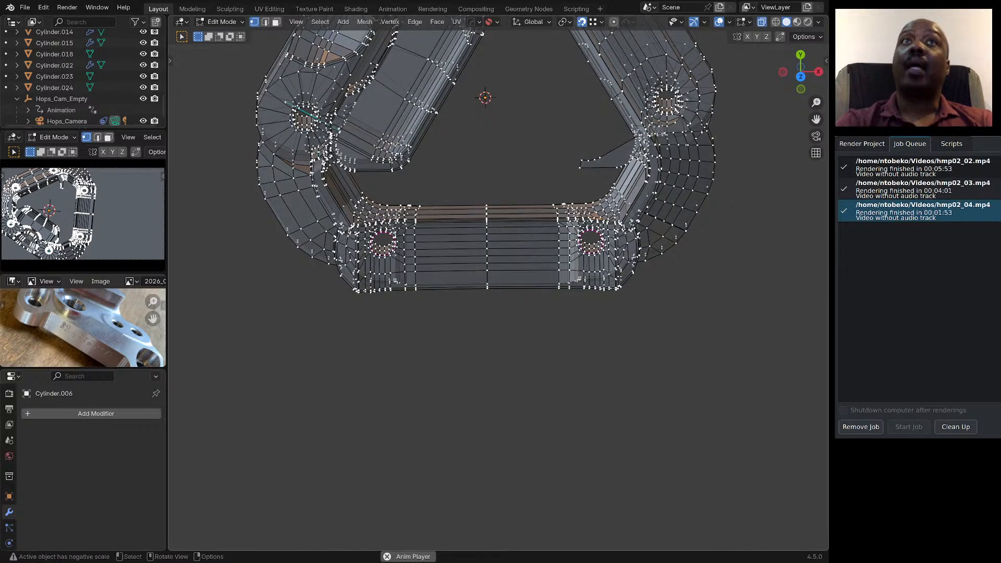
{"action": "left_click_drag", "start_coordinate": [467, 170], "coordinate": [505, 369]}
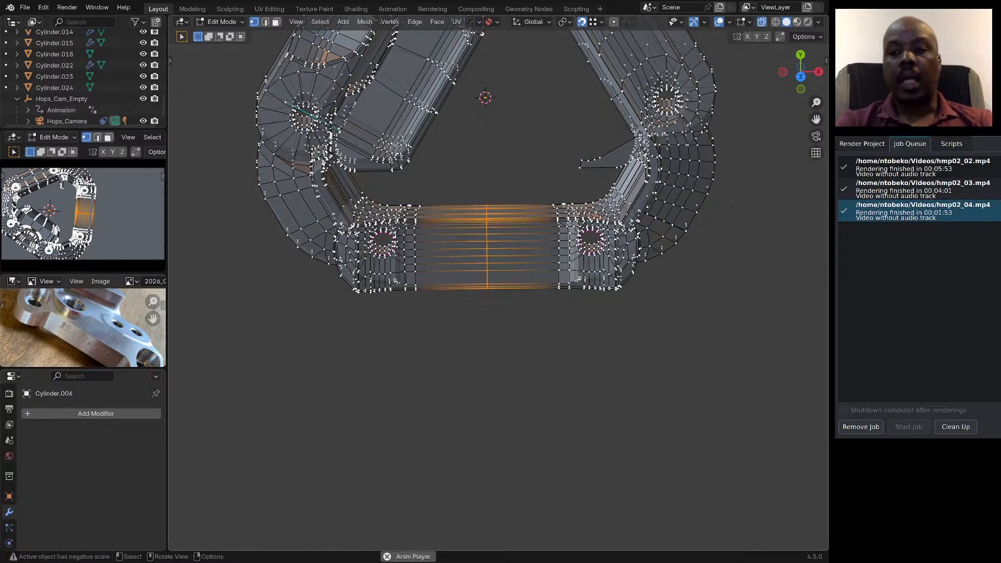
{"action": "key", "text": "x"}
{"action": "left_click", "coordinate": [459, 351]}
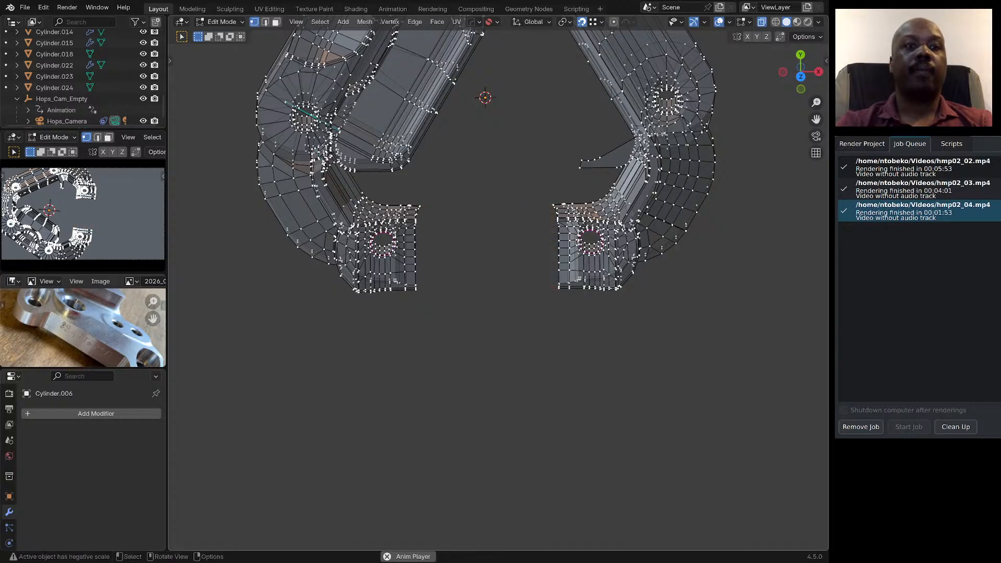
Bridge the two open edge loops at the crossbar's cut ends to rebuild its middle section.
{"action": "key", "text": "2"}
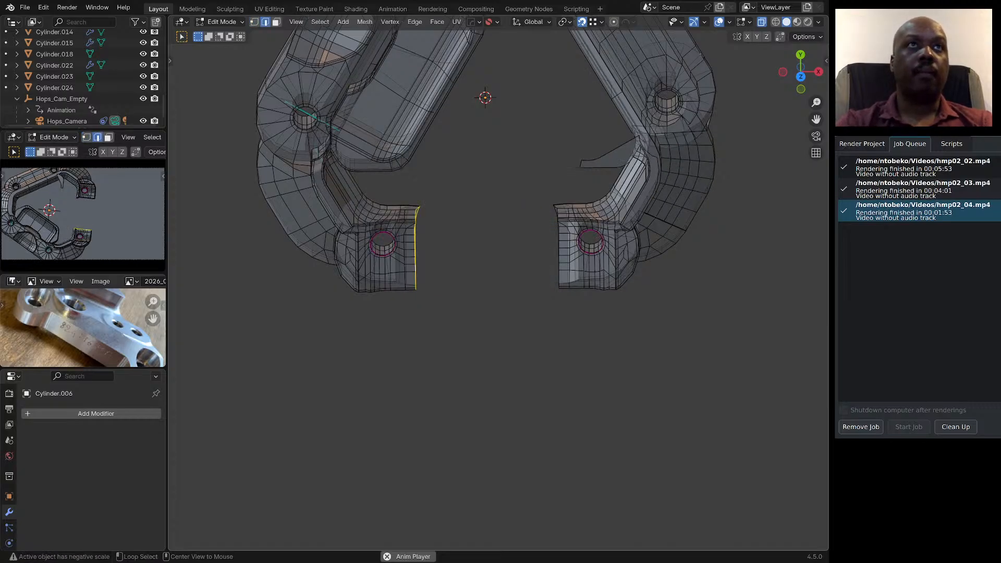
{"action": "key", "text": "ctrl+e"}
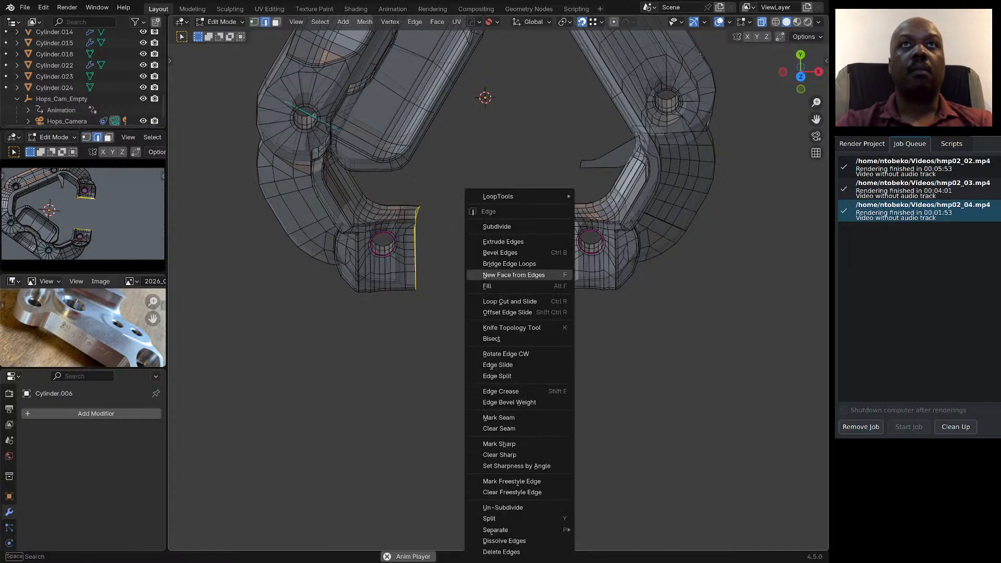
{"action": "left_click", "coordinate": [516, 263]}
{"action": "middle_click_drag", "start_coordinate": [516, 264], "coordinate": [501, 169]}
{"action": "scroll", "coordinate": [522, 219], "scroll_direction": "up", "scroll_amount": 4}
{"action": "scroll", "coordinate": [532, 151], "scroll_direction": "down", "scroll_amount": 4}
{"action": "scroll", "coordinate": [625, 230], "scroll_direction": "up", "scroll_amount": 6}
{"action": "scroll", "coordinate": [547, 240], "scroll_direction": "down", "scroll_amount": 4}
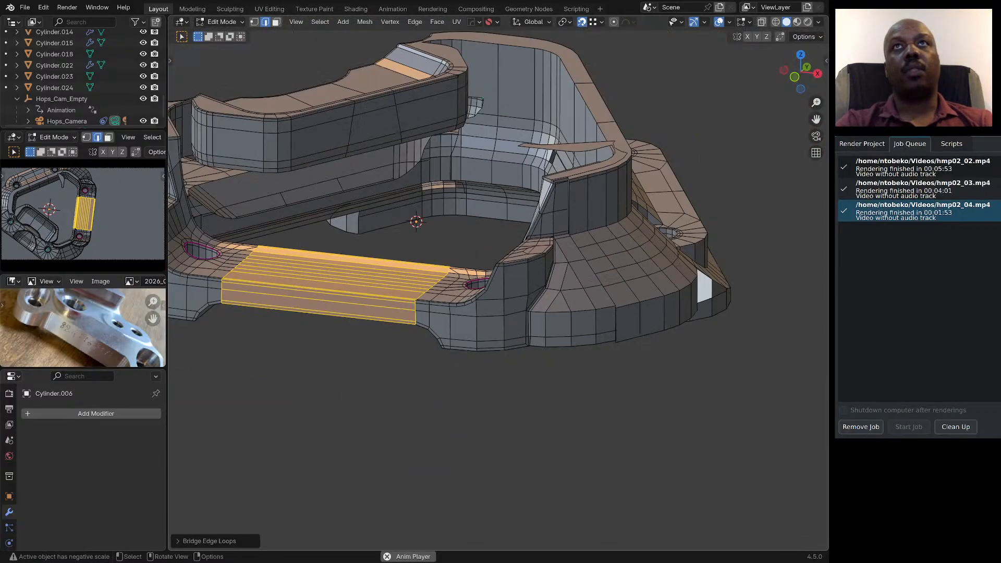
Examine the bridged crossbar and the surrounding frame from several angles, in both Edit Mode and Object Mode.
{"action": "middle_click_drag", "start_coordinate": [548, 240], "coordinate": [516, 263]}
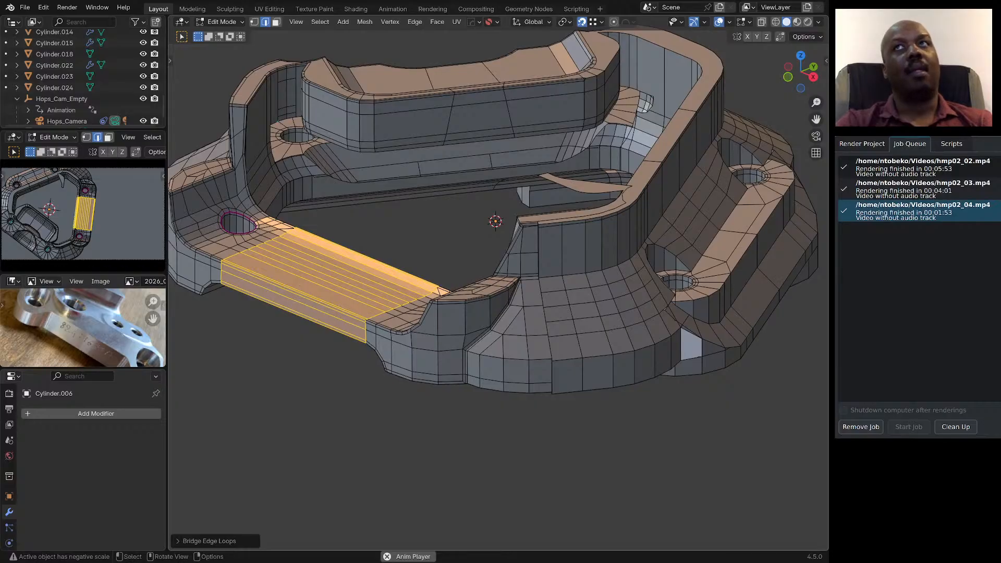
{"action": "scroll", "coordinate": [516, 264], "scroll_direction": "down", "scroll_amount": 5}
{"action": "middle_click_drag", "start_coordinate": [516, 263], "coordinate": [735, 272]}
{"action": "middle_click_drag", "start_coordinate": [449, 282], "coordinate": [673, 318]}
{"action": "scroll", "coordinate": [498, 289], "scroll_direction": "down", "scroll_amount": 3}
{"action": "scroll", "coordinate": [498, 290], "scroll_direction": "up", "scroll_amount": 6}
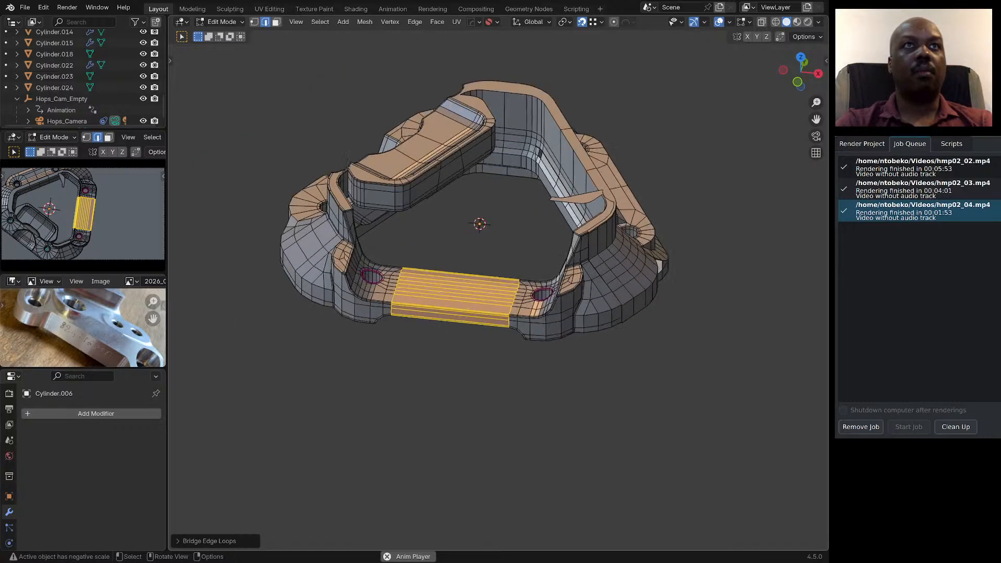
{"action": "middle_click_drag", "start_coordinate": [497, 290], "coordinate": [438, 258]}
{"action": "key", "text": "Tab"}
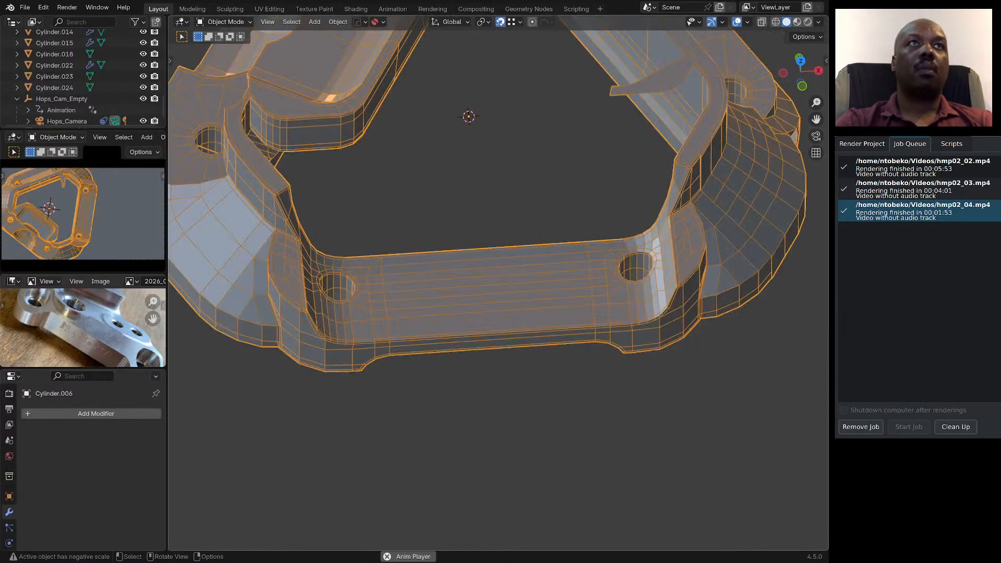
{"action": "middle_click_drag", "start_coordinate": [553, 291], "coordinate": [485, 295]}
{"action": "scroll", "coordinate": [513, 302], "scroll_direction": "down", "scroll_amount": 4}
{"action": "scroll", "coordinate": [490, 287], "scroll_direction": "up", "scroll_amount": 4}
{"action": "scroll", "coordinate": [484, 297], "scroll_direction": "down", "scroll_amount": 1}
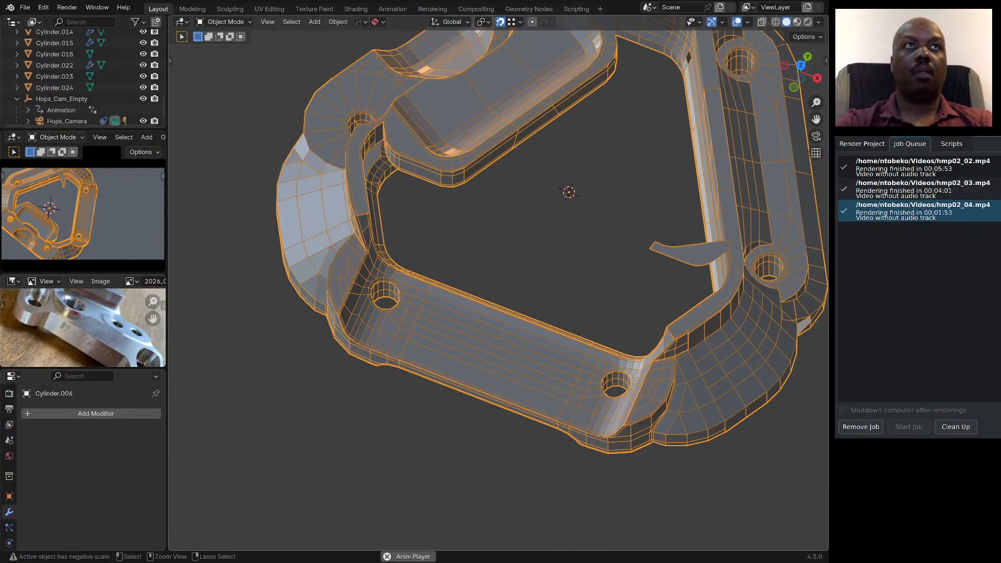
Add a level 2 Subdivision modifier to the bracket frame and inspect how the crossbar and corners smooth.
{"action": "key", "text": "ctrl+2"}
{"action": "scroll", "coordinate": [493, 340], "scroll_direction": "down", "scroll_amount": 4}
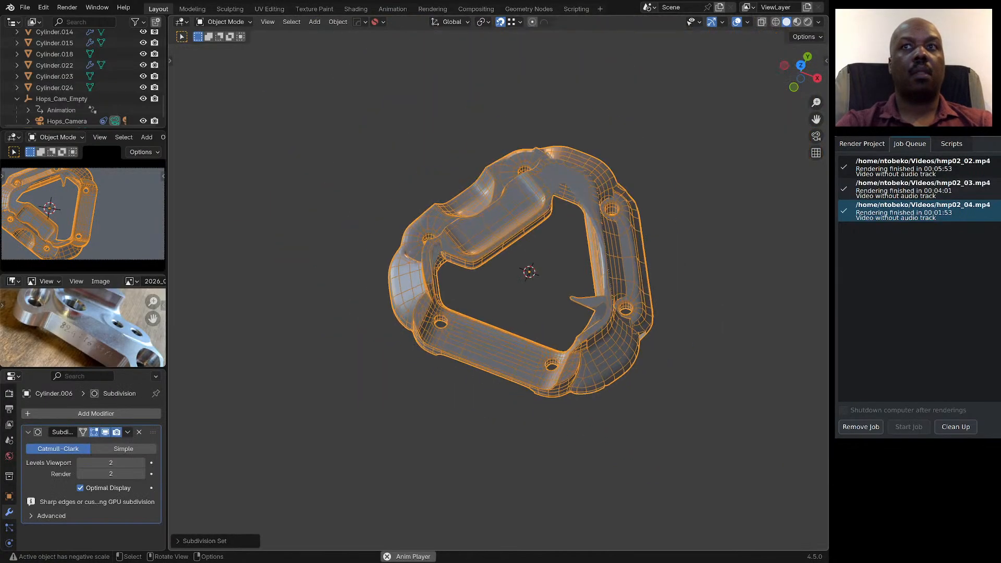
{"action": "middle_click_drag", "start_coordinate": [493, 340], "coordinate": [501, 245]}
{"action": "scroll", "coordinate": [493, 354], "scroll_direction": "up", "scroll_amount": 1}
{"action": "scroll", "coordinate": [488, 332], "scroll_direction": "up", "scroll_amount": 4}
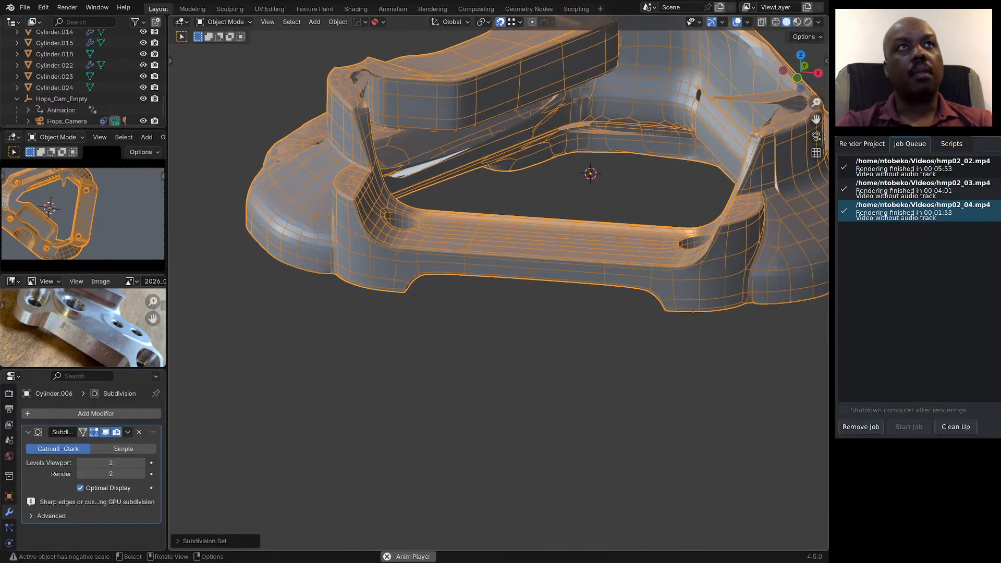
{"action": "middle_click_drag", "start_coordinate": [393, 158], "coordinate": [437, 341], "text": "shift"}
{"action": "scroll", "coordinate": [415, 313], "scroll_direction": "down", "scroll_amount": 1}
{"action": "scroll", "coordinate": [461, 313], "scroll_direction": "up", "scroll_amount": 2}
{"action": "scroll", "coordinate": [446, 344], "scroll_direction": "down", "scroll_amount": 3}
Raise the subdivision's viewport levels to 4, inspect the smoothed crossbar, and remove the modifier.
{"action": "left_click", "coordinate": [141, 463]}
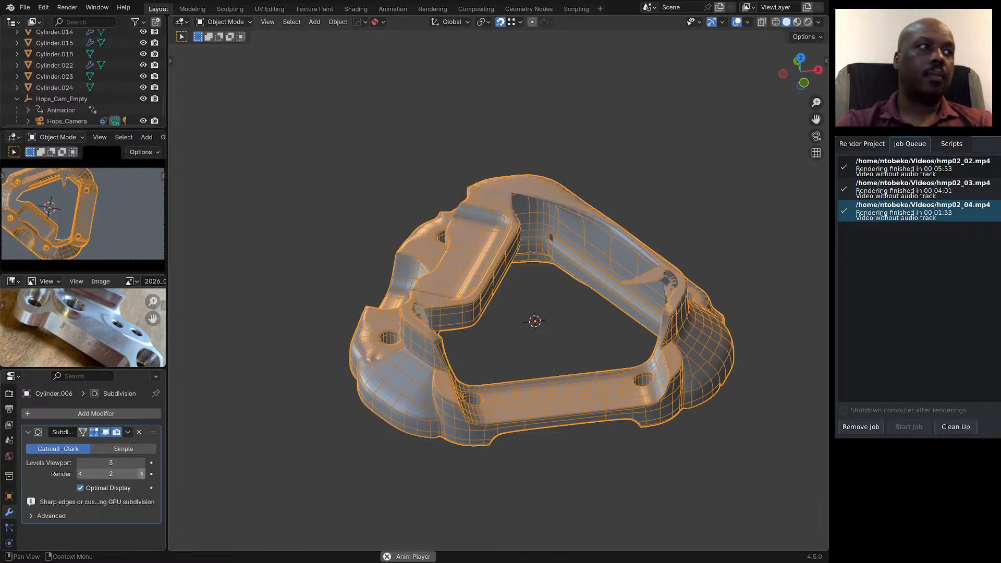
{"action": "left_click", "coordinate": [142, 462]}
{"action": "scroll", "coordinate": [443, 386], "scroll_direction": "up", "scroll_amount": 2}
{"action": "middle_click_drag", "start_coordinate": [448, 385], "coordinate": [409, 380]}
{"action": "scroll", "coordinate": [474, 371], "scroll_direction": "up", "scroll_amount": 4}
{"action": "scroll", "coordinate": [462, 375], "scroll_direction": "down", "scroll_amount": 3}
{"action": "scroll", "coordinate": [430, 376], "scroll_direction": "down", "scroll_amount": 3}
{"action": "scroll", "coordinate": [554, 394], "scroll_direction": "up", "scroll_amount": 3}
{"action": "middle_click_drag", "start_coordinate": [559, 397], "coordinate": [542, 389]}
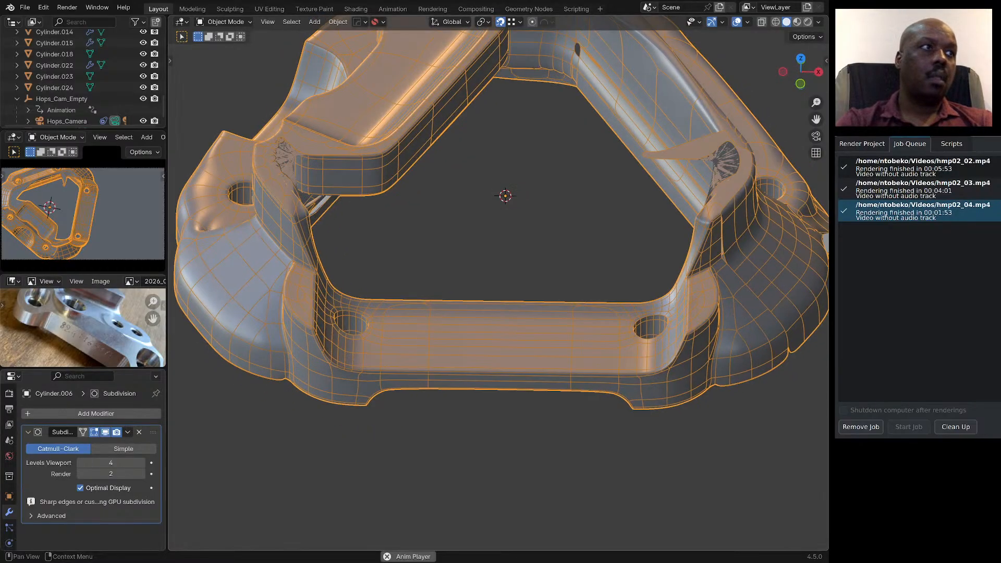
{"action": "left_click", "coordinate": [139, 432]}
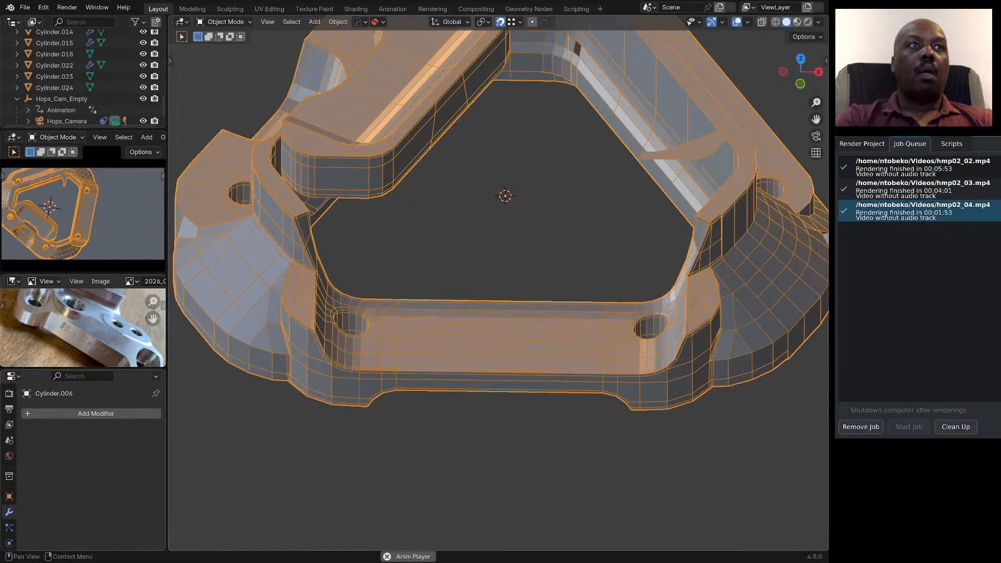
Merge the stray vertex beside the flap at the rim corner into the neighbouring inner-edge vertex using At Last.
{"action": "scroll", "coordinate": [255, 219], "scroll_direction": "down", "scroll_amount": 4}
{"action": "middle_click_drag", "start_coordinate": [256, 219], "coordinate": [271, 230]}
{"action": "middle_click_drag", "start_coordinate": [605, 263], "coordinate": [594, 286]}
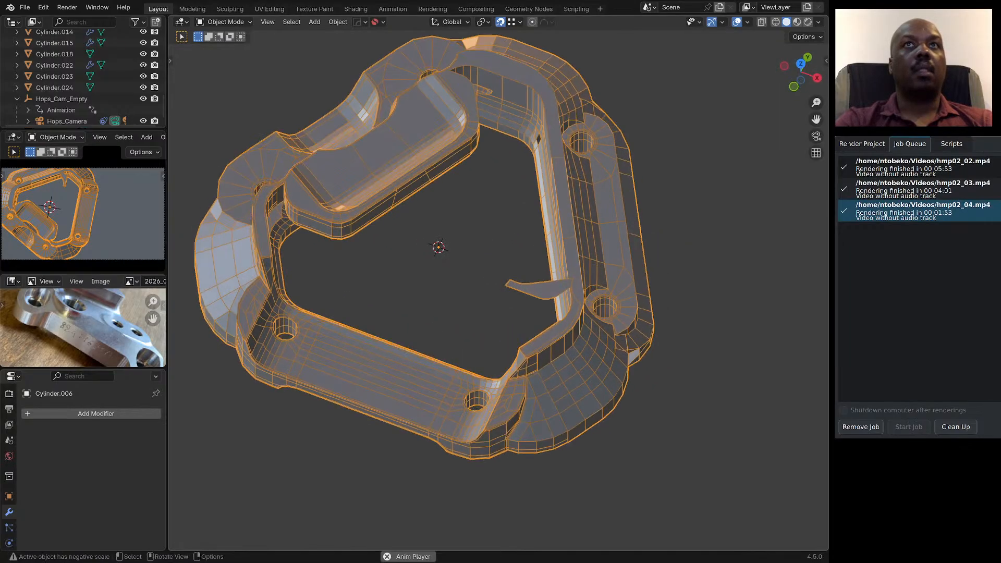
{"action": "key", "text": "Tab"}
{"action": "scroll", "coordinate": [595, 287], "scroll_direction": "up", "scroll_amount": 4}
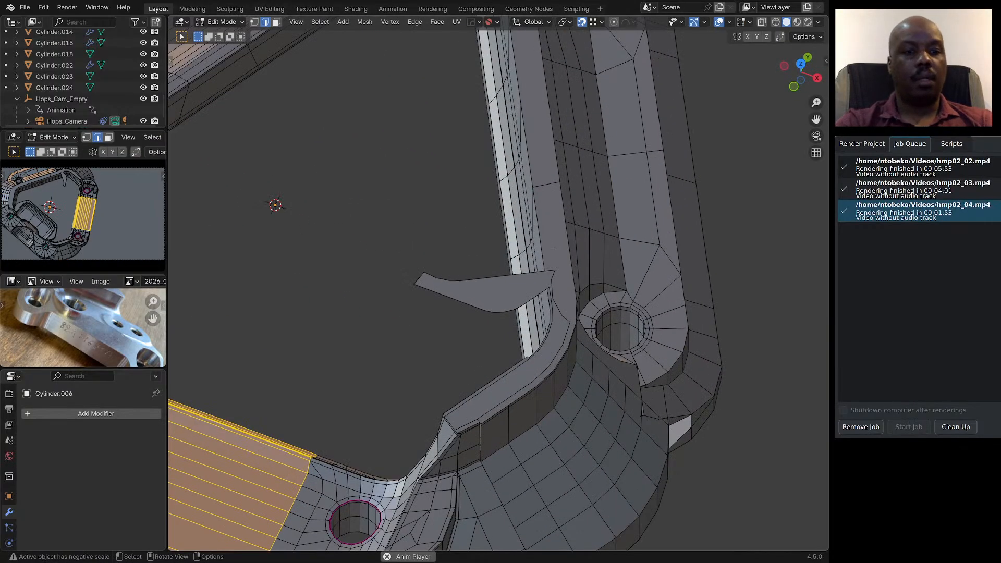
{"action": "key", "text": "1"}
{"action": "scroll", "coordinate": [571, 290], "scroll_direction": "up", "scroll_amount": 5}
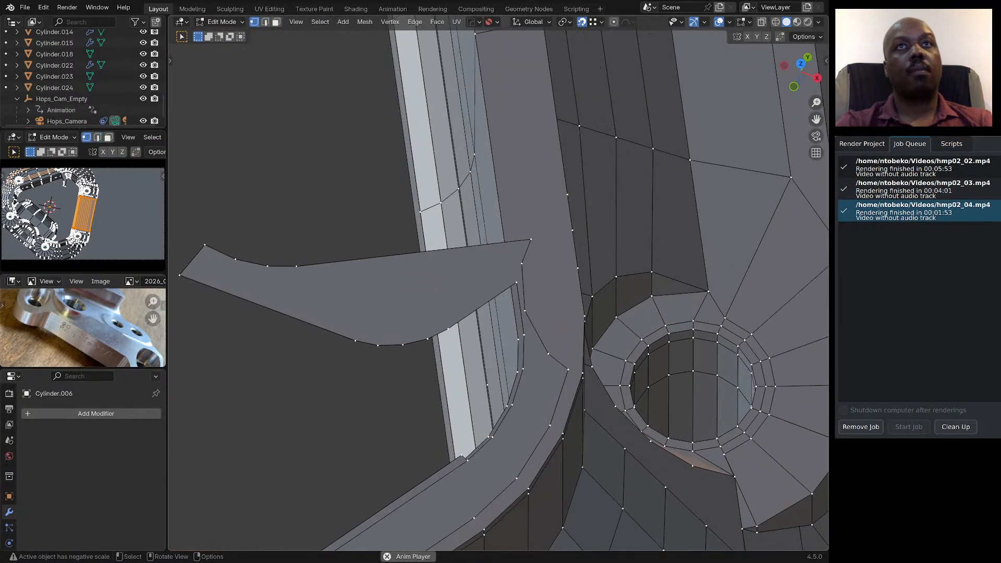
{"action": "middle_click_drag", "start_coordinate": [571, 290], "coordinate": [635, 257]}
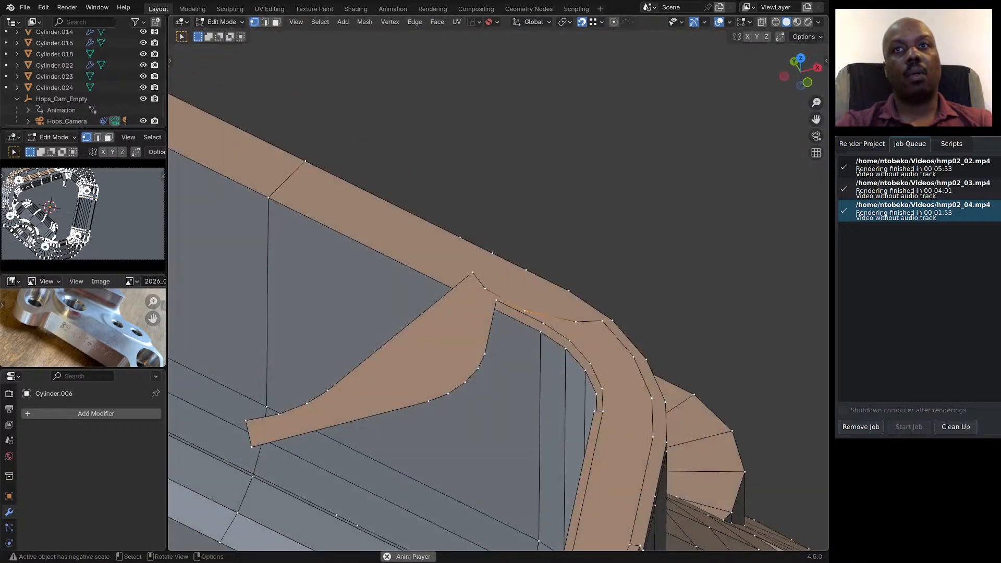
{"action": "right_click", "coordinate": [524, 319]}
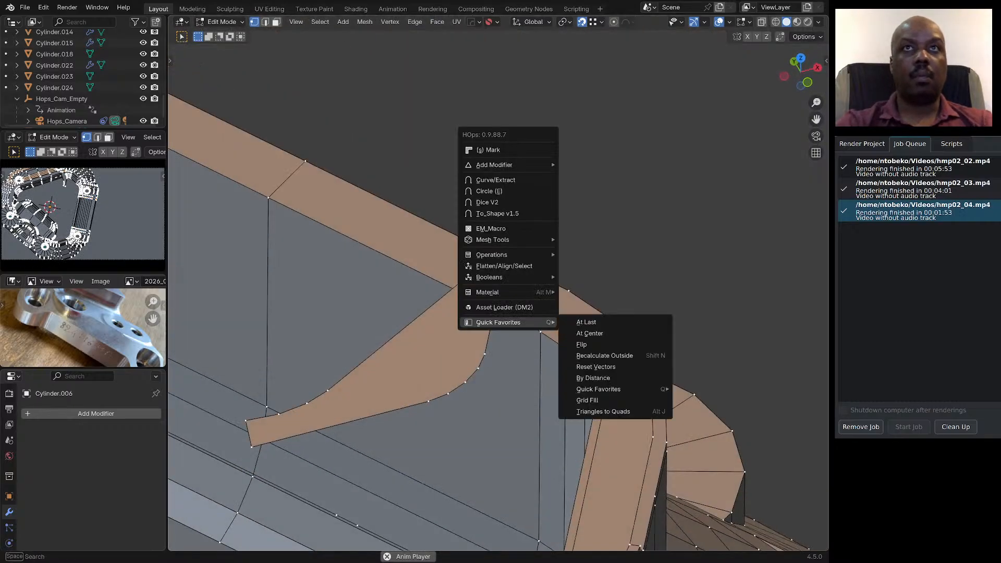
{"action": "left_click", "coordinate": [605, 321]}
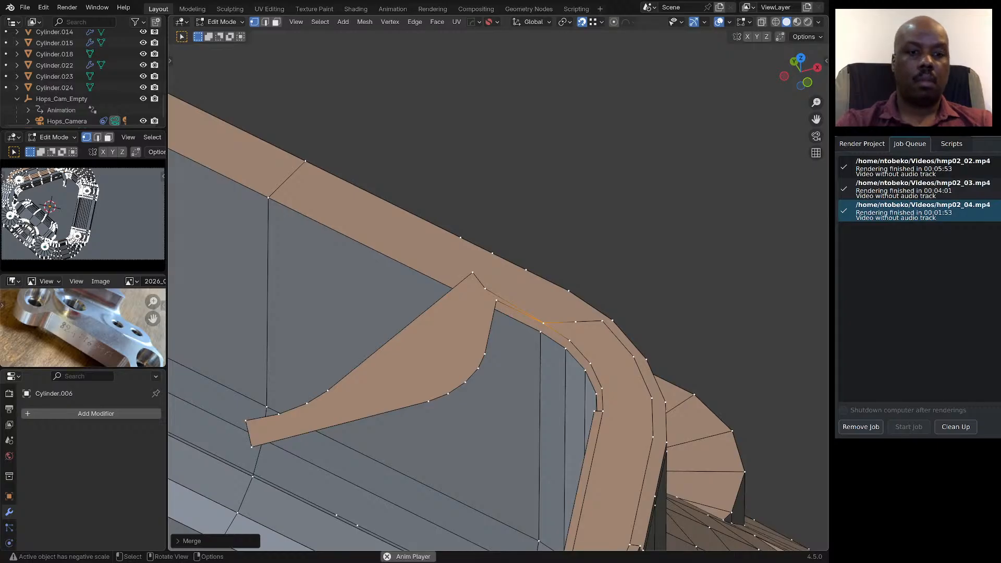
Delete the stray flap face that juts inward from the rim corner.
{"action": "key", "text": "3"}
{"action": "key", "text": "x"}
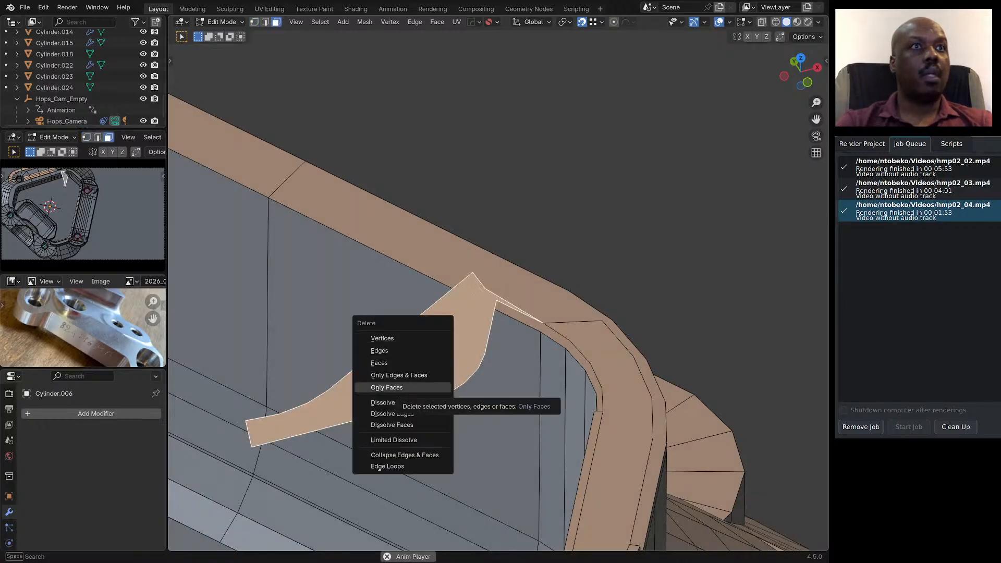
{"action": "left_click", "coordinate": [402, 363]}
{"action": "scroll", "coordinate": [402, 364], "scroll_direction": "down", "scroll_amount": 7}
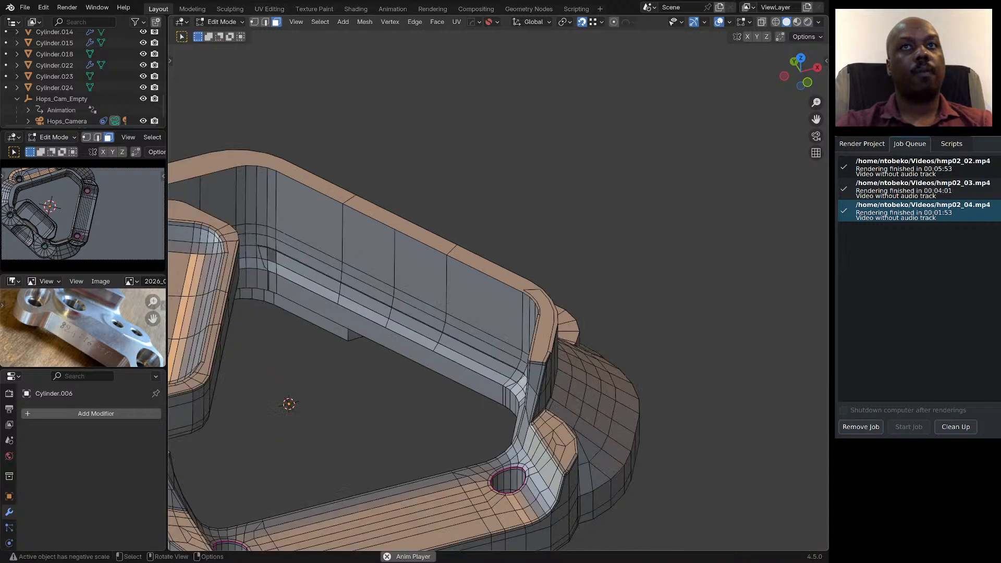
Examine the rim corner where the flap was and view the whole frame straight from the front.
{"action": "middle_click_drag", "start_coordinate": [402, 364], "coordinate": [398, 345]}
{"action": "scroll", "coordinate": [532, 339], "scroll_direction": "up", "scroll_amount": 6}
{"action": "middle_click_drag", "start_coordinate": [521, 334], "coordinate": [462, 290]}
{"action": "scroll", "coordinate": [388, 288], "scroll_direction": "down", "scroll_amount": 3}
{"action": "scroll", "coordinate": [366, 291], "scroll_direction": "down", "scroll_amount": 5}
{"action": "left_click", "coordinate": [792, 72]}
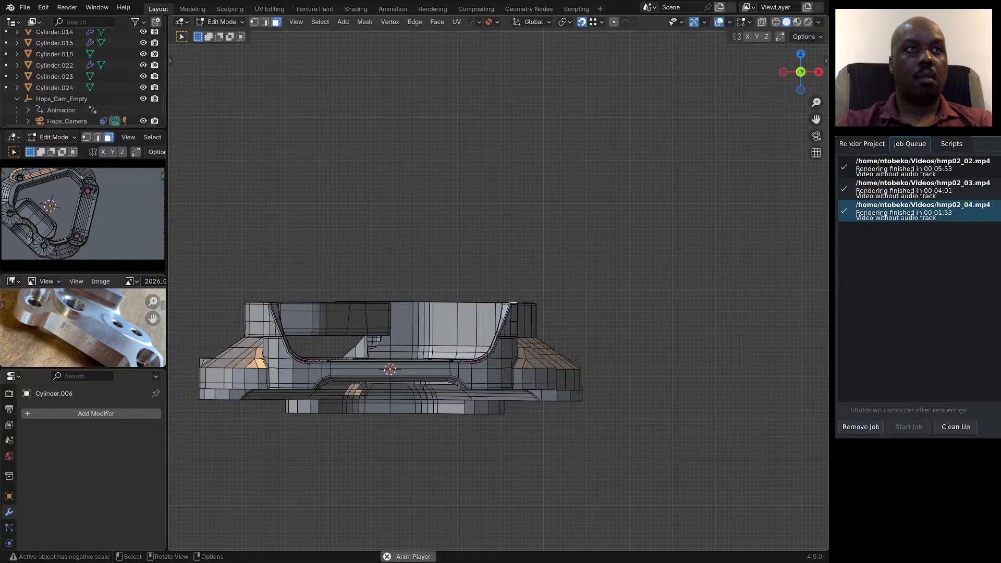
Examine the frame's side walls from the front and from an angle, up to the raised rim corner.
{"action": "scroll", "coordinate": [305, 401], "scroll_direction": "up", "scroll_amount": 7}
{"action": "scroll", "coordinate": [358, 368], "scroll_direction": "down", "scroll_amount": 5}
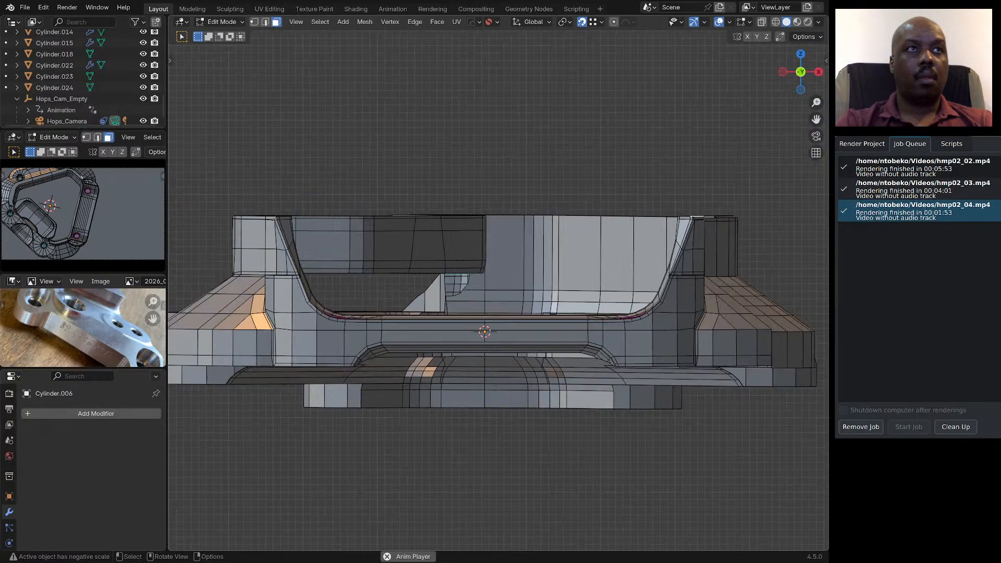
{"action": "middle_click_drag", "start_coordinate": [633, 234], "coordinate": [603, 266]}
{"action": "scroll", "coordinate": [645, 292], "scroll_direction": "up", "scroll_amount": 4}
{"action": "scroll", "coordinate": [580, 281], "scroll_direction": "down", "scroll_amount": 4}
{"action": "key", "text": "1"}
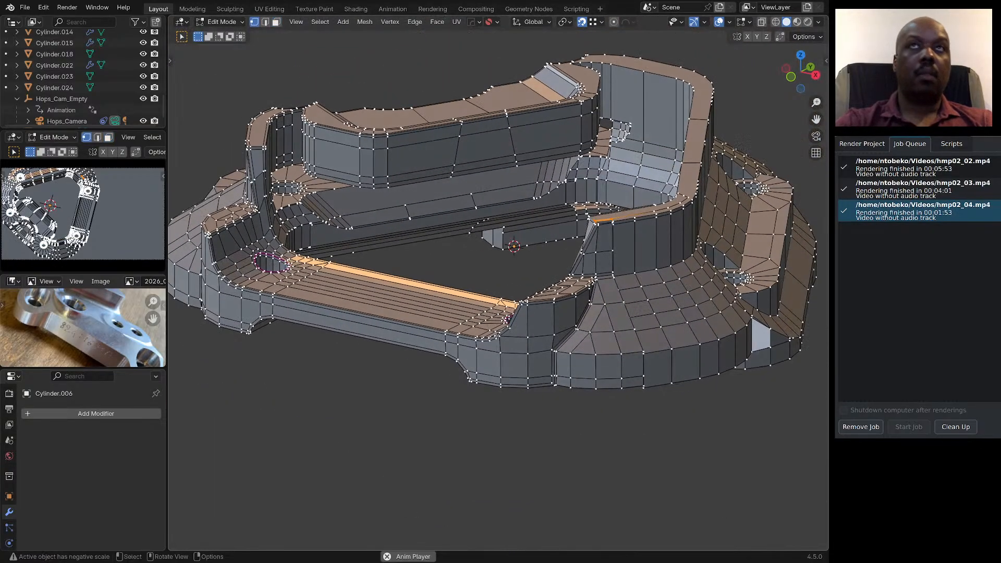
{"action": "scroll", "coordinate": [611, 223], "scroll_direction": "up", "scroll_amount": 6}
Try extruding the inner rim-corner vertex along the X axis as a guide edge reaching the opposite side of the frame.
{"action": "left_click", "coordinate": [540, 217]}
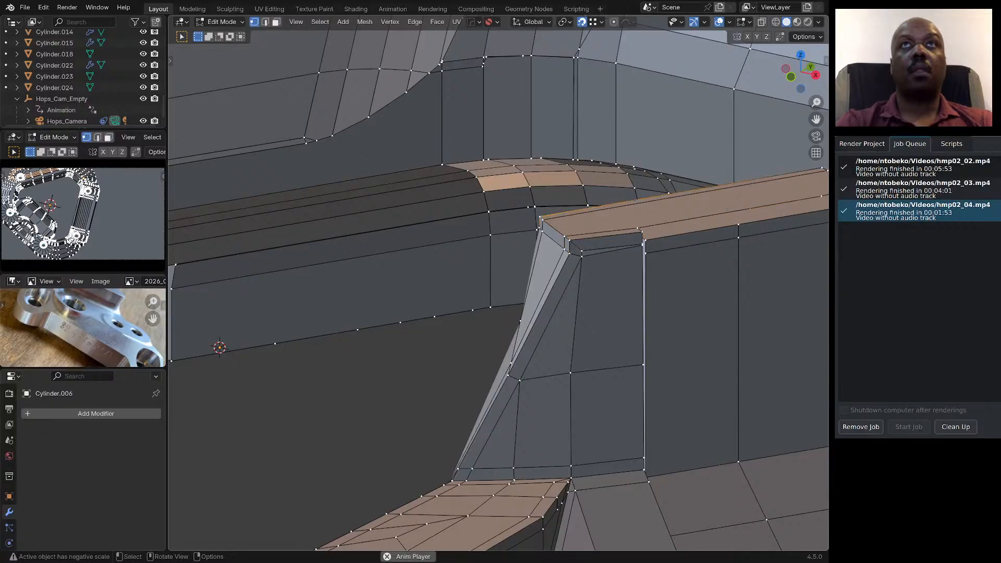
{"action": "key", "text": "KP_7"}
{"action": "scroll", "coordinate": [563, 271], "scroll_direction": "down", "scroll_amount": 12}
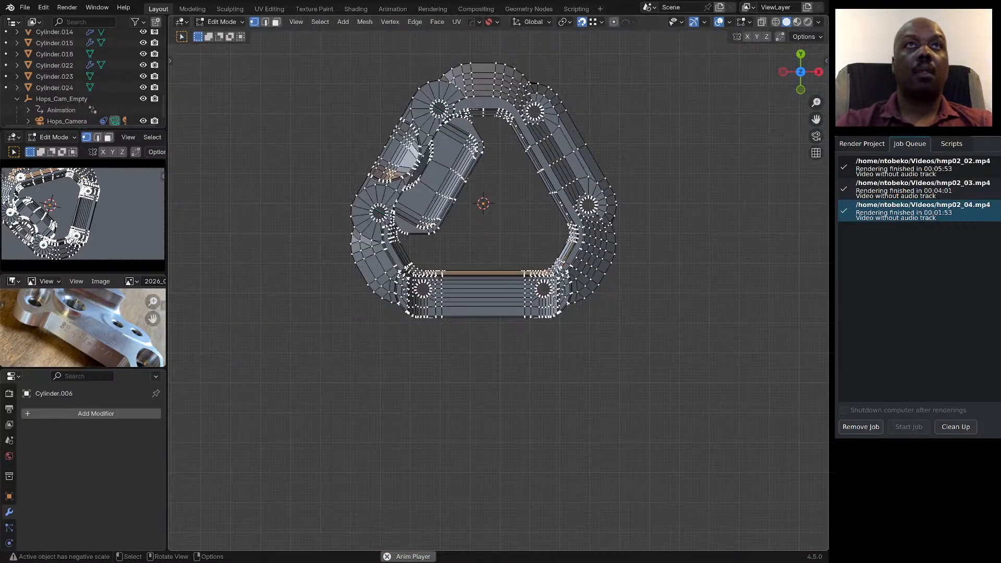
{"action": "scroll", "coordinate": [387, 261], "scroll_direction": "up", "scroll_amount": 5}
{"action": "scroll", "coordinate": [420, 271], "scroll_direction": "up", "scroll_amount": 8}
{"action": "scroll", "coordinate": [323, 299], "scroll_direction": "down", "scroll_amount": 7}
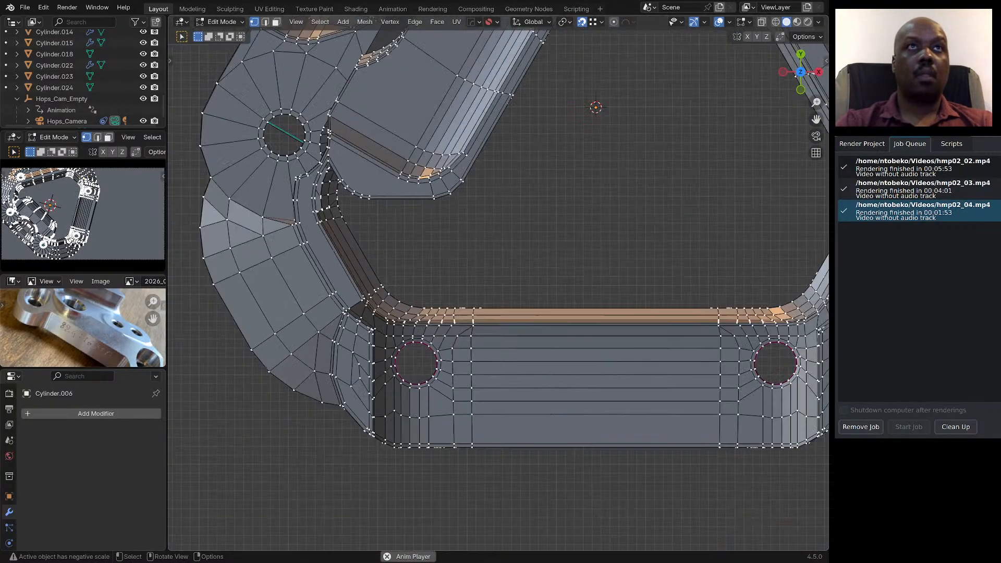
{"action": "scroll", "coordinate": [224, 324], "scroll_direction": "down", "scroll_amount": 2}
{"action": "scroll", "coordinate": [718, 286], "scroll_direction": "up", "scroll_amount": 7}
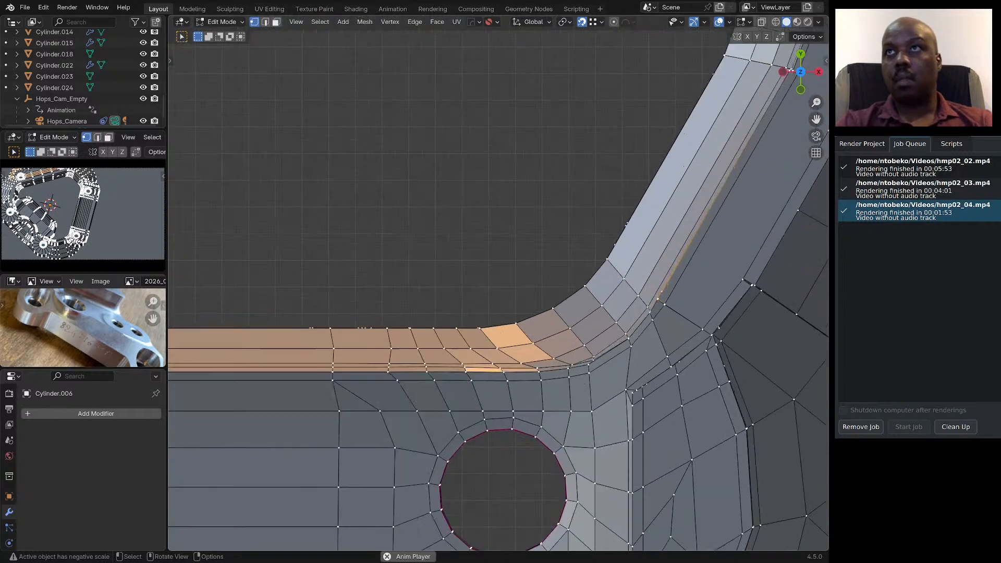
{"action": "scroll", "coordinate": [558, 282], "scroll_direction": "down", "scroll_amount": 7}
{"action": "scroll", "coordinate": [567, 309], "scroll_direction": "down", "scroll_amount": 2}
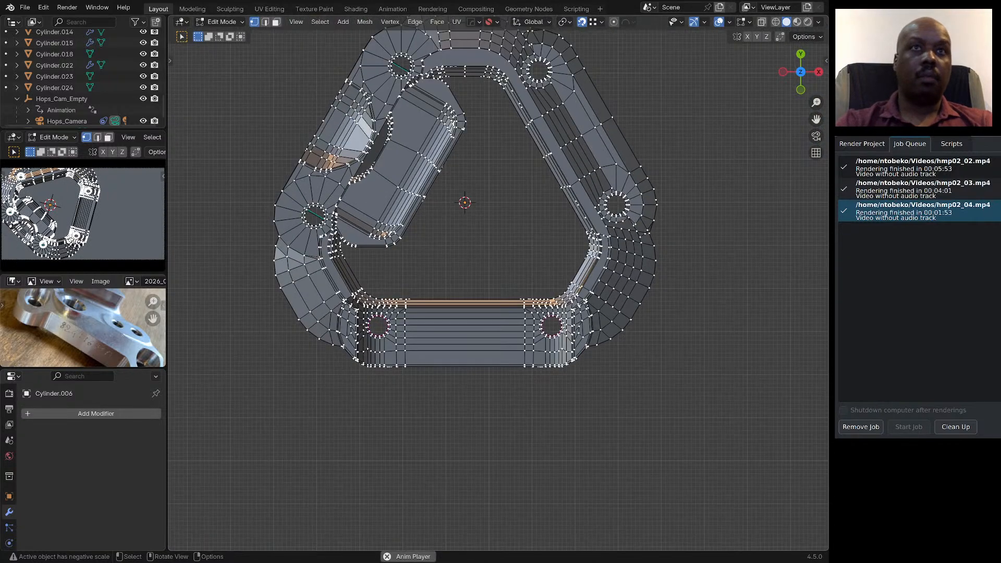
{"action": "scroll", "coordinate": [443, 249], "scroll_direction": "up", "scroll_amount": 8}
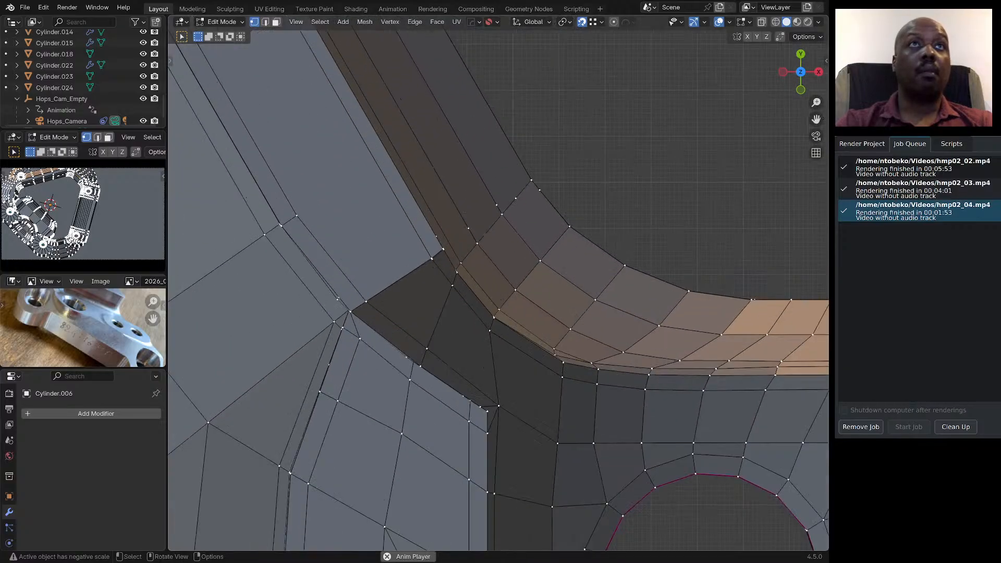
{"action": "key", "text": "g"}
{"action": "key", "text": "x"}
{"action": "left_click", "coordinate": [443, 248]}
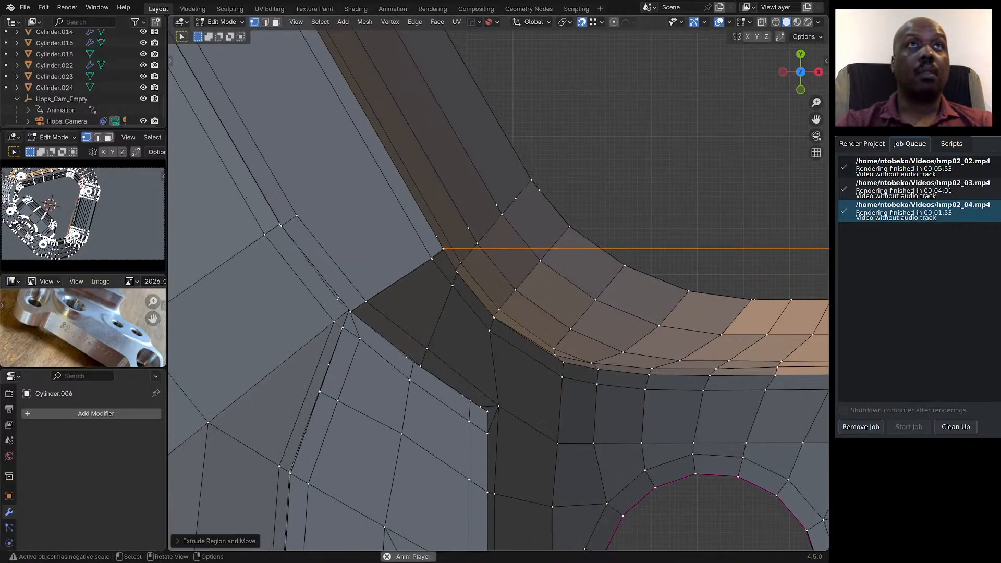
{"action": "middle_click_drag", "start_coordinate": [444, 248], "coordinate": [441, 168]}
{"action": "scroll", "coordinate": [439, 241], "scroll_direction": "up", "scroll_amount": 6}
{"action": "scroll", "coordinate": [453, 282], "scroll_direction": "up", "scroll_amount": 5}
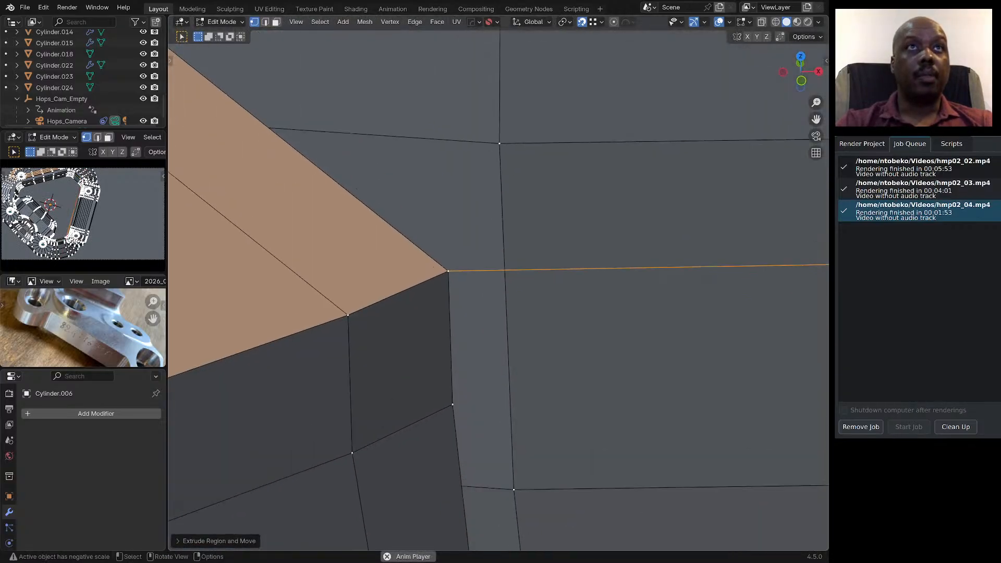
{"action": "scroll", "coordinate": [459, 281], "scroll_direction": "down", "scroll_amount": 15}
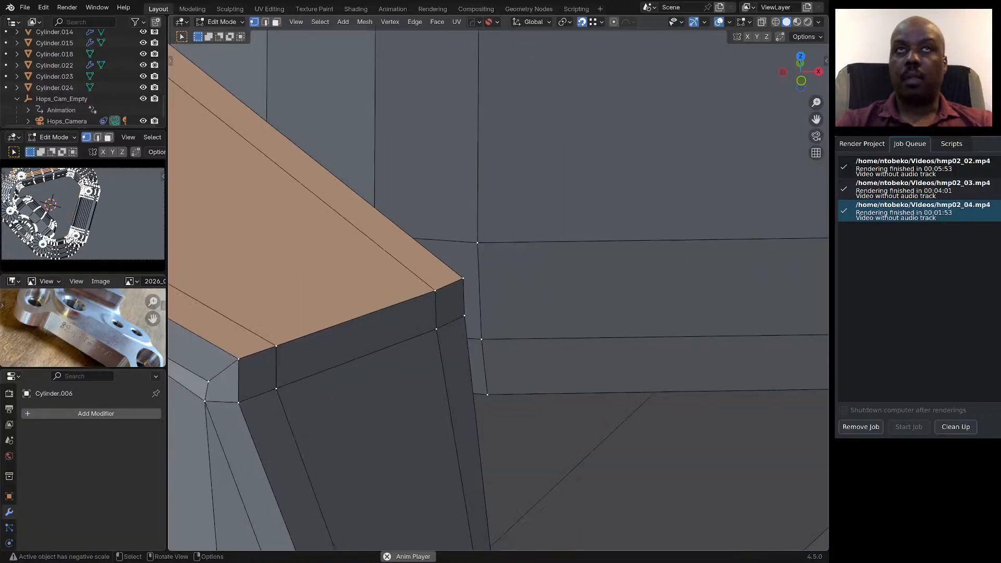
Inspect the rim corner, the sloped wall end beside it and the outer wall of that corner.
{"action": "scroll", "coordinate": [526, 318], "scroll_direction": "up", "scroll_amount": 10}
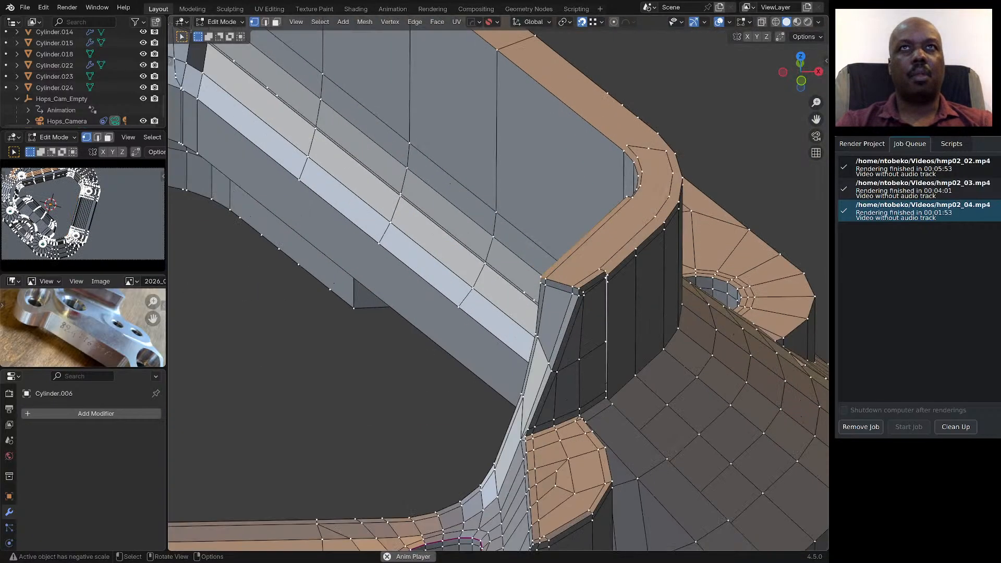
{"action": "scroll", "coordinate": [586, 281], "scroll_direction": "up", "scroll_amount": 1}
{"action": "middle_click_drag", "start_coordinate": [586, 282], "coordinate": [578, 268]}
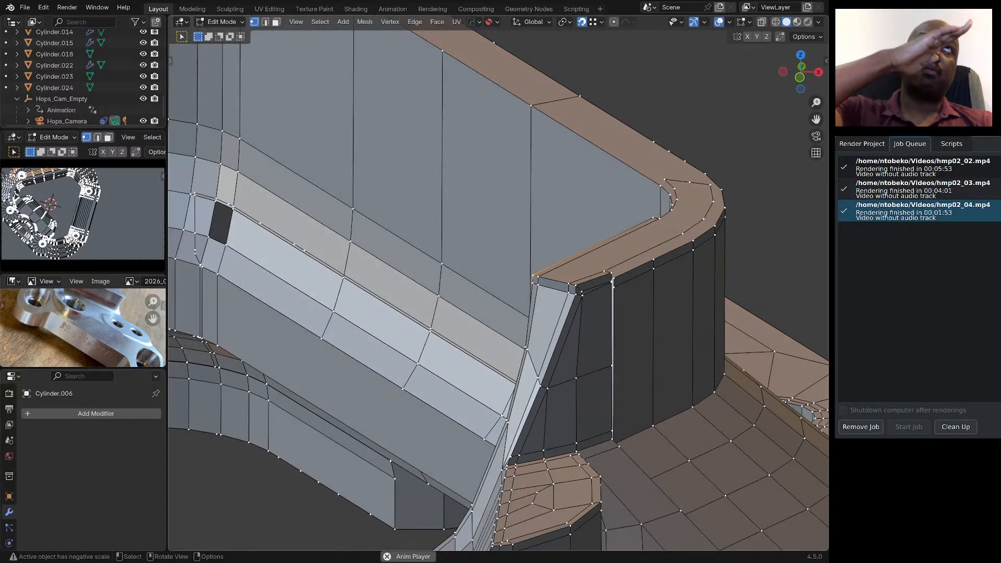
{"action": "scroll", "coordinate": [600, 287], "scroll_direction": "down", "scroll_amount": 8}
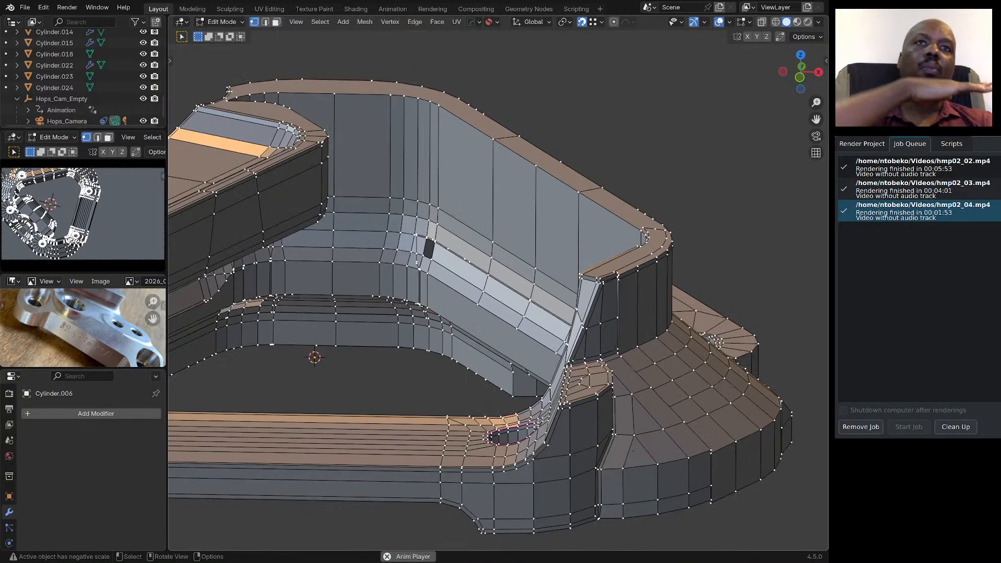
{"action": "middle_click_drag", "start_coordinate": [599, 287], "coordinate": [542, 313]}
{"action": "scroll", "coordinate": [593, 353], "scroll_direction": "up", "scroll_amount": 5}
{"action": "scroll", "coordinate": [608, 323], "scroll_direction": "up", "scroll_amount": 2}
{"action": "scroll", "coordinate": [568, 315], "scroll_direction": "down", "scroll_amount": 6}
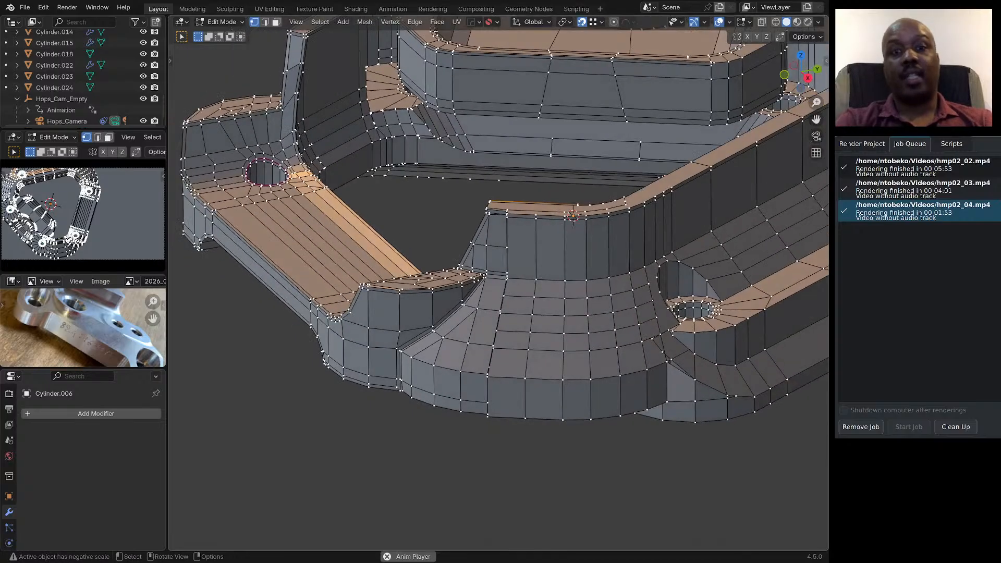
Add a horizontal loop cut around the raised corner's outer wall, slid down close to its base.
{"action": "scroll", "coordinate": [498, 289], "scroll_direction": "up", "scroll_amount": 4}
{"action": "key", "text": "ctrl+r"}
{"action": "left_click", "coordinate": [538, 186]}
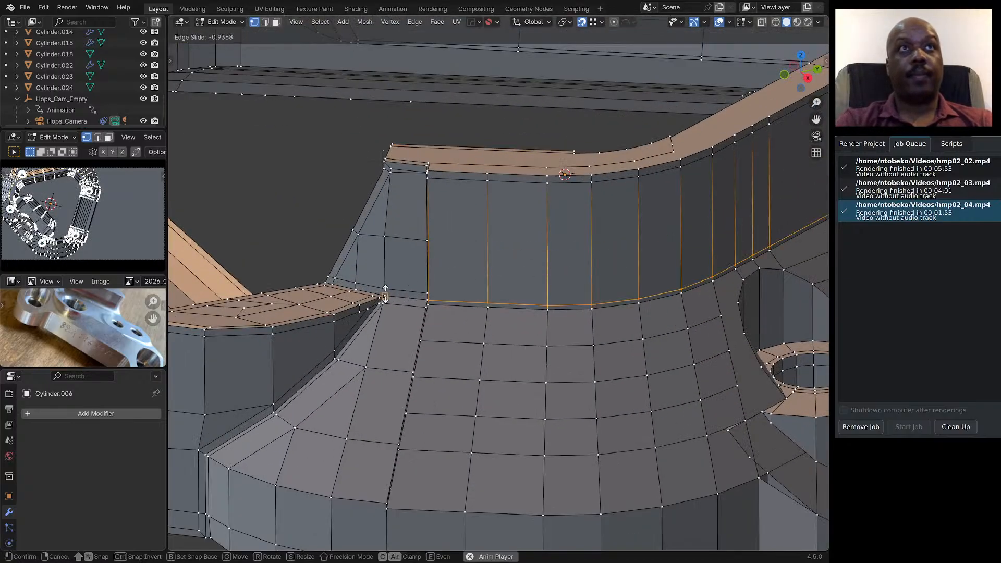
{"action": "left_click", "coordinate": [430, 286]}
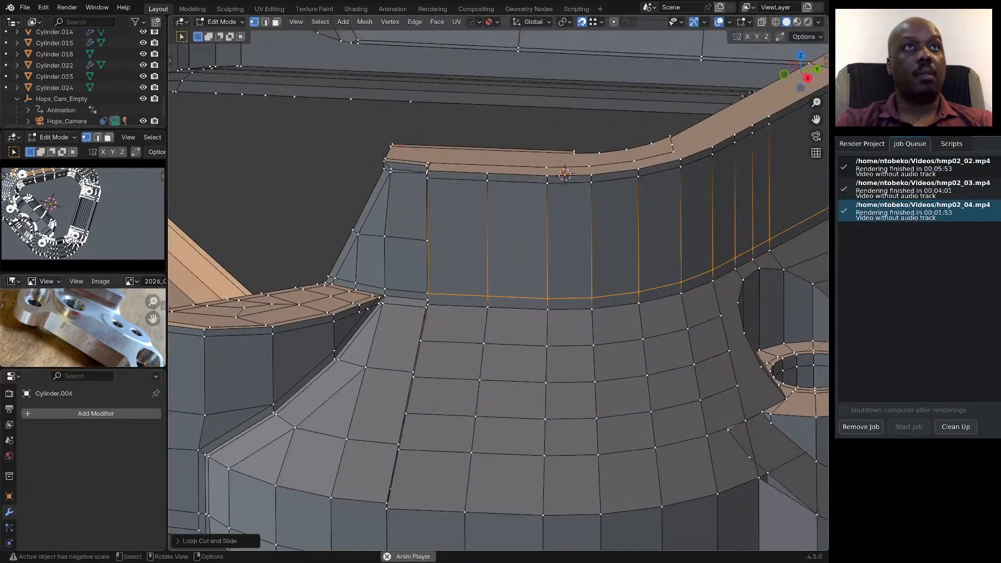
Inspect the extent of the loop cut around the outer wall and the flared corner surface below it.
{"action": "scroll", "coordinate": [430, 286], "scroll_direction": "down", "scroll_amount": 6}
{"action": "middle_click_drag", "start_coordinate": [430, 287], "coordinate": [469, 273]}
{"action": "scroll", "coordinate": [464, 284], "scroll_direction": "down", "scroll_amount": 4}
{"action": "middle_click_drag", "start_coordinate": [589, 284], "coordinate": [522, 308]}
{"action": "scroll", "coordinate": [536, 307], "scroll_direction": "up", "scroll_amount": 3}
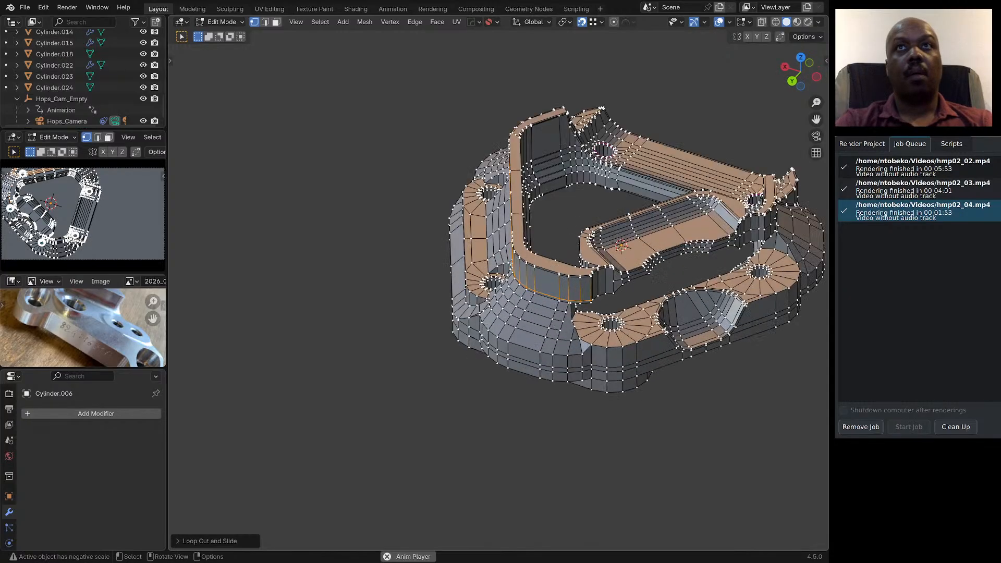
{"action": "scroll", "coordinate": [563, 310], "scroll_direction": "up", "scroll_amount": 1}
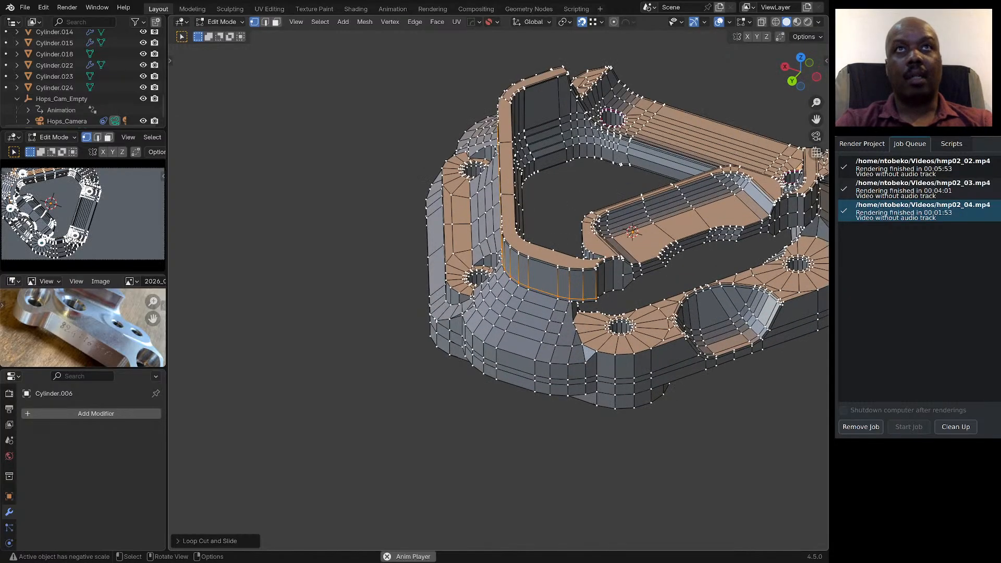
{"action": "scroll", "coordinate": [626, 237], "scroll_direction": "down", "scroll_amount": 2}
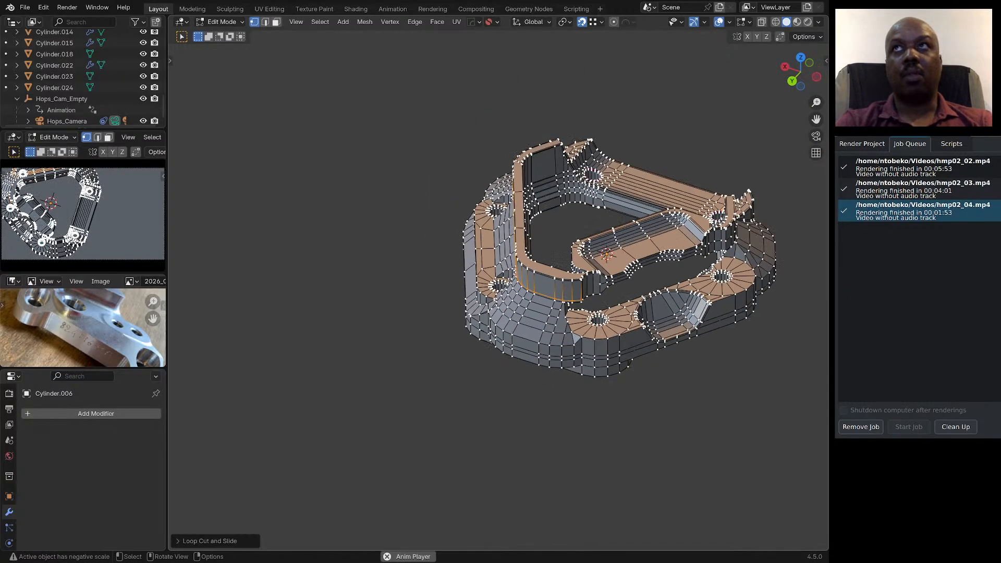
{"action": "middle_click_drag", "start_coordinate": [532, 277], "coordinate": [636, 260]}
{"action": "scroll", "coordinate": [561, 300], "scroll_direction": "up", "scroll_amount": 2}
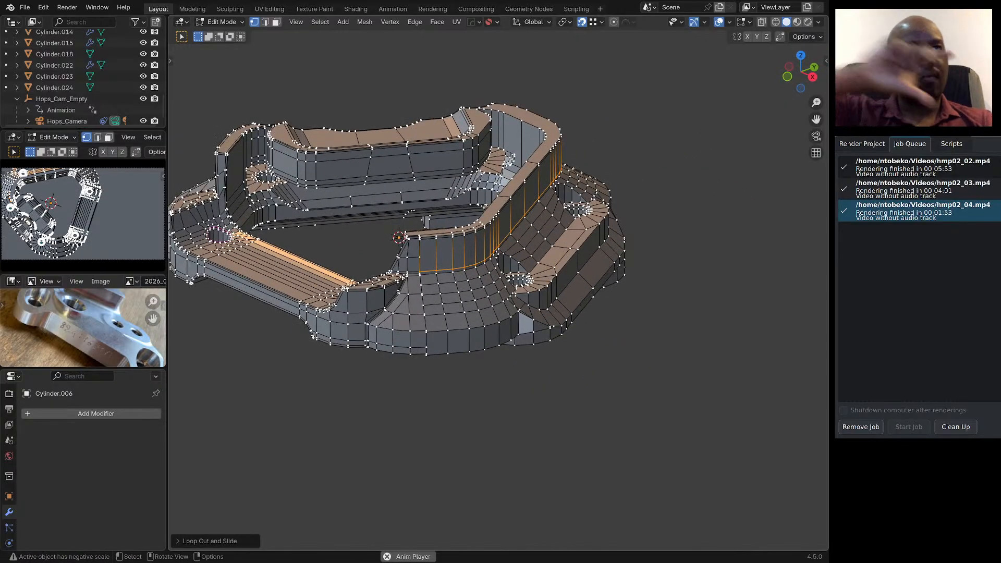
{"action": "scroll", "coordinate": [321, 305], "scroll_direction": "up", "scroll_amount": 6}
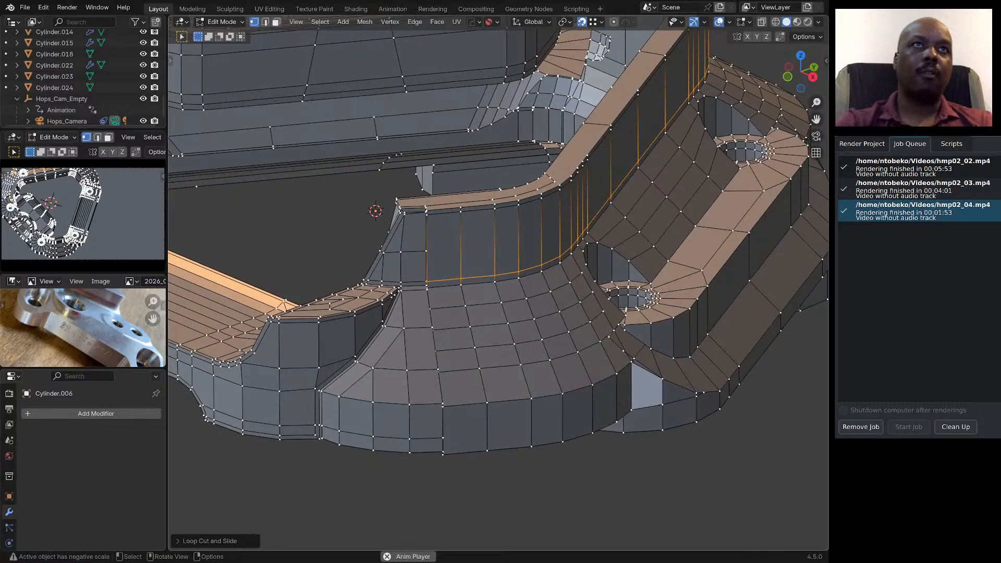
{"action": "scroll", "coordinate": [321, 305], "scroll_direction": "down", "scroll_amount": 1}
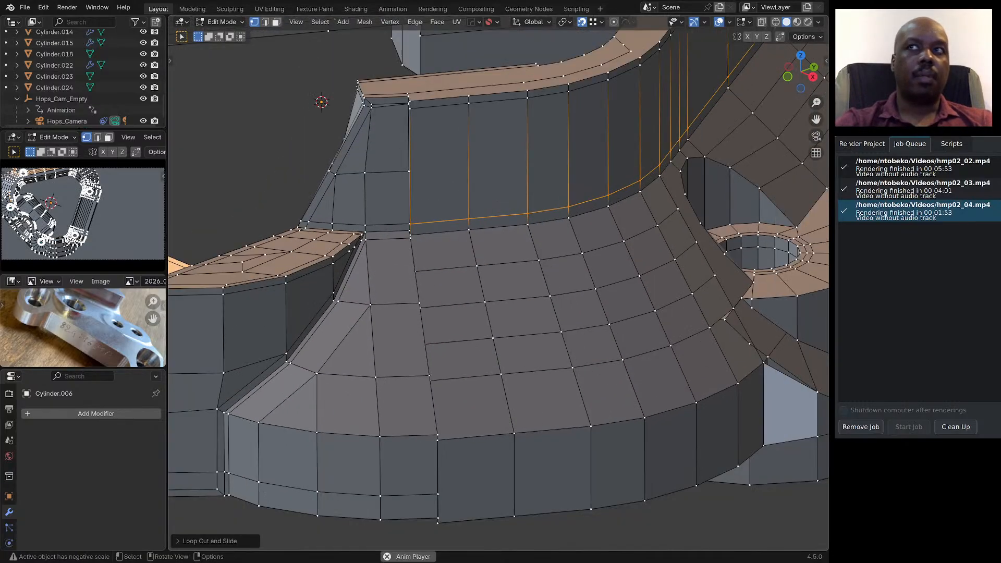
Select the face in the lowest row of the corner's sloped flare, directly beside the vertical seam.
{"action": "left_click", "coordinate": [438, 435]}
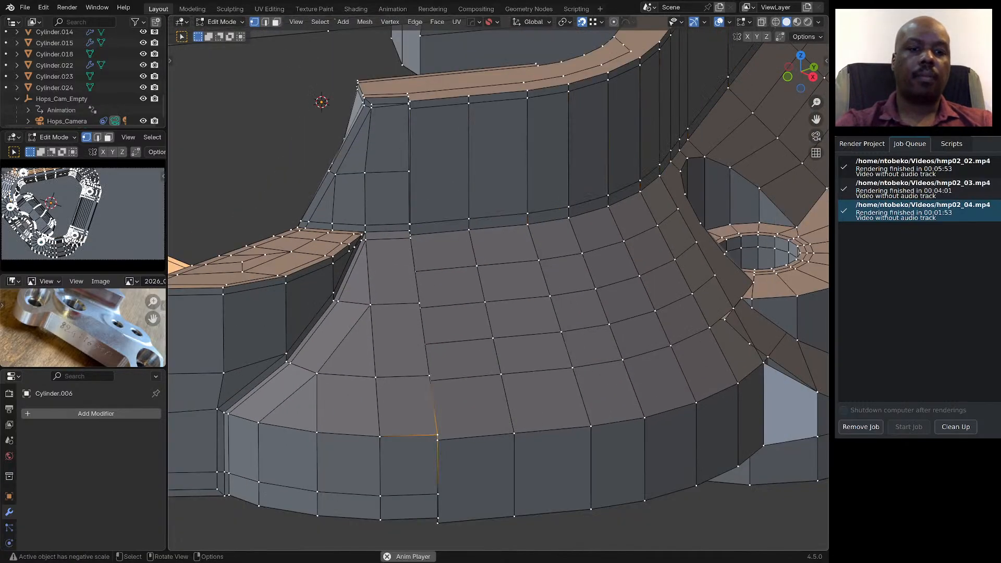
{"action": "key", "text": "3"}
{"action": "left_click", "coordinate": [465, 410]}
{"action": "scroll", "coordinate": [461, 410], "scroll_direction": "down", "scroll_amount": 4}
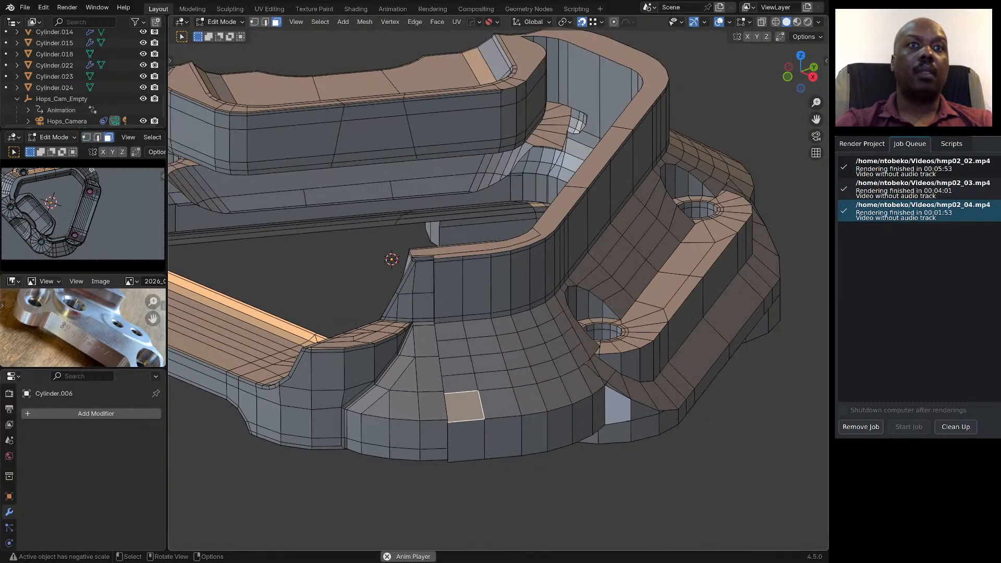
{"action": "scroll", "coordinate": [451, 345], "scroll_direction": "up", "scroll_amount": 2}
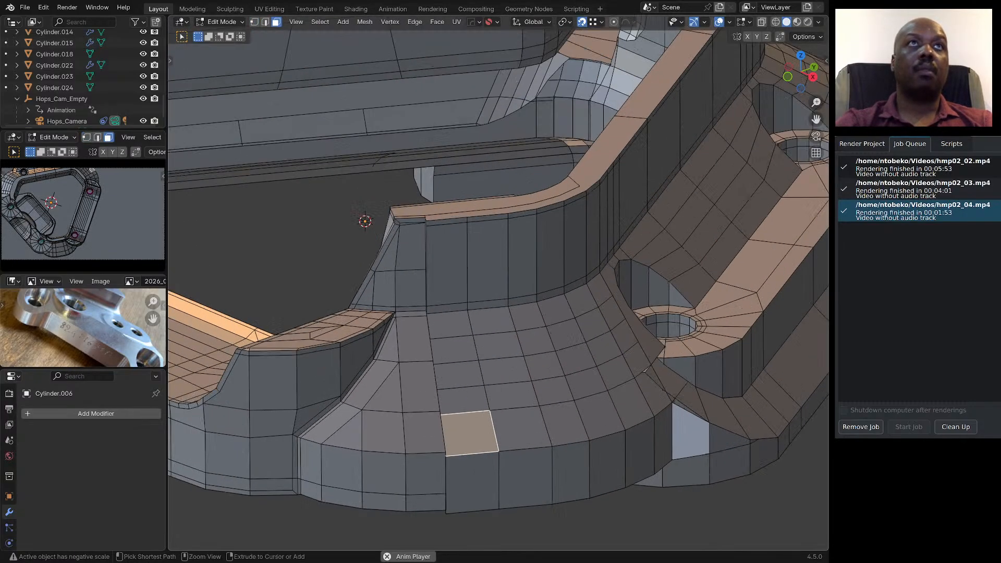
Try extending the selection along the shortest face path to the inner rim face, and undo it.
{"action": "left_click", "coordinate": [452, 207], "text": "ctrl"}
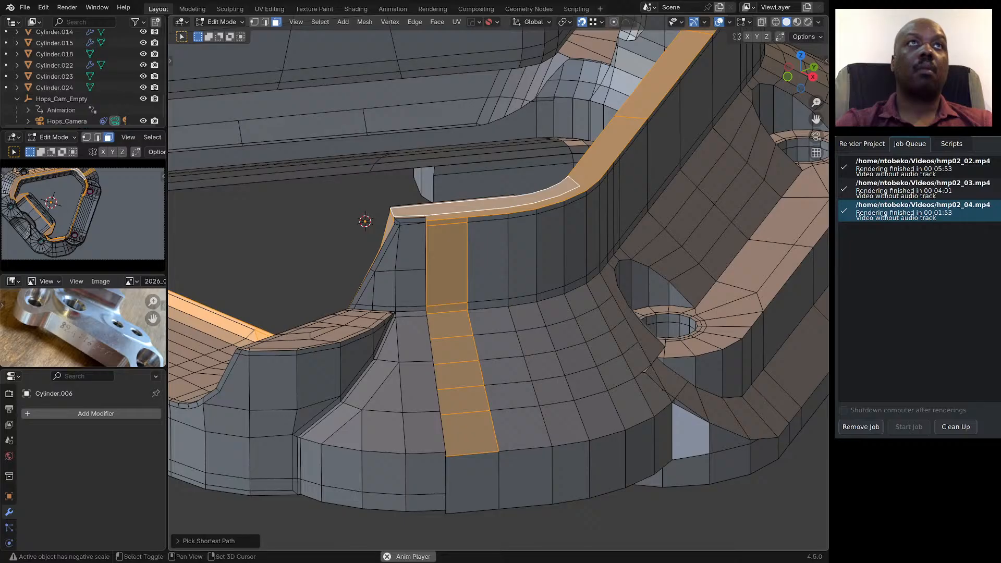
{"action": "left_click", "coordinate": [452, 208], "text": "shift"}
{"action": "middle_click_drag", "start_coordinate": [452, 208], "coordinate": [456, 241]}
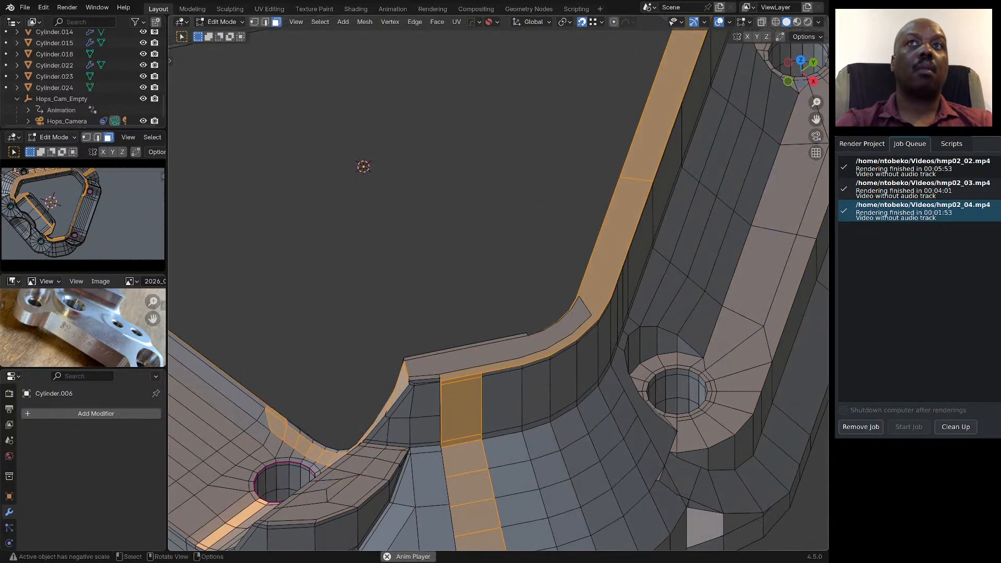
{"action": "scroll", "coordinate": [458, 293], "scroll_direction": "down", "scroll_amount": 2}
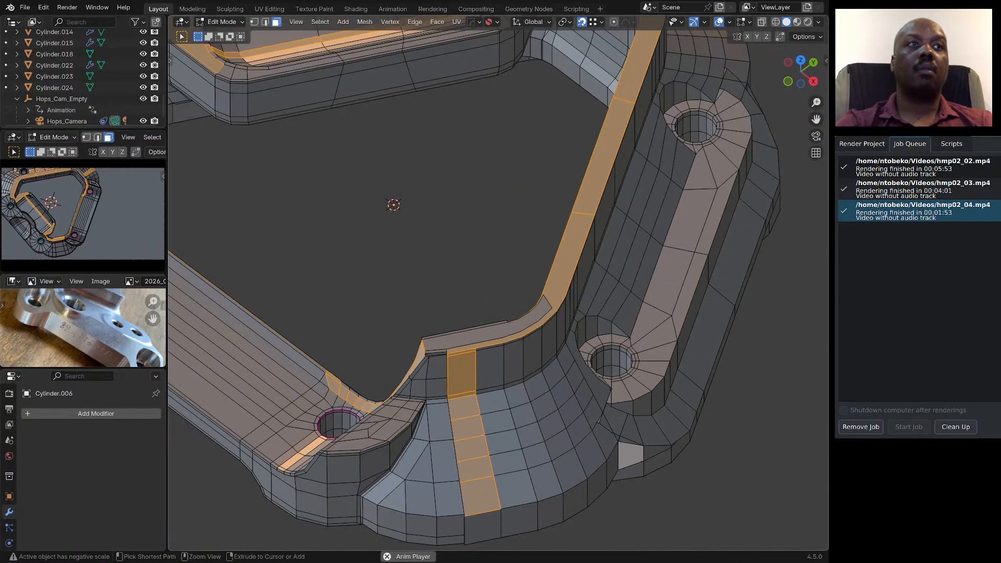
{"action": "key", "text": "ctrl+z"}
{"action": "key", "text": "ctrl+z"}
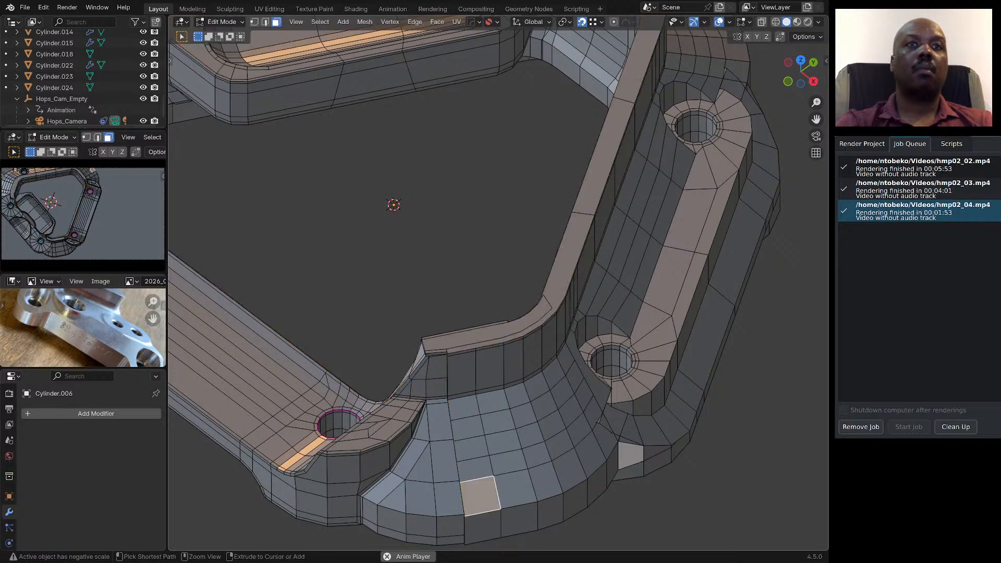
Select the strip of faces running from the flare's lowest row up the outer wall to the rim.
{"action": "left_click", "coordinate": [462, 372], "text": "ctrl"}
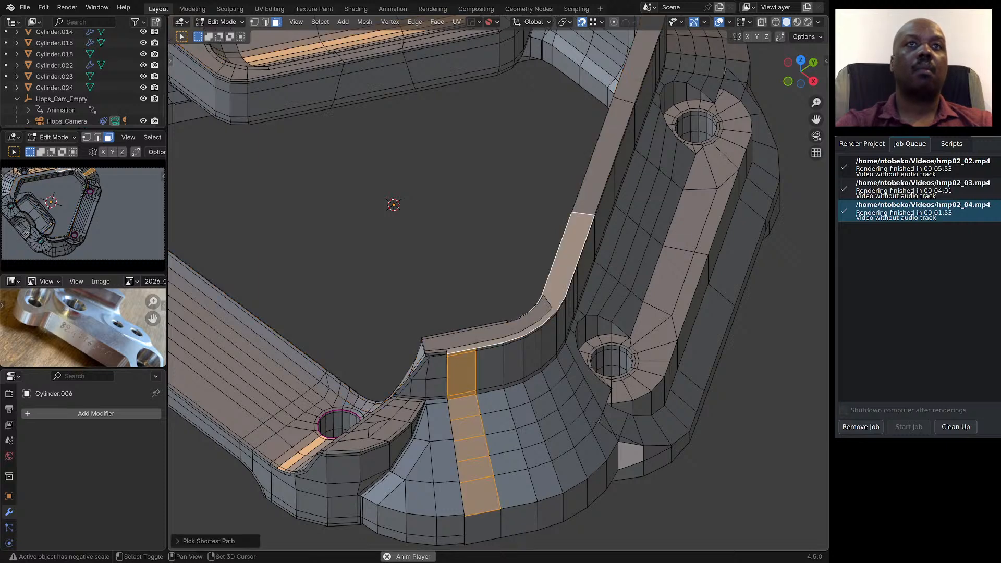
{"action": "left_click", "coordinate": [490, 347], "text": "shift"}
{"action": "scroll", "coordinate": [504, 273], "scroll_direction": "down", "scroll_amount": 3}
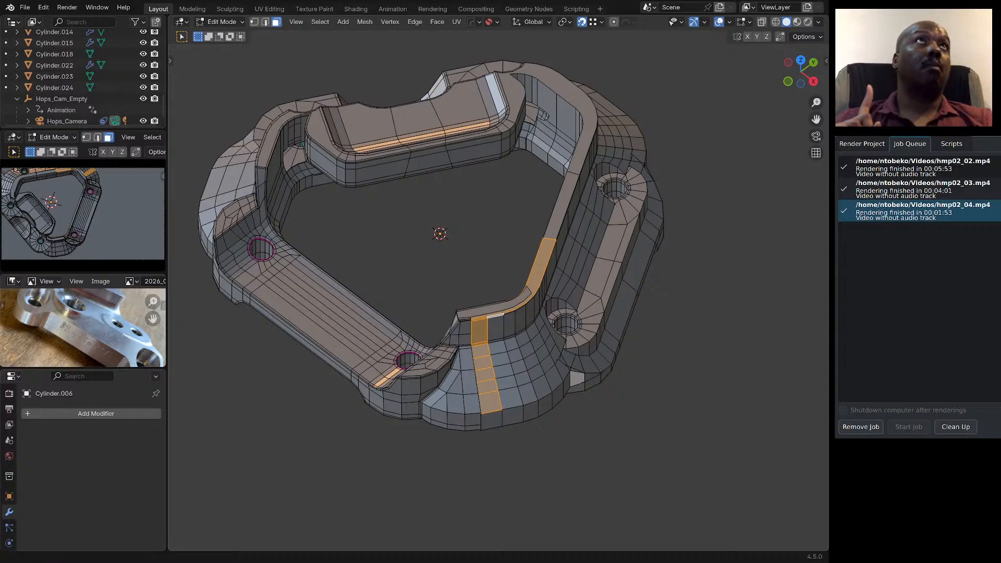
Save the current file, and save it again as a new version named "2026_07_27 hmp02 p2 cleaning 12.blend".
{"action": "left_click", "coordinate": [25, 7]}
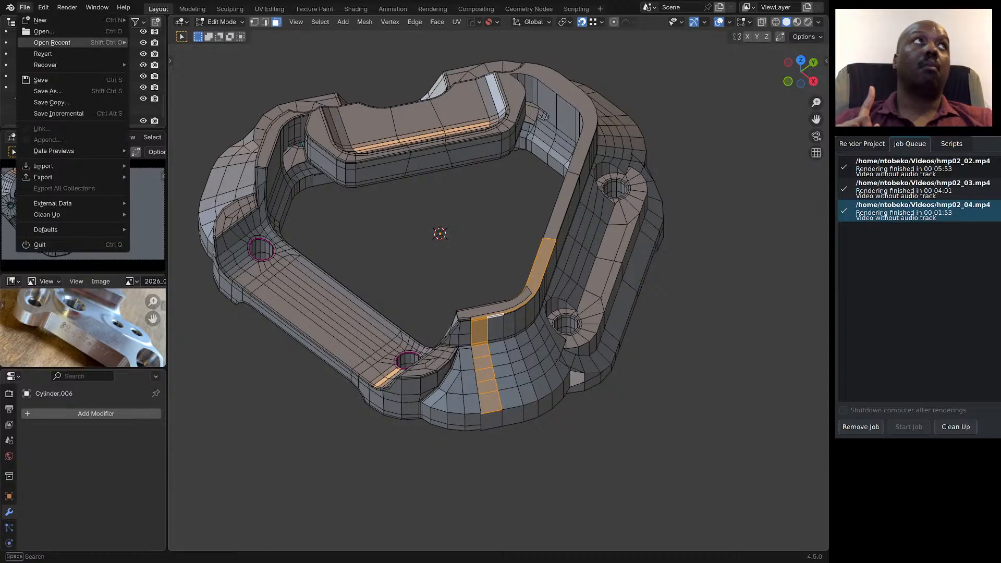
{"action": "left_click", "coordinate": [40, 79]}
{"action": "left_click", "coordinate": [24, 7]}
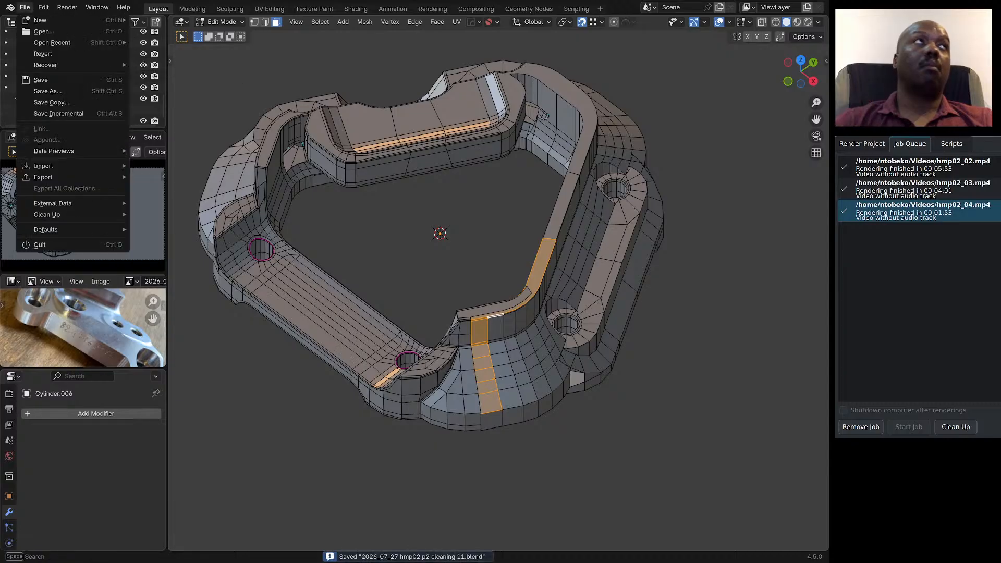
{"action": "left_click", "coordinate": [47, 92]}
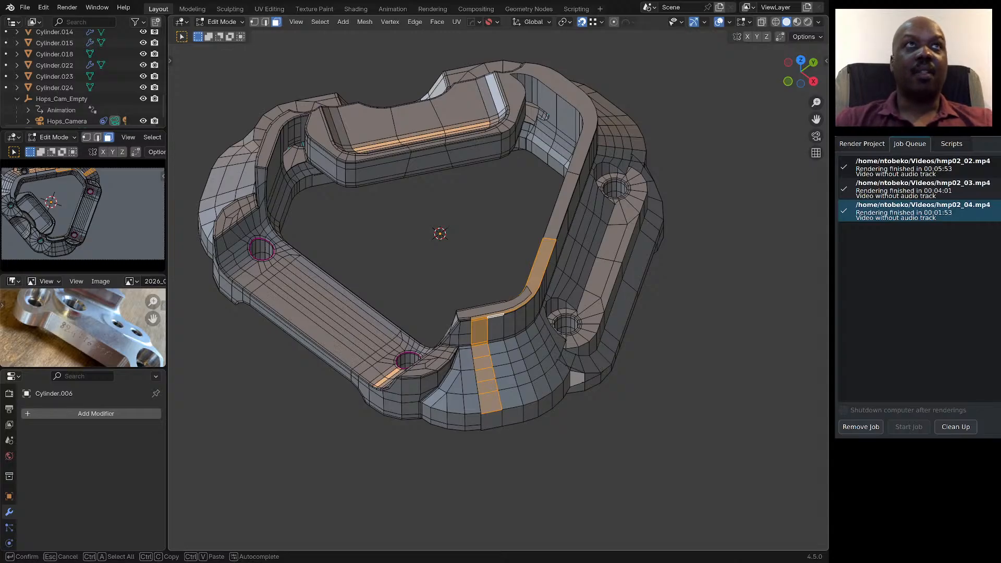
{"action": "key", "text": "Return"}
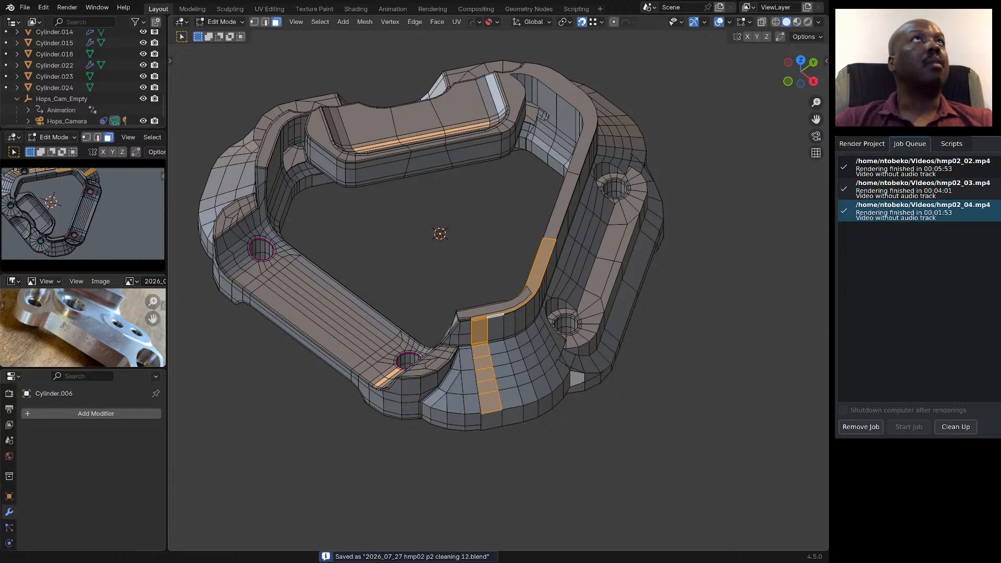
Switch to the video editor's render window and start rendering the selected zone to the output file hmp02_05.mp4.
{"action": "key", "text": "alt+Tab"}
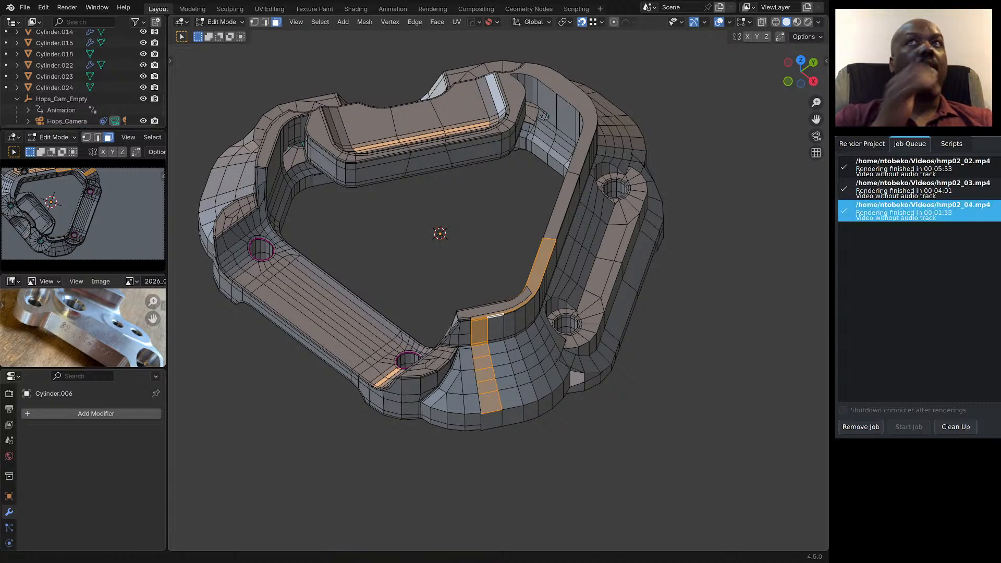
{"action": "left_click", "coordinate": [862, 144]}
{"action": "left_click", "coordinate": [978, 164]}
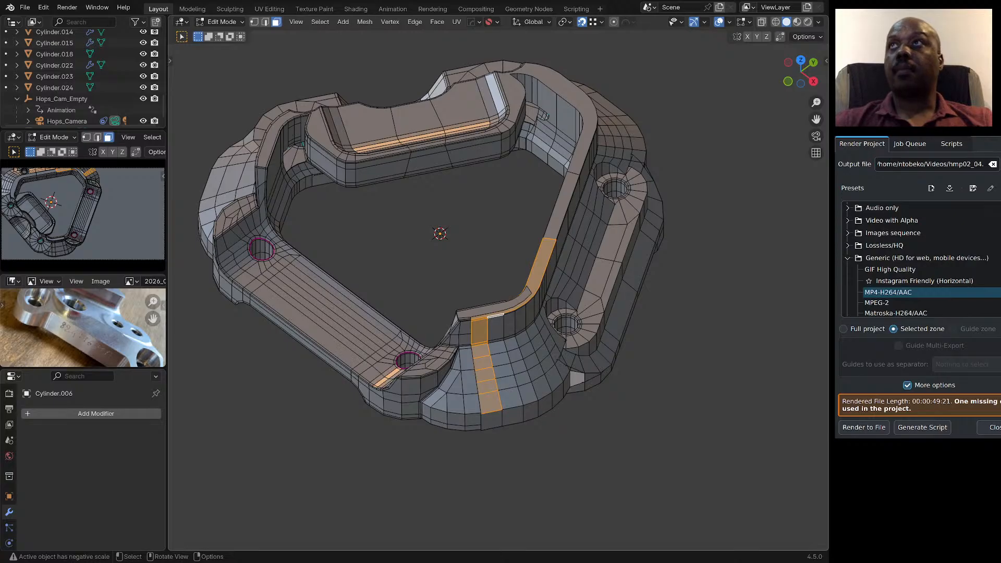
{"action": "key", "text": "Delete"}
{"action": "type", "text": "5"}
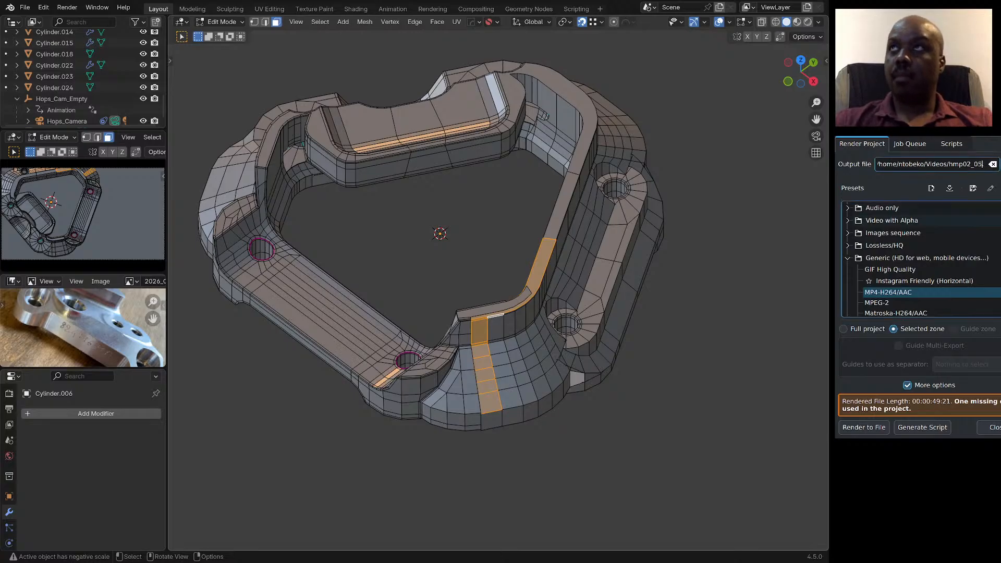
{"action": "key", "text": "Return"}
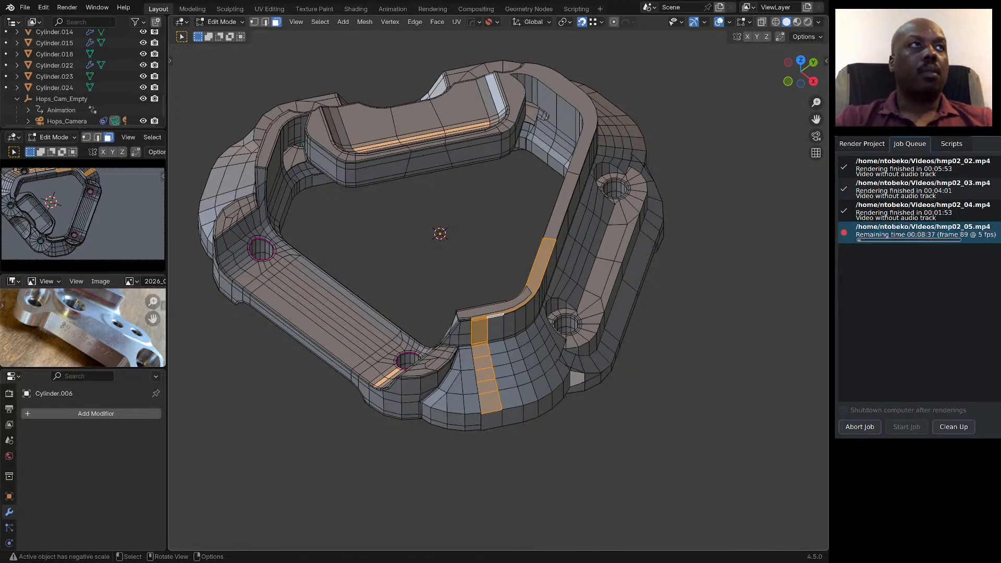
Inspect the bracket frame's outer wall and flared corners from above and from the sides.
{"action": "scroll", "coordinate": [616, 319], "scroll_direction": "down", "scroll_amount": 1}
{"action": "middle_click_drag", "start_coordinate": [486, 333], "coordinate": [534, 358]}
{"action": "scroll", "coordinate": [550, 341], "scroll_direction": "down", "scroll_amount": 4}
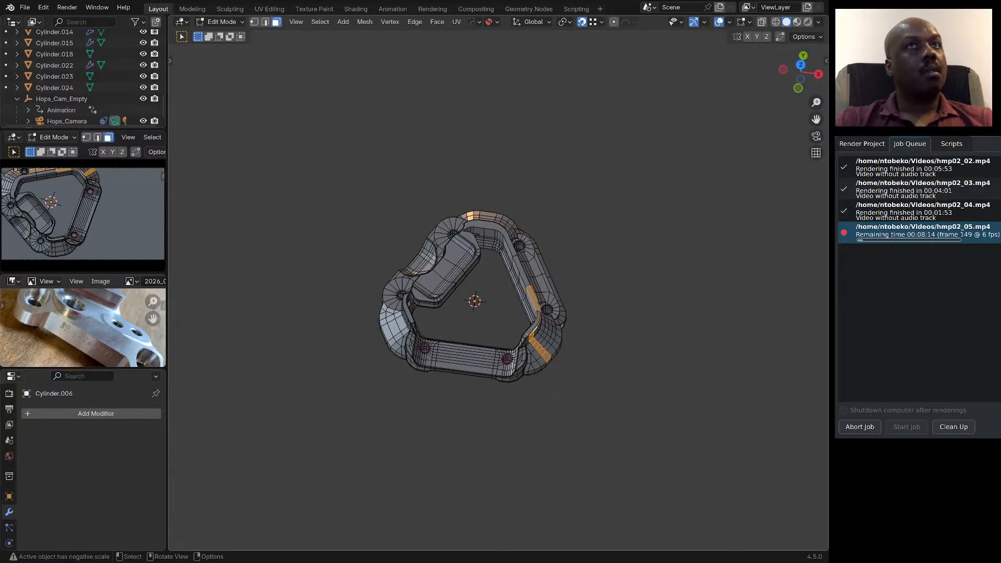
{"action": "middle_click_drag", "start_coordinate": [535, 357], "coordinate": [383, 295]}
{"action": "scroll", "coordinate": [573, 312], "scroll_direction": "up", "scroll_amount": 5}
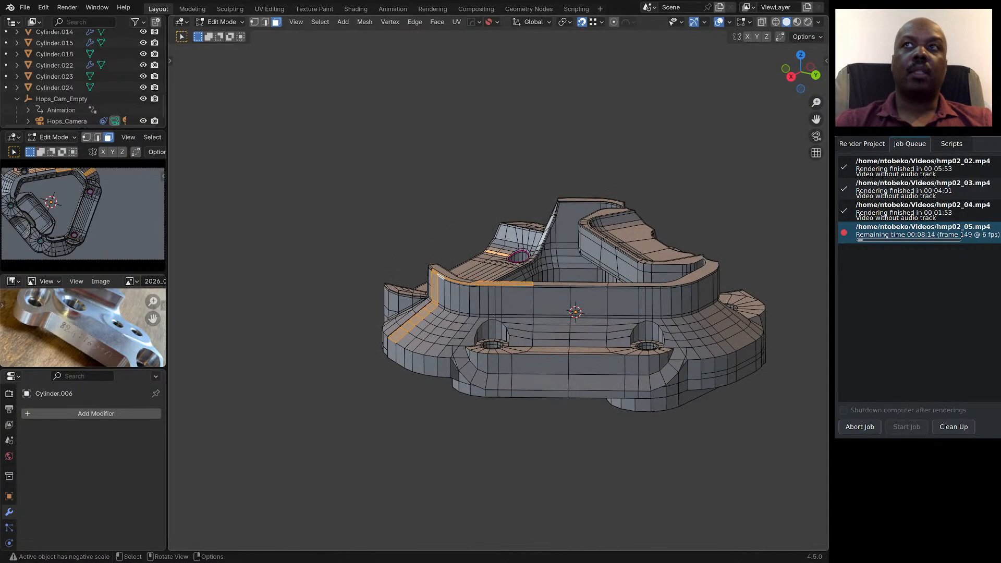
{"action": "middle_click_drag", "start_coordinate": [573, 313], "coordinate": [451, 298]}
{"action": "scroll", "coordinate": [450, 298], "scroll_direction": "up", "scroll_amount": 6}
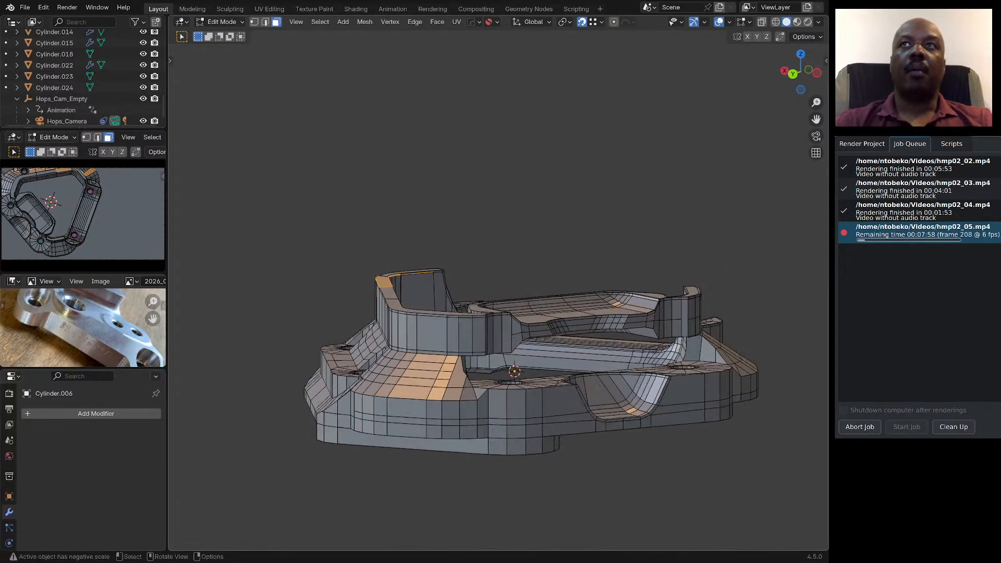
{"action": "scroll", "coordinate": [498, 292], "scroll_direction": "down", "scroll_amount": 4}
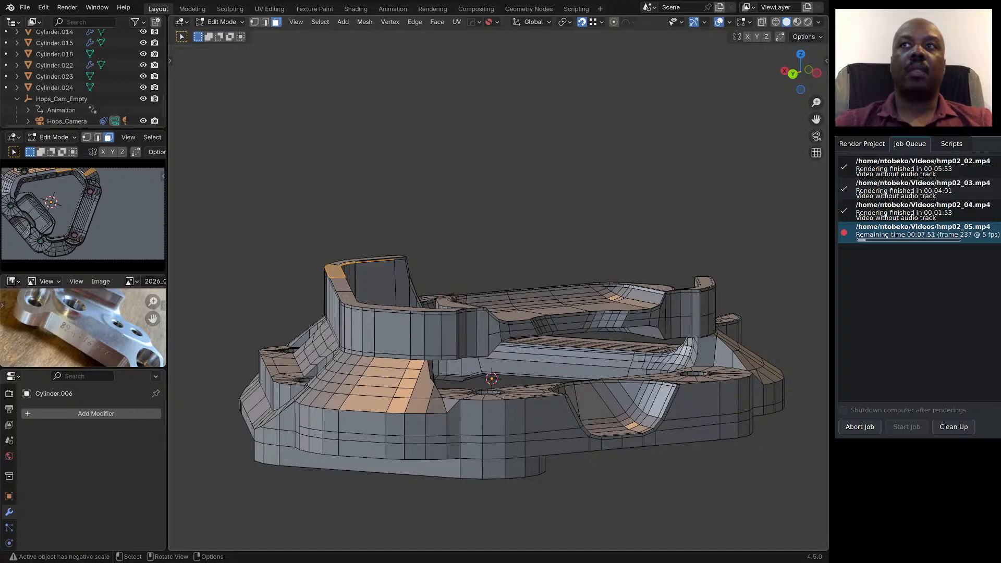
Examine the junction between the opposite corner's rim wall and its flare, and the rim top at the selected strip.
{"action": "middle_click_drag", "start_coordinate": [636, 286], "coordinate": [602, 267]}
{"action": "scroll", "coordinate": [603, 267], "scroll_direction": "up", "scroll_amount": 8}
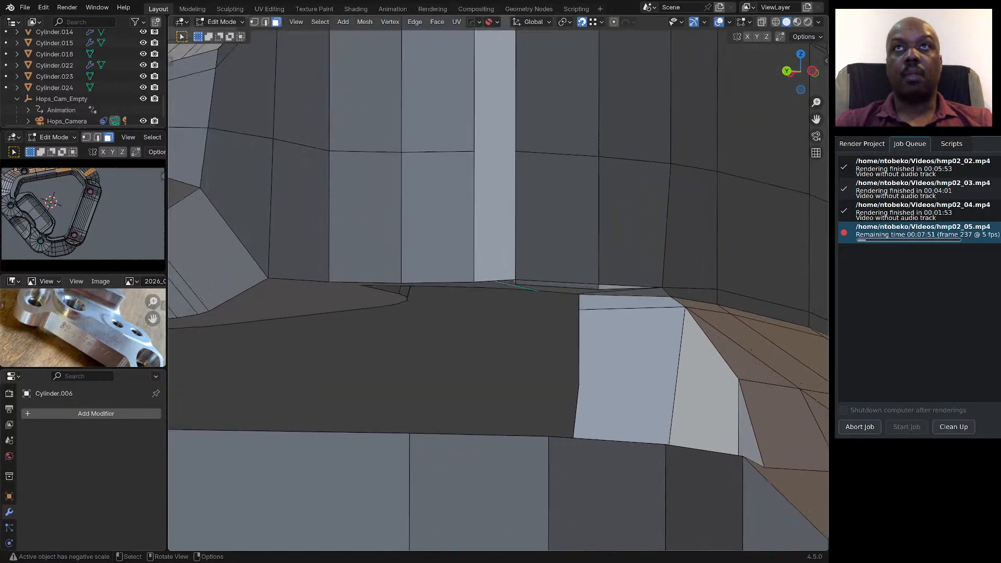
{"action": "scroll", "coordinate": [612, 274], "scroll_direction": "up", "scroll_amount": 1}
{"action": "scroll", "coordinate": [607, 273], "scroll_direction": "down", "scroll_amount": 3}
{"action": "middle_click_drag", "start_coordinate": [608, 274], "coordinate": [628, 266]}
{"action": "scroll", "coordinate": [628, 266], "scroll_direction": "down", "scroll_amount": 6}
{"action": "scroll", "coordinate": [605, 271], "scroll_direction": "up", "scroll_amount": 8}
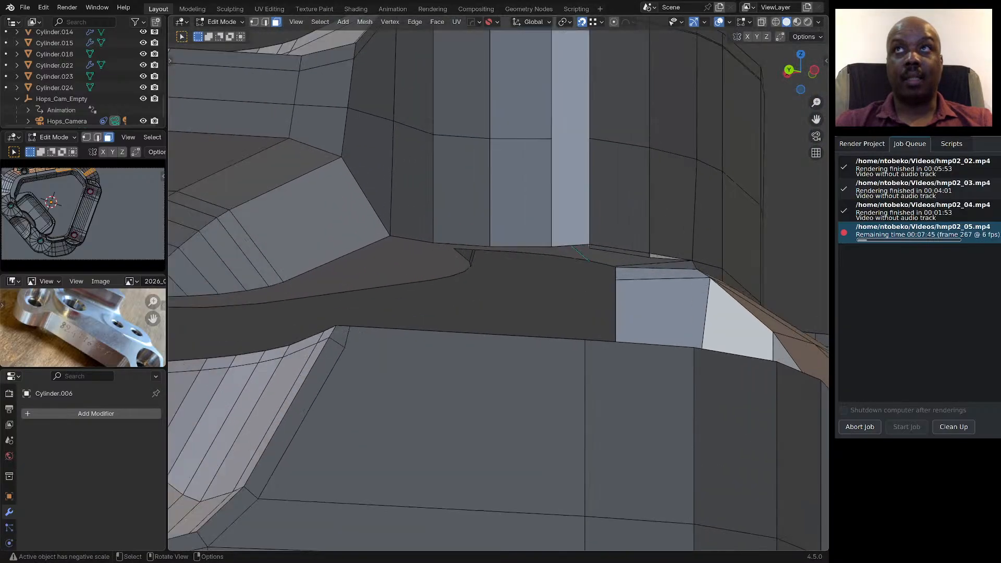
{"action": "scroll", "coordinate": [498, 292], "scroll_direction": "down", "scroll_amount": 10}
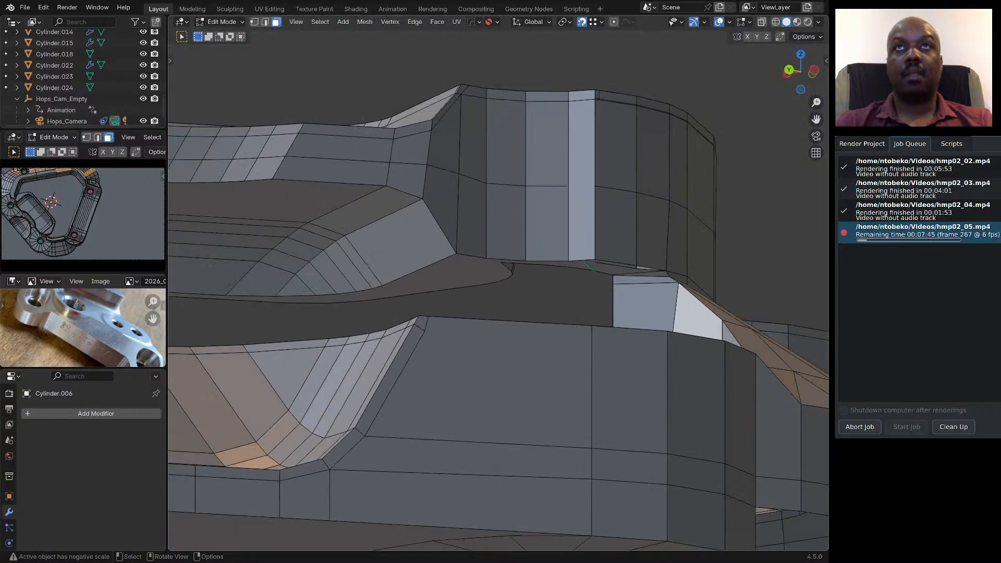
{"action": "scroll", "coordinate": [396, 282], "scroll_direction": "up", "scroll_amount": 10}
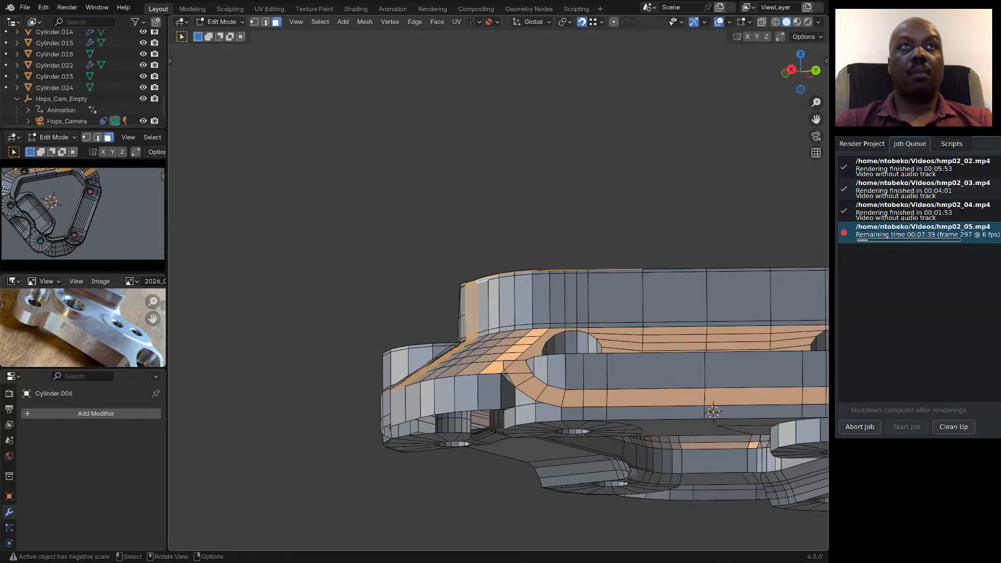
{"action": "scroll", "coordinate": [409, 279], "scroll_direction": "up", "scroll_amount": 4}
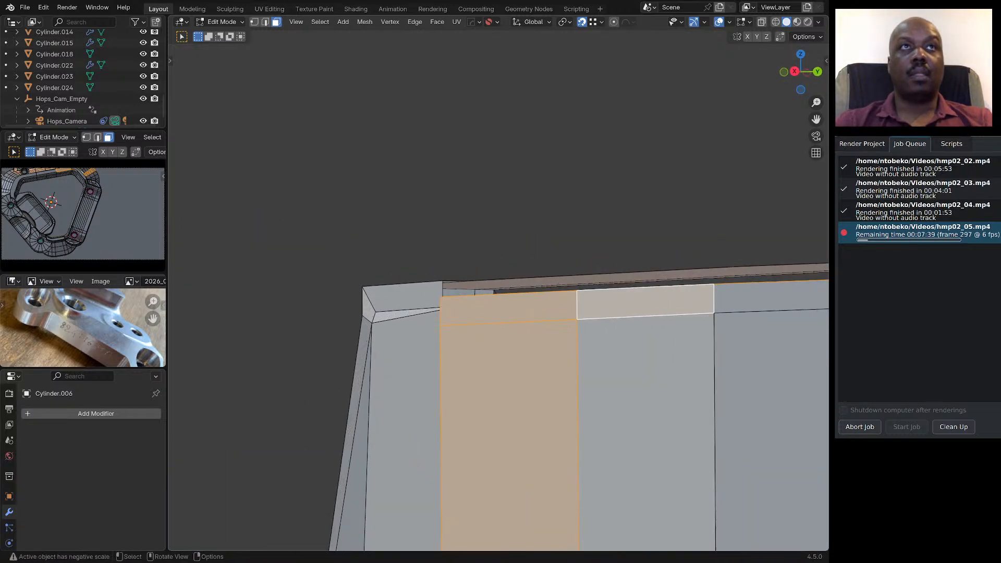
{"action": "scroll", "coordinate": [498, 292], "scroll_direction": "down", "scroll_amount": 14}
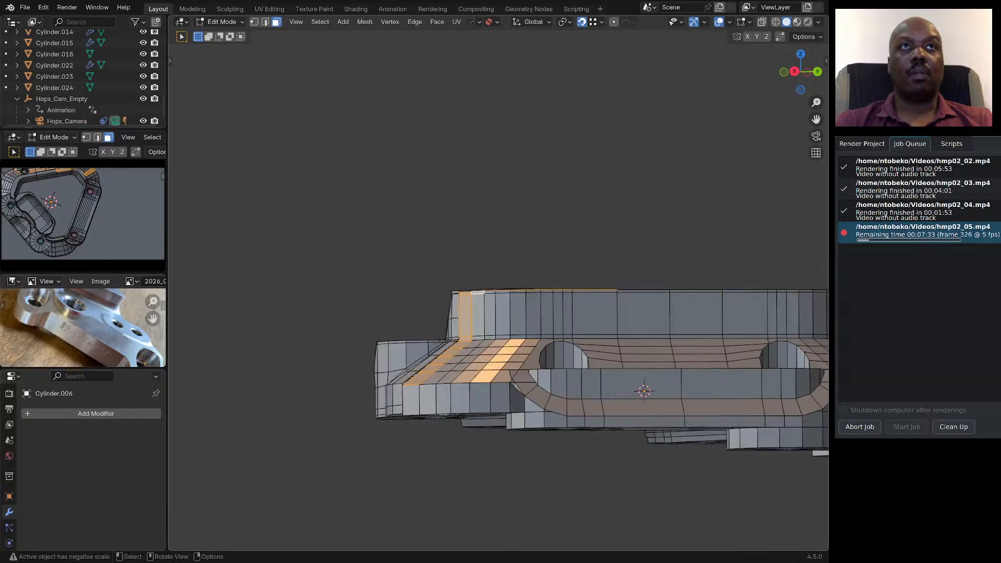
{"action": "middle_click_drag", "start_coordinate": [677, 318], "coordinate": [563, 319]}
Examine the open end faces of the opposite corner's flare and where they meet the rim wall and bolt-hole pad.
{"action": "scroll", "coordinate": [563, 319], "scroll_direction": "up", "scroll_amount": 12}
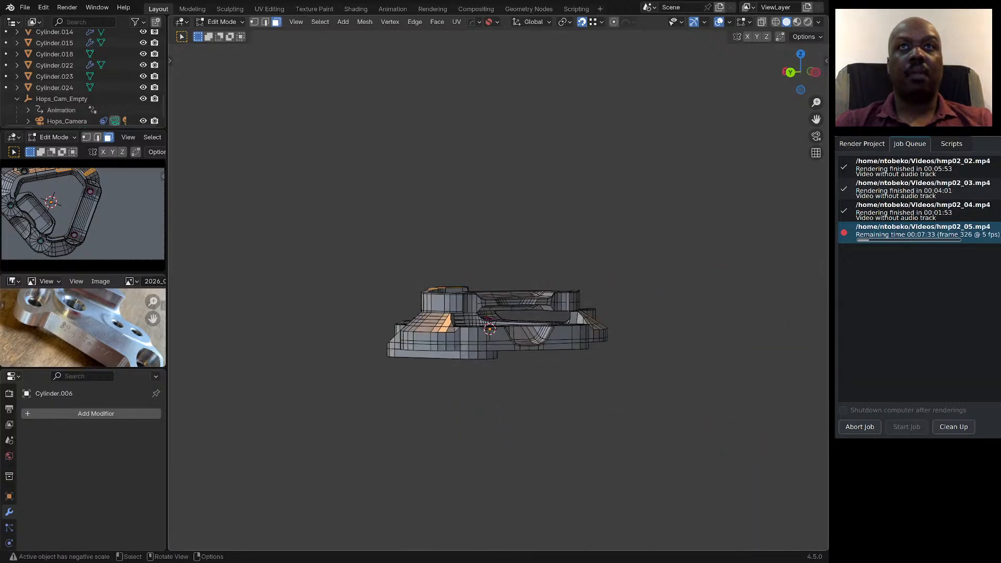
{"action": "scroll", "coordinate": [505, 312], "scroll_direction": "up", "scroll_amount": 2}
{"action": "scroll", "coordinate": [495, 312], "scroll_direction": "down", "scroll_amount": 5}
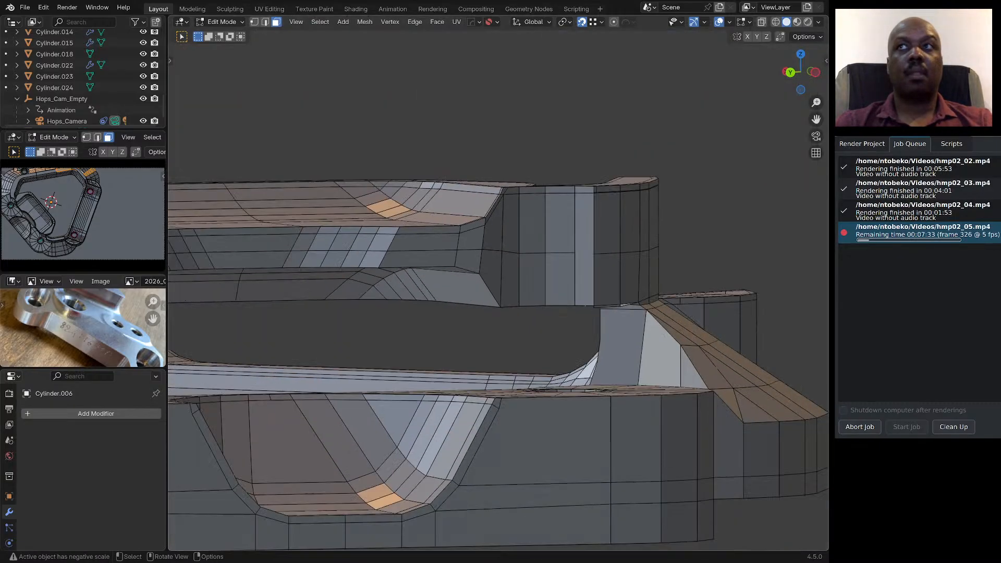
{"action": "scroll", "coordinate": [634, 313], "scroll_direction": "up", "scroll_amount": 5}
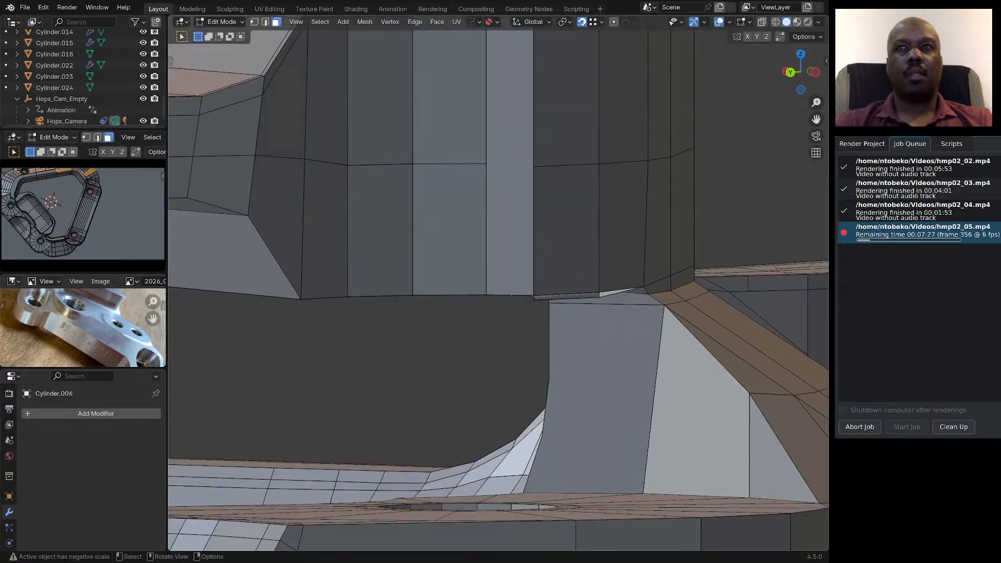
{"action": "mouse_move", "coordinate": [588, 280]}
{"action": "middle_mouse_down"}
{"action": "mouse_move", "coordinate": [572, 279]}
{"action": "mouse_move", "coordinate": [620, 283]}
{"action": "mouse_move", "coordinate": [602, 269]}
{"action": "middle_mouse_up"}
{"action": "scroll", "coordinate": [579, 270], "scroll_direction": "down", "scroll_amount": 2}
{"action": "scroll", "coordinate": [561, 272], "scroll_direction": "down", "scroll_amount": 10}
{"action": "scroll", "coordinate": [600, 284], "scroll_direction": "up", "scroll_amount": 8}
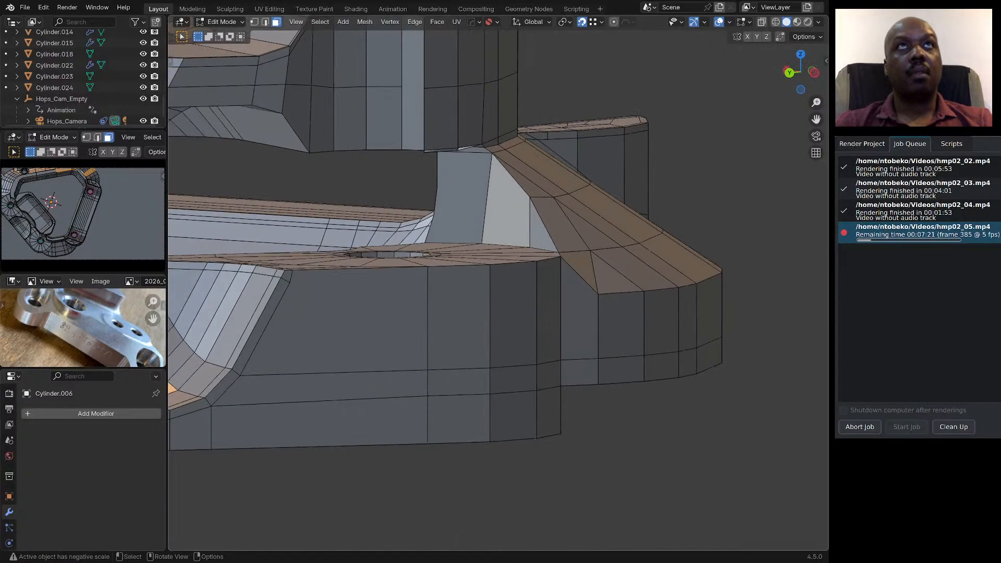
{"action": "scroll", "coordinate": [498, 281], "scroll_direction": "up", "scroll_amount": 3}
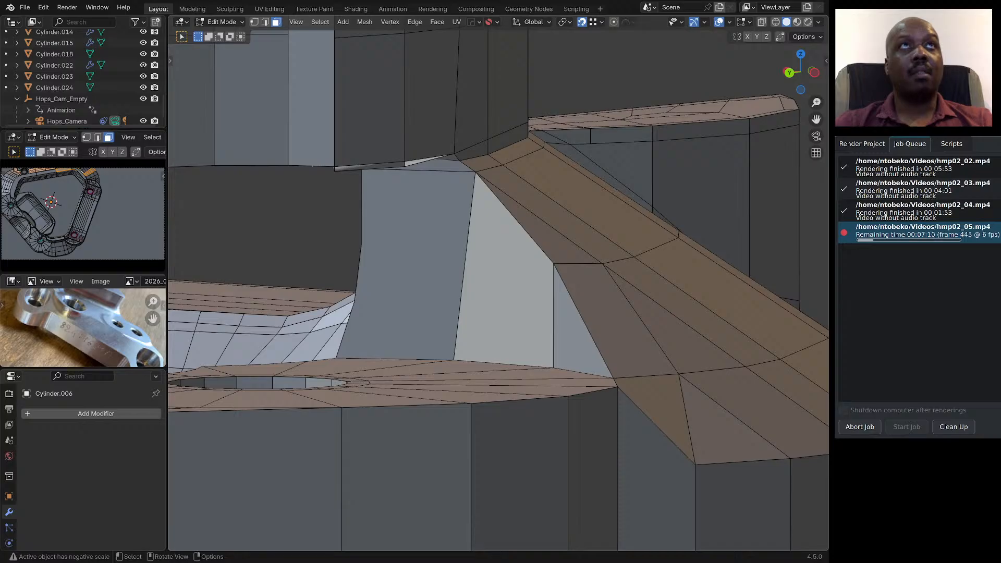
{"action": "scroll", "coordinate": [497, 282], "scroll_direction": "down", "scroll_amount": 4}
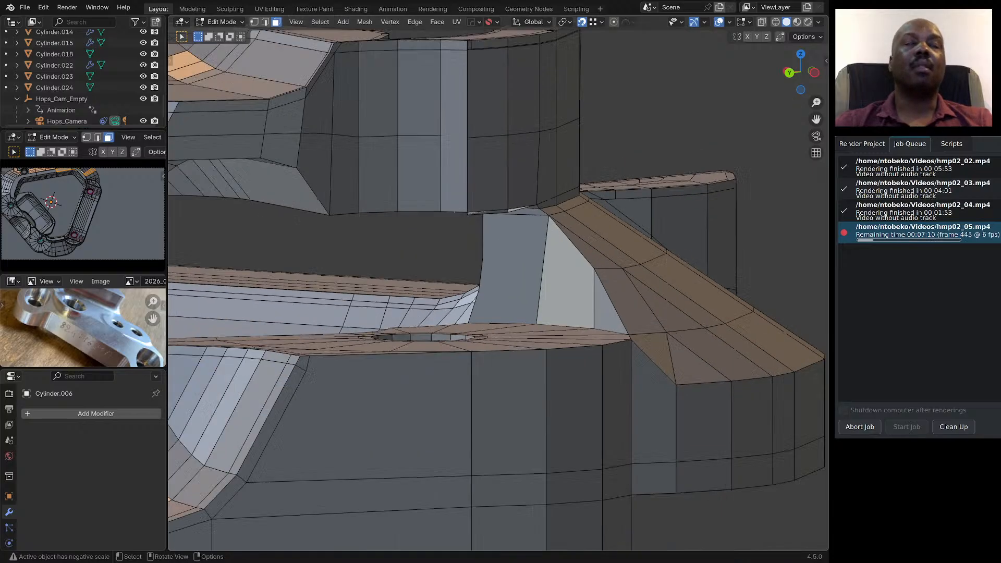
{"action": "scroll", "coordinate": [626, 290], "scroll_direction": "down", "scroll_amount": 3}
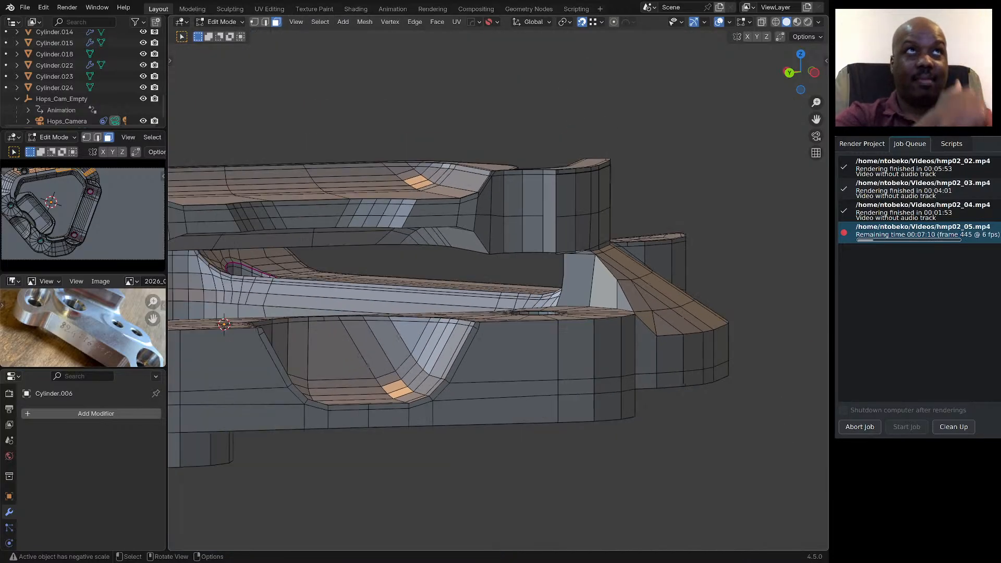
Inspect the selected face strip from the flare to the rim against the rest of the frame.
{"action": "middle_click_drag", "start_coordinate": [569, 286], "coordinate": [615, 286]}
{"action": "scroll", "coordinate": [600, 281], "scroll_direction": "down", "scroll_amount": 7}
{"action": "middle_click_drag", "start_coordinate": [521, 284], "coordinate": [620, 308]}
{"action": "scroll", "coordinate": [620, 308], "scroll_direction": "up", "scroll_amount": 3}
{"action": "scroll", "coordinate": [404, 273], "scroll_direction": "up", "scroll_amount": 5}
{"action": "middle_click_drag", "start_coordinate": [401, 276], "coordinate": [435, 263]}
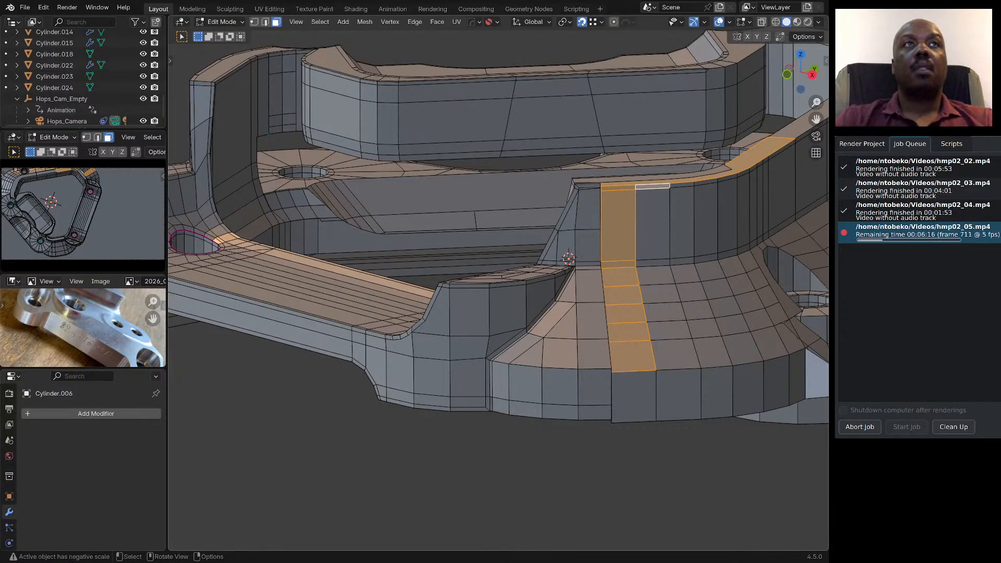
{"action": "scroll", "coordinate": [498, 290], "scroll_direction": "down", "scroll_amount": 3}
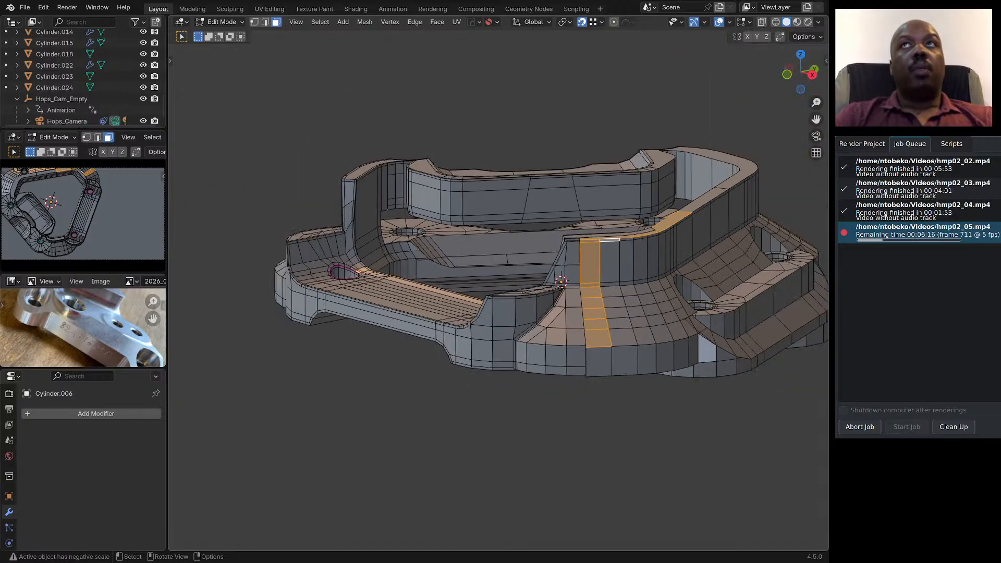
{"action": "middle_click_drag", "start_coordinate": [482, 320], "coordinate": [453, 364]}
{"action": "scroll", "coordinate": [453, 365], "scroll_direction": "down", "scroll_amount": 4}
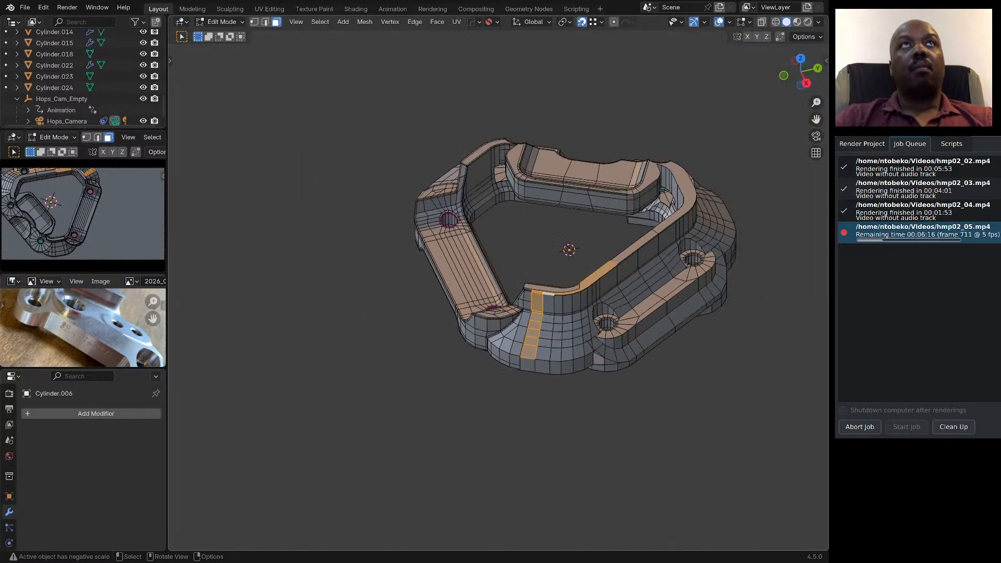
{"action": "scroll", "coordinate": [600, 254], "scroll_direction": "up", "scroll_amount": 3}
{"action": "mouse_move", "coordinate": [600, 254]}
{"action": "middle_mouse_down"}
{"action": "mouse_move", "coordinate": [600, 311]}
{"action": "mouse_move", "coordinate": [599, 251]}
{"action": "middle_mouse_up"}
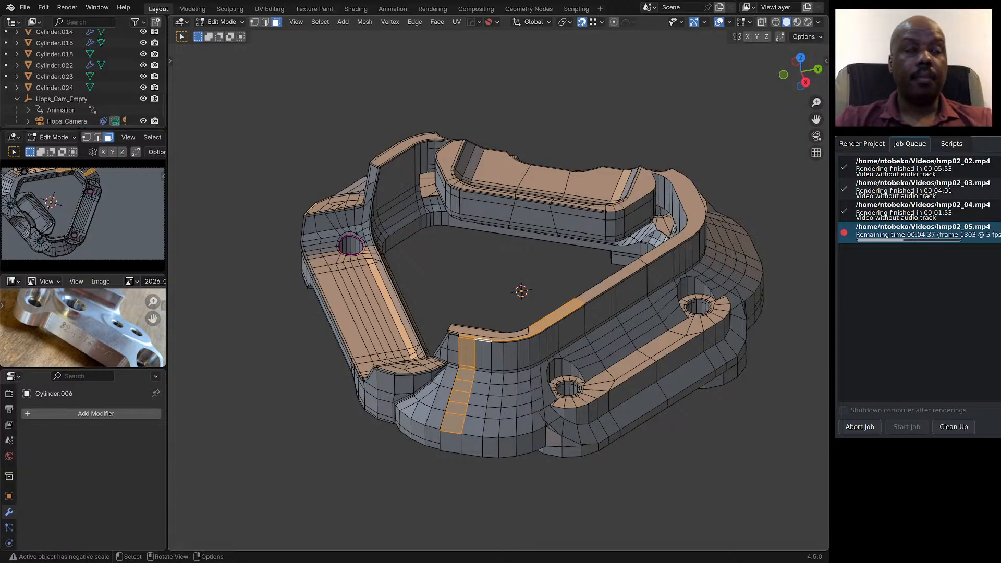
Examine the corner with the selected strip from below the frame and from above.
{"action": "middle_click_drag", "start_coordinate": [474, 350], "coordinate": [500, 276]}
{"action": "scroll", "coordinate": [449, 383], "scroll_direction": "up", "scroll_amount": 1}
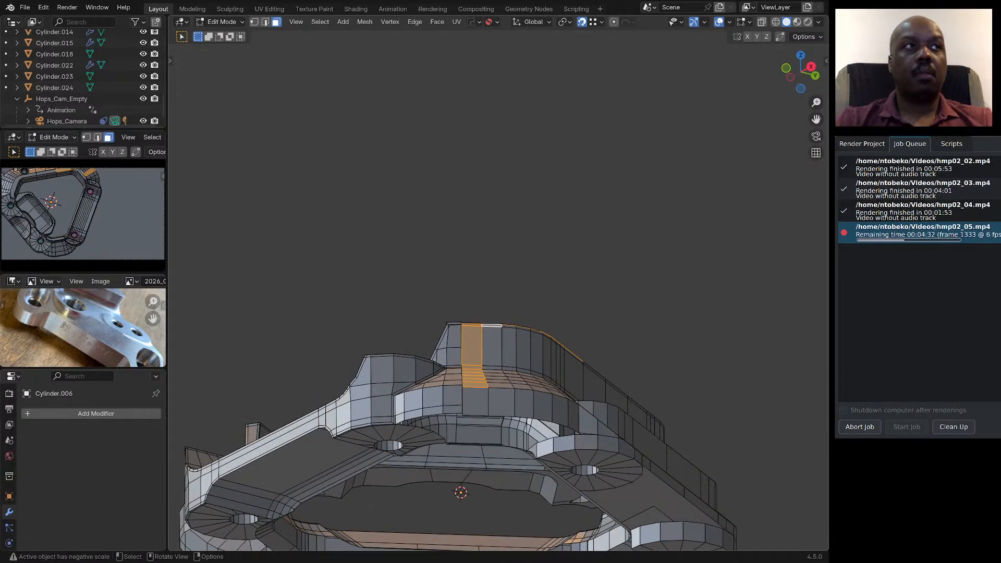
{"action": "middle_click_drag", "start_coordinate": [463, 344], "coordinate": [516, 453]}
{"action": "scroll", "coordinate": [447, 389], "scroll_direction": "down", "scroll_amount": 2}
{"action": "scroll", "coordinate": [467, 417], "scroll_direction": "up", "scroll_amount": 5}
{"action": "scroll", "coordinate": [531, 395], "scroll_direction": "down", "scroll_amount": 4}
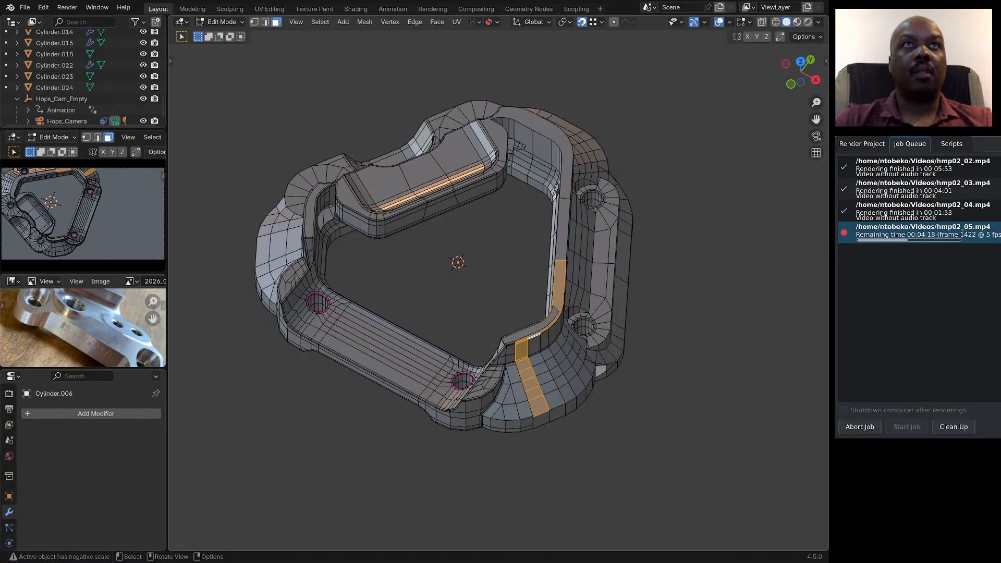
{"action": "middle_click_drag", "start_coordinate": [516, 453], "coordinate": [524, 412]}
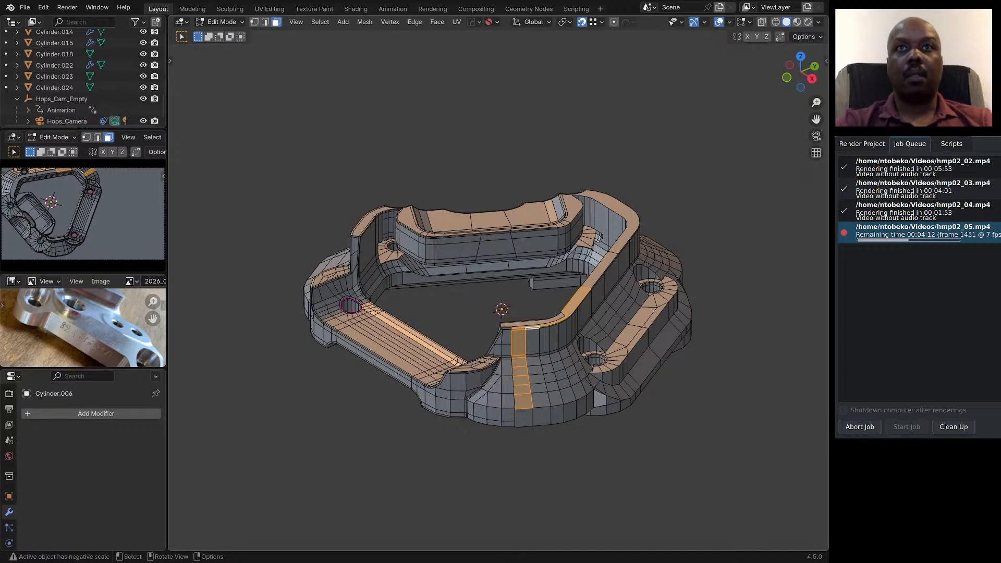
Return to Object Mode, leave the isolated local view and show the whole scene from the top.
{"action": "key", "text": "Tab"}
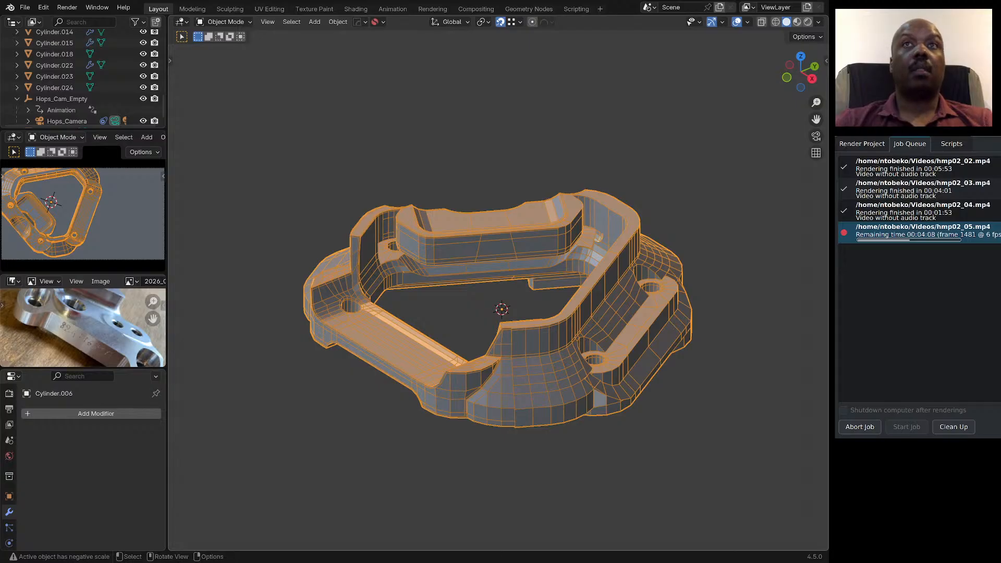
{"action": "middle_click_drag", "start_coordinate": [524, 413], "coordinate": [628, 429]}
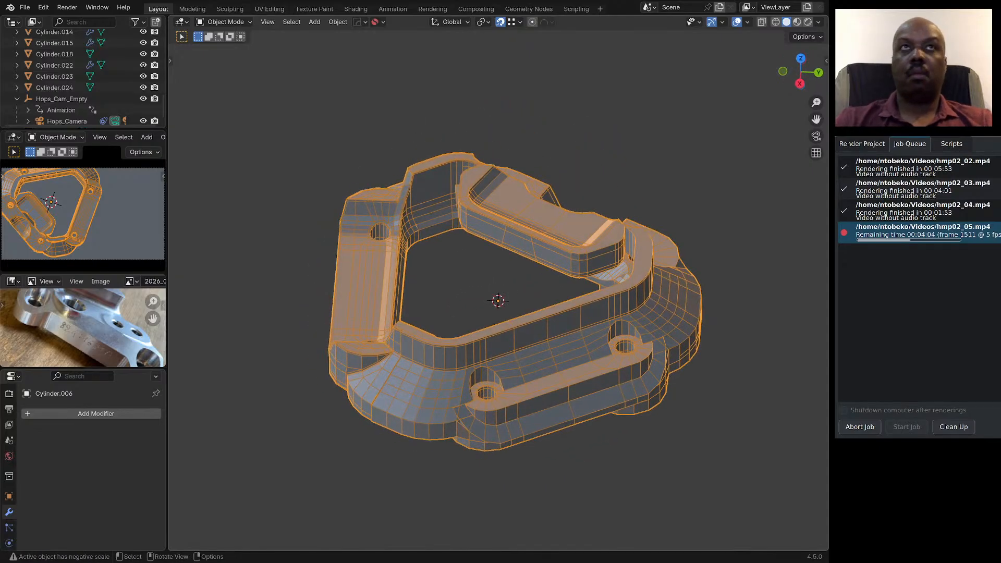
{"action": "key", "text": "KP_Divide"}
{"action": "scroll", "coordinate": [498, 289], "scroll_direction": "down", "scroll_amount": 7}
{"action": "key", "text": "KP_7"}
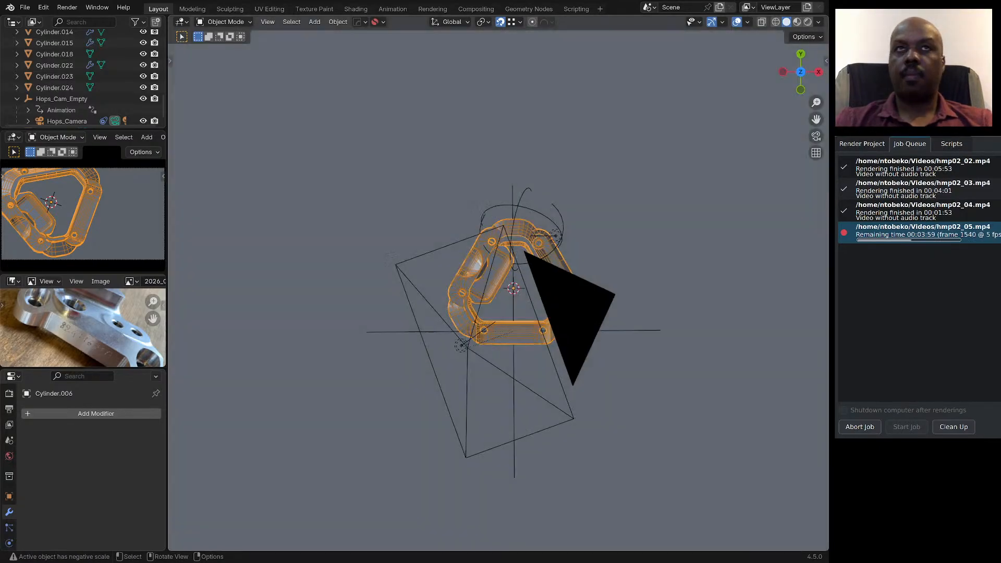
Isolate the camera's tracking empty with the bracket frame and move the empty to about X 142 mm, Y -283 mm, beside the slanted inner wall.
{"action": "left_click", "coordinate": [630, 330]}
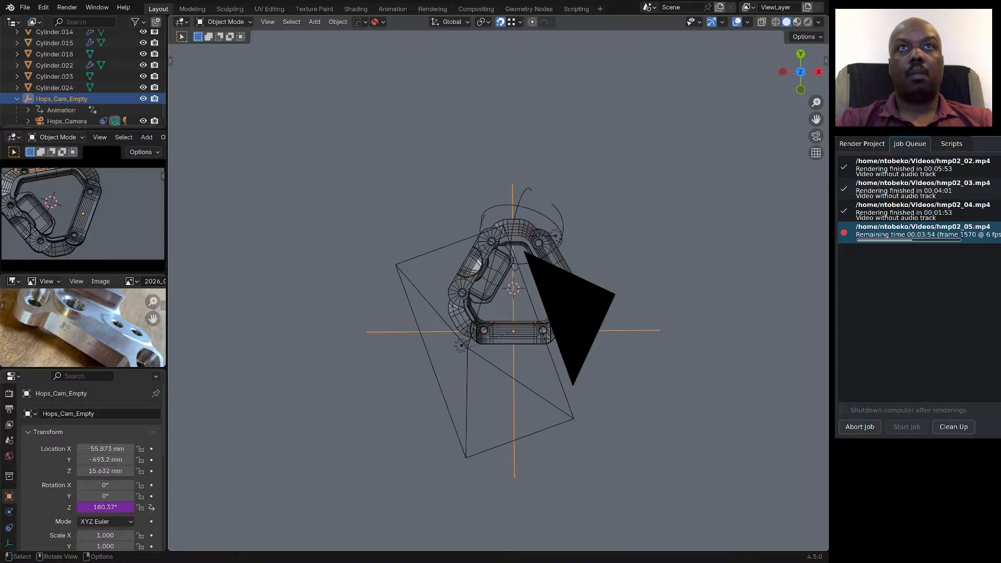
{"action": "left_click", "coordinate": [537, 333], "text": "shift"}
{"action": "key", "text": "KP_Divide"}
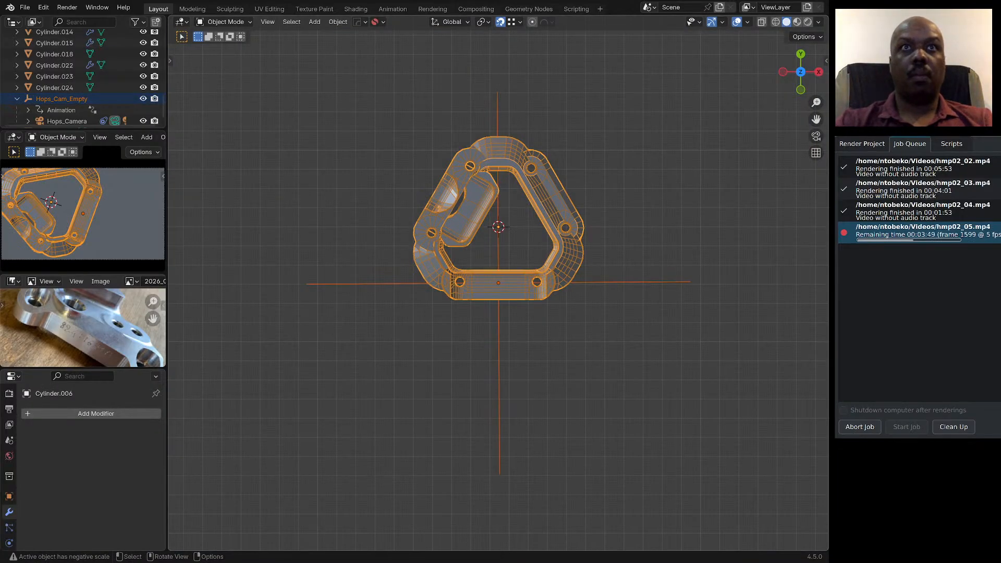
{"action": "left_click", "coordinate": [499, 344]}
{"action": "key", "text": "g"}
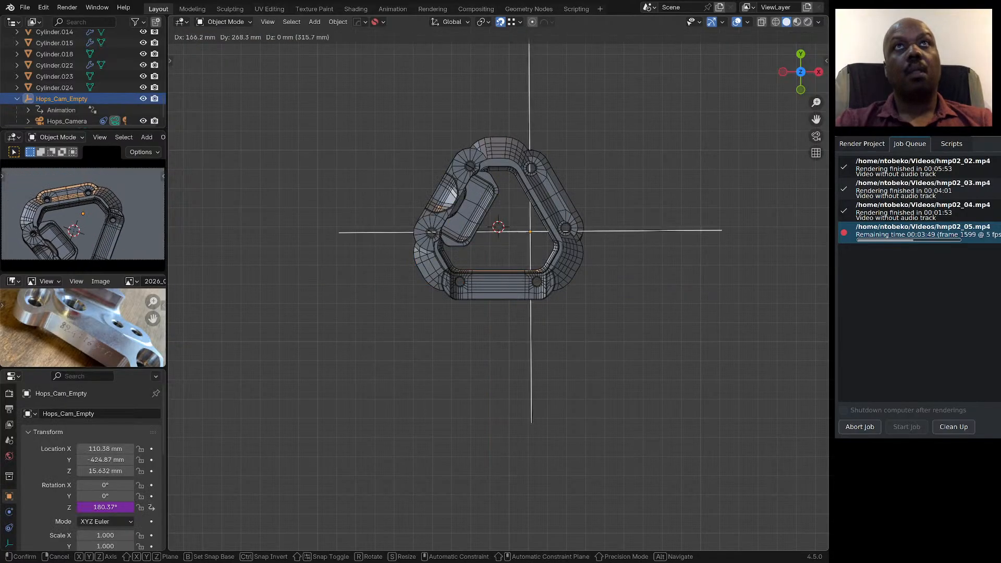
{"action": "left_click", "coordinate": [509, 241]}
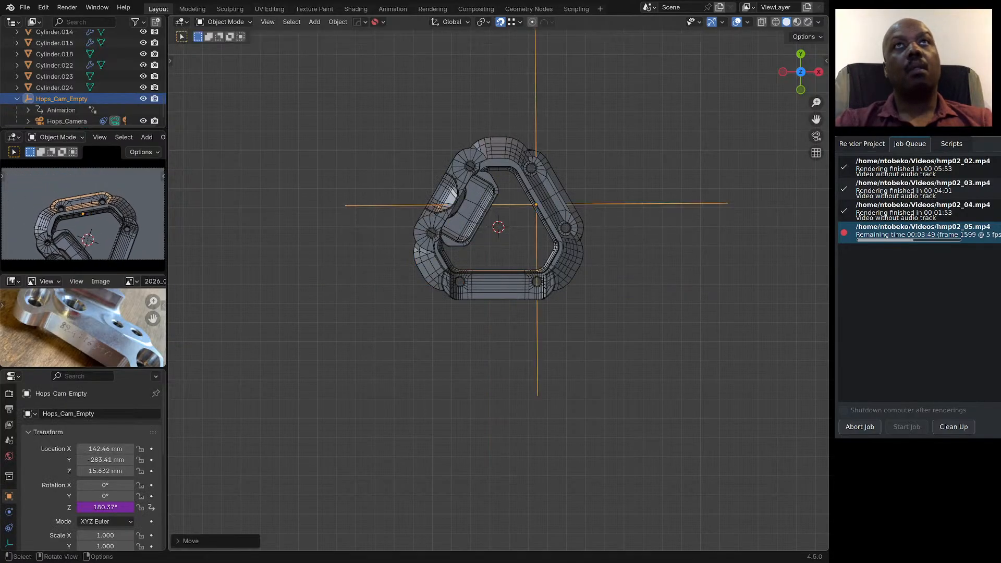
Fine-tune the empty's position on the slanted wall to about X 144 mm, Y -286 mm and leave the local view.
{"action": "scroll", "coordinate": [509, 241], "scroll_direction": "up", "scroll_amount": 8}
{"action": "scroll", "coordinate": [600, 261], "scroll_direction": "down", "scroll_amount": 7}
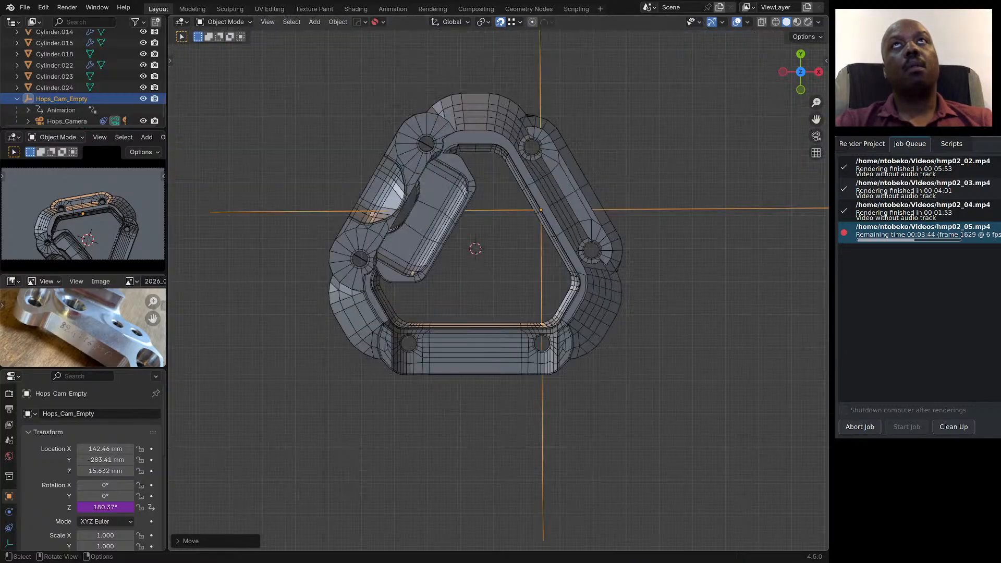
{"action": "scroll", "coordinate": [600, 261], "scroll_direction": "up", "scroll_amount": 20}
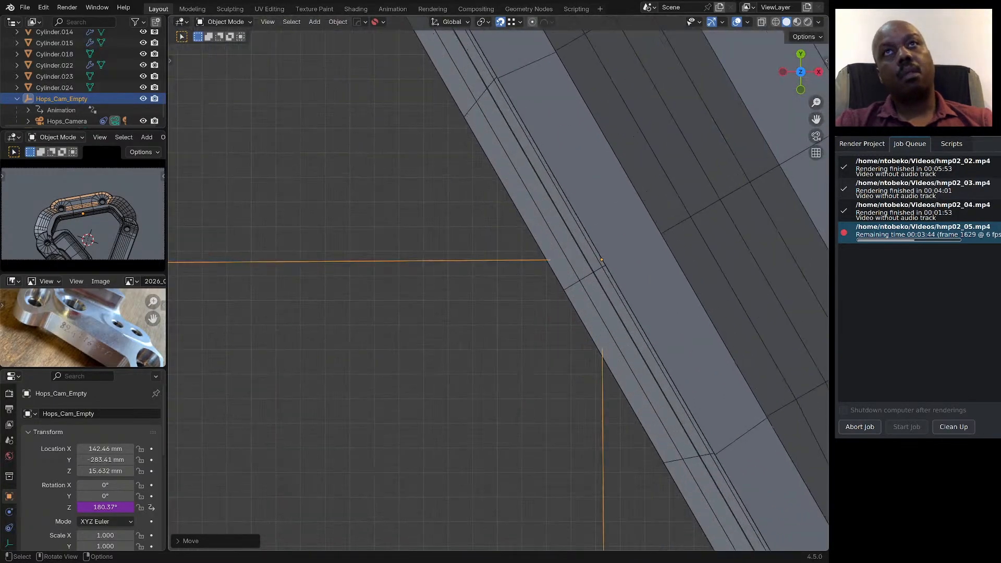
{"action": "scroll", "coordinate": [602, 260], "scroll_direction": "up", "scroll_amount": 2}
{"action": "key", "text": "g"}
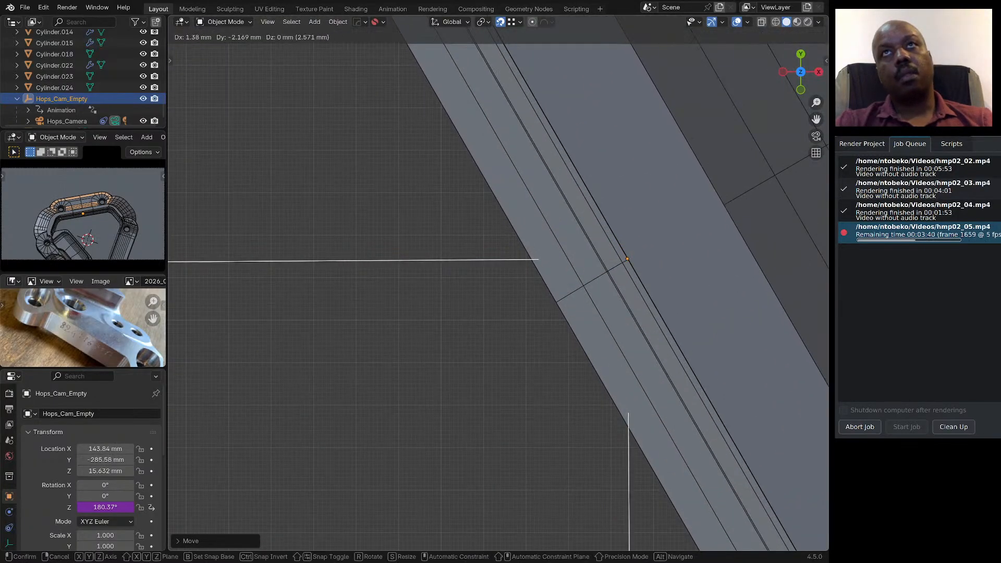
{"action": "key", "text": "Return"}
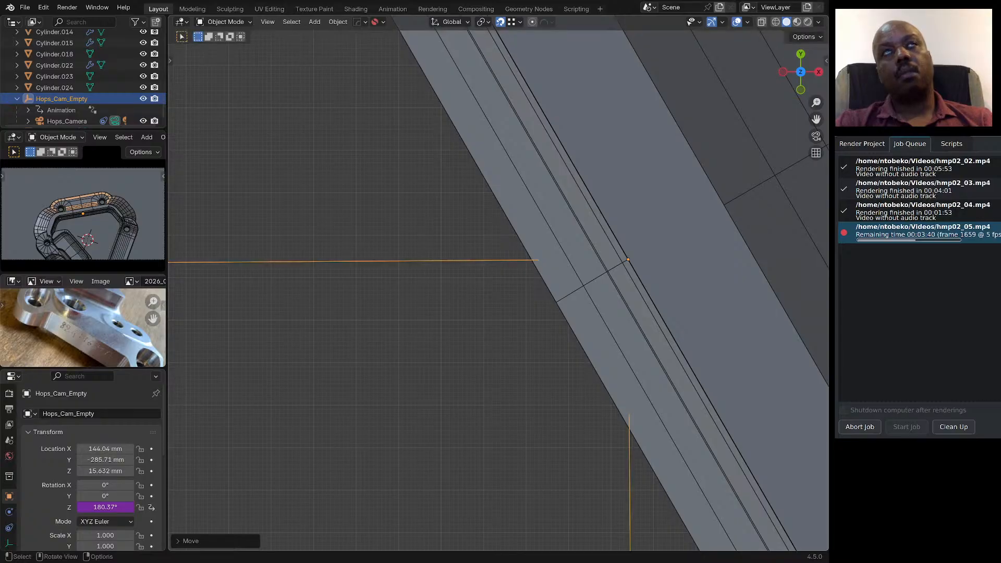
{"action": "scroll", "coordinate": [498, 281], "scroll_direction": "down", "scroll_amount": 8}
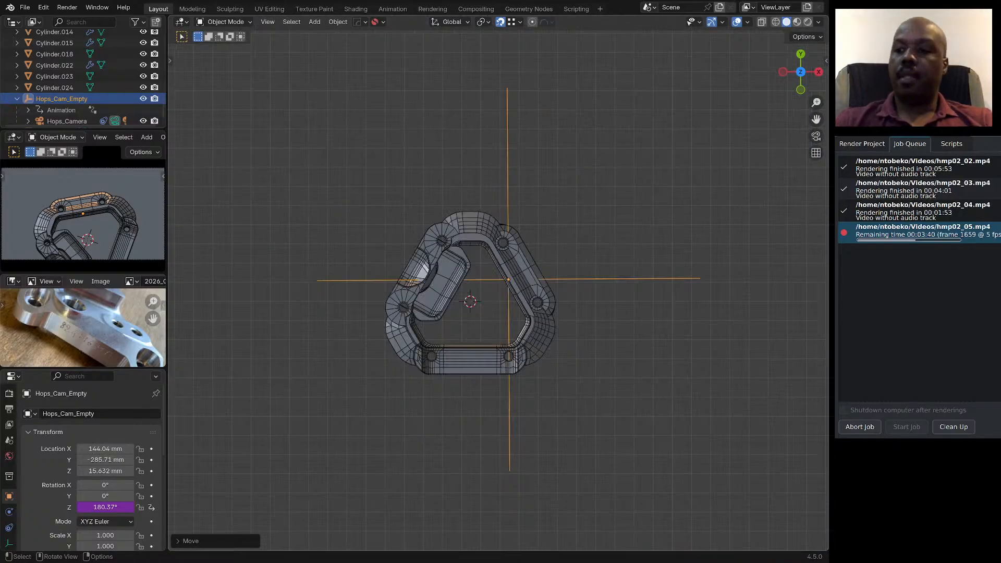
{"action": "key", "text": "KP_Divide"}
{"action": "scroll", "coordinate": [546, 262], "scroll_direction": "down", "scroll_amount": 3}
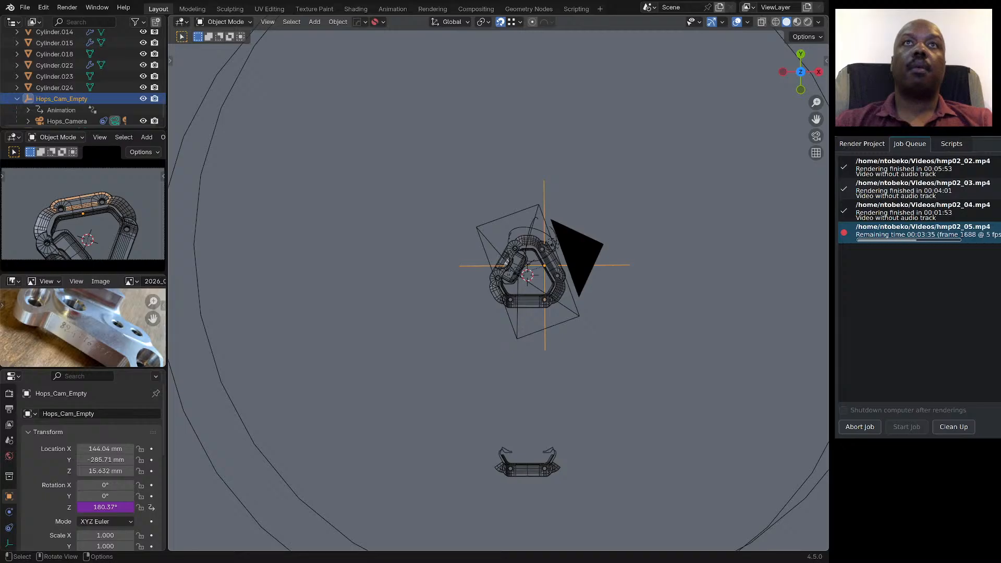
Move the camera horizontally to about X -894 mm, Y -225 mm to view the frame from the opposite side.
{"action": "left_click", "coordinate": [505, 261]}
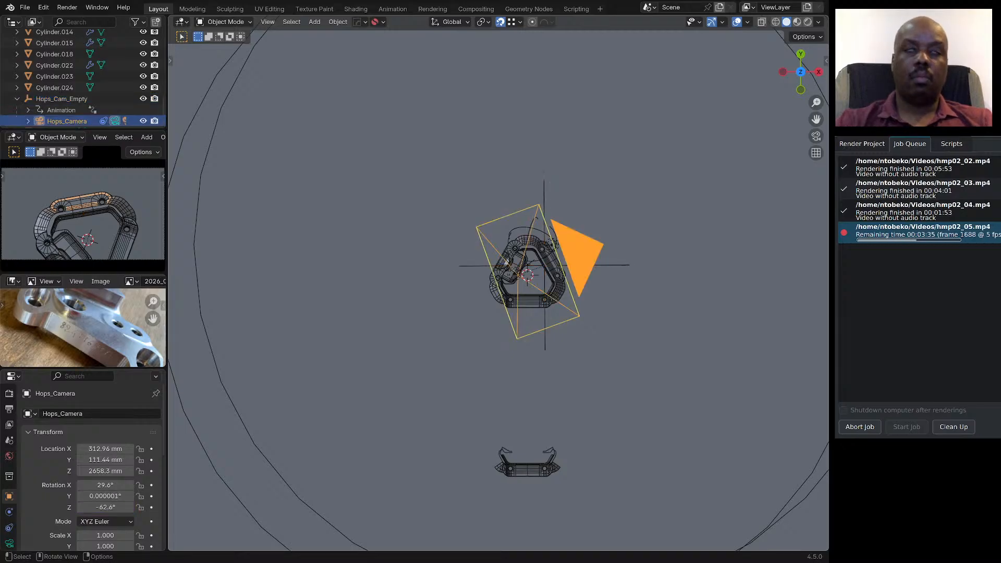
{"action": "key", "text": "g"}
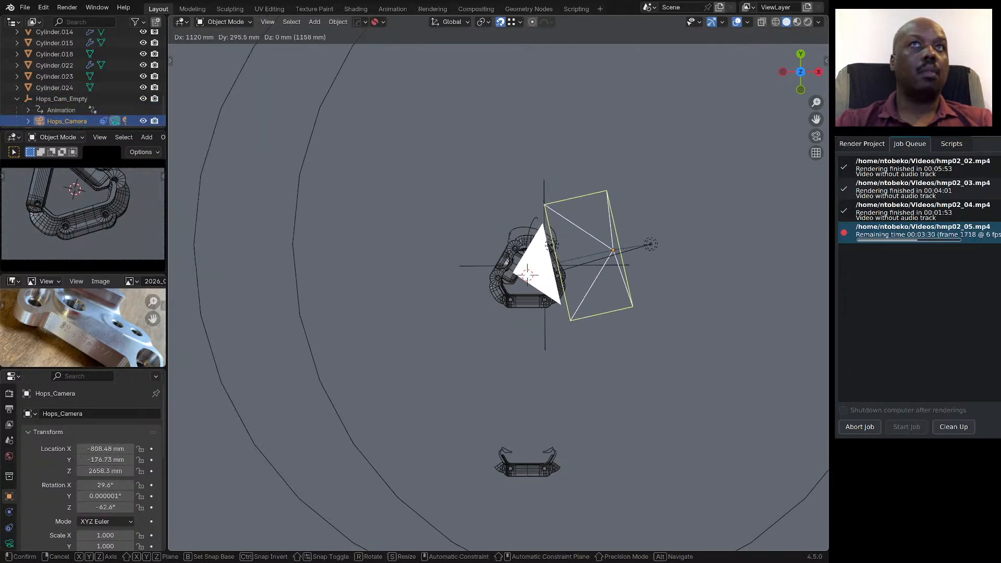
{"action": "left_click", "coordinate": [441, 294]}
Lower the camera and move it outward in the front view to about X -1671 mm, Z 1155 mm.
{"action": "scroll", "coordinate": [441, 293], "scroll_direction": "down", "scroll_amount": 4}
{"action": "middle_click_drag", "start_coordinate": [441, 293], "coordinate": [441, 254]}
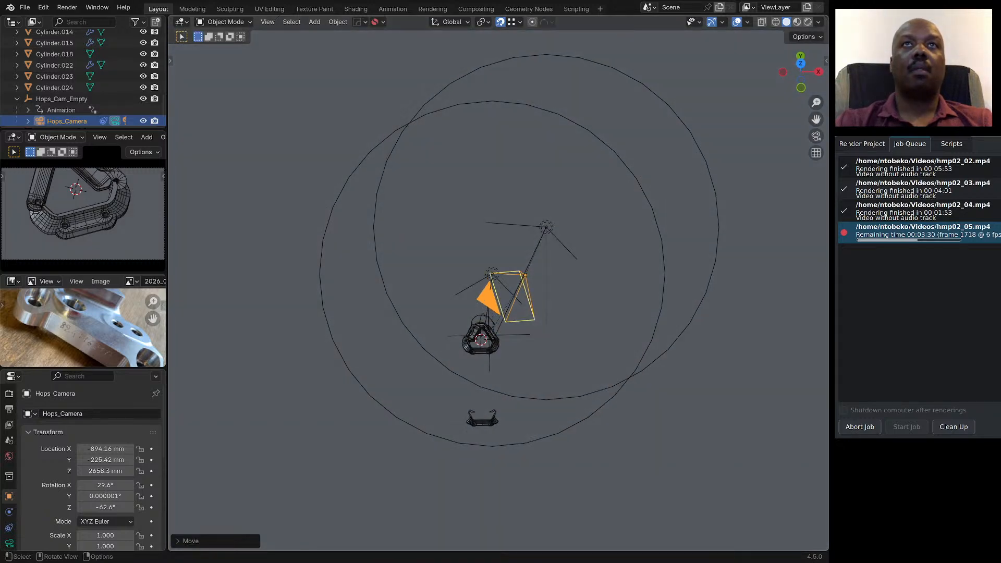
{"action": "scroll", "coordinate": [524, 264], "scroll_direction": "up", "scroll_amount": 4}
{"action": "middle_click_drag", "start_coordinate": [524, 263], "coordinate": [524, 239]}
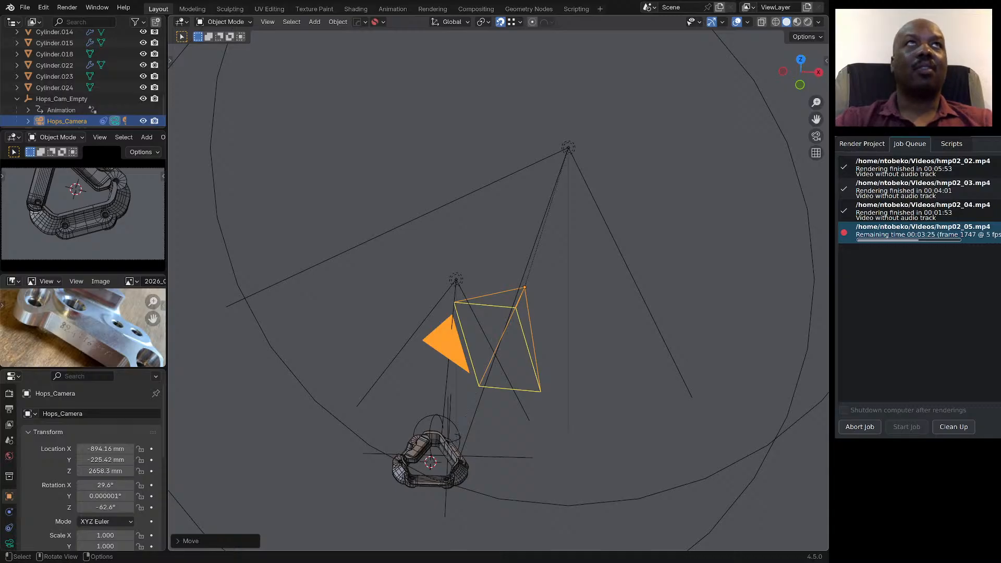
{"action": "left_click", "coordinate": [800, 59]}
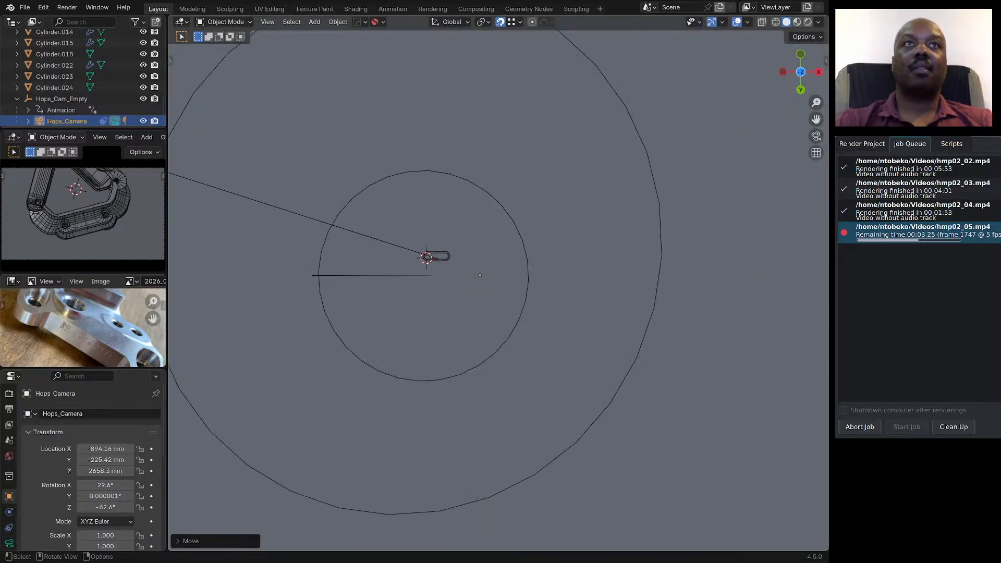
{"action": "left_click", "coordinate": [801, 54]}
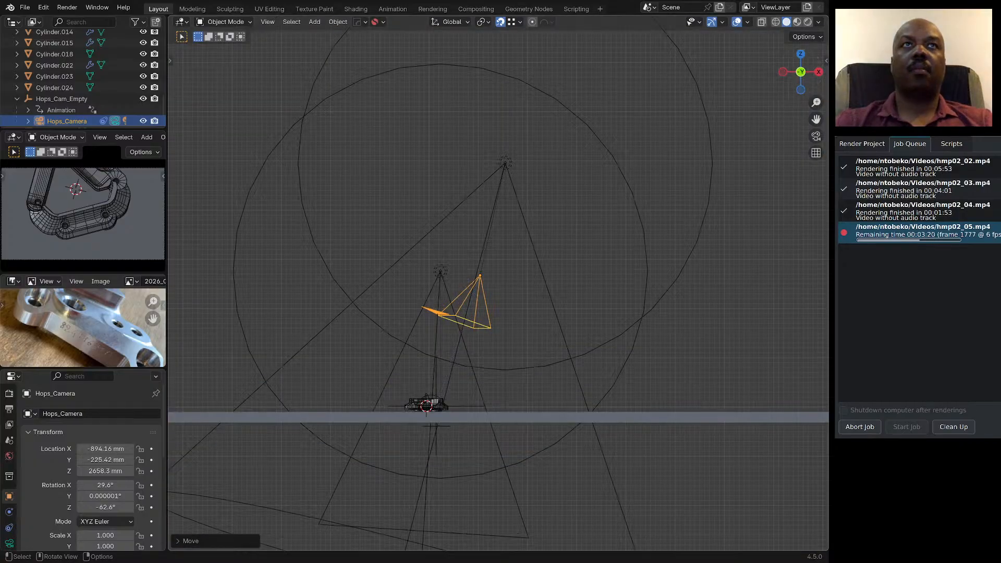
{"action": "key", "text": "g"}
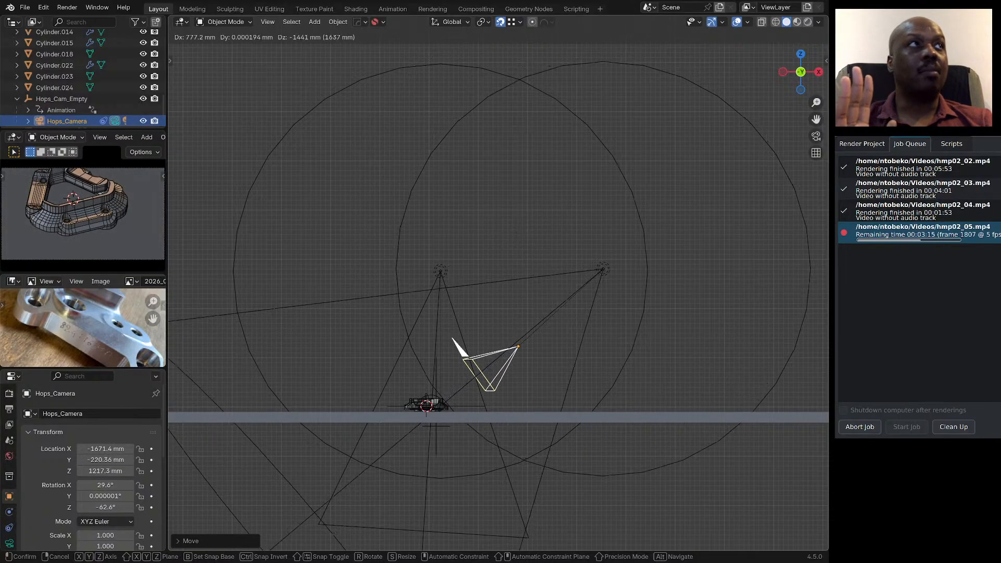
{"action": "key", "text": "Return"}
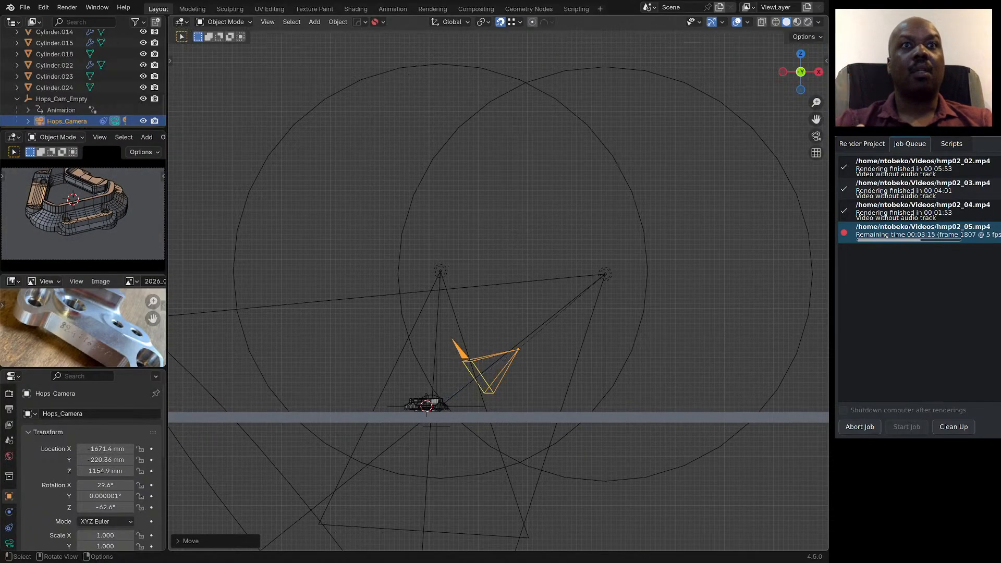
Check the camera's Damped Track and Track To constraint settings and collapse both constraints.
{"action": "scroll", "coordinate": [493, 362], "scroll_direction": "up", "scroll_amount": 1}
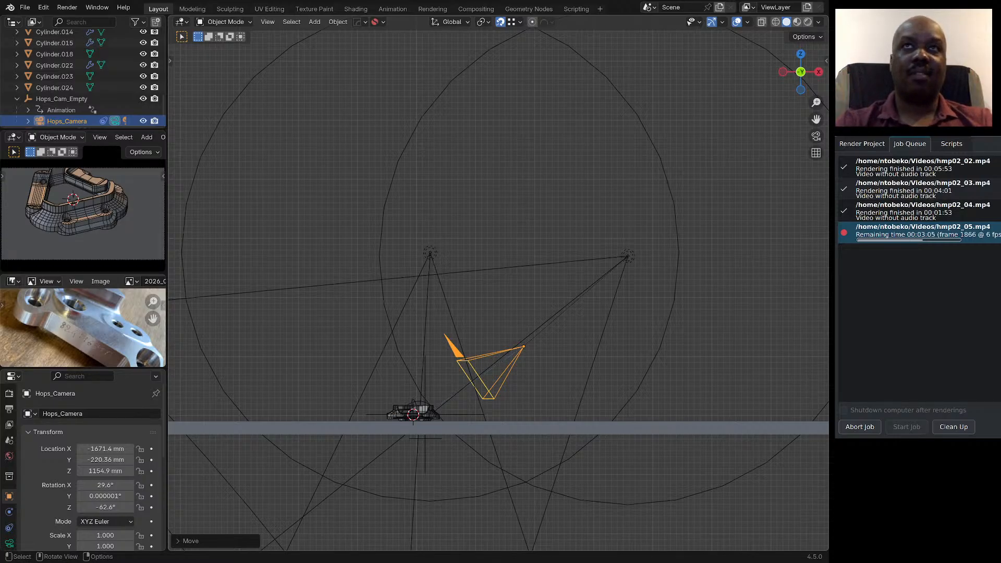
{"action": "scroll", "coordinate": [521, 282], "scroll_direction": "up", "scroll_amount": 2}
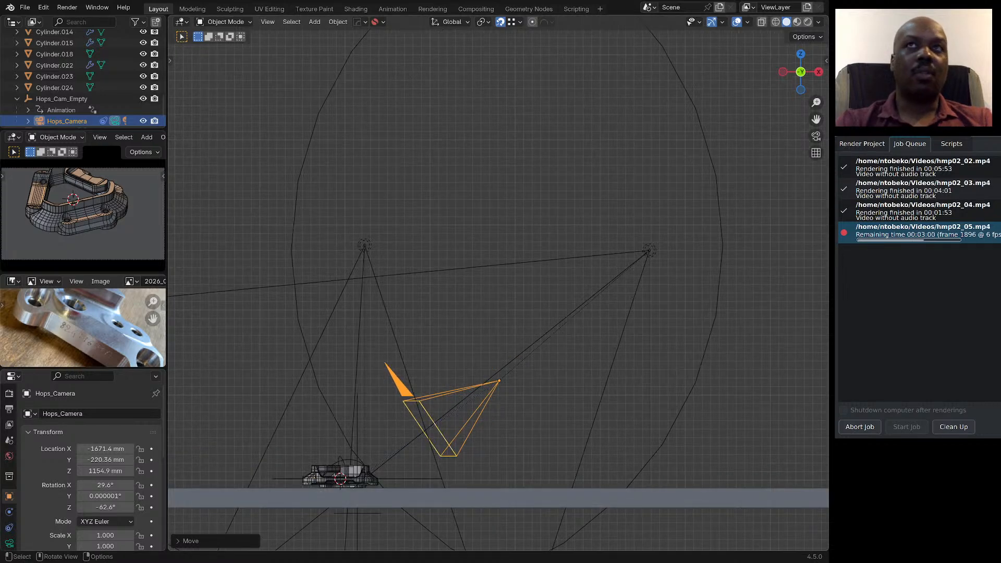
{"action": "left_click", "coordinate": [9, 528]}
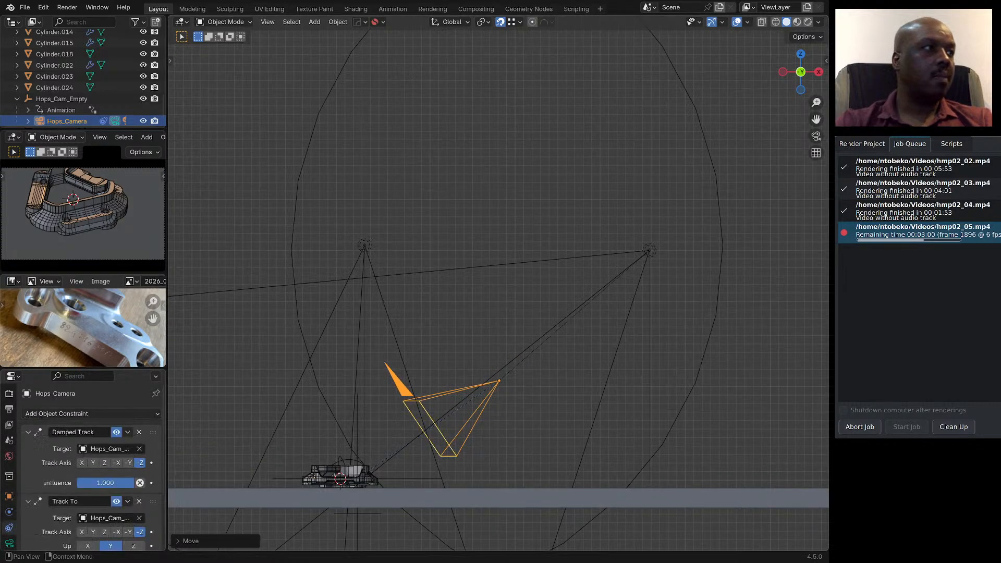
{"action": "scroll", "coordinate": [89, 469], "scroll_direction": "down", "scroll_amount": 3}
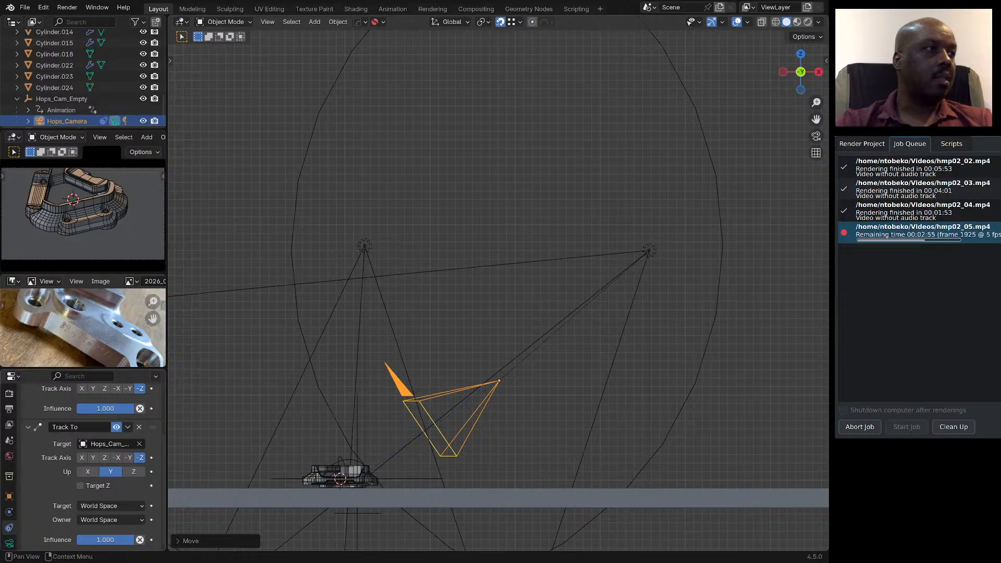
{"action": "scroll", "coordinate": [88, 469], "scroll_direction": "up", "scroll_amount": 3}
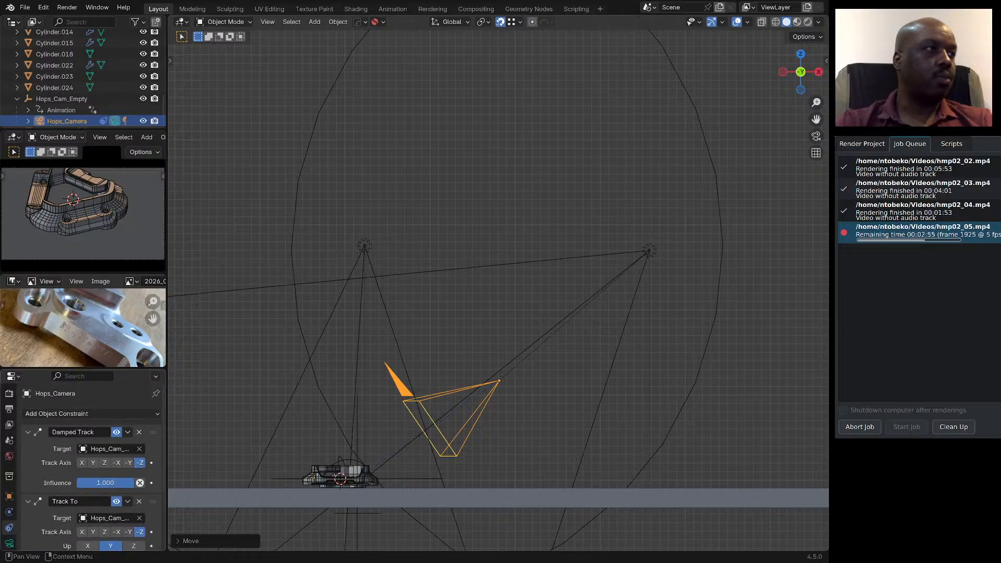
{"action": "left_click", "coordinate": [28, 502]}
{"action": "left_click", "coordinate": [29, 432]}
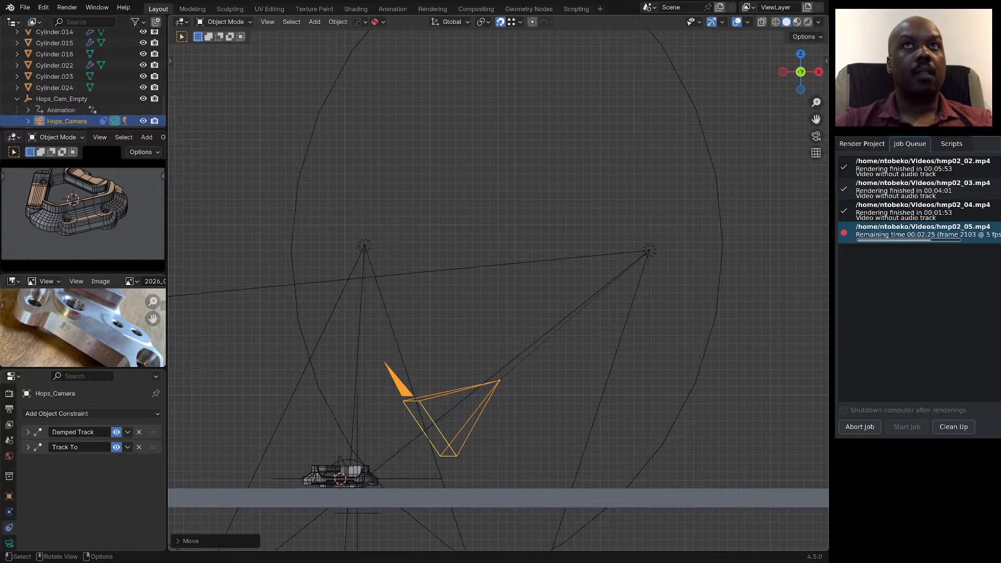
Set the beam size of the outer spot light, HOPS_SUN.001, to 44°.
{"action": "left_click", "coordinate": [649, 250]}
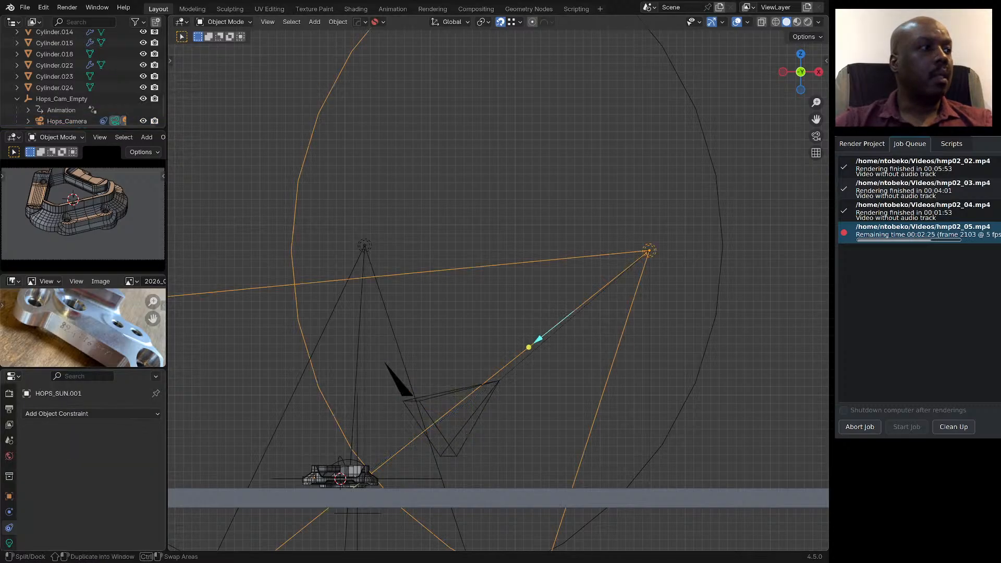
{"action": "left_click", "coordinate": [8, 543]}
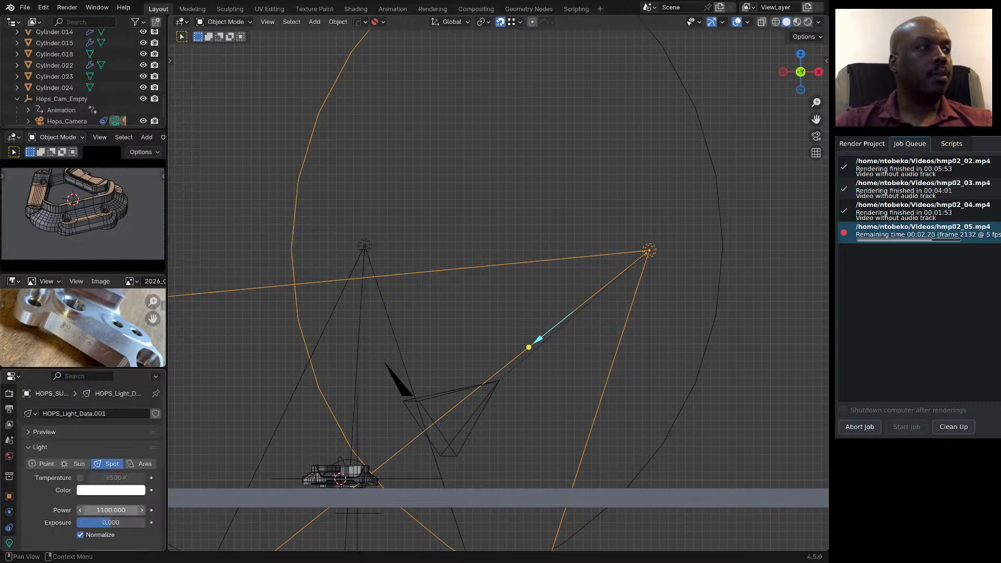
{"action": "scroll", "coordinate": [111, 510], "scroll_direction": "down", "scroll_amount": 5}
{"action": "left_click", "coordinate": [110, 490]}
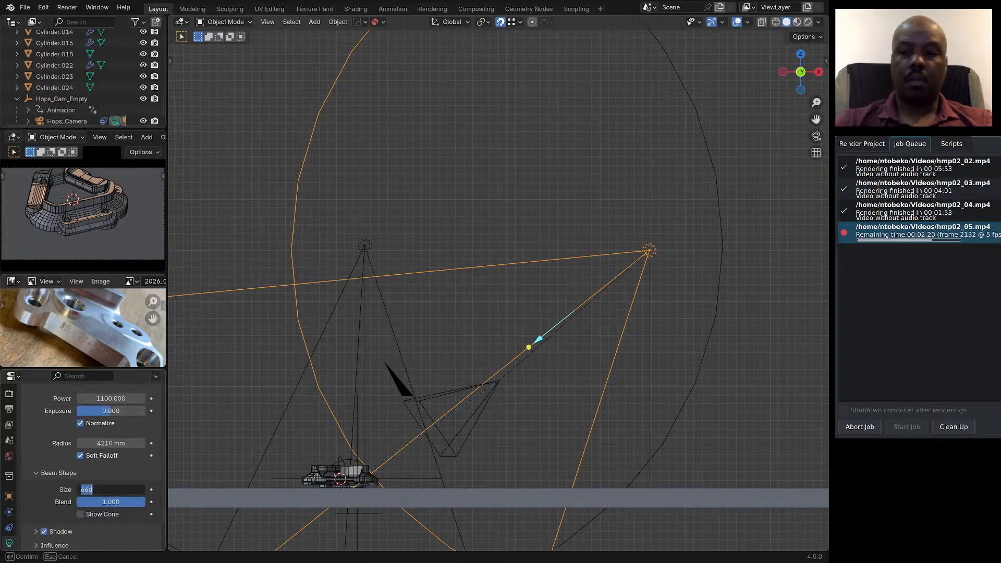
{"action": "type", "text": "44"}
{"action": "key", "text": "Return"}
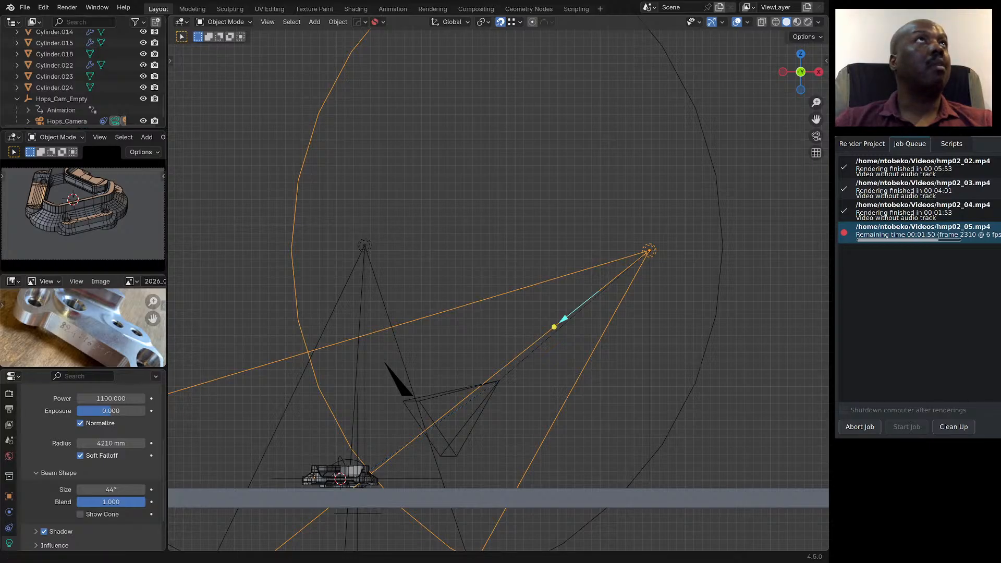
Raise the camera's tracking empty along the global Z axis to the upper part of the bracket frame.
{"action": "left_click", "coordinate": [417, 479]}
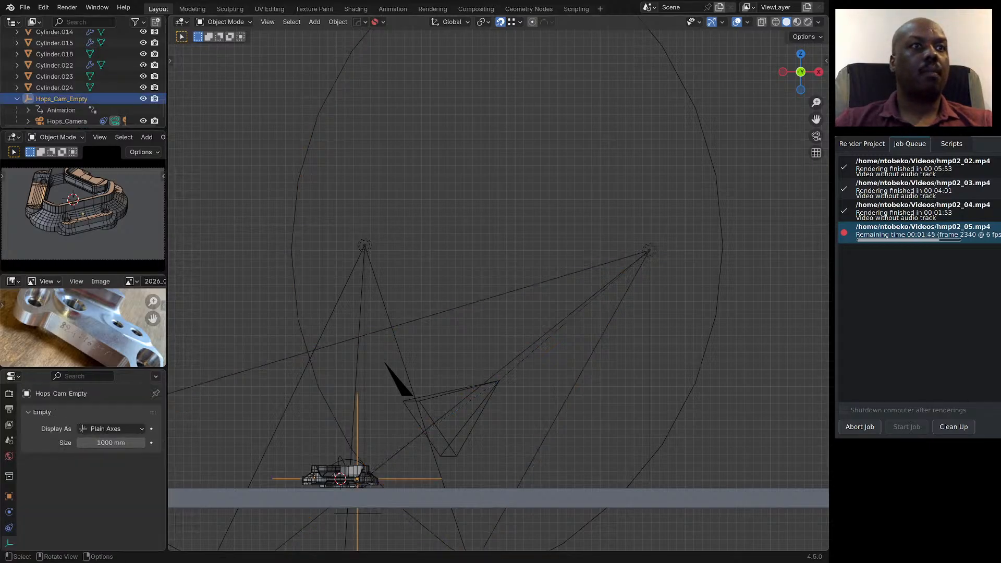
{"action": "key", "text": "g"}
{"action": "key", "text": "z"}
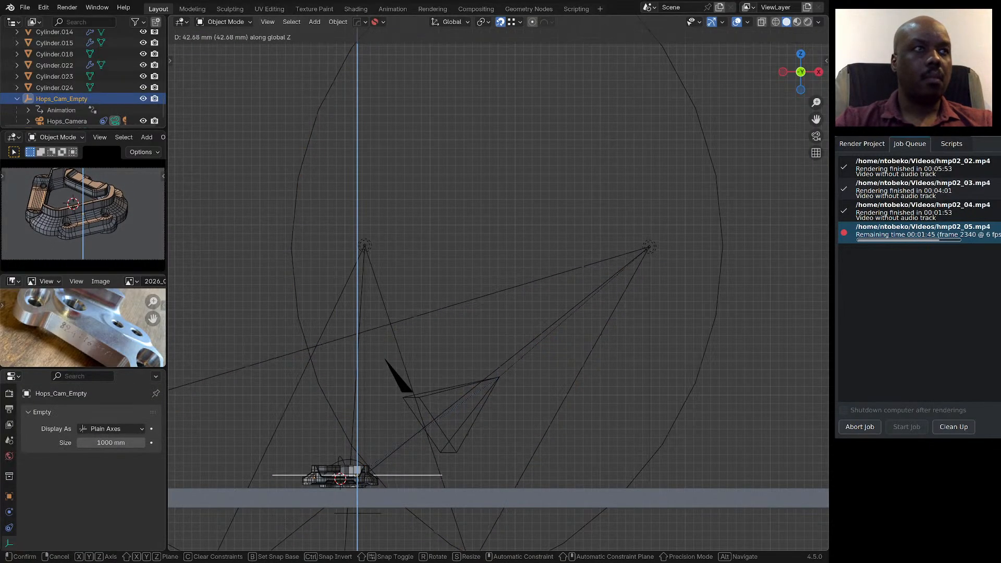
{"action": "key", "text": "Return"}
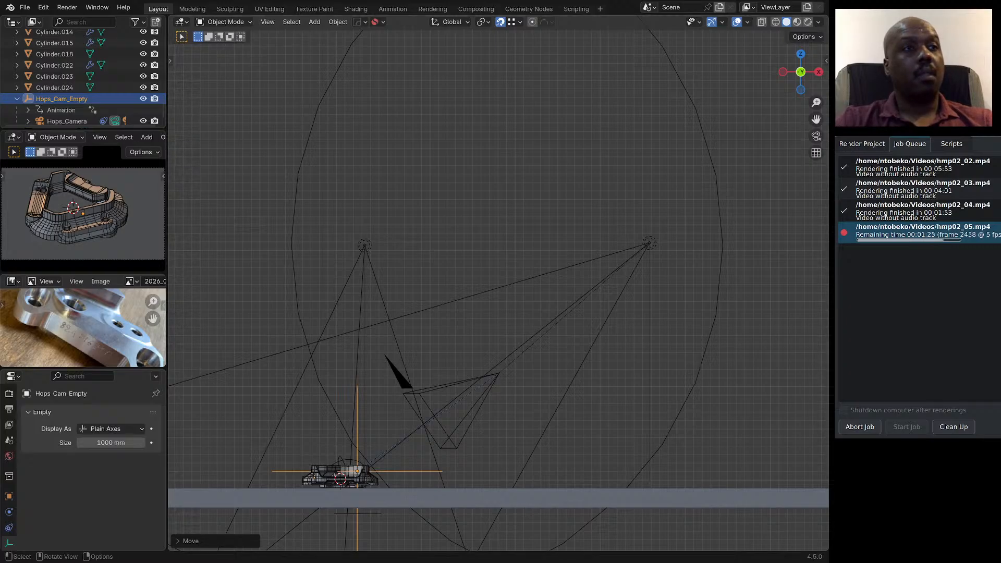
Examine the bracket frame's rim, flared corners, bolt-hole pads and scooped recess from several low angles.
{"action": "scroll", "coordinate": [380, 484], "scroll_direction": "up", "scroll_amount": 6}
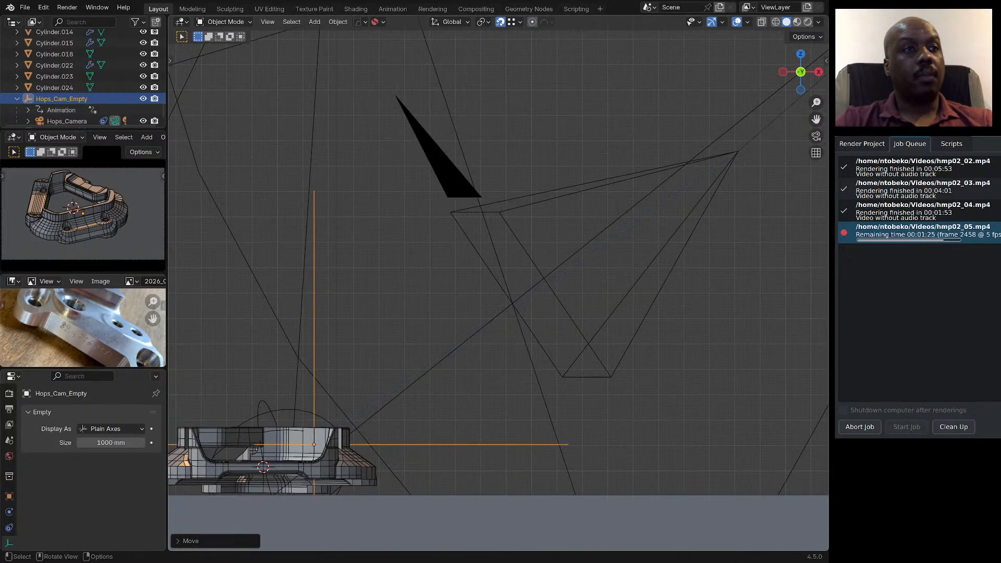
{"action": "middle_click_drag", "start_coordinate": [380, 484], "coordinate": [362, 510]}
{"action": "scroll", "coordinate": [488, 356], "scroll_direction": "down", "scroll_amount": 4}
{"action": "middle_click_drag", "start_coordinate": [443, 400], "coordinate": [412, 398]}
{"action": "scroll", "coordinate": [399, 414], "scroll_direction": "up", "scroll_amount": 6}
{"action": "scroll", "coordinate": [423, 429], "scroll_direction": "up", "scroll_amount": 3}
{"action": "scroll", "coordinate": [423, 430], "scroll_direction": "down", "scroll_amount": 2}
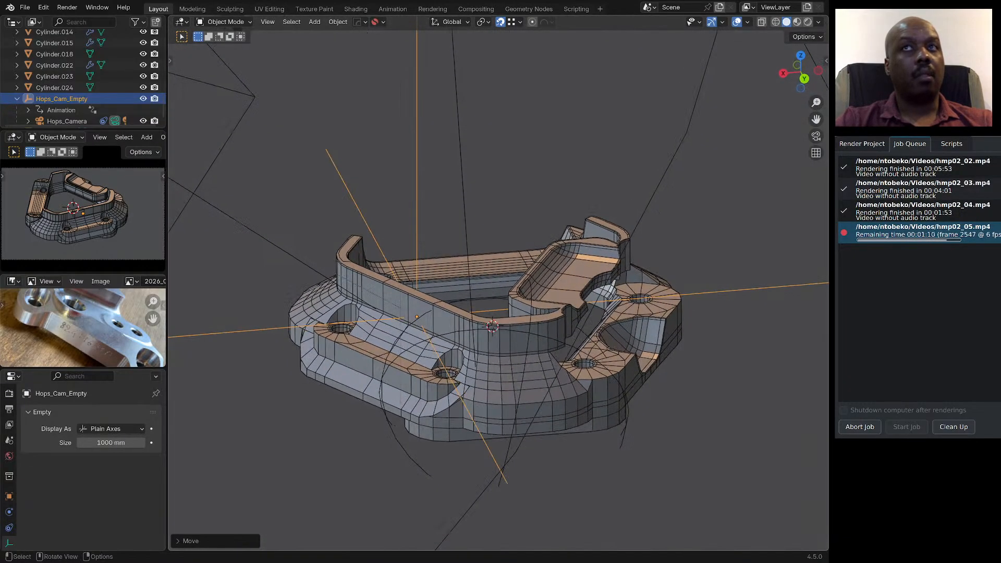
{"action": "middle_click_drag", "start_coordinate": [438, 363], "coordinate": [440, 359]}
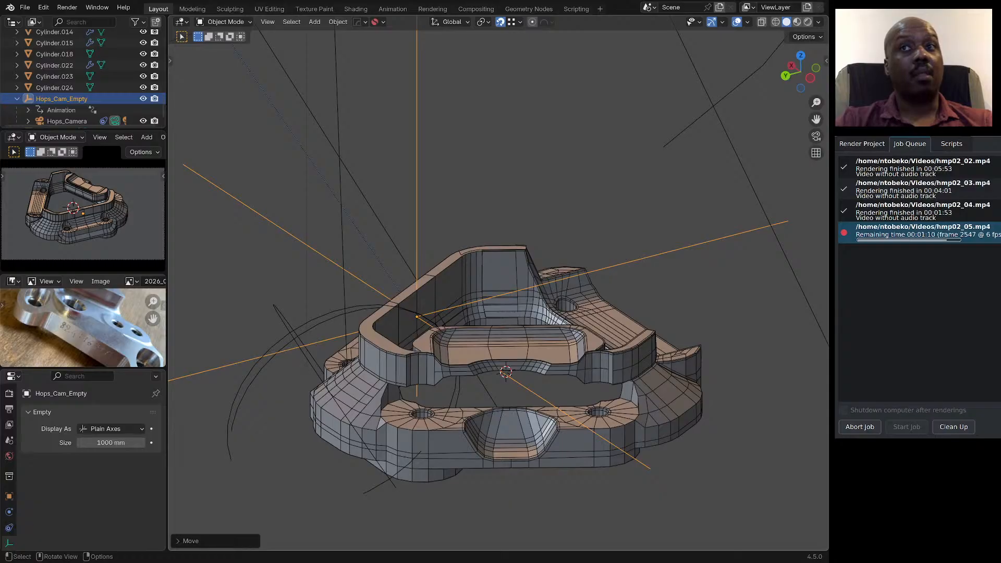
{"action": "scroll", "coordinate": [498, 284], "scroll_direction": "up", "scroll_amount": 8}
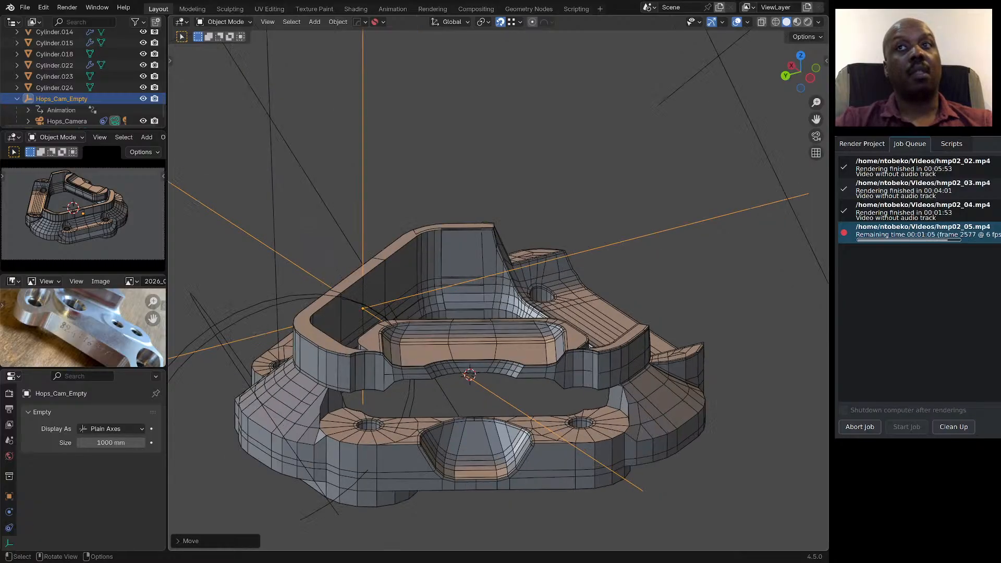
Examine the rim, flare joint, bolt-hole pads and corners of the bracket frame up close and from several sides.
{"action": "scroll", "coordinate": [558, 427], "scroll_direction": "up", "scroll_amount": 4}
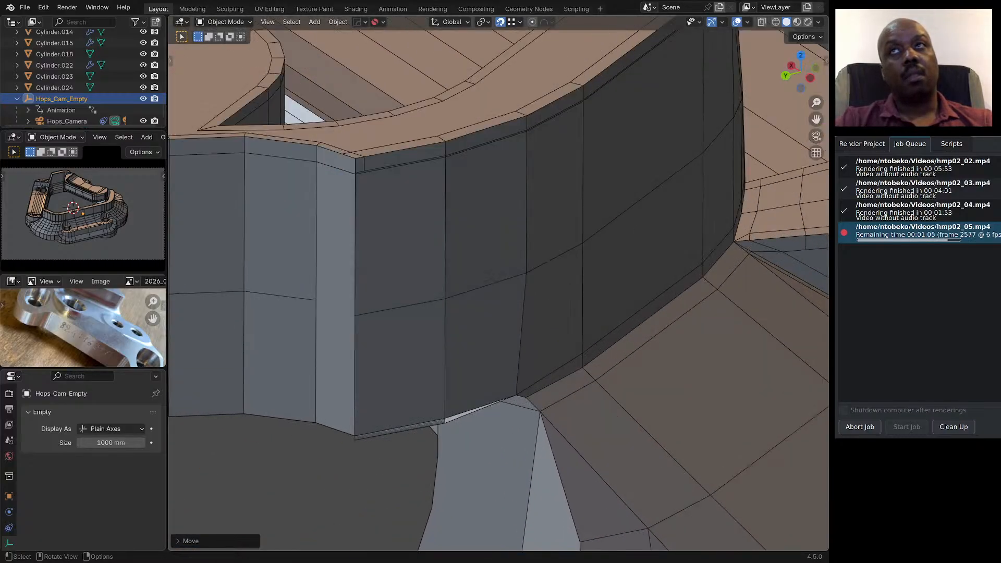
{"action": "middle_click_drag", "start_coordinate": [495, 275], "coordinate": [496, 258]}
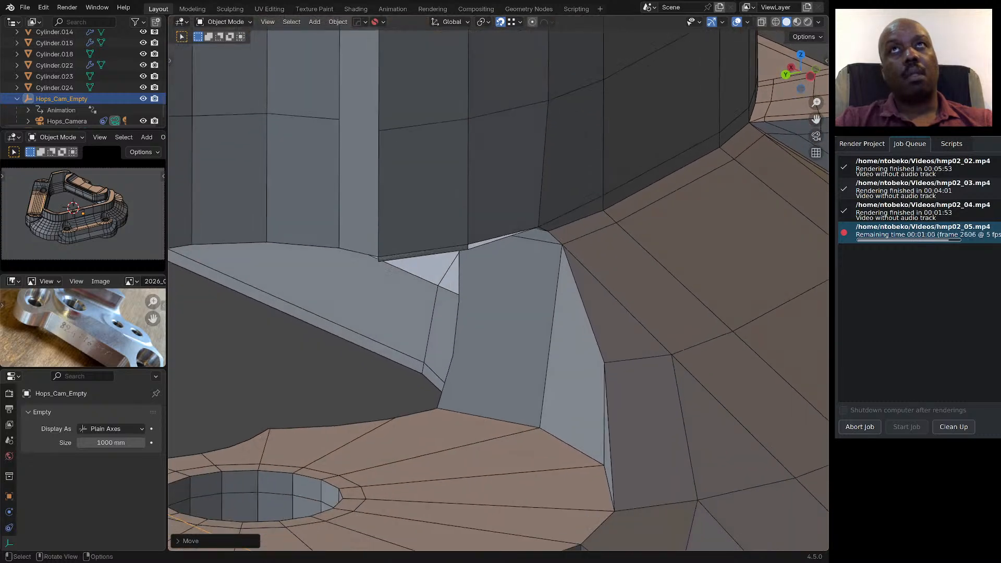
{"action": "scroll", "coordinate": [496, 258], "scroll_direction": "down", "scroll_amount": 14}
{"action": "middle_click_drag", "start_coordinate": [496, 259], "coordinate": [635, 249]}
{"action": "scroll", "coordinate": [617, 256], "scroll_direction": "up", "scroll_amount": 8}
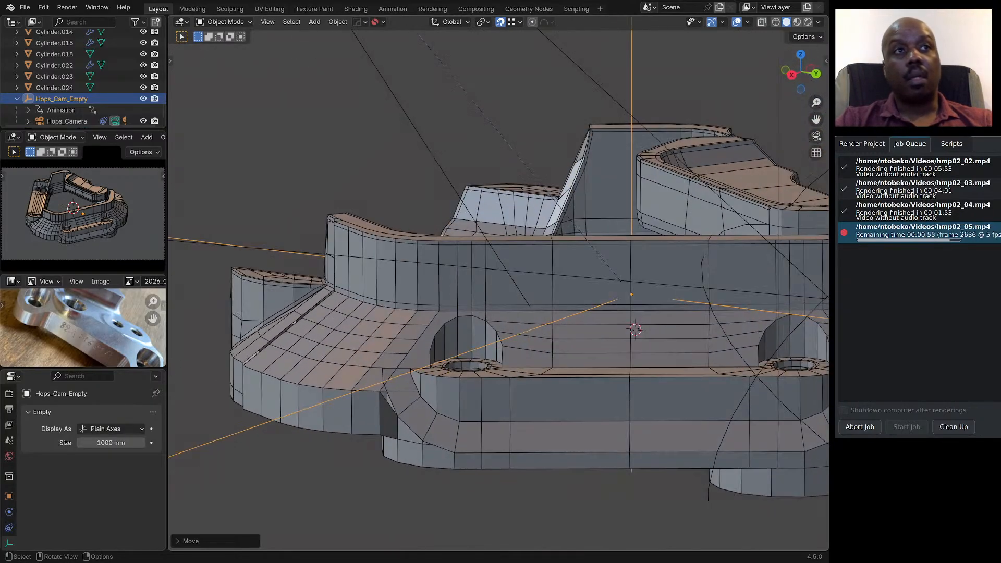
{"action": "scroll", "coordinate": [397, 406], "scroll_direction": "down", "scroll_amount": 5}
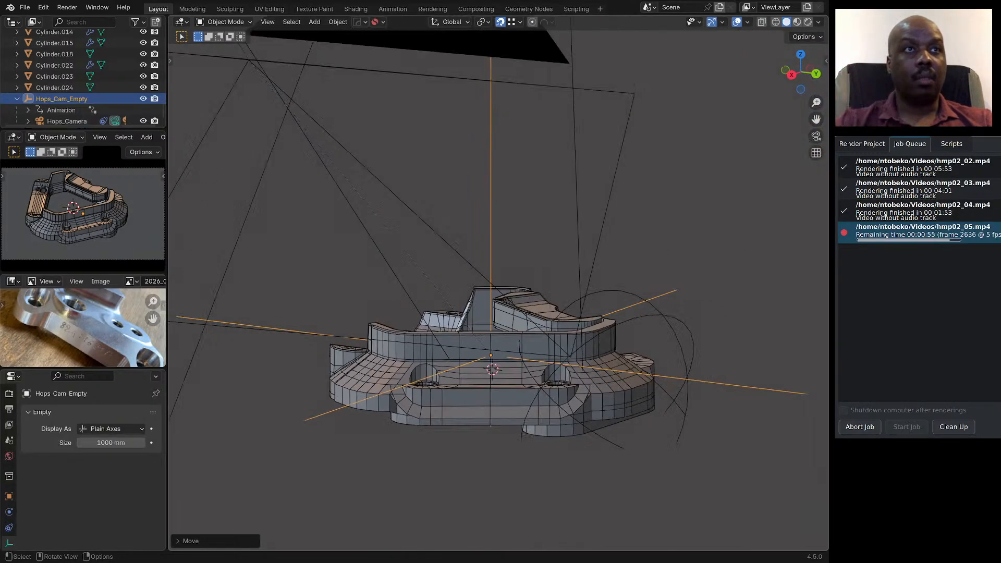
{"action": "middle_click_drag", "start_coordinate": [305, 414], "coordinate": [376, 462]}
{"action": "scroll", "coordinate": [359, 427], "scroll_direction": "up", "scroll_amount": 4}
{"action": "scroll", "coordinate": [360, 435], "scroll_direction": "up", "scroll_amount": 1}
{"action": "scroll", "coordinate": [359, 430], "scroll_direction": "down", "scroll_amount": 5}
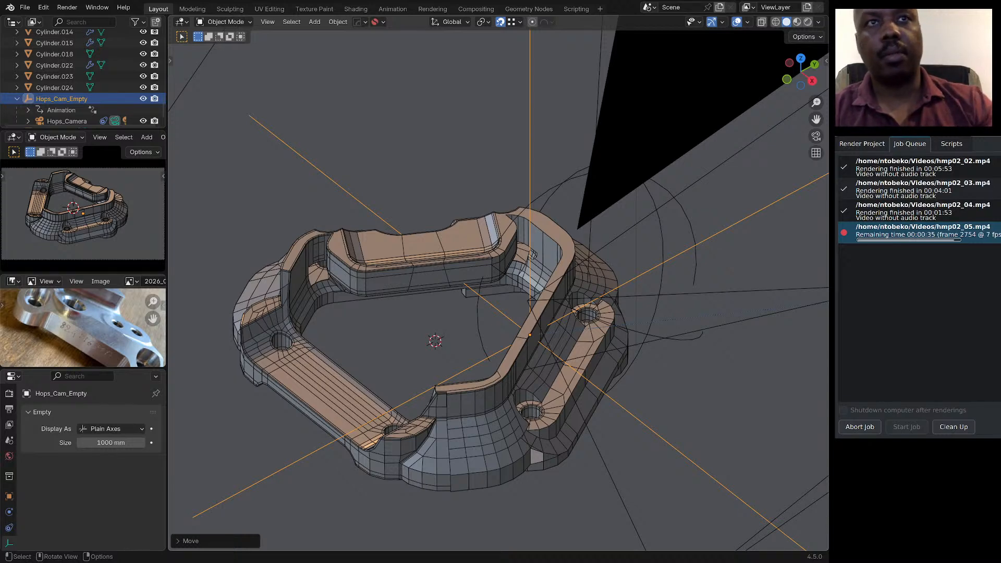
Isolate the bracket frame in local view and inspect the bolt-hole pads and inner wall on its underside.
{"action": "left_click", "coordinate": [479, 432]}
{"action": "key", "text": "KP_Divide"}
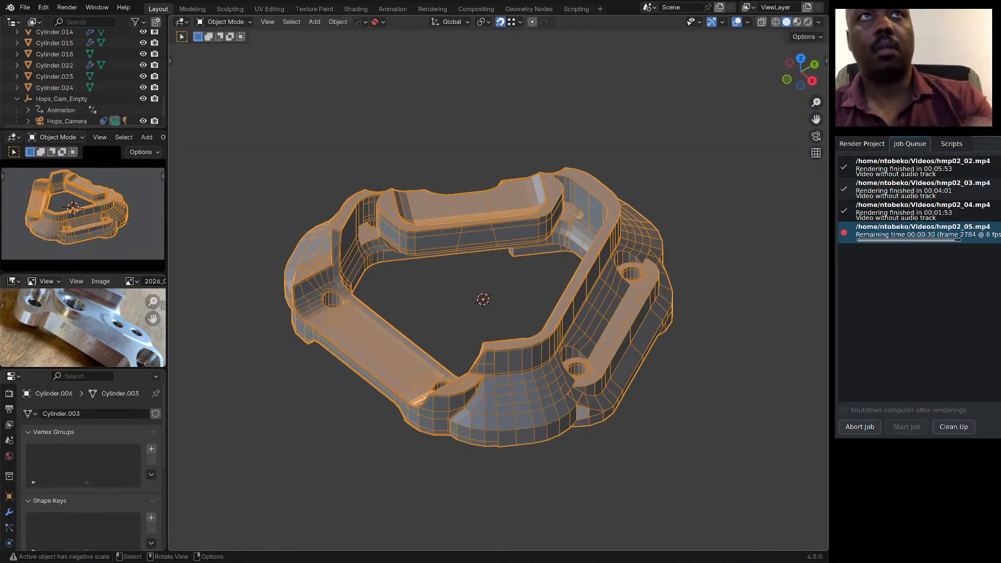
{"action": "middle_click_drag", "start_coordinate": [521, 386], "coordinate": [467, 281]}
{"action": "scroll", "coordinate": [367, 269], "scroll_direction": "up", "scroll_amount": 2}
{"action": "middle_click_drag", "start_coordinate": [368, 267], "coordinate": [388, 286]}
{"action": "scroll", "coordinate": [384, 232], "scroll_direction": "down", "scroll_amount": 2}
{"action": "middle_click_drag", "start_coordinate": [521, 365], "coordinate": [480, 355]}
{"action": "key", "text": "Tab"}
{"action": "scroll", "coordinate": [497, 380], "scroll_direction": "down", "scroll_amount": 3}
{"action": "scroll", "coordinate": [468, 247], "scroll_direction": "up", "scroll_amount": 2}
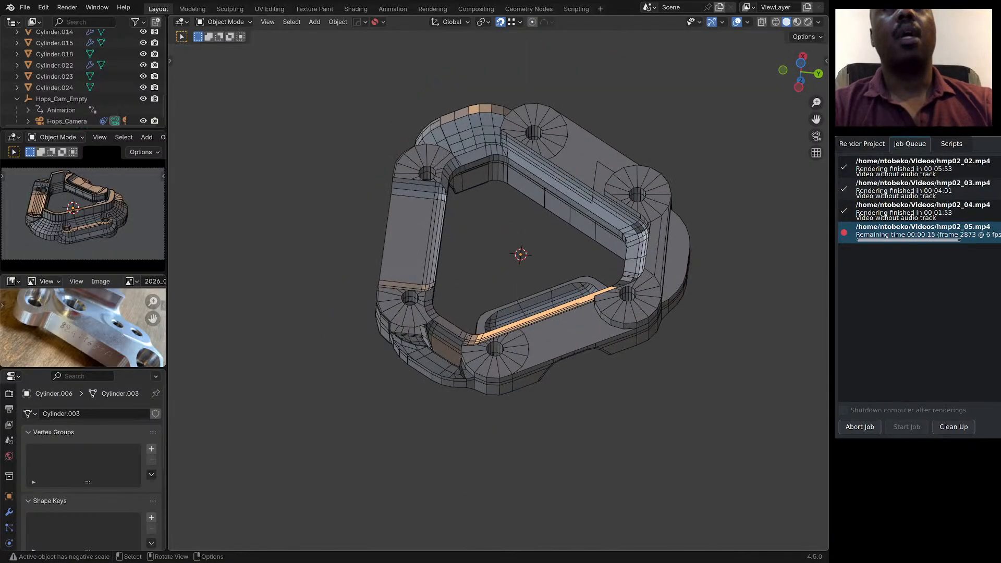
{"action": "scroll", "coordinate": [510, 391], "scroll_direction": "down", "scroll_amount": 2}
{"action": "scroll", "coordinate": [516, 365], "scroll_direction": "up", "scroll_amount": 2}
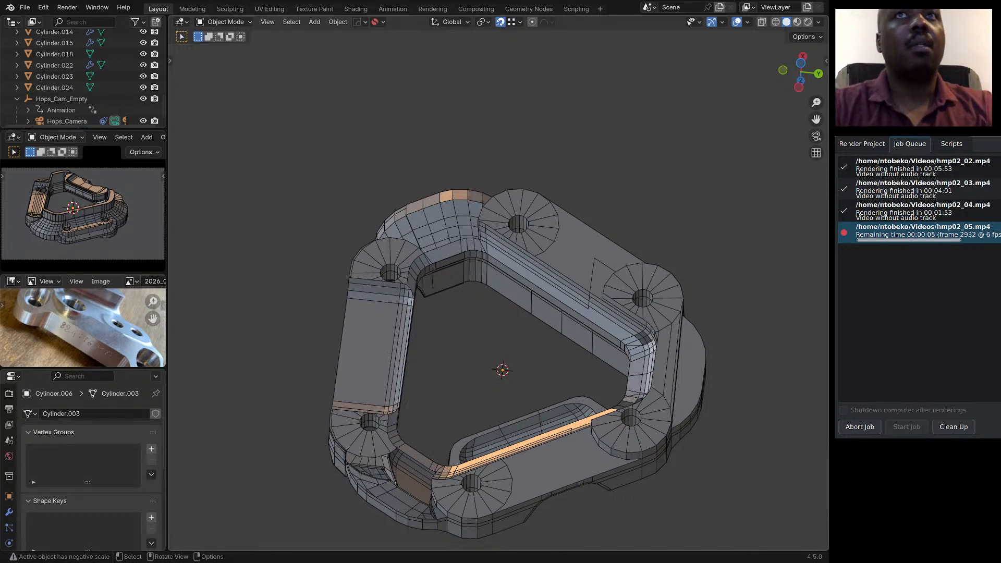
{"action": "middle_click_drag", "start_coordinate": [501, 334], "coordinate": [529, 318]}
{"action": "scroll", "coordinate": [407, 214], "scroll_direction": "down", "scroll_amount": 3}
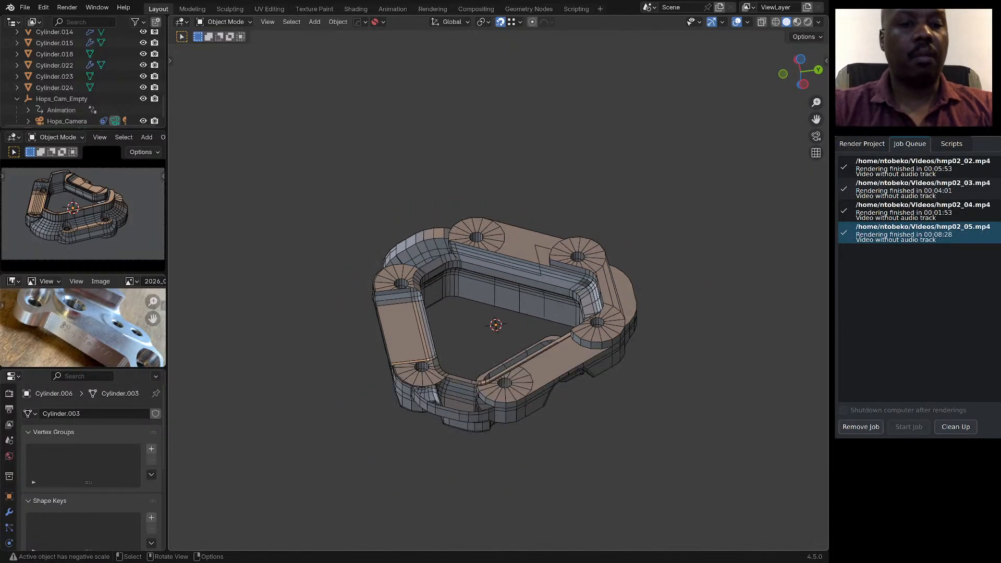
Enter Edit Mode on the bracket frame and add a centred loop cut around the two bolt-hole pads on the underside's far side.
{"action": "middle_click_drag", "start_coordinate": [418, 307], "coordinate": [412, 287]}
{"action": "left_click", "coordinate": [409, 307]}
{"action": "key", "text": "Tab"}
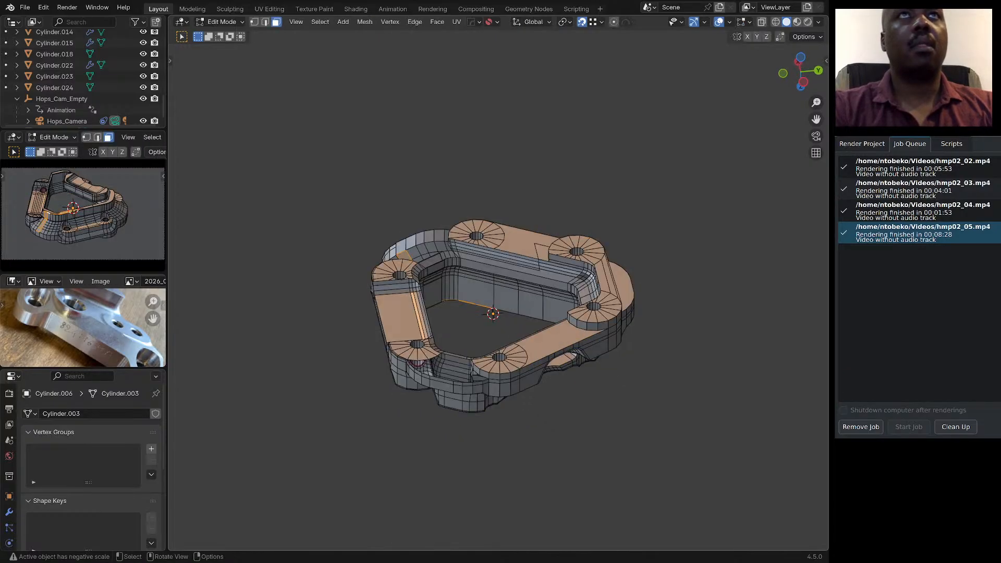
{"action": "middle_click_drag", "start_coordinate": [501, 313], "coordinate": [503, 334]}
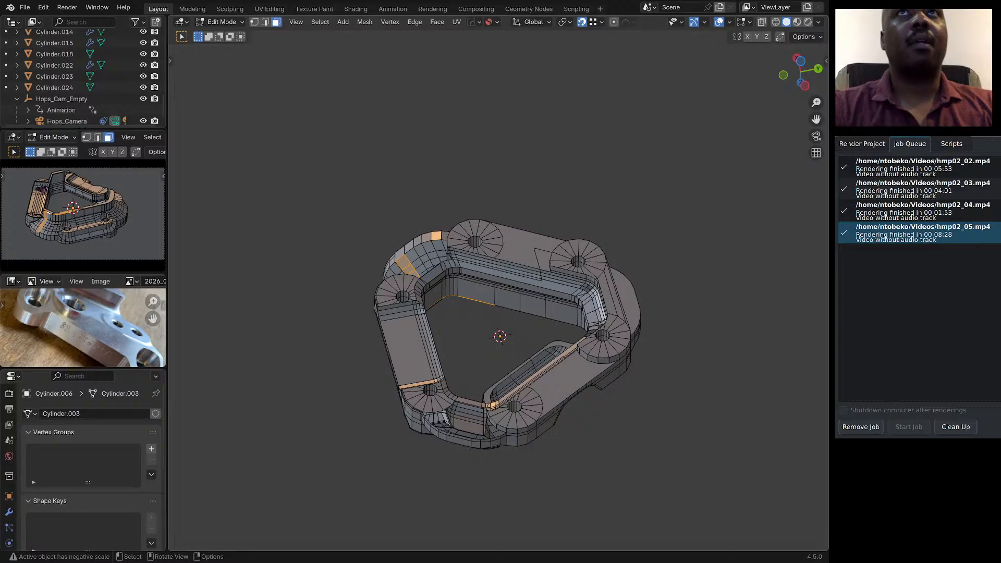
{"action": "key", "text": "ctrl+r"}
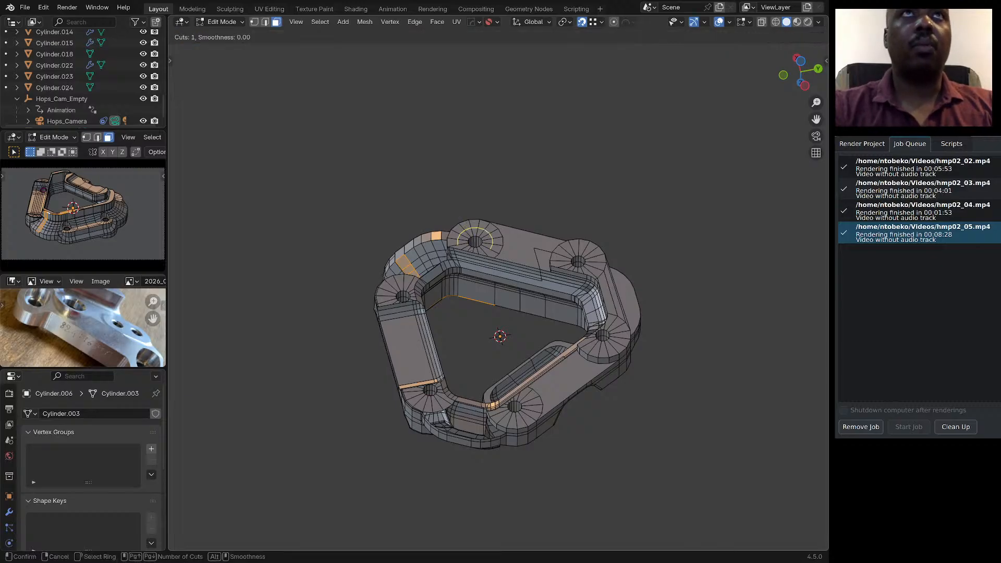
{"action": "left_click", "coordinate": [476, 230]}
{"action": "right_click", "coordinate": [475, 230]}
{"action": "key", "text": "ctrl+r"}
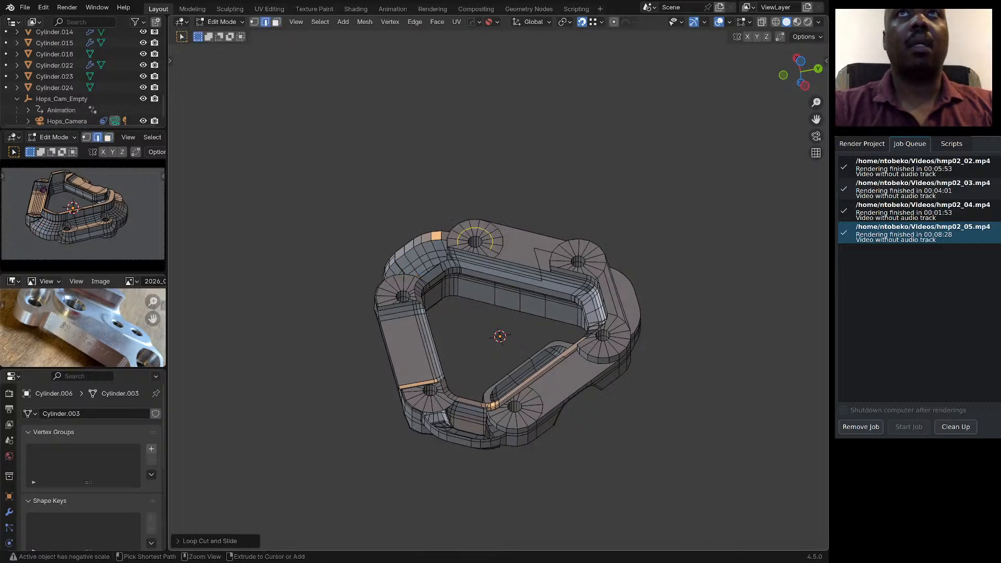
{"action": "left_click", "coordinate": [578, 248]}
{"action": "right_click", "coordinate": [579, 249]}
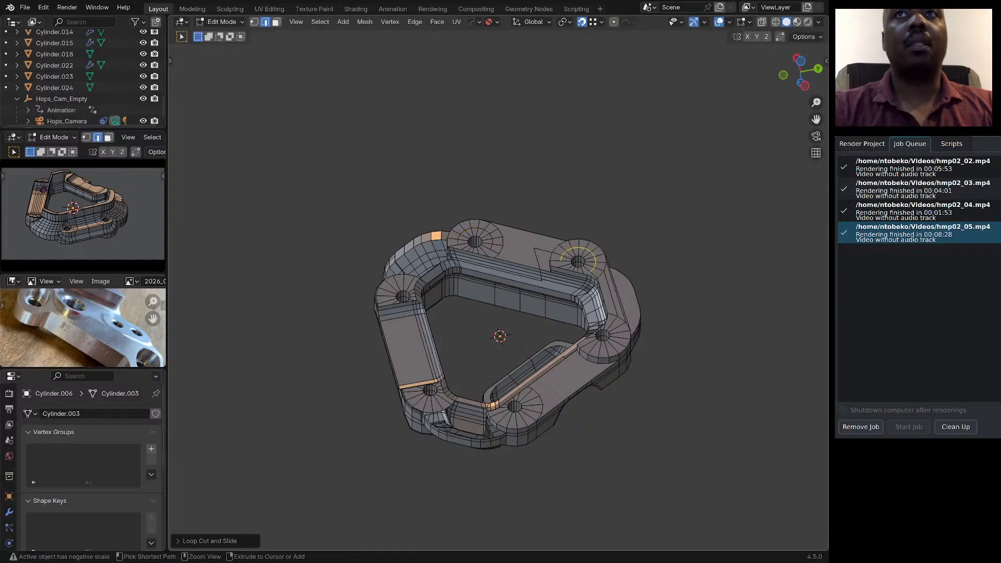
Add one centred loop cut around each of the remaining four bolt-hole pads on the underside.
{"action": "key", "text": "ctrl+r"}
{"action": "left_click", "coordinate": [605, 348]}
{"action": "right_click", "coordinate": [604, 349]}
{"action": "key", "text": "ctrl+r"}
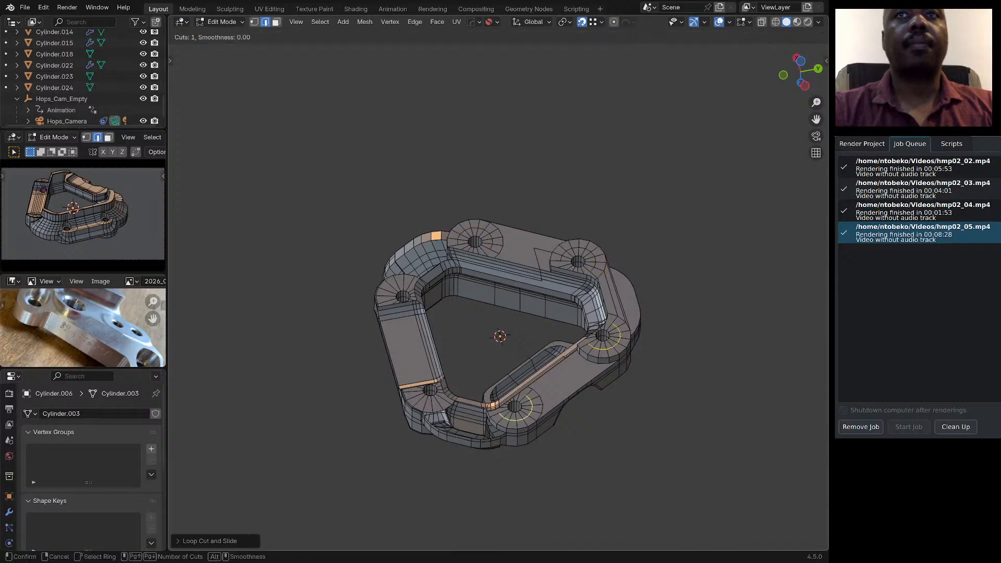
{"action": "left_click", "coordinate": [517, 419]}
{"action": "right_click", "coordinate": [517, 419]}
{"action": "key", "text": "ctrl+r"}
{"action": "left_click", "coordinate": [428, 404]}
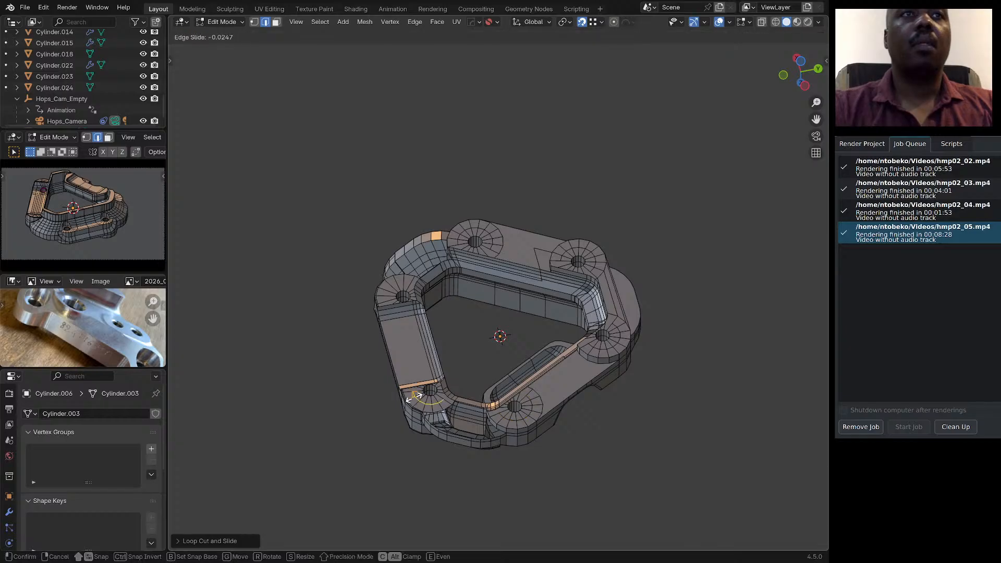
{"action": "right_click", "coordinate": [428, 404]}
{"action": "key", "text": "ctrl+r"}
{"action": "left_click", "coordinate": [392, 290]}
{"action": "right_click", "coordinate": [392, 290]}
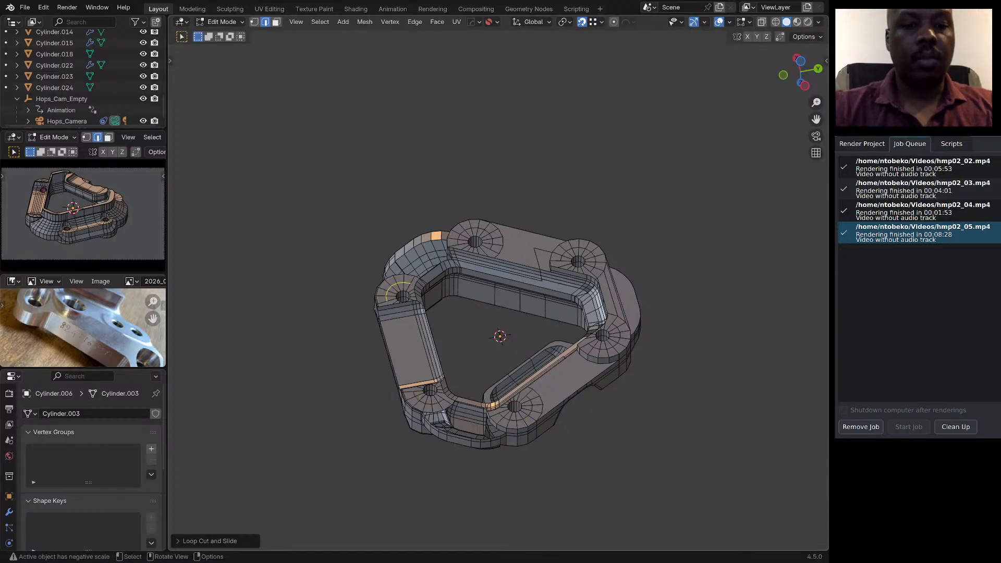
In face mode, select the outer ring faces of the pad beside the flared corner, plus a face path around the inner wall.
{"action": "key", "text": "3"}
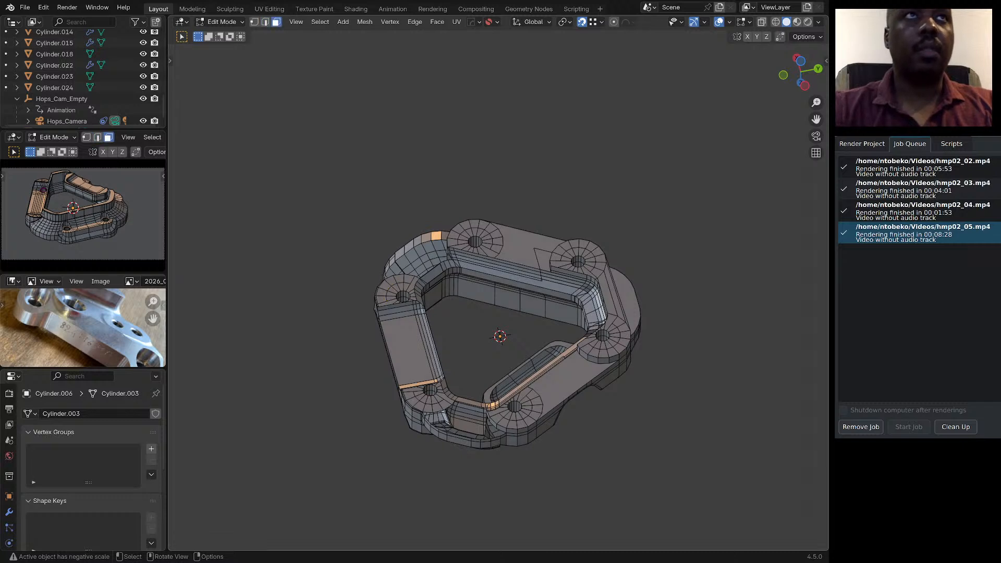
{"action": "left_click", "coordinate": [413, 284], "text": "ctrl"}
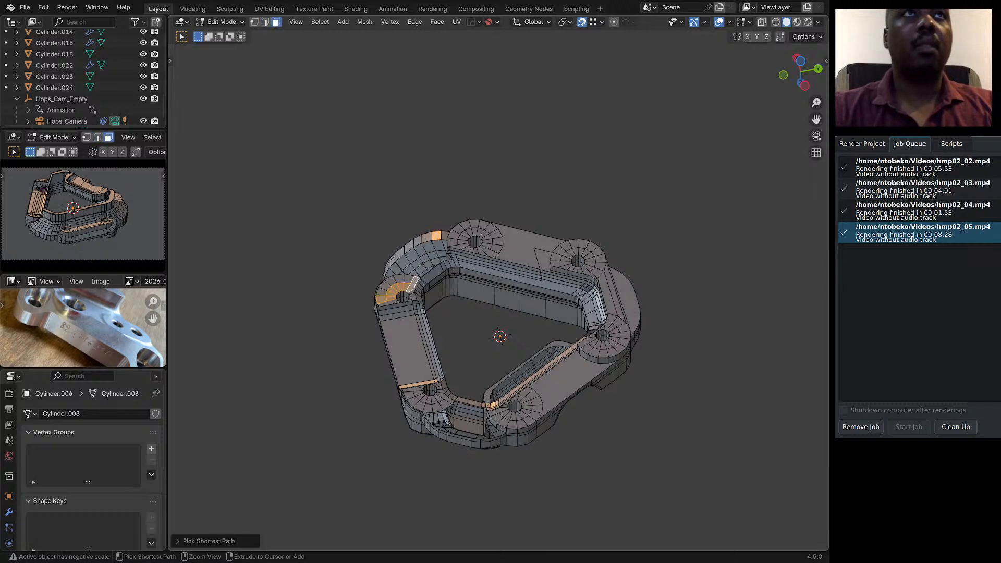
{"action": "left_click", "coordinate": [381, 299]}
{"action": "left_click", "coordinate": [389, 282], "text": "ctrl"}
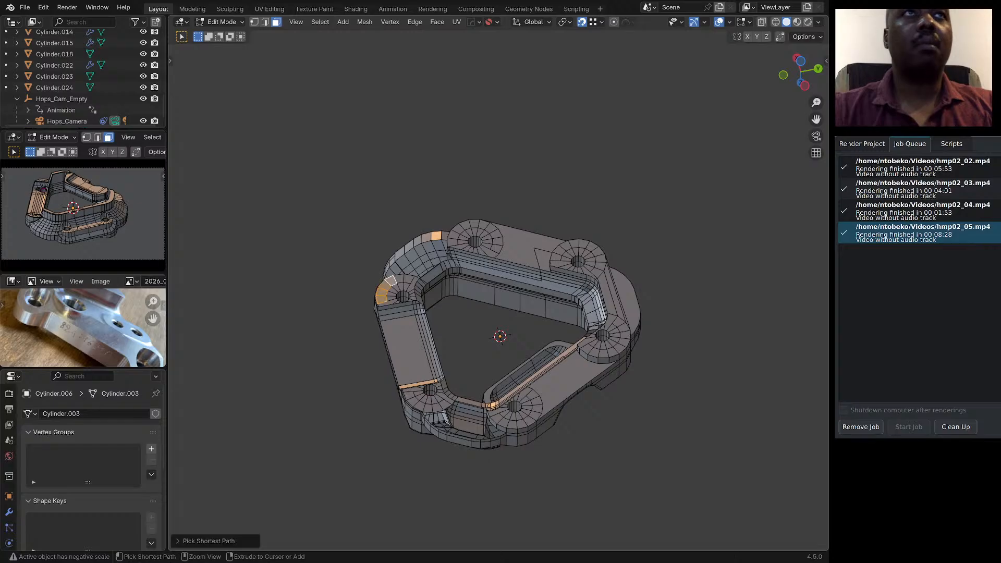
{"action": "left_click", "coordinate": [408, 279], "text": "ctrl"}
{"action": "left_click", "coordinate": [413, 284], "text": "shift"}
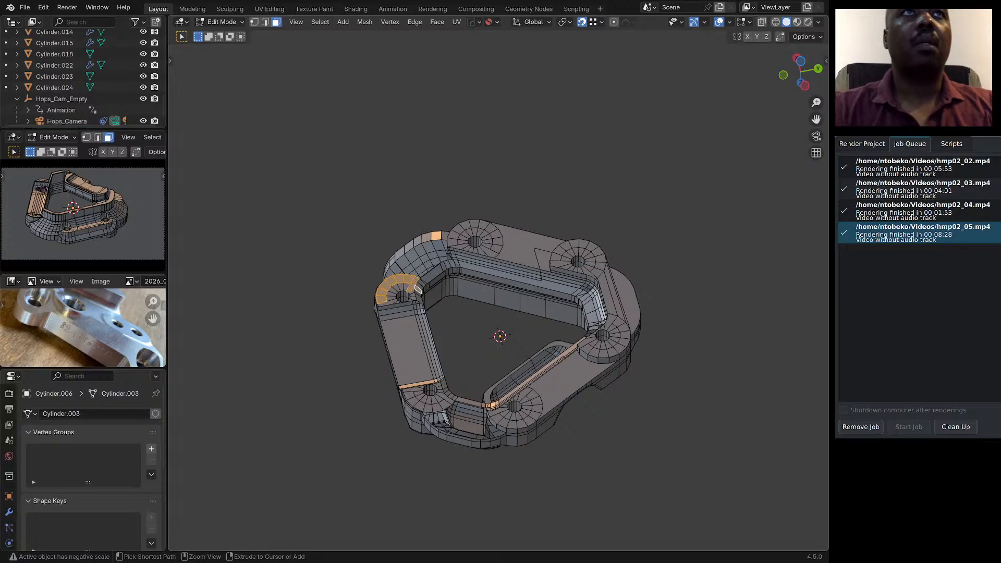
{"action": "left_click", "coordinate": [446, 264], "text": "ctrl"}
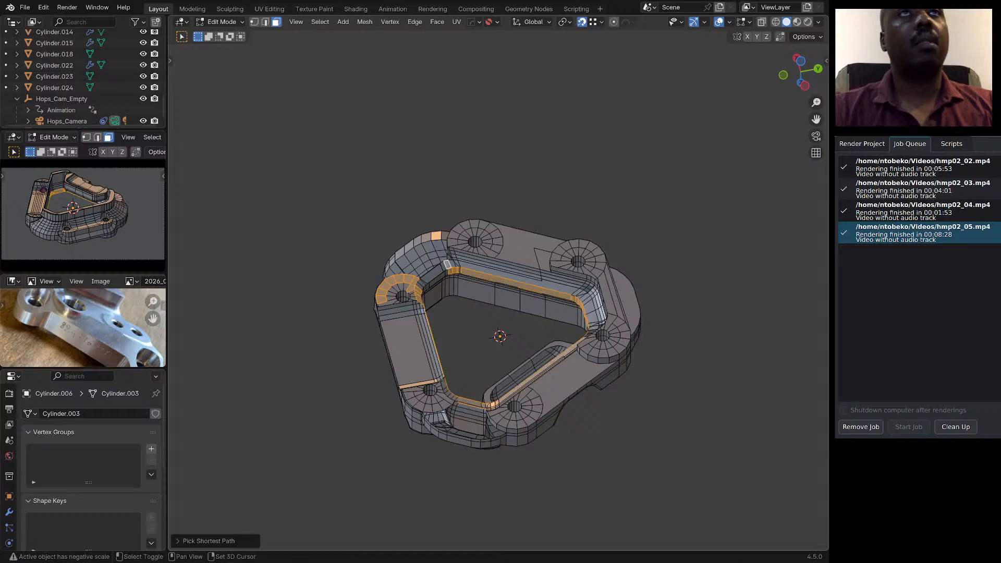
Extend the selection with the outer ring faces of both far-side pads and the narrow strip leading to the adjacent pad.
{"action": "left_click", "coordinate": [453, 243], "text": "shift"}
{"action": "left_click", "coordinate": [474, 225], "text": "ctrl"}
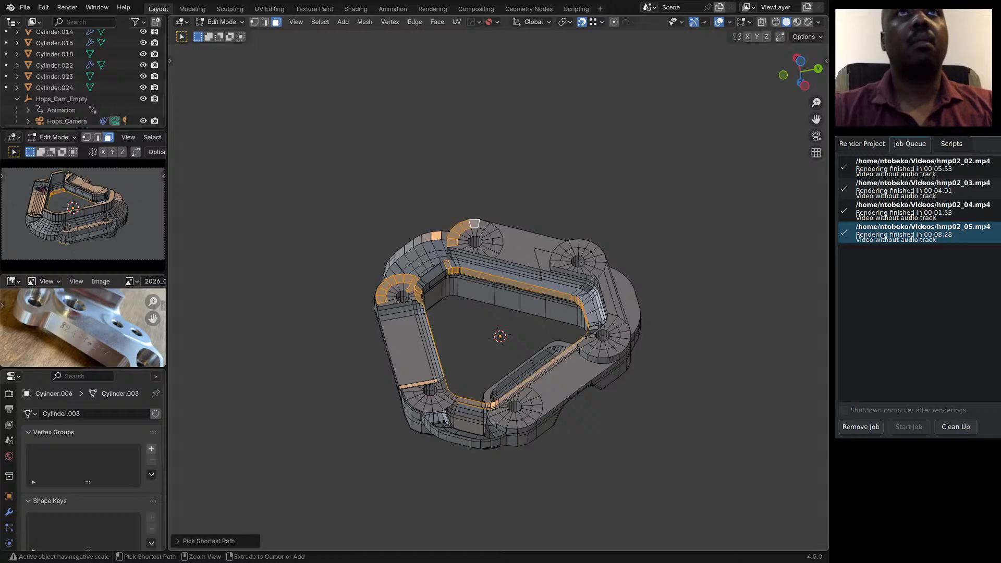
{"action": "left_click", "coordinate": [498, 241], "text": "ctrl"}
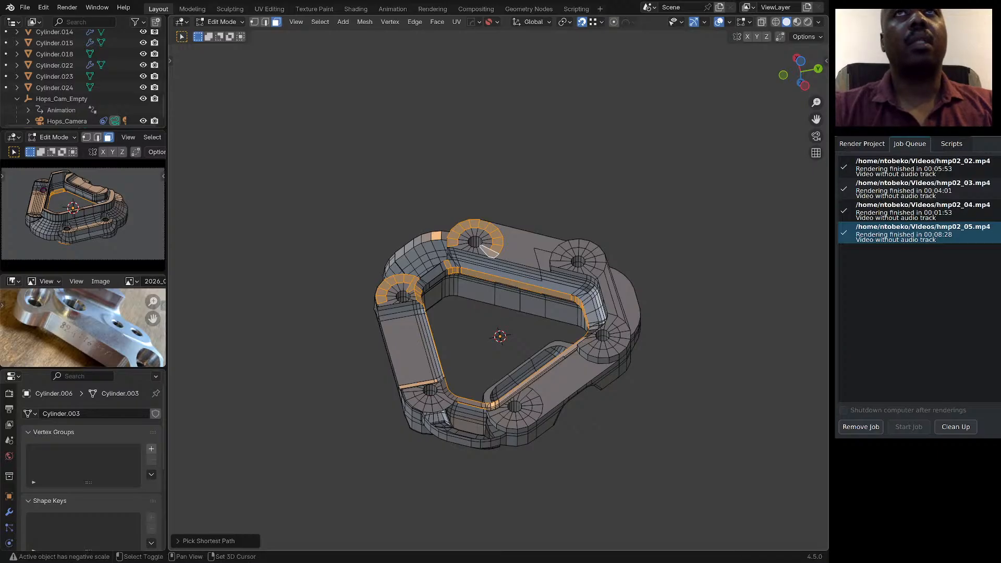
{"action": "left_click", "coordinate": [556, 257], "text": "shift"}
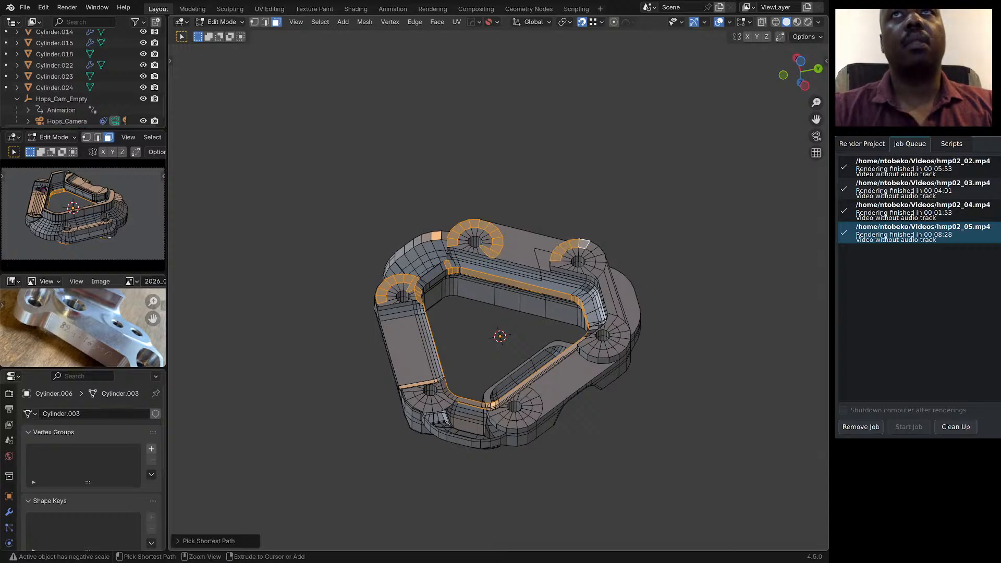
{"action": "left_click", "coordinate": [600, 266], "text": "ctrl"}
{"action": "left_click", "coordinate": [608, 295], "text": "ctrl"}
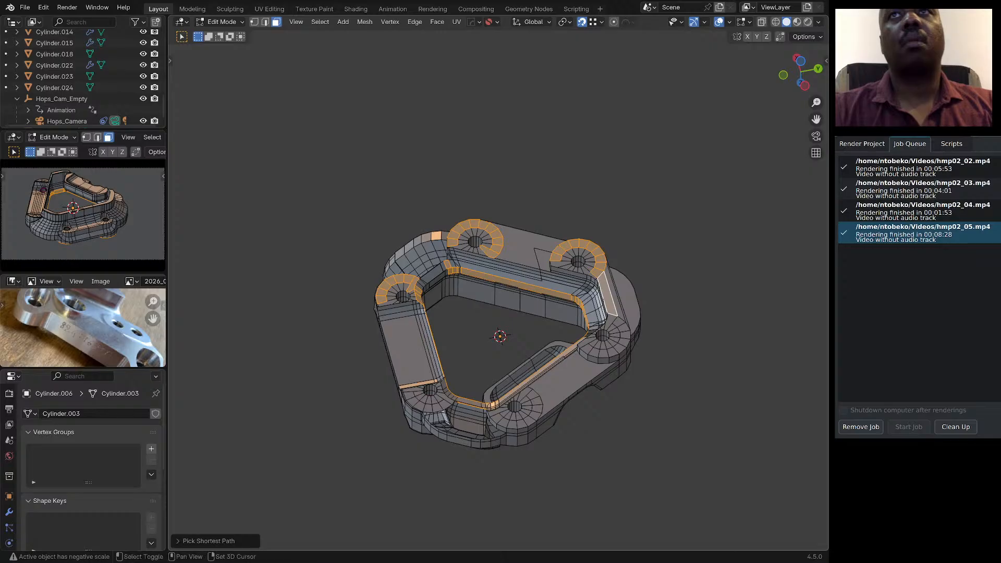
Add the outer ring faces of the pad at the strip's end, beside the scooped recess, to the selection.
{"action": "left_click", "coordinate": [612, 323], "text": "shift"}
{"action": "left_click", "coordinate": [623, 328], "text": "ctrl"}
{"action": "left_click", "coordinate": [603, 354], "text": "ctrl"}
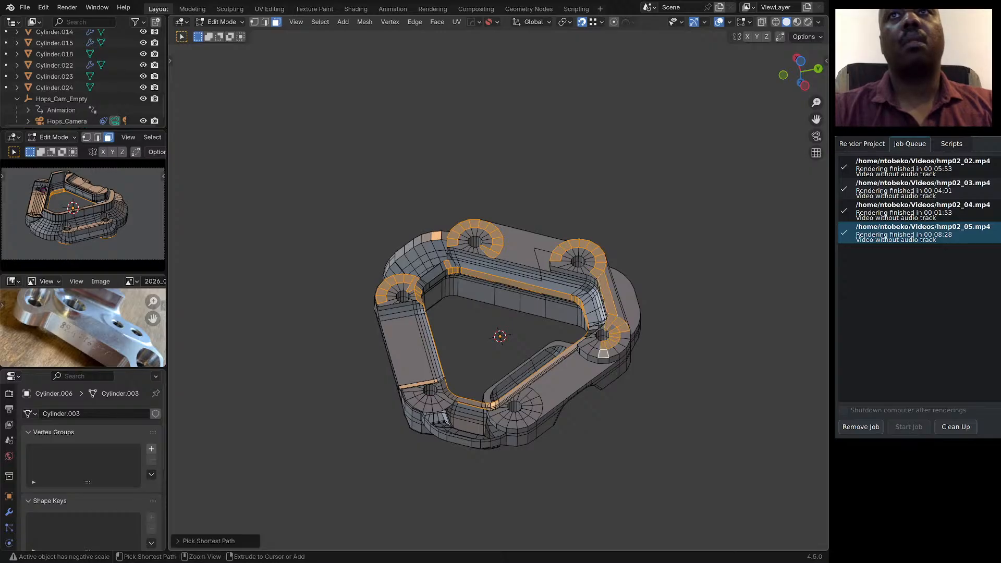
{"action": "left_click", "coordinate": [586, 348], "text": "shift"}
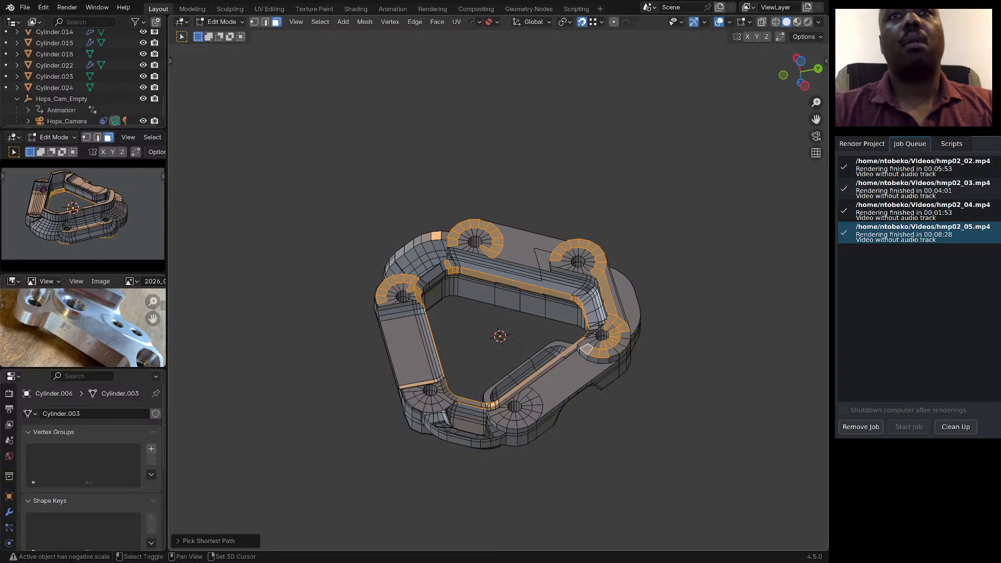
Add the outer ring faces of the pad at the other end of the recess side to the selection.
{"action": "left_click", "coordinate": [532, 394], "text": "shift"}
{"action": "left_click", "coordinate": [521, 420], "text": "ctrl"}
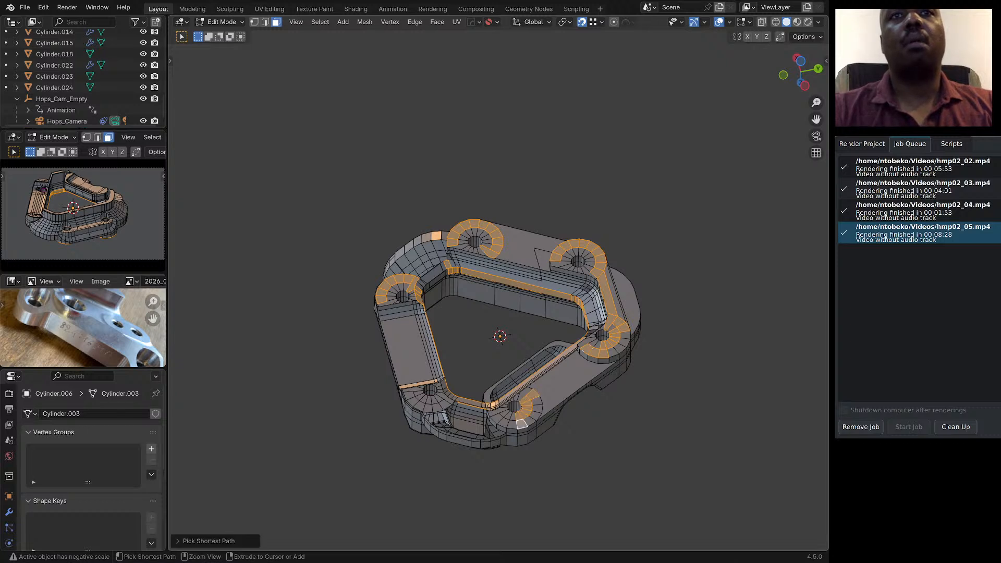
{"action": "left_click", "coordinate": [496, 418], "text": "ctrl"}
{"action": "middle_click_drag", "start_coordinate": [496, 418], "coordinate": [497, 464]}
{"action": "scroll", "coordinate": [490, 408], "scroll_direction": "up", "scroll_amount": 5}
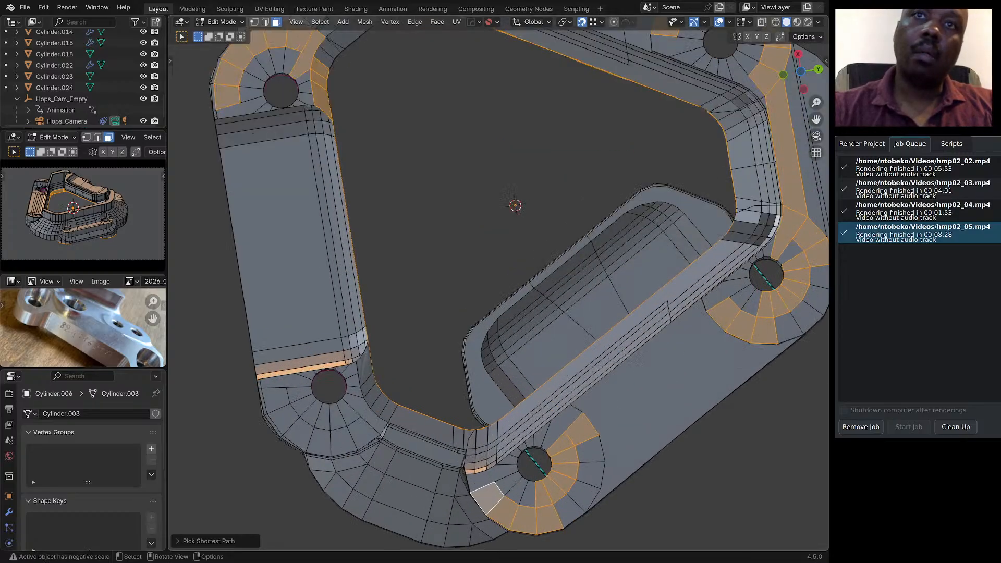
{"action": "left_click", "coordinate": [488, 477], "text": "ctrl"}
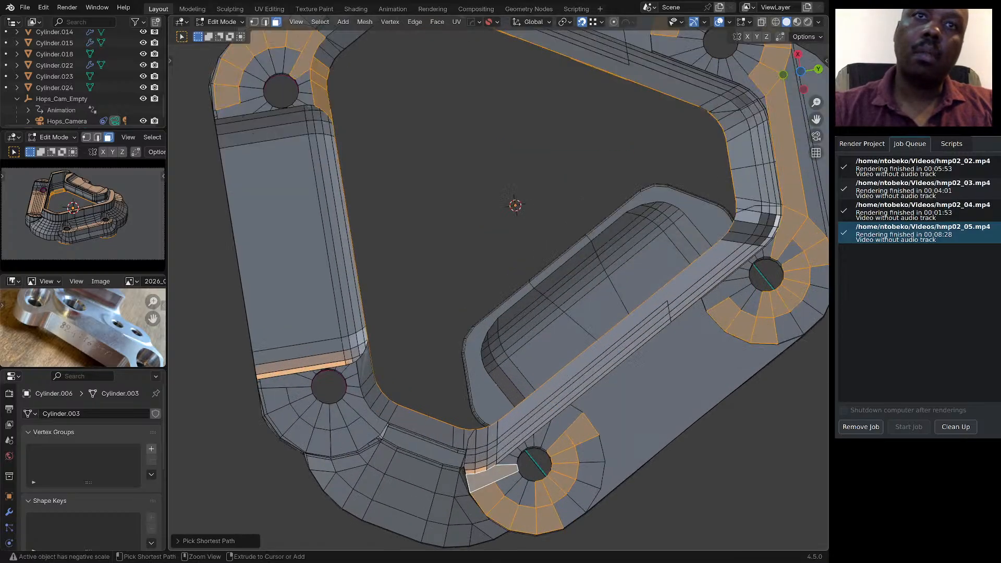
Extend the face selection across the corner wall beside the recess-side pad and along the long strips of the recess side.
{"action": "left_click", "coordinate": [492, 463], "text": "shift"}
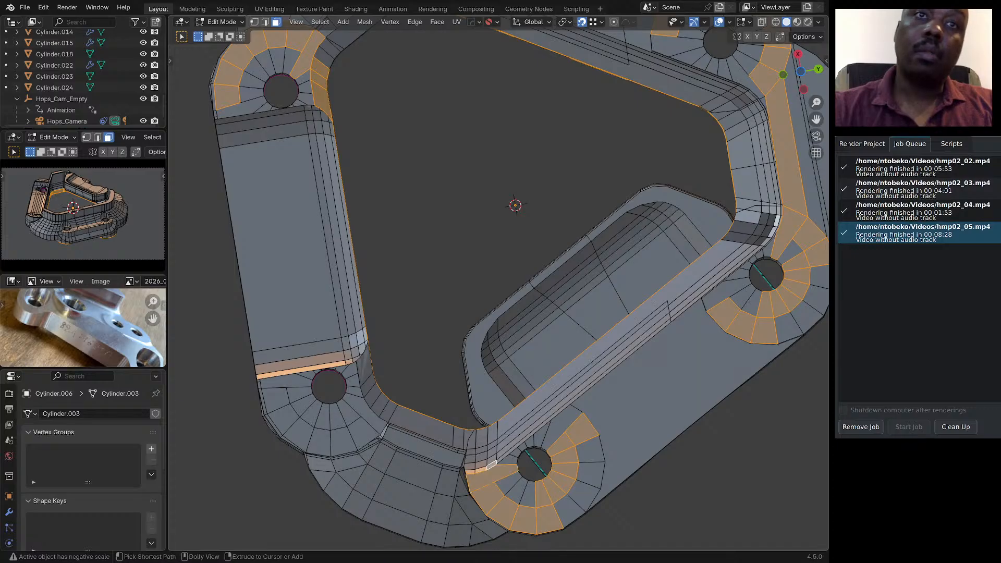
{"action": "left_click", "coordinate": [472, 444], "text": "ctrl+shift"}
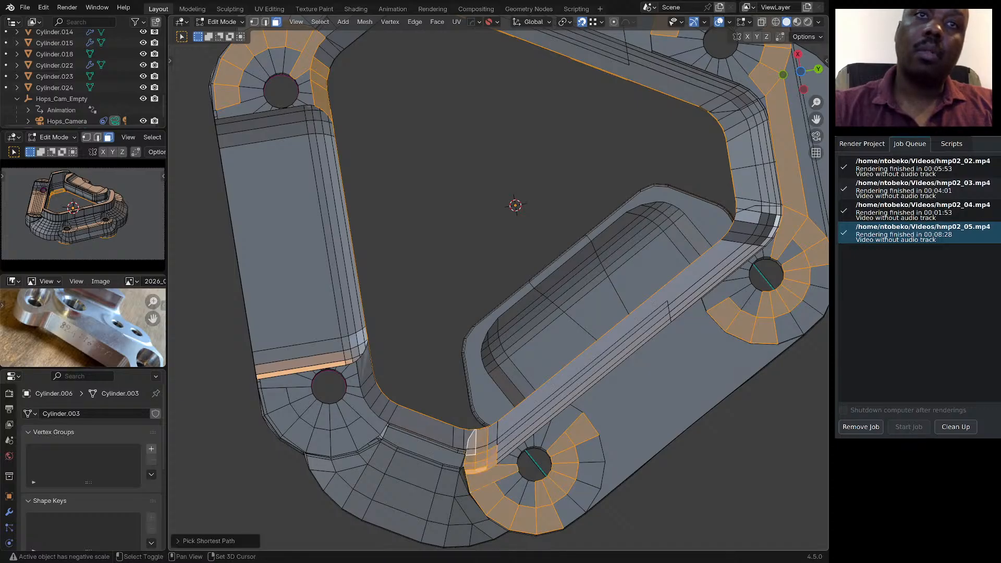
{"action": "left_click", "coordinate": [467, 439], "text": "shift"}
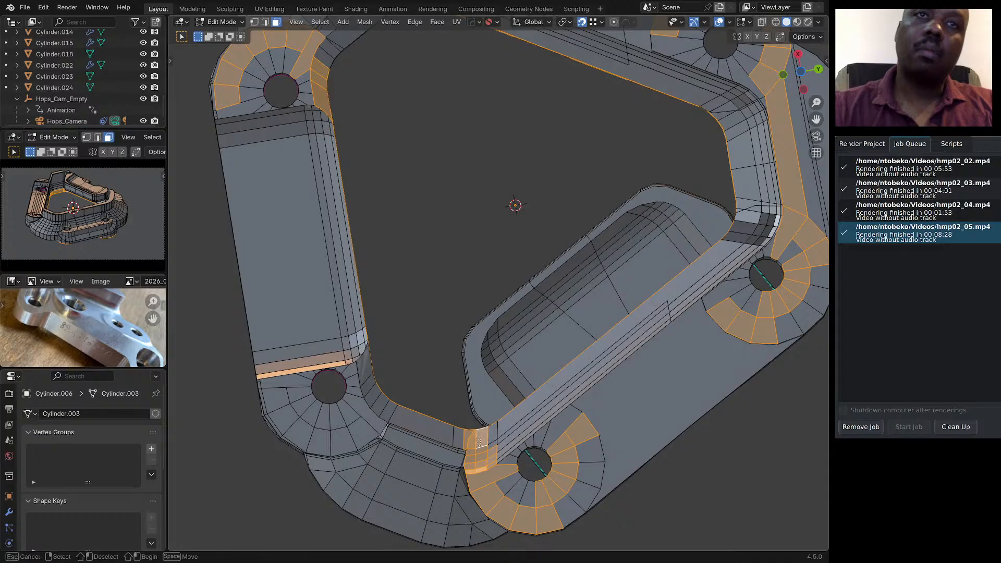
{"action": "key", "text": "ctrl+z"}
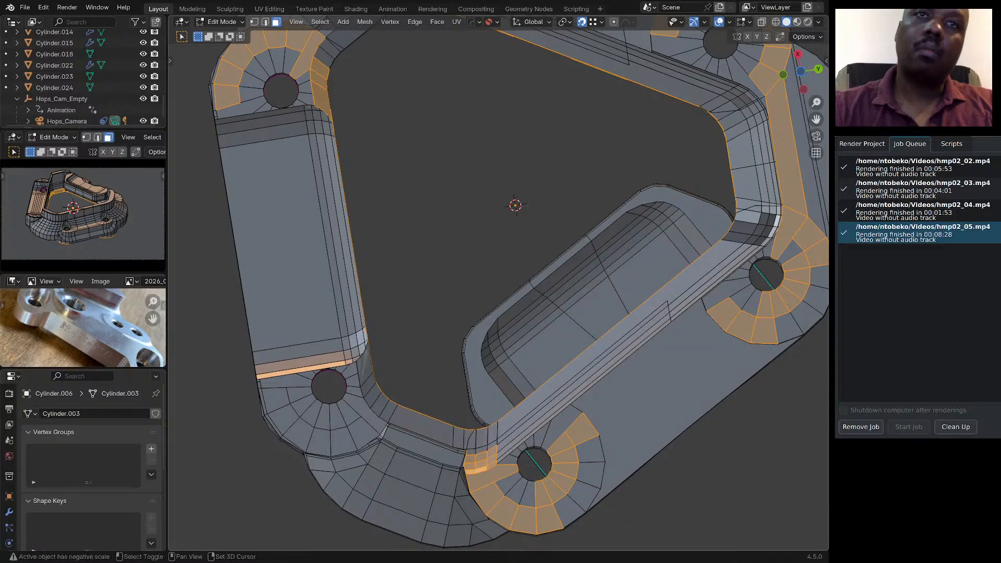
{"action": "left_click", "coordinate": [532, 421], "text": "shift"}
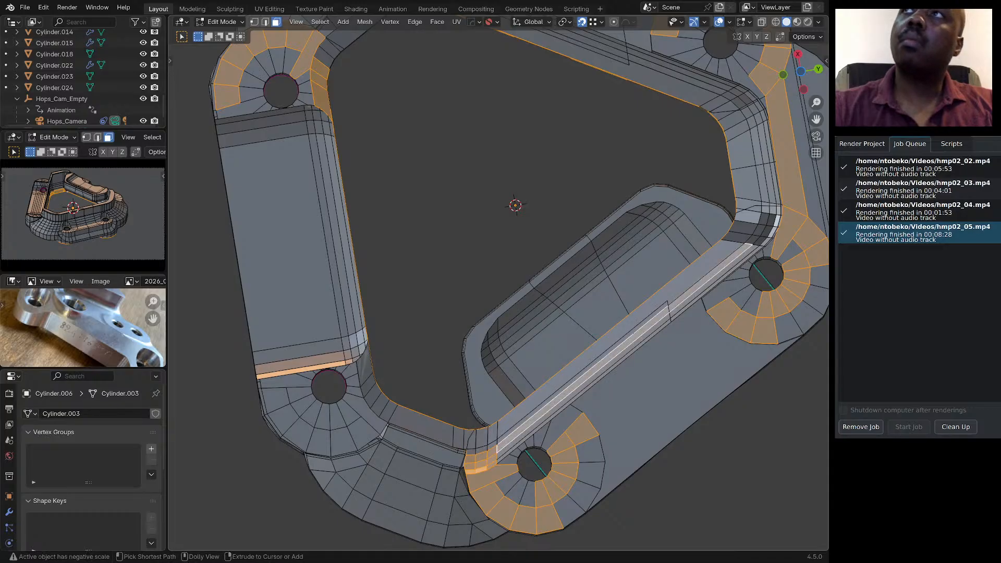
{"action": "left_click", "coordinate": [573, 395], "text": "ctrl"}
Duplicate the selected faces in place, separate the copy into its own object and return to Object Mode.
{"action": "scroll", "coordinate": [575, 280], "scroll_direction": "down", "scroll_amount": 5}
{"action": "middle_click_drag", "start_coordinate": [575, 280], "coordinate": [621, 180]}
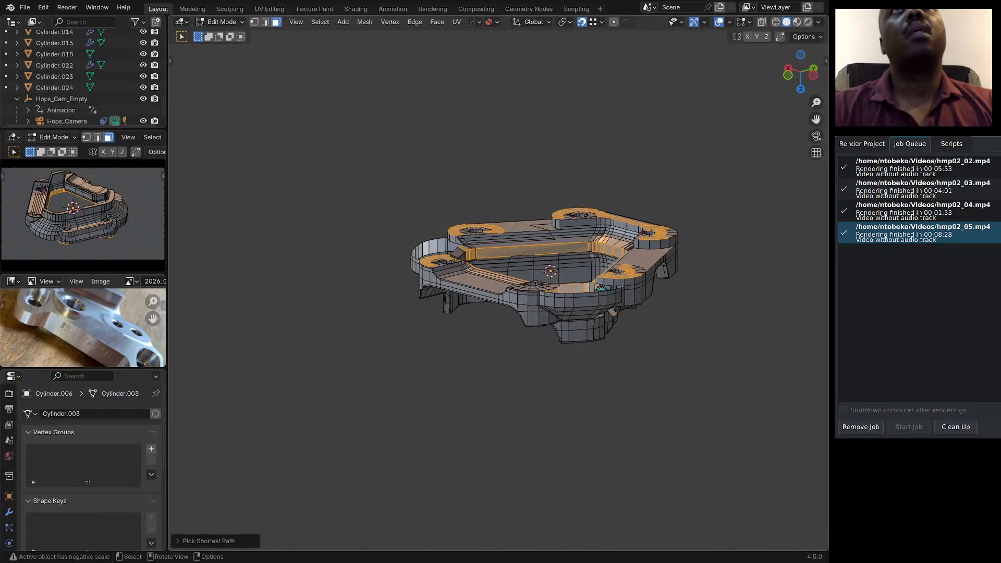
{"action": "key", "text": "shift+d"}
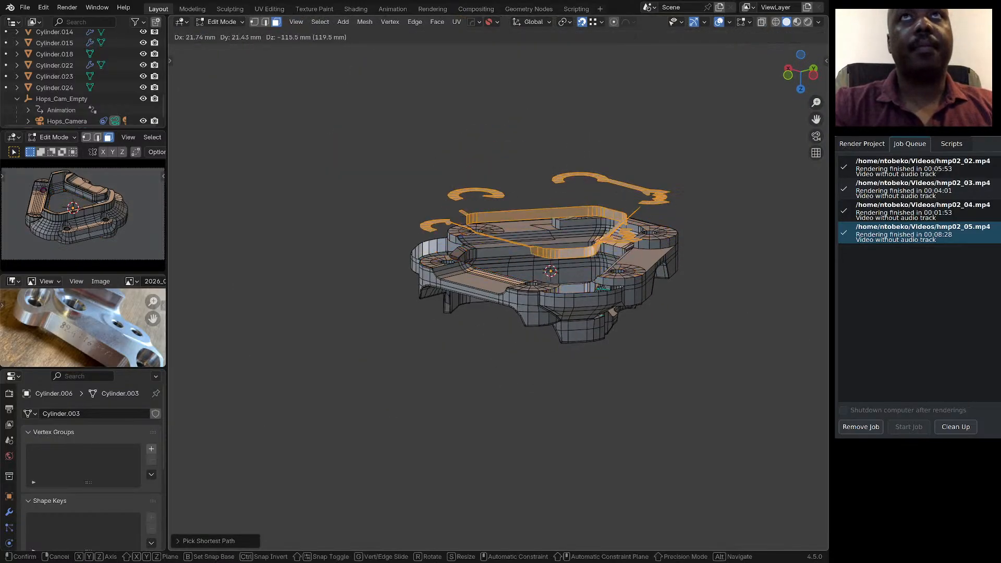
{"action": "key", "text": "Escape"}
{"action": "key", "text": "p"}
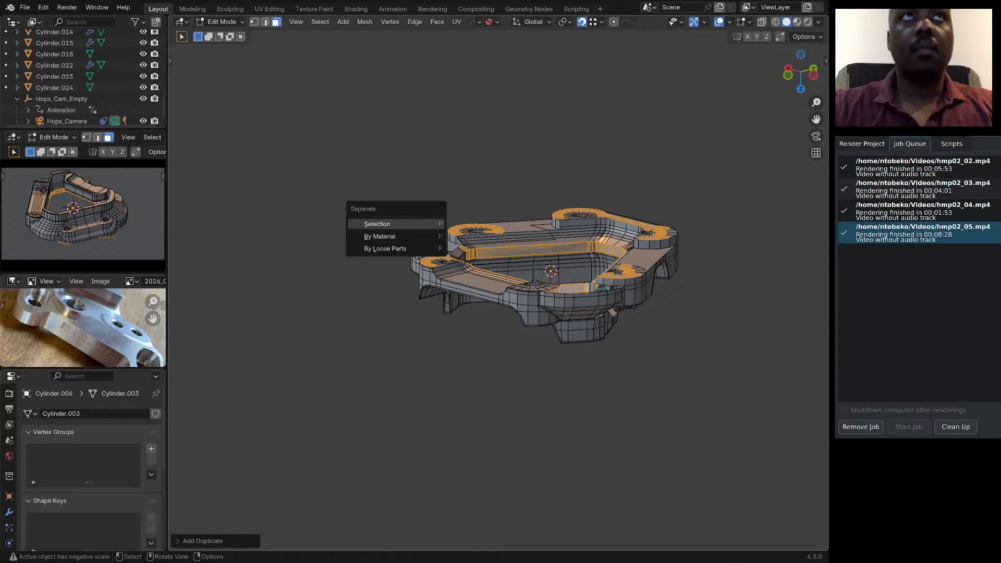
{"action": "key", "text": "Return"}
{"action": "key", "text": "Tab"}
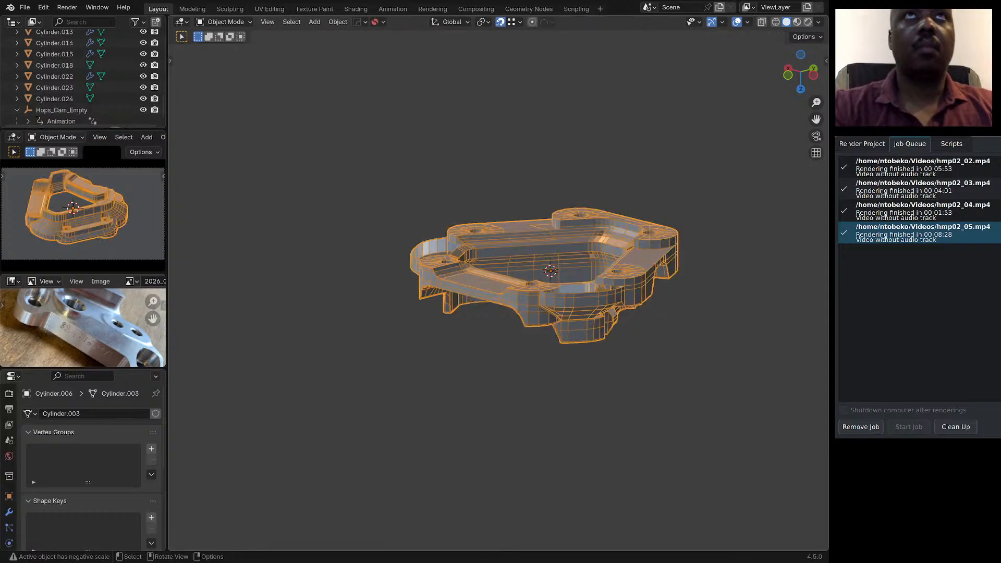
Select the separated strip-and-ring object and isolate it in local view.
{"action": "left_click", "coordinate": [621, 271]}
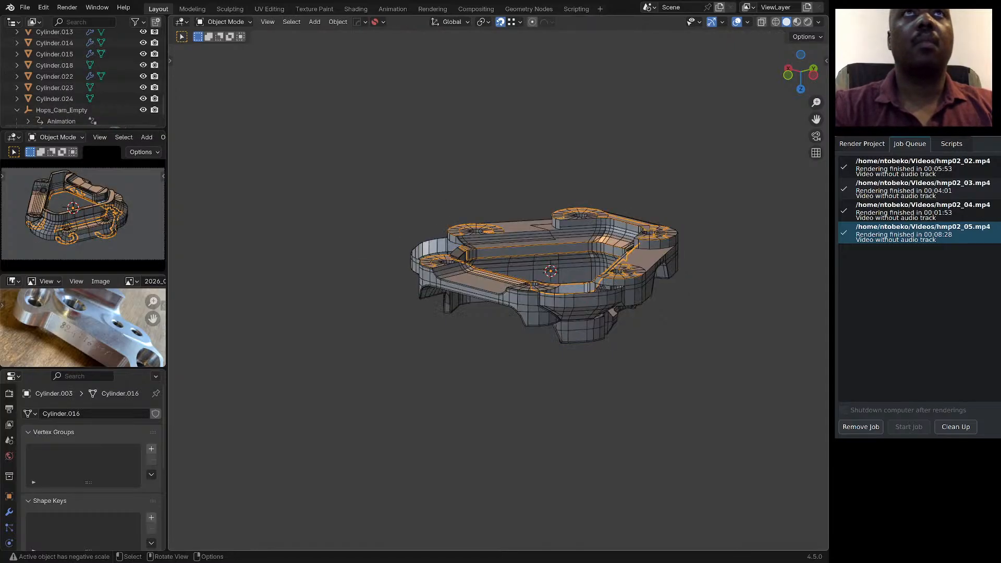
{"action": "key", "text": "KP_Divide"}
{"action": "middle_click_drag", "start_coordinate": [620, 271], "coordinate": [511, 78]}
{"action": "middle_click_drag", "start_coordinate": [470, 250], "coordinate": [552, 209]}
{"action": "scroll", "coordinate": [555, 320], "scroll_direction": "down", "scroll_amount": 2}
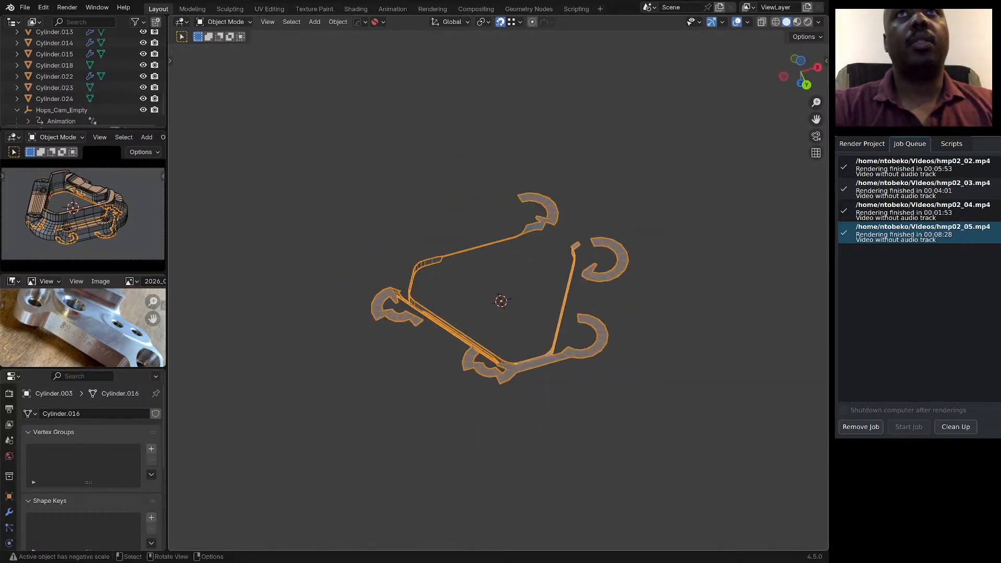
{"action": "middle_click_drag", "start_coordinate": [563, 282], "coordinate": [497, 218]}
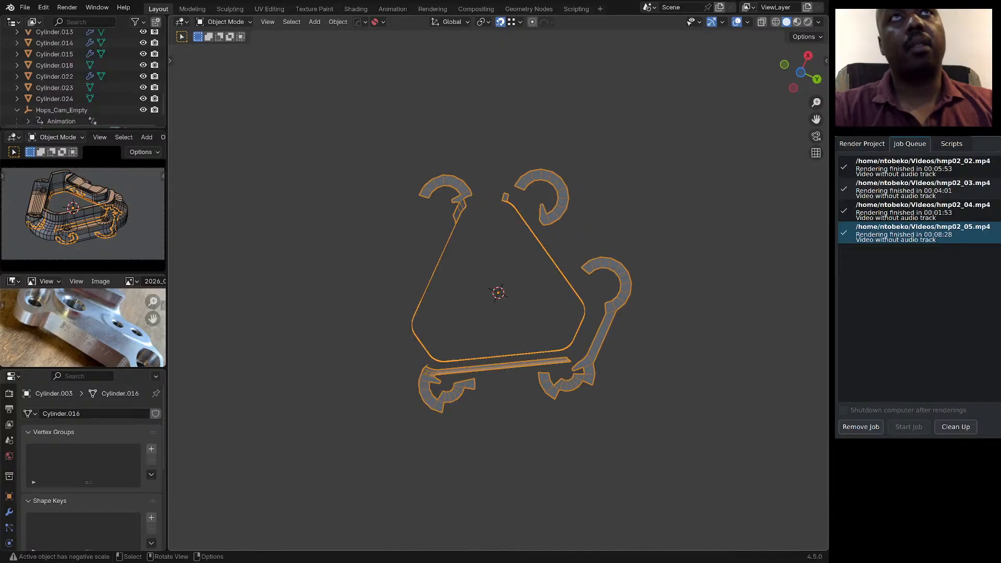
Examine the isolated rim strips and pad rings from several angles for gaps and continuity.
{"action": "key", "text": "alt+a"}
{"action": "middle_click_drag", "start_coordinate": [500, 277], "coordinate": [473, 193]}
{"action": "scroll", "coordinate": [644, 250], "scroll_direction": "up", "scroll_amount": 4}
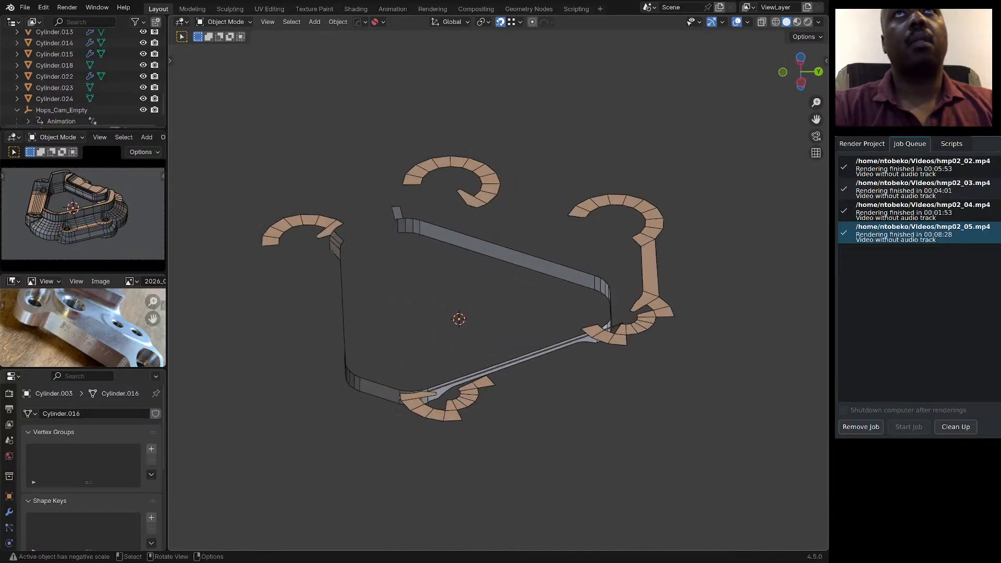
{"action": "middle_click_drag", "start_coordinate": [487, 256], "coordinate": [598, 323]}
{"action": "scroll", "coordinate": [550, 268], "scroll_direction": "down", "scroll_amount": 4}
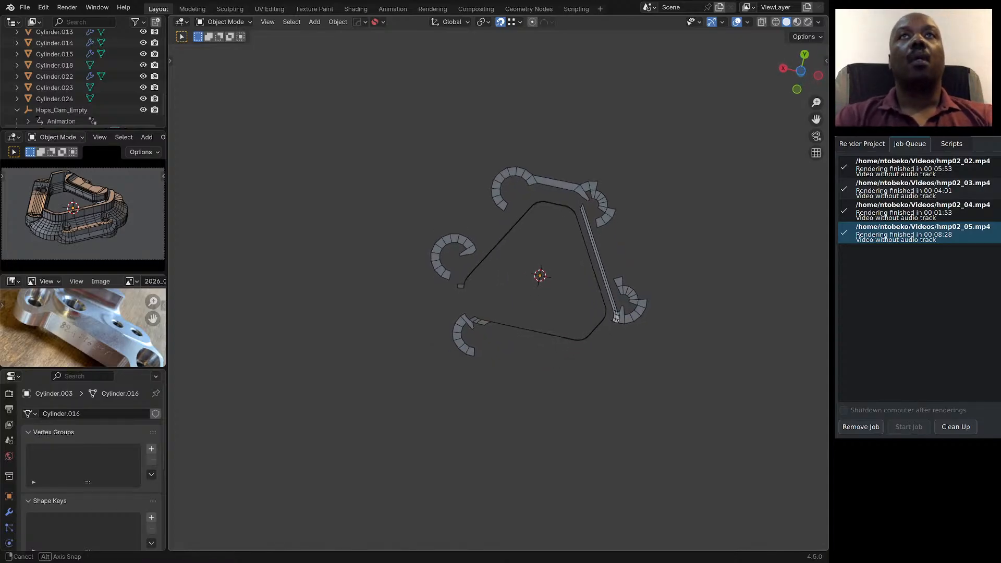
{"action": "scroll", "coordinate": [587, 248], "scroll_direction": "up", "scroll_amount": 5}
{"action": "middle_click_drag", "start_coordinate": [586, 247], "coordinate": [502, 254]}
{"action": "scroll", "coordinate": [558, 196], "scroll_direction": "down", "scroll_amount": 5}
{"action": "scroll", "coordinate": [522, 190], "scroll_direction": "up", "scroll_amount": 5}
{"action": "scroll", "coordinate": [498, 250], "scroll_direction": "up", "scroll_amount": 1}
{"action": "scroll", "coordinate": [466, 261], "scroll_direction": "down", "scroll_amount": 2}
{"action": "key", "text": "a"}
{"action": "scroll", "coordinate": [537, 250], "scroll_direction": "down", "scroll_amount": 5}
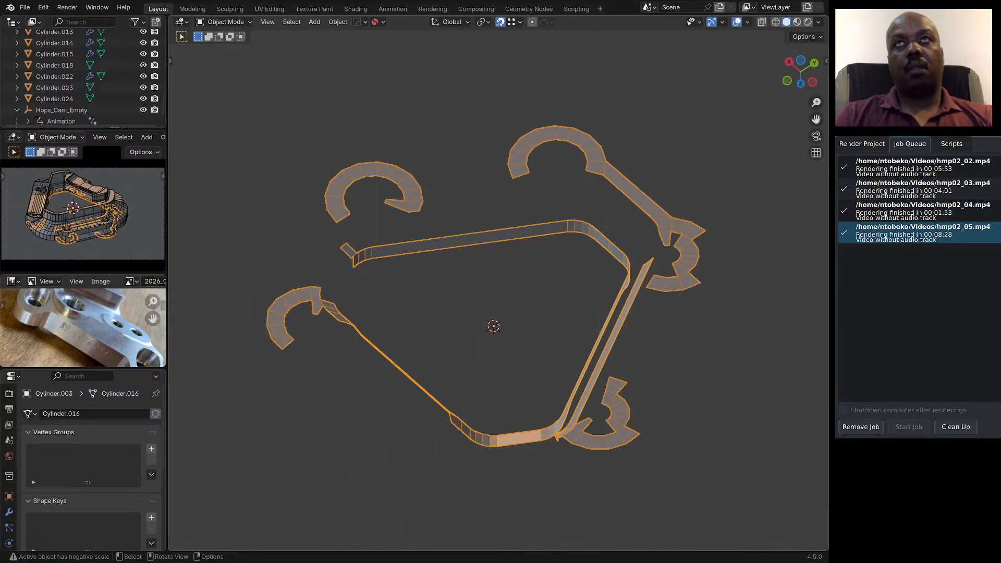
{"action": "scroll", "coordinate": [521, 282], "scroll_direction": "up", "scroll_amount": 5}
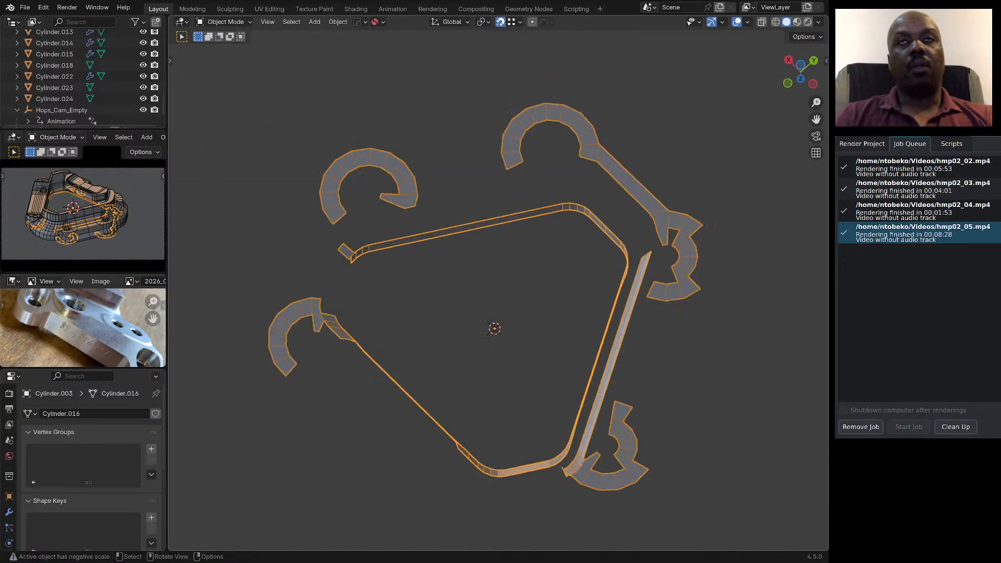
{"action": "scroll", "coordinate": [522, 282], "scroll_direction": "down", "scroll_amount": 4}
{"action": "middle_click_drag", "start_coordinate": [522, 281], "coordinate": [523, 290]}
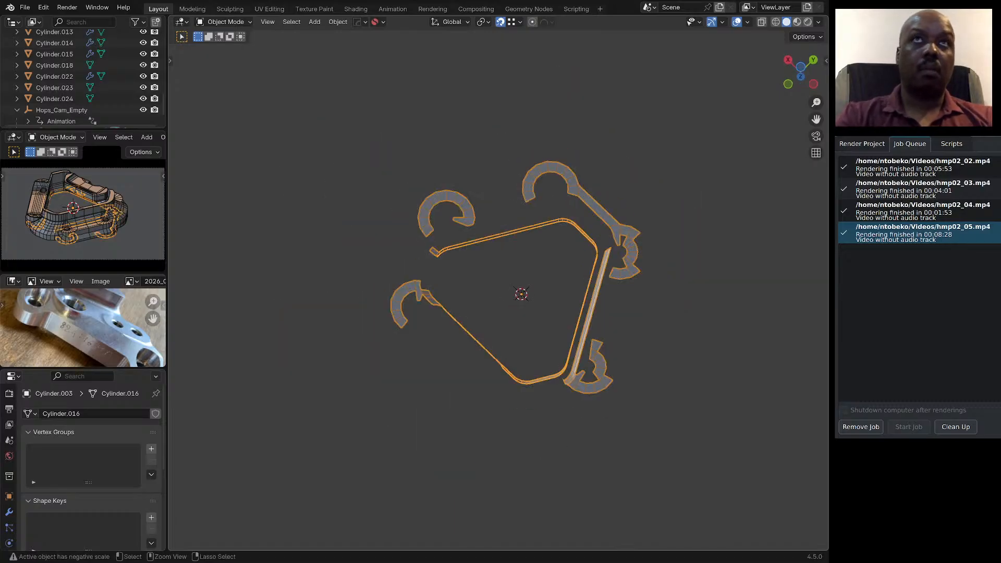
Undo the separation and duplication of the selected faces, back to editing the bracket mesh.
{"action": "key", "text": "shift+z"}
{"action": "key", "text": "ctrl+z"}
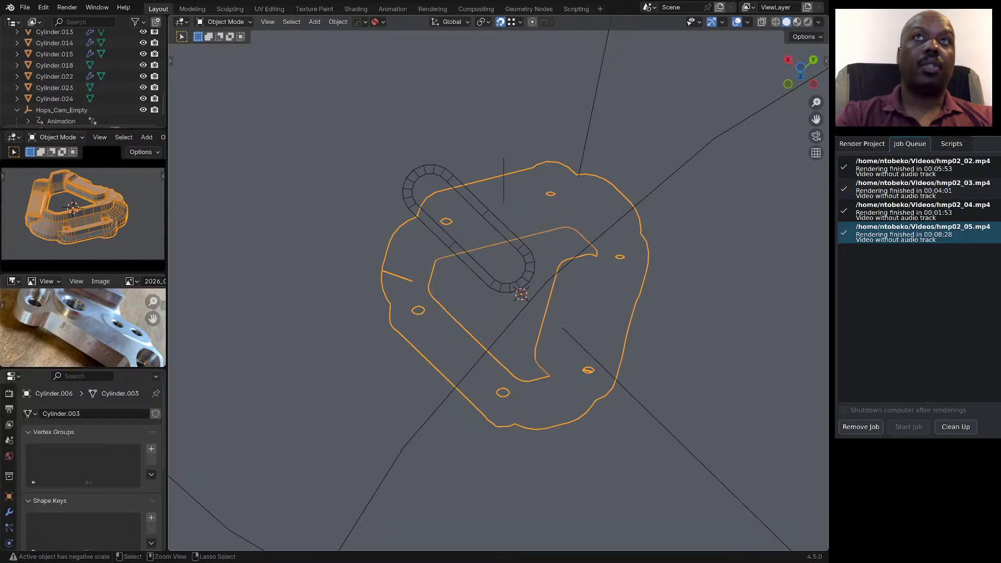
{"action": "key", "text": "ctrl+z"}
{"action": "key", "text": "ctrl+z"}
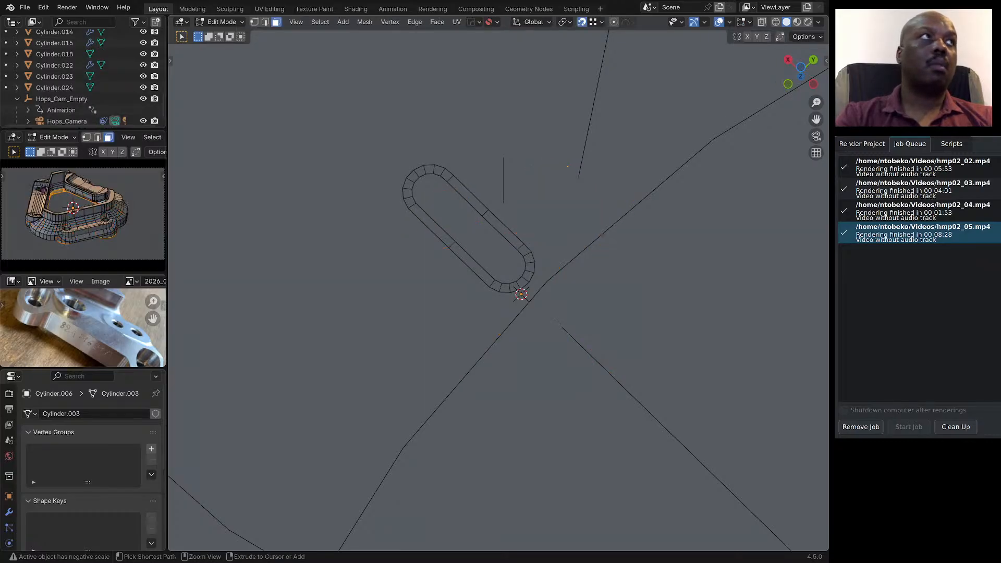
Undo the face path around the inner wall and isolate the whole bracket in local view.
{"action": "middle_click_drag", "start_coordinate": [495, 250], "coordinate": [521, 376]}
{"action": "scroll", "coordinate": [499, 312], "scroll_direction": "down", "scroll_amount": 6}
{"action": "scroll", "coordinate": [499, 313], "scroll_direction": "down", "scroll_amount": 5}
{"action": "middle_click_drag", "start_coordinate": [499, 312], "coordinate": [532, 406]}
{"action": "scroll", "coordinate": [531, 407], "scroll_direction": "up", "scroll_amount": 7}
{"action": "scroll", "coordinate": [691, 369], "scroll_direction": "up", "scroll_amount": 6}
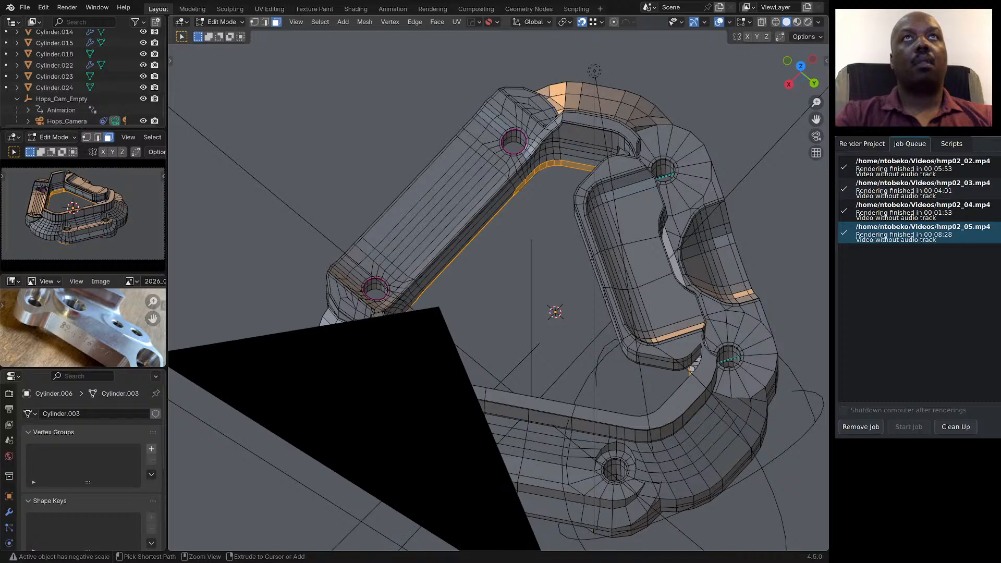
{"action": "key", "text": "ctrl+z"}
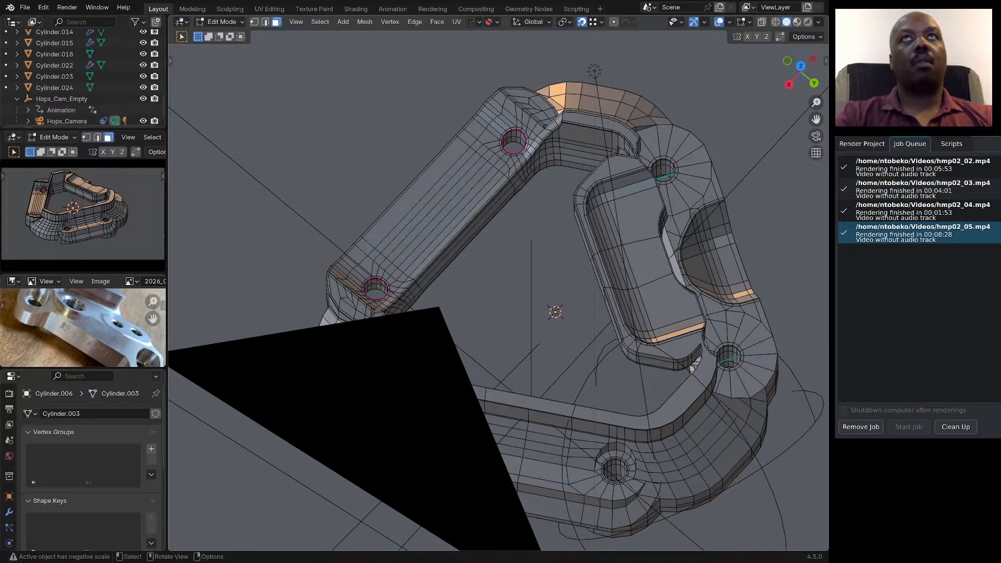
{"action": "key", "text": "KP_Divide"}
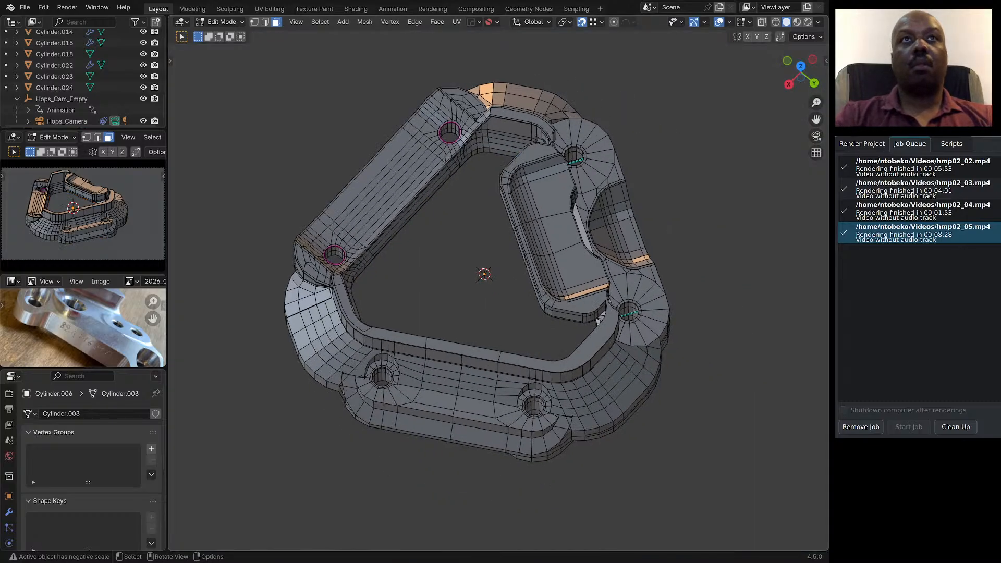
Undo the remaining pad ring selections, back to the face strip running down the flared corner.
{"action": "middle_click_drag", "start_coordinate": [691, 369], "coordinate": [770, 254]}
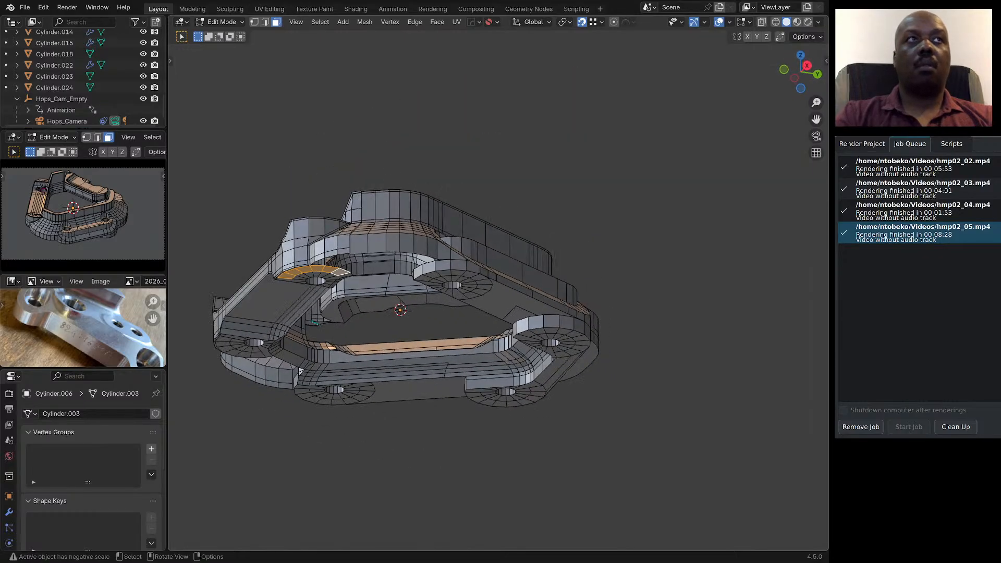
{"action": "key", "text": "ctrl+z"}
{"action": "key", "text": "ctrl+z"}
{"action": "key", "text": "ctrl+z"}
{"action": "key", "text": "ctrl+z"}
{"action": "key", "text": "ctrl+z"}
{"action": "key", "text": "ctrl+z"}
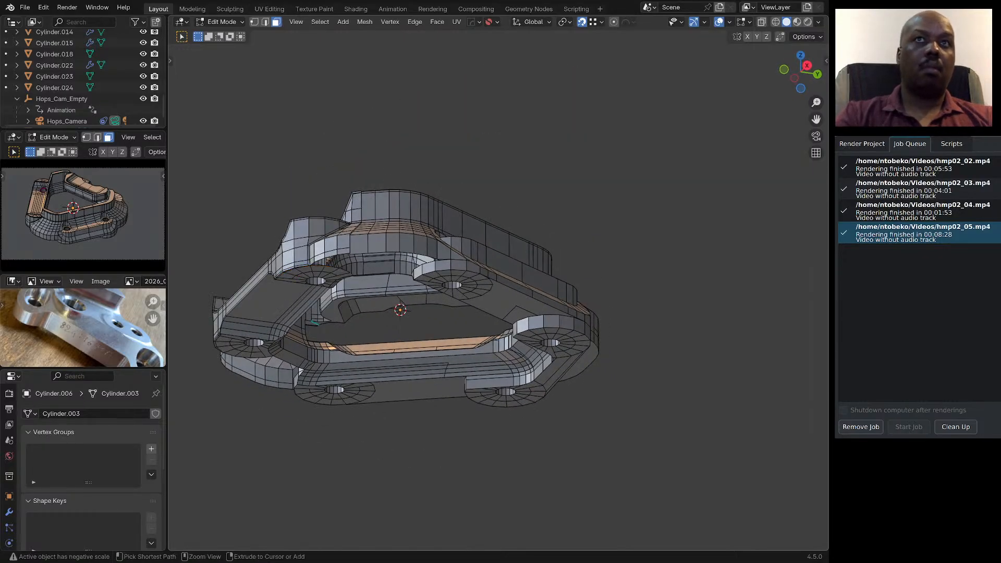
{"action": "key", "text": "ctrl+z"}
{"action": "key", "text": "ctrl+z"}
{"action": "key", "text": "ctrl+z"}
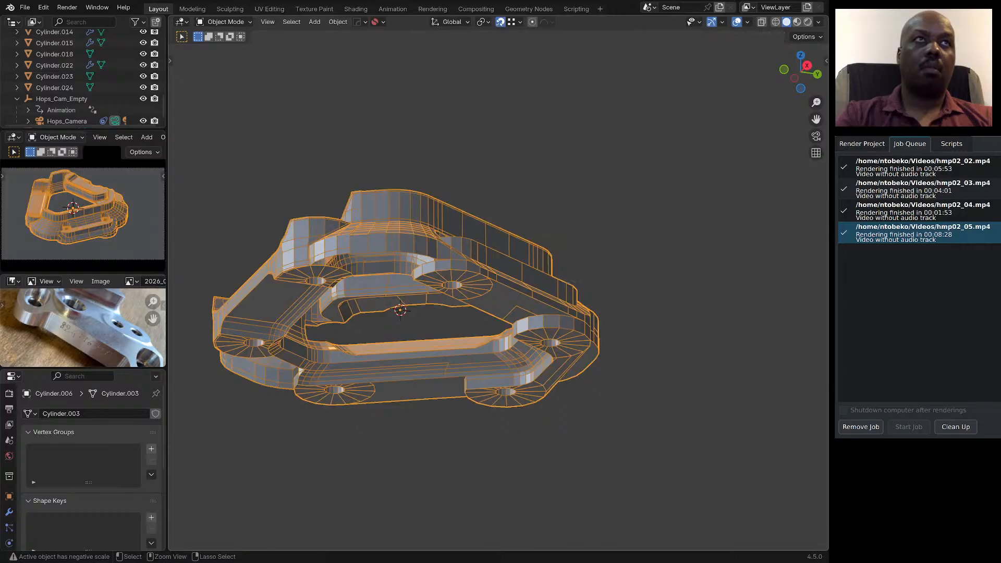
{"action": "key", "text": "ctrl+z"}
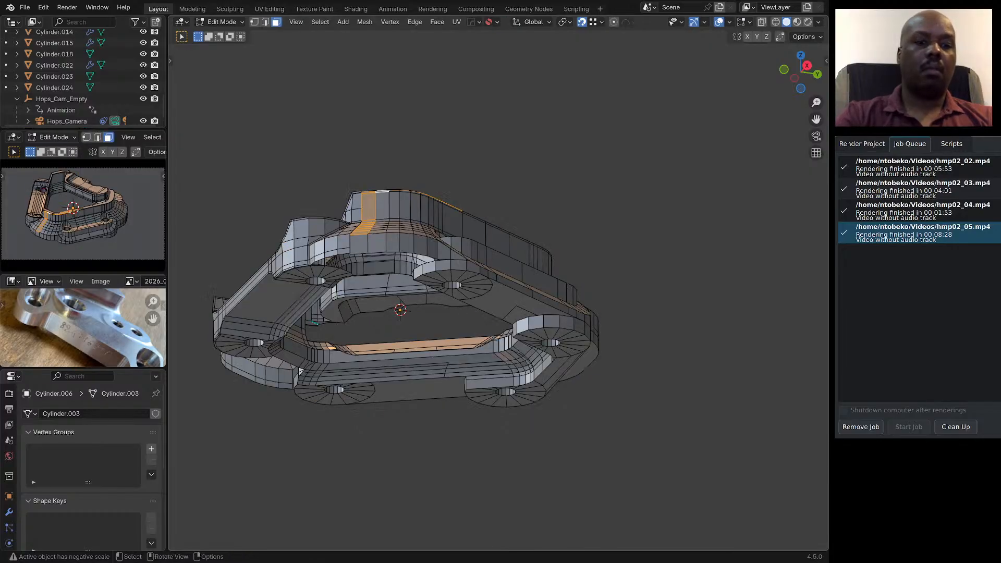
Switch the bracket to Object Mode and save the Blender file under its current name.
{"action": "middle_click_drag", "start_coordinate": [496, 234], "coordinate": [513, 324]}
{"action": "key", "text": "Tab"}
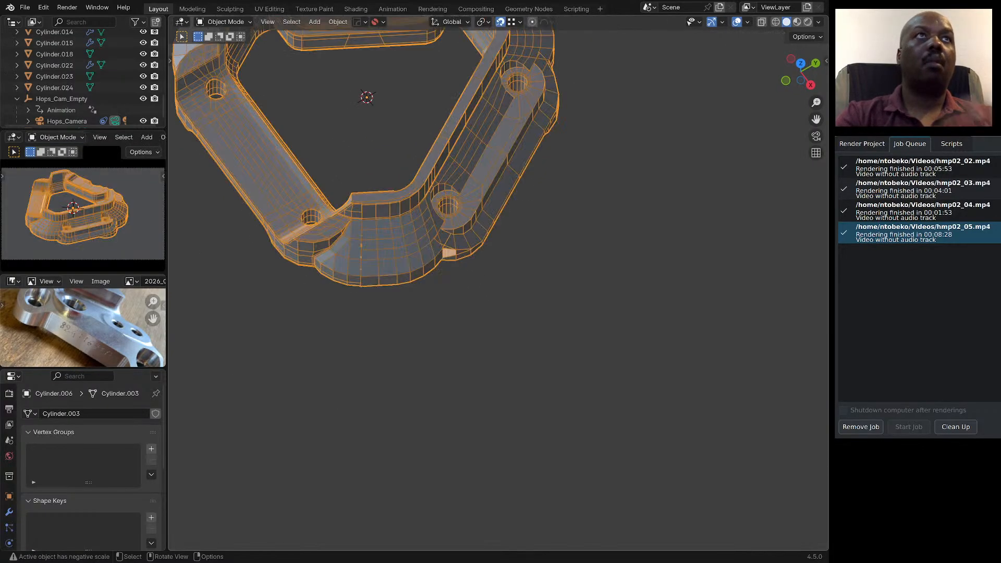
{"action": "scroll", "coordinate": [499, 289], "scroll_direction": "down", "scroll_amount": 2}
{"action": "scroll", "coordinate": [531, 336], "scroll_direction": "down", "scroll_amount": 3}
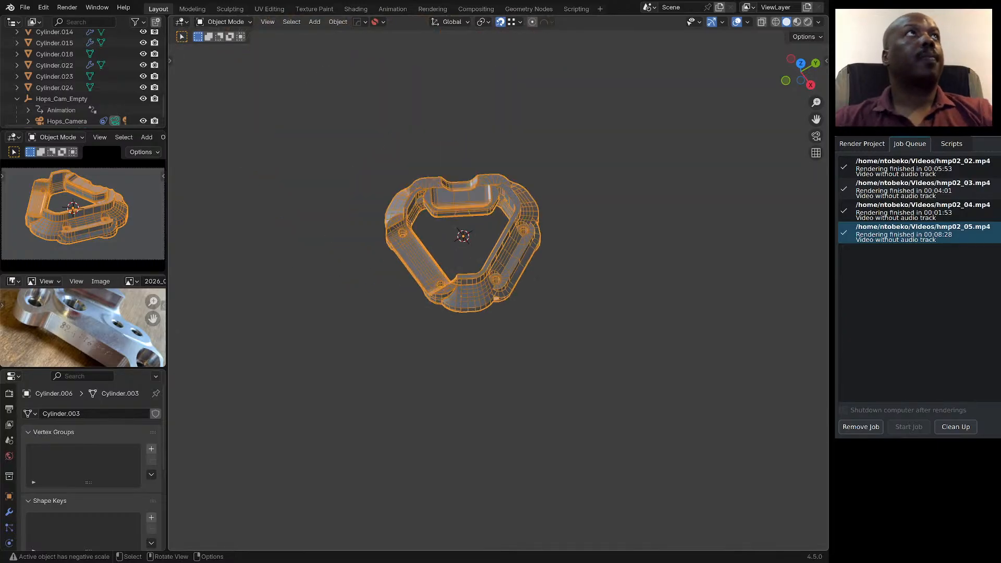
{"action": "left_click", "coordinate": [24, 8]}
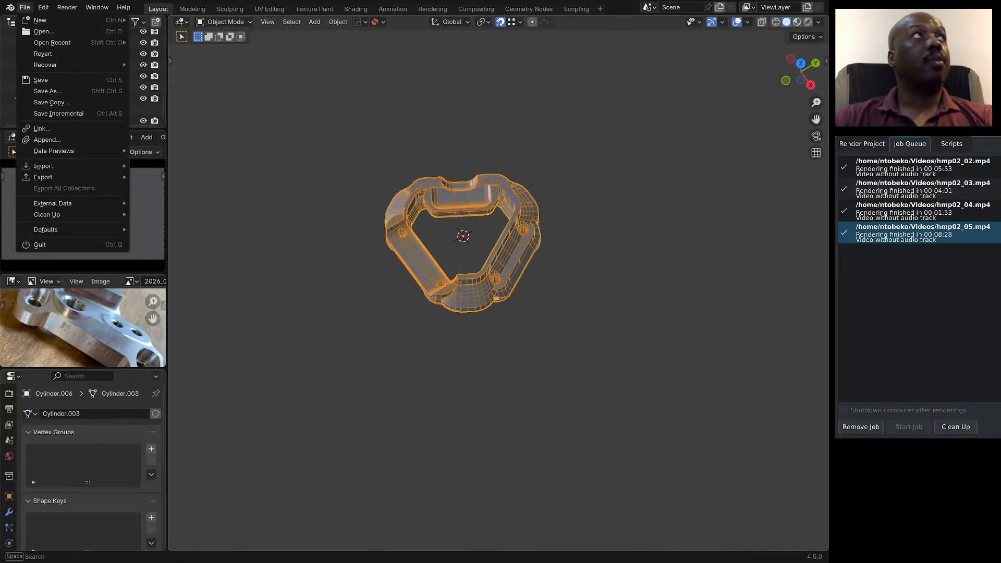
{"action": "left_click", "coordinate": [31, 80]}
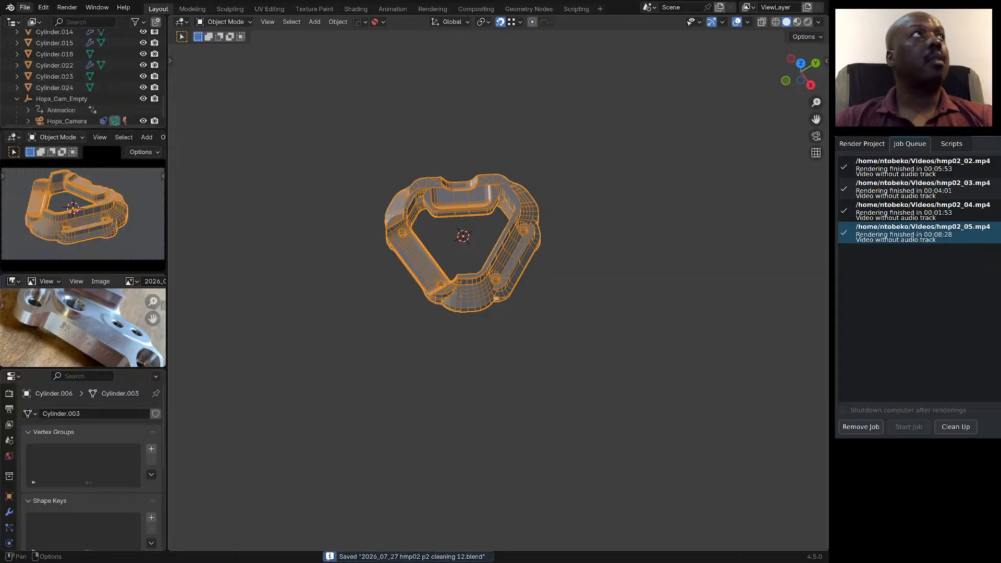
{"action": "left_click", "coordinate": [24, 8]}
{"action": "left_click", "coordinate": [41, 79]}
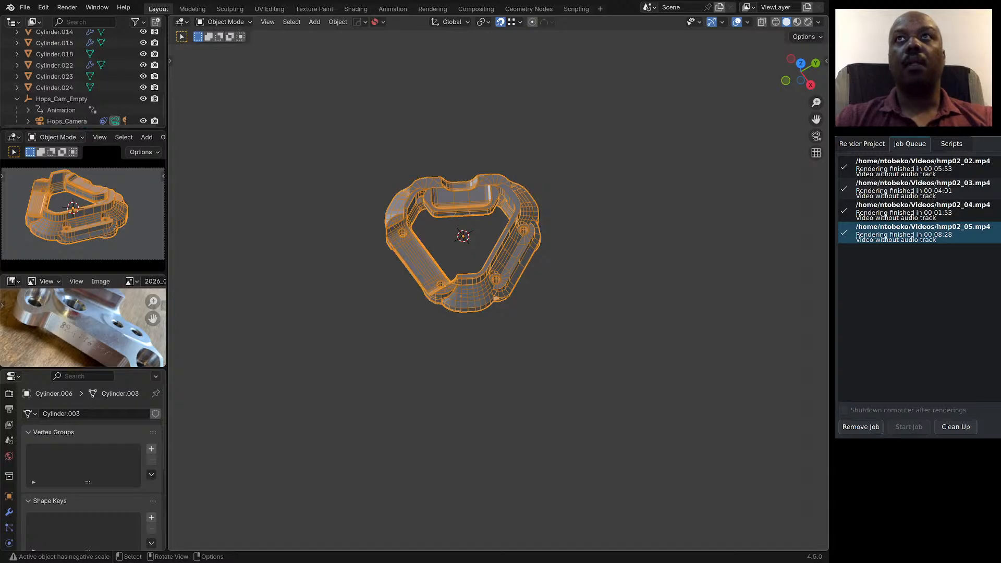
{"action": "left_click", "coordinate": [25, 7]}
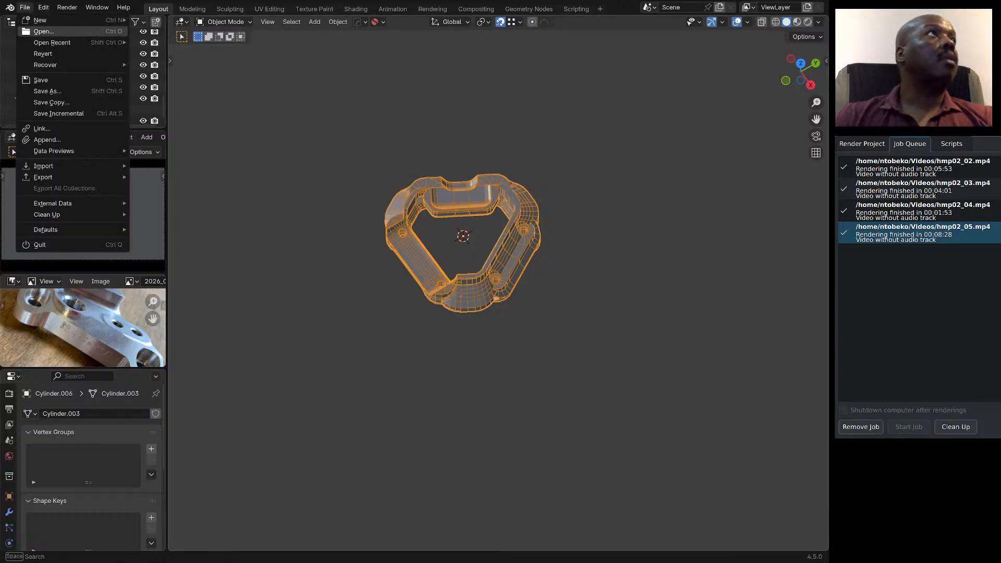
Leave local view, reopen the bracket mesh in Edit Mode and isolate it again.
{"action": "key", "text": "KP_Divide"}
{"action": "middle_click_drag", "start_coordinate": [495, 313], "coordinate": [597, 256]}
{"action": "key", "text": "Tab"}
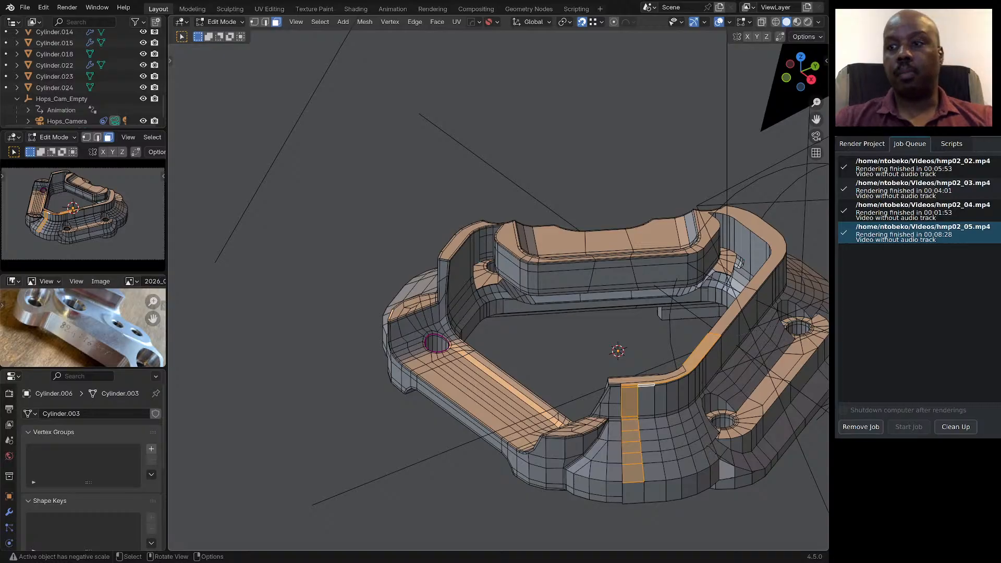
{"action": "key", "text": "KP_Divide"}
{"action": "middle_click_drag", "start_coordinate": [448, 243], "coordinate": [411, 252]}
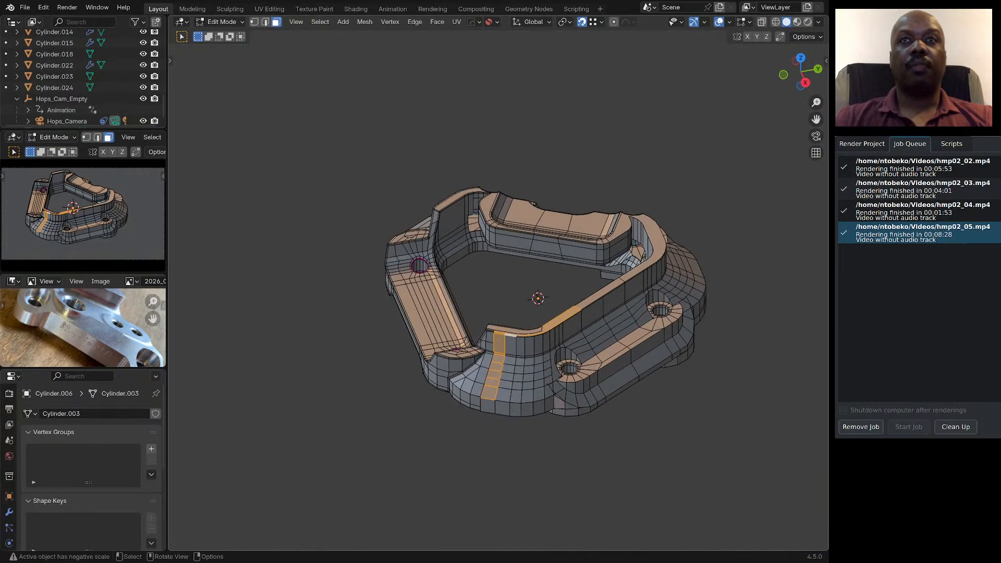
{"action": "scroll", "coordinate": [410, 252], "scroll_direction": "down", "scroll_amount": 2}
{"action": "scroll", "coordinate": [510, 296], "scroll_direction": "up", "scroll_amount": 4}
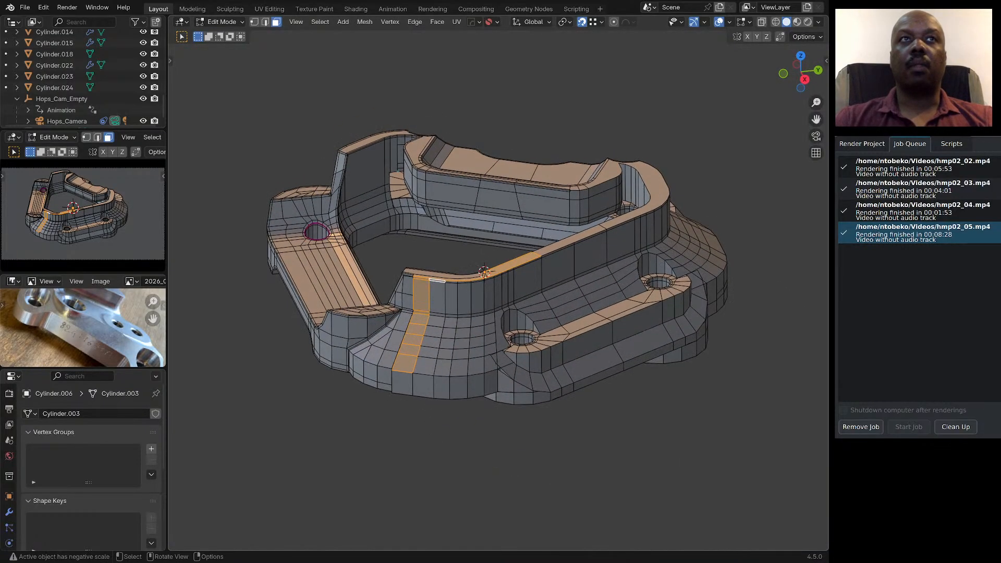
Save the bracket scene using Save As while keeping the mesh in Edit Mode.
{"action": "scroll", "coordinate": [510, 296], "scroll_direction": "up", "scroll_amount": 2}
{"action": "middle_click_drag", "start_coordinate": [510, 296], "coordinate": [506, 291]}
{"action": "scroll", "coordinate": [506, 292], "scroll_direction": "down", "scroll_amount": 1}
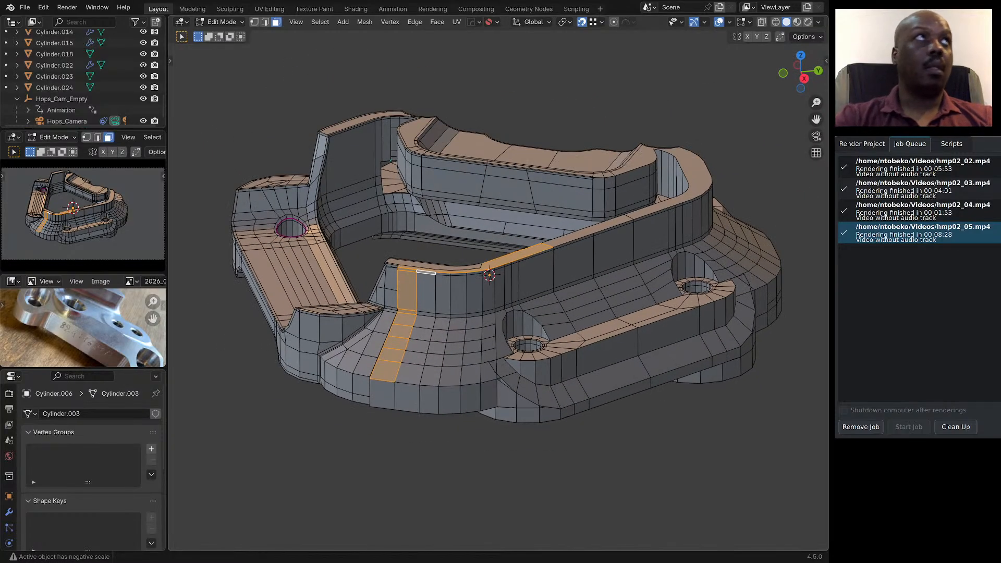
{"action": "left_click", "coordinate": [25, 8]}
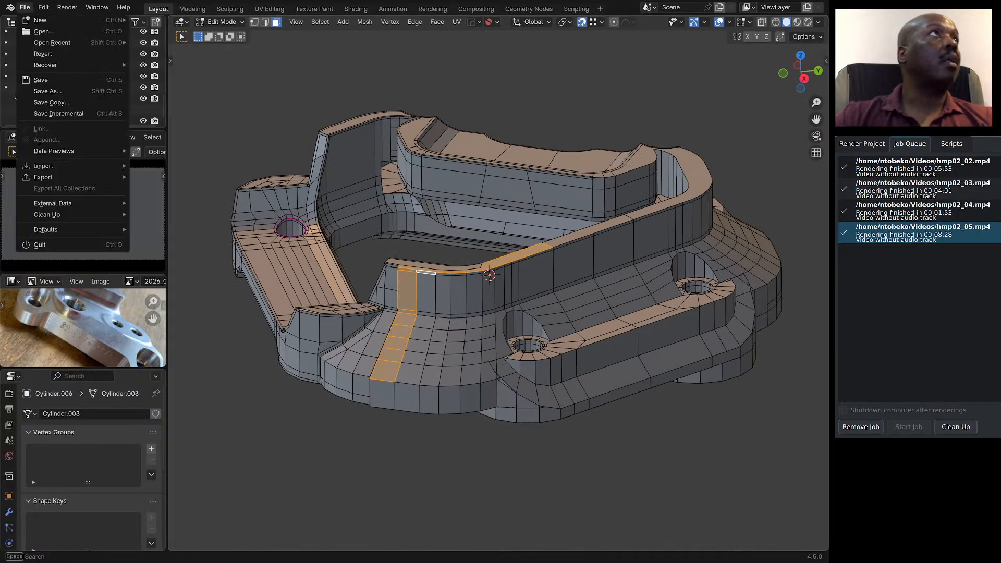
{"action": "left_click", "coordinate": [58, 94]}
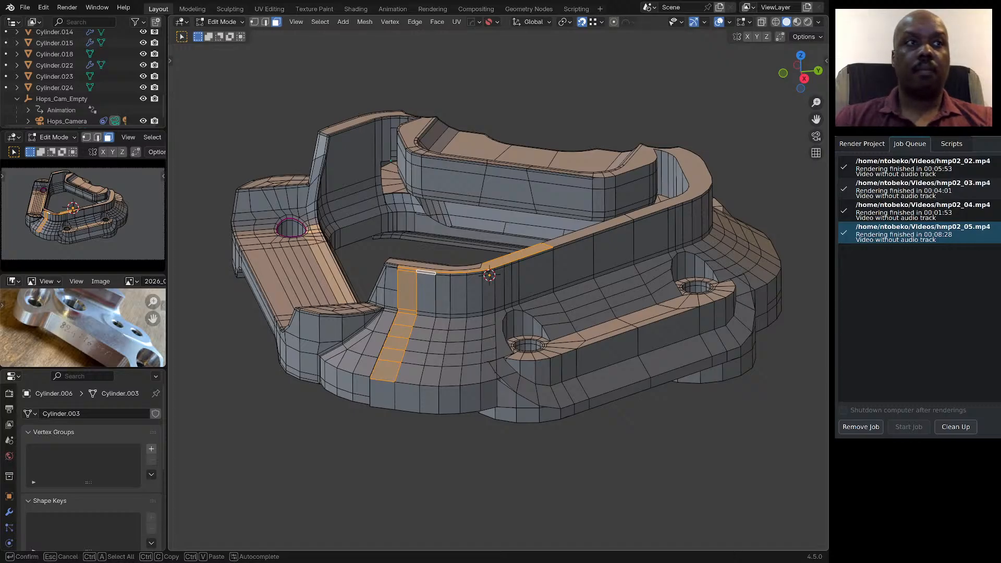
{"action": "key", "text": "Return"}
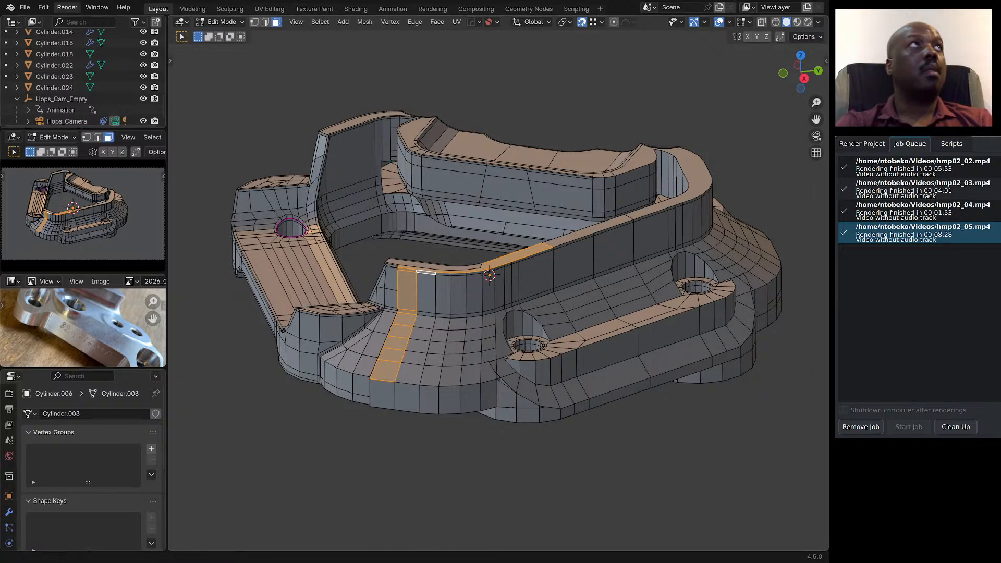
Save the Blender file again under its current name and switch to the video editor's project render settings.
{"action": "left_click", "coordinate": [25, 7]}
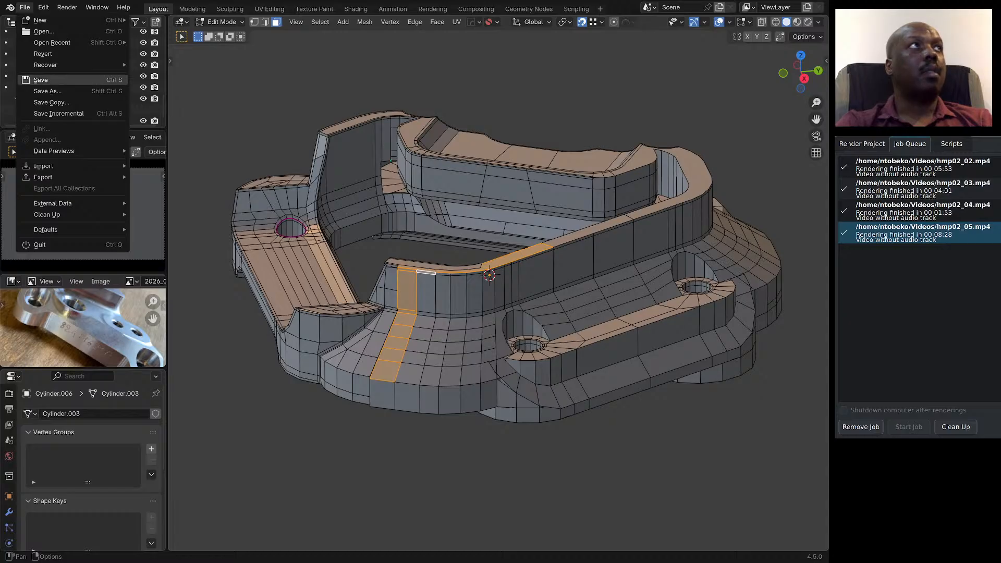
{"action": "left_click", "coordinate": [41, 79]}
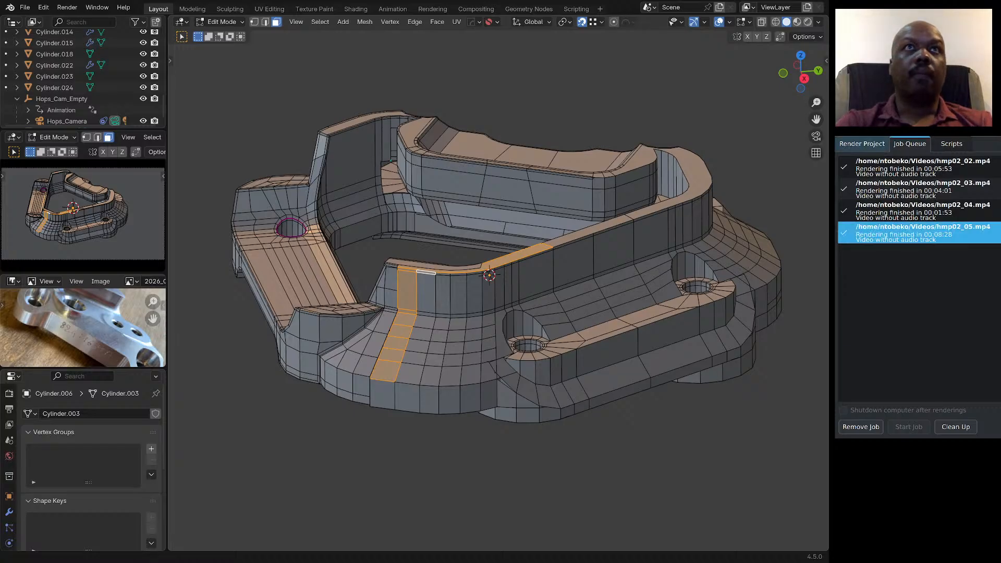
{"action": "left_click", "coordinate": [861, 144]}
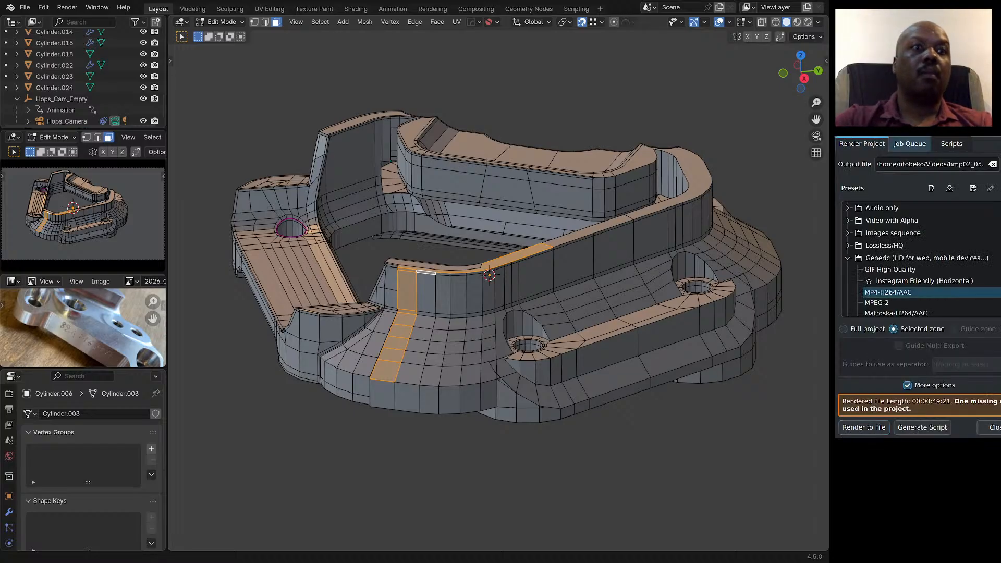